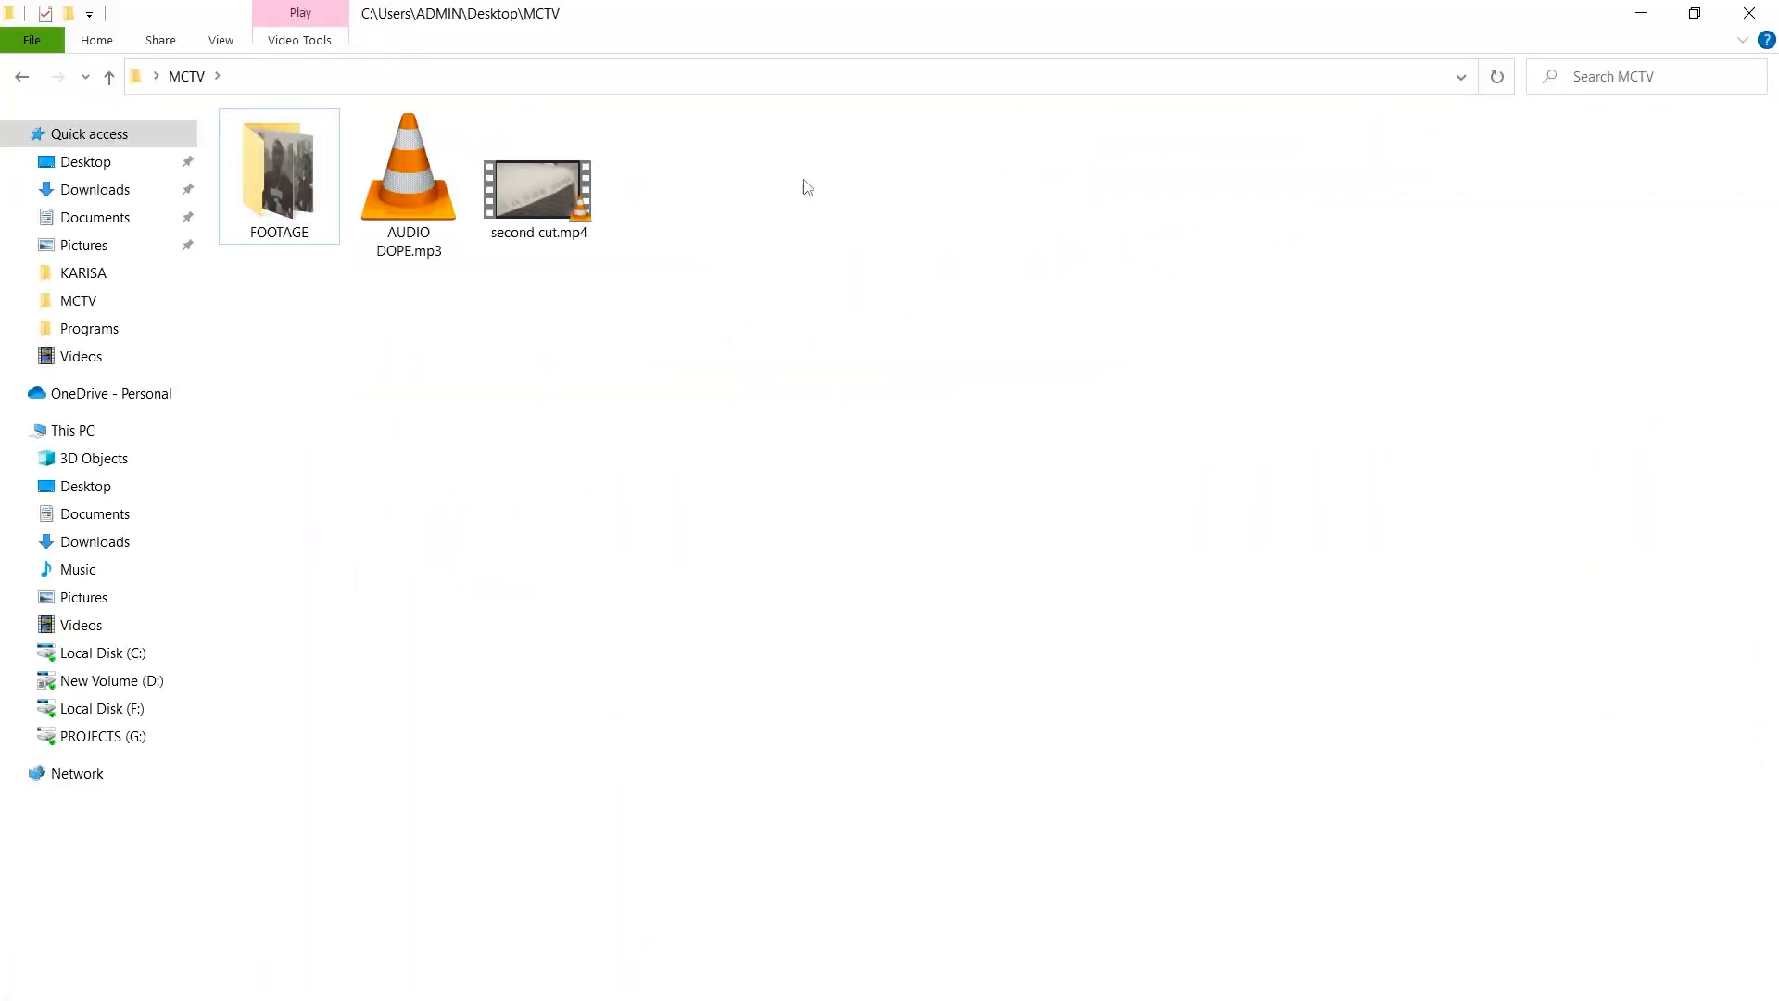
# Import the FOOTAGE folder and AUDIO DOPE.mp3 from the MCTV desktop folder into the MCTV bin in Premiere Pro
pyautogui.moveTo(441, 390); pyautogui.dragTo(314, 201)
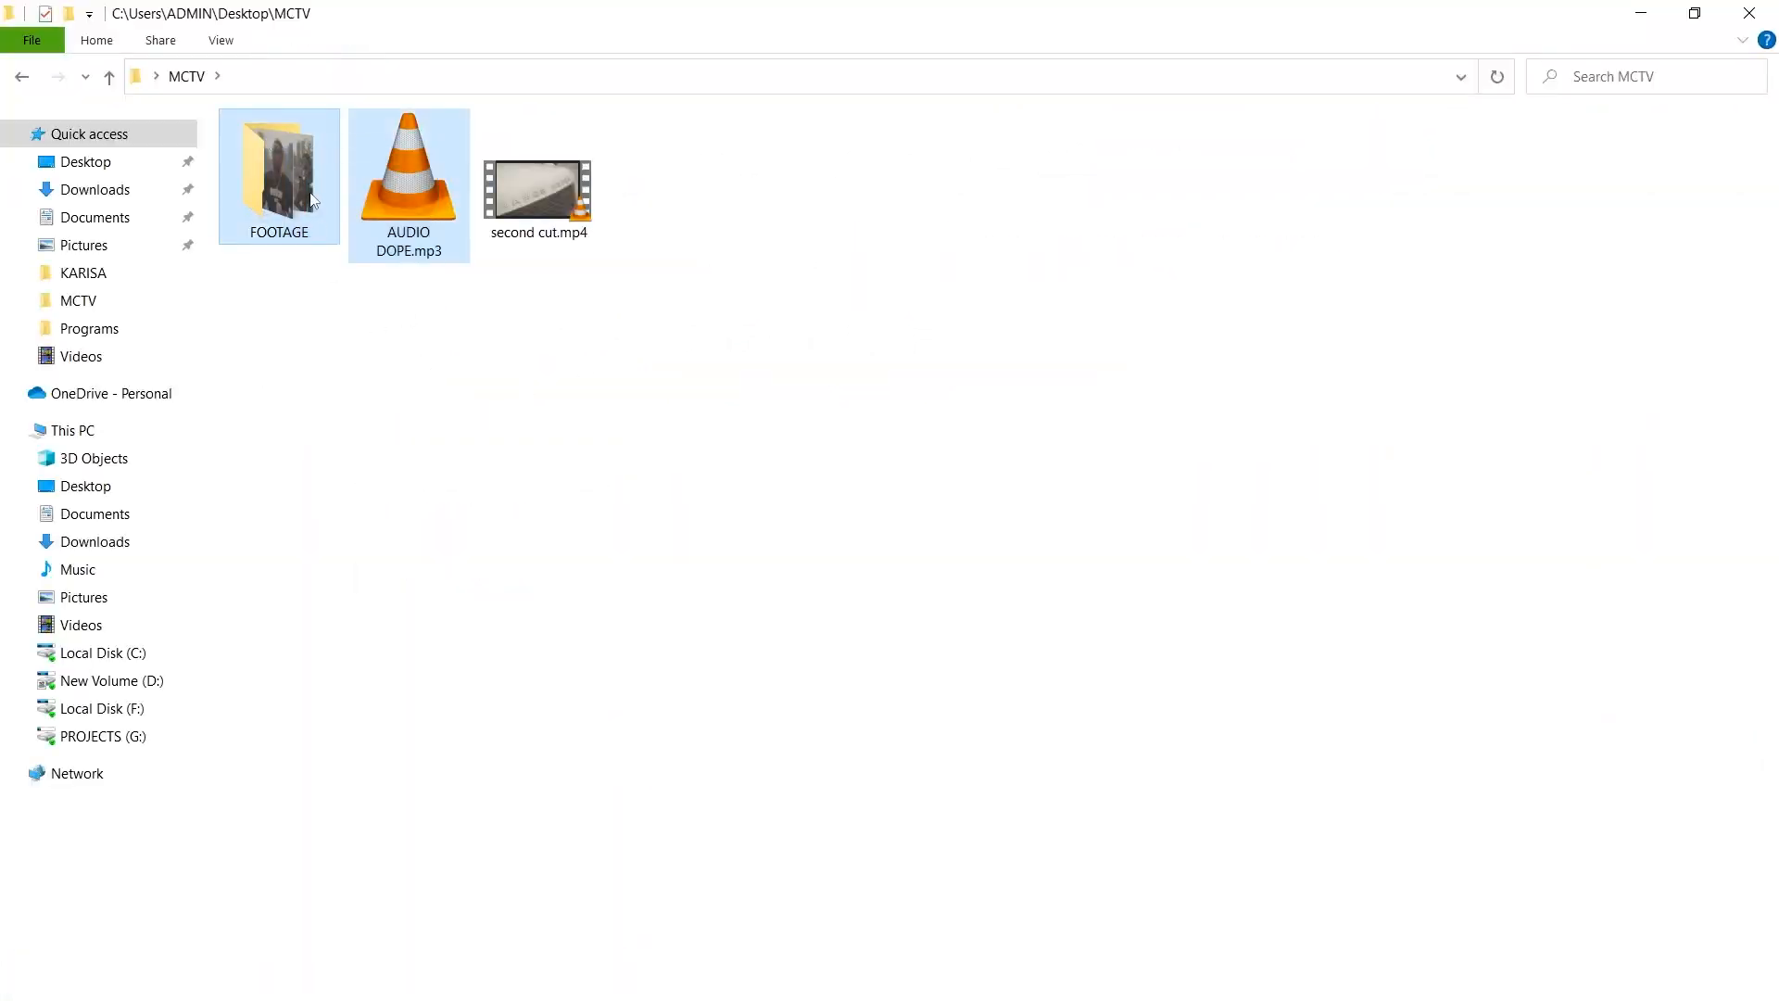
pyautogui.moveTo(466, 570); pyautogui.dragTo(1167, 868)
pyautogui.moveTo(1297, 996); pyautogui.dragTo(195, 323)
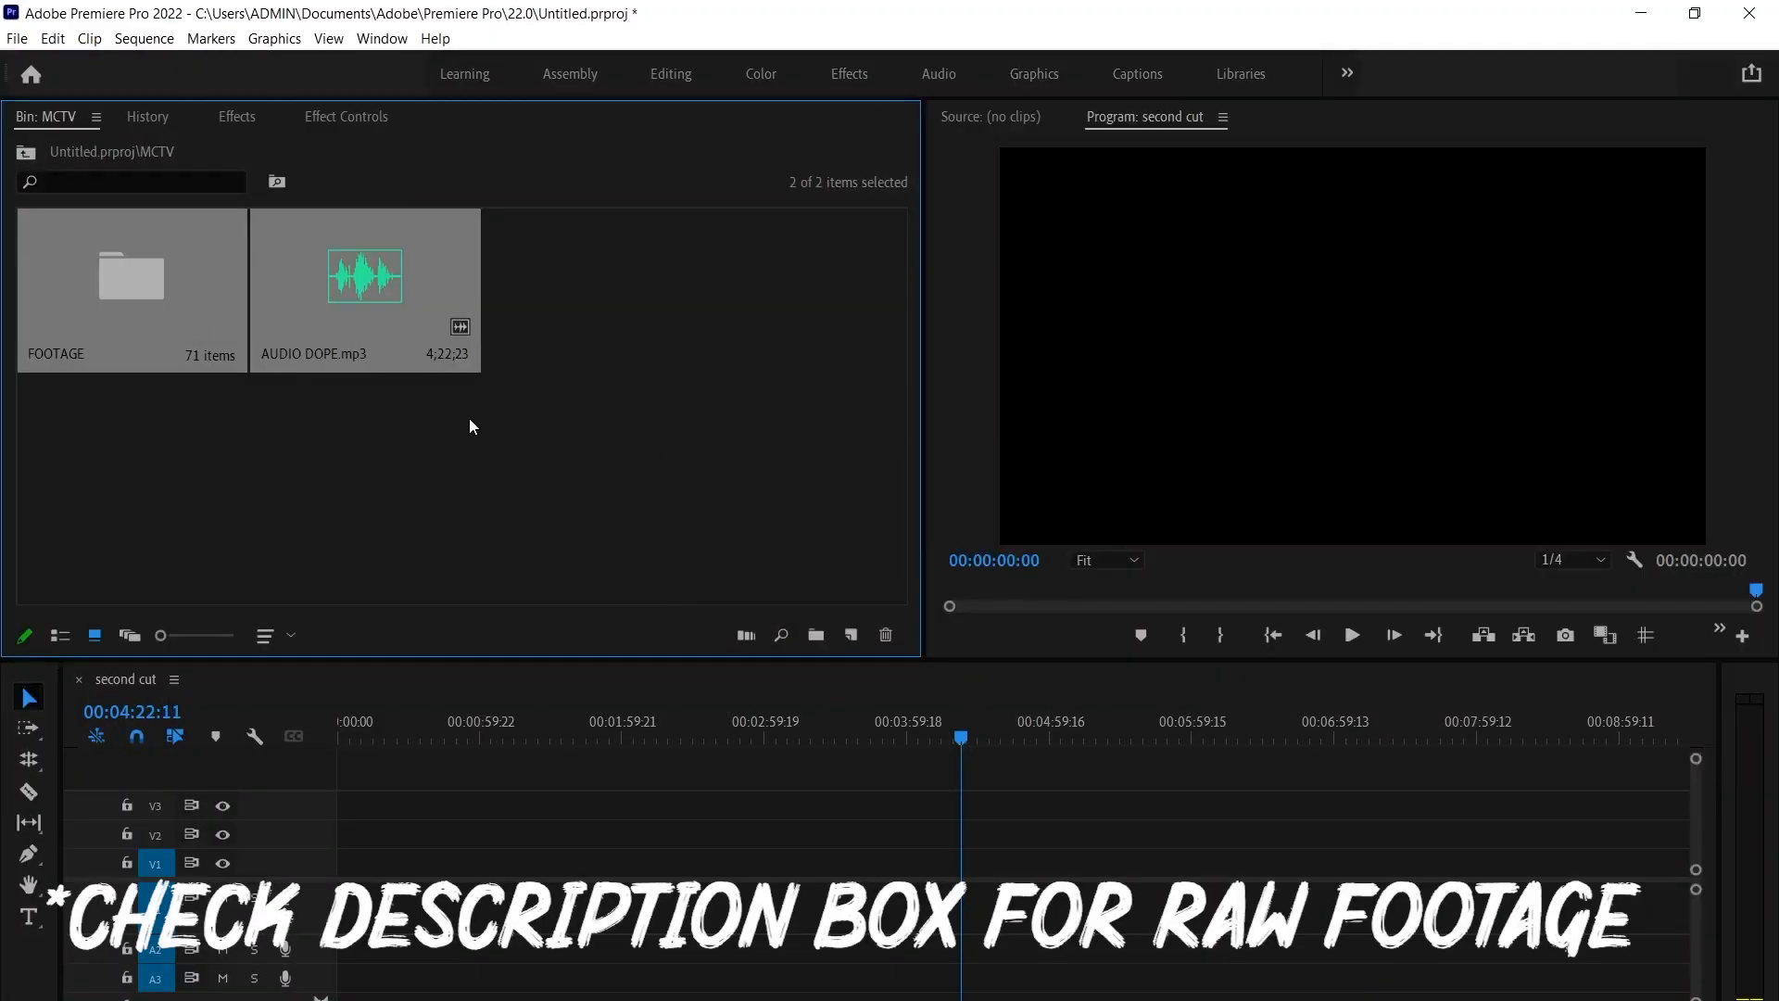
pyautogui.click(456, 391)
# Open the FOOTAGE bin and create a new bin named Broll inside it
pyautogui.doubleClick(132, 278)
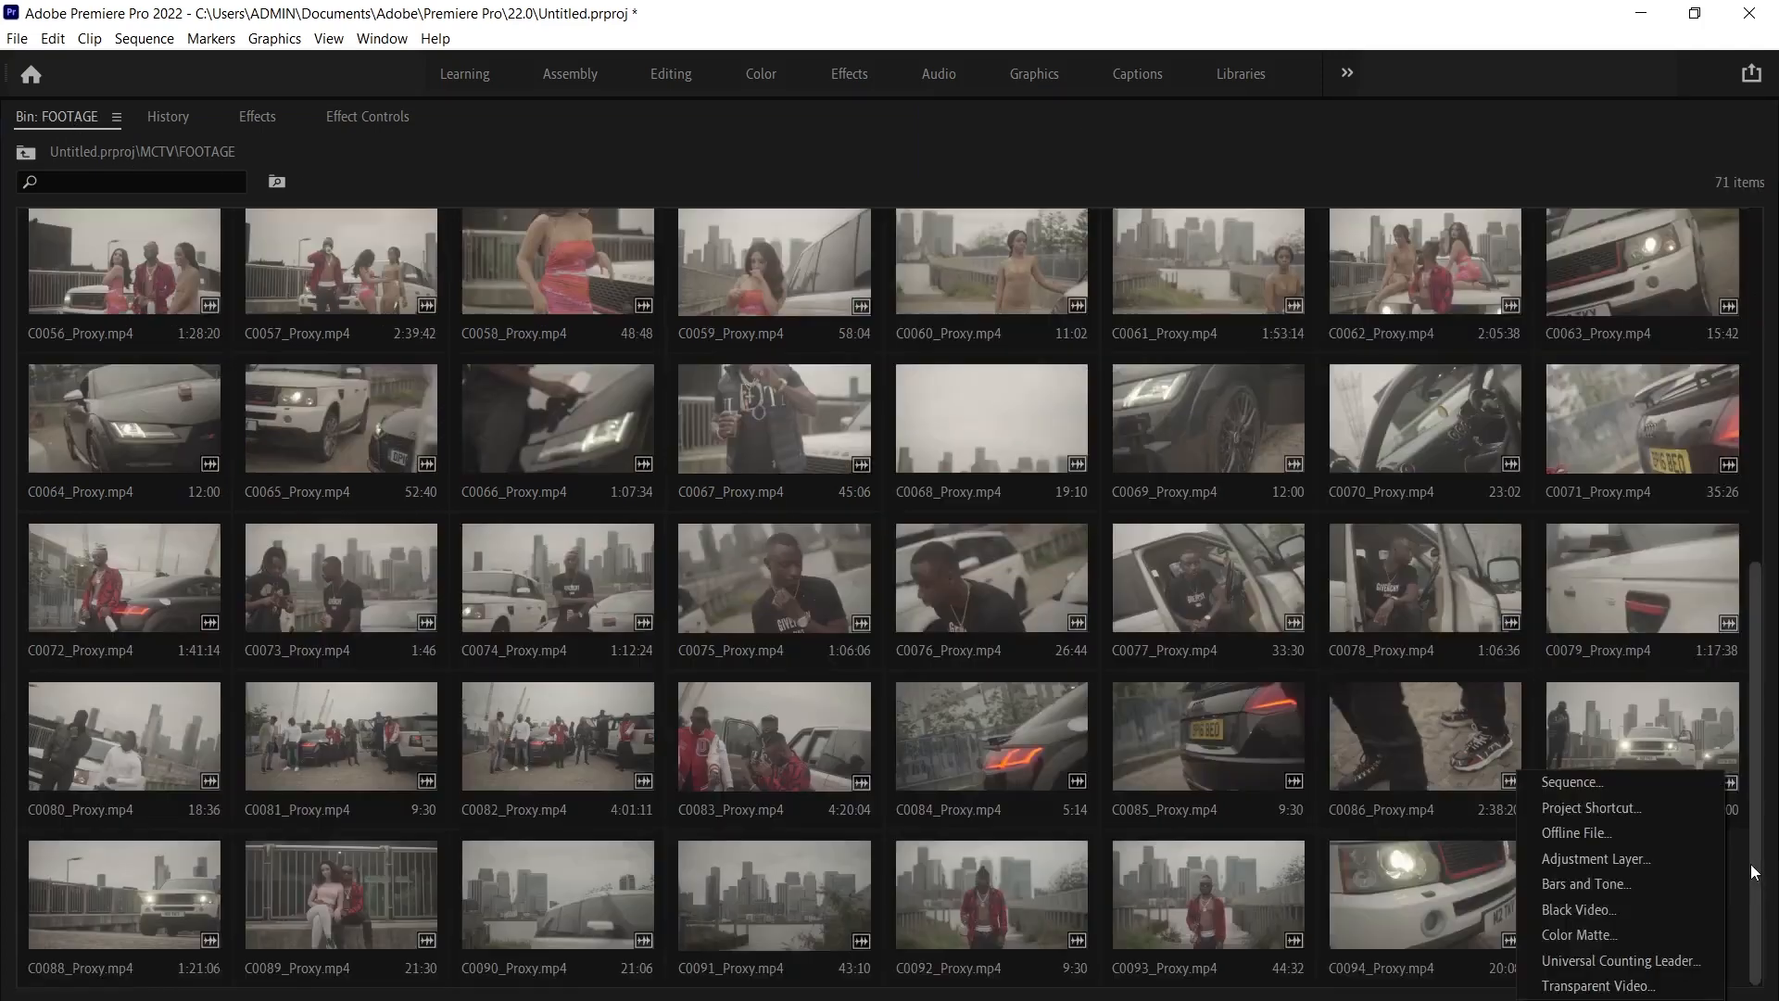
pyautogui.click(1737, 851)
pyautogui.hotkey('ctrl', 'b')
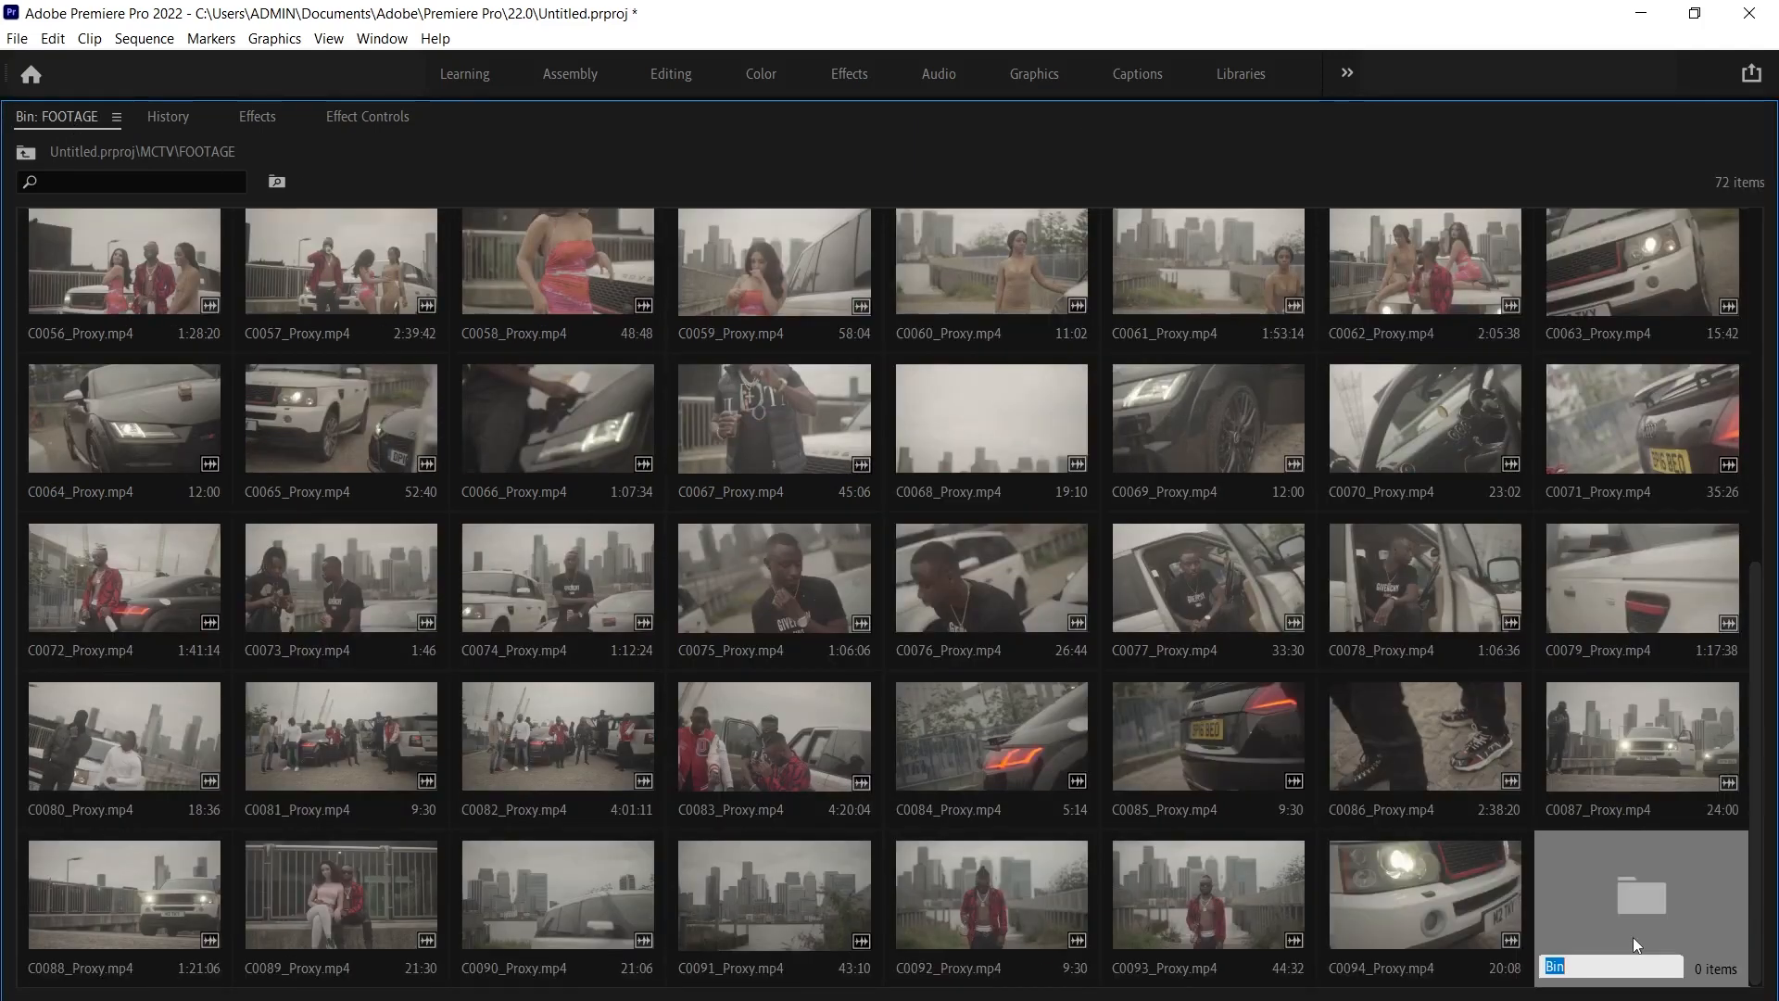
pyautogui.write('BTS')
pyautogui.press('Return')
# Create a second bin named Performance shots inside the FOOTAGE bin
pyautogui.scroll(-5, 1577, 871)
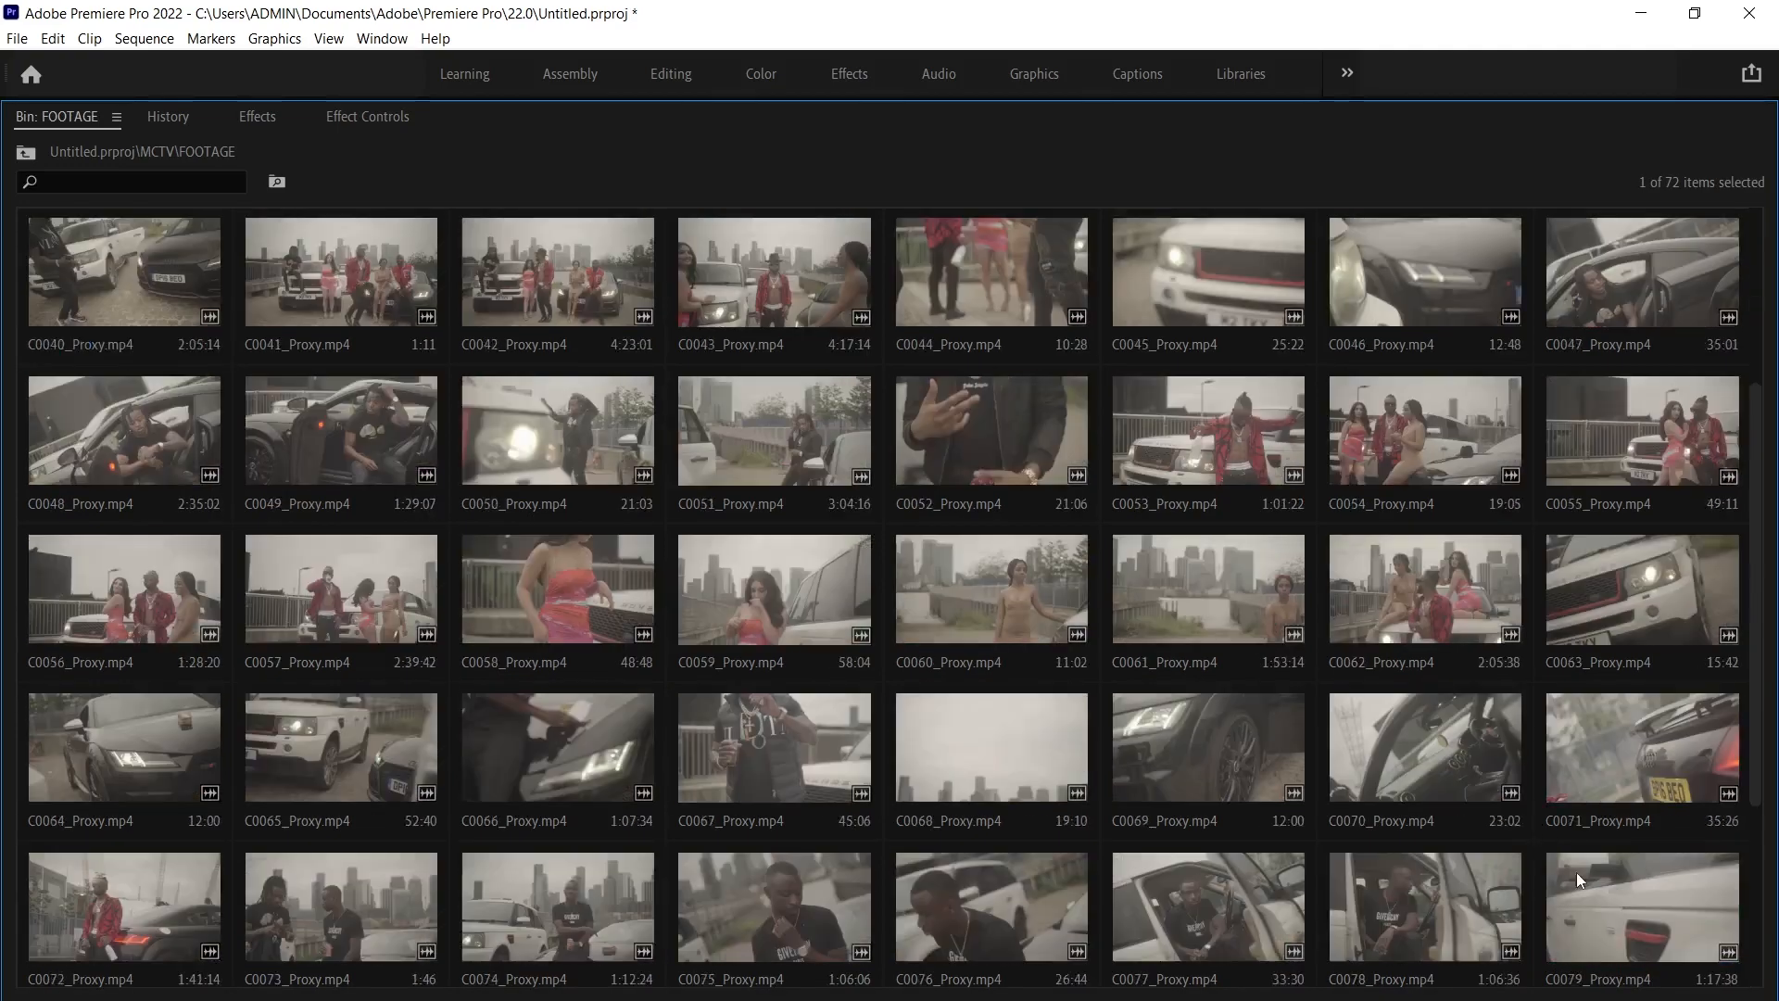
pyautogui.hotkey('ctrl', 'b')
pyautogui.write('Pee')
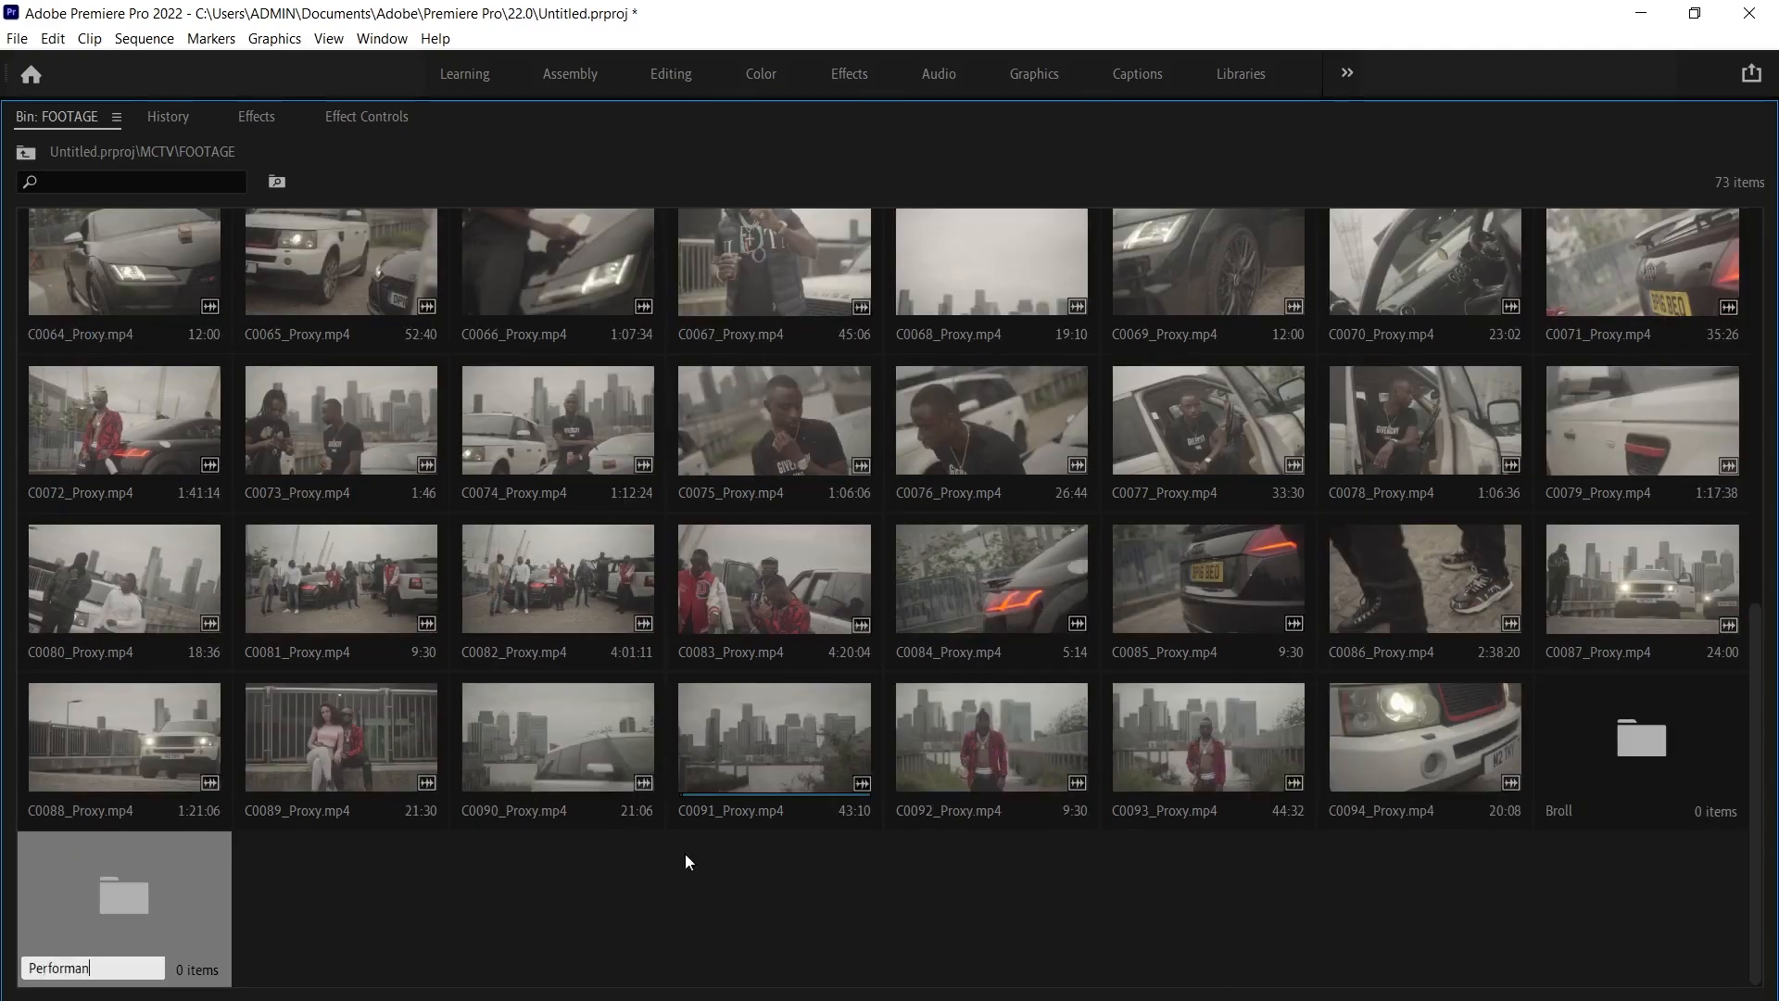
pyautogui.write('ots')
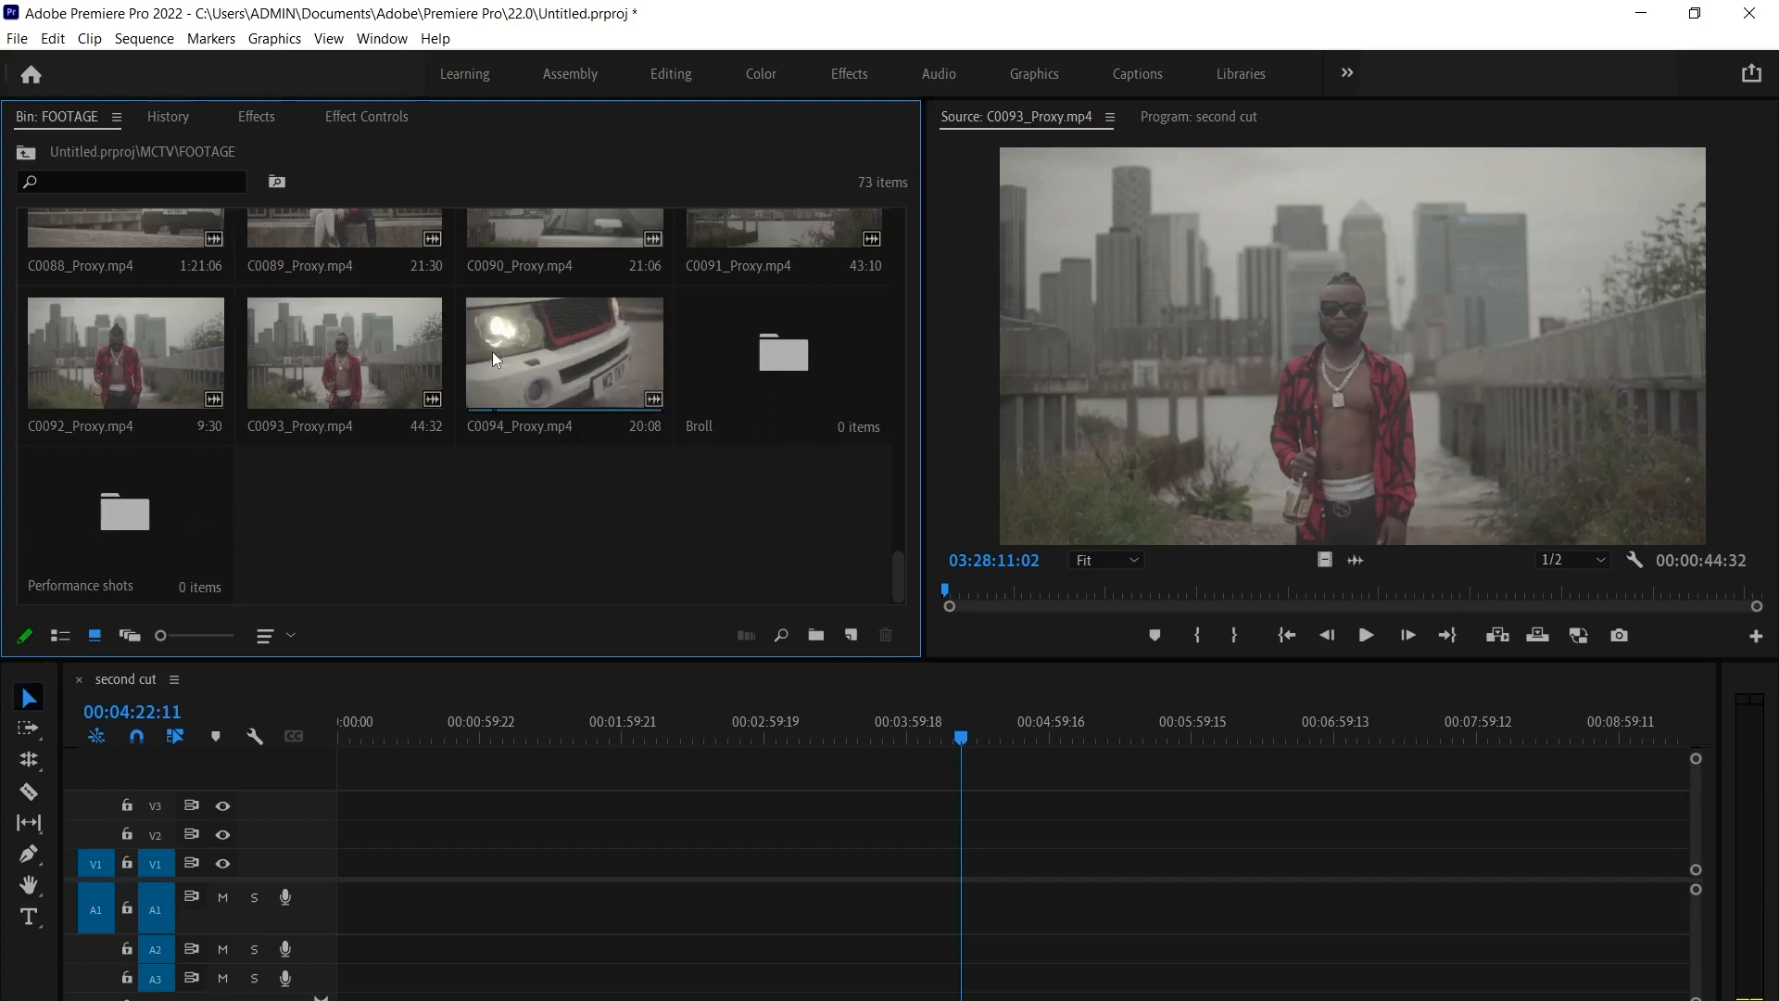
# Preview clips C0094 and C0093 in the source monitor and move clips C0092 to C0094 into the Broll bin
pyautogui.doubleClick(580, 369)
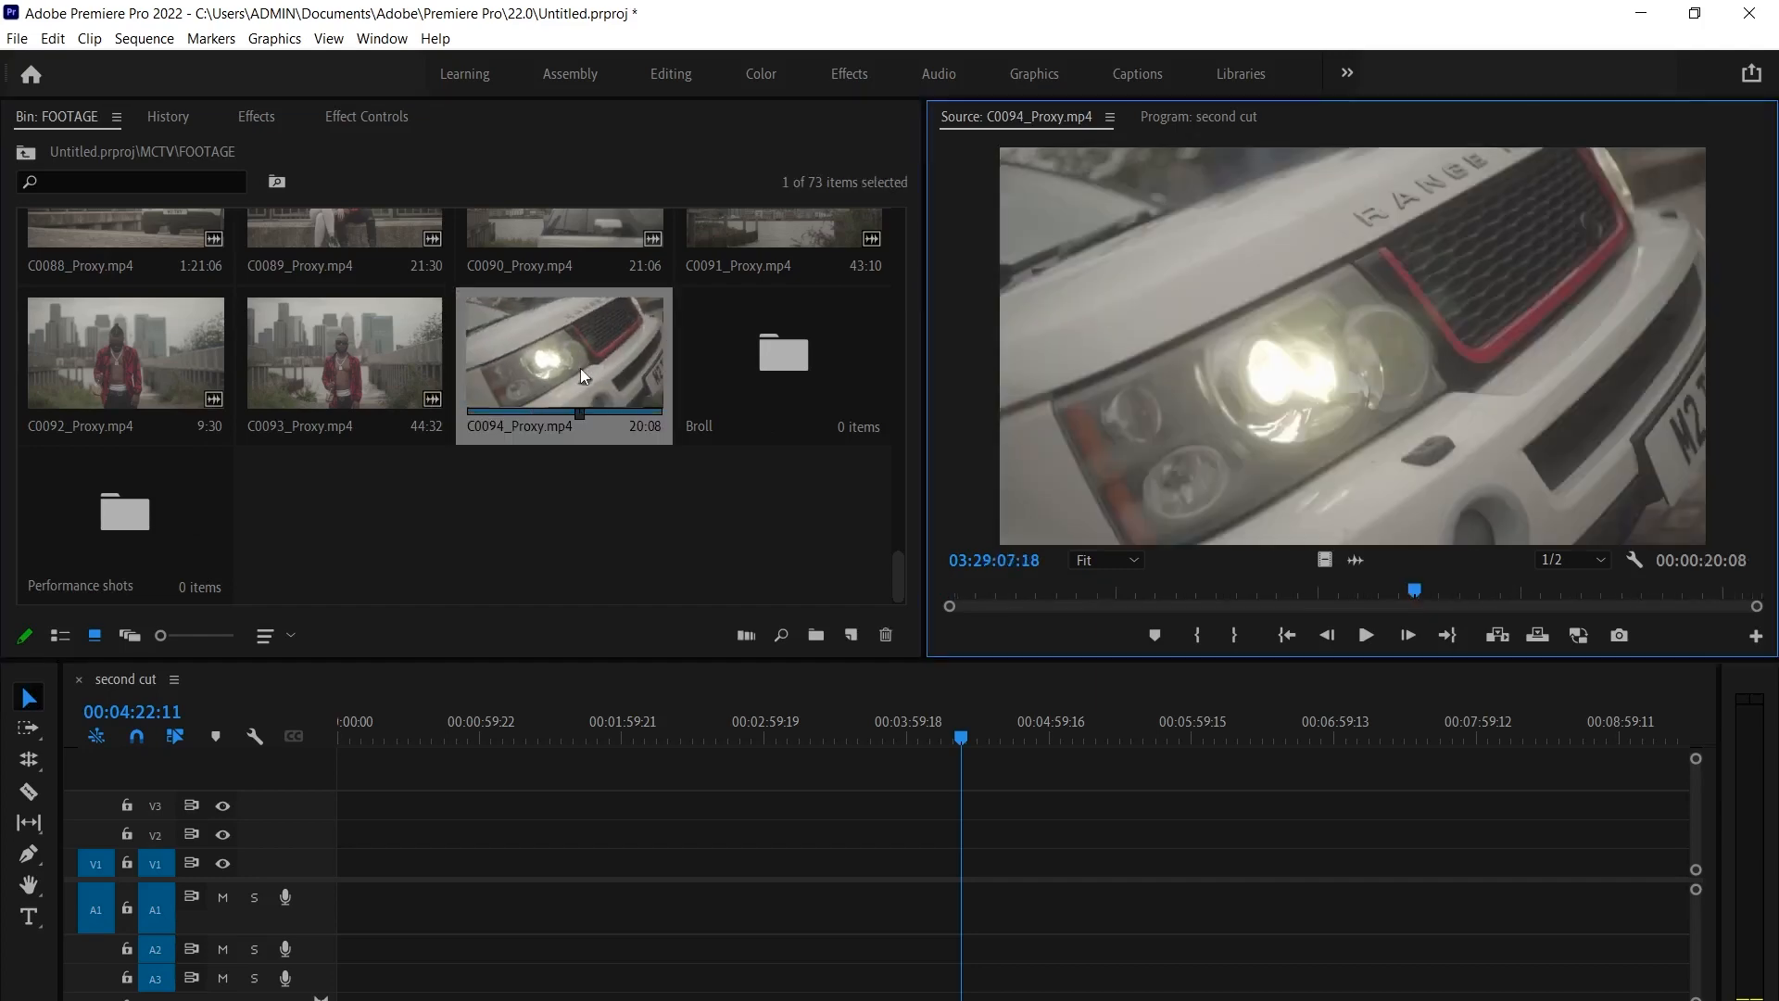
pyautogui.moveTo(1010, 585); pyautogui.dragTo(936, 564)
pyautogui.press('space')
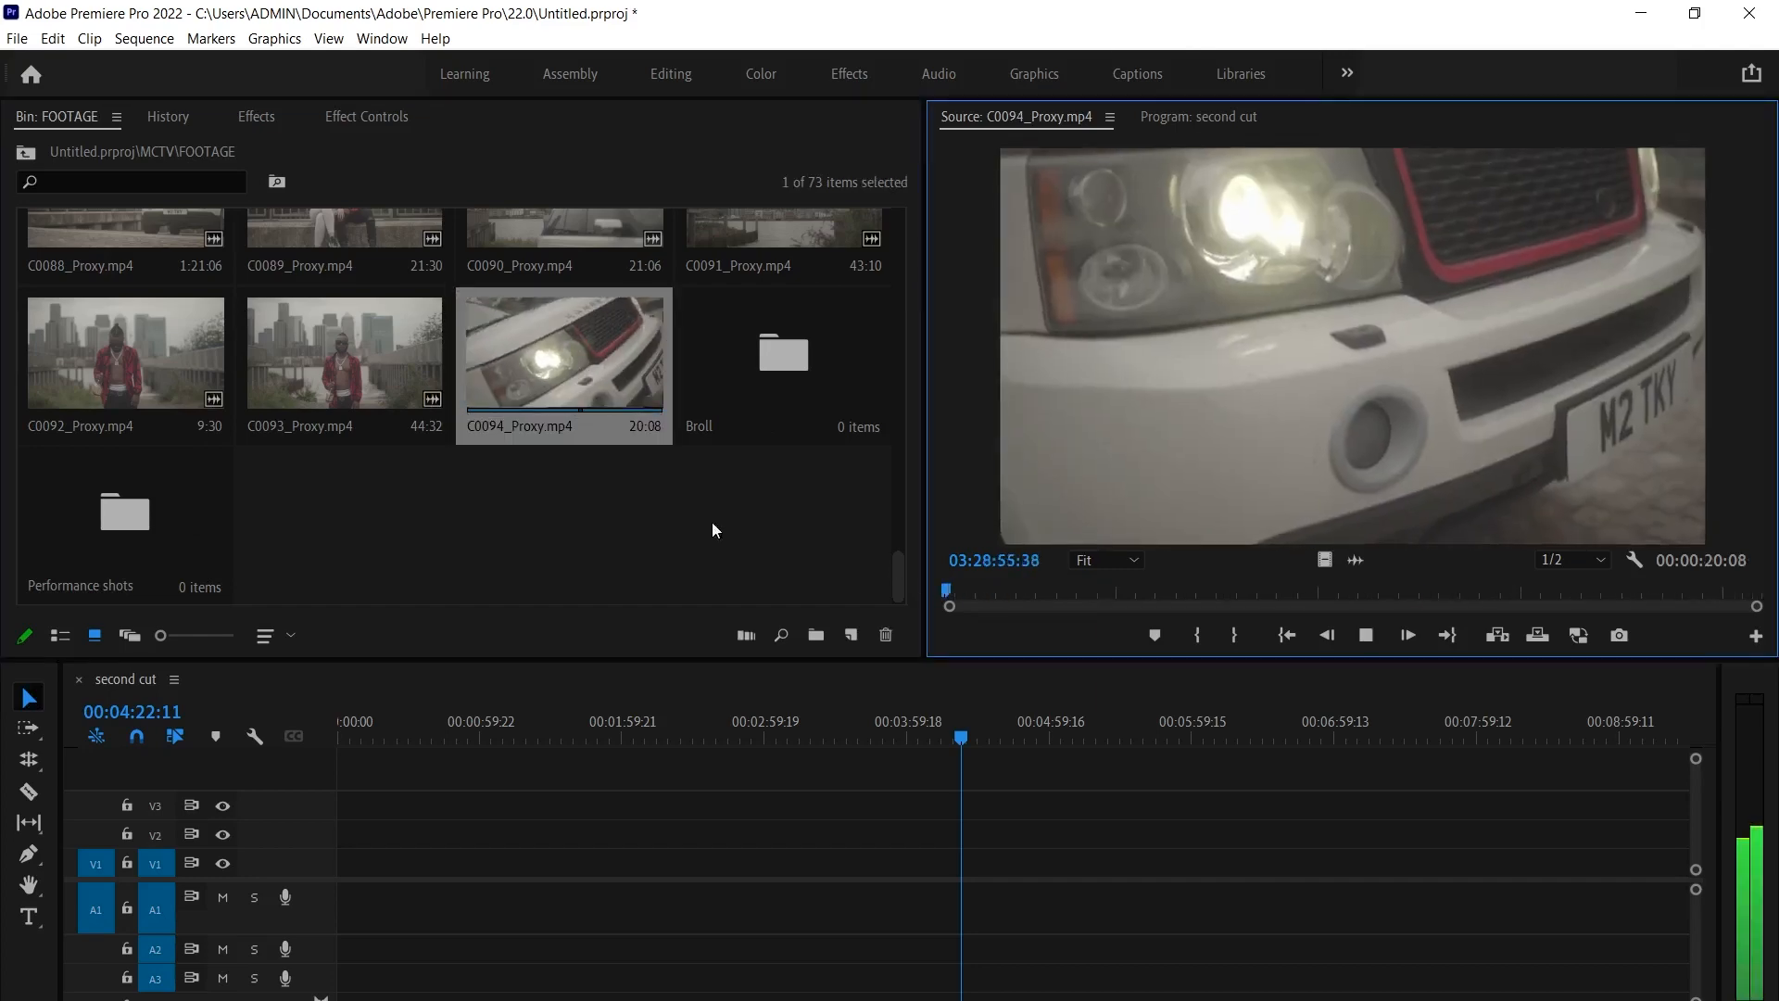
pyautogui.press('space')
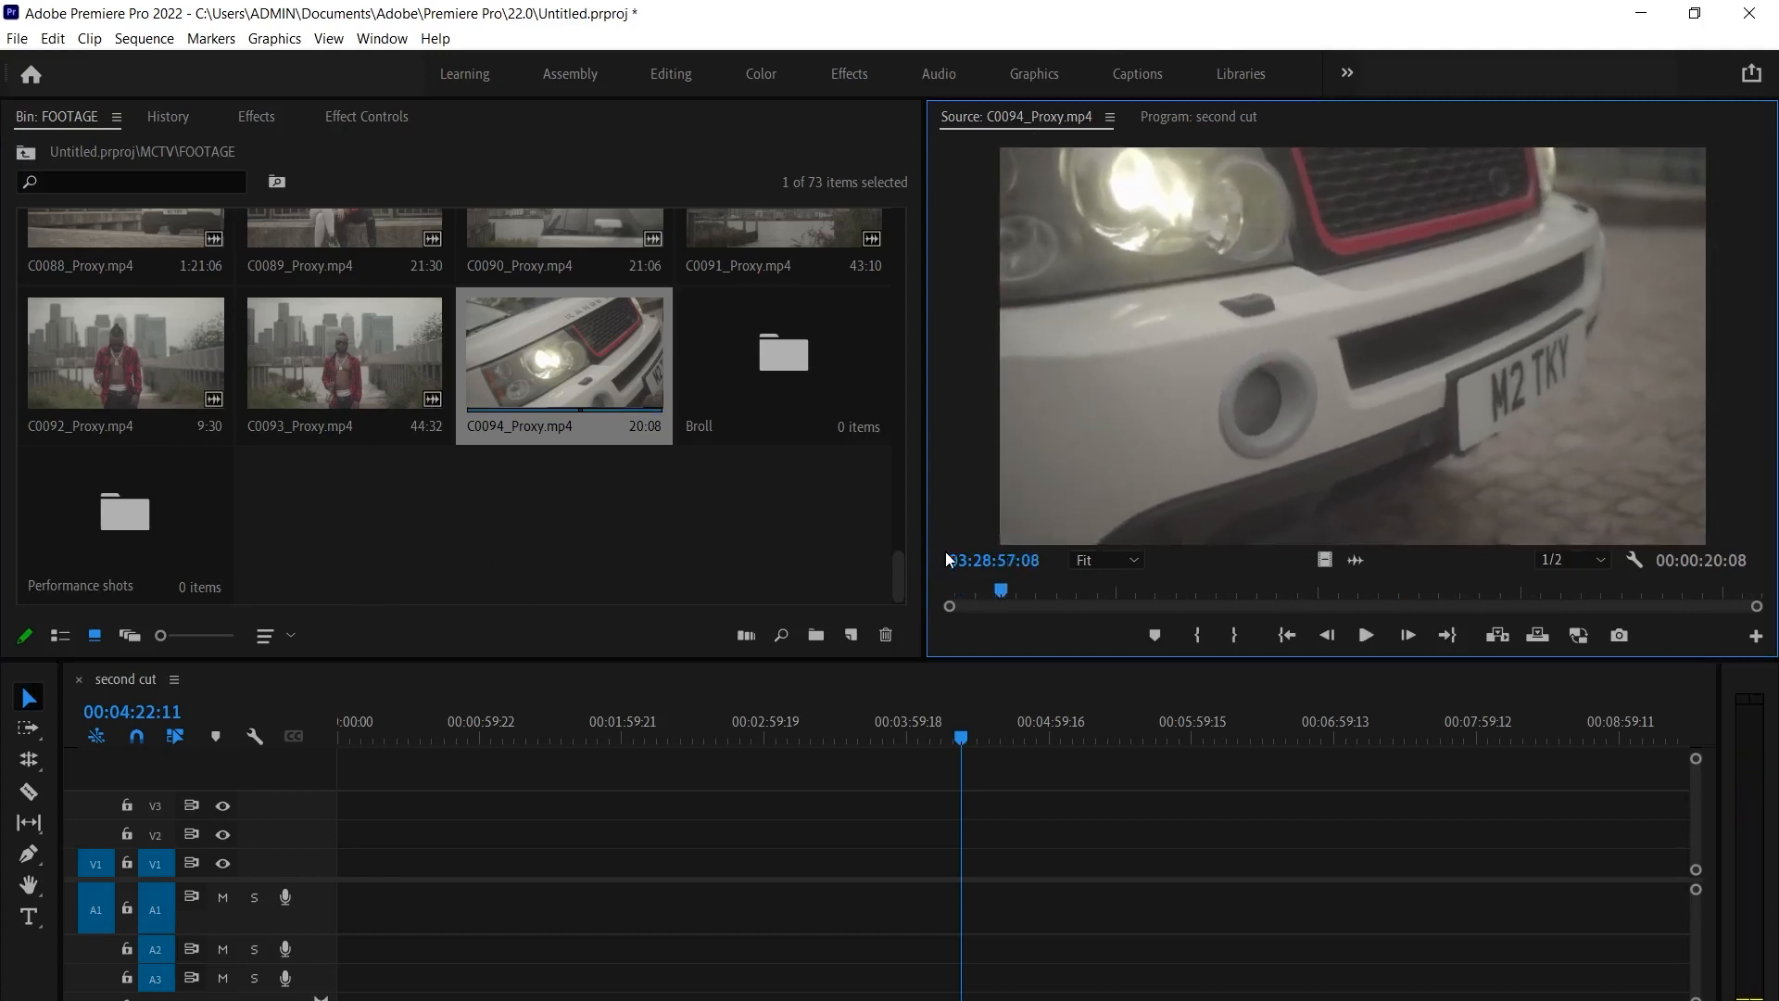
pyautogui.press('space')
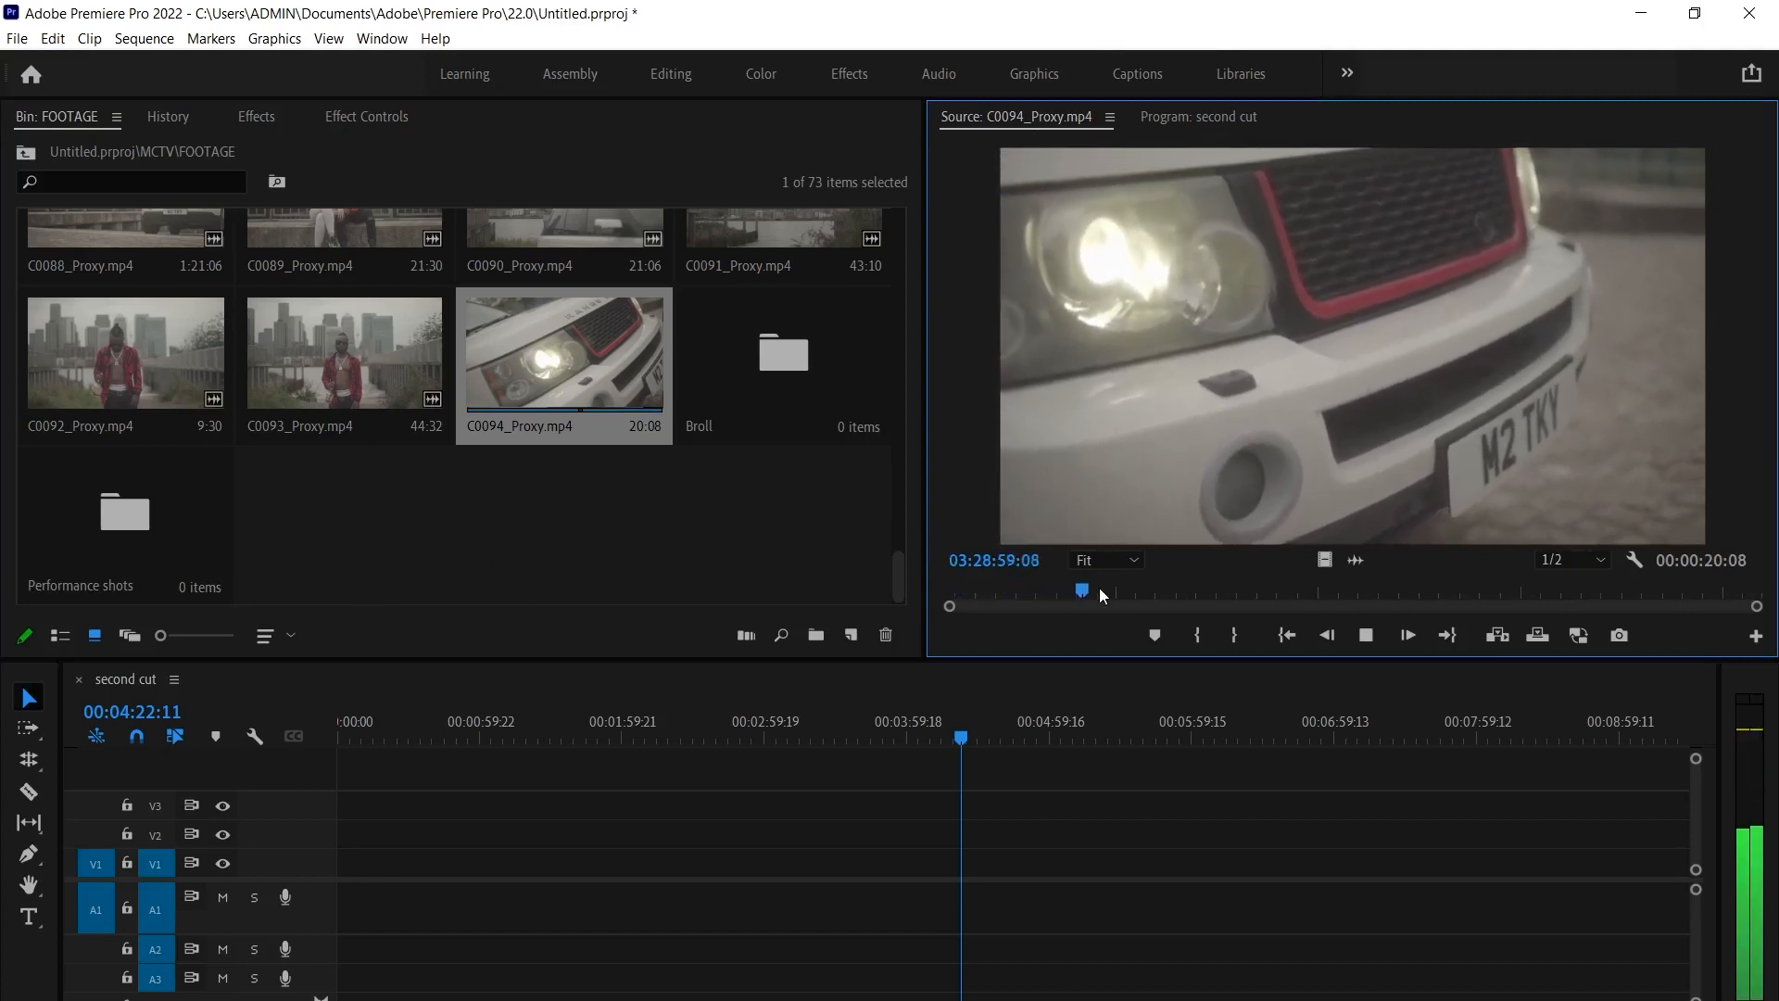
pyautogui.moveTo(1103, 594); pyautogui.dragTo(1590, 593)
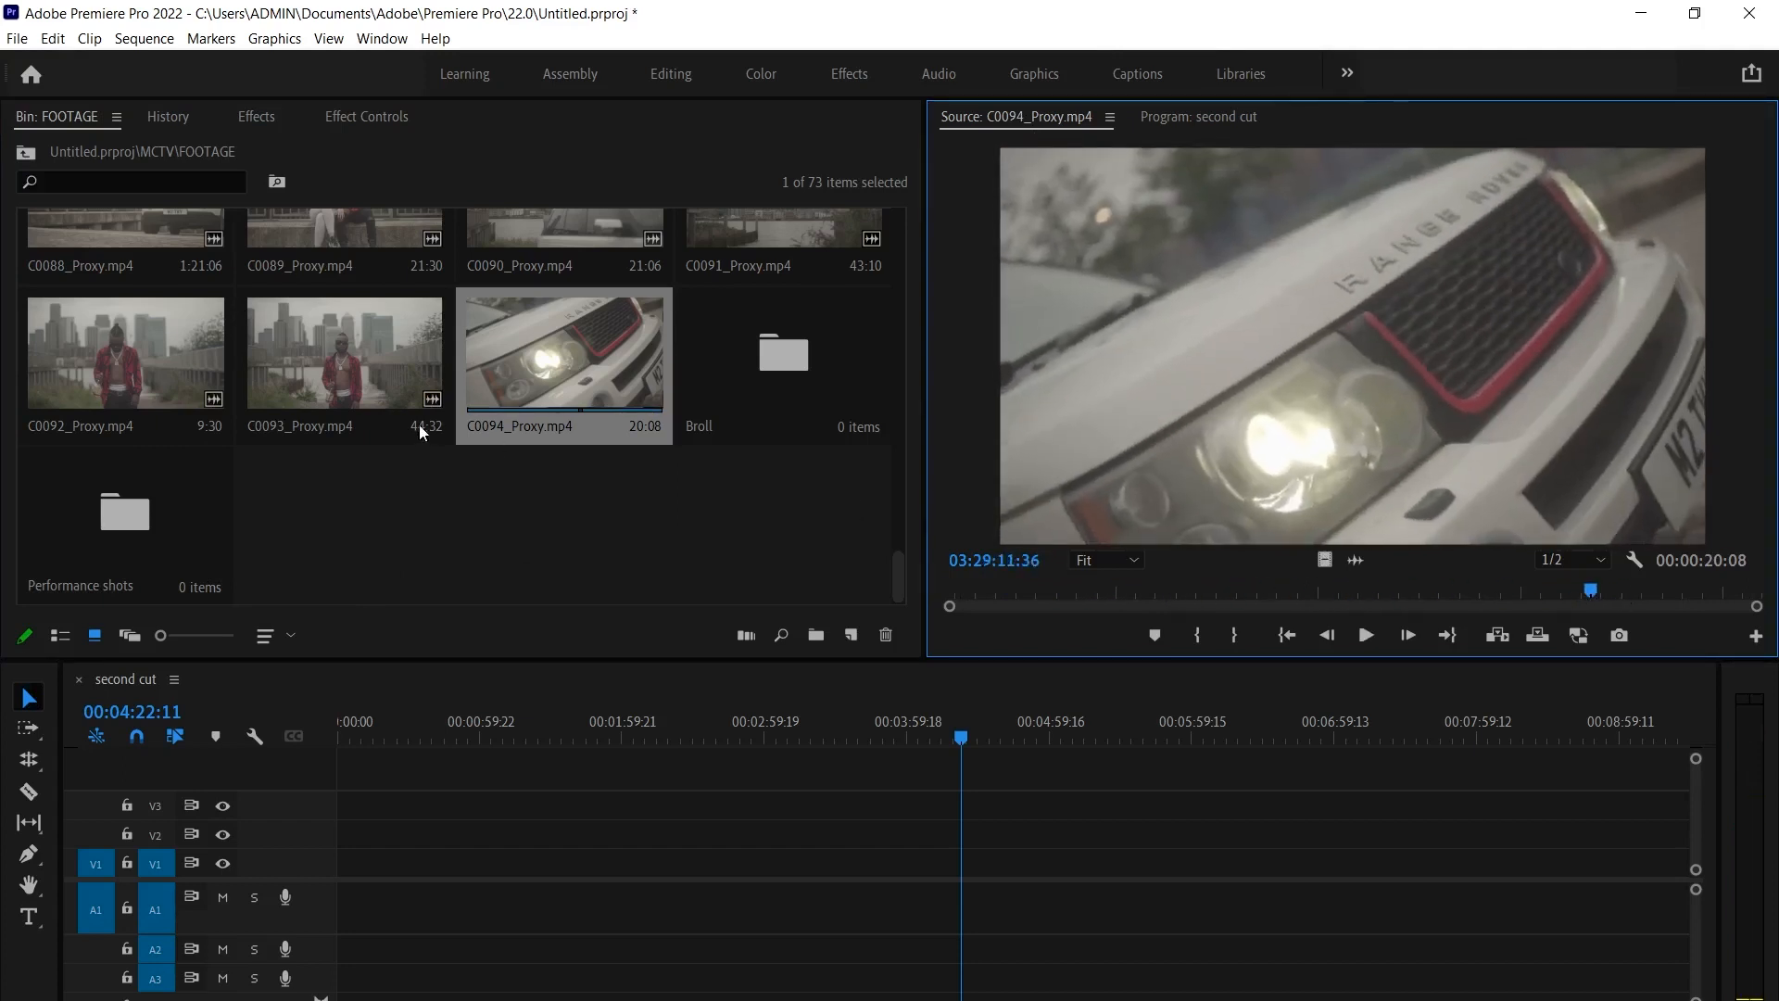
pyautogui.doubleClick(255, 360)
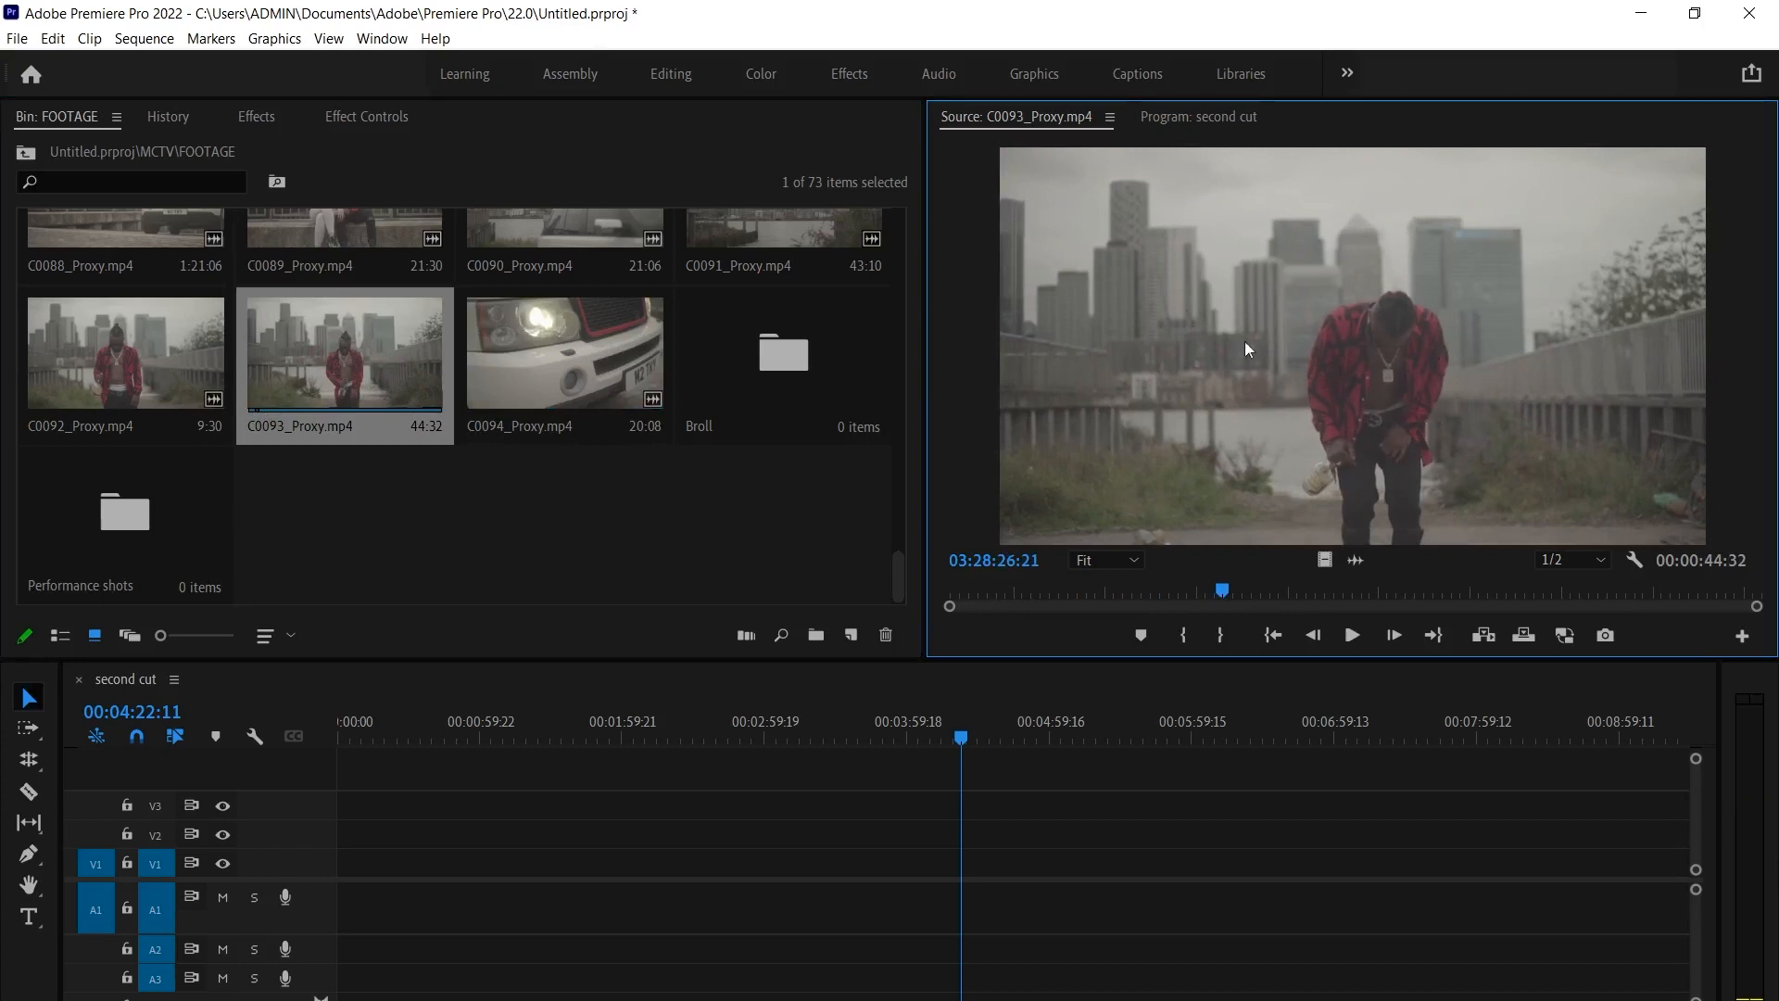
pyautogui.click(102, 365)
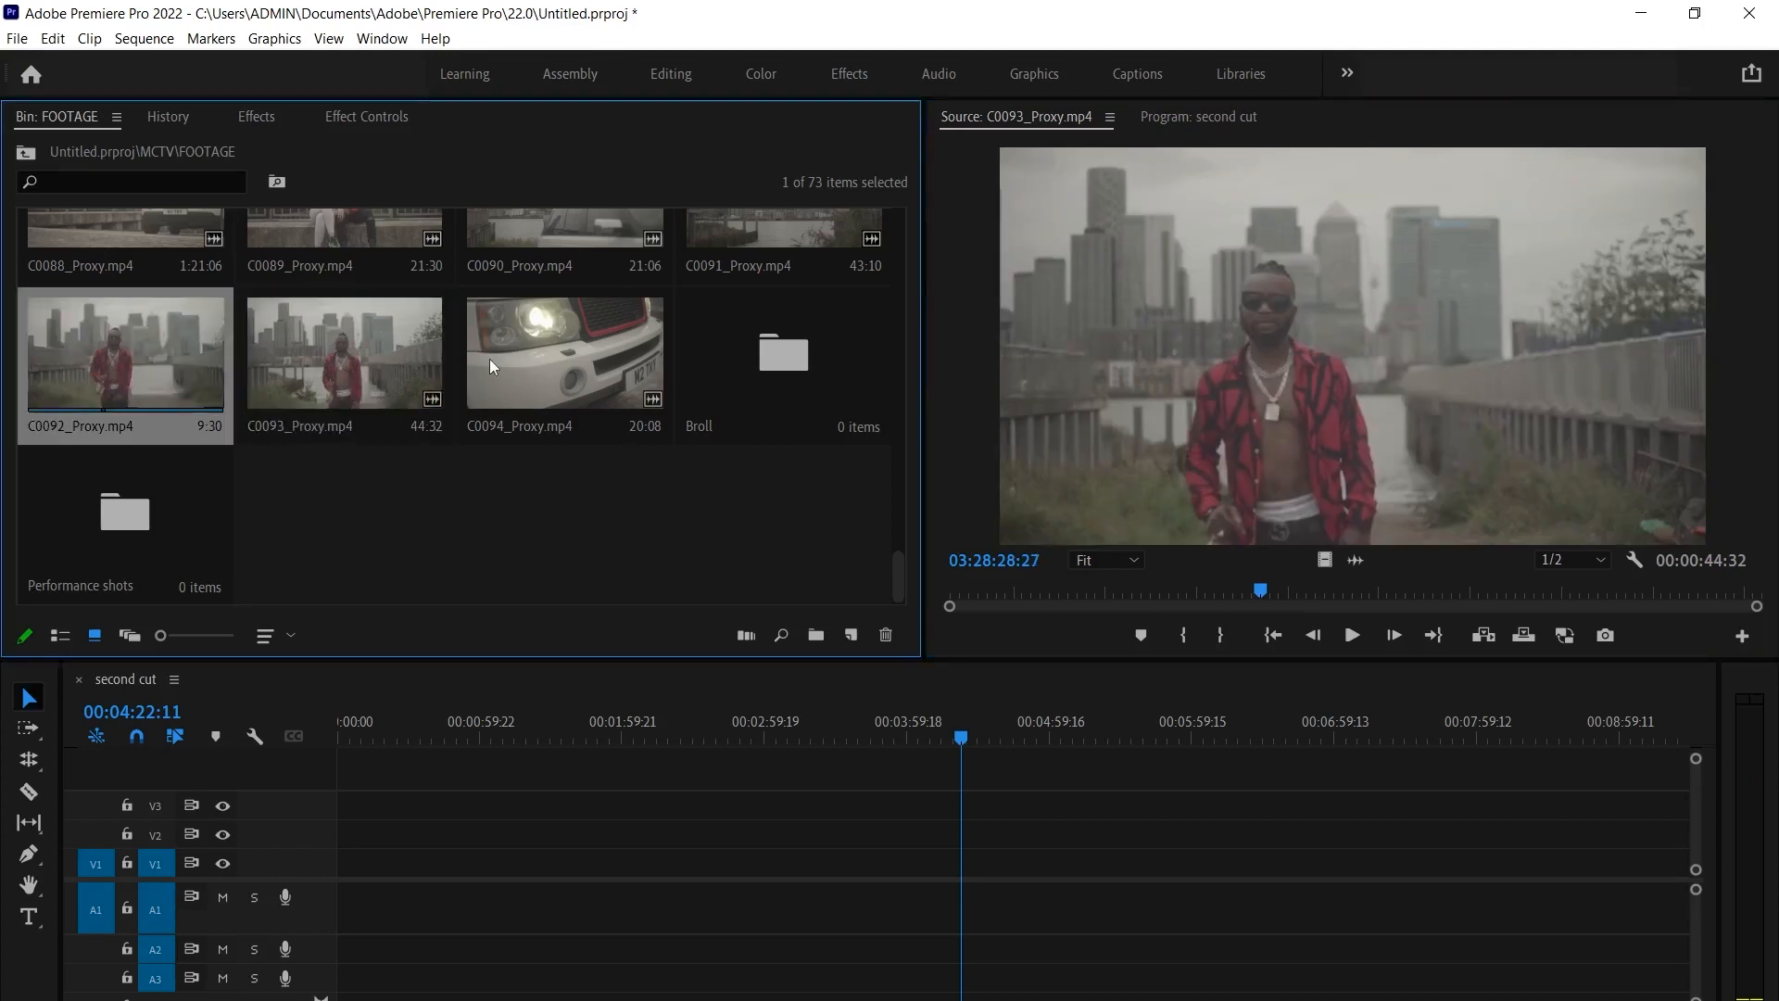
pyautogui.keyDown('shift'); pyautogui.click(515, 352); pyautogui.keyUp('shift')
pyautogui.moveTo(515, 350); pyautogui.dragTo(783, 357)
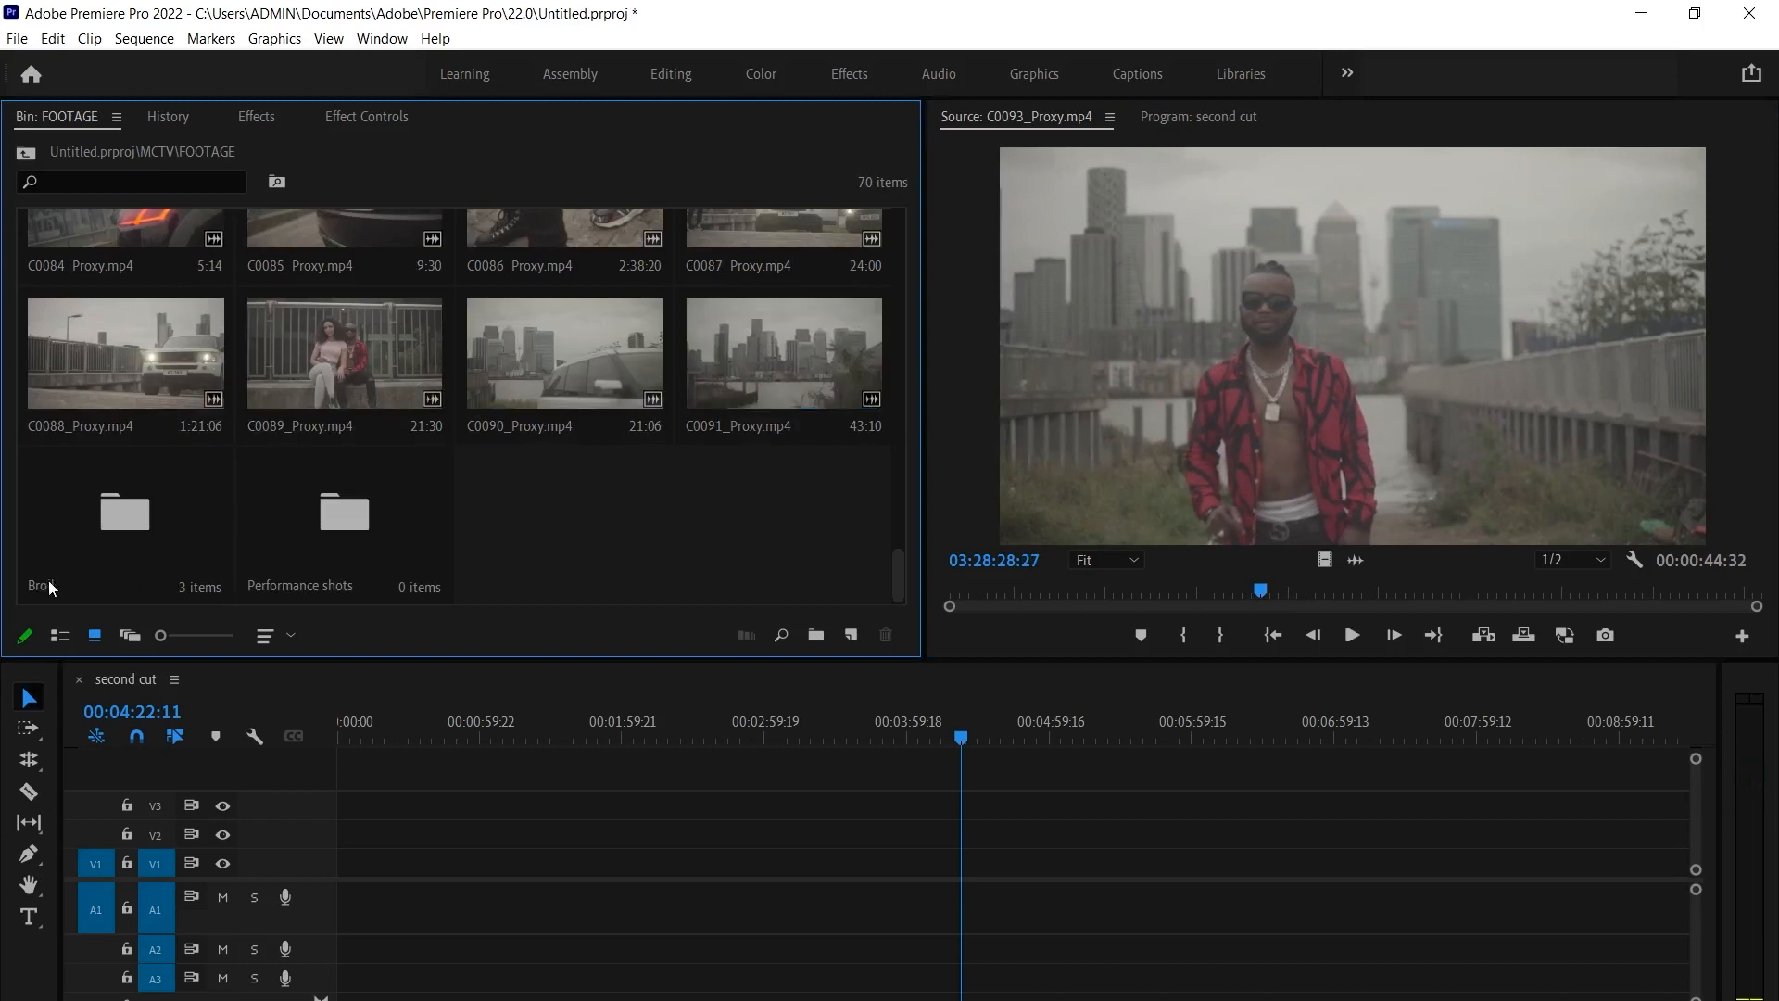
# Move clips C0088 to C0091 together into the Broll bin
pyautogui.click(827, 368)
pyautogui.keyDown('shift'); pyautogui.click(157, 360); pyautogui.keyUp('shift')
pyautogui.moveTo(131, 375); pyautogui.dragTo(128, 524)
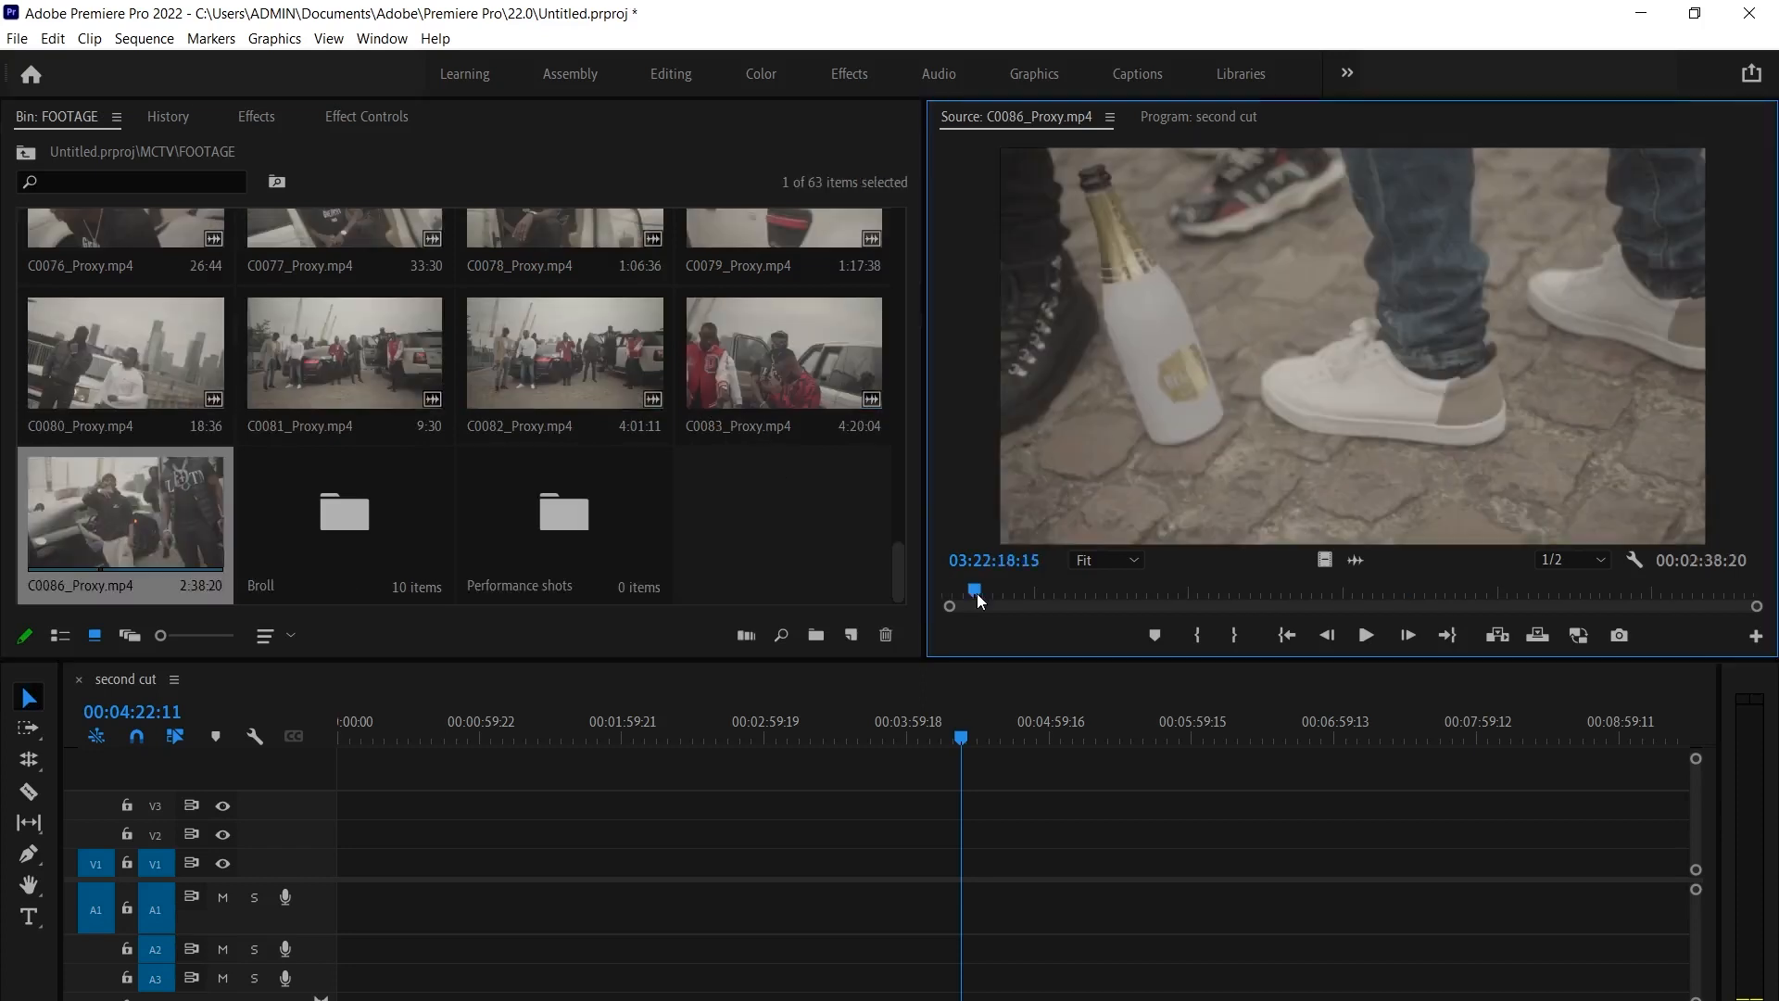
# Scrub and play through clip C0086_Proxy.mp4 to check its content, and move it into the Broll bin
pyautogui.moveTo(977, 593); pyautogui.dragTo(1099, 593)
pyautogui.press('space')
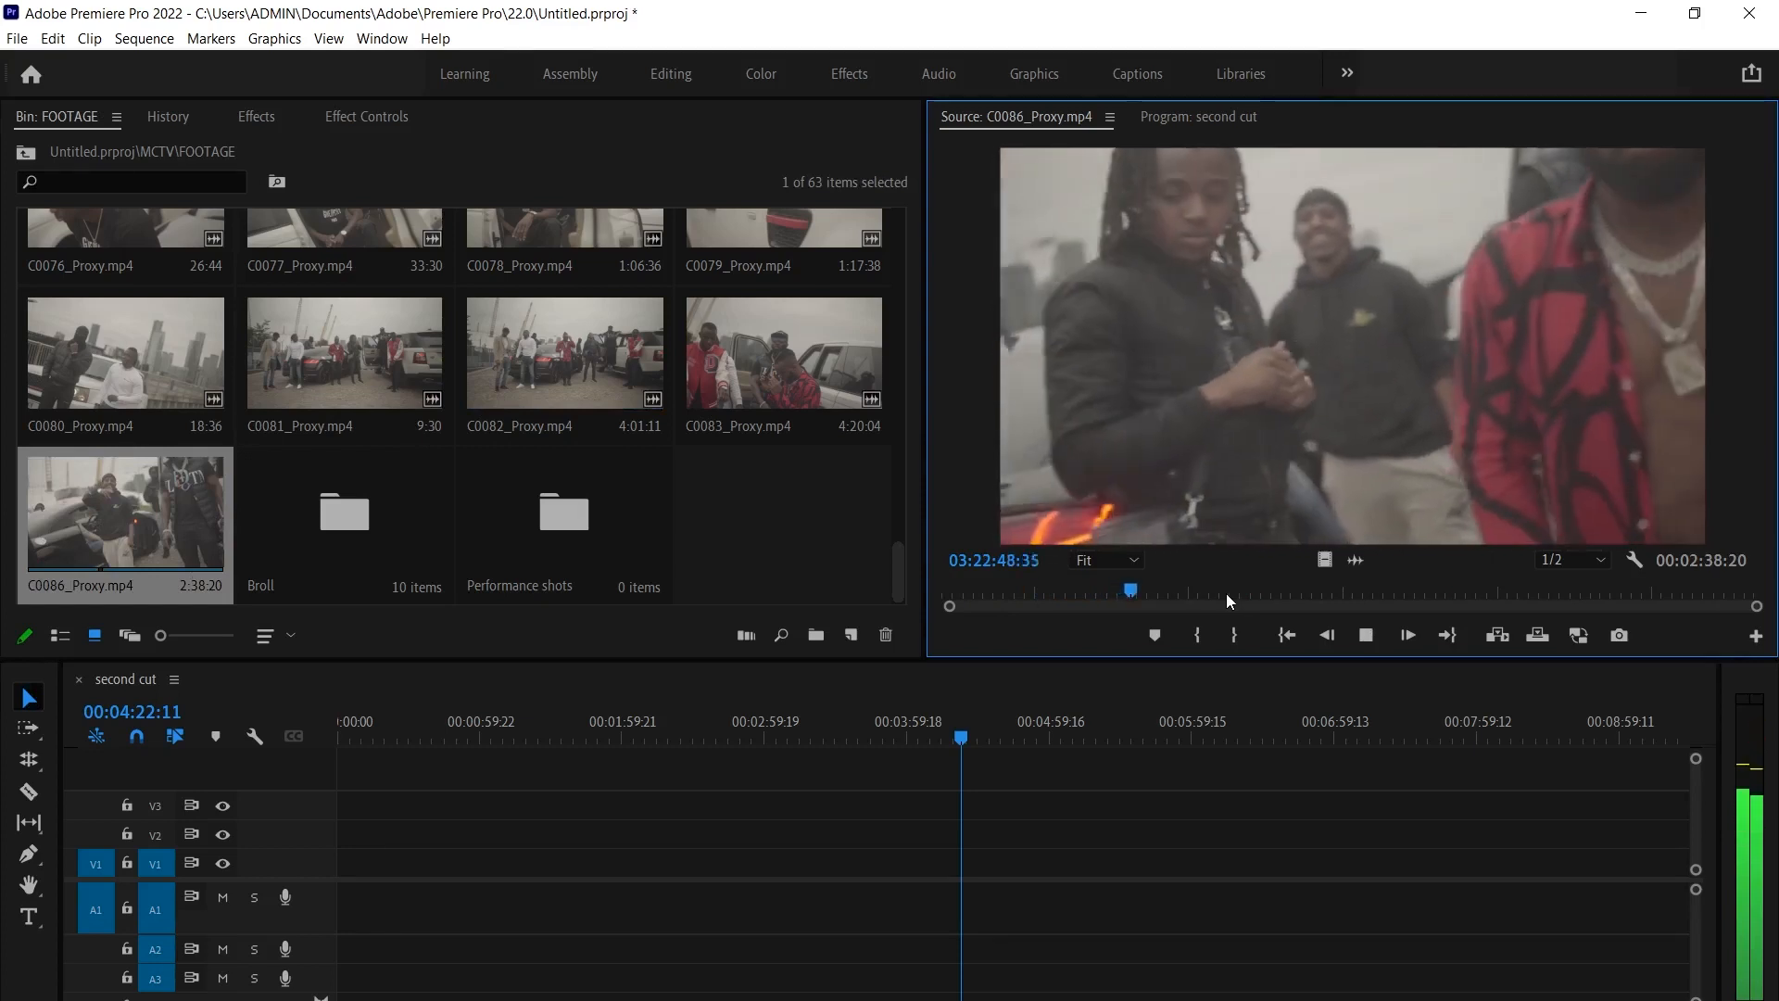
pyautogui.click(1150, 587)
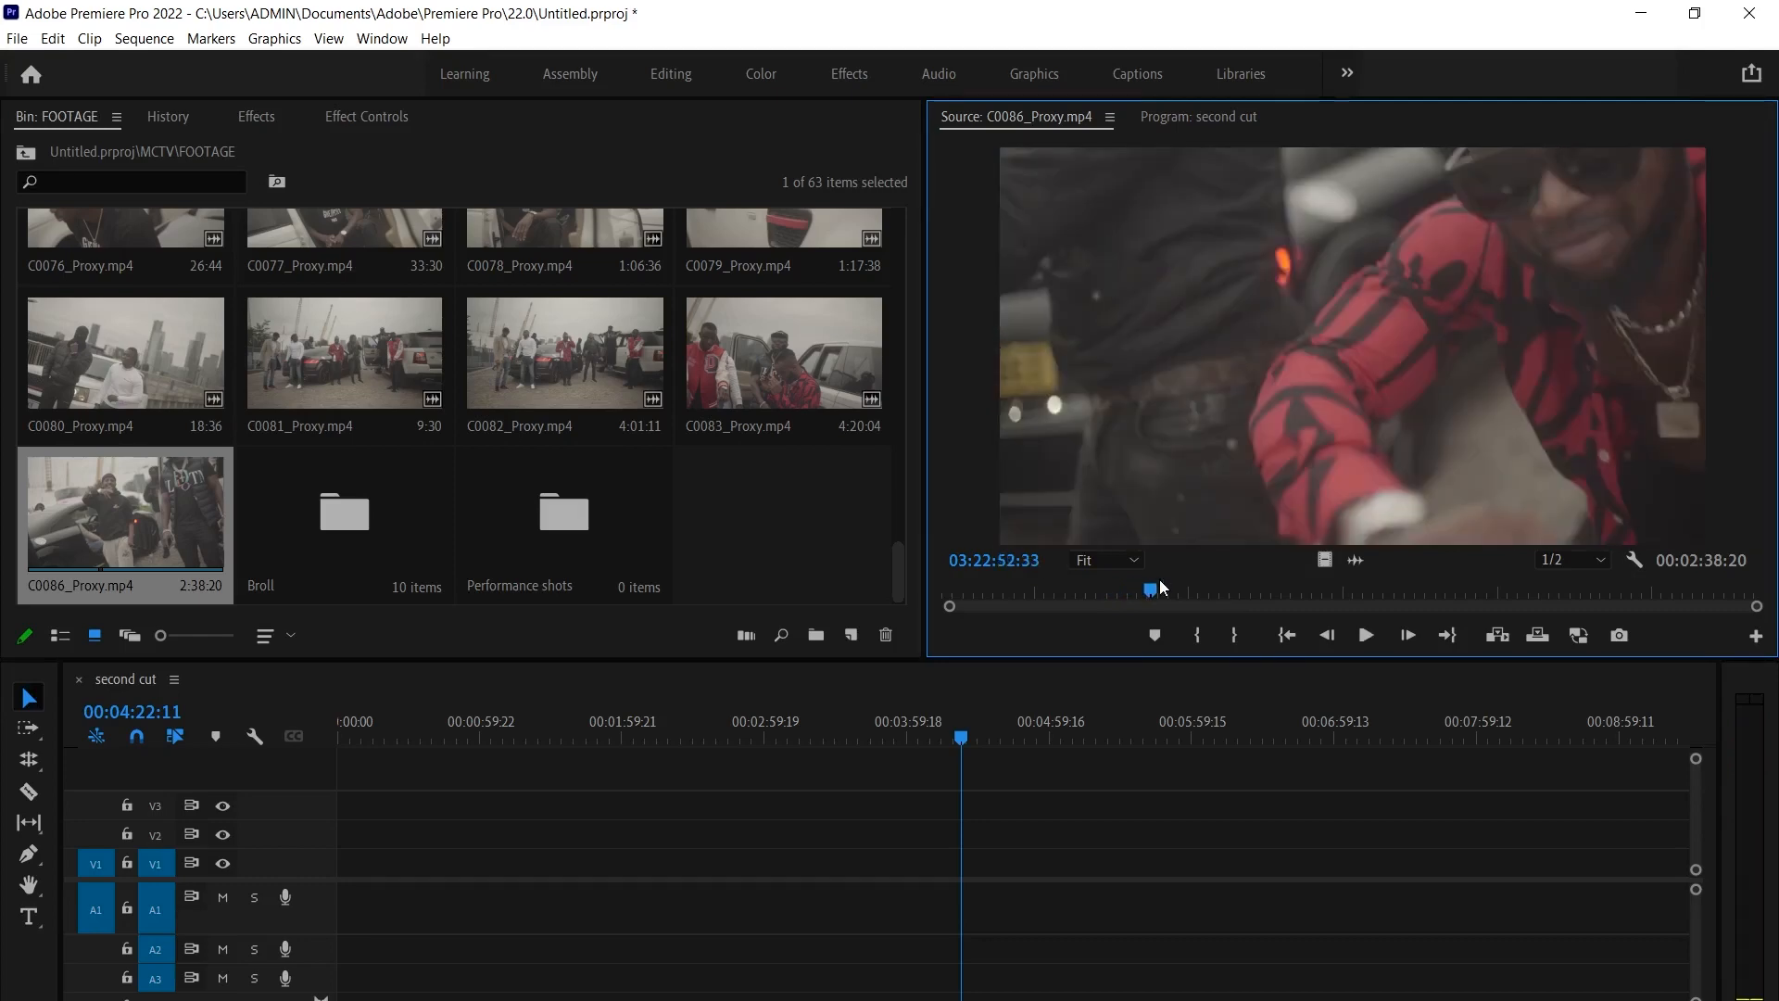
pyautogui.moveTo(1152, 587); pyautogui.dragTo(1122, 589)
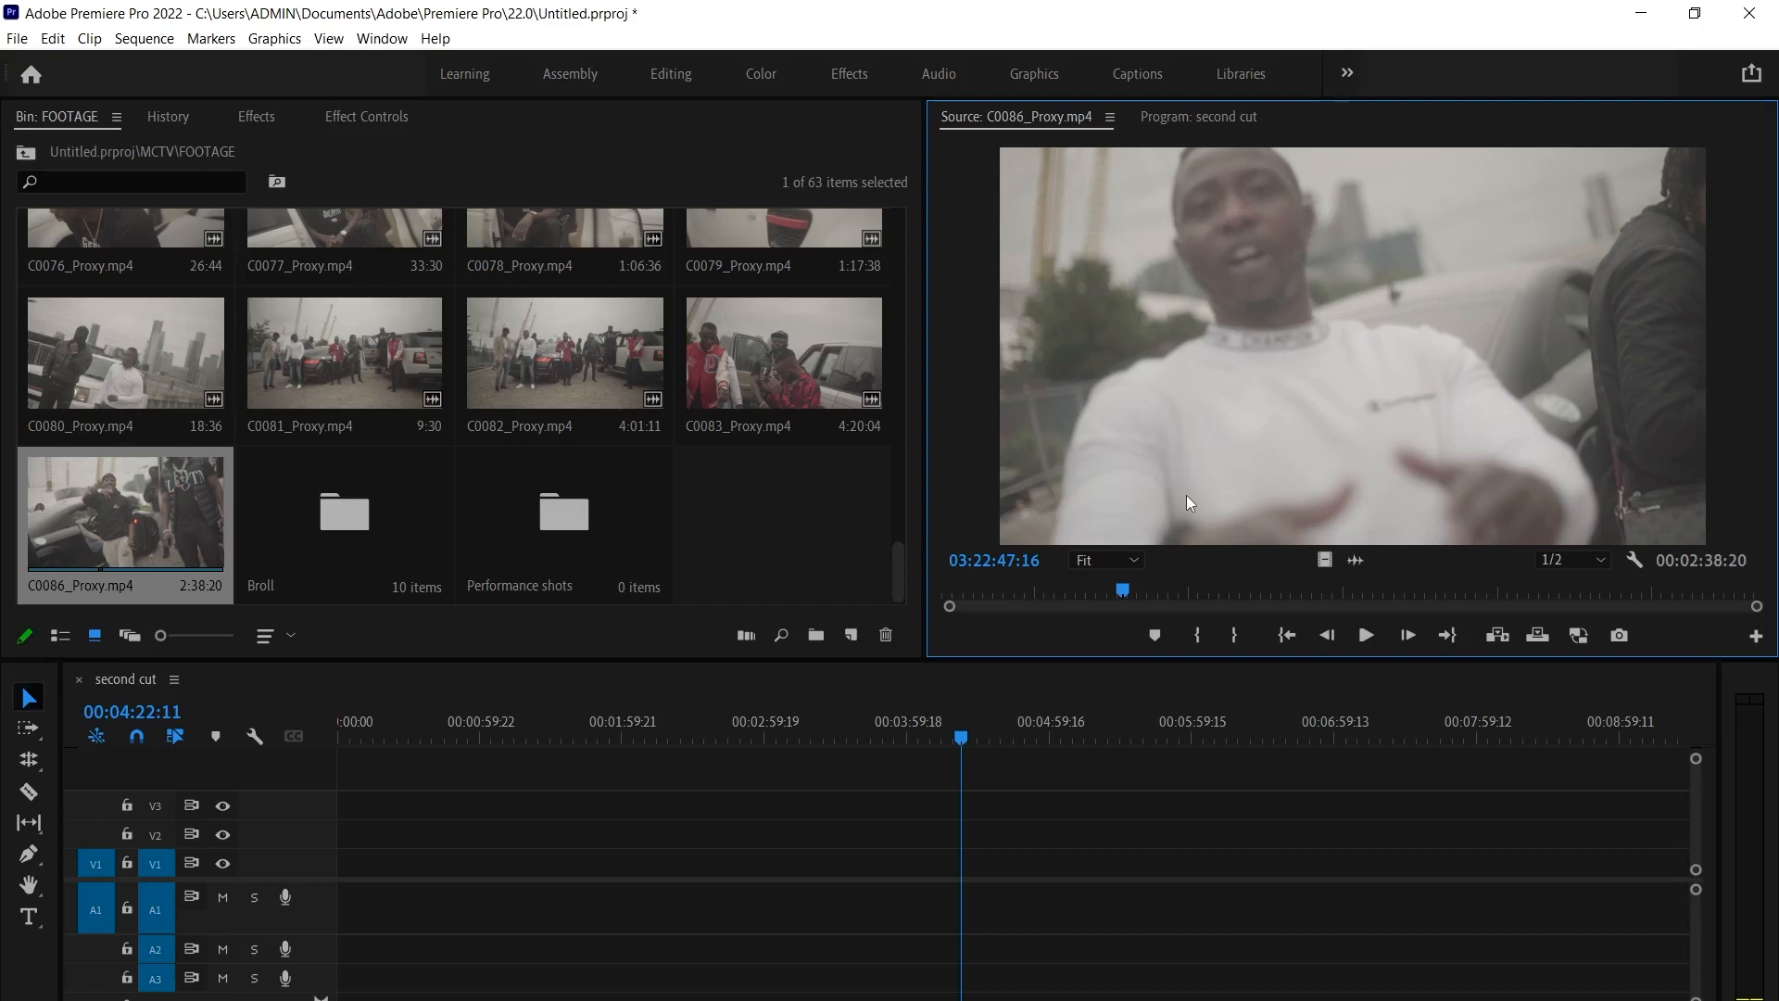
pyautogui.press('space')
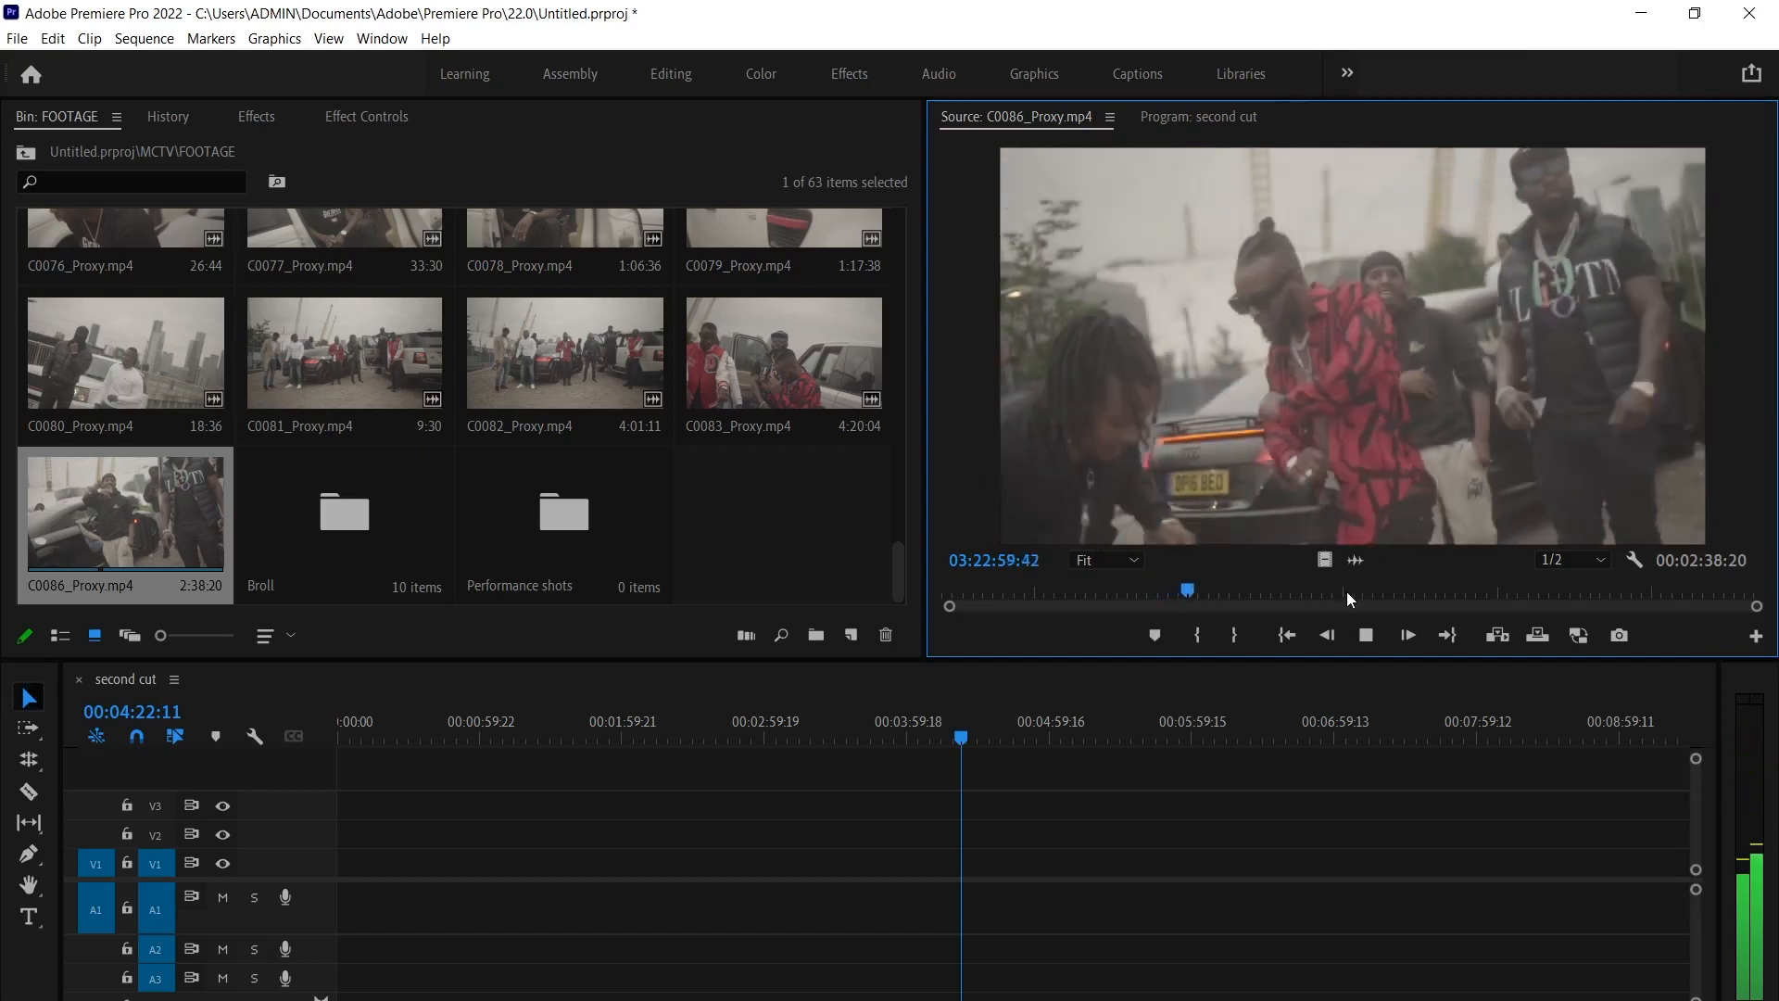
pyautogui.click(1568, 590)
pyautogui.moveTo(143, 545); pyautogui.dragTo(352, 524)
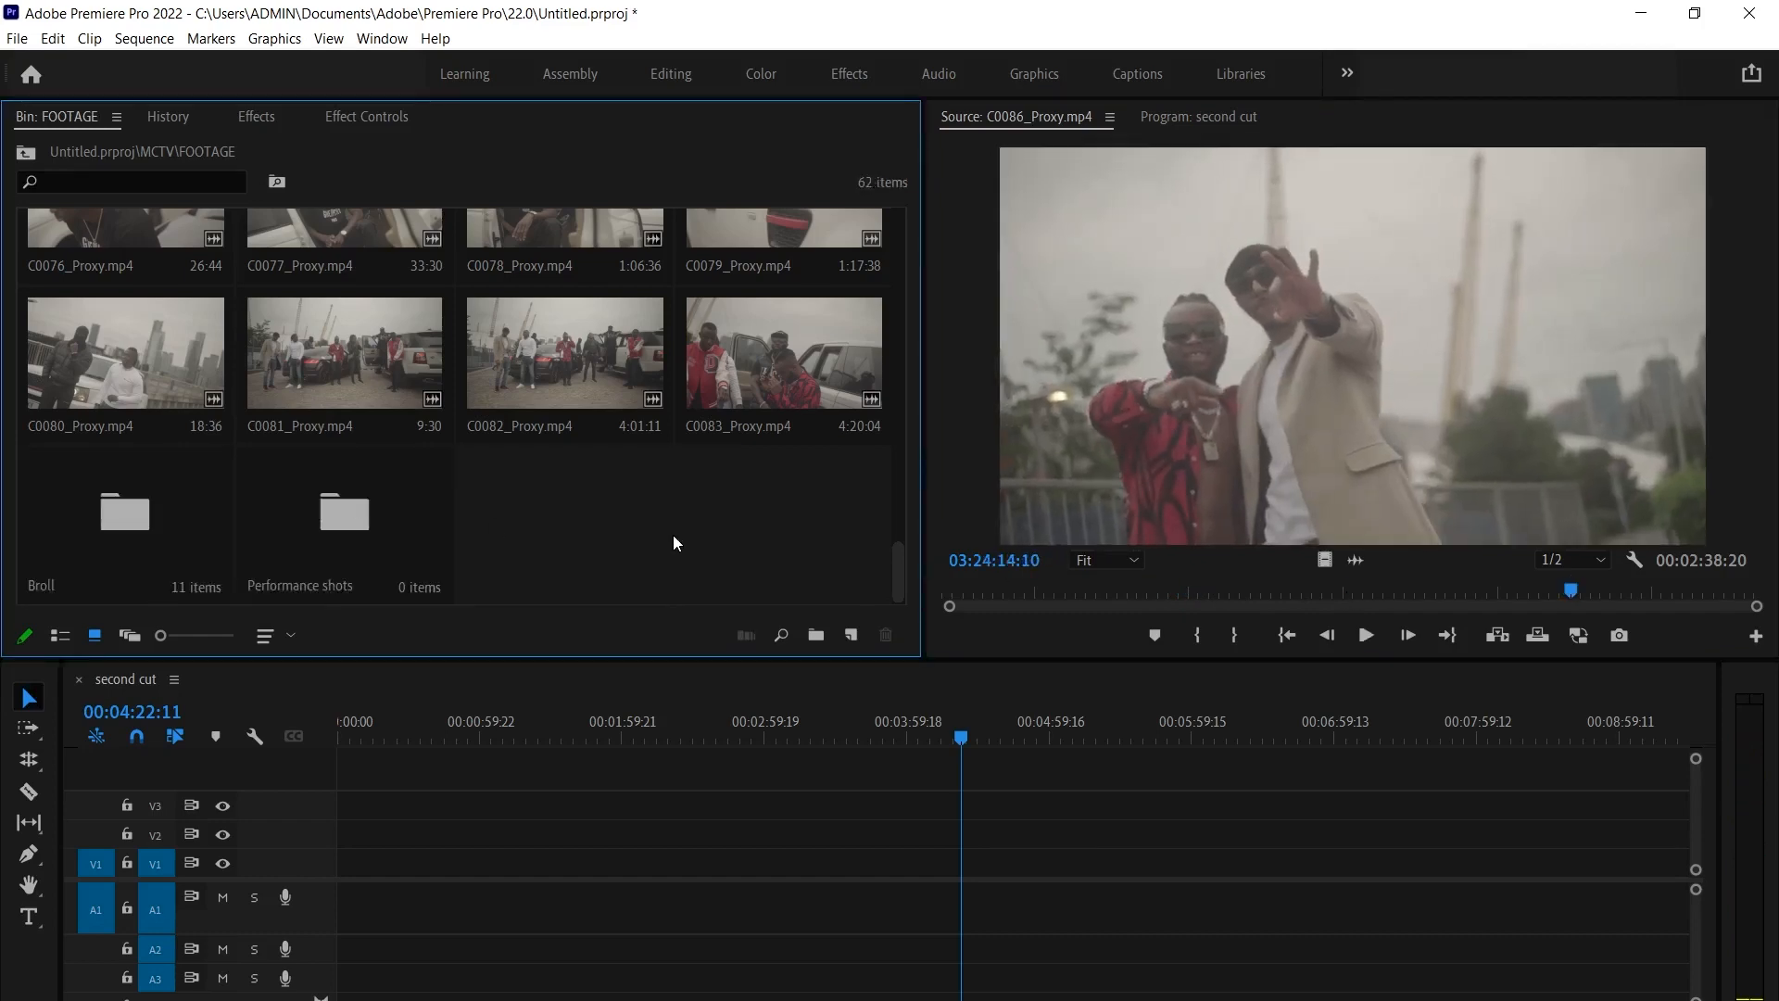
# Preview clips C0083 and C0062 in the source monitor to decide which bin each belongs in
pyautogui.scroll(1, 673, 535)
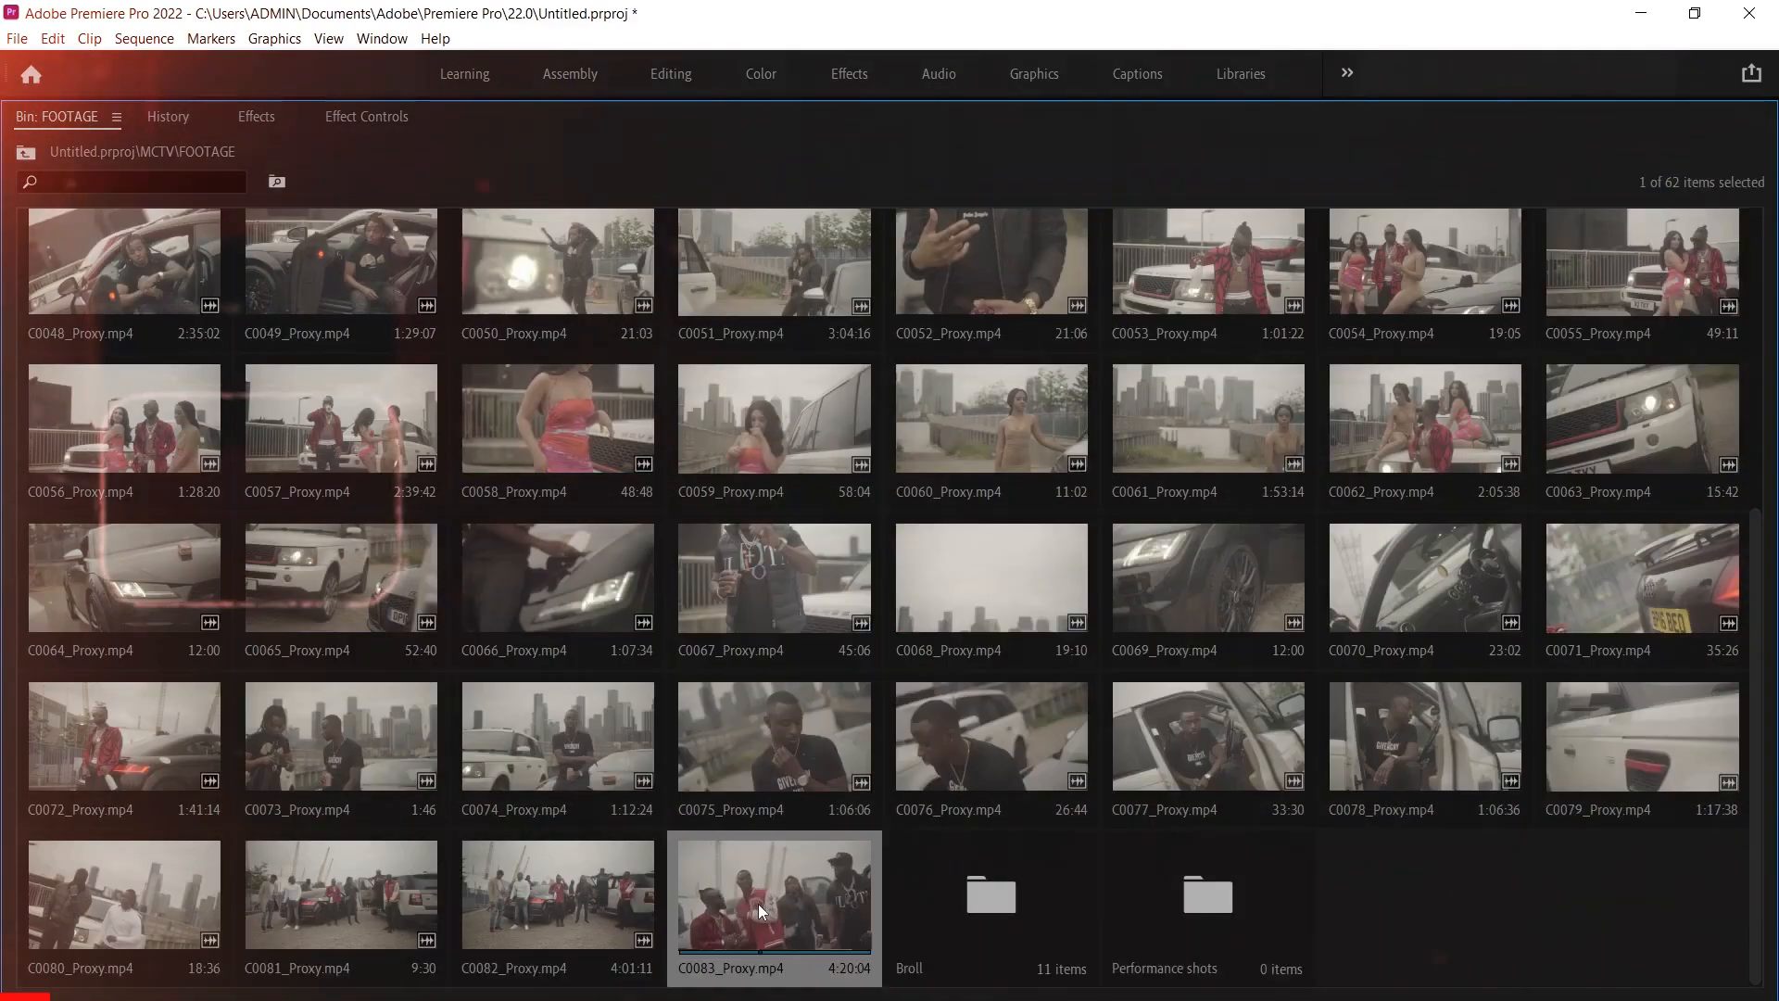
pyautogui.press('`')
pyautogui.doubleClick(732, 356)
pyautogui.click(1227, 591)
pyautogui.press('space')
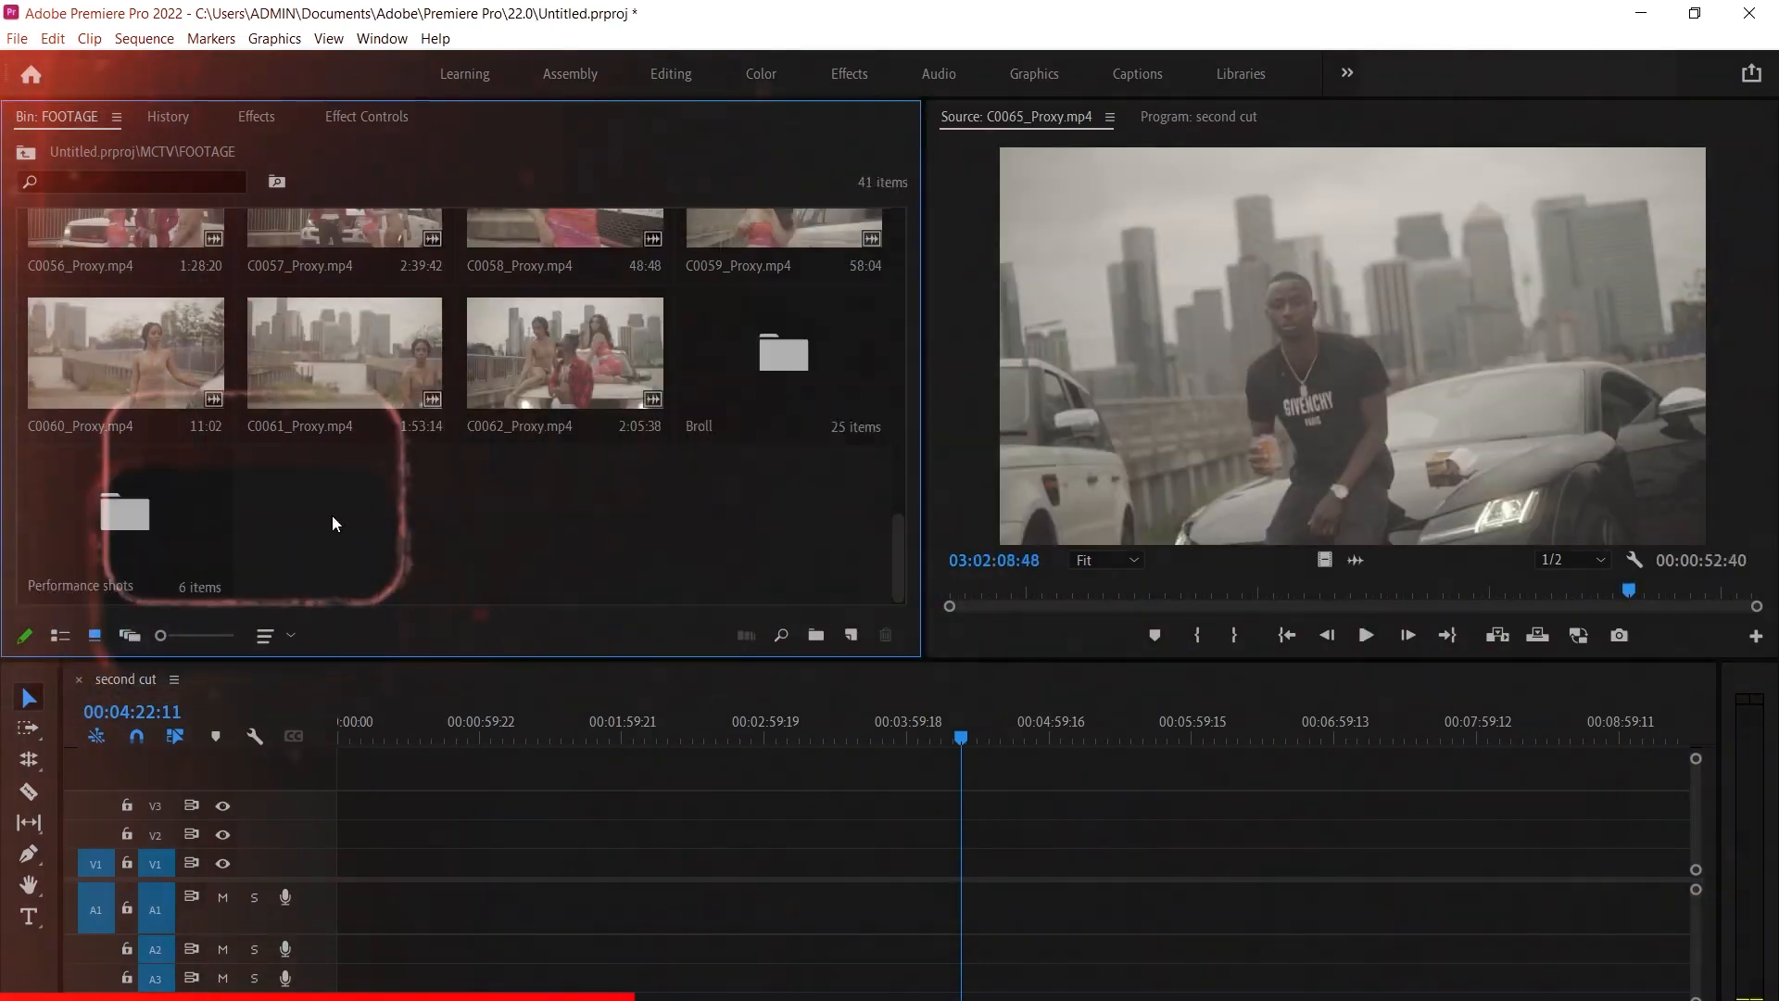
pyautogui.doubleClick(556, 357)
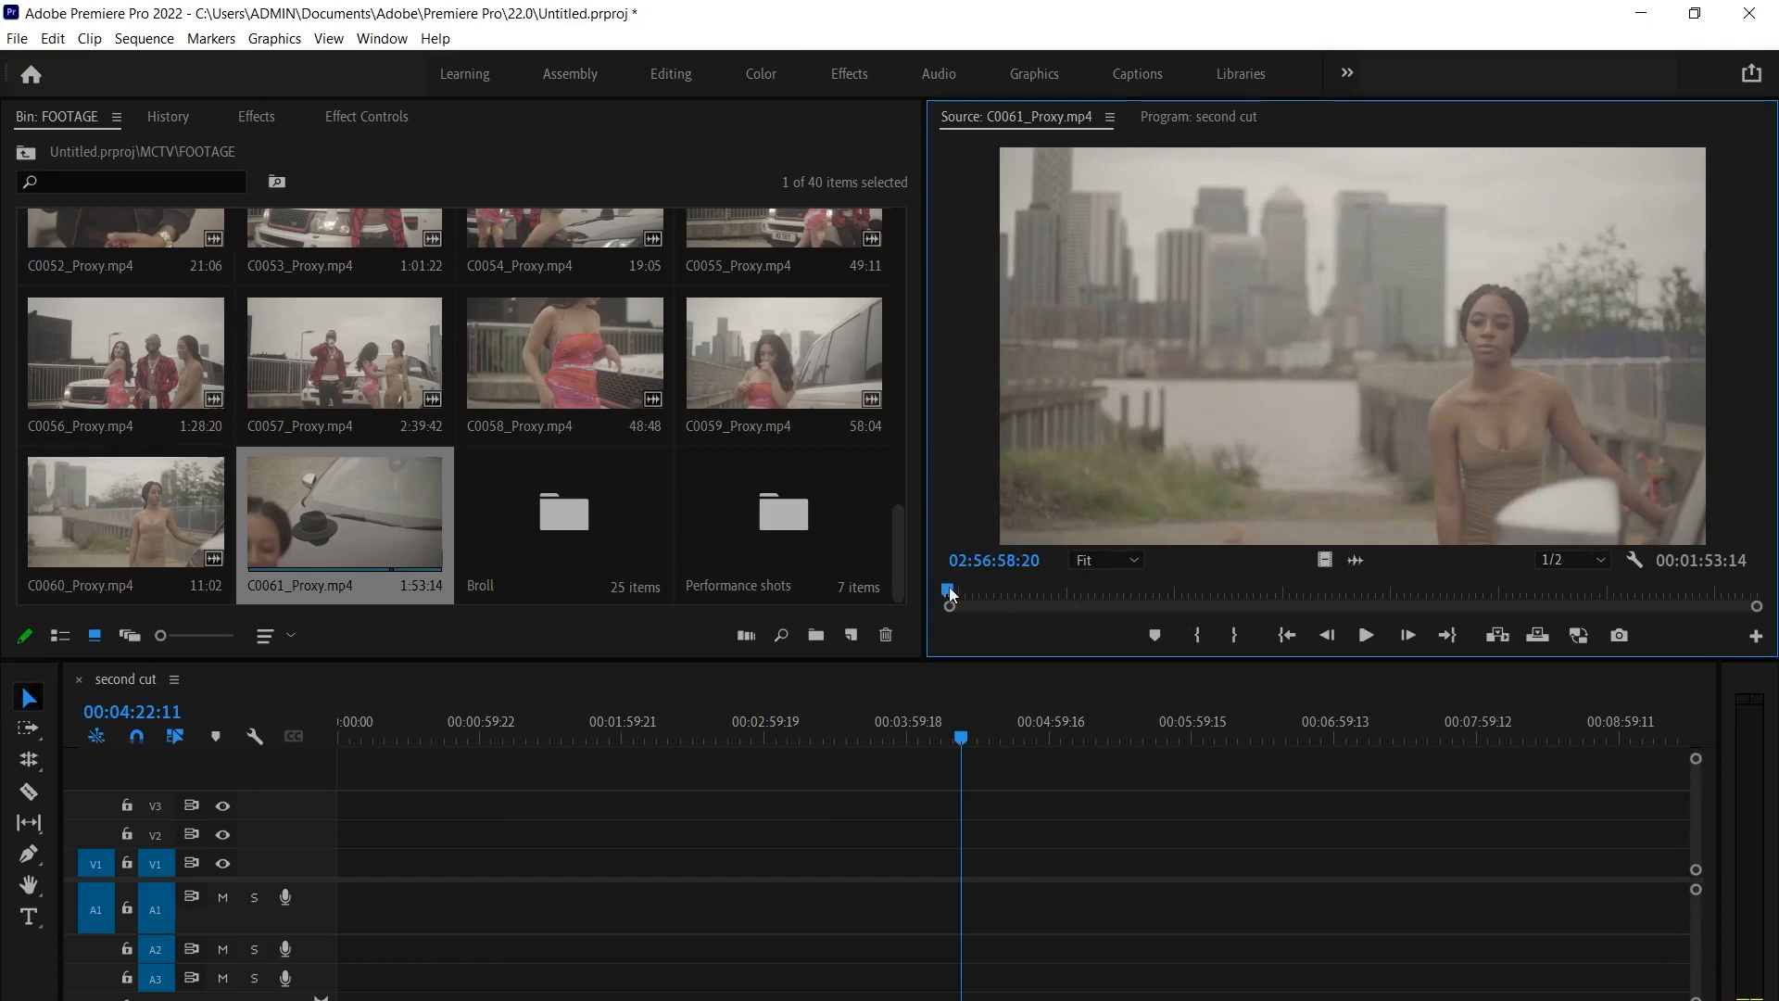
# Review clips C0061 and C0058 in the source monitor and move clips C0058 to C0061 into the Broll bin
pyautogui.press('space')
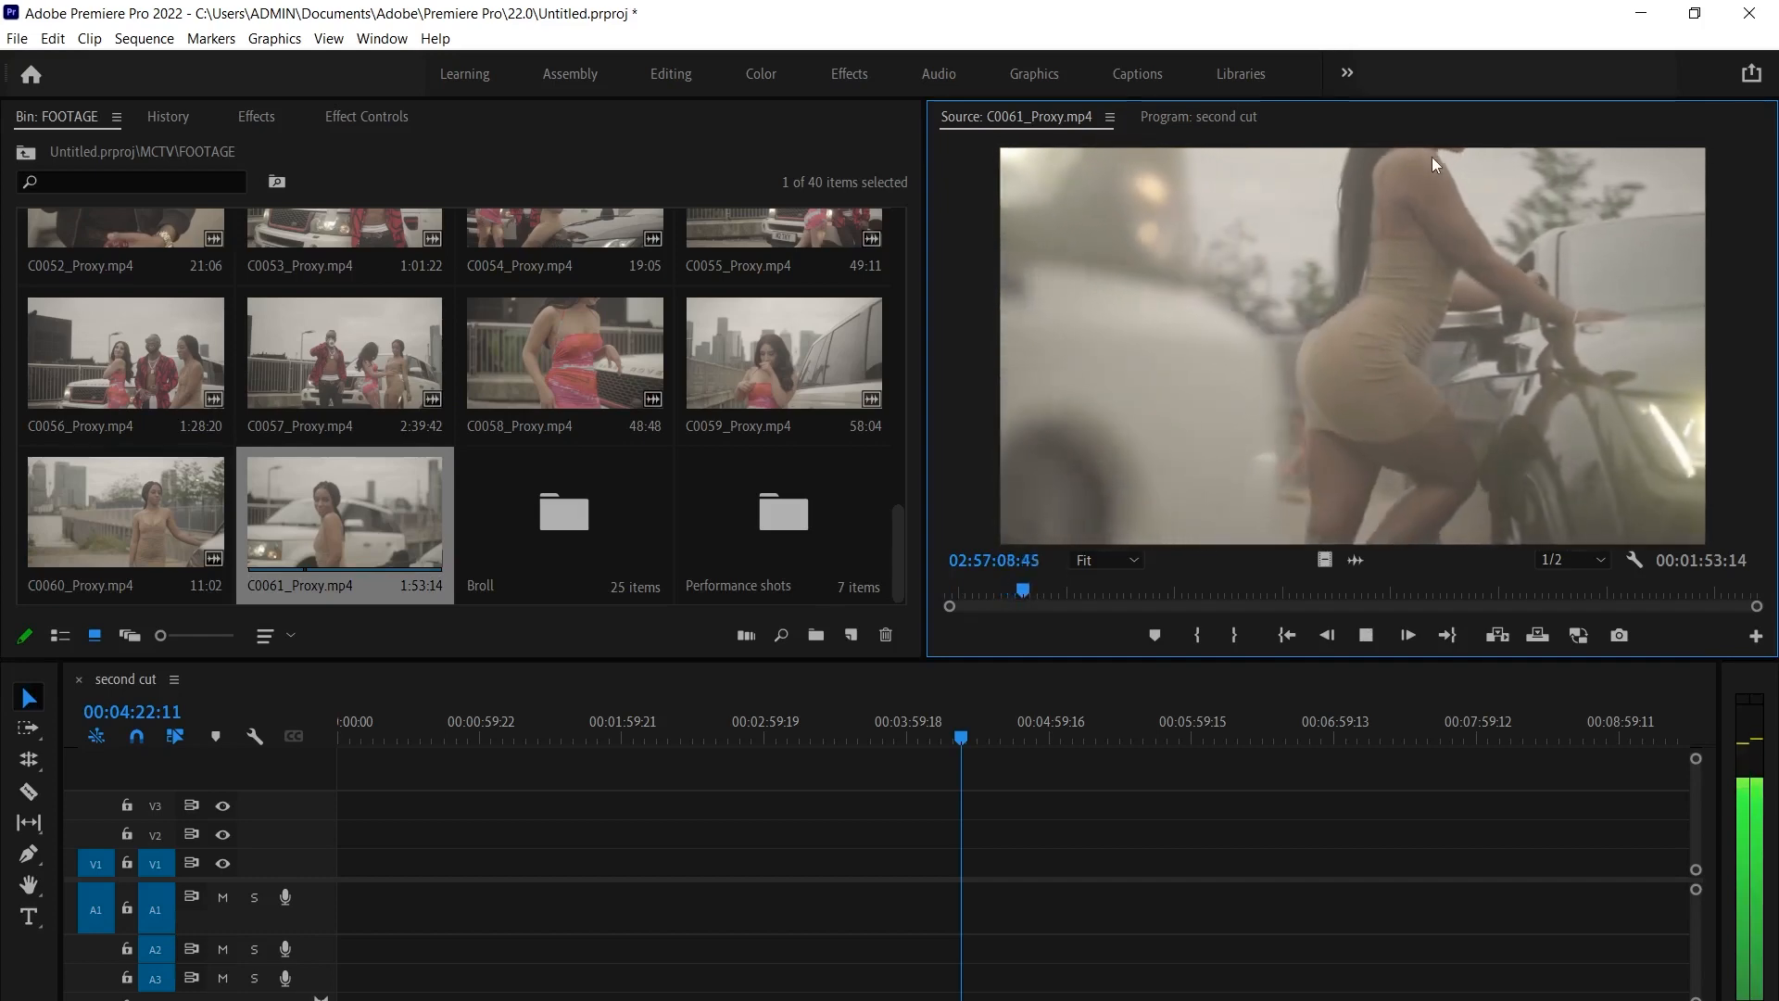
pyautogui.click(1492, 587)
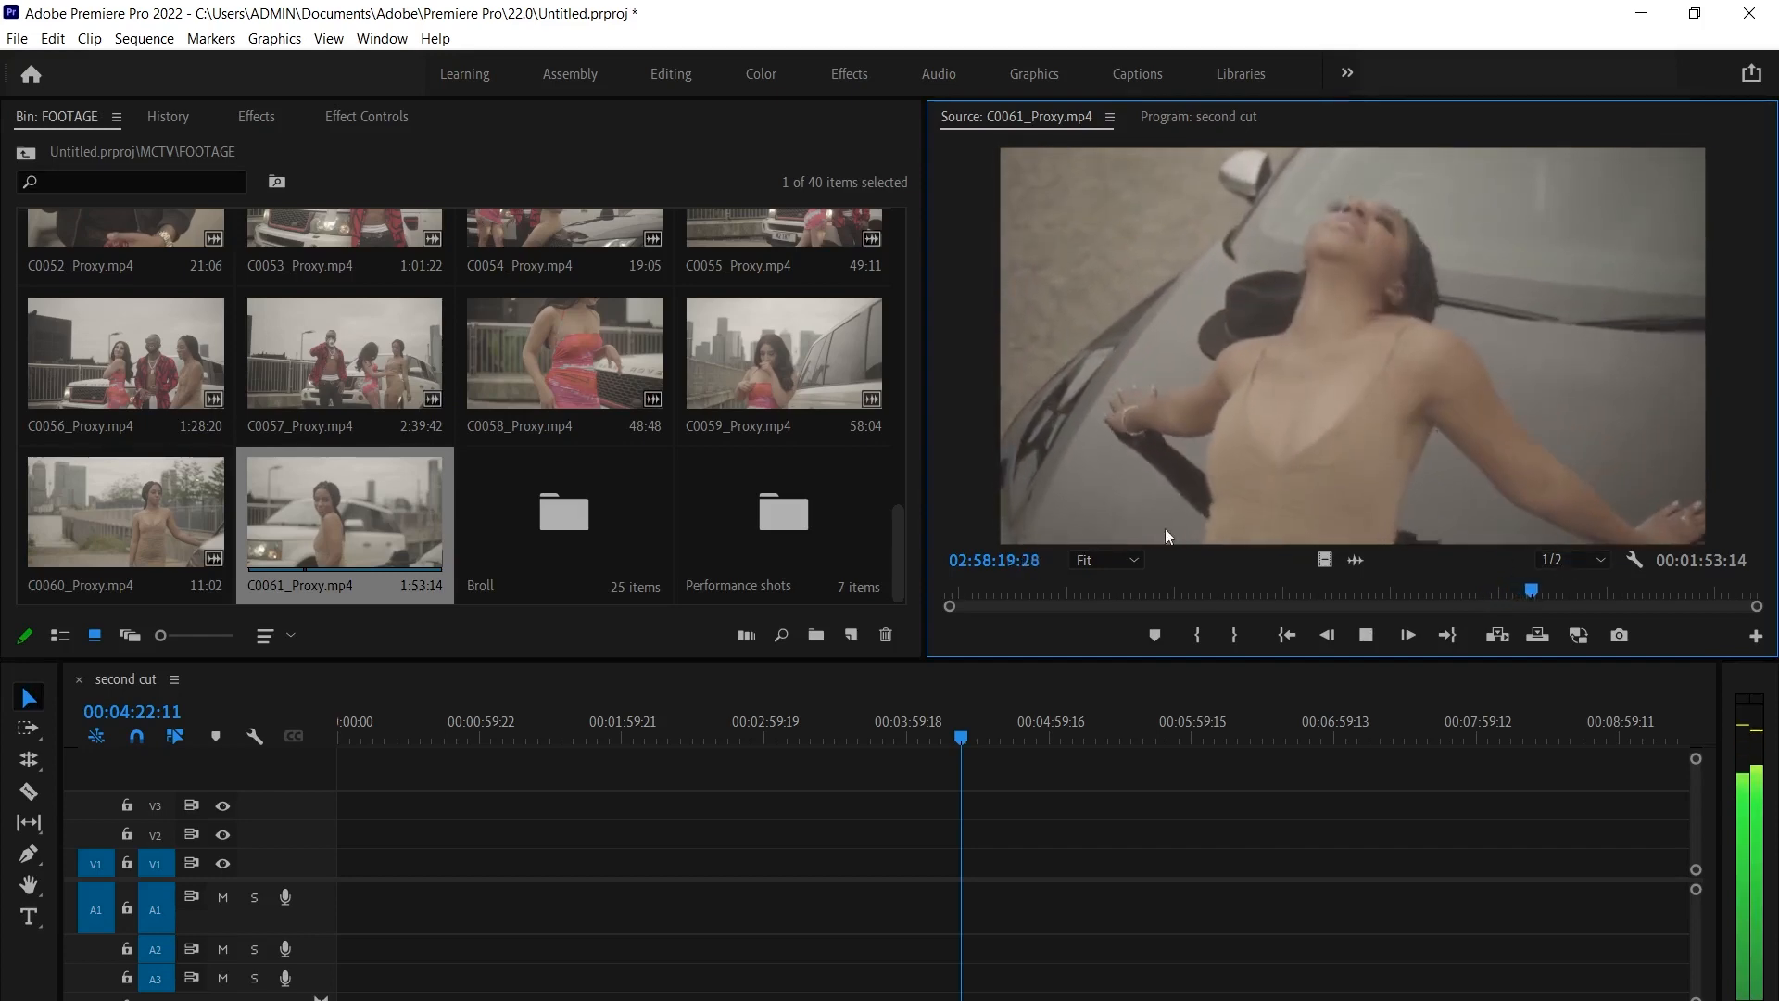
pyautogui.click(1088, 590)
pyautogui.doubleClick(501, 345)
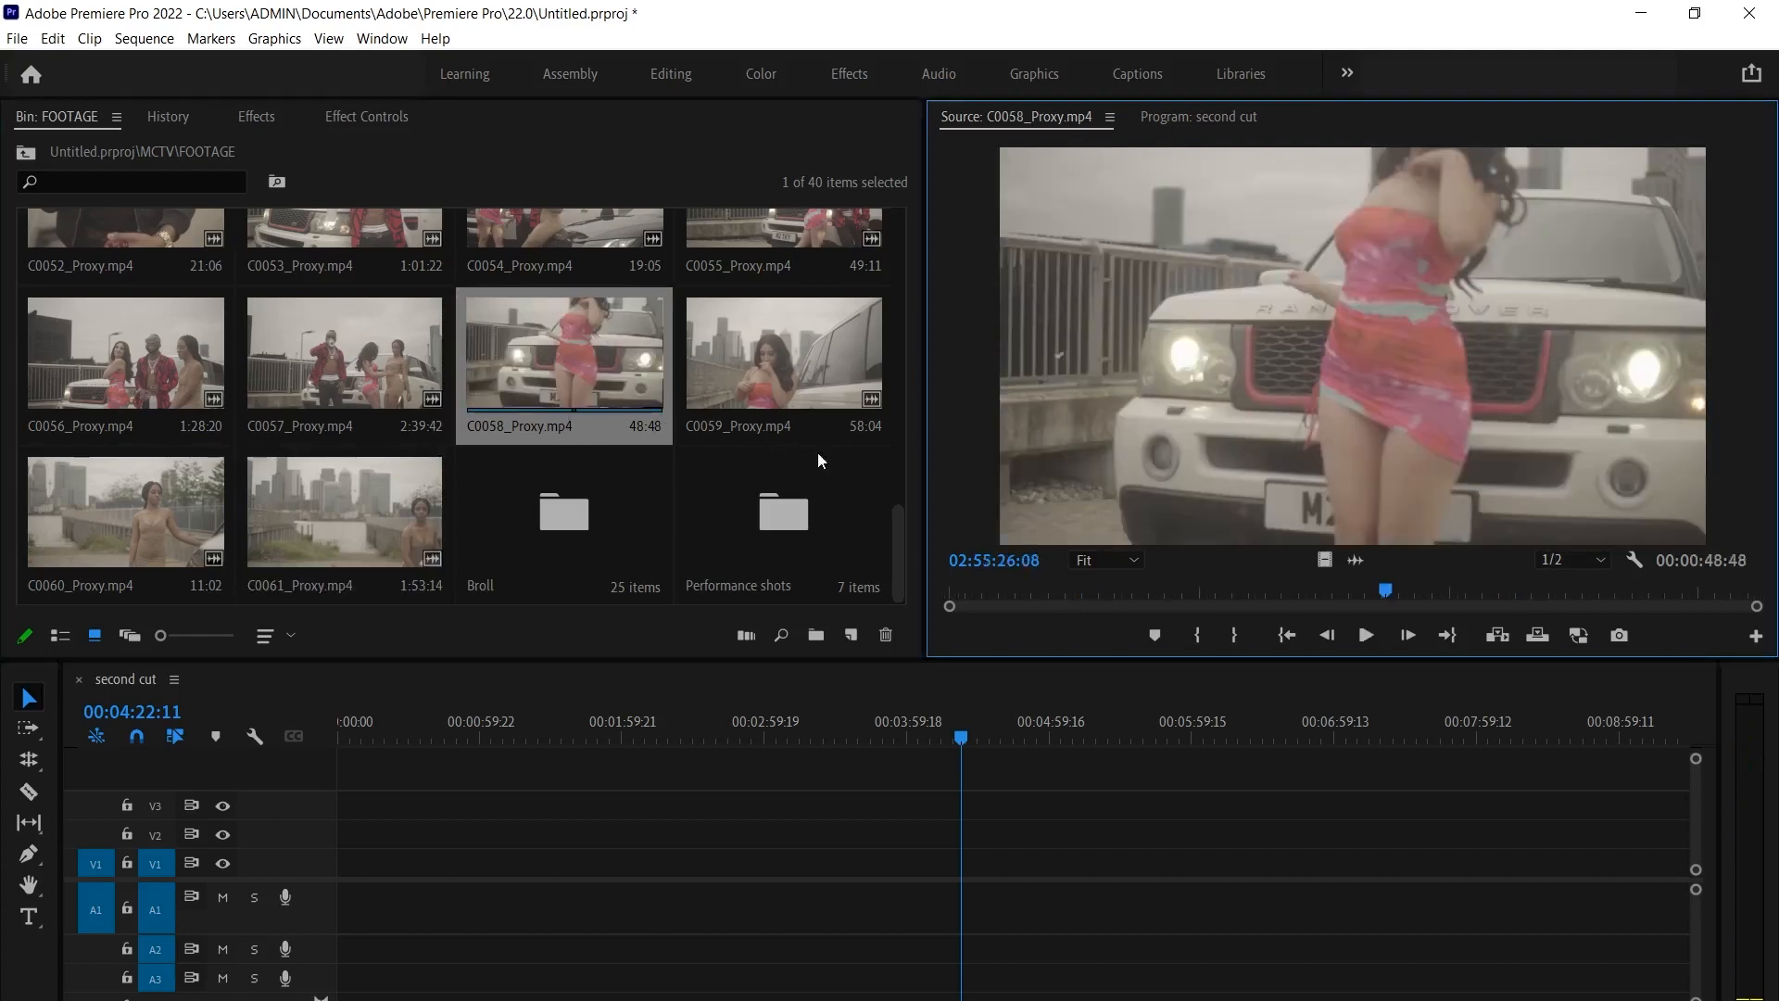
pyautogui.click(1103, 593)
pyautogui.press('space')
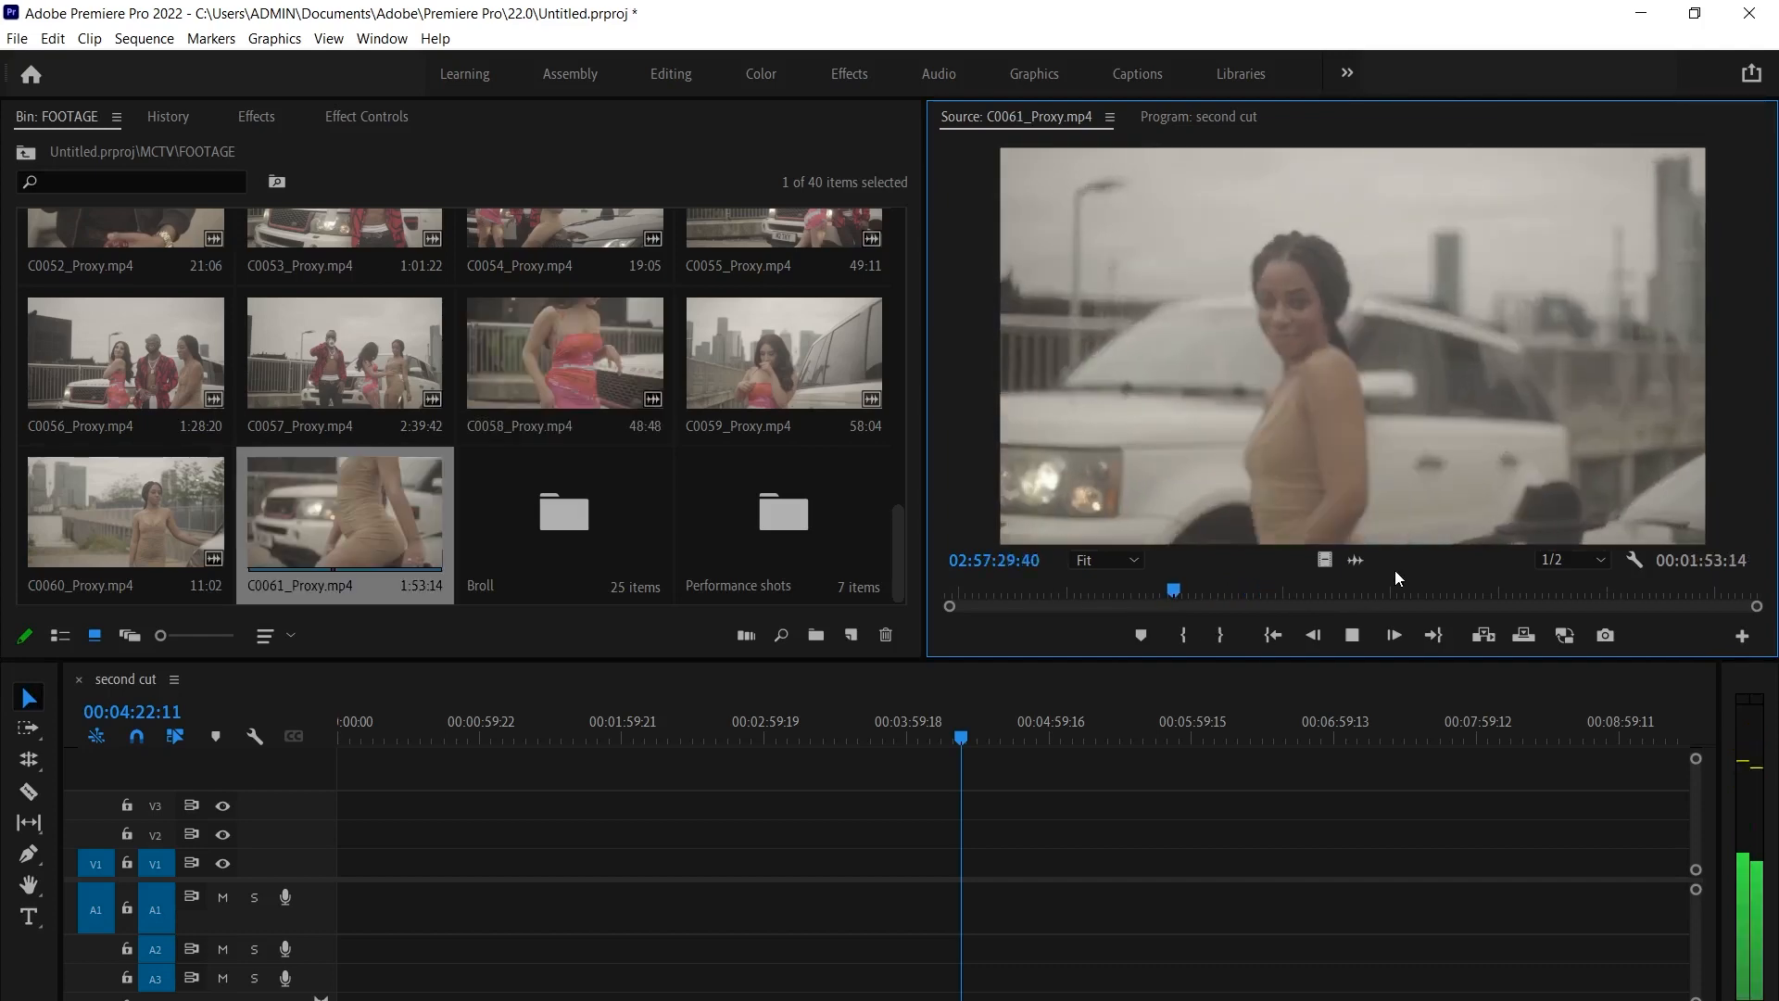
pyautogui.press('space')
pyautogui.click(591, 369)
pyautogui.keyDown('shift'); pyautogui.click(347, 528); pyautogui.keyUp('shift')
pyautogui.moveTo(347, 528); pyautogui.dragTo(561, 519)
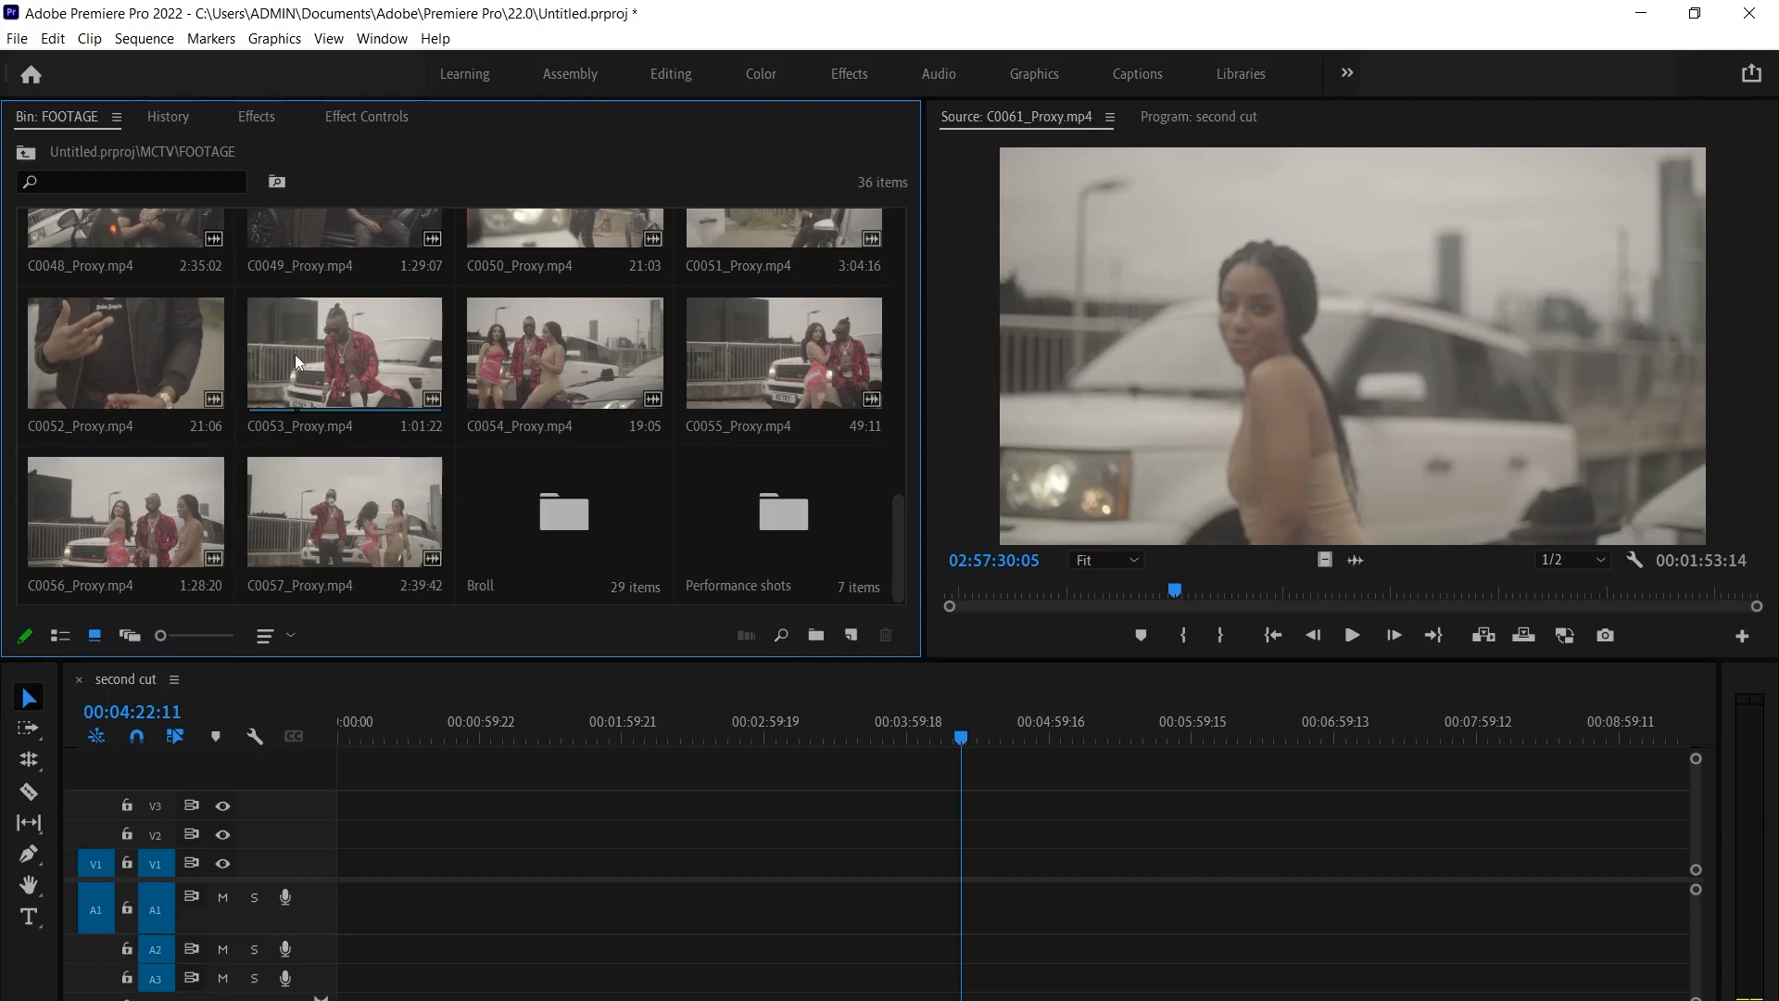
# Preview clips C0045 to C0057 and sort them by content into the Broll and Performance shots bins
pyautogui.doubleClick(295, 354)
pyautogui.moveTo(960, 590); pyautogui.dragTo(1378, 585)
pyautogui.moveTo(300, 354); pyautogui.dragTo(564, 514)
pyautogui.doubleClick(300, 354)
pyautogui.moveTo(961, 591); pyautogui.dragTo(1656, 590)
pyautogui.doubleClick(565, 354)
pyautogui.moveTo(344, 354); pyautogui.dragTo(369, 517)
pyautogui.doubleClick(344, 354)
pyautogui.moveTo(980, 590); pyautogui.dragTo(1483, 590)
pyautogui.press('space')
pyautogui.doubleClick(564, 354)
pyautogui.moveTo(960, 590); pyautogui.dragTo(1335, 590)
pyautogui.moveTo(564, 354); pyautogui.dragTo(345, 513)
pyautogui.doubleClick(344, 354)
pyautogui.moveTo(1442, 590); pyautogui.dragTo(1280, 584)
pyautogui.moveTo(344, 354); pyautogui.dragTo(125, 514)
pyautogui.doubleClick(344, 512)
pyautogui.moveTo(960, 590); pyautogui.dragTo(1470, 593)
pyautogui.moveTo(345, 512); pyautogui.dragTo(783, 515)
pyautogui.moveTo(126, 513); pyautogui.dragTo(345, 513)
pyautogui.moveTo(784, 354); pyautogui.dragTo(125, 513)
pyautogui.moveTo(564, 354); pyautogui.dragTo(783, 354)
pyautogui.doubleClick(783, 354)
pyautogui.click(1026, 591)
pyautogui.press('space')
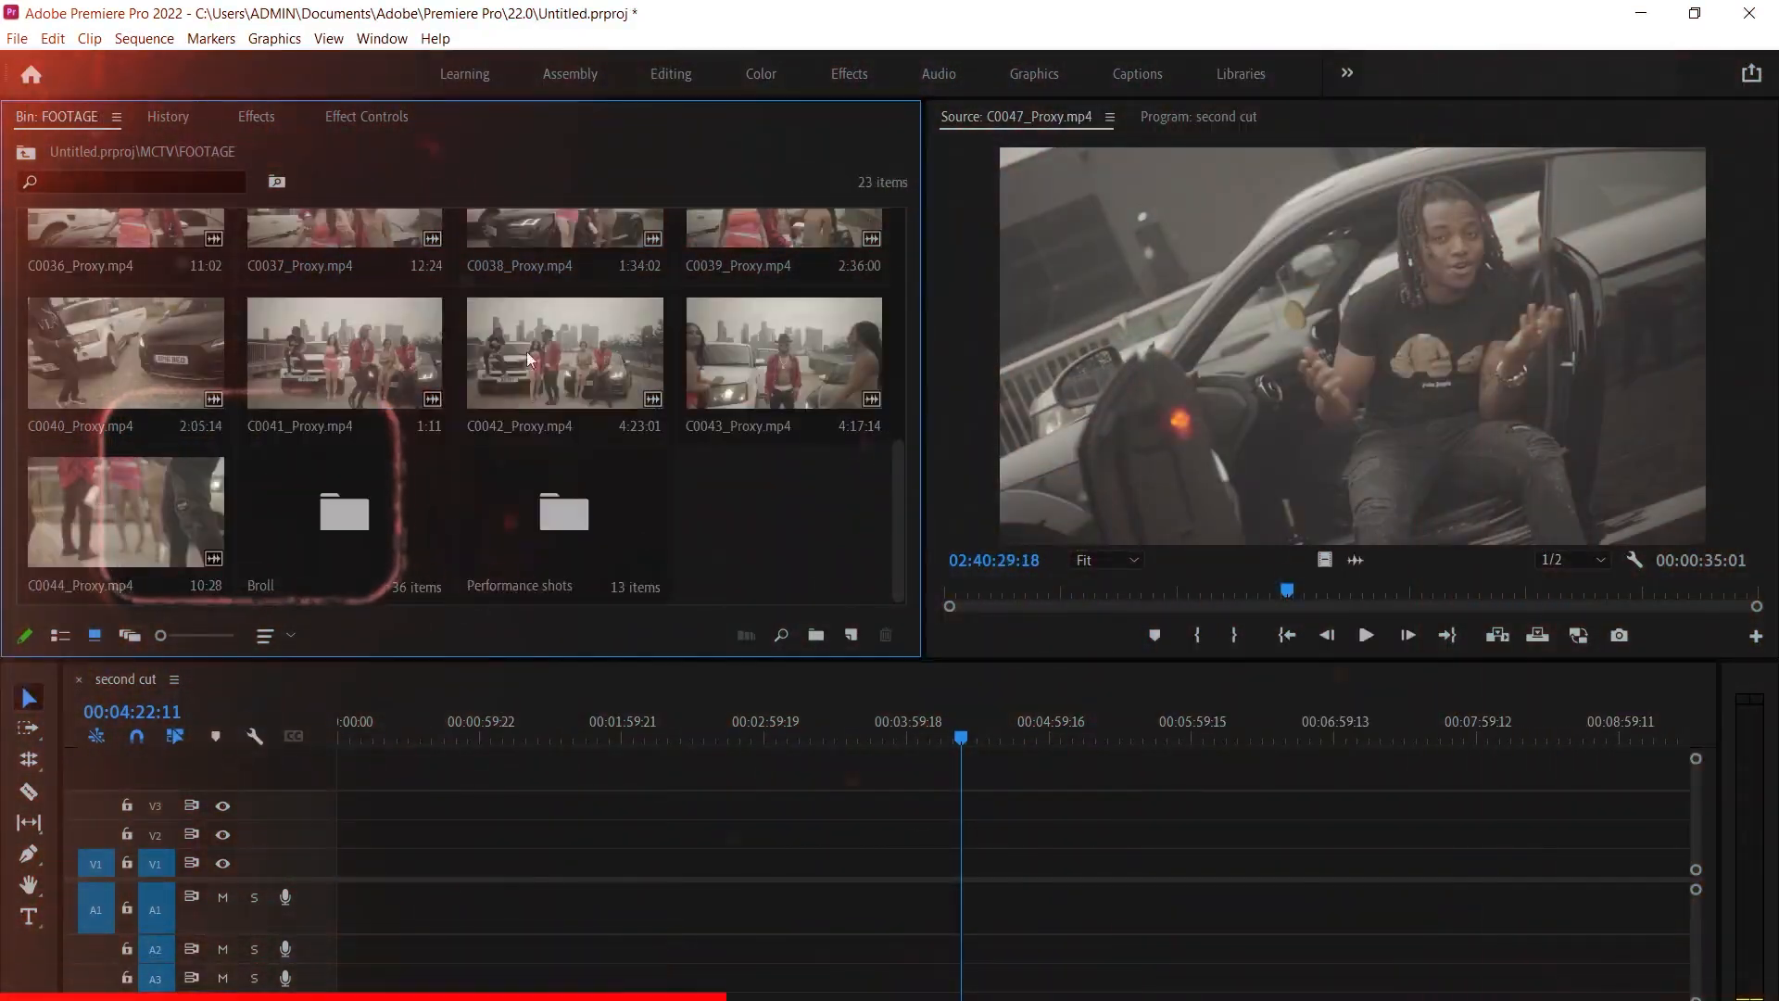
# Preview clips C0033 to C0044 and sort them by content into the Broll and Performance shots bins
pyautogui.doubleClick(124, 510)
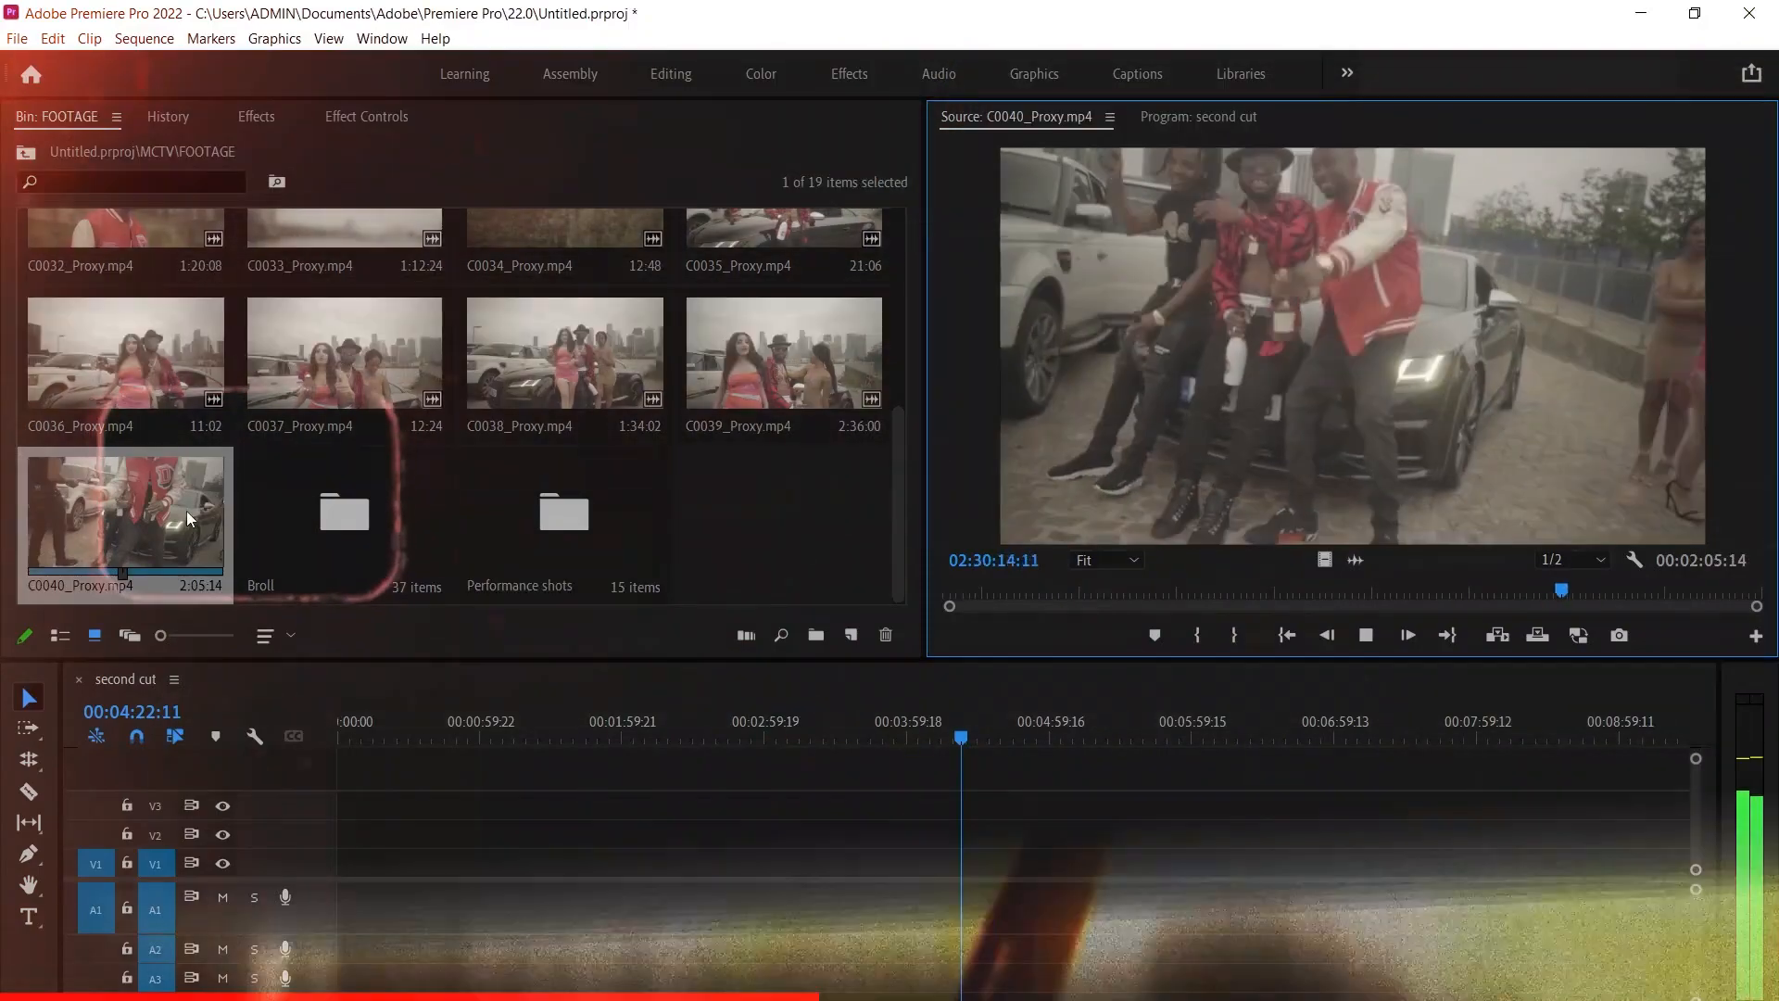
pyautogui.moveTo(192, 519); pyautogui.dragTo(345, 513)
pyautogui.doubleClick(125, 354)
pyautogui.click(1594, 591)
pyautogui.moveTo(125, 354); pyautogui.dragTo(126, 512)
pyautogui.doubleClick(125, 354)
pyautogui.click(1631, 591)
pyautogui.click(1200, 591)
pyautogui.moveTo(125, 354); pyautogui.dragTo(594, 590)
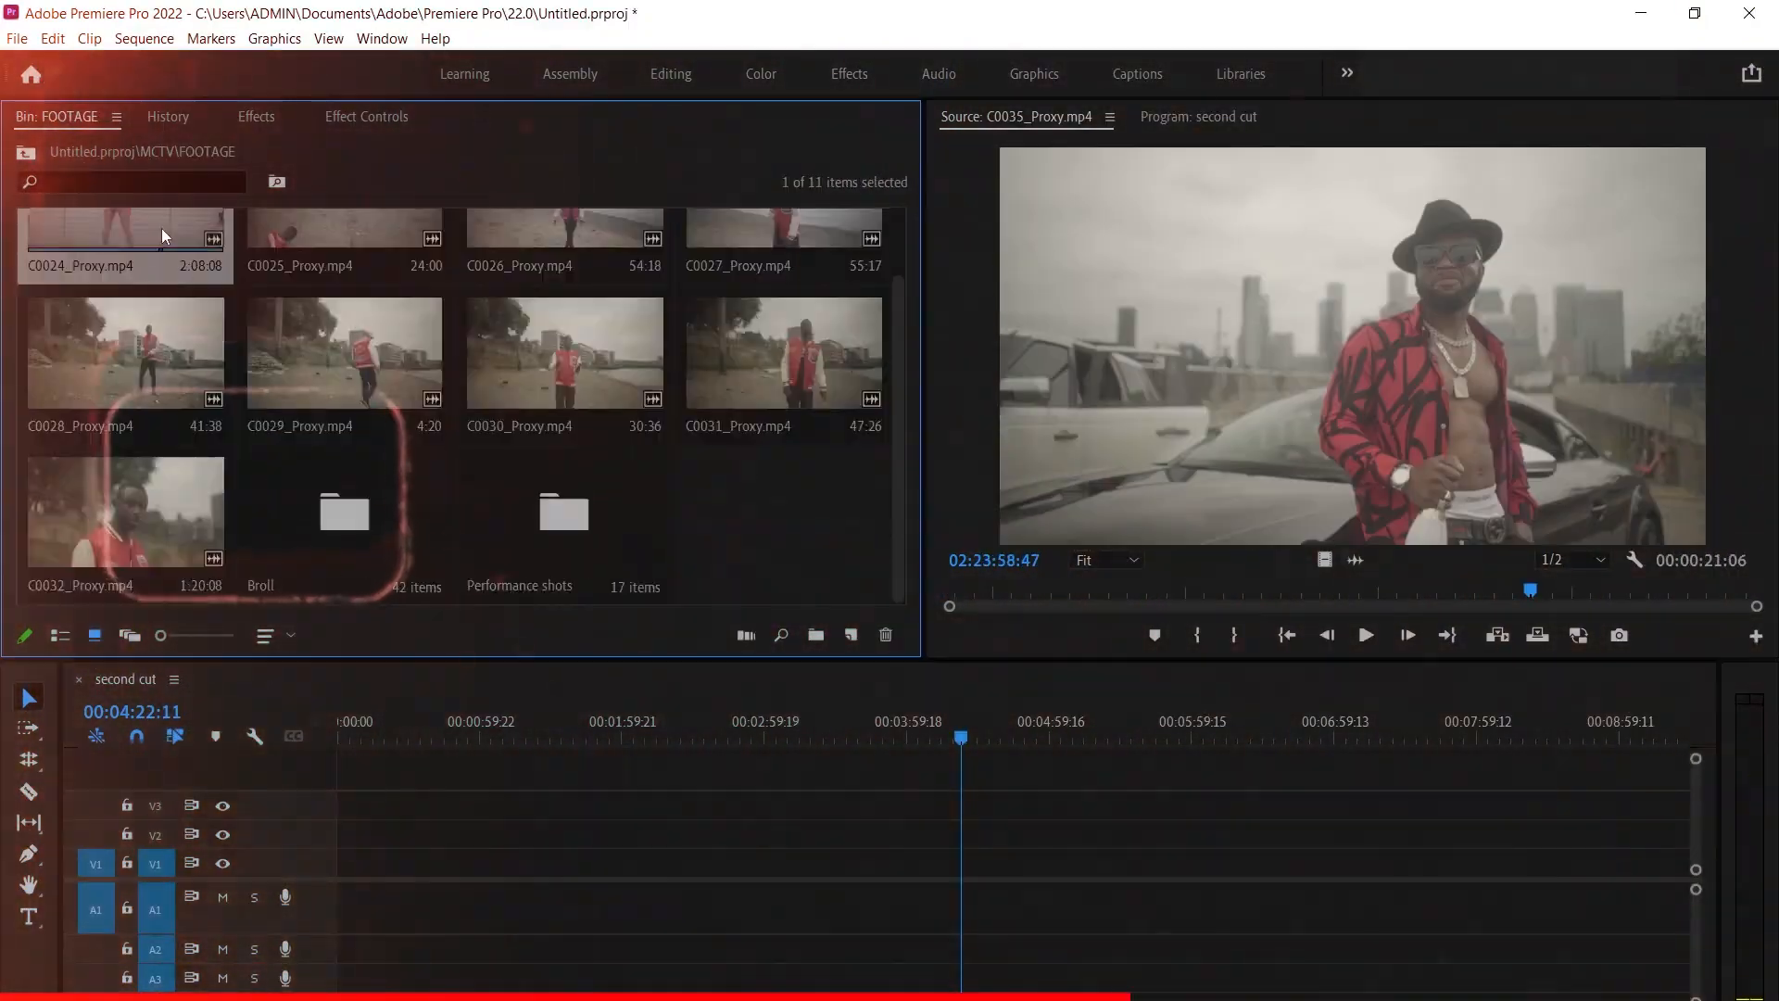
# Review clips C0024 to C0030 and C0032, and sort them into the Broll and Performance shots bins
pyautogui.doubleClick(125, 275)
pyautogui.click(982, 590)
pyautogui.doubleClick(344, 274)
pyautogui.click(1458, 591)
pyautogui.moveTo(125, 278); pyautogui.dragTo(125, 590)
pyautogui.doubleClick(783, 278)
pyautogui.moveTo(783, 278); pyautogui.dragTo(783, 434)
pyautogui.doubleClick(573, 274)
pyautogui.moveTo(565, 261); pyautogui.dragTo(350, 437)
pyautogui.doubleClick(350, 274)
pyautogui.moveTo(351, 275); pyautogui.dragTo(349, 437)
pyautogui.doubleClick(127, 274)
pyautogui.moveTo(127, 274); pyautogui.dragTo(139, 440)
pyautogui.moveTo(350, 275); pyautogui.dragTo(573, 274)
# Check clip C0031_Proxy.mp4 and move it into the Performance shots bin, and reopen the FOOTAGE bin from the MCTV bin
pyautogui.doubleClick(132, 274)
pyautogui.click(1298, 590)
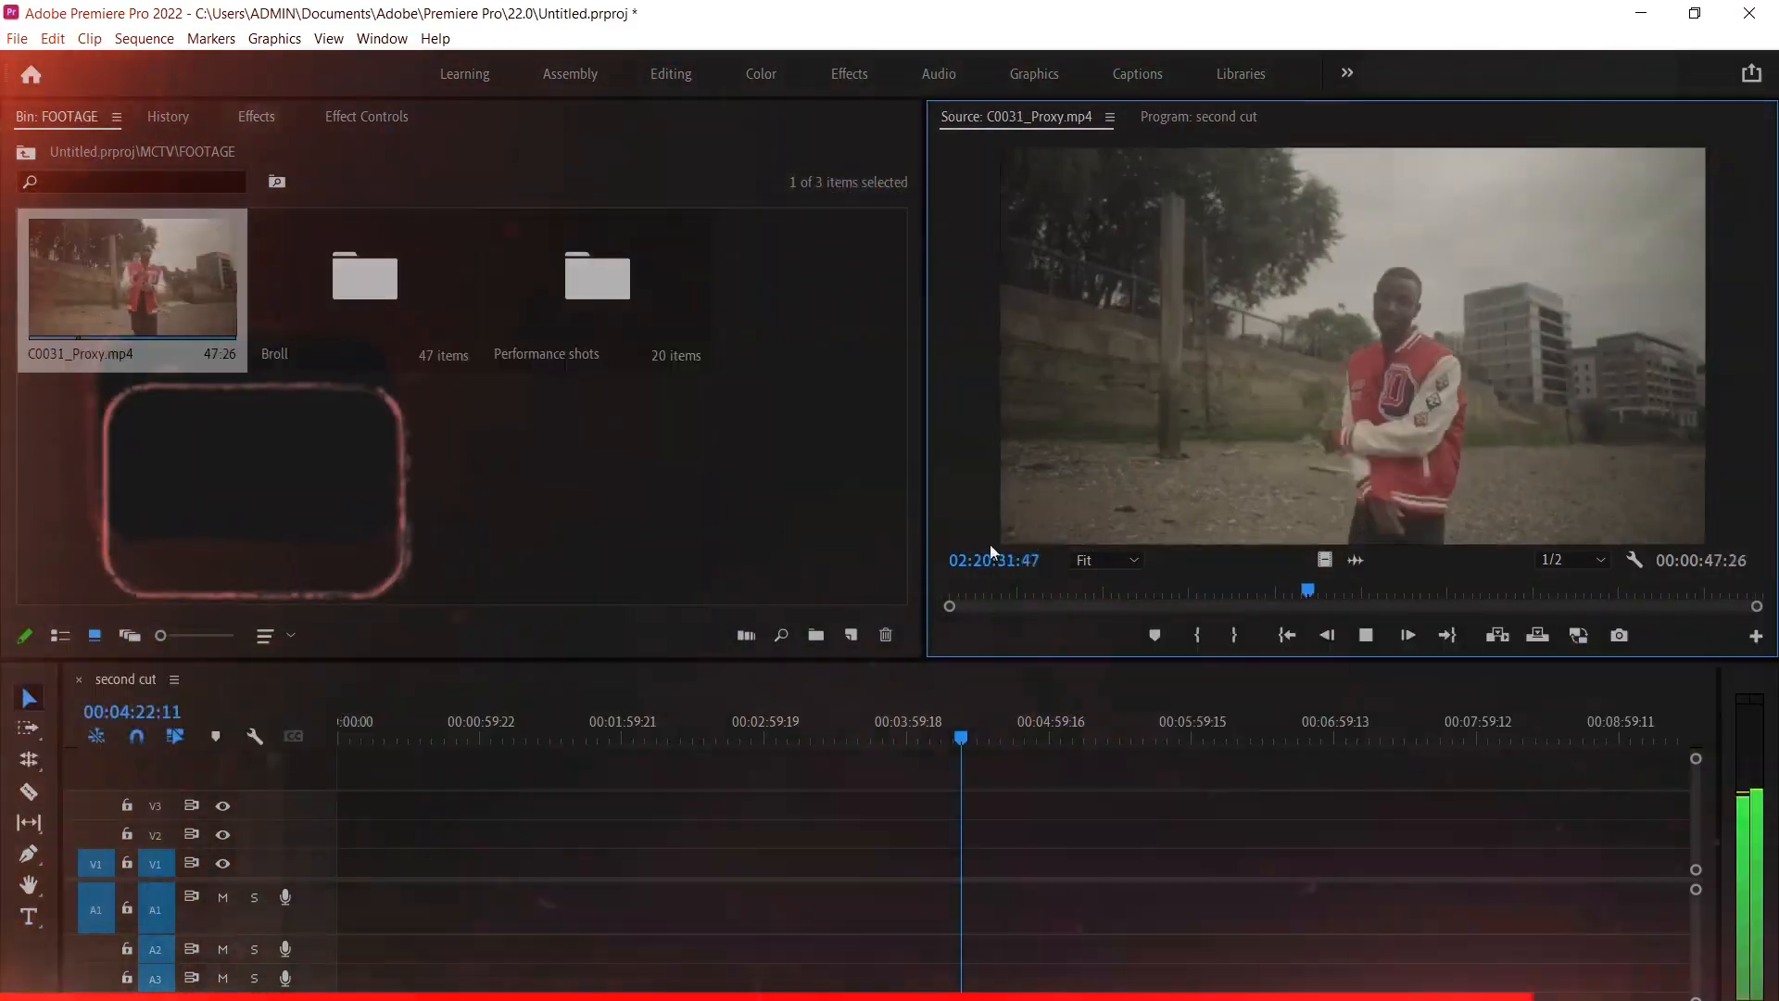
pyautogui.moveTo(133, 274); pyautogui.dragTo(597, 278)
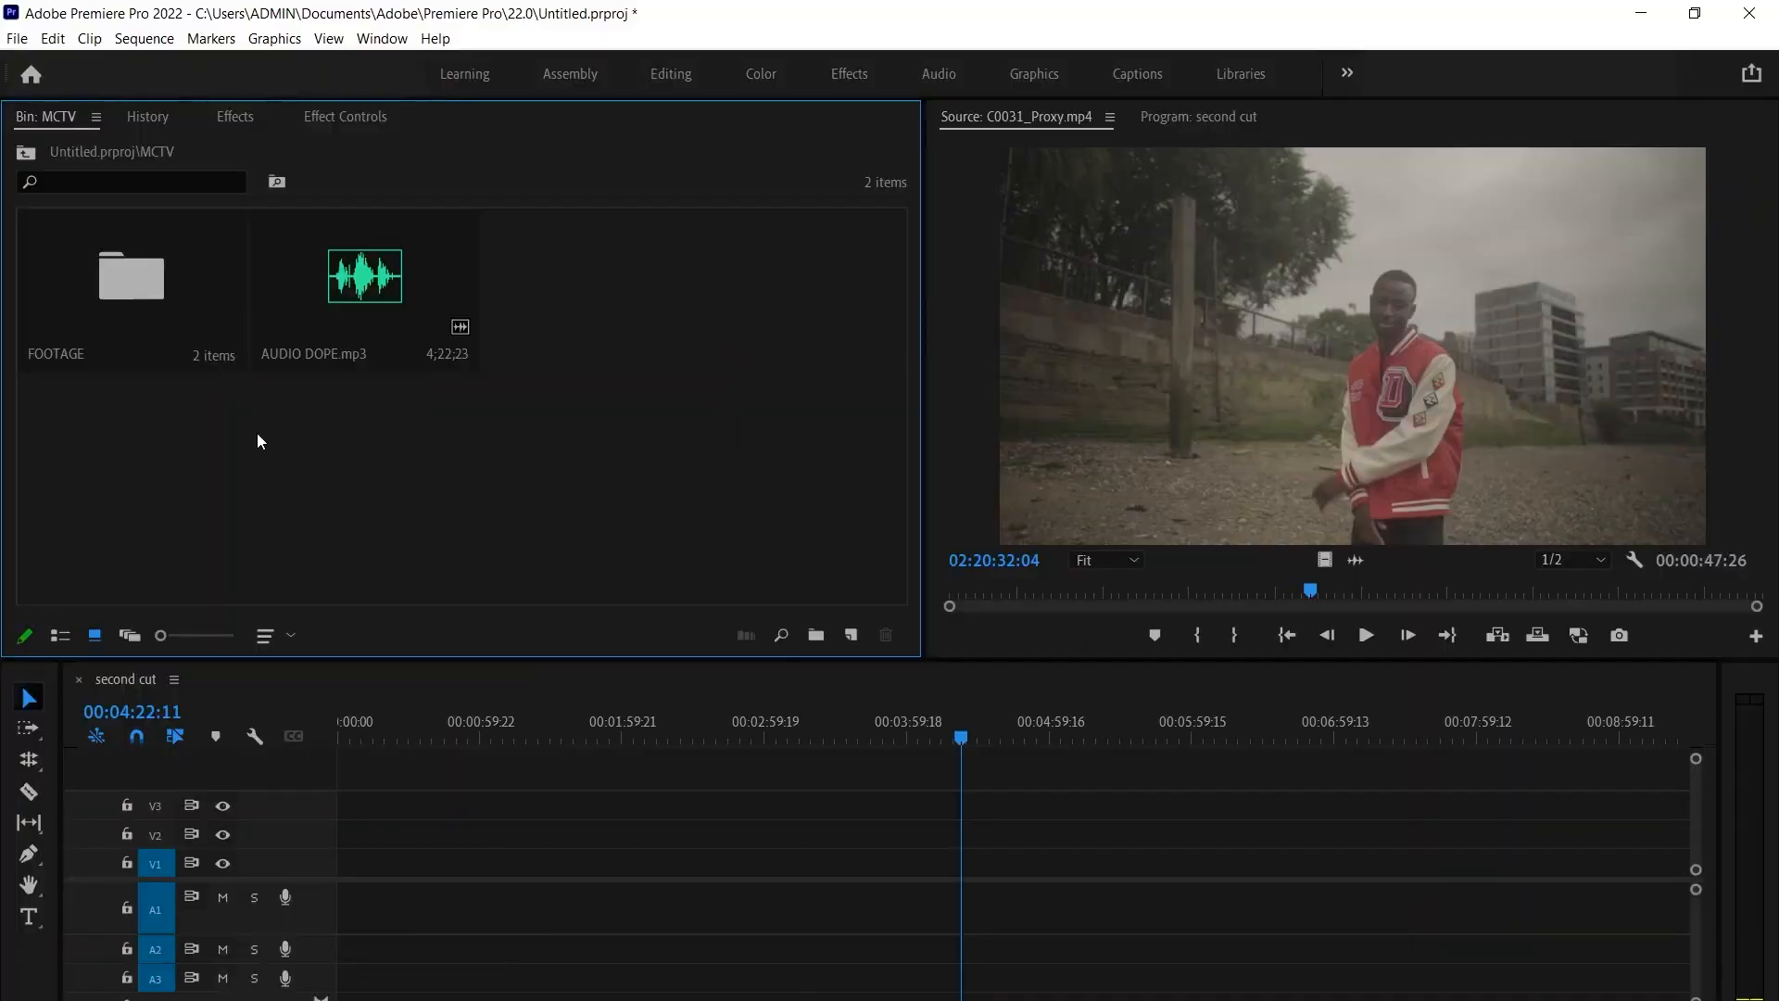
pyautogui.doubleClick(130, 269)
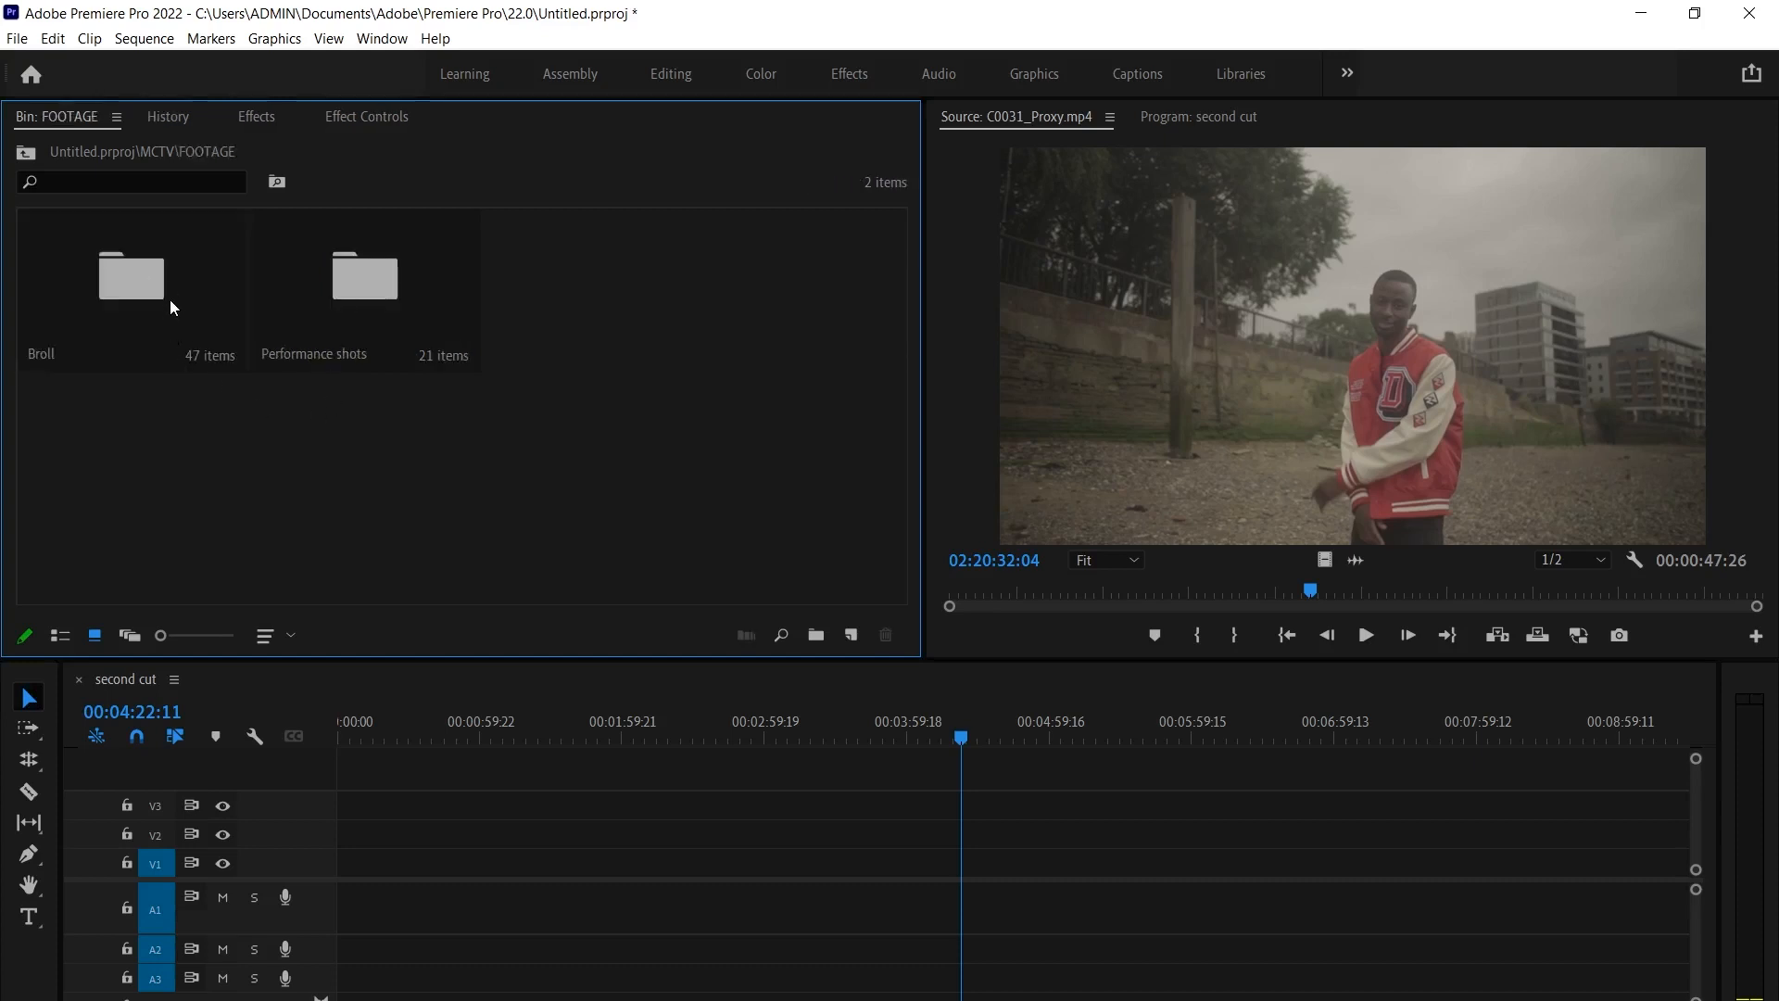
# Look through the sorted clips in the Broll and Performance shots bins
pyautogui.doubleClick(145, 298)
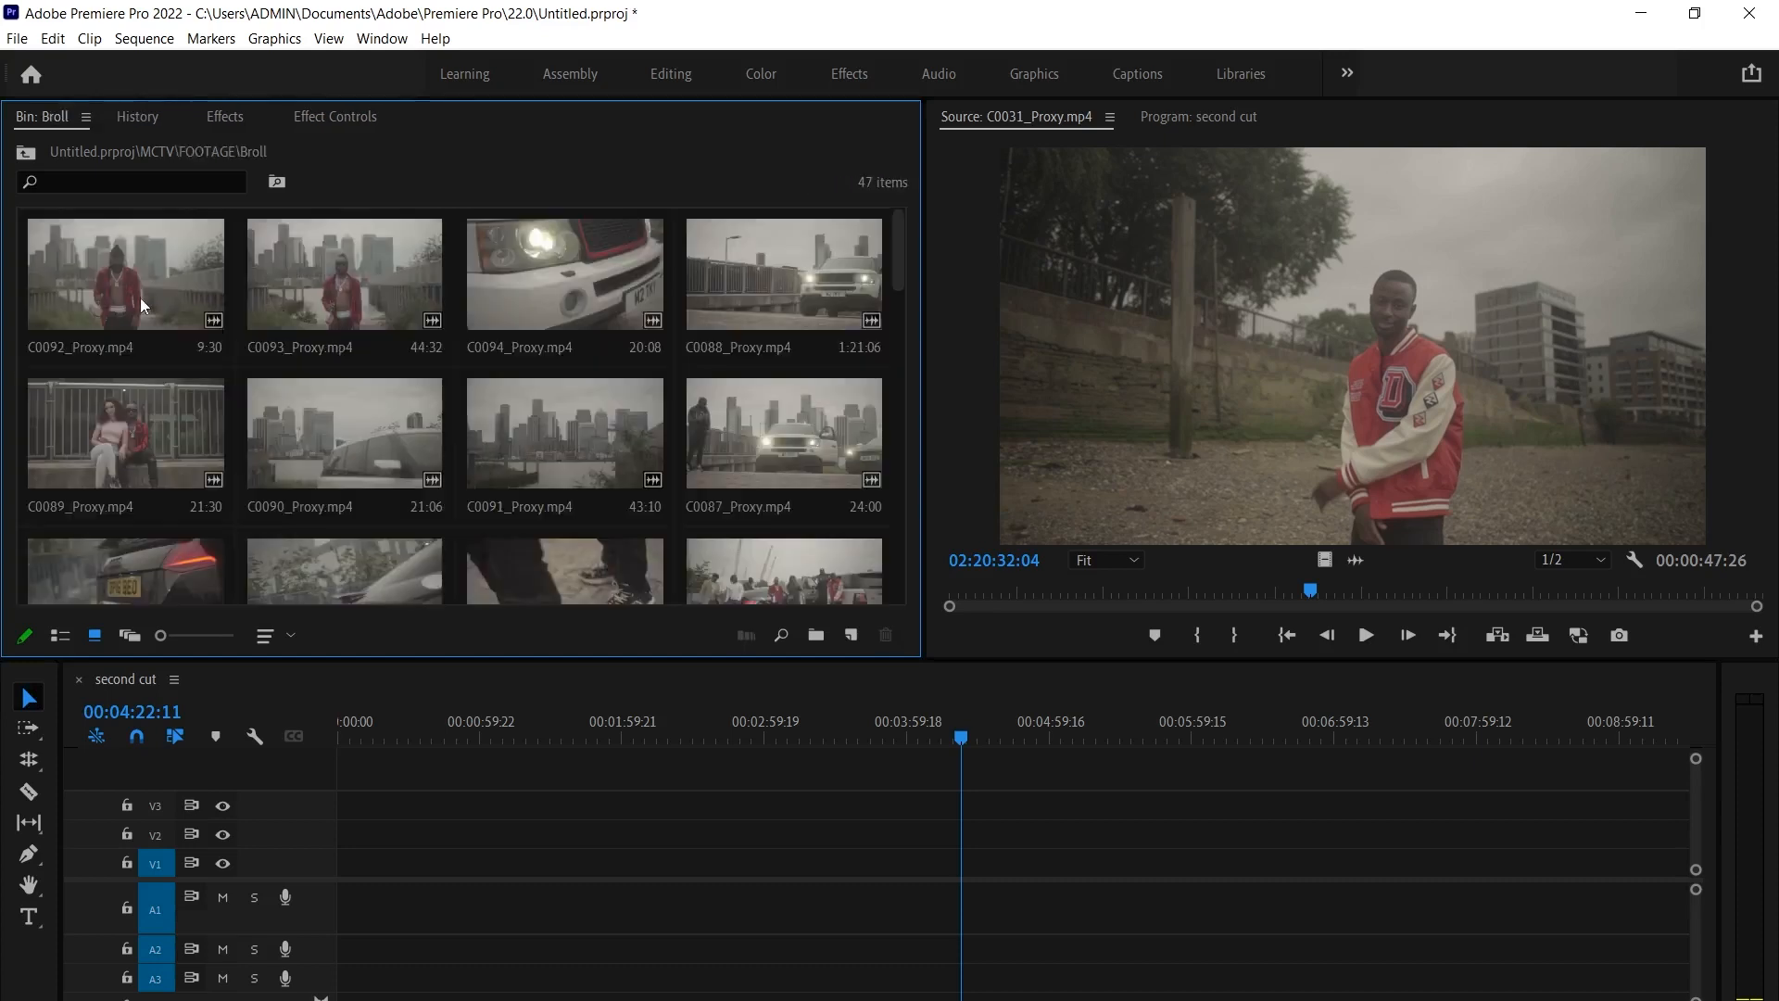
pyautogui.click(25, 152)
pyautogui.doubleClick(359, 268)
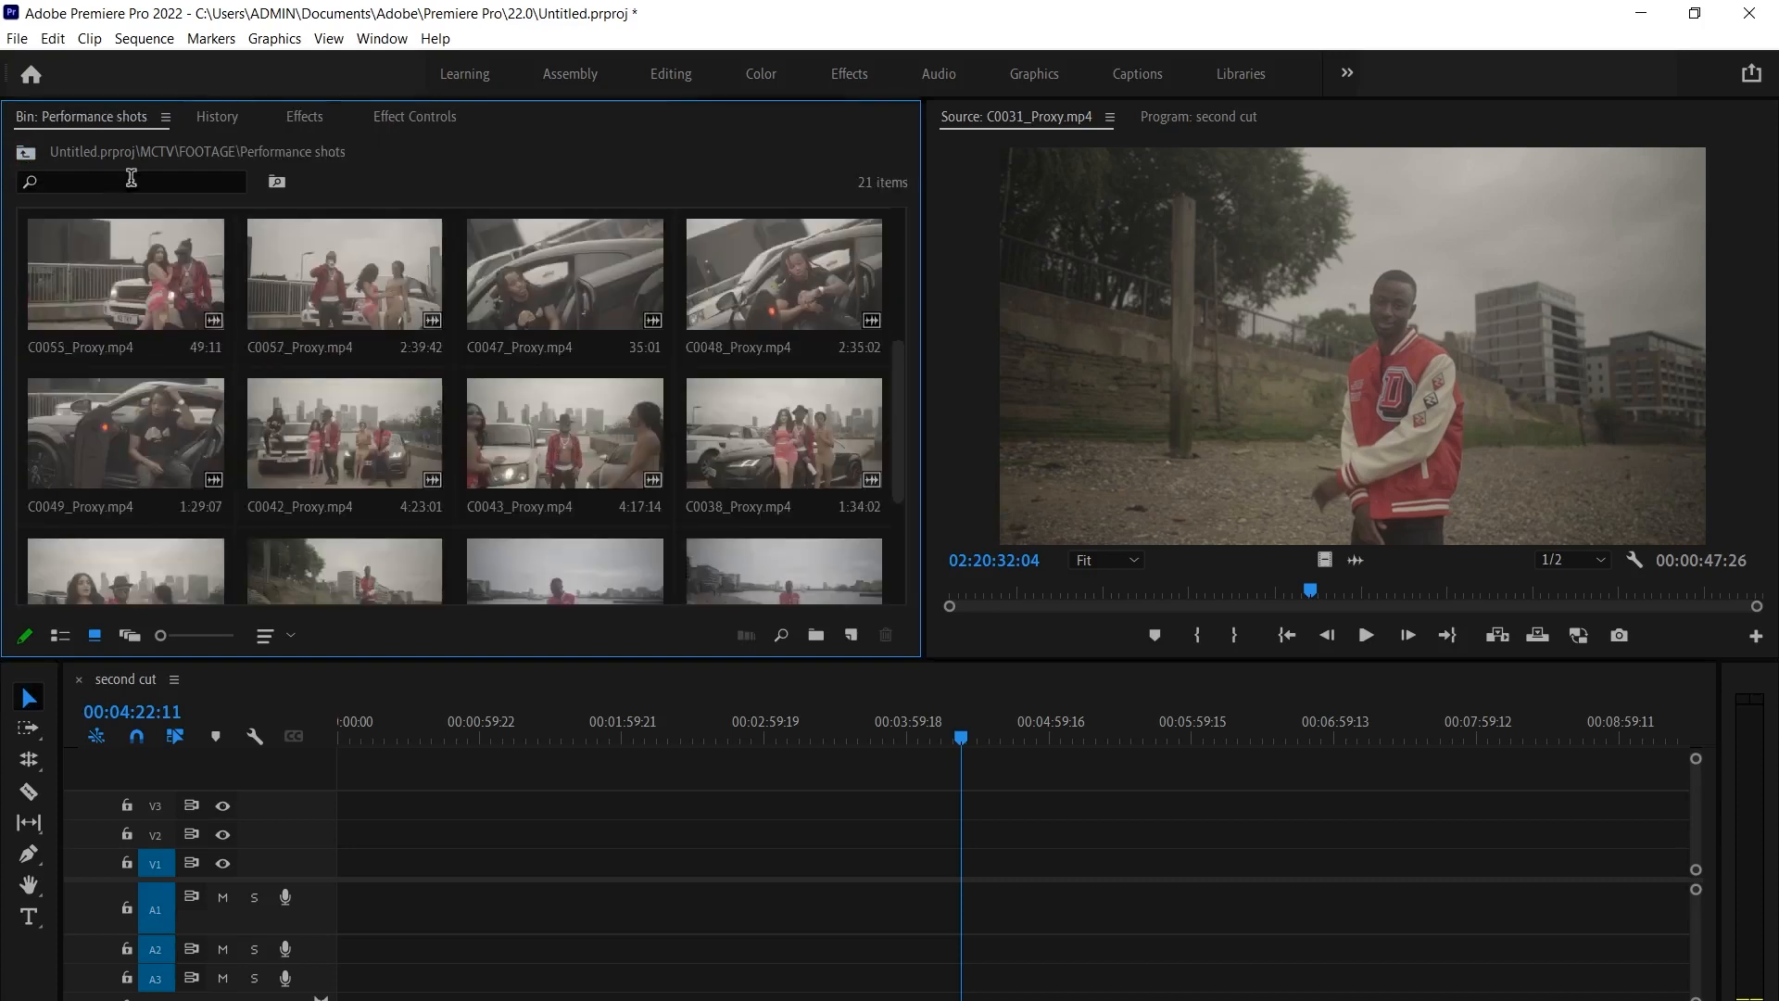
pyautogui.click(22, 154)
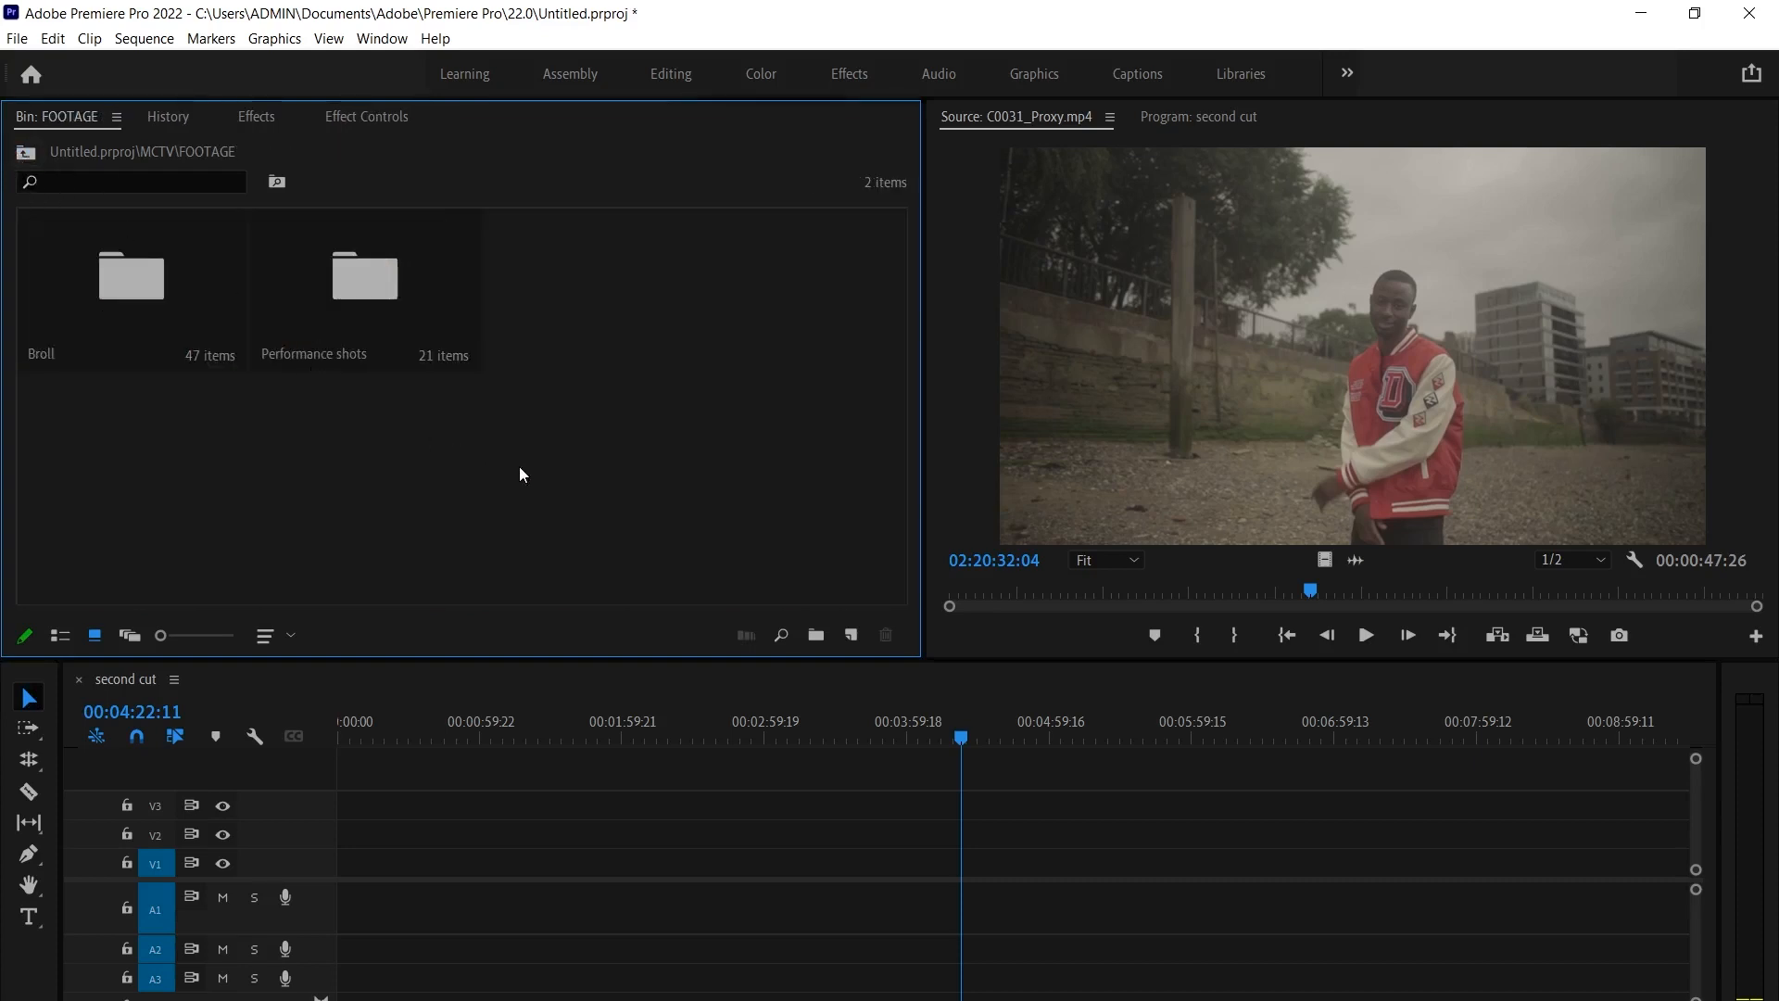
pyautogui.rightClick(589, 429)
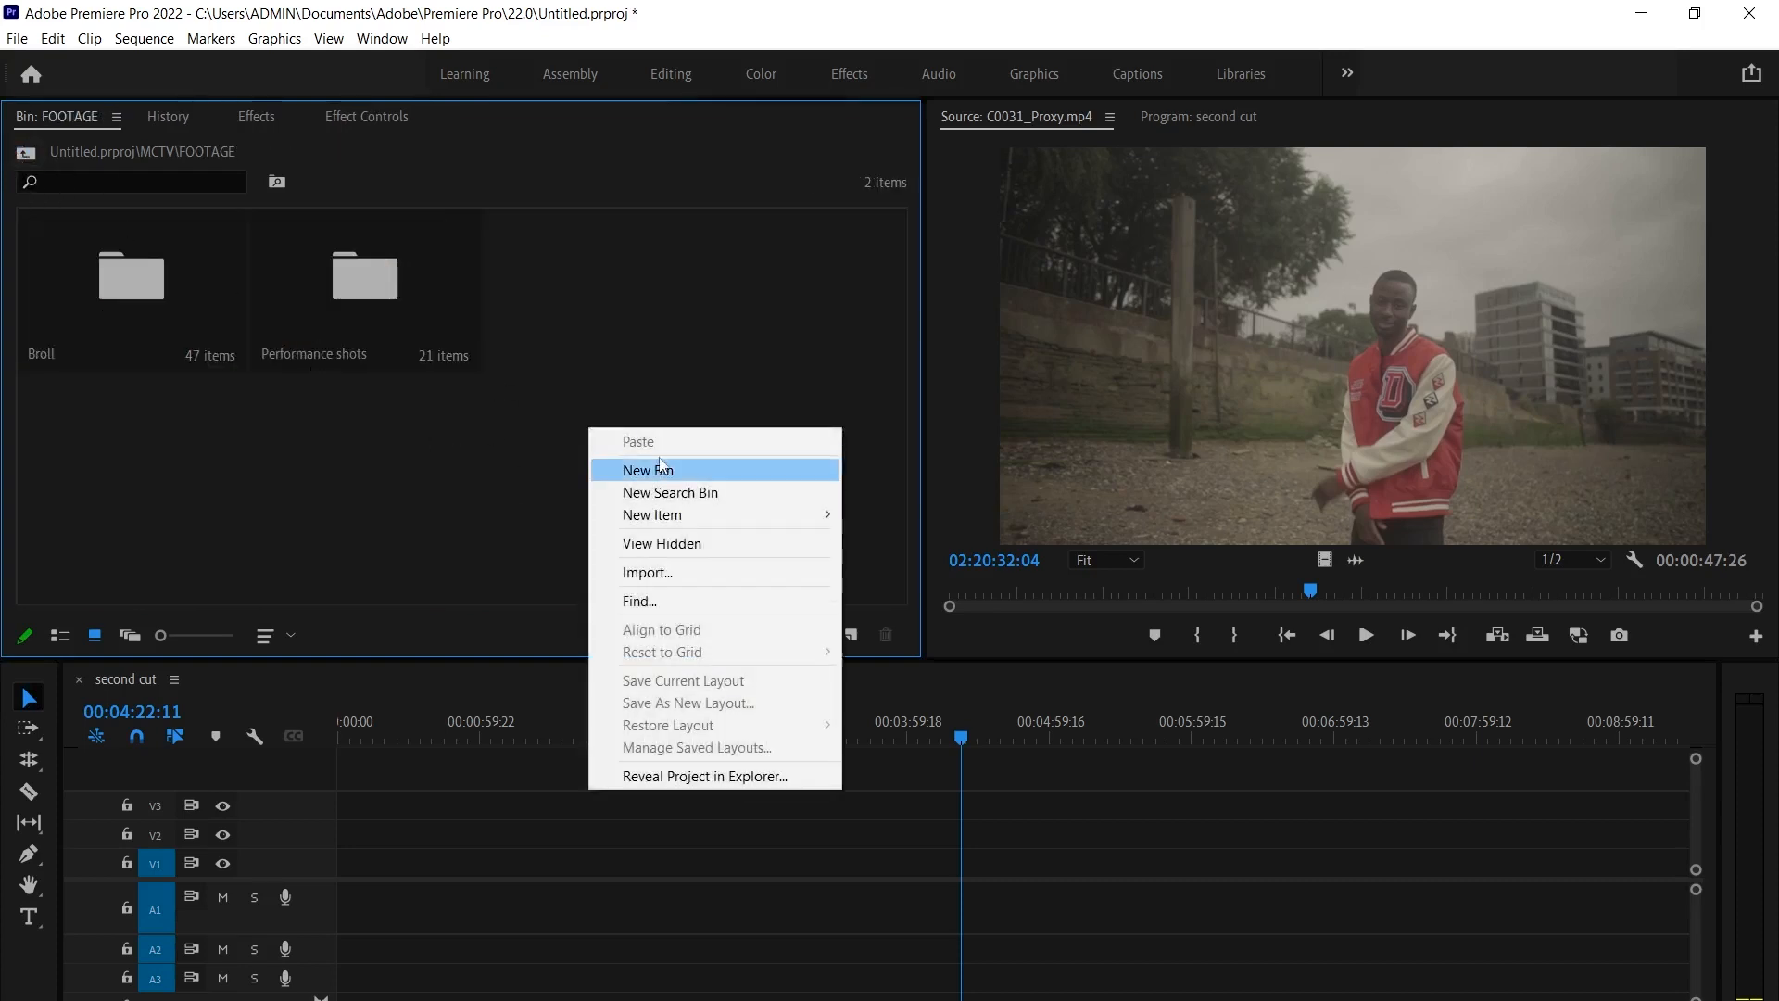
pyautogui.doubleClick(376, 299)
pyautogui.scroll(-3, 426, 343)
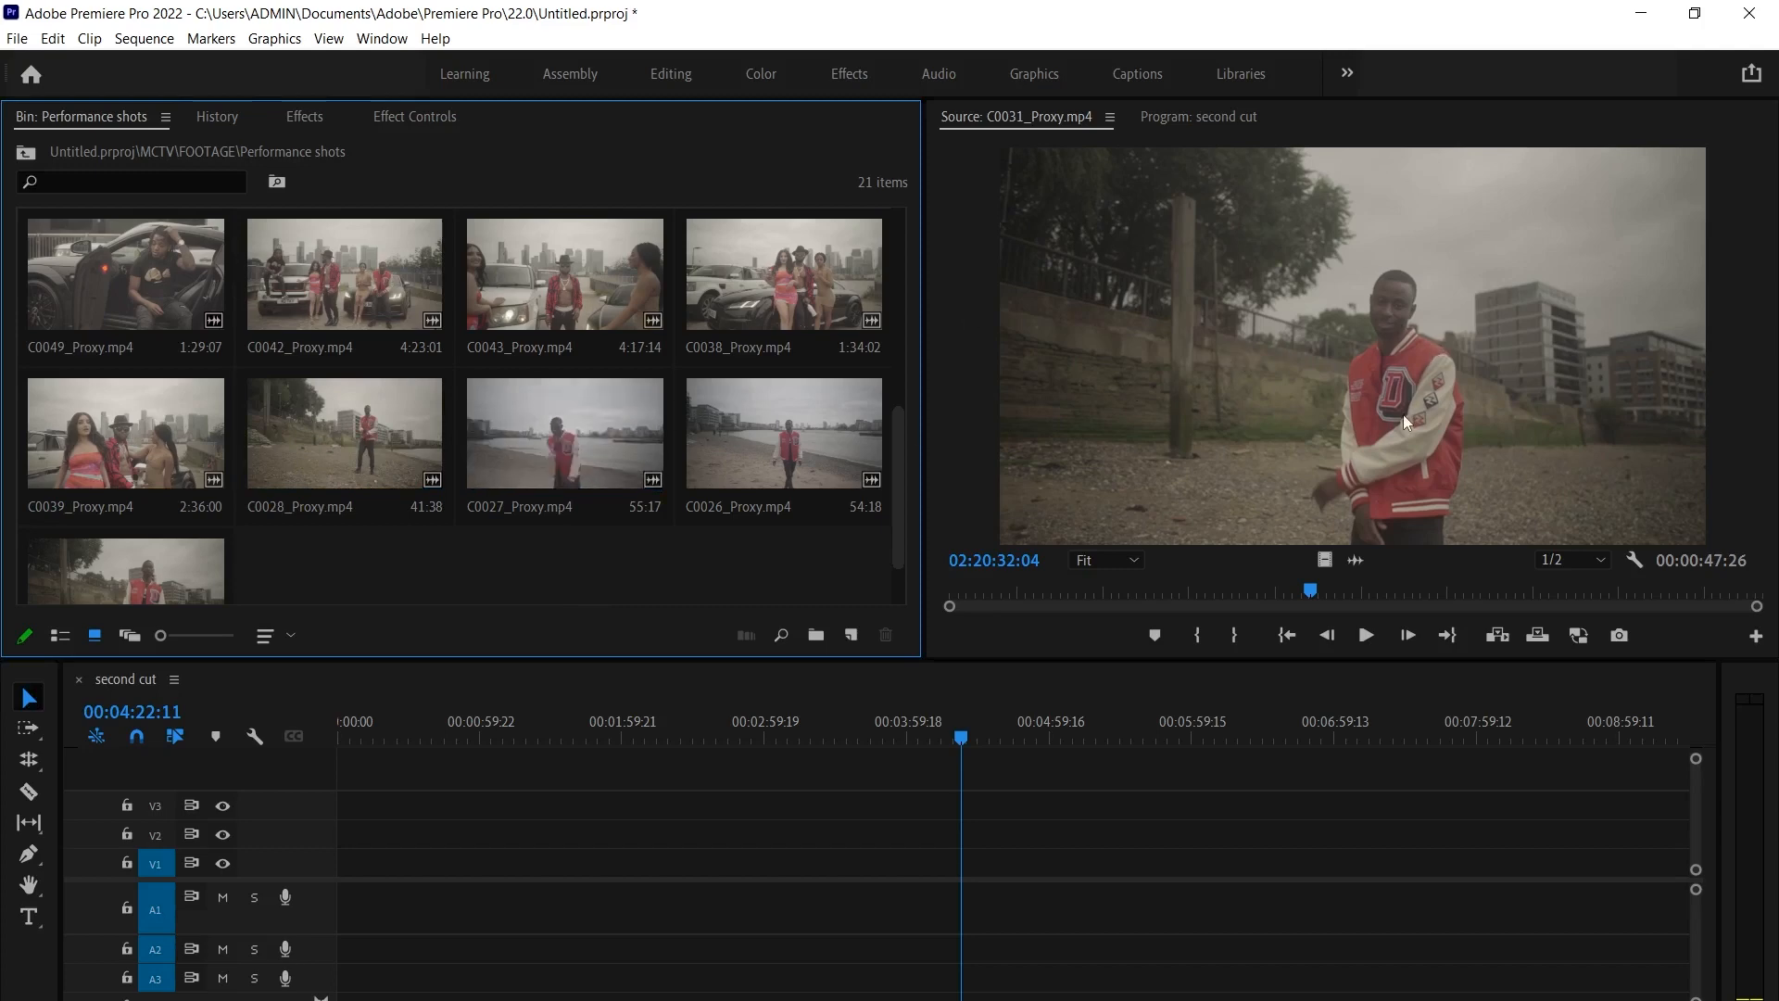
pyautogui.scroll(5, 452, 434)
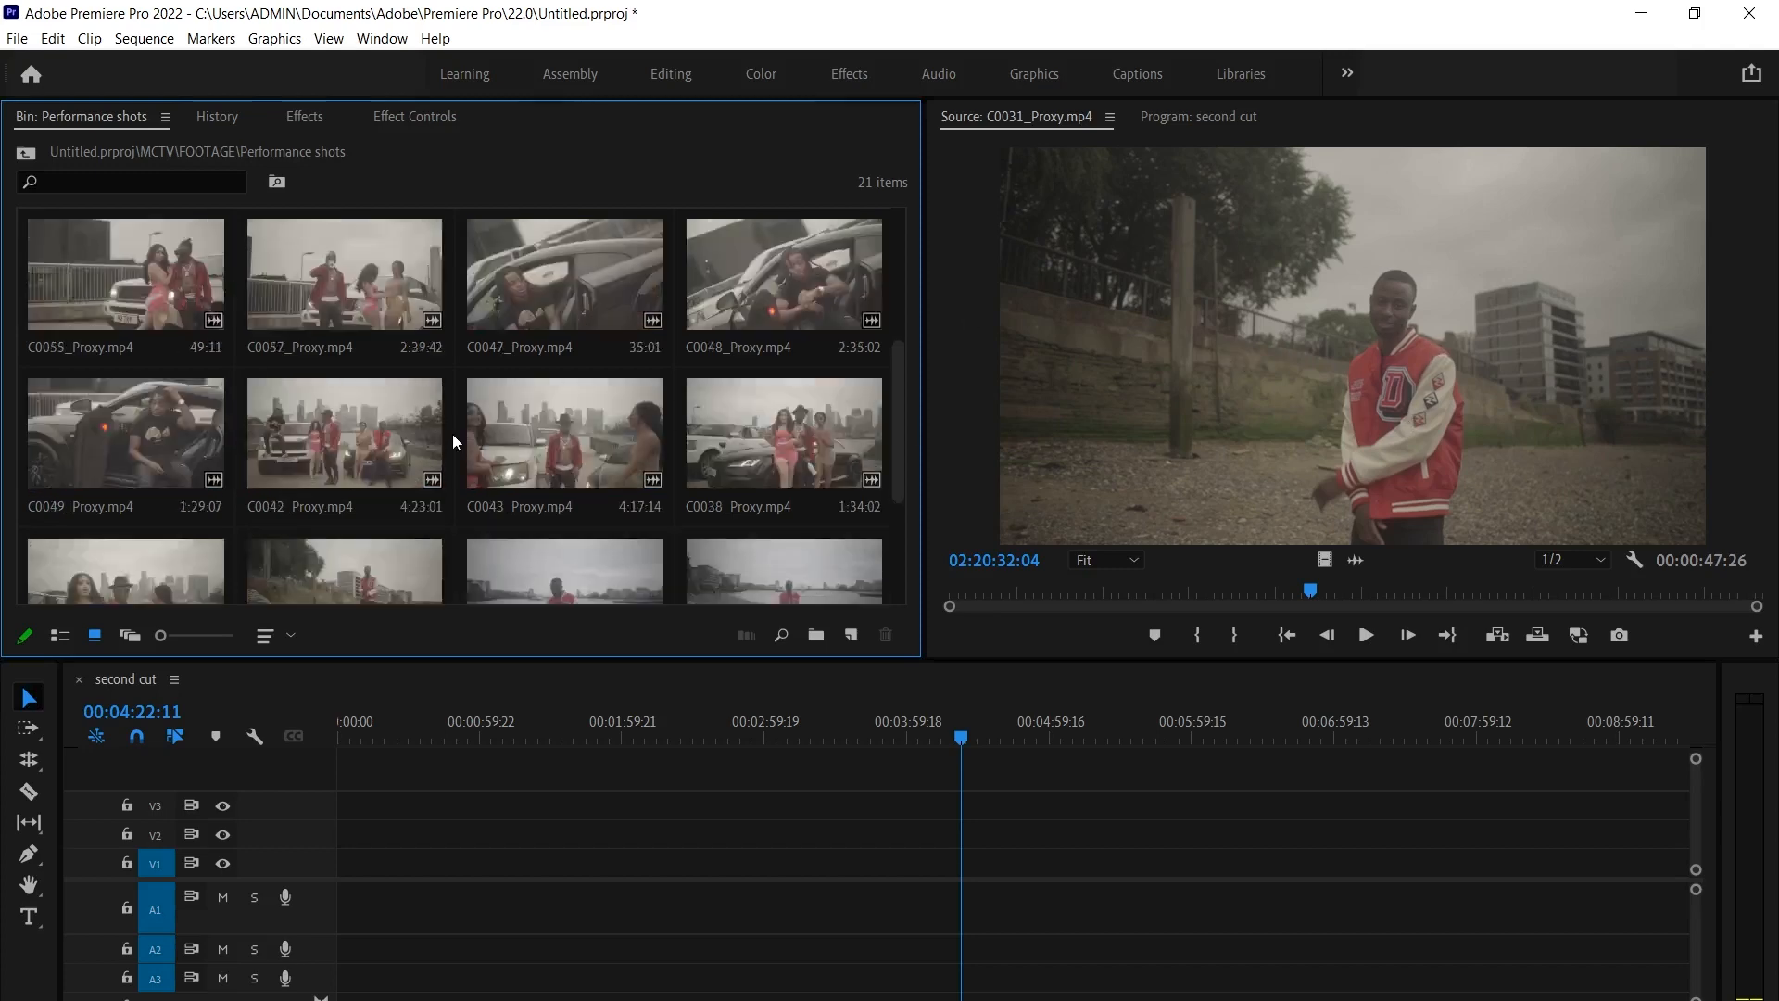
pyautogui.scroll(-5, 499, 375)
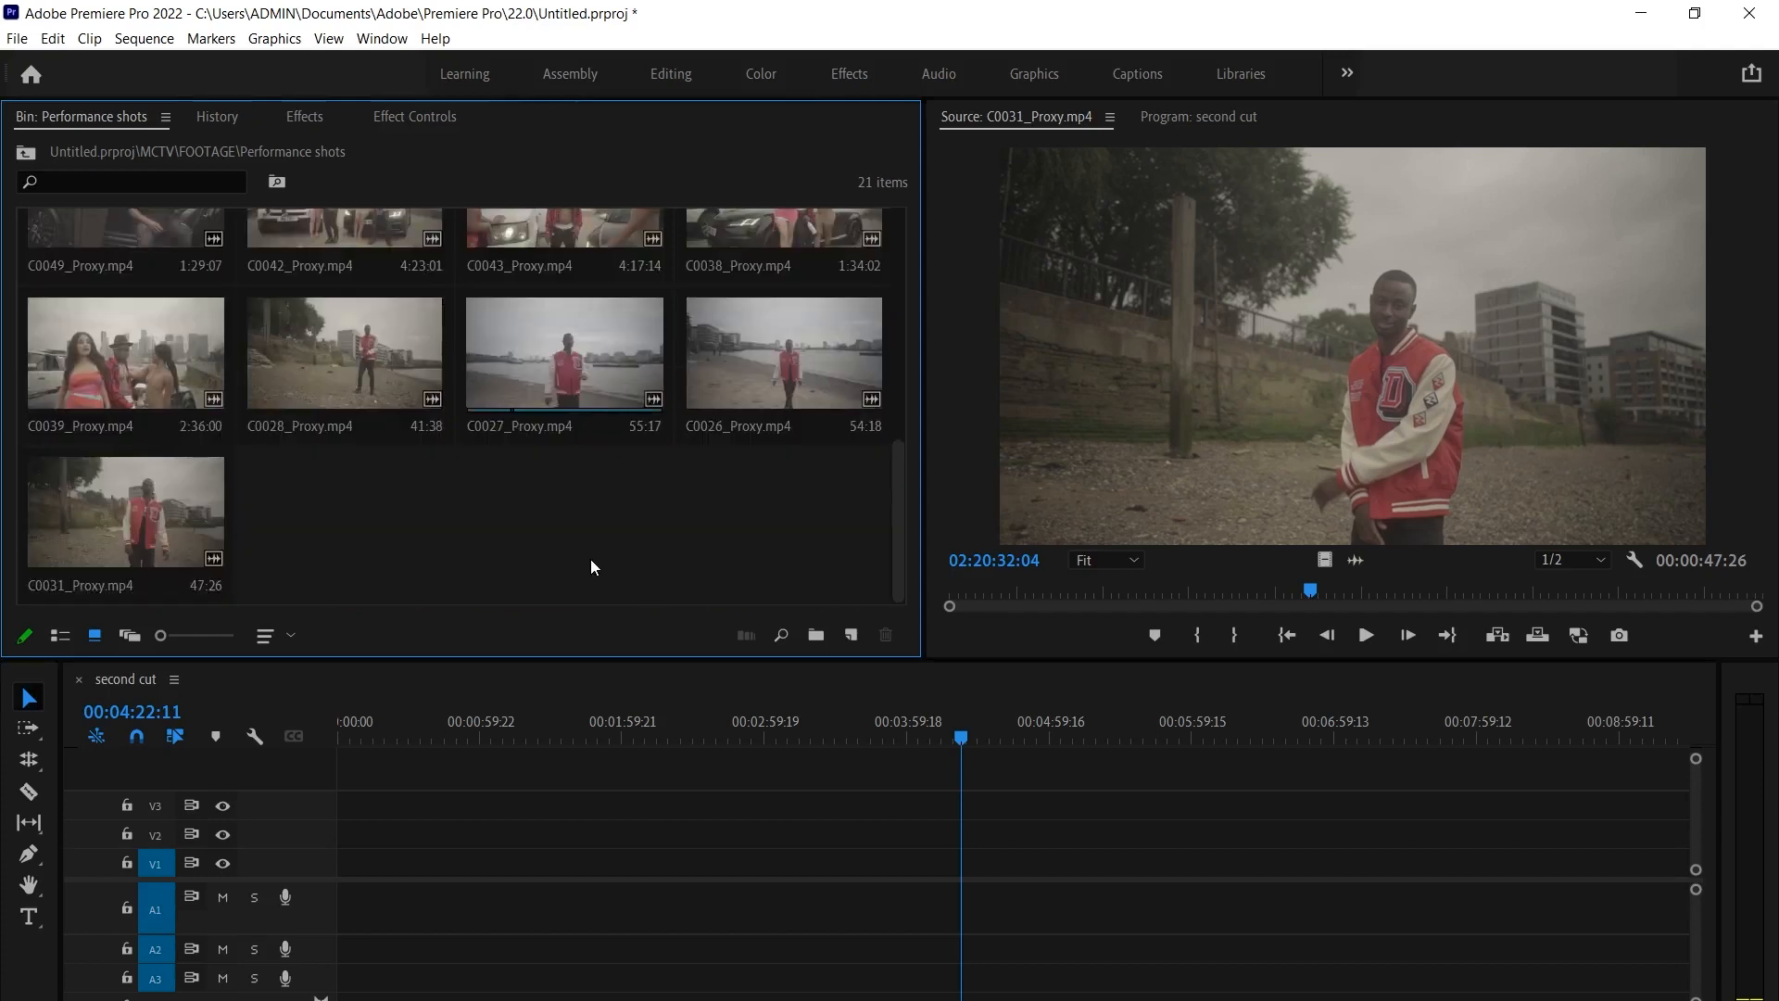
pyautogui.scroll(5, 566, 541)
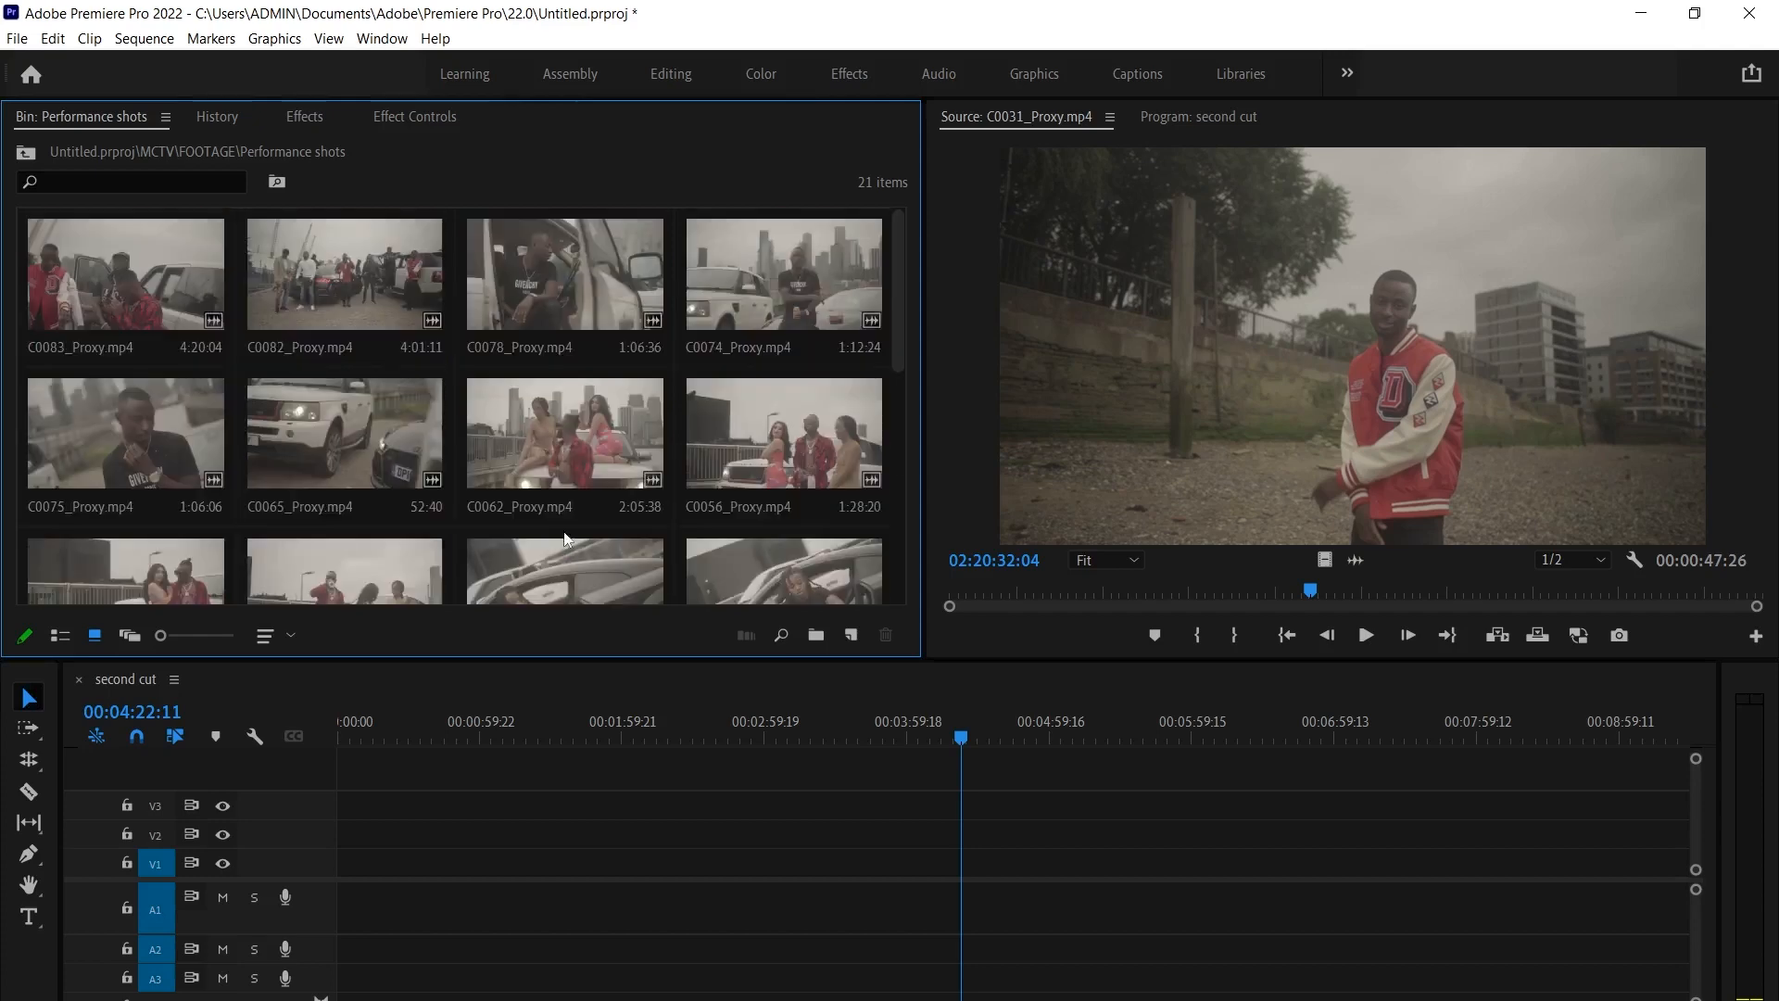
# Return the playhead of the second cut sequence to the start of the timeline
pyautogui.click(345, 278)
pyautogui.click(469, 780)
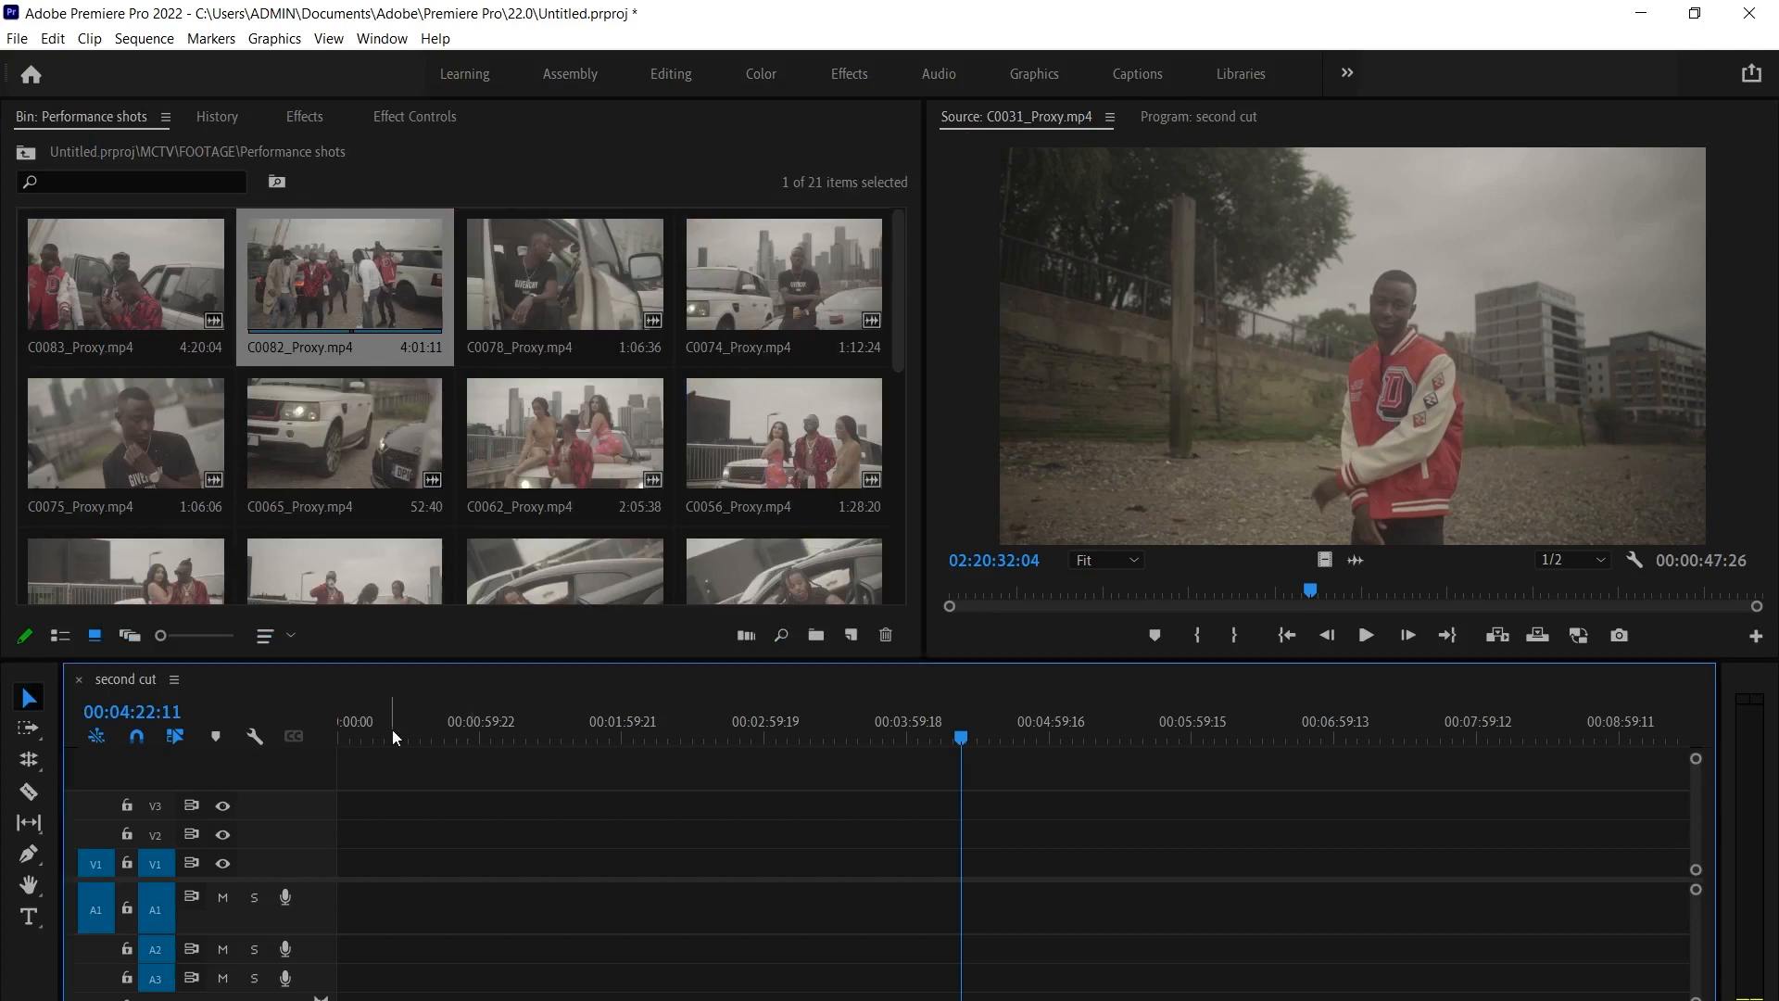
pyautogui.press('Home')
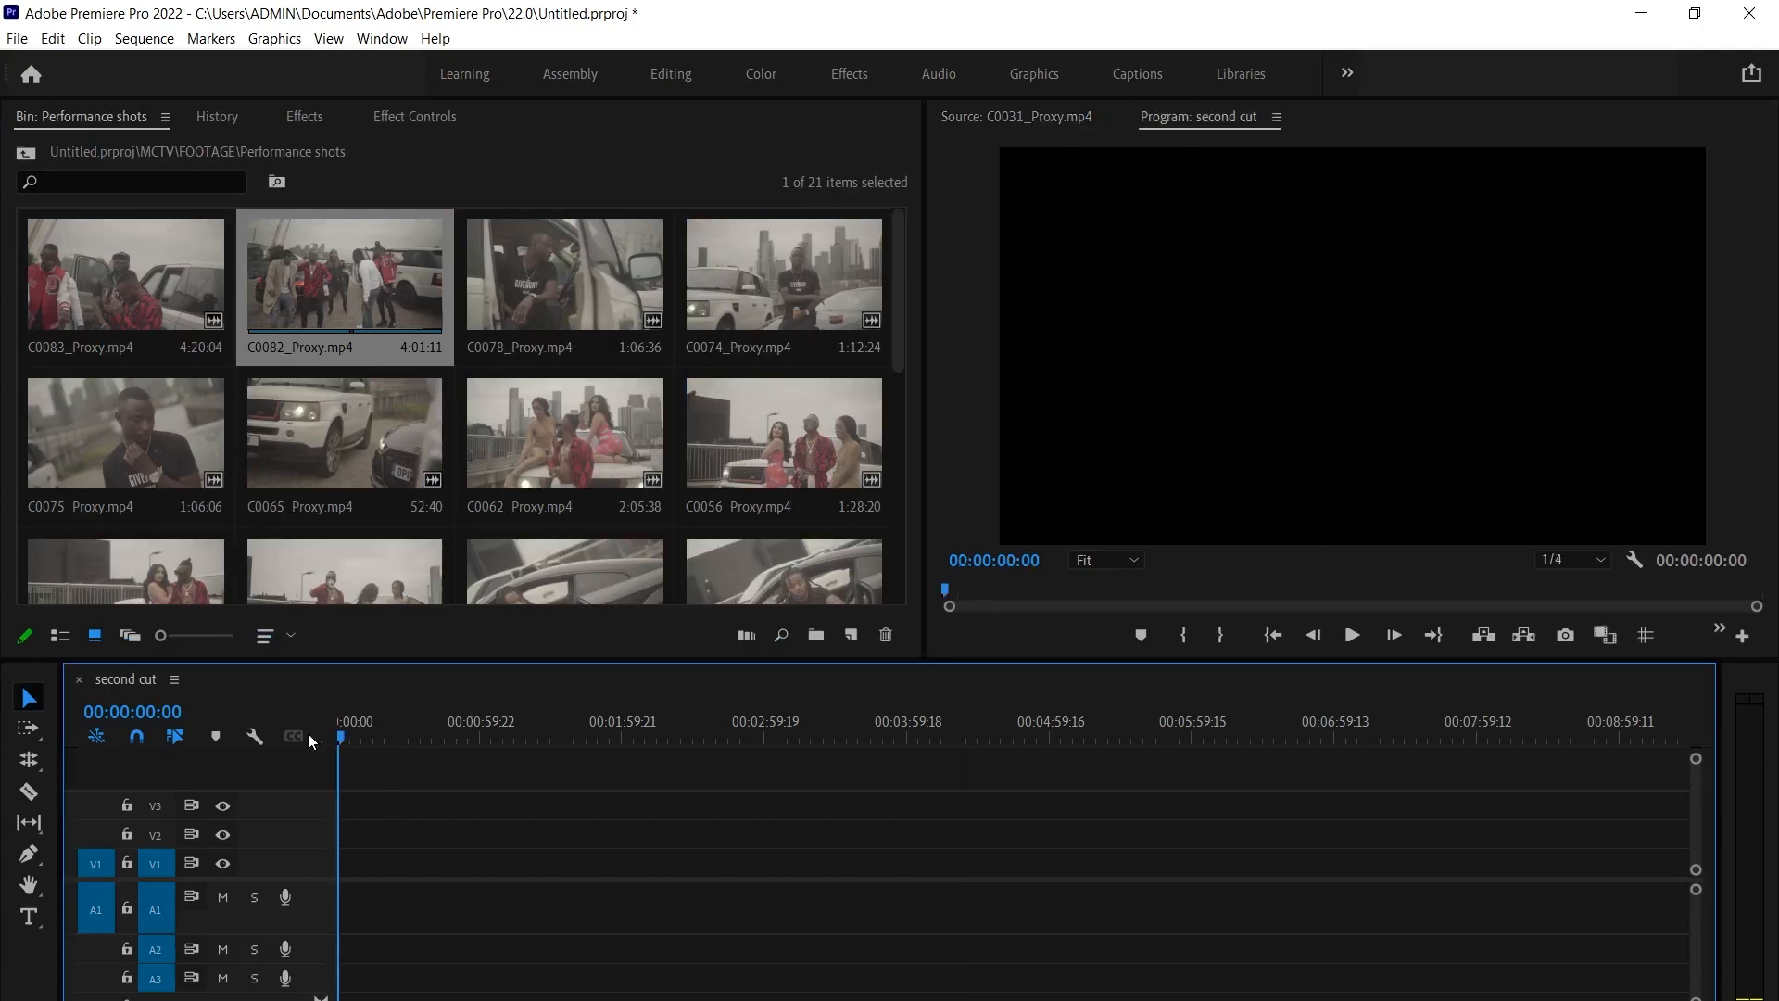
# Check the frame rate and image size of C0078_Proxy.mp4 in its properties, and close them
pyautogui.click(108, 292)
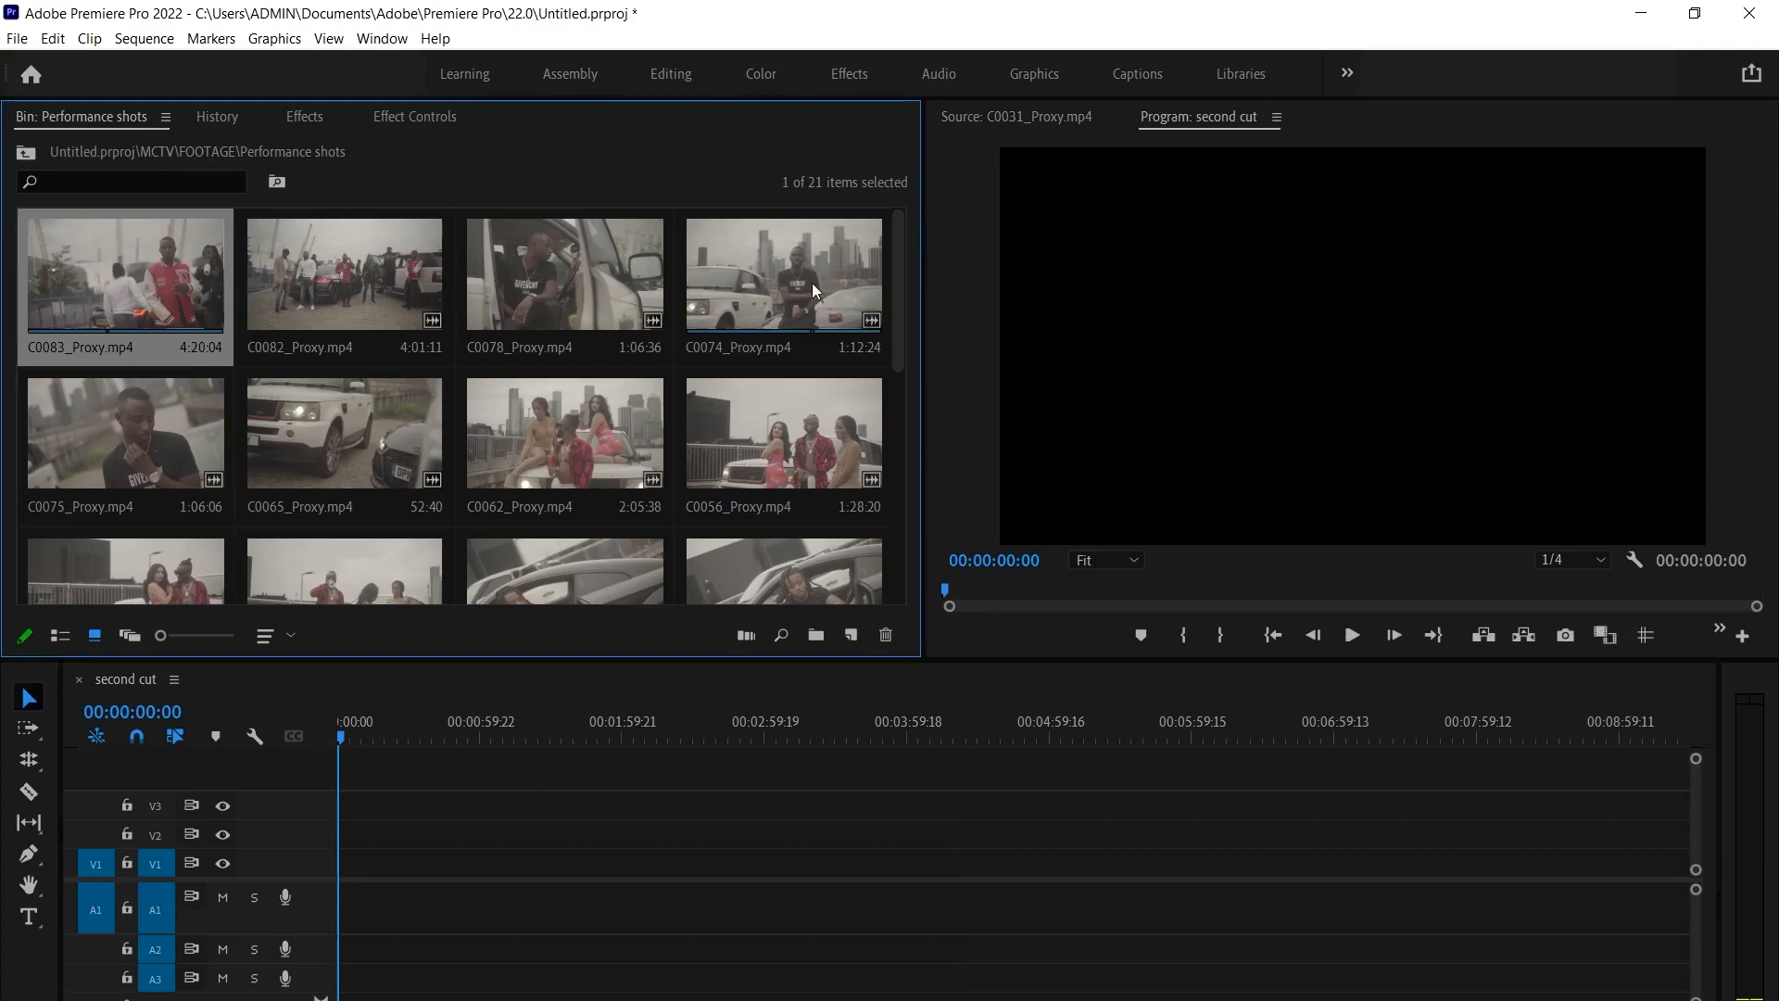
pyautogui.click(539, 292)
pyautogui.rightClick(538, 292)
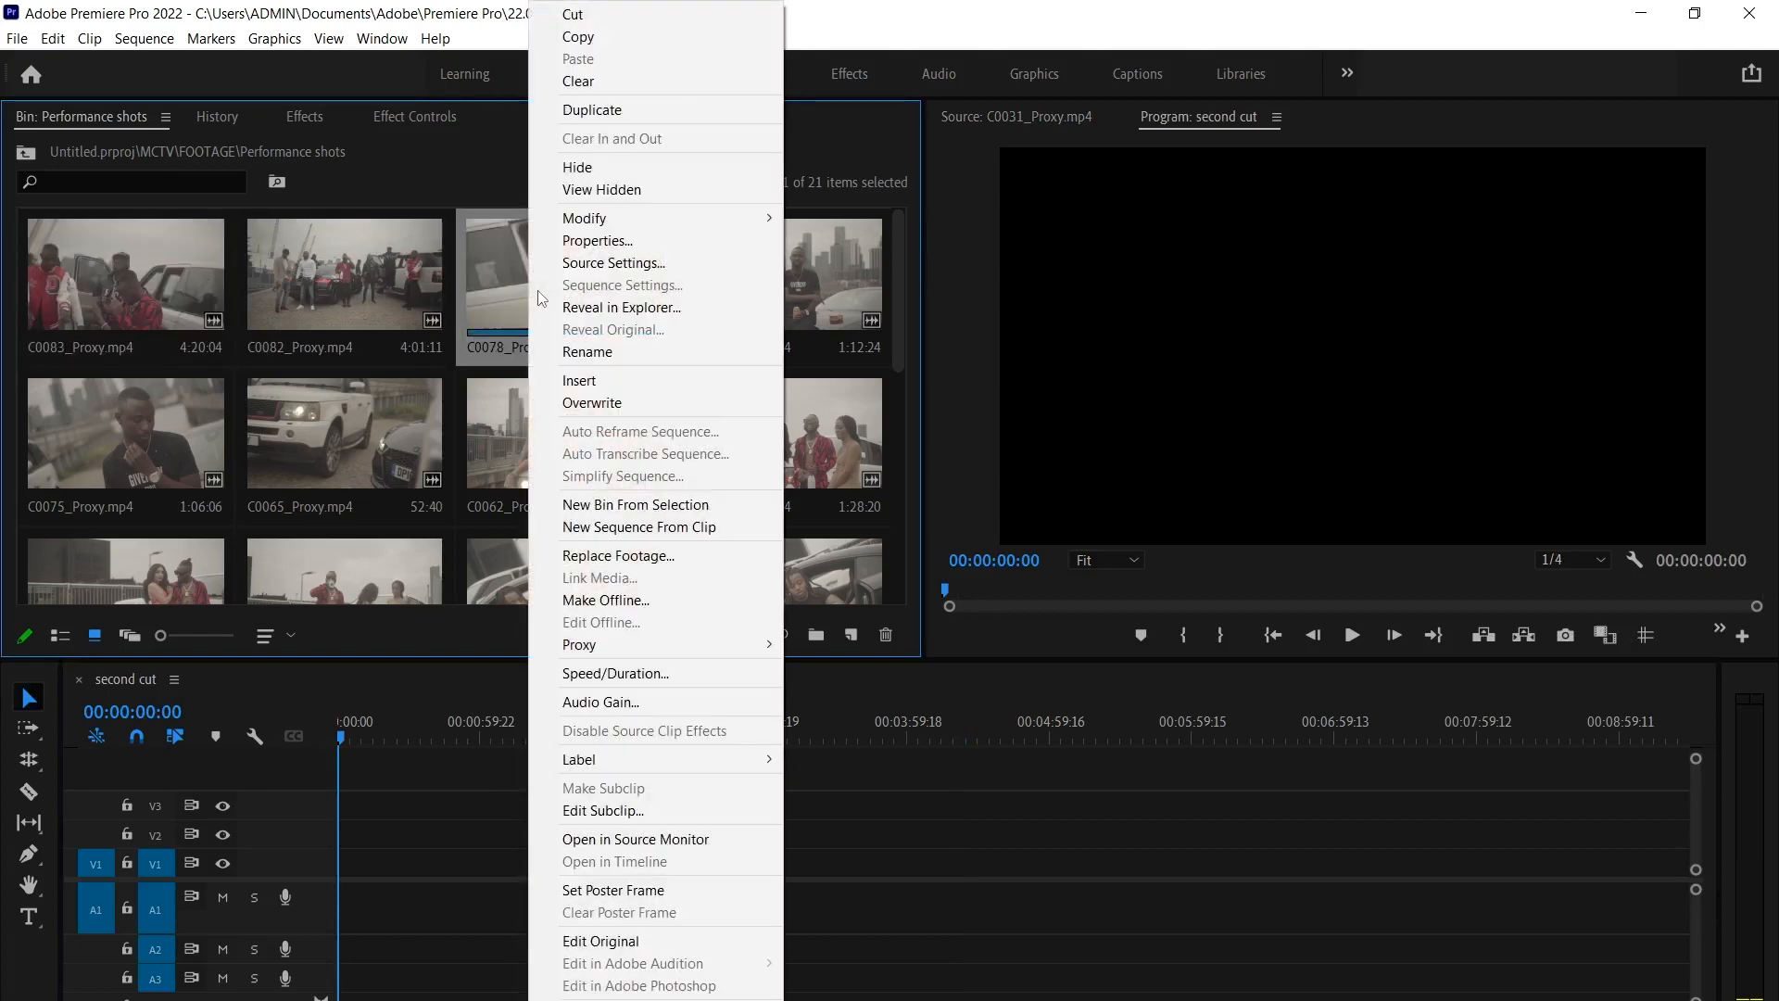
pyautogui.click(637, 241)
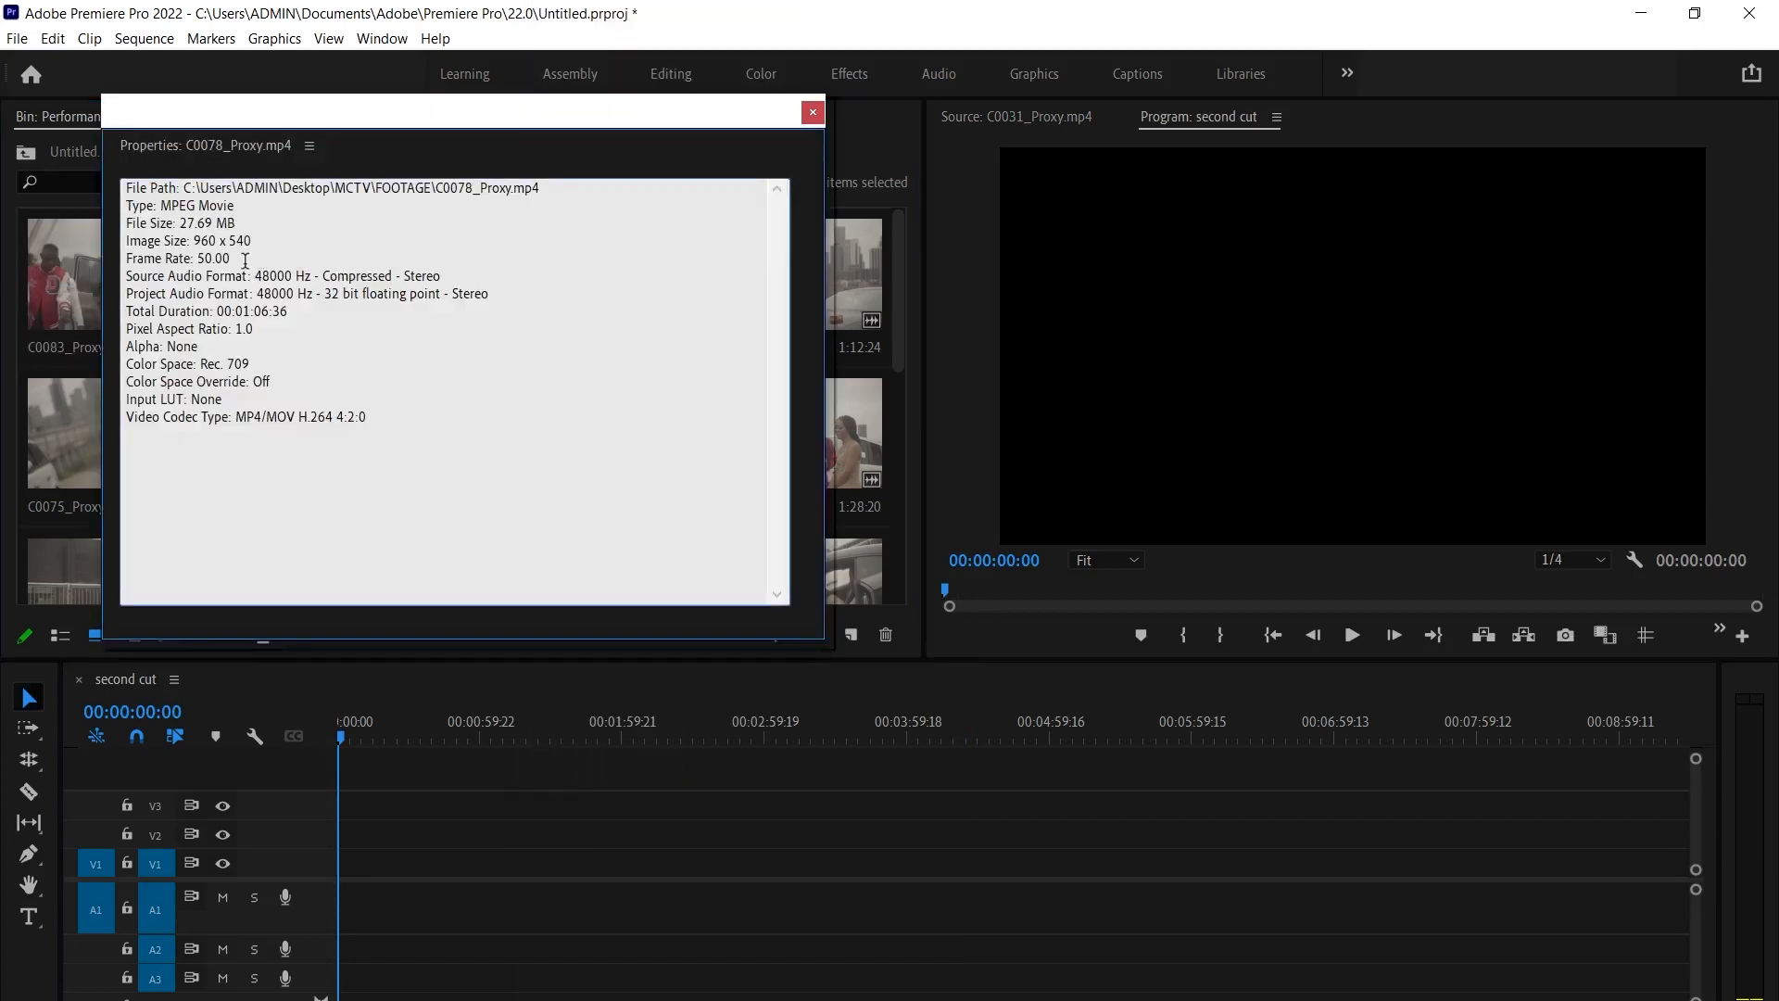
pyautogui.moveTo(311, 111); pyautogui.dragTo(1155, 112)
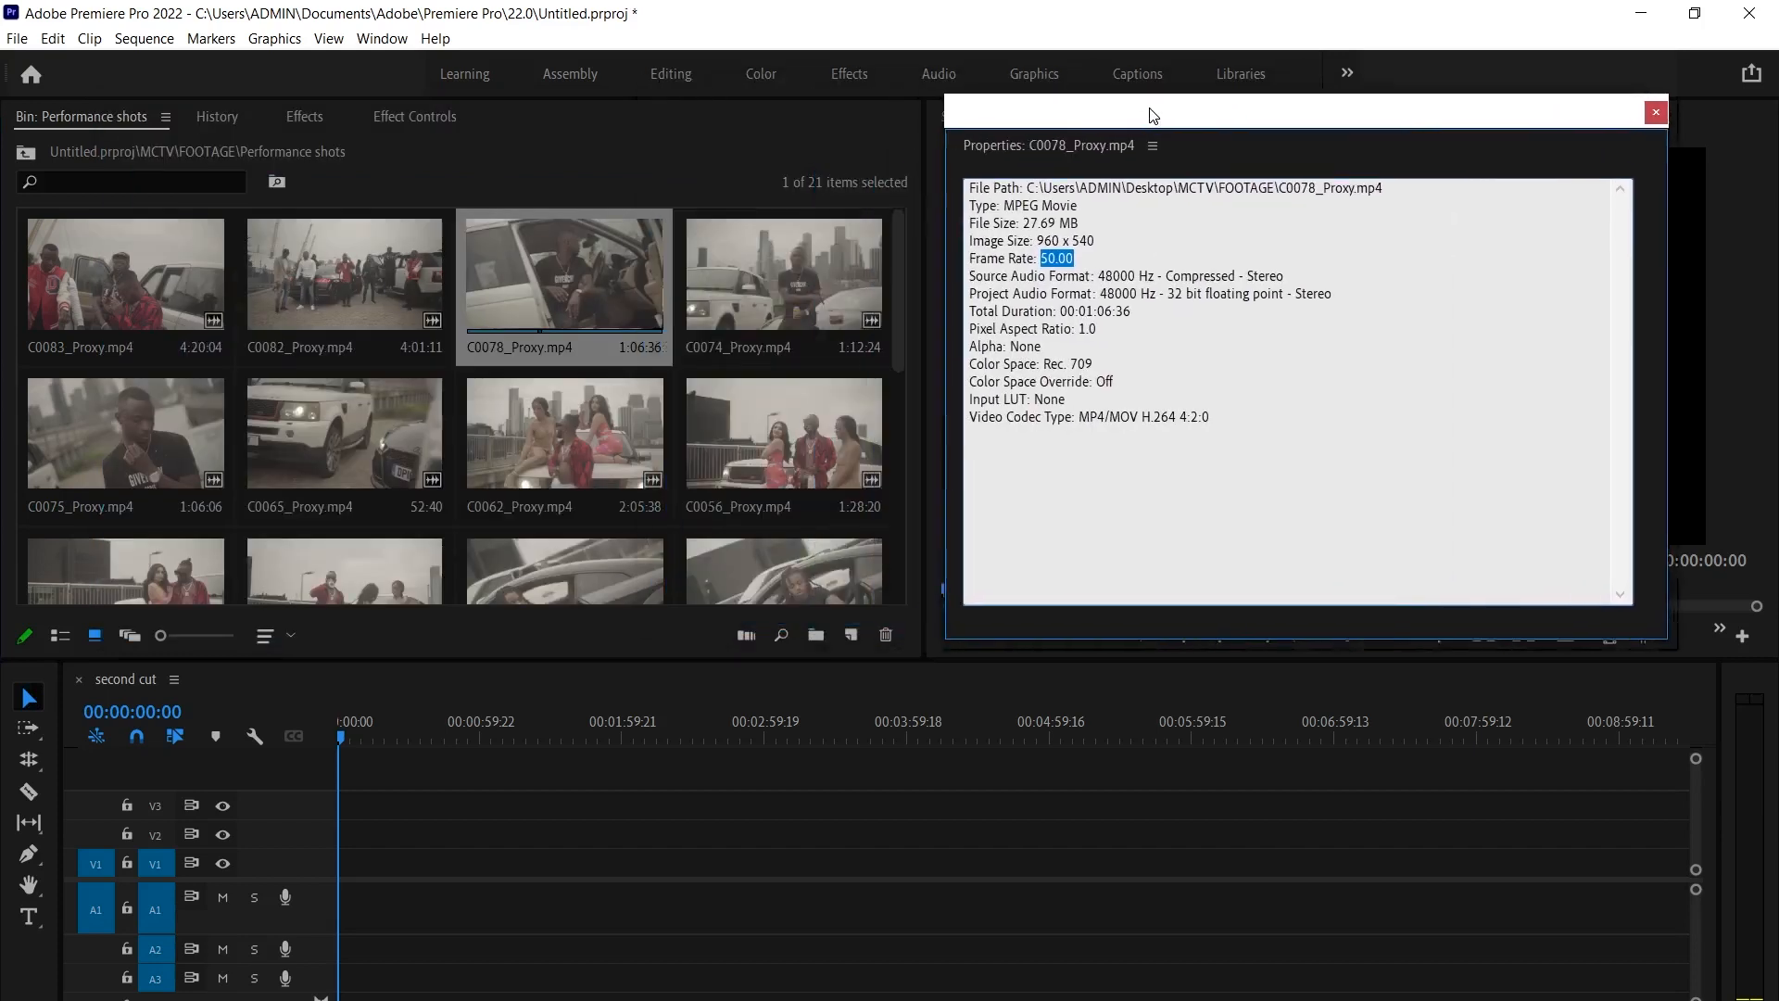
pyautogui.moveTo(1048, 259)
pyautogui.mouseDown()
pyautogui.moveTo(1168, 258)
pyautogui.moveTo(1040, 239)
pyautogui.mouseUp()
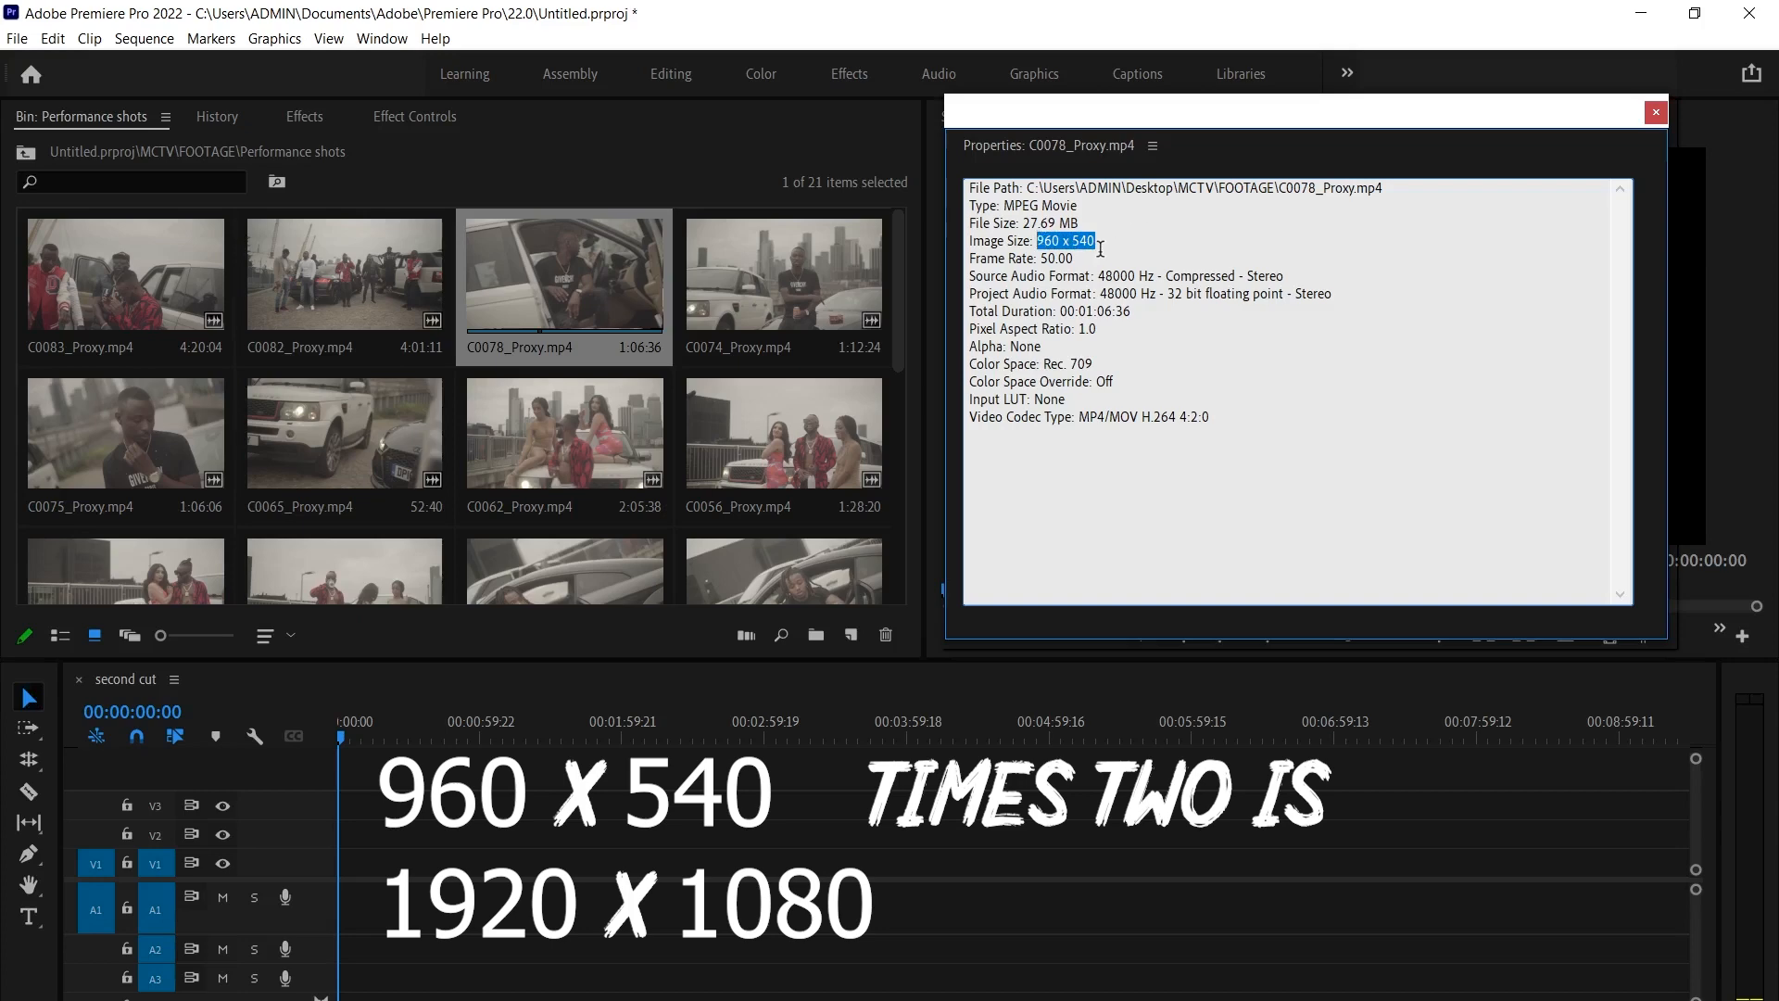
pyautogui.doubleClick(1040, 239)
pyautogui.moveTo(1104, 239); pyautogui.dragTo(1038, 239)
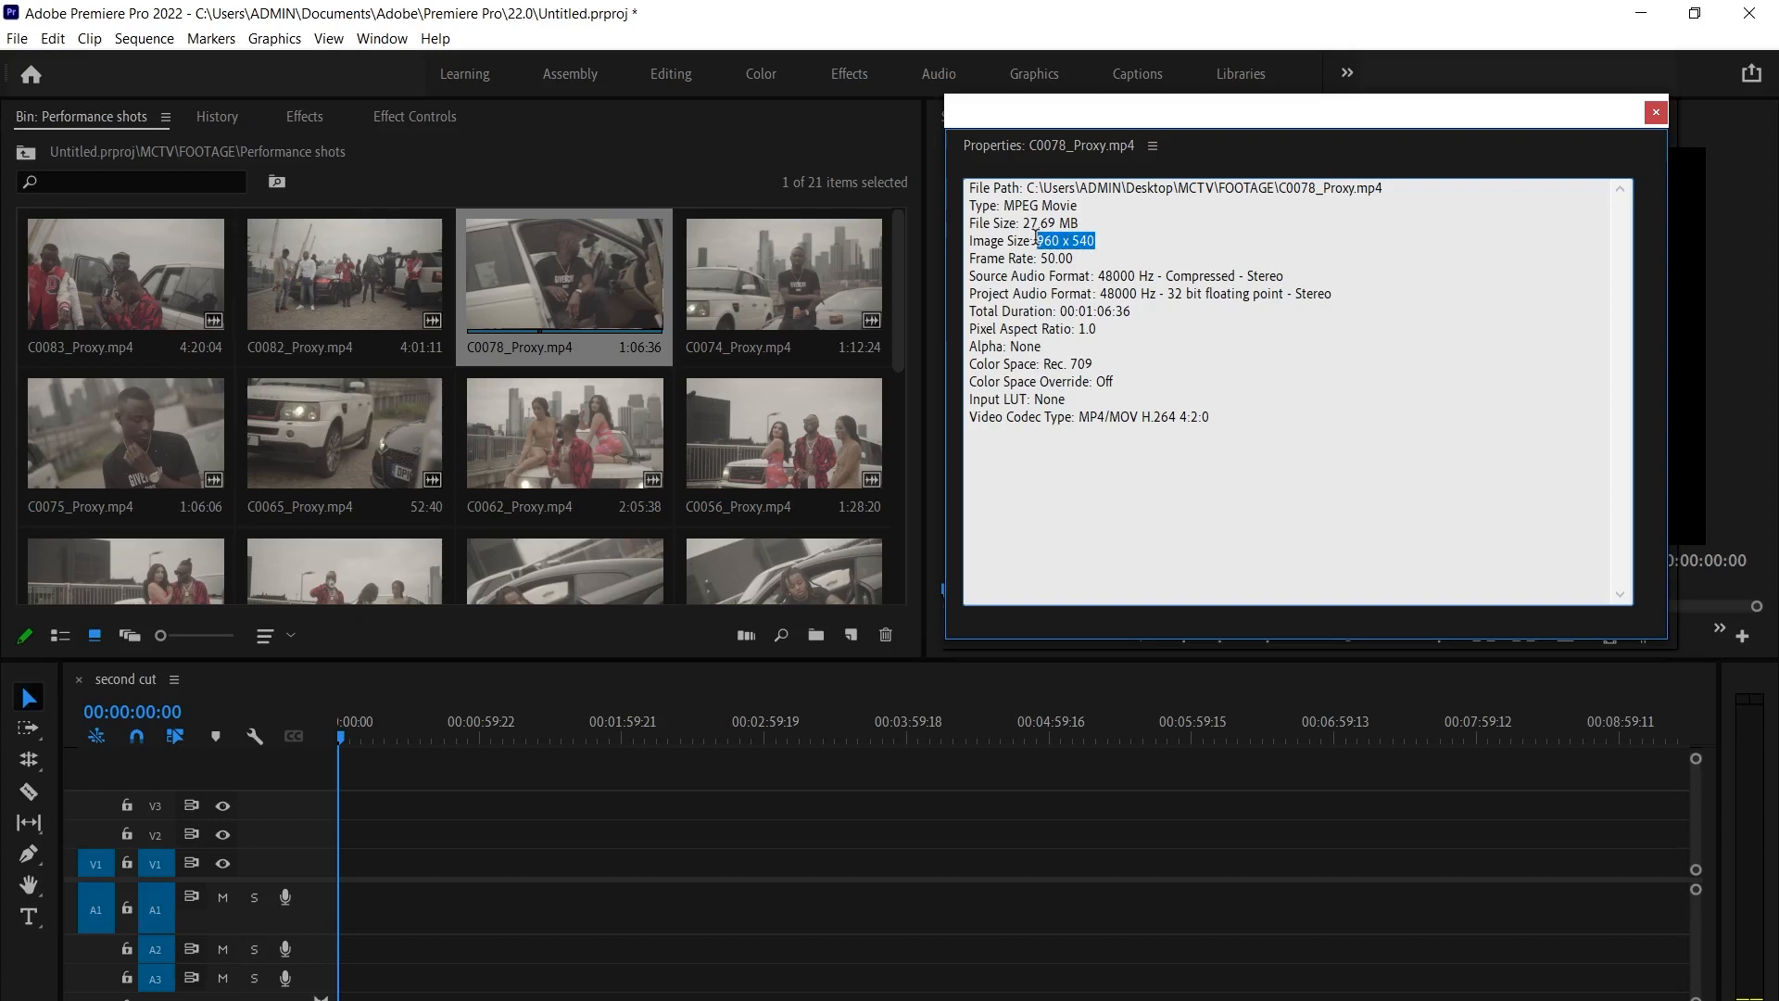
pyautogui.click(1656, 112)
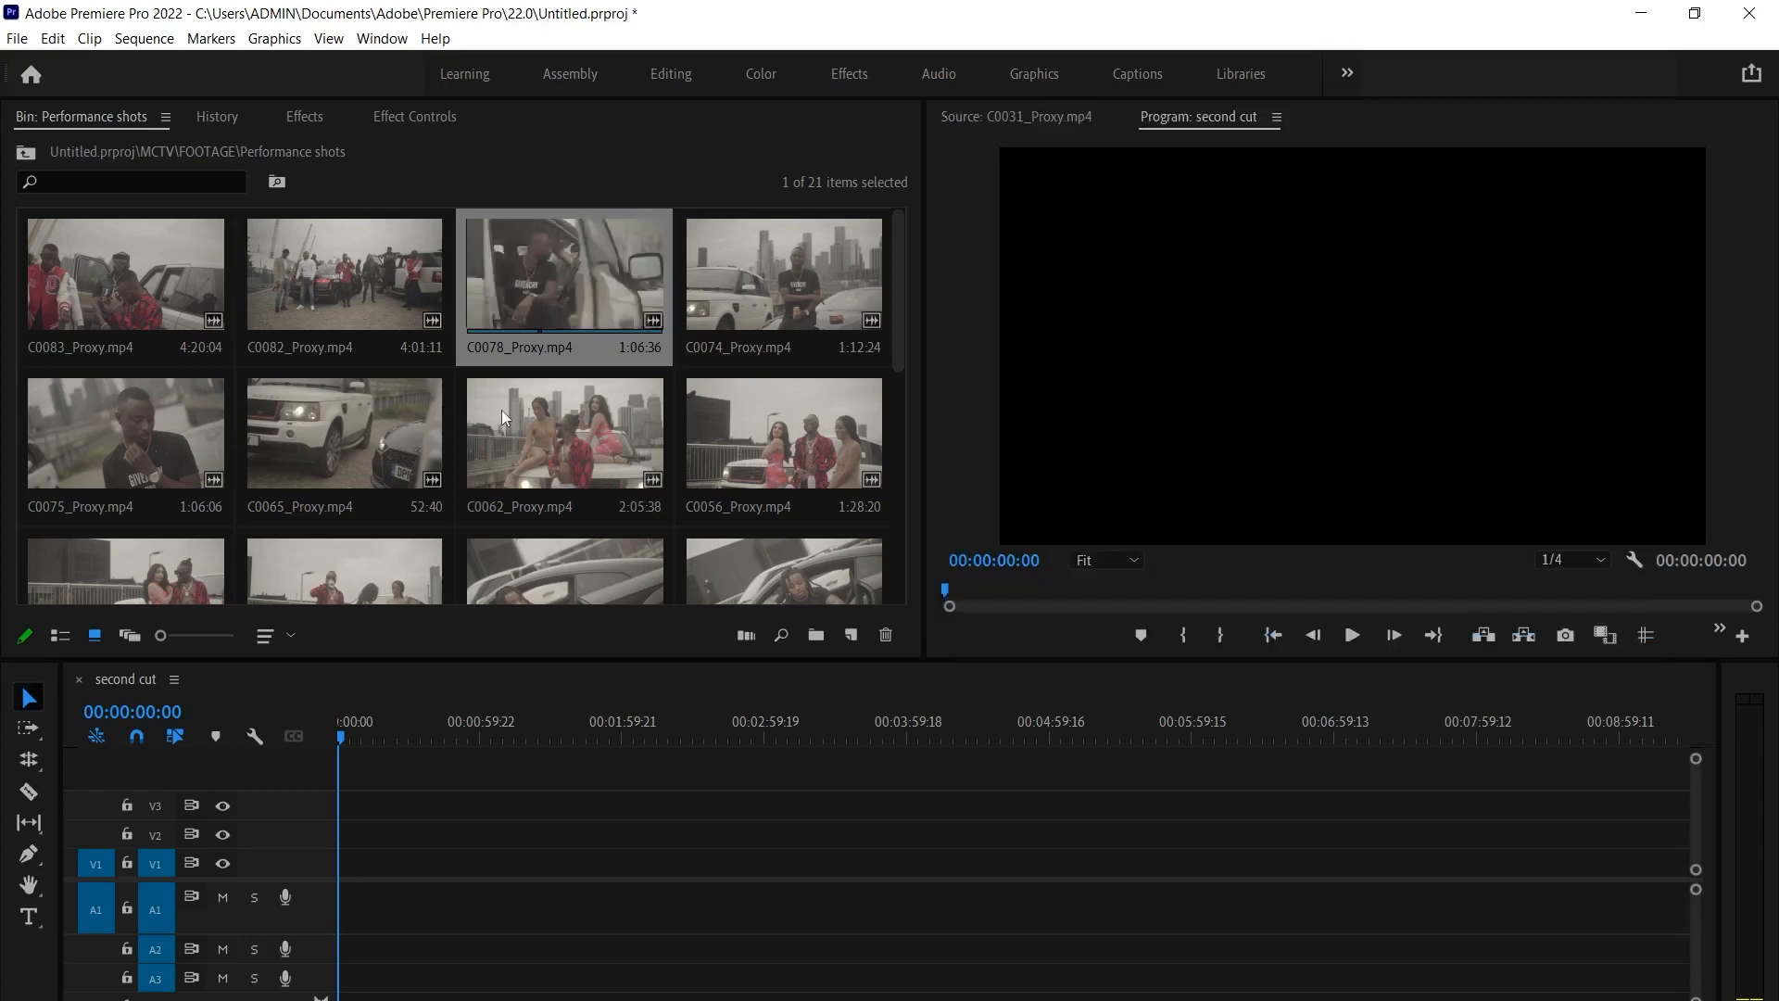
# Inspect the properties of C0043_Proxy.mp4 in the Performance shots bin and close them
pyautogui.scroll(-3, 500, 410)
pyautogui.click(569, 439)
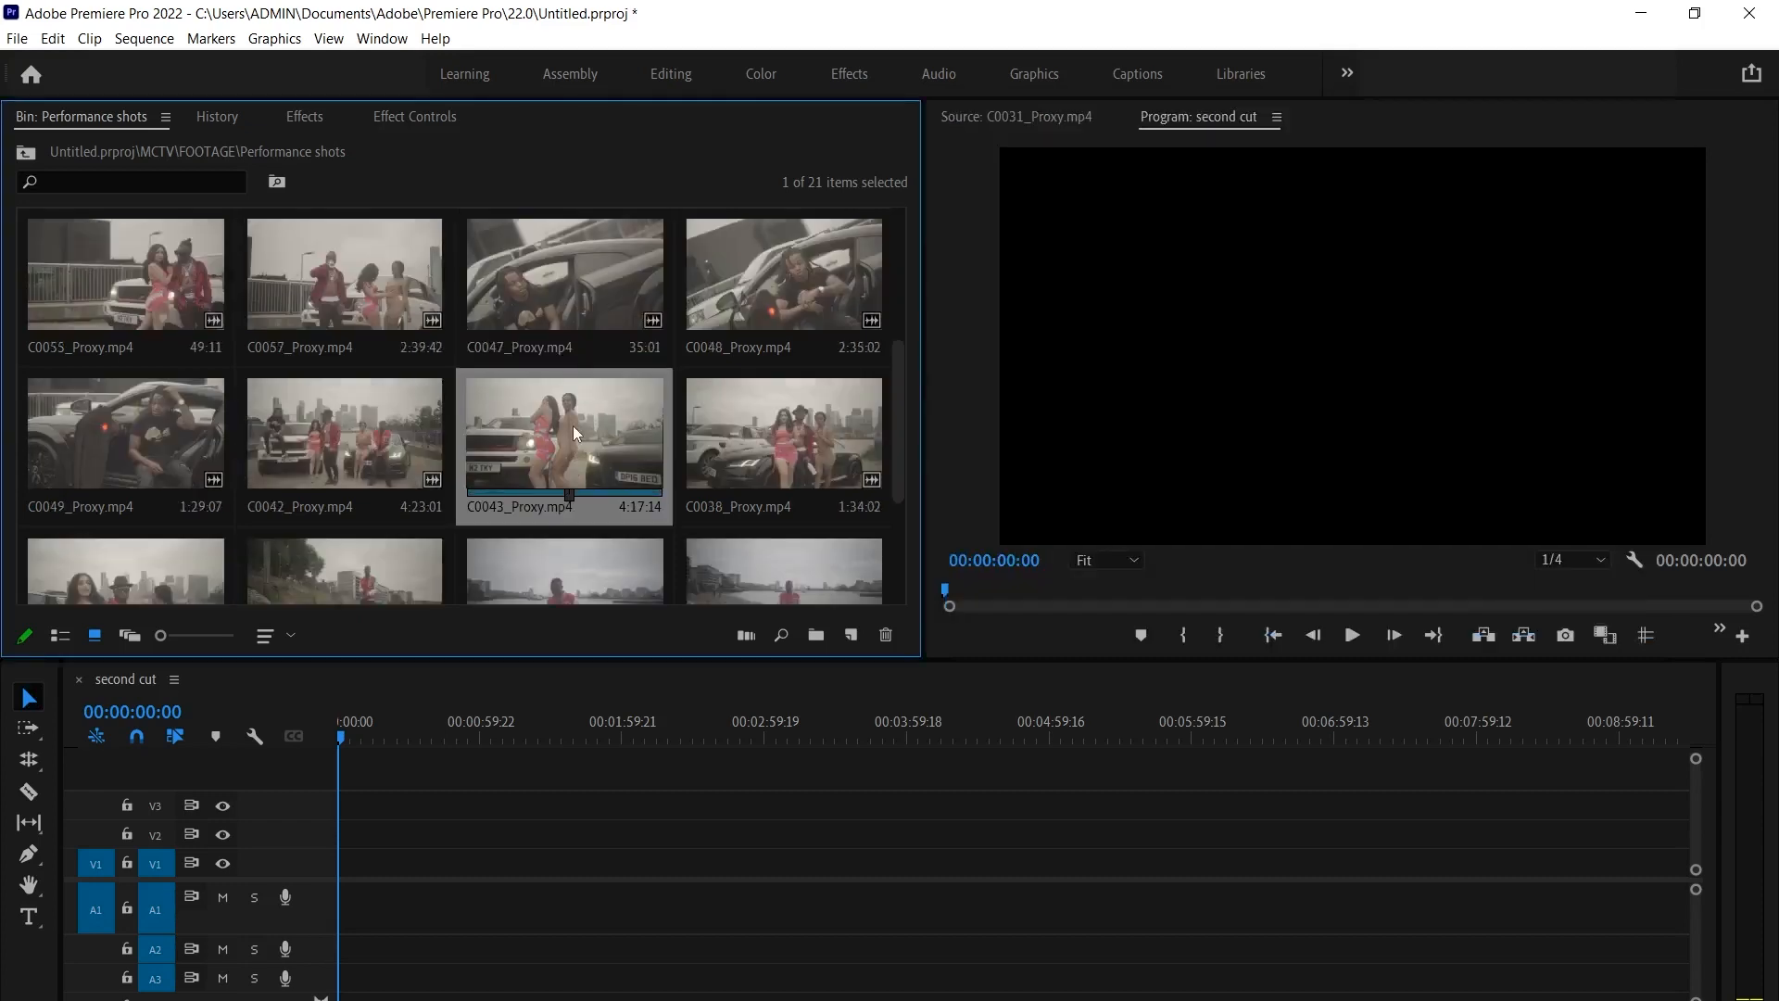
pyautogui.hotkey('ctrl', 'shift', 'h')
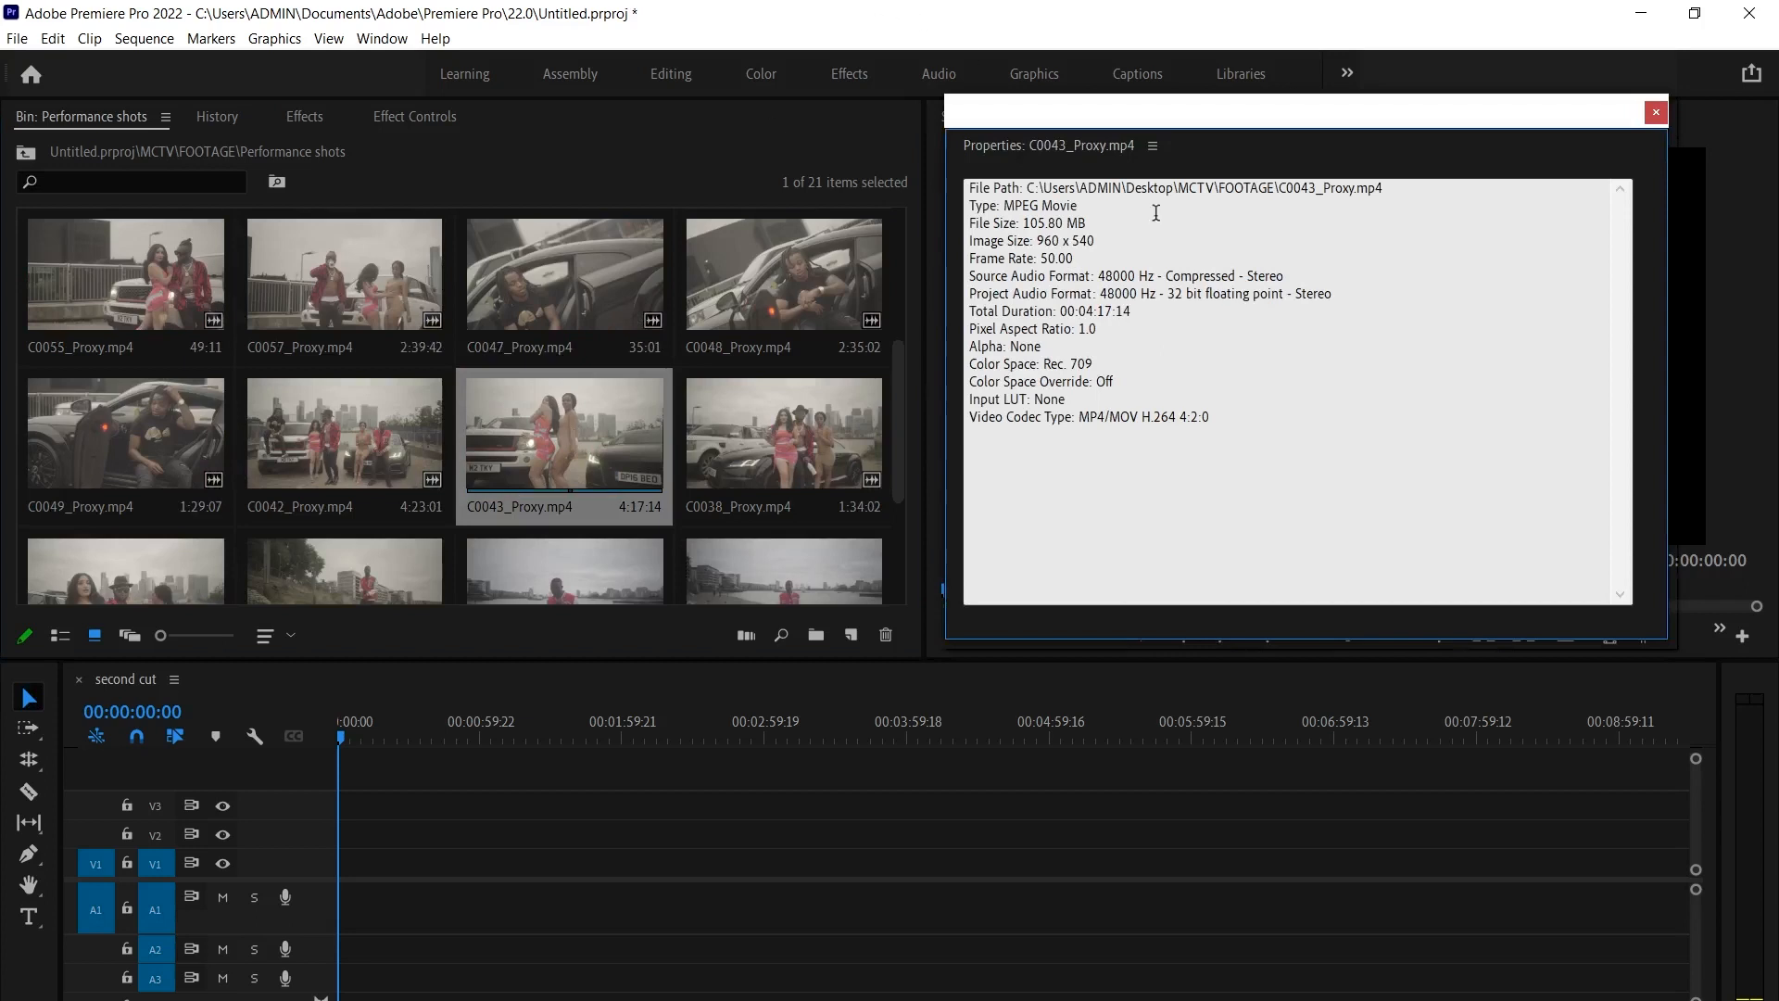
pyautogui.click(1656, 112)
# Select C0028_Proxy.mp4, and check the image size and frame rate of C0093_Proxy.mp4 in the Broll bin
pyautogui.scroll(-3, 682, 282)
pyautogui.click(347, 382)
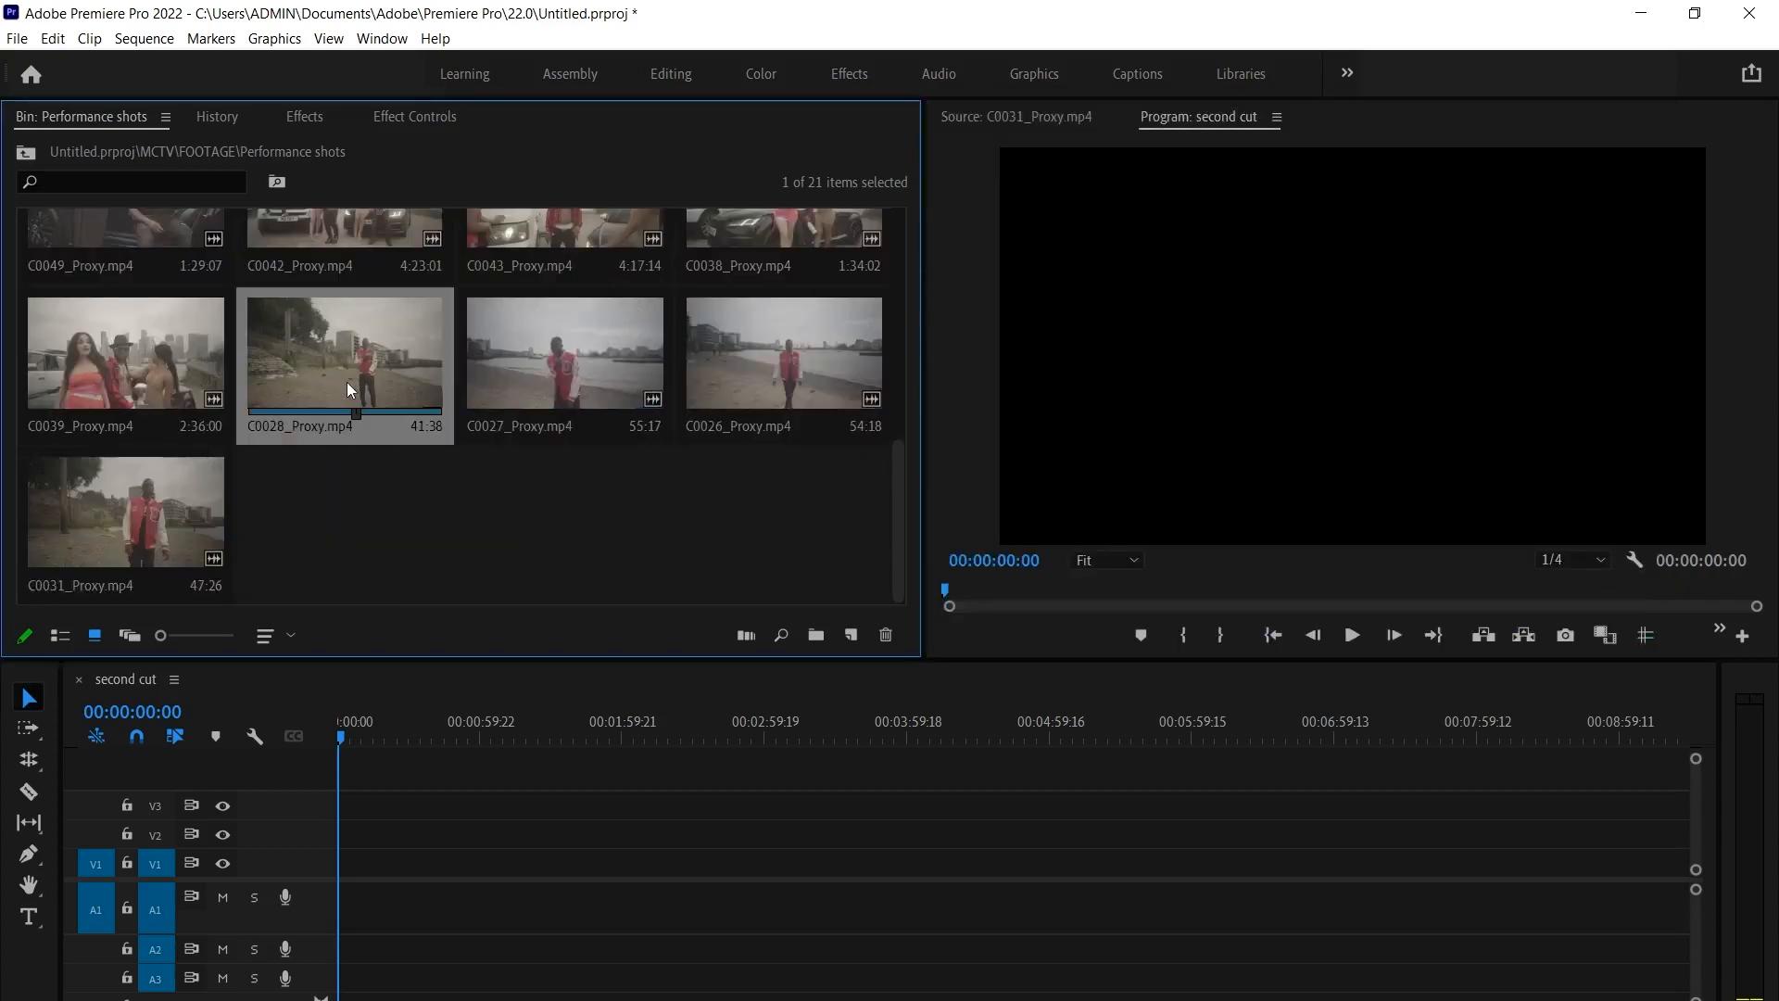
pyautogui.rightClick(320, 278)
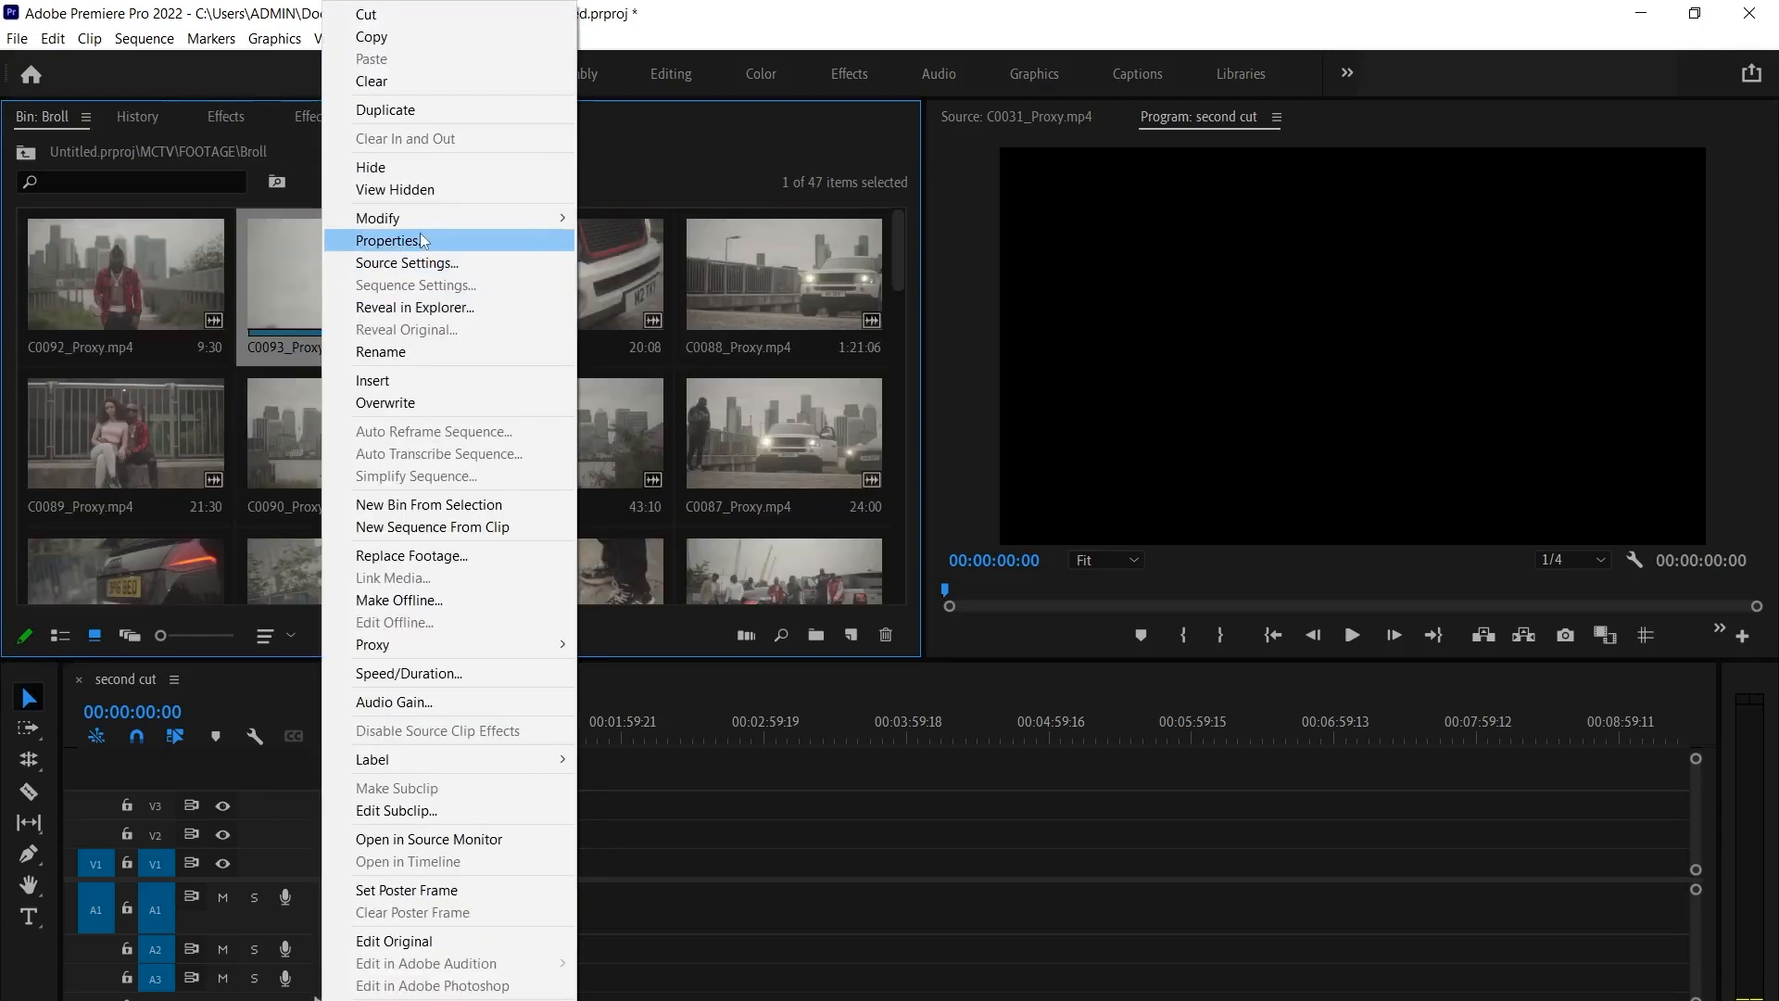
pyautogui.click(564, 238)
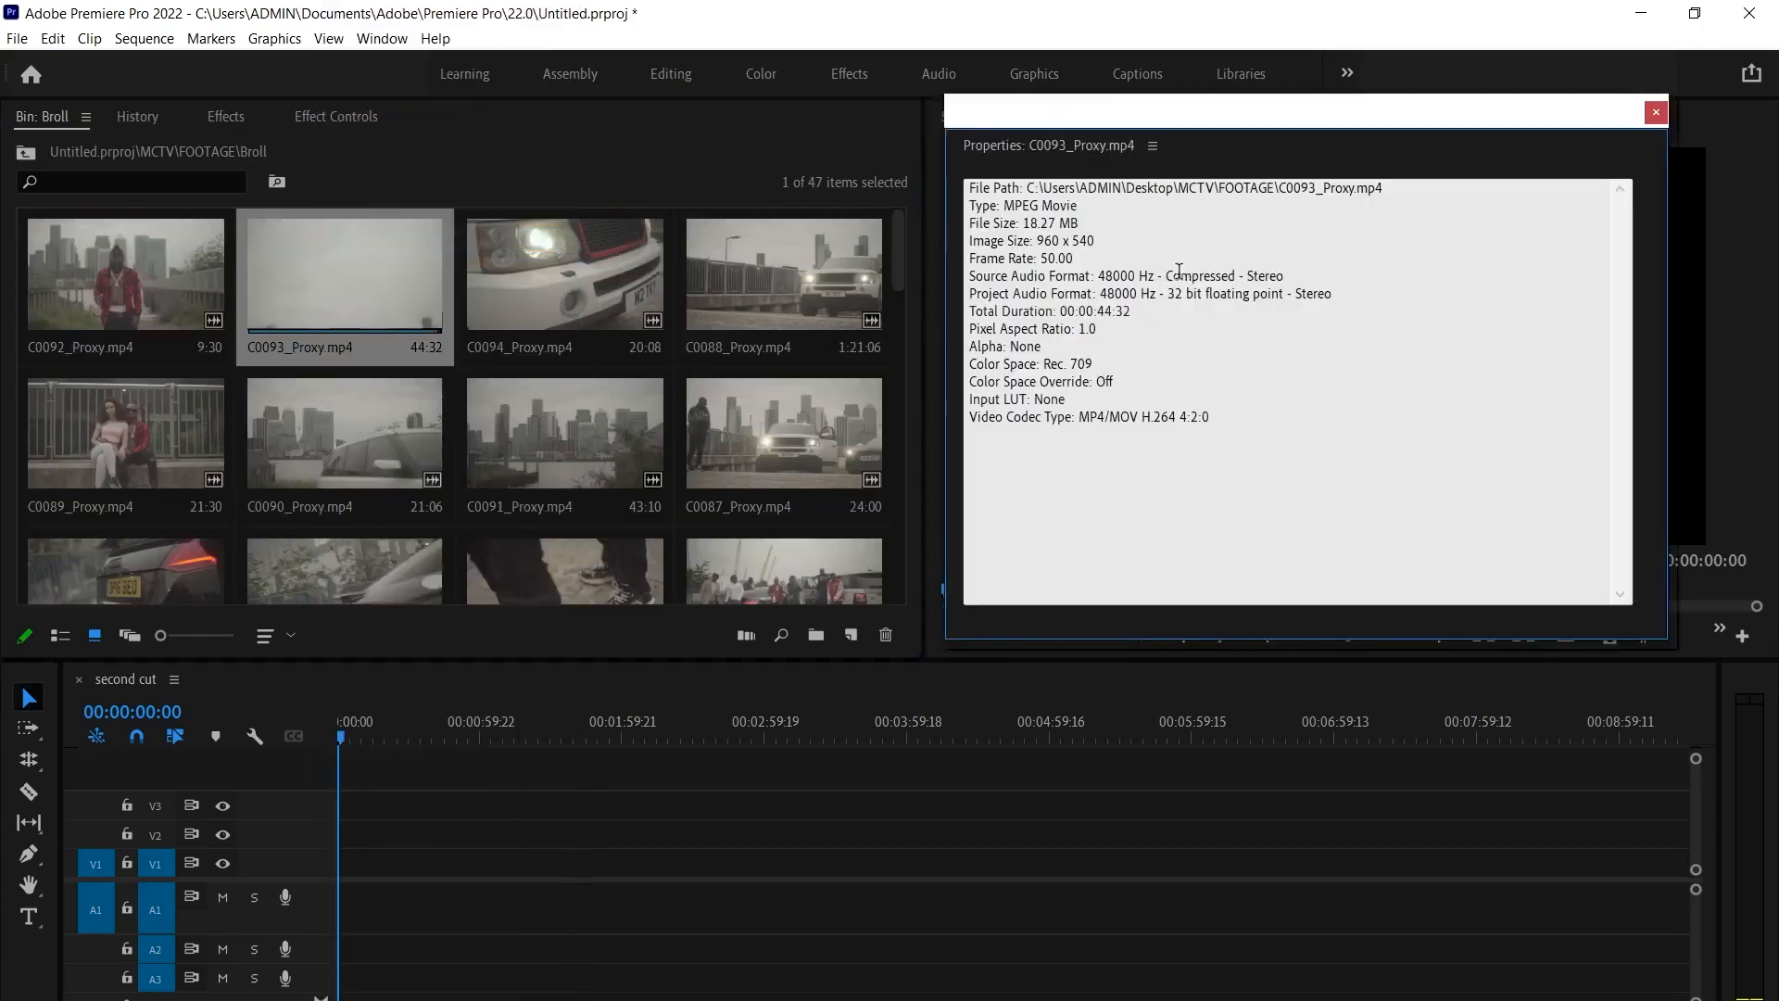
pyautogui.moveTo(1092, 269); pyautogui.dragTo(969, 240)
pyautogui.click(1656, 112)
# Check the properties of Broll clips C0076_Proxy.mp4 and C0070_Proxy.mp4 and close them
pyautogui.click(674, 402)
pyautogui.scroll(-1, 480, 426)
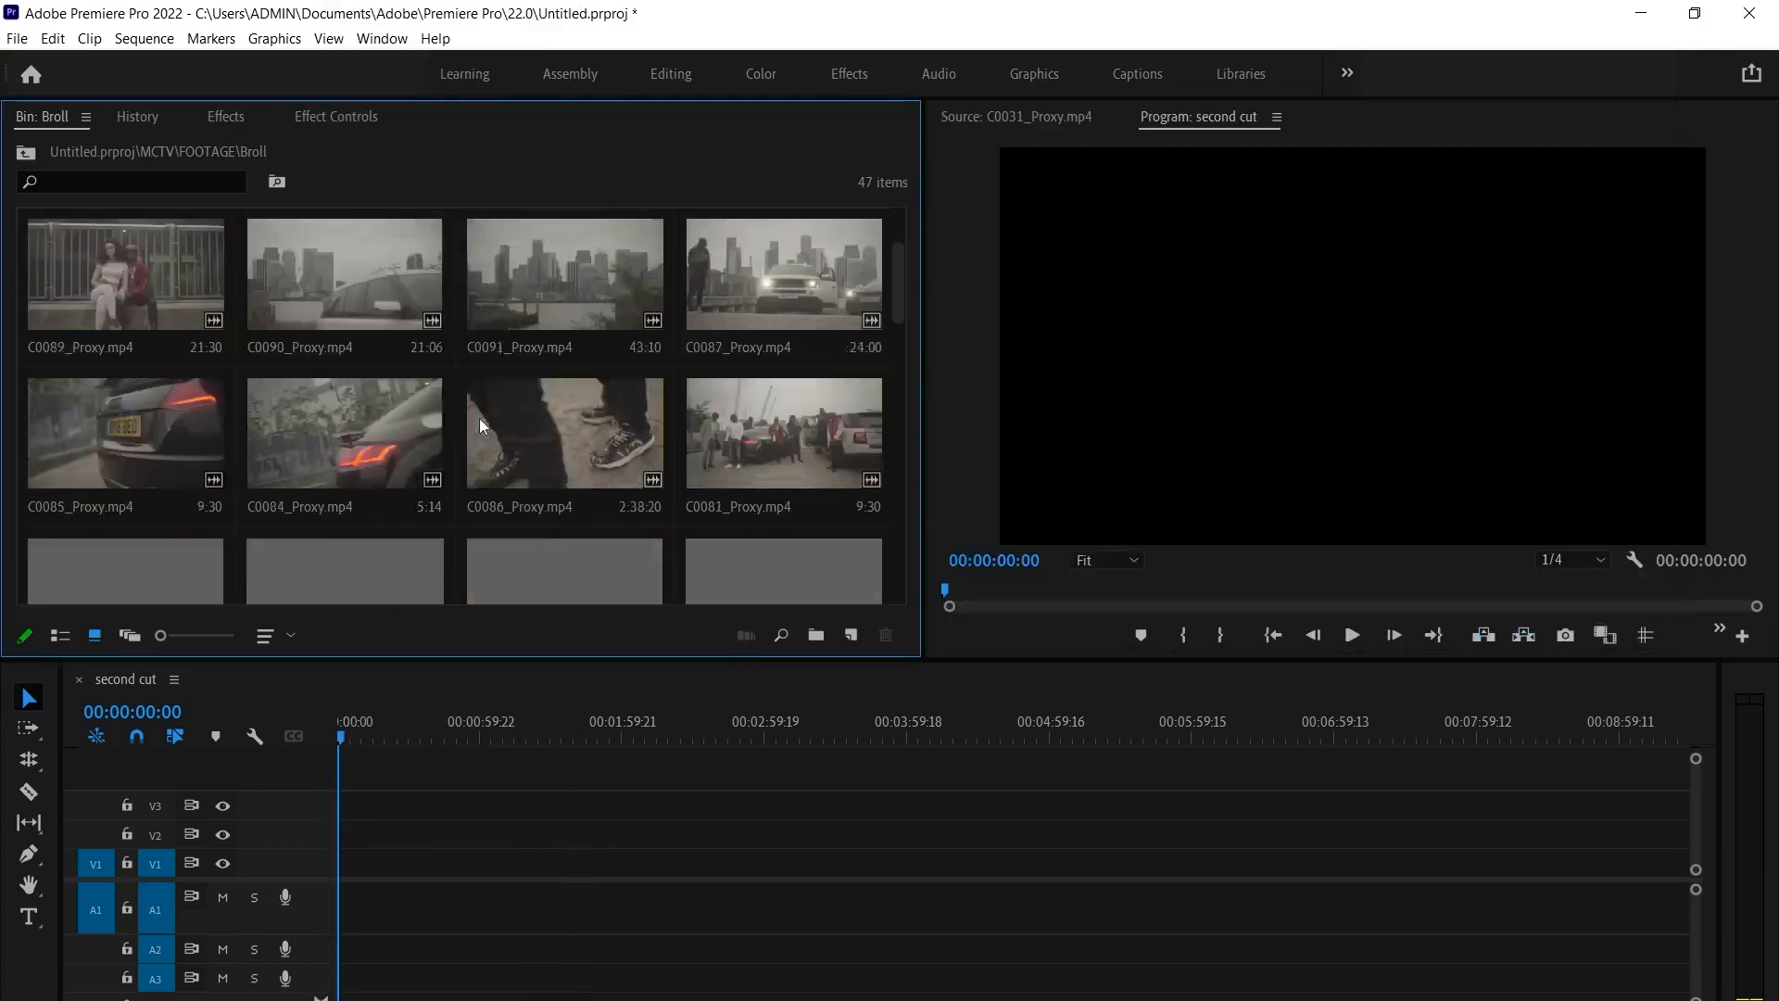
pyautogui.scroll(-1, 480, 419)
pyautogui.rightClick(559, 410)
pyautogui.click(642, 243)
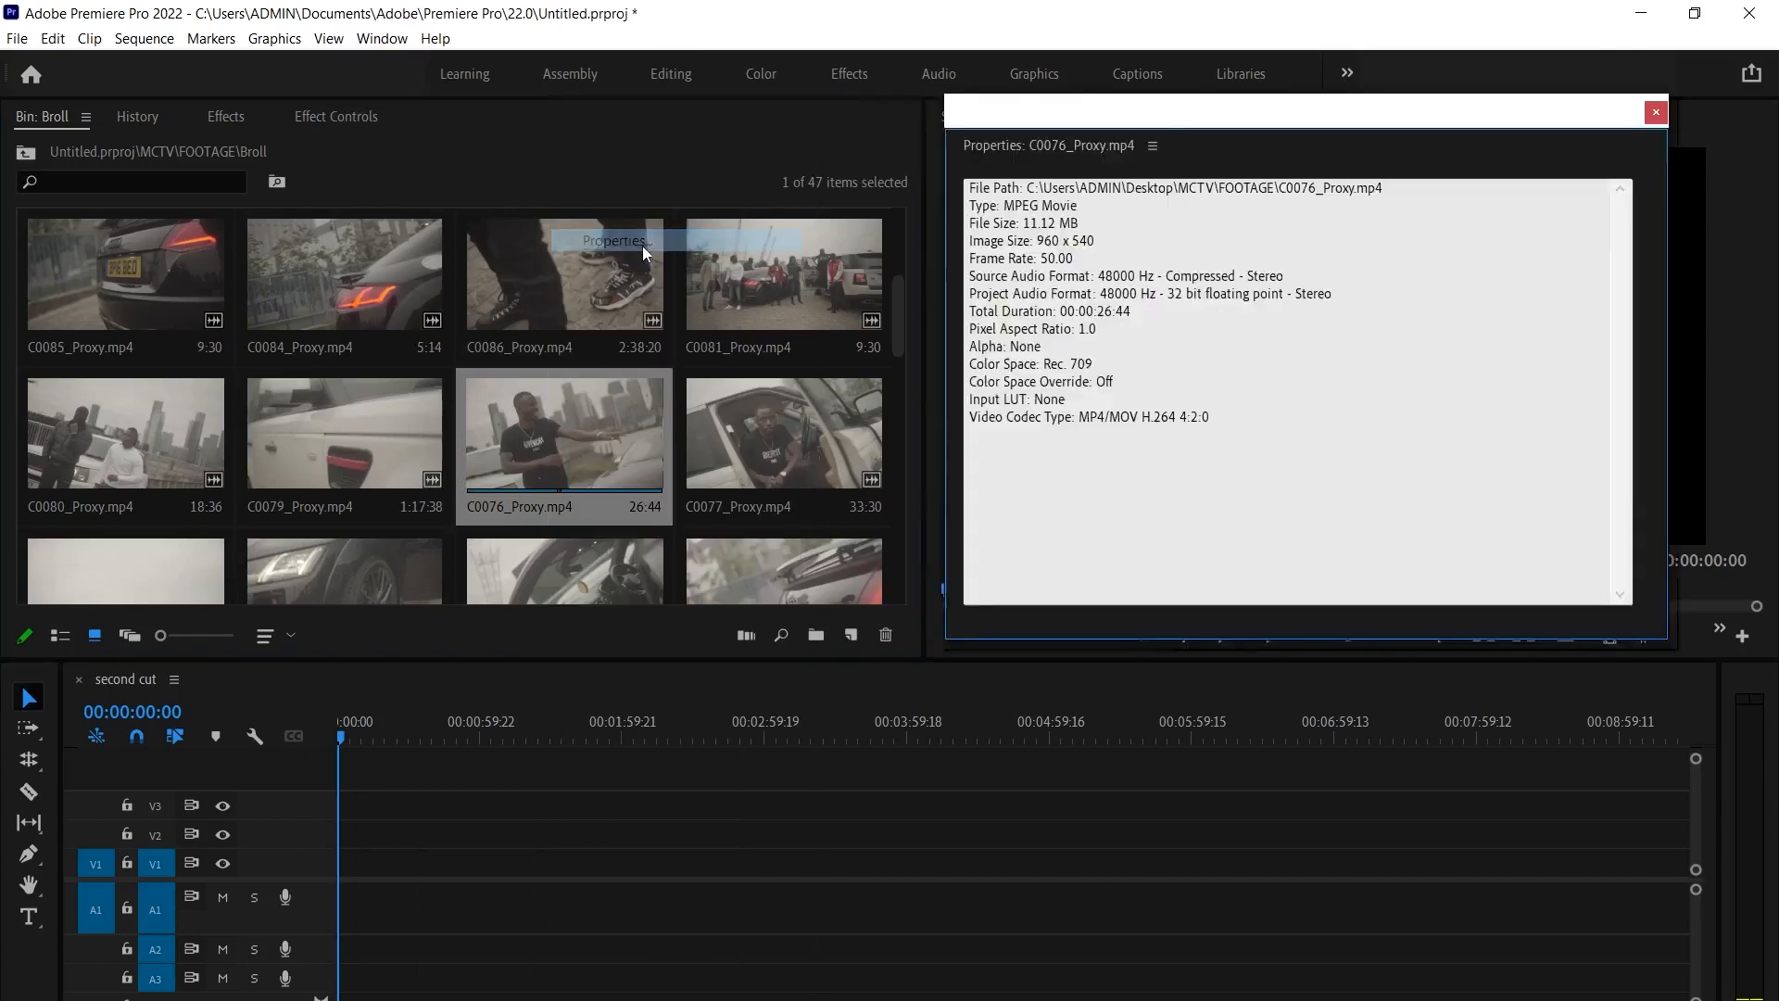
pyautogui.click(1657, 113)
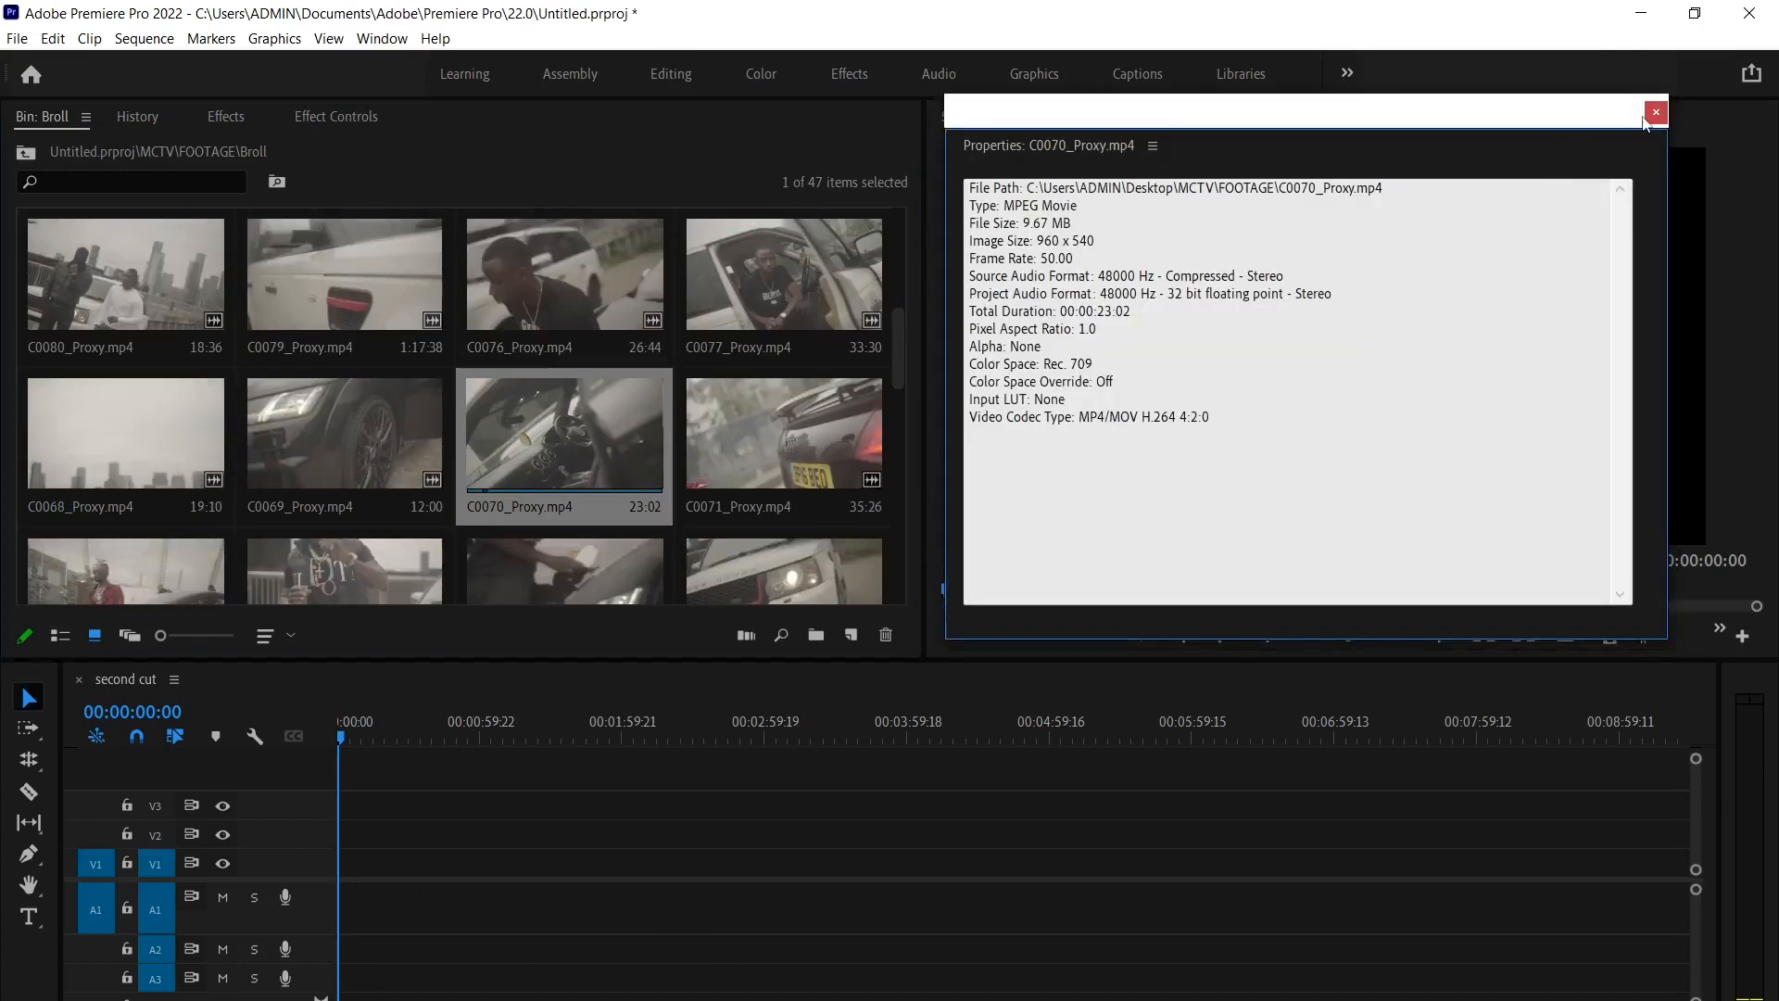
pyautogui.click(1656, 113)
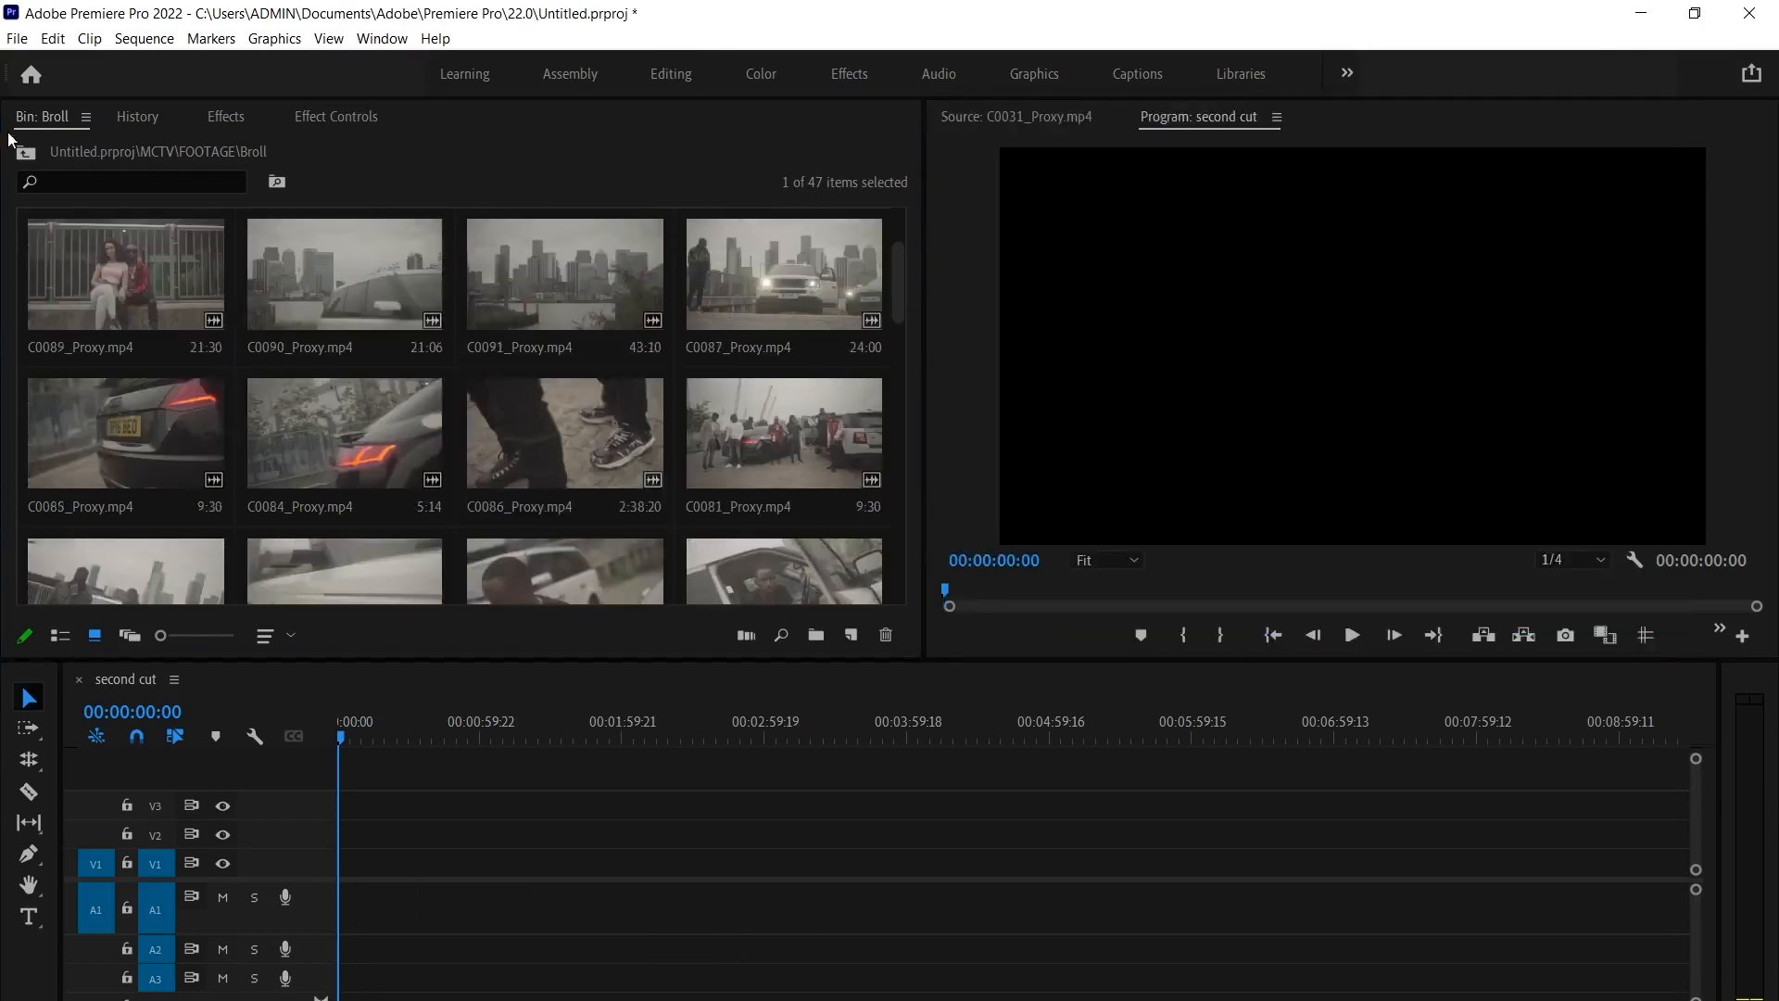
# Start a new sequence in the MCTV bin and name it "Dope music vide tutorial"
pyautogui.doubleClick(26, 153)
pyautogui.click(853, 637)
pyautogui.click(887, 664)
pyautogui.write('Dope music vi')
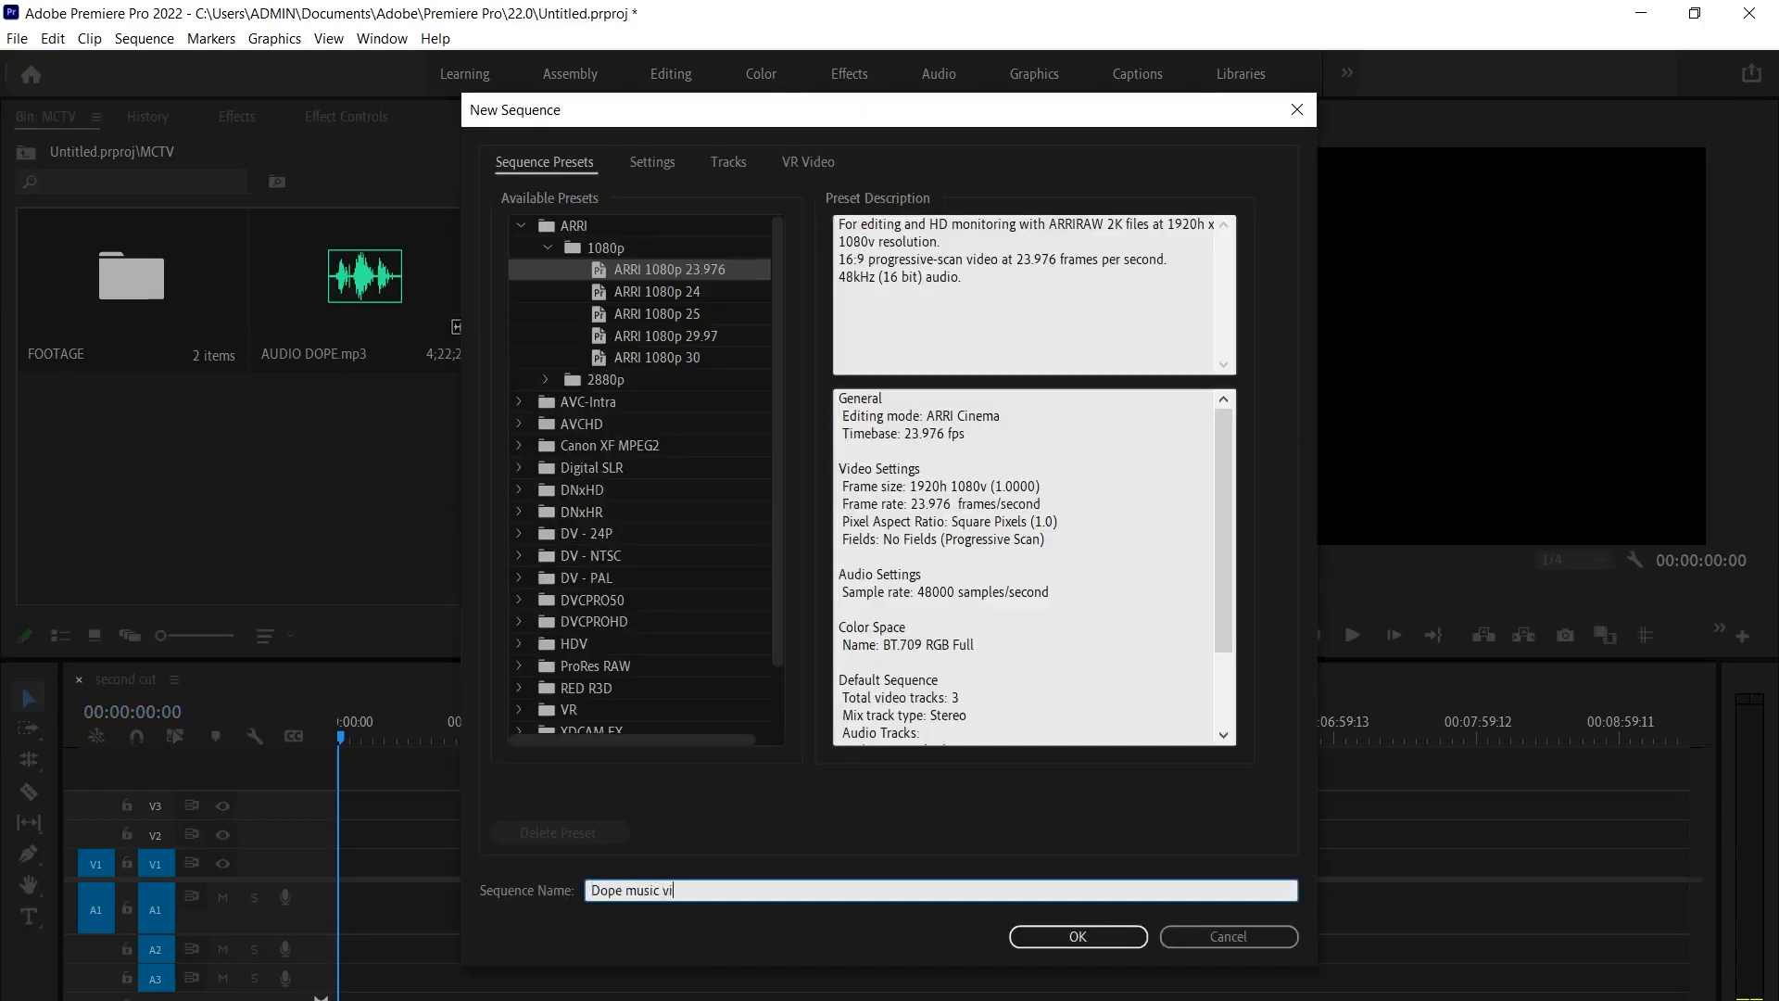
pyautogui.write('de tutorial')
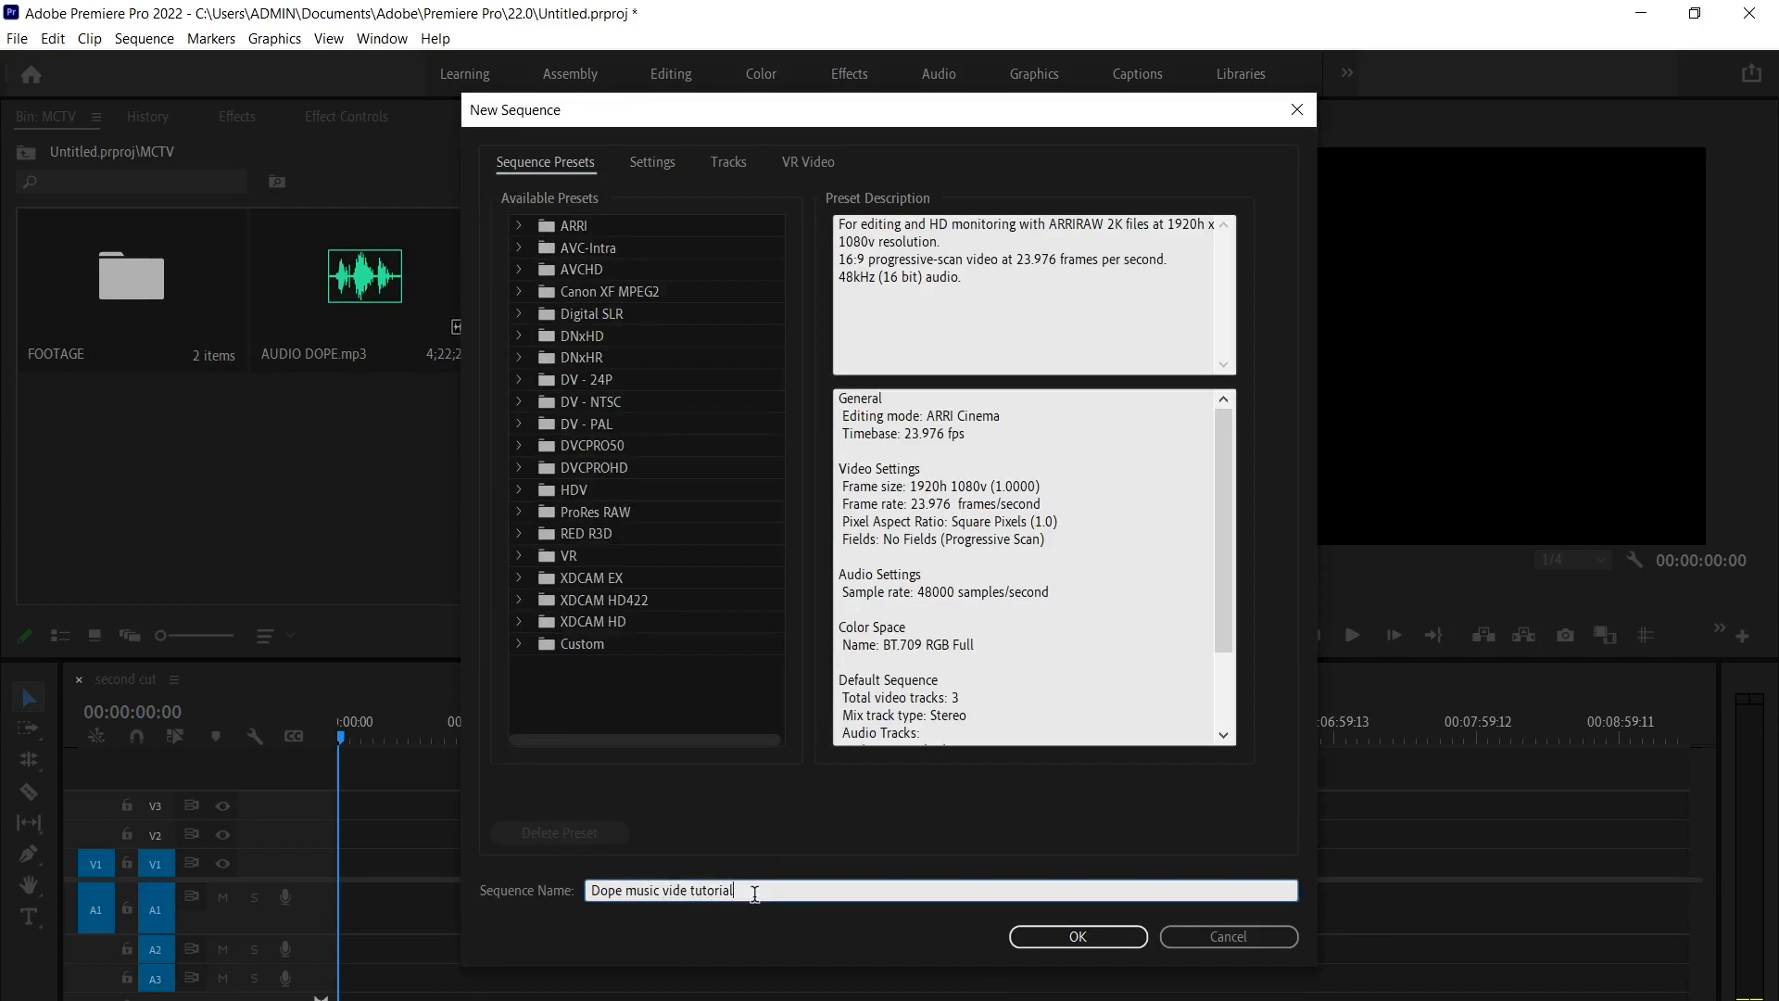
# Set the new sequence's editing mode to Custom with a timebase of 23.976 frames/second
pyautogui.click(637, 166)
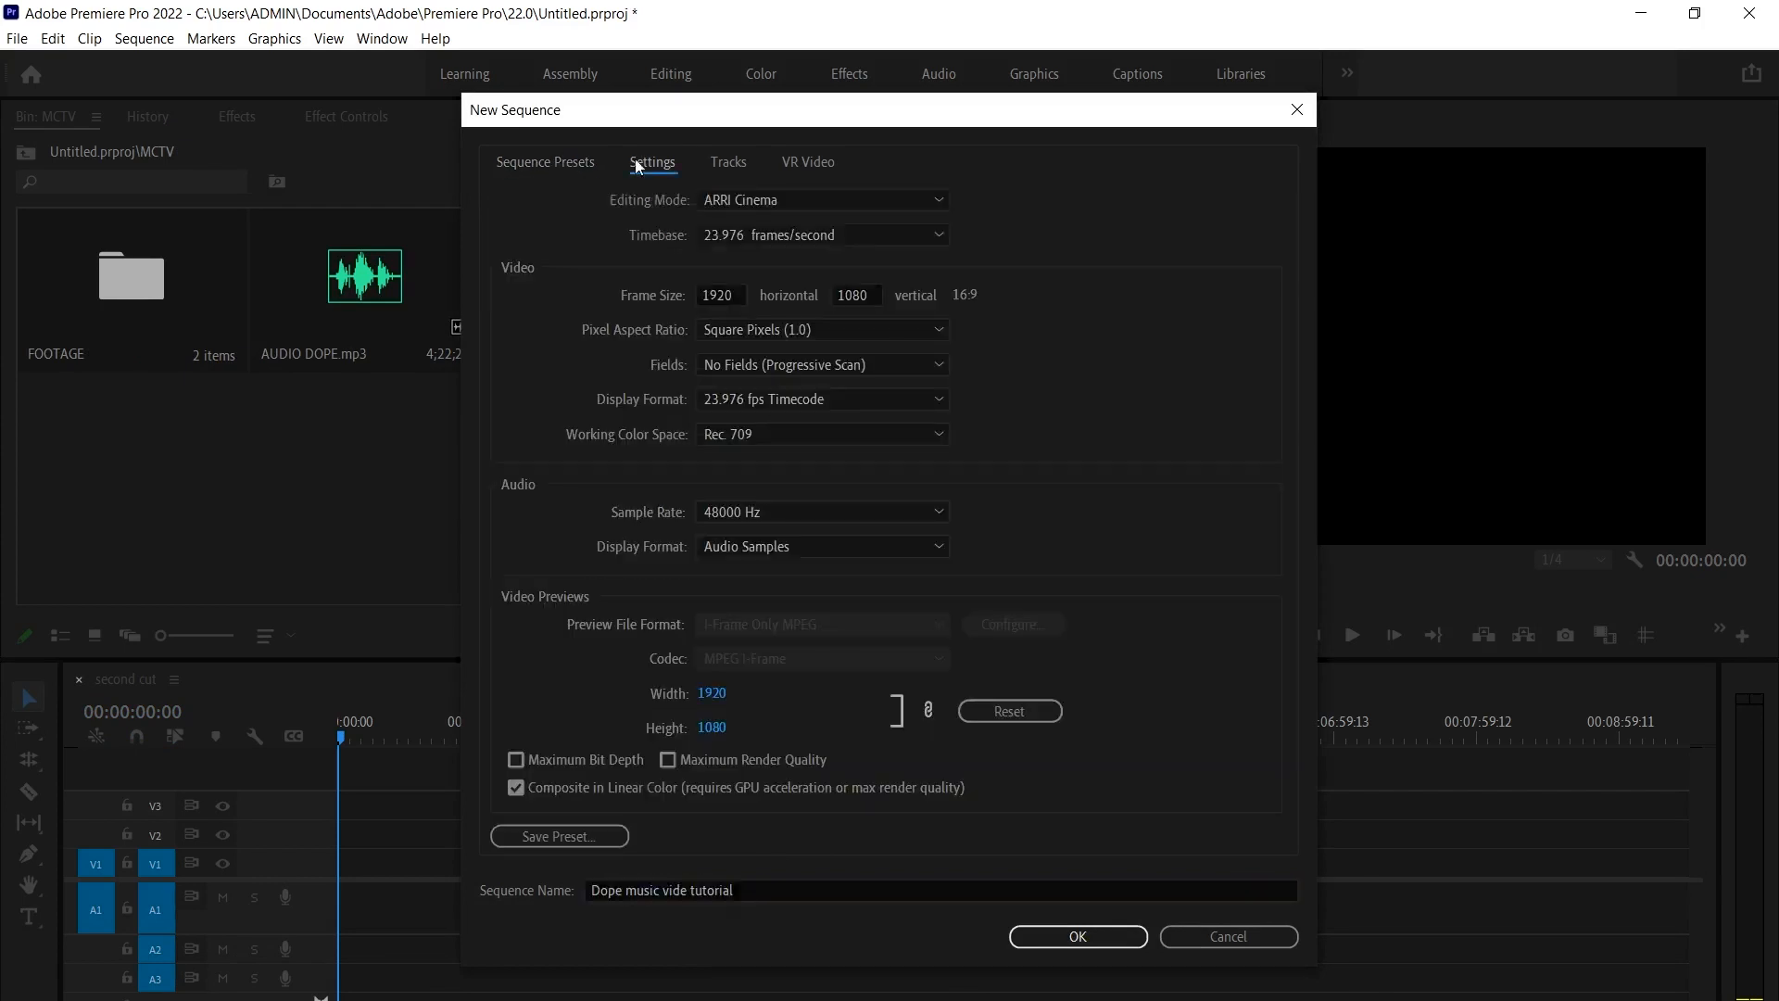
pyautogui.click(736, 204)
pyautogui.click(742, 227)
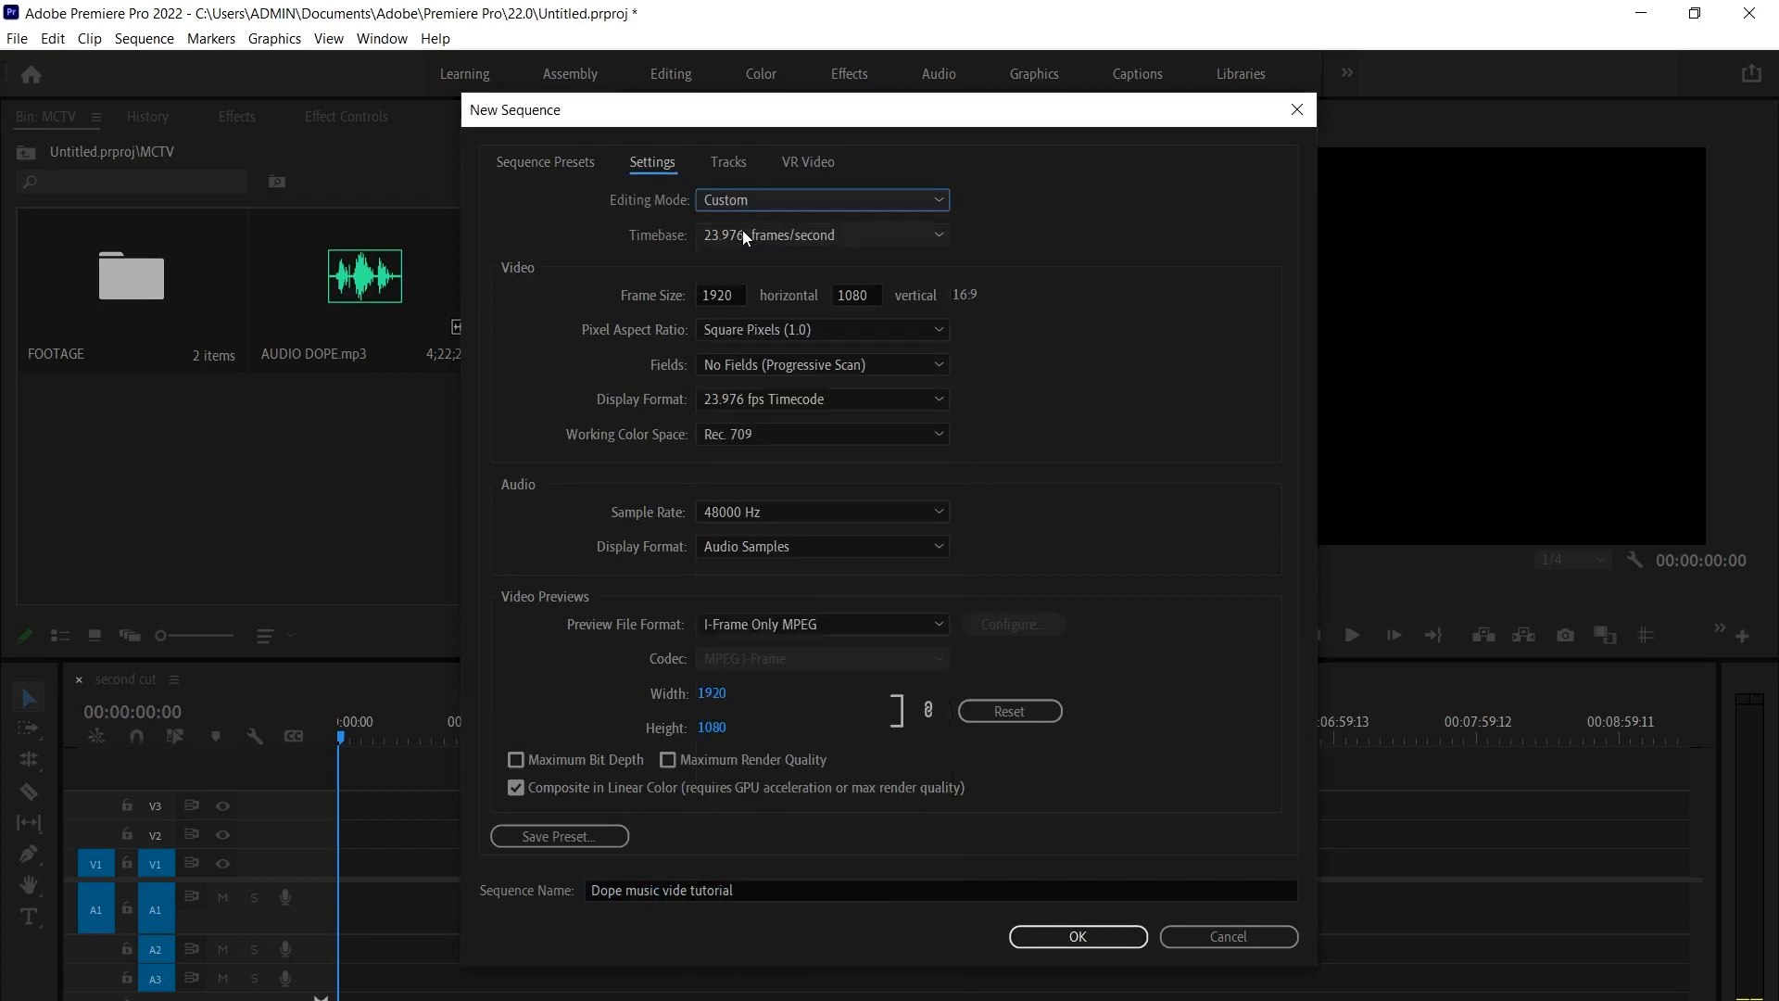
pyautogui.click(852, 235)
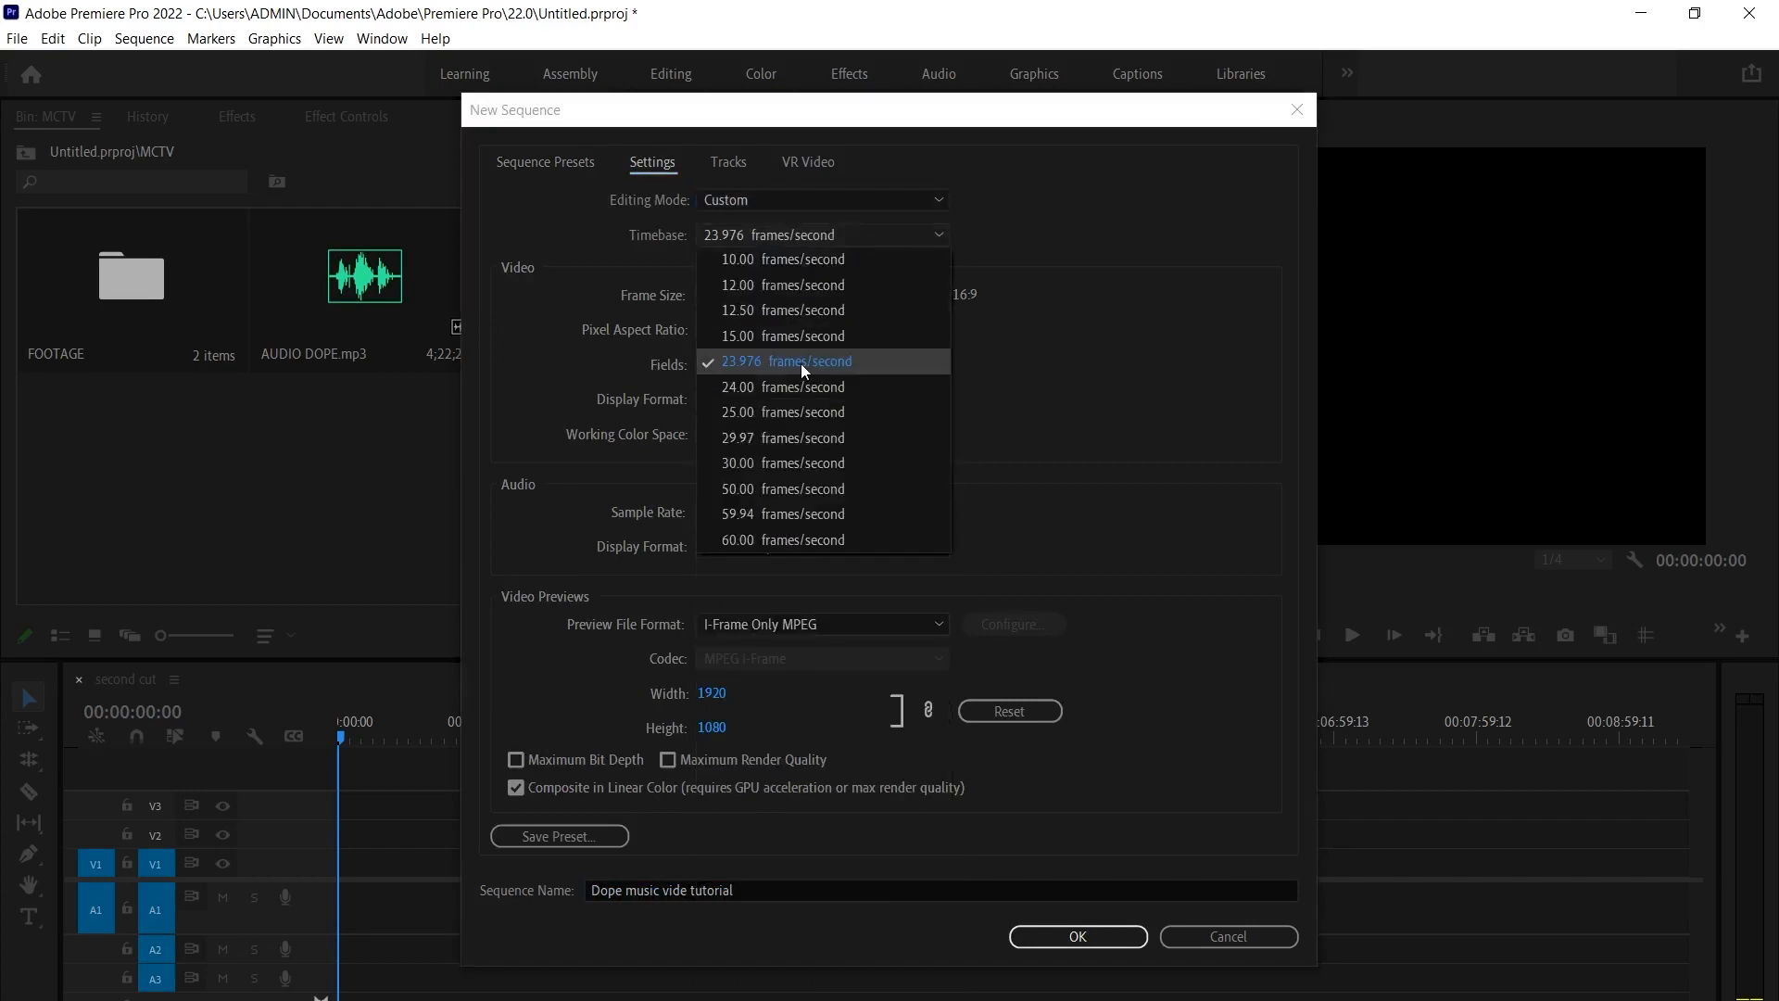
pyautogui.click(892, 356)
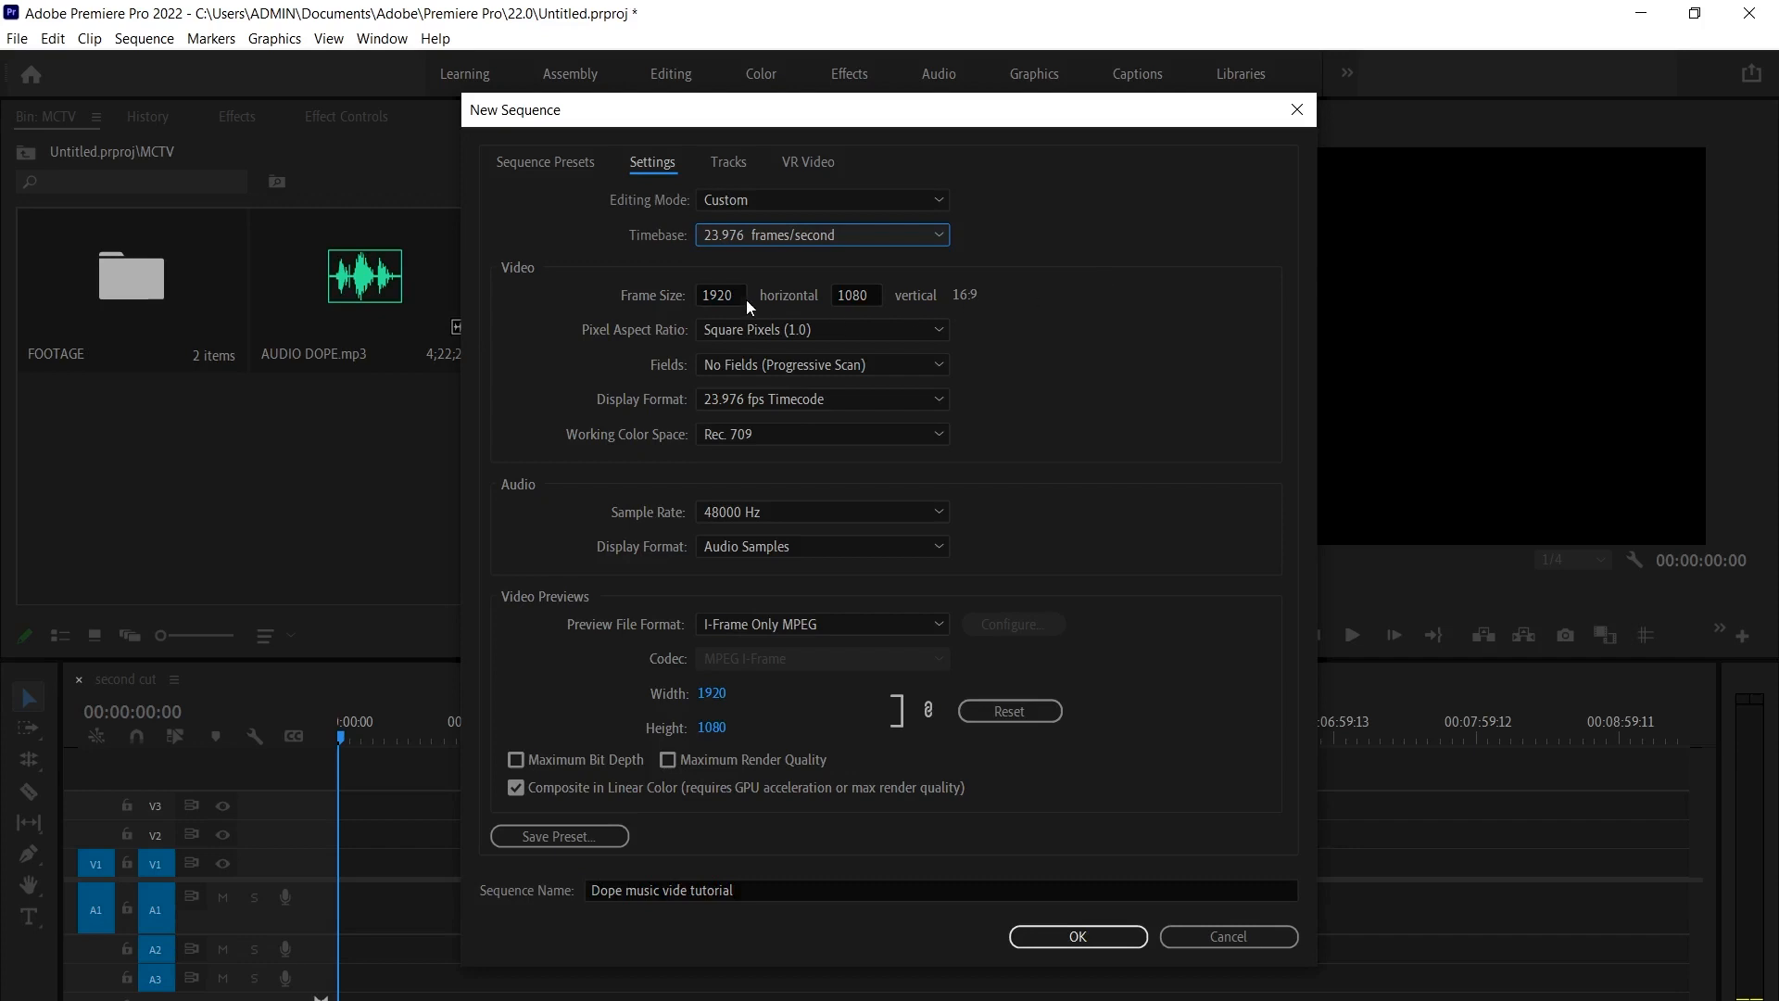
# Keep the pixel aspect ratio at Square Pixels (1.0) and set the preview file format to QuickTime
pyautogui.click(773, 330)
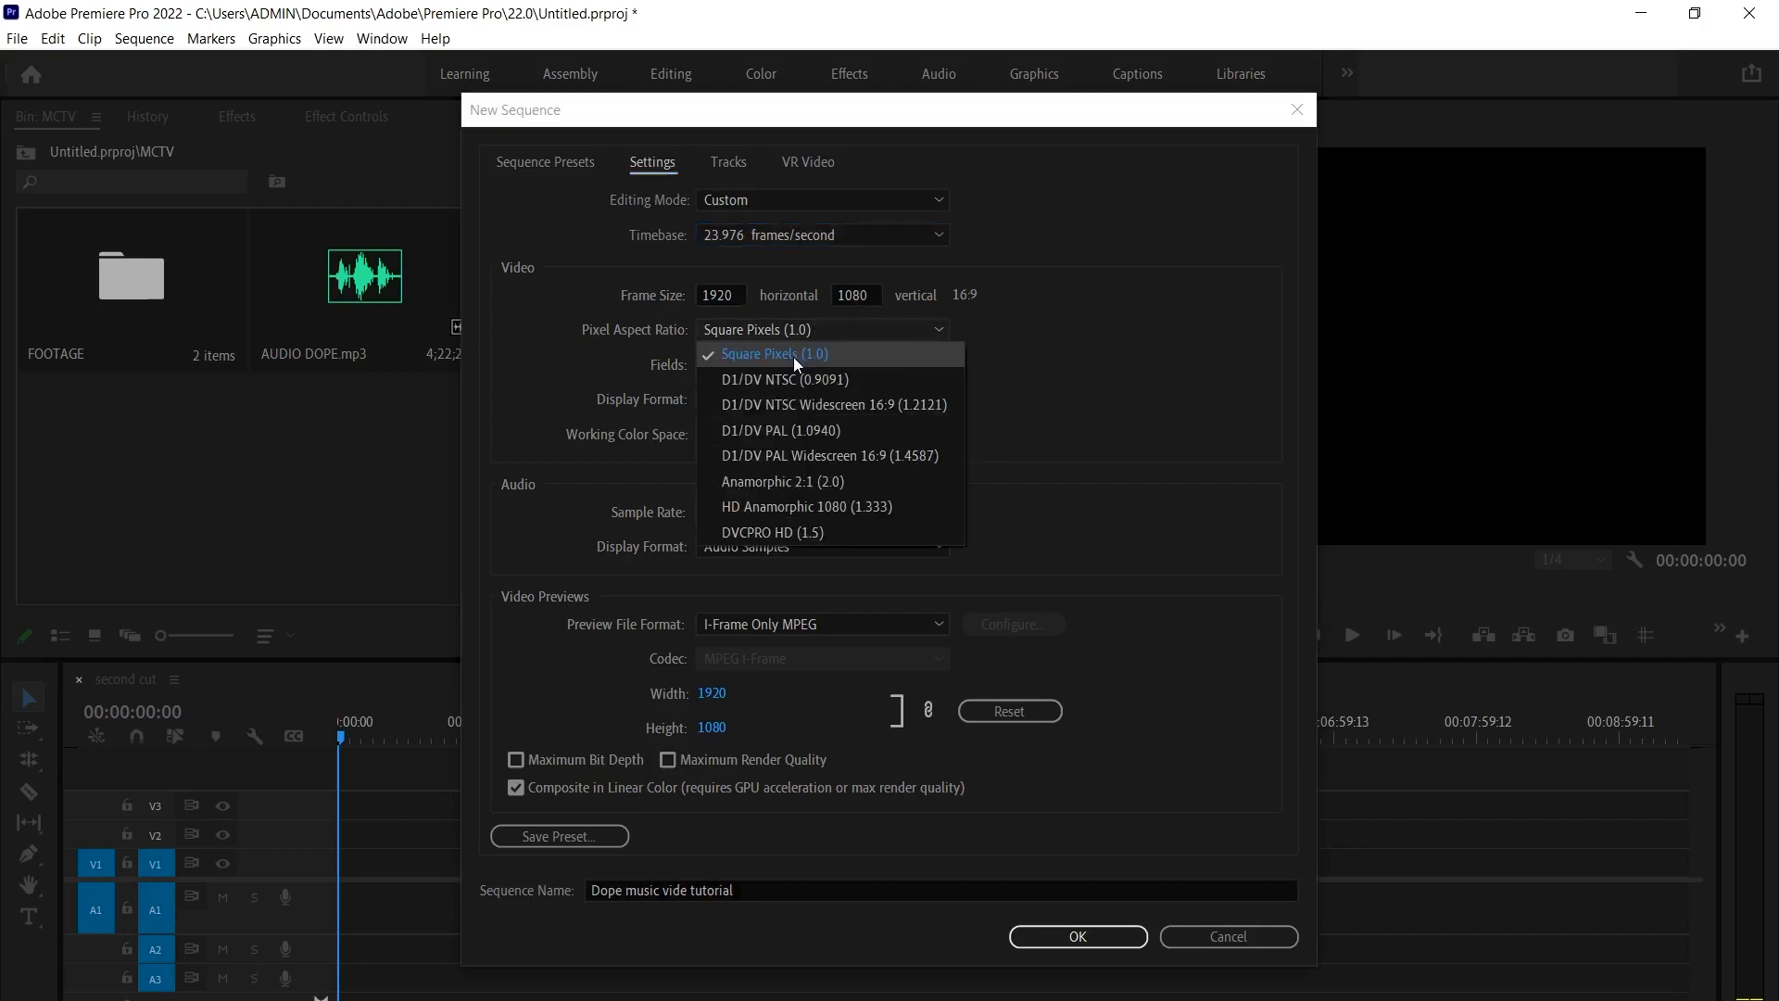
pyautogui.click(838, 354)
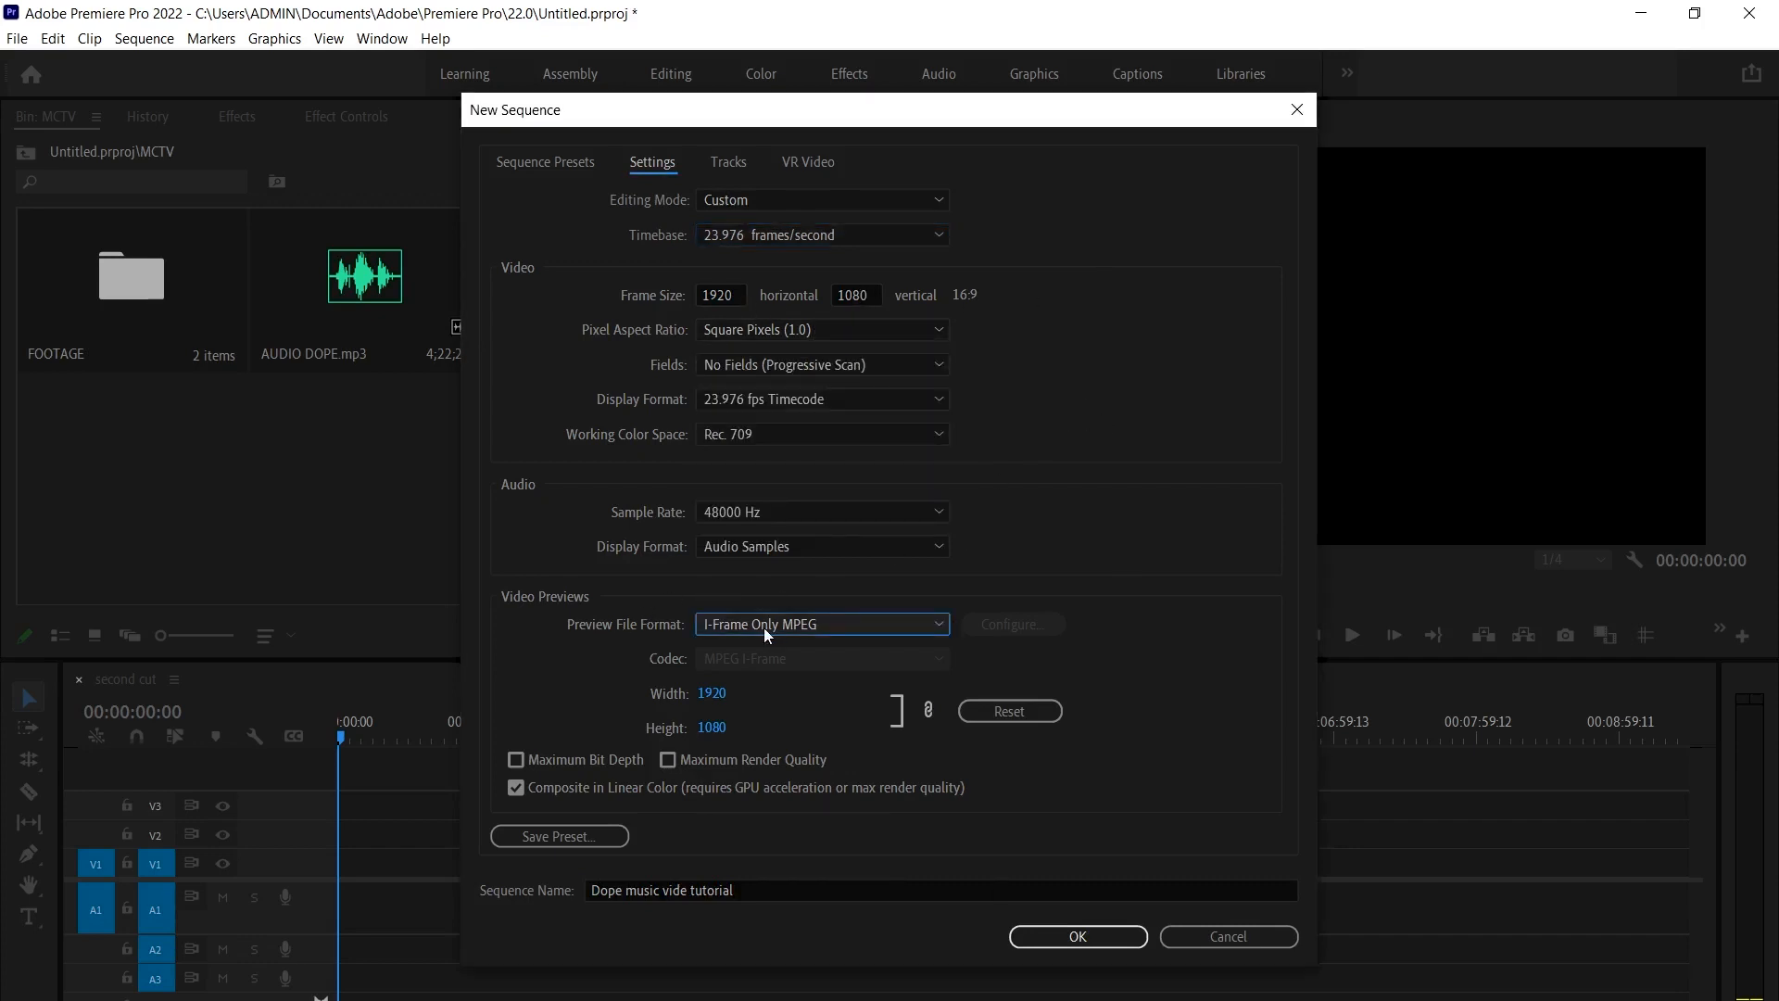
pyautogui.click(822, 624)
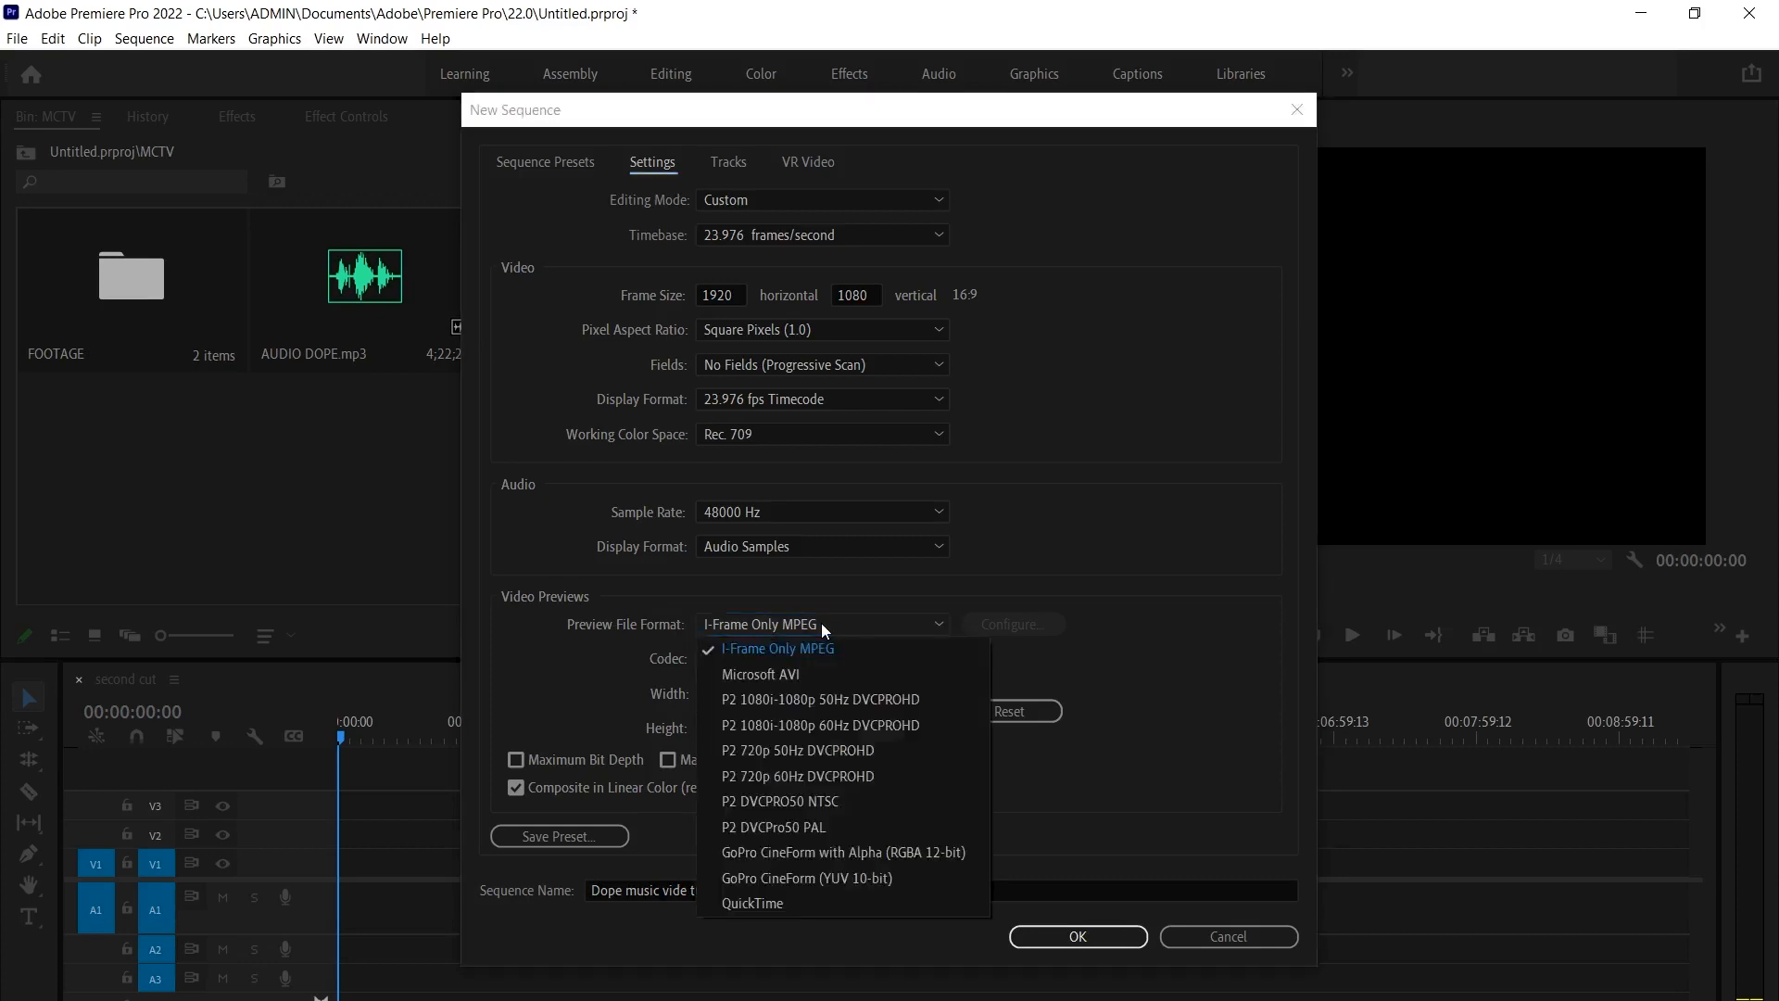
pyautogui.click(765, 903)
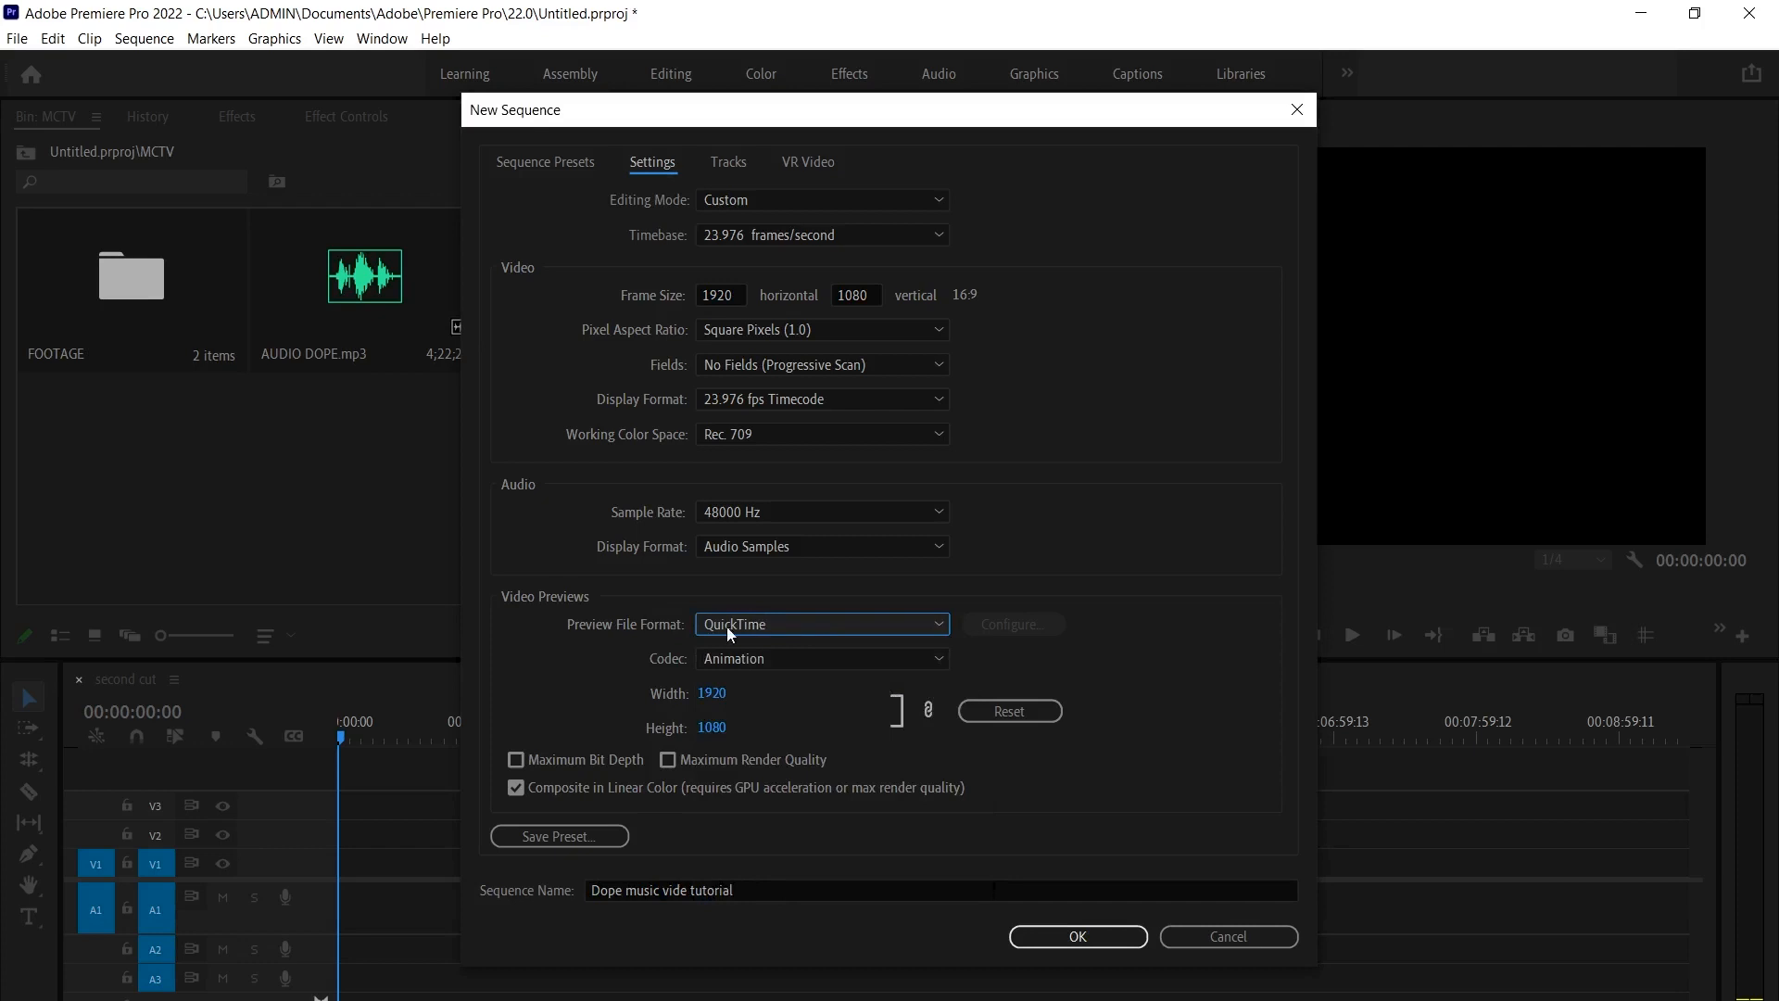
pyautogui.click(834, 624)
pyautogui.click(820, 906)
# Correct the sequence name to "Dope music video tutorial" and create the sequence
pyautogui.click(908, 891)
pyautogui.write('o')
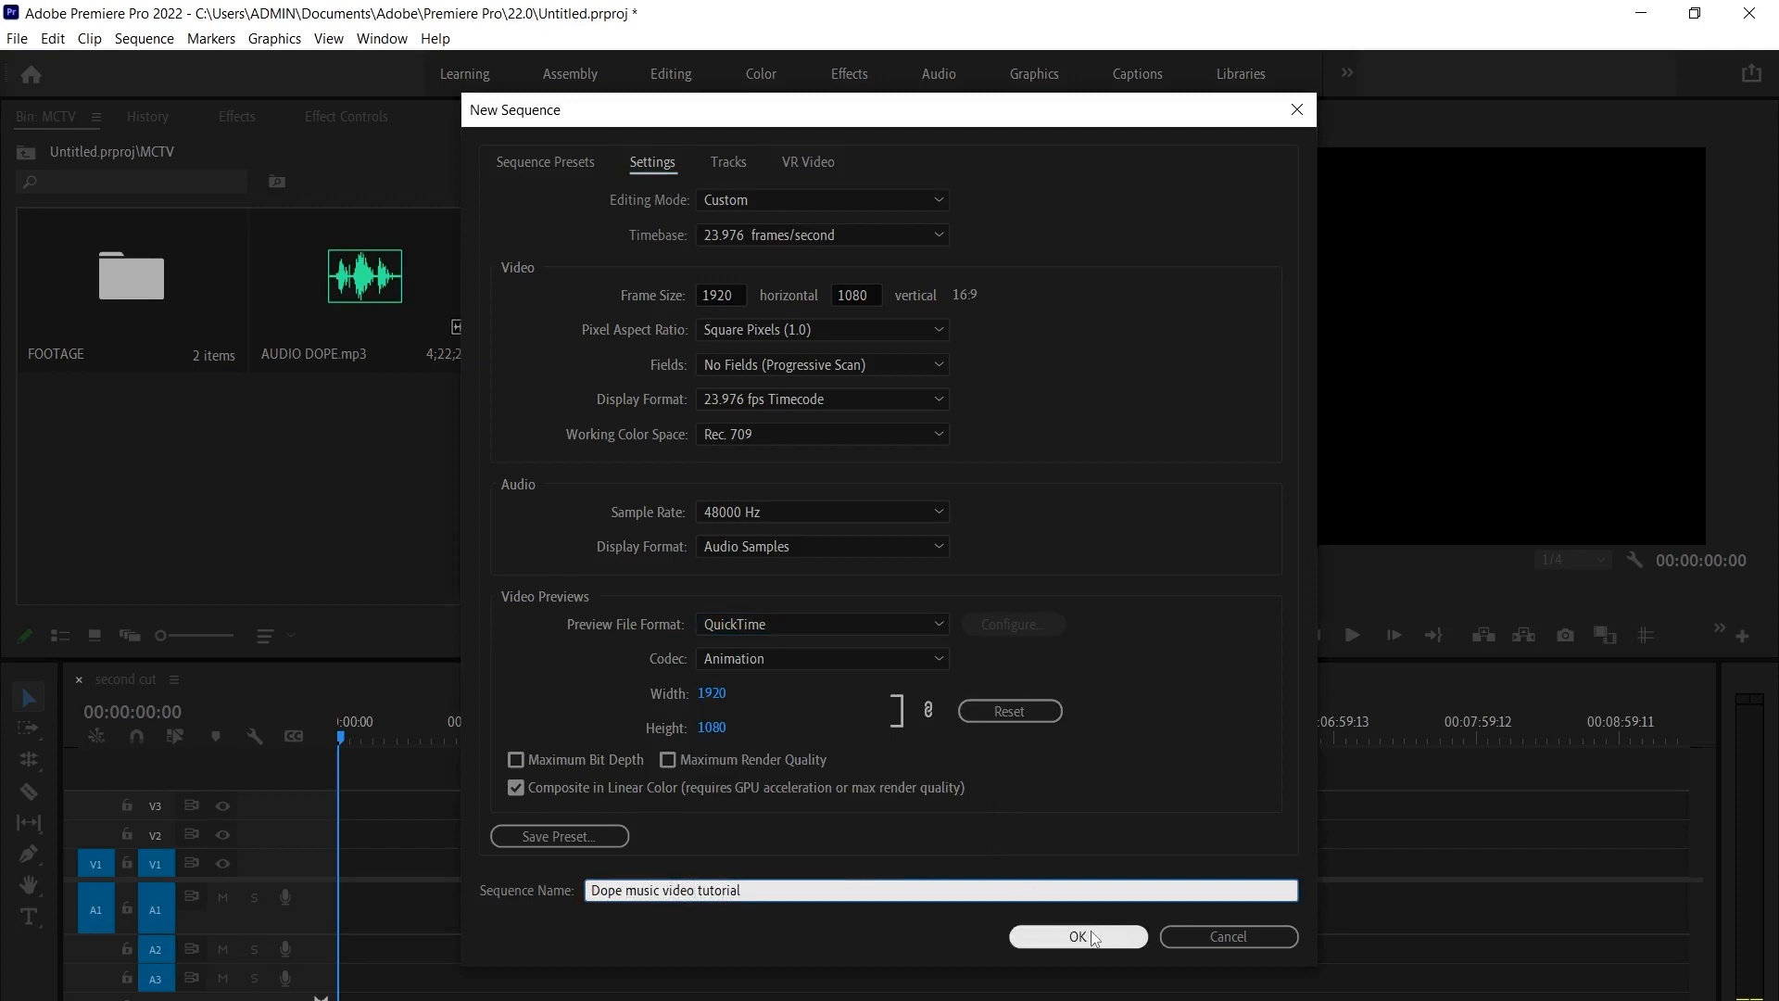
pyautogui.click(1071, 936)
pyautogui.click(689, 516)
# Place all the clips from the Performance shots bin inside FOOTAGE in the new sequence, starting with C0083_Proxy.mp4
pyautogui.doubleClick(108, 312)
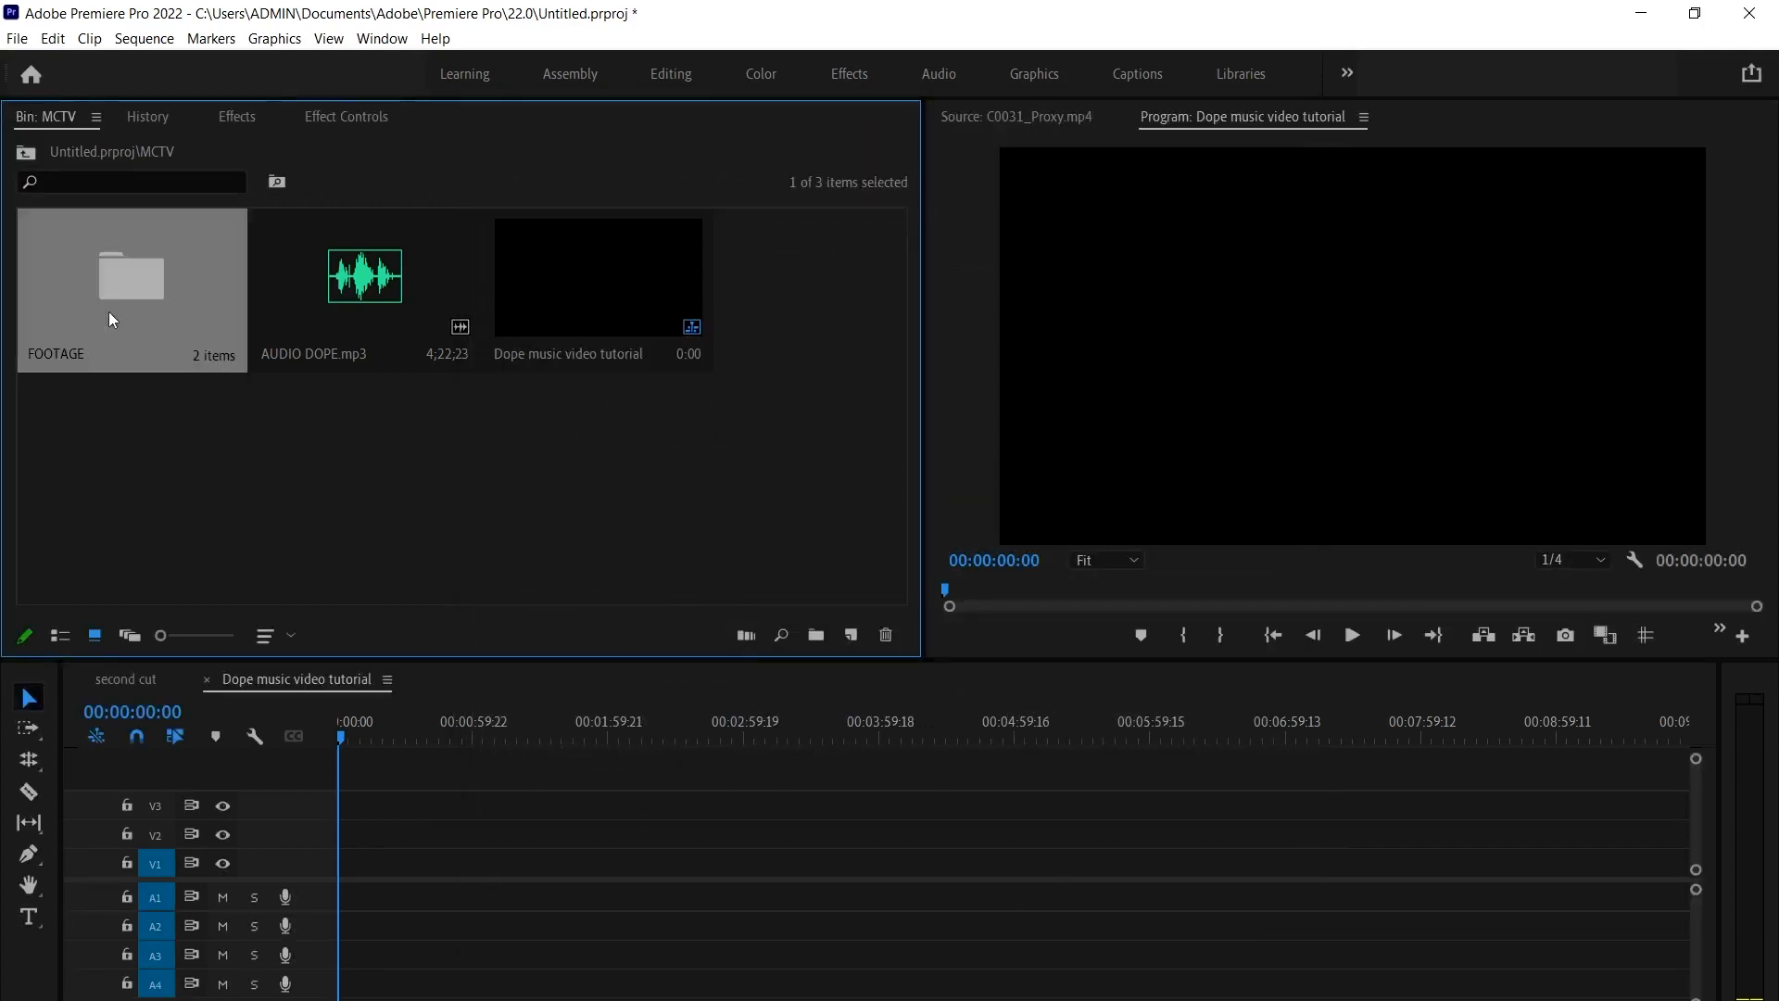
pyautogui.doubleClick(99, 259)
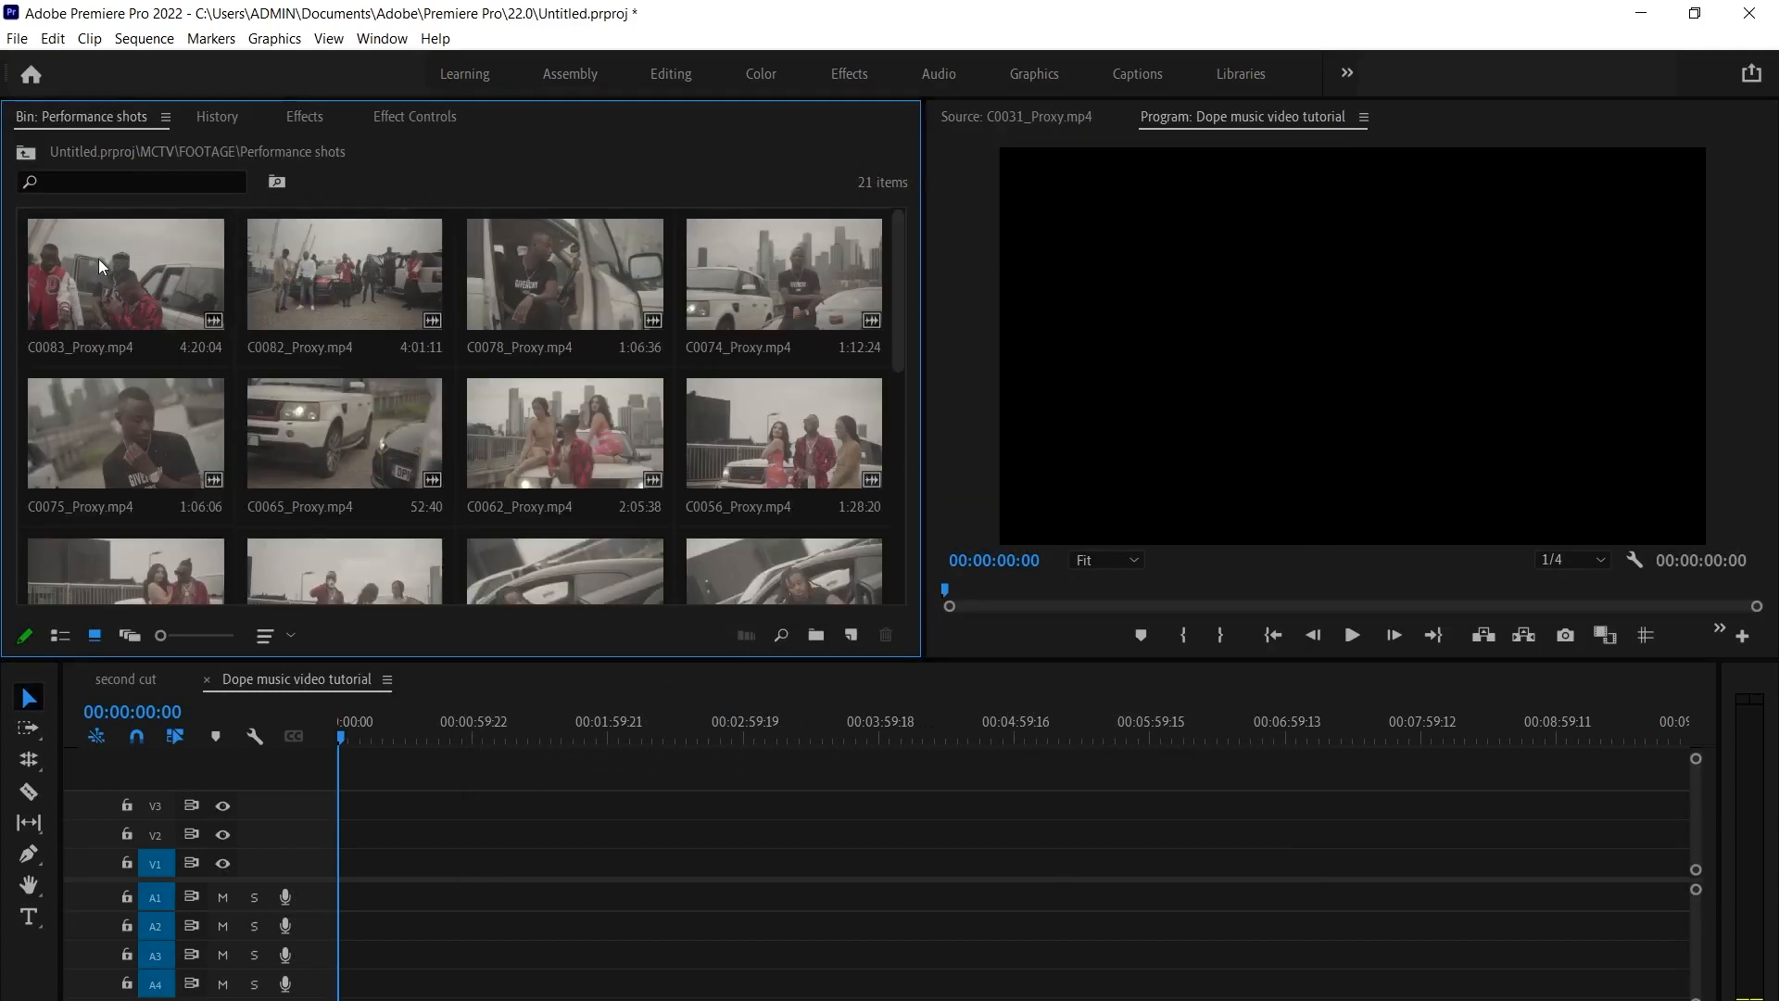
pyautogui.click(114, 239)
pyautogui.scroll(-6, 313, 427)
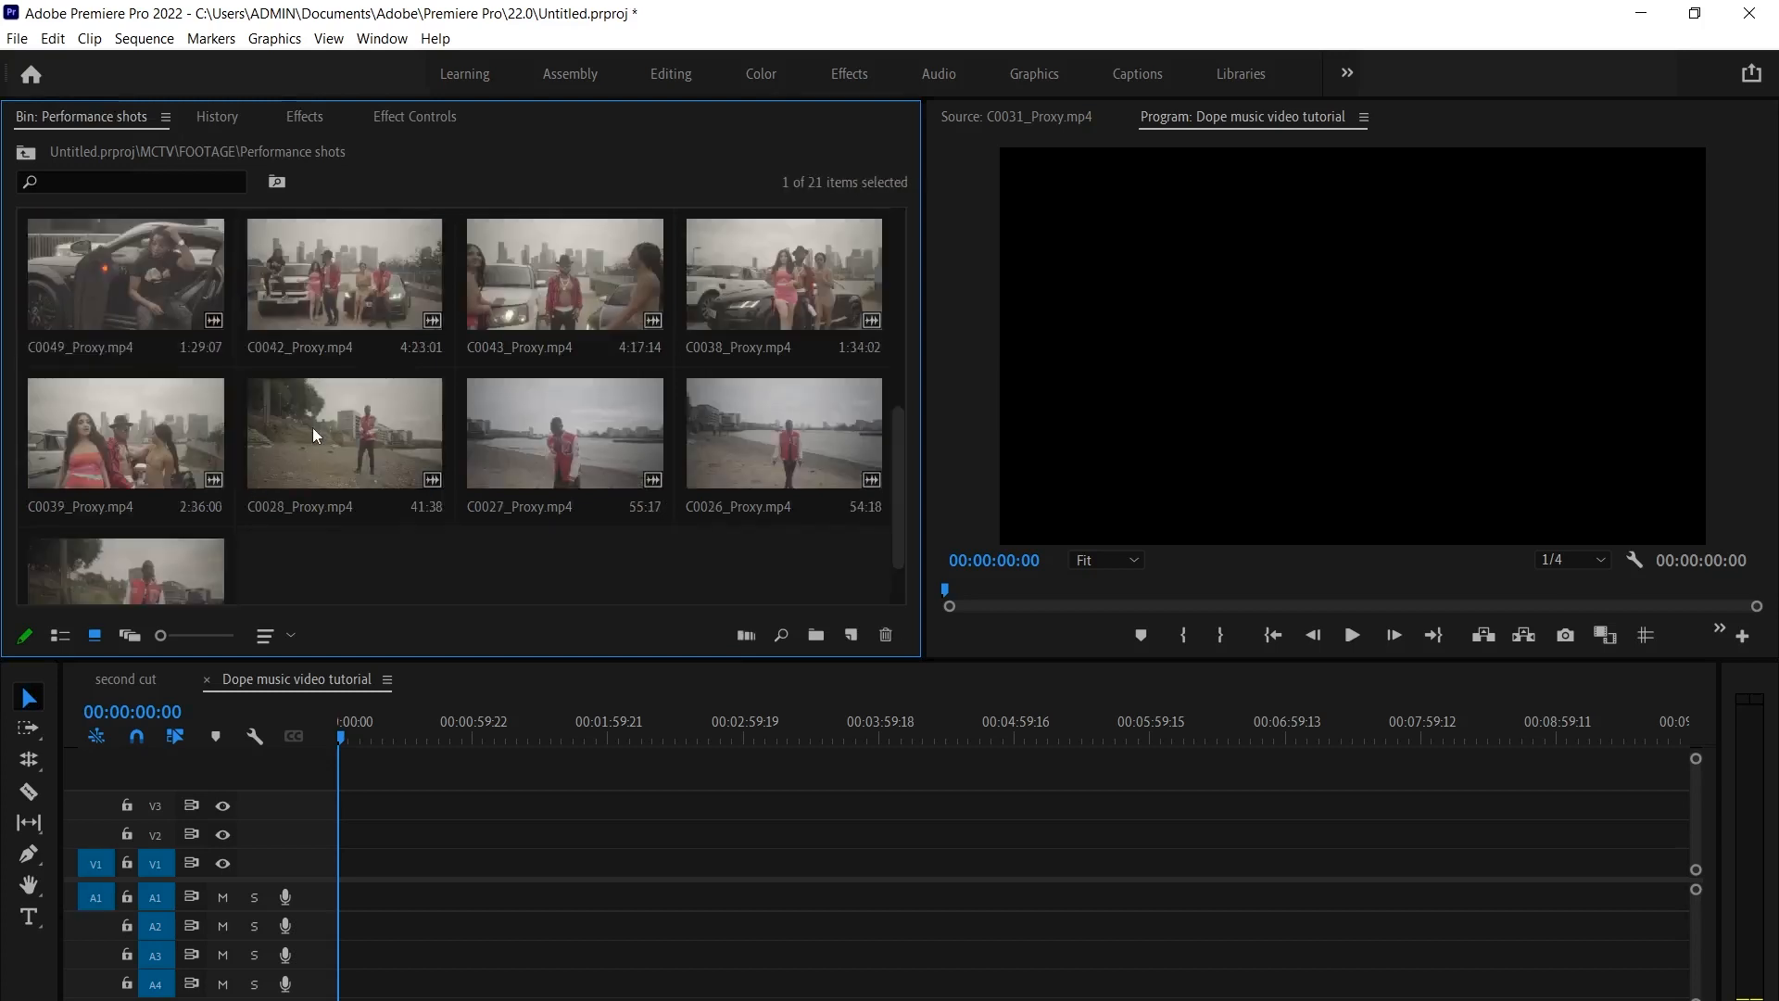
pyautogui.keyDown('shift'); pyautogui.click(173, 529); pyautogui.keyUp('shift')
pyautogui.moveTo(173, 529); pyautogui.dragTo(603, 827)
pyautogui.click(1073, 590)
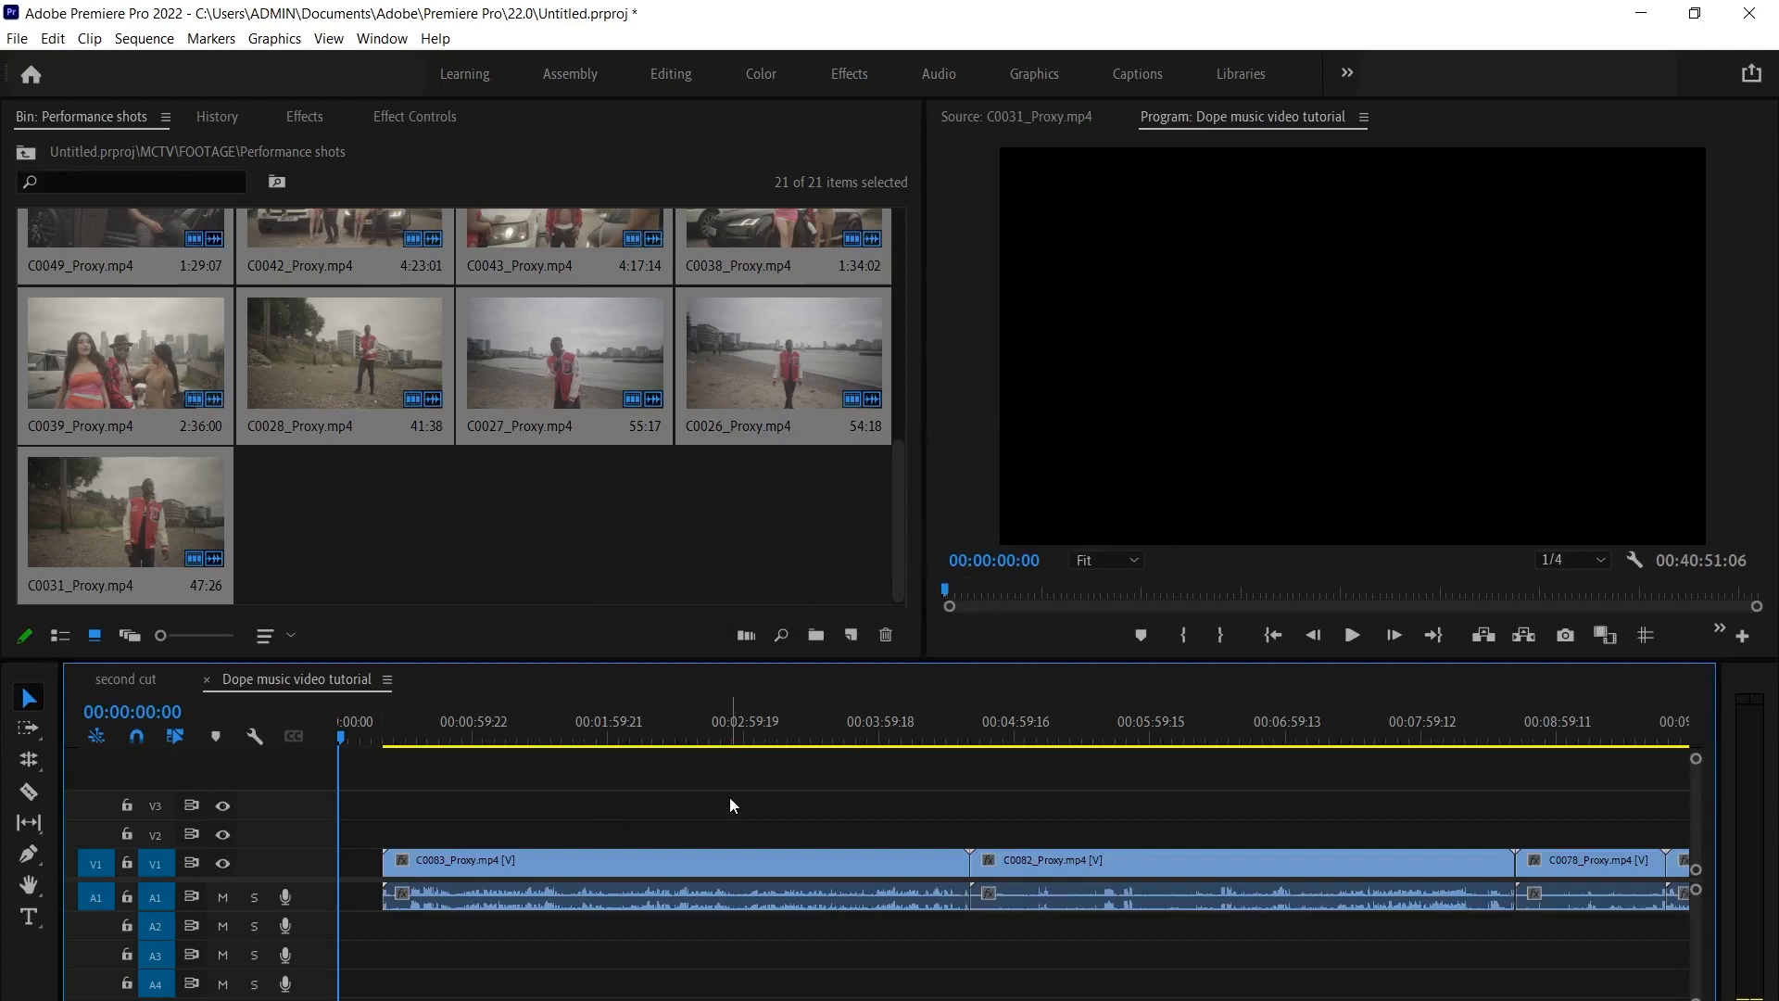
# Stack the performance clips on separate video and audio tracks so that they overlap near the sequence's start
pyautogui.press('`')
pyautogui.moveTo(1181, 582); pyautogui.dragTo(600, 560)
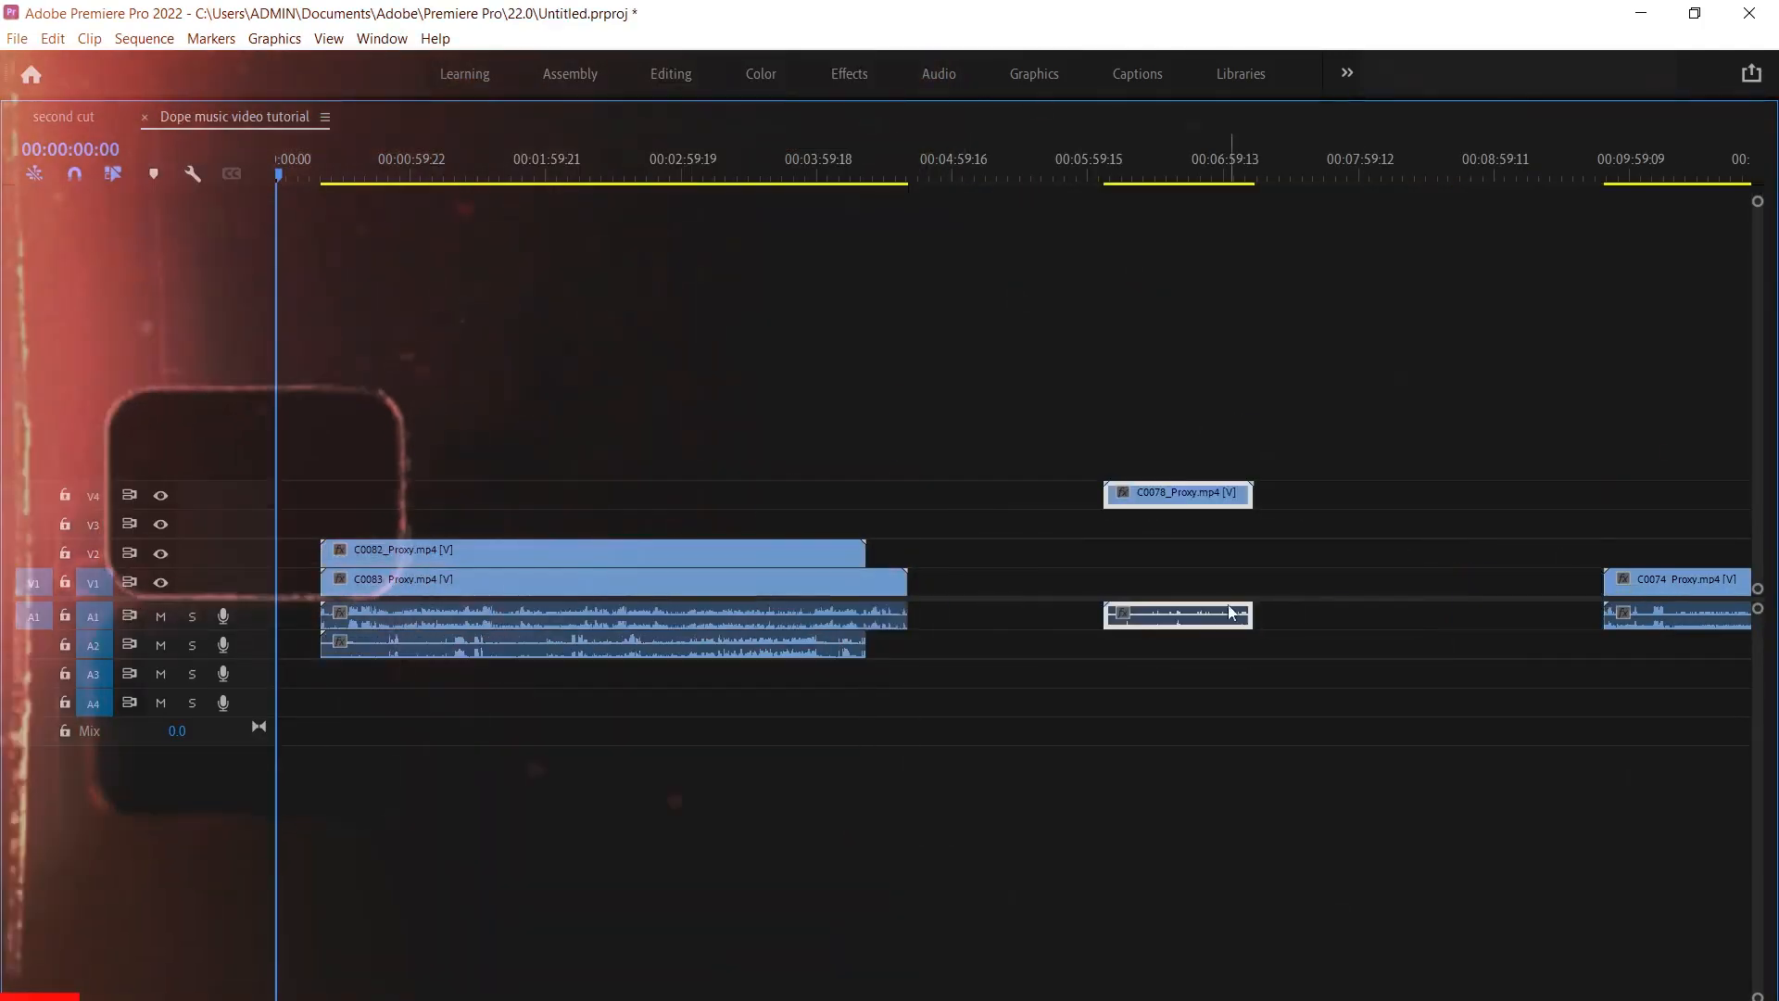
pyautogui.moveTo(1171, 655); pyautogui.dragTo(310, 526)
pyautogui.moveTo(739, 615); pyautogui.dragTo(750, 723)
pyautogui.moveTo(738, 466); pyautogui.dragTo(311, 466)
pyautogui.moveTo(777, 582); pyautogui.dragTo(742, 437)
pyautogui.moveTo(838, 582); pyautogui.dragTo(839, 408)
pyautogui.moveTo(910, 615); pyautogui.dragTo(953, 846)
pyautogui.moveTo(741, 437); pyautogui.dragTo(319, 439)
pyautogui.moveTo(836, 408); pyautogui.dragTo(329, 408)
pyautogui.moveTo(908, 379); pyautogui.dragTo(333, 379)
pyautogui.moveTo(954, 352); pyautogui.dragTo(320, 352)
pyautogui.moveTo(1023, 615); pyautogui.dragTo(972, 818)
pyautogui.moveTo(1151, 615); pyautogui.dragTo(1151, 934)
pyautogui.moveTo(815, 616); pyautogui.dragTo(818, 967)
pyautogui.moveTo(932, 615); pyautogui.dragTo(933, 983)
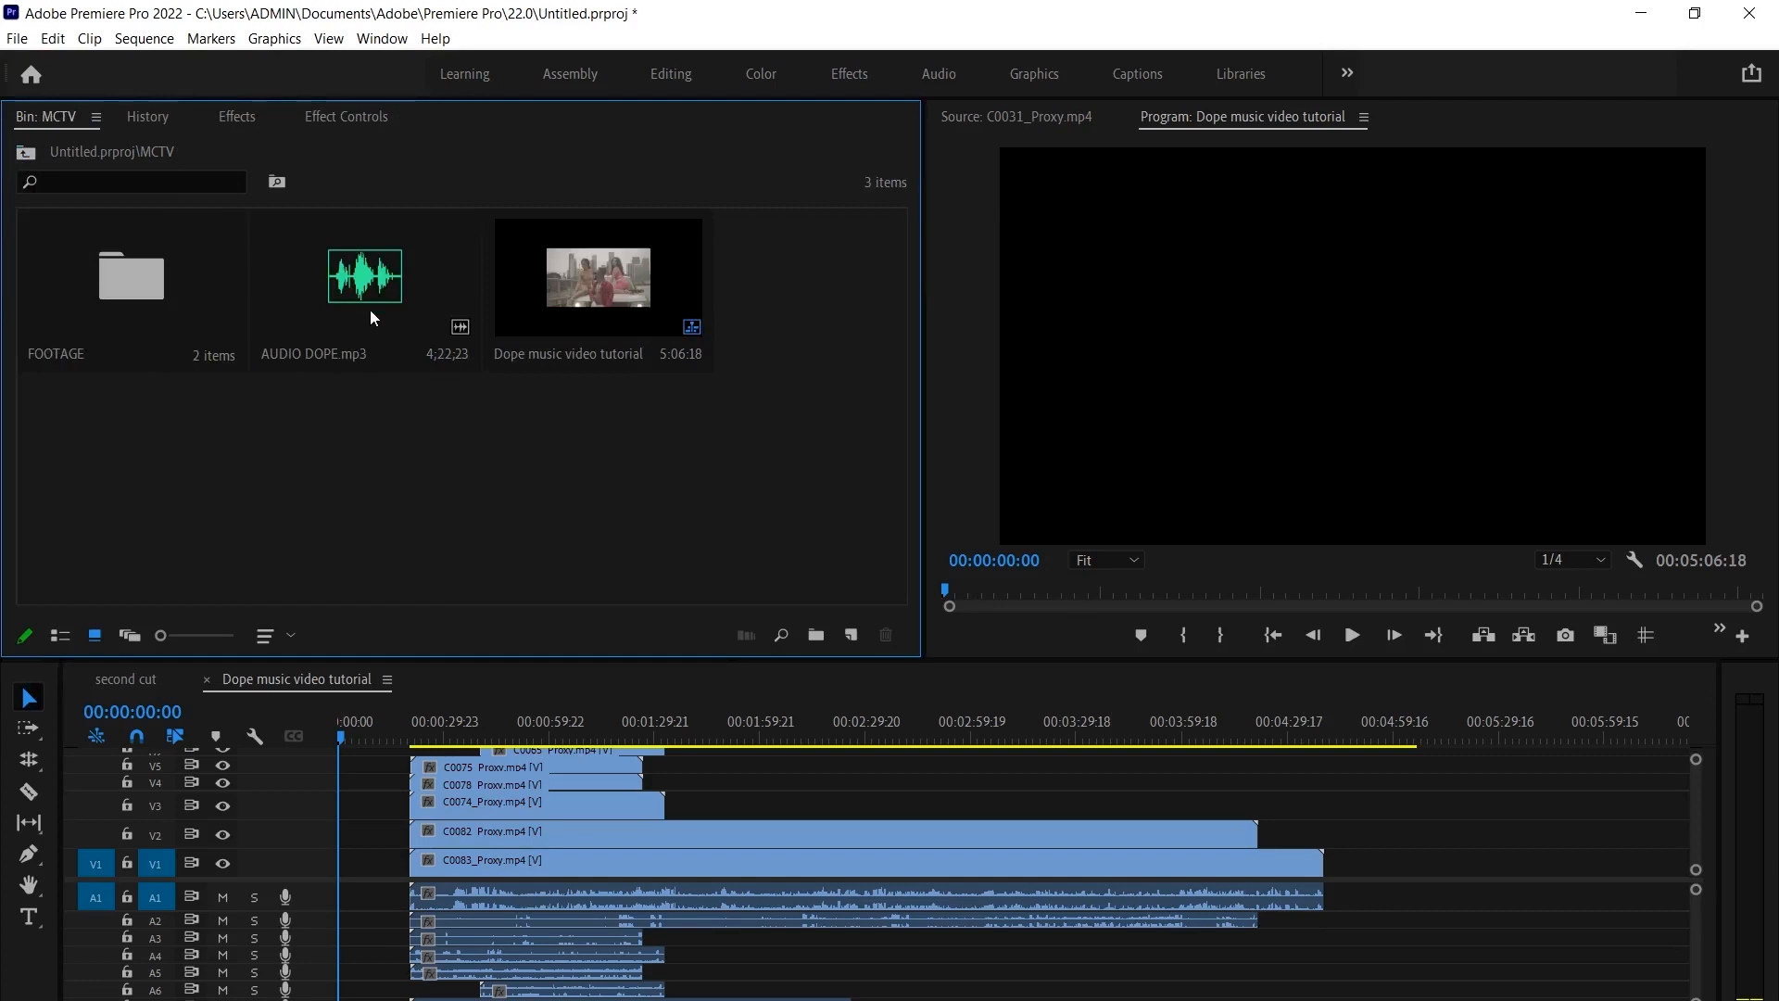
# Add an audio track and place AUDIO DOPE.mp3 on A1, aligned with the start of C0083_Proxy.mp4
pyautogui.click(370, 310)
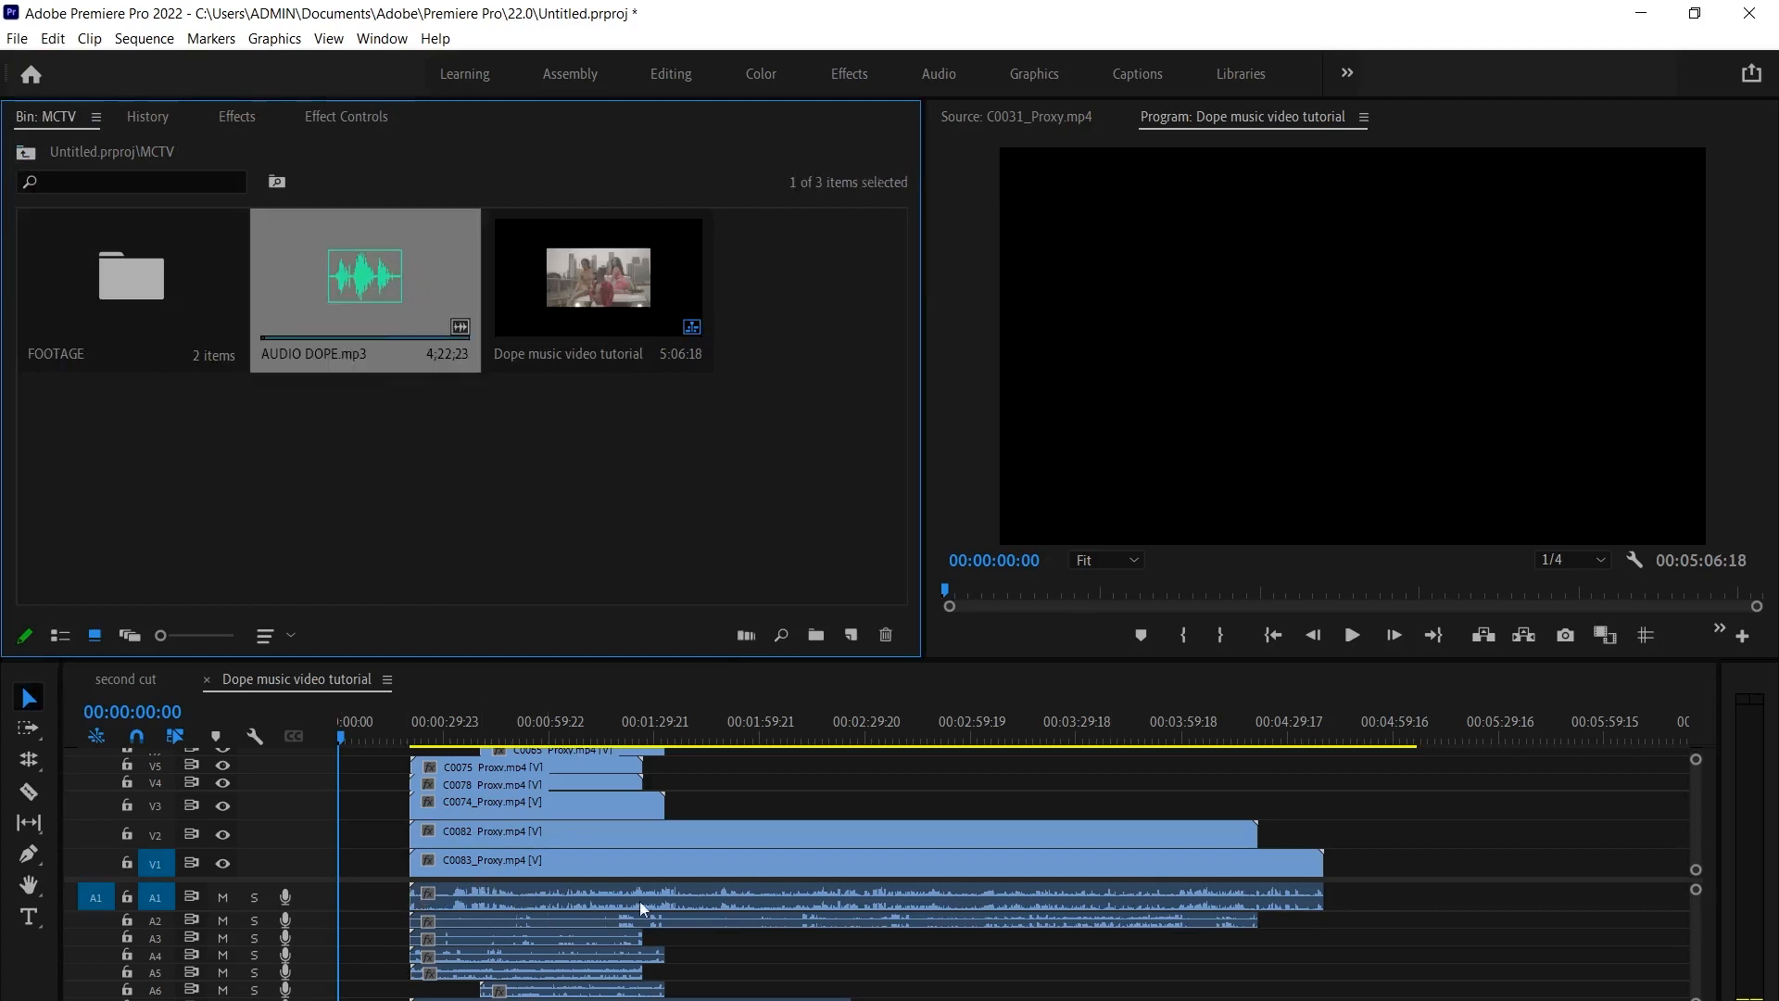
pyautogui.press('`')
pyautogui.scroll(-2, 1372, 672)
pyautogui.rightClick(233, 998)
pyautogui.click(330, 810)
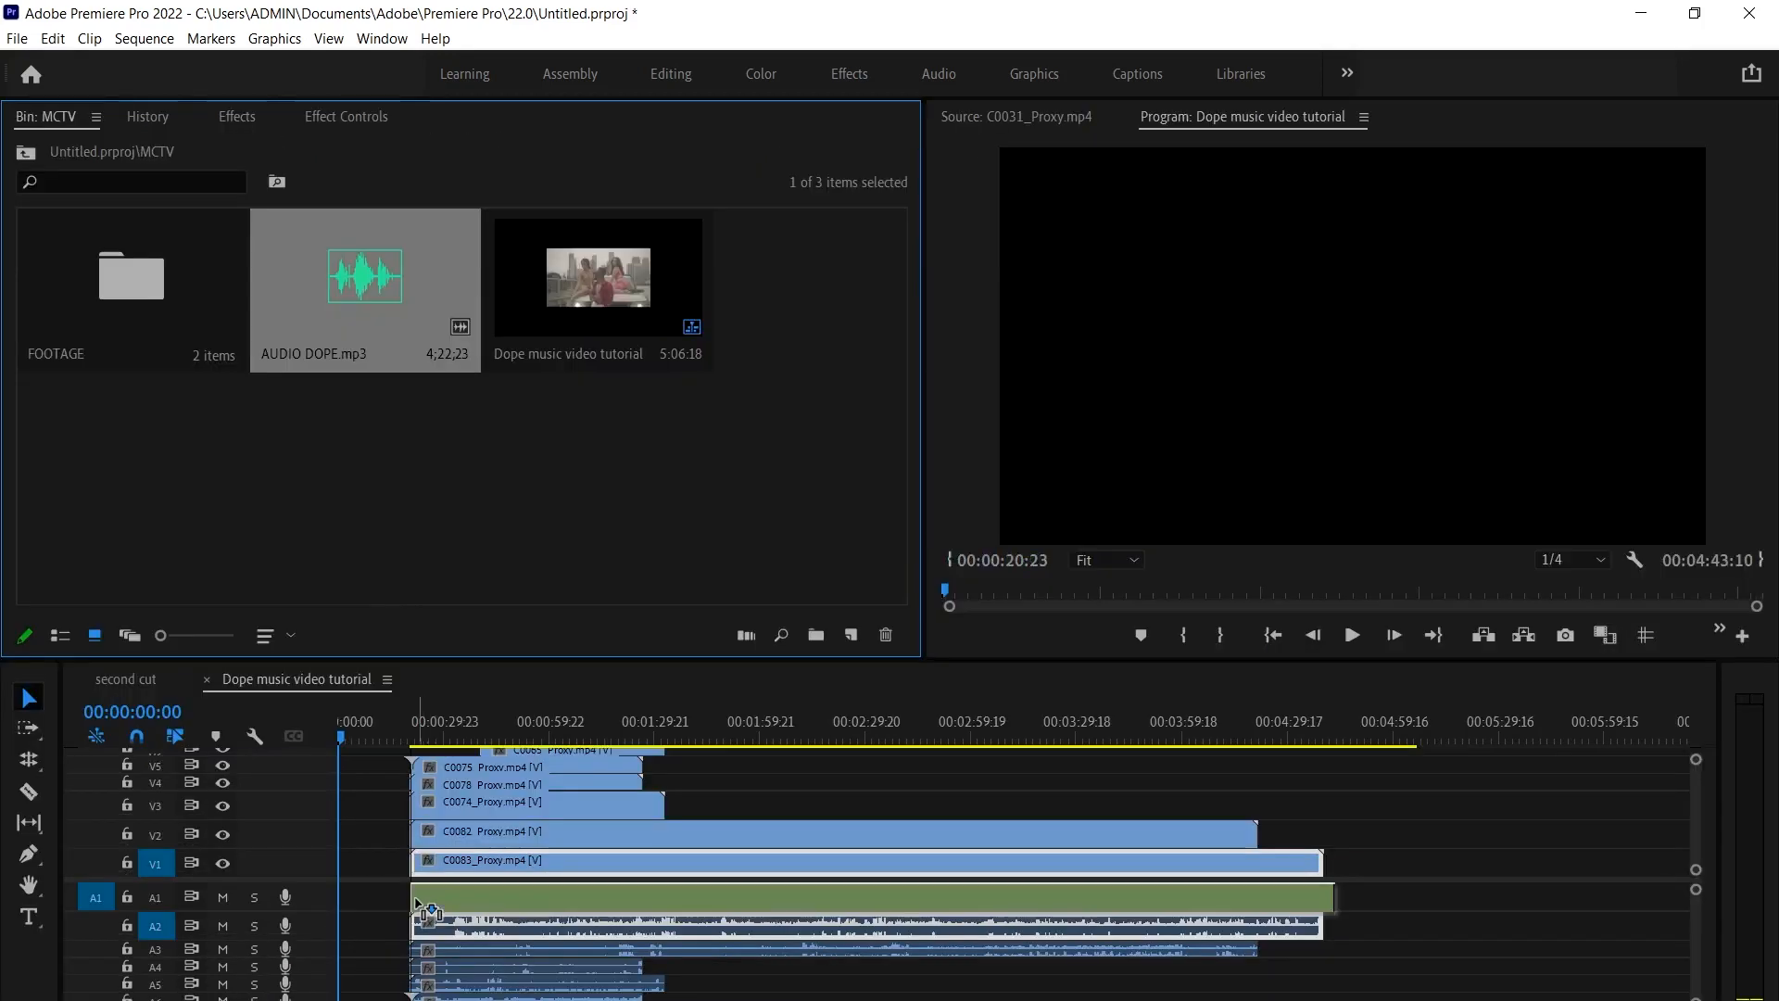
pyautogui.moveTo(427, 897); pyautogui.dragTo(415, 899)
pyautogui.click(1331, 896)
# Synchronize all clips in the sequence by audio, with the track channel set to Mix Down
pyautogui.press('`')
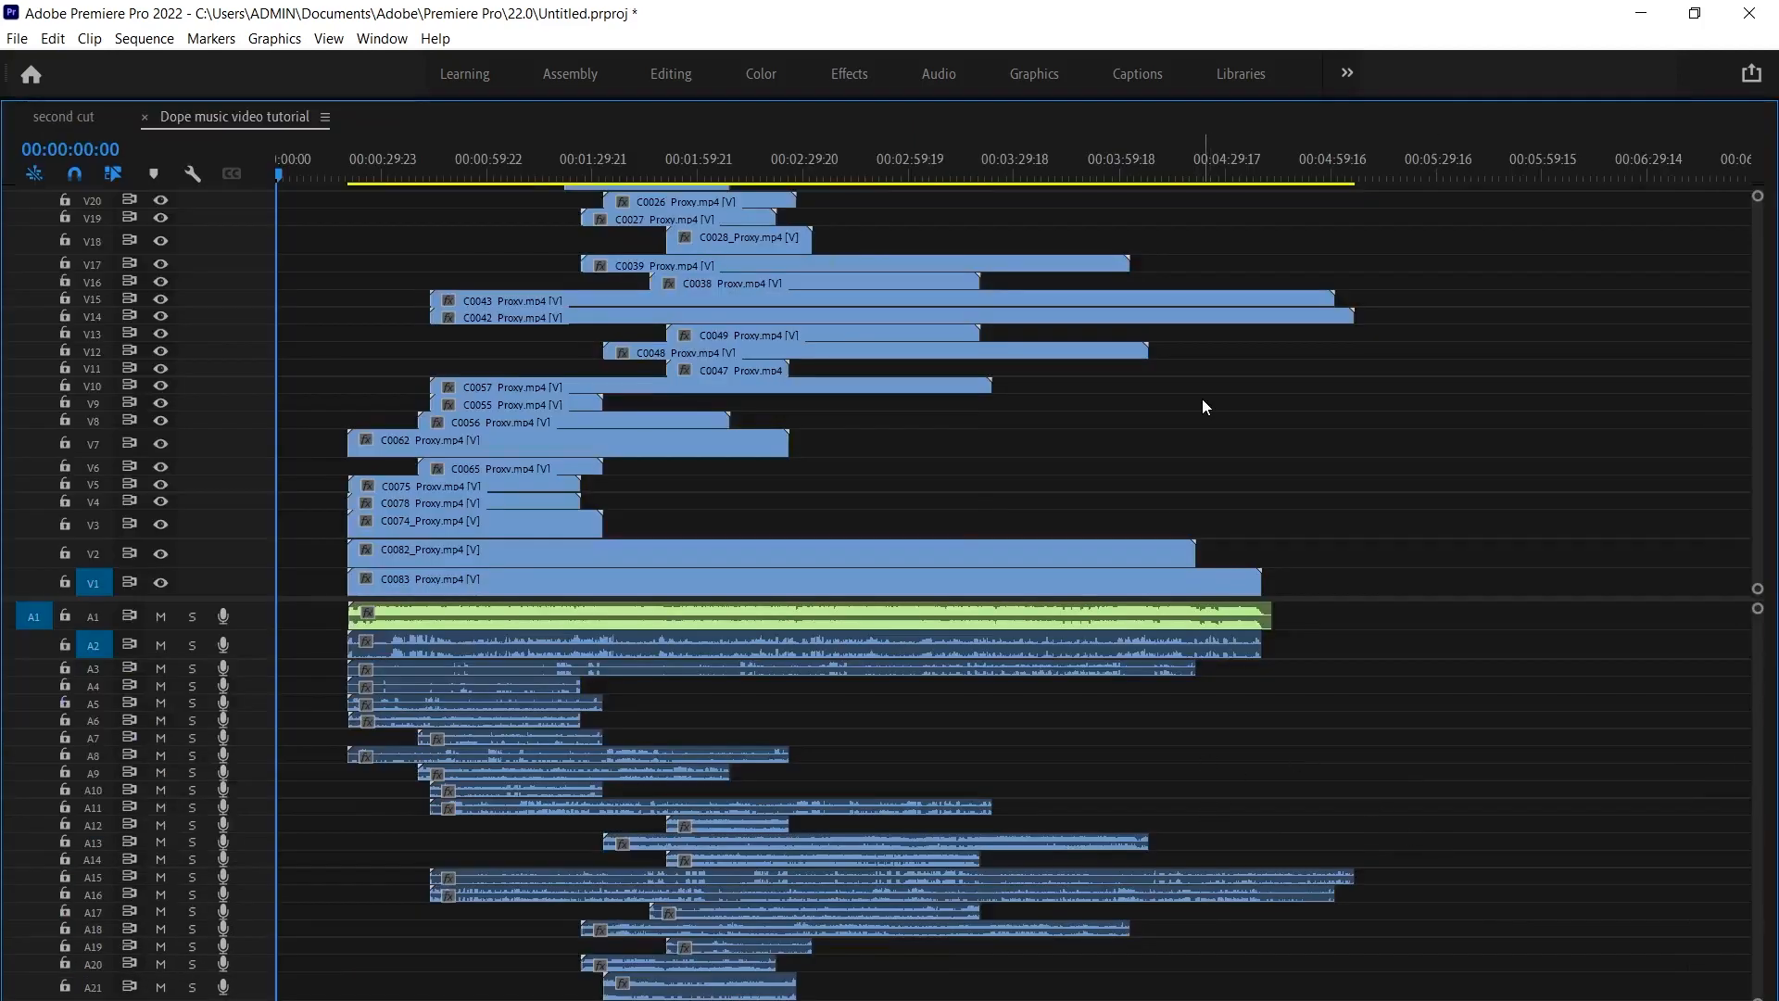
pyautogui.hotkey('ctrl', 'a')
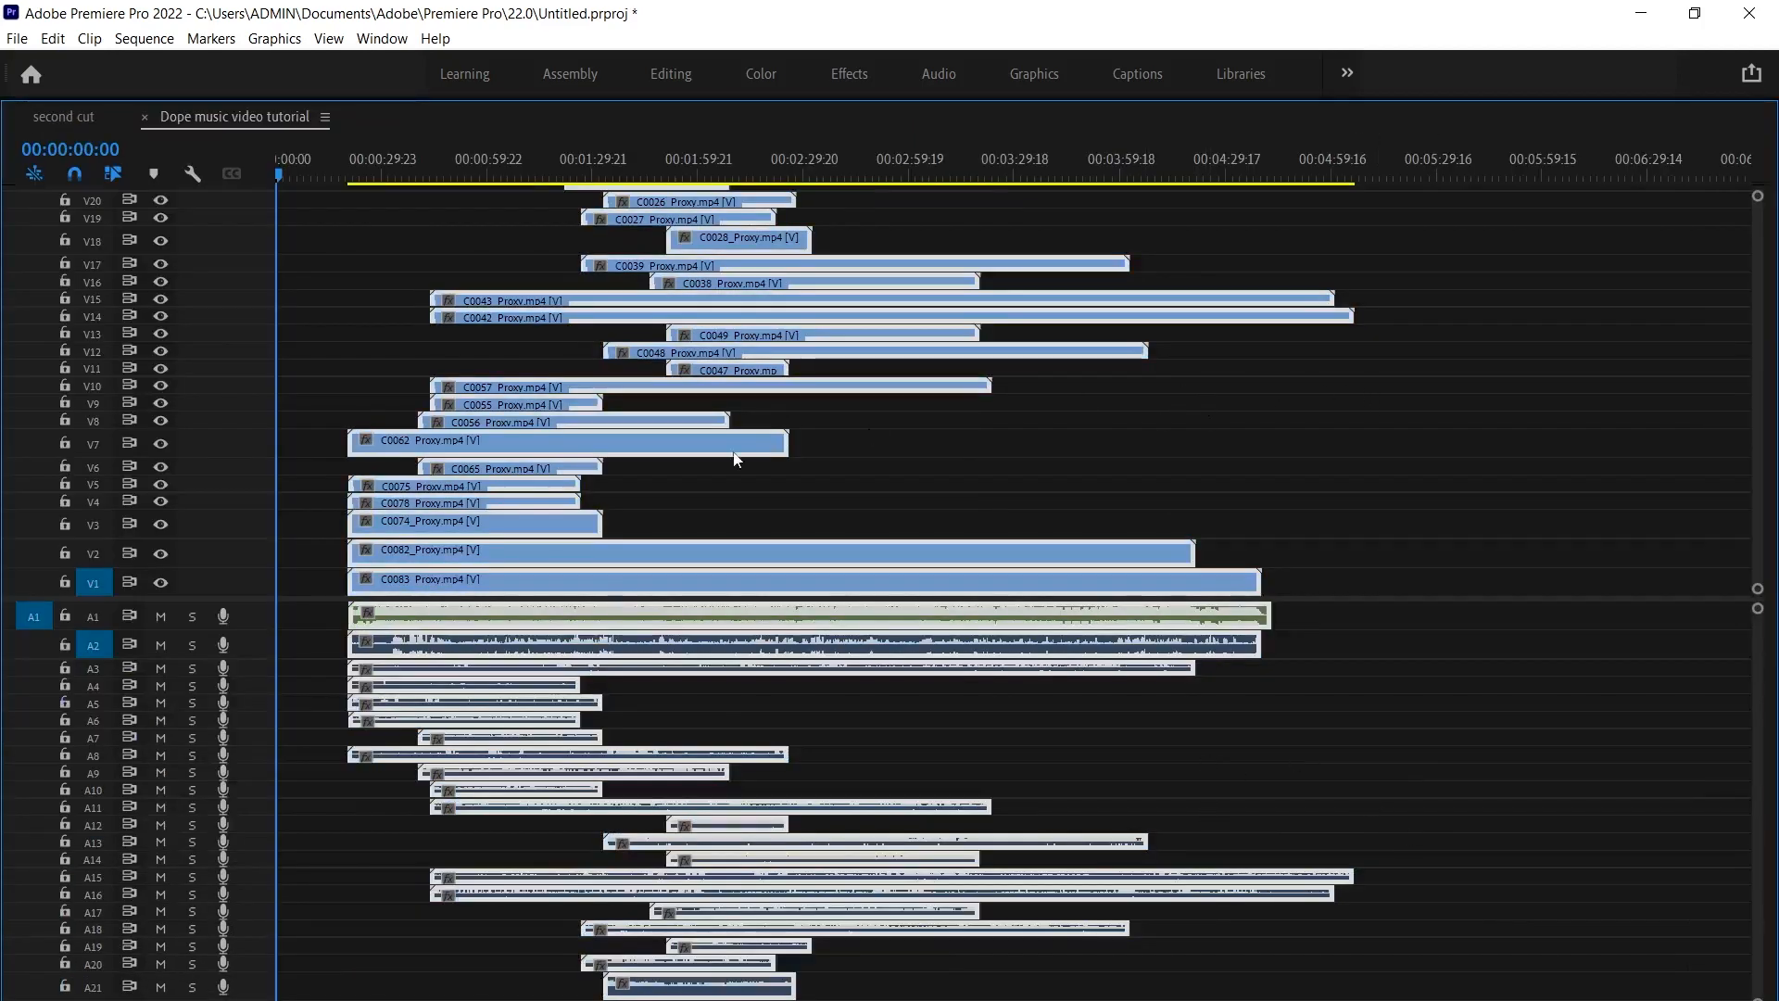
pyautogui.rightClick(708, 571)
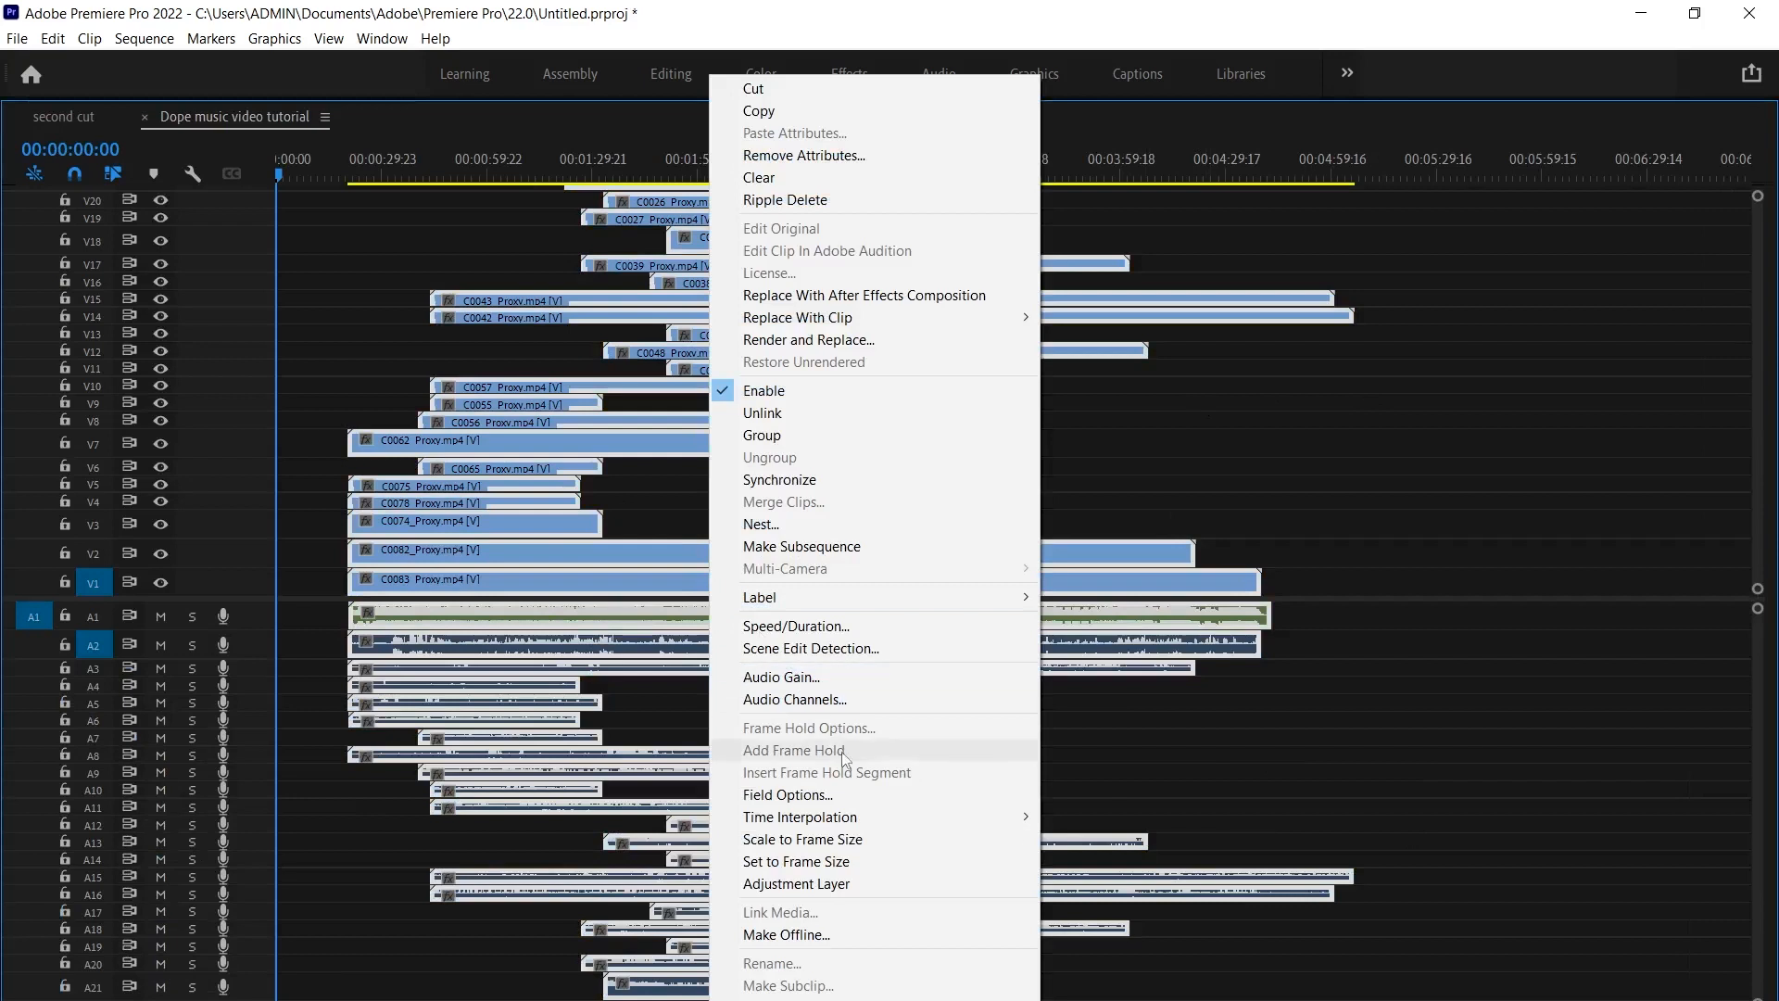
pyautogui.click(864, 480)
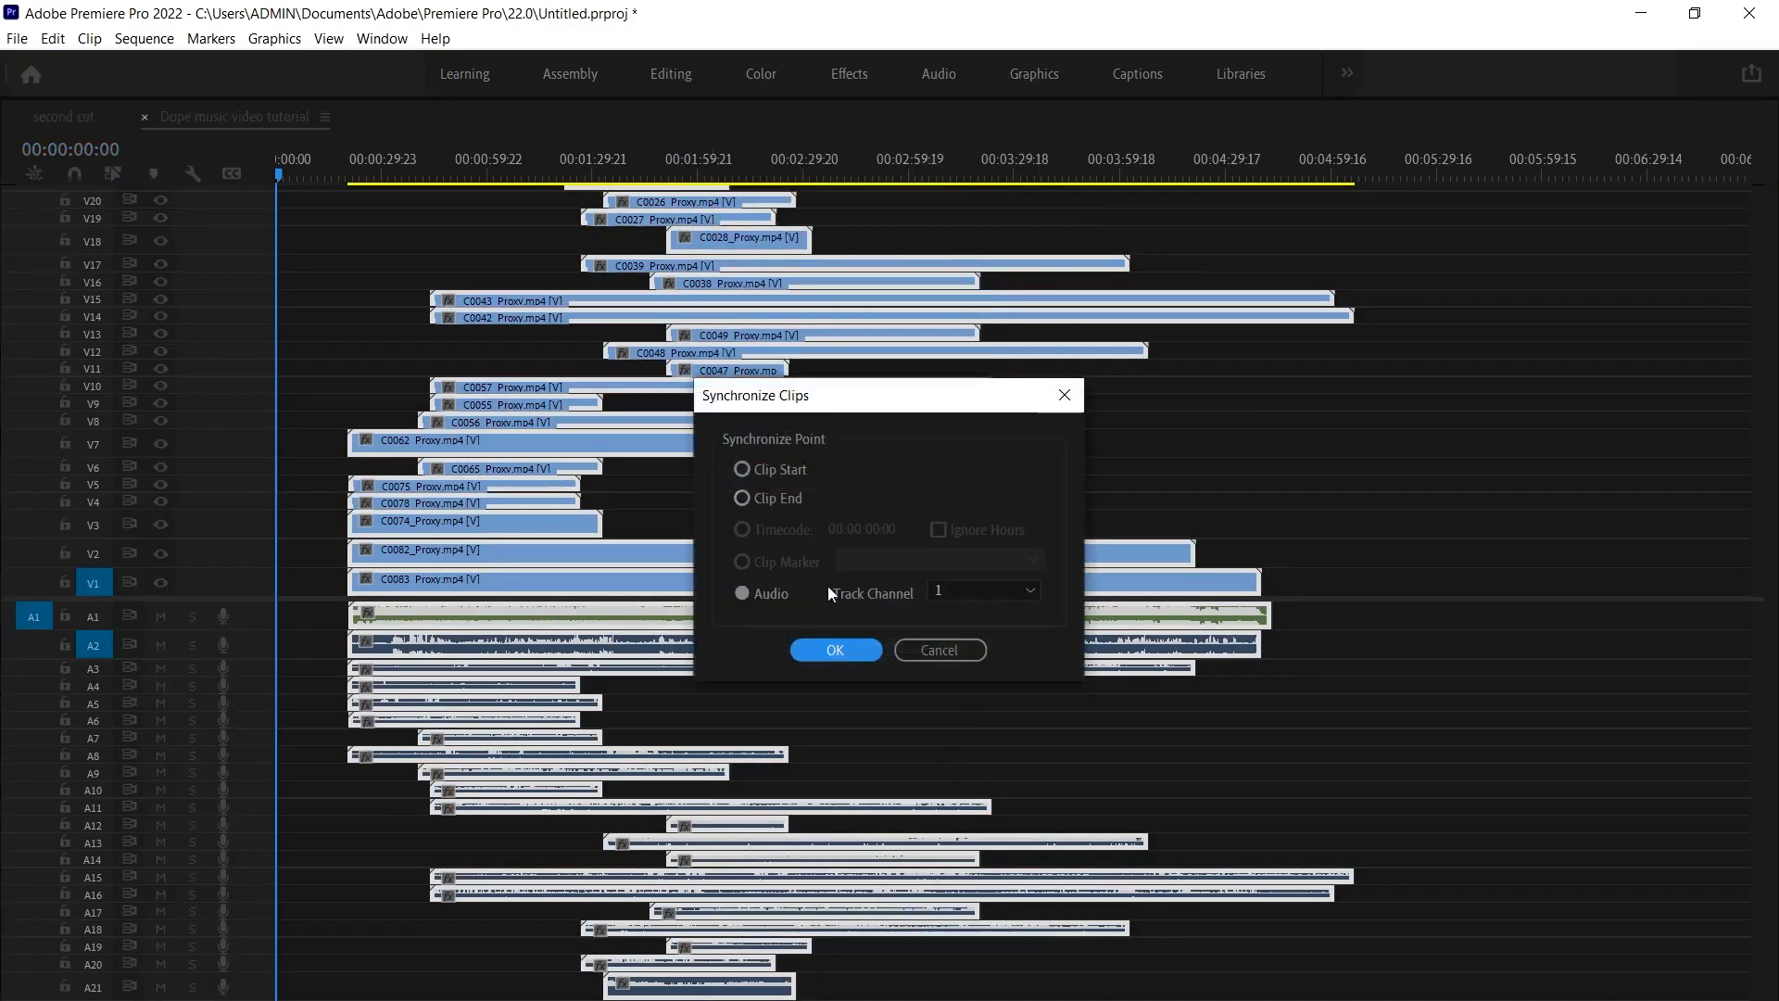
pyautogui.click(1001, 592)
pyautogui.click(965, 662)
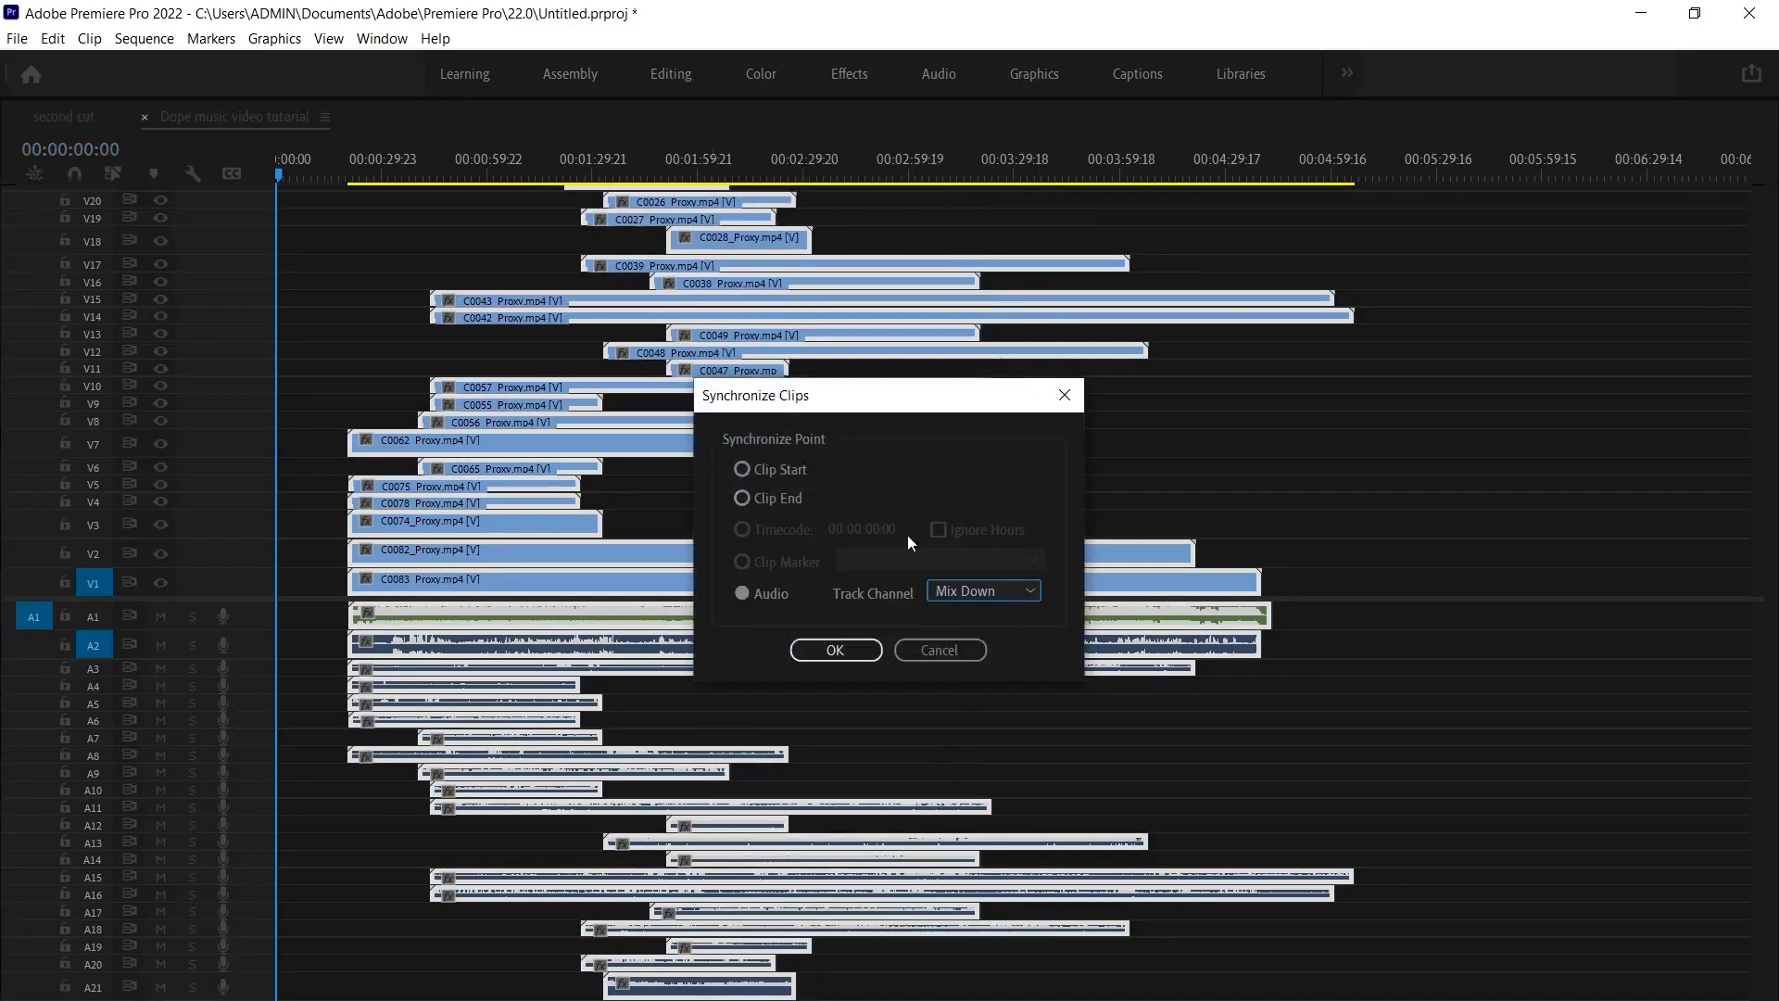
pyautogui.click(835, 651)
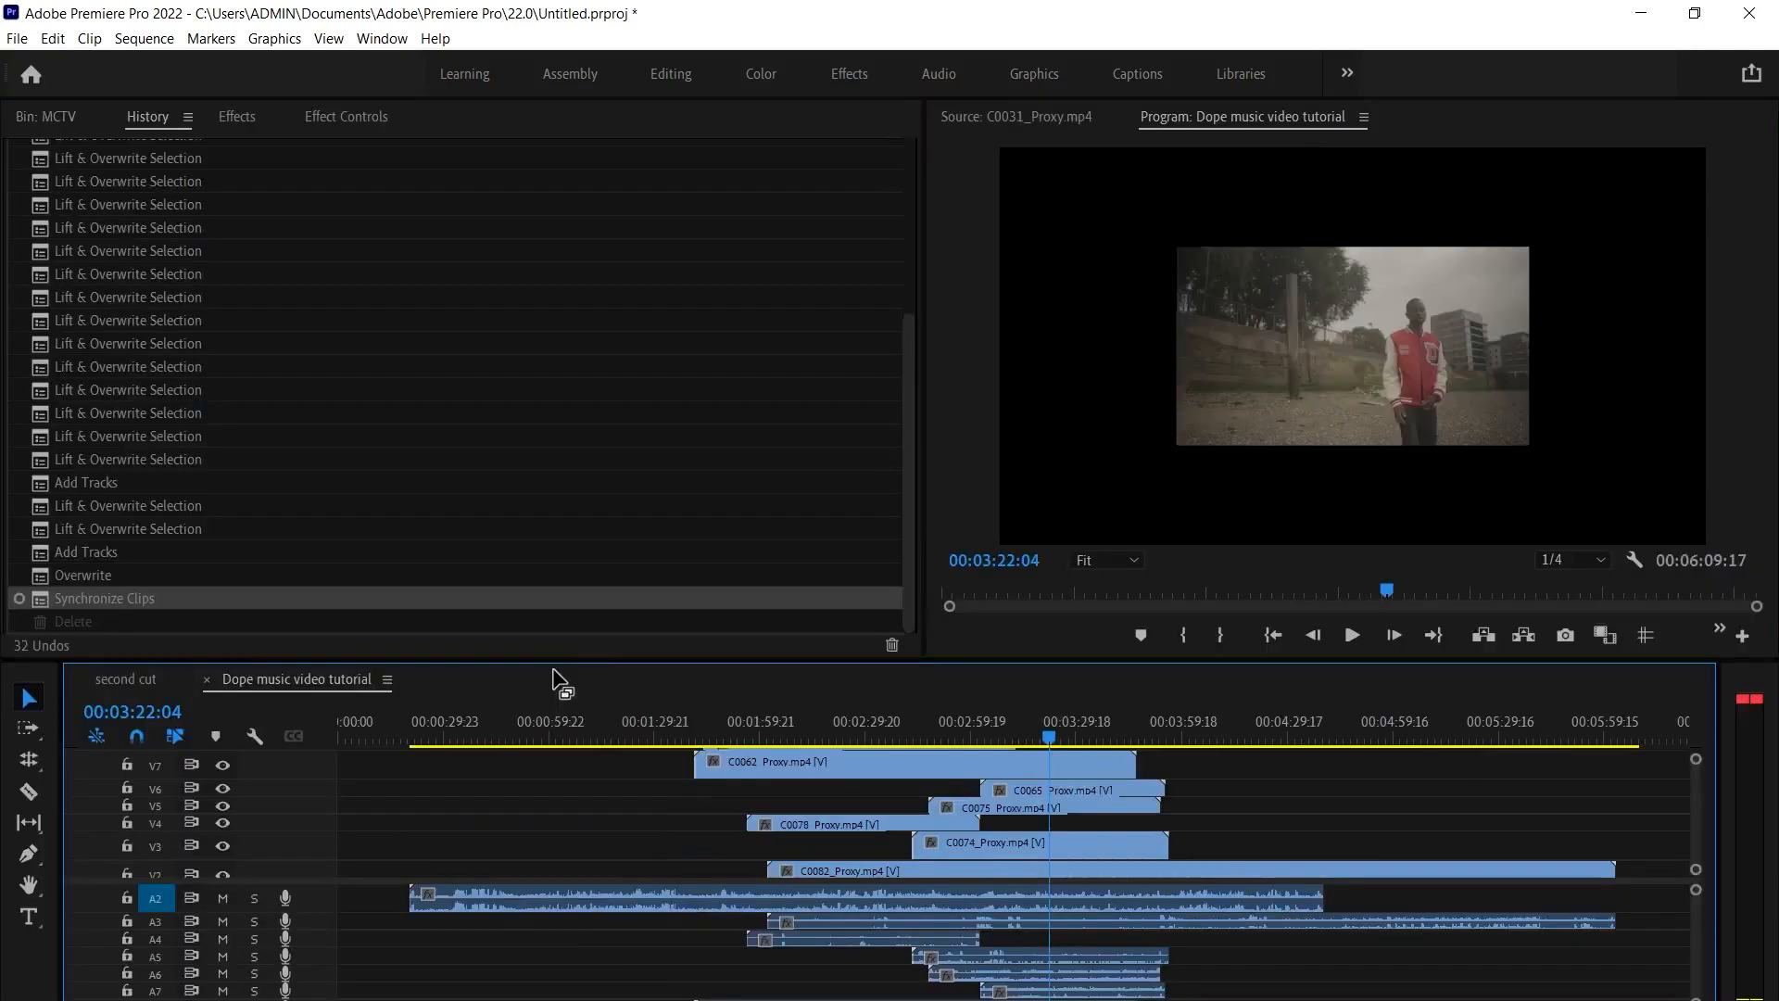
# Examine how the synchronized clips line up across the sequence's tracks
pyautogui.press('`')
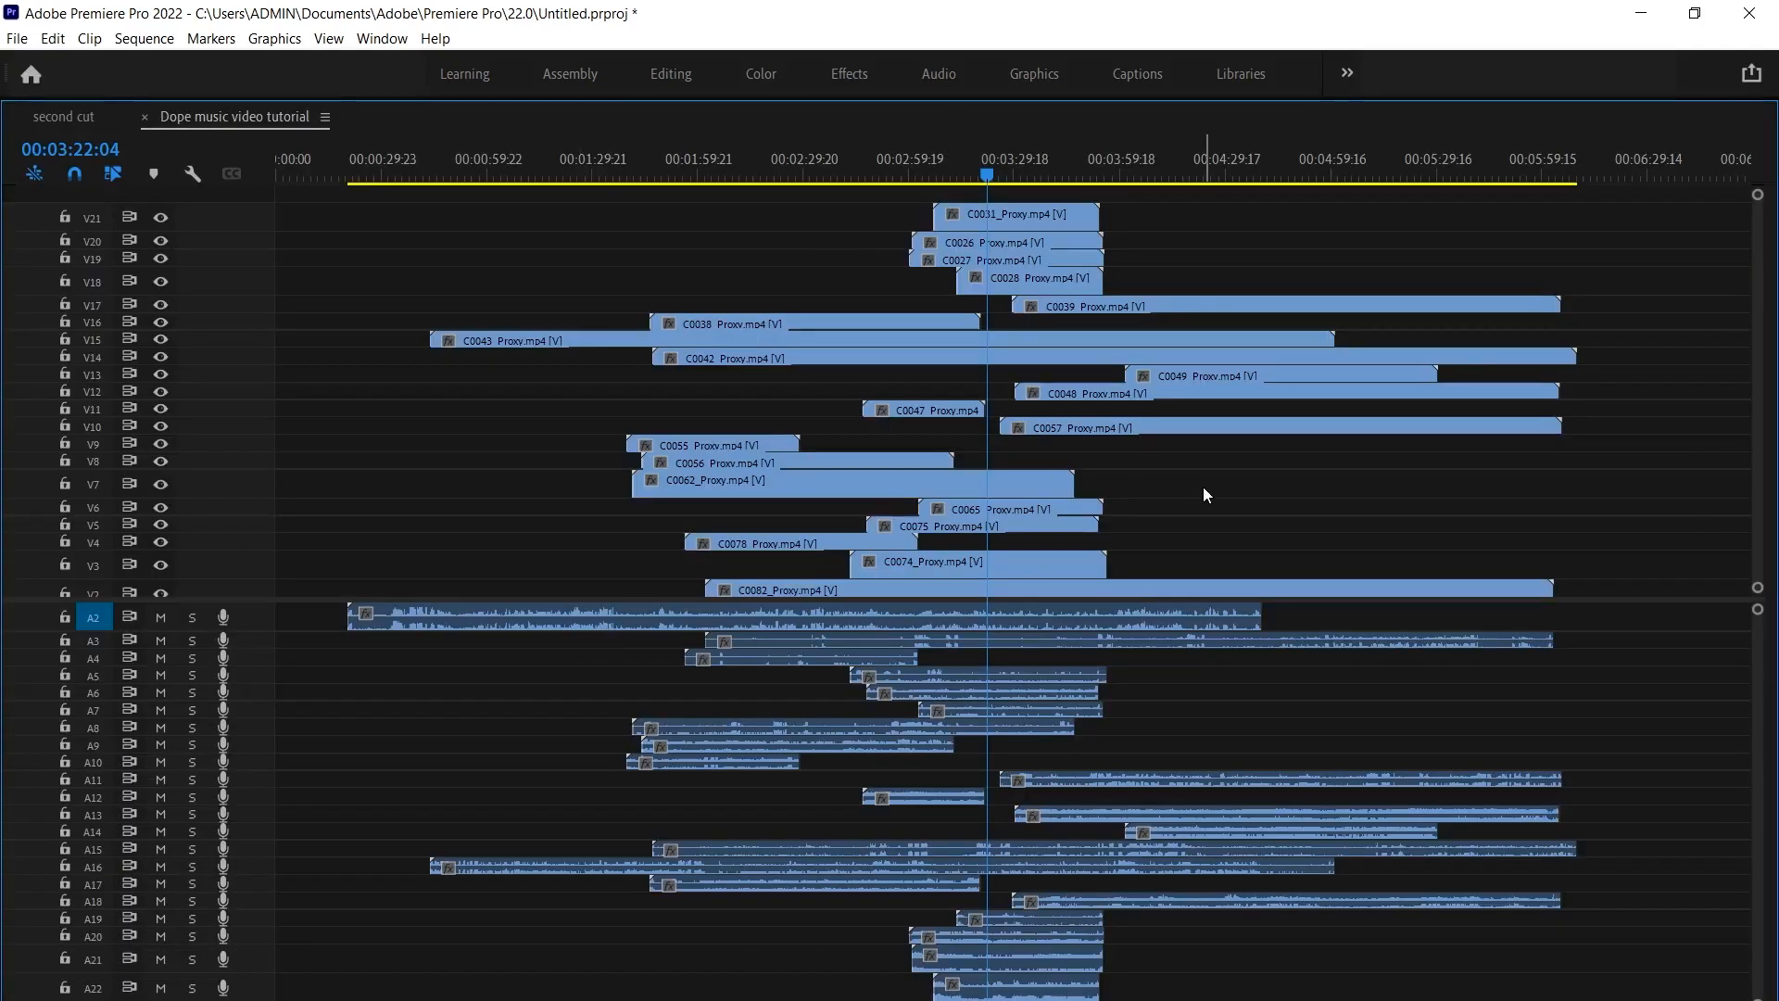
pyautogui.keyDown('alt'); pyautogui.scroll(-4, 1204, 487); pyautogui.keyUp('alt')
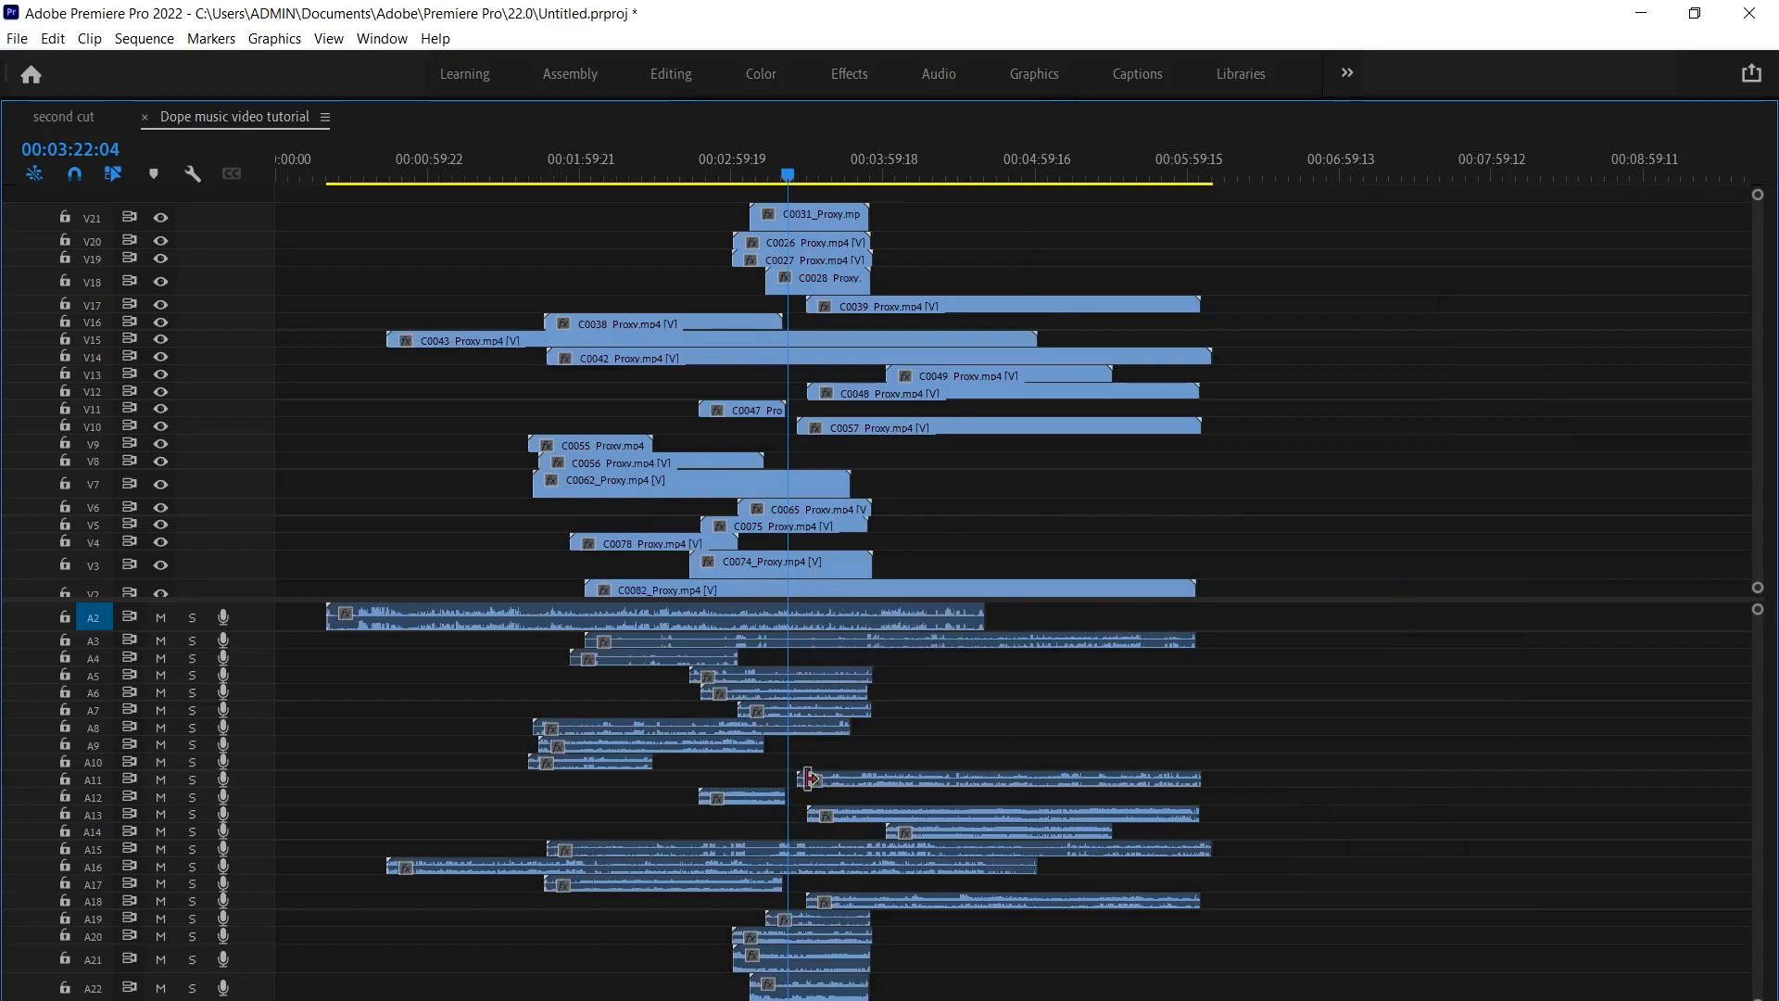
pyautogui.click(874, 780)
pyautogui.click(1388, 637)
pyautogui.keyDown('alt'); pyautogui.scroll(-2, 732, 442); pyautogui.keyUp('alt')
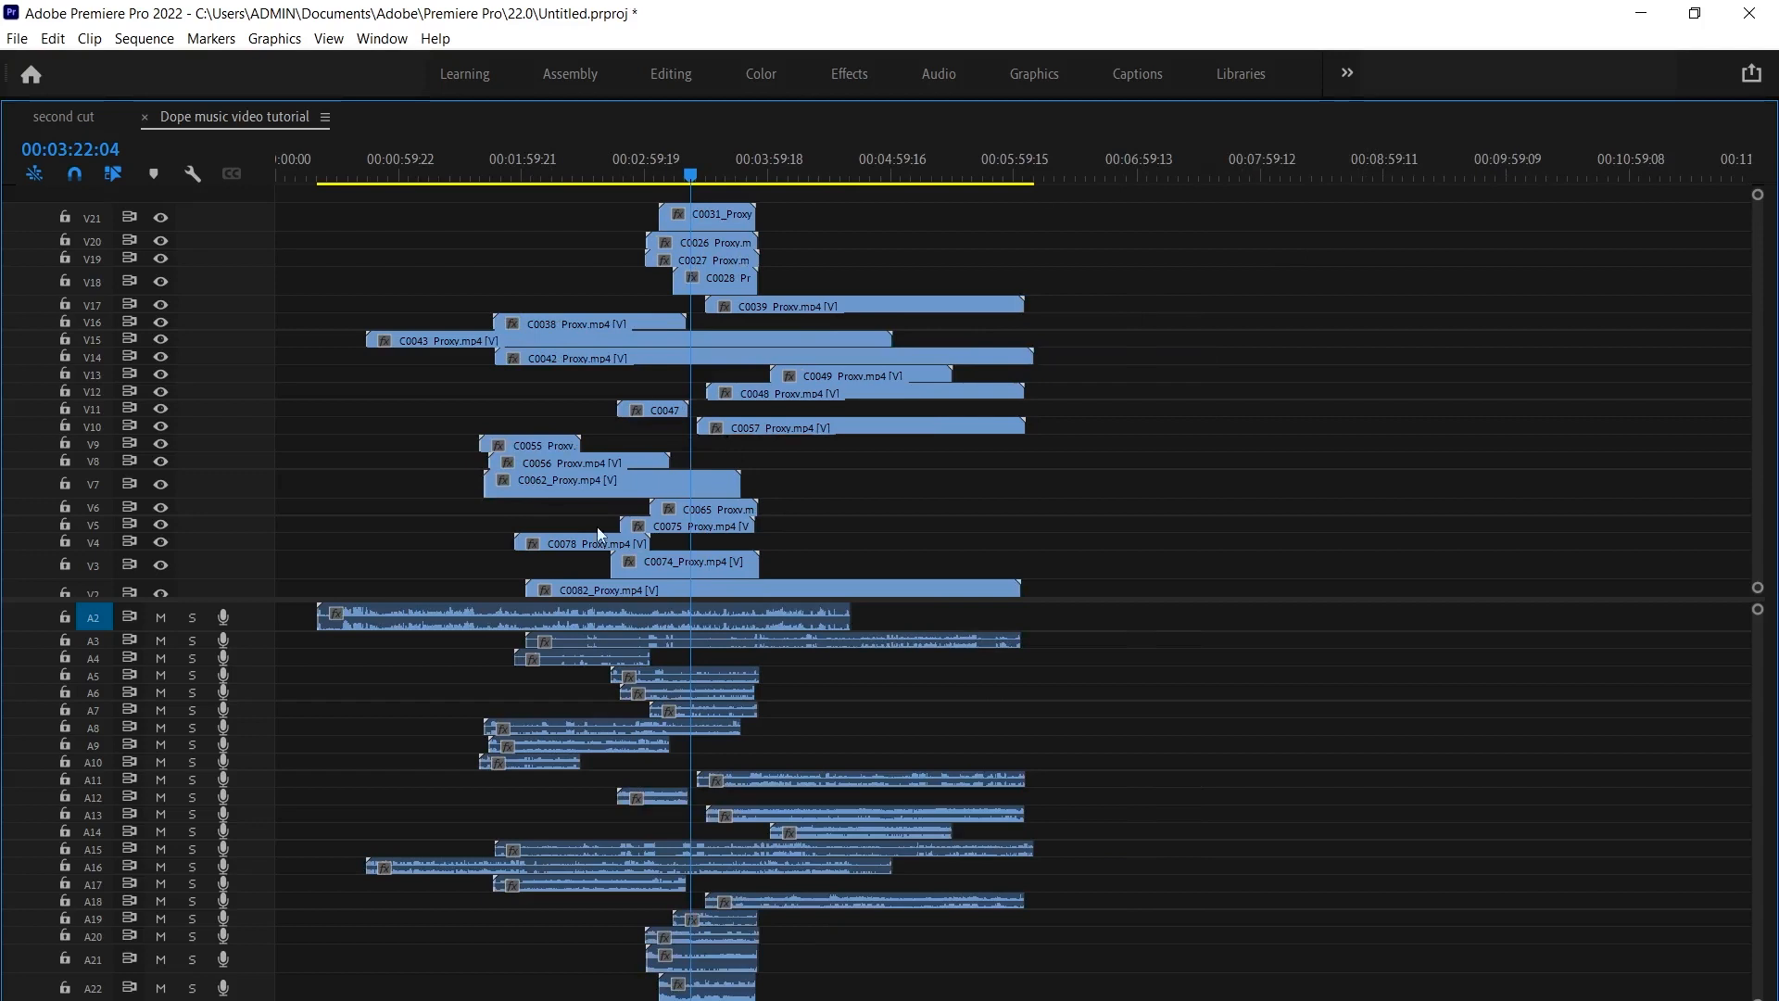
pyautogui.press('`')
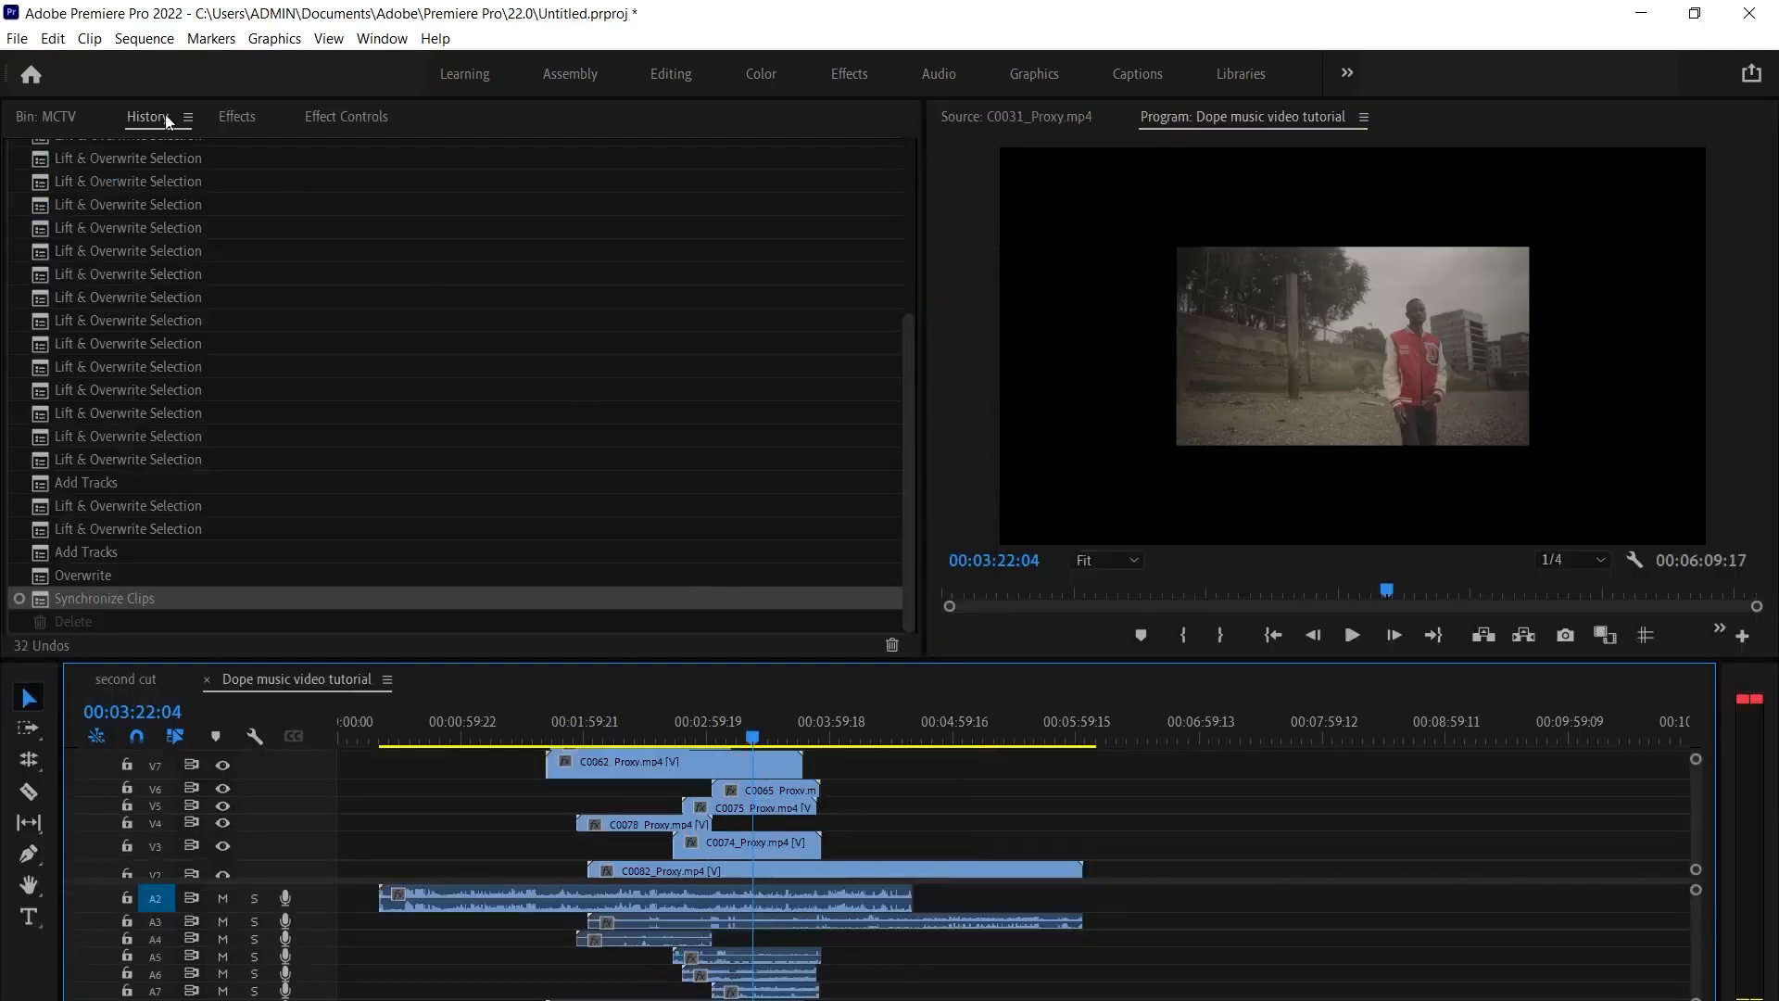
# Rename the "Dope music video tutorial" sequence in the MCTV bin as "Synchronizing"
pyautogui.click(41, 118)
pyautogui.click(598, 296)
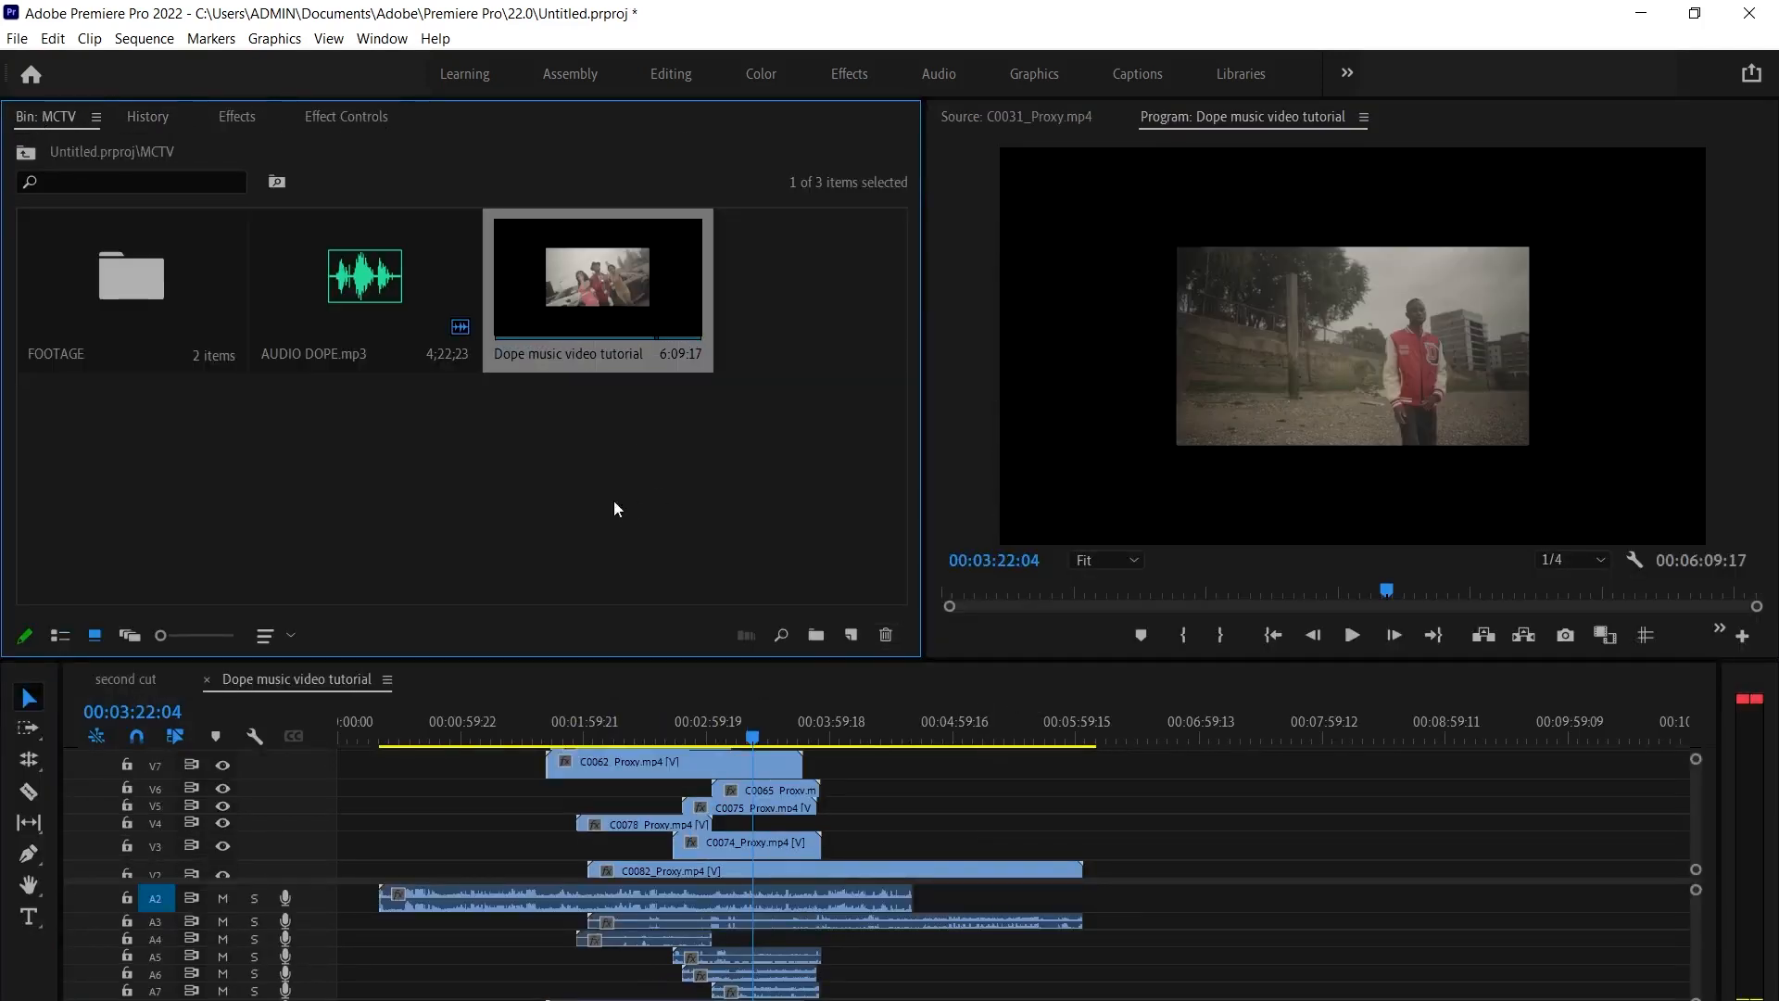
pyautogui.rightClick(602, 296)
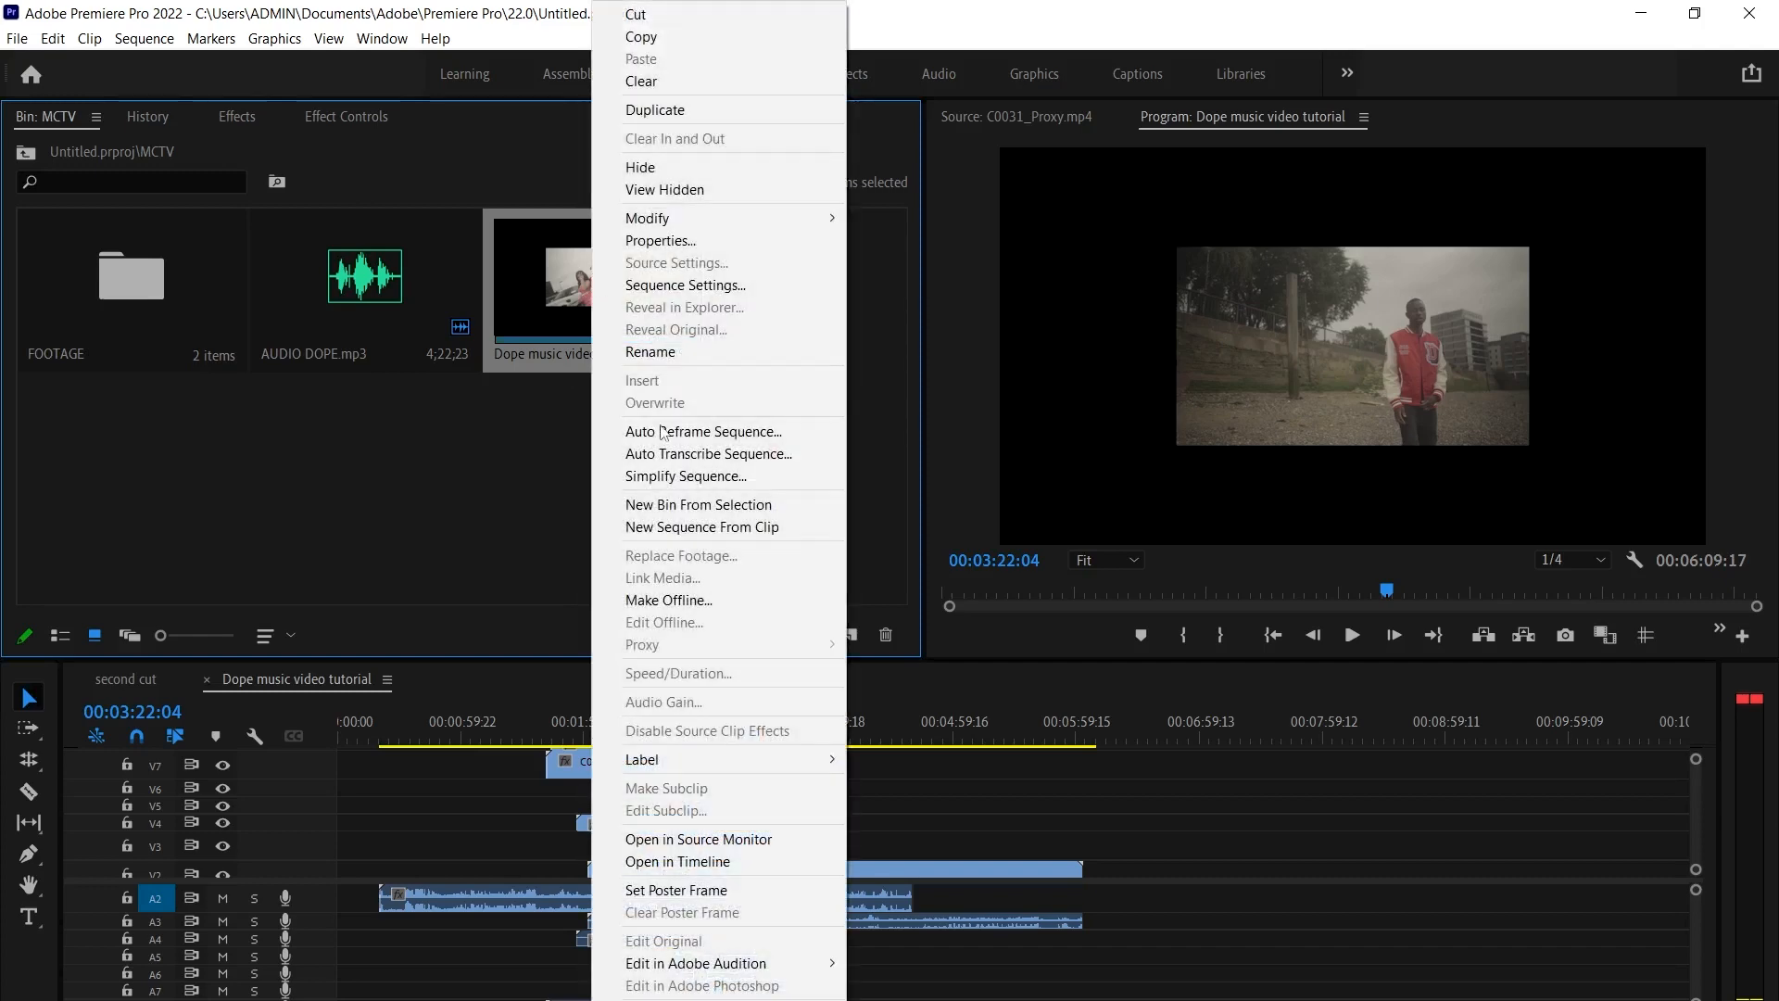
pyautogui.click(630, 413)
pyautogui.write('Synchronizing')
pyautogui.press('Tab')
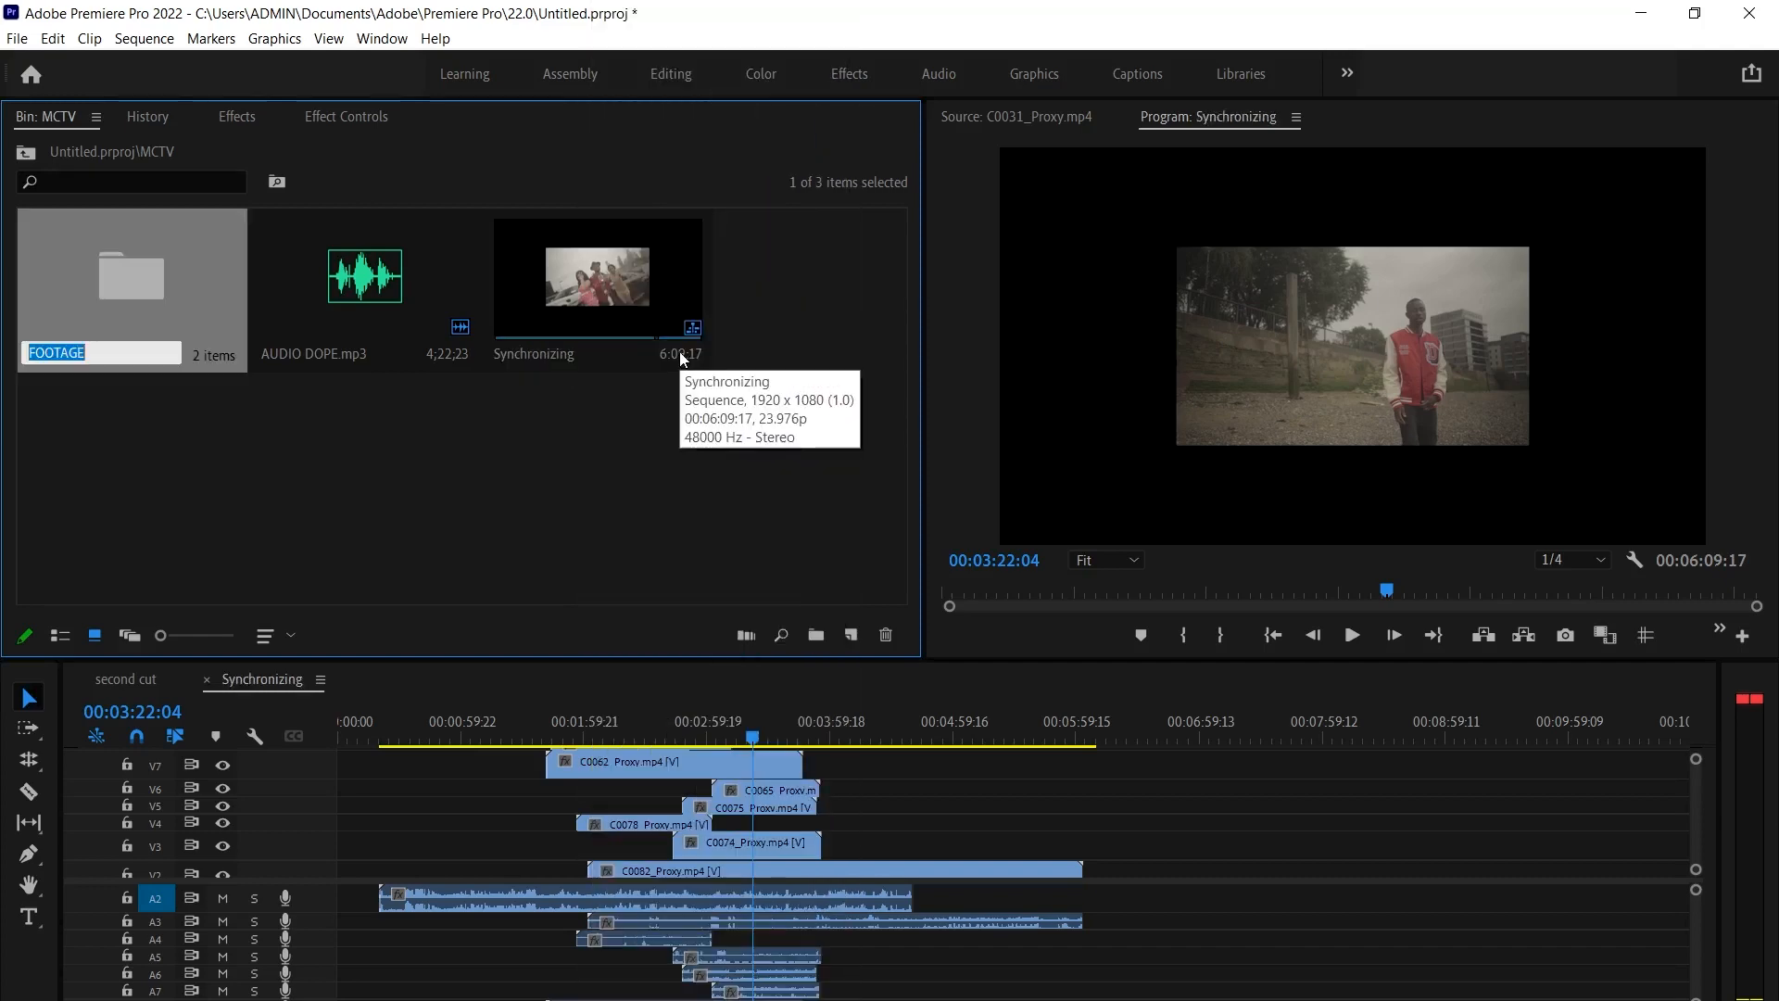
# Duplicate the Synchronizing sequence in the MCTV bin
pyautogui.click(560, 295)
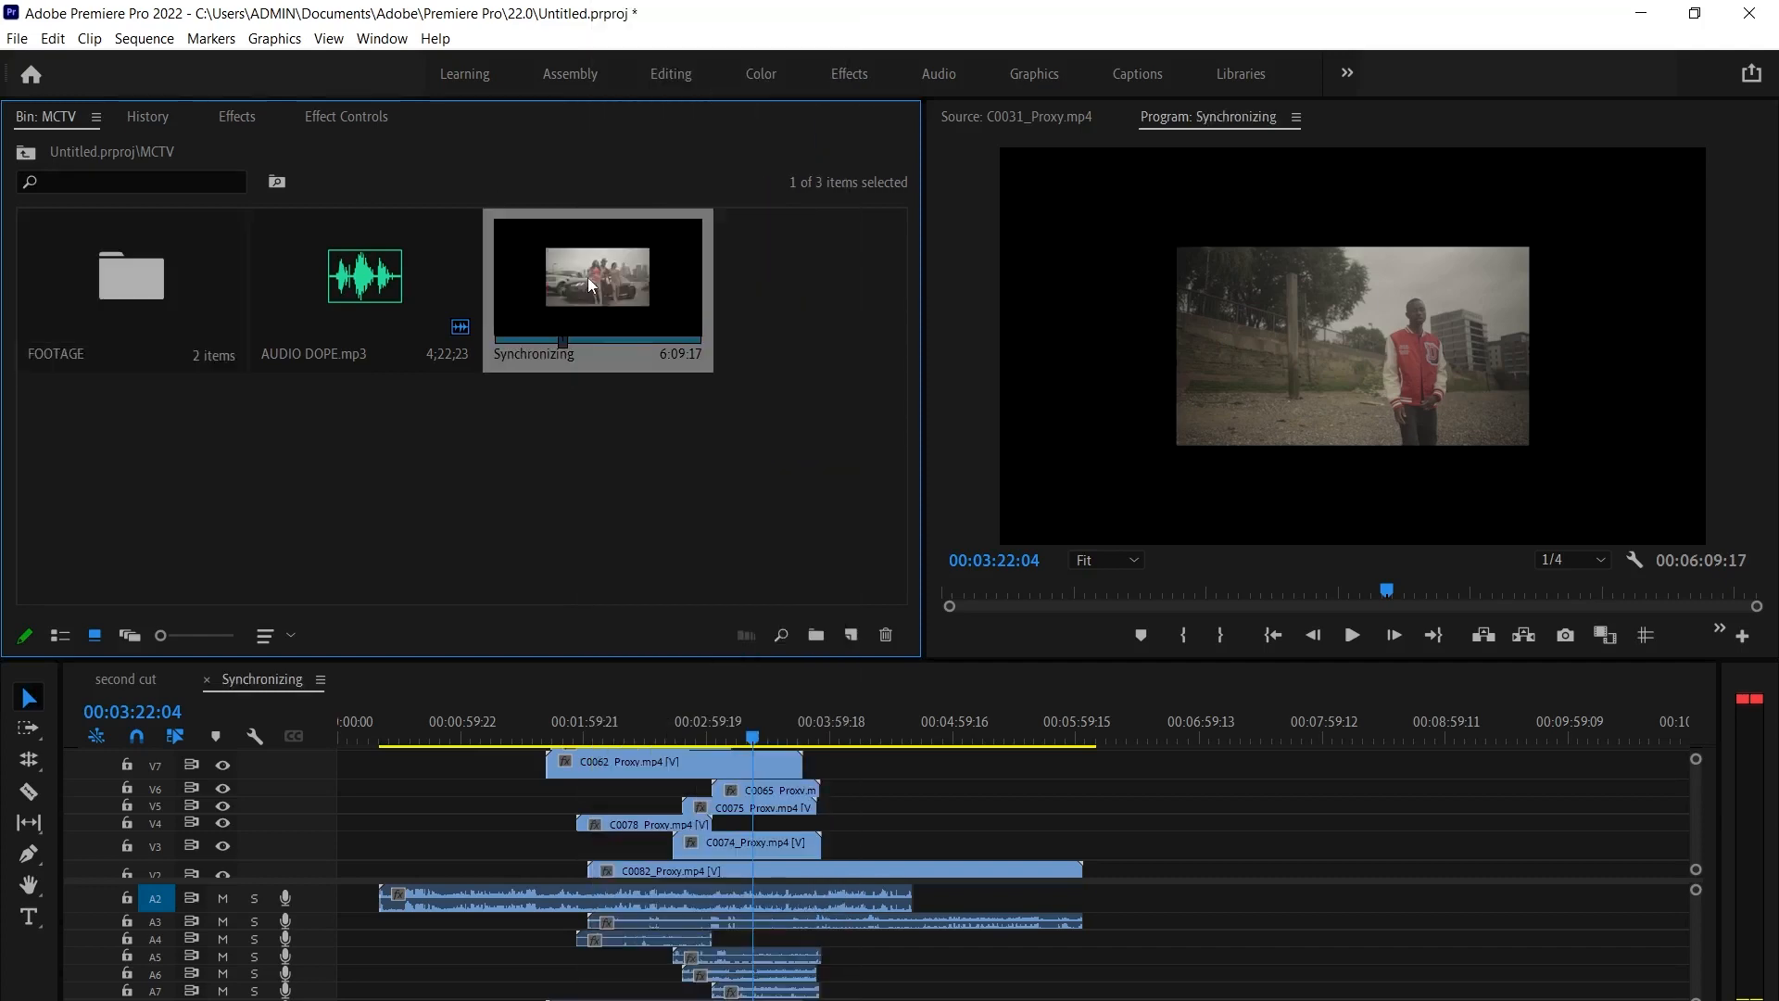
pyautogui.rightClick(584, 276)
pyautogui.click(677, 109)
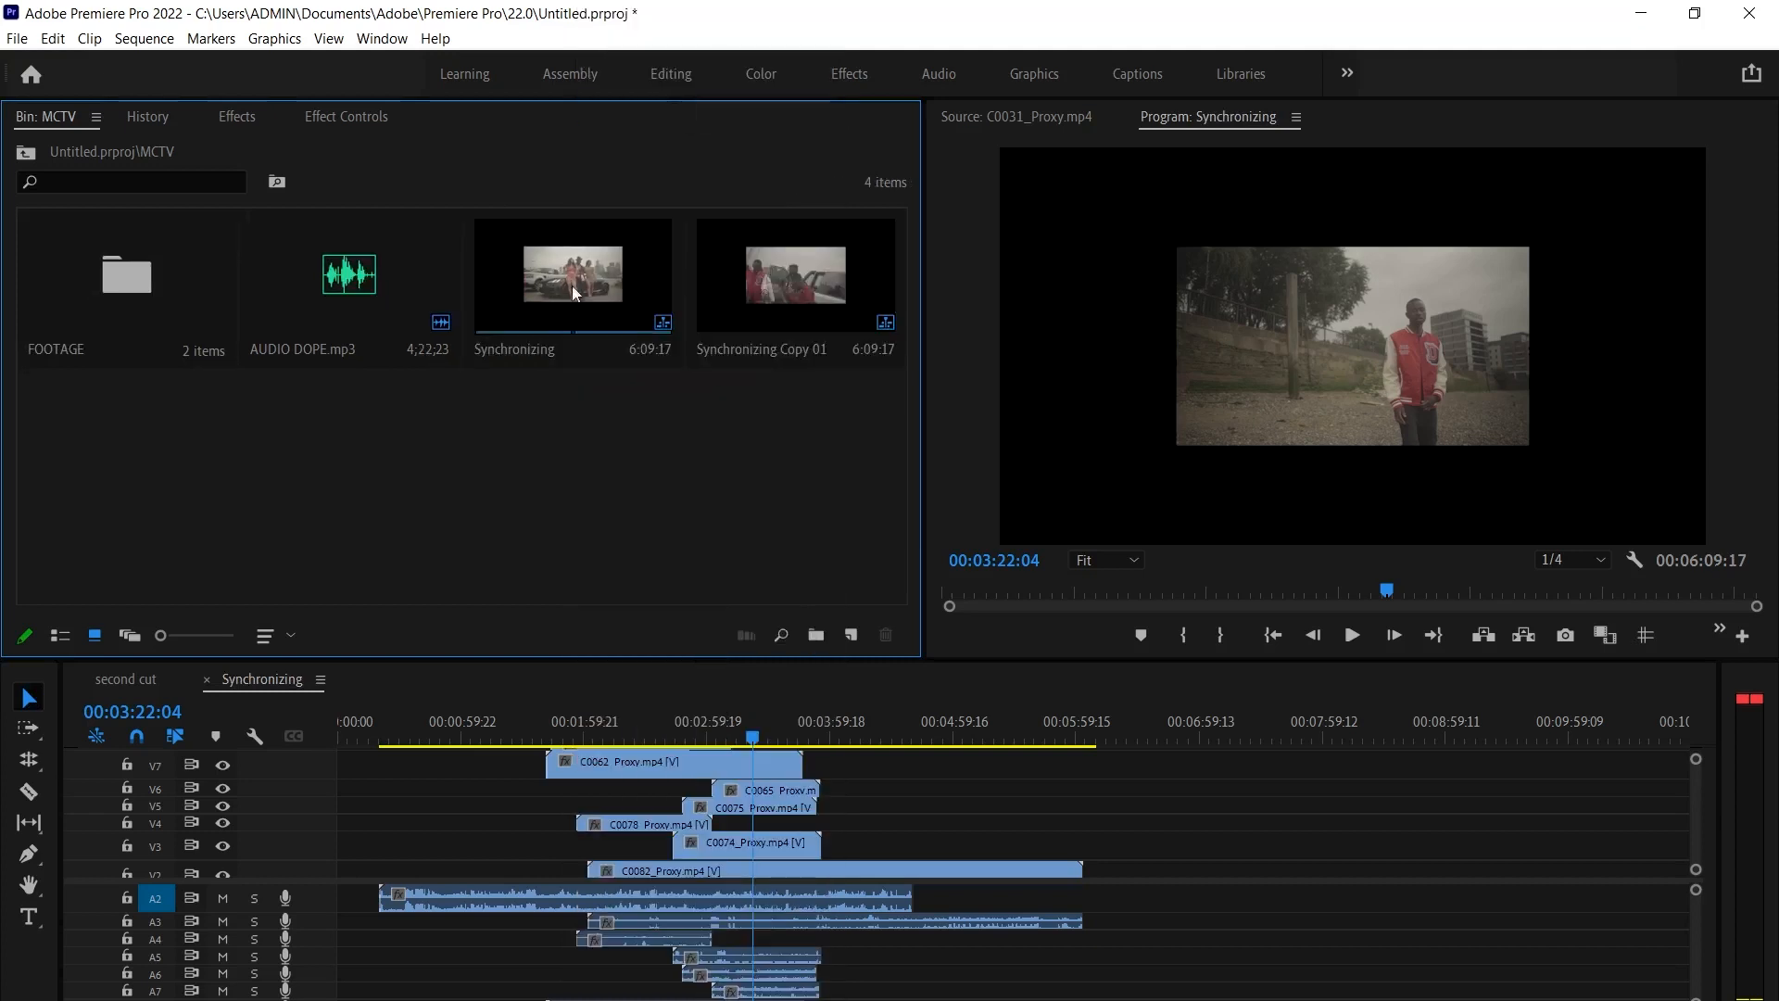
# Create a bin named "Project backups" in the MCTV bin and move the original Synchronizing sequence into it
pyautogui.click(786, 291)
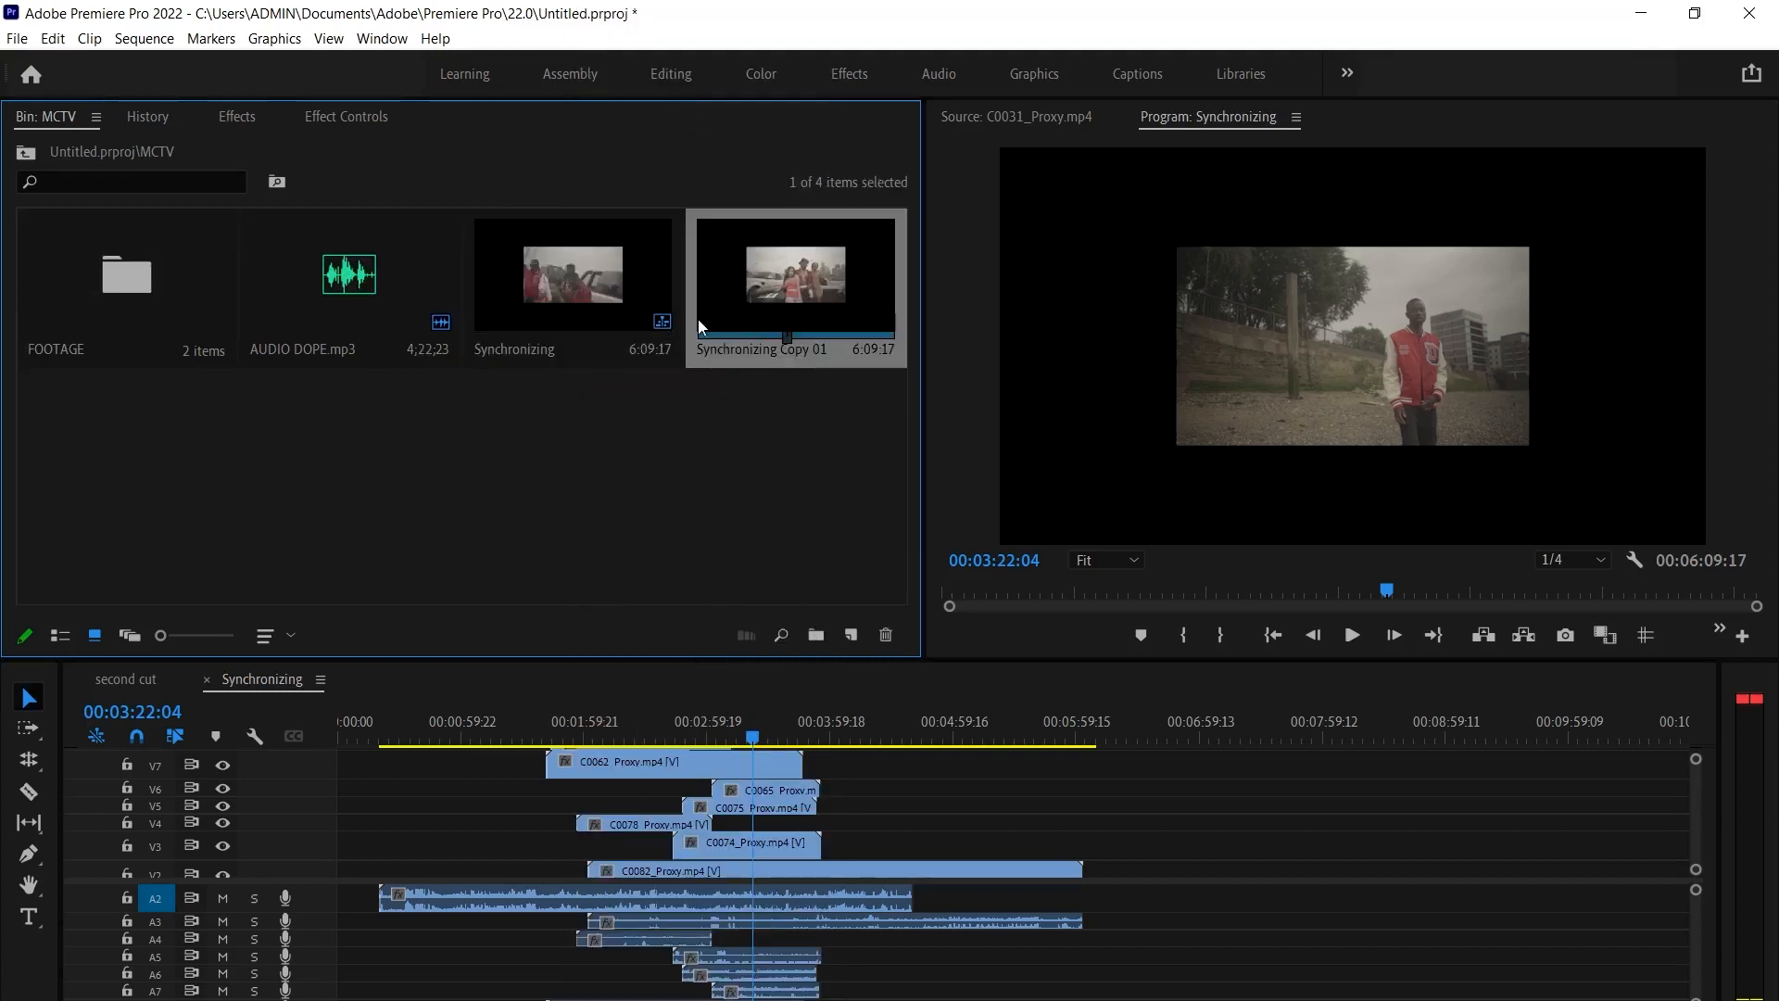
pyautogui.rightClick(665, 481)
pyautogui.click(690, 528)
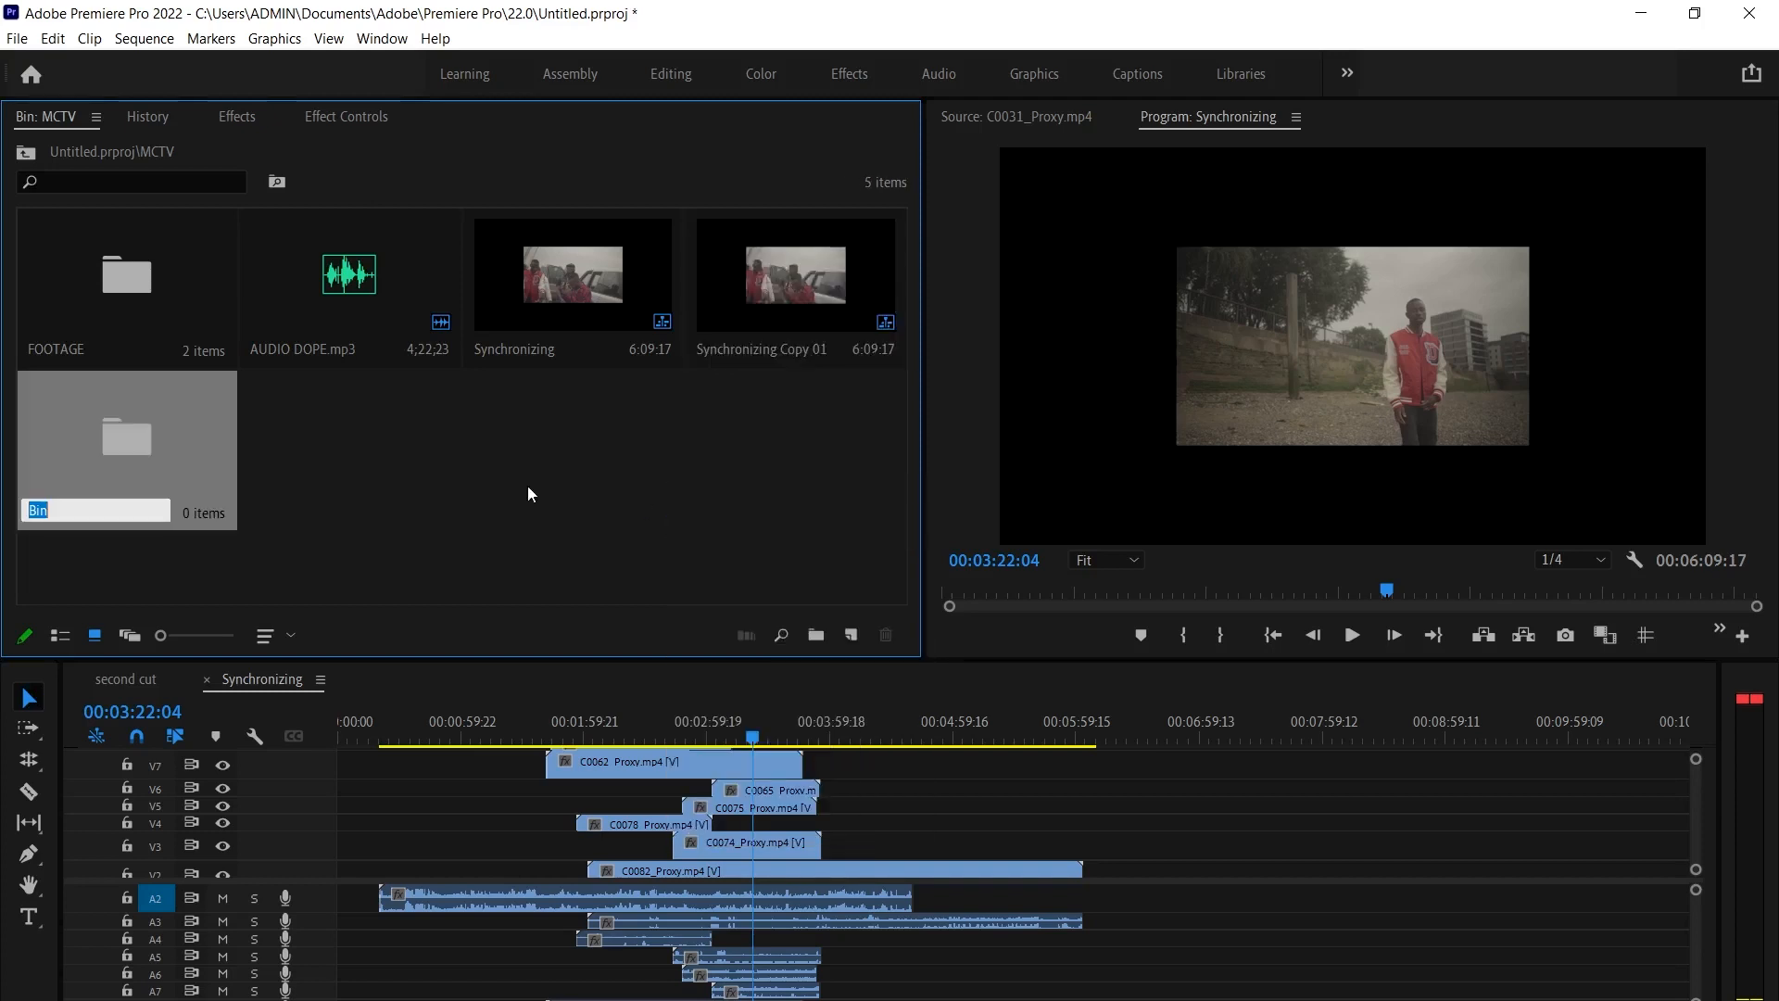
pyautogui.write('Pr')
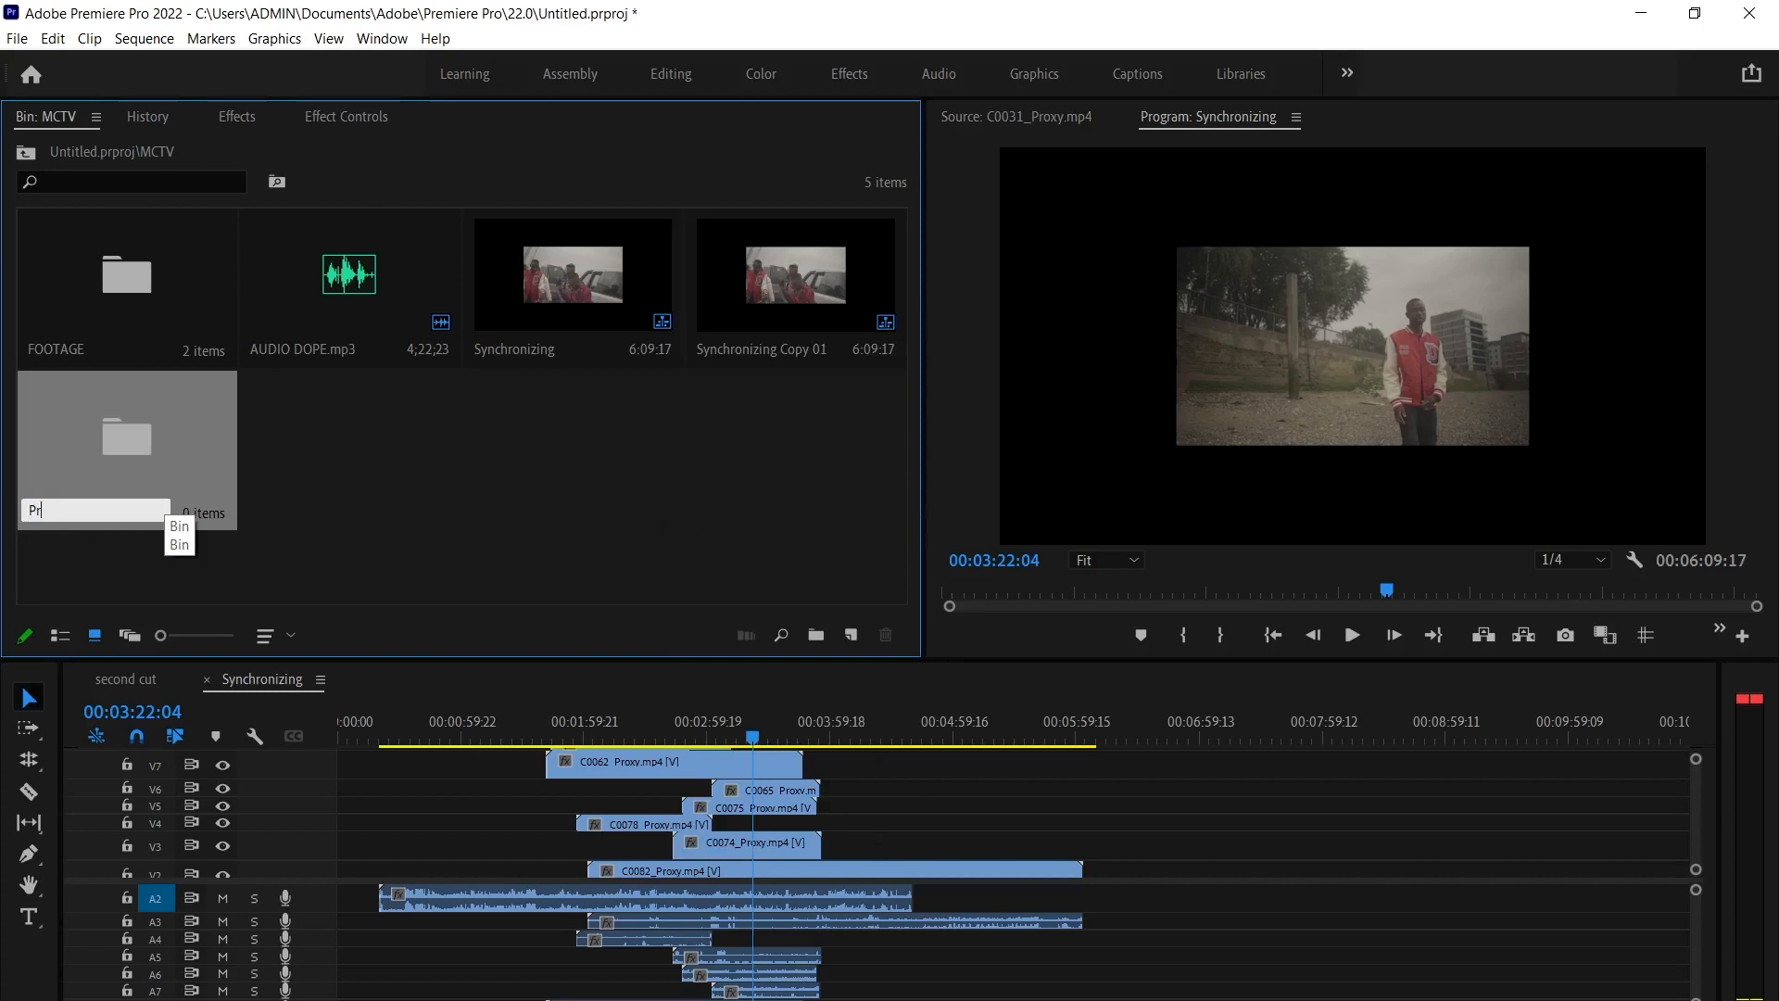
pyautogui.write('oject backups')
pyautogui.press('Return')
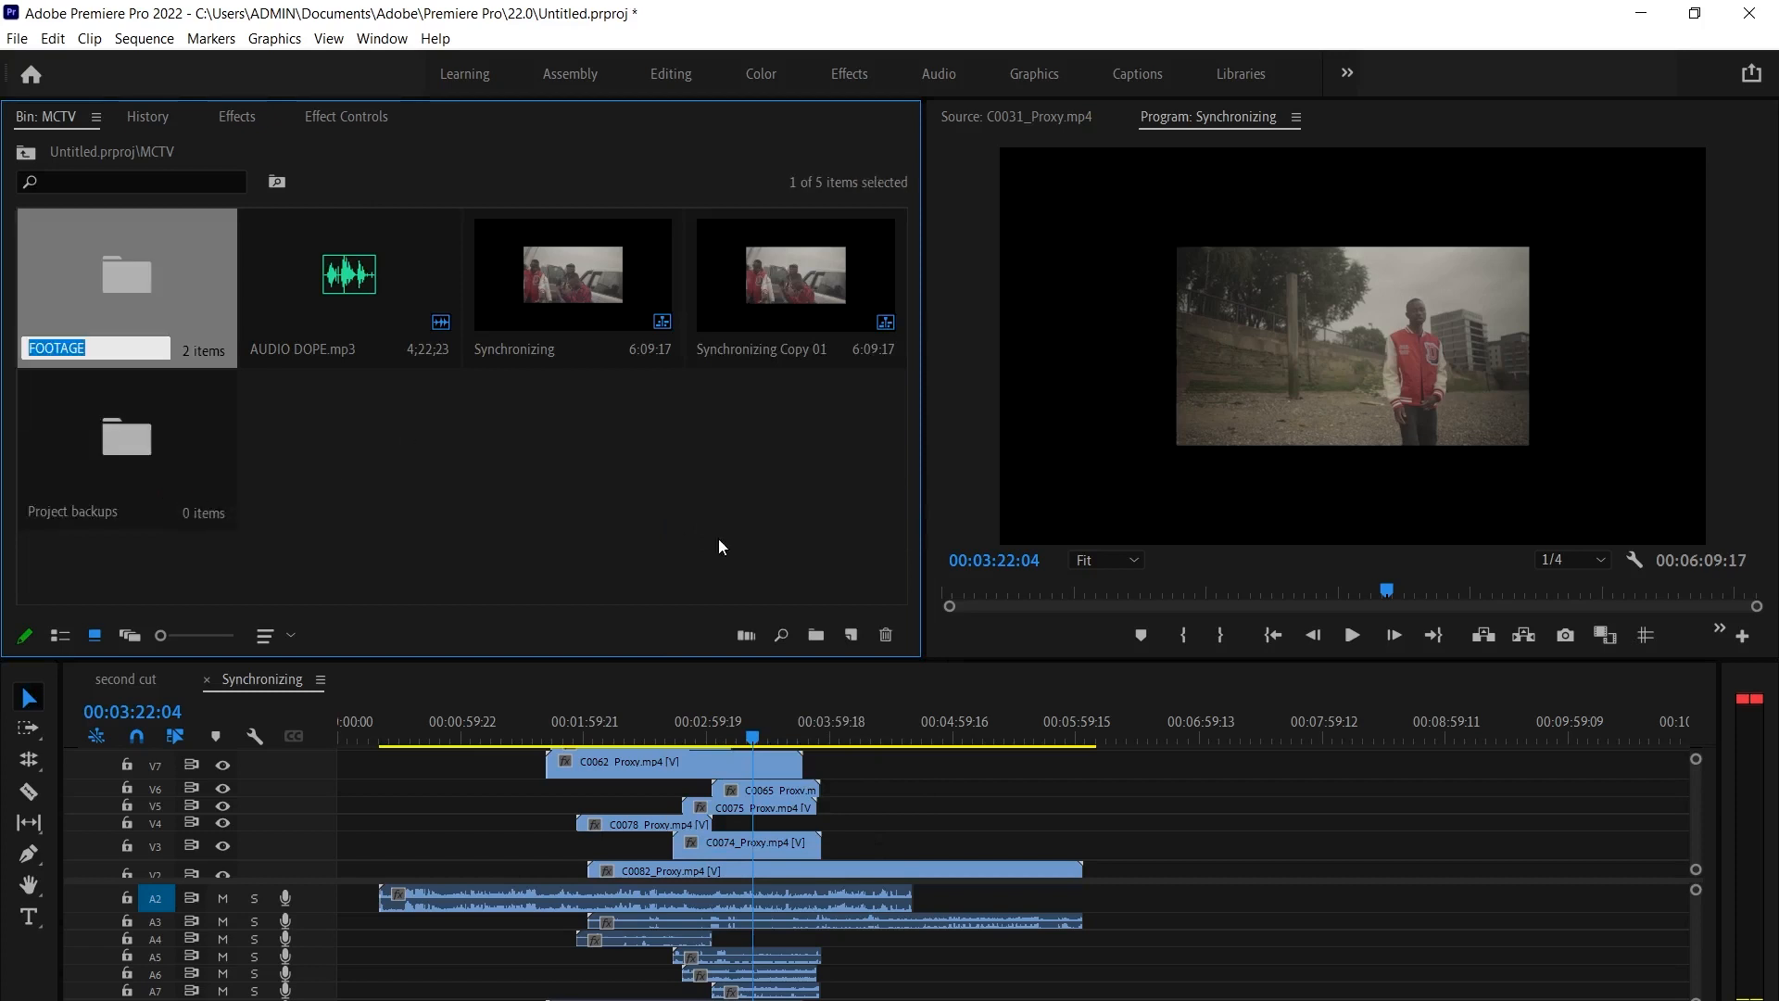
pyautogui.click(797, 292)
pyautogui.moveTo(570, 293); pyautogui.dragTo(162, 454)
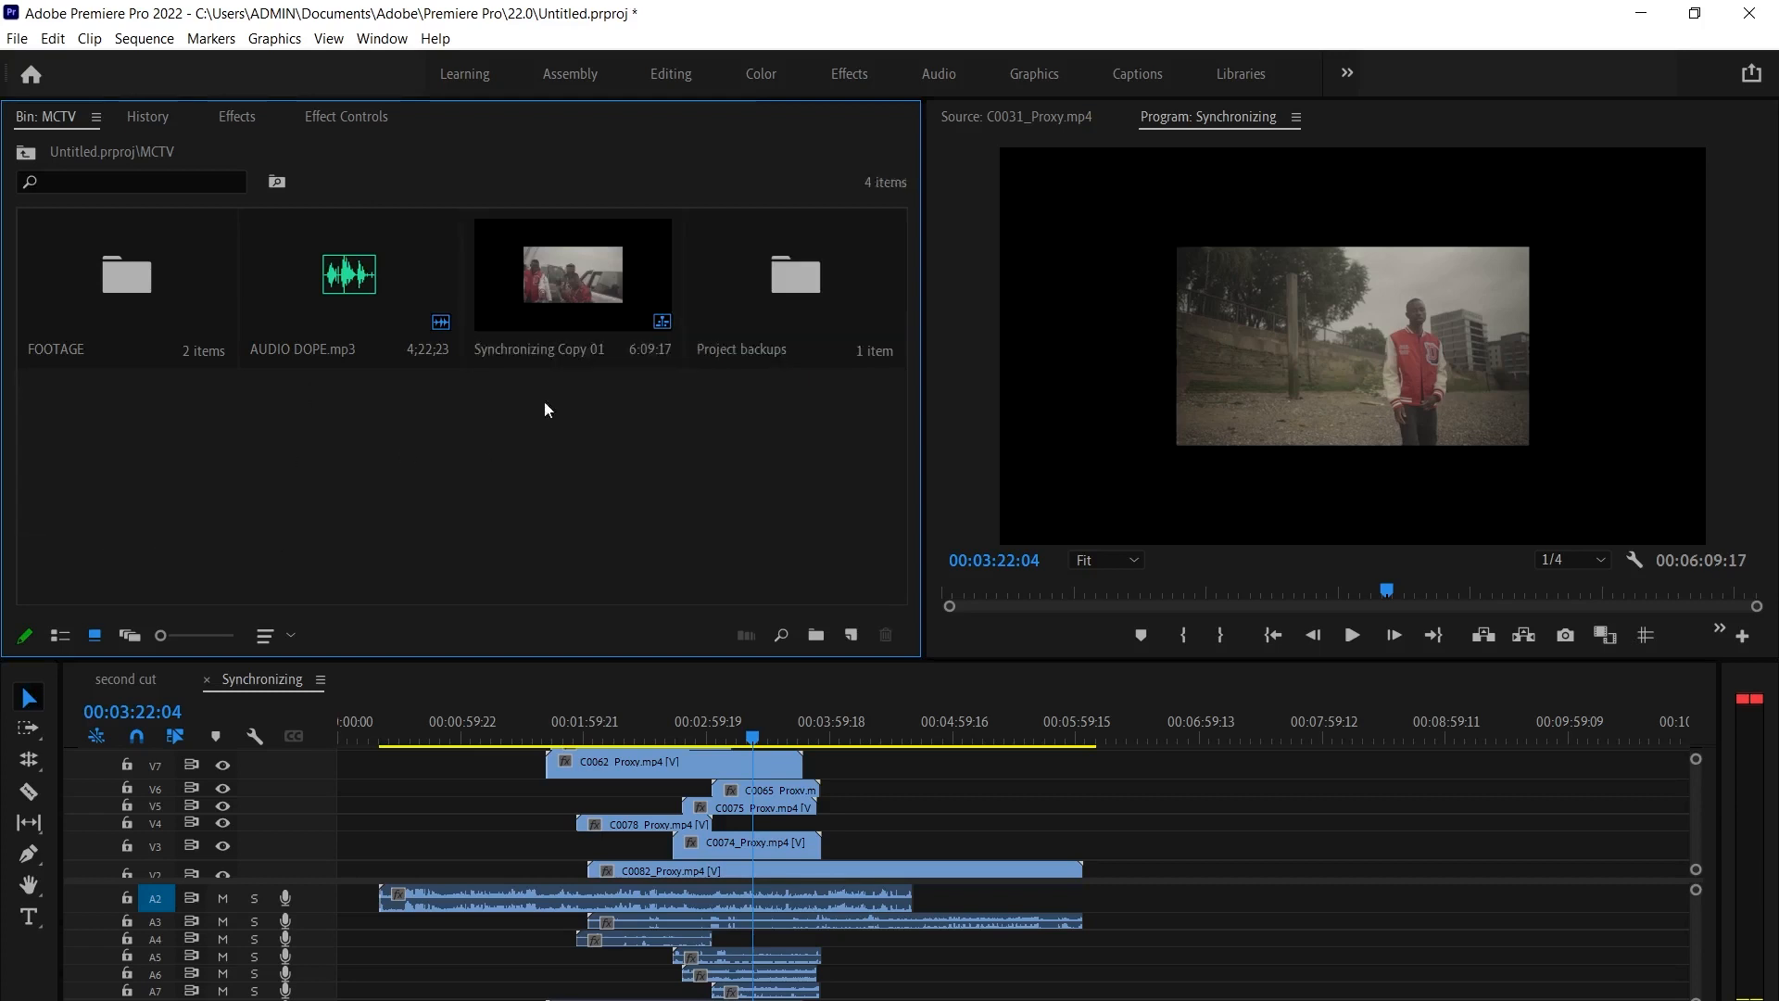
# Open the Synchronizing Copy 01 sequence and close the second cut and Synchronizing timelines
pyautogui.doubleClick(548, 286)
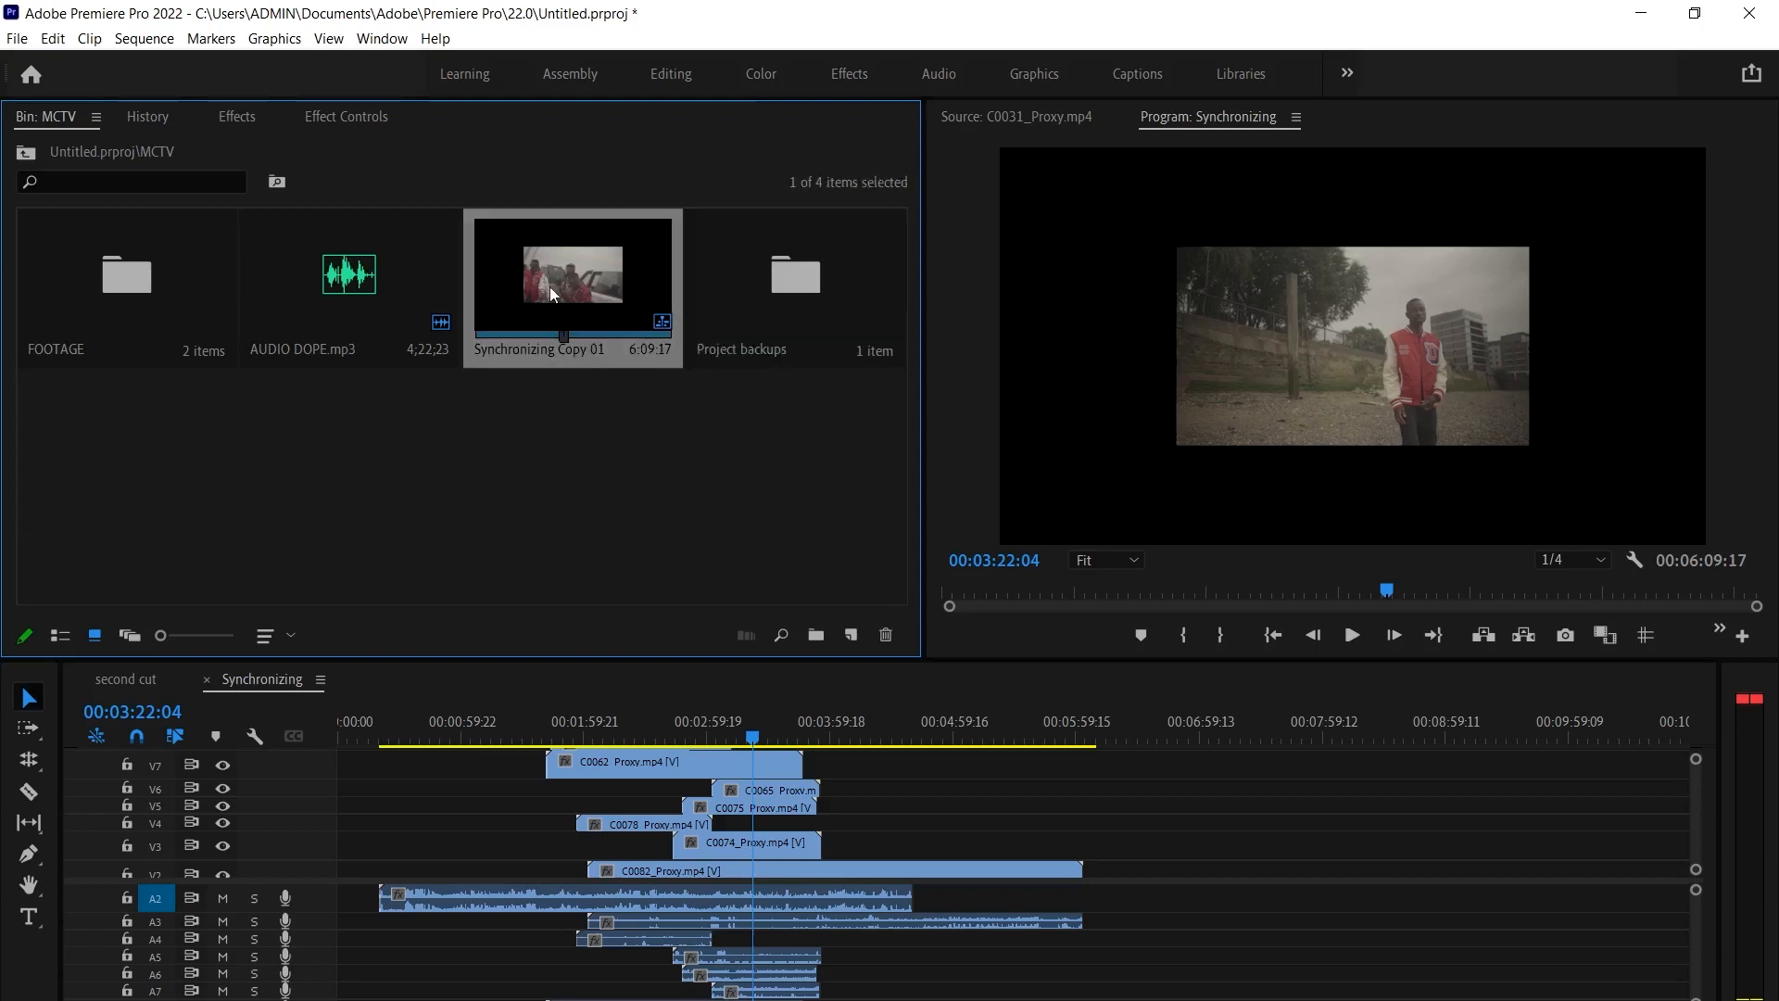
pyautogui.click(80, 682)
pyautogui.click(80, 682)
# Delete the camera audio on tracks A3 to A22 of Synchronizing Copy 01
pyautogui.press('`')
pyautogui.click(1146, 638)
pyautogui.moveTo(1114, 636); pyautogui.dragTo(384, 997)
pyautogui.press('Delete')
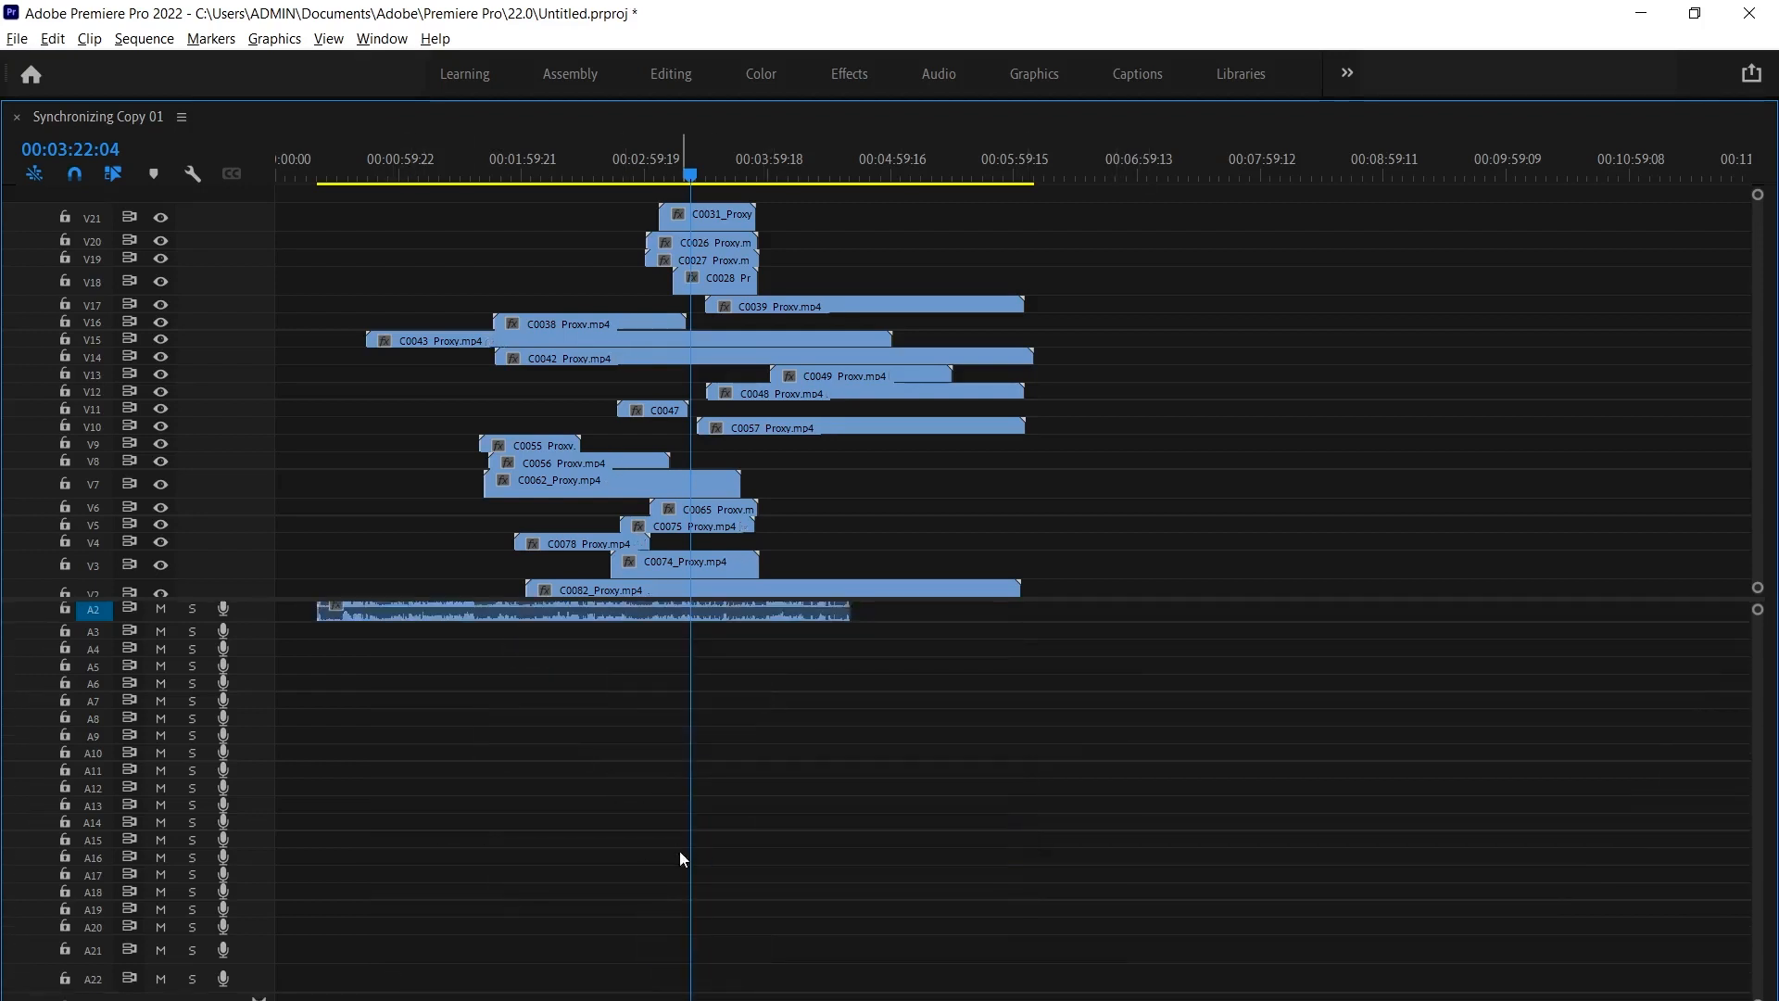
# Delete the camera audio clip on track A2 of Synchronizing Copy 01
pyautogui.scroll(3, 973, 686)
pyautogui.scroll(1, 615, 667)
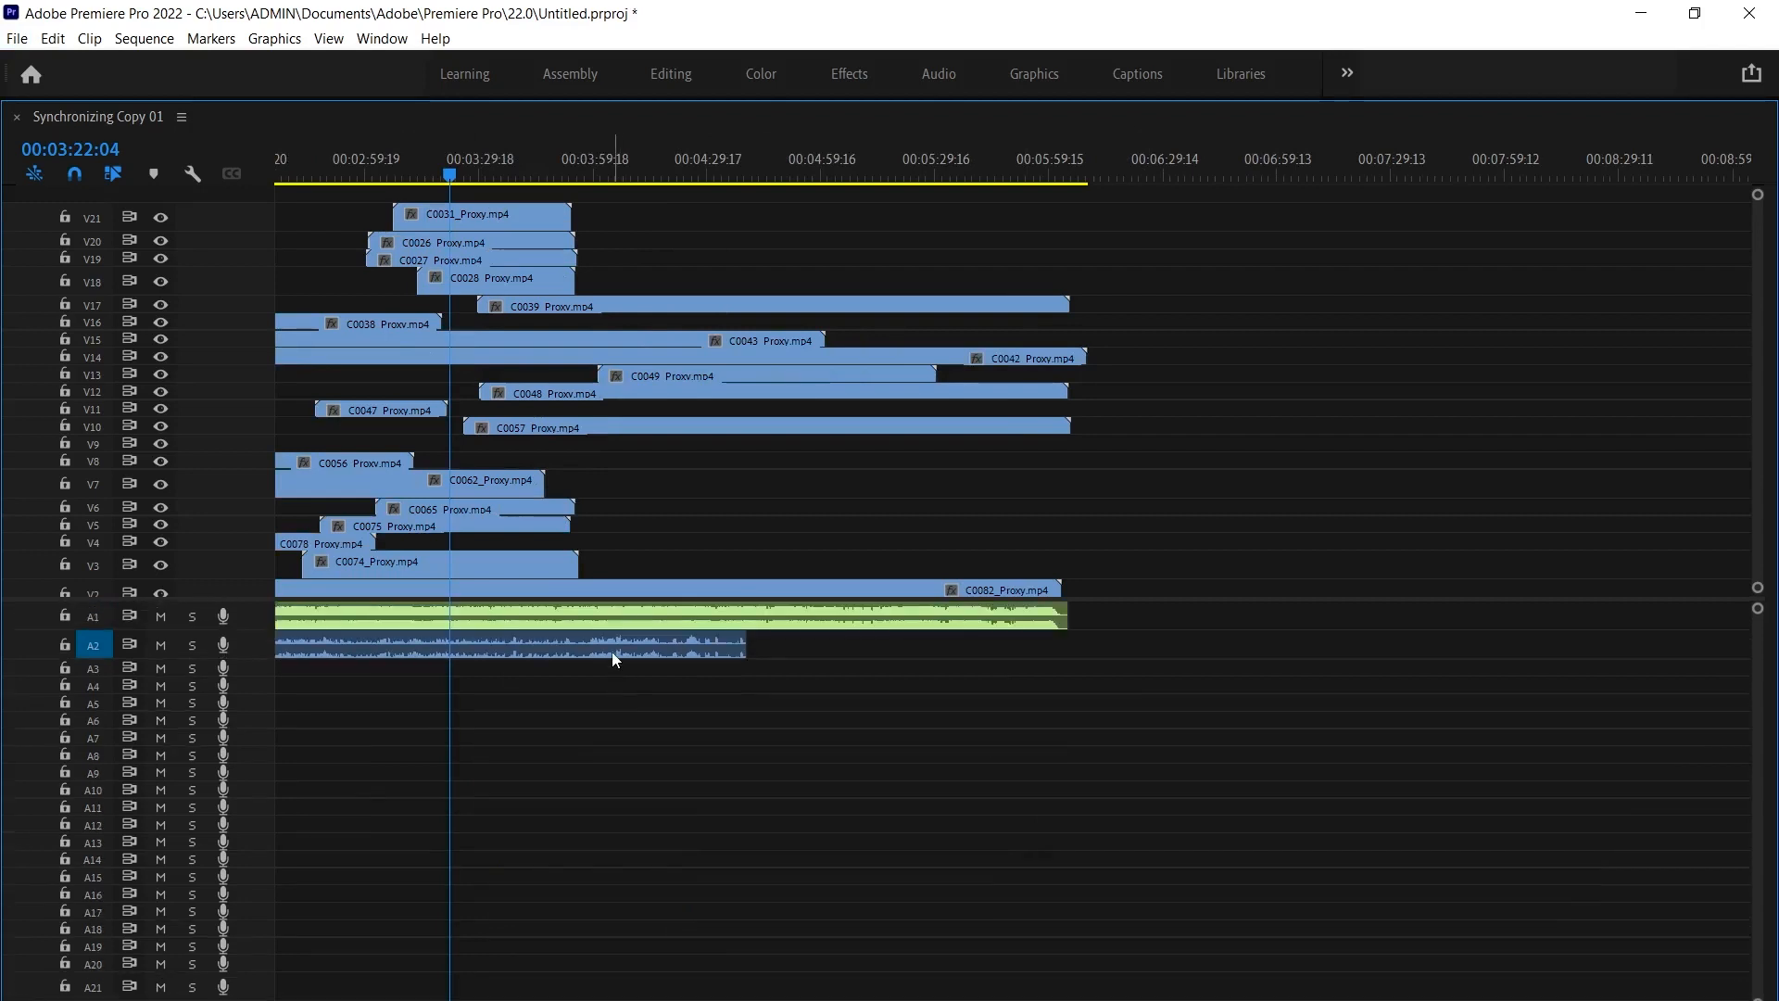
pyautogui.click(609, 649)
pyautogui.press('Delete')
pyautogui.hscroll(-3, 612, 651)
pyautogui.press('`')
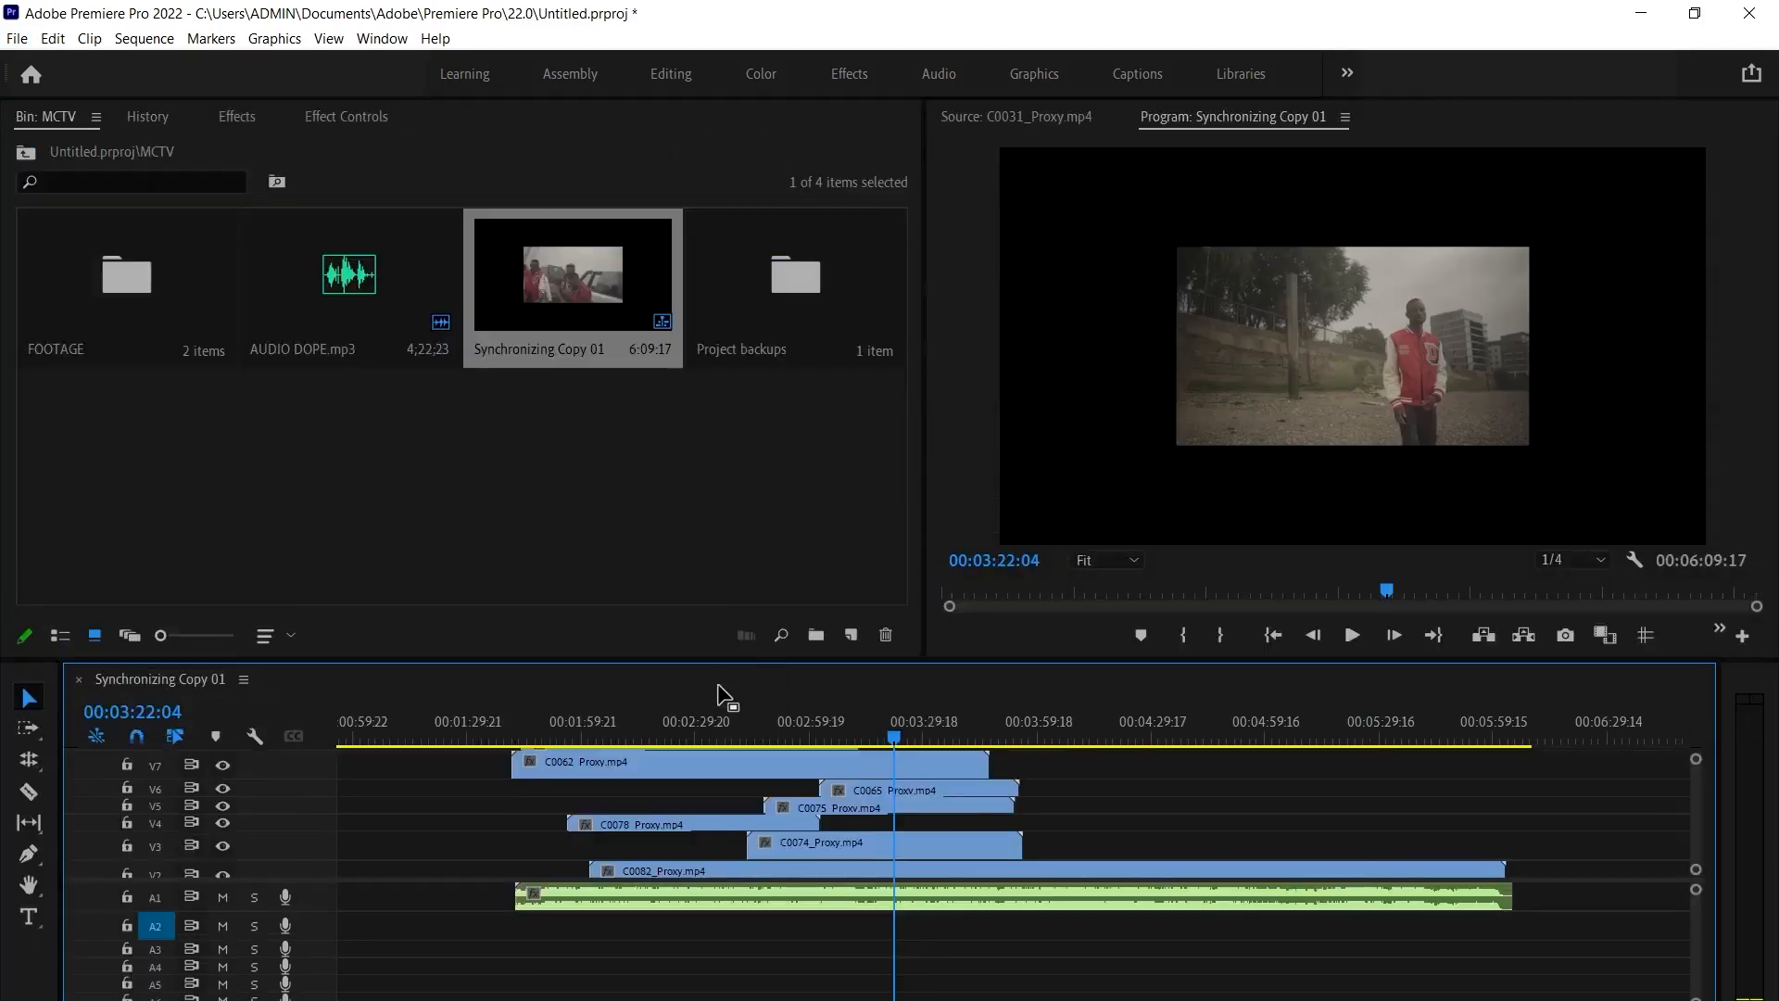
# Disable all video clips on tracks V2 to V21 of Synchronizing Copy 01
pyautogui.moveTo(303, 878); pyautogui.dragTo(312, 971)
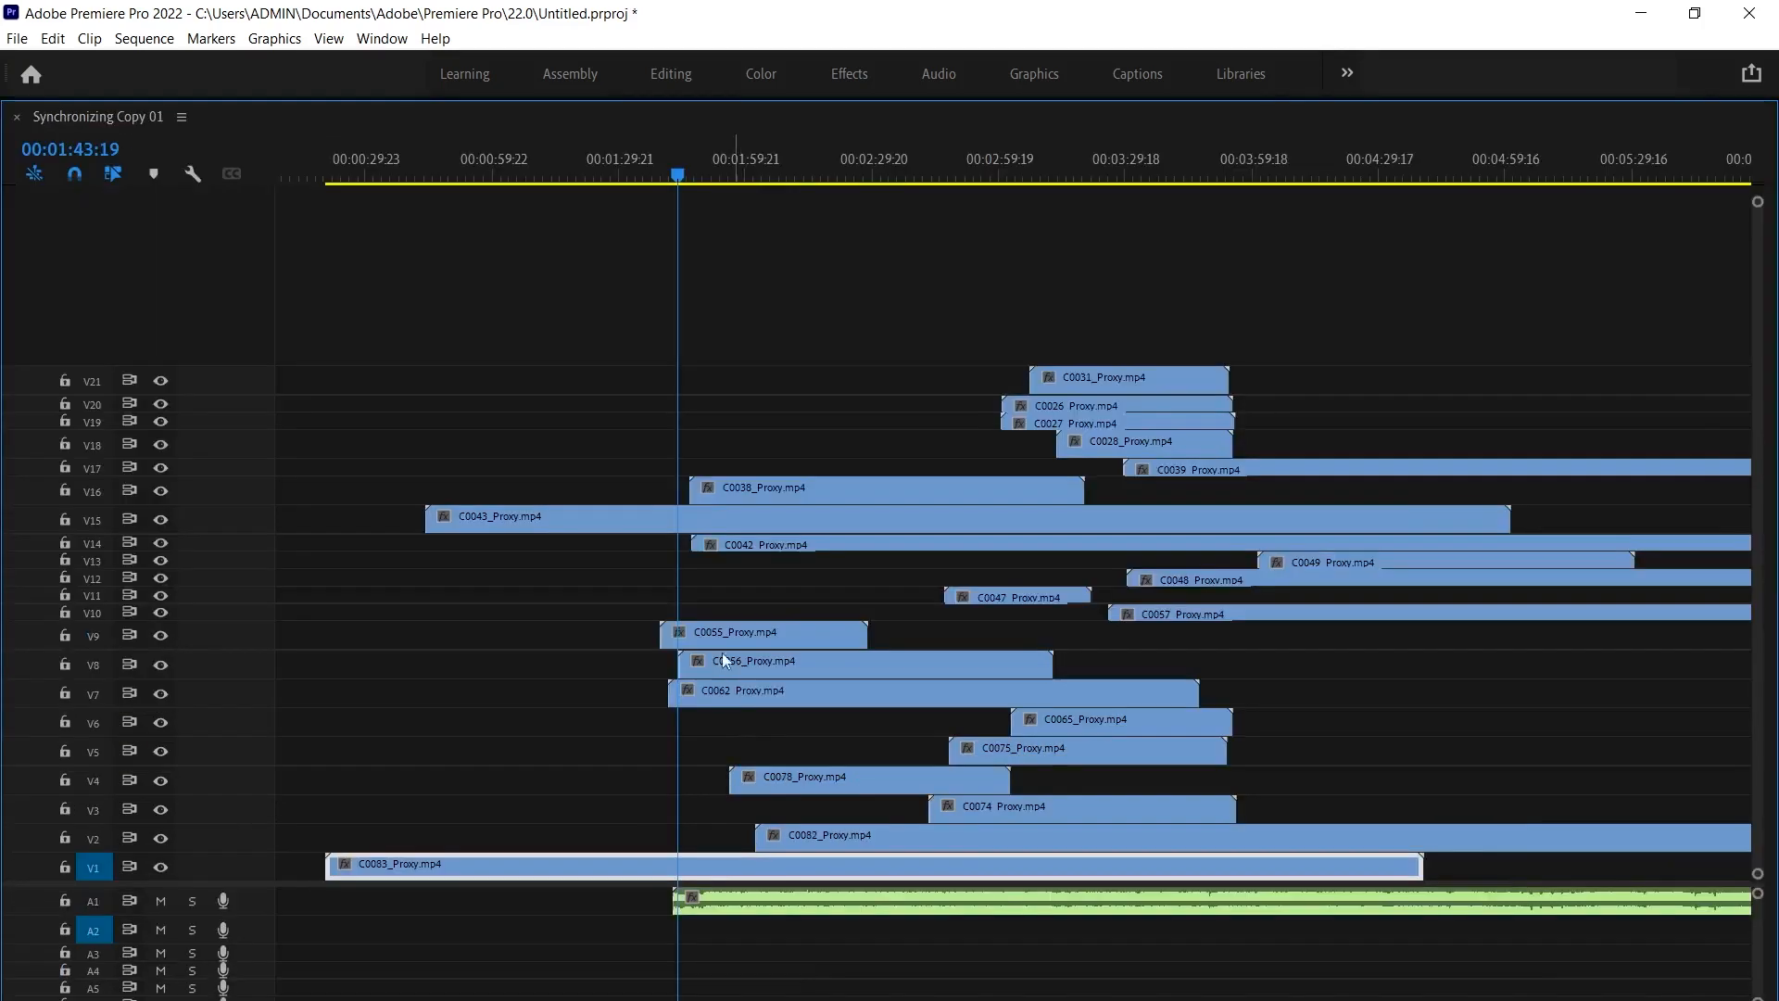
pyautogui.click(443, 699)
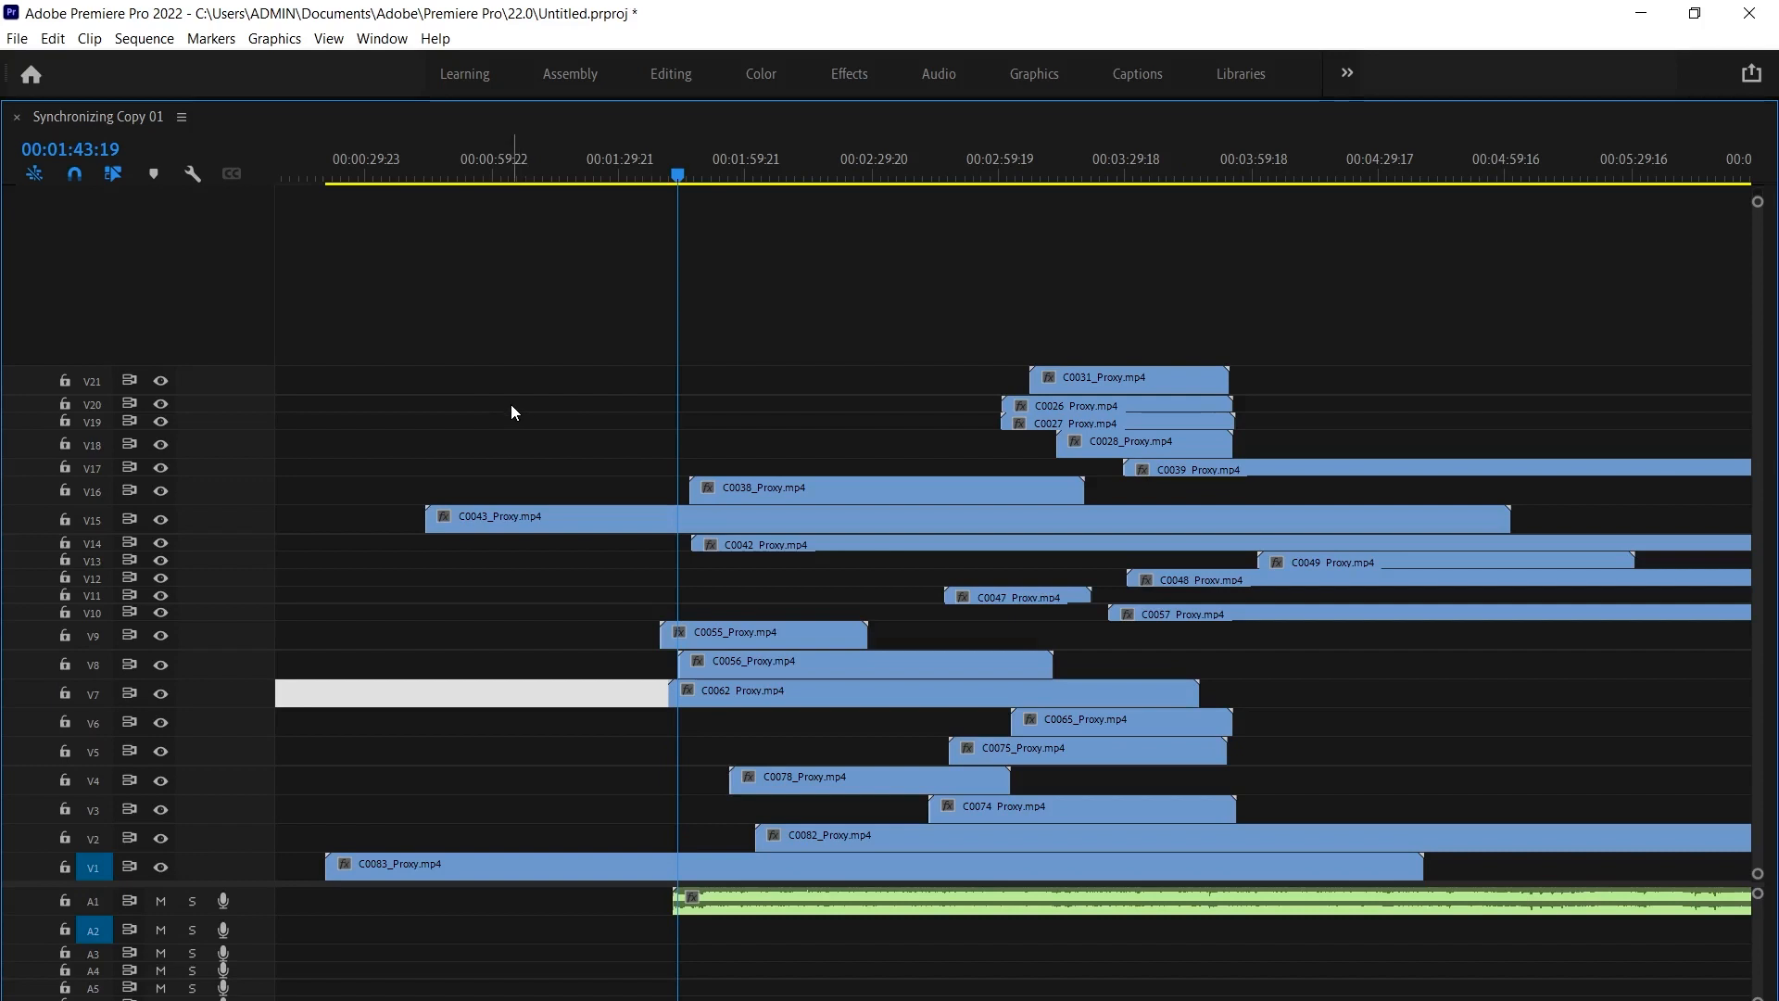
pyautogui.moveTo(473, 383); pyautogui.dragTo(1443, 830)
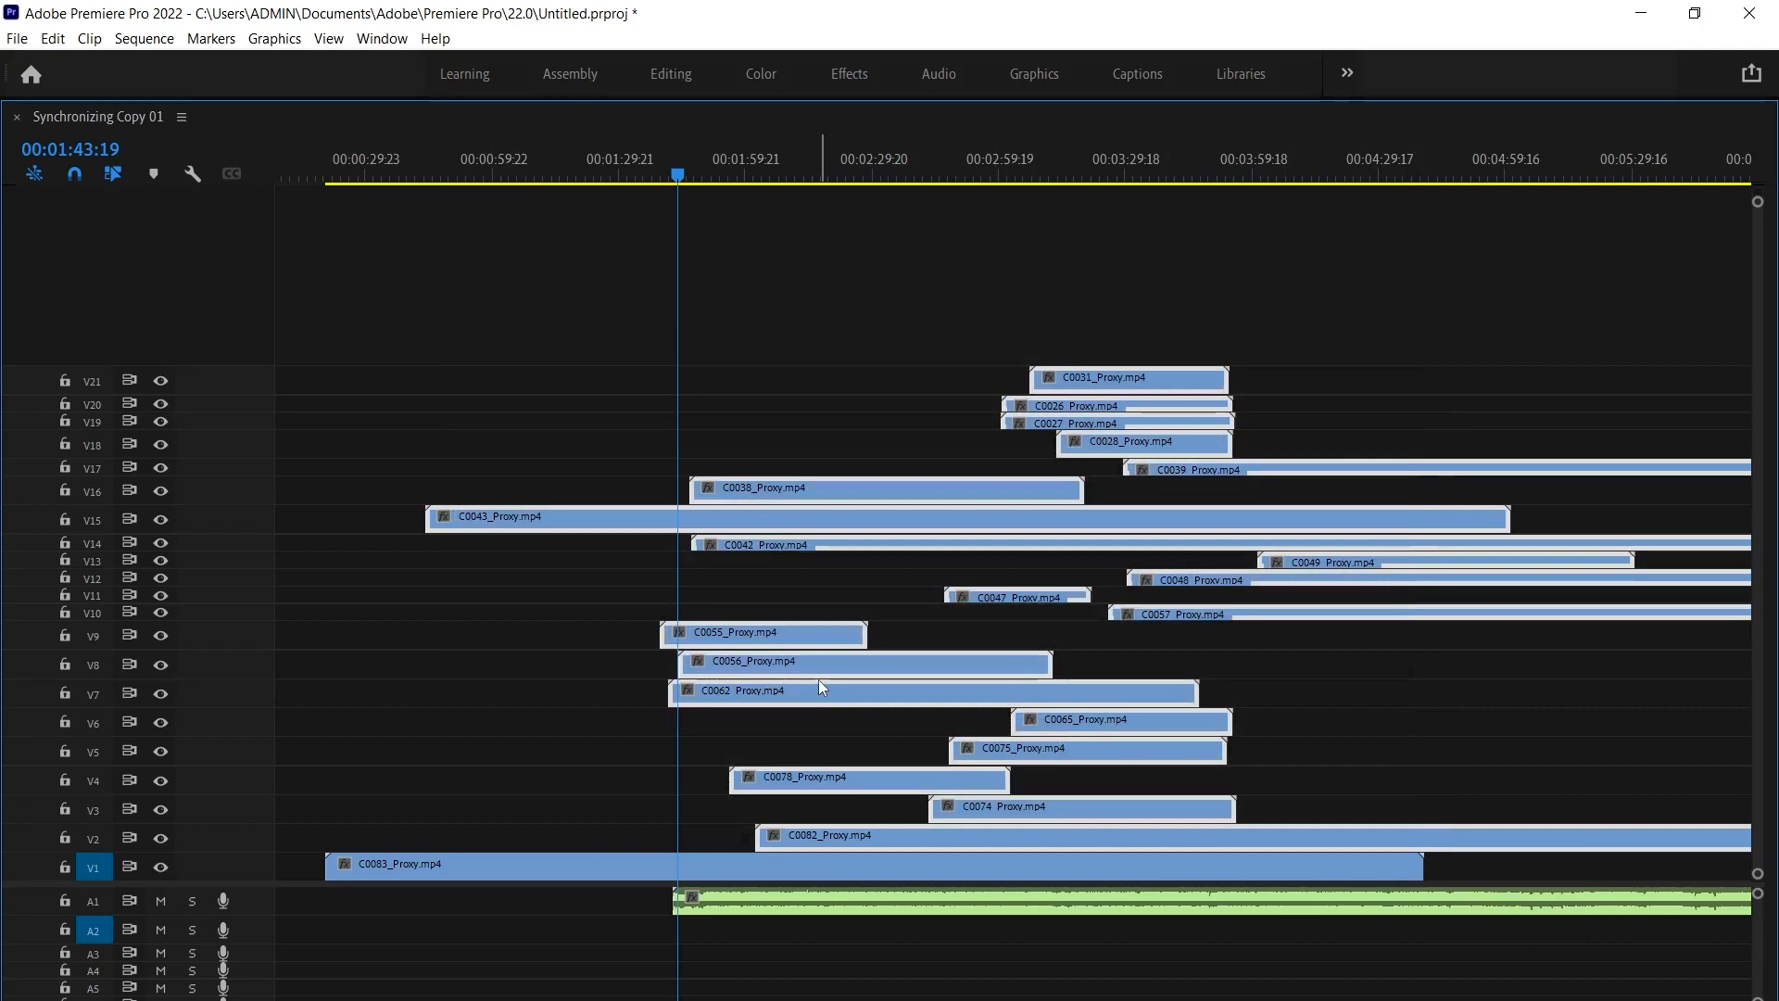
pyautogui.hotkey('shift', 'e')
pyautogui.hotkey('shift', 'e')
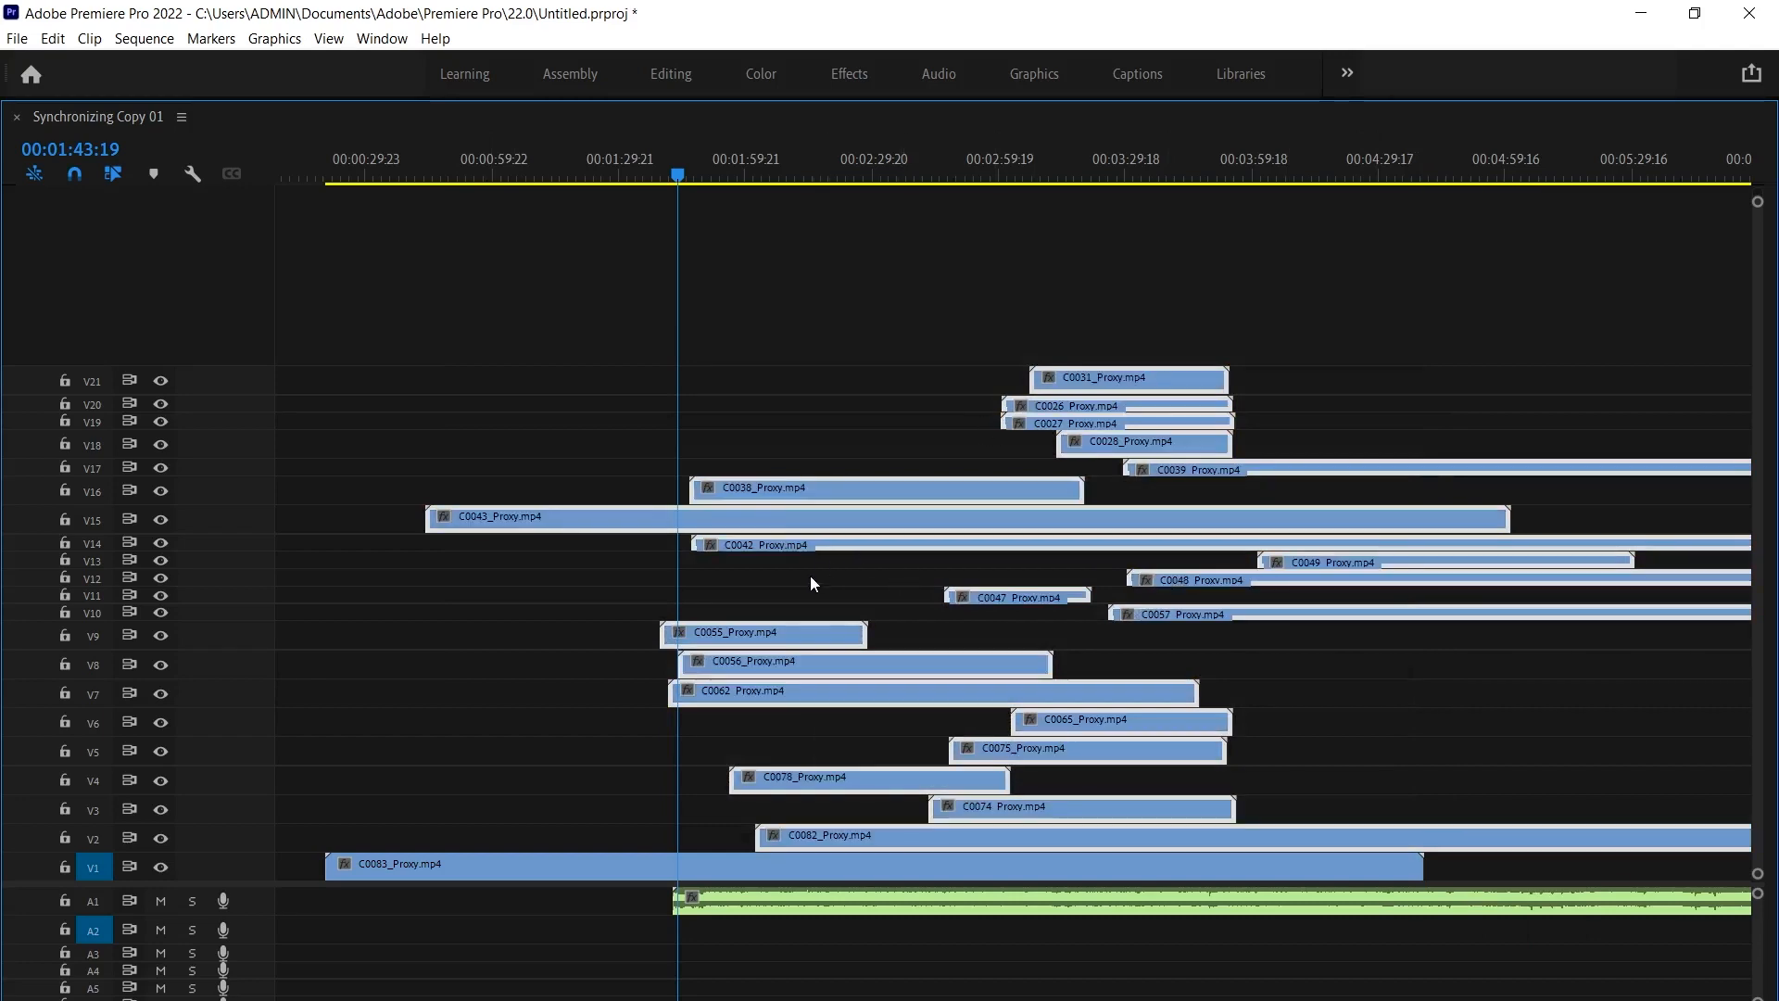
pyautogui.rightClick(782, 670)
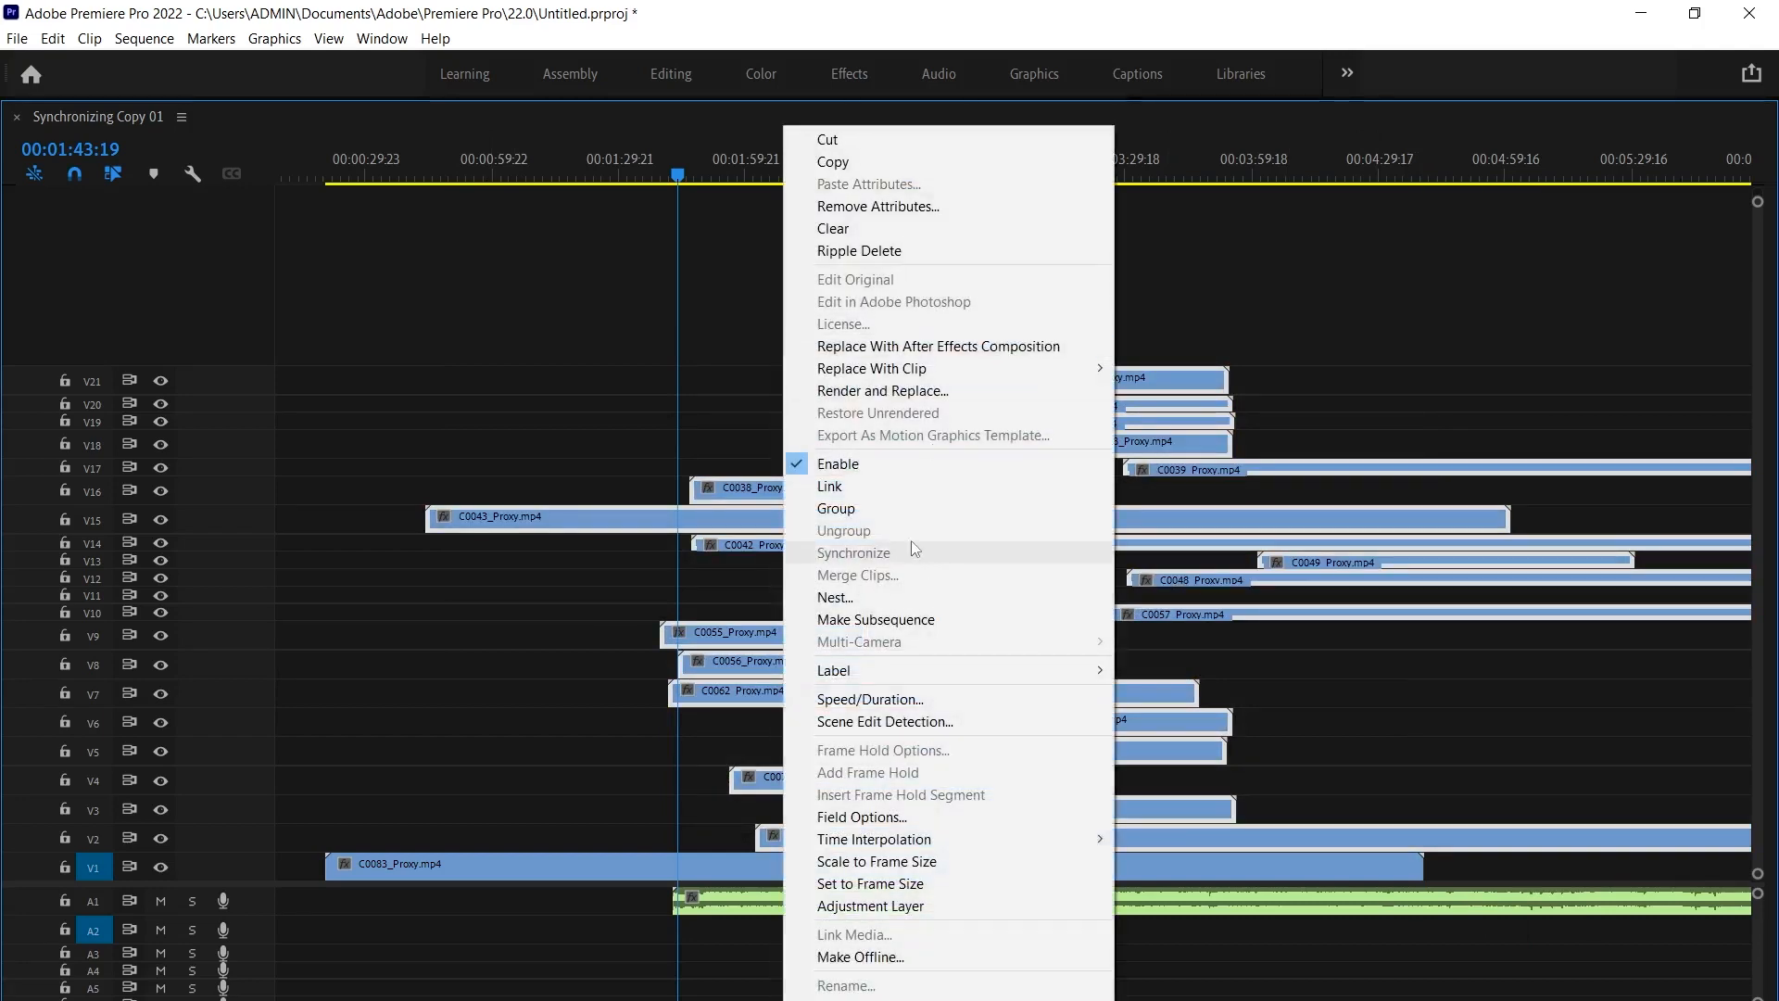
pyautogui.click(887, 460)
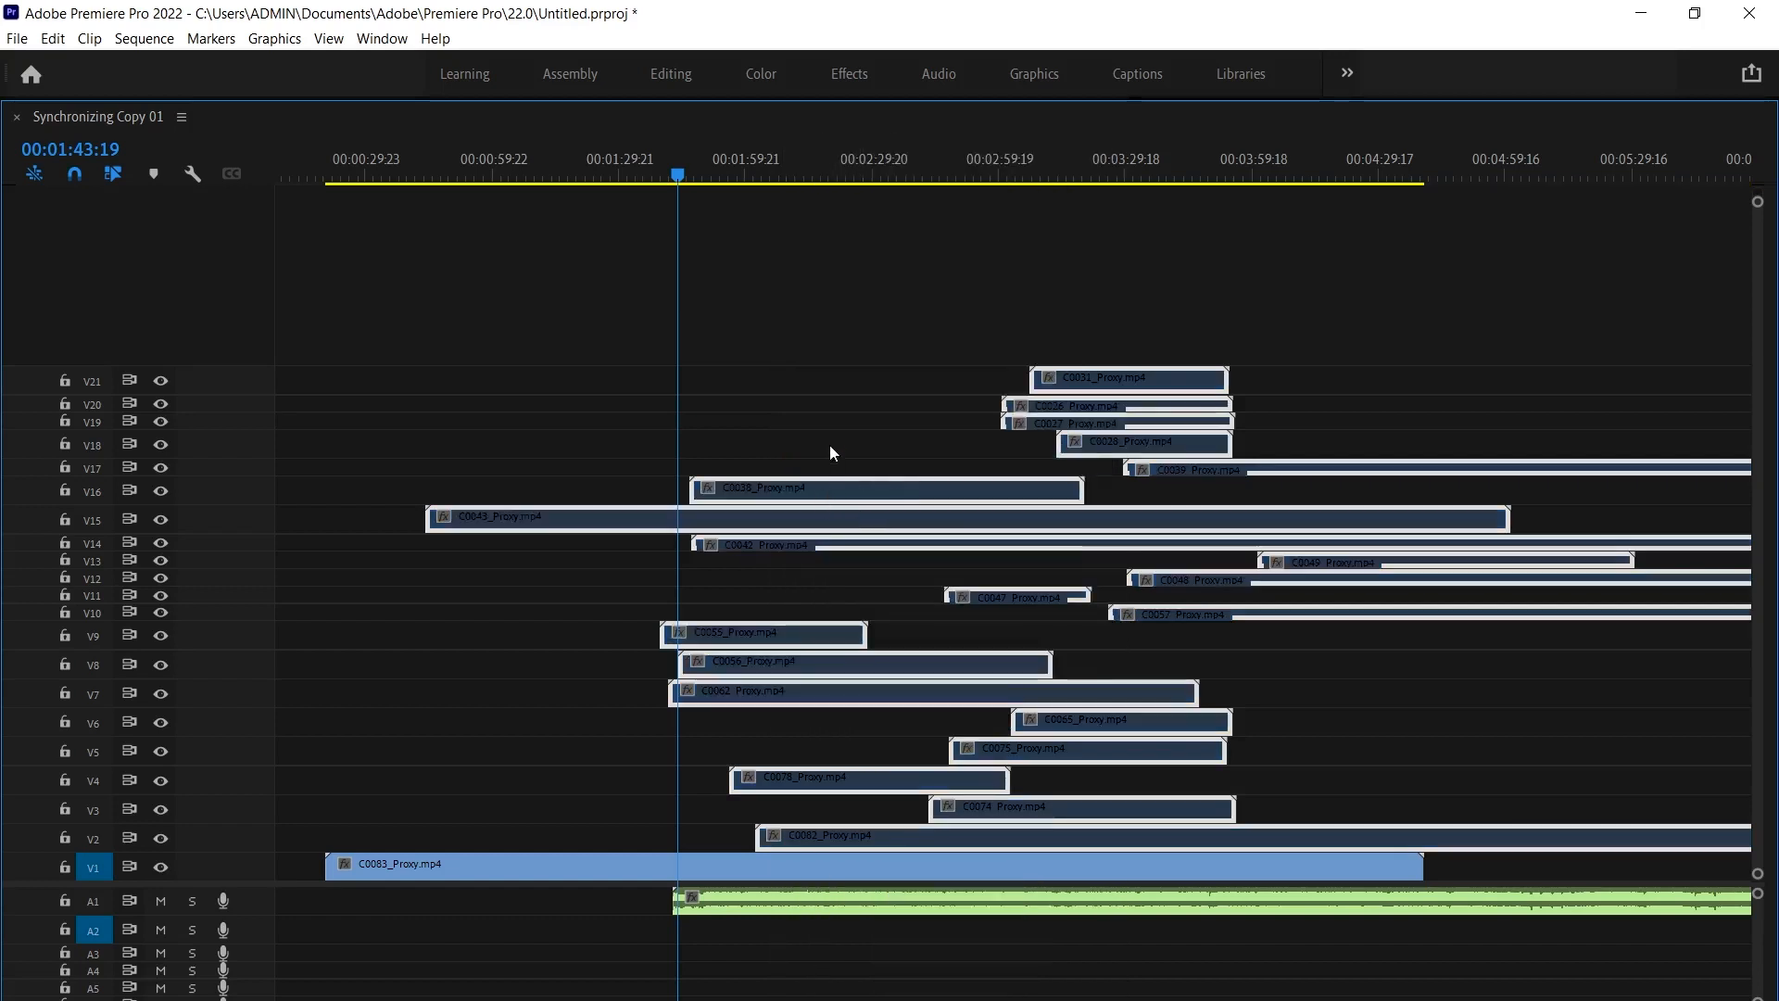
pyautogui.press('`')
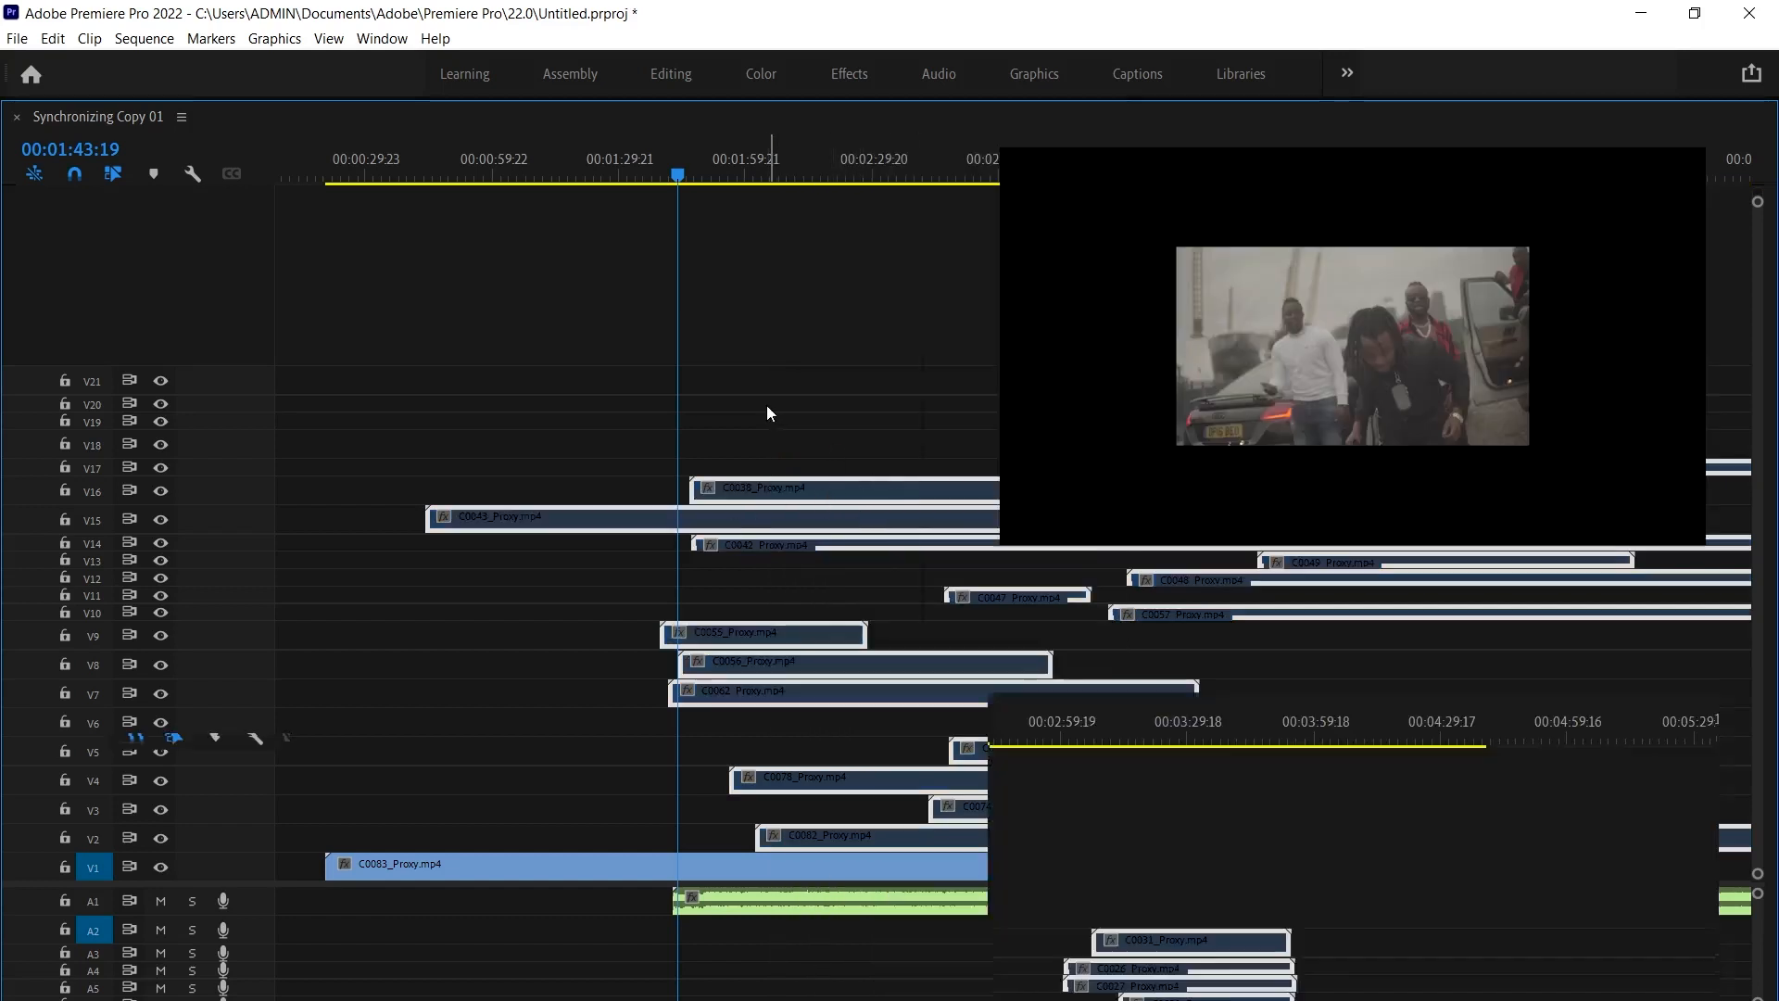
# Play back the C0083_Proxy.mp4 clip on V1 and delete it from the sequence
pyautogui.click(762, 959)
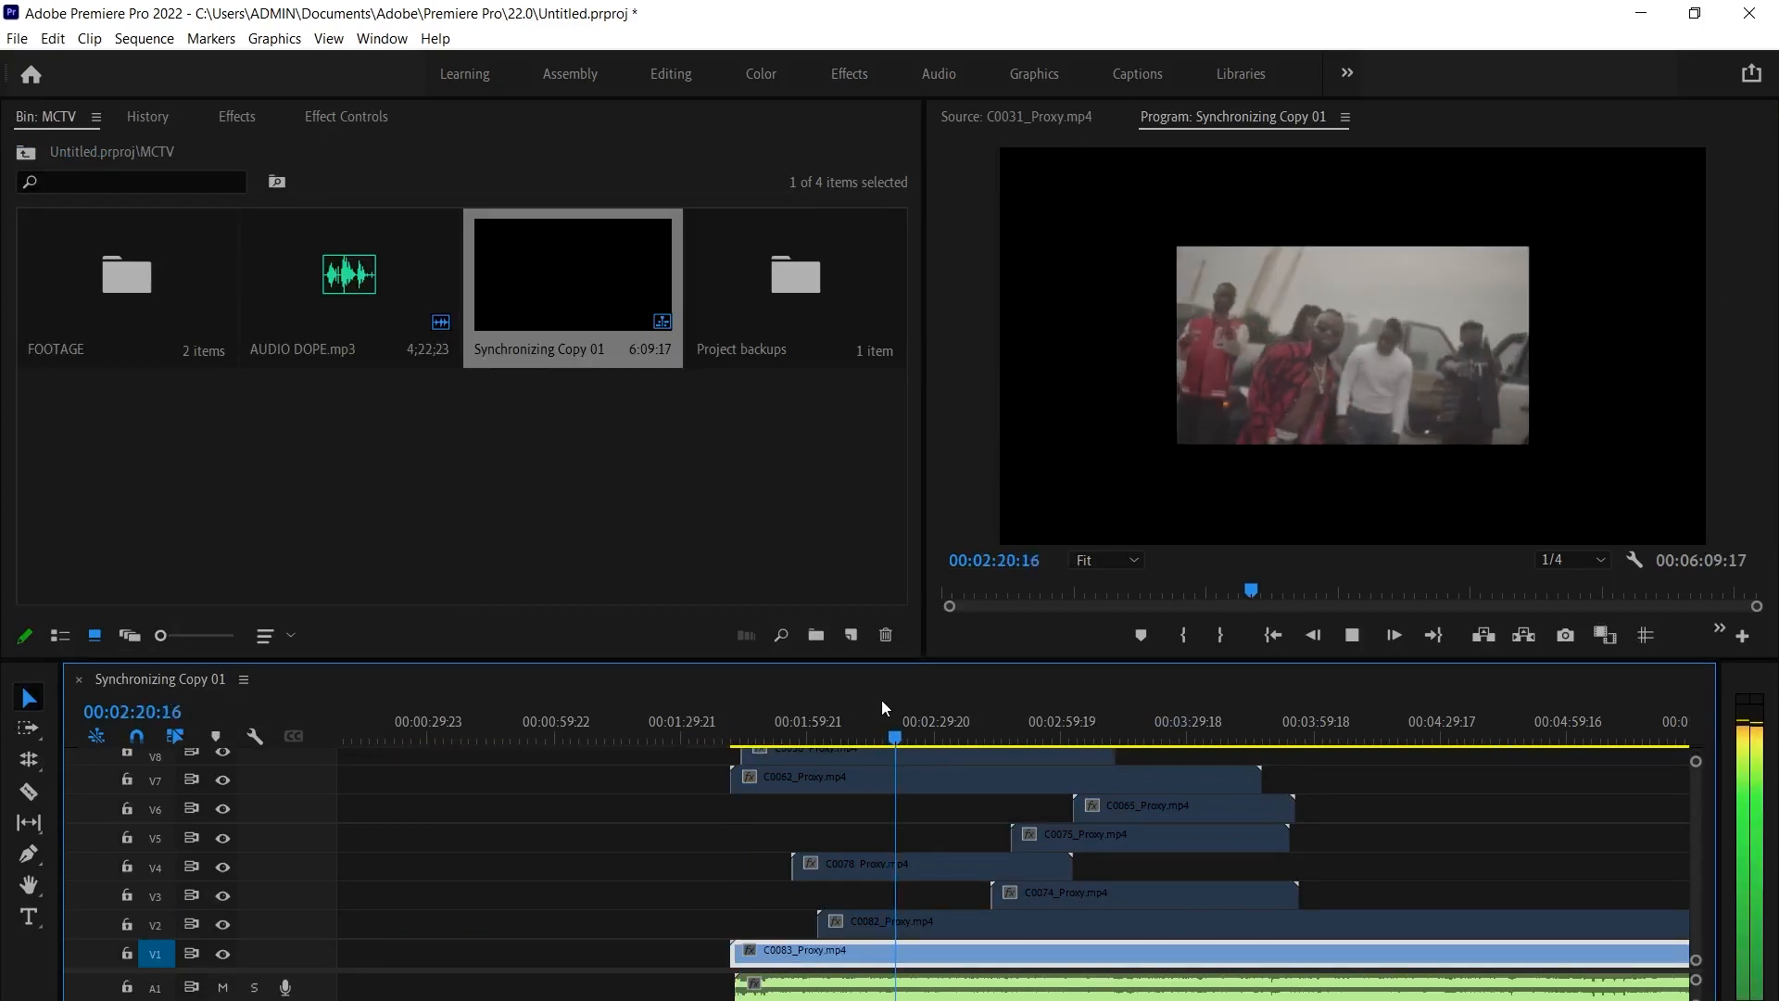
pyautogui.press('space')
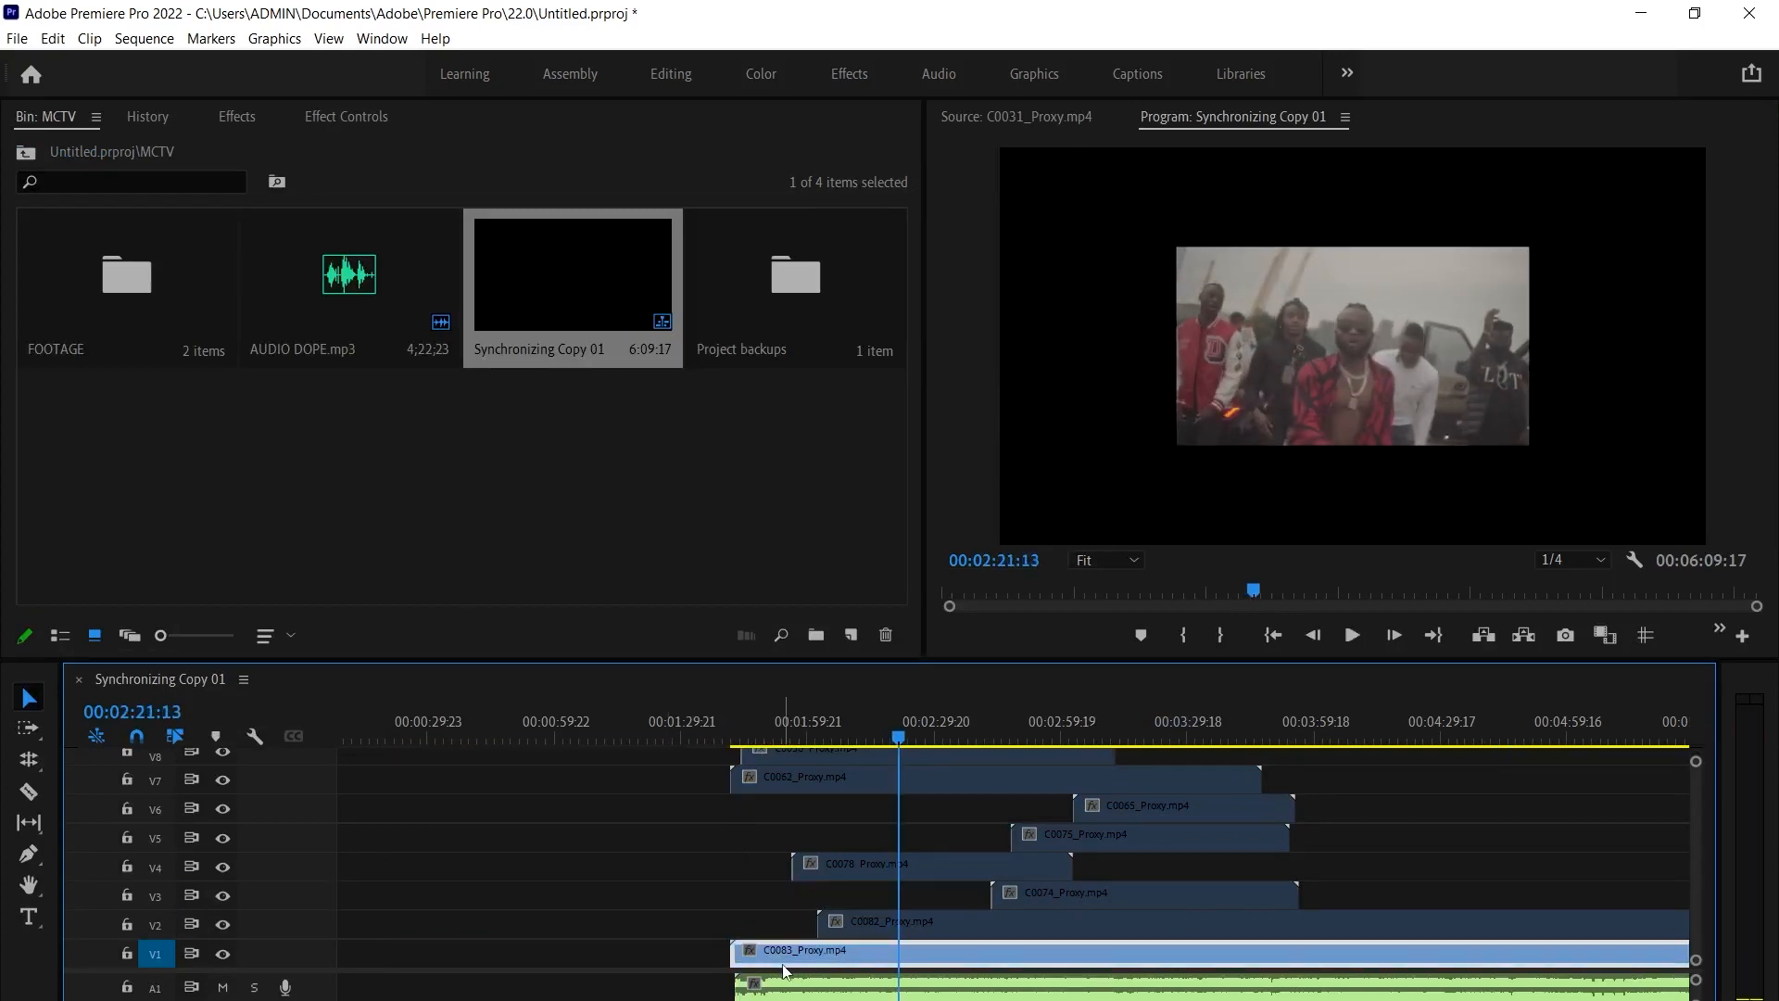
pyautogui.press('Delete')
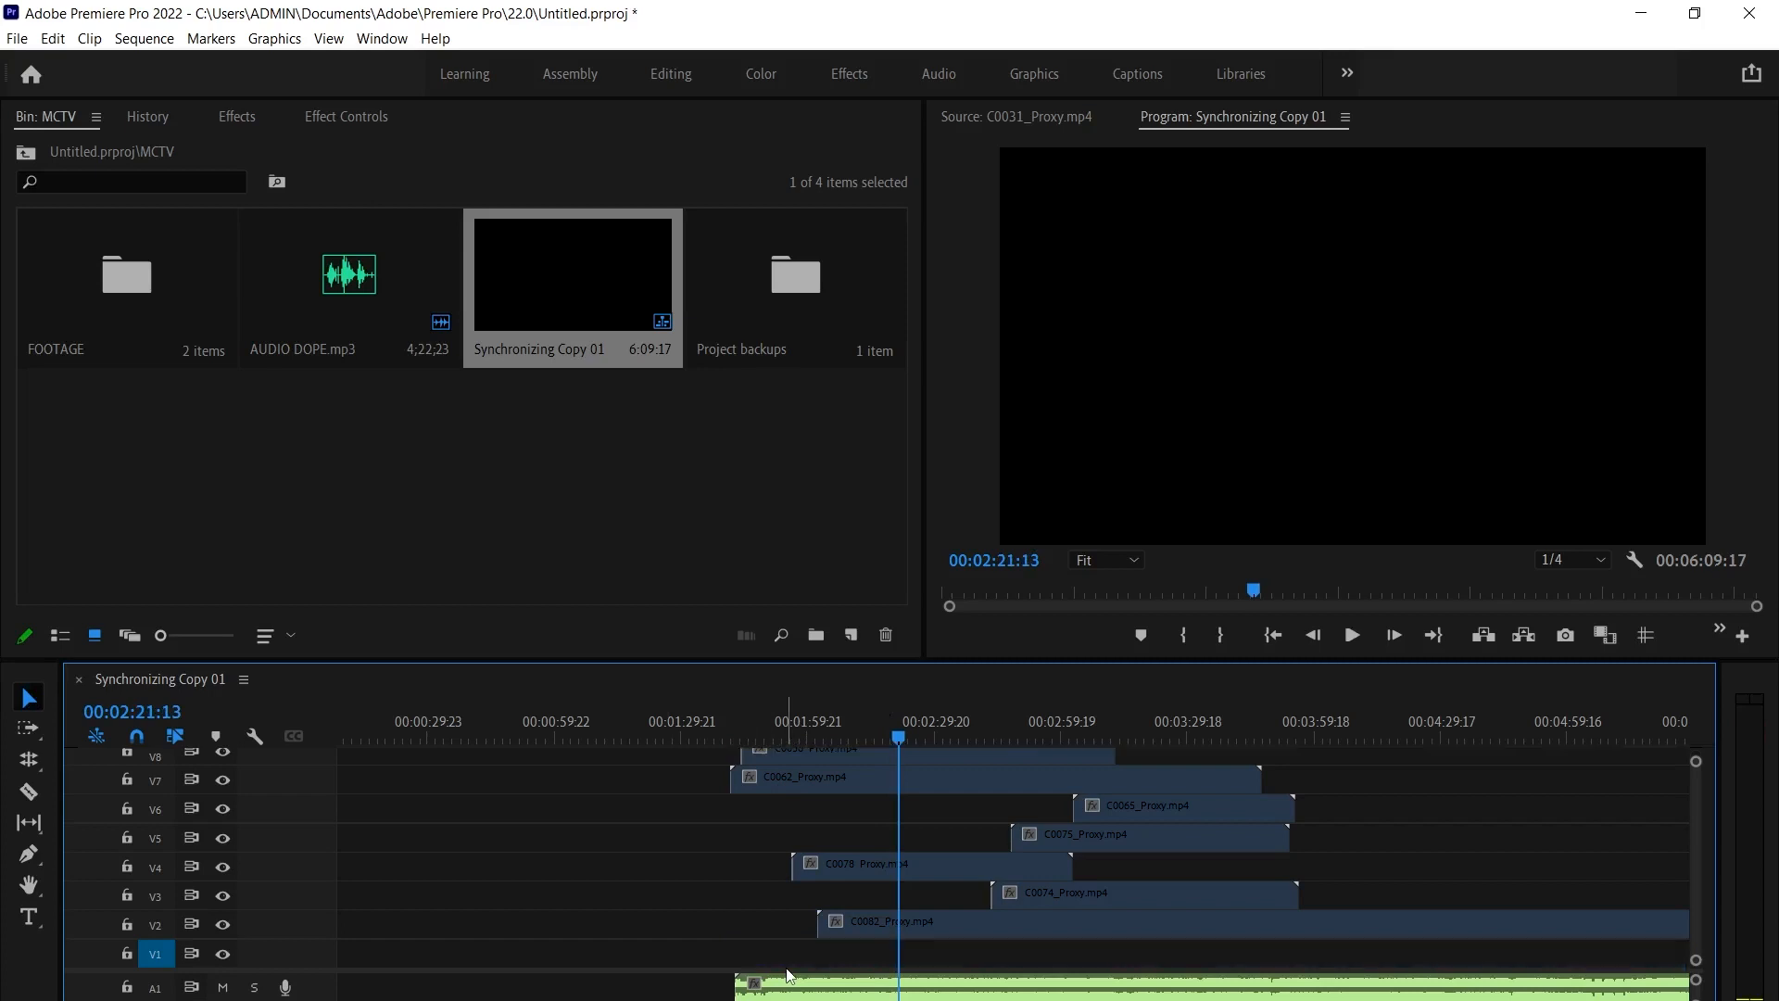
# Open the Synchronizing sequence from the Project backups bin and select the C0082_Proxy.mp4 clip on V2
pyautogui.click(790, 433)
pyautogui.doubleClick(794, 298)
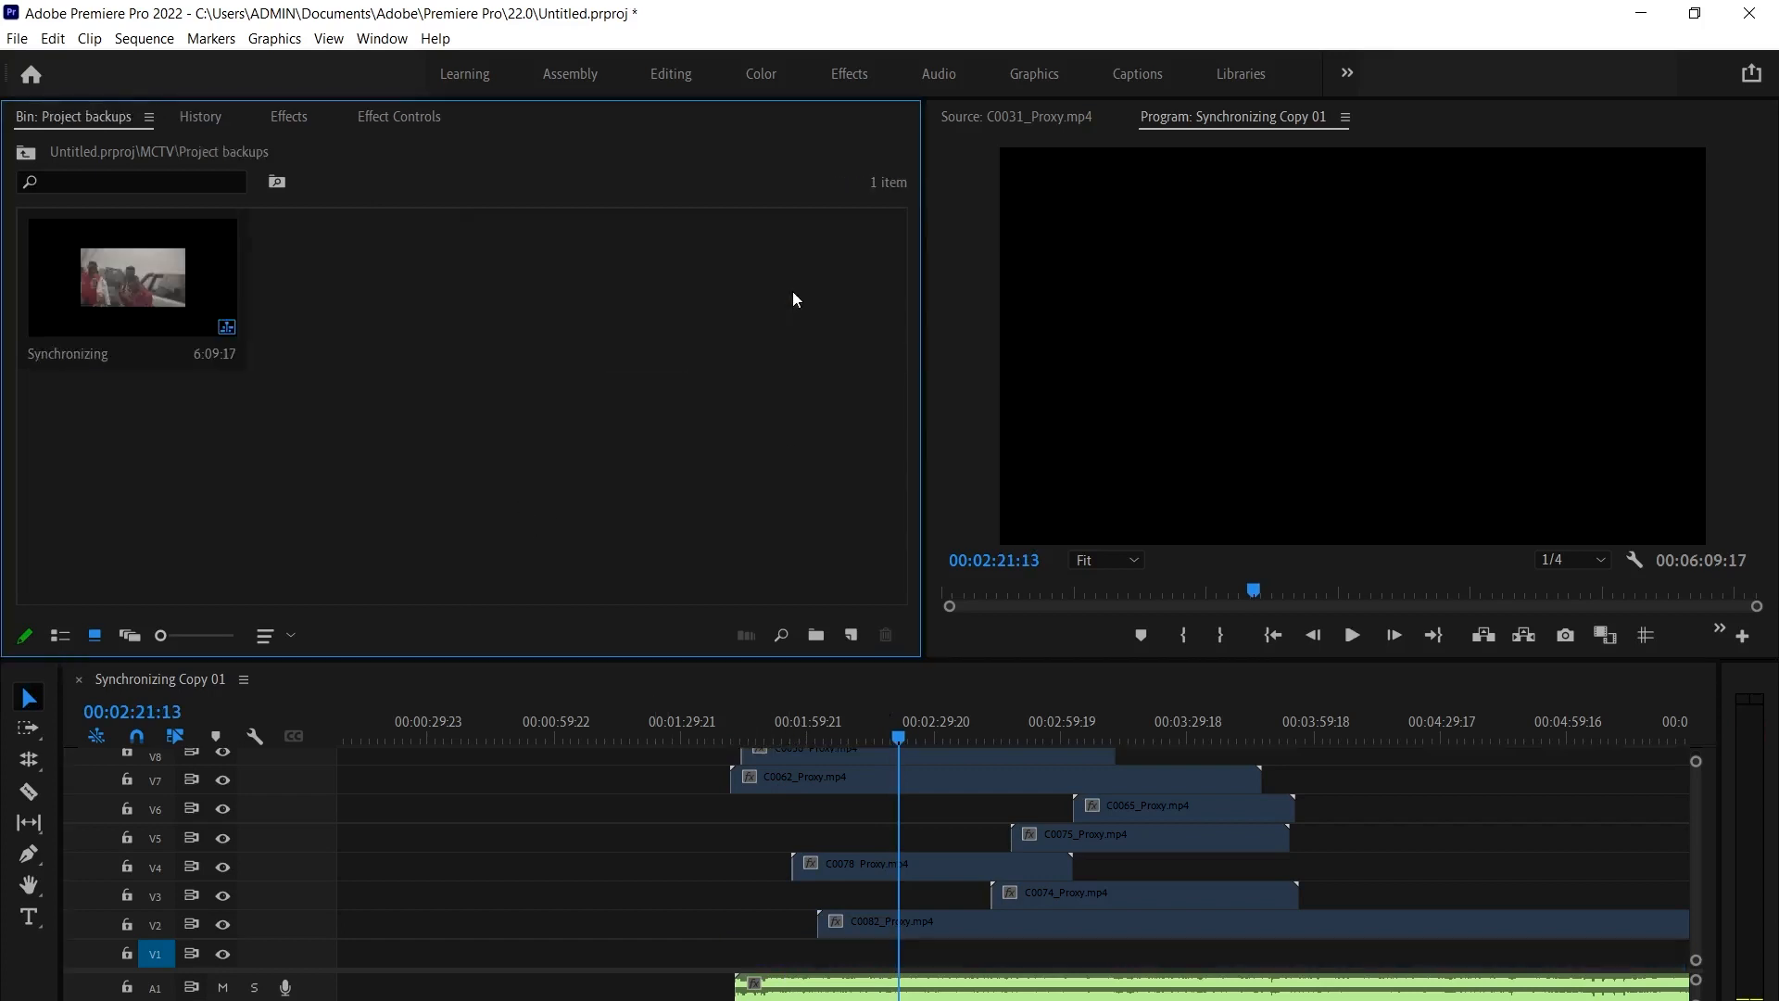
pyautogui.doubleClick(119, 303)
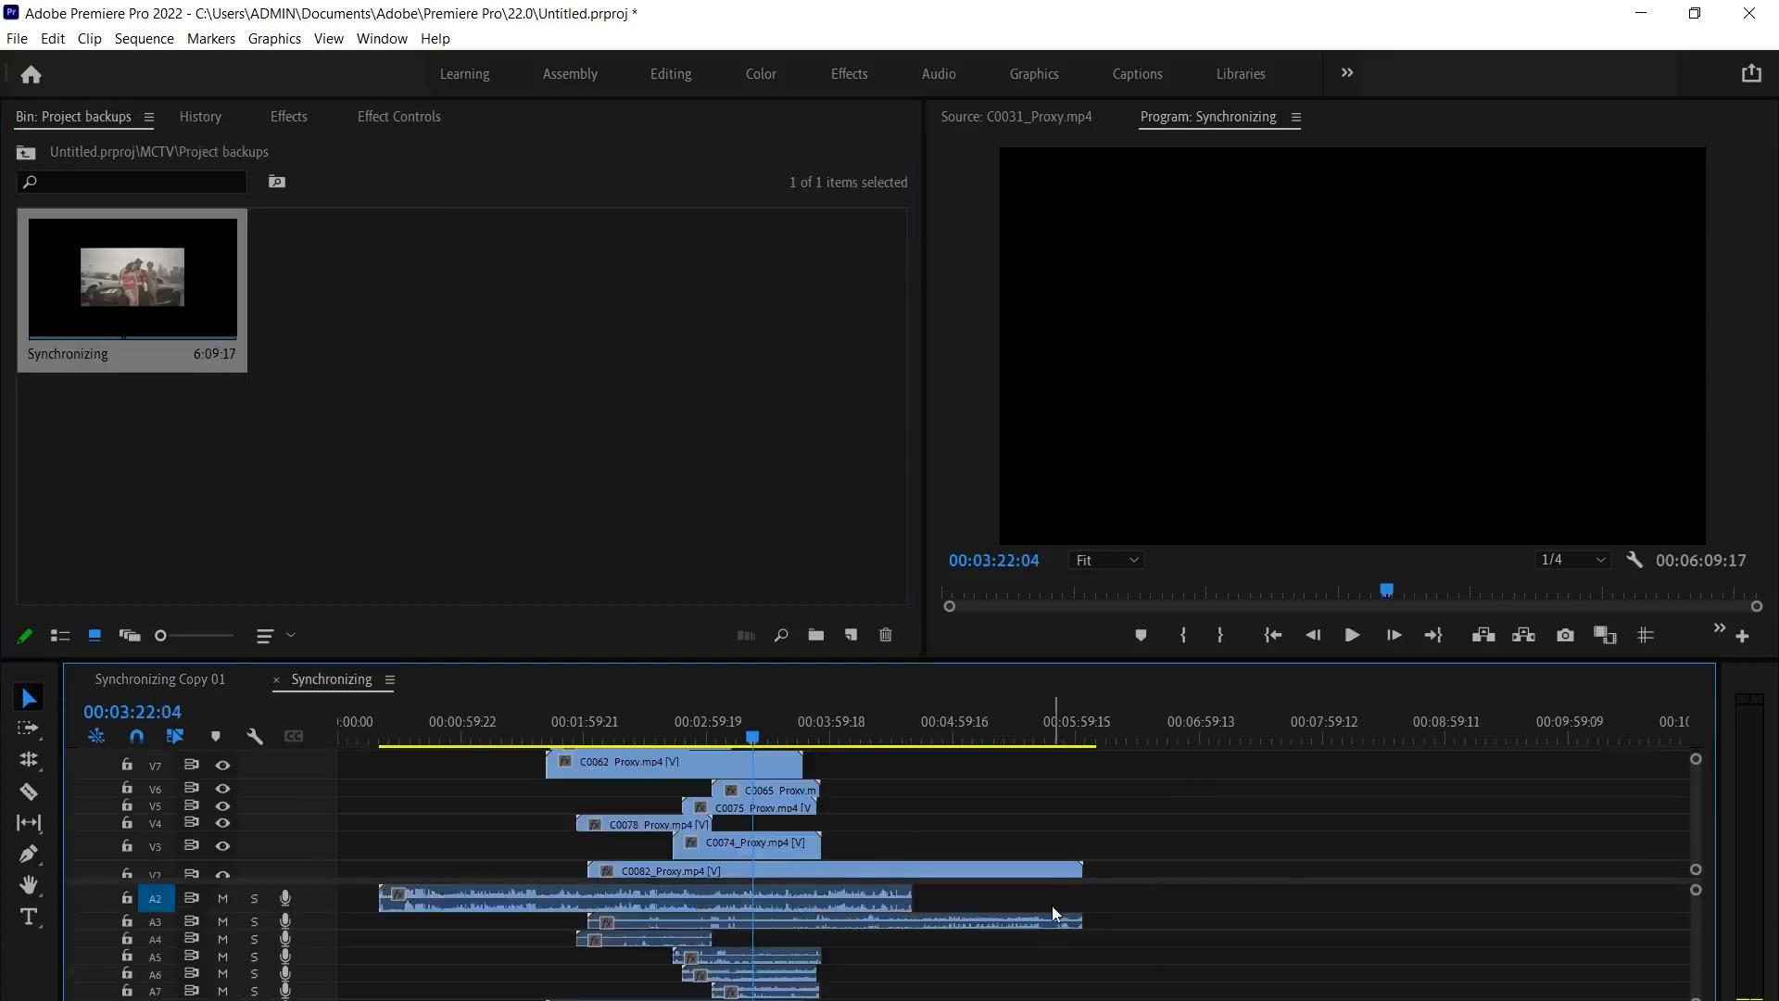
pyautogui.click(629, 892)
pyautogui.click(630, 871)
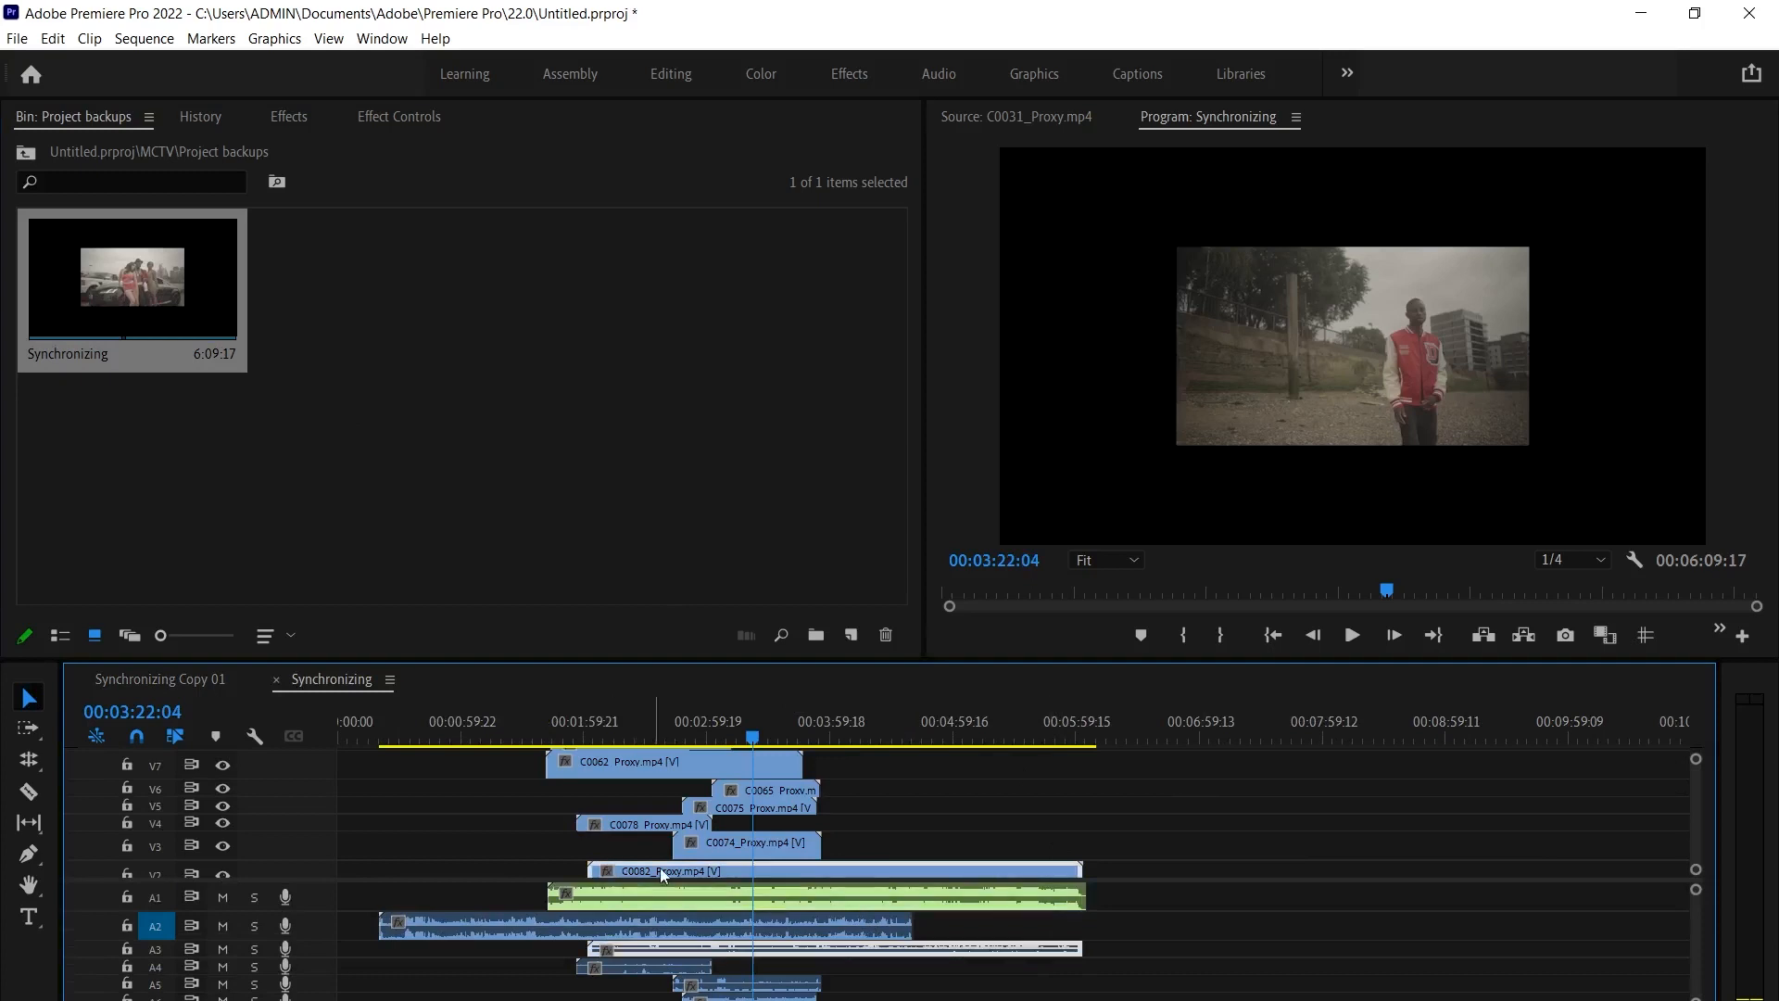
# Move C0083_Proxy.mp4 with its camera audio and the song to the empty area after the other clips, starting at about 00:07:17
pyautogui.scroll(3, 853, 868)
pyautogui.scroll(-4, 913, 870)
pyautogui.scroll(1, 583, 837)
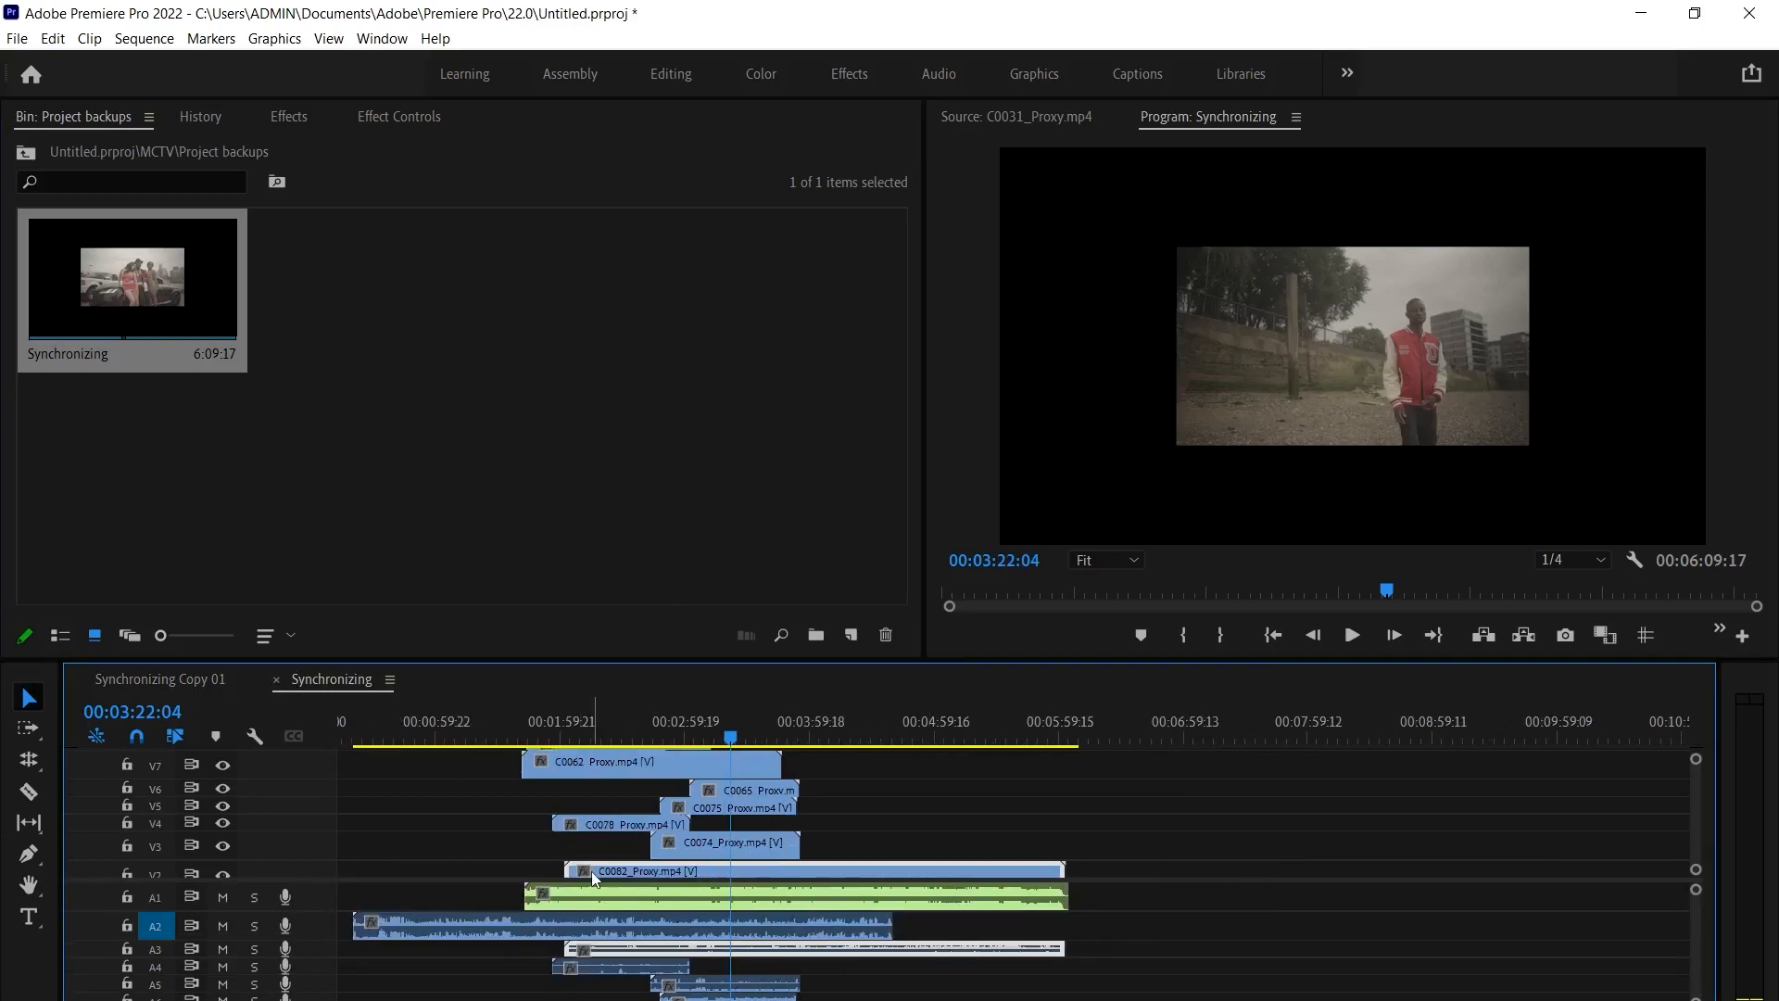
pyautogui.moveTo(1014, 824); pyautogui.dragTo(1008, 922)
pyautogui.moveTo(979, 863); pyautogui.dragTo(763, 910)
pyautogui.moveTo(522, 867); pyautogui.dragTo(1410, 872)
pyautogui.scroll(-3, 1270, 852)
# Play through the beginning of C0083_Proxy.mp4 up to 00:07:43:09 to find where its usable performance starts
pyautogui.click(985, 739)
pyautogui.scroll(1, 1059, 863)
pyautogui.scroll(2, 1060, 867)
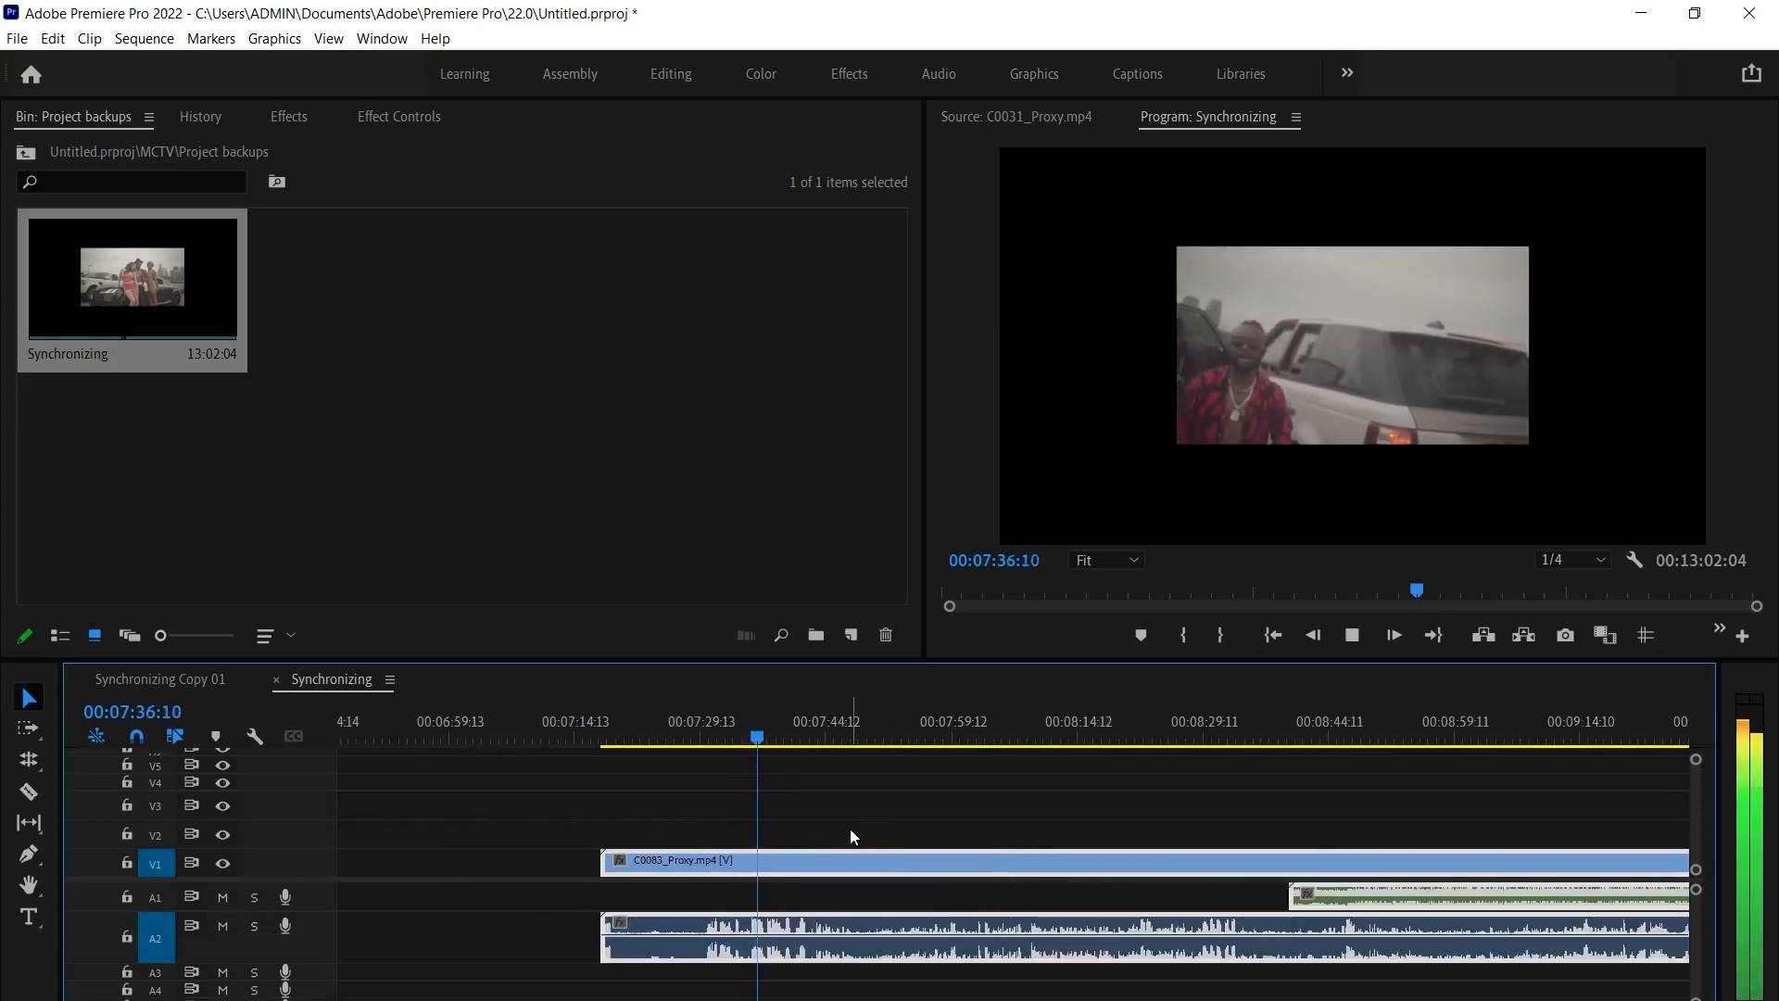
pyautogui.click(872, 806)
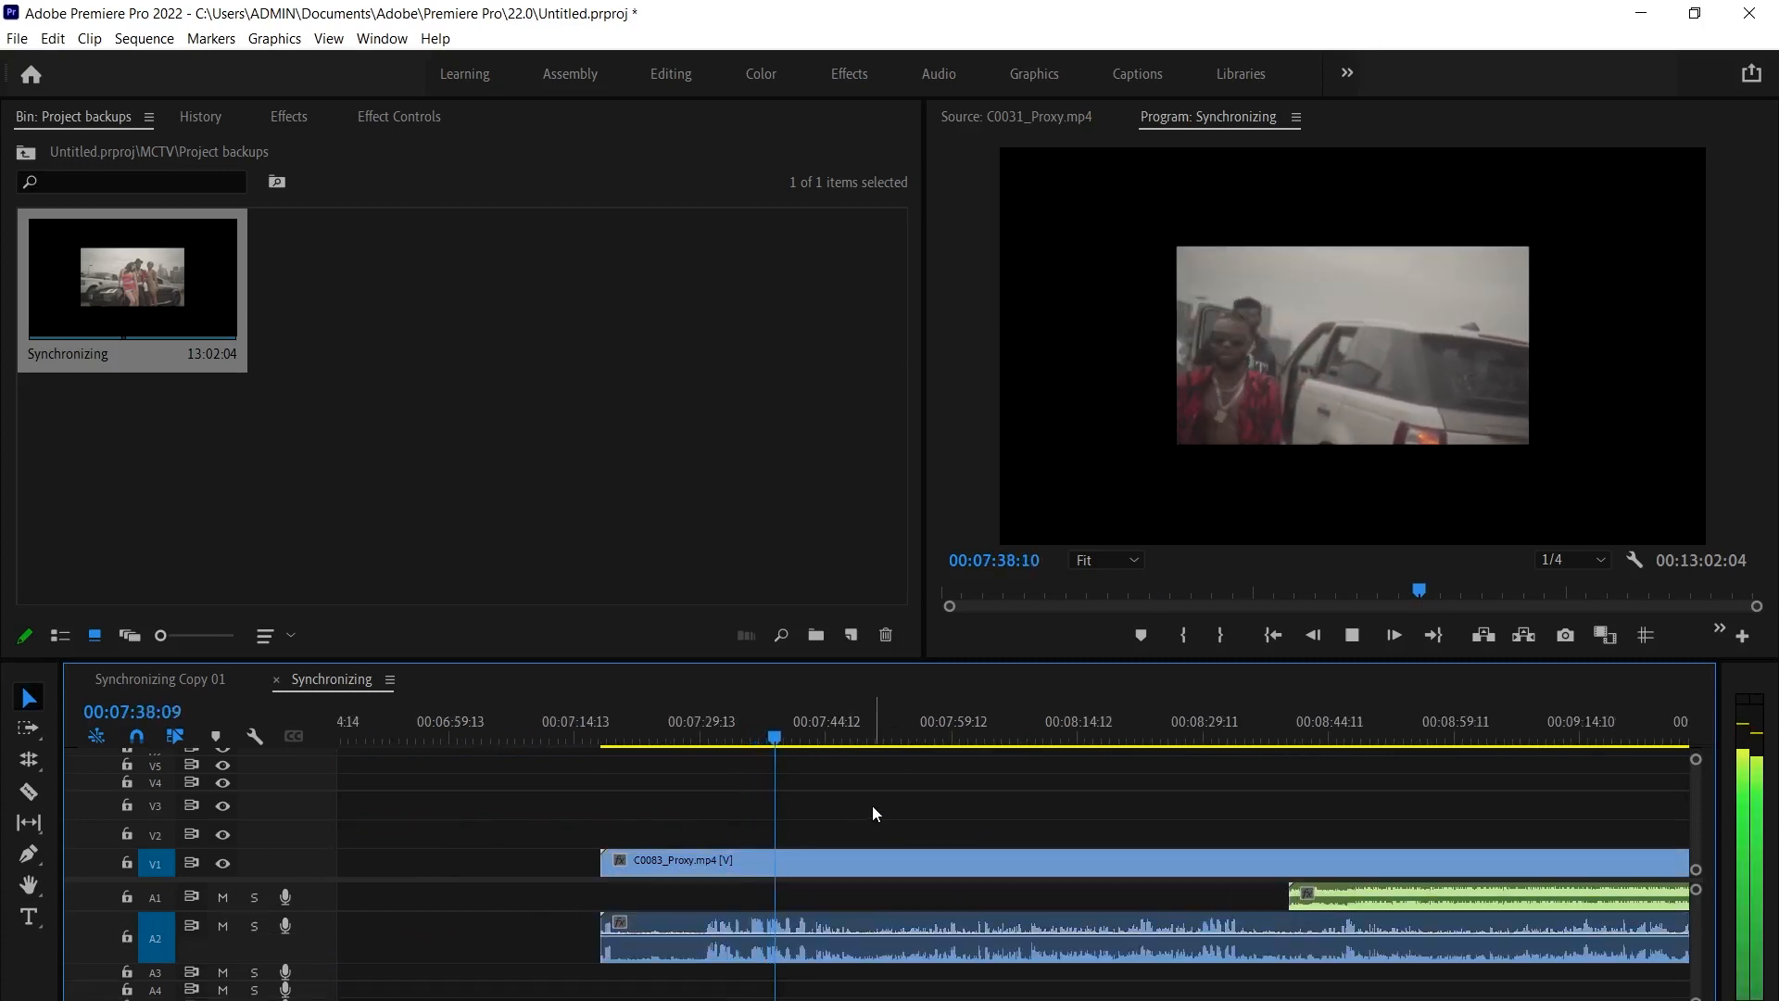
pyautogui.press('space')
pyautogui.click(702, 818)
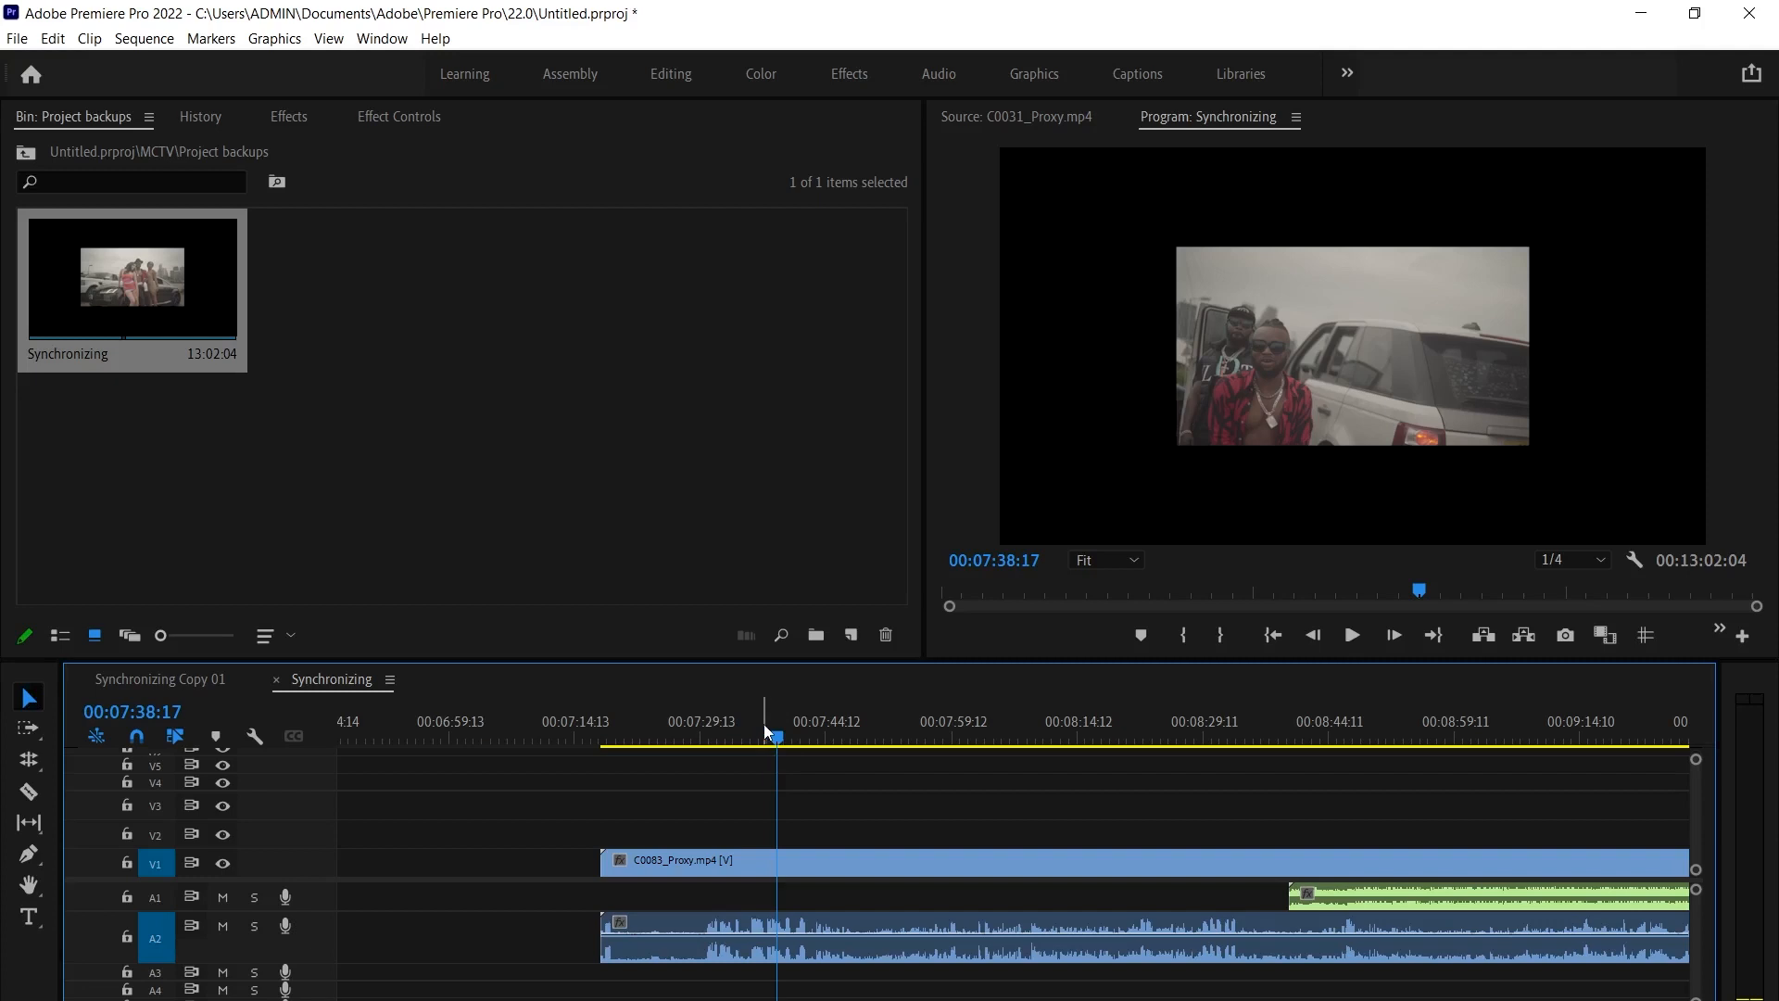
pyautogui.press('space')
pyautogui.scroll(-1, 953, 862)
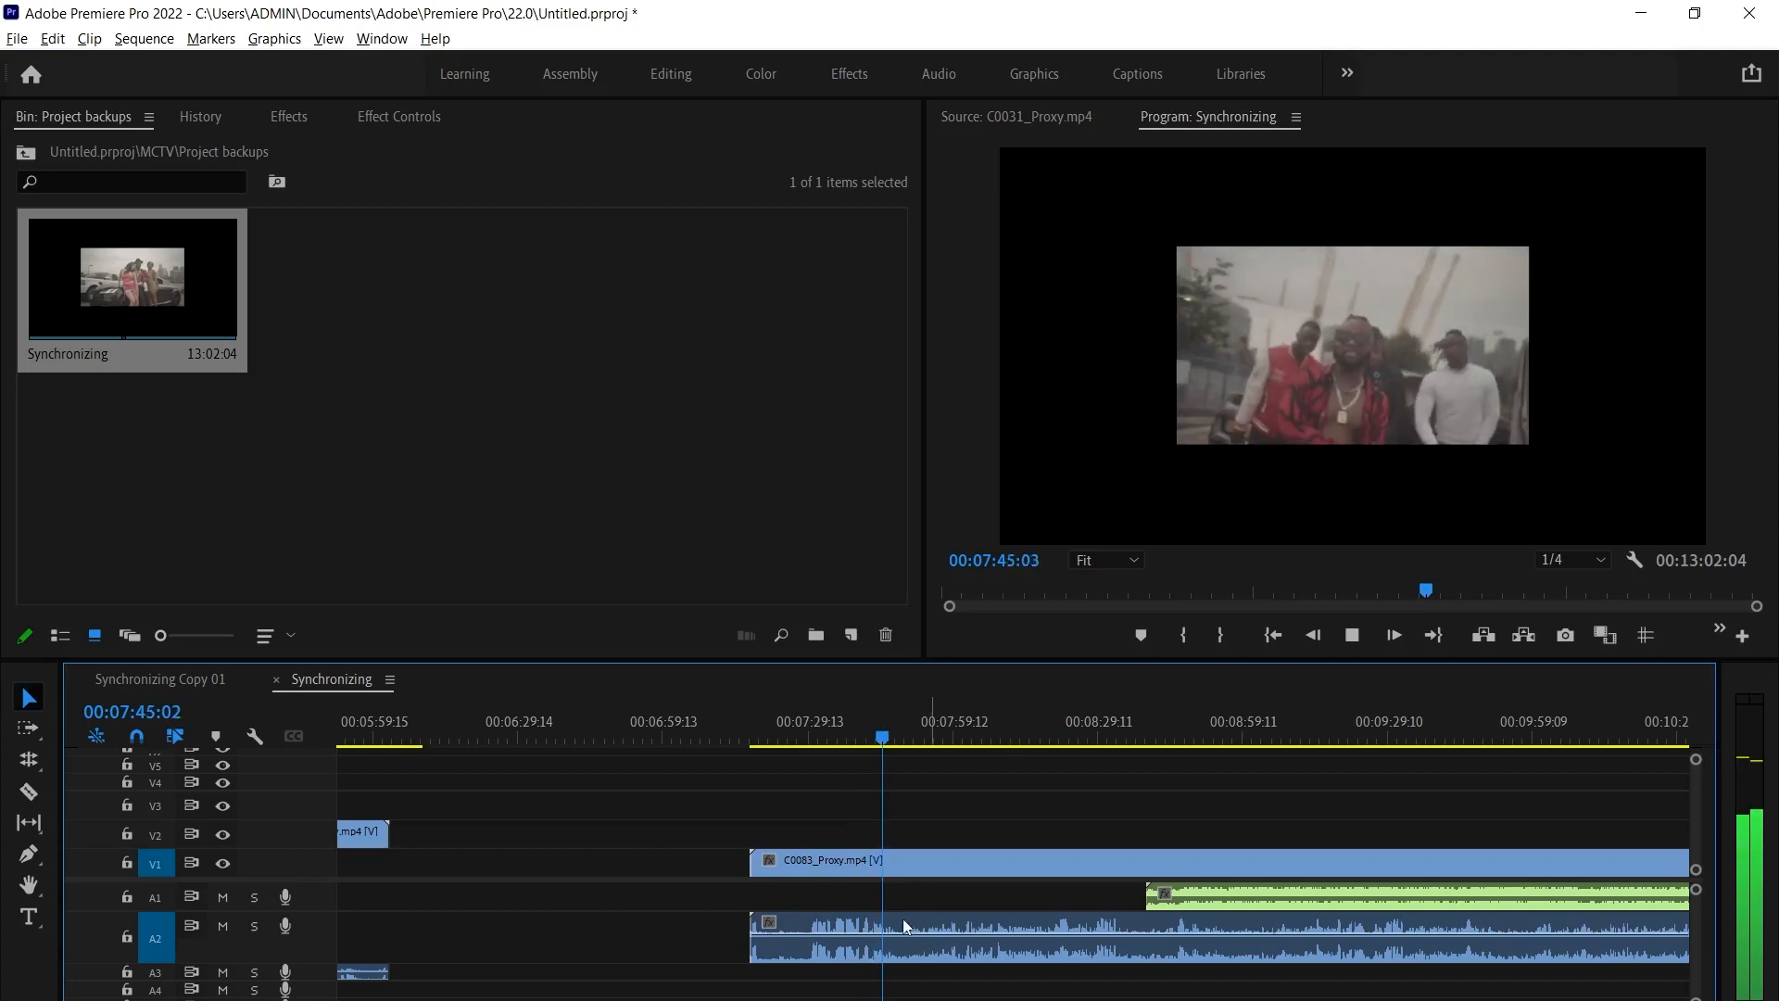
pyautogui.scroll(1, 904, 923)
pyautogui.moveTo(857, 728); pyautogui.dragTo(845, 718)
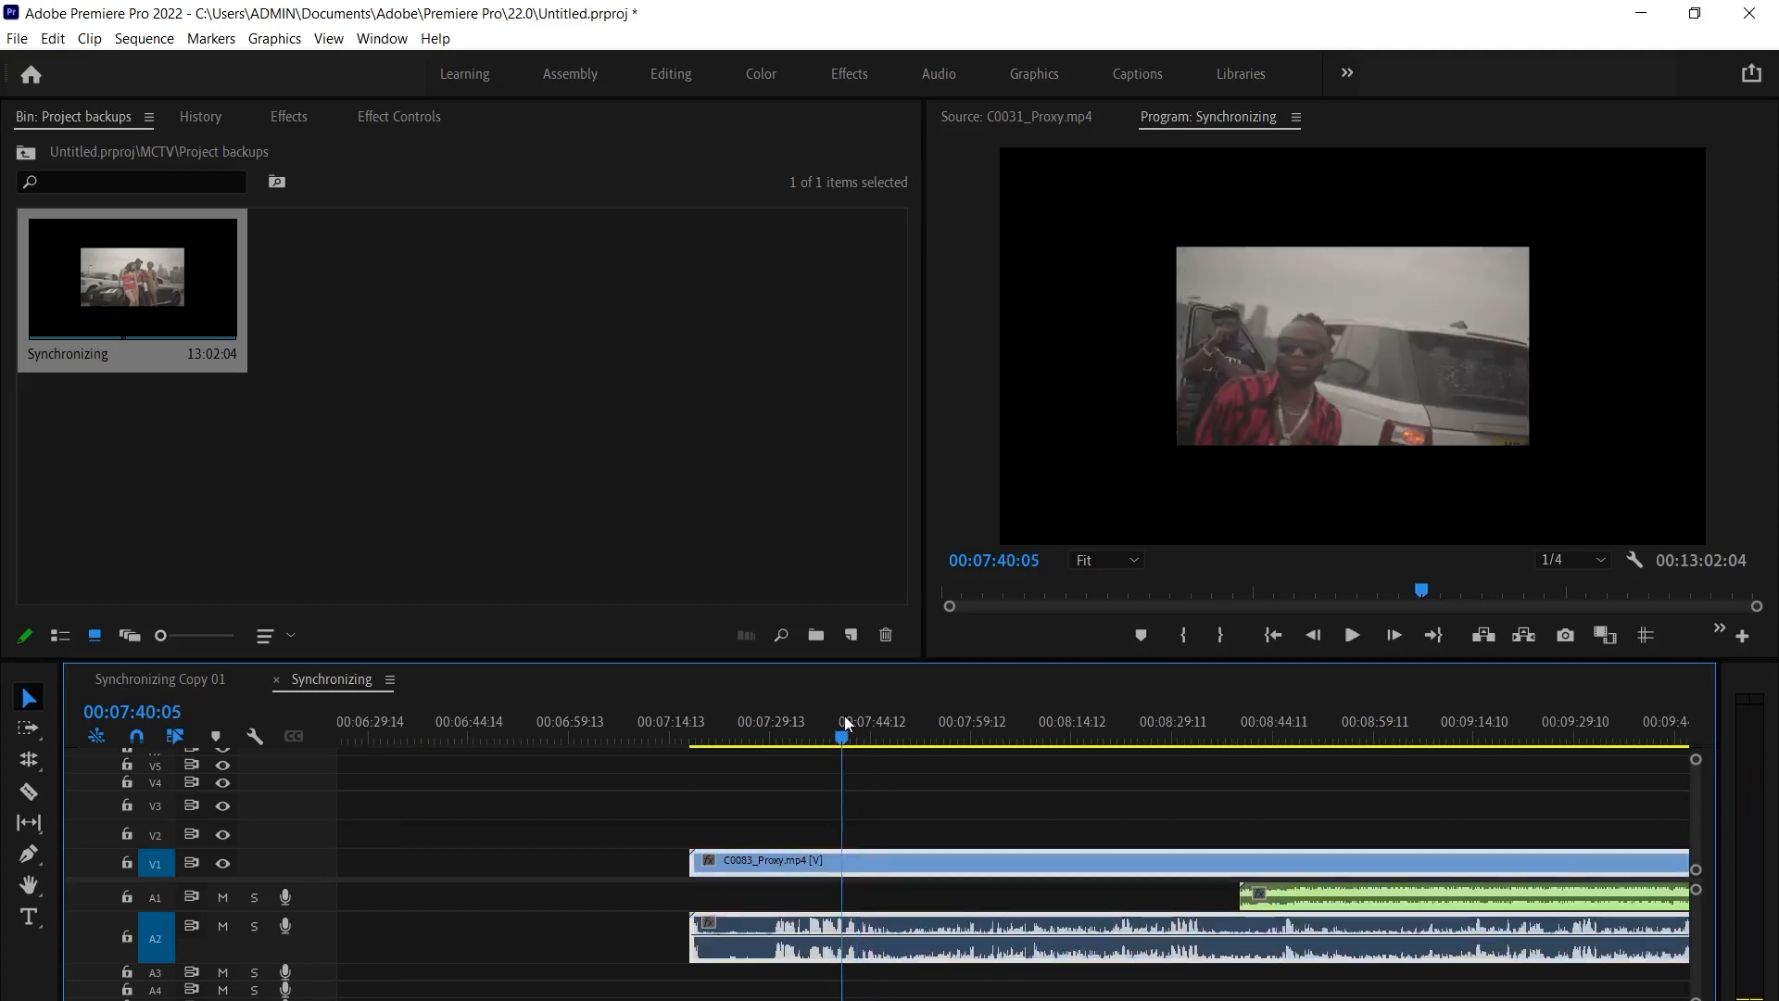
pyautogui.press('space')
pyautogui.scroll(2, 846, 834)
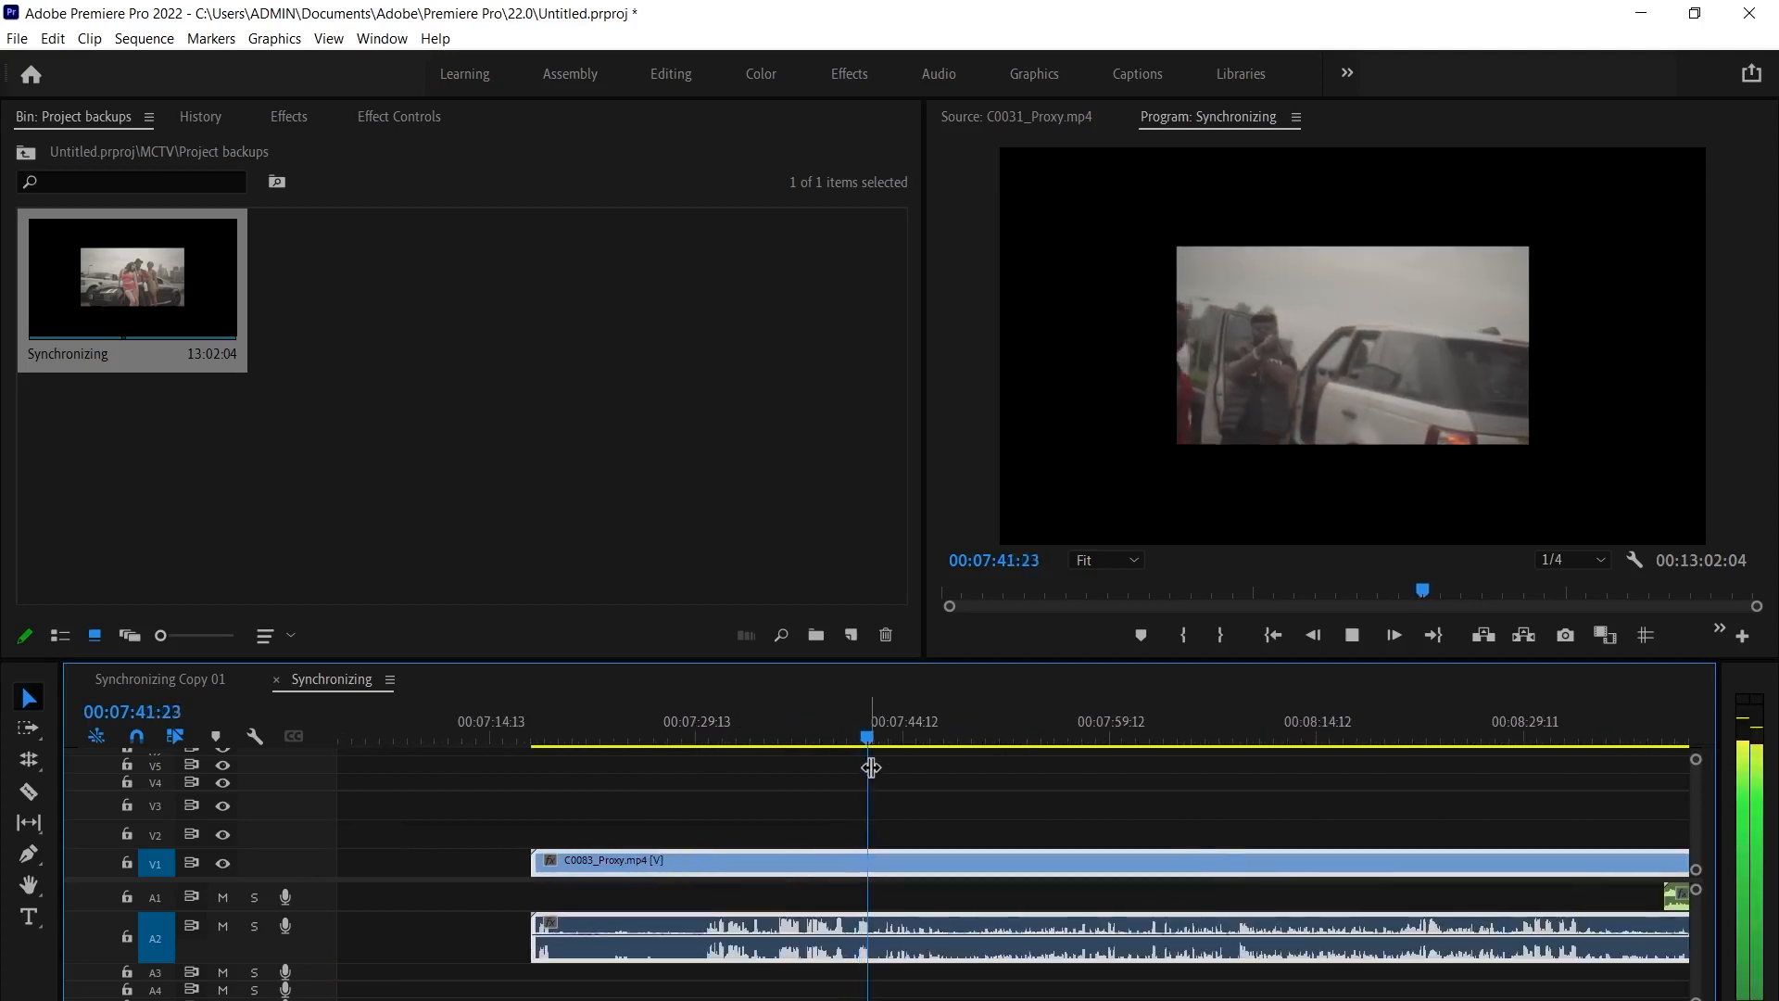
pyautogui.press('space')
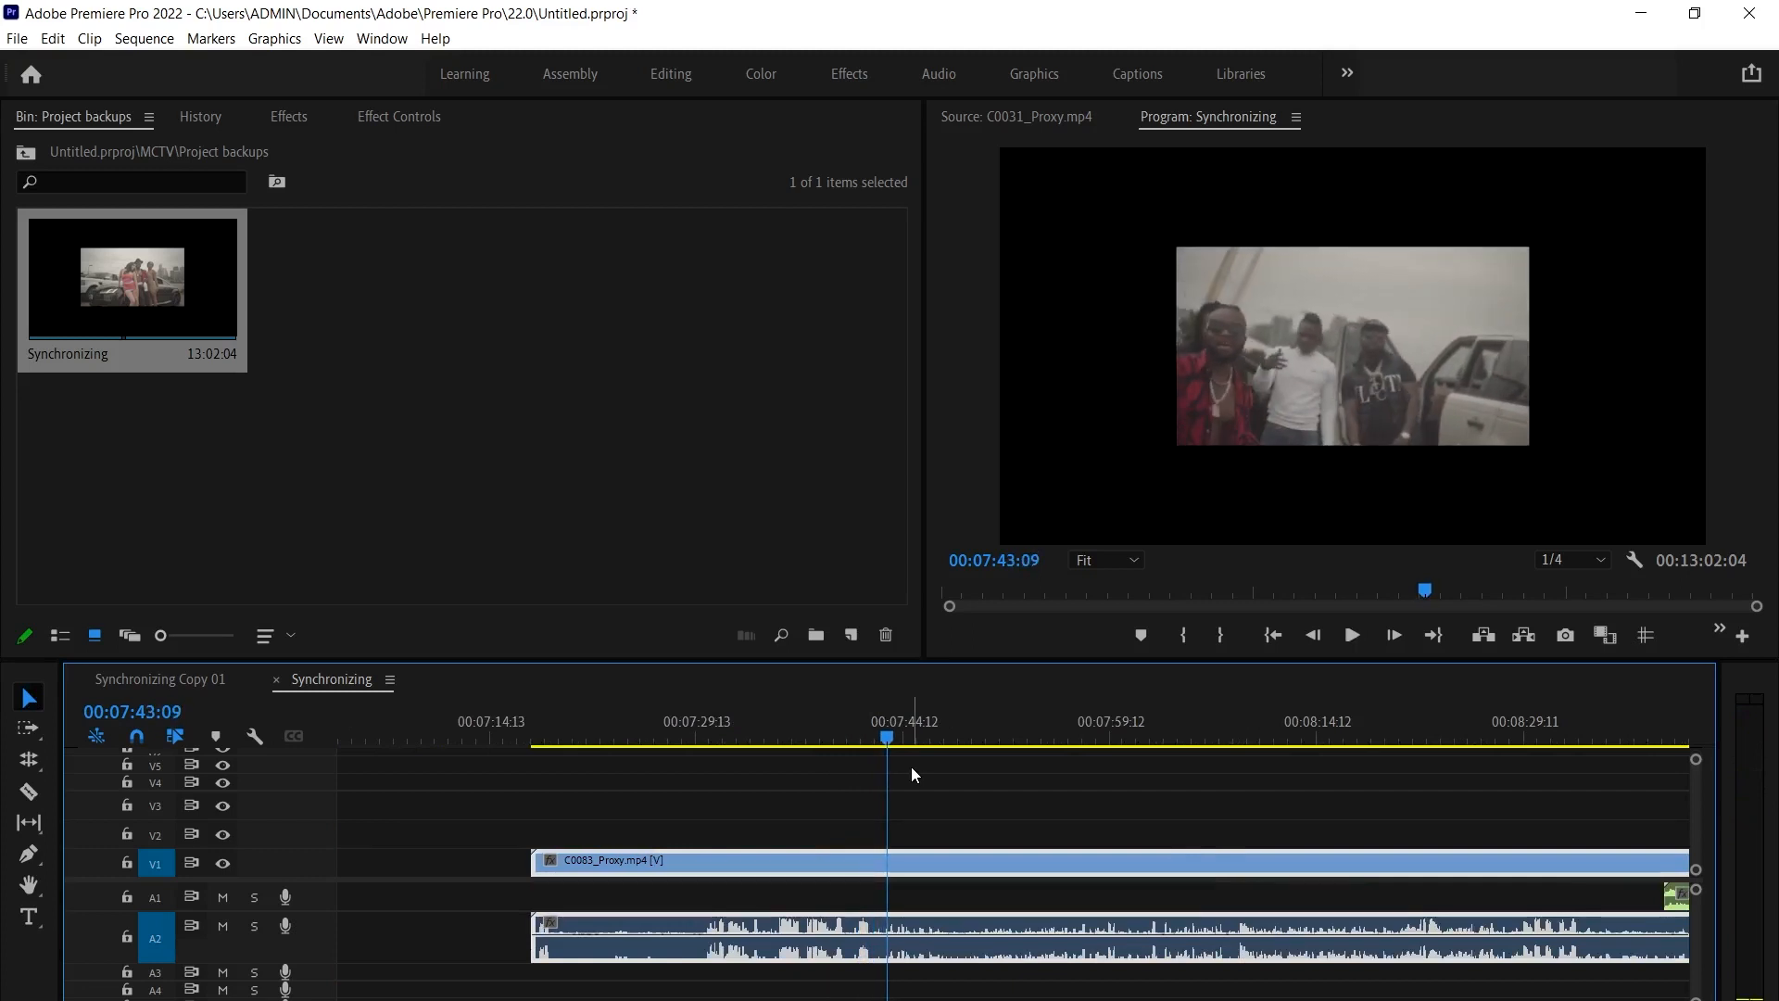
pyautogui.click(949, 799)
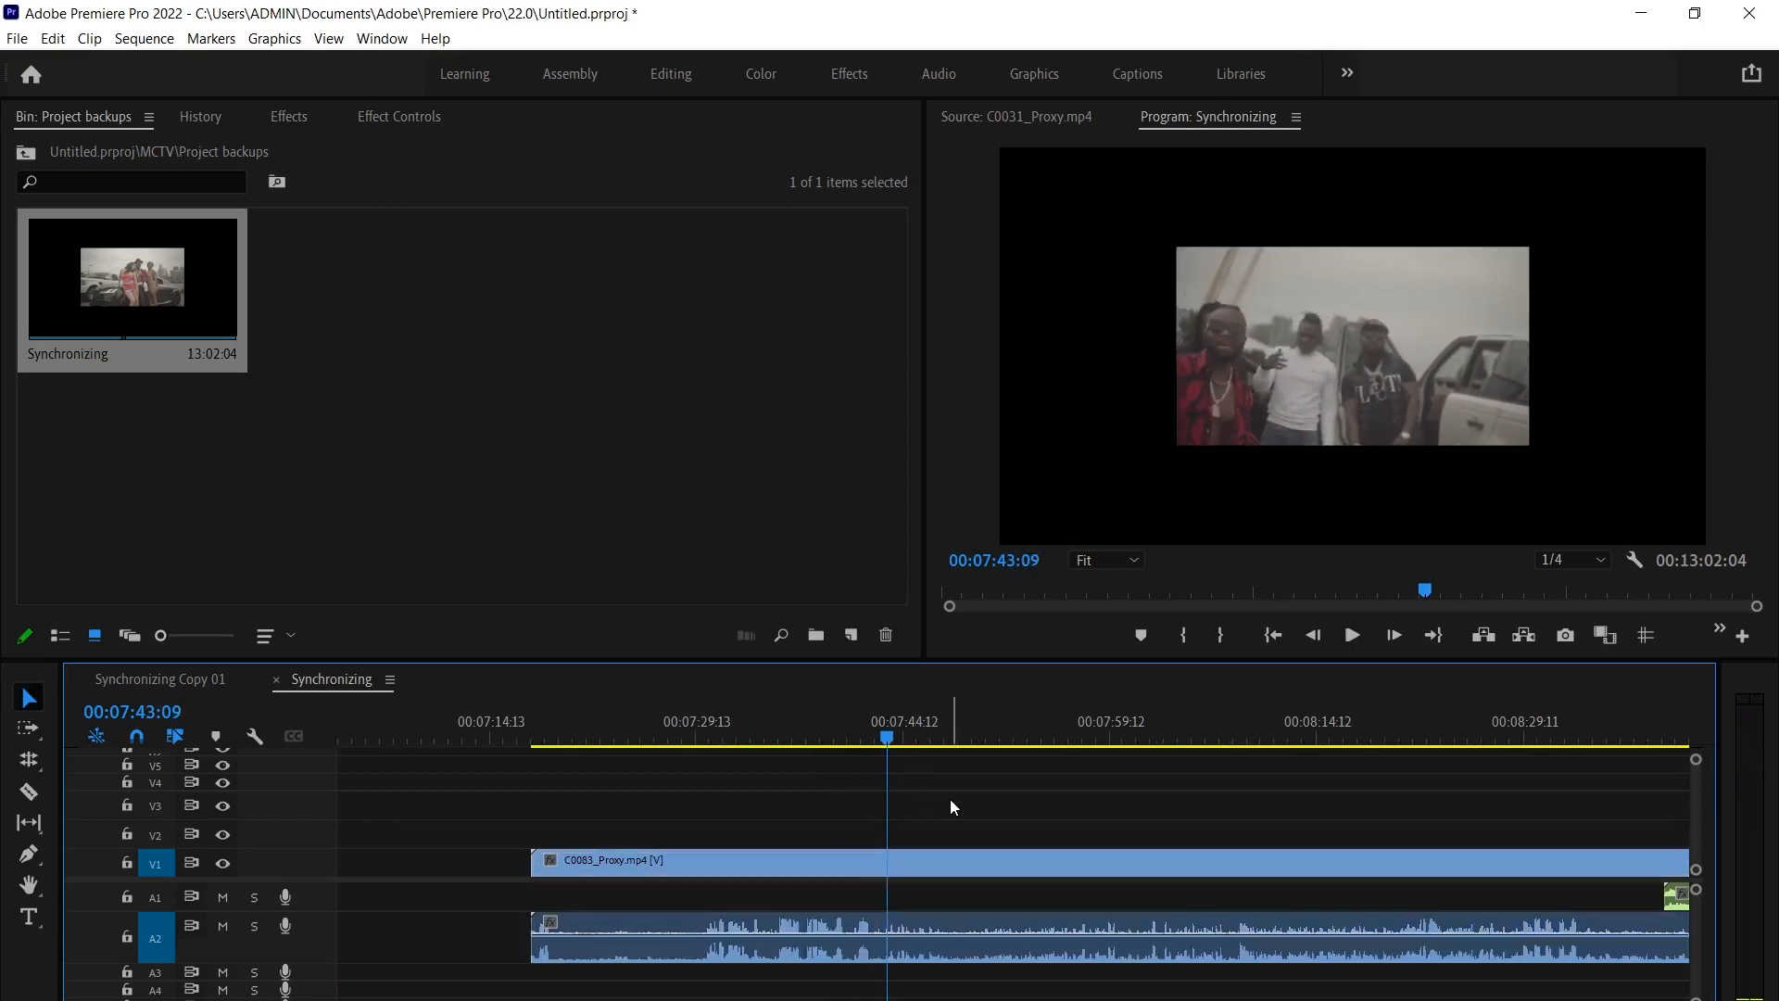
# Mark an In point at about 00:07:43:09 over C0083_Proxy.mp4 and play on from it briefly
pyautogui.click(945, 873)
pyautogui.press('i')
pyautogui.click(1041, 795)
pyautogui.press('space')
pyautogui.scroll(-4, 1184, 871)
pyautogui.press('space')
pyautogui.scroll(-4, 1131, 869)
pyautogui.click(1092, 872)
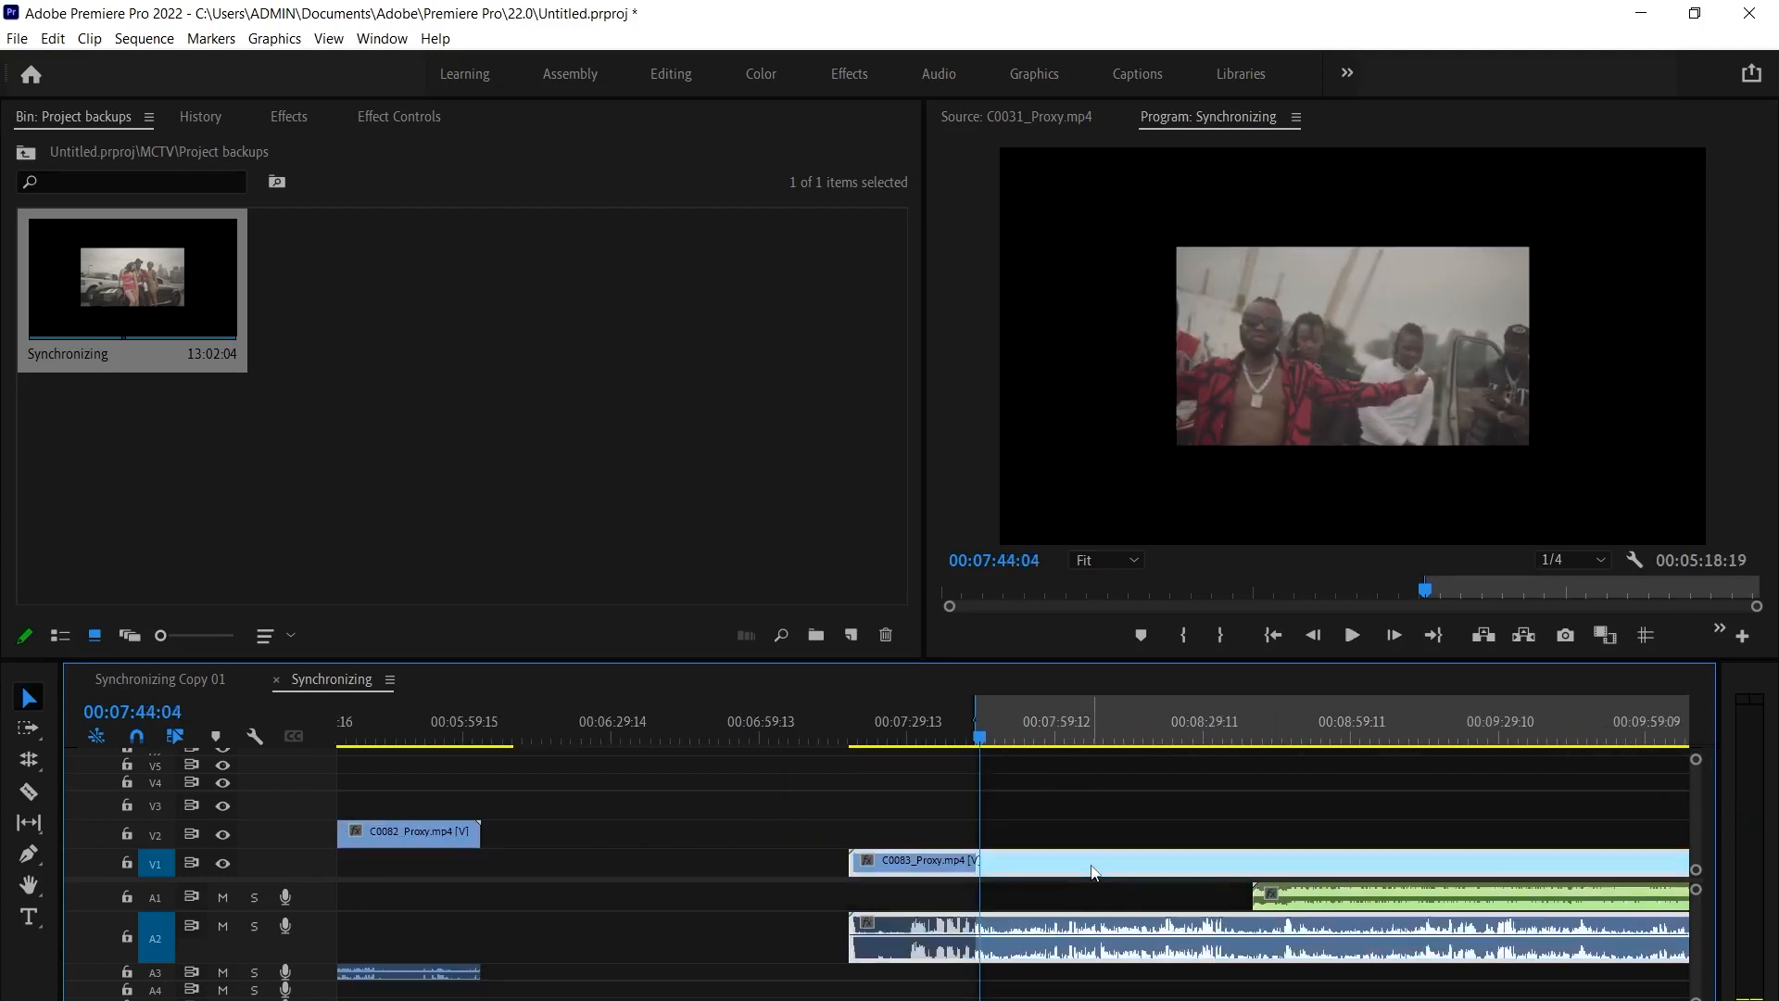
# Move the song on A1 earlier so it starts just before C0083_Proxy.mp4
pyautogui.click(1311, 892)
pyautogui.moveTo(1334, 902); pyautogui.dragTo(868, 904)
pyautogui.press('=')
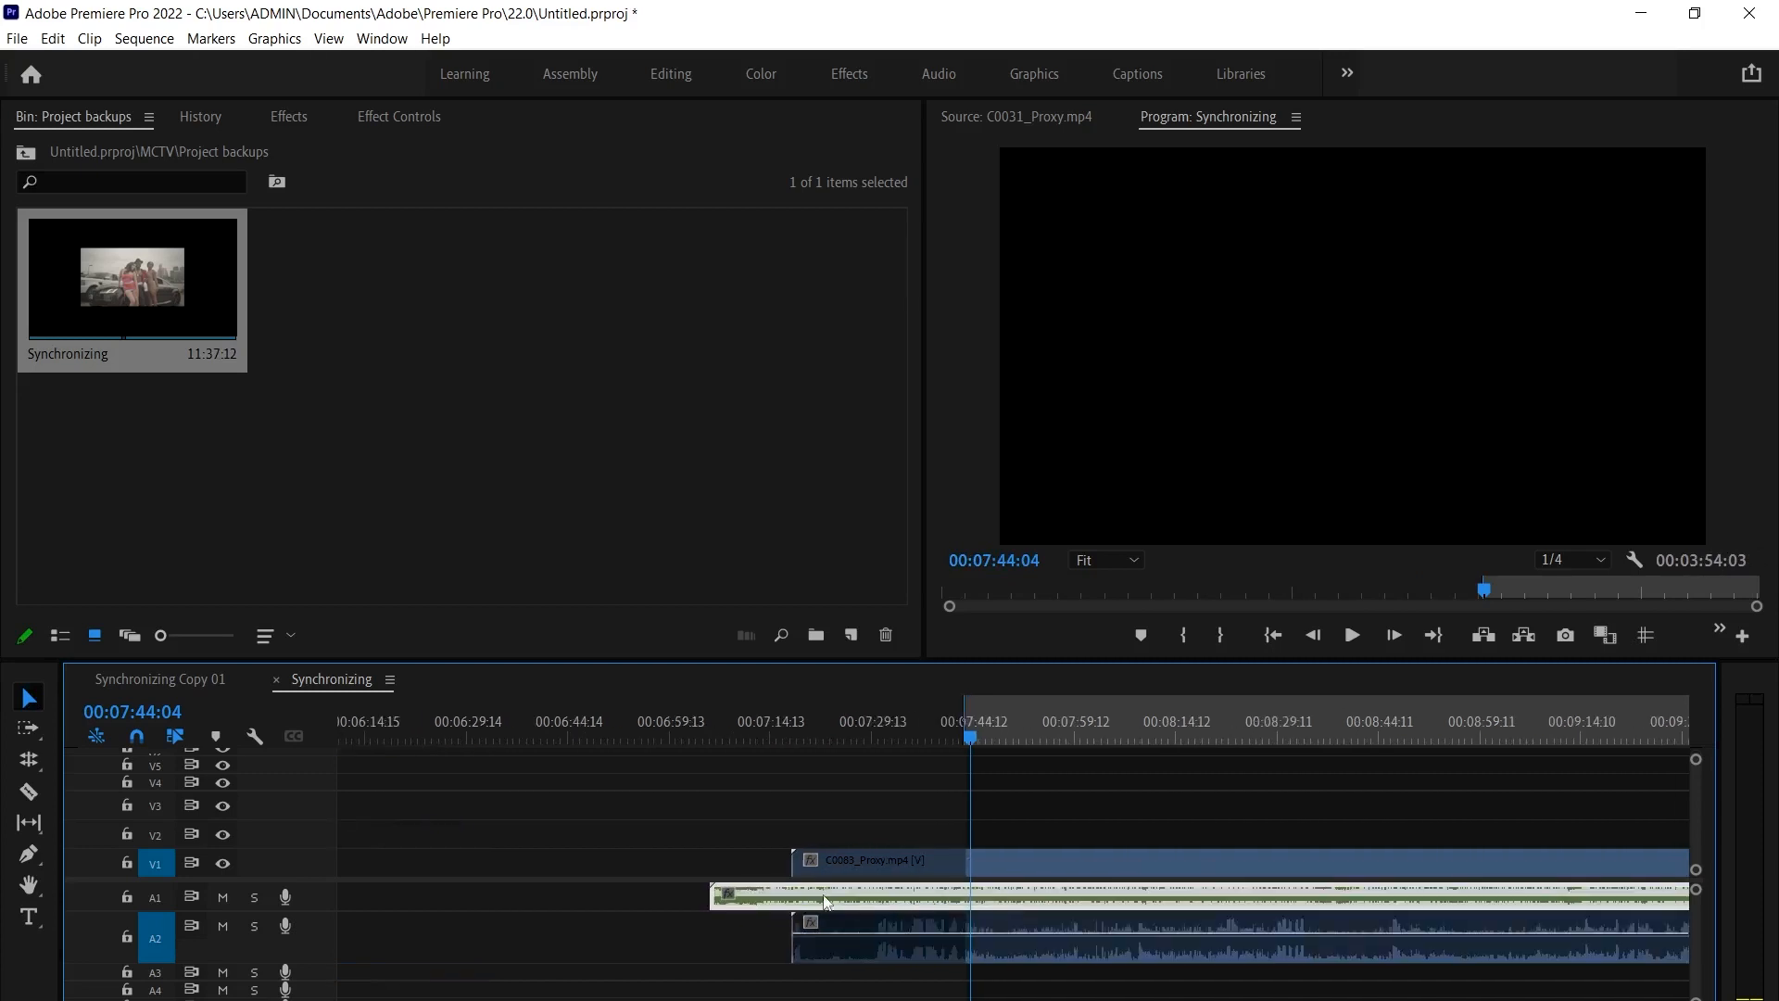
# Expand track A1, play the song to find its new start, and trim it to start at 00:07:33:14
pyautogui.doubleClick(301, 899)
pyautogui.press('space')
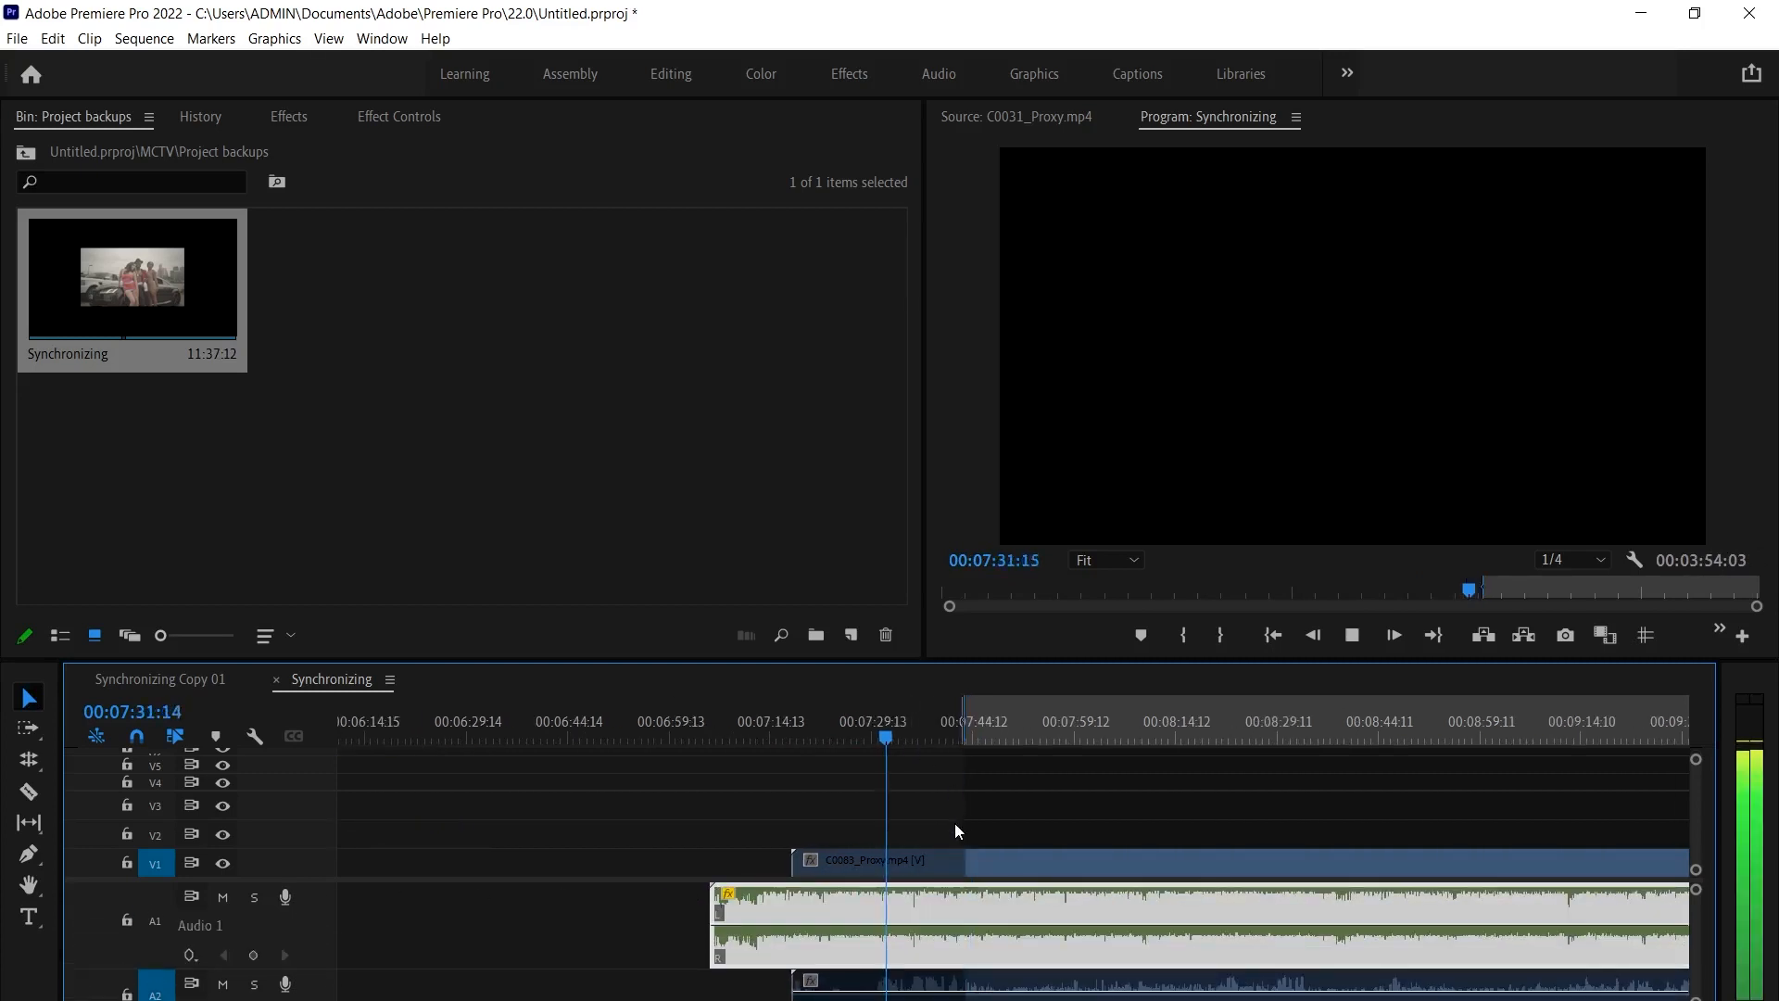
pyautogui.press('space')
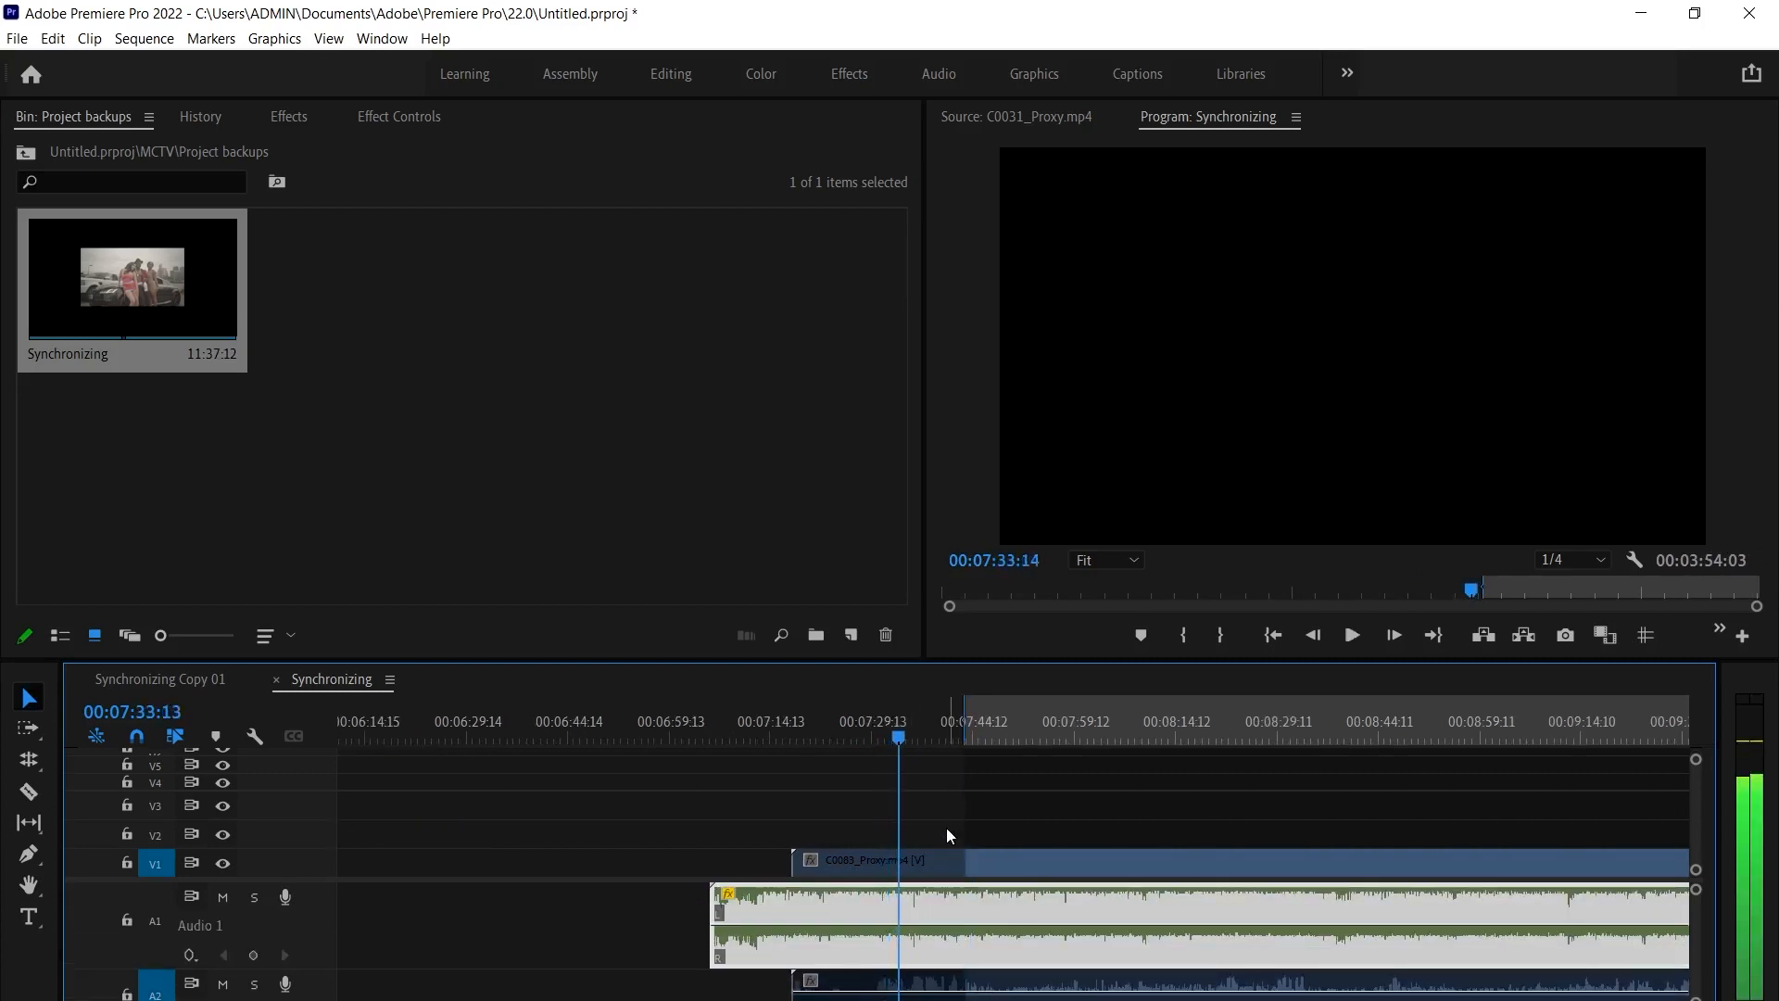
pyautogui.press('=')
pyautogui.moveTo(568, 899); pyautogui.dragTo(898, 865)
pyautogui.click(907, 870)
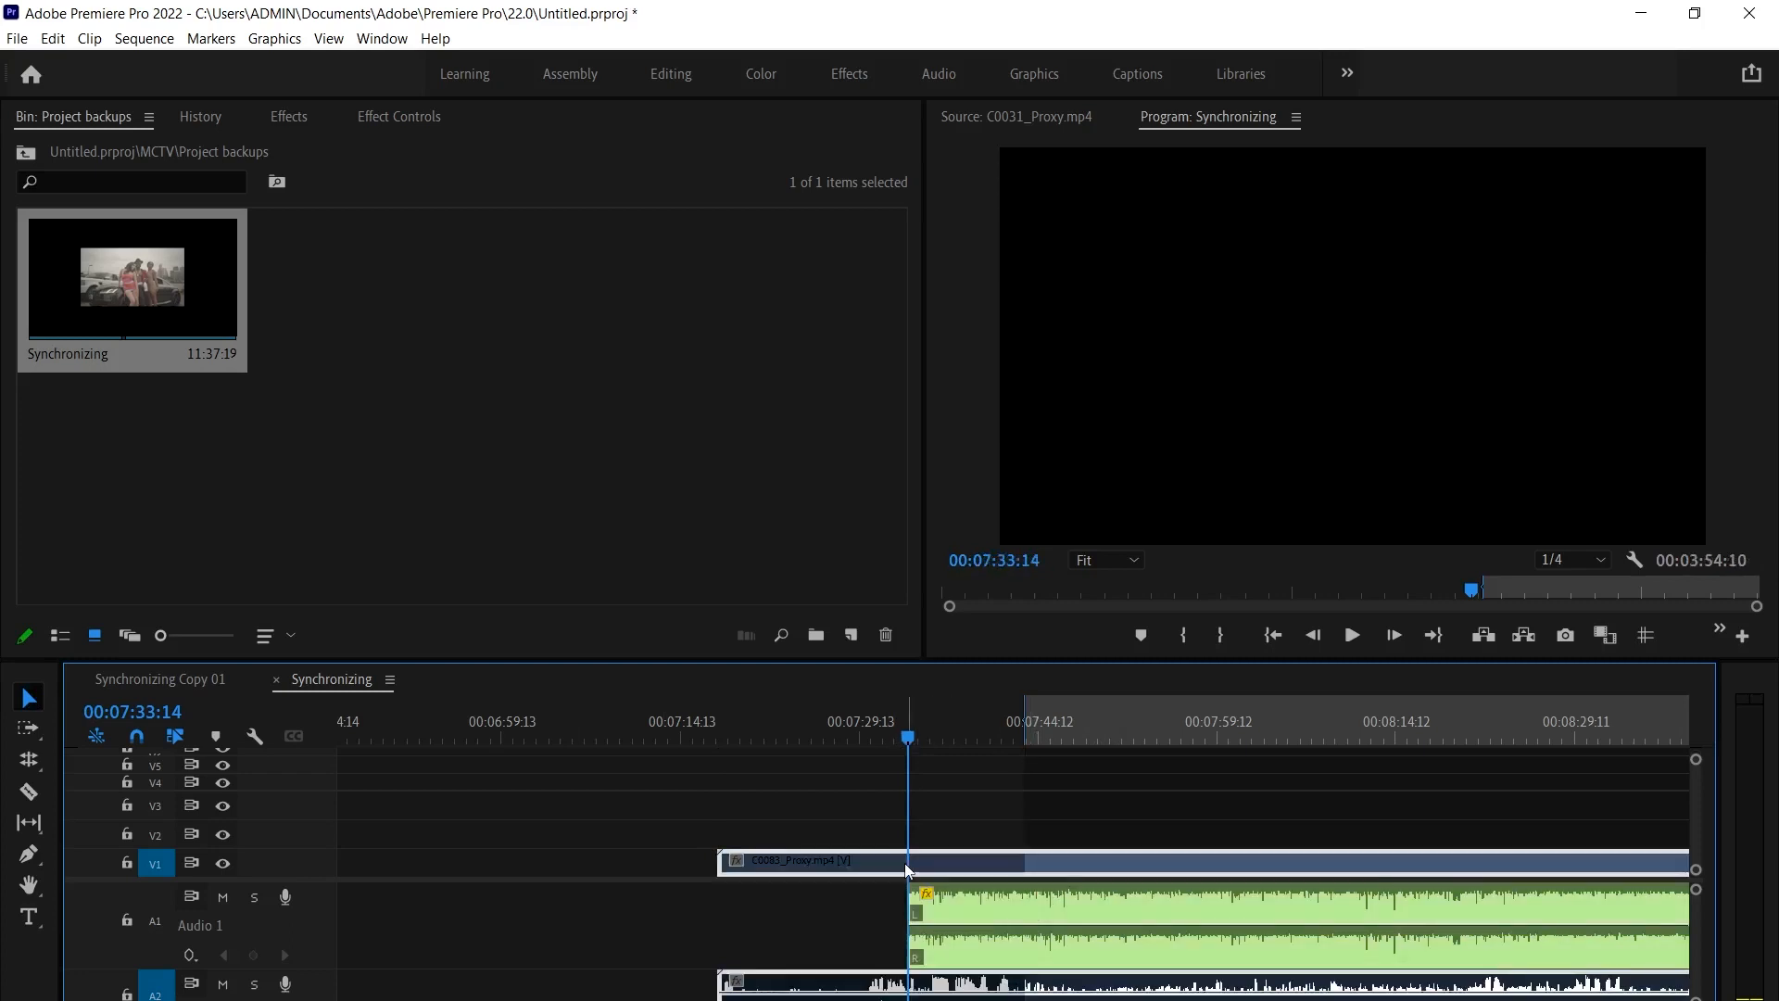
# Play back from about 00:07:41 to check C0083_Proxy.mp4 against the trimmed song
pyautogui.click(993, 722)
pyautogui.press('space')
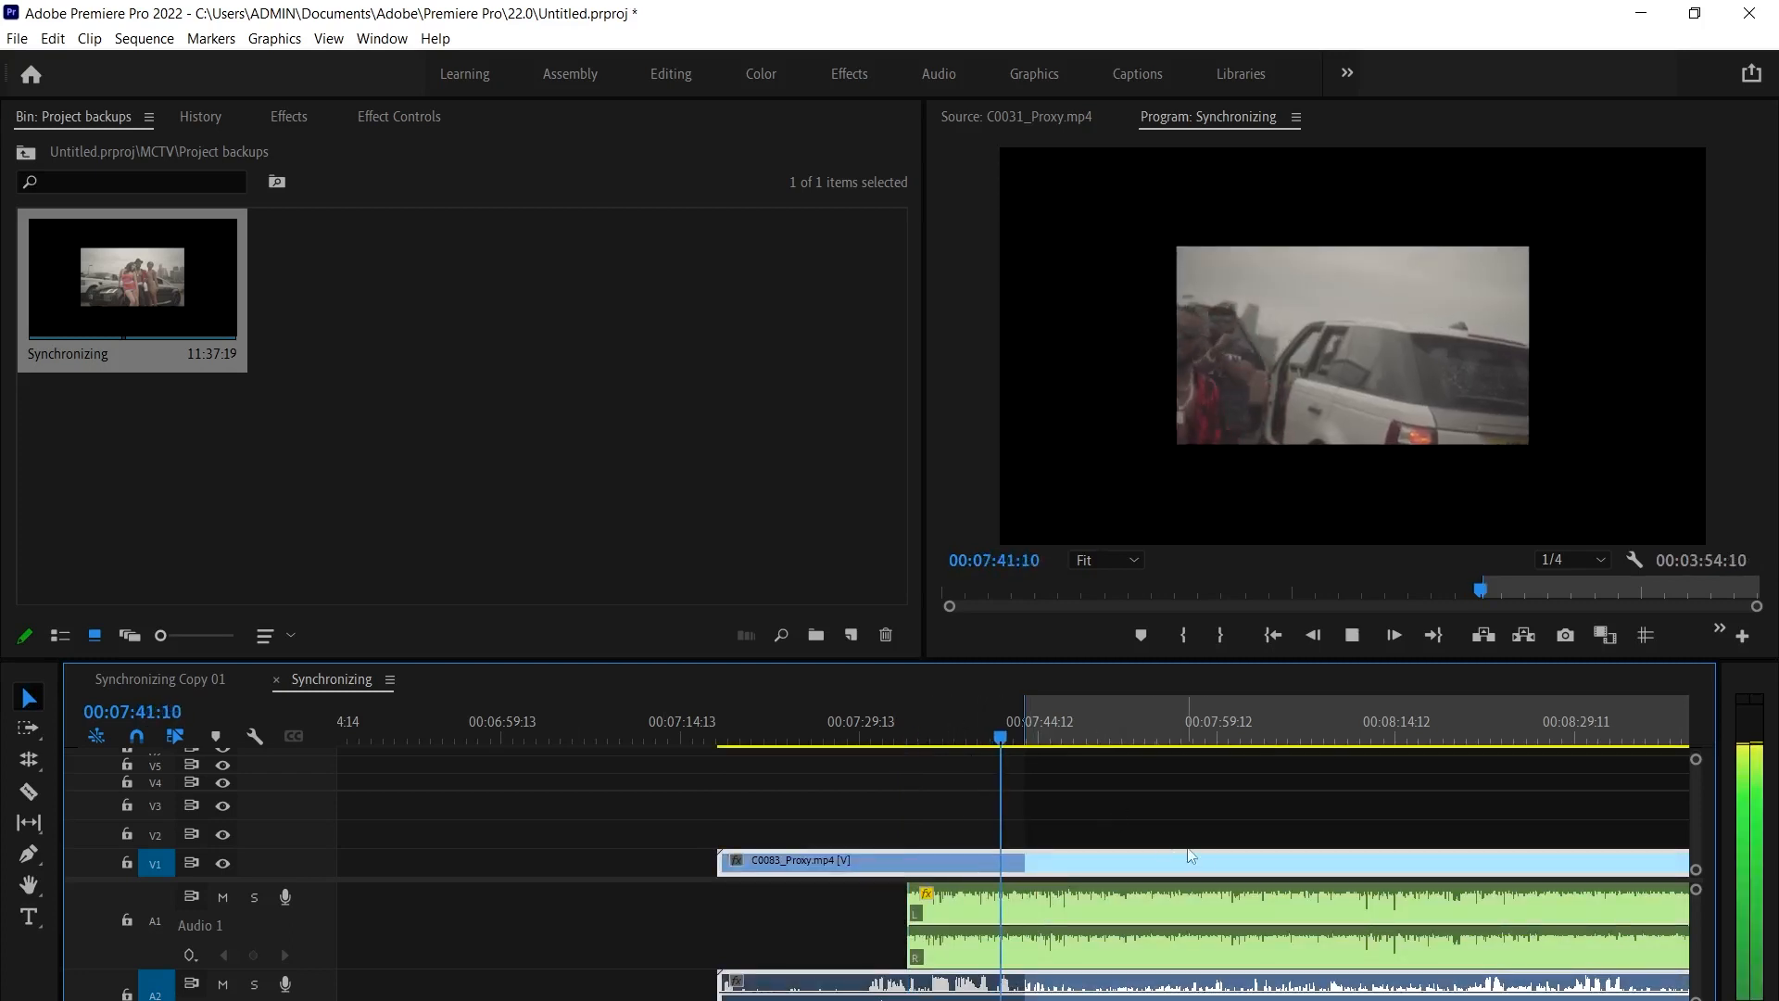
pyautogui.scroll(2, 1225, 868)
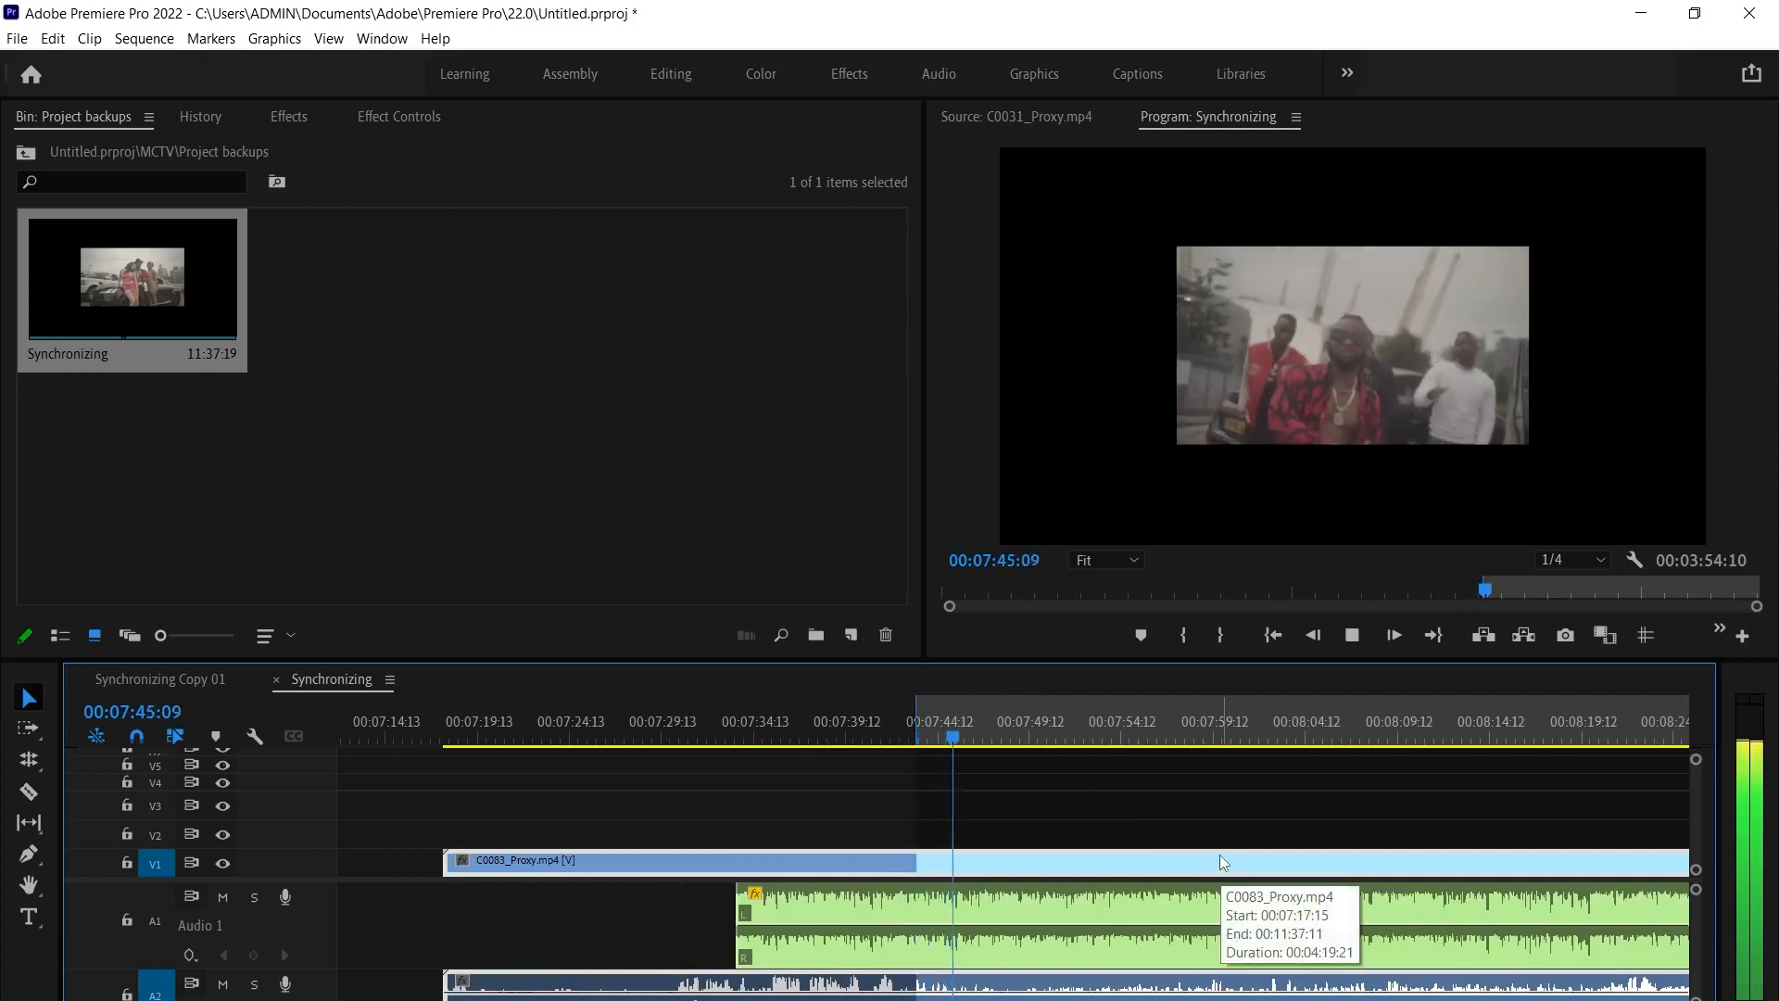
pyautogui.press('space')
# Clear the In point and split C0083_Proxy.mp4 at 00:07:43:09, selecting only the second part's video
pyautogui.rightClick(1036, 739)
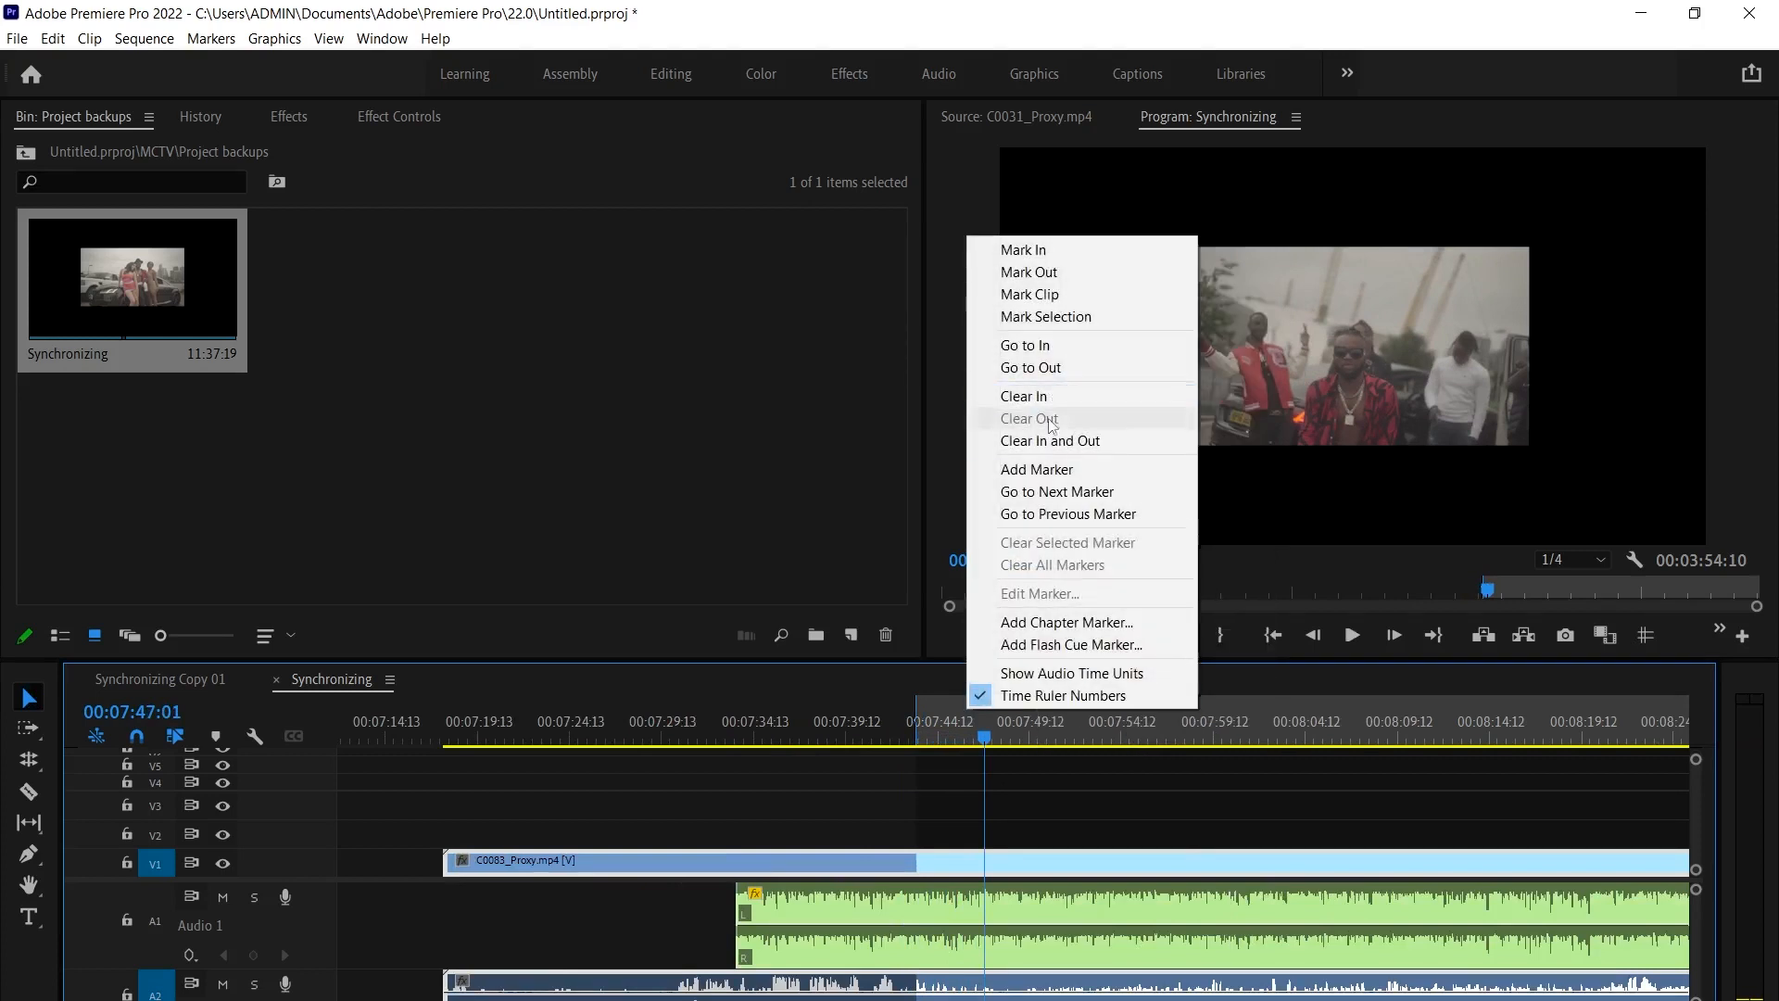
pyautogui.click(1075, 473)
pyautogui.scroll(-4, 732, 834)
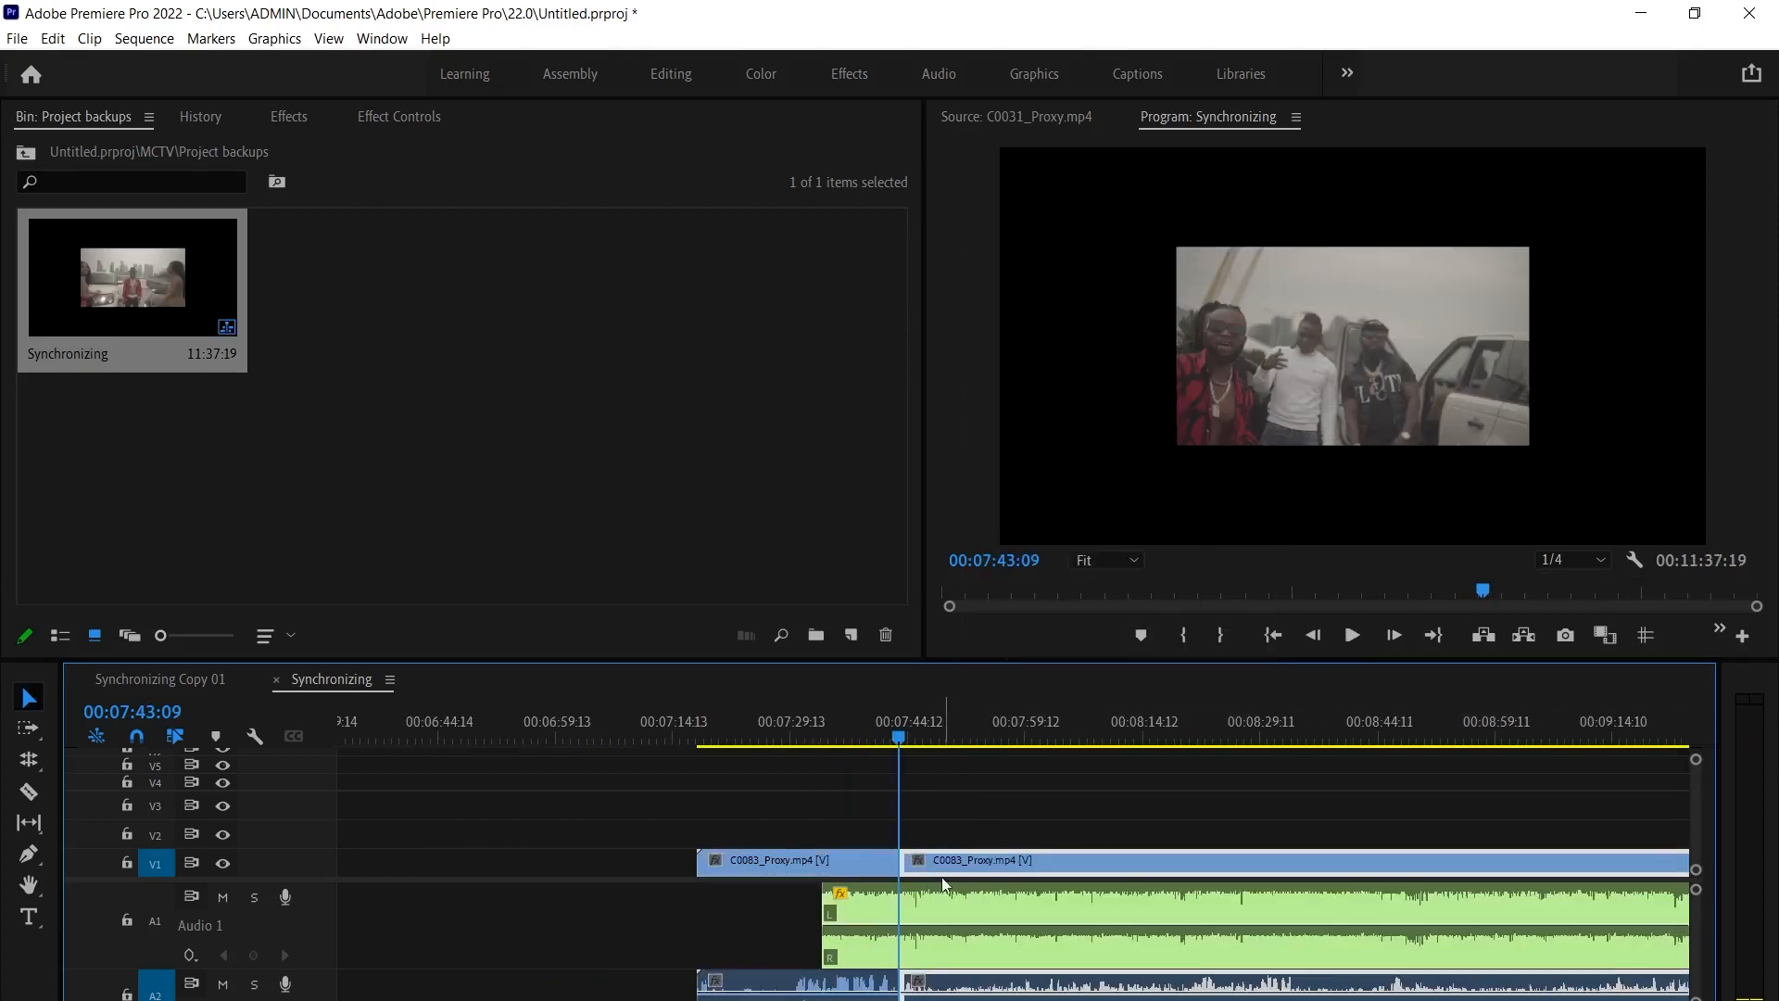
pyautogui.click(1000, 813)
pyautogui.keyDown('alt'); pyautogui.click(989, 858); pyautogui.keyUp('alt')
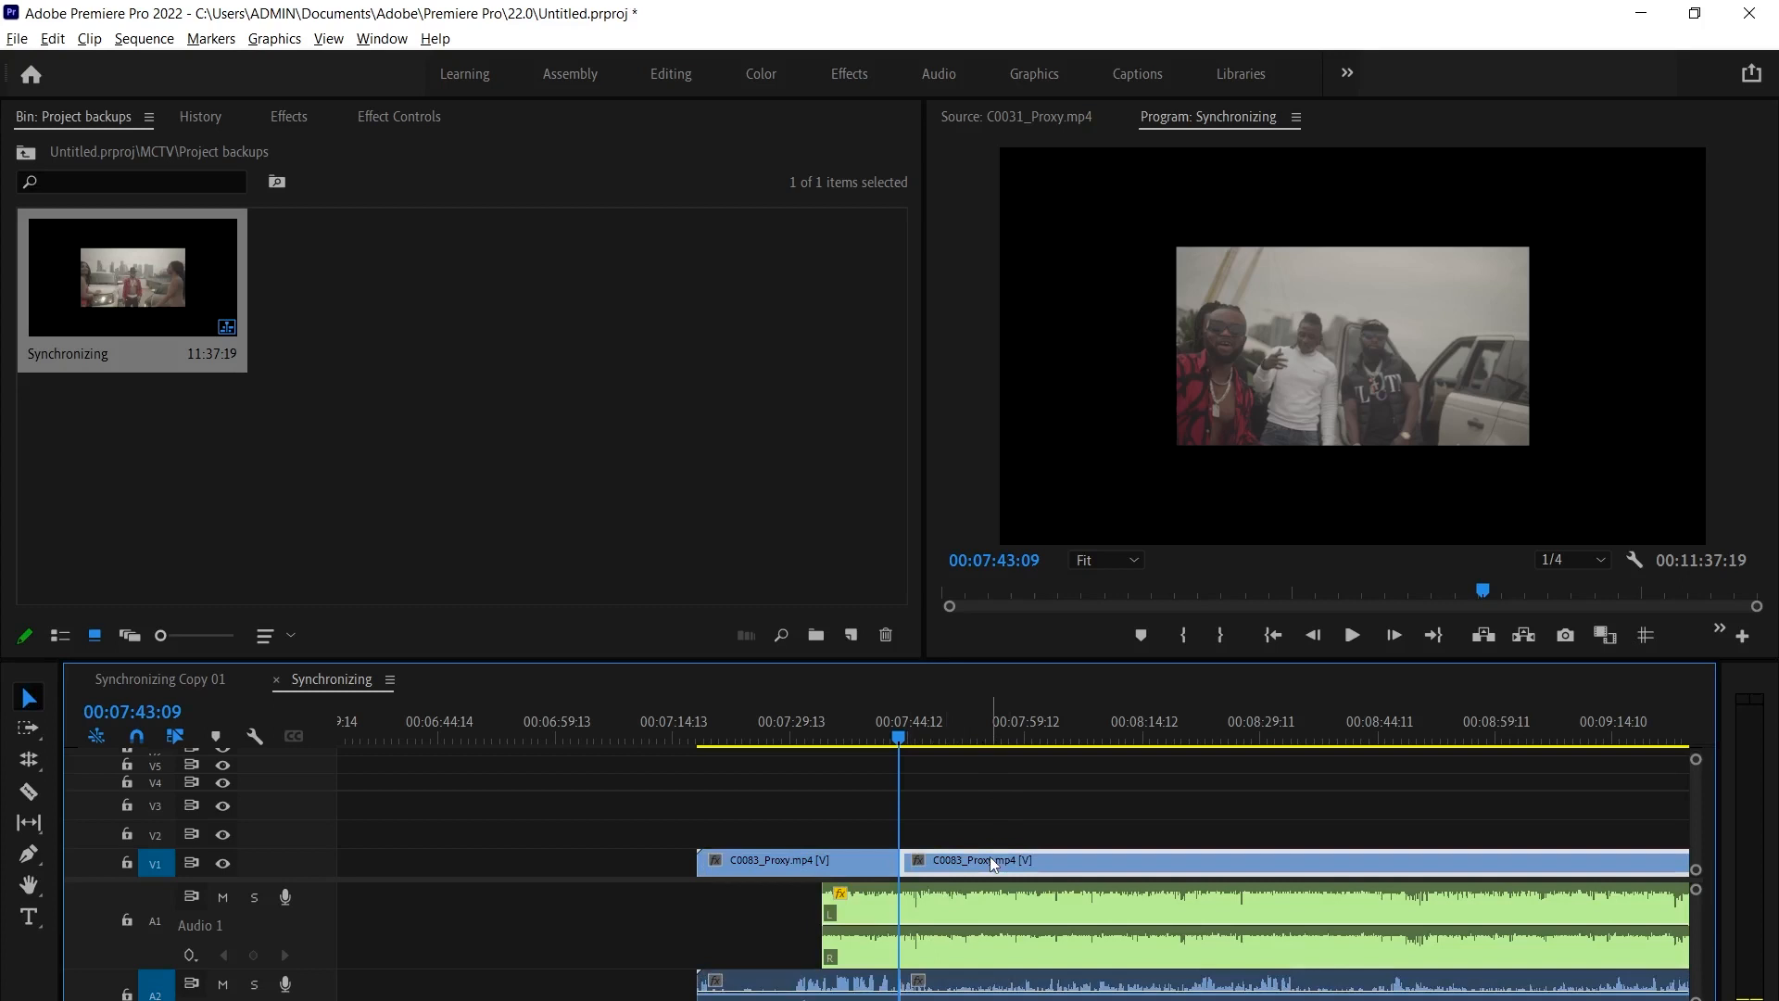
# Switch to the Synchronizing Copy 01 sequence, play from about 00:02:19, and paste the C0083_Proxy.mp4 section onto V1
pyautogui.click(159, 679)
pyautogui.click(860, 715)
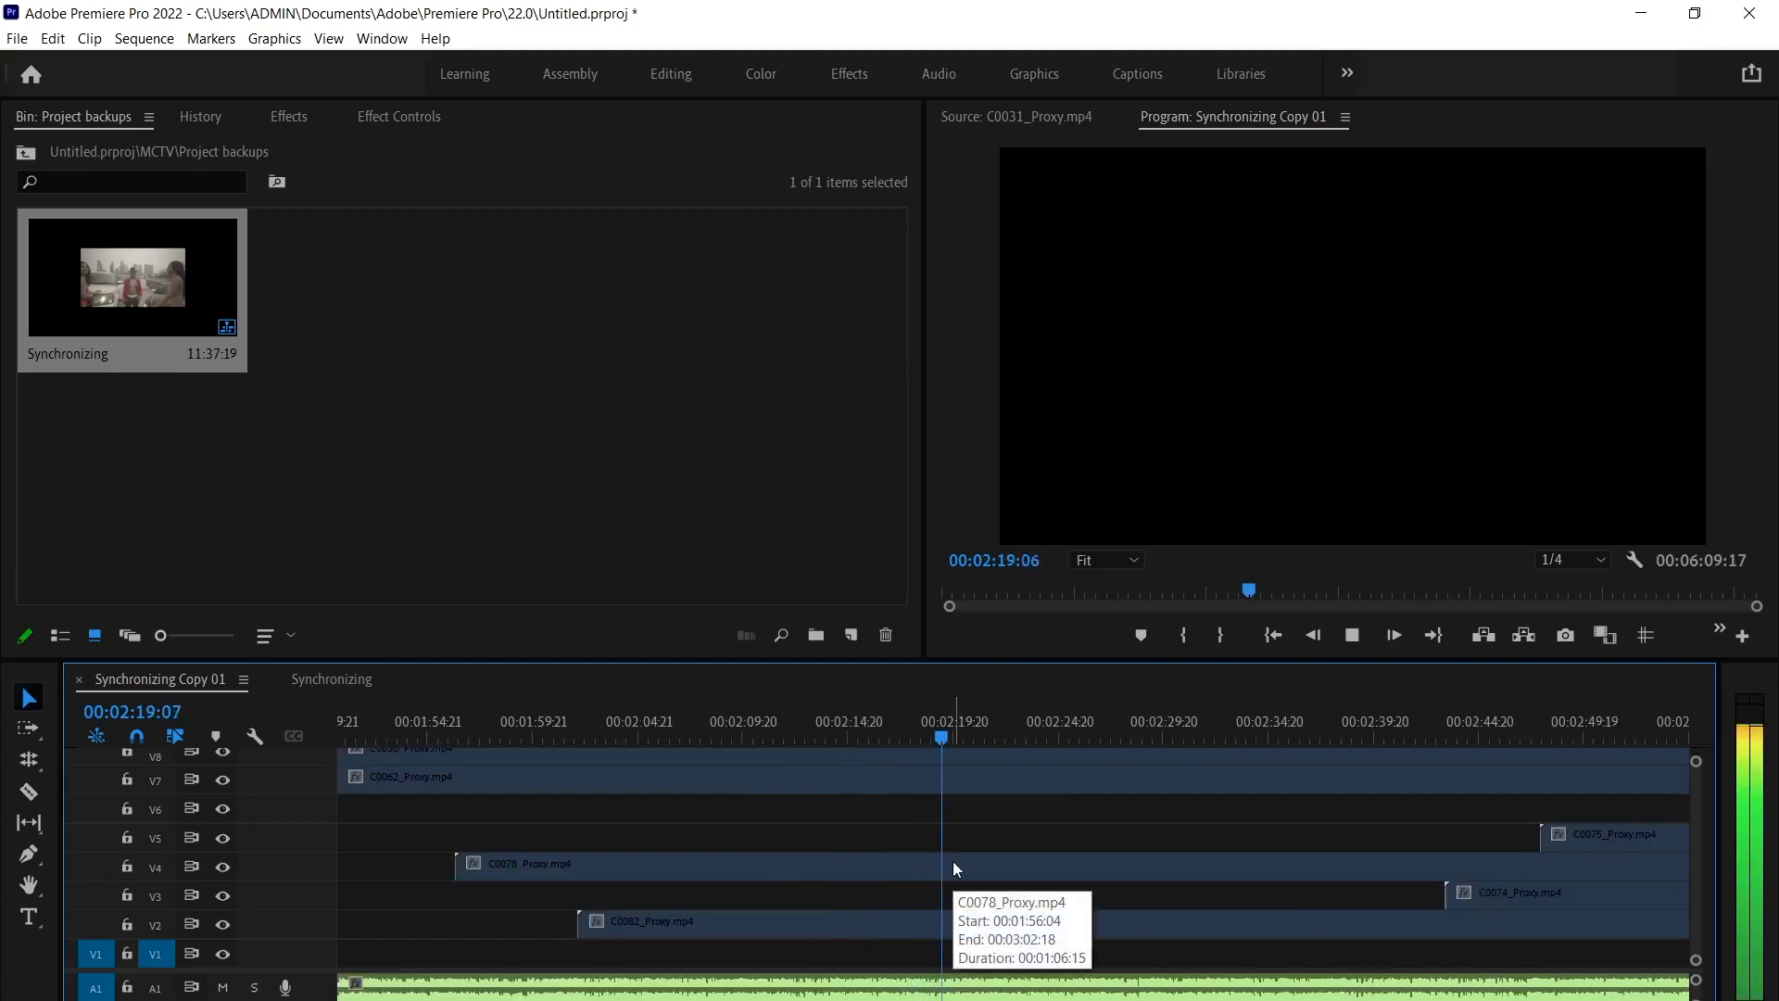
pyautogui.press('space')
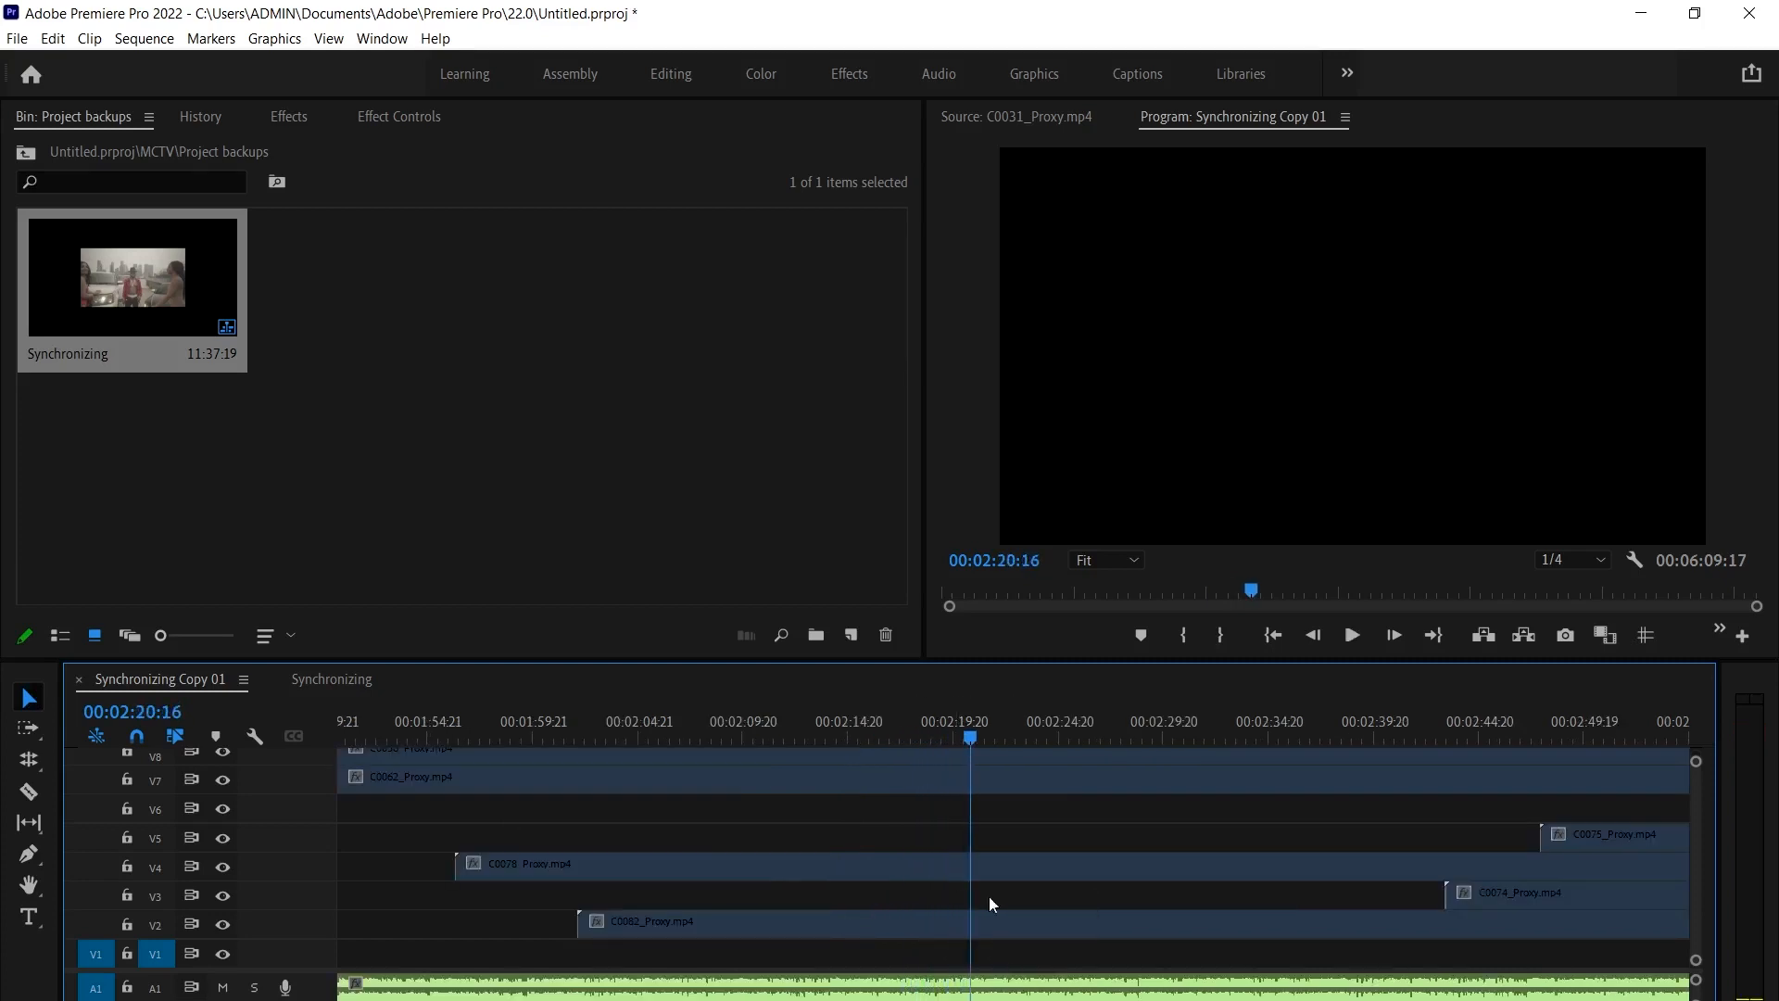
pyautogui.scroll(-5, 989, 949)
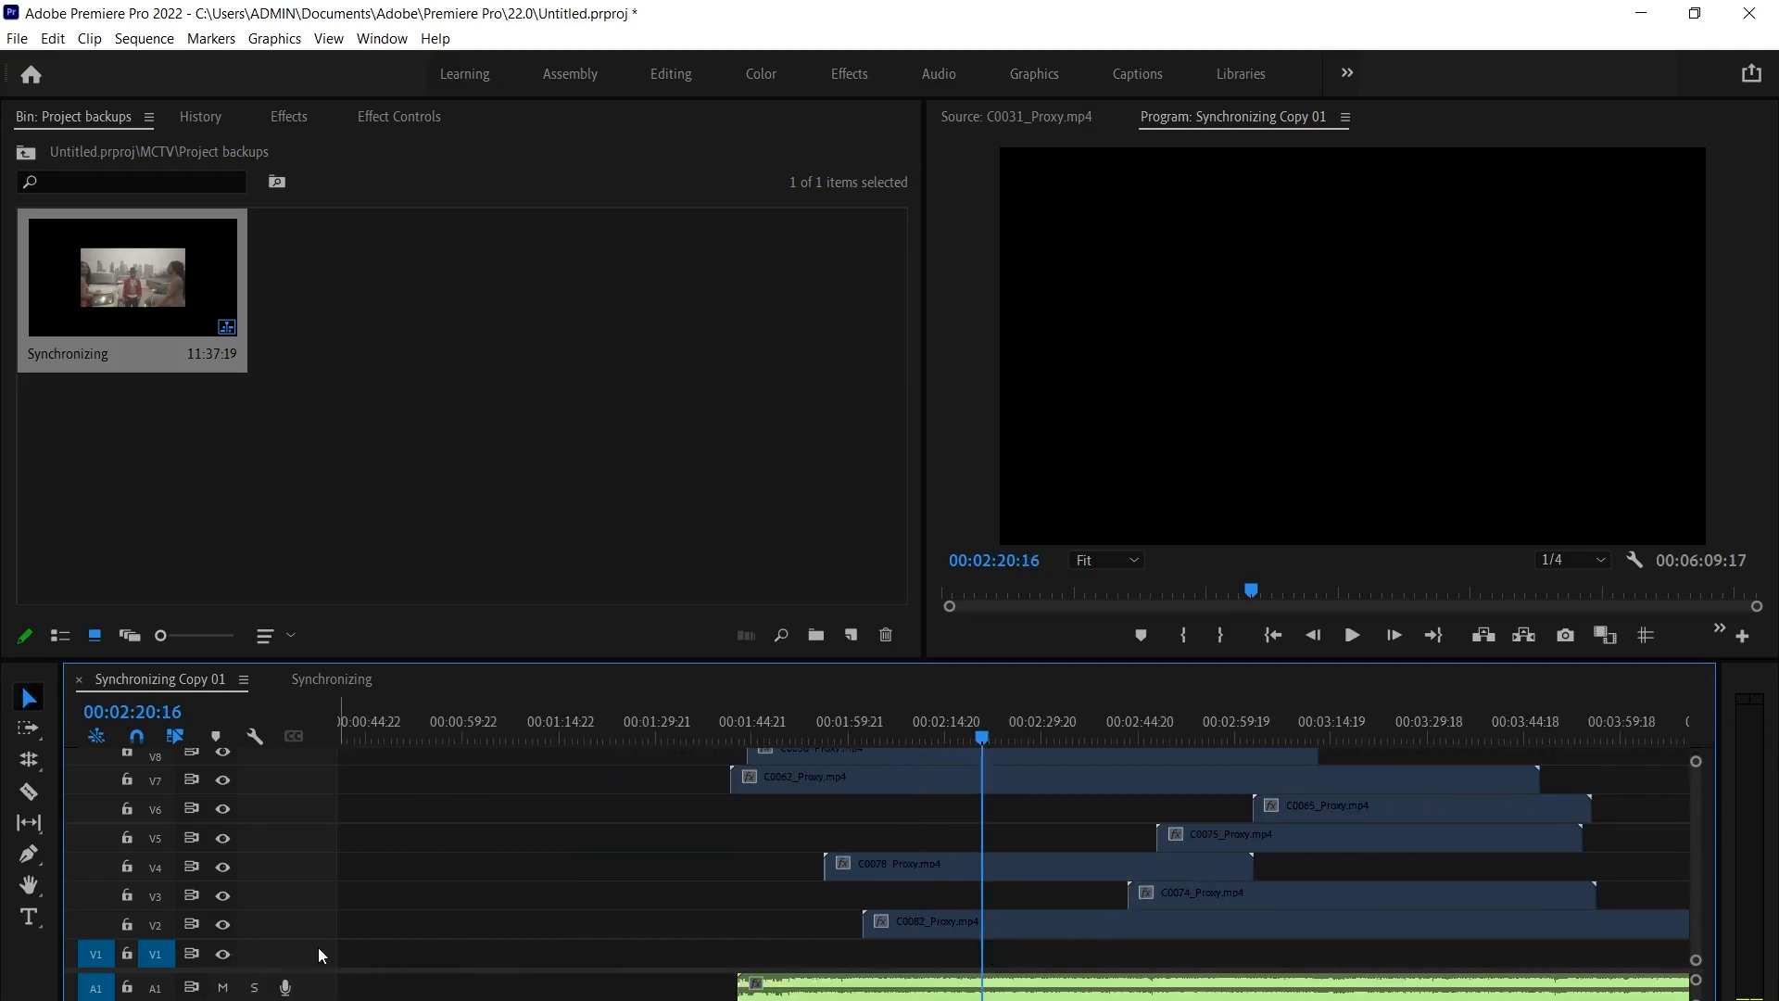
pyautogui.press('End')
pyautogui.scroll(-5, 693, 948)
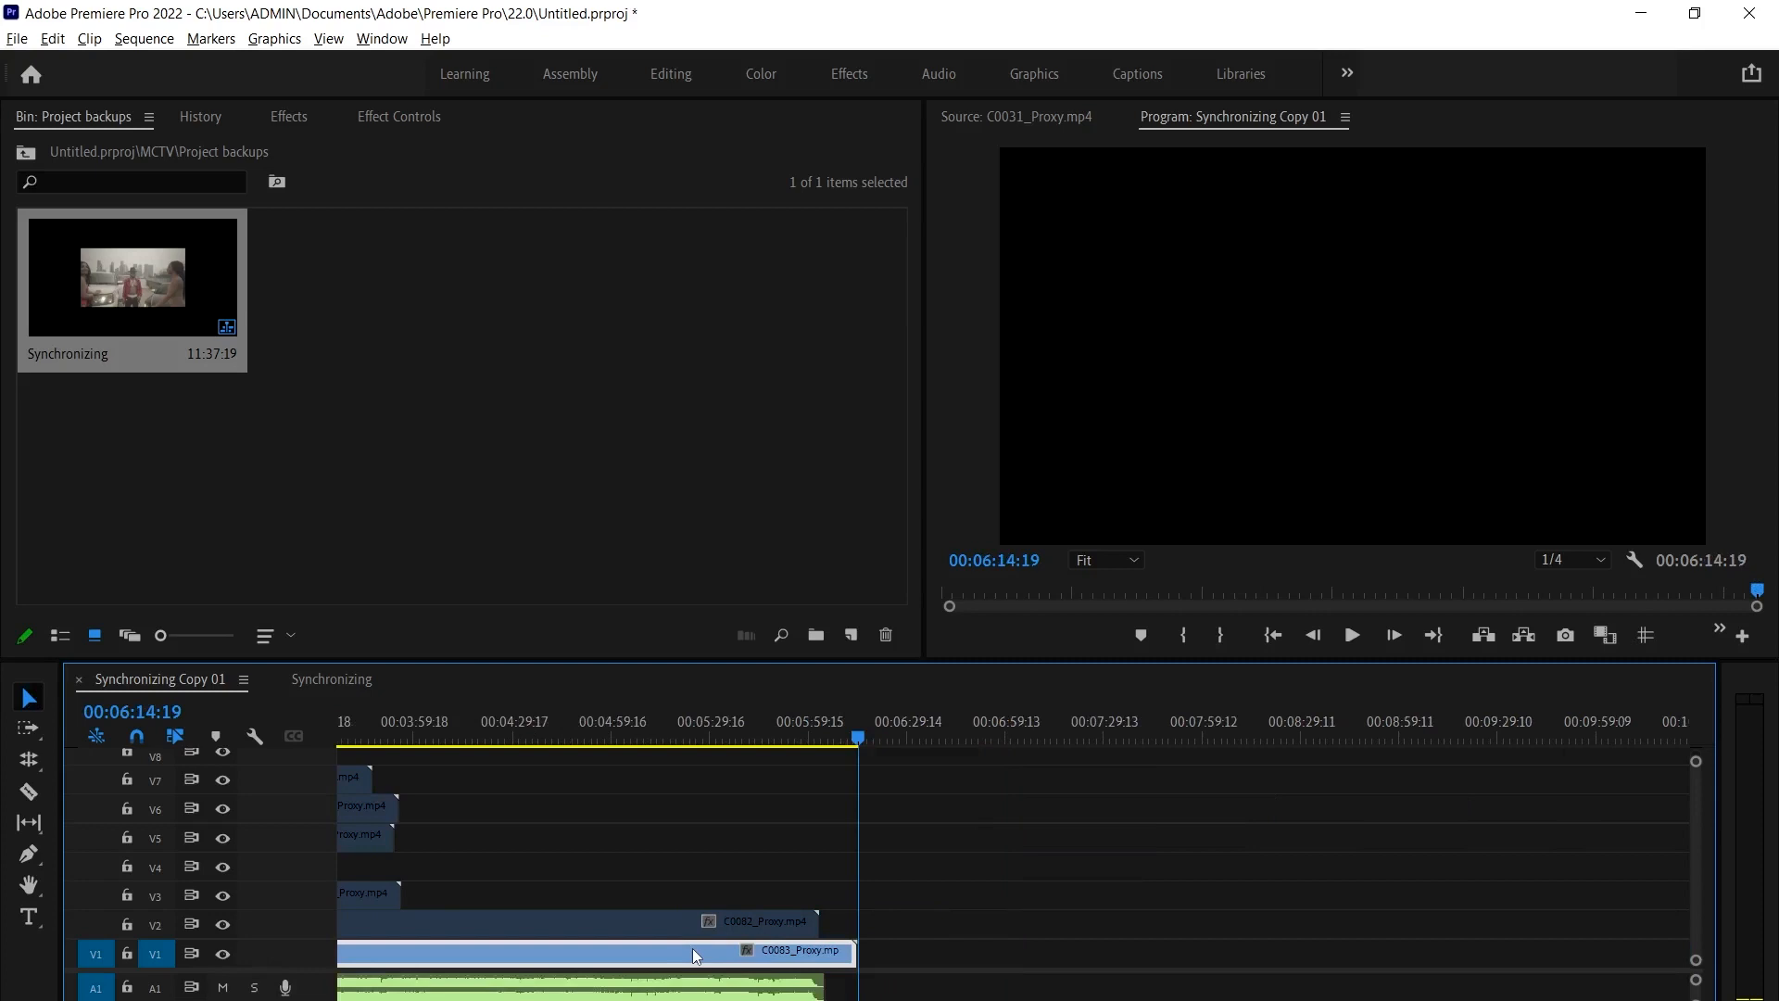
# Align C0083_Proxy.mp4 on V1 with the song, starting at about 00:02:10:12, and play from there to check the sync
pyautogui.scroll(3, 500, 899)
pyautogui.scroll(-1, 556, 861)
pyautogui.scroll(3, 508, 876)
pyautogui.scroll(2, 508, 876)
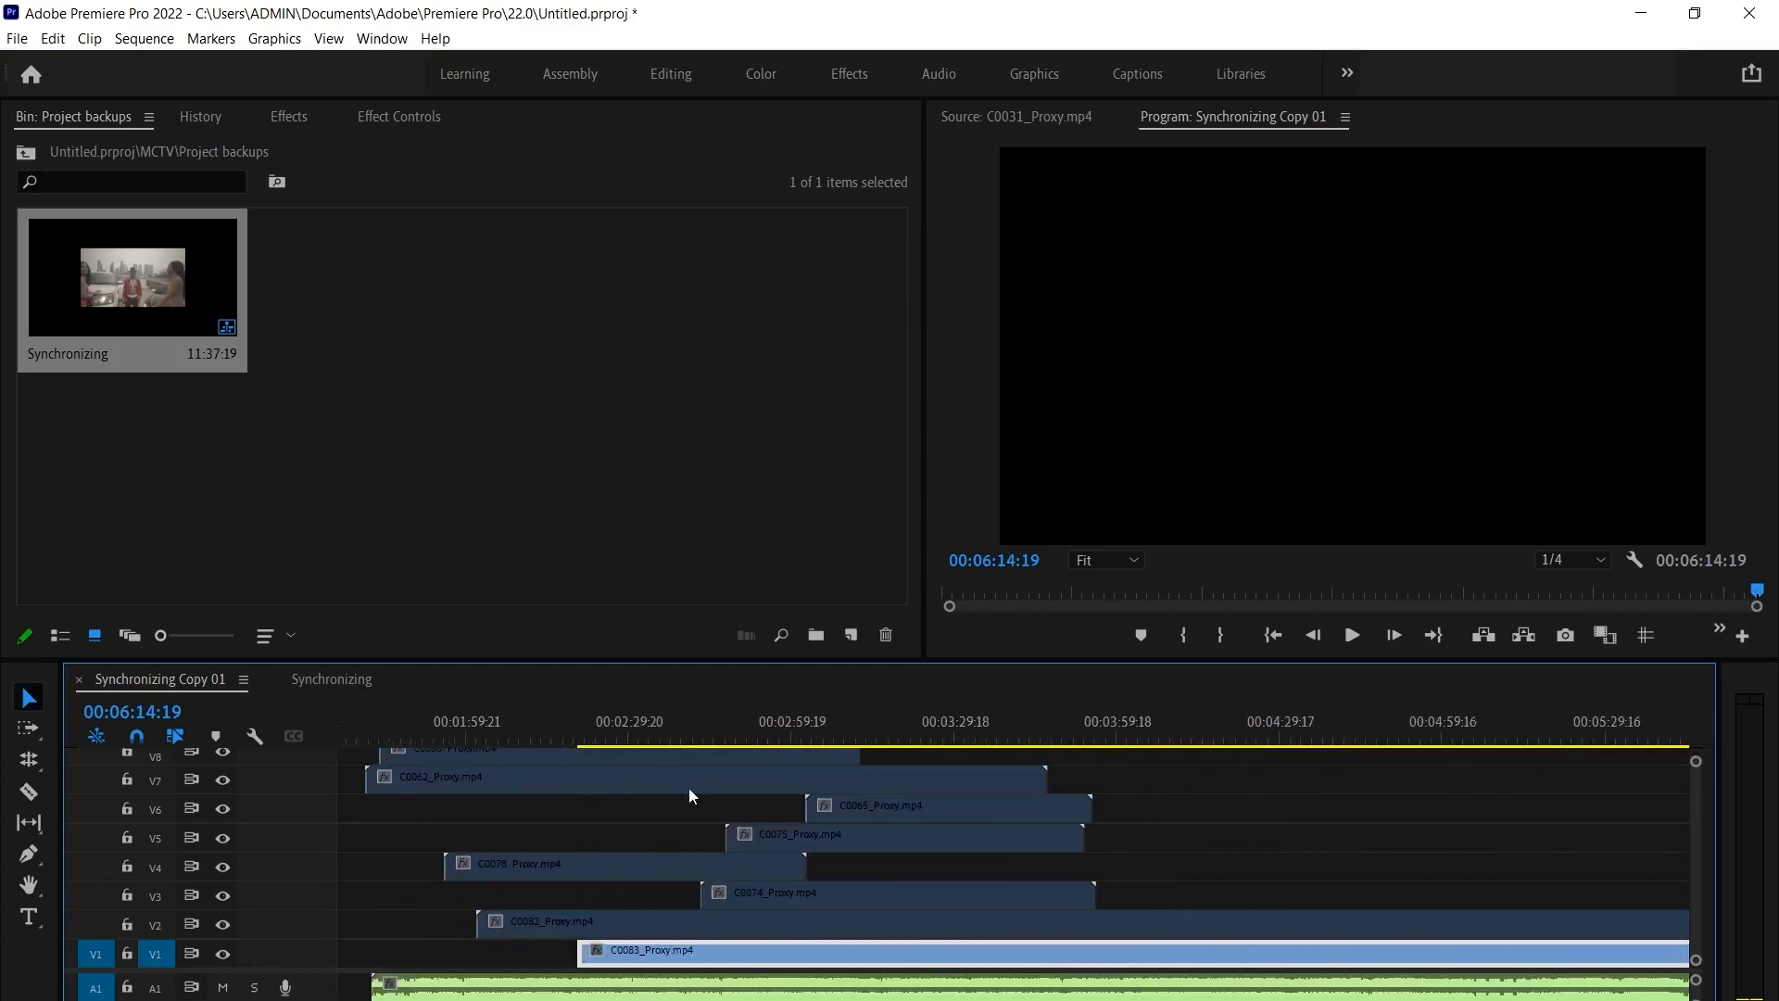
pyautogui.click(582, 736)
pyautogui.press('space')
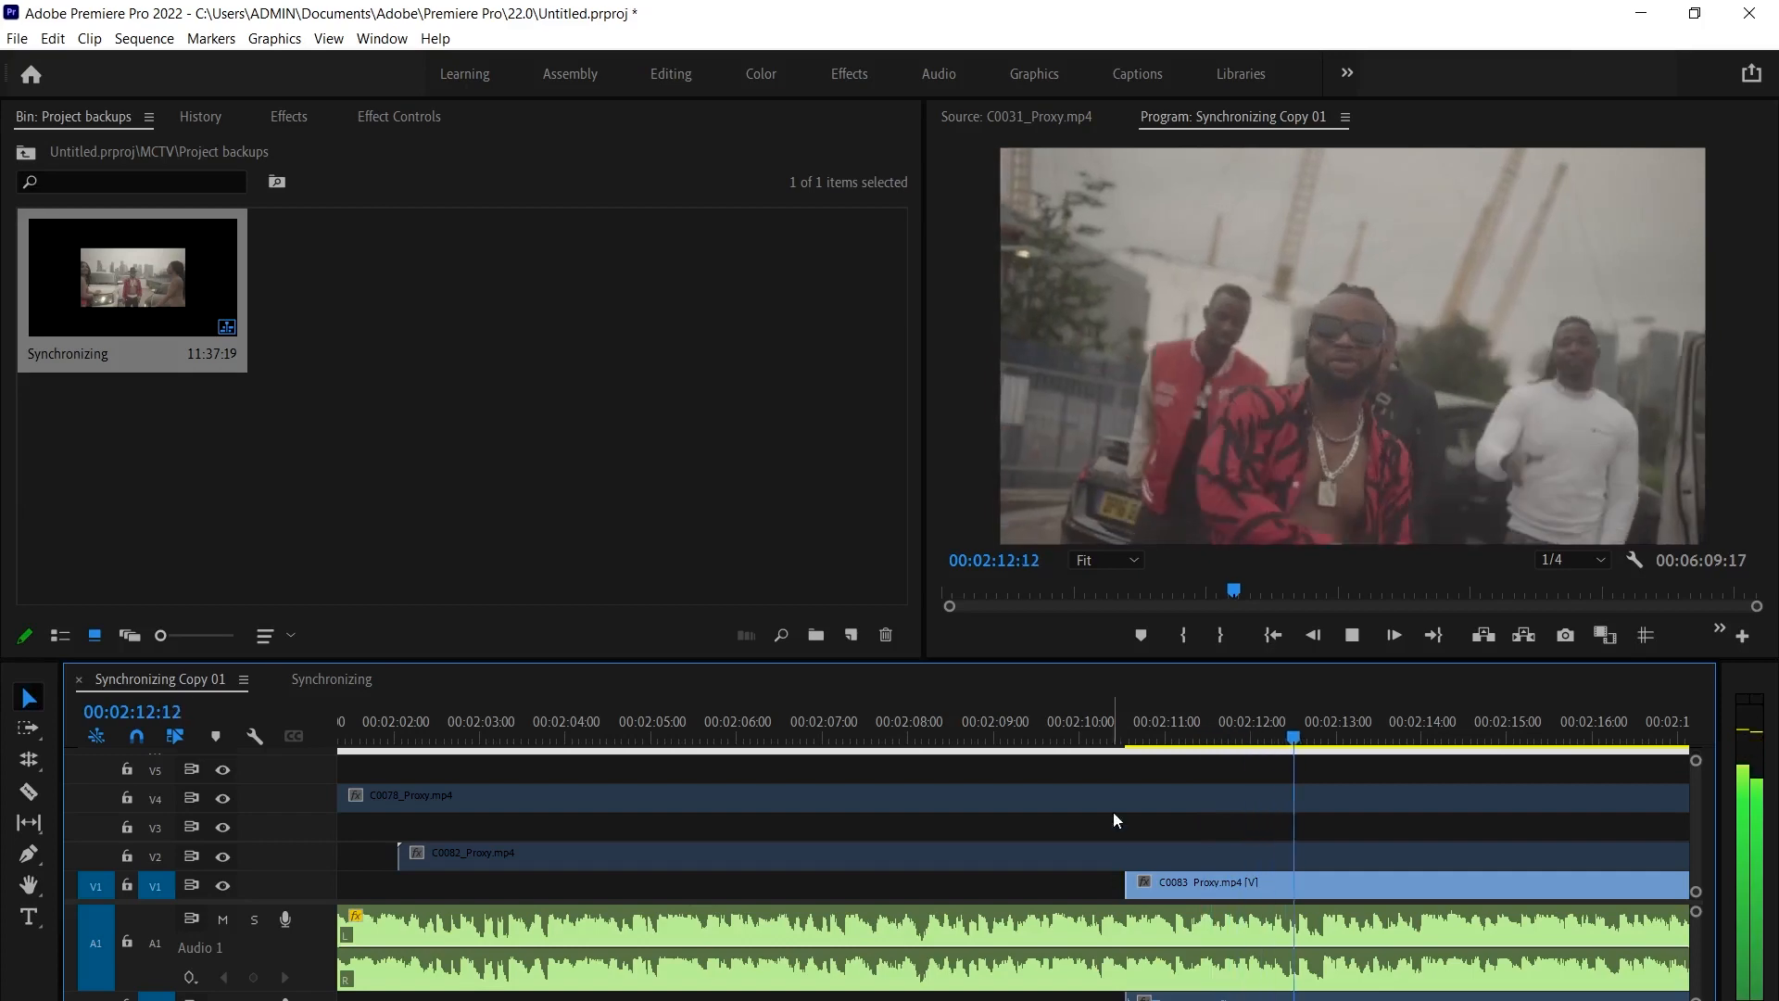
pyautogui.scroll(-5, 1123, 913)
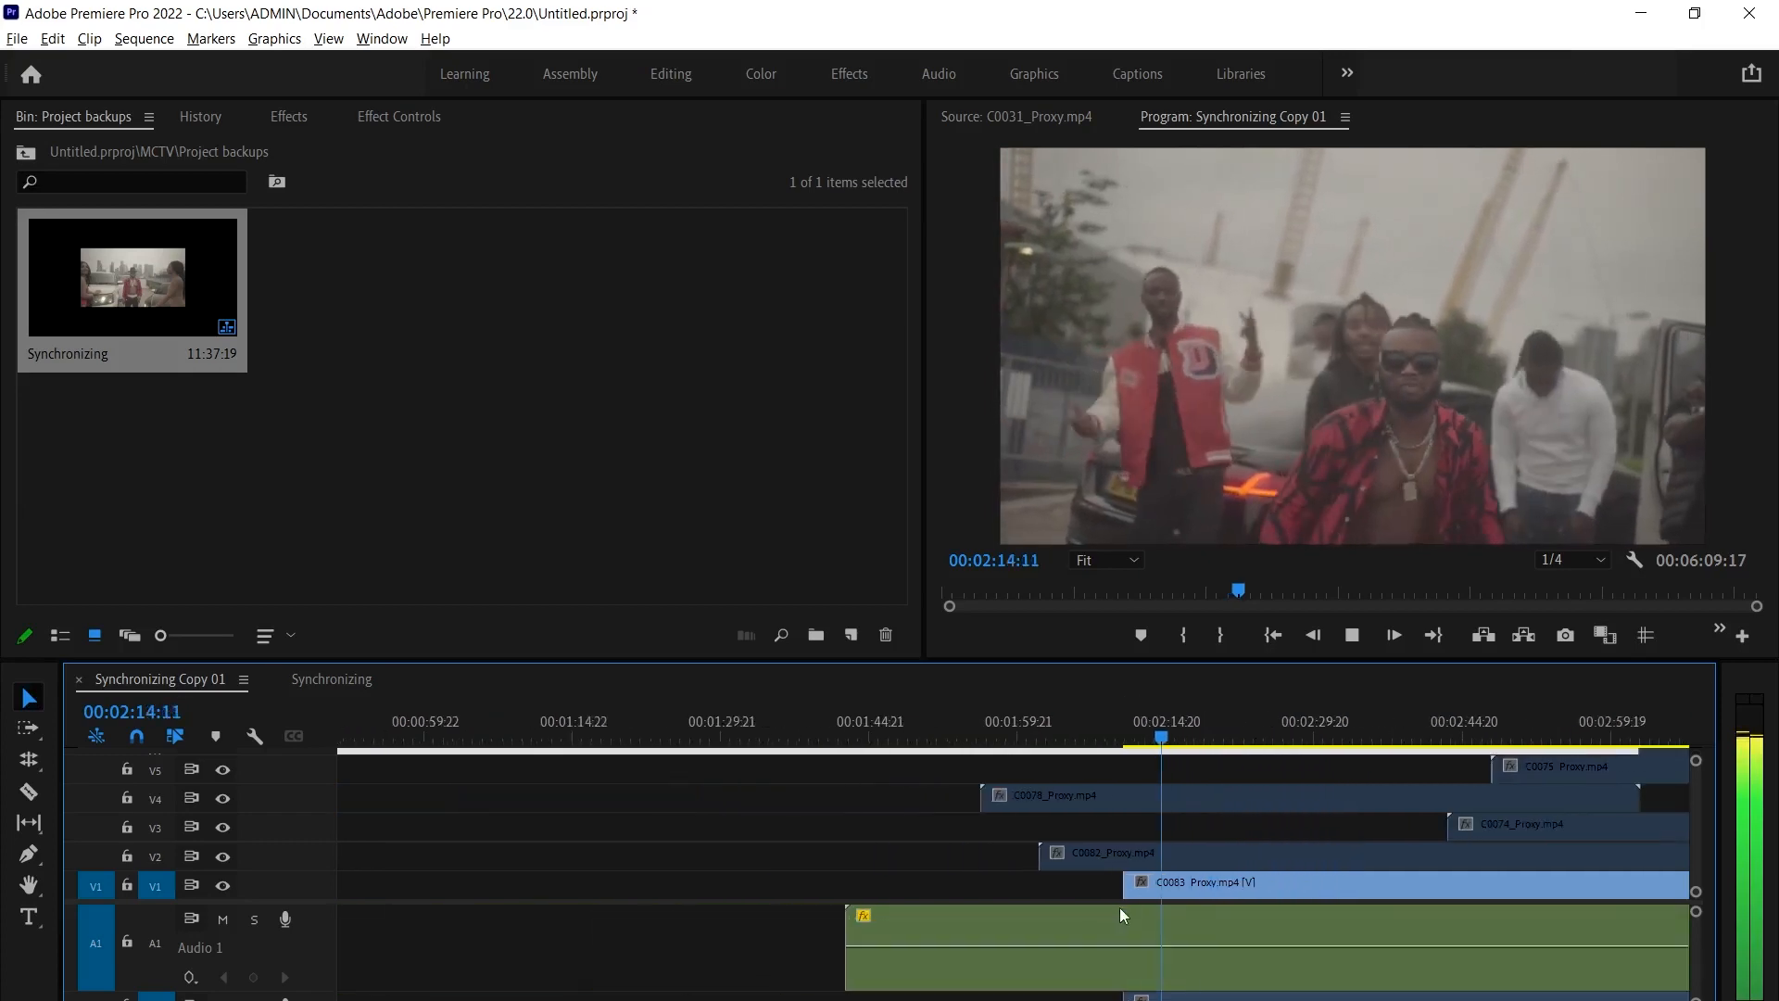
pyautogui.click(1116, 891)
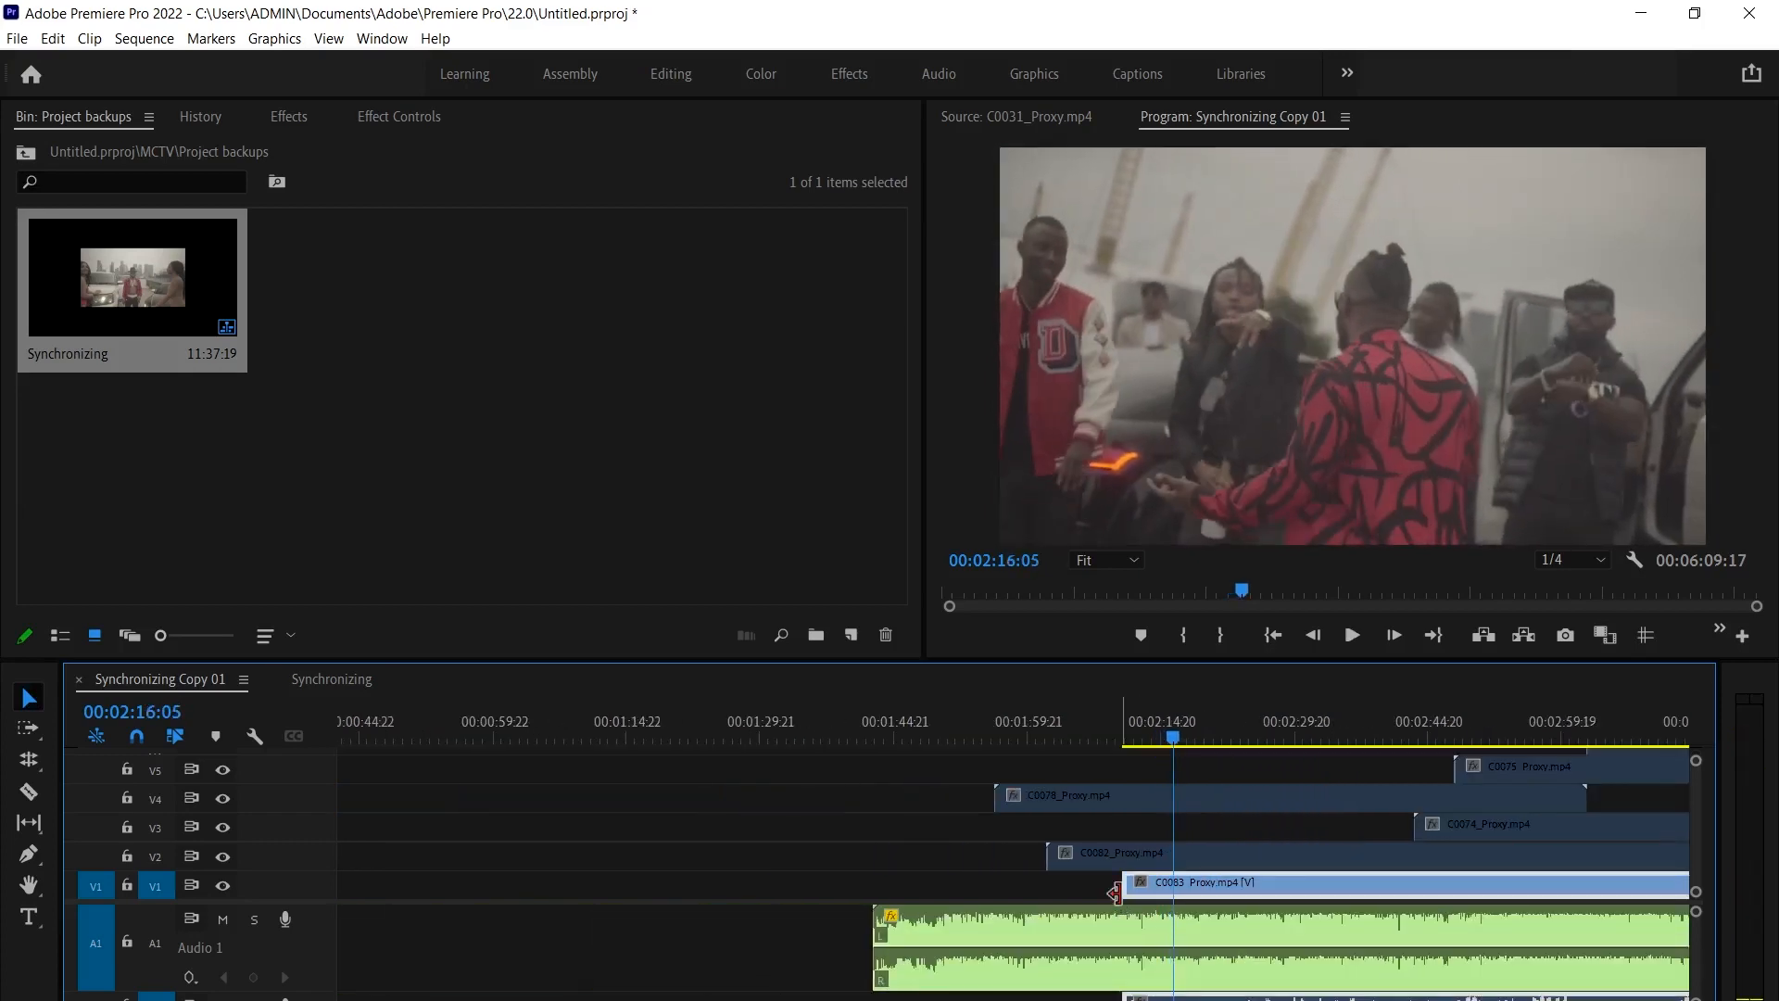
# Enable C0043_Proxy.mp4 on V15 in the Synchronizing Copy 01 timeline
pyautogui.press('`')
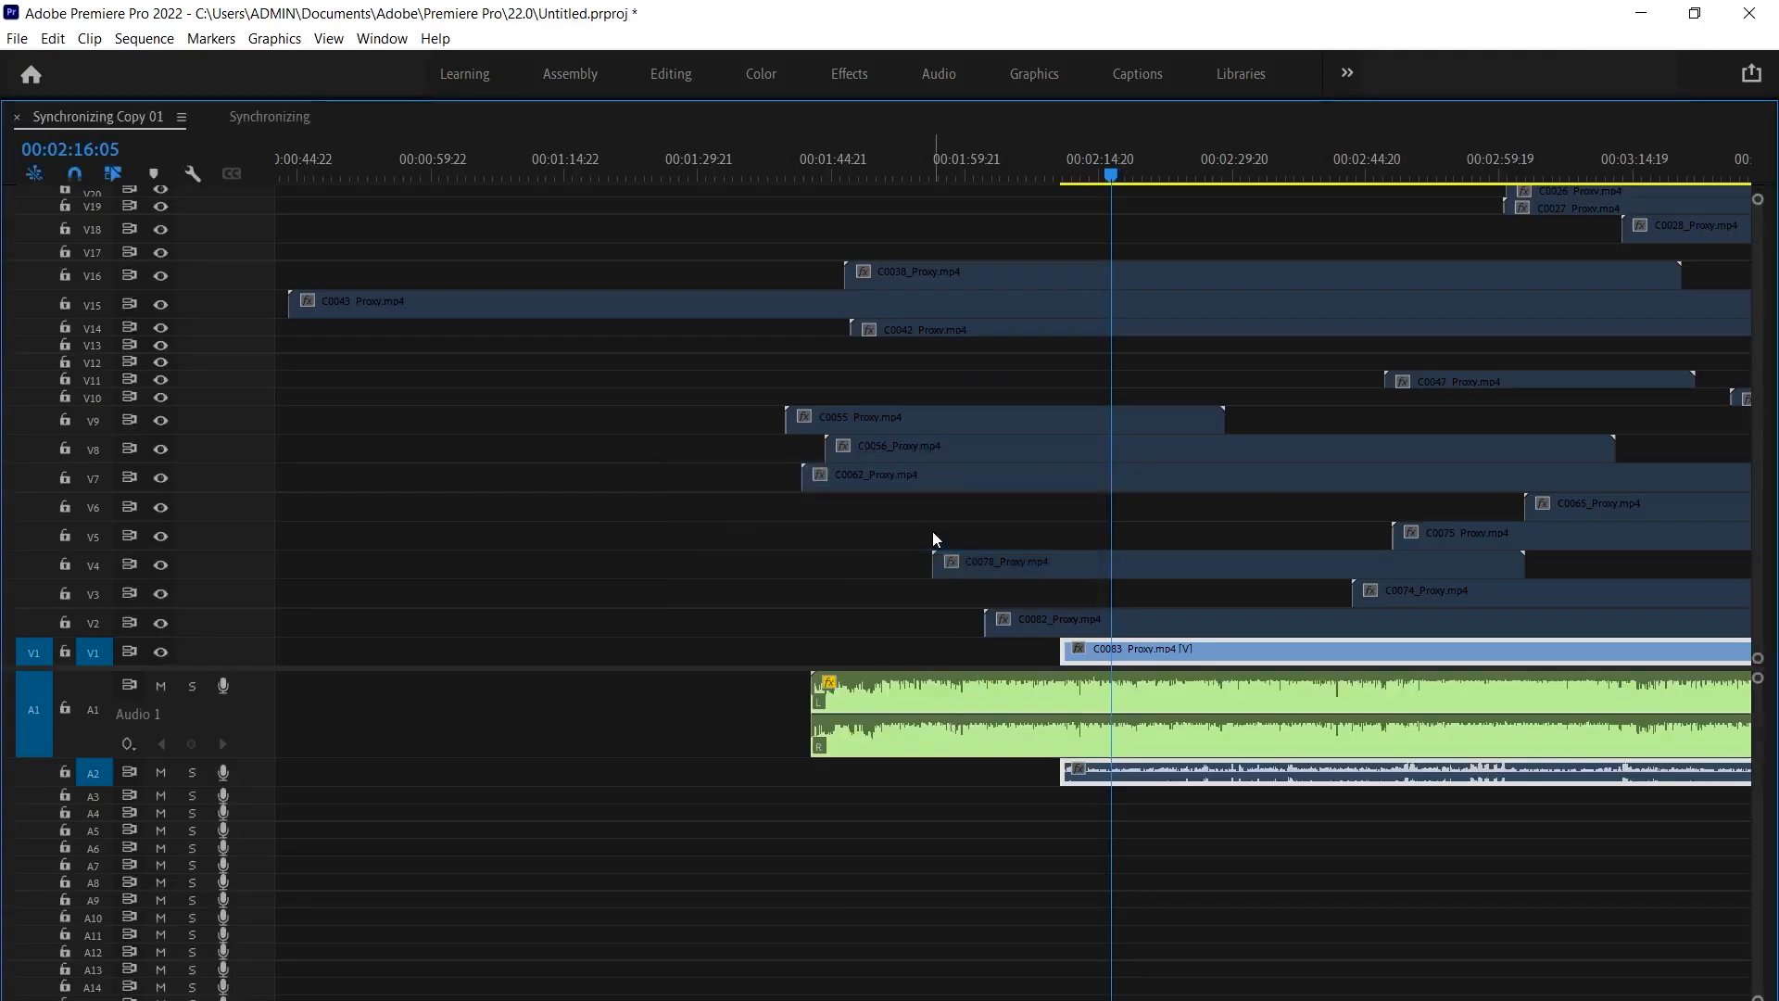
pyautogui.scroll(-3, 940, 551)
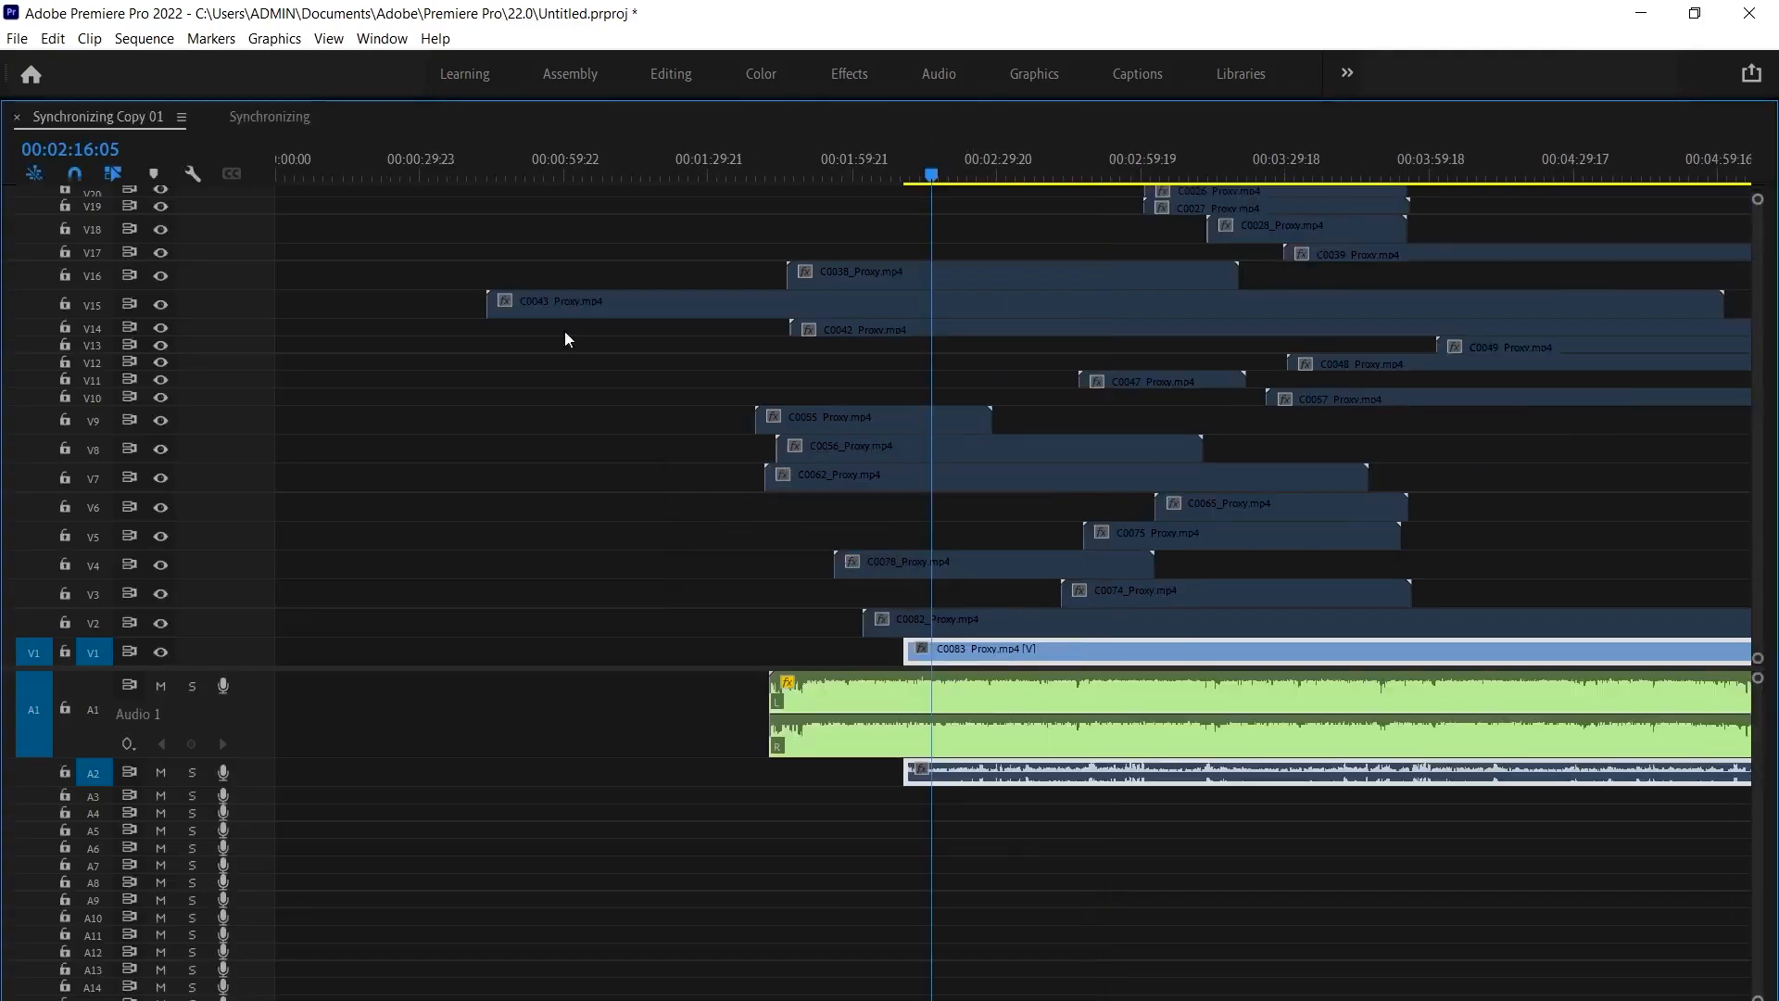
pyautogui.click(712, 310)
pyautogui.click(637, 236)
pyautogui.click(642, 303)
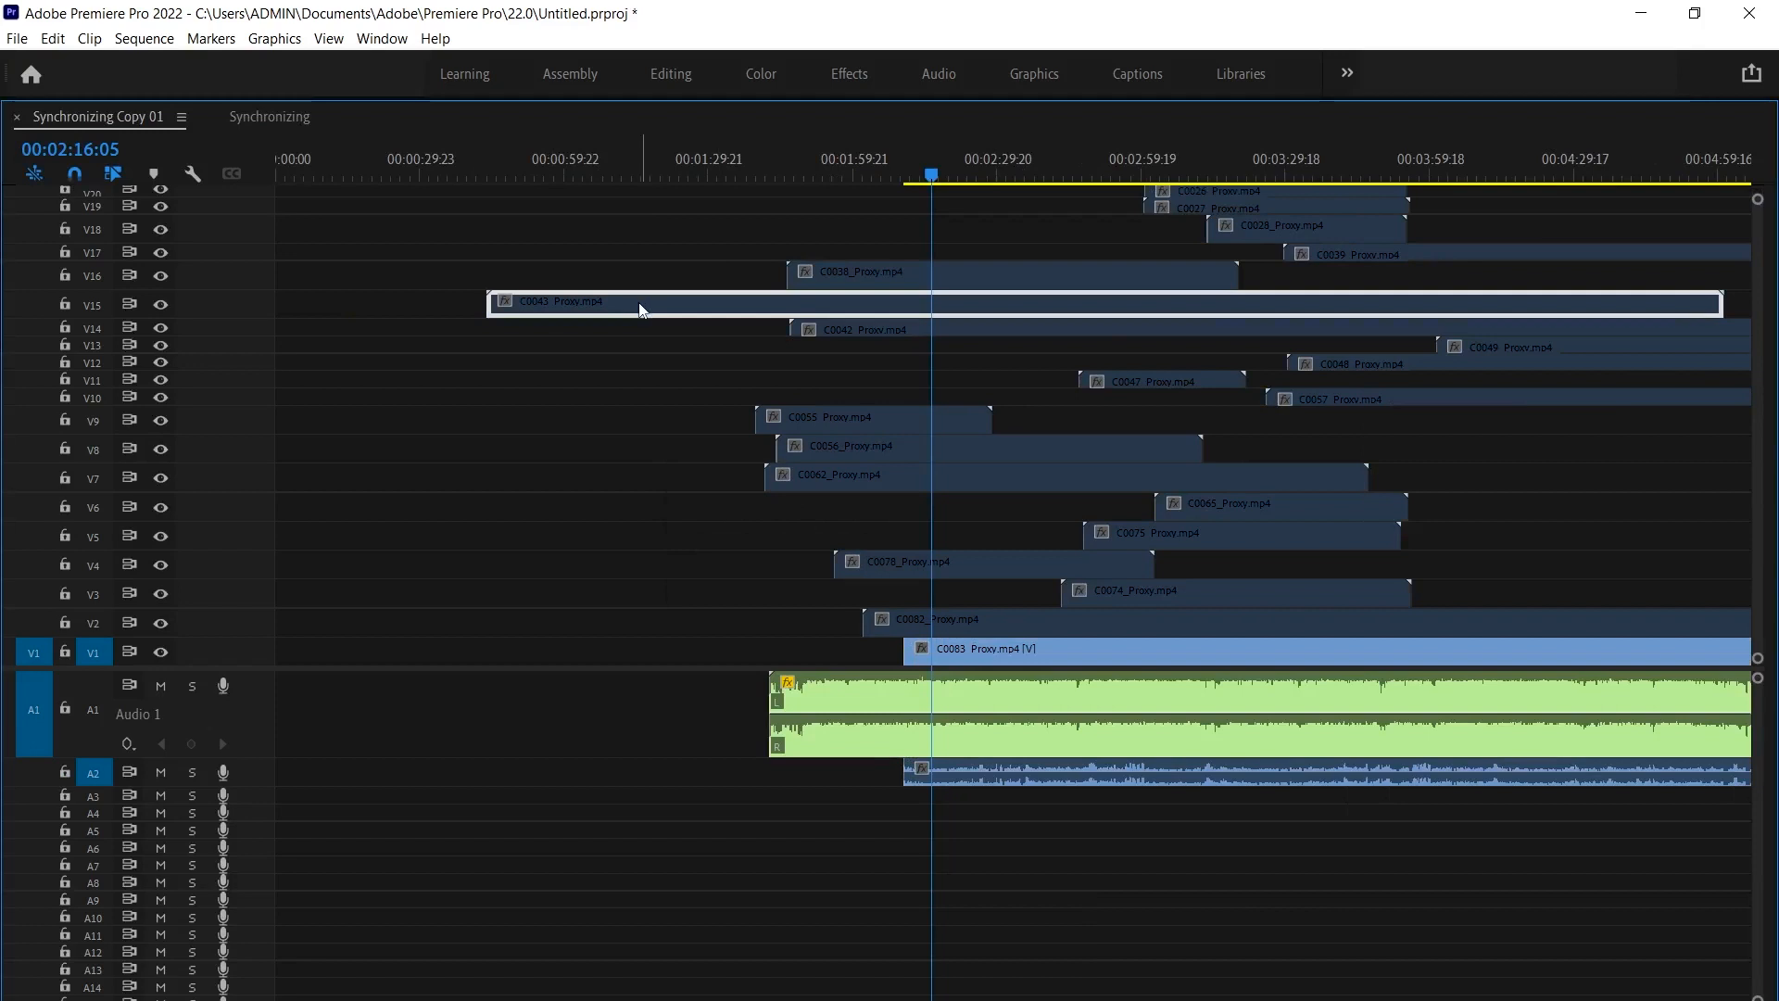
pyautogui.hotkey('shift', 'e')
# Disable C0083_Proxy.mp4 on V1 and delete its audio from A2
pyautogui.click(1015, 647)
pyautogui.hotkey('shift', 'e')
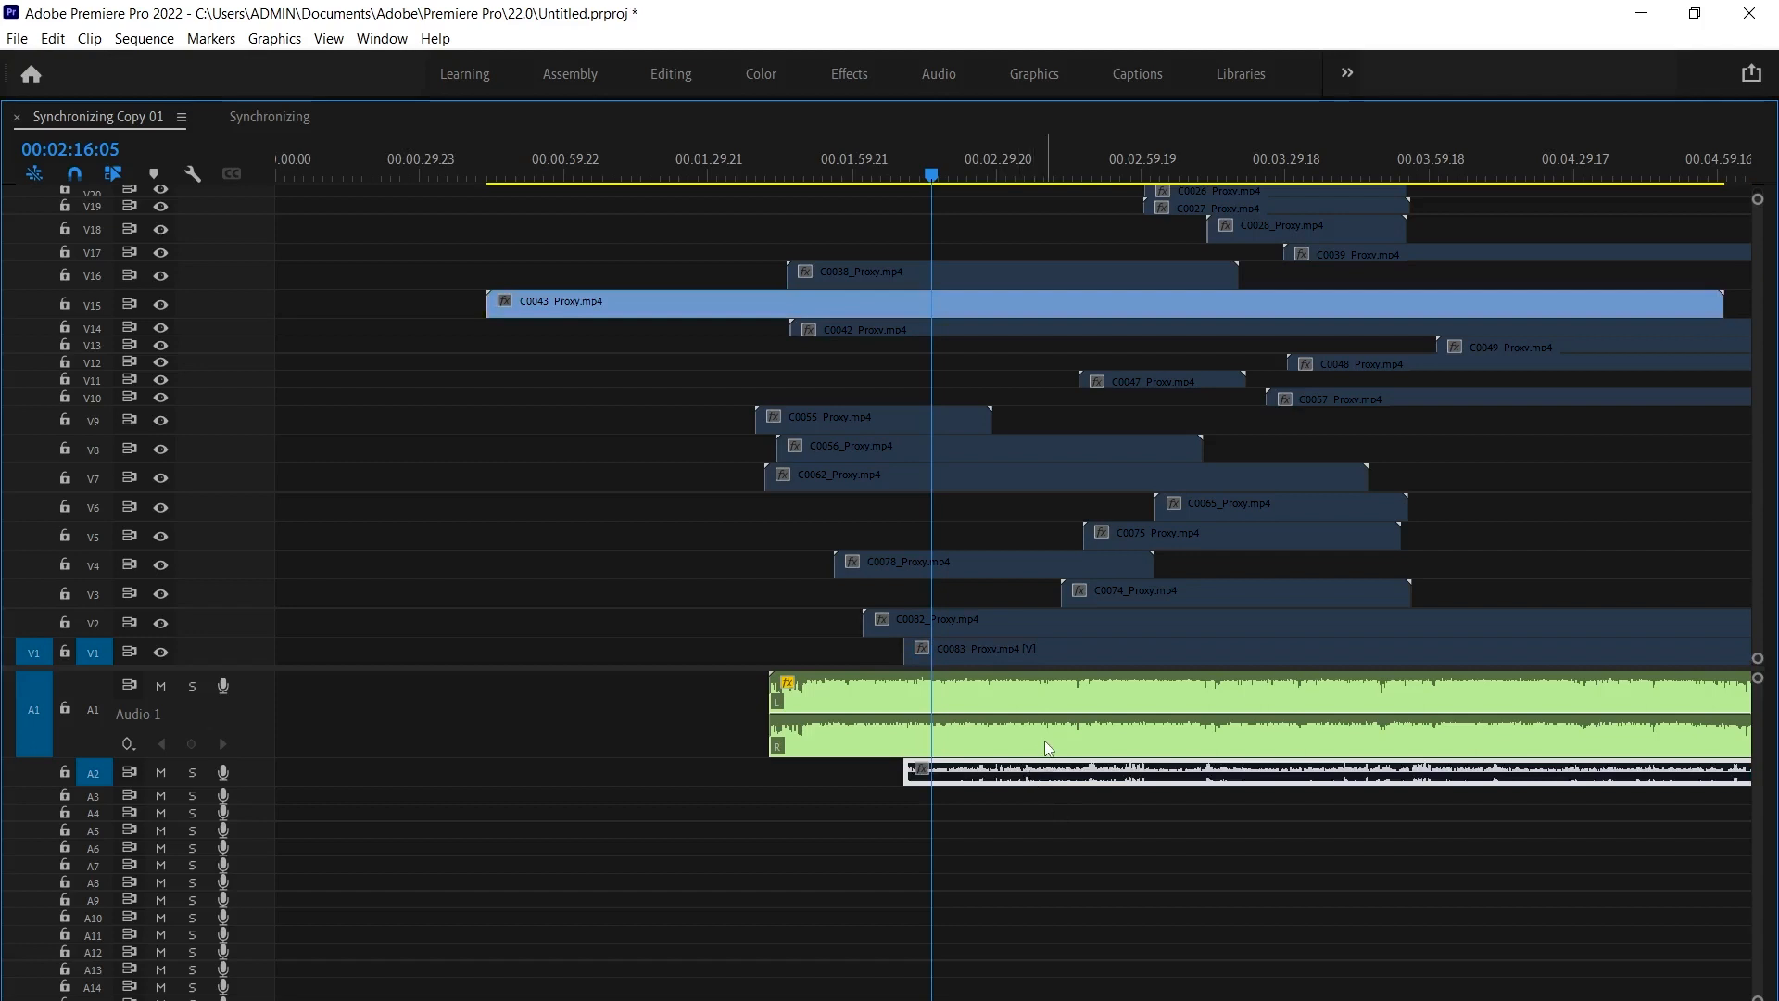
pyautogui.press('Delete')
# Play C0043_Proxy.mp4 against the song from 00:02:01:12 to preview the performance
pyautogui.click(697, 302)
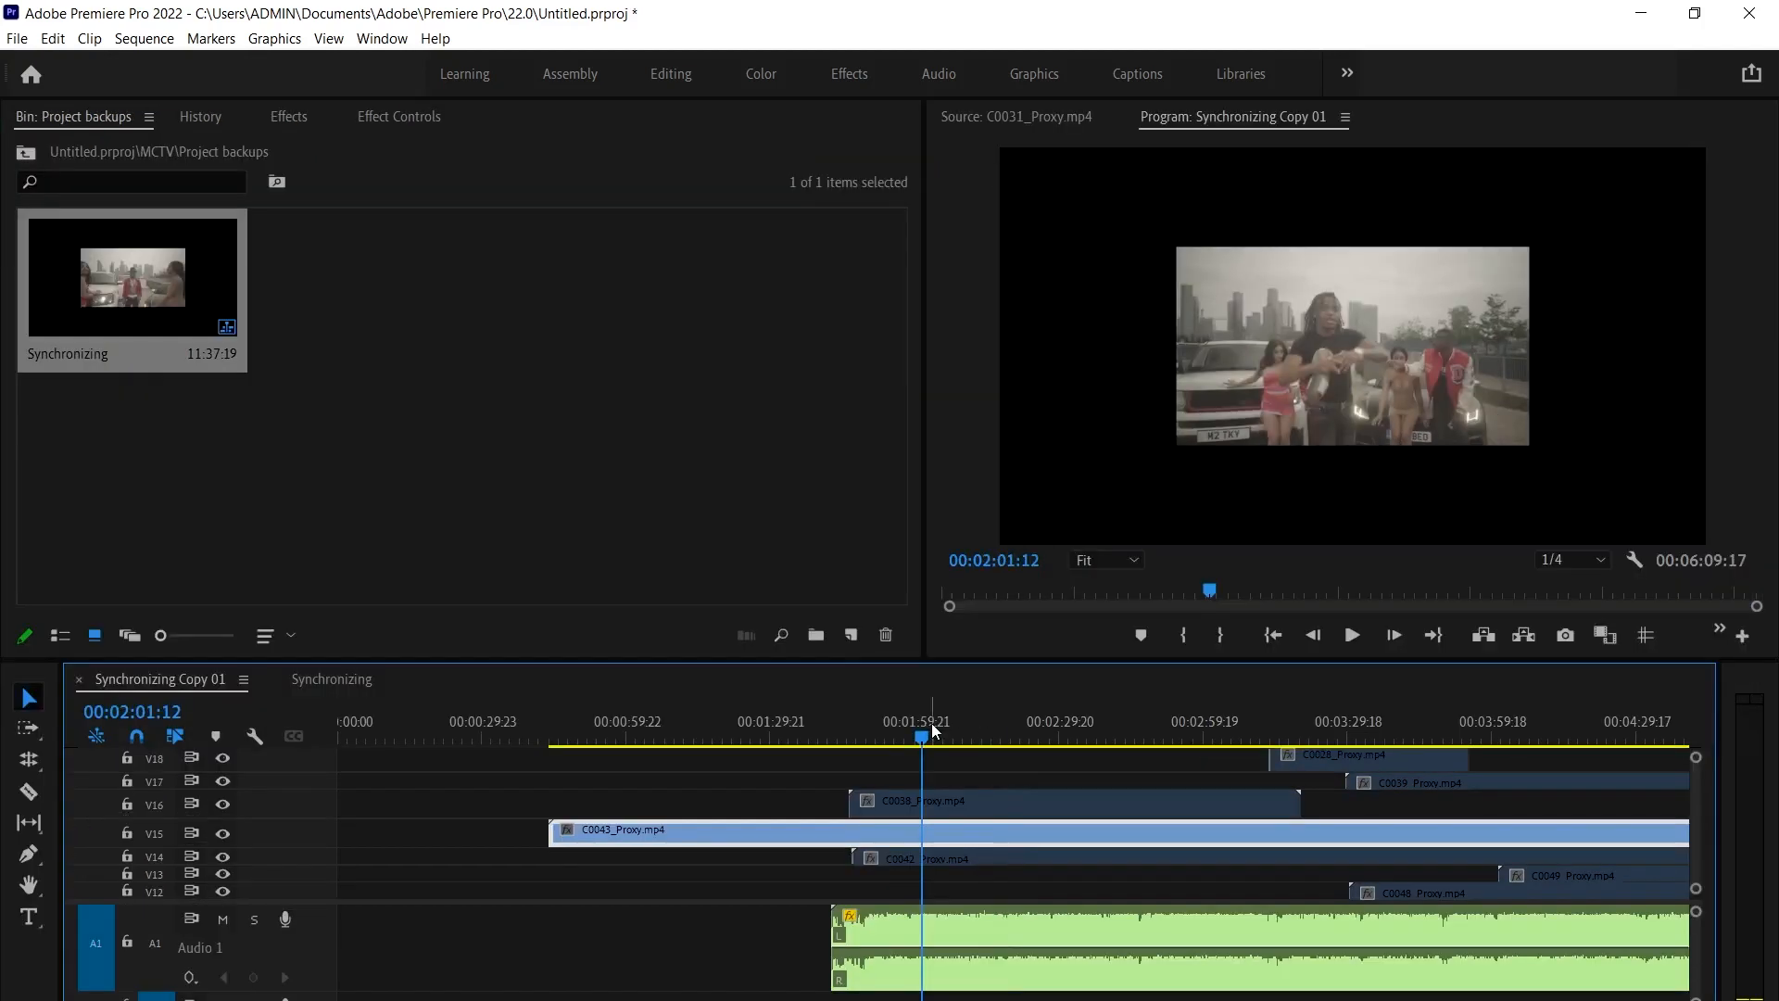
pyautogui.press('space')
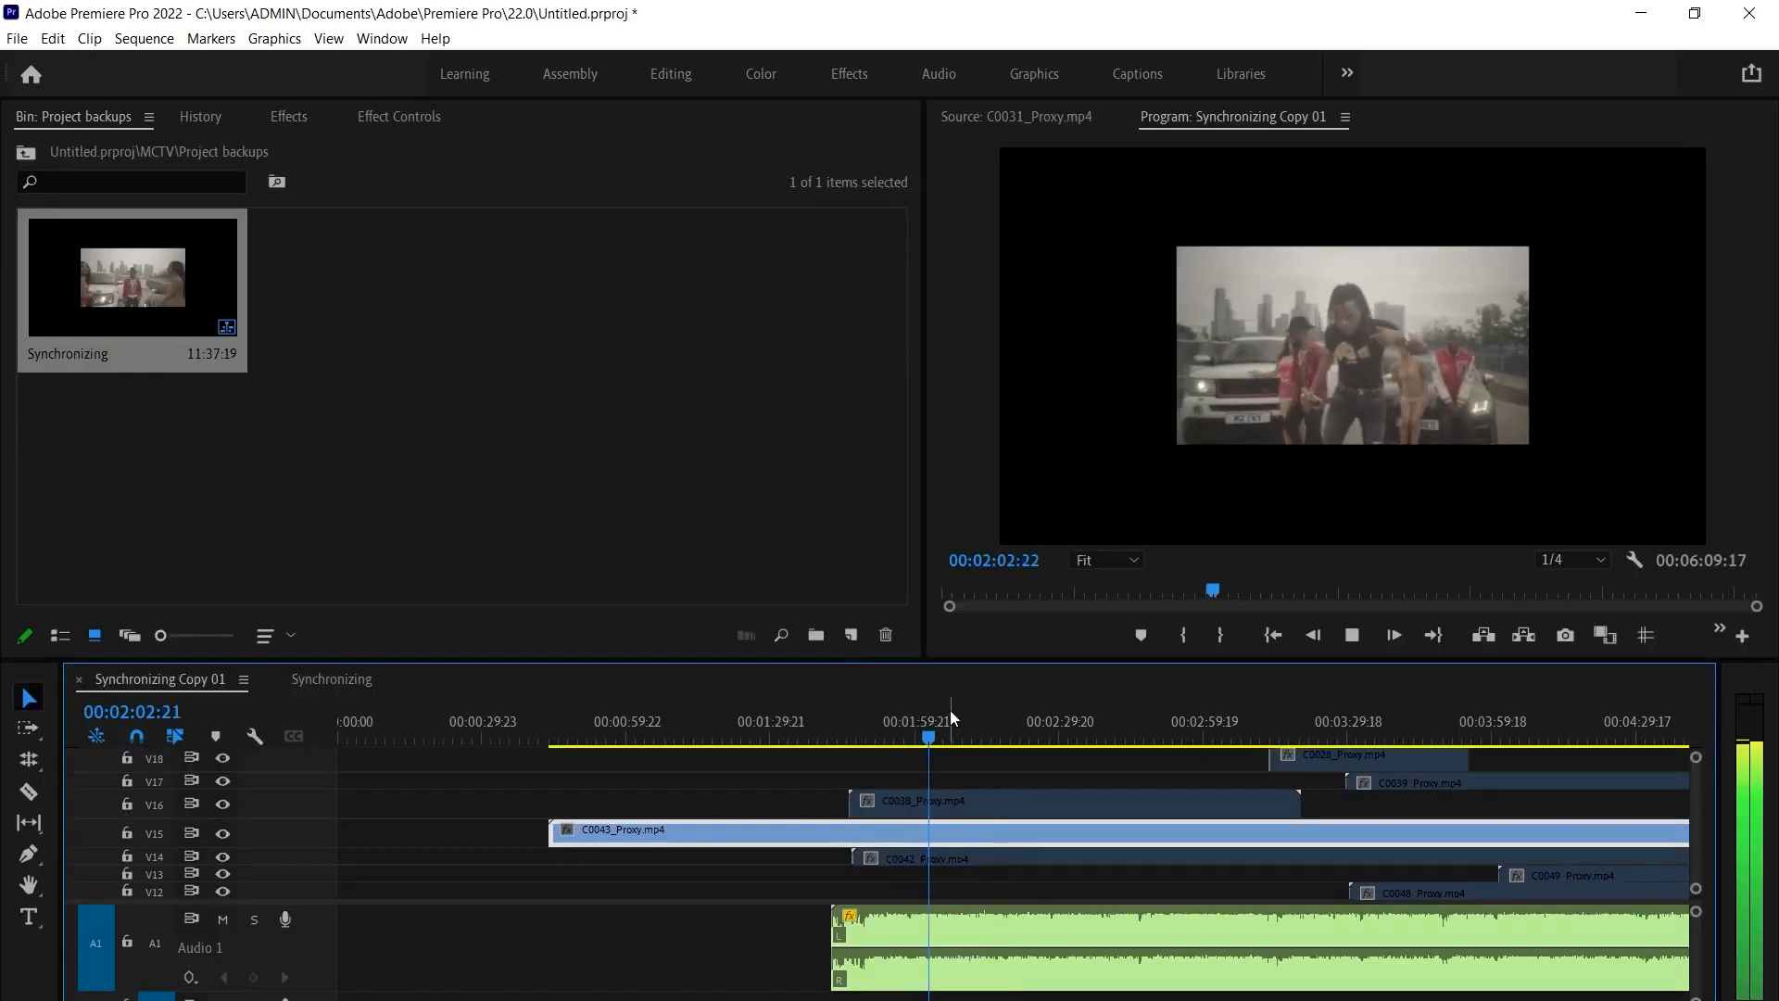
pyautogui.press('space')
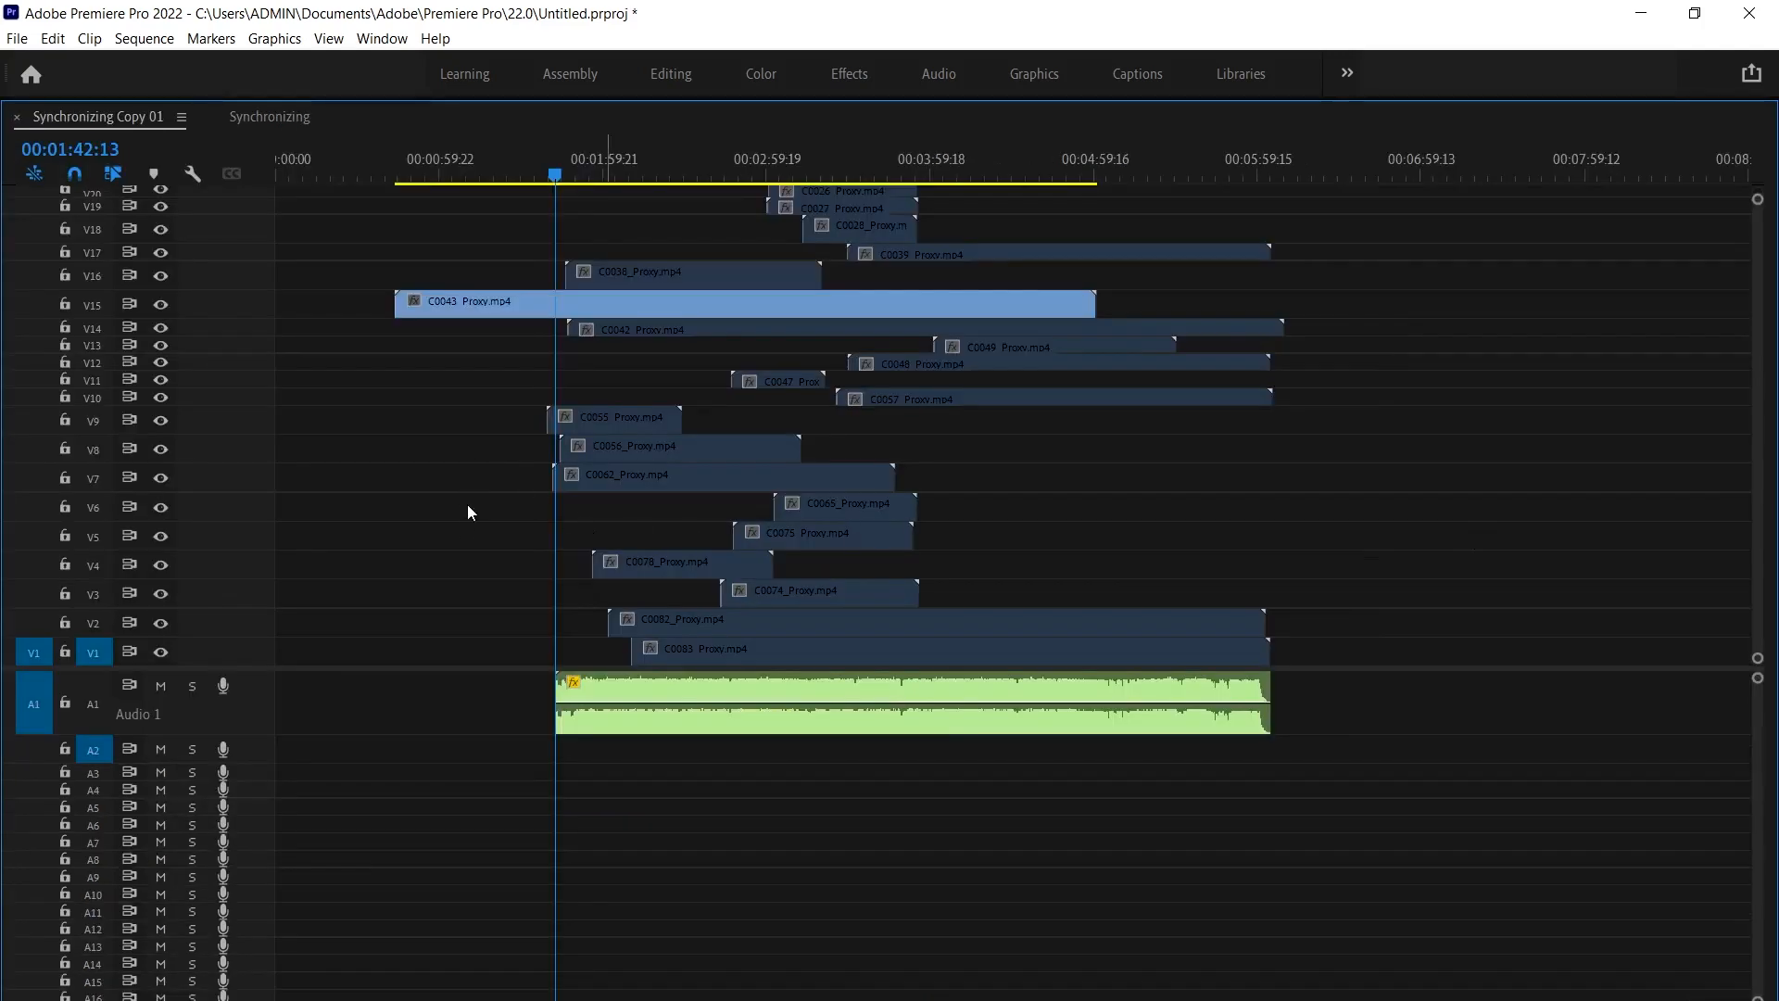
pyautogui.scroll(5, 469, 508)
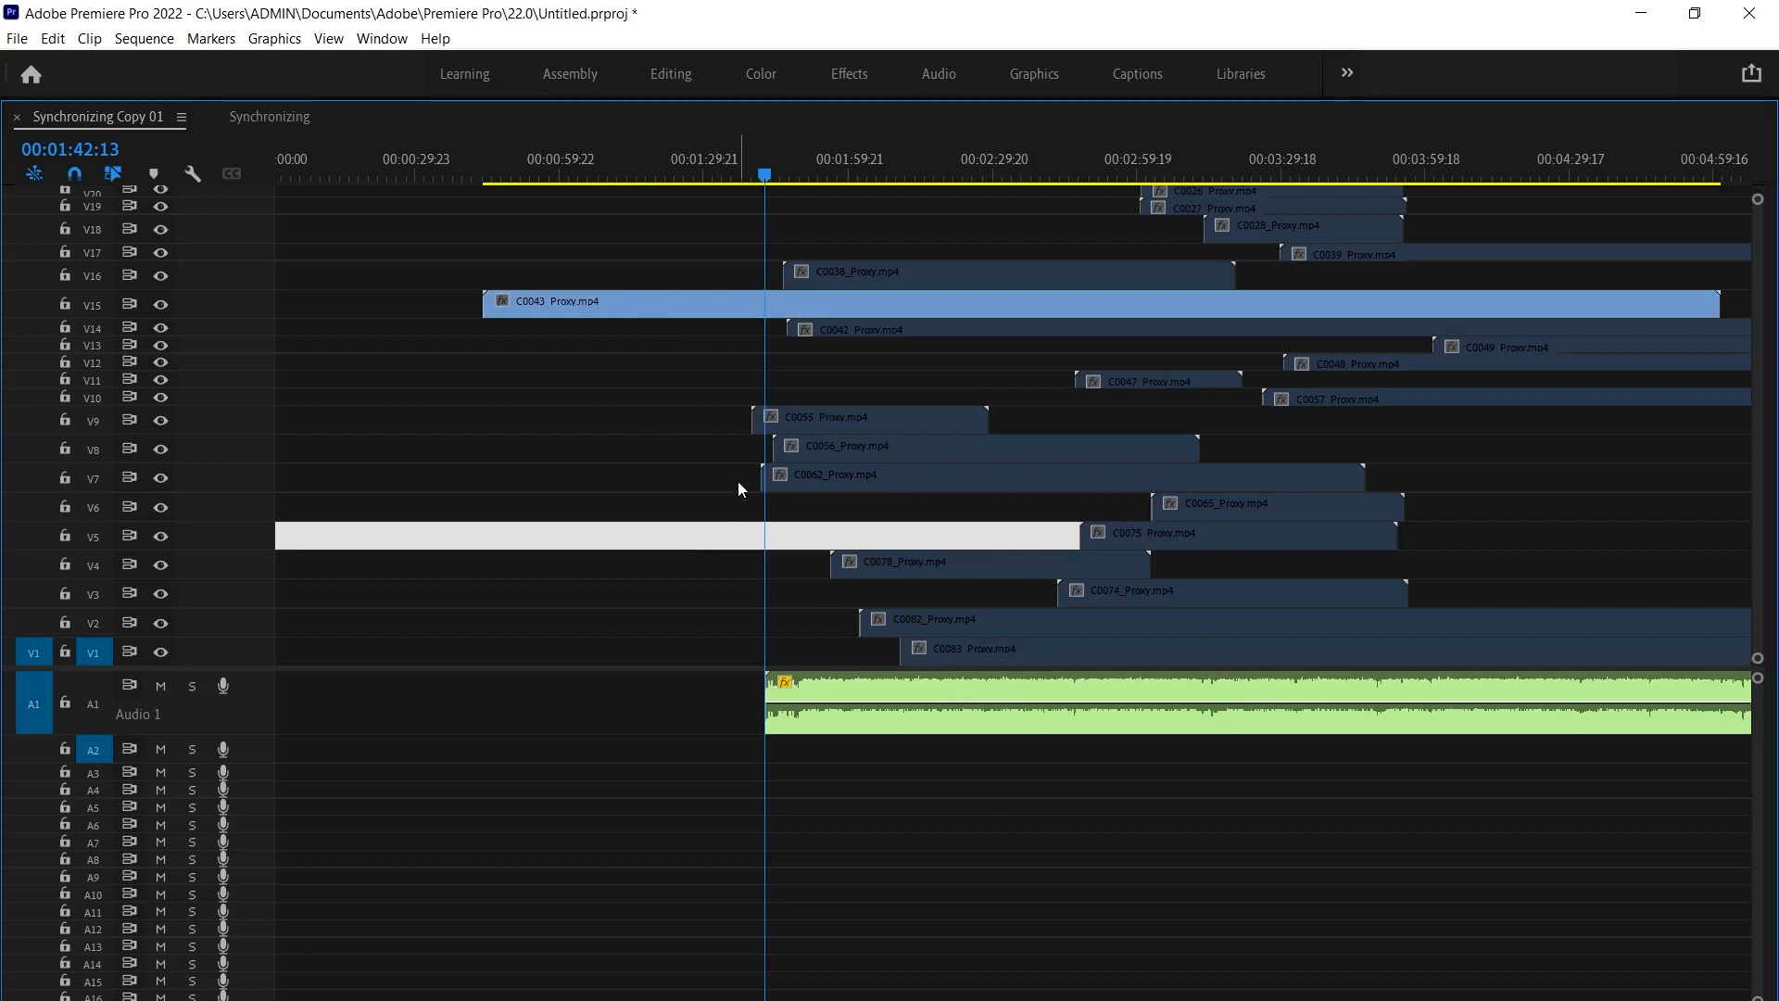
# Delete C0043_Proxy.mp4, the clip starting well before the song, from V15
pyautogui.click(292, 117)
pyautogui.click(697, 301)
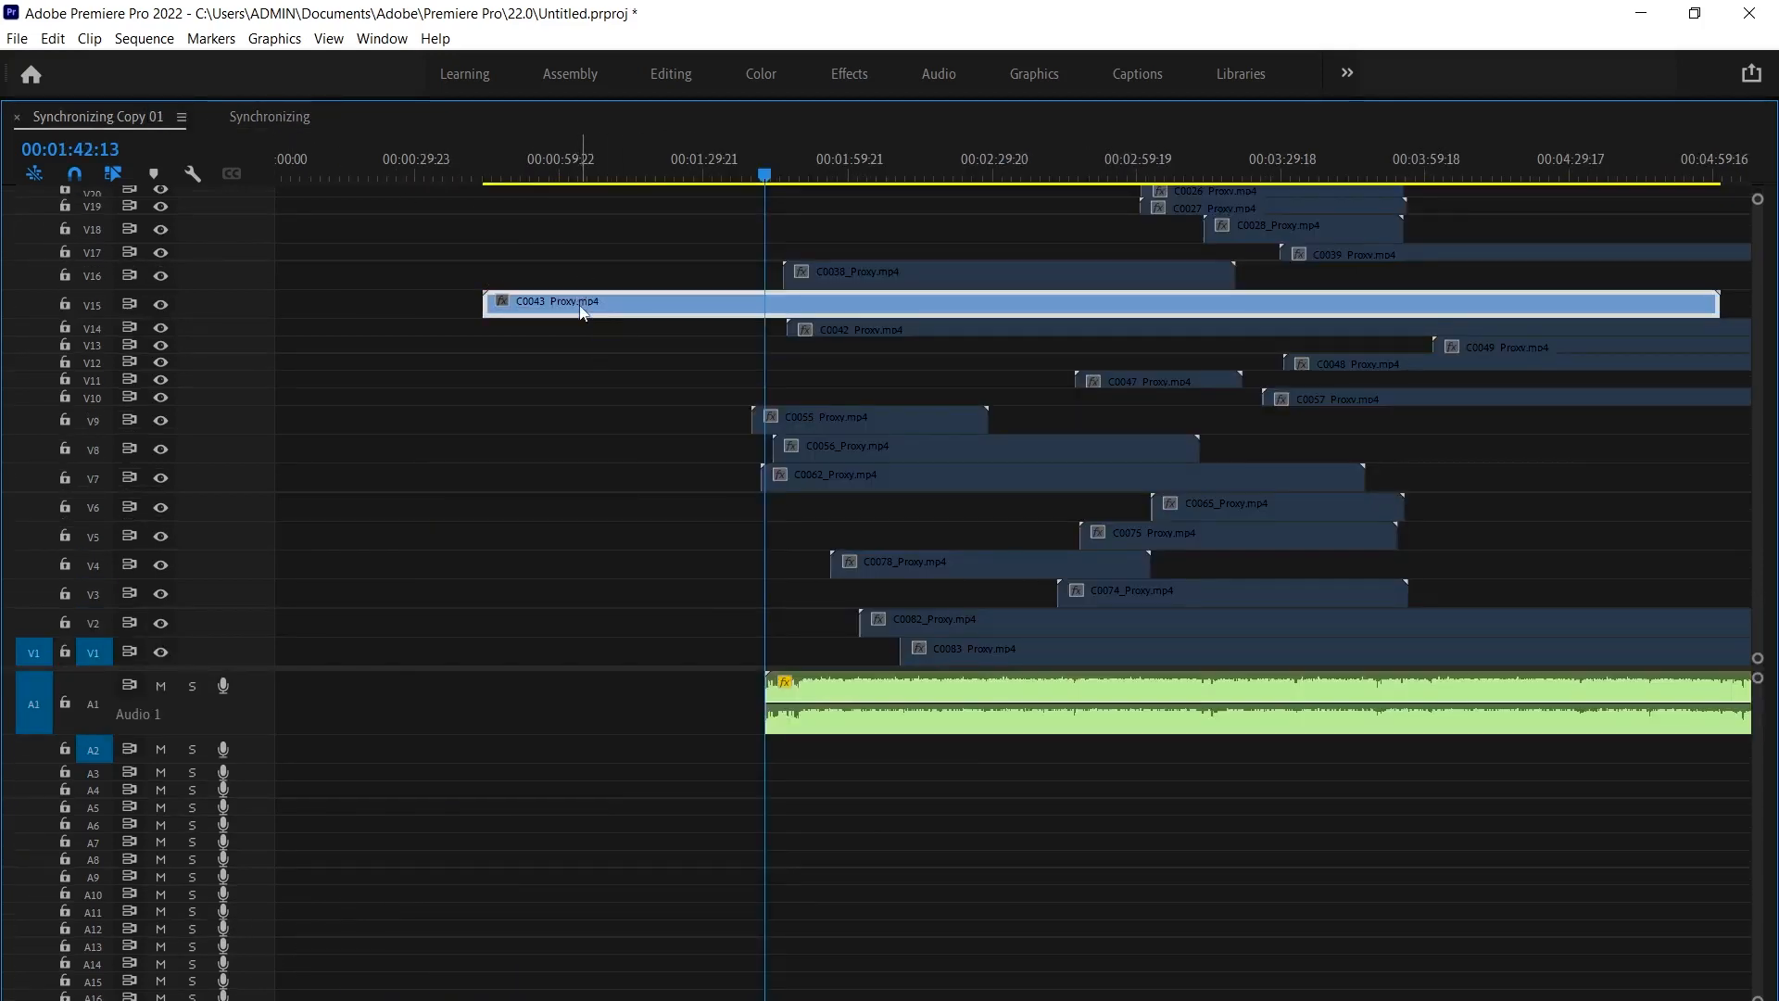
pyautogui.press('`')
# Select all clips on every track with the Track Select Forward tool and move them together to the sequence start
pyautogui.click(658, 802)
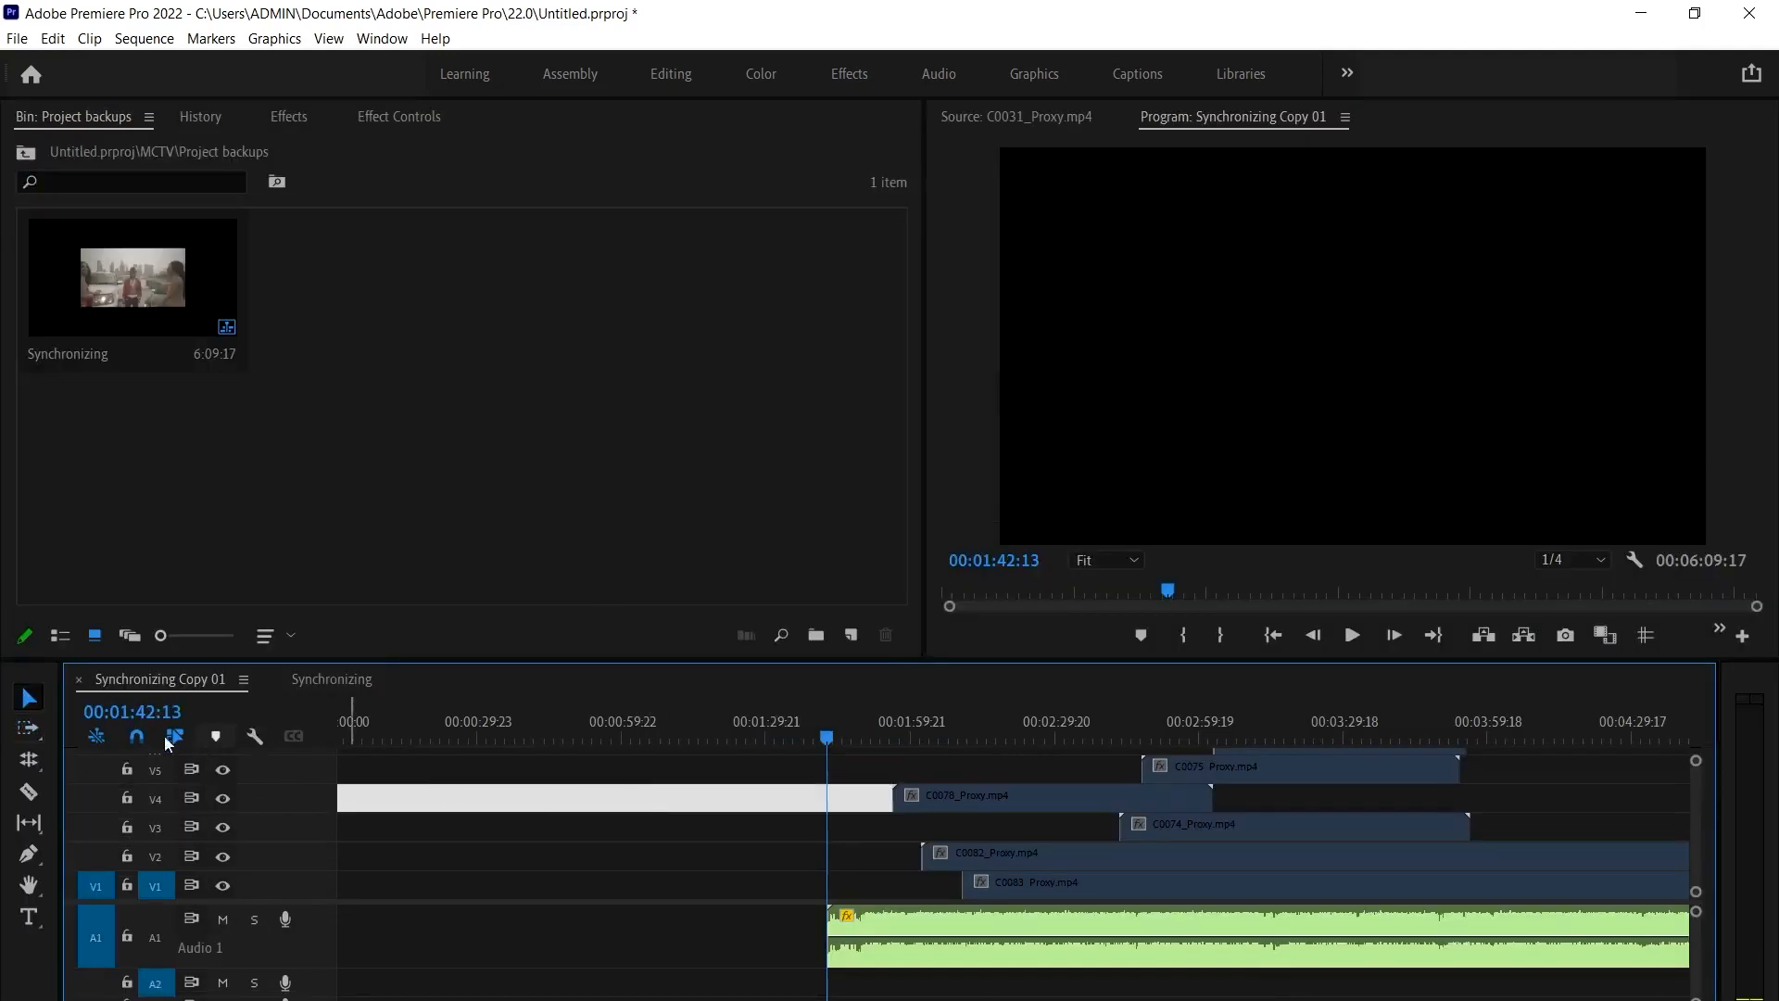
pyautogui.click(28, 732)
pyautogui.click(693, 876)
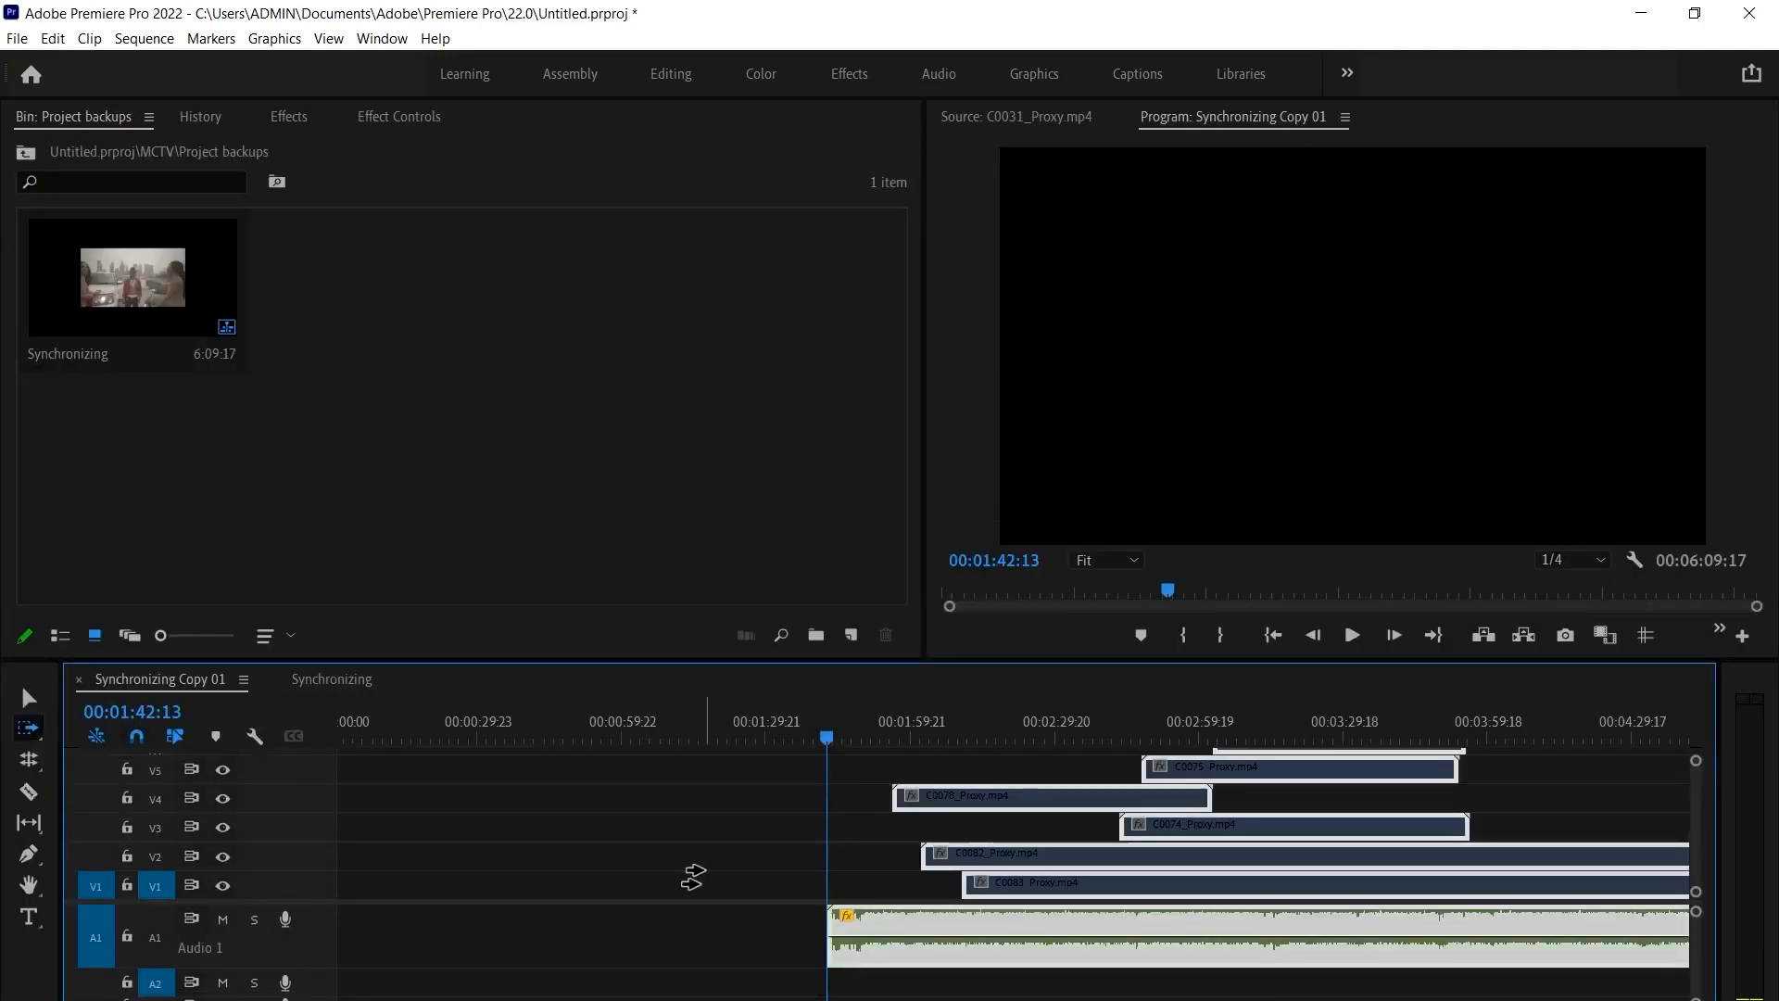
pyautogui.press('v')
pyautogui.moveTo(834, 927); pyautogui.dragTo(326, 925)
# Ripple delete the small gap before the song on A1
pyautogui.click(340, 730)
pyautogui.rightClick(347, 926)
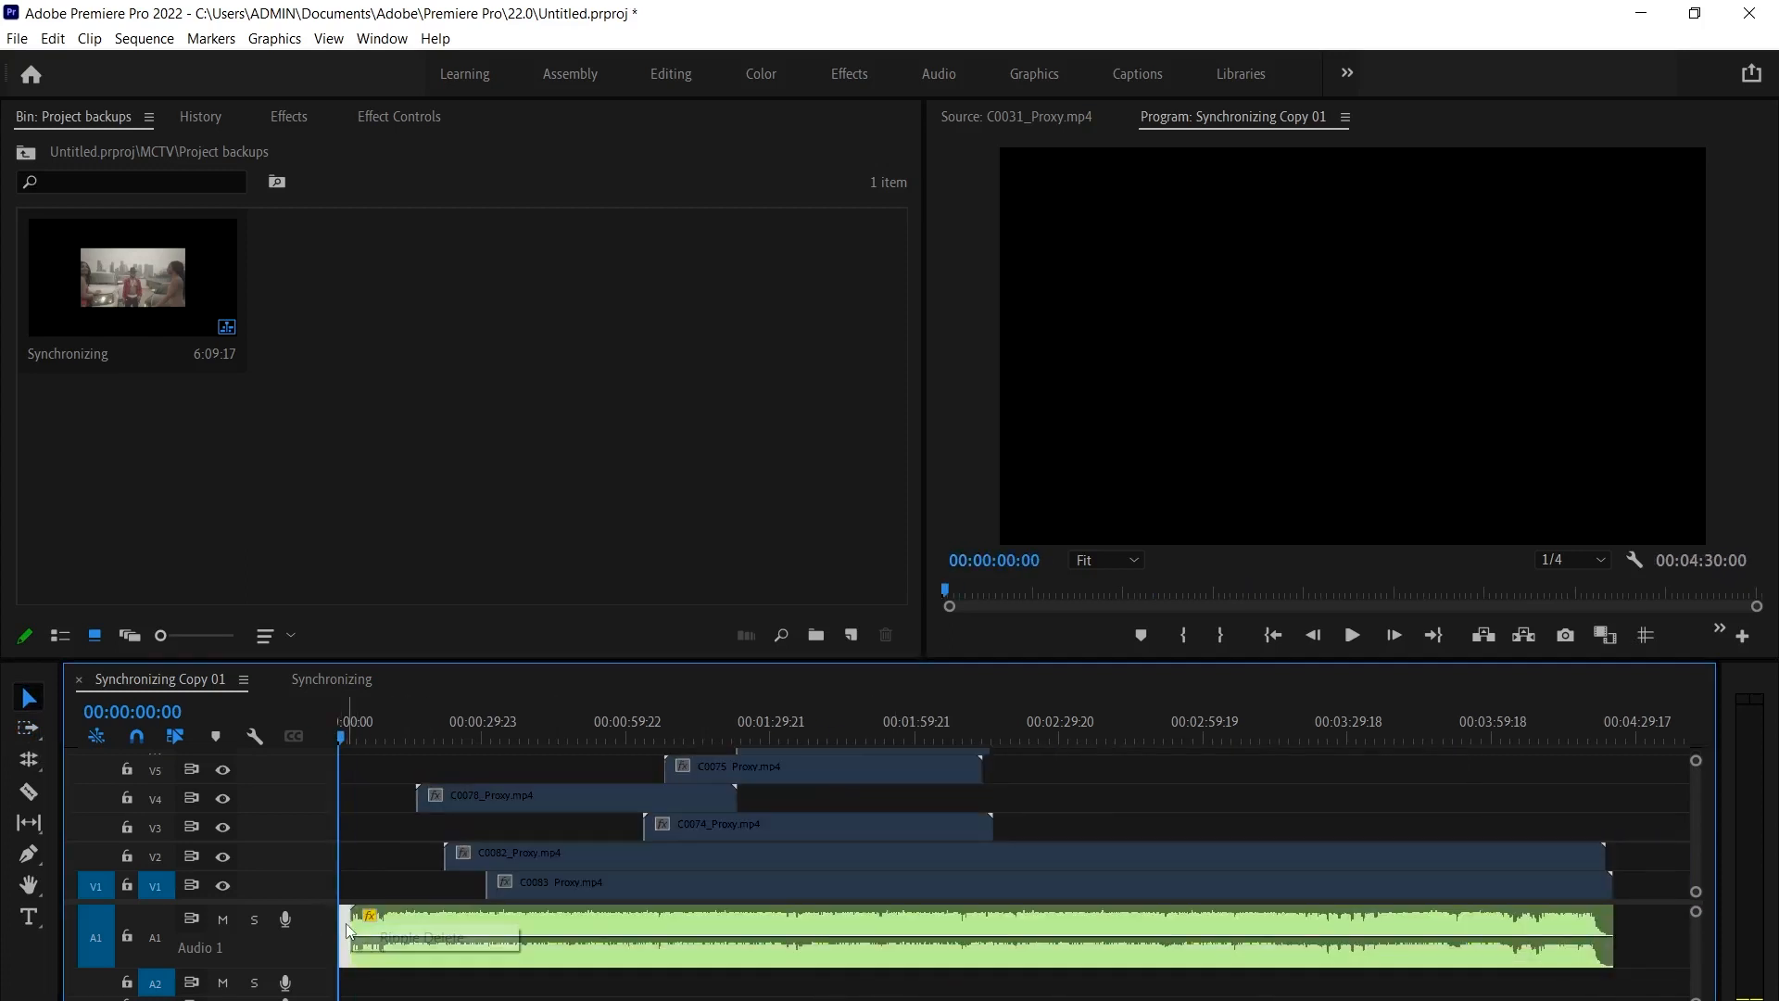
pyautogui.click(422, 937)
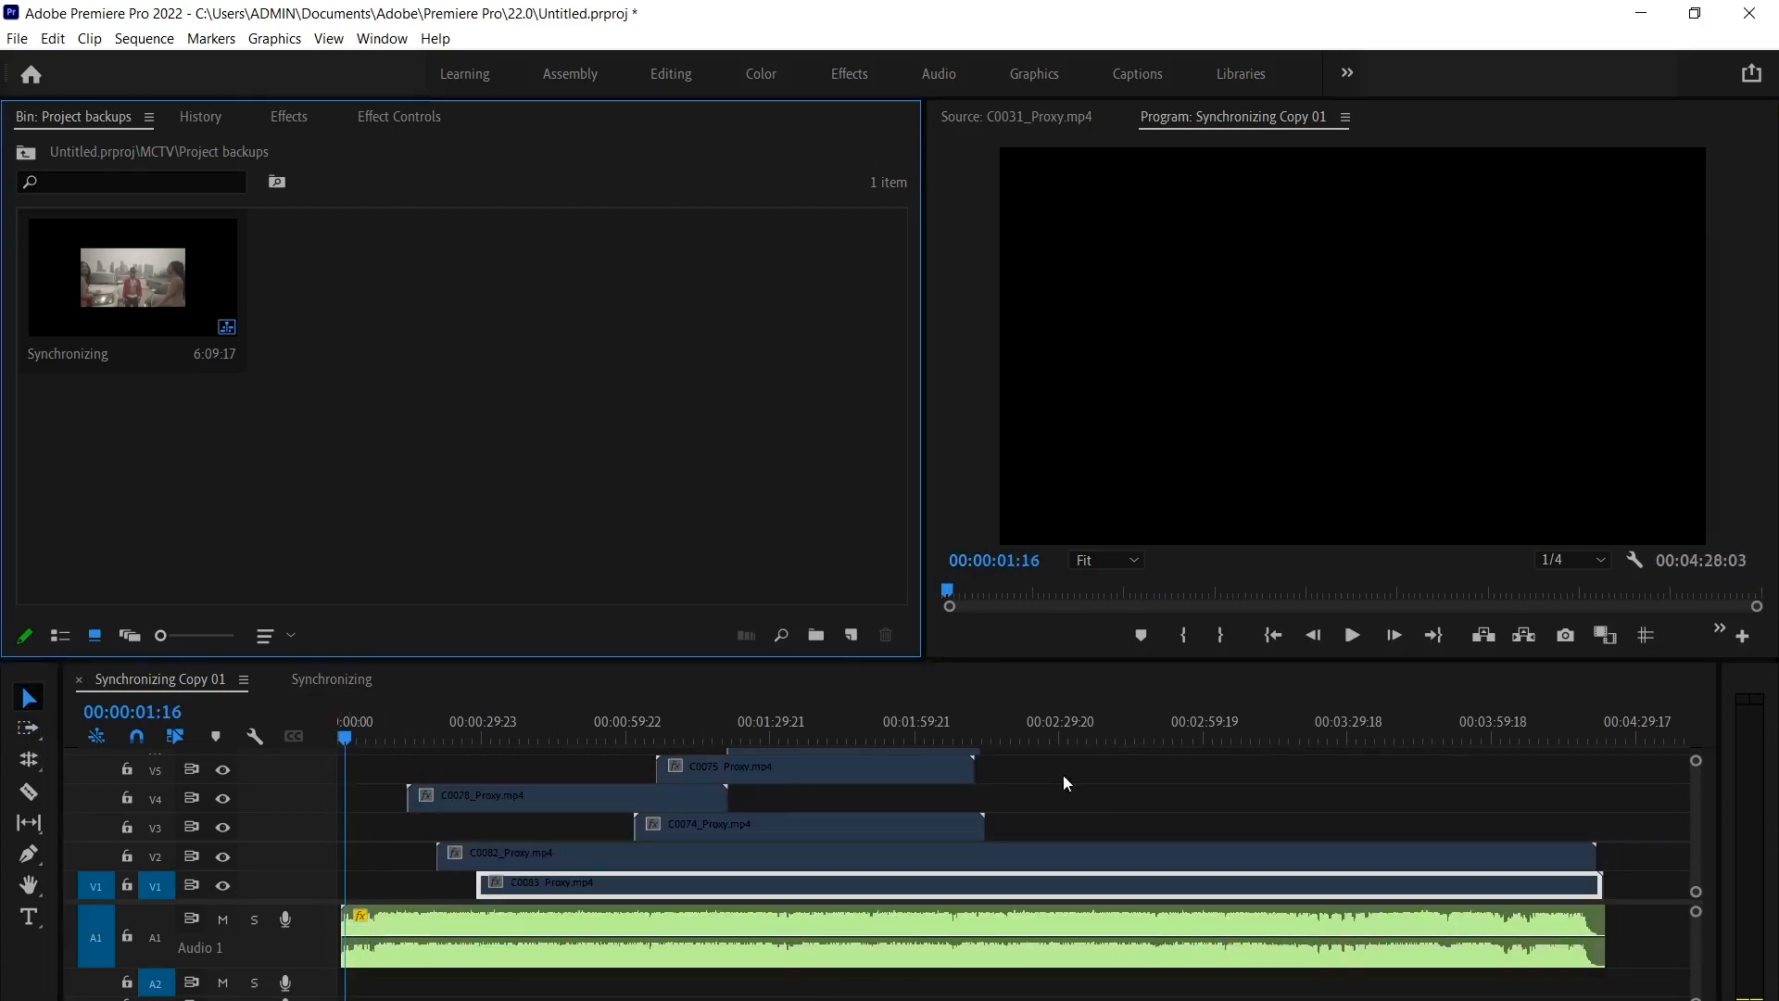
# Enable all the disabled video clips on tracks V1 to V19 and return the playhead to the sequence start
pyautogui.click(1049, 771)
pyautogui.press('`')
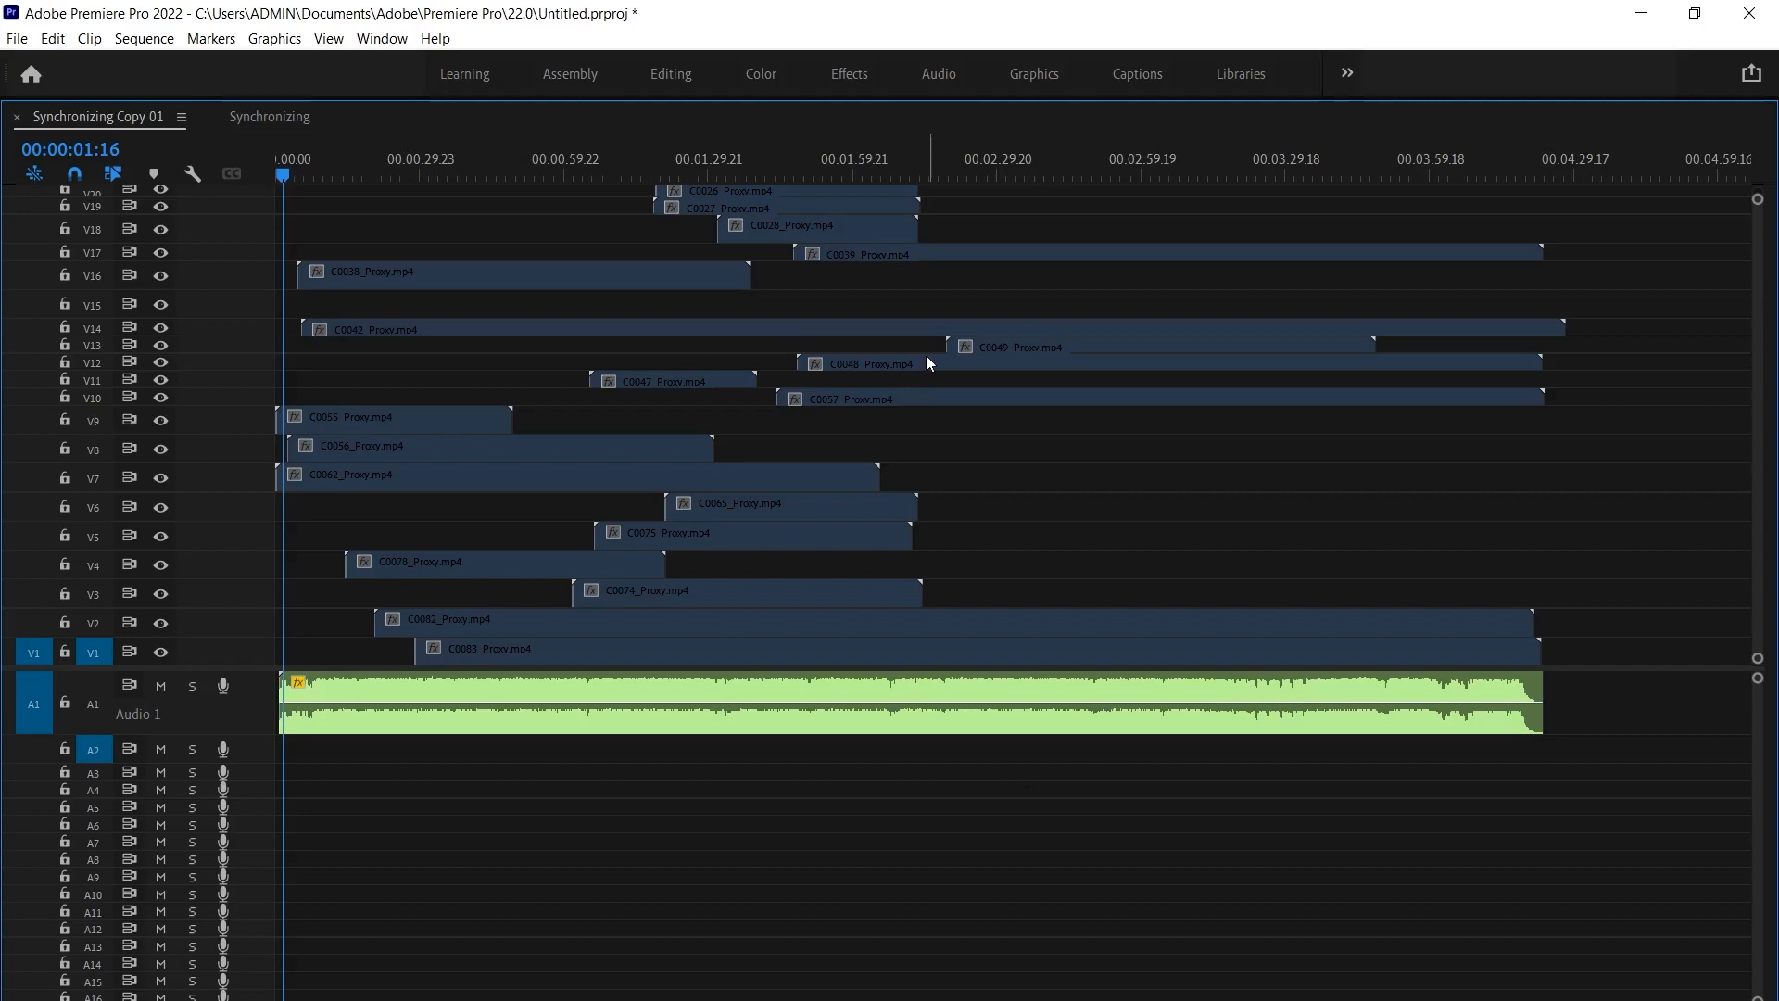
pyautogui.scroll(2, 992, 454)
pyautogui.moveTo(1054, 205); pyautogui.dragTo(537, 801)
pyautogui.press('Home')
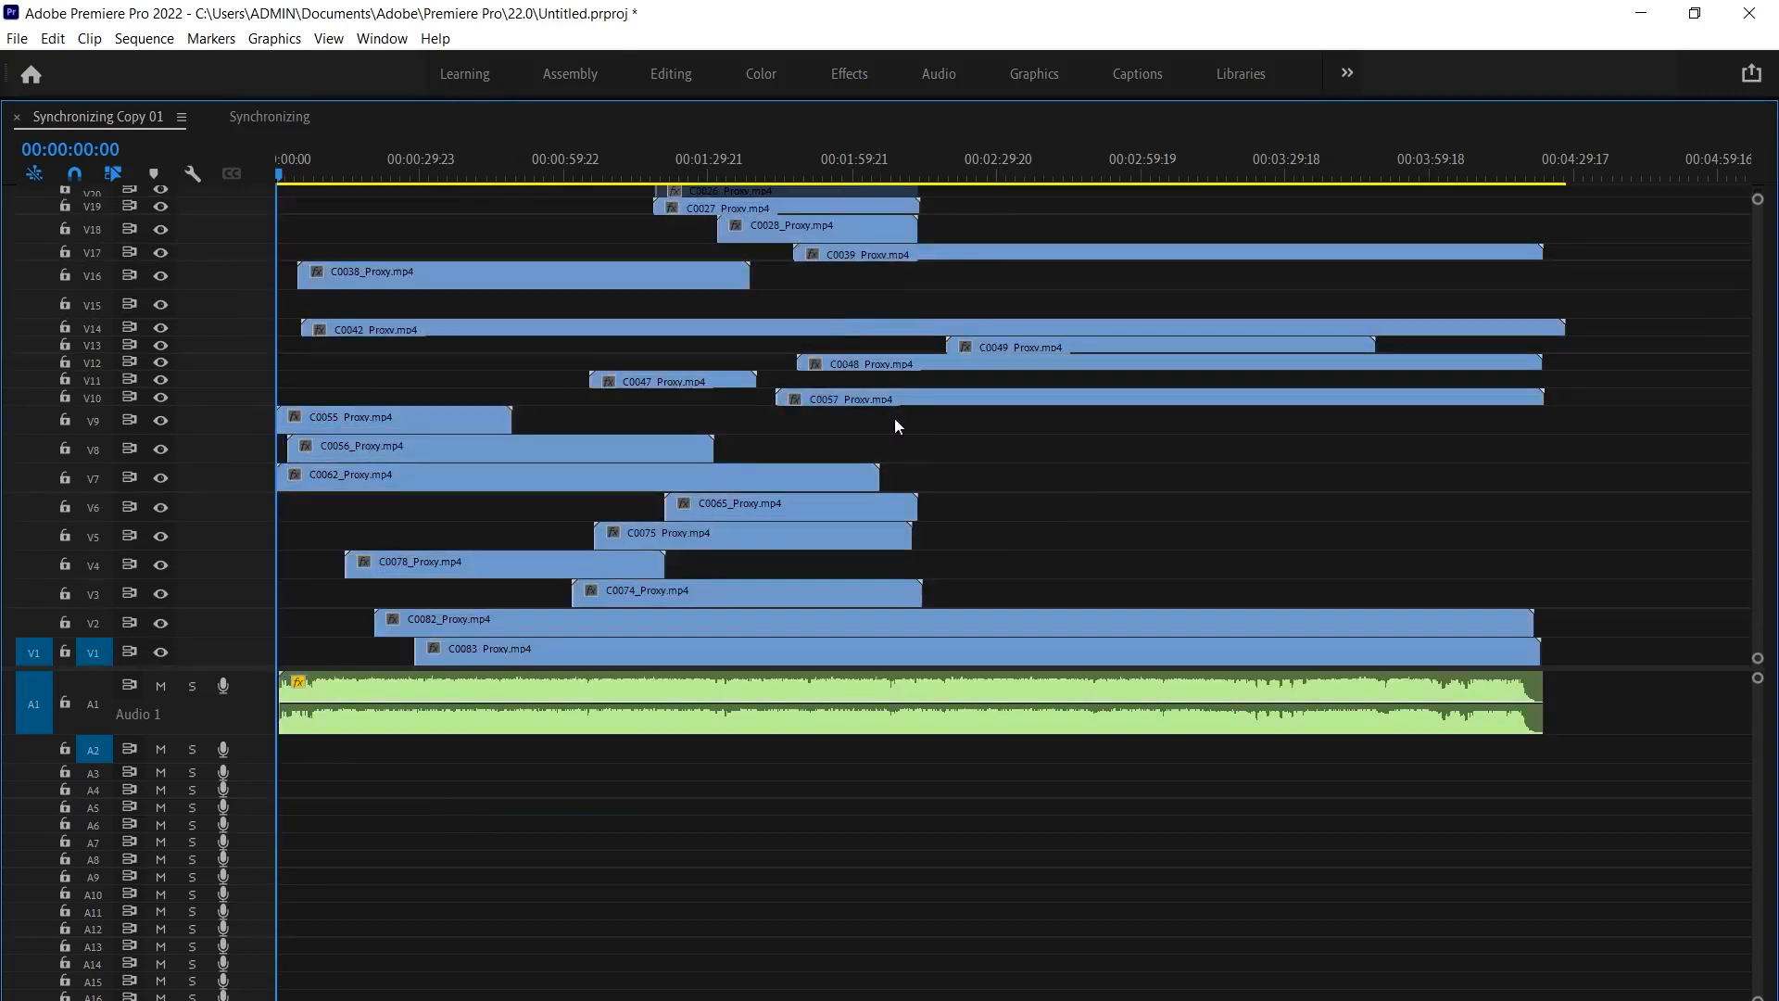
# Select every clip except the song and apply Scale to Frame Size to the video clips
pyautogui.hotkey('ctrl', 'a')
pyautogui.keyDown('shift'); pyautogui.click(892, 697); pyautogui.keyUp('shift')
pyautogui.rightClick(753, 597)
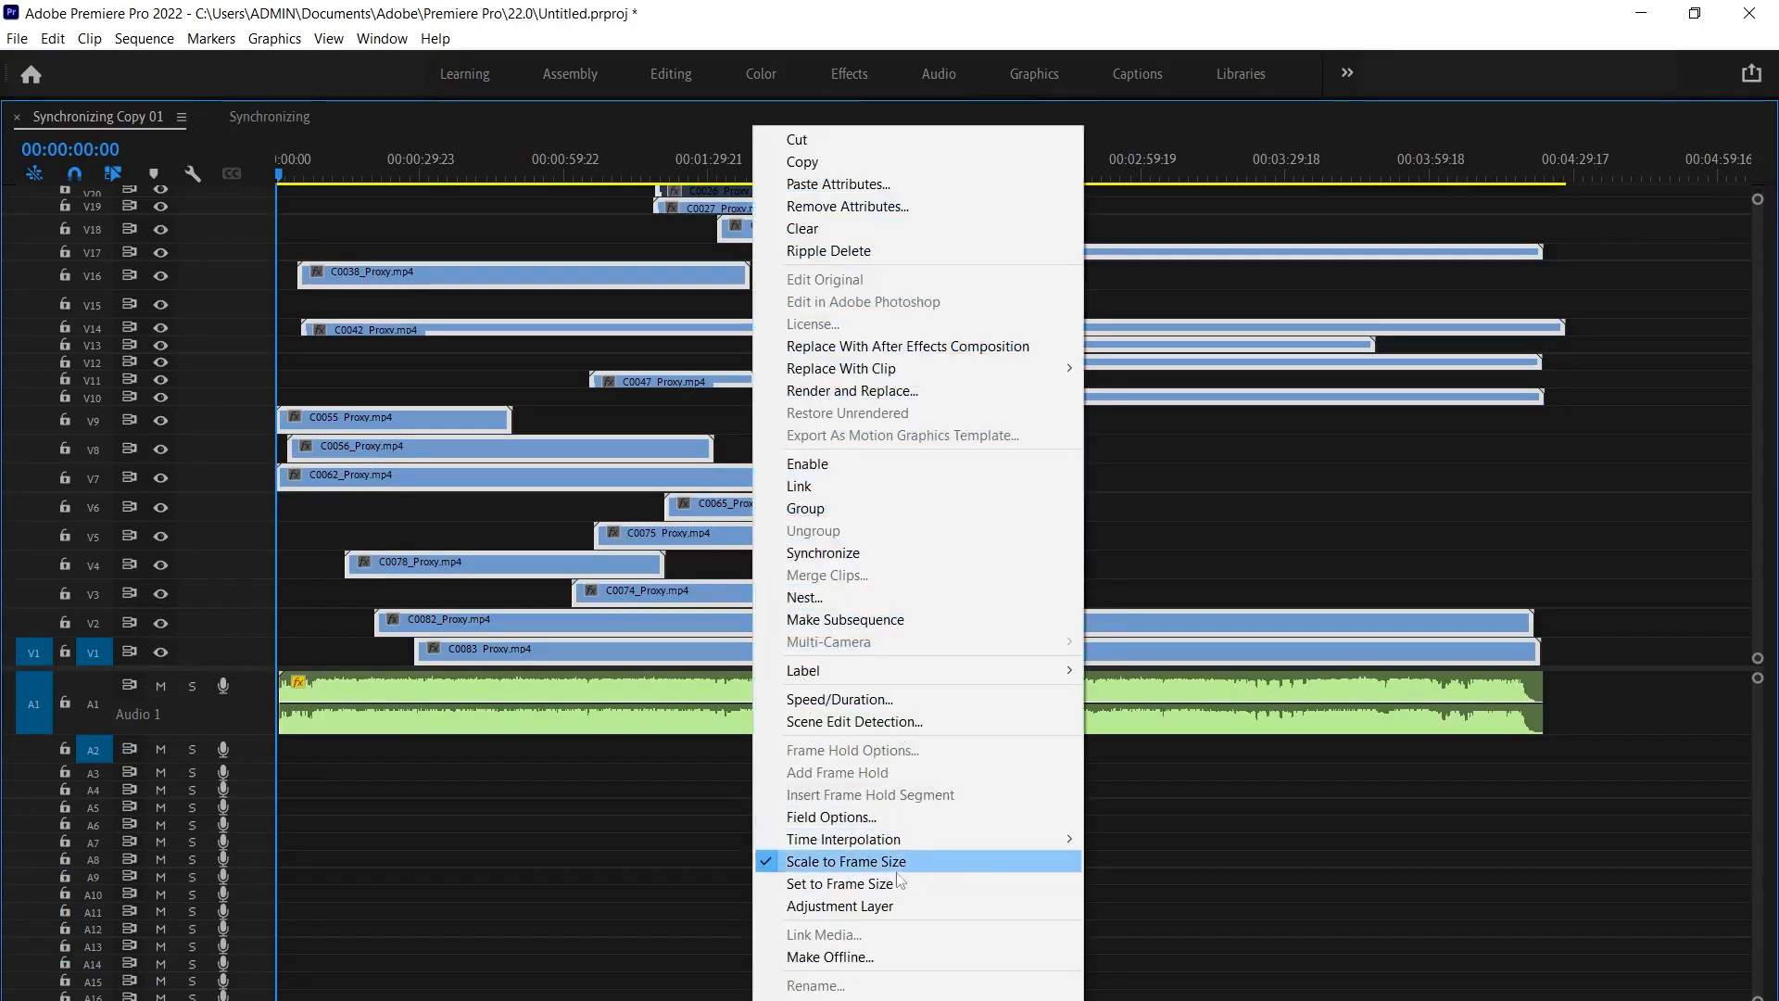
pyautogui.click(858, 858)
# Check the scaled picture at 00:00:15:04 and enable C0026_Proxy.mp4 on V20 and C0031_Proxy.mp4 on V21
pyautogui.press('`')
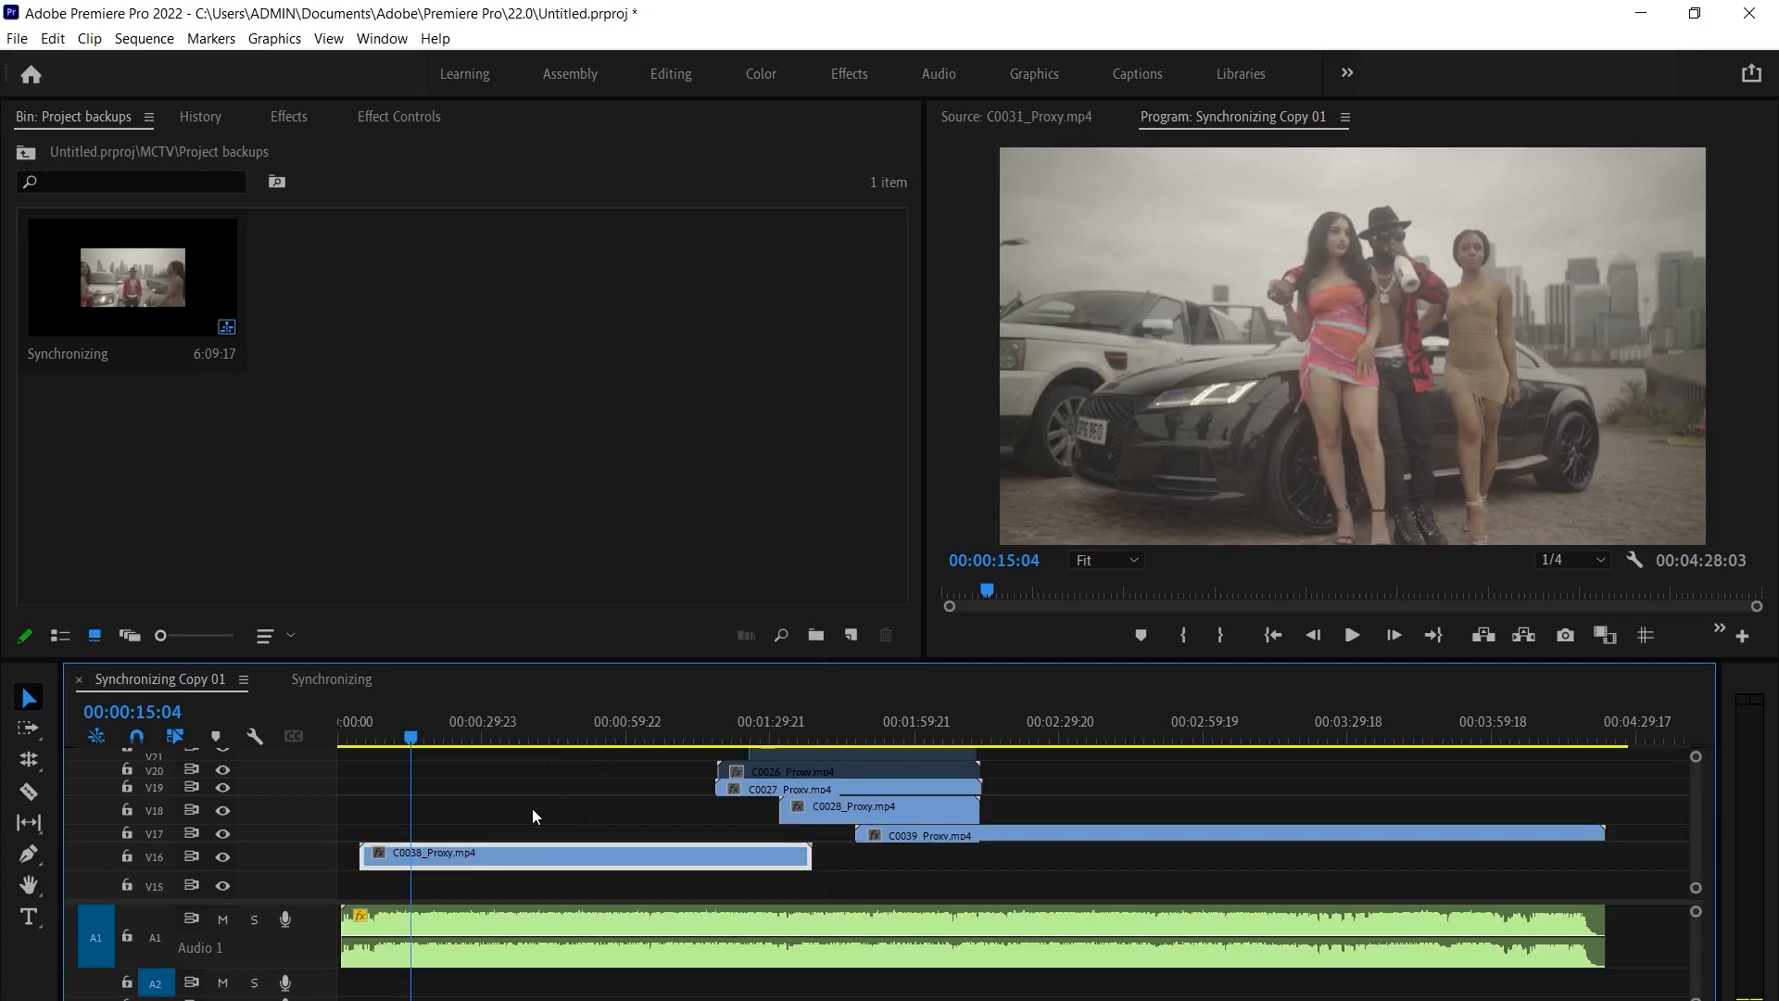
pyautogui.press('`')
pyautogui.click(383, 383)
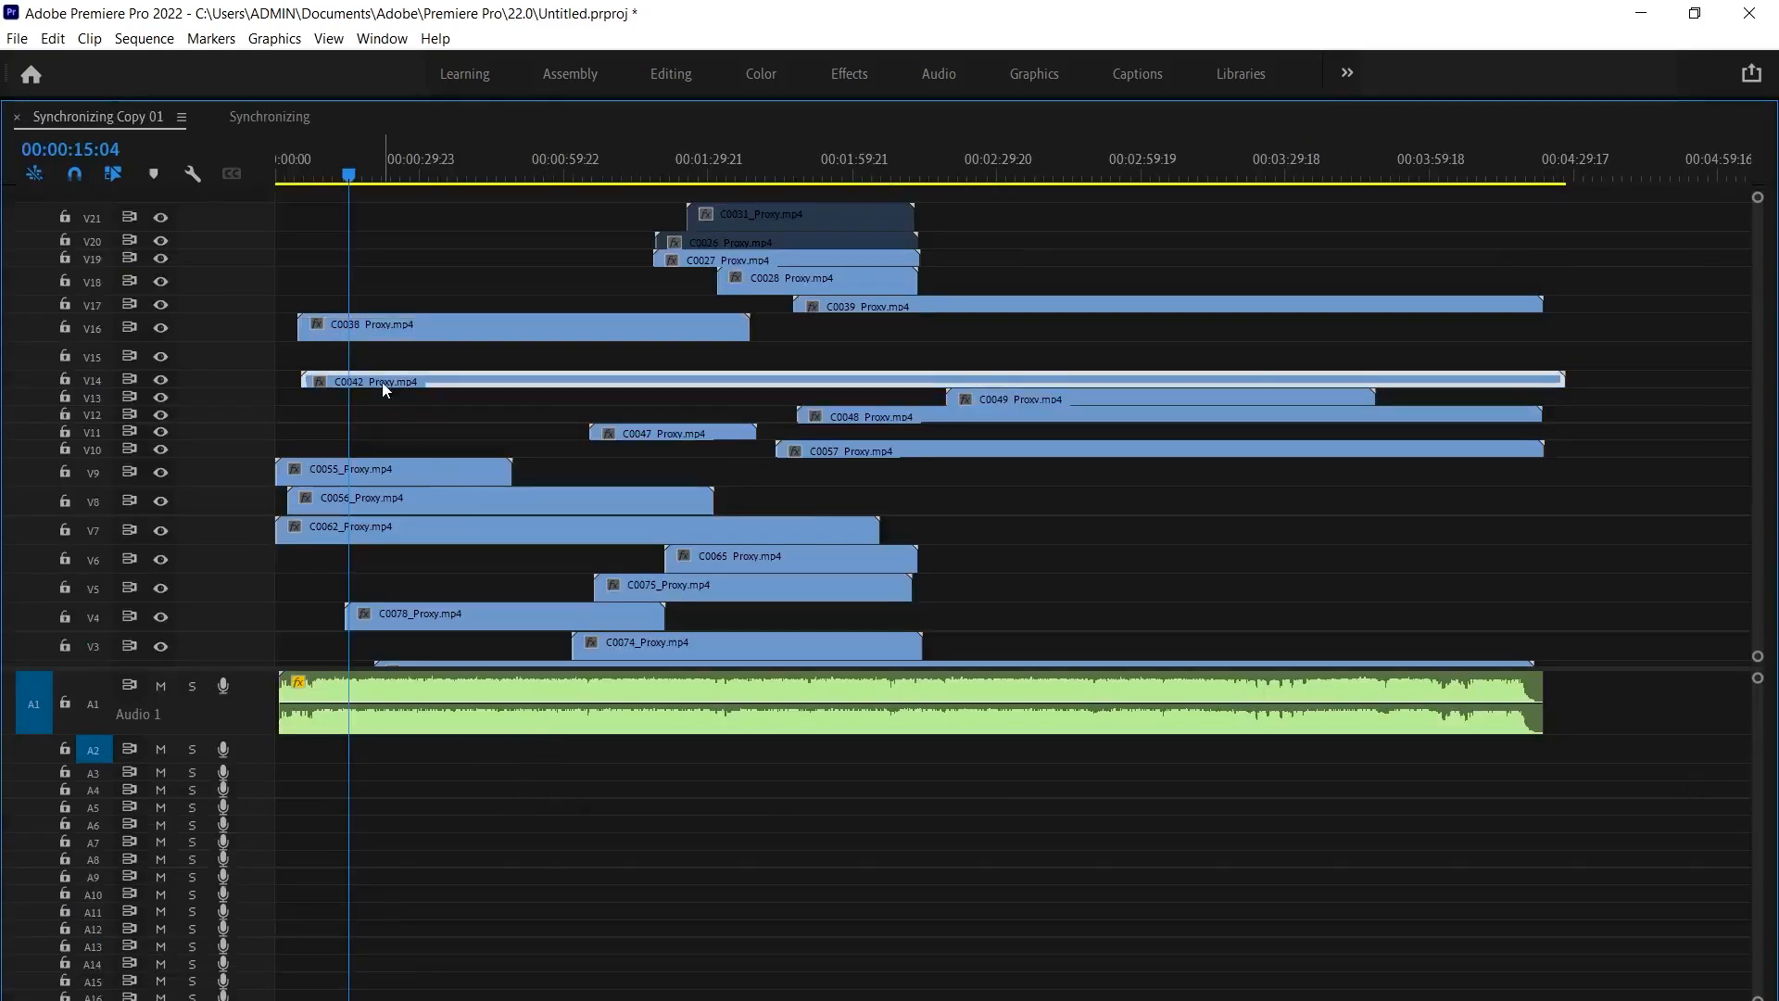
pyautogui.rightClick(383, 382)
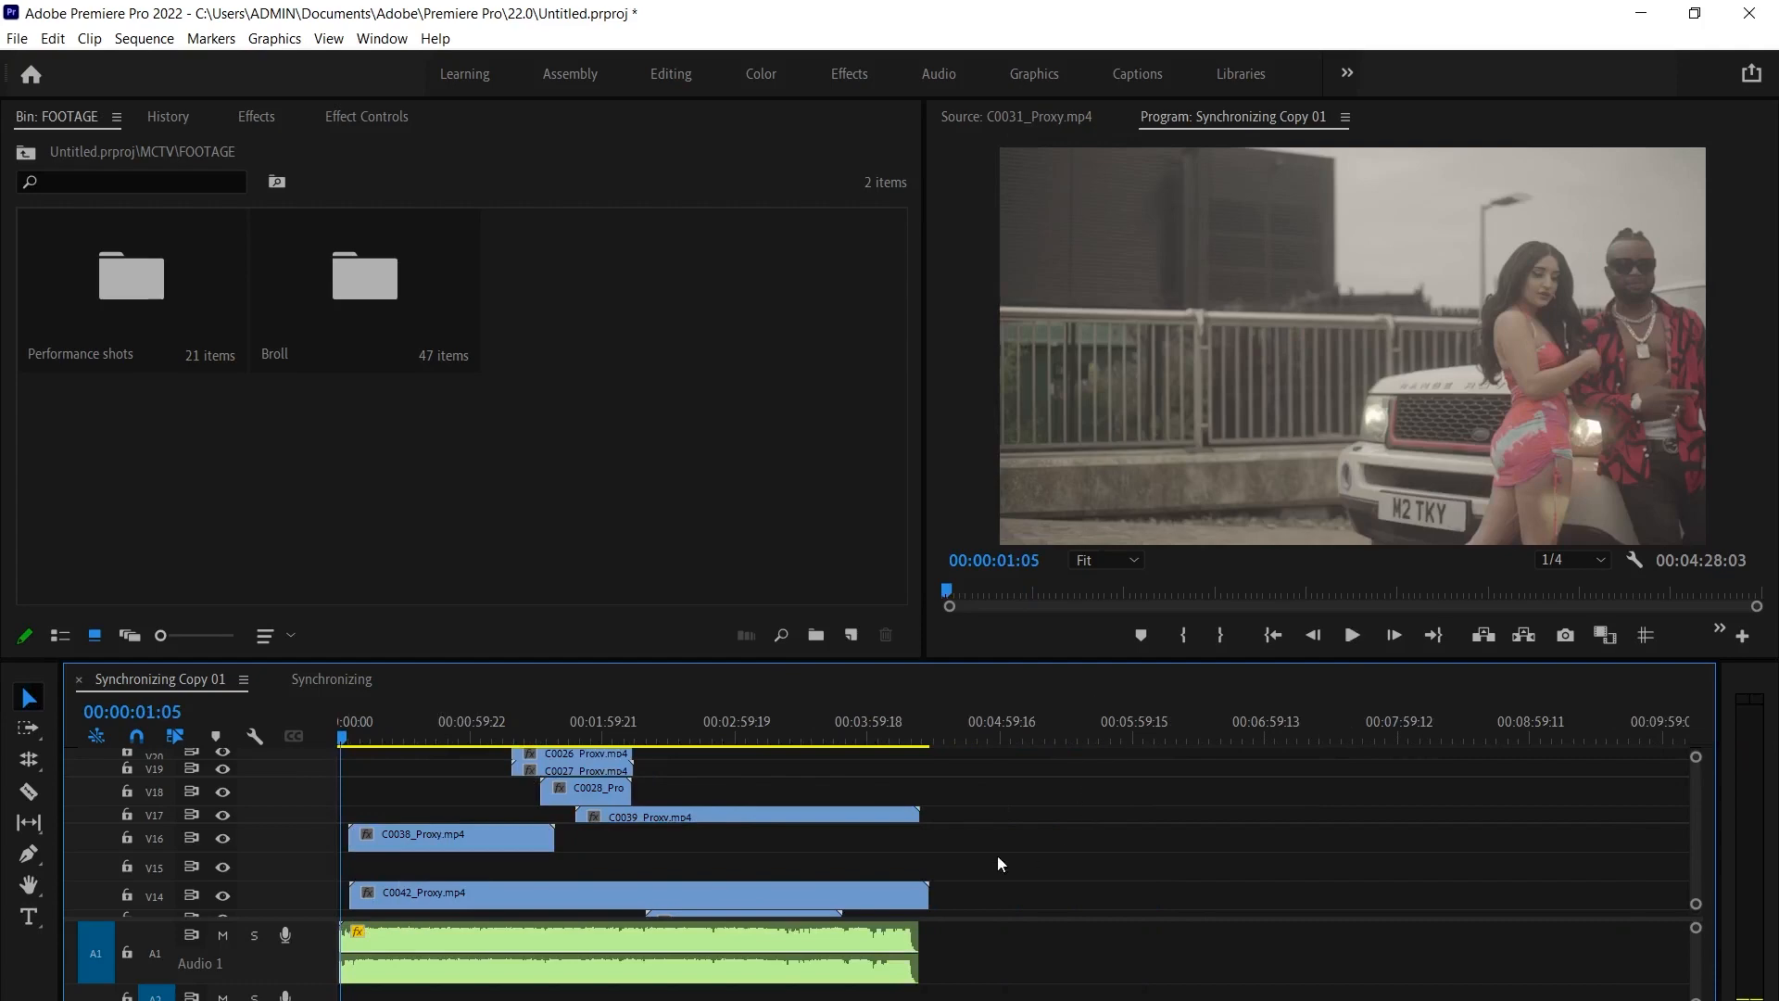
# Fit the whole sequence in view and increase the heights of tracks V9, V10 and V11
pyautogui.press('`')
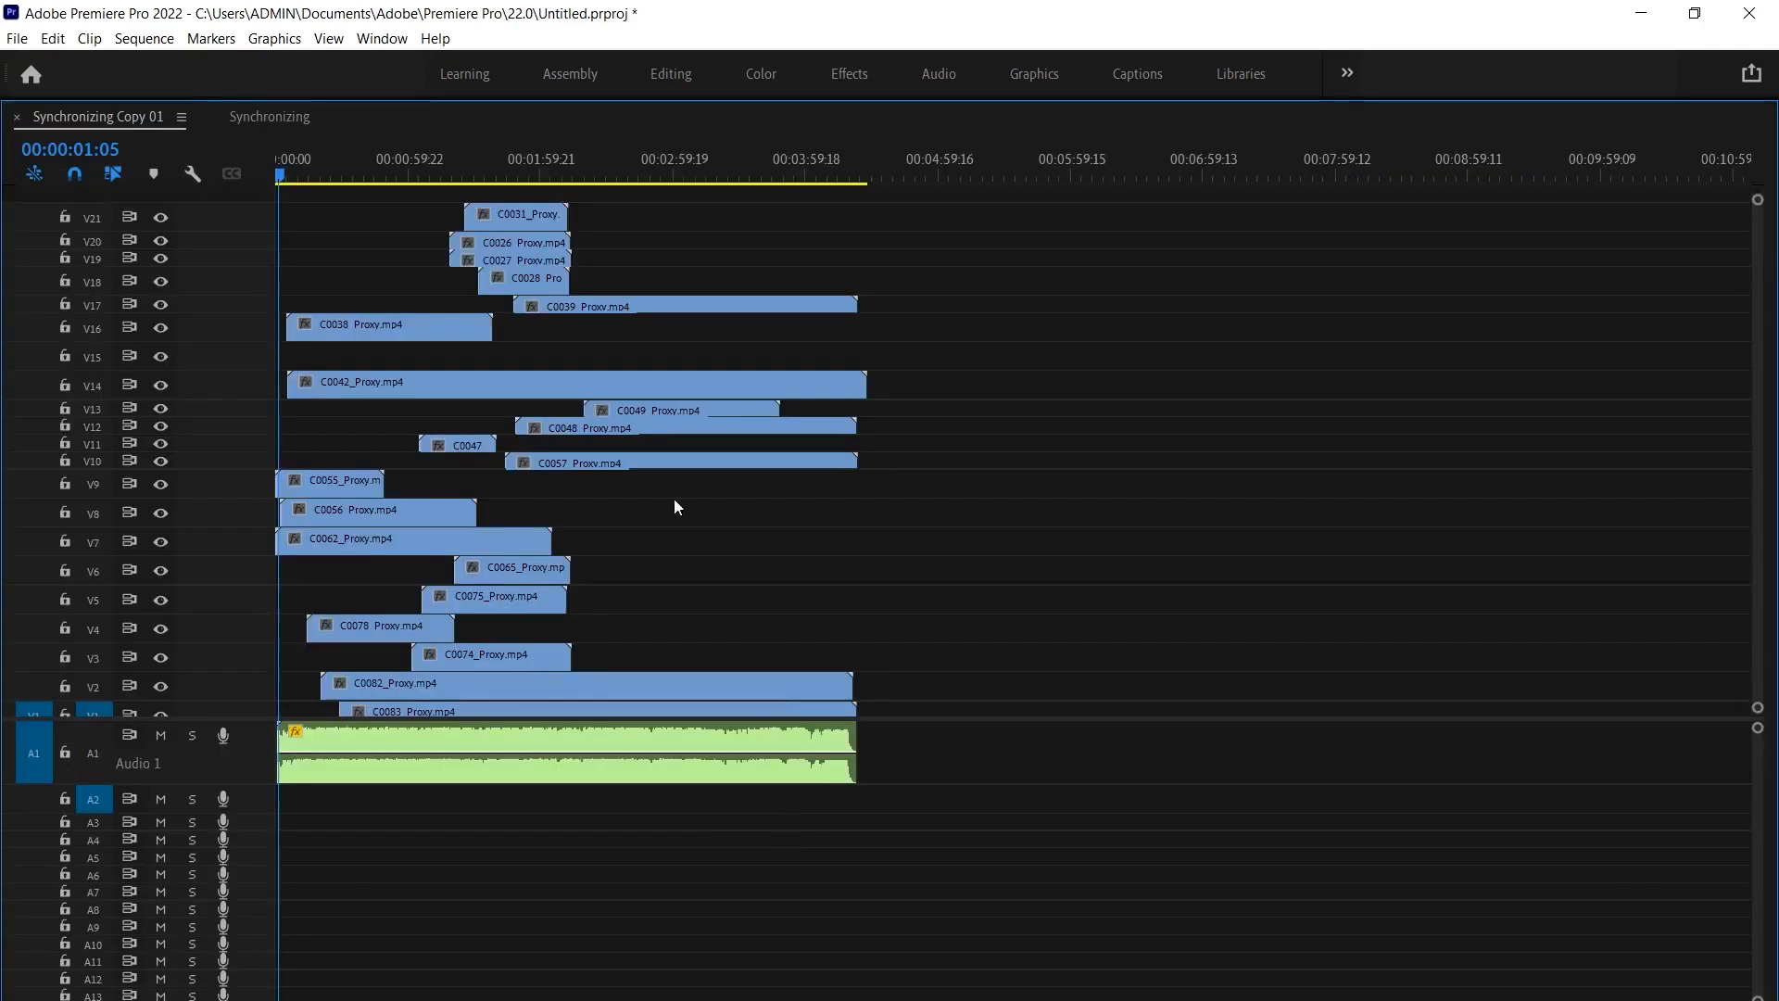
pyautogui.scroll(1, 691, 569)
pyautogui.hscroll(-2, 692, 569)
pyautogui.scroll(6, 445, 558)
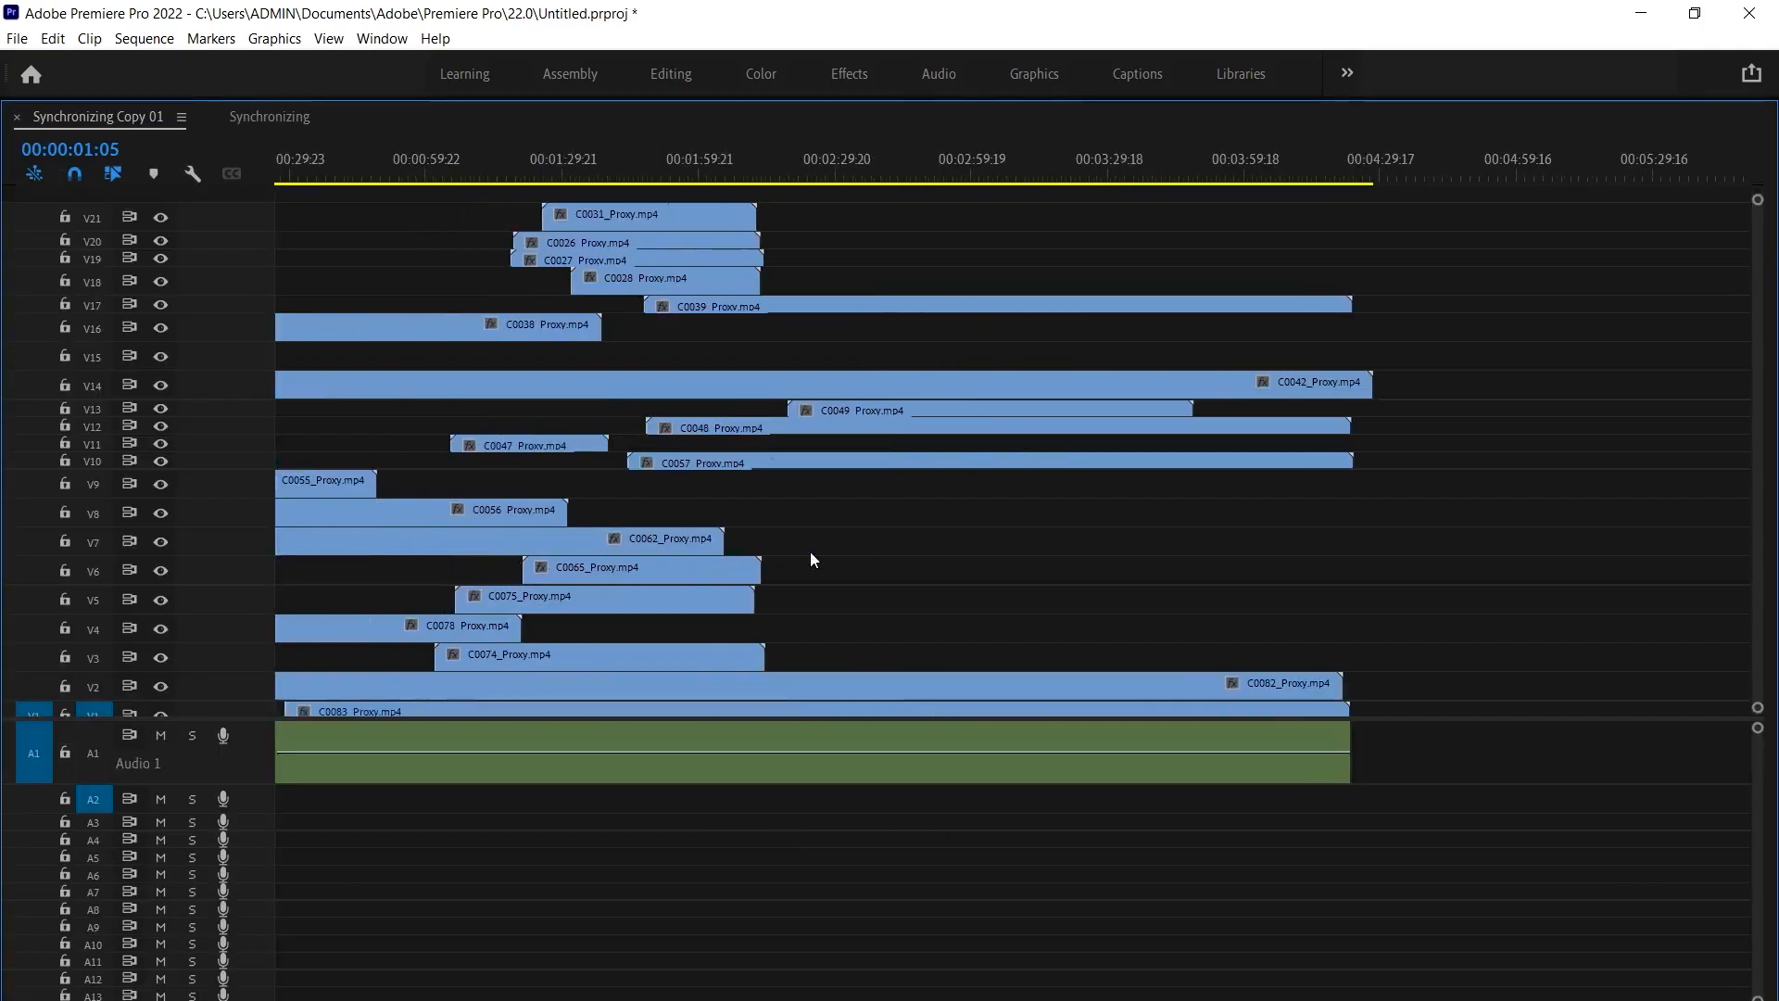
pyautogui.hscroll(-2, 812, 559)
pyautogui.keyDown('alt'); pyautogui.scroll(1, 213, 482); pyautogui.keyUp('alt')
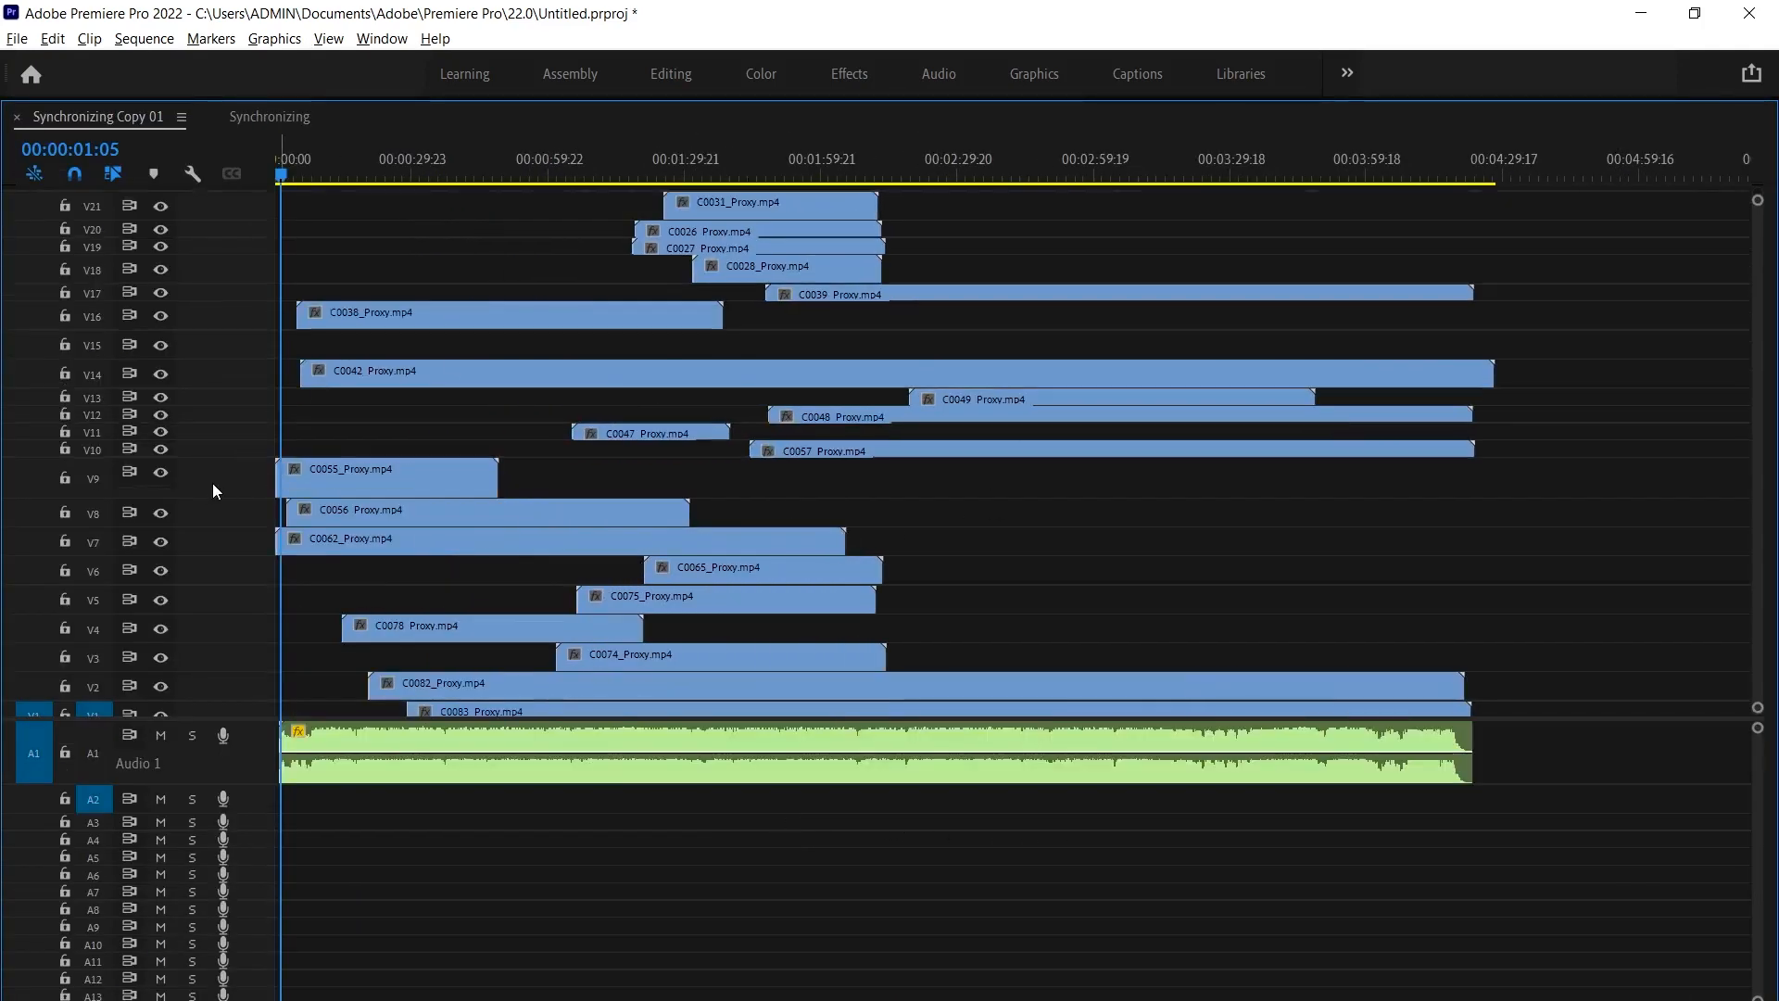
pyautogui.keyDown('alt'); pyautogui.scroll(2, 225, 456); pyautogui.keyUp('alt')
pyautogui.keyDown('alt'); pyautogui.scroll(1, 240, 406); pyautogui.keyUp('alt')
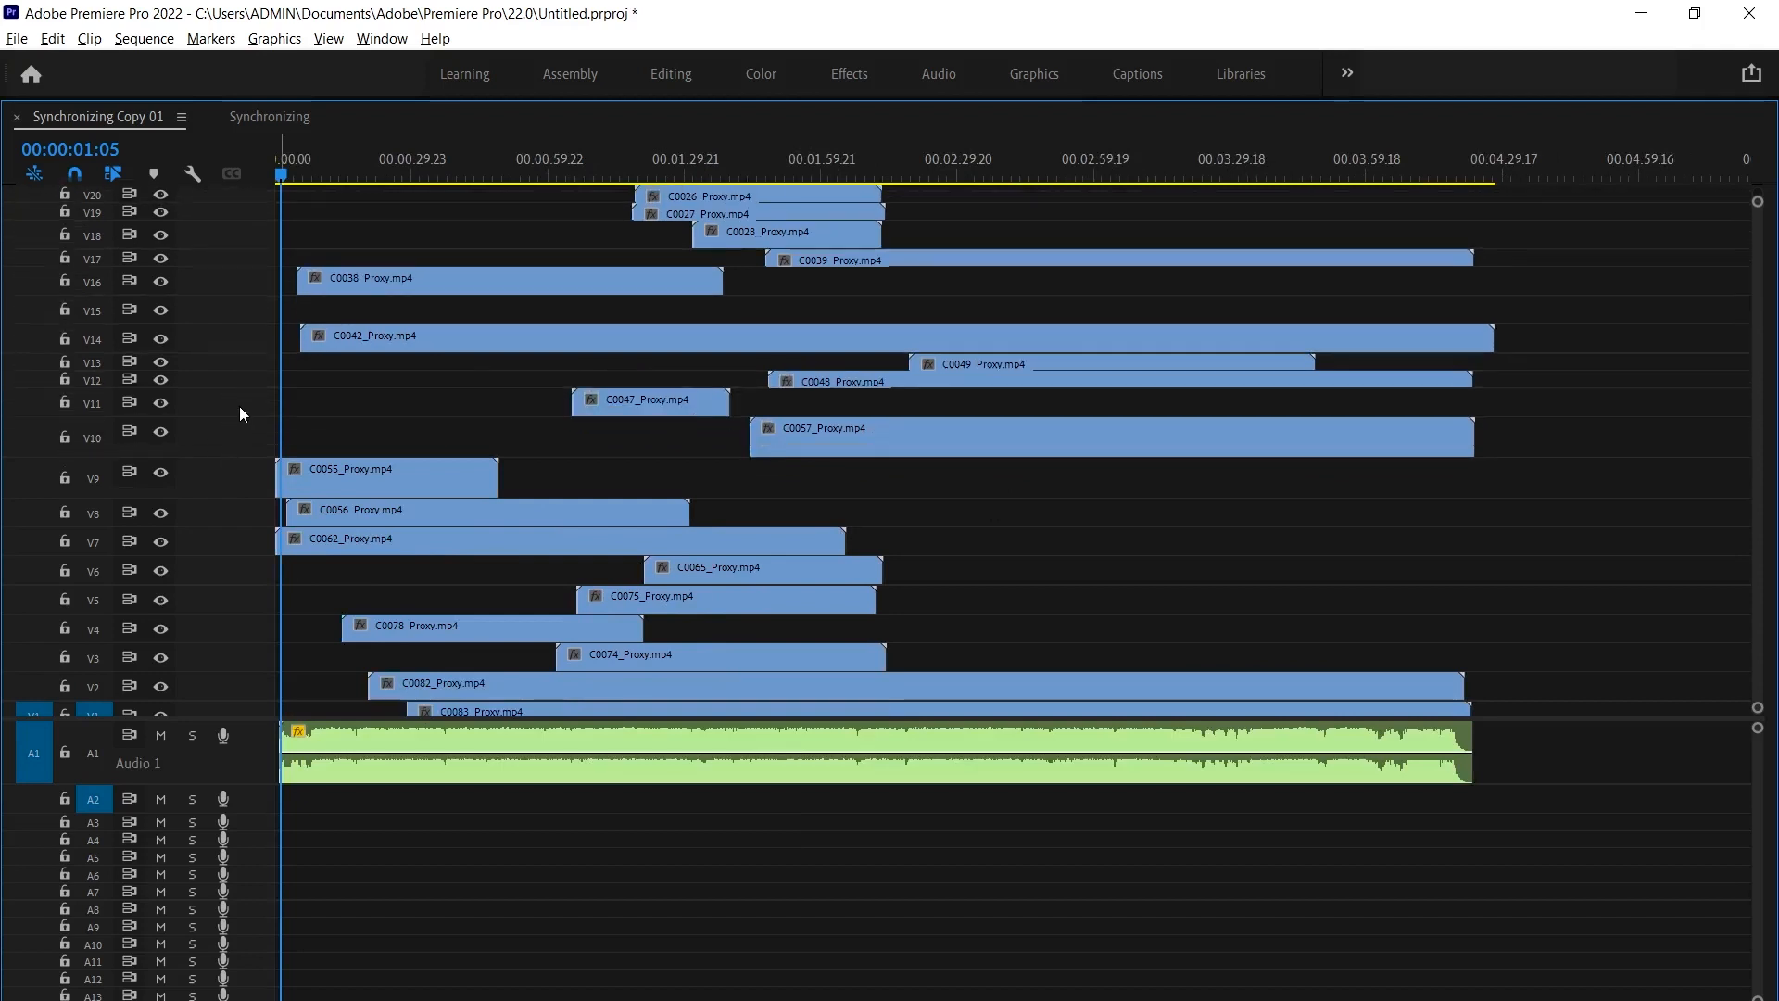
# Return the playhead to the sequence start and select the song on A1
pyautogui.press('`')
pyautogui.press('Home')
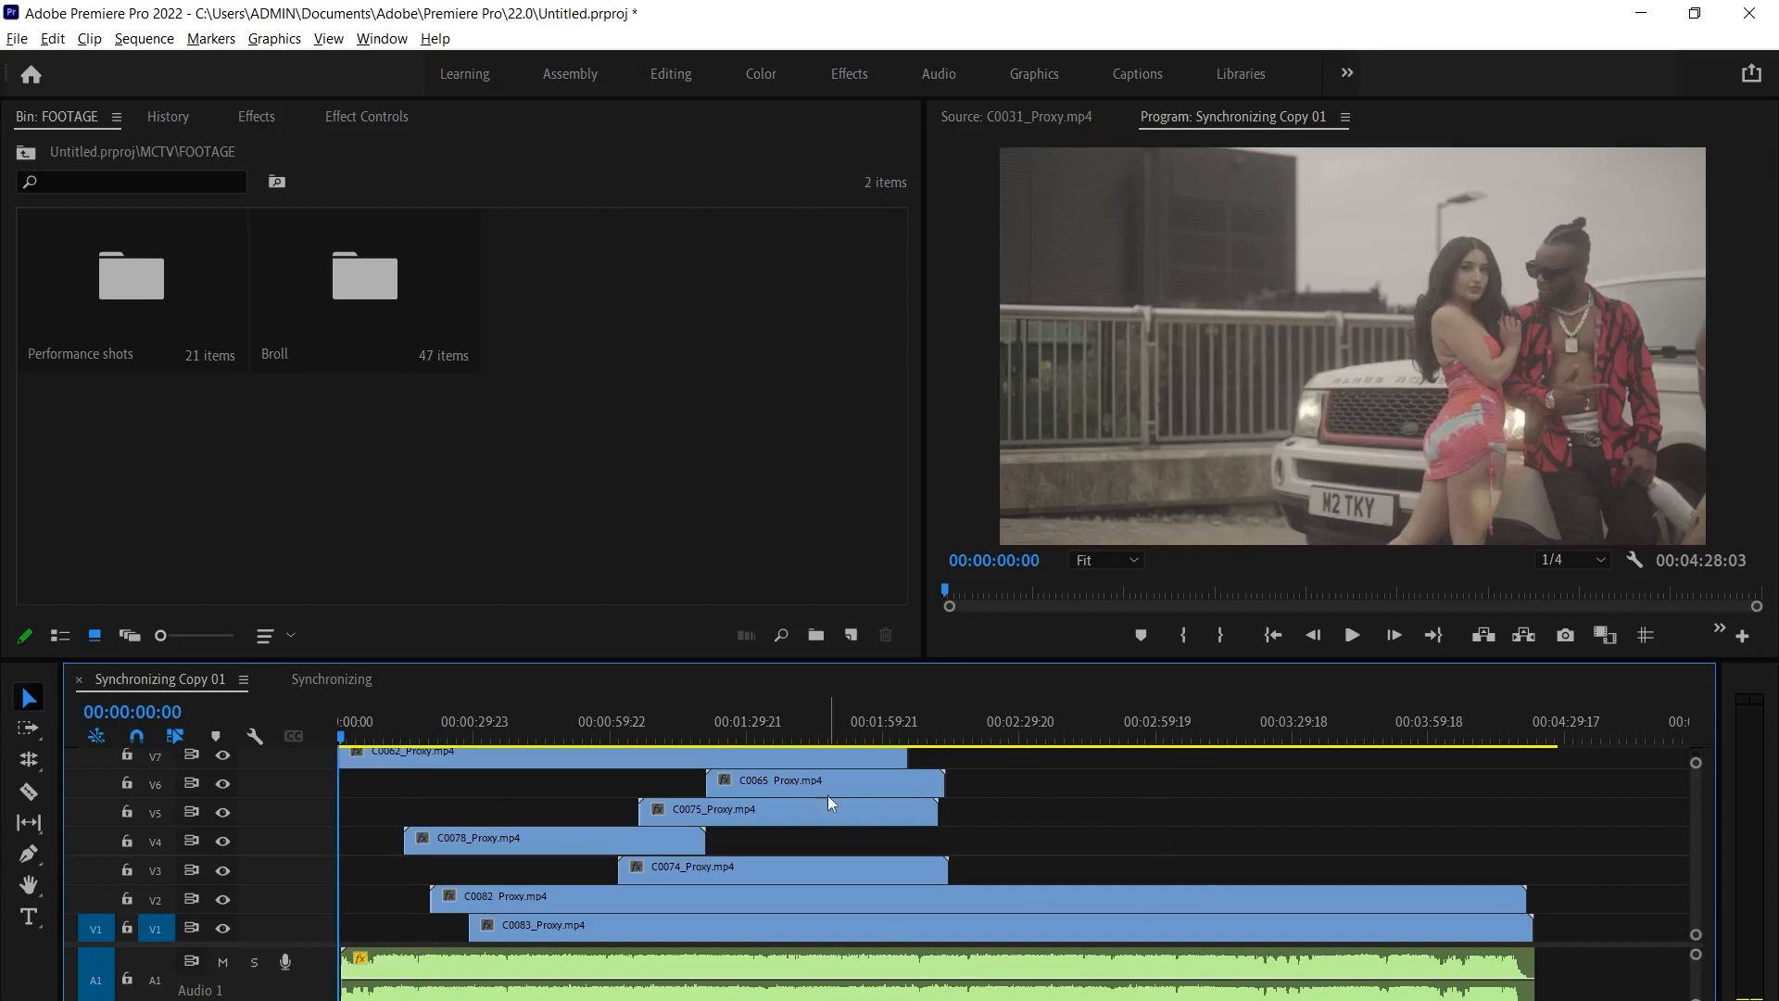
pyautogui.press('=')
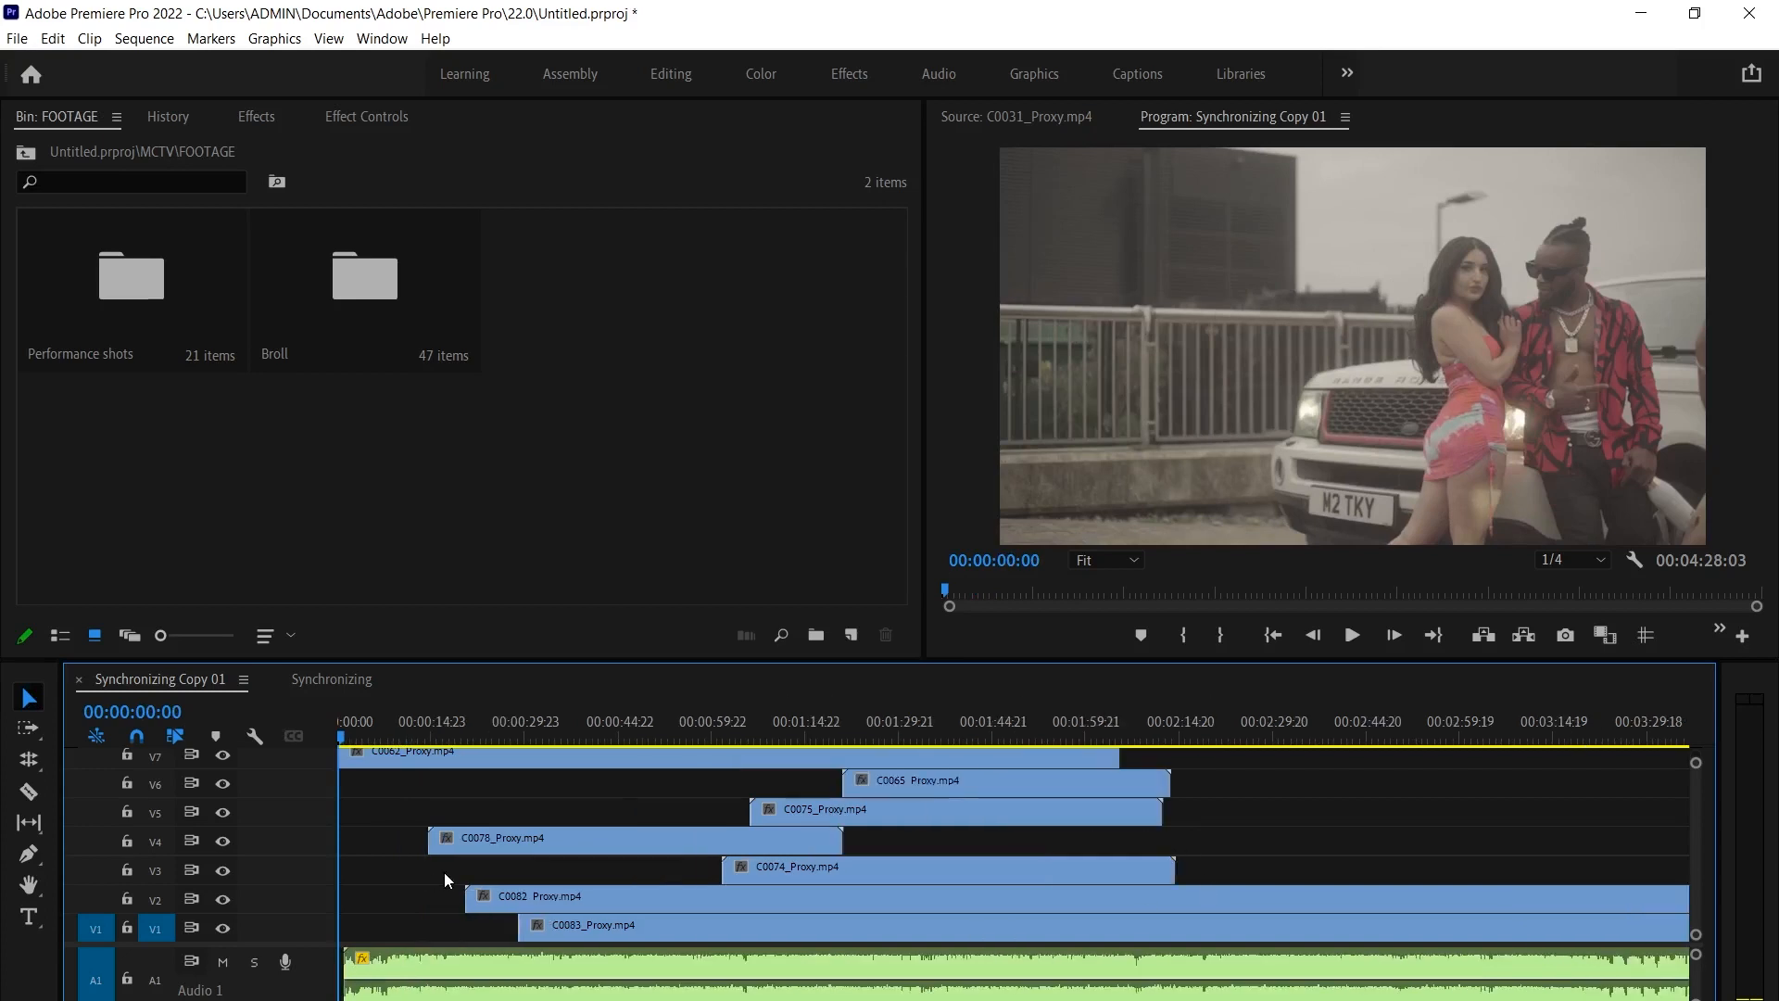
pyautogui.press('-')
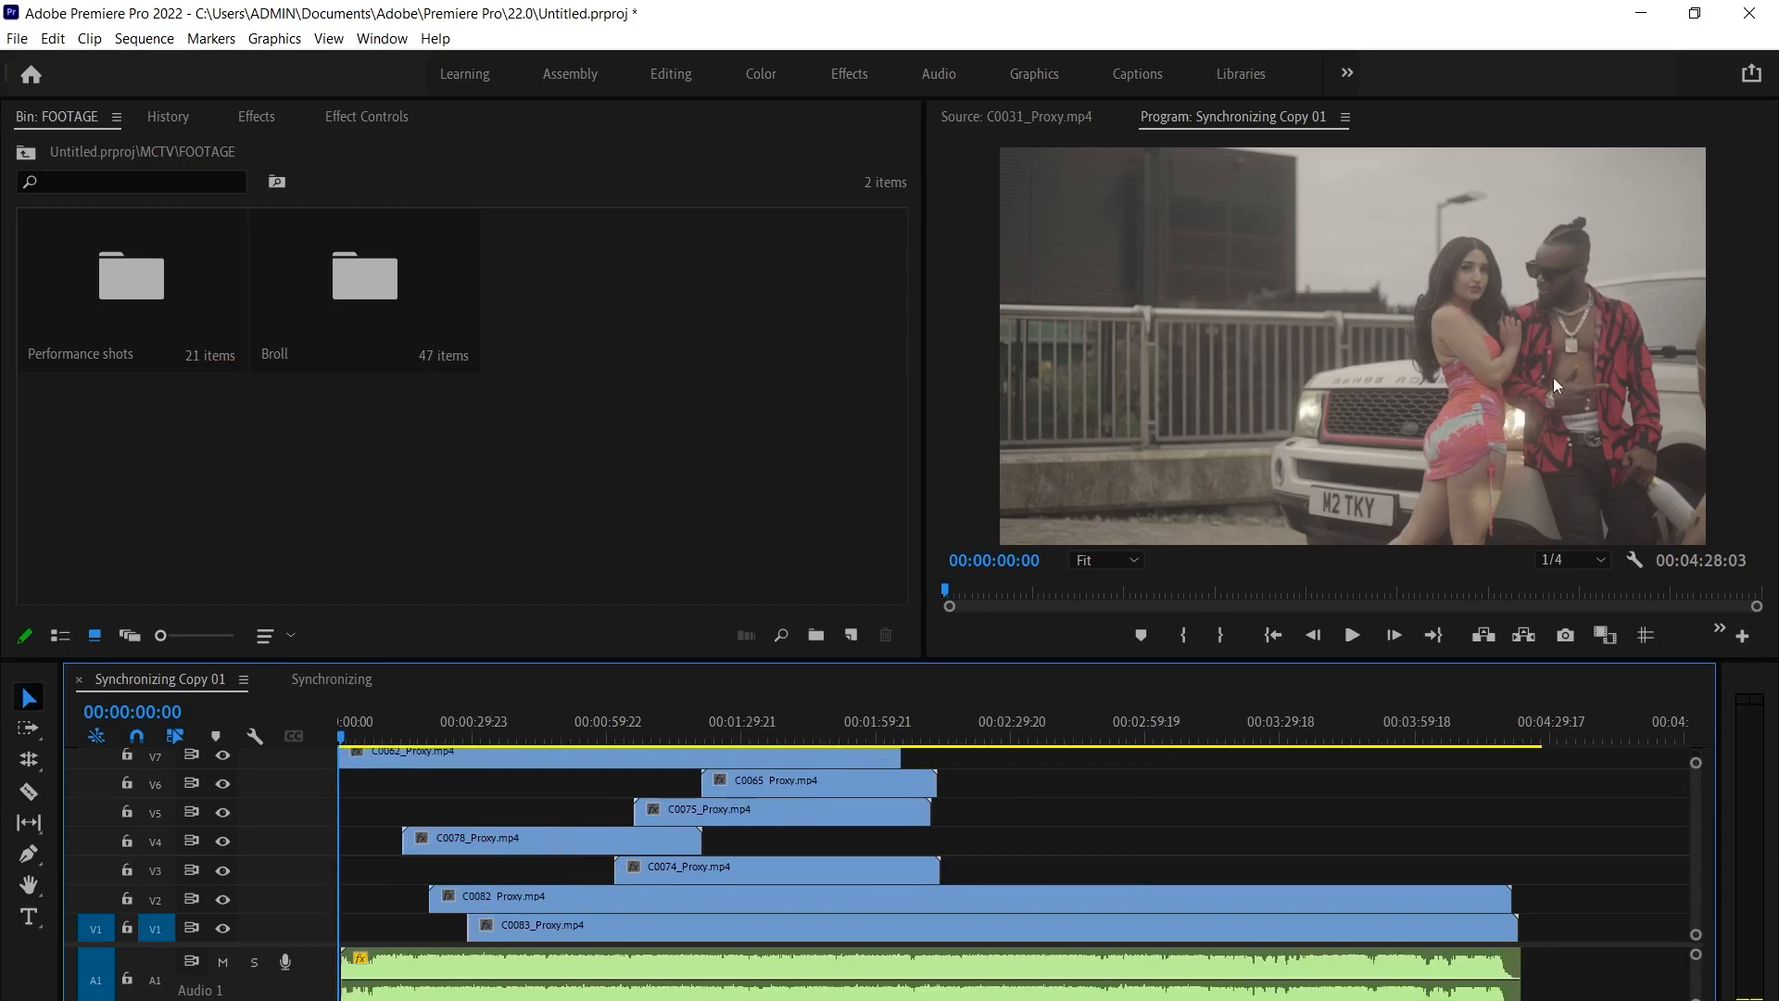
pyautogui.click(820, 968)
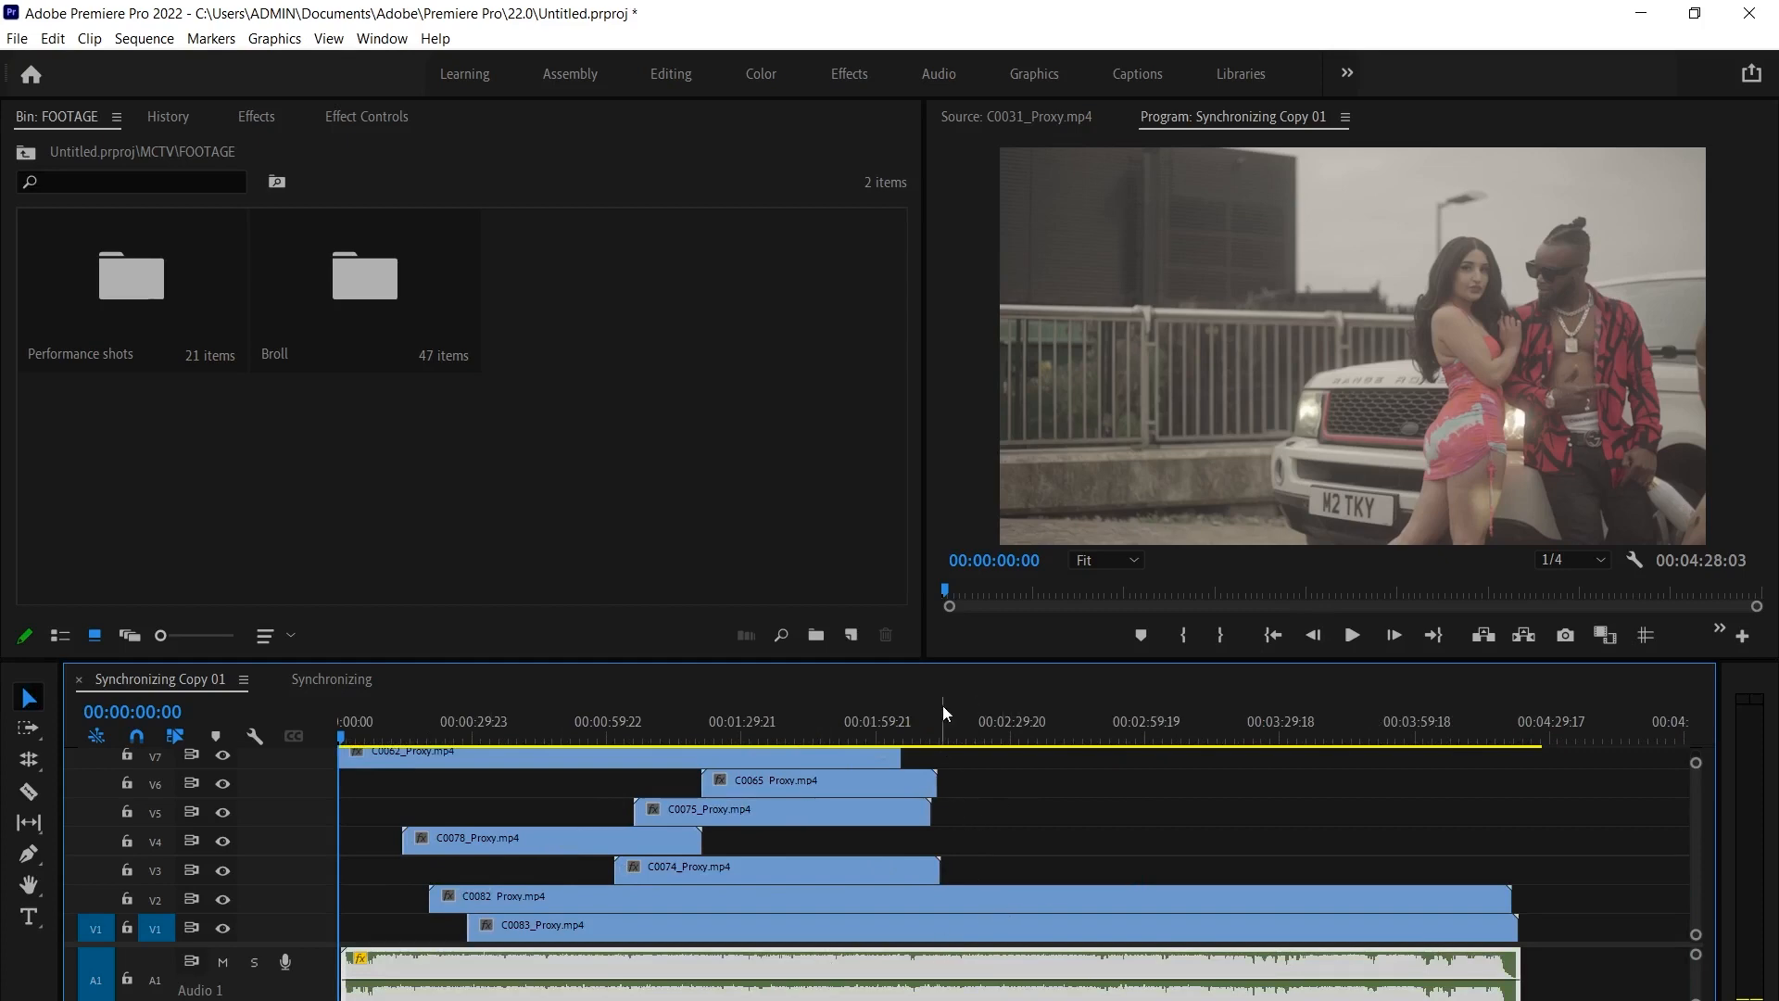
# Play the song around 18 seconds to locate the first verse and park the playhead at 00:00:18:15
pyautogui.scroll(-3, 1008, 838)
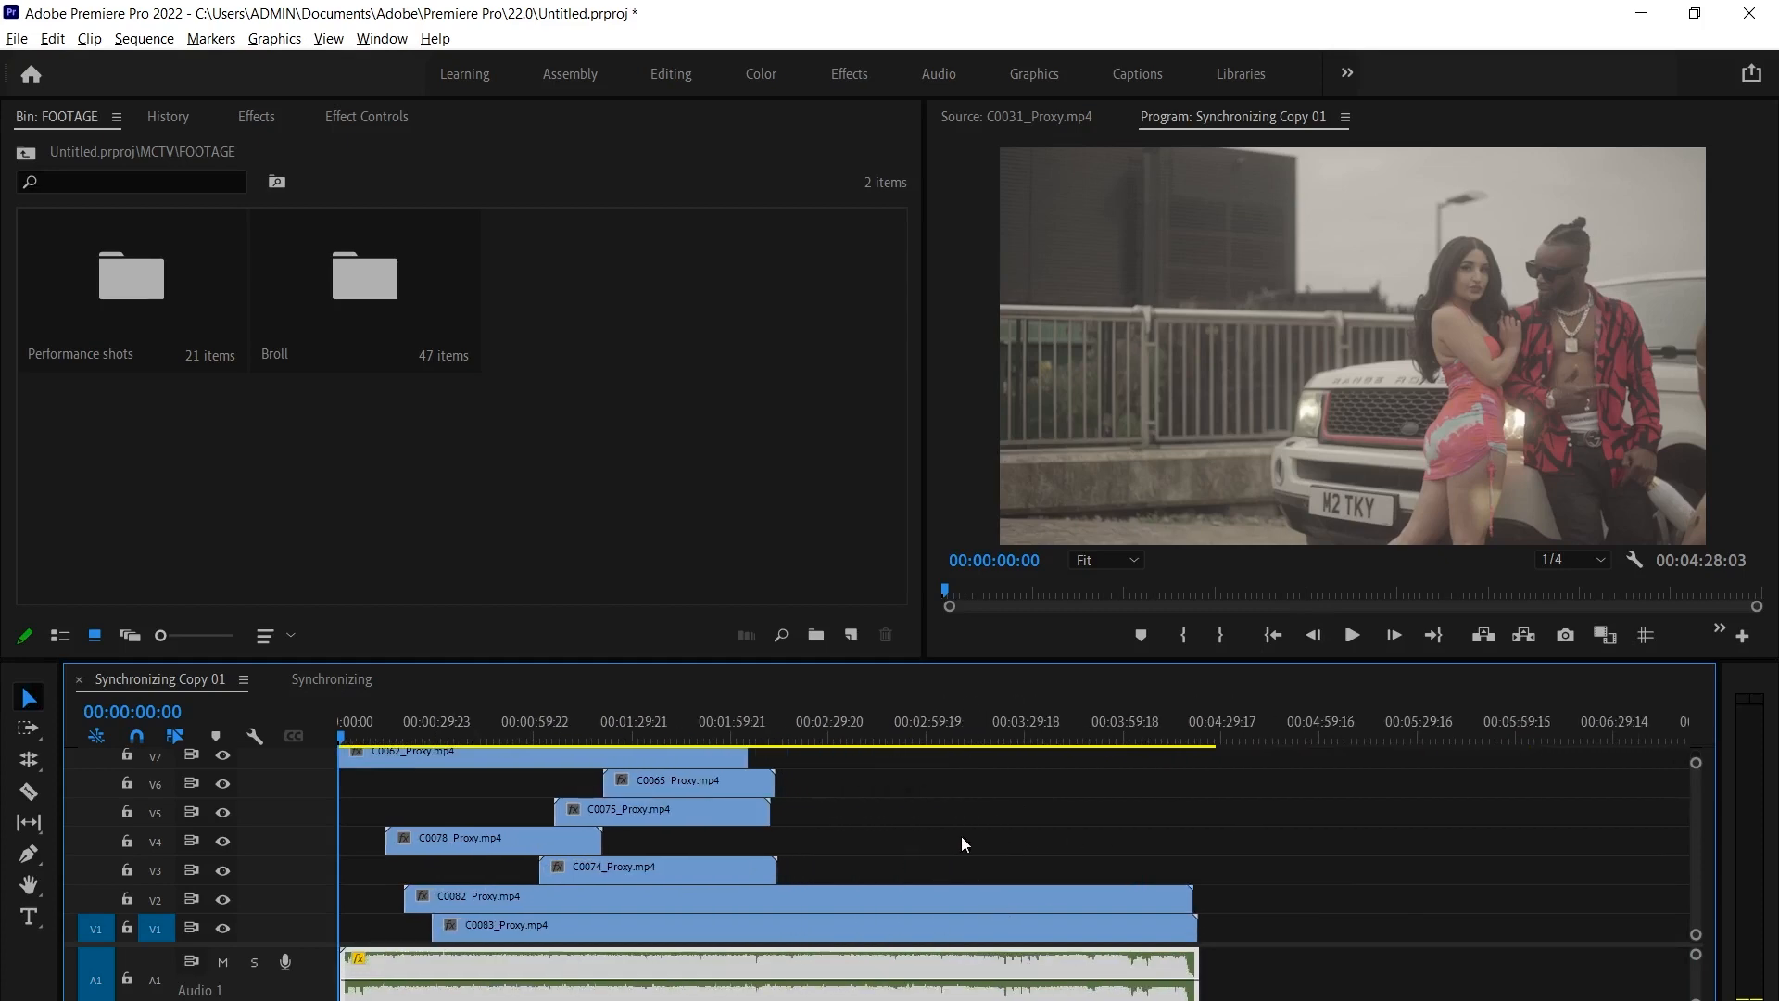
pyautogui.scroll(2, 629, 824)
pyautogui.moveTo(395, 741); pyautogui.dragTo(441, 752)
pyautogui.press('space')
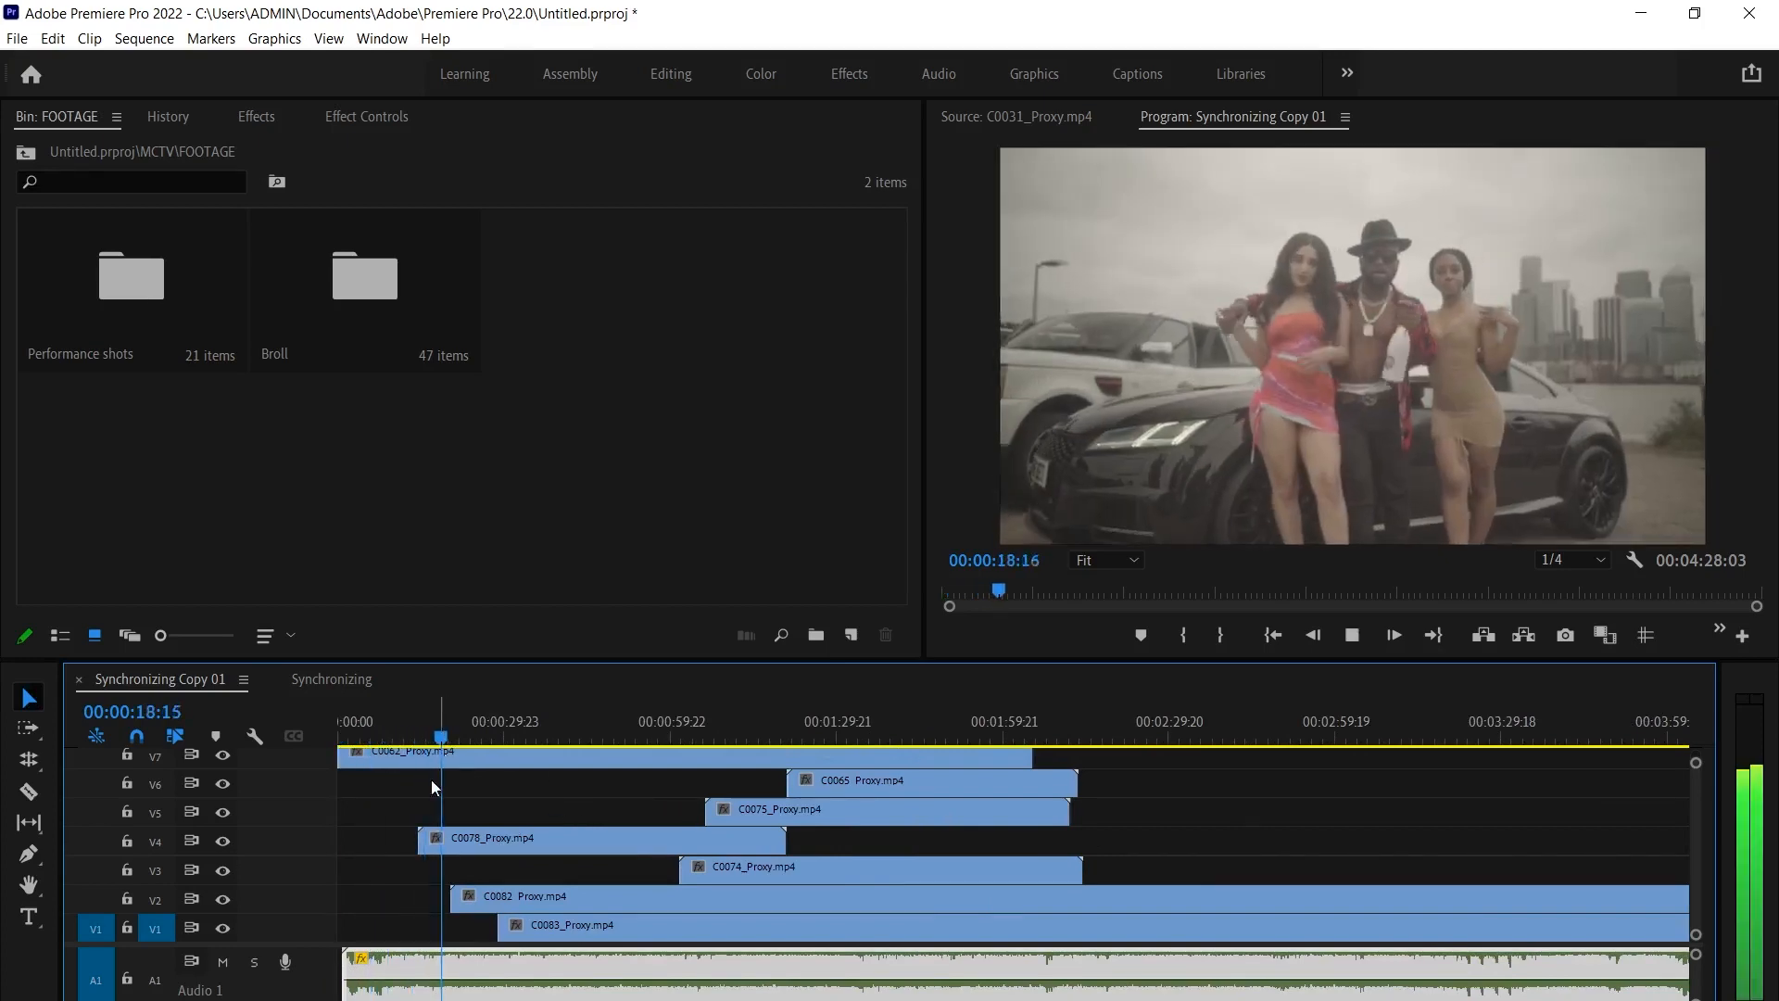
pyautogui.scroll(2, 386, 869)
pyautogui.press('space')
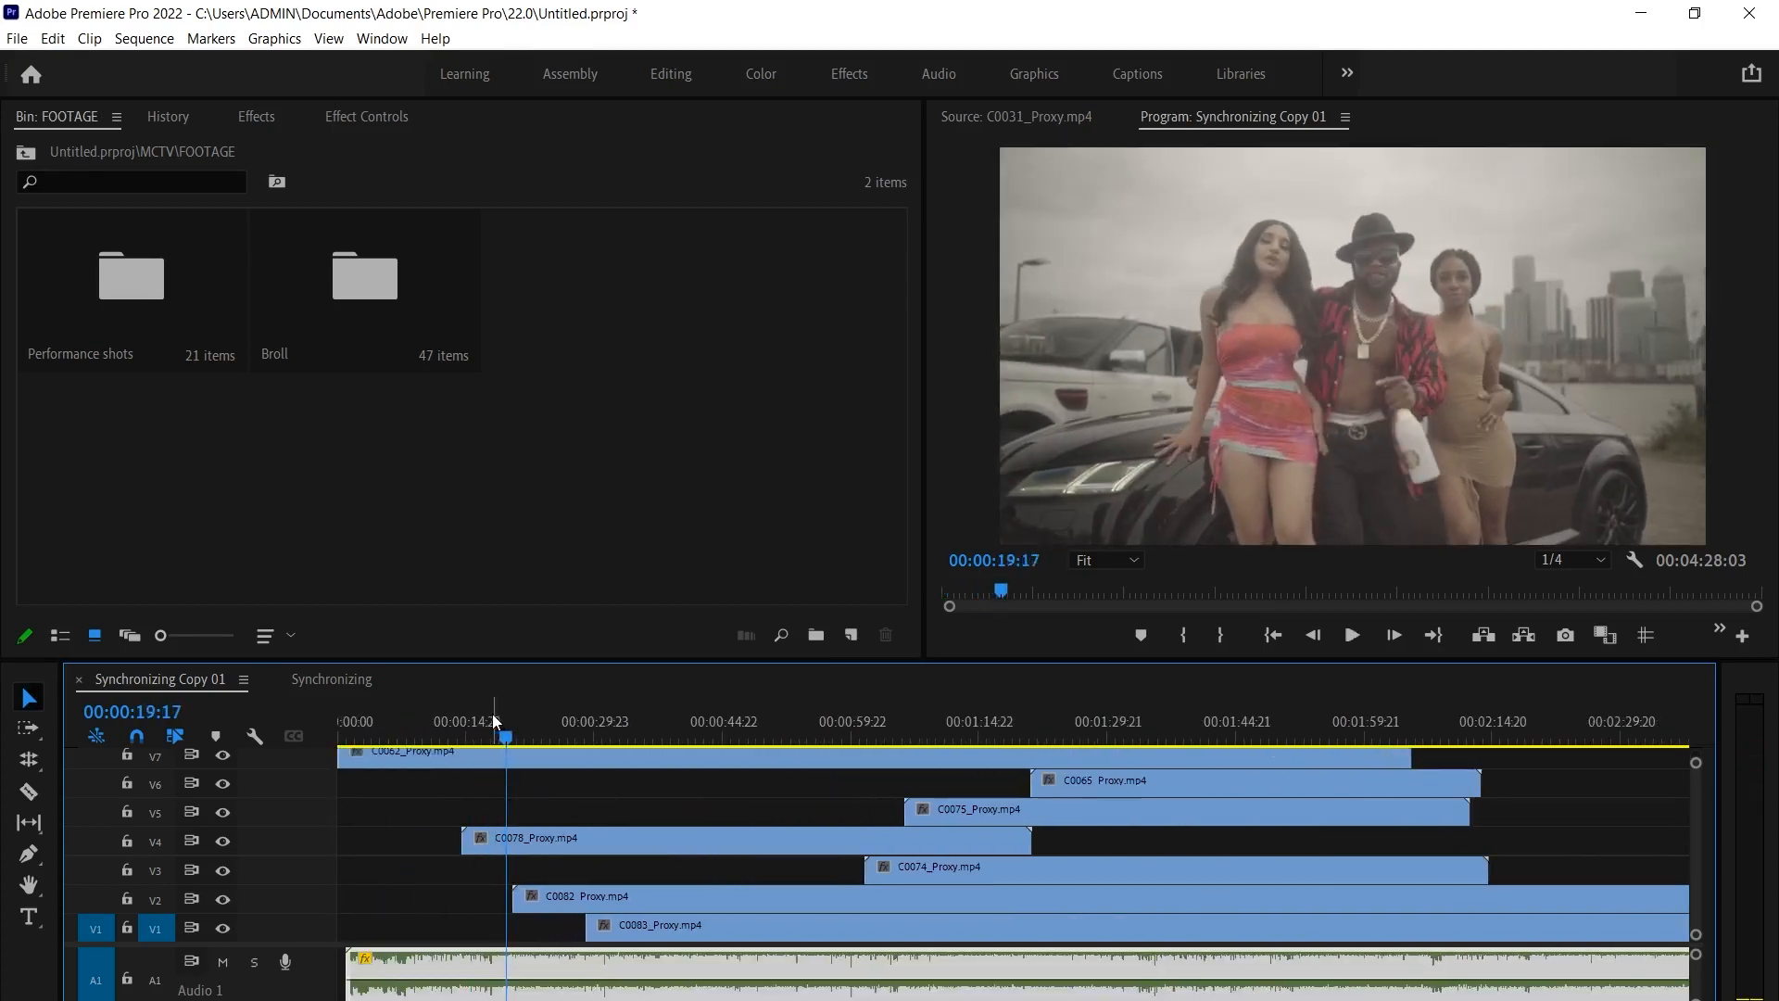
pyautogui.click(492, 723)
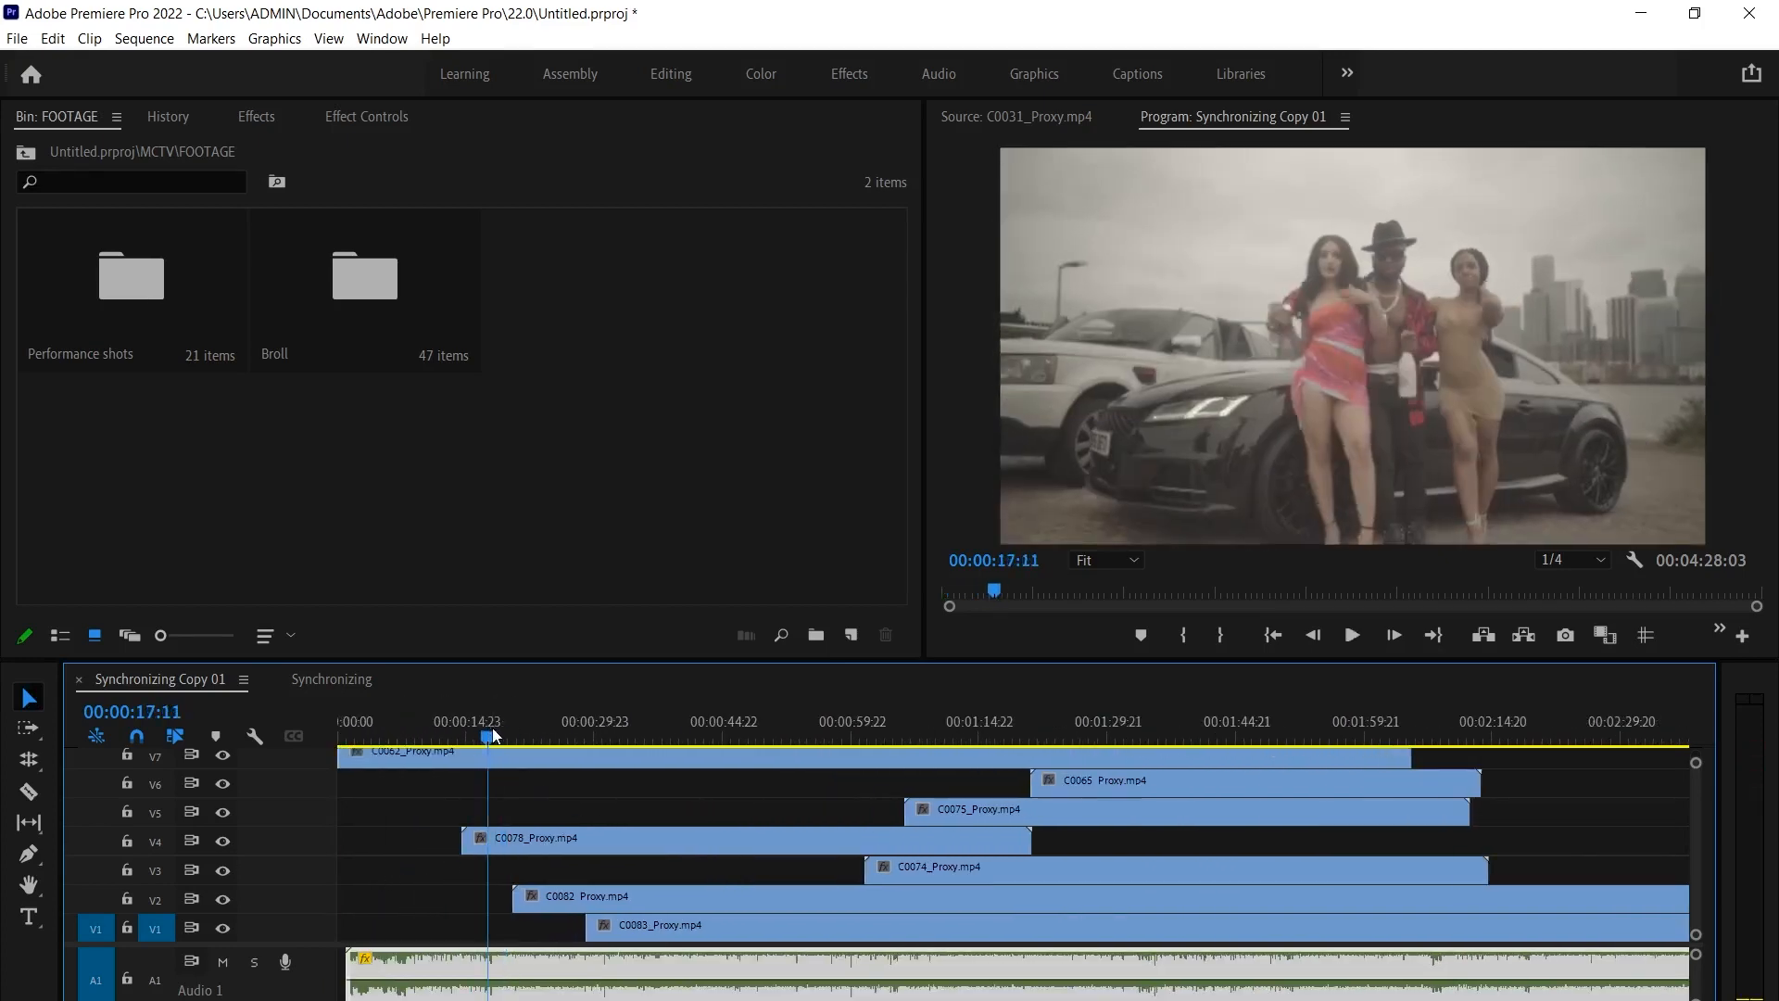
pyautogui.click(445, 869)
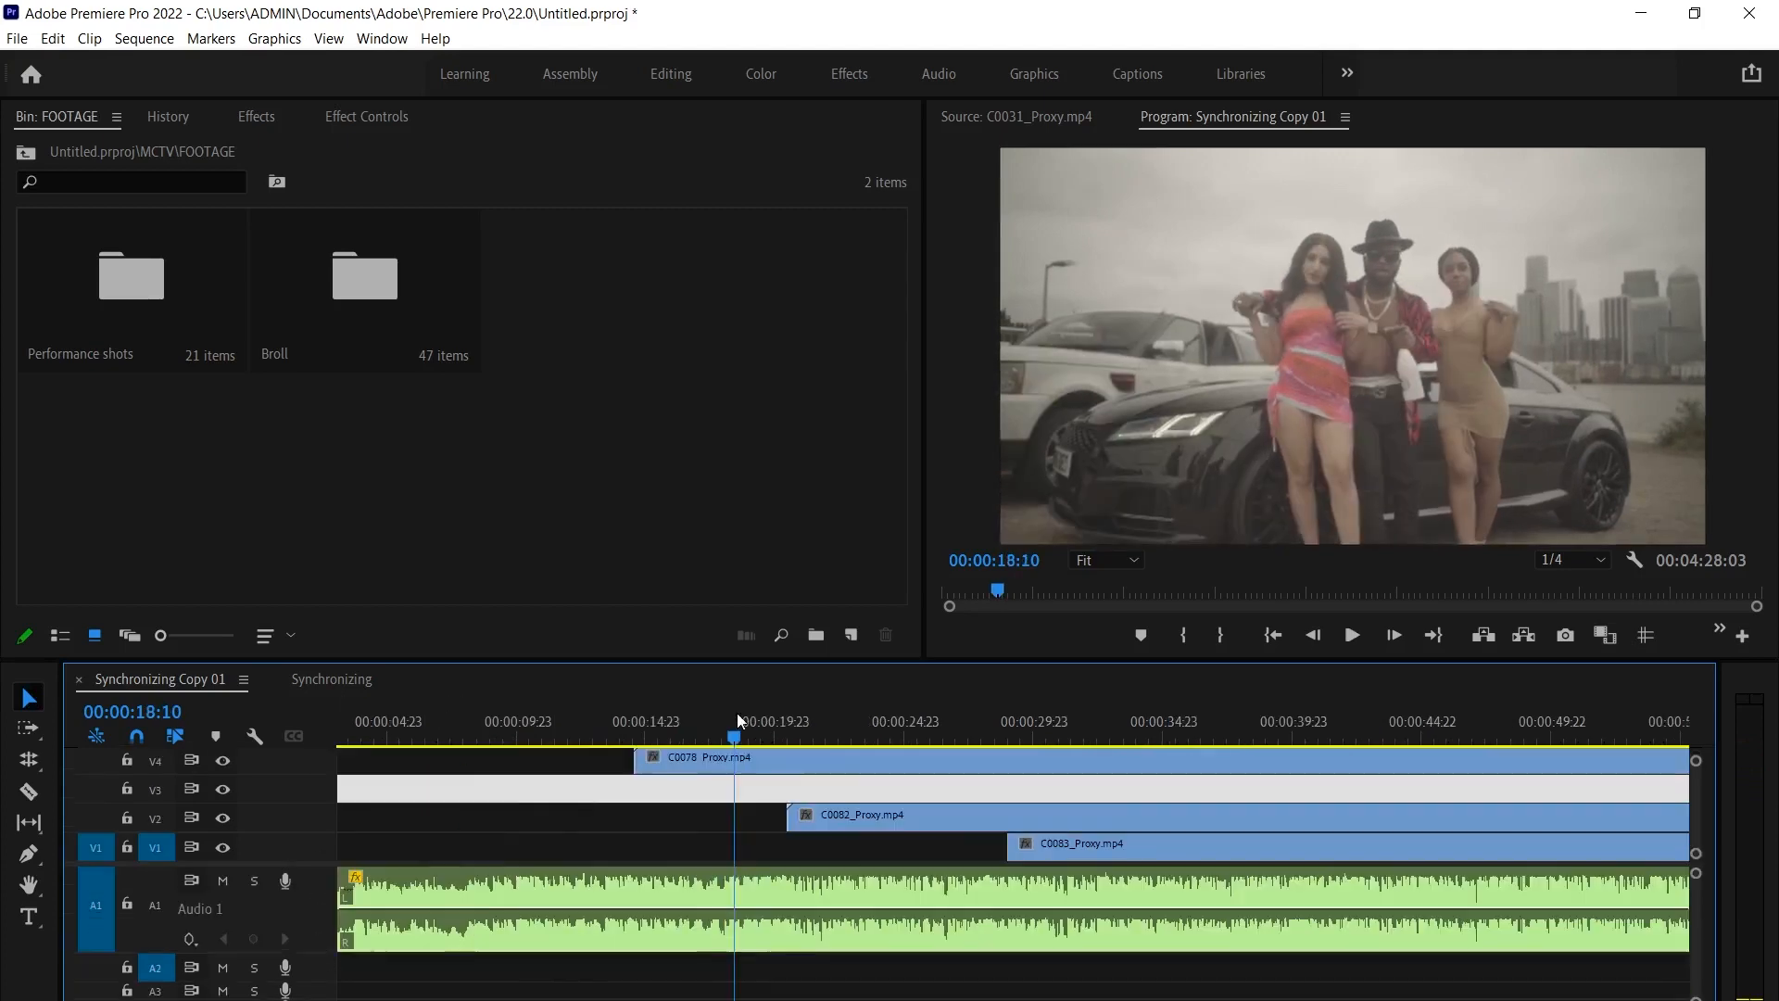
pyautogui.press('space')
pyautogui.click(740, 723)
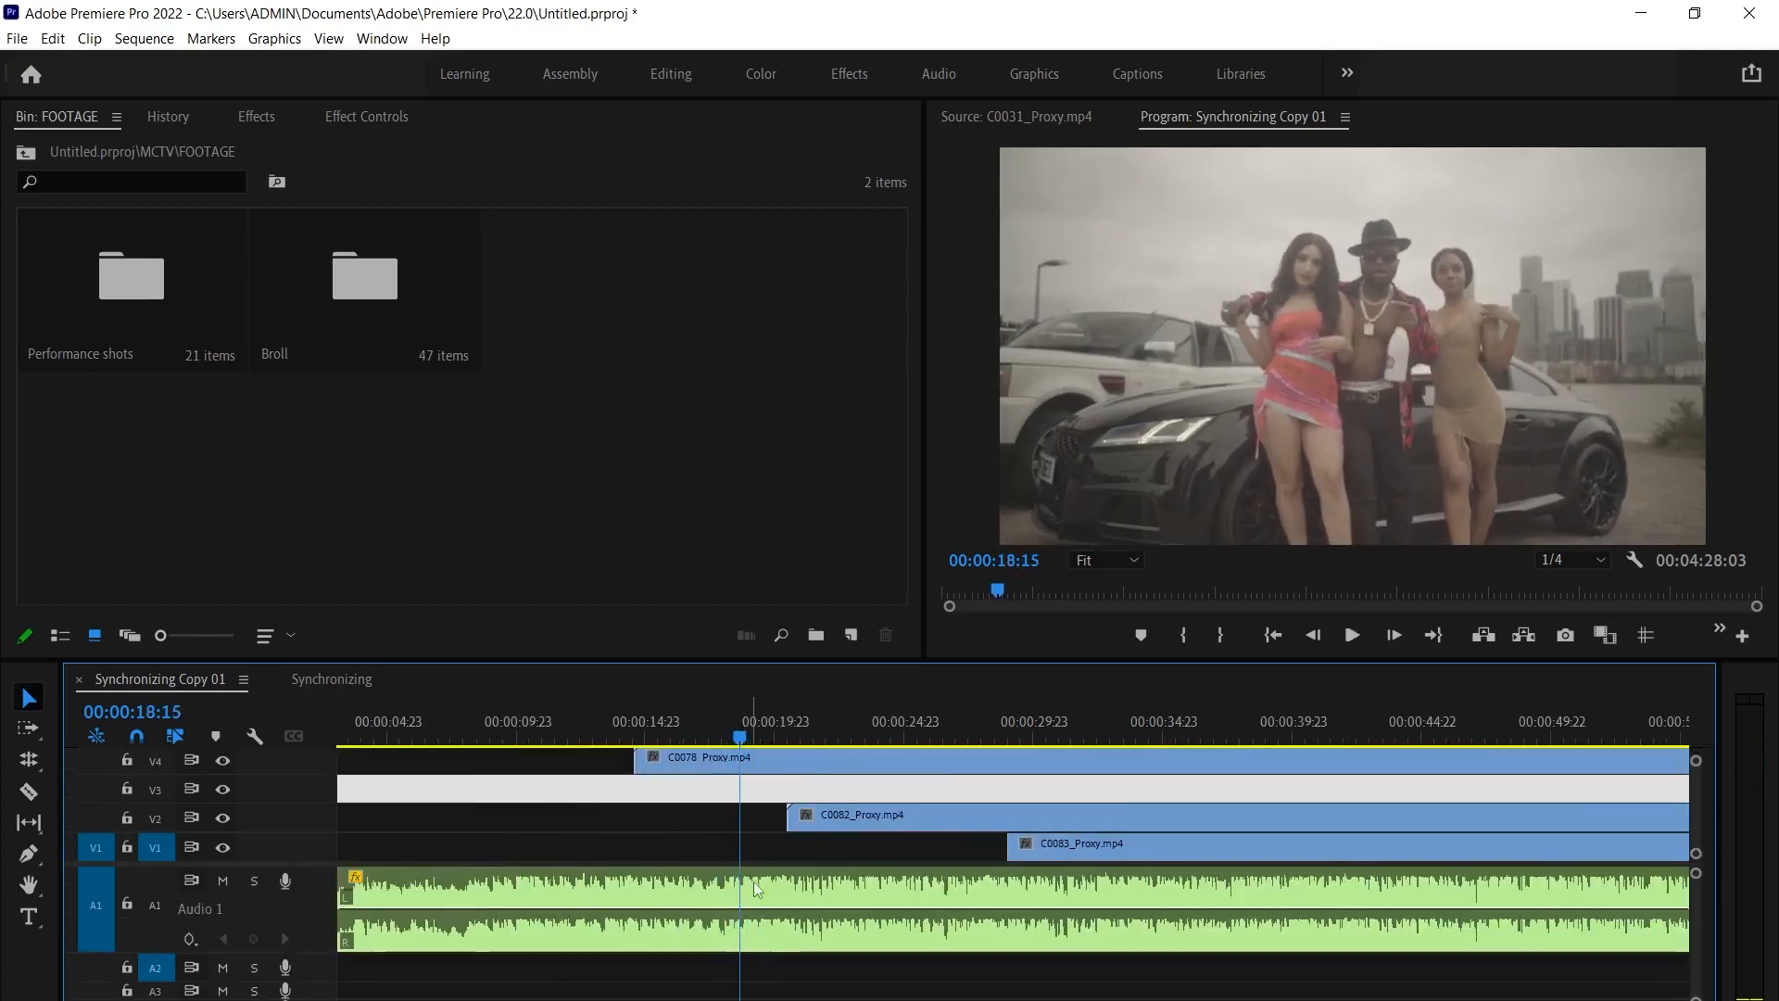
# Deselect the clips and track gaps, and add a sequence marker at 00:00:18:15
pyautogui.click(756, 890)
pyautogui.click(748, 819)
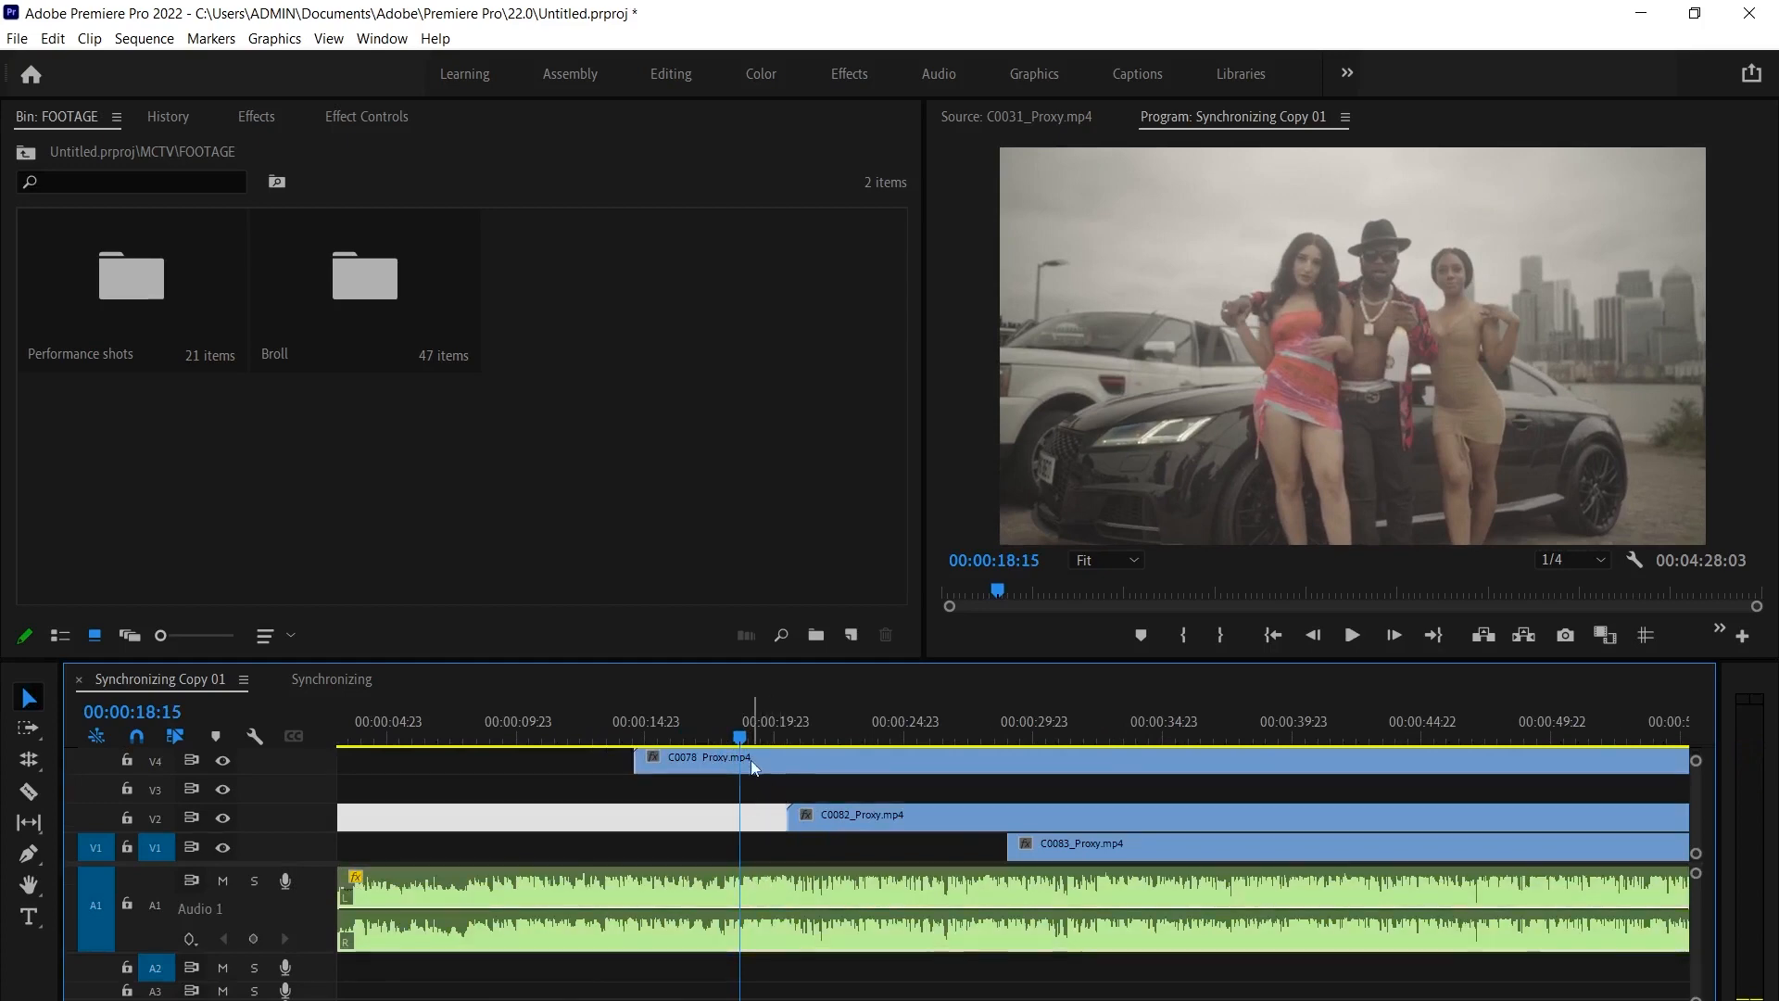
pyautogui.click(785, 892)
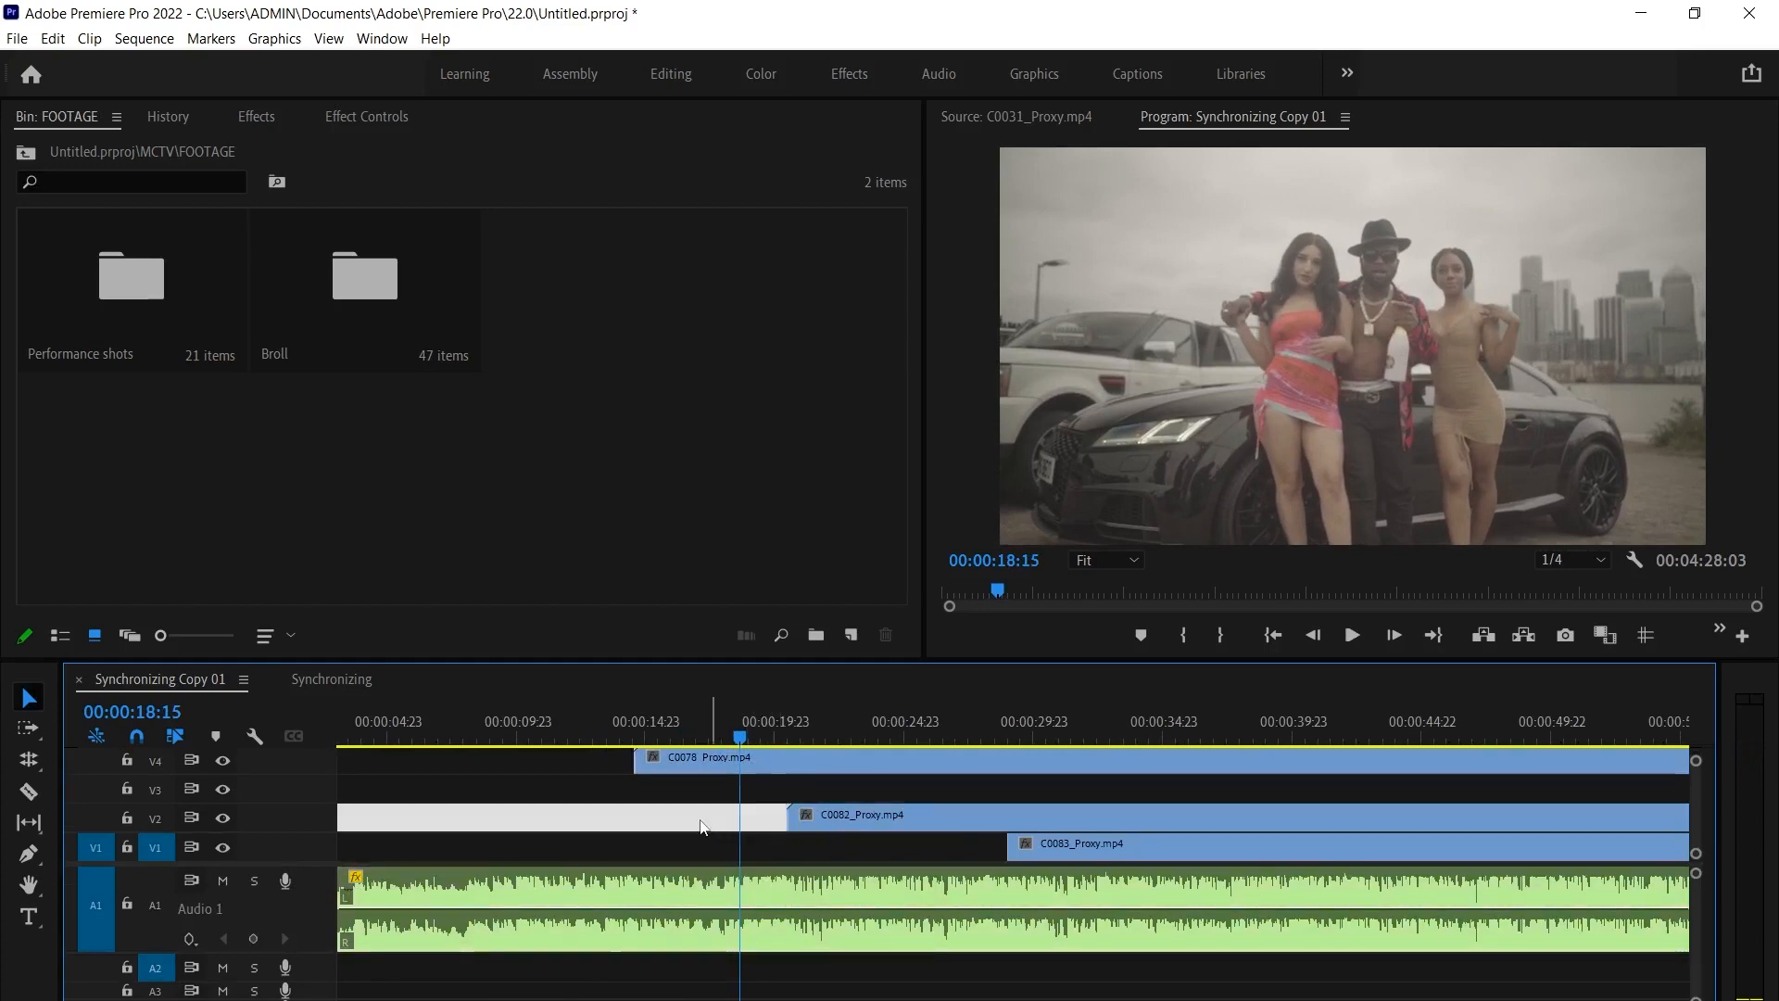
pyautogui.click(706, 834)
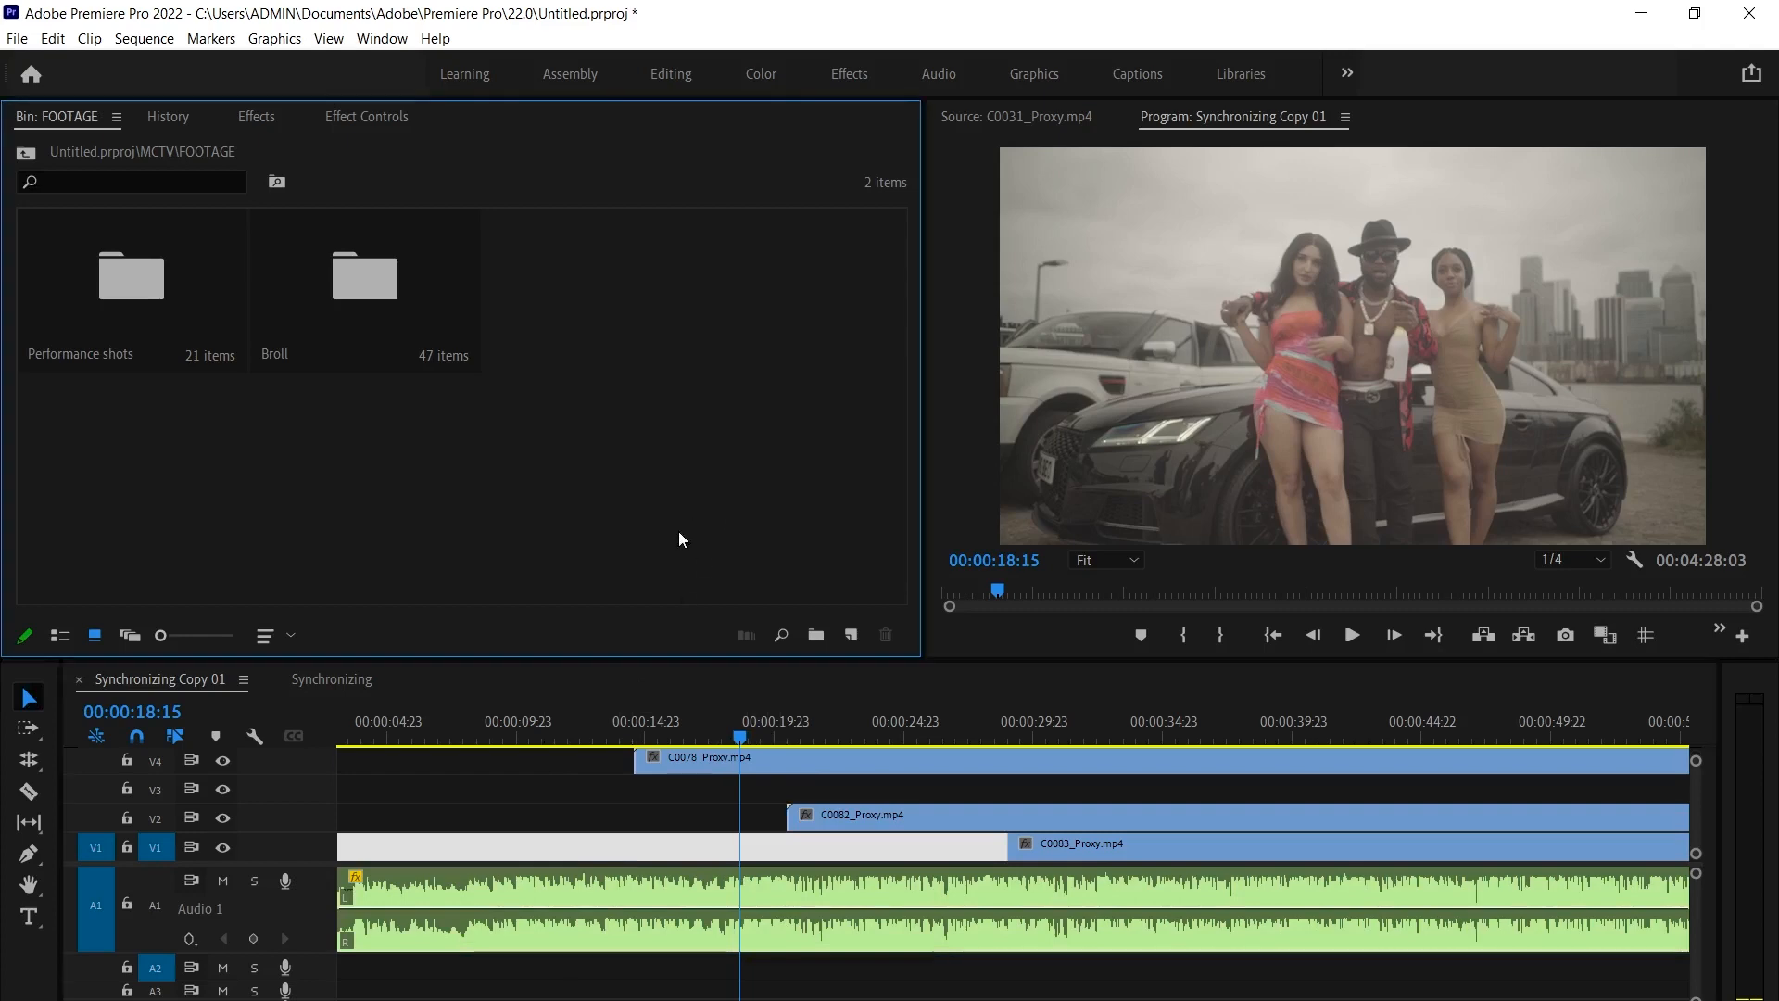
pyautogui.click(781, 883)
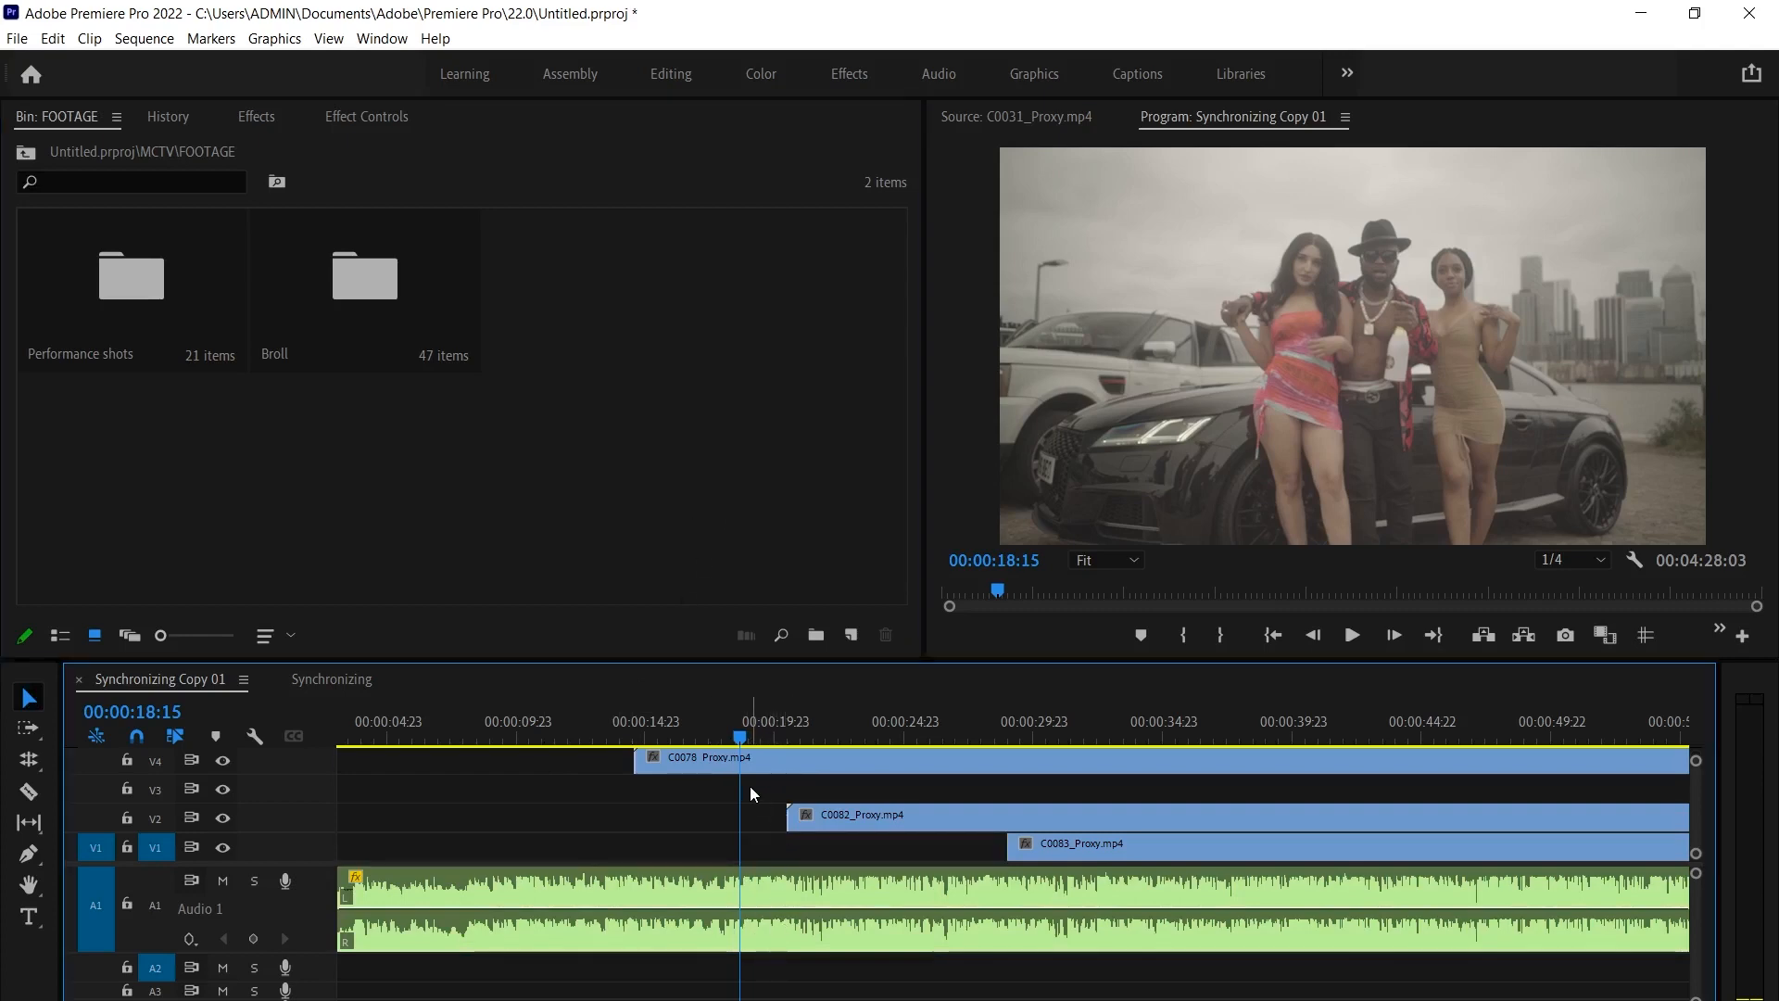
pyautogui.press('m')
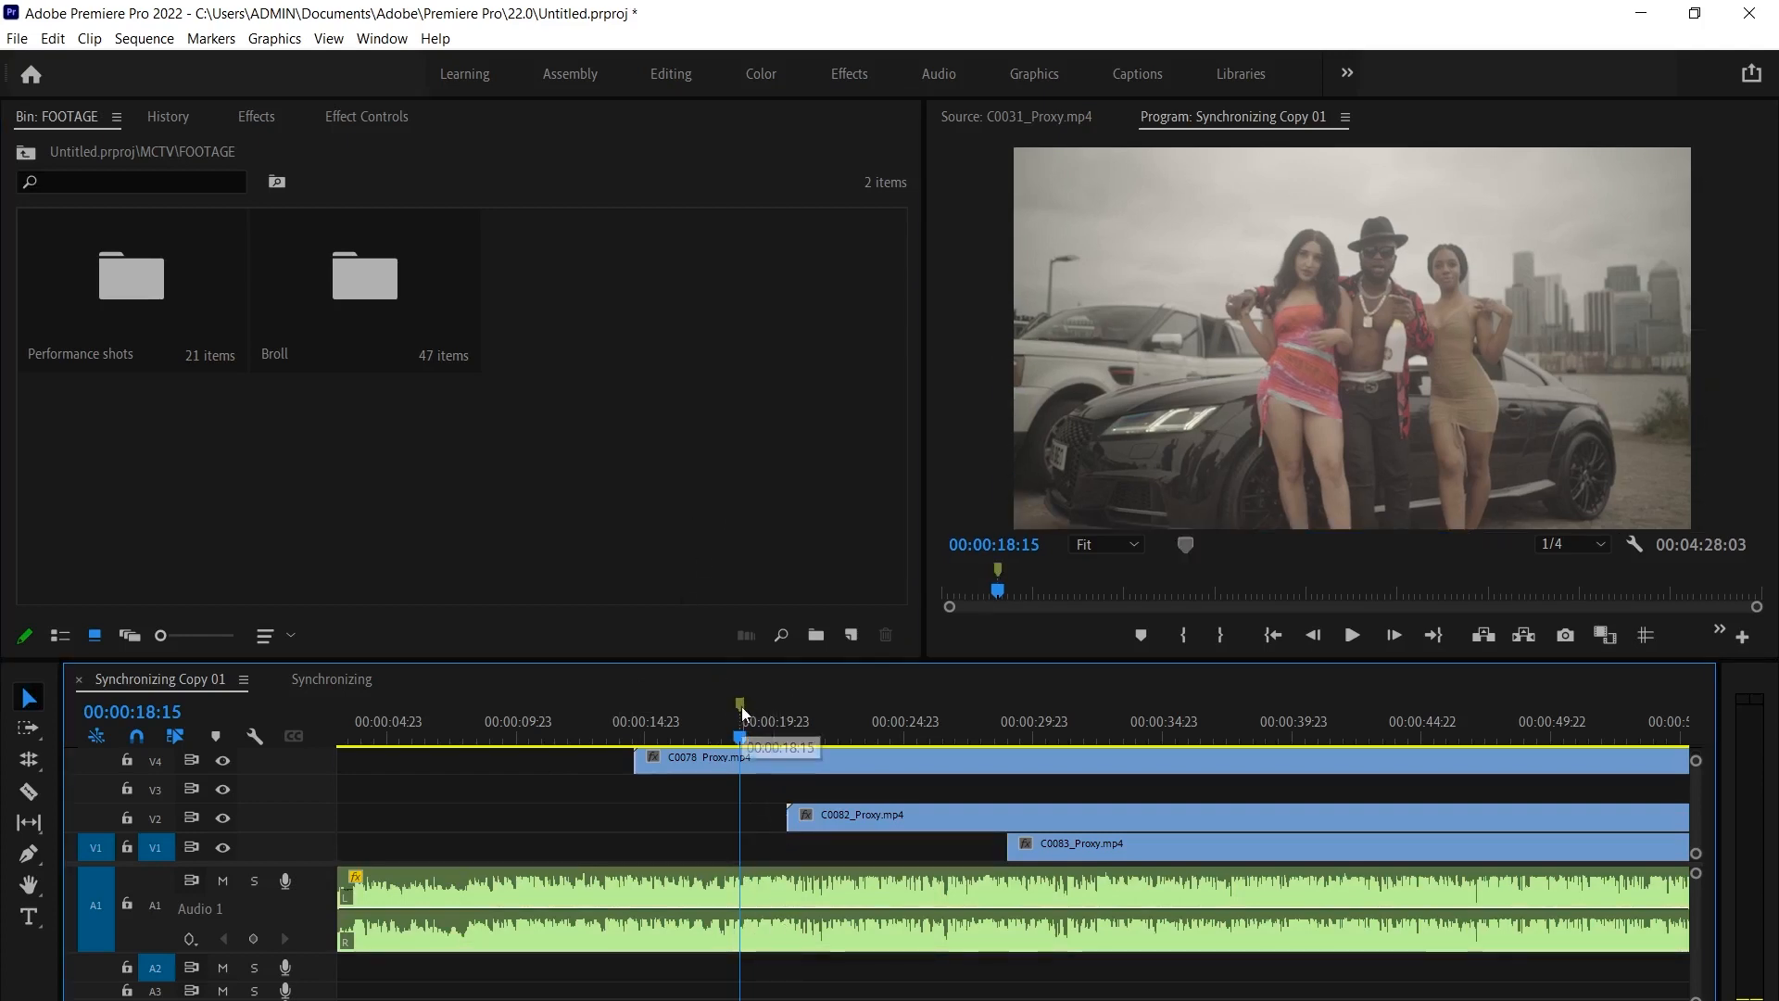
# Name the marker at 00:00:18:15 VERSE 1, colour it white and give it a duration of 00:00:01:20
pyautogui.doubleClick(741, 704)
pyautogui.write('VERSE 1')
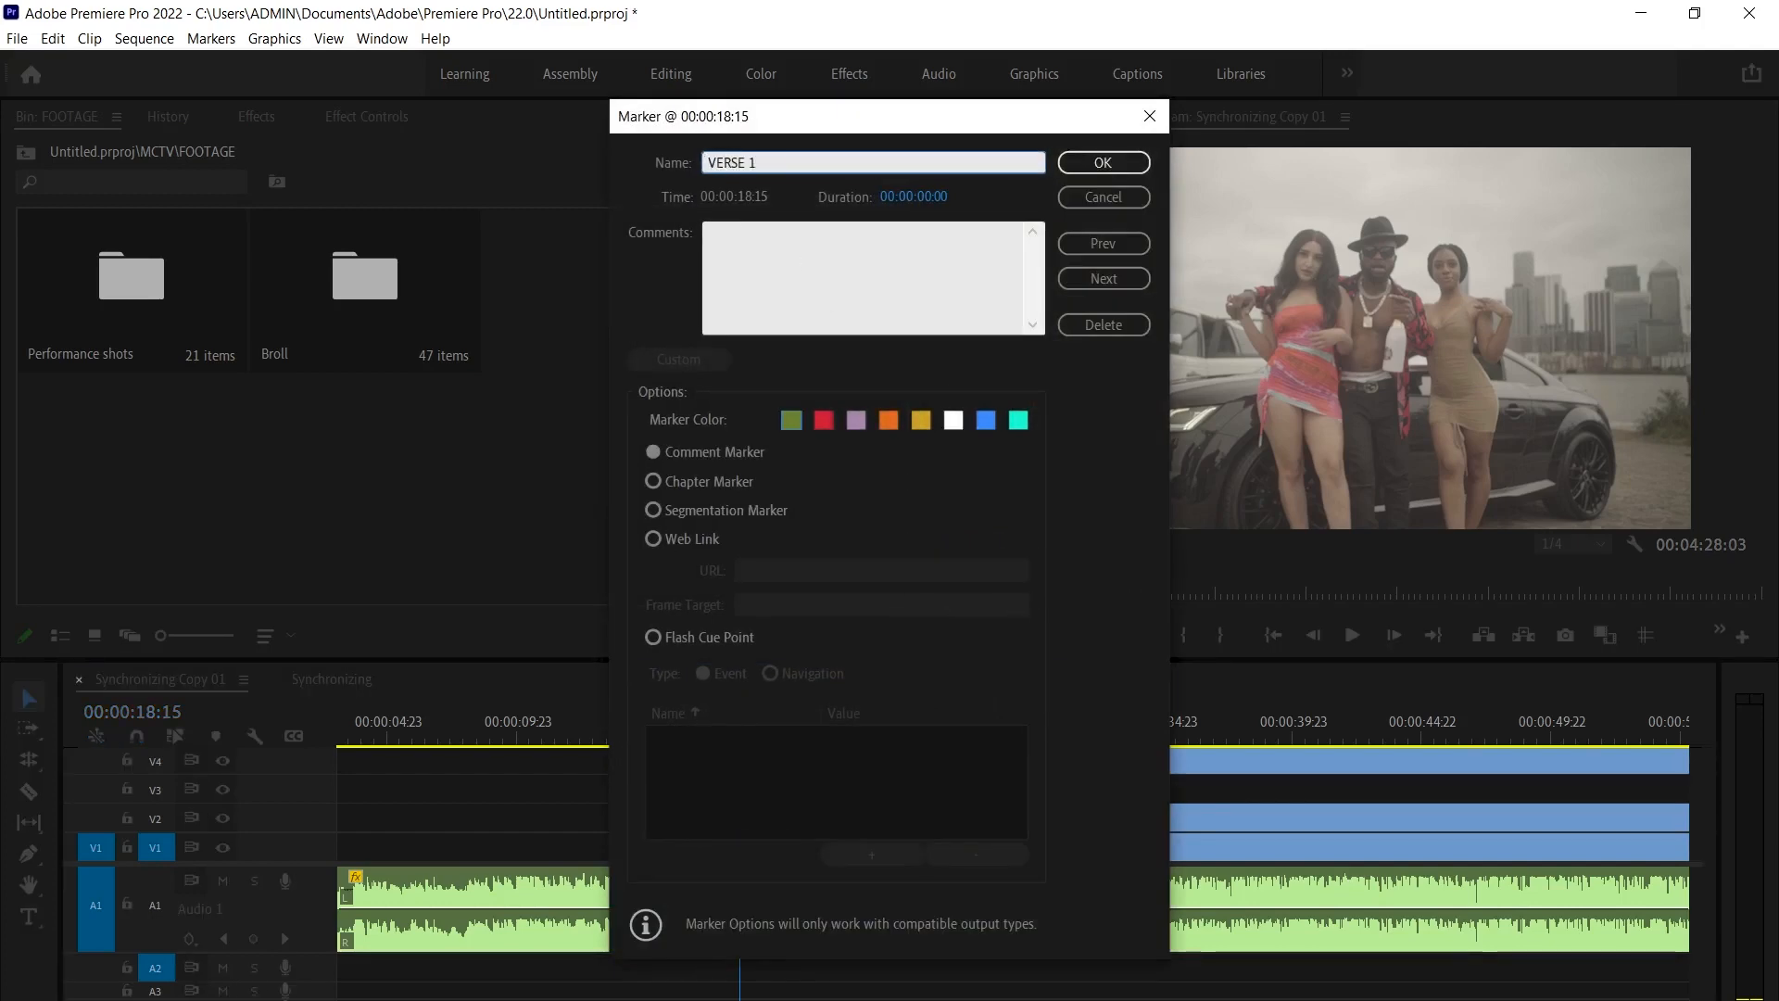
pyautogui.click(953, 420)
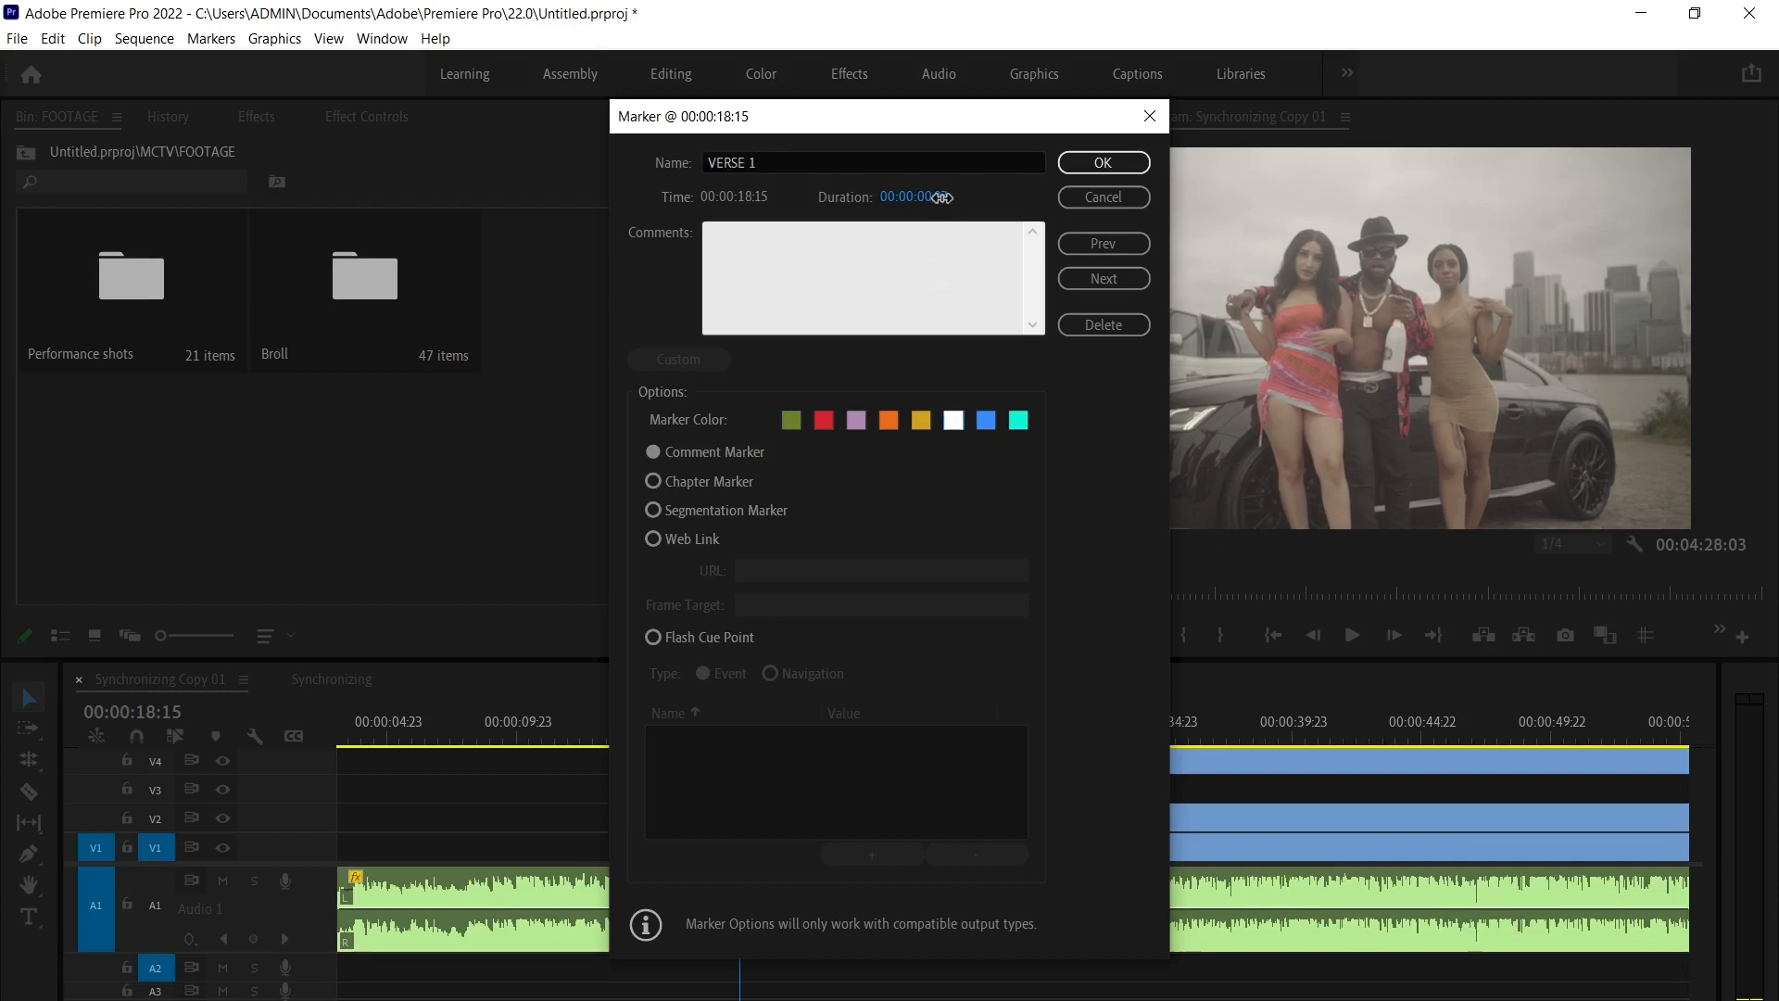
pyautogui.click(1103, 163)
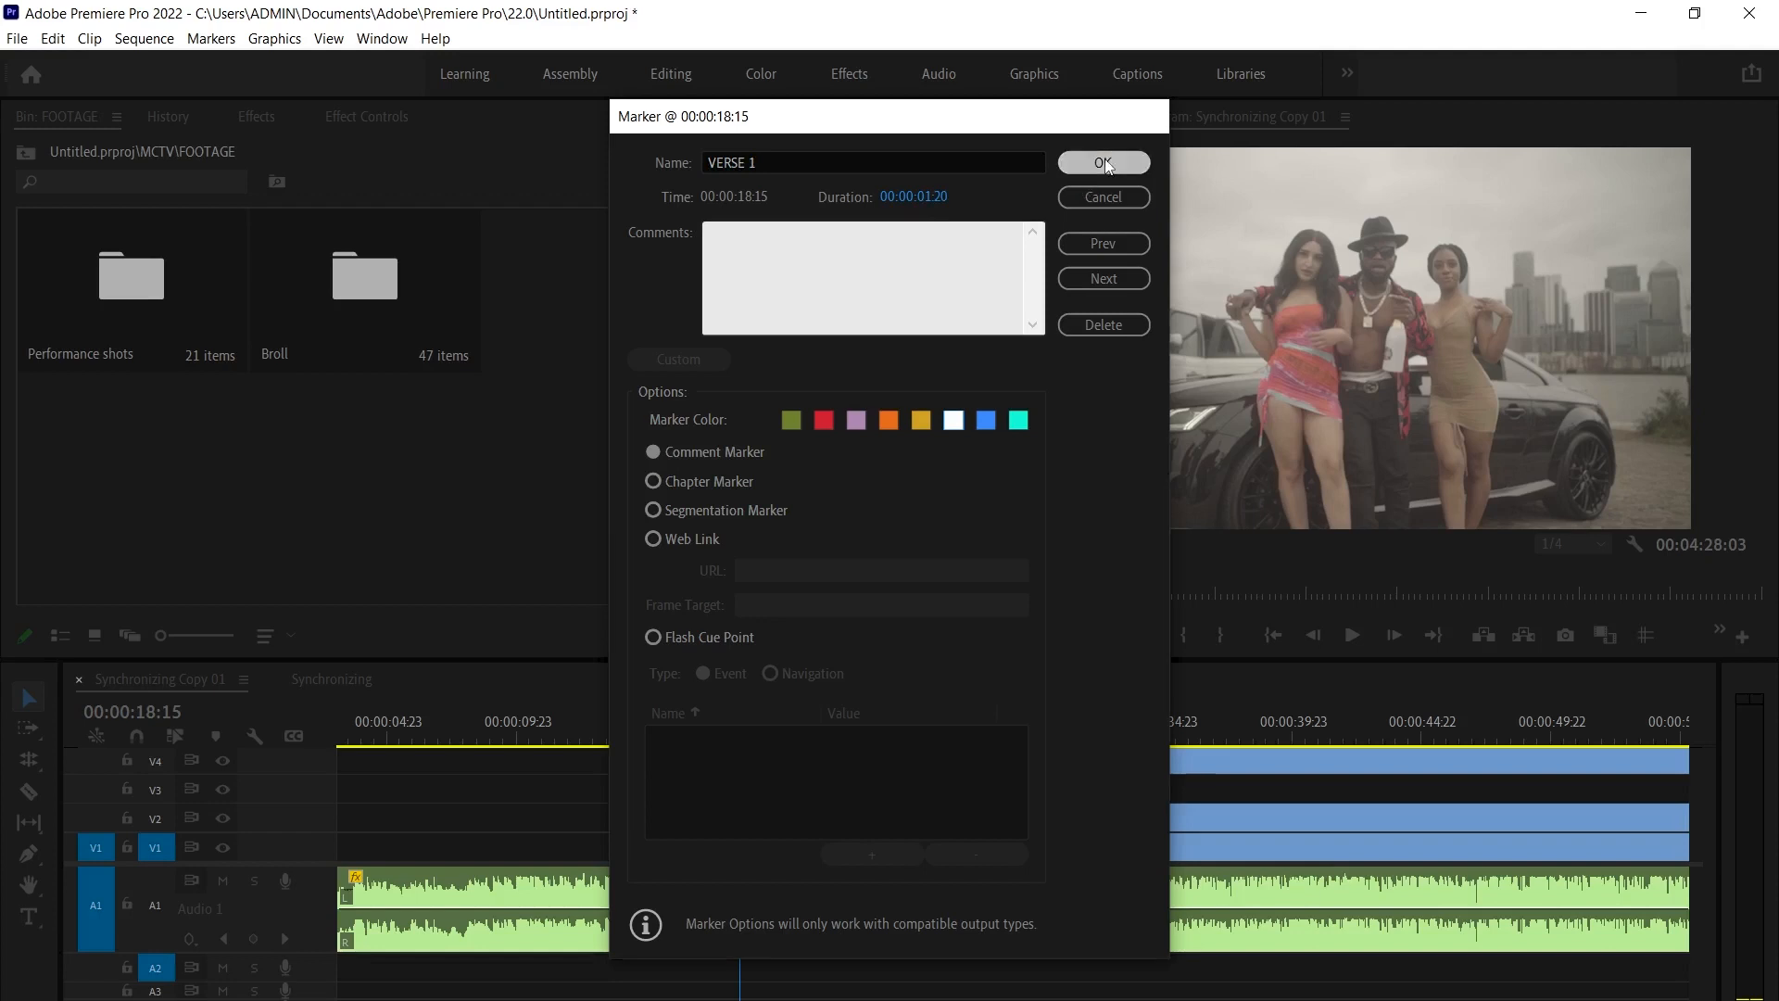
# Play through the first verse to find its end and extend the VERSE 1 marker's end to about 00:01:14:05
pyautogui.moveTo(730, 695)
pyautogui.mouseDown()
pyautogui.moveTo(1073, 703)
pyautogui.moveTo(886, 741)
pyautogui.mouseUp()
pyautogui.press('space')
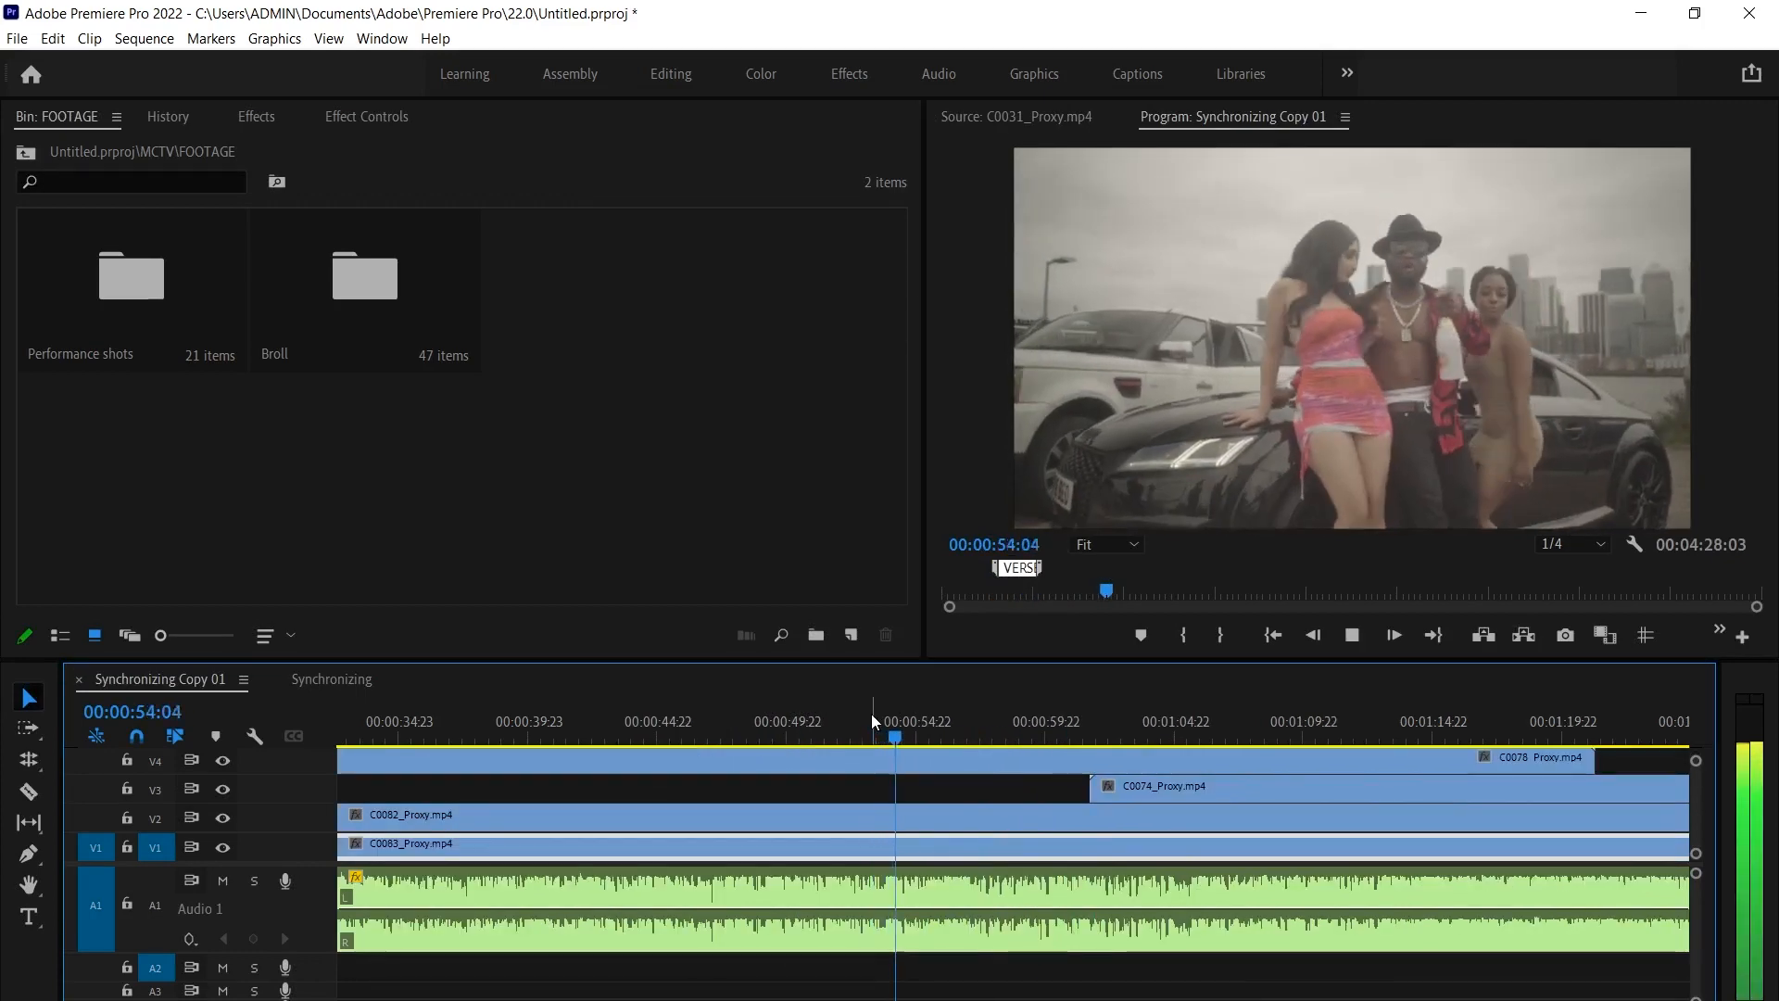
pyautogui.press('space')
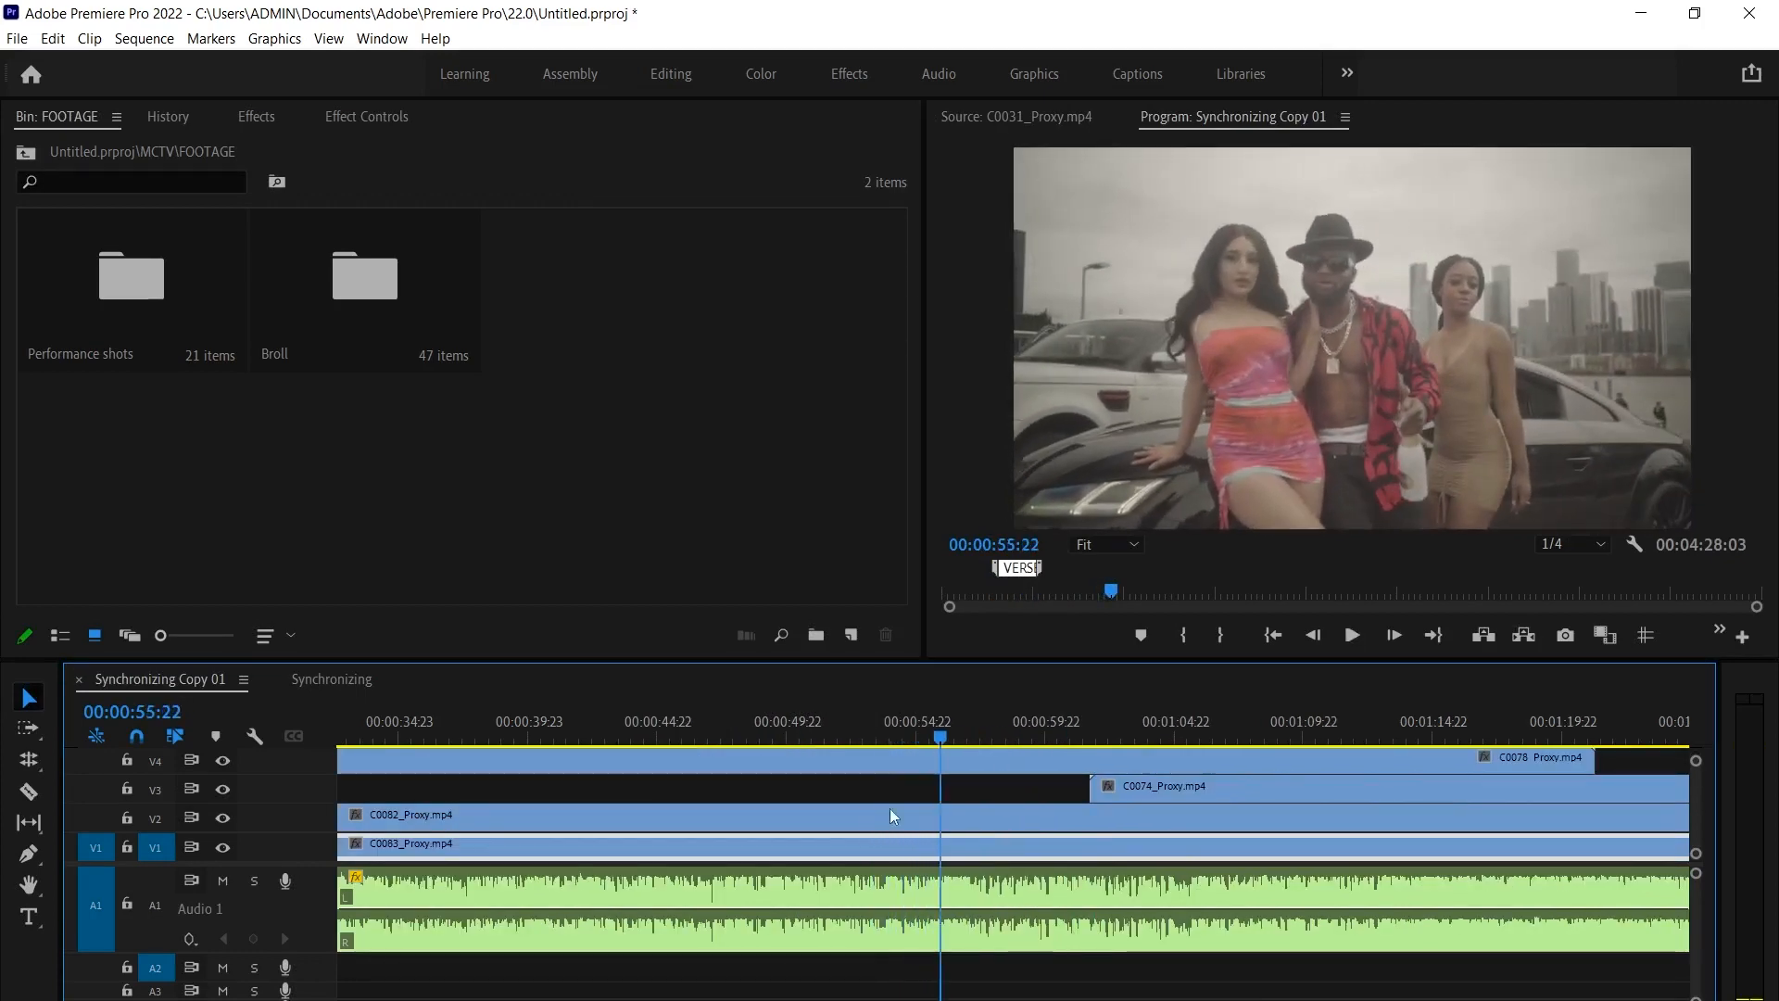
pyautogui.press('-')
pyautogui.press('-')
pyautogui.moveTo(633, 704); pyautogui.dragTo(920, 702)
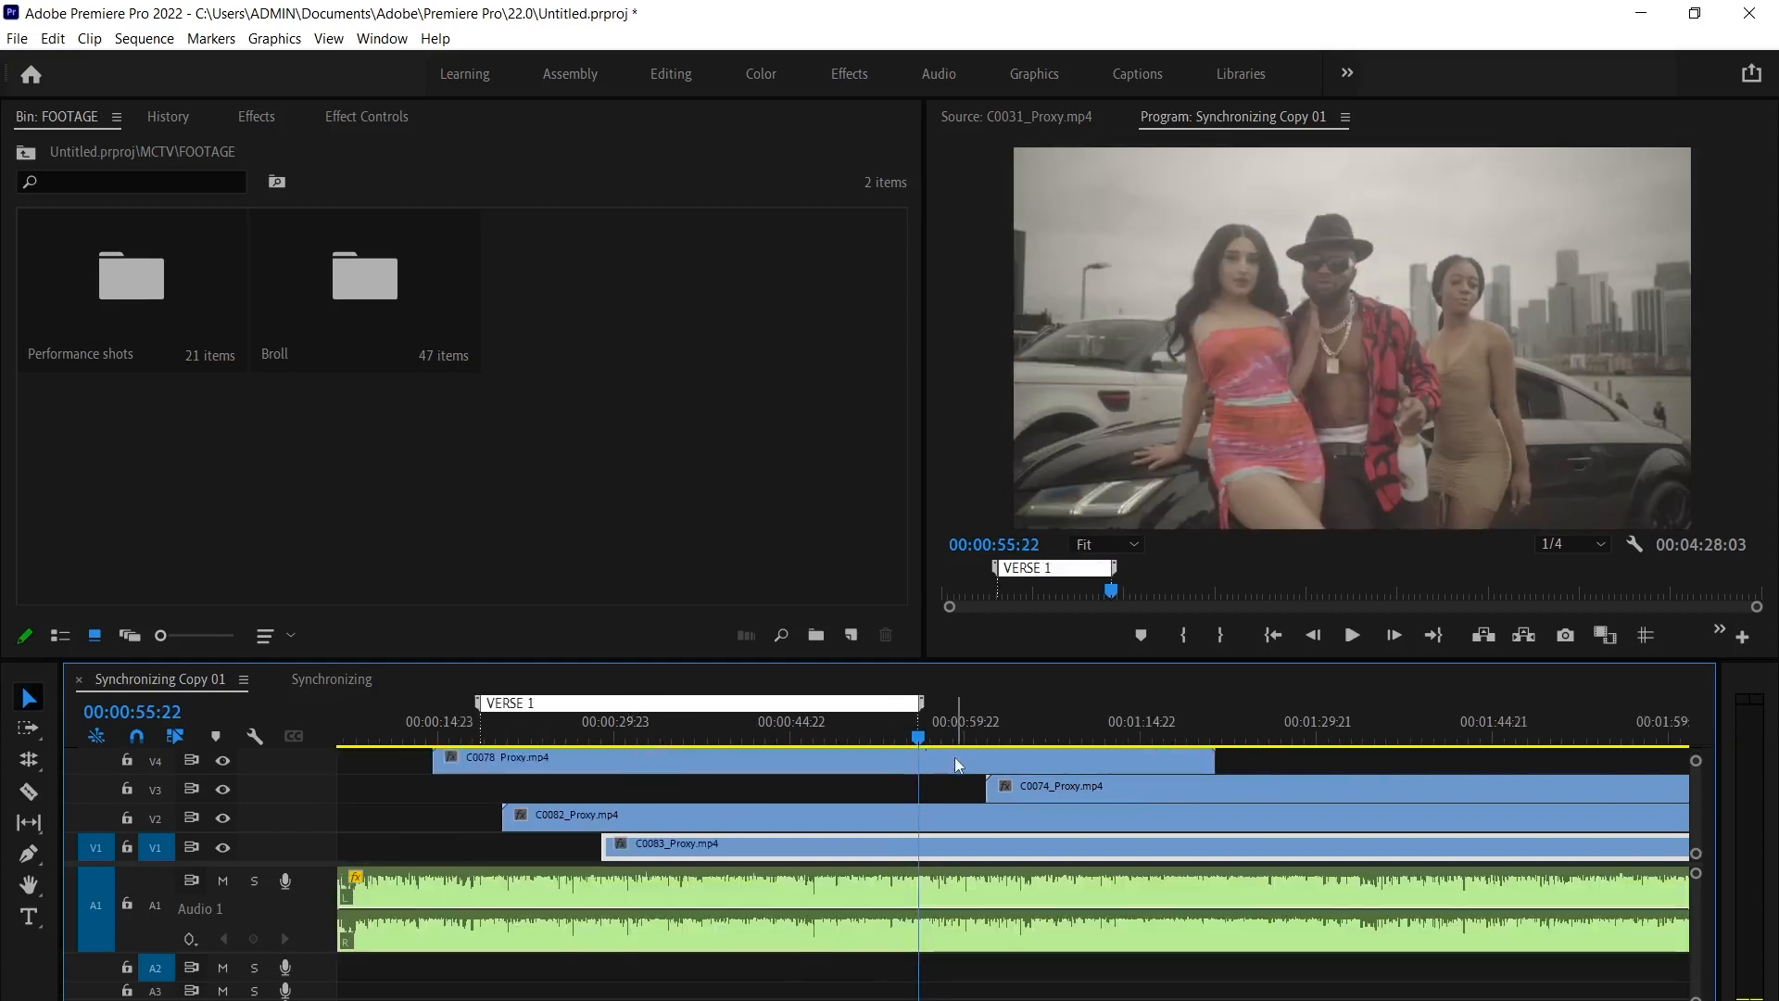
pyautogui.click(966, 792)
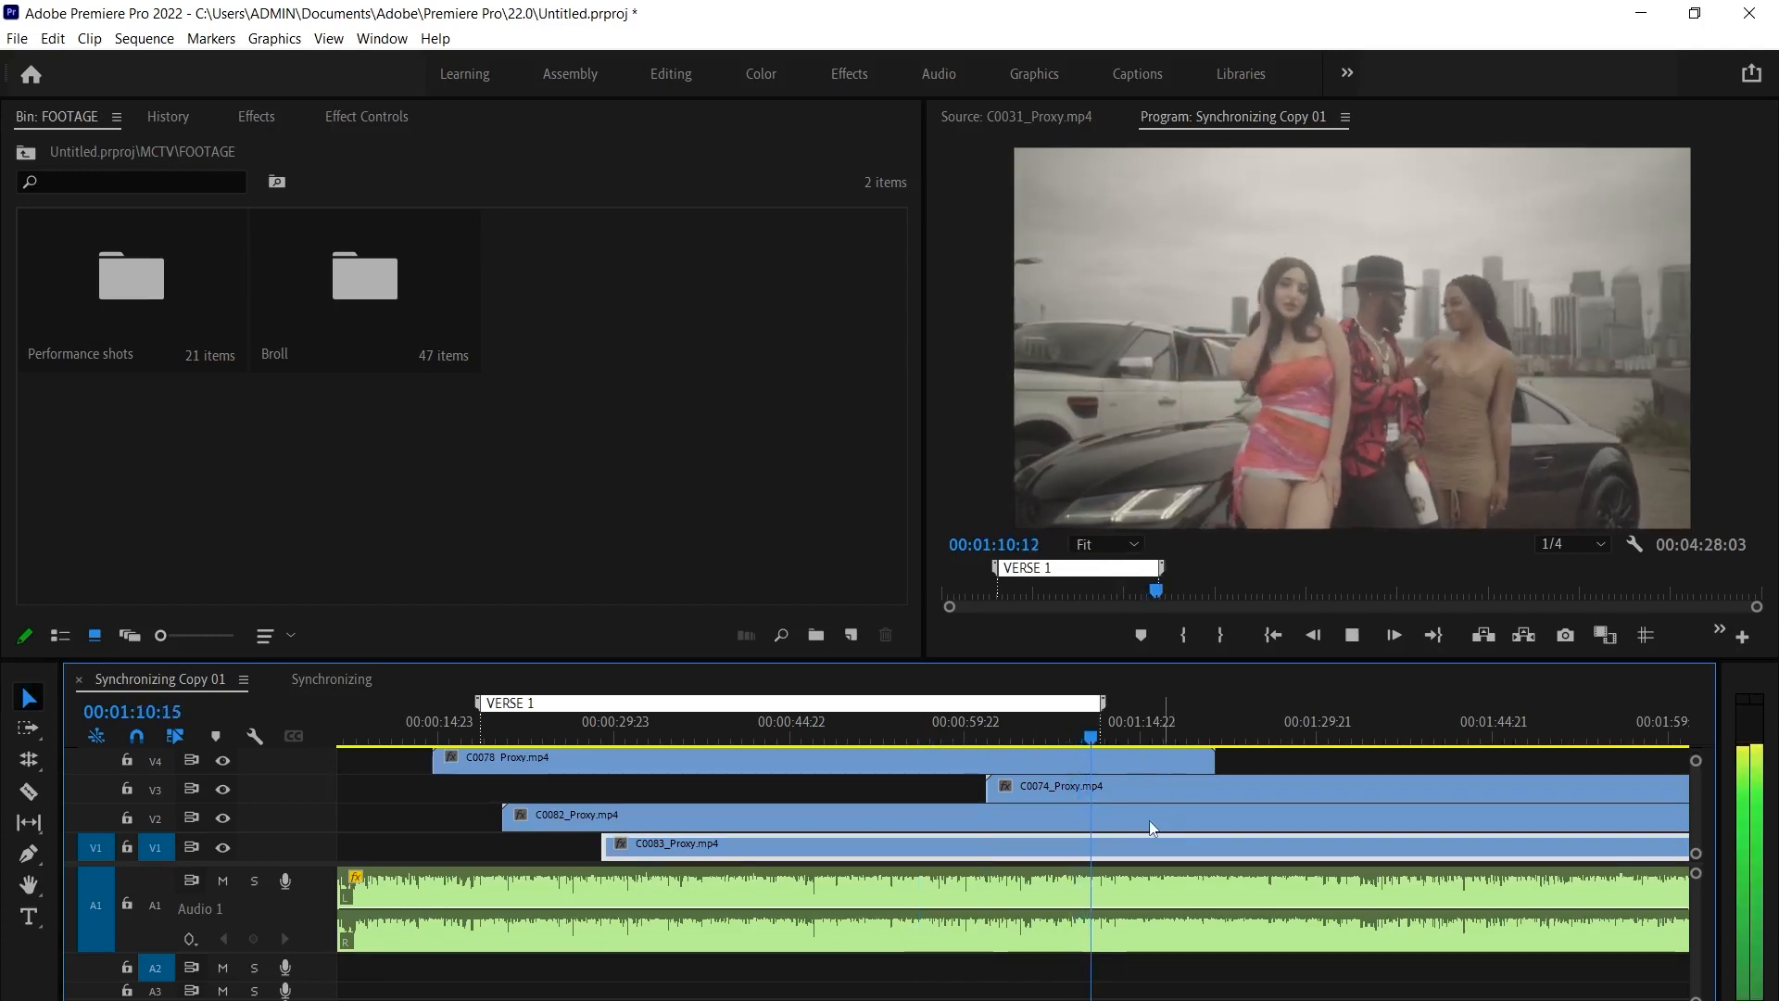
pyautogui.scroll(1, 1150, 806)
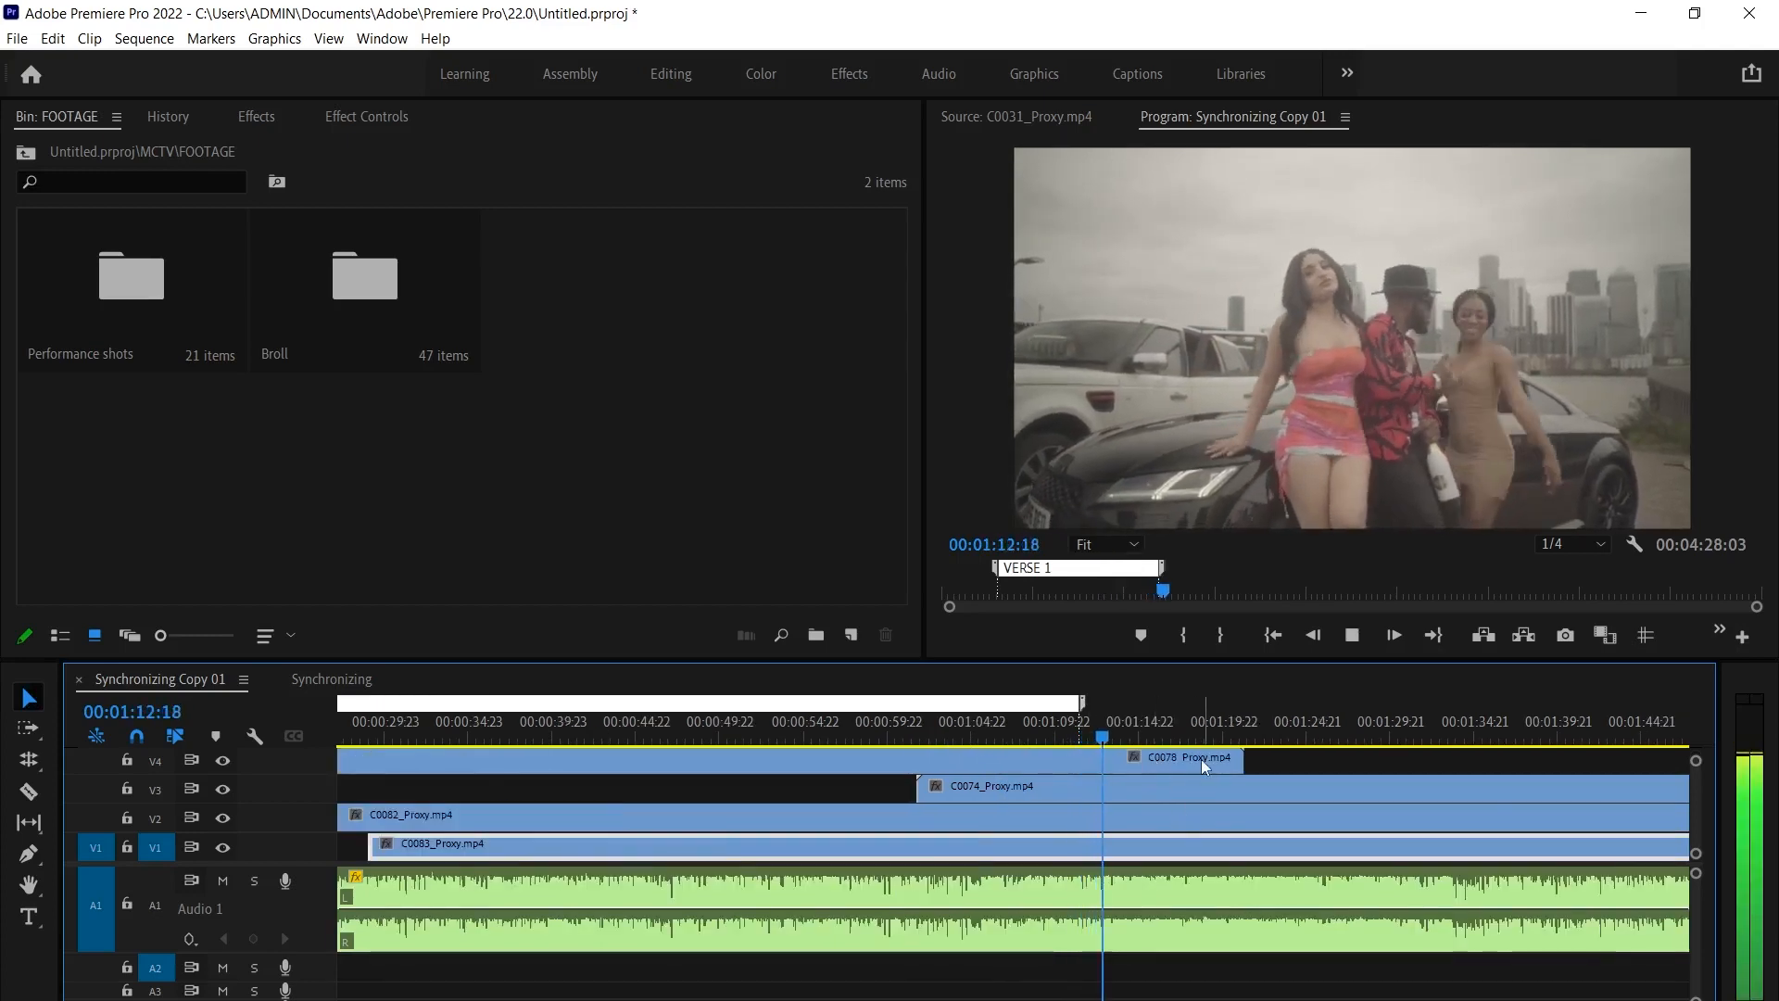
pyautogui.press('space')
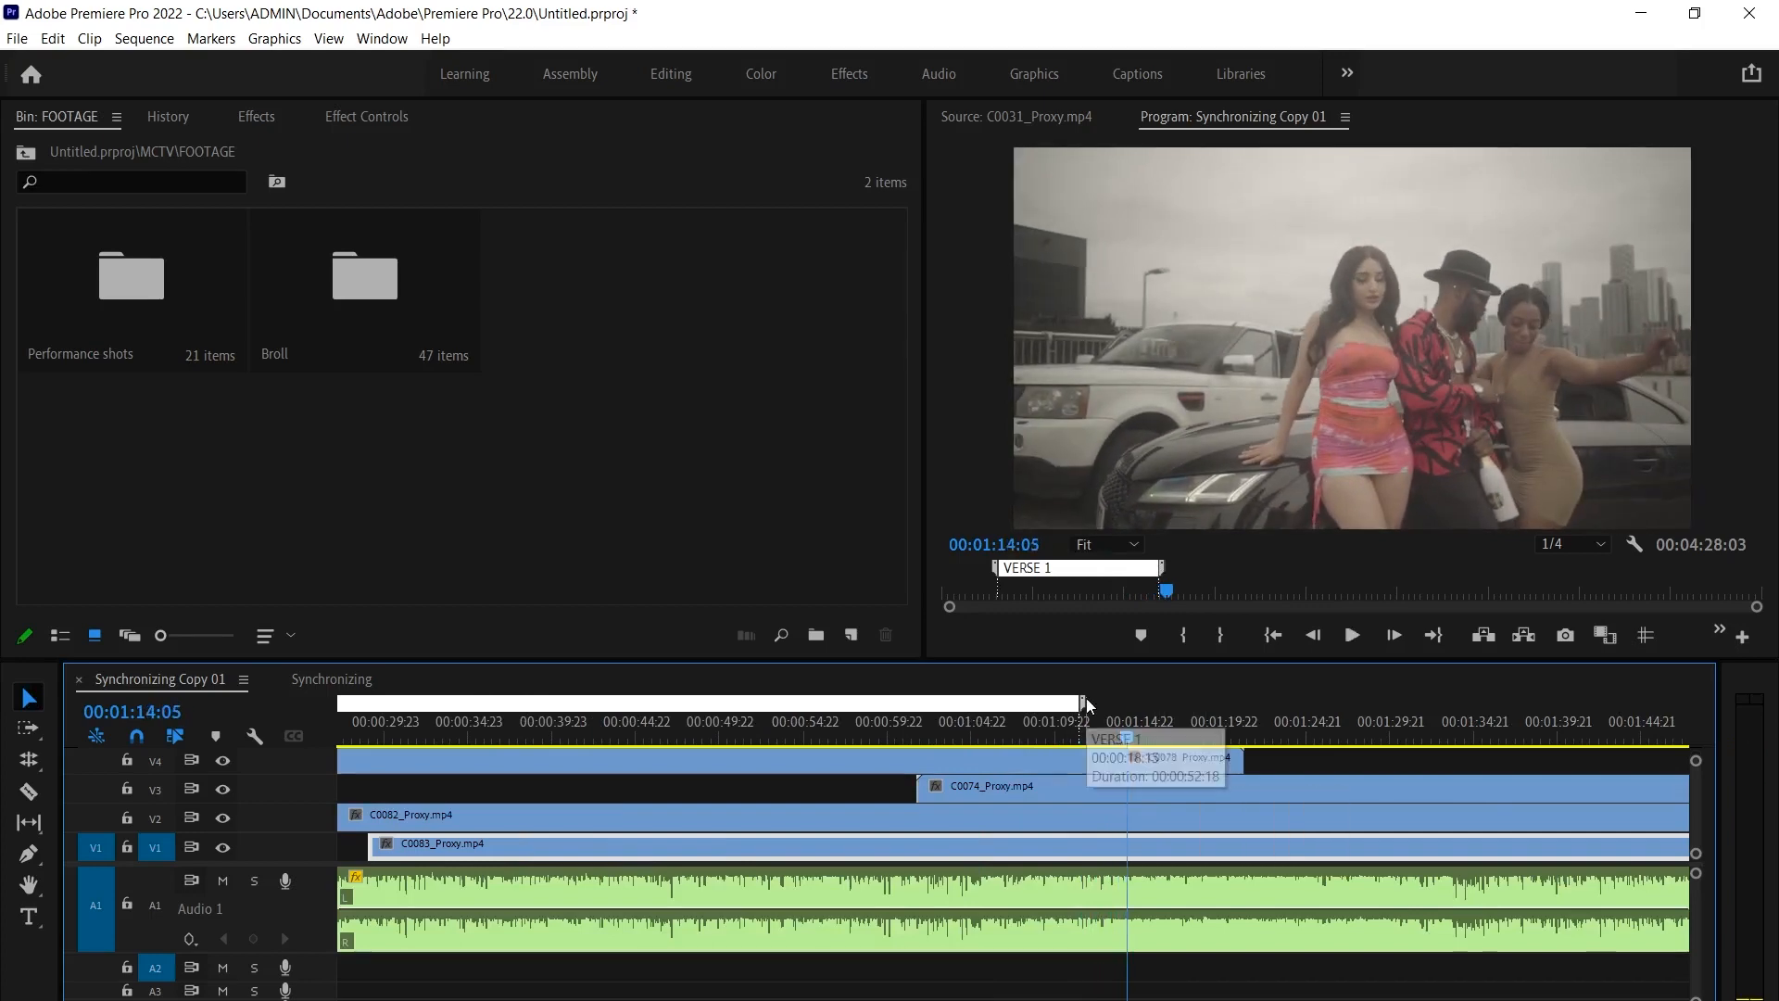
pyautogui.scroll(-5, 1203, 754)
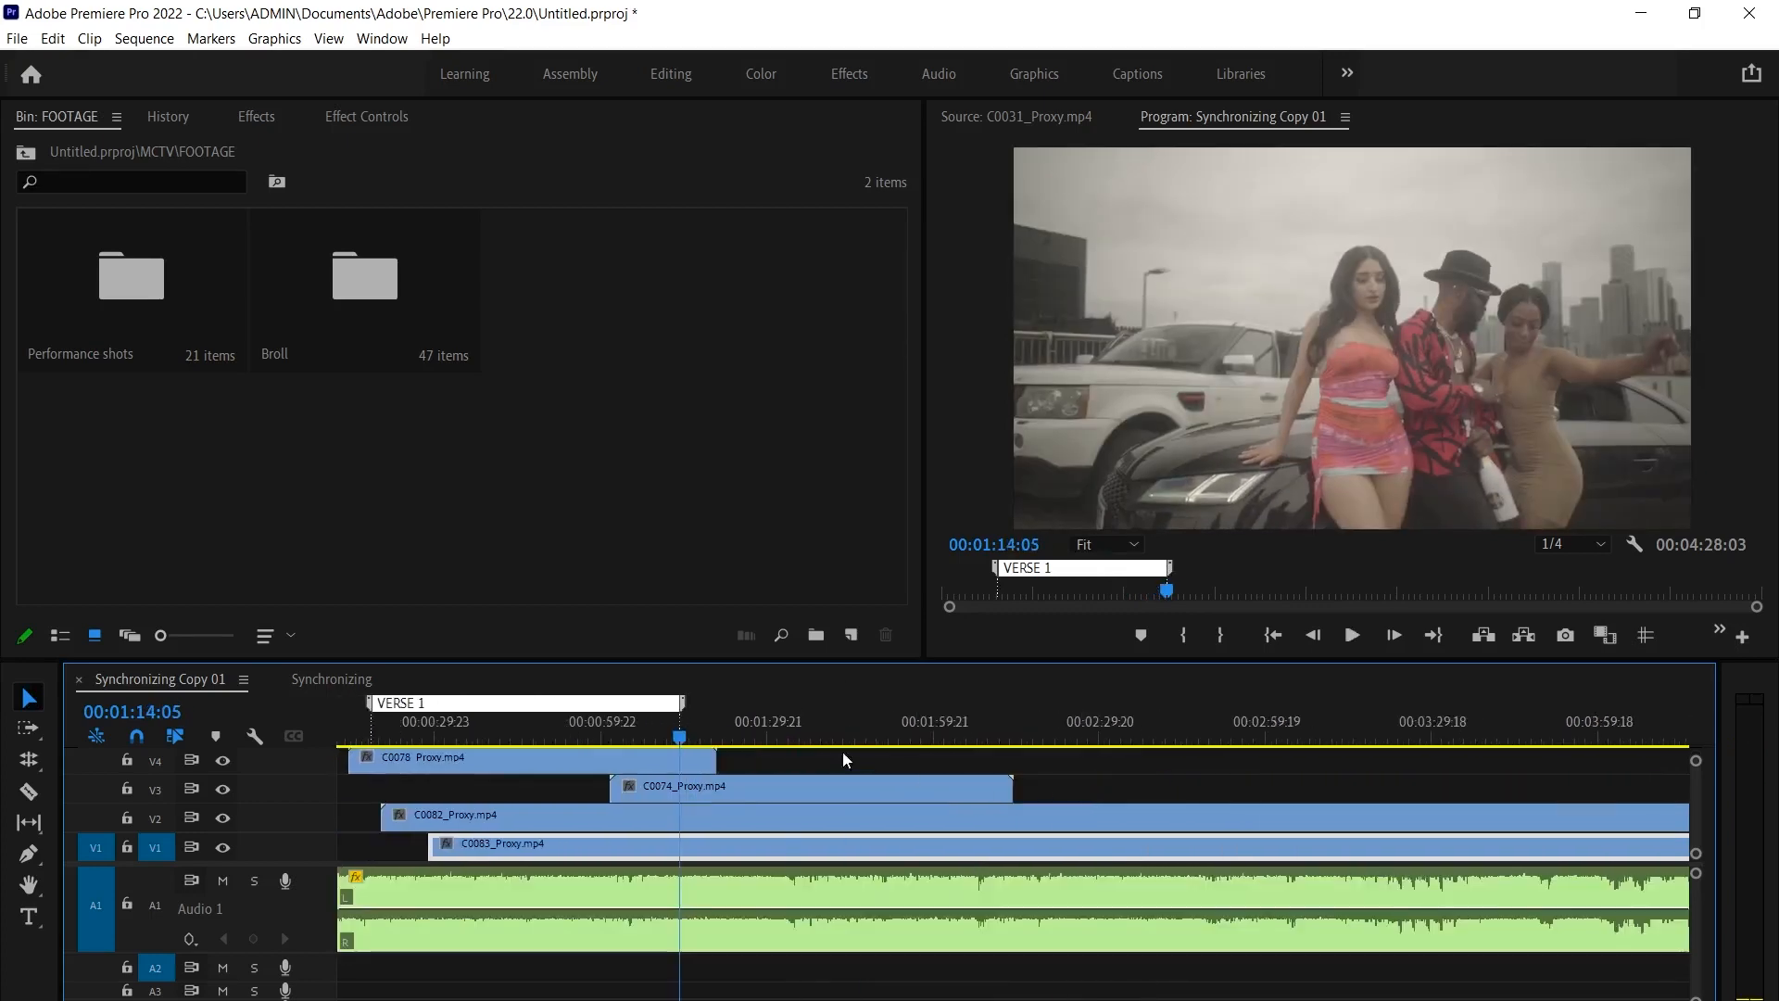
# Check the hook by playback, park at 00:01:16:00, and add a sequence marker there with no clip selected
pyautogui.click(704, 724)
pyautogui.press('space')
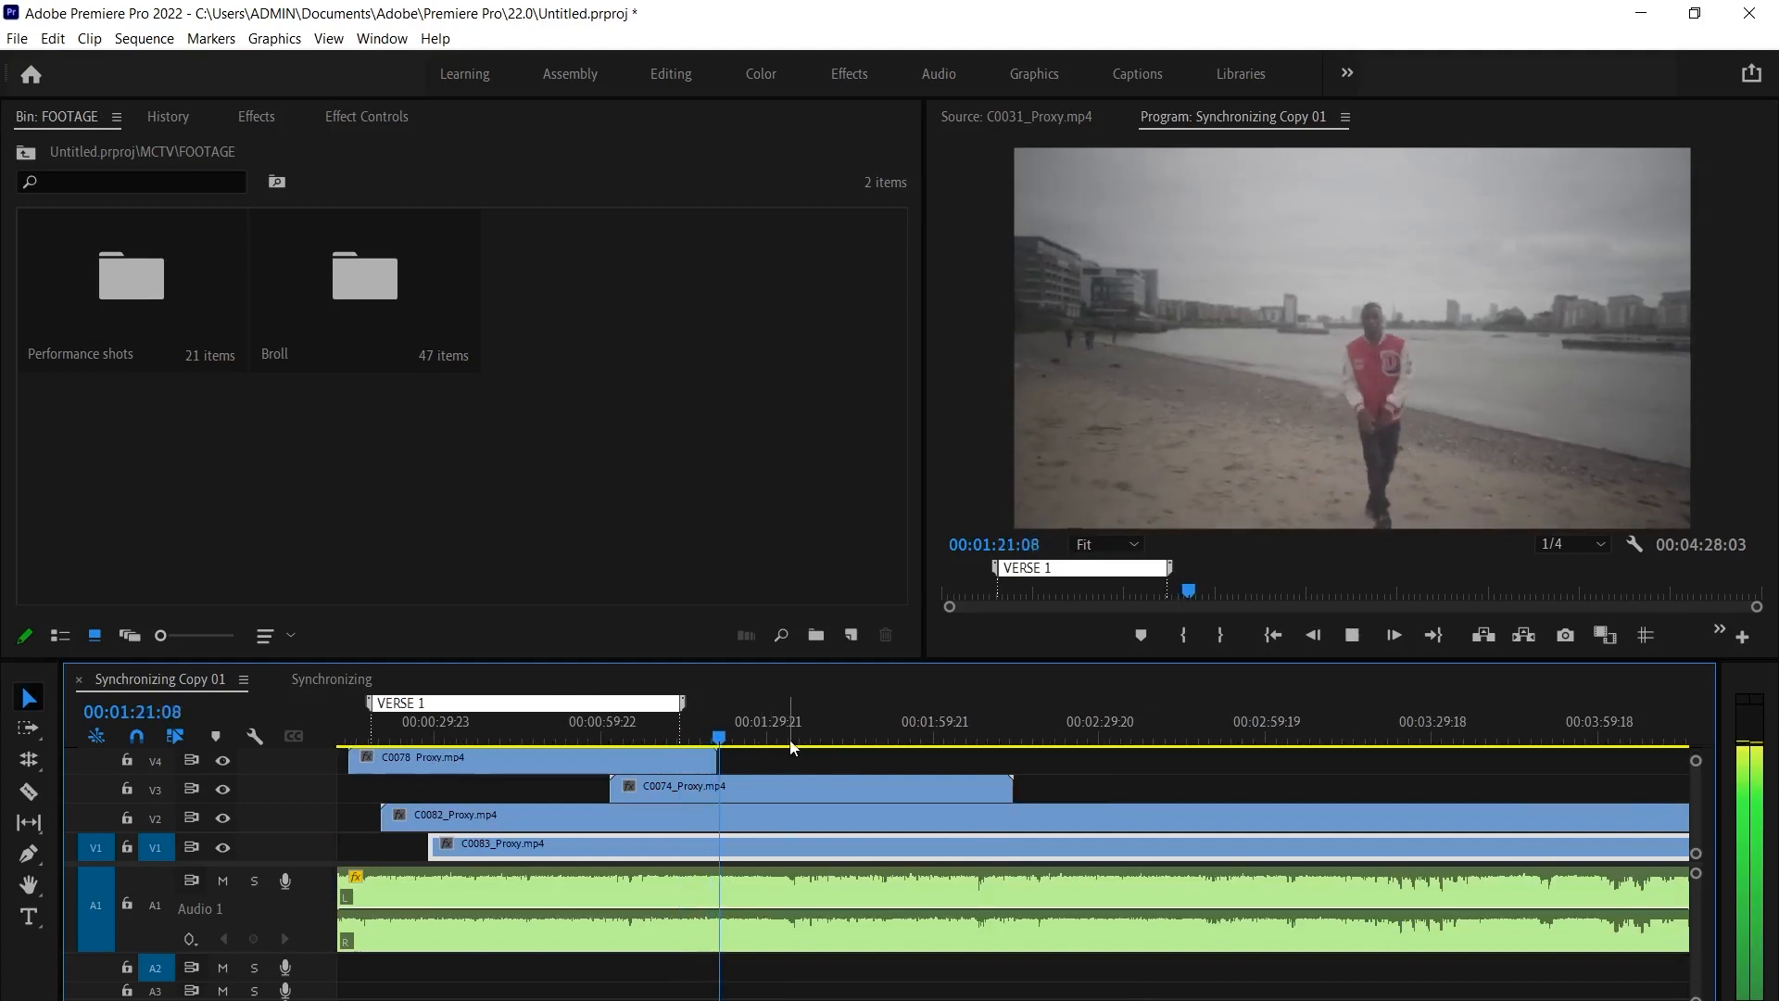
pyautogui.moveTo(773, 739); pyautogui.dragTo(792, 738)
pyautogui.click(691, 739)
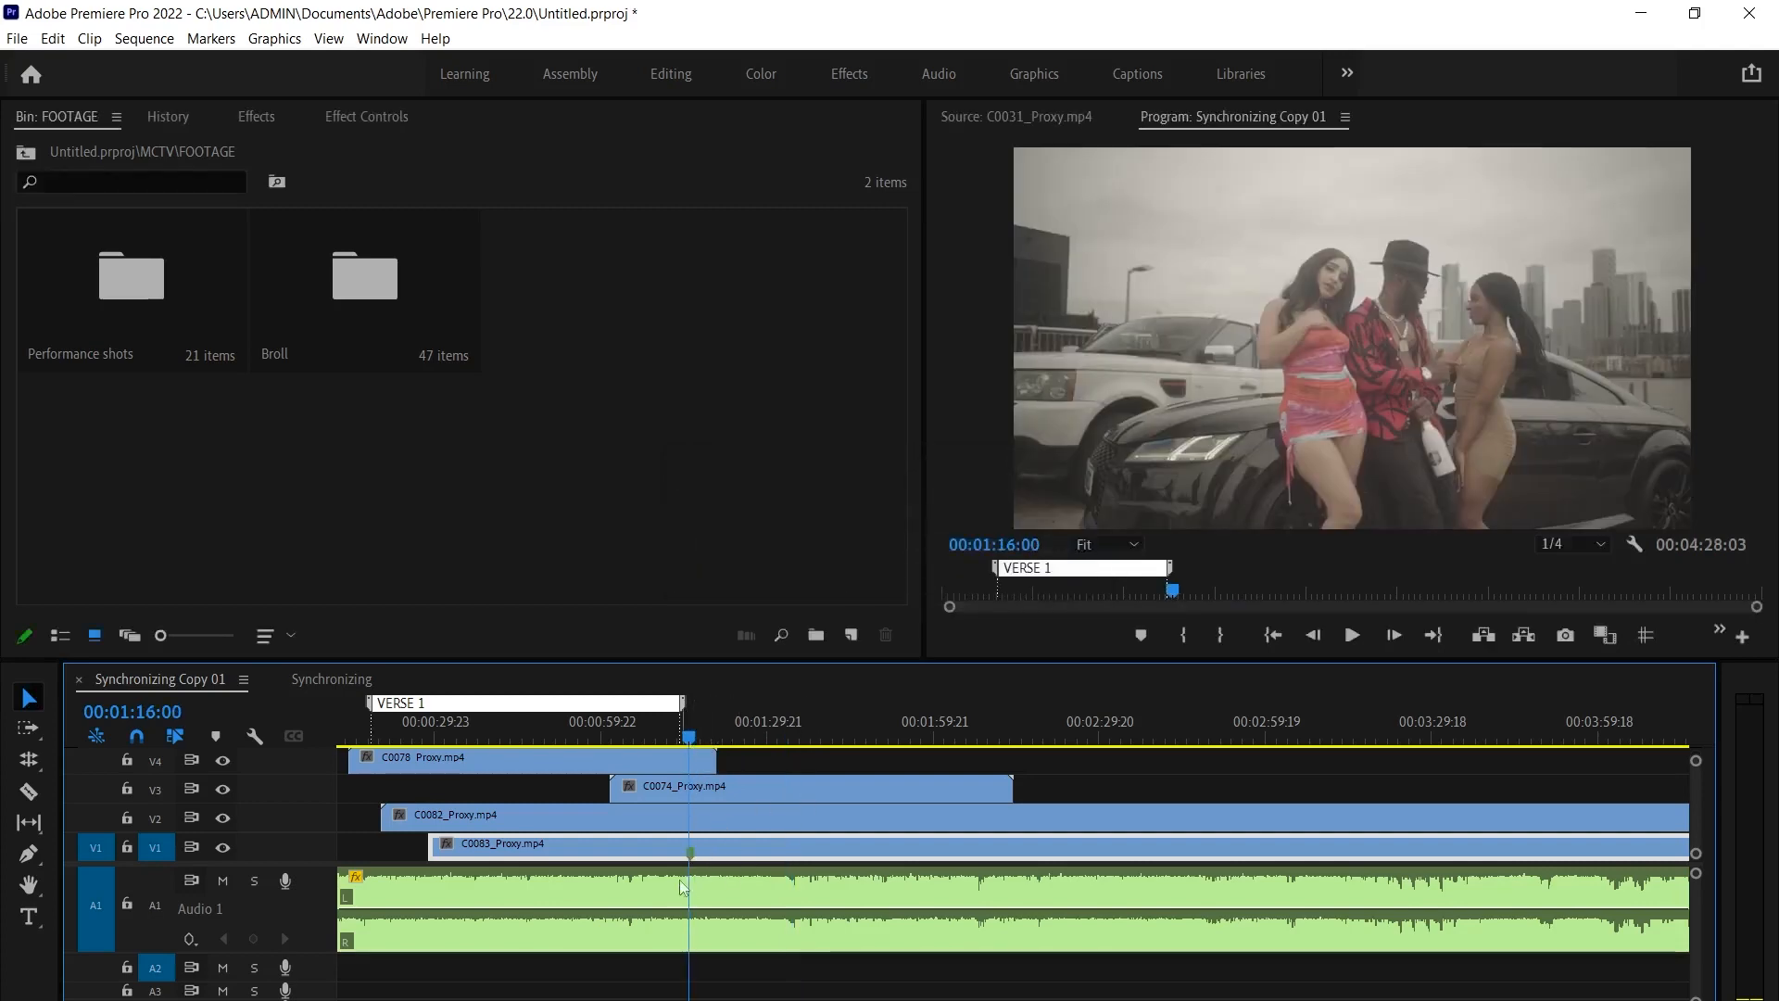
pyautogui.click(1078, 775)
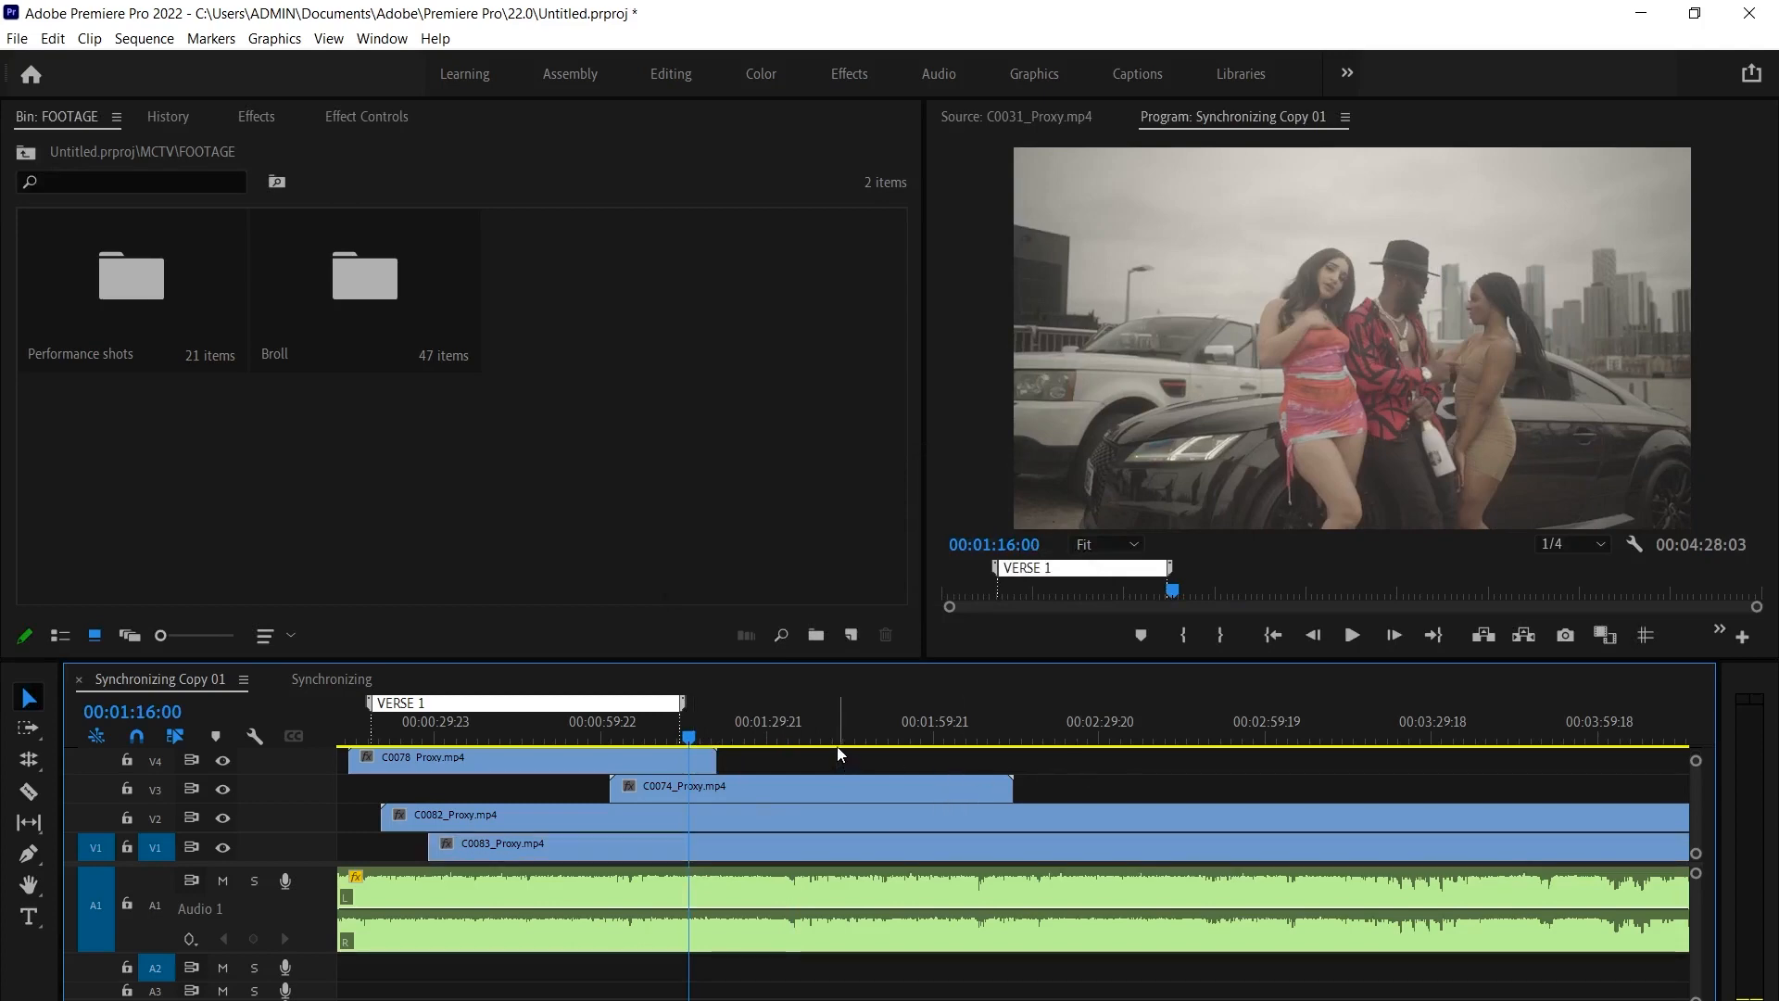
pyautogui.press('m')
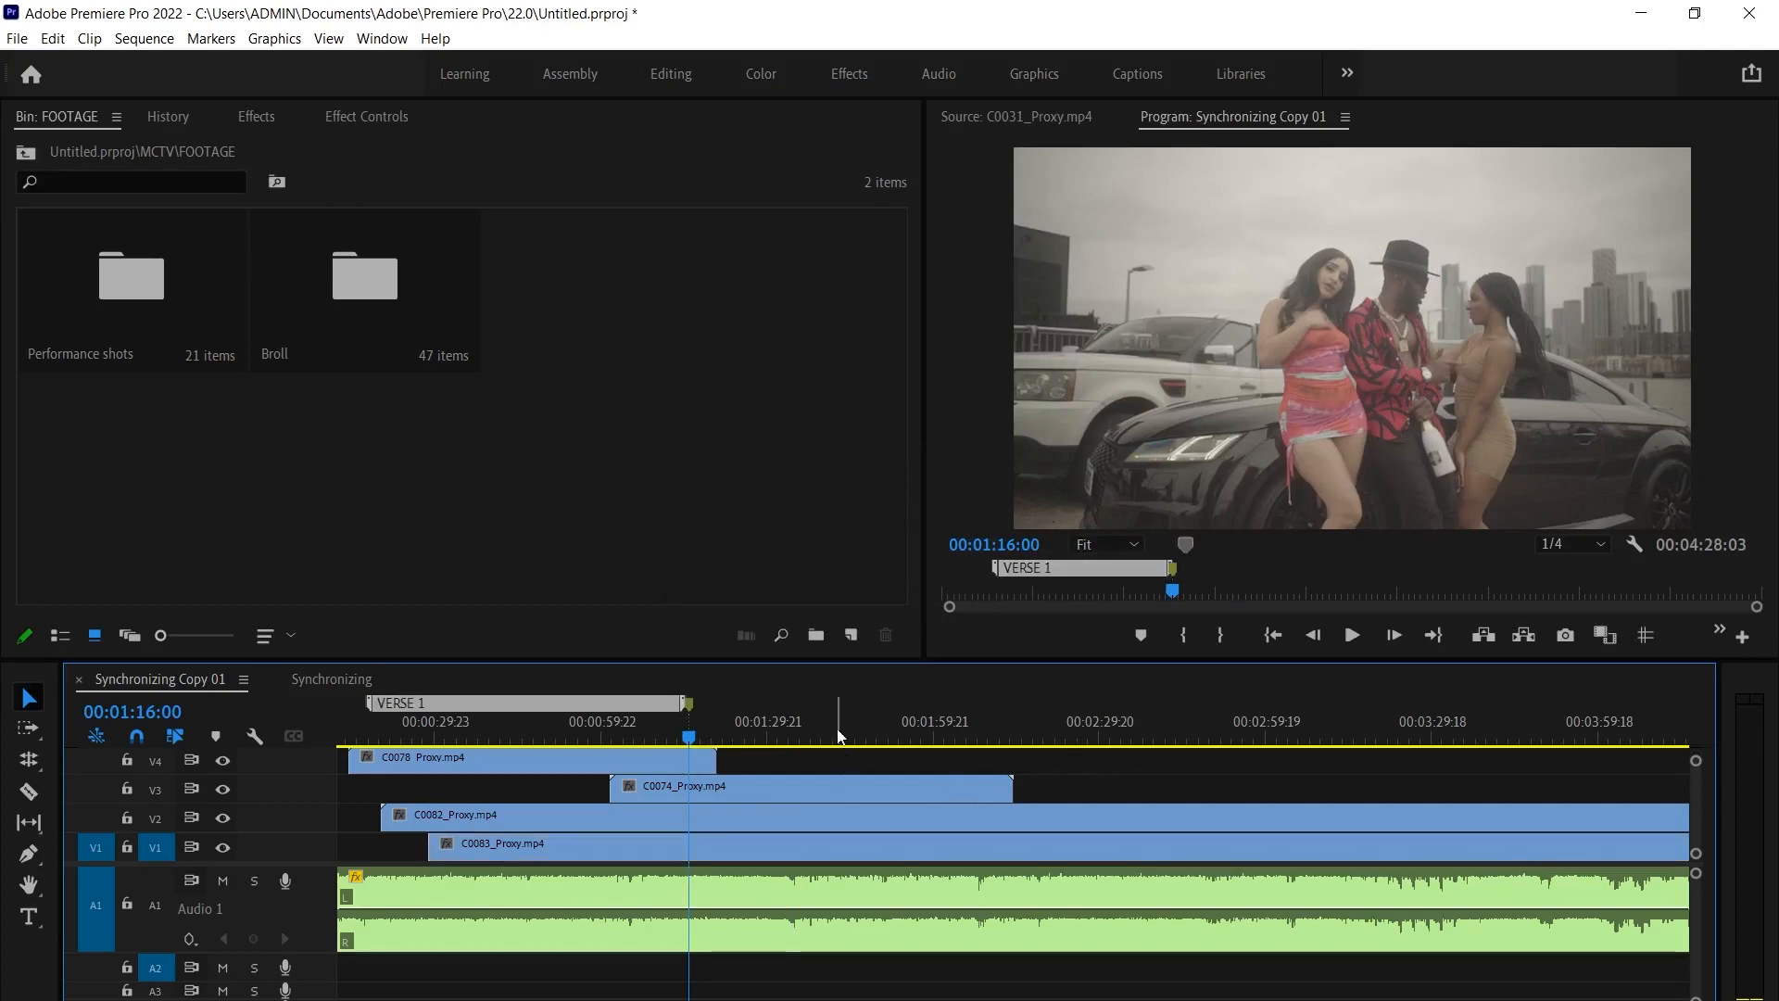
# Name the marker at 00:01:16:00 HOOK, colour it orange and increase its duration so it spans part of the song
pyautogui.doubleClick(692, 705)
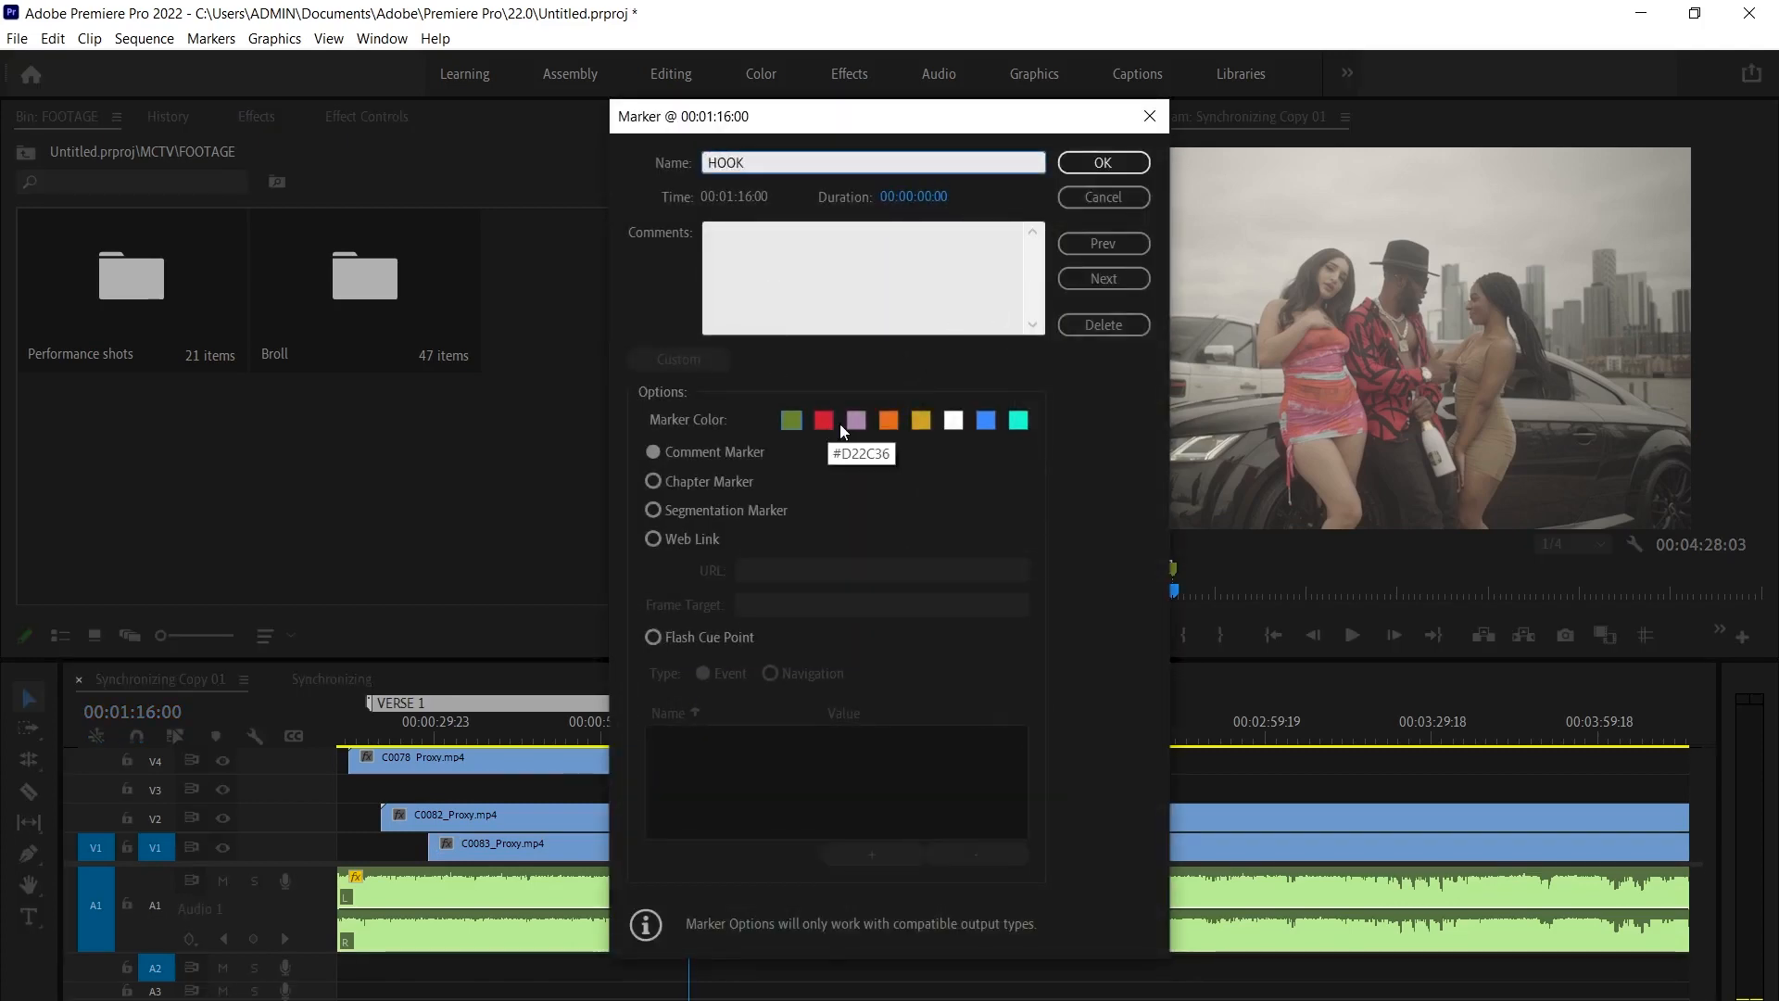
pyautogui.click(888, 421)
pyautogui.moveTo(929, 196); pyautogui.dragTo(1004, 197)
pyautogui.click(1103, 163)
# Play to the end of the hook and shorten the HOOK marker's end to about 00:01:33
pyautogui.press('space')
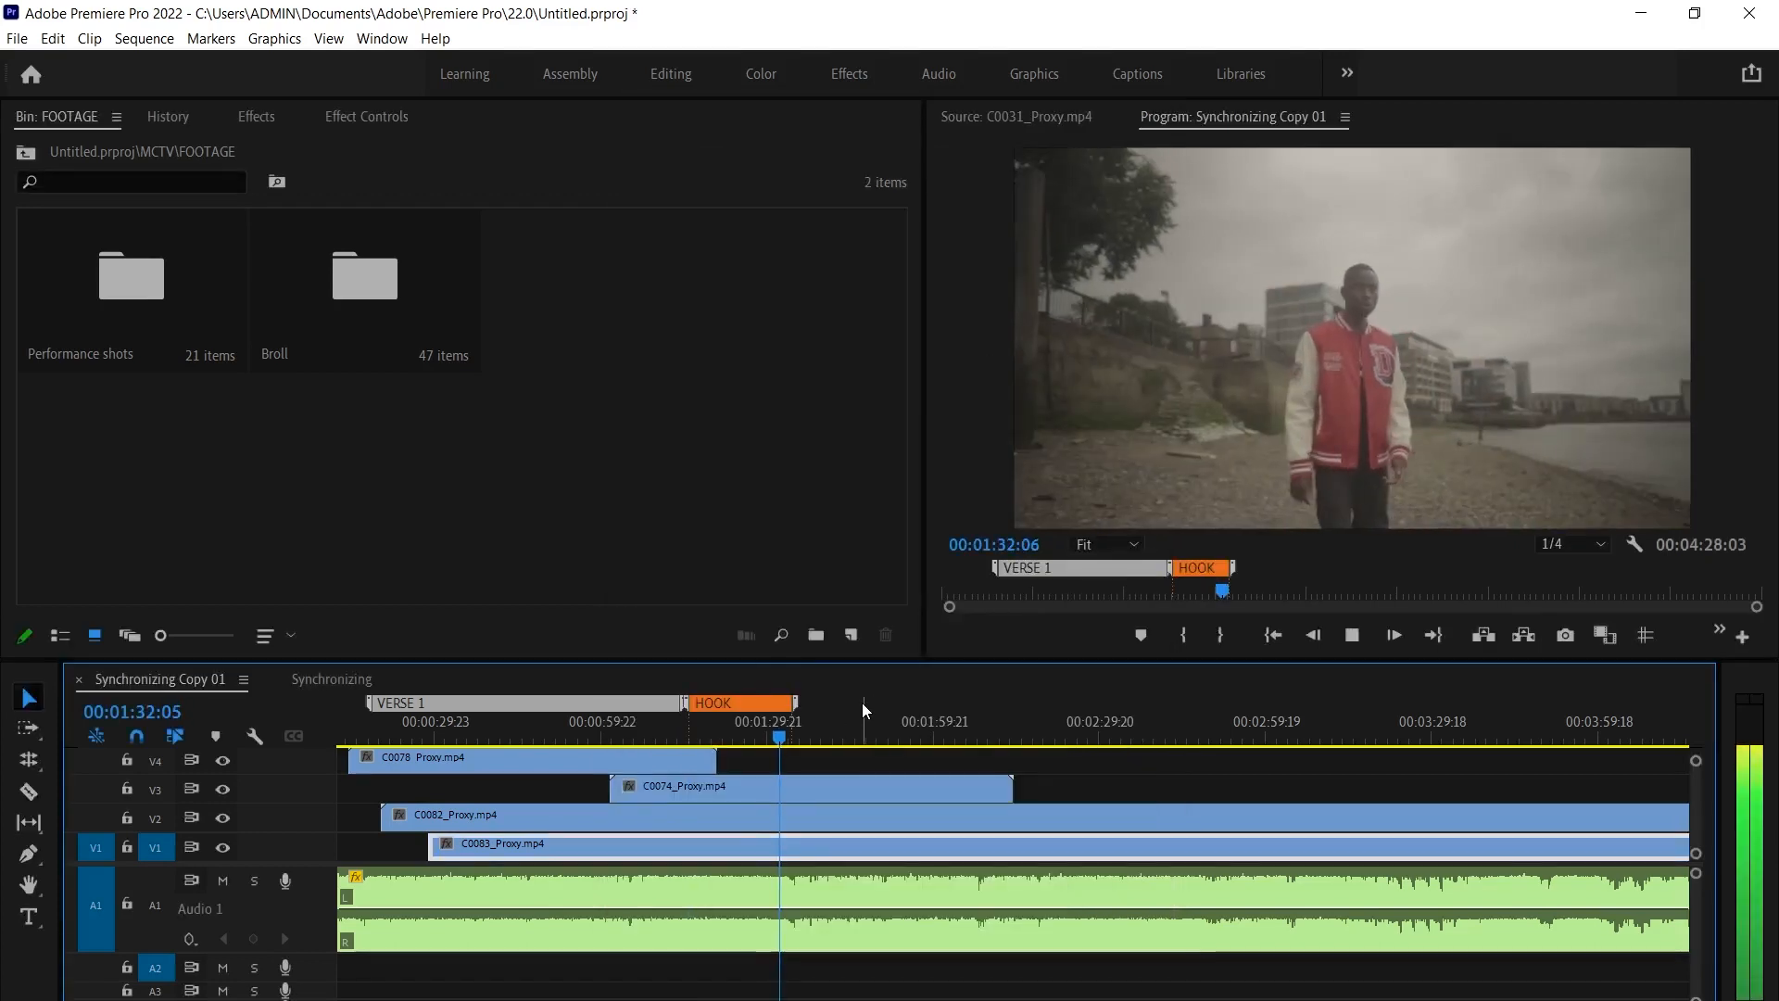
pyautogui.press('space')
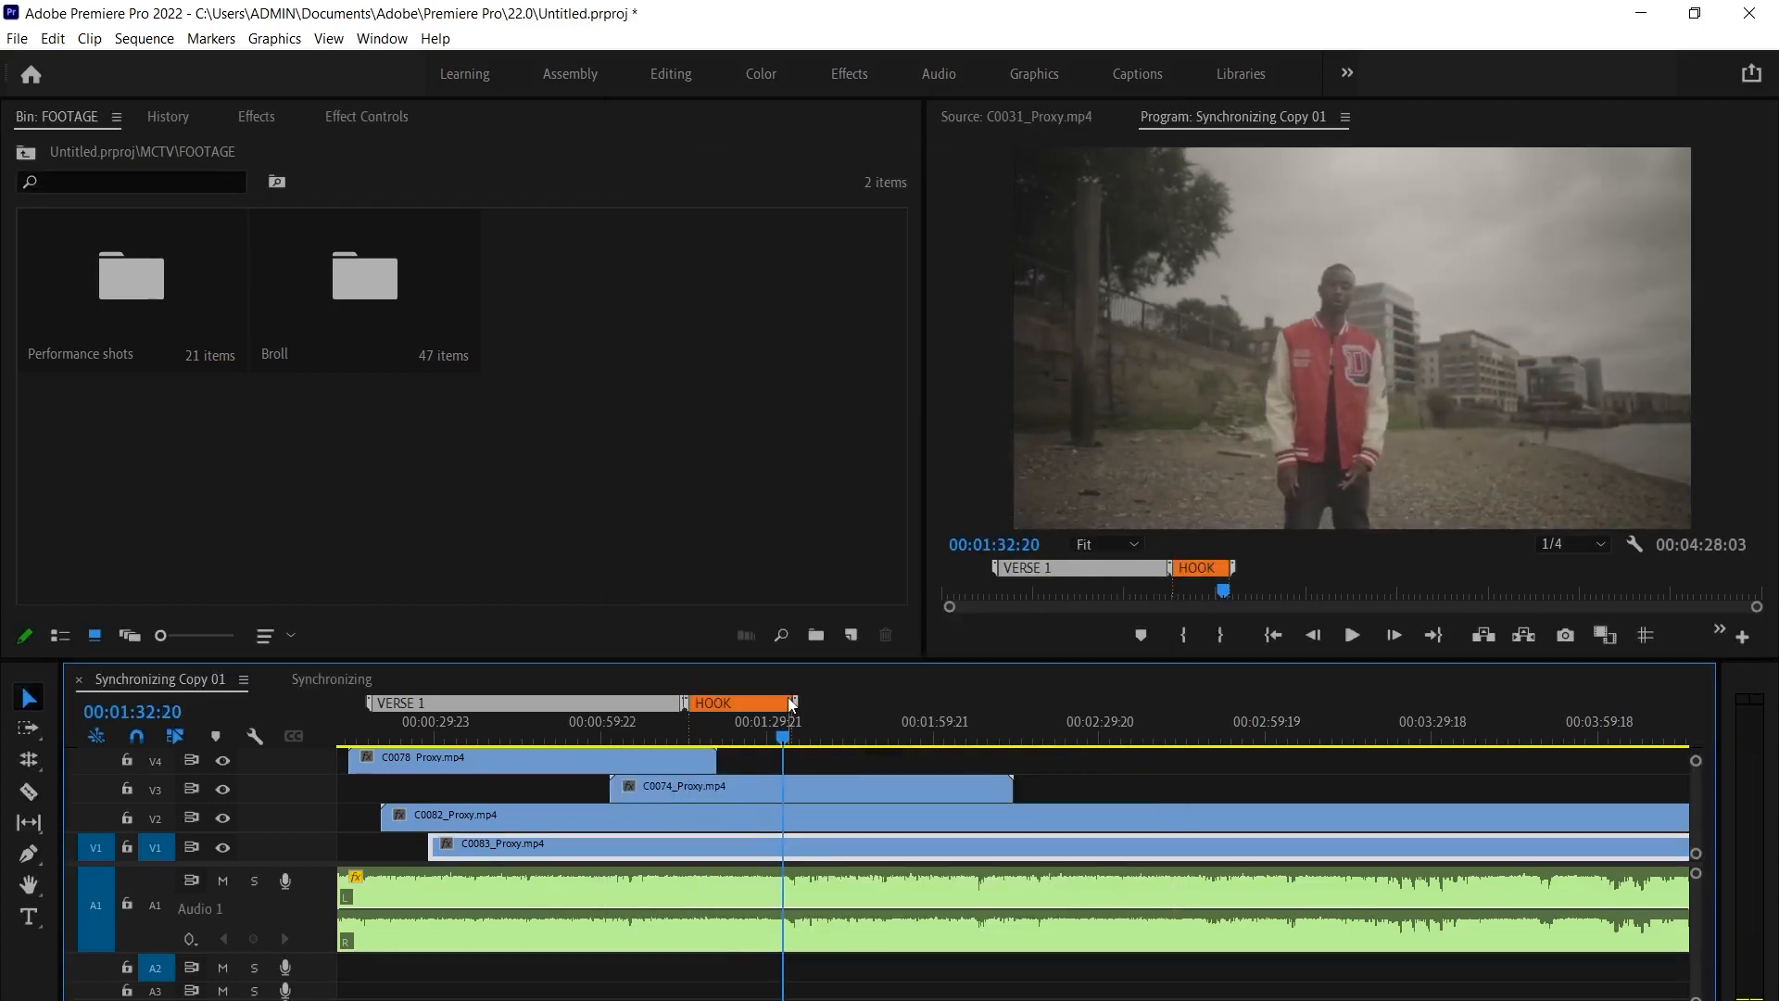
pyautogui.moveTo(796, 705); pyautogui.dragTo(788, 706)
# Play through the second verse to find its end, park the playhead at 00:02:09:05 and deselect all clips
pyautogui.press('space')
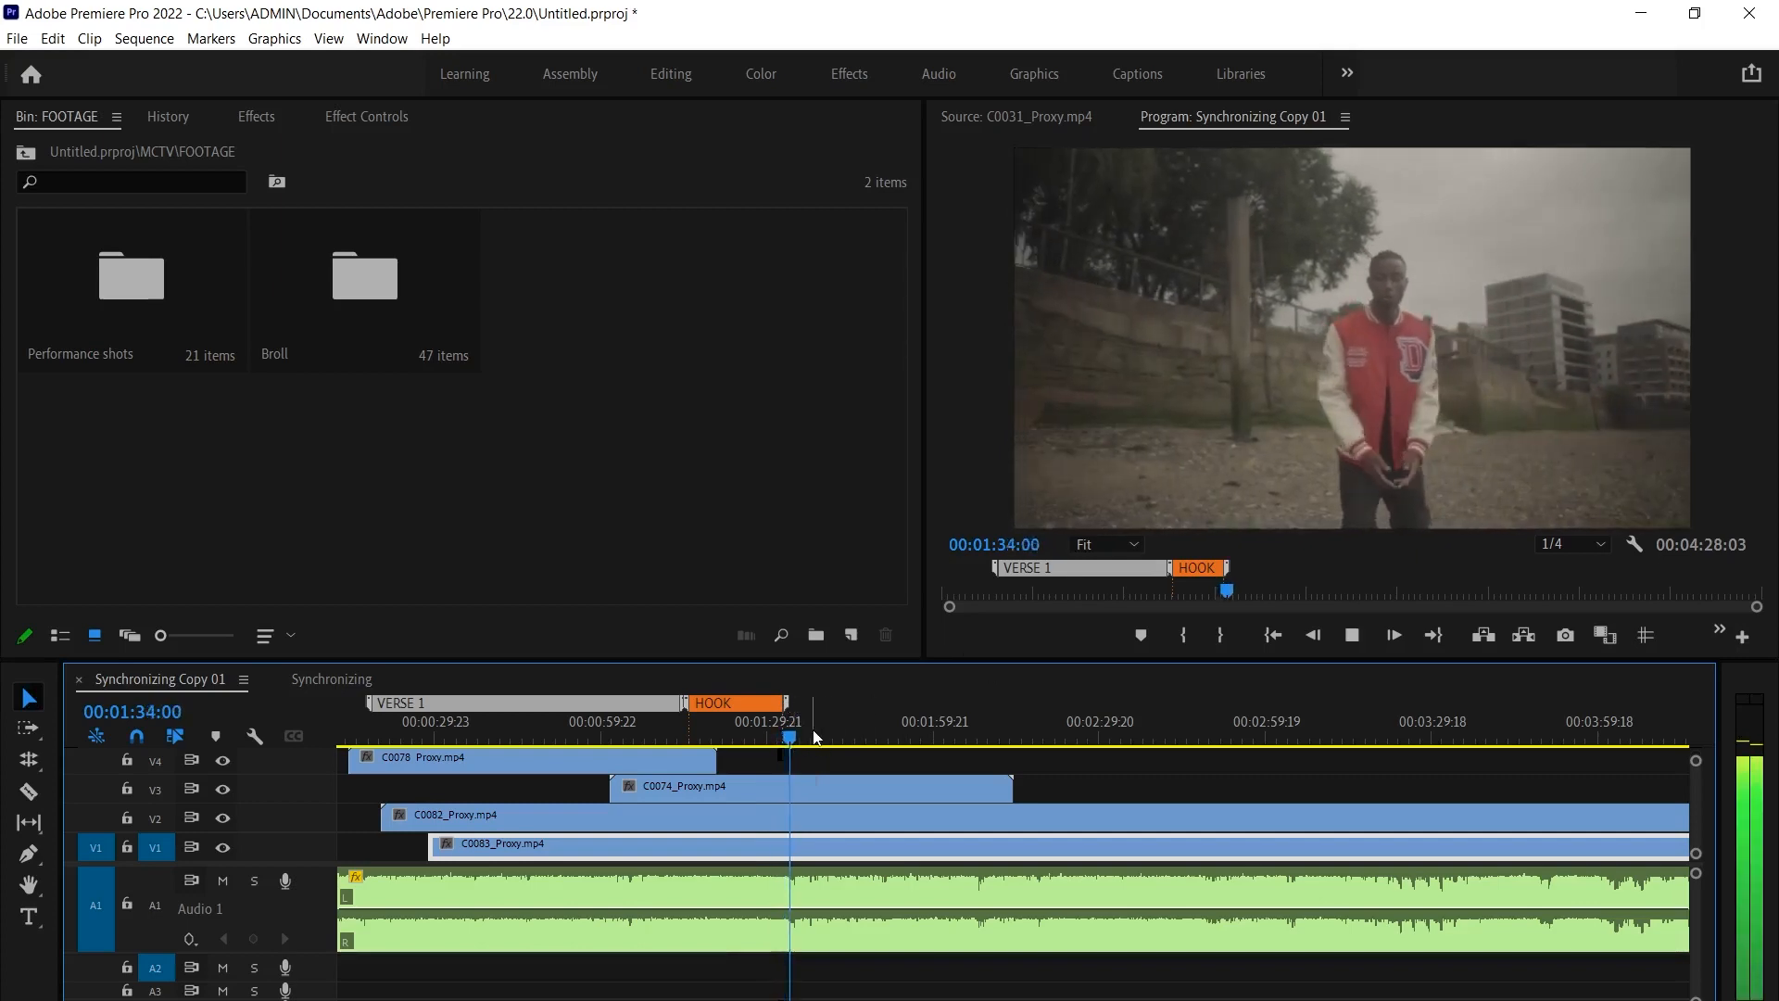
pyautogui.moveTo(874, 737); pyautogui.dragTo(969, 732)
pyautogui.press('space')
pyautogui.click(1069, 751)
pyautogui.press('=')
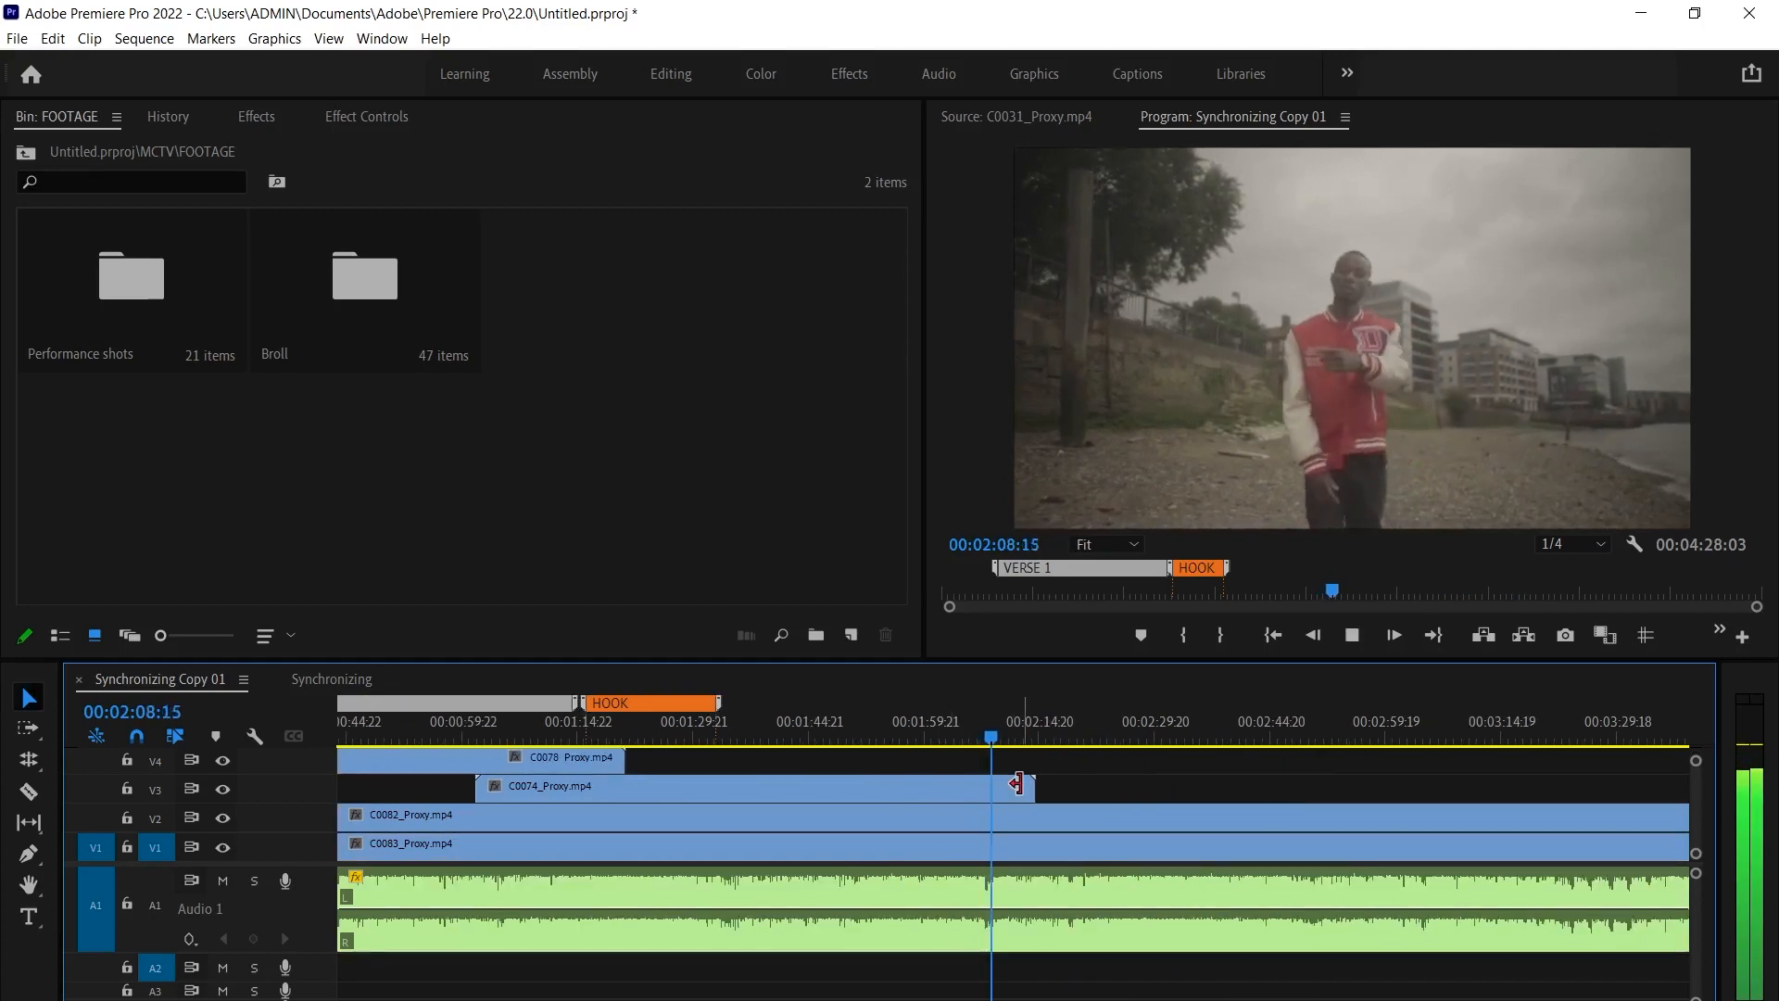
pyautogui.press('space')
pyautogui.moveTo(1005, 738); pyautogui.dragTo(999, 738)
pyautogui.click(1091, 789)
# Add a purple sequence marker named VERSE 2 at 00:02:09:05 and give it a short duration
pyautogui.press('m')
pyautogui.press('m')
pyautogui.write('VERSE 2')
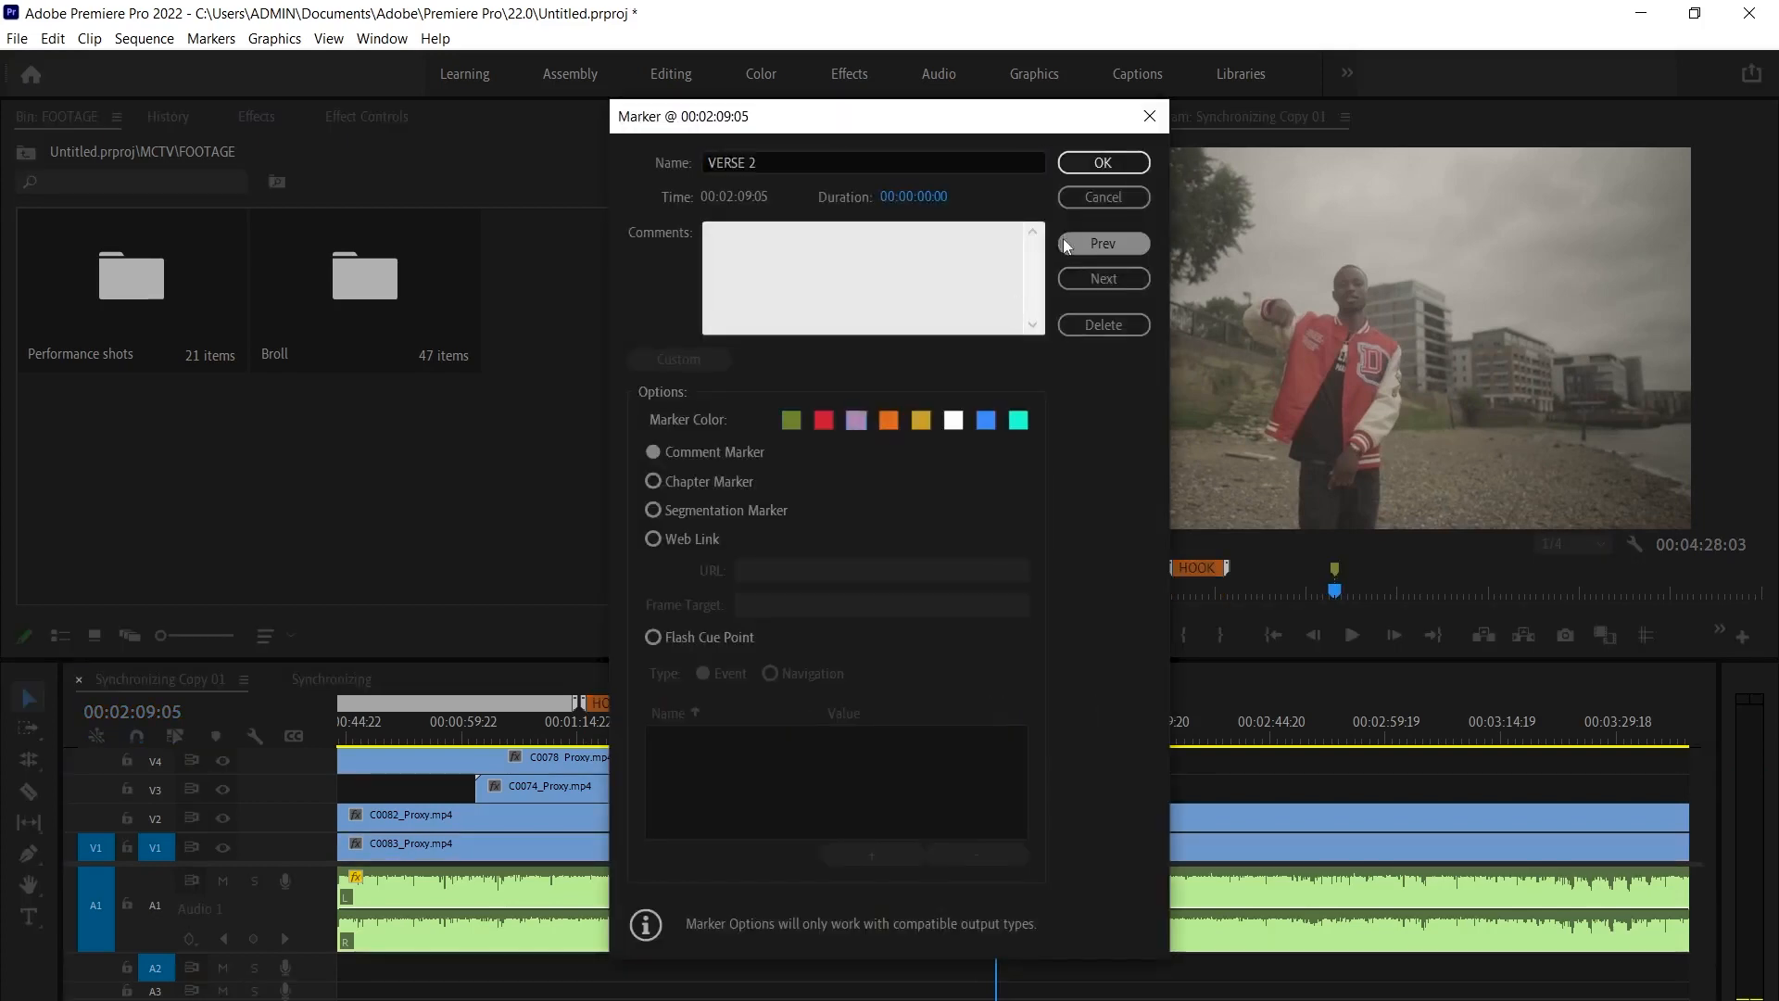
pyautogui.moveTo(945, 198); pyautogui.dragTo(1050, 192)
pyautogui.click(1103, 162)
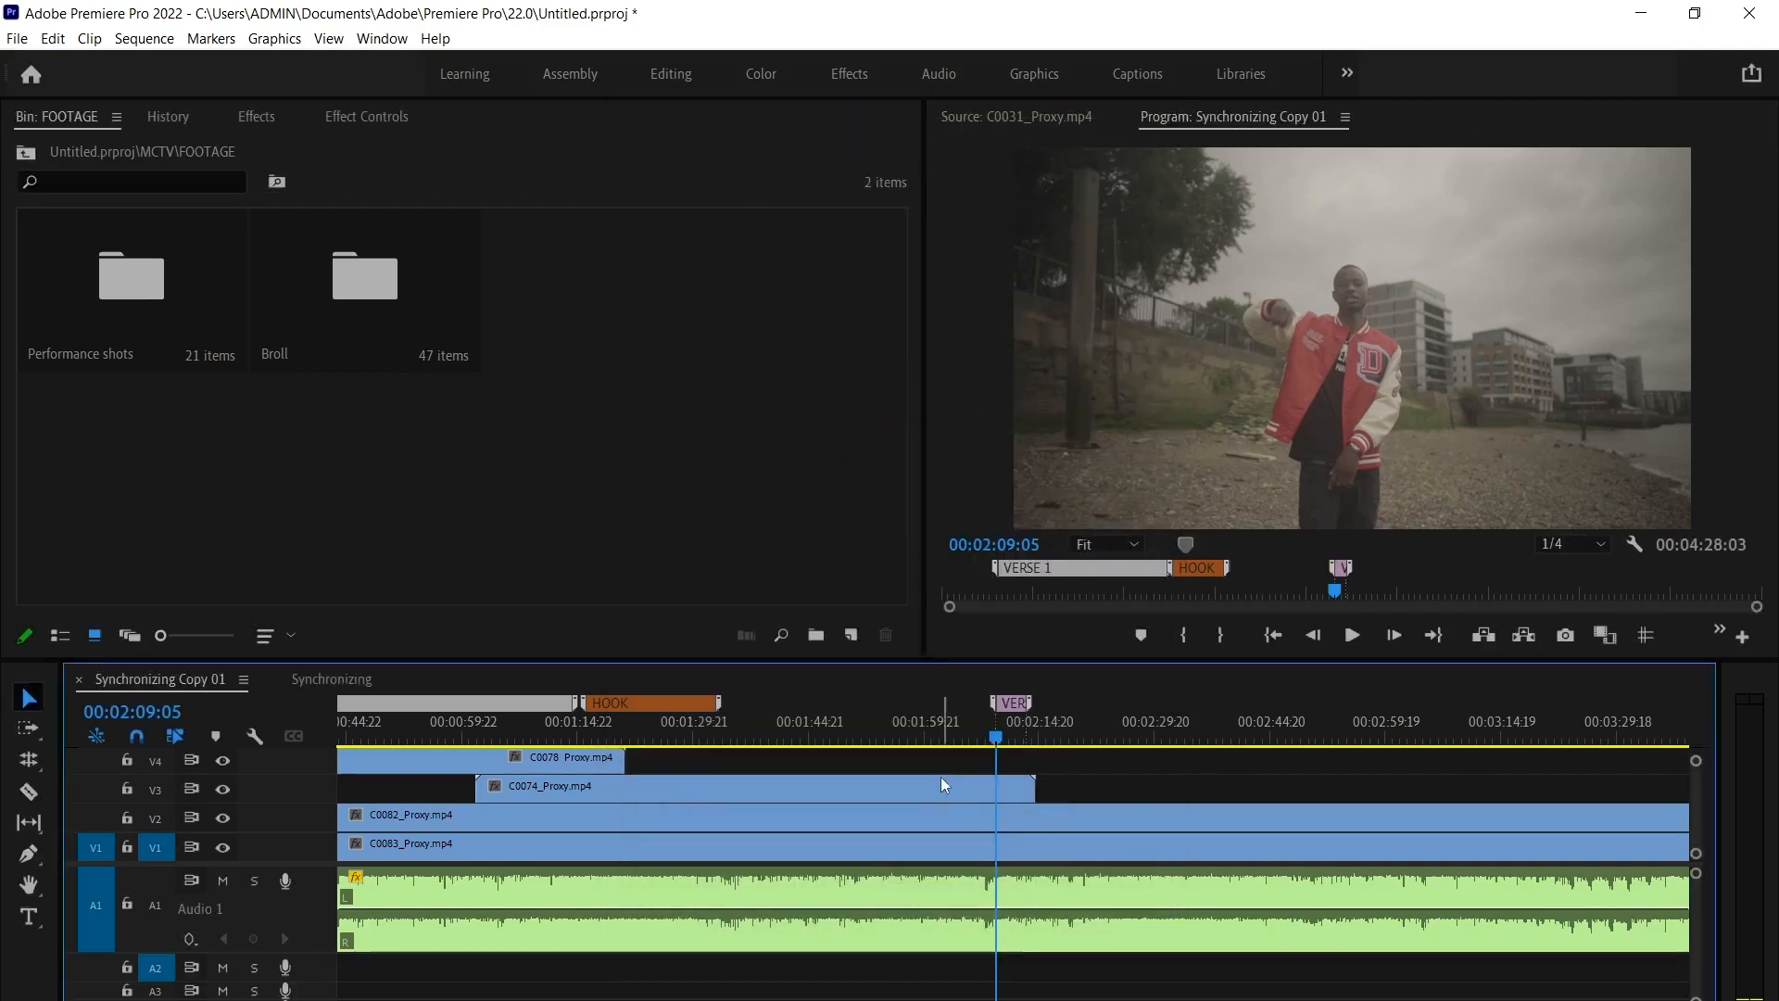
# Stretch the VERSE 2 marker's start back to the end of the HOOK marker and check that boundary by playback
pyautogui.scroll(5, 891, 786)
pyautogui.click(1304, 702)
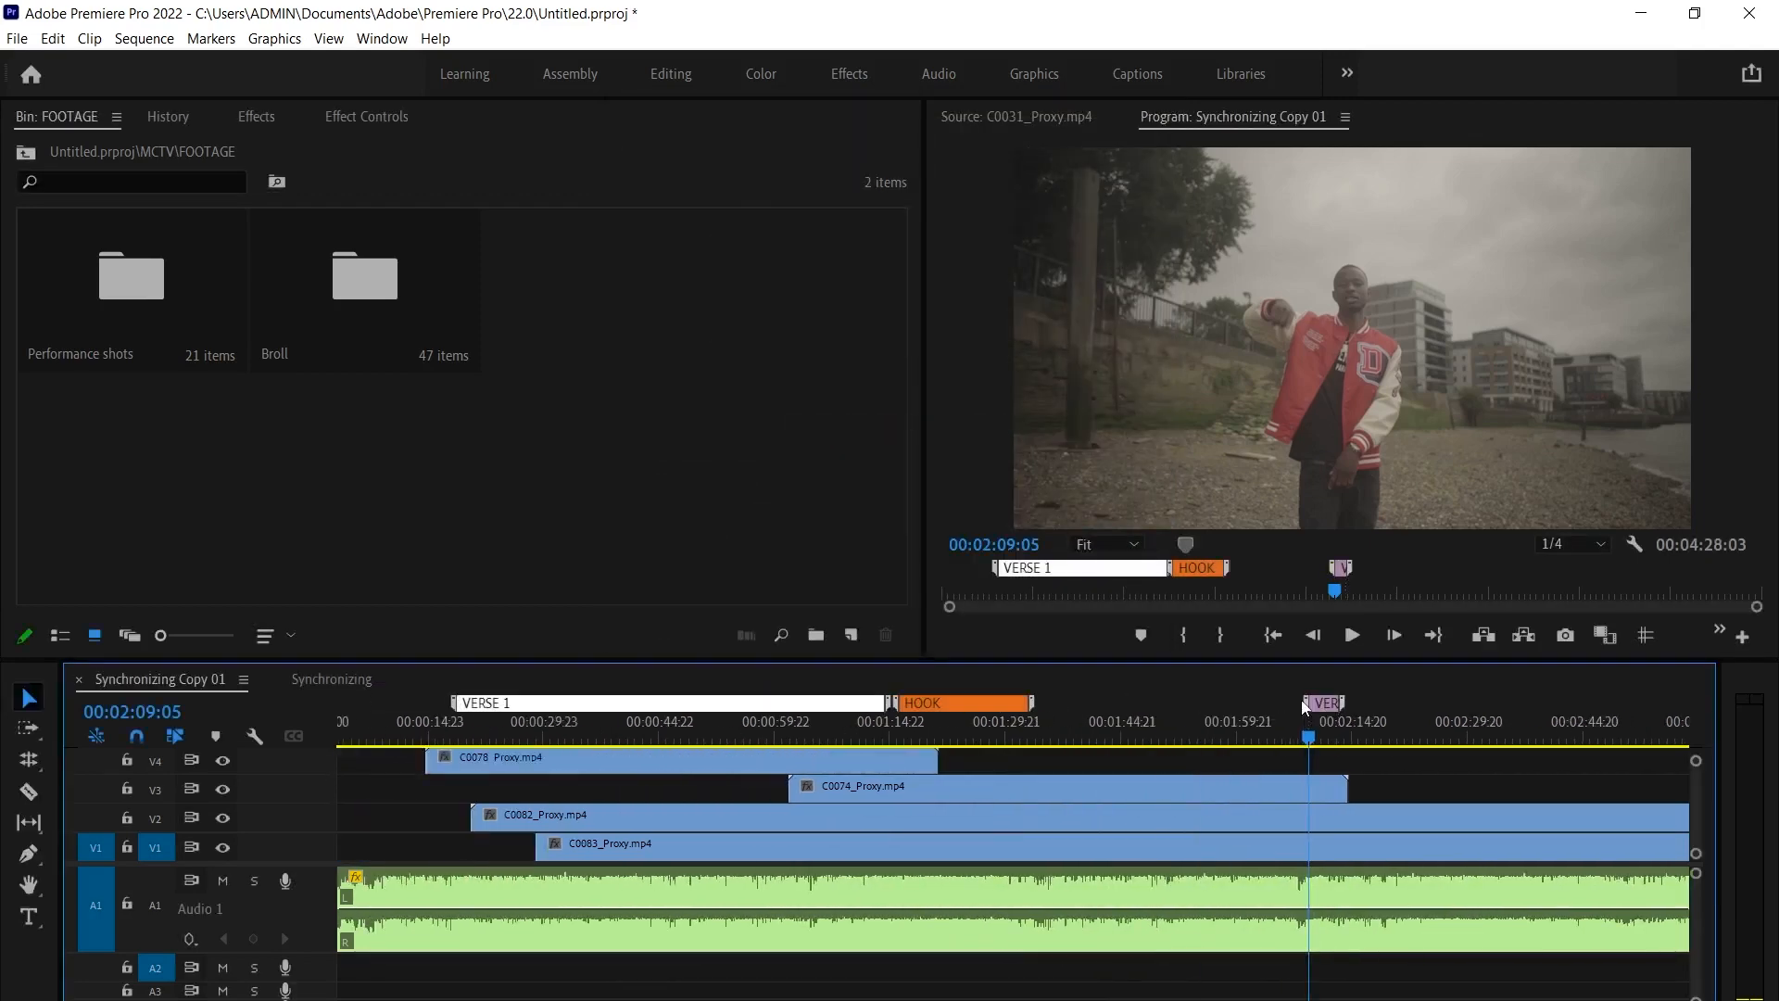
pyautogui.moveTo(1305, 701); pyautogui.dragTo(1039, 702)
pyautogui.click(1028, 723)
pyautogui.press('space')
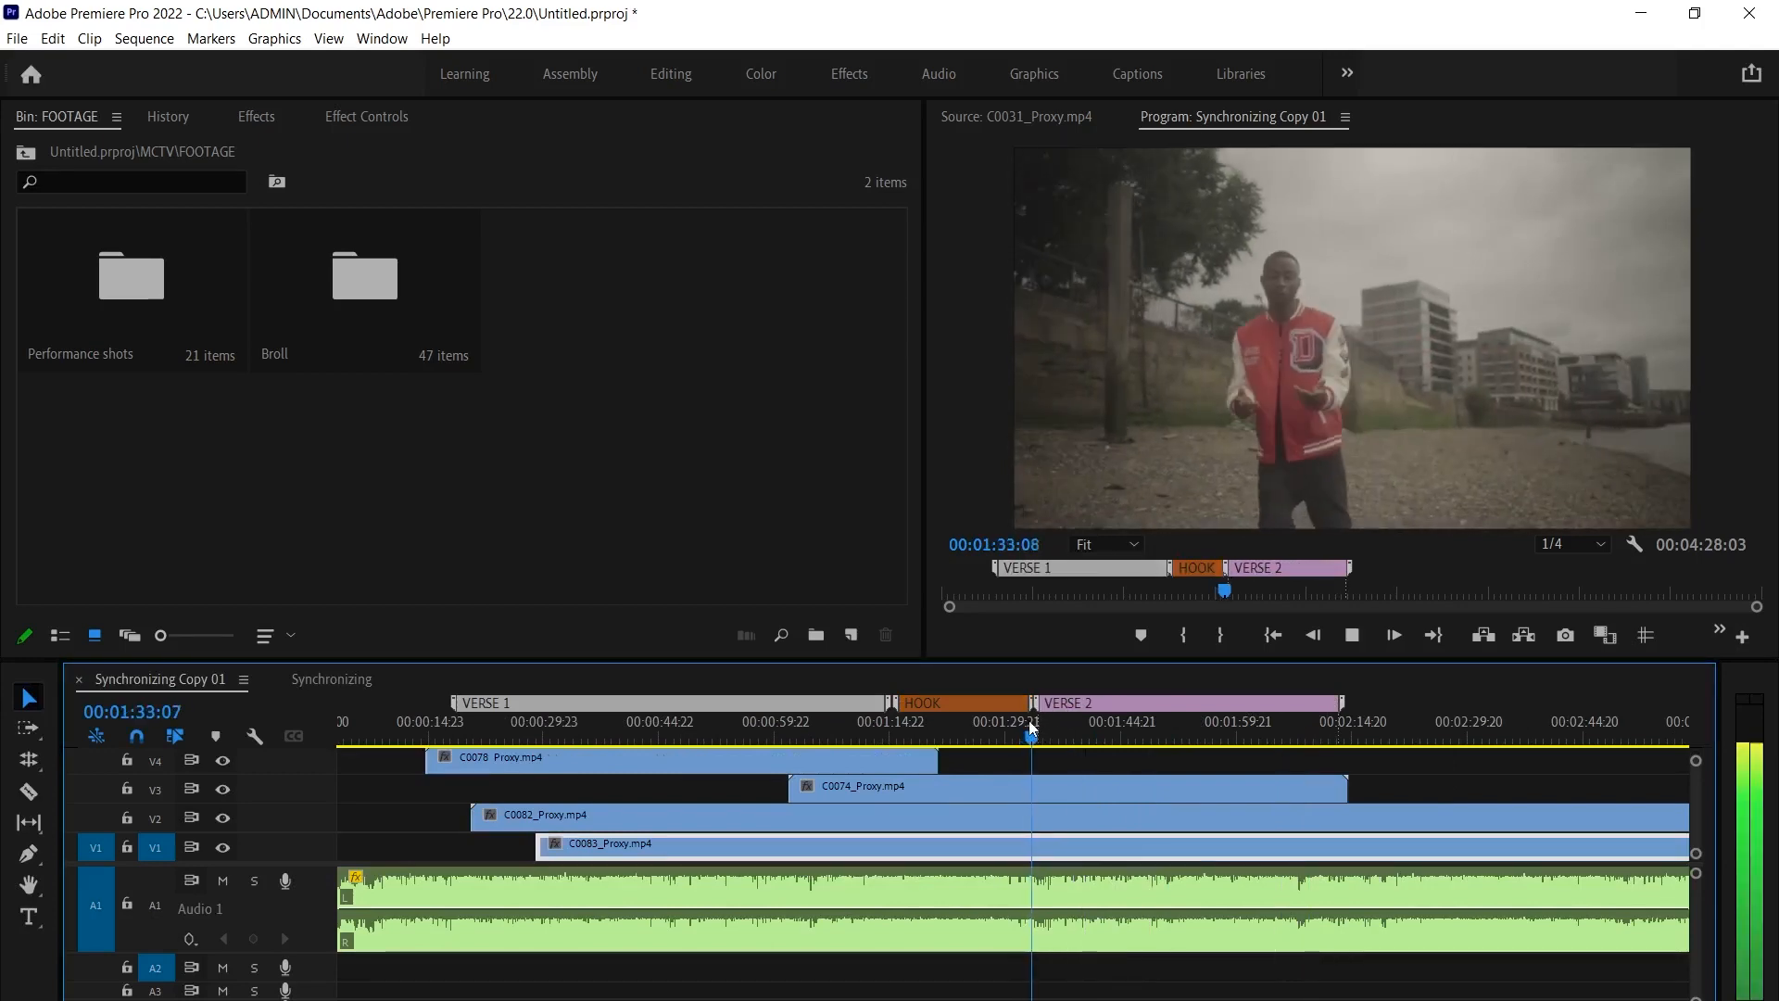
pyautogui.press('space')
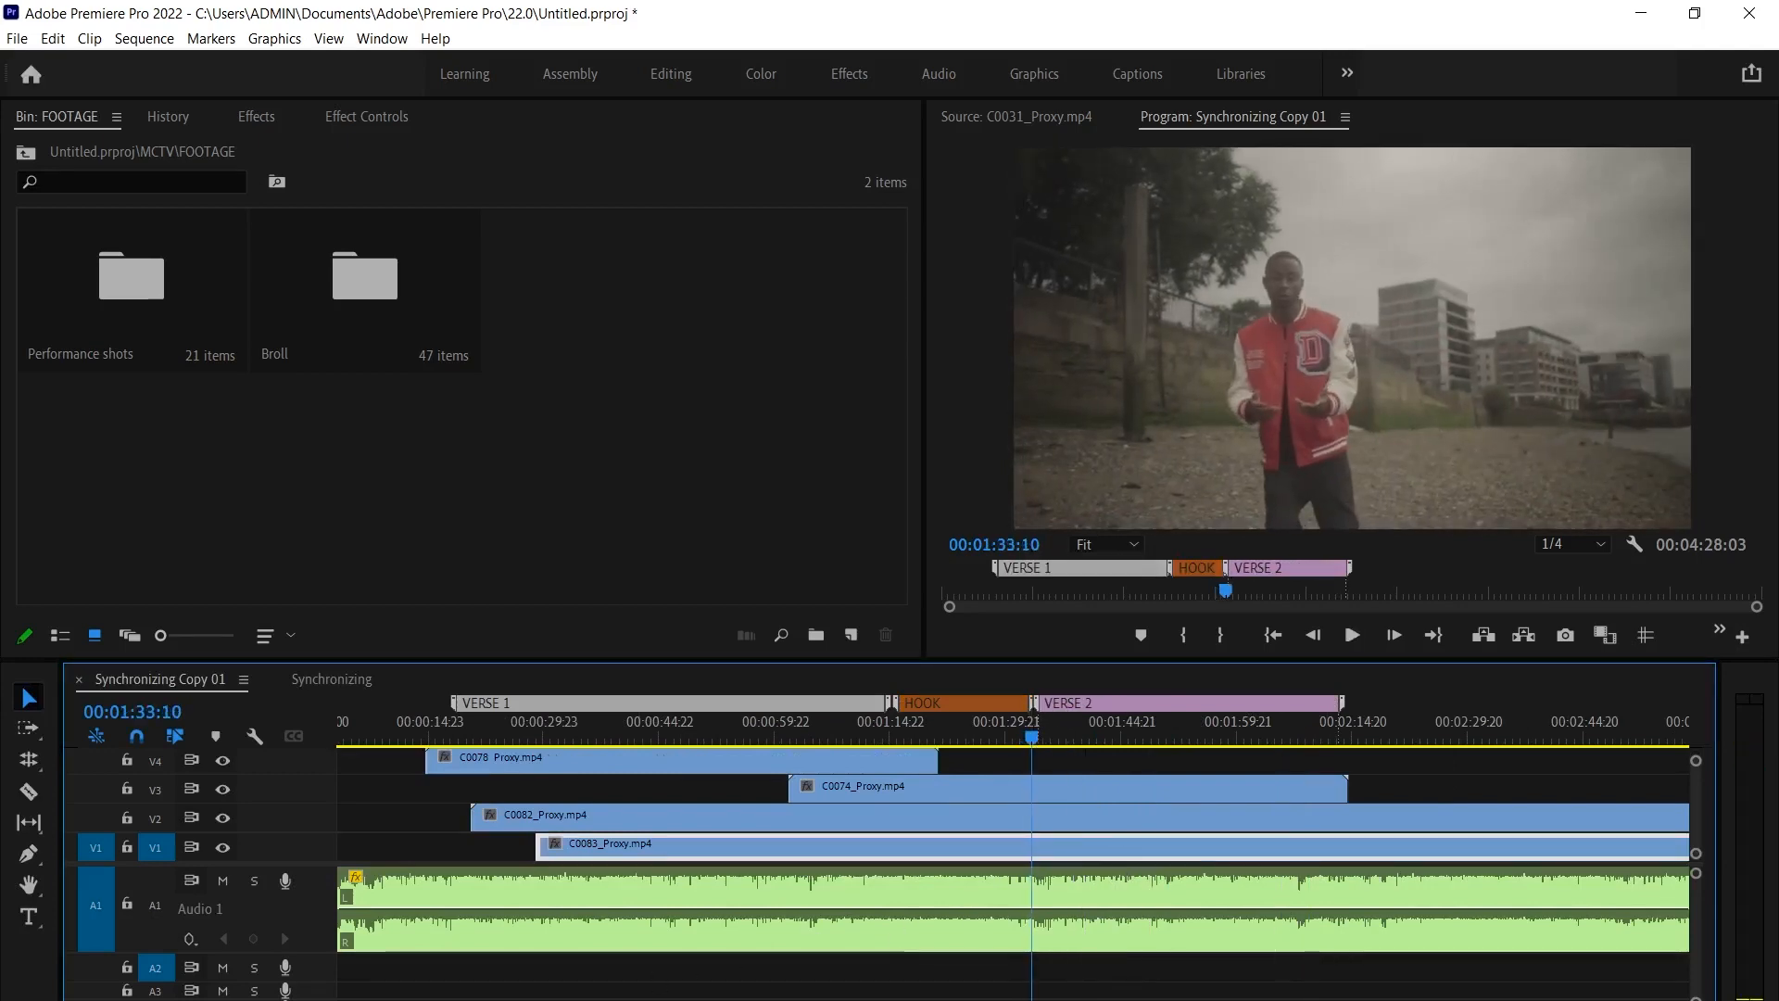
# Review the section markers along the song, scrub past the end of VERSE 2, and return the playhead to 00:00:17:06 near VERSE 1's start
pyautogui.scroll(5, 1082, 834)
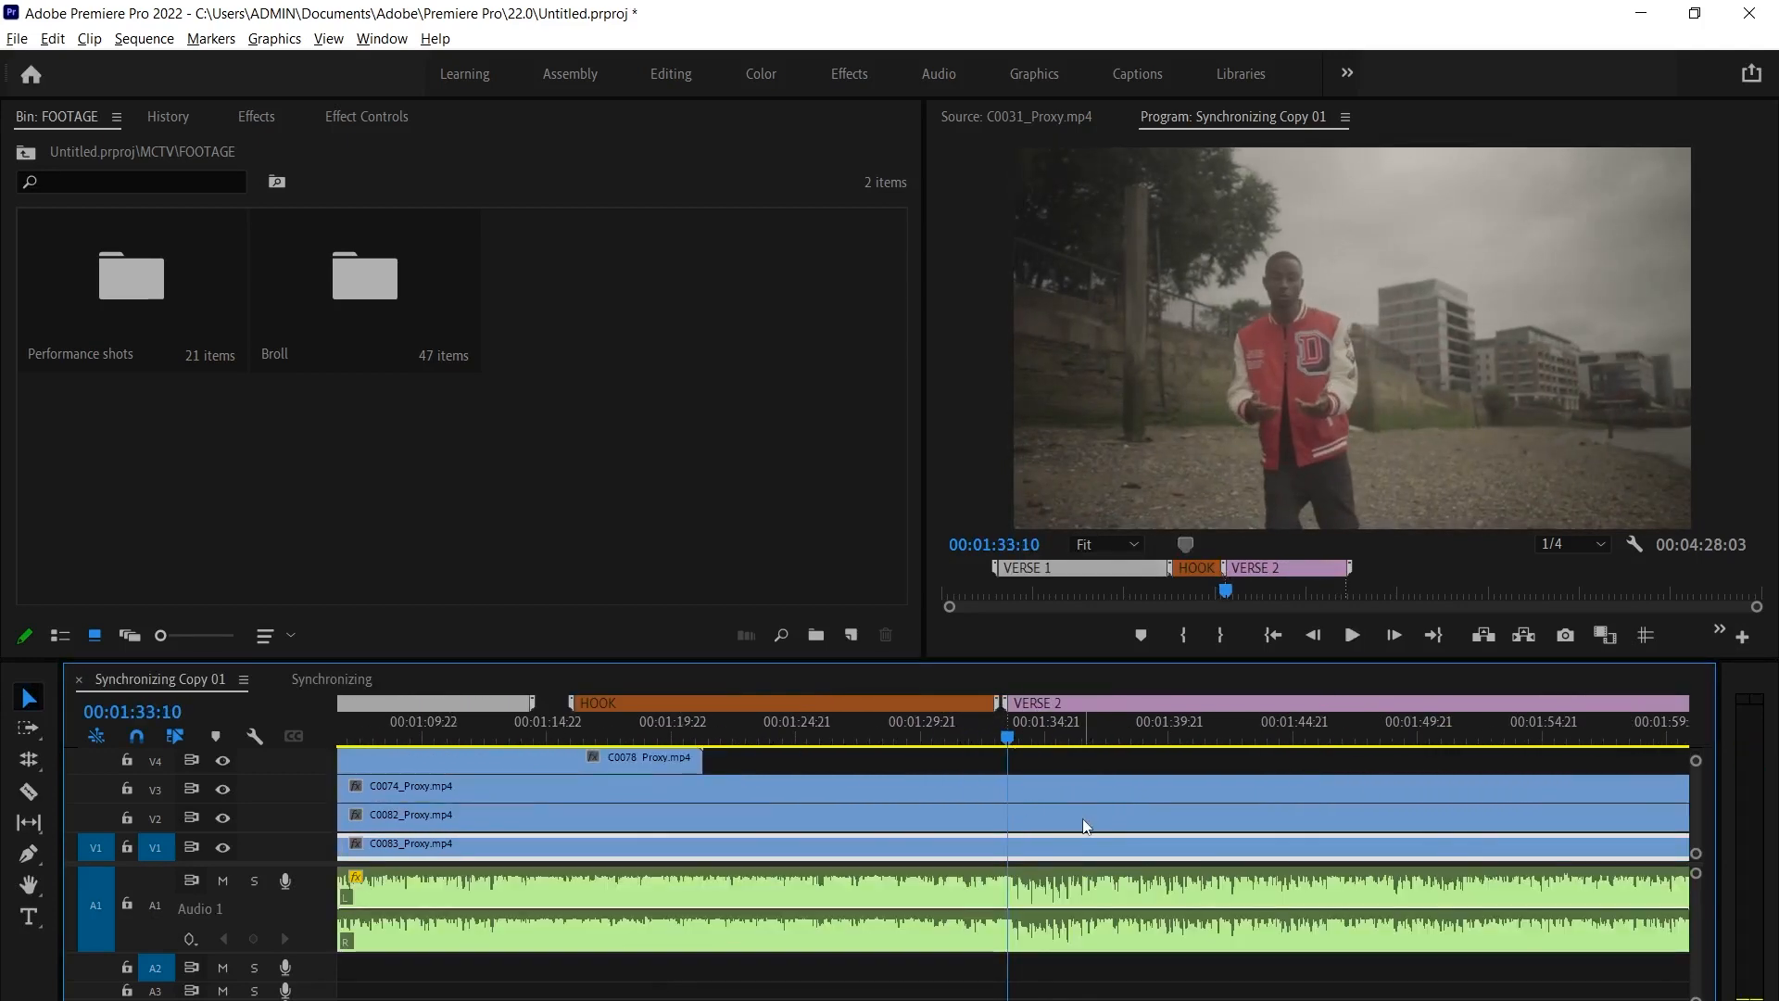
pyautogui.scroll(-8, 1083, 821)
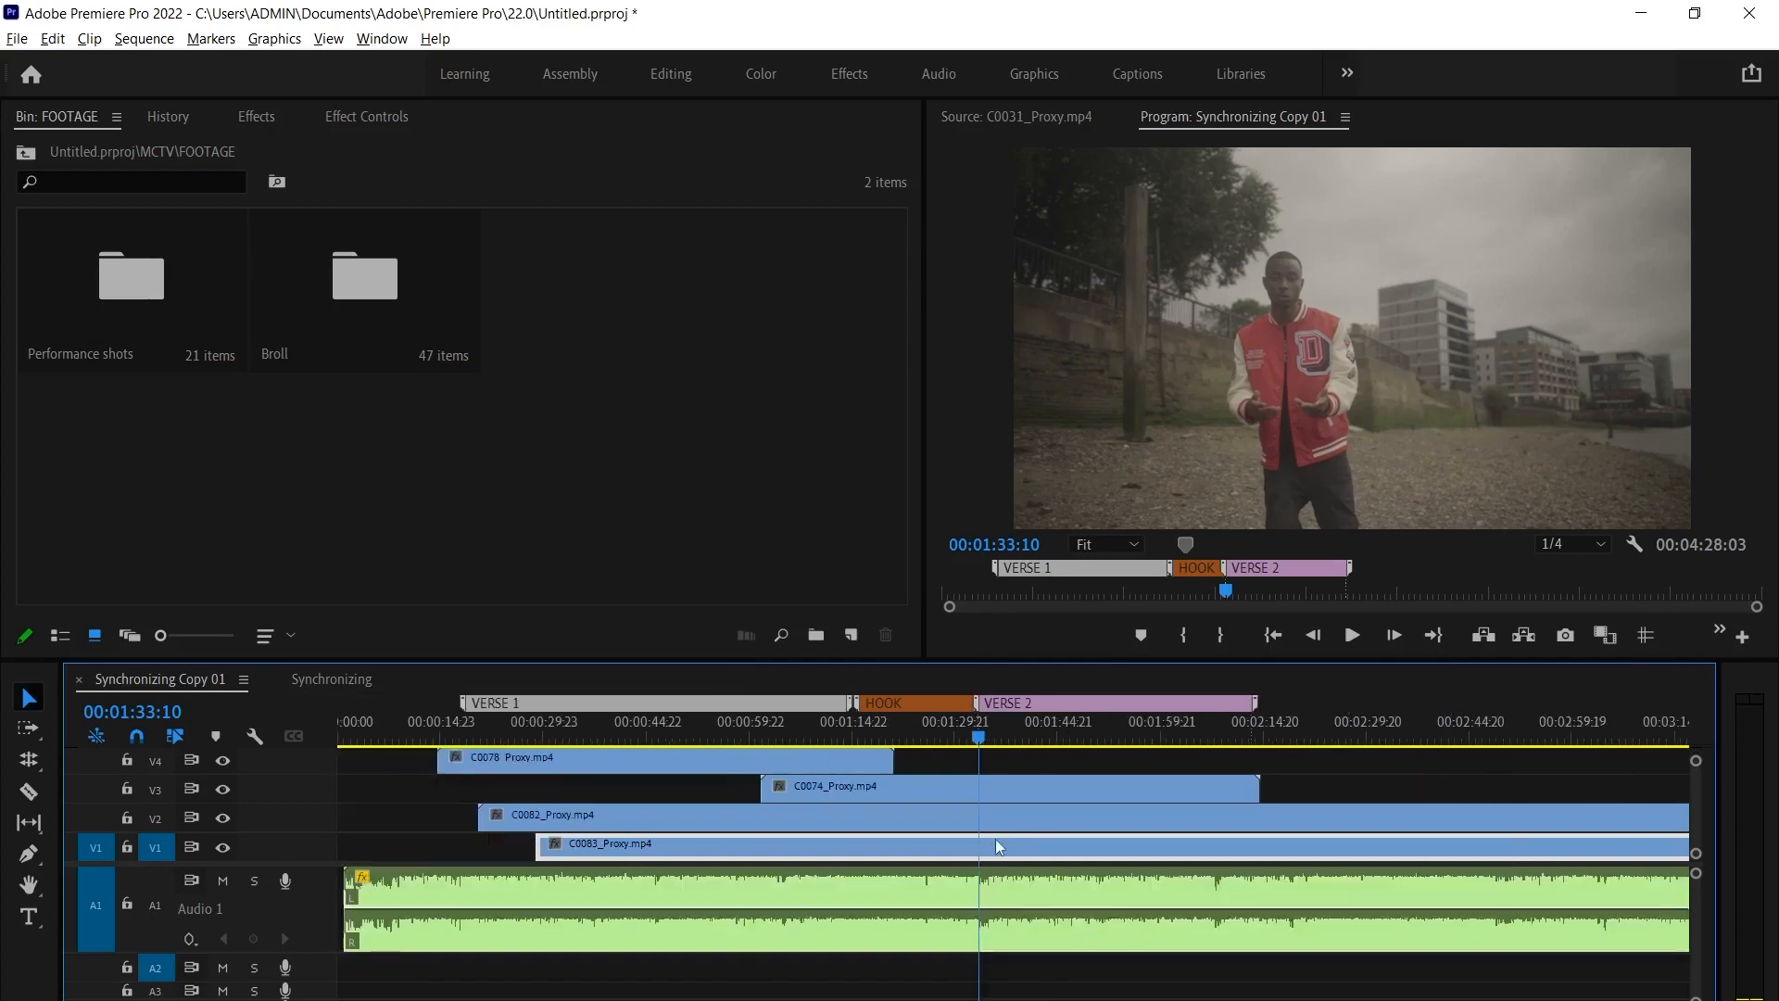
pyautogui.scroll(-3, 973, 834)
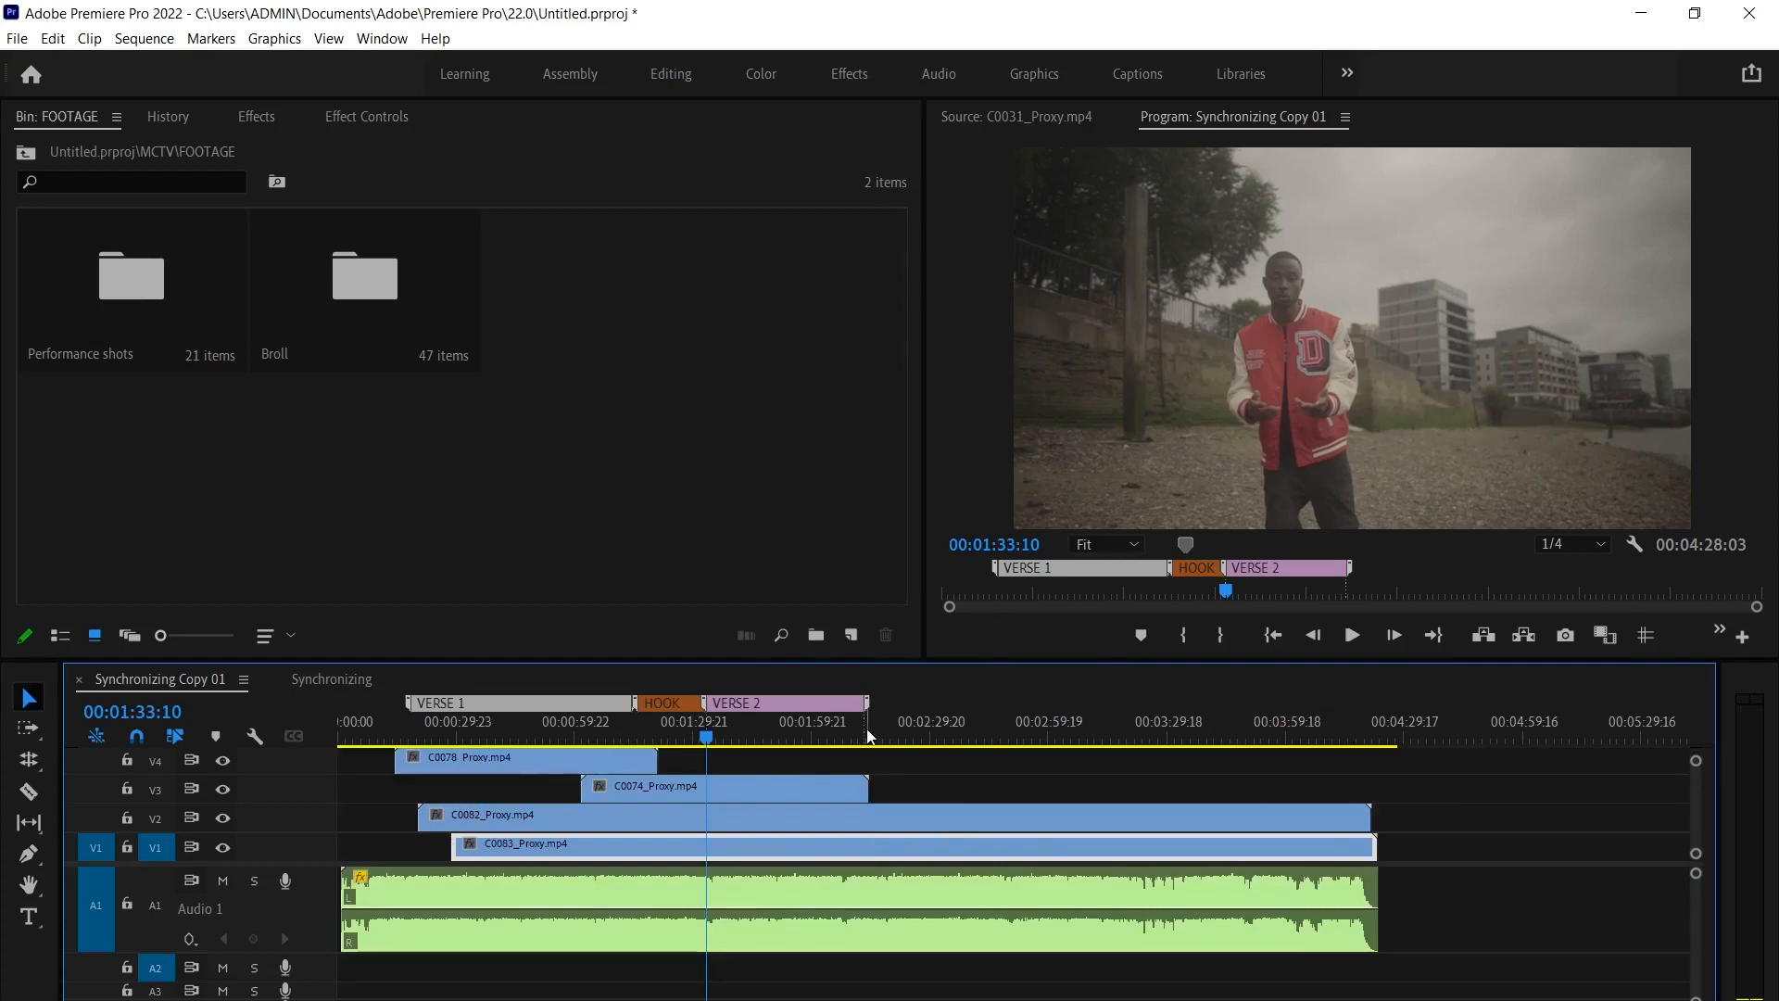
pyautogui.moveTo(867, 737); pyautogui.dragTo(863, 766)
pyautogui.scroll(2, 412, 778)
pyautogui.hscroll(-1, 655, 777)
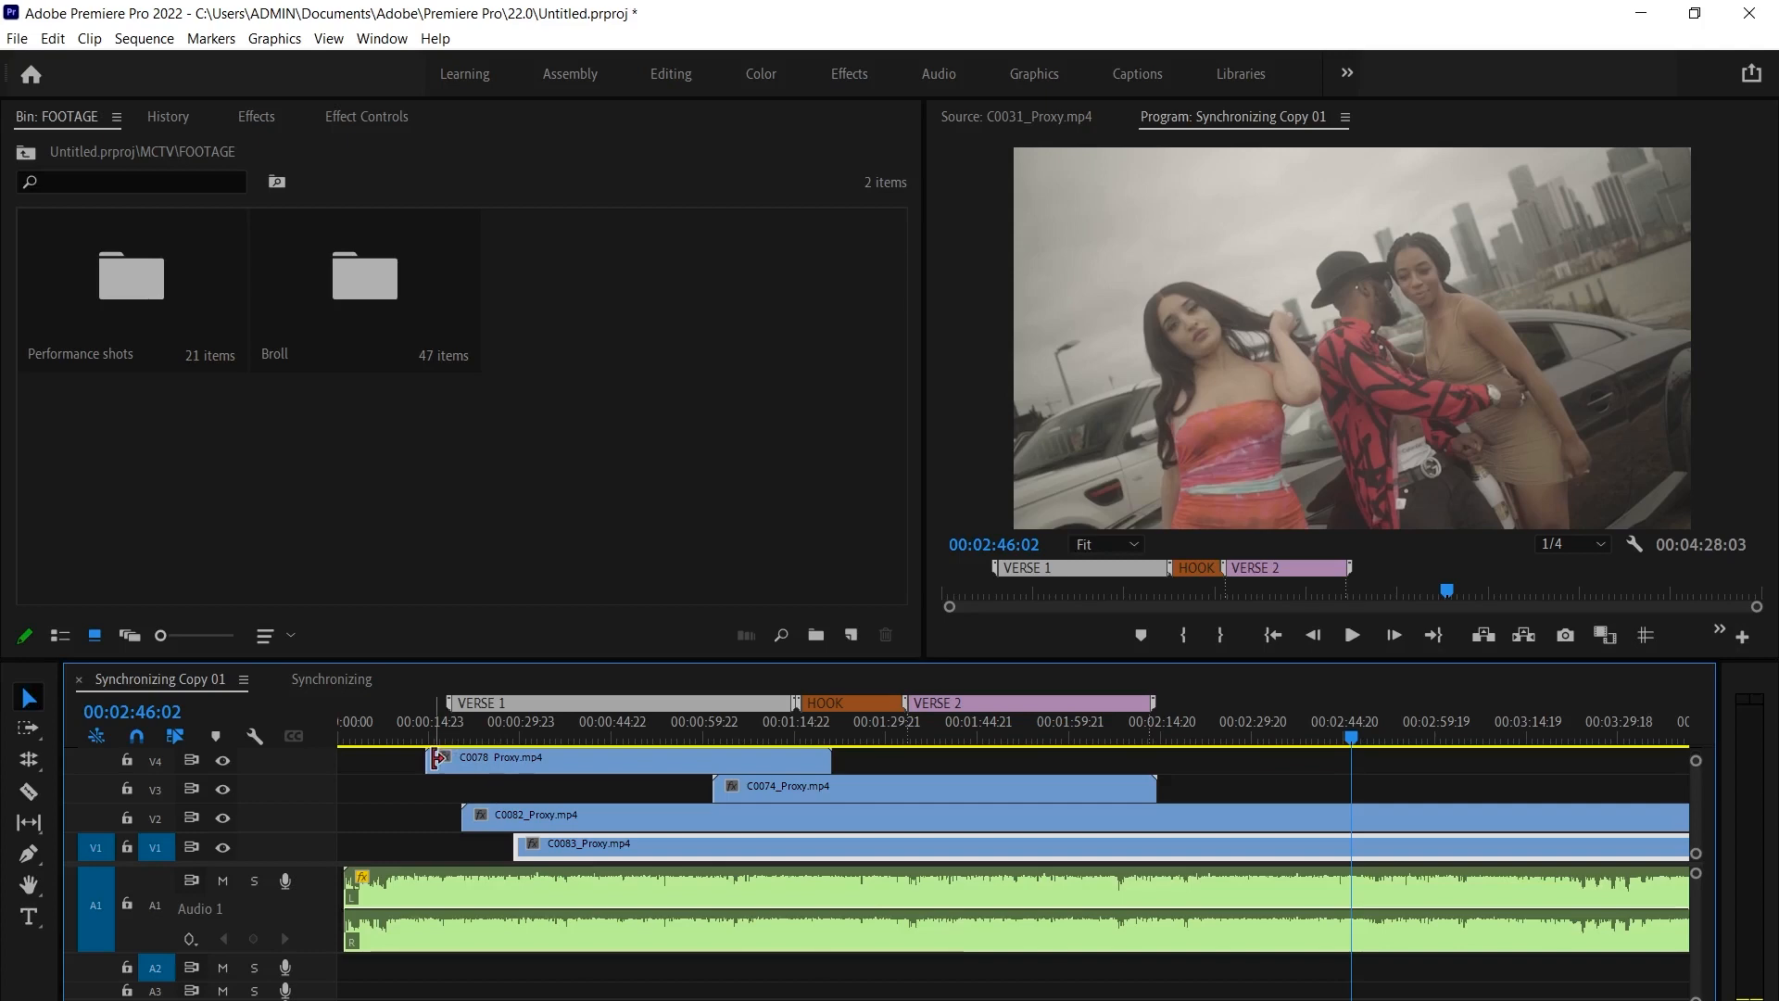
pyautogui.scroll(-2, 435, 805)
pyautogui.click(400, 737)
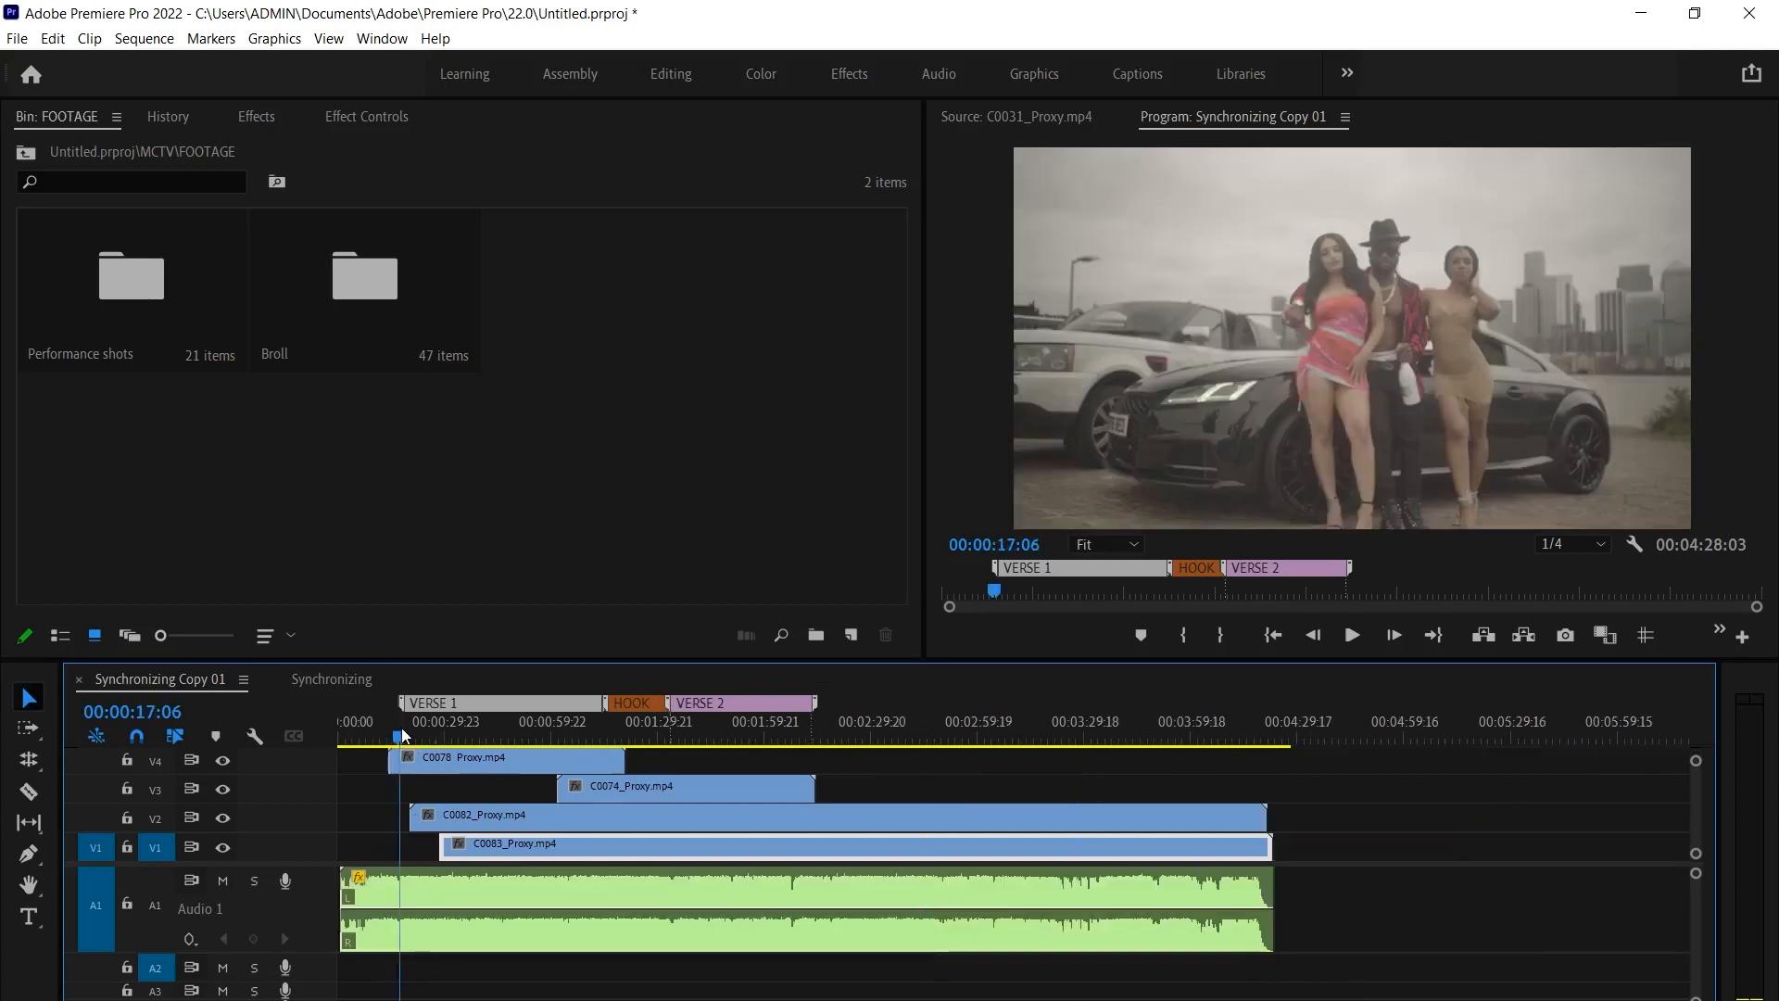
pyautogui.scroll(2, 412, 797)
pyautogui.hscroll(-1, 486, 773)
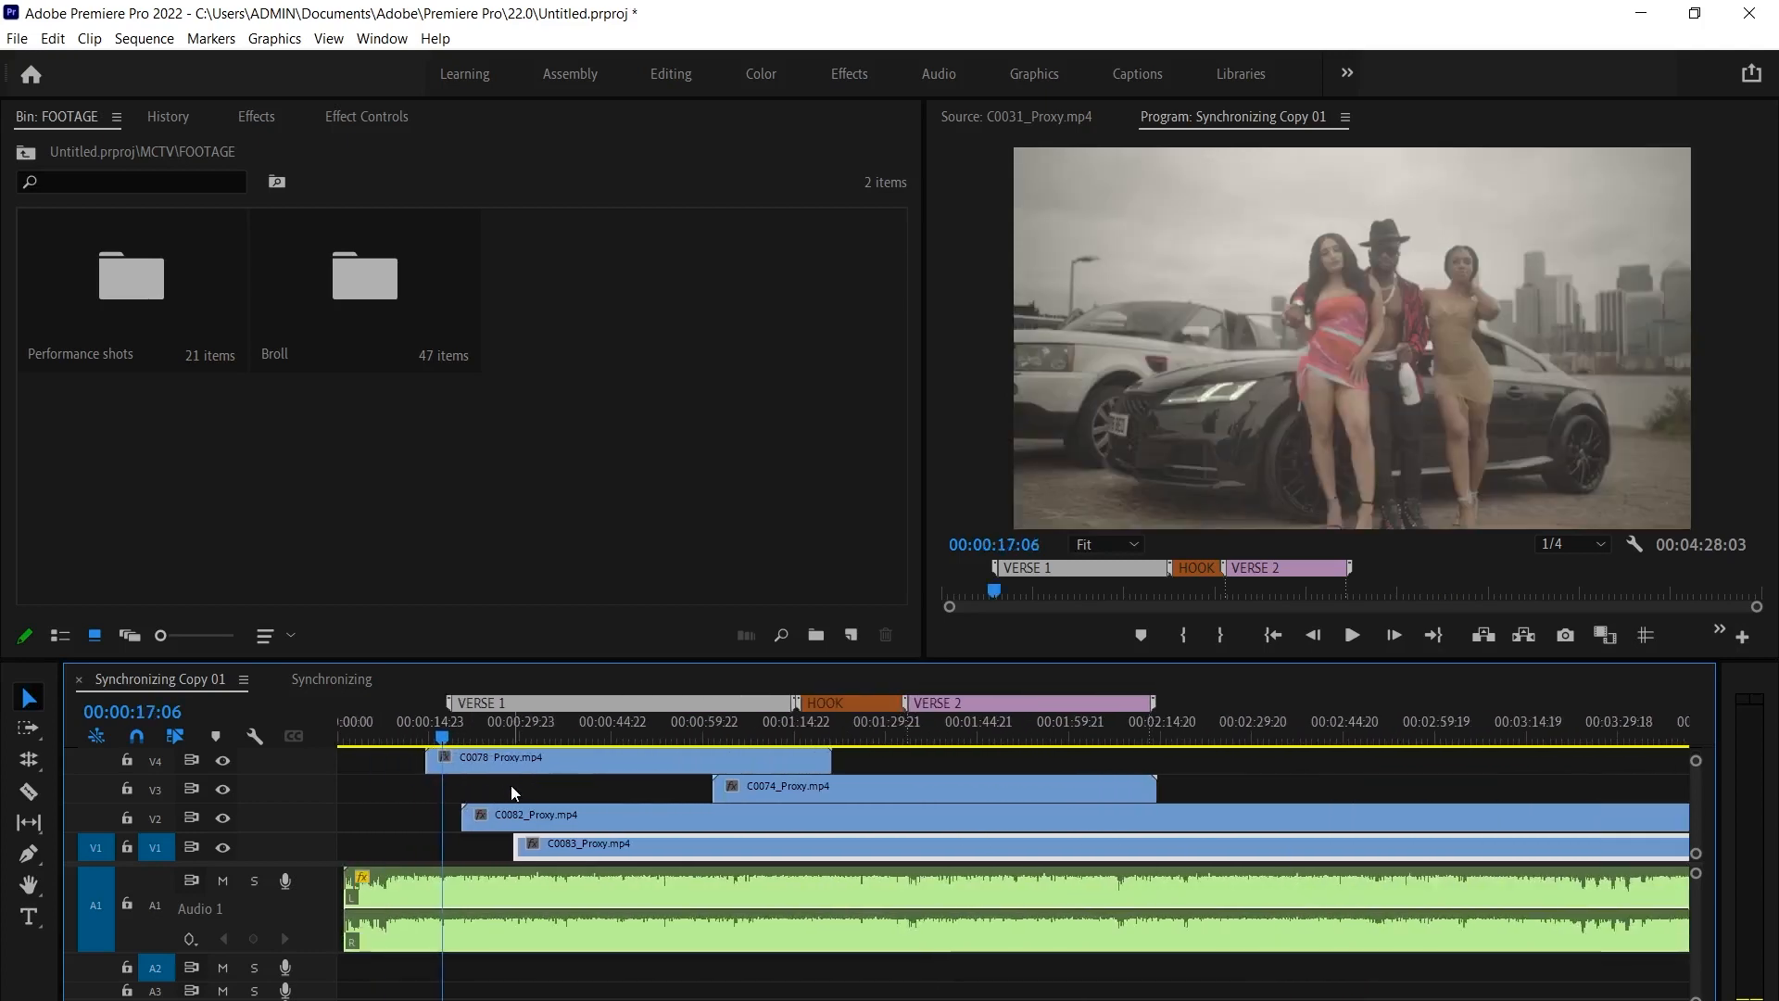
# Maximize the timeline to examine the synchronized clips up to track V21, restore the layout and show the topmost video tracks
pyautogui.press('`')
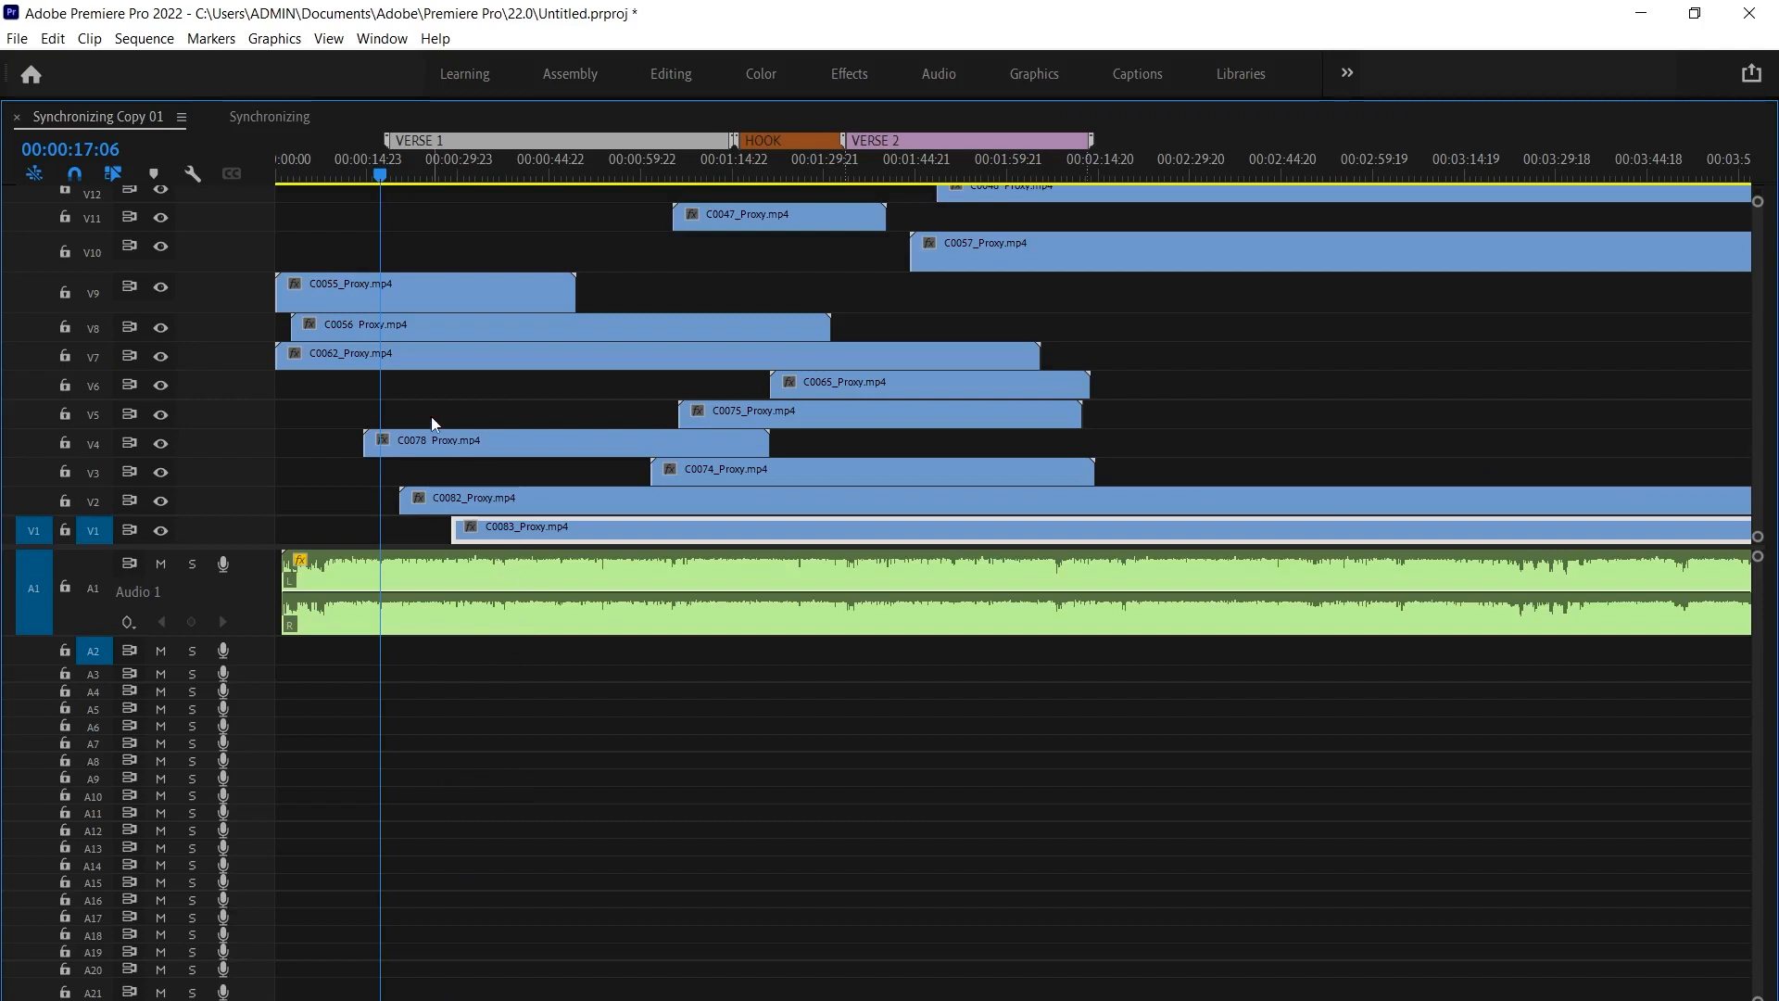
pyautogui.scroll(2, 430, 415)
pyautogui.scroll(5, 582, 419)
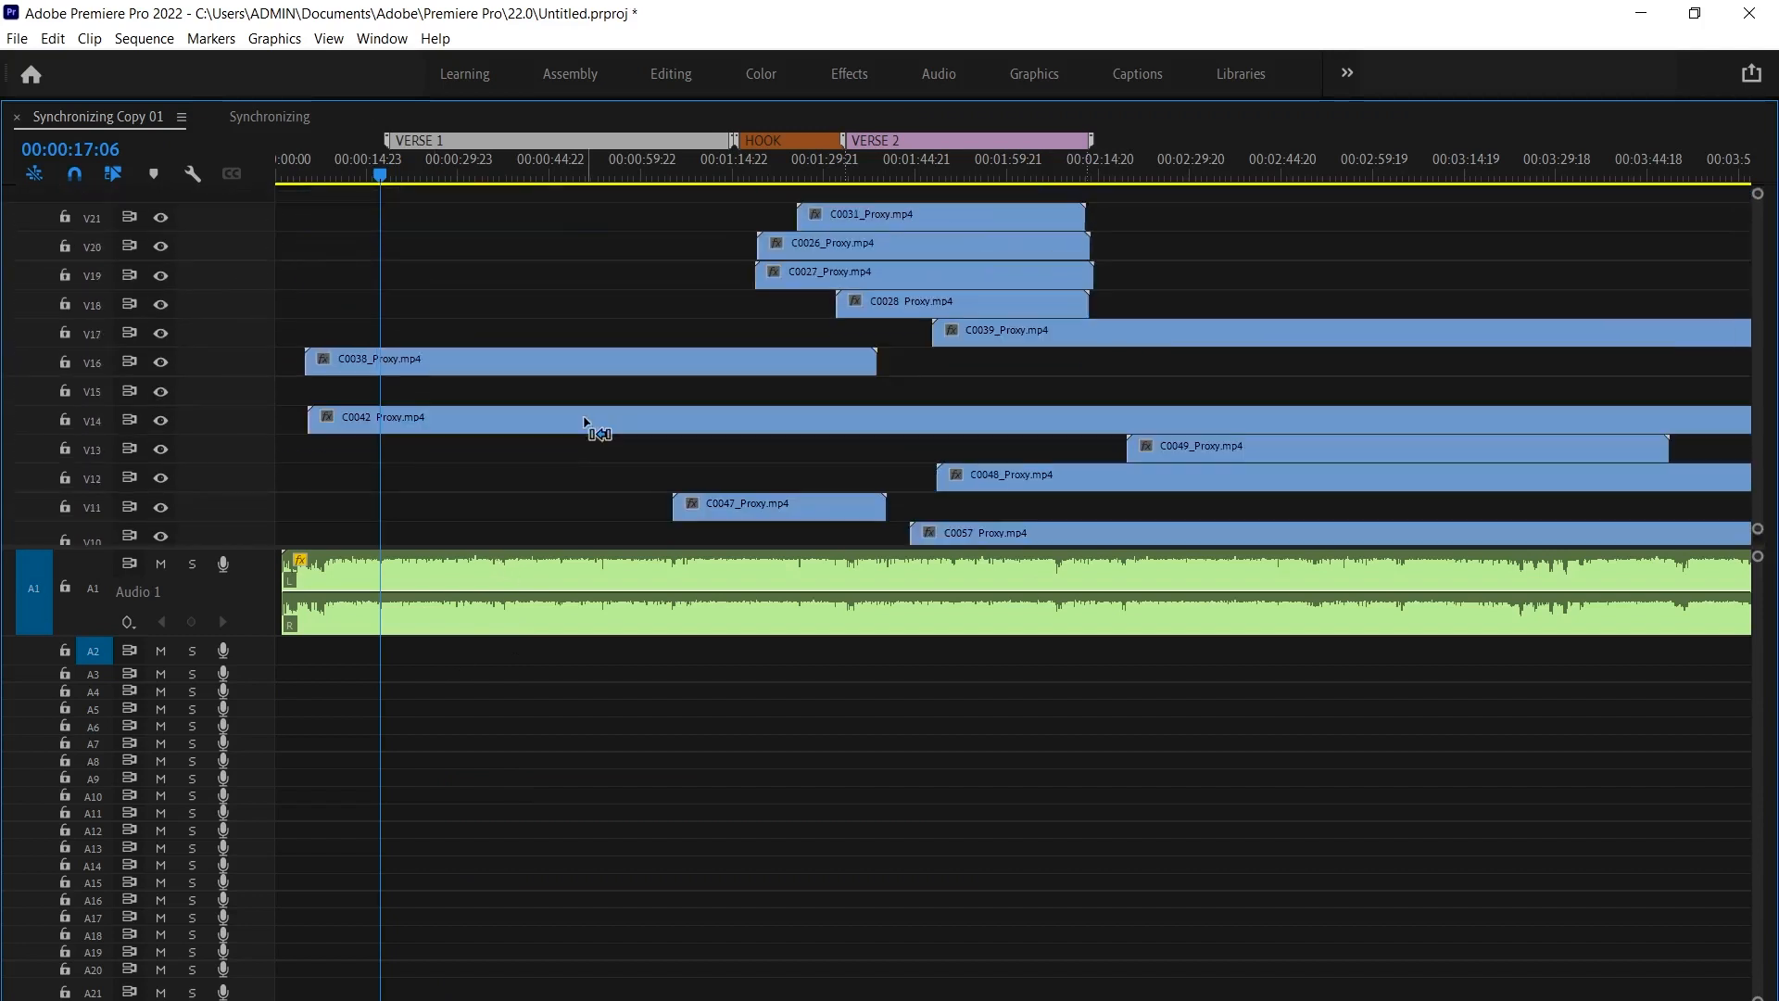
pyautogui.press('`')
pyautogui.scroll(5, 559, 801)
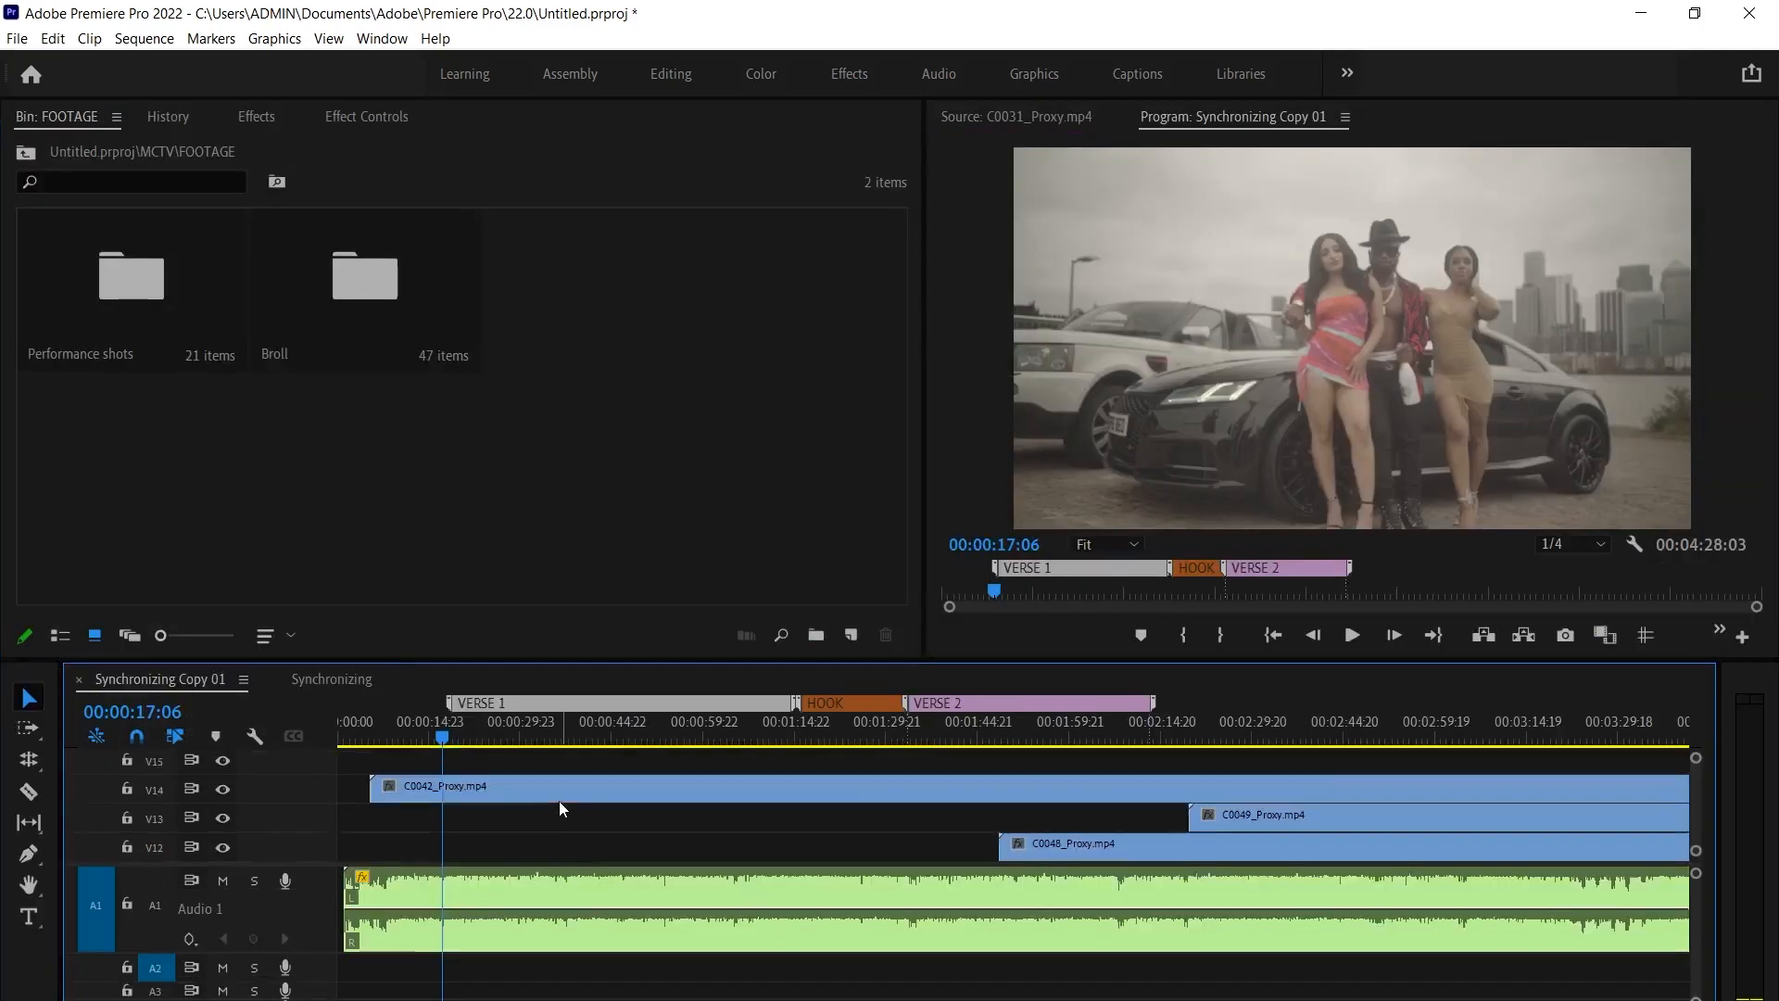
pyautogui.scroll(1, 573, 806)
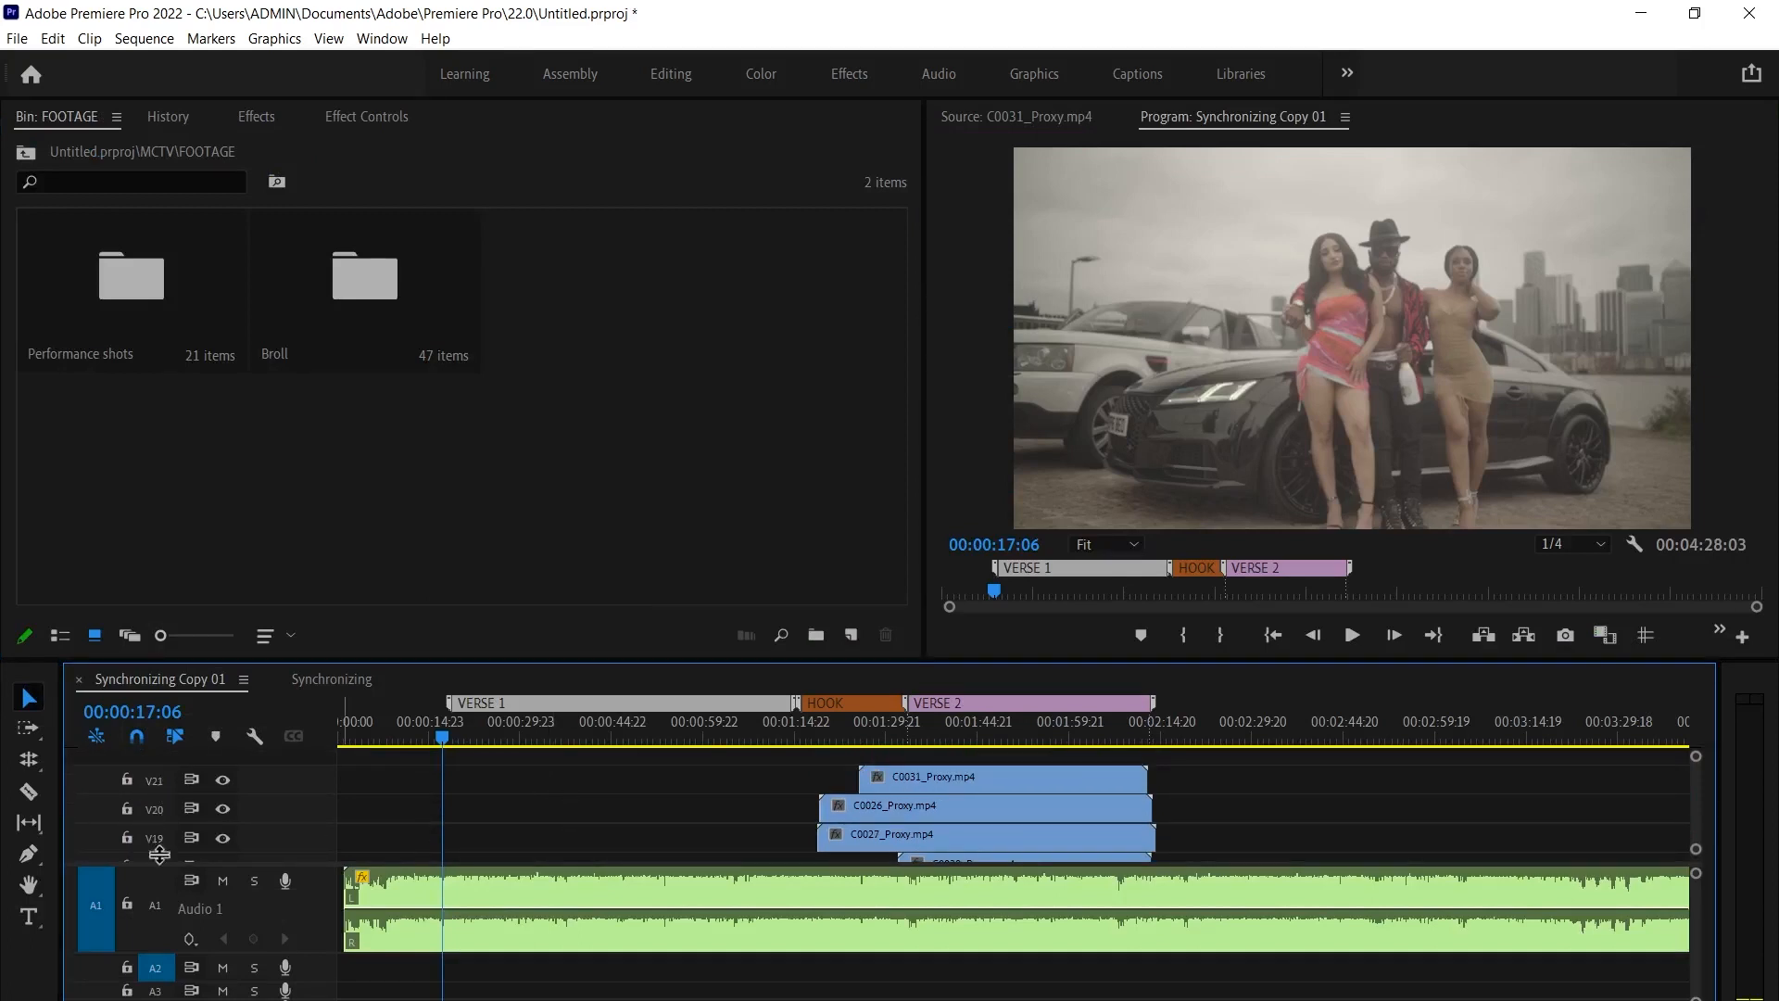
# Enlarge the timeline panel and its video track area so that more stacked video tracks fit in view
pyautogui.scroll(-2, 306, 909)
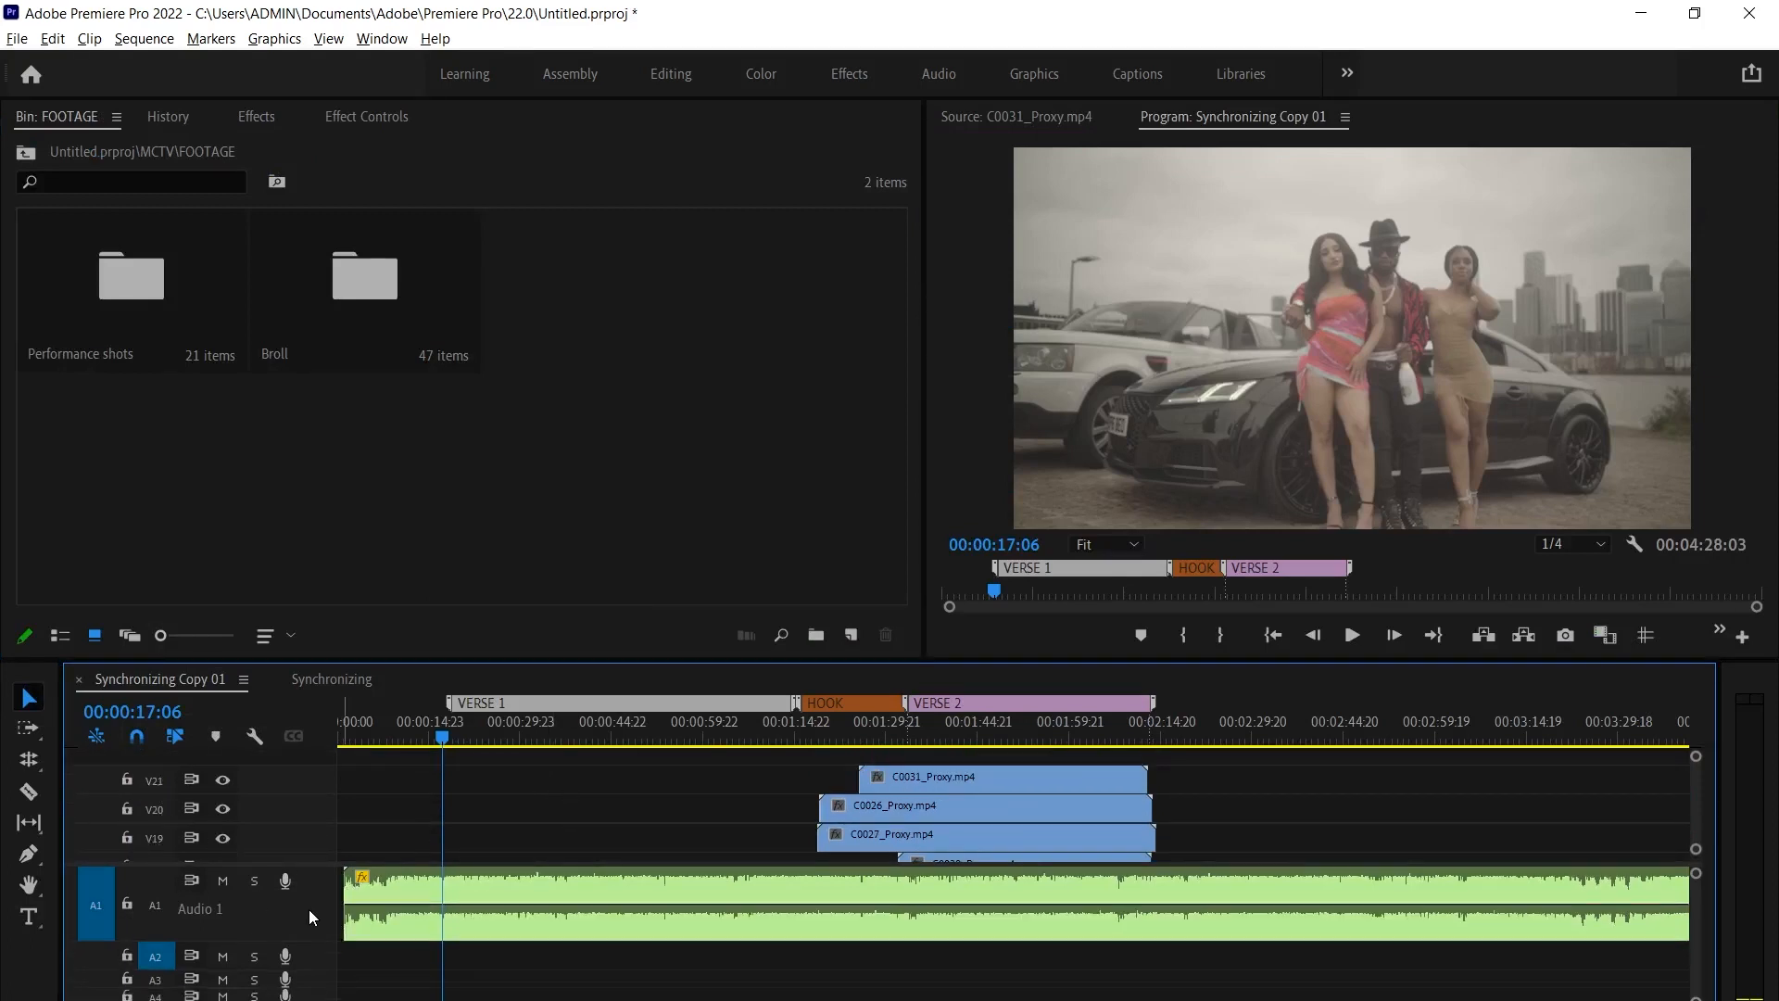
pyautogui.moveTo(322, 863); pyautogui.dragTo(323, 937)
pyautogui.moveTo(706, 658); pyautogui.dragTo(706, 562)
pyautogui.click(593, 726)
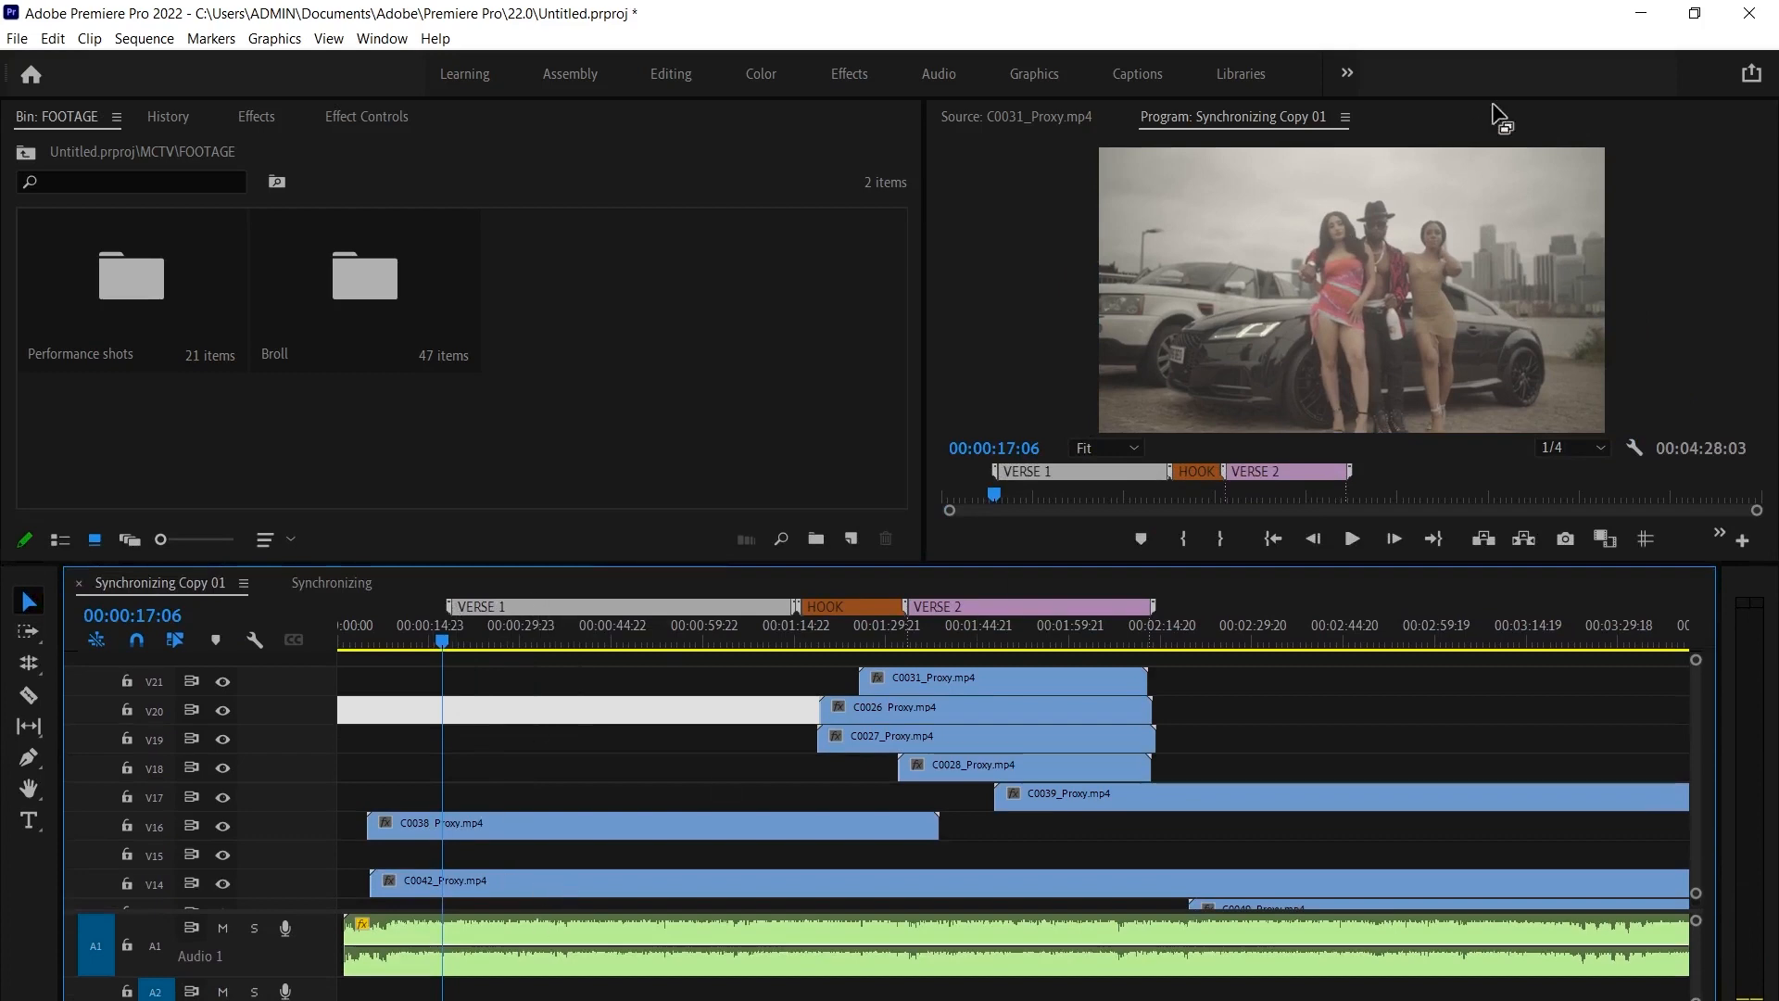
# Trim the start of C0038_Proxy.mp4 on V16 to the beginning of VERSE 1 at 00:00:18:05
pyautogui.scroll(-2, 518, 834)
pyautogui.click(473, 778)
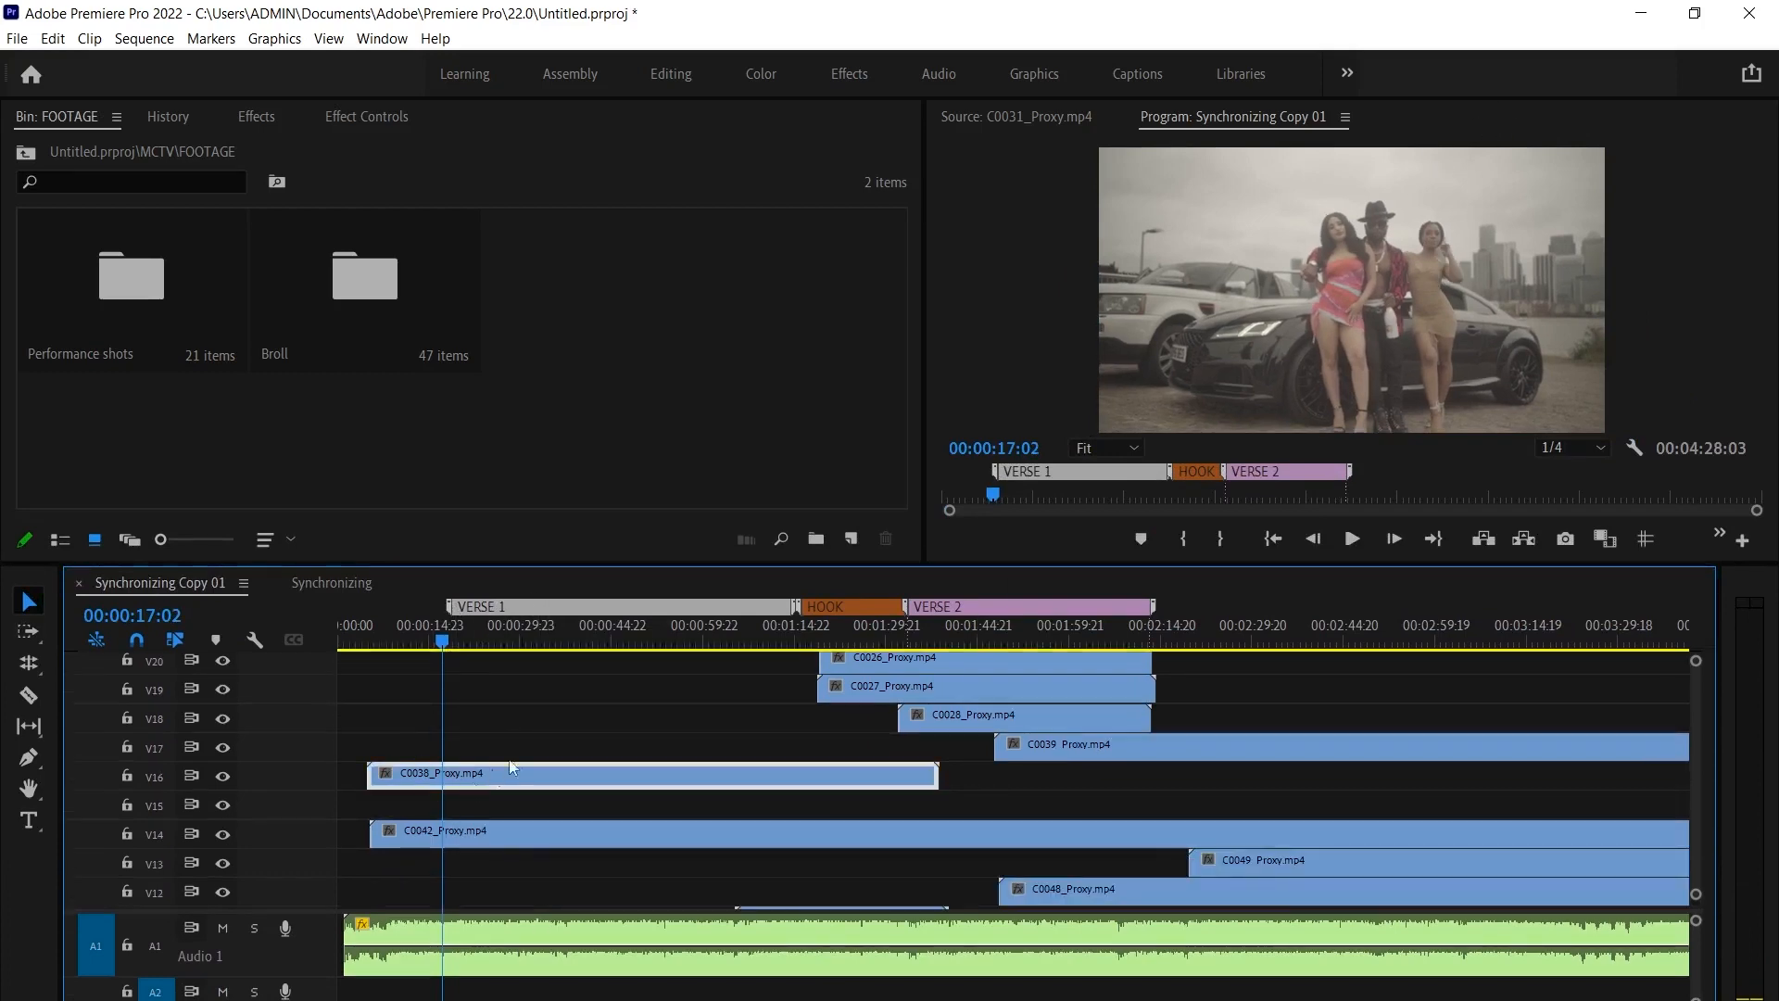
pyautogui.scroll(2, 437, 804)
pyautogui.click(458, 636)
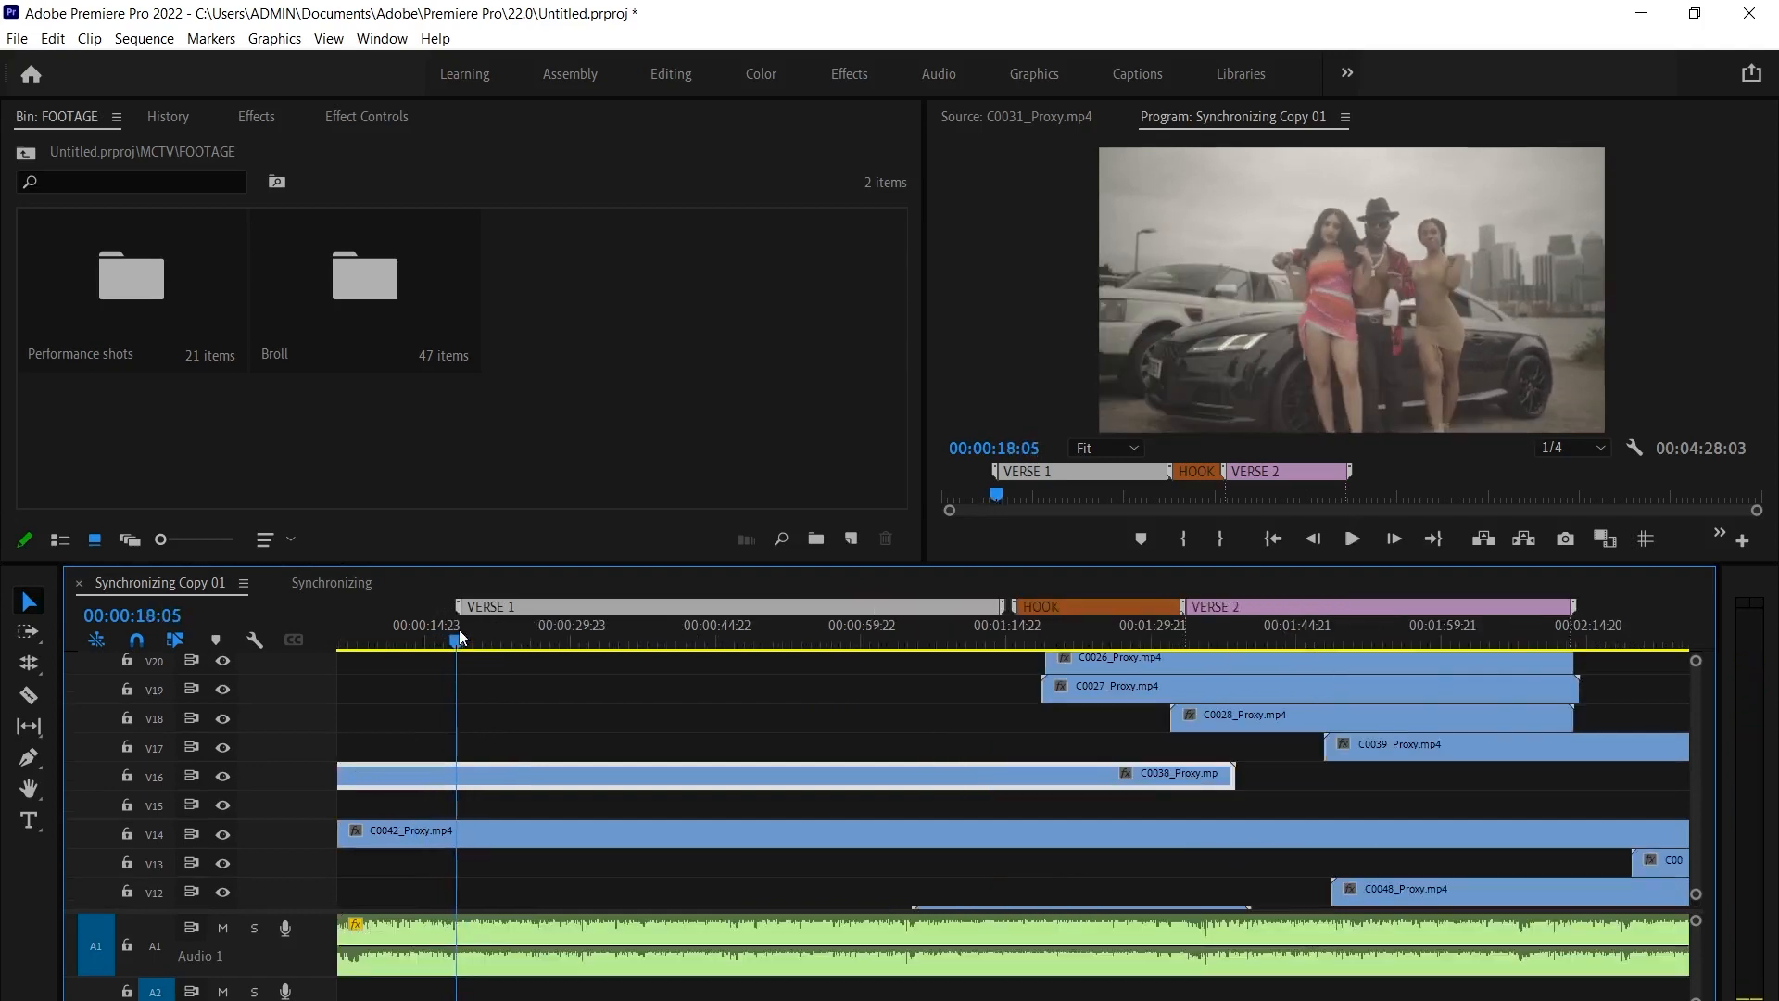
pyautogui.hscroll(-2, 556, 723)
pyautogui.moveTo(389, 774); pyautogui.dragTo(516, 775)
# Play C0038_Proxy.mp4 from the start of VERSE 1 to check it, and disable the clip
pyautogui.press('space')
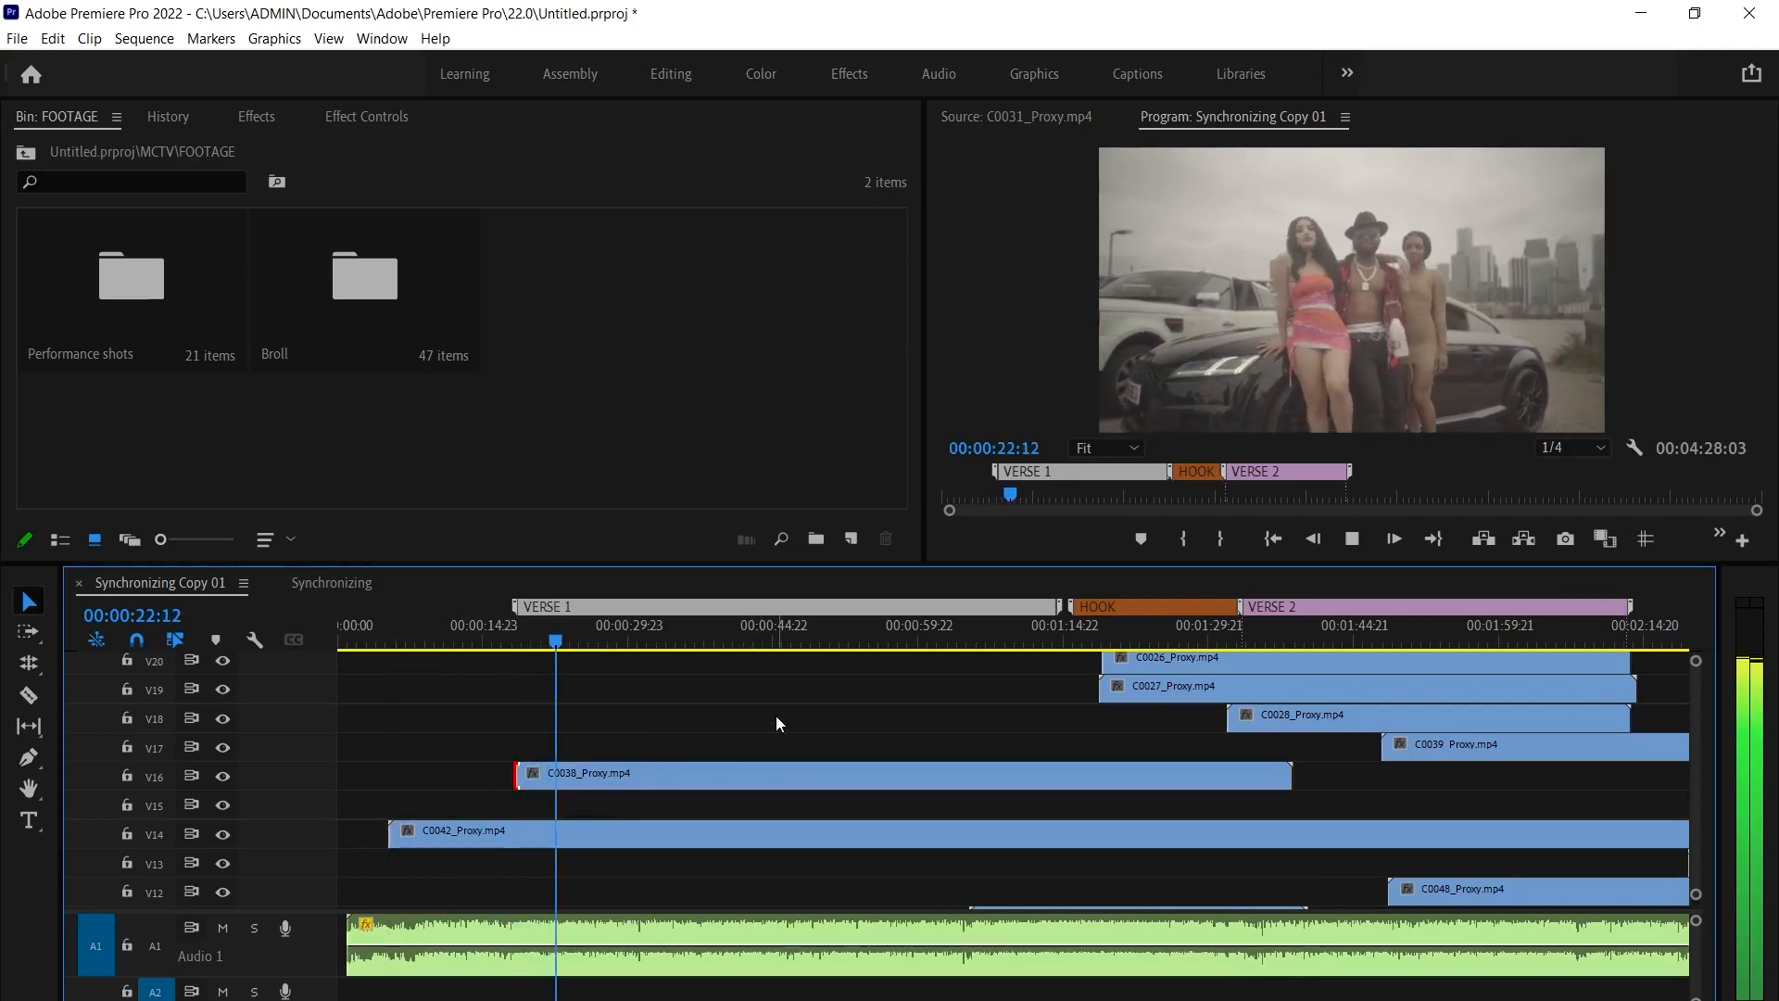
pyautogui.press('space')
pyautogui.click(729, 779)
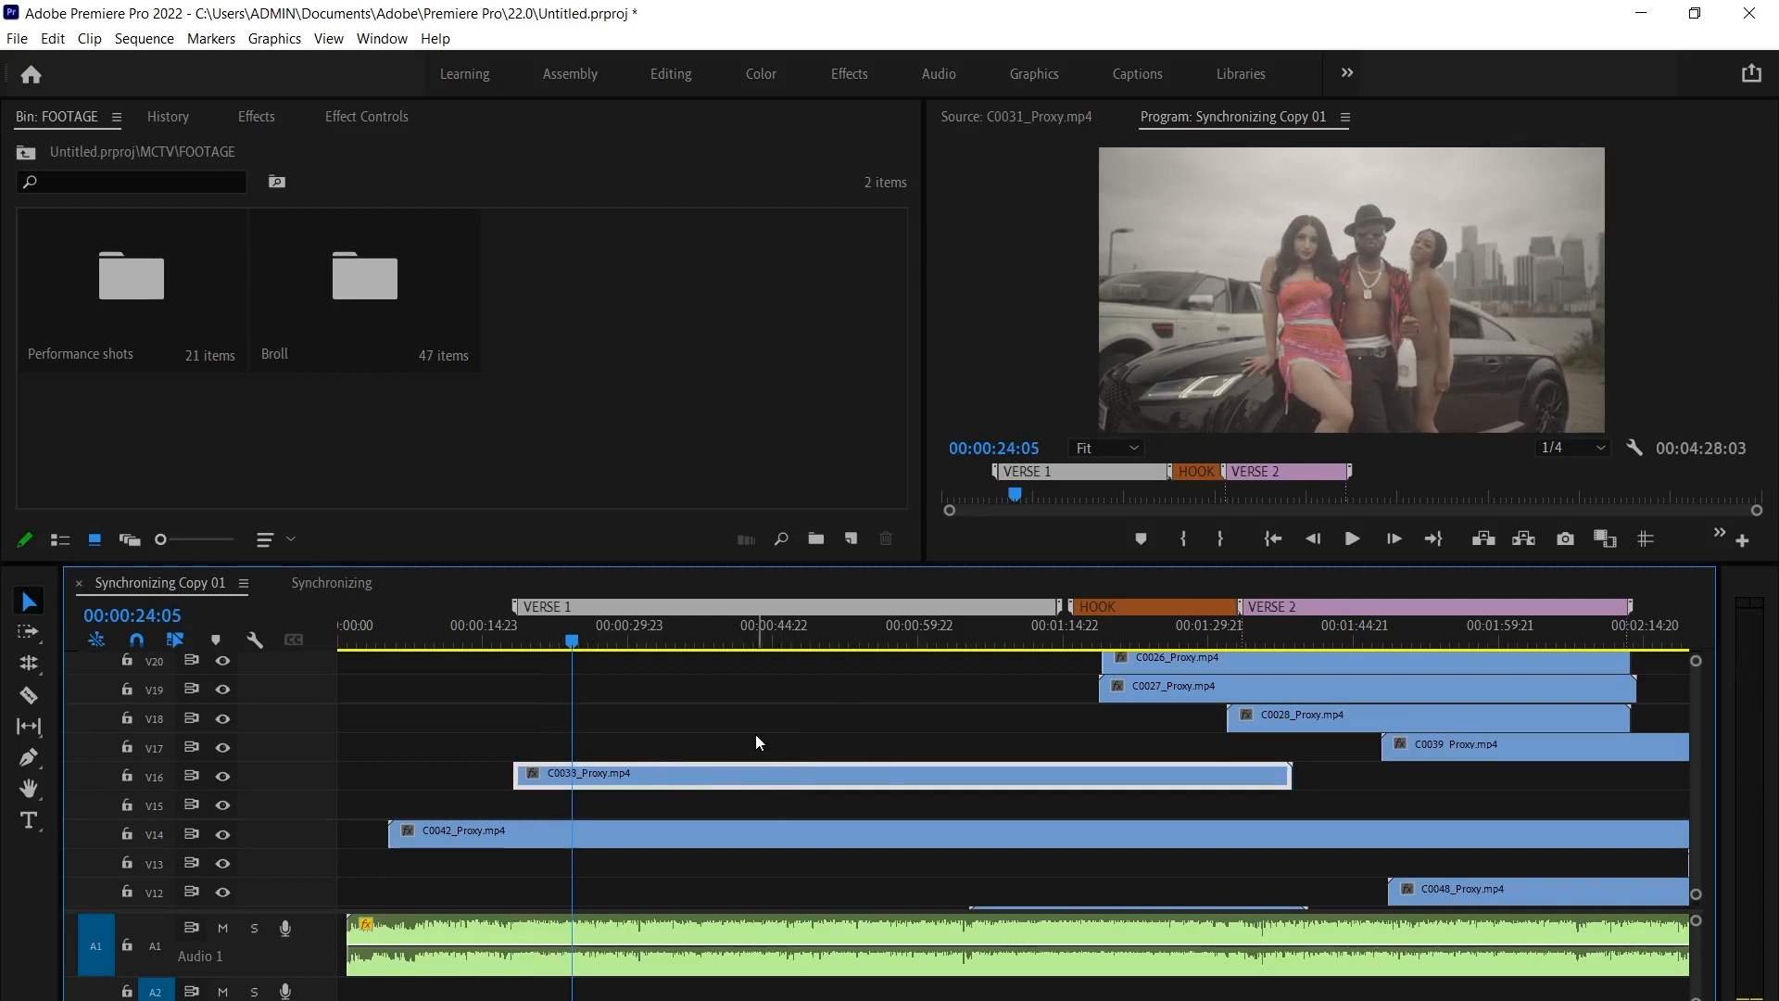
pyautogui.hotkey('shift', 'e')
# Play C0042_Proxy.mp4 on V14 from VERSE 1's start, apply Scale to Frame Size to it and check the result by playback
pyautogui.click(508, 832)
pyautogui.click(515, 639)
pyautogui.press('space')
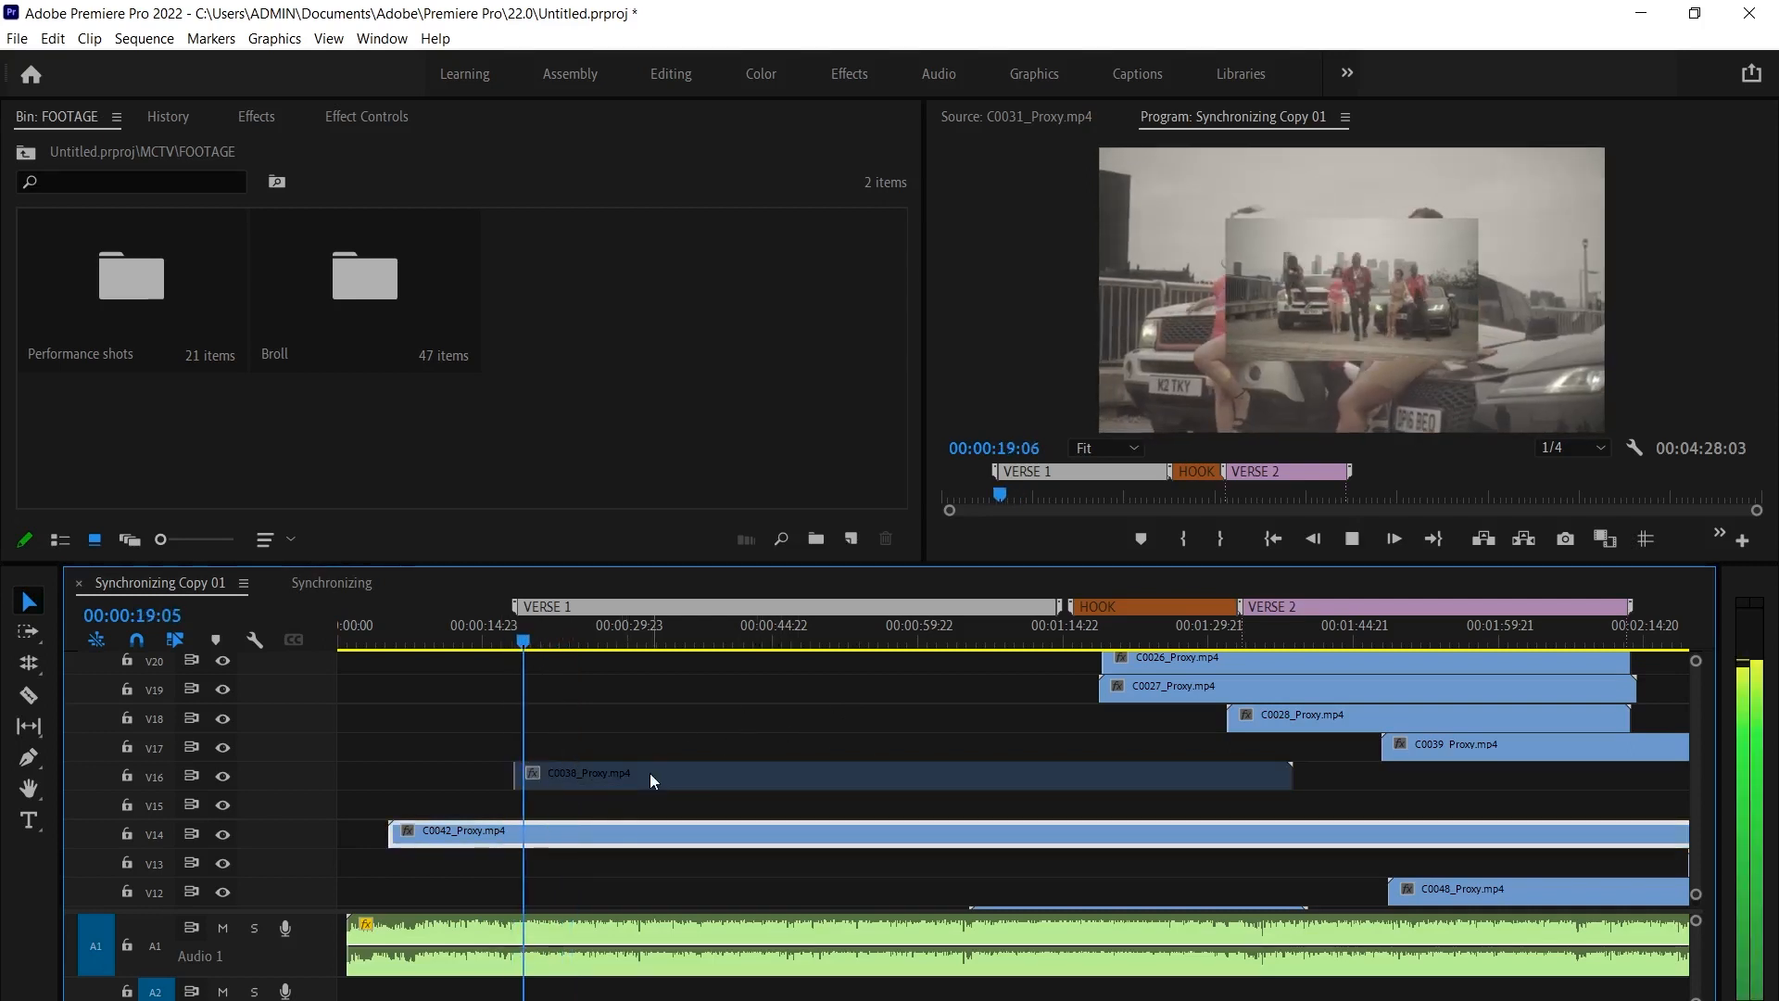
pyautogui.rightClick(603, 831)
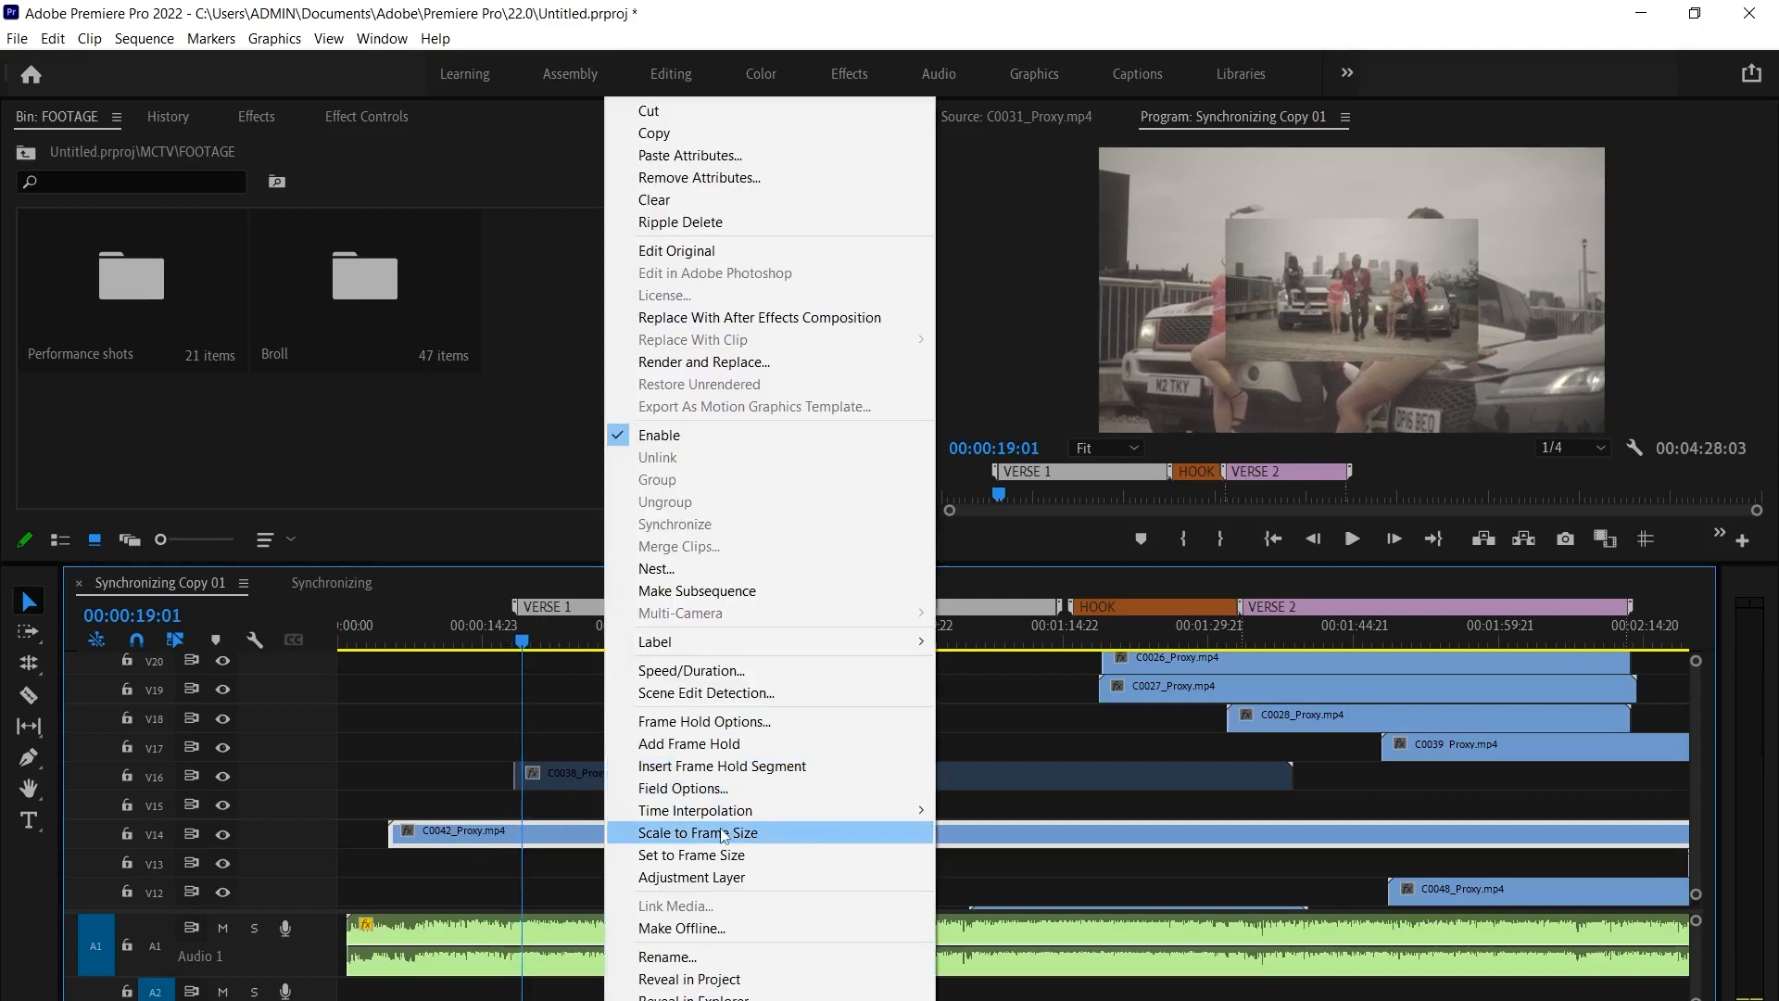
pyautogui.press('space')
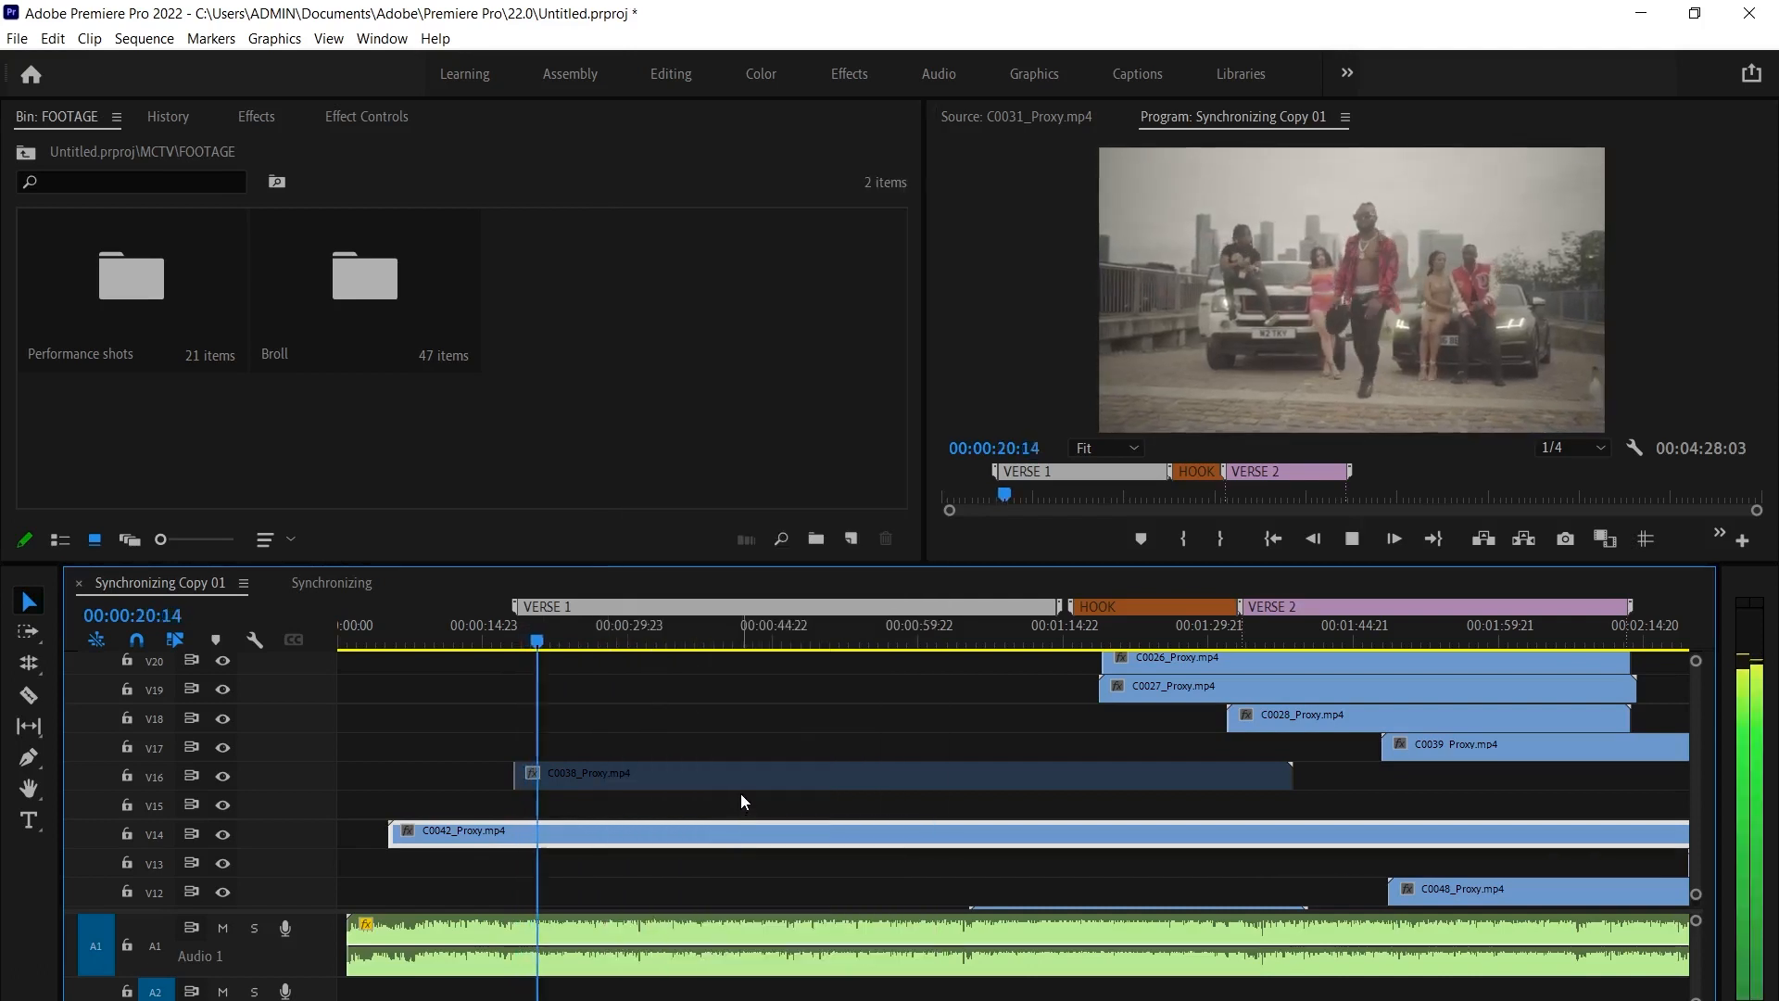
pyautogui.press('space')
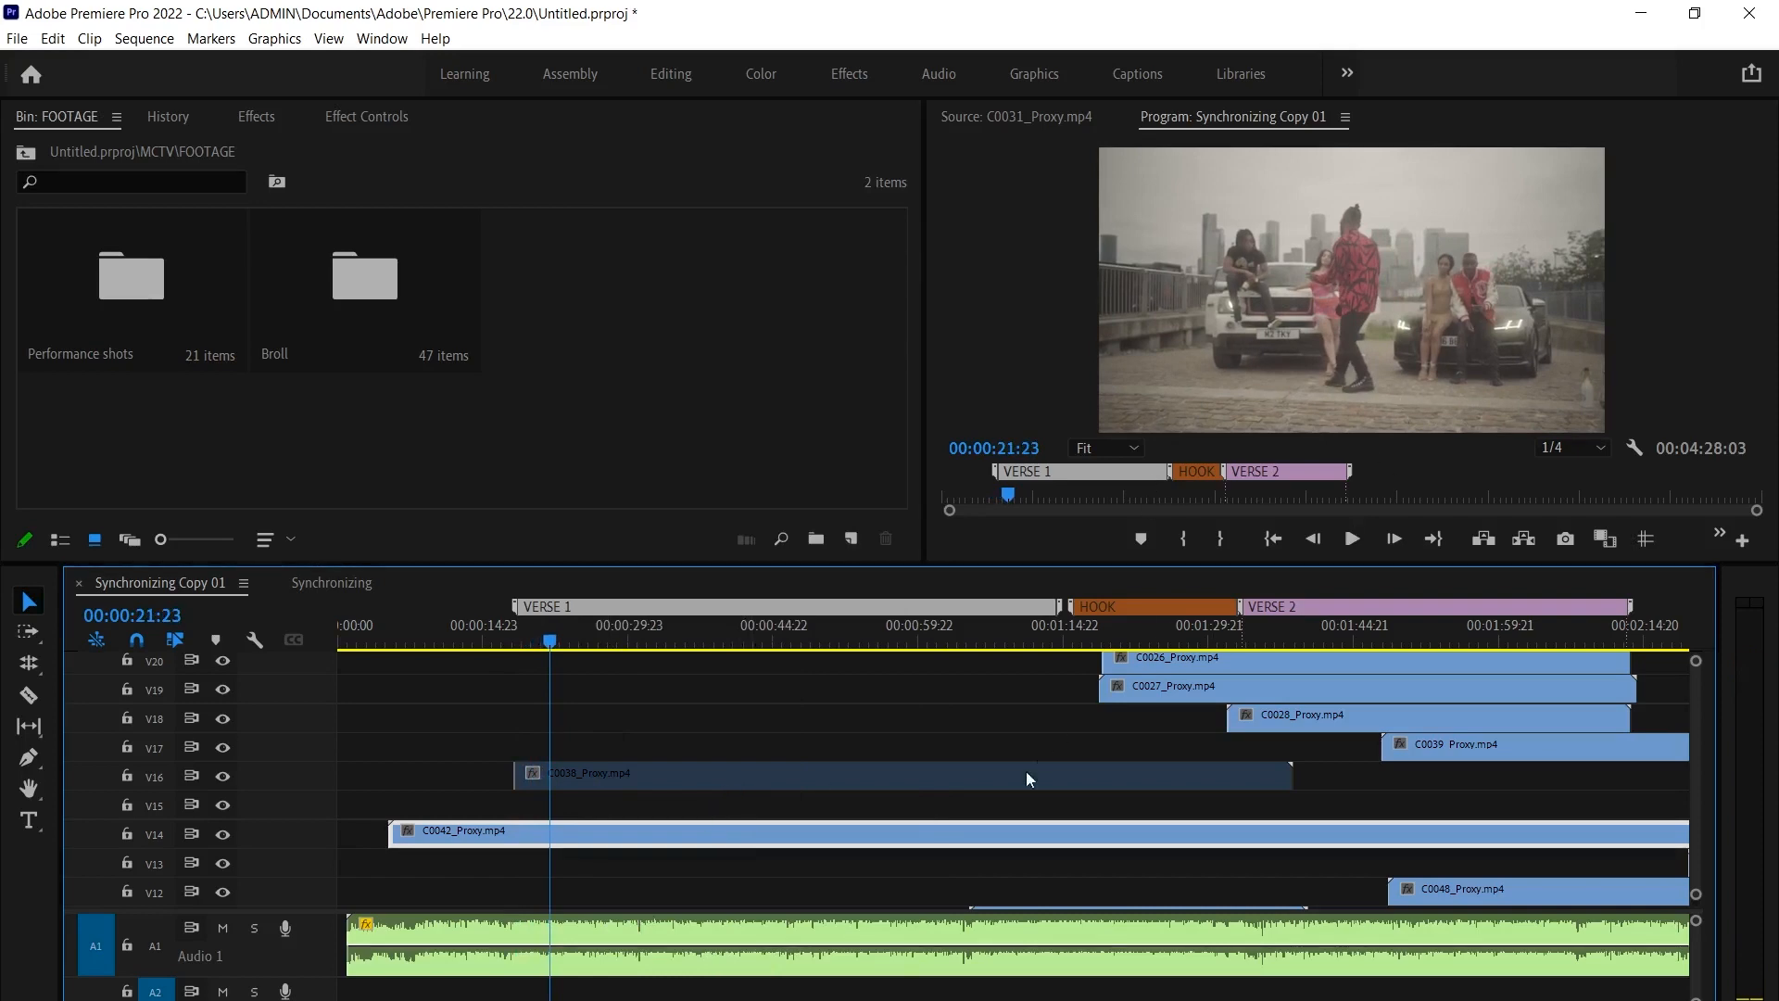
# Set the label colour of C0042_Proxy.mp4 on V14 to LAVENDER ROSE
pyautogui.click(901, 809)
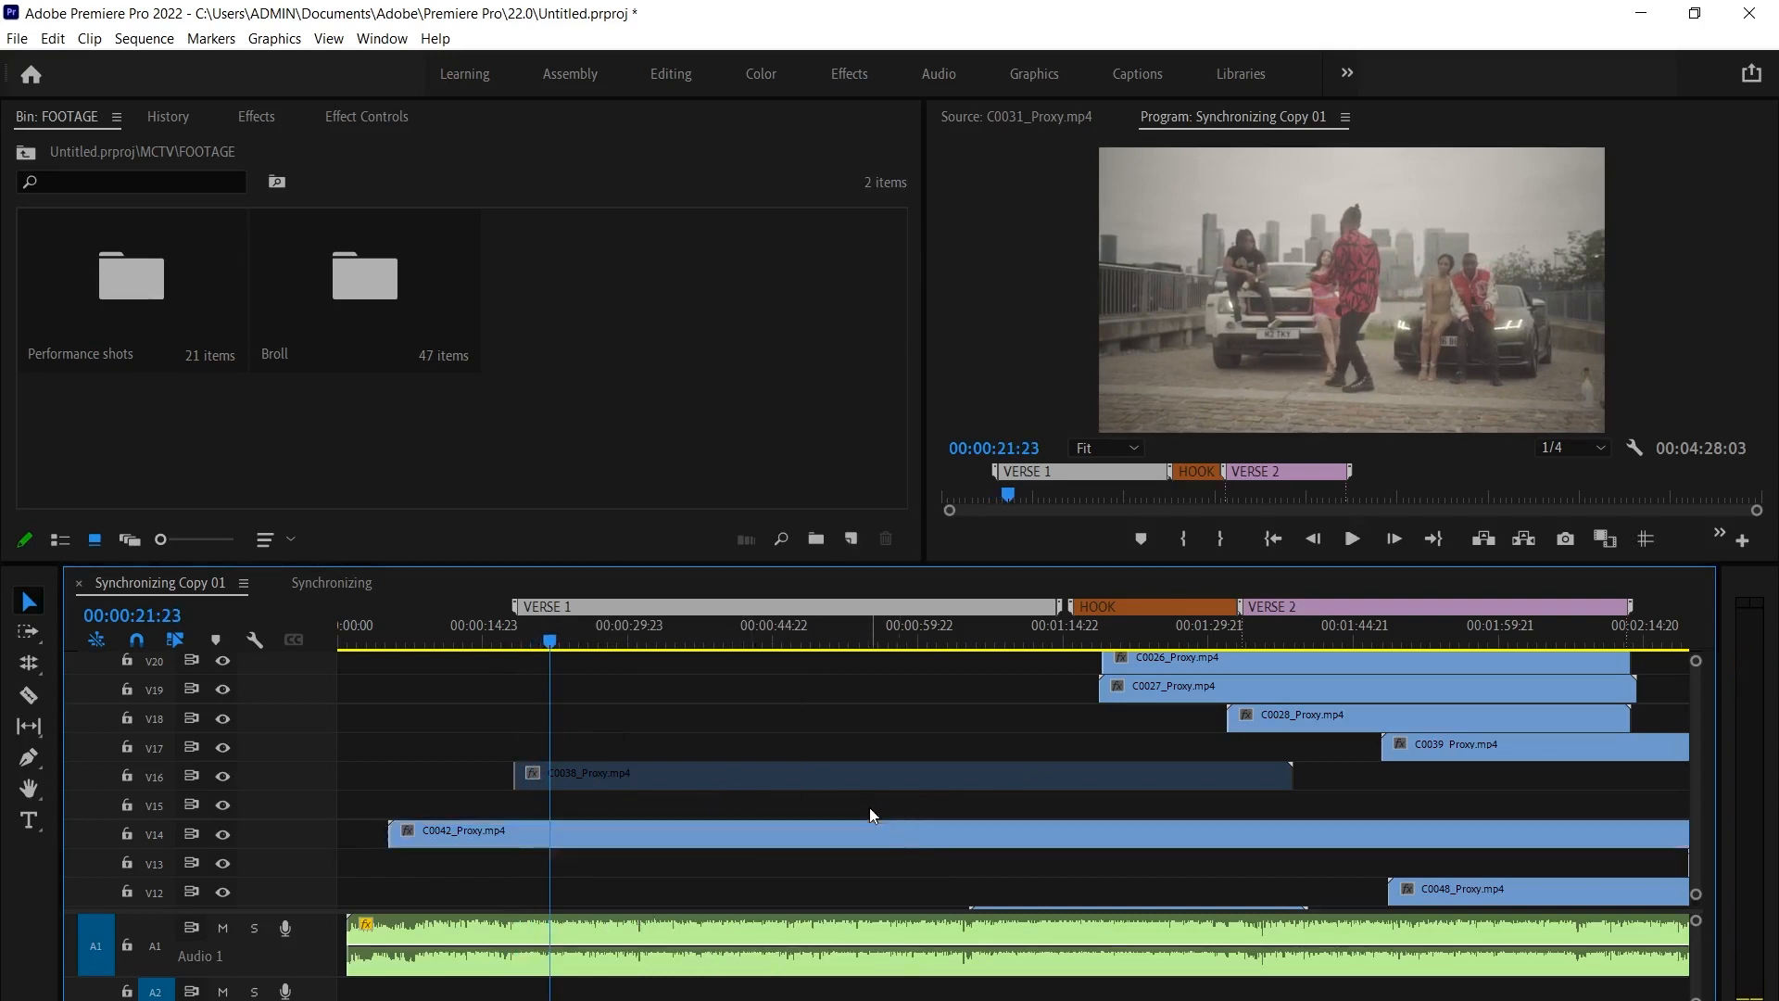
pyautogui.rightClick(569, 830)
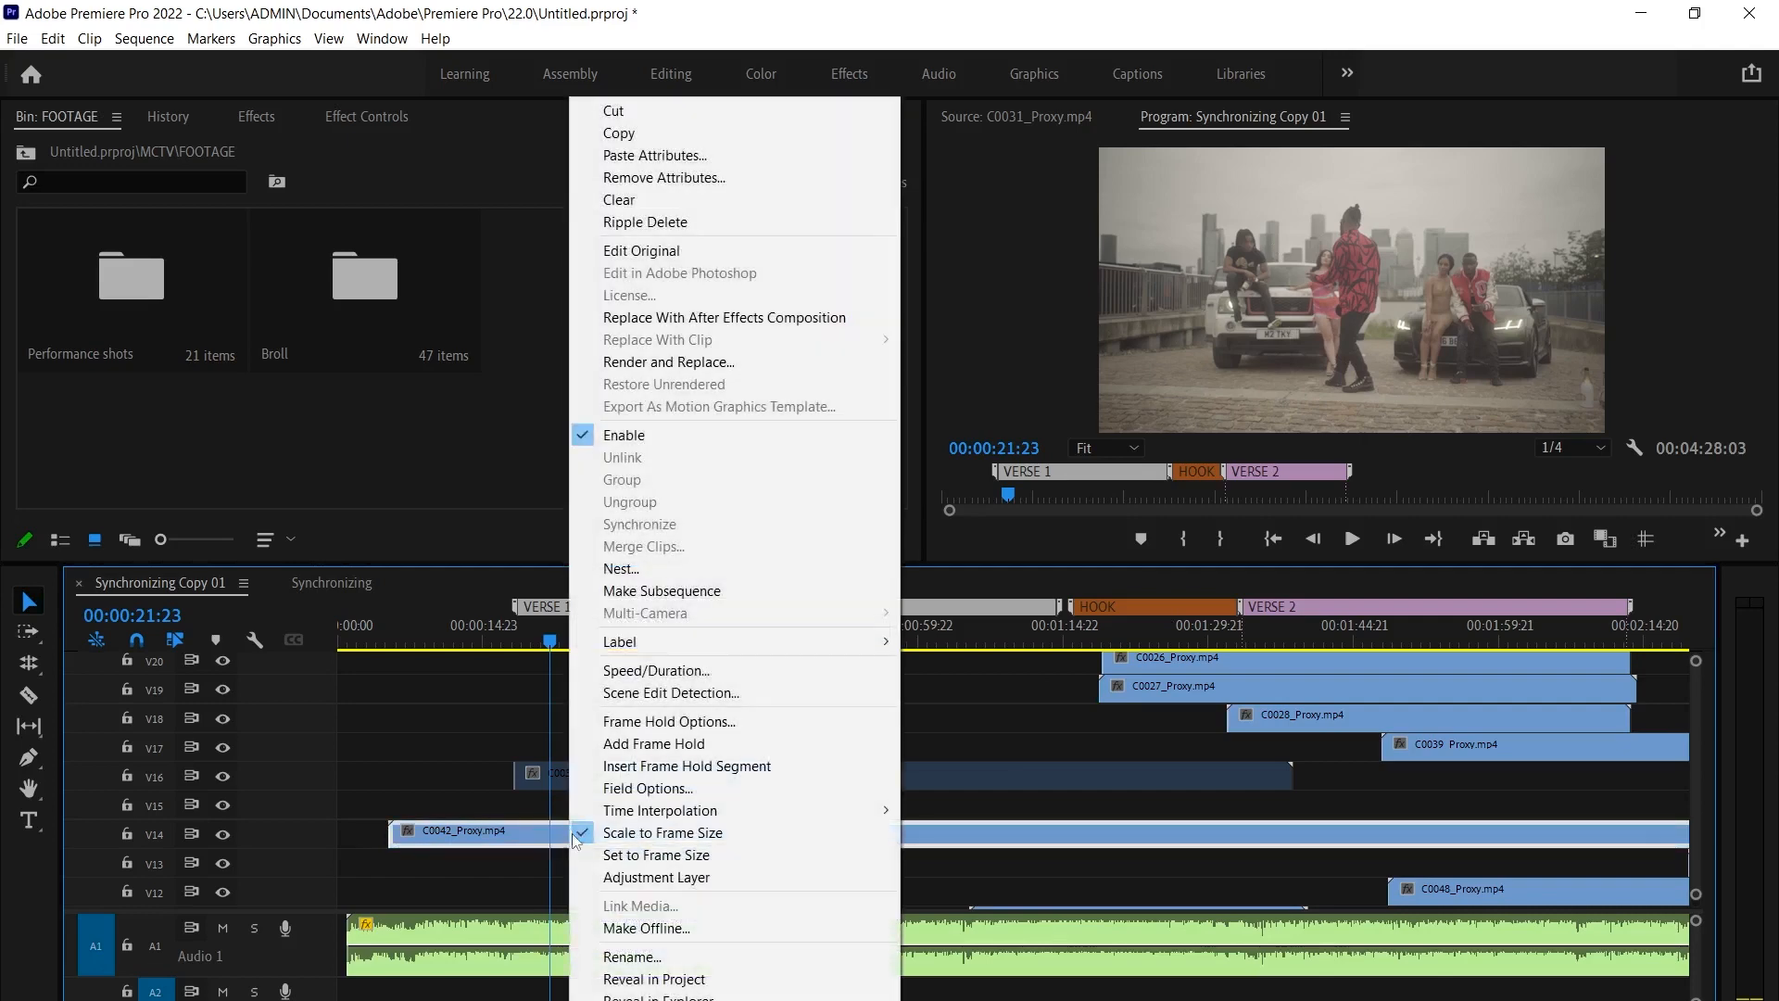
pyautogui.moveTo(766, 641)
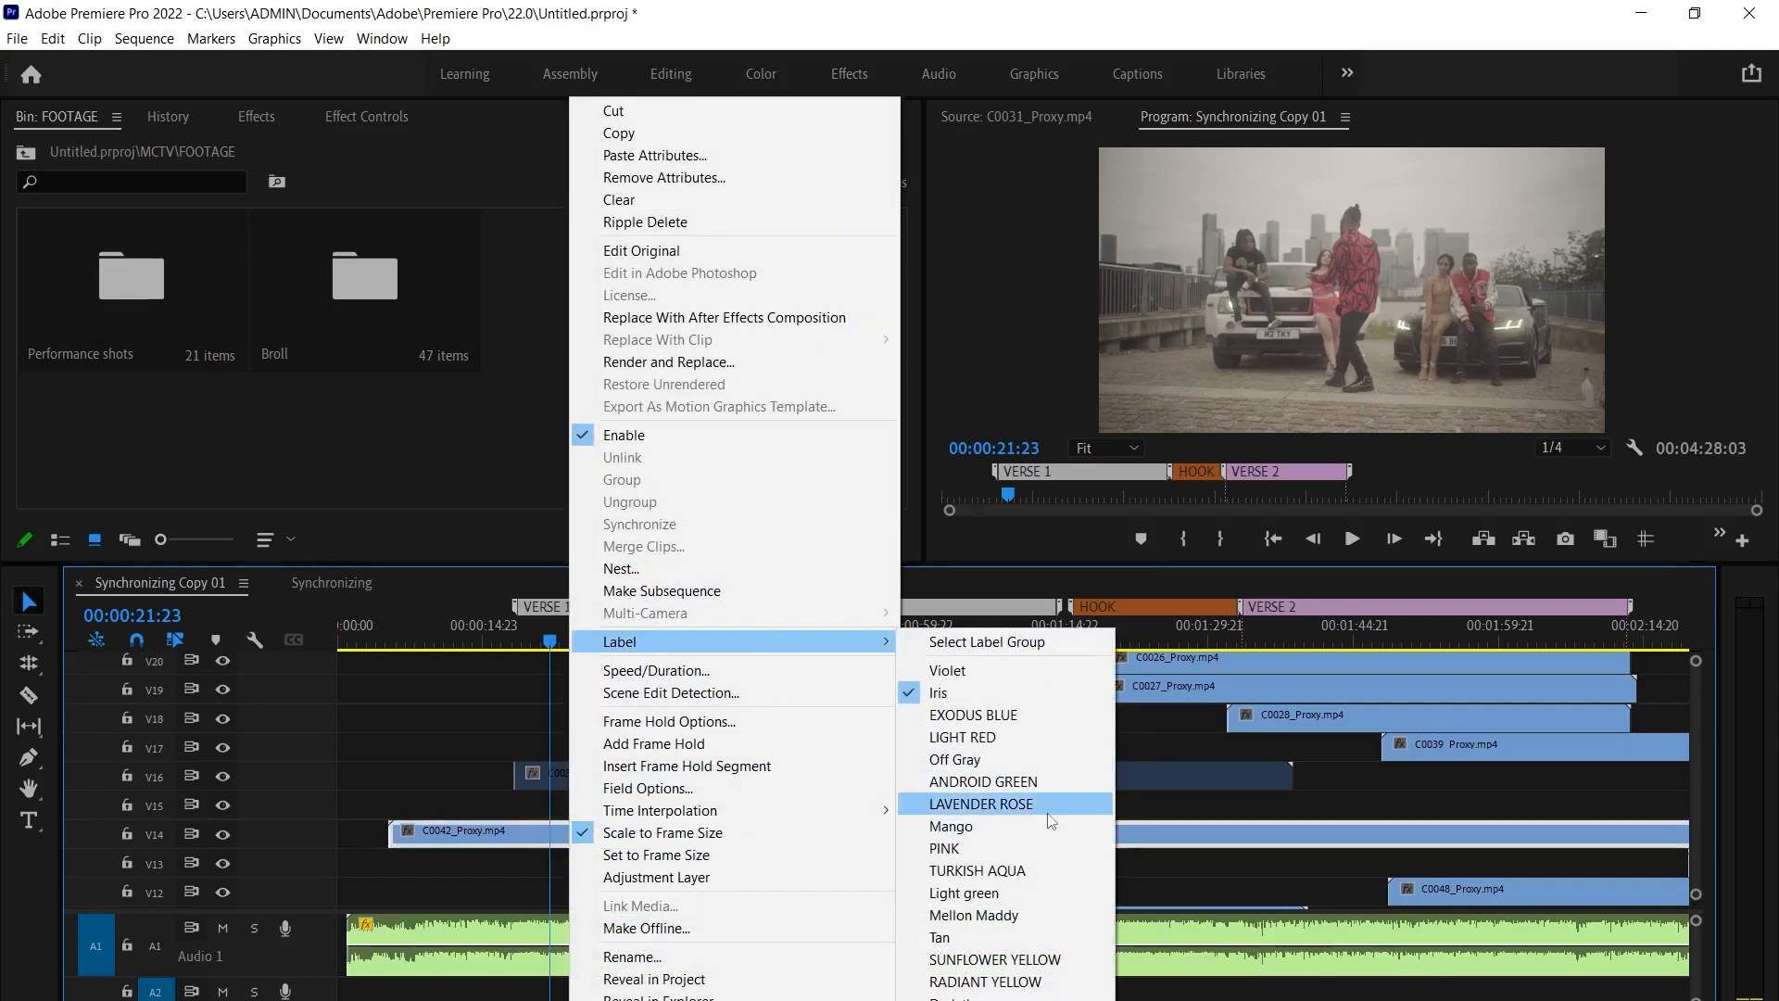
pyautogui.click(1003, 807)
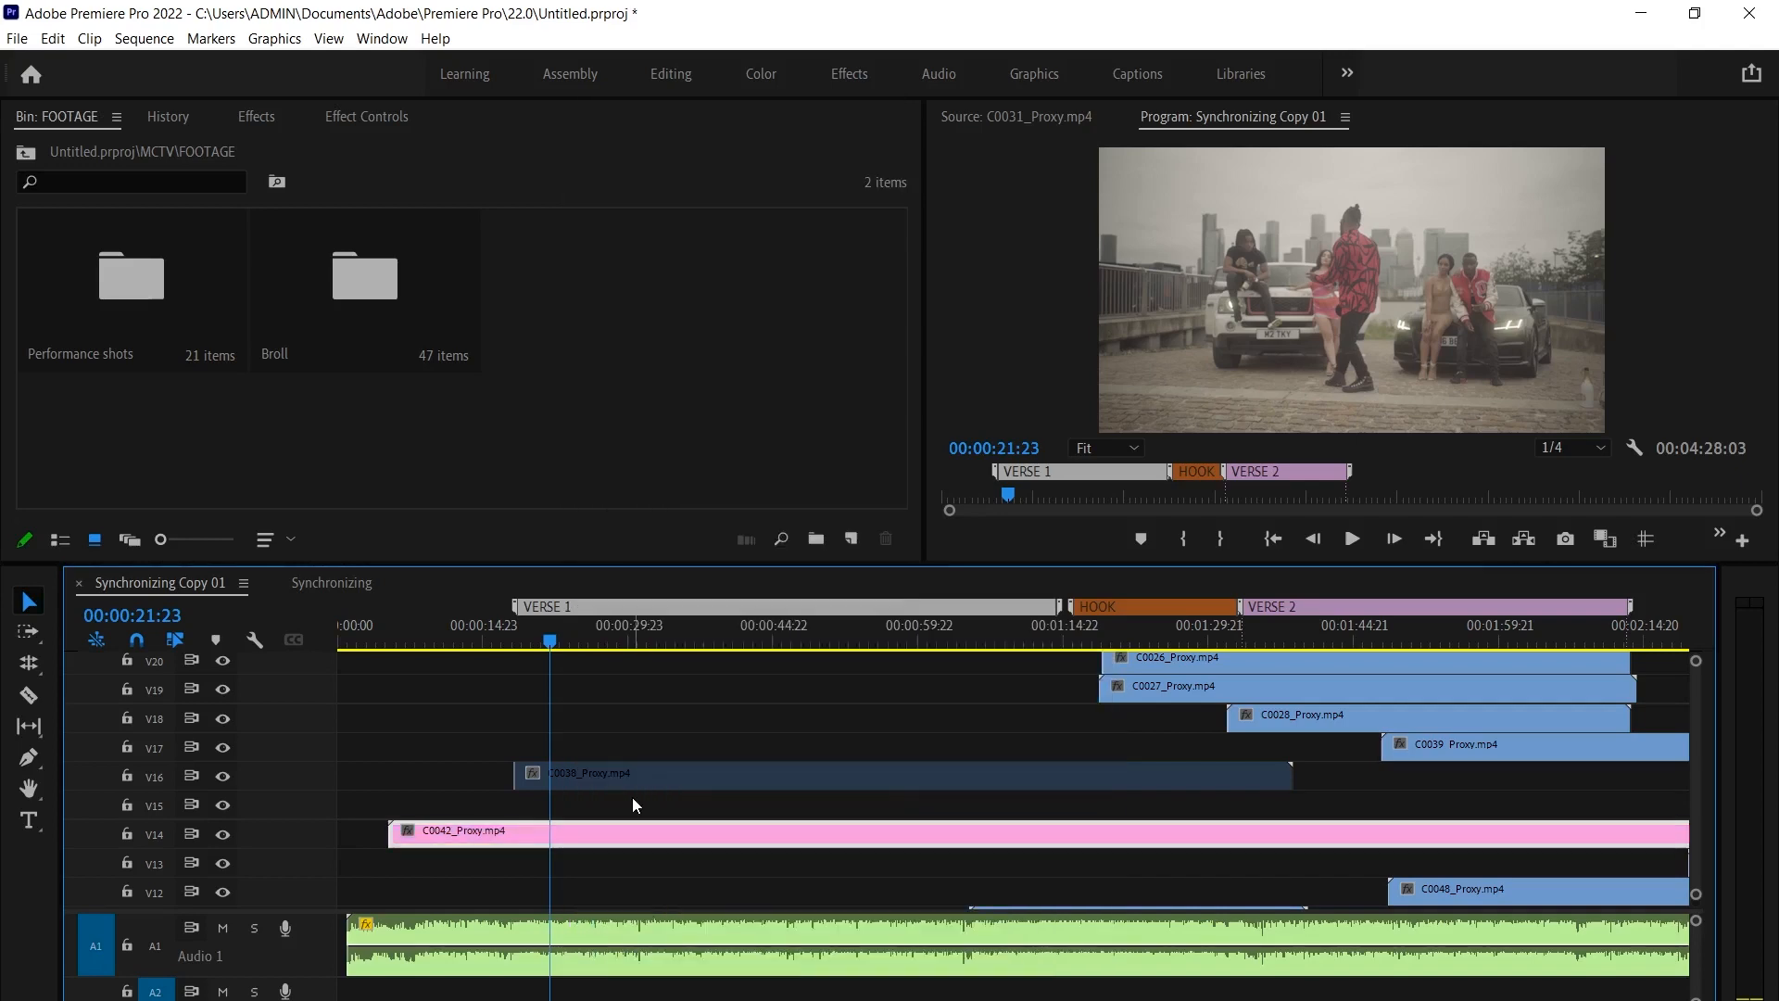
# Play C0042_Proxy.mp4 on to 00:00:26:19 and disable the clip
pyautogui.press('space')
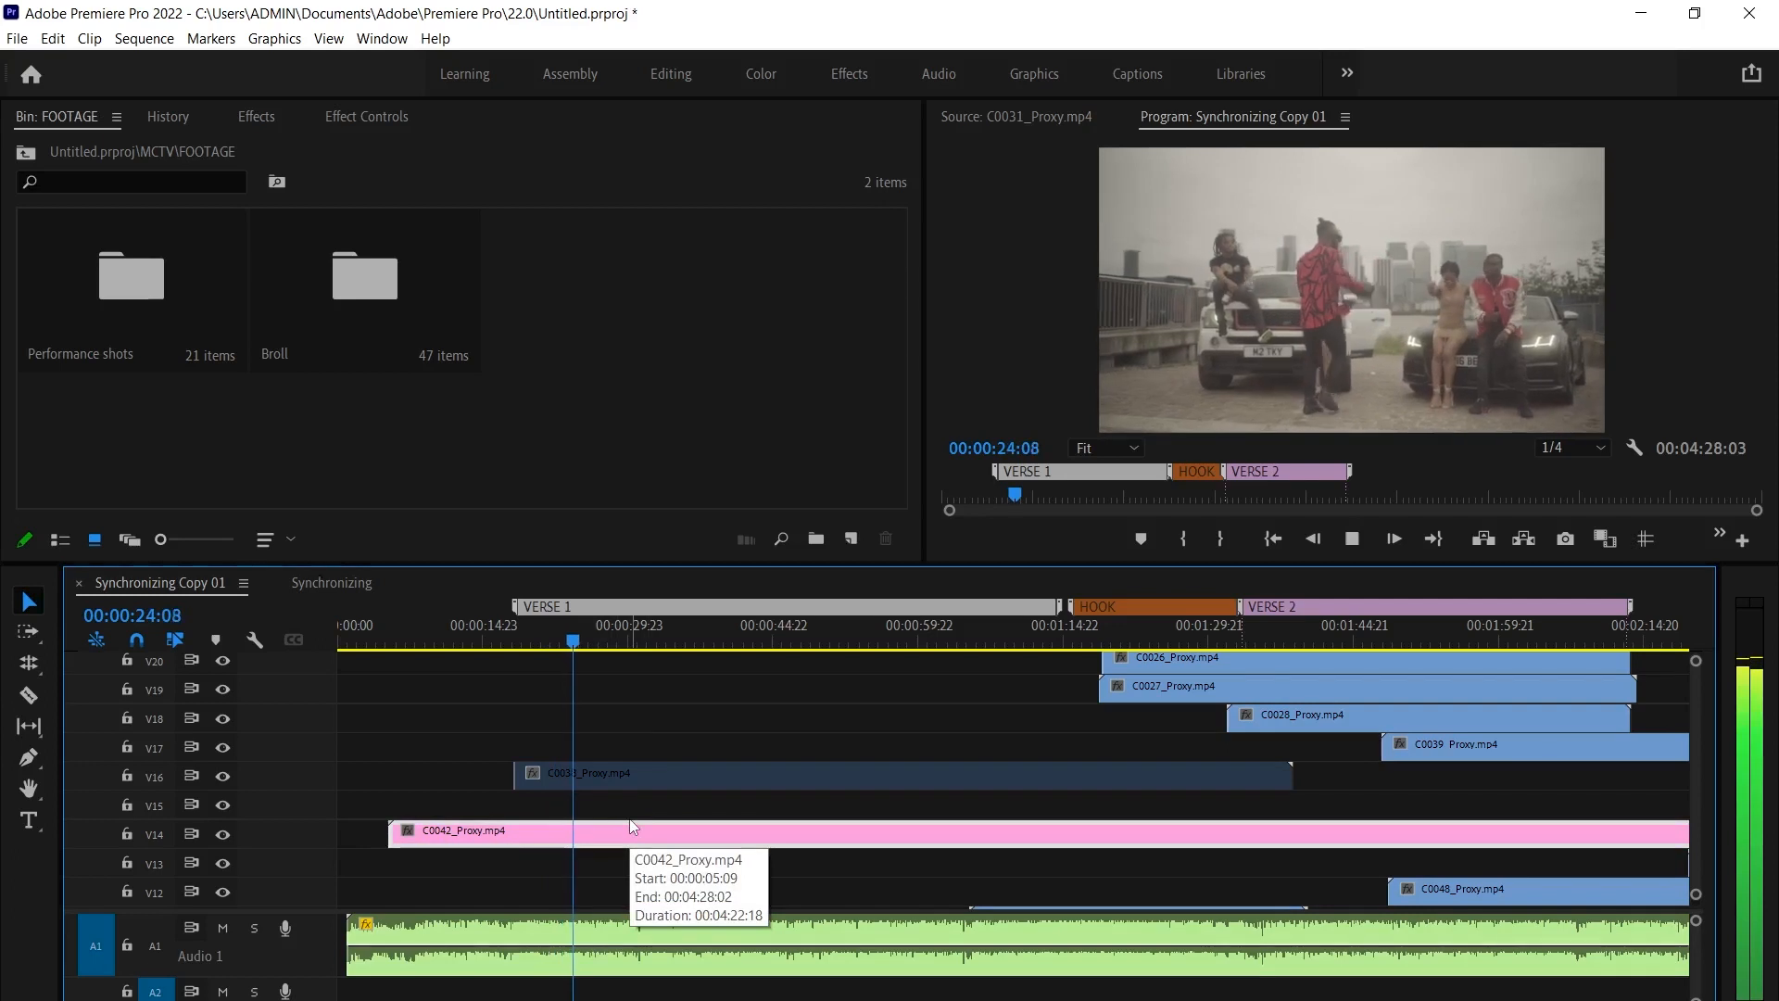
pyautogui.press('space')
pyautogui.click(624, 828)
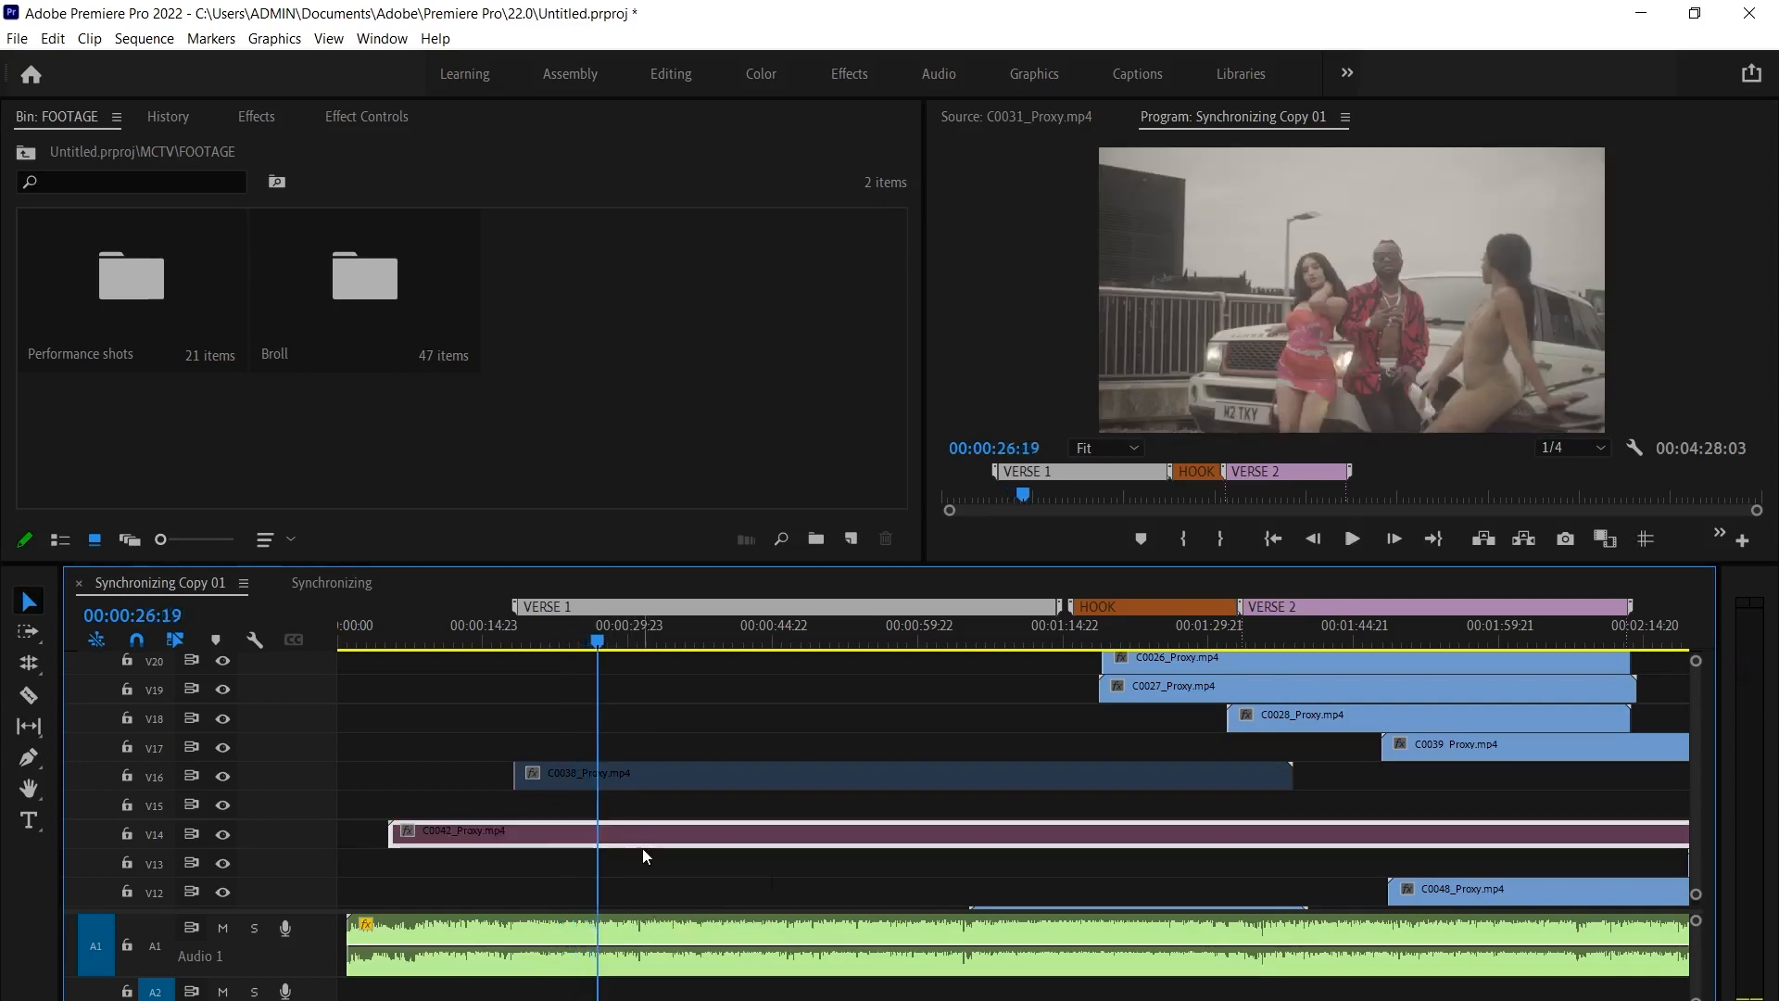
# Play C0055_Proxy.mp4 on V9 from 00:00:26:19 to inspect the take, and move the playhead back to 00:00:24:04
pyautogui.scroll(-3, 643, 848)
pyautogui.scroll(-1, 642, 854)
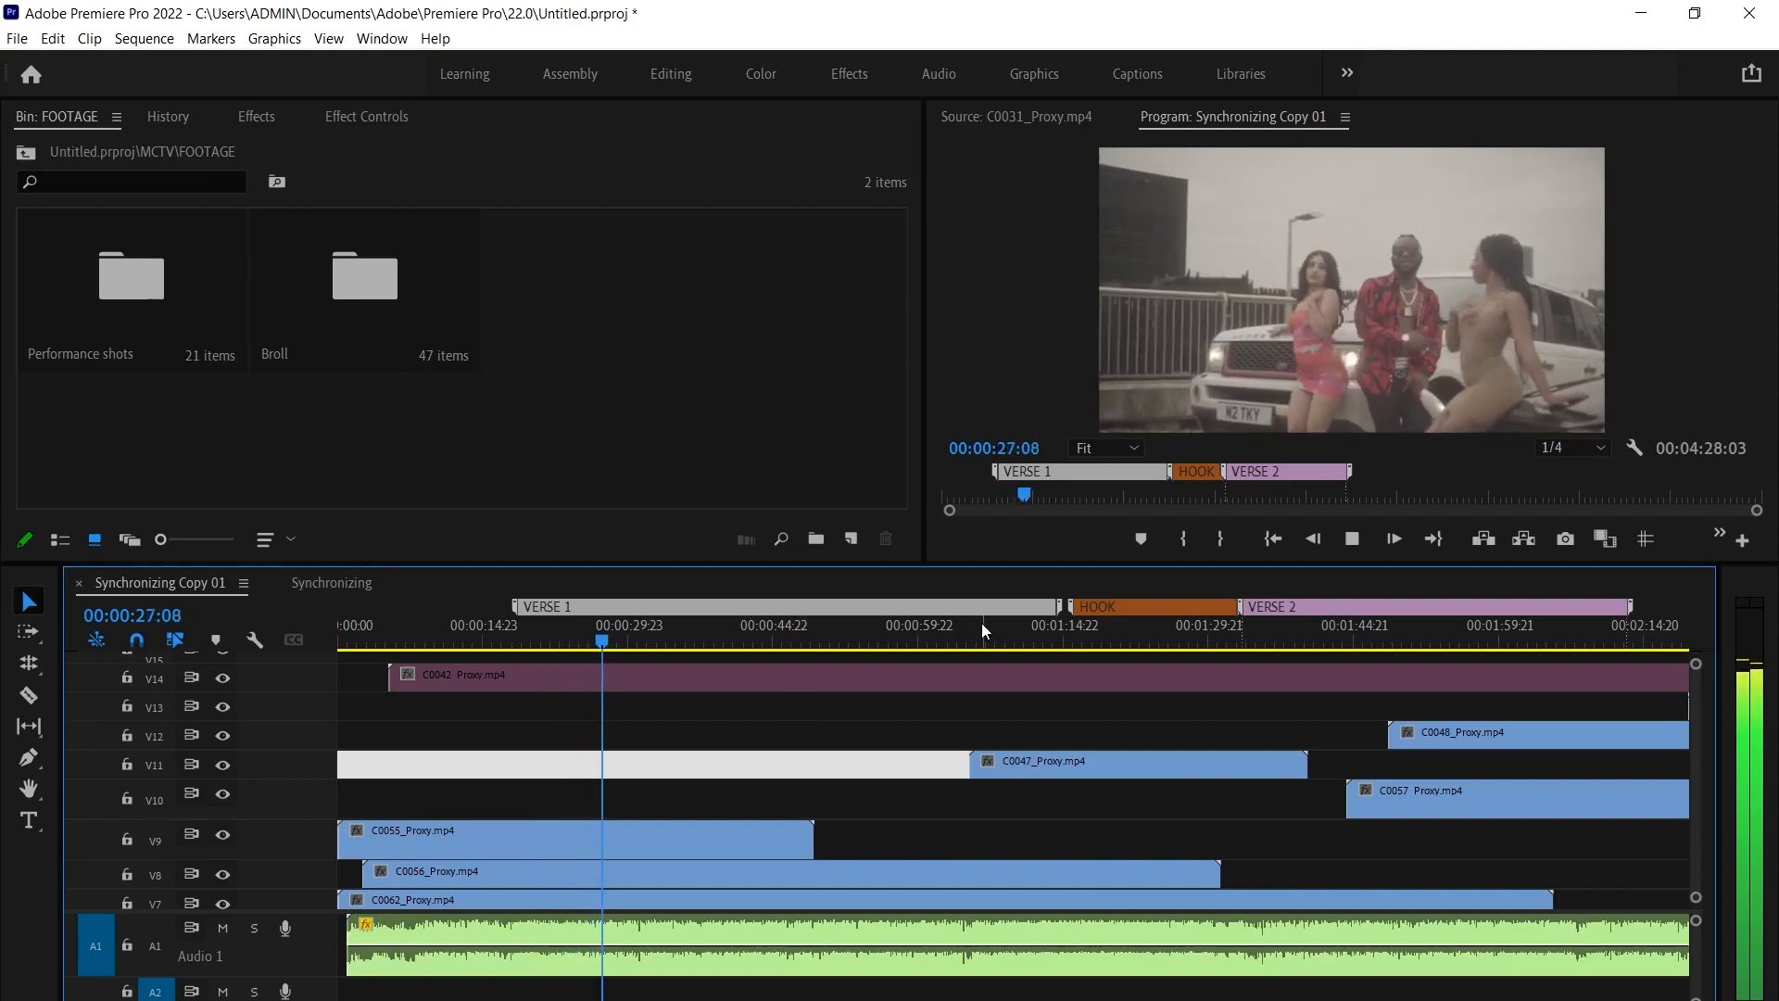
pyautogui.press('space')
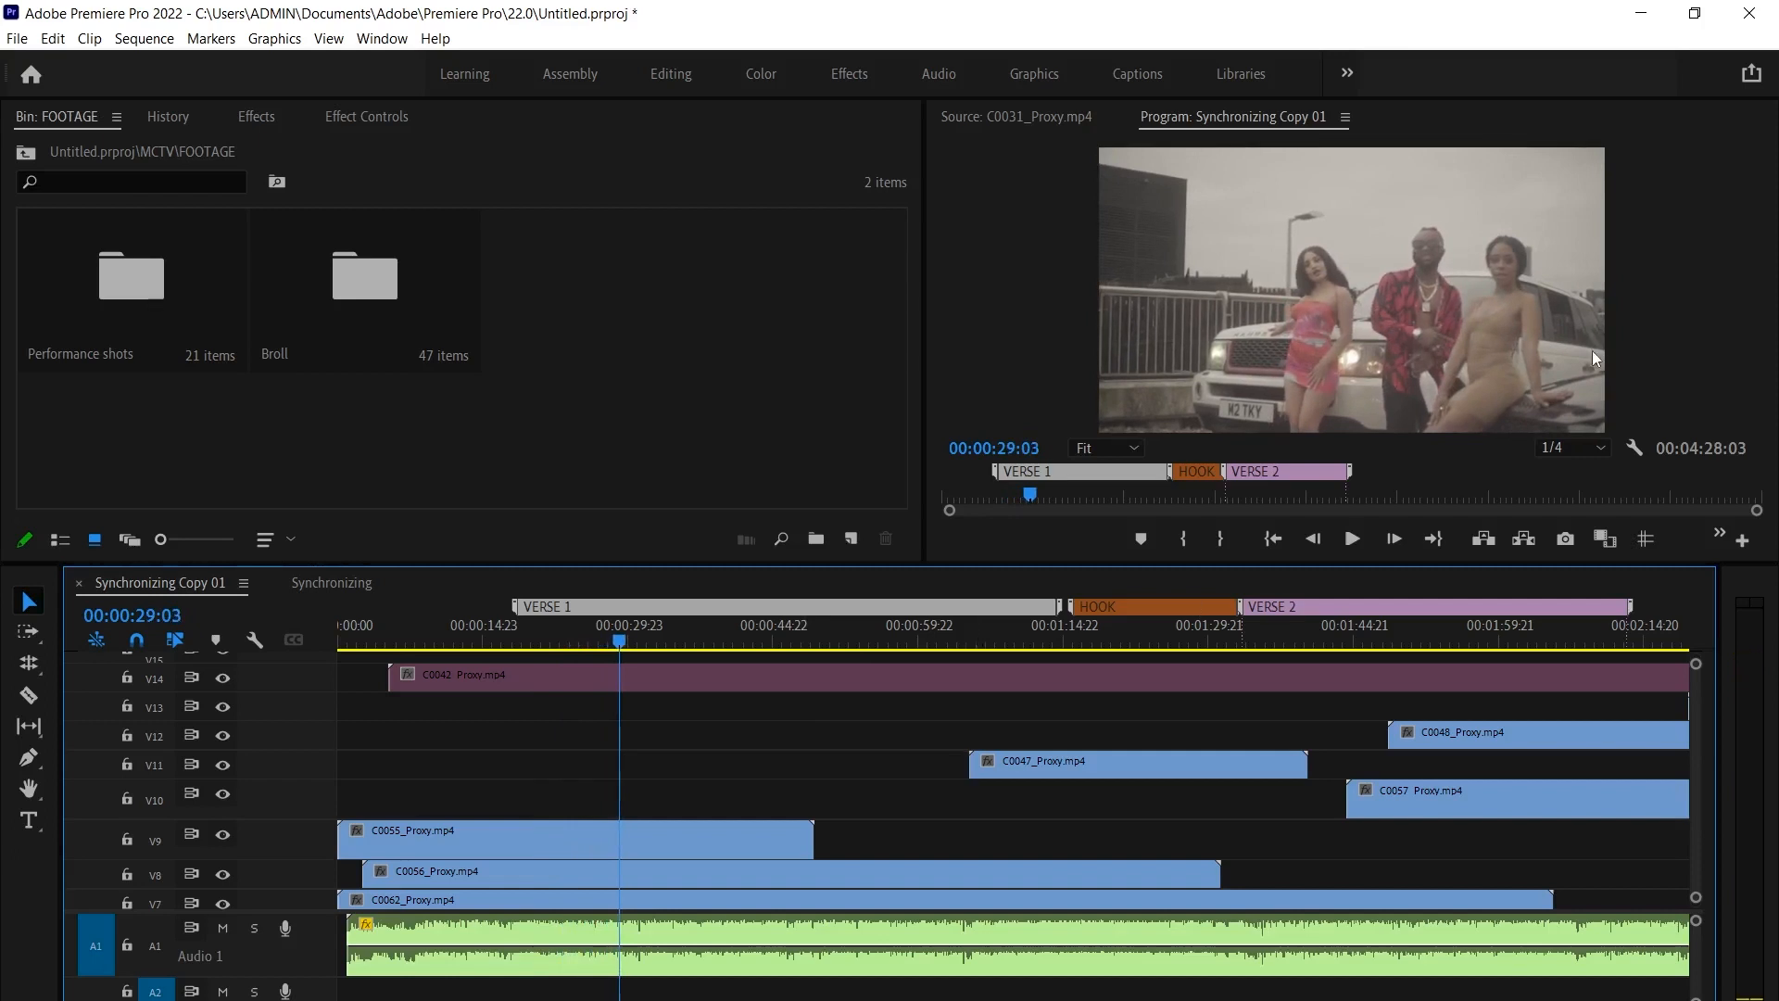
pyautogui.moveTo(622, 641); pyautogui.dragTo(573, 631)
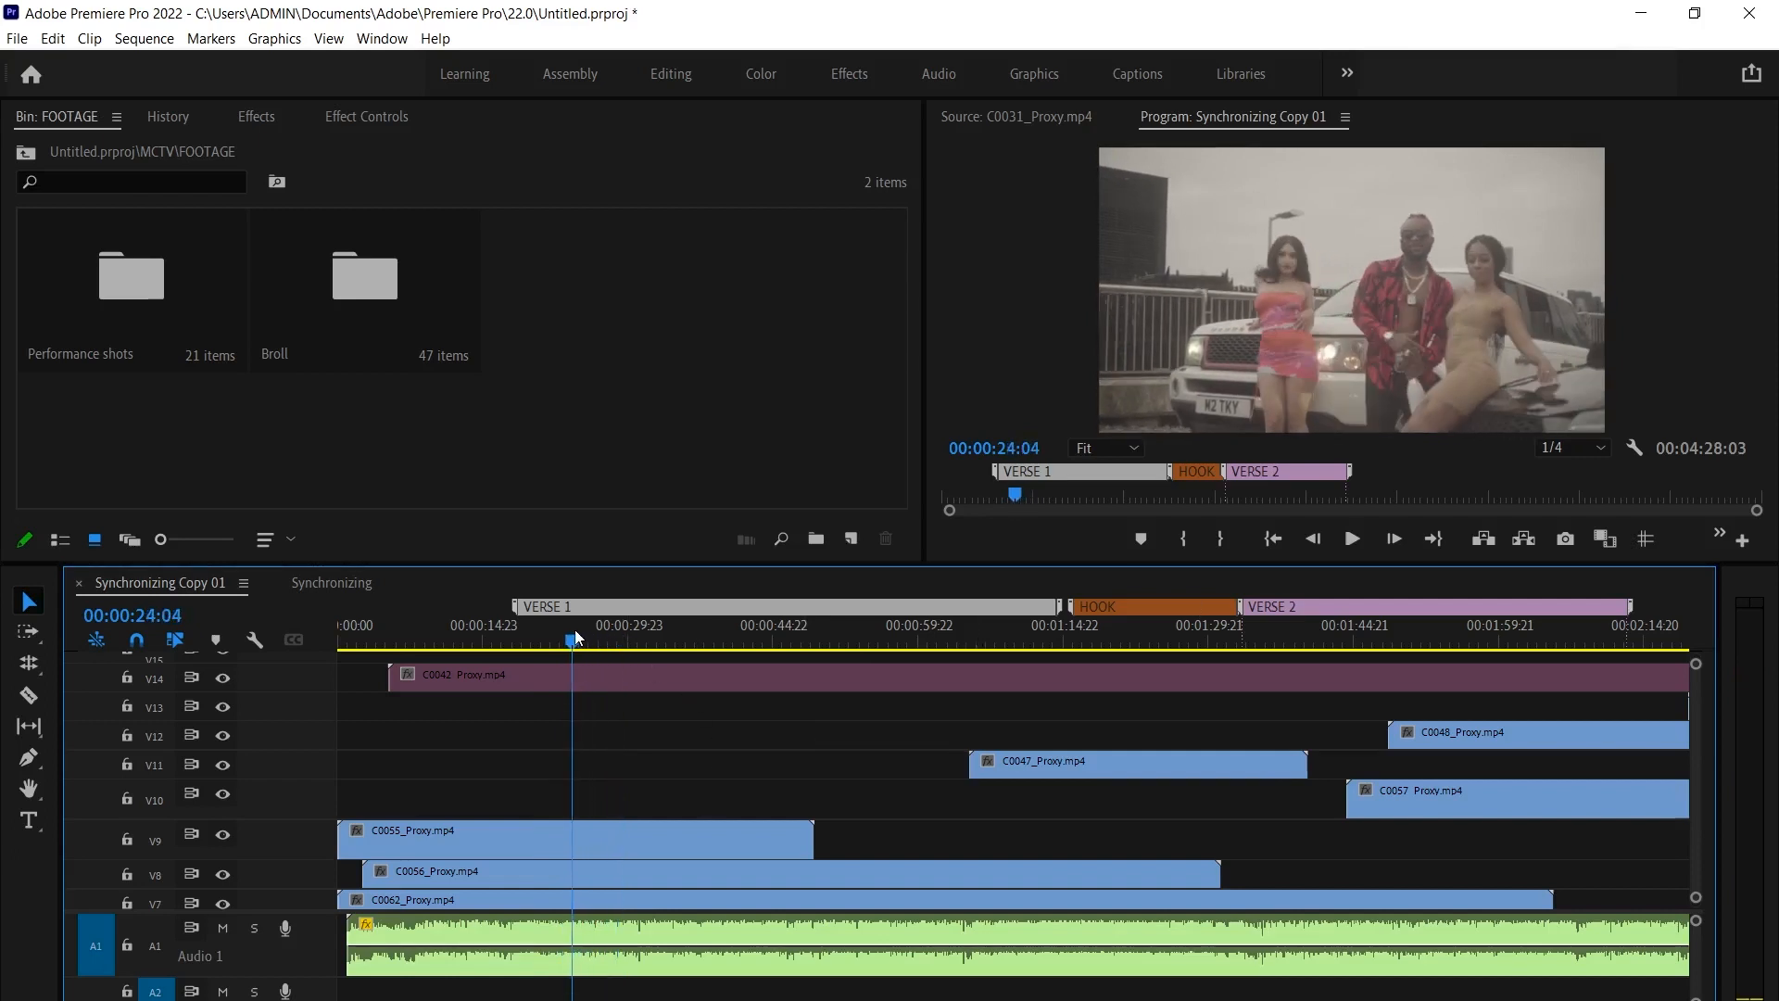
# Play to the start of the usable performance, trim C0055_Proxy.mp4's start to 00:00:25:18 and disable the clip
pyautogui.click(593, 831)
pyautogui.press('space')
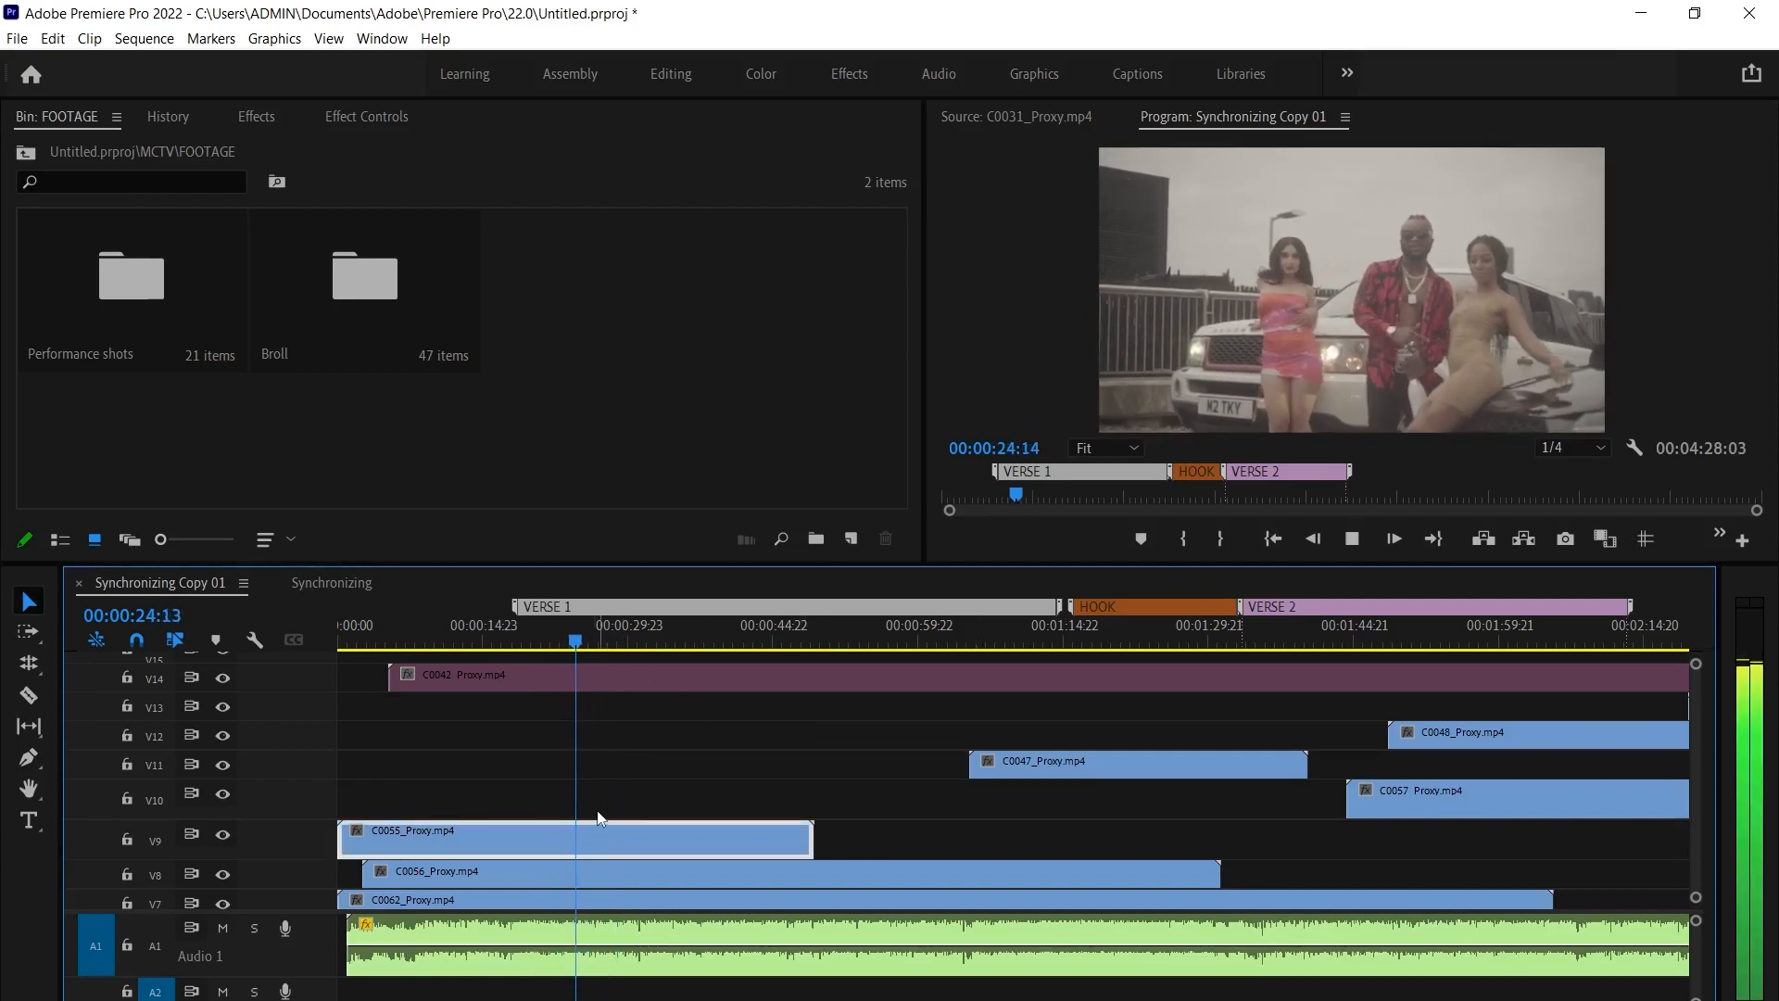
pyautogui.press('space')
pyautogui.moveTo(355, 839); pyautogui.dragTo(588, 839)
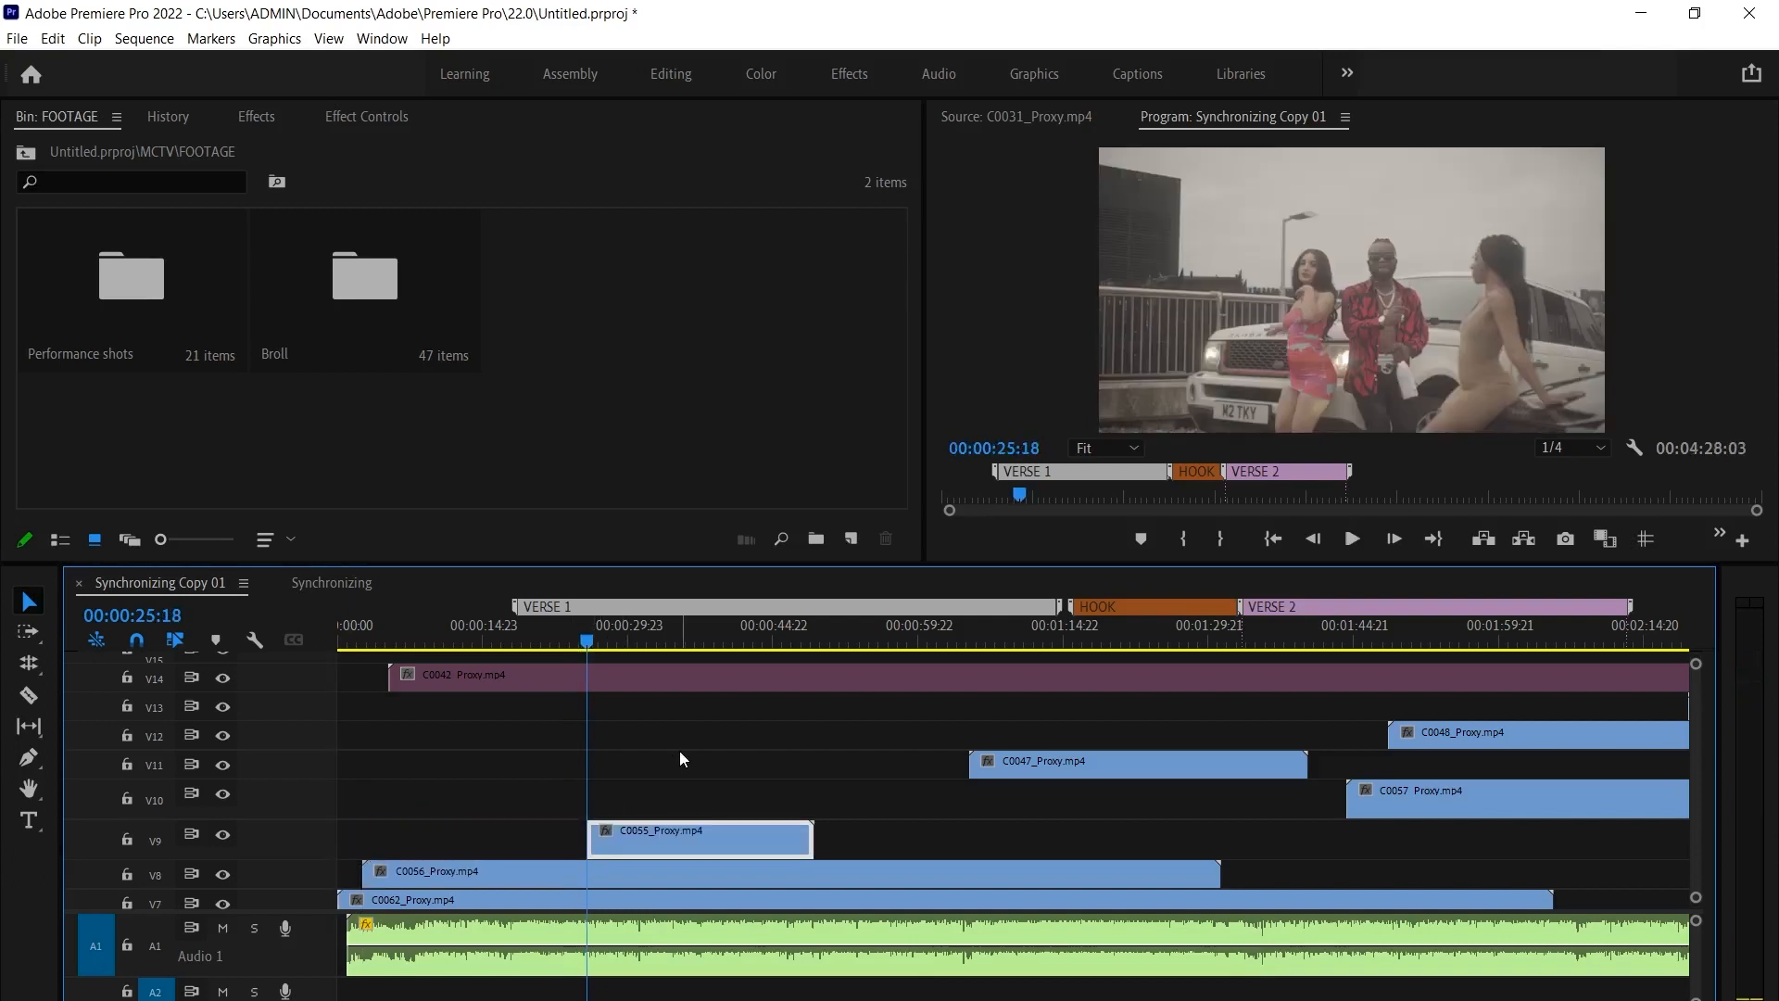
pyautogui.hotkey('shift', 'e')
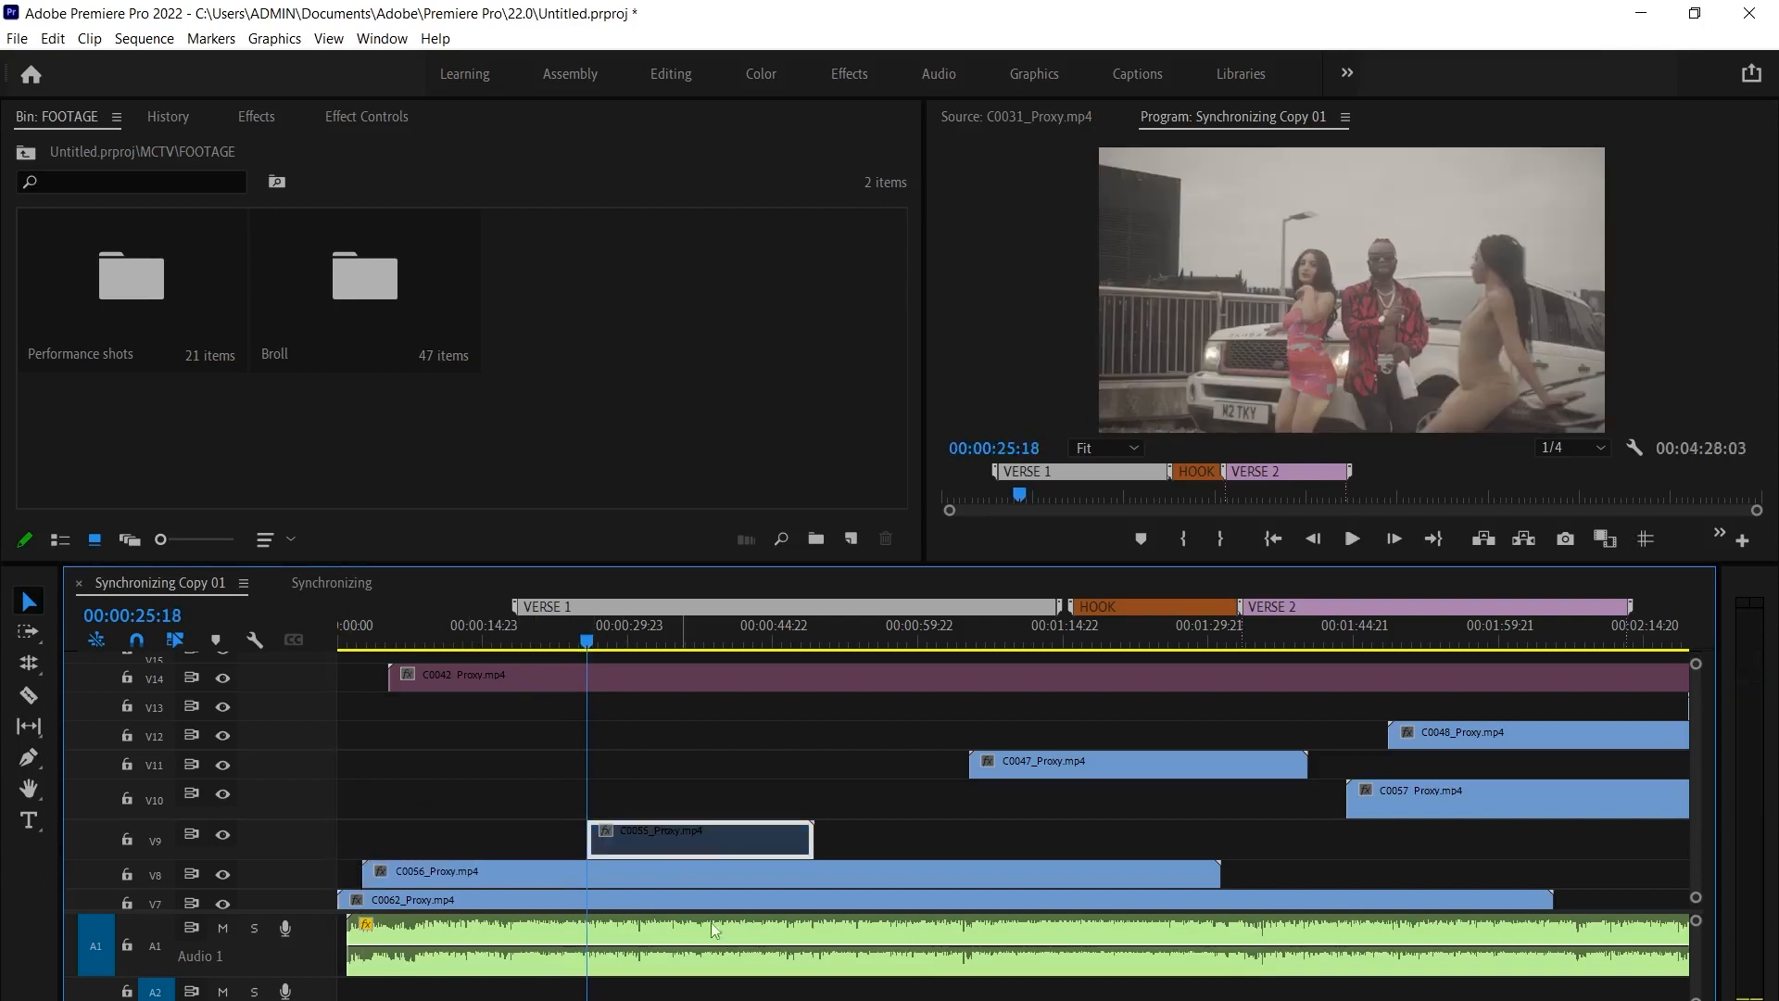
# Play C0056_Proxy.mp4 on V8 from the start of VERSE 1 and trim the clip's start to 00:00:18:05
pyautogui.click(481, 871)
pyautogui.click(513, 632)
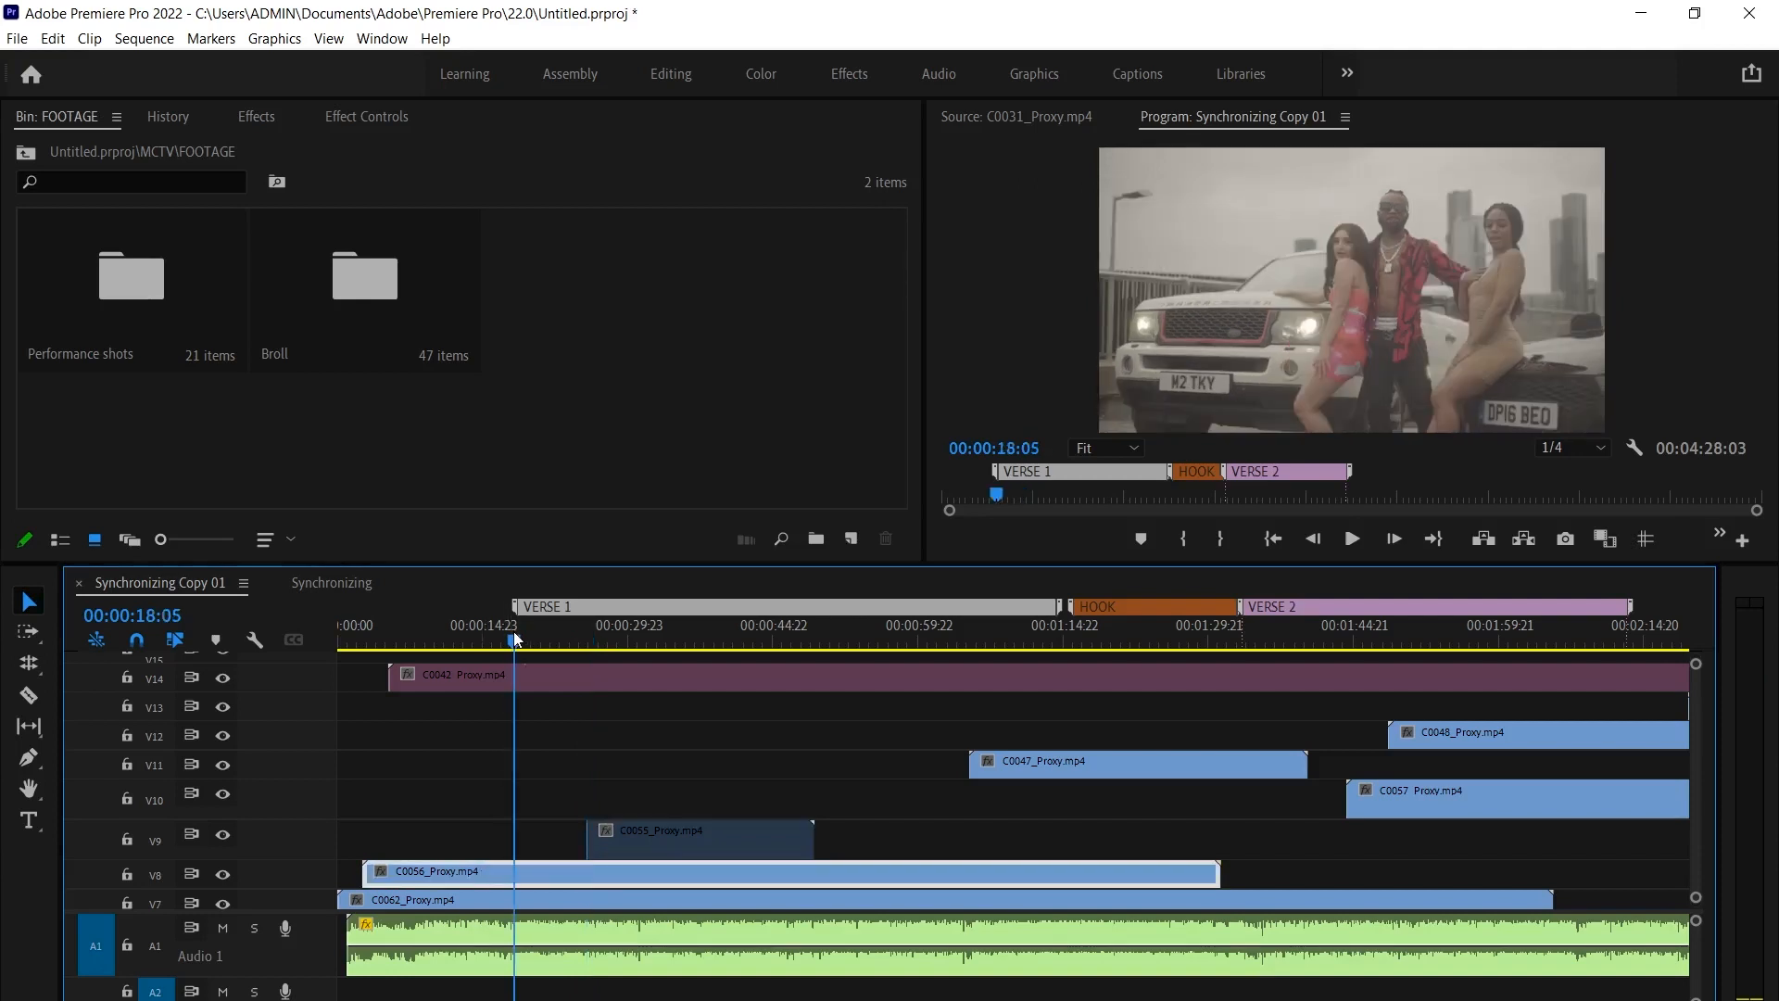
pyautogui.press('space')
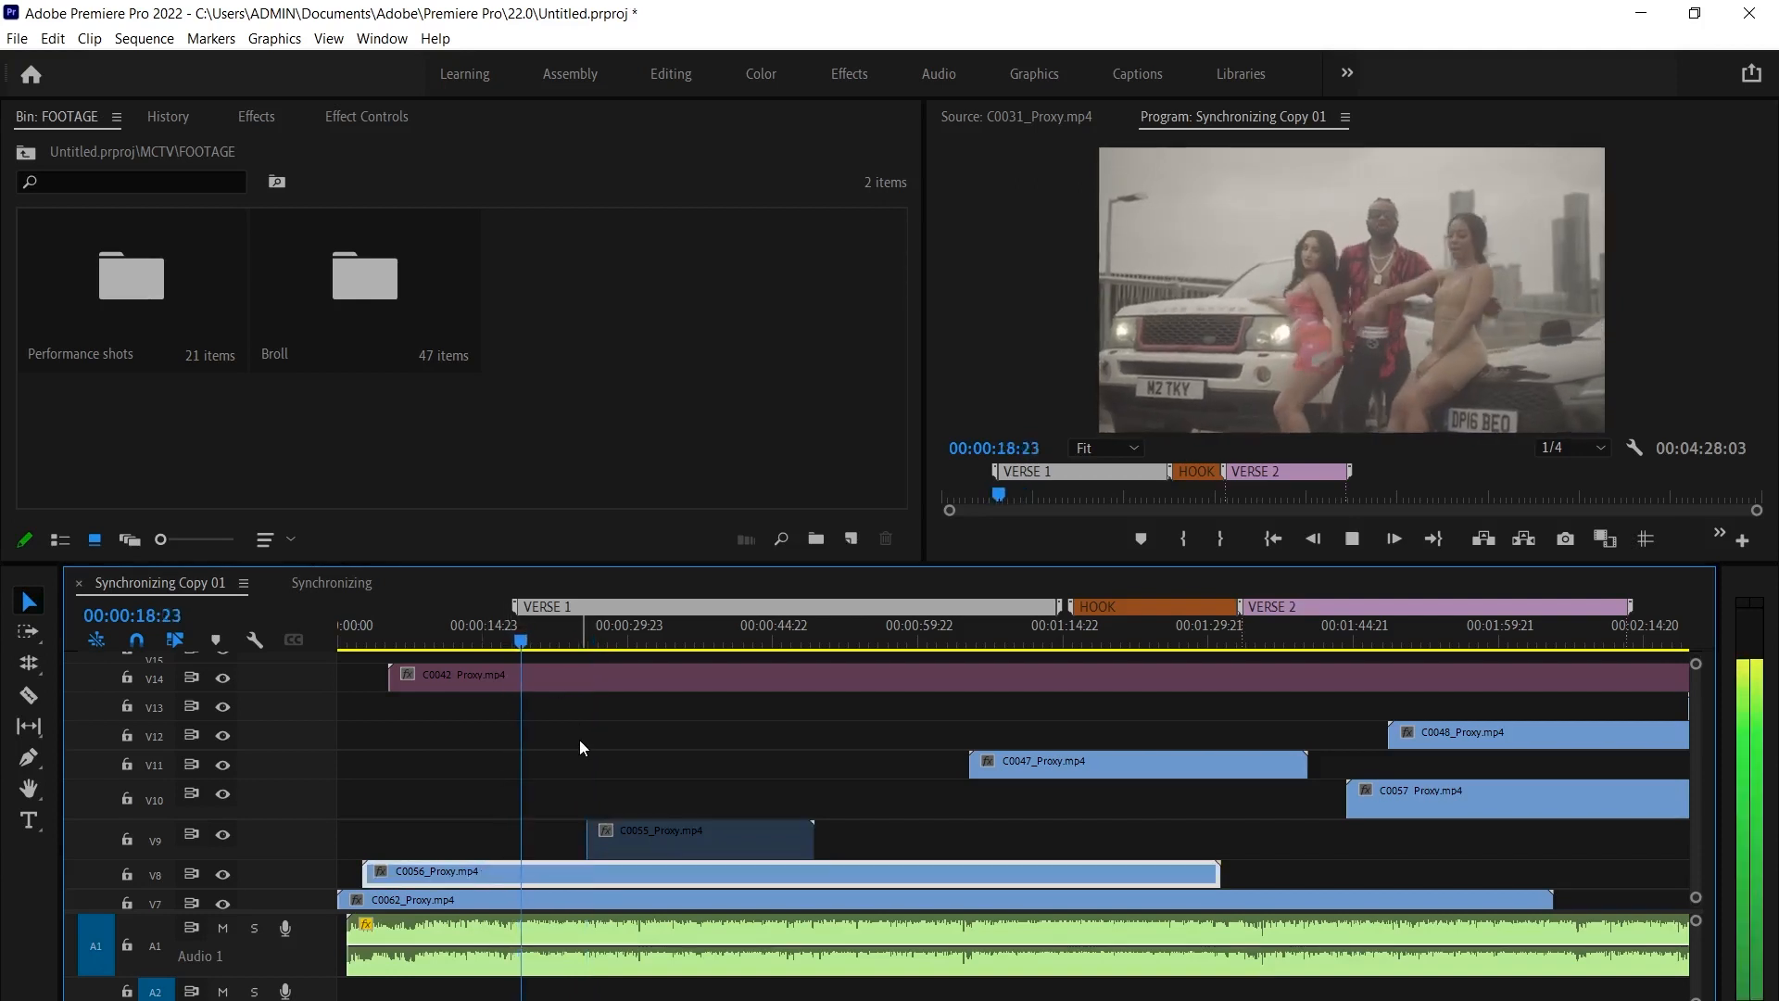
pyautogui.press('space')
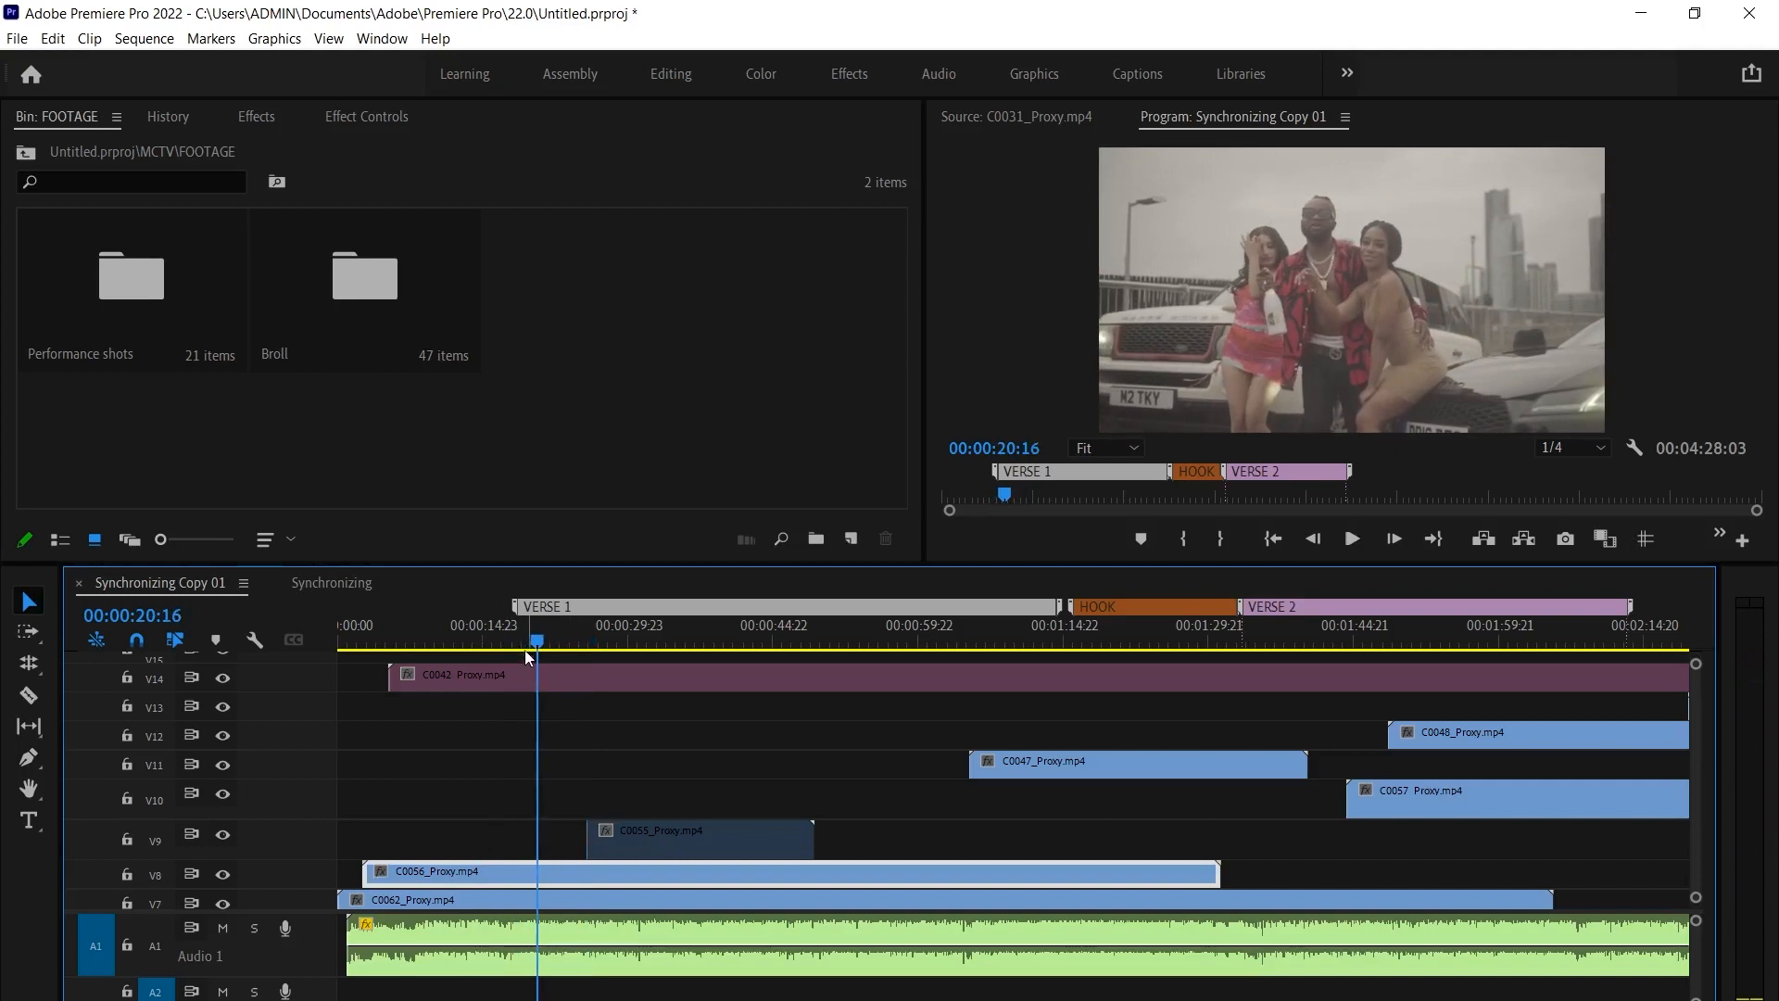
pyautogui.click(519, 639)
pyautogui.moveTo(365, 871); pyautogui.dragTo(522, 871)
pyautogui.press('space')
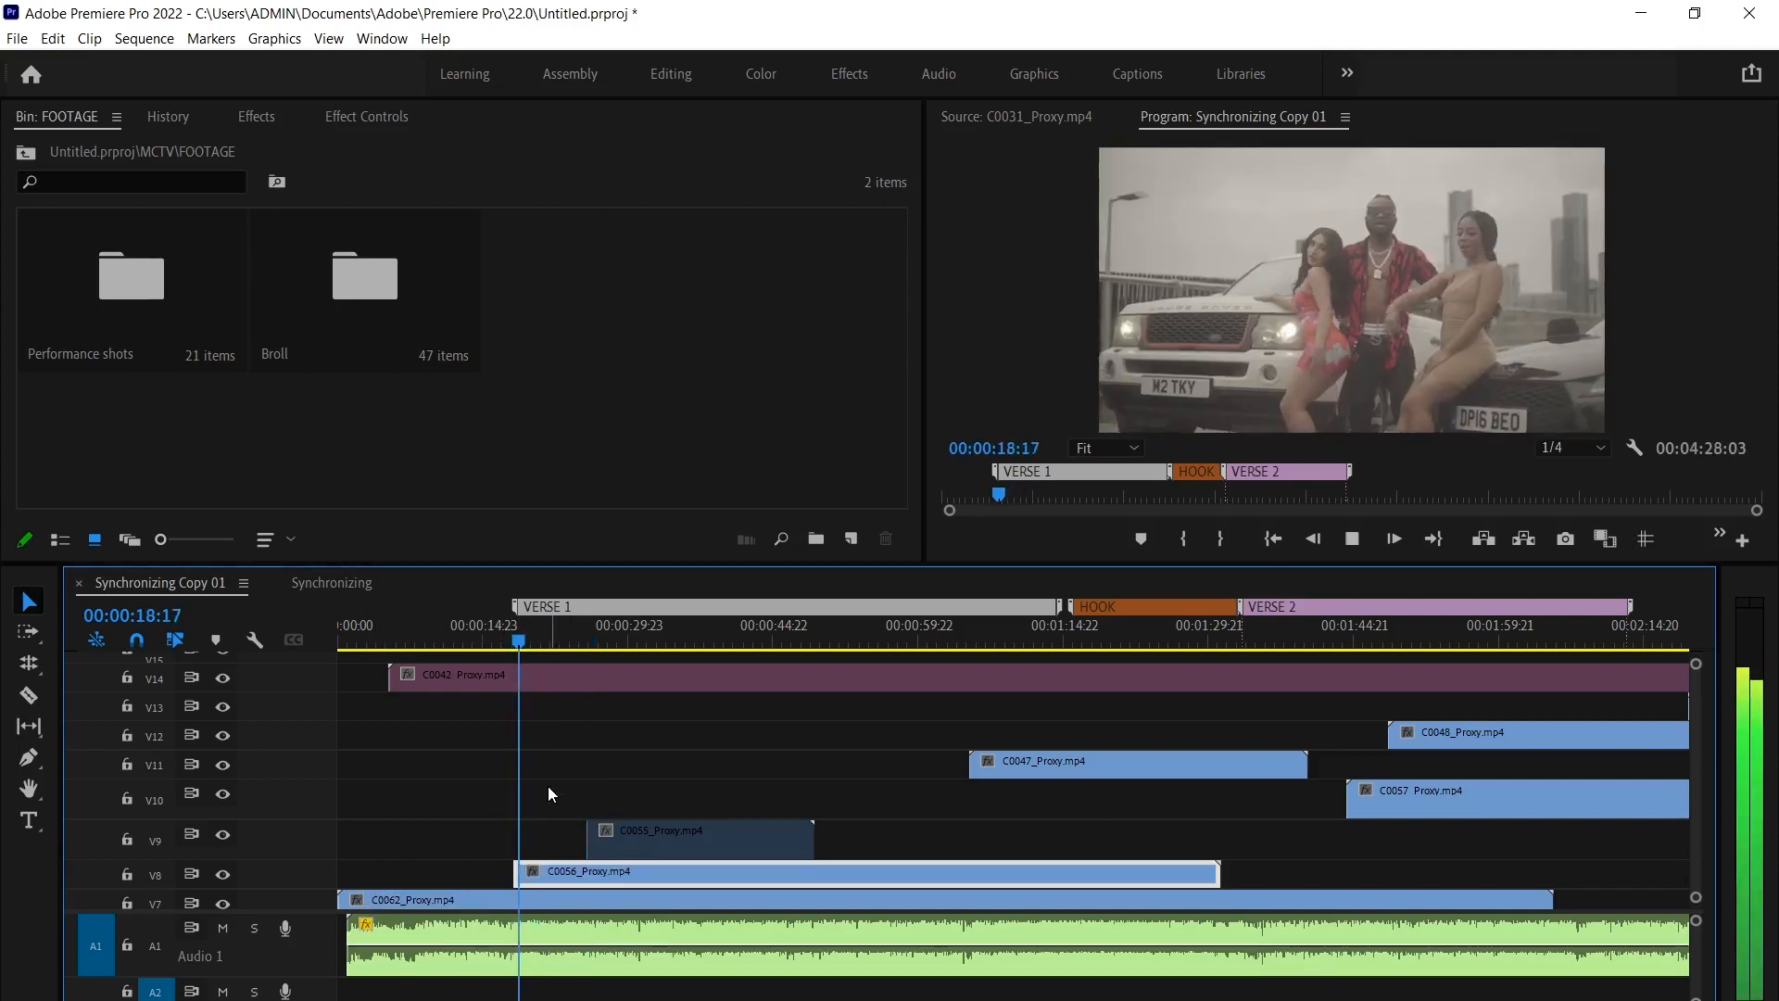
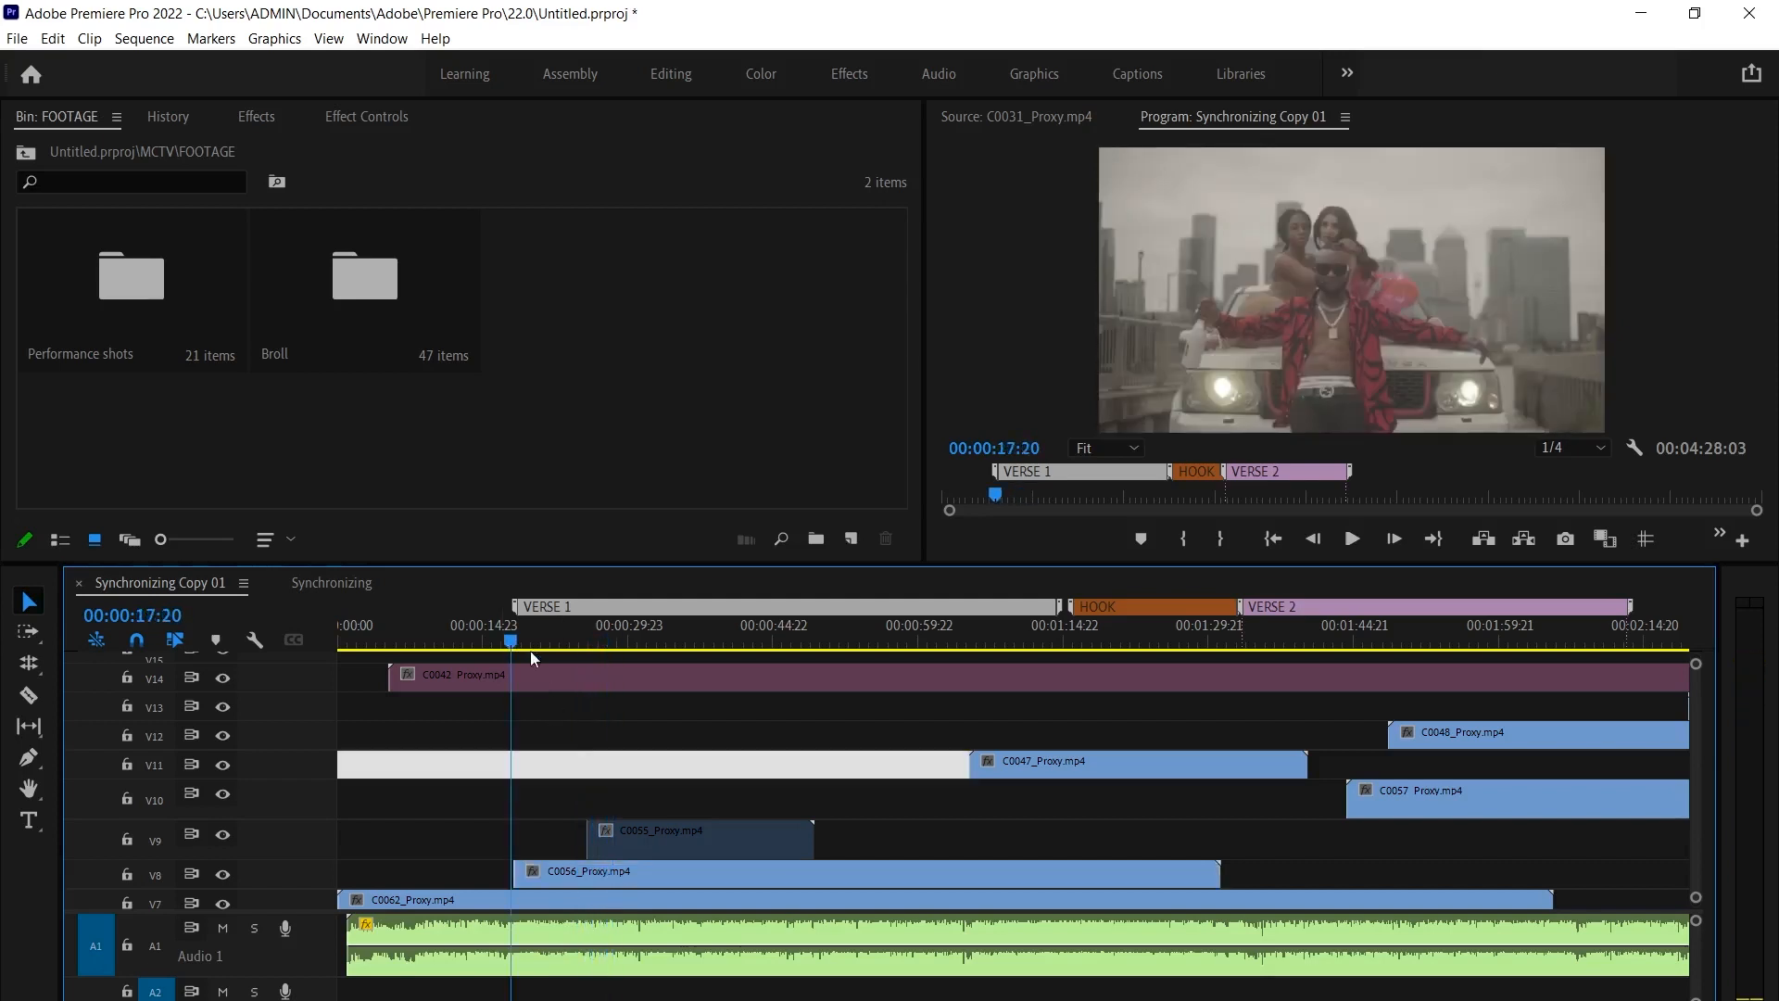
# Set the label colour of C0056_Proxy.mp4 on V8 to Tan
pyautogui.moveTo(541, 646); pyautogui.dragTo(555, 648)
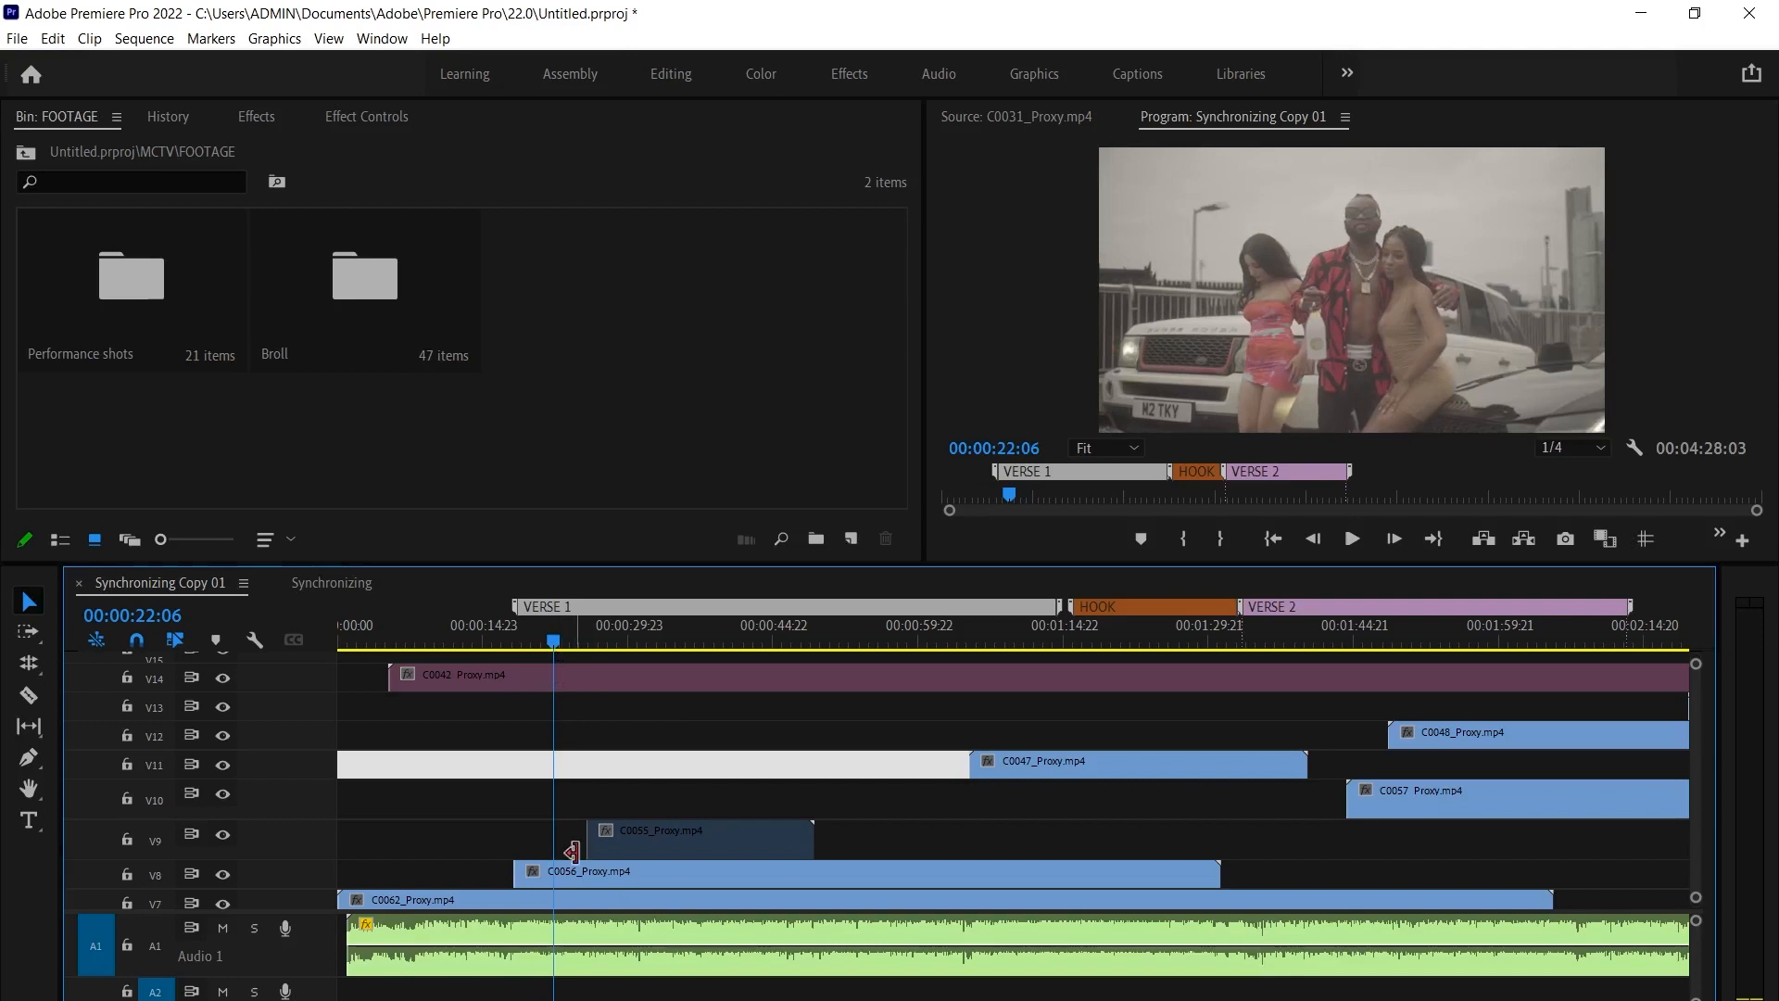
pyautogui.click(580, 884)
pyautogui.click(638, 742)
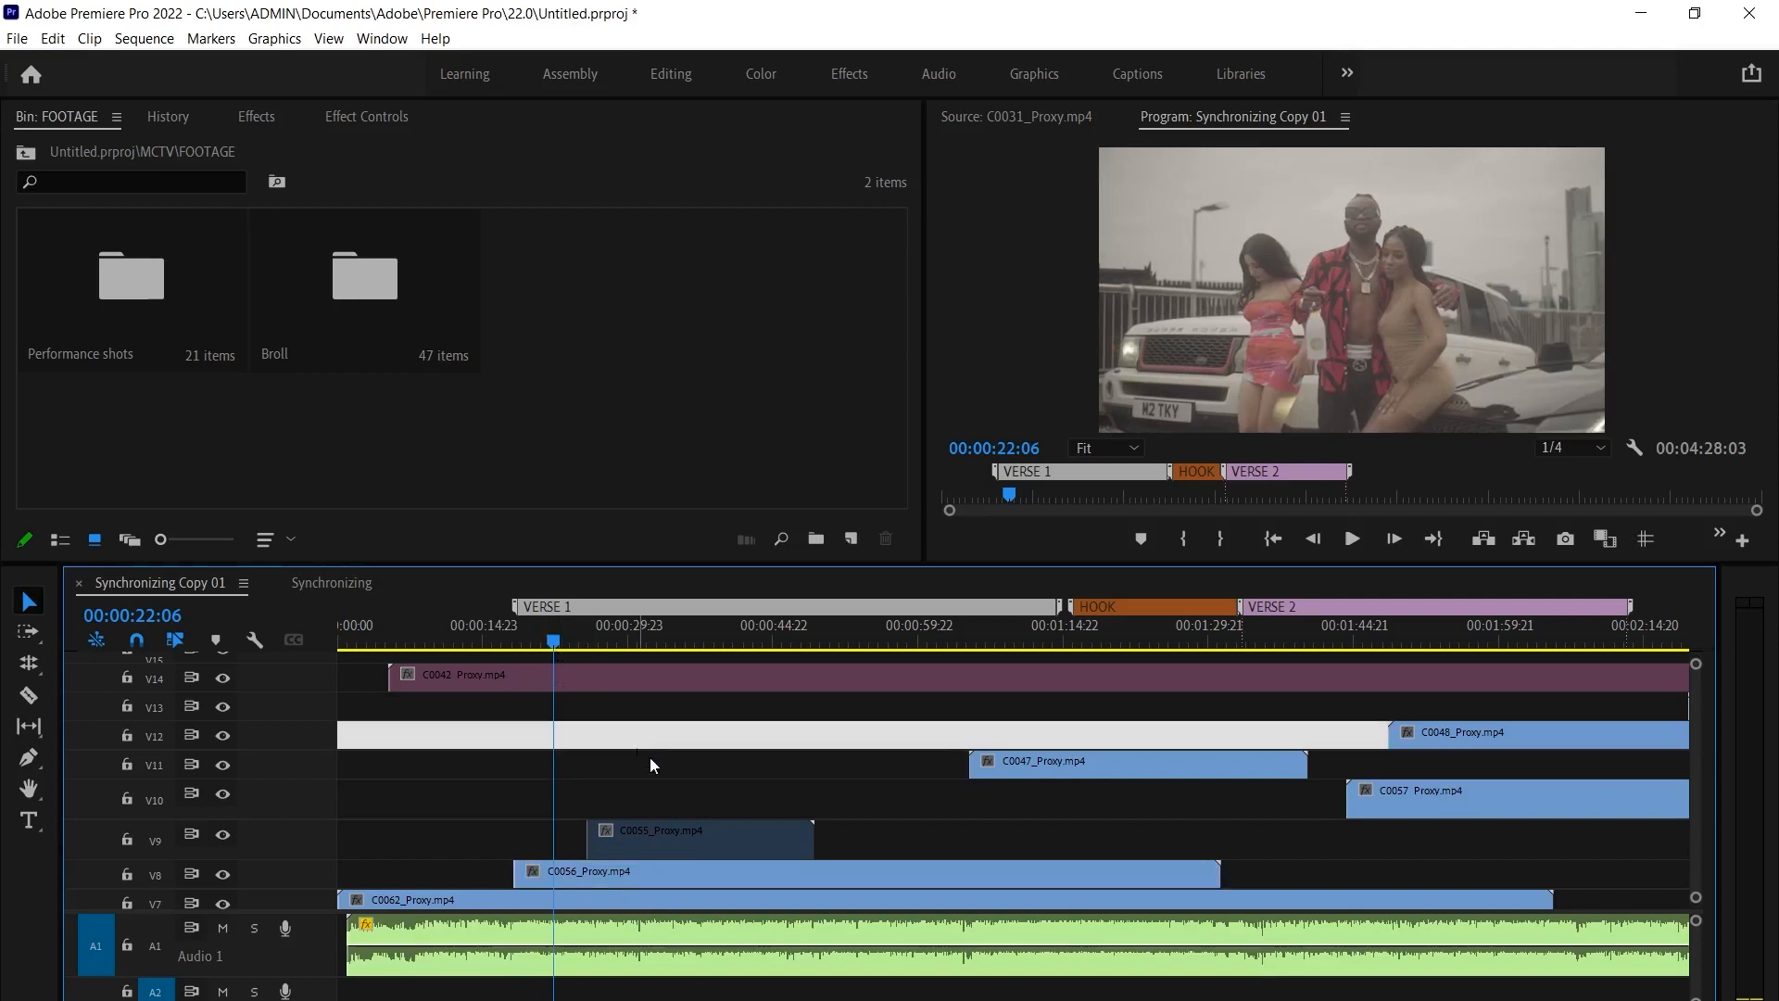
pyautogui.click(910, 855)
pyautogui.rightClick(554, 873)
pyautogui.moveTo(740, 642)
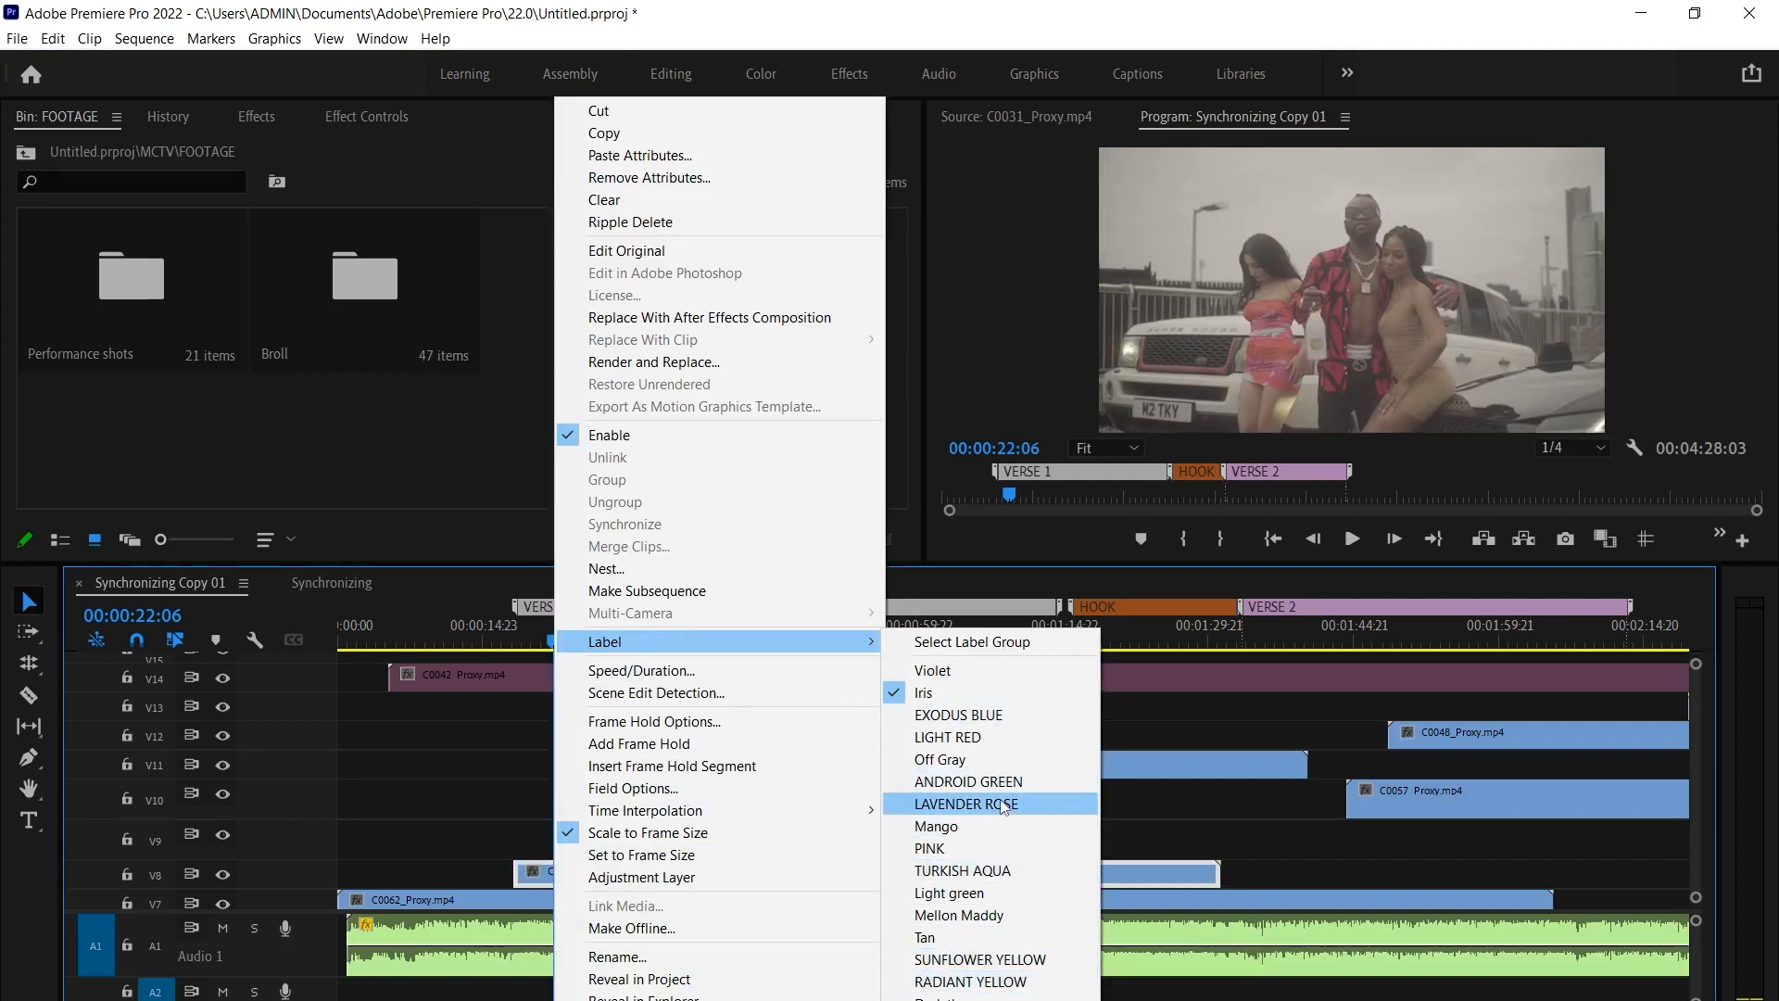
pyautogui.click(952, 942)
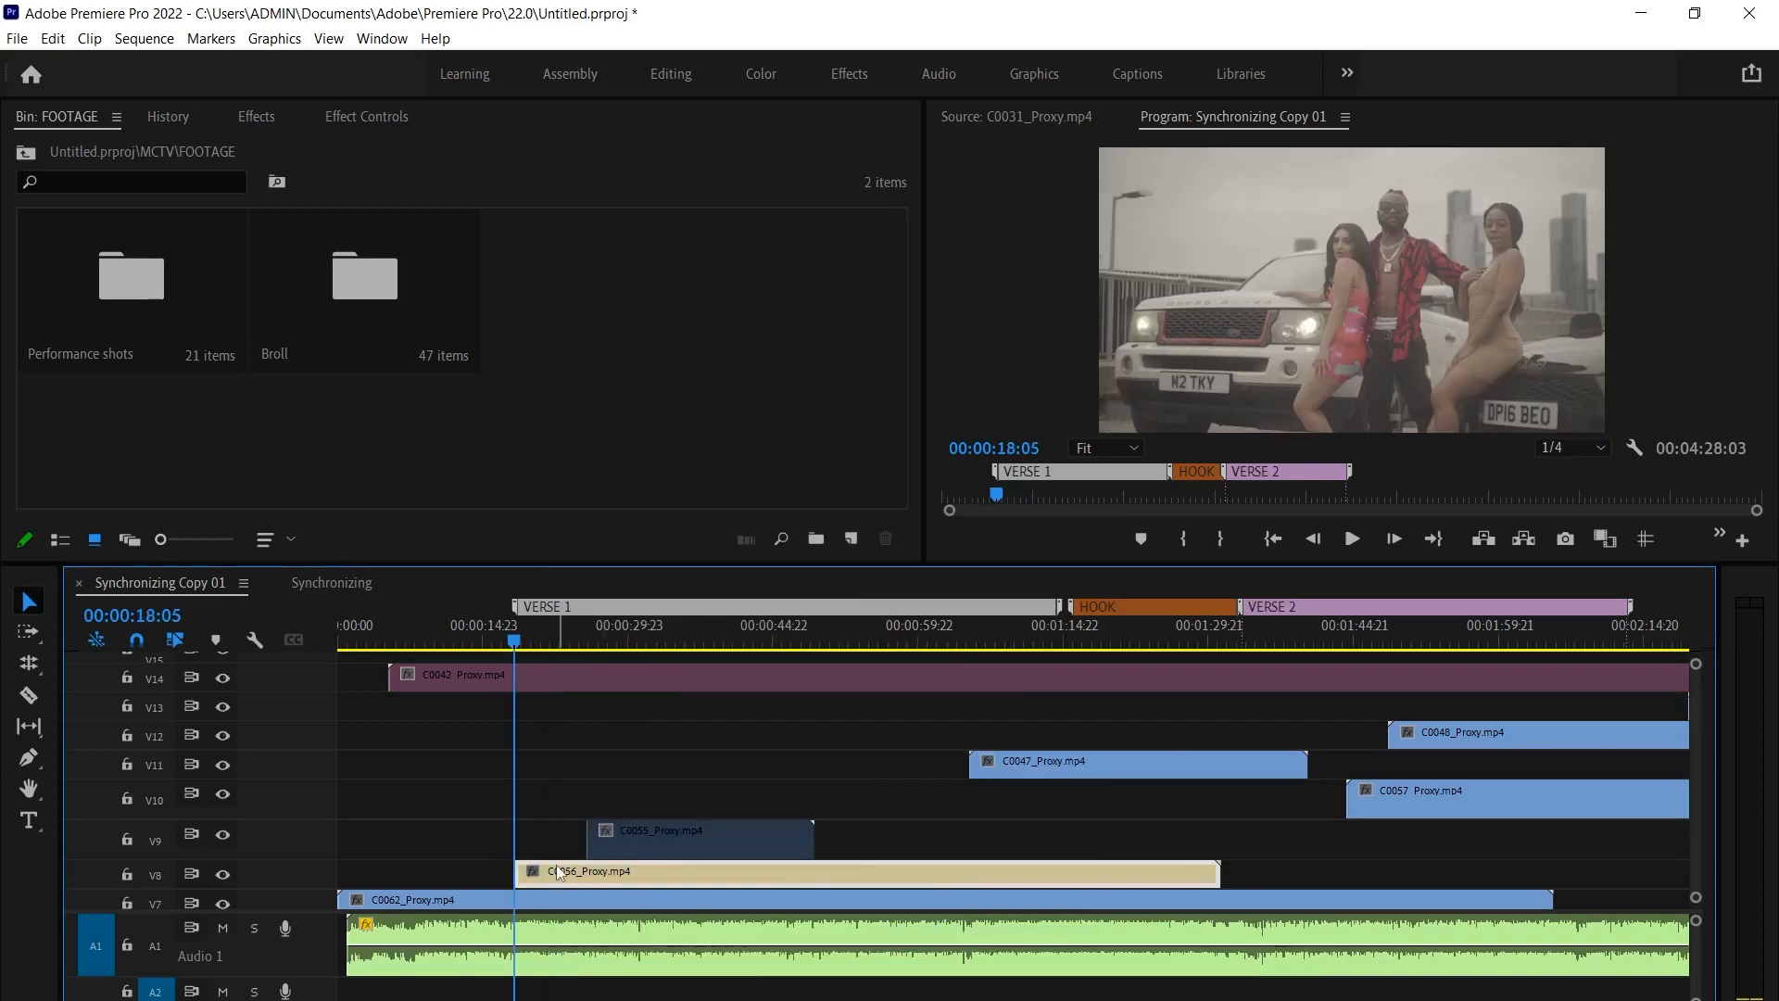
# Play C0056_Proxy.mp4 from 00:00:18:05 to 00:00:24:11 and disable the clip
pyautogui.press('space')
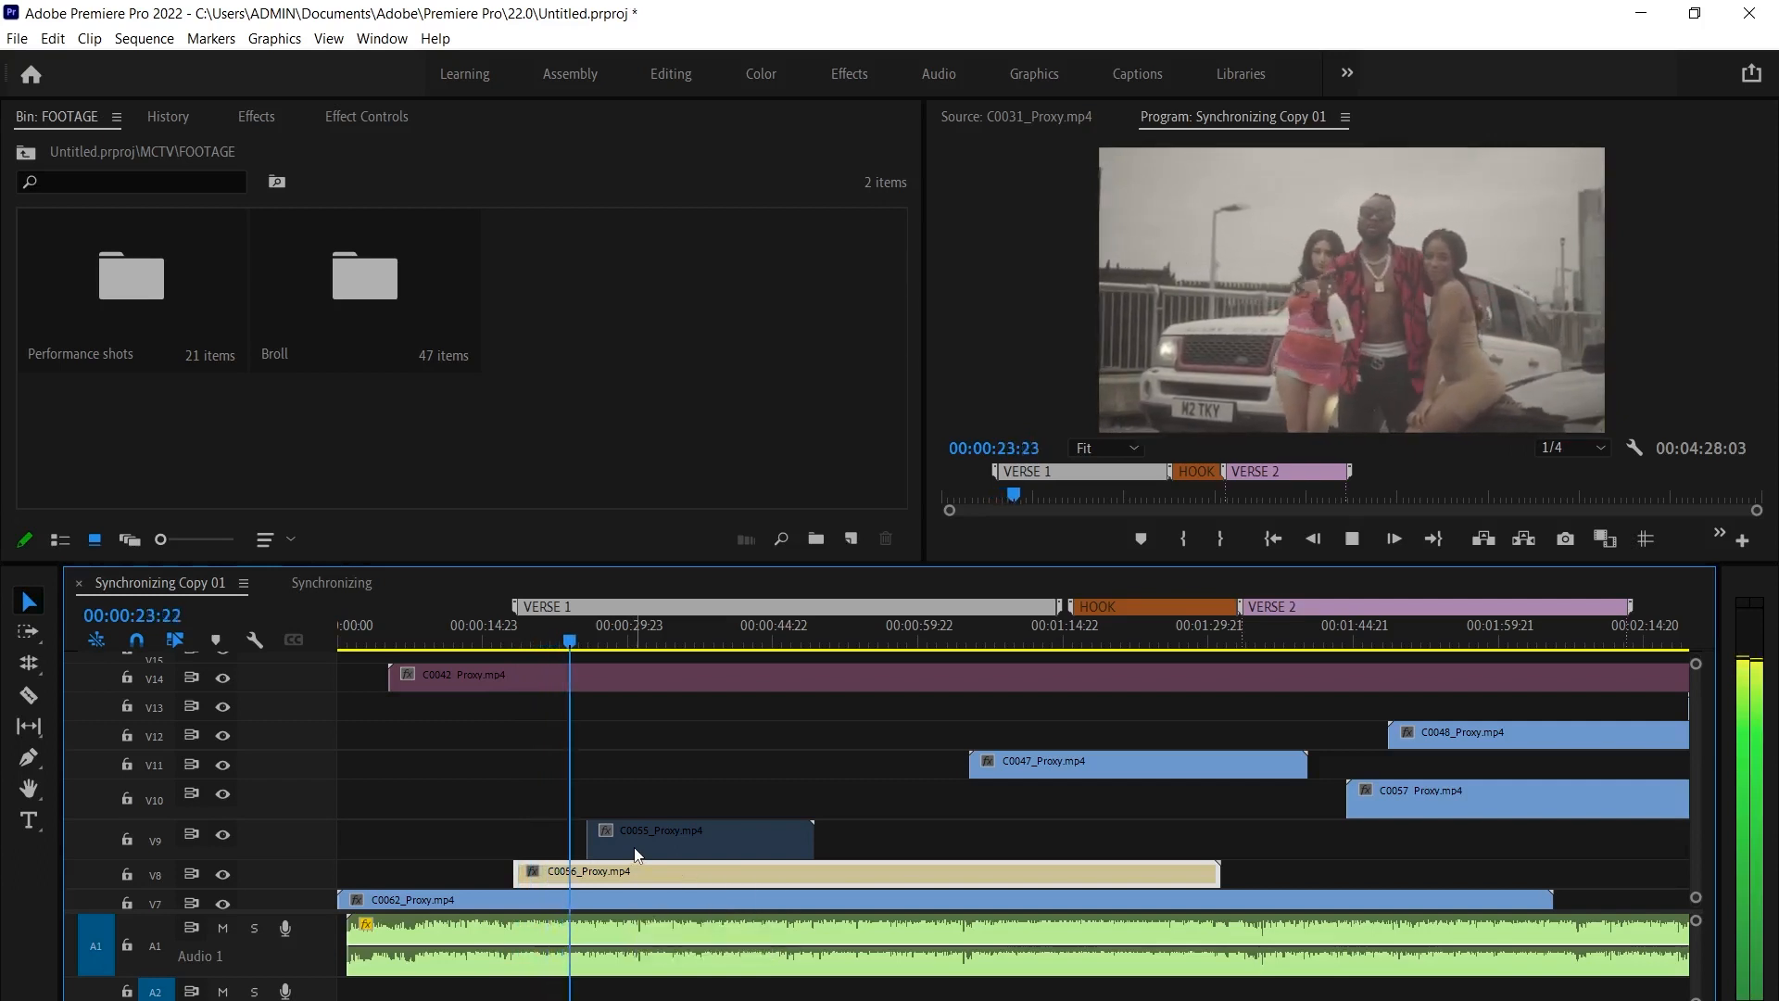
pyautogui.press('space')
pyautogui.hotkey('shift', 'e')
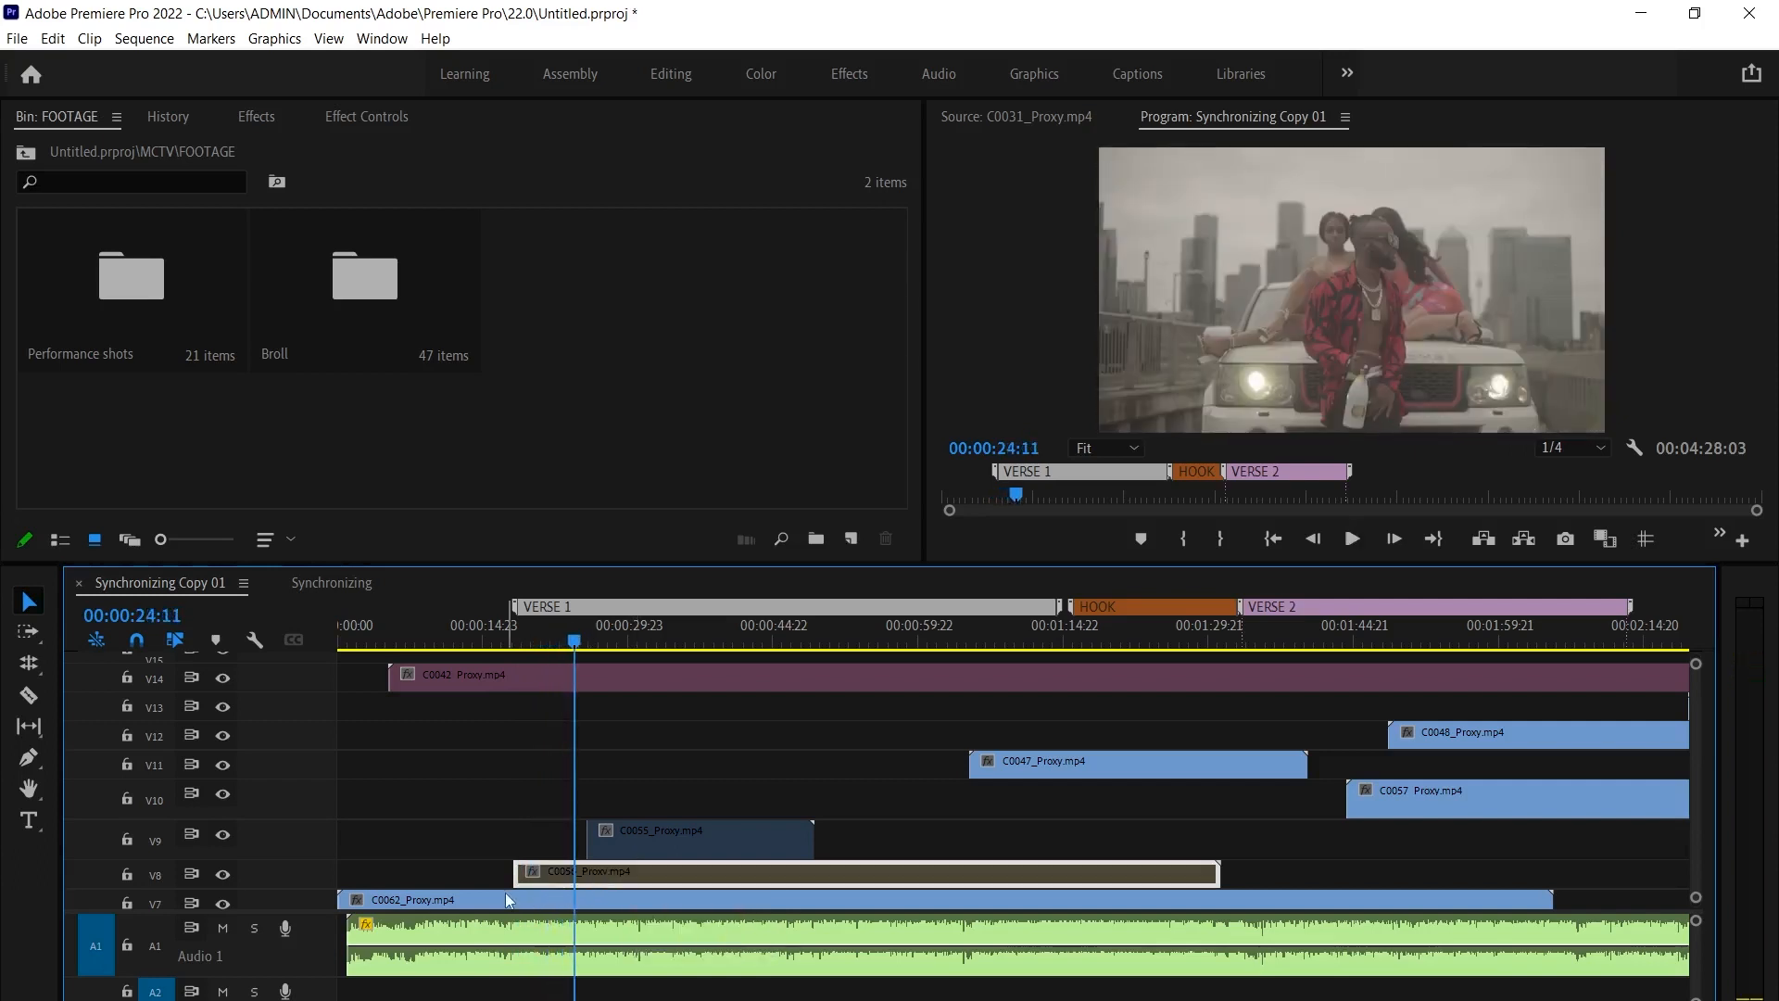
# Play C0062_Proxy.mp4 on V7 from 00:00:18:15 to 00:00:21:15 to inspect the take
pyautogui.hscroll(4, 535, 803)
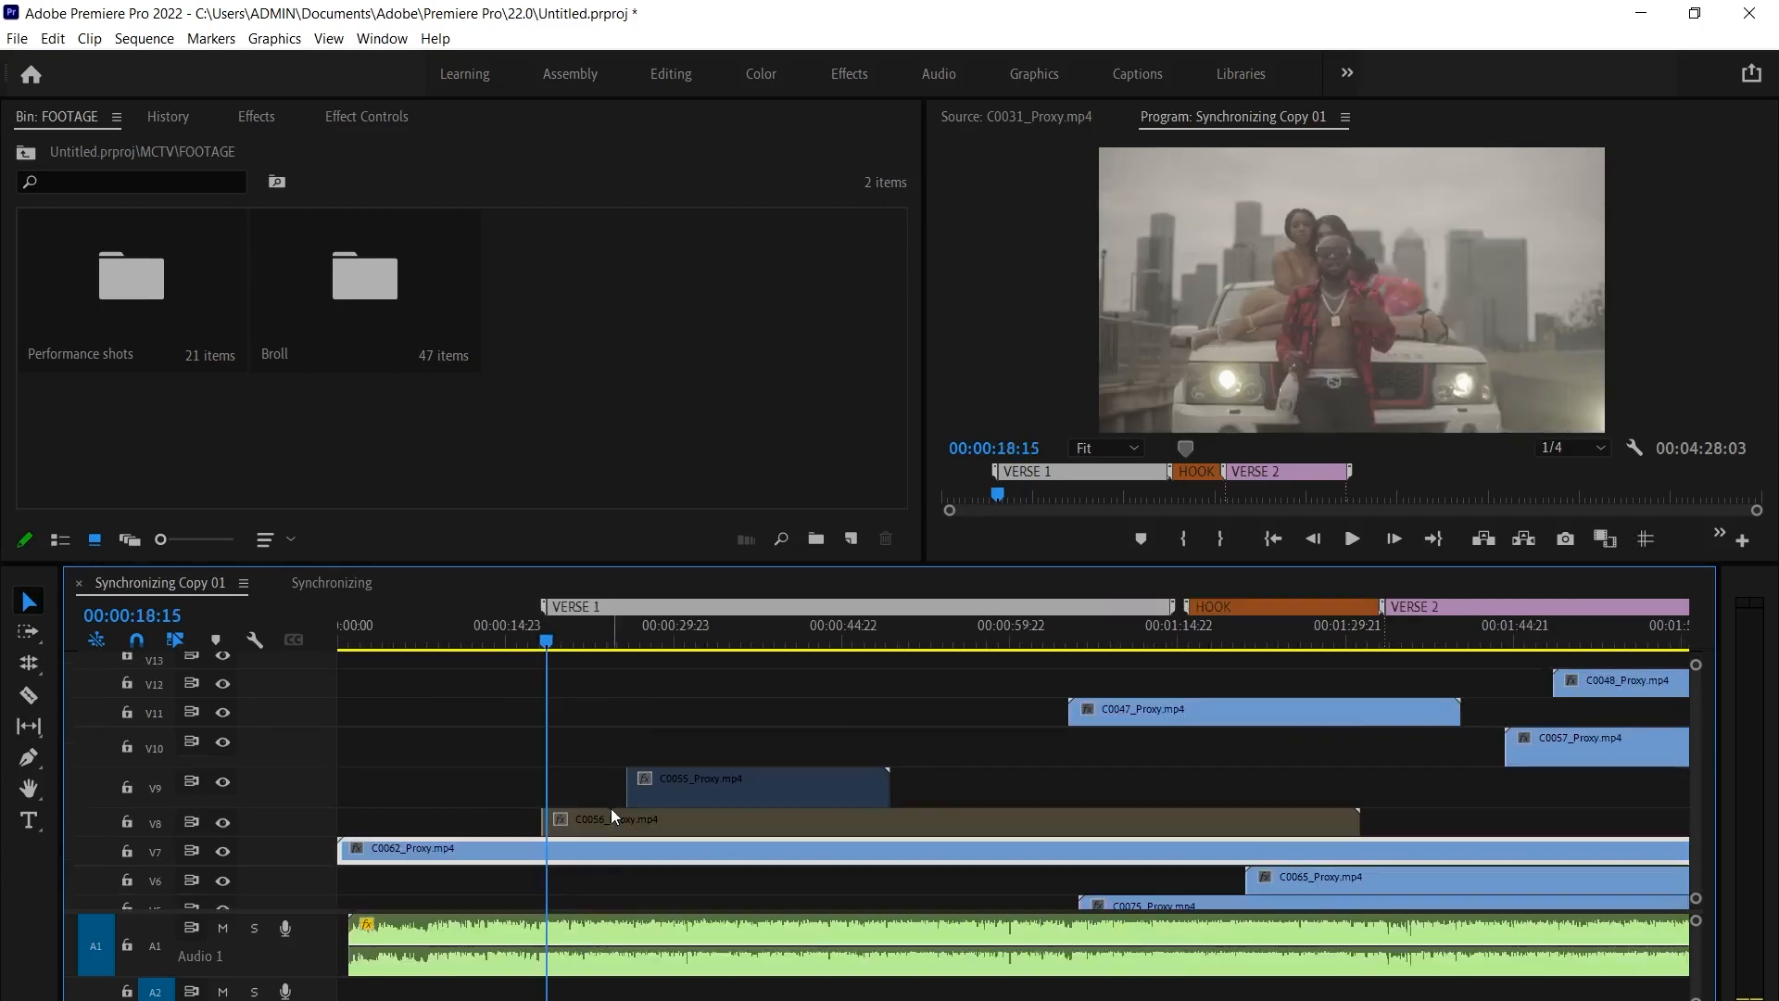
pyautogui.press('space')
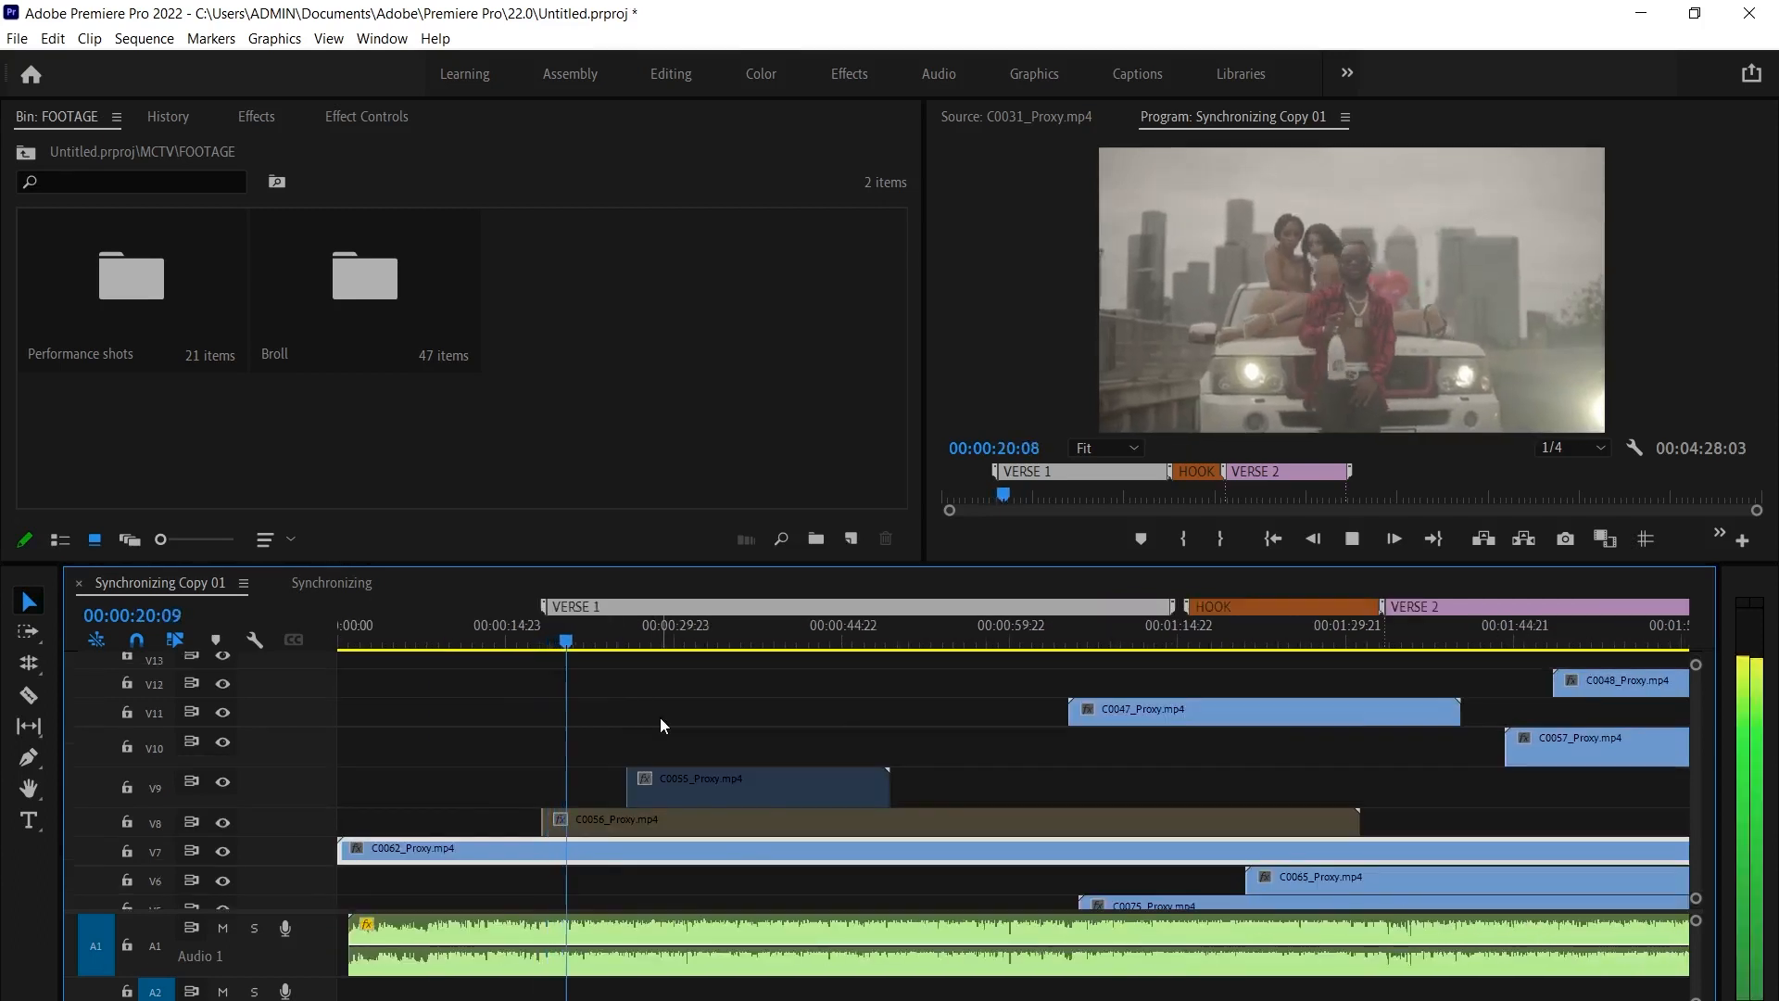
pyautogui.press('space')
pyautogui.click(621, 878)
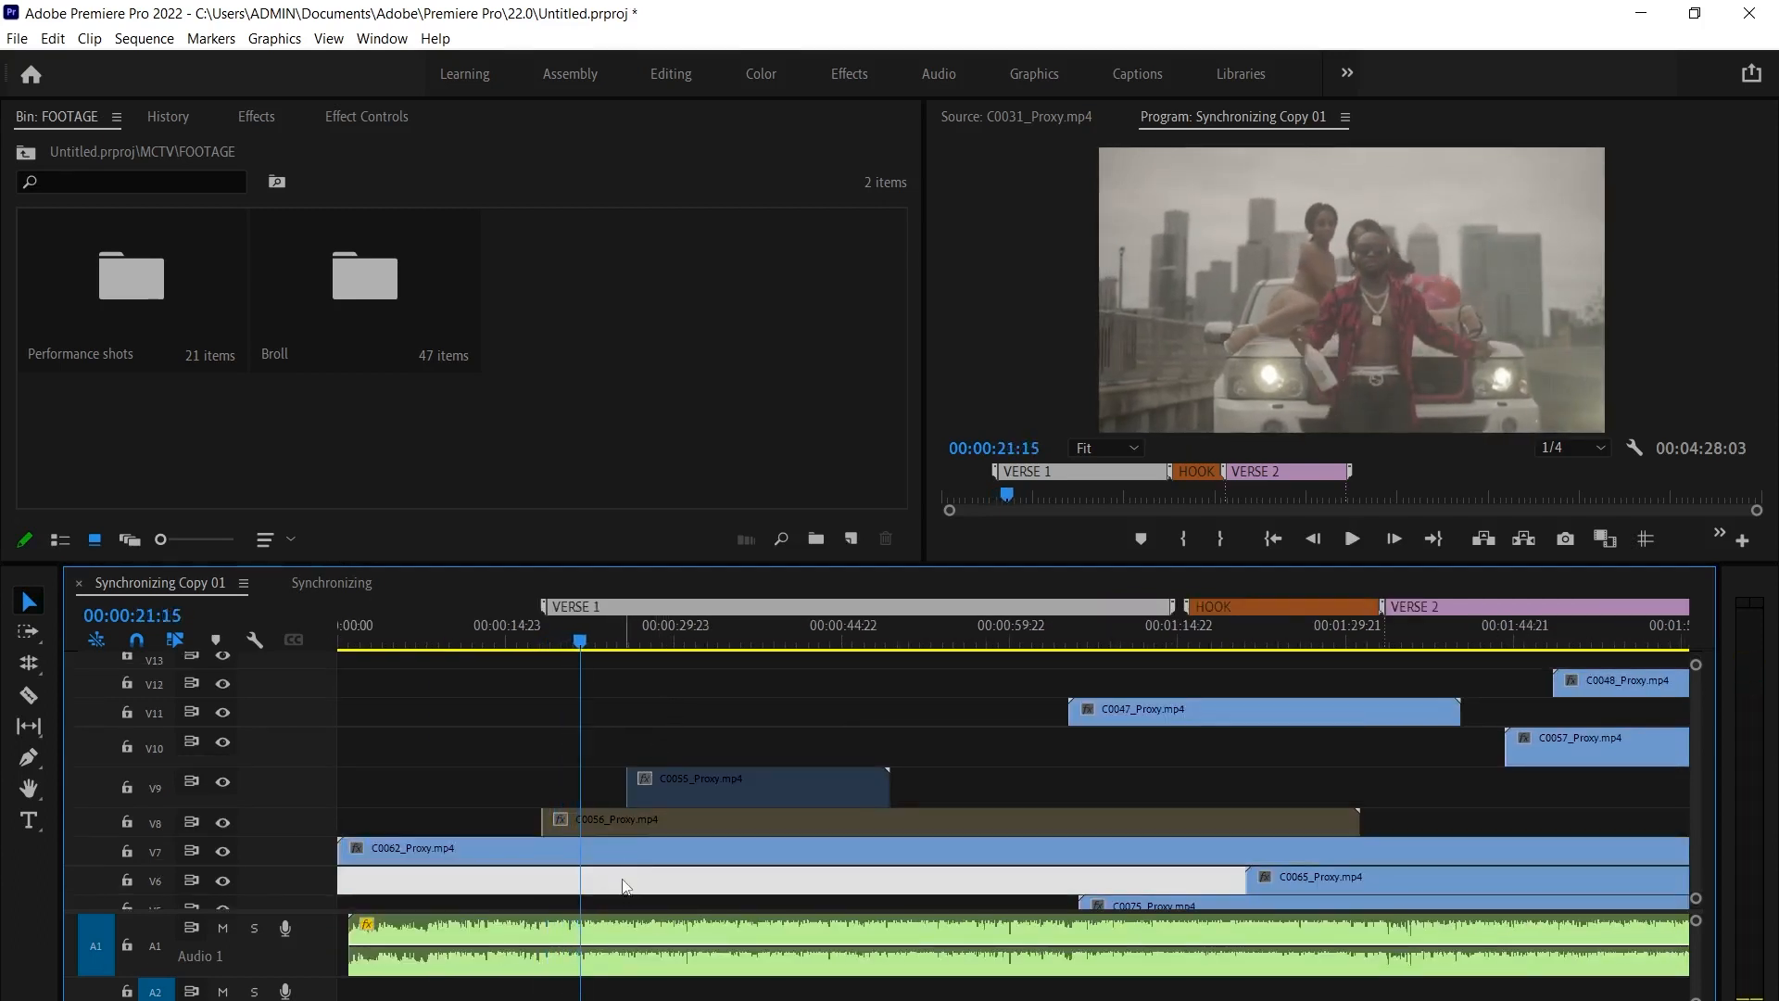
pyautogui.click(634, 839)
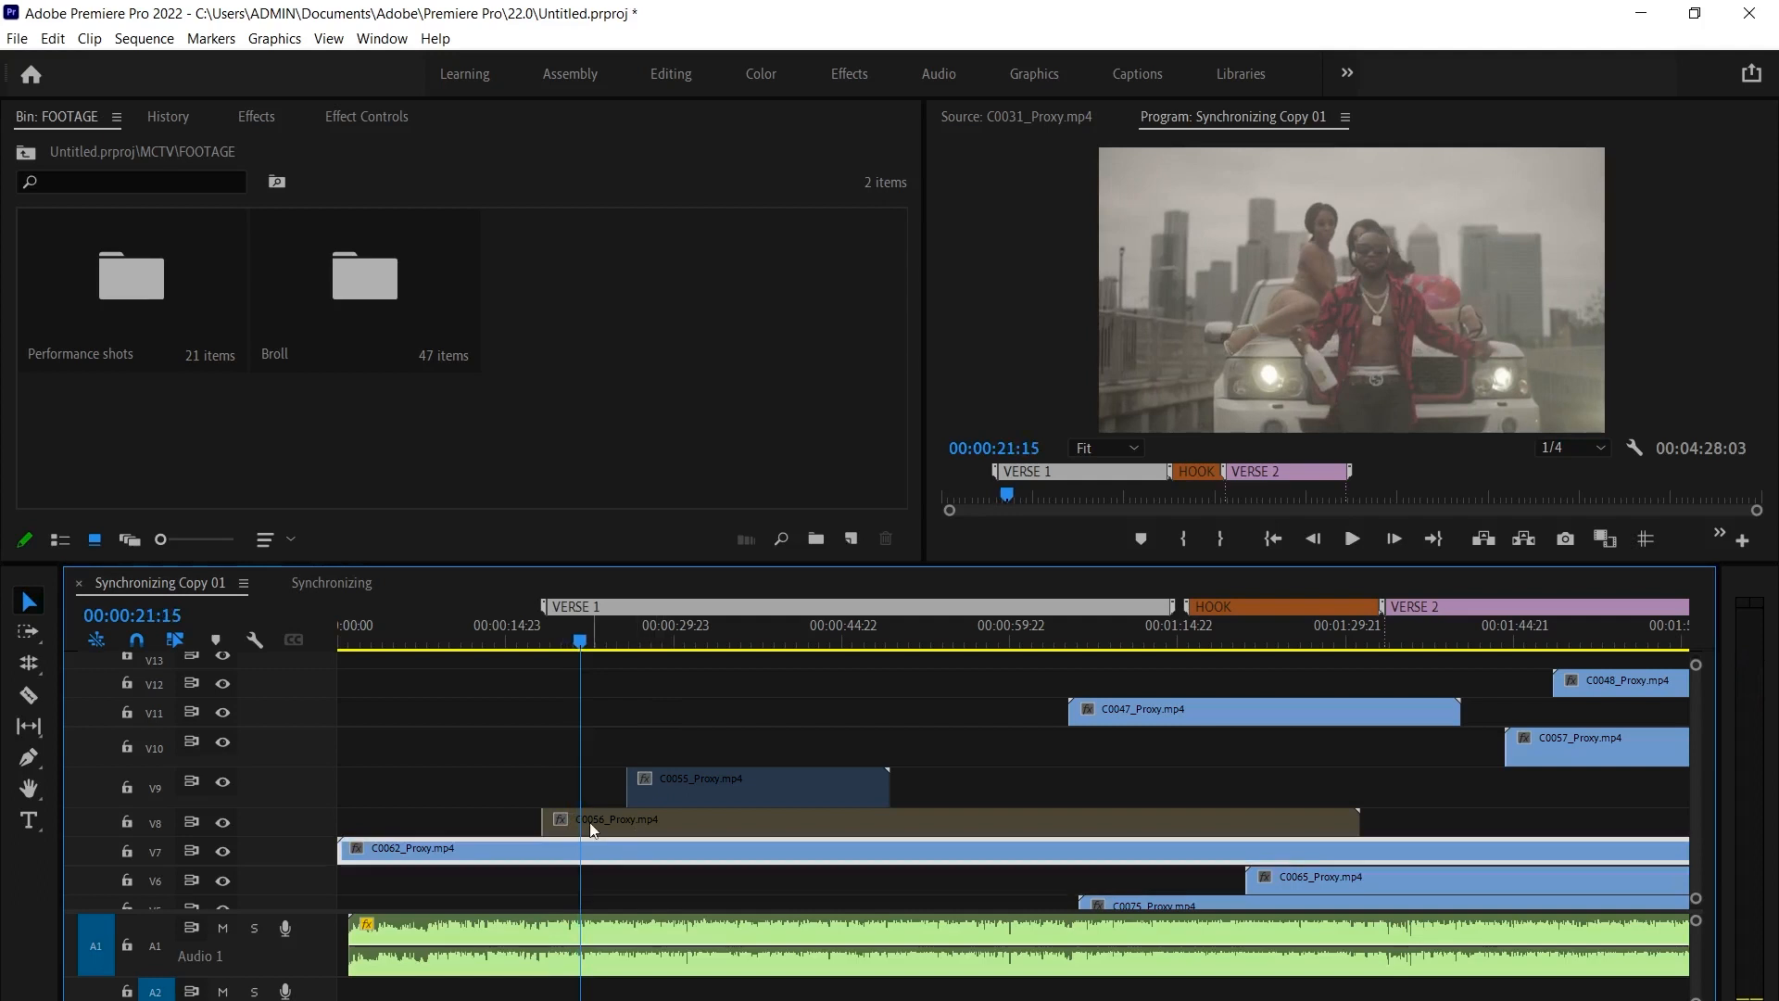
pyautogui.click(636, 827)
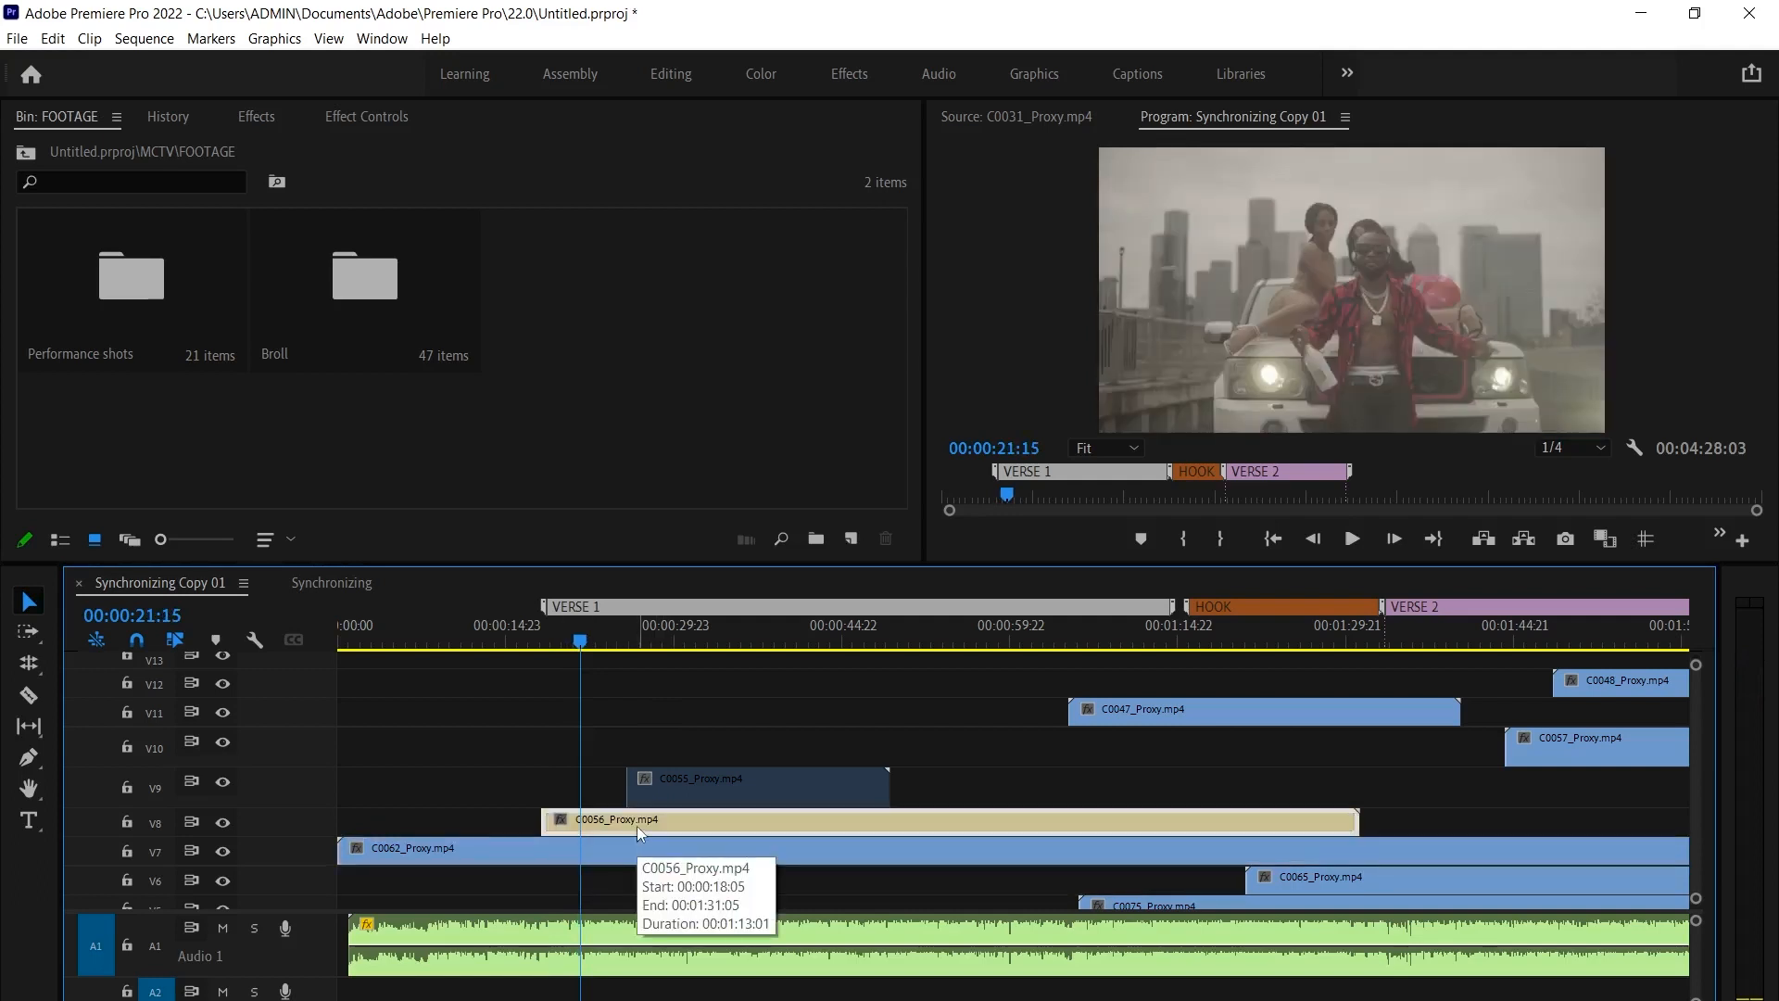
# Set the label colour of C0062_Proxy.mp4 on V7 to Tan
pyautogui.click(604, 852)
pyautogui.rightClick(604, 852)
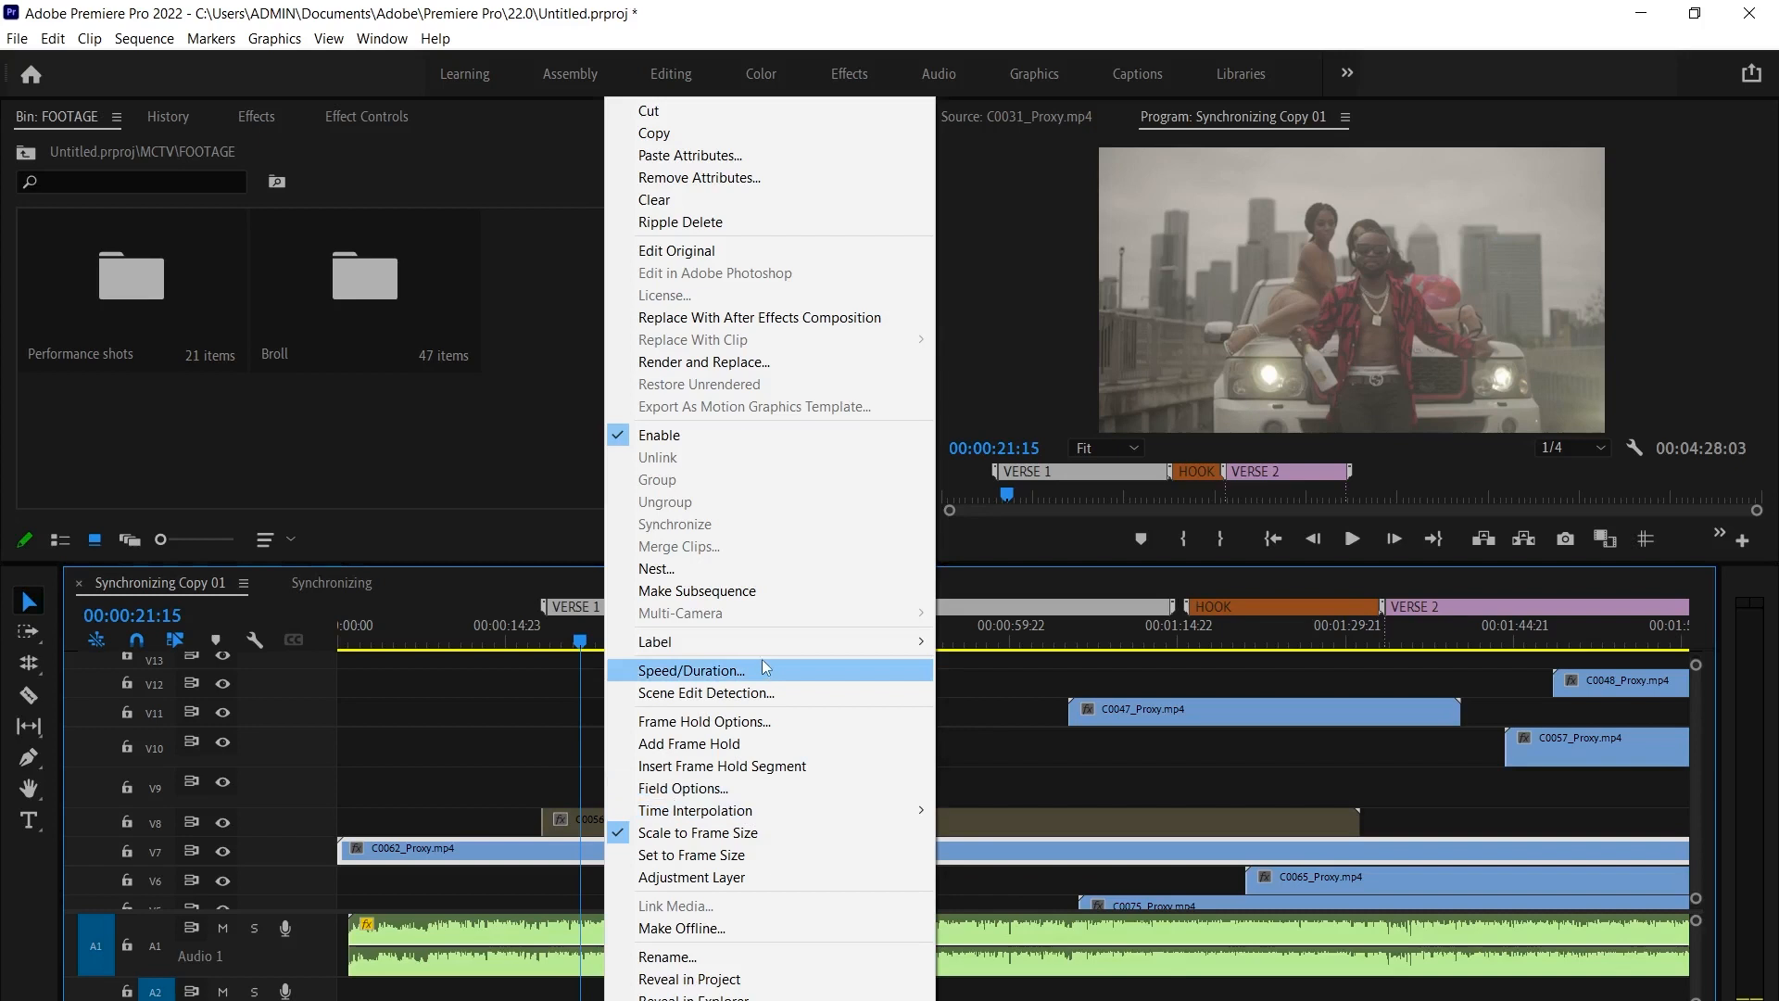
pyautogui.moveTo(655, 642)
pyautogui.click(1038, 945)
# Trim C0062_Proxy.mp4's start to 00:00:18:05 at the beginning of VERSE 1, and play the take on to 00:00:30:00
pyautogui.click(542, 624)
pyautogui.press('space')
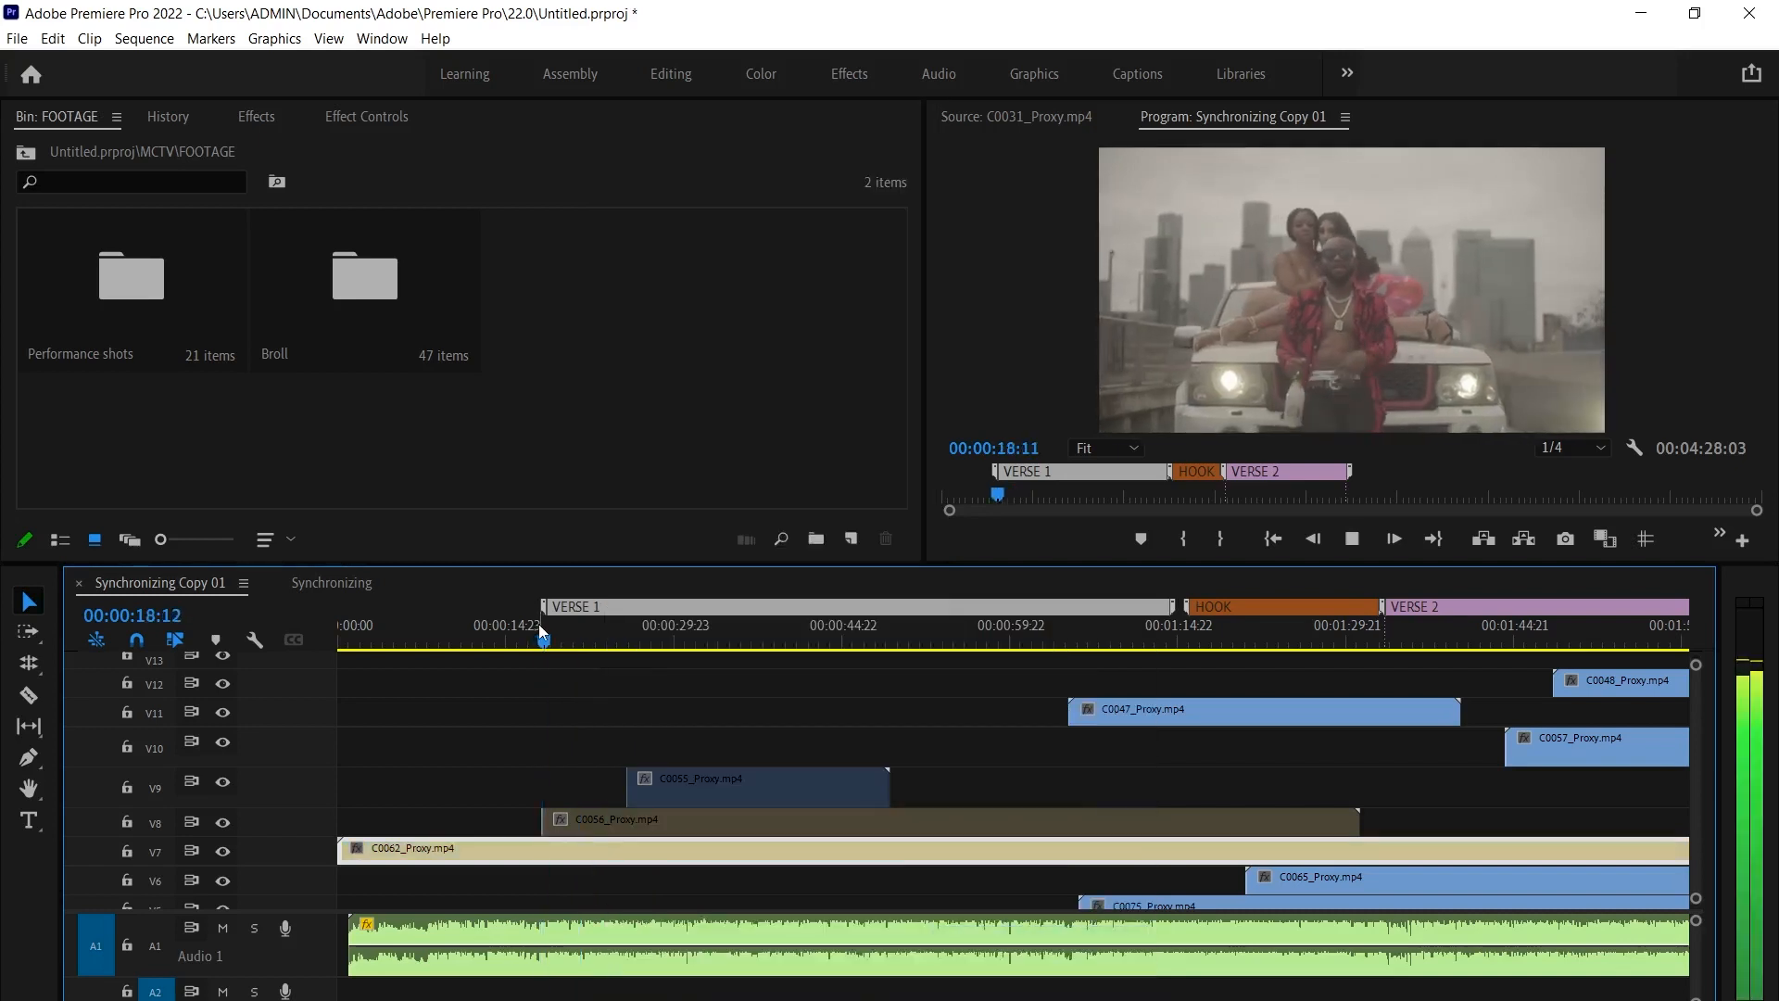
pyautogui.moveTo(535, 627); pyautogui.dragTo(542, 634)
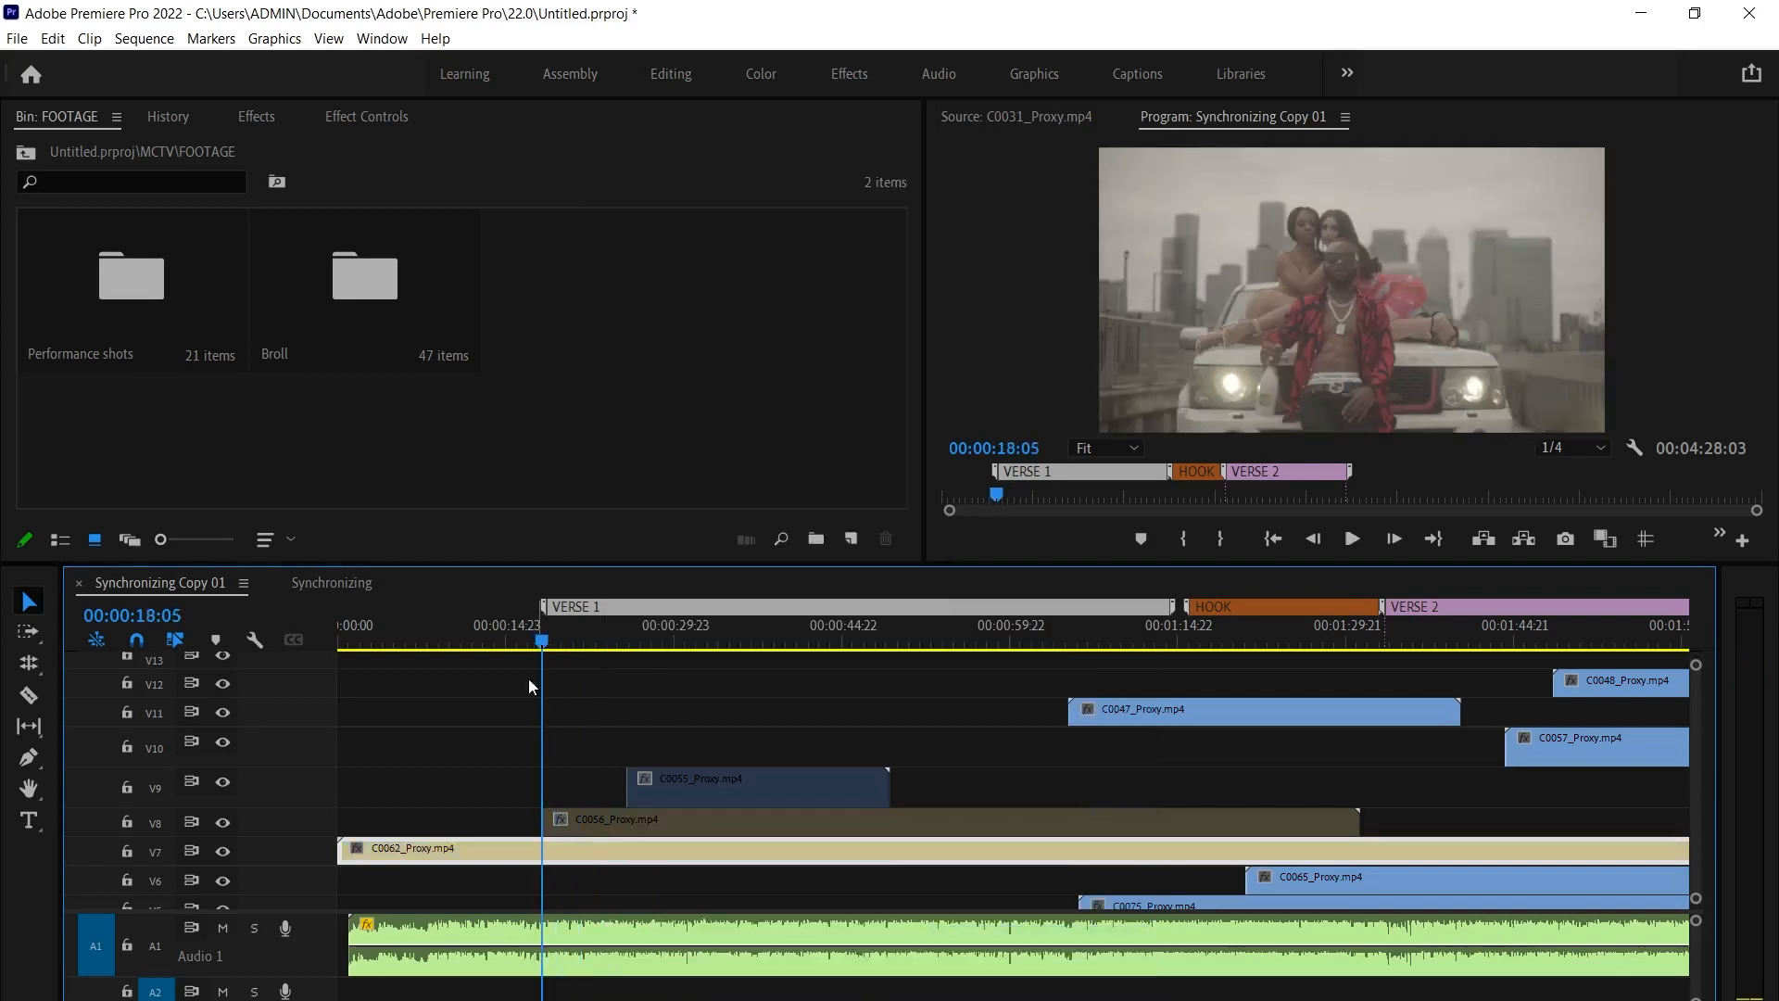
pyautogui.moveTo(360, 848); pyautogui.dragTo(542, 848)
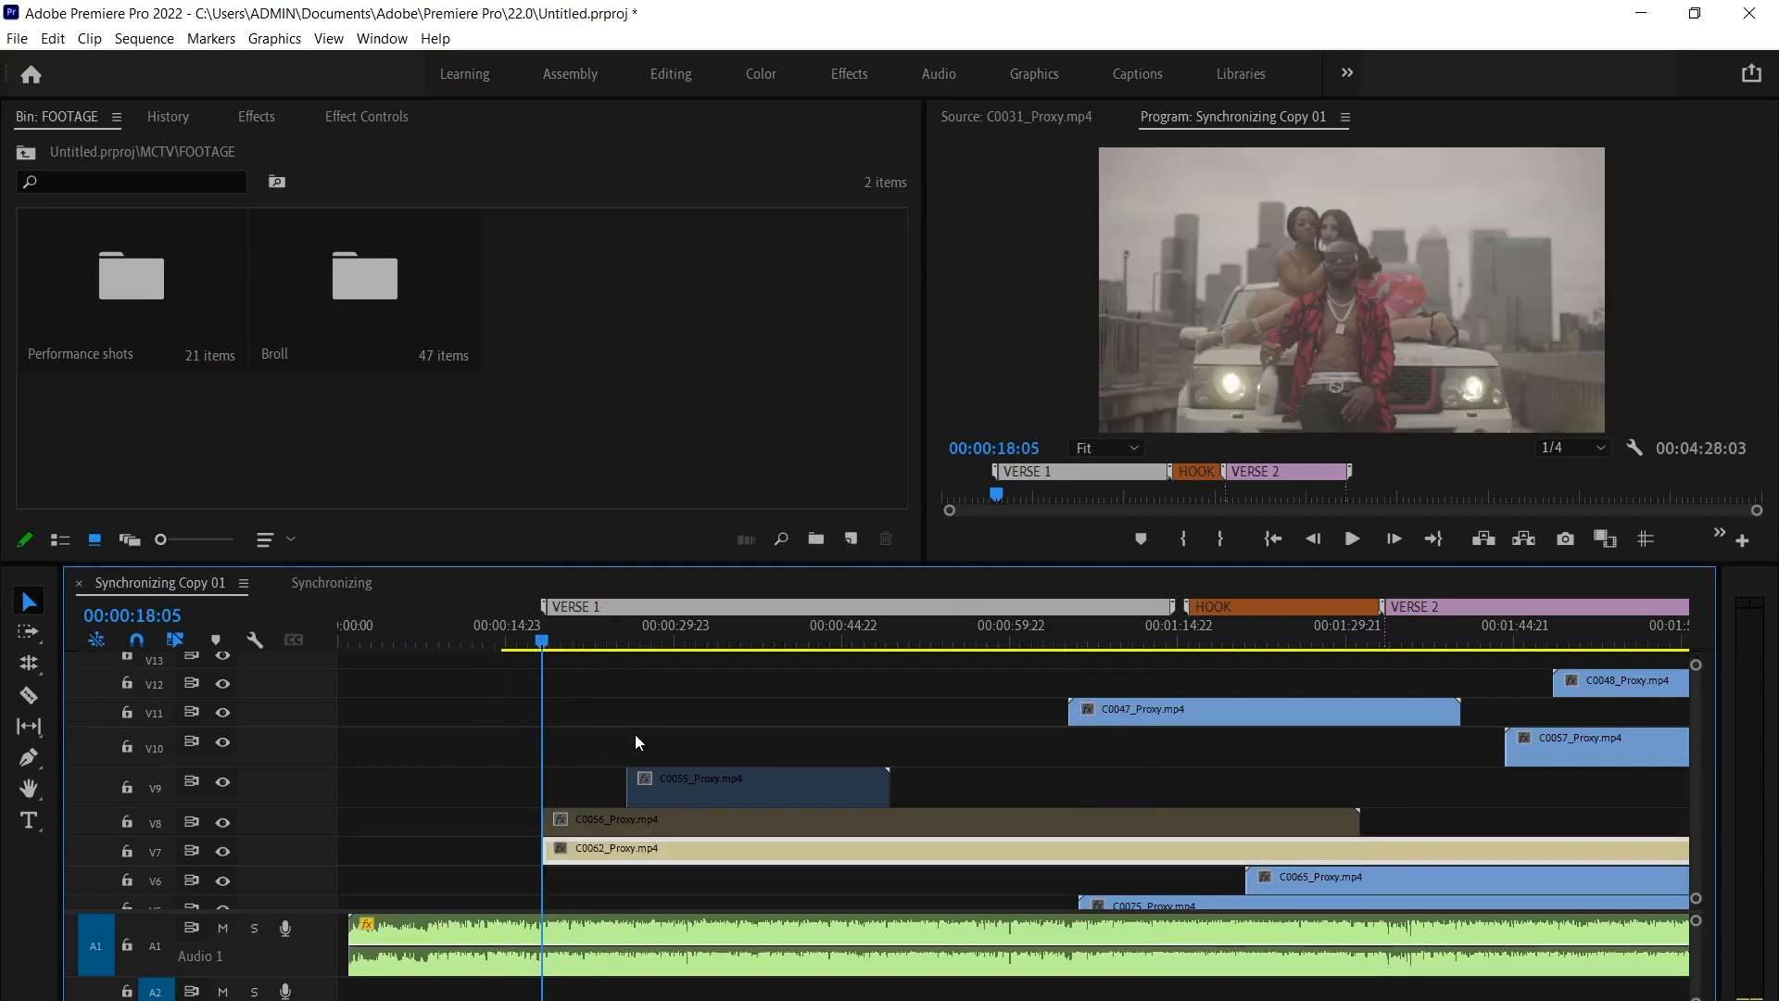
pyautogui.press('space')
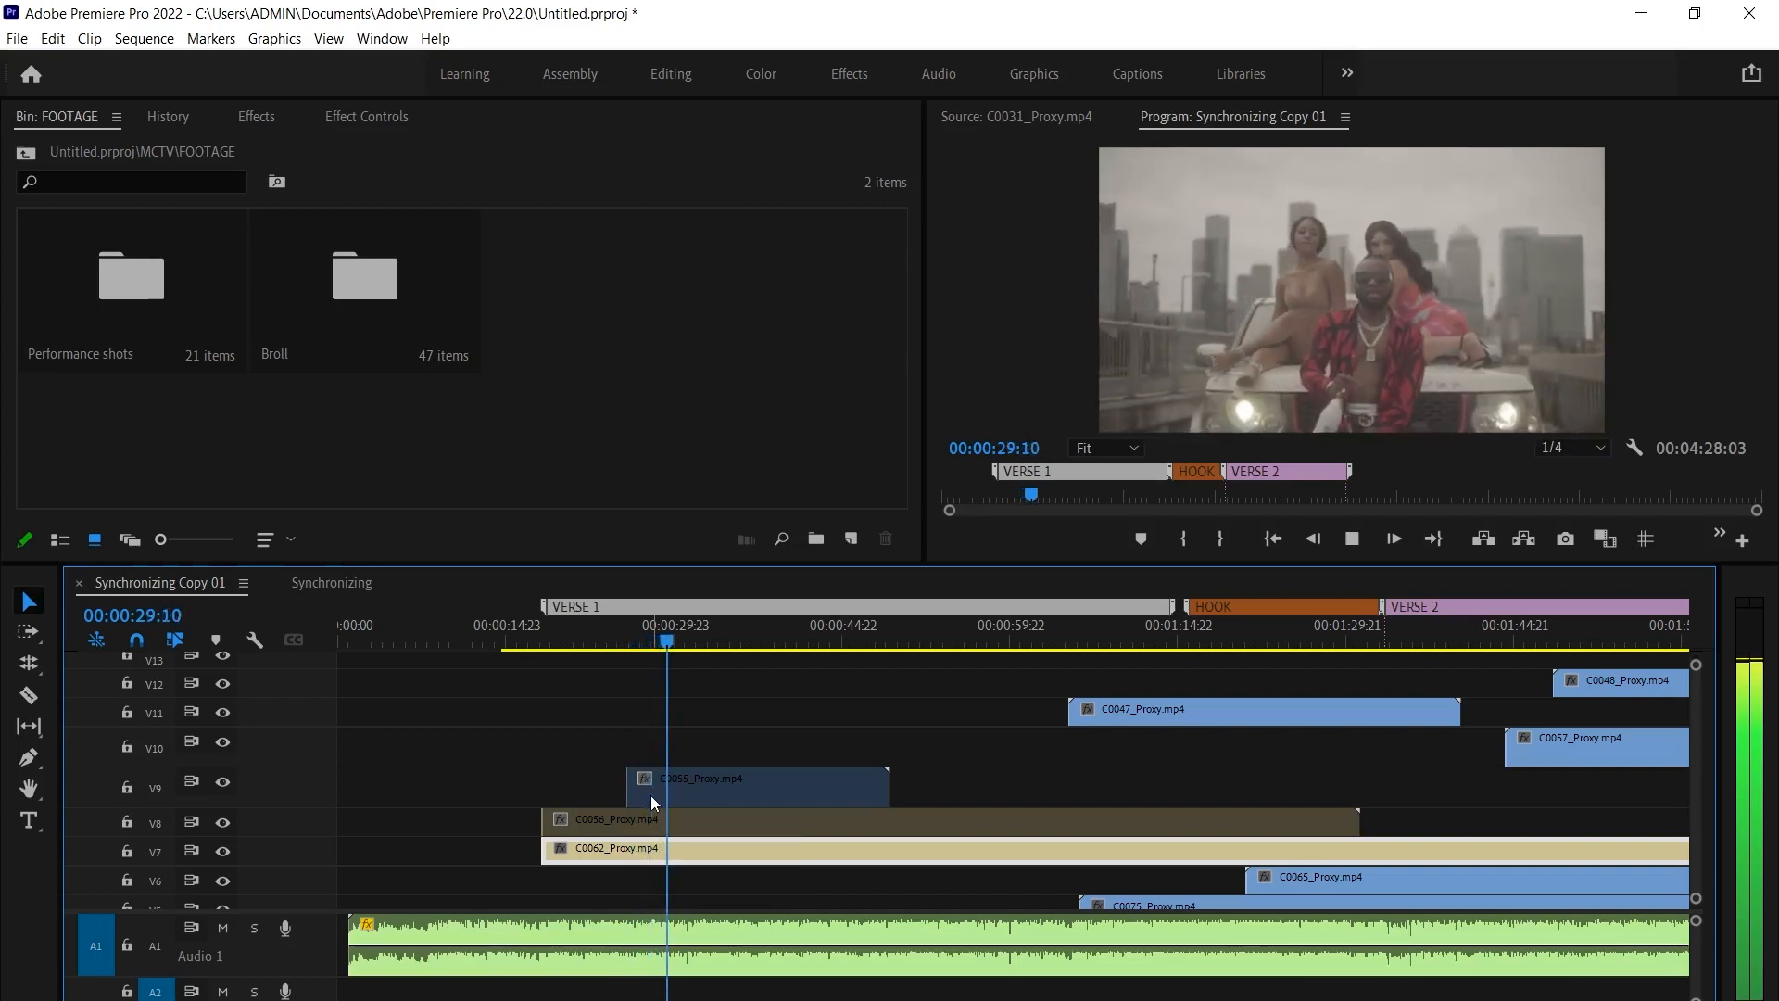
pyautogui.press('space')
# Disable C0062_Proxy.mp4 and play C0078_Proxy.mp4 on V4 from the start of VERSE 1 to 00:00:22:02
pyautogui.scroll(-3, 566, 811)
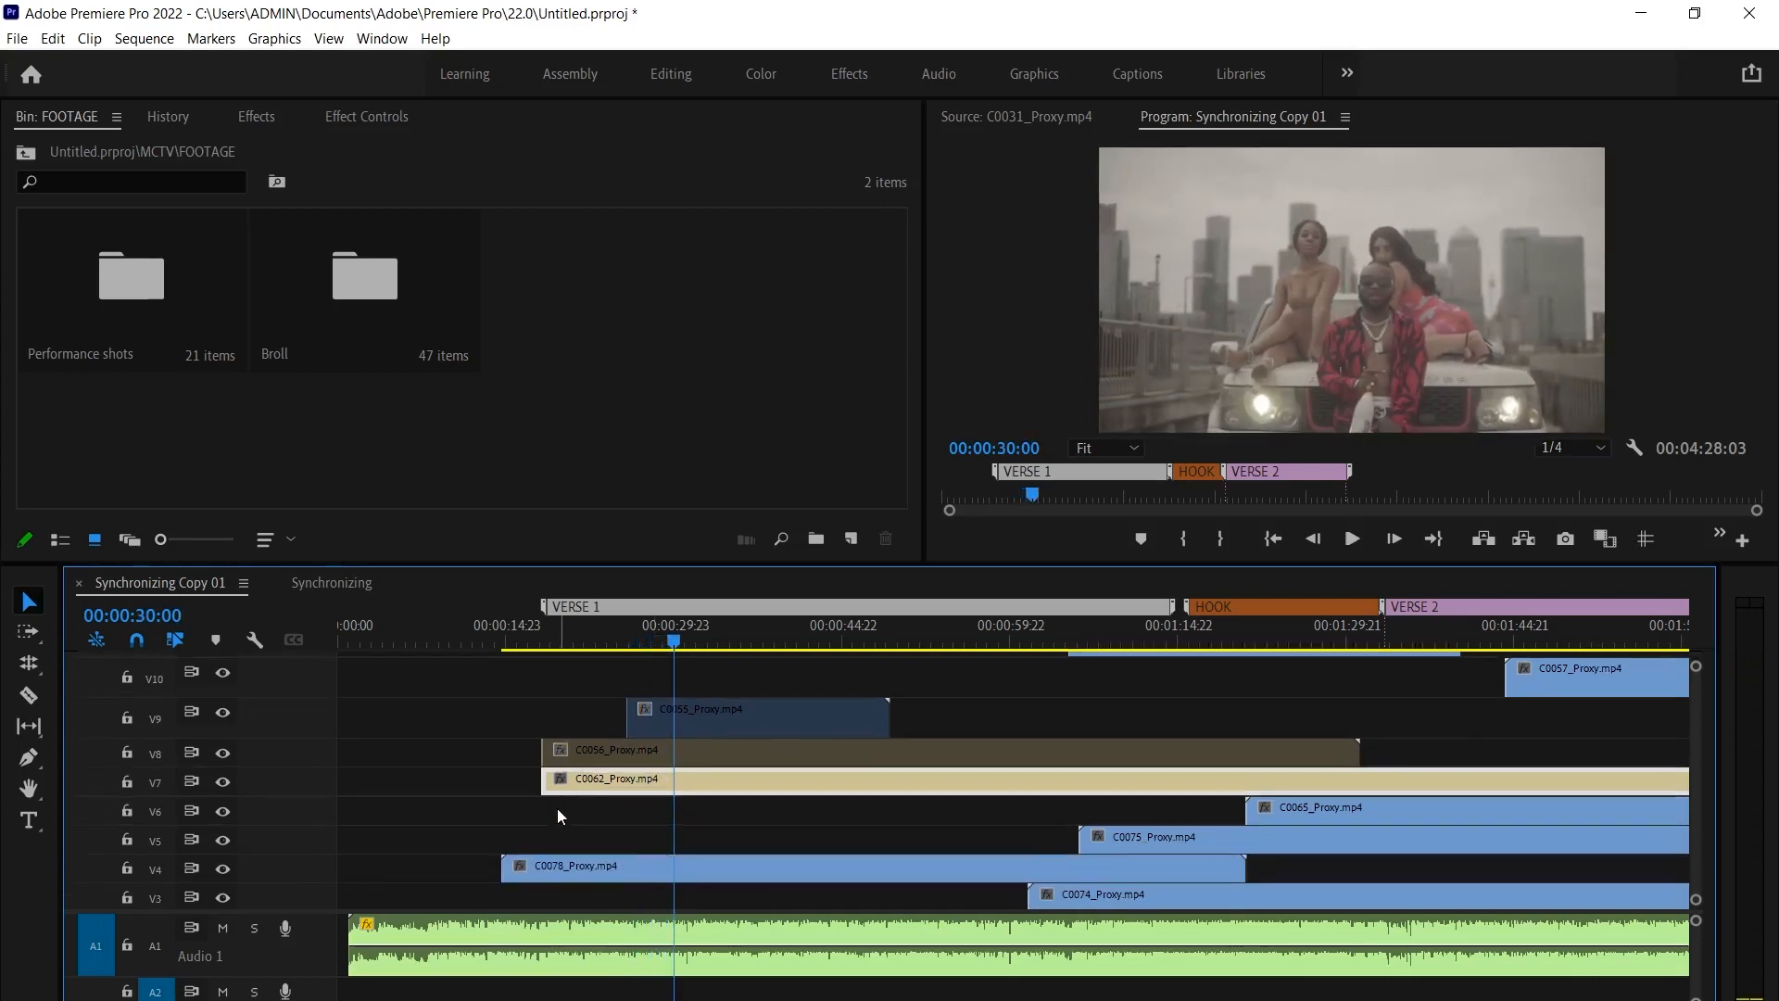
pyautogui.press('=')
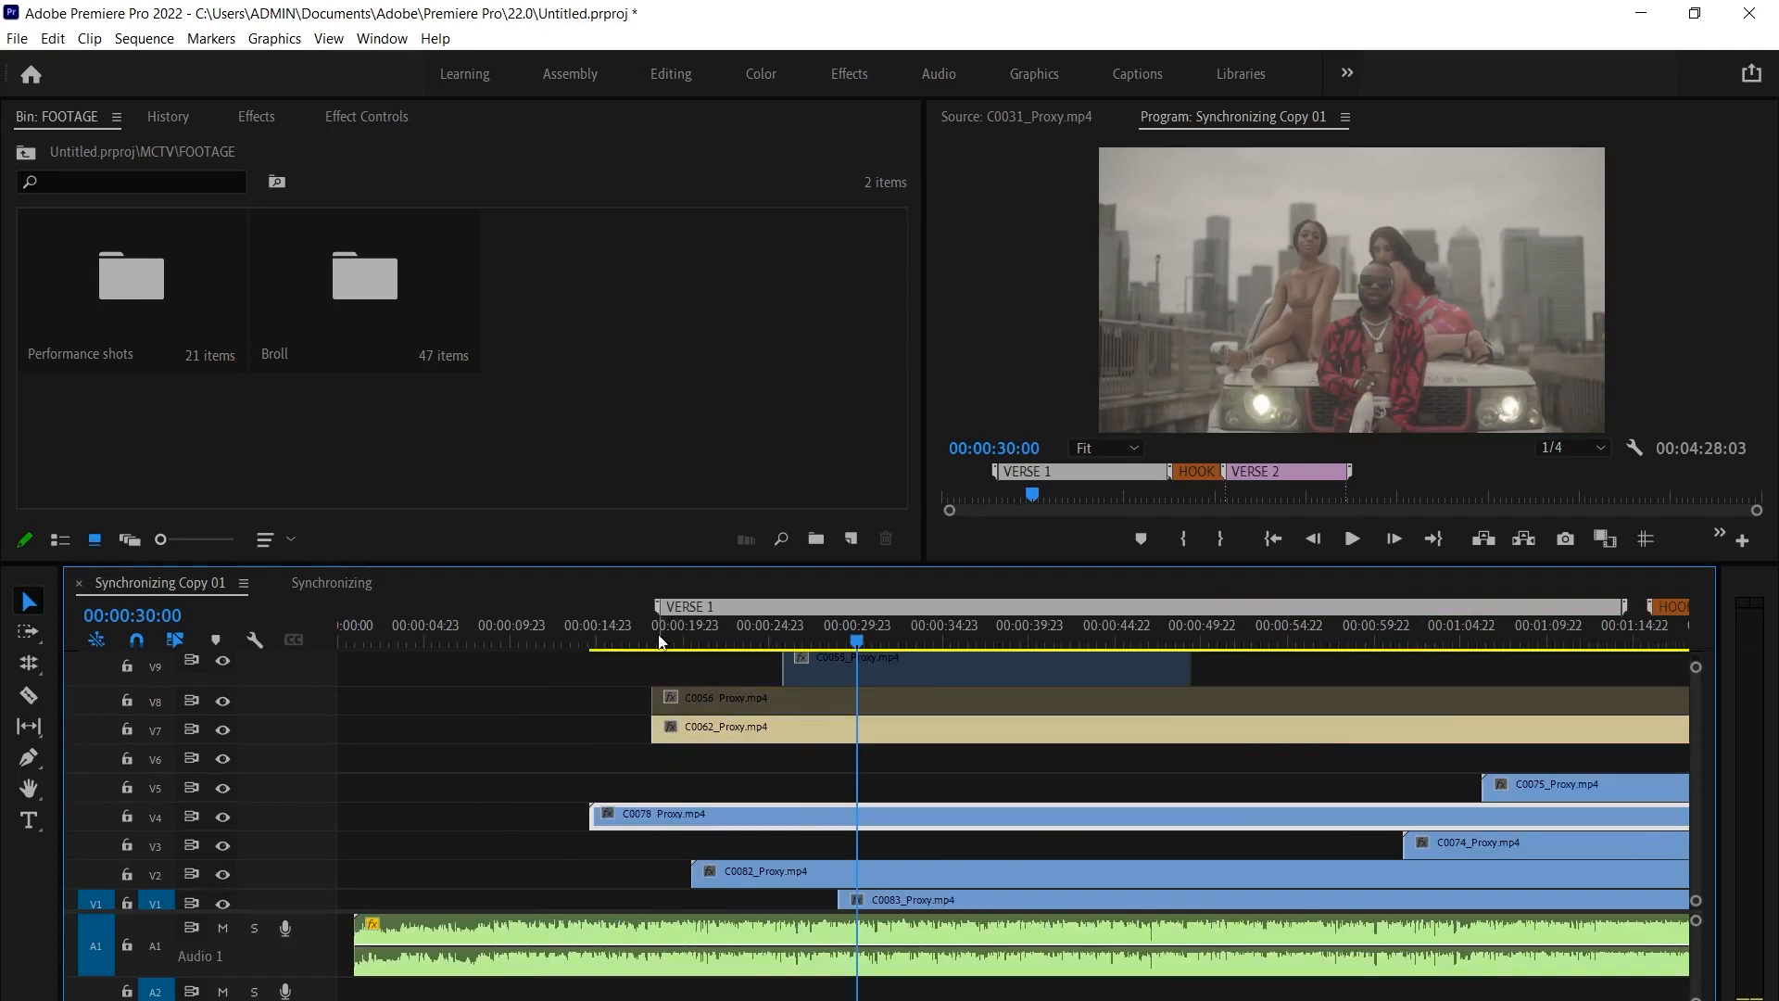
pyautogui.click(657, 640)
pyautogui.click(674, 808)
pyautogui.press('space')
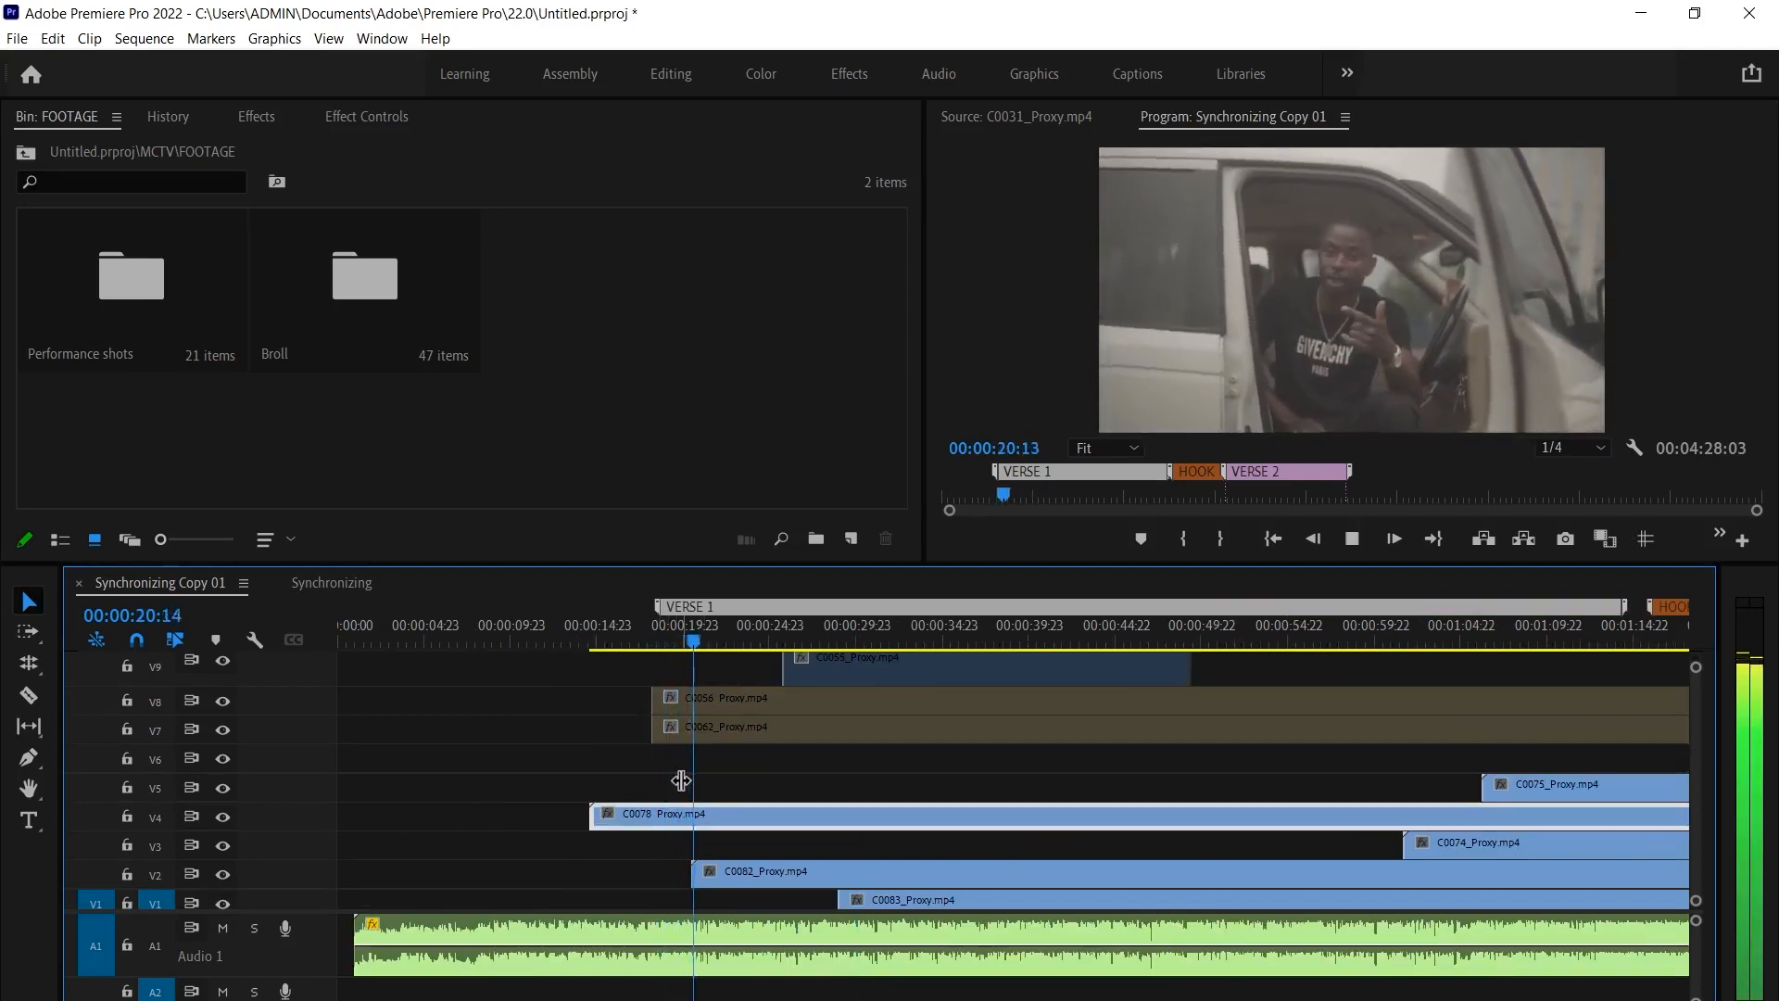
pyautogui.press('space')
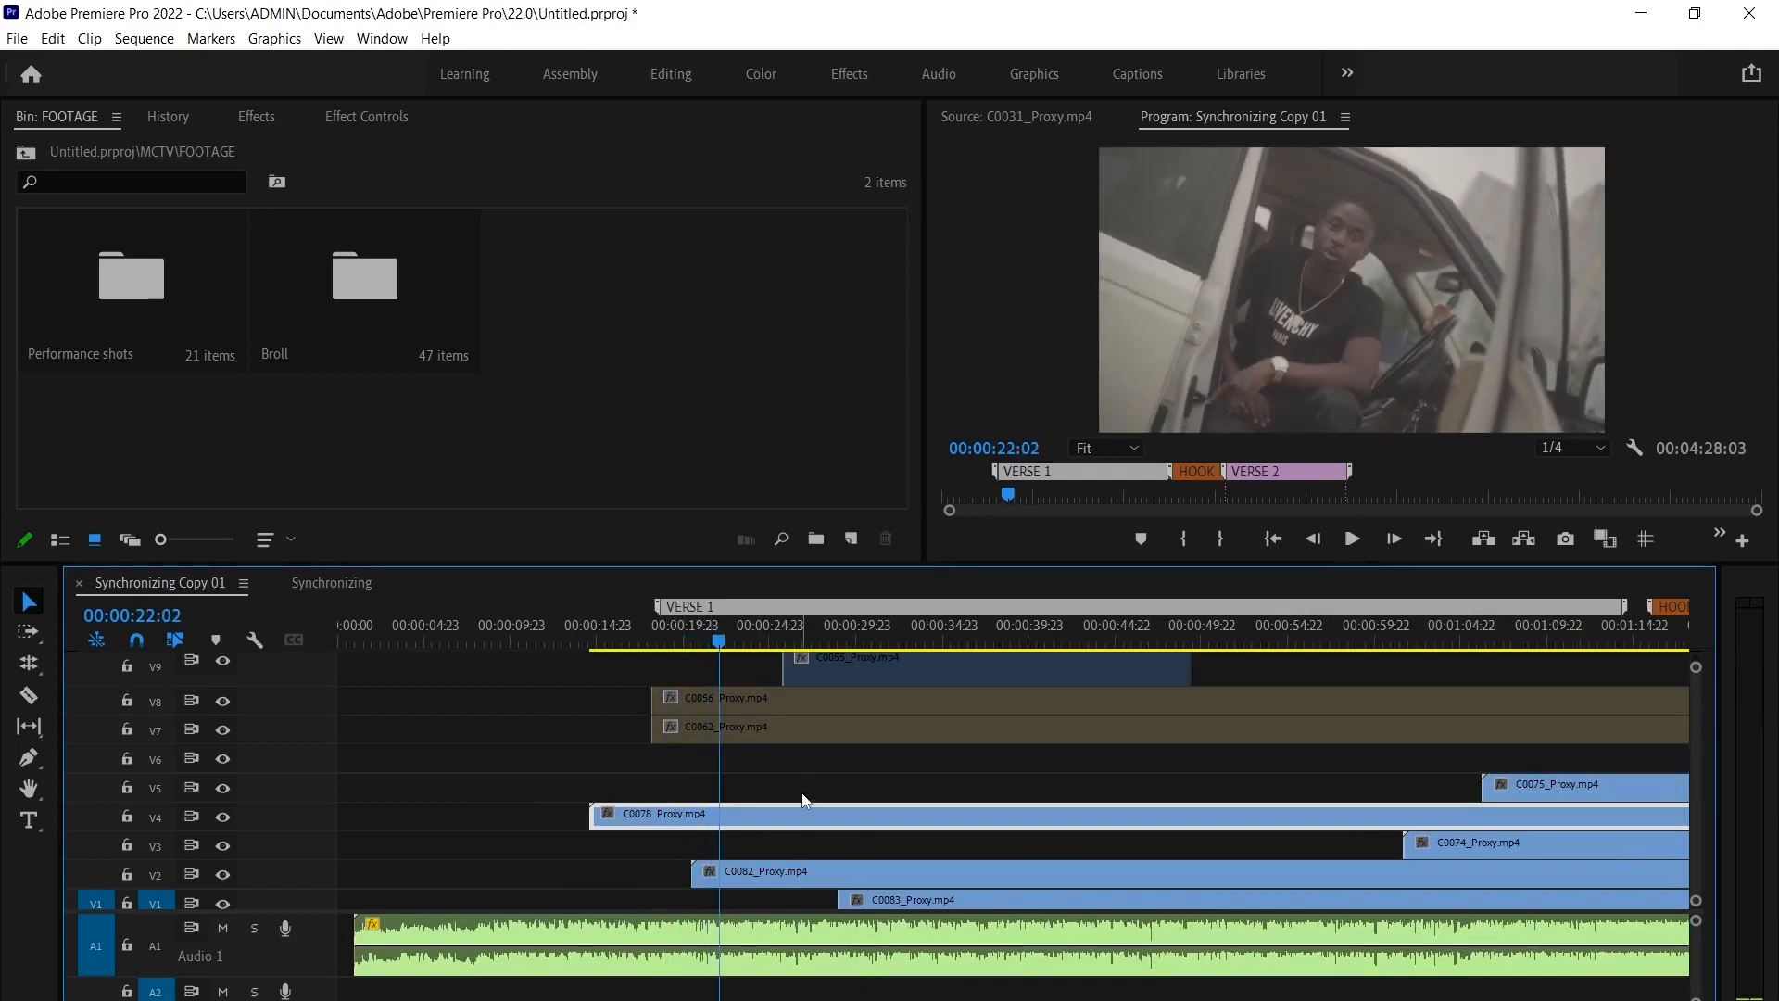
# Record "c0078 verse 2" and "c0043 verse 1" in the sticky note, and close the Synchronizing sequence
pyautogui.press('-')
pyautogui.press('-')
pyautogui.click(625, 769)
pyautogui.click(611, 807)
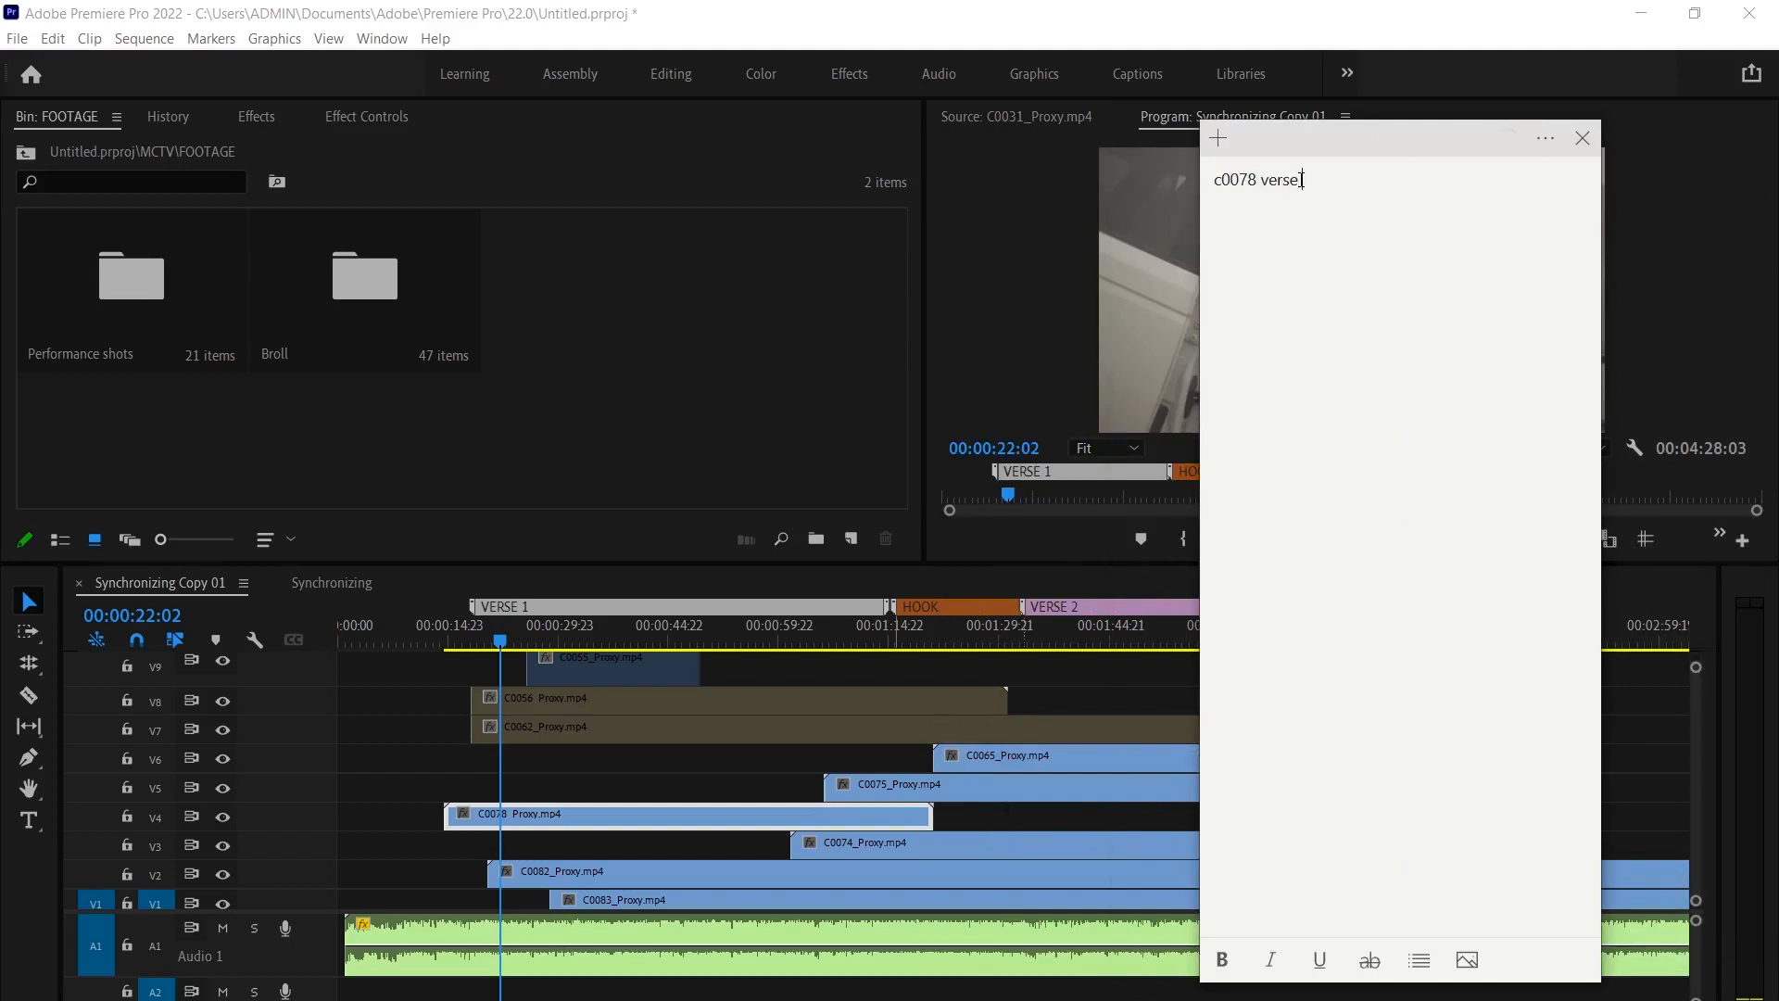
pyautogui.click(720, 684)
pyautogui.hotkey('alt', 'Tab')
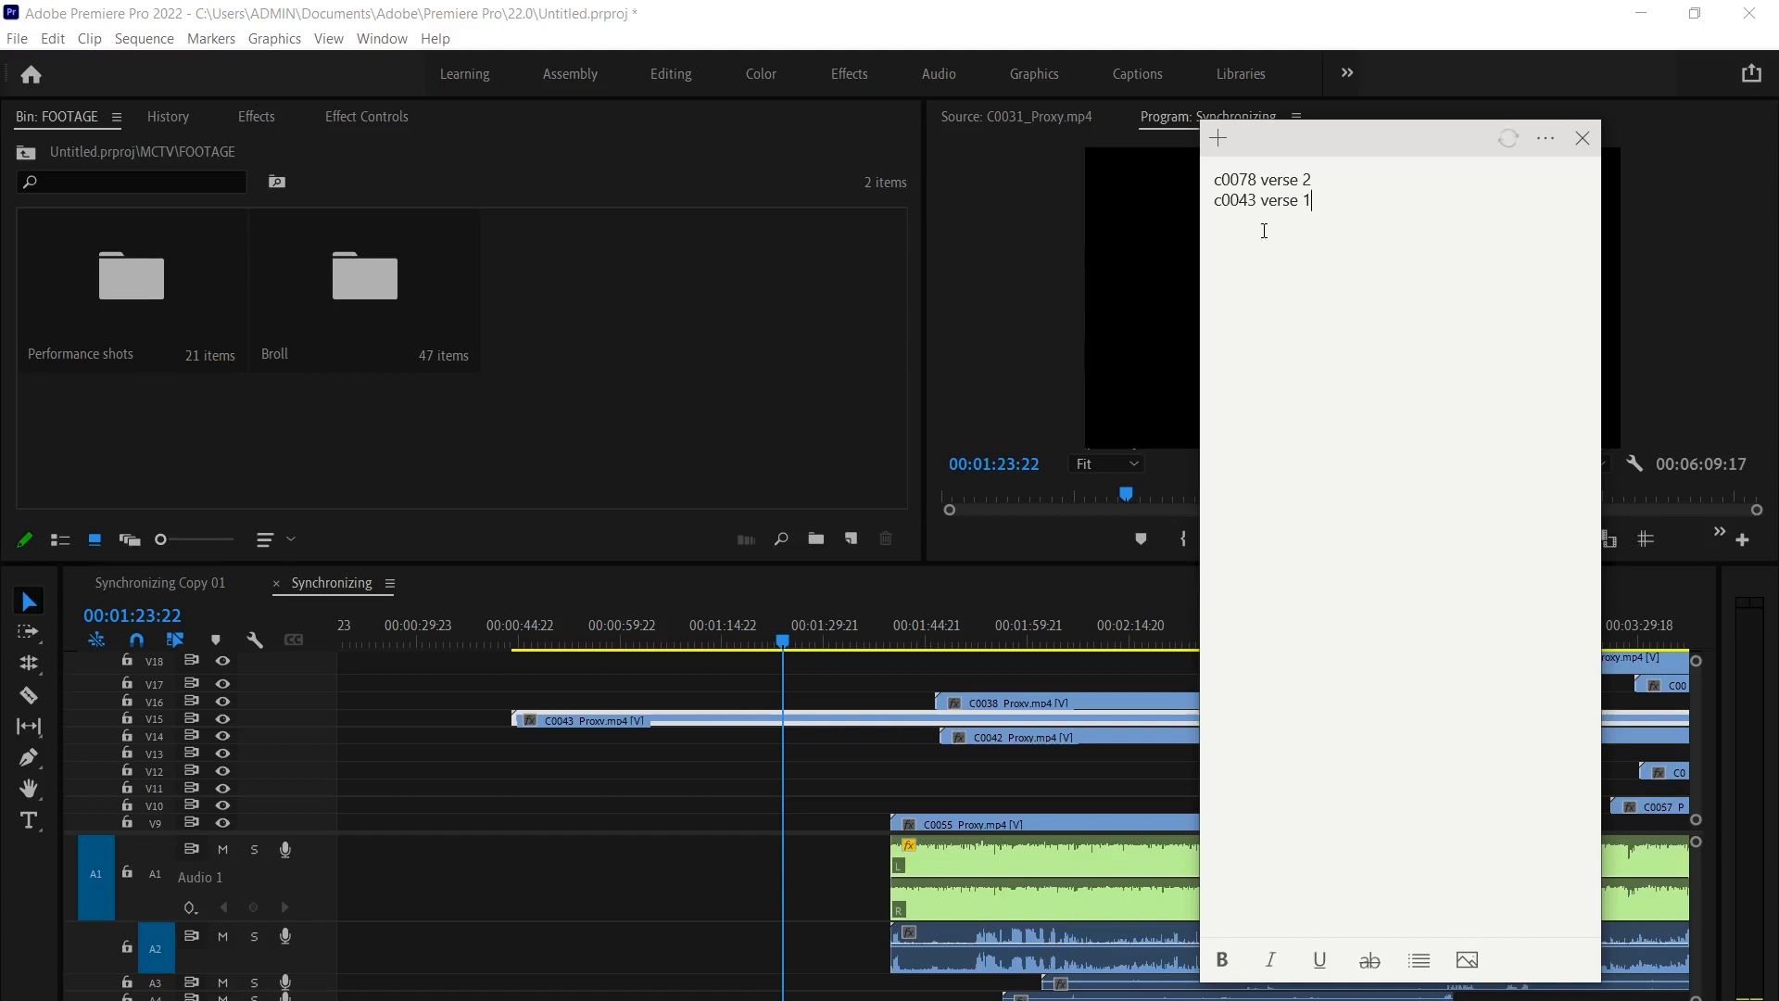
pyautogui.click(679, 791)
pyautogui.click(275, 582)
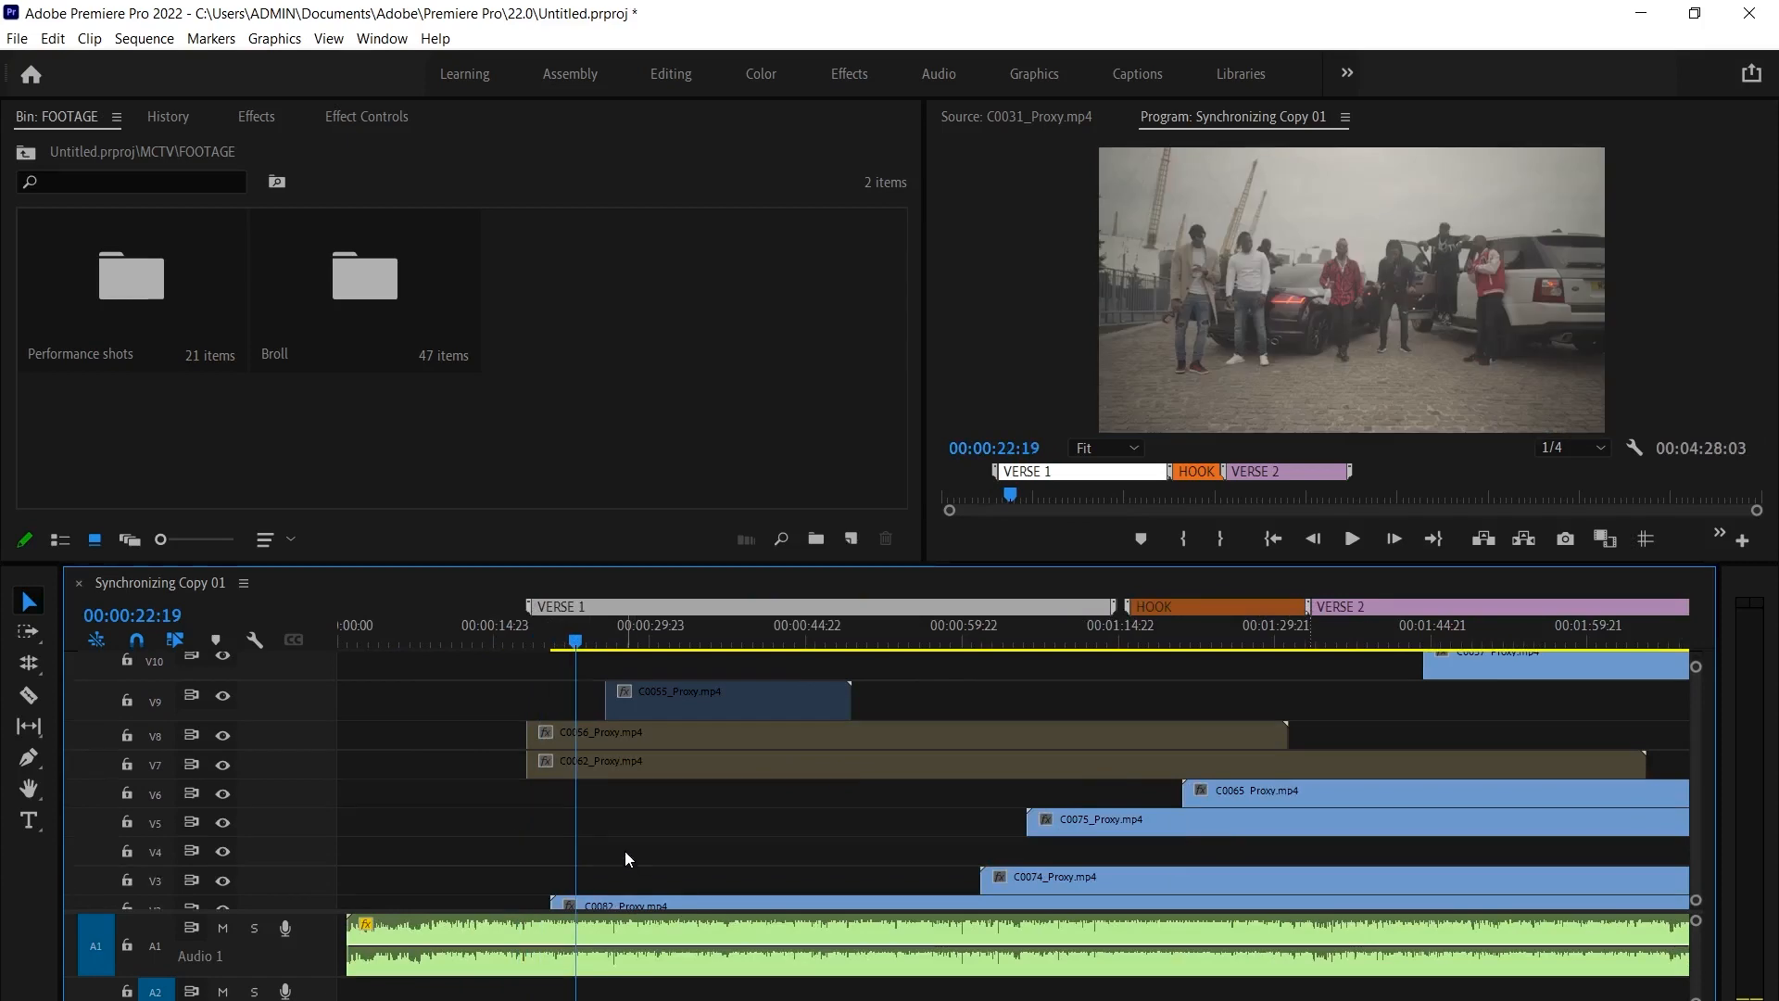
# Play C0082_Proxy.mp4 on V2 through the later part of VERSE 1 and scrub to 00:01:02:10 to inspect the take
pyautogui.scroll(-2, 624, 851)
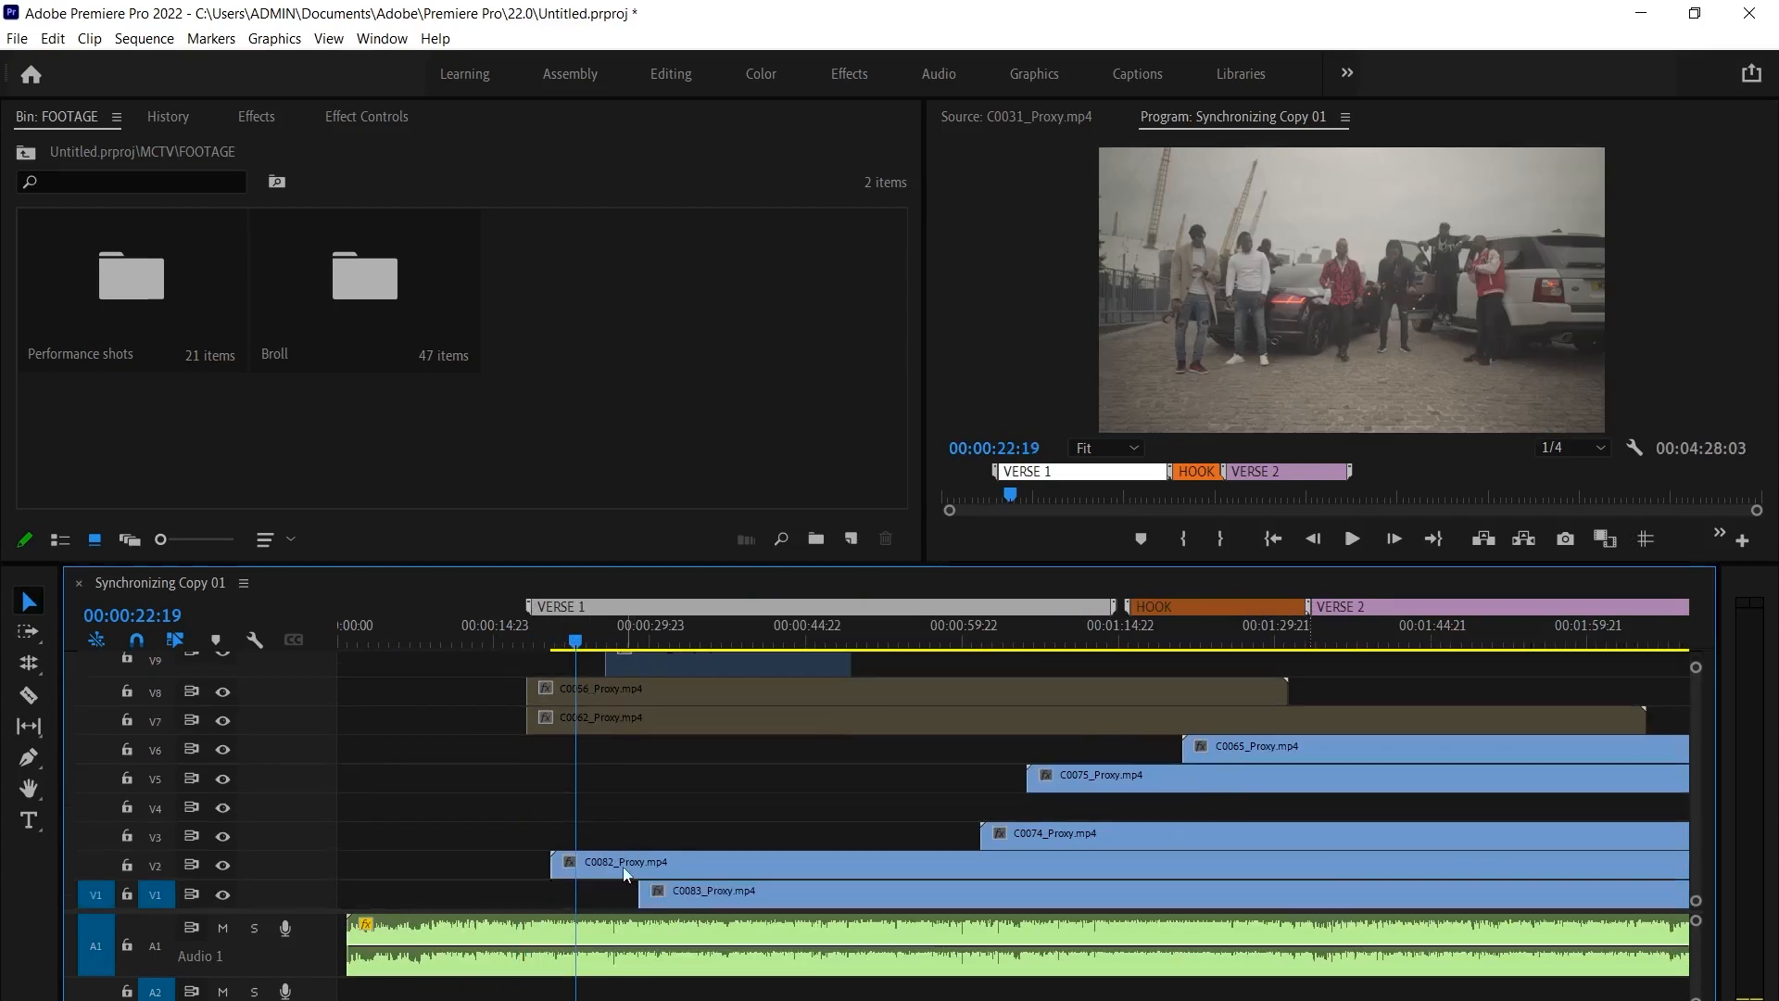
pyautogui.click(624, 874)
pyautogui.click(838, 626)
pyautogui.press('space')
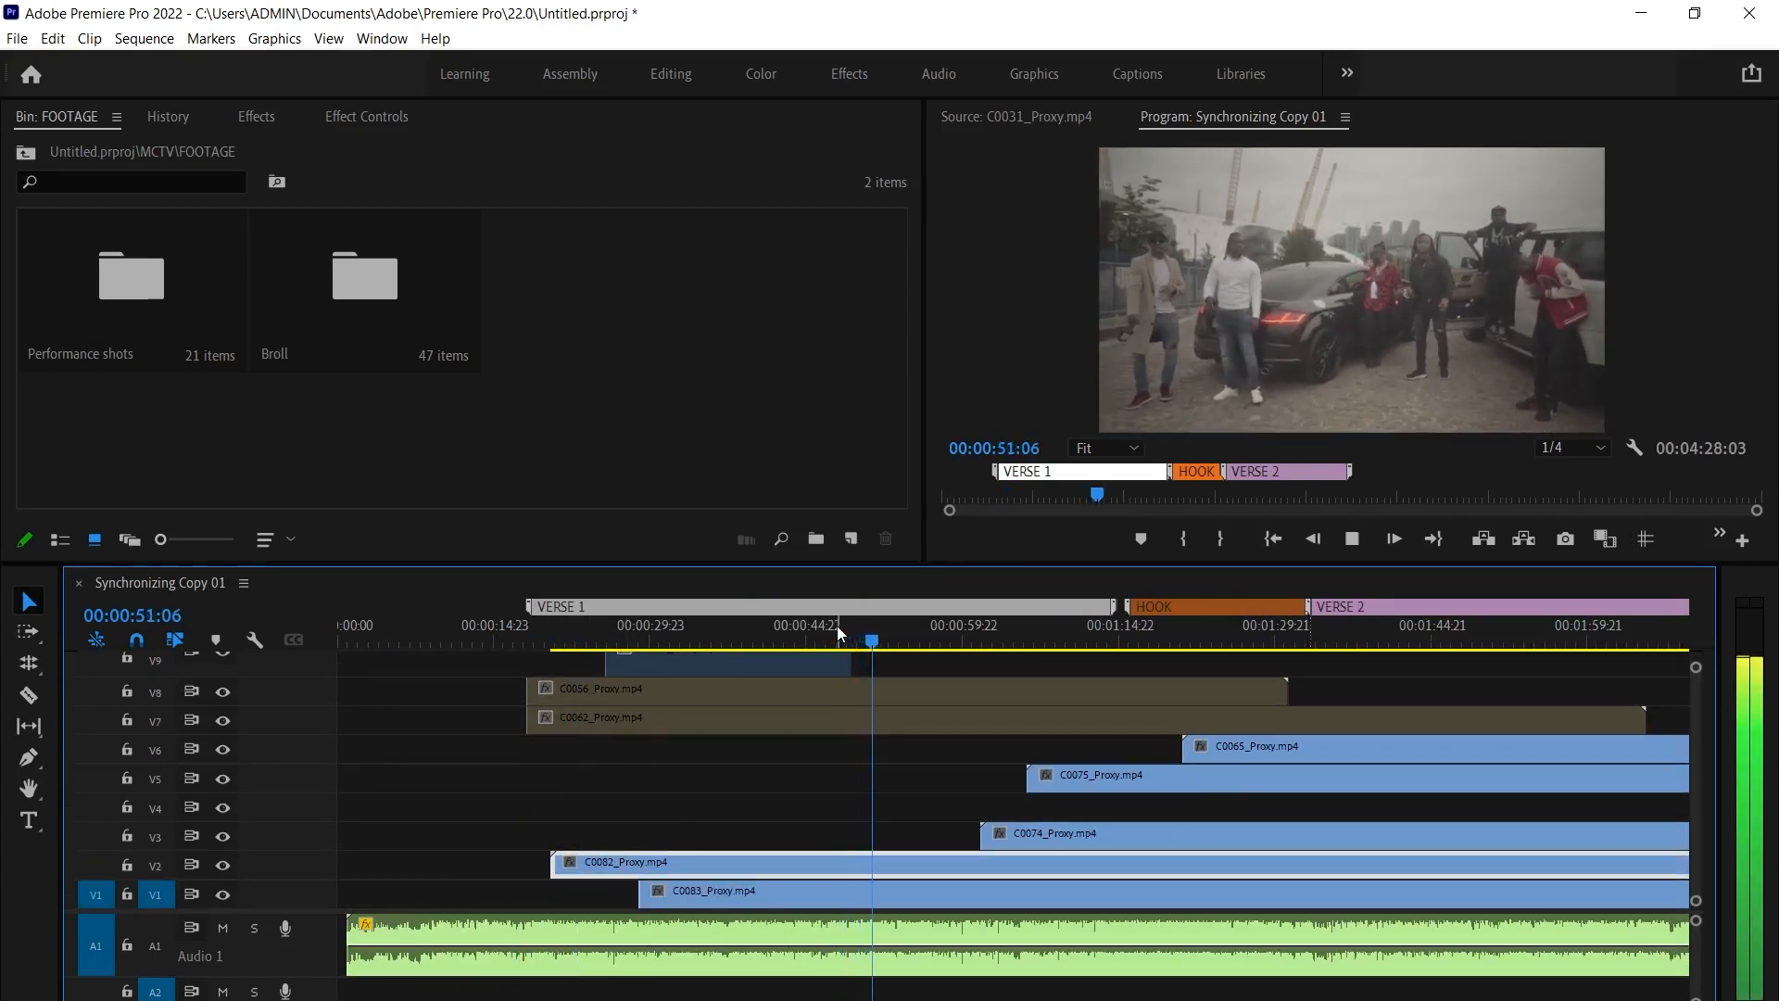
pyautogui.moveTo(1040, 639); pyautogui.dragTo(987, 641)
pyautogui.scroll(3, 837, 644)
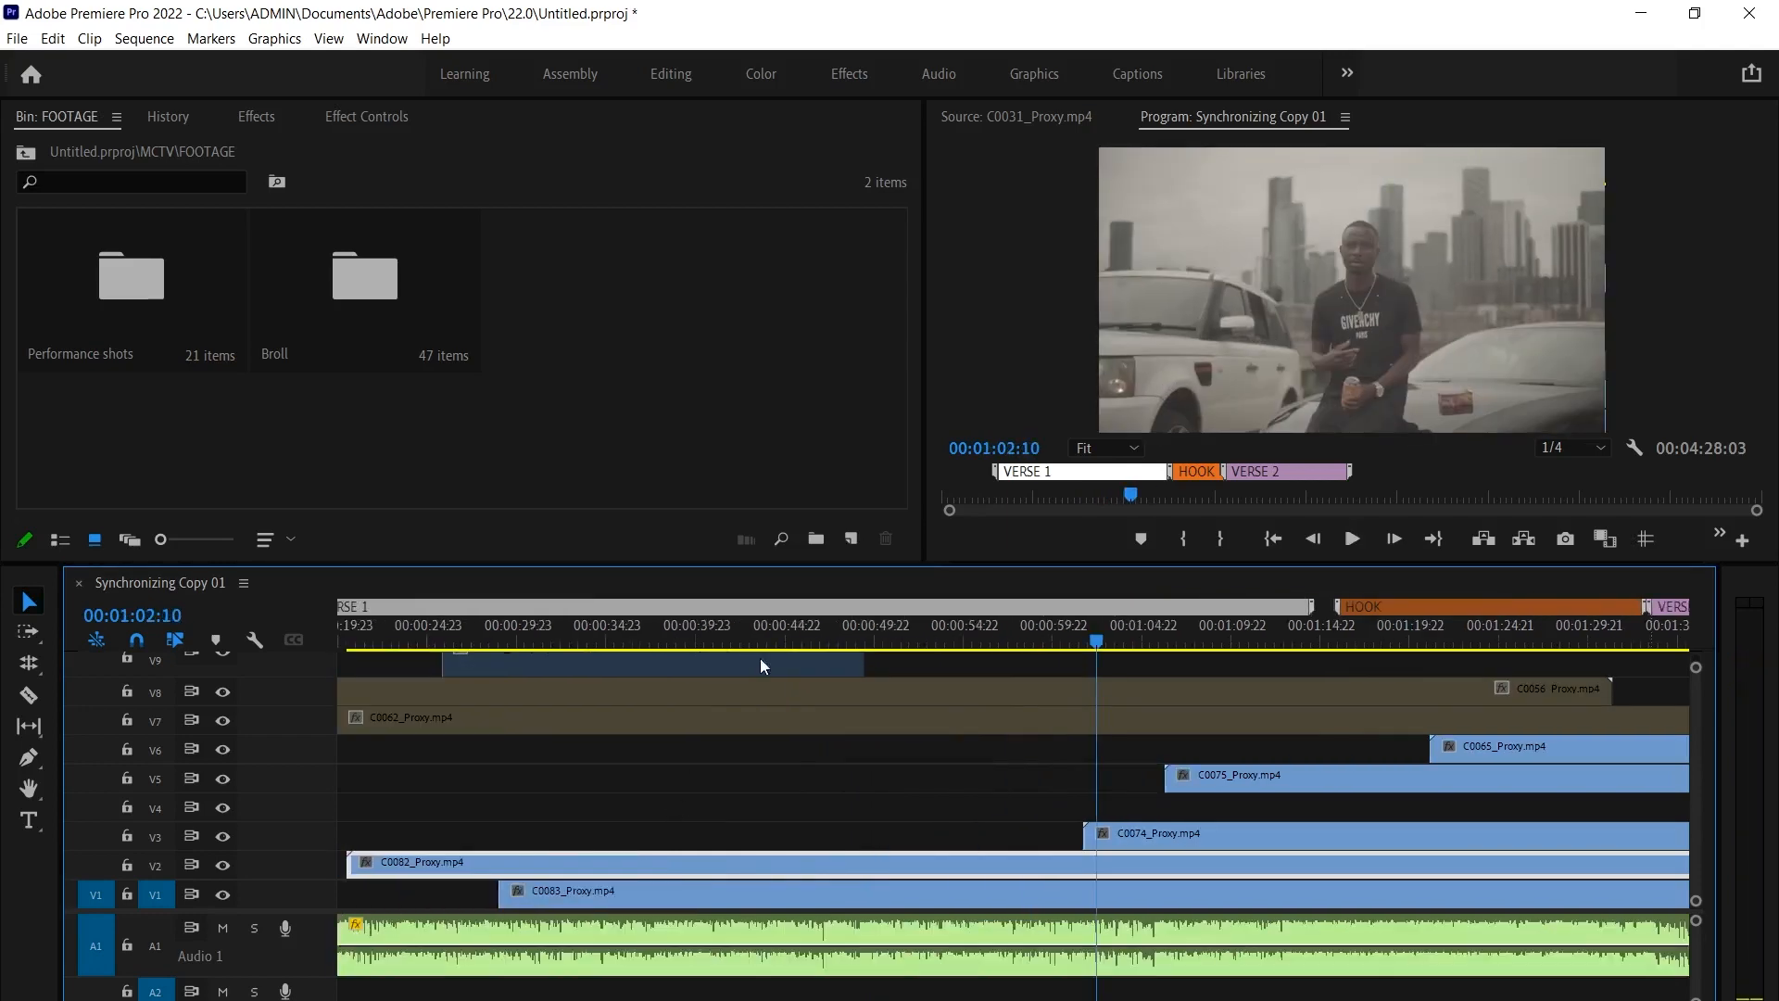
# Move the playhead back to 00:00:23:15 and delete C0082_Proxy.mp4 from V2
pyautogui.click(408, 641)
pyautogui.scroll(3, 638, 814)
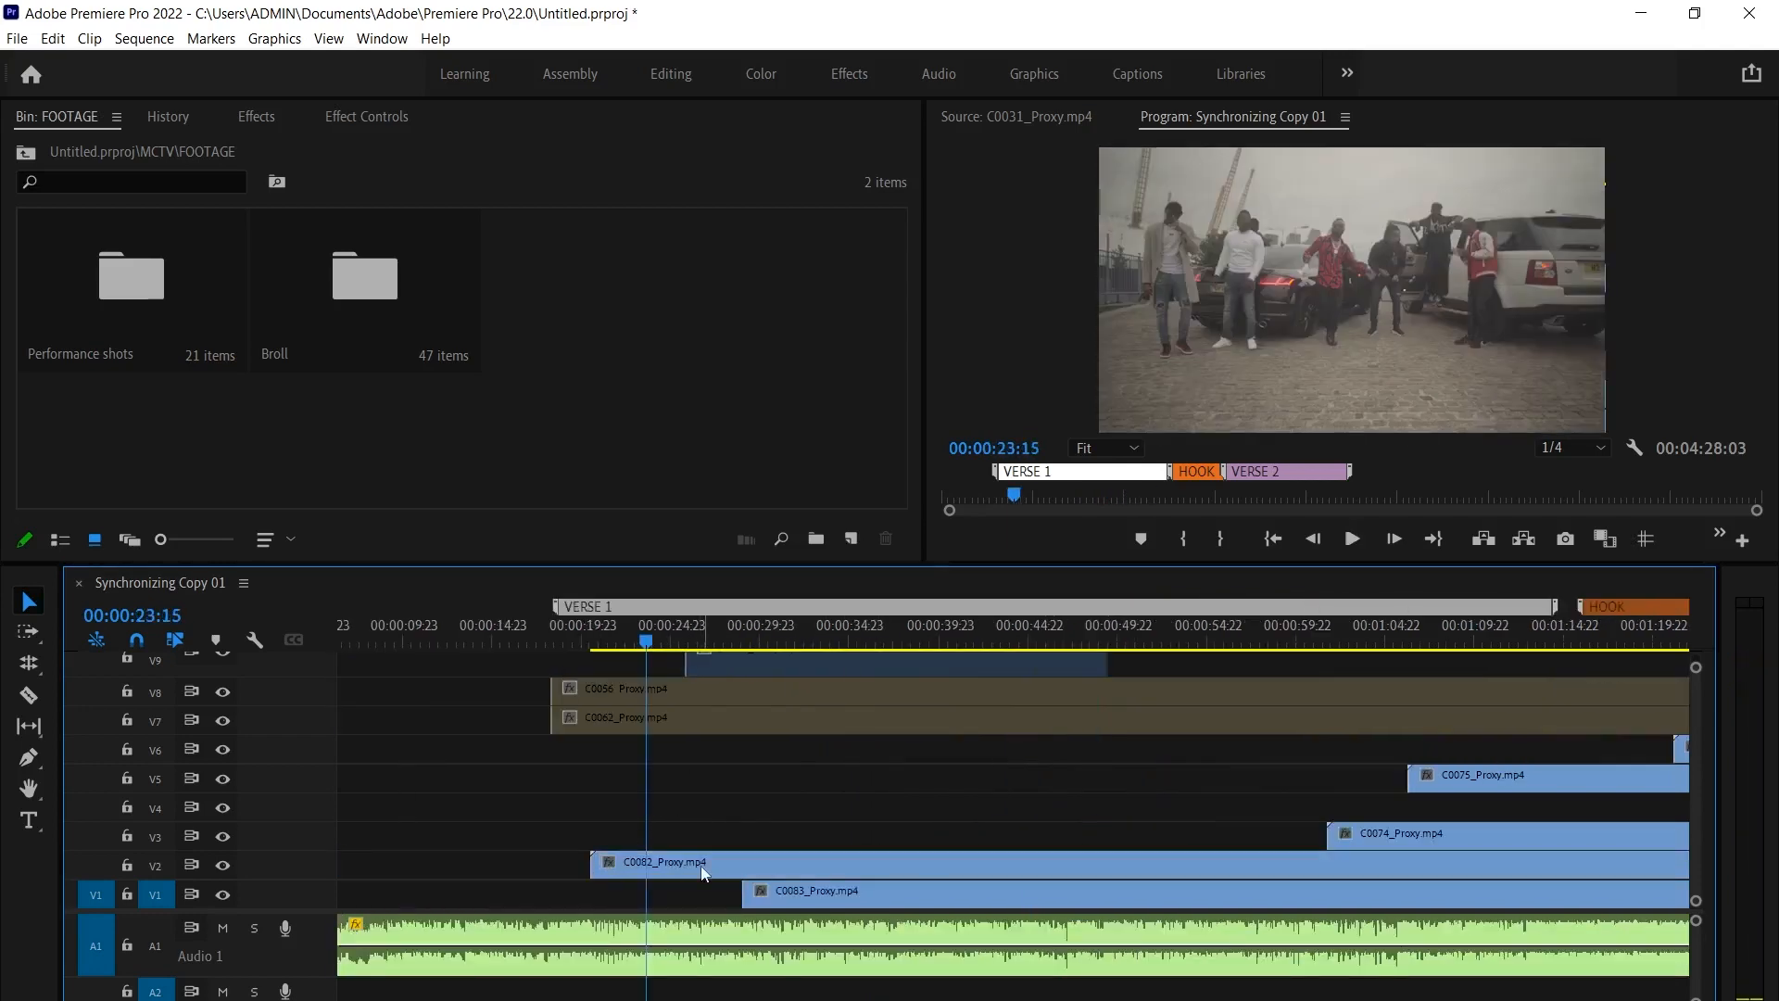
pyautogui.press('Delete')
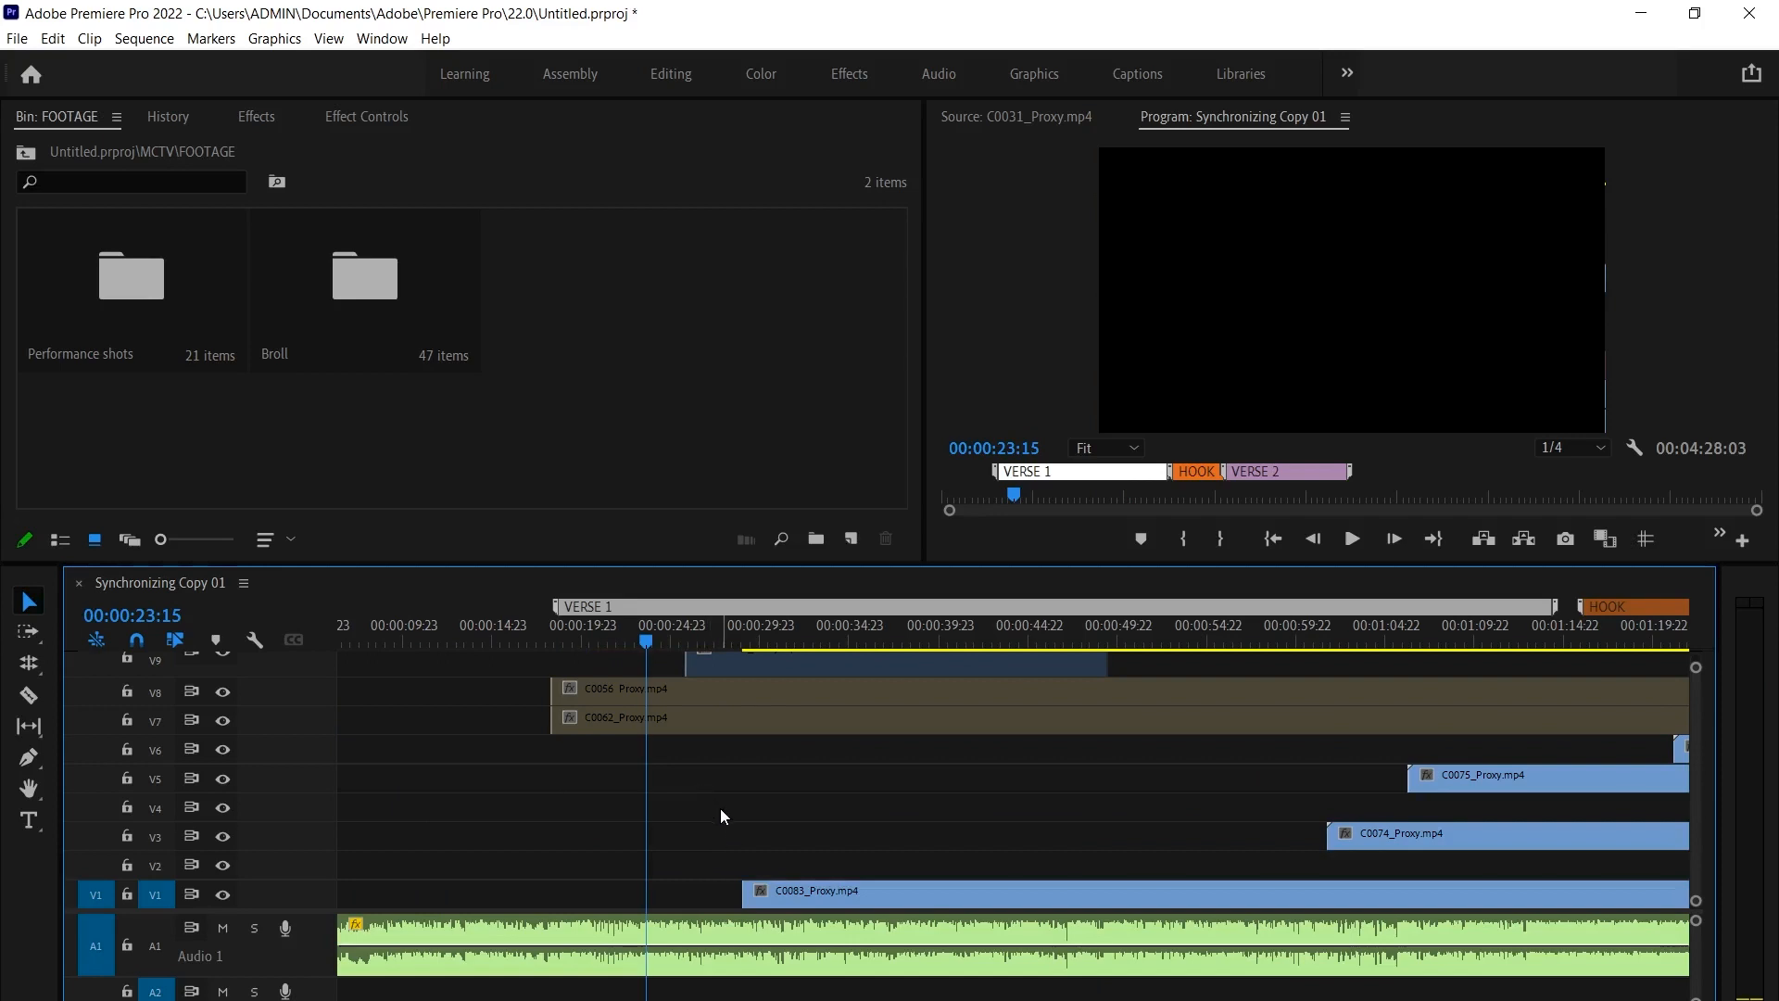
# Play C0083_Proxy.mp4 on V1 from near its start to 00:00:31:09 to inspect the take
pyautogui.click(797, 639)
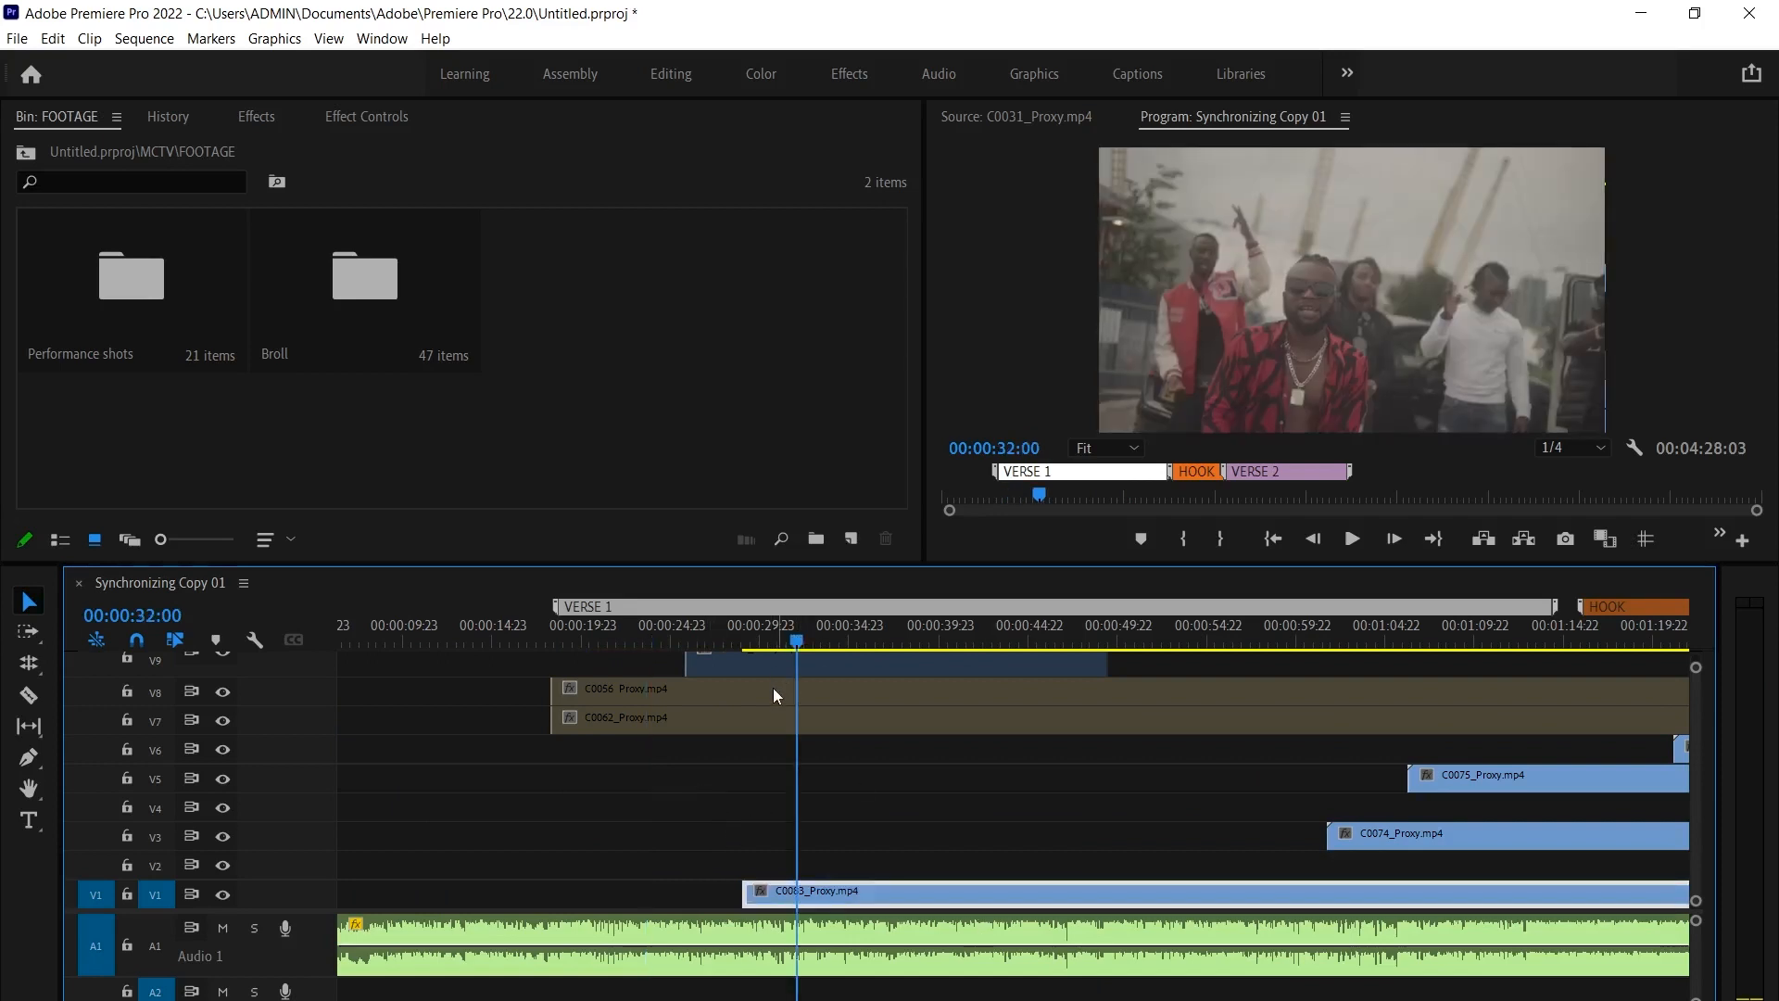
pyautogui.click(749, 640)
pyautogui.press('space')
pyautogui.click(885, 783)
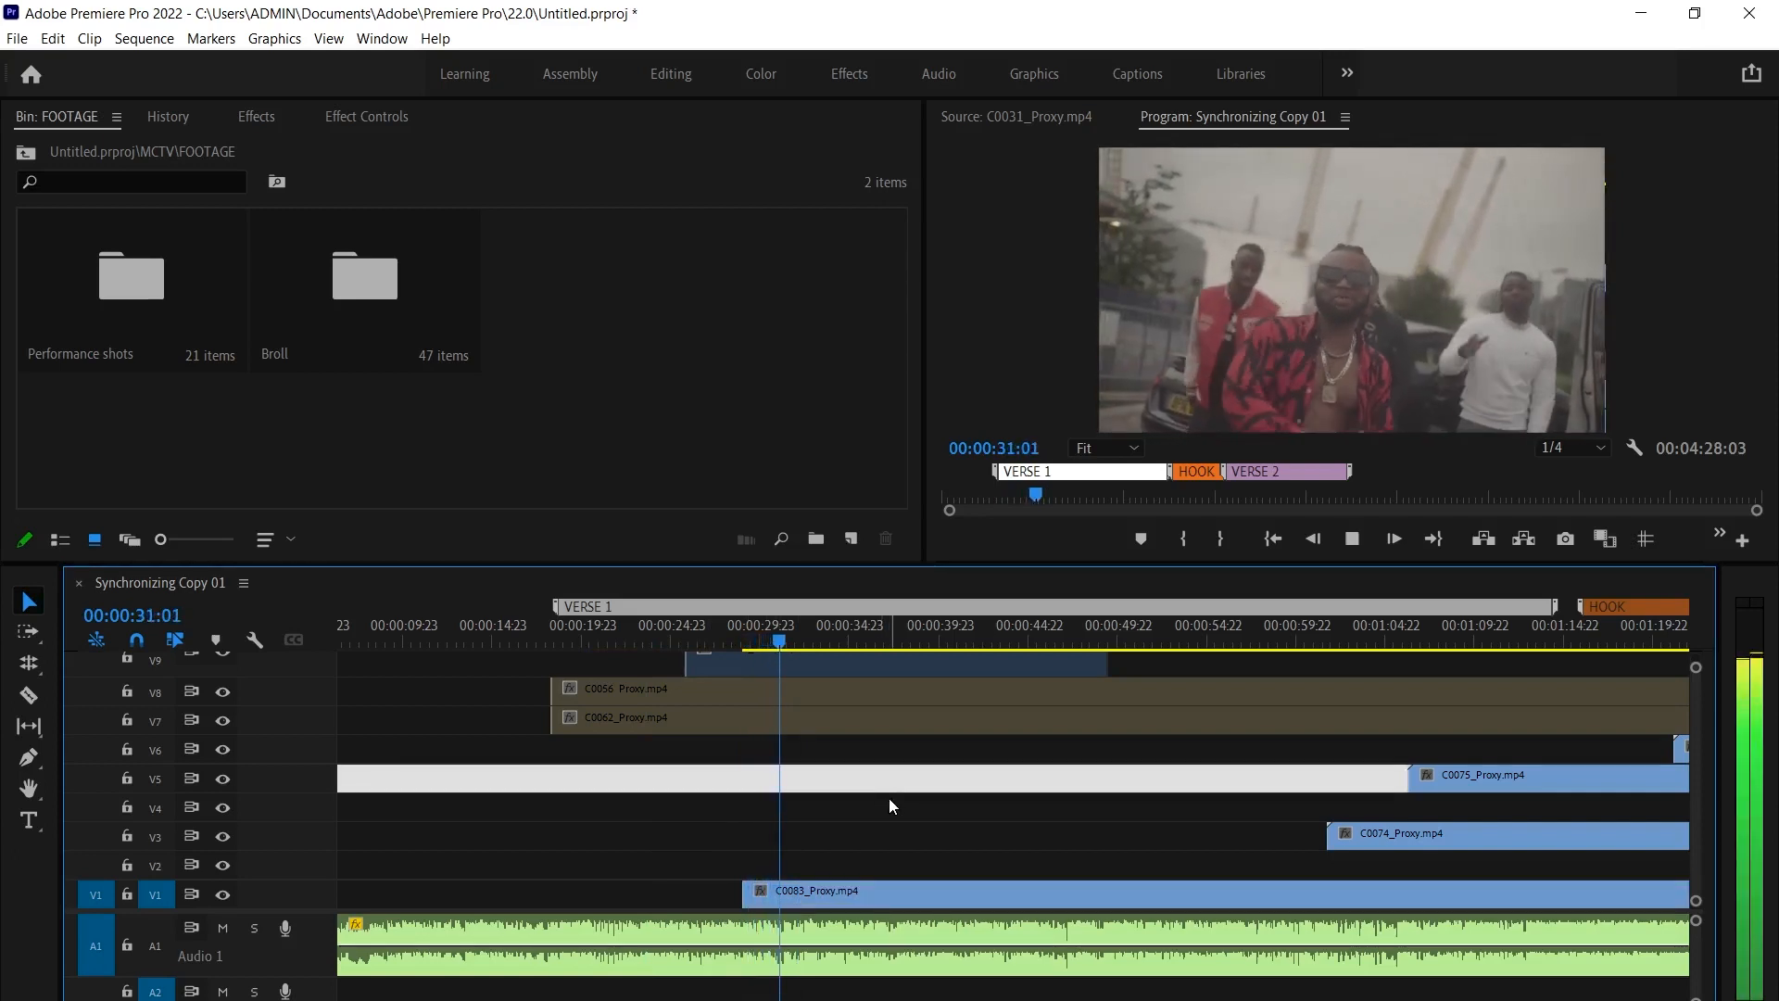
pyautogui.press('space')
# Set the label colour of C0083_Proxy.mp4 on V1 to LAVENDER ROSE
pyautogui.click(862, 866)
pyautogui.rightClick(860, 898)
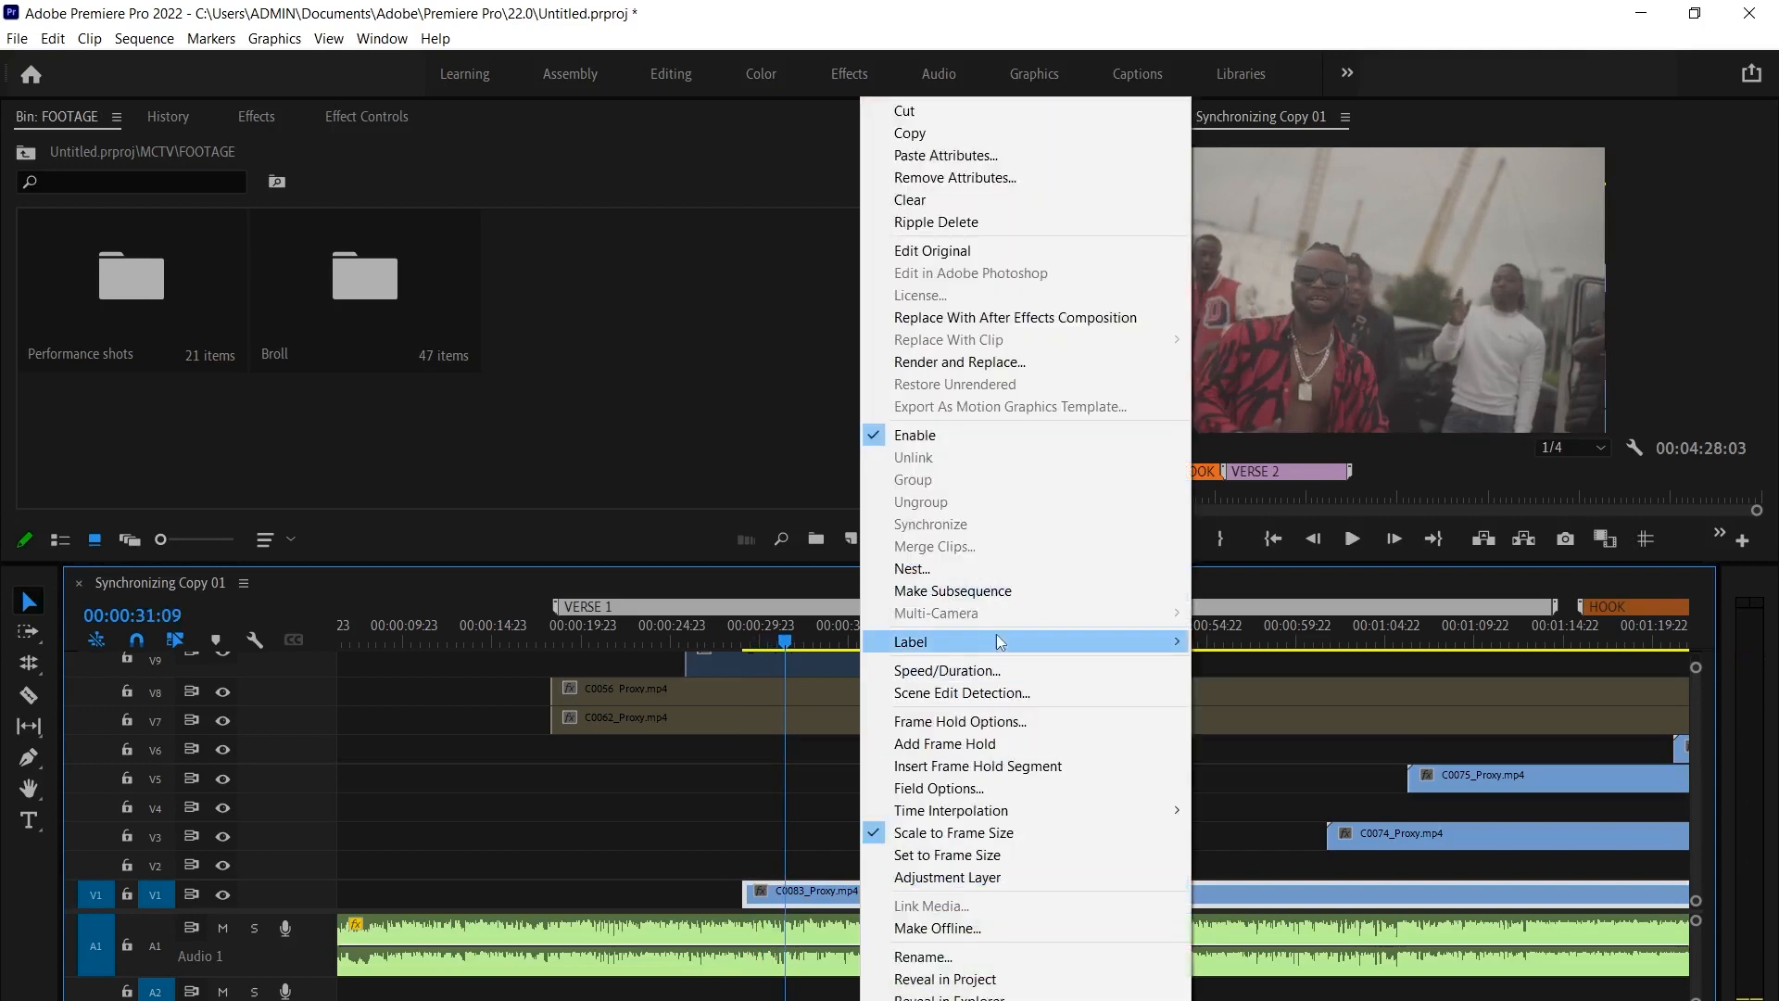
pyautogui.moveTo(997, 640)
pyautogui.click(1325, 810)
# Maximize the timeline, enable C0042_Proxy.mp4 and move it from V14 down to V2, directly above C0083_Proxy.mp4
pyautogui.press('`')
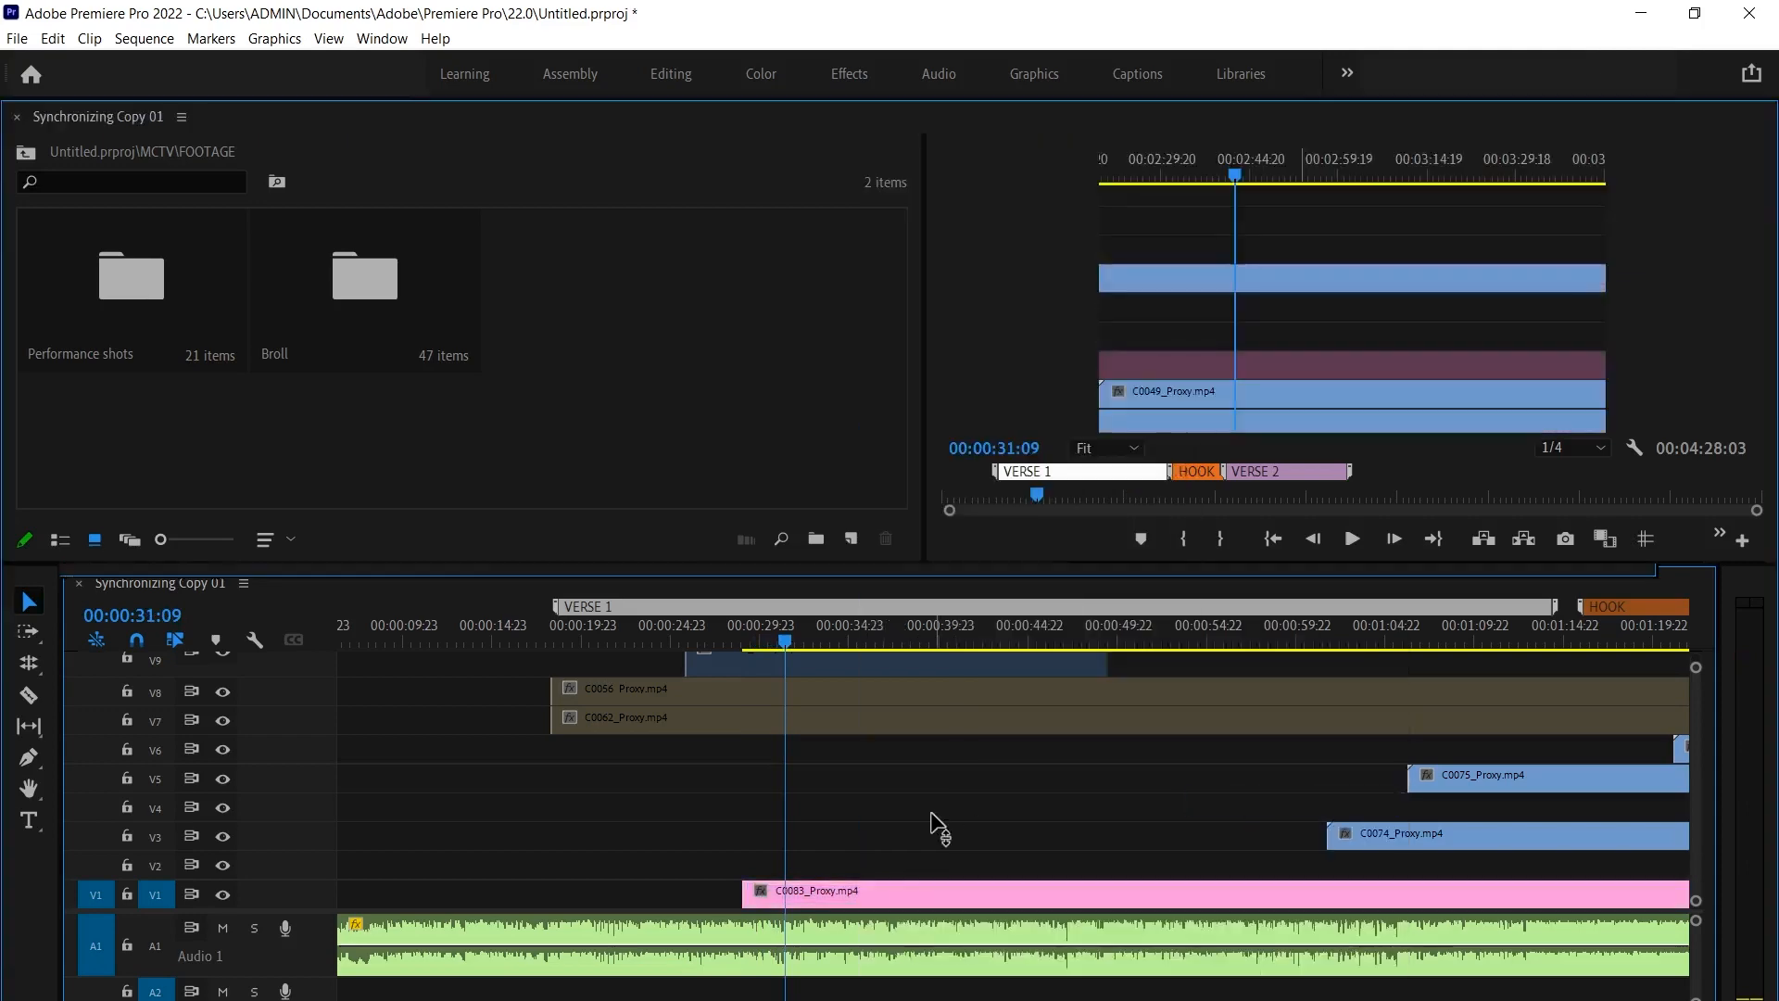
pyautogui.click(556, 370)
pyautogui.scroll(3, 621, 417)
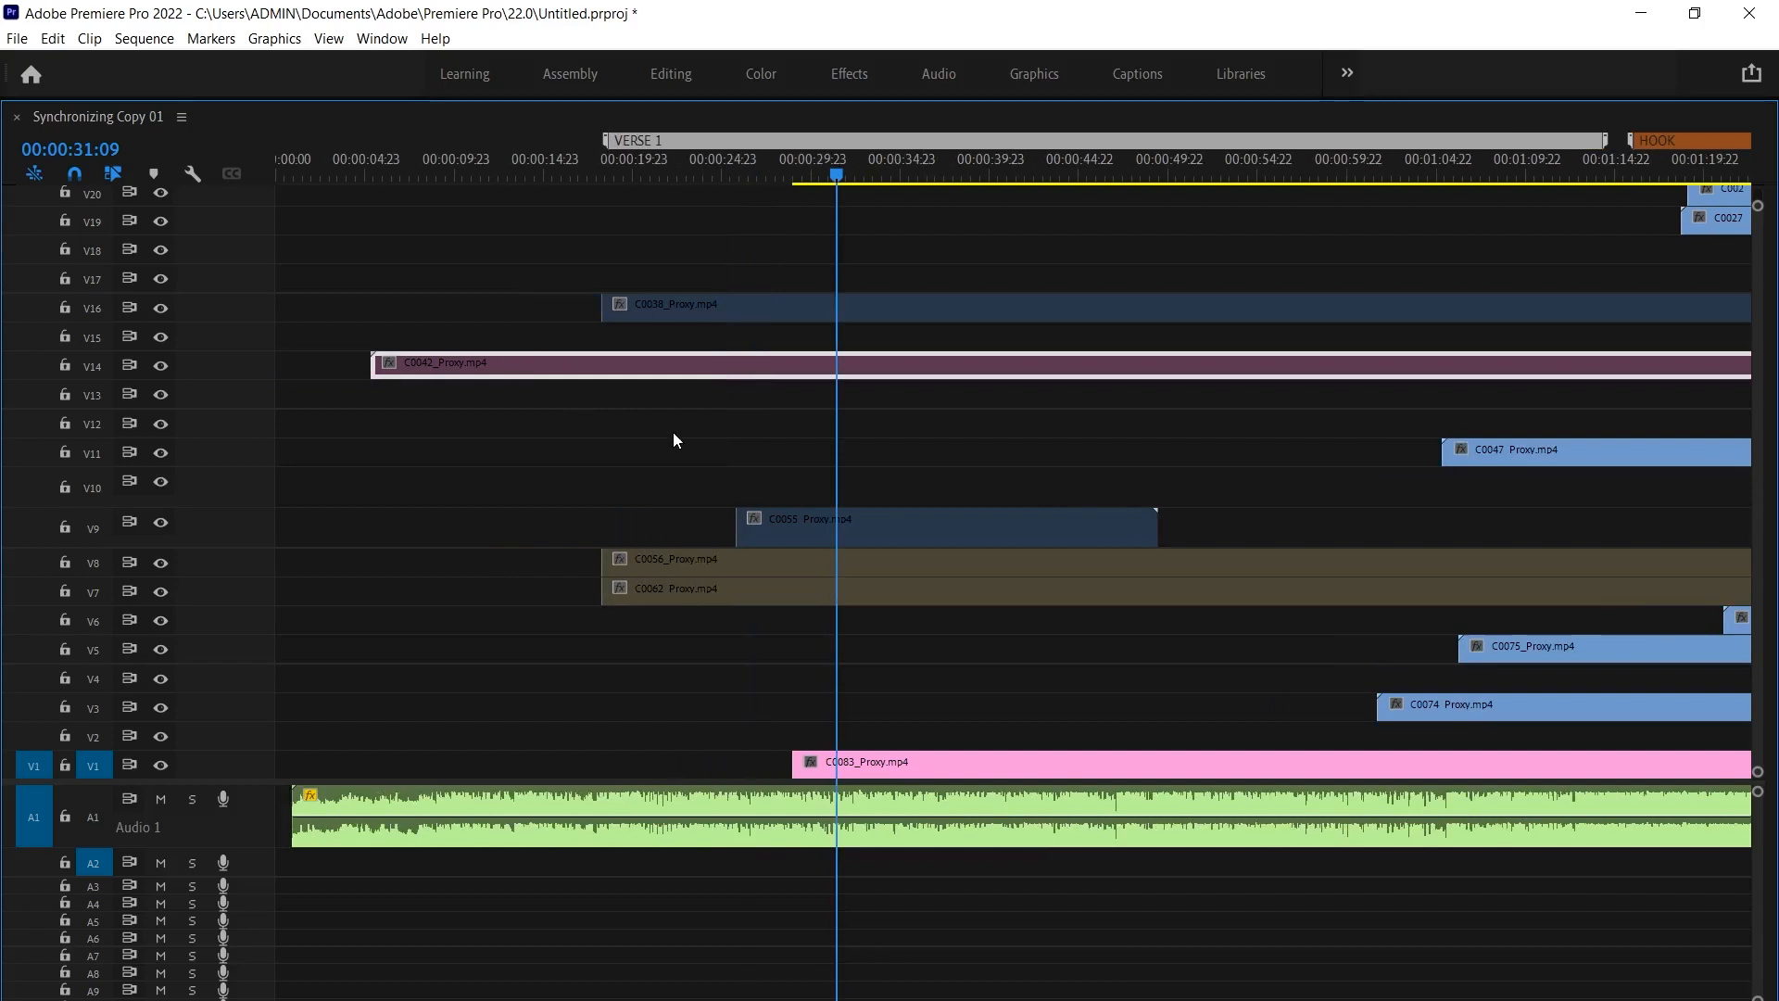
pyautogui.moveTo(461, 170); pyautogui.dragTo(571, 171)
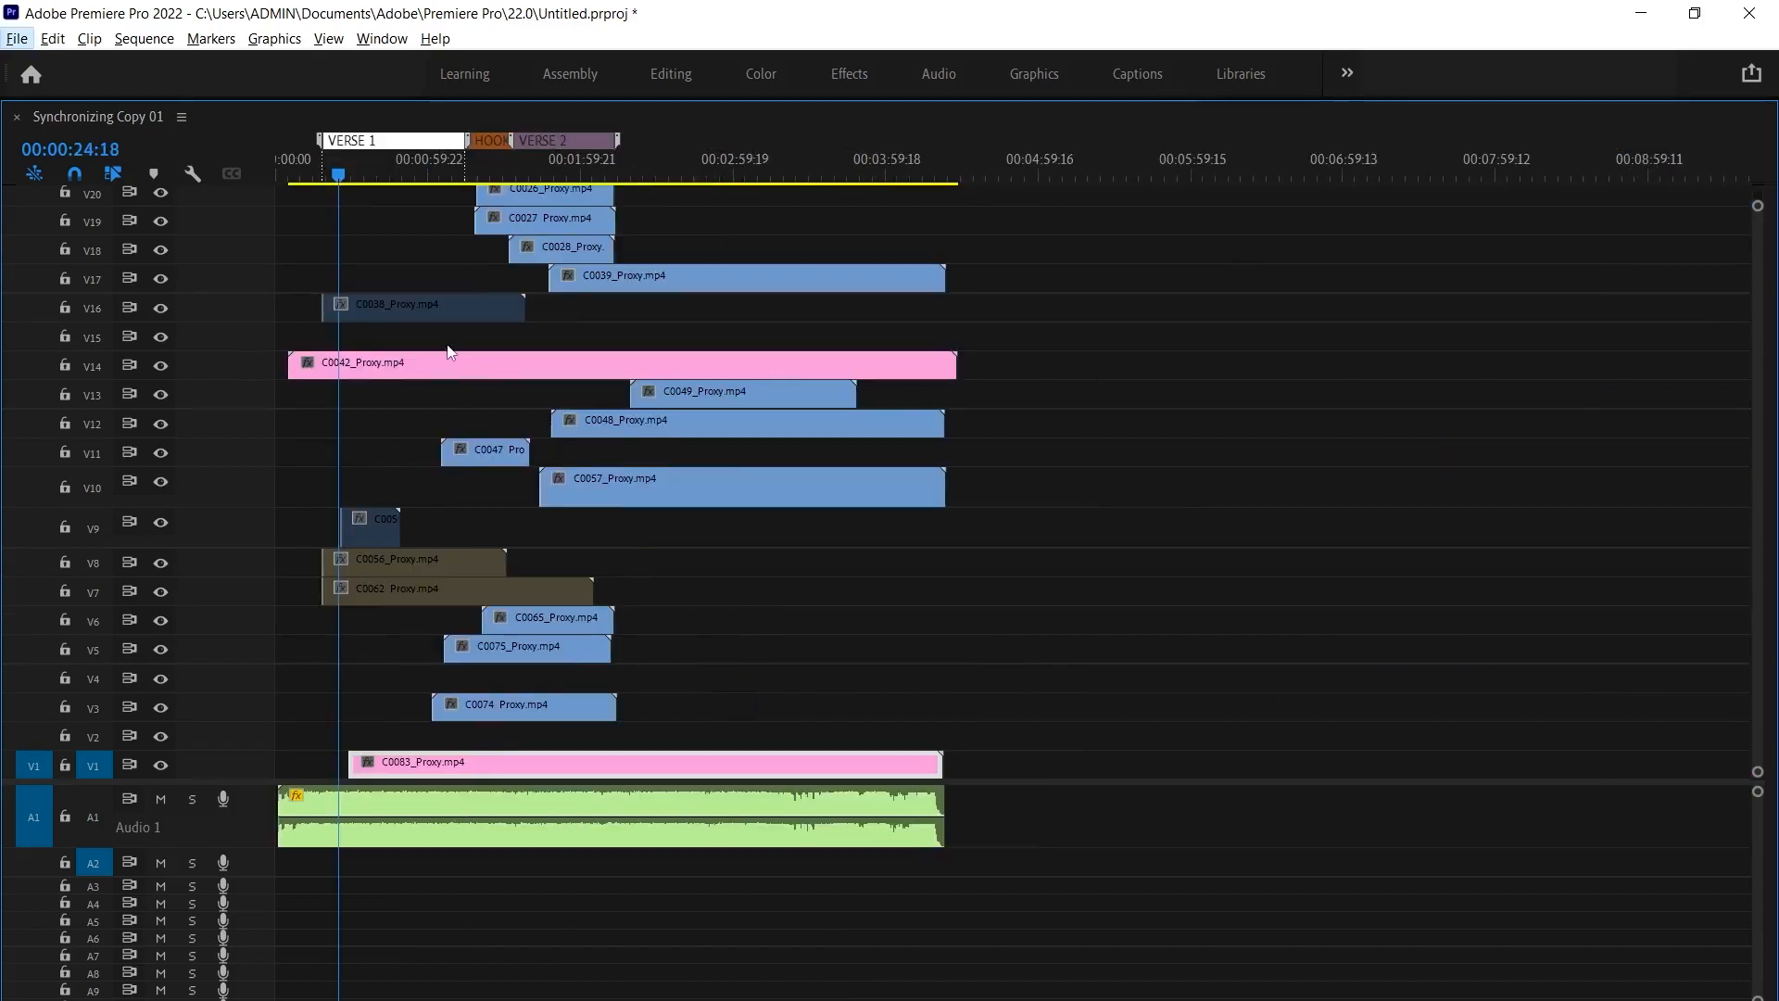
pyautogui.moveTo(454, 376); pyautogui.dragTo(426, 736)
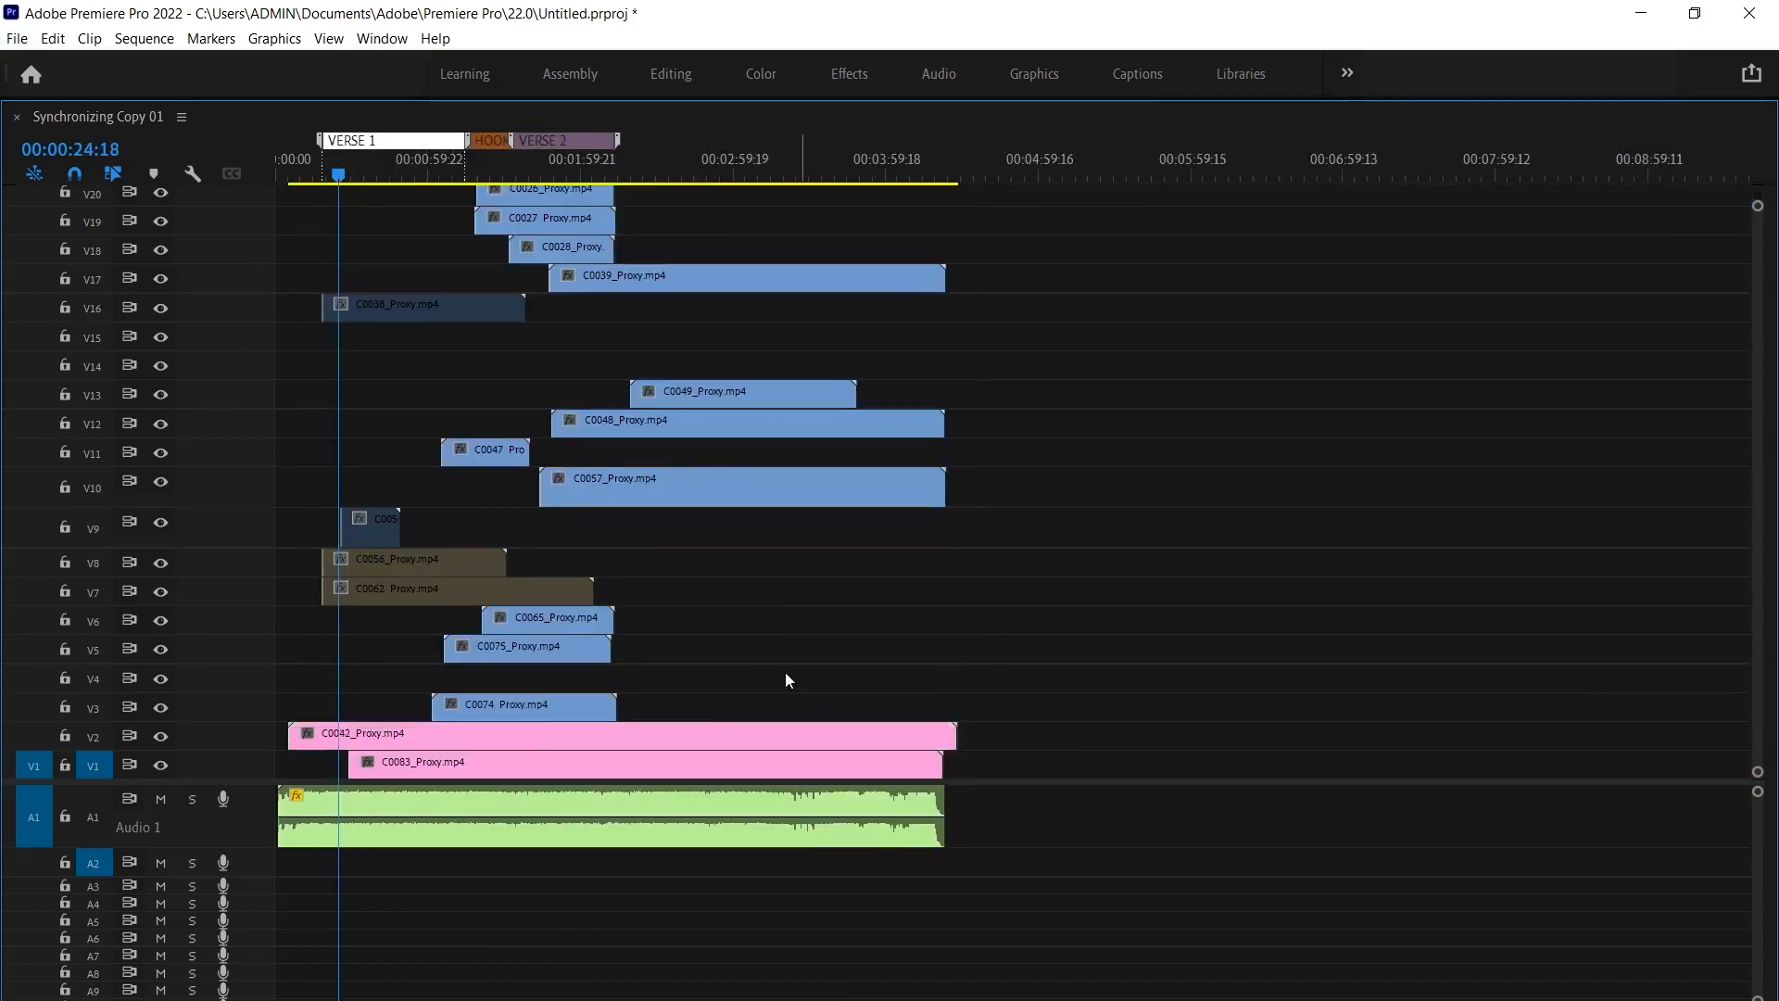
# Move C0074 up off track V3, then bring the tan clips C0056 and C0062 down to V4 and V3
pyautogui.press('=')
pyautogui.keyDown('alt'); pyautogui.scroll(2, 480, 639); pyautogui.keyUp('alt')
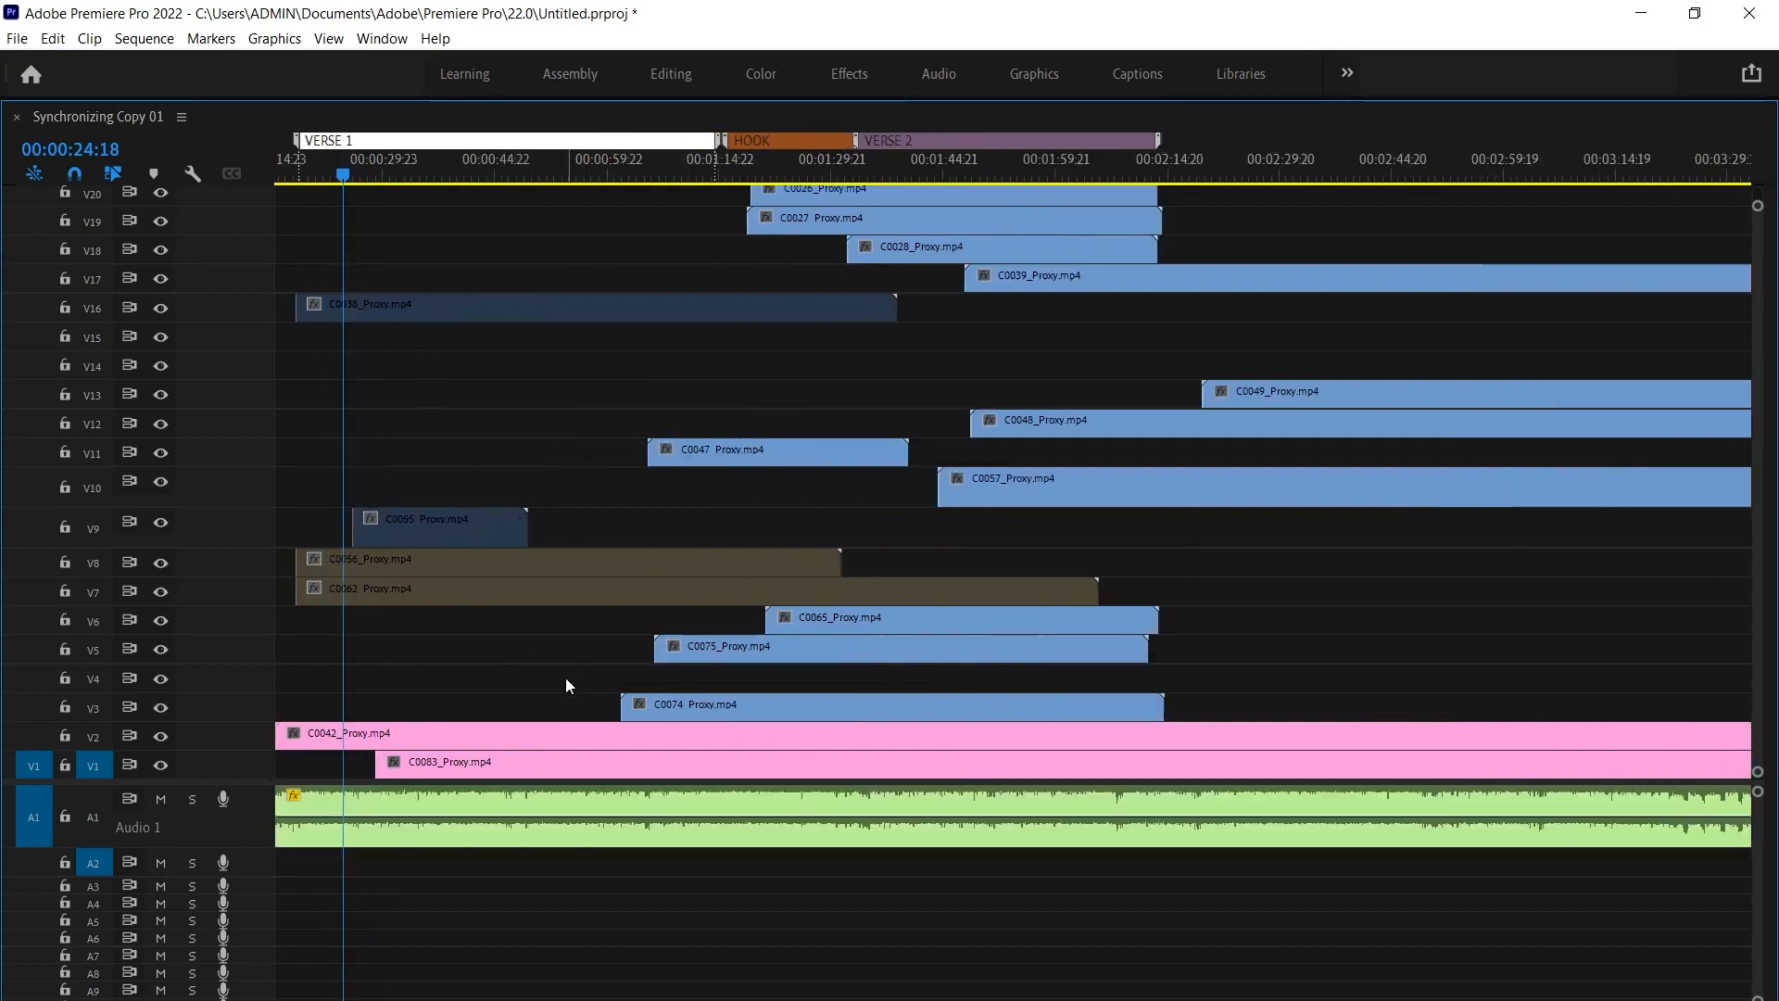
pyautogui.moveTo(719, 703); pyautogui.dragTo(721, 675)
pyautogui.click(524, 594)
pyautogui.click(521, 564)
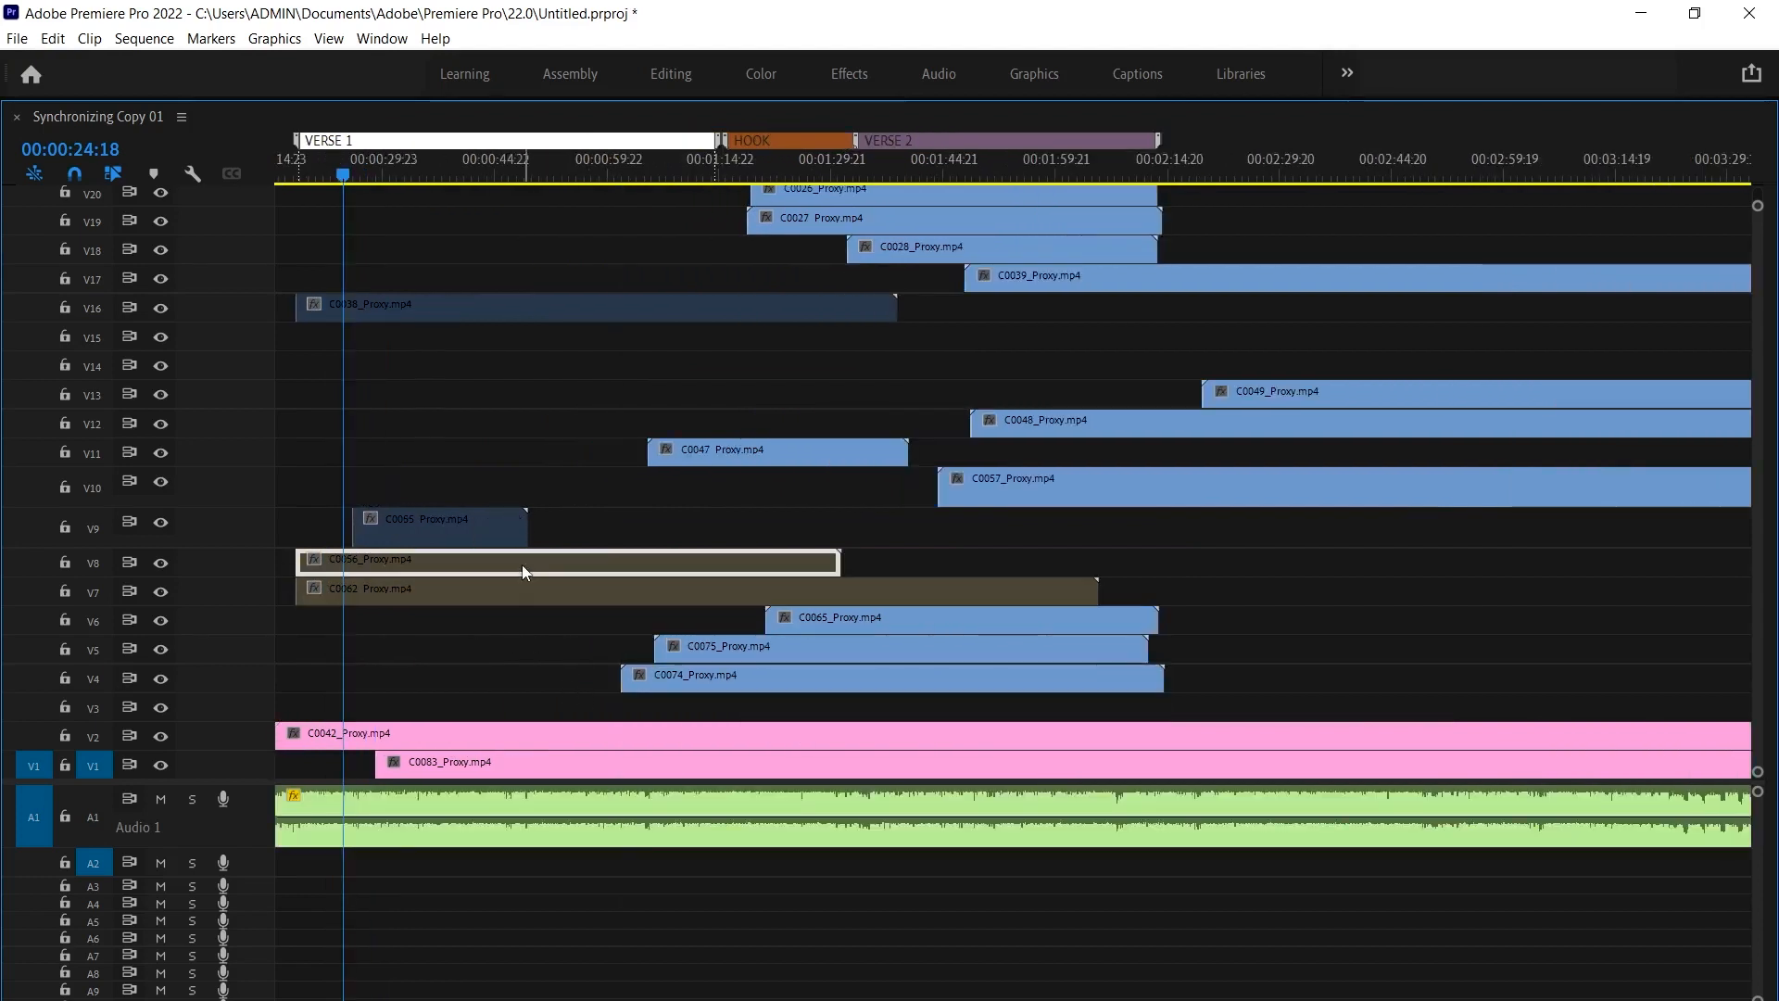
pyautogui.click(428, 703)
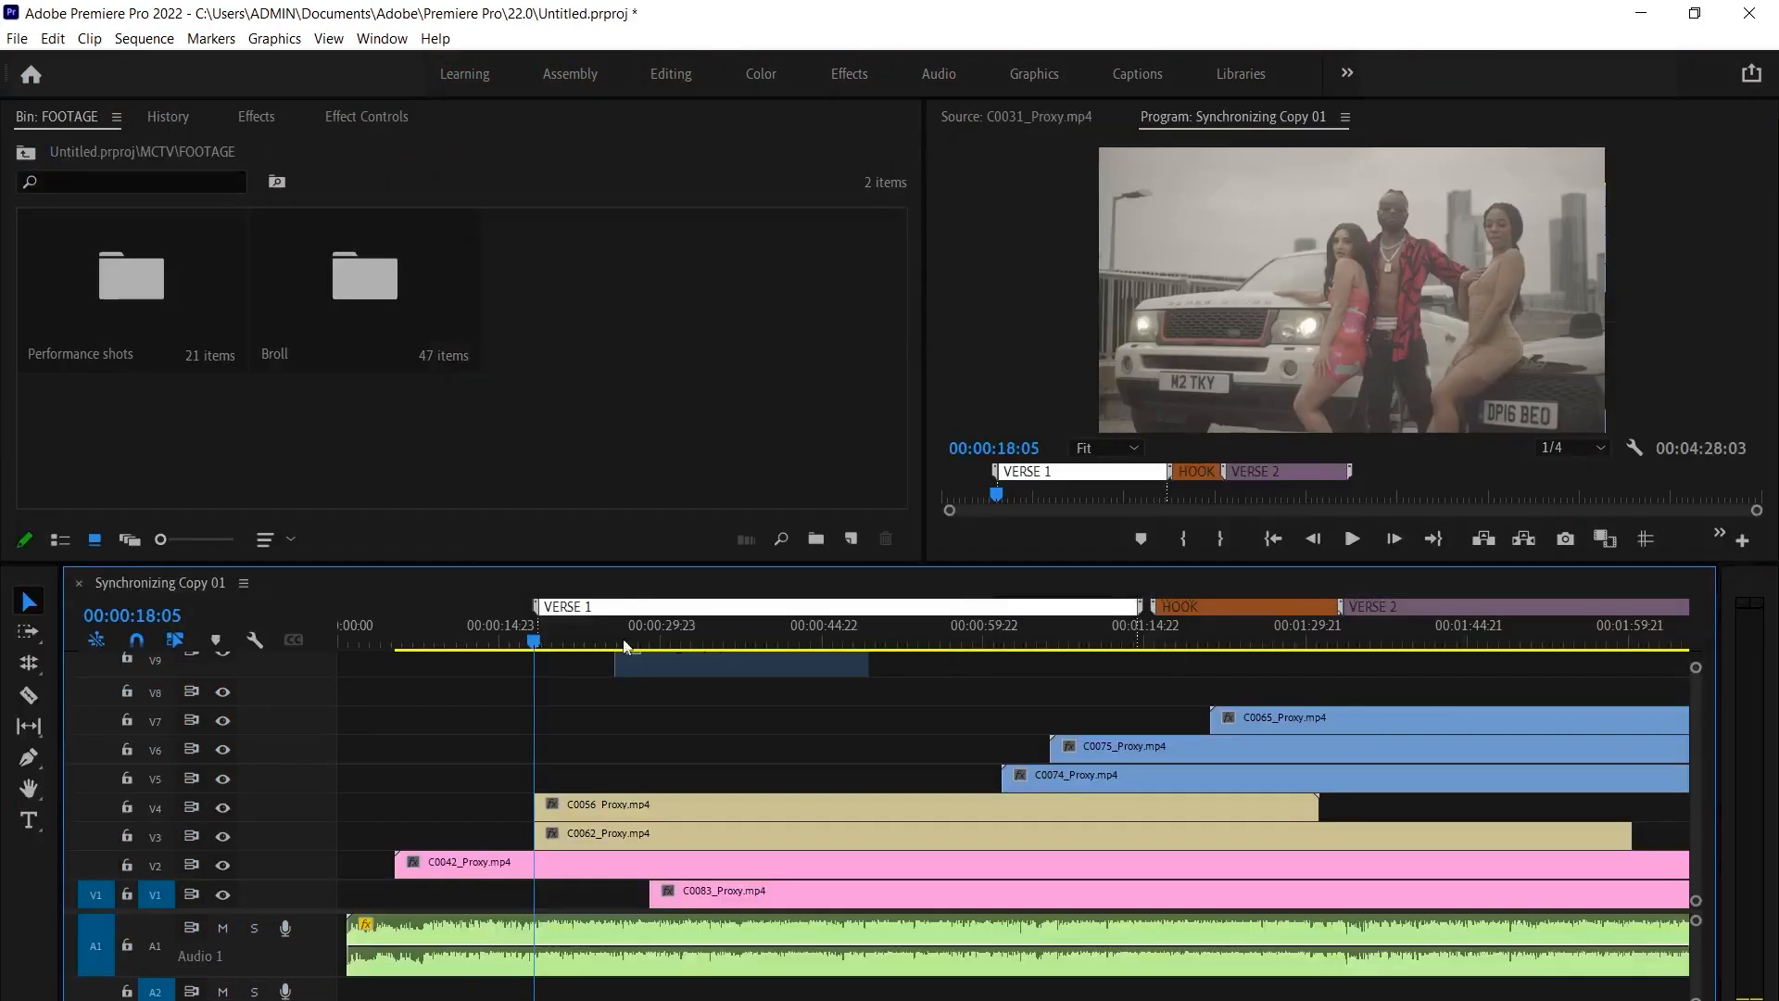
# Enable clip C0038 on V16 and play it back within Verse 1
pyautogui.scroll(4, 634, 708)
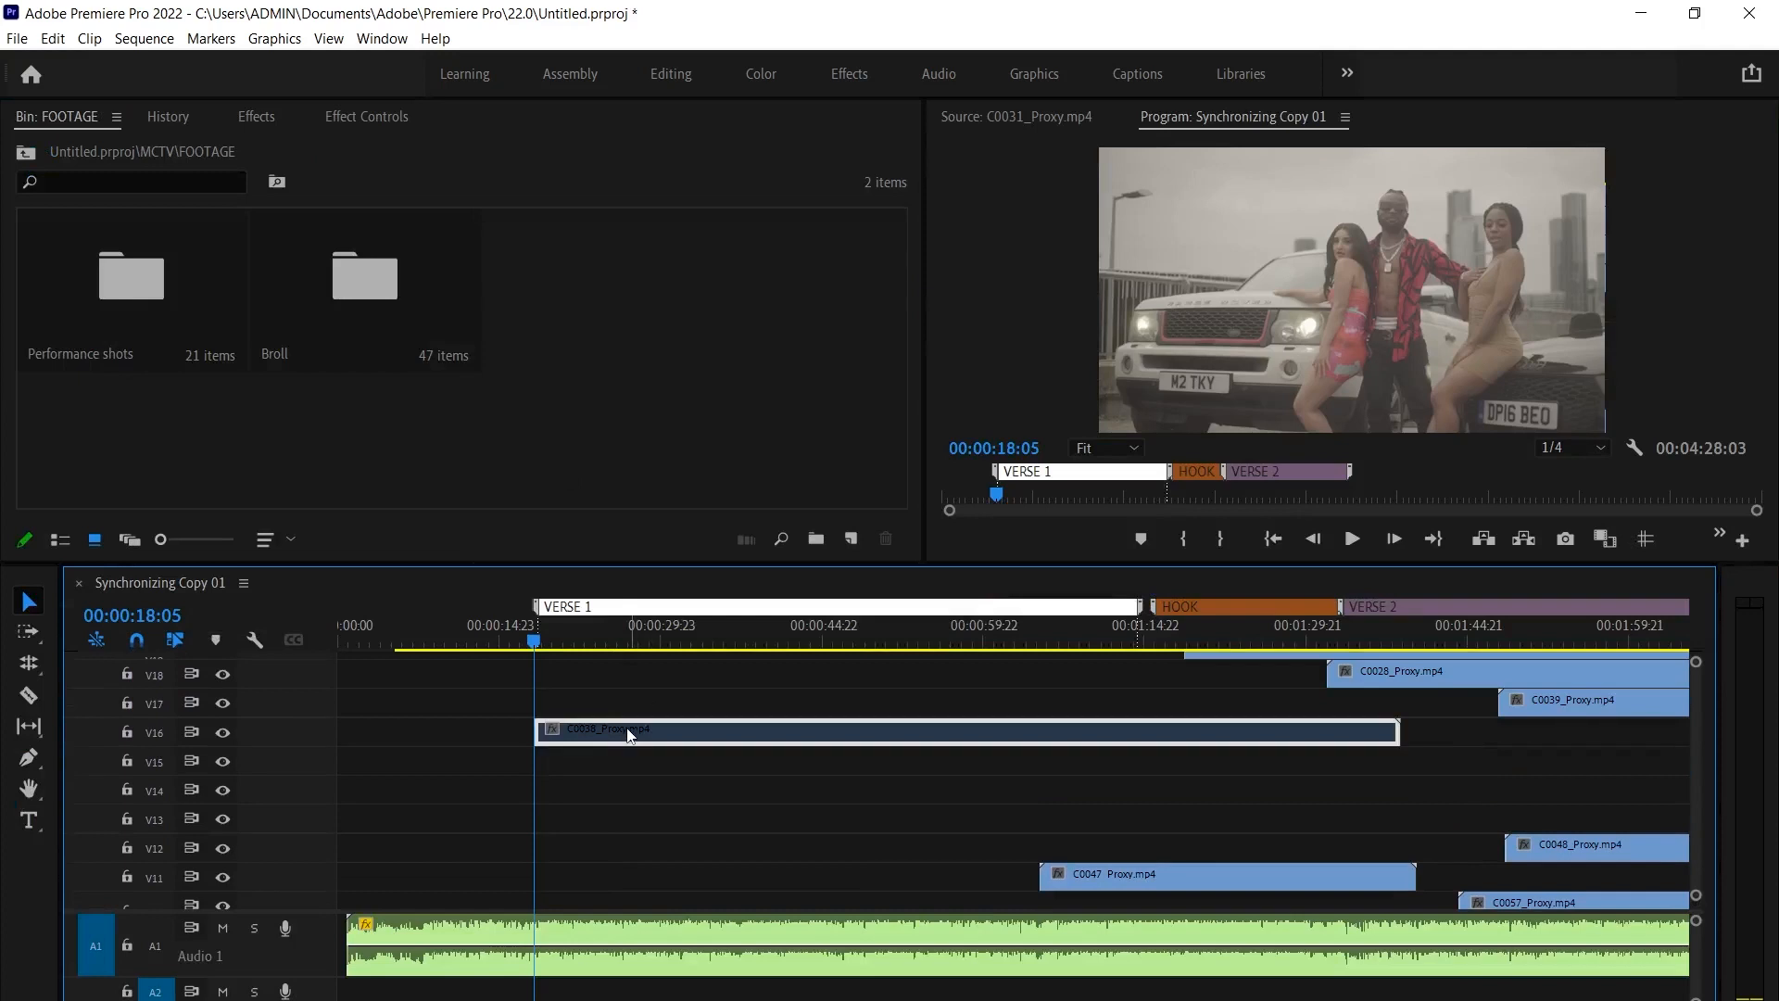
pyautogui.click(630, 726)
pyautogui.hotkey('shift', 'e')
pyautogui.press('space')
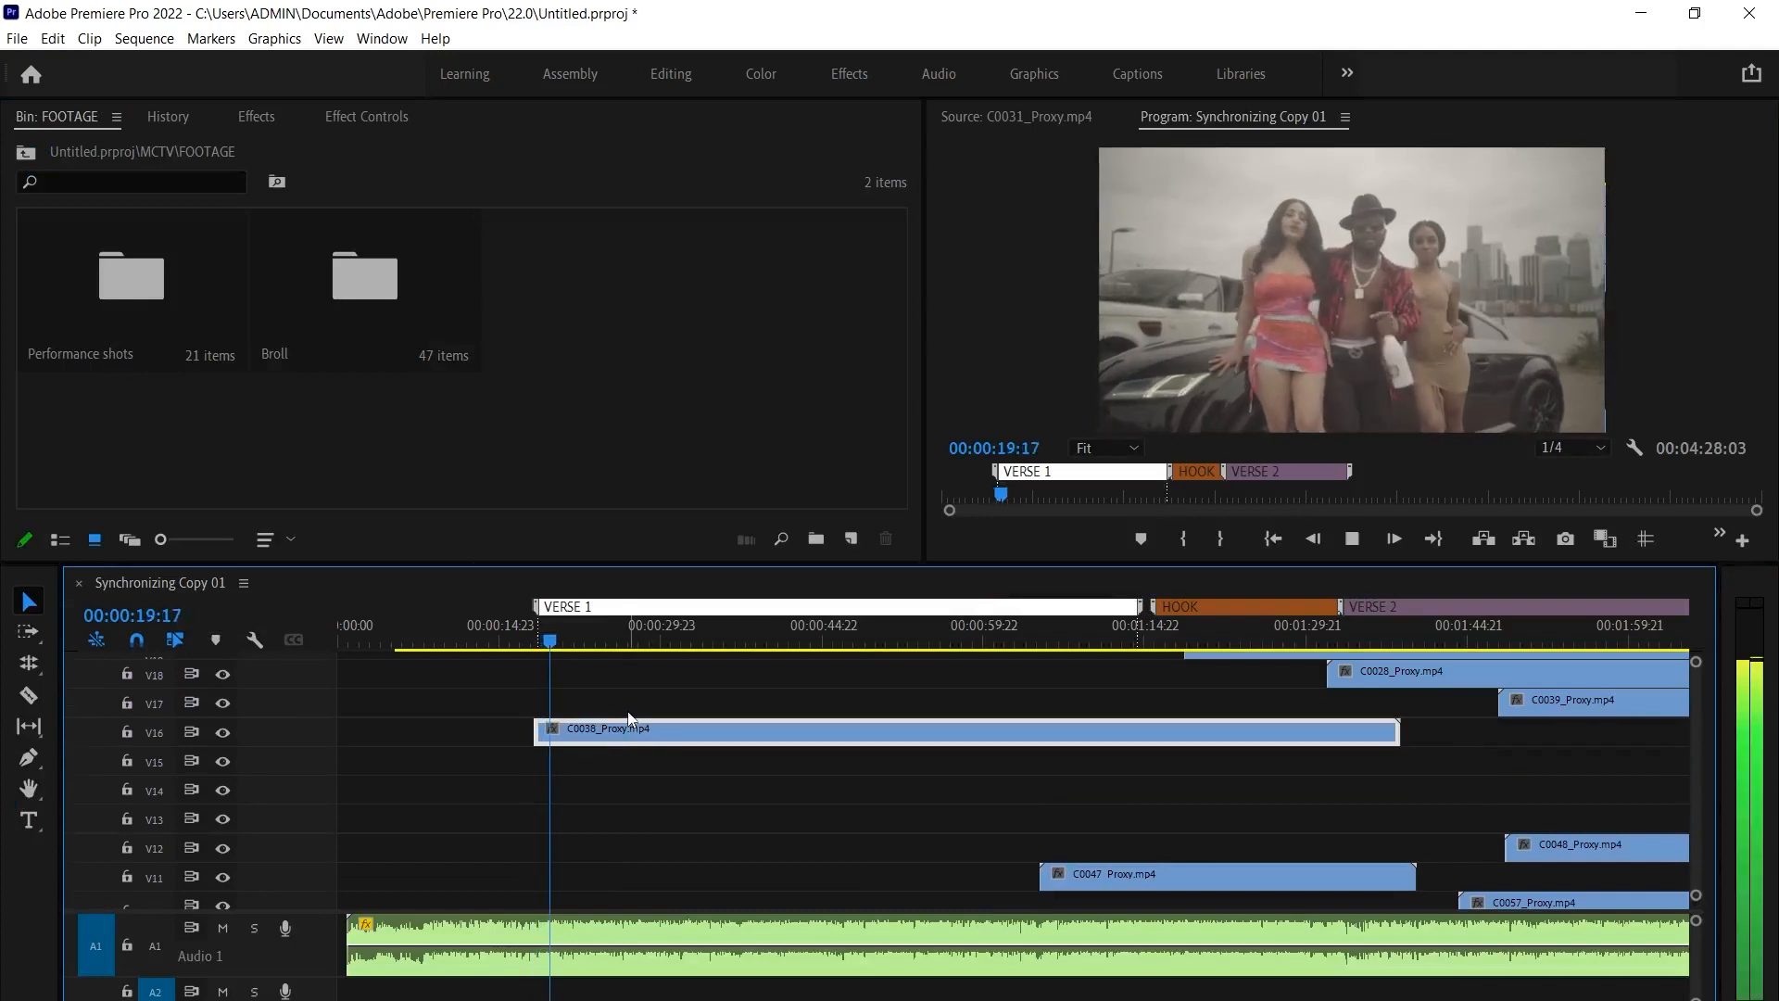
pyautogui.click(739, 639)
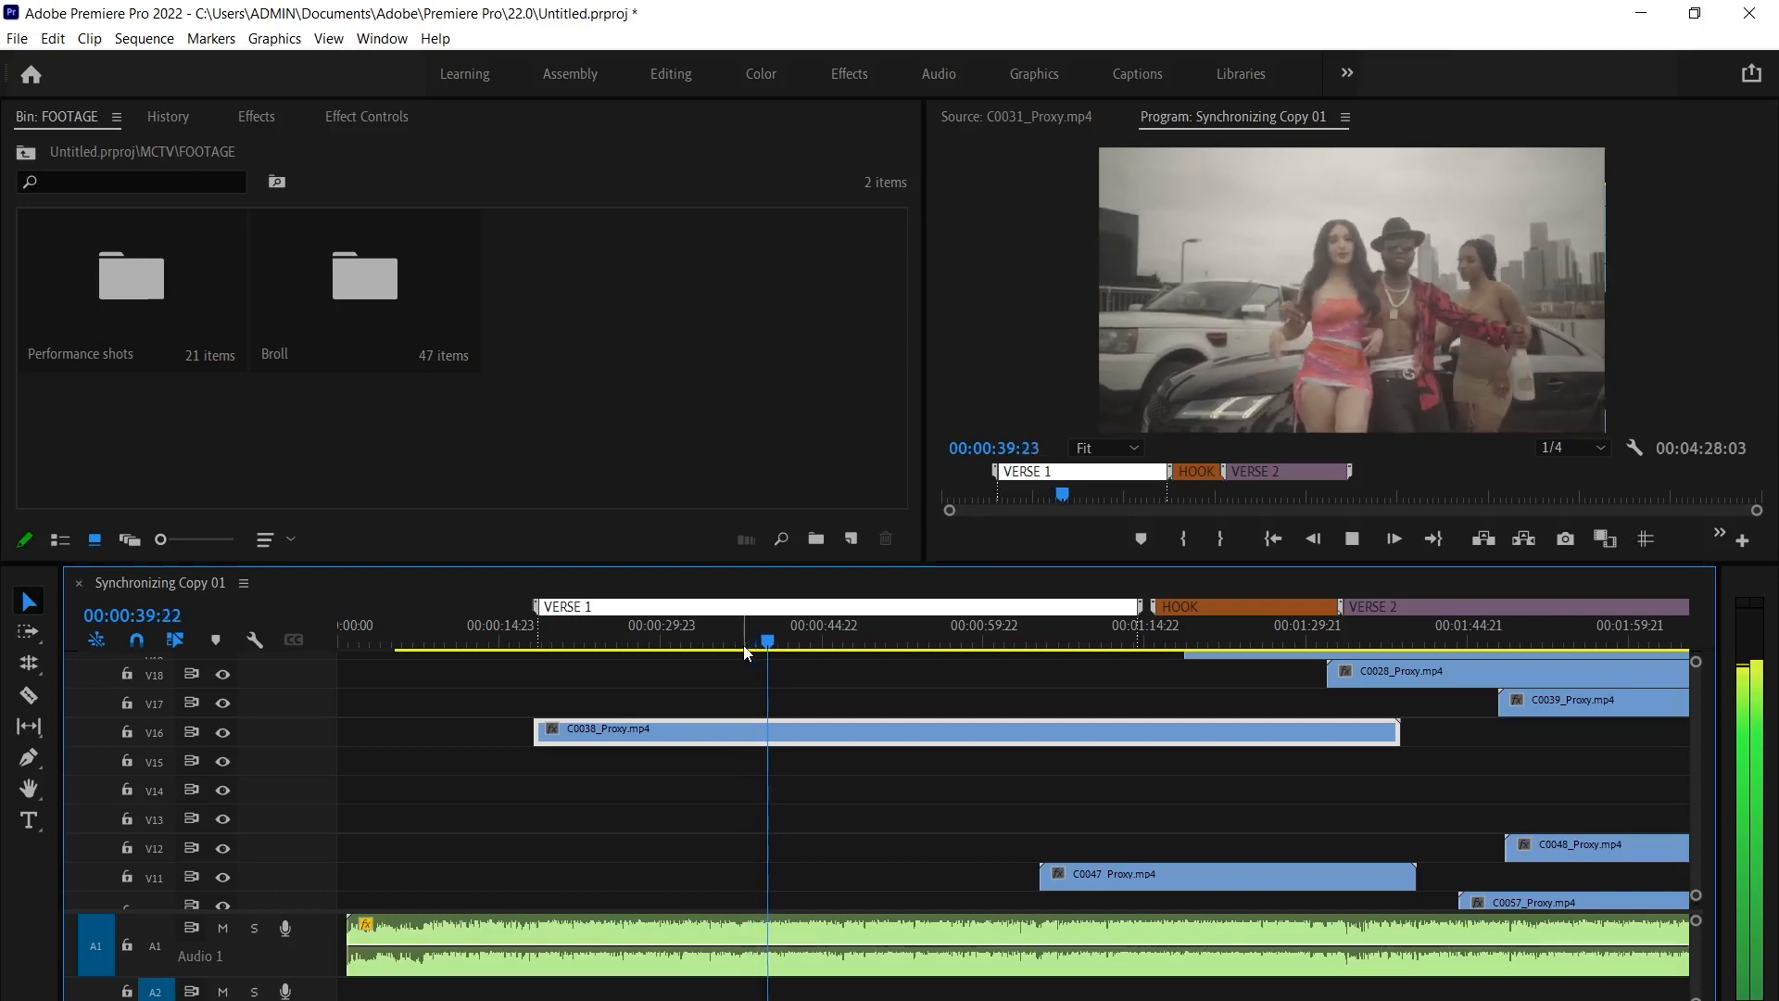
pyautogui.press('space')
# Move clips C0065, C0075 and C0074 up one track each to V8, V7 and V6, freeing V5
pyautogui.press('`')
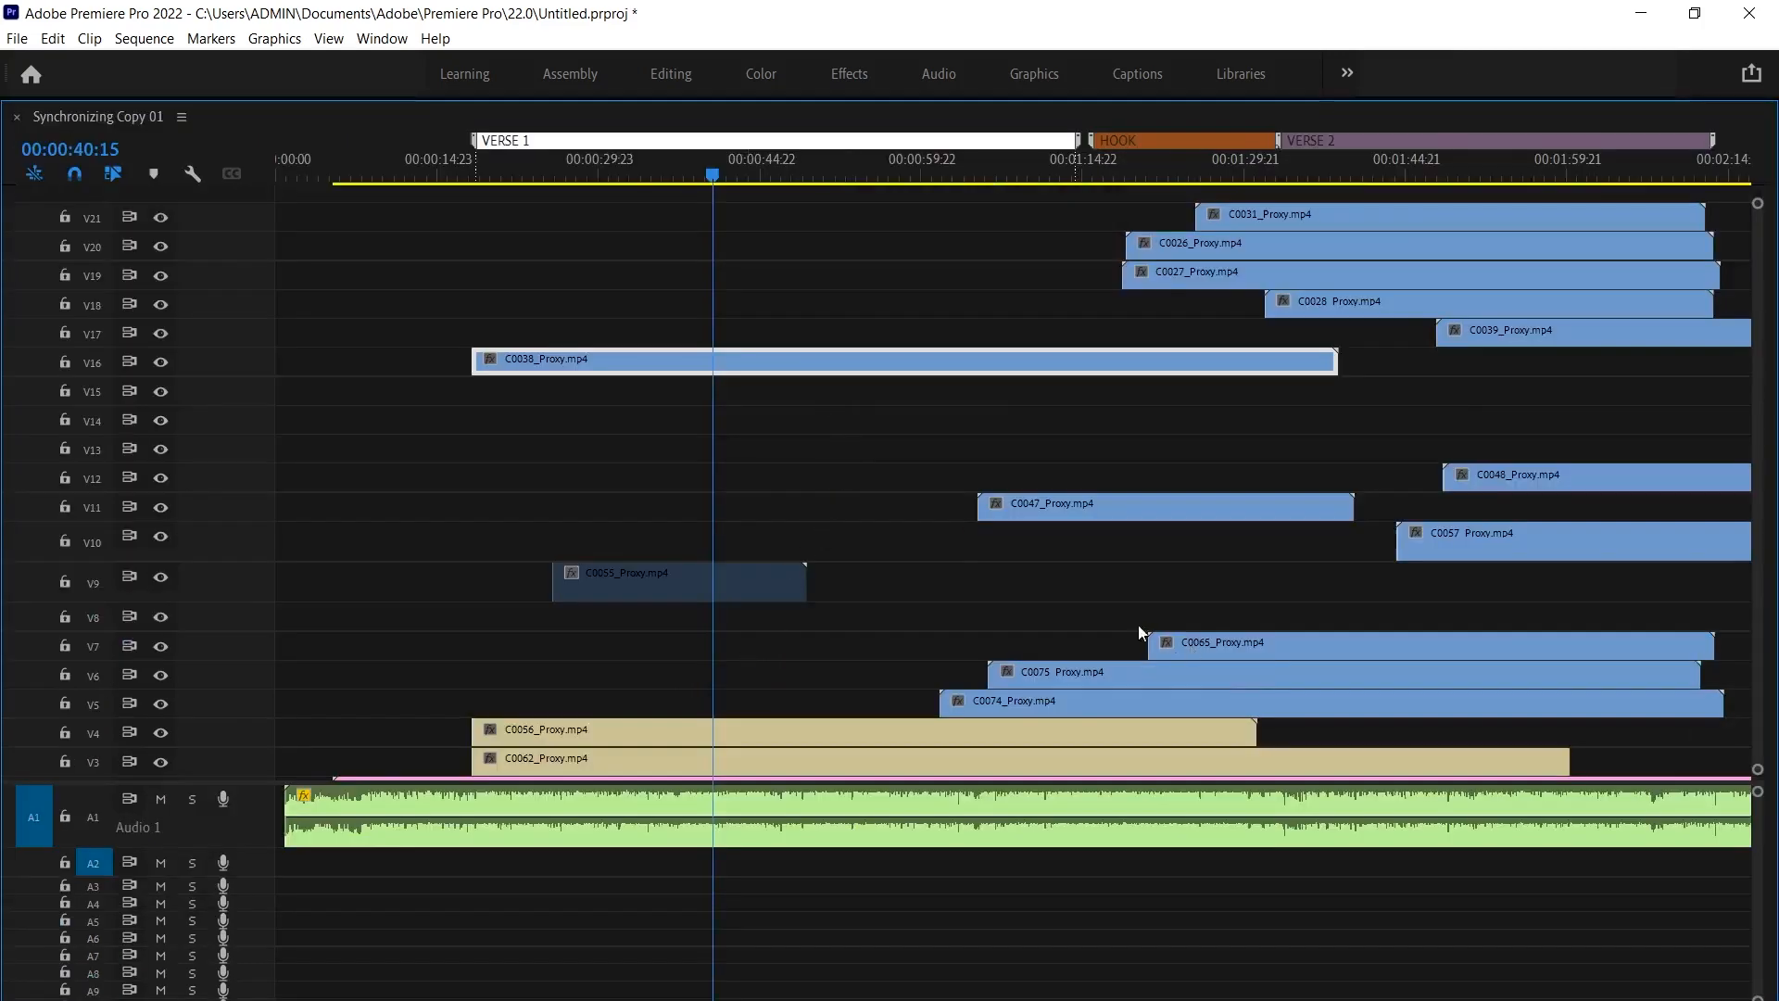
pyautogui.press('-')
pyautogui.click(490, 674)
pyautogui.hotkey('shift', 'Down')
pyautogui.hotkey('shift', 'Down')
pyautogui.scroll(1, 676, 679)
pyautogui.scroll(1, 676, 686)
pyautogui.moveTo(923, 623); pyautogui.dragTo(1217, 619)
pyautogui.click(1065, 549)
pyautogui.scroll(-4, 949, 582)
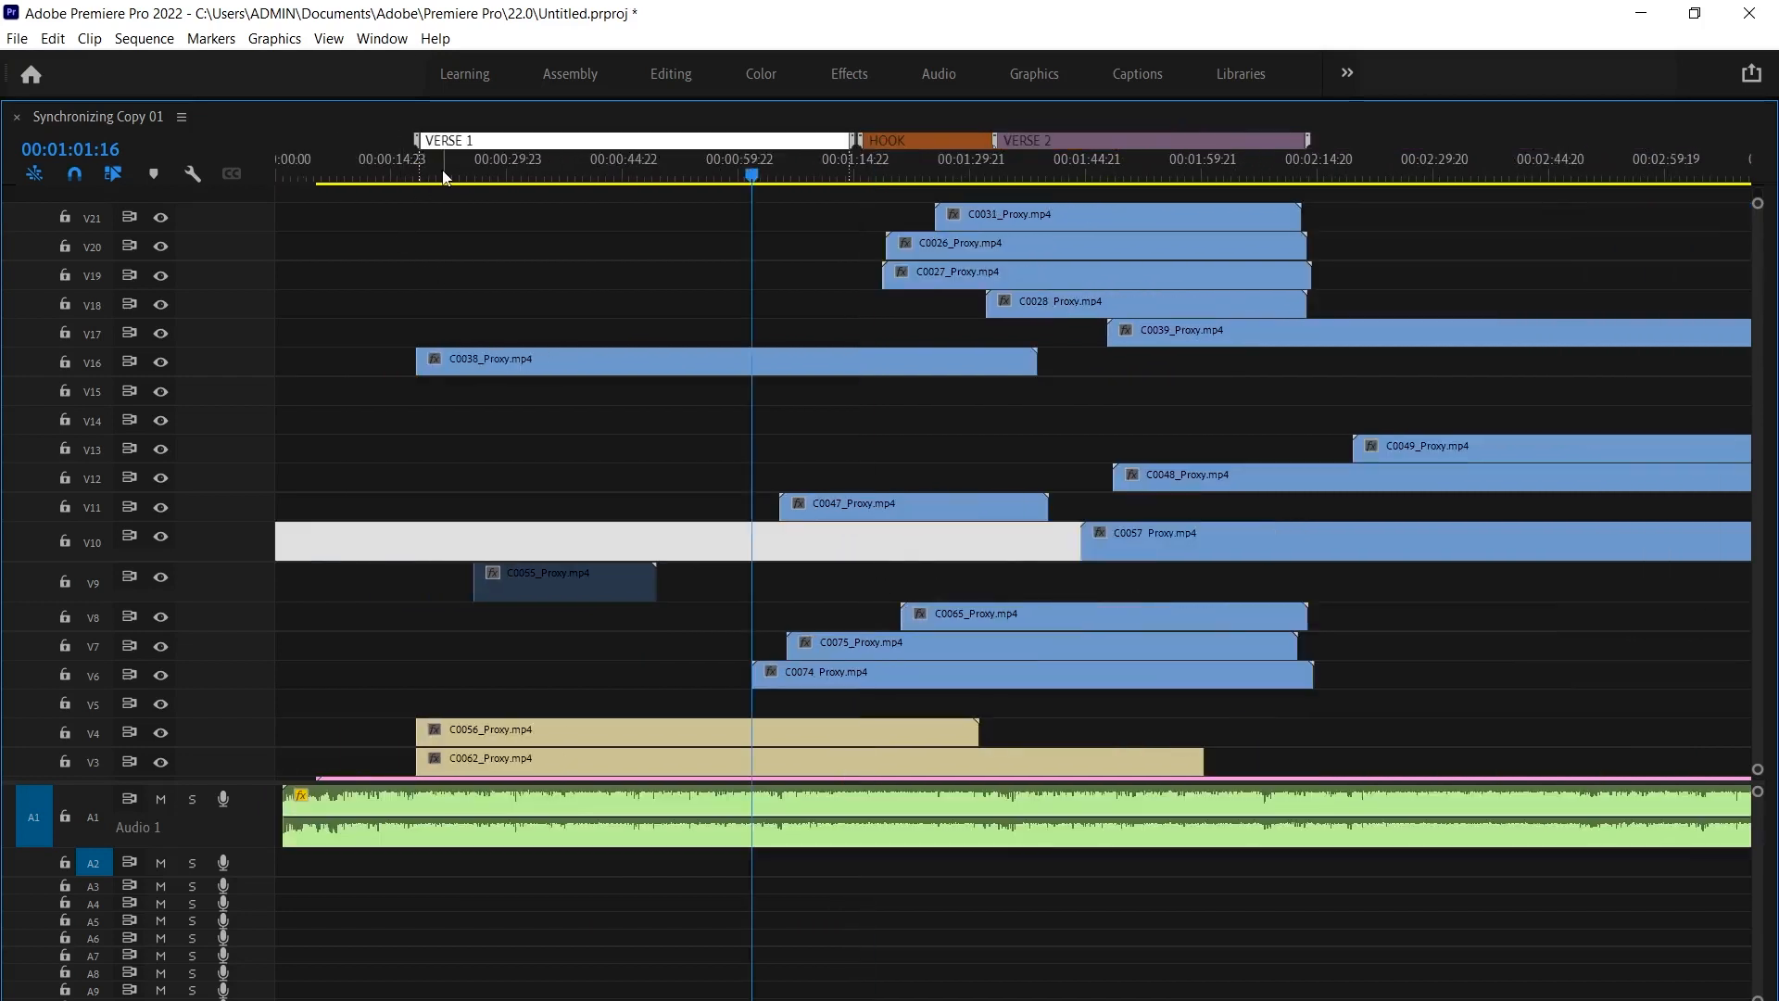
# Move clip C0038 from V16 down to V5, keeping its start aligned with the Verse 1 marker
pyautogui.moveTo(425, 174); pyautogui.dragTo(416, 182)
pyautogui.press('=')
pyautogui.press('=')
pyautogui.click(567, 298)
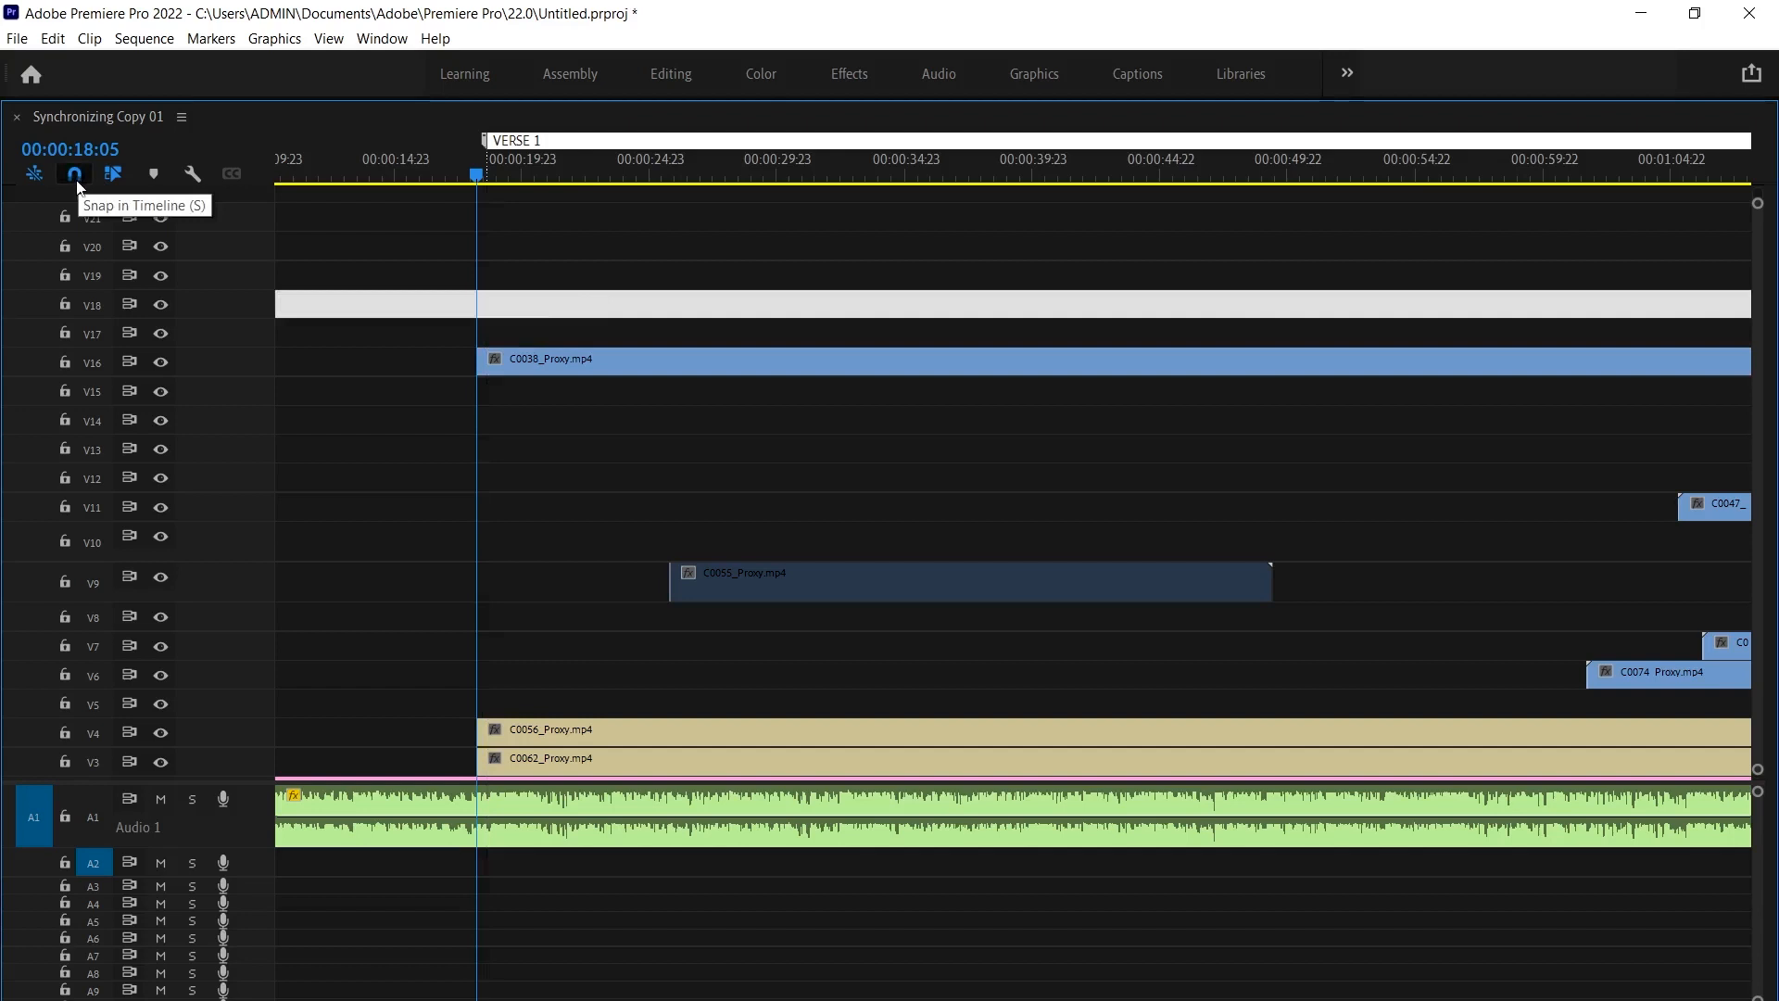
pyautogui.press('-')
pyautogui.moveTo(655, 371); pyautogui.dragTo(686, 709)
# Enable clip C0055, play it back, and move it from V9 down to V6
pyautogui.click(674, 579)
pyautogui.click(567, 172)
pyautogui.press('`')
pyautogui.press('space')
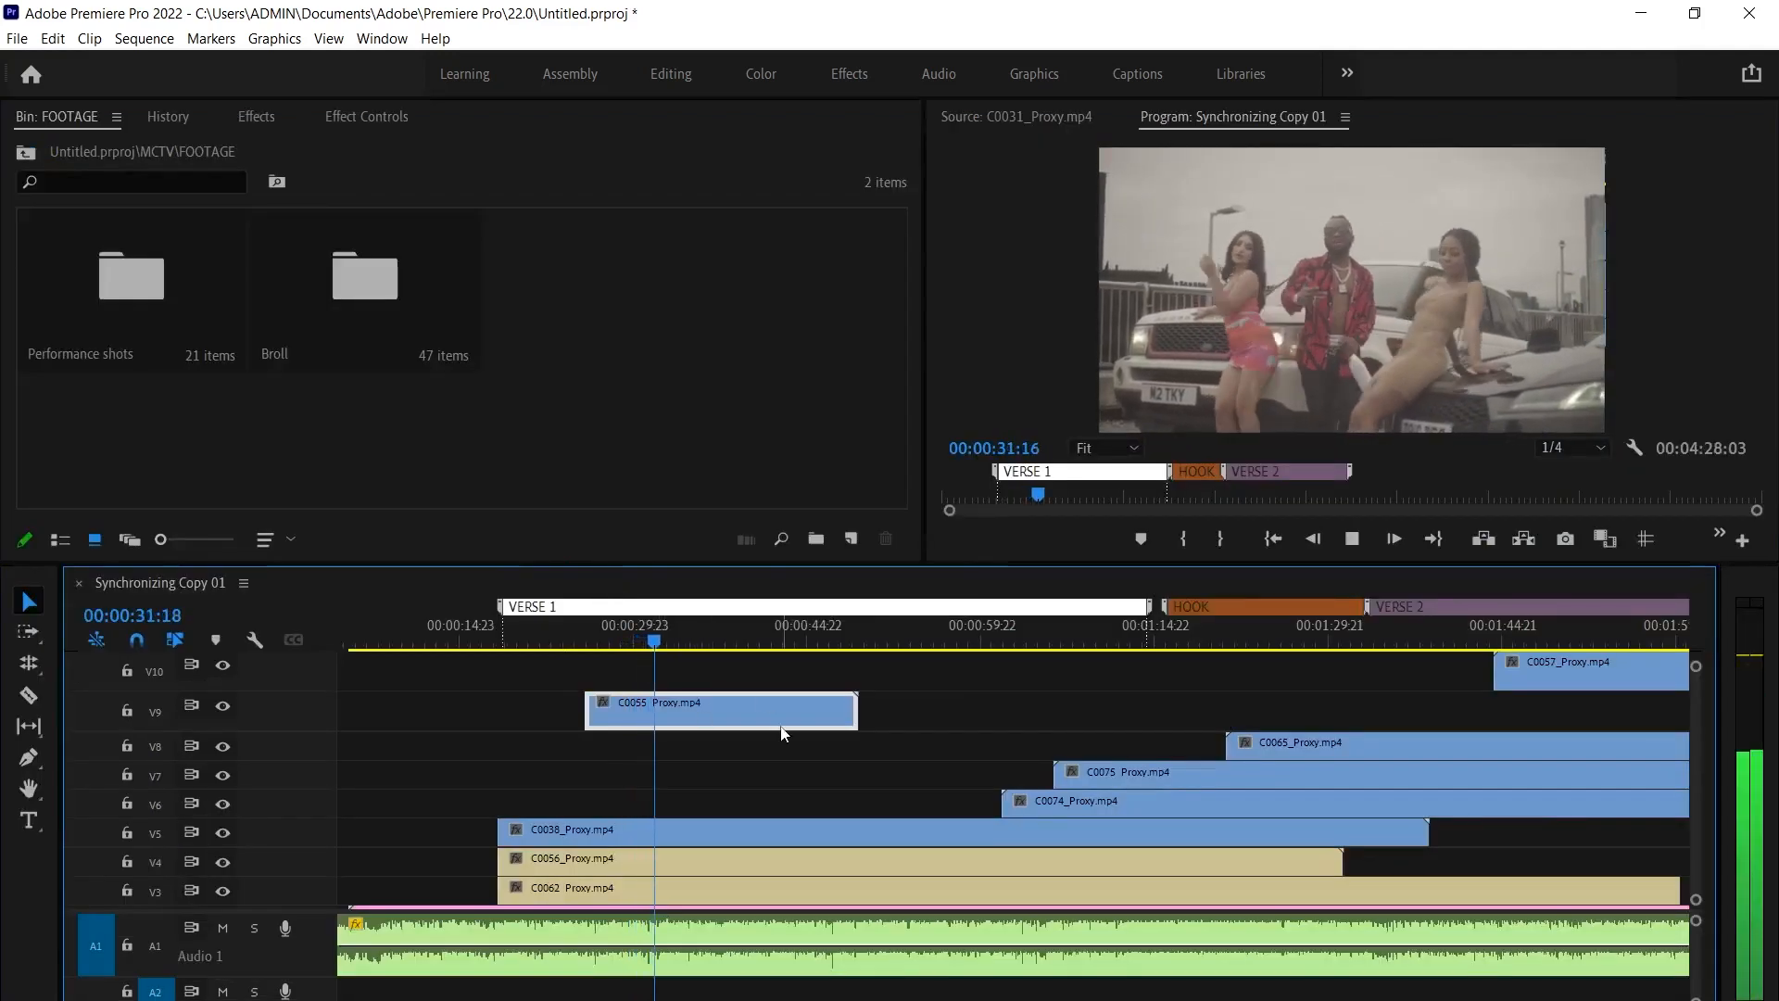
pyautogui.press('space')
pyautogui.moveTo(741, 733); pyautogui.dragTo(745, 799)
# Move clips C0065, C0075 and C0074 up one track each to V9, V8 and V7
pyautogui.press('`')
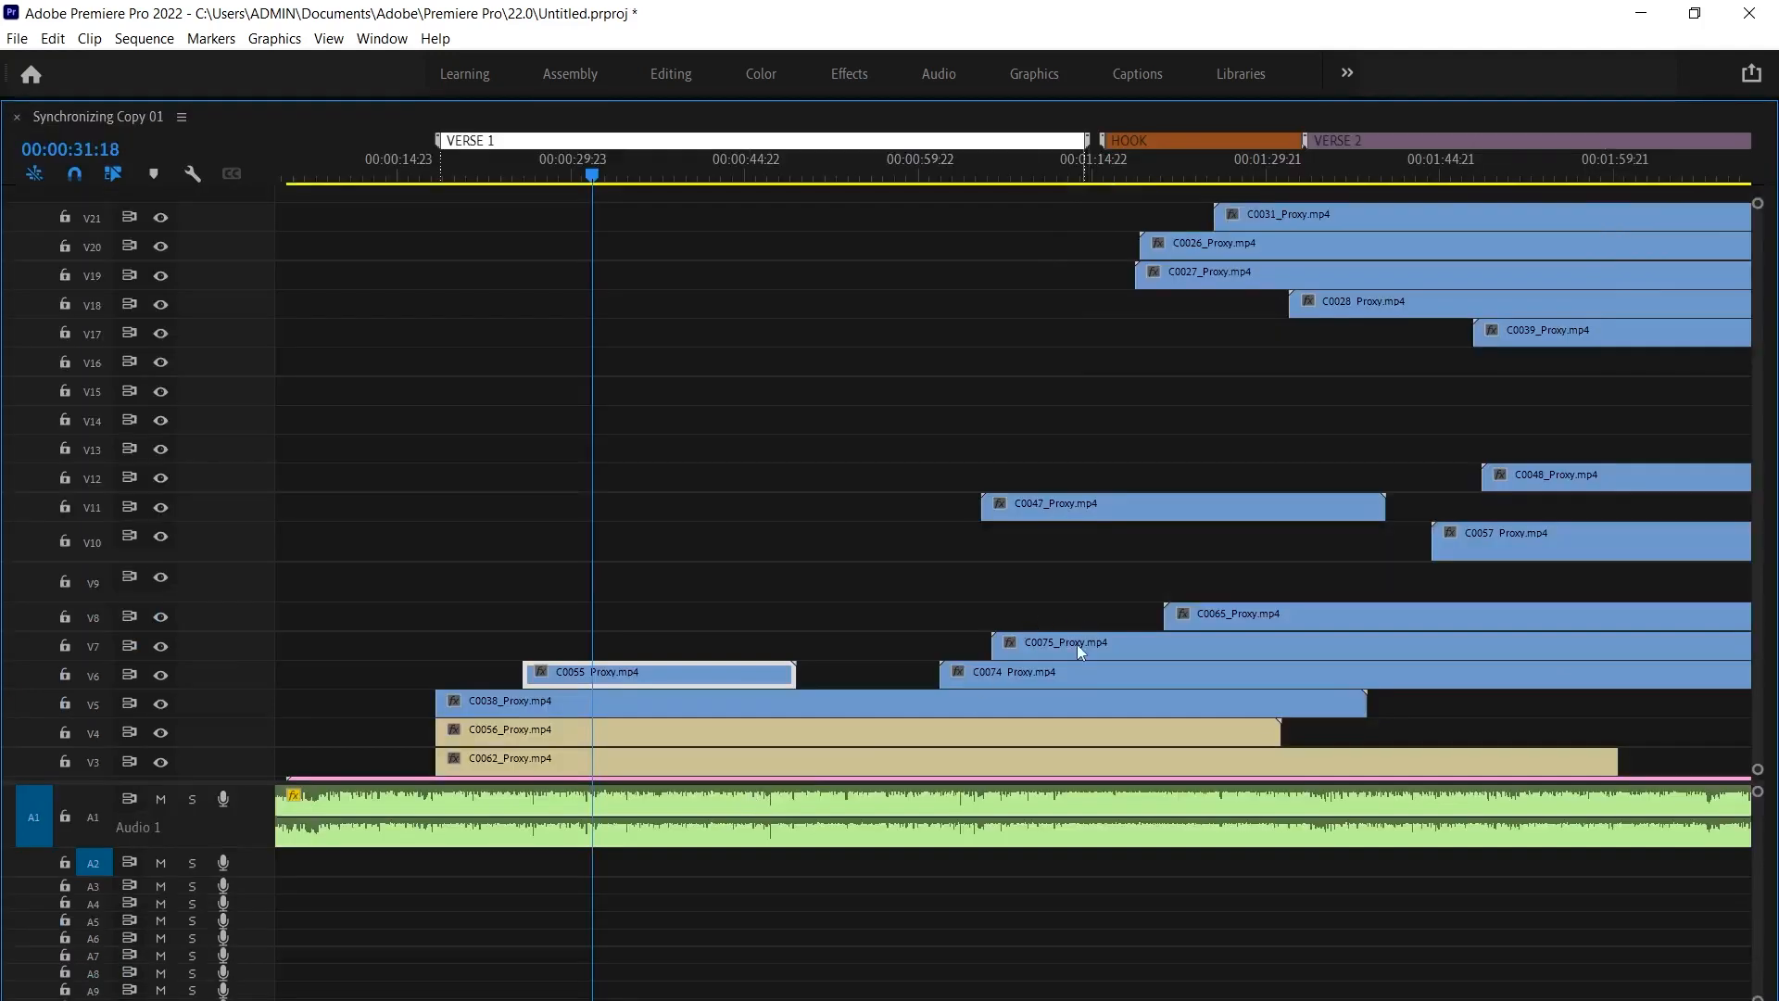
pyautogui.hscroll(2, 1077, 643)
pyautogui.moveTo(885, 593); pyautogui.dragTo(1152, 597)
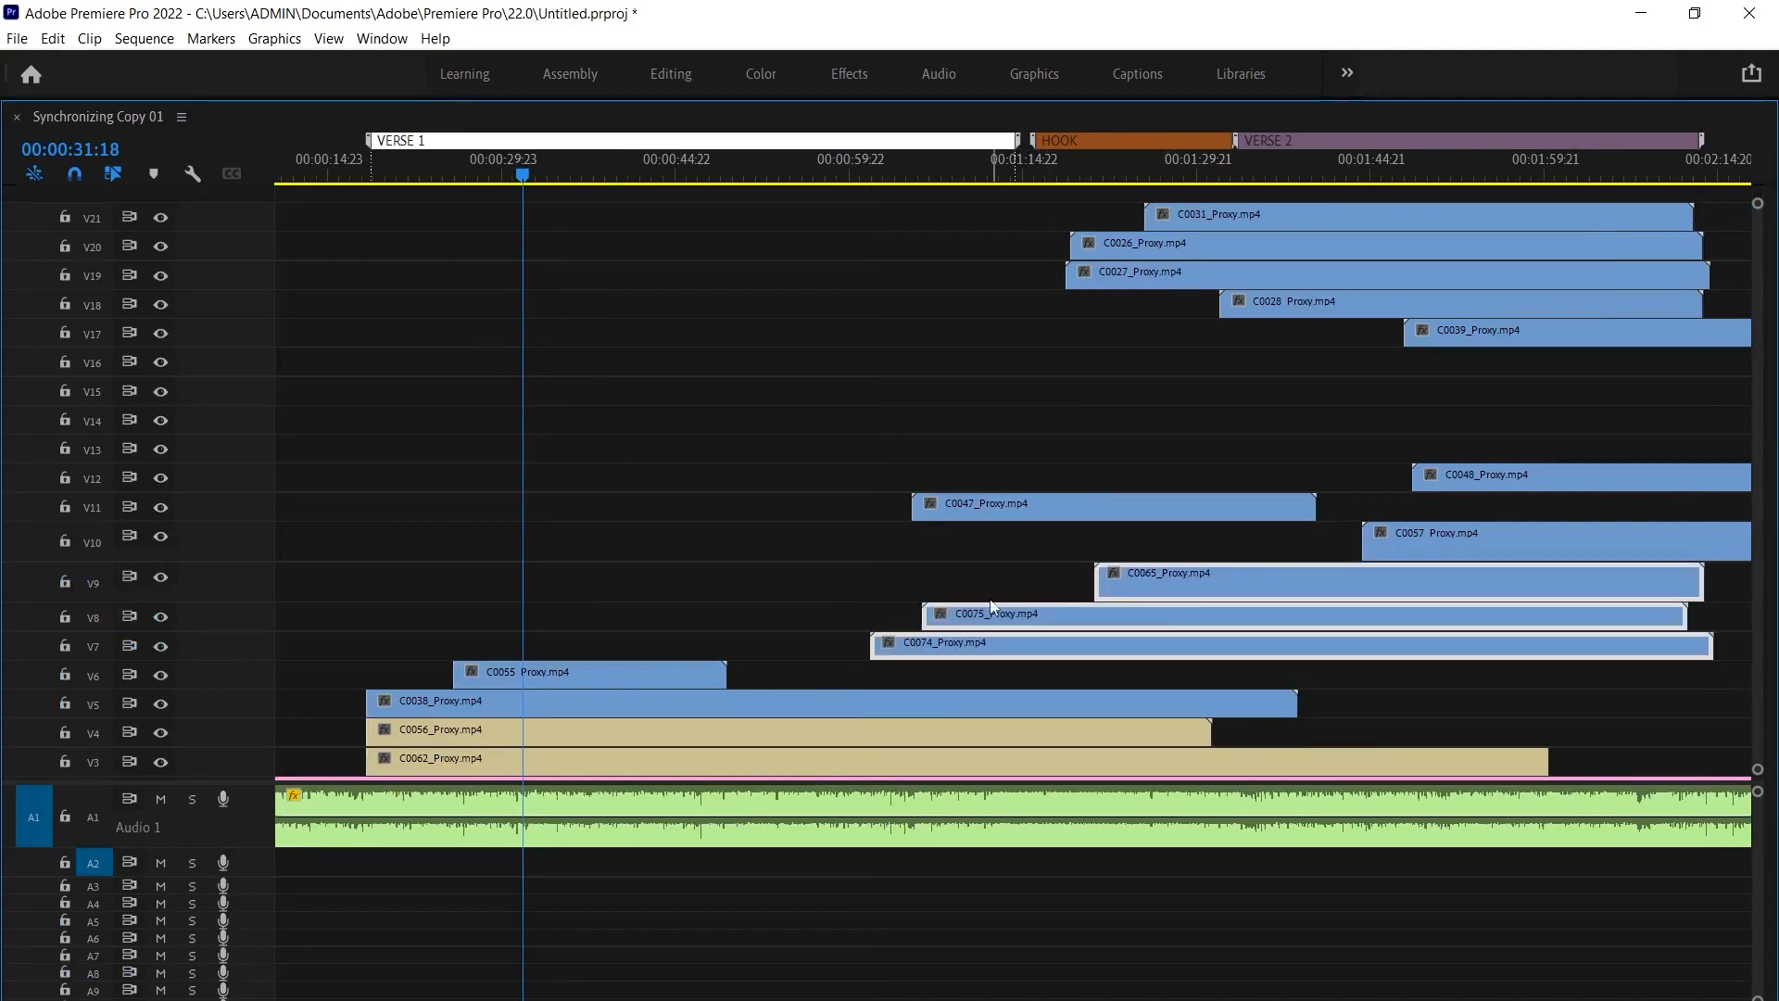
pyautogui.moveTo(1014, 560); pyautogui.dragTo(1231, 666)
# Disable clips C0055 and C0038 to preview the C0056 shot beneath them in Verse 1
pyautogui.press('=')
pyautogui.click(575, 163)
pyautogui.press('`')
pyautogui.scroll(-2, 671, 801)
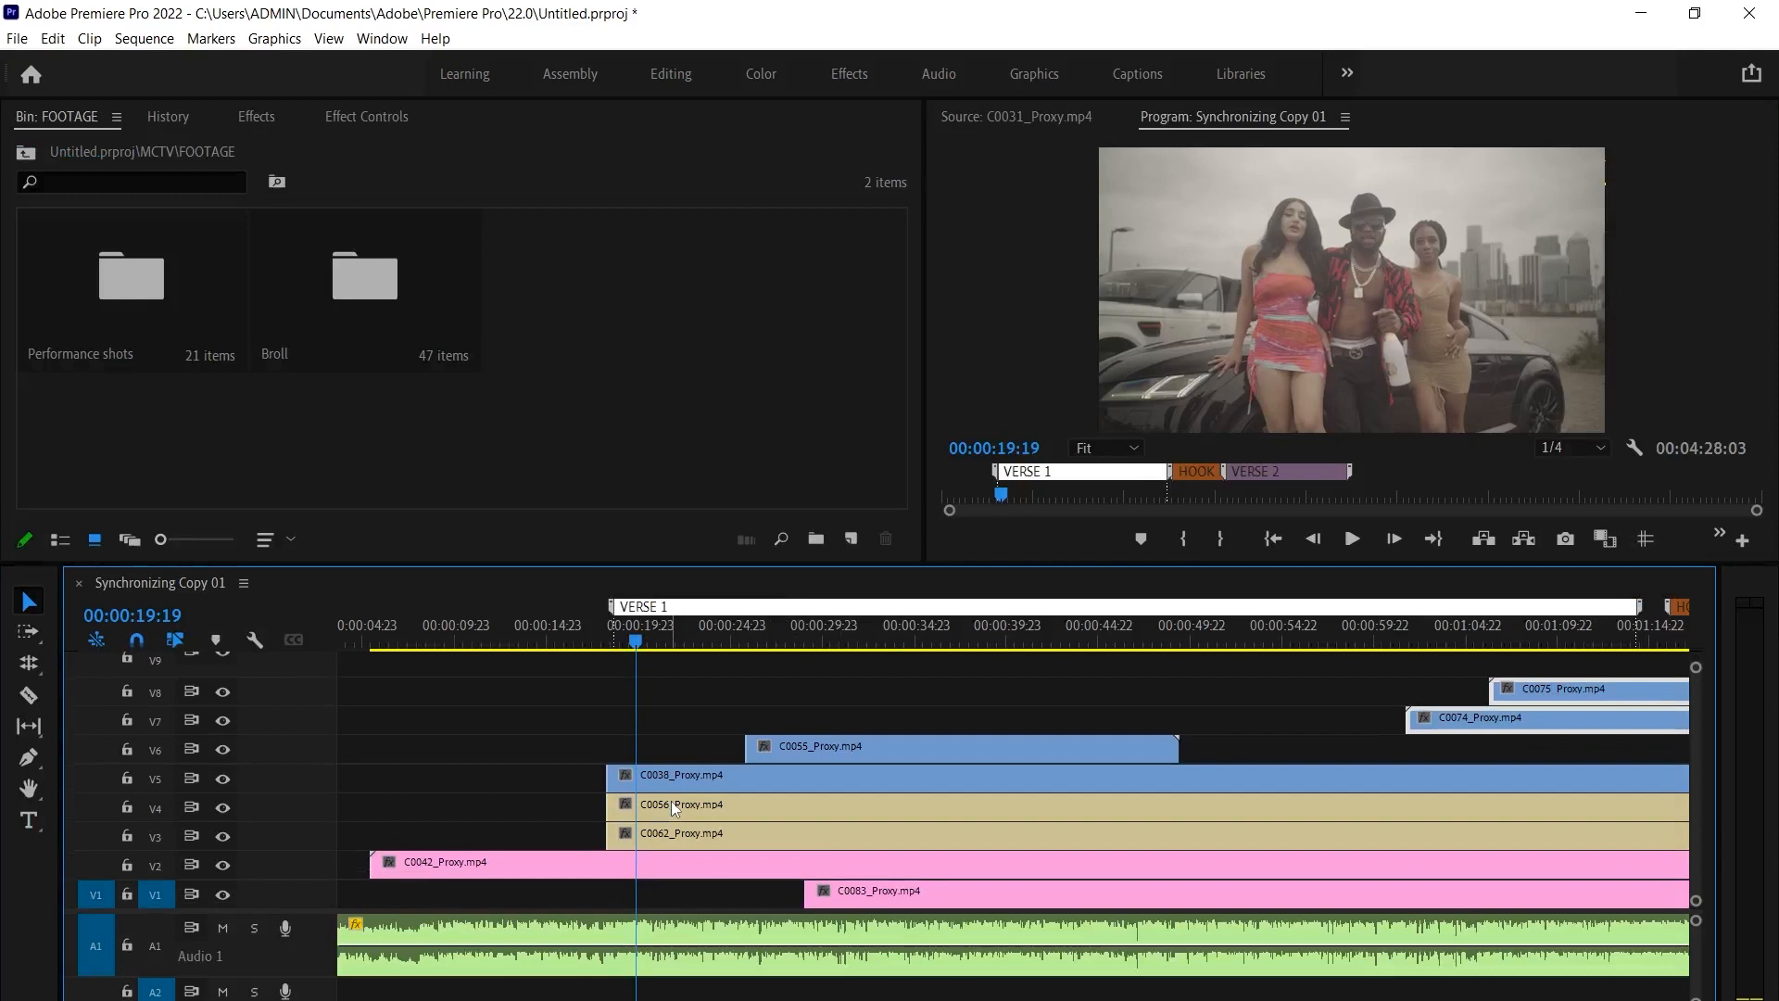
pyautogui.moveTo(693, 739); pyautogui.dragTo(846, 771)
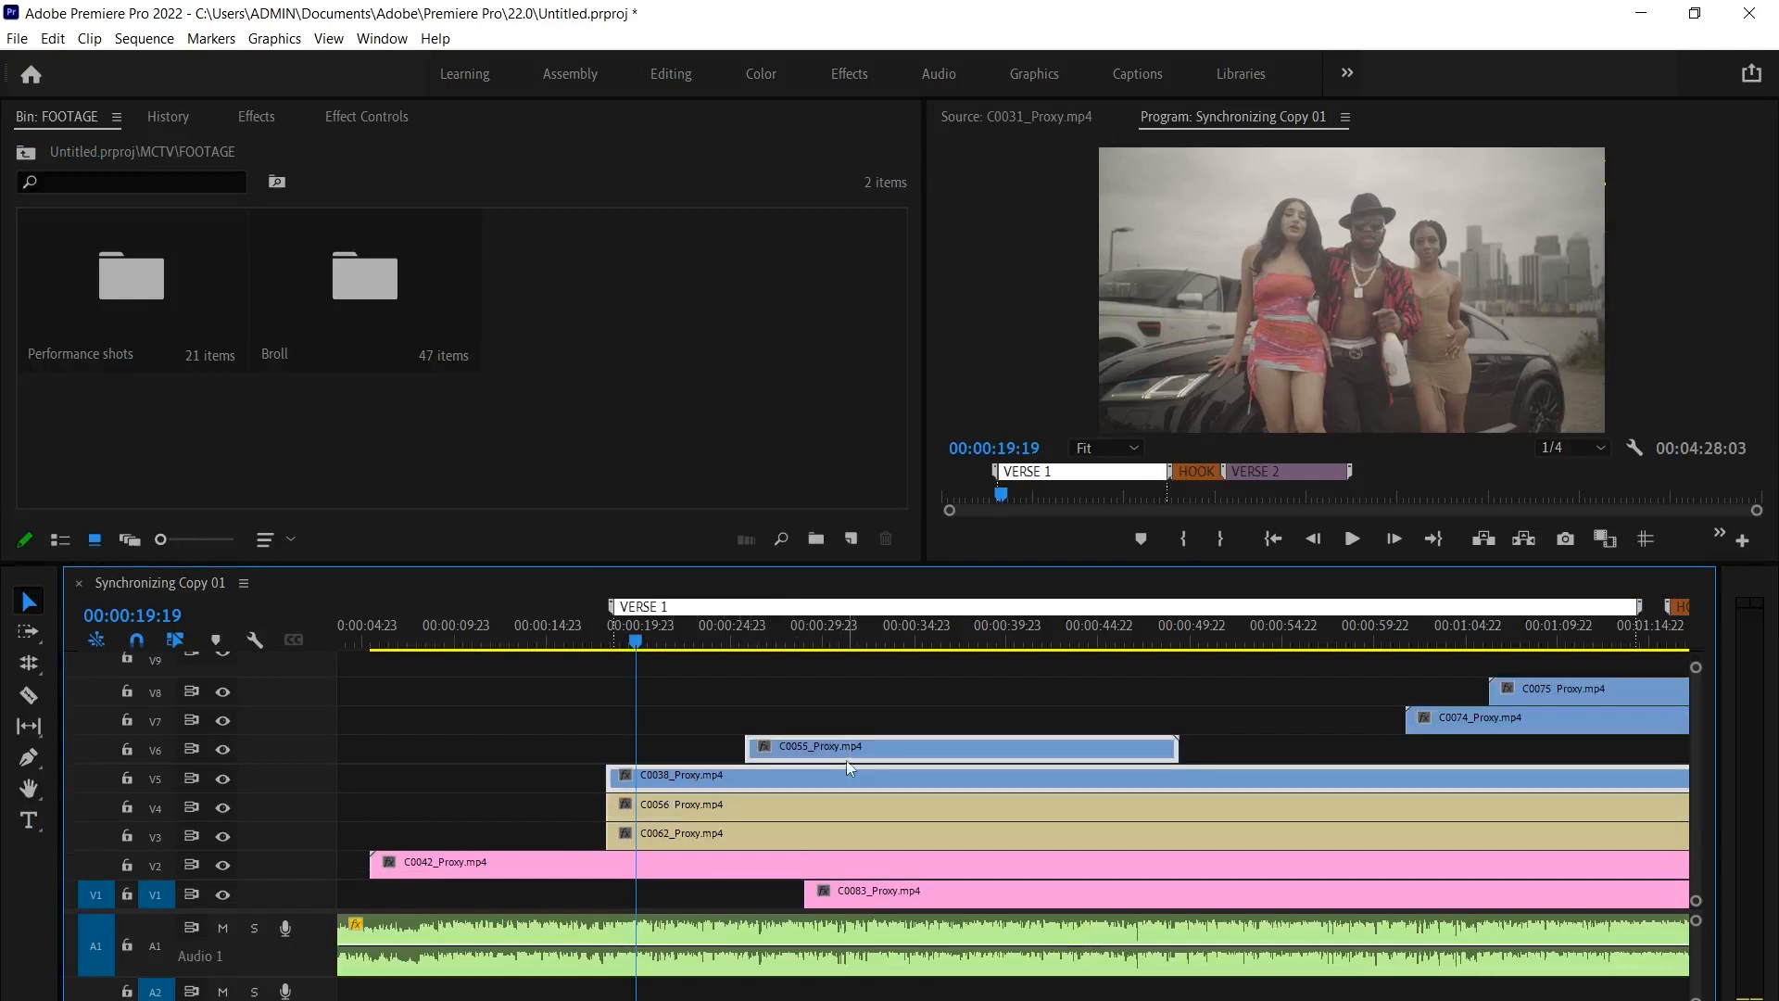
pyautogui.click(680, 807)
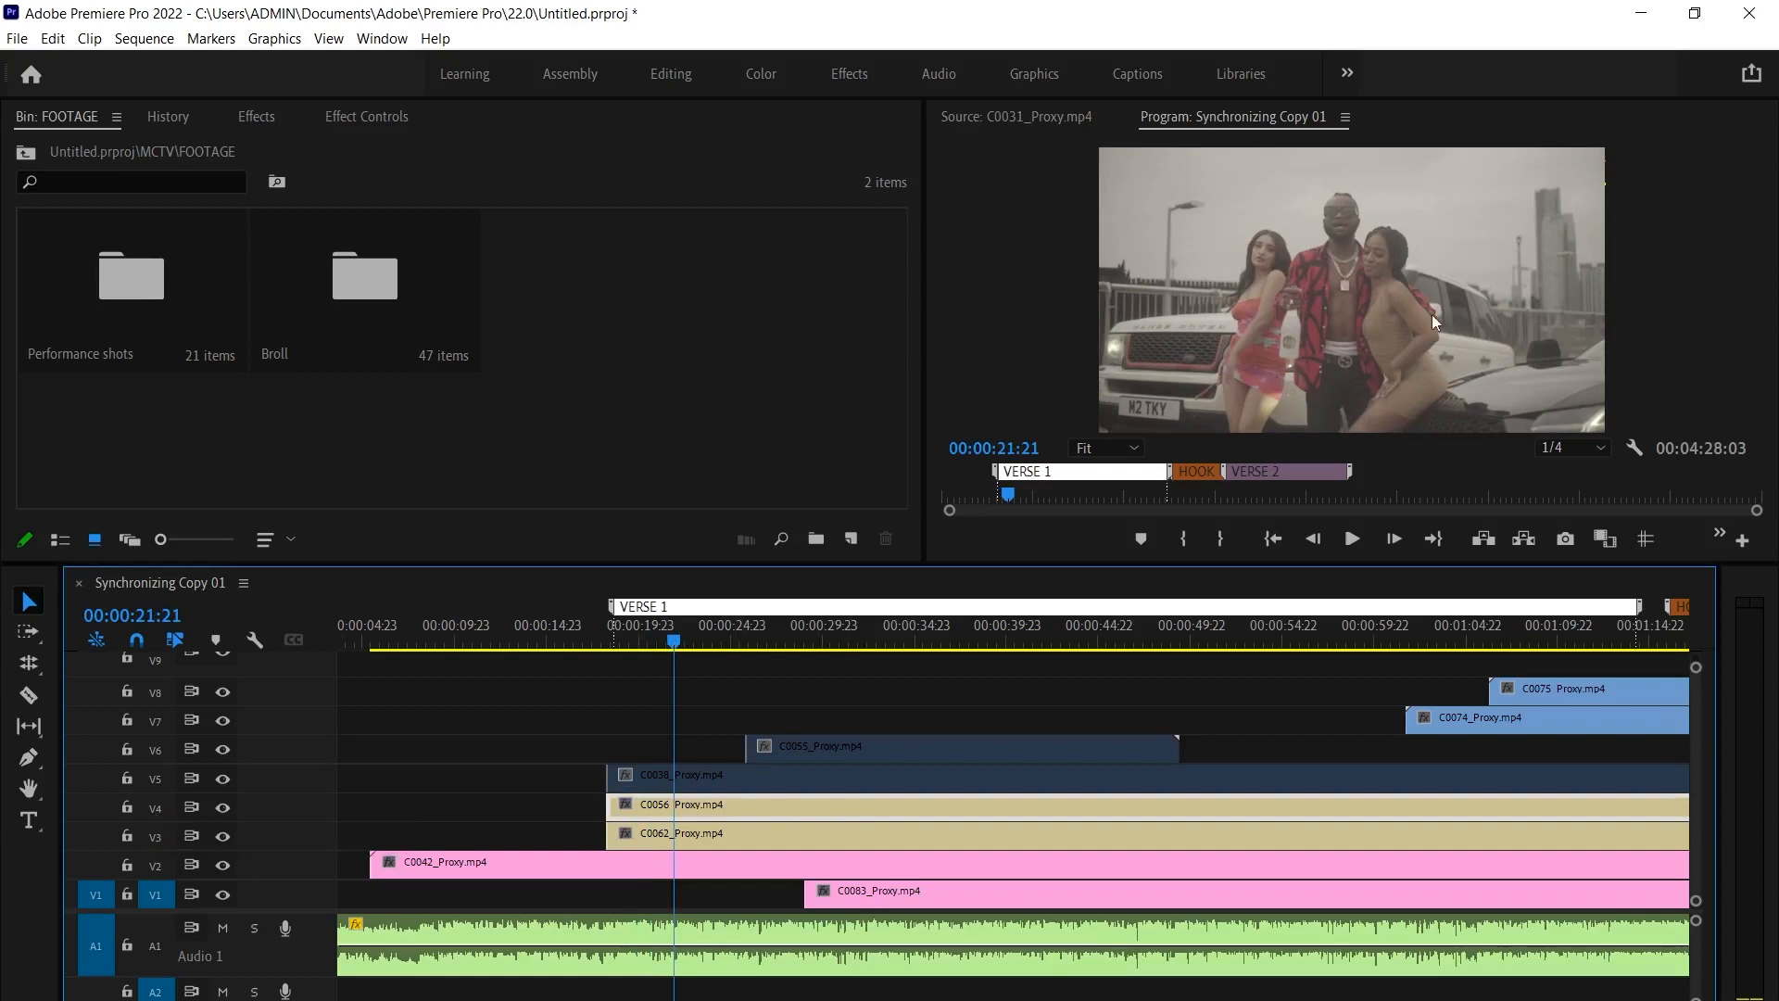
# Enable clip C0038 on V5 and set its label colour to Tan
pyautogui.click(654, 782)
pyautogui.hotkey('shift', 'e')
pyautogui.moveTo(726, 635); pyautogui.dragTo(695, 613)
pyautogui.rightClick(711, 792)
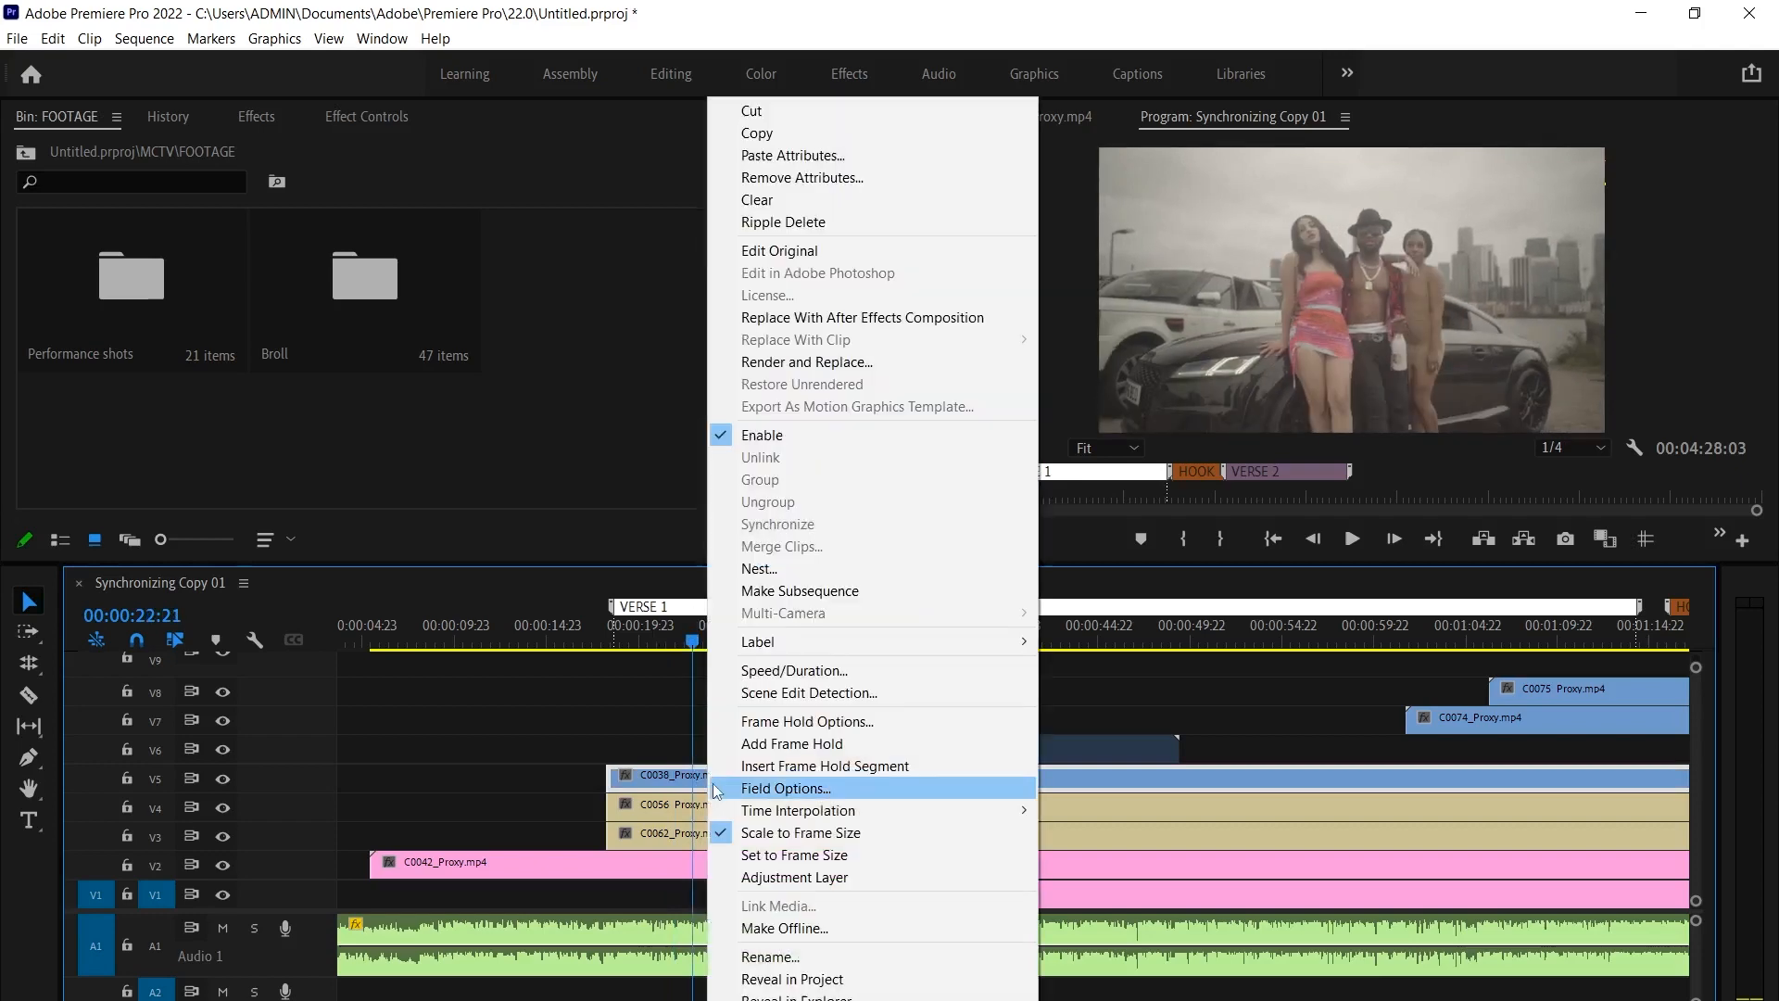
pyautogui.moveTo(1000, 642)
pyautogui.click(1127, 937)
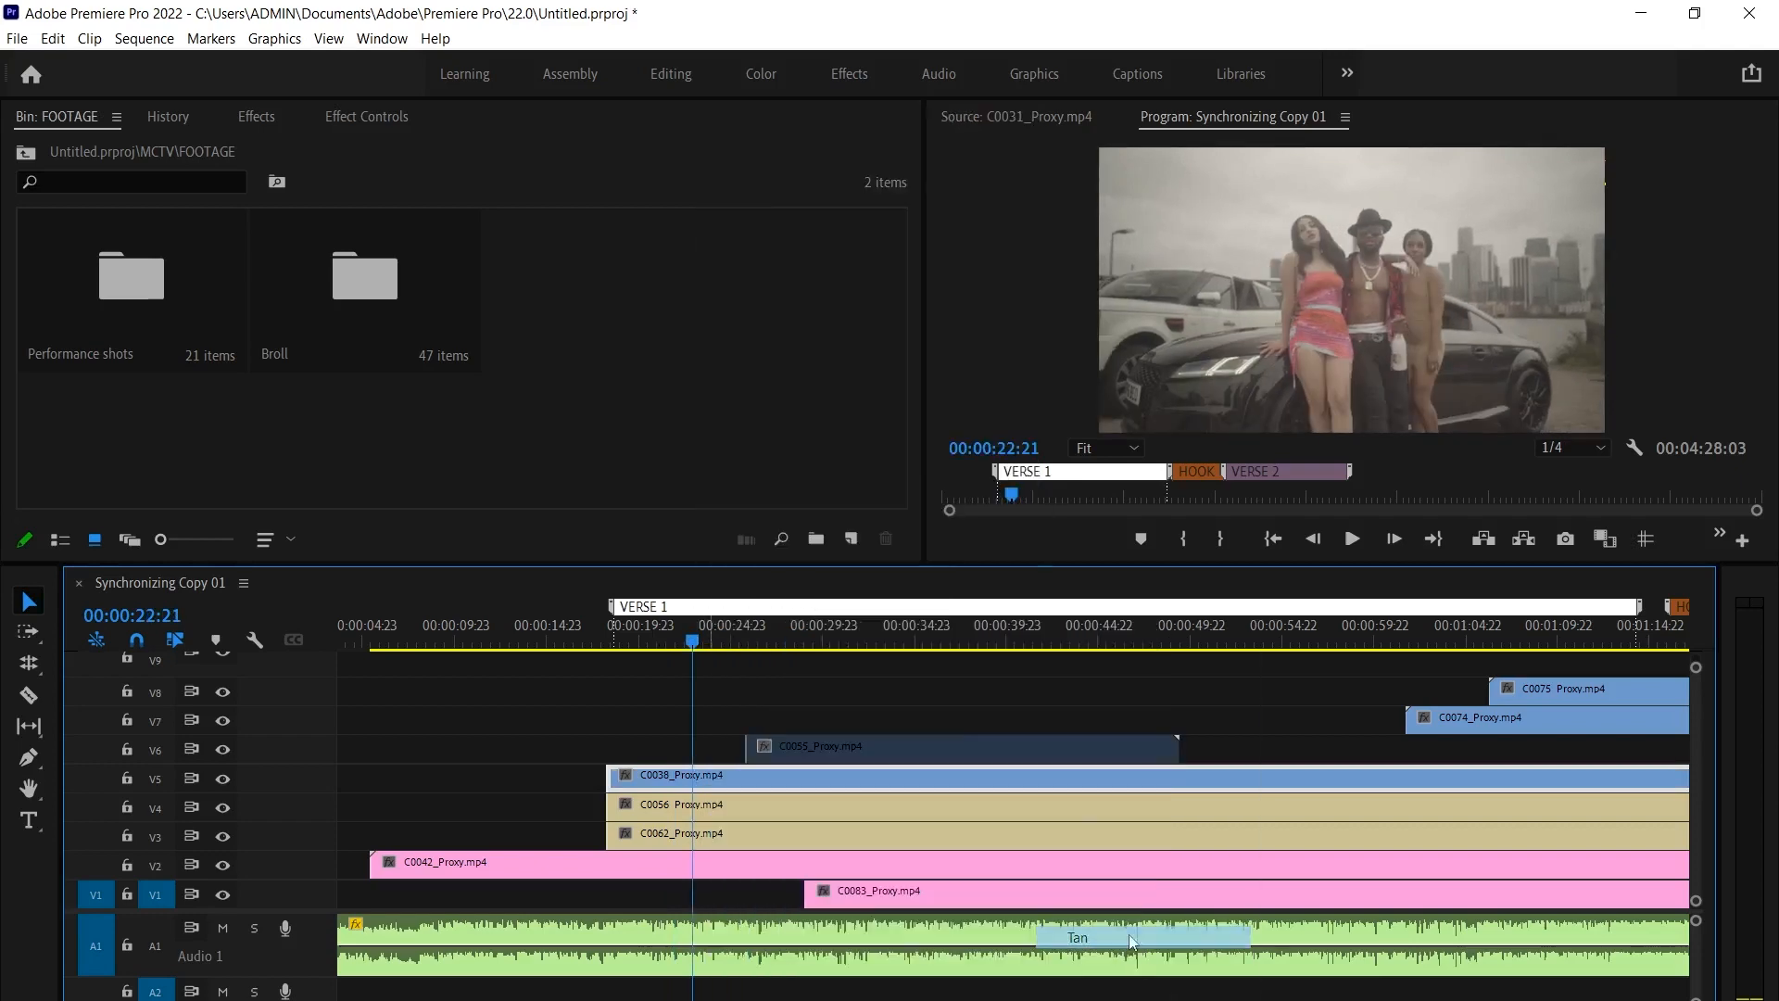
# Enable clip C0055 on V6, preview it, and set its label colour to Tan
pyautogui.click(815, 630)
pyautogui.click(833, 751)
pyautogui.hotkey('shift', 'e')
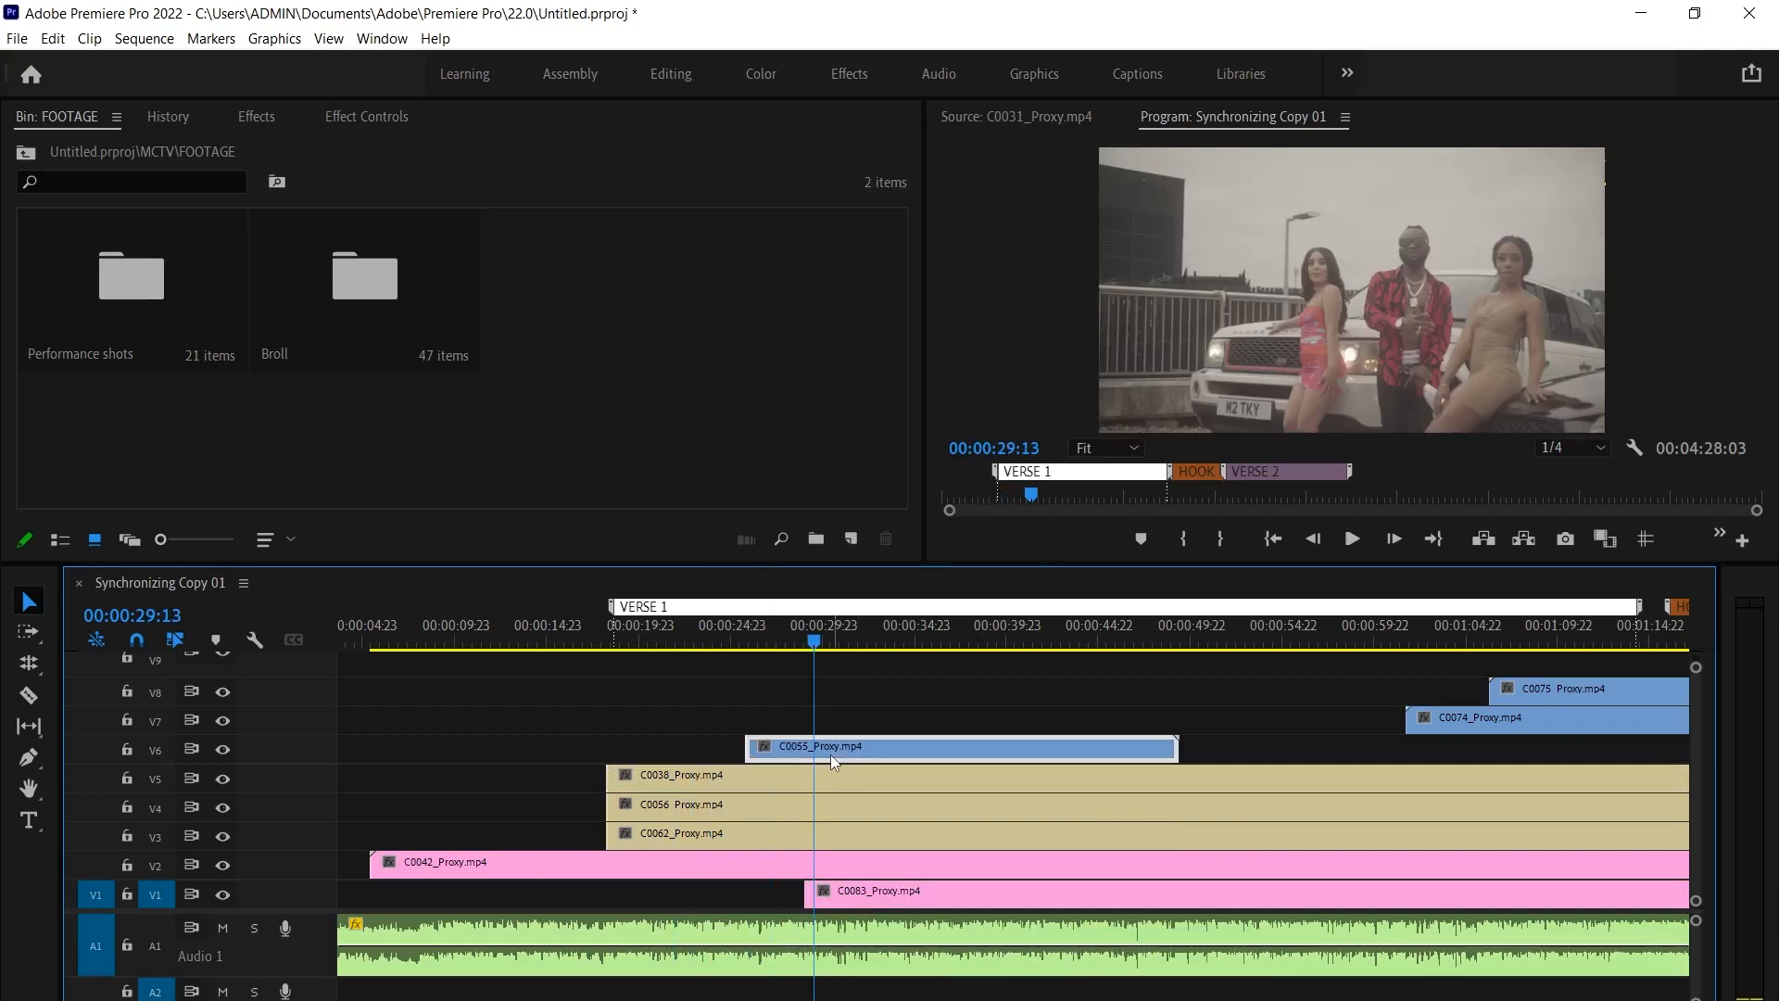
pyautogui.press('space')
pyautogui.press('space')
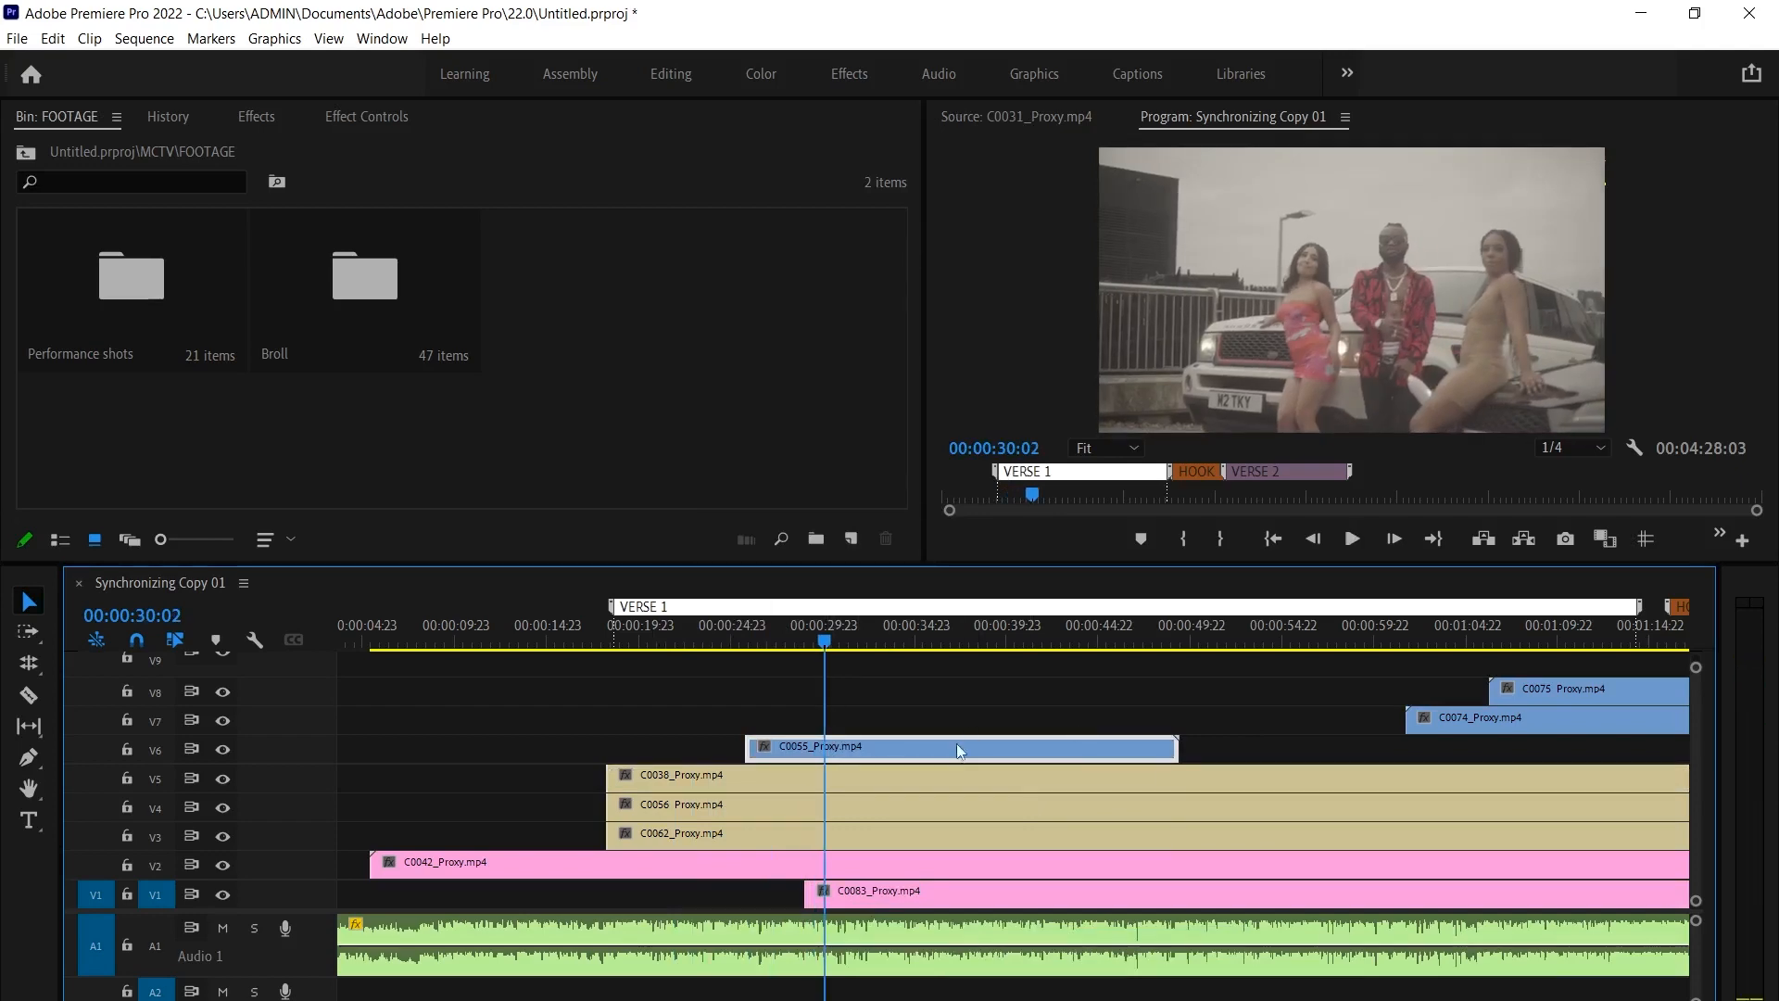
pyautogui.rightClick(905, 757)
pyautogui.moveTo(1043, 643)
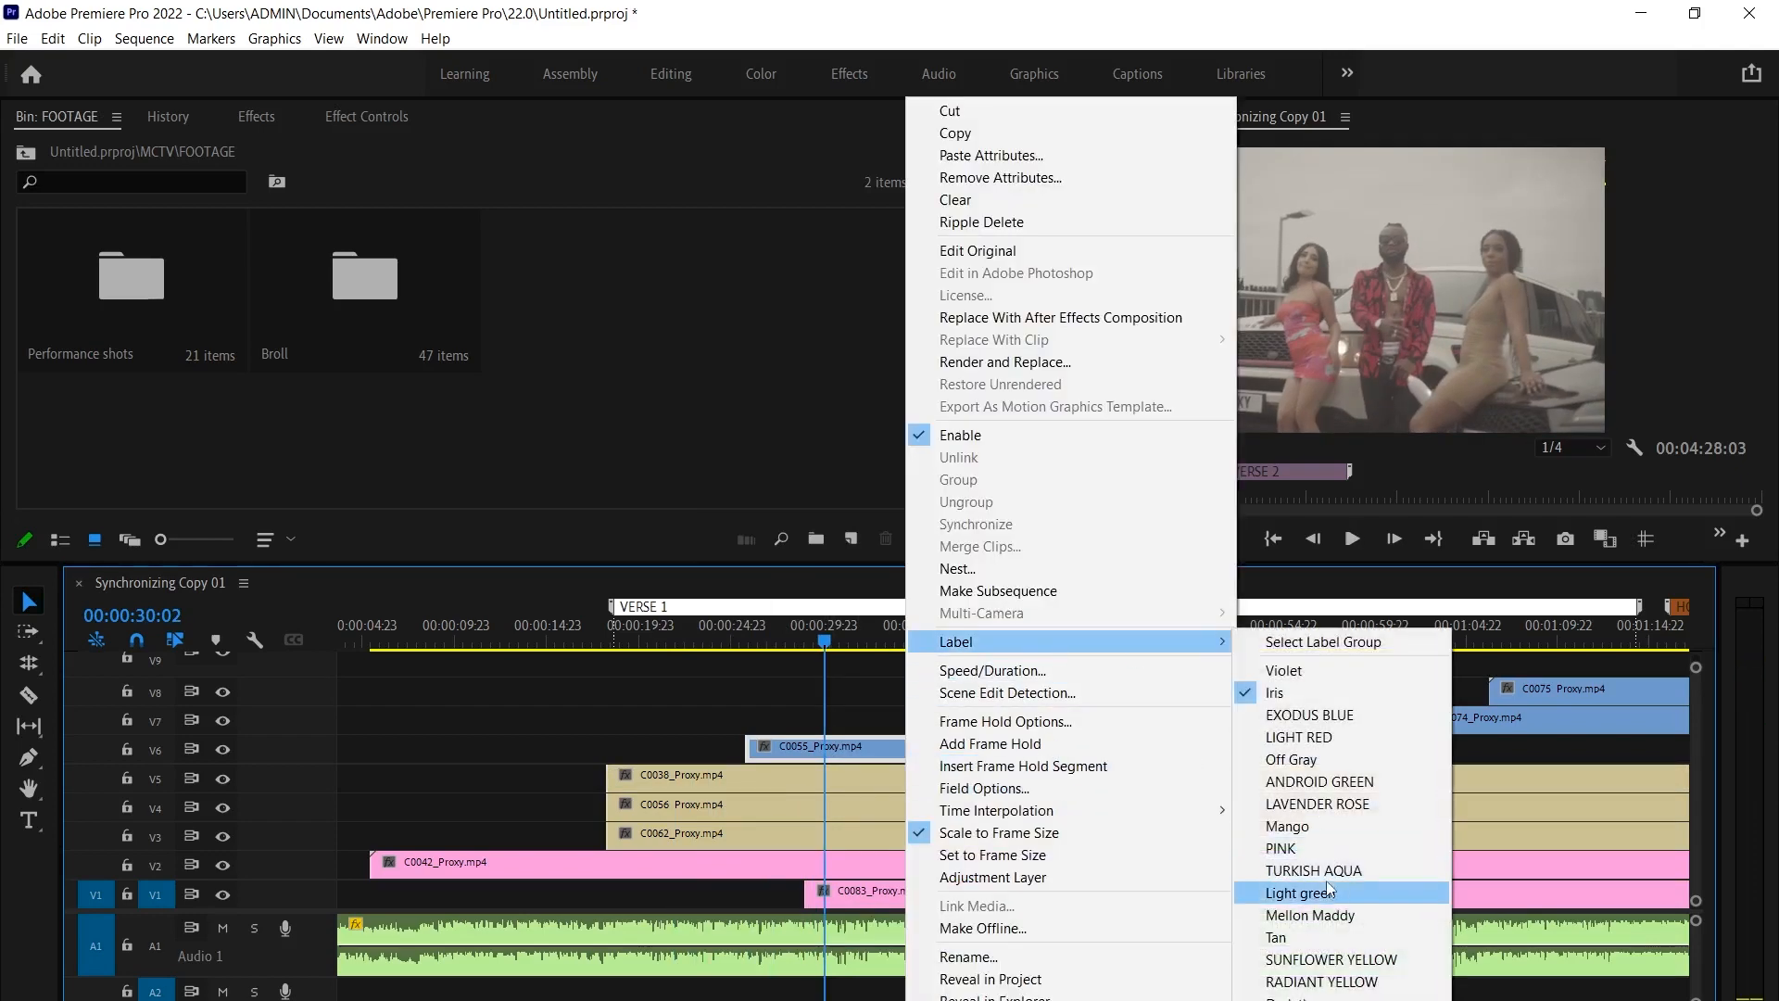
pyautogui.click(1279, 937)
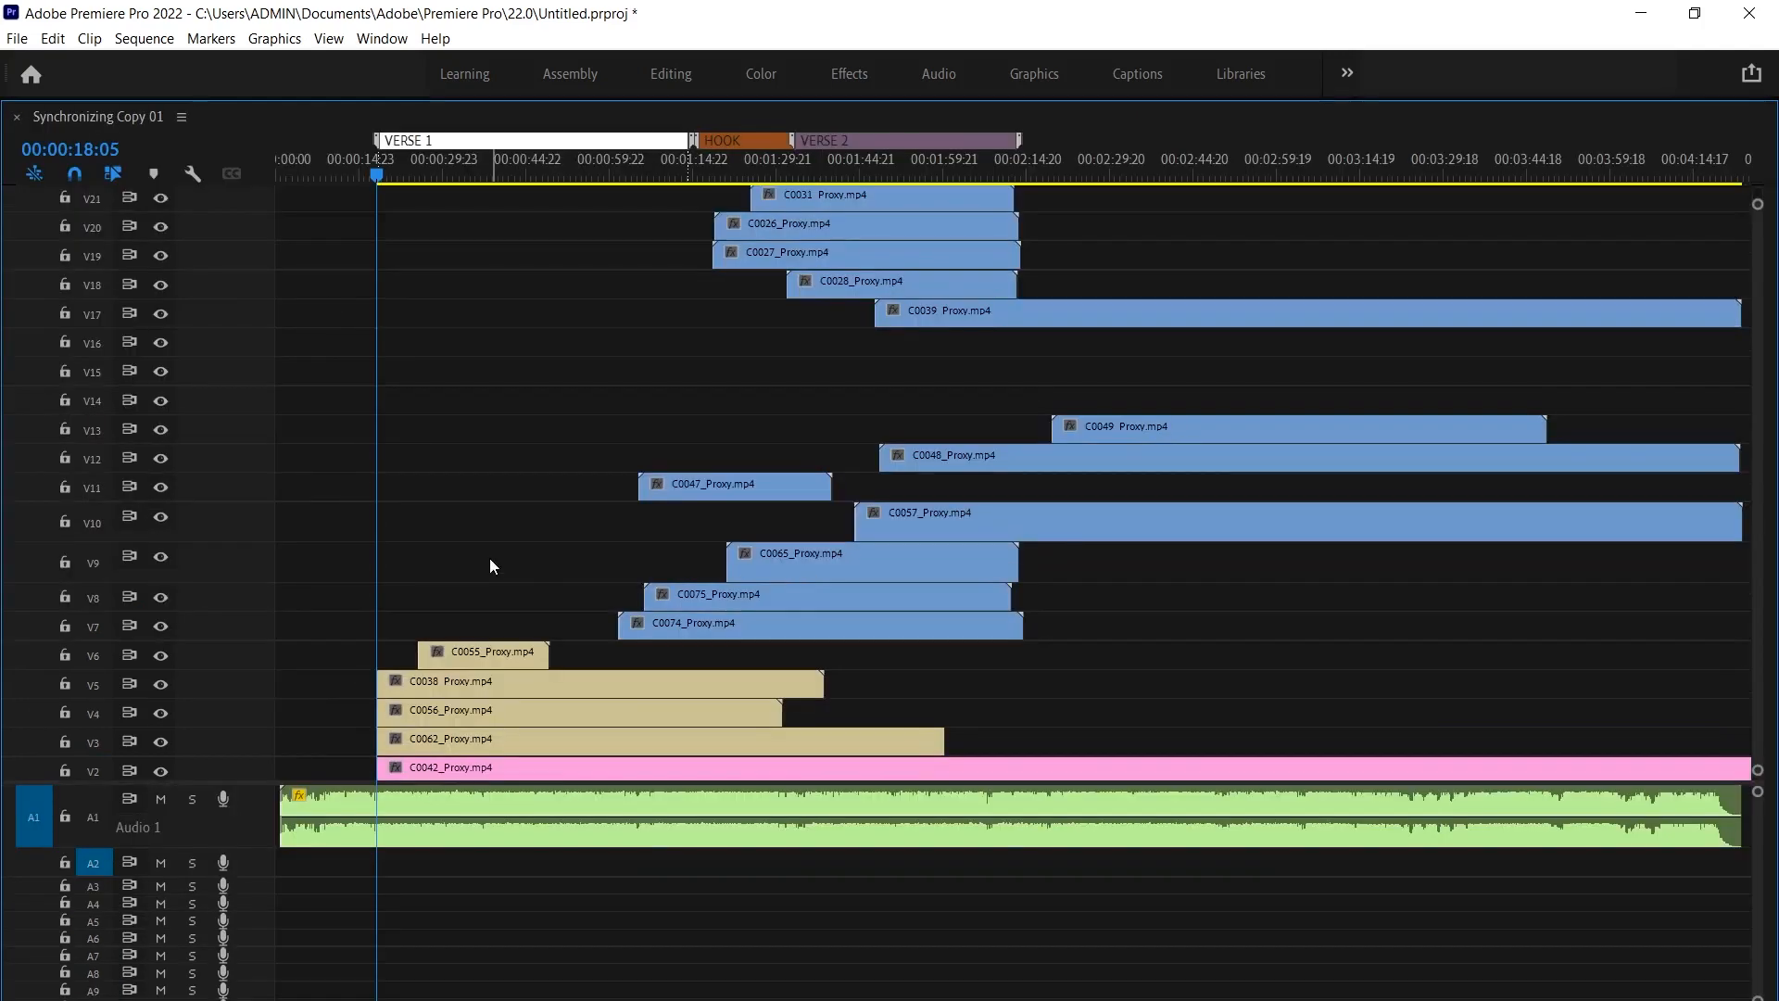
# Examine the stacked Verse 1 clips and the clips beneath the Hook and Verse 2 markers
pyautogui.press('`')
pyautogui.click(523, 732)
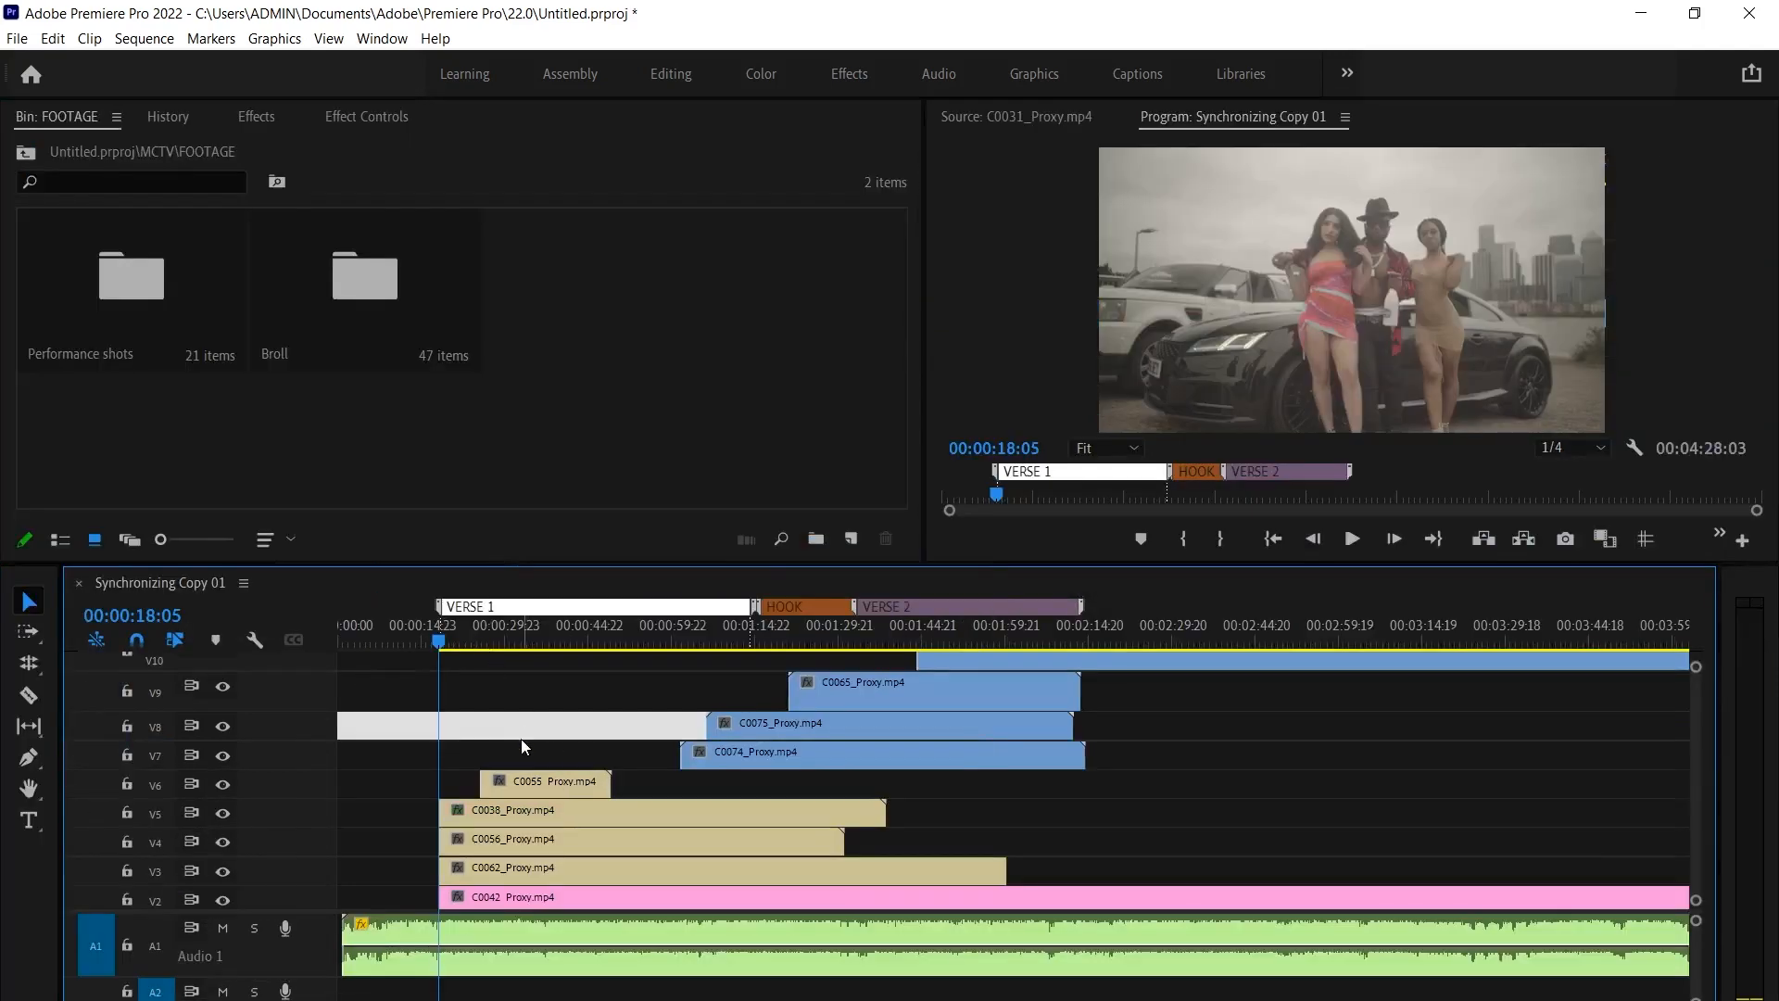
pyautogui.scroll(-1, 521, 738)
pyautogui.moveTo(517, 708); pyautogui.dragTo(616, 896)
pyautogui.click(1049, 772)
pyautogui.moveTo(516, 681); pyautogui.dragTo(604, 891)
pyautogui.click(1146, 820)
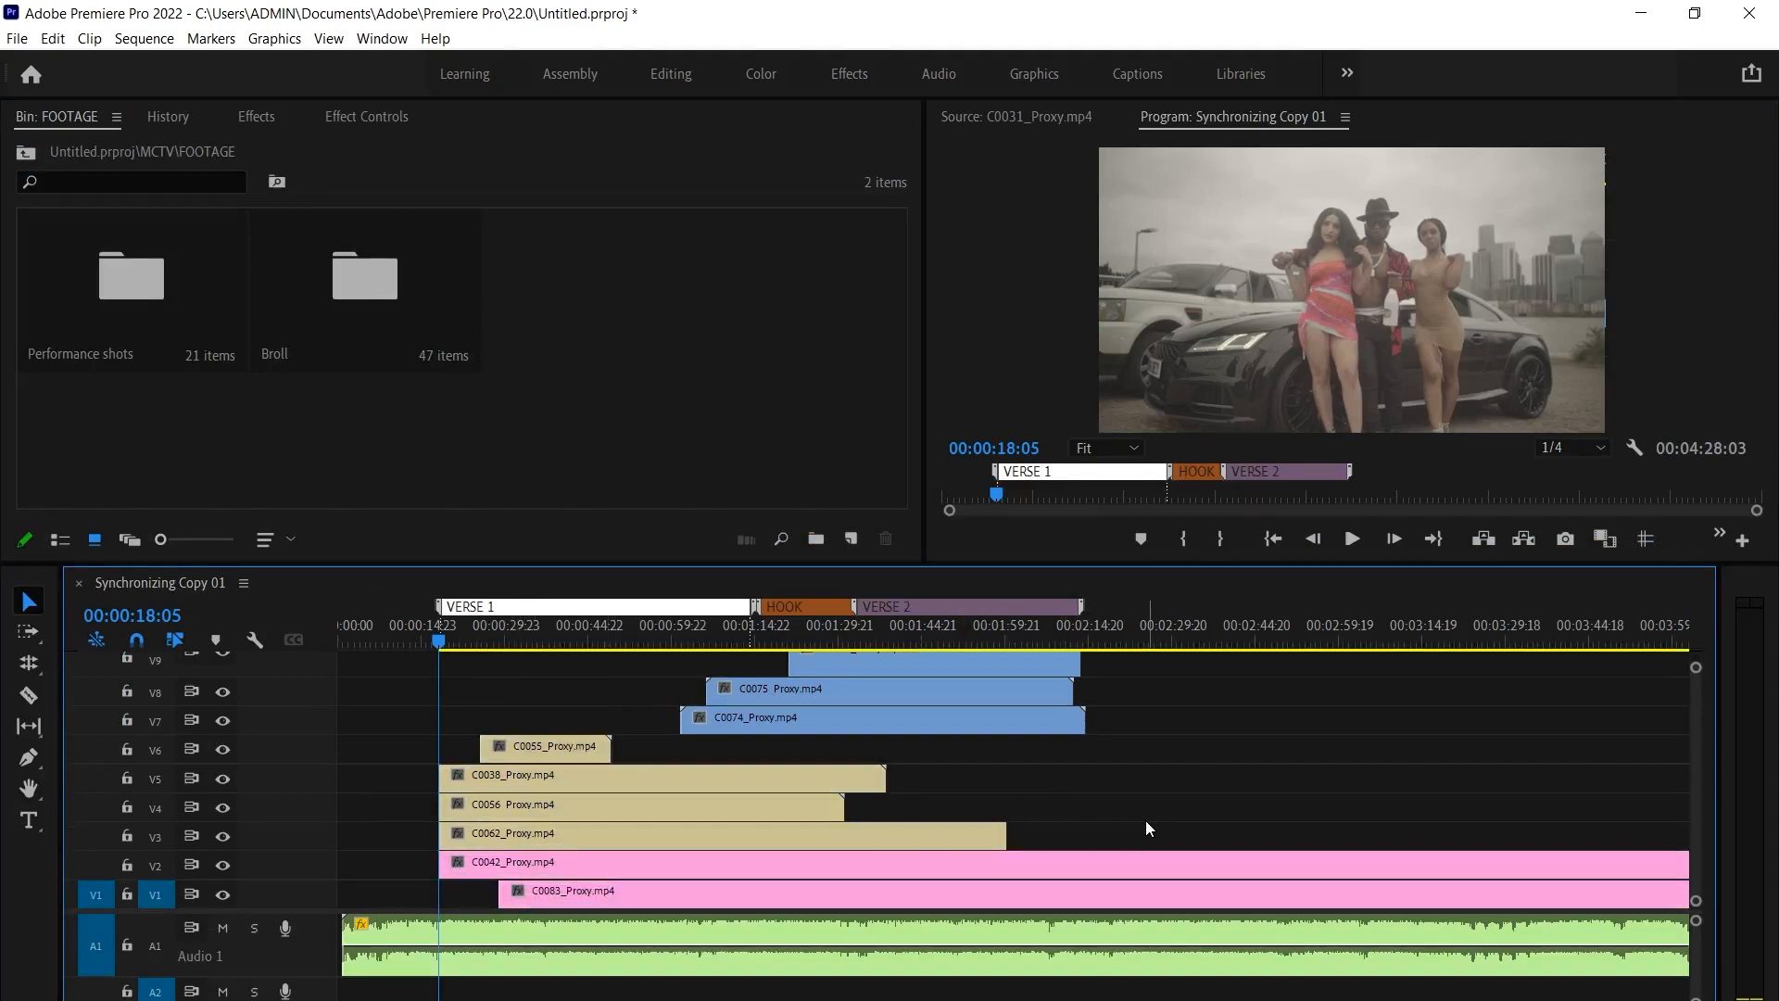
pyautogui.click(751, 635)
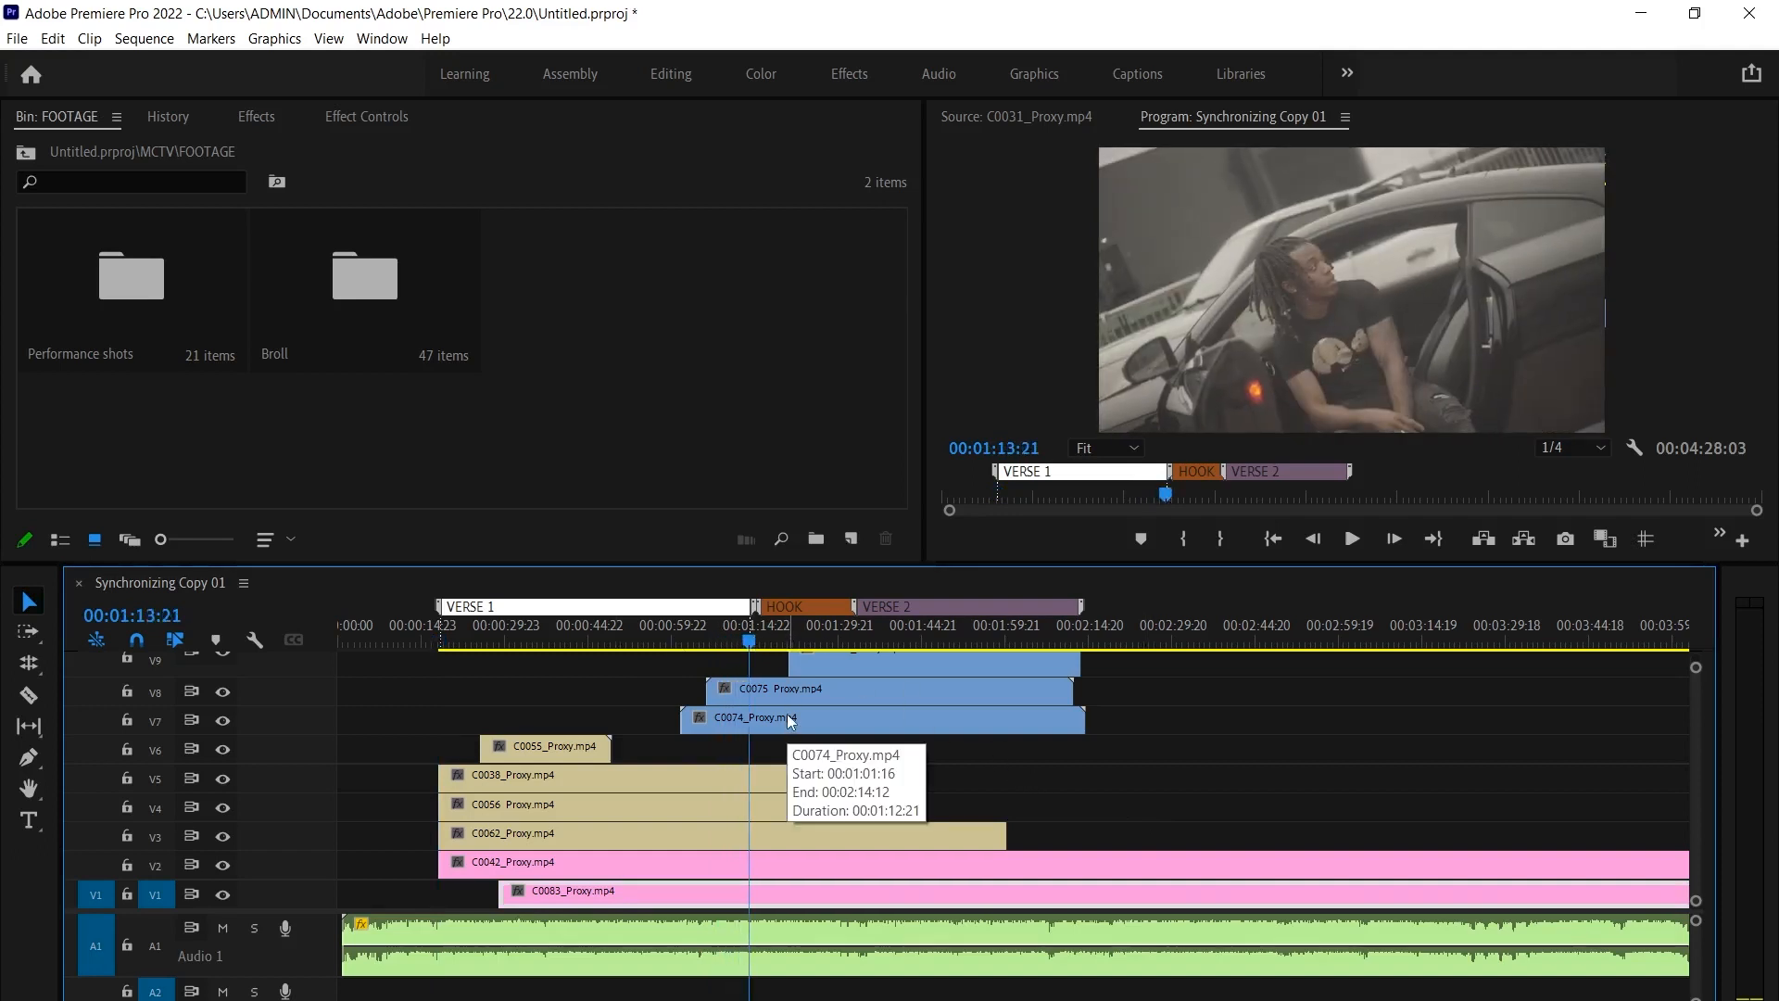
pyautogui.press('`')
pyautogui.press('-')
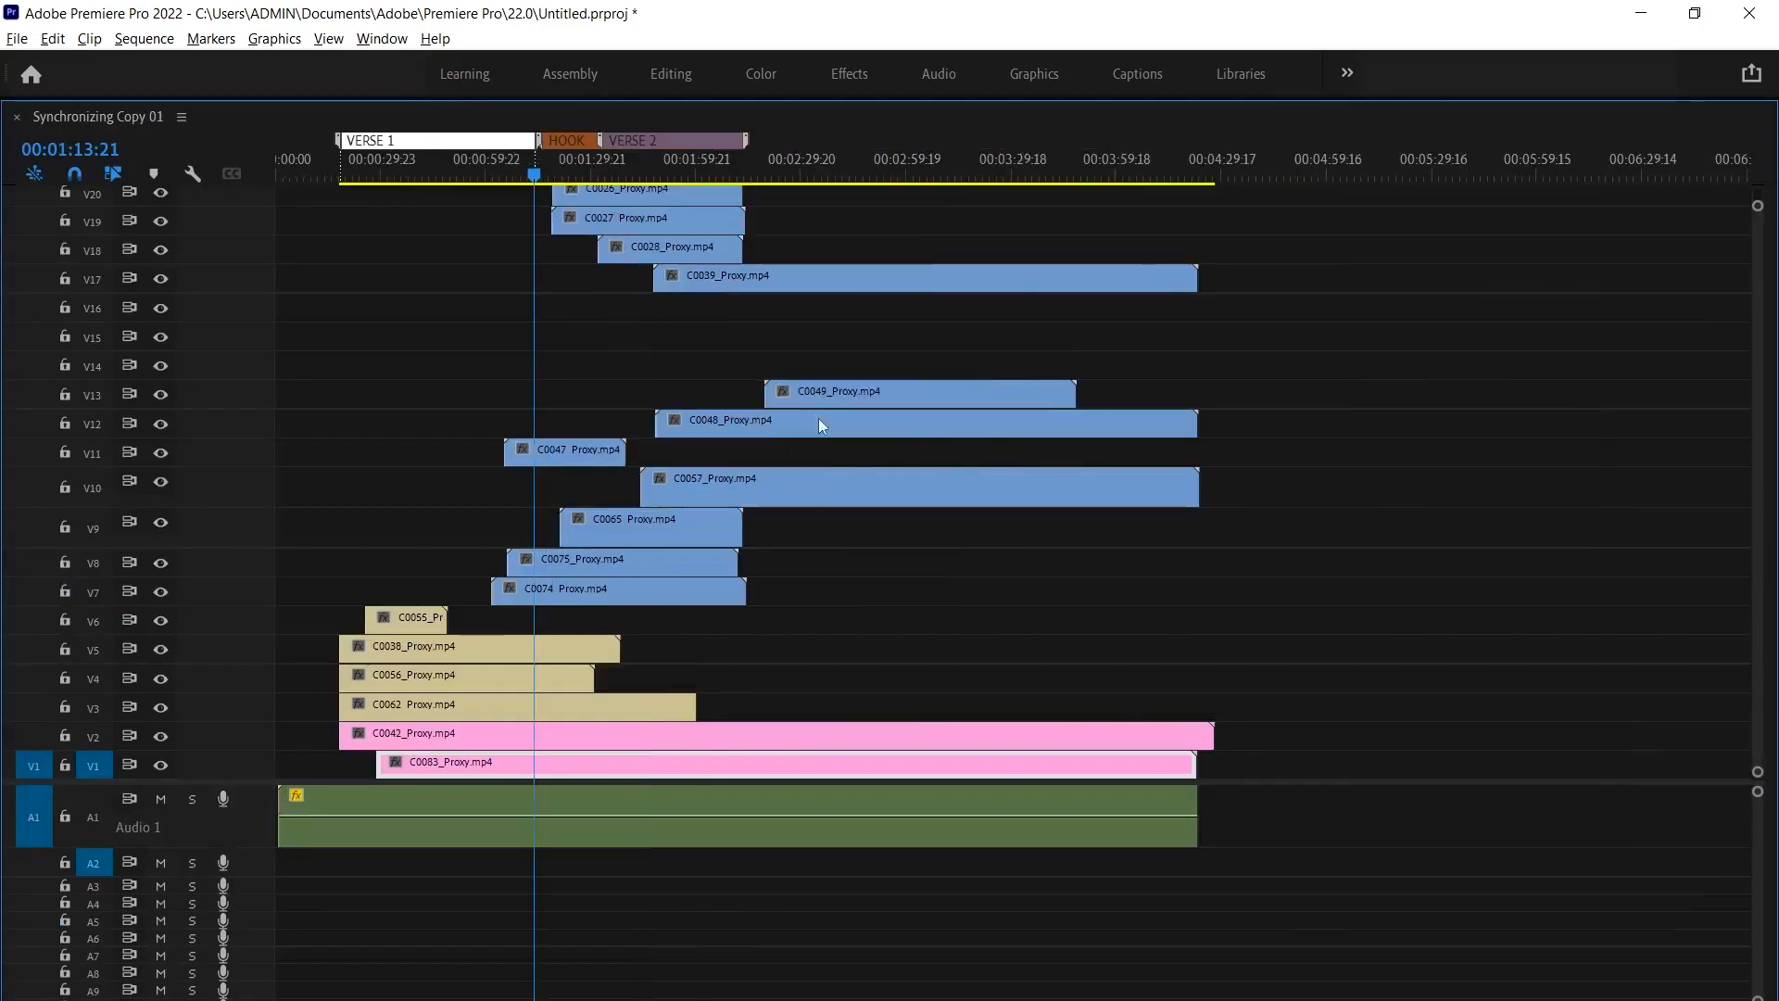
pyautogui.click(577, 141)
pyautogui.click(669, 145)
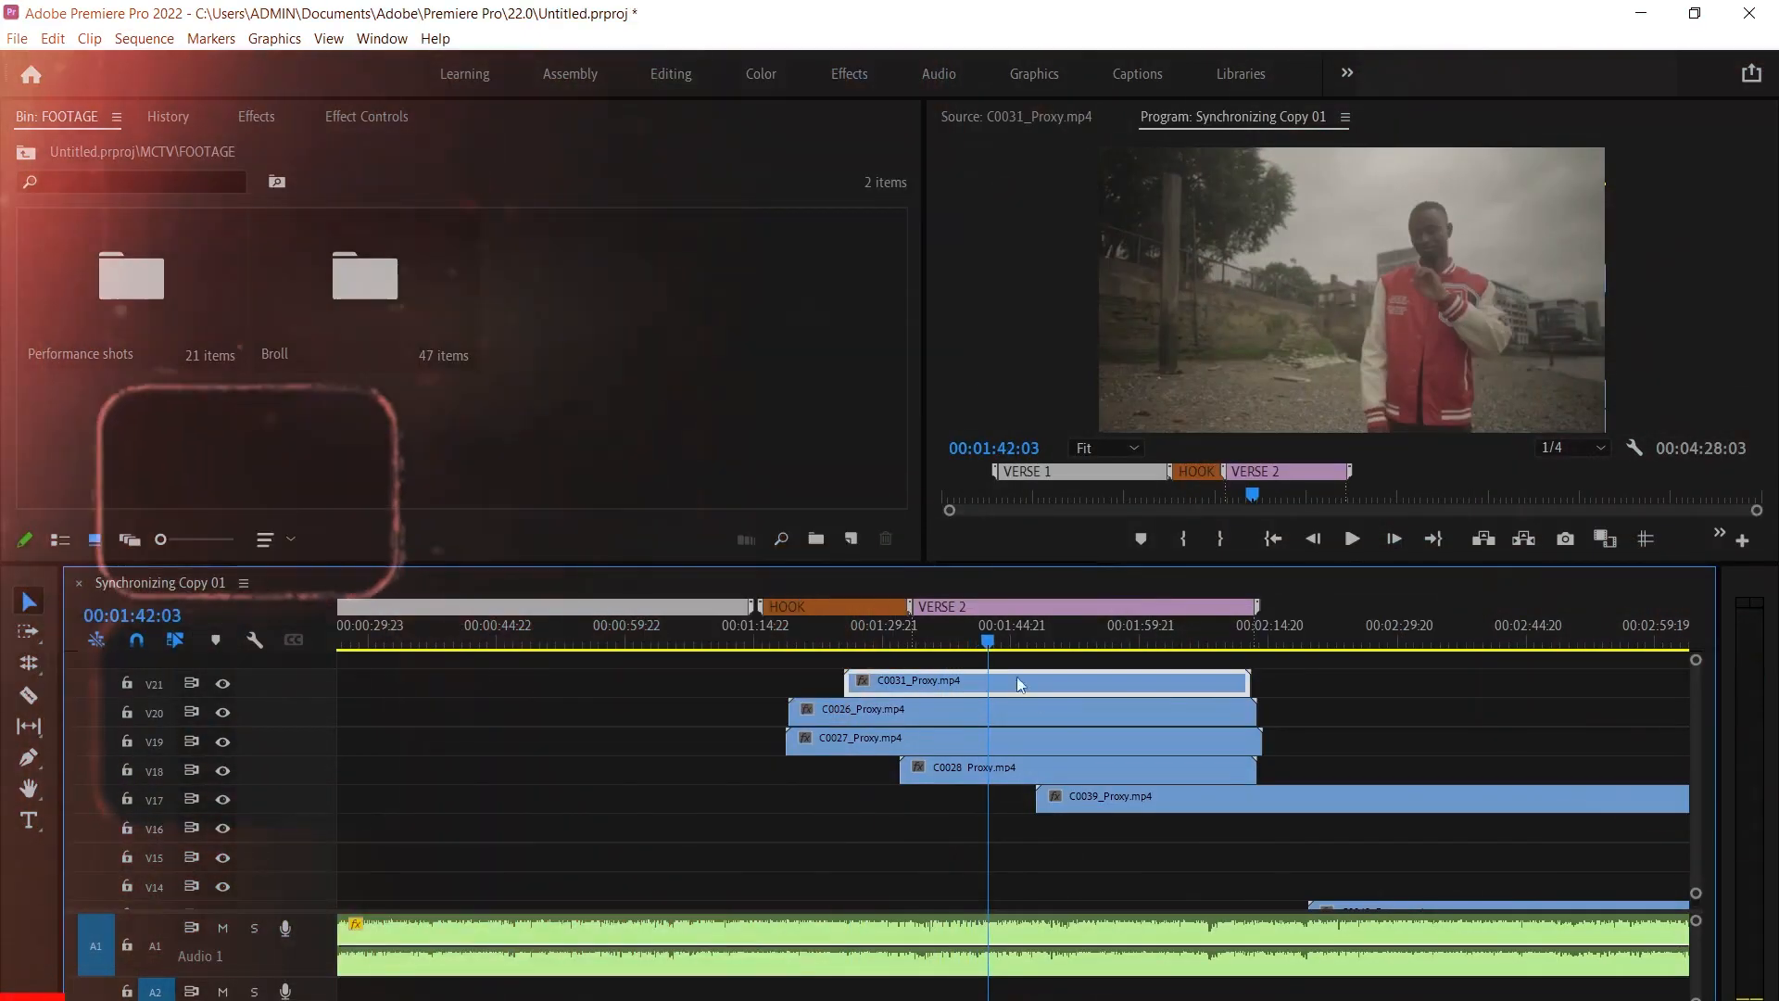
# Trim the starts of C0031 and C0026 to the beginning of Verse 2
pyautogui.moveTo(847, 684); pyautogui.dragTo(913, 684)
pyautogui.click(894, 632)
pyautogui.click(834, 636)
pyautogui.moveTo(791, 713)
pyautogui.mouseDown()
pyautogui.moveTo(913, 713)
pyautogui.moveTo(917, 738)
pyautogui.mouseUp()
# Disable clips C0031, C0026 and C0027 on V21 to V19 and select C0028 beneath them
pyautogui.moveTo(871, 667); pyautogui.dragTo(984, 741)
pyautogui.hotkey('shift', 'e')
pyautogui.click(984, 771)
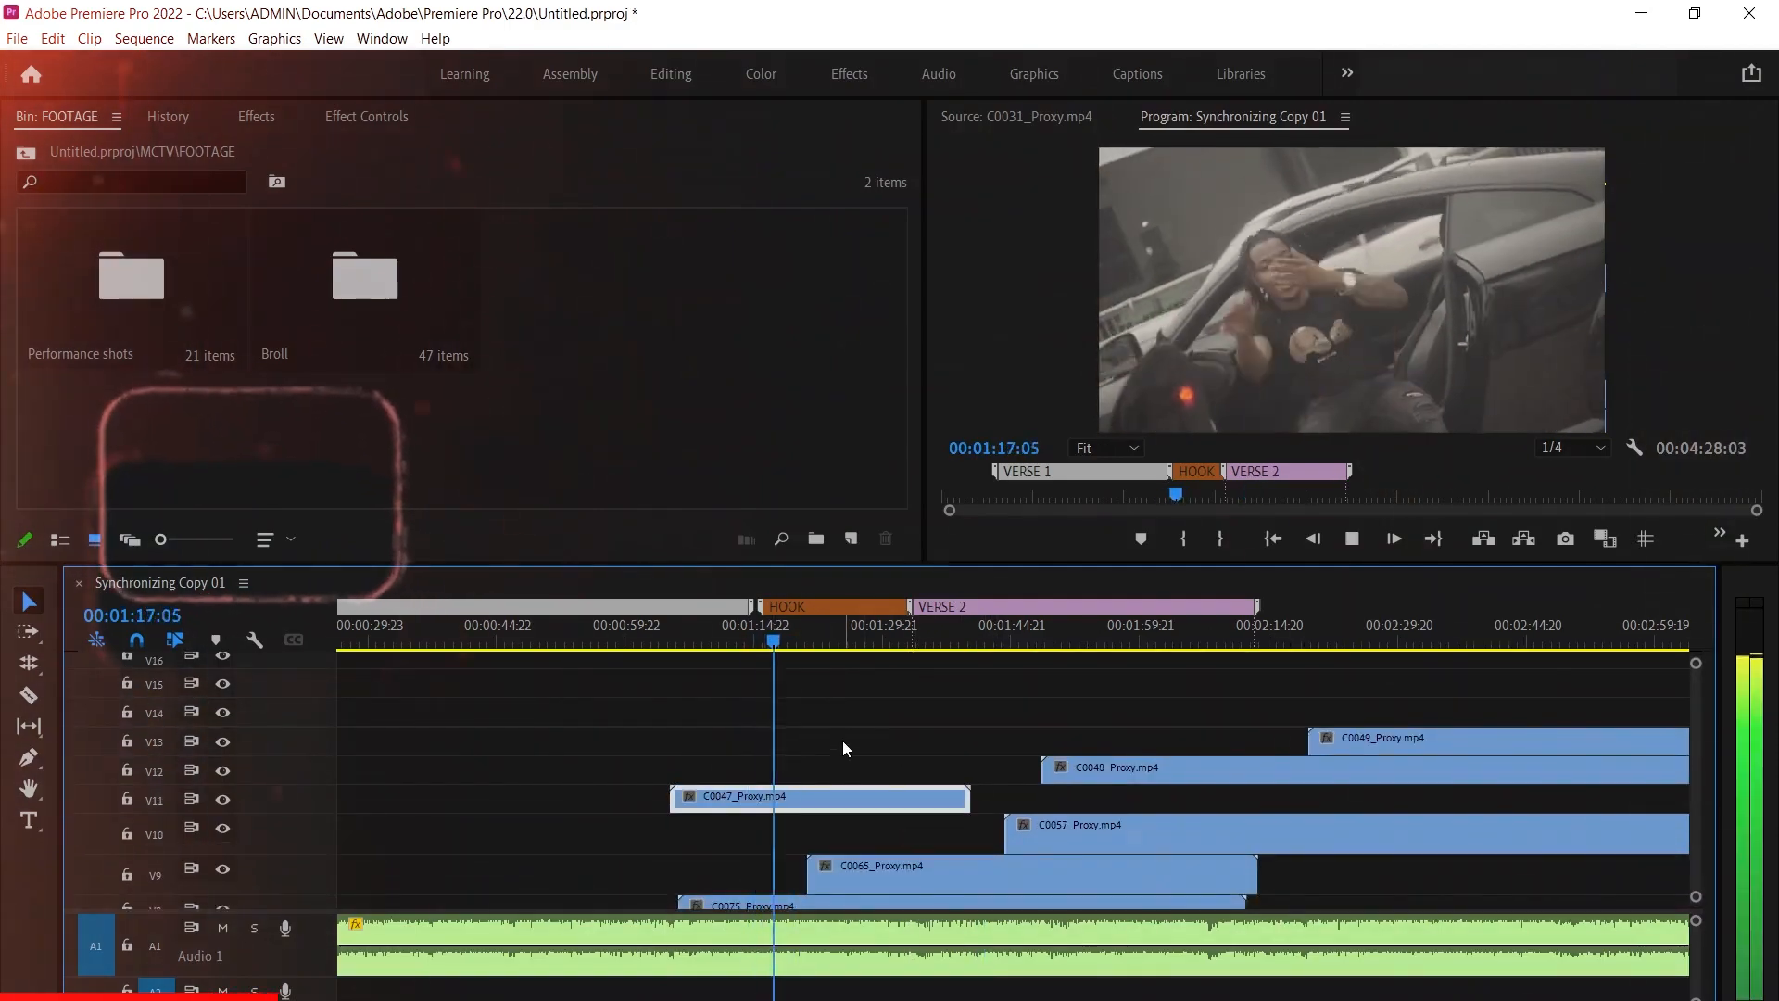
# Try the Mango label colour on clip C0047 and set the label back to Iris
pyautogui.rightClick(841, 741)
pyautogui.moveTo(1042, 652)
pyautogui.rightClick(720, 799)
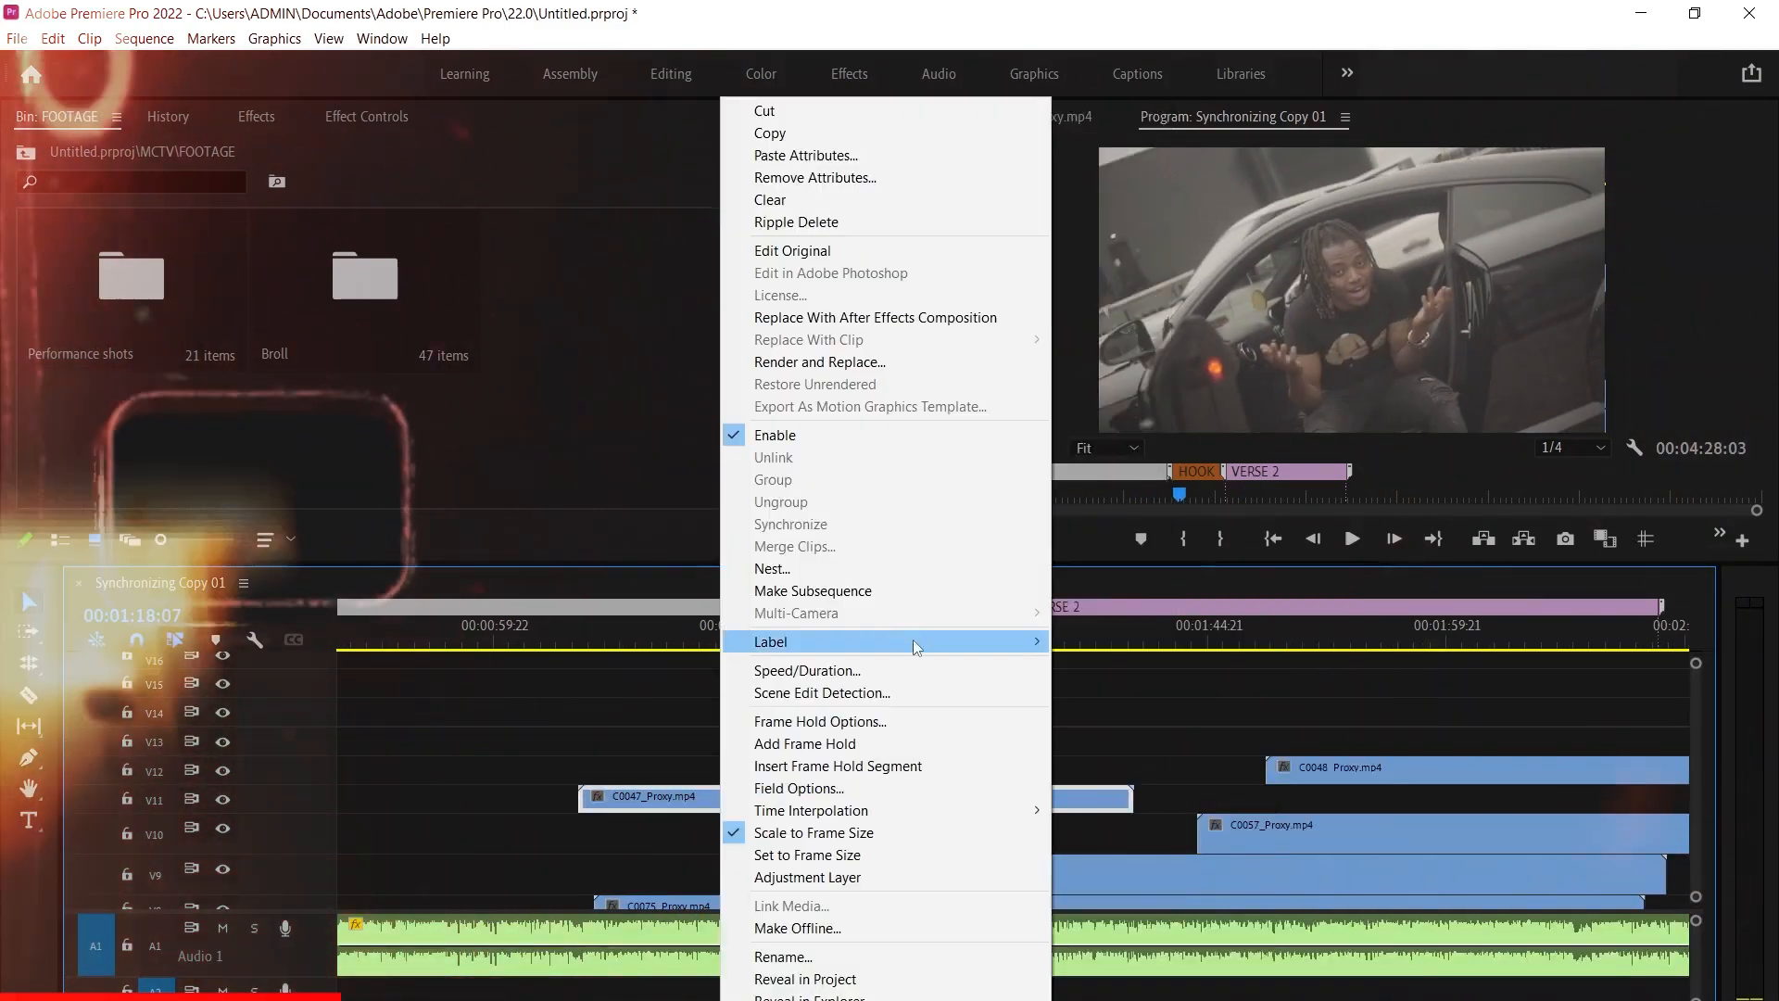
pyautogui.moveTo(910, 641)
pyautogui.click(1173, 826)
pyautogui.rightClick(853, 799)
pyautogui.moveTo(1057, 641)
pyautogui.click(1247, 693)
# Adjust the Hook marker's start and trim the start of C0047 to match it
pyautogui.click(756, 705)
pyautogui.click(719, 640)
pyautogui.scroll(2, 704, 725)
pyautogui.click(751, 640)
pyautogui.moveTo(781, 607); pyautogui.dragTo(752, 607)
pyautogui.moveTo(527, 799); pyautogui.dragTo(753, 799)
# Trim the end of C0047 to the end of the Hook section and disable the clip
pyautogui.press('space')
pyautogui.press('space')
pyautogui.click(874, 801)
pyautogui.moveTo(1382, 799); pyautogui.dragTo(1203, 799)
pyautogui.click(894, 799)
pyautogui.hotkey('shift', 'e')
# Trim the start of C0065 on V9 to the beginning of Verse 2
pyautogui.scroll(-2, 895, 788)
pyautogui.click(1177, 638)
pyautogui.press('space')
pyautogui.moveTo(917, 802); pyautogui.dragTo(1216, 800)
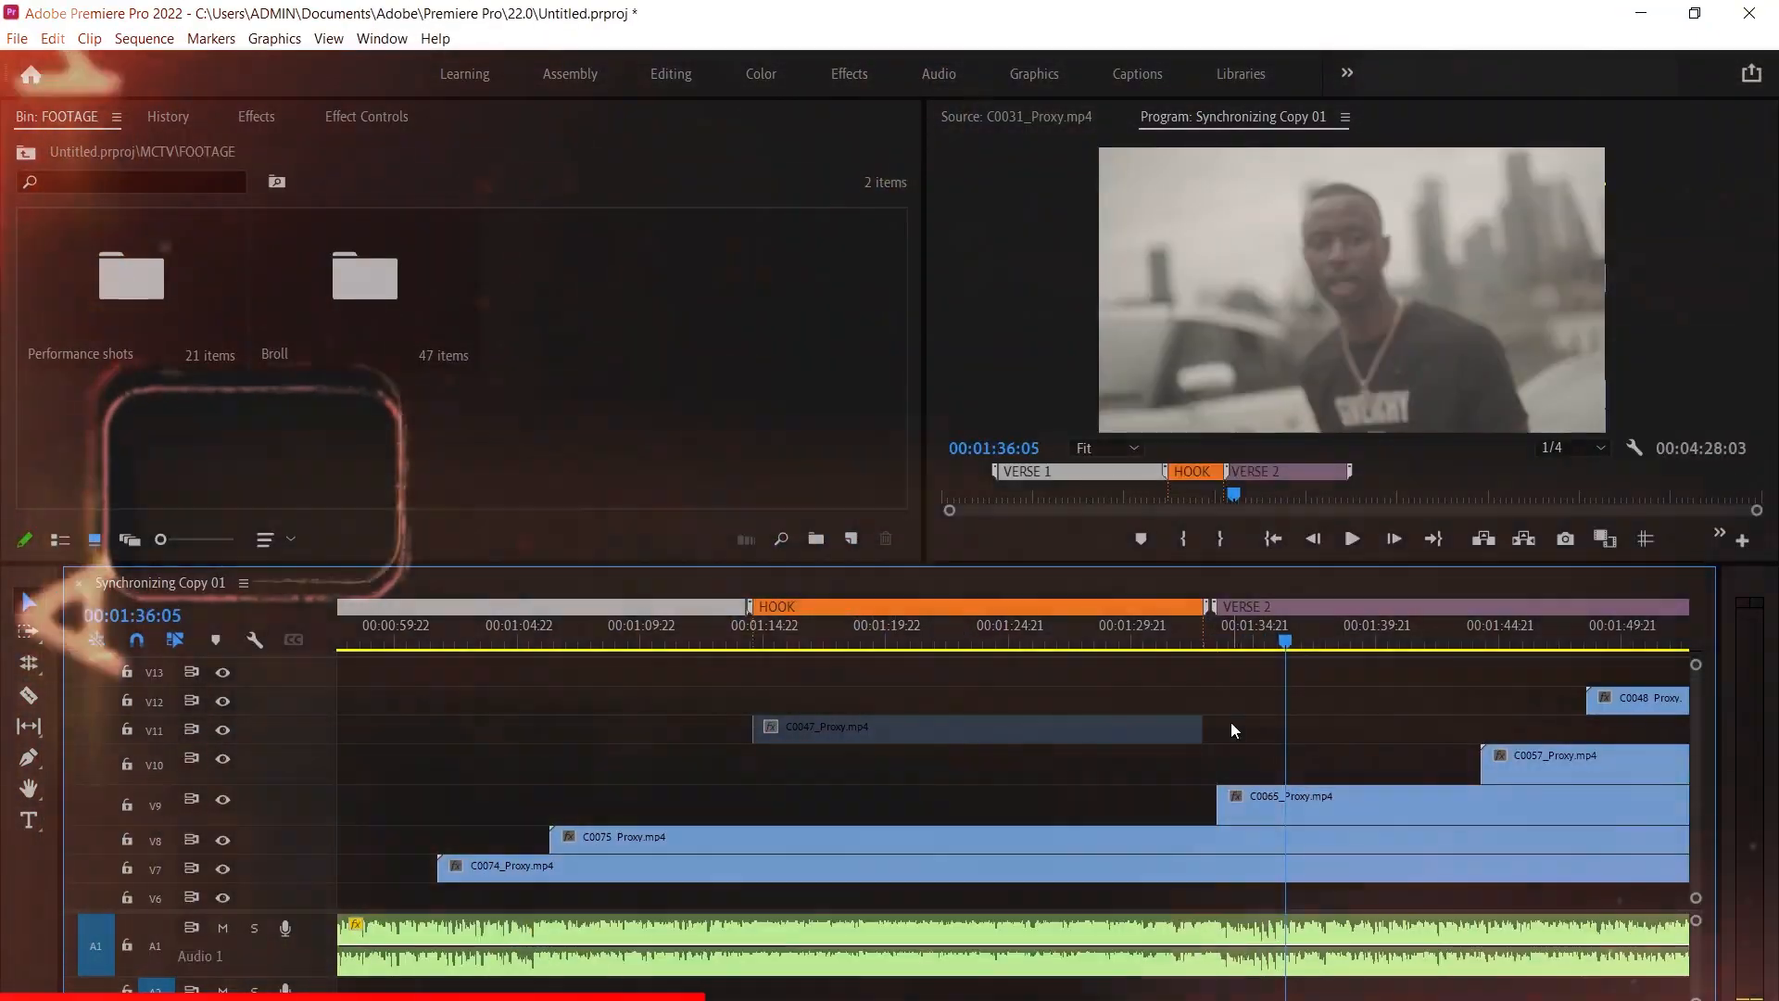
# Play back C0075 through the Hook section and check the transition into Verse 2
pyautogui.click(999, 838)
pyautogui.scroll(-6, 997, 836)
pyautogui.scroll(5, 992, 824)
pyautogui.click(809, 640)
pyautogui.scroll(2, 889, 728)
pyautogui.press('space')
pyautogui.scroll(-2, 1030, 764)
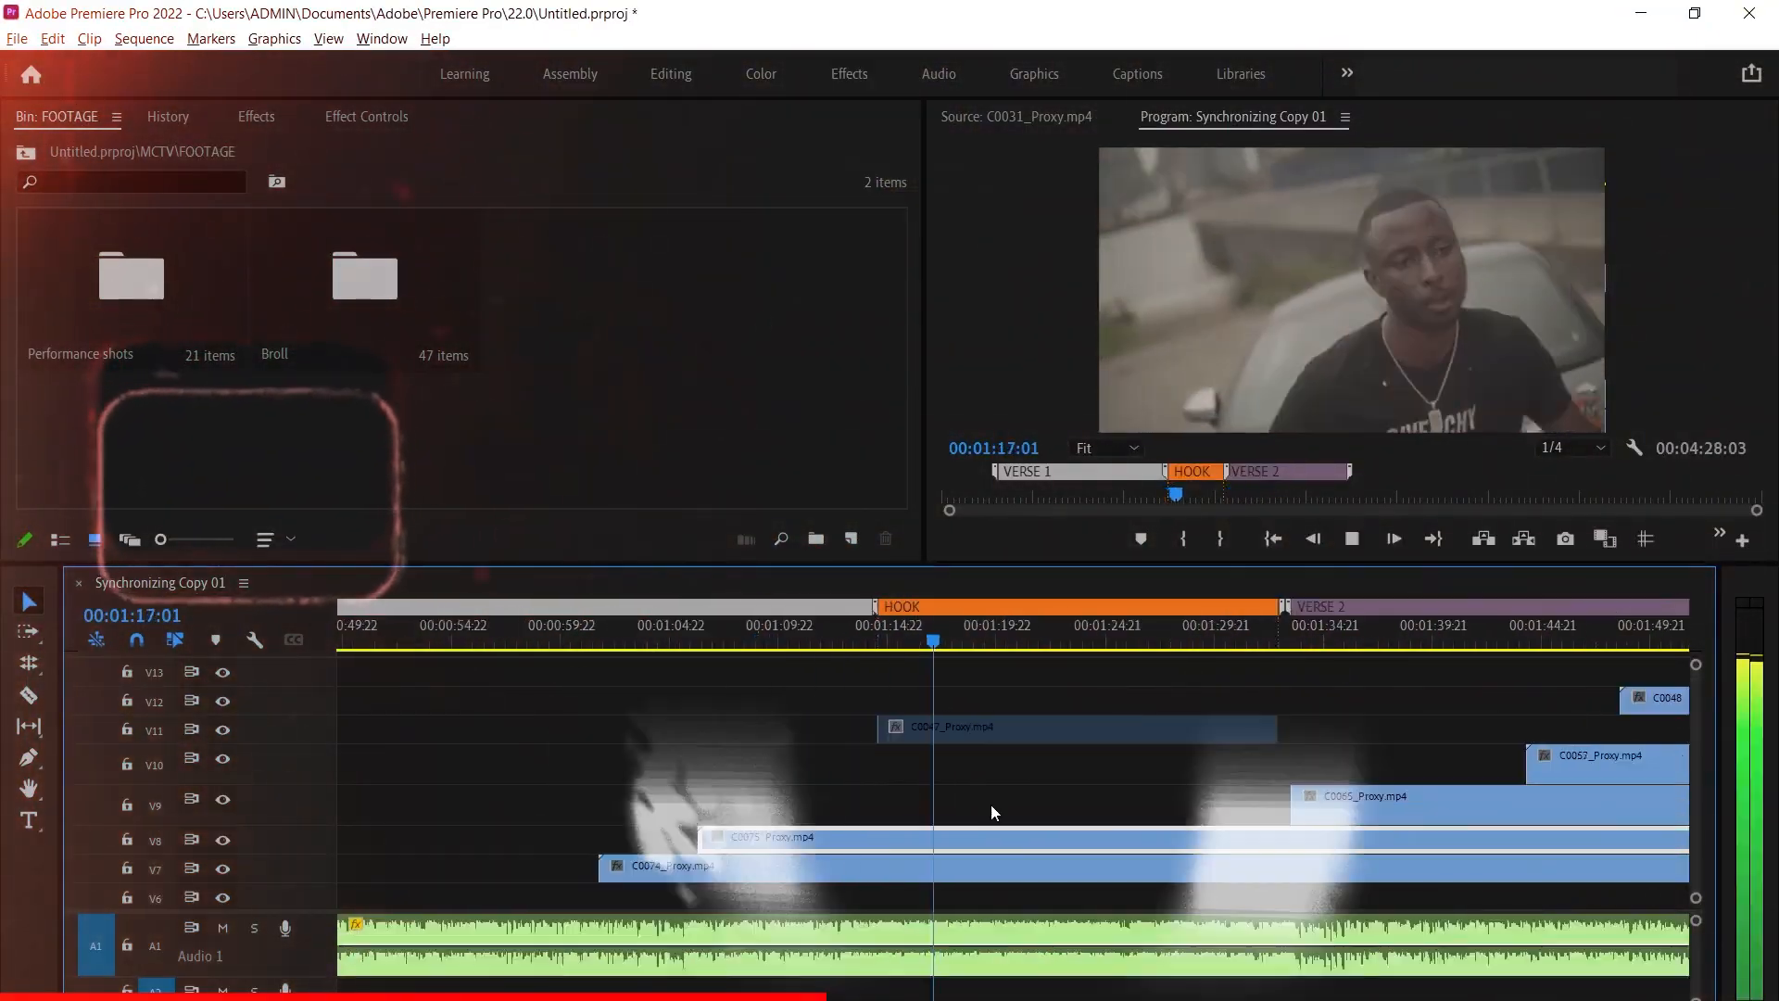
pyautogui.scroll(-1, 992, 804)
pyautogui.click(1210, 639)
pyautogui.press('space')
# Adjust the Verse 2 marker's start and trim the start of C0075 to the Verse 2 boundary
pyautogui.scroll(5, 1228, 613)
pyautogui.moveTo(1208, 607); pyautogui.dragTo(1236, 608)
pyautogui.scroll(-5, 1306, 810)
pyautogui.click(941, 640)
pyautogui.moveTo(692, 838); pyautogui.dragTo(1109, 842)
# Trim the start of C0074 on V7 to the beginning of Verse 2
pyautogui.click(1080, 630)
pyautogui.press('space')
pyautogui.moveTo(613, 866); pyautogui.dragTo(1109, 866)
# Move clip C0047 from V11 down to V6 within the Hook section
pyautogui.scroll(-4, 780, 815)
pyautogui.scroll(4, 780, 818)
pyautogui.moveTo(927, 695); pyautogui.dragTo(927, 834)
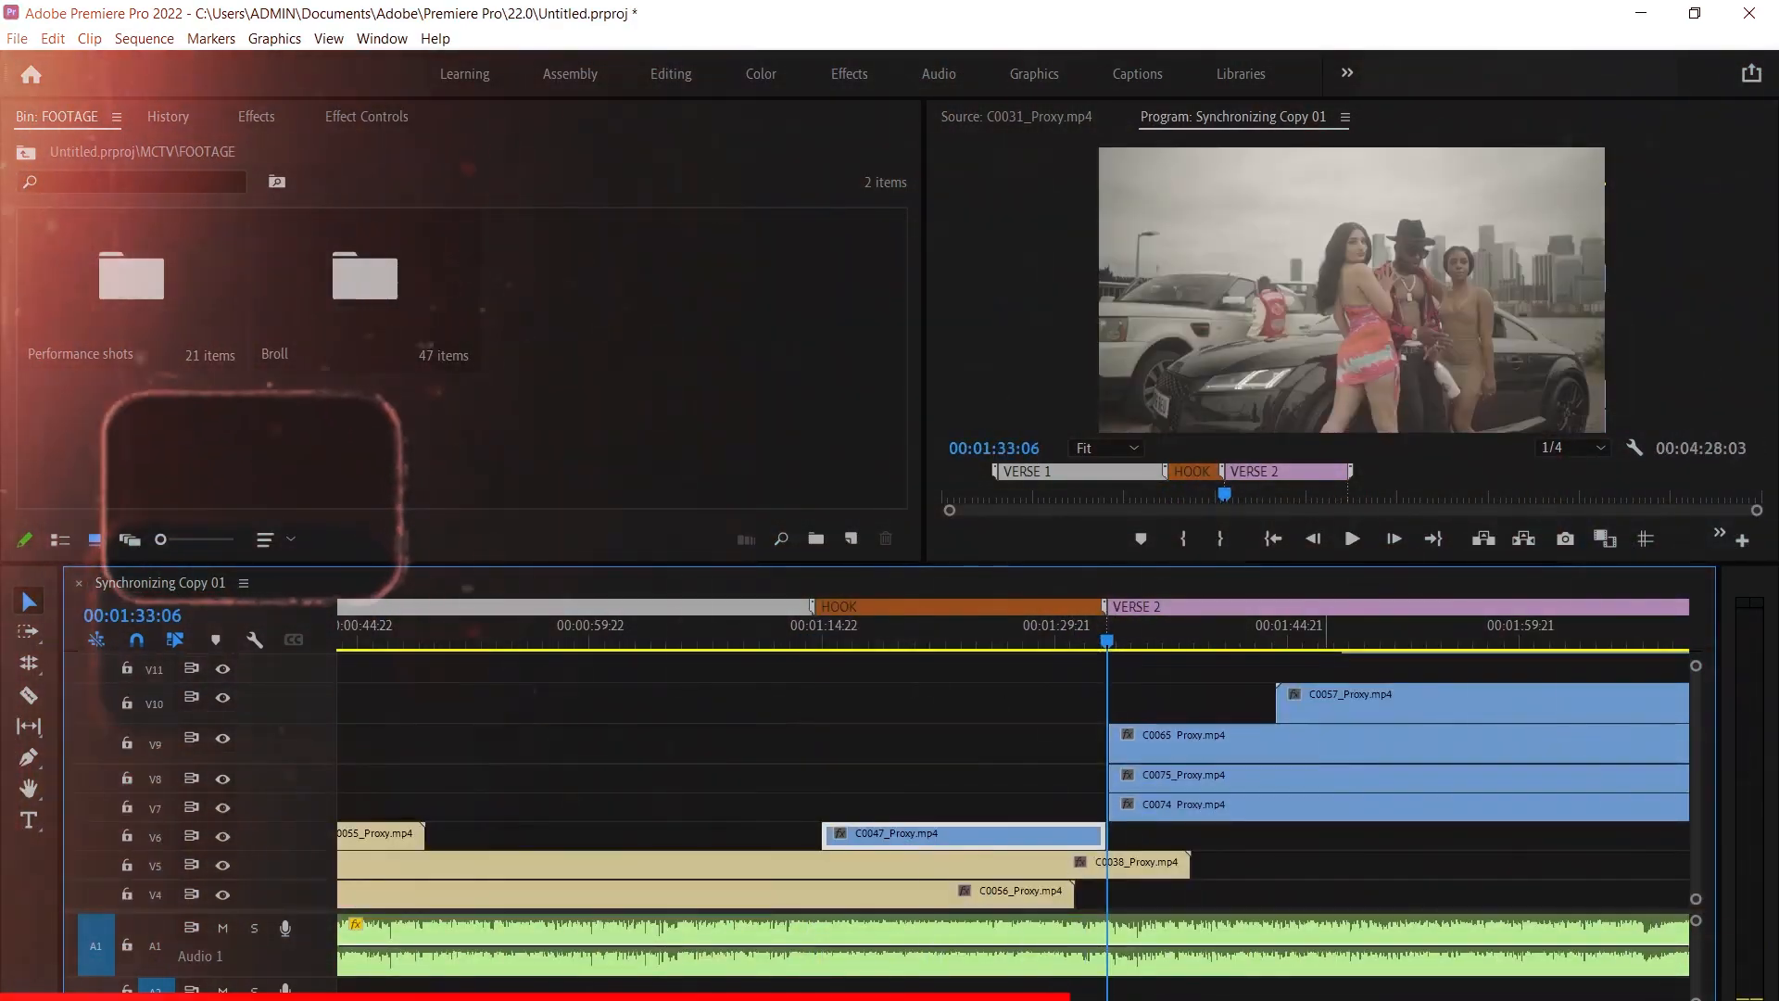
# Play back the Hook section from its start to check clip C0047
pyautogui.click(813, 639)
pyautogui.press('space')
pyautogui.scroll(-4, 899, 743)
pyautogui.click(930, 640)
pyautogui.press('`')
pyautogui.press('`')
# Preview the upper-track clips and trim the start of one of them to the playhead
pyautogui.scroll(3, 825, 735)
pyautogui.scroll(5, 828, 735)
pyautogui.click(787, 640)
pyautogui.press('space')
pyautogui.click(1024, 639)
pyautogui.moveTo(741, 755); pyautogui.dragTo(1024, 754)
# Shorten the Verse 2 marker's end and trim the starts of two more upper-track clips
pyautogui.click(862, 639)
pyautogui.press('space')
pyautogui.scroll(-2, 989, 730)
pyautogui.hscroll(1, 990, 730)
pyautogui.click(877, 640)
pyautogui.moveTo(905, 607); pyautogui.dragTo(878, 609)
pyautogui.moveTo(712, 815); pyautogui.dragTo(959, 815)
pyautogui.moveTo(911, 669); pyautogui.dragTo(953, 669)
# Trim the start of C0057 on V10 past the end of Verse 2, in line with C0048's start
pyautogui.scroll(-4, 960, 743)
pyautogui.click(857, 639)
pyautogui.press('space')
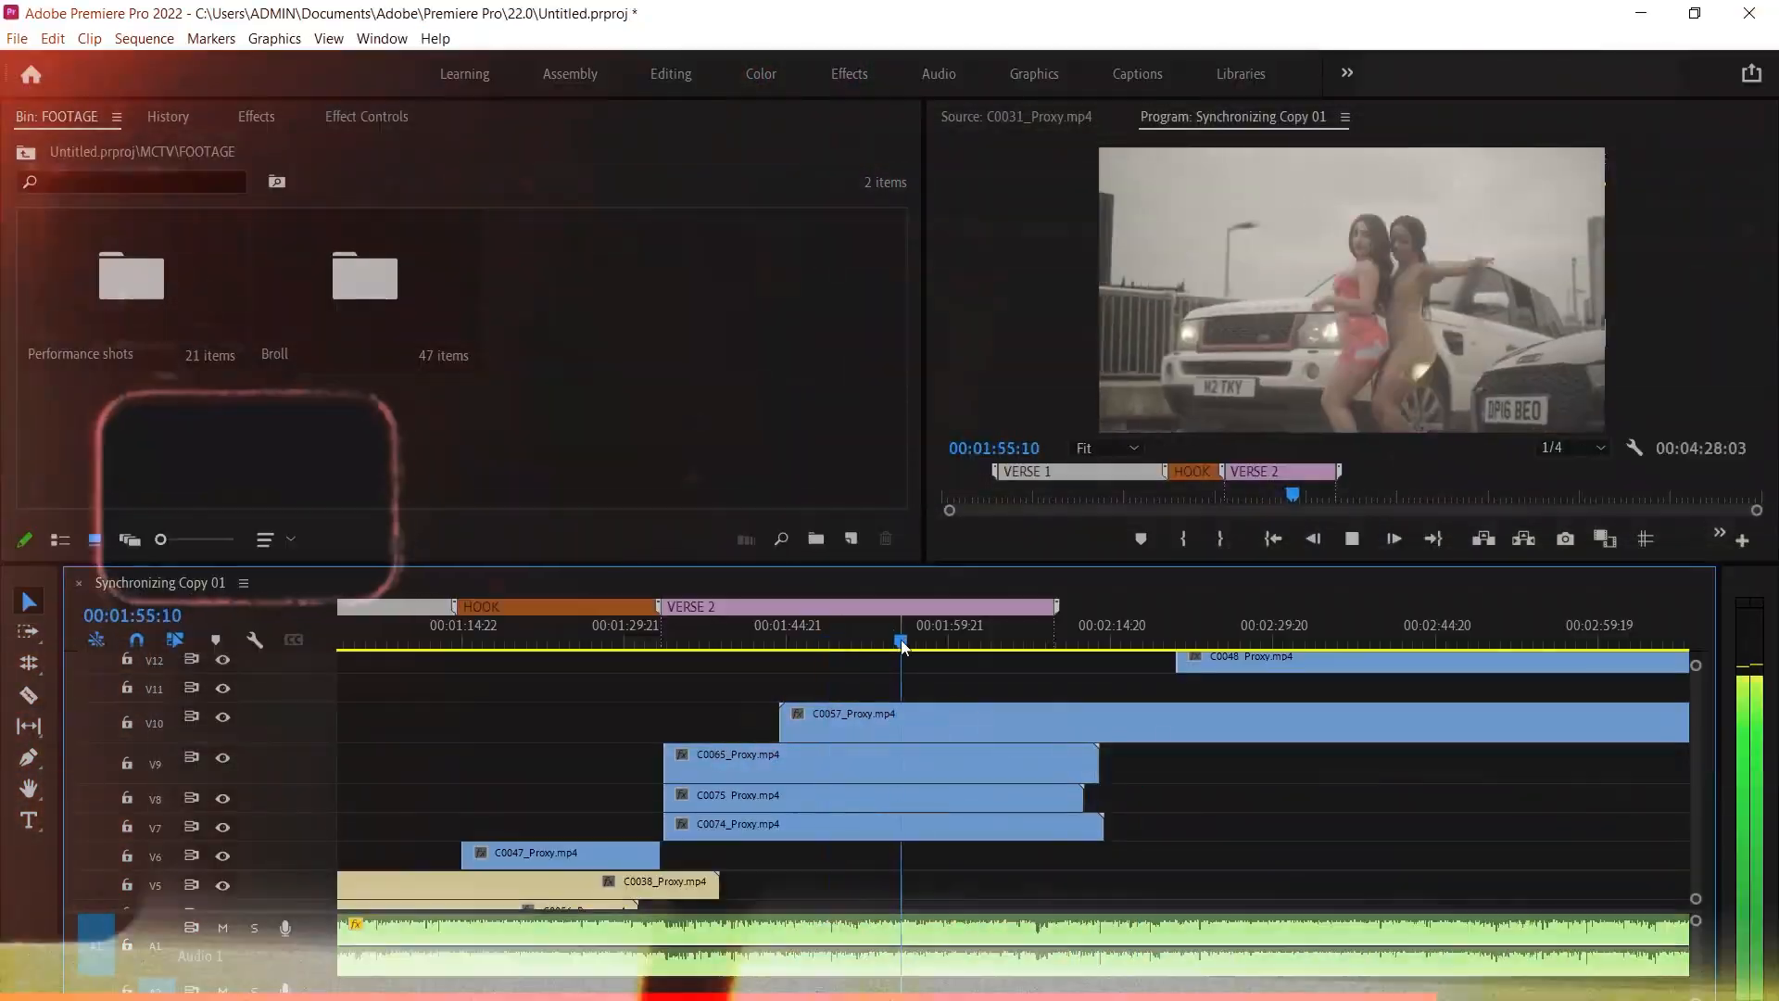
pyautogui.click(926, 722)
pyautogui.click(1386, 639)
pyautogui.moveTo(782, 722); pyautogui.dragTo(1176, 722)
# Disable clips C0065 and C0075 in Verse 2 and select C0074 beneath them for preview
pyautogui.click(950, 639)
pyautogui.scroll(3, 952, 754)
pyautogui.click(912, 765)
pyautogui.hotkey('shift', 'e')
pyautogui.click(912, 797)
pyautogui.hotkey('shift', 'e')
pyautogui.click(912, 825)
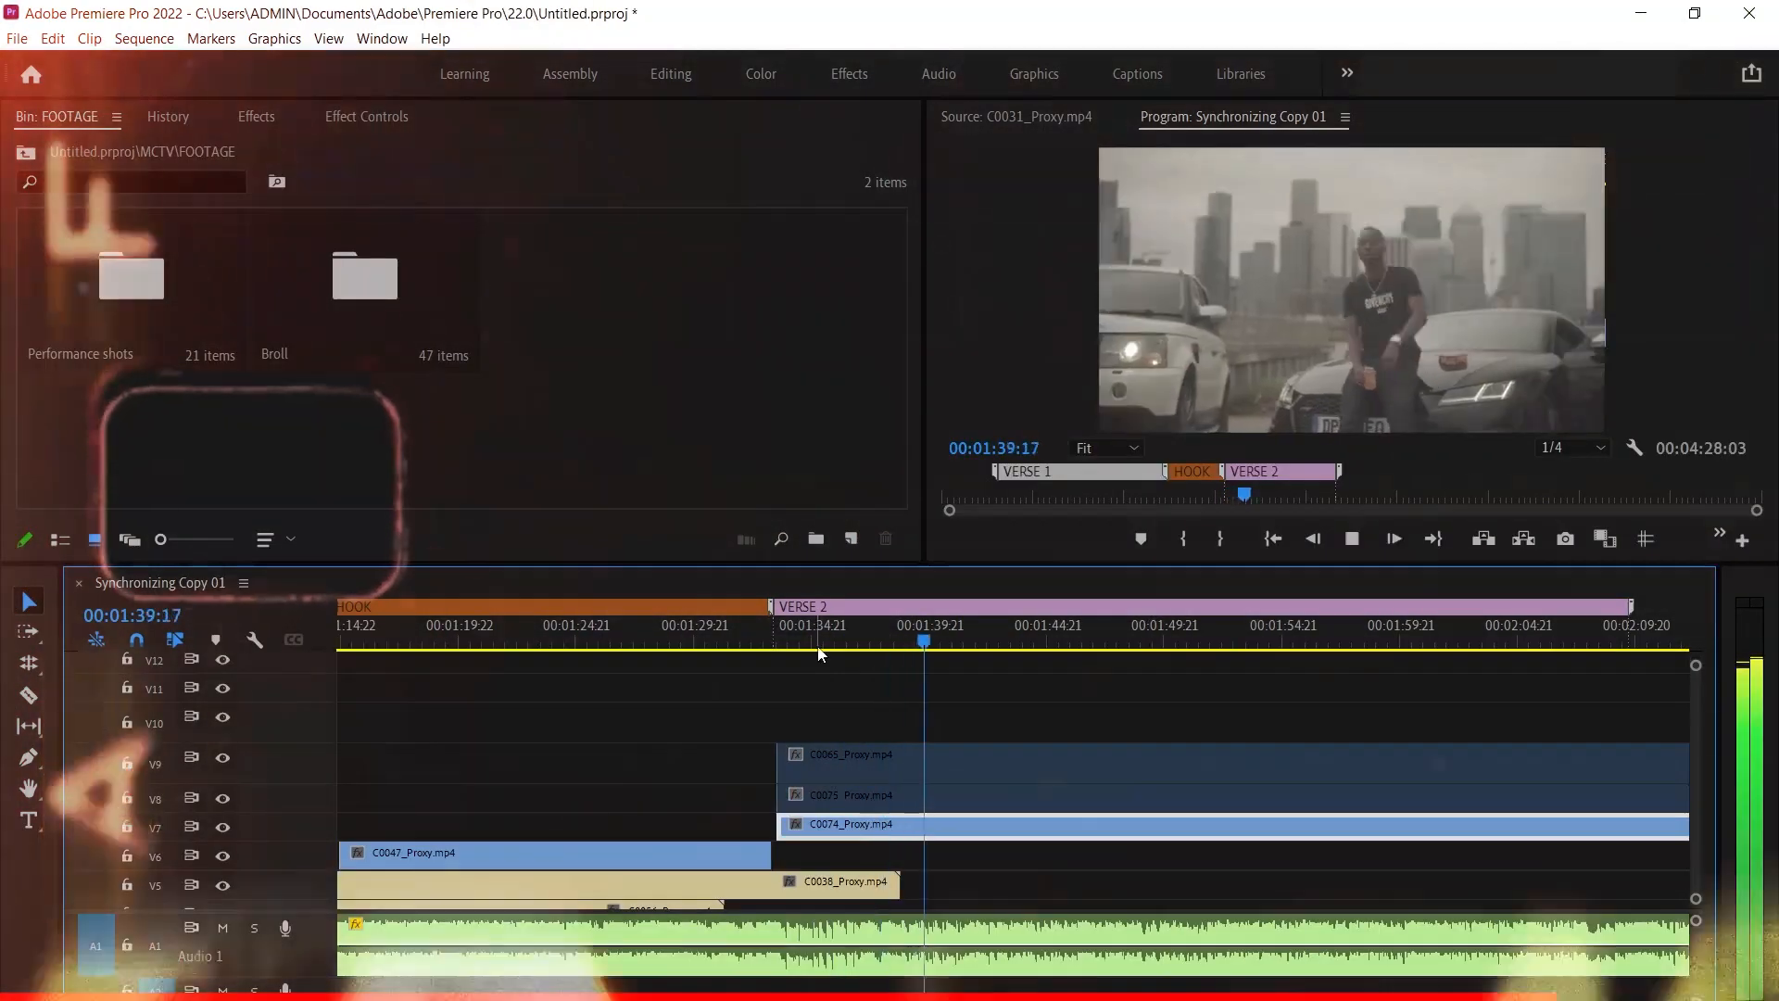
# Check C0074 under the disabled clips and re-enable C0065 and C0075 in Verse 2
pyautogui.scroll(-2, 1055, 808)
pyautogui.hotkey('shift', 'e')
pyautogui.press('space')
pyautogui.press('`')
pyautogui.scroll(2, 1028, 673)
pyautogui.moveTo(1041, 674); pyautogui.dragTo(940, 215)
pyautogui.hotkey('shift', 'e')
pyautogui.click(744, 174)
# Move the upper Verse 2 clips down to stack directly above C0065, and trim C0038's end to the start of Verse 2
pyautogui.scroll(3, 847, 421)
pyautogui.moveTo(984, 421); pyautogui.dragTo(834, 222)
pyautogui.moveTo(785, 301); pyautogui.dragTo(786, 547)
pyautogui.moveTo(1081, 646); pyautogui.dragTo(1023, 646)
pyautogui.scroll(2, 994, 647)
pyautogui.click(1403, 709)
pyautogui.scroll(-2, 829, 620)
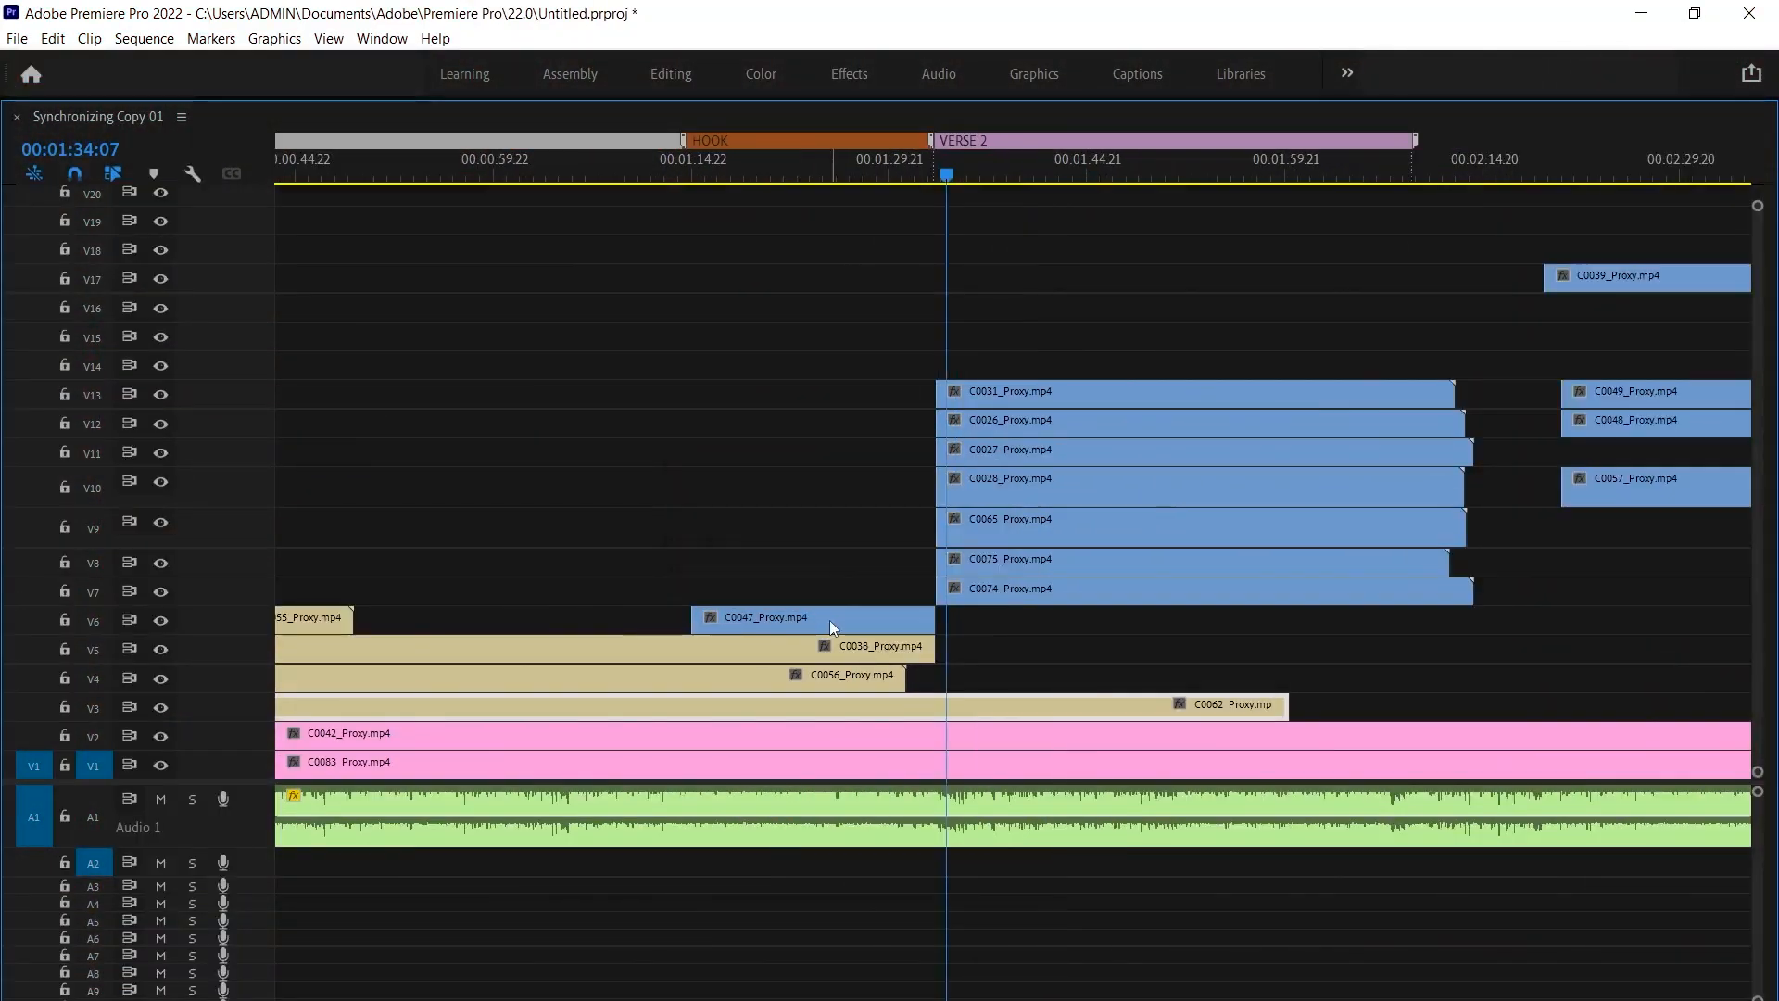
# Return the playhead to the start of Verse 1 and review the stacked clips across Verse 1, Hook and Verse 2
pyautogui.scroll(-3, 636, 559)
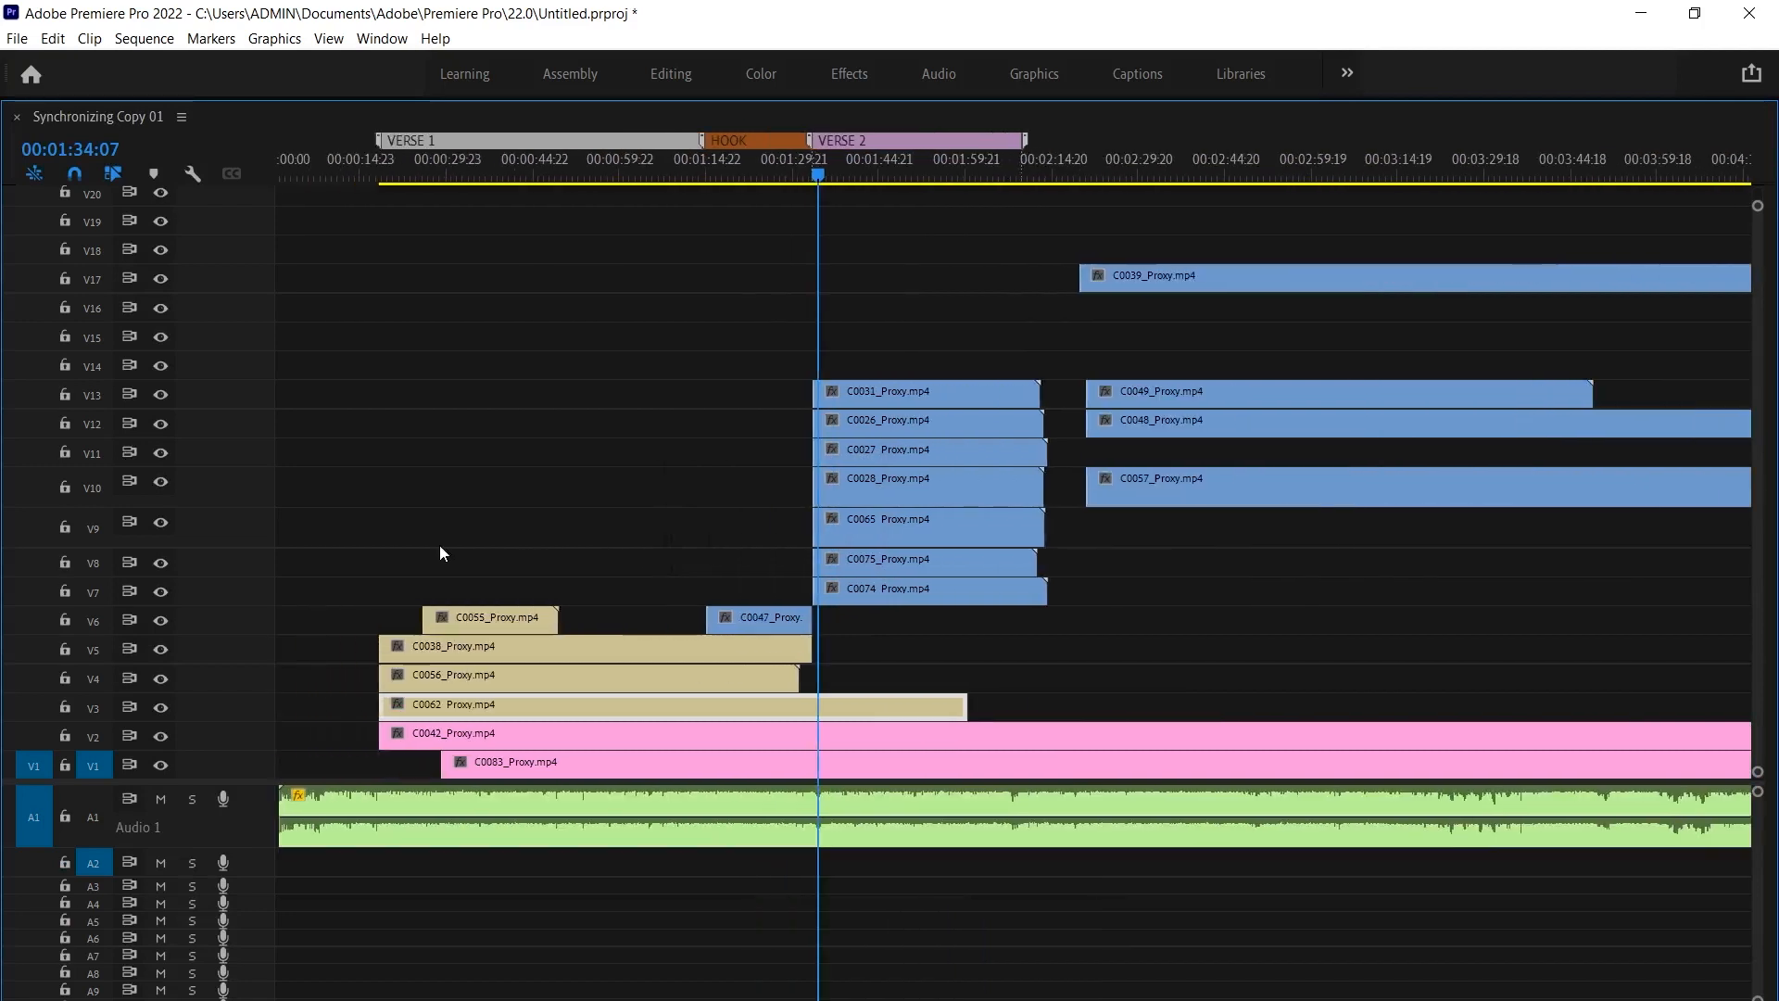
pyautogui.click(389, 176)
pyautogui.moveTo(391, 177); pyautogui.dragTo(382, 174)
pyautogui.press('`')
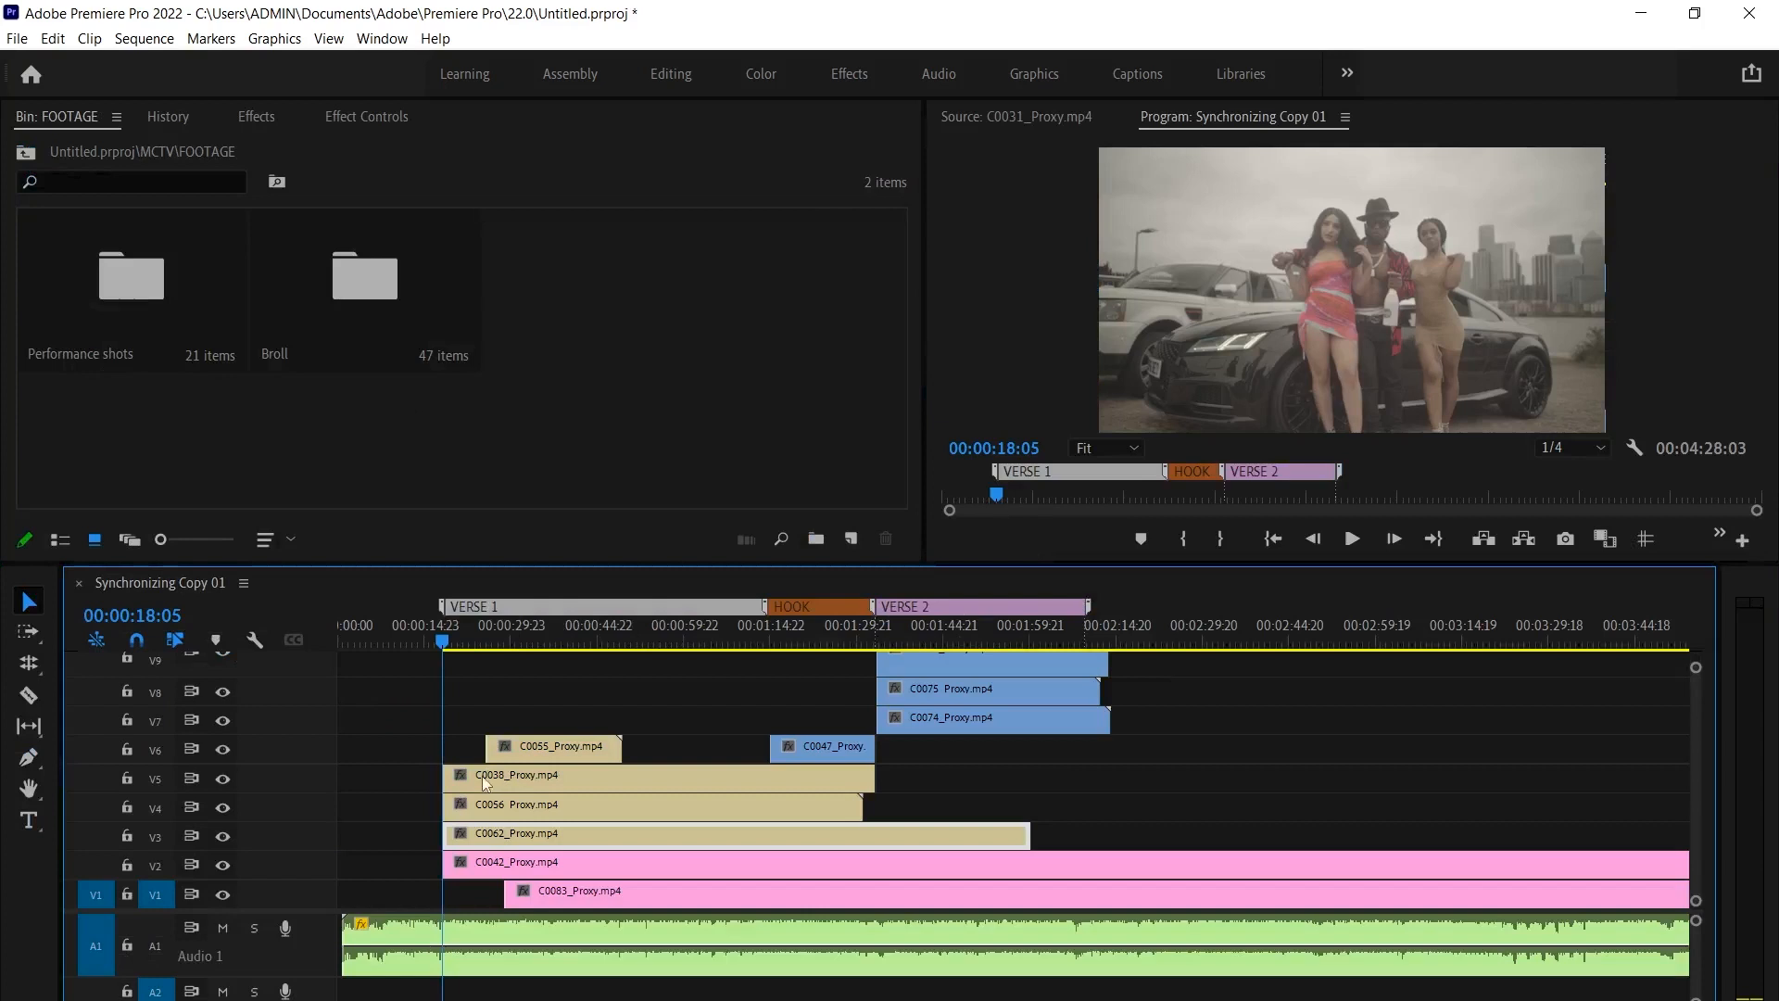
pyautogui.scroll(5, 396, 783)
pyautogui.scroll(1, 560, 779)
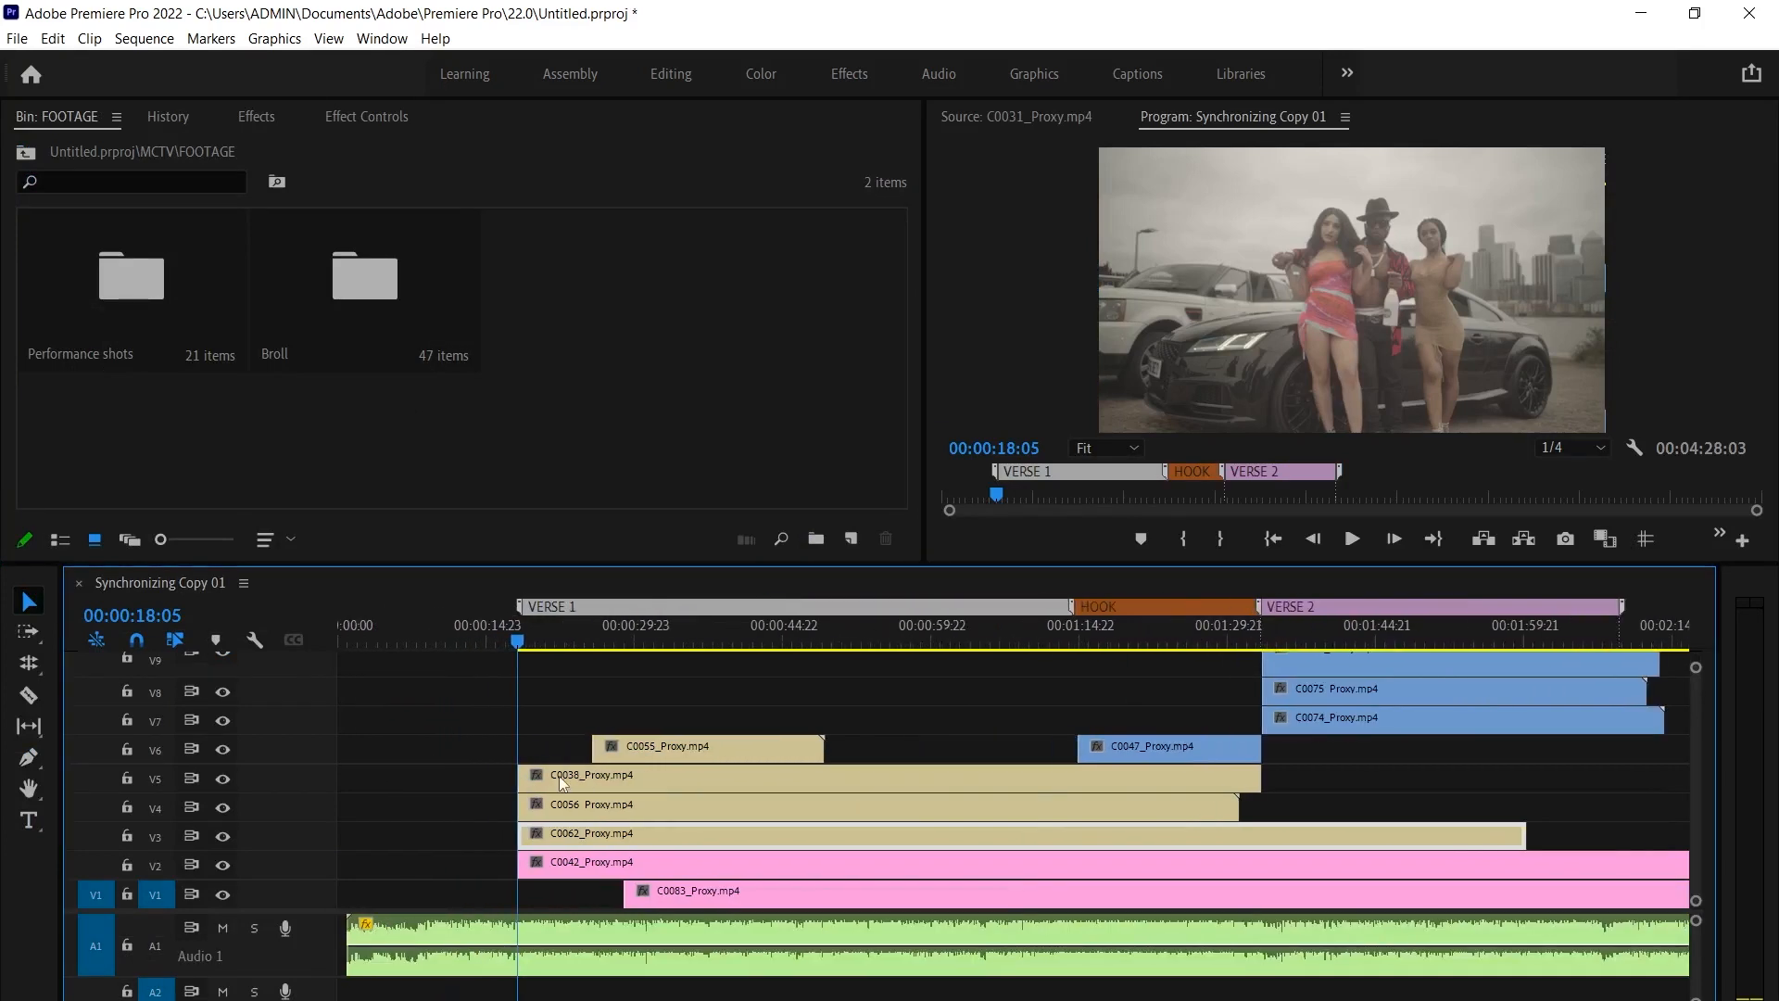
pyautogui.click(901, 721)
pyautogui.scroll(-6, 903, 721)
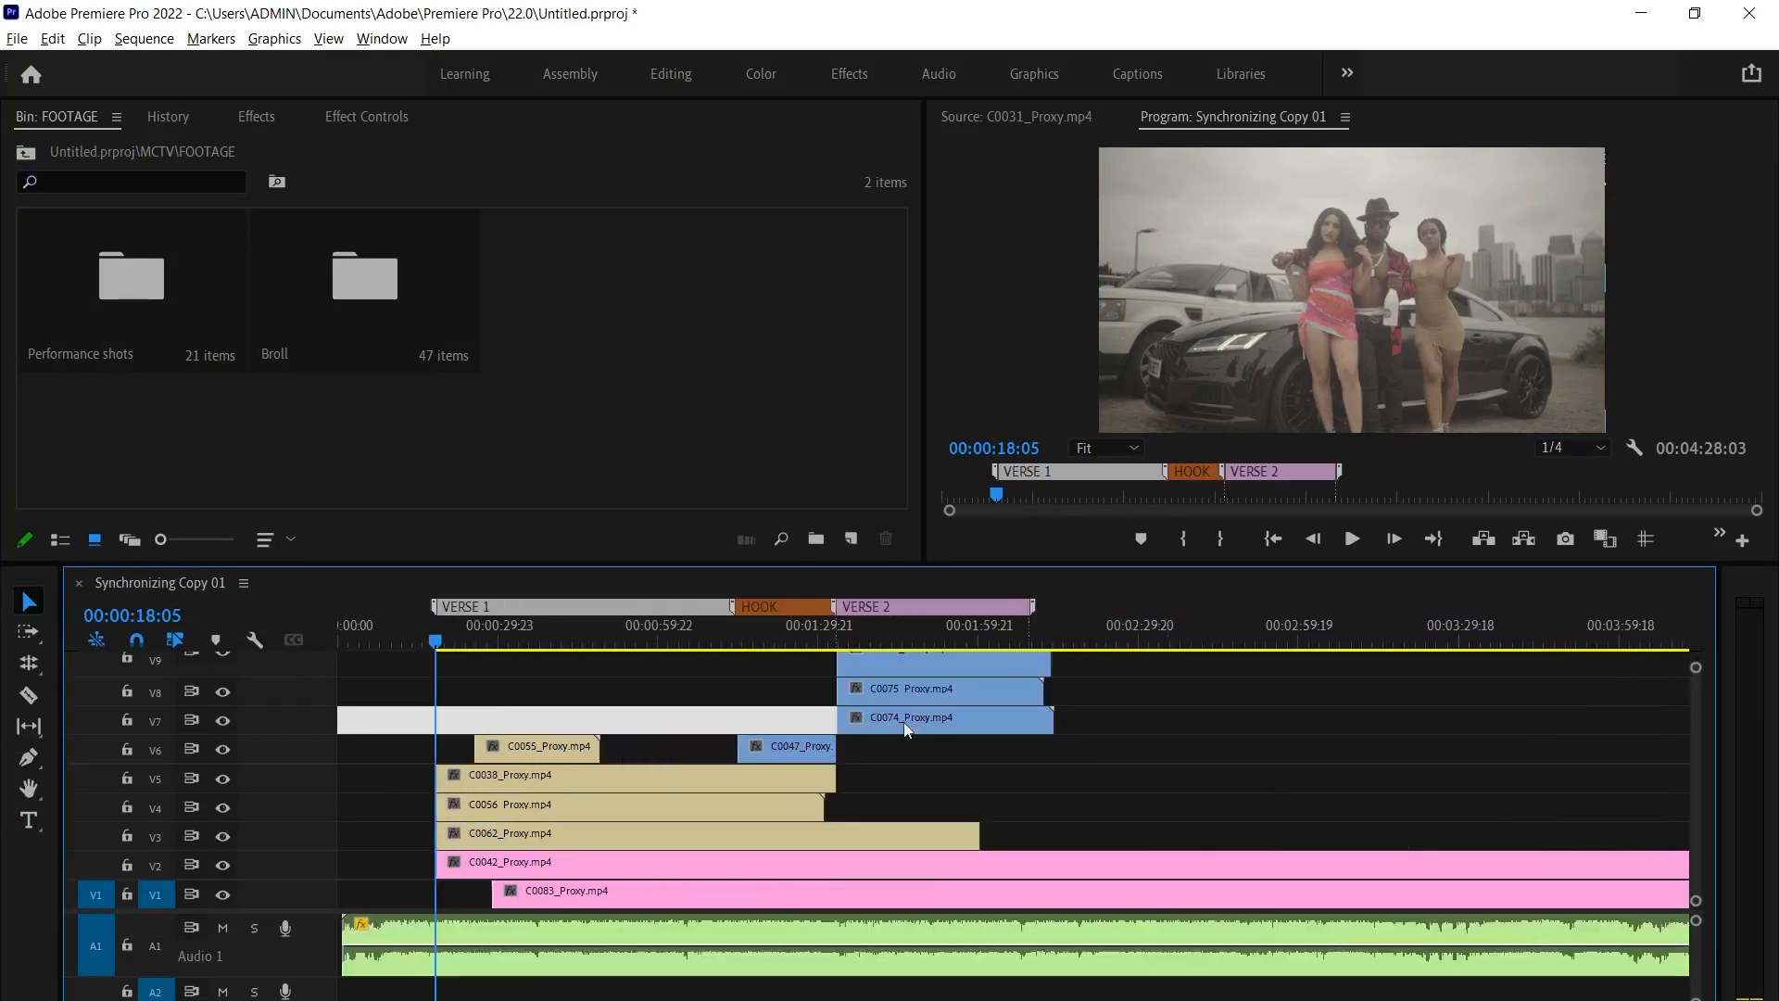
pyautogui.press('`')
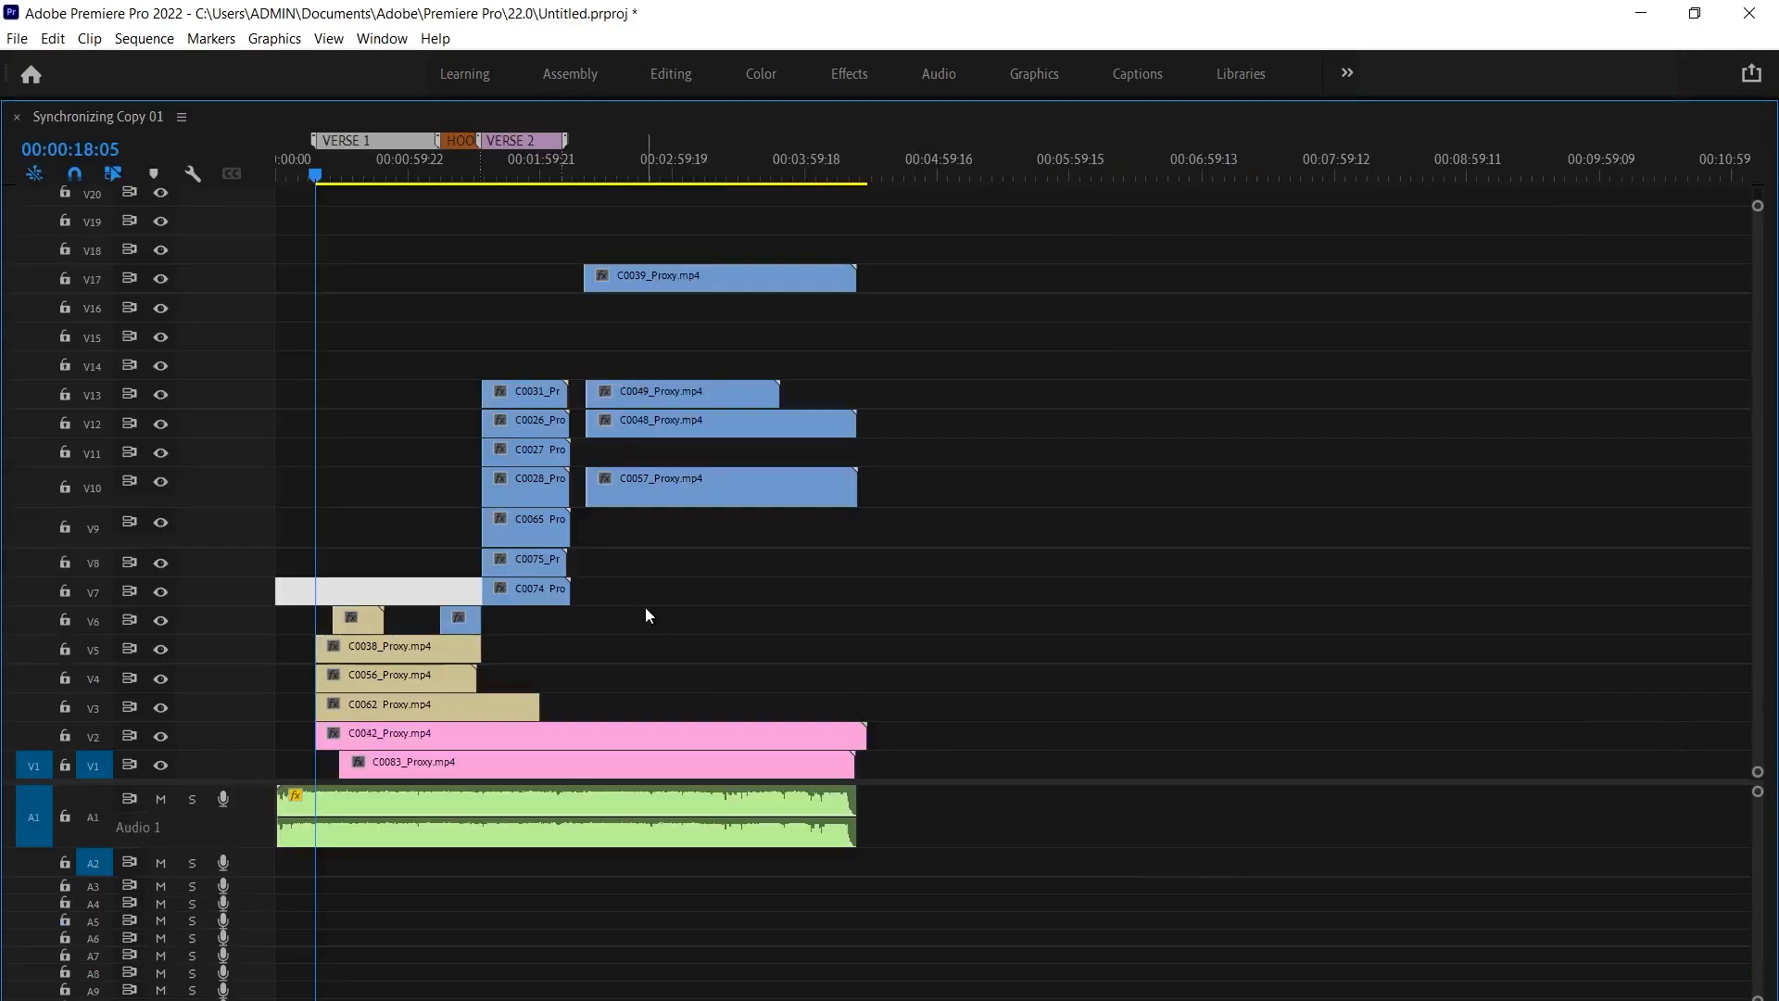
pyautogui.press('`')
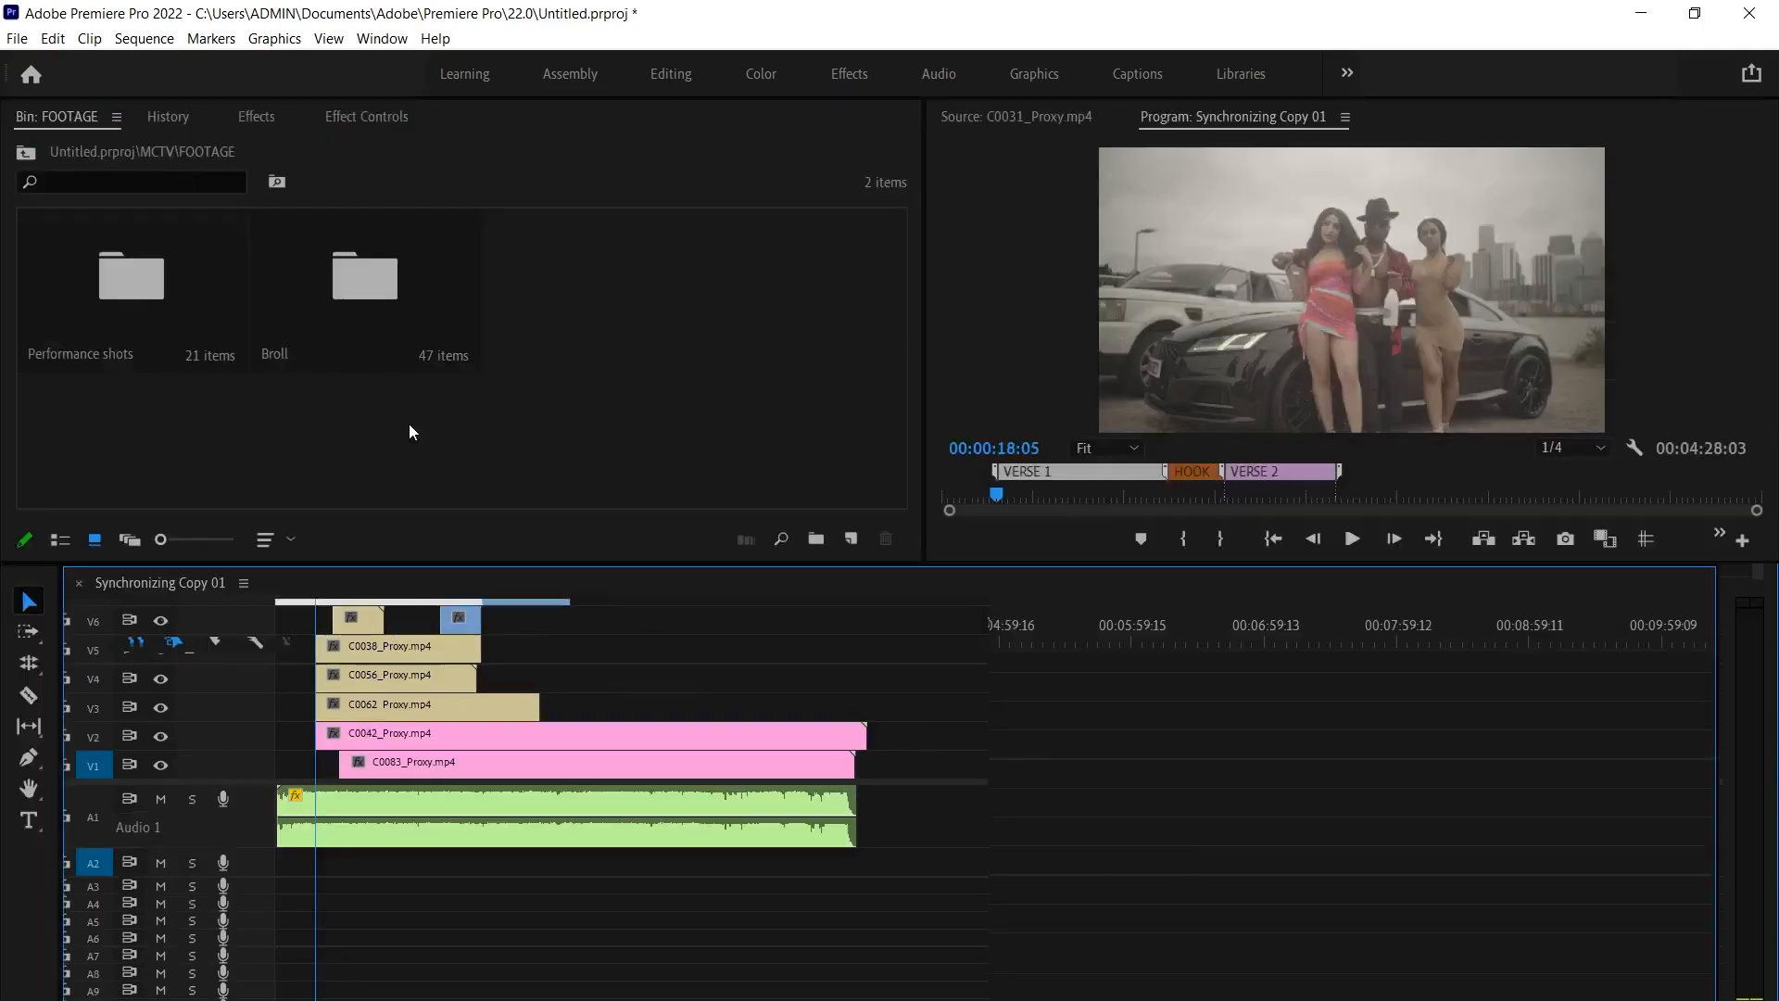
# Rename the Synchronizing Copy 01 sequence in the MCTV bin as "organizing stage"
pyautogui.click(25, 154)
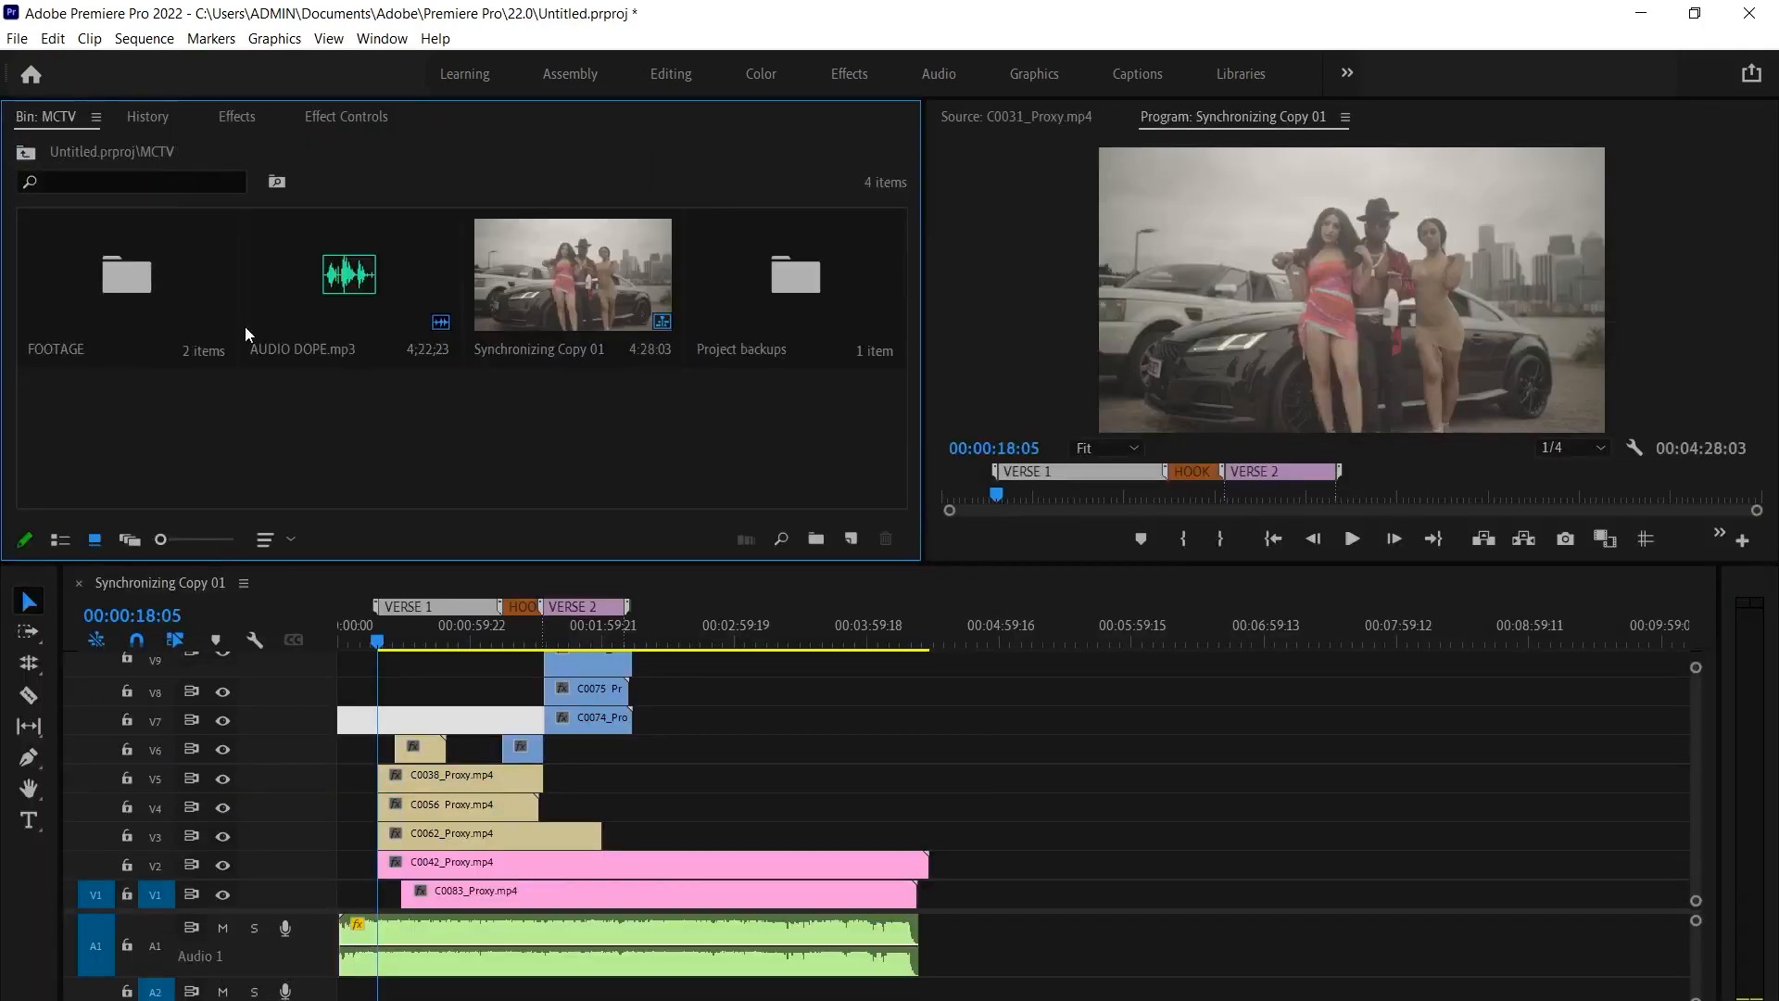
pyautogui.rightClick(569, 278)
pyautogui.click(693, 353)
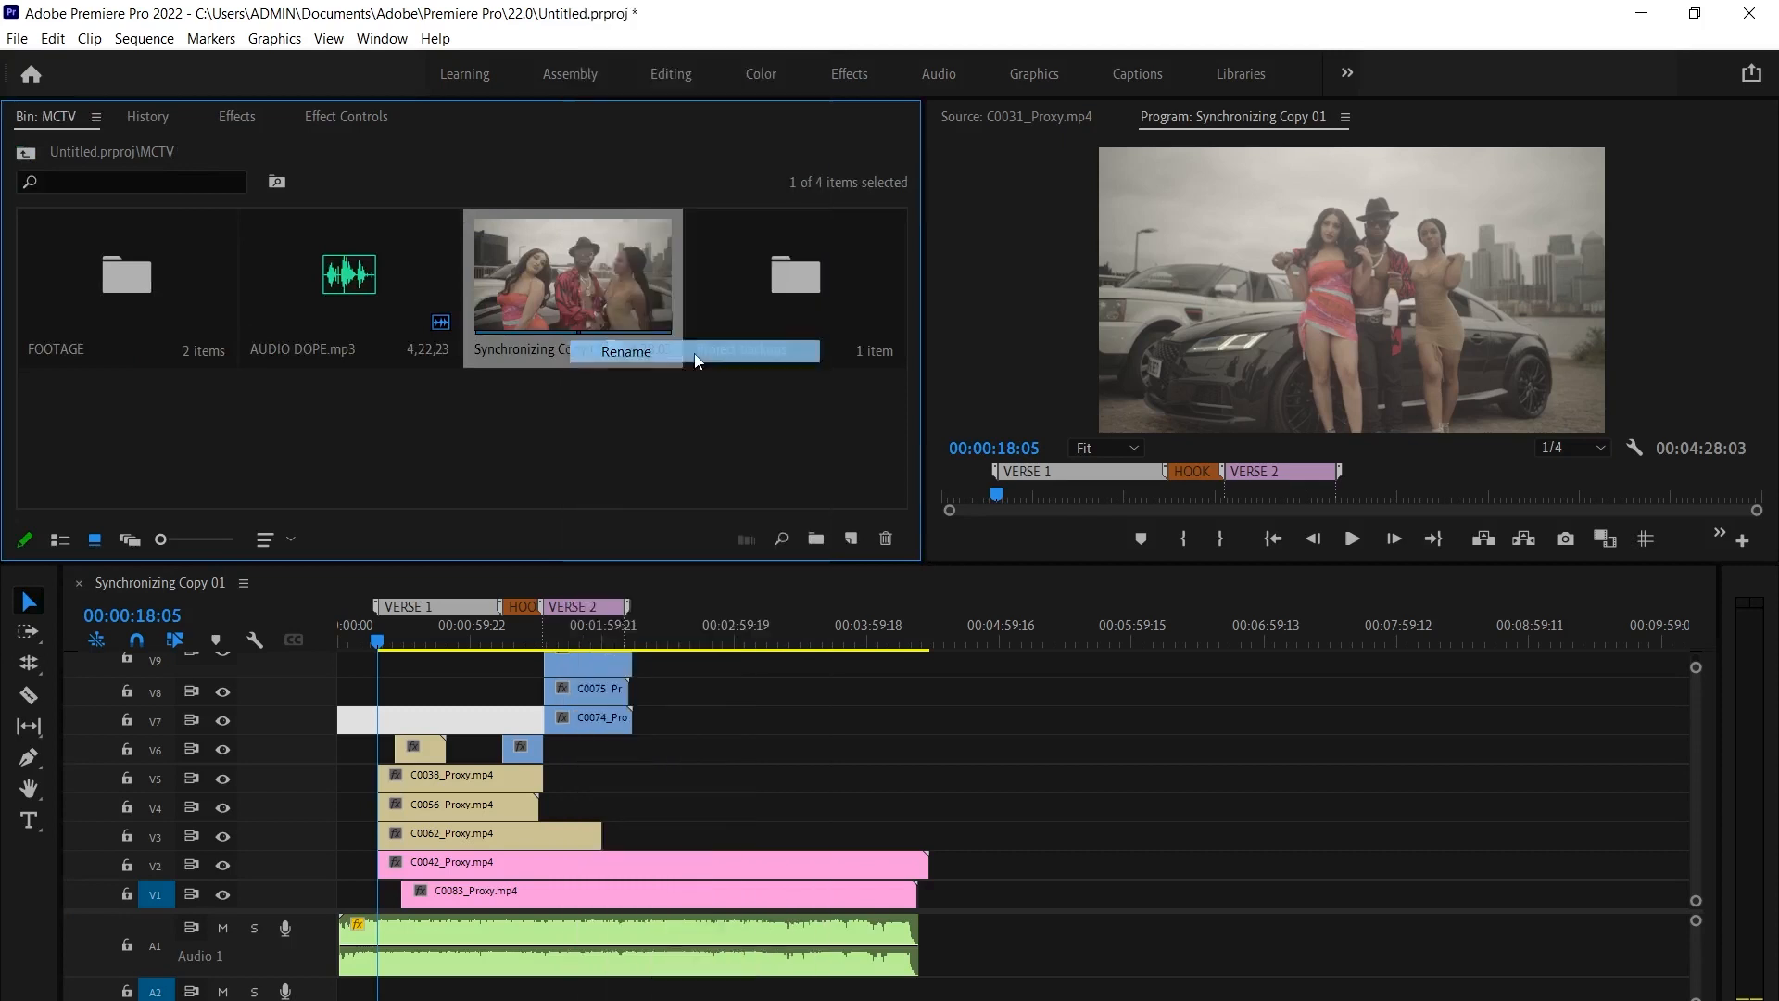
pyautogui.write('org')
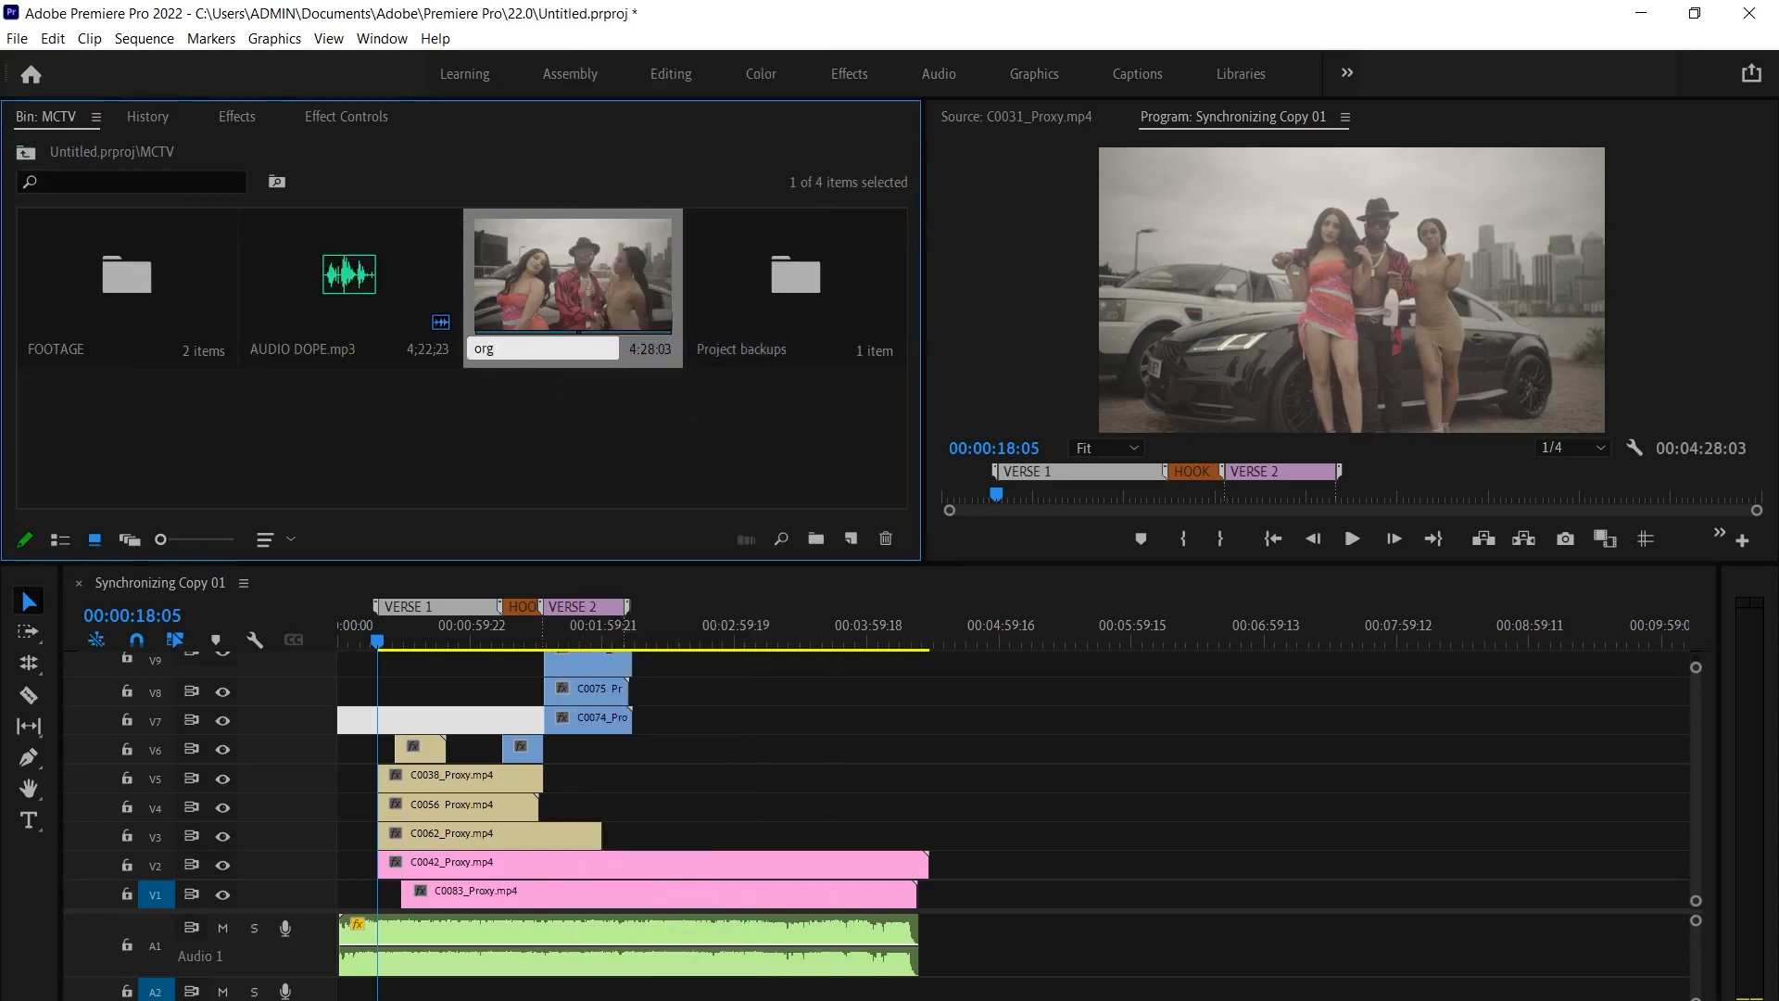
pyautogui.write('anizing stage')
pyautogui.press('Return')
# Duplicate the organizing stage sequence, store the original in Project backups, and keep only the copy open for editing
pyautogui.rightClick(501, 278)
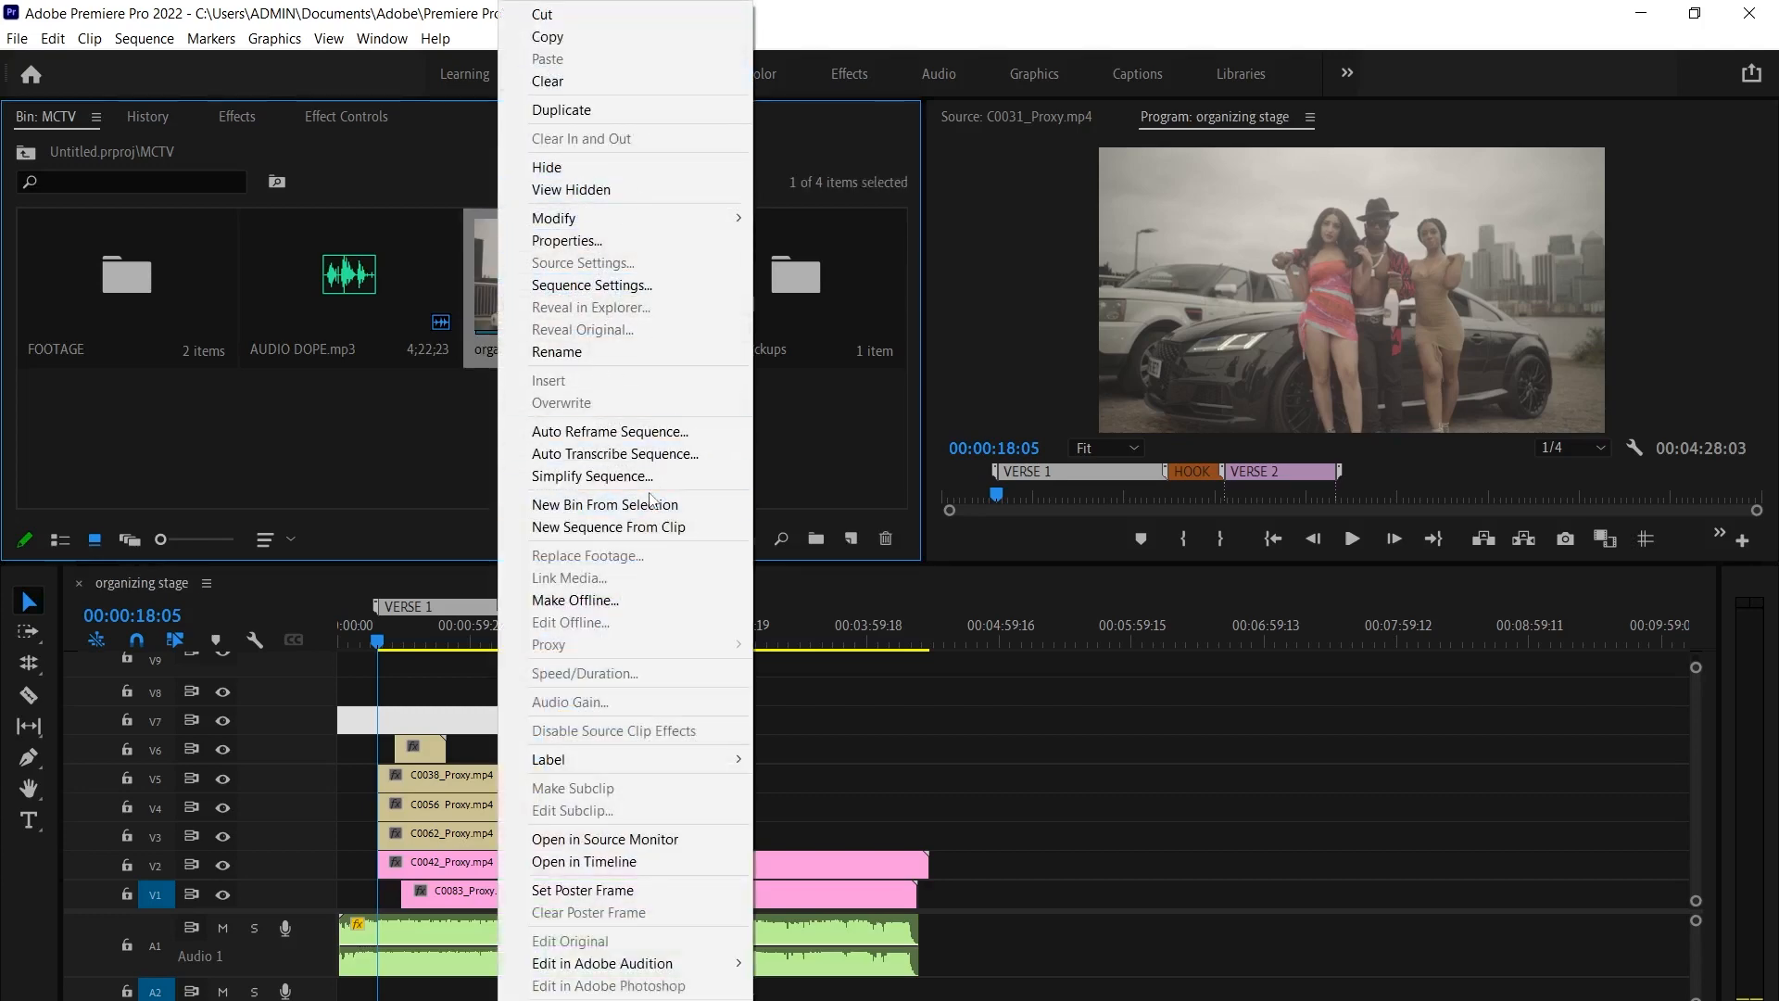
pyautogui.click(560, 109)
pyautogui.moveTo(568, 302); pyautogui.dragTo(784, 301)
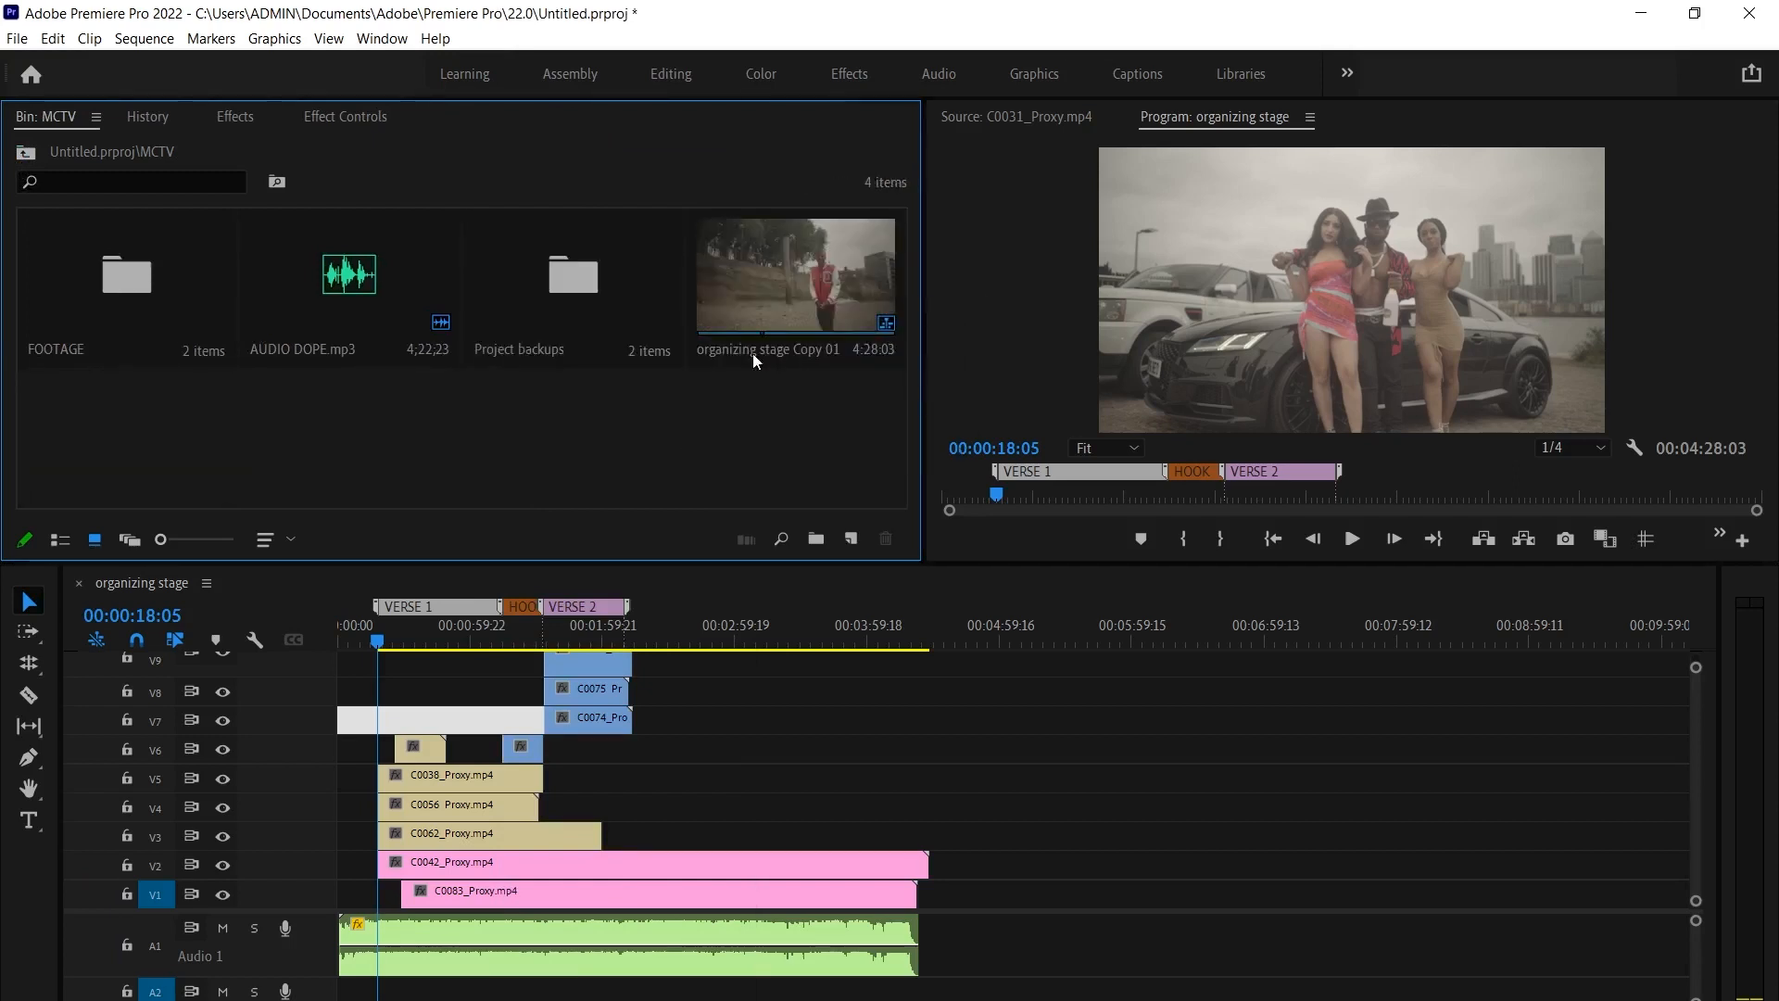
pyautogui.doubleClick(759, 264)
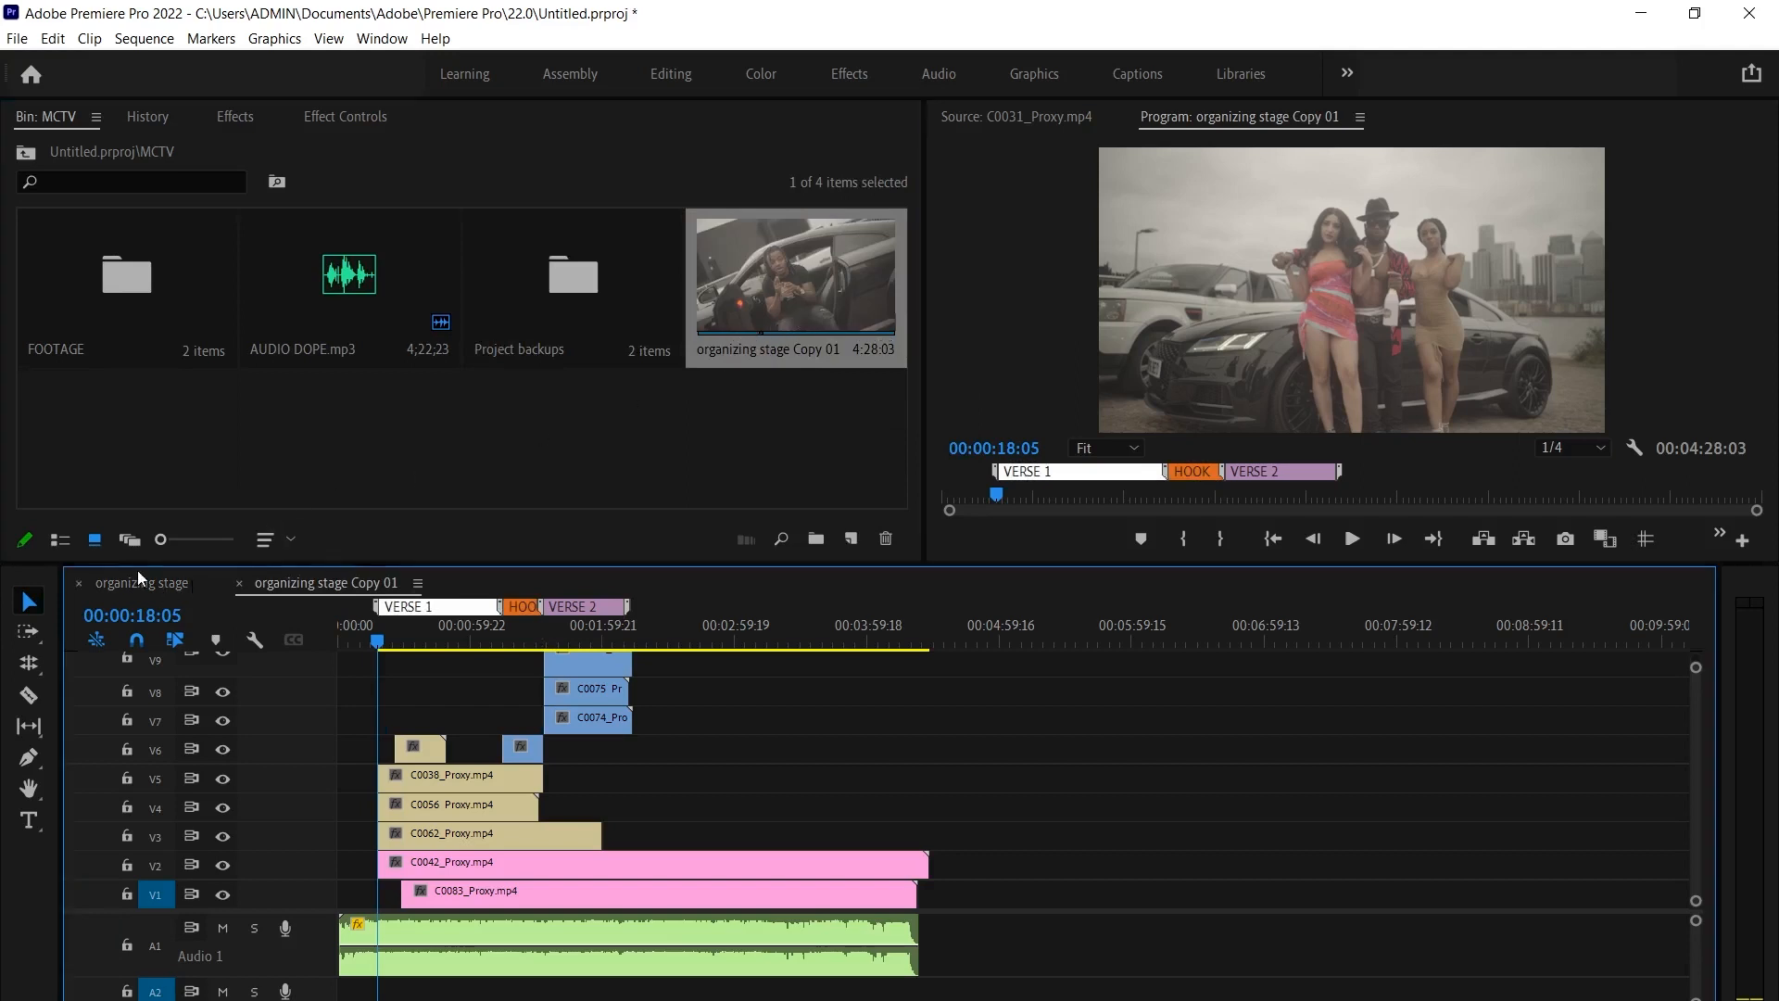
pyautogui.click(79, 584)
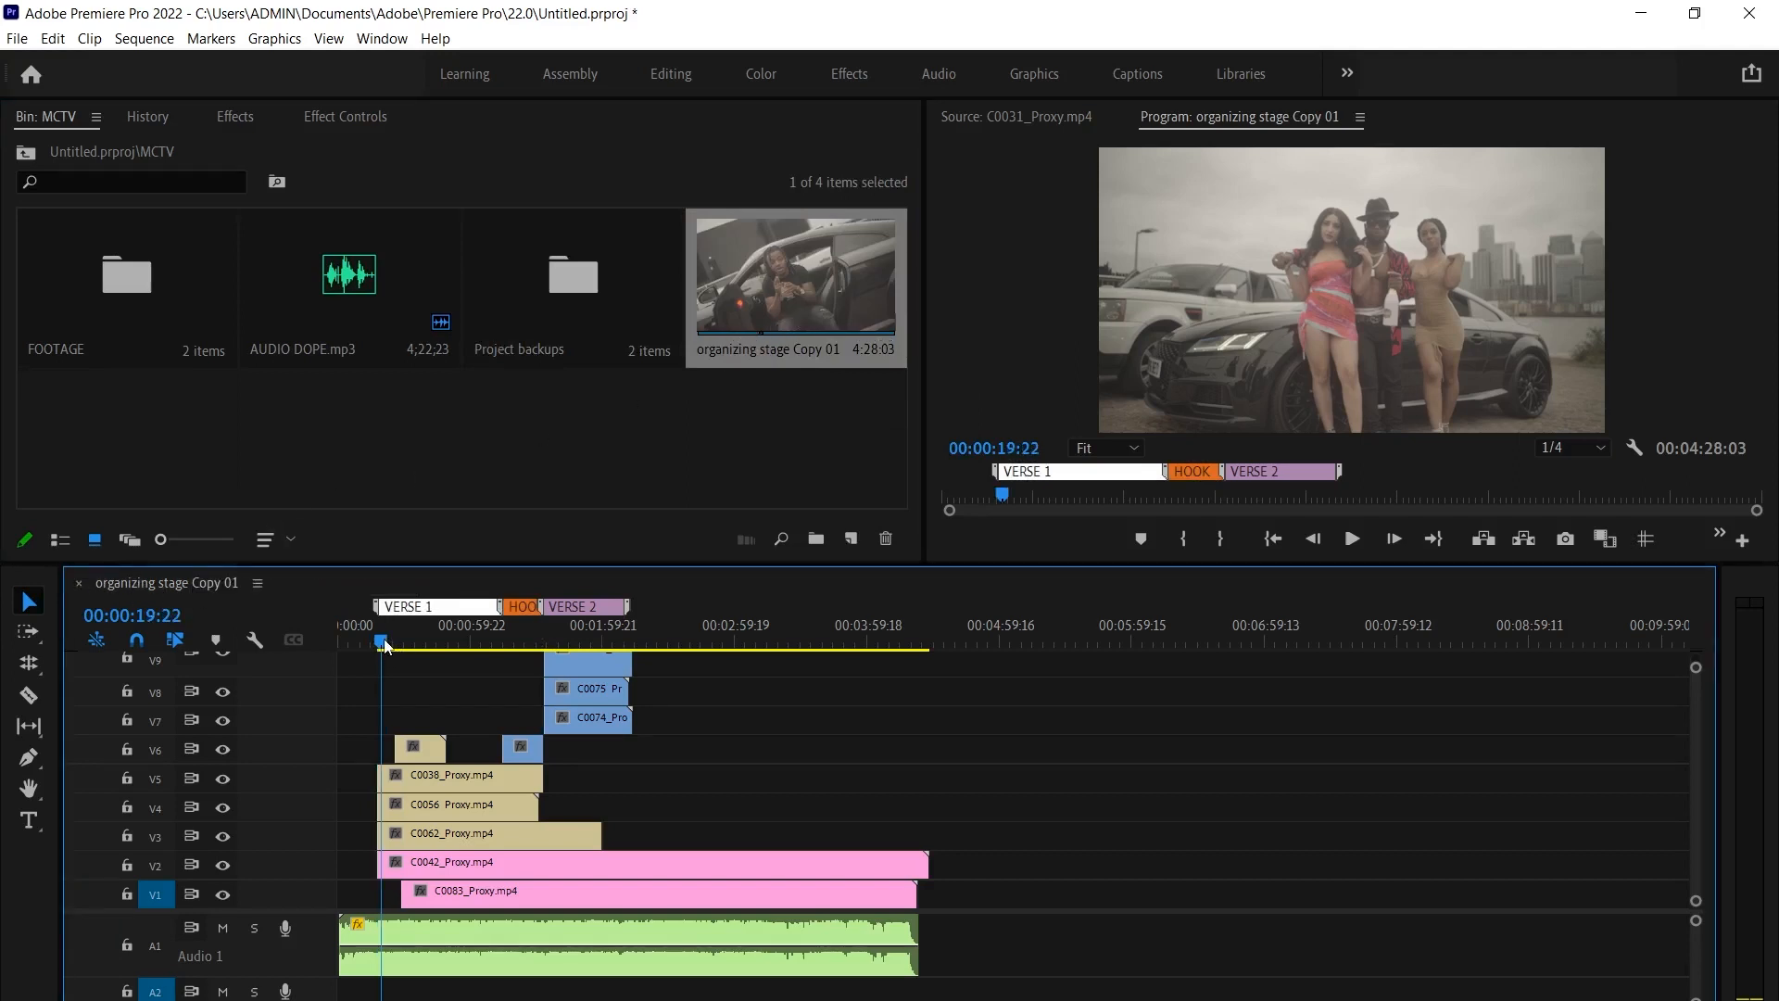
# Look through the copied timeline and check the organizing stage backup in Project backups, closing it again and returning to the MCTV bin
pyautogui.moveTo(383, 640); pyautogui.dragTo(386, 640)
pyautogui.scroll(2, 385, 745)
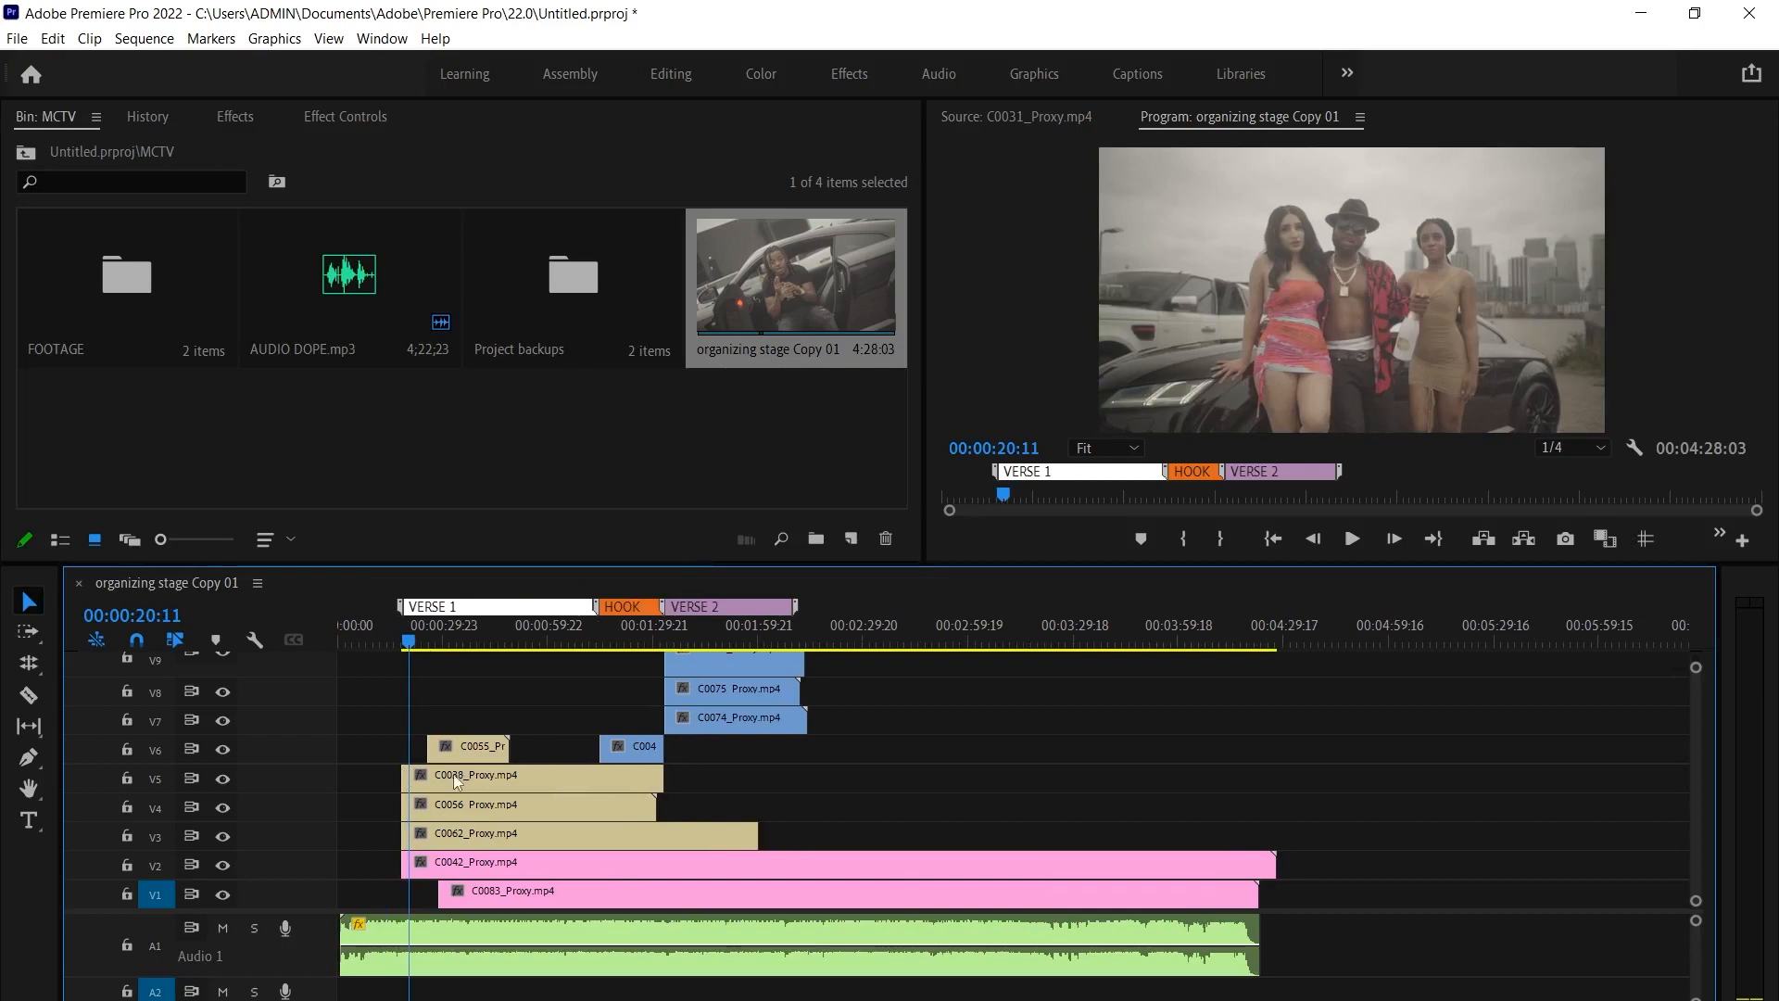
pyautogui.scroll(3, 462, 775)
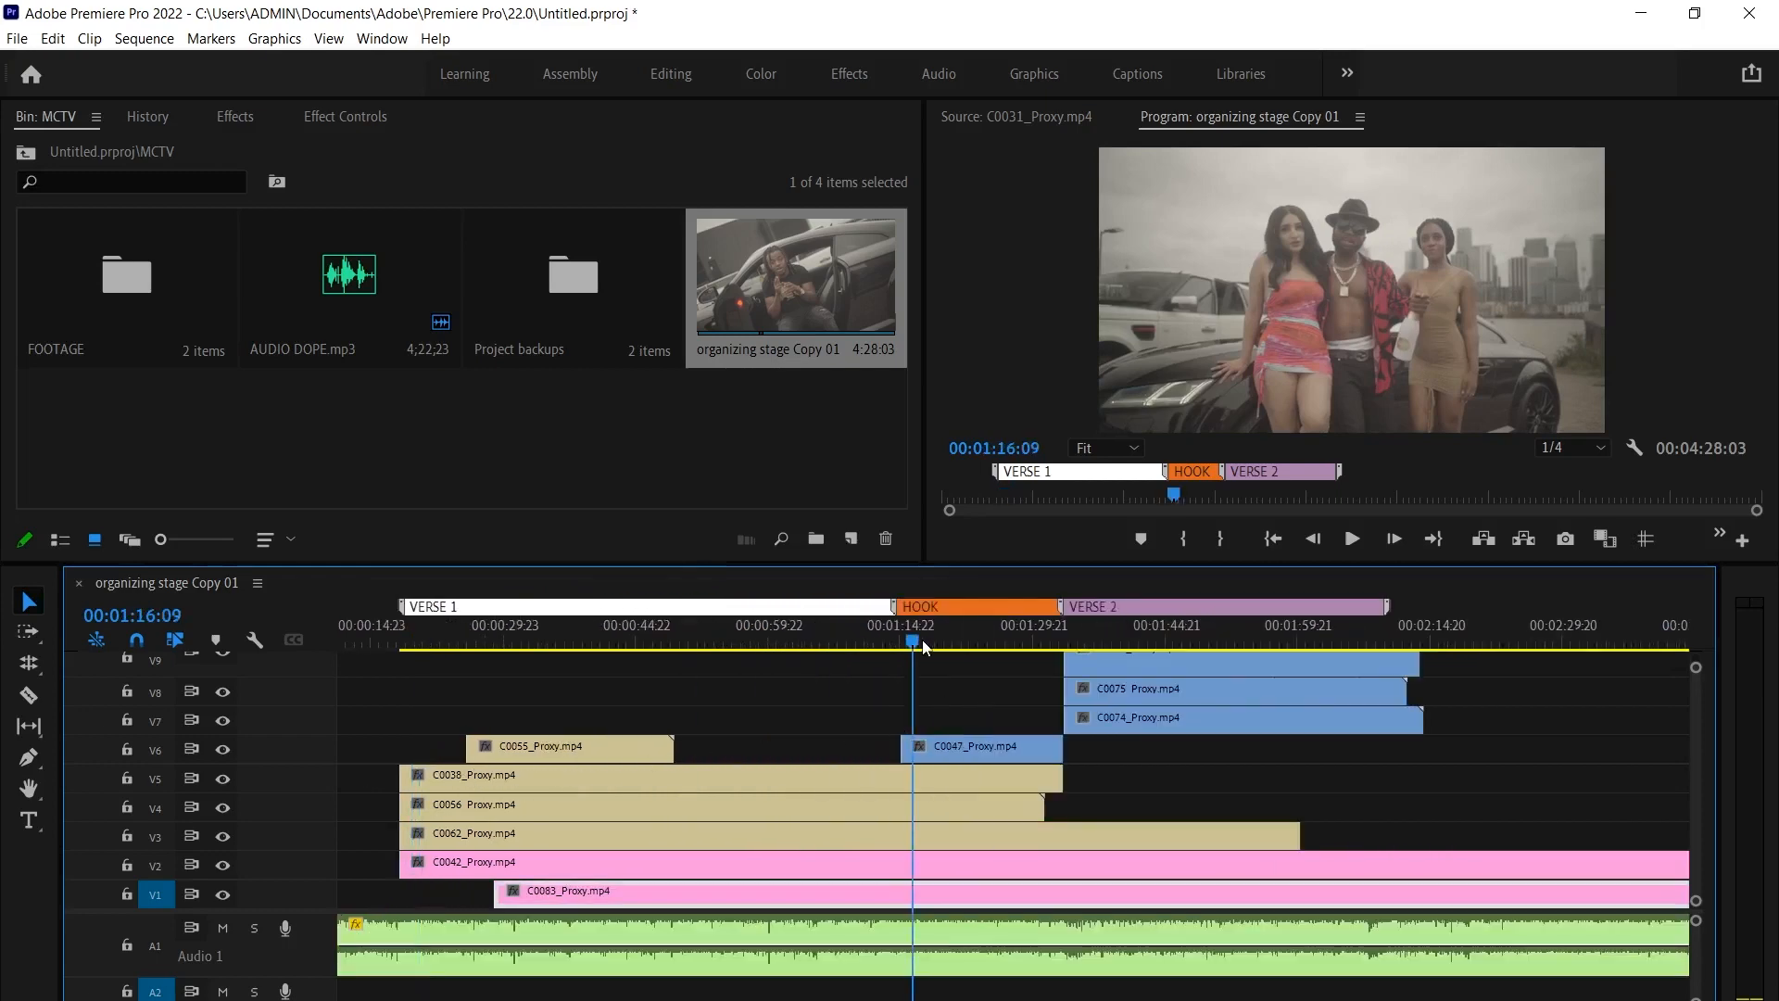
pyautogui.click(921, 640)
pyautogui.doubleClick(547, 295)
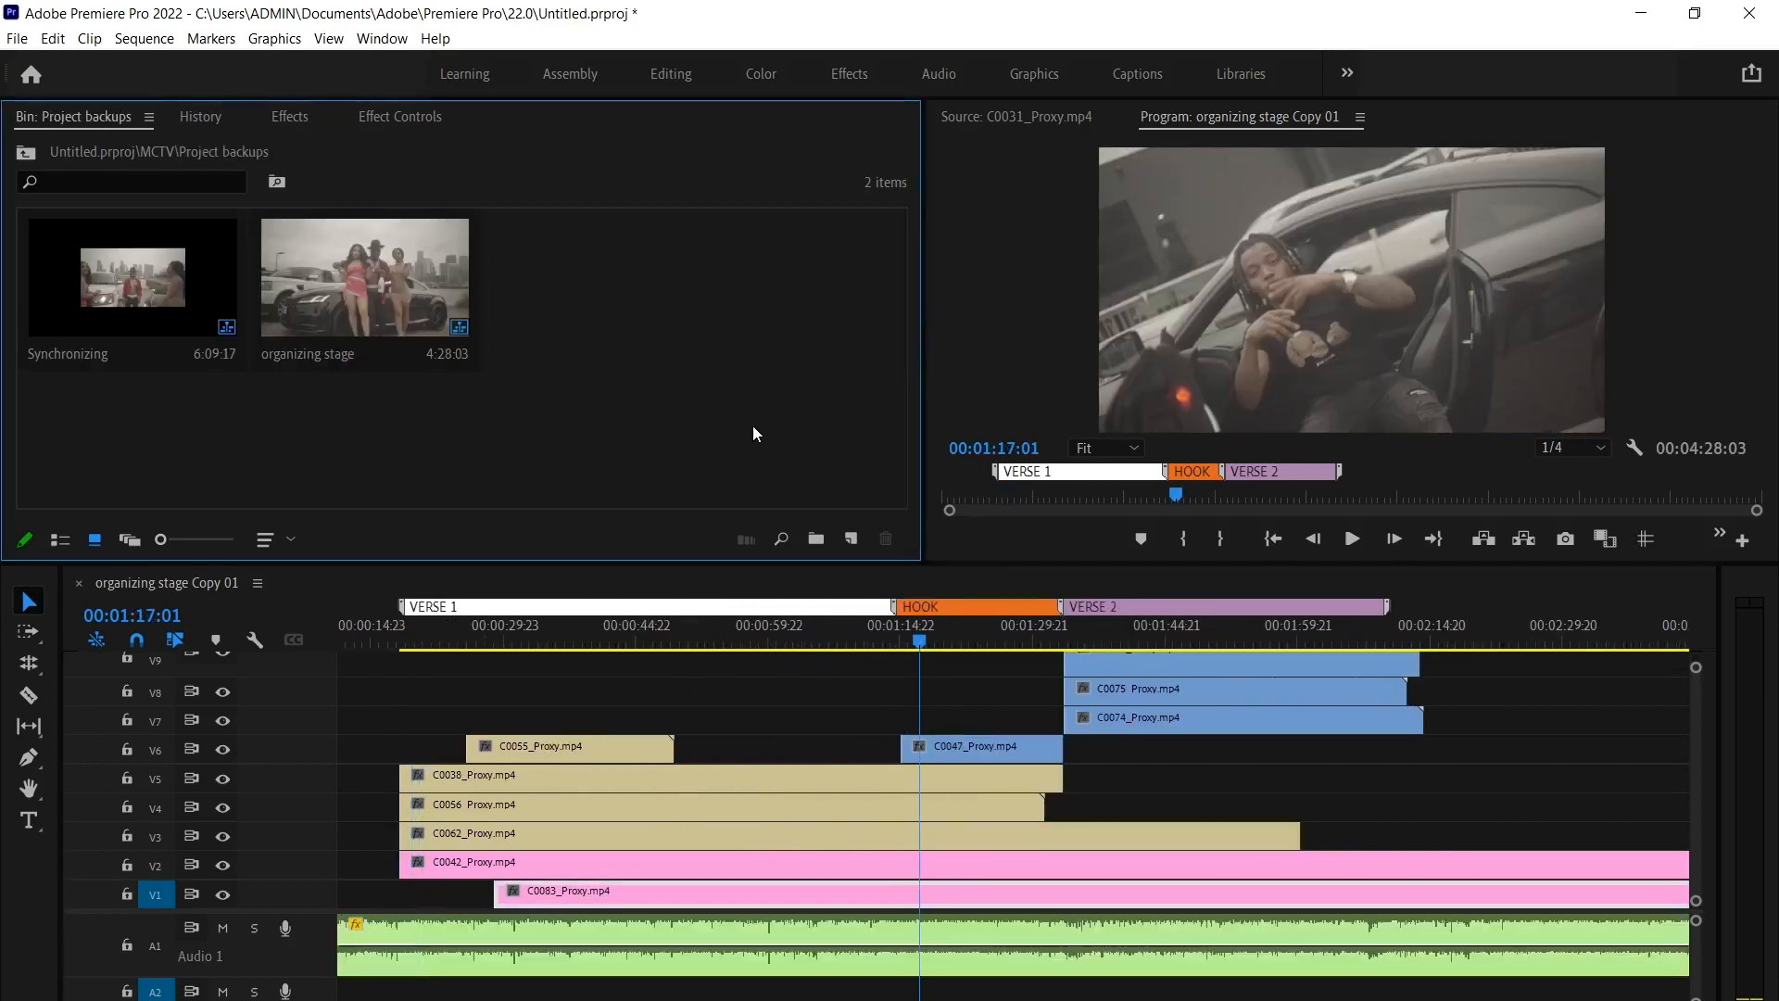
pyautogui.doubleClick(404, 289)
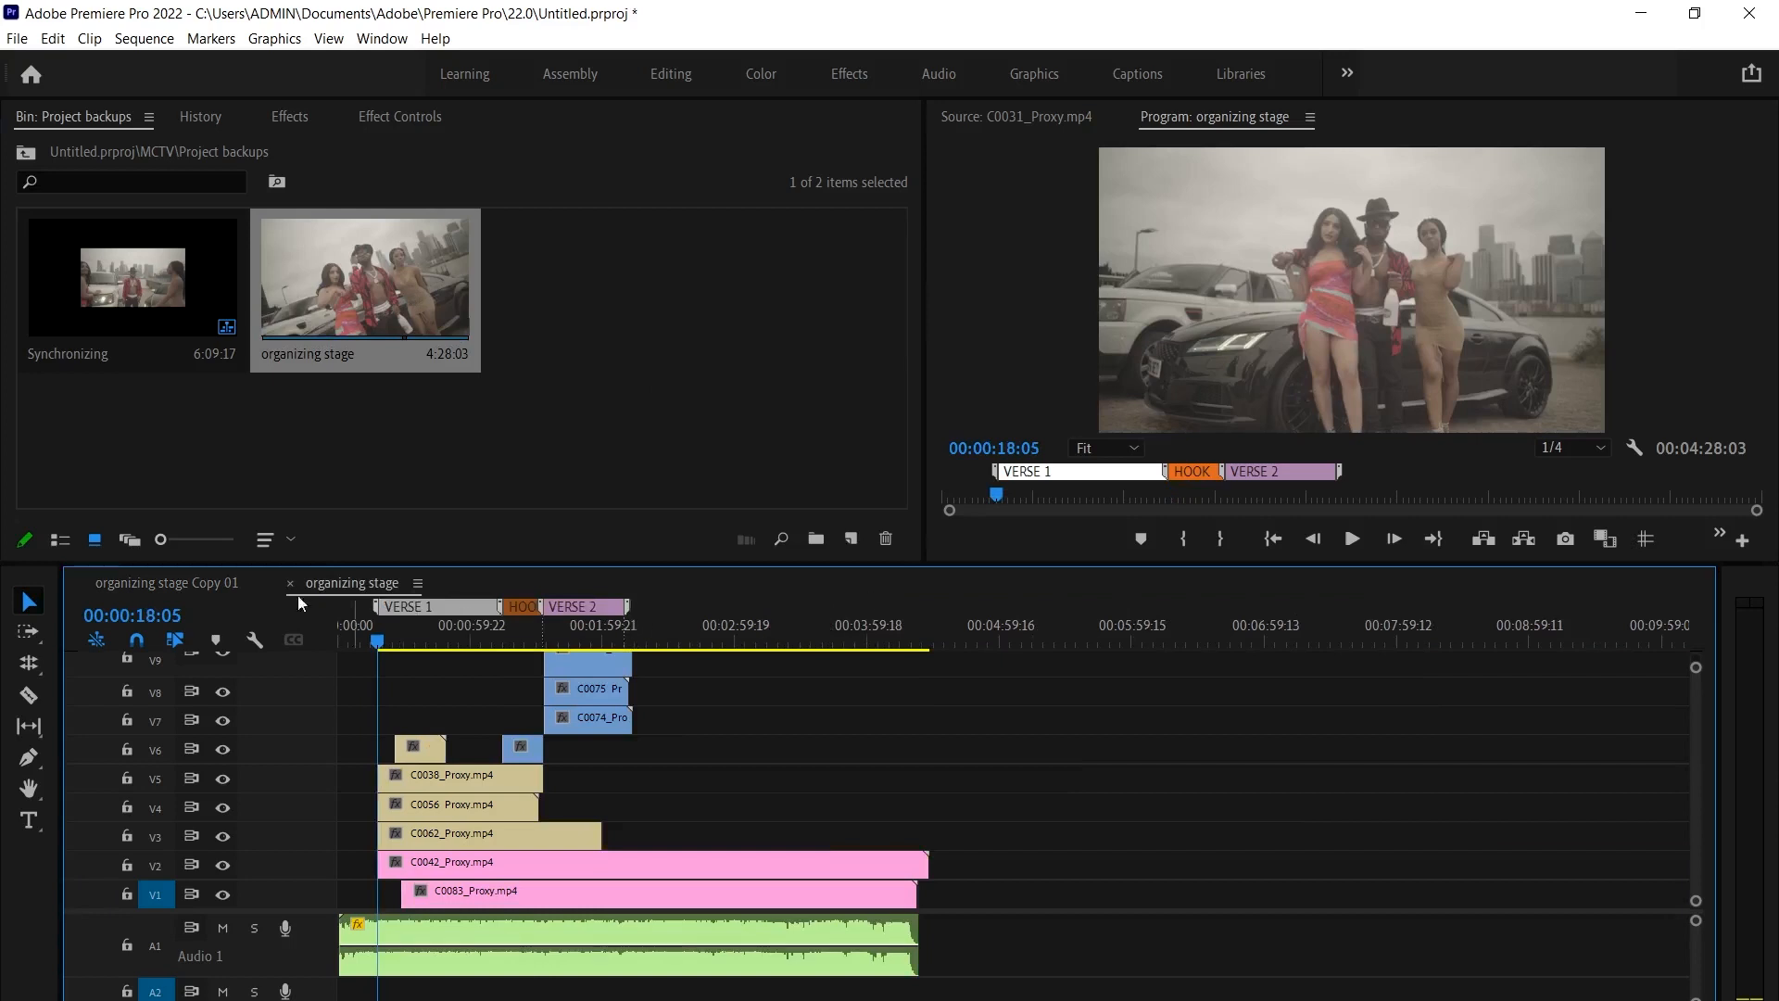
pyautogui.click(289, 583)
pyautogui.click(28, 154)
# Place the playhead at the start of the Verse 1 clips, at 00:00:18:05
pyautogui.moveTo(400, 642); pyautogui.dragTo(406, 642)
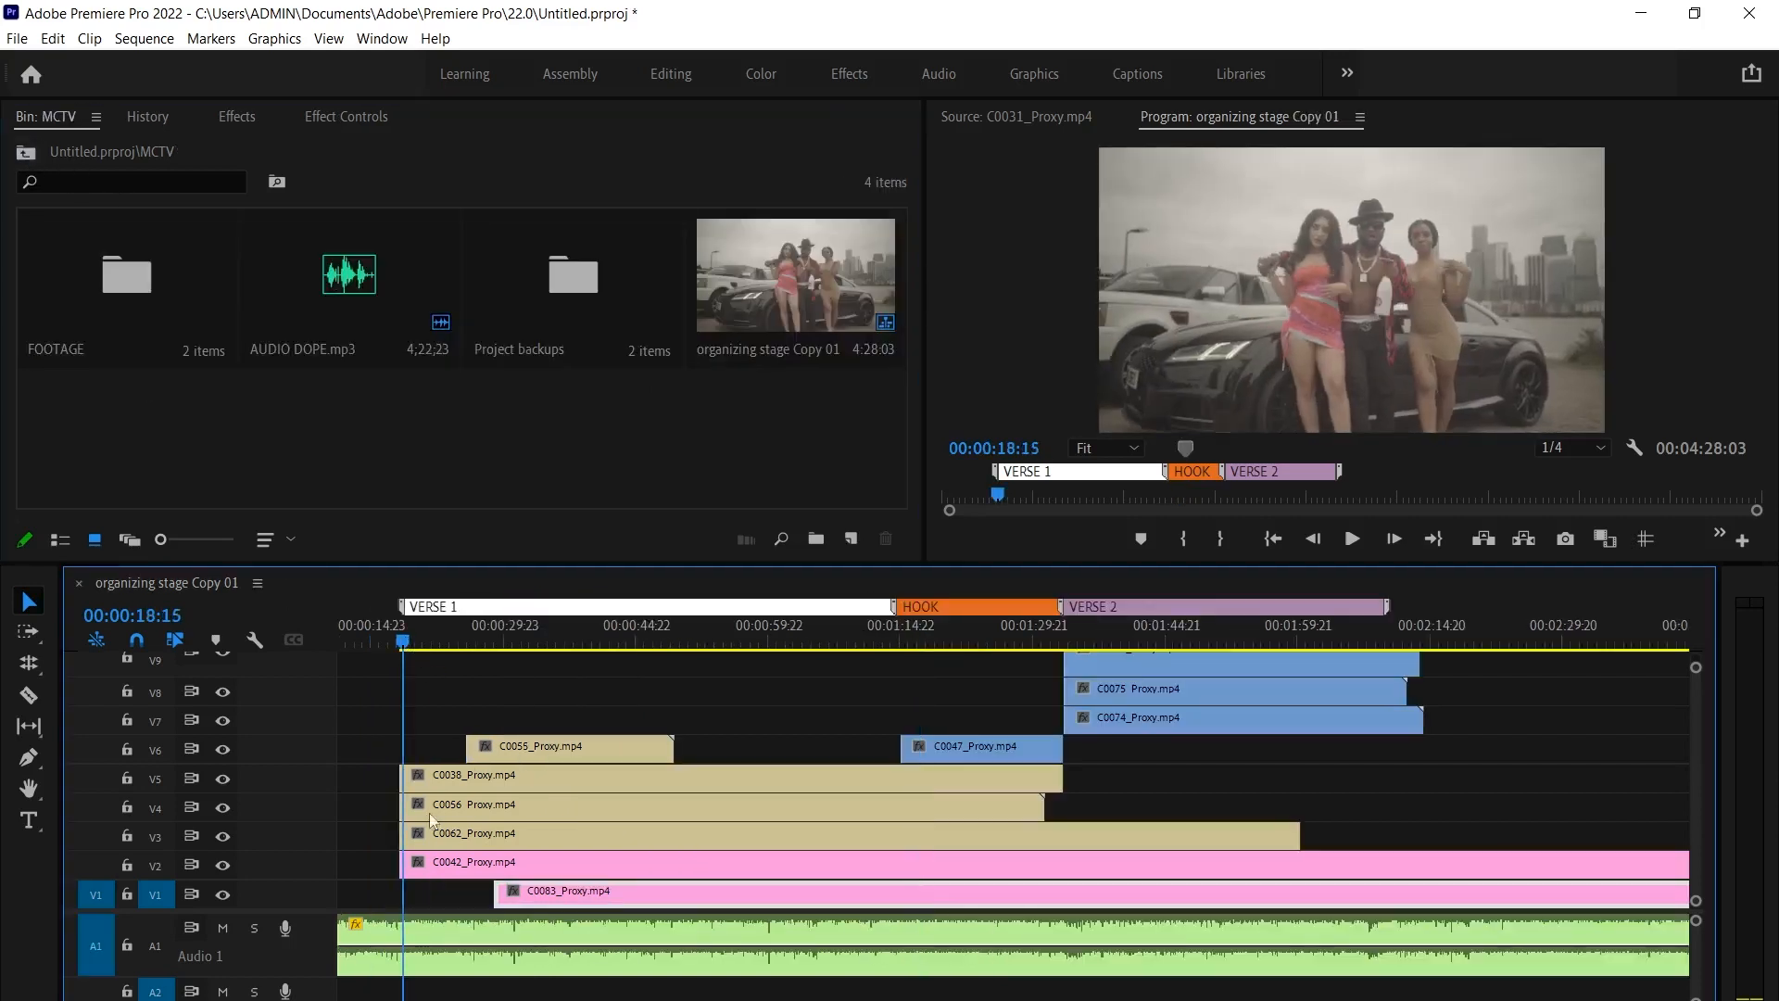
pyautogui.scroll(2, 361, 845)
pyautogui.scroll(2, 417, 820)
pyautogui.scroll(1, 491, 797)
pyautogui.scroll(2, 710, 764)
pyautogui.scroll(3, 723, 761)
pyautogui.click(719, 691)
pyautogui.moveTo(706, 641); pyautogui.dragTo(697, 639)
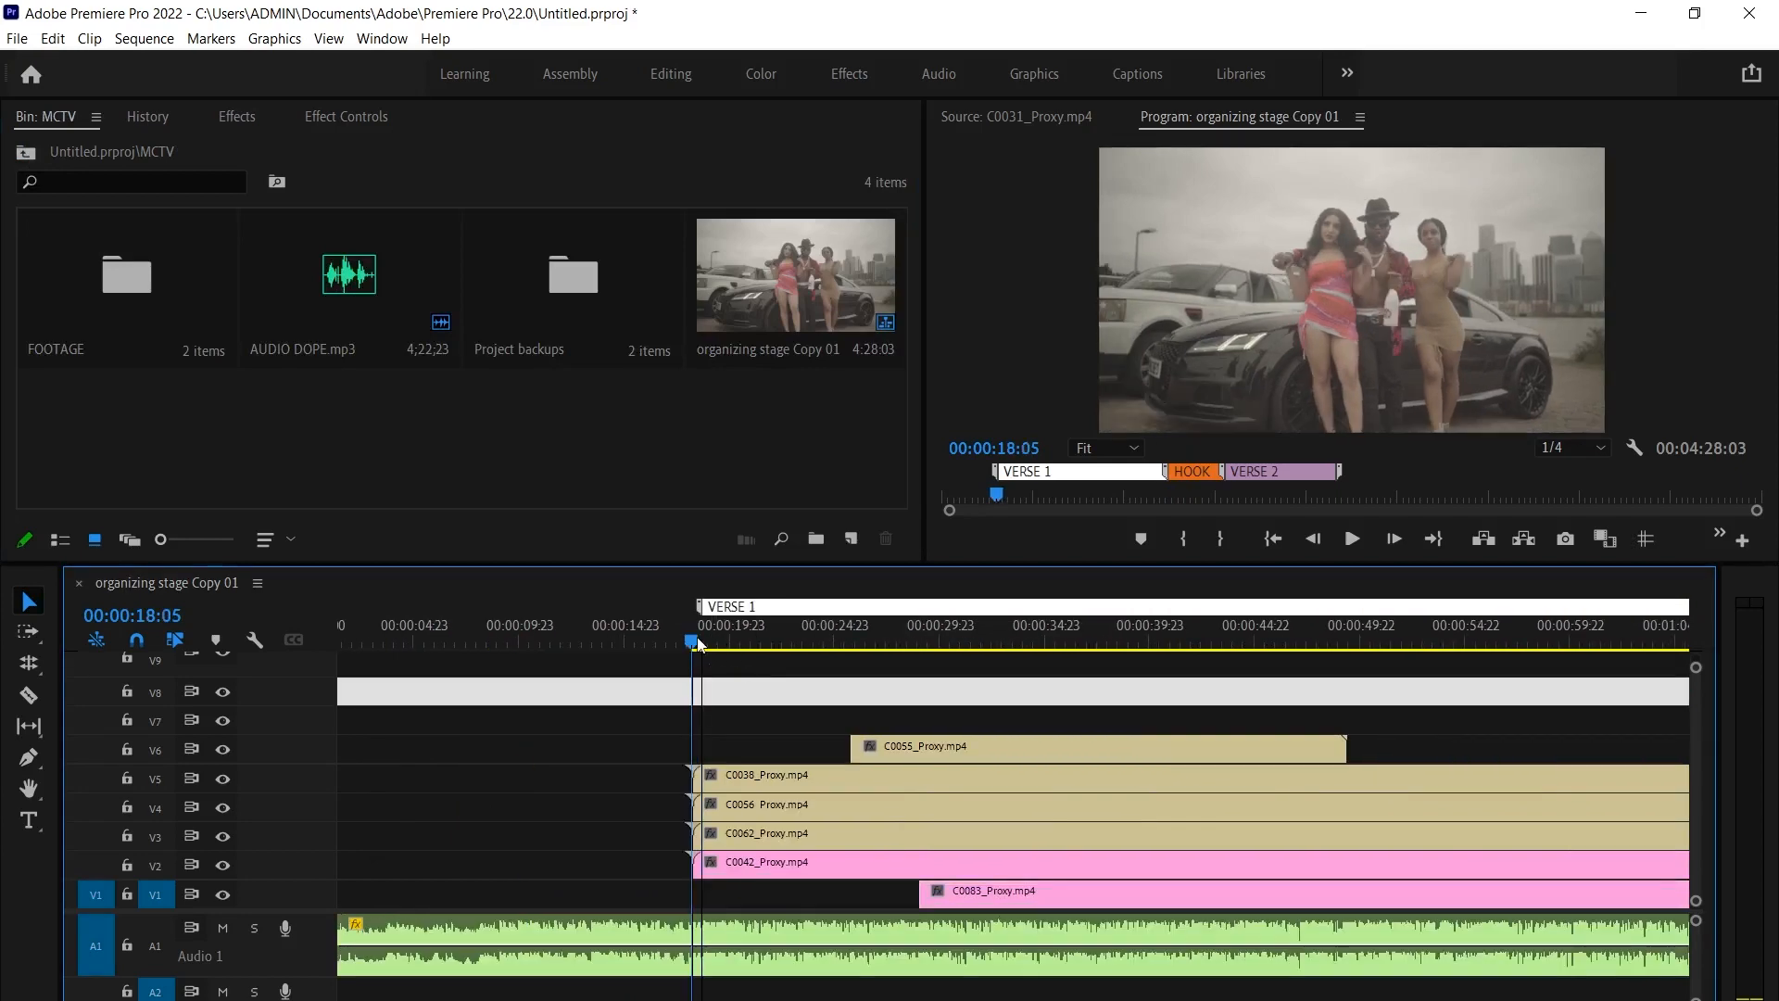
pyautogui.click(743, 731)
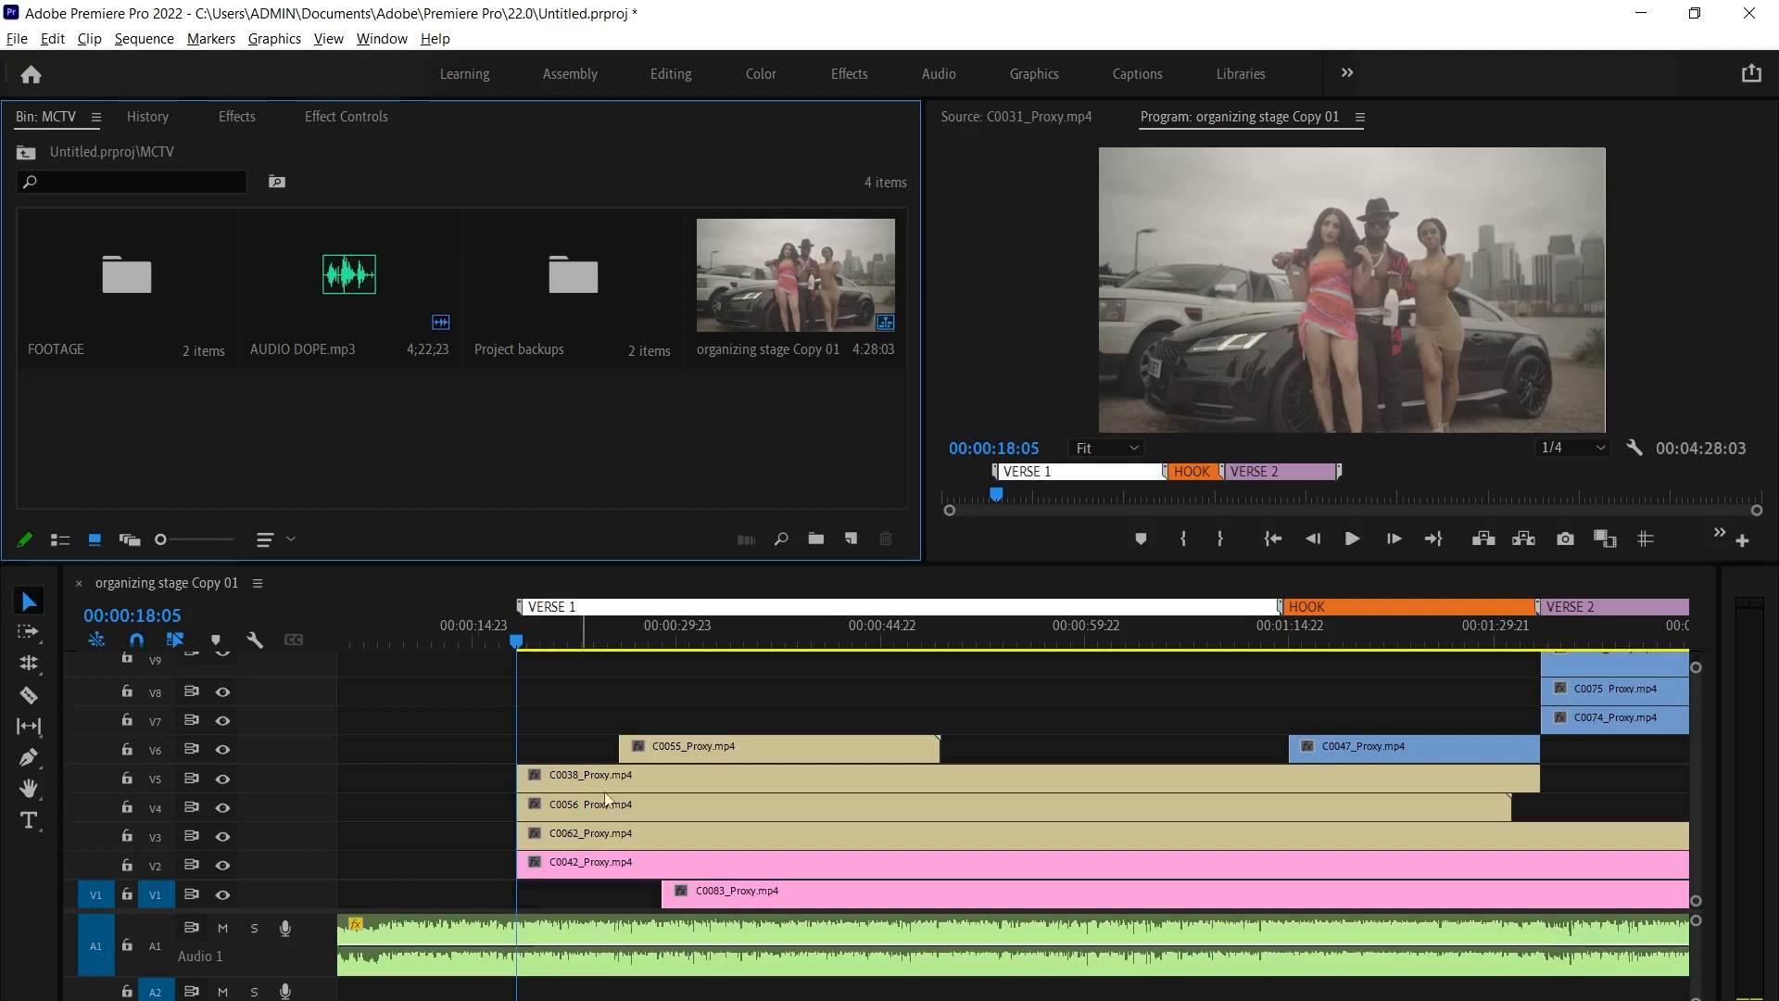
# Consult the note listing the clips for each verse and open the Synchronizing sequence from Project backups
pyautogui.press('-')
pyautogui.hotkey('alt', 'Tab')
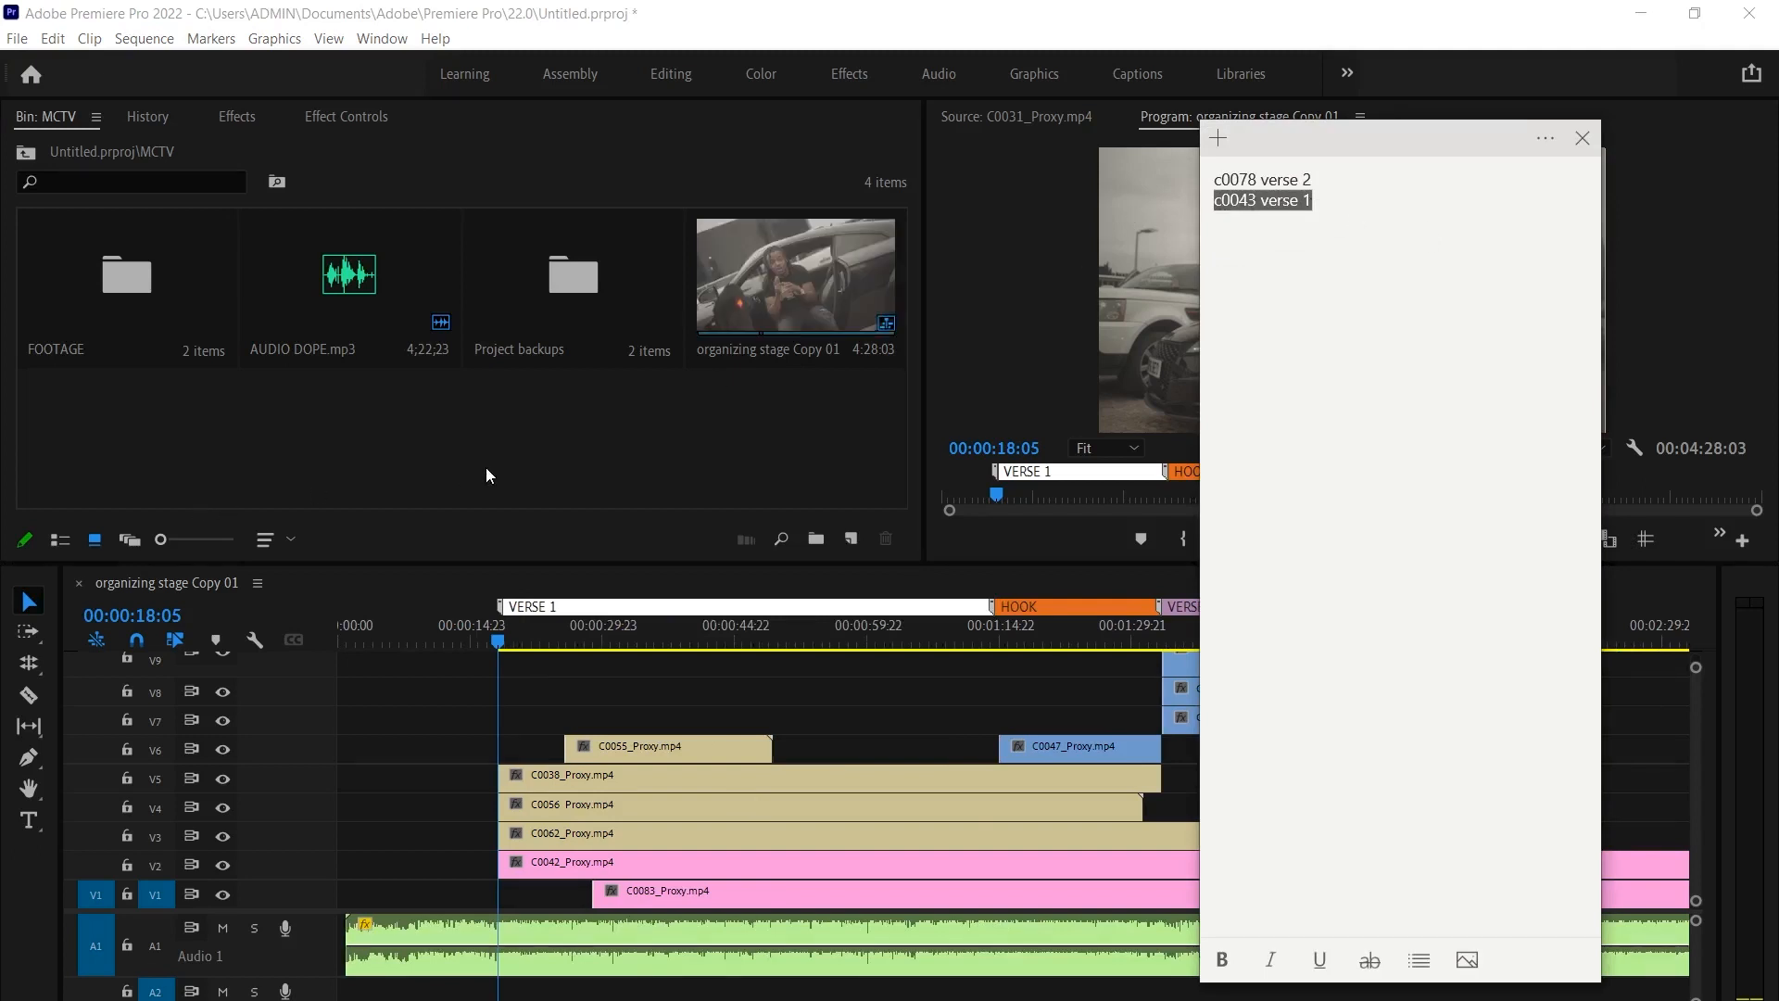
pyautogui.doubleClick(564, 313)
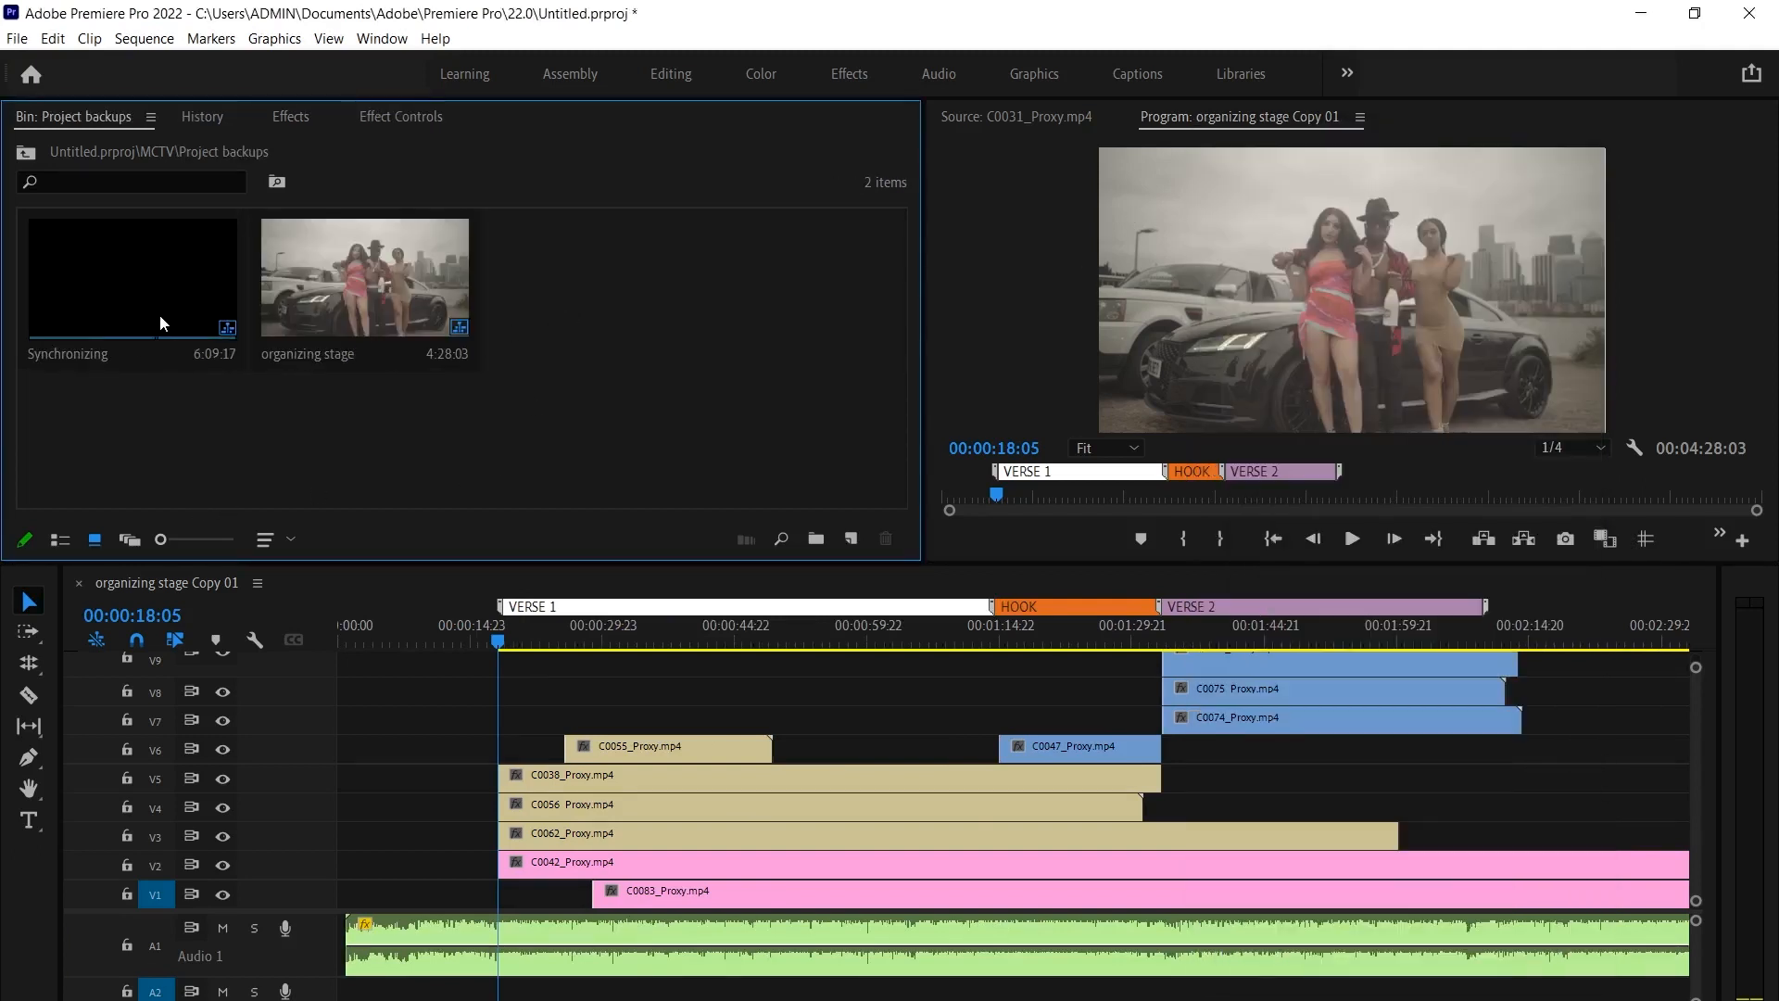
pyautogui.doubleClick(180, 288)
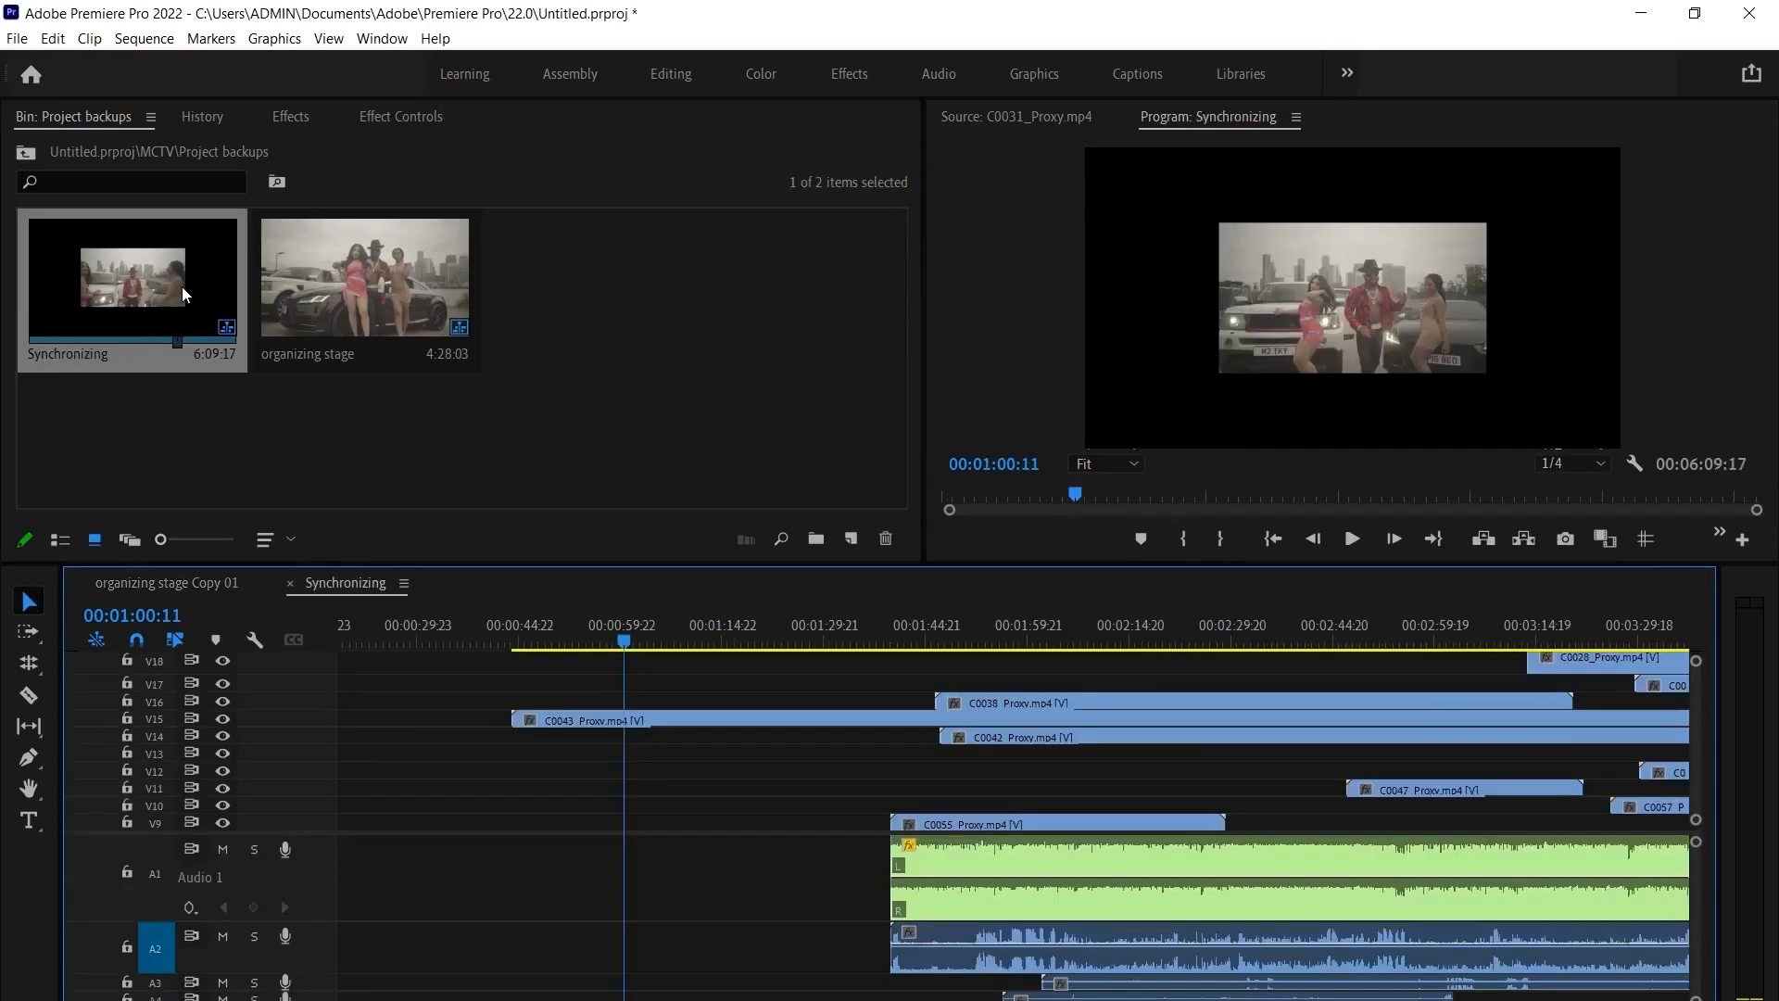
pyautogui.click(584, 639)
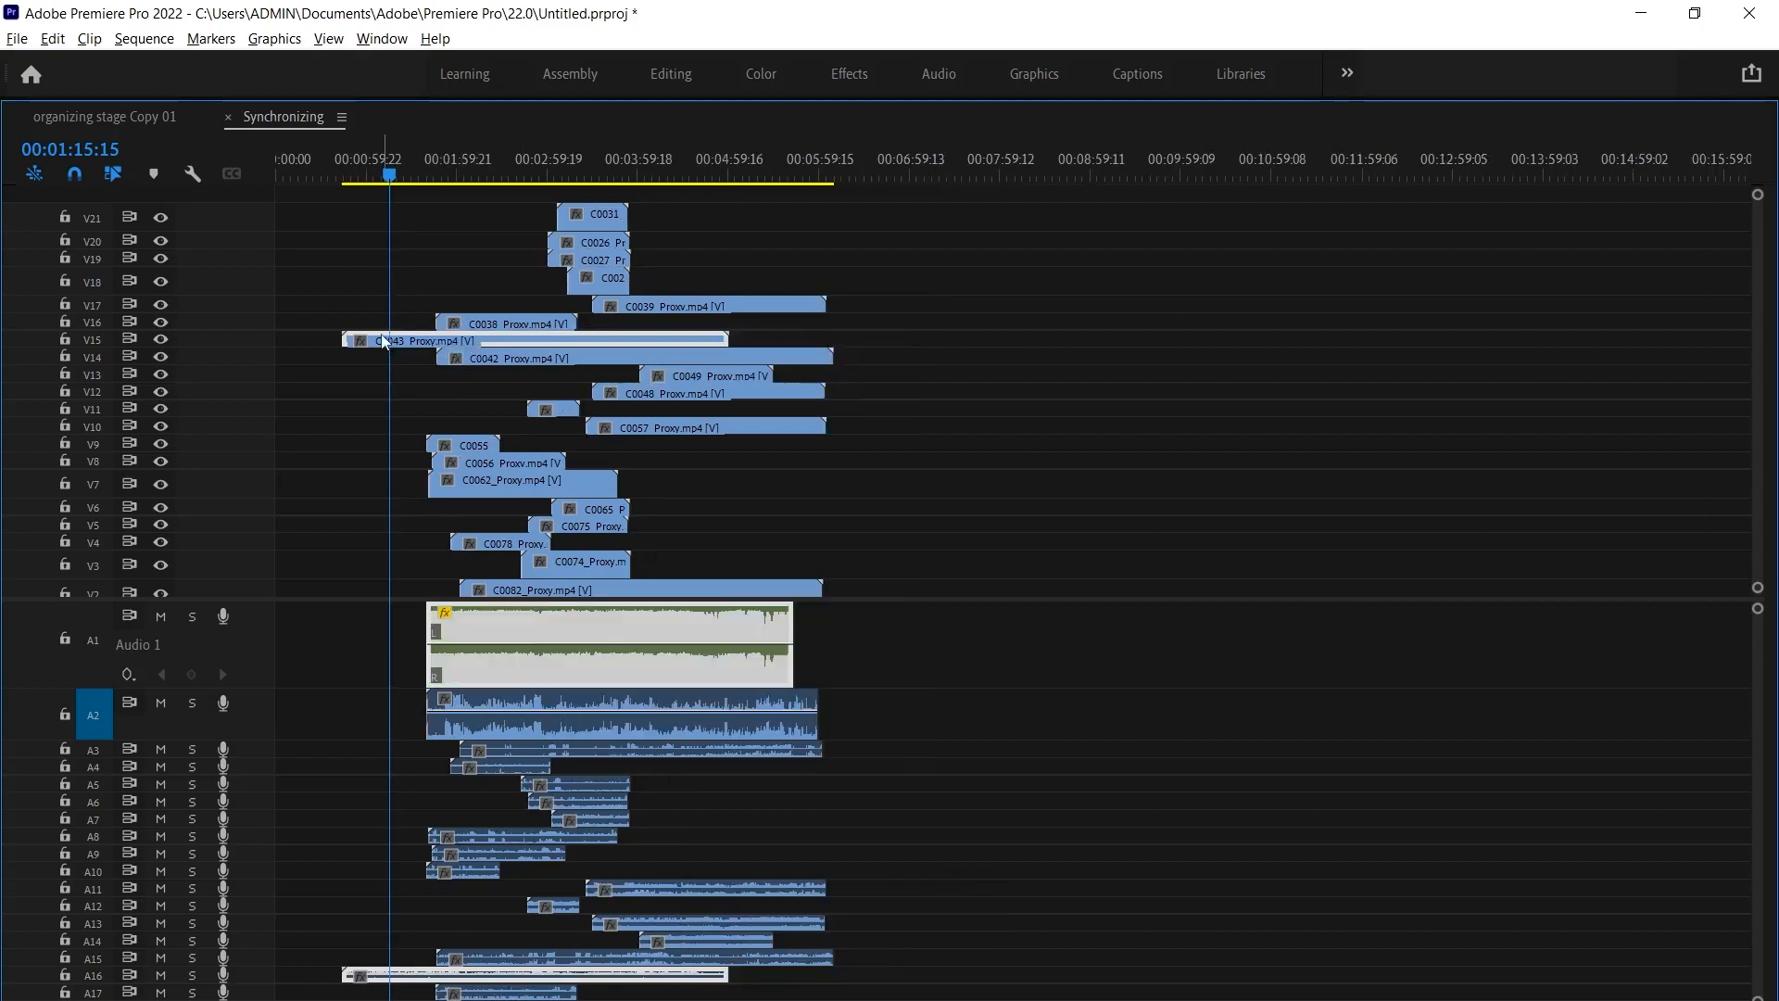
# Place C0043 with its audio and the song in empty space after the other clips, bring C0043 down to V2 and A2, and preview it
pyautogui.moveTo(398, 339); pyautogui.dragTo(1360, 382)
pyautogui.moveTo(1325, 973); pyautogui.dragTo(1323, 719)
pyautogui.moveTo(1314, 403); pyautogui.dragTo(1304, 537)
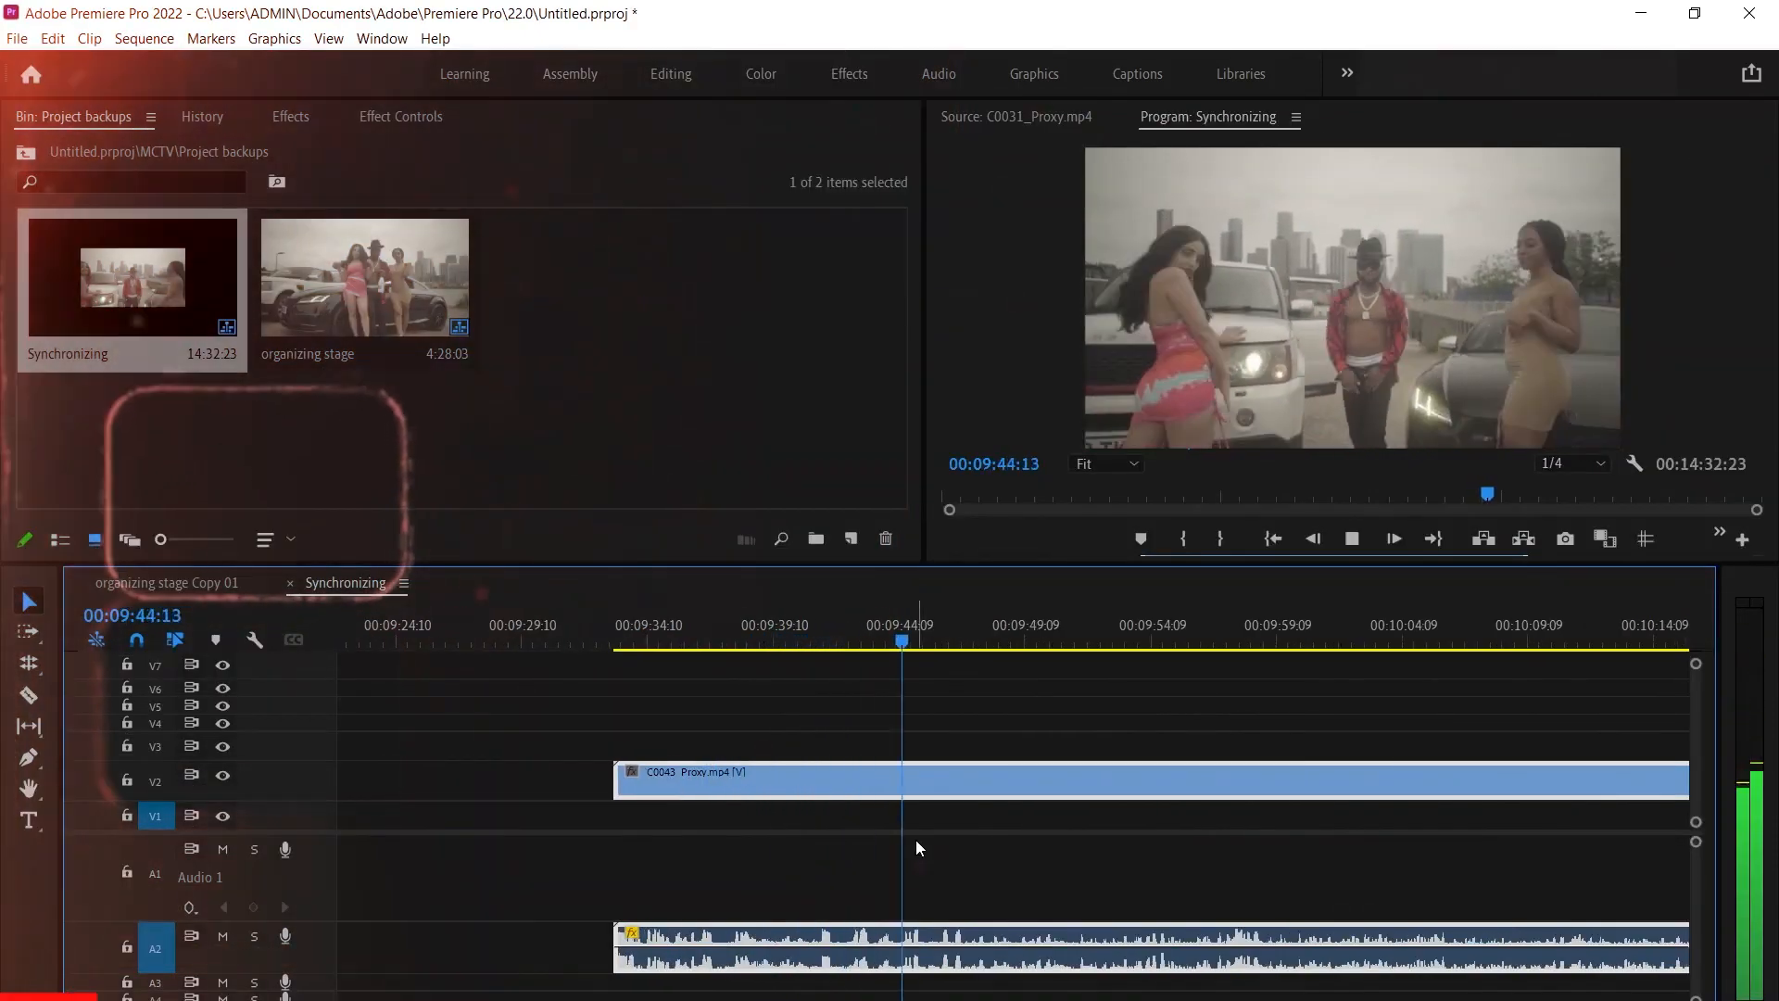
pyautogui.press('-')
pyautogui.press('space')
# Cut C0043 at the playhead and delete the portion before the cut
pyautogui.press('=')
pyautogui.hotkey('ctrl', 'k')
pyautogui.click(1005, 795)
pyautogui.press('Delete')
# Shift the song audio earlier to line up with C0043 and disable the C0043 clip
pyautogui.press('-')
pyautogui.moveTo(1434, 876); pyautogui.dragTo(1159, 876)
pyautogui.click(1162, 780)
pyautogui.hotkey('shift', 'e')
pyautogui.hotkey('alt', 'e')
# Play back the song alongside C0043 and adjust the song audio's start to an earlier point
pyautogui.click(1240, 862)
pyautogui.scroll(3, 1240, 861)
pyautogui.click(959, 637)
pyautogui.press('space')
pyautogui.scroll(5, 959, 648)
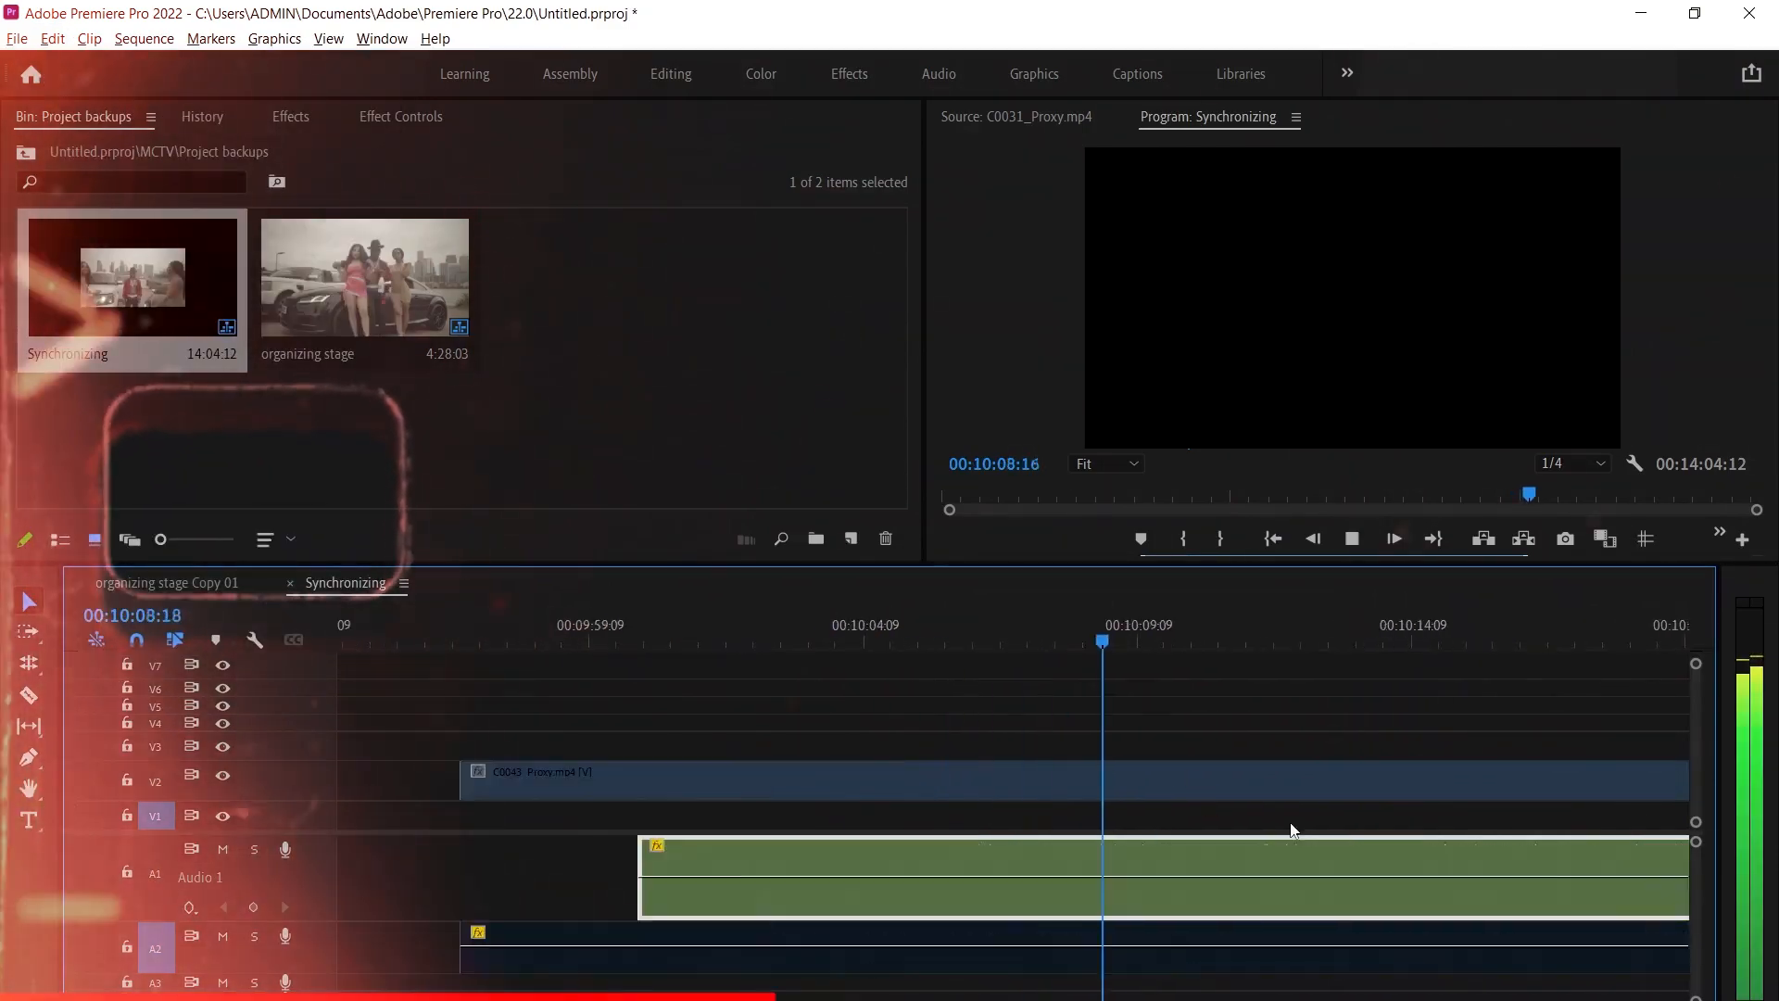
pyautogui.moveTo(641, 876); pyautogui.dragTo(538, 876)
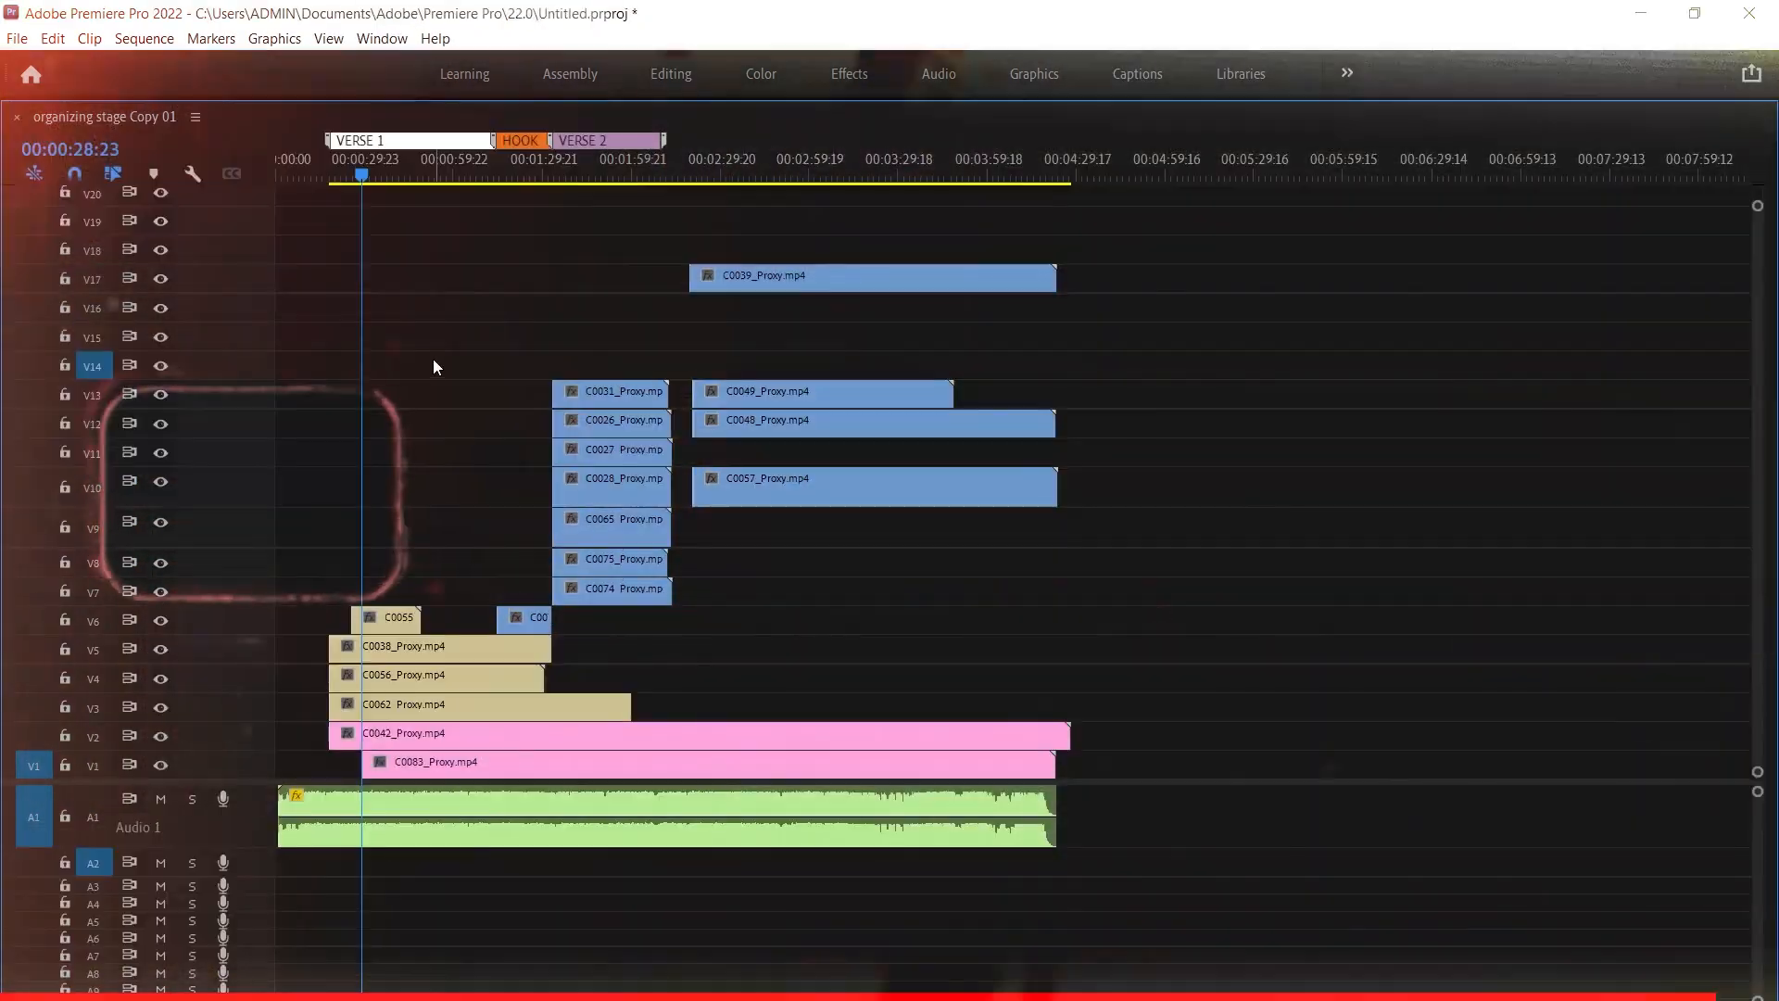
# Place C0043 on V7 ahead of C0074 in organizing stage Copy 01 and preview it from 00:00:24:05
pyautogui.moveTo(1050, 365); pyautogui.dragTo(445, 591)
pyautogui.click(350, 168)
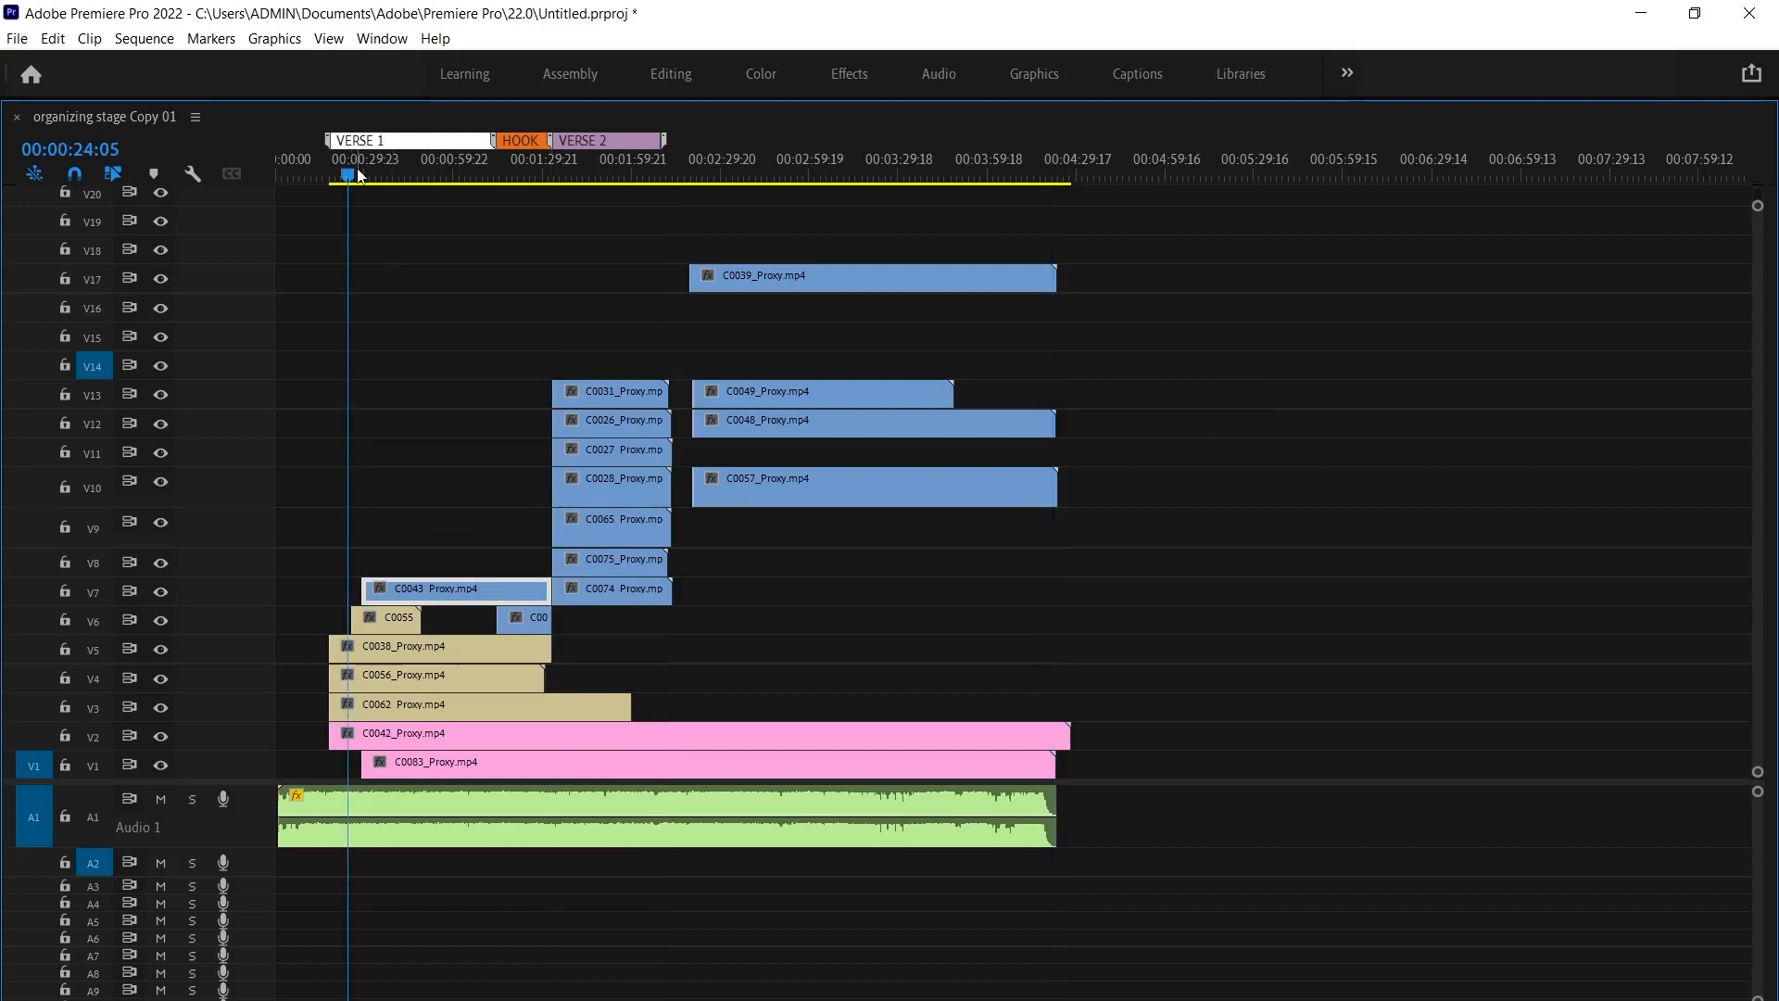
pyautogui.press('`')
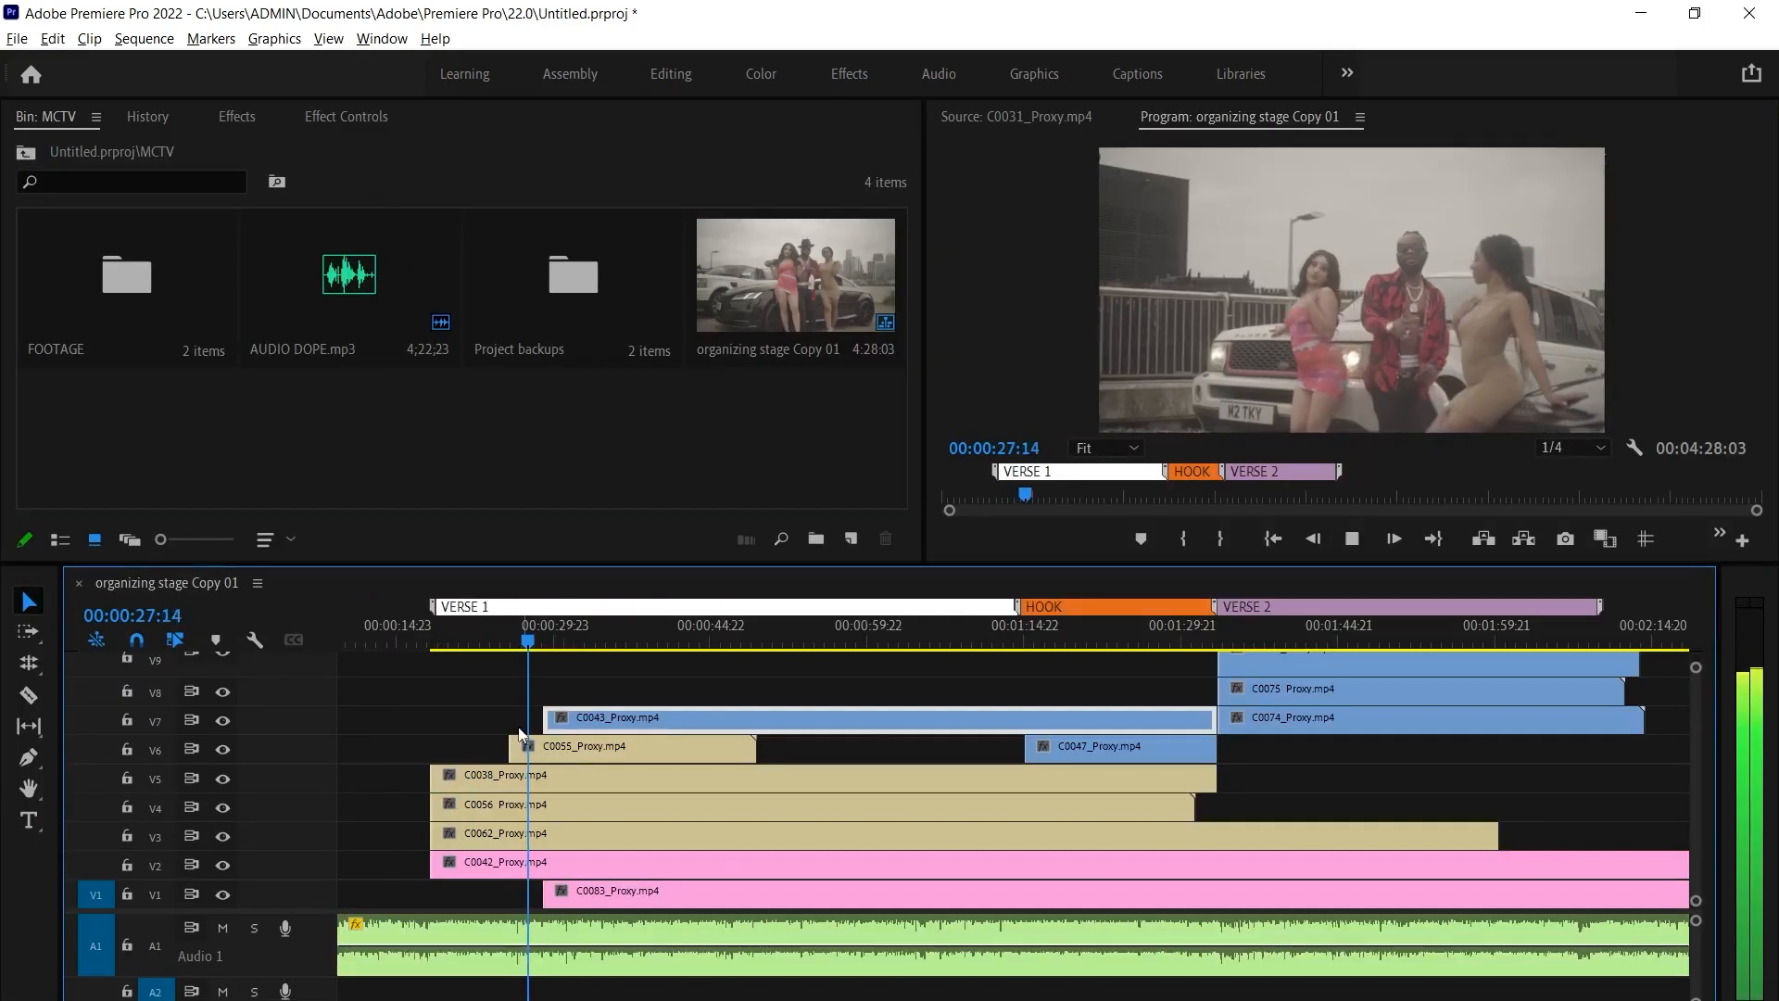
pyautogui.press('=')
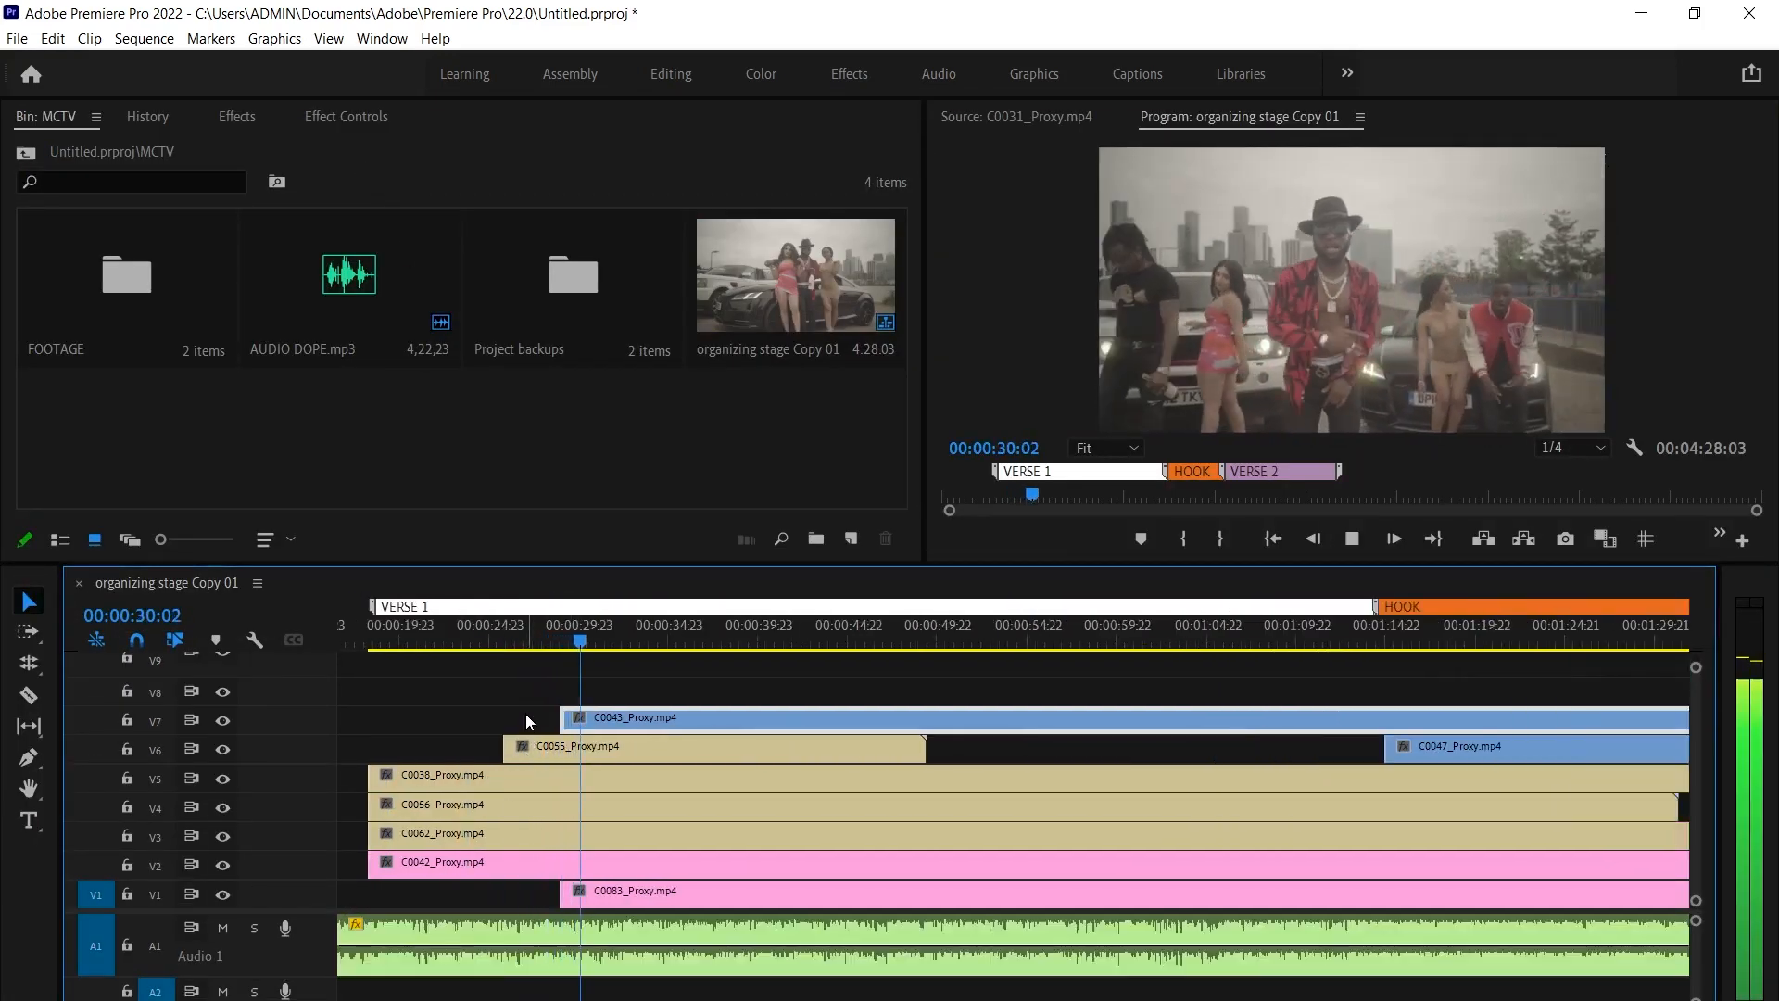
# Disable C0055, C0038, C0056 and C0062, and select C0042 to compare it with C0043 in playback
pyautogui.click(764, 697)
pyautogui.click(770, 721)
pyautogui.click(519, 864)
pyautogui.moveTo(412, 721); pyautogui.dragTo(526, 831)
pyautogui.click(505, 871)
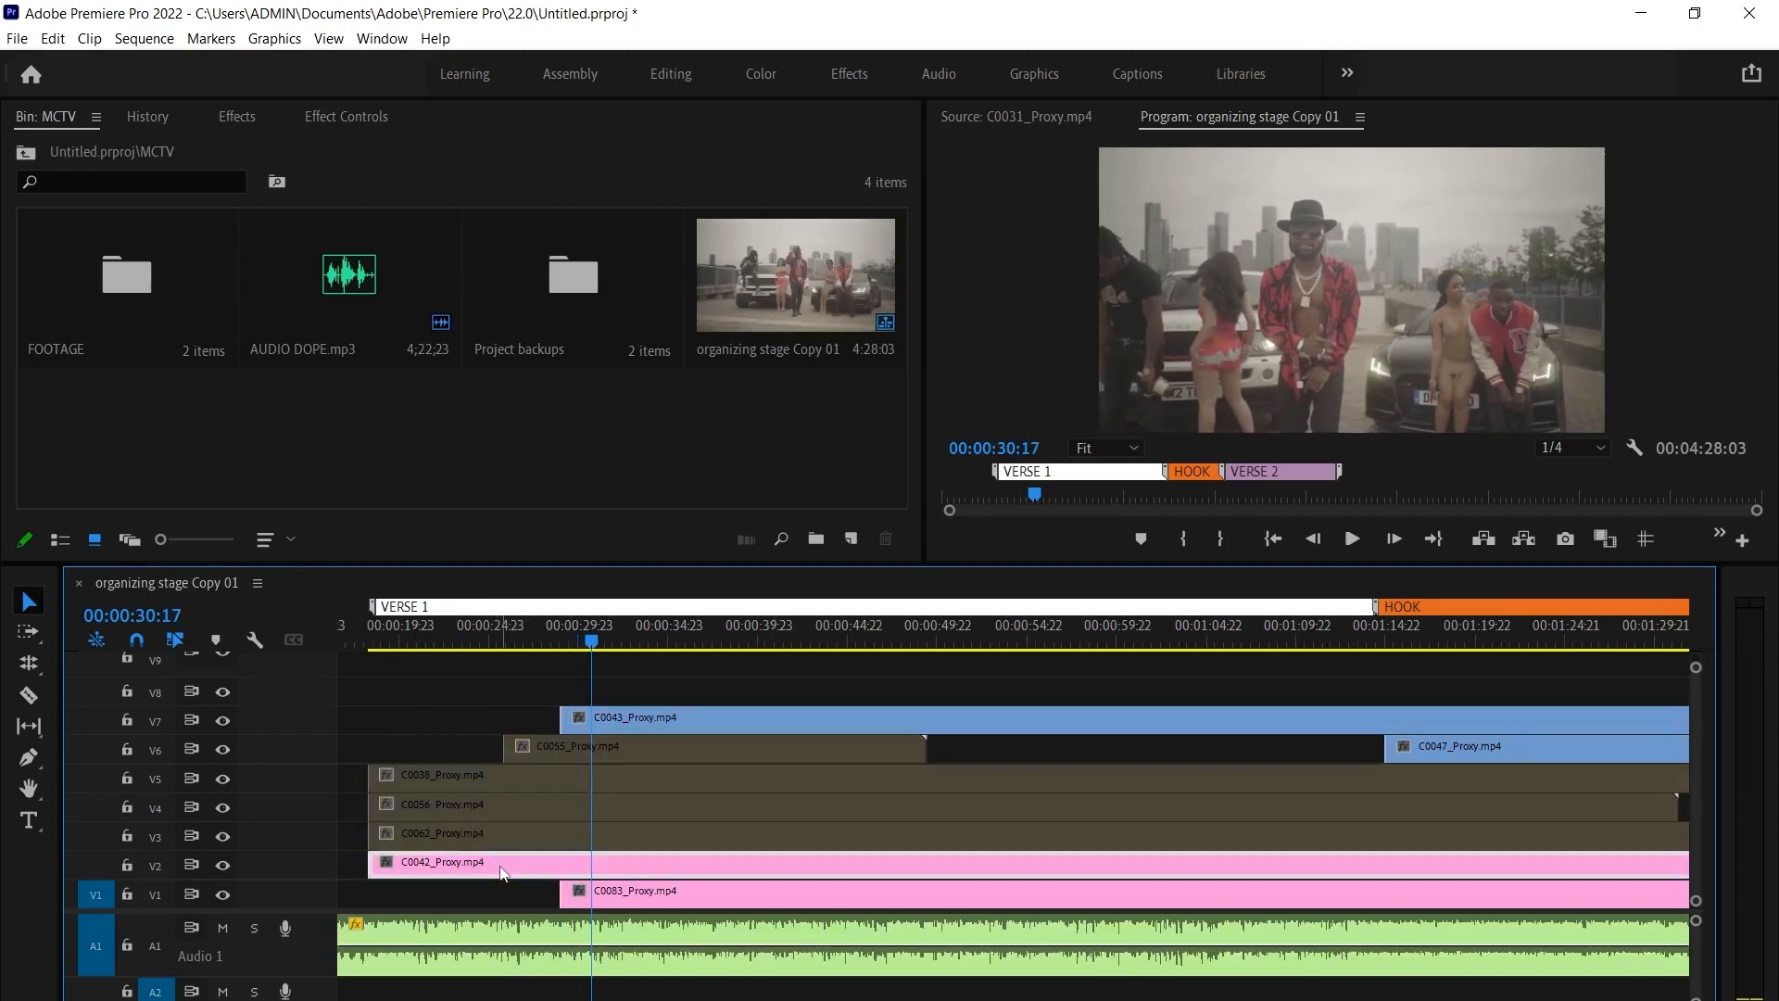
pyautogui.press('space')
pyautogui.press('space')
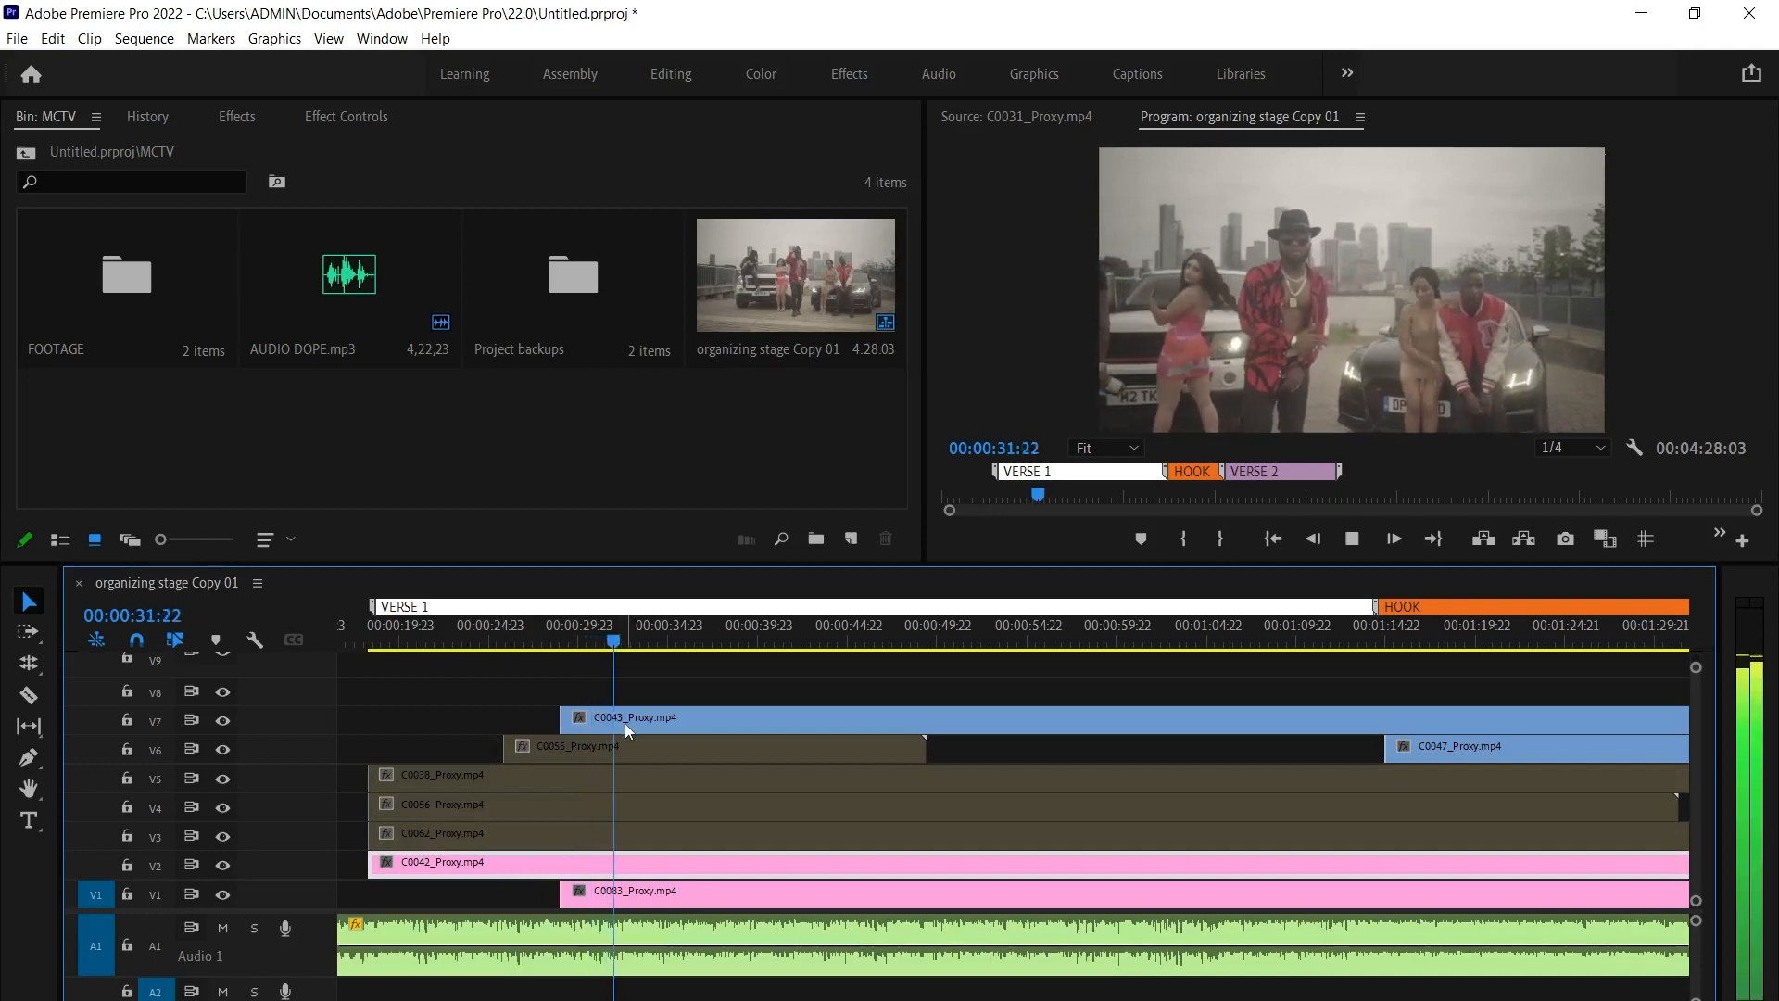
# Give the C0043 clip on V7 the LAVENDER ROSE label colour and deselect it
pyautogui.rightClick(677, 718)
pyautogui.moveTo(982, 642)
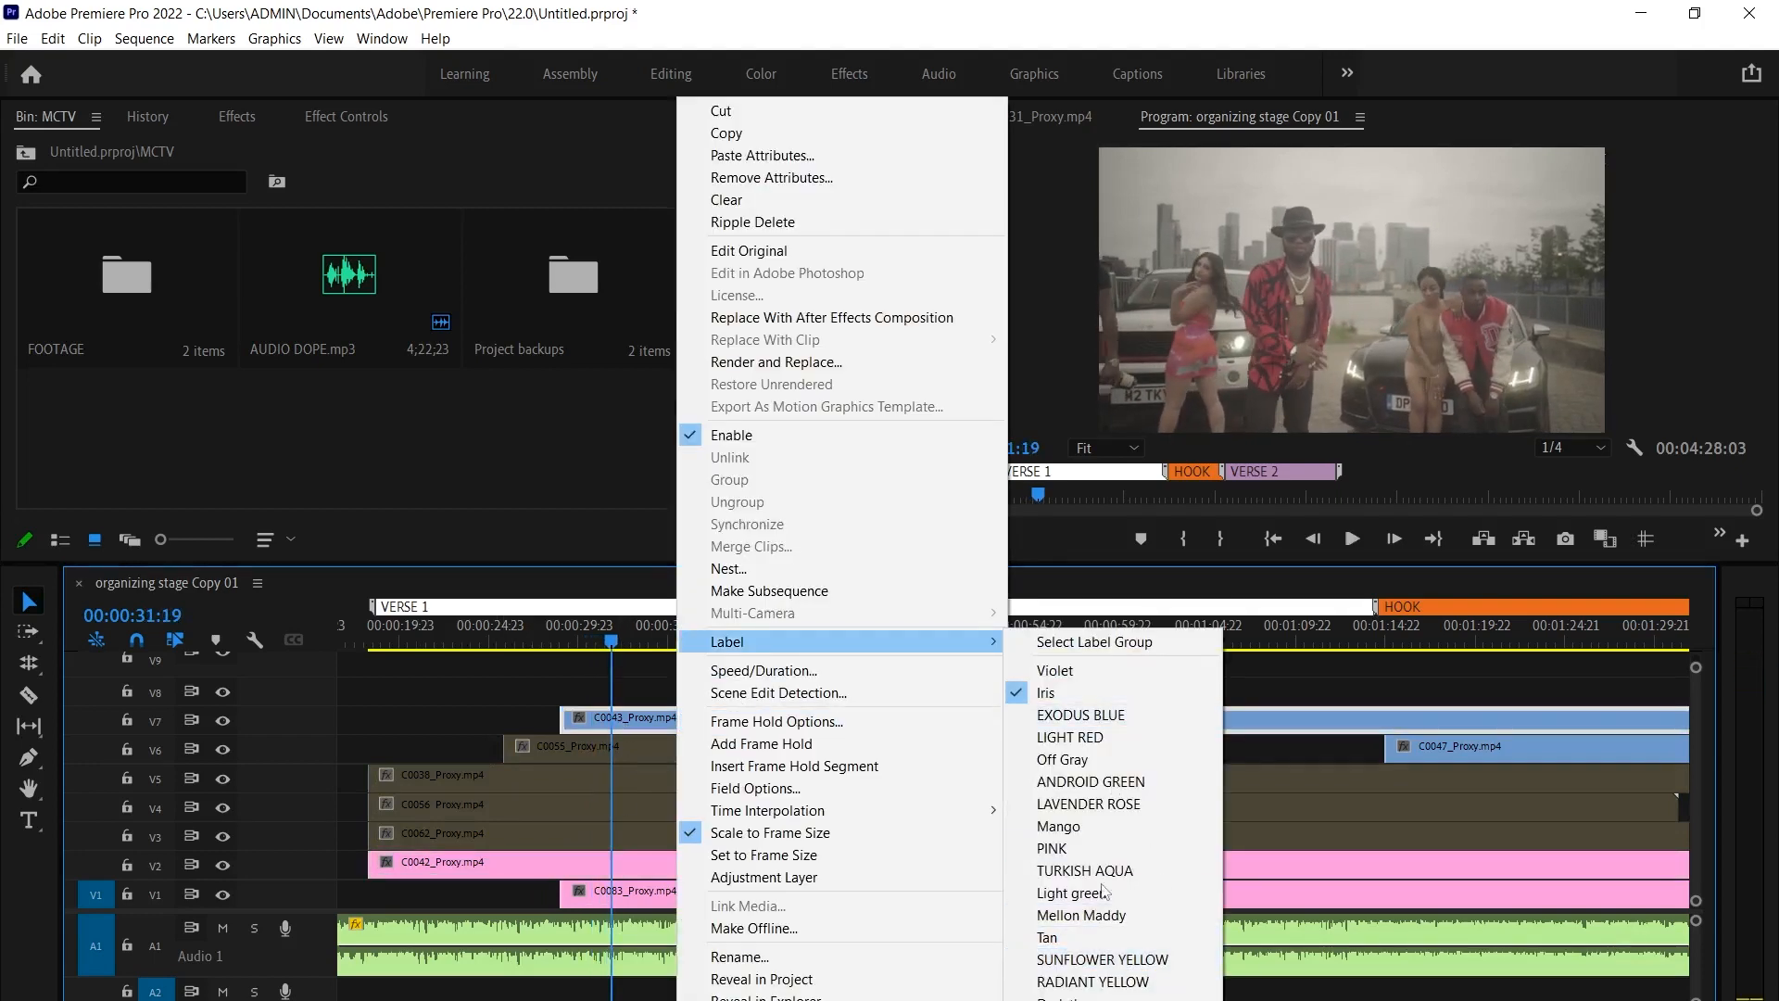
pyautogui.click(1117, 804)
pyautogui.click(1150, 695)
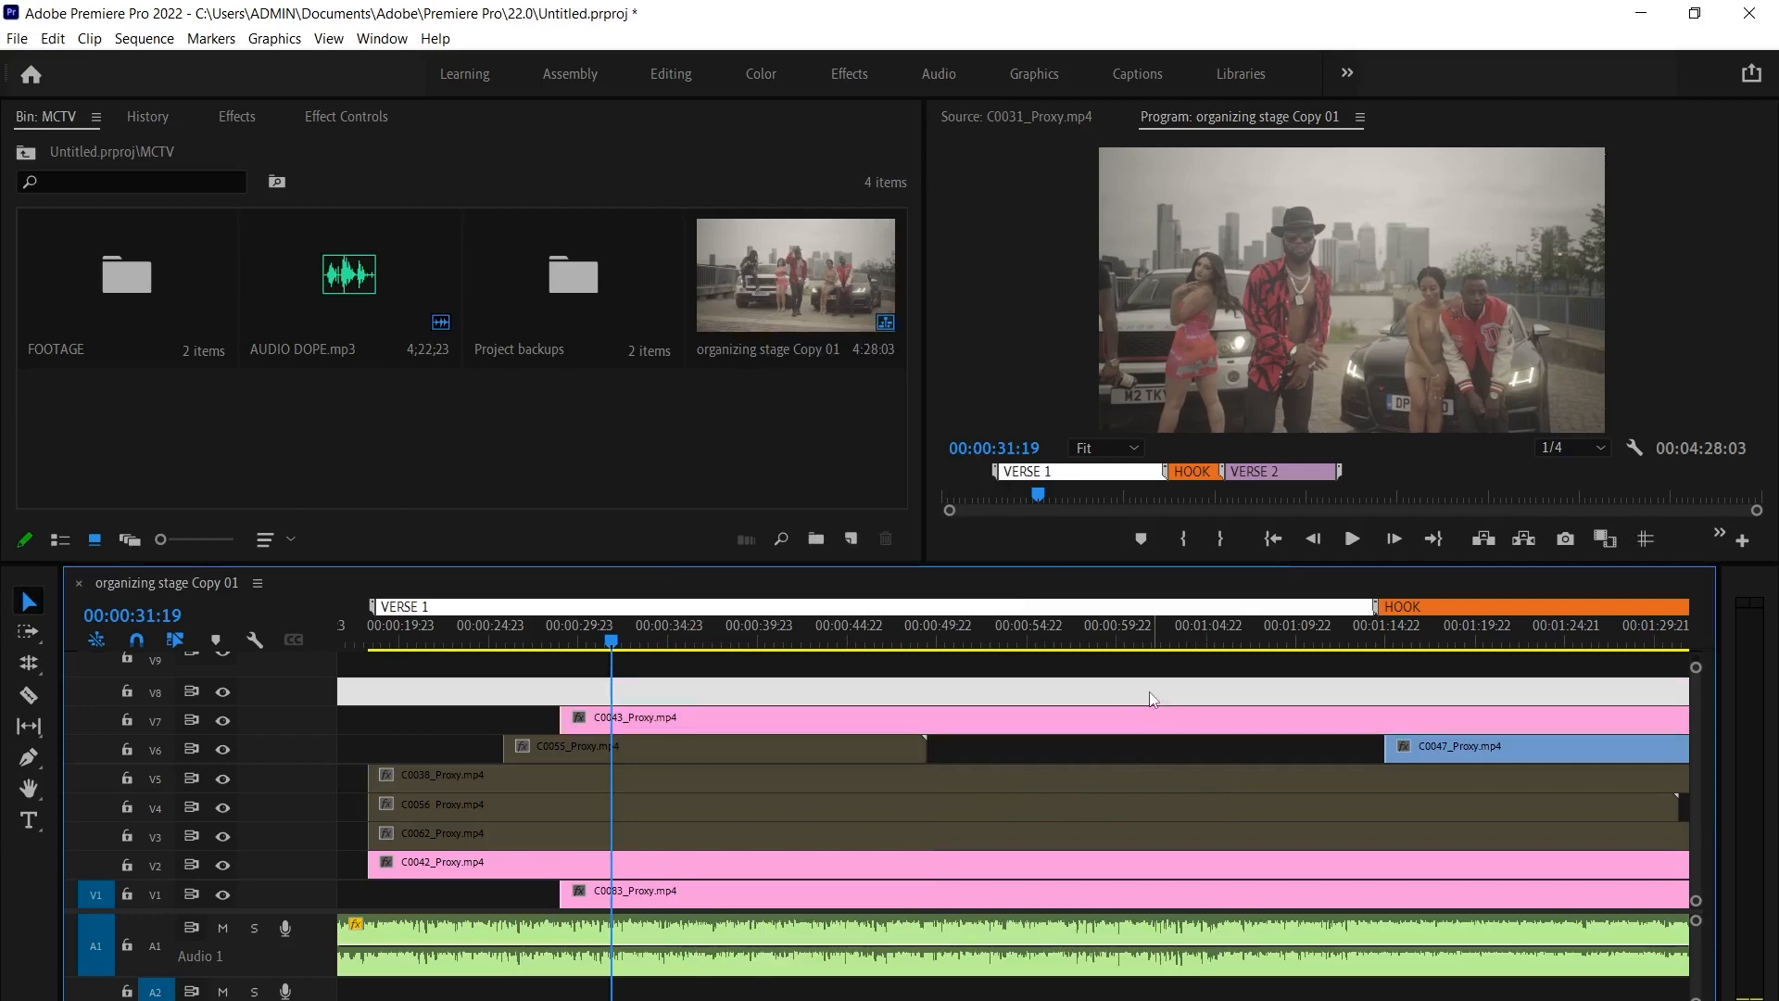
# Move C0043 down to V3 and shift C0062, C0056, C0038 and C0055 up to V4 through V7, re-enabling these four clips
pyautogui.press('`')
pyautogui.press('-')
pyautogui.click(1088, 452)
pyautogui.moveTo(1324, 316); pyautogui.dragTo(1355, 642)
pyautogui.moveTo(1280, 401); pyautogui.dragTo(1280, 371)
pyautogui.click(1060, 625)
pyautogui.moveTo(1068, 628); pyautogui.dragTo(1063, 560)
pyautogui.click(673, 617)
pyautogui.click(692, 586)
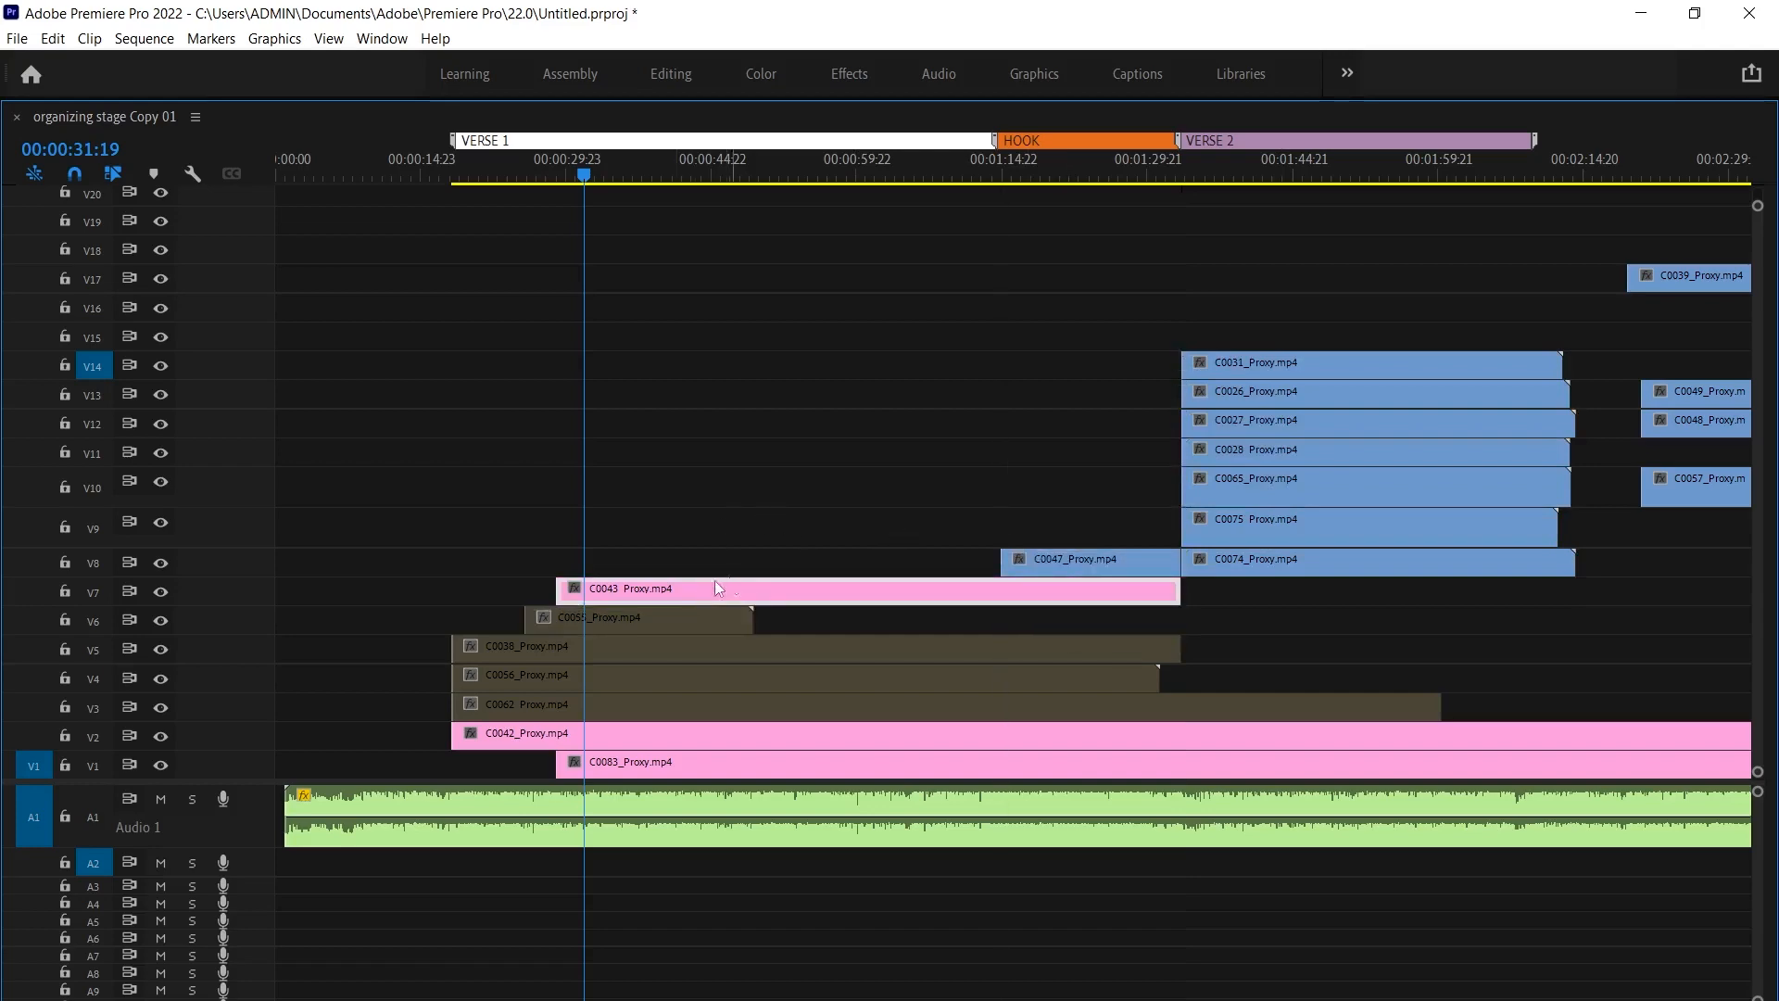
pyautogui.click(621, 737)
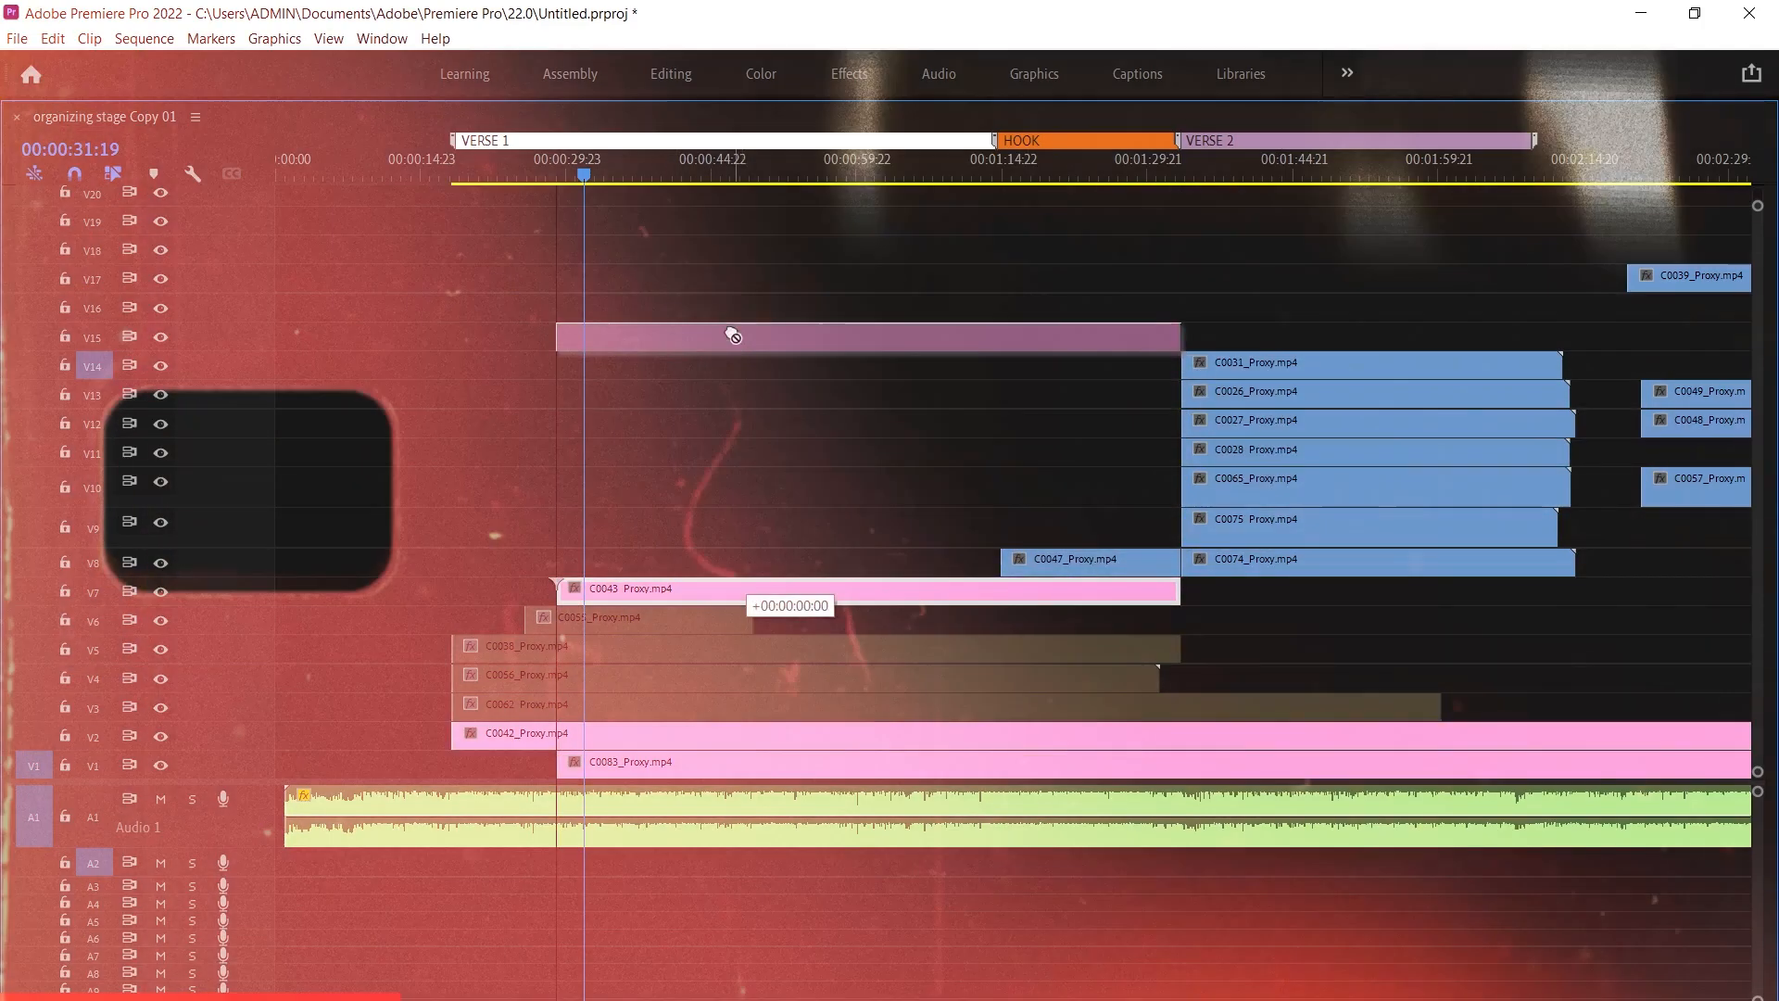
pyautogui.click(518, 163)
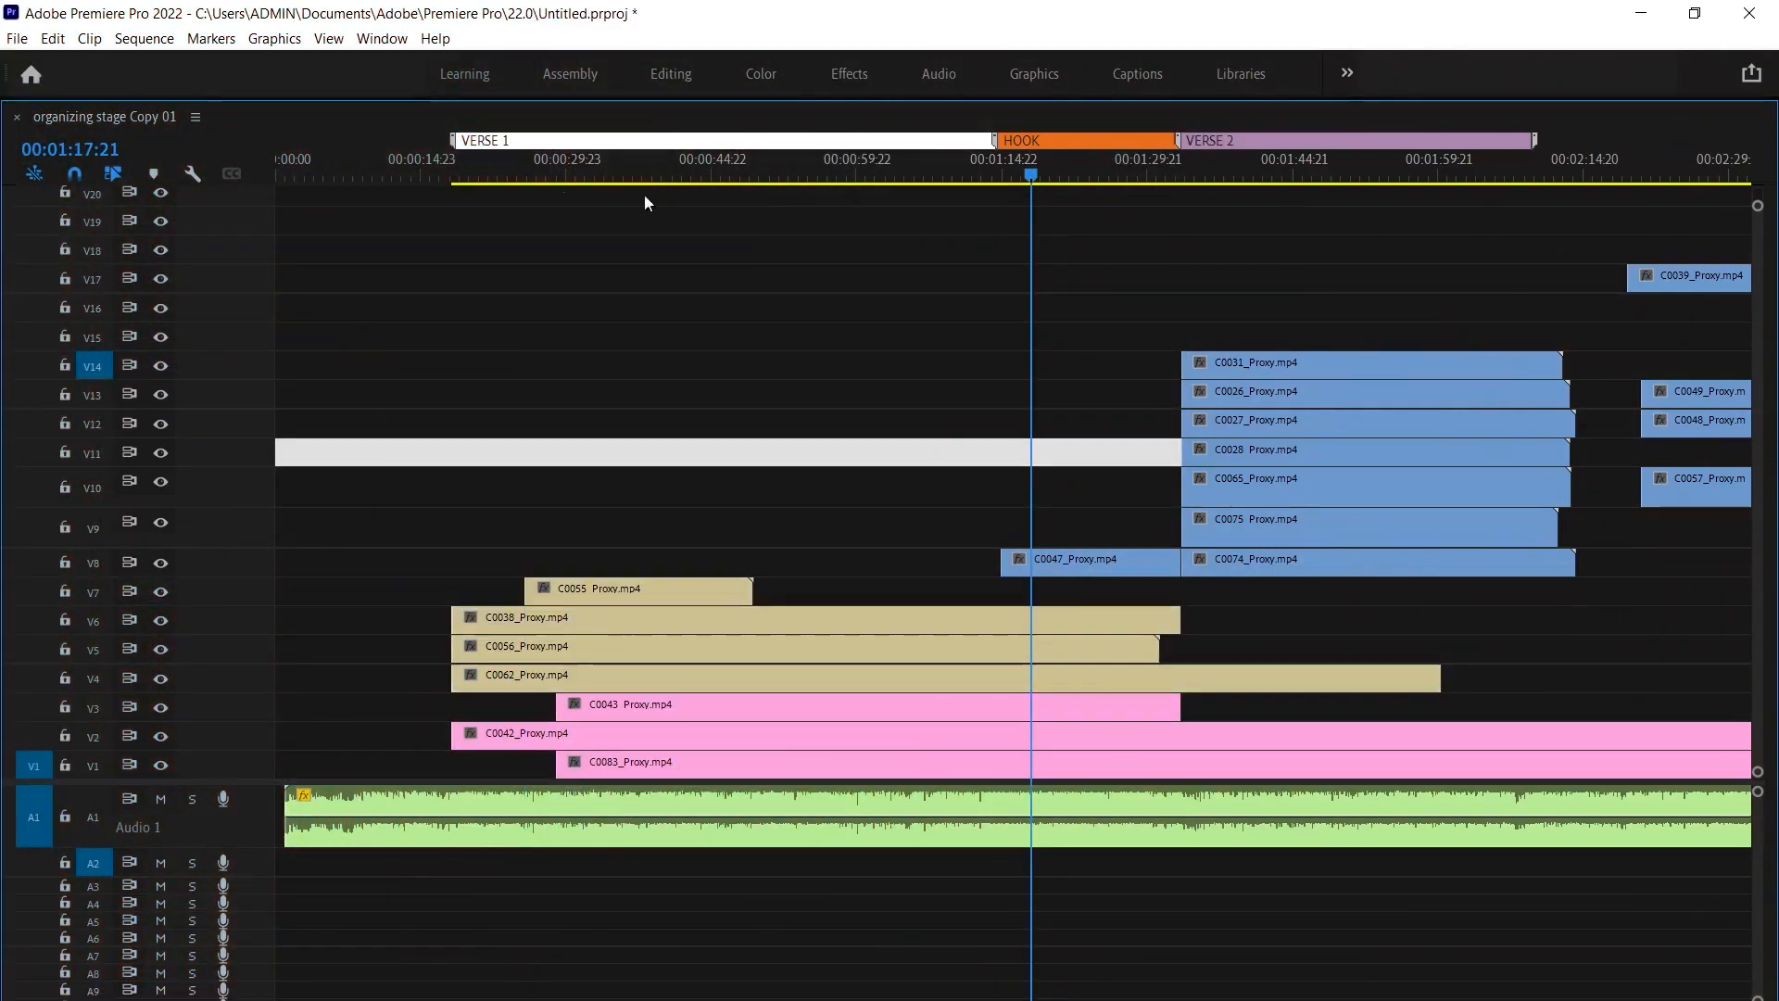
# Play back the stacked performance clips from the start of Verse 1, around 00:00:18:10
pyautogui.click(478, 175)
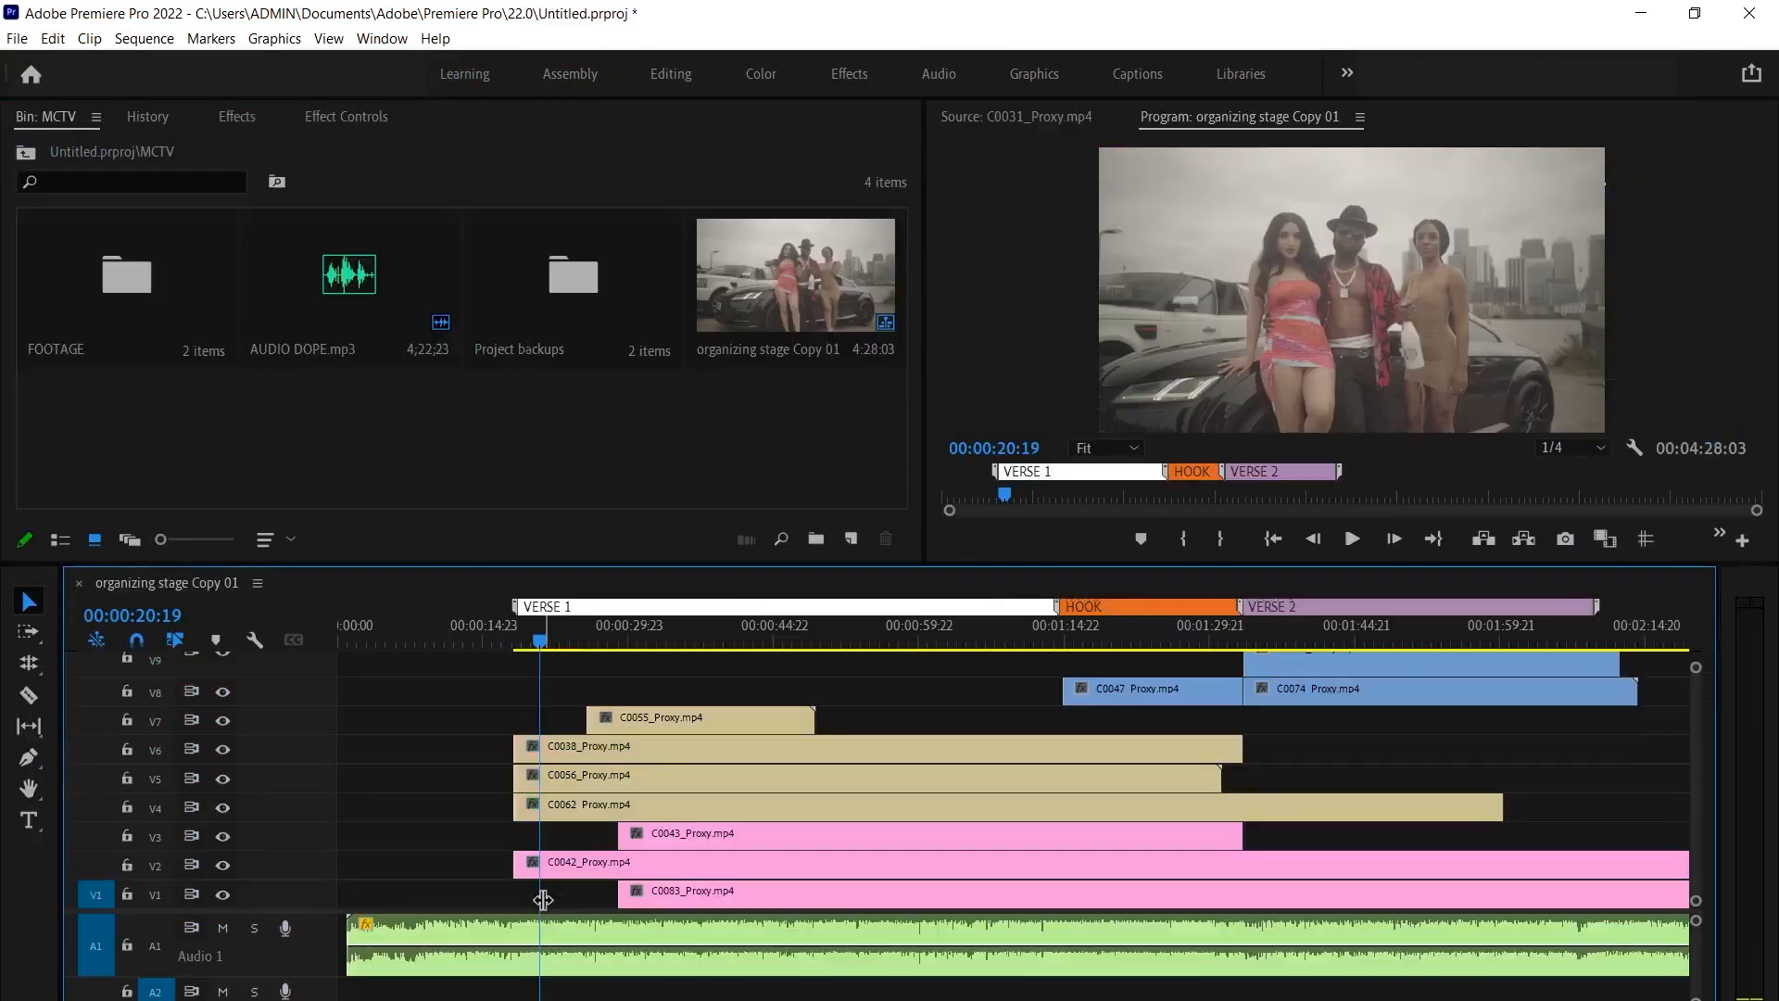
pyautogui.press('=')
pyautogui.press('=')
pyautogui.press('=')
pyautogui.press('=')
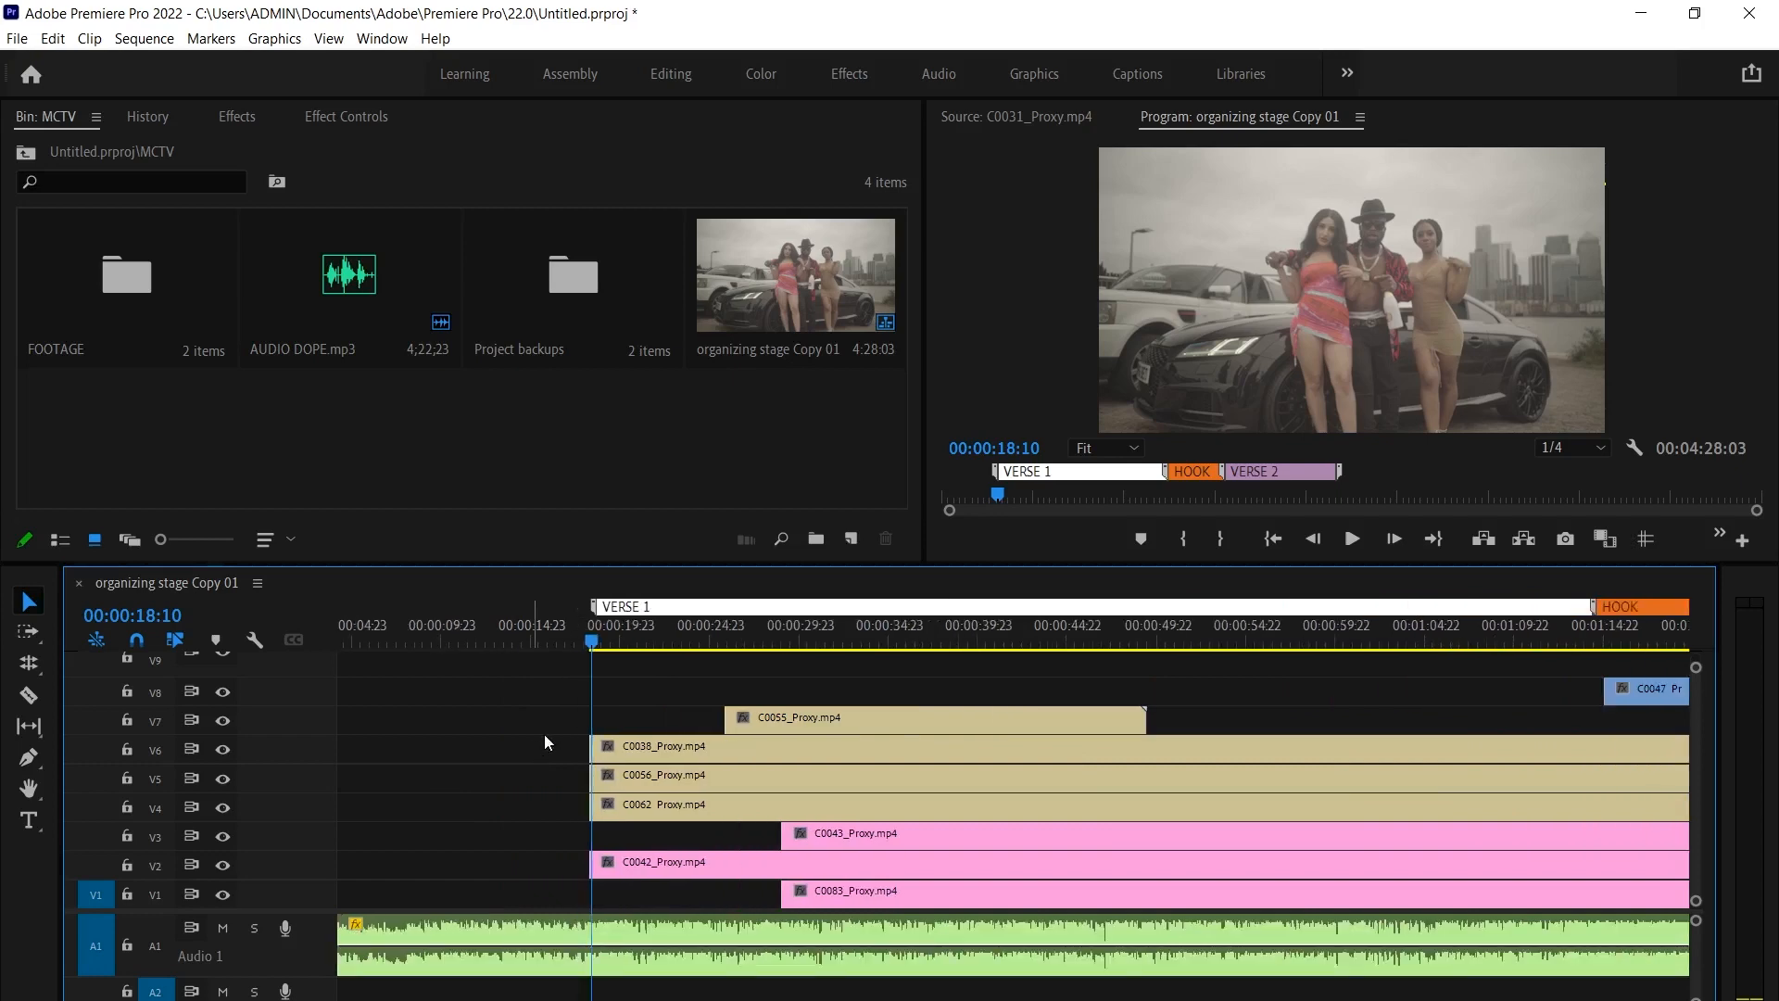
pyautogui.click(650, 747)
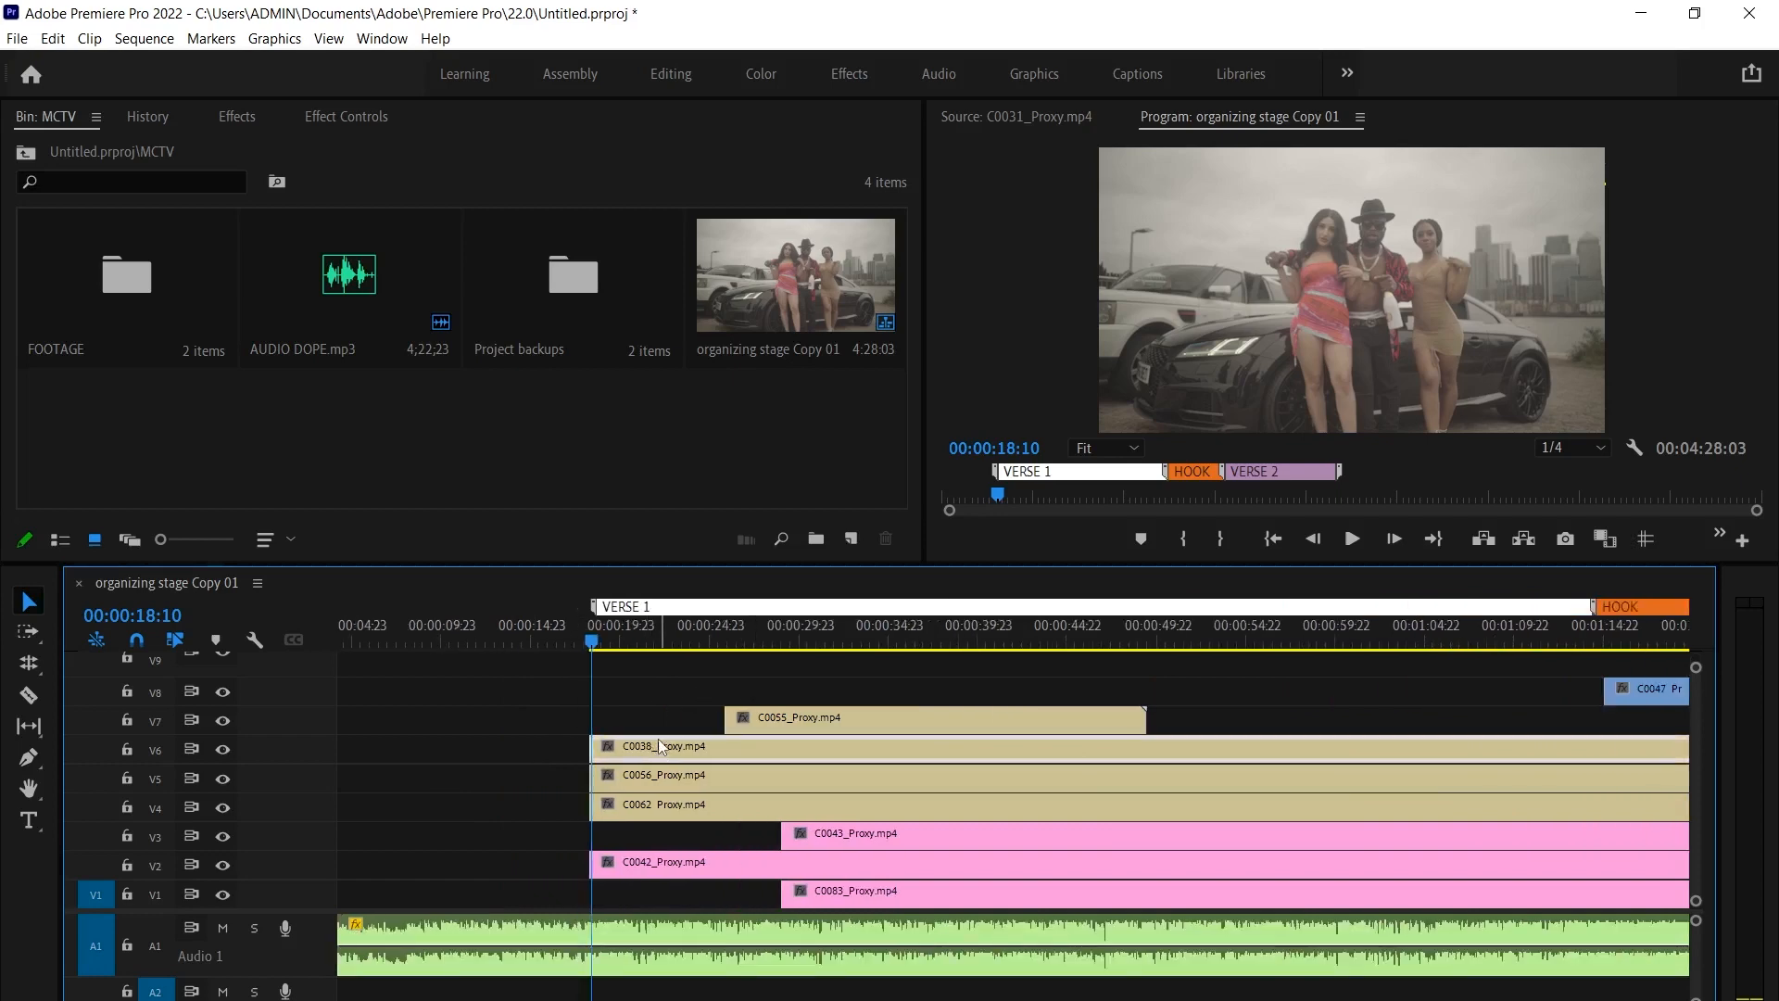
pyautogui.moveTo(600, 645)
pyautogui.mouseDown()
pyautogui.moveTo(638, 643)
pyautogui.moveTo(607, 644)
pyautogui.mouseUp()
pyautogui.click(649, 691)
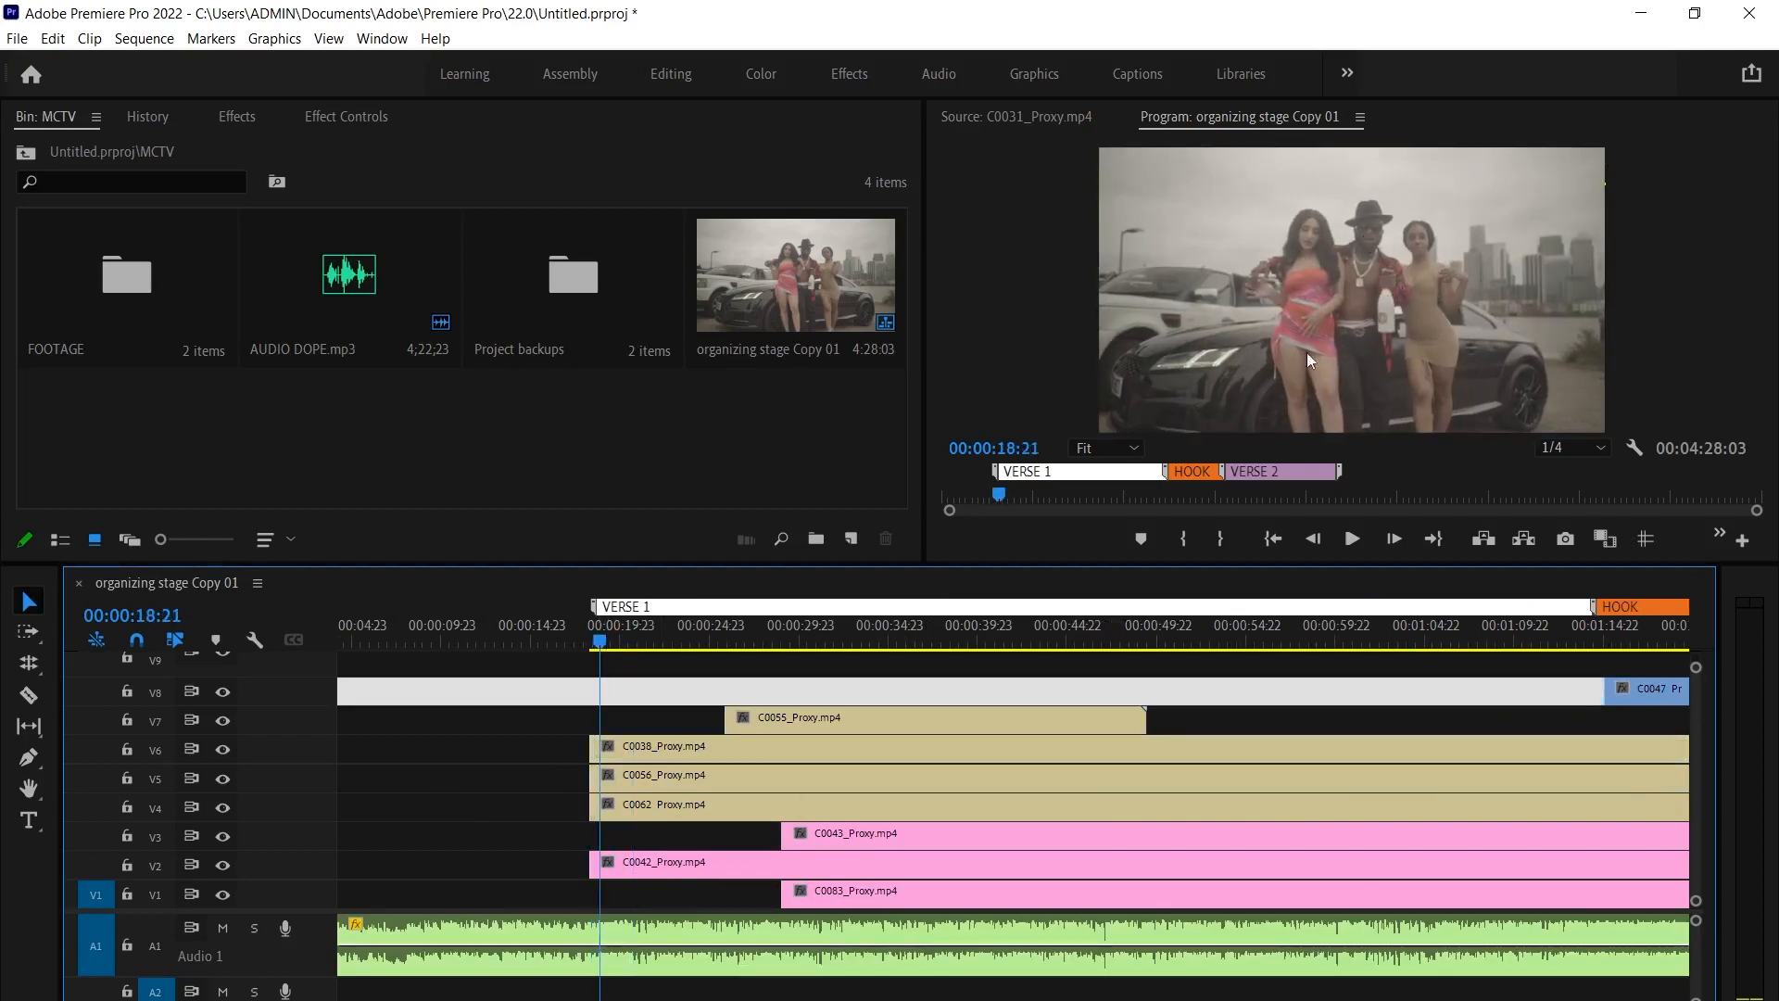
pyautogui.click(767, 767)
pyautogui.press('space')
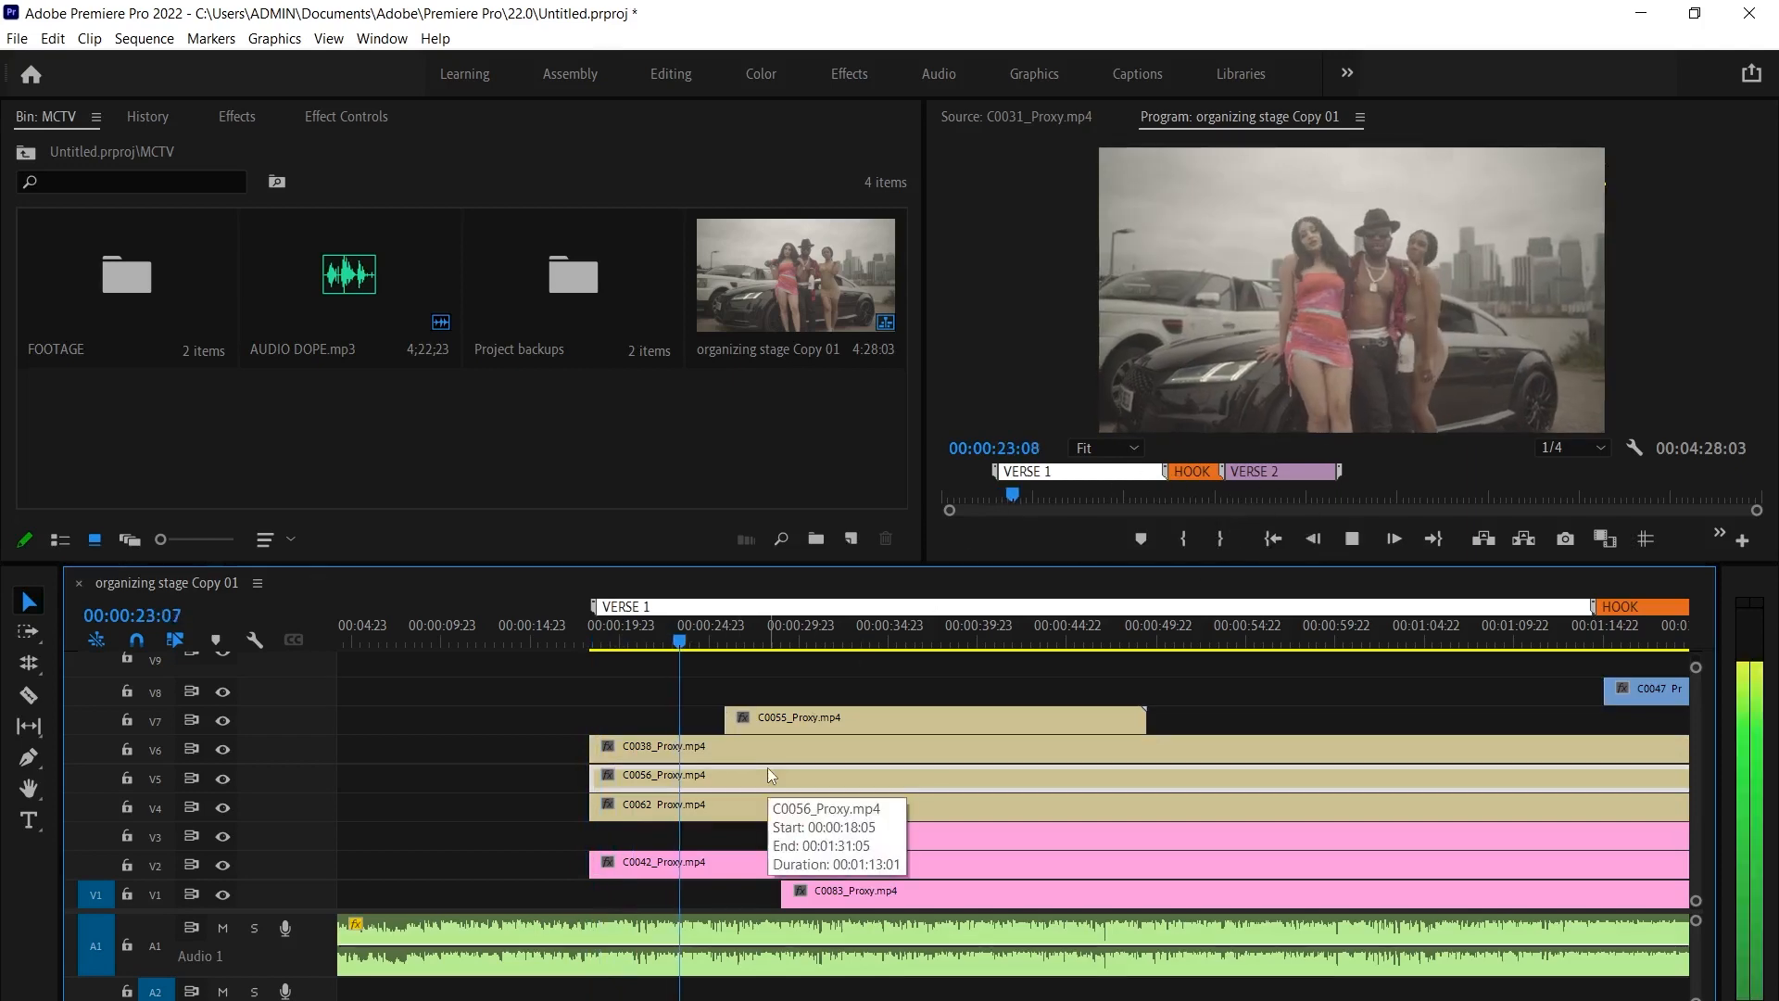
pyautogui.press('space')
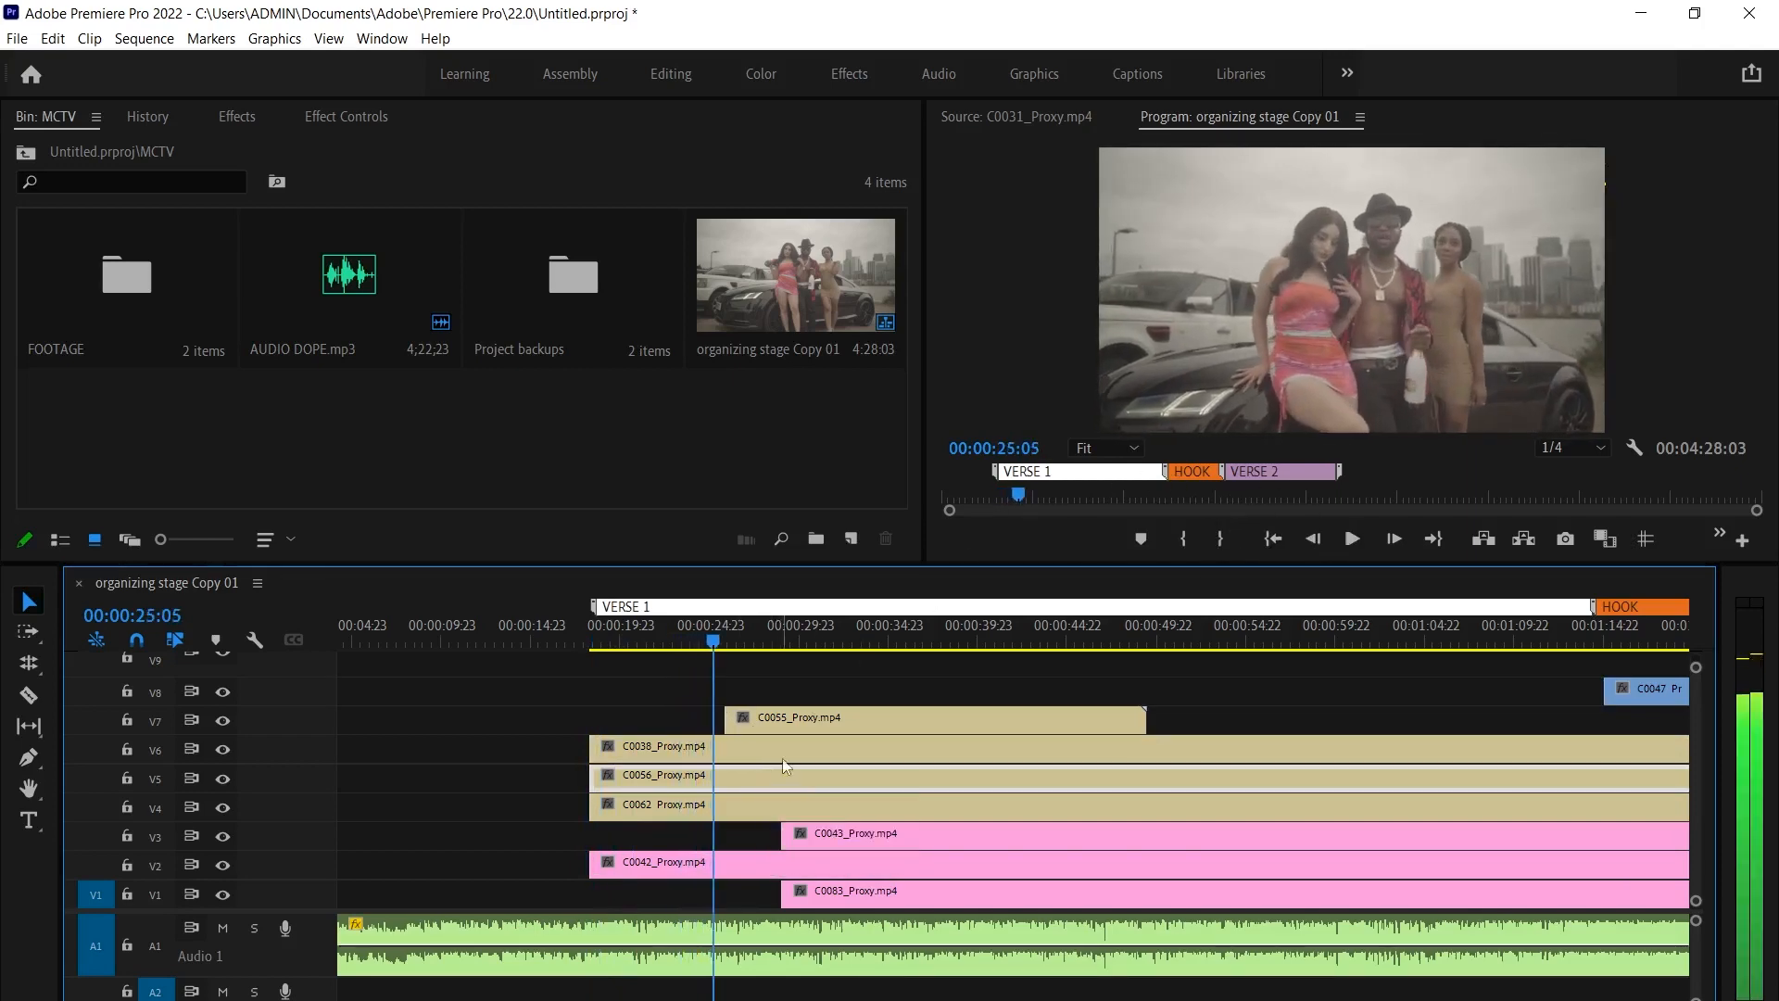
# Play from 00:00:18:05 and split the C0038 clip on V6 at 00:00:21:01
pyautogui.moveTo(649, 639); pyautogui.dragTo(526, 645)
pyautogui.scroll(3, 660, 740)
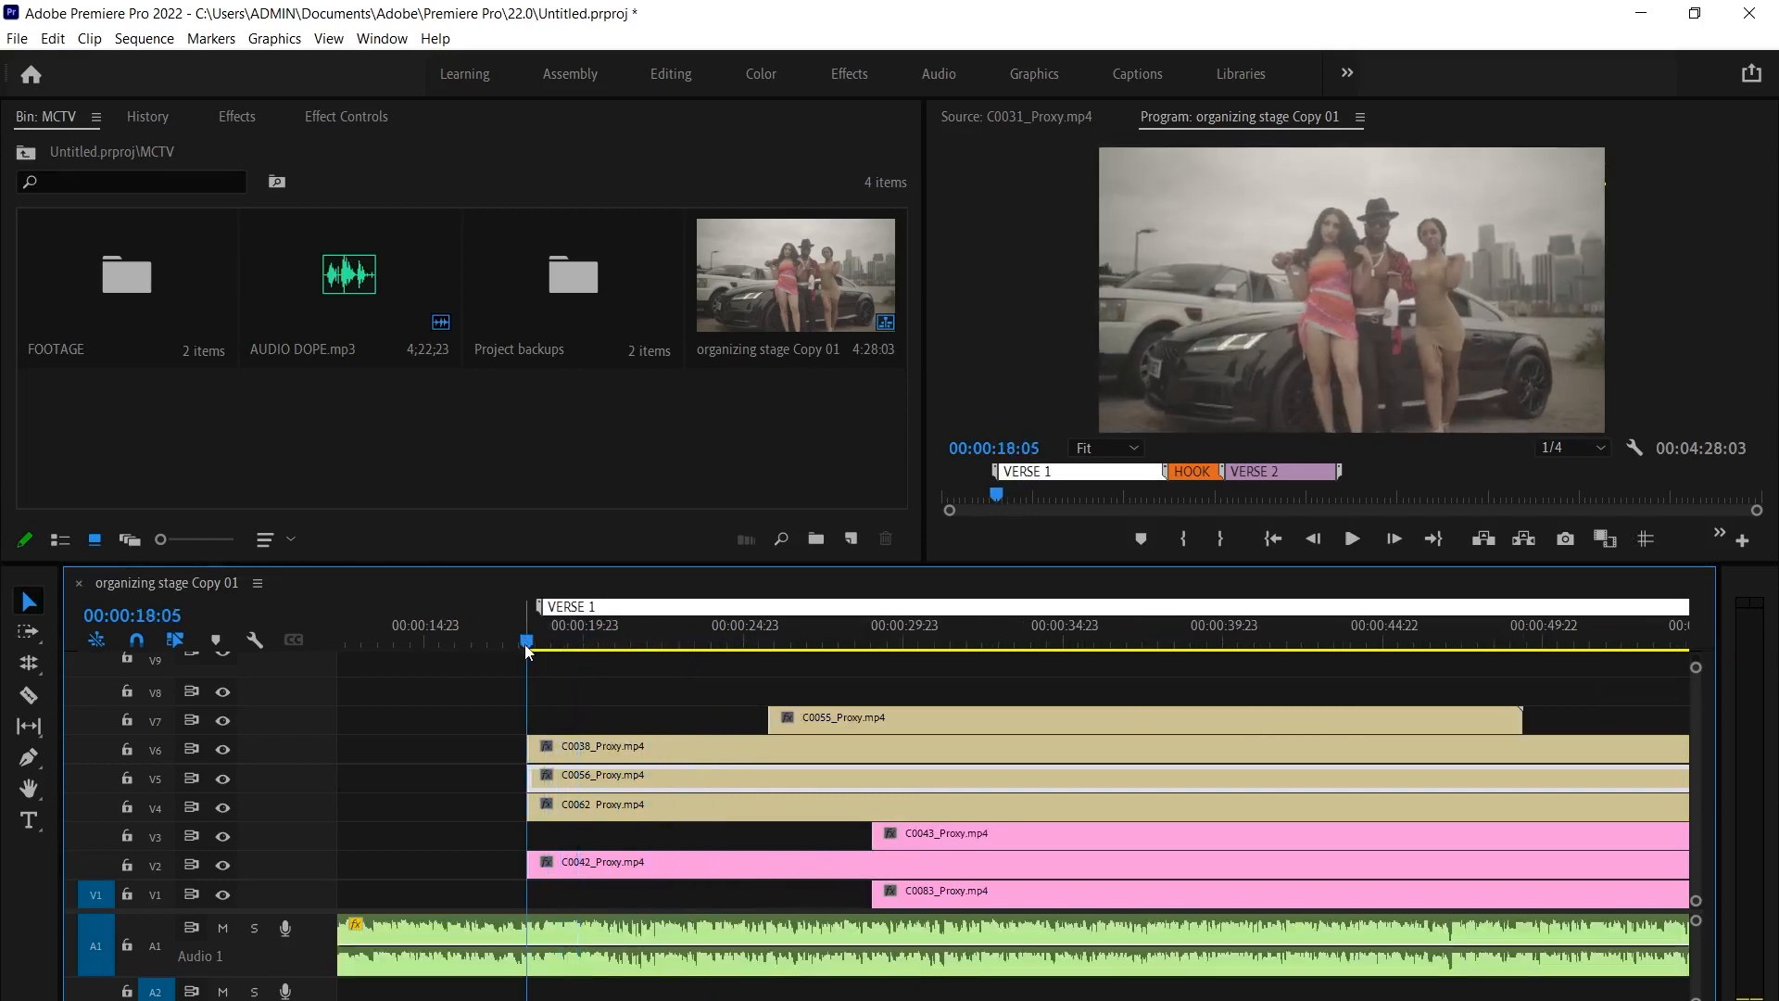
pyautogui.press('space')
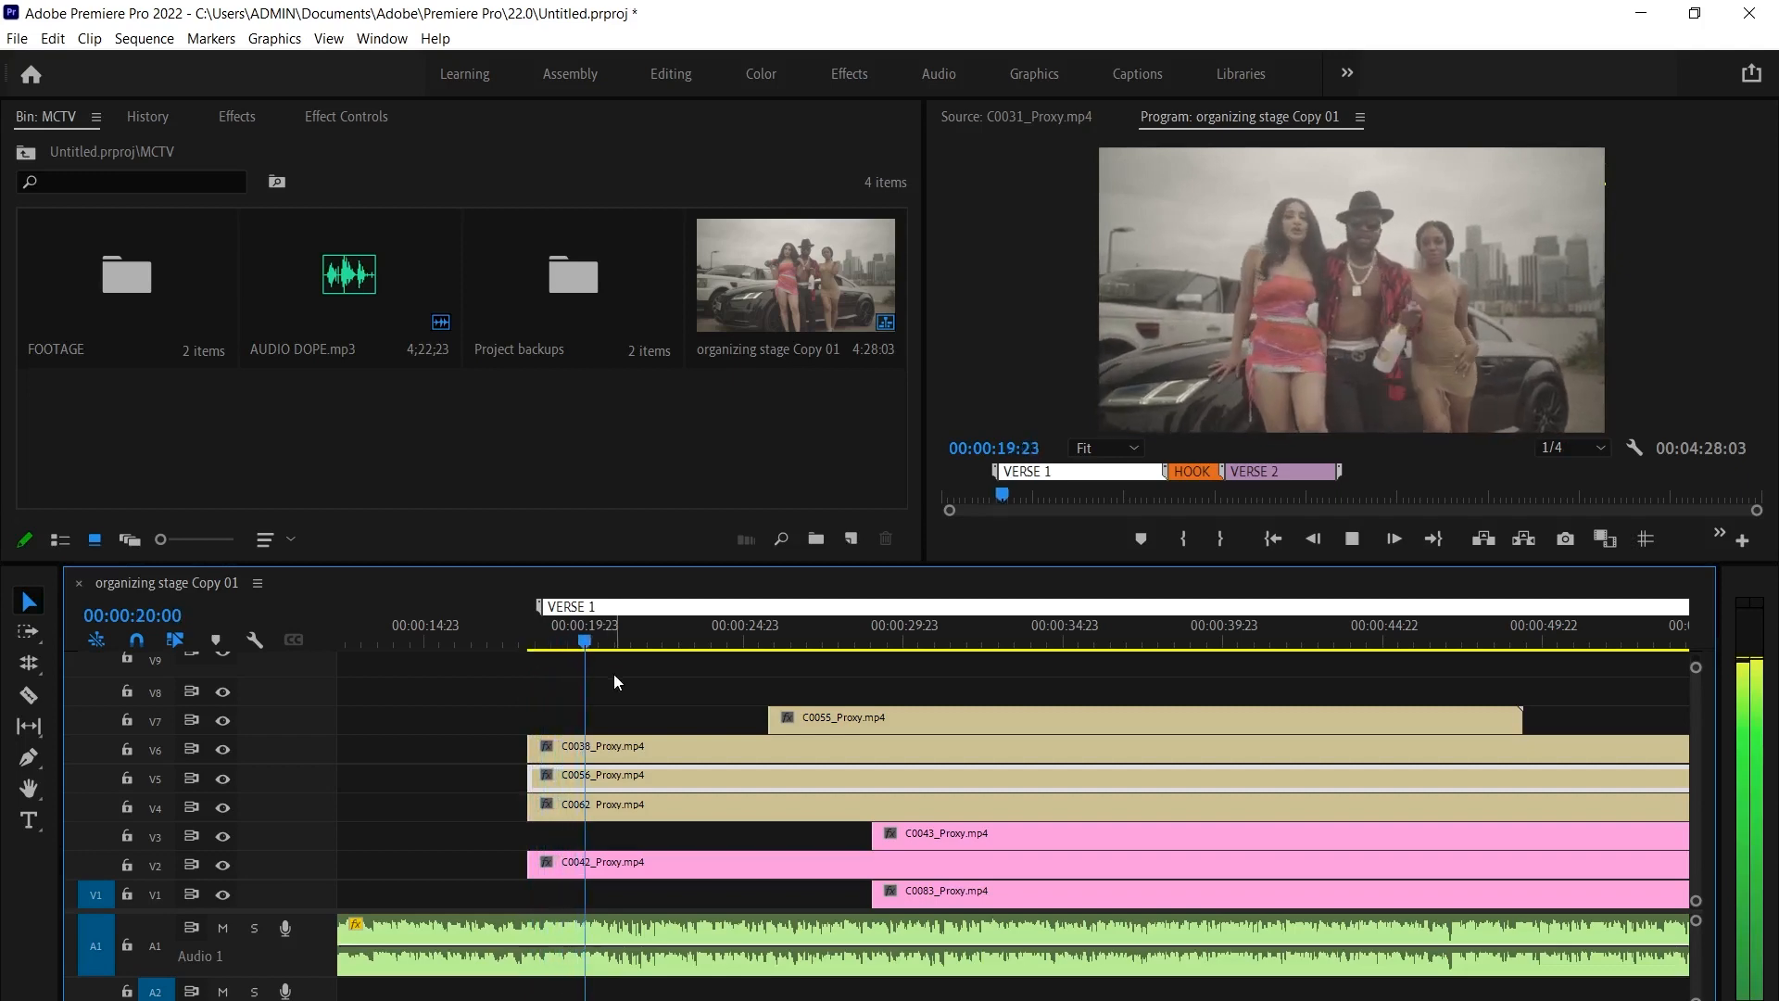
pyautogui.press('space')
pyautogui.click(667, 760)
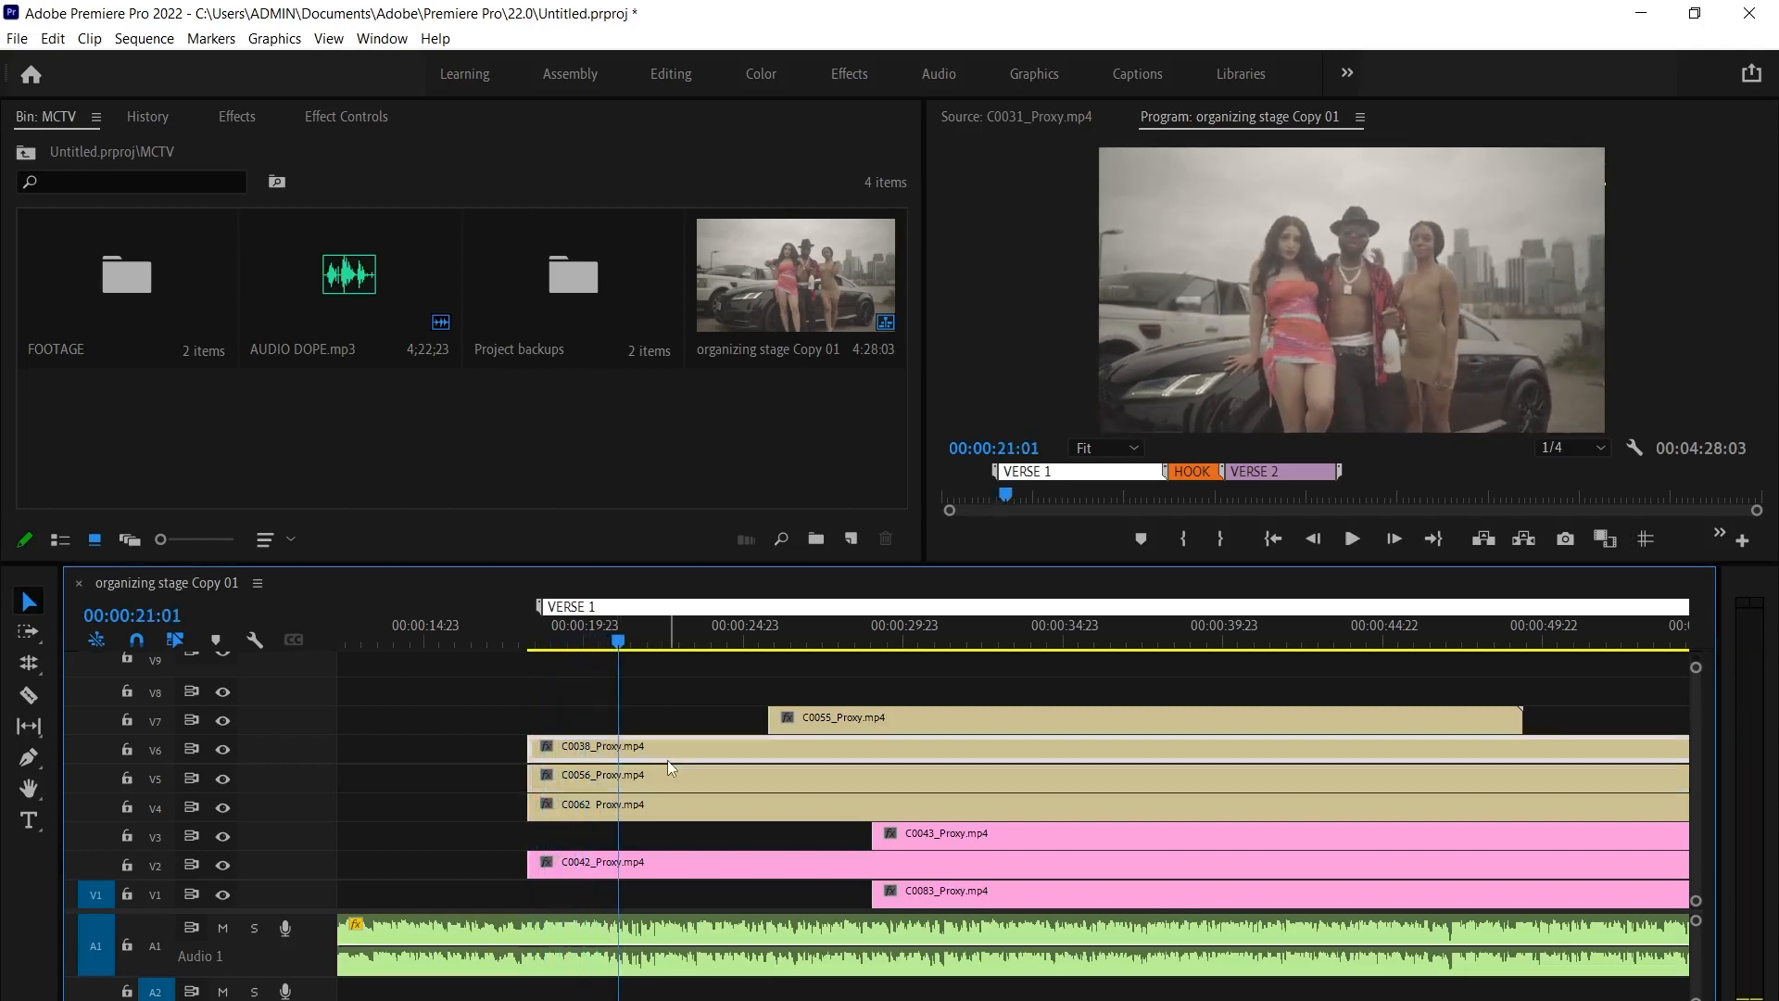
pyautogui.hotkey('ctrl', 'k')
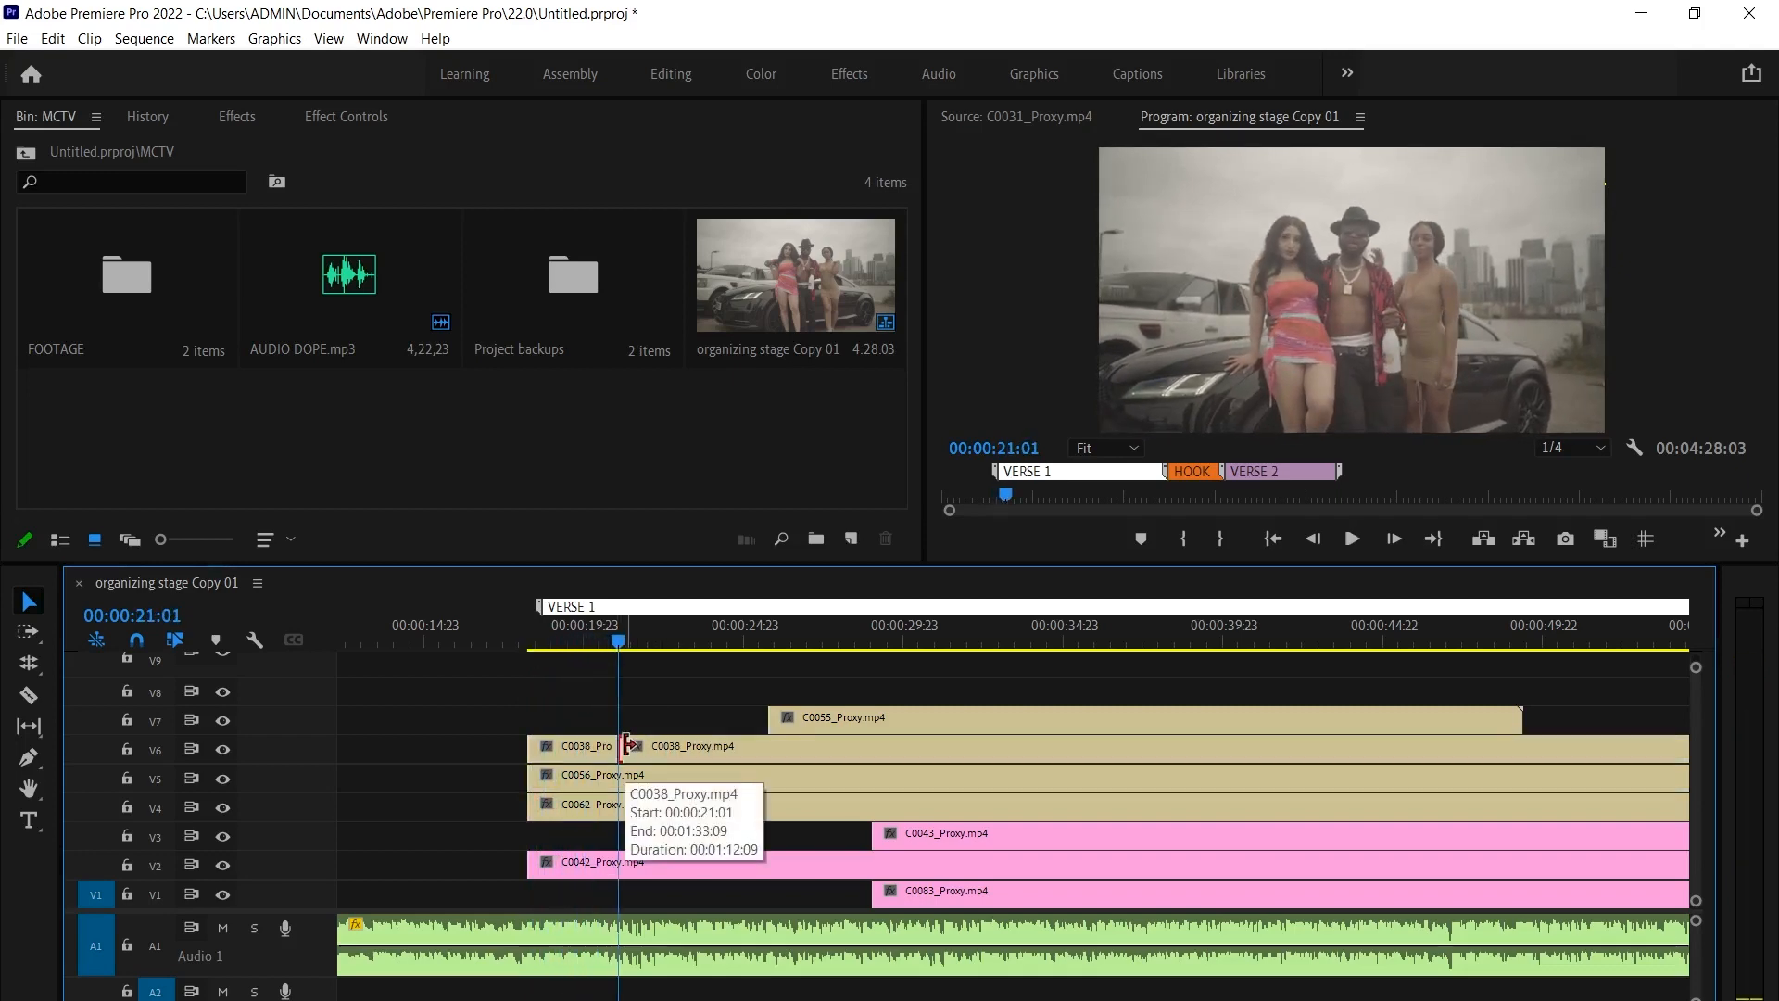
# Preview up to 00:00:27:00 and trim the start of the second C0038 piece to line up with C0055's start
pyautogui.click(665, 712)
pyautogui.press('space')
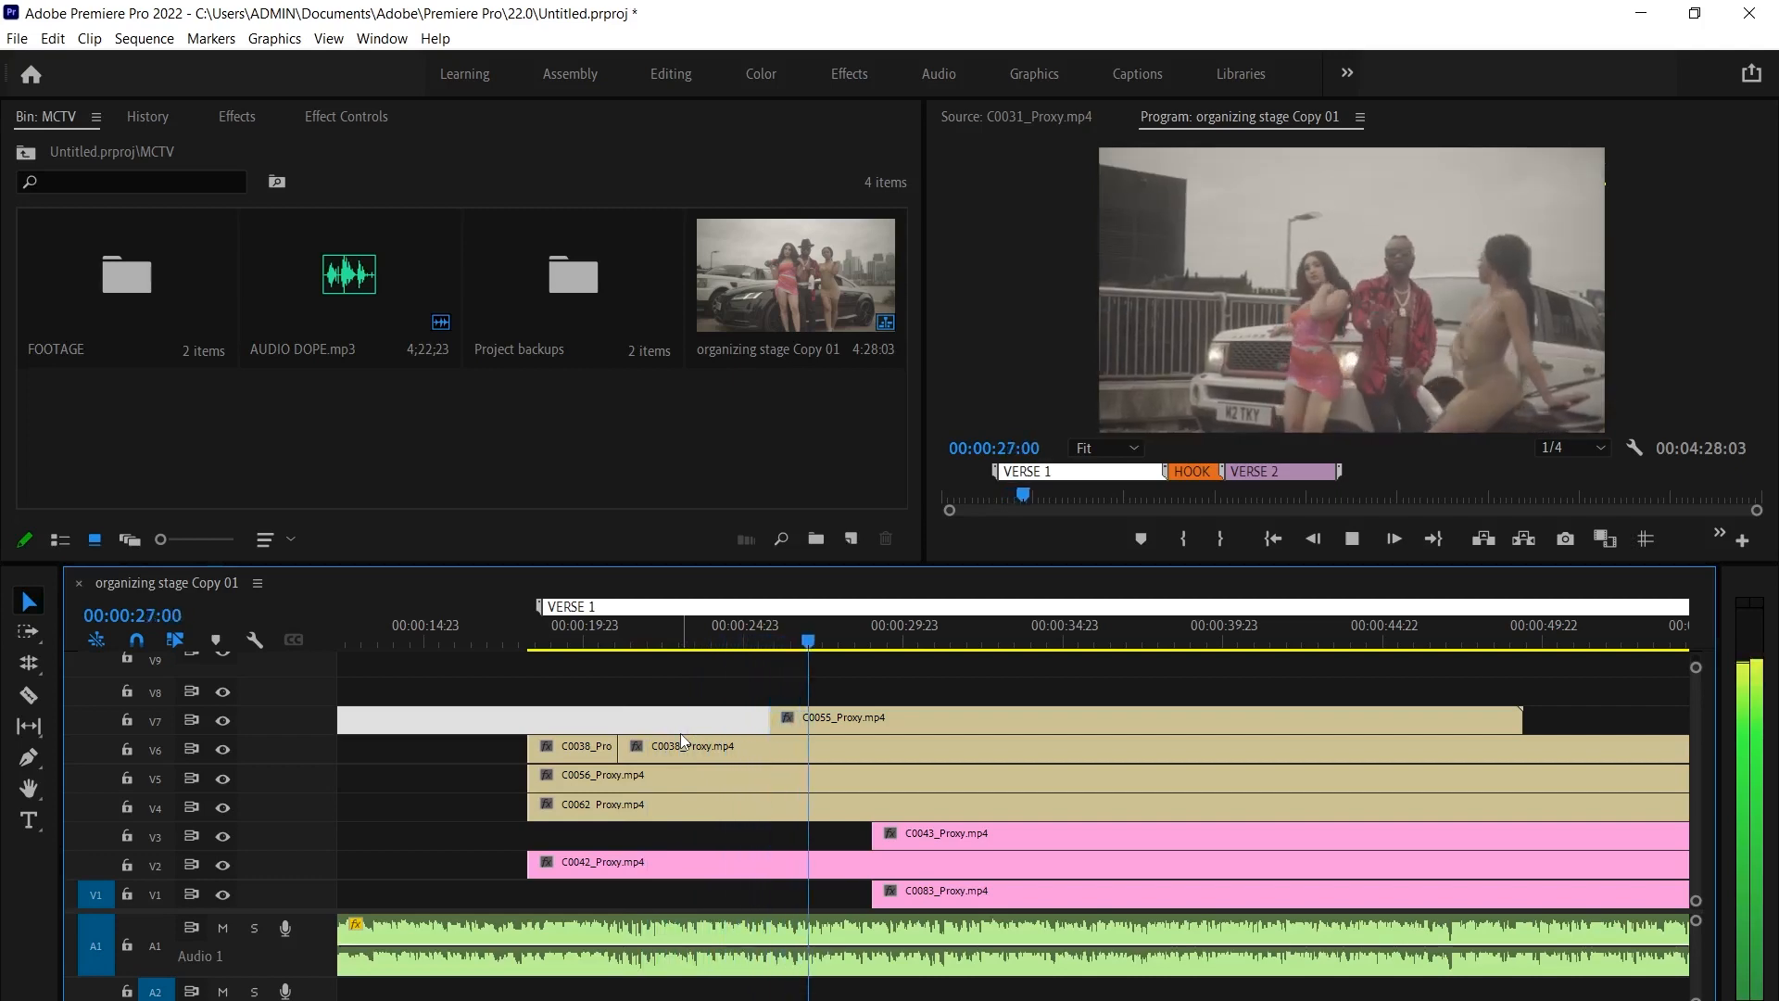
pyautogui.press('space')
pyautogui.moveTo(635, 754); pyautogui.dragTo(769, 750)
# Preview C0056, cut it at about 00:00:23:14 and trim its second piece's start to line up with C0055's start
pyautogui.click(581, 639)
pyautogui.scroll(2, 630, 808)
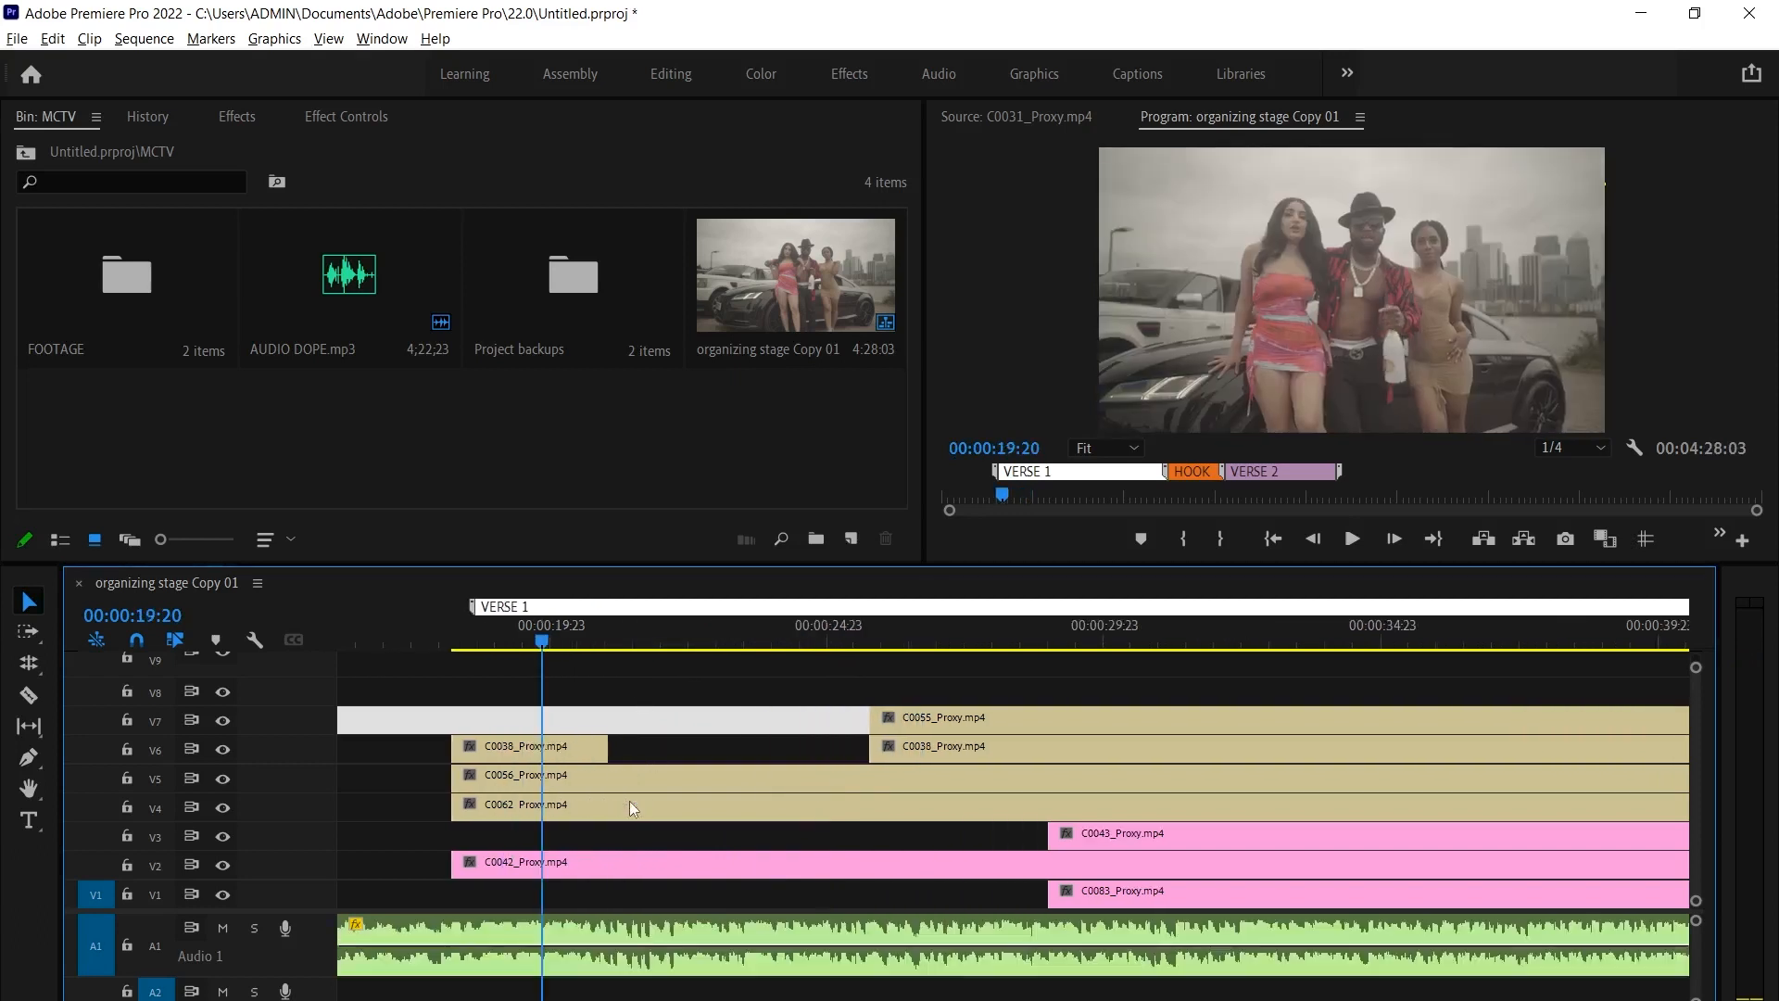
pyautogui.press('space')
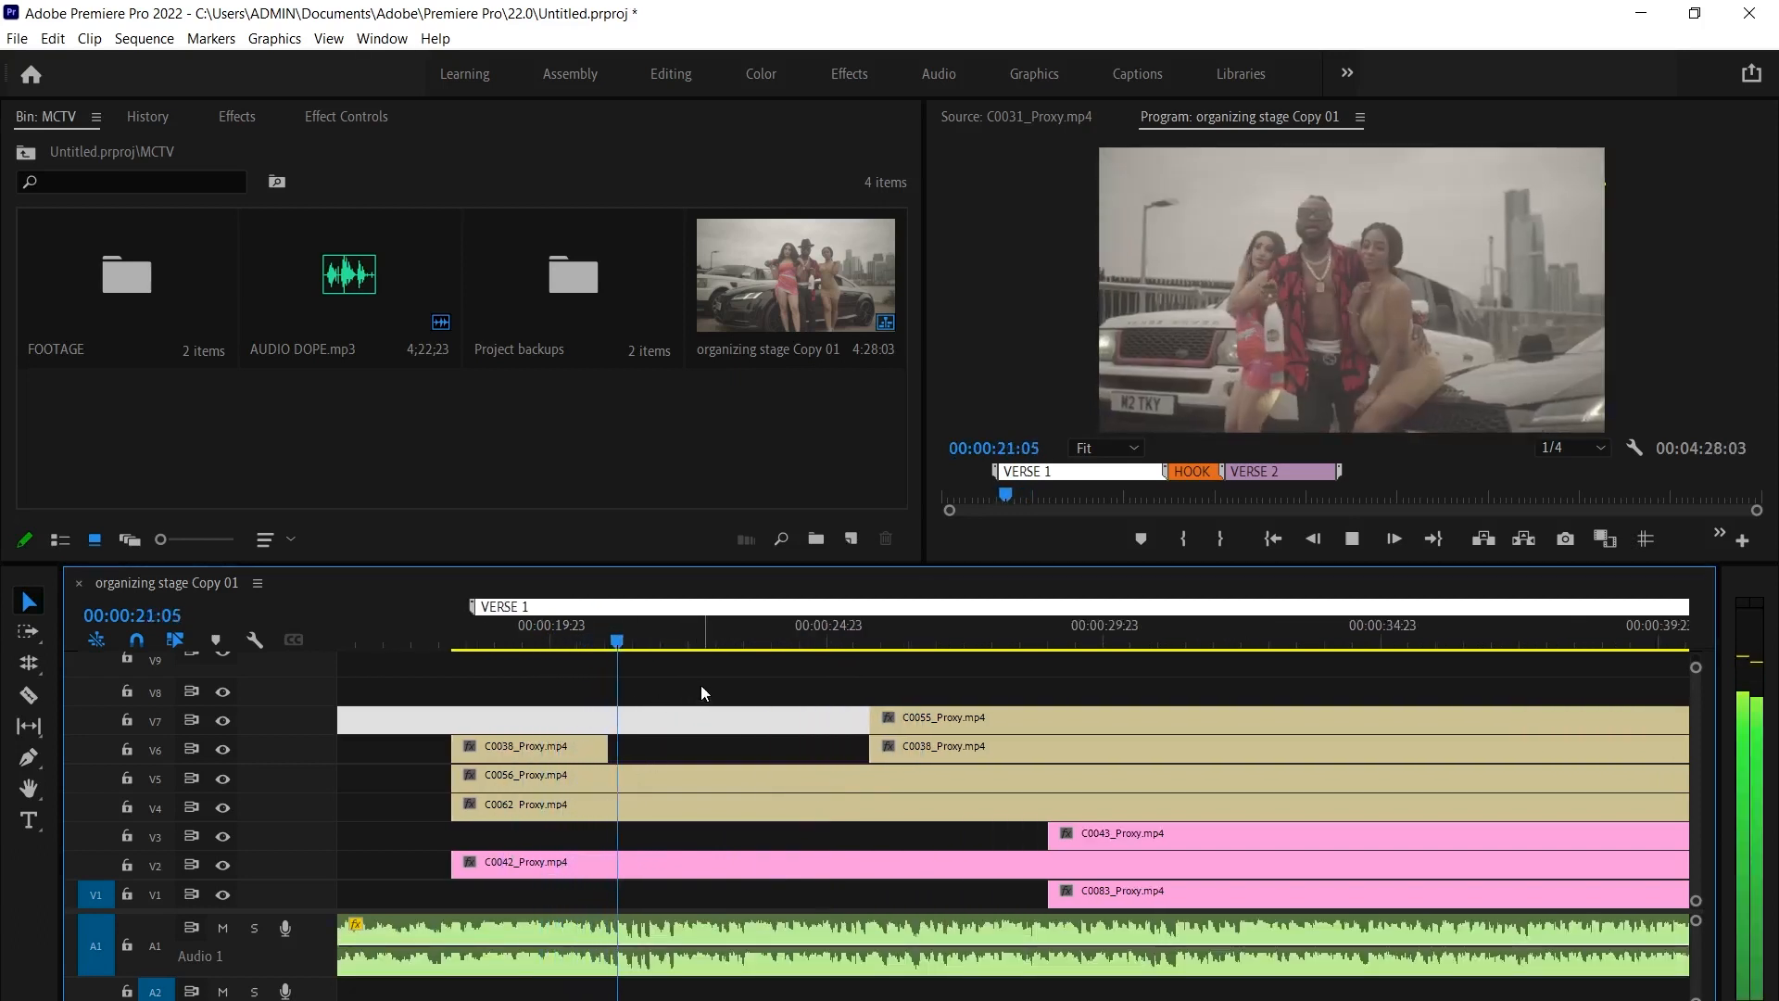
pyautogui.press('space')
pyautogui.click(832, 782)
pyautogui.press('c')
pyautogui.click(753, 774)
pyautogui.press('v')
pyautogui.moveTo(837, 775); pyautogui.dragTo(871, 777)
# Preview C0062, cut it at the end of the first C0056 piece and trim its second piece's start to about 00:00:25:12
pyautogui.click(691, 642)
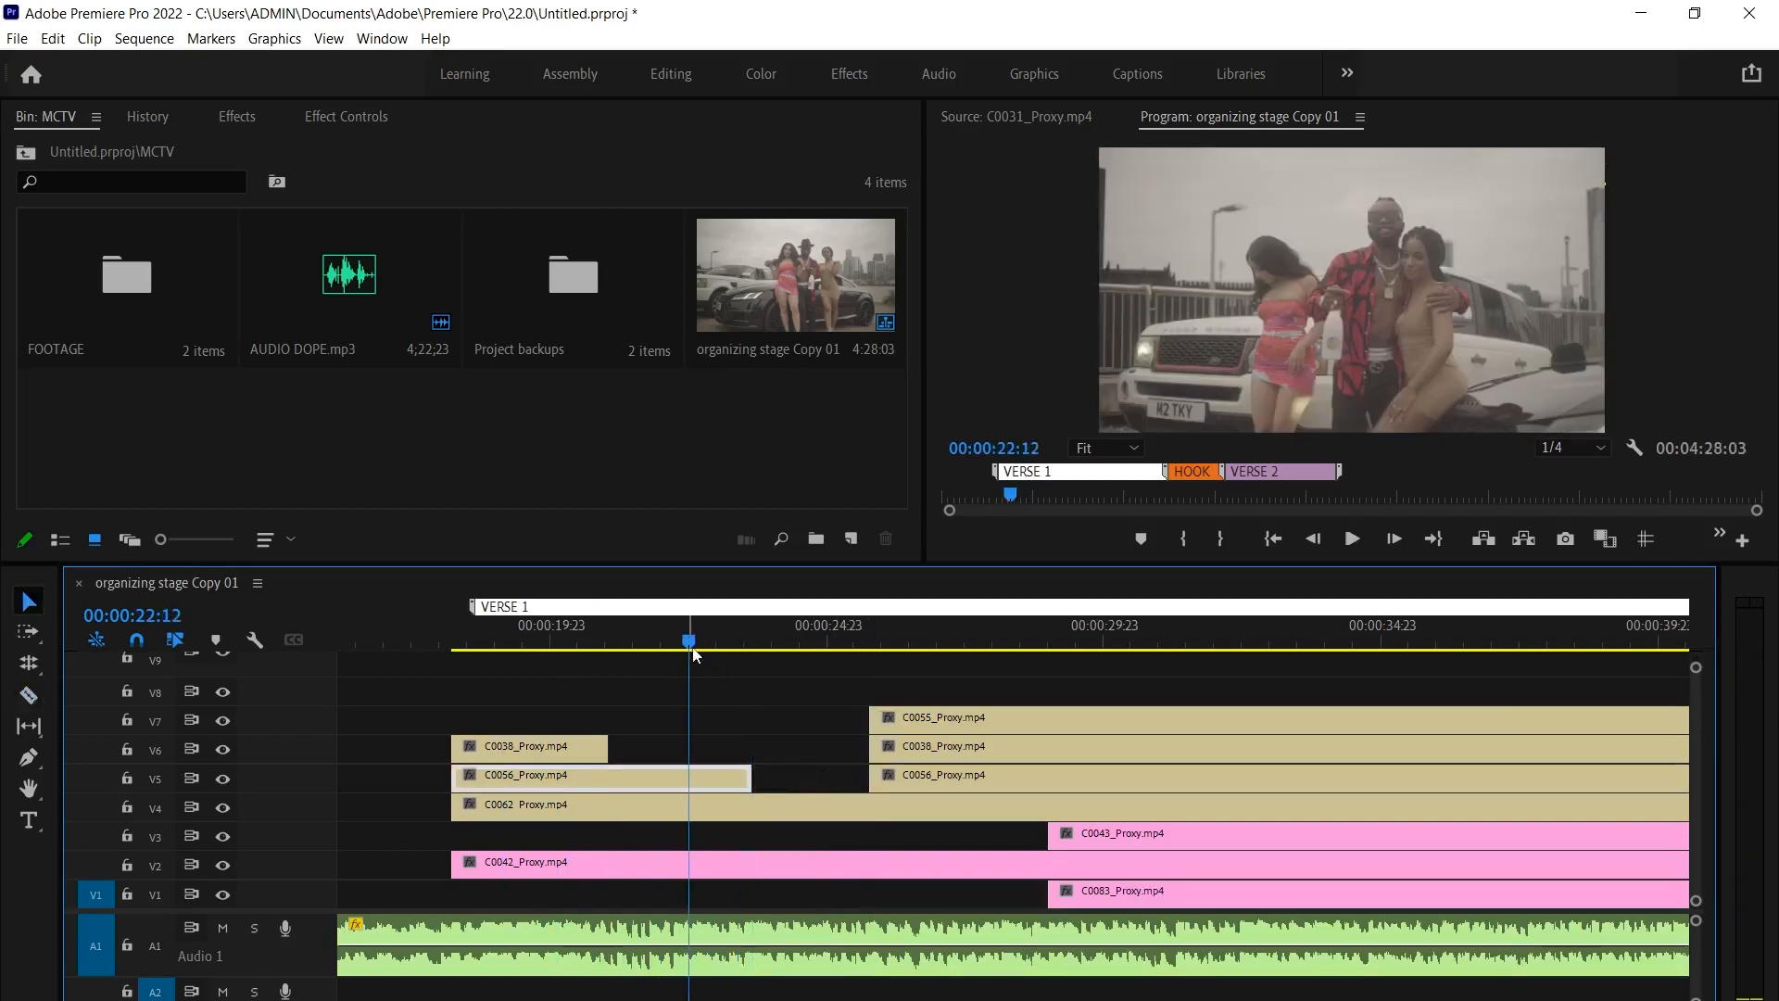
pyautogui.click(766, 807)
pyautogui.press('space')
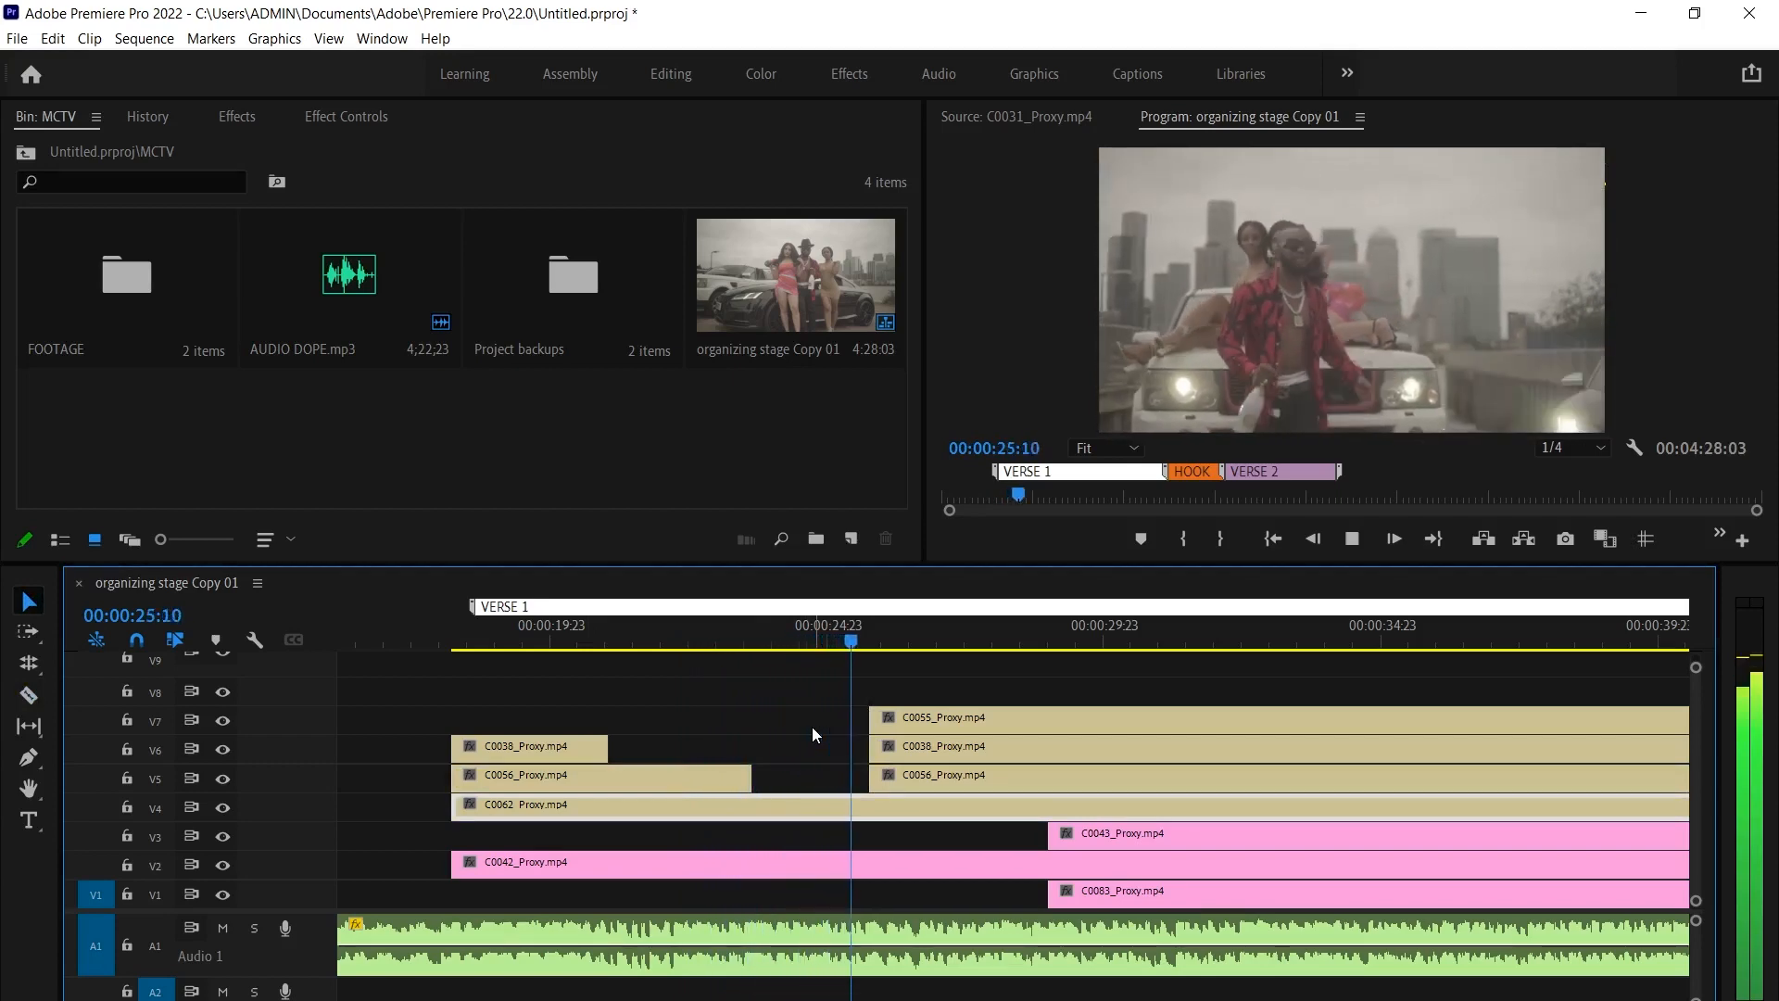
pyautogui.press('space')
pyautogui.press('c')
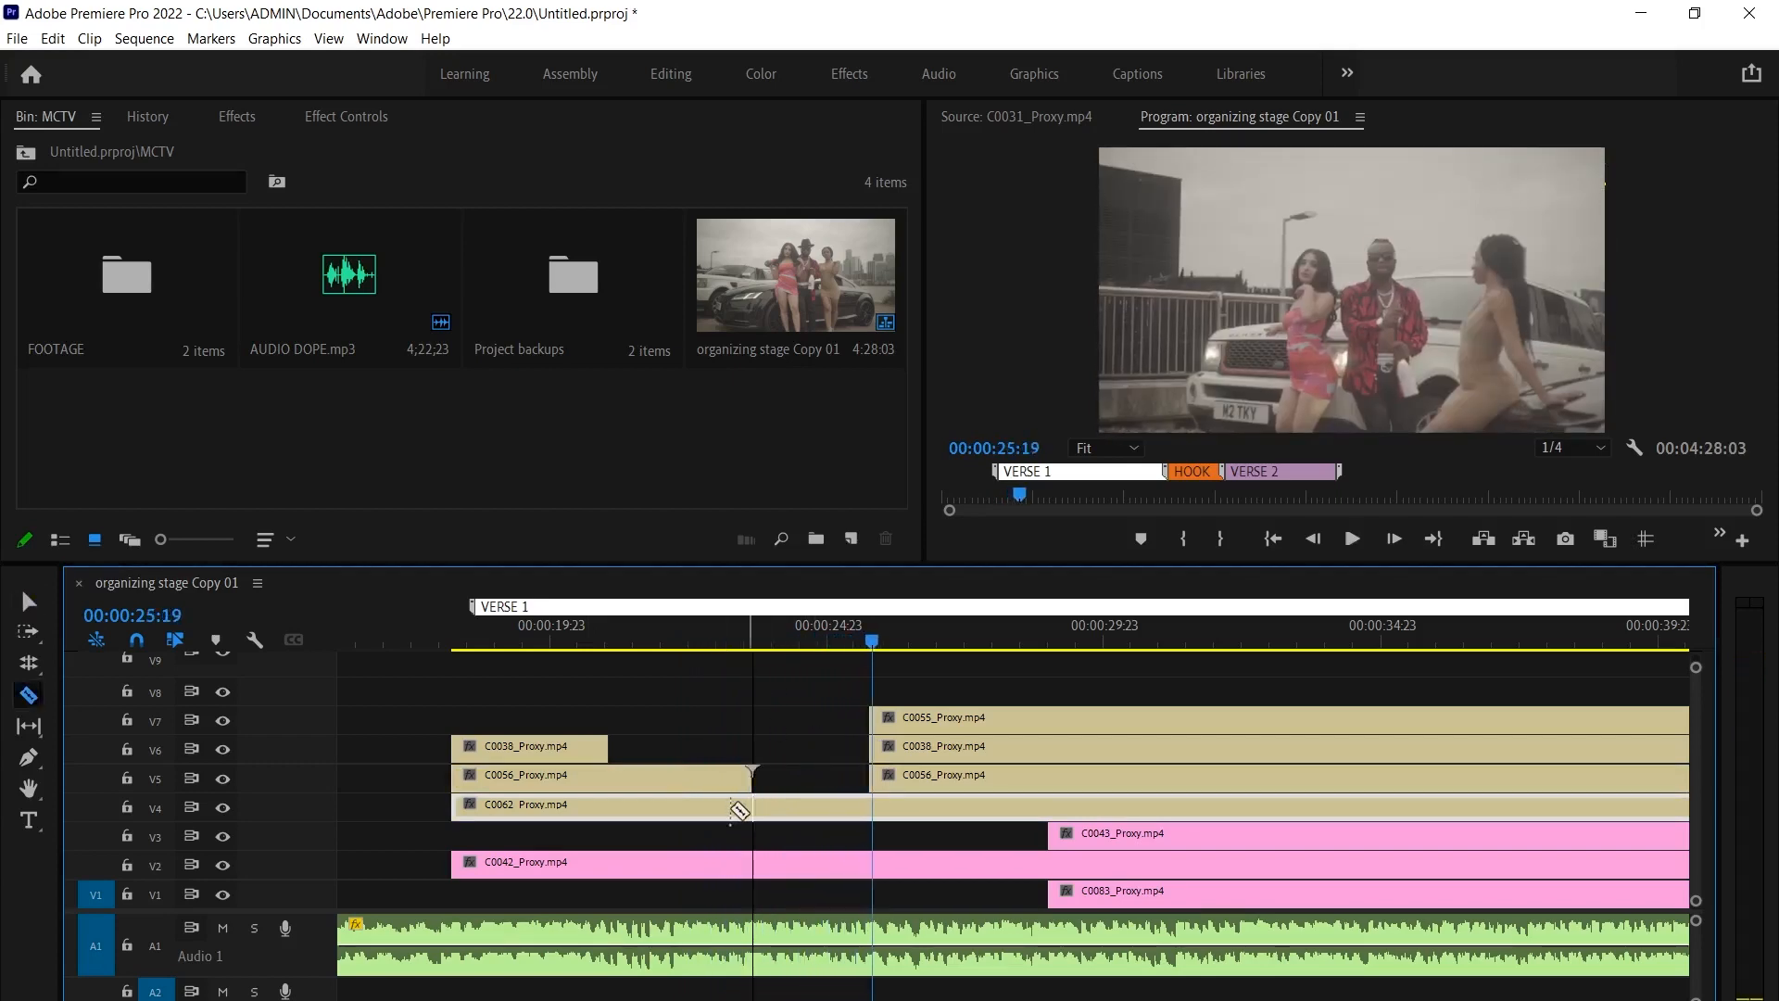
pyautogui.click(753, 808)
pyautogui.press('v')
pyautogui.moveTo(755, 807); pyautogui.dragTo(860, 806)
# Disable the first C0038 and C0056 pieces and play back C0062 from the start of Verse 1
pyautogui.moveTo(703, 723); pyautogui.dragTo(559, 761)
pyautogui.hotkey('shift', 'e')
pyautogui.click(460, 640)
pyautogui.click(508, 830)
pyautogui.click(478, 805)
pyautogui.press('=')
pyautogui.press('space')
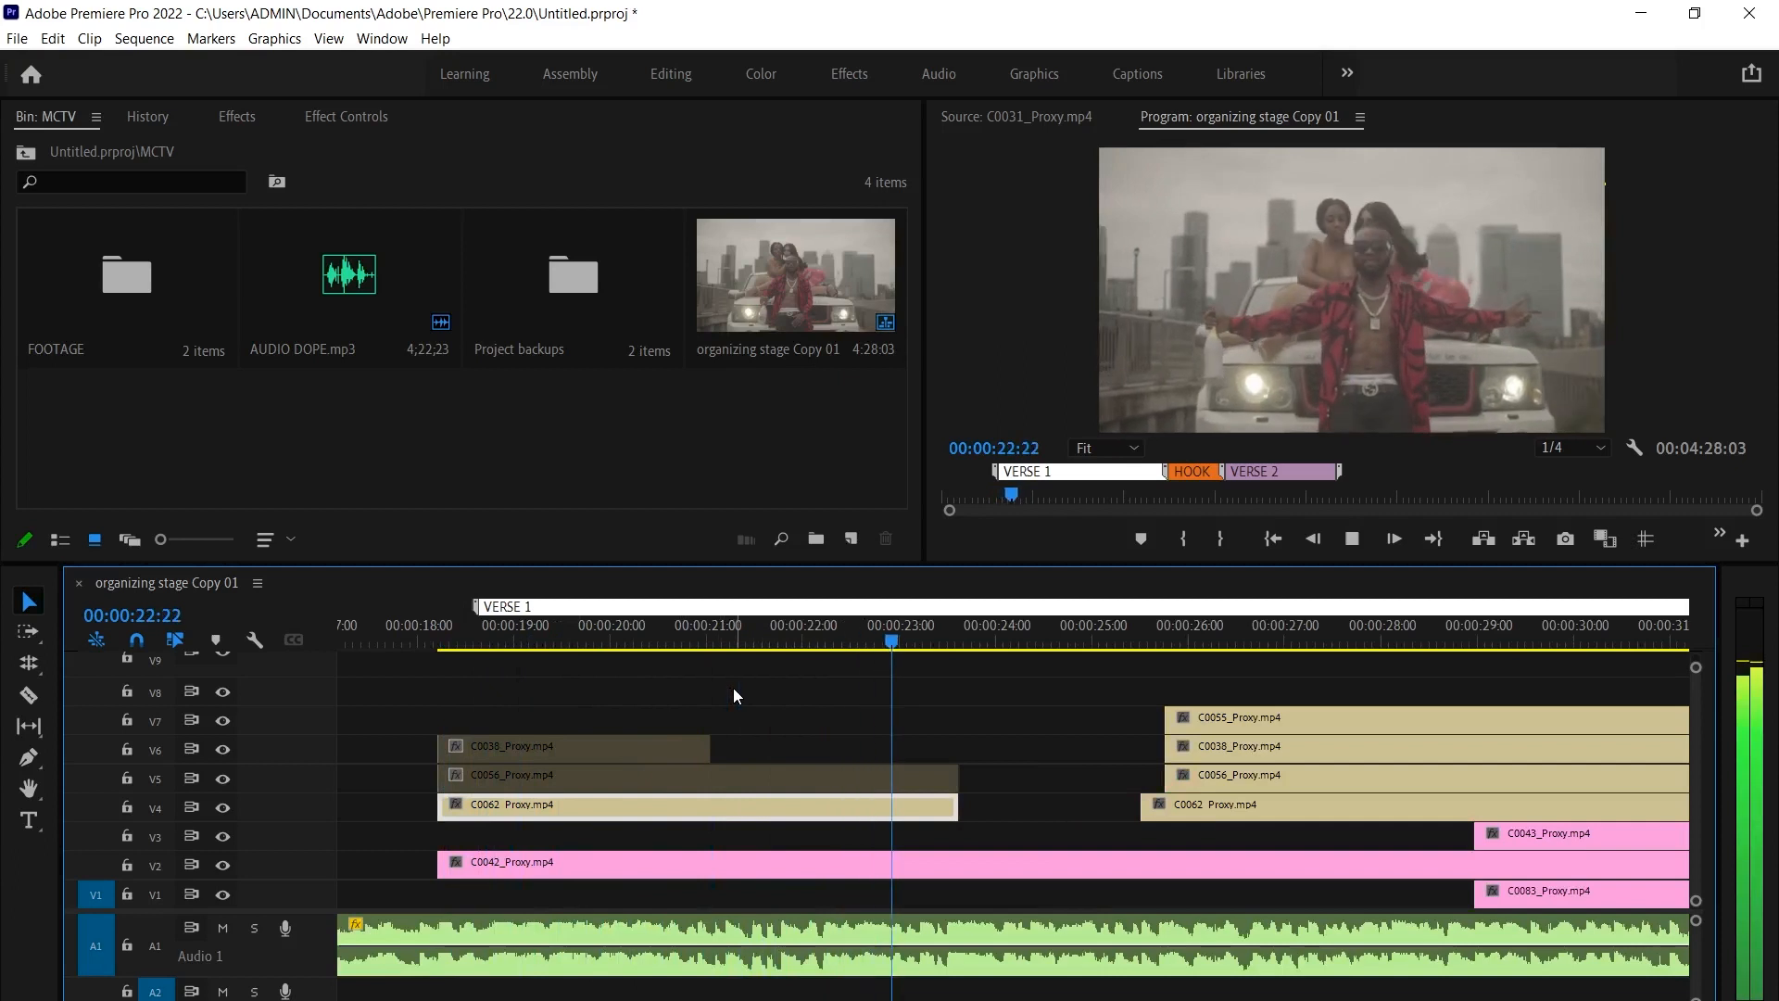
pyautogui.press('space')
# Split the first C0062 piece at 00:00:21:05 and delete its opening part
pyautogui.moveTo(747, 638)
pyautogui.mouseDown()
pyautogui.moveTo(784, 638)
pyautogui.moveTo(757, 642)
pyautogui.mouseUp()
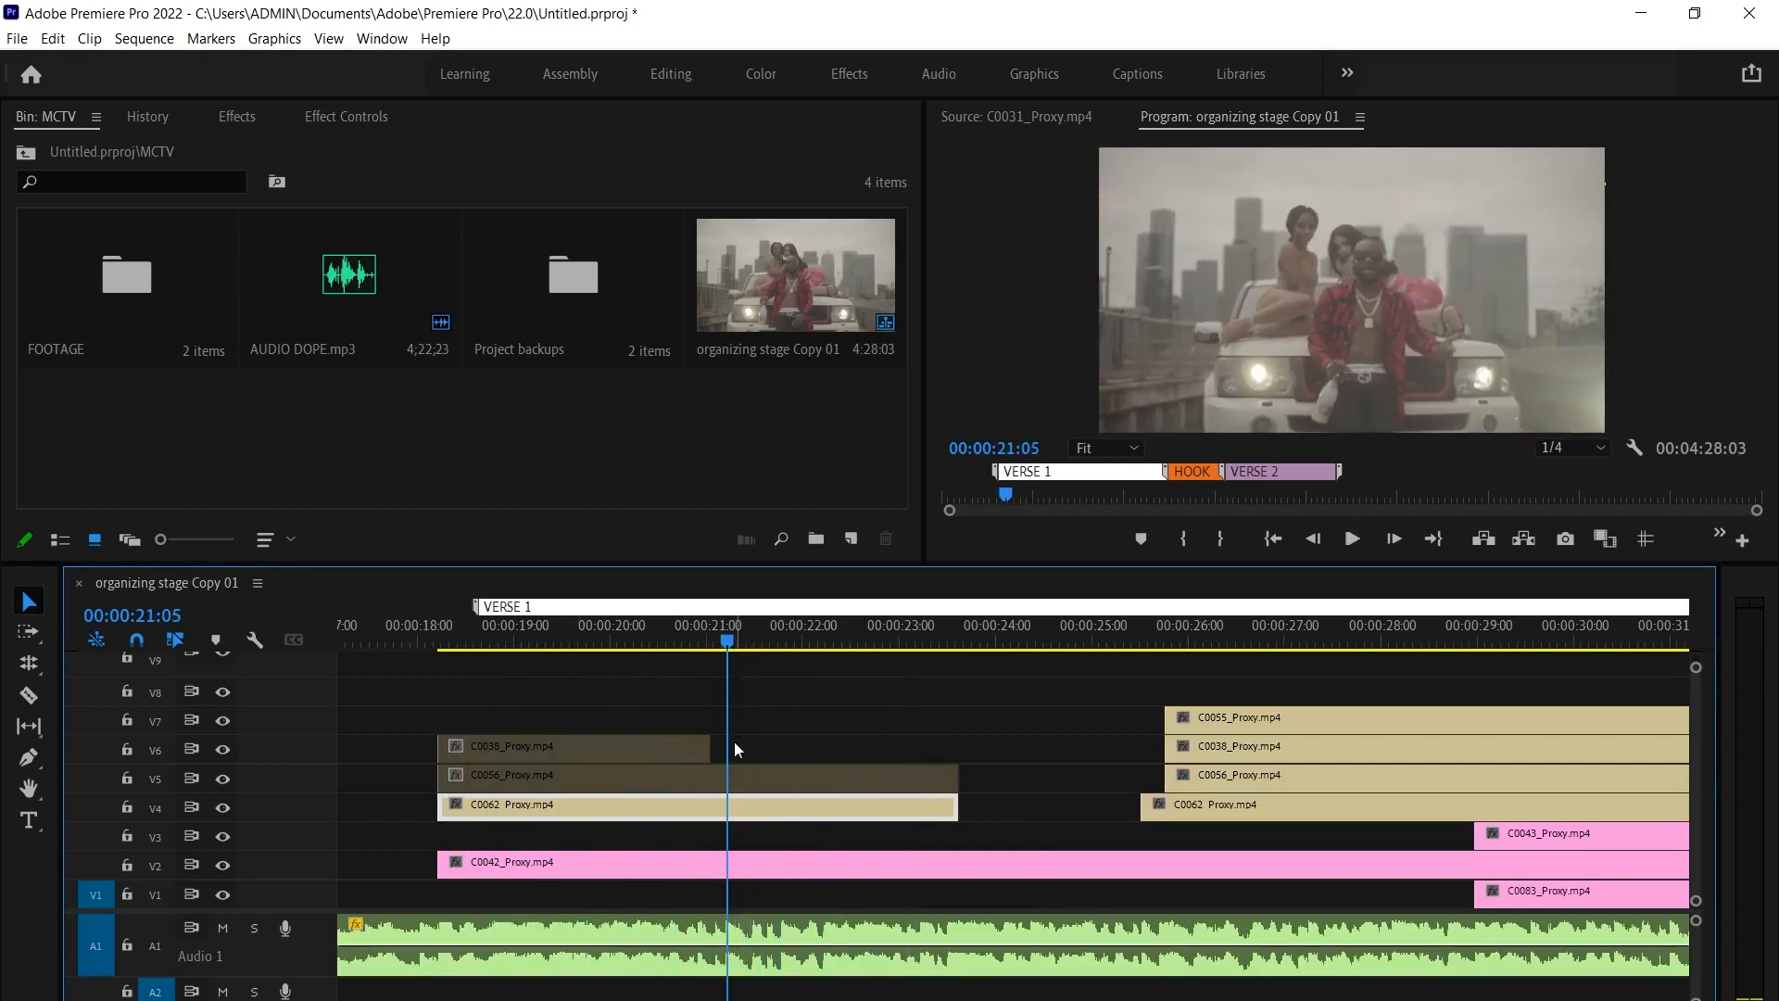
pyautogui.hotkey('ctrl', 'k')
pyautogui.press('space')
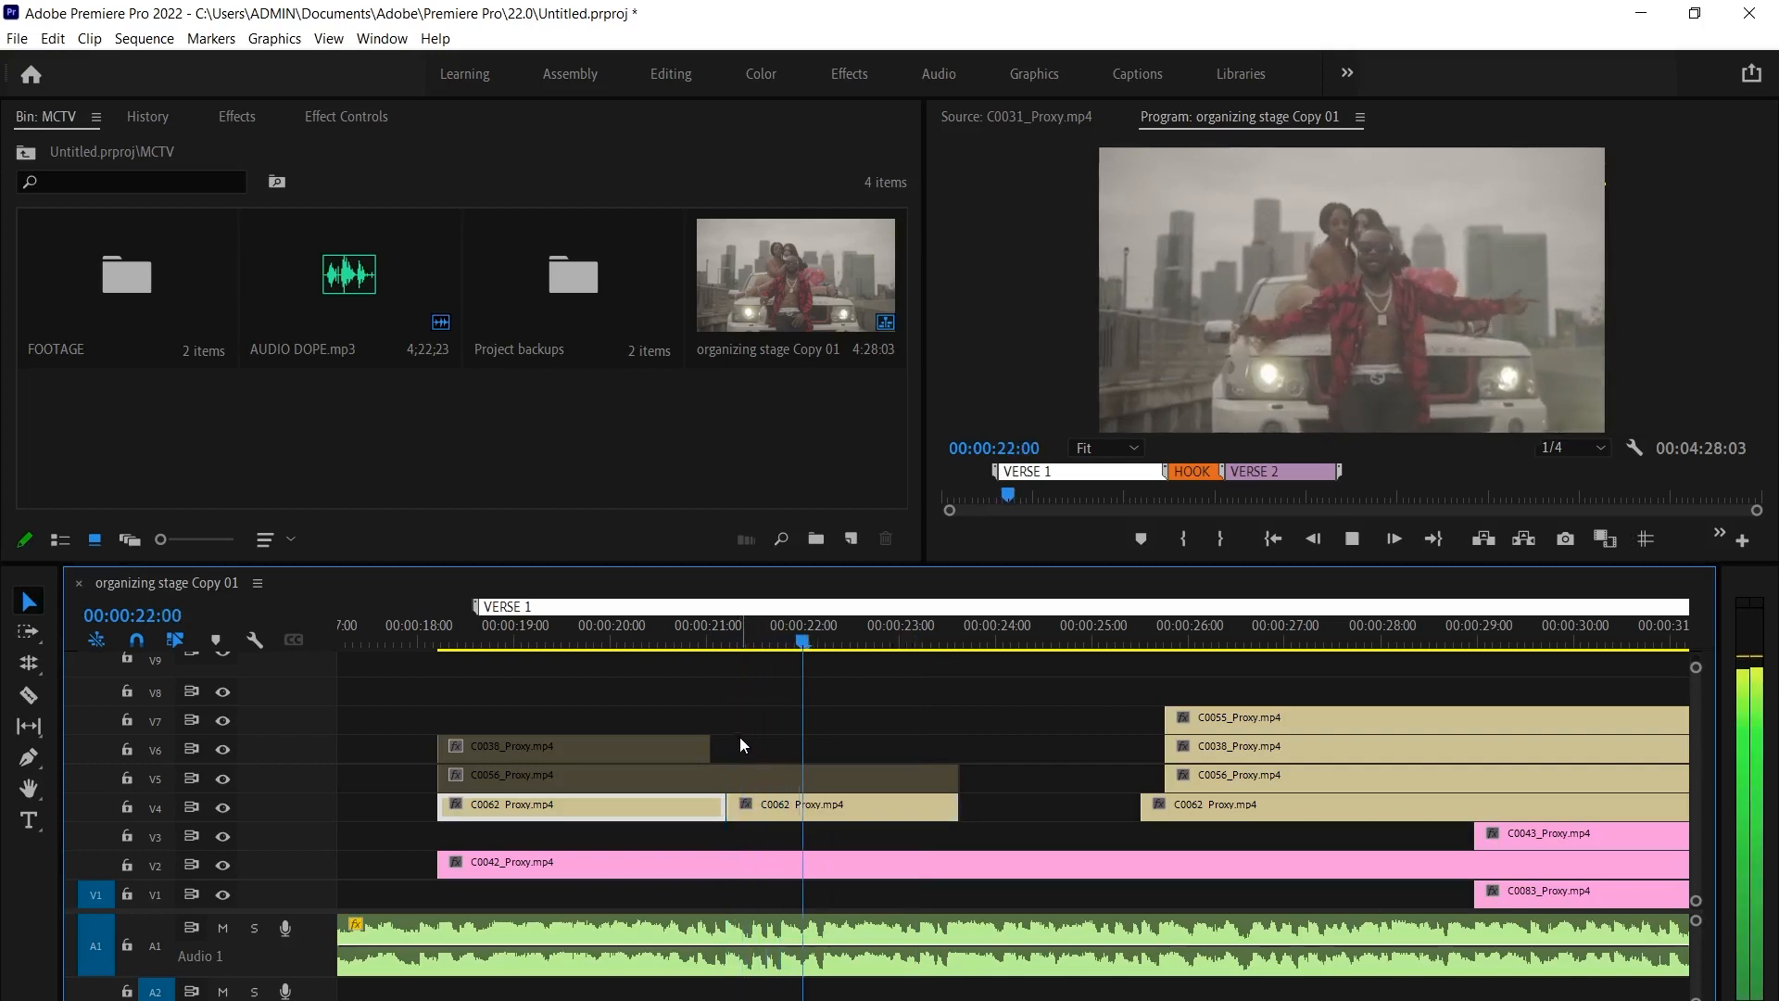
pyautogui.press('space')
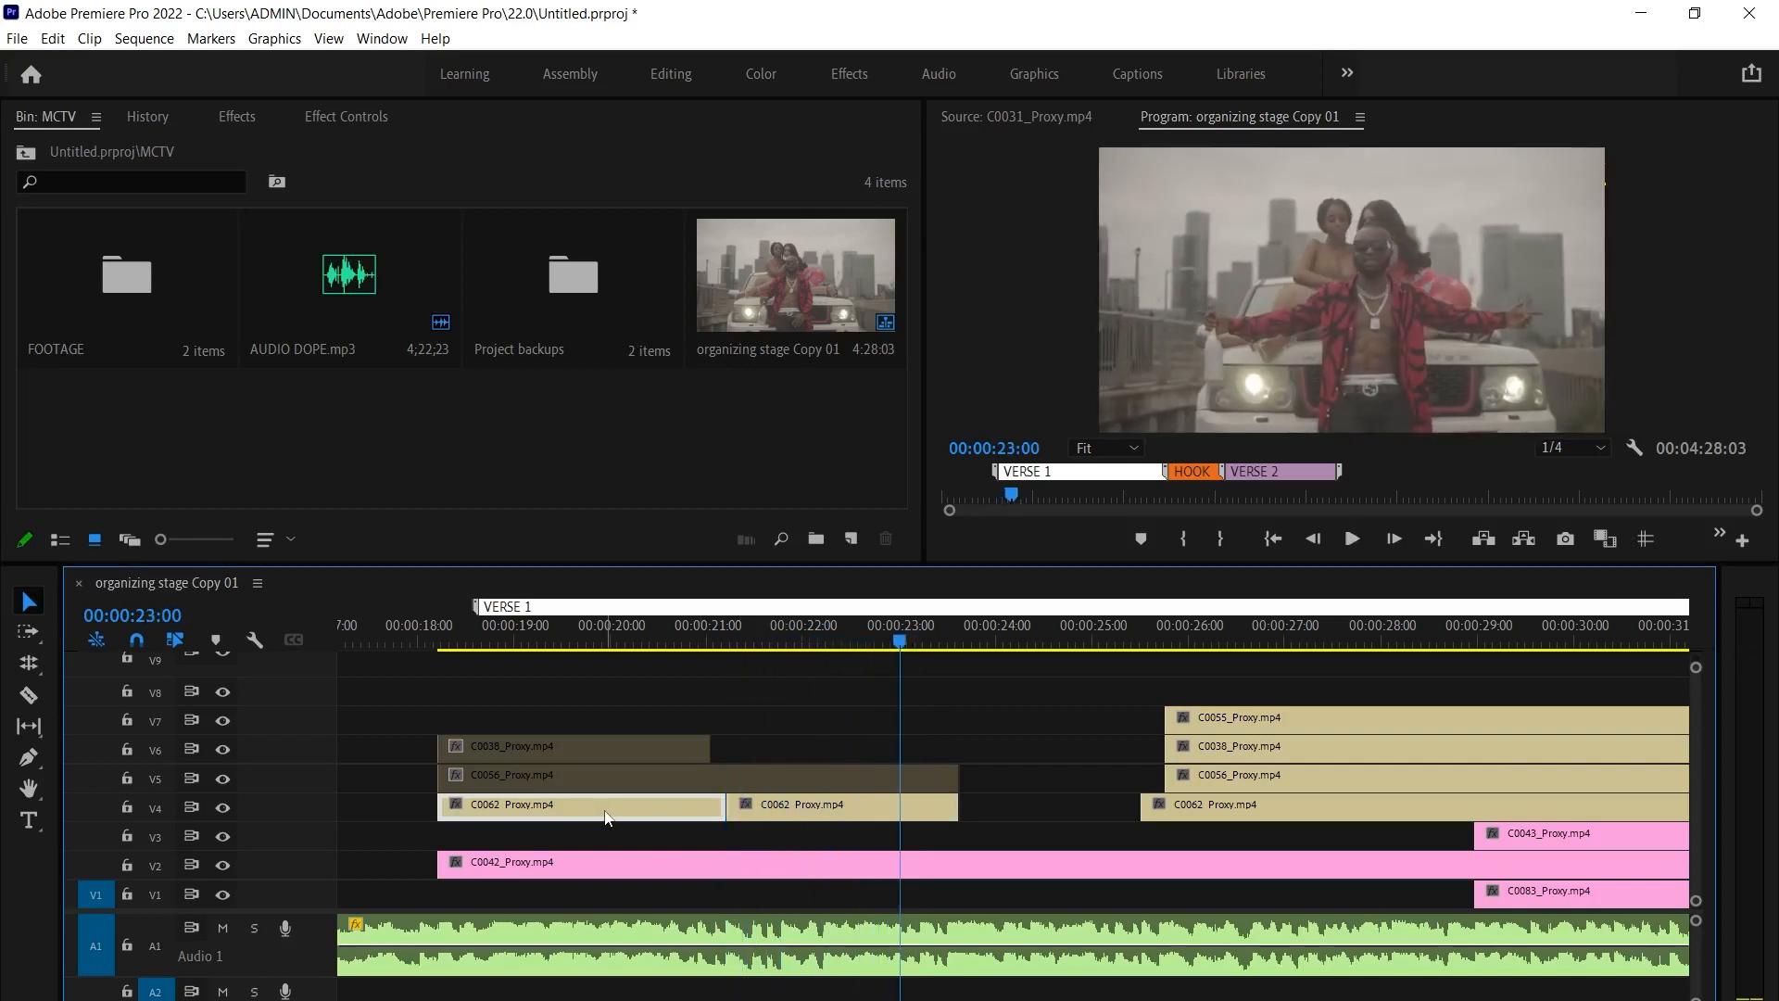
pyautogui.press('Delete')
# Disable the remaining first C0062 piece on V4 so that C0042 can be viewed
pyautogui.click(672, 747)
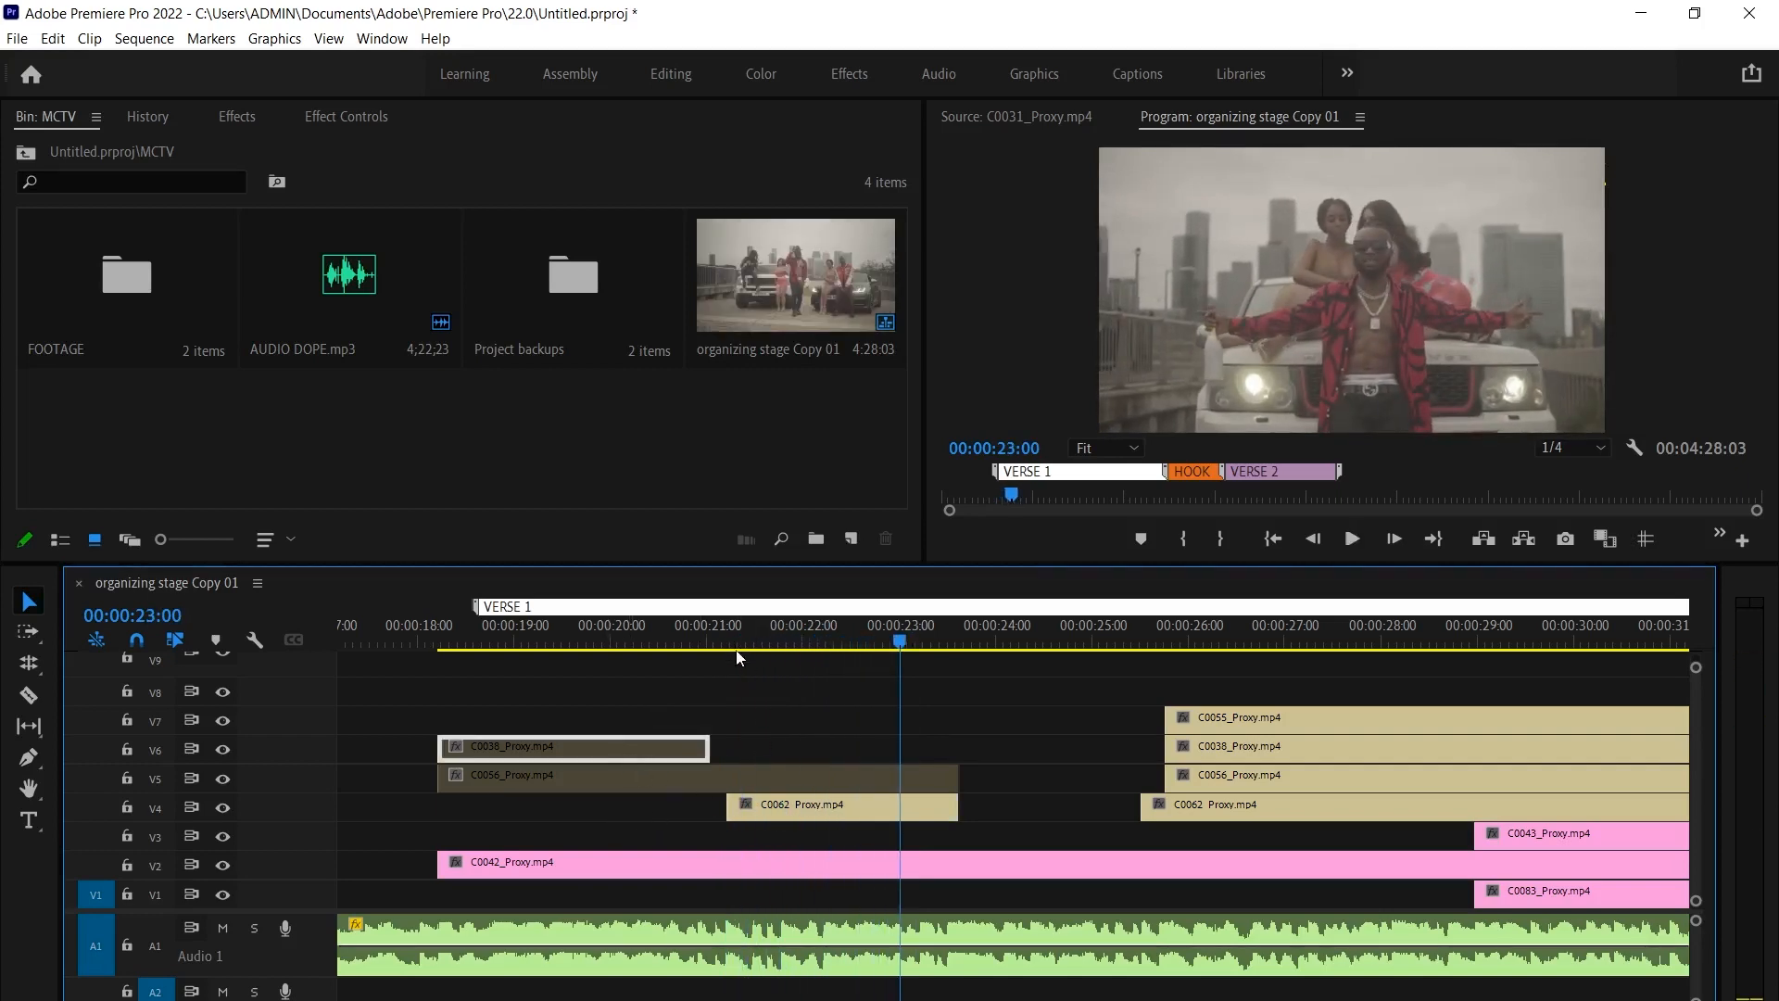
pyautogui.click(772, 815)
pyautogui.hotkey('shift', 'e')
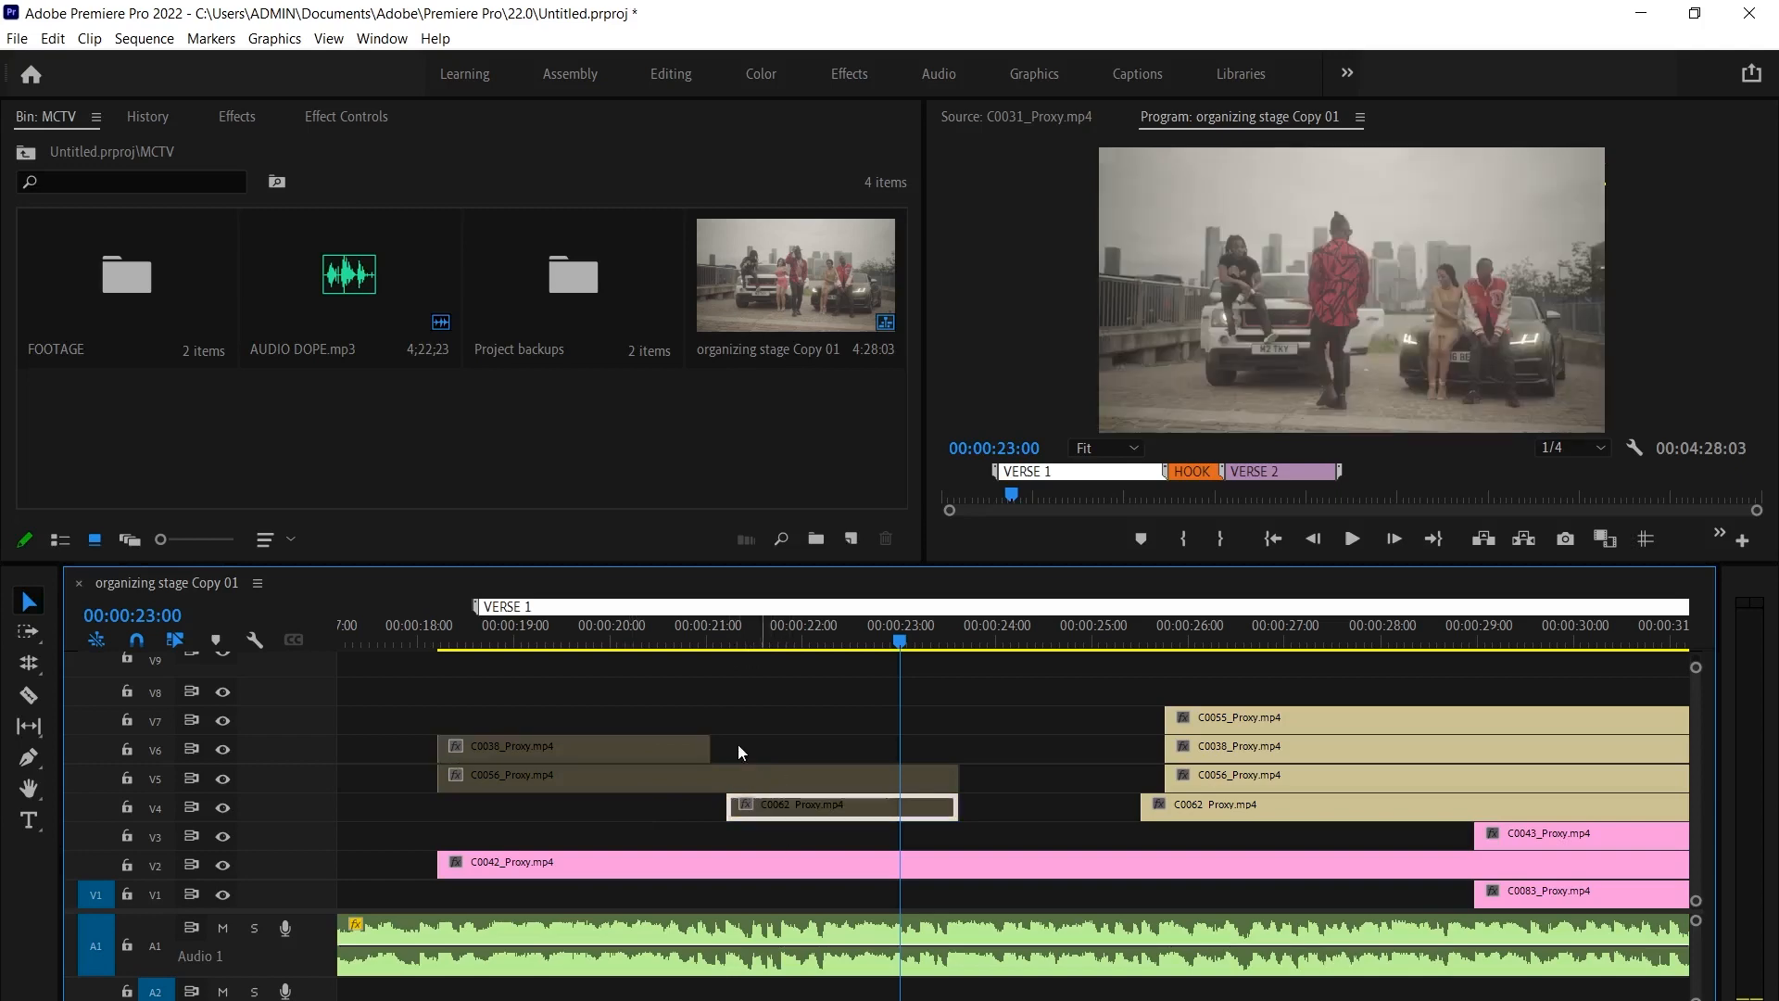
# Preview C0042 from the start of Verse 1 and trim its start to the end of the first C0056 piece
pyautogui.click(473, 640)
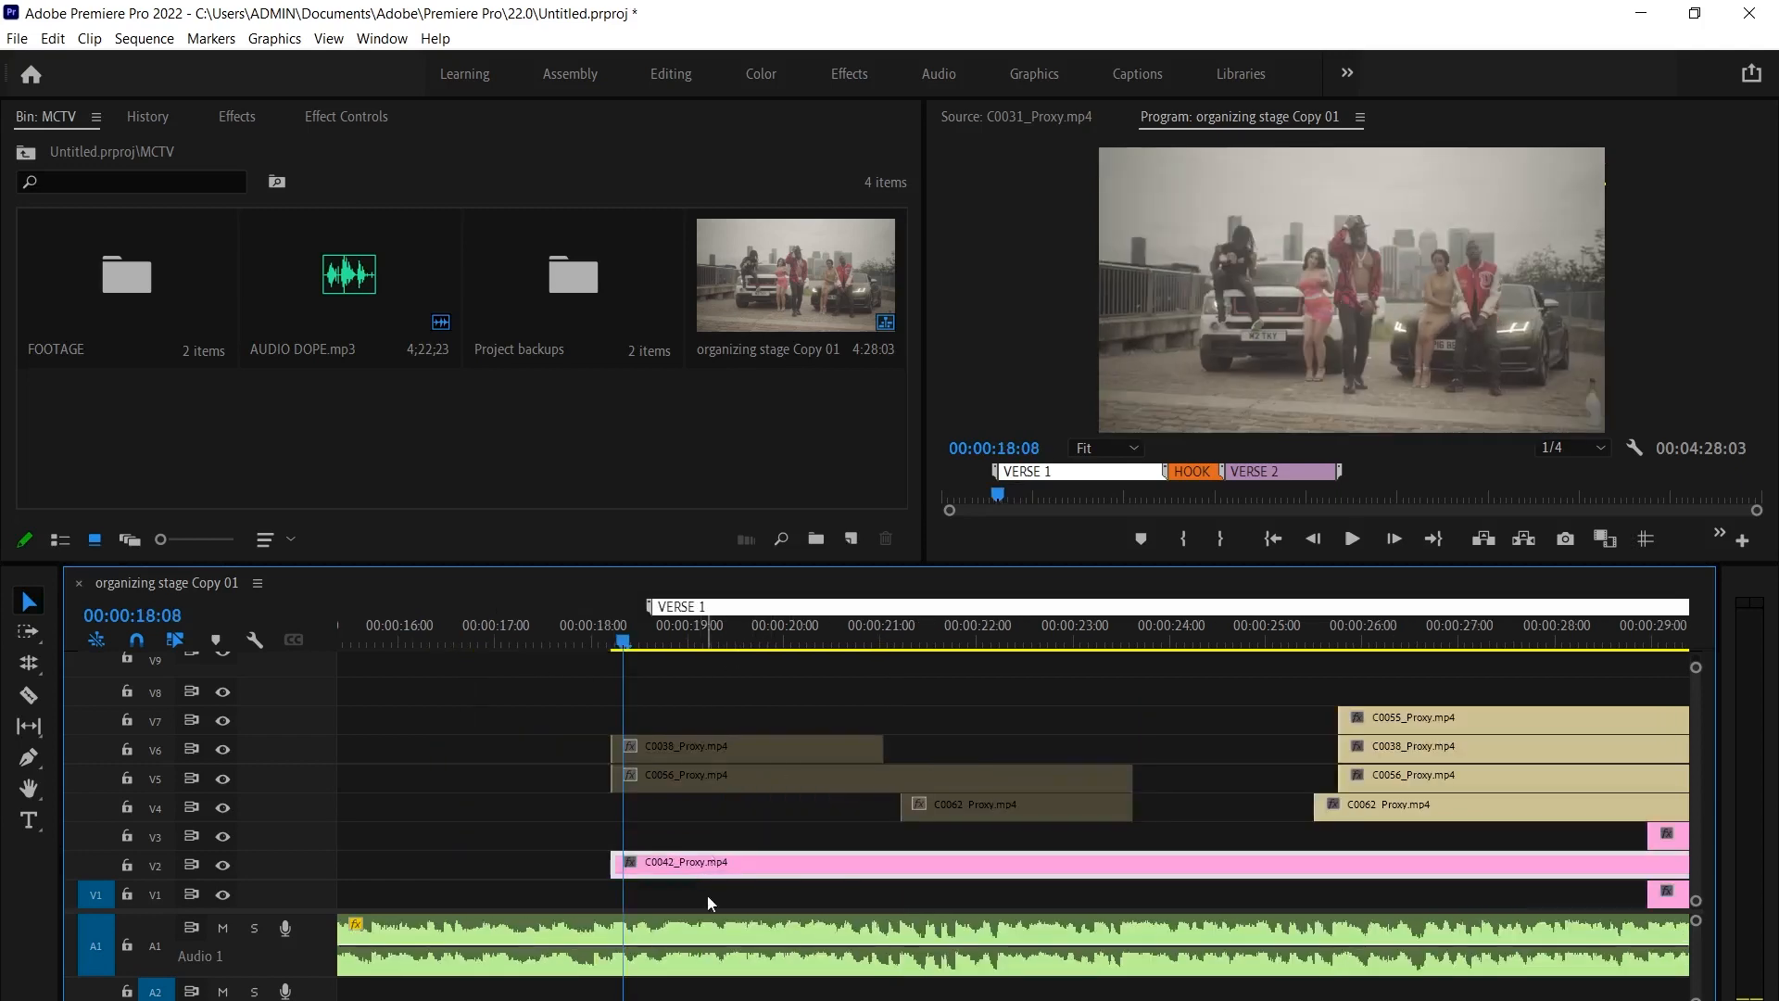
pyautogui.press('space')
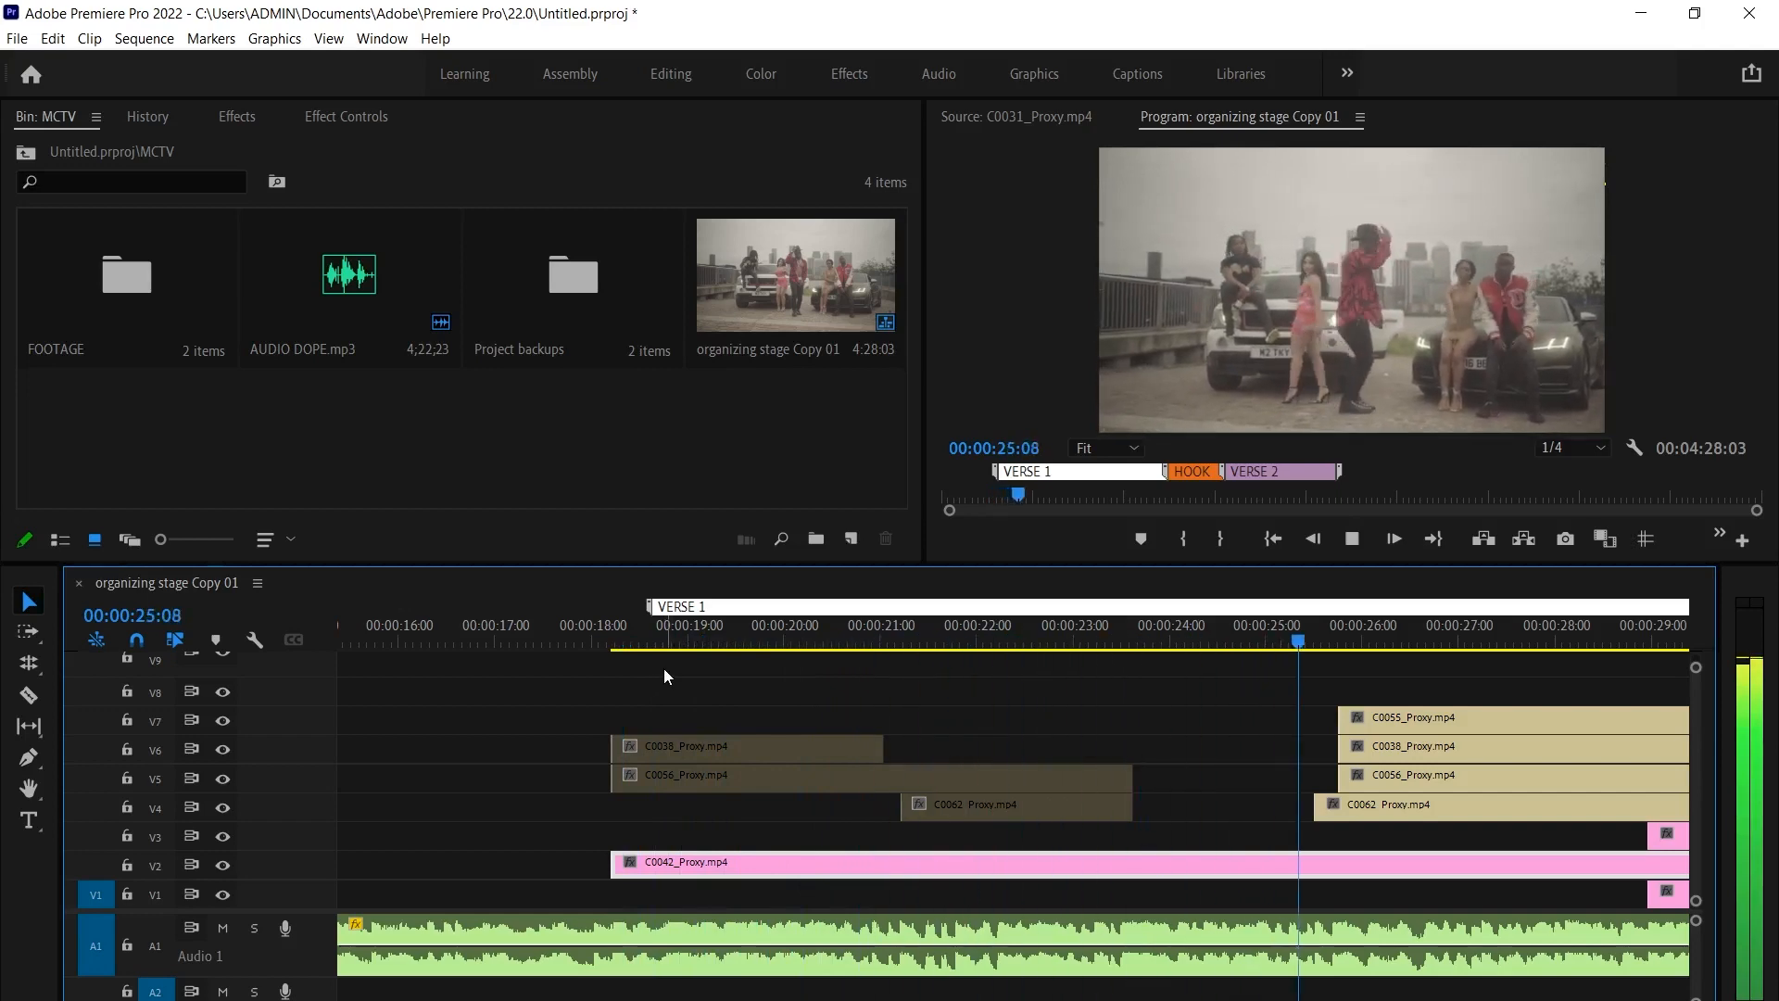
pyautogui.press('space')
pyautogui.scroll(-4, 1155, 754)
pyautogui.moveTo(405, 862); pyautogui.dragTo(925, 862)
# Re-enable the first C0038, C0056 and C0062 pieces together
pyautogui.moveTo(836, 710); pyautogui.dragTo(616, 799)
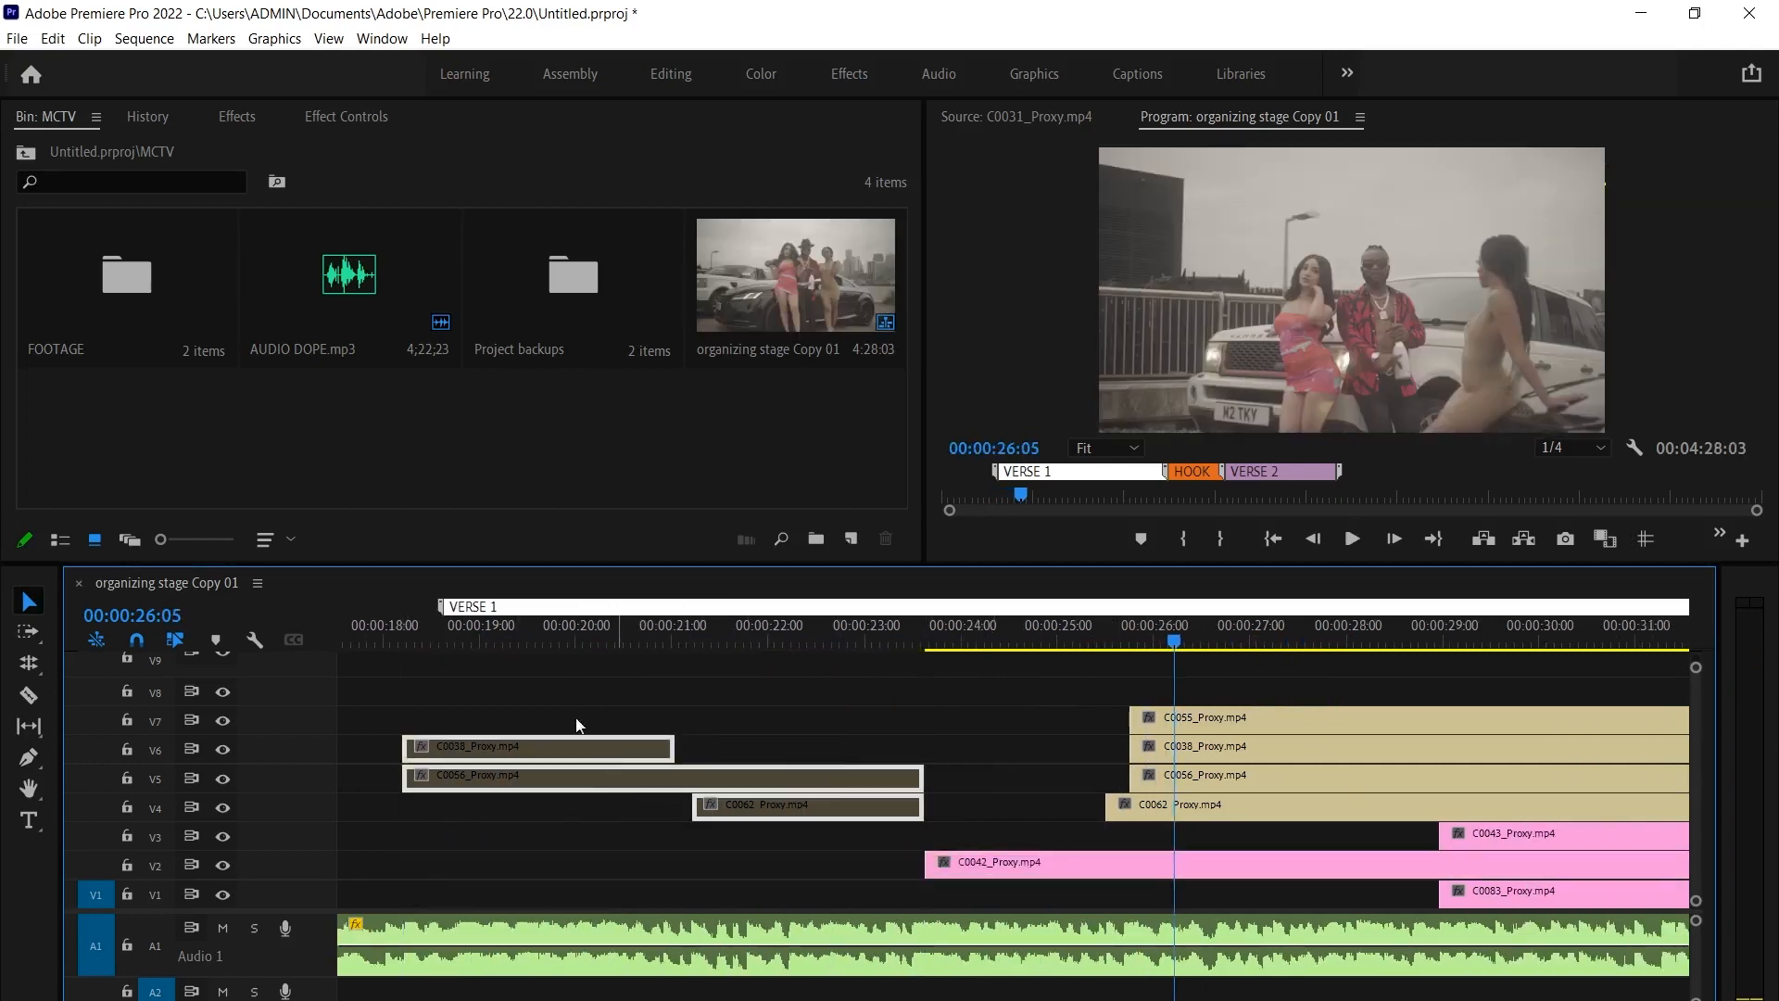
pyautogui.hotkey('shift', 'e')
pyautogui.scroll(-4, 700, 784)
pyautogui.scroll(4, 702, 789)
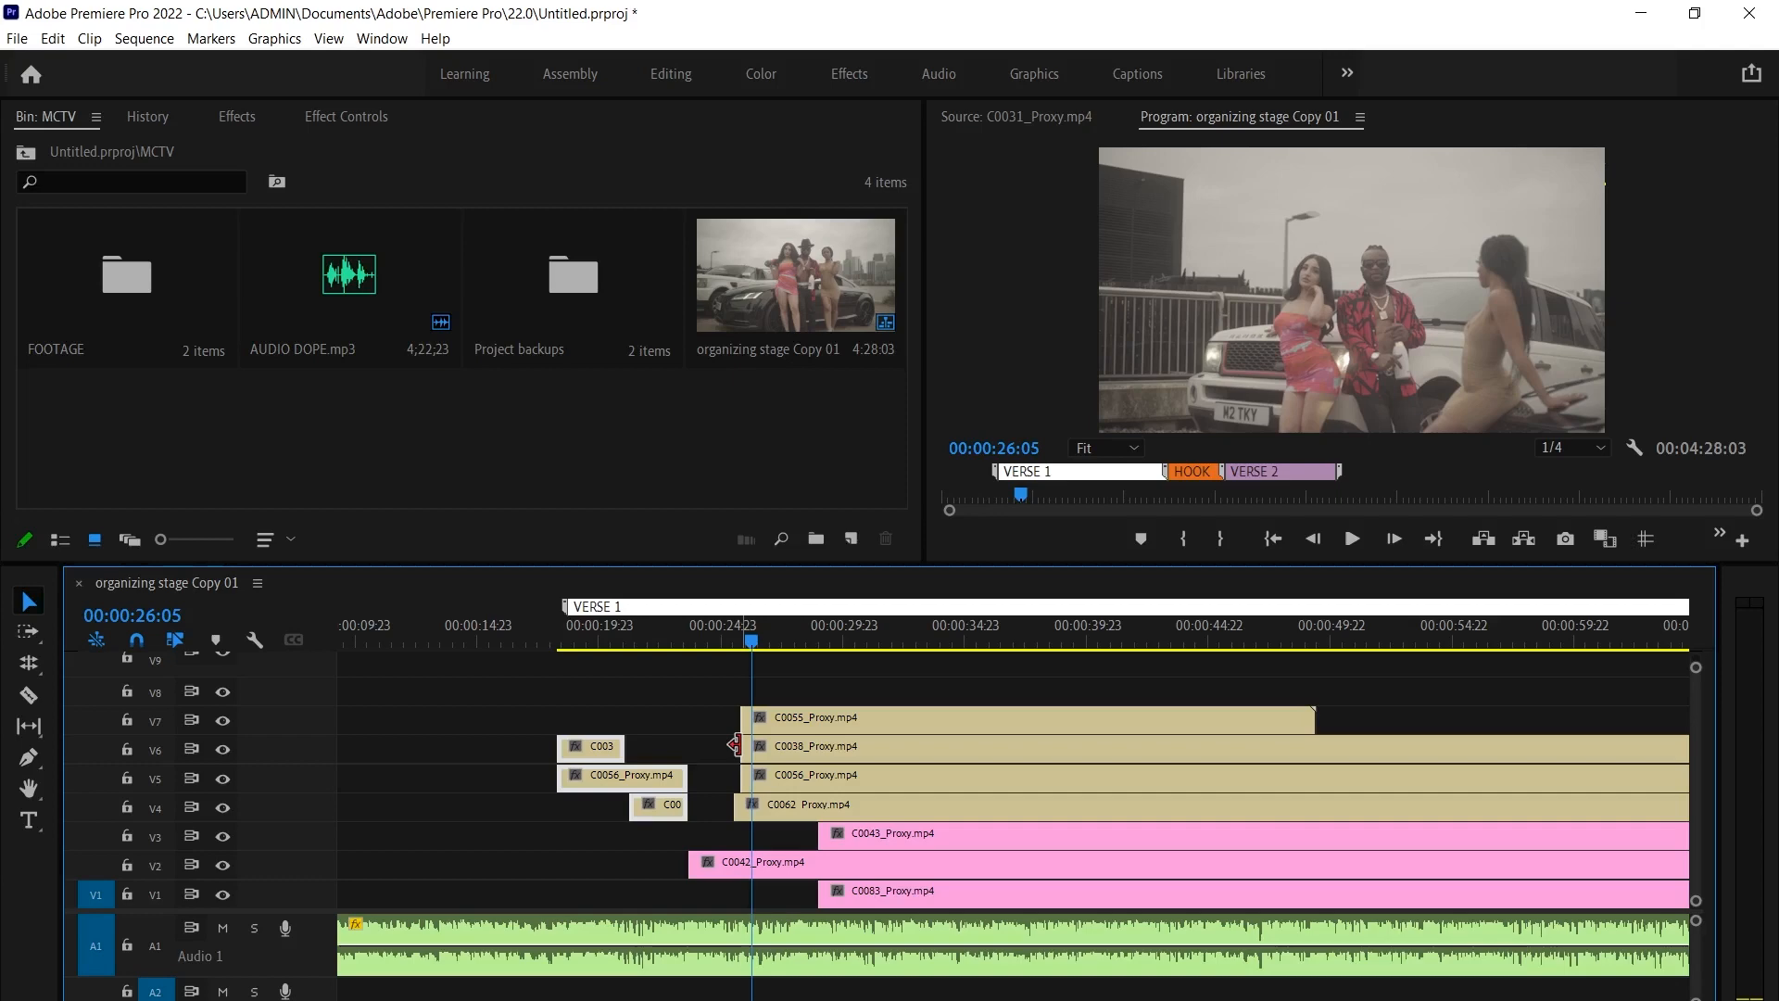
# Play C0055, split it at 00:00:28:17 and trim the second piece's start to about 00:00:31:21
pyautogui.press('space')
pyautogui.scroll(3, 787, 723)
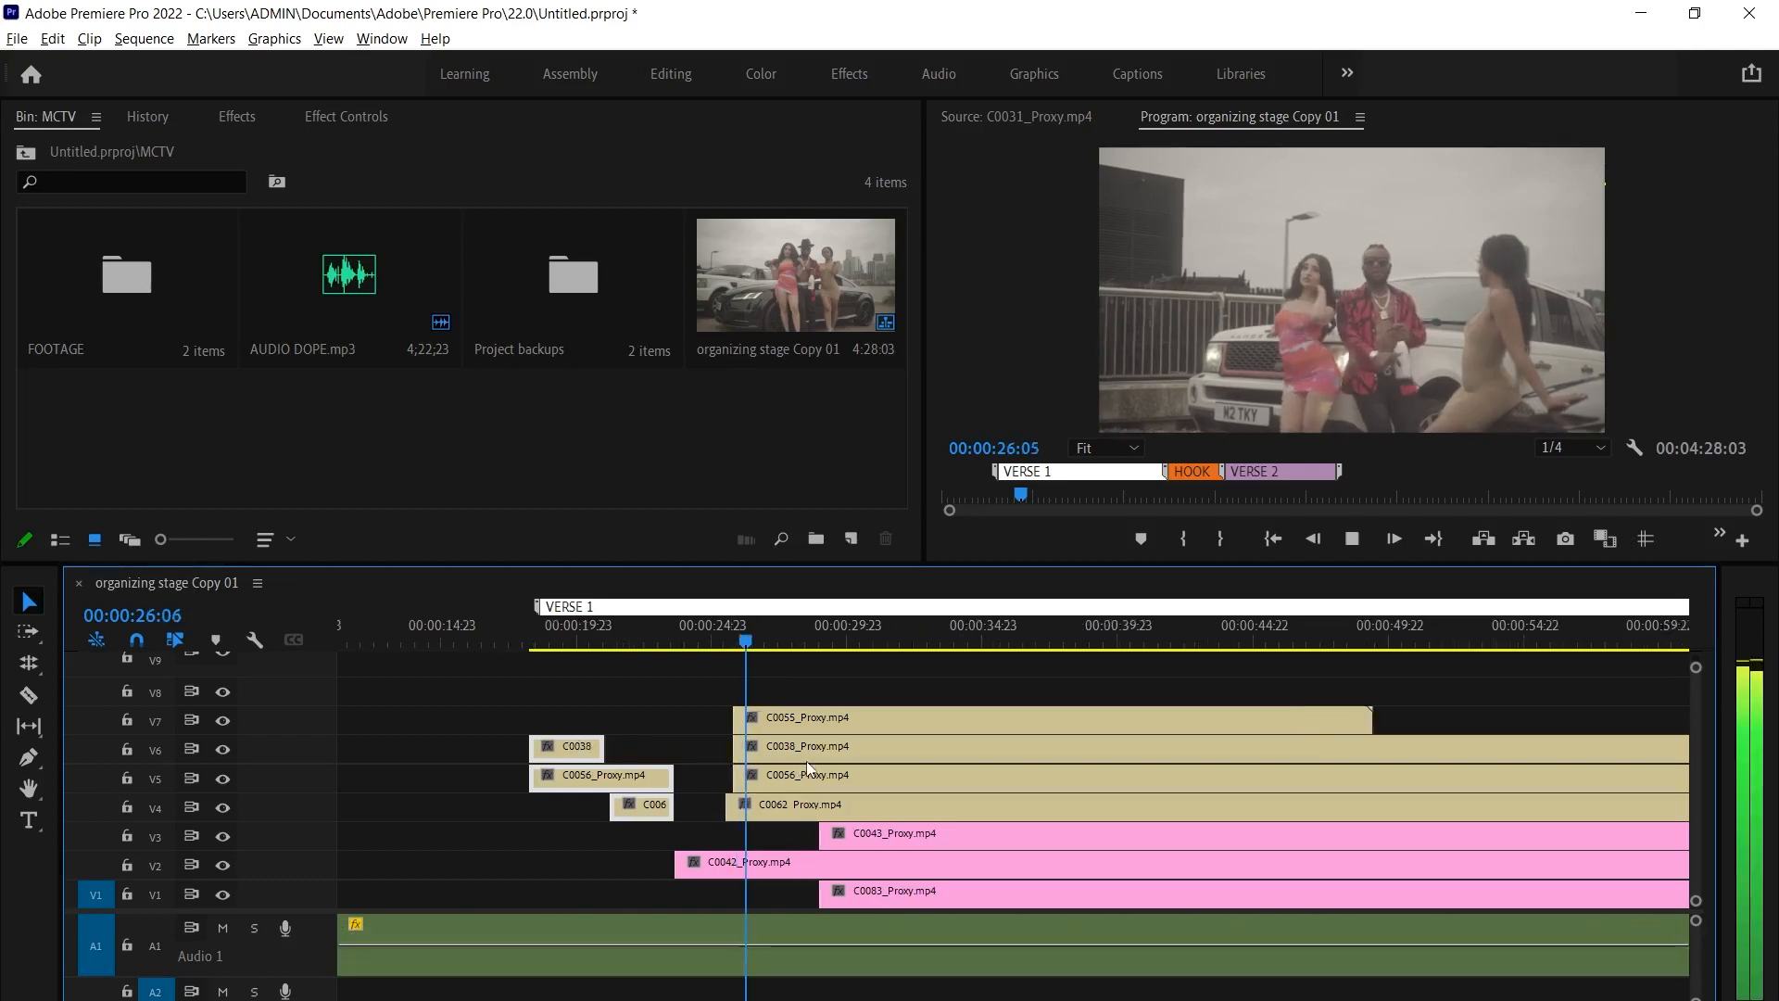
pyautogui.click(822, 728)
pyautogui.hotkey('ctrl', 'k')
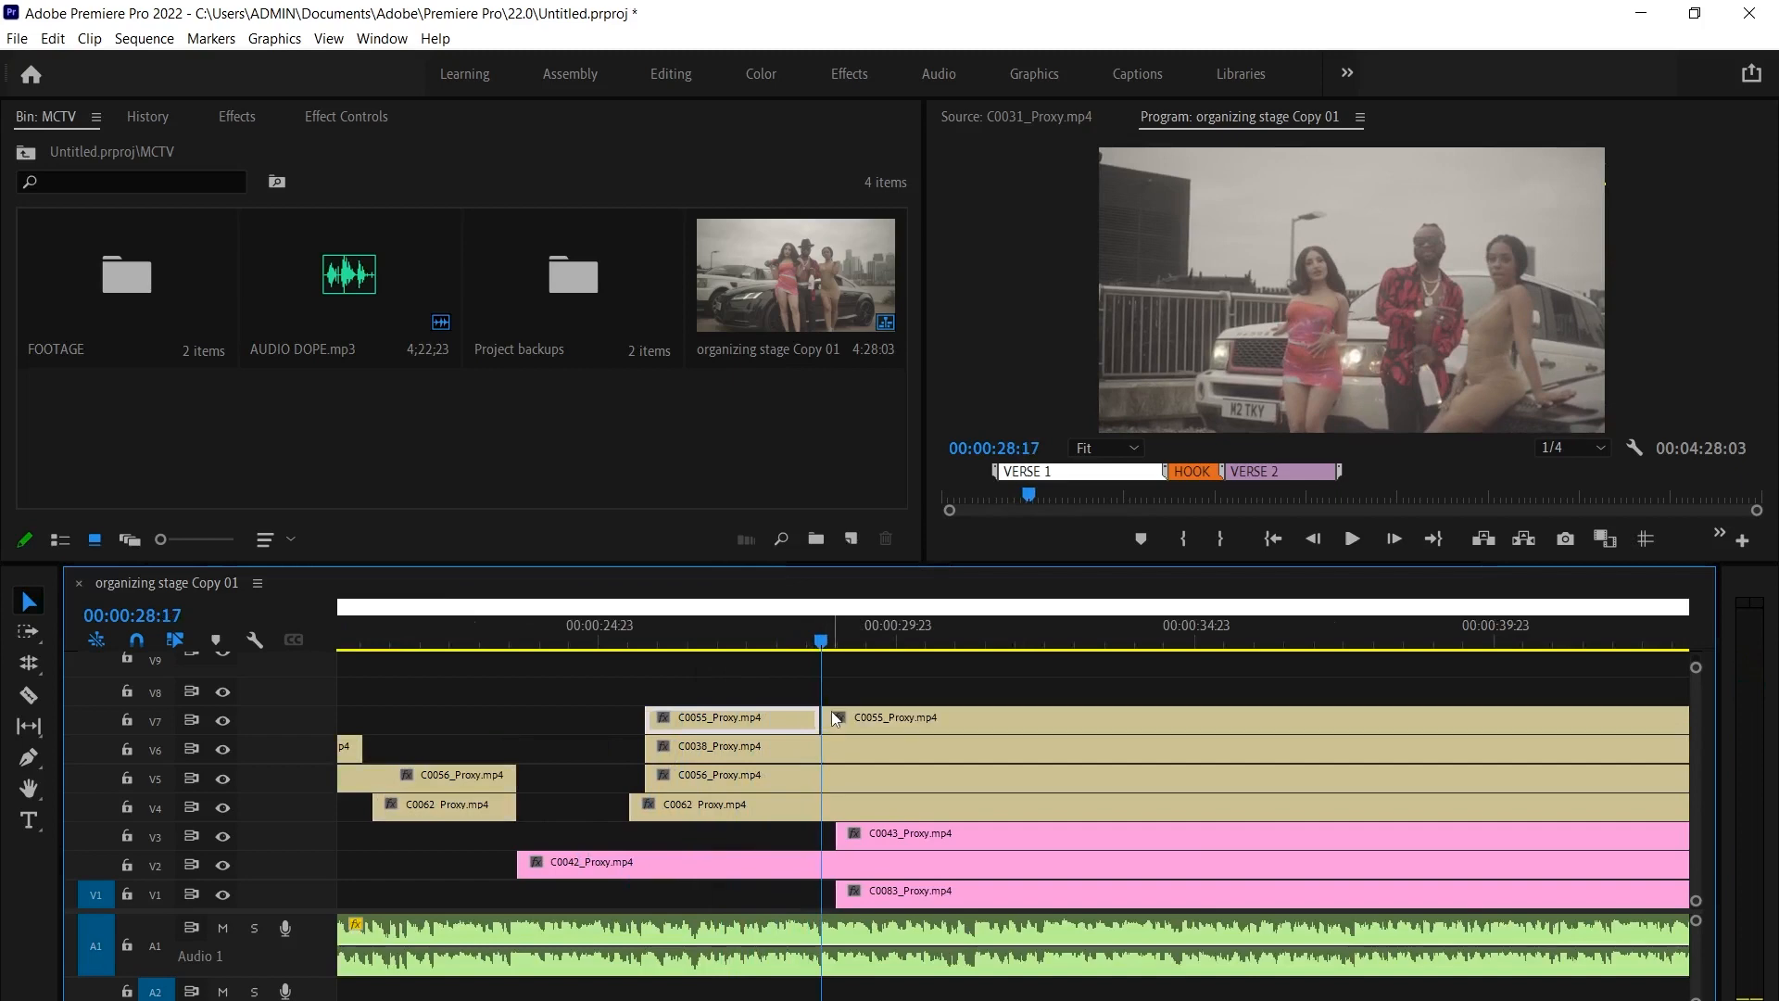
pyautogui.moveTo(828, 714); pyautogui.dragTo(1015, 706)
# Play on, split C0055 again at 00:00:33:00 and trim the last piece's start to about 00:00:34:15
pyautogui.press('space')
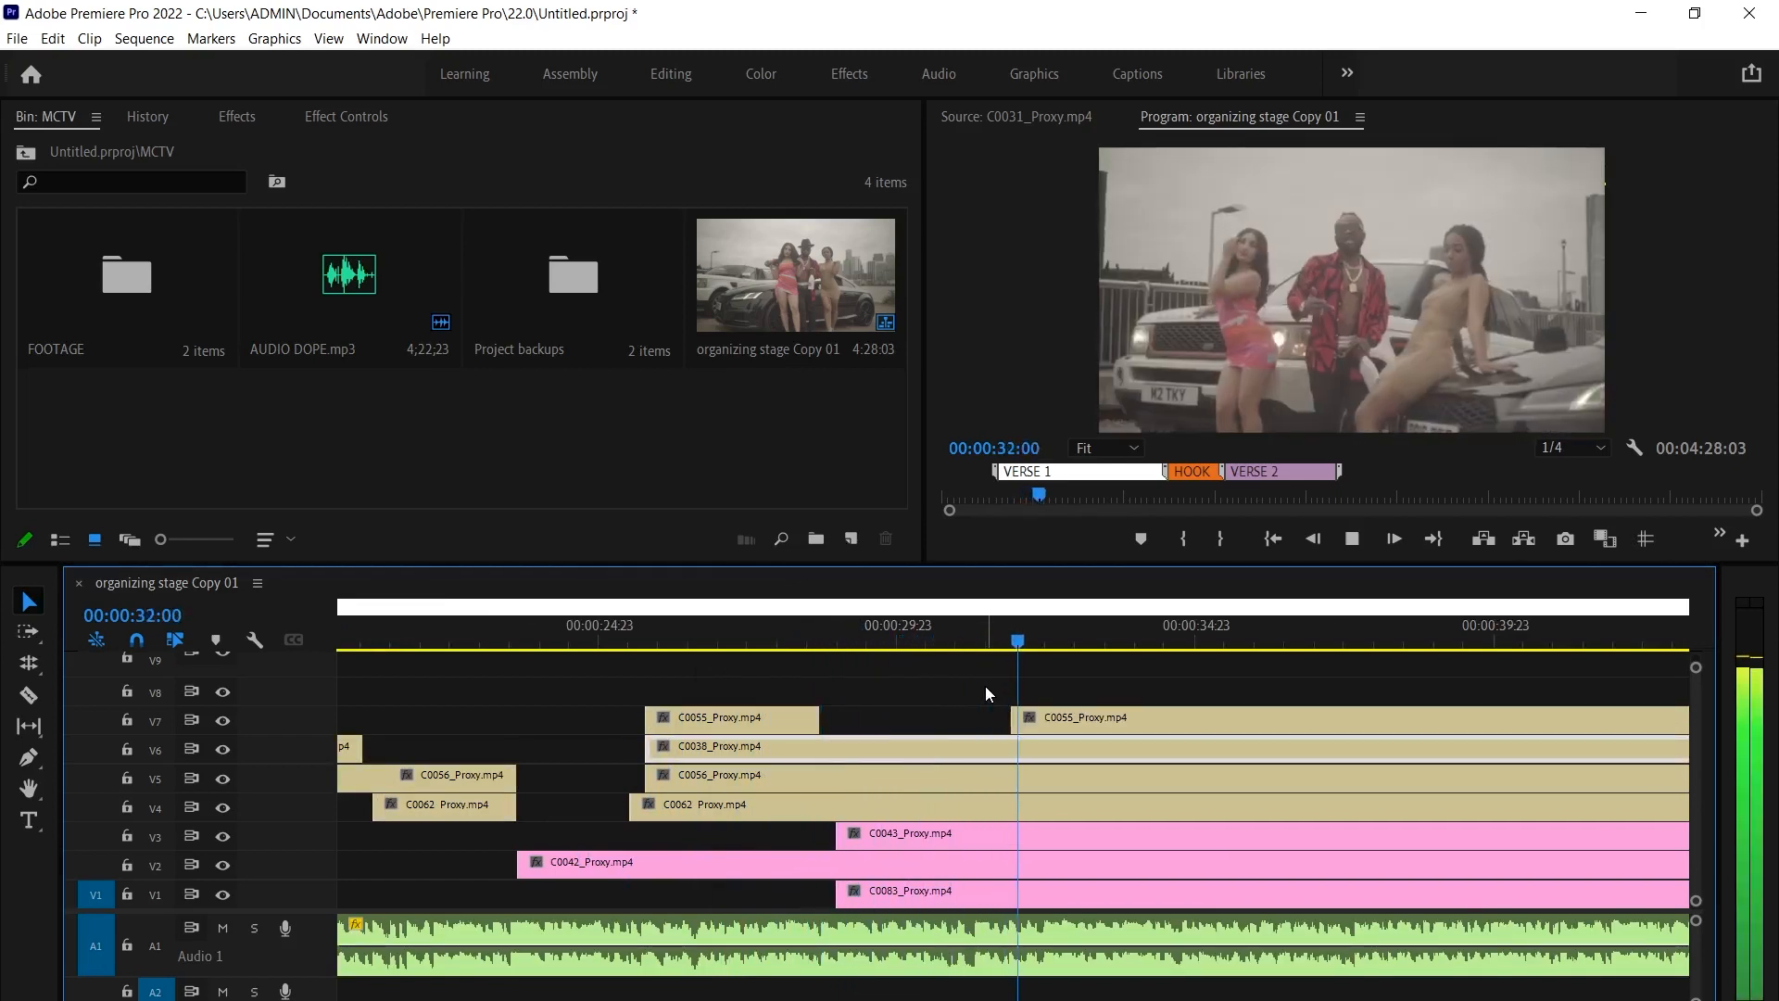
pyautogui.press('space')
pyautogui.hotkey('ctrl', 'k')
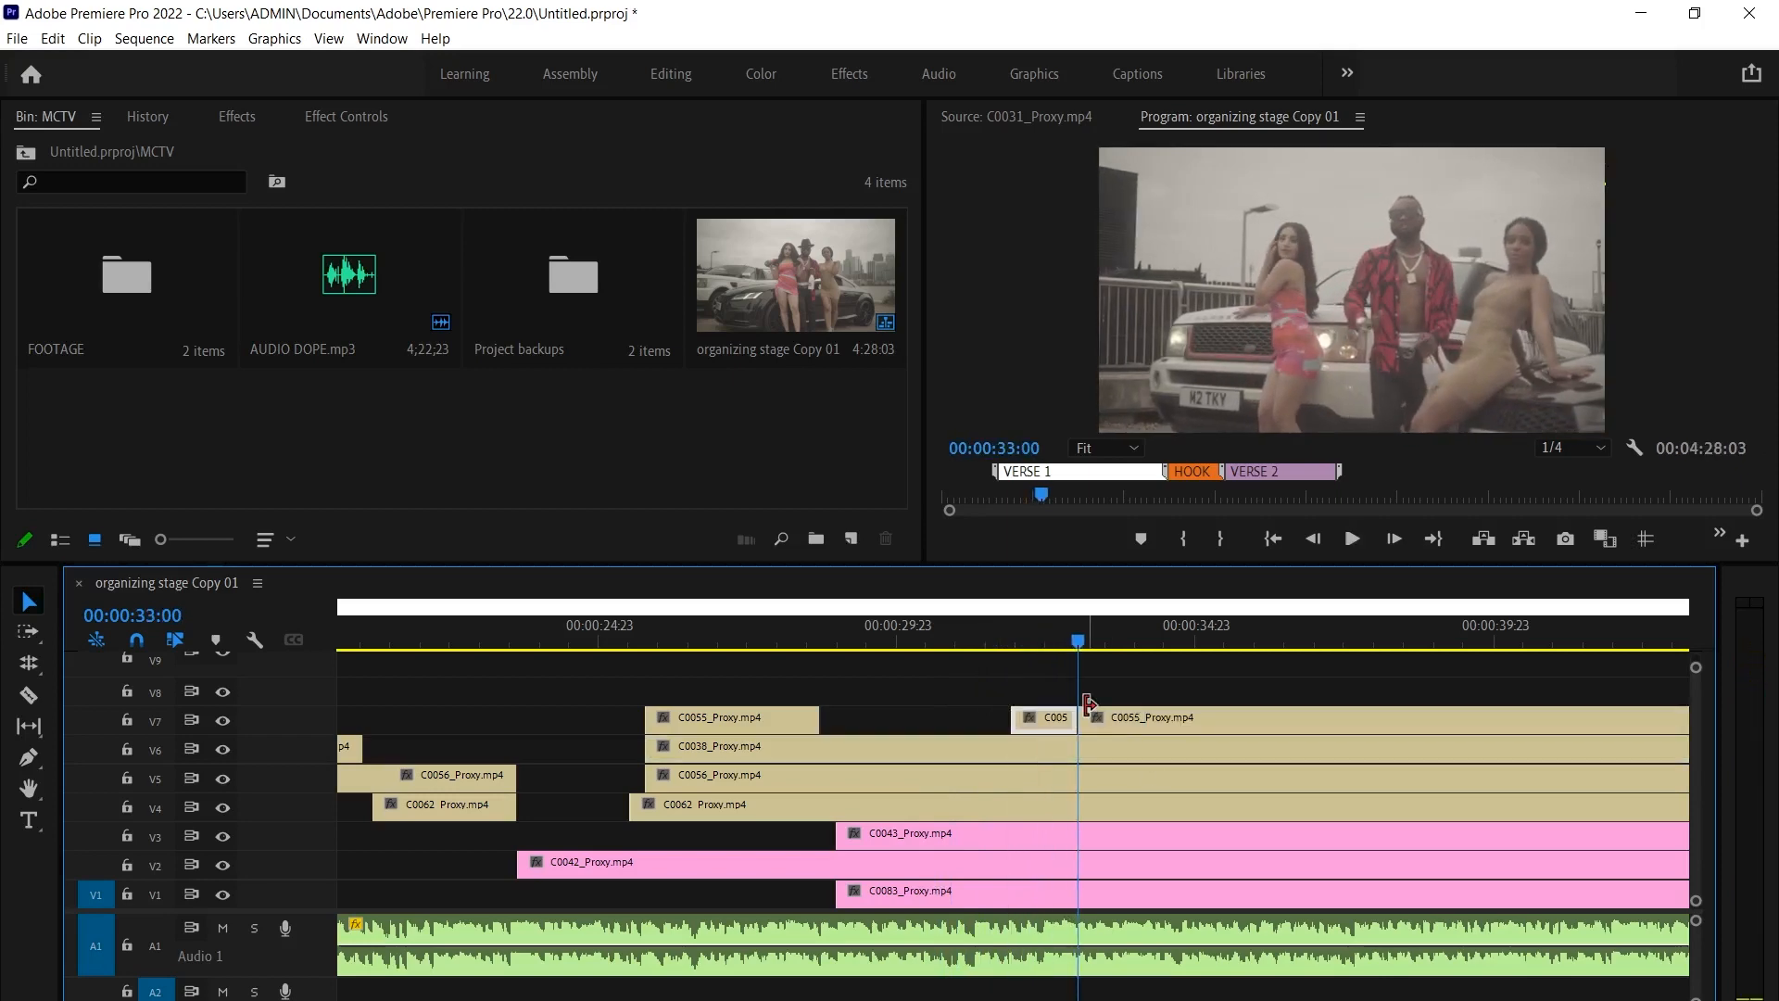
pyautogui.moveTo(1084, 716); pyautogui.dragTo(1177, 715)
# Play the Verse 1 cuts from the first C0038 and C0056 pieces to about 00:00:30:16 to review them
pyautogui.click(1043, 749)
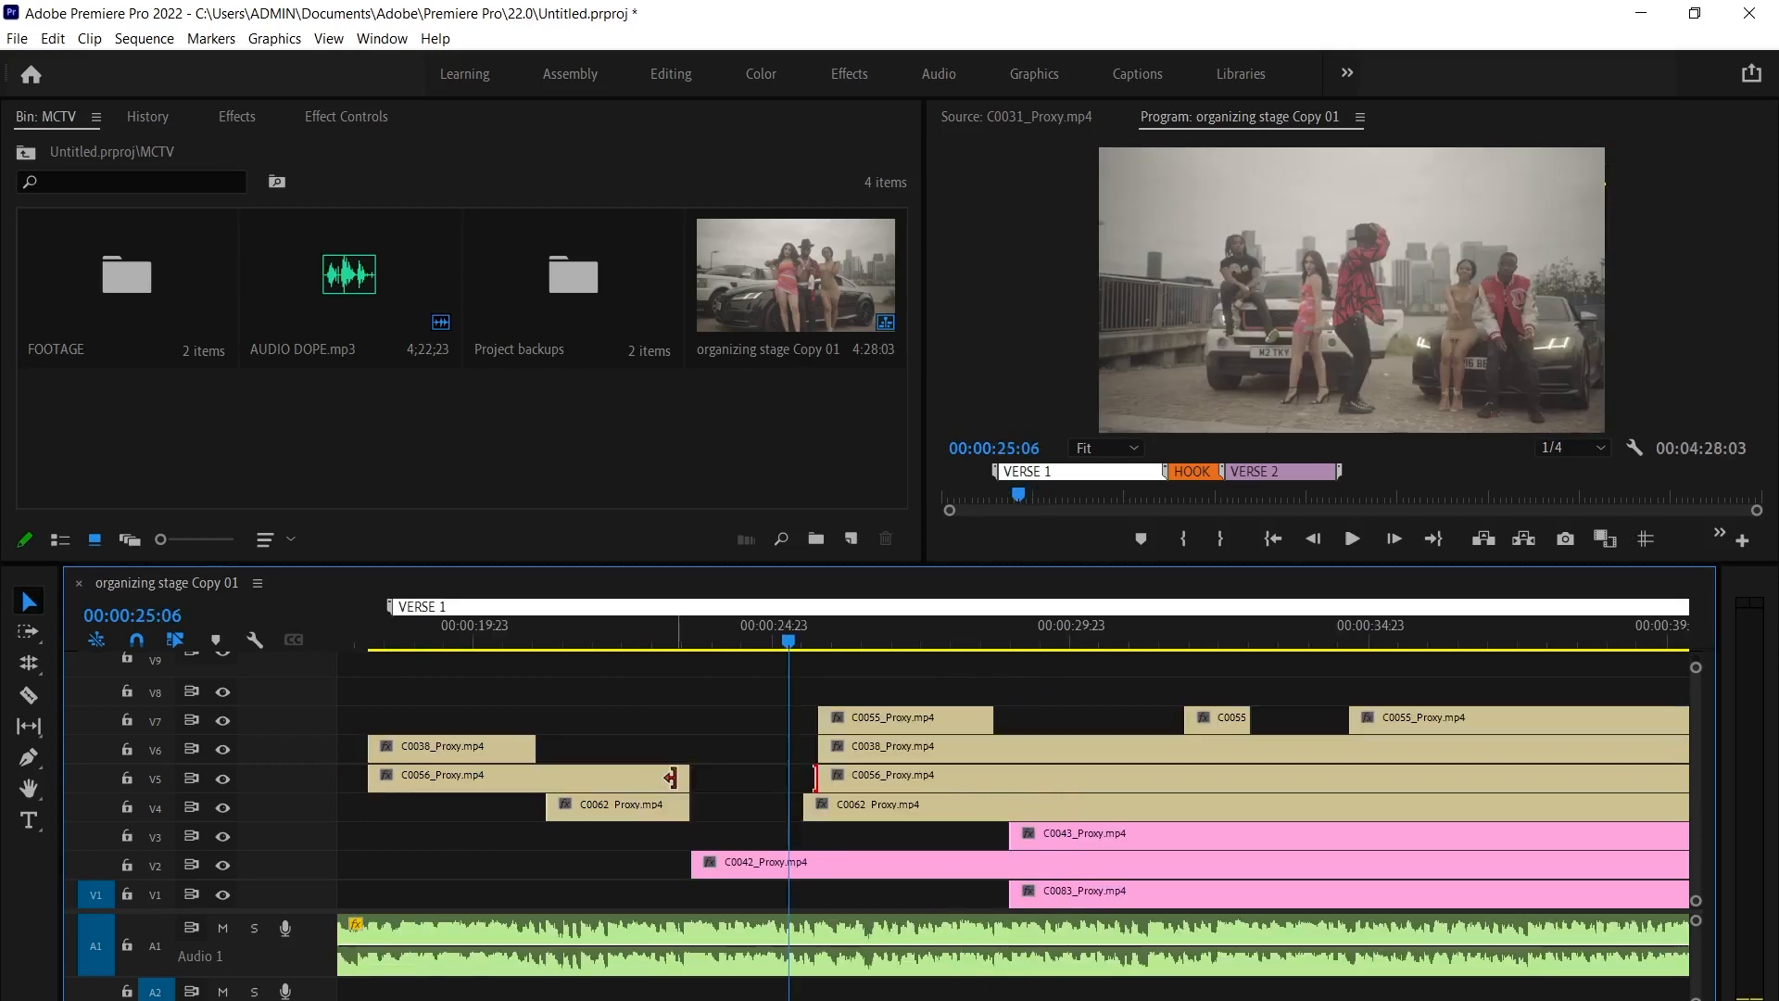
pyautogui.click(582, 648)
pyautogui.press('=')
pyautogui.press('=')
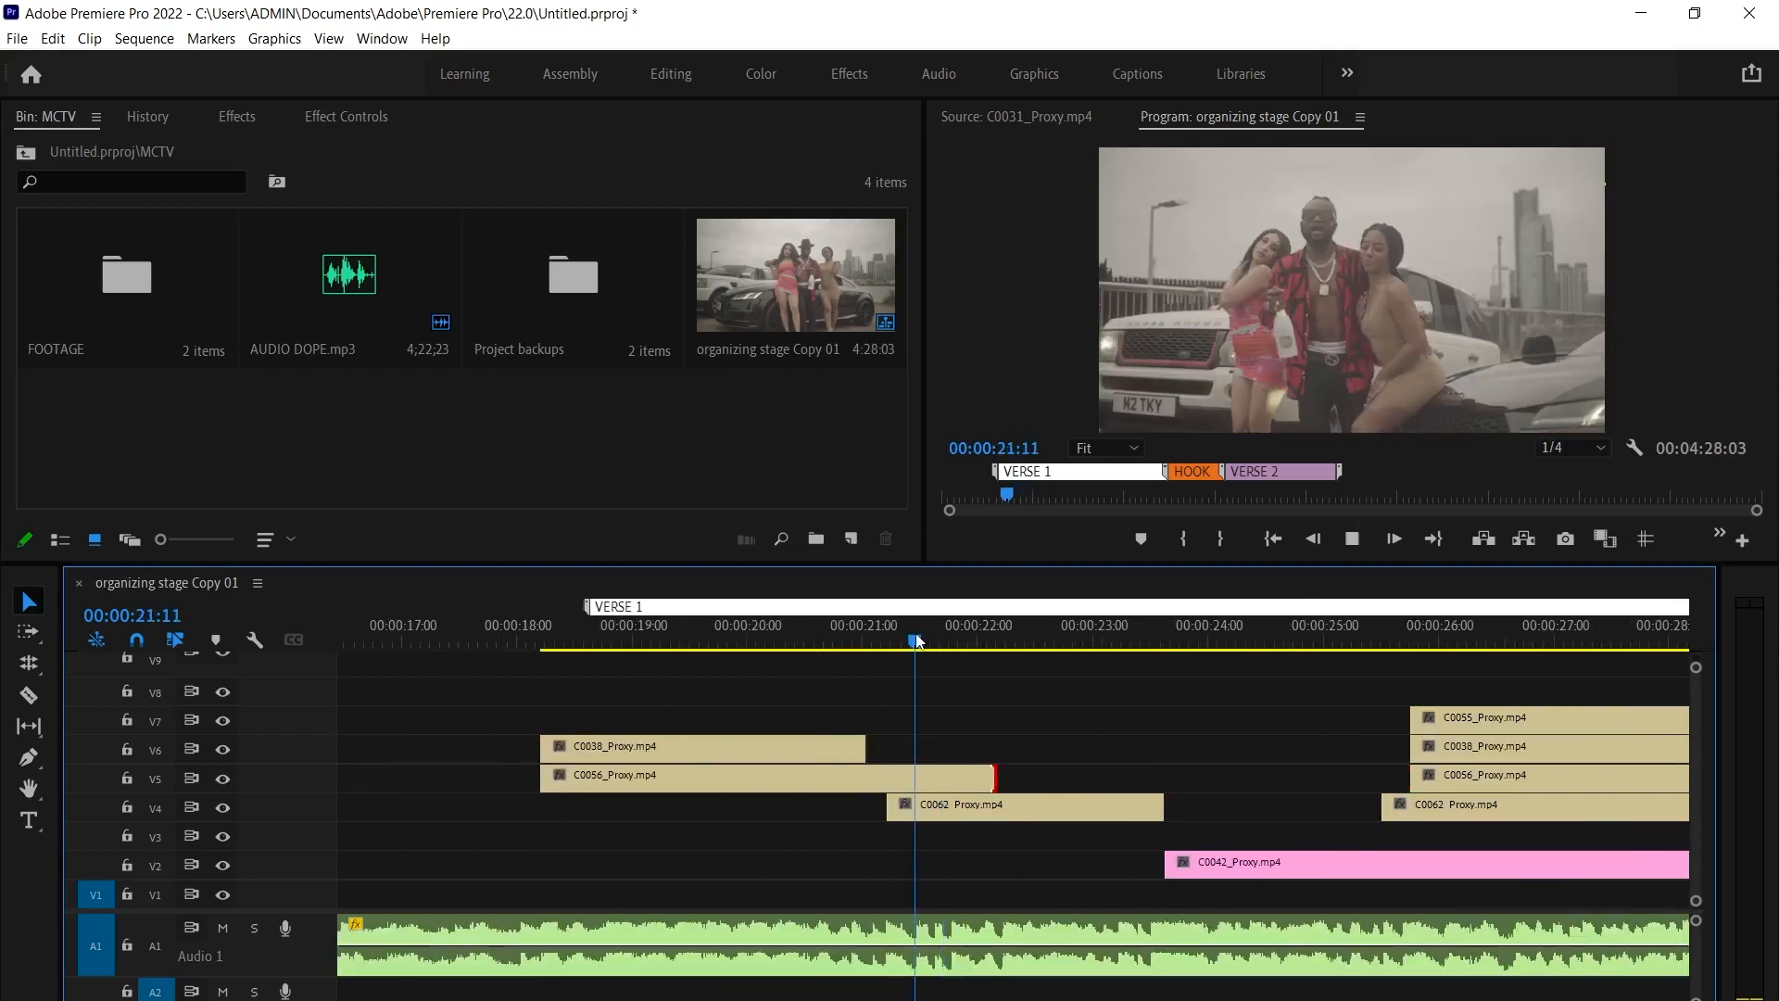
pyautogui.press('space')
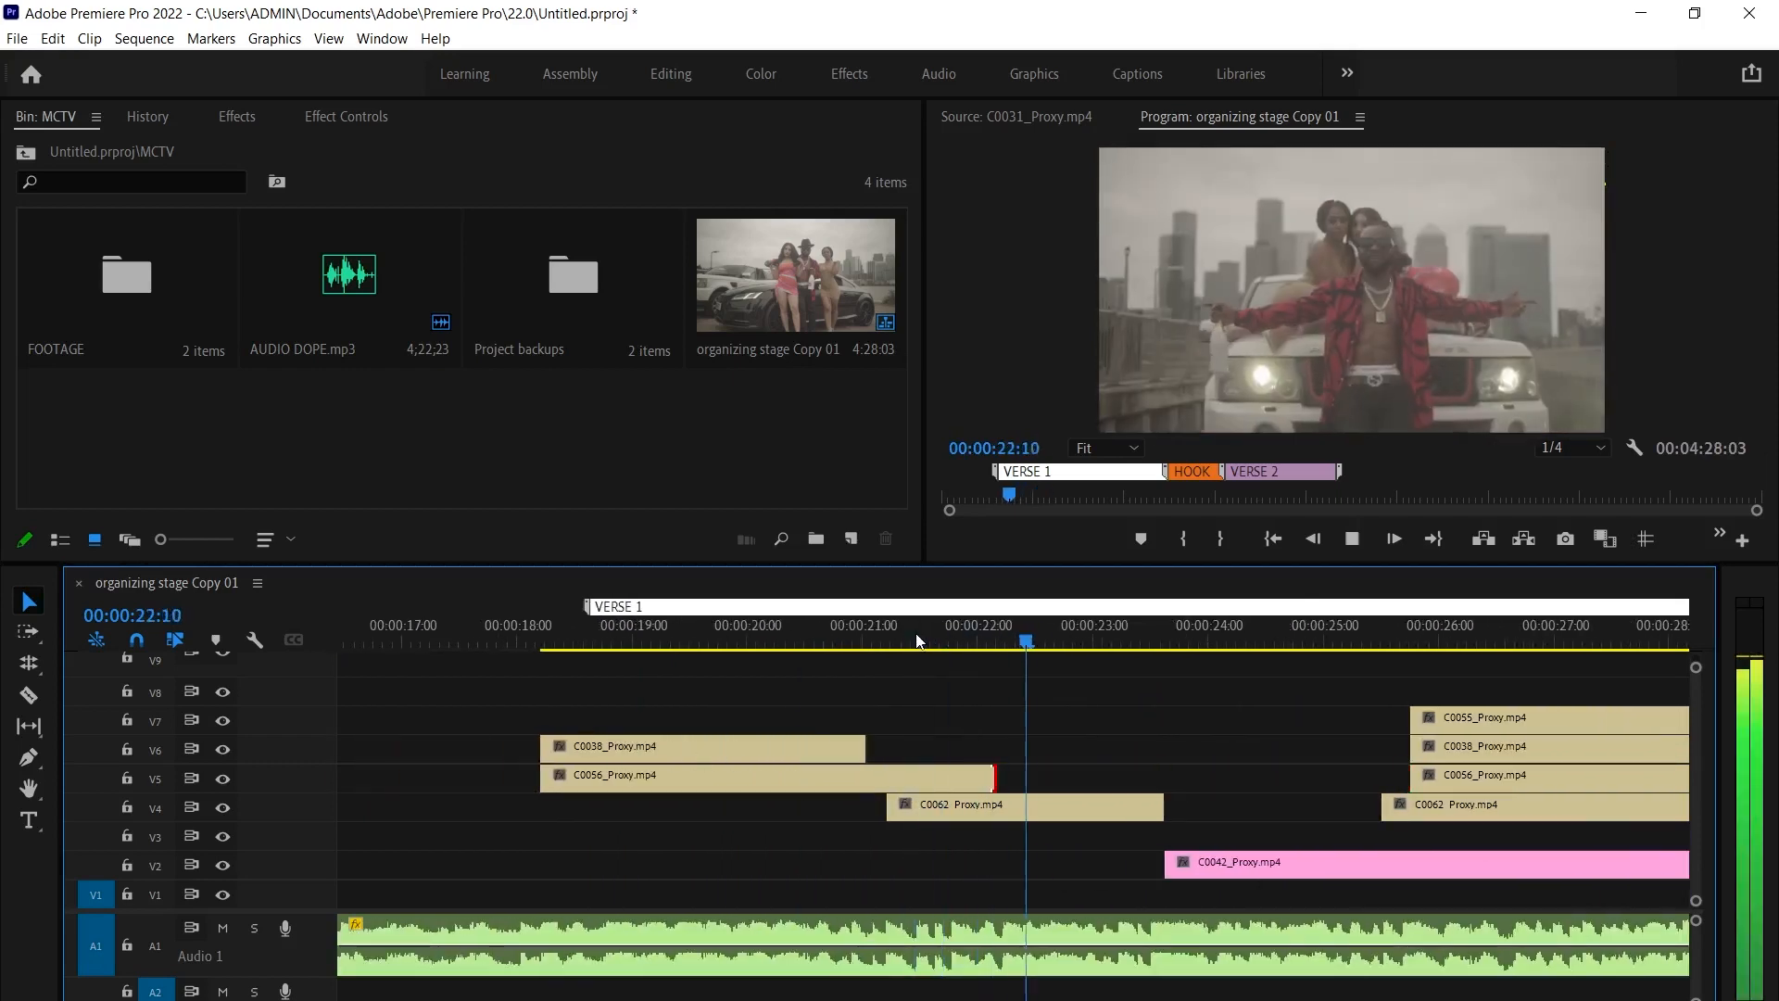
pyautogui.click(608, 642)
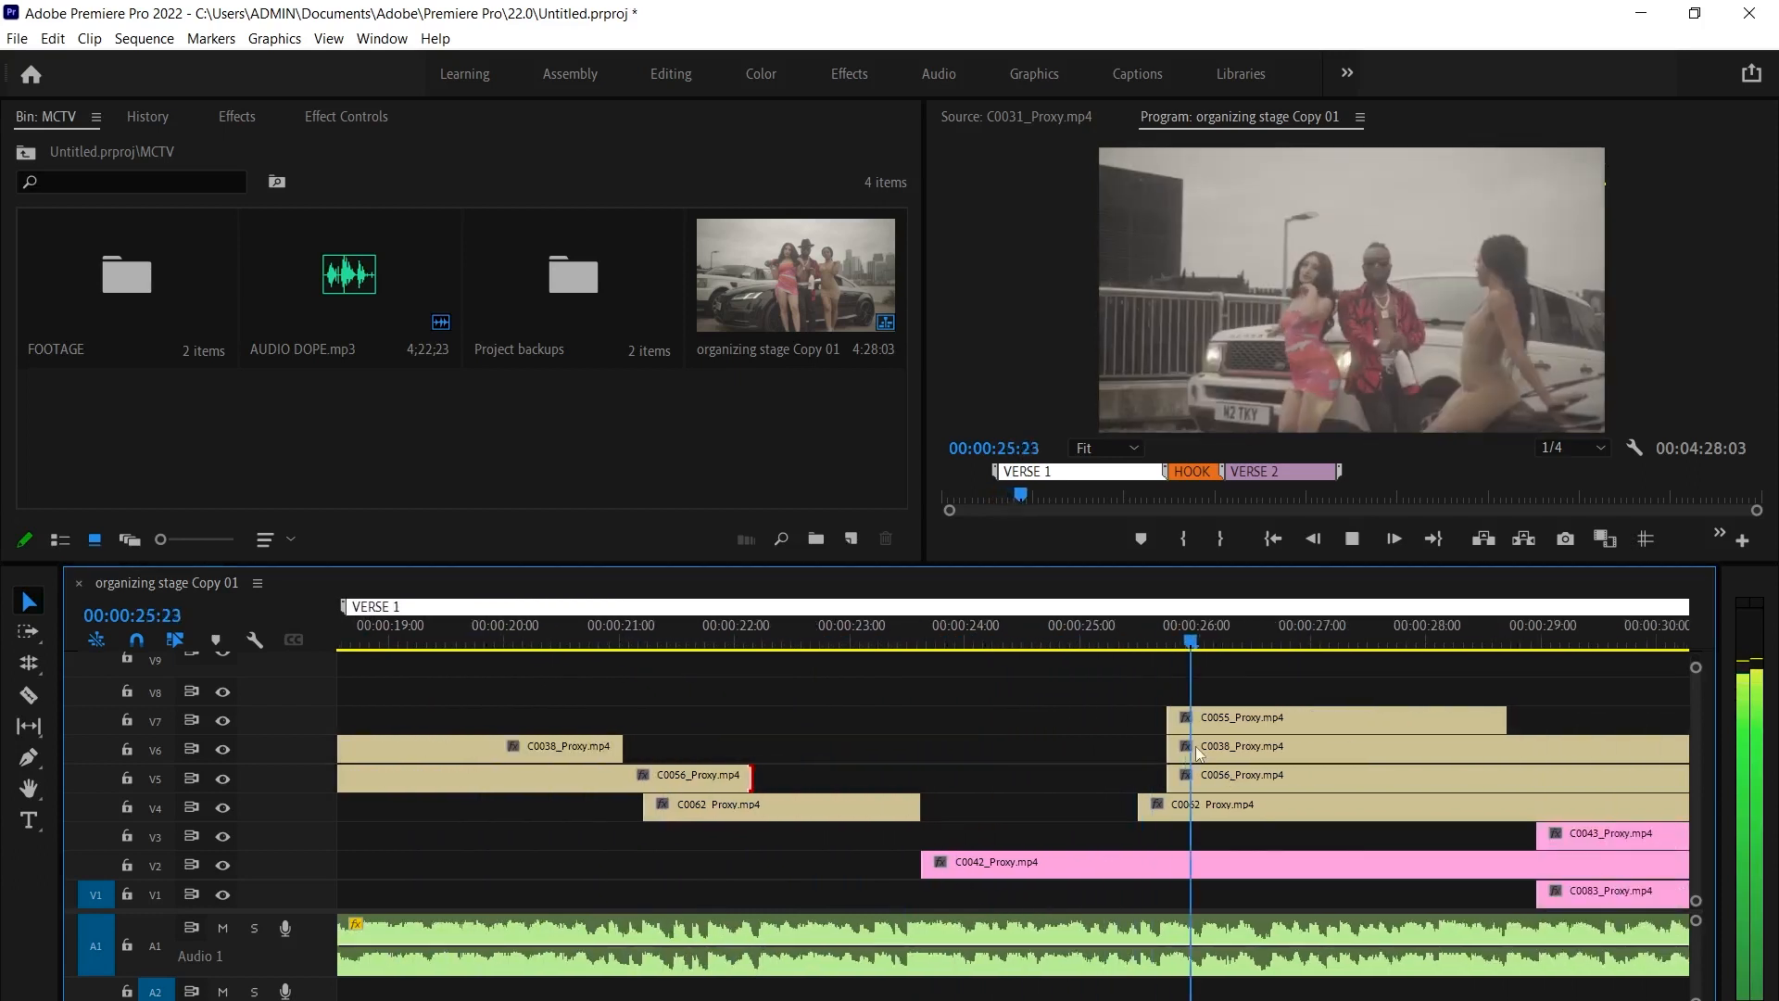
pyautogui.press('space')
pyautogui.click(887, 640)
pyautogui.press('space')
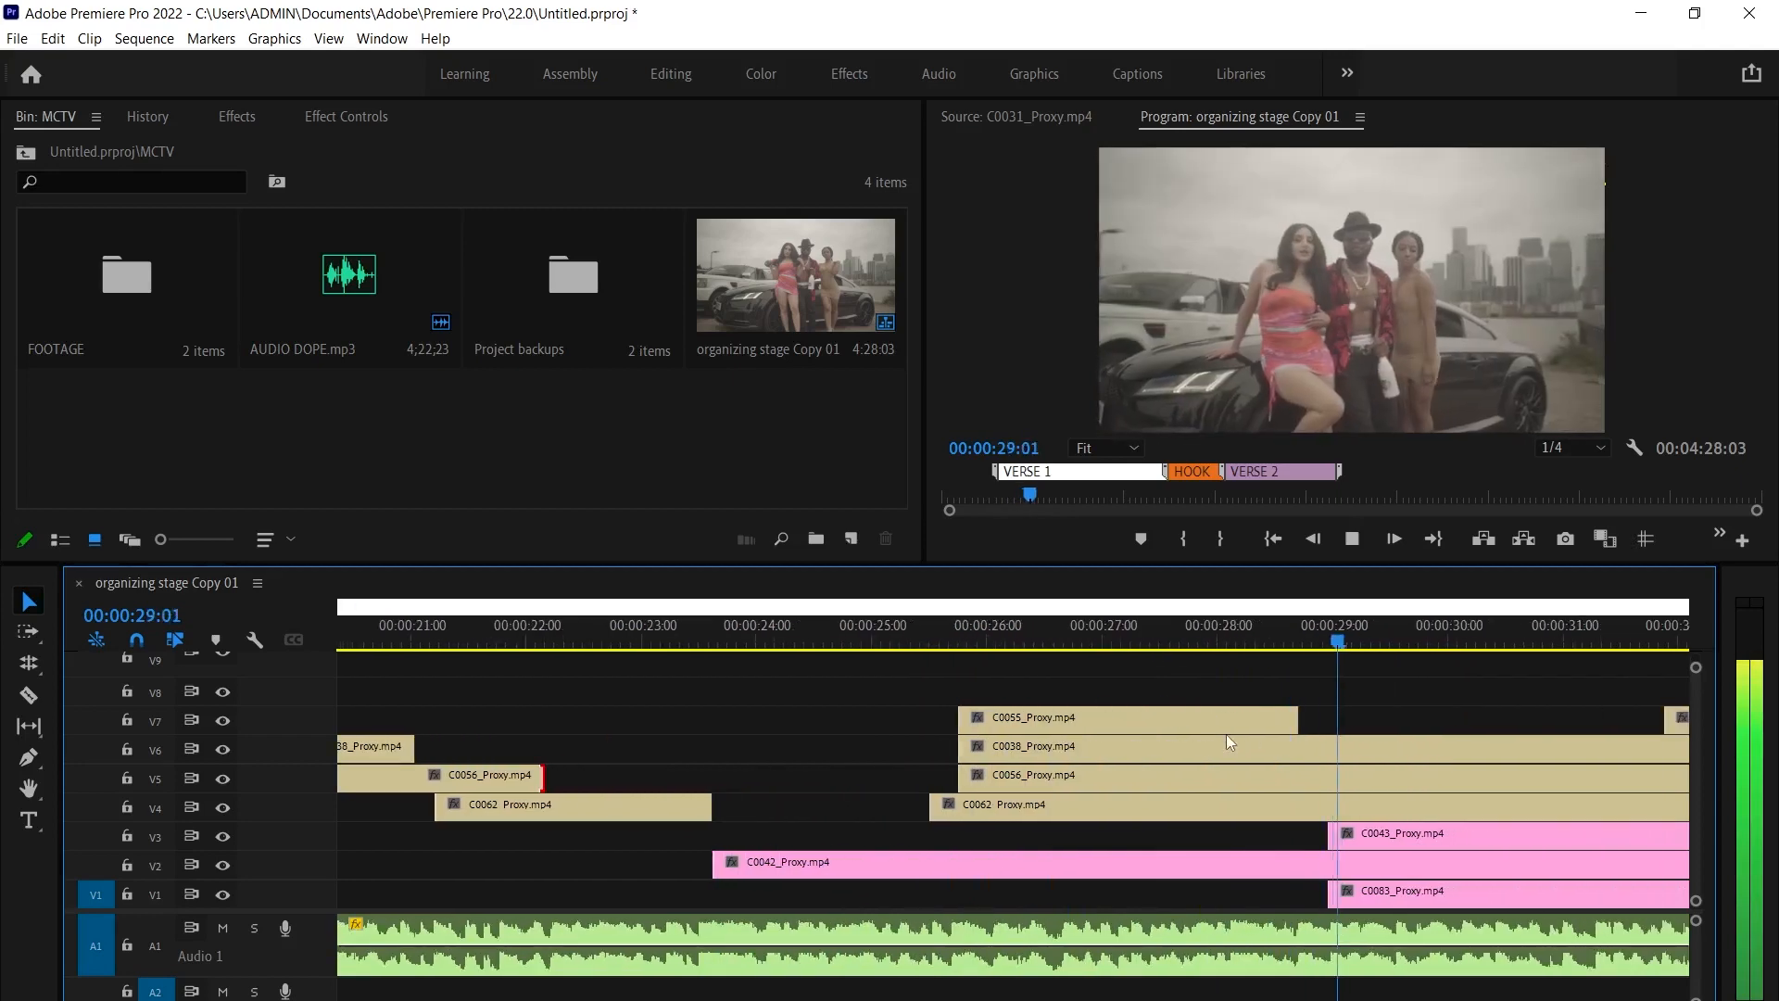
pyautogui.press('space')
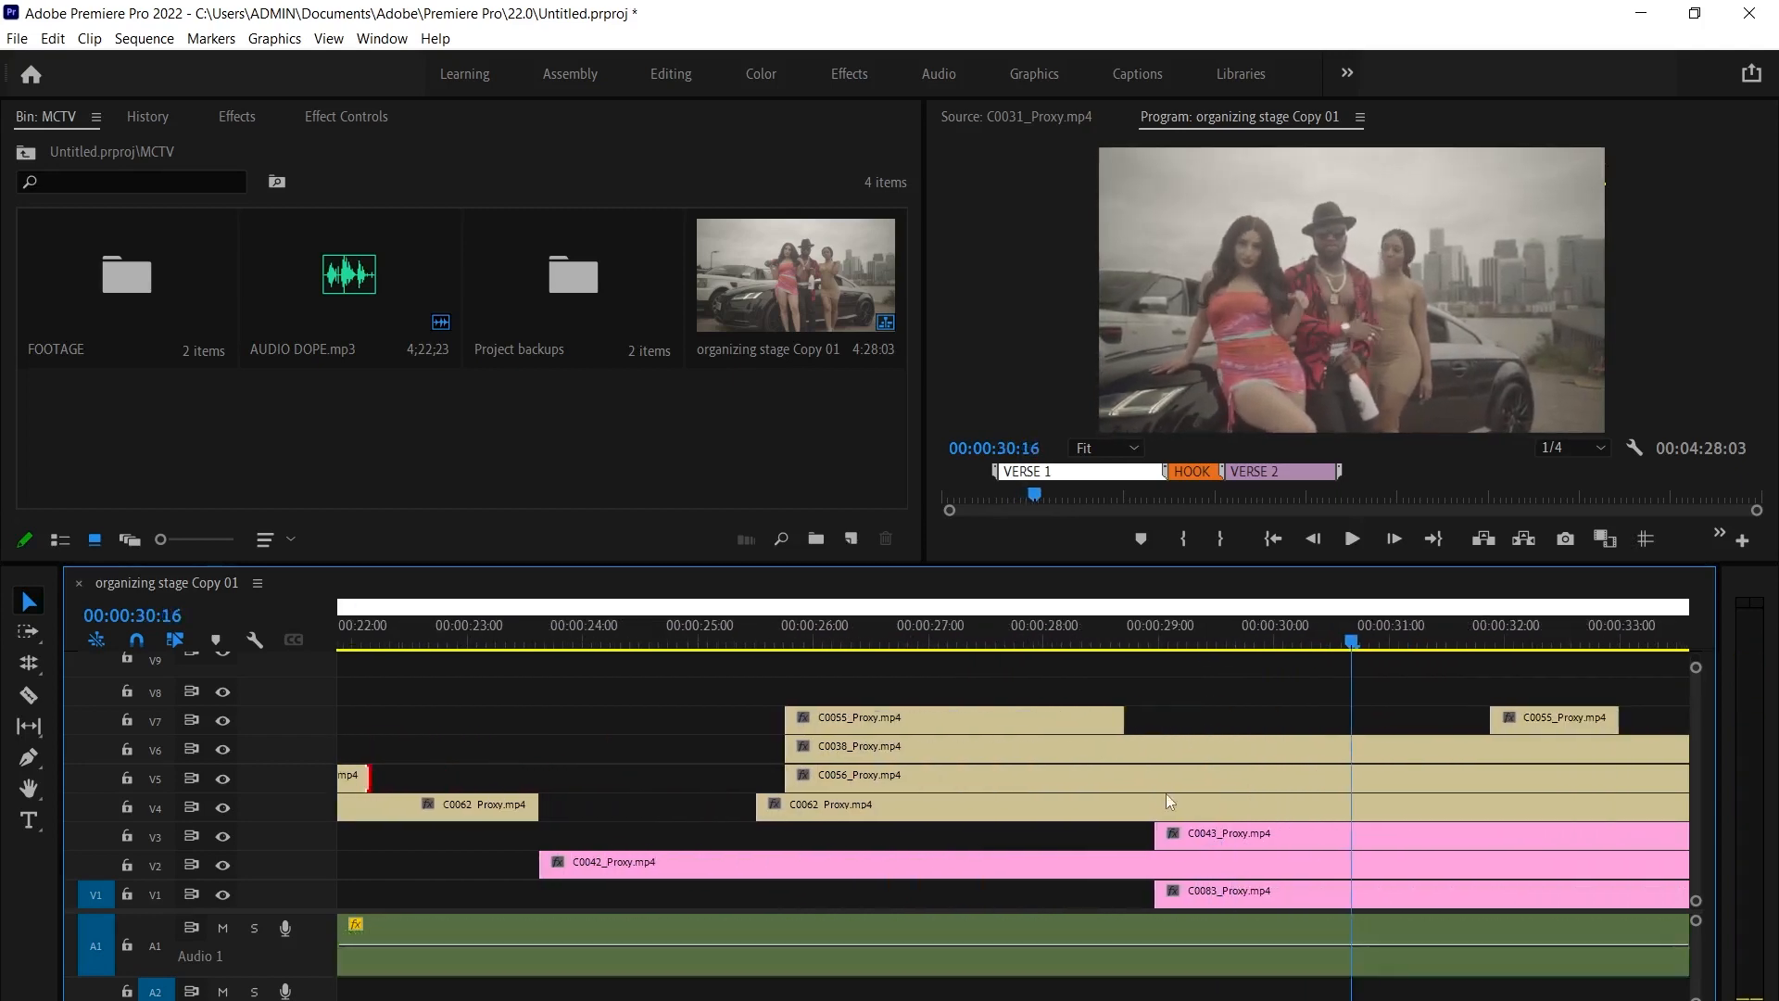
# Split C0038 at 00:00:30:16 and trim the second piece's start to 00:00:33:00
pyautogui.click(1273, 752)
pyautogui.hotkey('ctrl', 'k')
pyautogui.scroll(-1, 1262, 746)
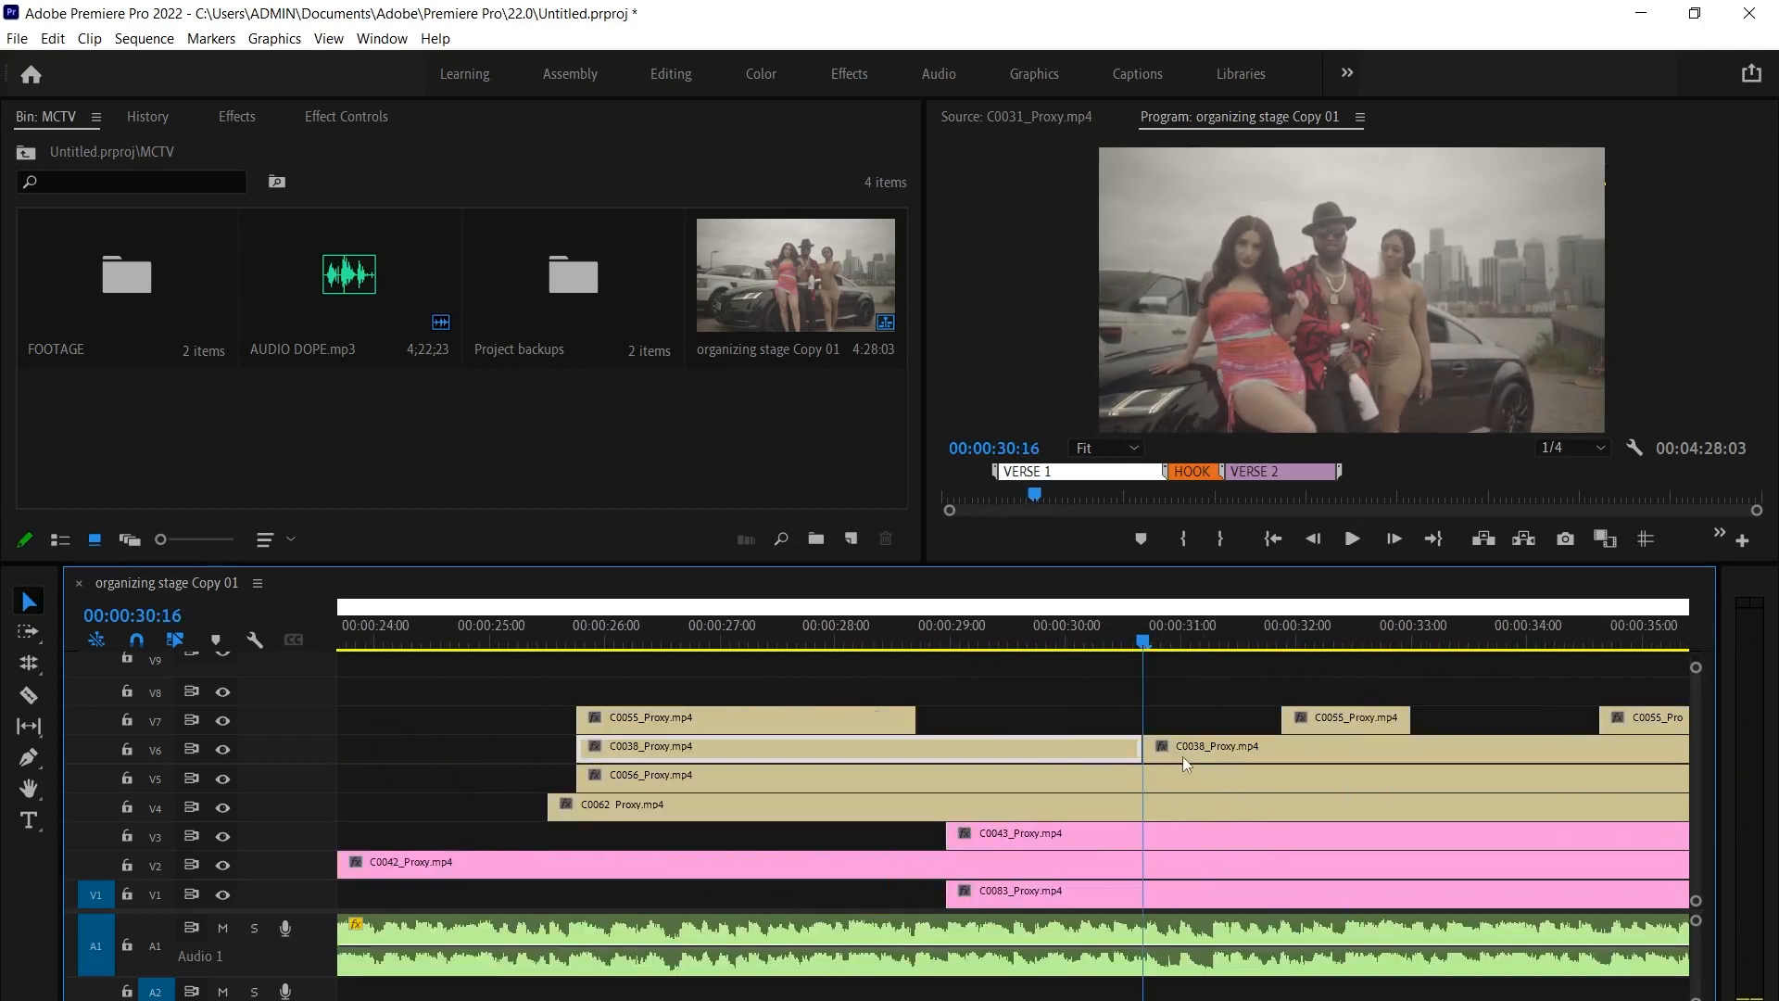
pyautogui.moveTo(1161, 749); pyautogui.dragTo(1294, 742)
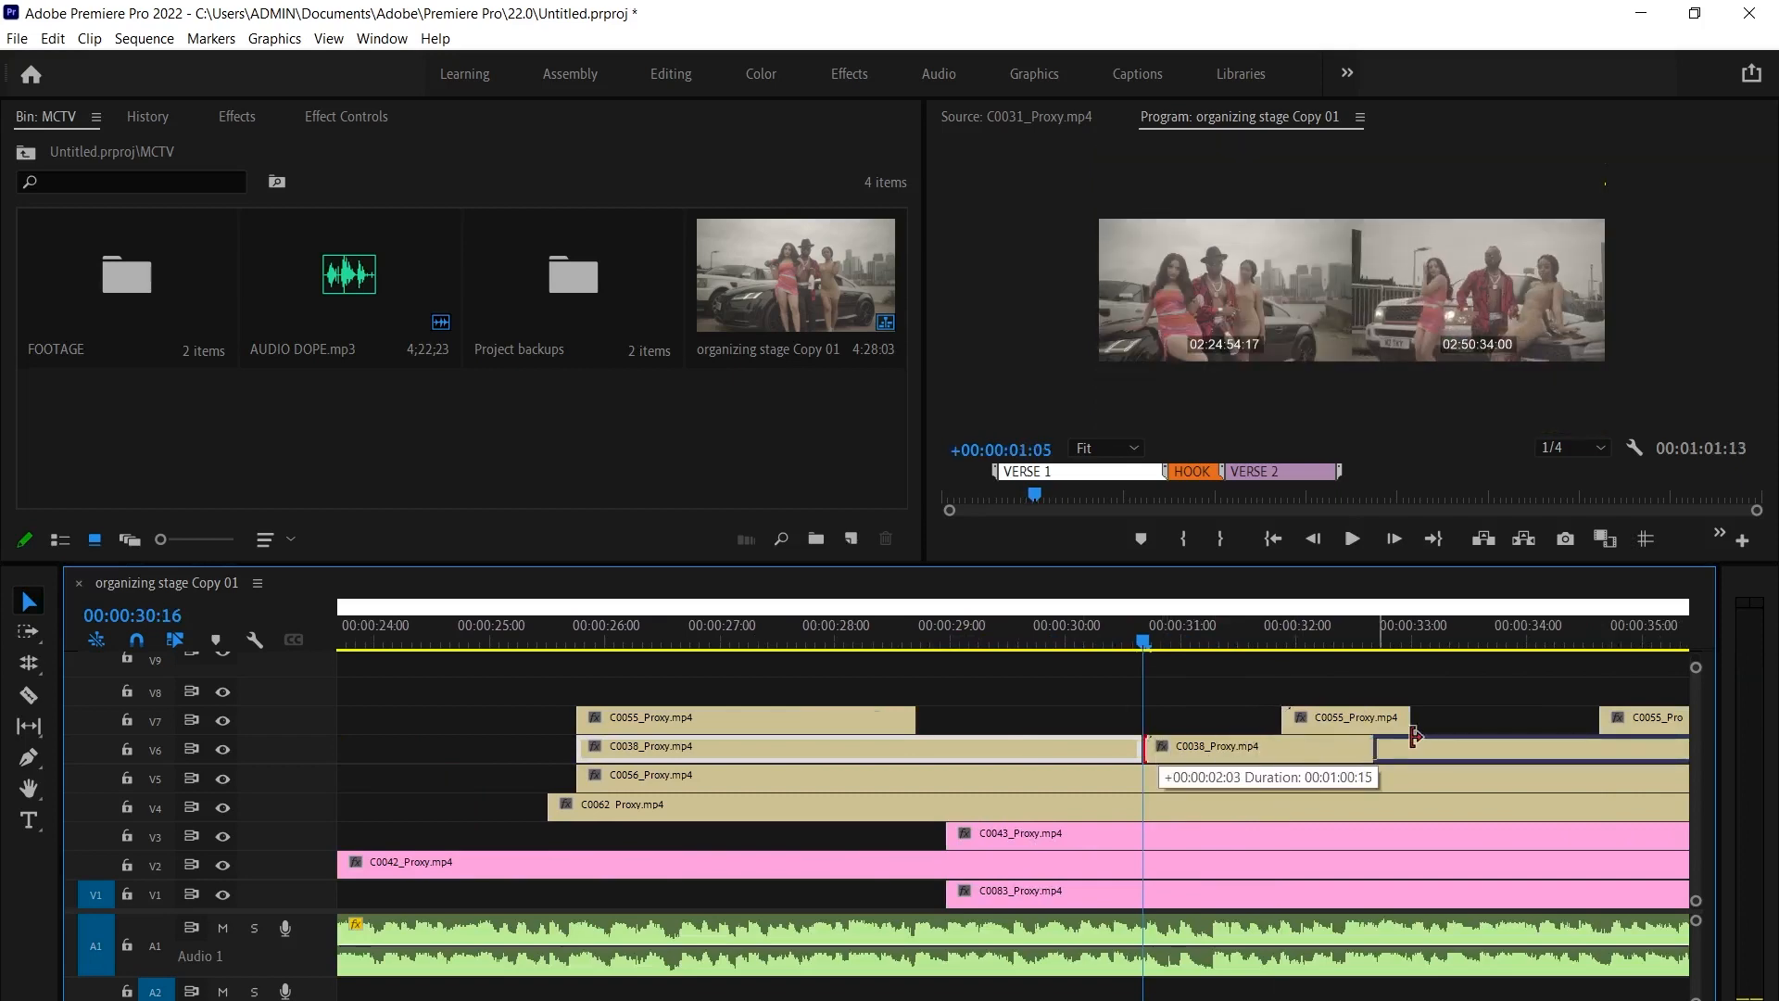
pyautogui.moveTo(1430, 736); pyautogui.dragTo(1425, 743)
# Review the passage around 00:00:31:18 and trim the short middle C0055 piece's start to about 00:00:32:09
pyautogui.press('space')
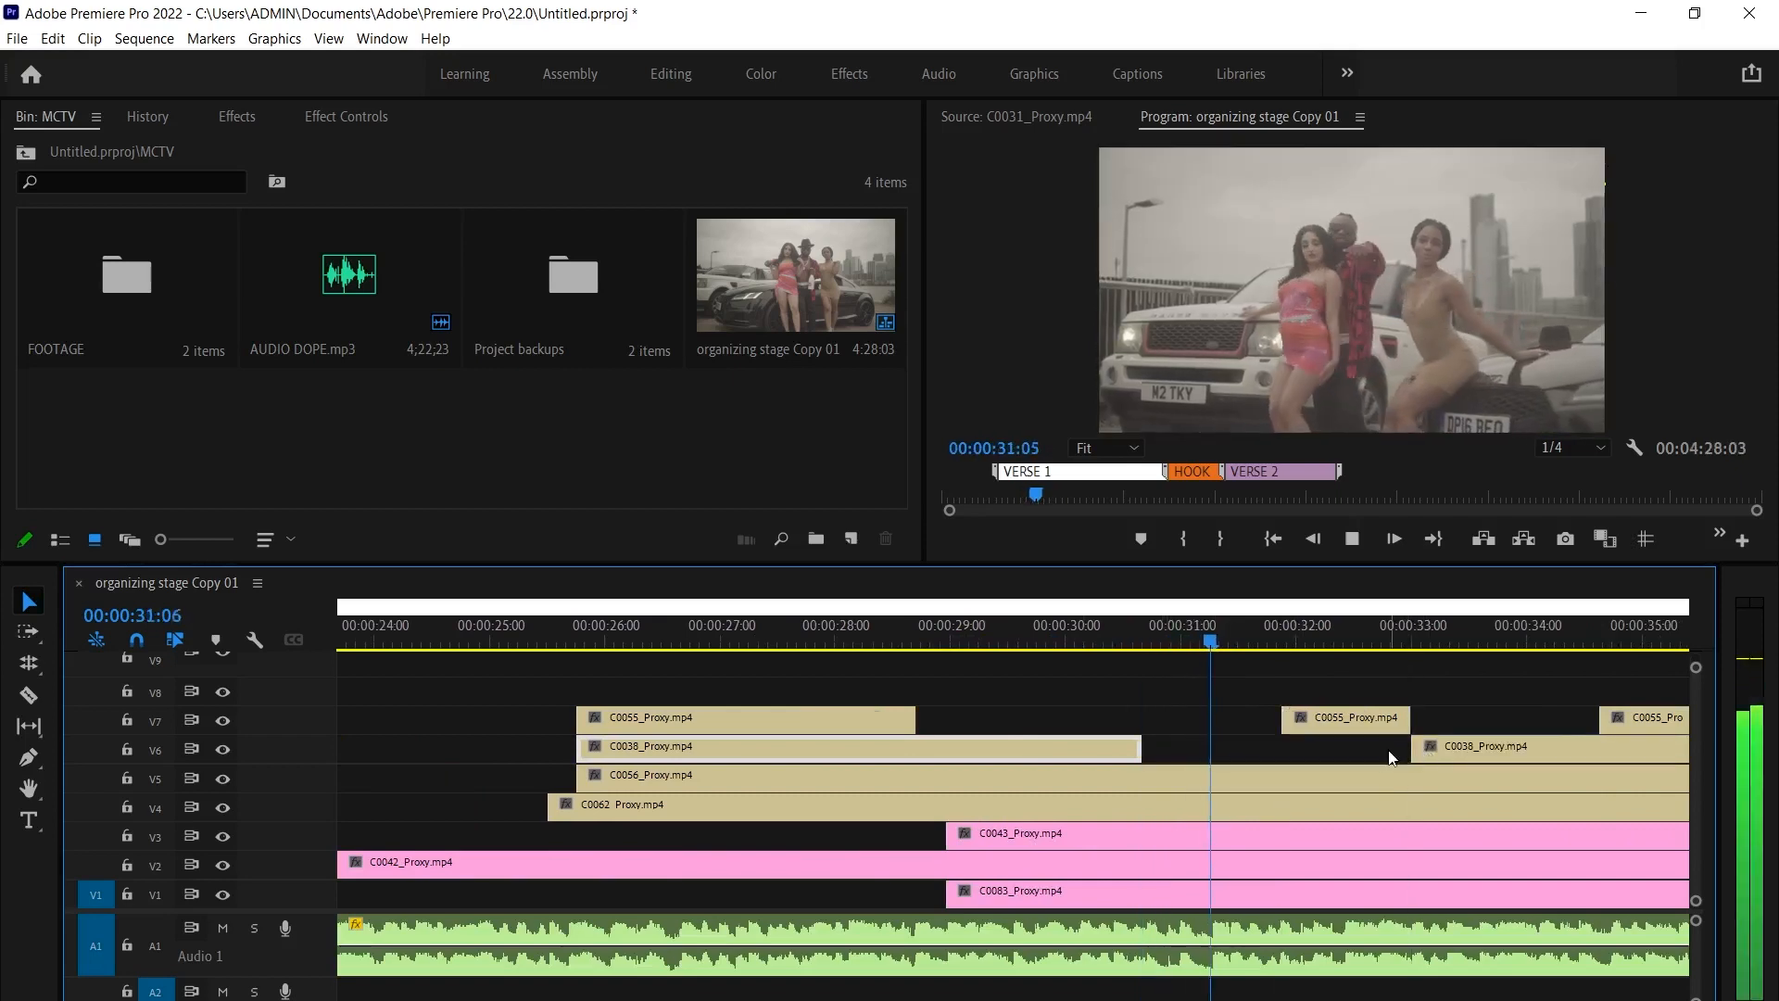
pyautogui.click(1224, 639)
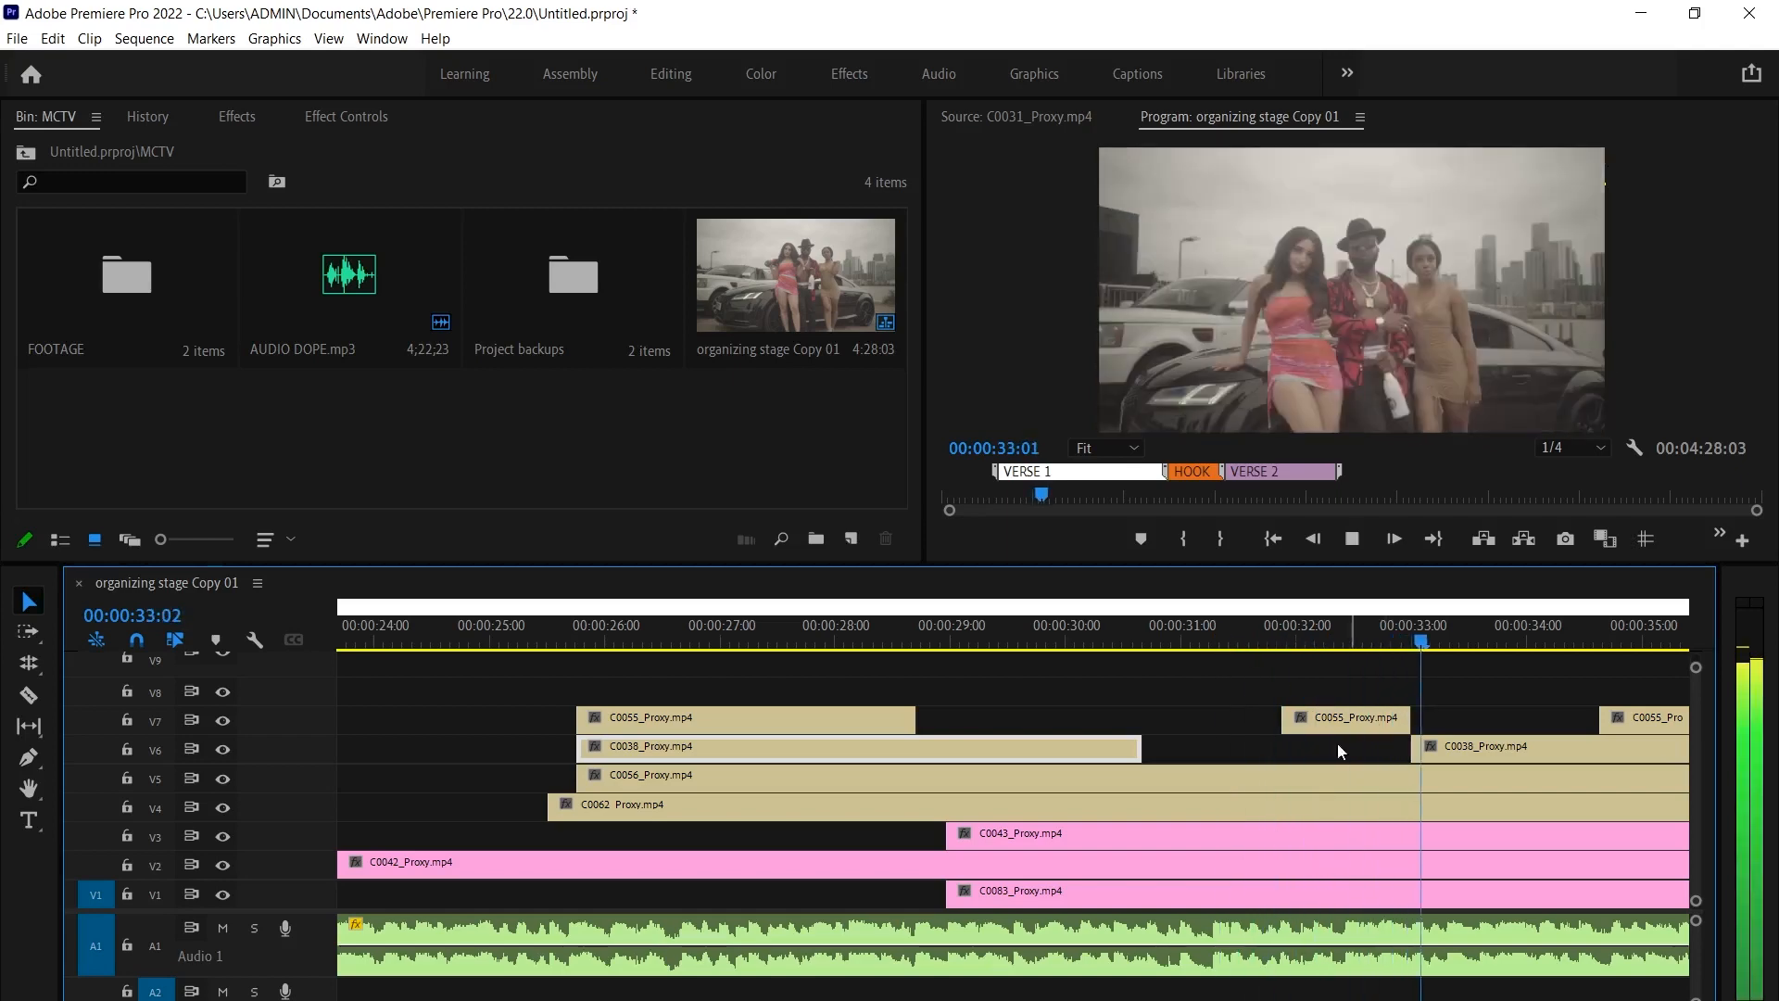
pyautogui.scroll(-3, 1136, 768)
pyautogui.click(1066, 719)
pyautogui.click(947, 638)
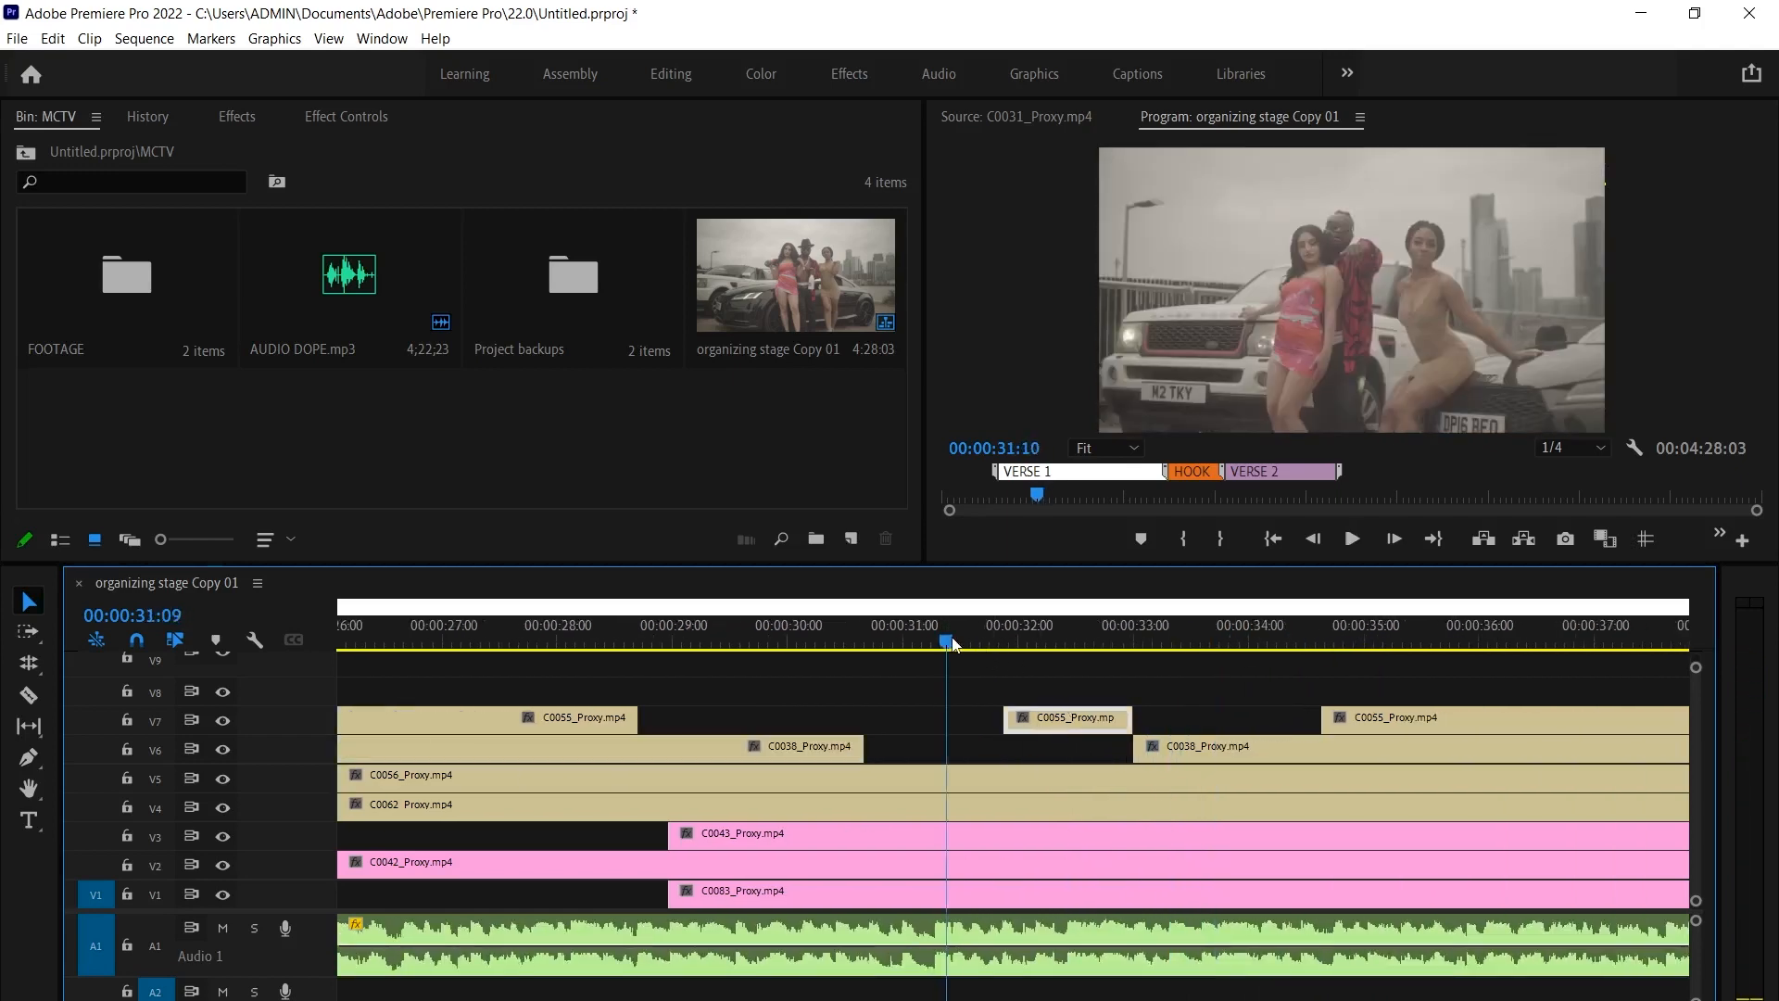
pyautogui.moveTo(962, 642); pyautogui.dragTo(1004, 641)
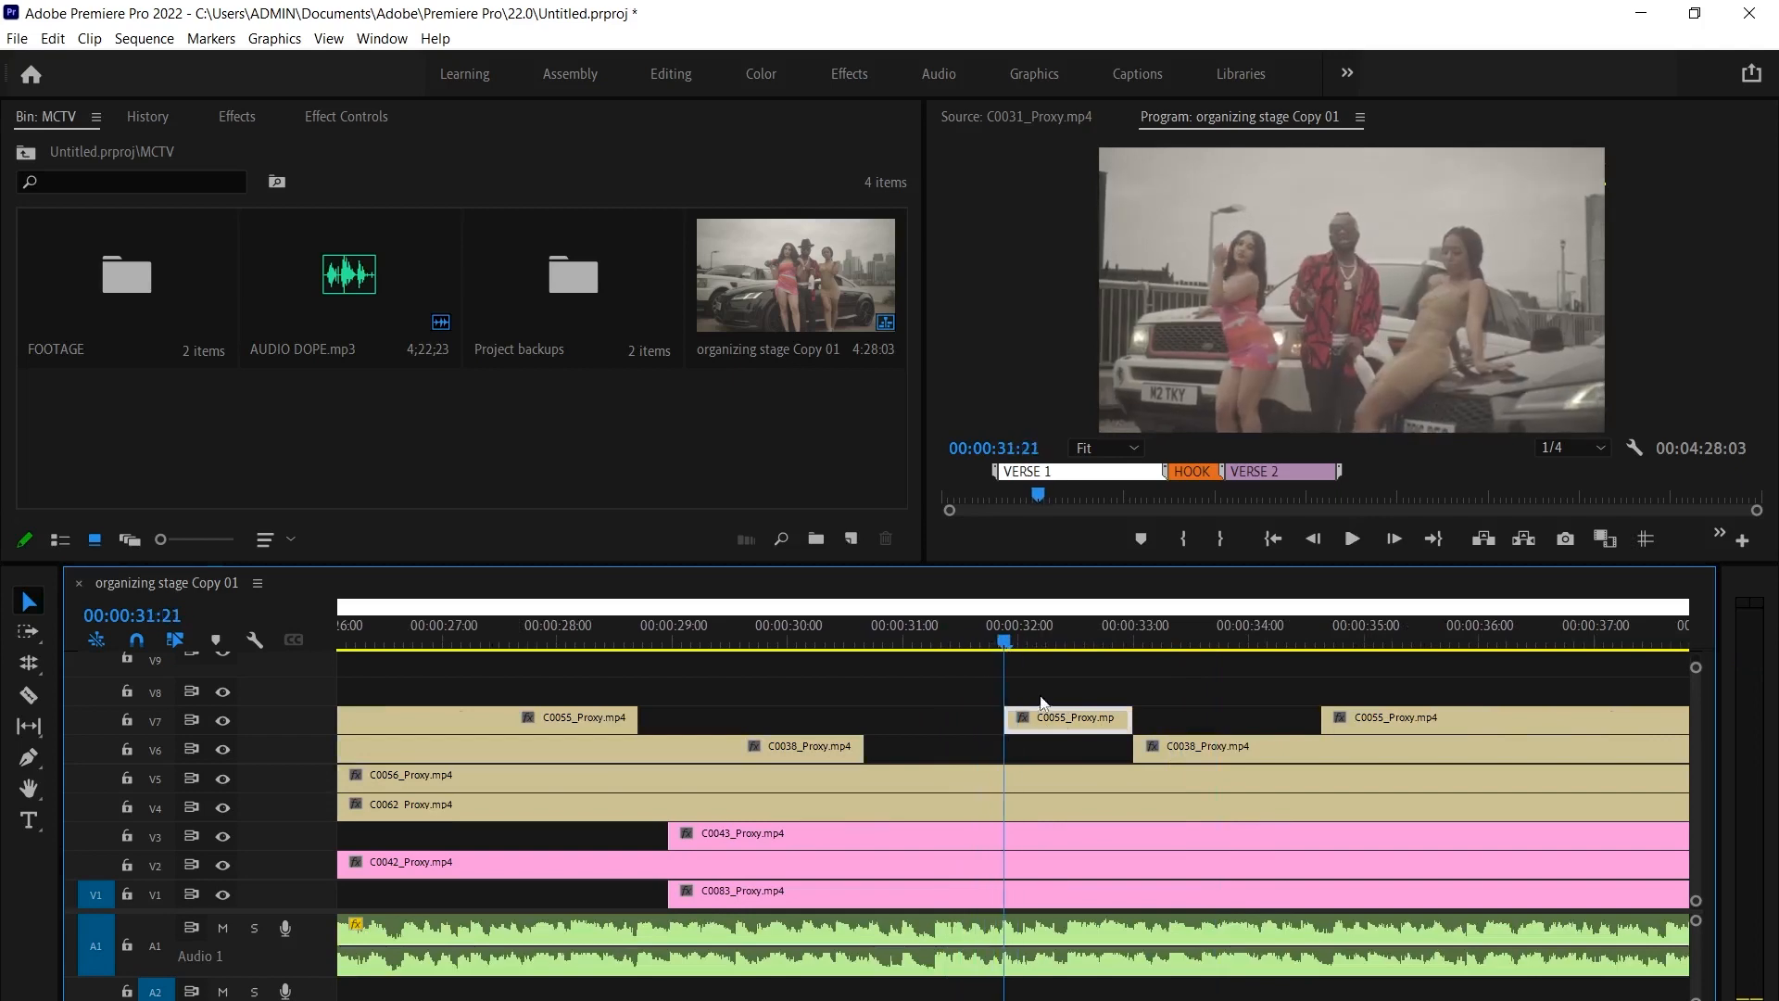
pyautogui.press('Left')
pyautogui.press('Left')
pyautogui.press('Left')
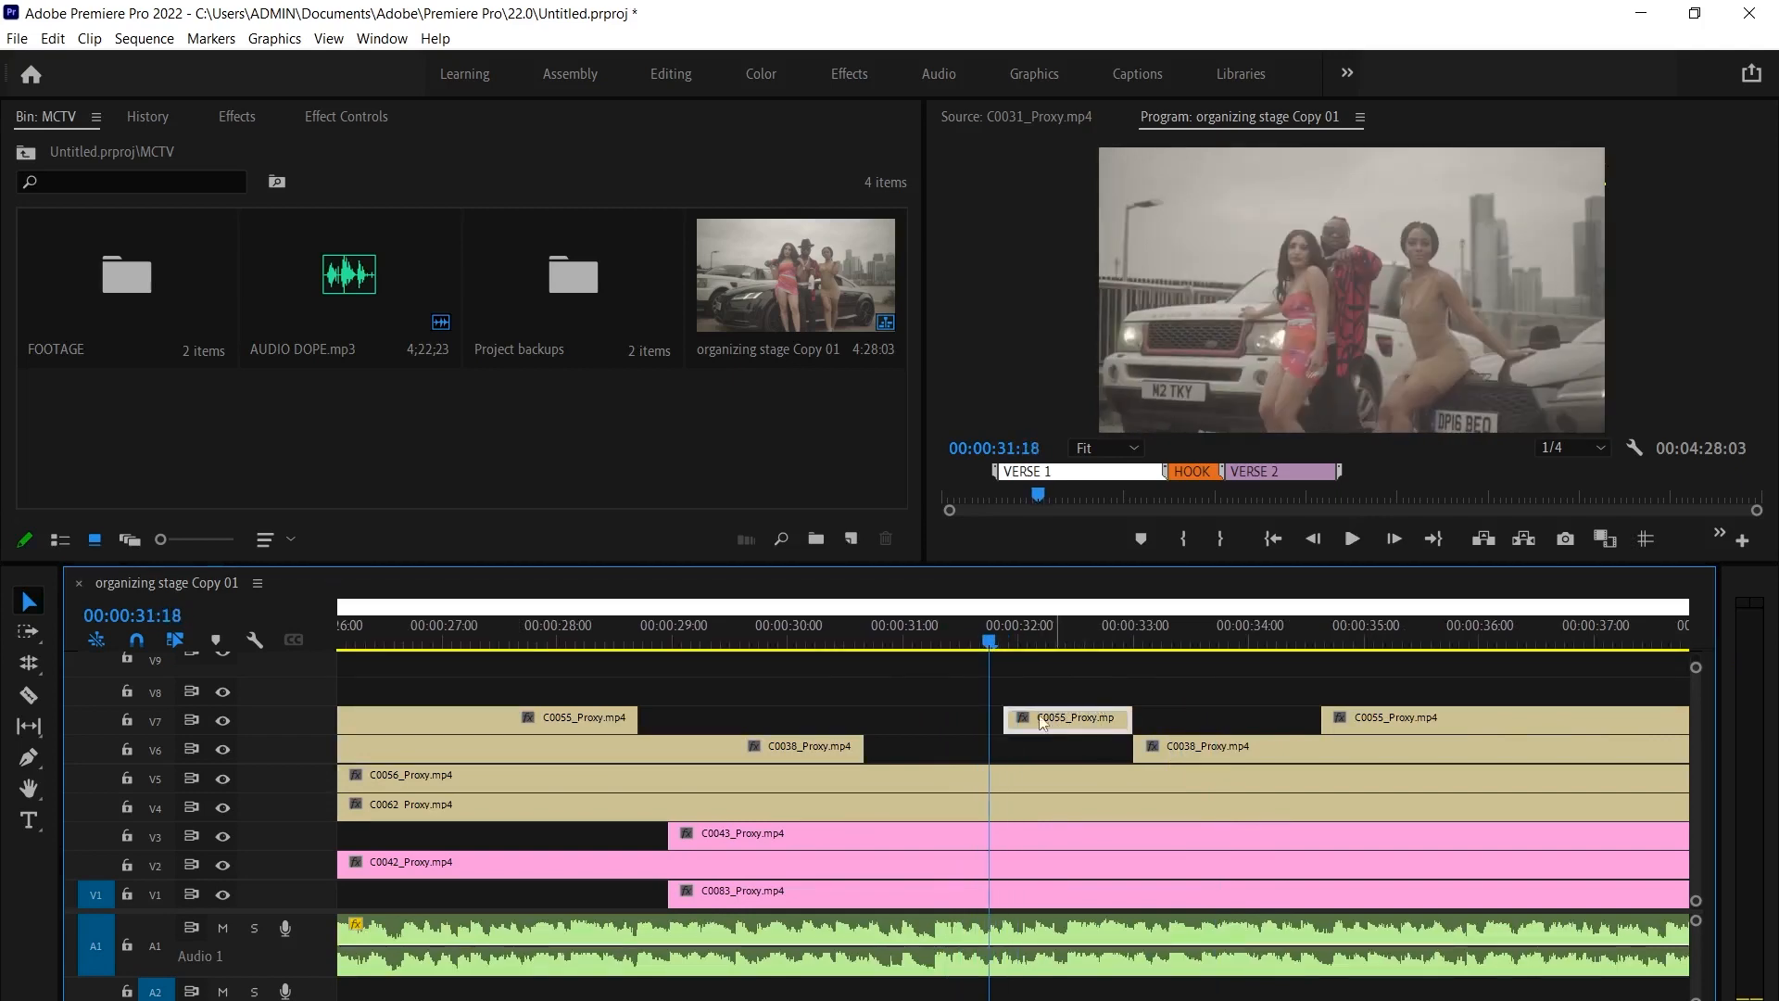
pyautogui.moveTo(990, 722); pyautogui.dragTo(1063, 722)
pyautogui.press('space')
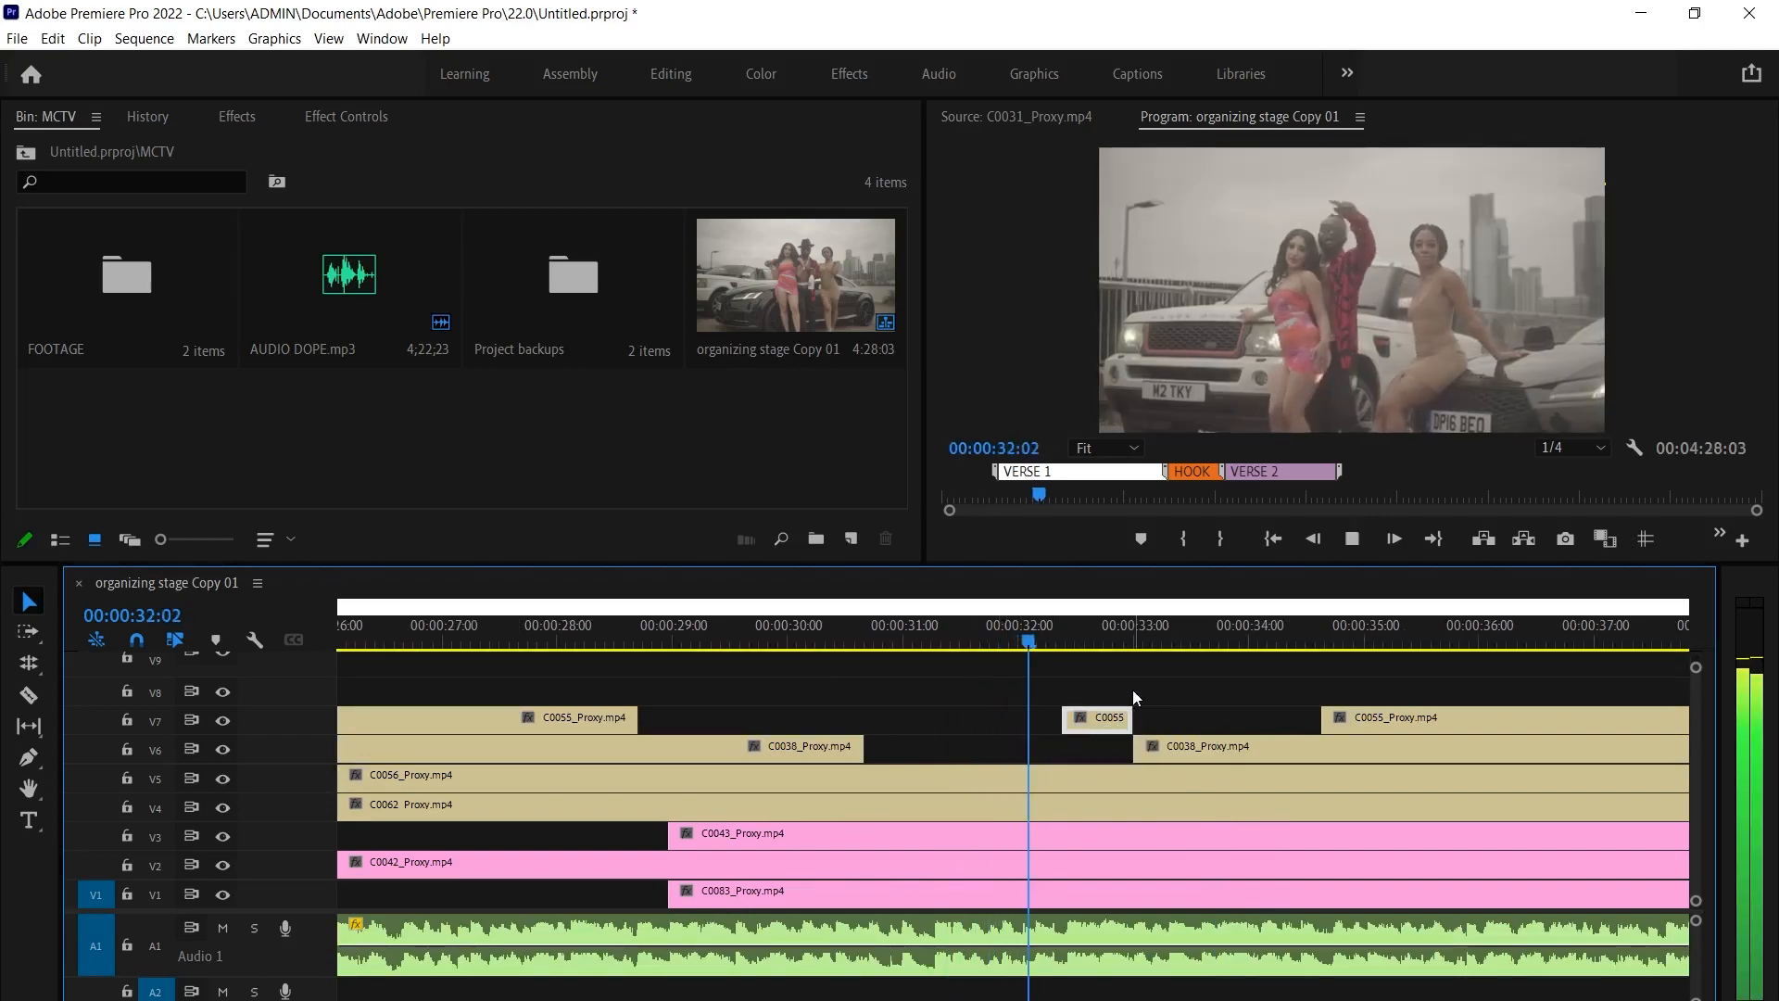
# Split C0056 and C0062 together at 00:00:31:13 and trim the second pieces' starts to about 00:00:32:23
pyautogui.click(948, 646)
pyautogui.press('space')
pyautogui.click(966, 637)
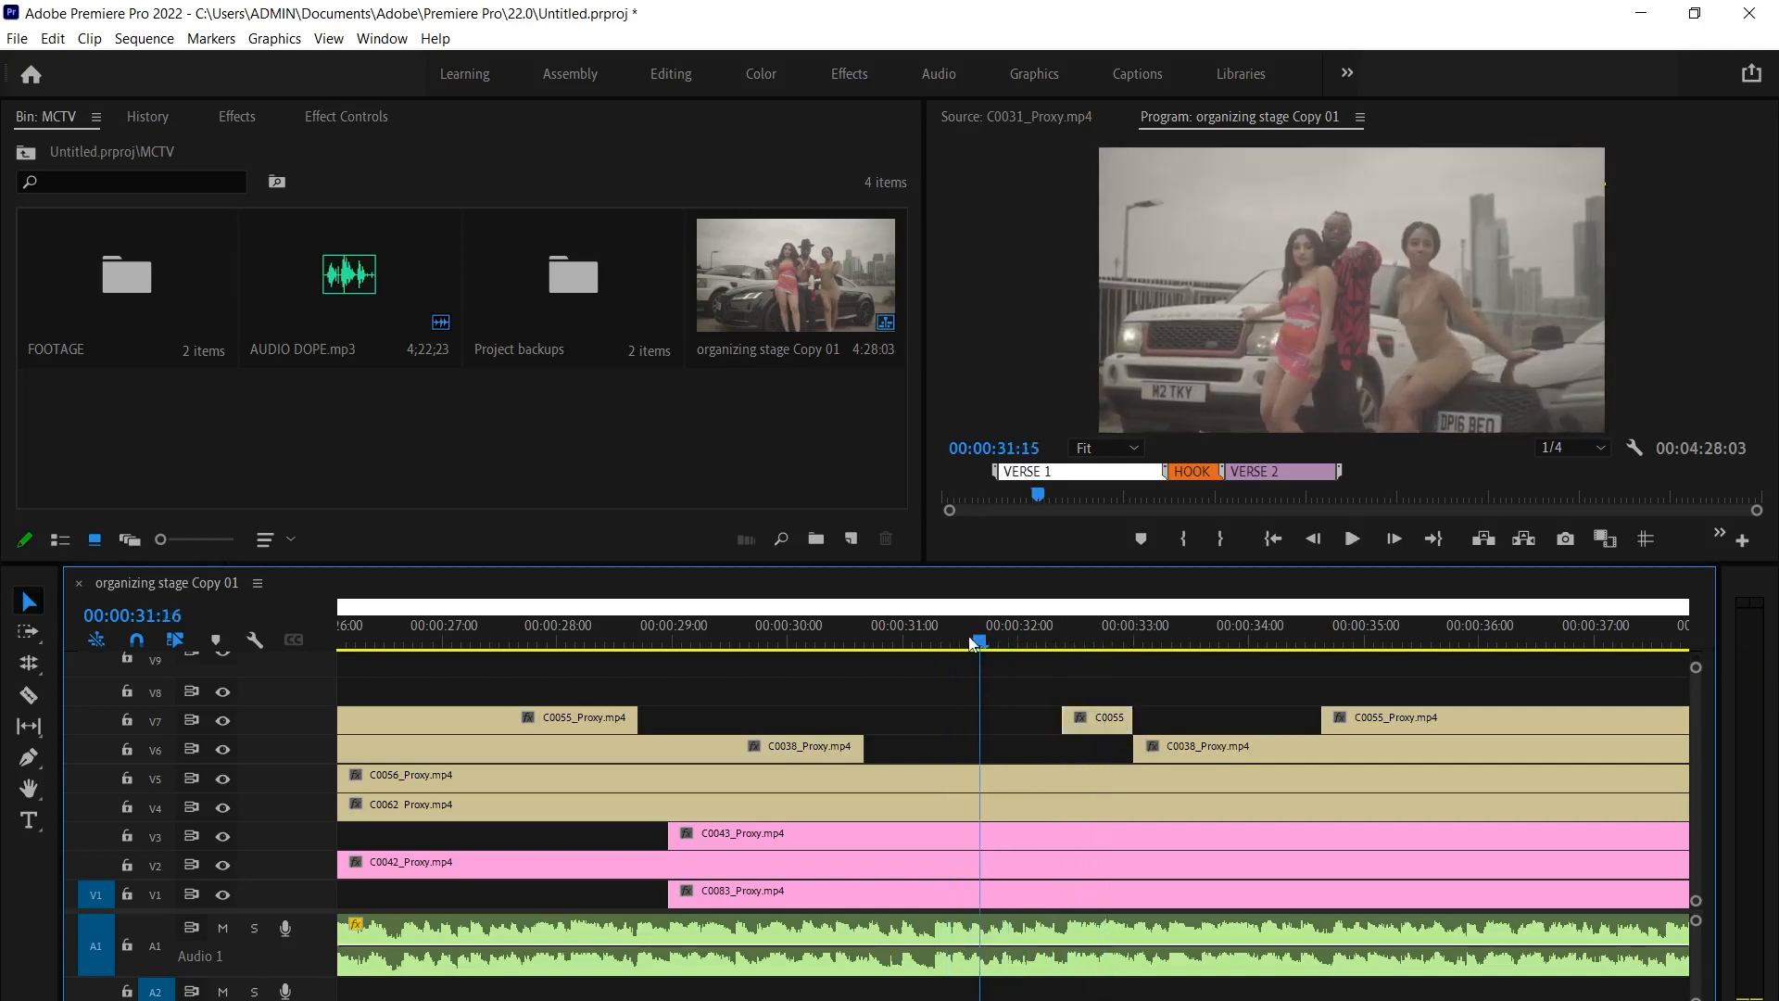
pyautogui.click(984, 719)
pyautogui.press('v')
pyautogui.moveTo(928, 727); pyautogui.dragTo(956, 817)
pyautogui.hotkey('ctrl', 'k')
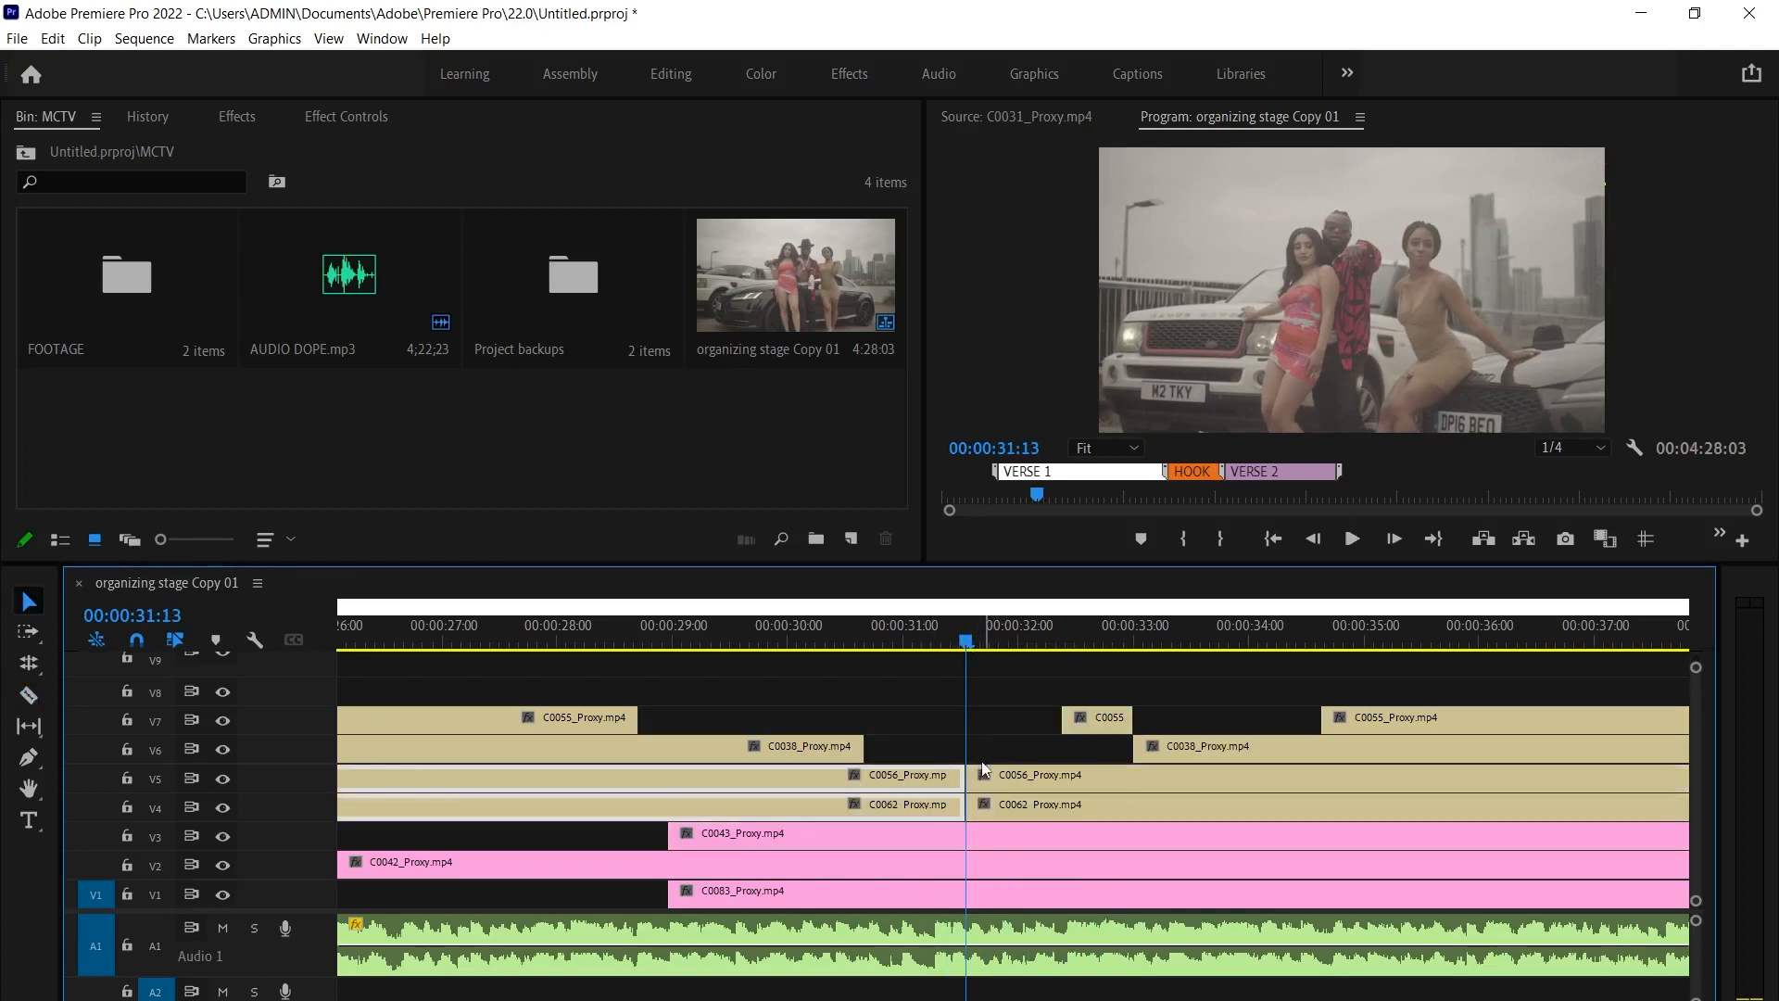
pyautogui.moveTo(1002, 743); pyautogui.dragTo(1133, 775)
# Delete the short middle C0055 piece and extend the last C0038 piece's start to match C0056 and C0062 below
pyautogui.click(890, 636)
pyautogui.press('space')
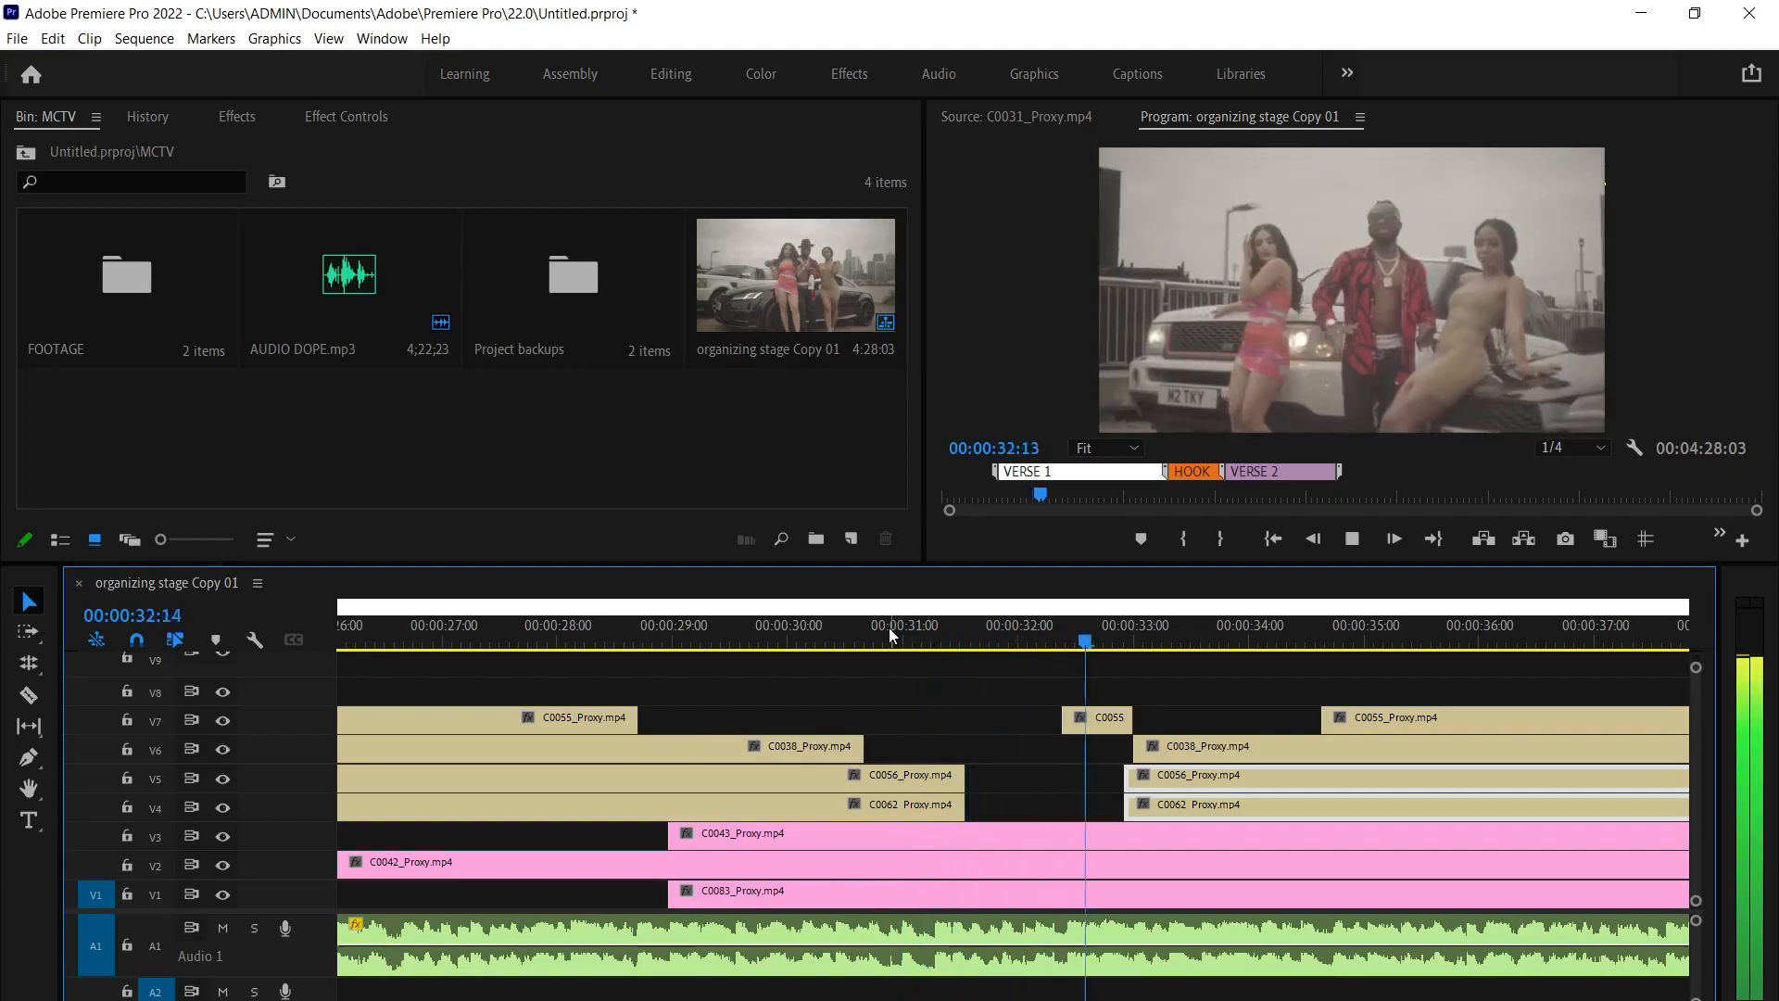
pyautogui.press('space')
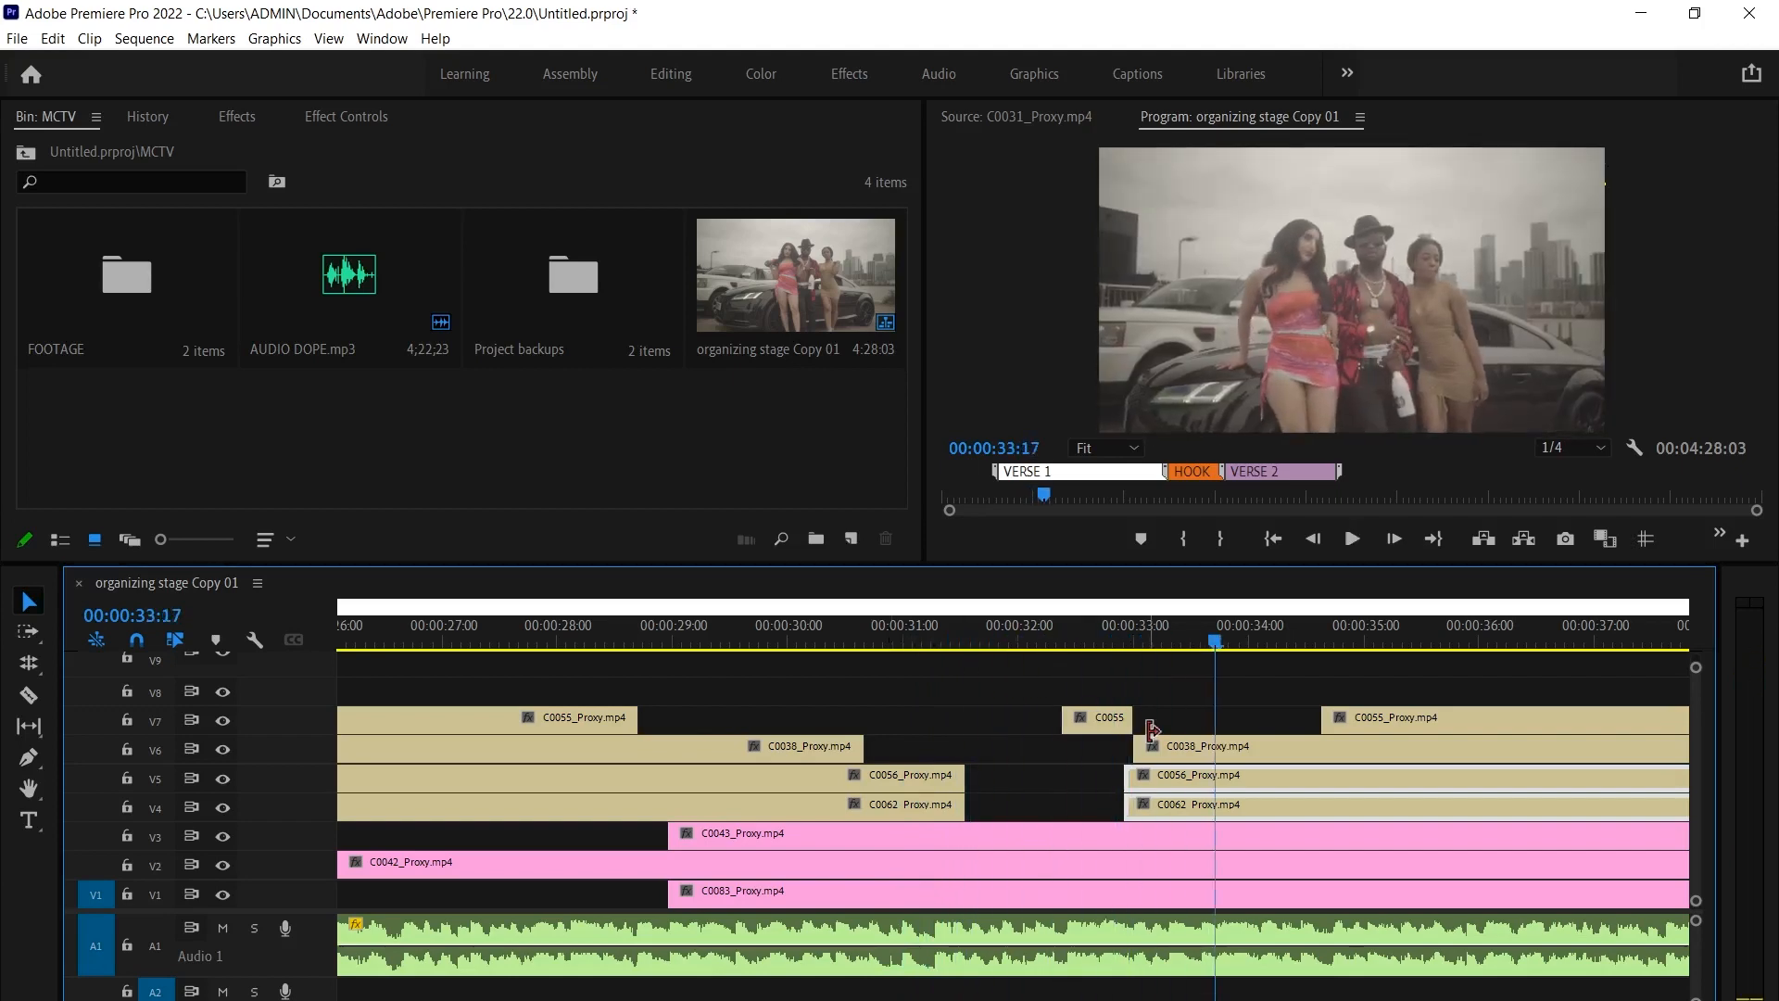
pyautogui.click(1079, 716)
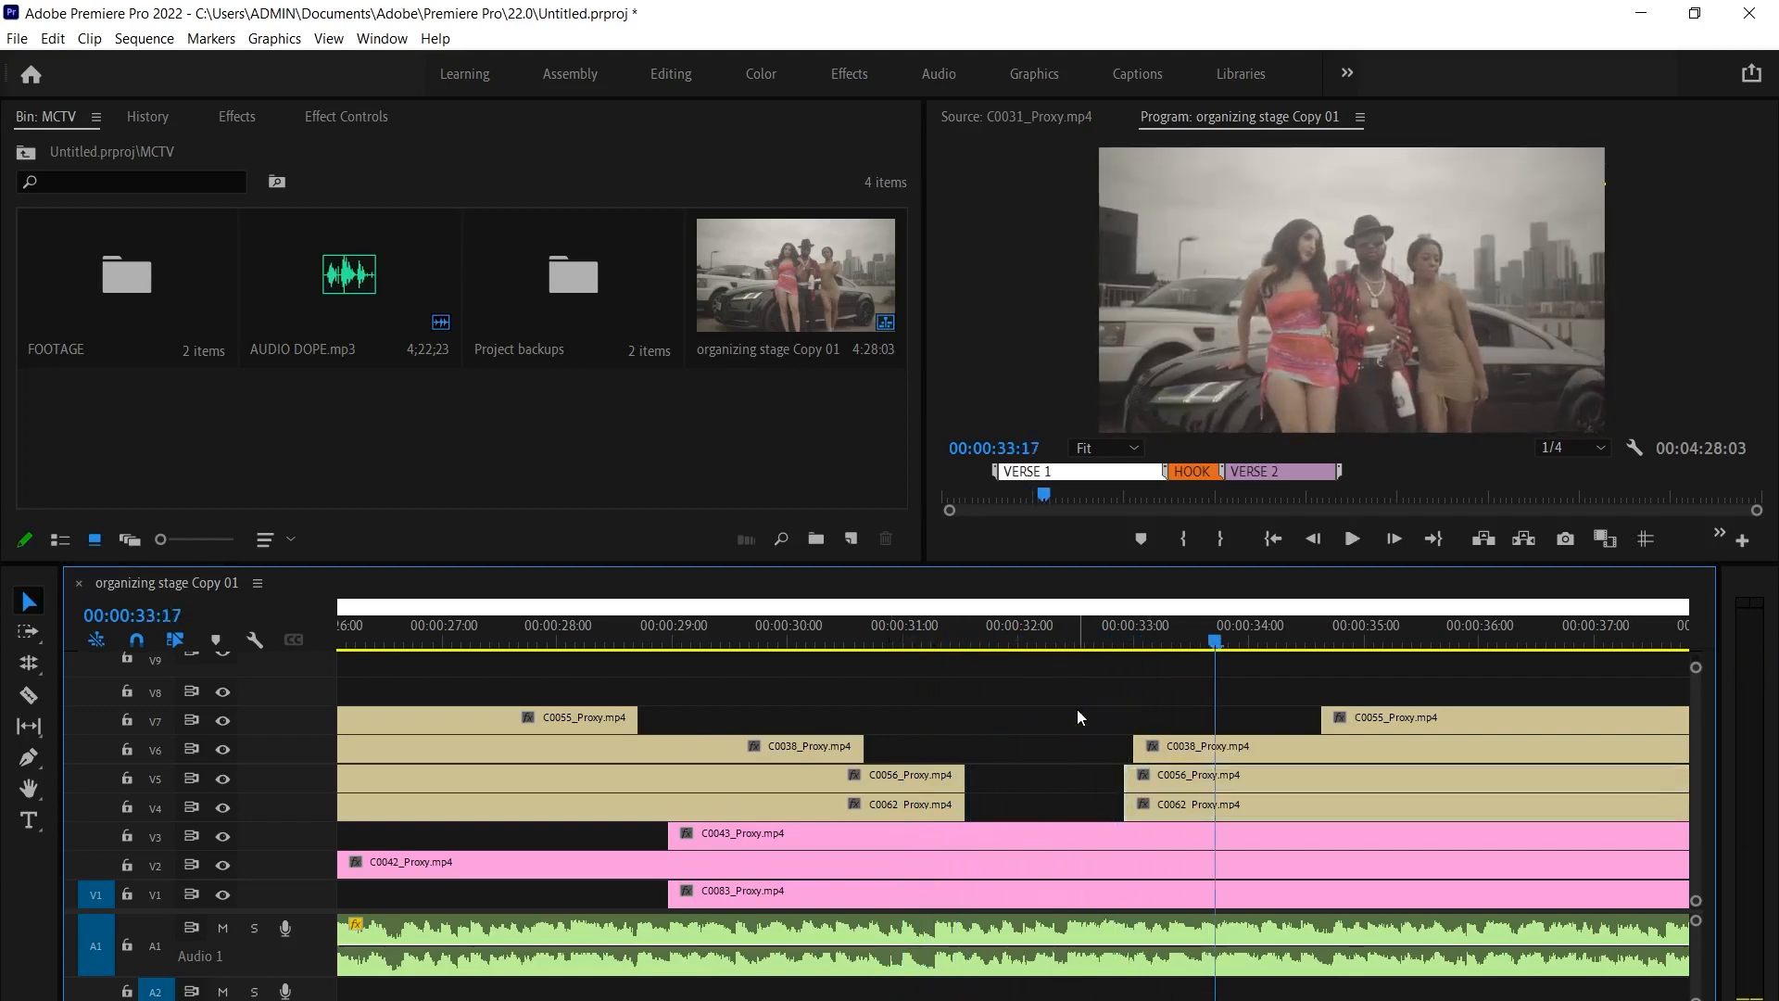
pyautogui.moveTo(1142, 738); pyautogui.dragTo(1126, 741)
# Play on, split the last C0055 piece at 00:00:36:02 and trim the new piece's start to about 00:00:38:21
pyautogui.click(687, 631)
pyautogui.press('space')
pyautogui.press('-')
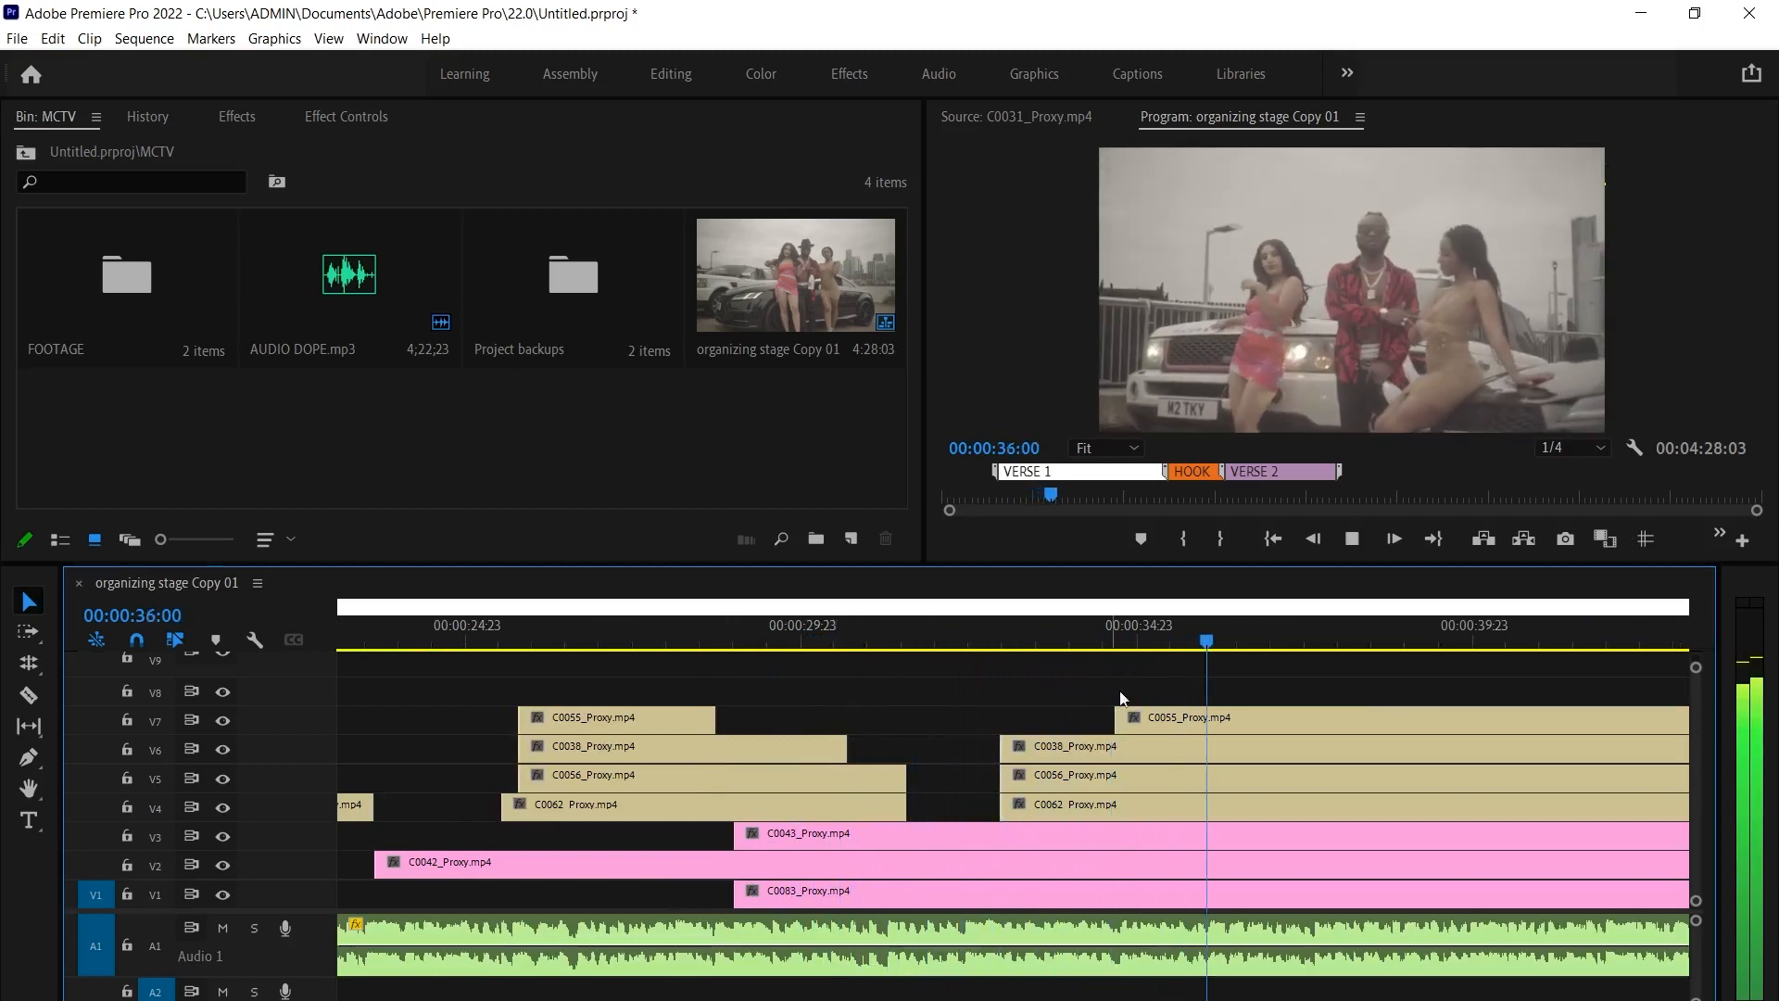
pyautogui.press('space')
pyautogui.click(1255, 718)
pyautogui.hotkey('ctrl', 'k')
pyautogui.moveTo(1233, 723); pyautogui.dragTo(1399, 719)
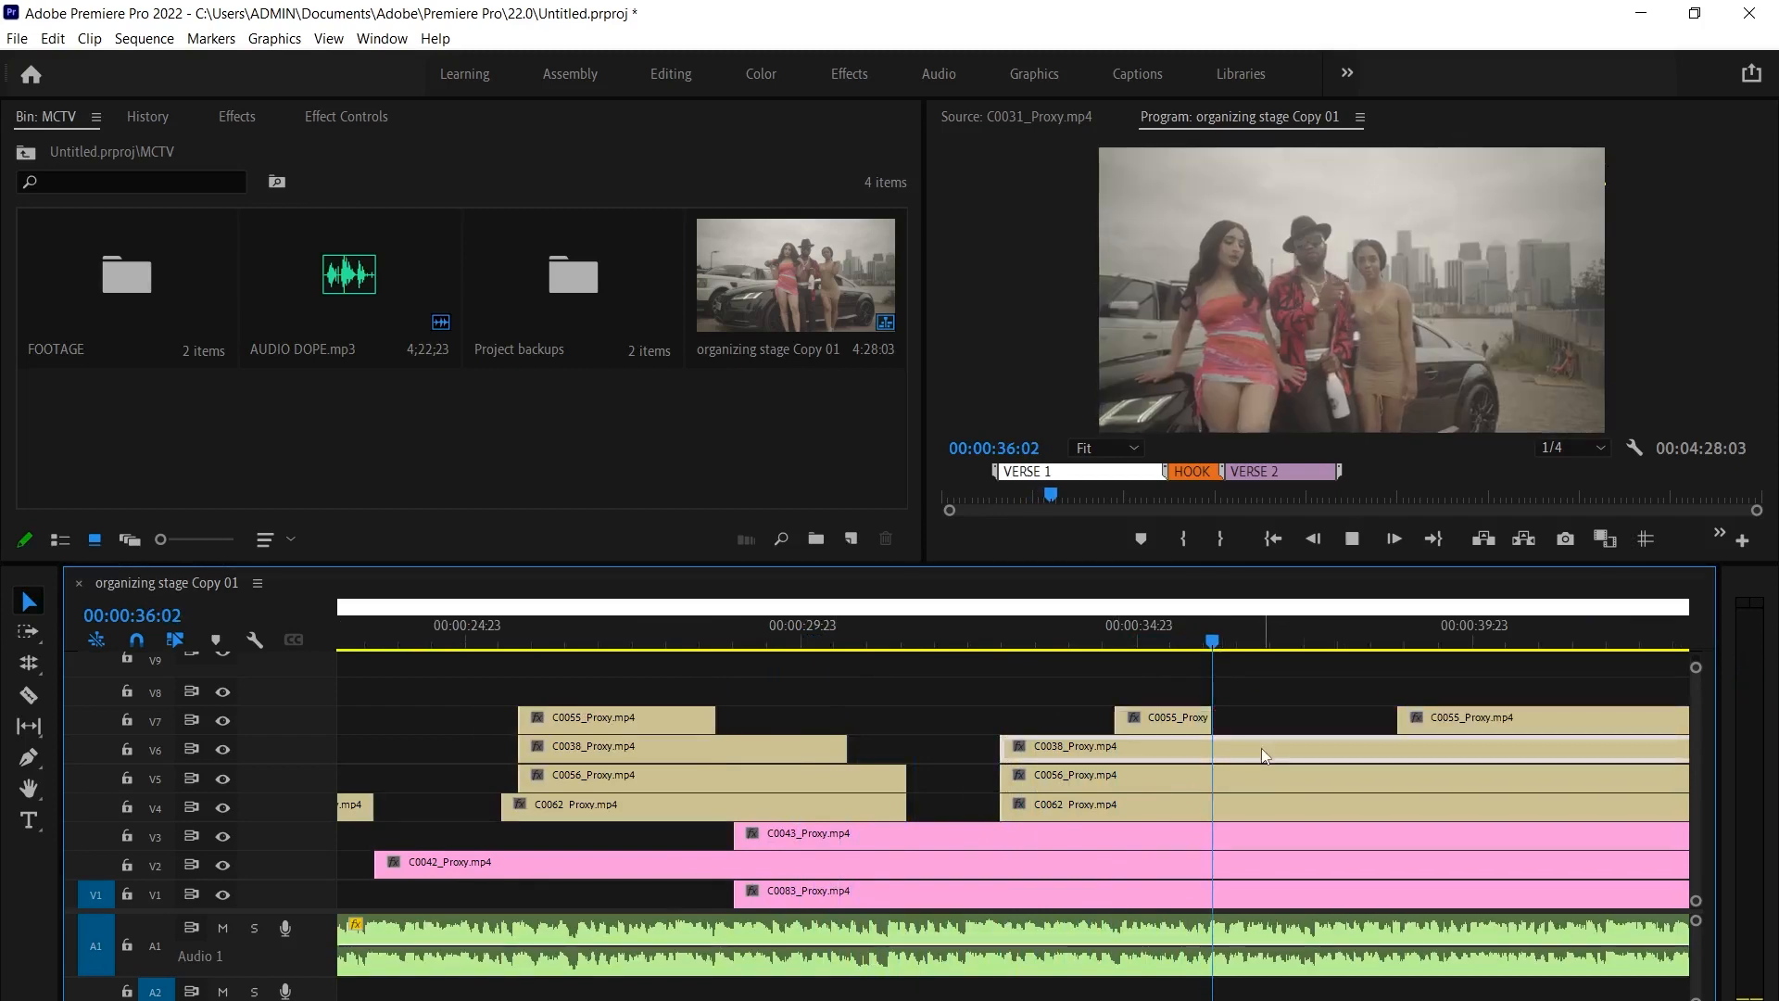
# Preview C0038, split it at 00:00:36:02 and trim the new piece's start to match the last C0055 piece
pyautogui.press('space')
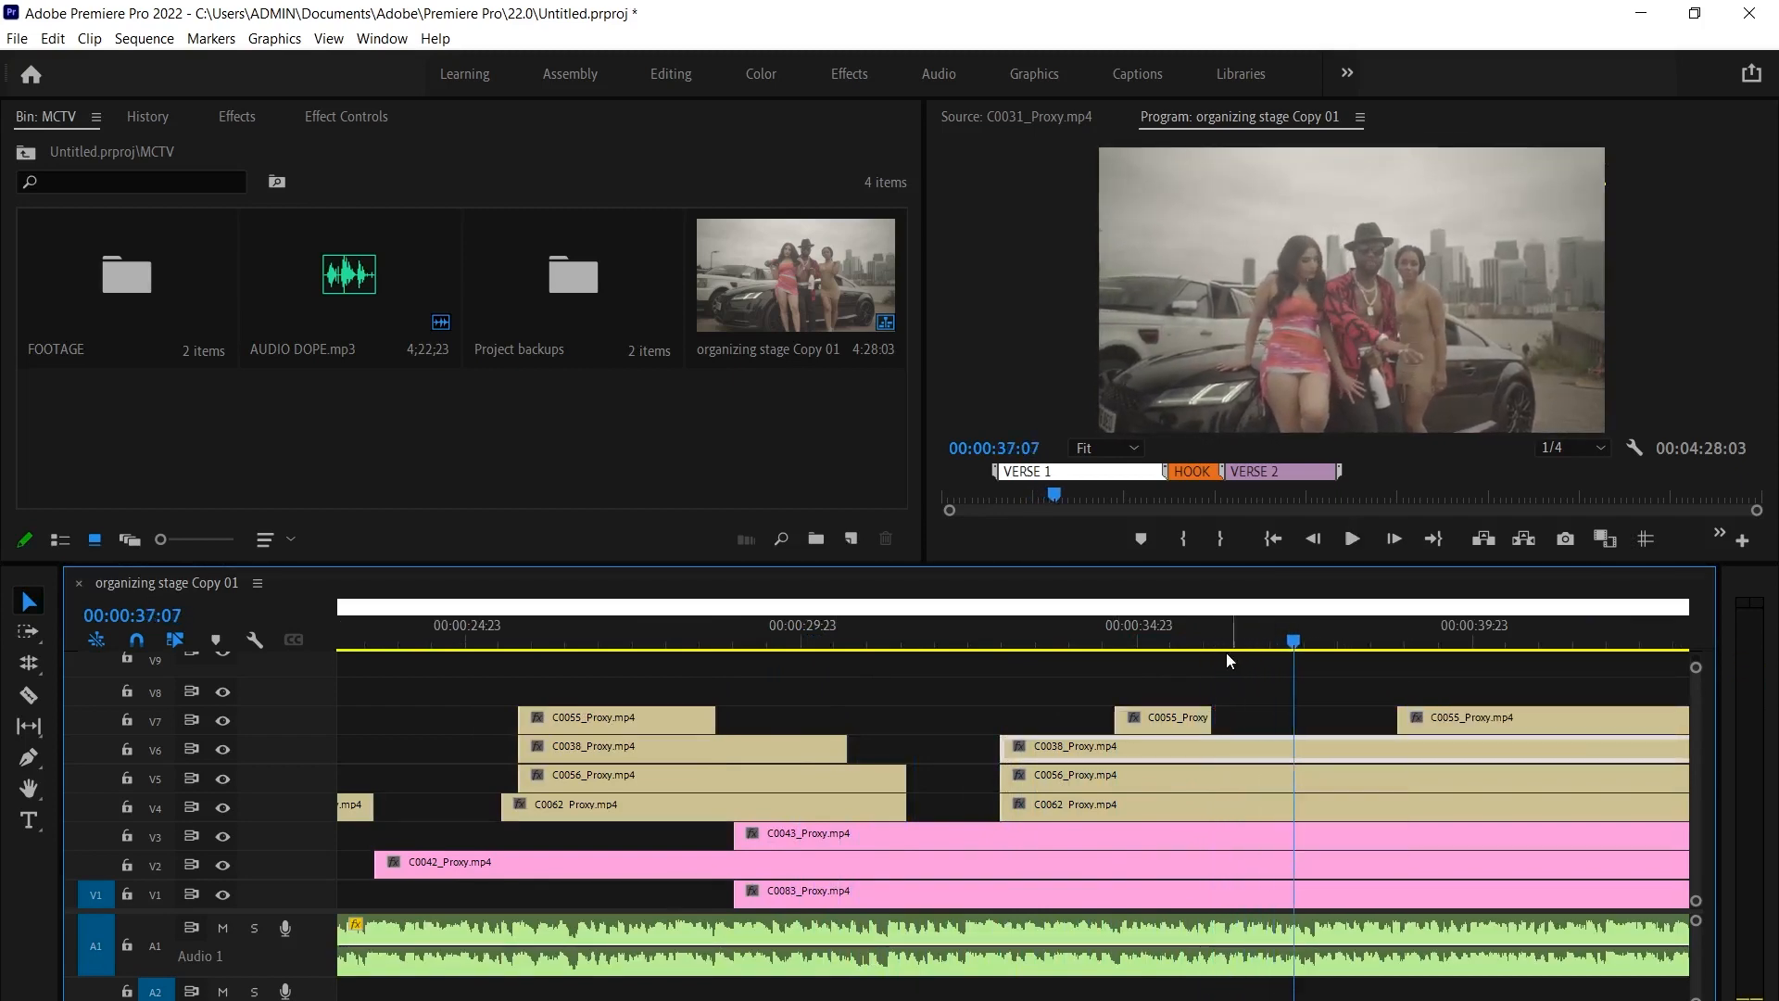
pyautogui.click(1213, 638)
pyautogui.hotkey('ctrl', 'k')
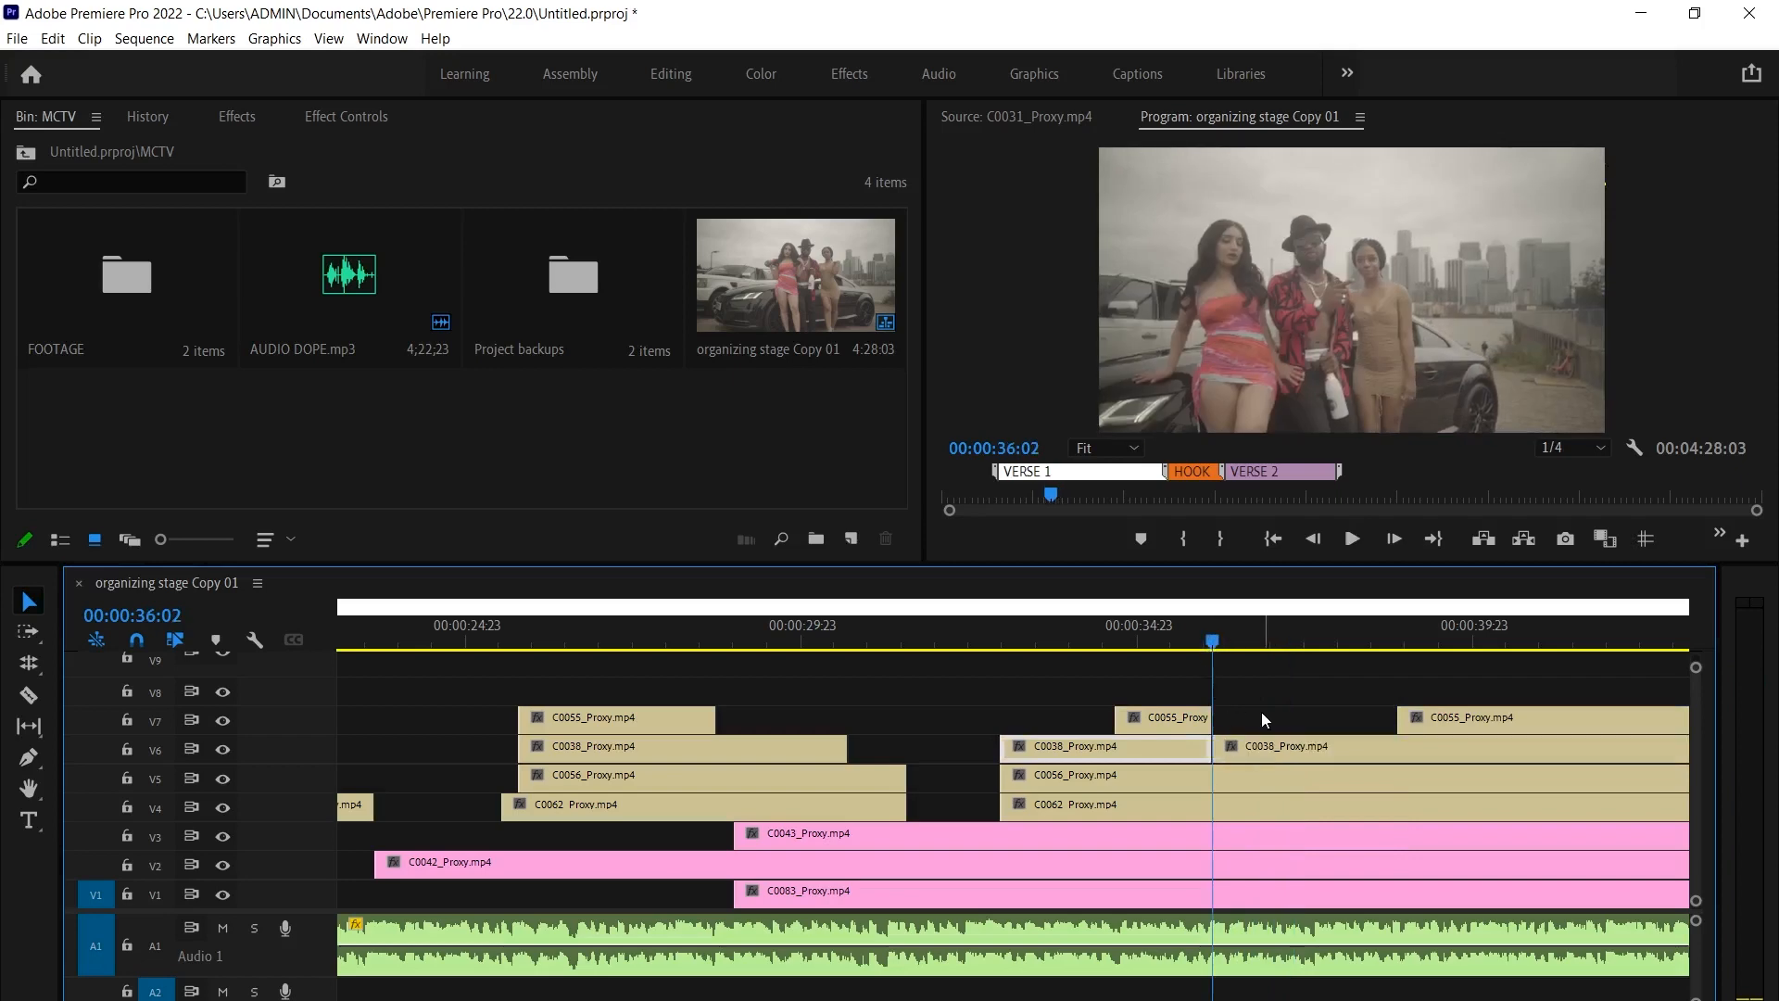
# Preview C0056, split it at 00:00:36:02 and trim the new piece's start to match C0038 above
pyautogui.click(1142, 640)
pyautogui.press('space')
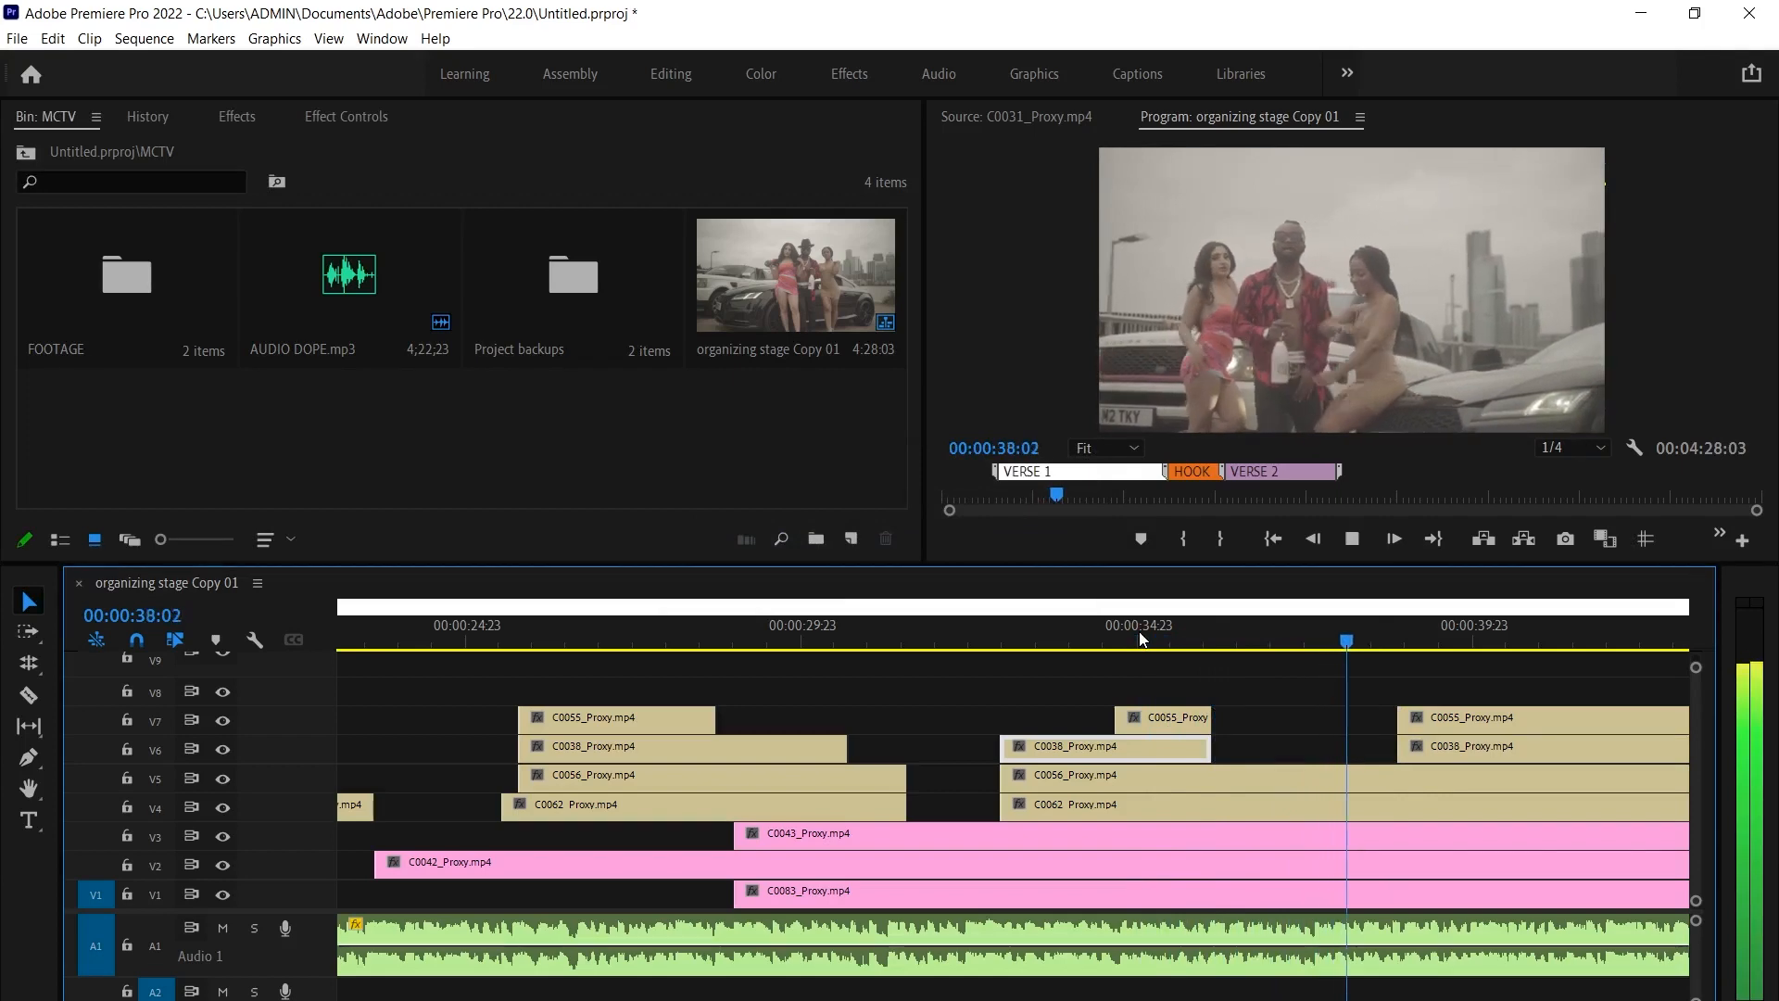
pyautogui.press('space')
pyautogui.click(1220, 775)
pyautogui.press('c')
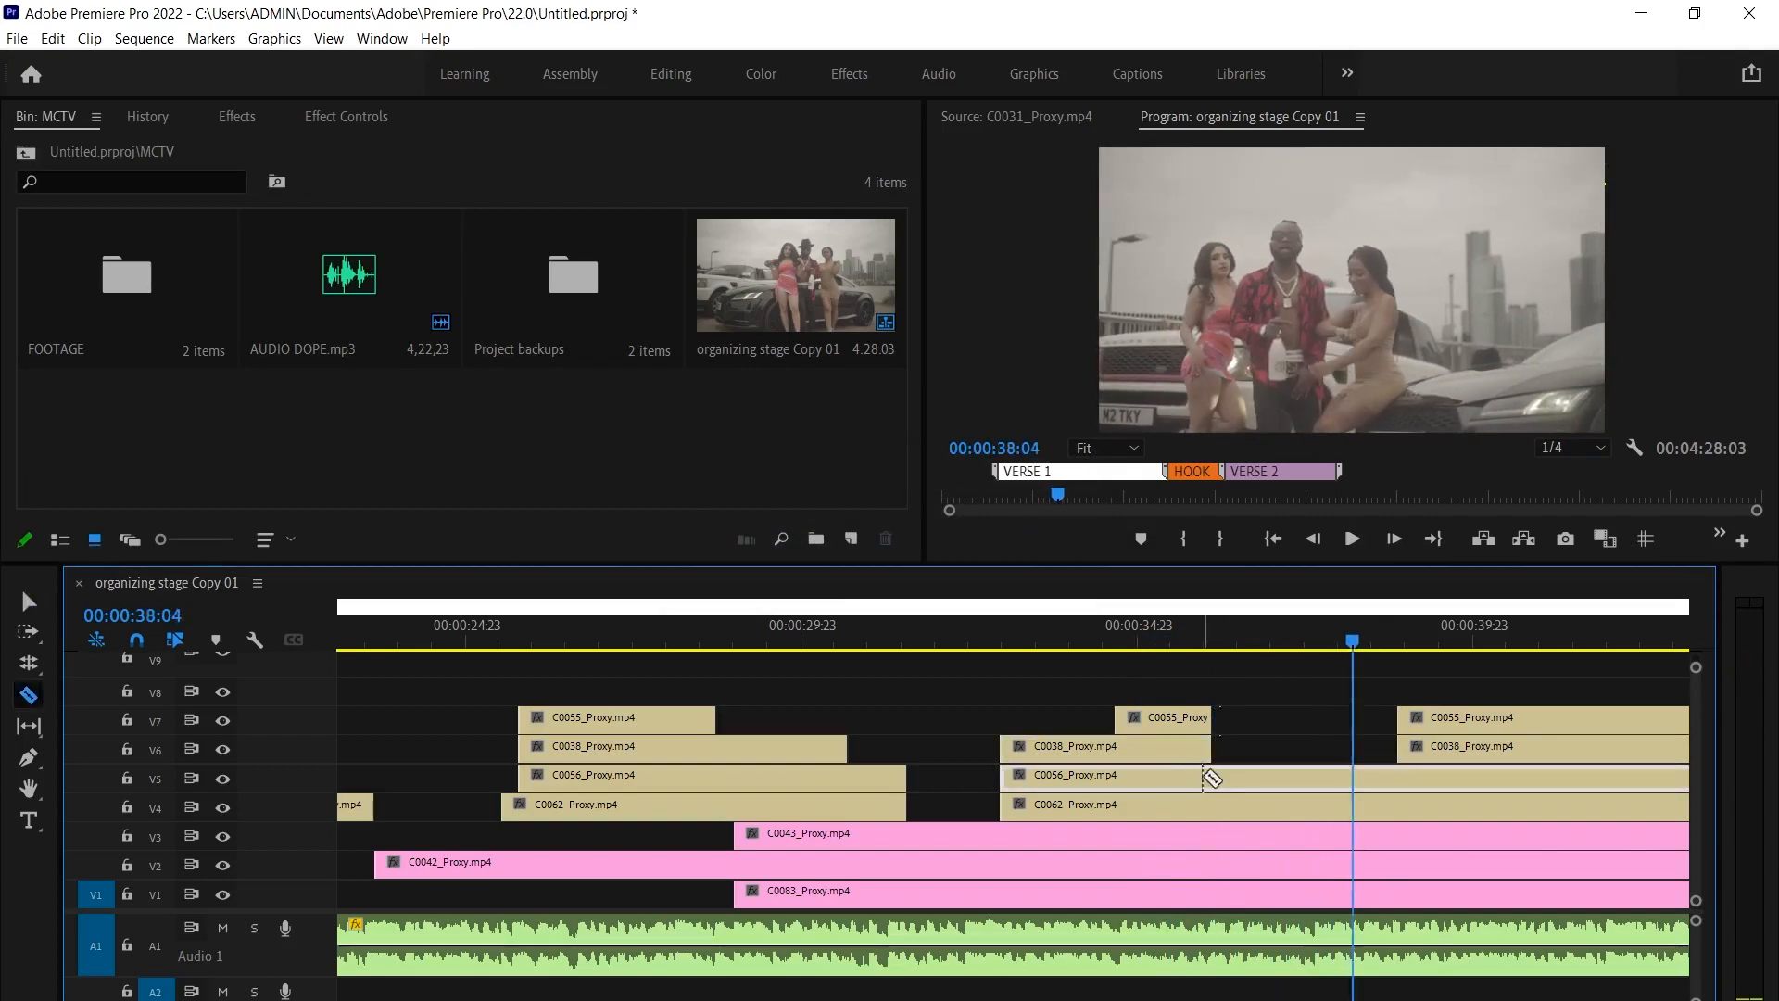
pyautogui.click(1216, 776)
pyautogui.press('v')
pyautogui.moveTo(1221, 776); pyautogui.dragTo(1402, 776)
# Preview C0062 and split it at 00:00:38:07
pyautogui.click(1163, 629)
pyautogui.press('space')
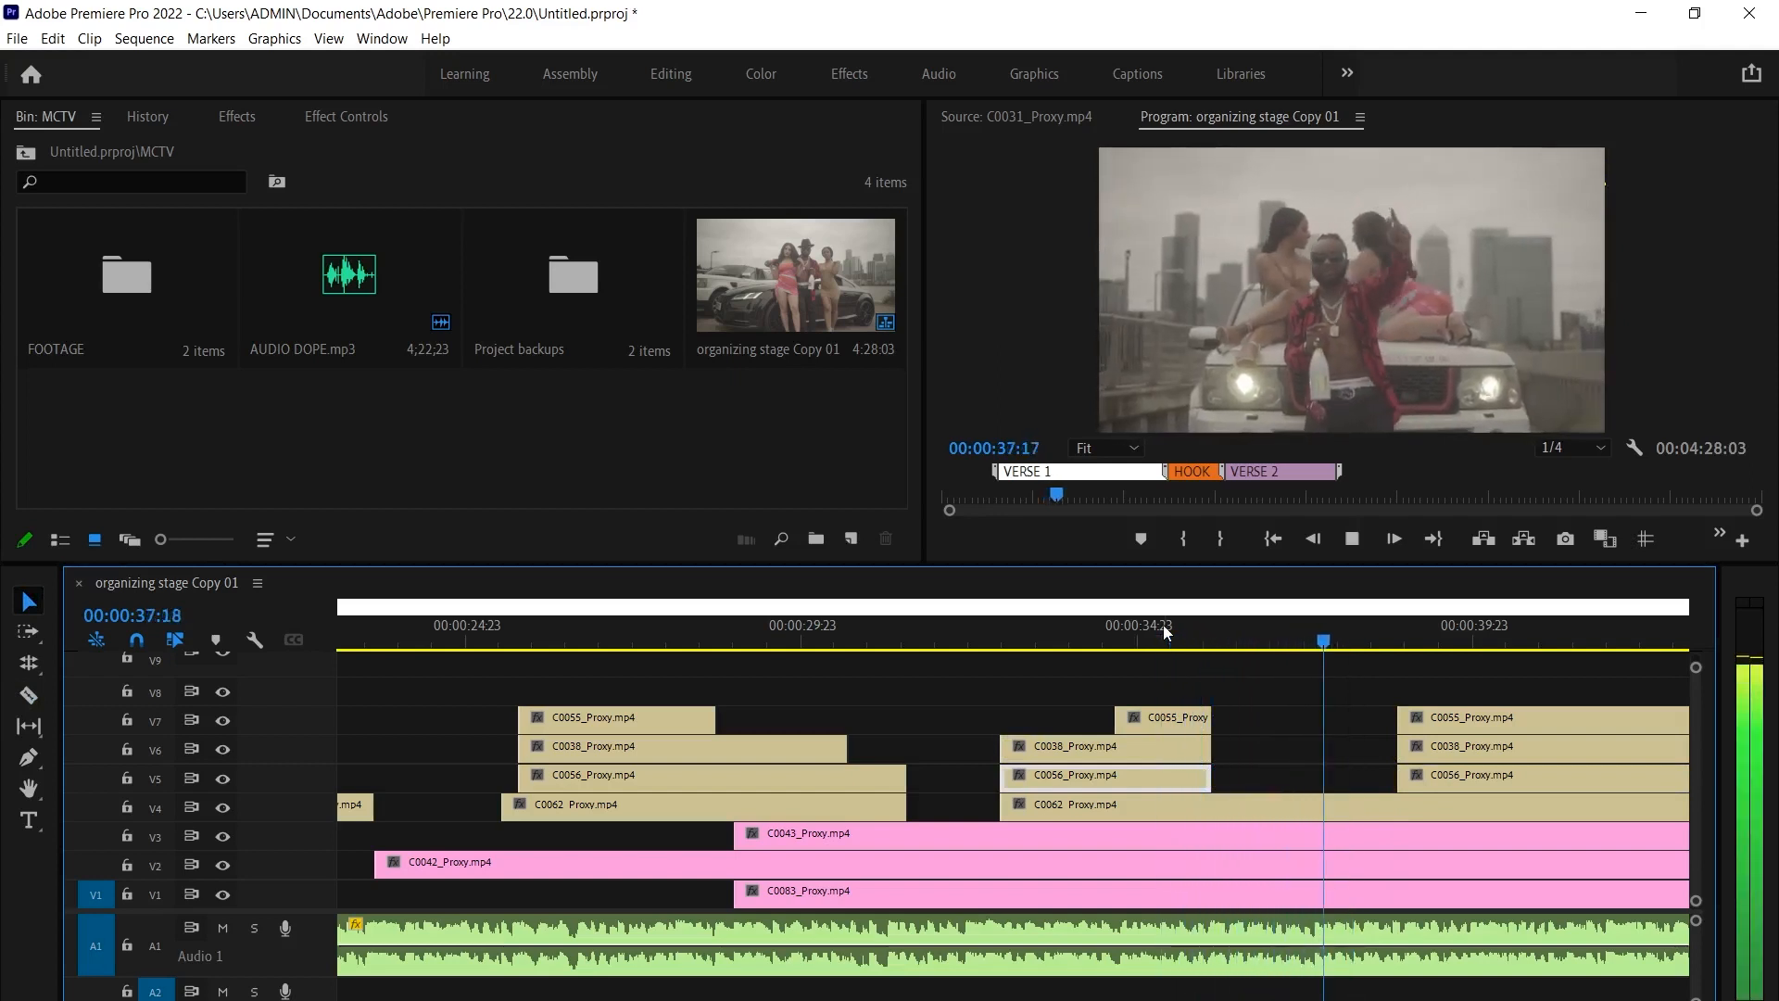
pyautogui.press('space')
pyautogui.moveTo(1368, 644)
pyautogui.mouseDown()
pyautogui.moveTo(1386, 643)
pyautogui.moveTo(1350, 643)
pyautogui.moveTo(1364, 660)
pyautogui.mouseUp()
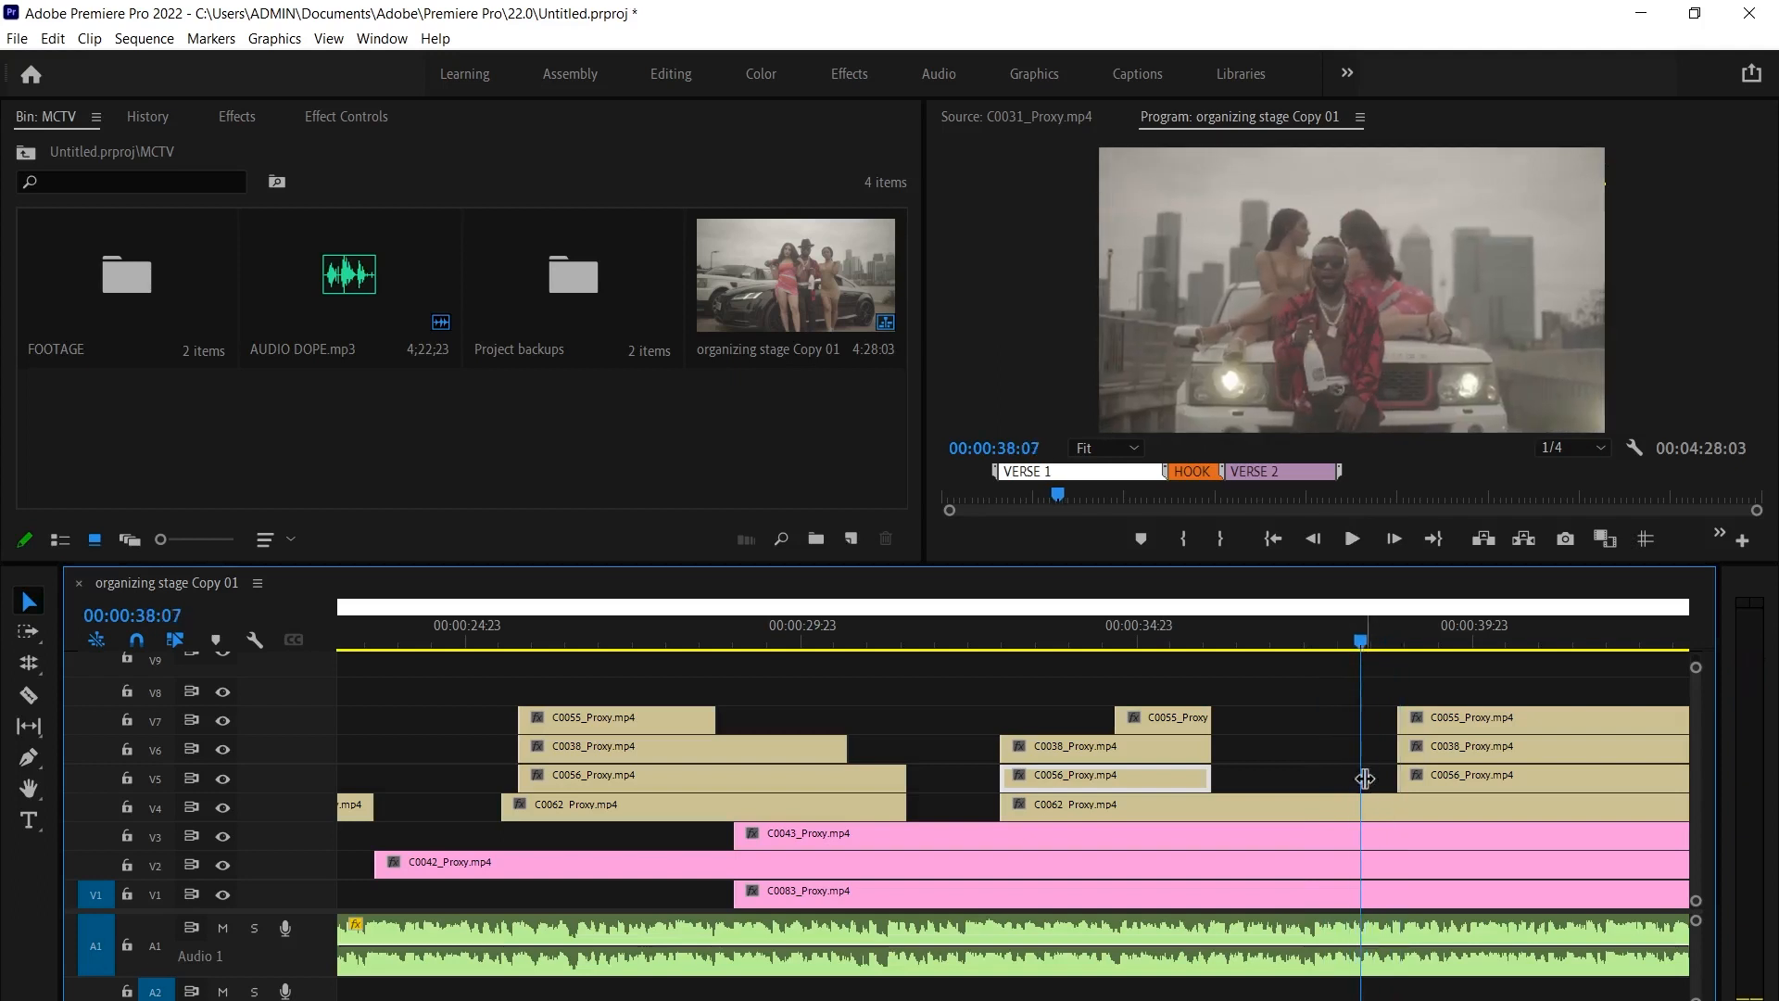
pyautogui.click(1353, 808)
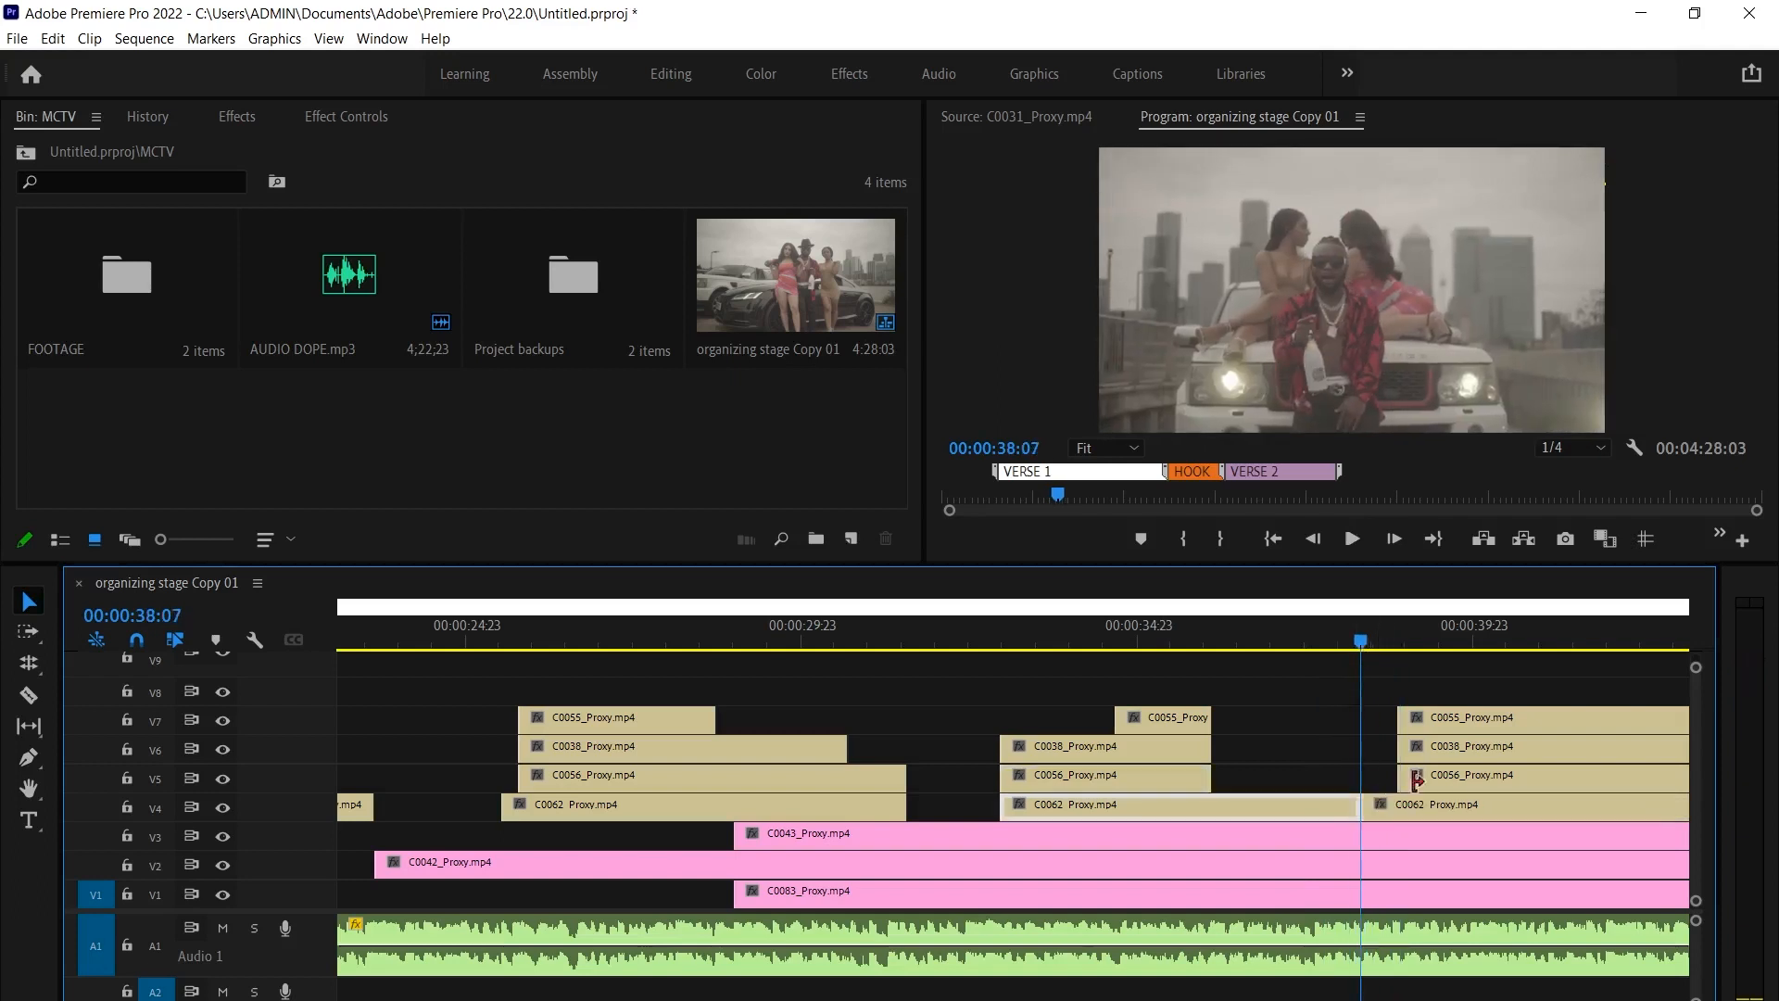
# Trim the last C0055, C0038 and C0056 pieces' starts to about 00:00:39:11 and shorten the preceding C0062 piece to end at 00:00:36:02
pyautogui.scroll(-2, 1315, 741)
pyautogui.moveTo(1282, 691); pyautogui.dragTo(1351, 790)
pyautogui.moveTo(1262, 731); pyautogui.dragTo(1303, 735)
pyautogui.moveTo(1204, 795); pyautogui.dragTo(1073, 797)
# Play the sequence from 00:00:35:05 and again from the first Verse 1 clips to review the trimmed pieces
pyautogui.click(1016, 630)
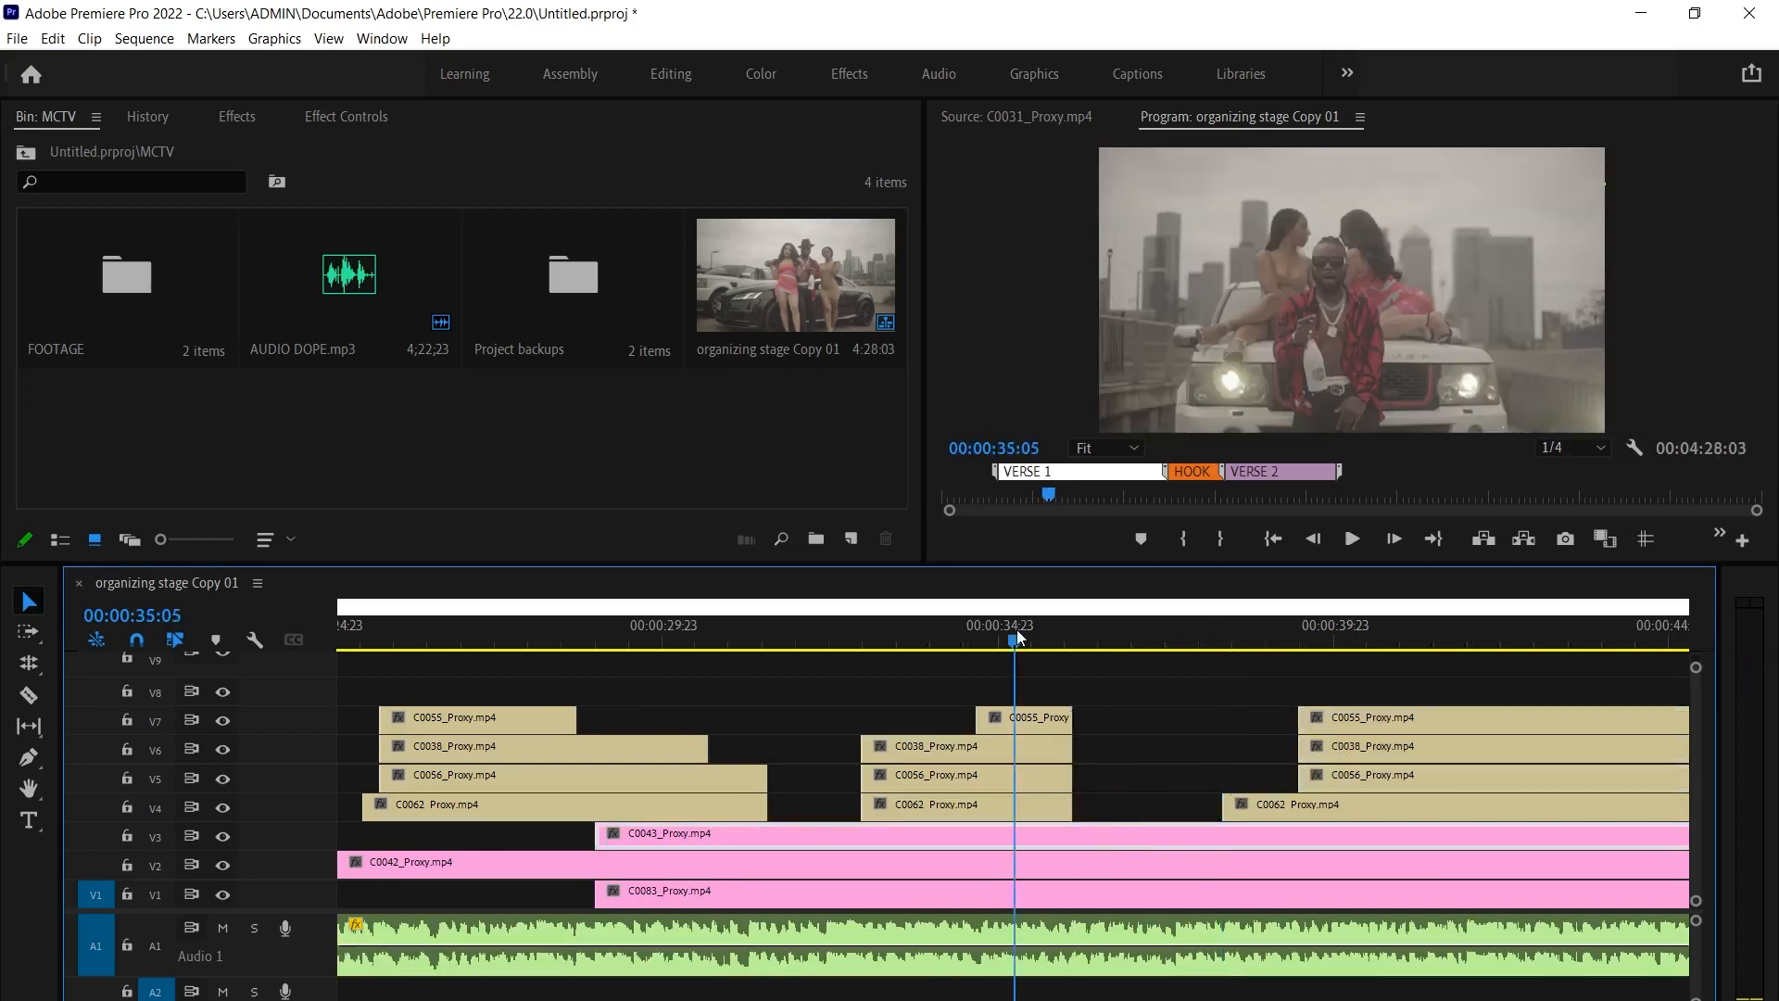
pyautogui.press('space')
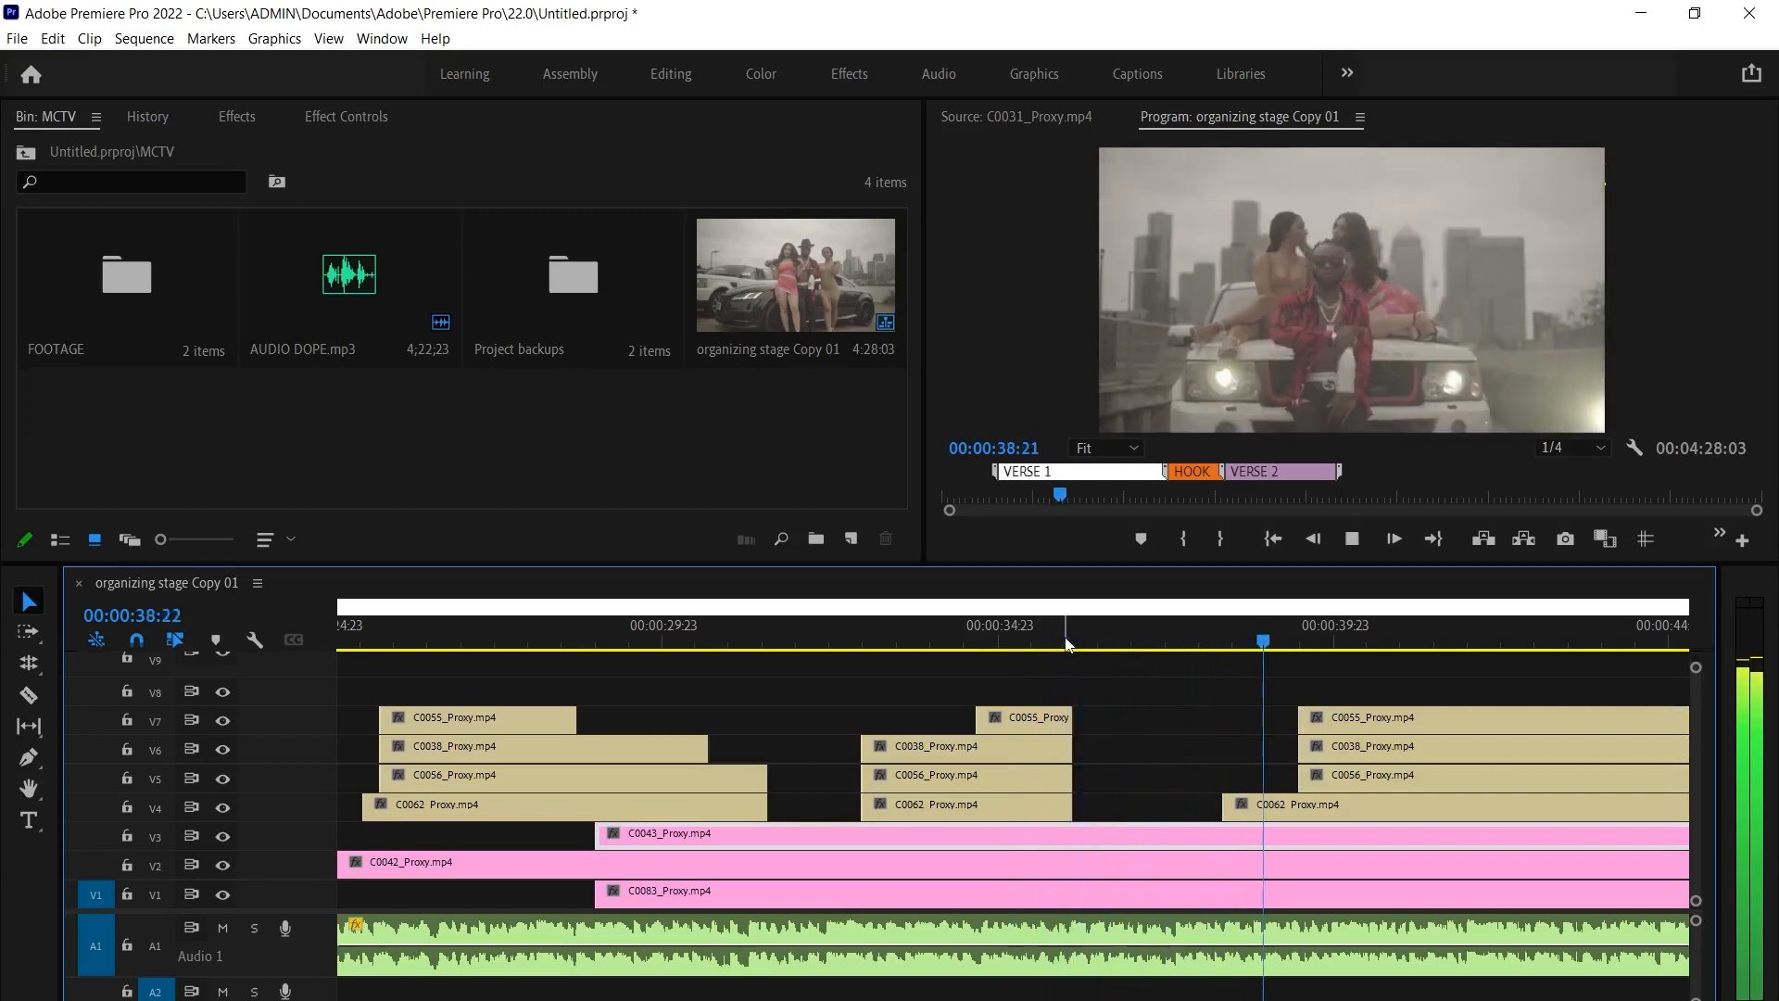
pyautogui.press('space')
pyautogui.scroll(-2, 1132, 778)
pyautogui.scroll(-1, 1130, 771)
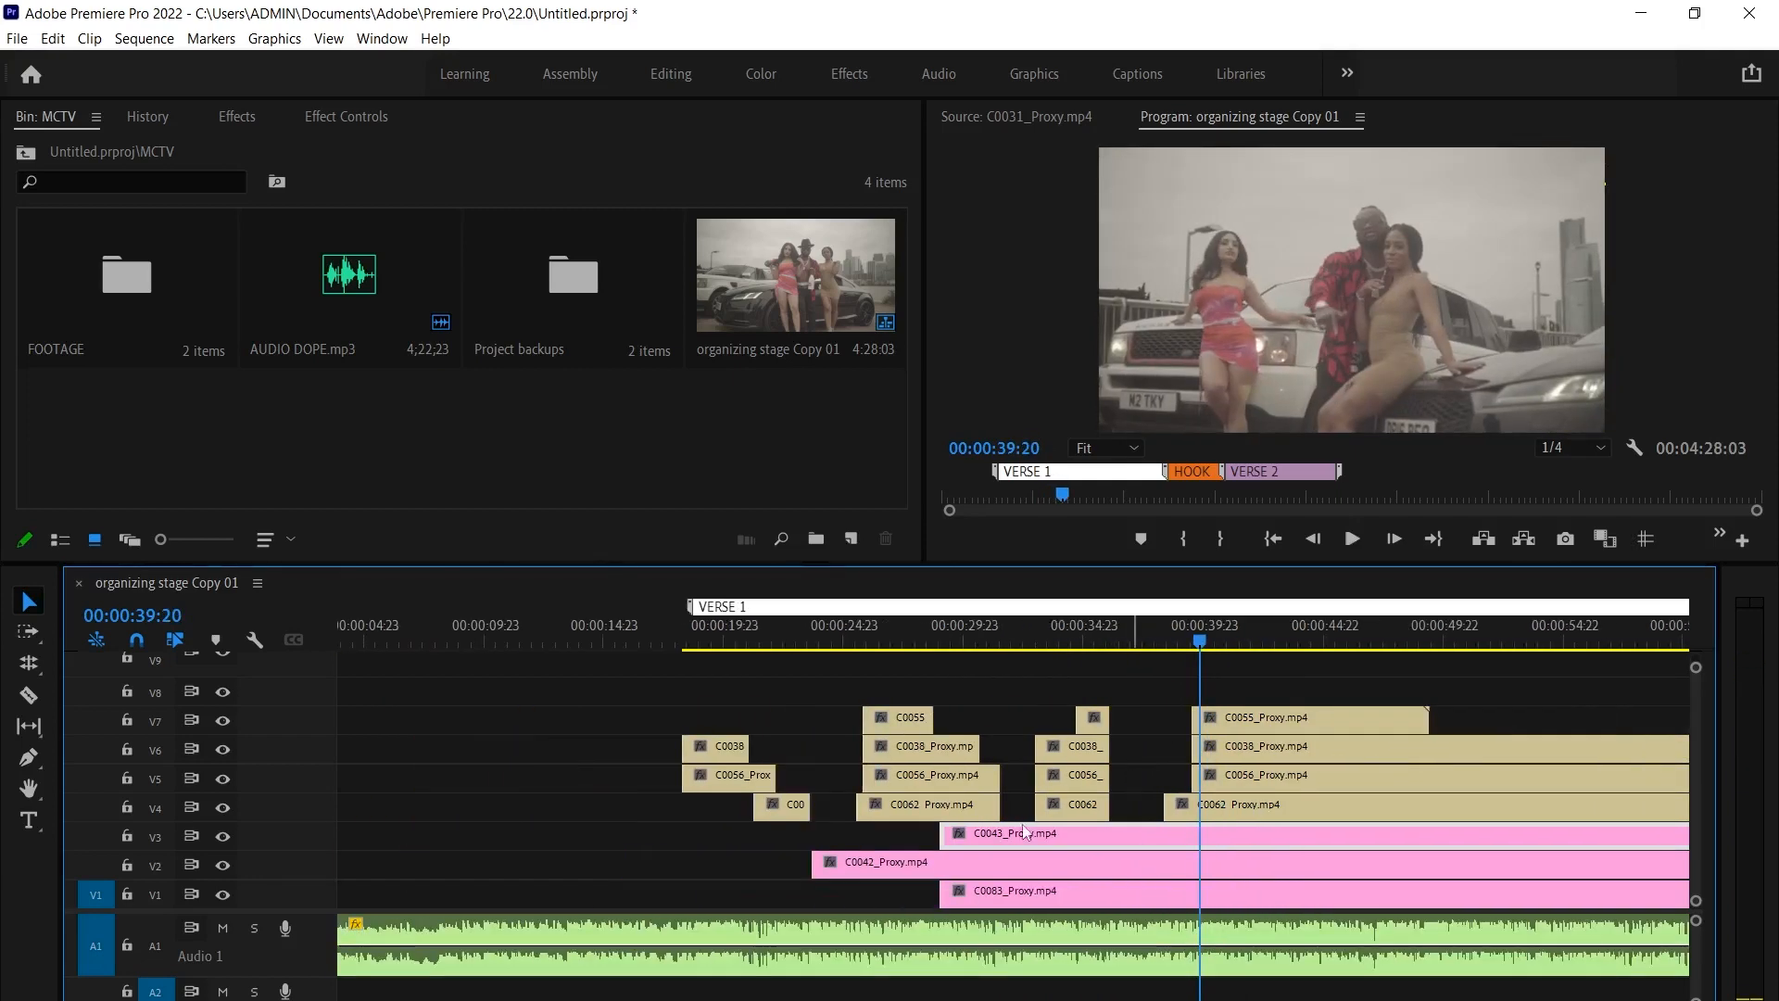
pyautogui.press('Up')
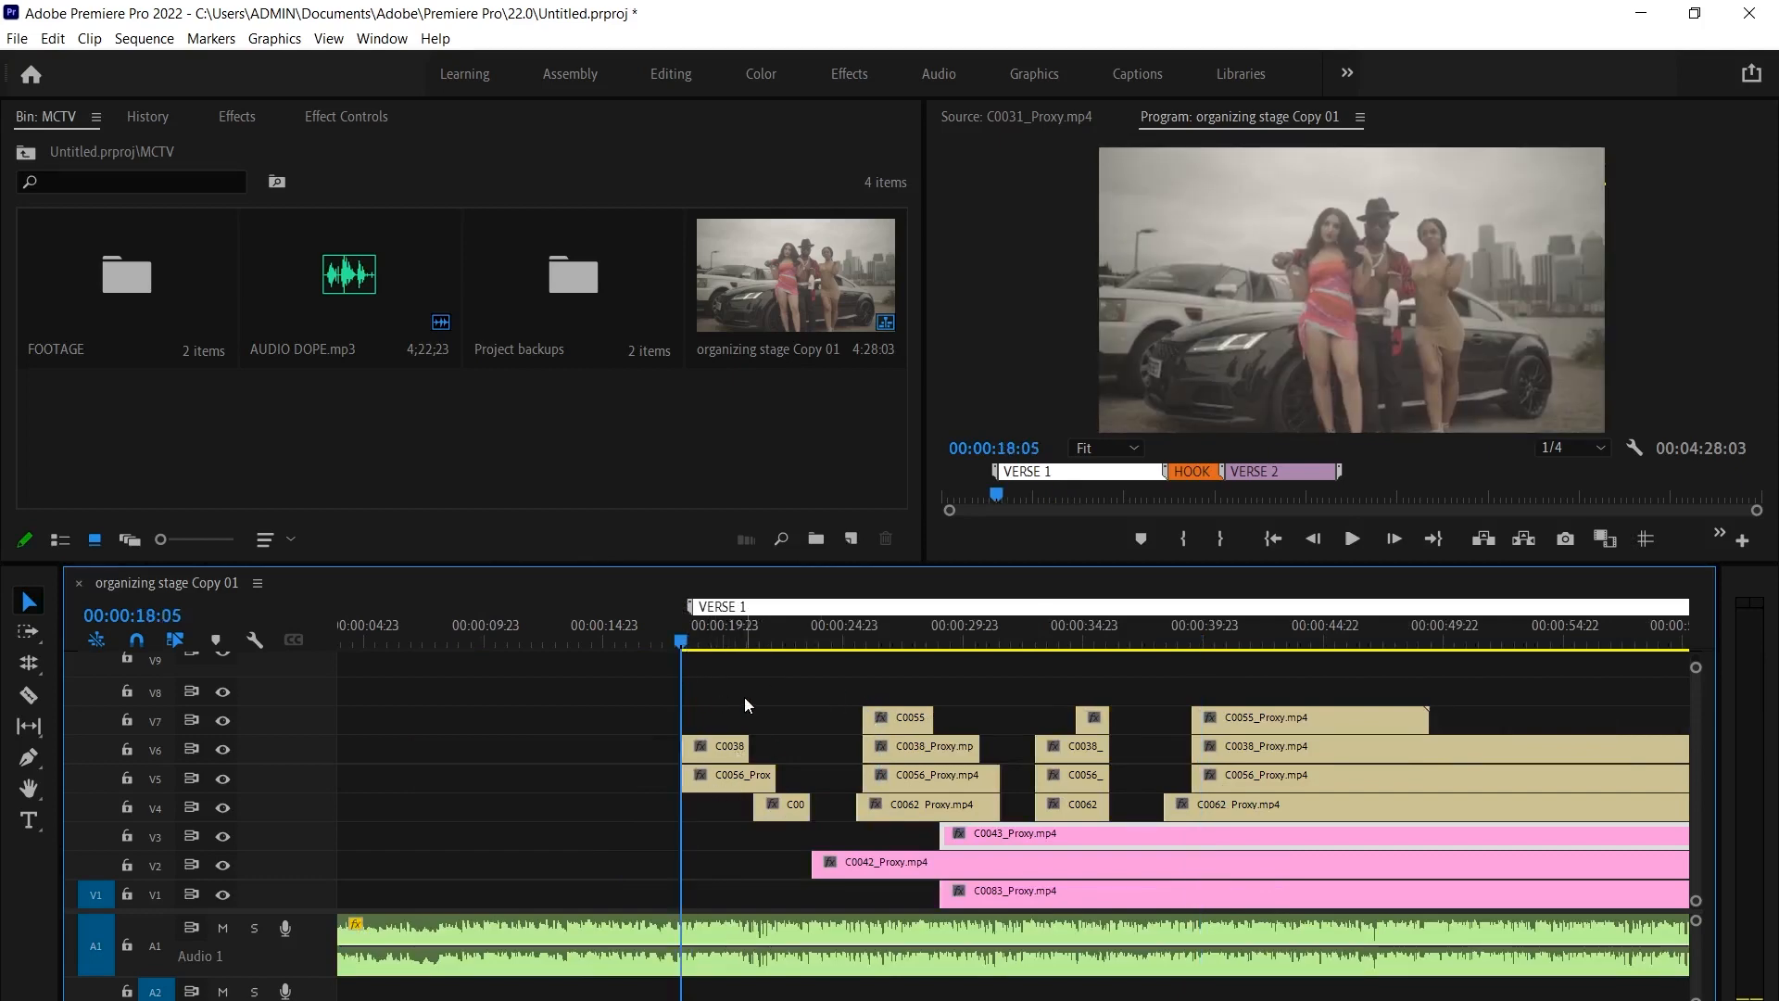
pyautogui.click(745, 698)
pyautogui.scroll(2, 819, 760)
pyautogui.scroll(1, 816, 757)
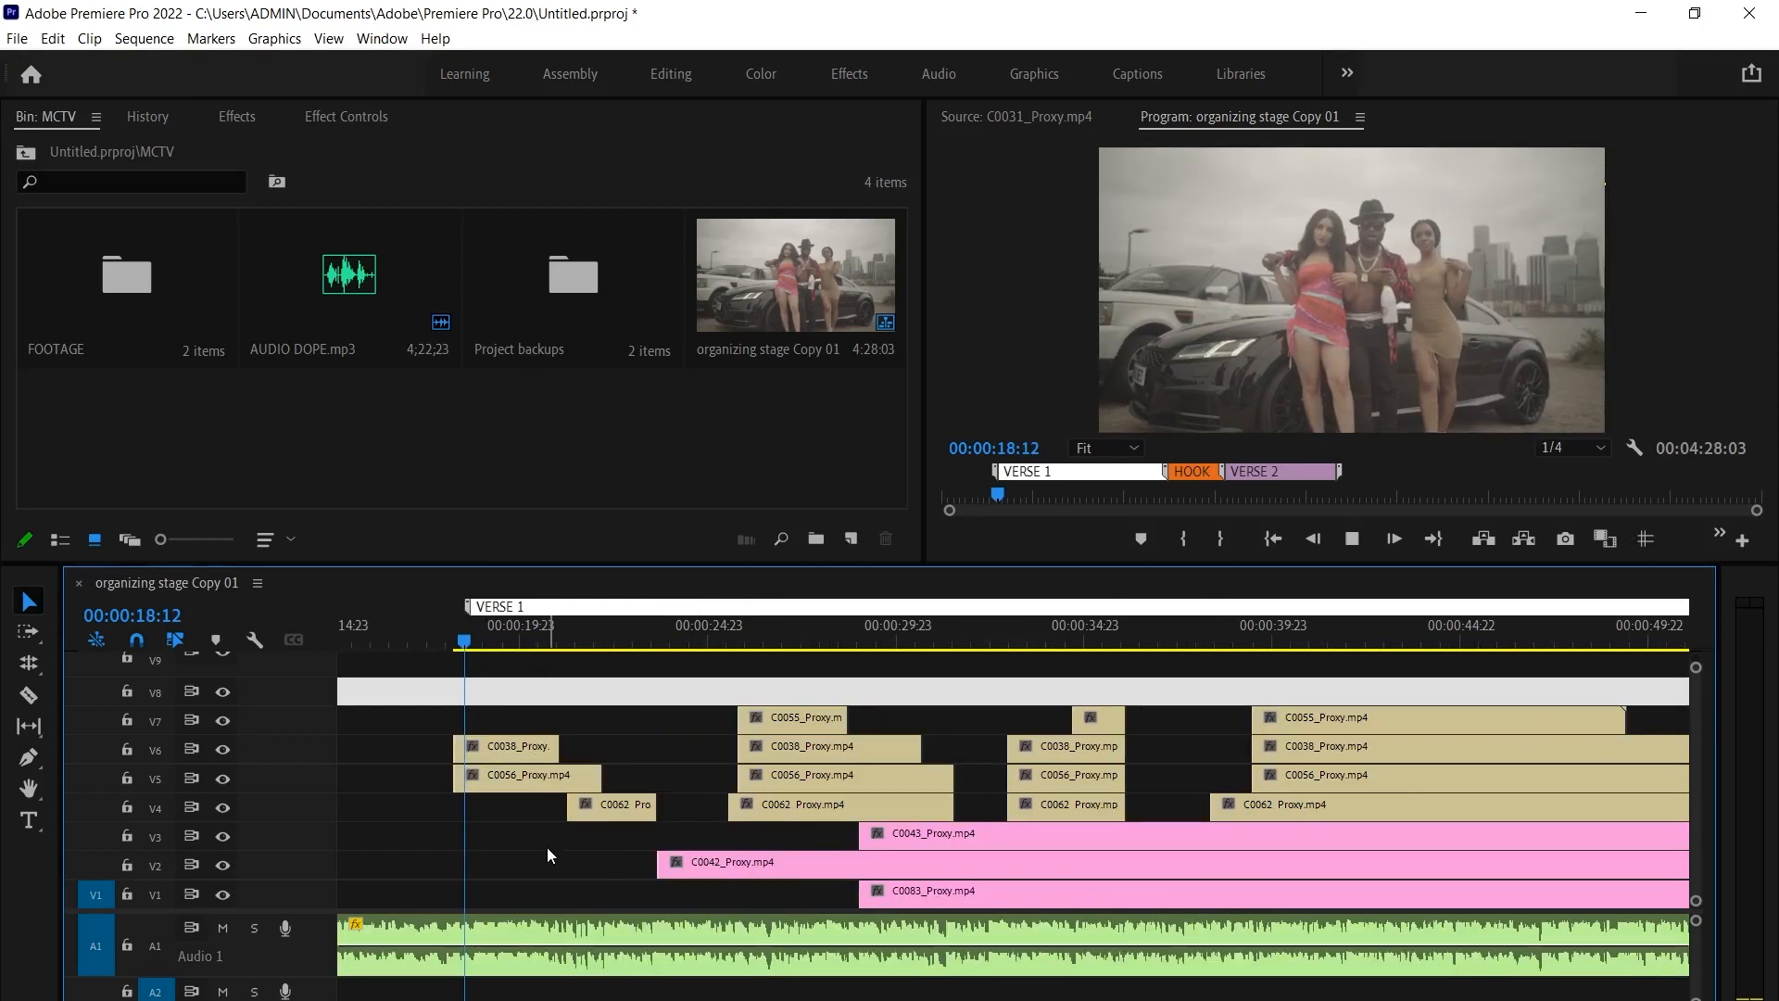
pyautogui.press('space')
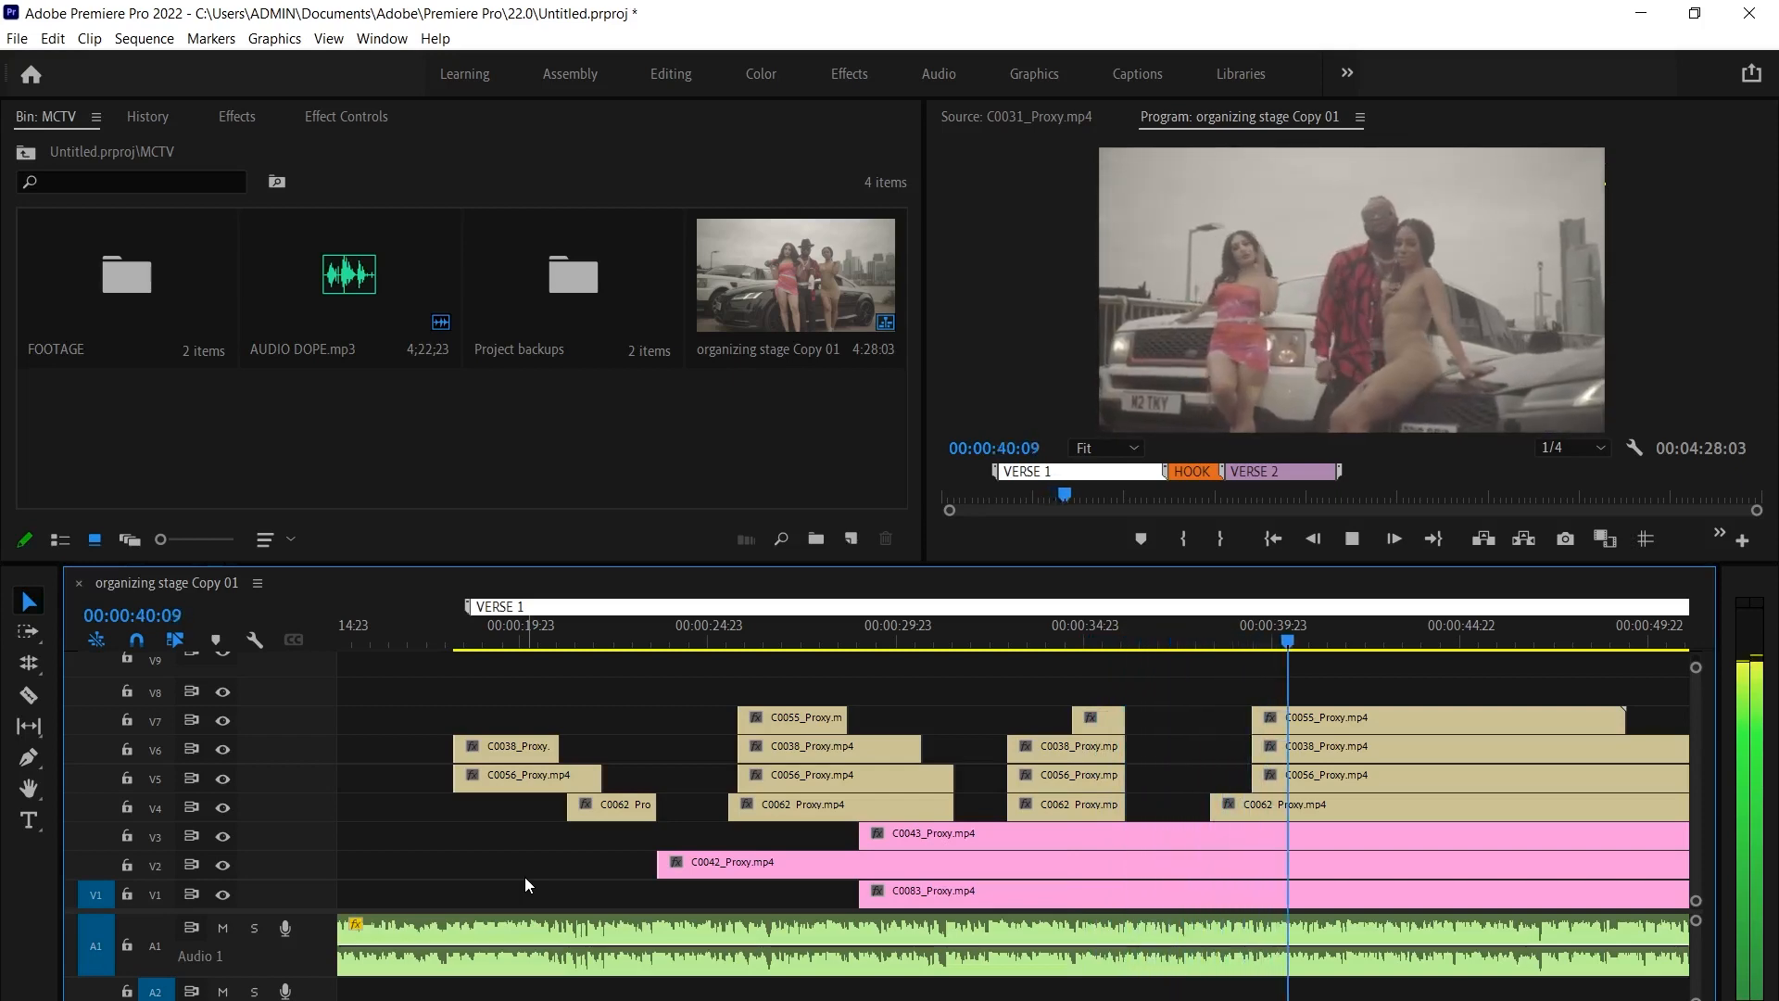
pyautogui.press('space')
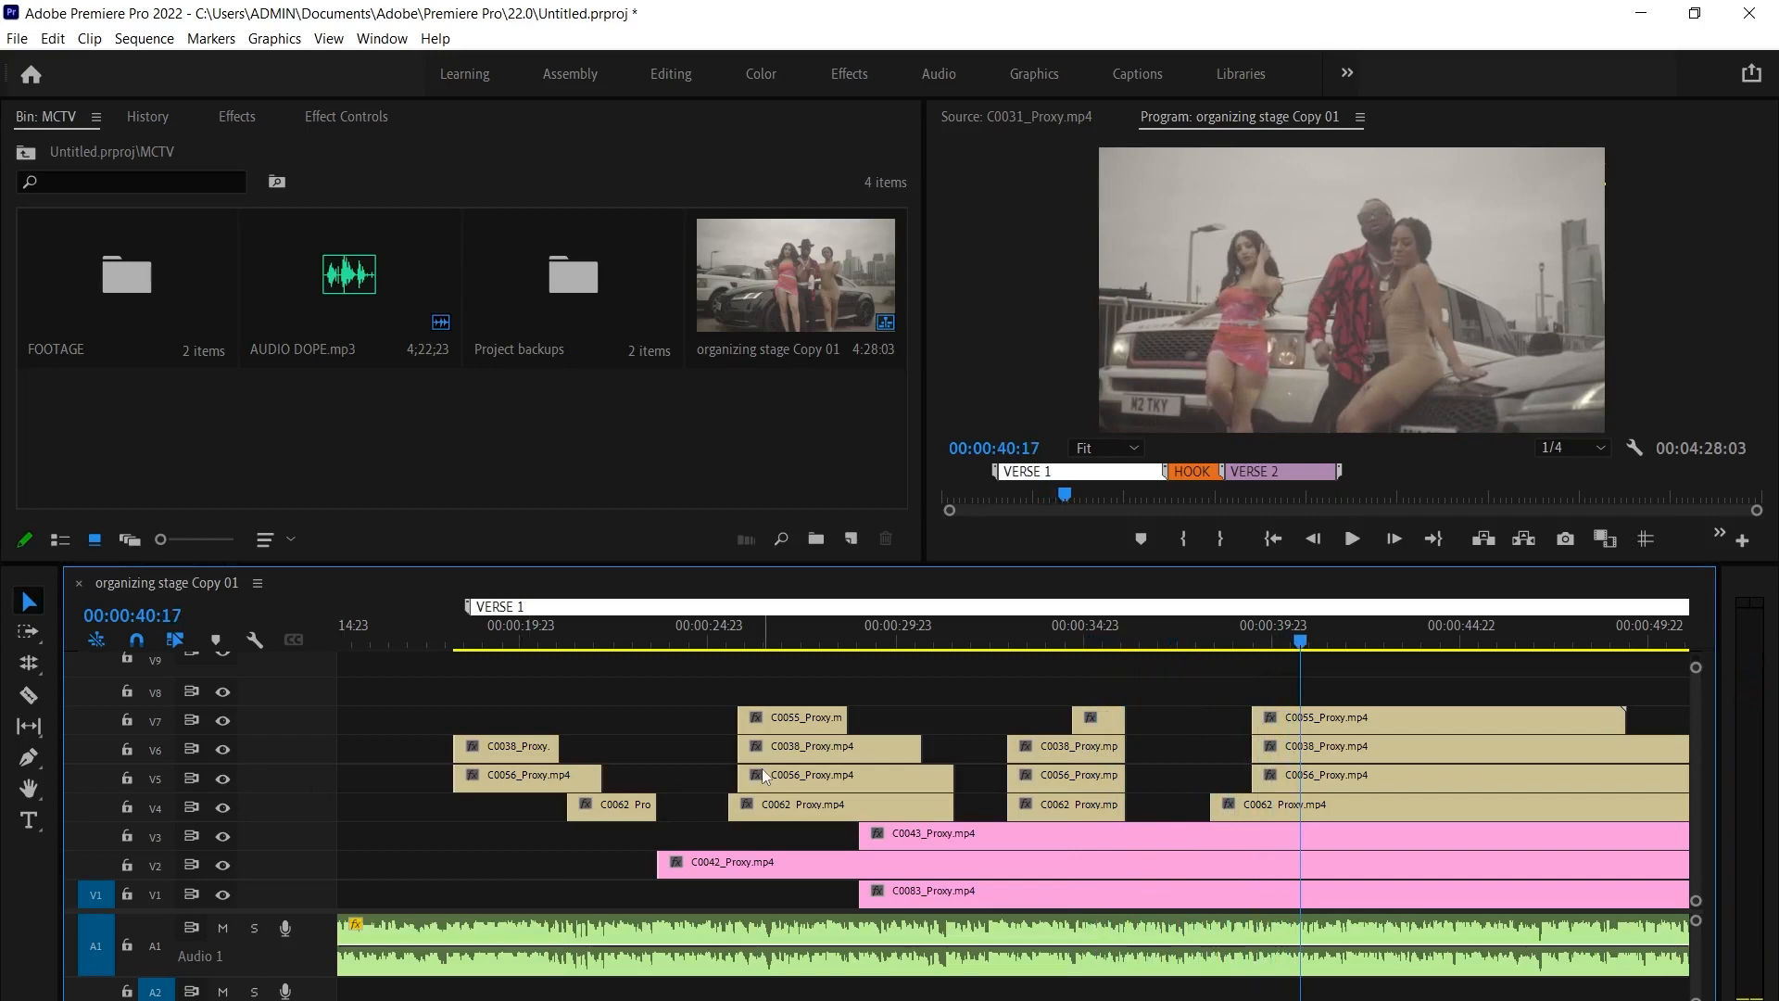
# Trim the second C0062 piece's start to match C0056 above, remove the C0055 piece over that group, and play it
pyautogui.scroll(2, 762, 769)
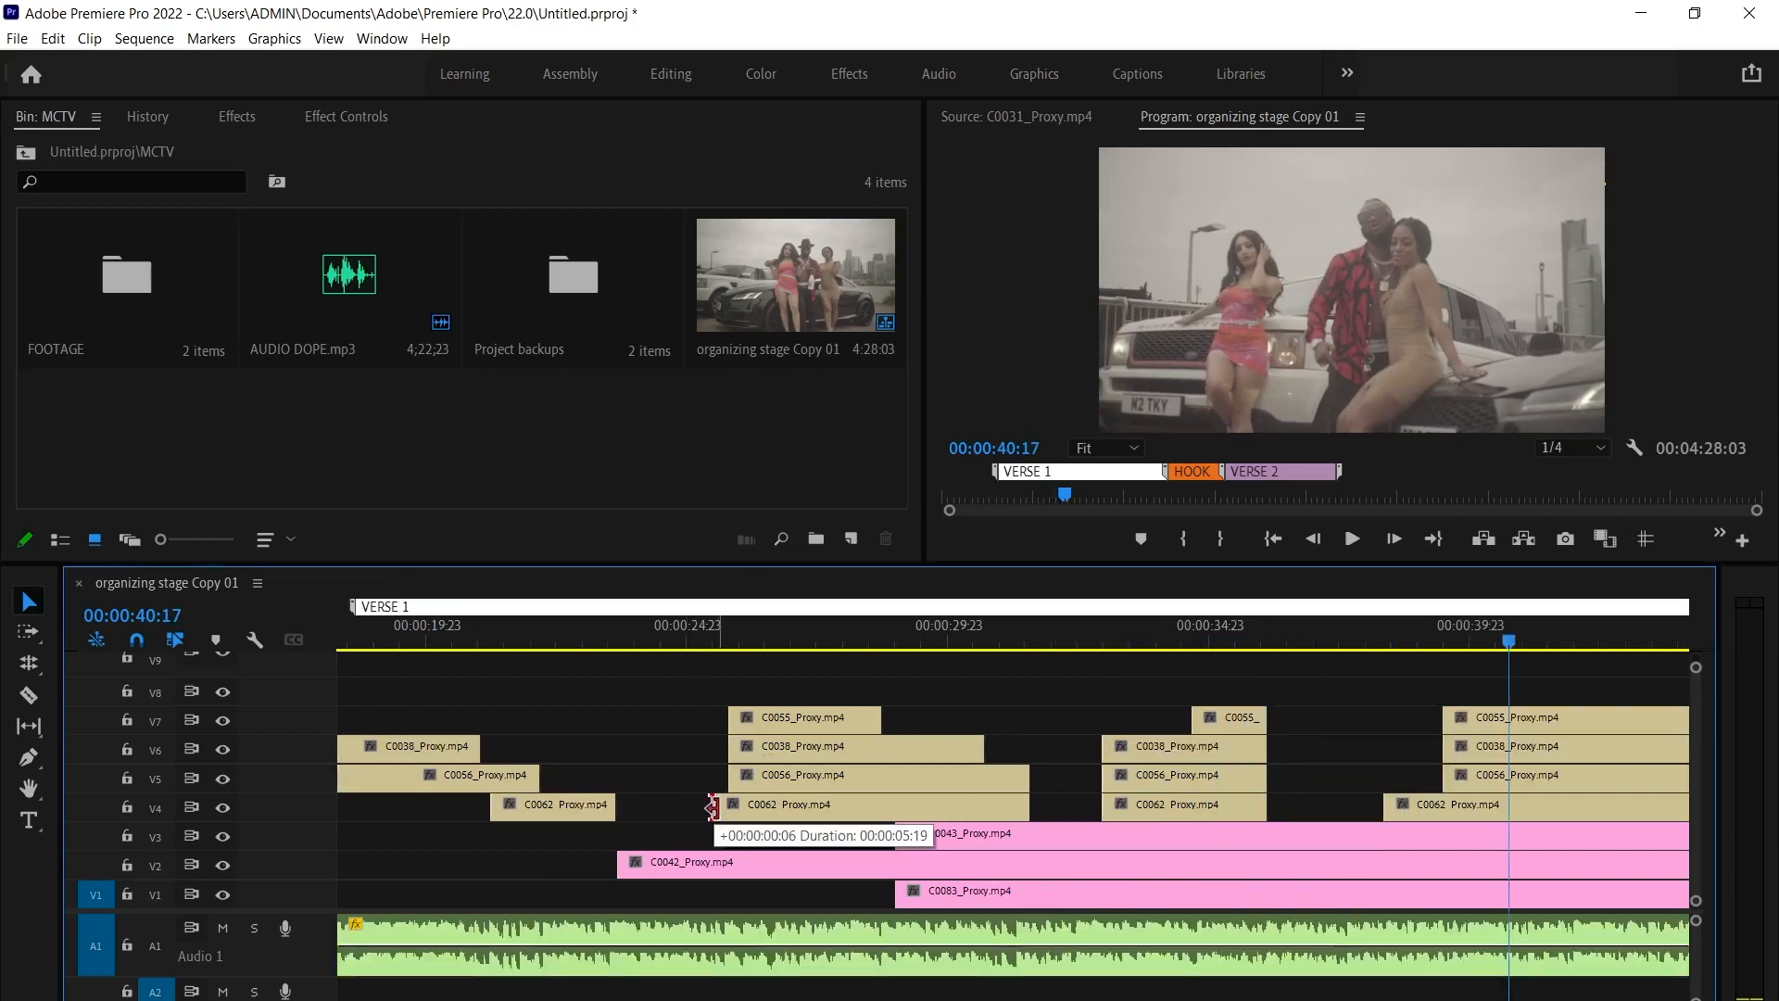
pyautogui.moveTo(718, 642); pyautogui.dragTo(826, 654)
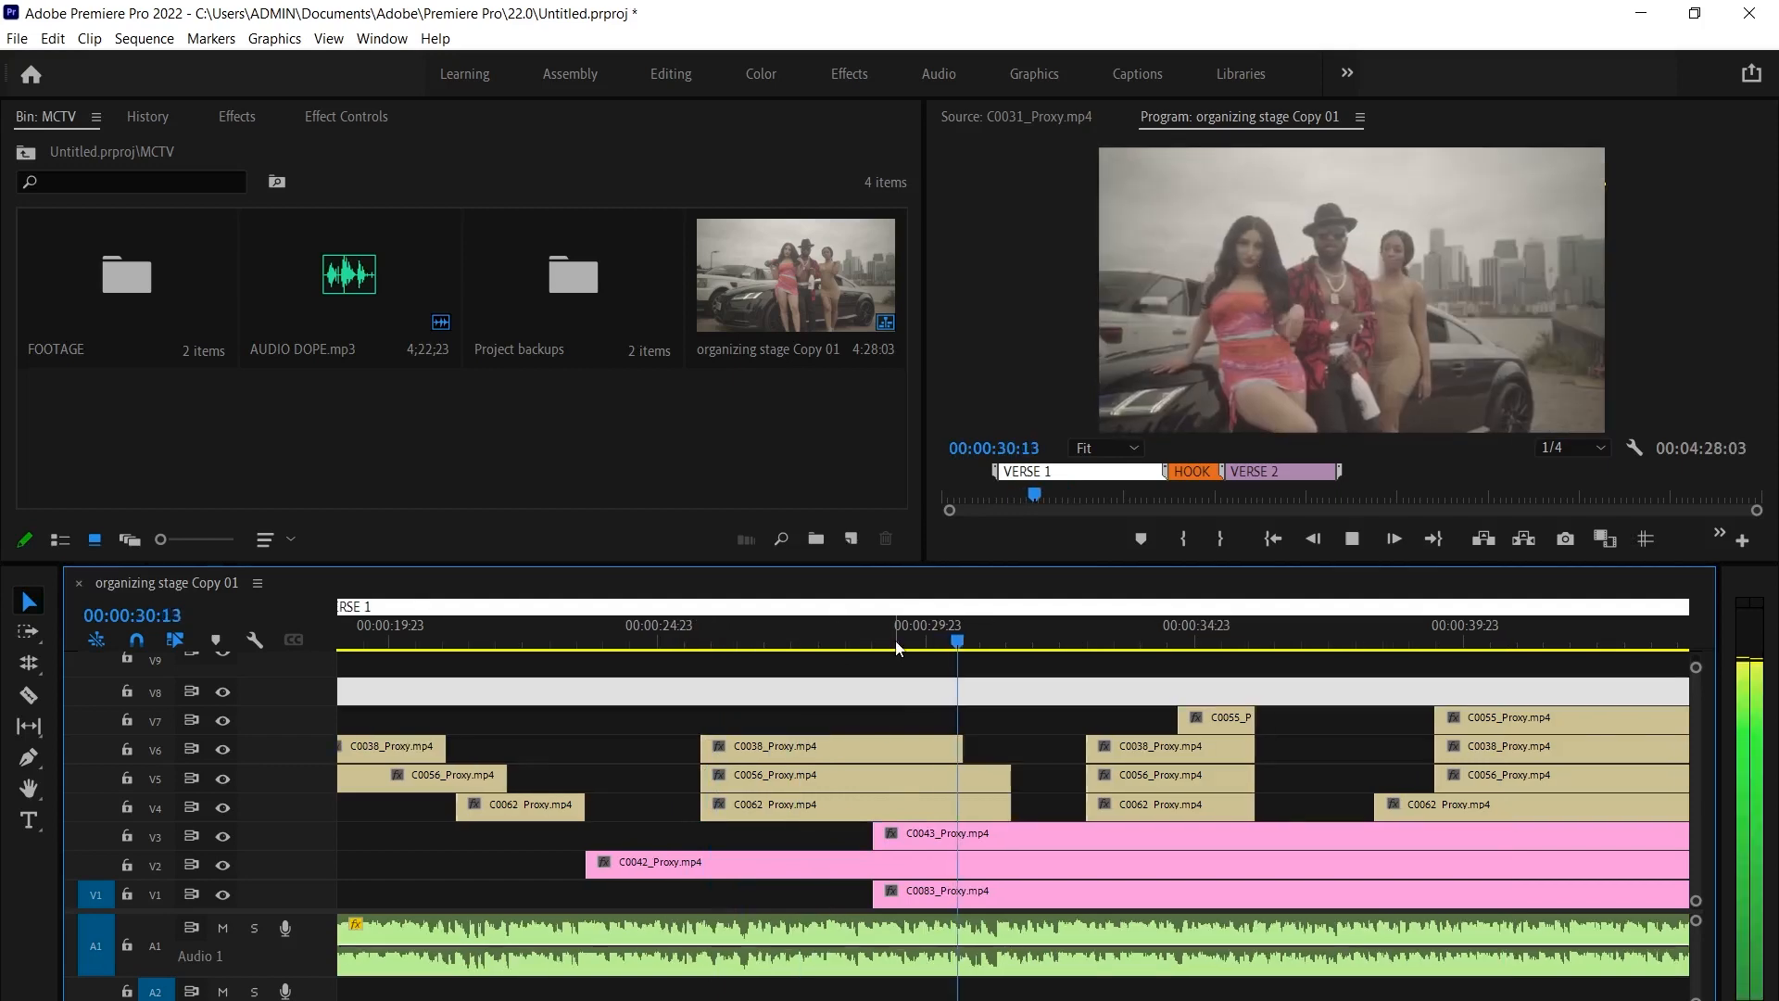
# Add a red sequence marker named "Everydayy" at 00:00:28:23
pyautogui.moveTo(884, 641); pyautogui.dragTo(877, 643)
pyautogui.scroll(-3, 973, 727)
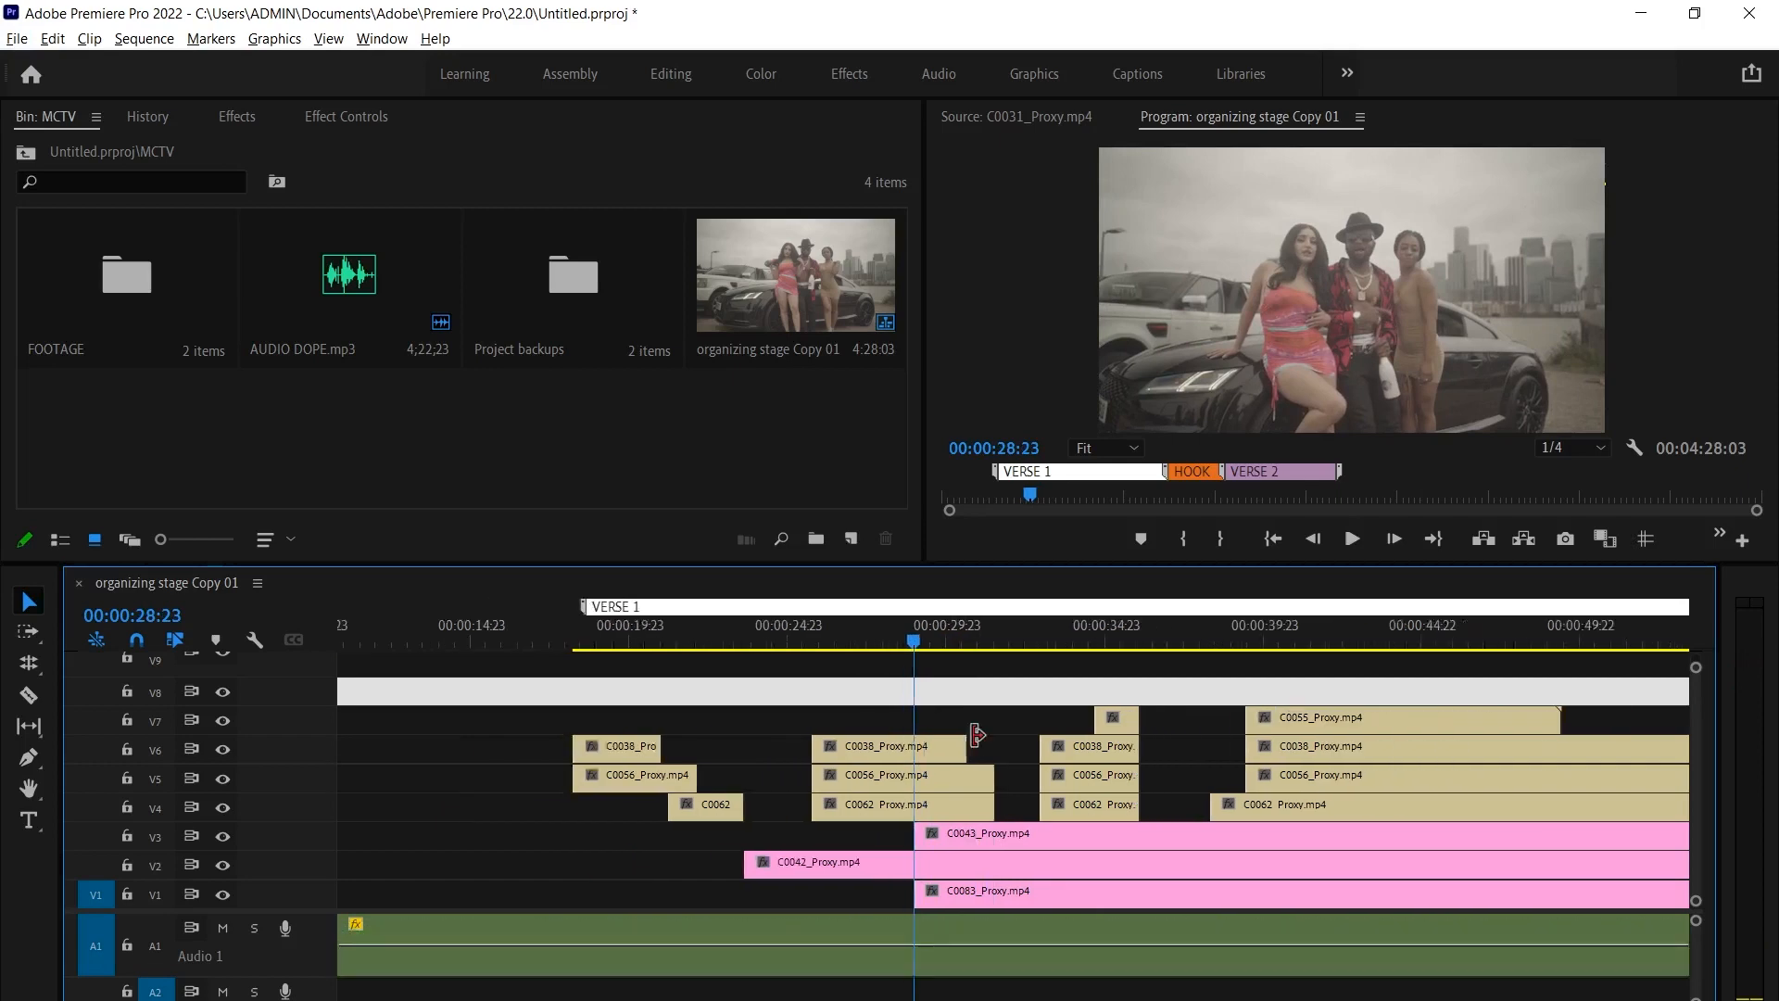
pyautogui.moveTo(1032, 689); pyautogui.dragTo(972, 695)
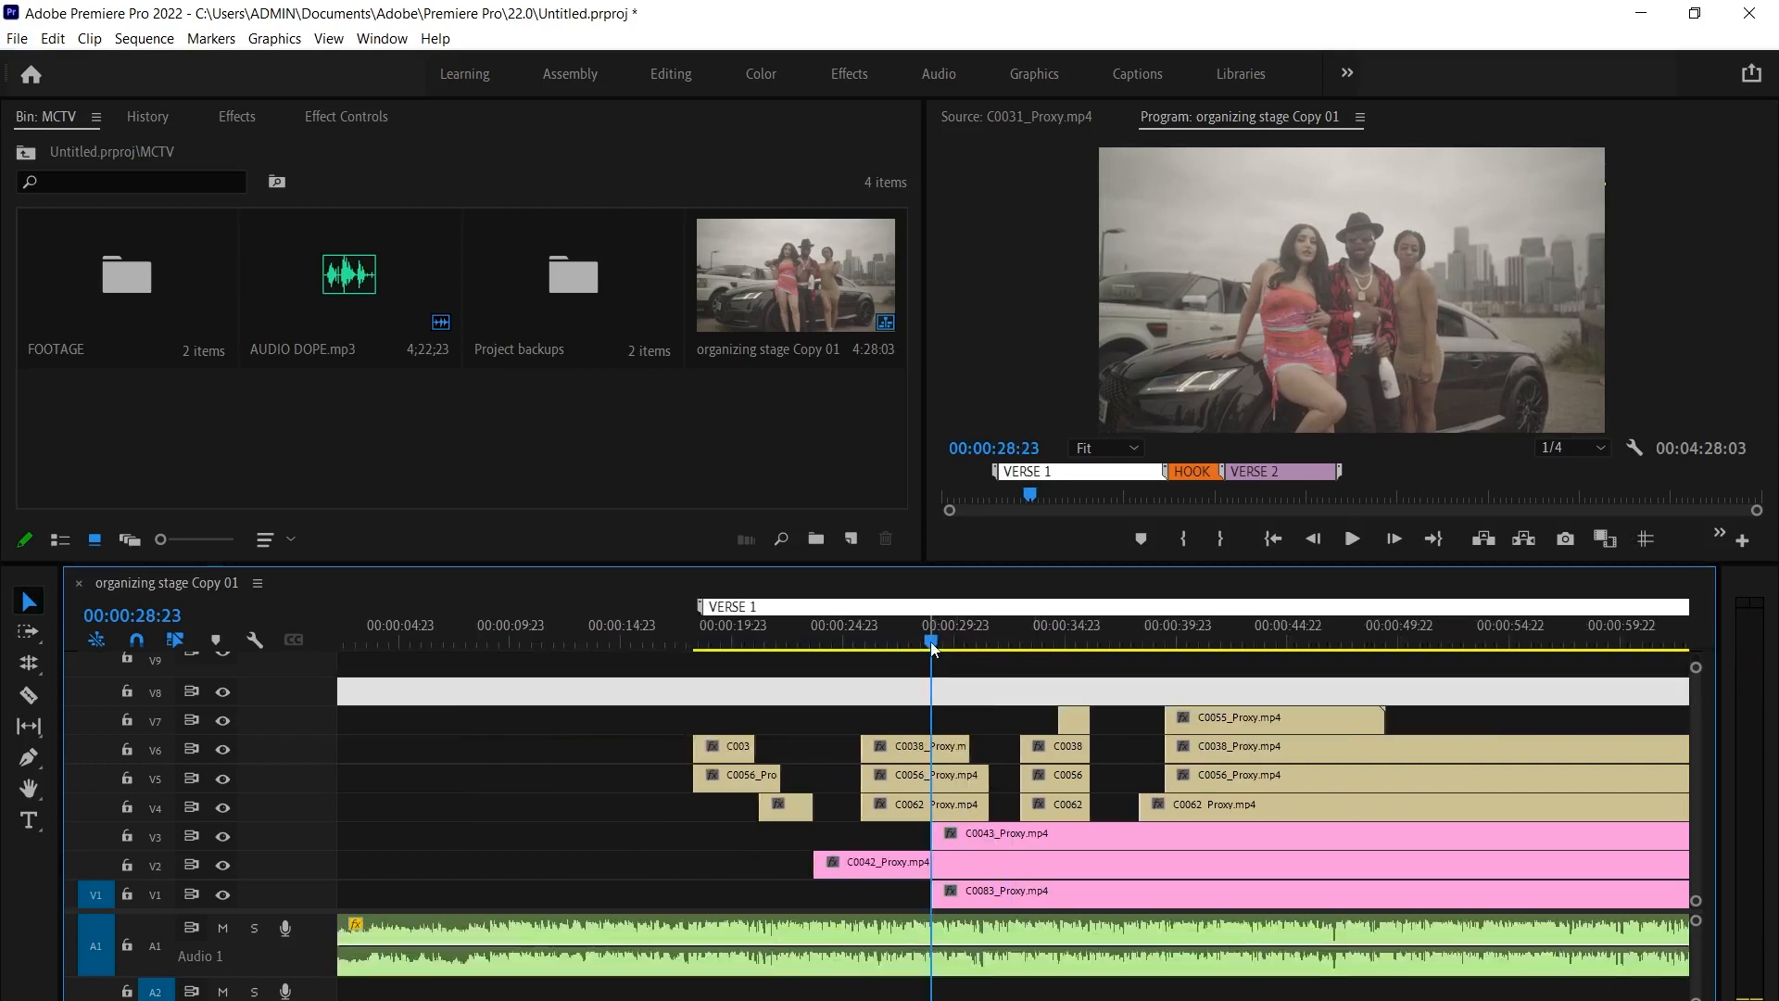
pyautogui.press('m')
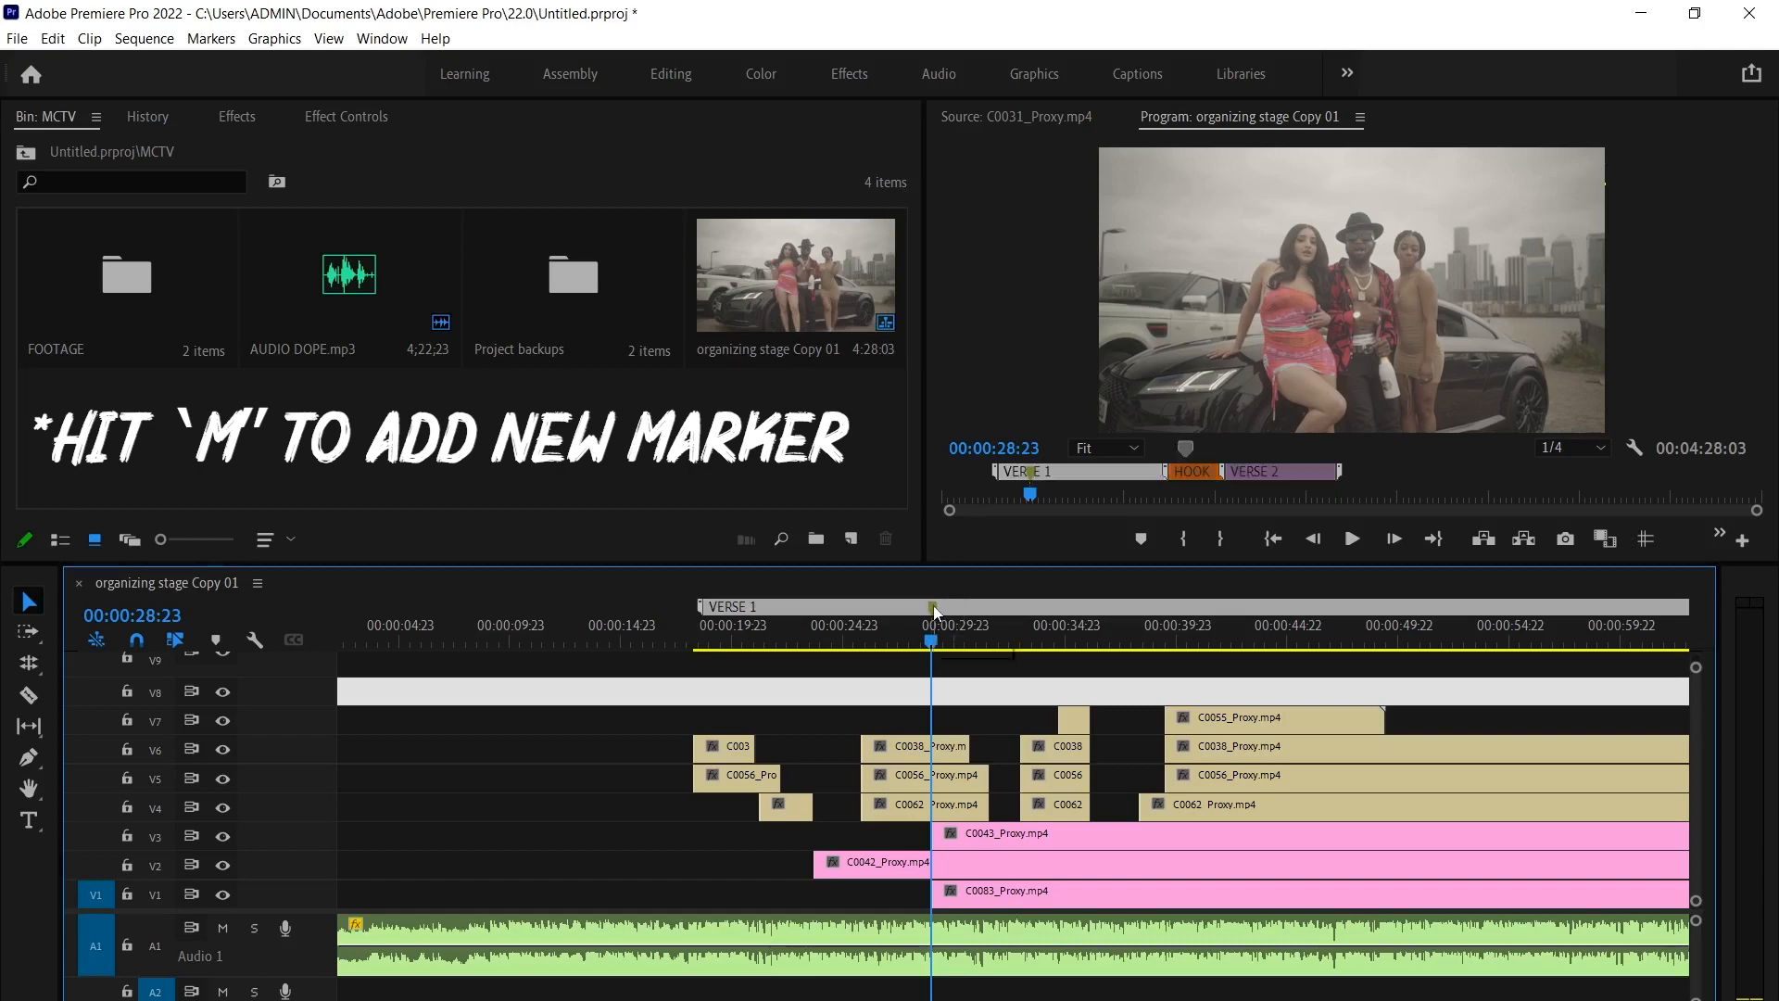
pyautogui.doubleClick(933, 608)
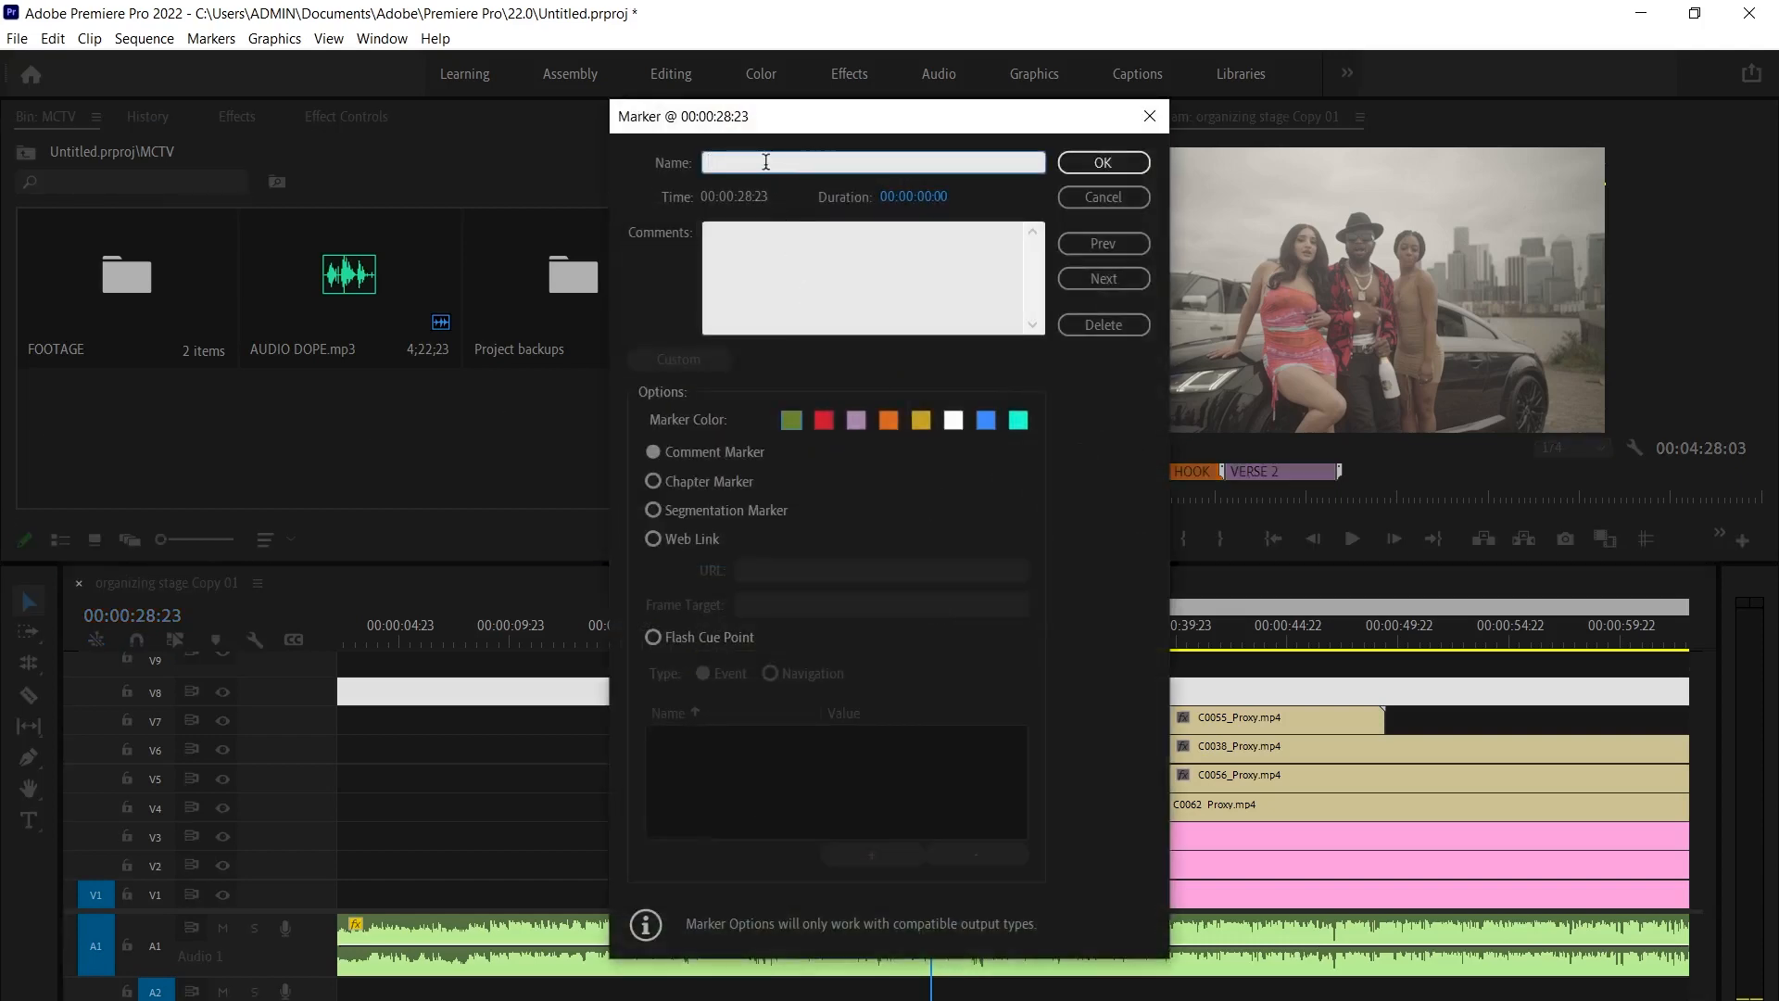
pyautogui.write('Everyday')
pyautogui.click(817, 421)
pyautogui.press('Return')
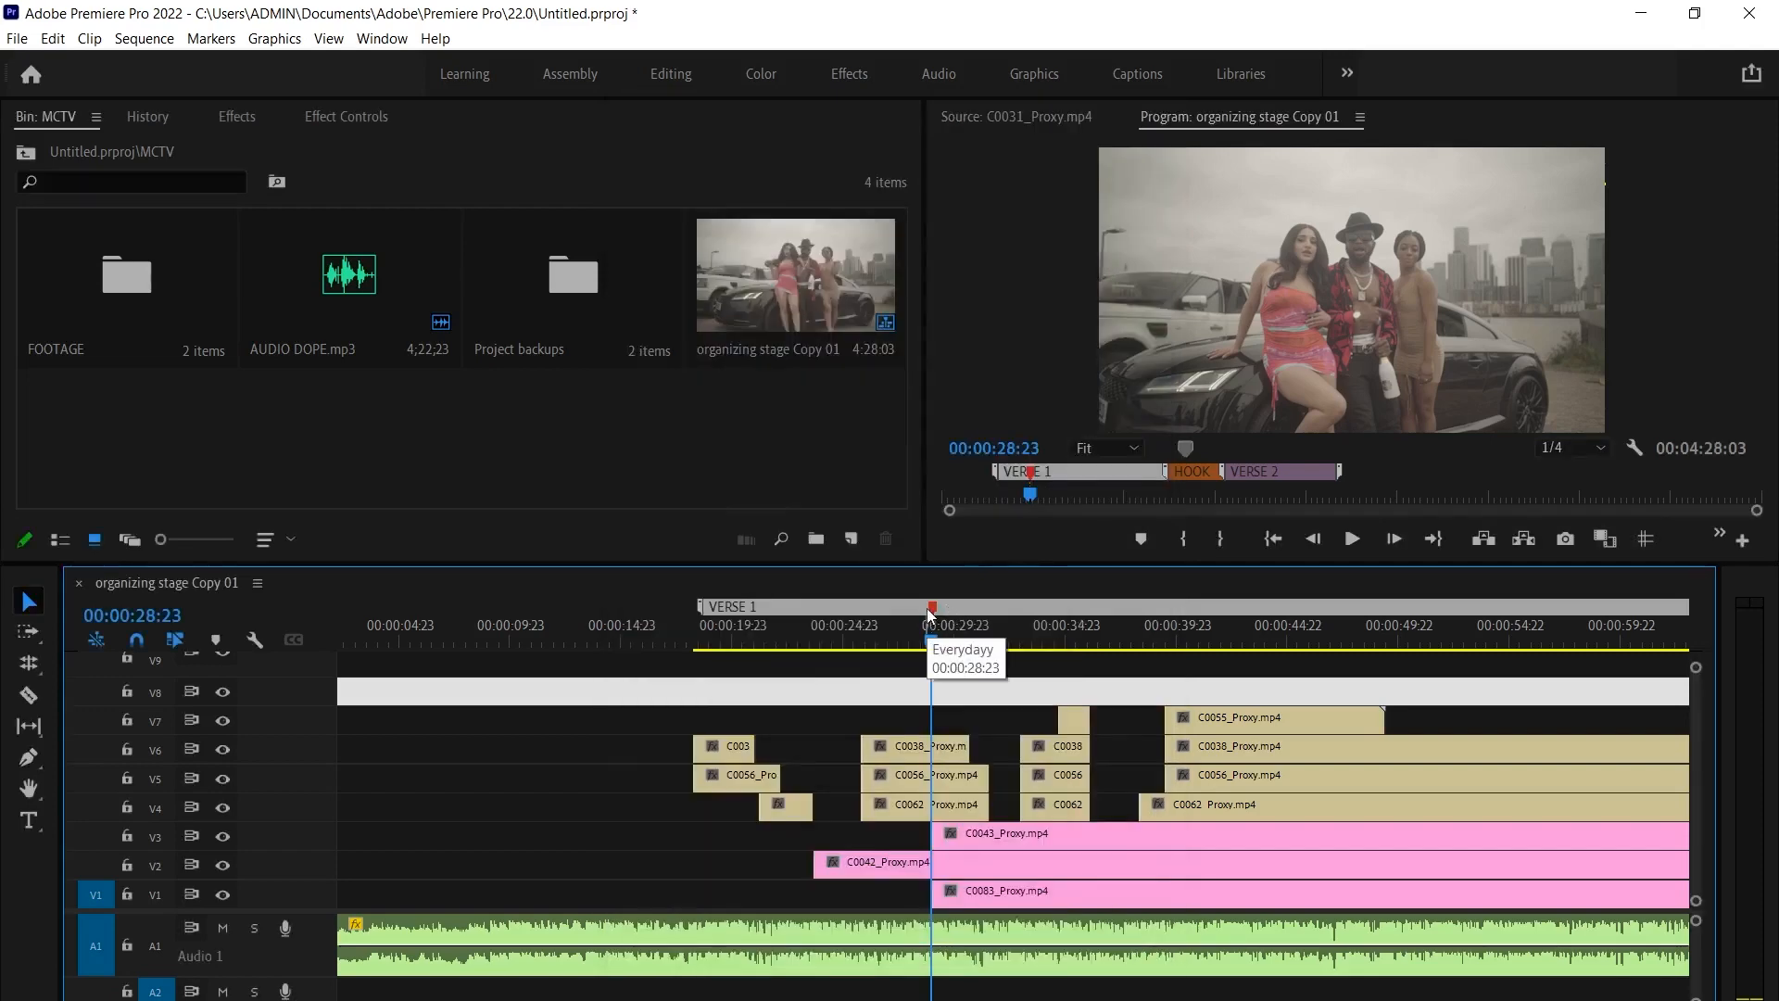
# Play the second Verse 1 group and shorten its C0038 piece to the Everydayy marker and its C0056 piece to 00:00:30:19
pyautogui.press('Up')
pyautogui.press('space')
pyautogui.scroll(3, 954, 742)
pyautogui.scroll(-3, 992, 719)
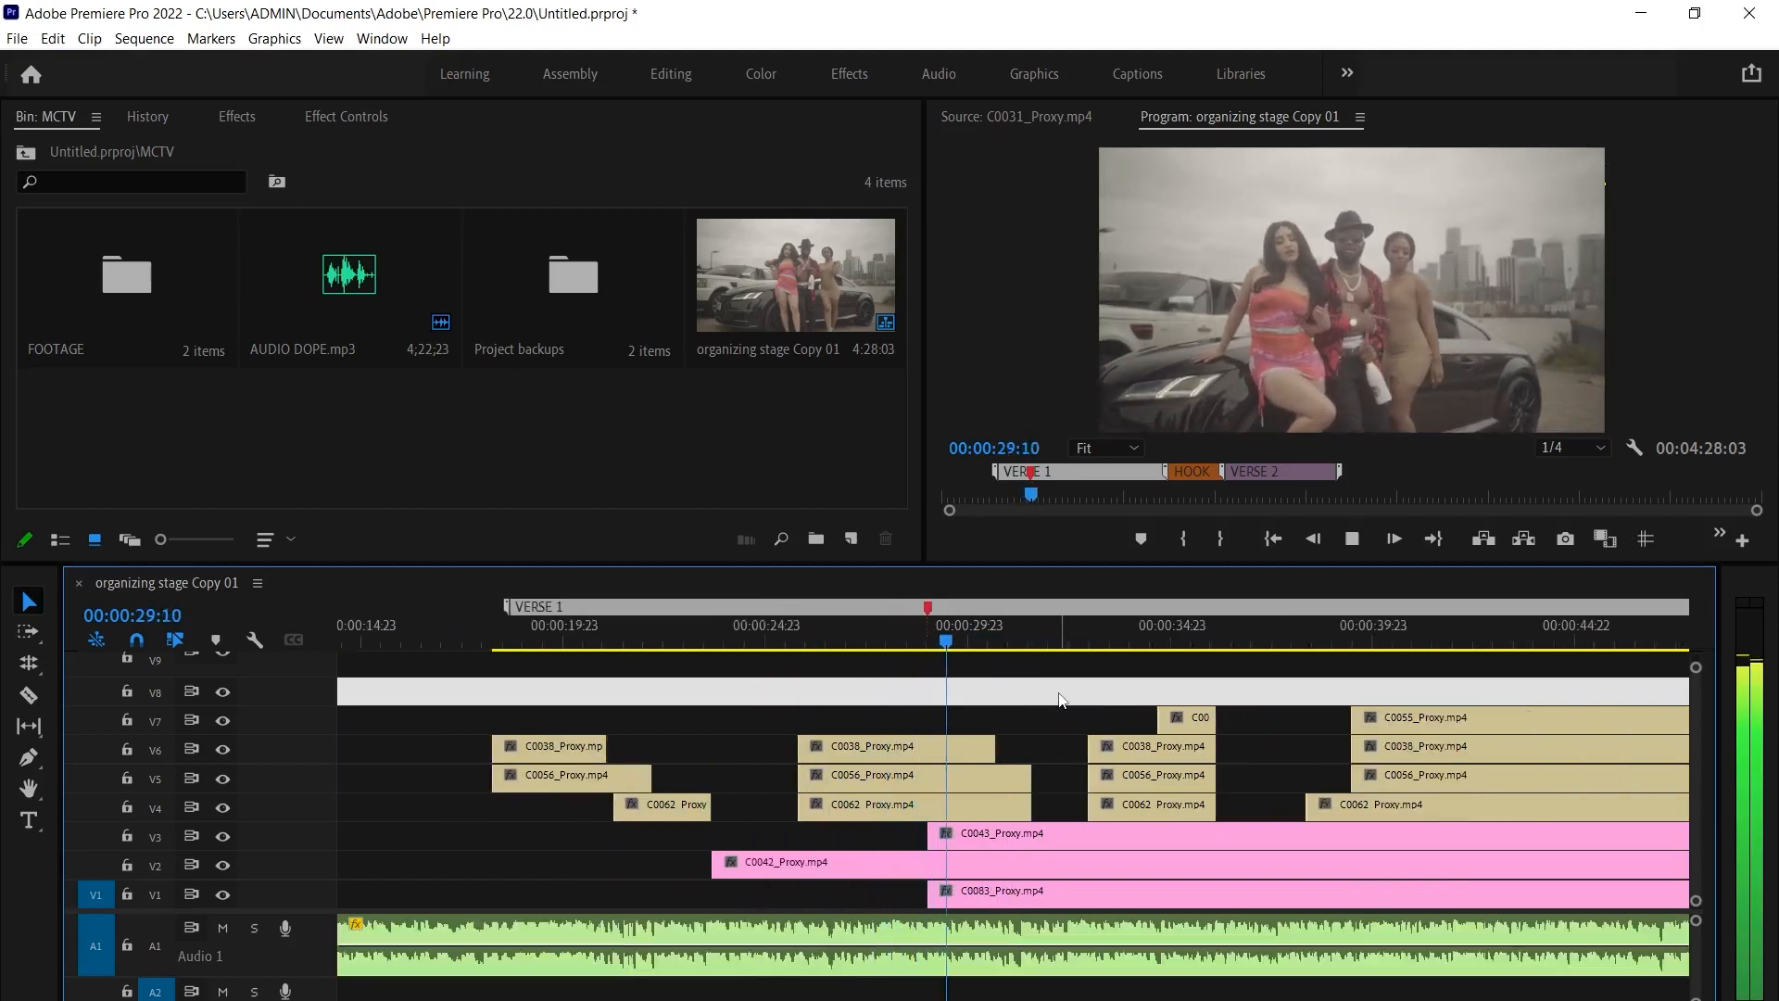
pyautogui.press('space')
pyautogui.moveTo(999, 761); pyautogui.dragTo(919, 747)
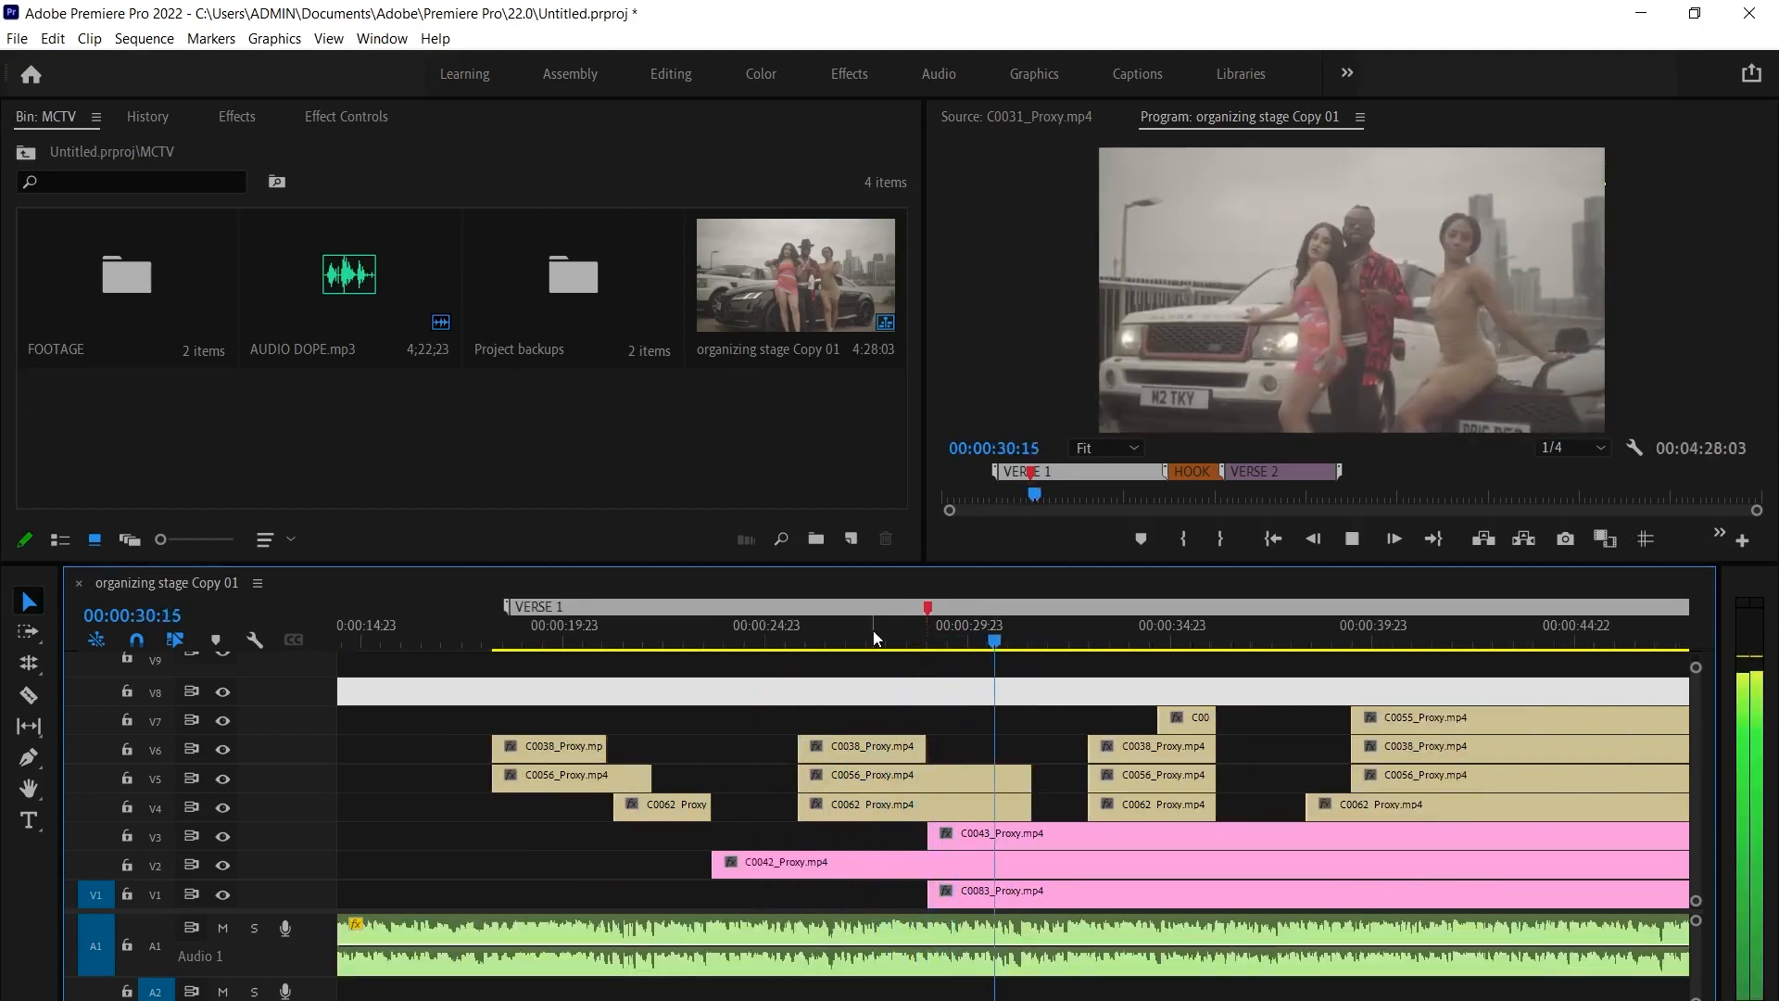
pyautogui.press('space')
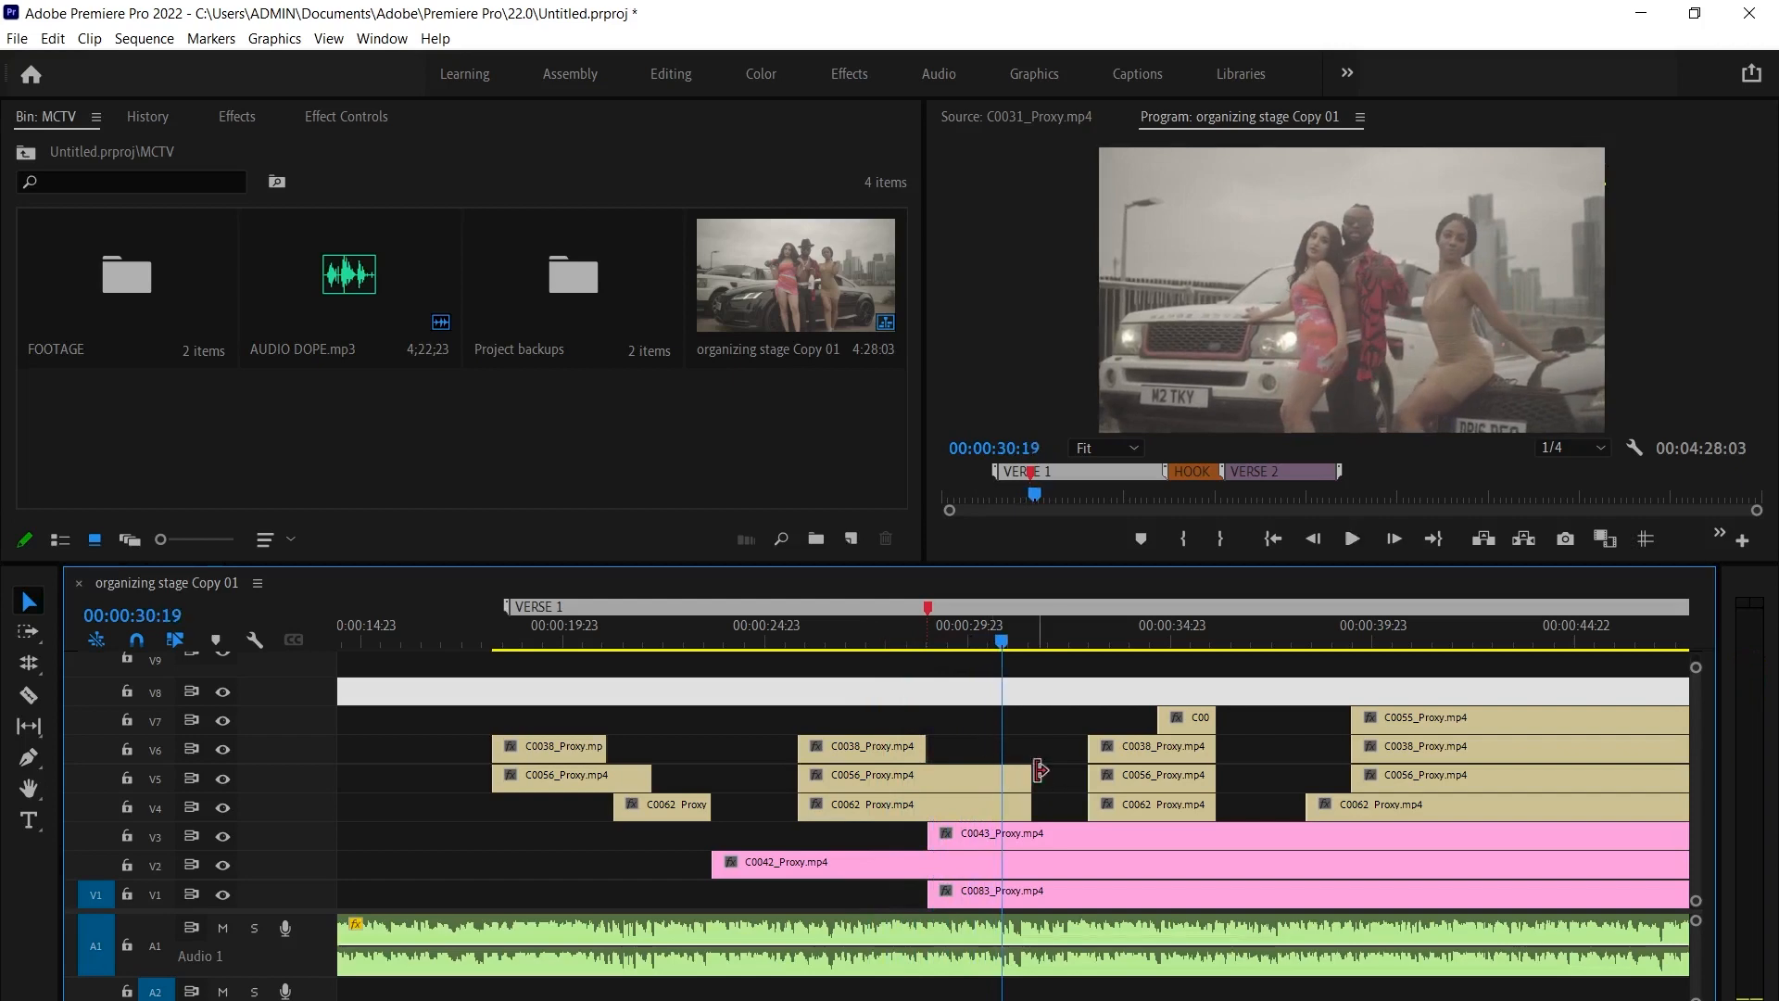
pyautogui.moveTo(1036, 771); pyautogui.dragTo(1002, 775)
# Review the second group's C0062 piece and extend its end to meet the following C0062 piece
pyautogui.press('space')
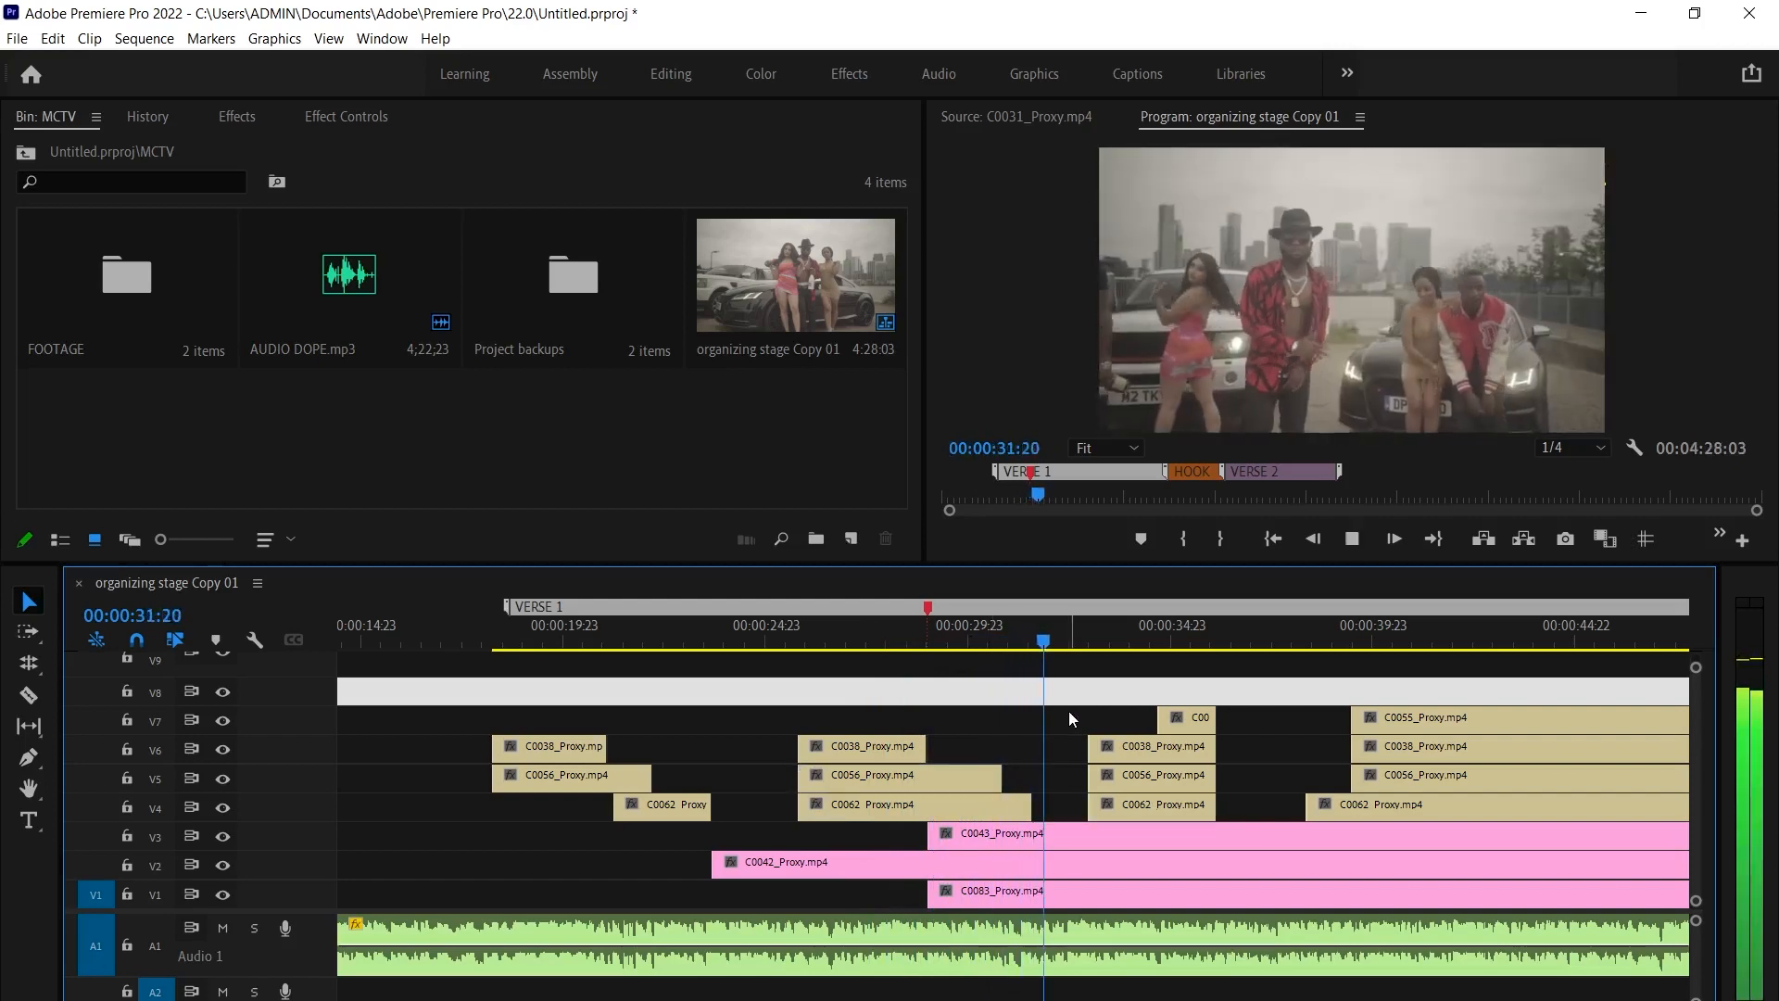
pyautogui.click(964, 642)
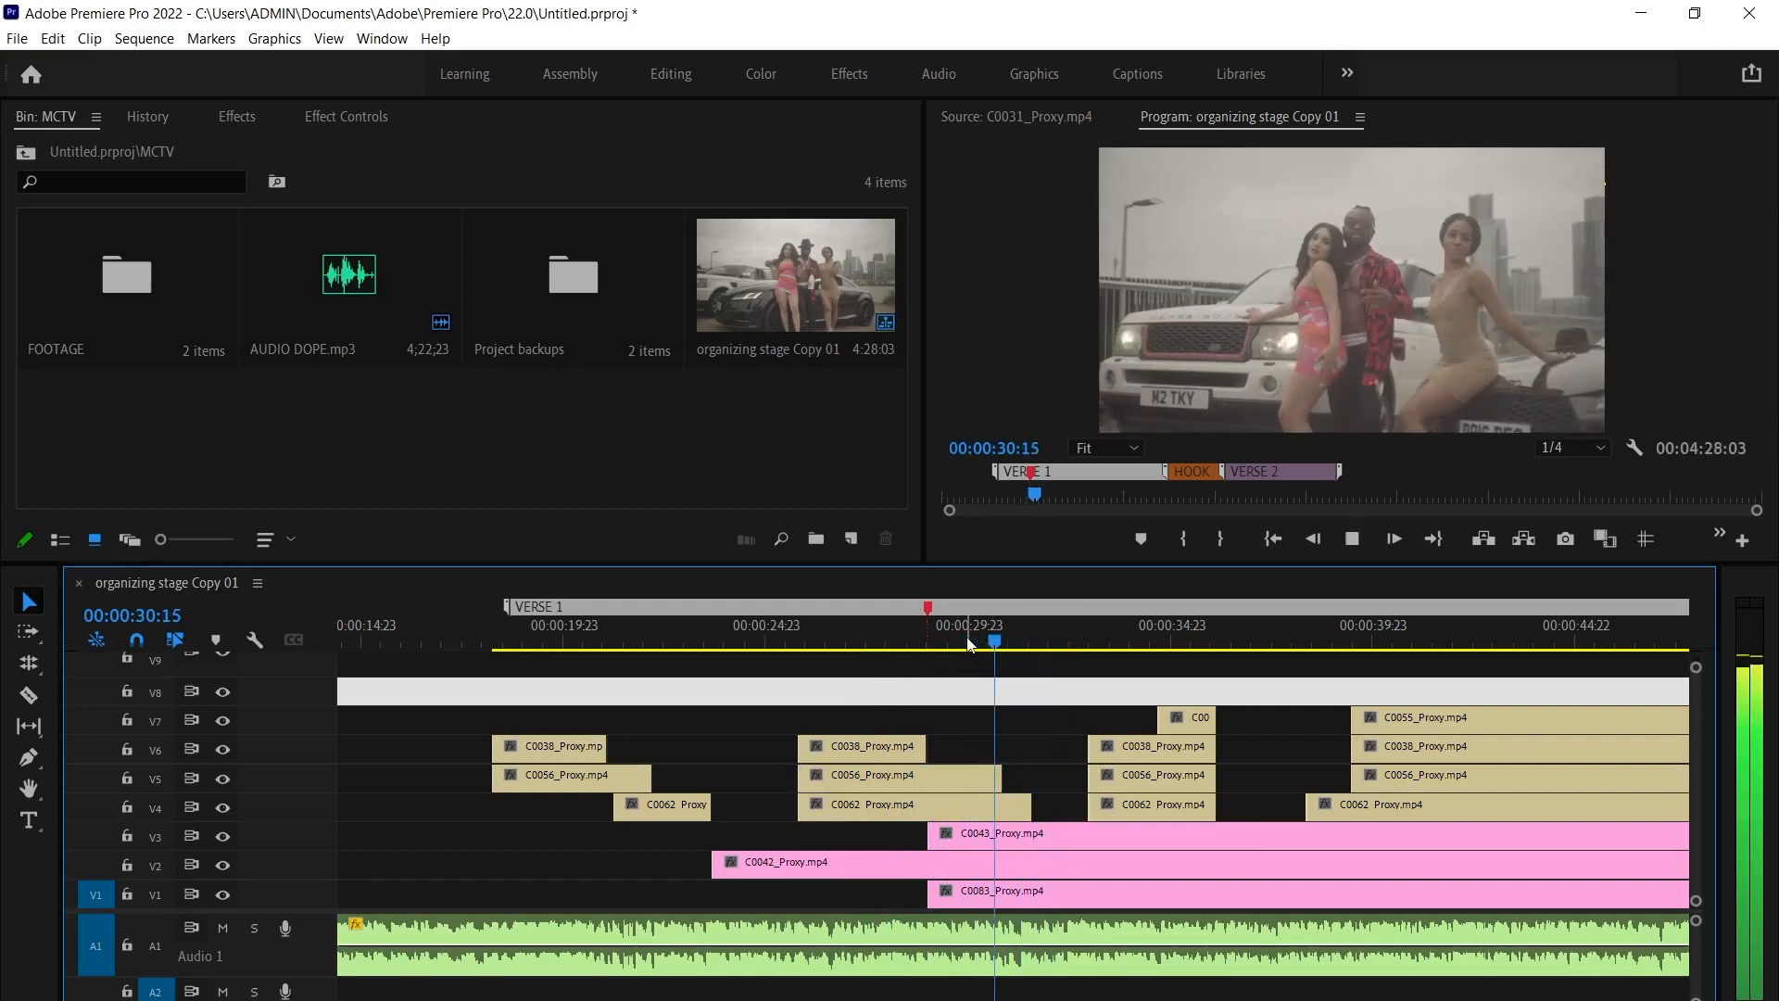
pyautogui.press('space')
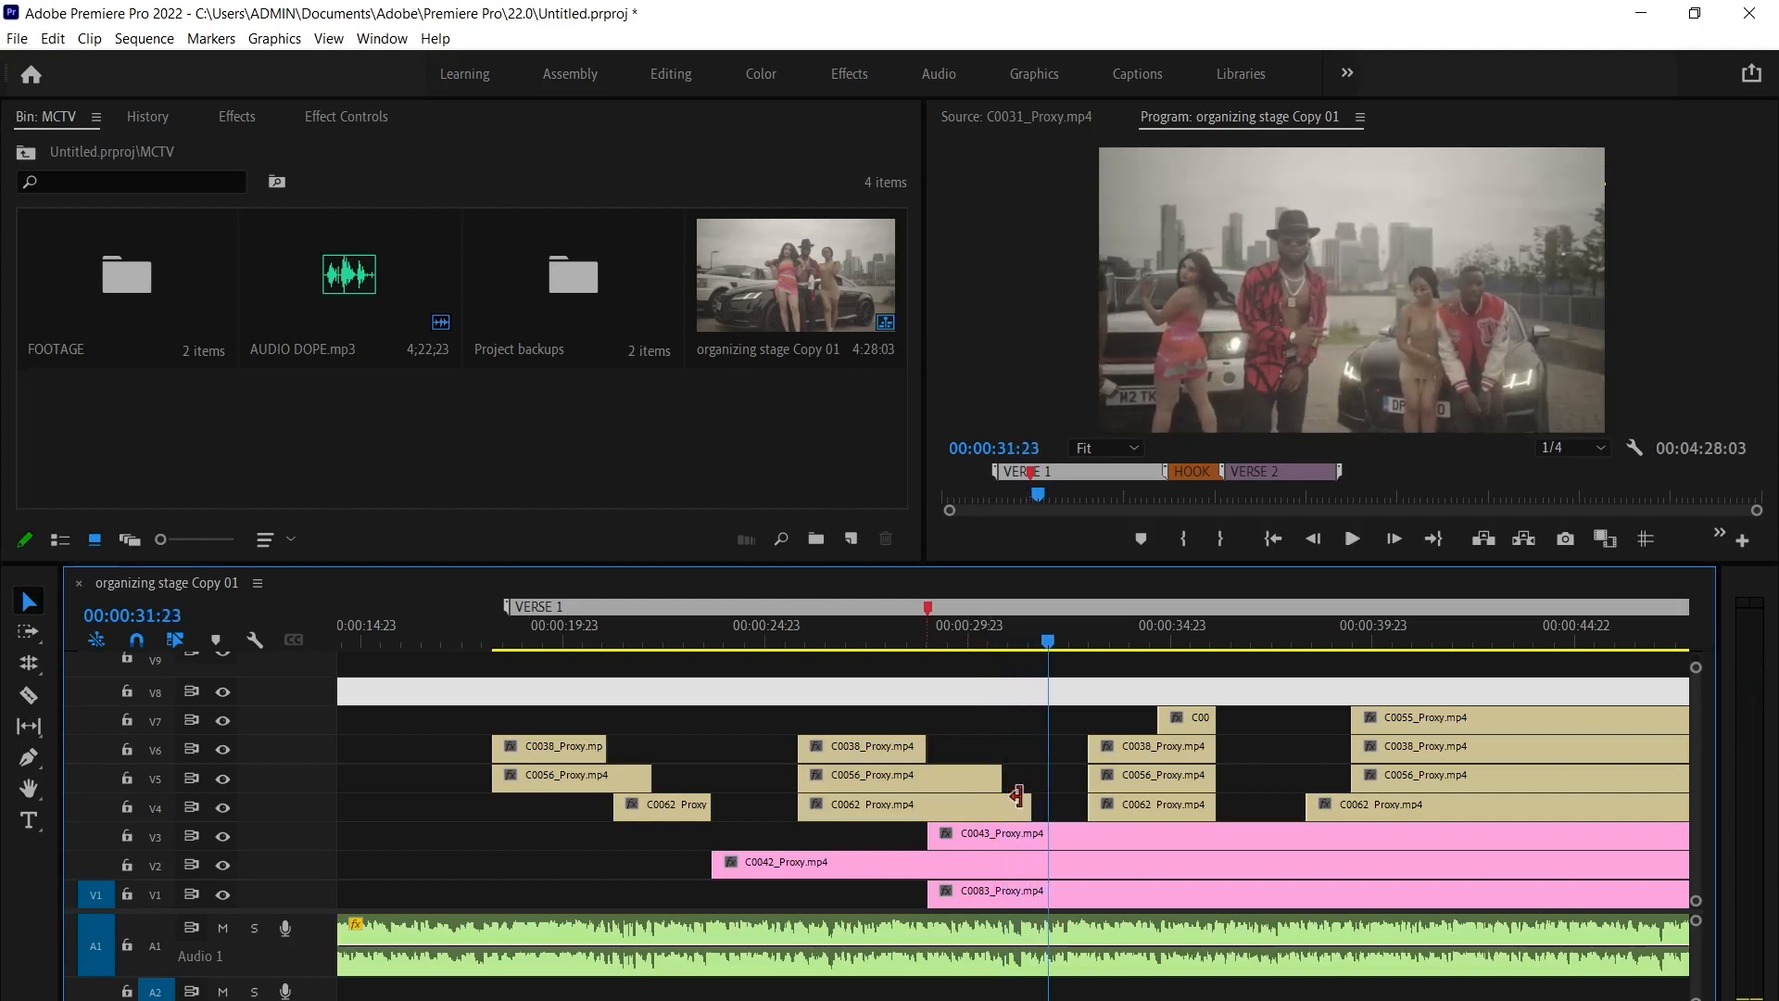
pyautogui.press('space')
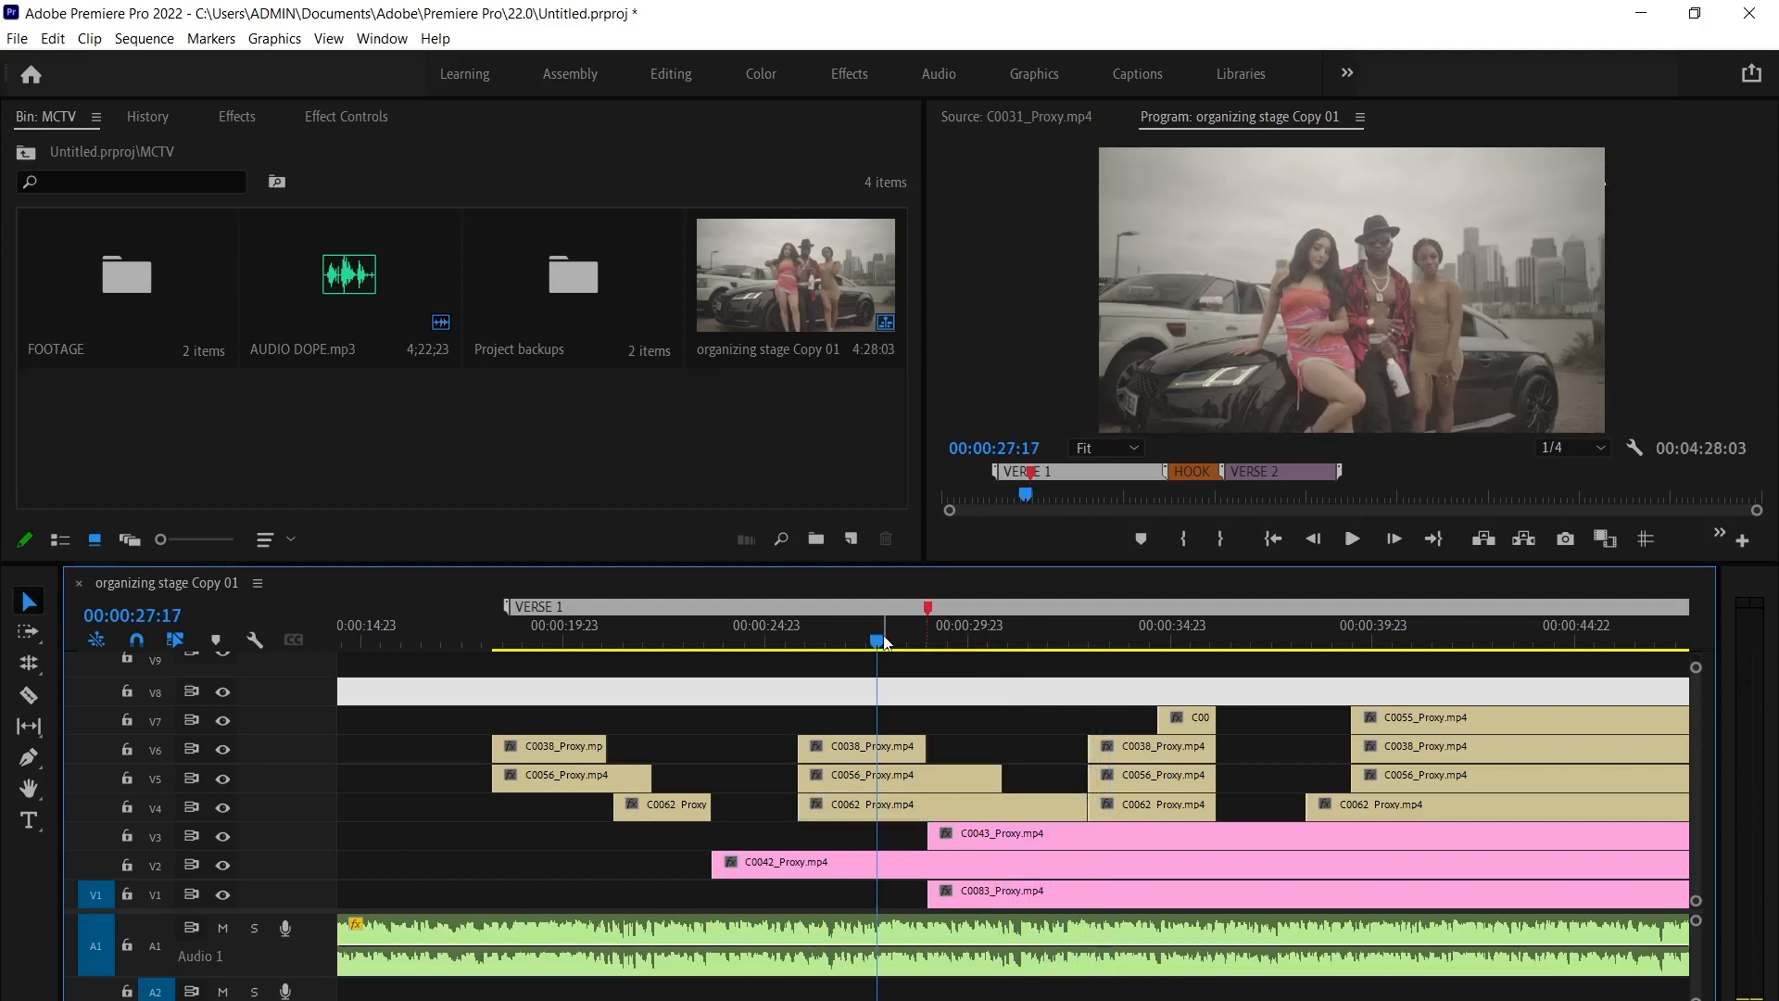
# Play the sequence from 00:00:27:17 to the last Verse 1 group and delete the long C0055 piece there
pyautogui.press('space')
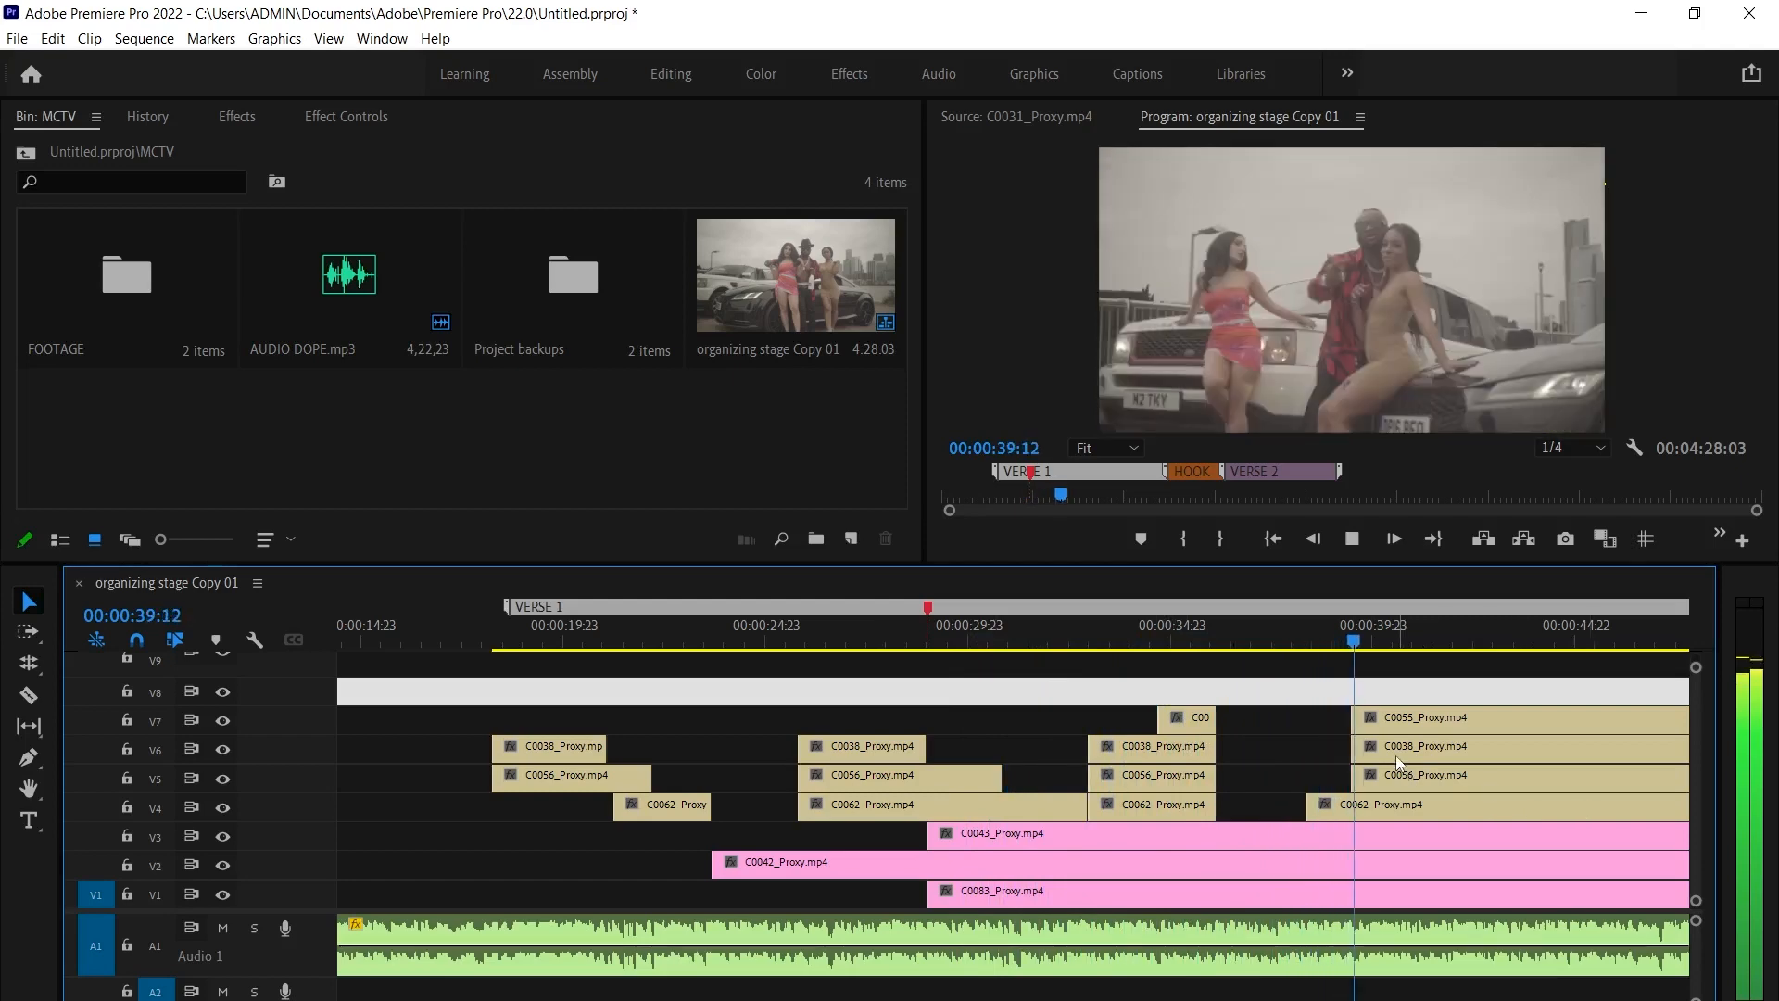
pyautogui.scroll(-13, 1381, 715)
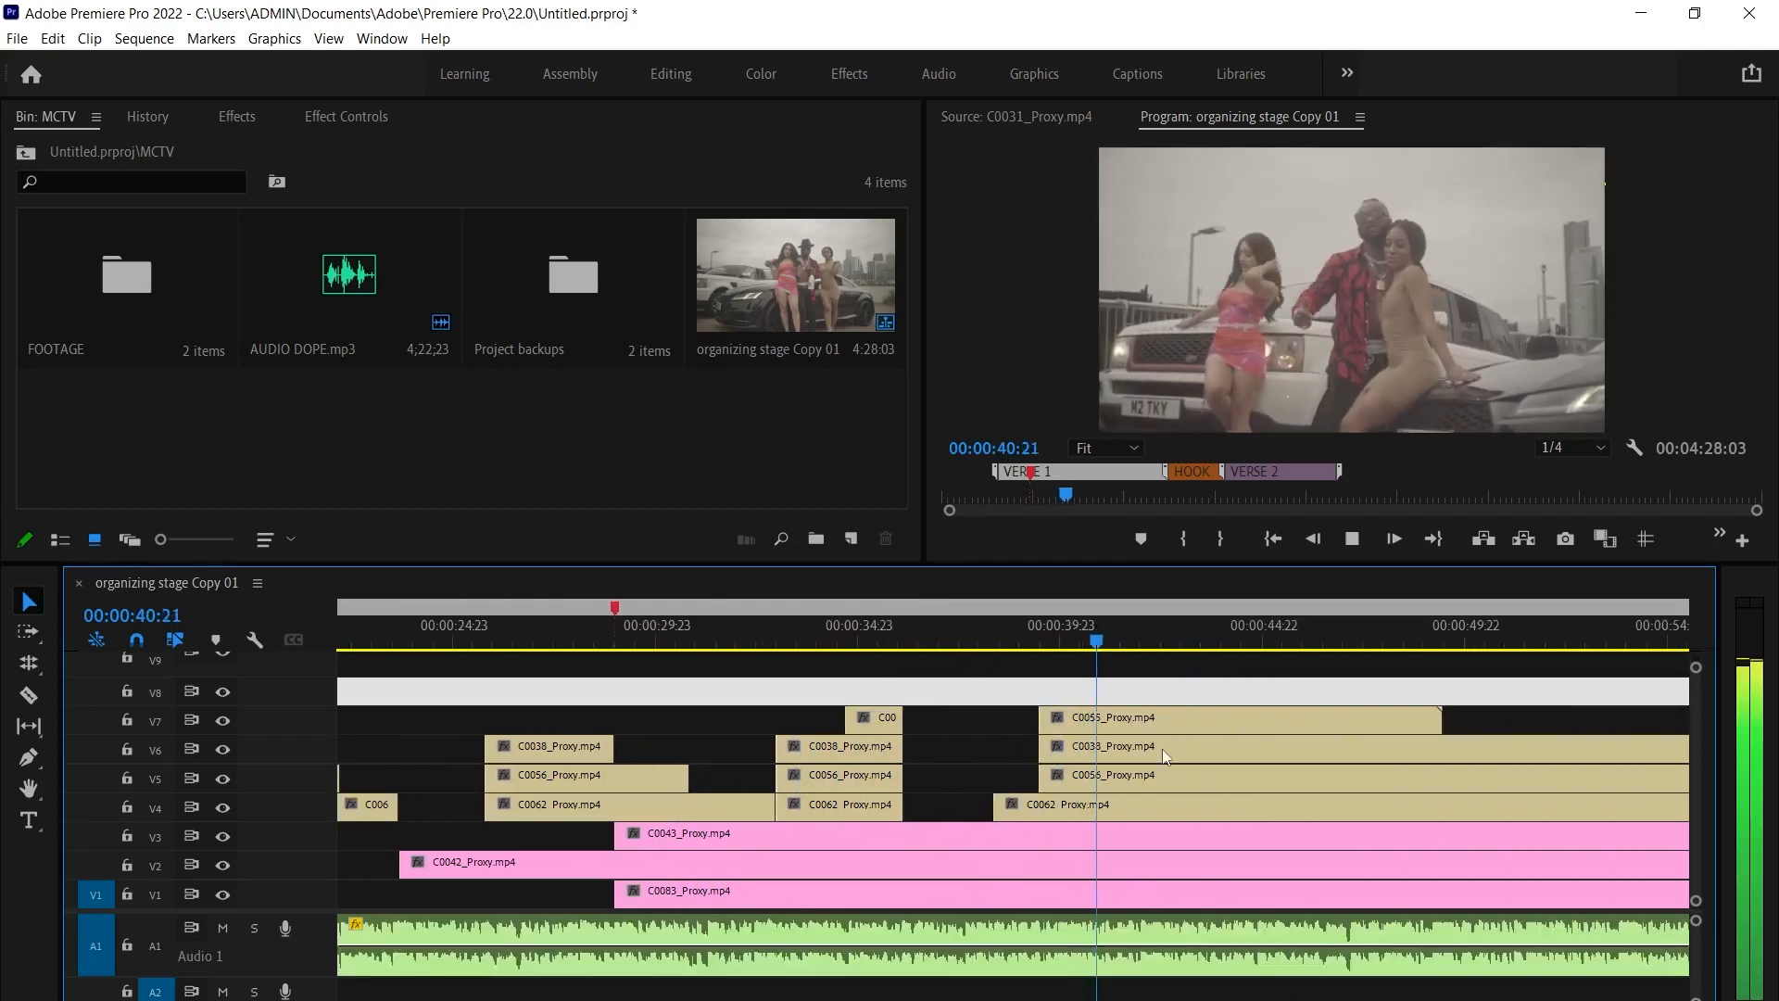
pyautogui.press('space')
pyautogui.click(1019, 716)
pyautogui.press('Delete')
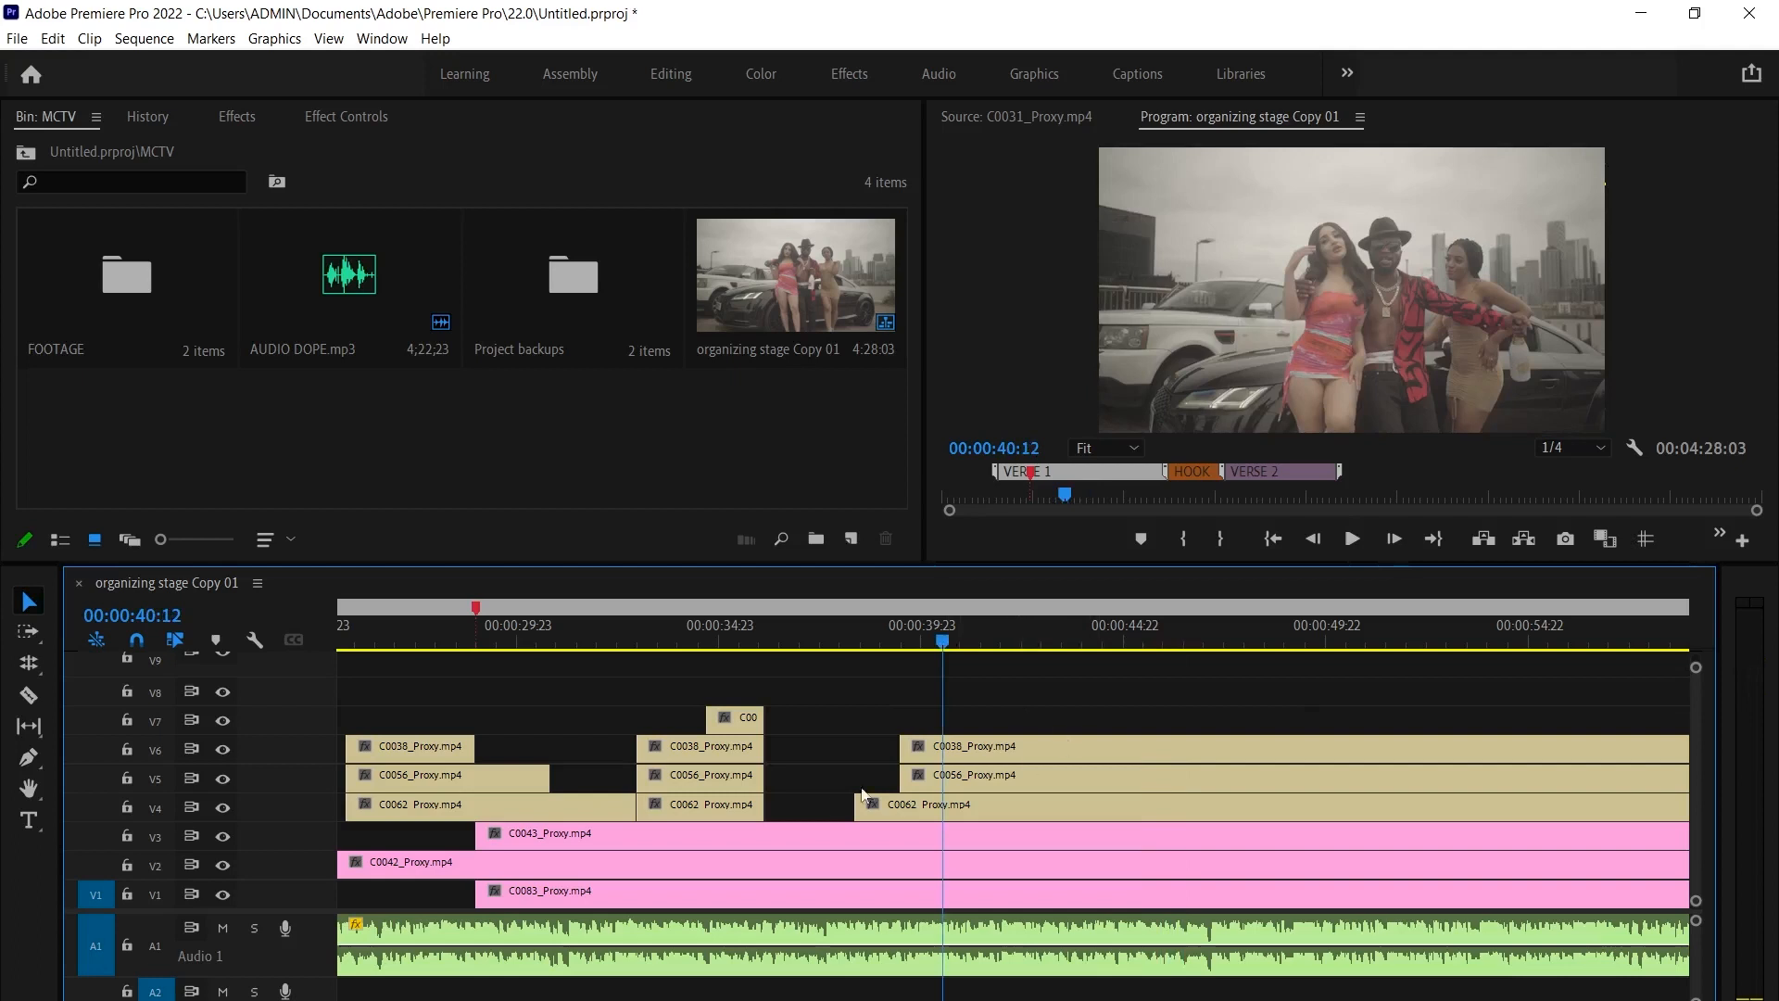
# Split C0038, C0056 and C0062 at 00:00:40:17 and trim the three new pieces' starts to about 00:00:48:20
pyautogui.click(848, 847)
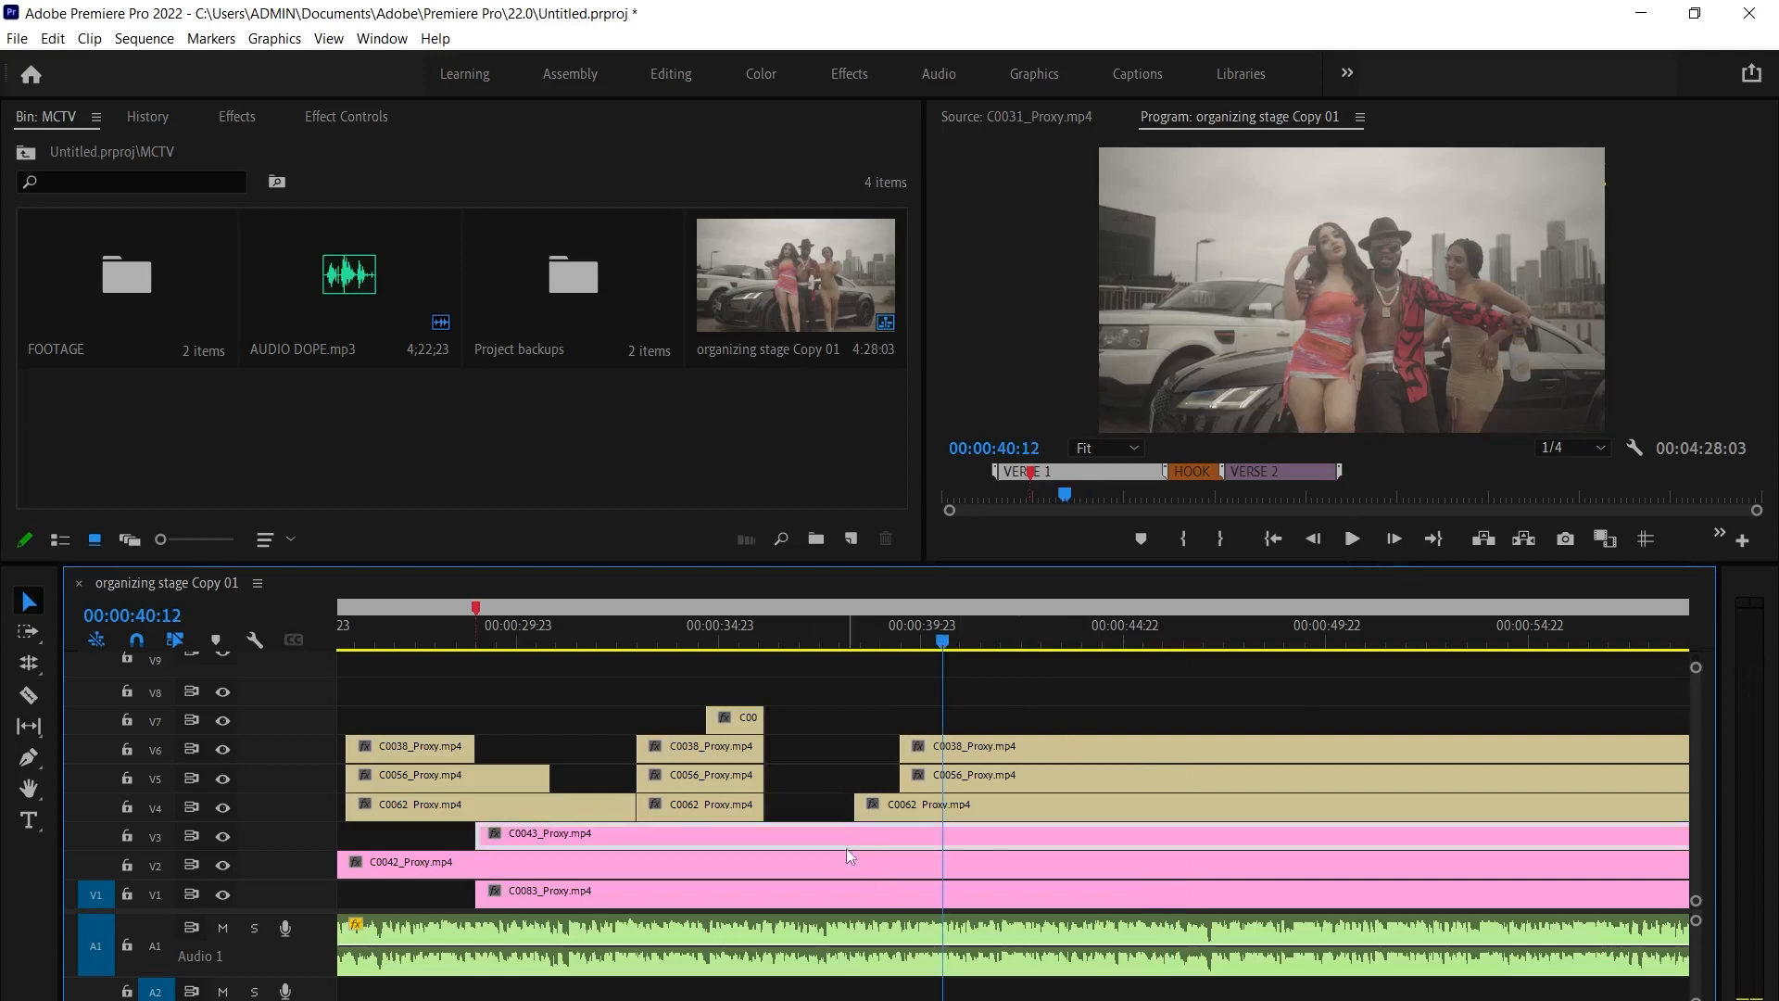
pyautogui.click(992, 745)
pyautogui.hotkey('ctrl', 'k')
pyautogui.click(966, 775)
pyautogui.hotkey('ctrl', 'k')
pyautogui.click(967, 814)
pyautogui.hotkey('ctrl', 'k')
pyautogui.moveTo(1007, 681); pyautogui.dragTo(997, 818)
pyautogui.moveTo(967, 745); pyautogui.dragTo(1287, 747)
# Preview C0043, split it at 00:00:42:18 and shorten the earlier piece to end at 00:00:40:17
pyautogui.click(1018, 843)
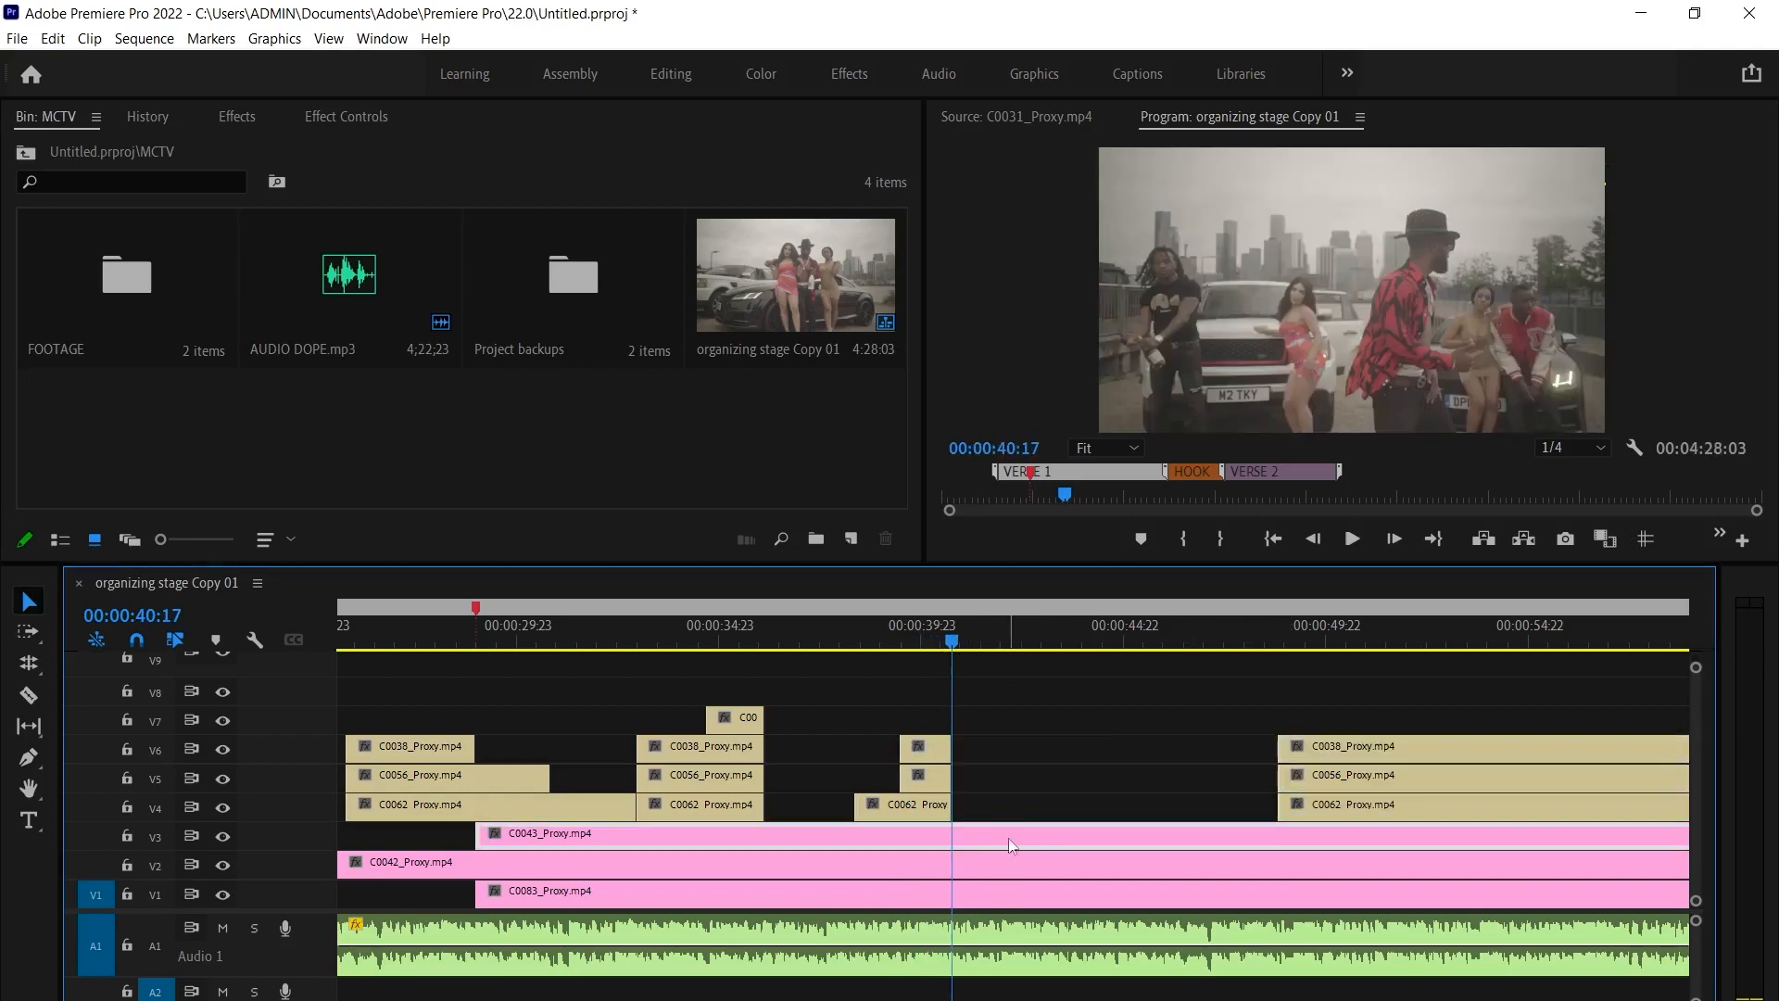
pyautogui.click(886, 627)
pyautogui.scroll(-6, 886, 627)
pyautogui.press('space')
pyautogui.scroll(5, 980, 698)
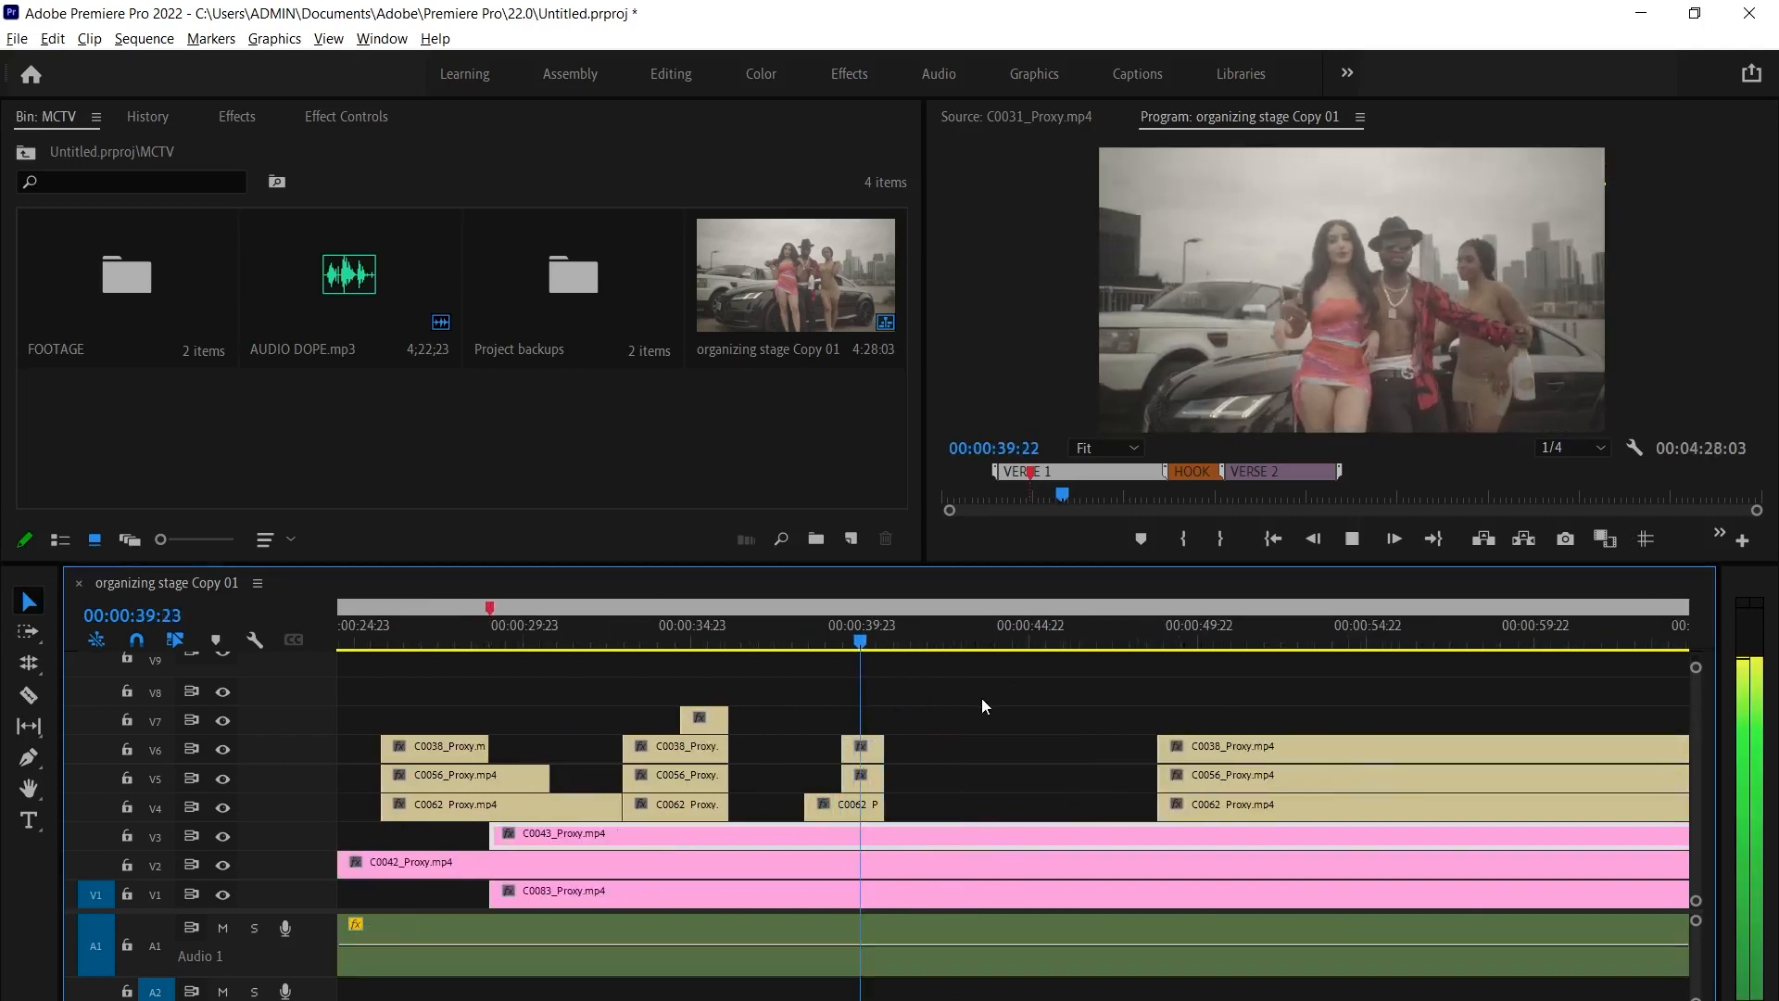
pyautogui.scroll(1, 980, 698)
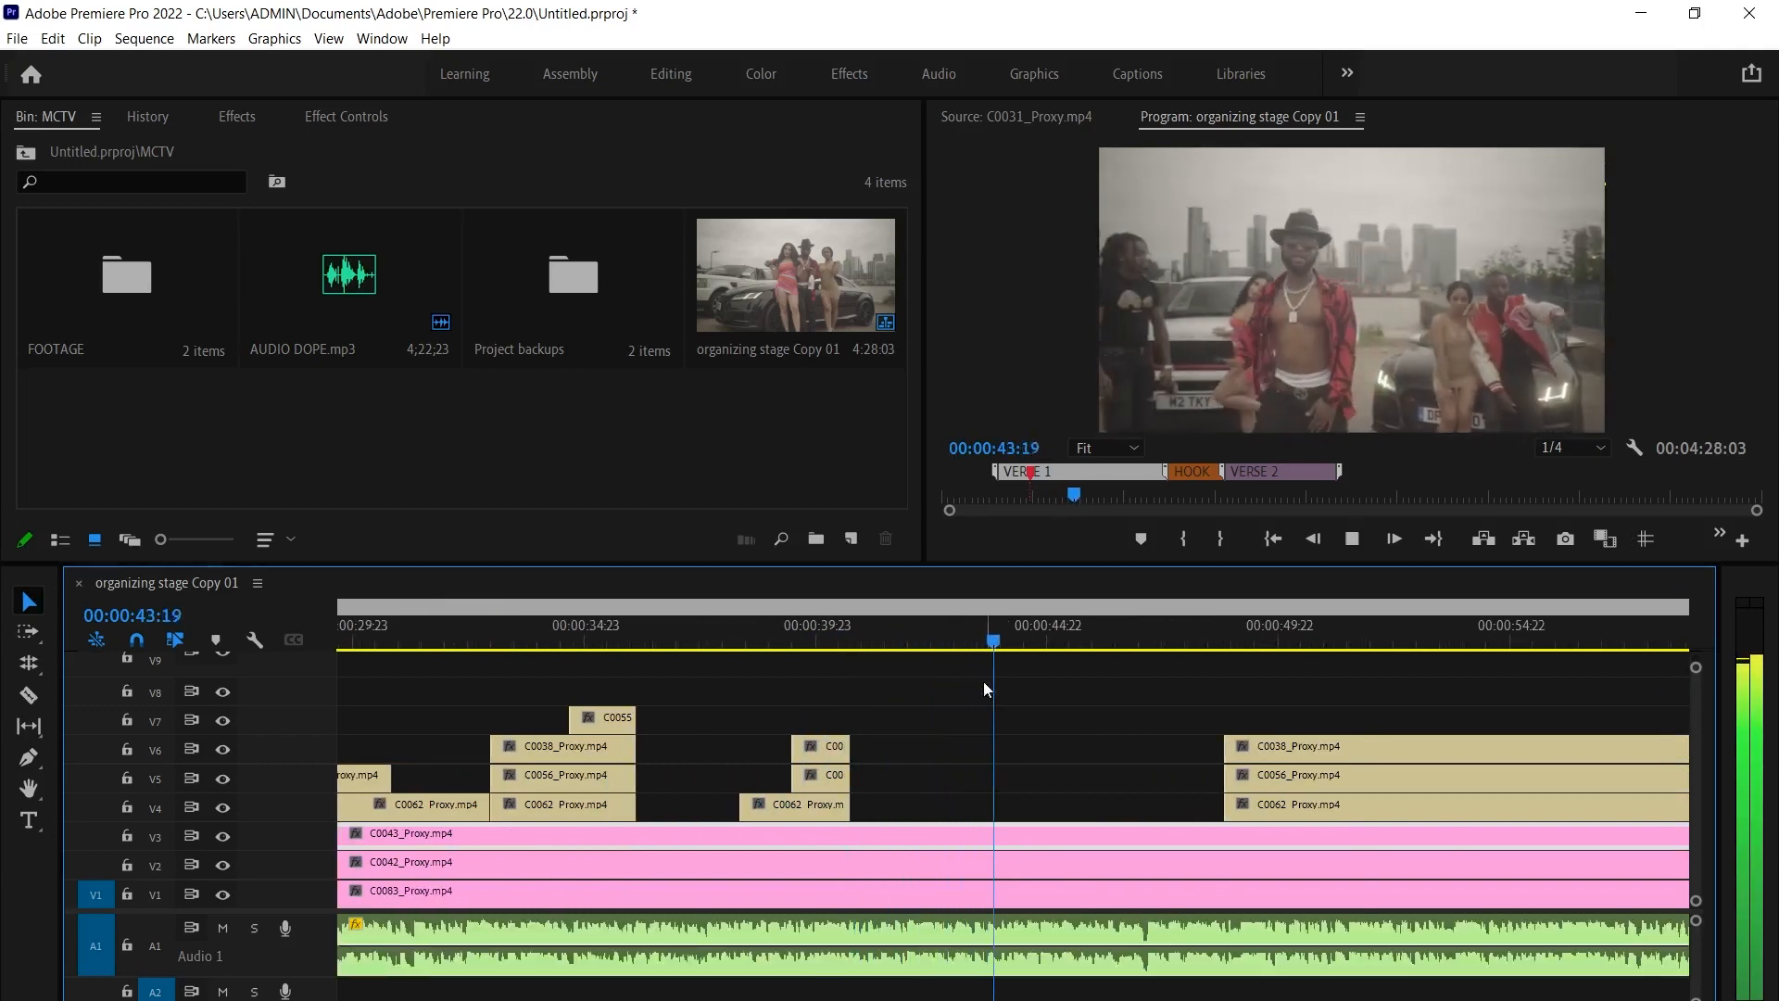
pyautogui.press('space')
pyautogui.moveTo(993, 631); pyautogui.dragTo(945, 634)
pyautogui.hotkey('ctrl', 'k')
pyautogui.moveTo(941, 826); pyautogui.dragTo(848, 821)
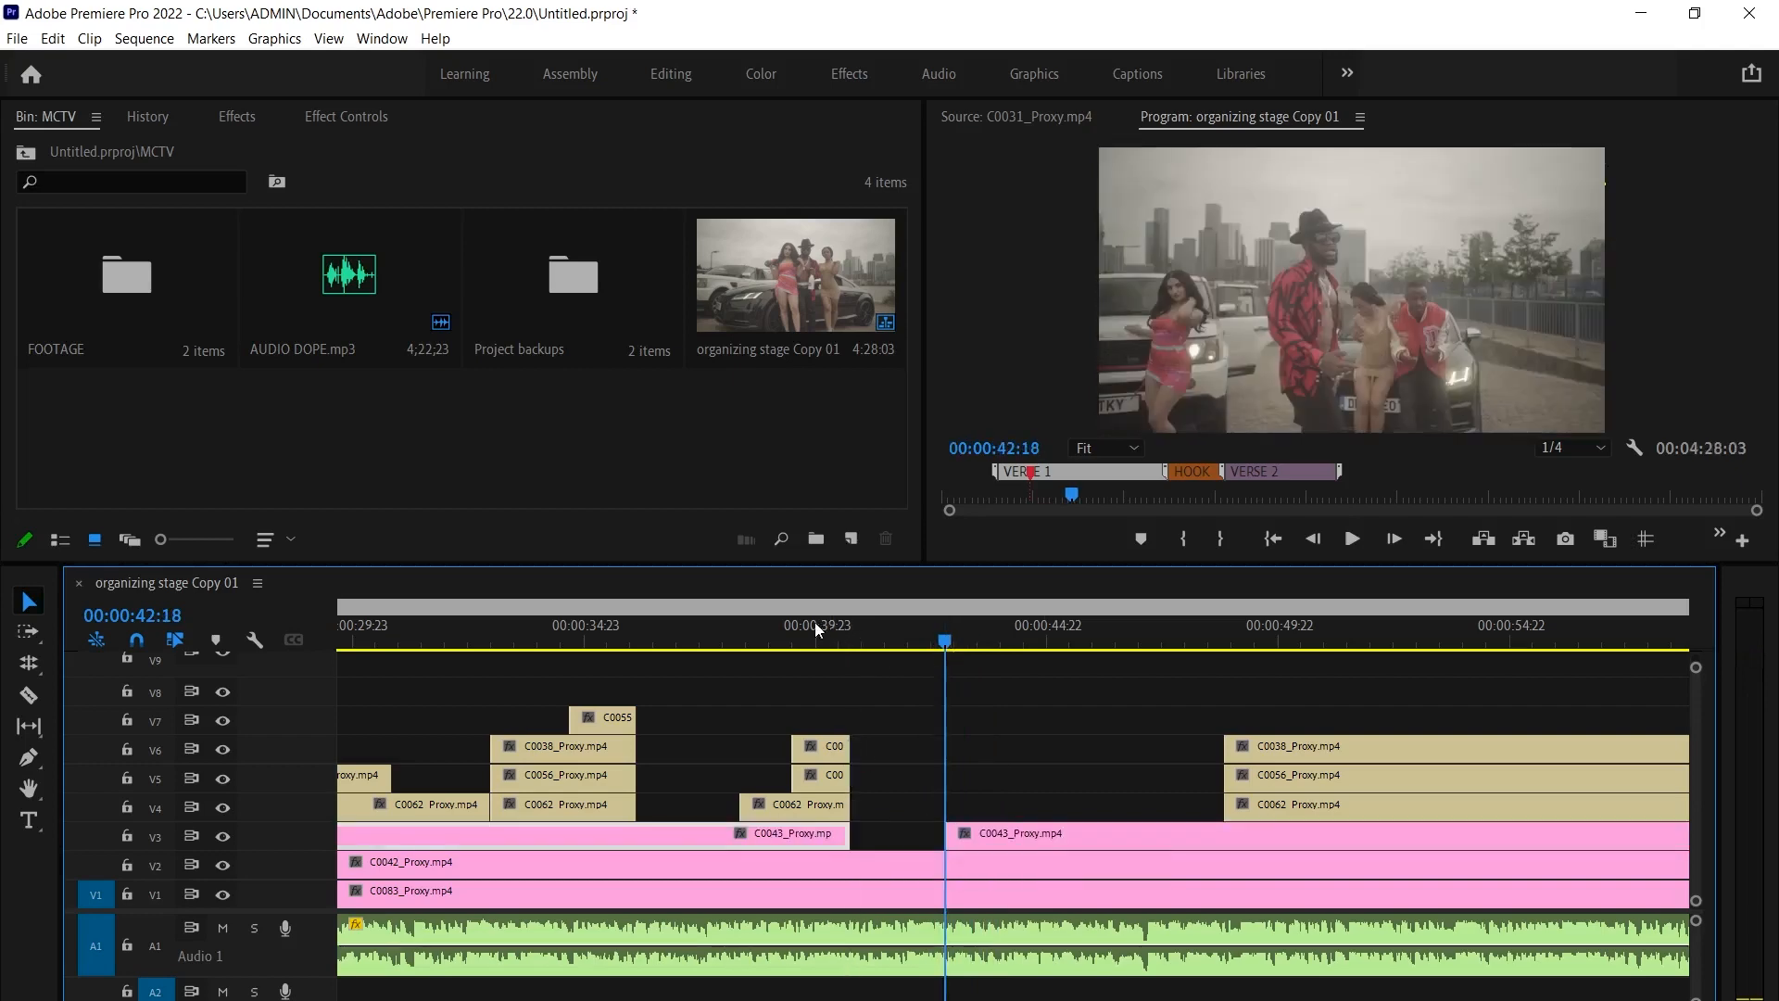
# Preview C0042, split it at 00:00:40:17 and trim the new piece's start to 00:00:42:18
pyautogui.click(823, 623)
pyautogui.press('space')
pyautogui.press('space')
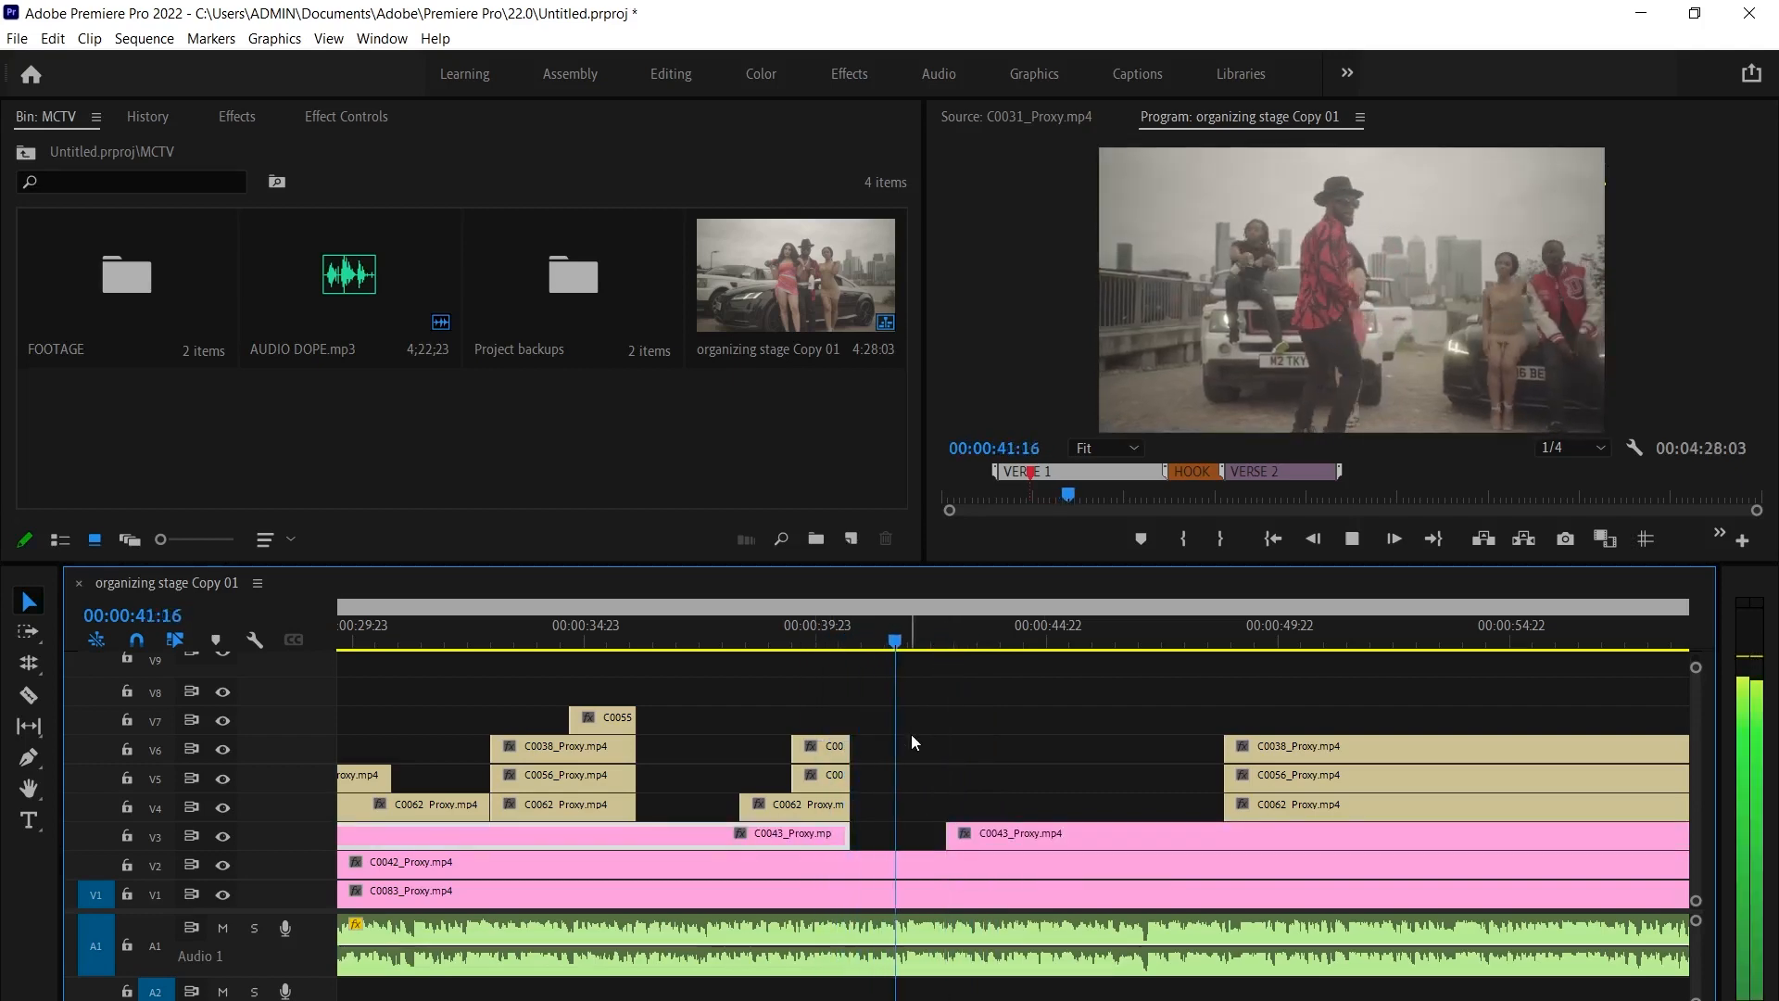
pyautogui.press('c')
pyautogui.click(853, 863)
pyautogui.press('v')
pyautogui.moveTo(854, 865); pyautogui.dragTo(944, 865)
# Preview C0043 again, split it at 00:00:46:12 and trim the new piece's start to about 00:00:48:20
pyautogui.click(815, 626)
pyautogui.press('space')
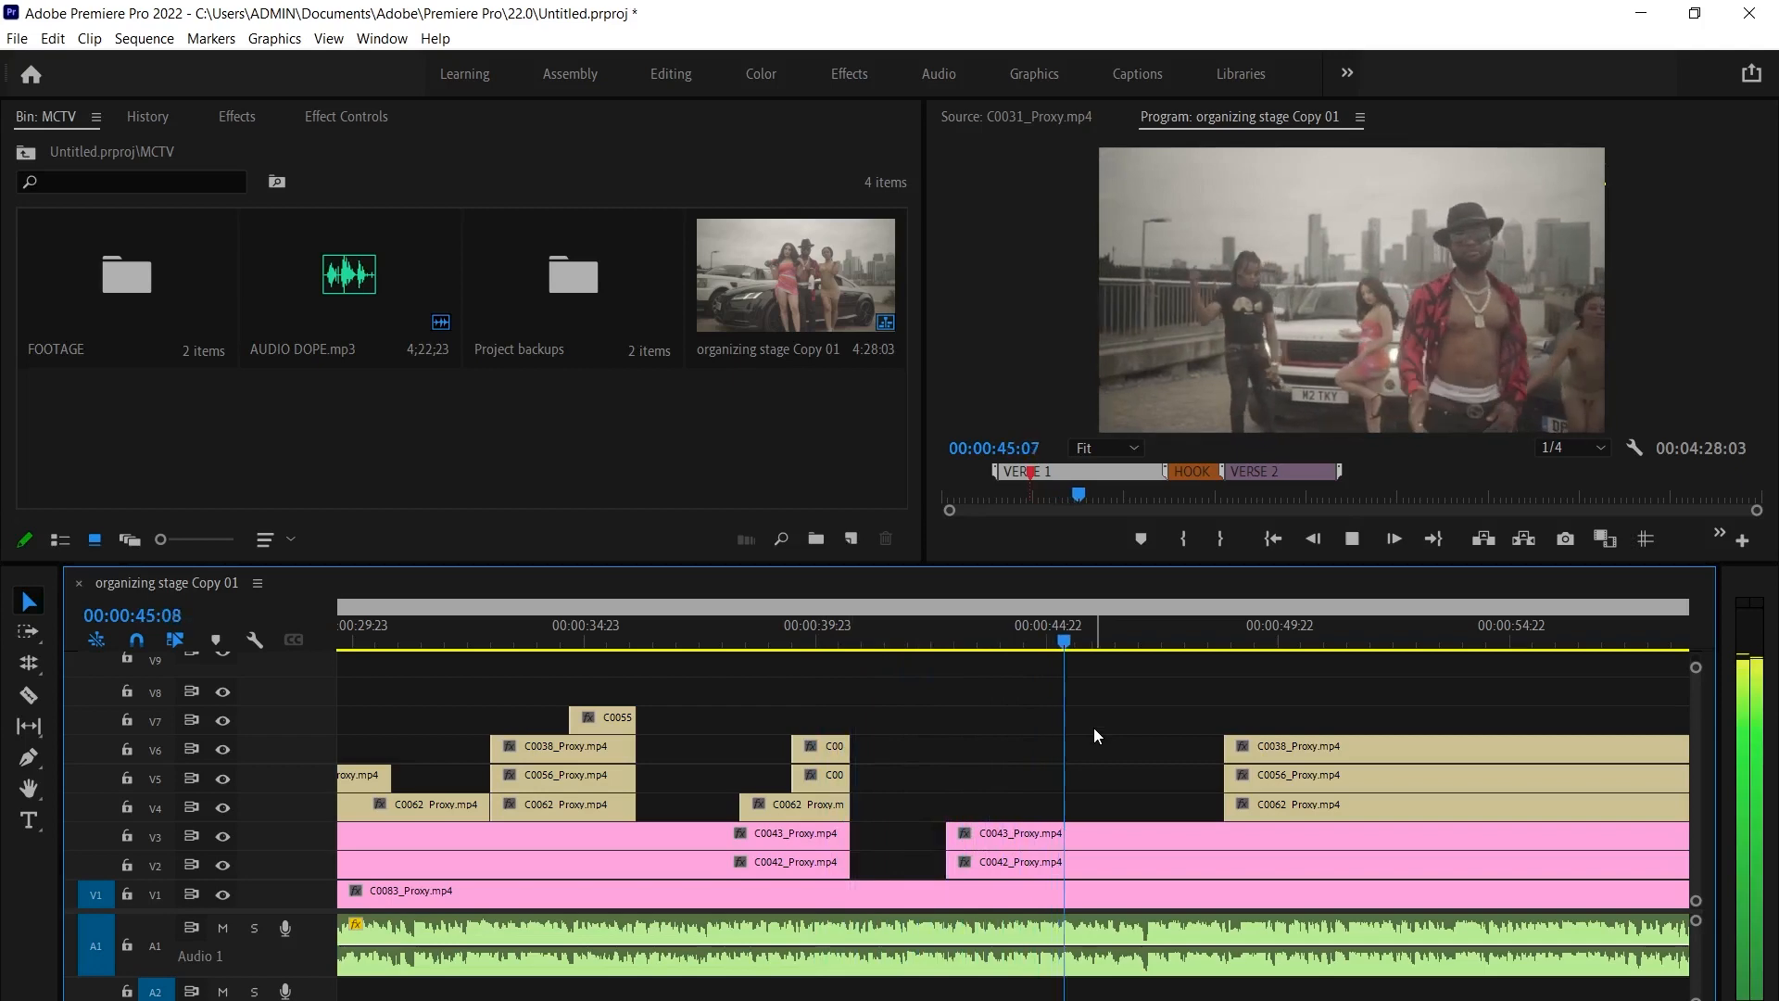
pyautogui.press('space')
pyautogui.click(1073, 830)
pyautogui.hotkey('ctrl', 'k')
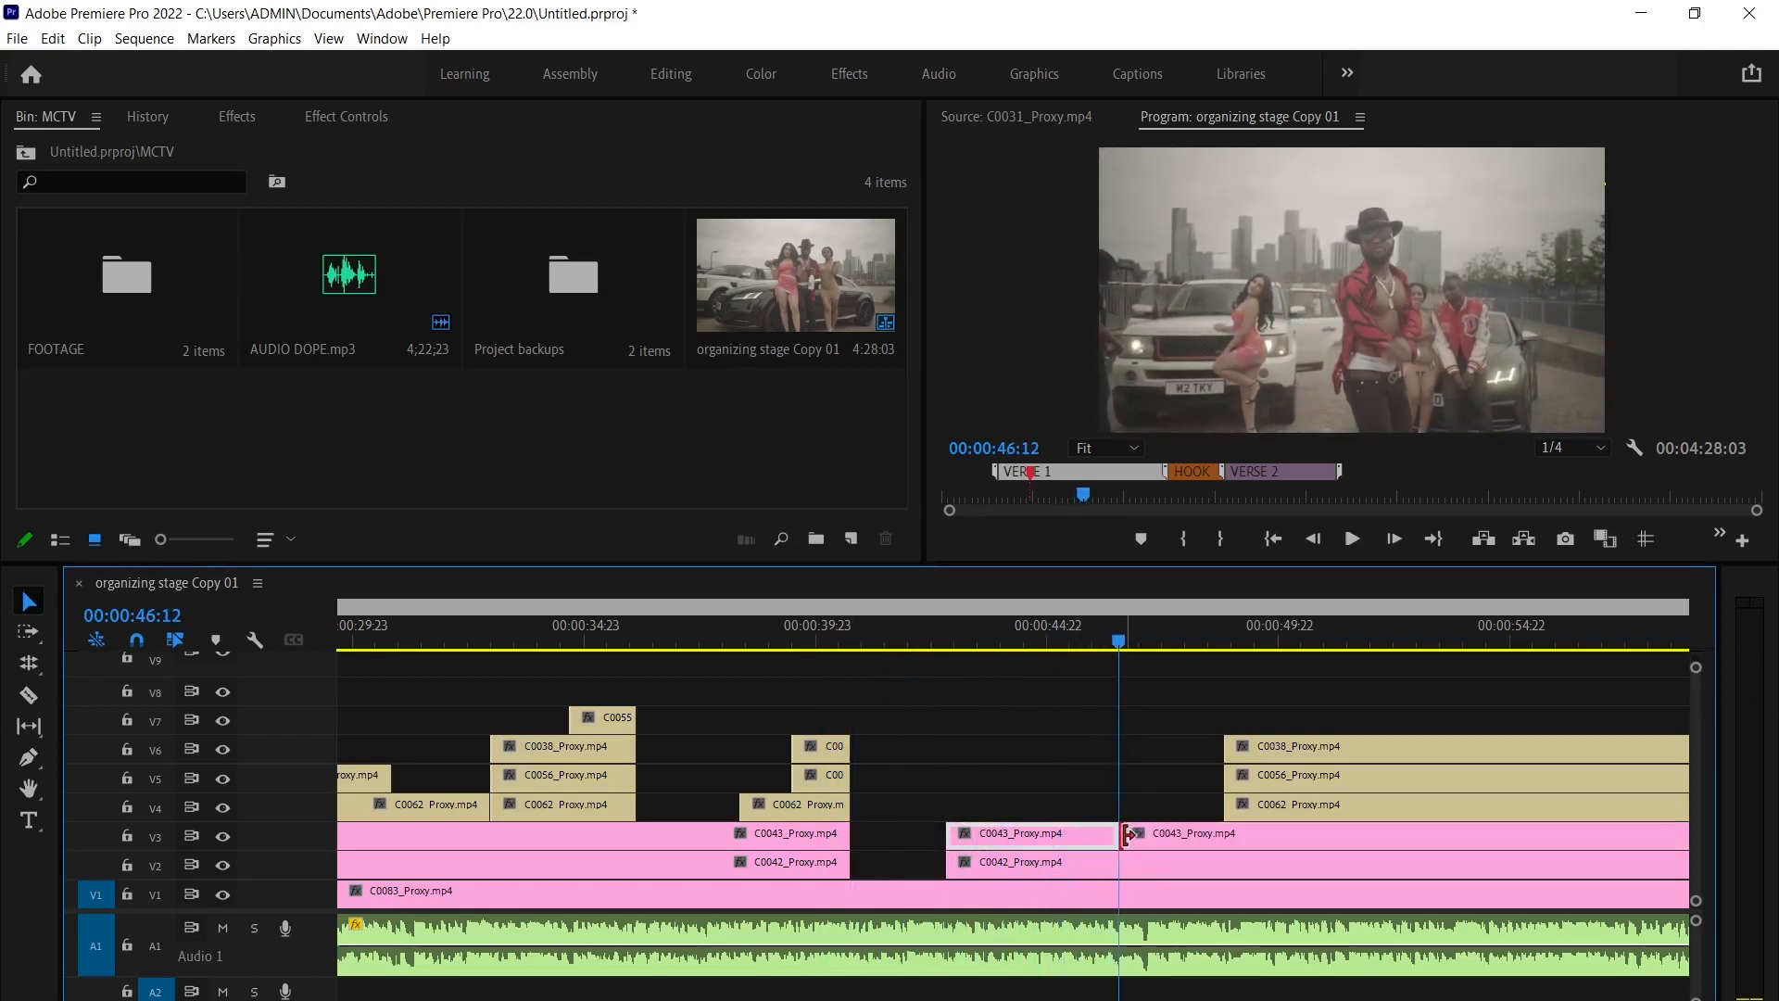
pyautogui.moveTo(1127, 834); pyautogui.dragTo(1224, 834)
# Preview C0042, split it at about 00:00:47:12 and trim the new piece's start to about 00:00:48:20
pyautogui.click(1064, 623)
pyautogui.press('space')
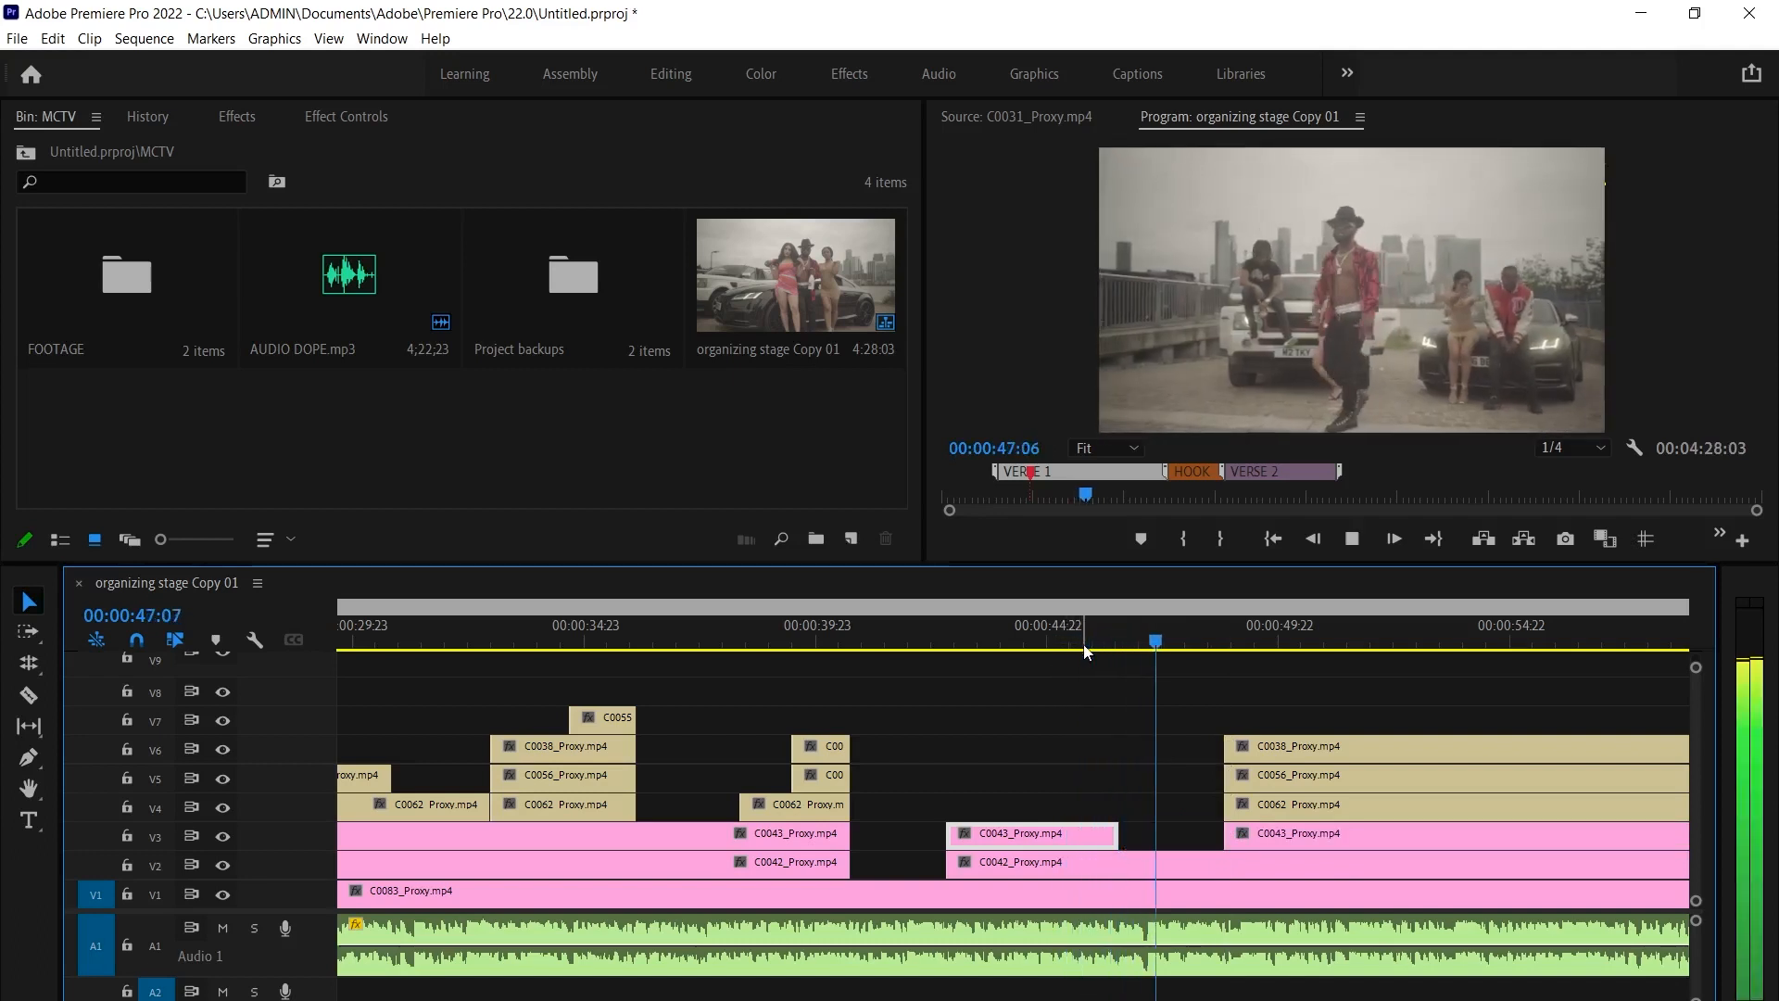
pyautogui.press('space')
pyautogui.click(1158, 864)
pyautogui.hotkey('ctrl', 'k')
pyautogui.moveTo(1177, 866); pyautogui.dragTo(1236, 862)
# Play the last Verse 1 group and trim the C0038 piece's start to about 00:00:50:23
pyautogui.press('space')
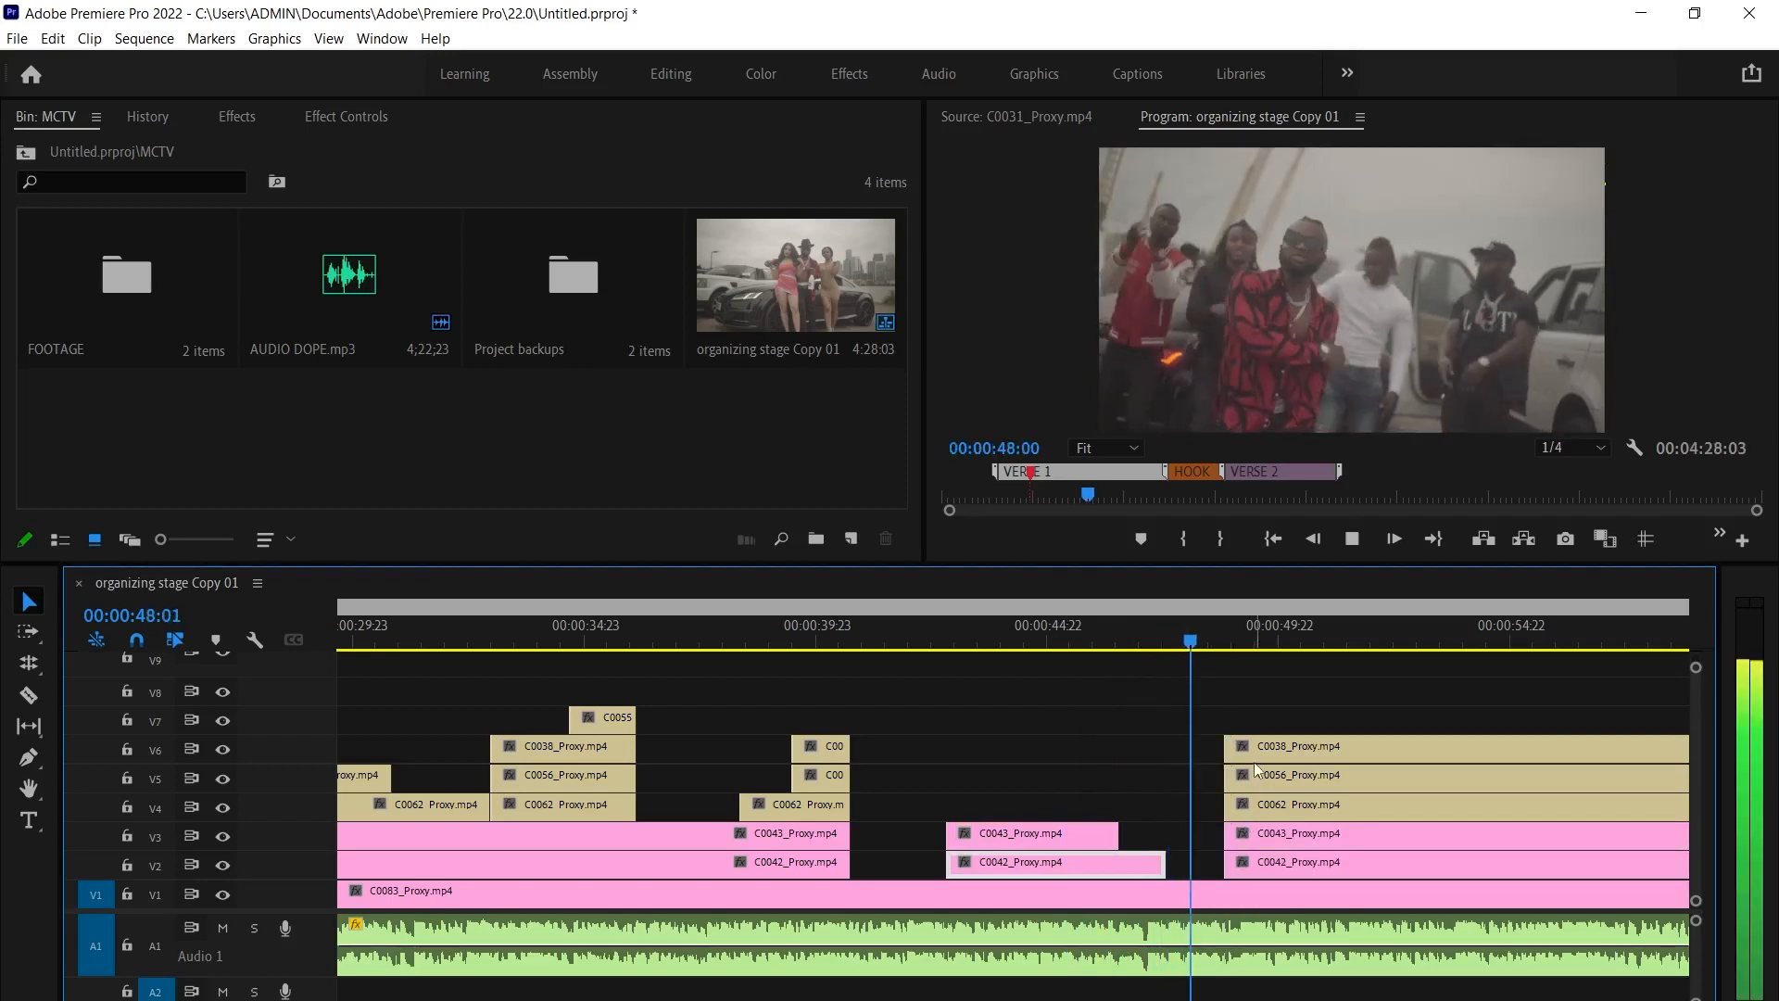
pyautogui.press('space')
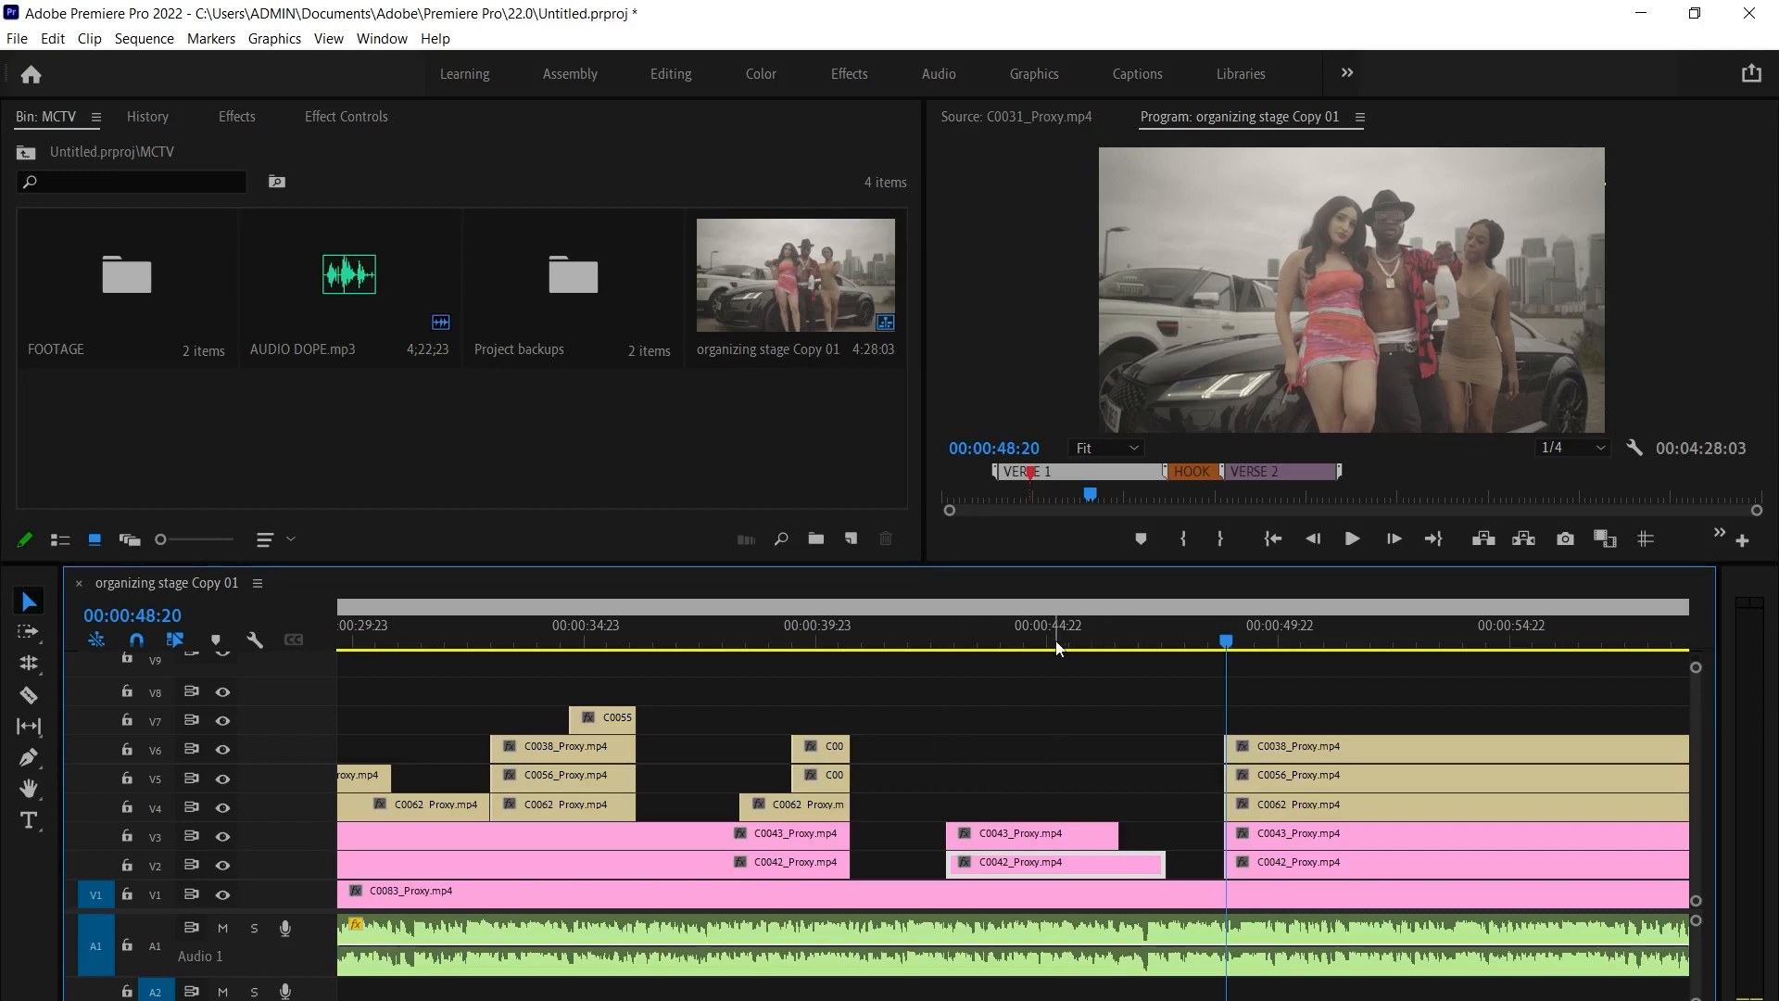
pyautogui.click(1109, 627)
pyautogui.press('space')
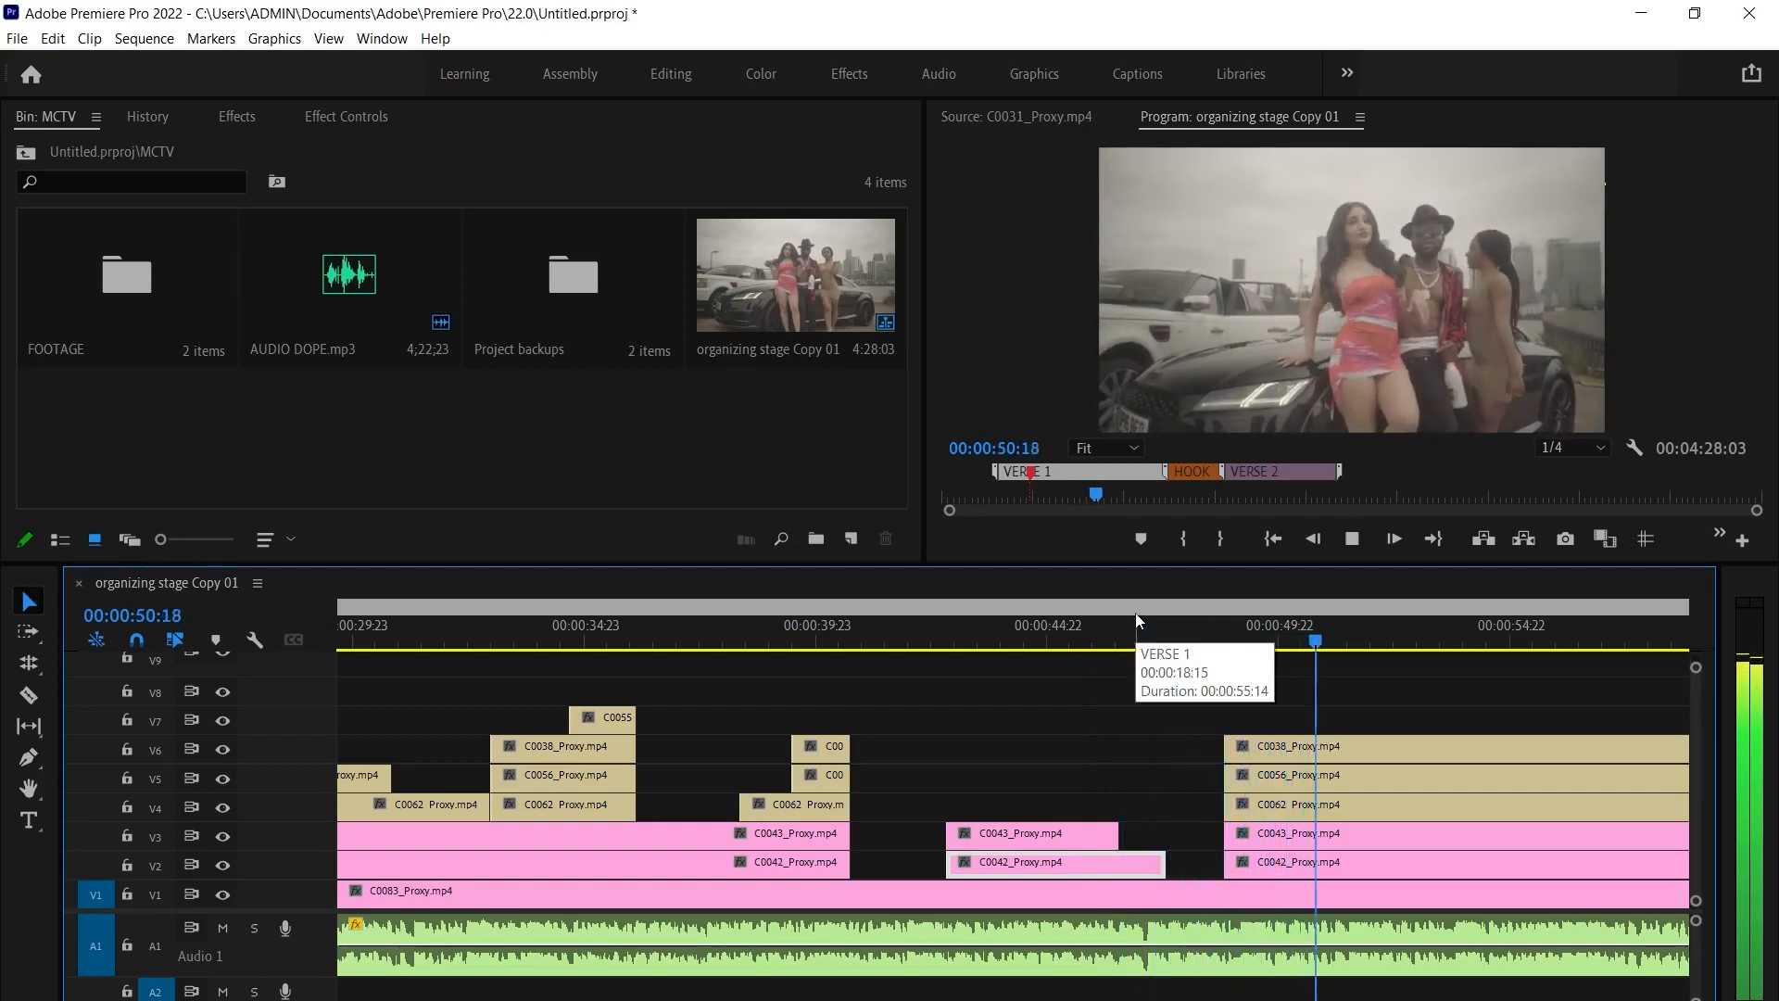
pyautogui.press('space')
pyautogui.moveTo(1225, 746); pyautogui.dragTo(1318, 739)
# Preview the last C0056 piece and trim its start to match C0038 above
pyautogui.moveTo(1216, 643); pyautogui.dragTo(1203, 644)
pyautogui.press('-')
pyautogui.click(937, 643)
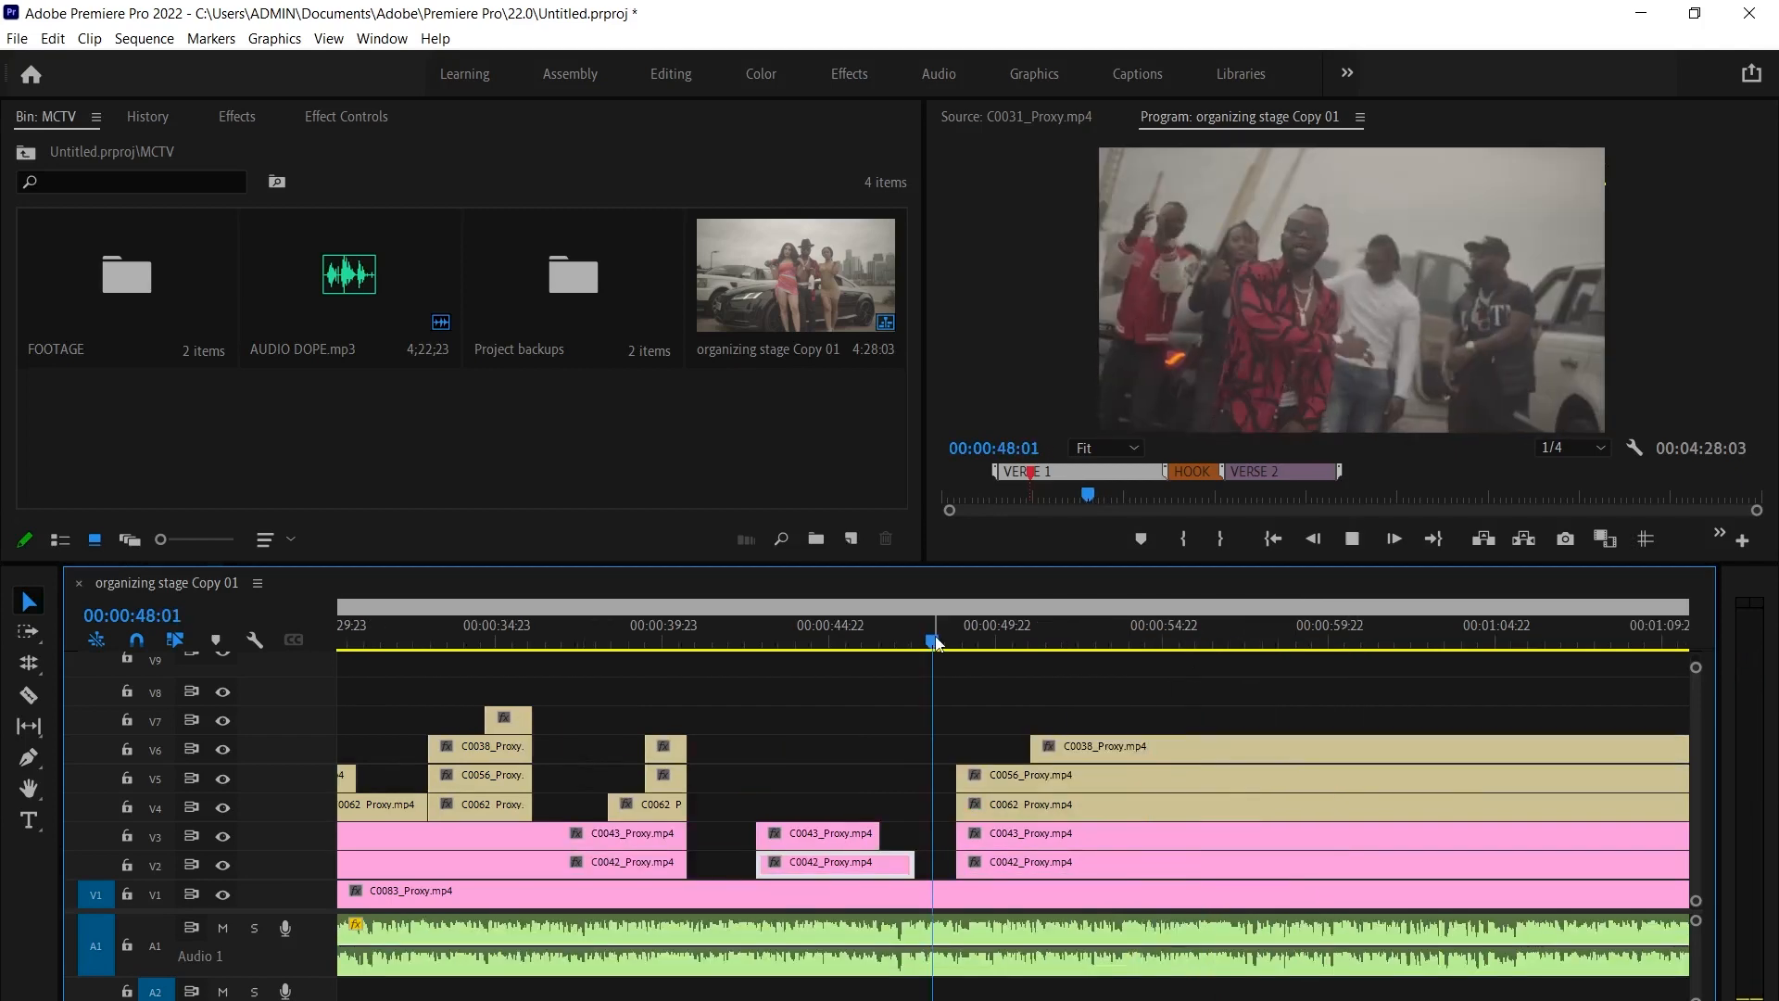
pyautogui.press('space')
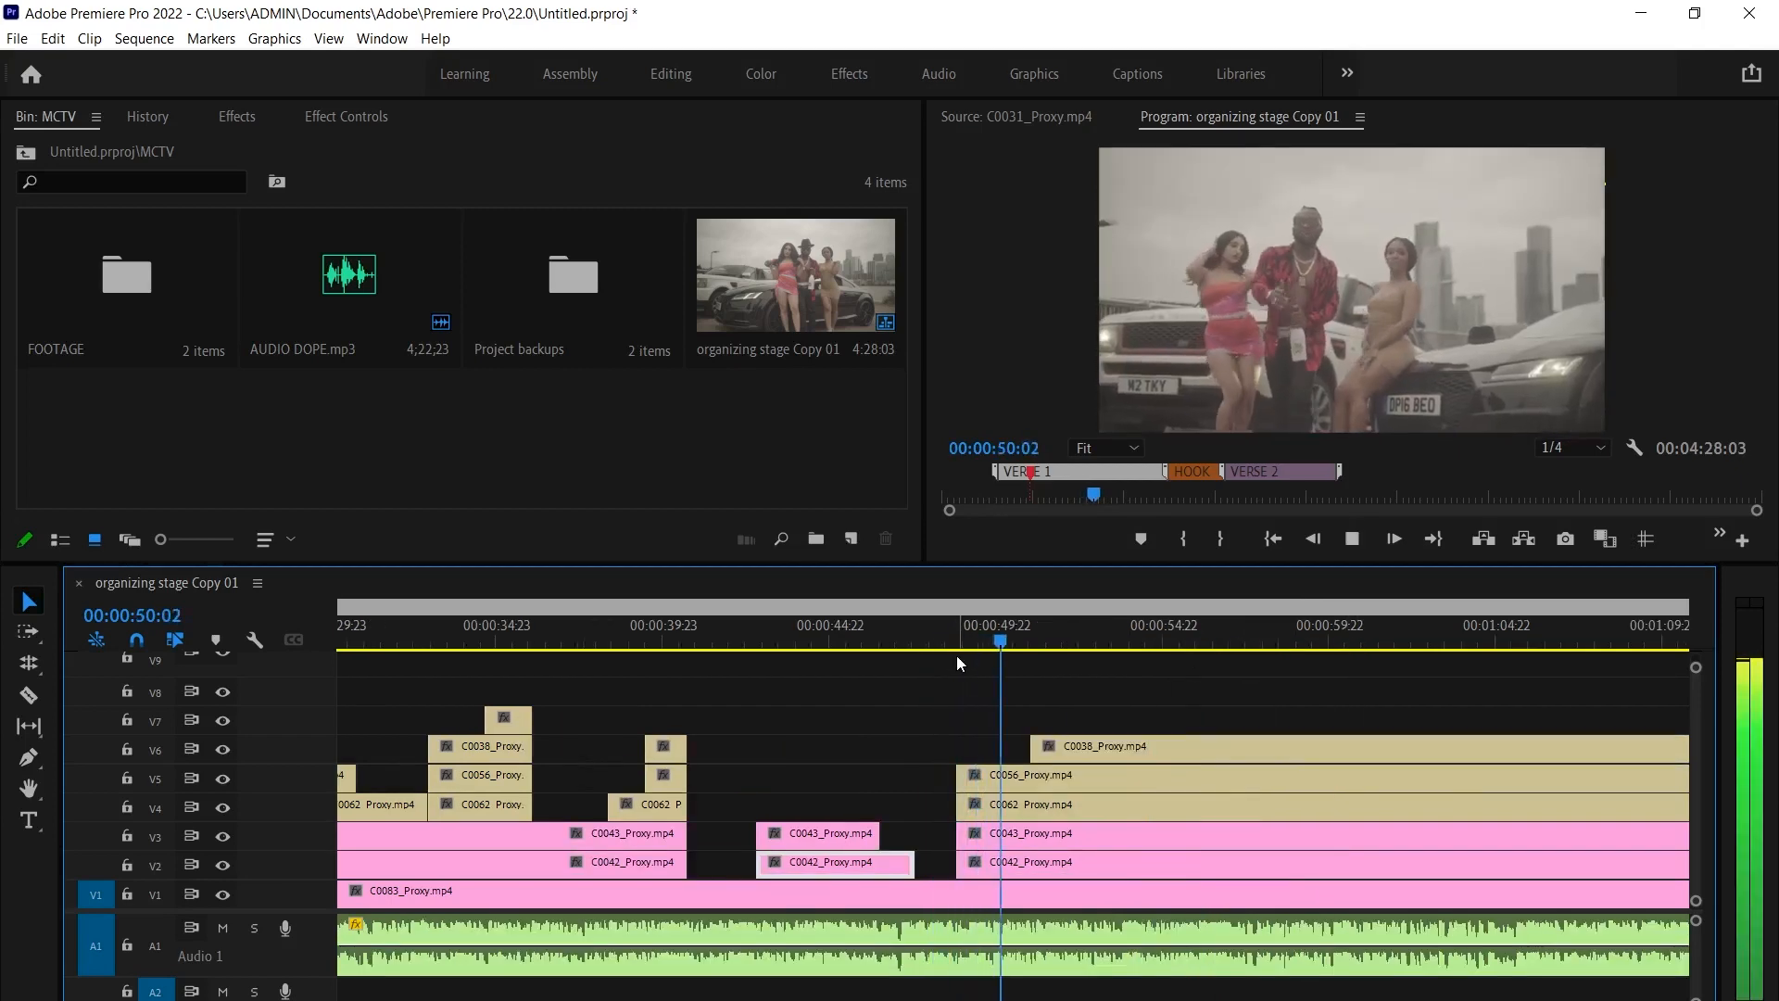
pyautogui.moveTo(957, 774); pyautogui.dragTo(1030, 775)
# Review C0062 around 00:00:50:00 and add a sequence marker at 00:00:49:21
pyautogui.click(932, 639)
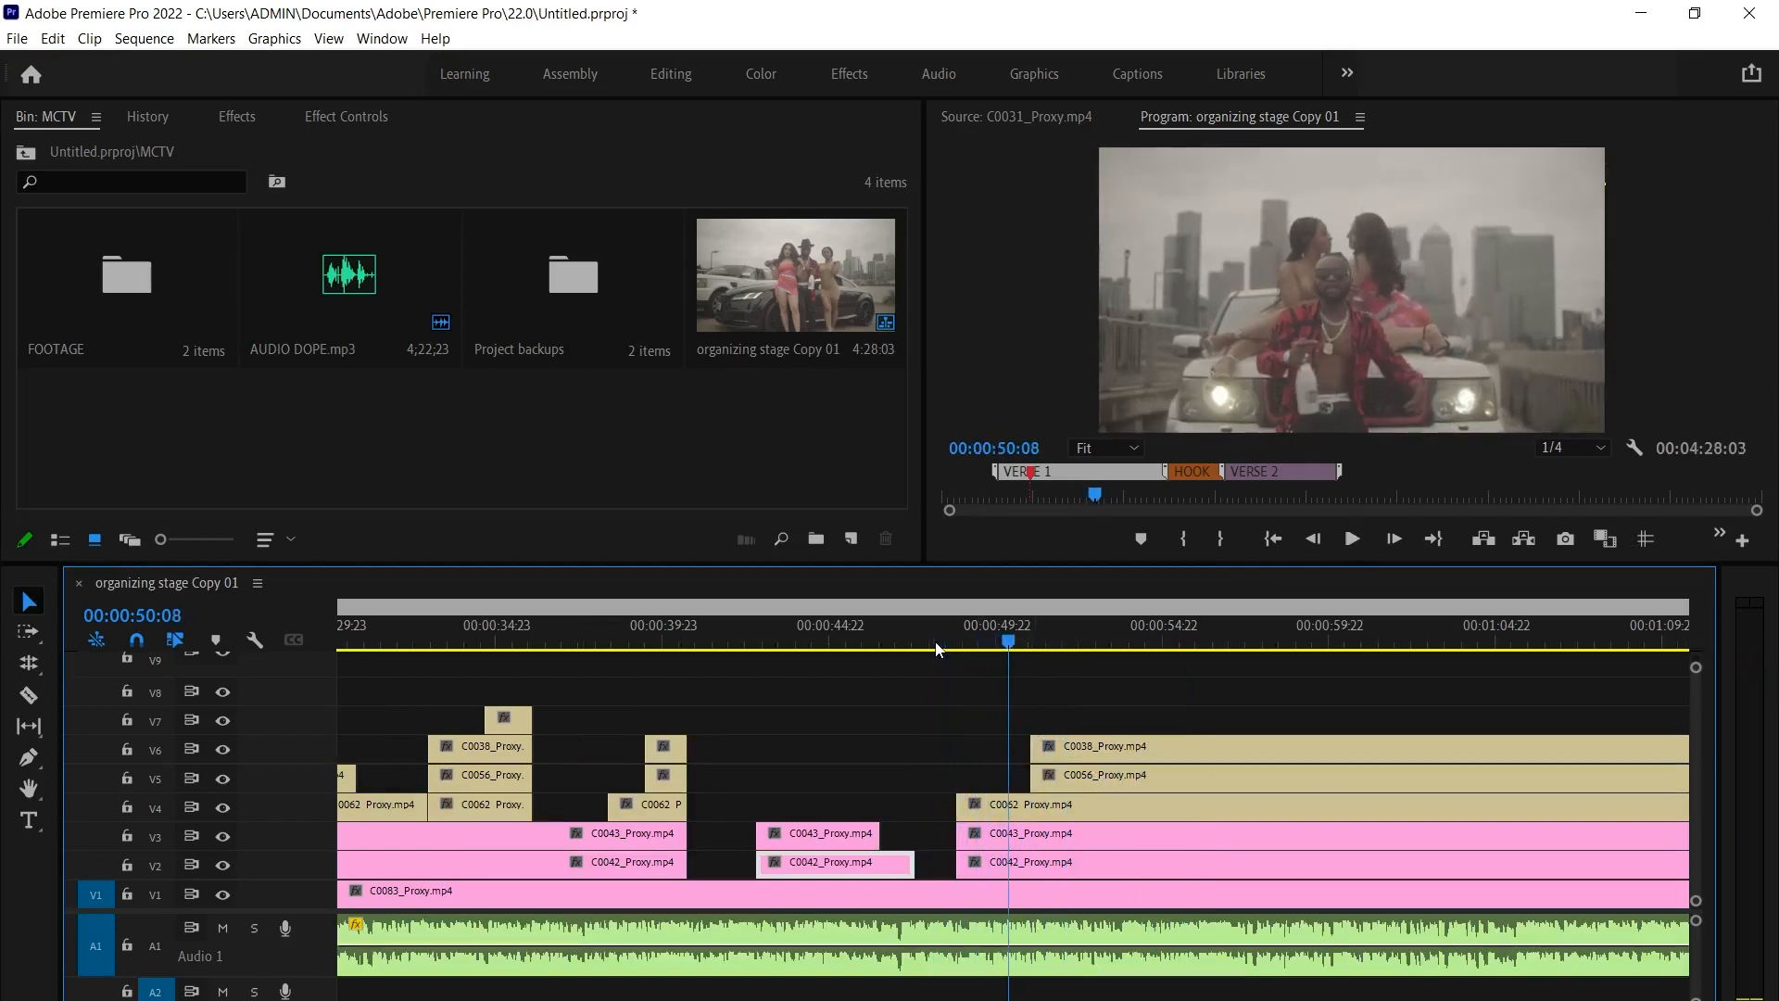
pyautogui.press('space')
pyautogui.click(1002, 639)
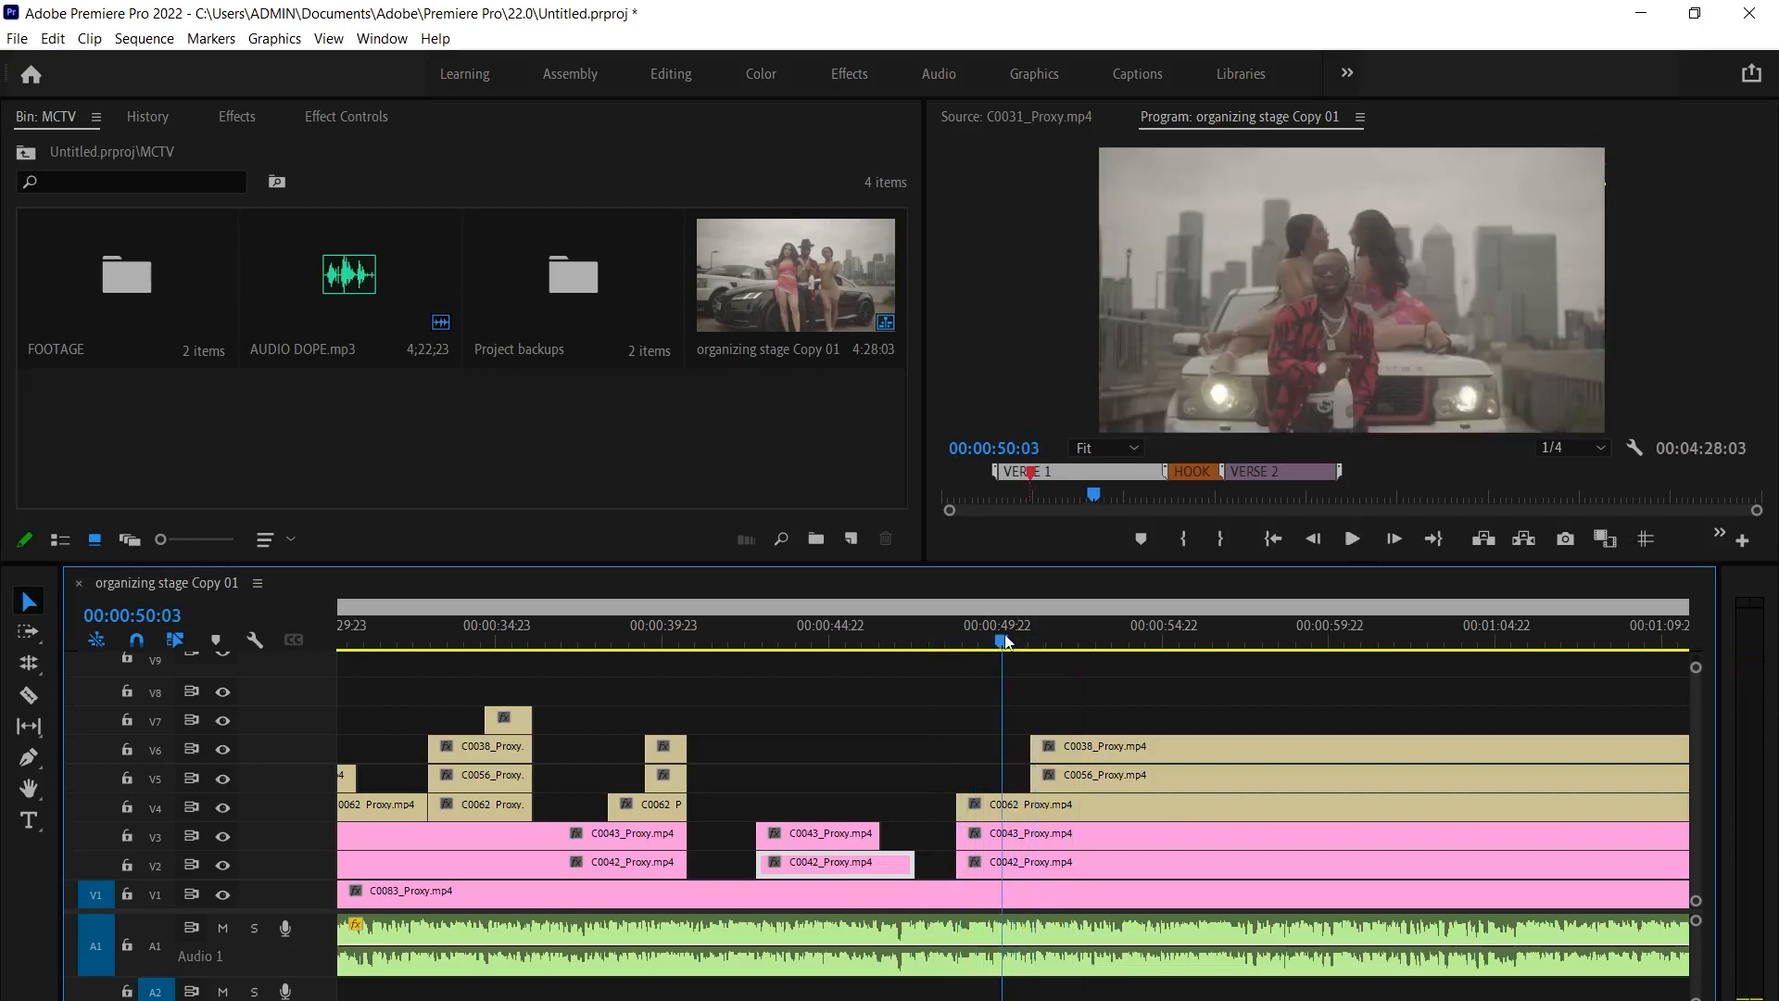
pyautogui.moveTo(1008, 637); pyautogui.dragTo(997, 638)
pyautogui.press('=')
pyautogui.press('space')
pyautogui.click(965, 626)
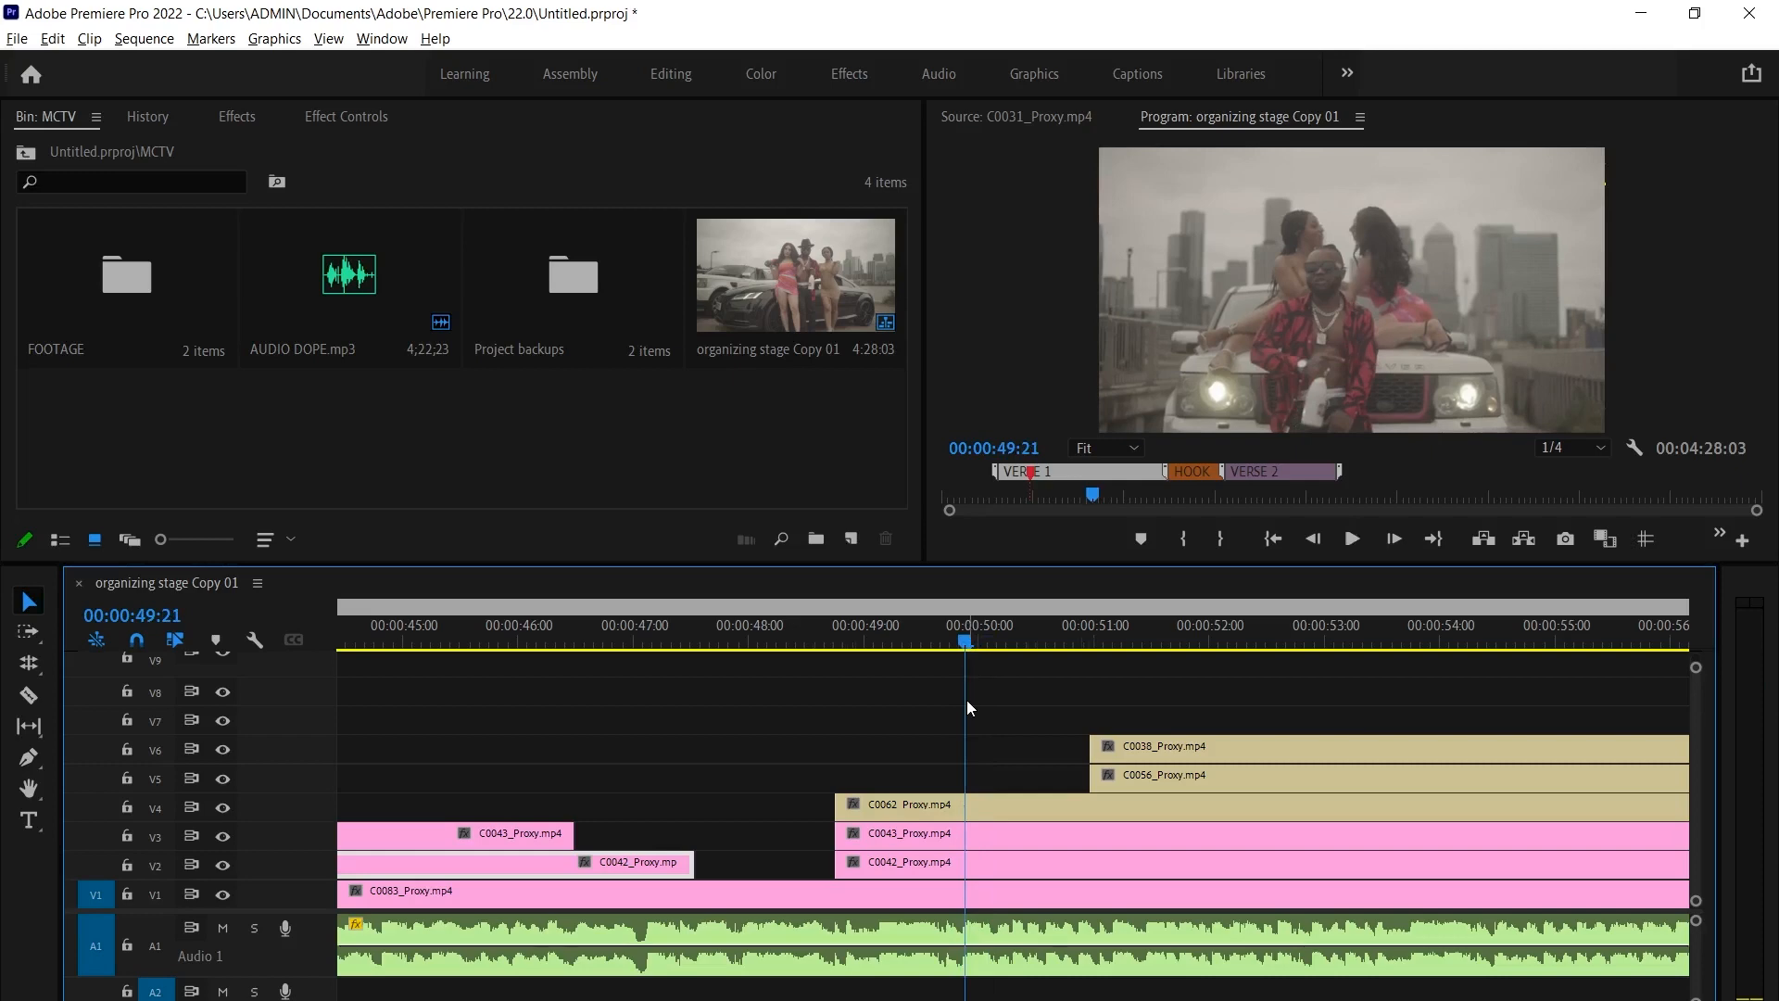
pyautogui.press('-')
pyautogui.press('-')
pyautogui.press('-')
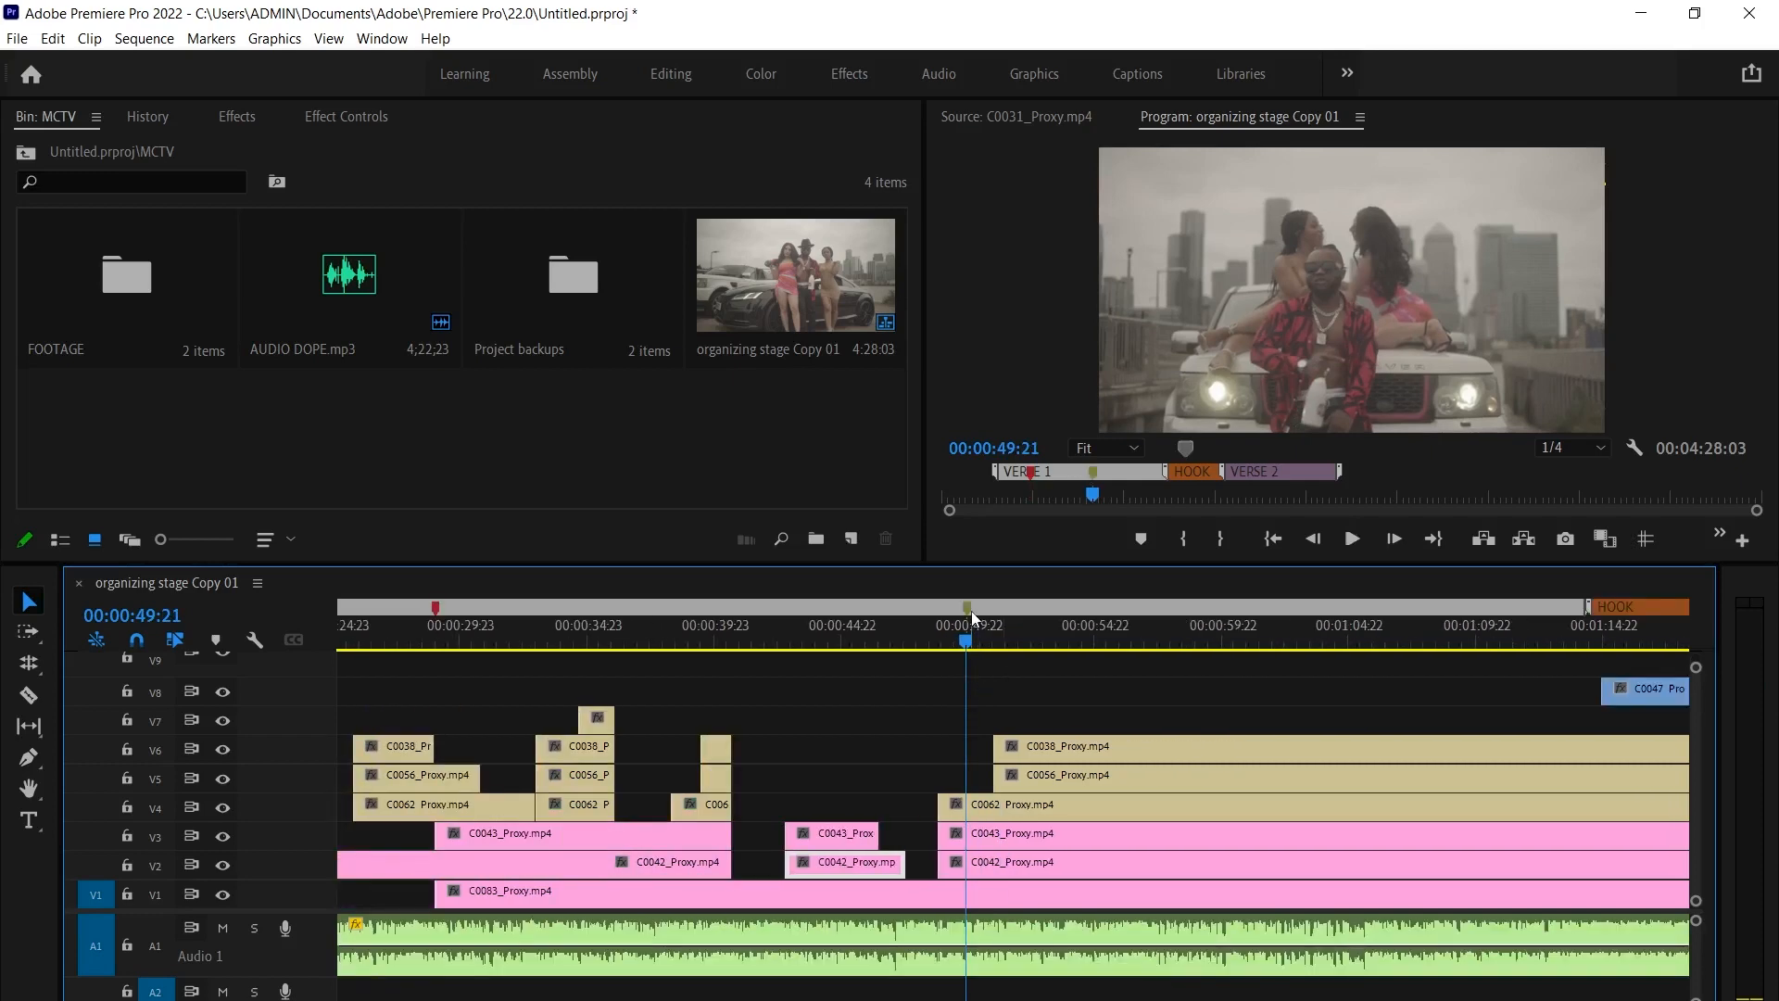
# Name the marker at 00:00:49:21 "fuicking bitches everyday" and set its color to red
pyautogui.doubleClick(965, 605)
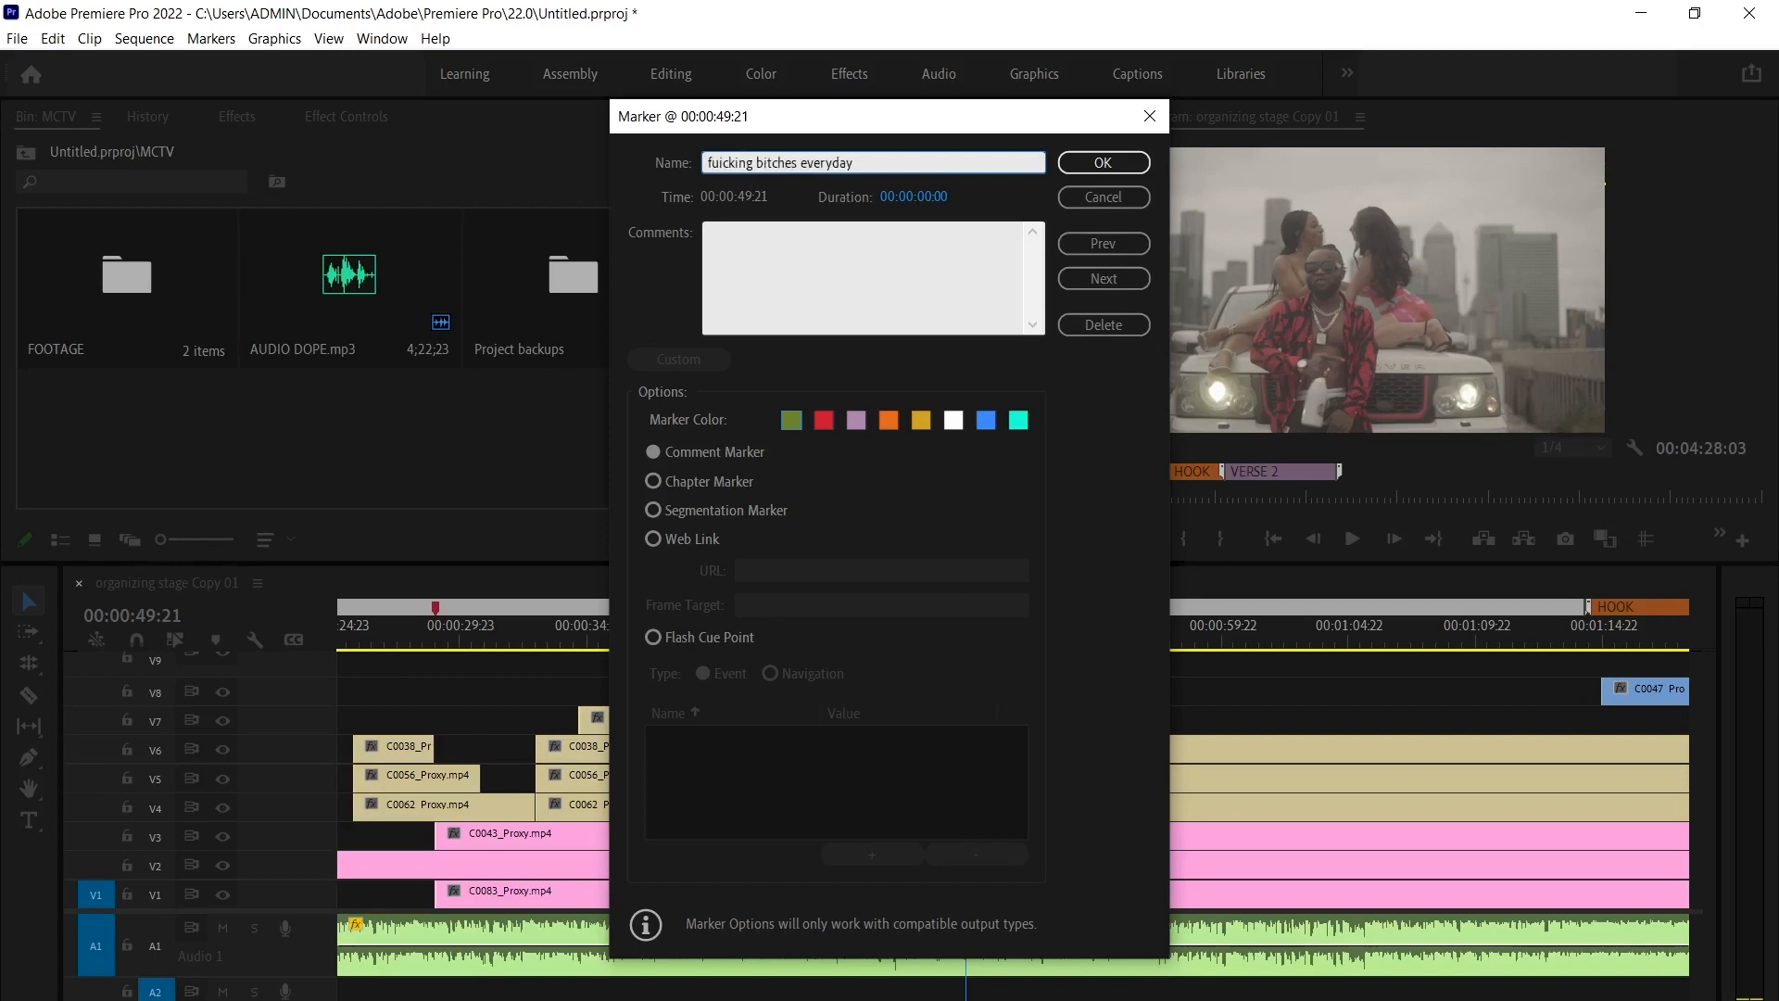
pyautogui.press('Return')
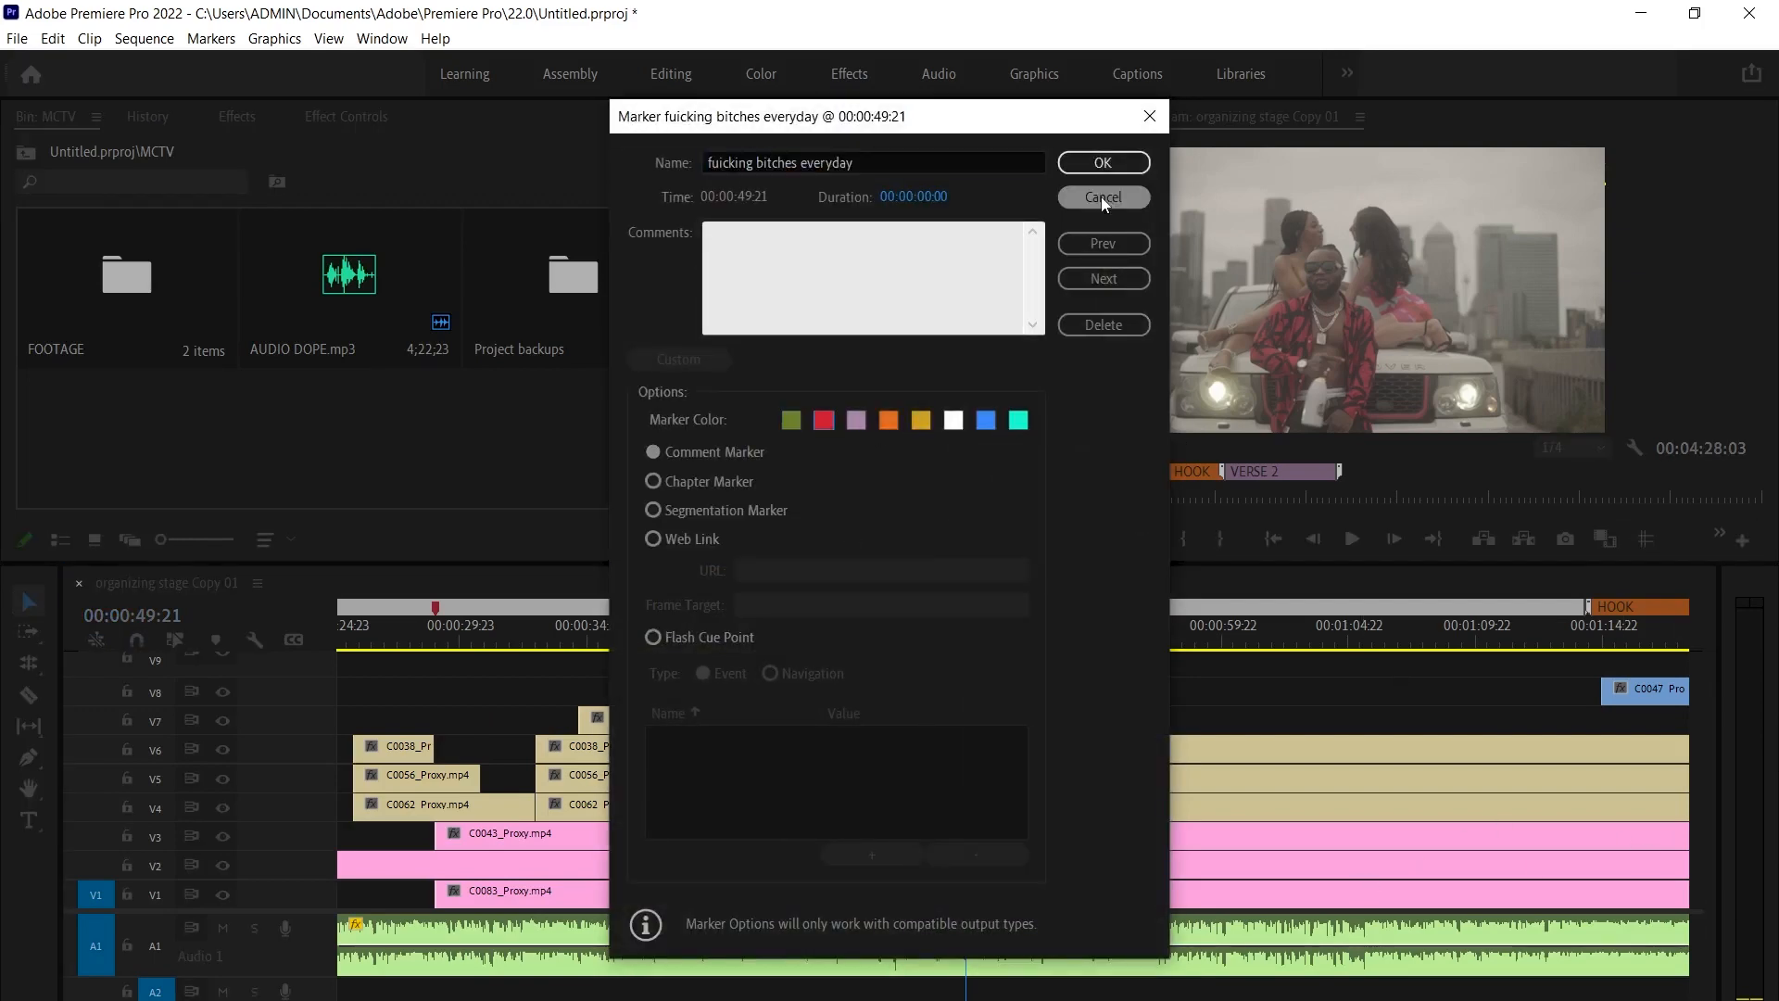
pyautogui.click(1100, 196)
# Preview the last C0038 piece and trim its start to about 00:00:58:18
pyautogui.click(931, 640)
pyautogui.press('space')
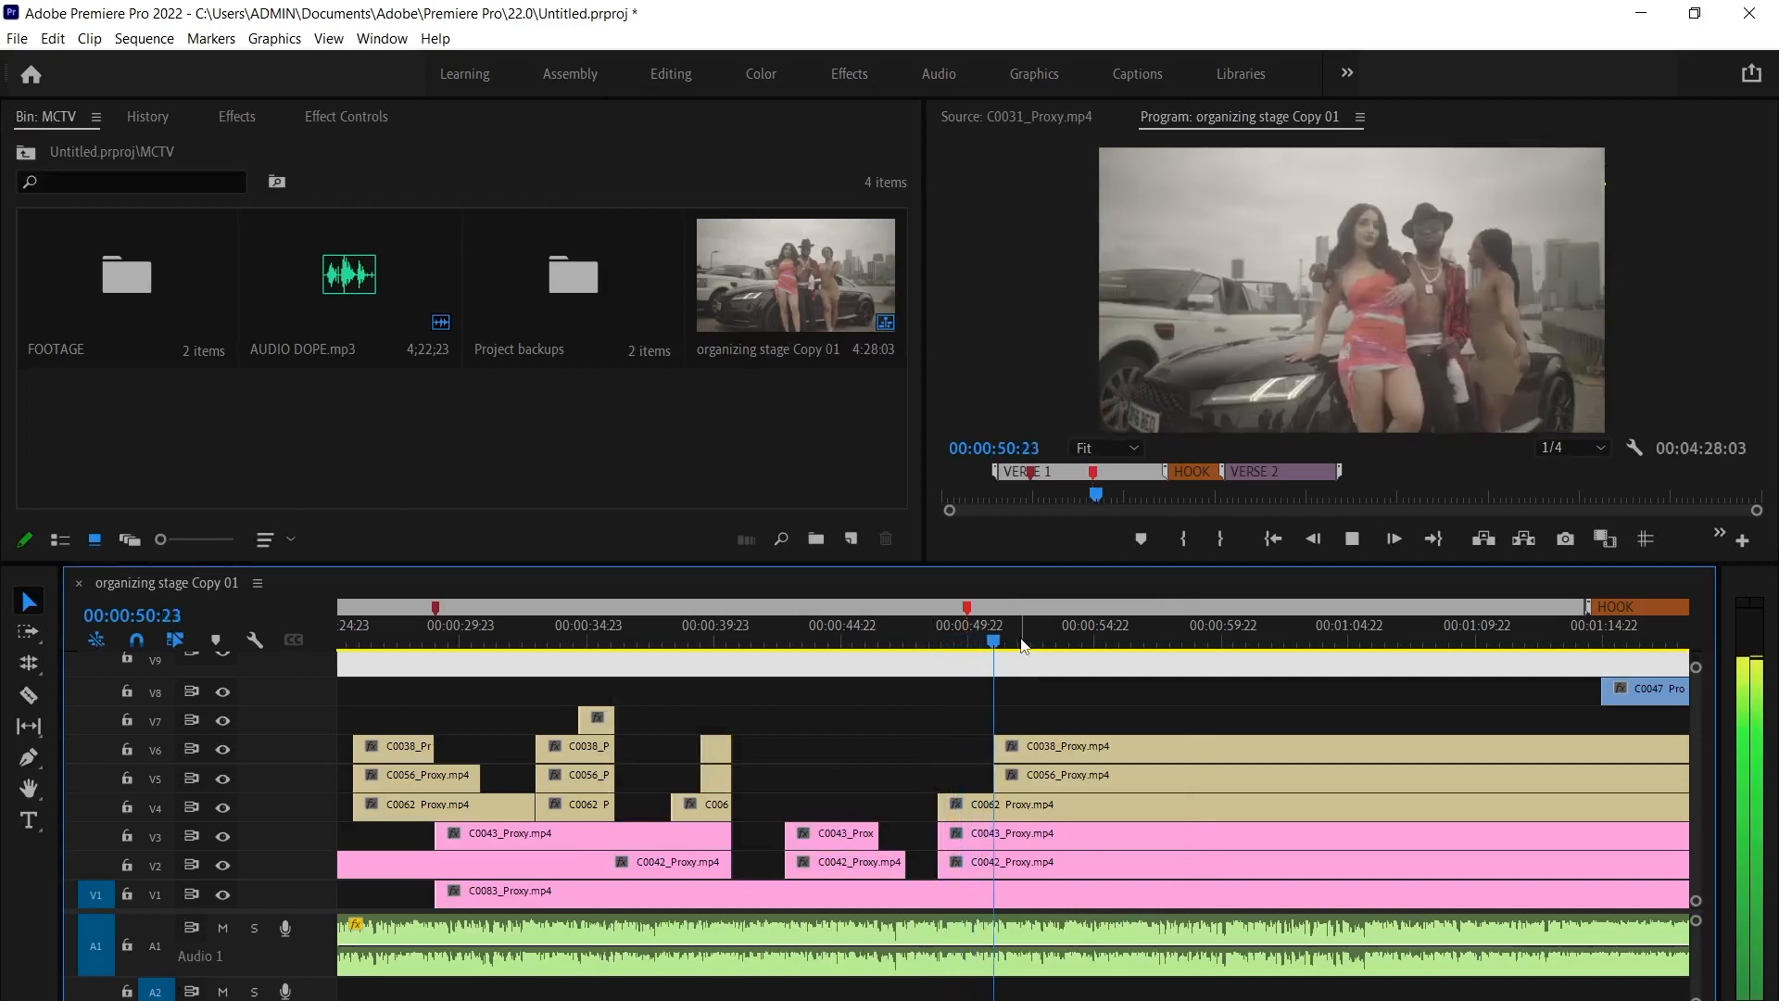
pyautogui.moveTo(1023, 628); pyautogui.dragTo(997, 646)
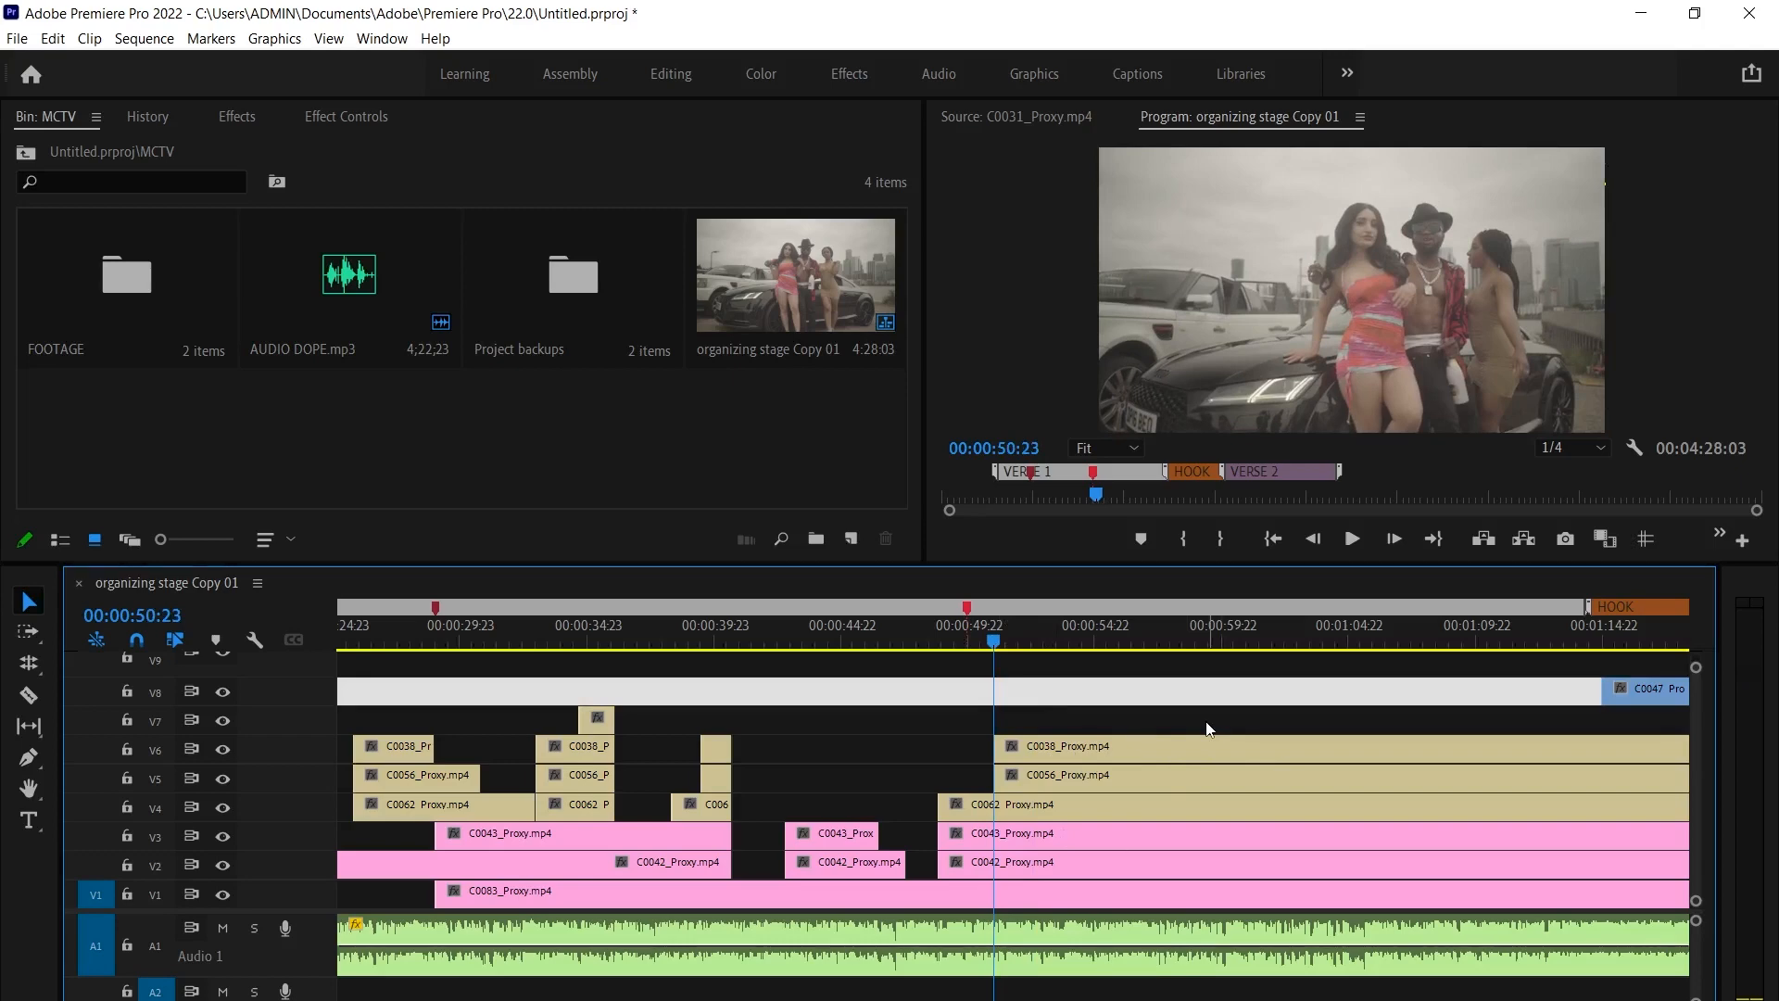
pyautogui.press('space')
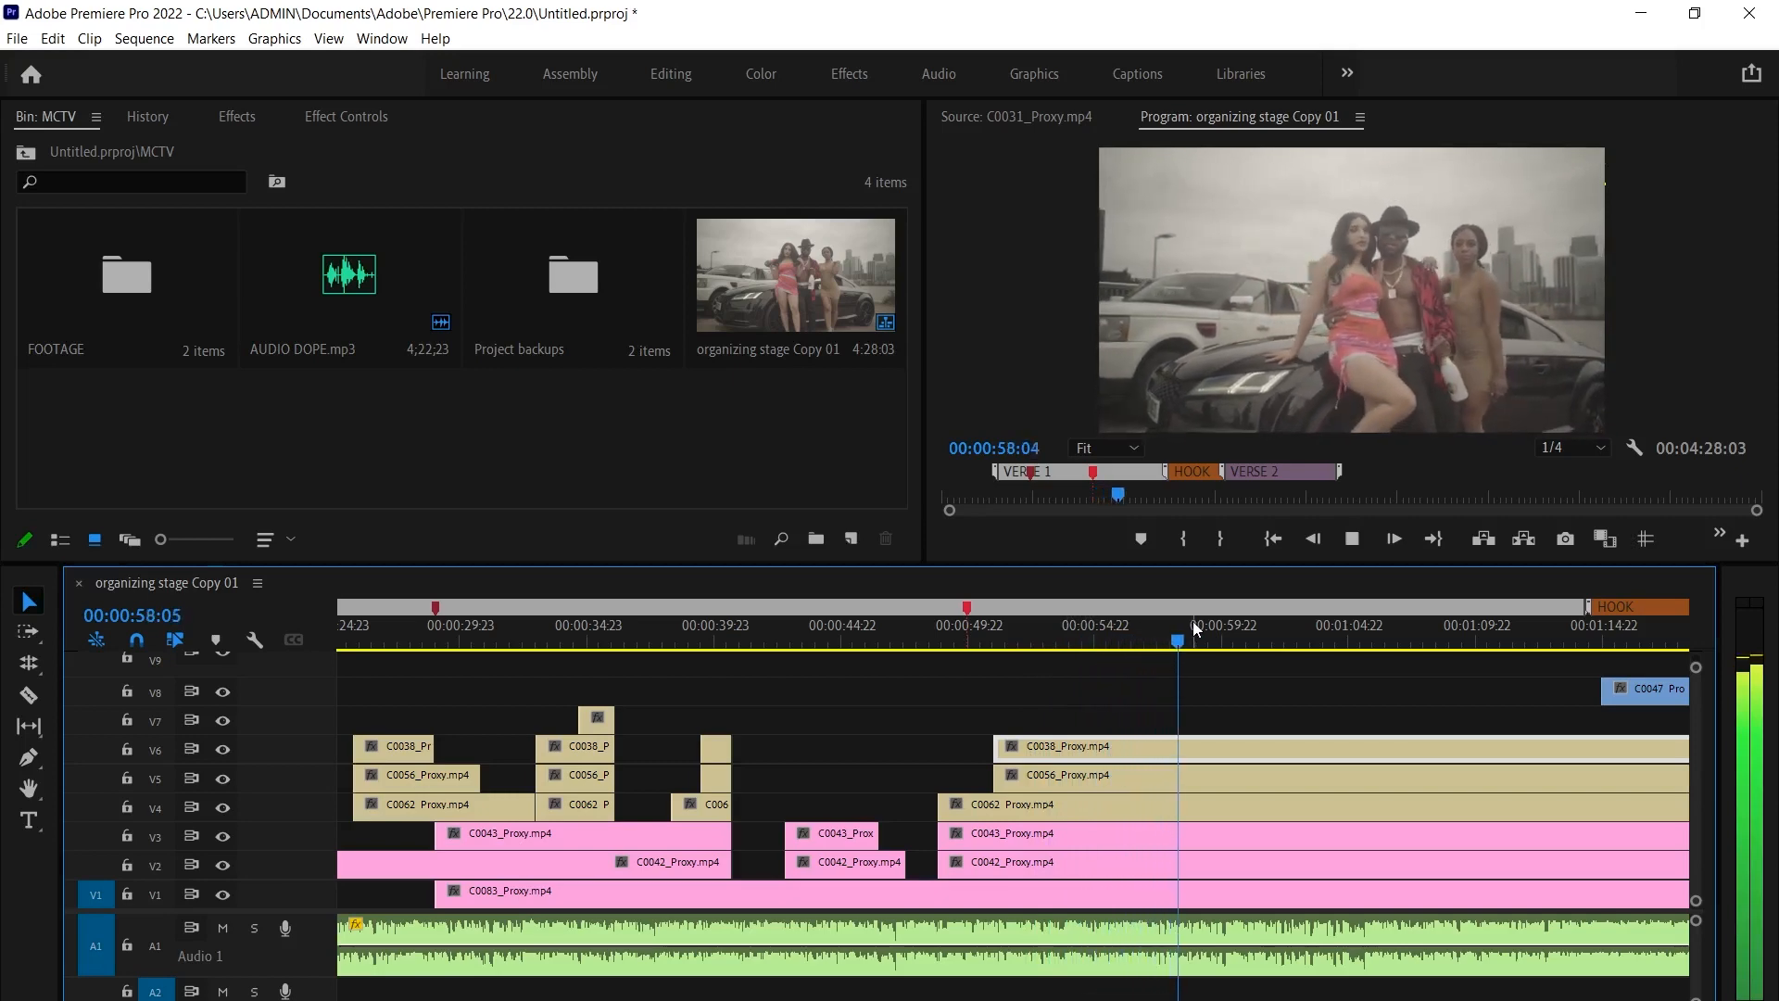
pyautogui.click(1219, 637)
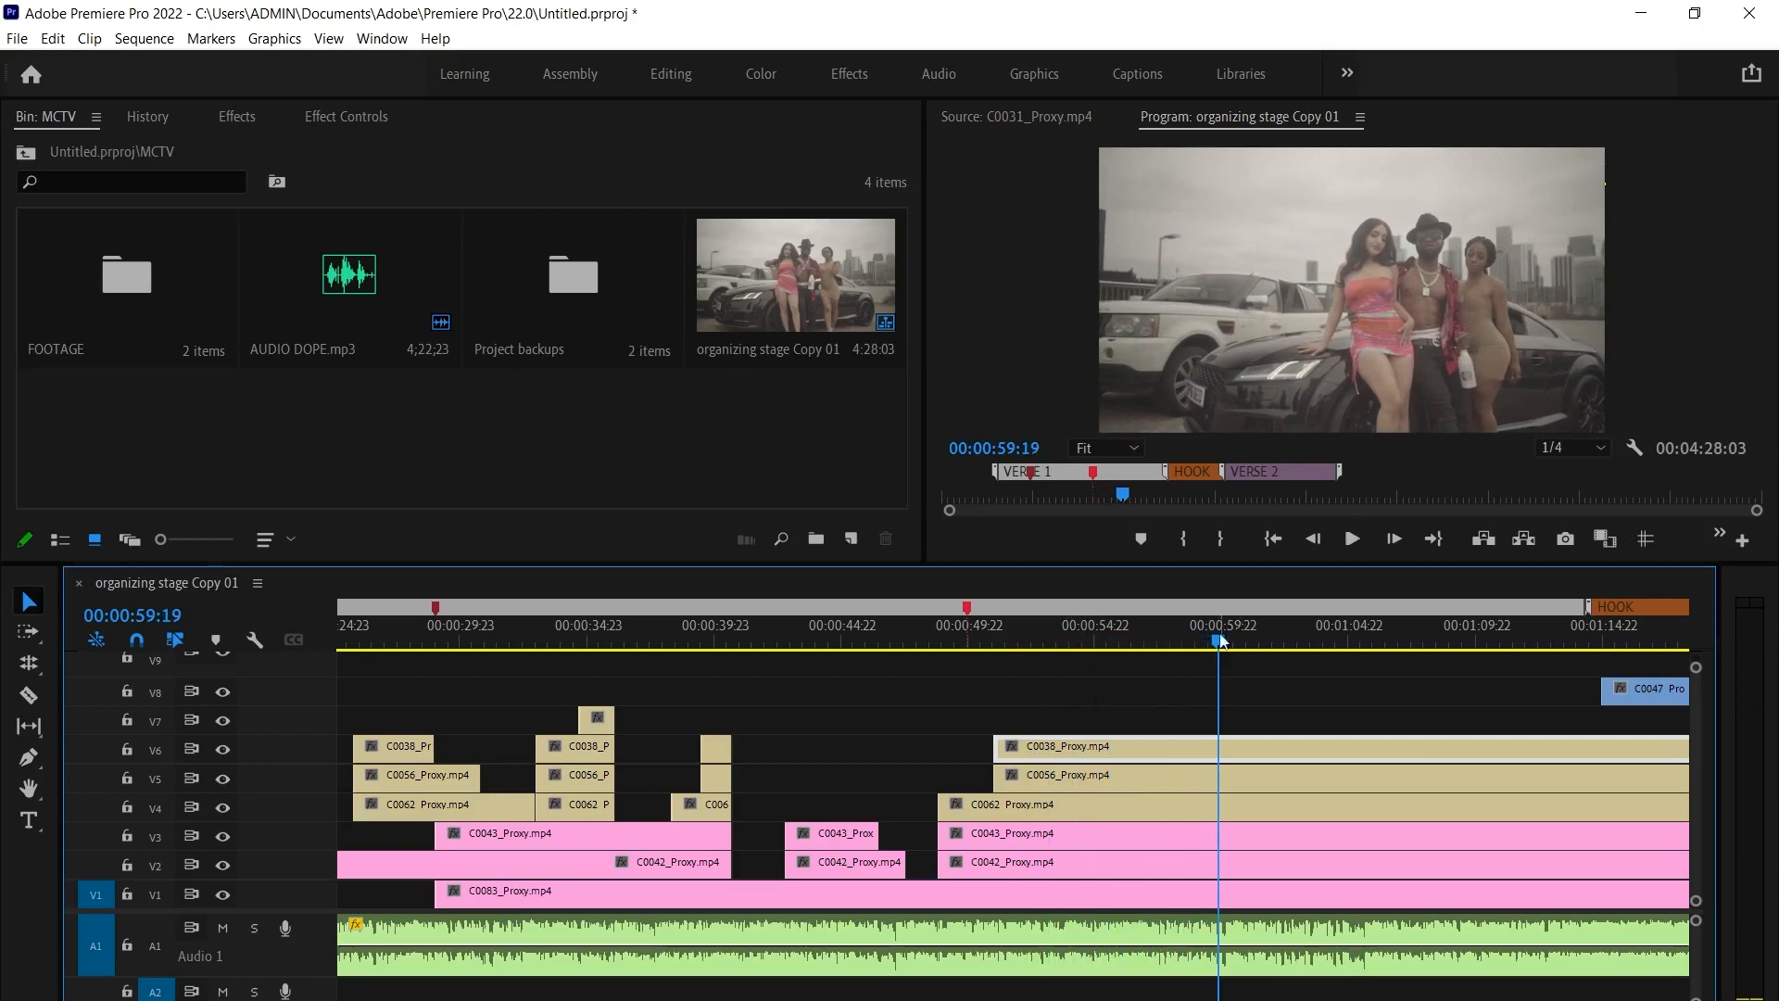
pyautogui.moveTo(1219, 640); pyautogui.dragTo(1192, 646)
pyautogui.moveTo(989, 739); pyautogui.dragTo(1191, 741)
# Preview the last C0056 piece, split it at about 00:00:53:15 and delete the portion before the cut
pyautogui.click(941, 640)
pyautogui.press('space')
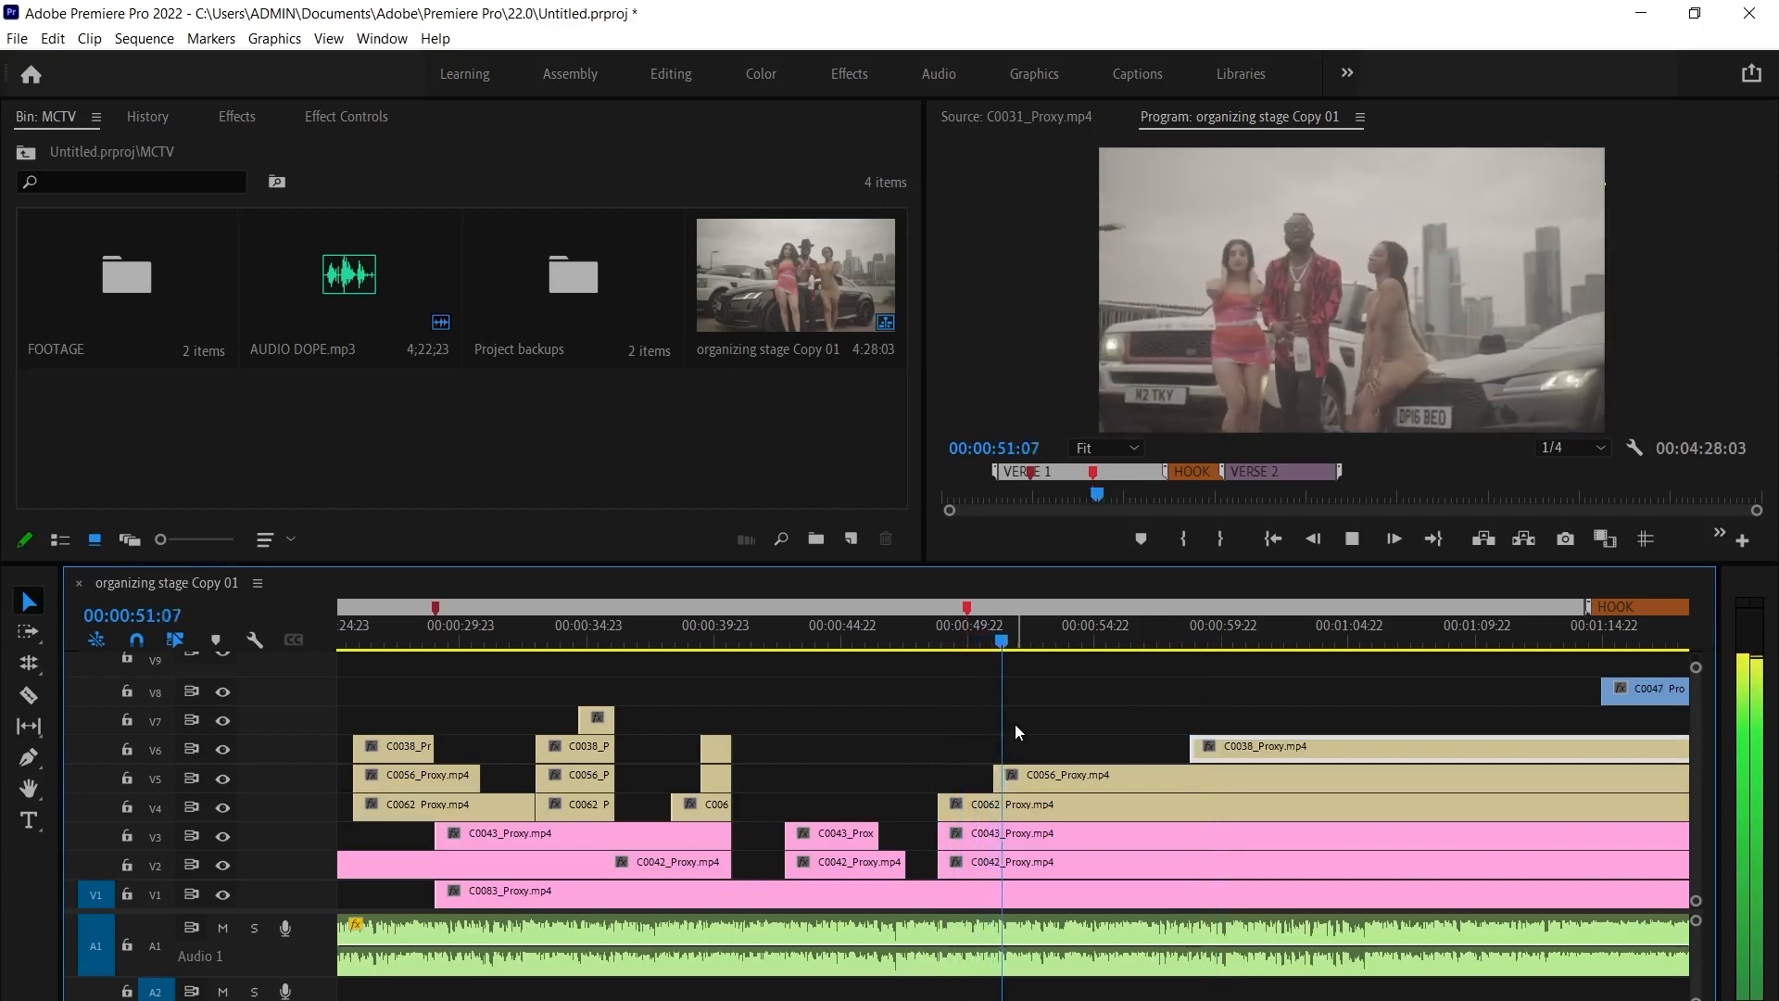
pyautogui.press('space')
pyautogui.press('space')
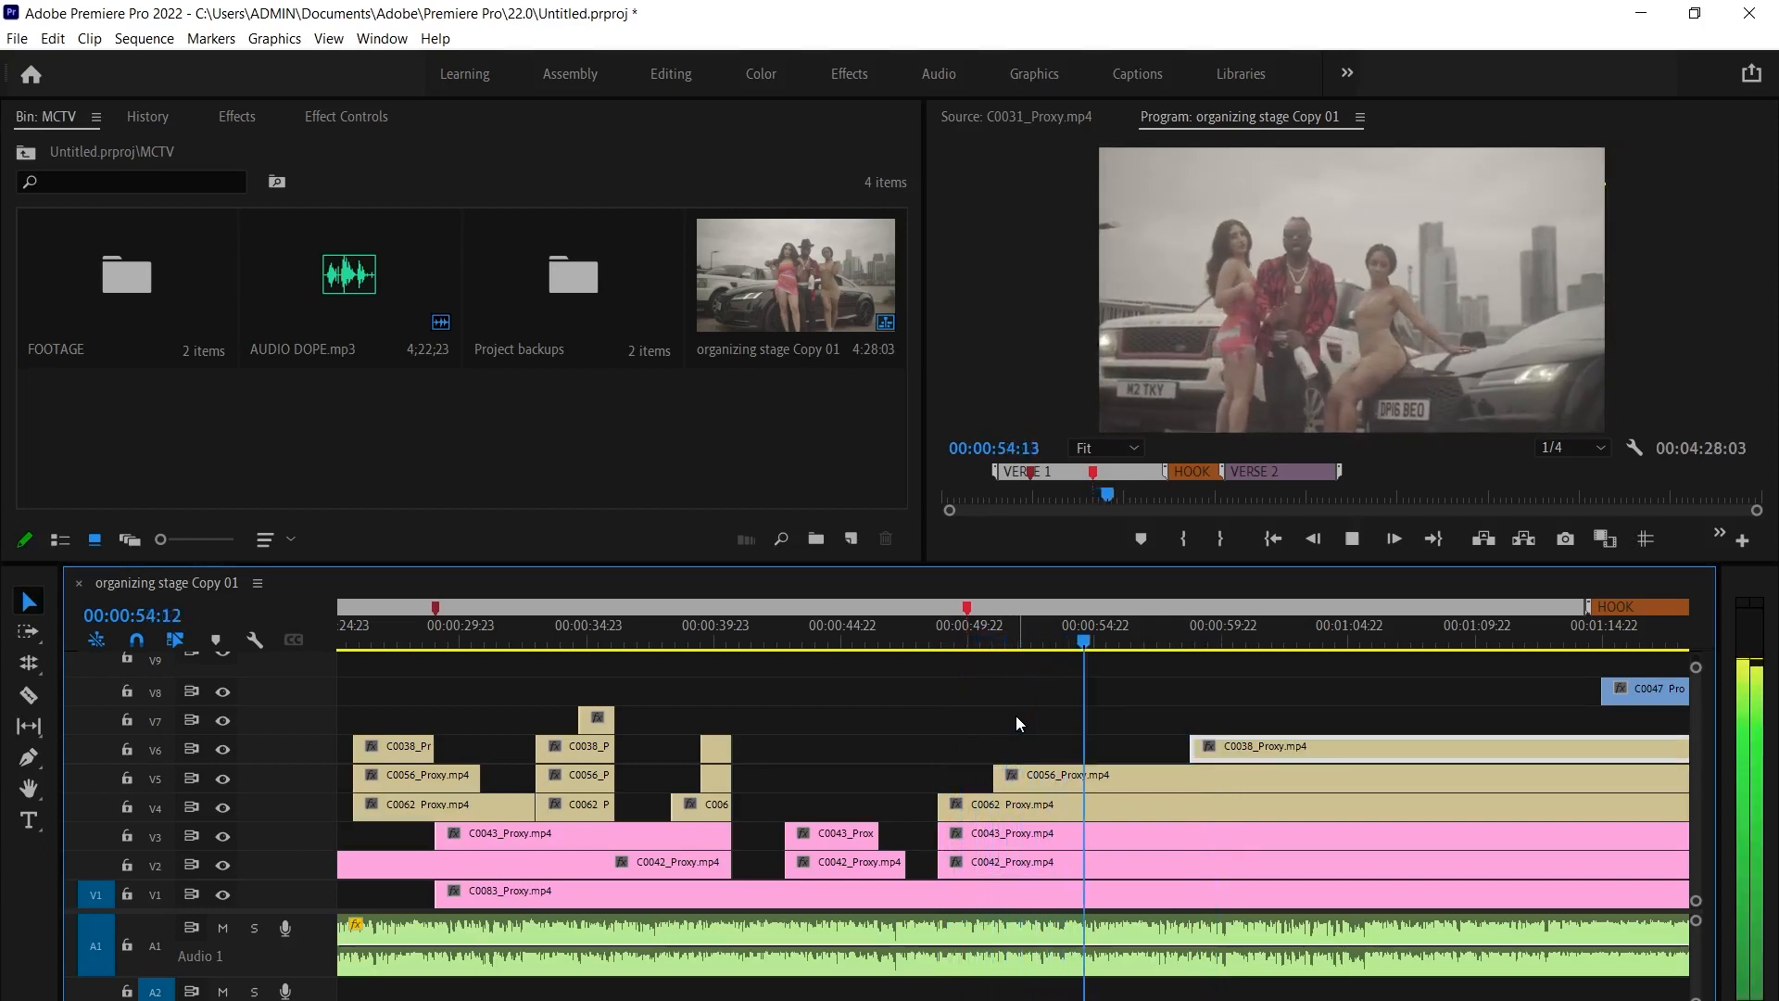
pyautogui.press('space')
pyautogui.click(1070, 643)
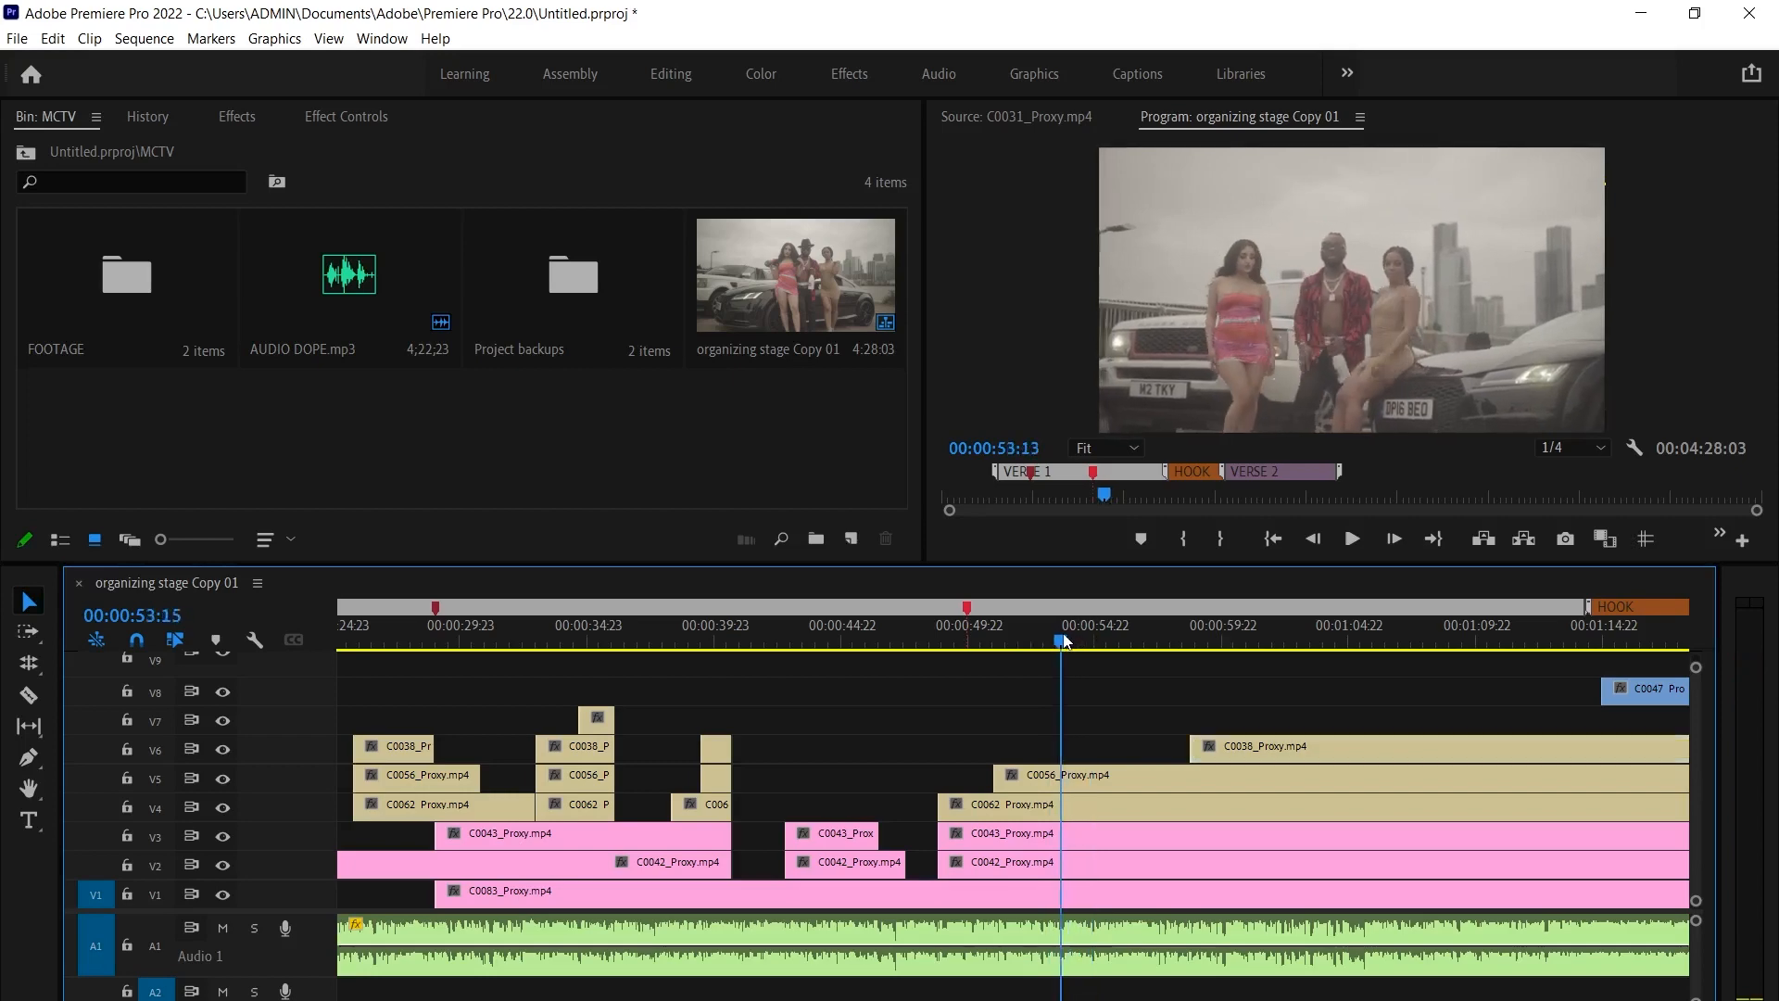
pyautogui.click(1062, 642)
pyautogui.press('space')
pyautogui.press('space')
pyautogui.click(1058, 773)
pyautogui.hotkey('ctrl', 'k')
pyautogui.press('space')
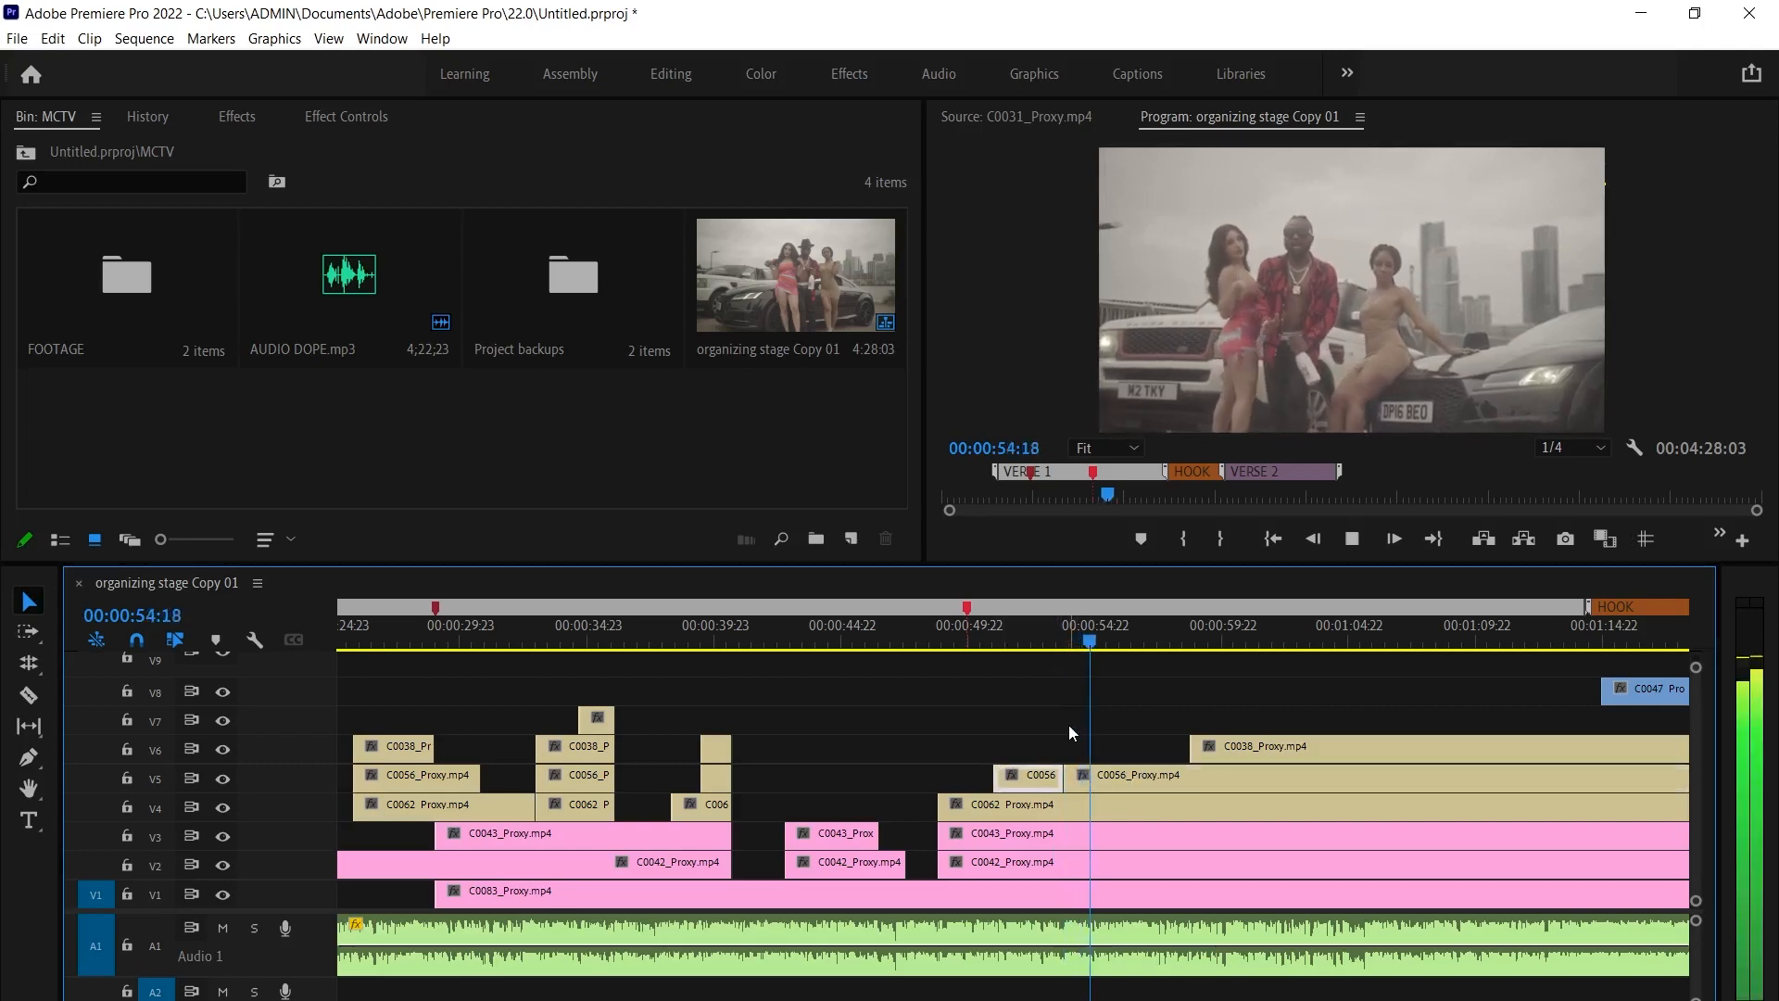
pyautogui.press('space')
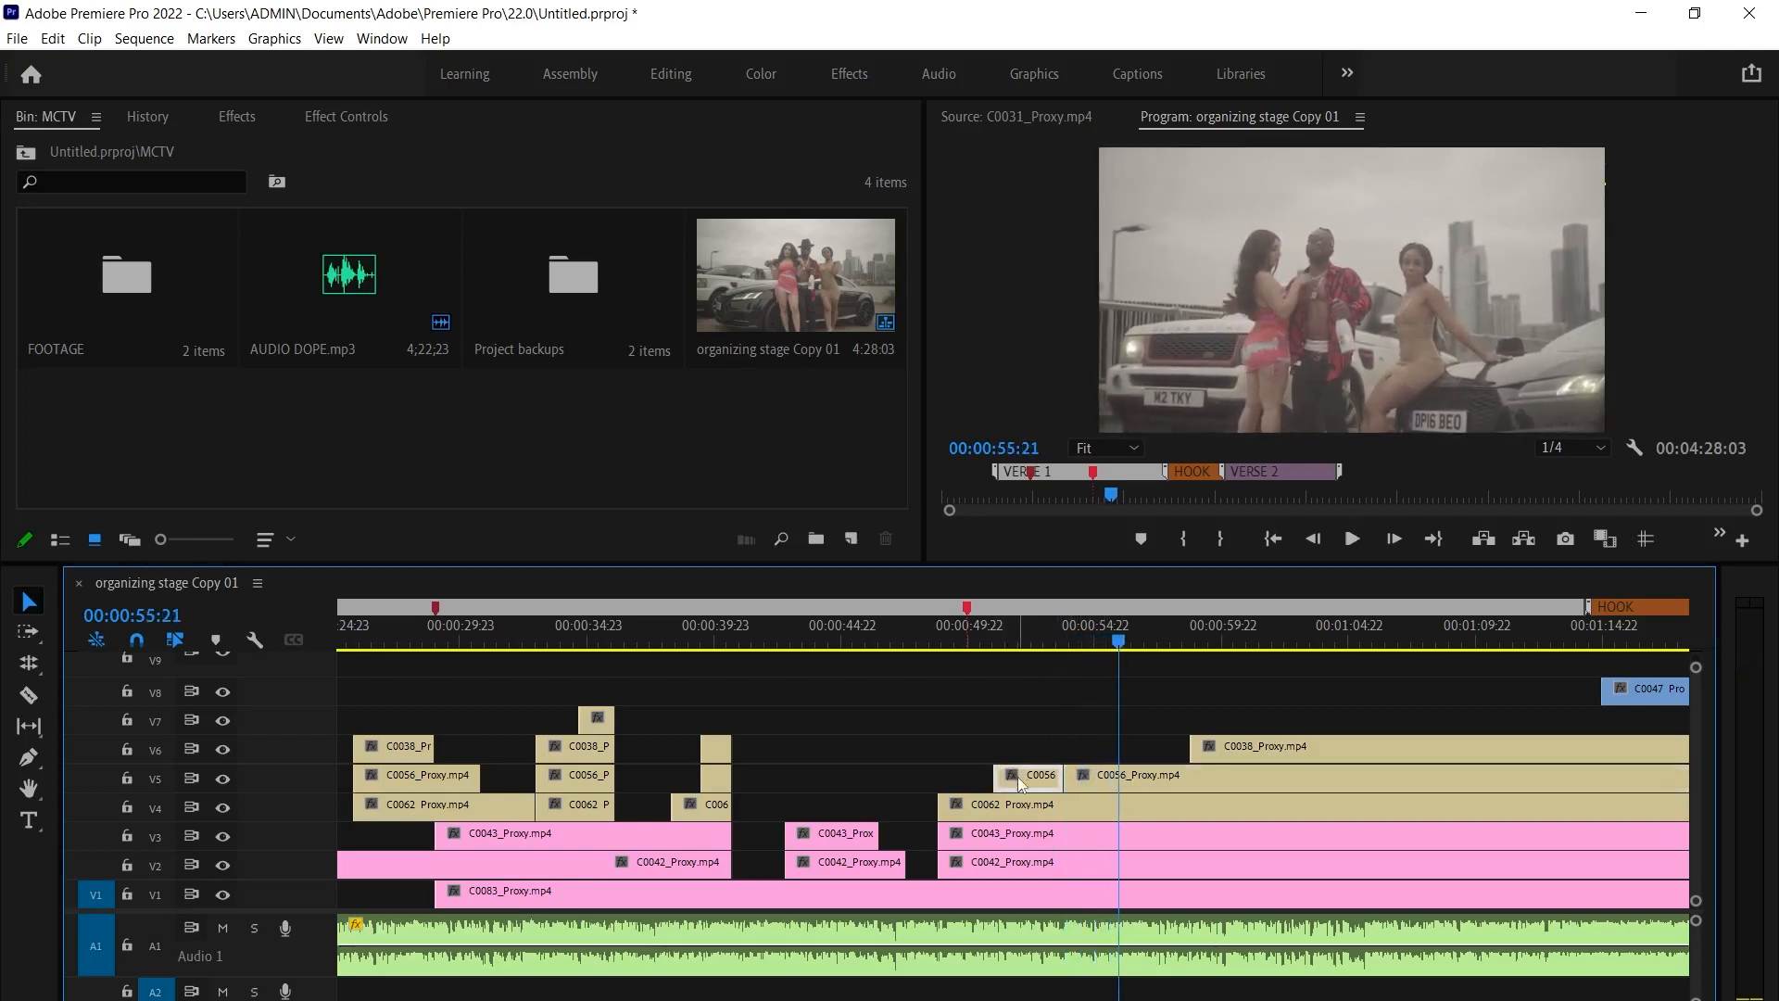
pyautogui.press('Delete')
# Play from about 00:00:44:00, split C0062 at 00:00:51:04 and trim the later piece's start to align with C0056
pyautogui.click(941, 634)
pyautogui.click(921, 620)
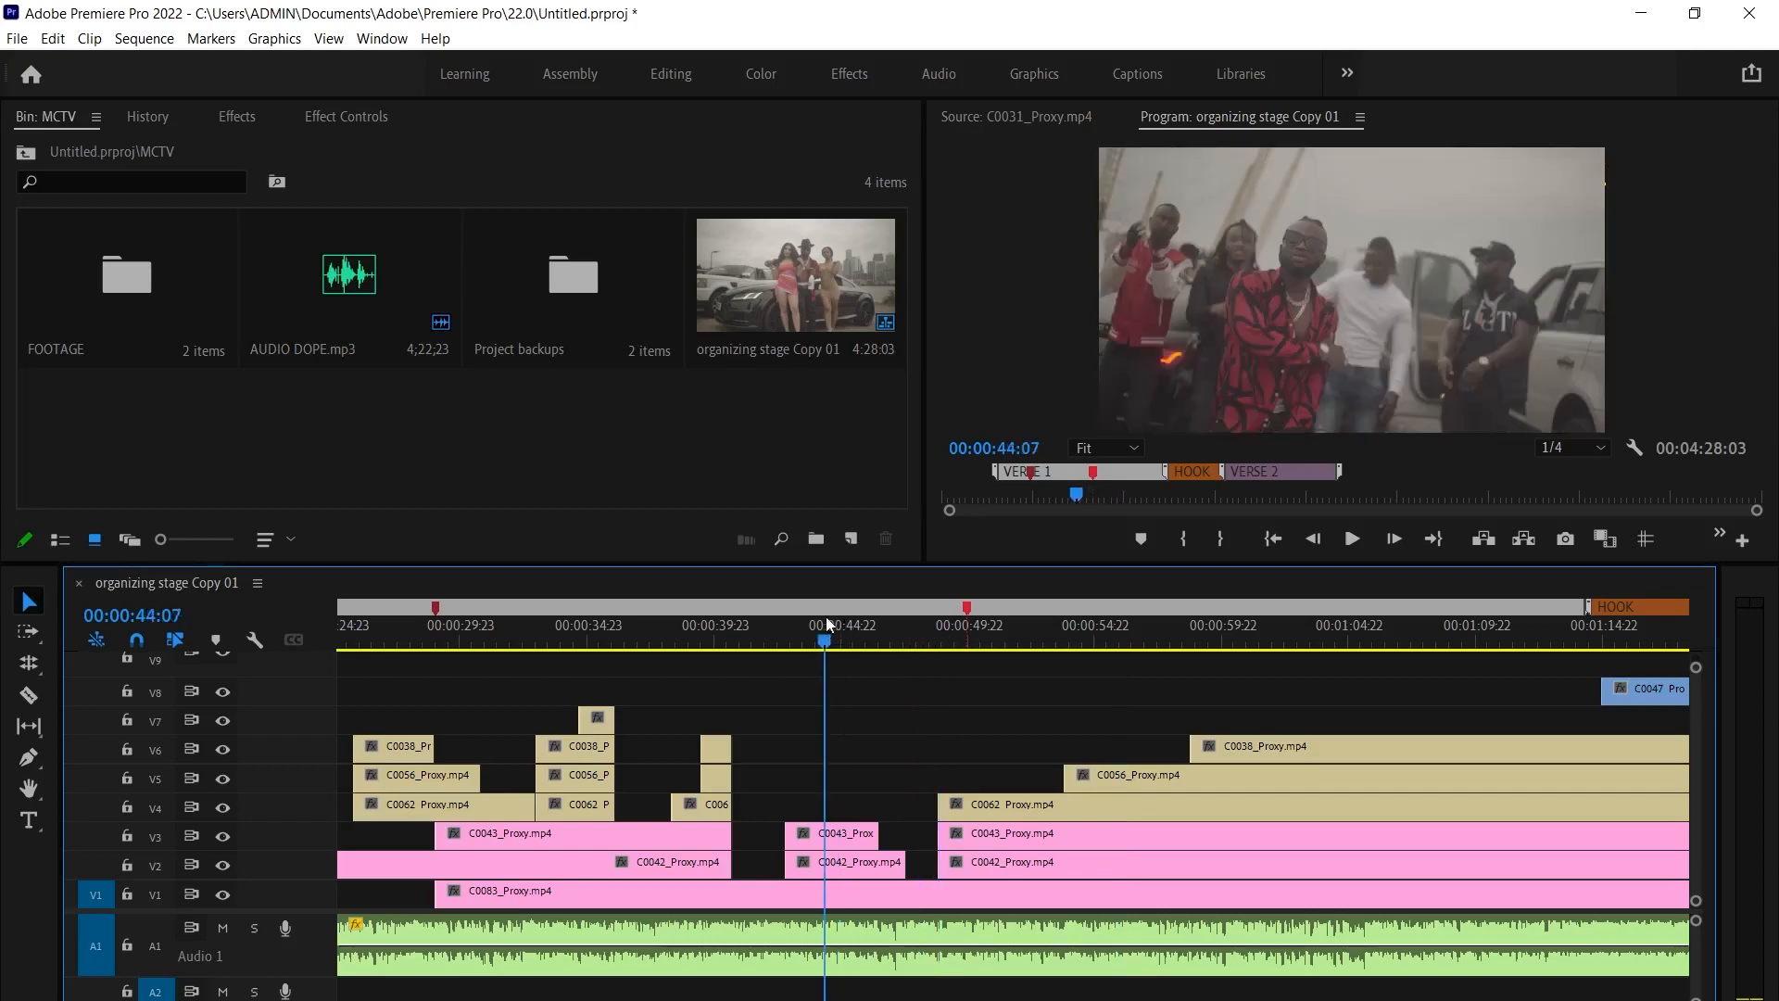
pyautogui.moveTo(825, 615); pyautogui.dragTo(816, 613)
pyautogui.press('space')
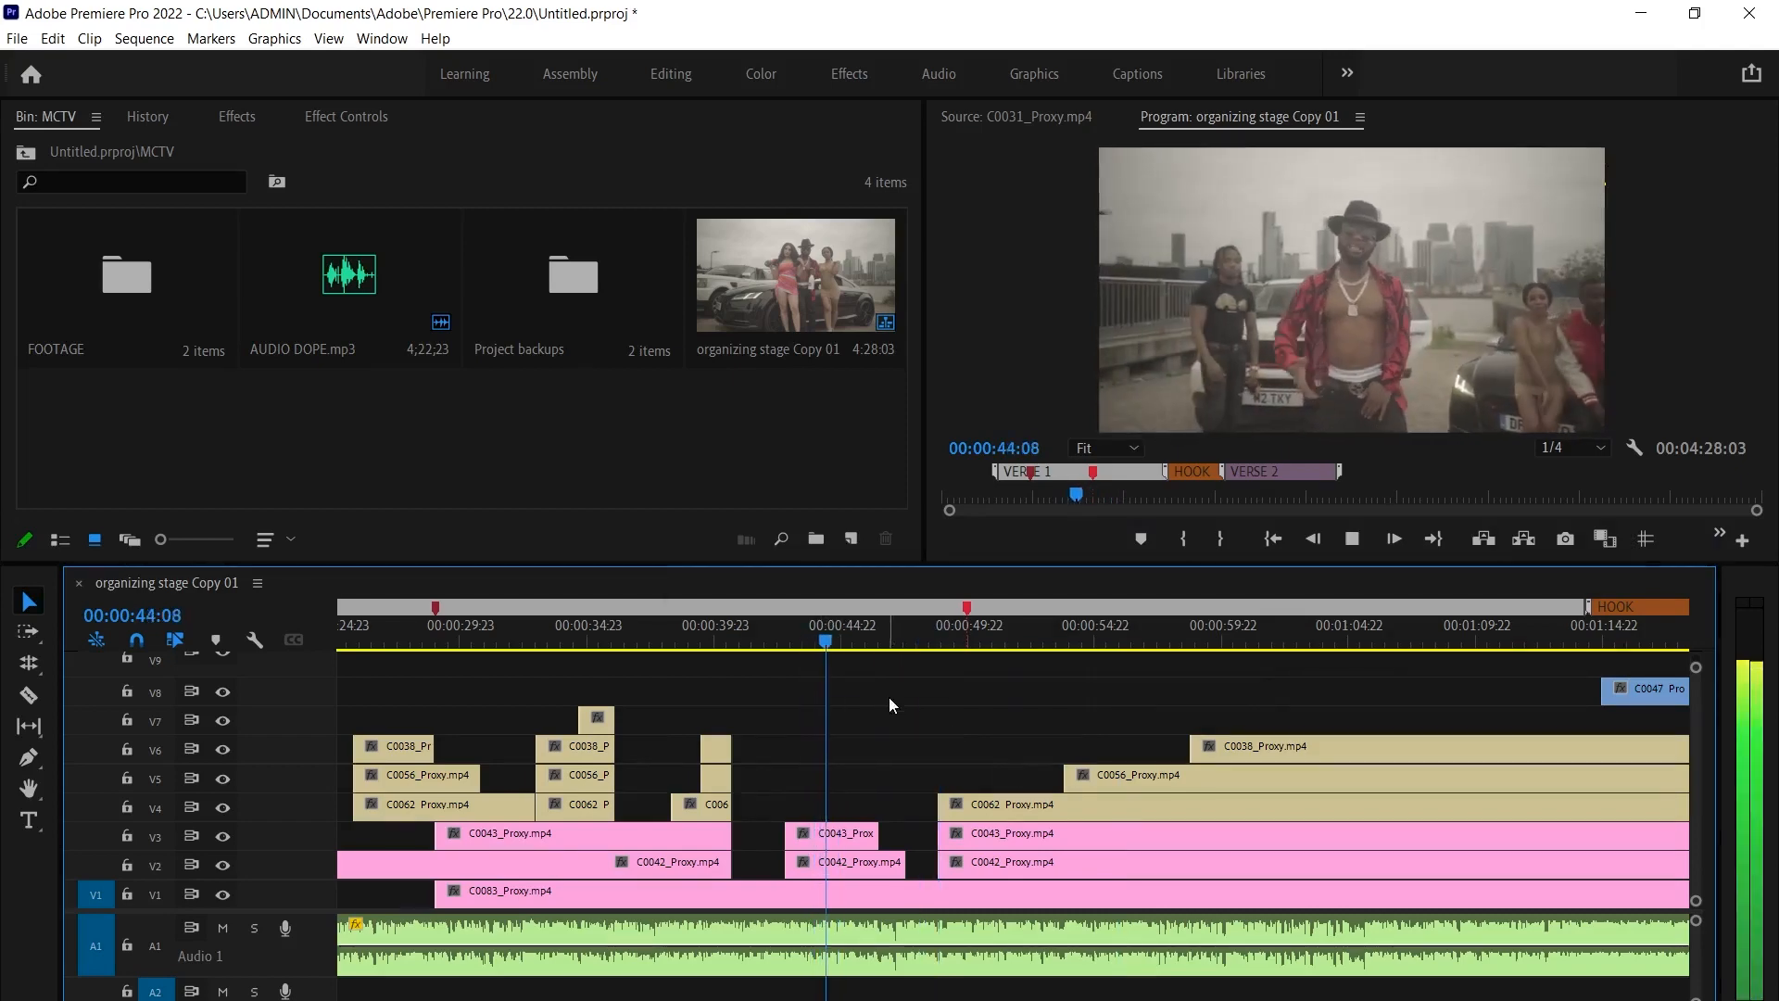
pyautogui.click(918, 758)
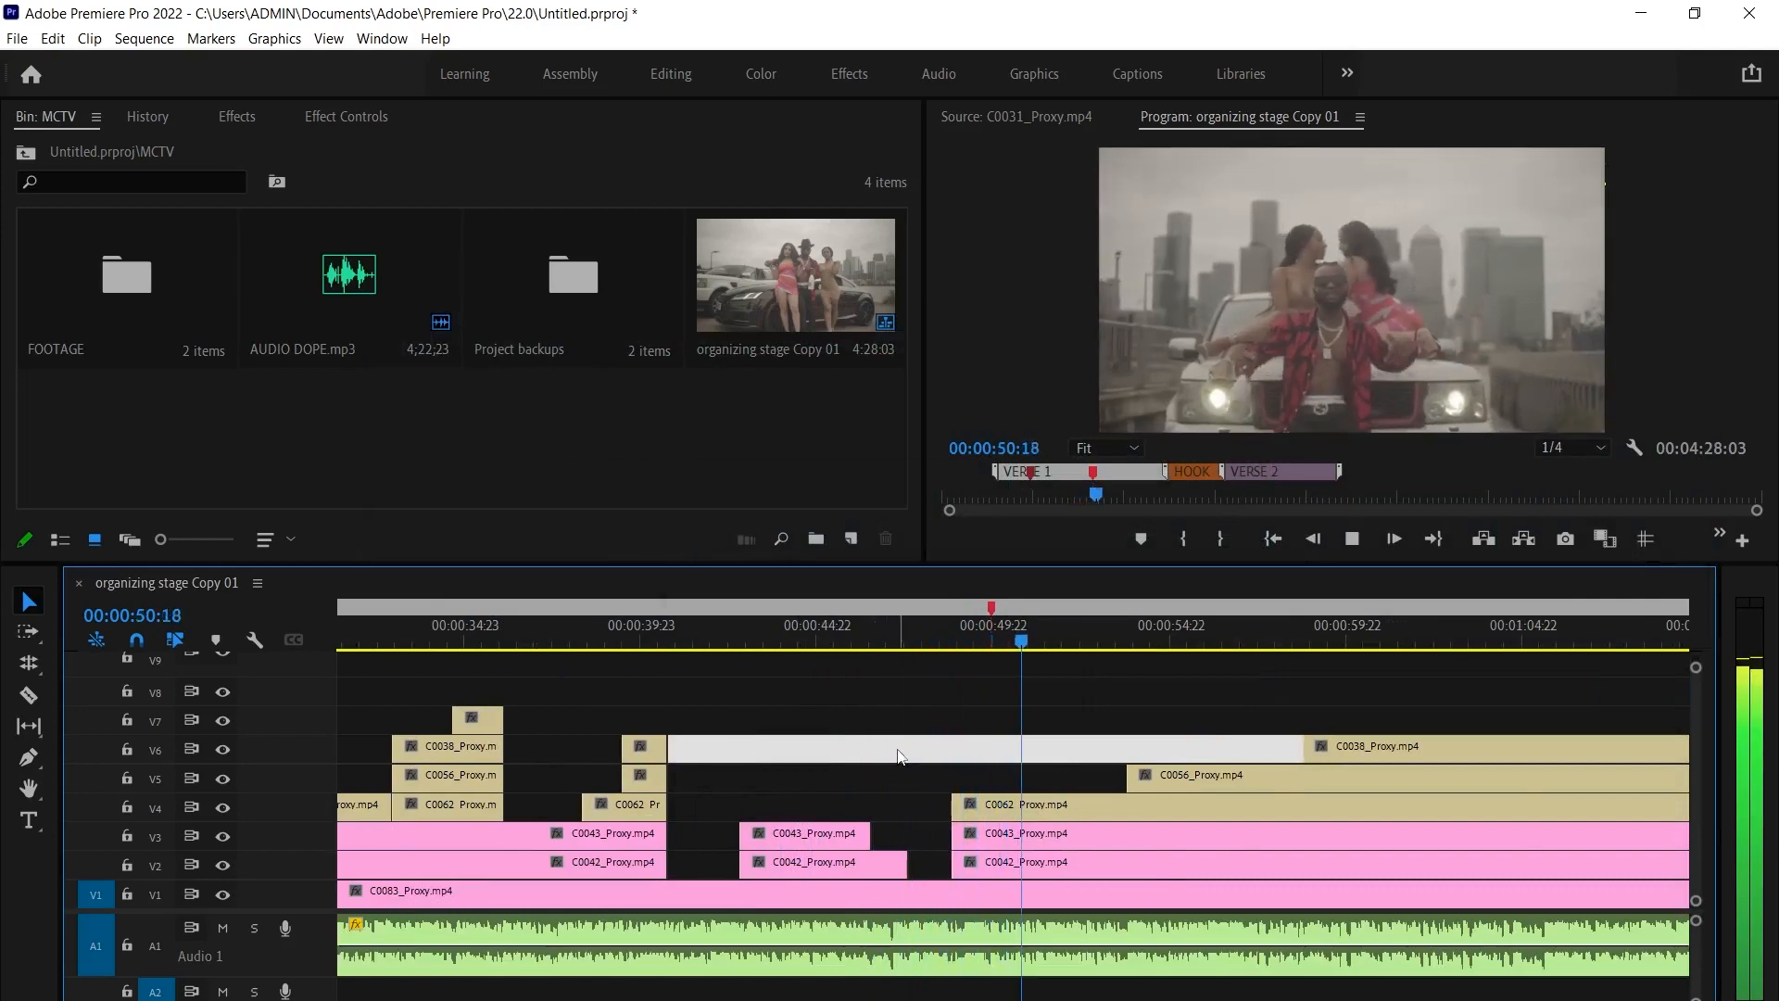
pyautogui.press('space')
pyautogui.click(1036, 802)
pyautogui.moveTo(1045, 808); pyautogui.dragTo(1128, 802)
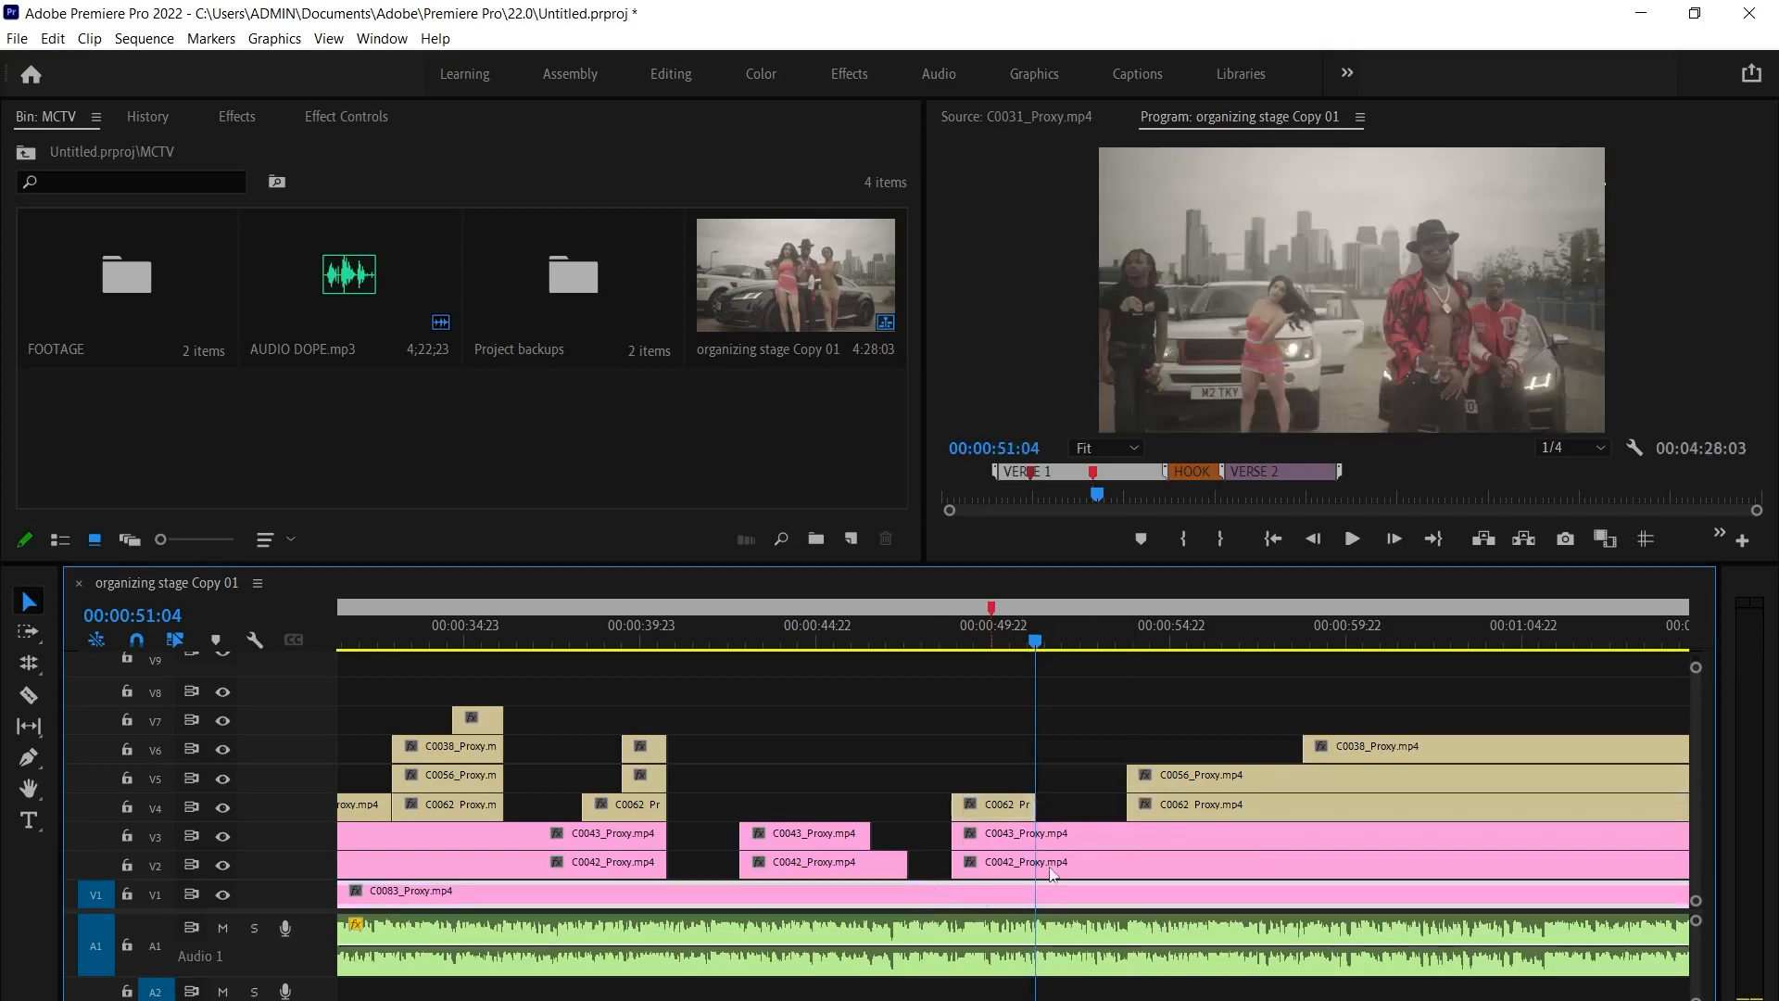
# Split C0043 and C0042 at 00:00:51:04 and trim both later pieces' starts to align with C0062 above
pyautogui.moveTo(1081, 793); pyautogui.dragTo(1067, 868)
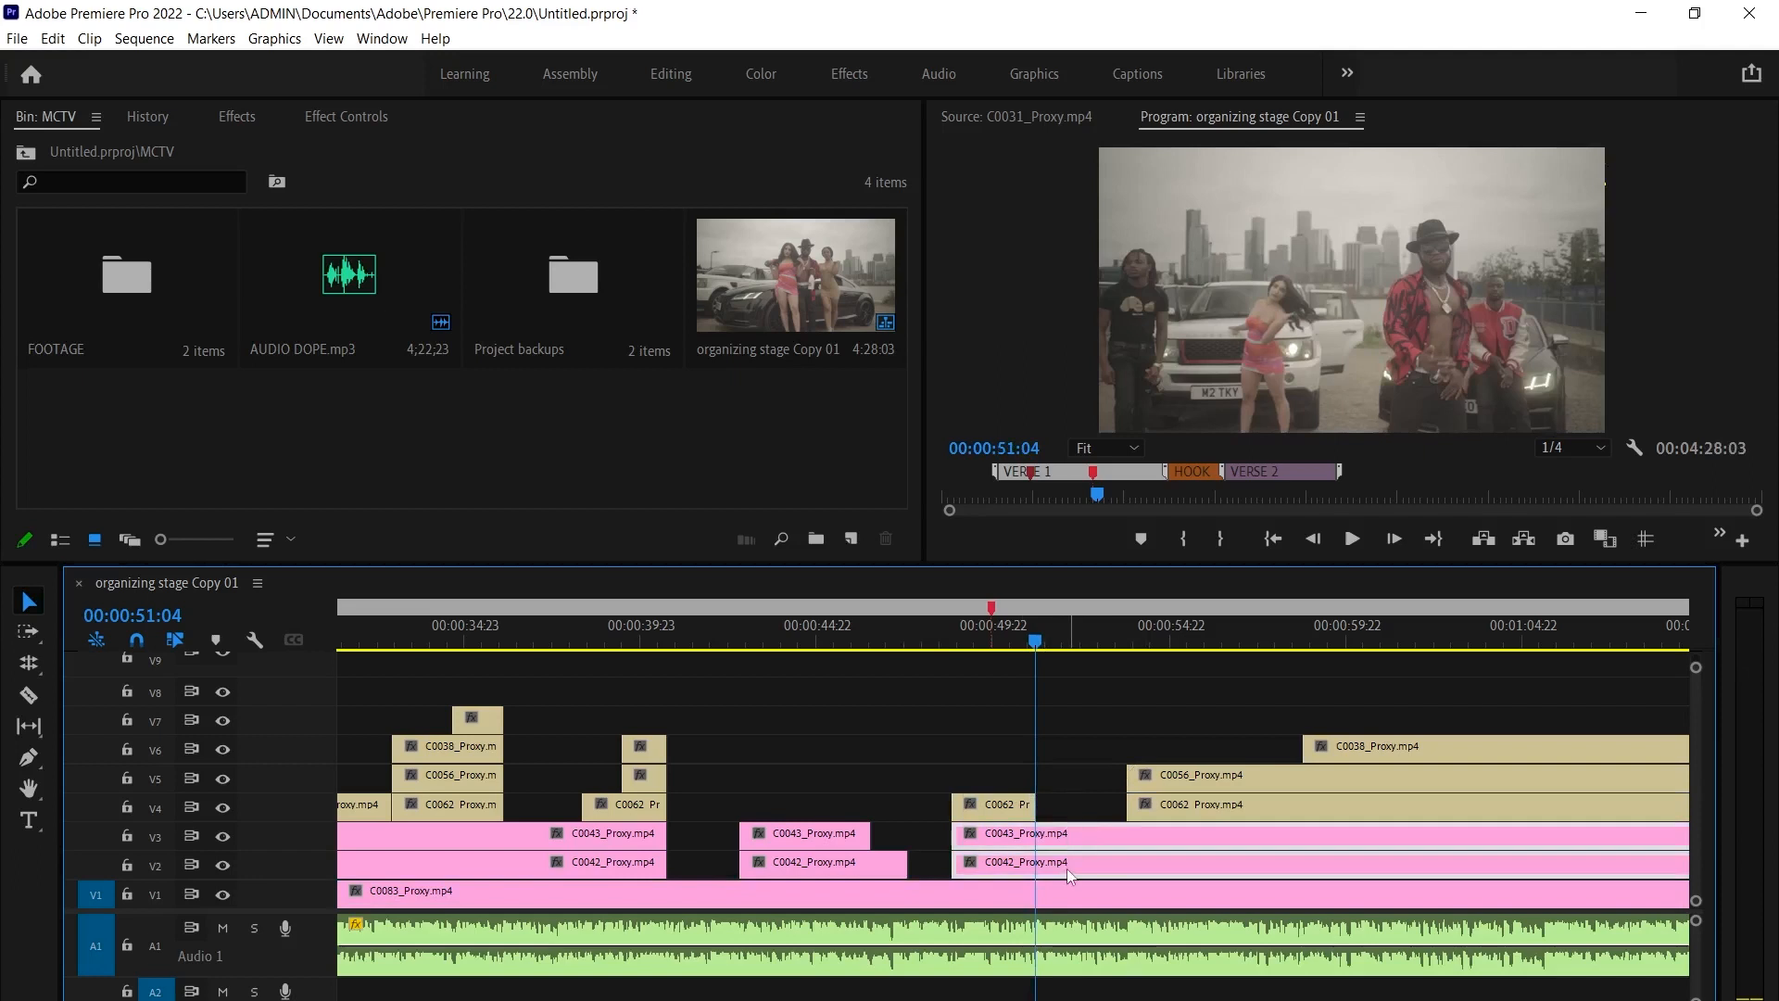
pyautogui.hotkey('ctrl', 'k')
pyautogui.moveTo(1066, 802); pyautogui.dragTo(1157, 834)
# Play the trimmed section, split C0056 at 00:00:55:18 and trim the later piece's start to align with C0038
pyautogui.click(933, 626)
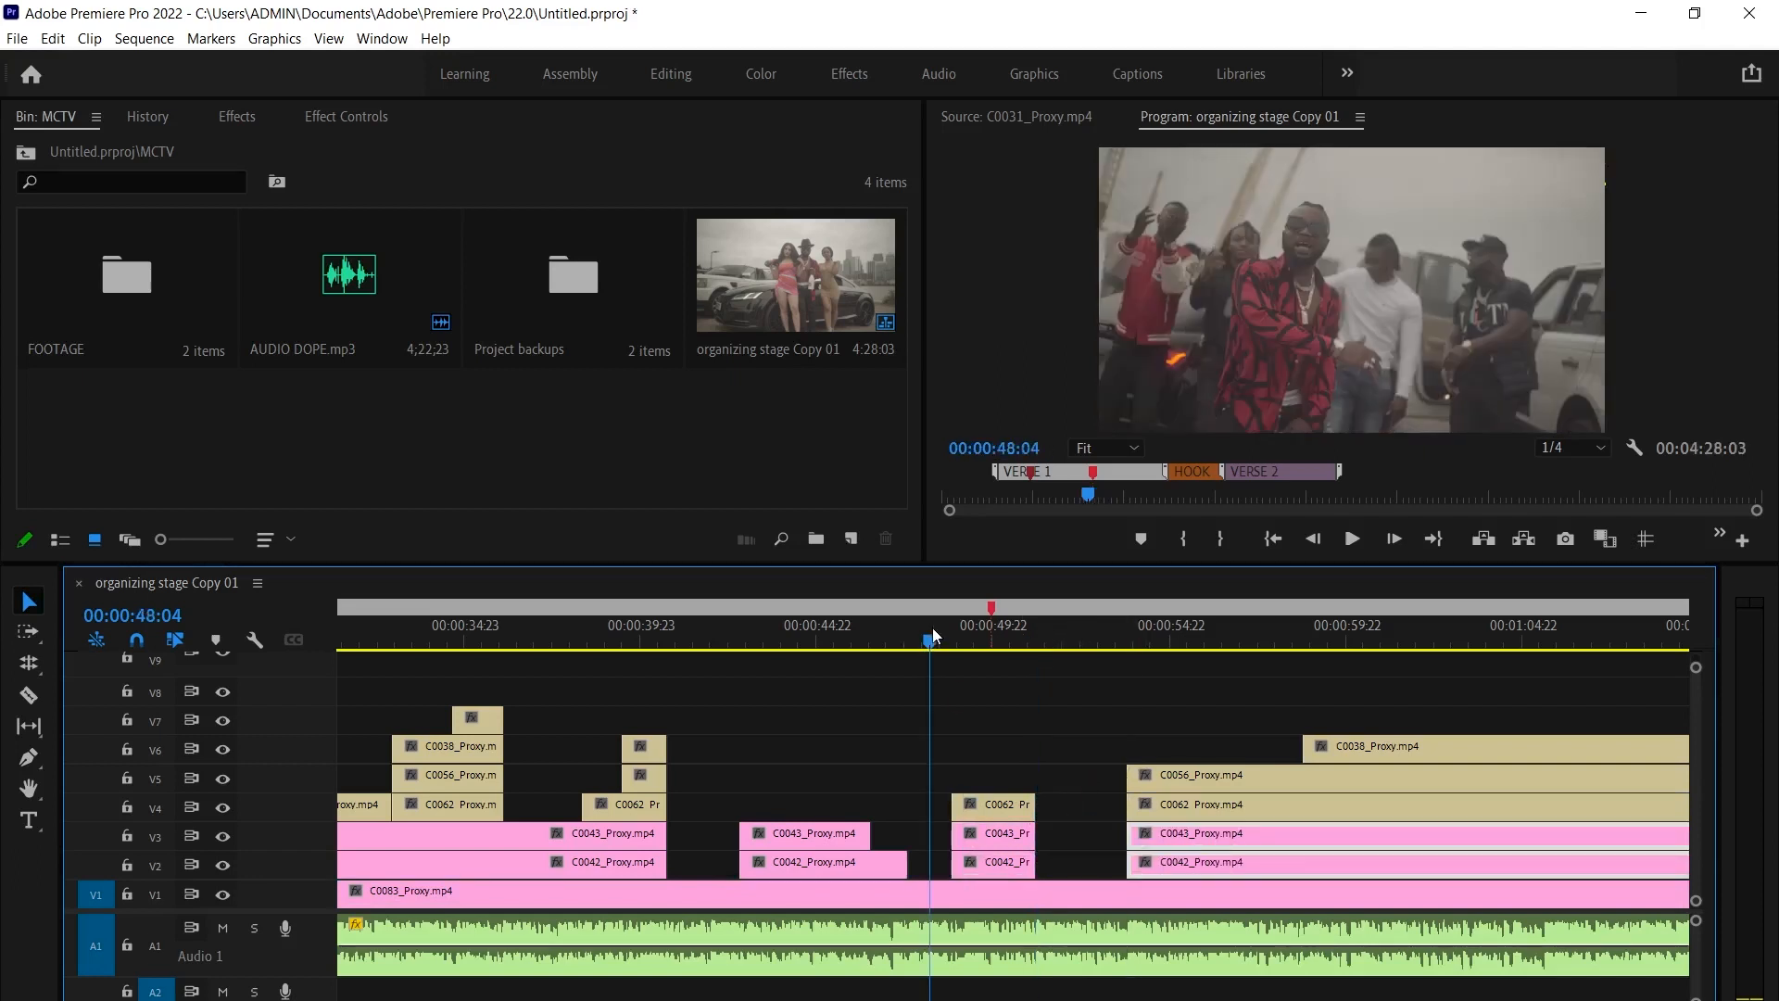
pyautogui.press('space')
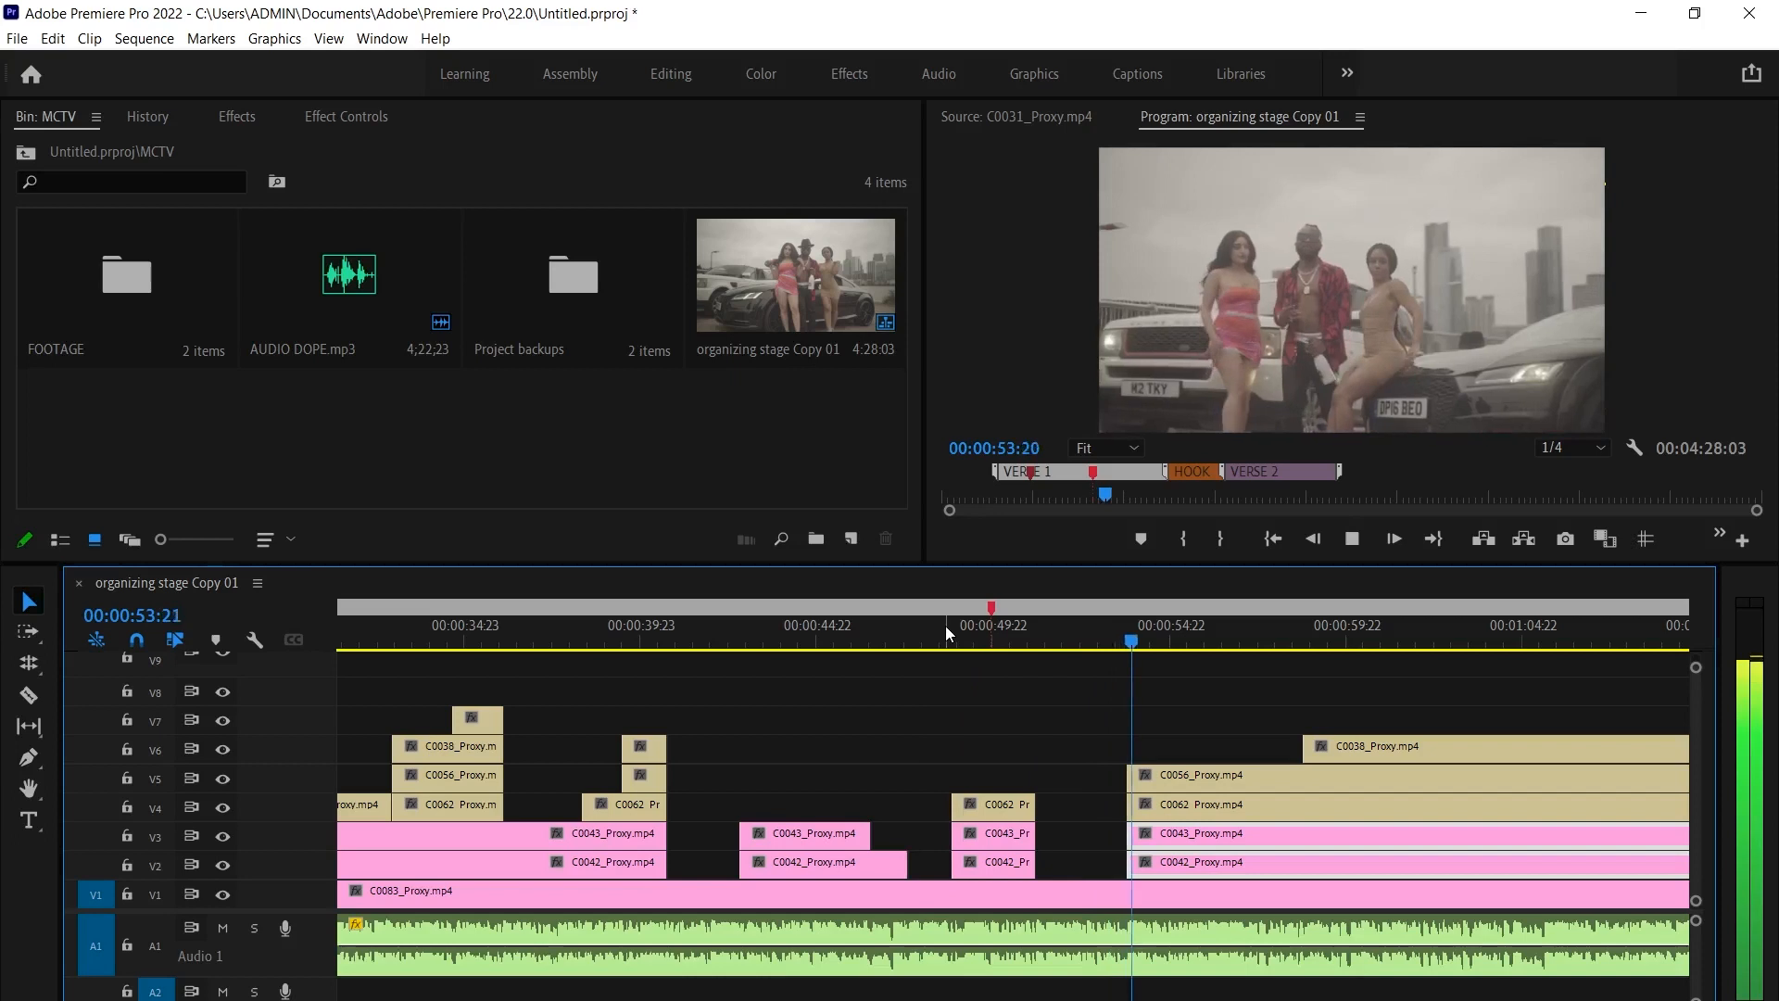
pyautogui.click(1063, 636)
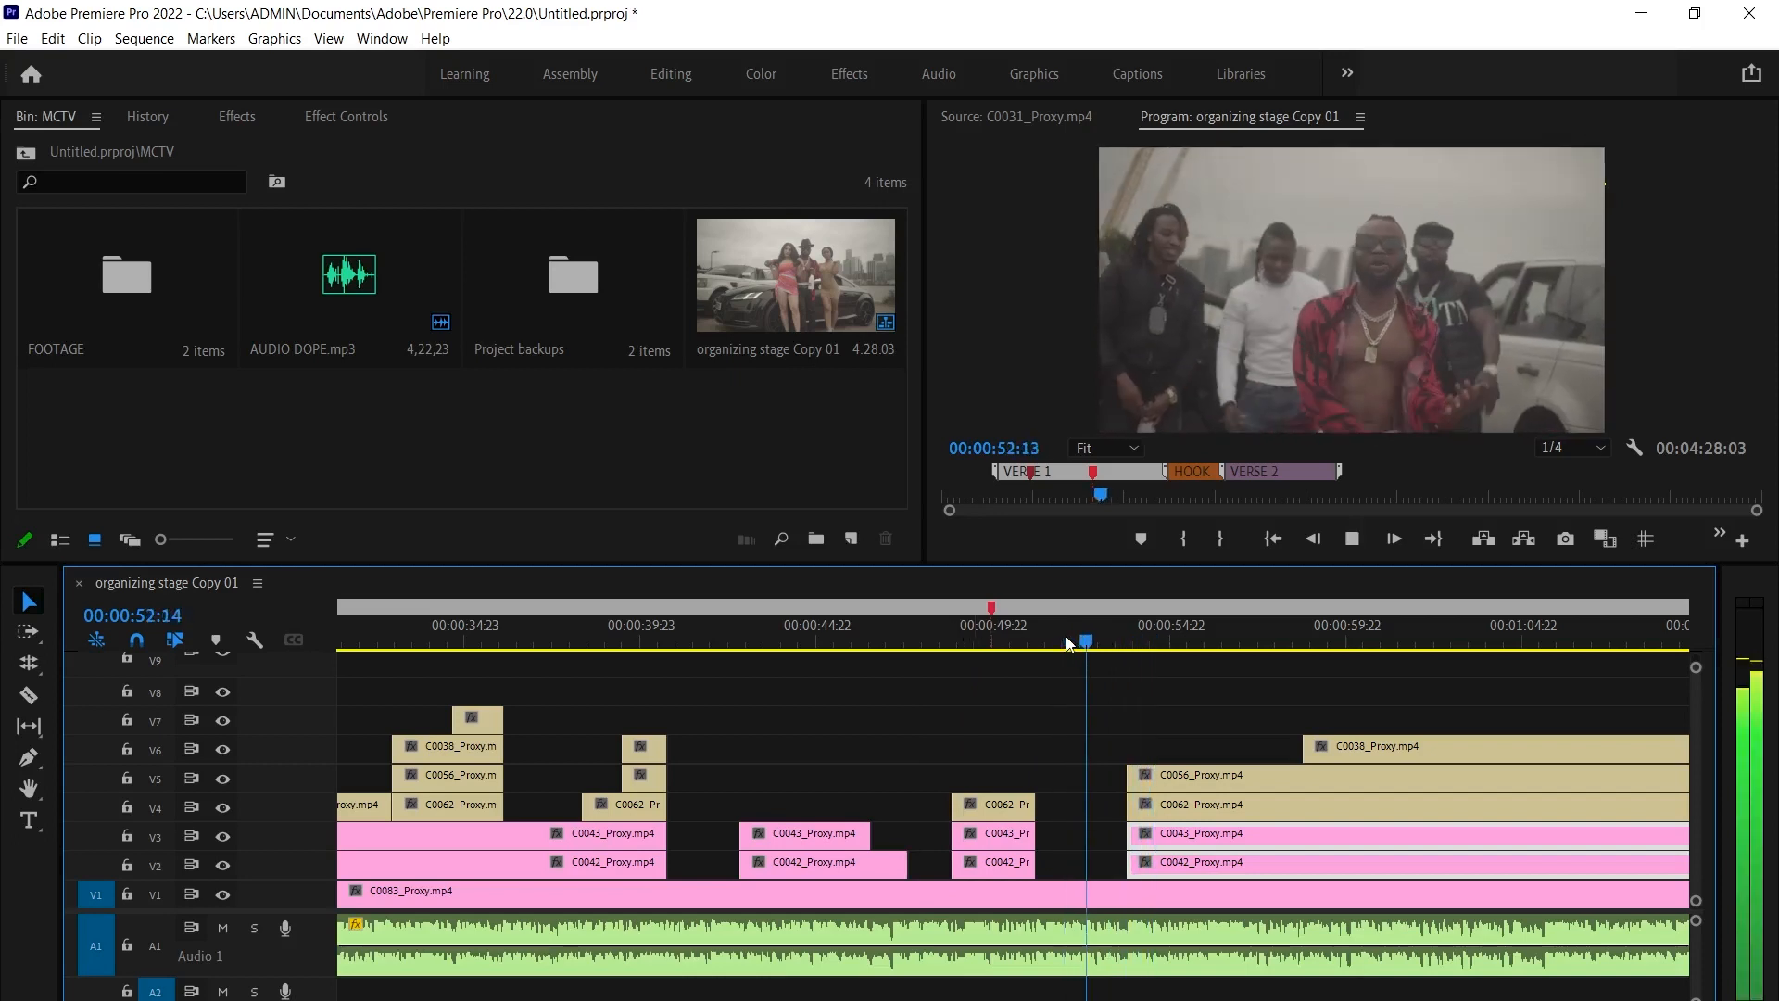
pyautogui.press('space')
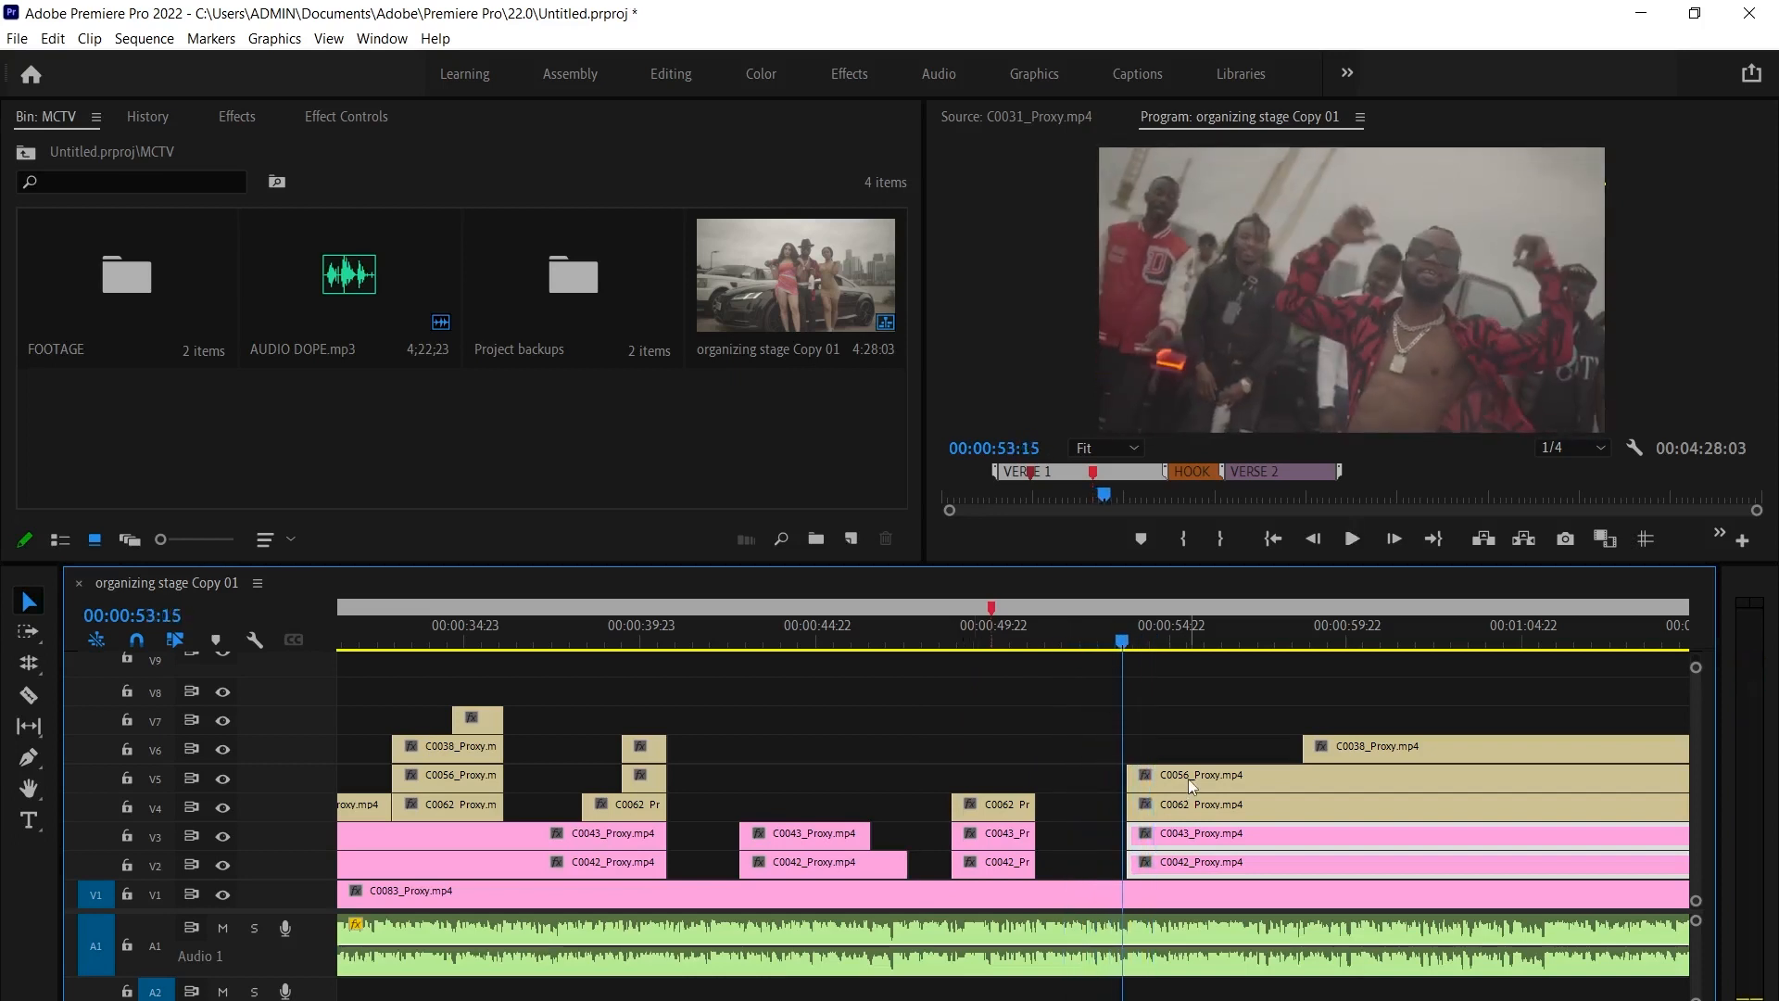
pyautogui.press('space')
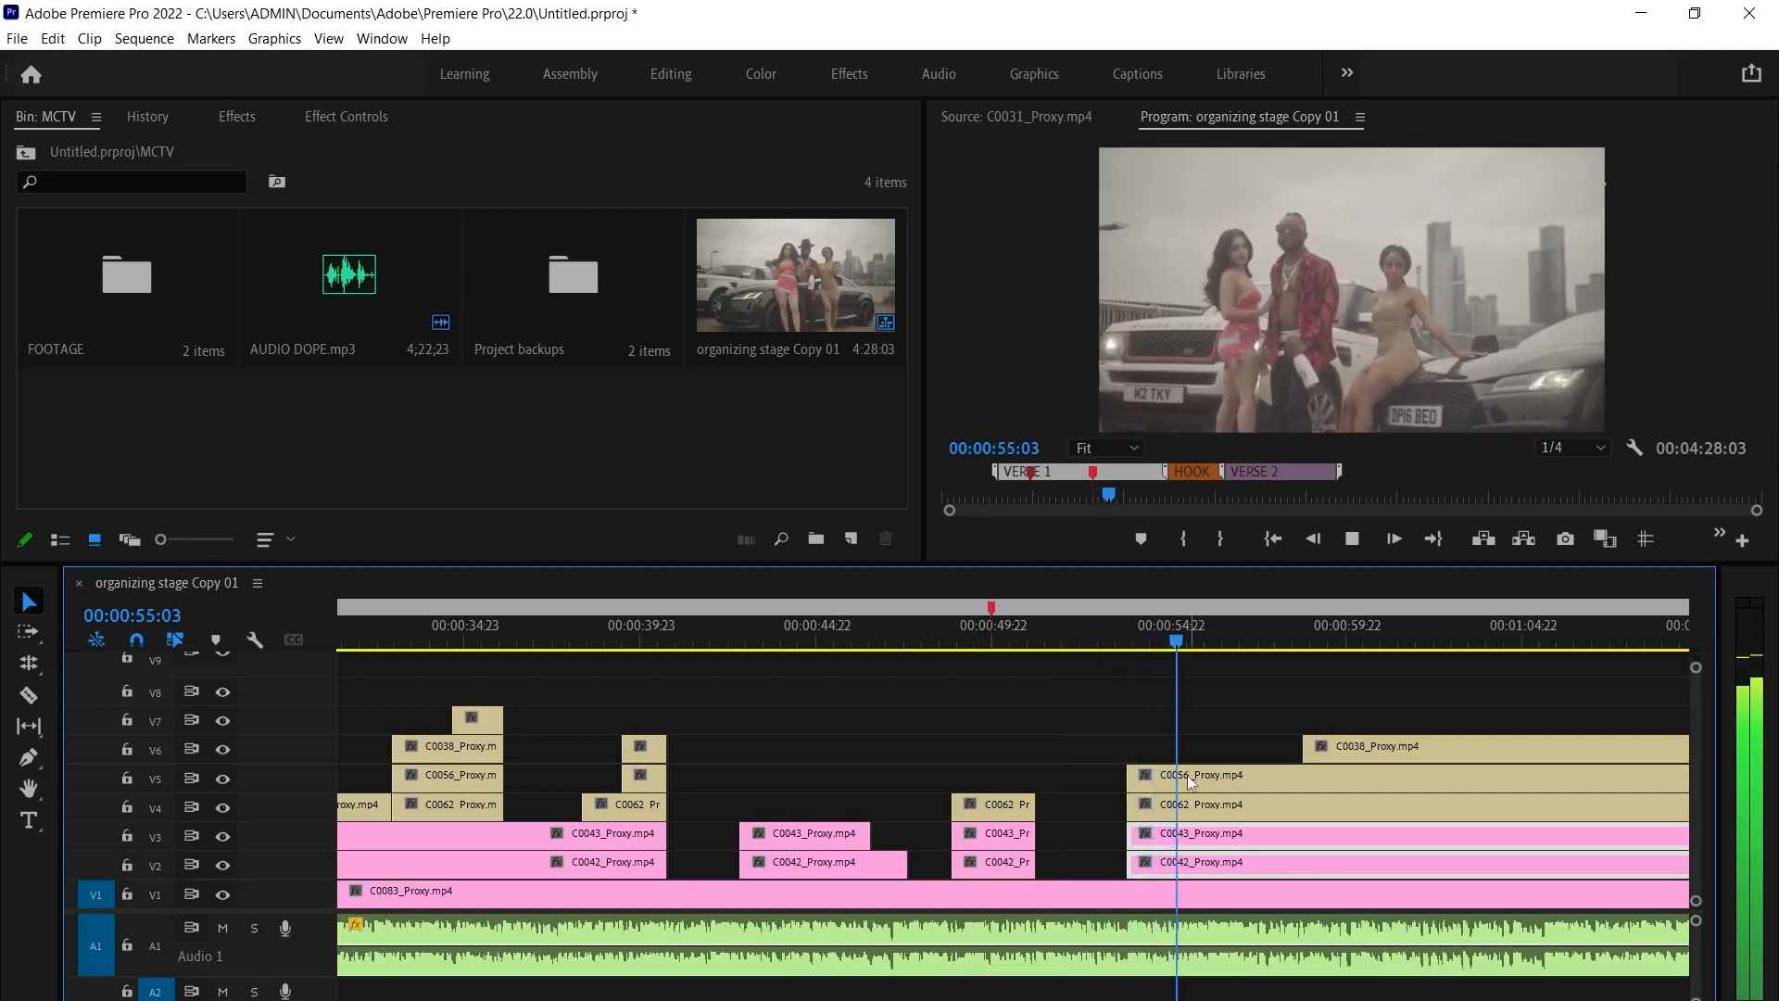
pyautogui.click(1225, 780)
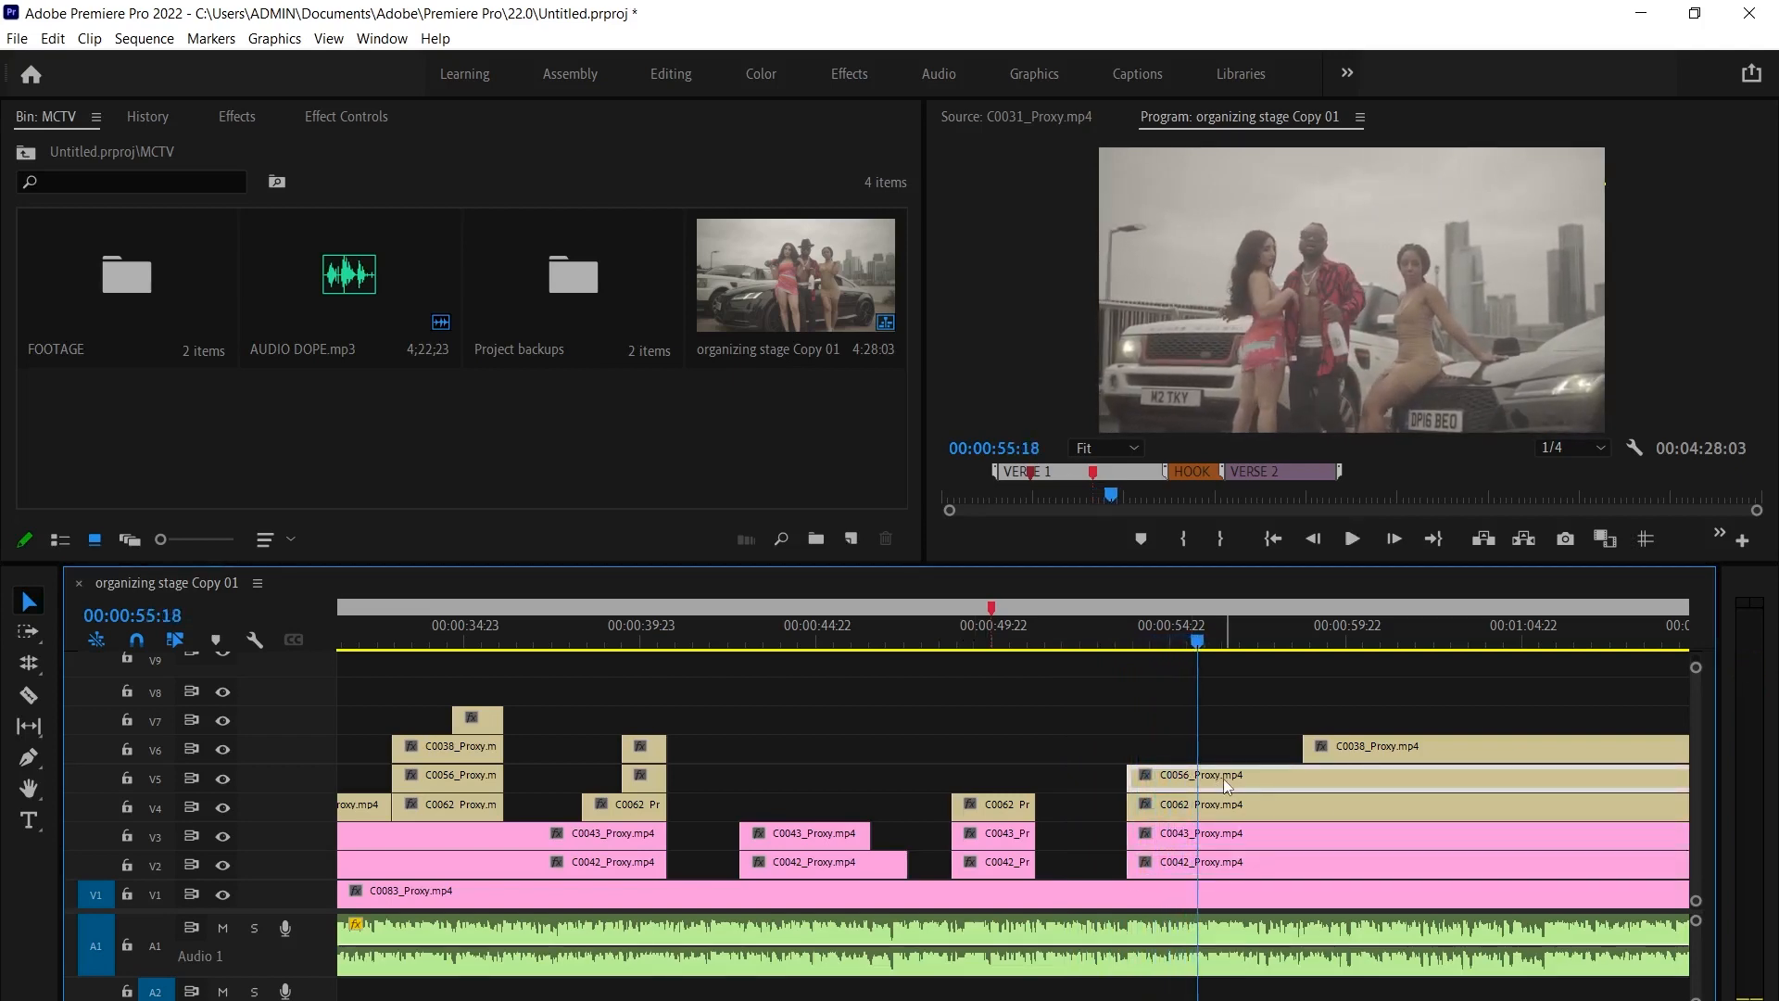
pyautogui.hotkey('ctrl', 'k')
pyautogui.moveTo(1204, 776); pyautogui.dragTo(1304, 775)
# Disable the last C0062 piece to preview C0043 beneath it, and split C0043 at 00:00:57:18
pyautogui.click(1229, 811)
pyautogui.click(1211, 643)
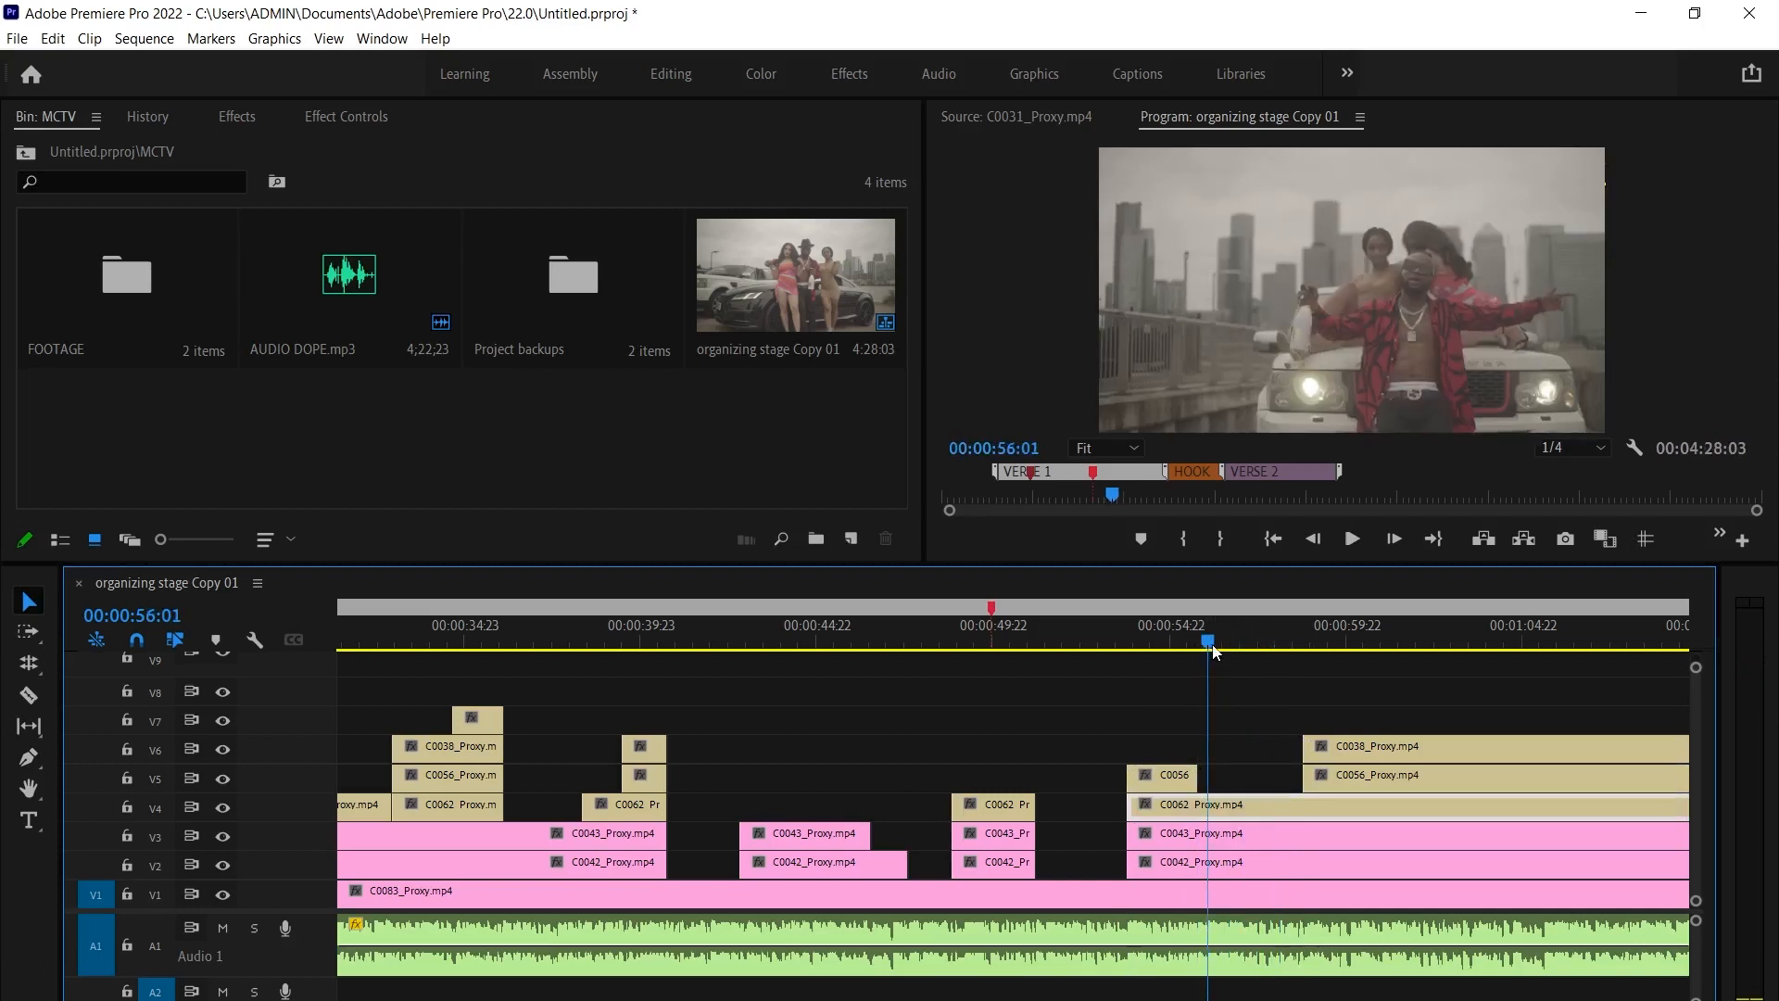
pyautogui.hotkey('shift', 'e')
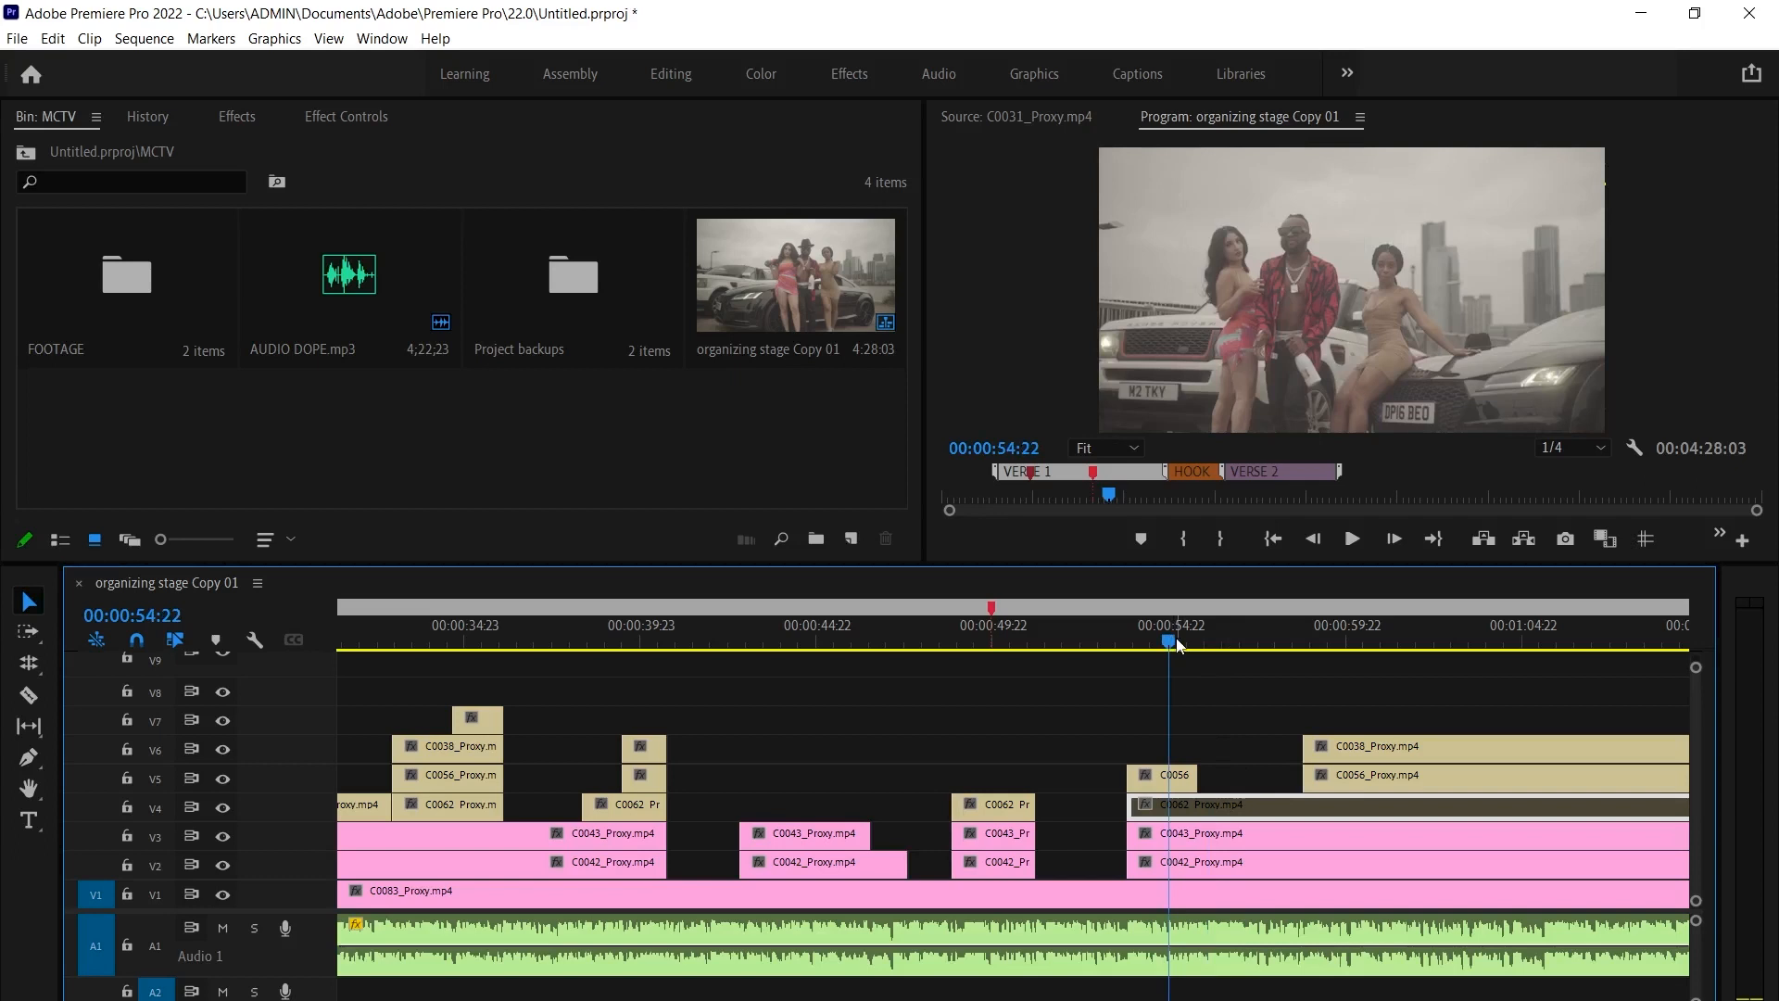
pyautogui.press('space')
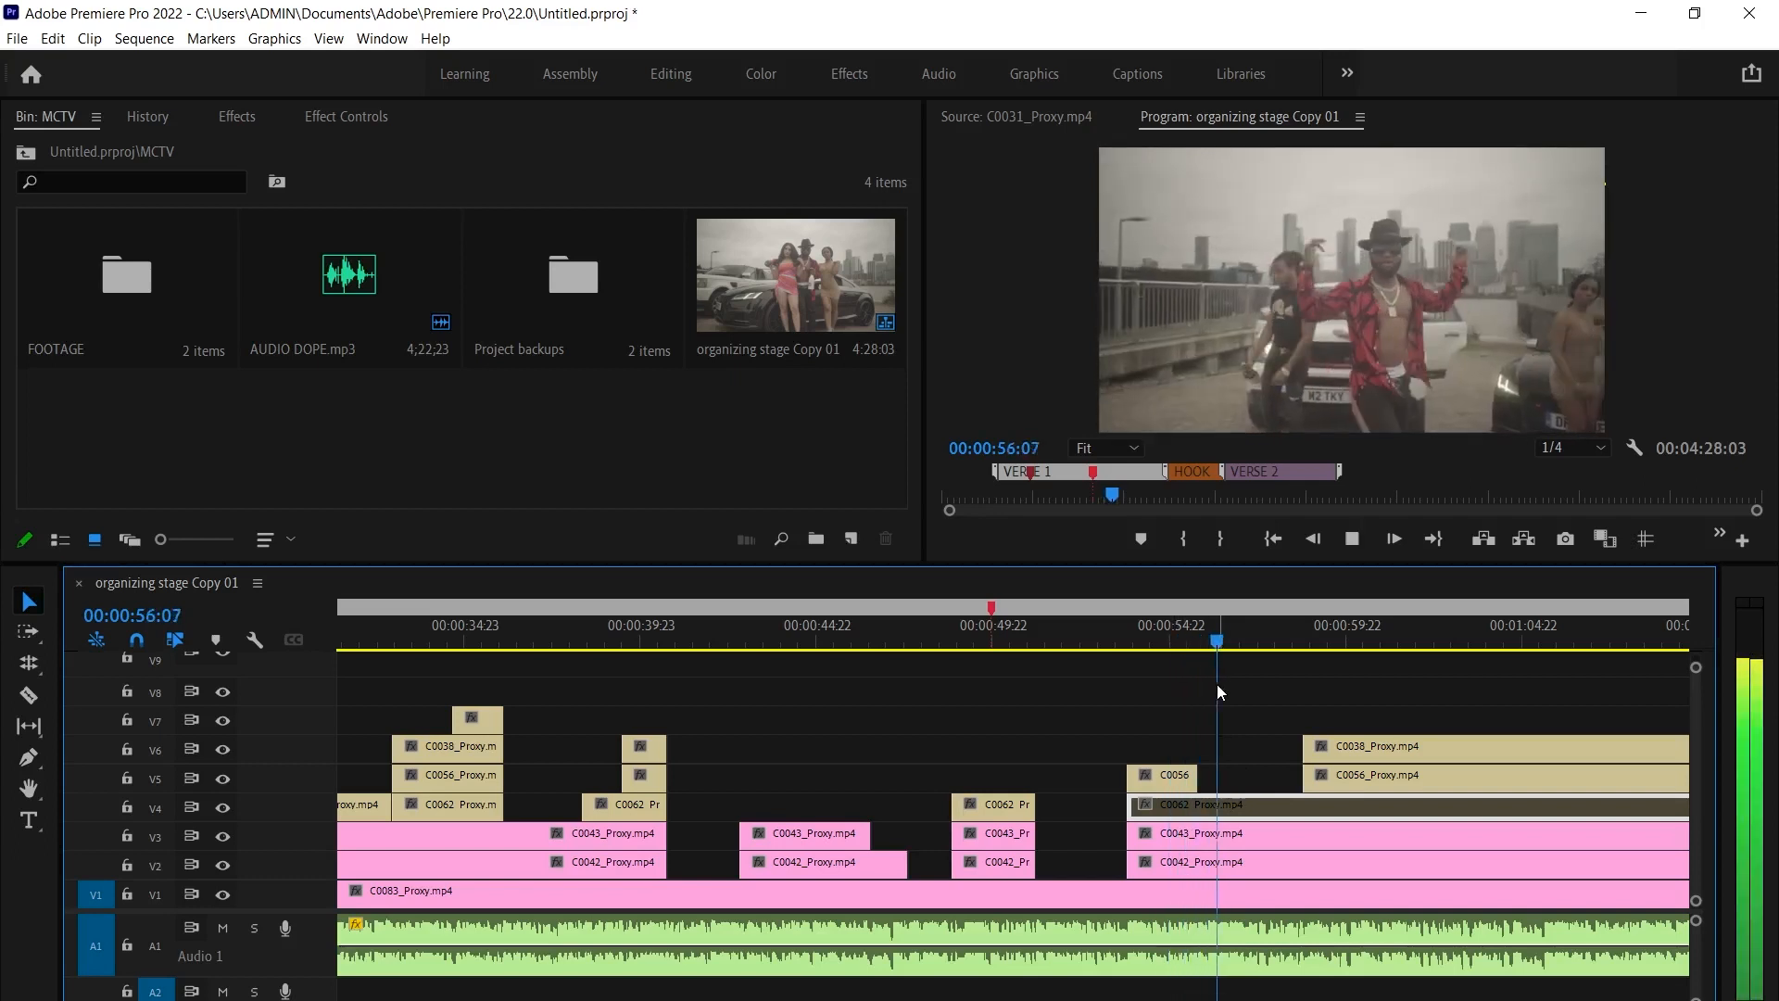
pyautogui.press('space')
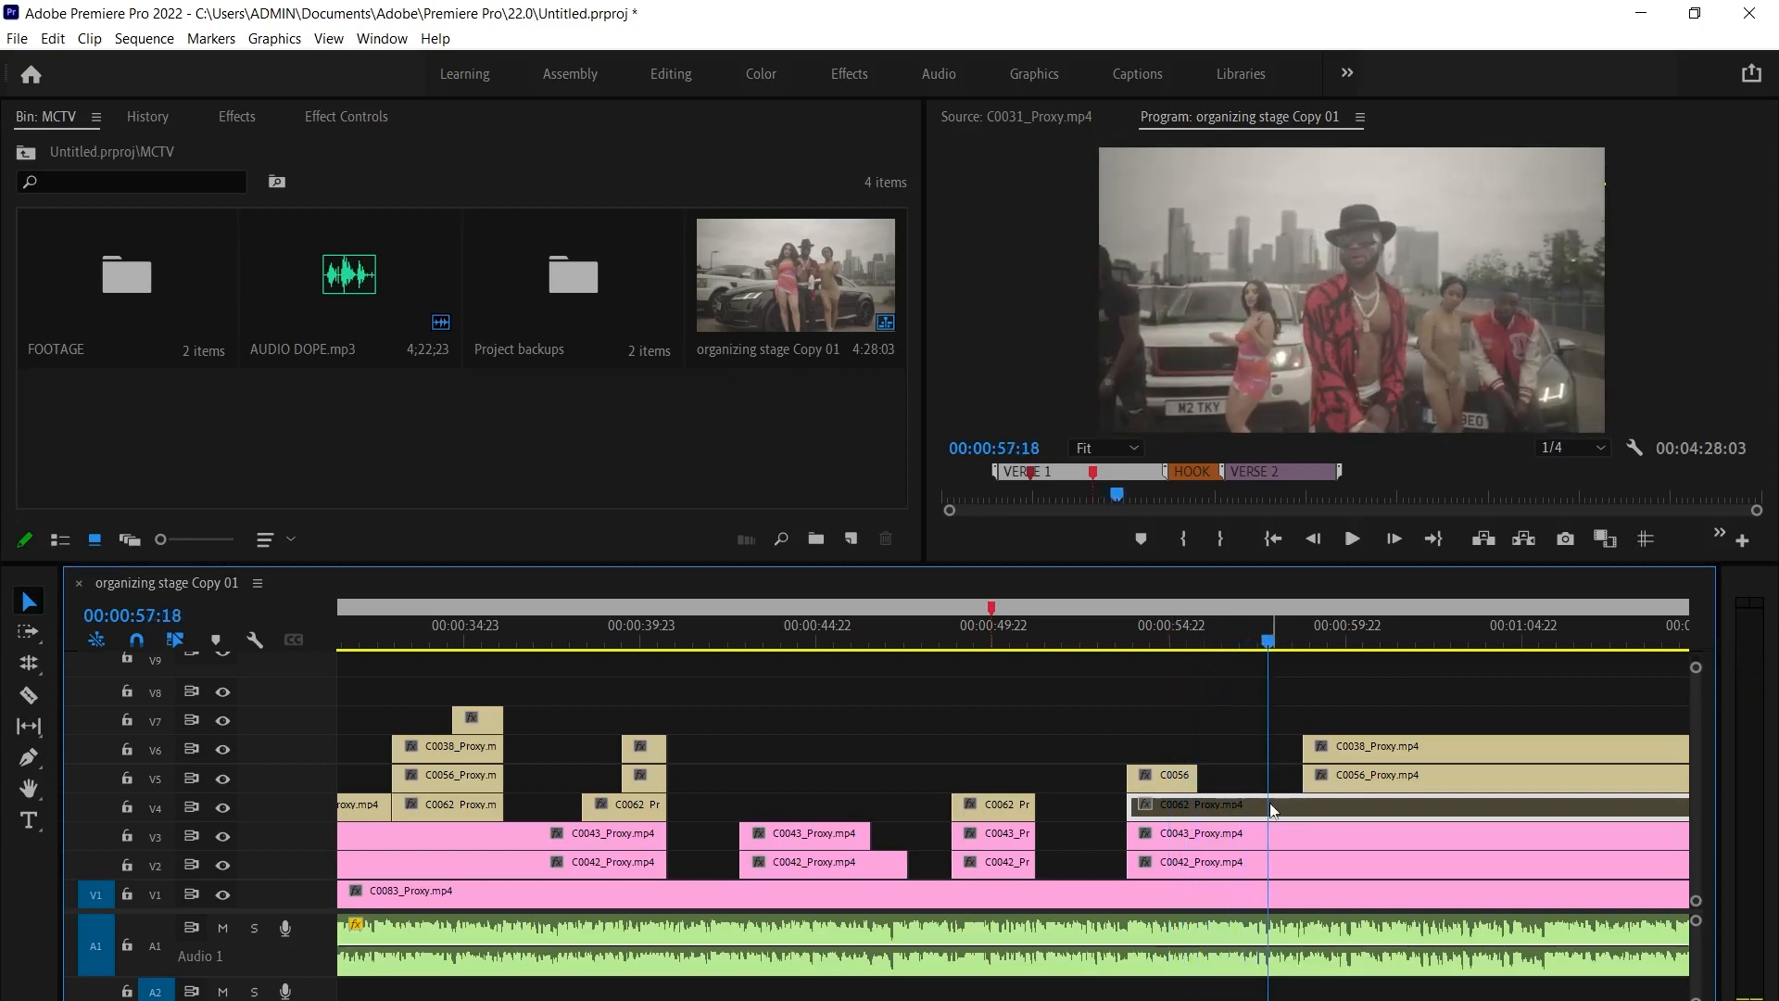
pyautogui.click(1239, 838)
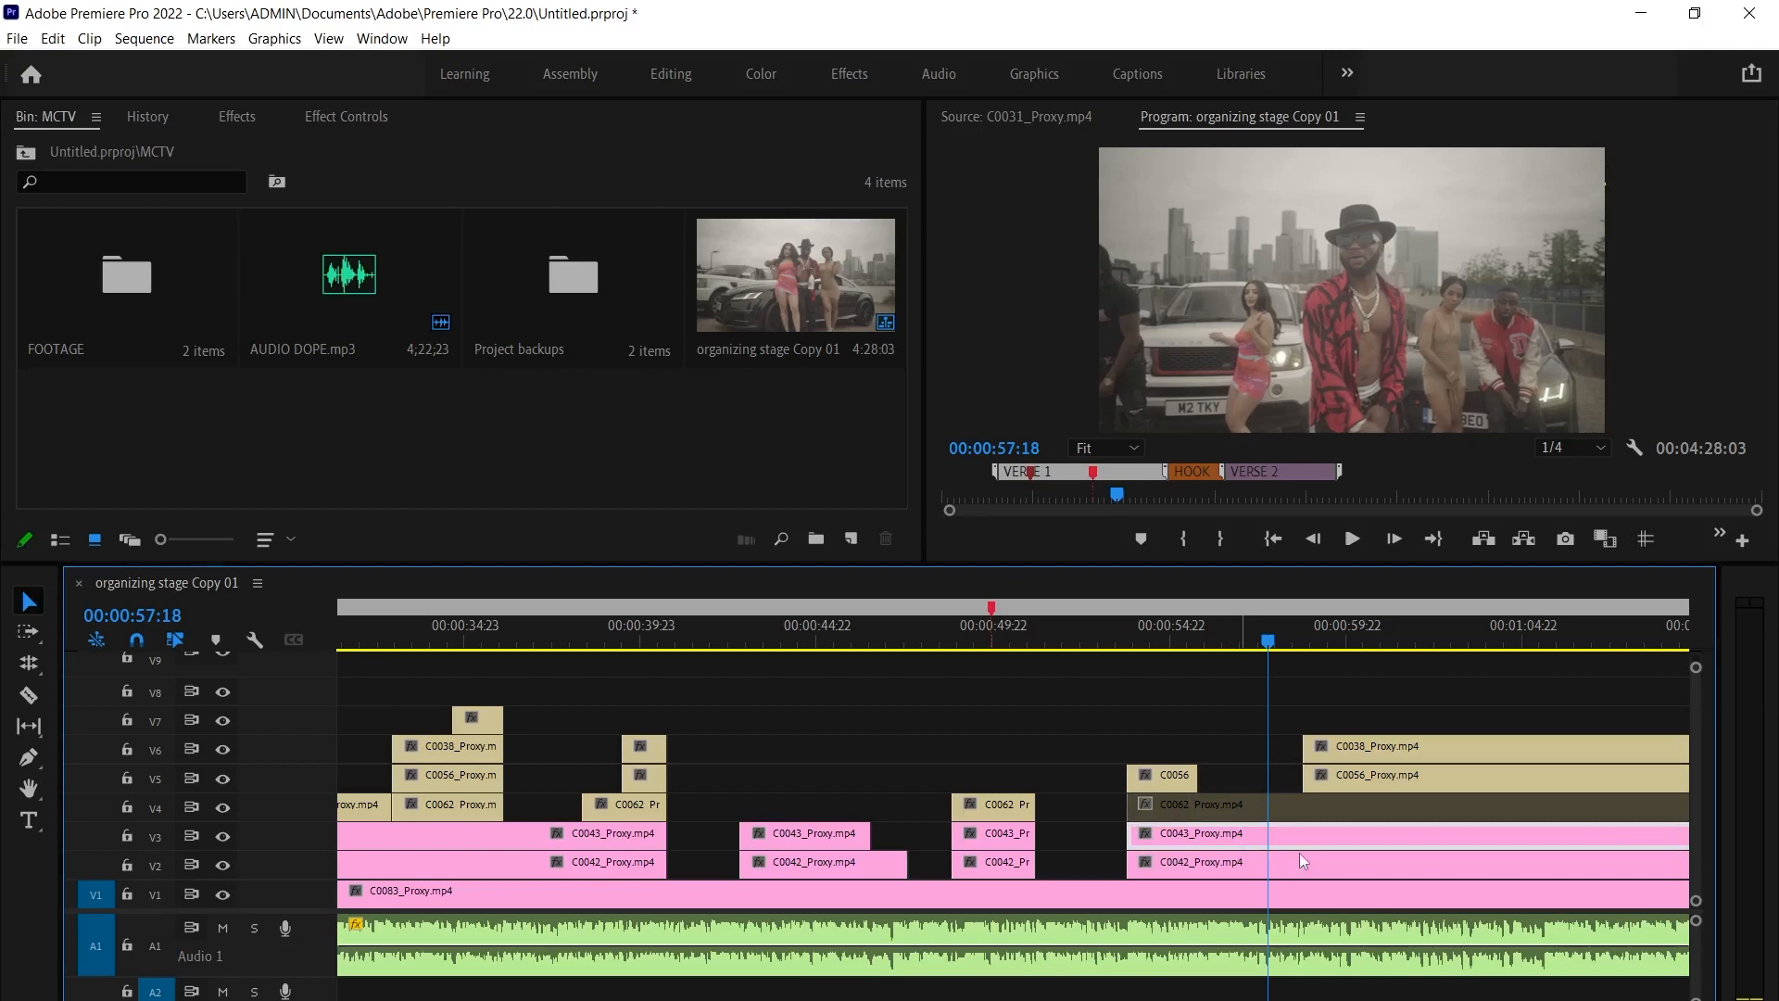
pyautogui.hotkey('ctrl', 'k')
# Split C0062 at 00:00:55:18 and trim the later piece's start to align with C0056 and C0038
pyautogui.click(1196, 645)
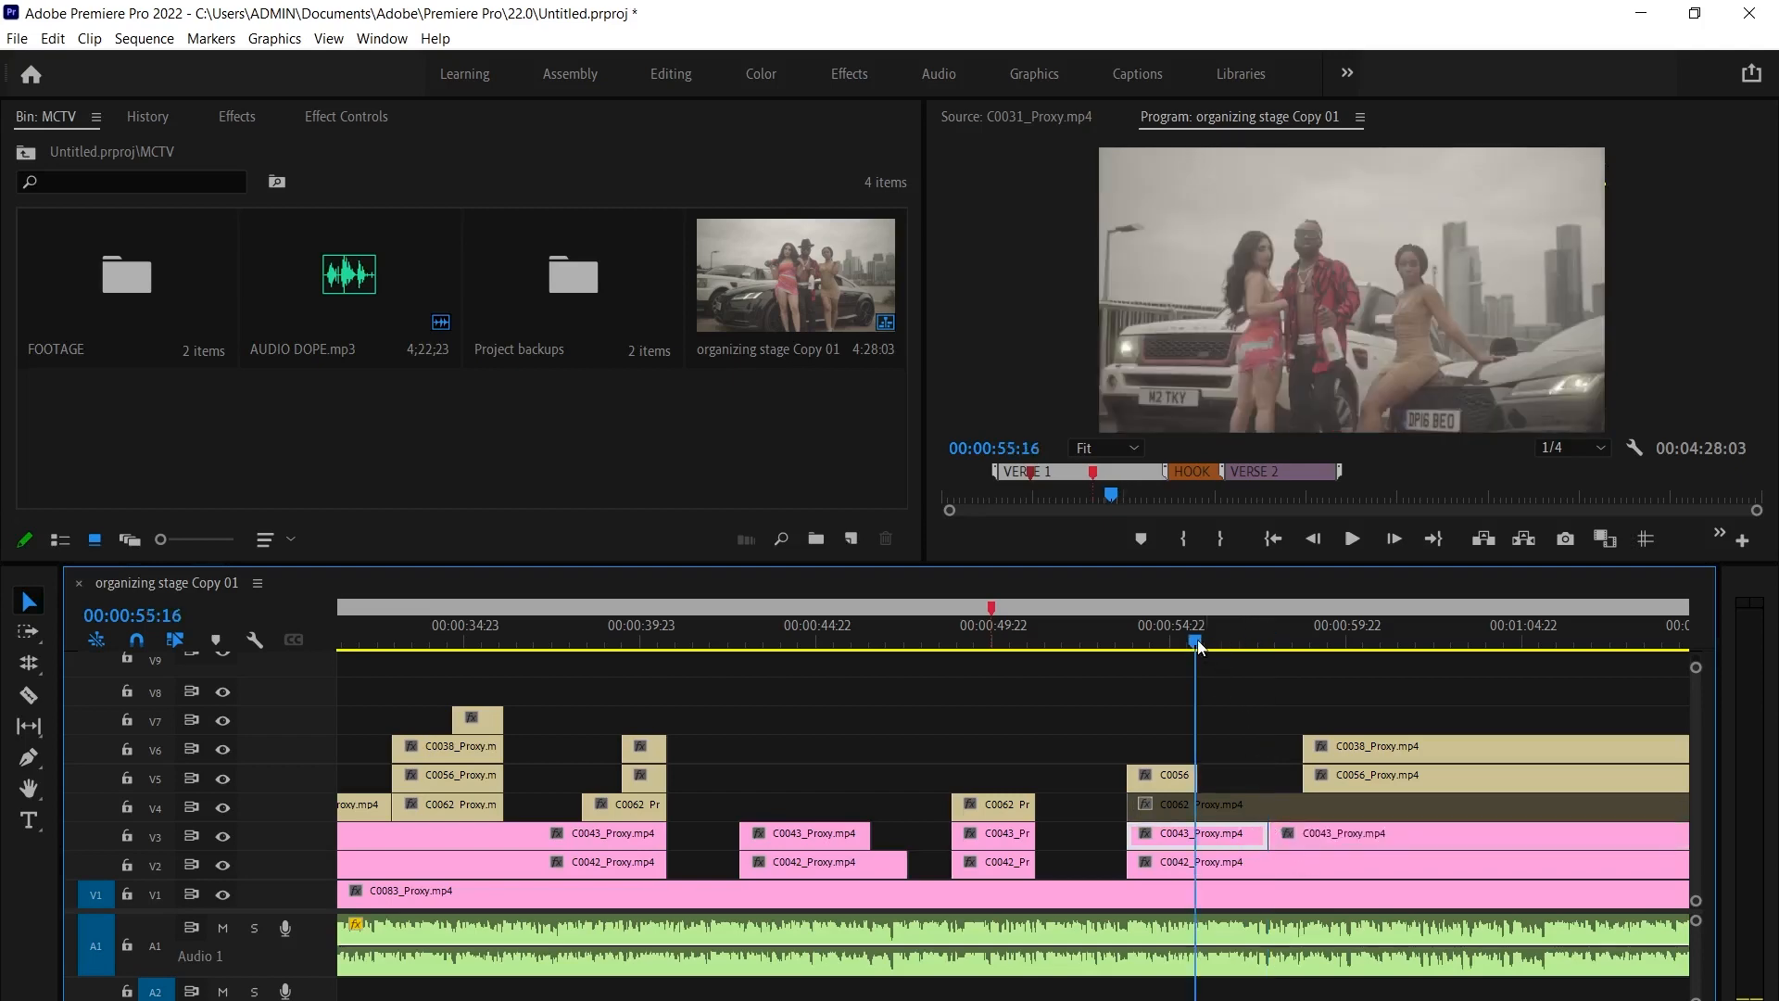
pyautogui.click(1232, 797)
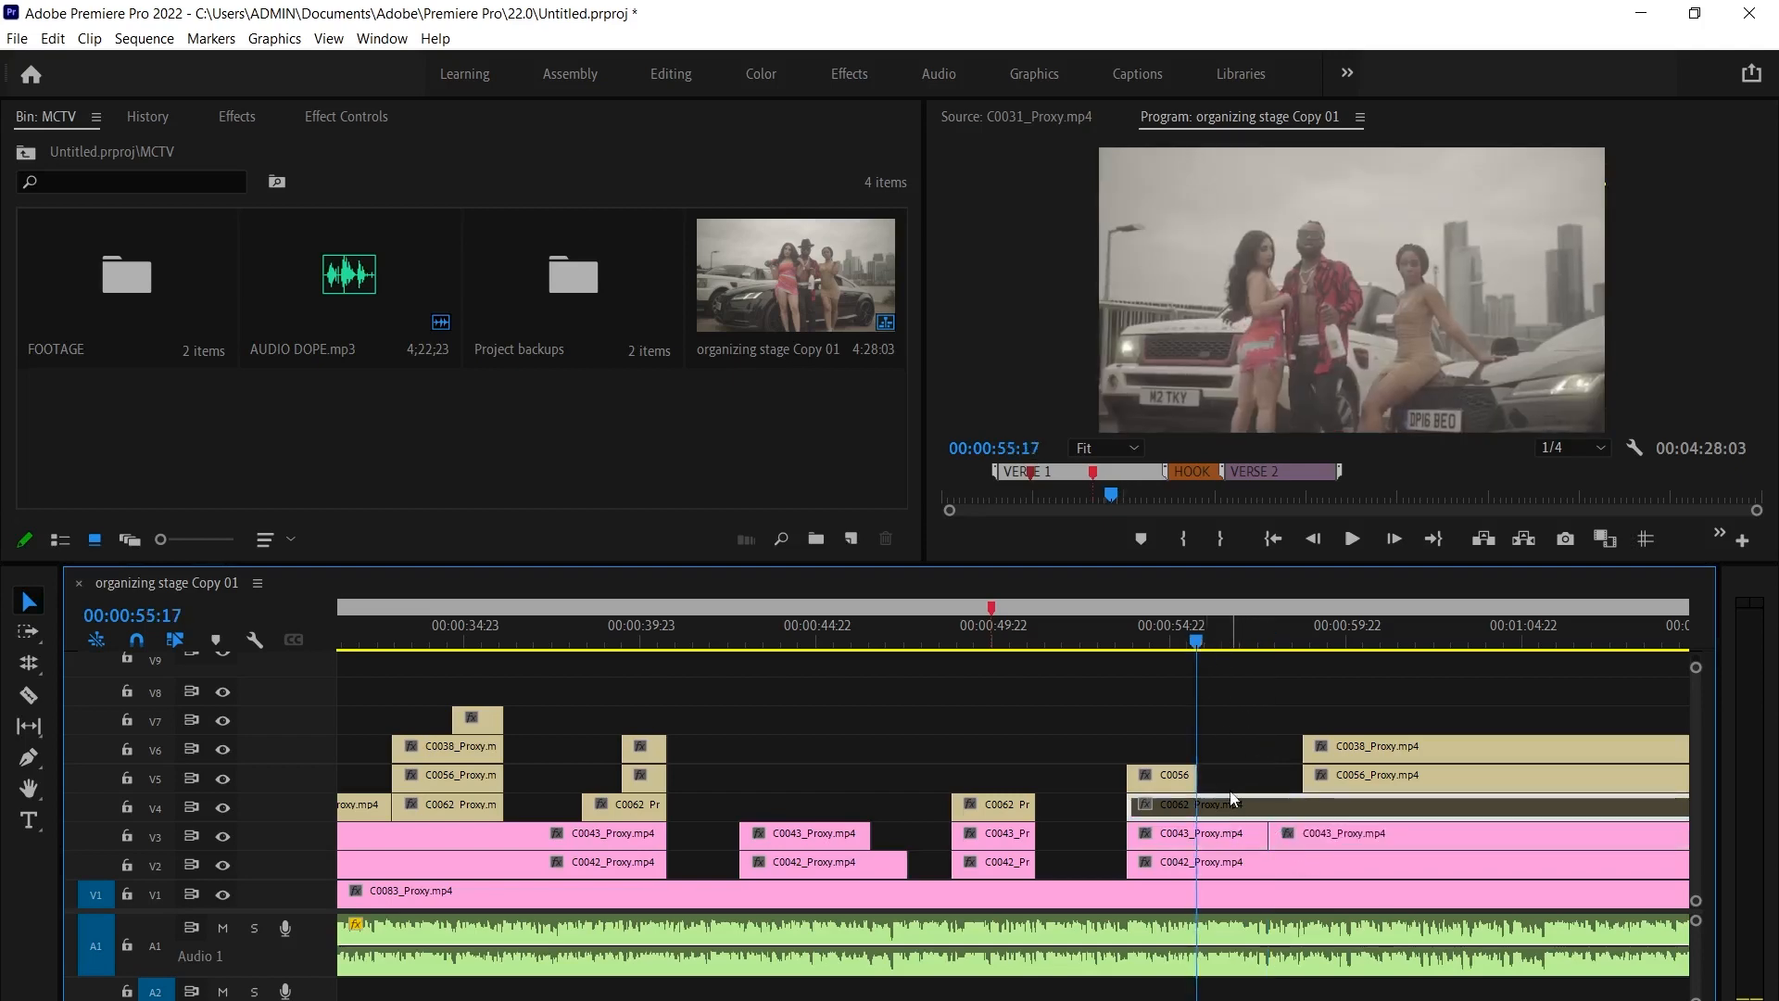
pyautogui.click(1198, 640)
pyautogui.hotkey('ctrl', 'k')
pyautogui.moveTo(1202, 806); pyautogui.dragTo(1307, 801)
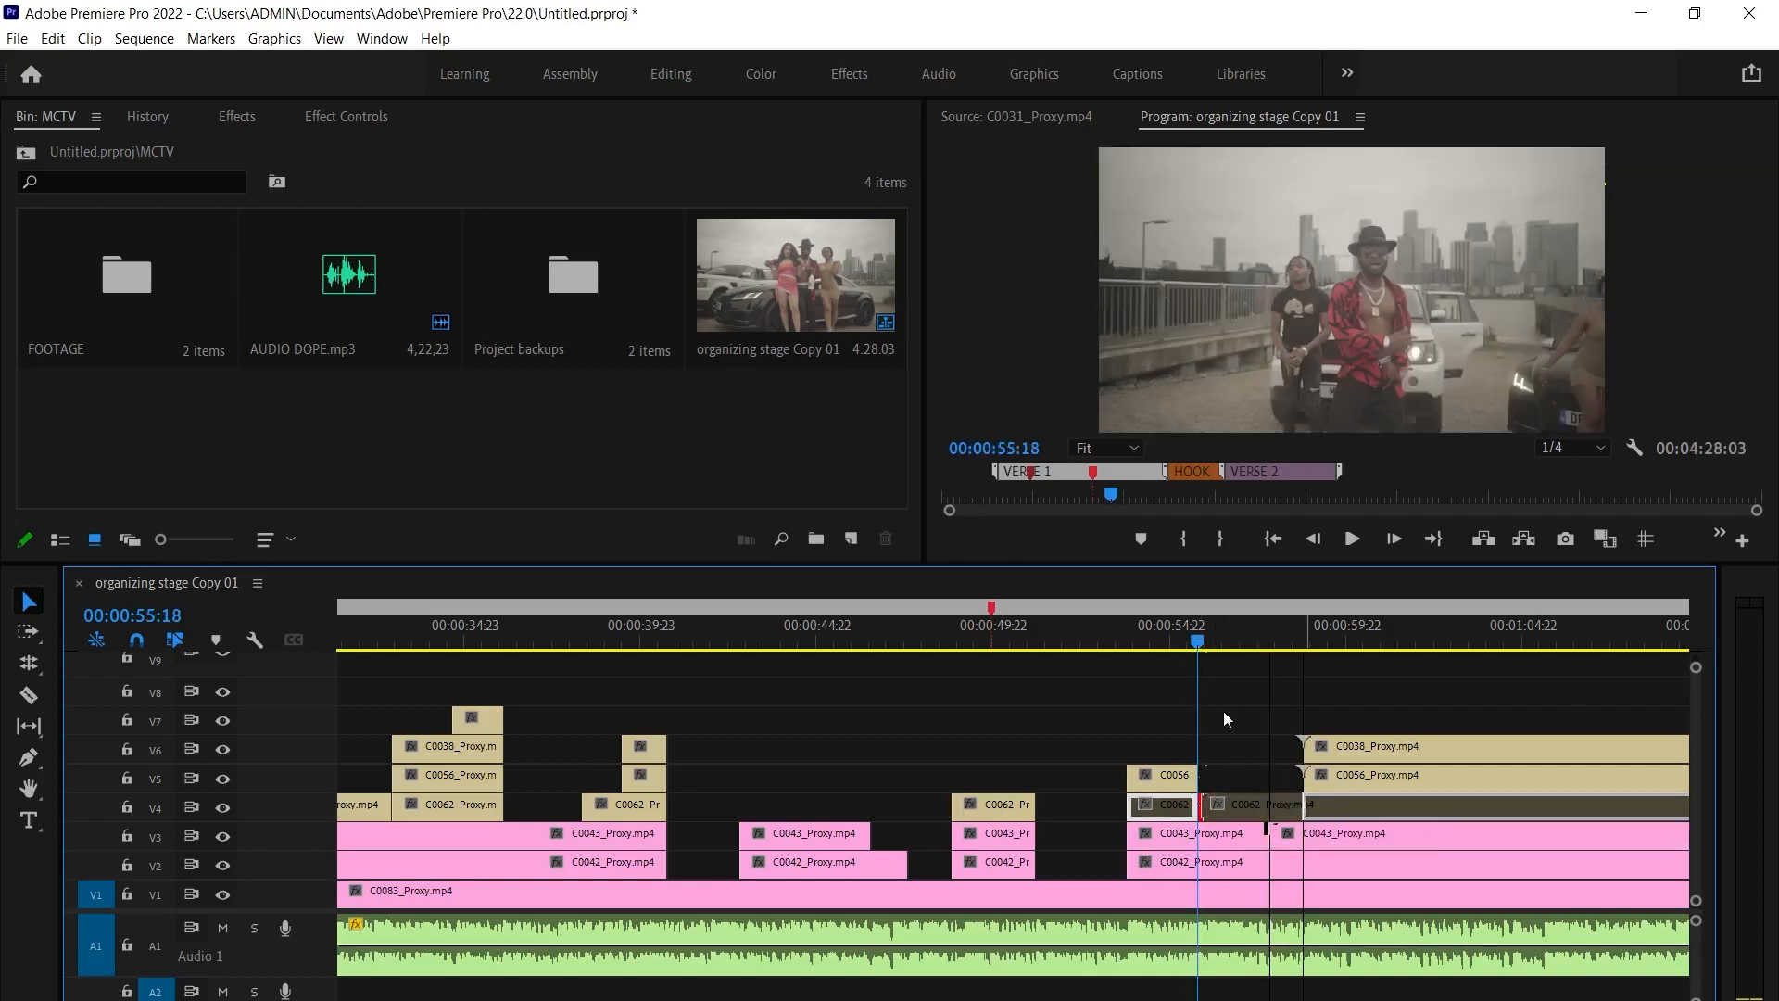
# Re-enable both C0062 pieces and play the section through to about 00:00:57:21
pyautogui.click(1127, 640)
pyautogui.press('space')
pyautogui.press('space')
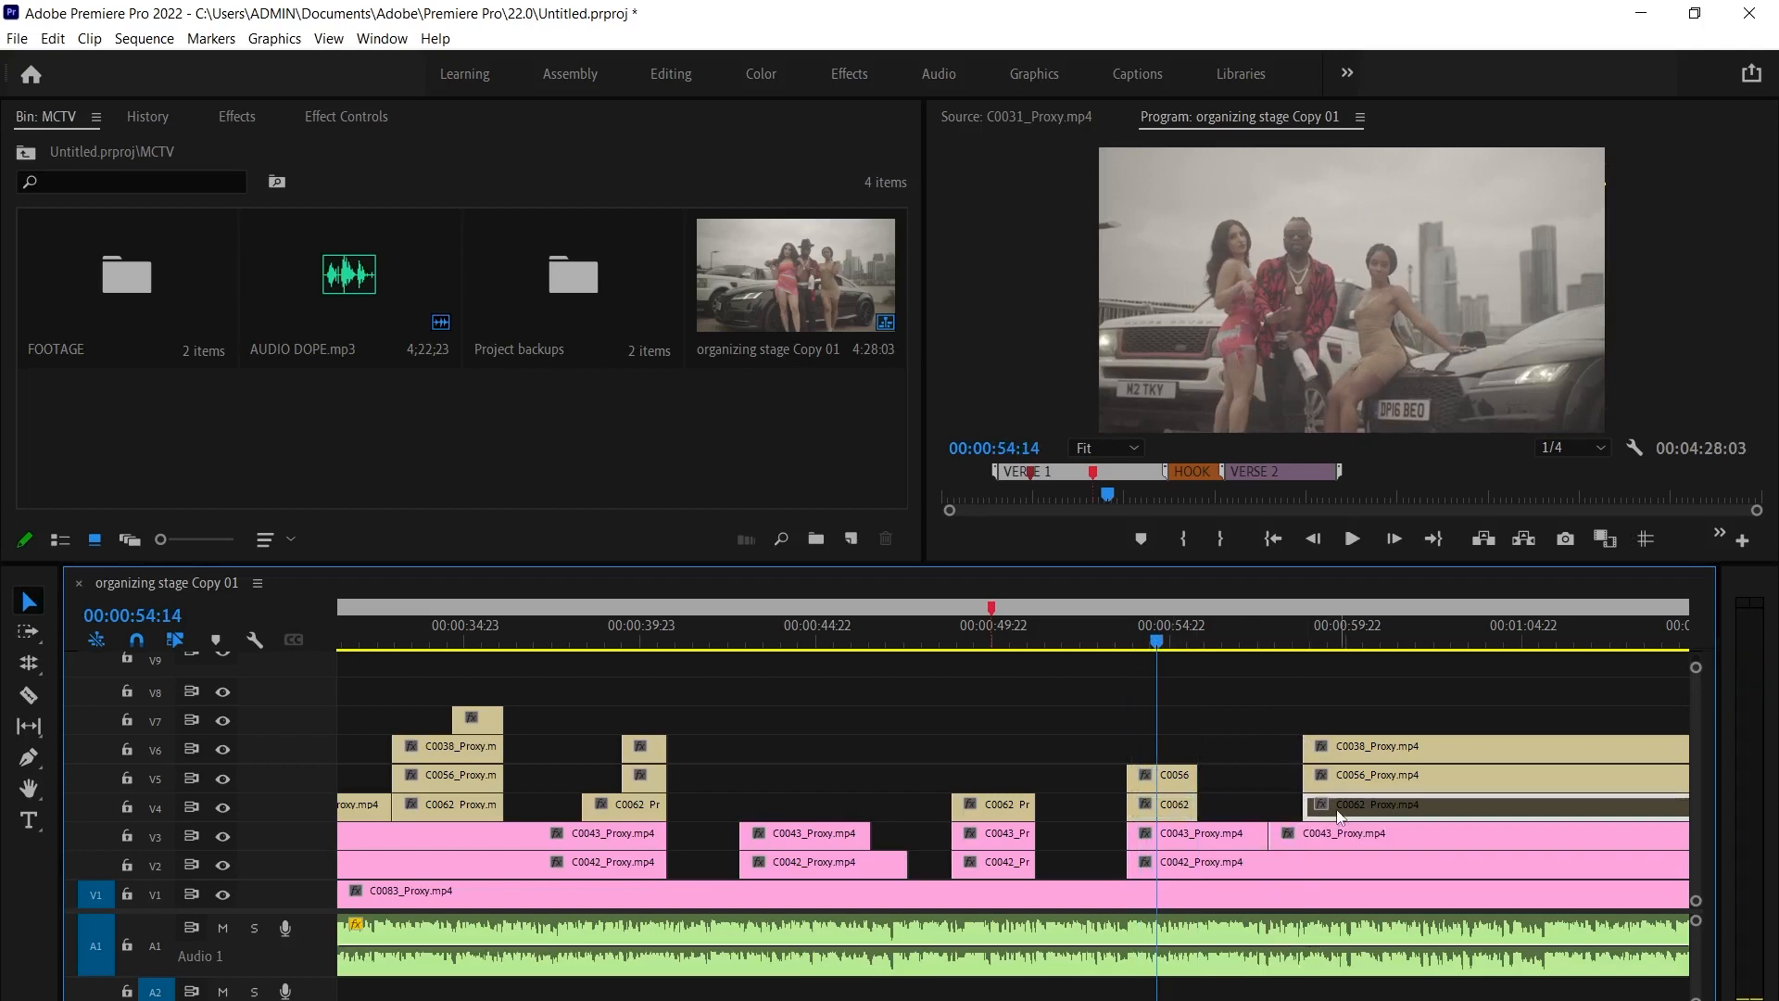
pyautogui.press('space')
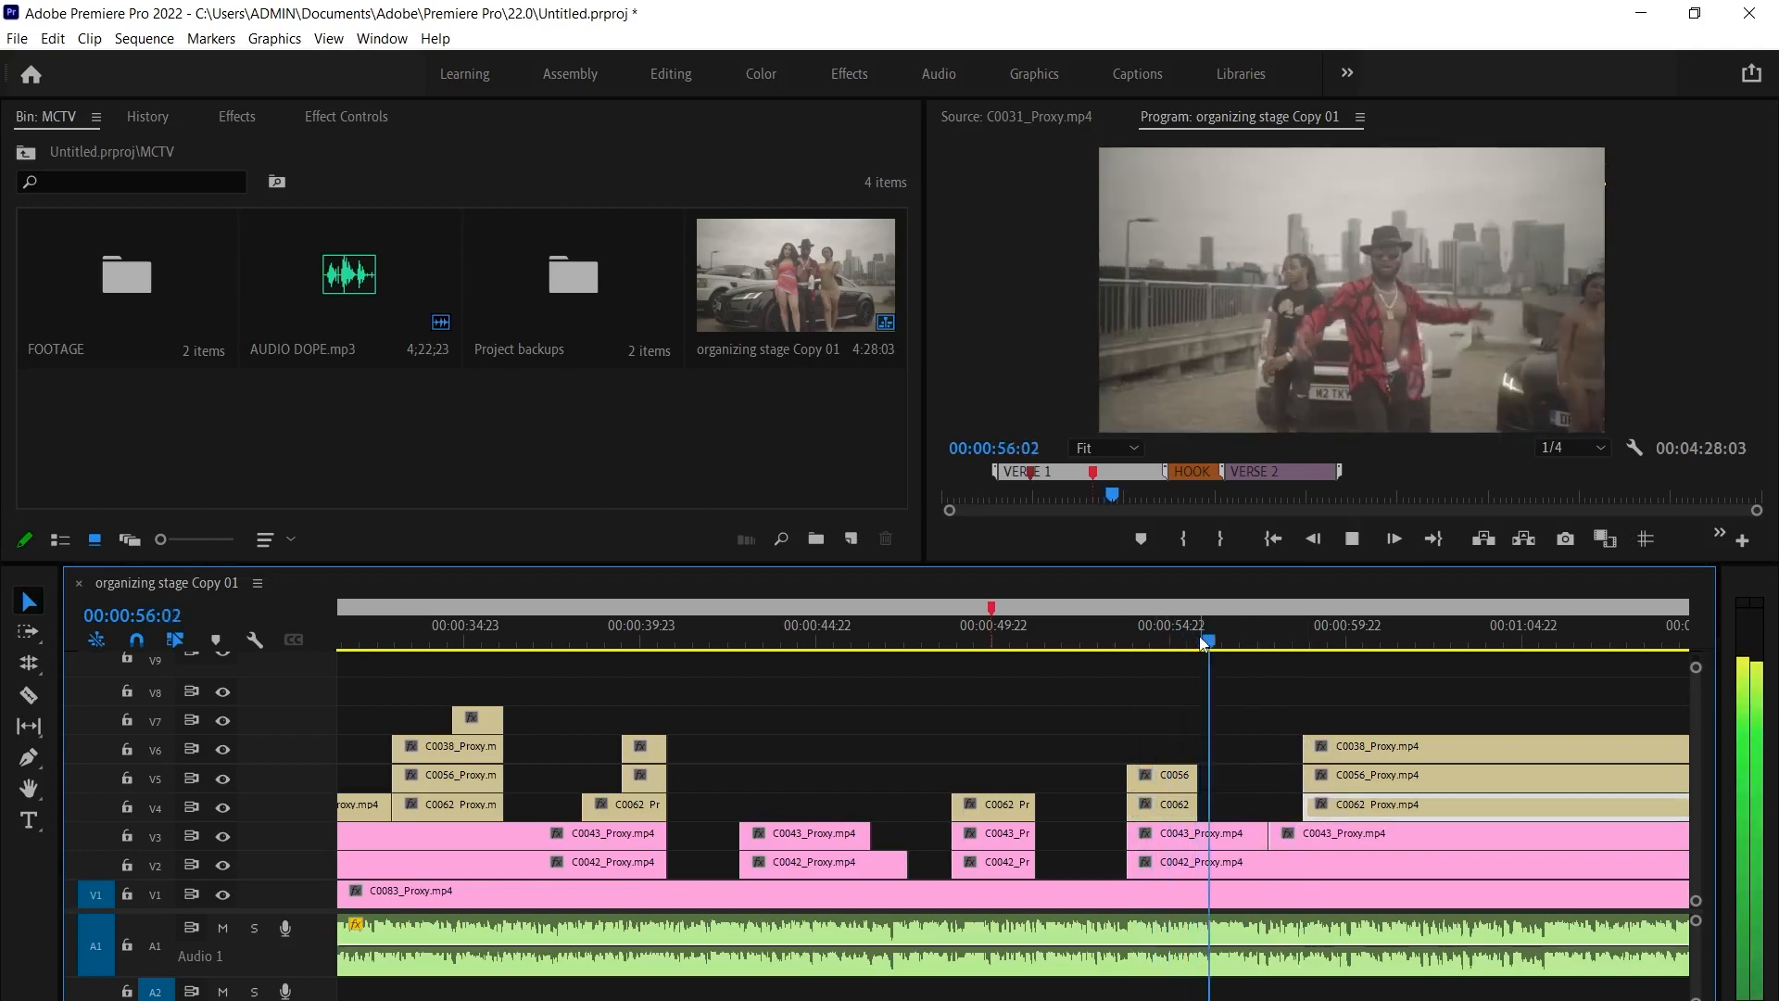
pyautogui.press('space')
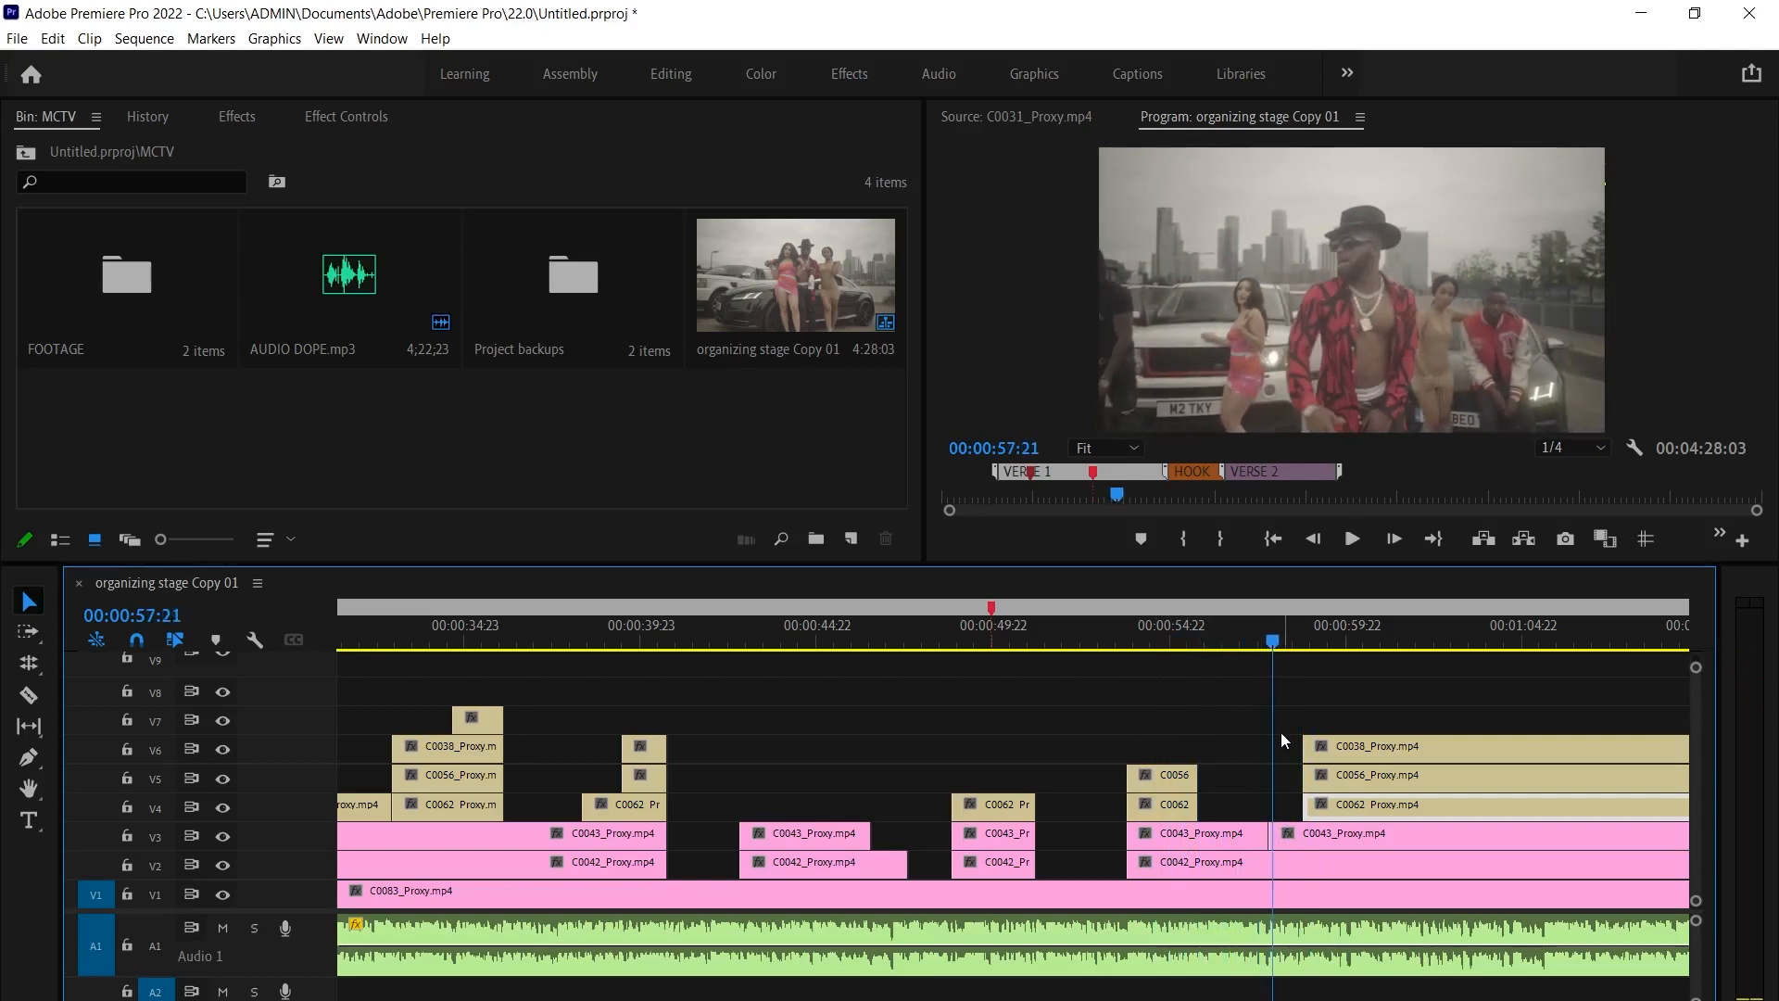
# Trim the last C0043 piece's start to align with C0062 above and play across the gap
pyautogui.click(1227, 632)
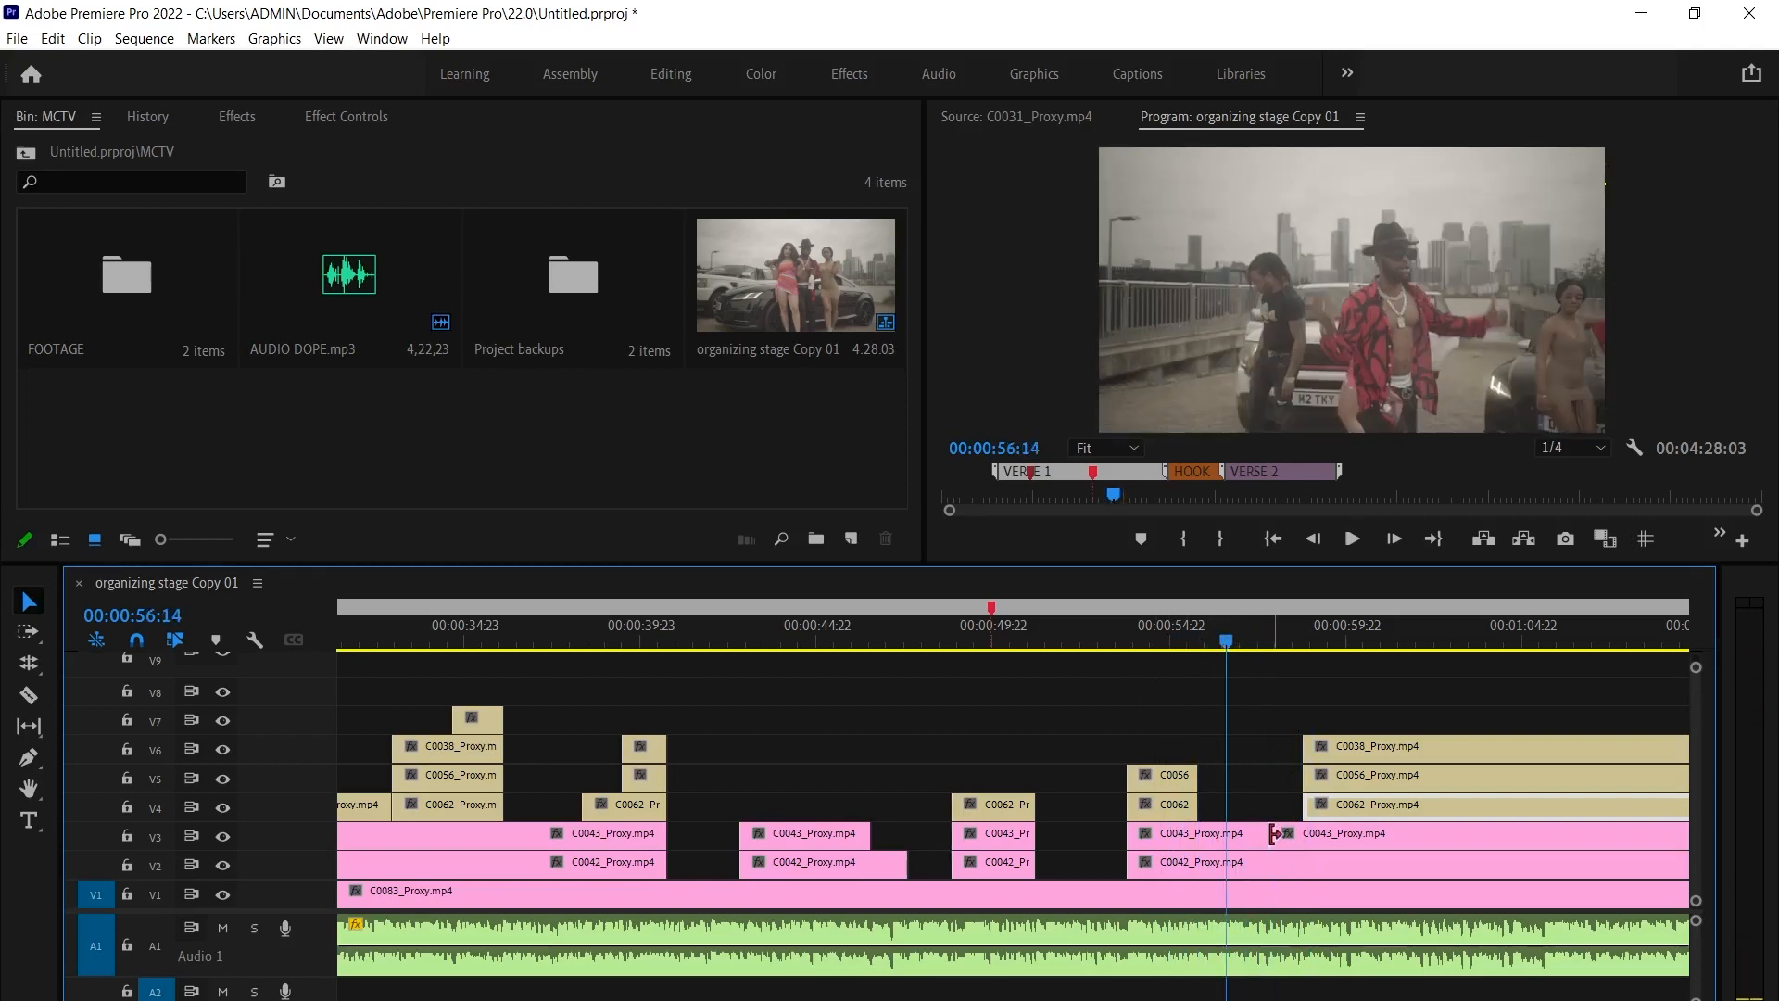
pyautogui.moveTo(1279, 833); pyautogui.dragTo(1305, 833)
pyautogui.press('space')
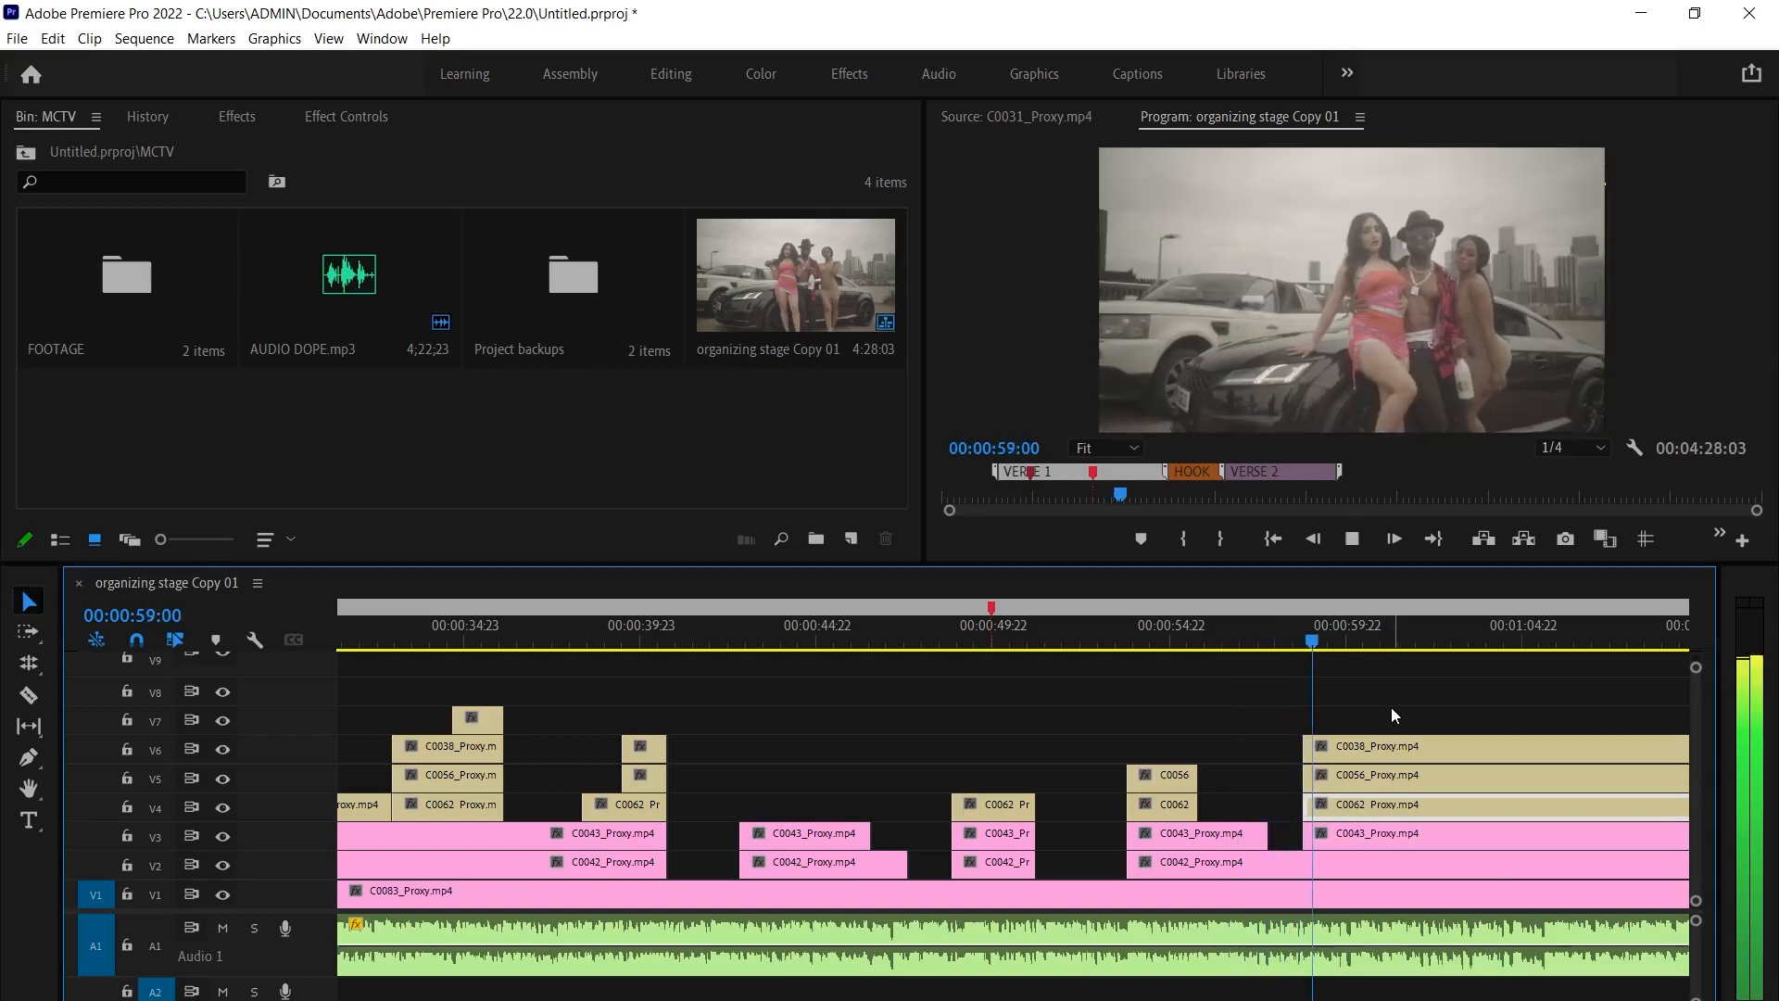
# Trim the starts of the stacked C0038, C0056, C0062 and C0043 clips together to 00:00:59:01 and play across the cut
pyautogui.press('space')
pyautogui.click(1246, 635)
pyautogui.press('space')
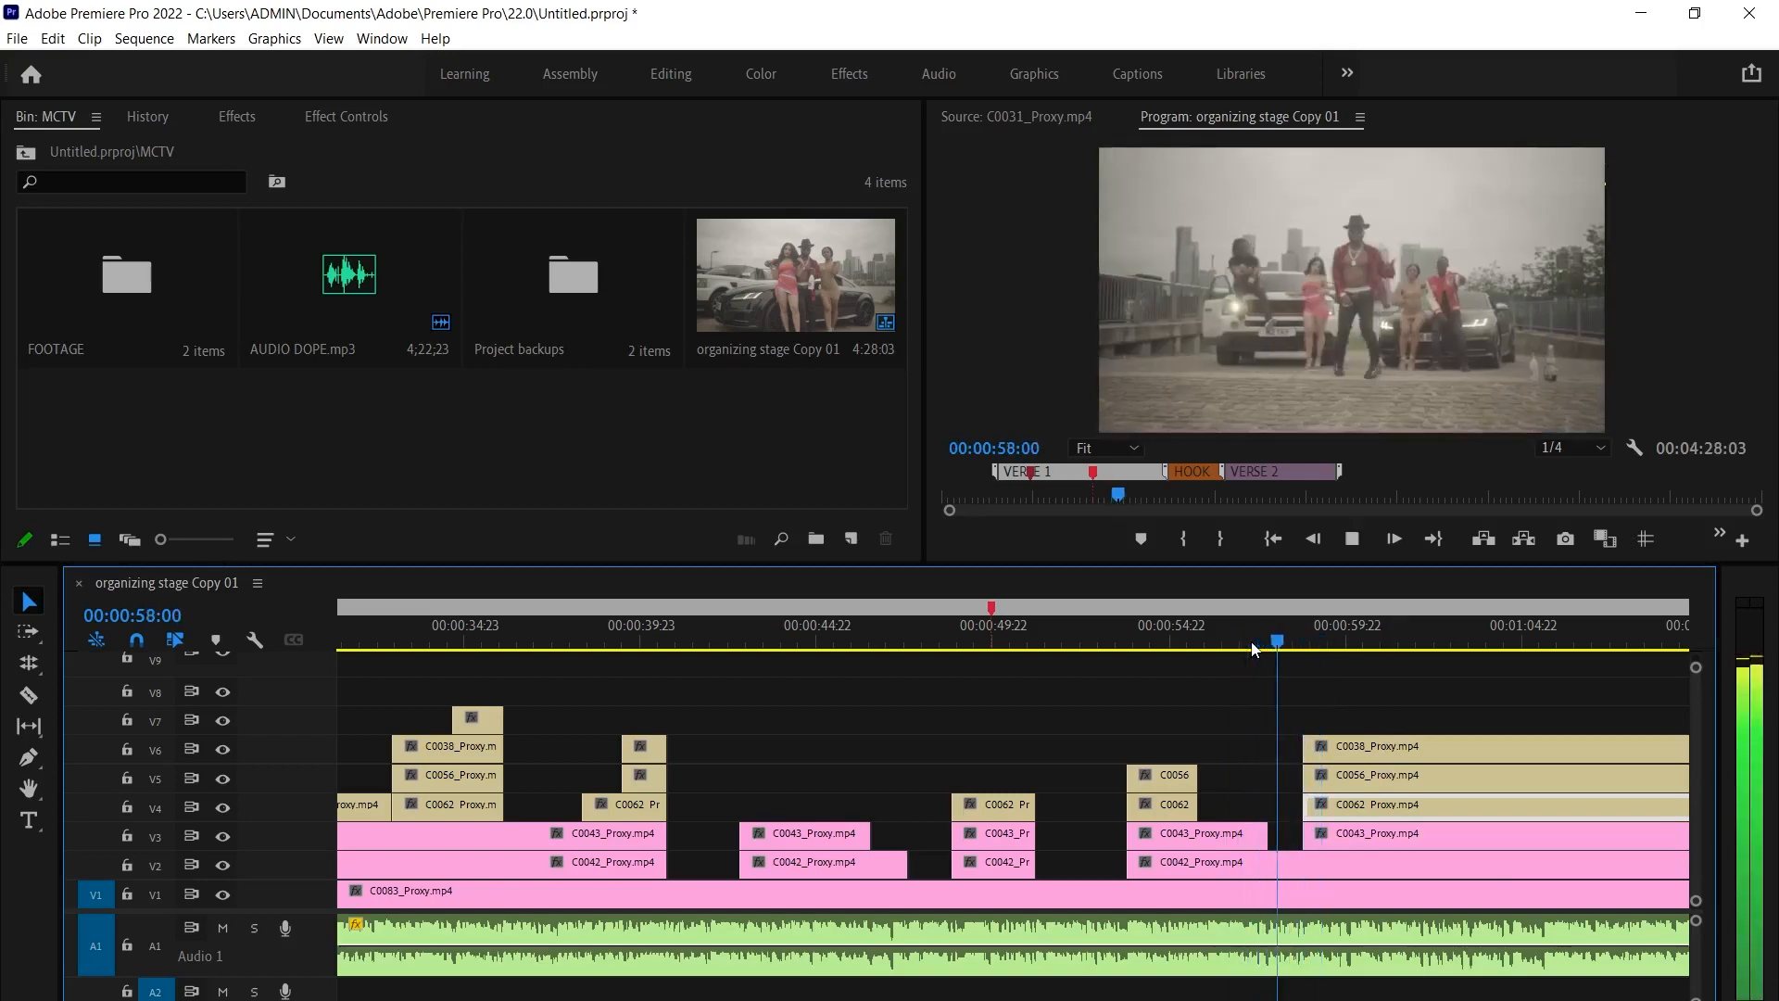
pyautogui.press('space')
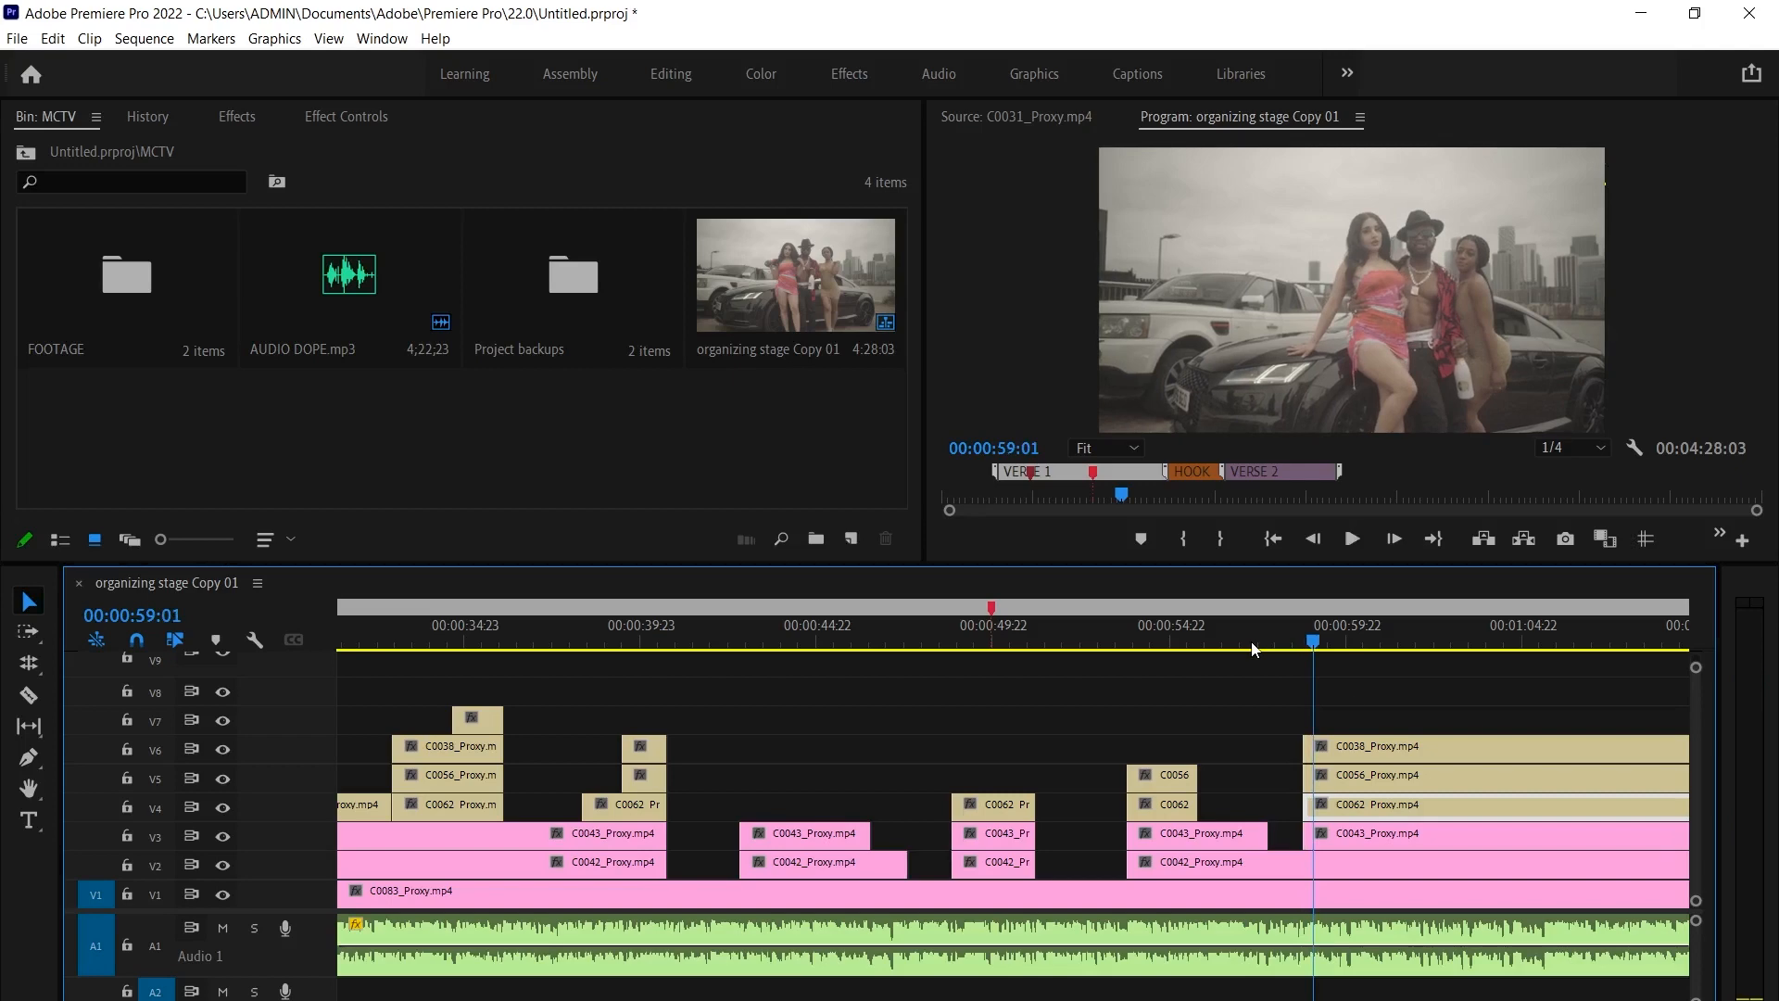
pyautogui.moveTo(1295, 709); pyautogui.dragTo(1368, 811)
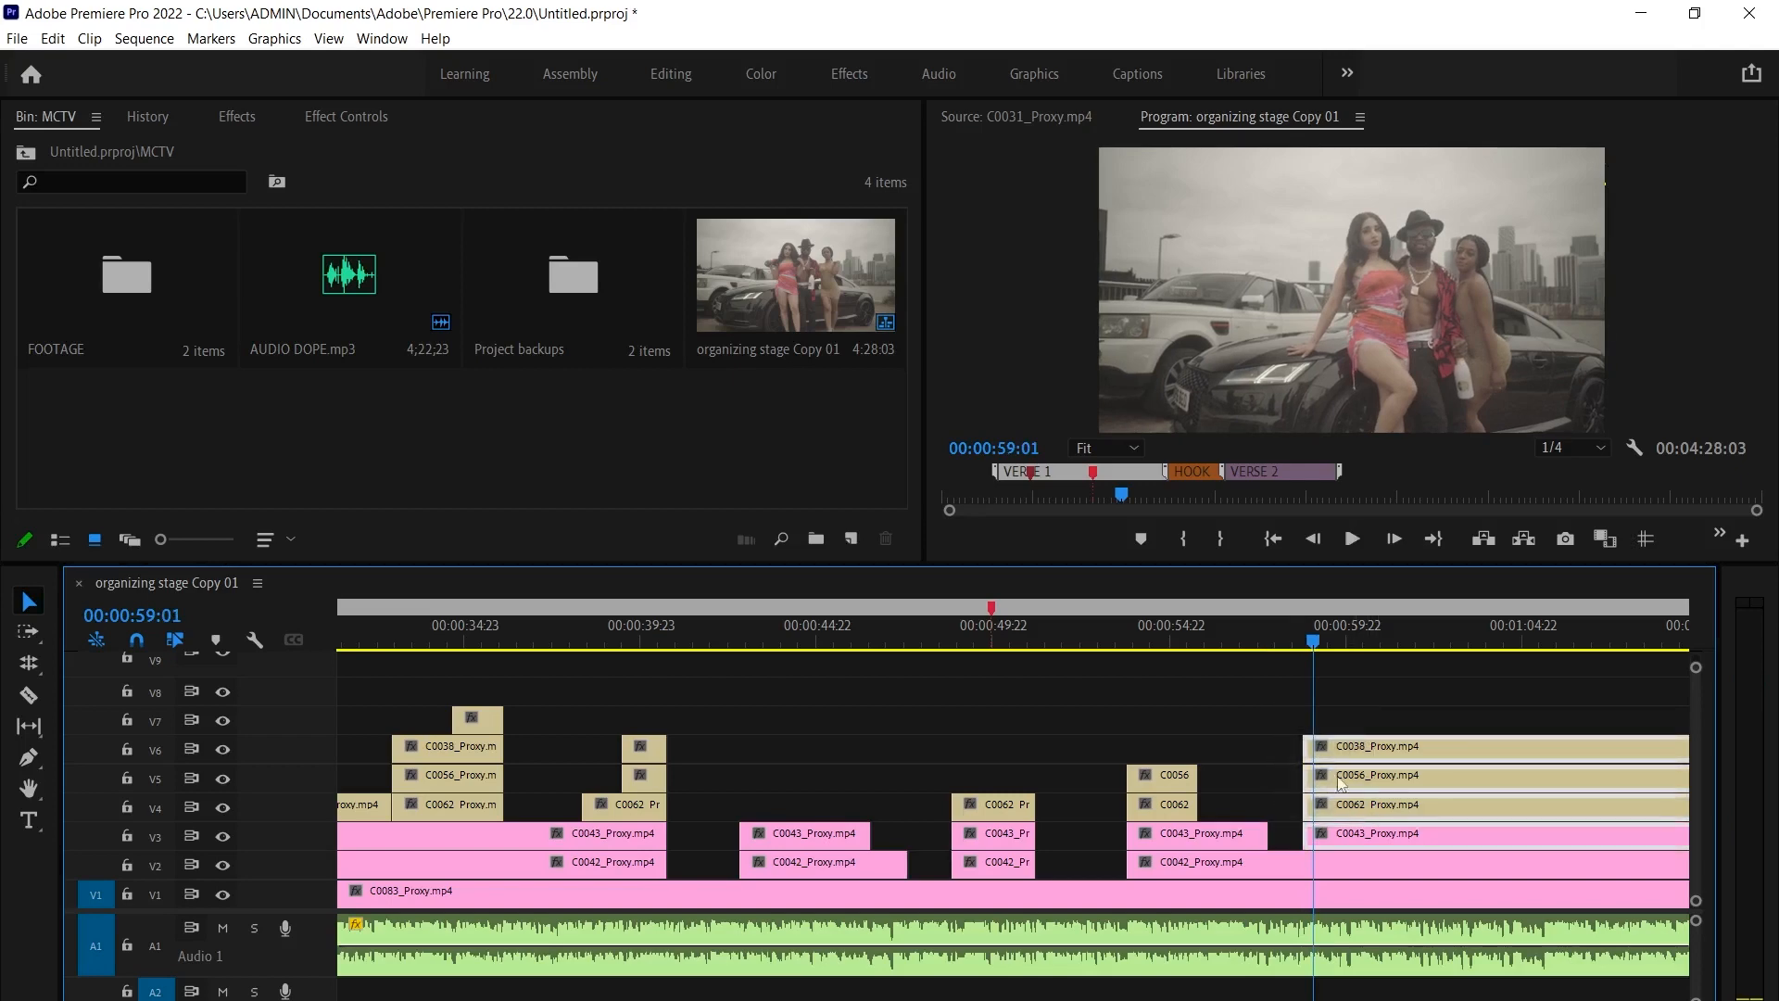
pyautogui.moveTo(1298, 746); pyautogui.dragTo(1310, 746)
pyautogui.click(1208, 637)
pyautogui.press('space')
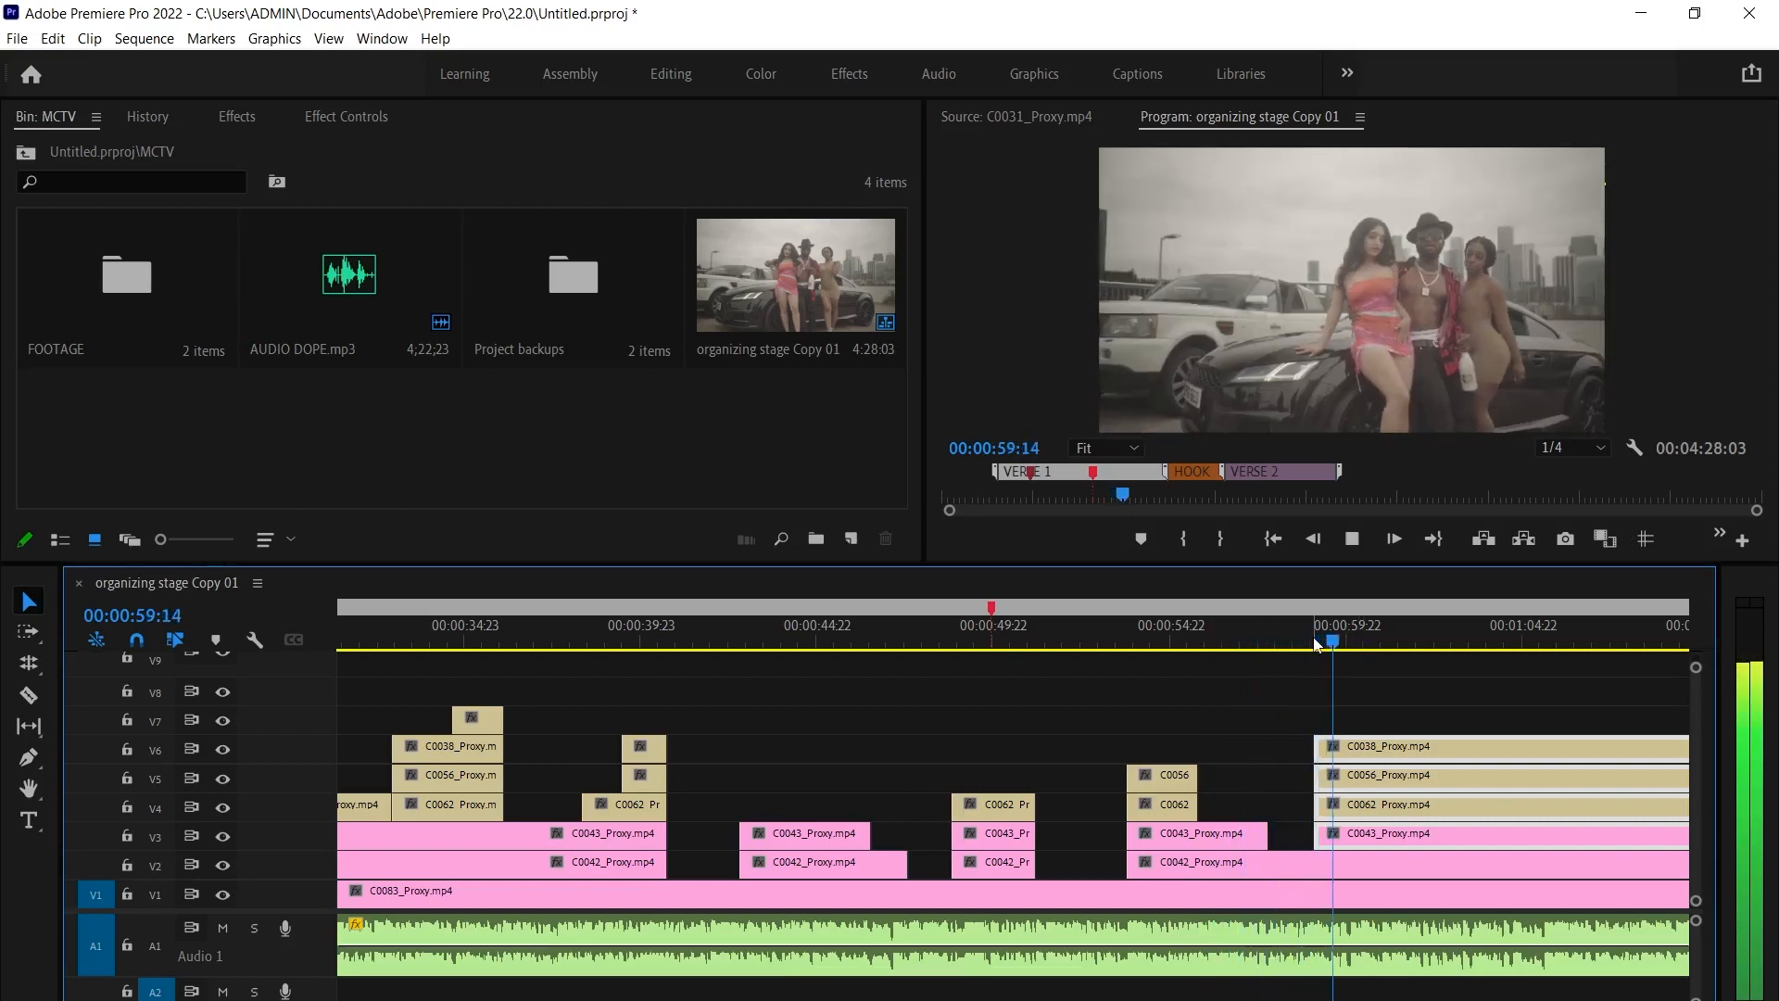
# Split C0038 at 00:01:00:06 and trim the later piece's start to 00:01:09:10
pyautogui.press('space')
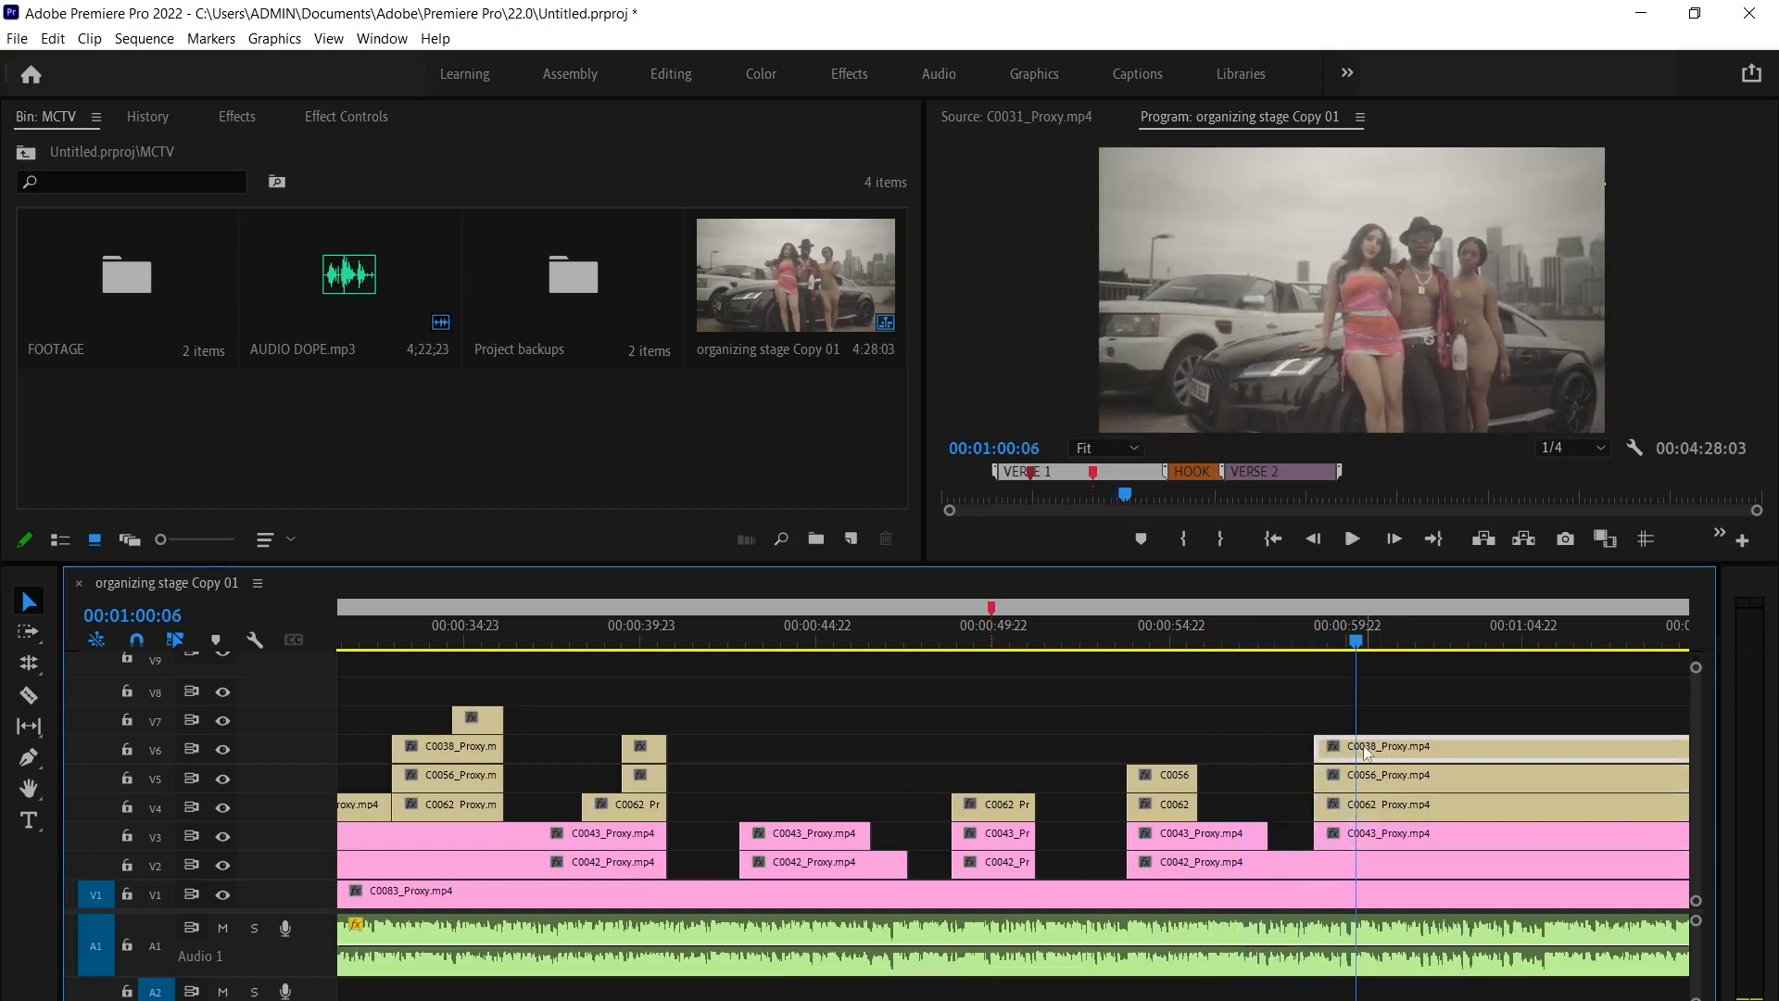
pyautogui.scroll(-2, 1232, 847)
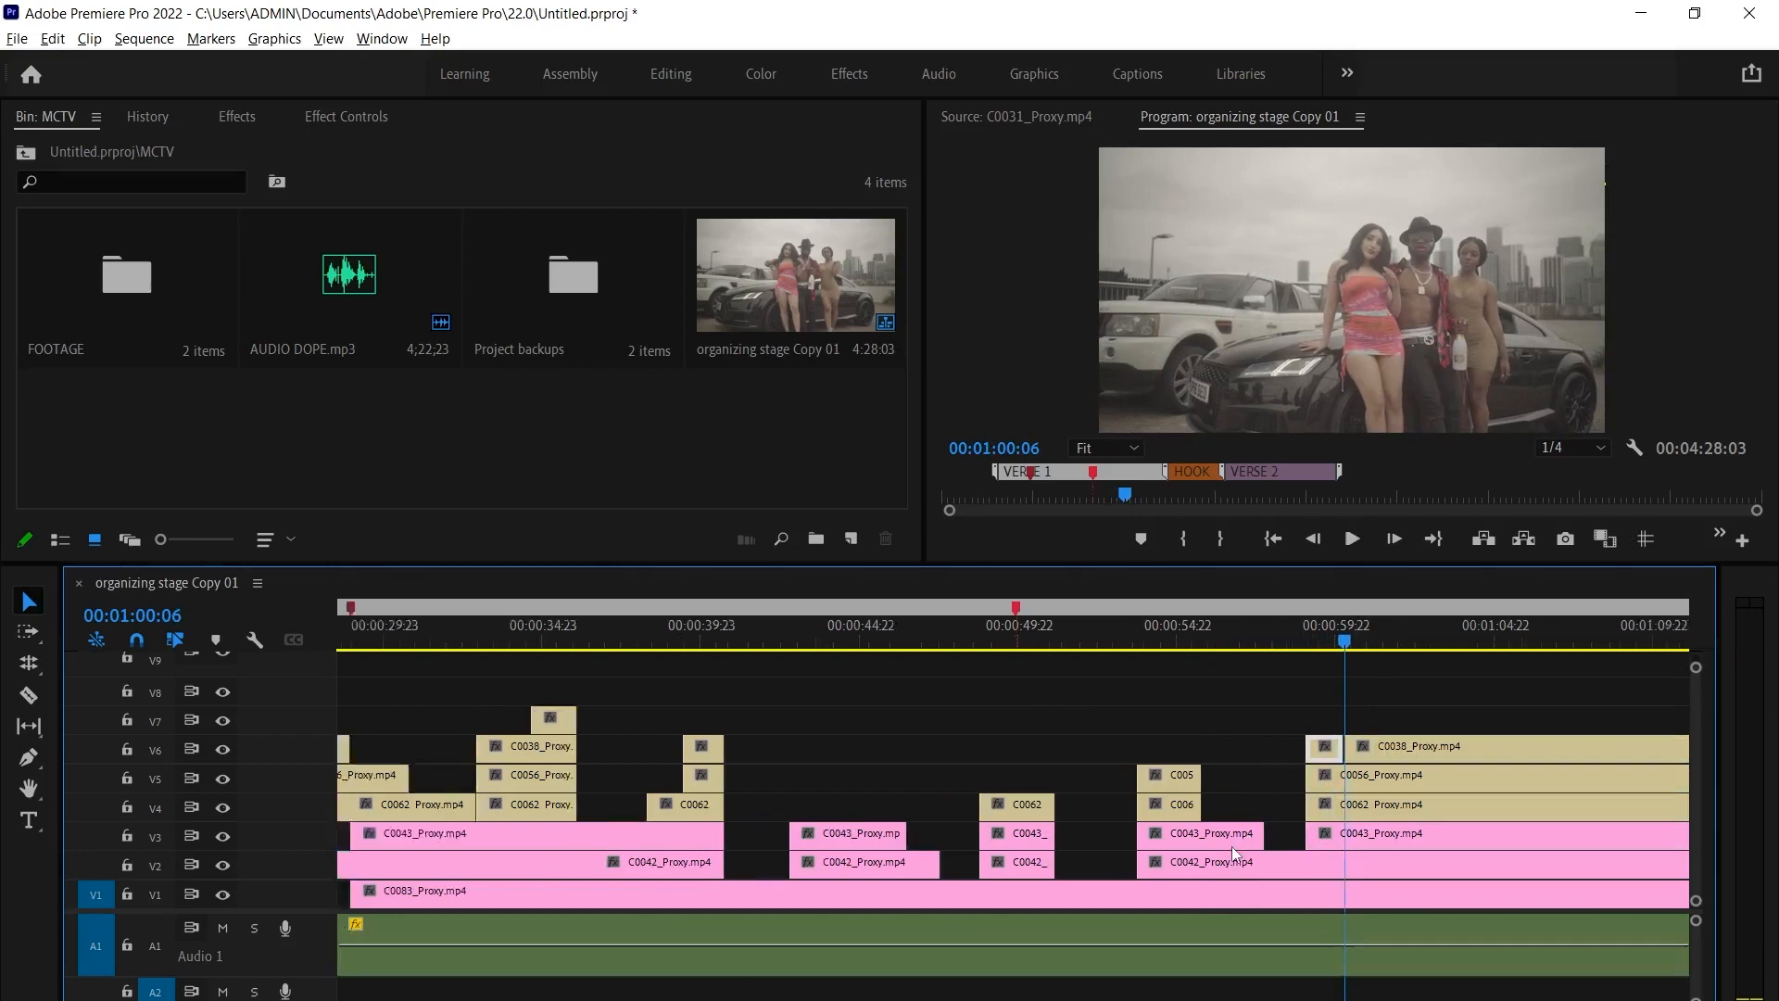
pyautogui.click(1499, 749)
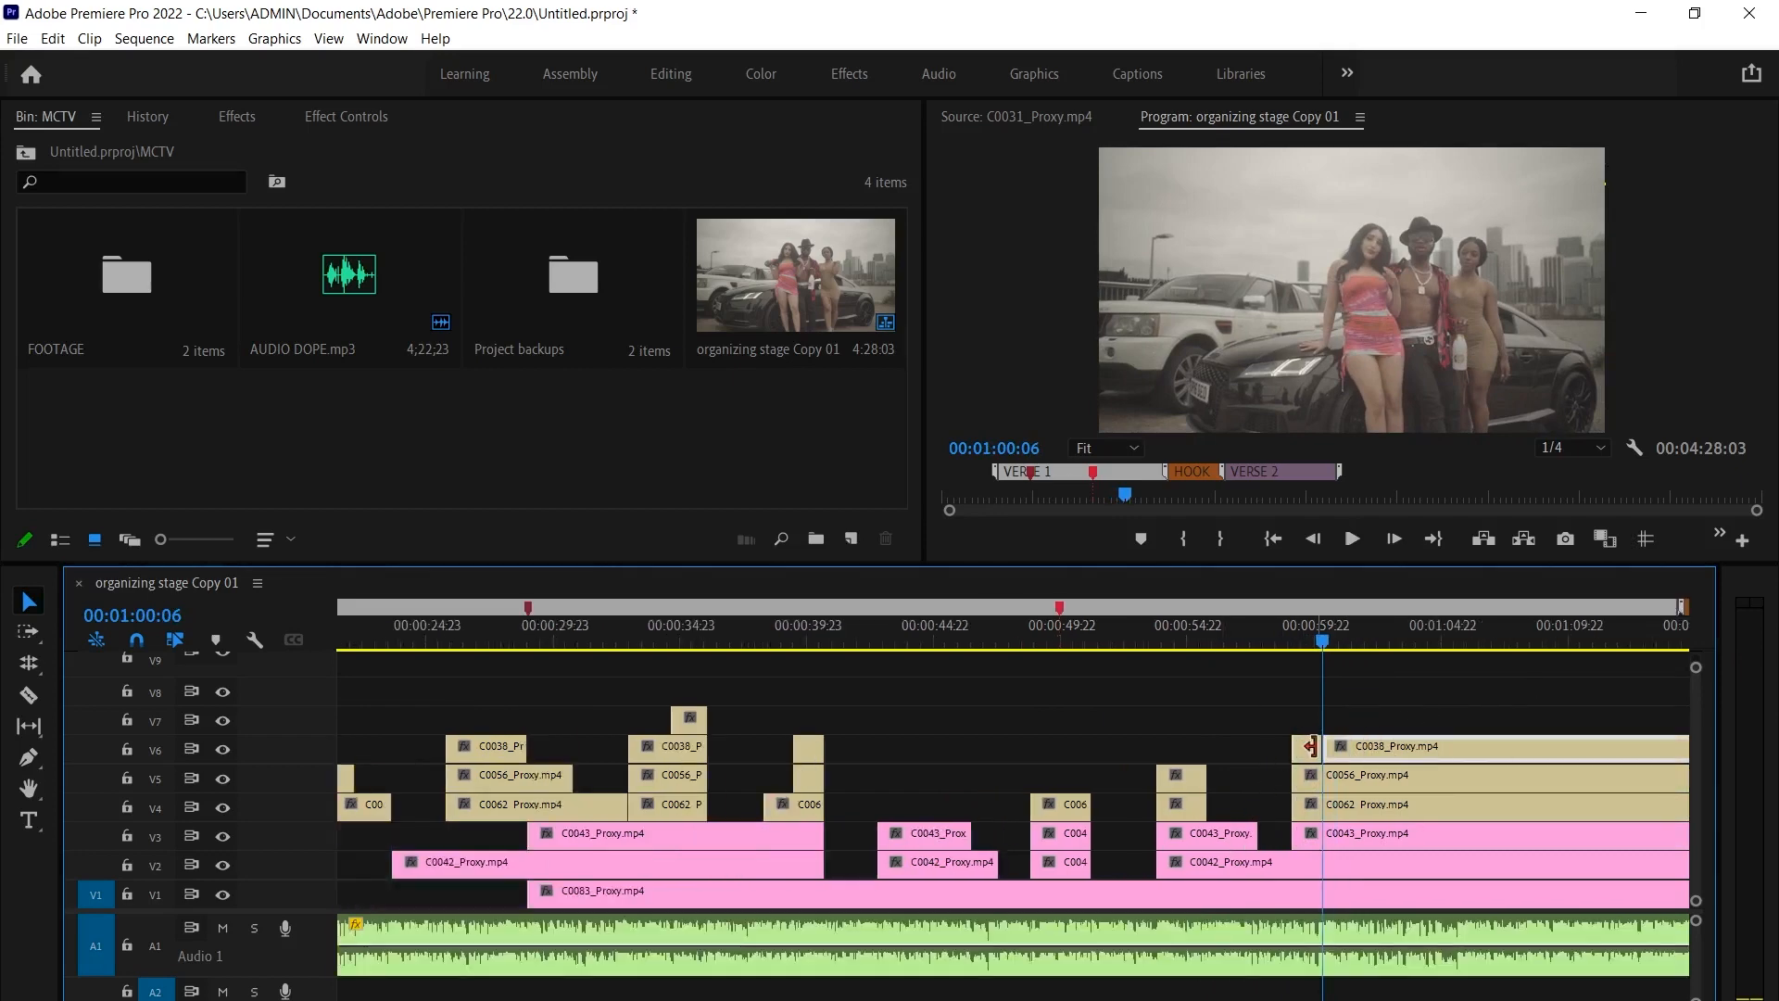
pyautogui.scroll(-3, 1476, 751)
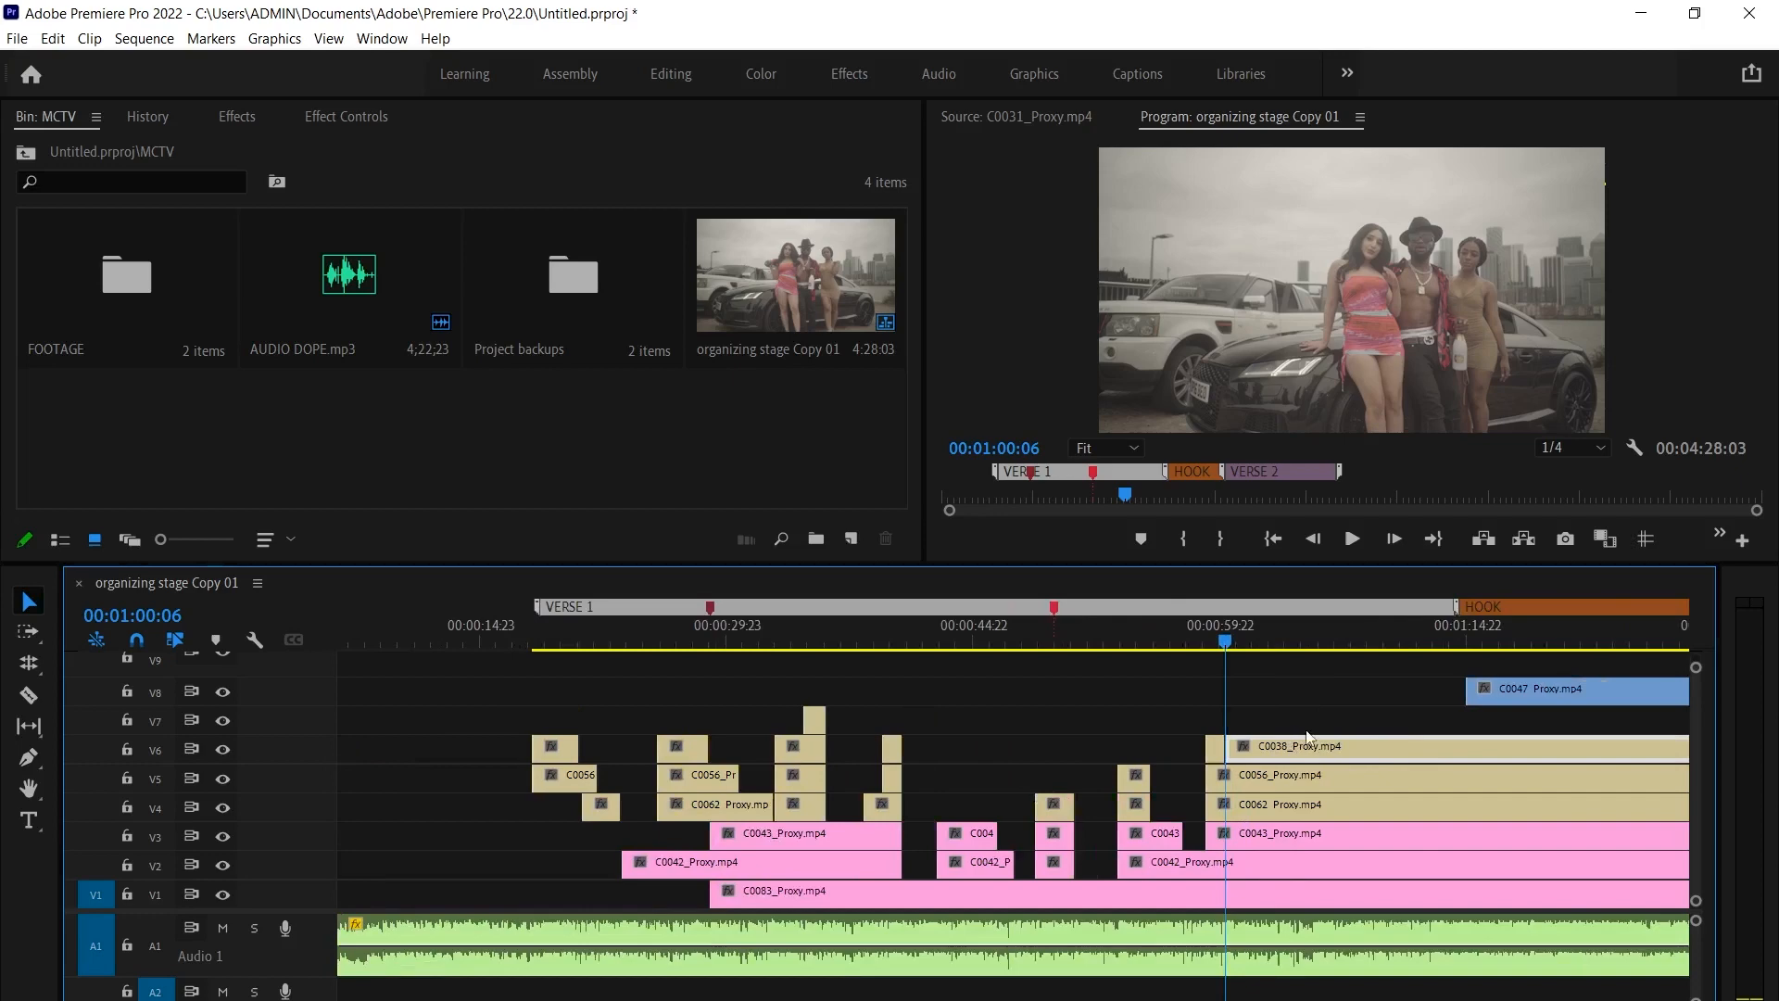
pyautogui.moveTo(557, 697); pyautogui.dragTo(1179, 872)
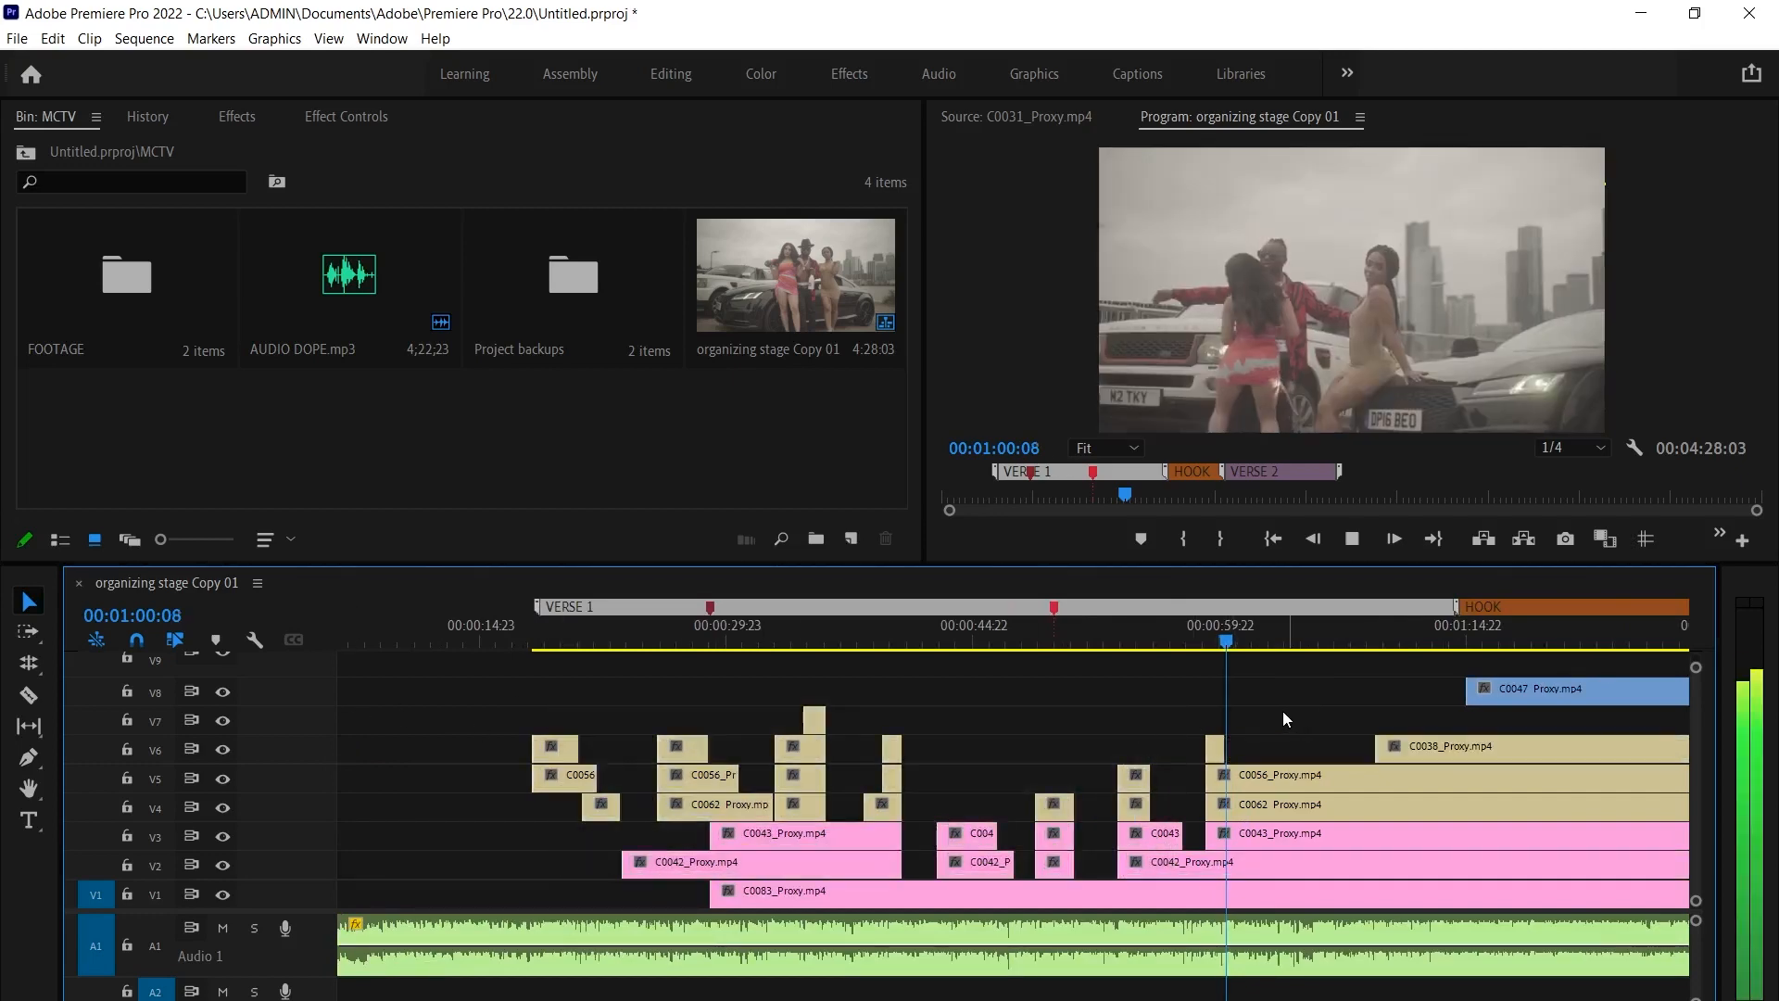
# Split C0056 at 00:01:02:05, trim the later piece's start to align with C0038 above, and play the section
pyautogui.press('space')
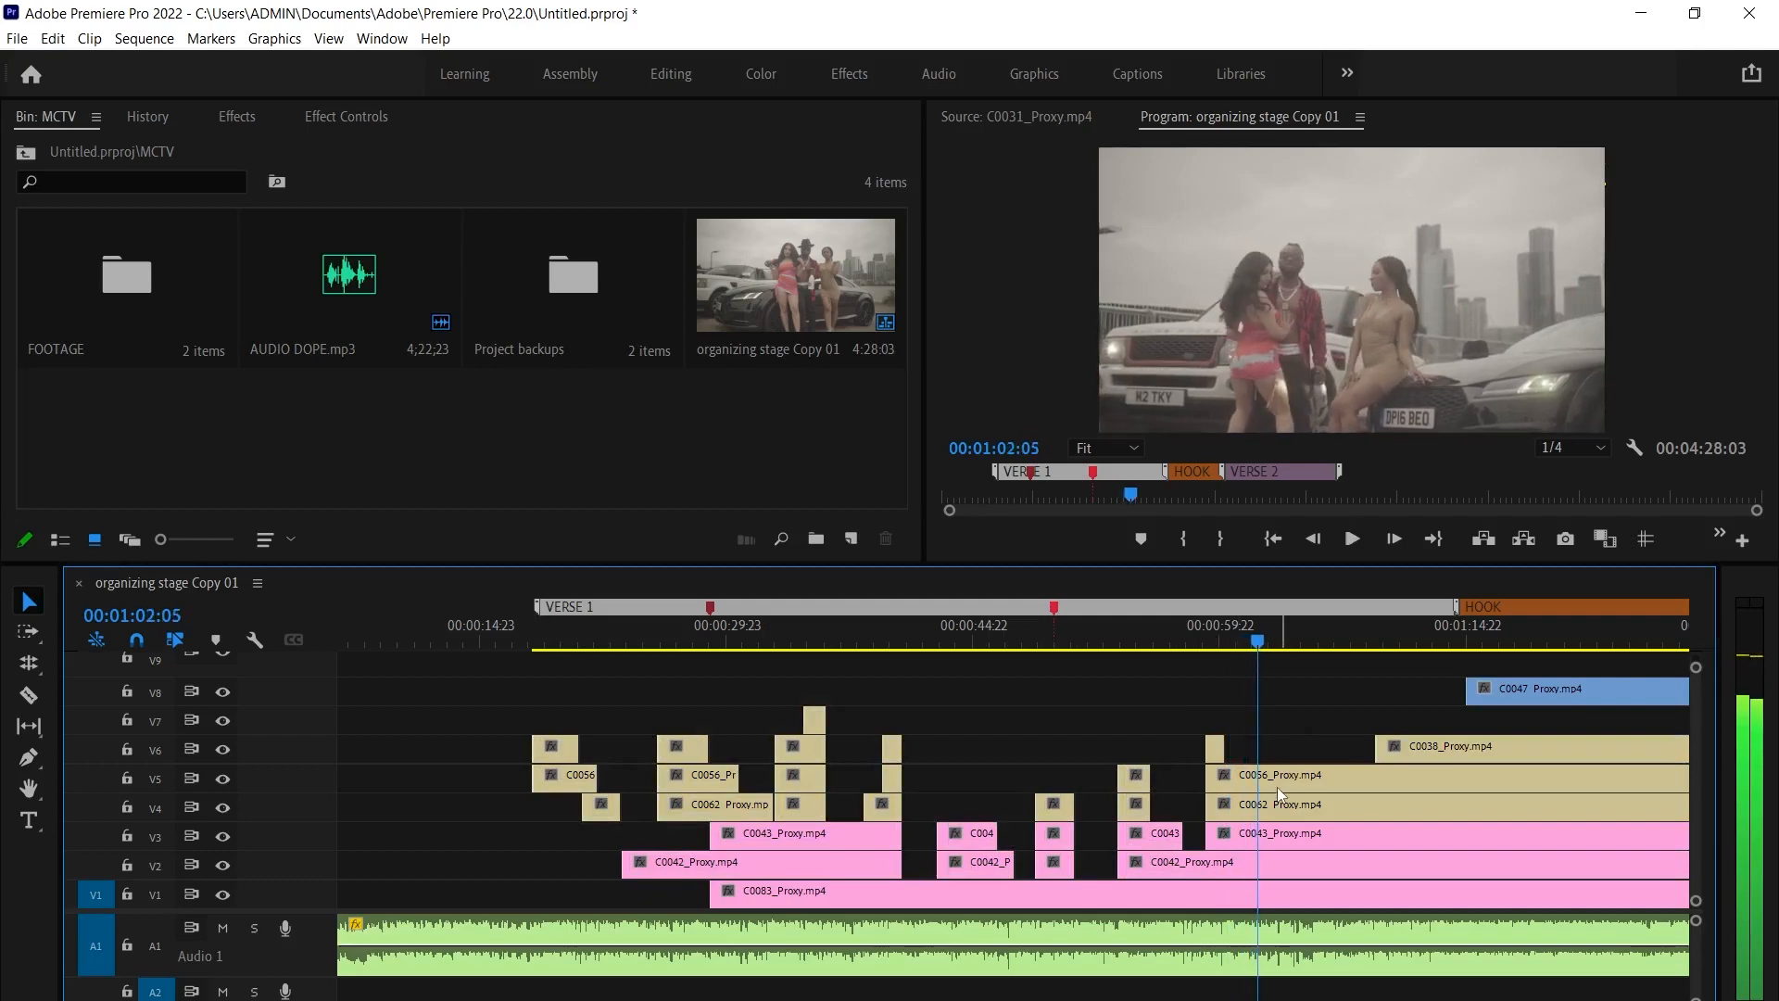
pyautogui.click(1278, 788)
pyautogui.hotkey('ctrl', 'k')
pyautogui.press('space')
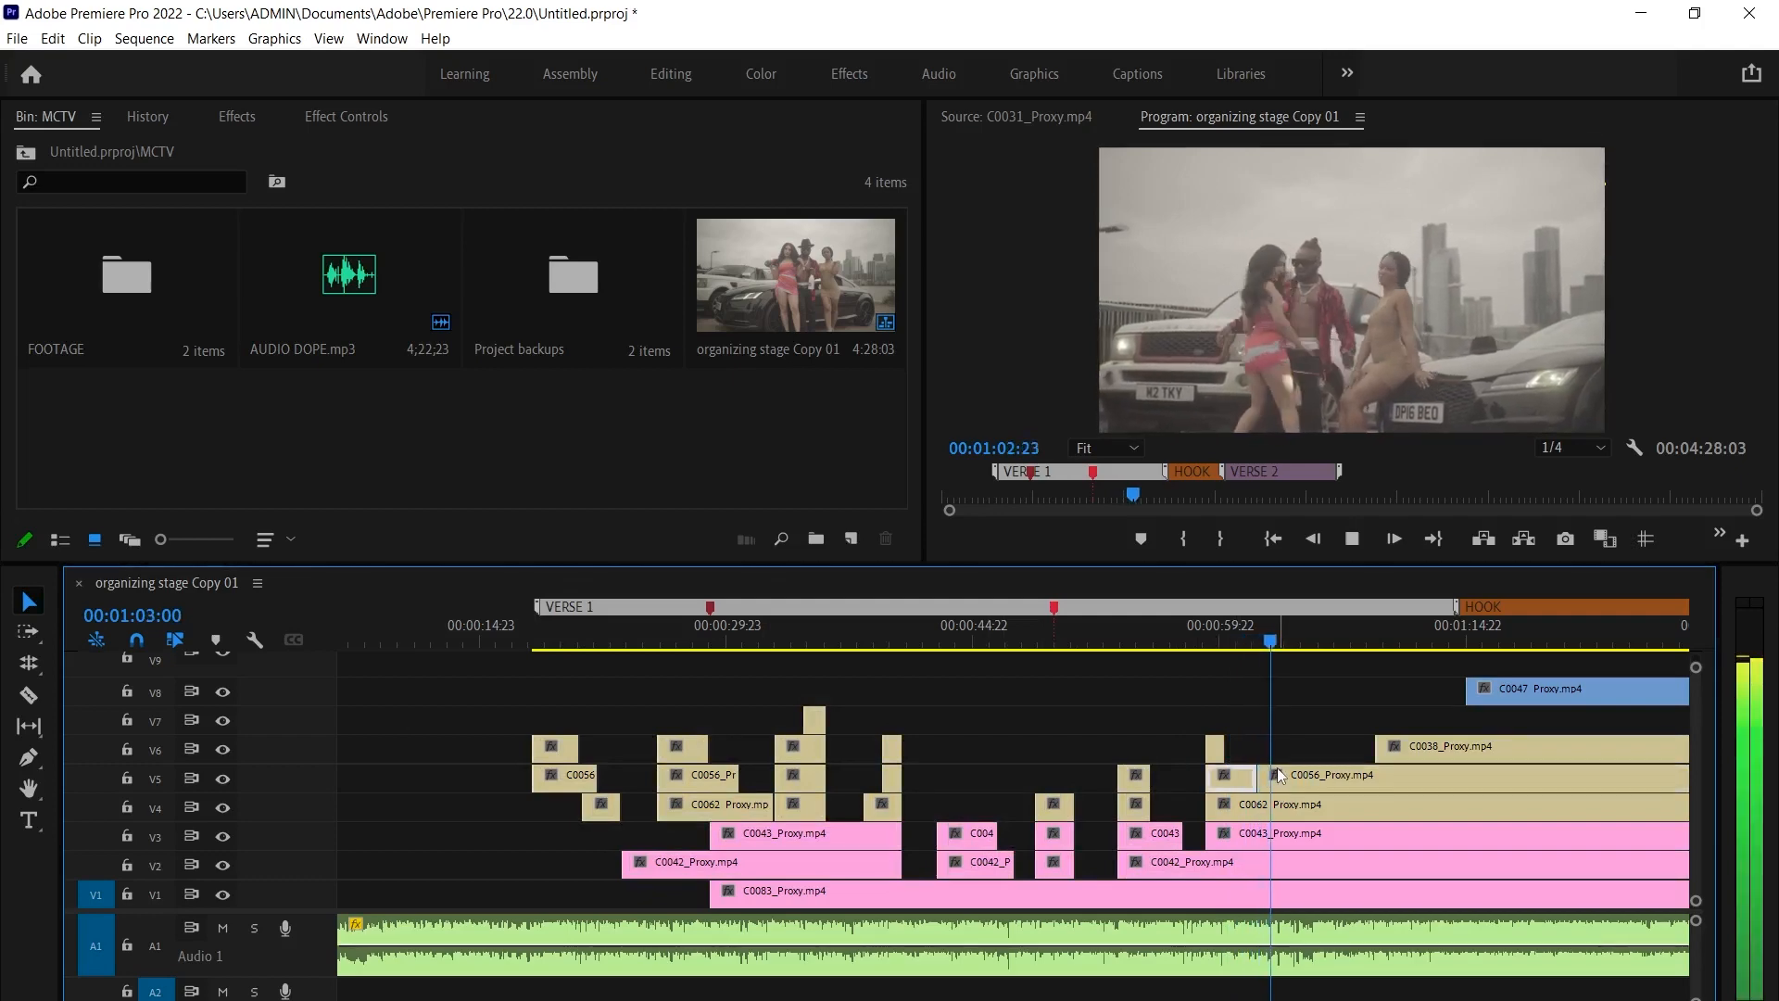
pyautogui.moveTo(1265, 786); pyautogui.dragTo(1376, 784)
pyautogui.click(1230, 638)
pyautogui.press('space')
pyautogui.press('=')
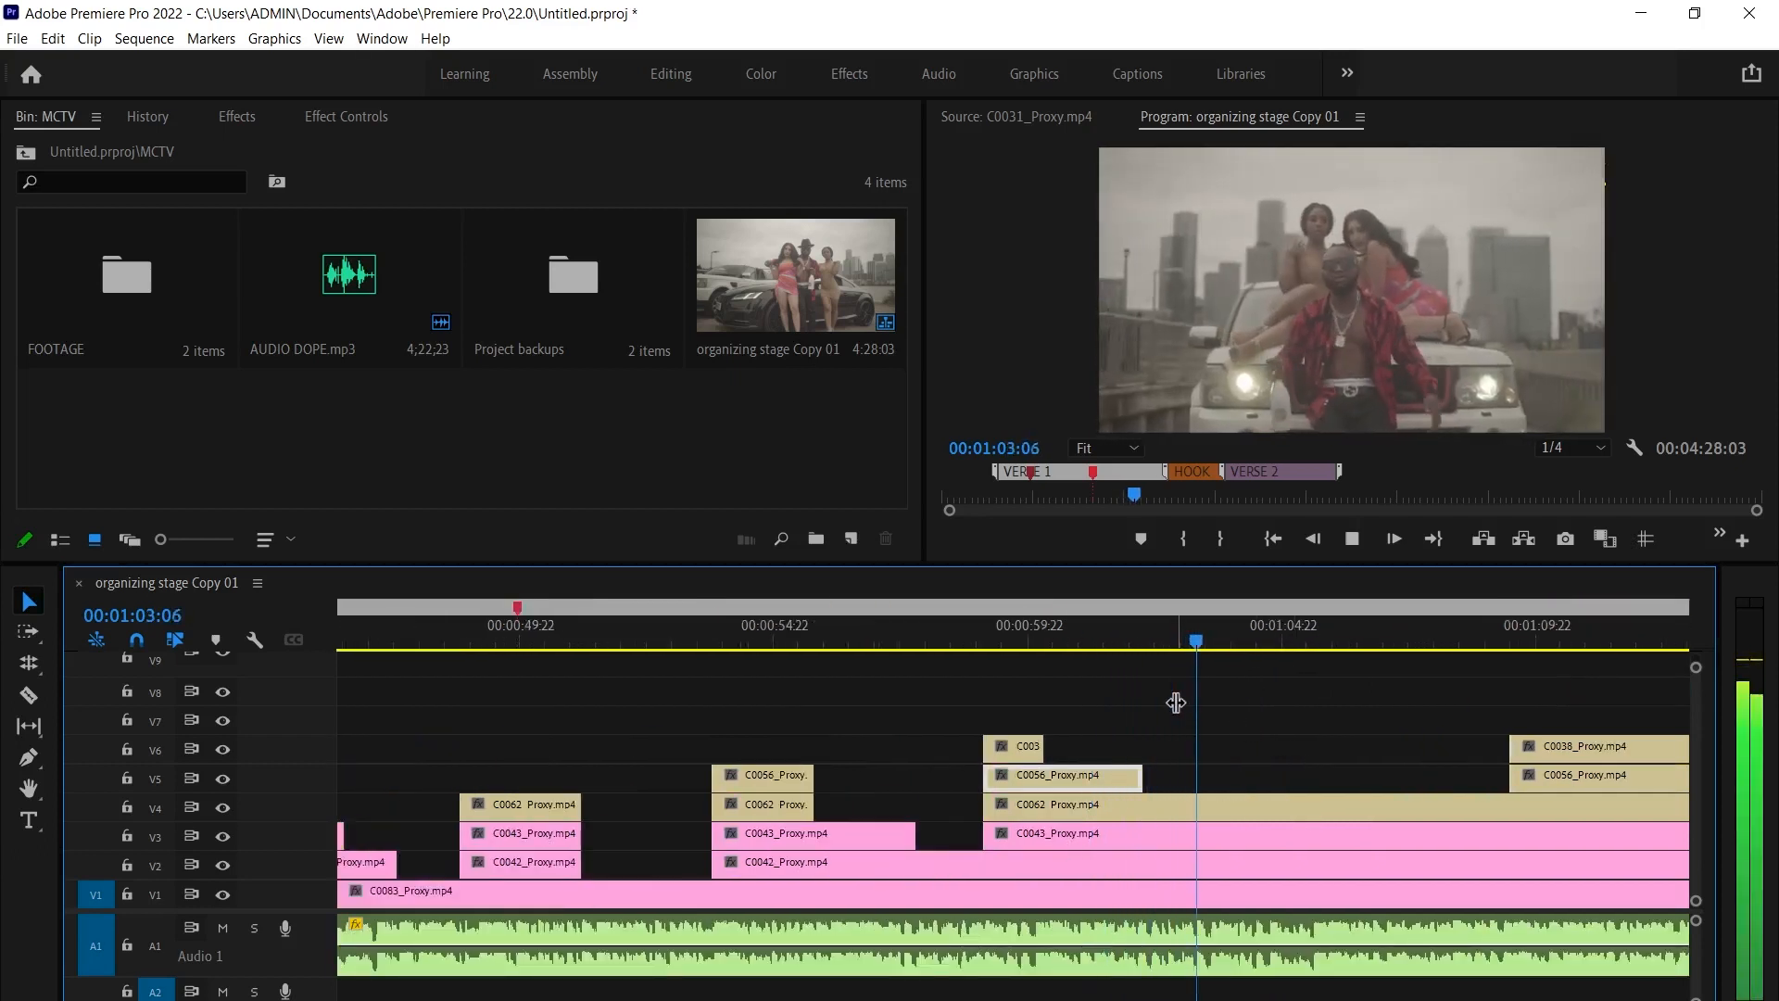
# Split C0062 at 00:01:04:17 and trim the later piece's start to just before the later C0056 piece, leaving a gap
pyautogui.press('space')
pyautogui.click(1277, 810)
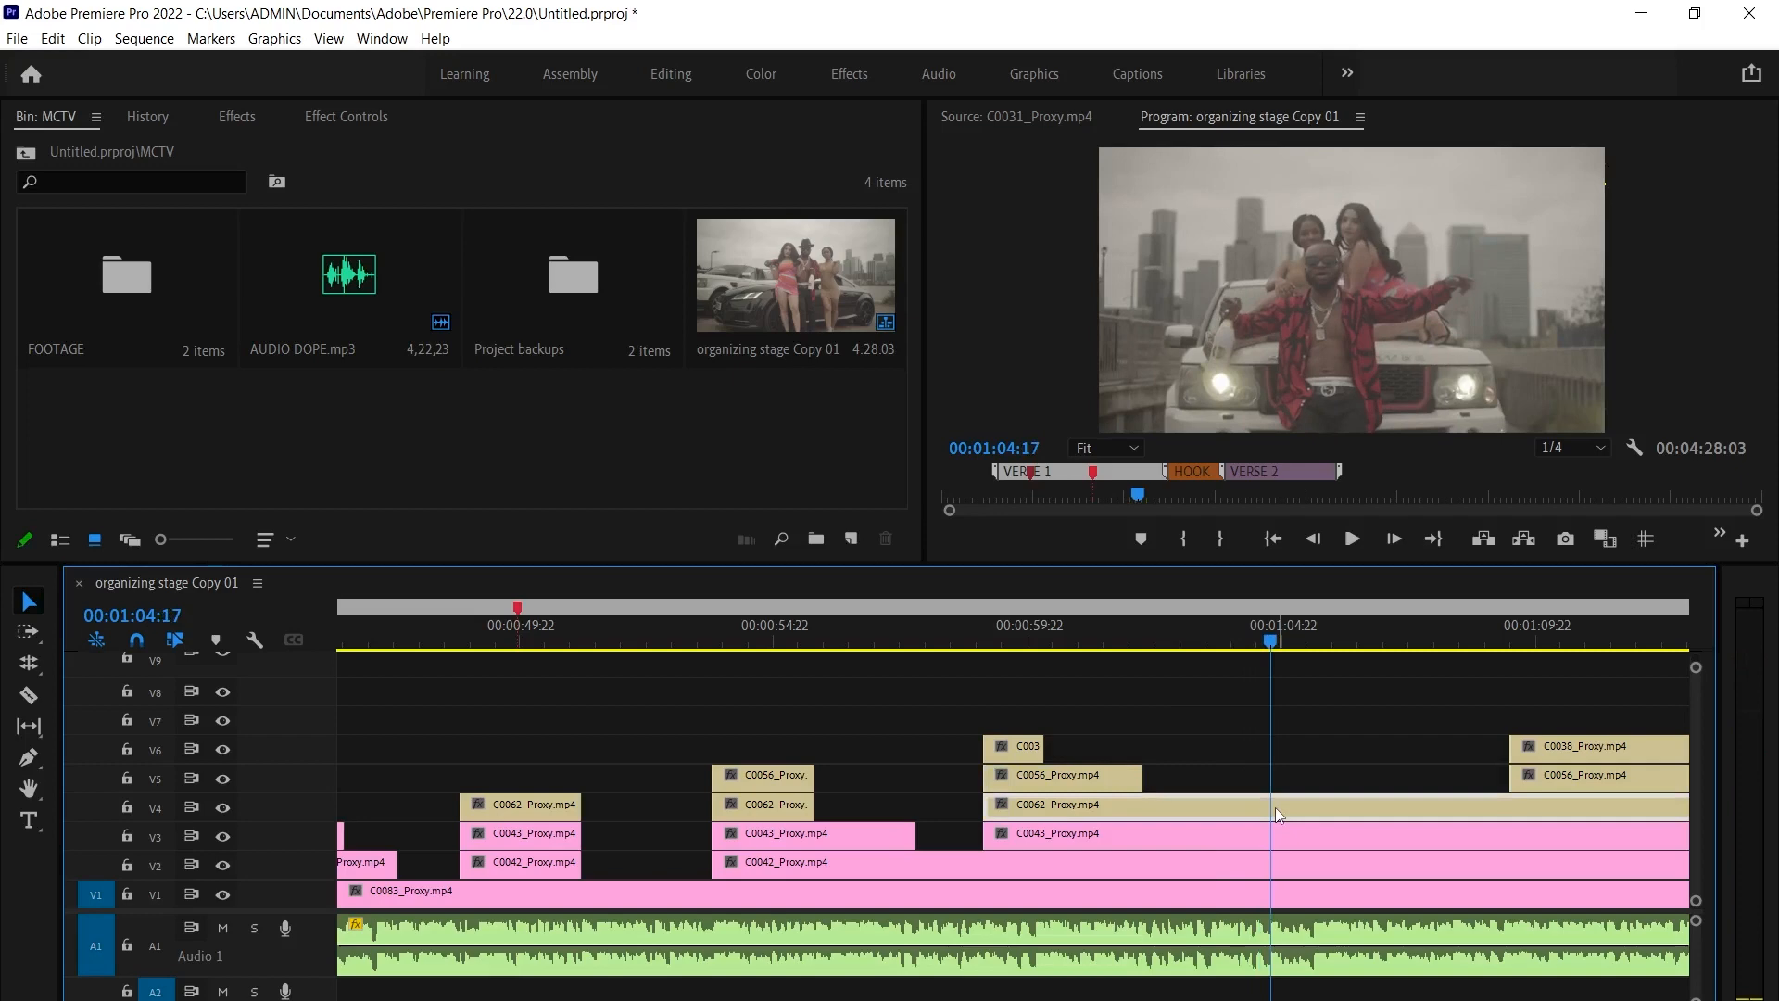
pyautogui.hotkey('ctrl', 'k')
pyautogui.moveTo(1277, 808); pyautogui.dragTo(1433, 798)
pyautogui.press('space')
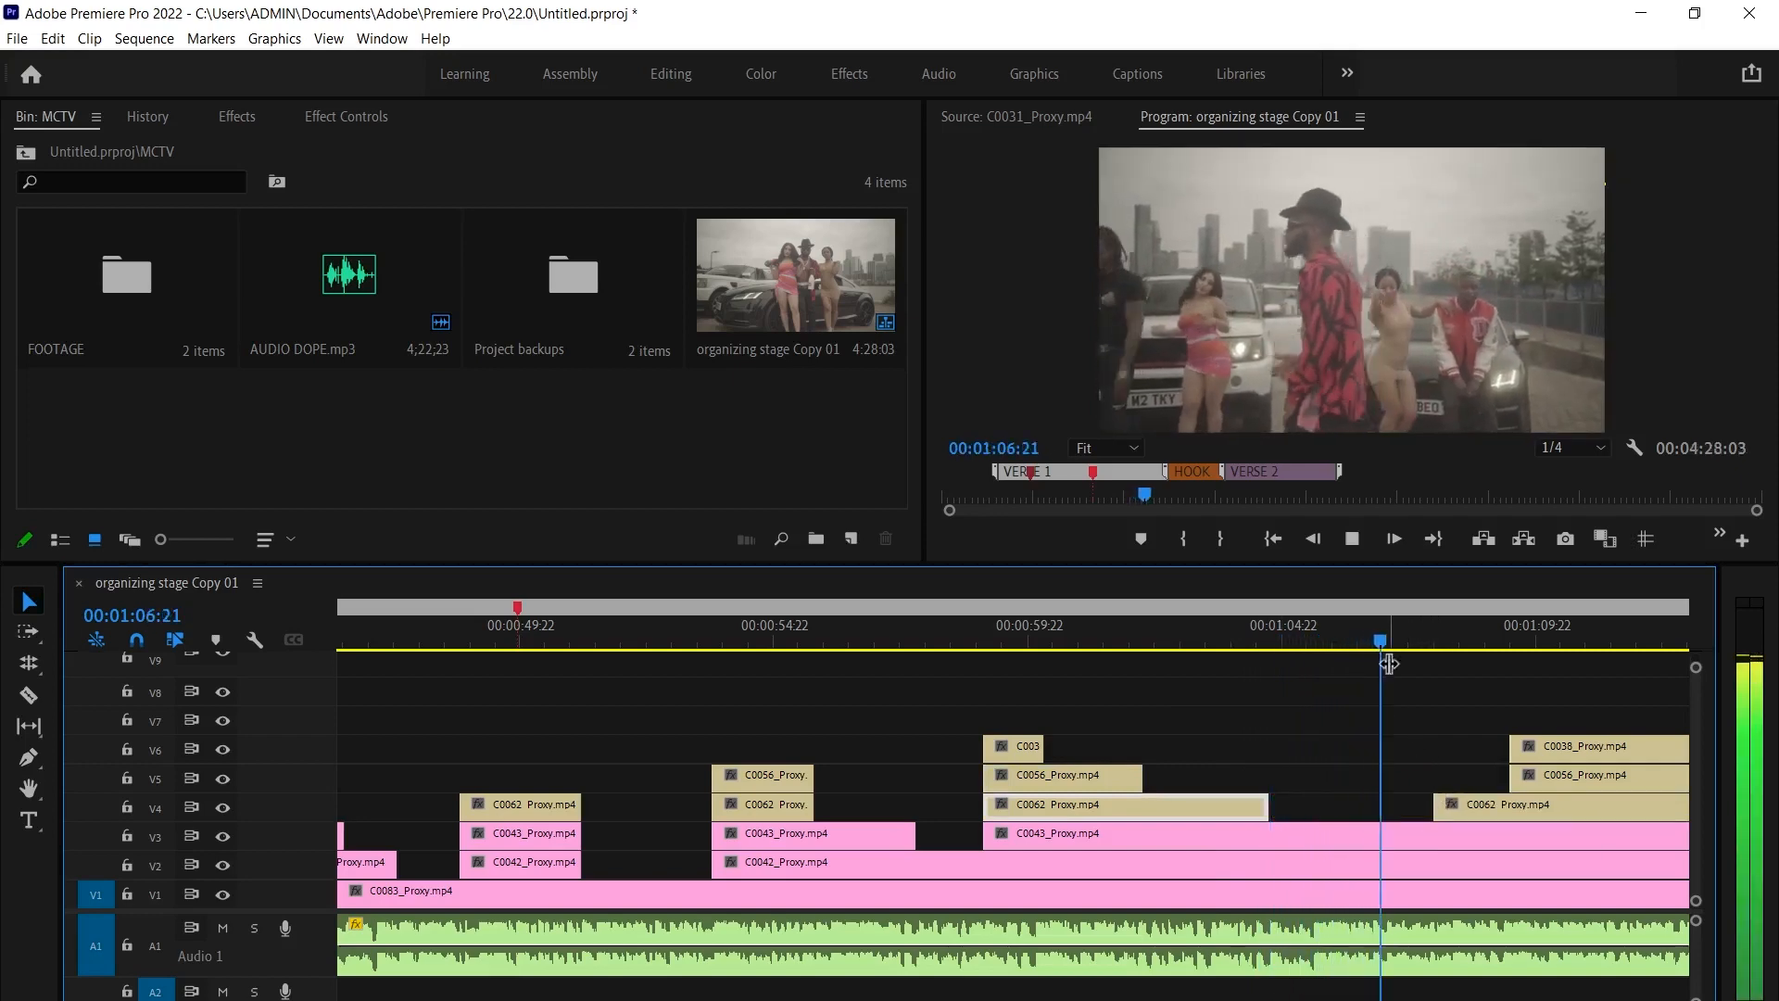
# Split C0043 at 00:01:07:07 and trim the later C0043 and C0062 pieces to a common start shortly before 00:01:08:19
pyautogui.press('space')
pyautogui.click(1415, 839)
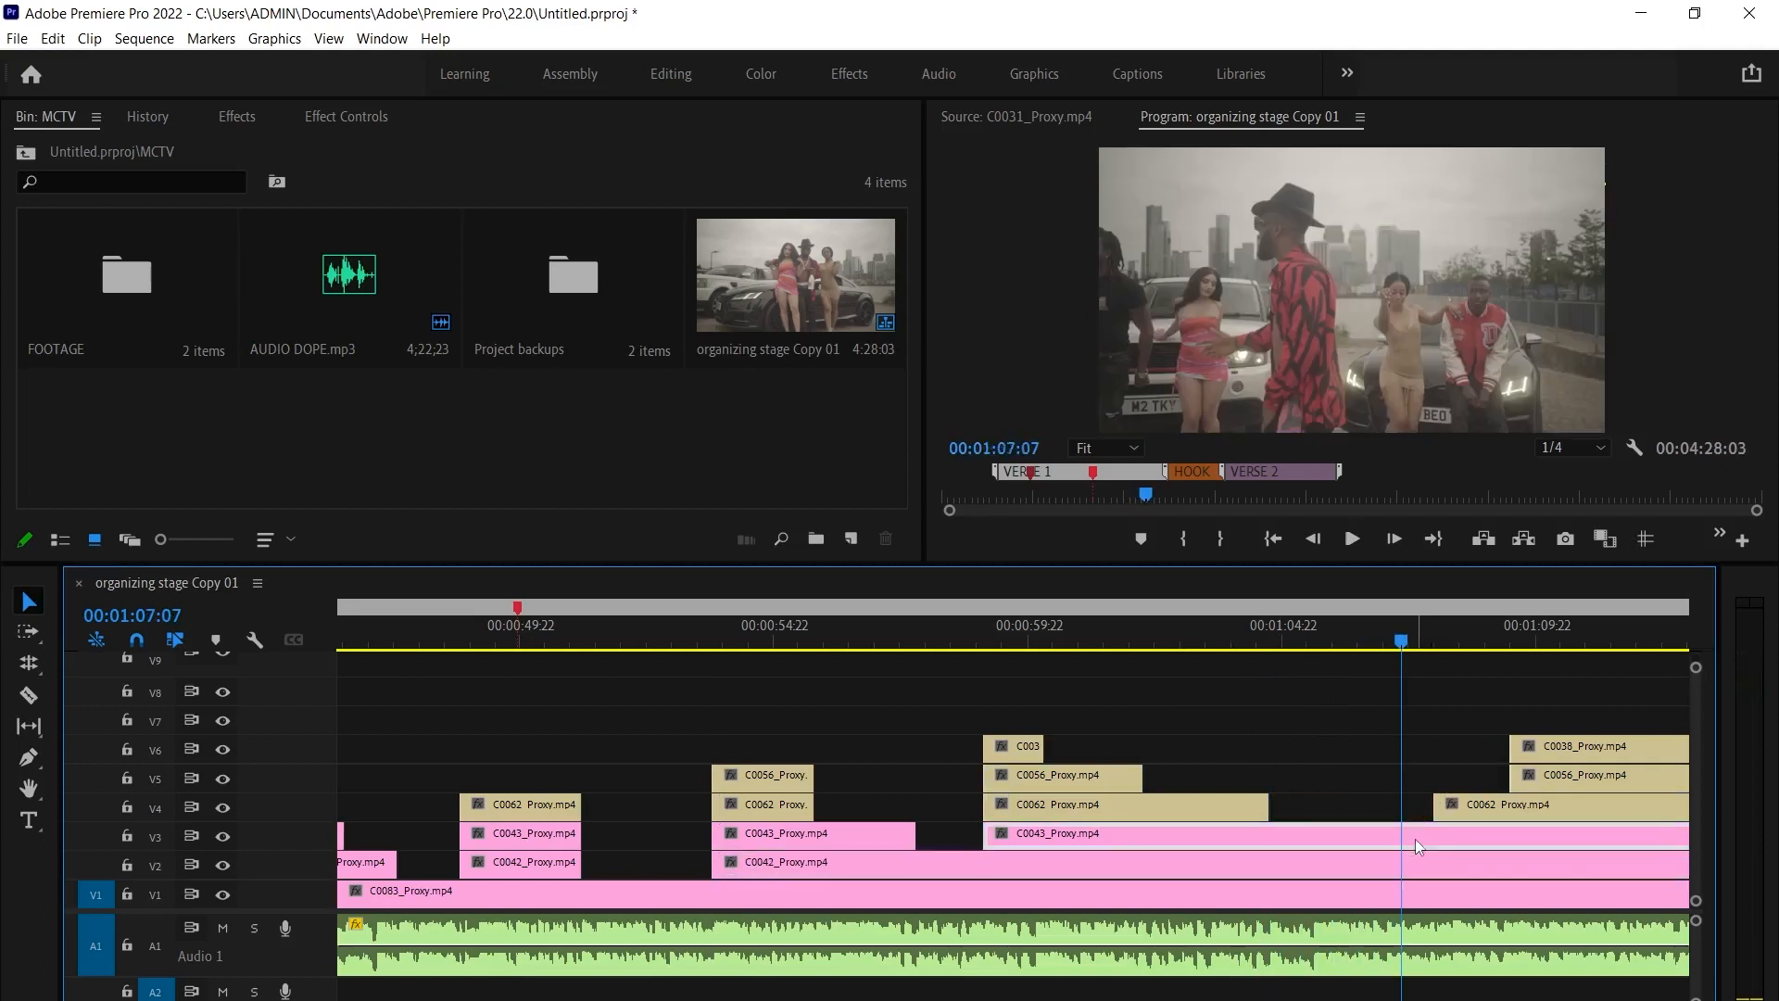
pyautogui.hotkey('ctrl', 'k')
pyautogui.moveTo(1434, 804); pyautogui.dragTo(1458, 815)
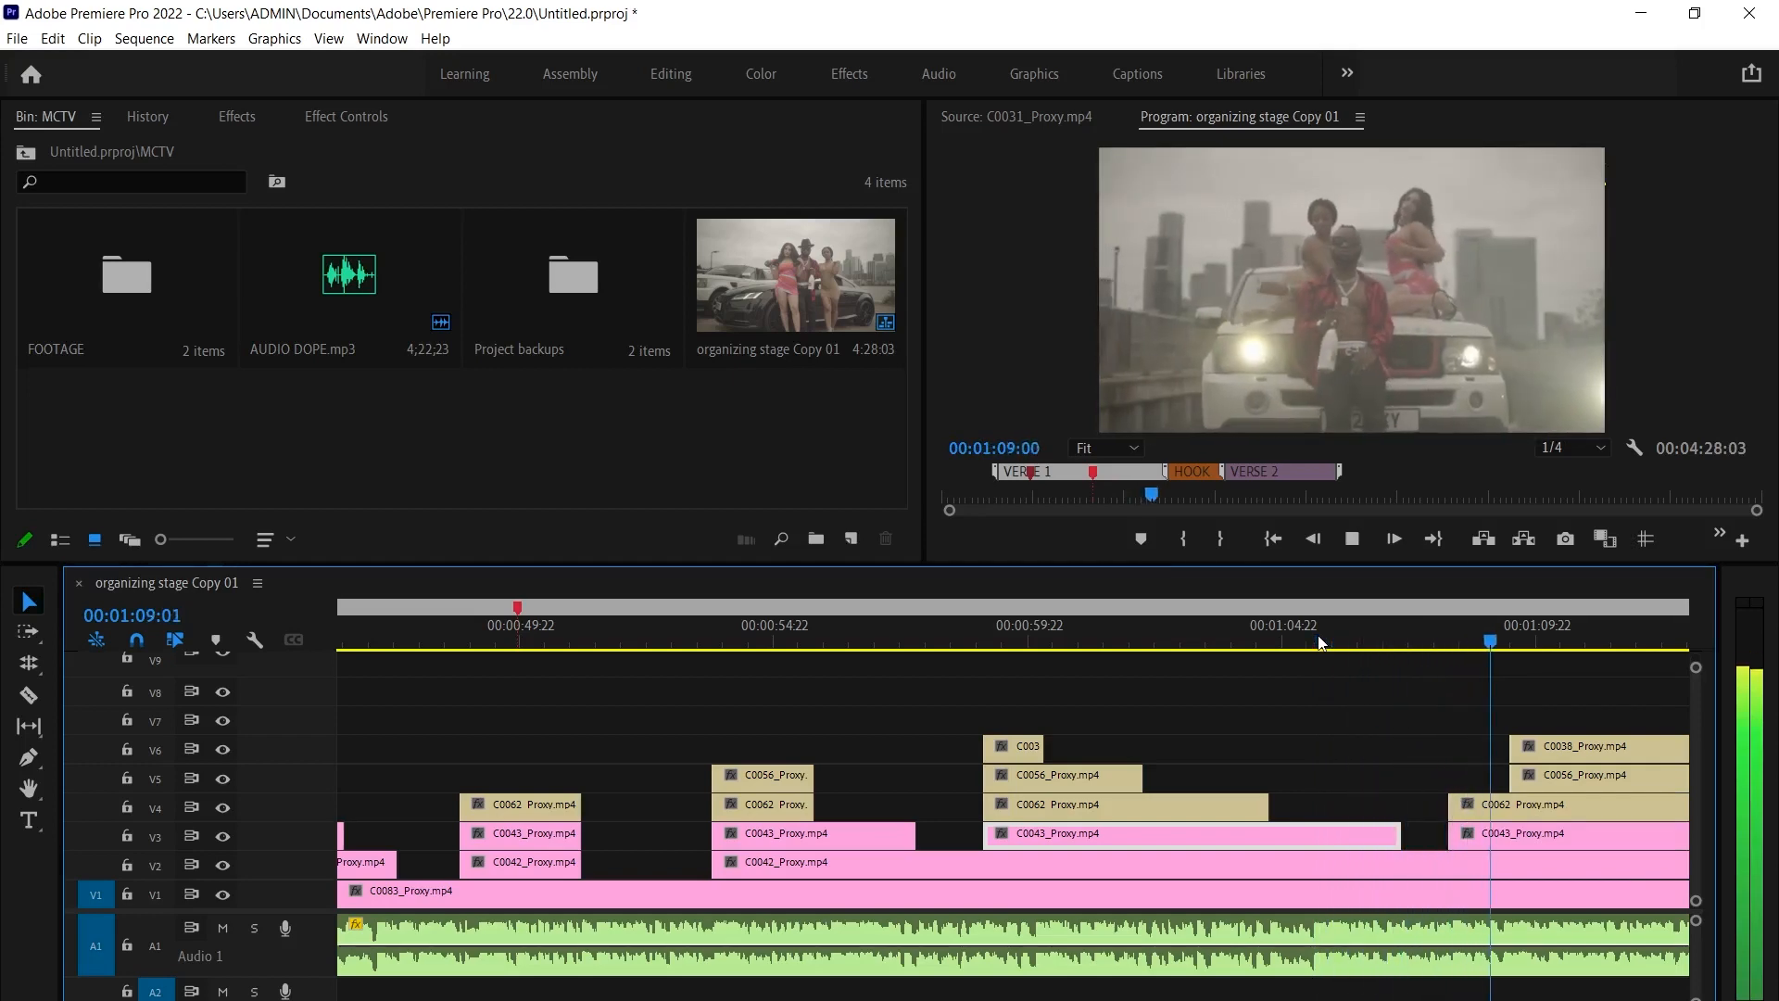
pyautogui.click(1479, 638)
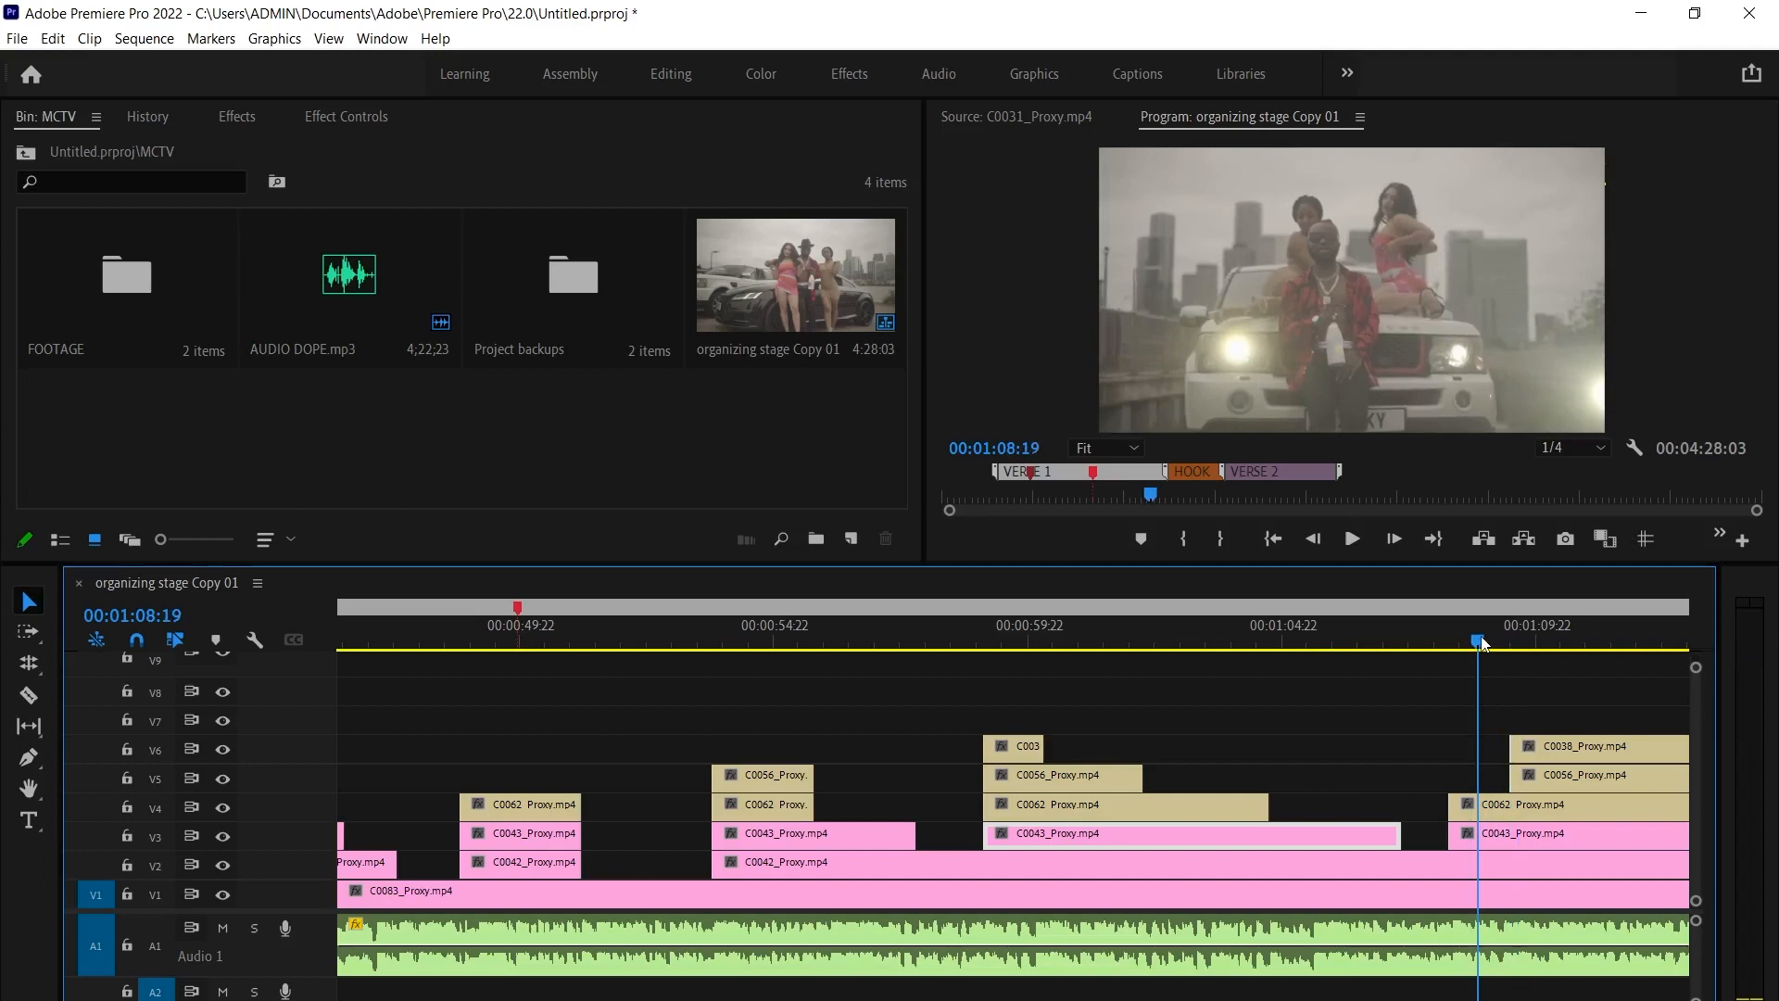
# Extend the later C0062 piece's start back to the end of the earlier C0043 piece and play the section
pyautogui.moveTo(1435, 803); pyautogui.dragTo(1404, 803)
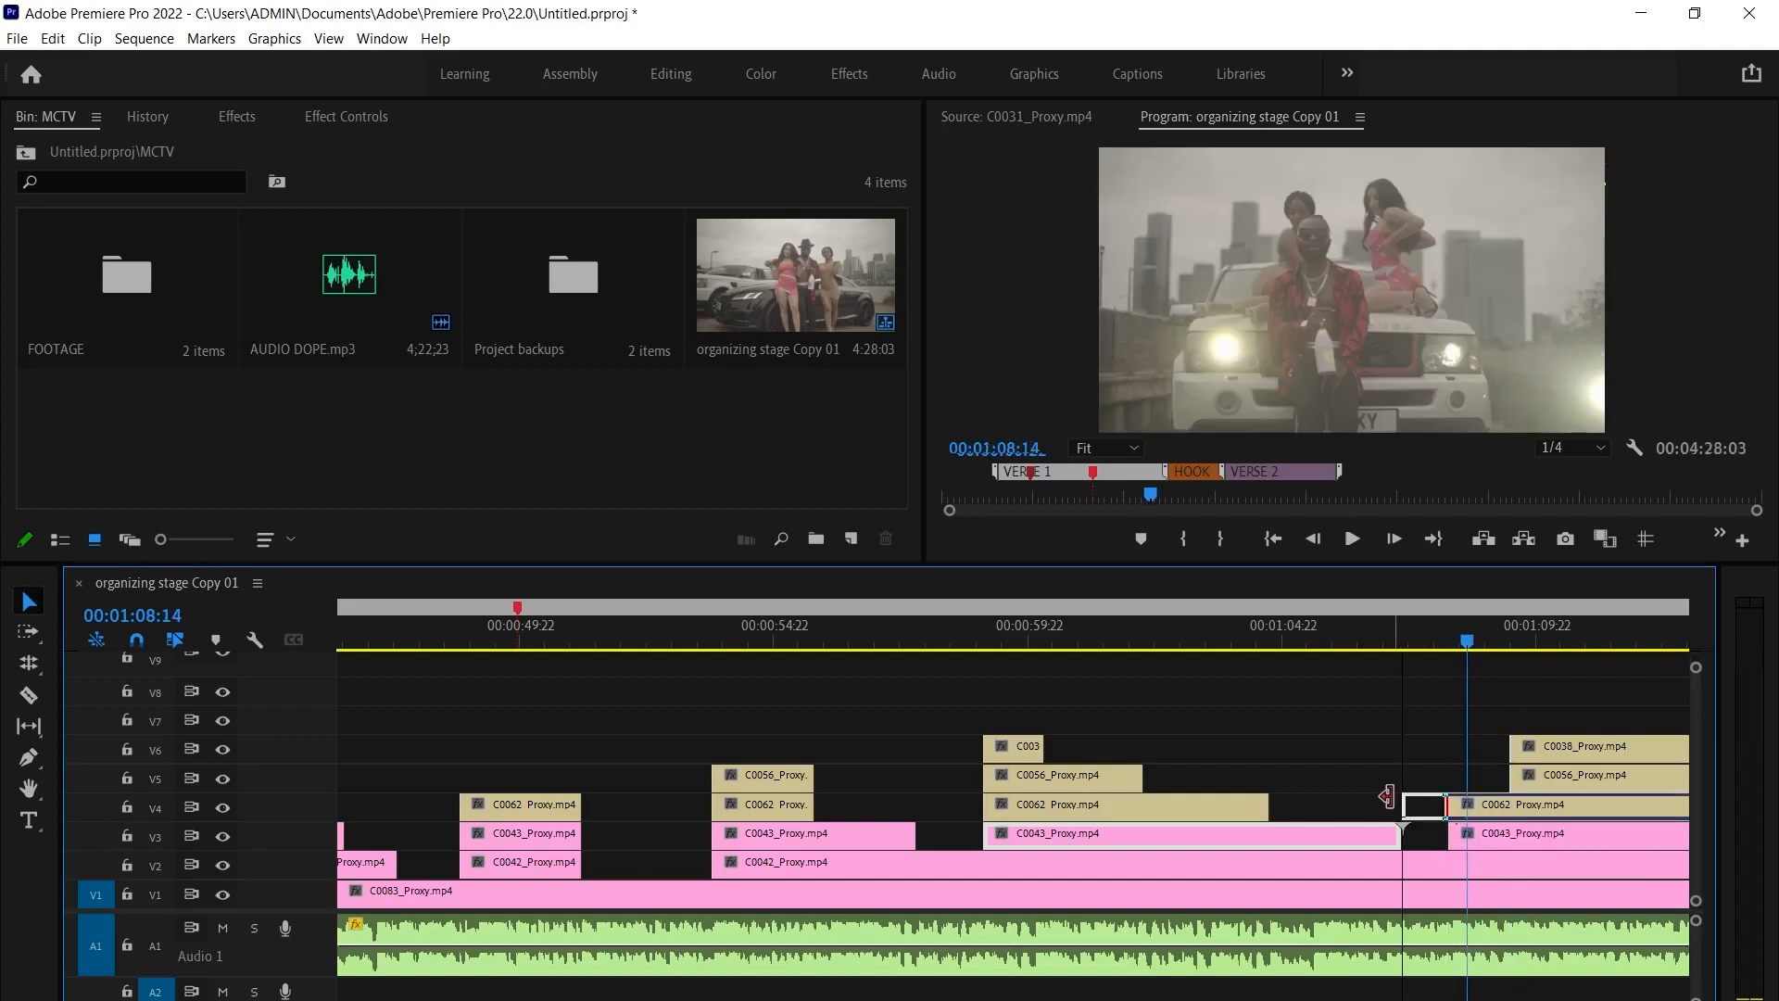
pyautogui.click(1314, 641)
pyautogui.press('space')
pyautogui.scroll(-3, 1381, 789)
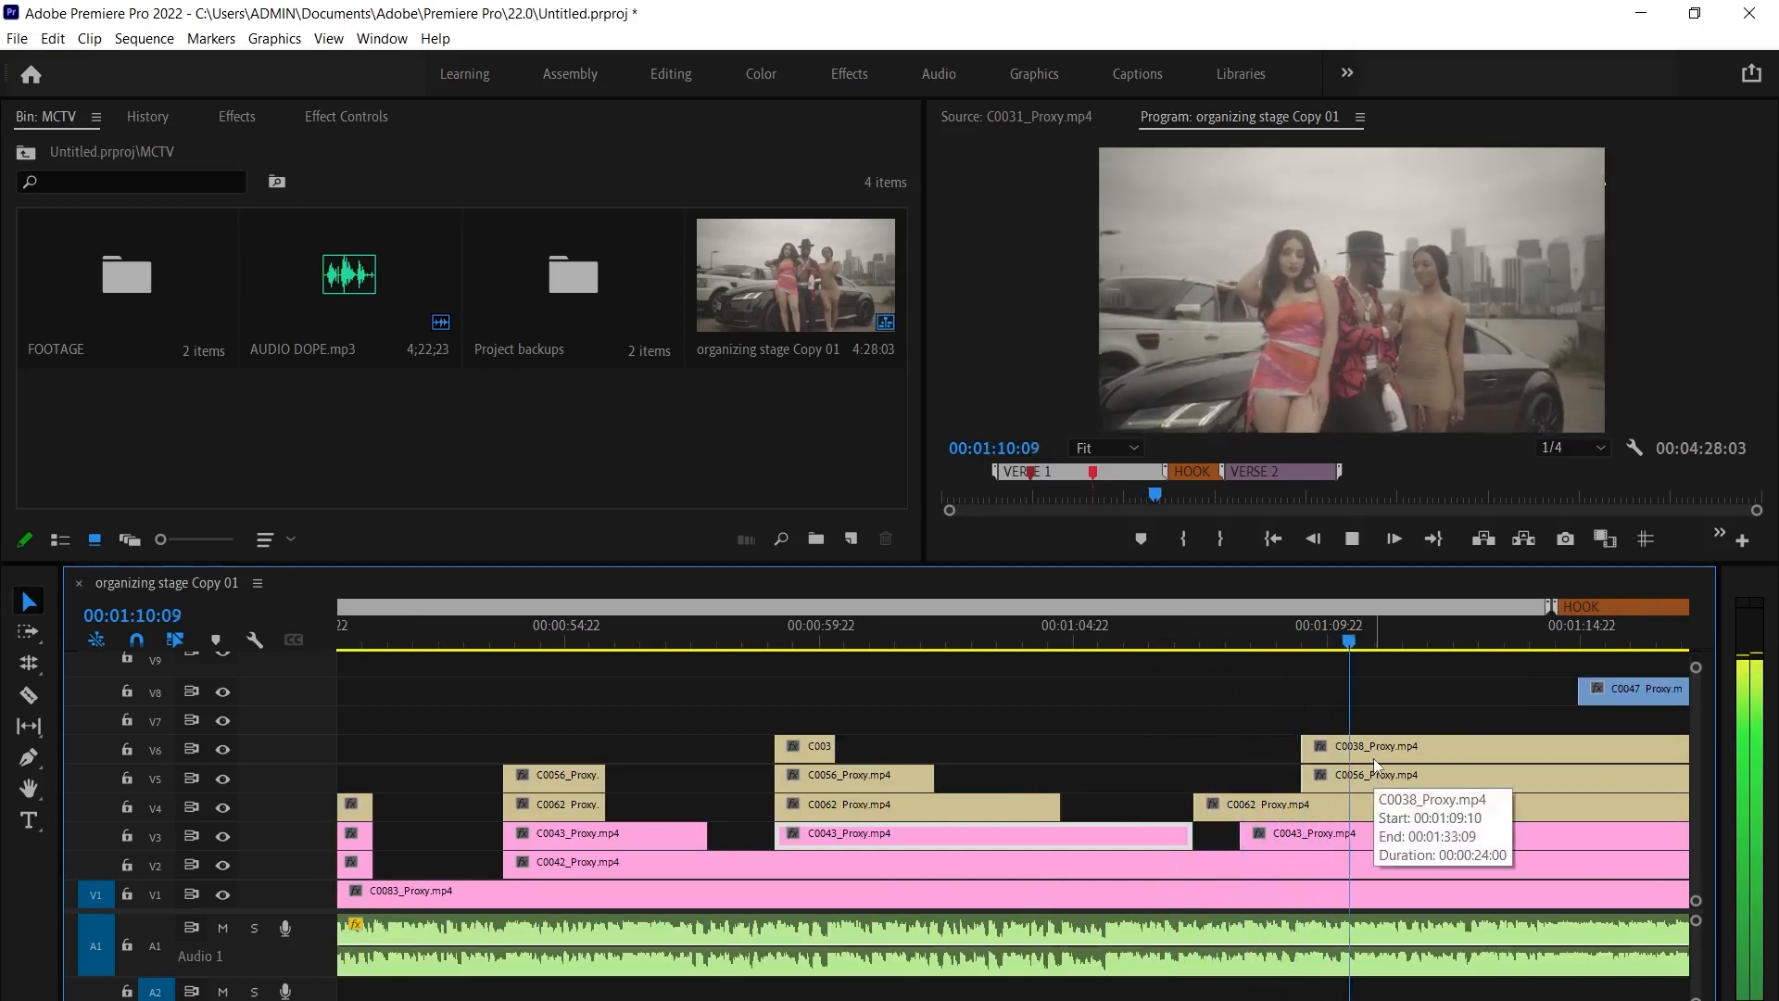
# Split C0038 at 00:01:11:10 and trim the later piece's start to just before the HOOK marker
pyautogui.press('space')
pyautogui.click(1450, 745)
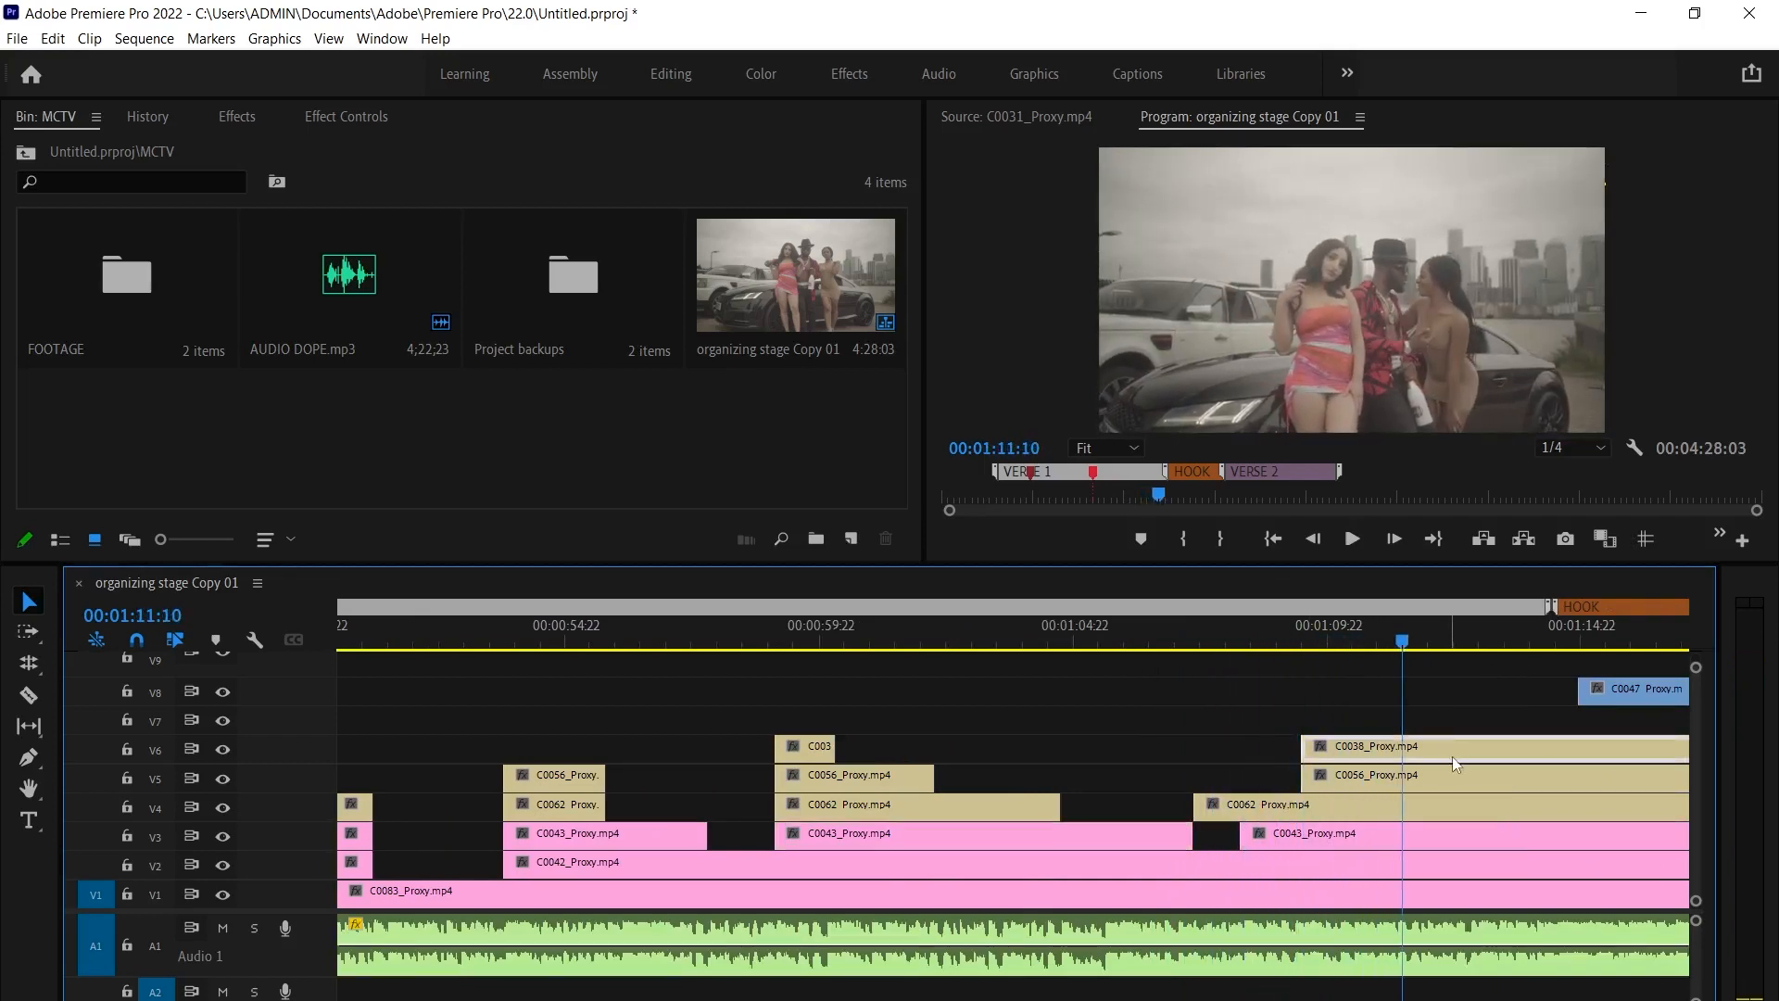
pyautogui.hotkey('ctrl', 'k')
pyautogui.scroll(-3, 1453, 766)
pyautogui.moveTo(1180, 742); pyautogui.dragTo(1302, 742)
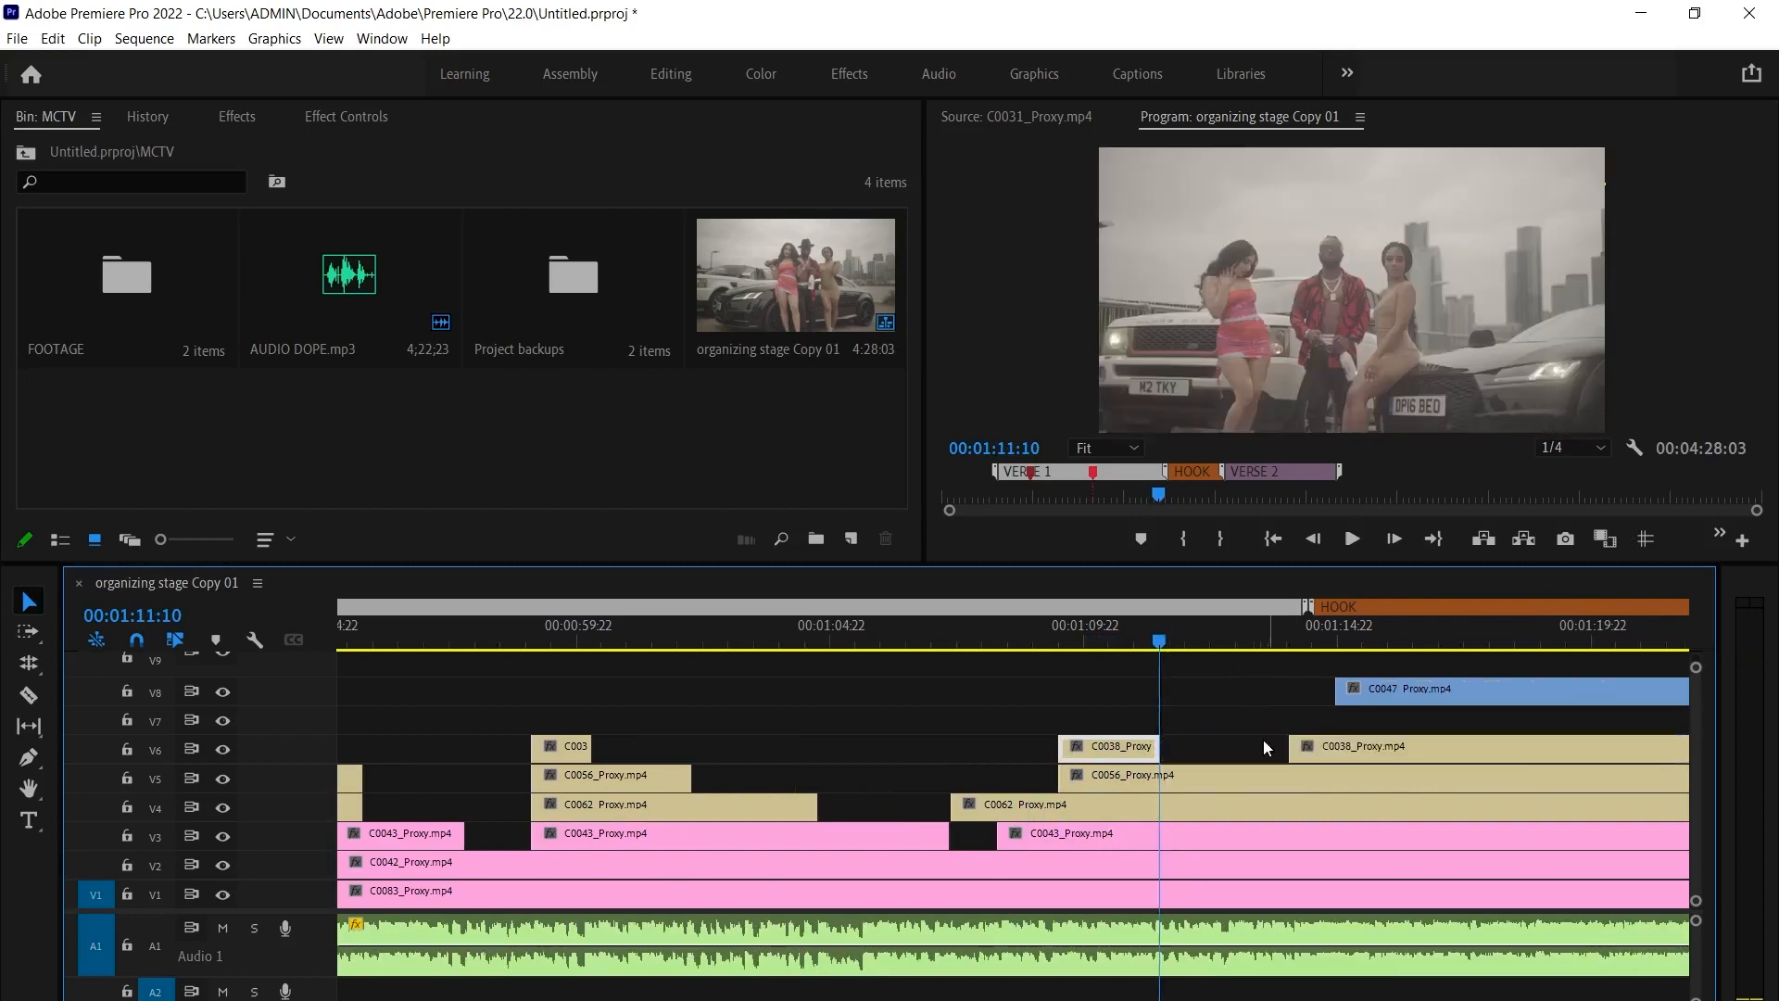
# Play up to the HOOK and trim the last C0056 piece's start to align with the end of the short C0038 piece above
pyautogui.press('space')
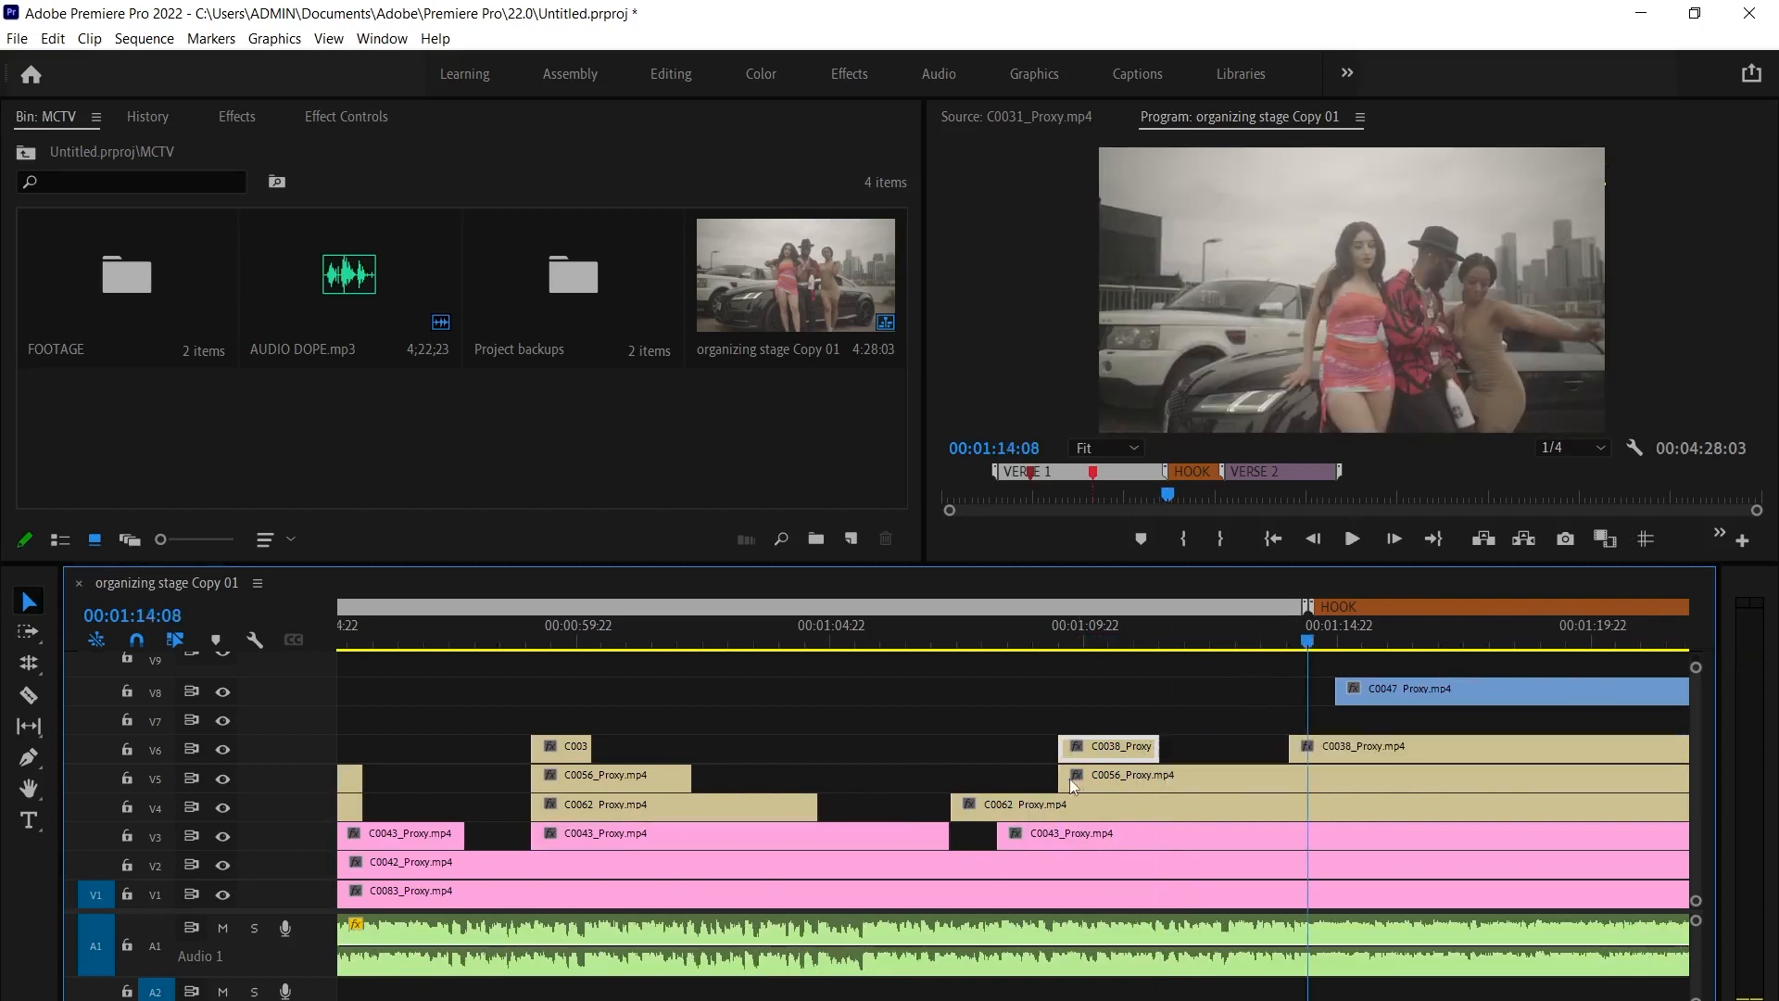
pyautogui.moveTo(1074, 780); pyautogui.dragTo(1163, 781)
pyautogui.moveTo(1062, 642); pyautogui.dragTo(890, 641)
# Play Verse 1 from its start at 00:00:18:05 to about 00:00:30:06 to review the cut clips
pyautogui.scroll(-3, 965, 752)
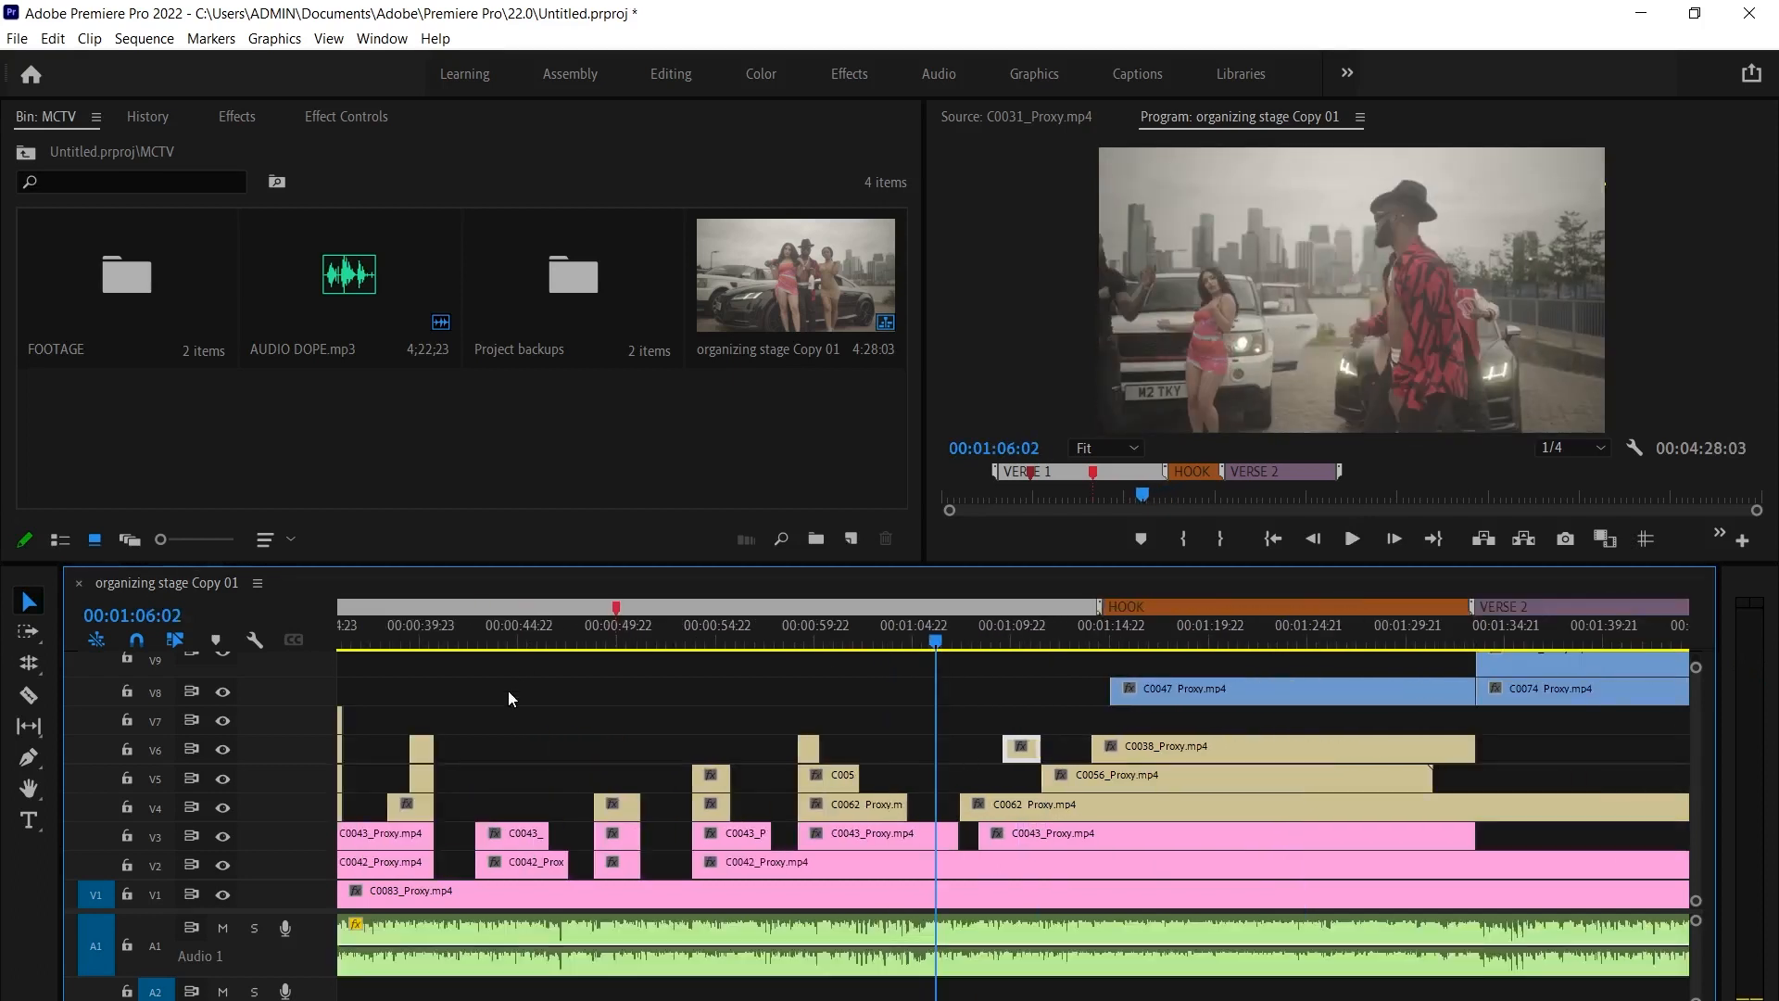
pyautogui.scroll(-5, 547, 760)
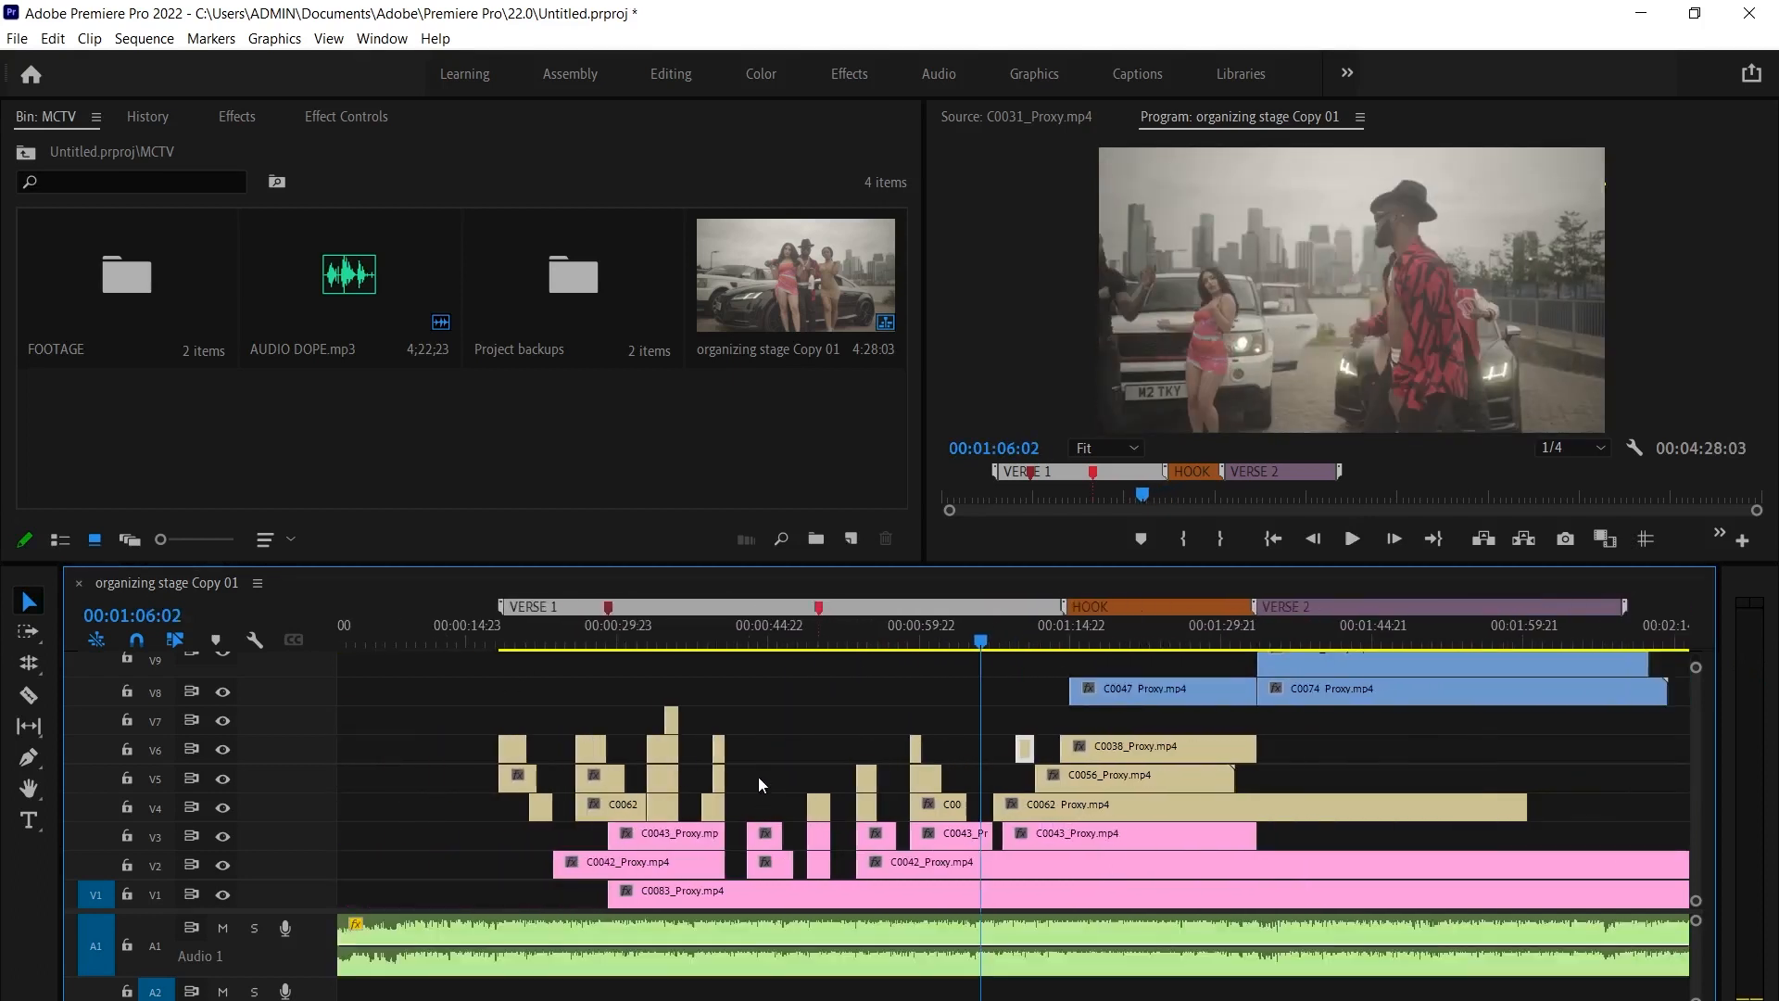
pyautogui.click(501, 642)
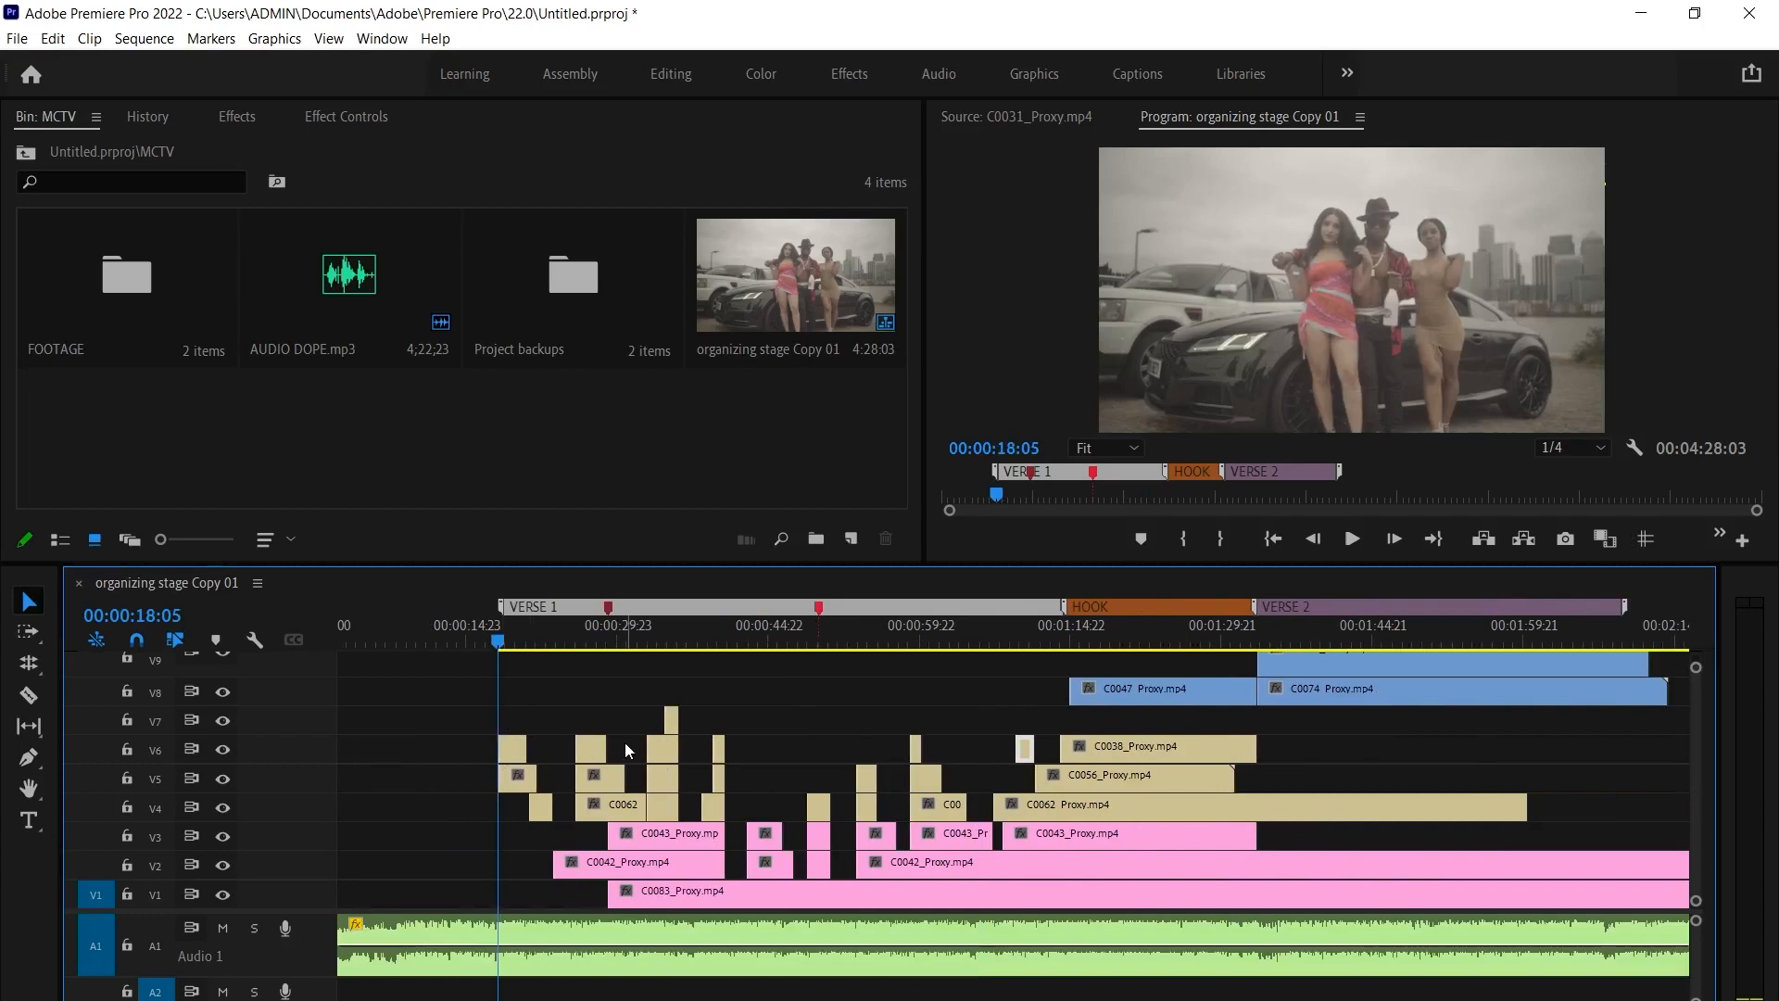
pyautogui.press('space')
pyautogui.scroll(2, 899, 732)
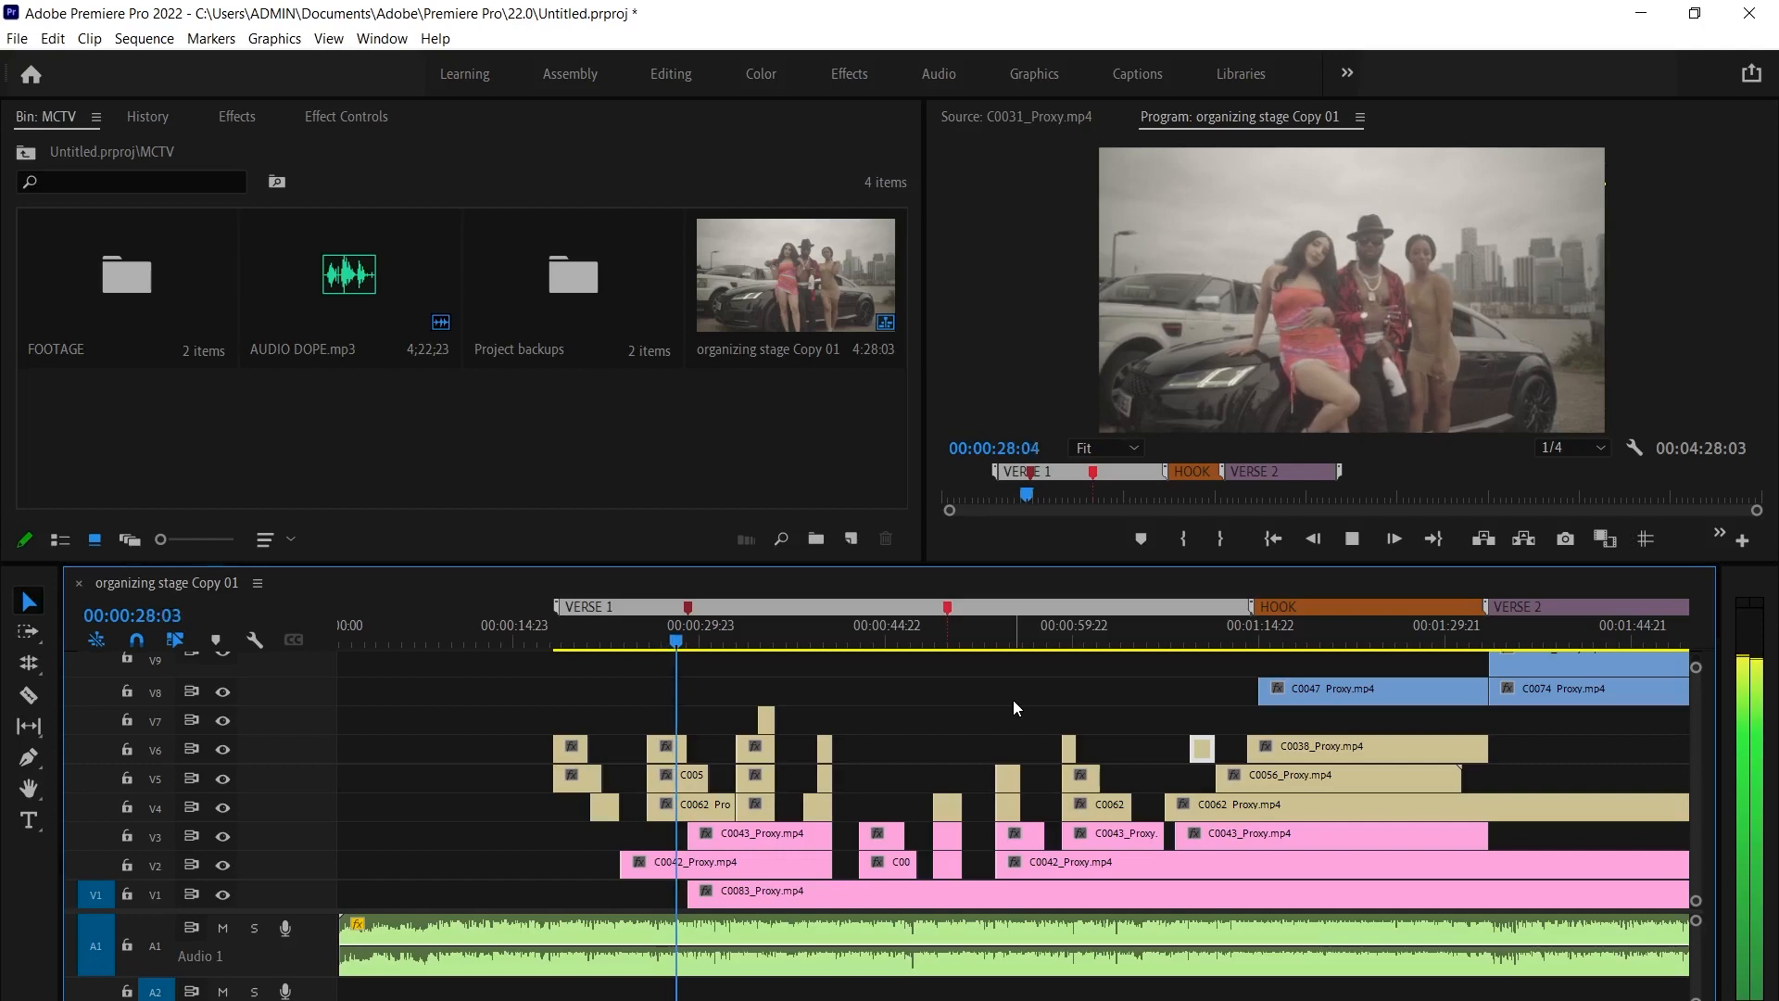
pyautogui.press('space')
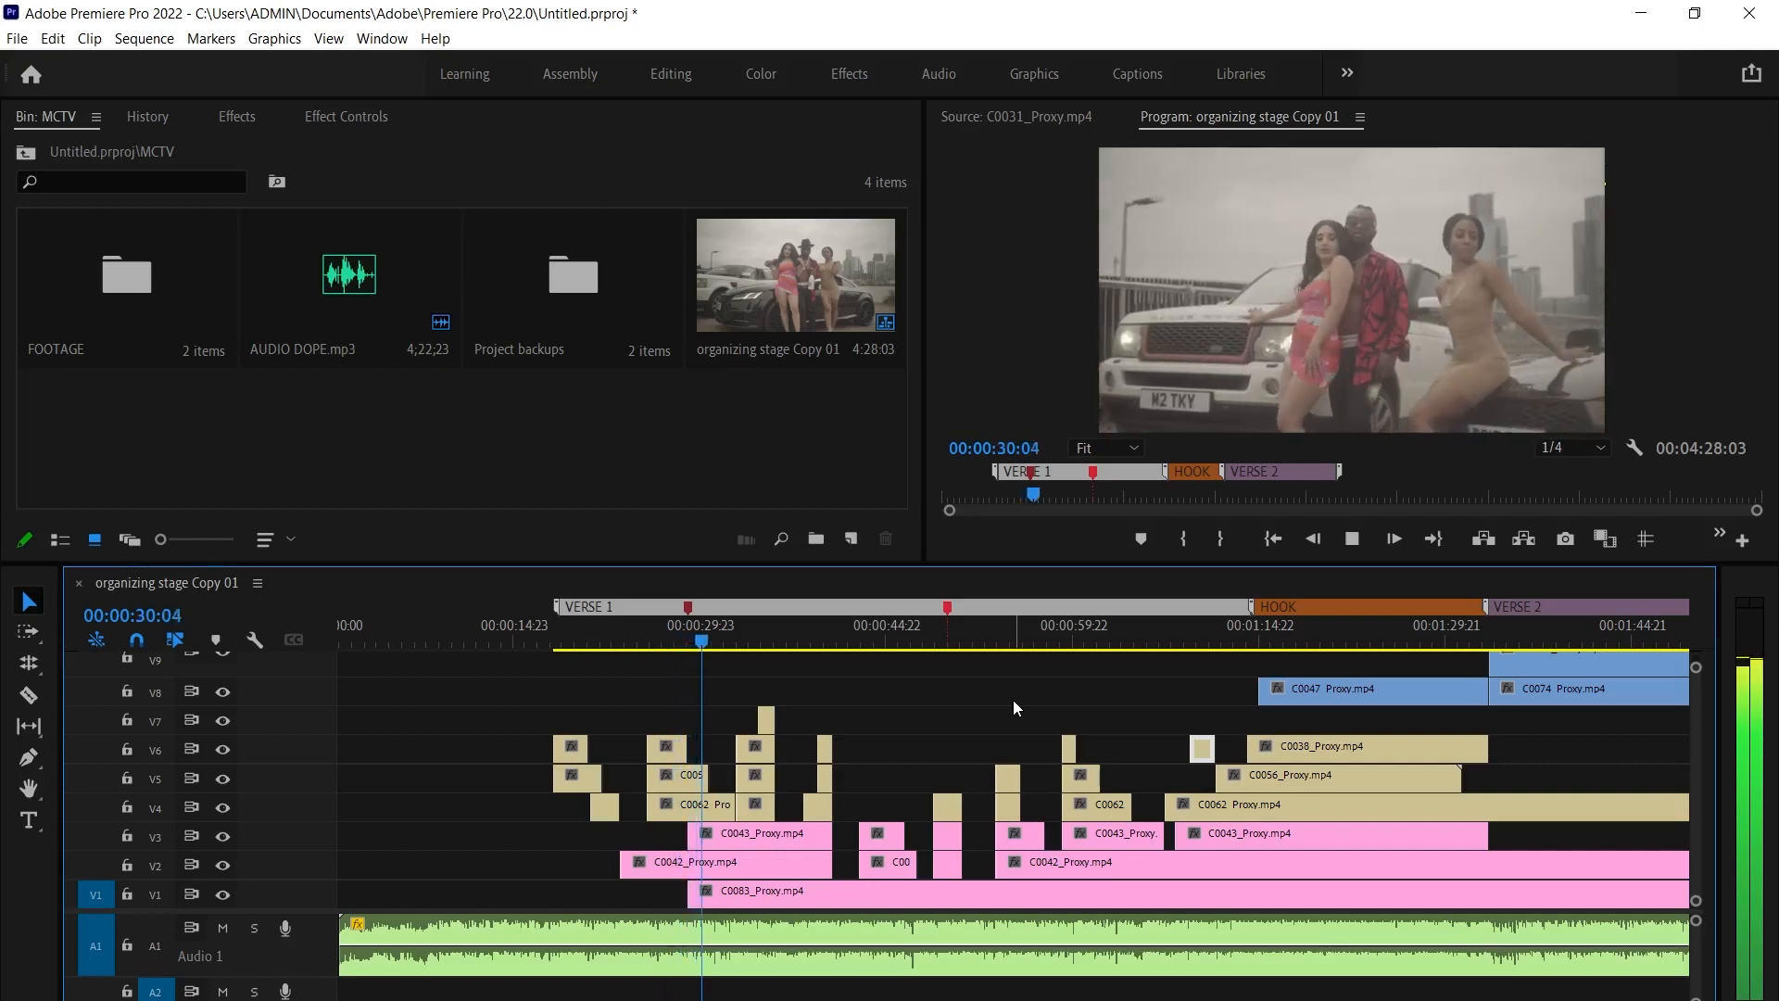
pyautogui.scroll(5, 581, 803)
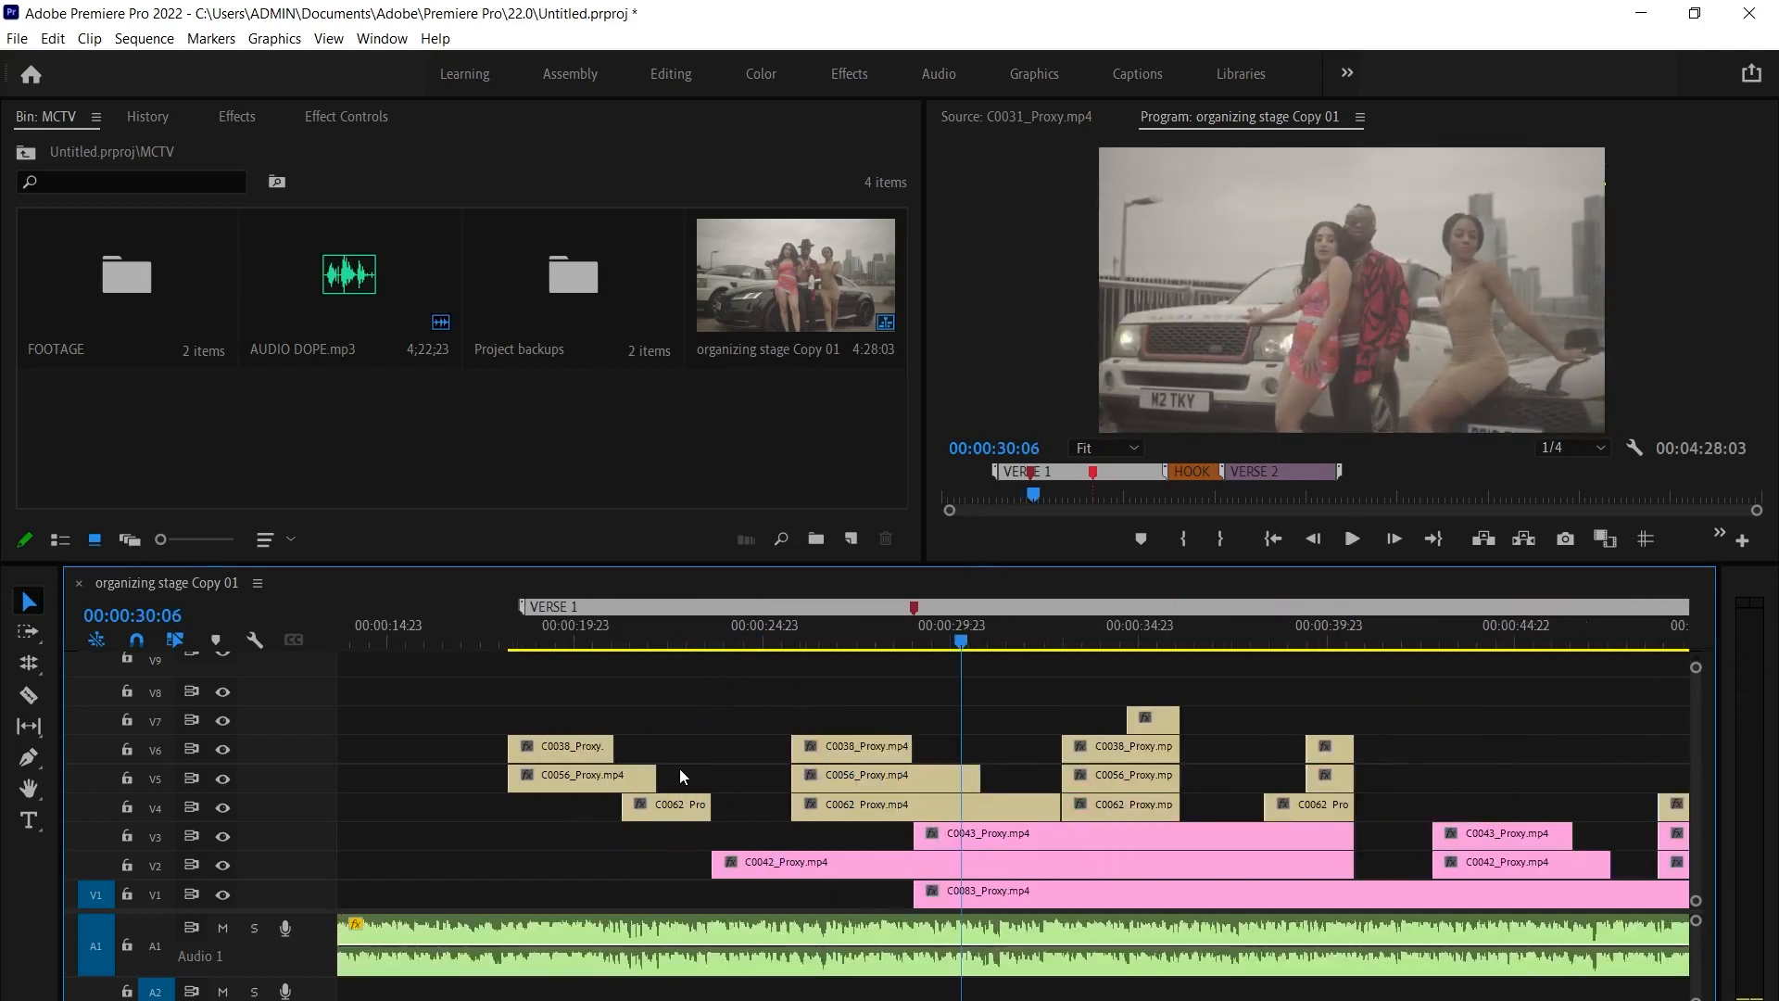
# Delete the C0038 piece starting at 00:00:25:18 and extend C0043's start back to that time
pyautogui.click(799, 641)
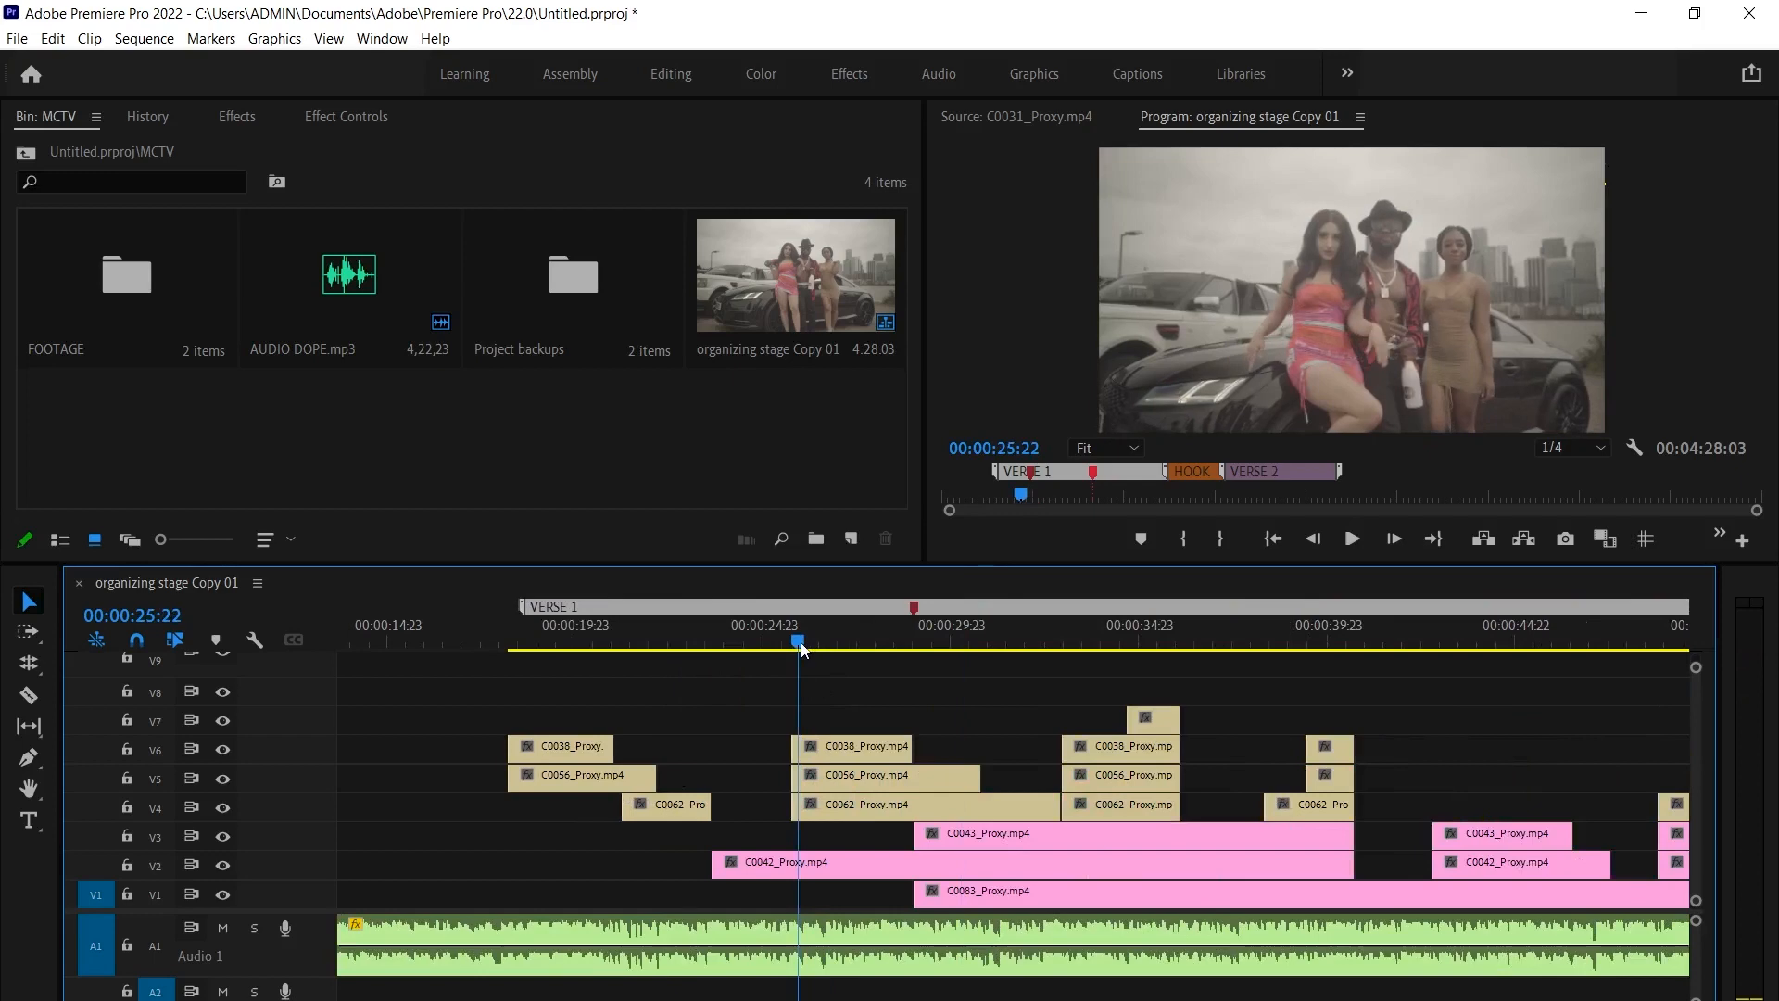
pyautogui.moveTo(803, 649); pyautogui.dragTo(796, 647)
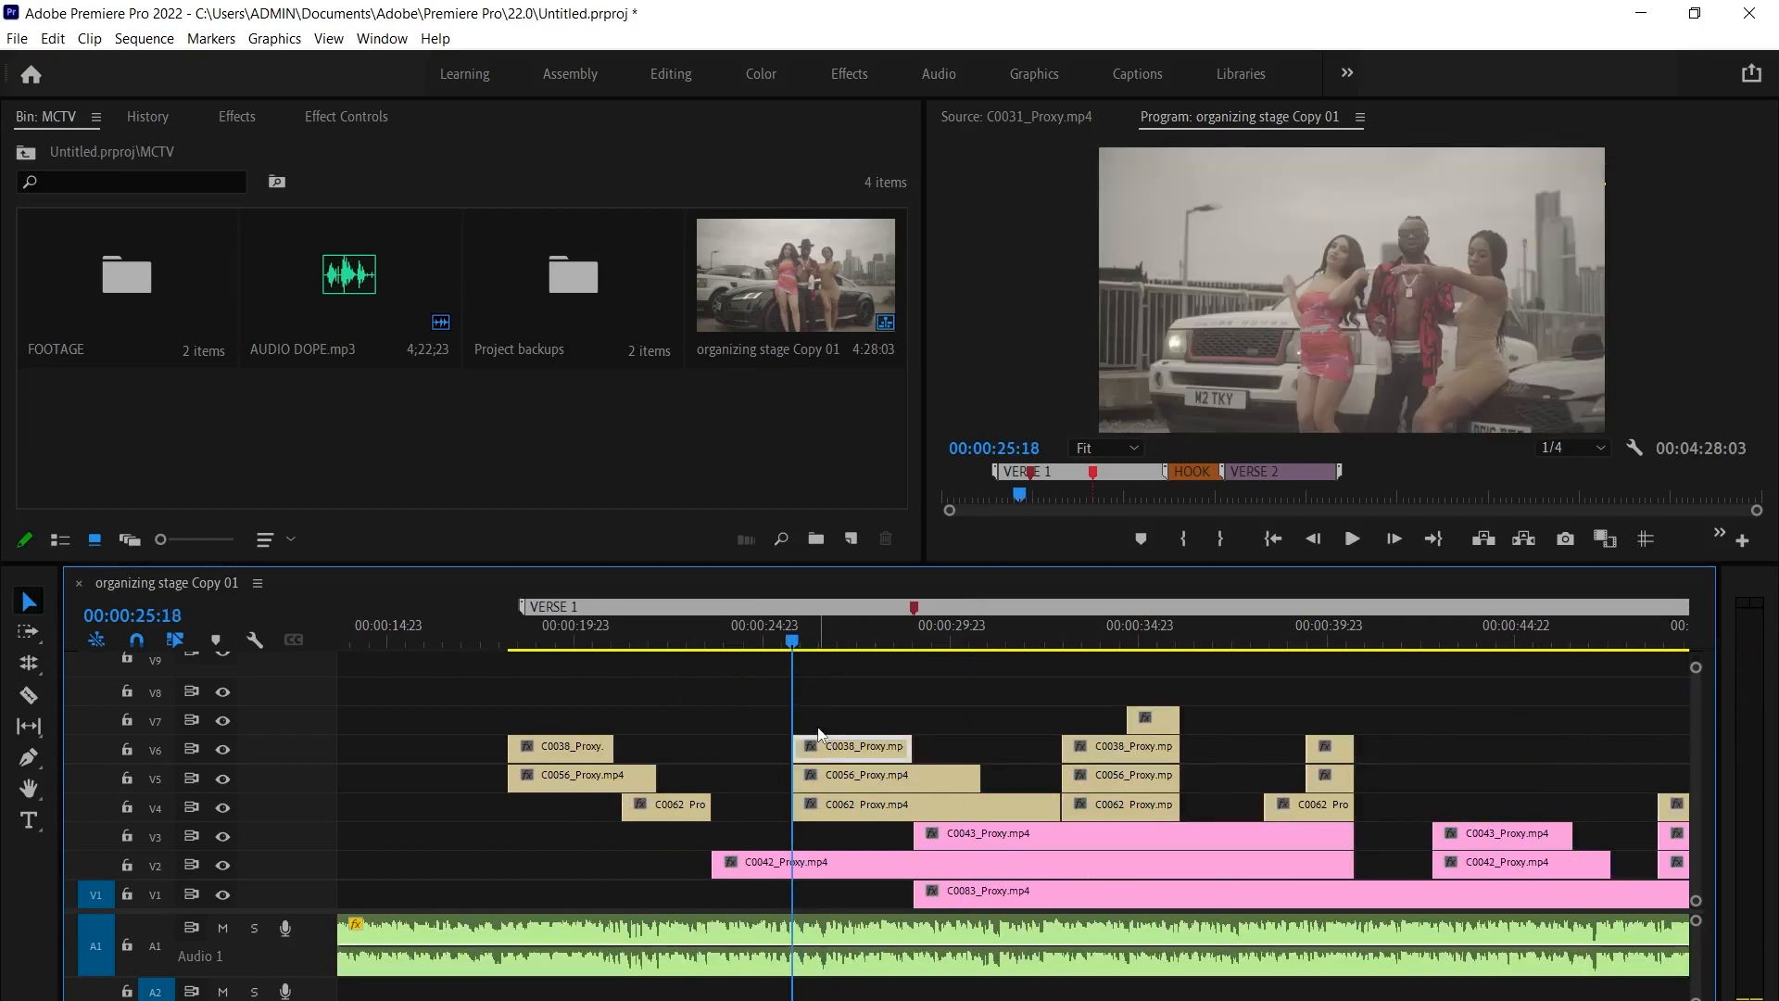
pyautogui.moveTo(840, 708); pyautogui.dragTo(816, 816)
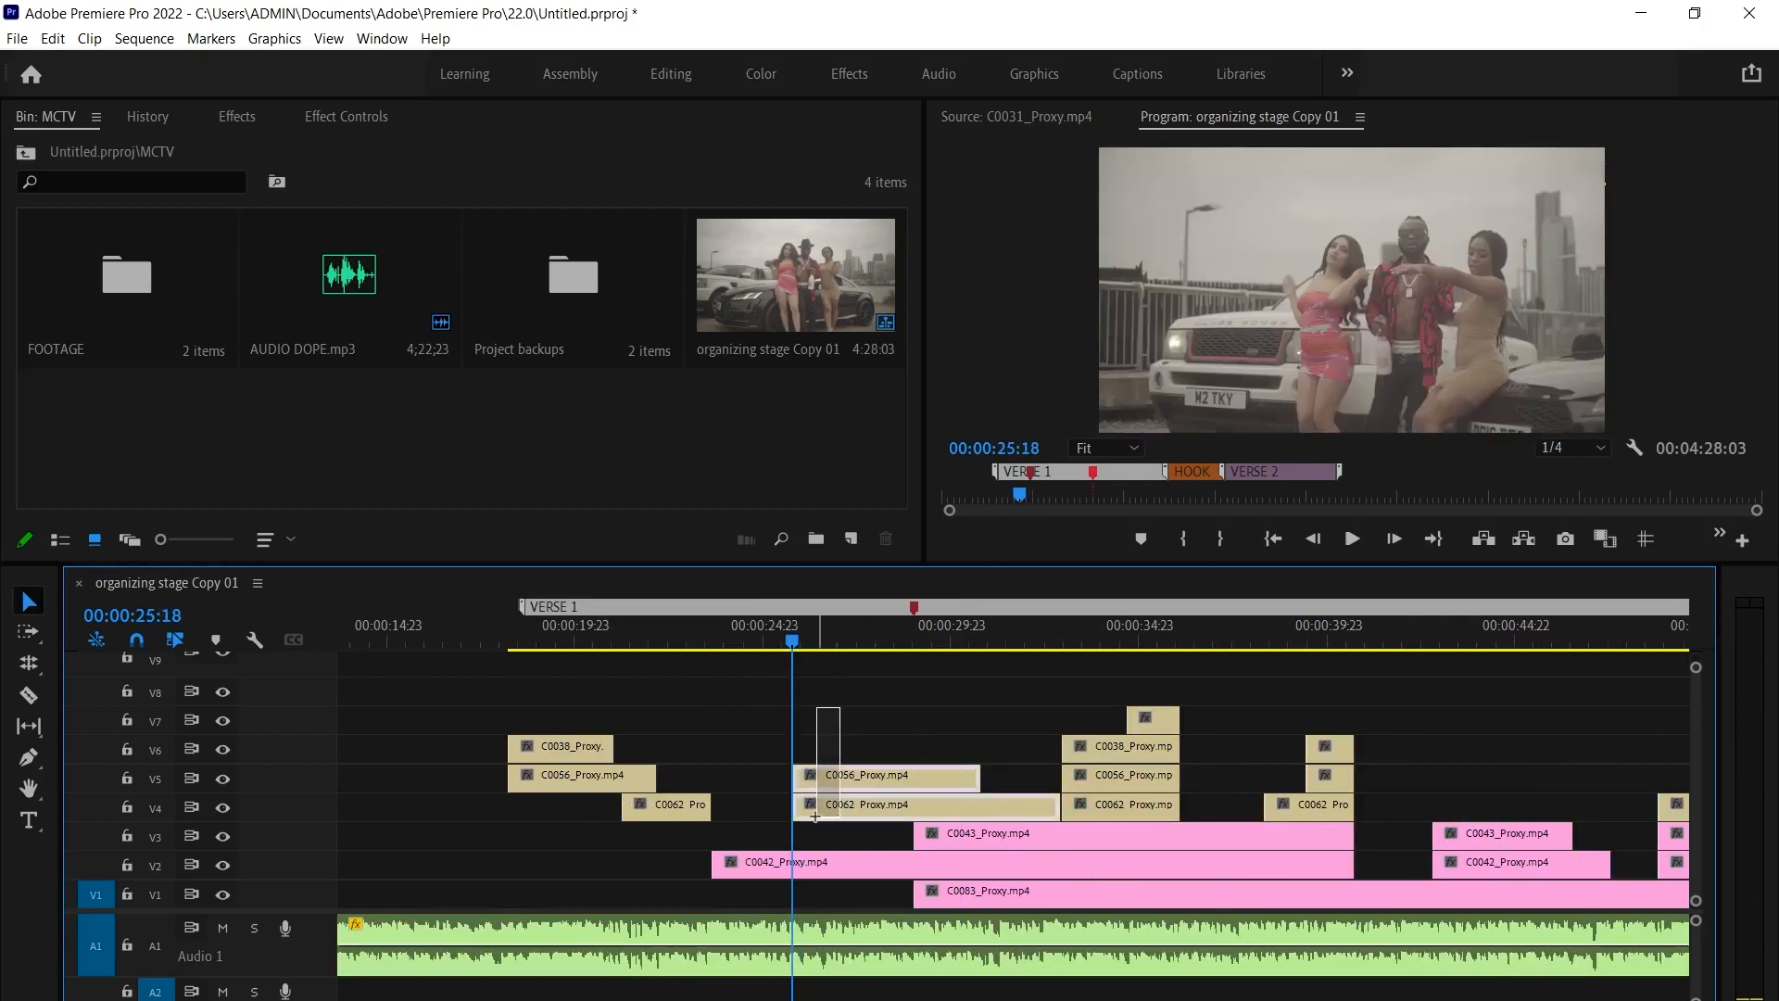
pyautogui.click(927, 890)
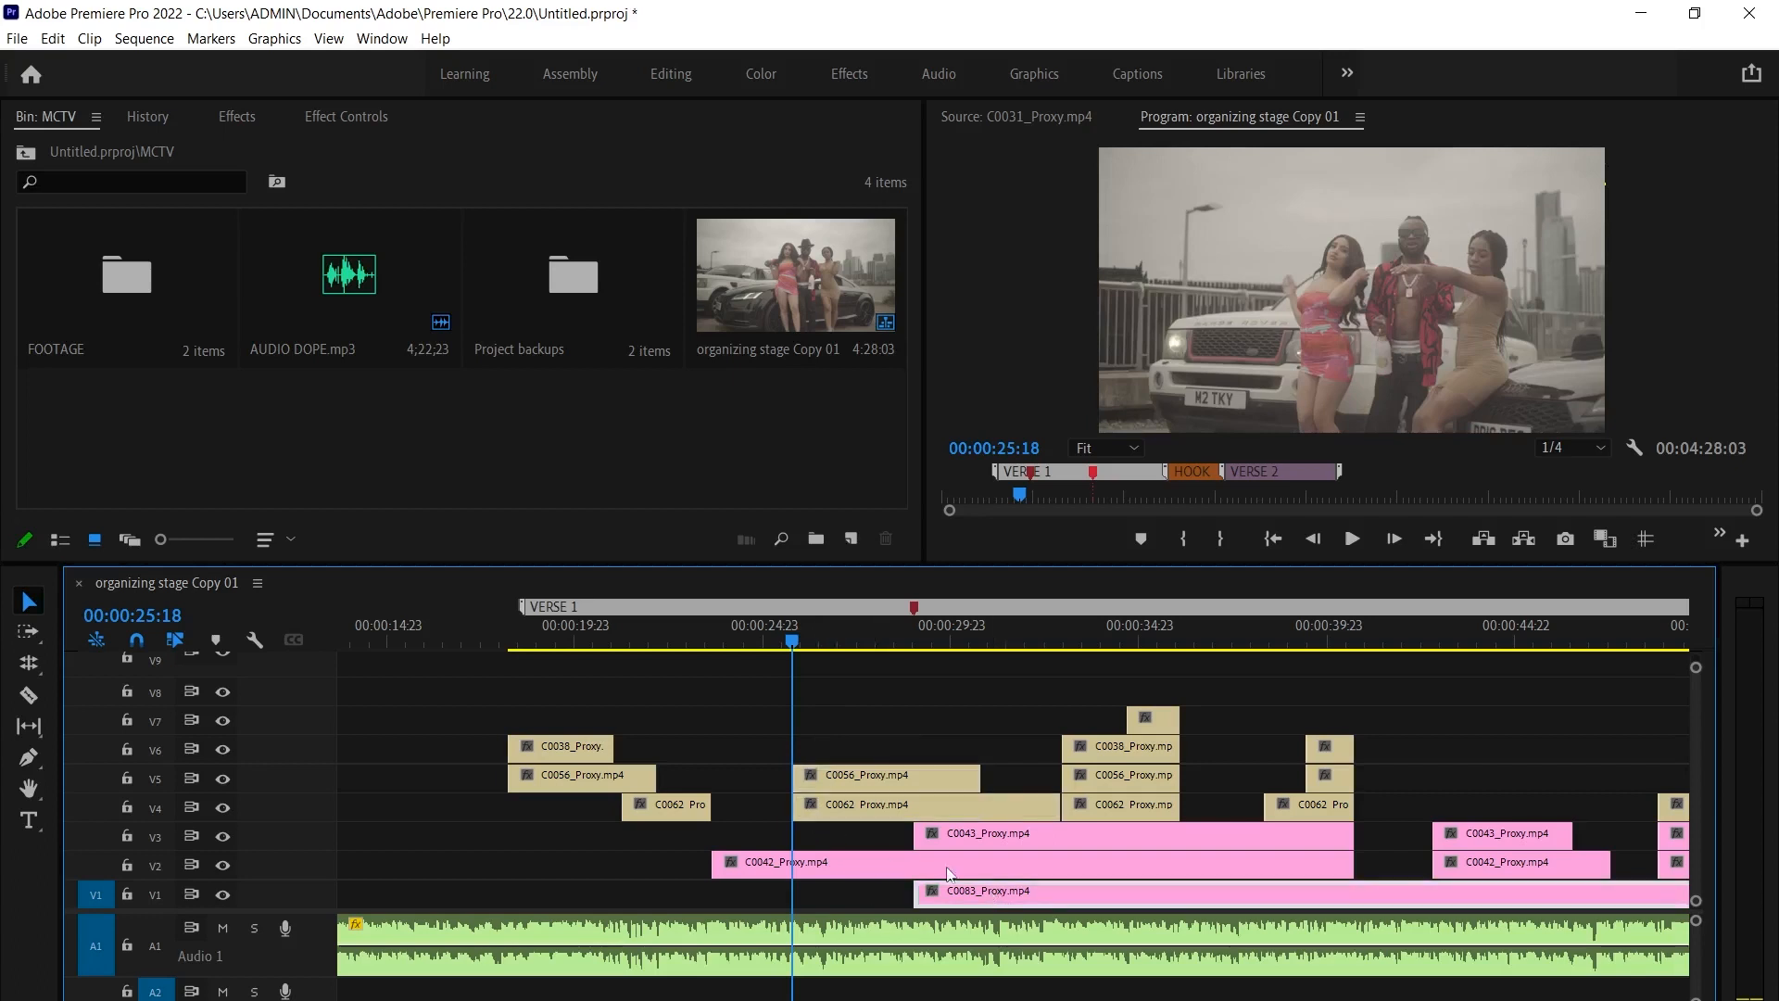
pyautogui.moveTo(904, 831); pyautogui.dragTo(794, 831)
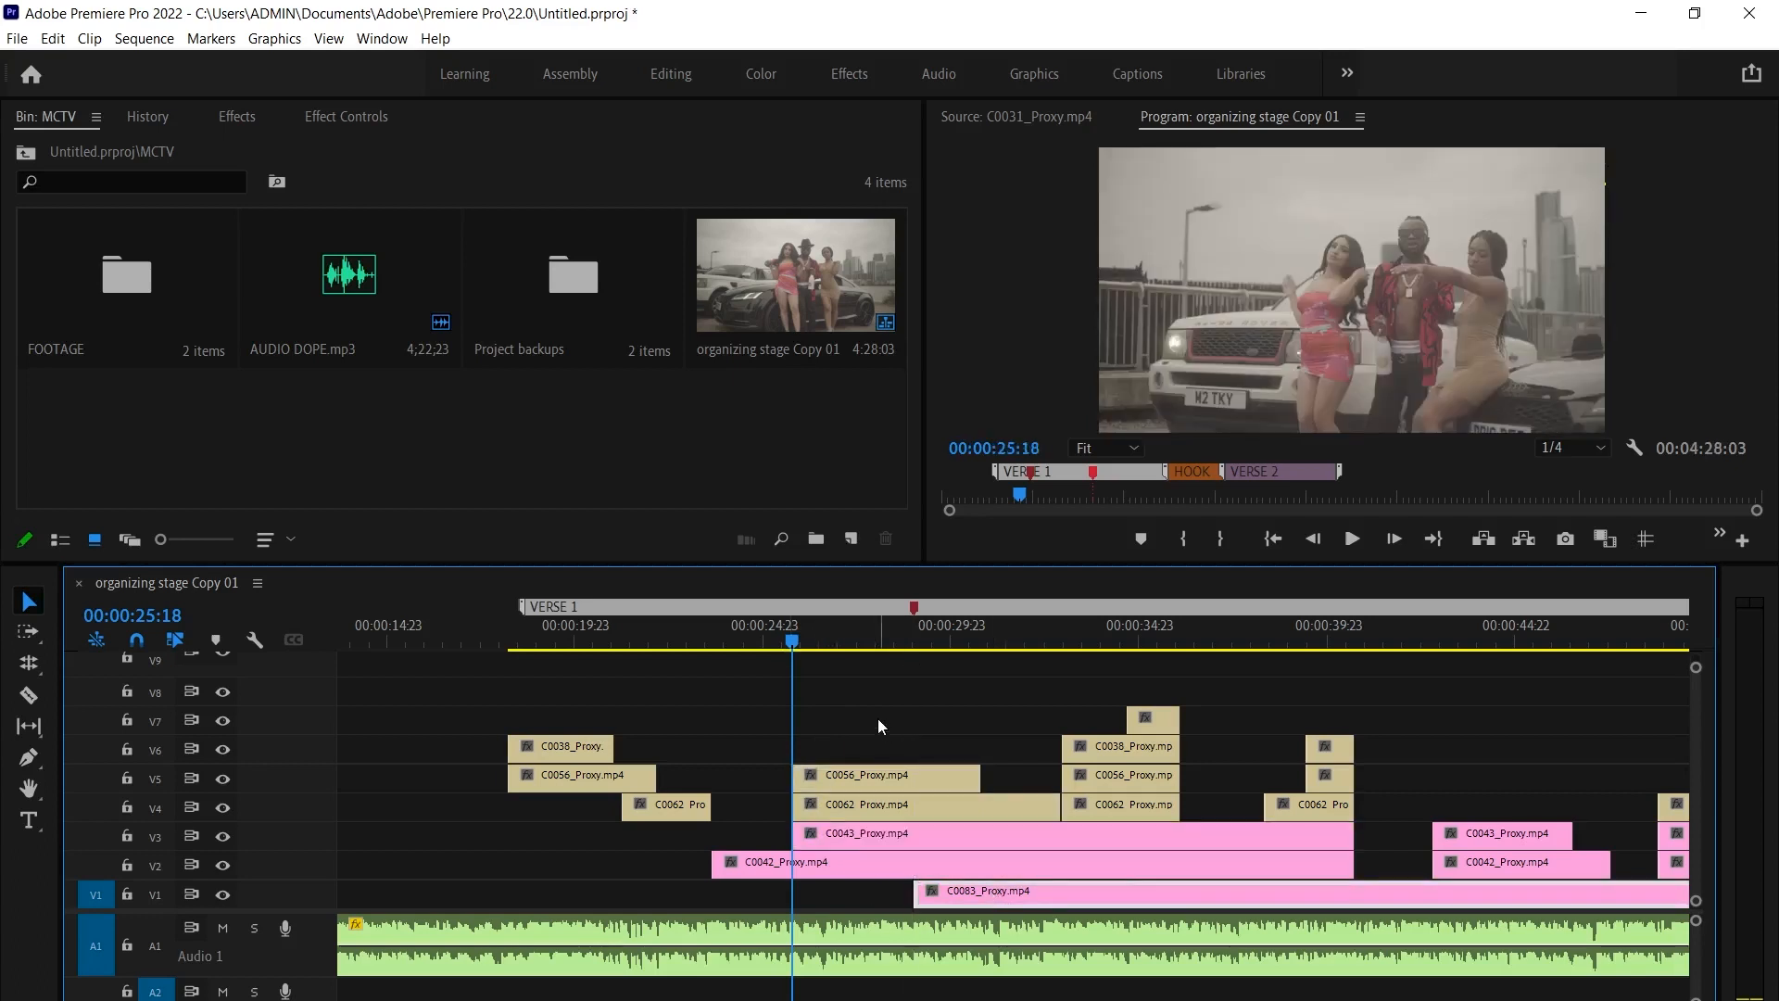
# Review the opening of C0043 and trim the starts of C0056 and C0062 above it to align with C0083's start
pyautogui.moveTo(878, 718); pyautogui.dragTo(887, 771)
pyautogui.click(662, 628)
pyautogui.press('space')
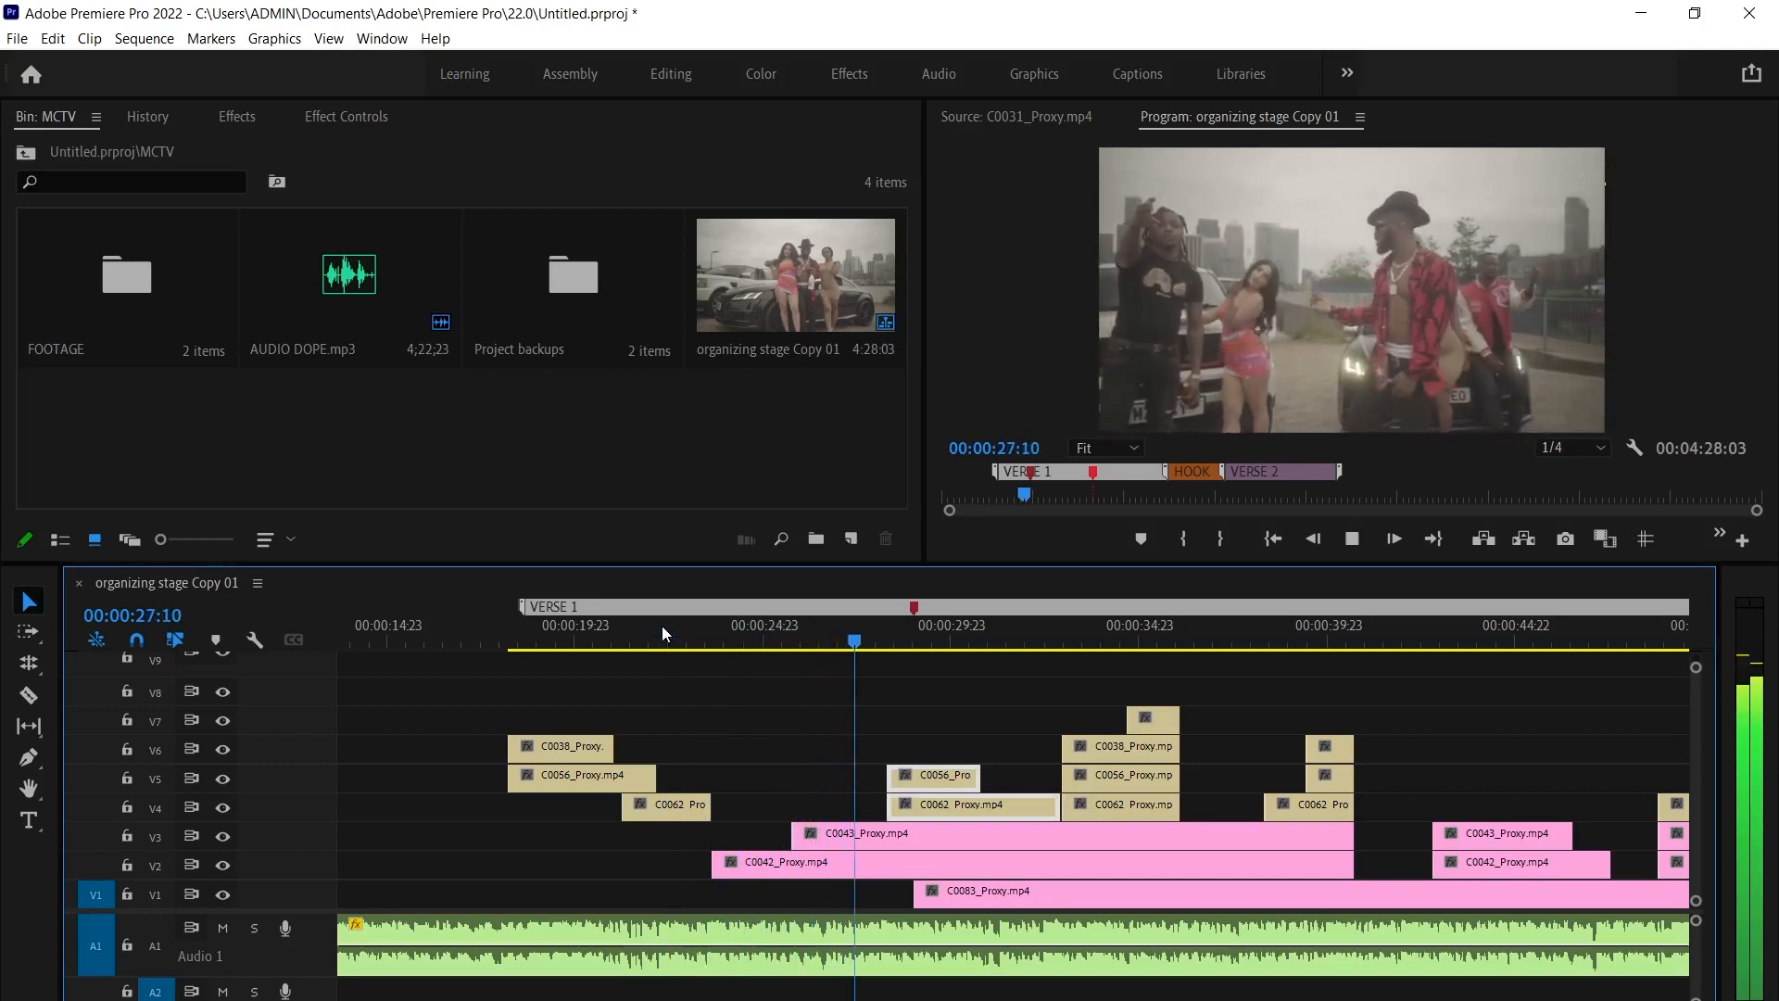
pyautogui.press('space')
pyautogui.click(906, 631)
pyautogui.moveTo(896, 769); pyautogui.dragTo(922, 769)
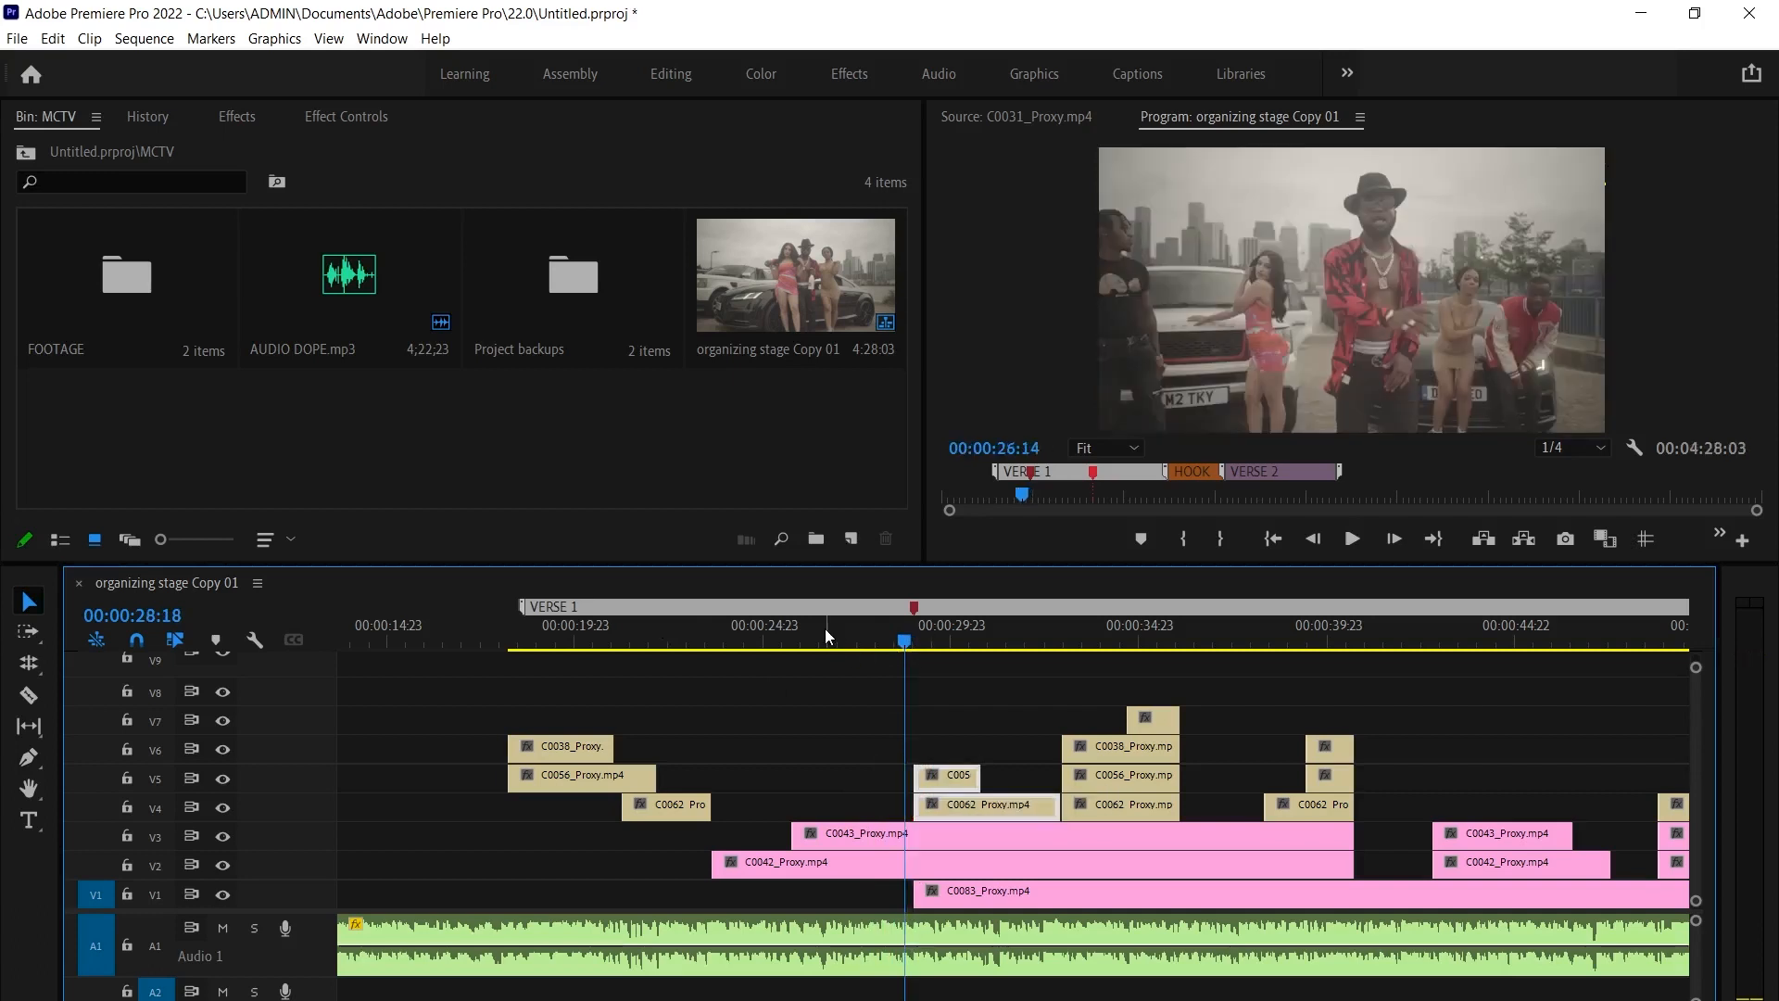
# Review the opening of C0043 and extend the starts of C0056 and C0062 above it back to 00:00:28:18
pyautogui.click(825, 628)
pyautogui.press('space')
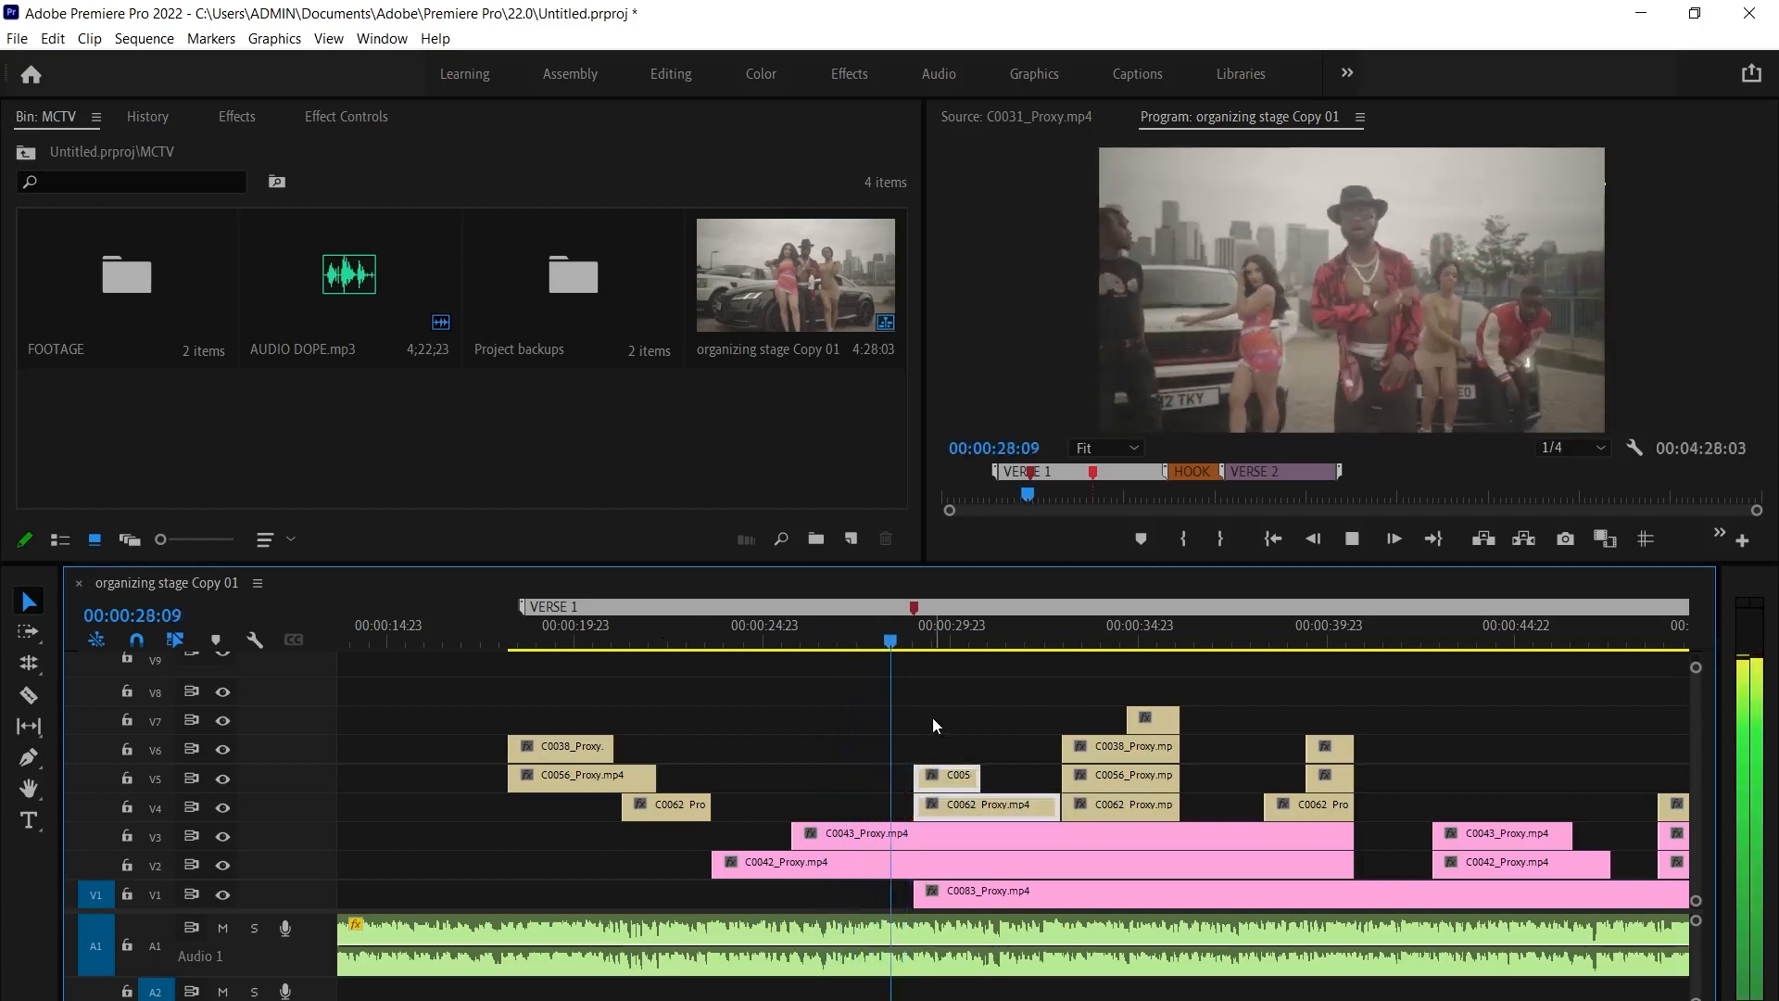
pyautogui.press('space')
pyautogui.click(859, 626)
pyautogui.press('space')
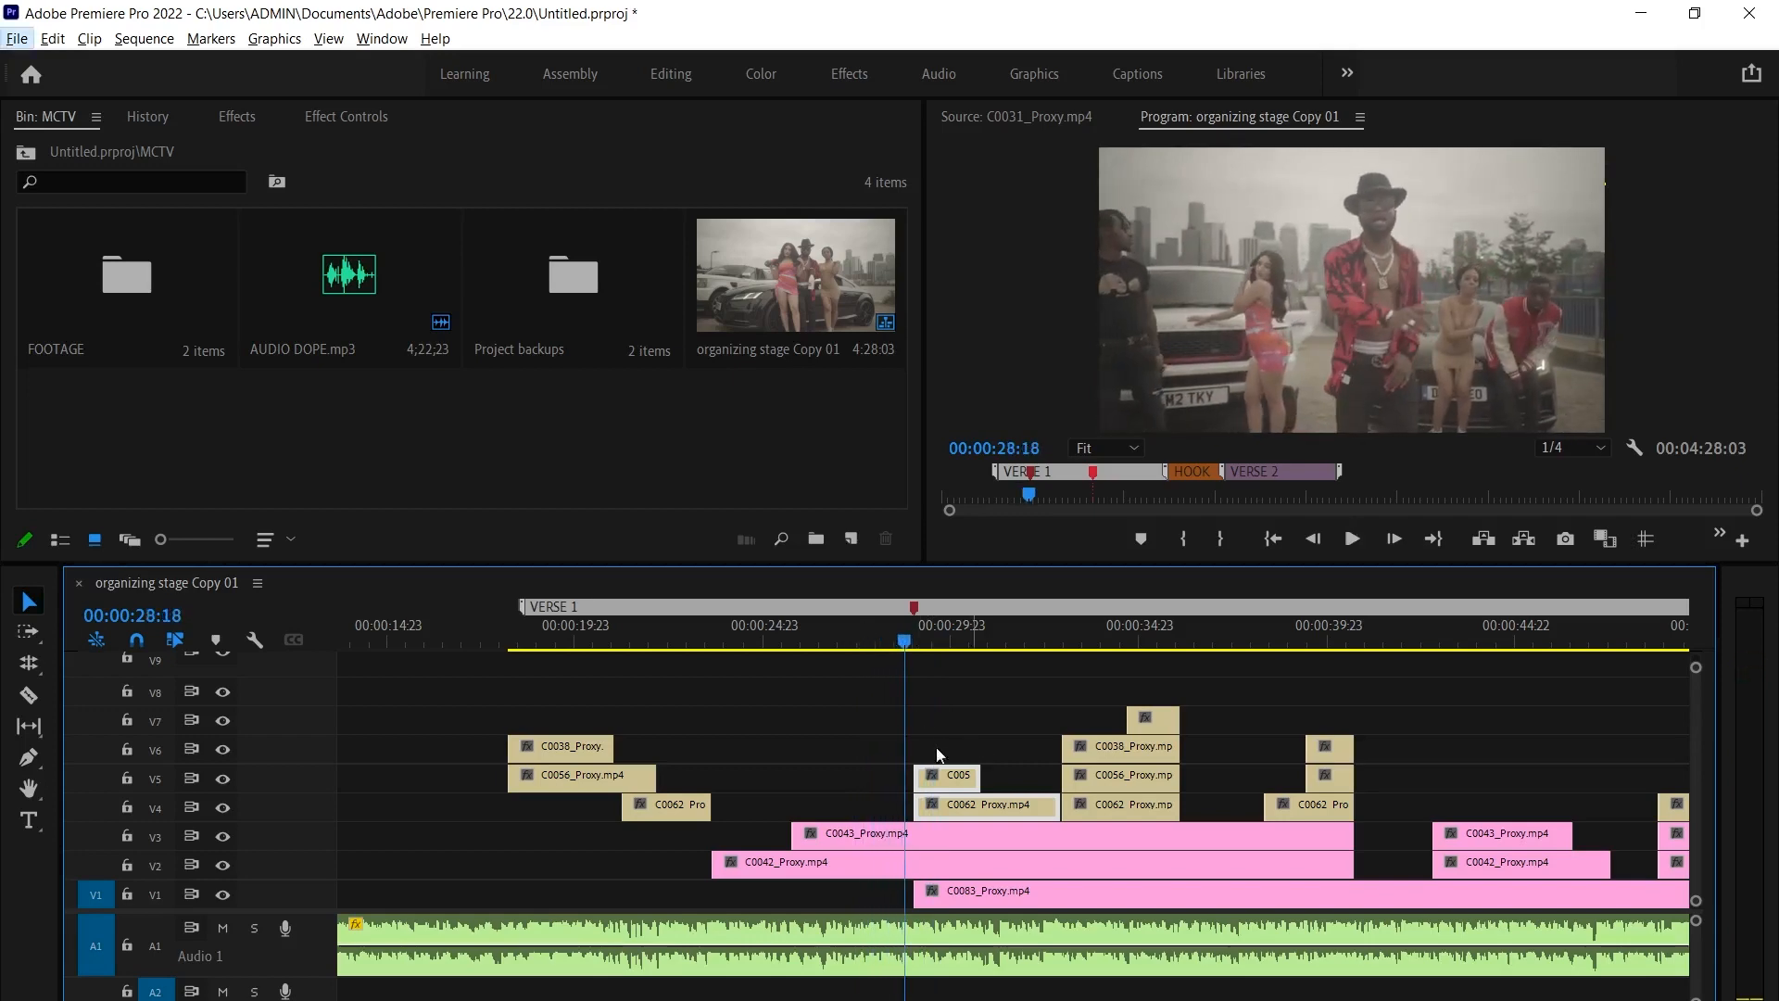
pyautogui.moveTo(915, 782); pyautogui.dragTo(907, 782)
# Play the rest of Verse 1 from about 00:00:27 up to the HOOK to review the cut clips
pyautogui.click(864, 634)
pyautogui.press('space')
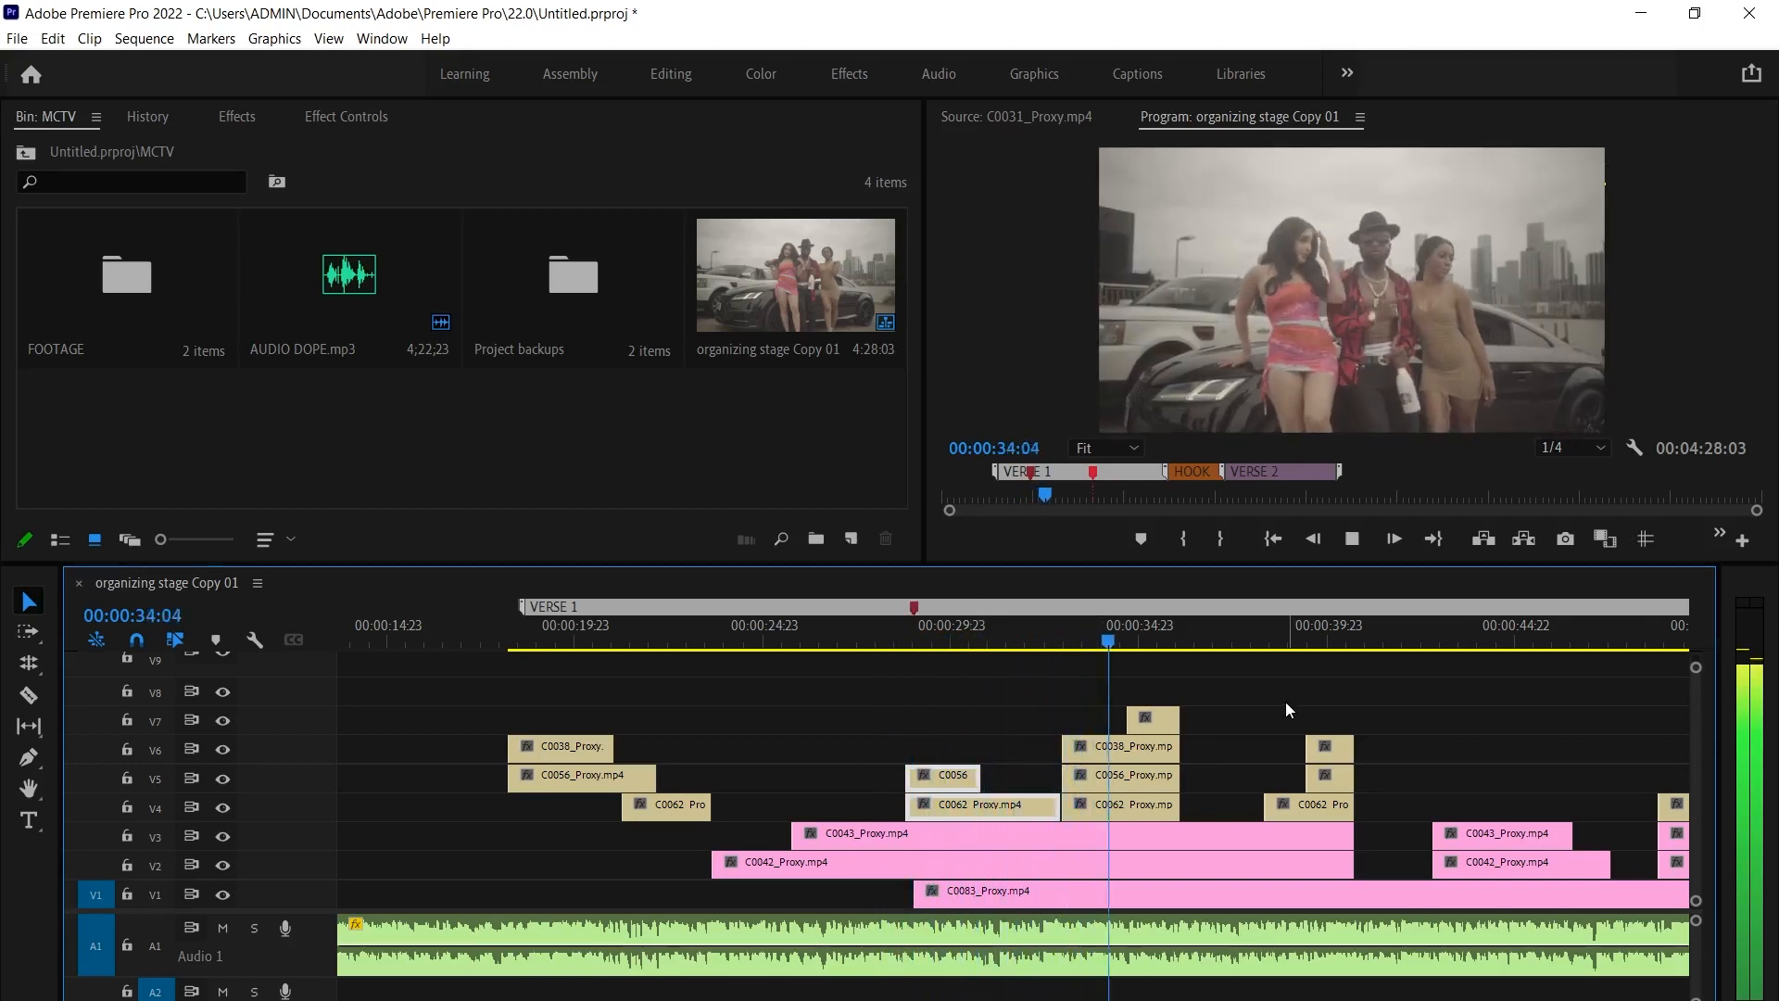
pyautogui.scroll(-2, 1290, 719)
pyautogui.scroll(-6, 1353, 742)
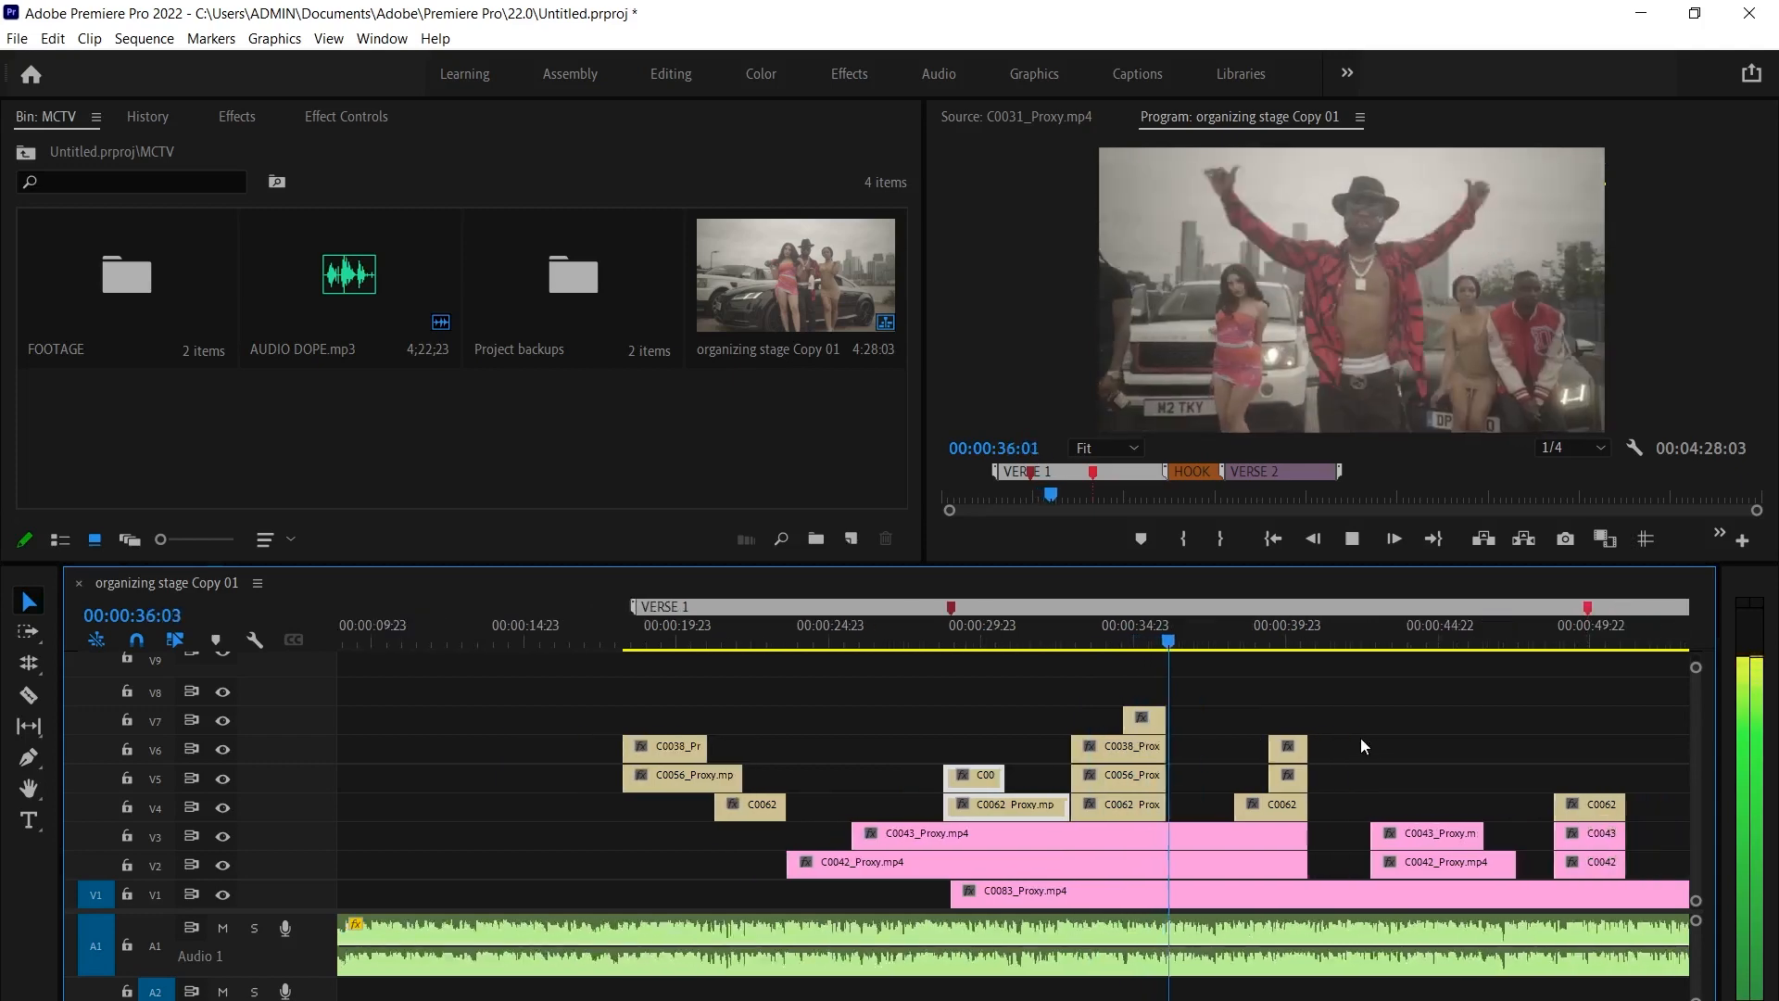
pyautogui.scroll(-1, 1307, 749)
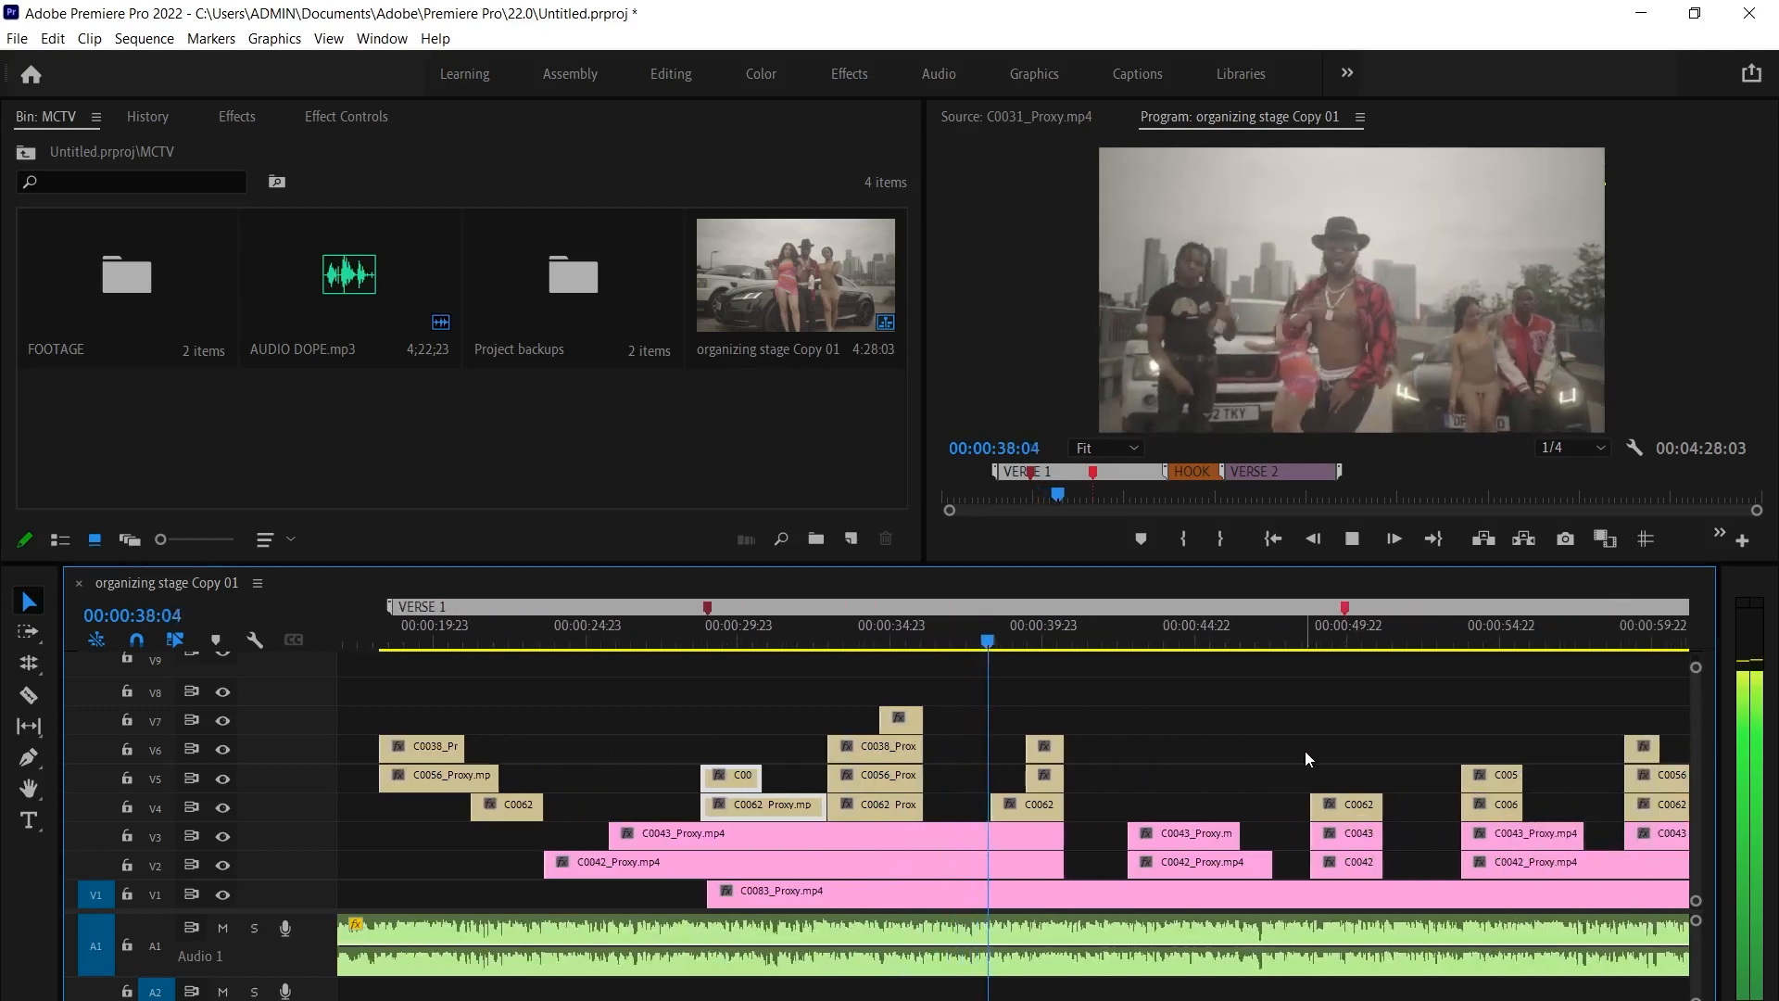
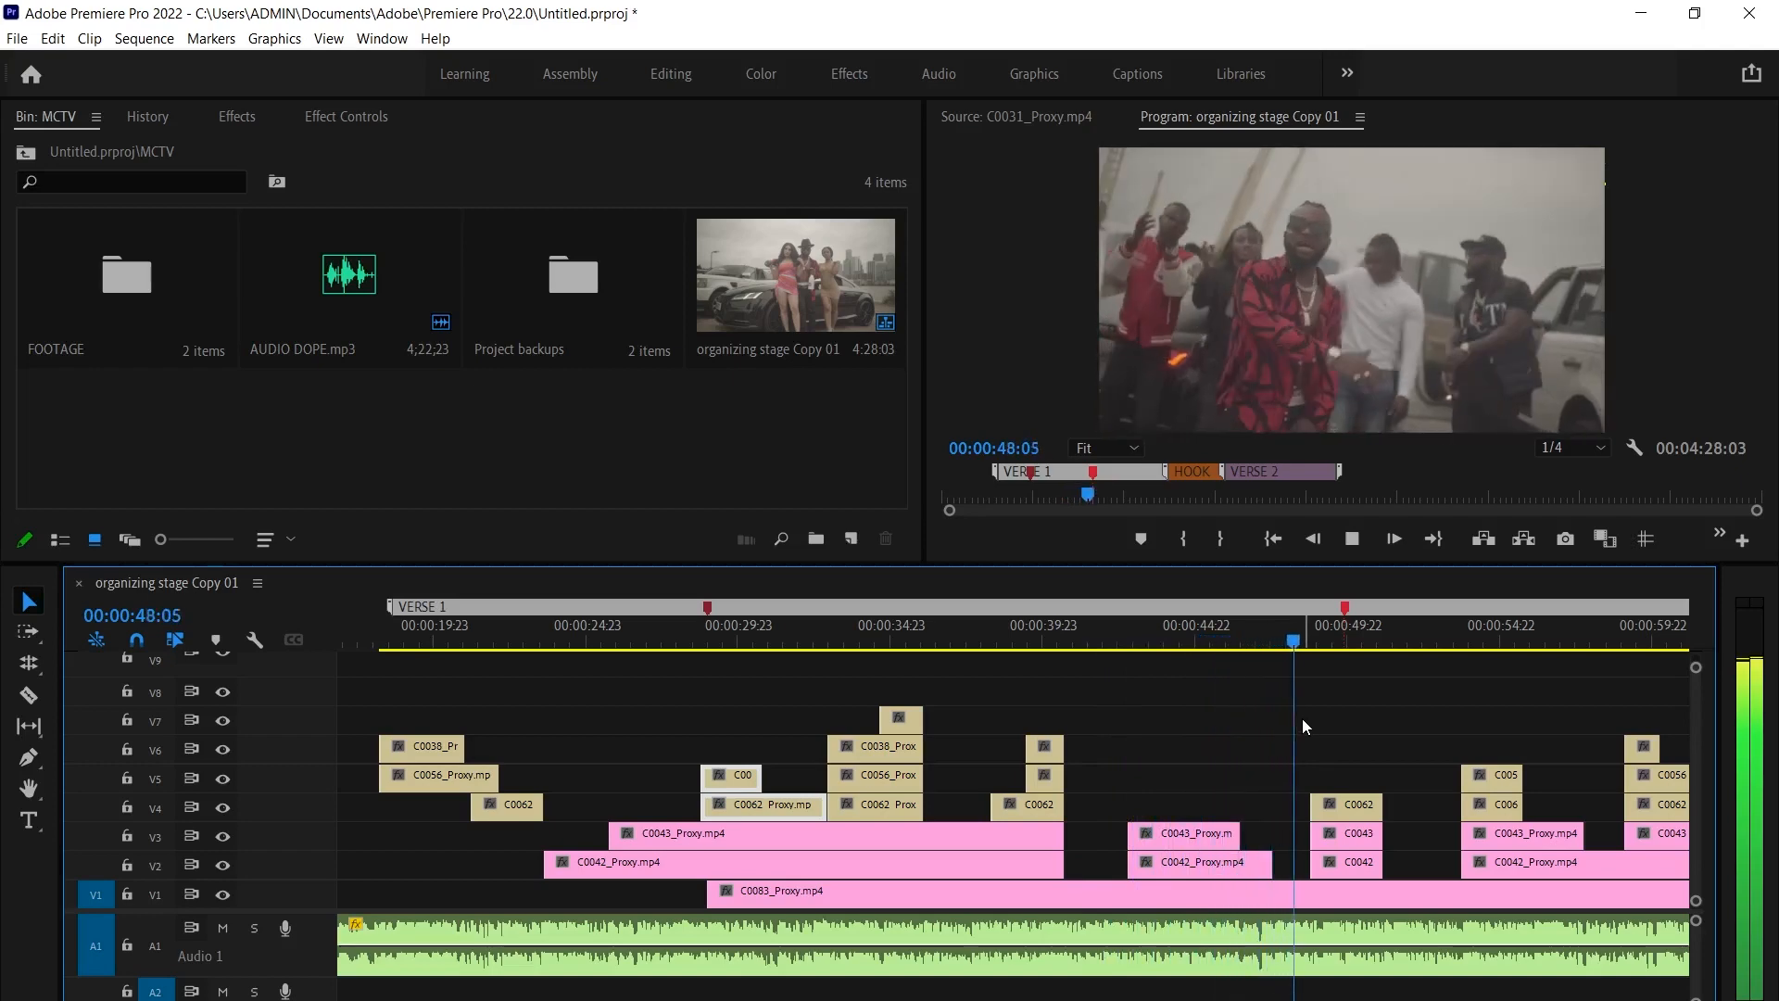
pyautogui.scroll(3, 1420, 780)
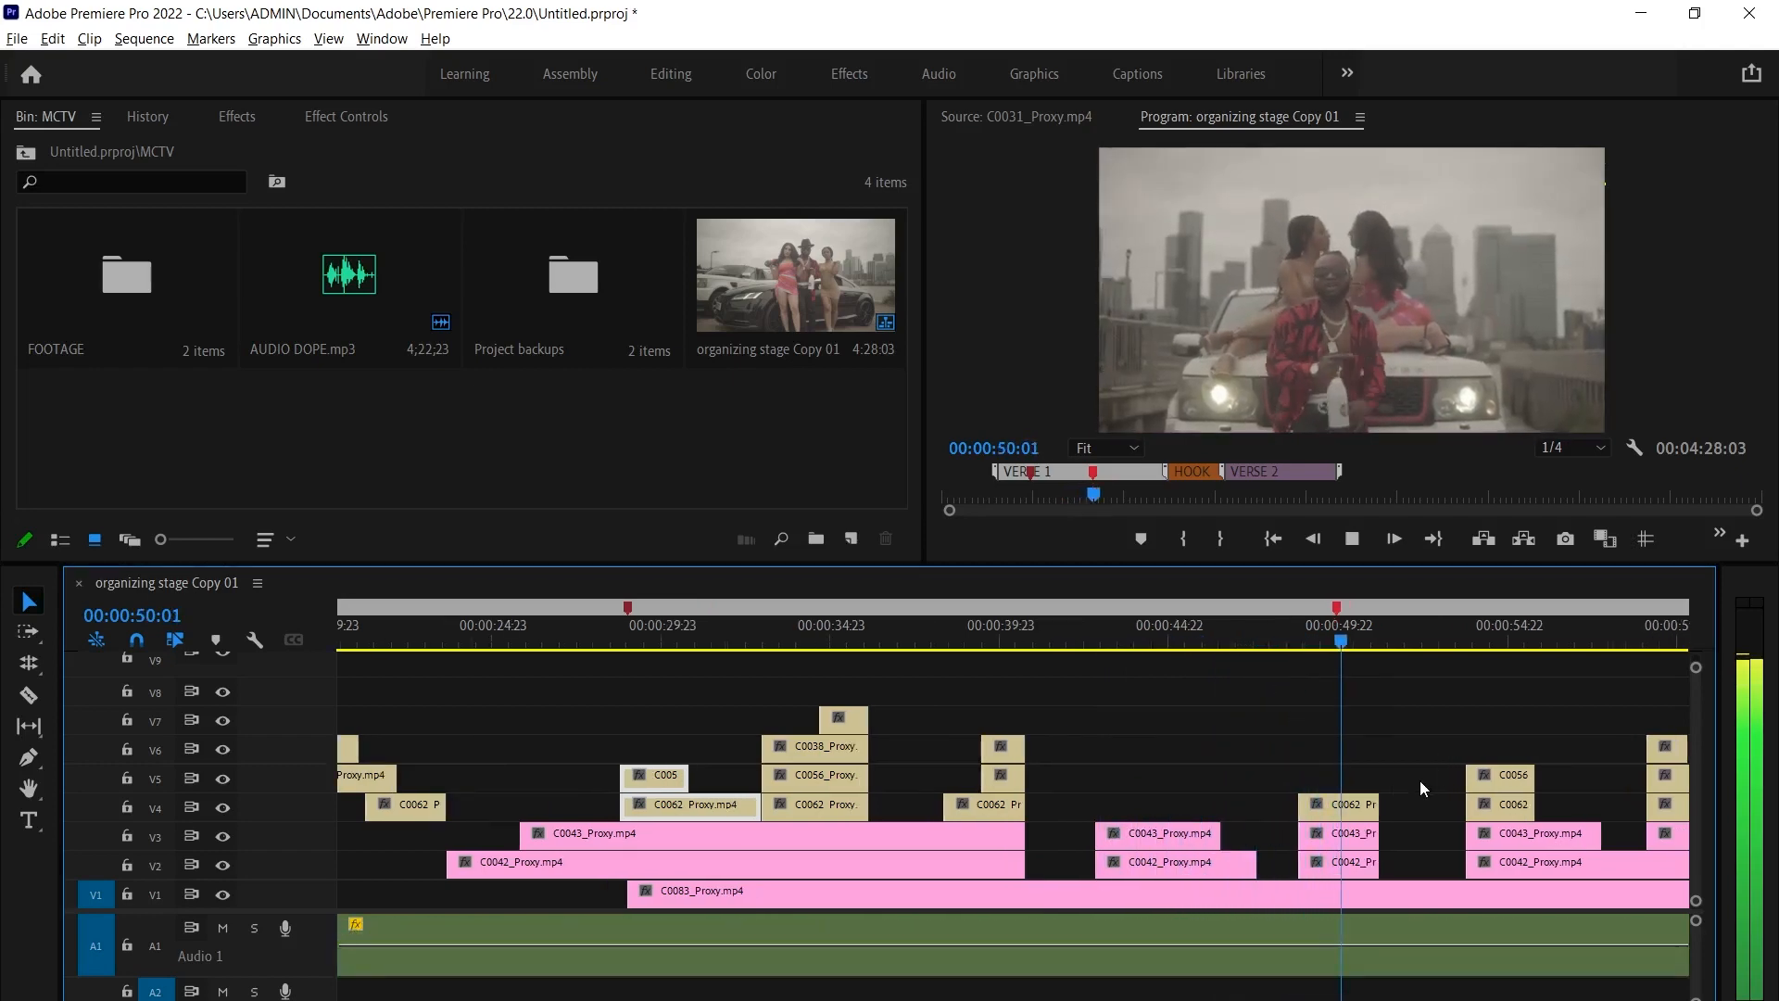
pyautogui.scroll(-6, 1390, 779)
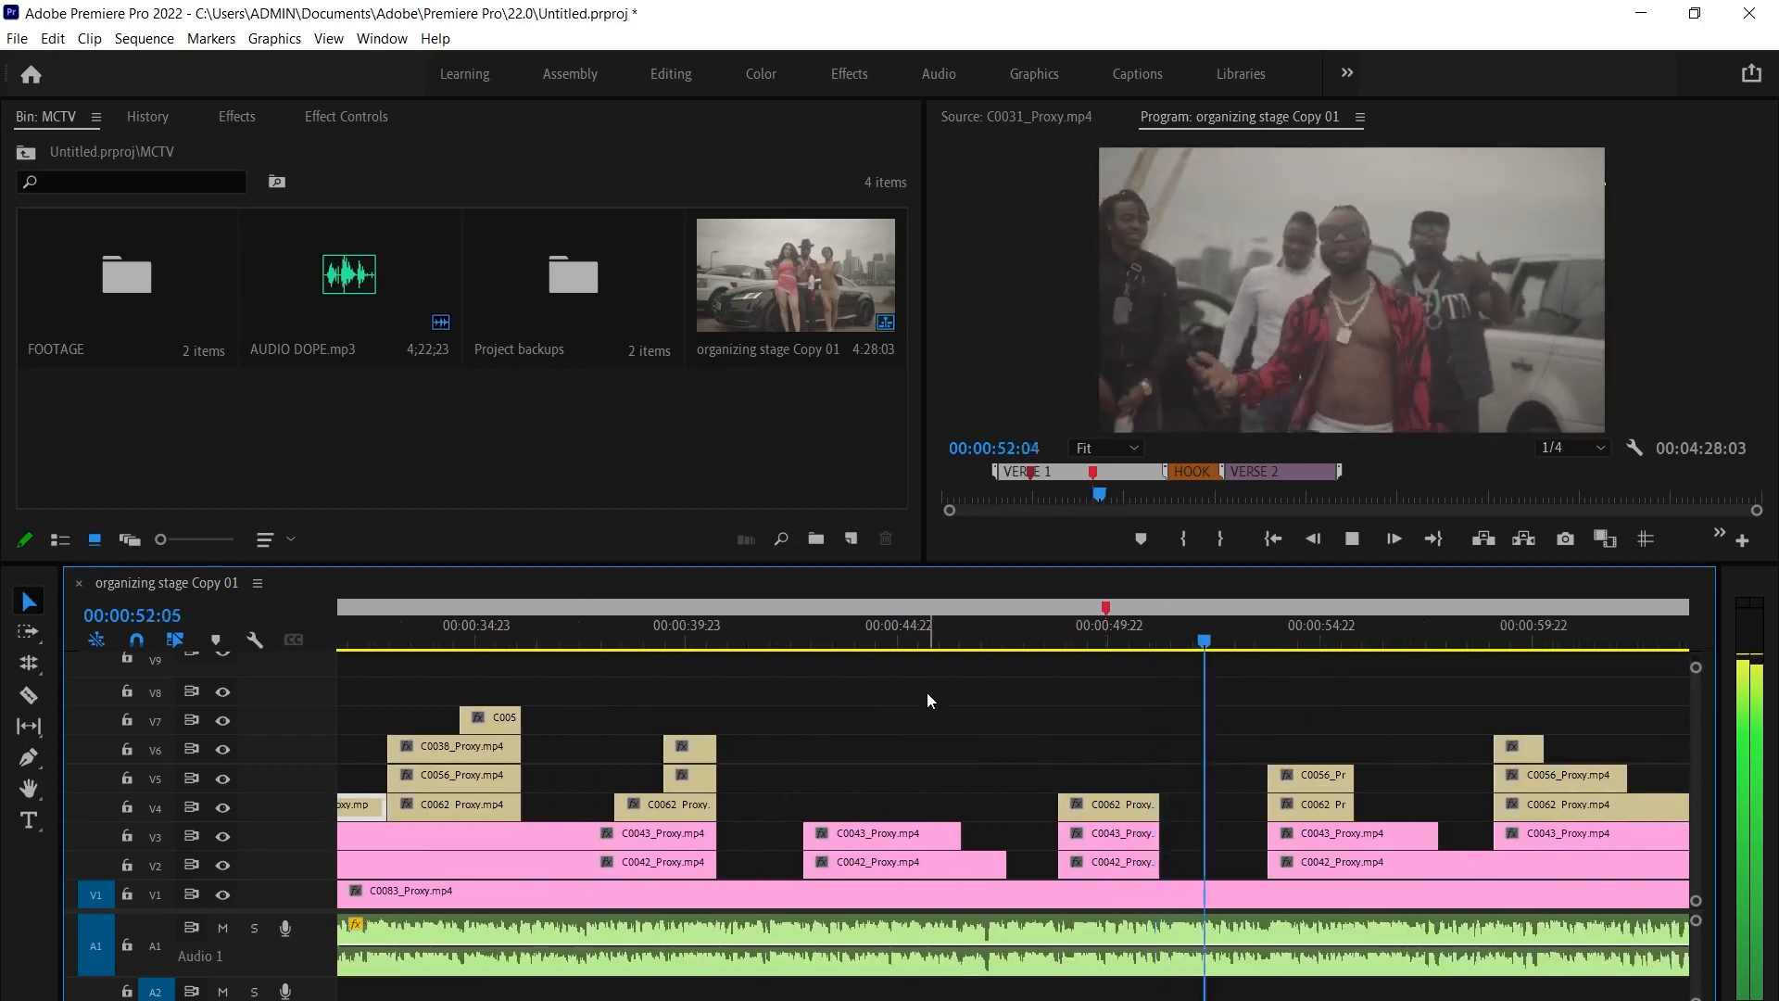
pyautogui.scroll(-2, 1279, 734)
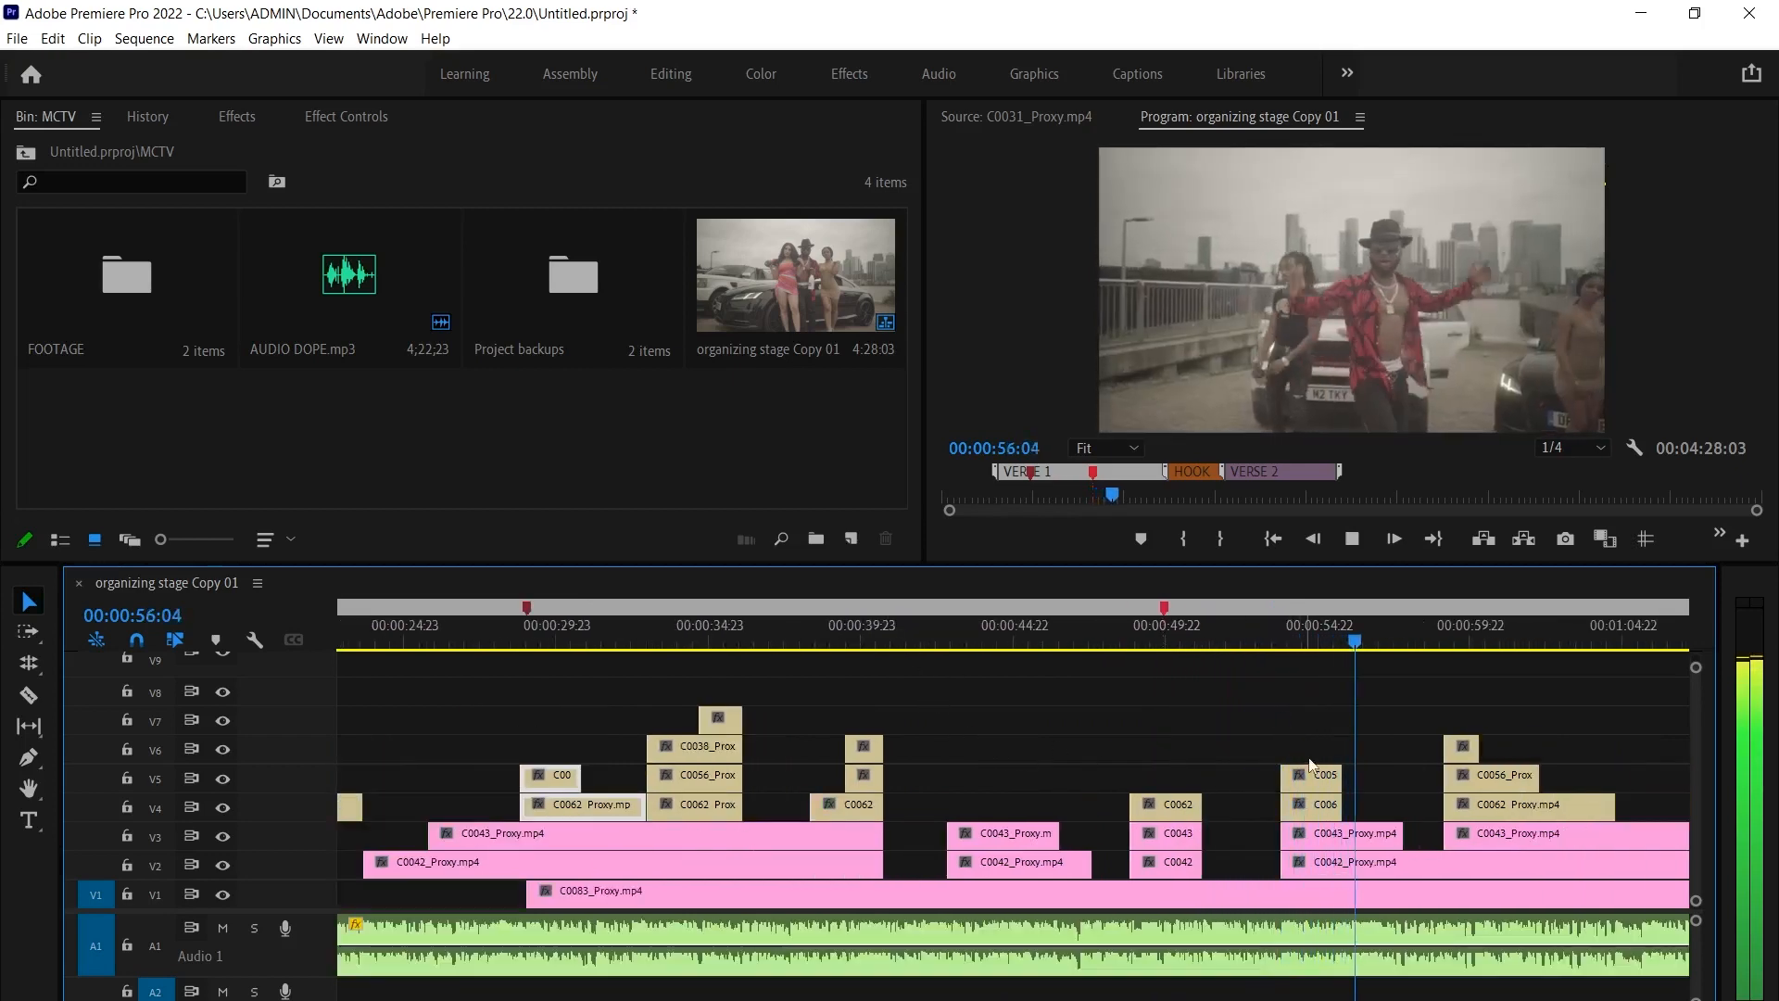
pyautogui.scroll(-3, 1344, 748)
pyautogui.scroll(-1, 1396, 780)
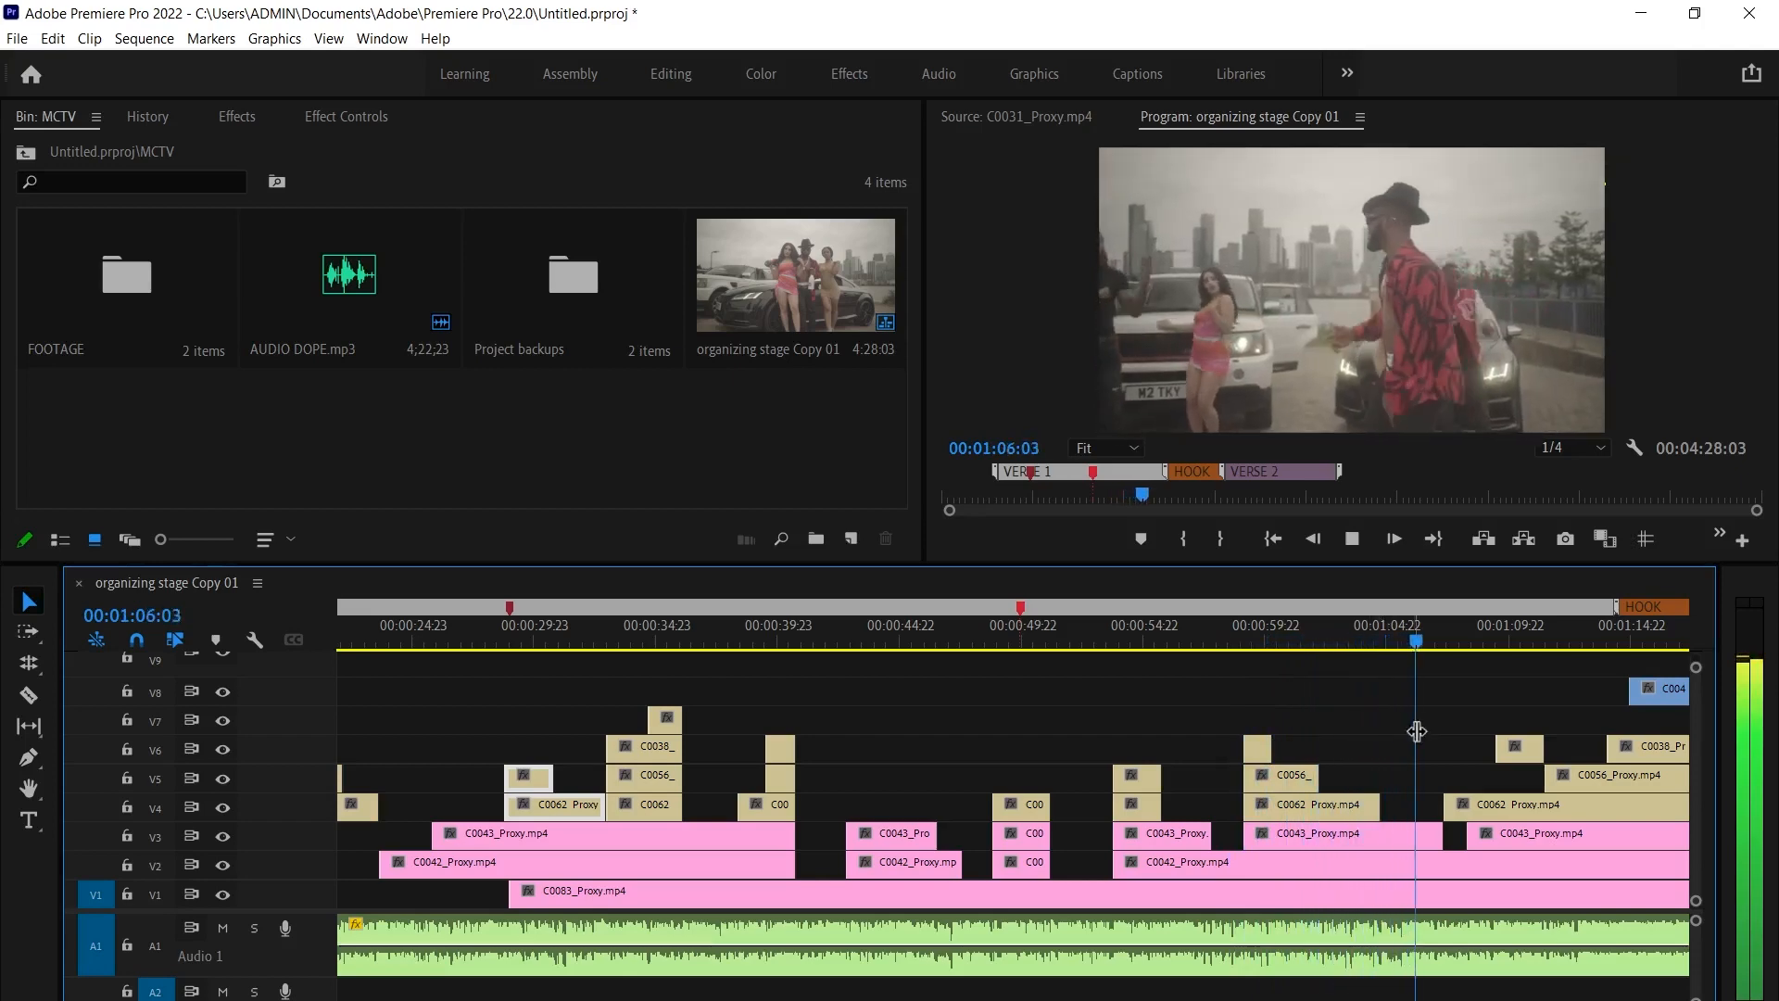
pyautogui.scroll(-2, 1425, 752)
pyautogui.scroll(-3, 1297, 769)
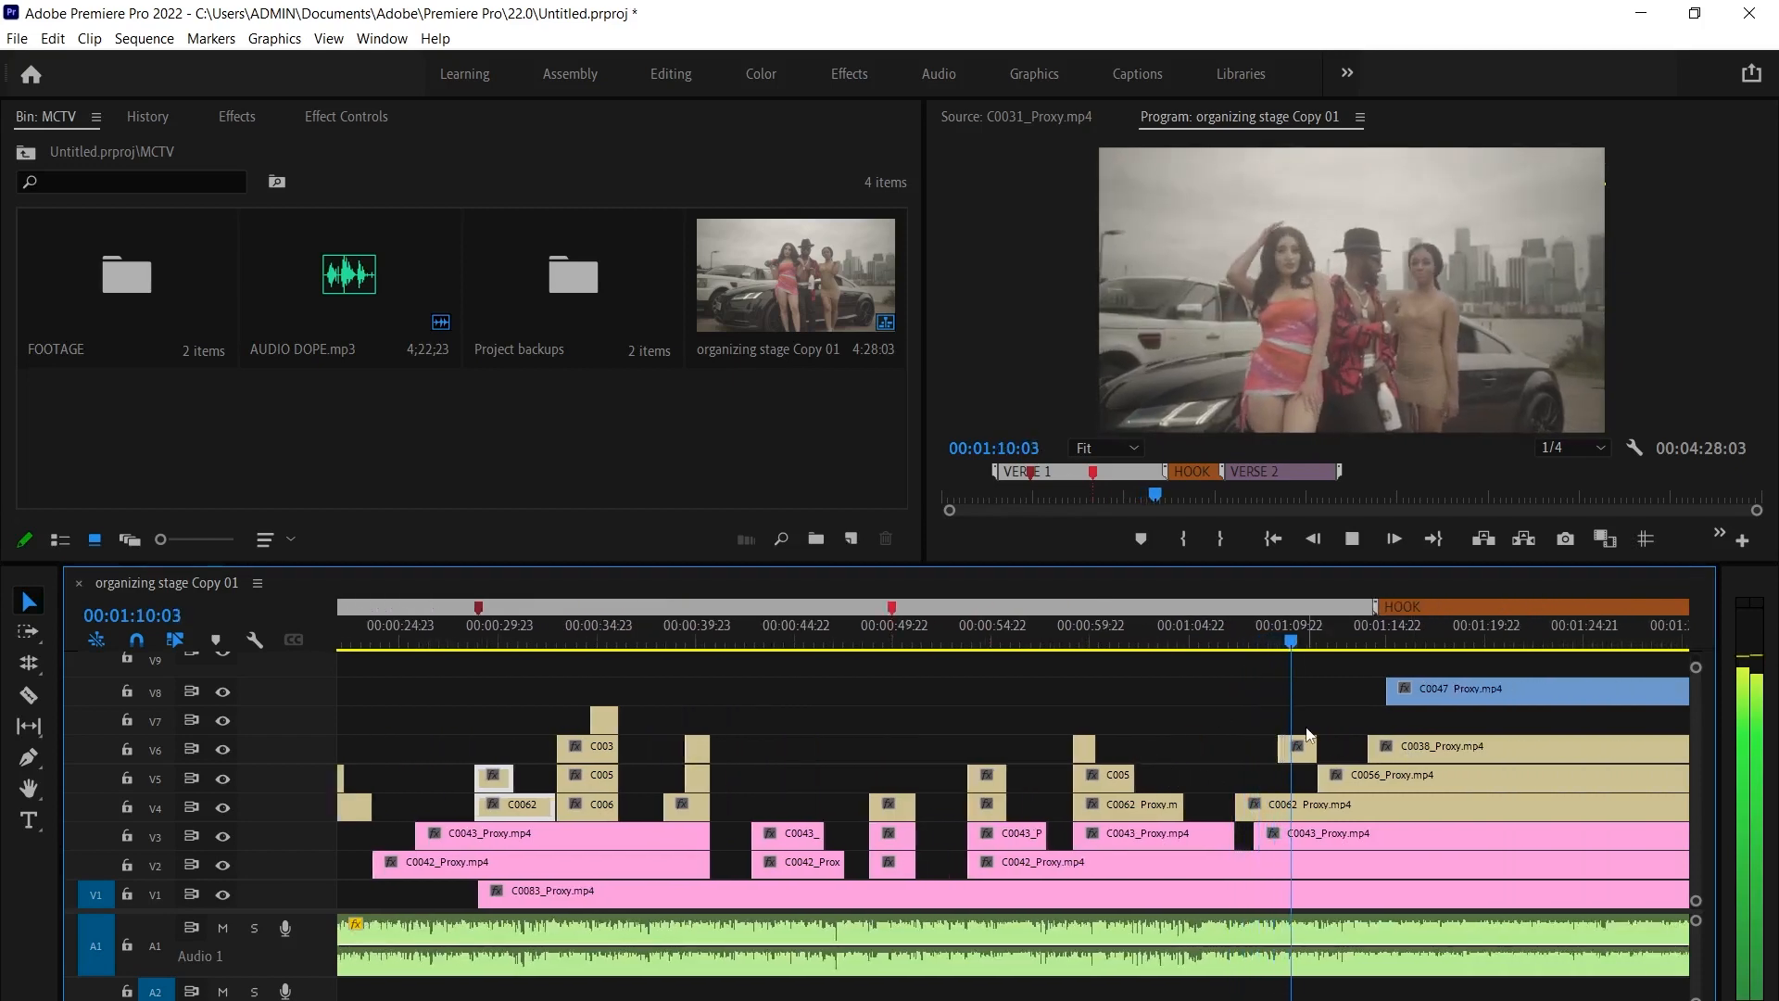
pyautogui.scroll(2, 1371, 771)
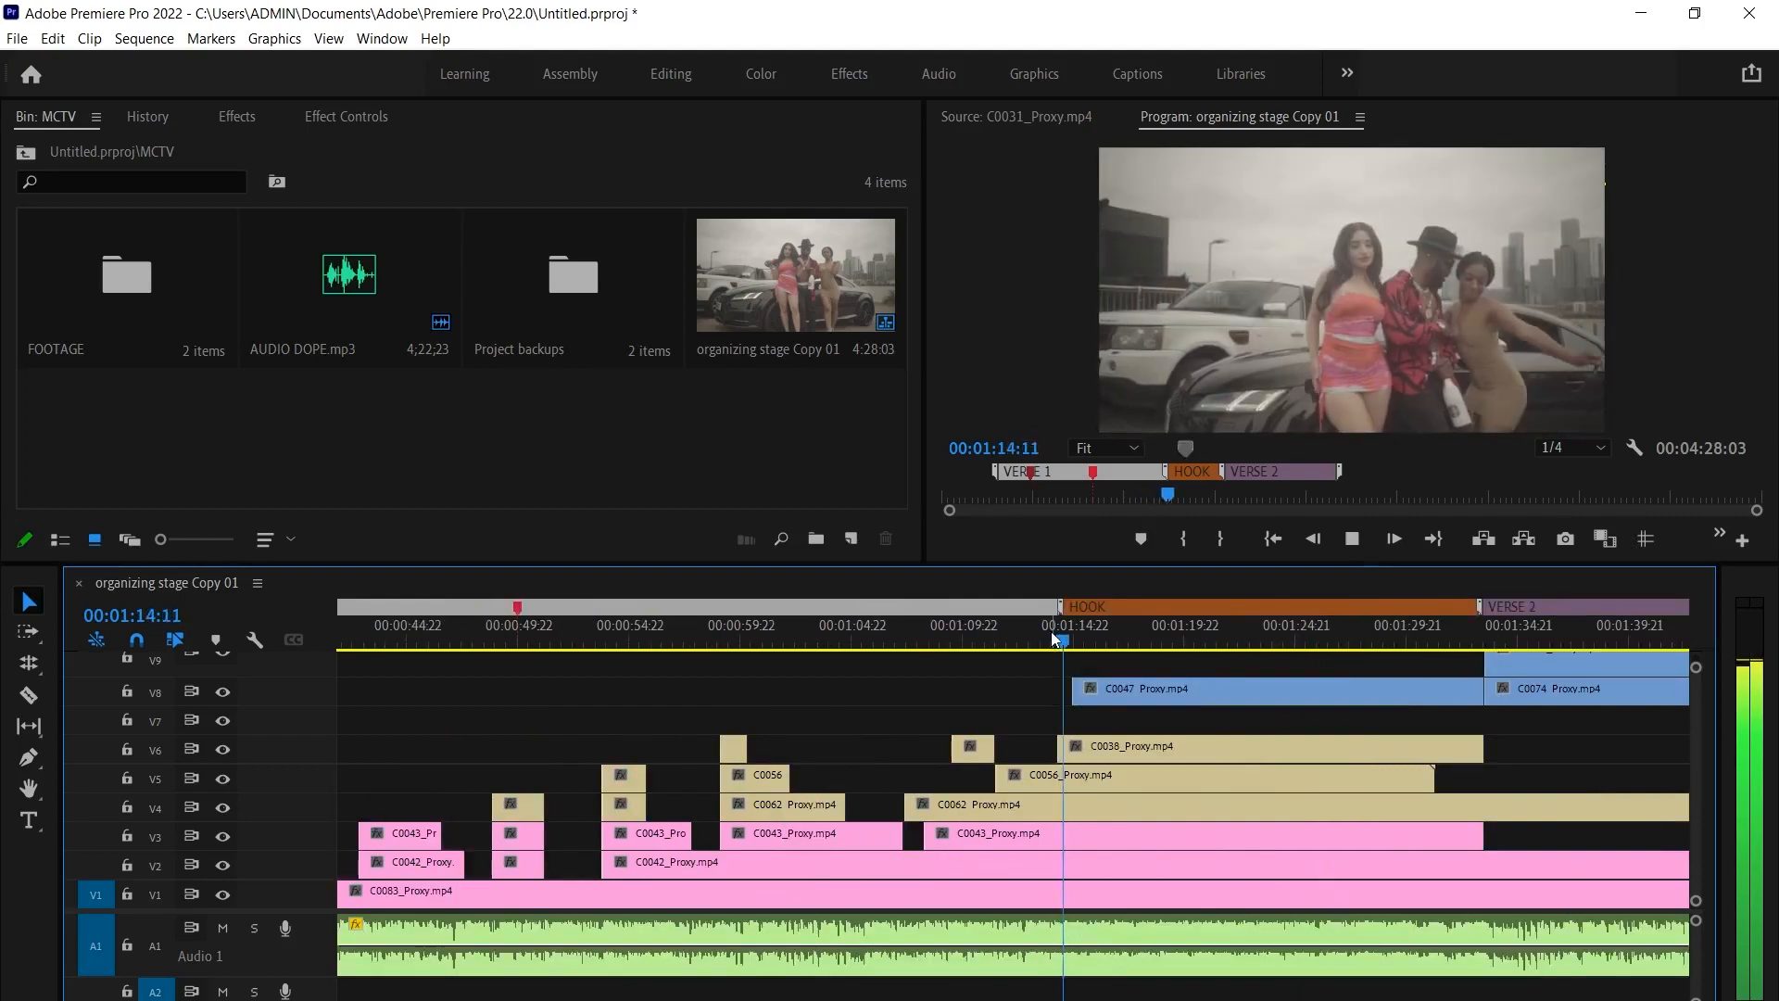
# Extend C0047's start back to align with C0038's start at the HOOK, review its opening and disable the clip
pyautogui.click(1050, 641)
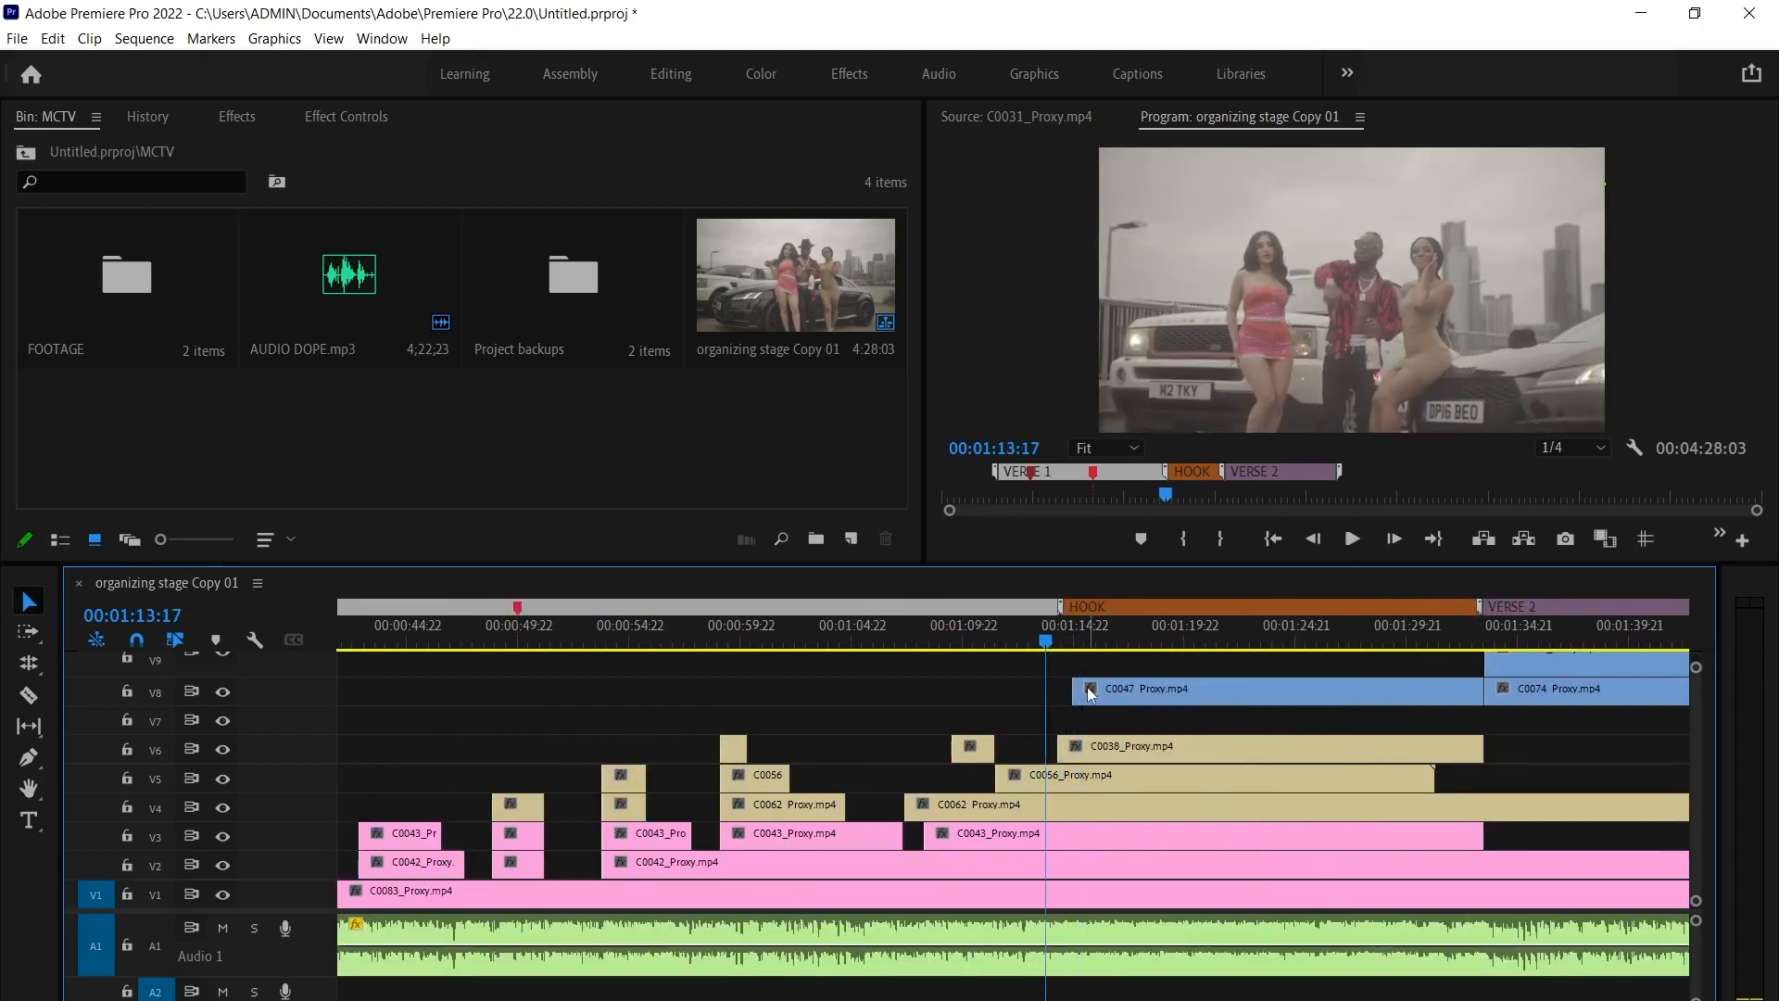
pyautogui.moveTo(1078, 688); pyautogui.dragTo(1061, 688)
pyautogui.press('space')
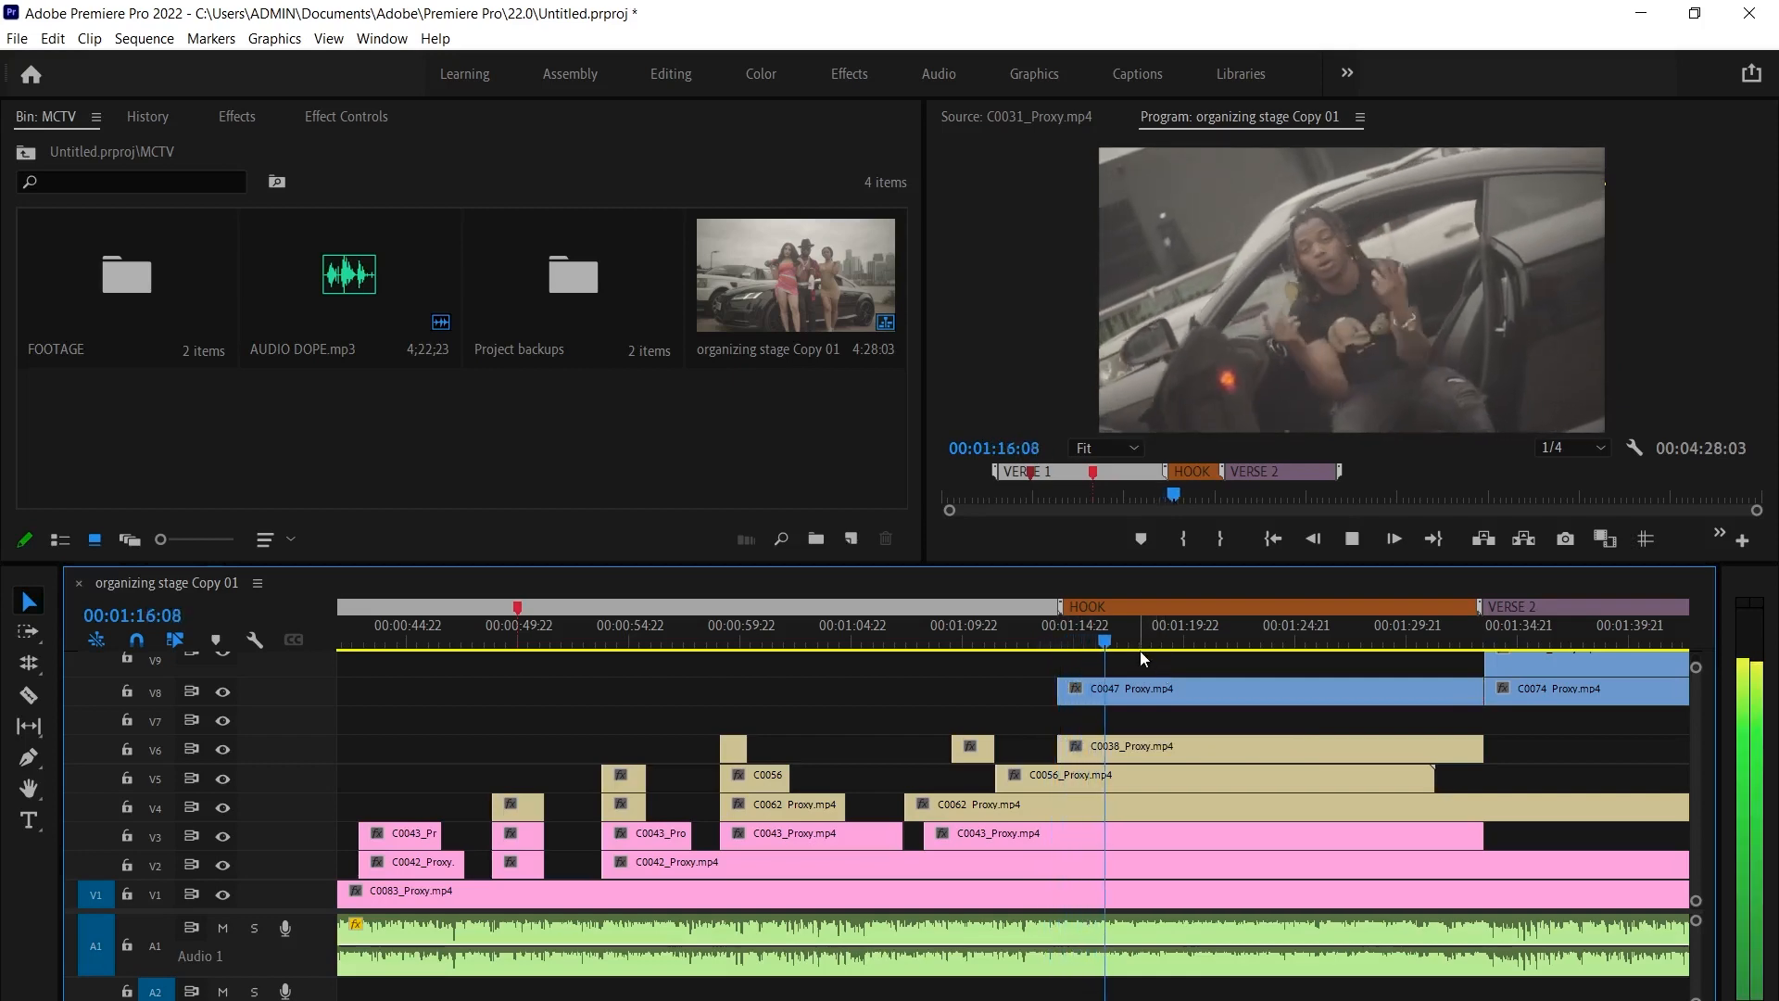
pyautogui.press('space')
pyautogui.click(1151, 703)
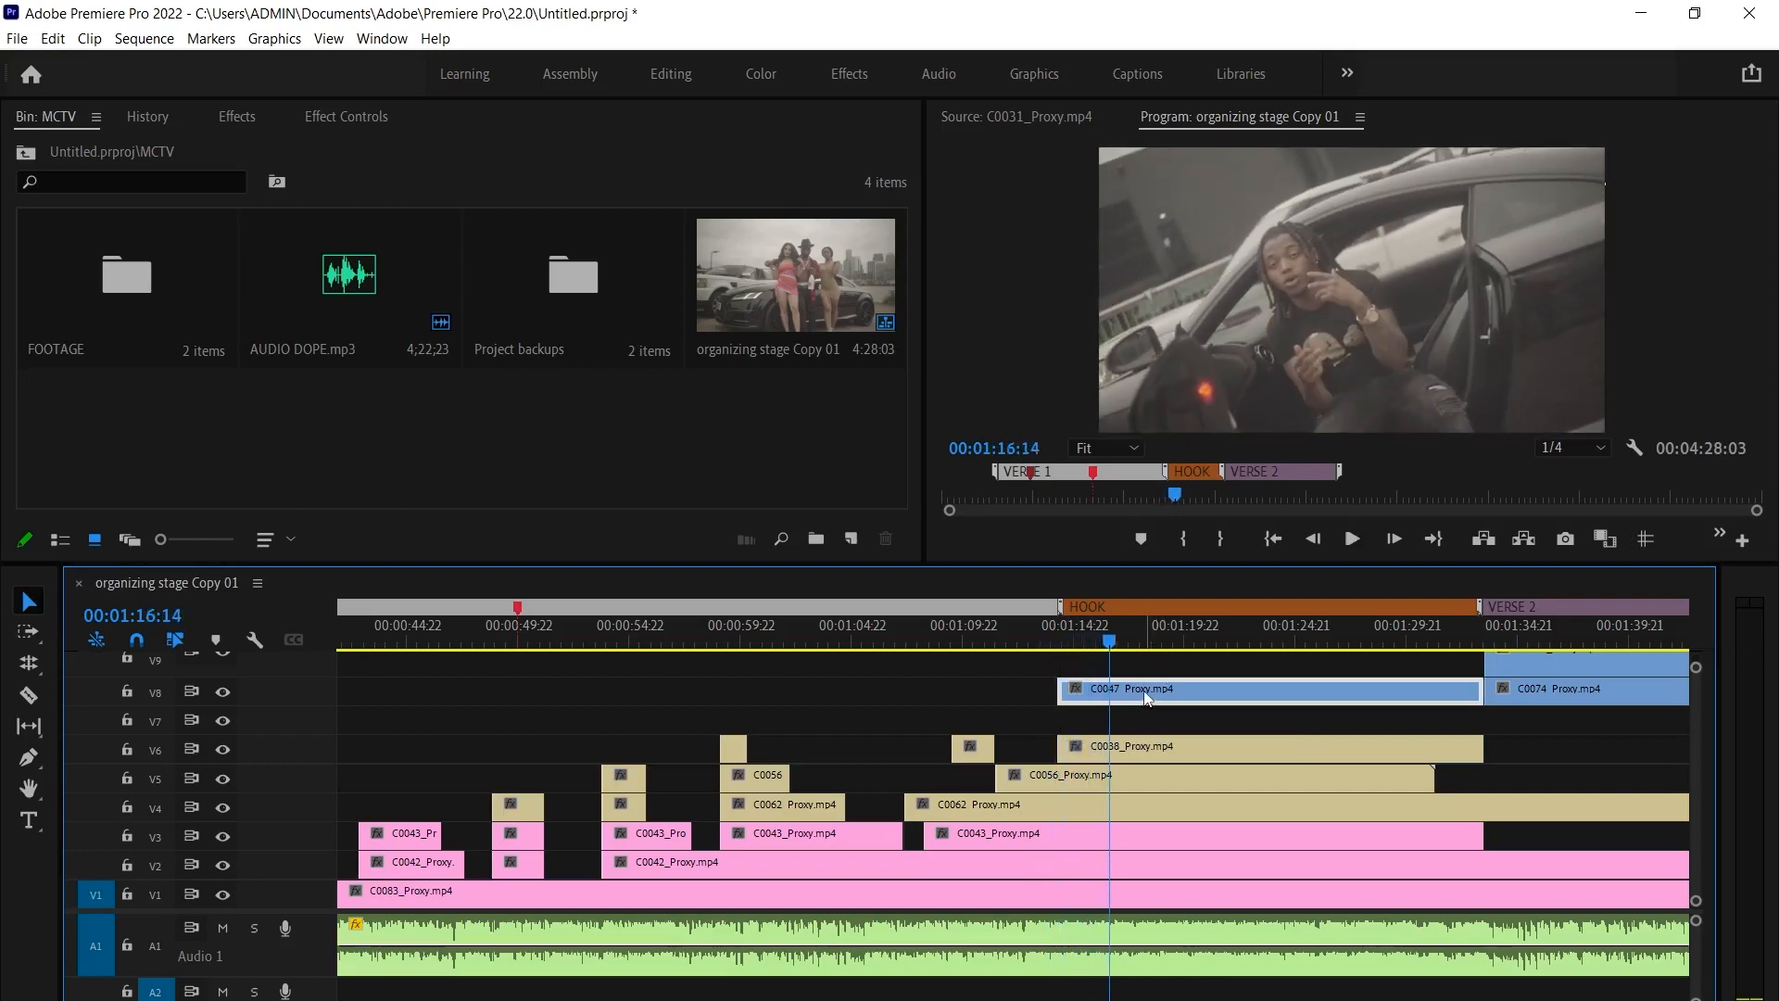
pyautogui.hotkey('shift', 'e')
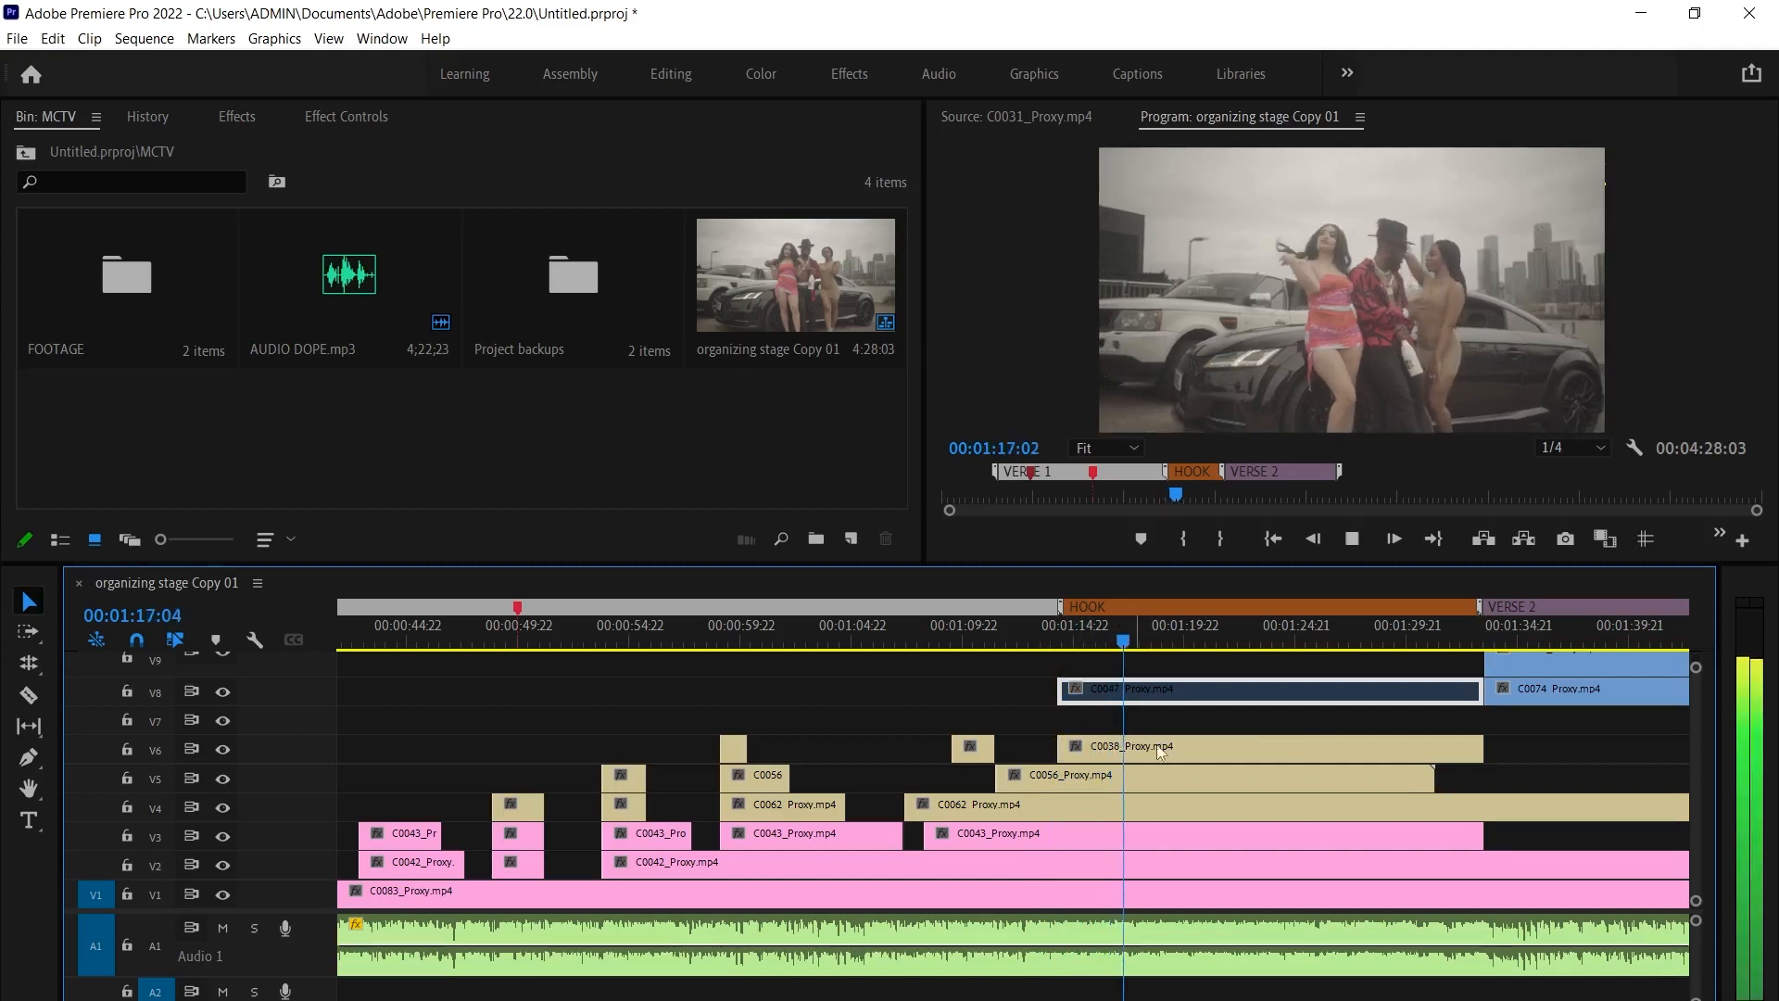
# Review C0038 around 00:01:26 in the HOOK and delete the clip
pyautogui.click(1313, 636)
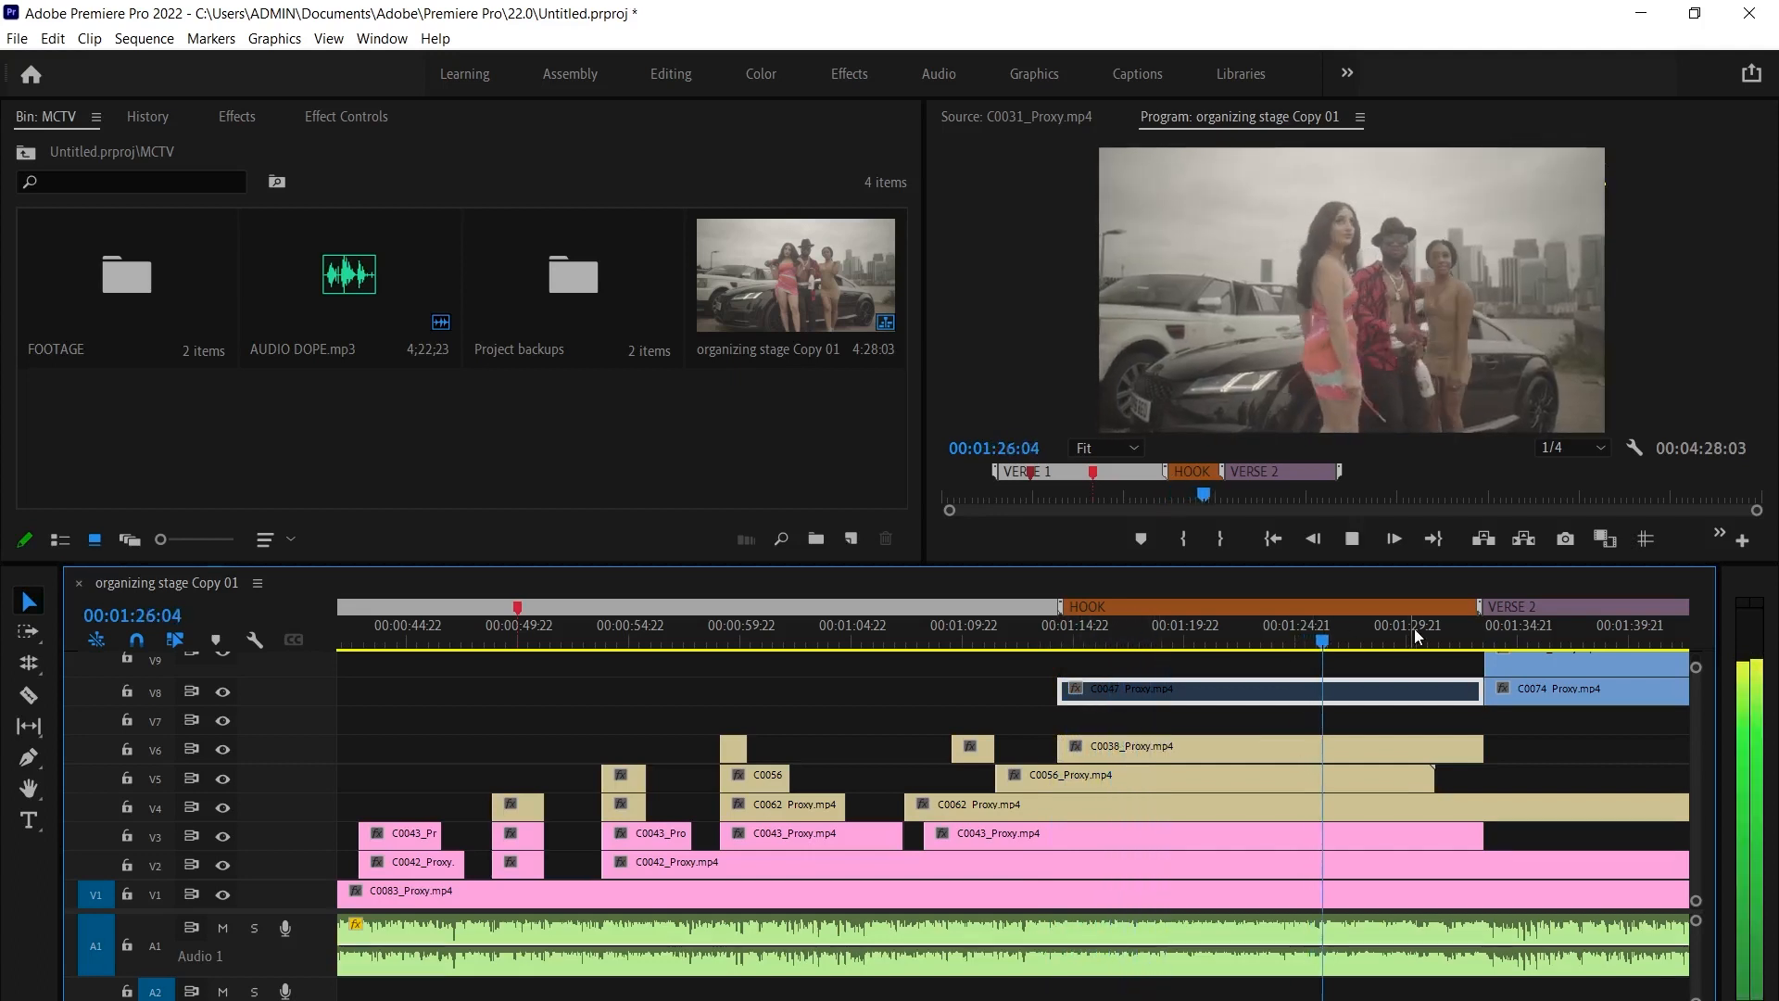
pyautogui.press('space')
pyautogui.click(1136, 753)
pyautogui.press('Delete')
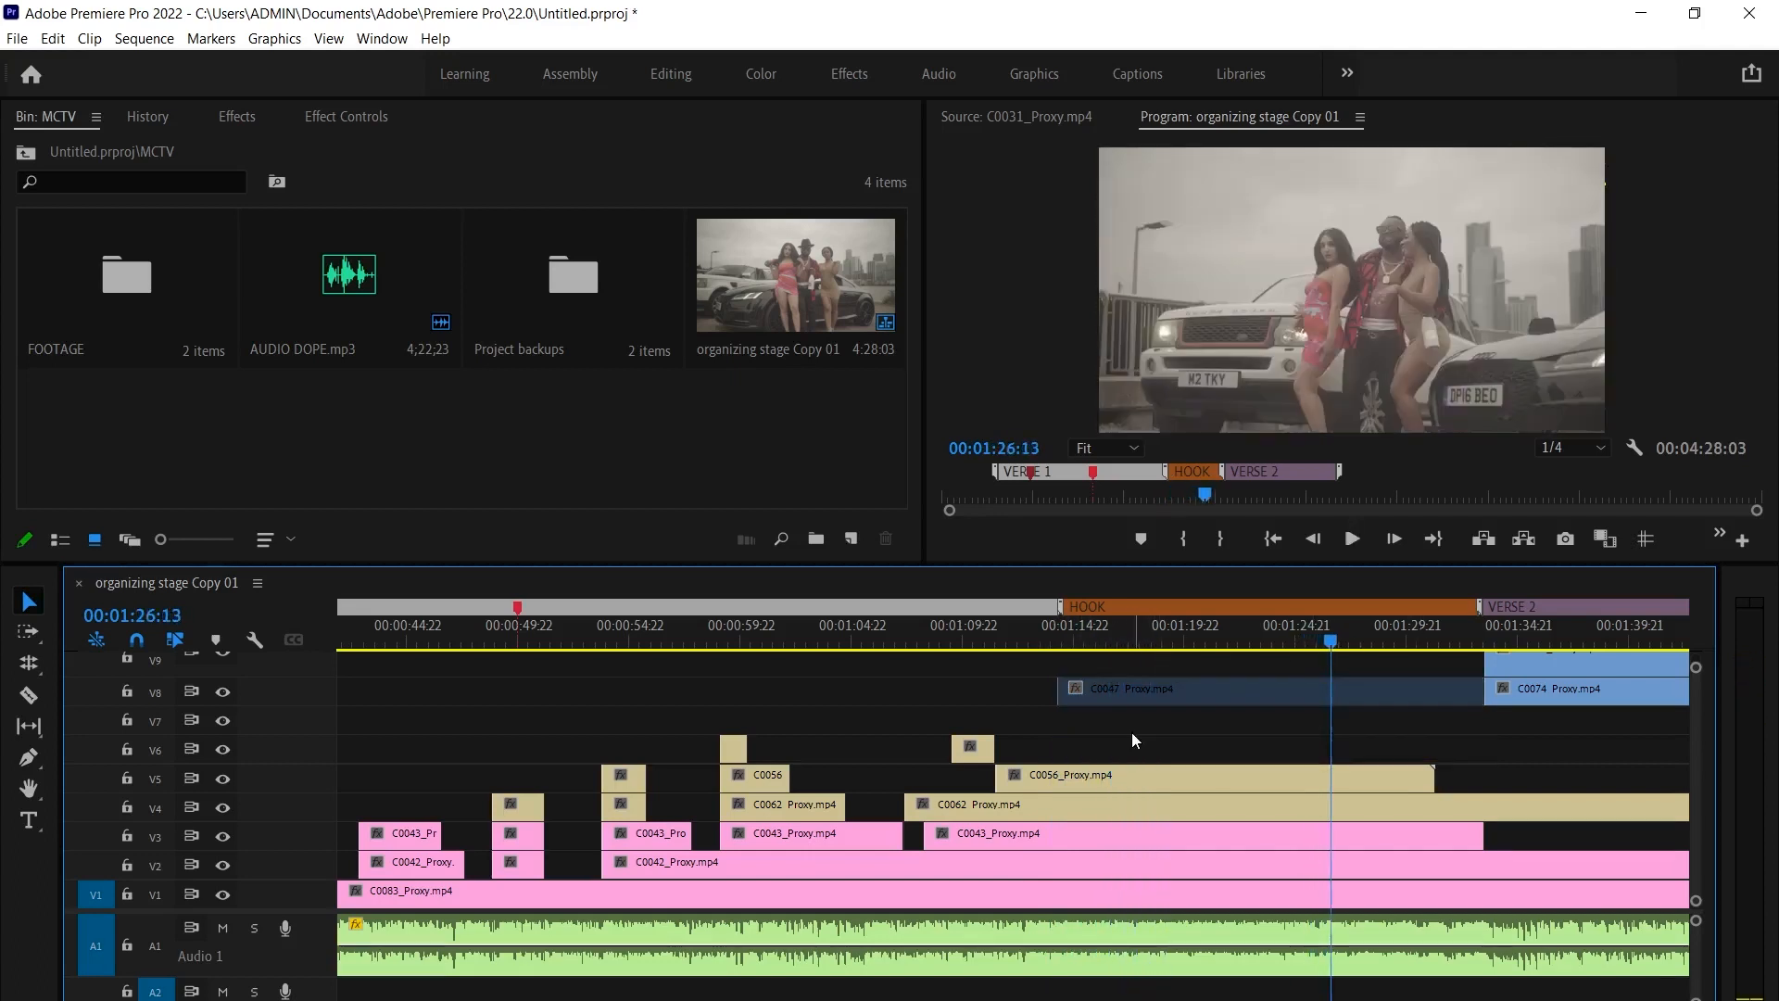
# Review the long C0056 clip at the HOOK's start and around 00:01:26:15, and delete it
pyautogui.click(1070, 636)
pyautogui.click(1154, 691)
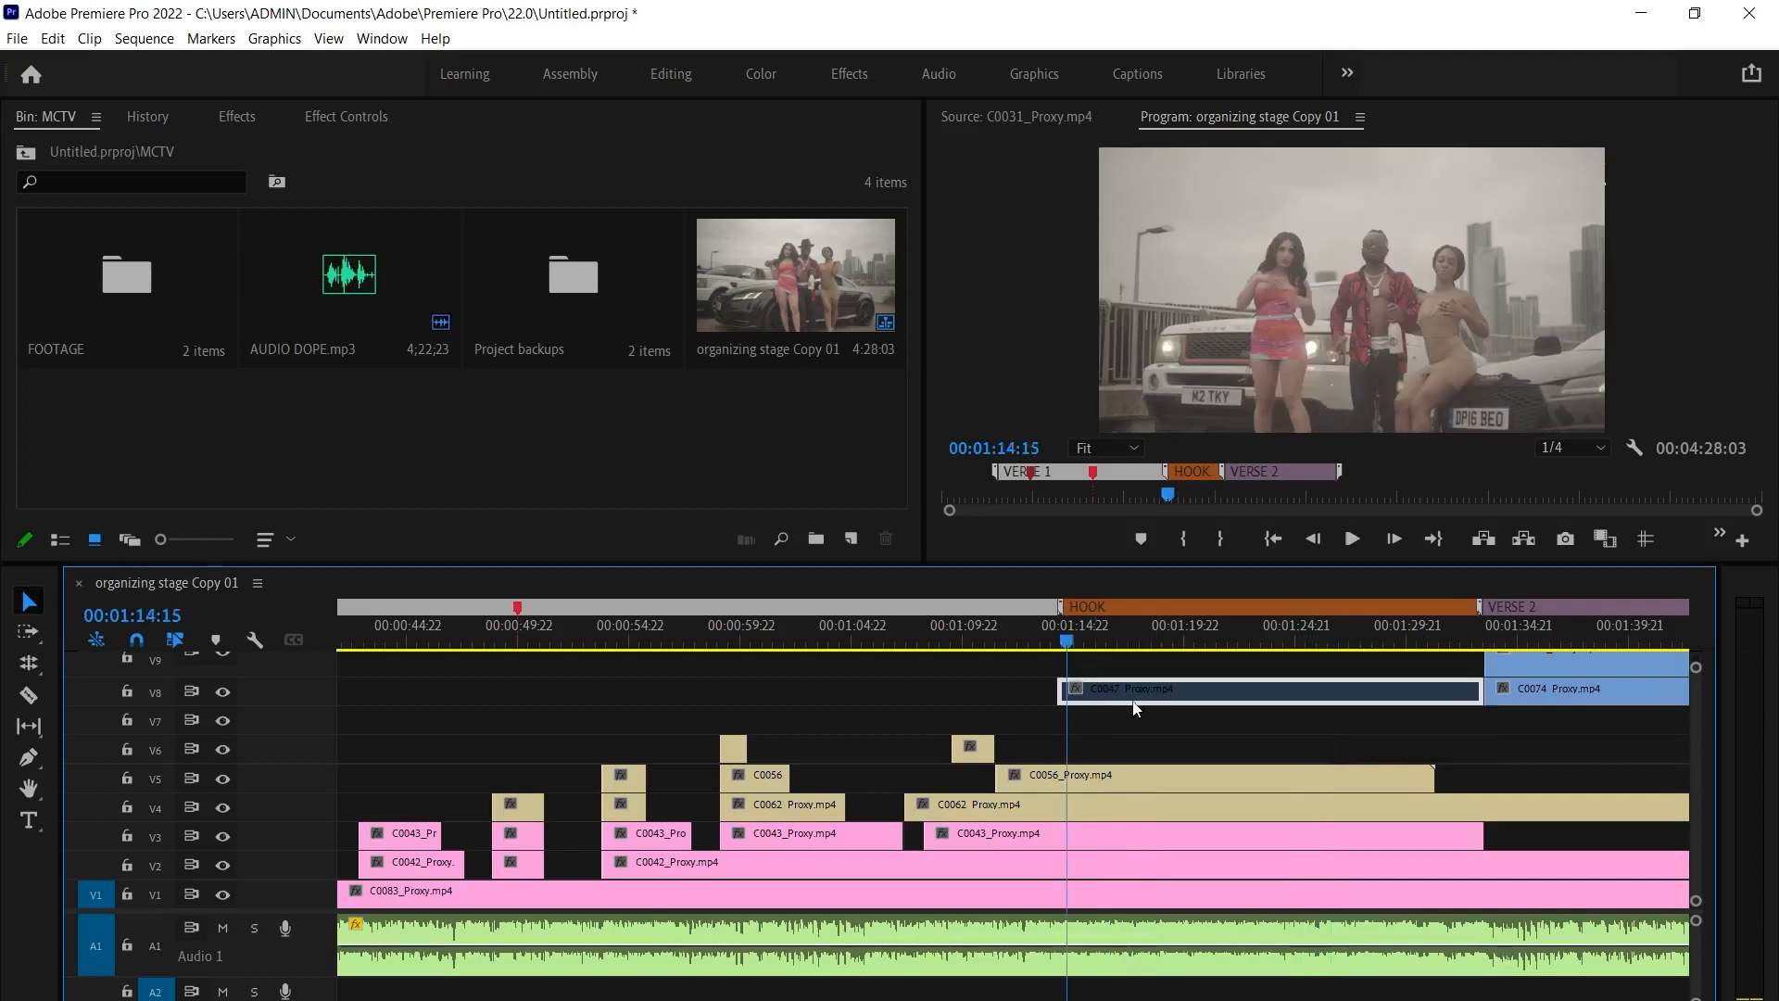
pyautogui.hotkey('shift', 'e')
pyautogui.press('space')
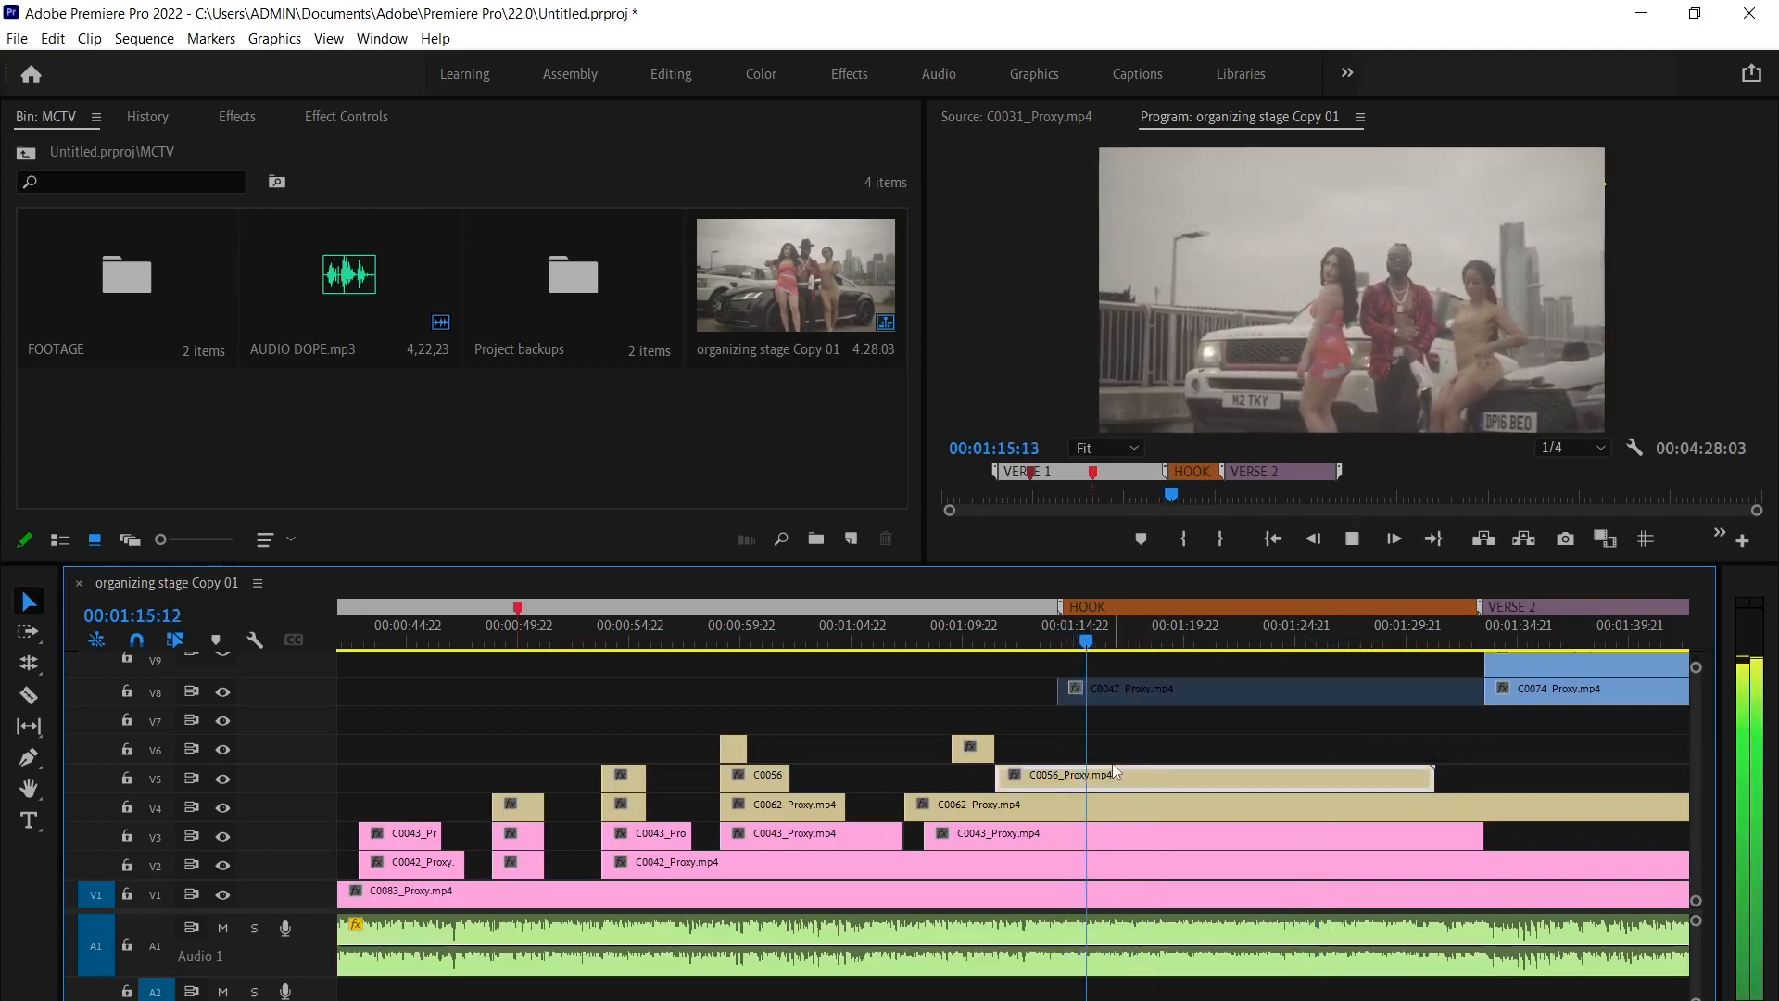
pyautogui.click(1337, 624)
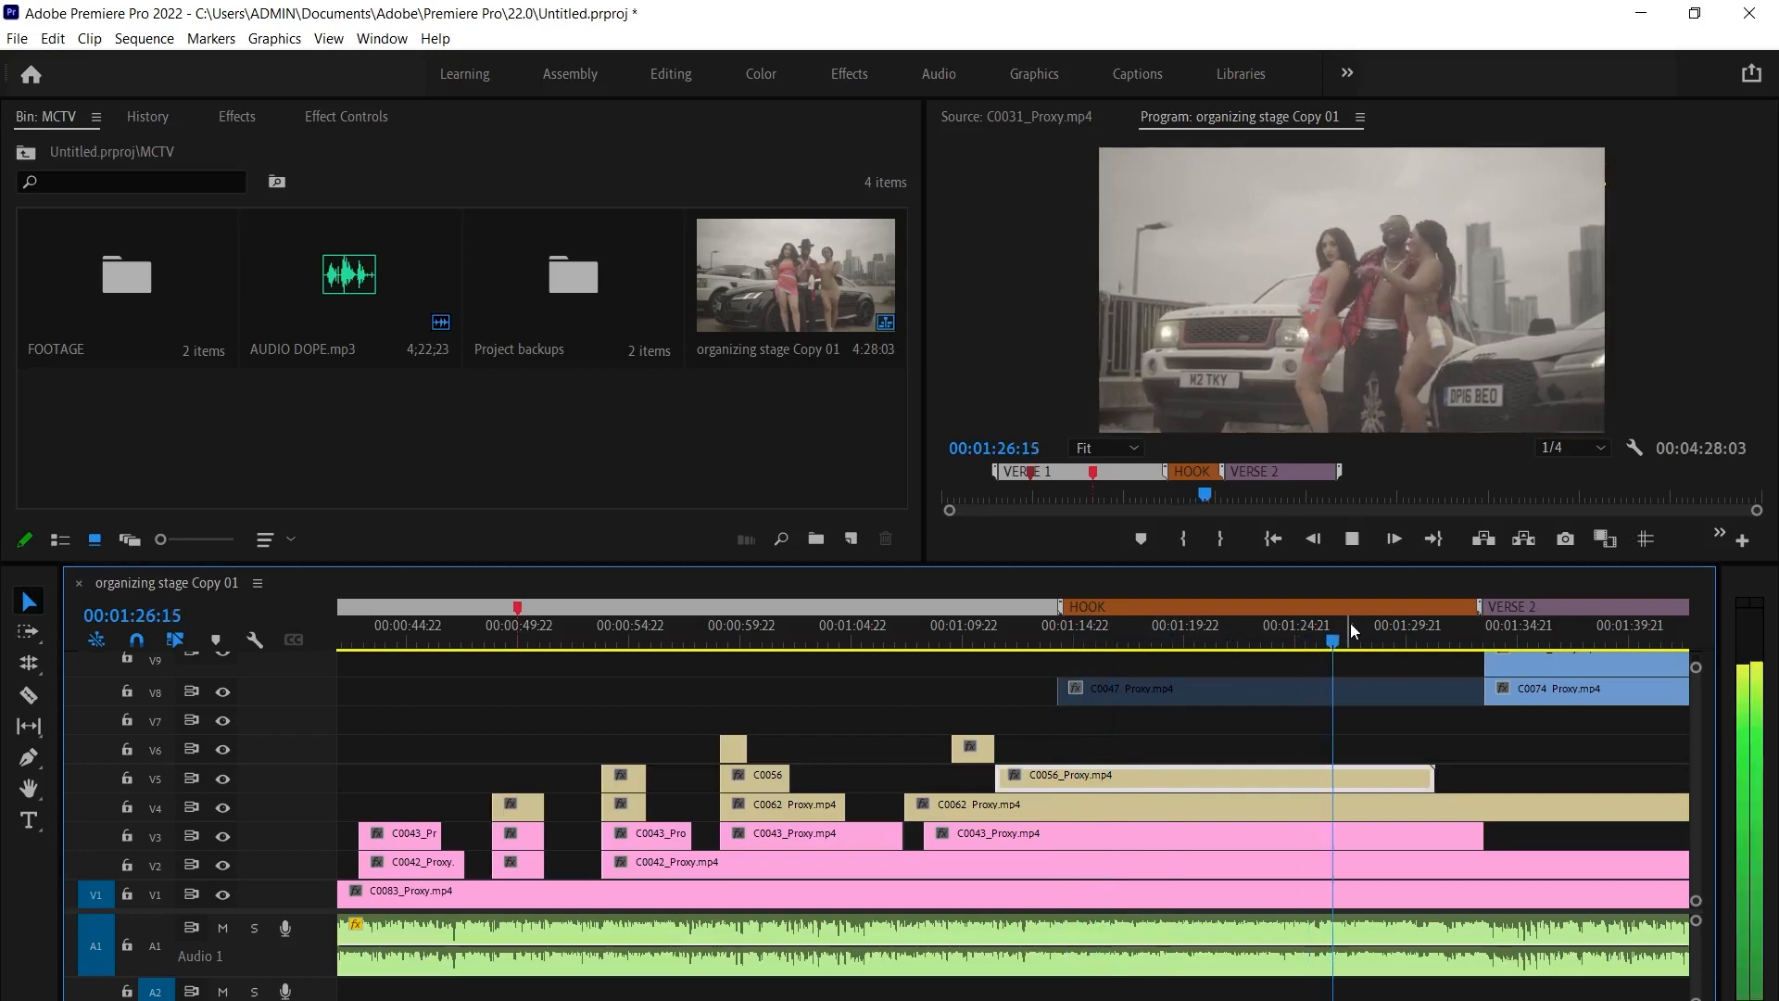
pyautogui.press('space')
pyautogui.press('Delete')
# Review C0062 across the HOOK and split it at 00:01:14:05
pyautogui.click(1064, 628)
pyautogui.press('space')
pyautogui.click(1075, 809)
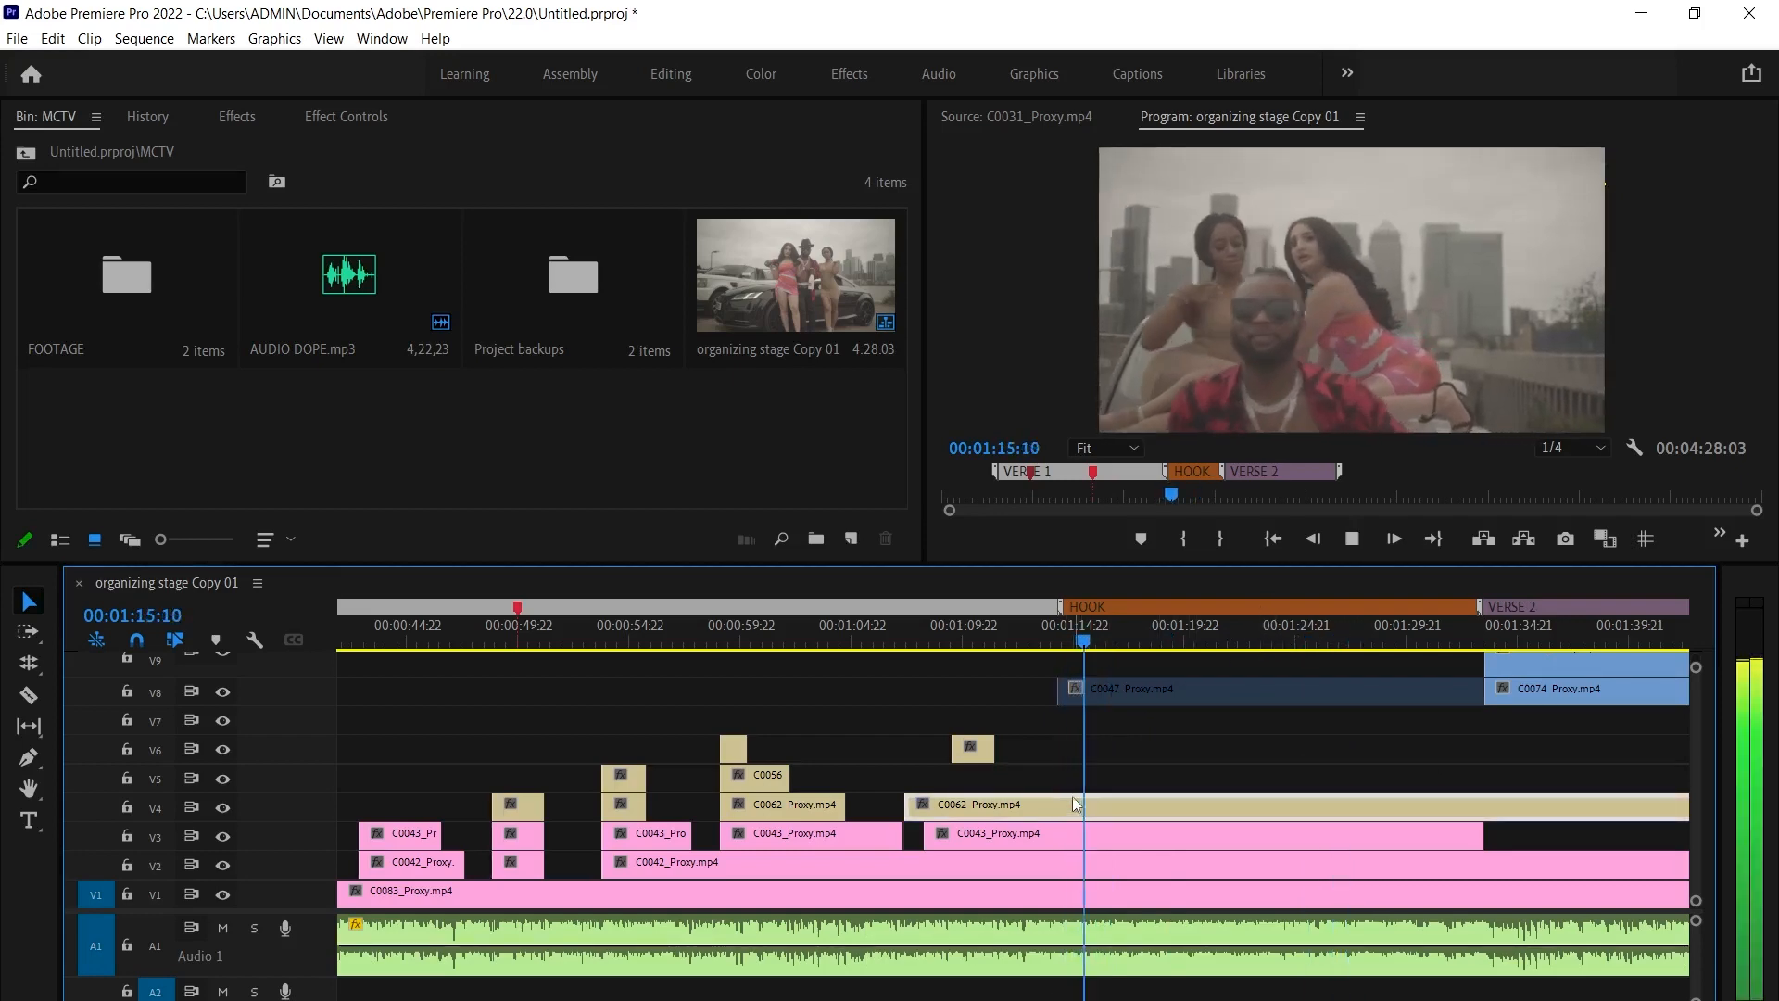
pyautogui.click(1336, 637)
pyautogui.press('space')
pyautogui.moveTo(1073, 640); pyautogui.dragTo(1057, 649)
pyautogui.click(1126, 756)
pyautogui.press('c')
pyautogui.hotkey('alt', 'space')
pyautogui.click(1299, 753)
# Trim the start of the second C0062 piece to the beginning of VERSE 2, clearing it from the HOOK
pyautogui.scroll(-3, 1304, 780)
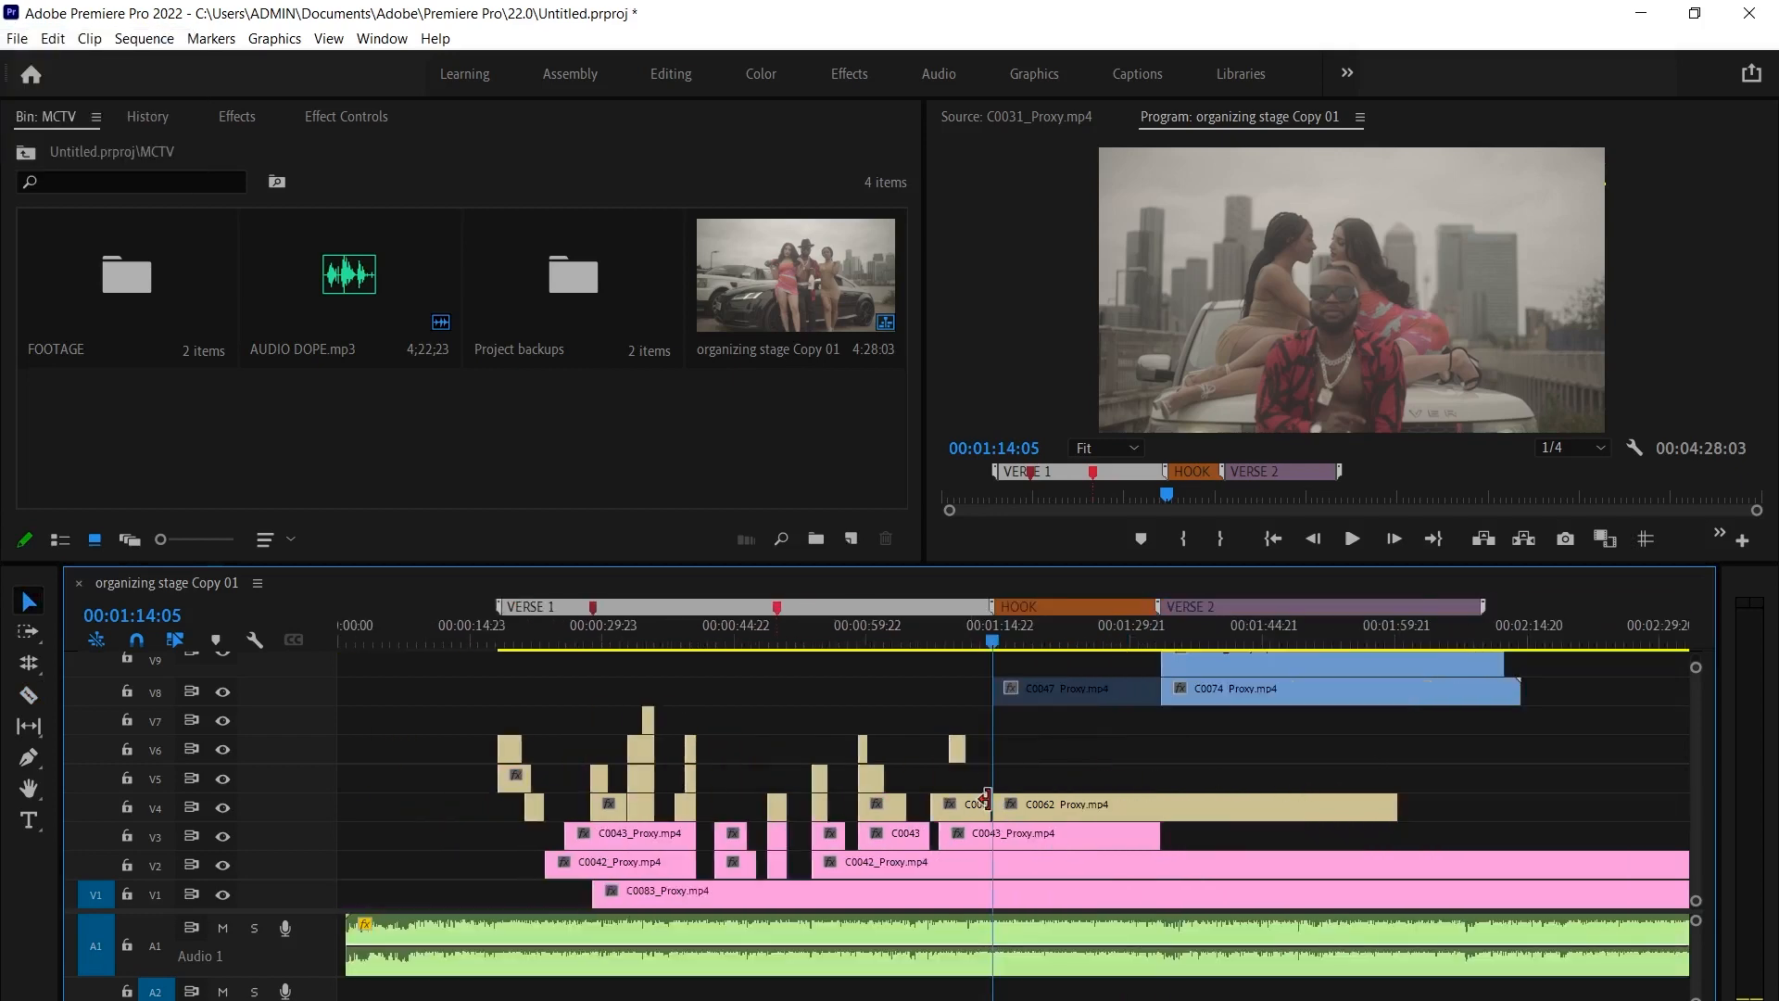
pyautogui.moveTo(1001, 801); pyautogui.dragTo(1173, 806)
pyautogui.scroll(4, 1006, 775)
# Split C0043, C0042 and C0083 at 00:01:14:05, where C0062 ends before the HOOK
pyautogui.press('space')
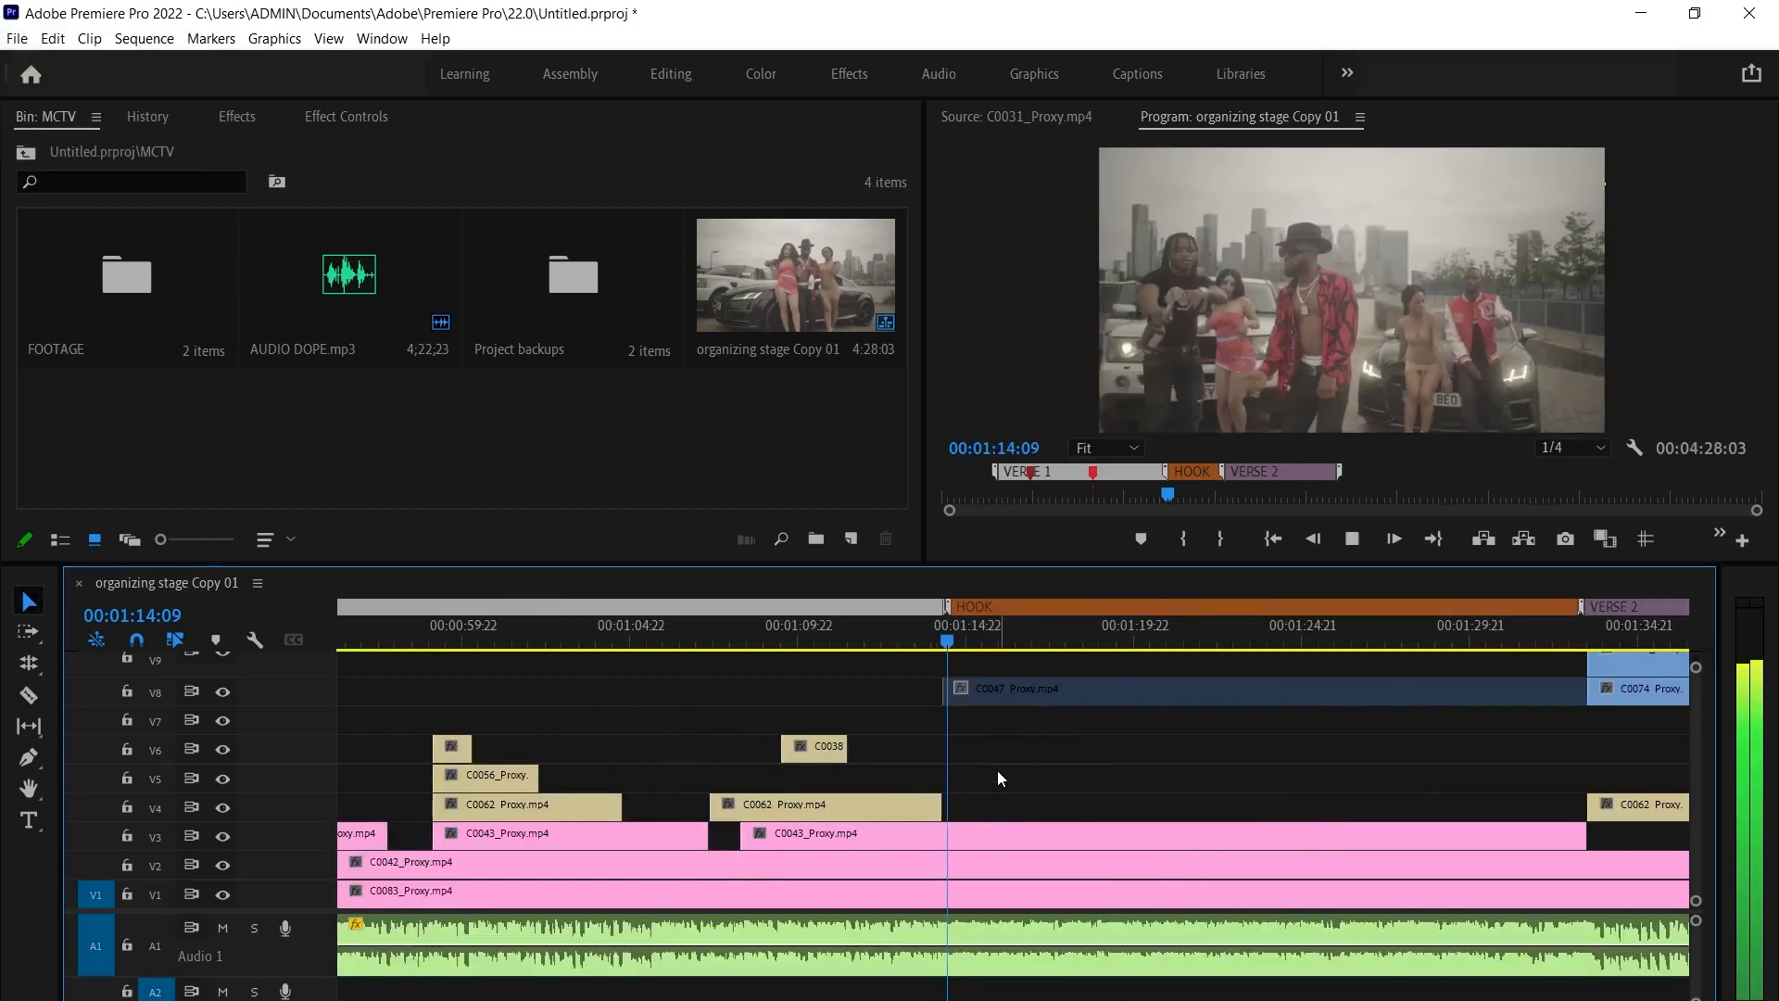
pyautogui.click(946, 637)
pyautogui.click(1044, 830)
pyautogui.moveTo(944, 795); pyautogui.dragTo(929, 794)
pyautogui.moveTo(945, 638); pyautogui.dragTo(942, 640)
pyautogui.moveTo(985, 802); pyautogui.dragTo(981, 894)
pyautogui.hotkey('ctrl', 'k')
pyautogui.click(993, 742)
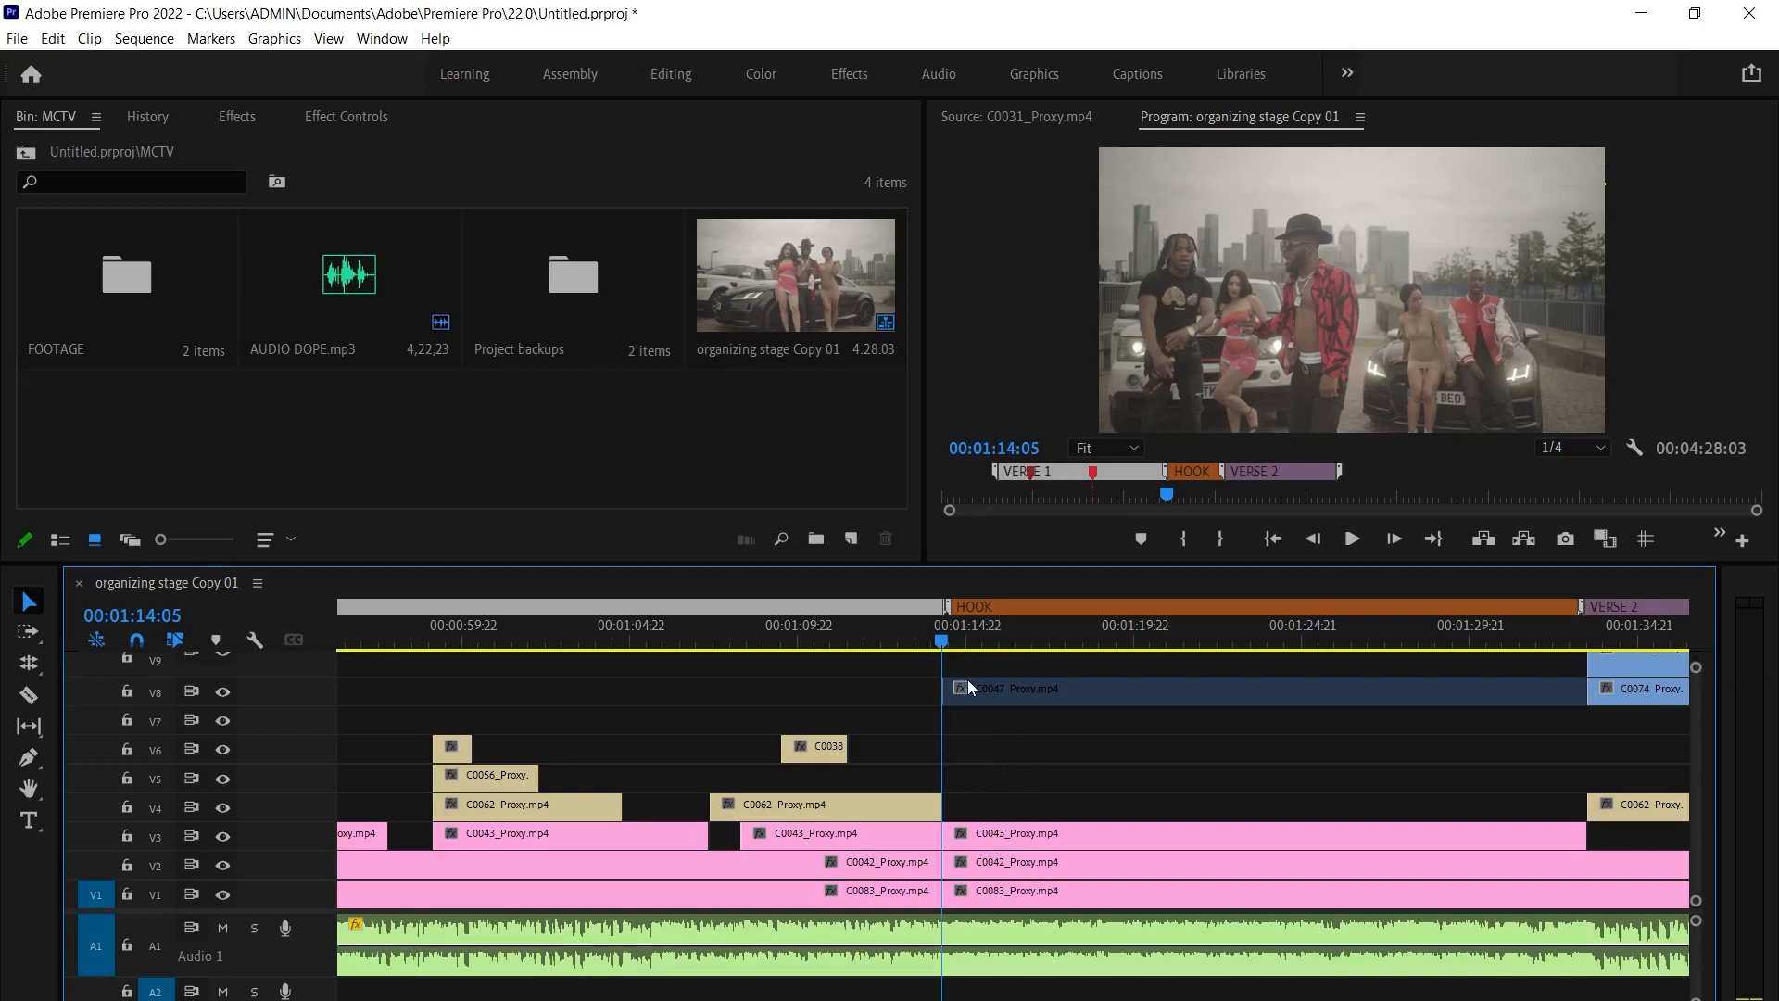
# Review the opening of C0043's HOOK piece and disable that piece
pyautogui.press('space')
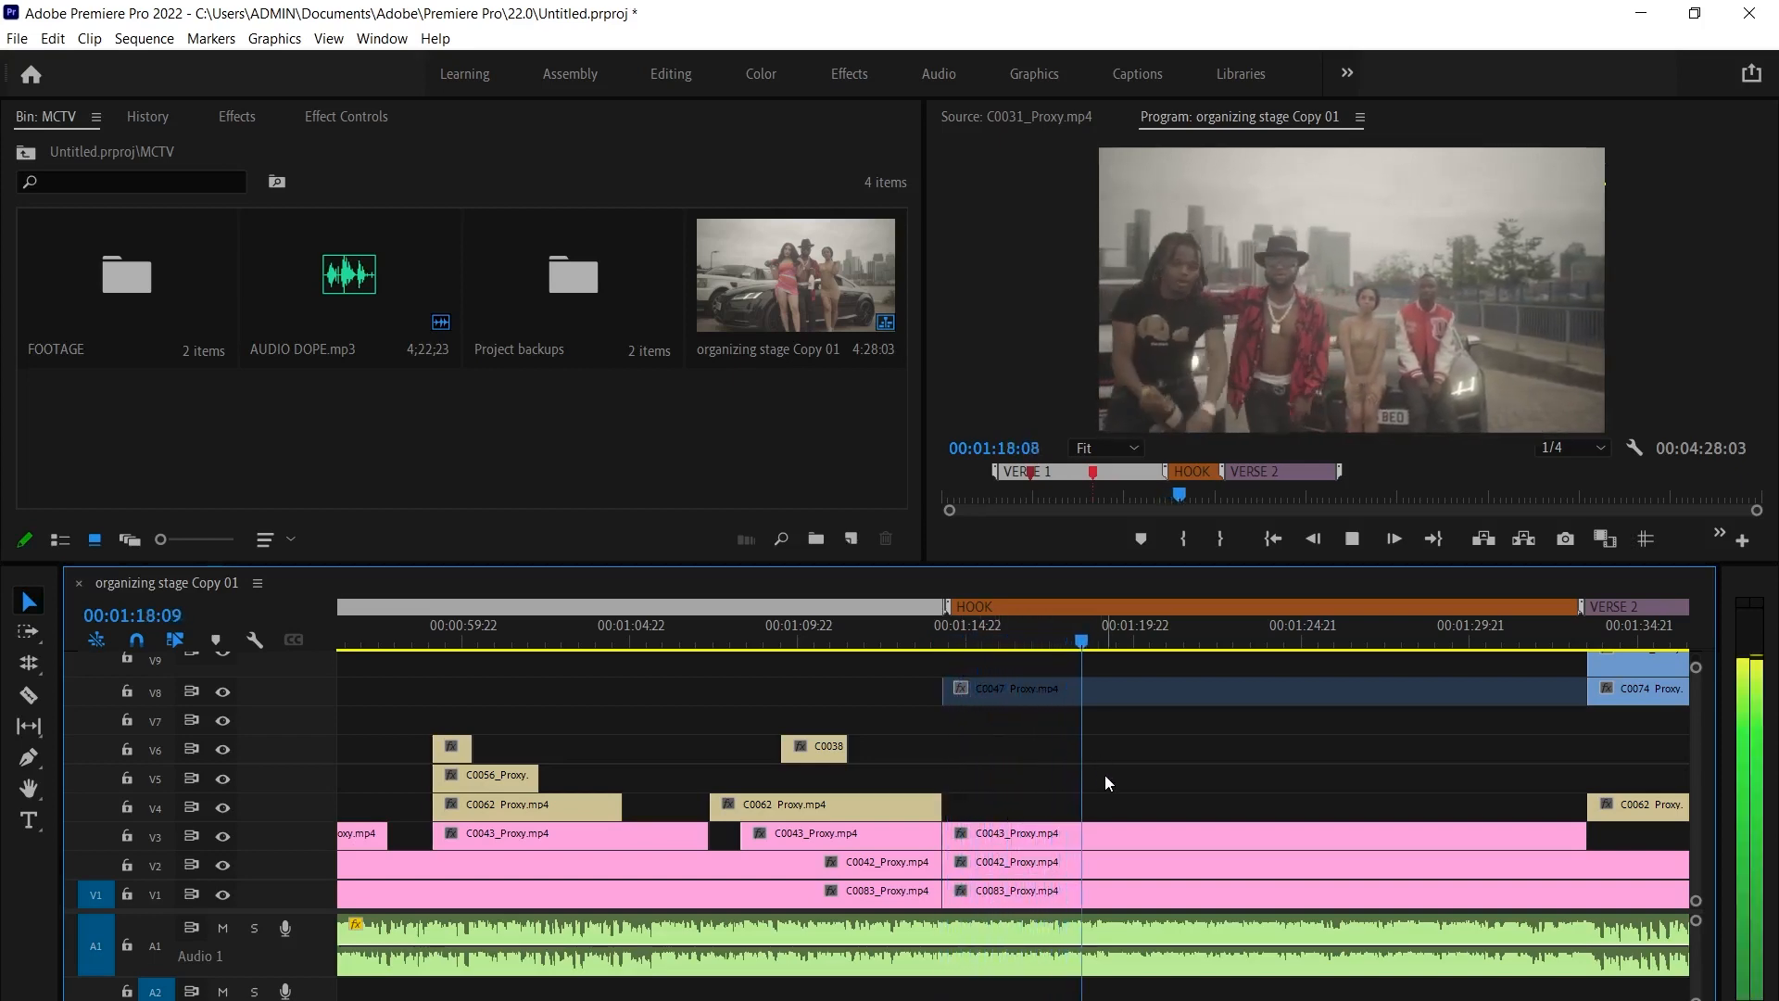
pyautogui.click(1104, 825)
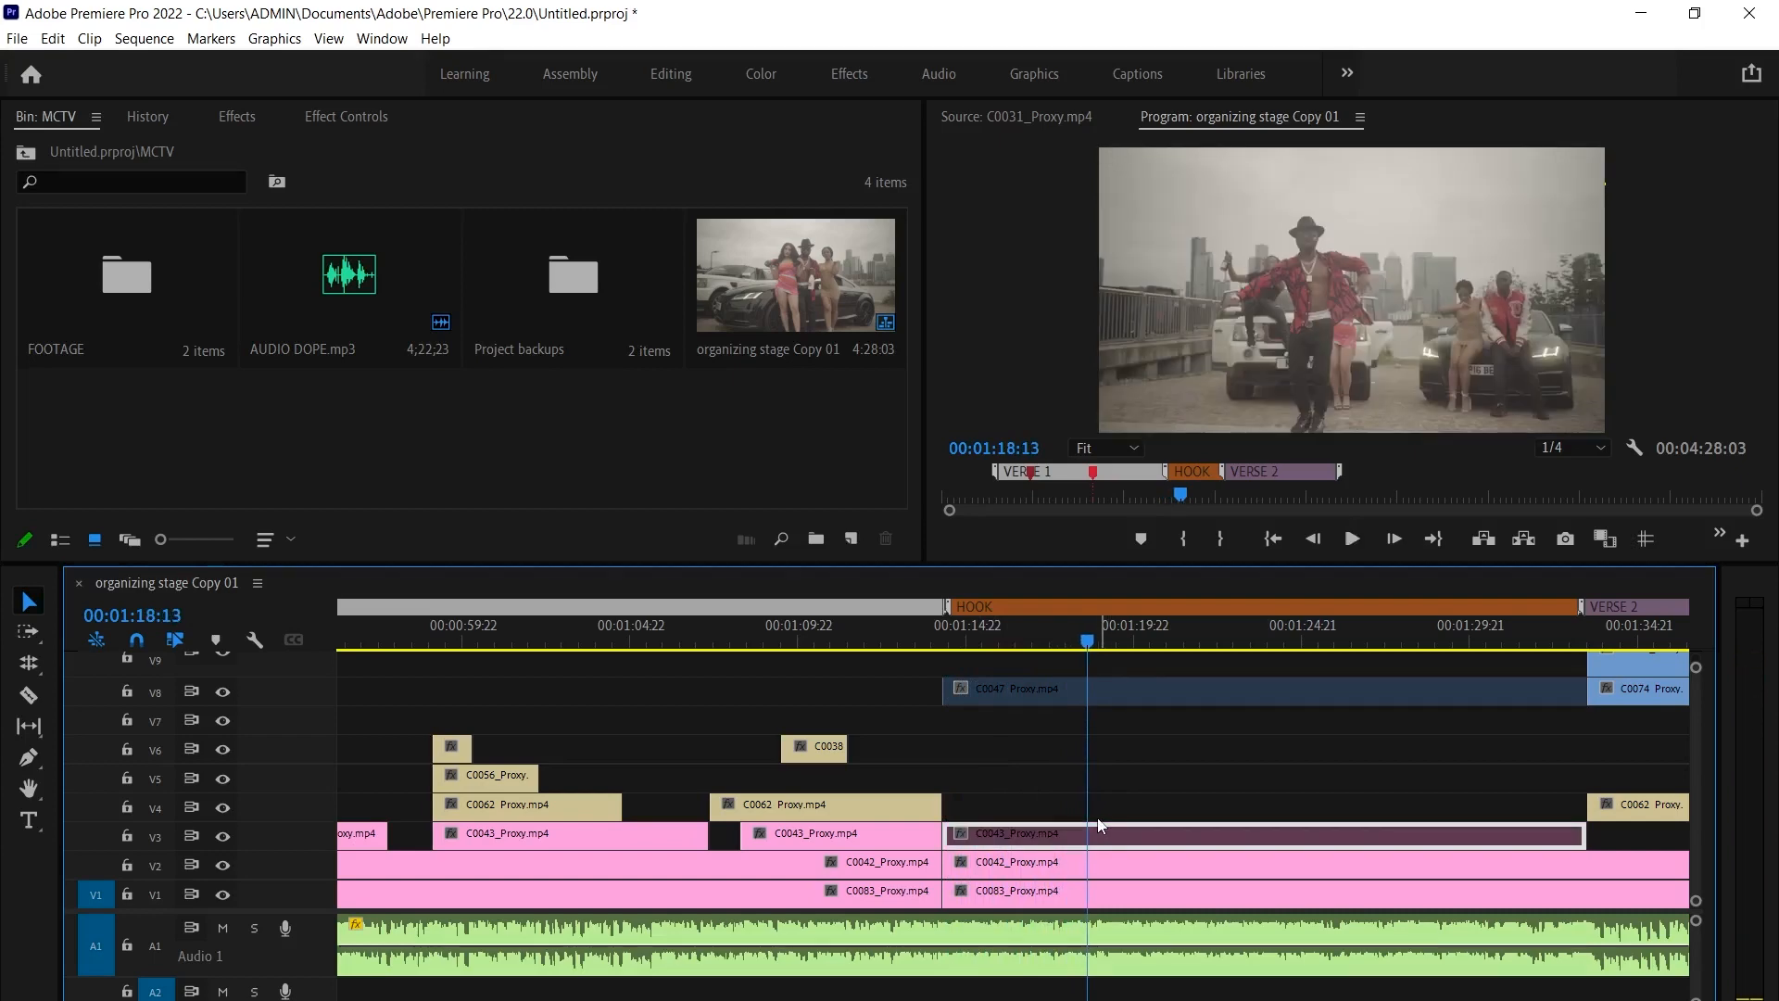
# Review C0042 in the HOOK and split it at about 00:01:23 and at 00:01:26:03 to isolate that section
pyautogui.press('space')
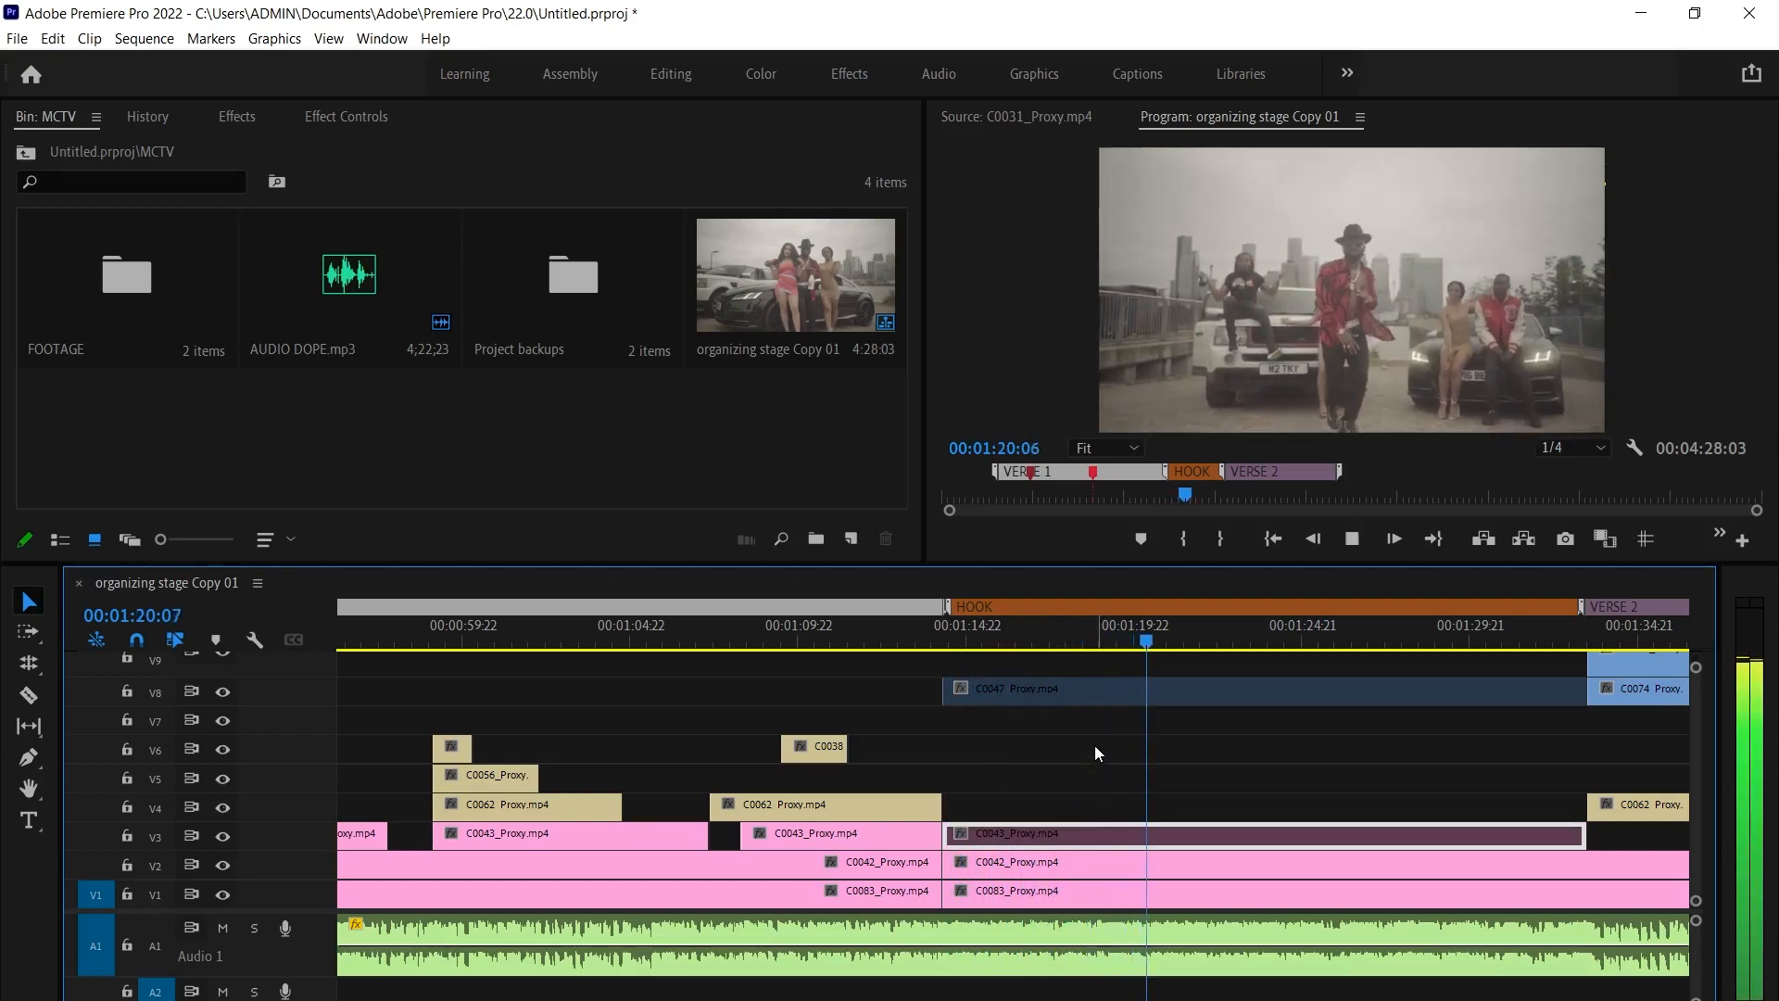
pyautogui.press('space')
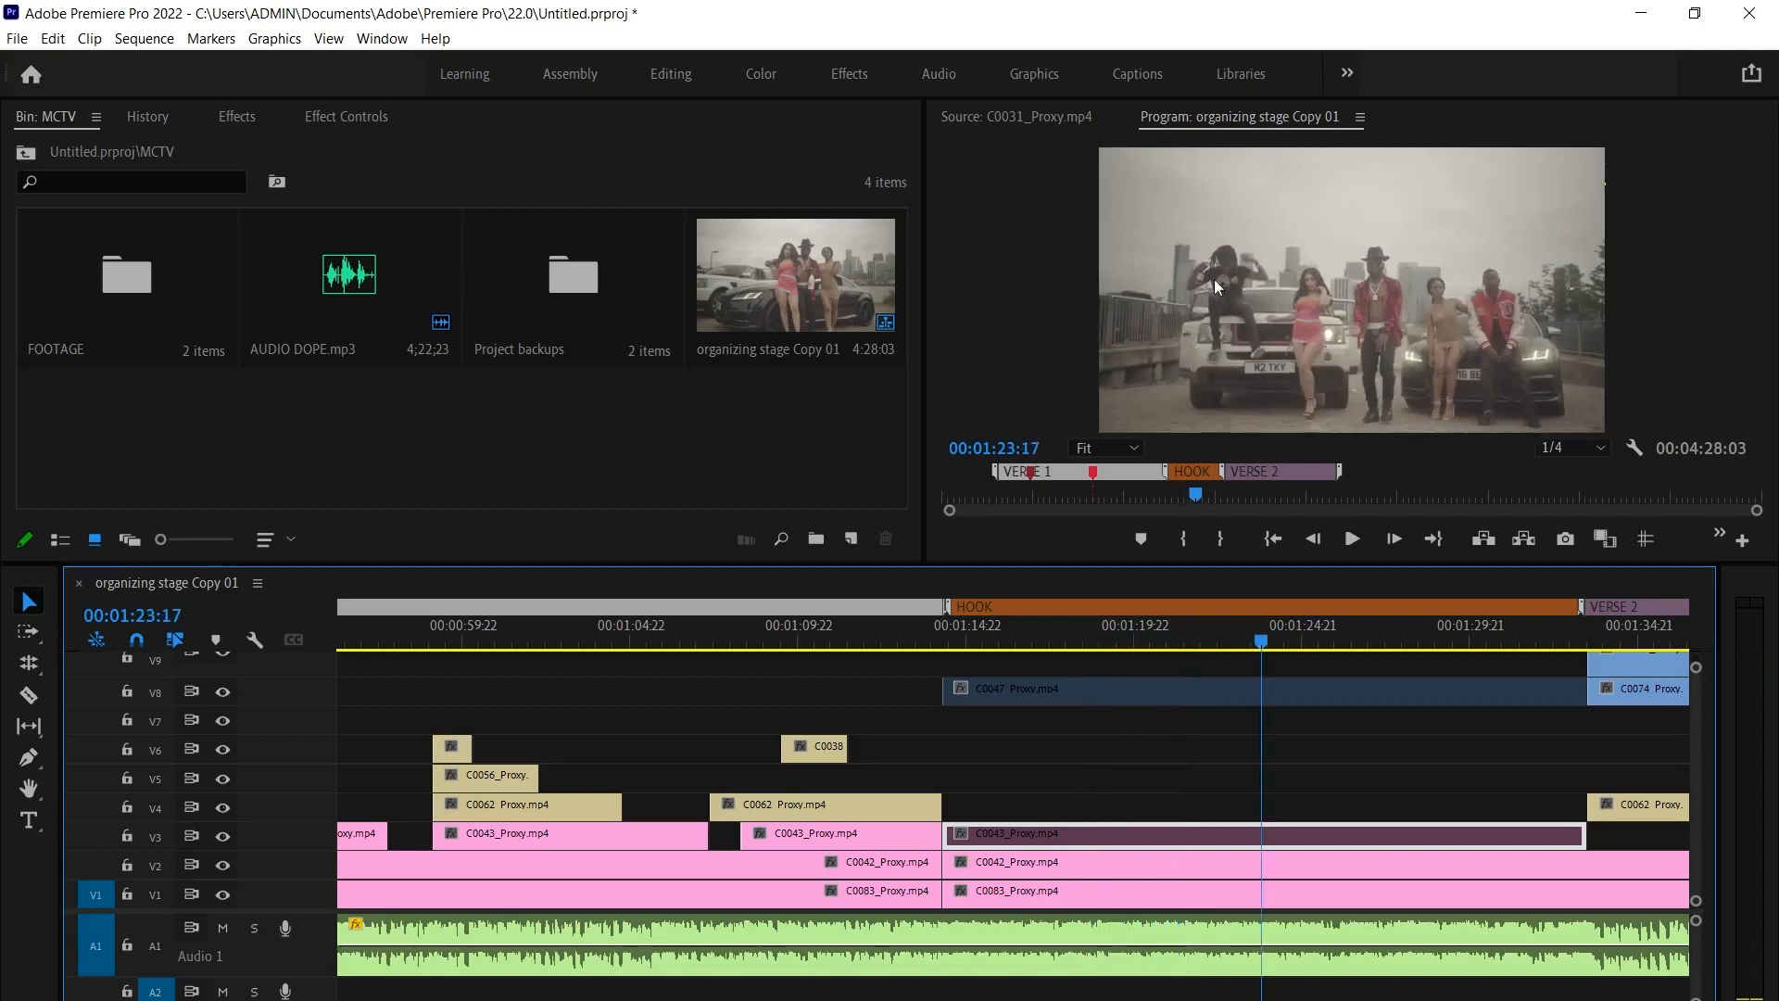
pyautogui.click(1312, 640)
pyautogui.click(1283, 872)
pyautogui.moveTo(1251, 641); pyautogui.dragTo(1343, 641)
pyautogui.hotkey('ctrl', 'k')
pyautogui.hotkey('ctrl', 'k')
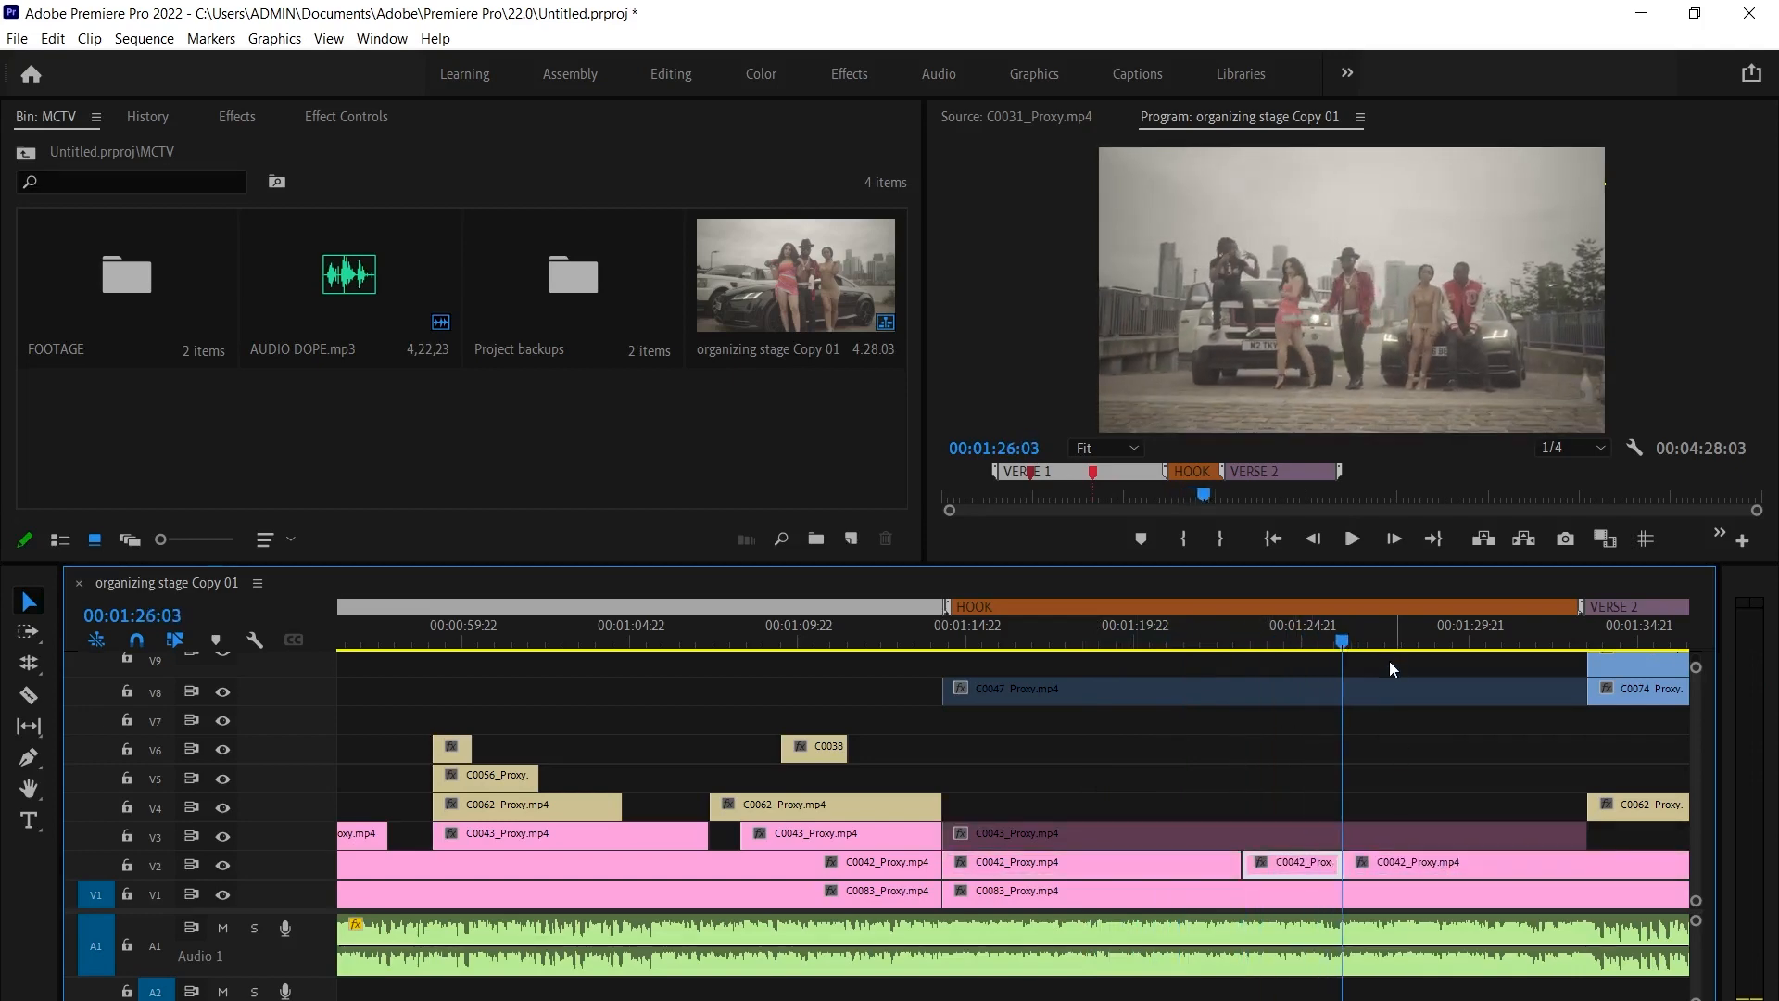
# Review and delete the C0042 pieces before and after the isolated section, keeping only that short section in the HOOK
pyautogui.press('space')
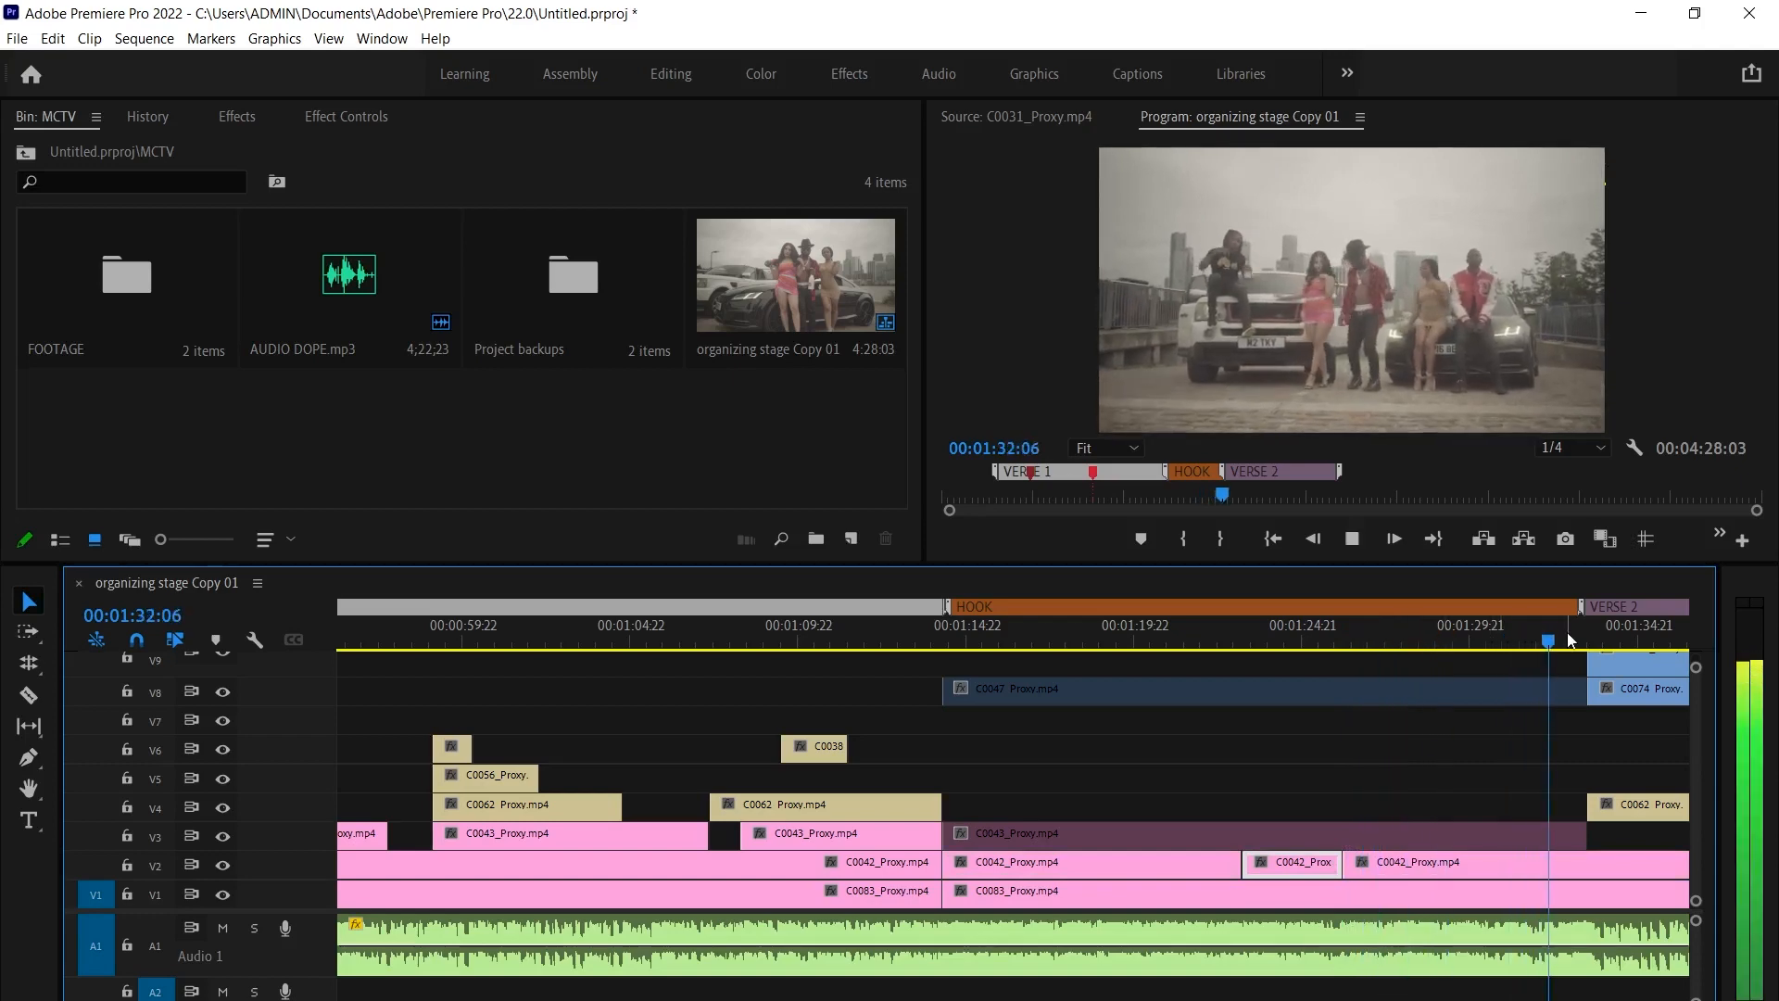
pyautogui.click(1434, 640)
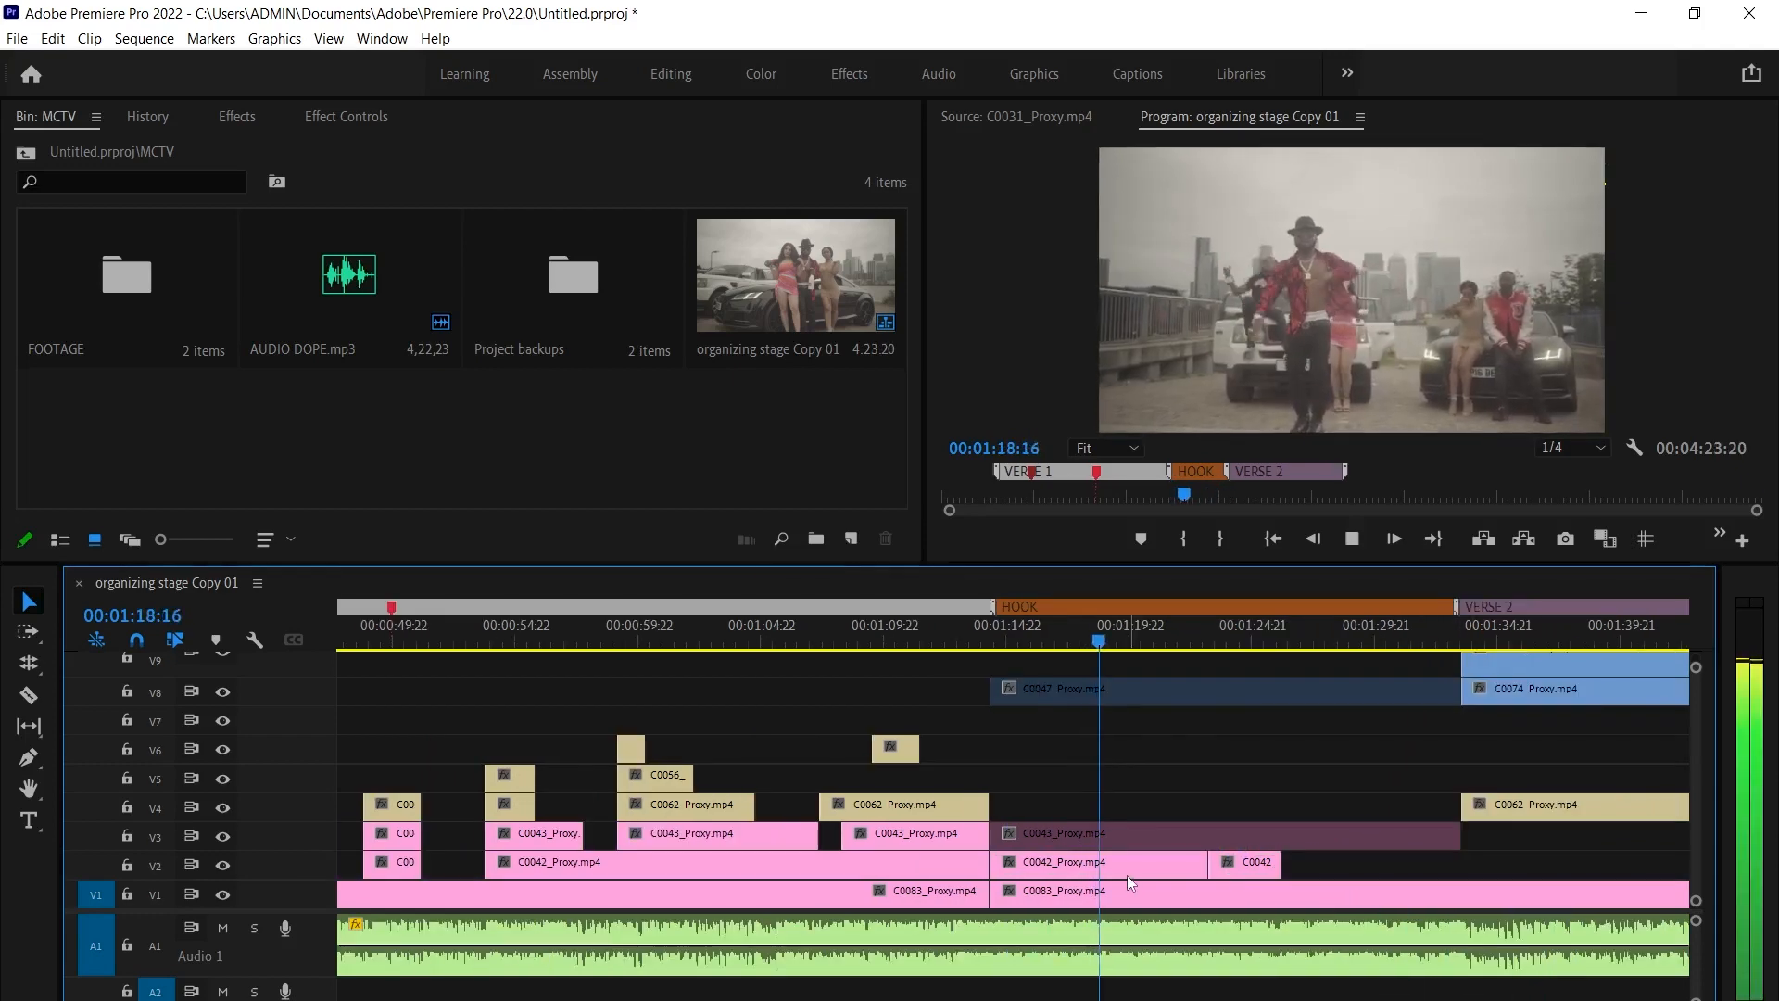
pyautogui.click(1124, 861)
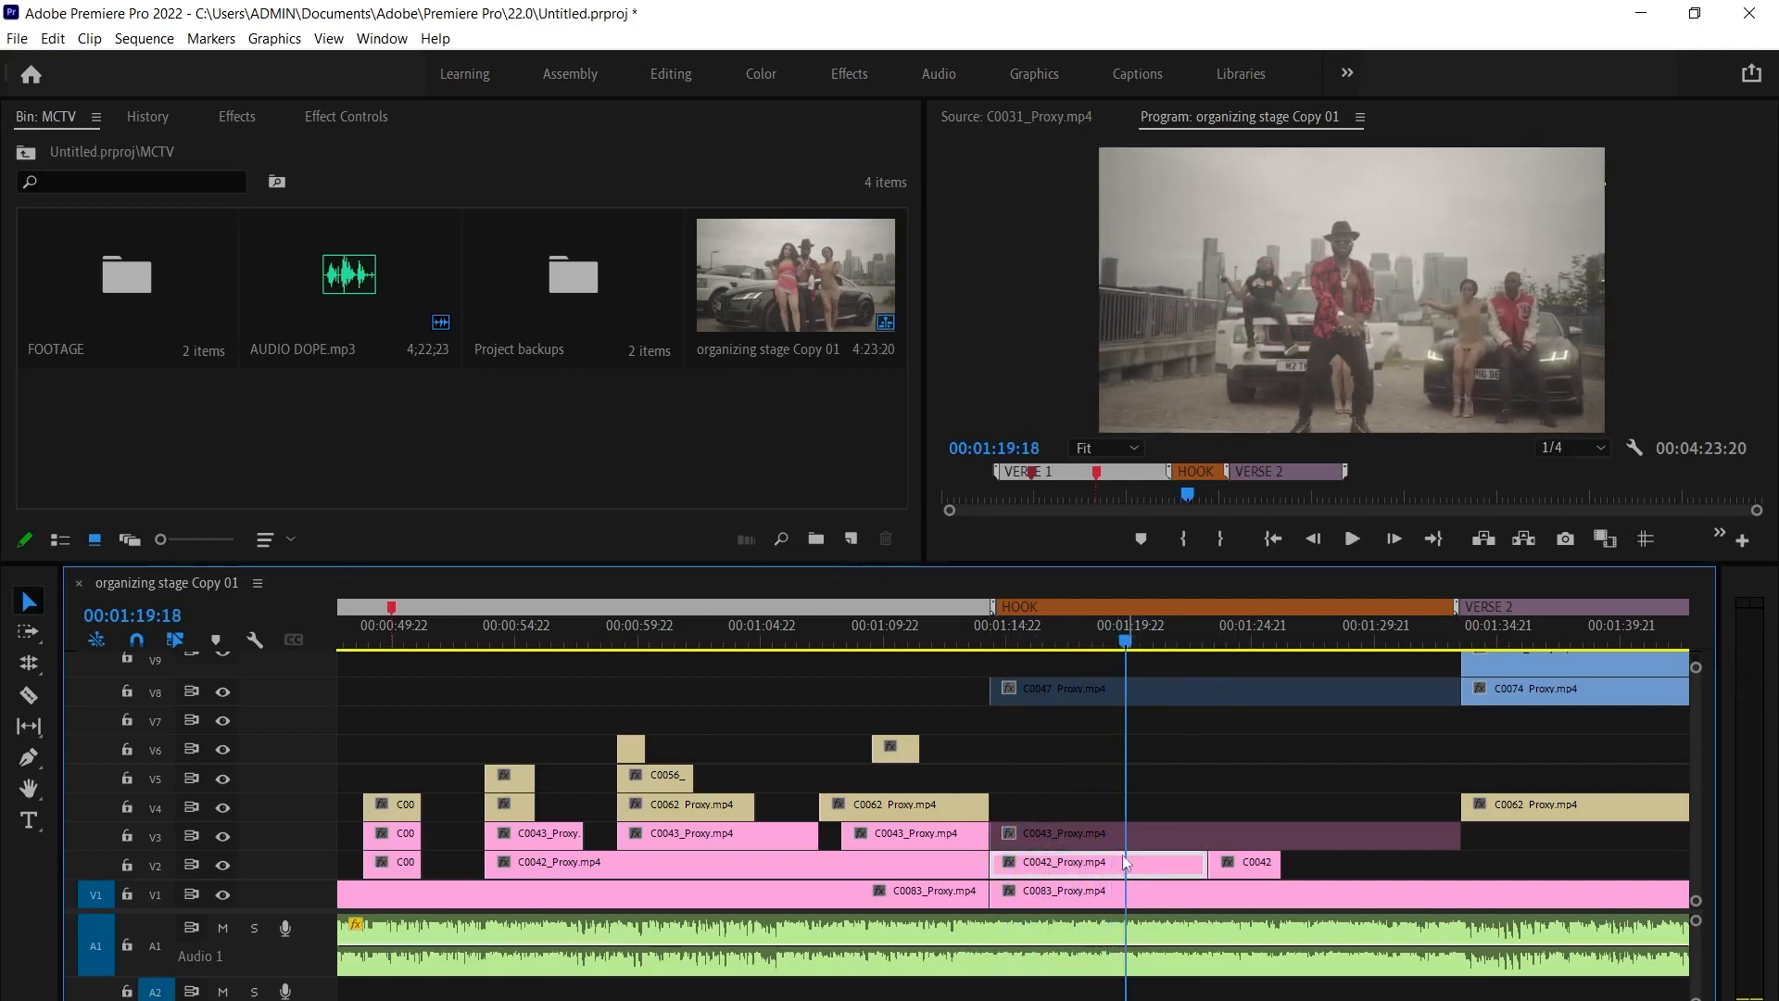
pyautogui.press('Delete')
pyautogui.click(1225, 642)
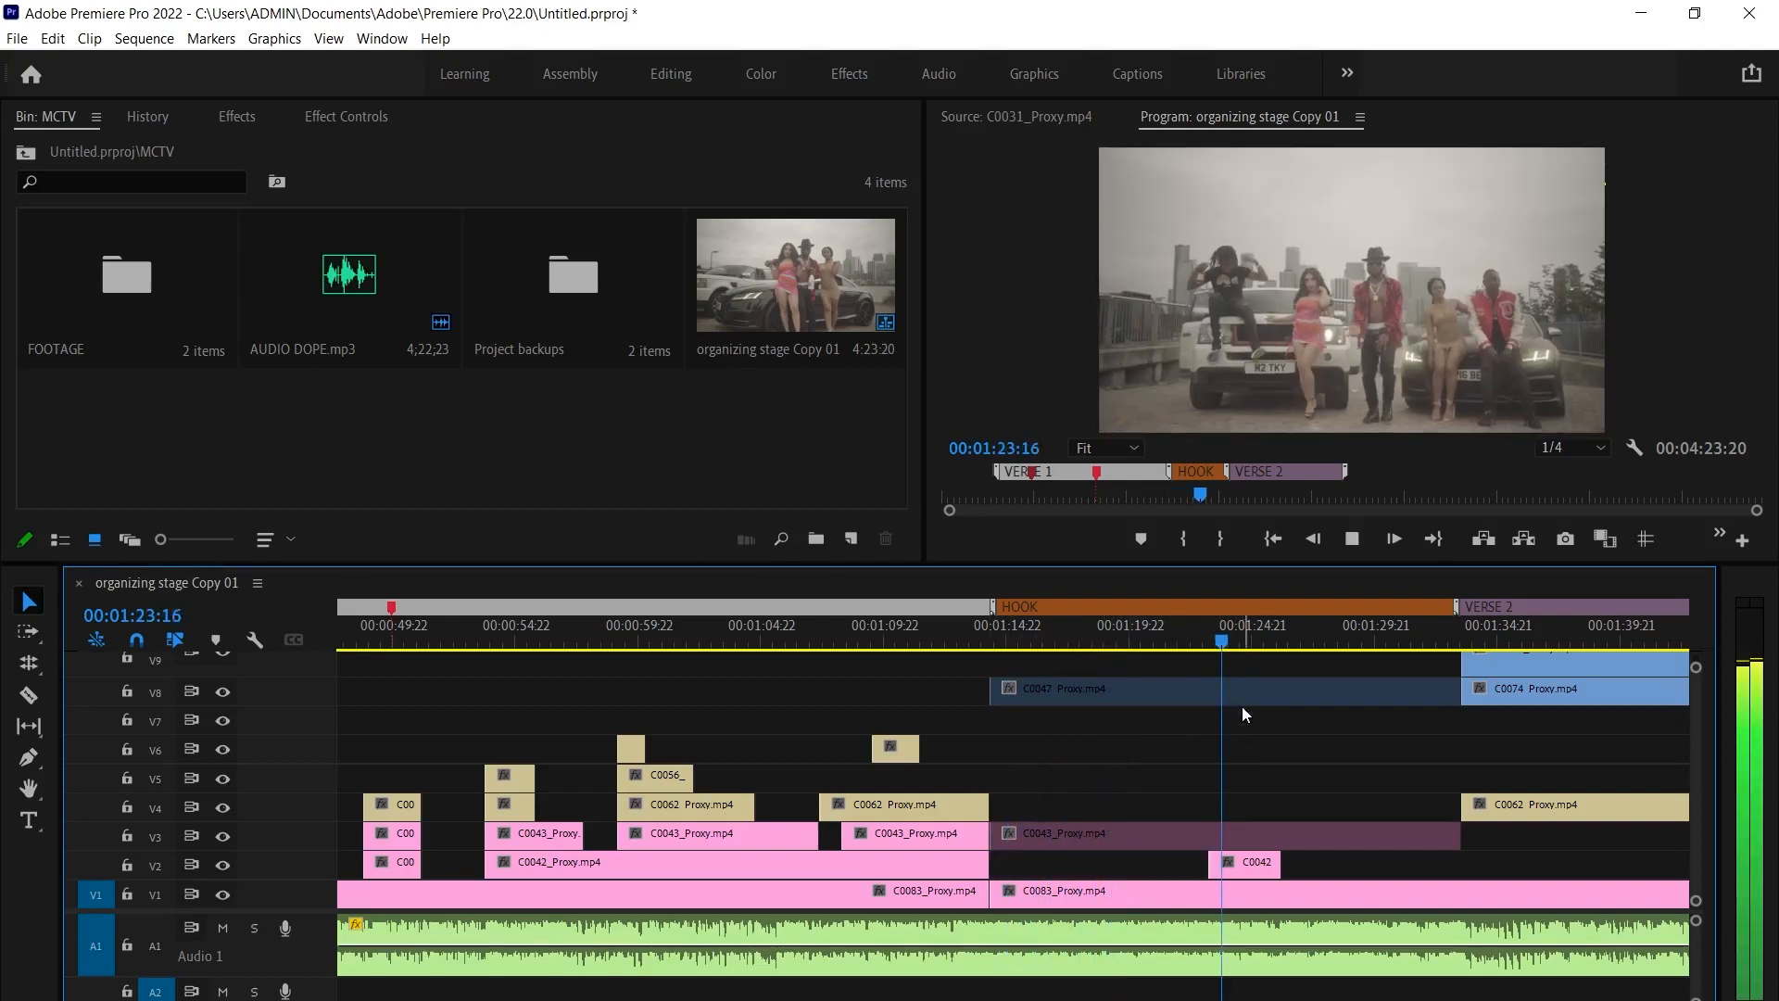
# Select C0083's HOOK piece and play it from 00:01:14:18 to 00:01:17:05 to review the footage
pyautogui.click(1004, 630)
pyautogui.press('space')
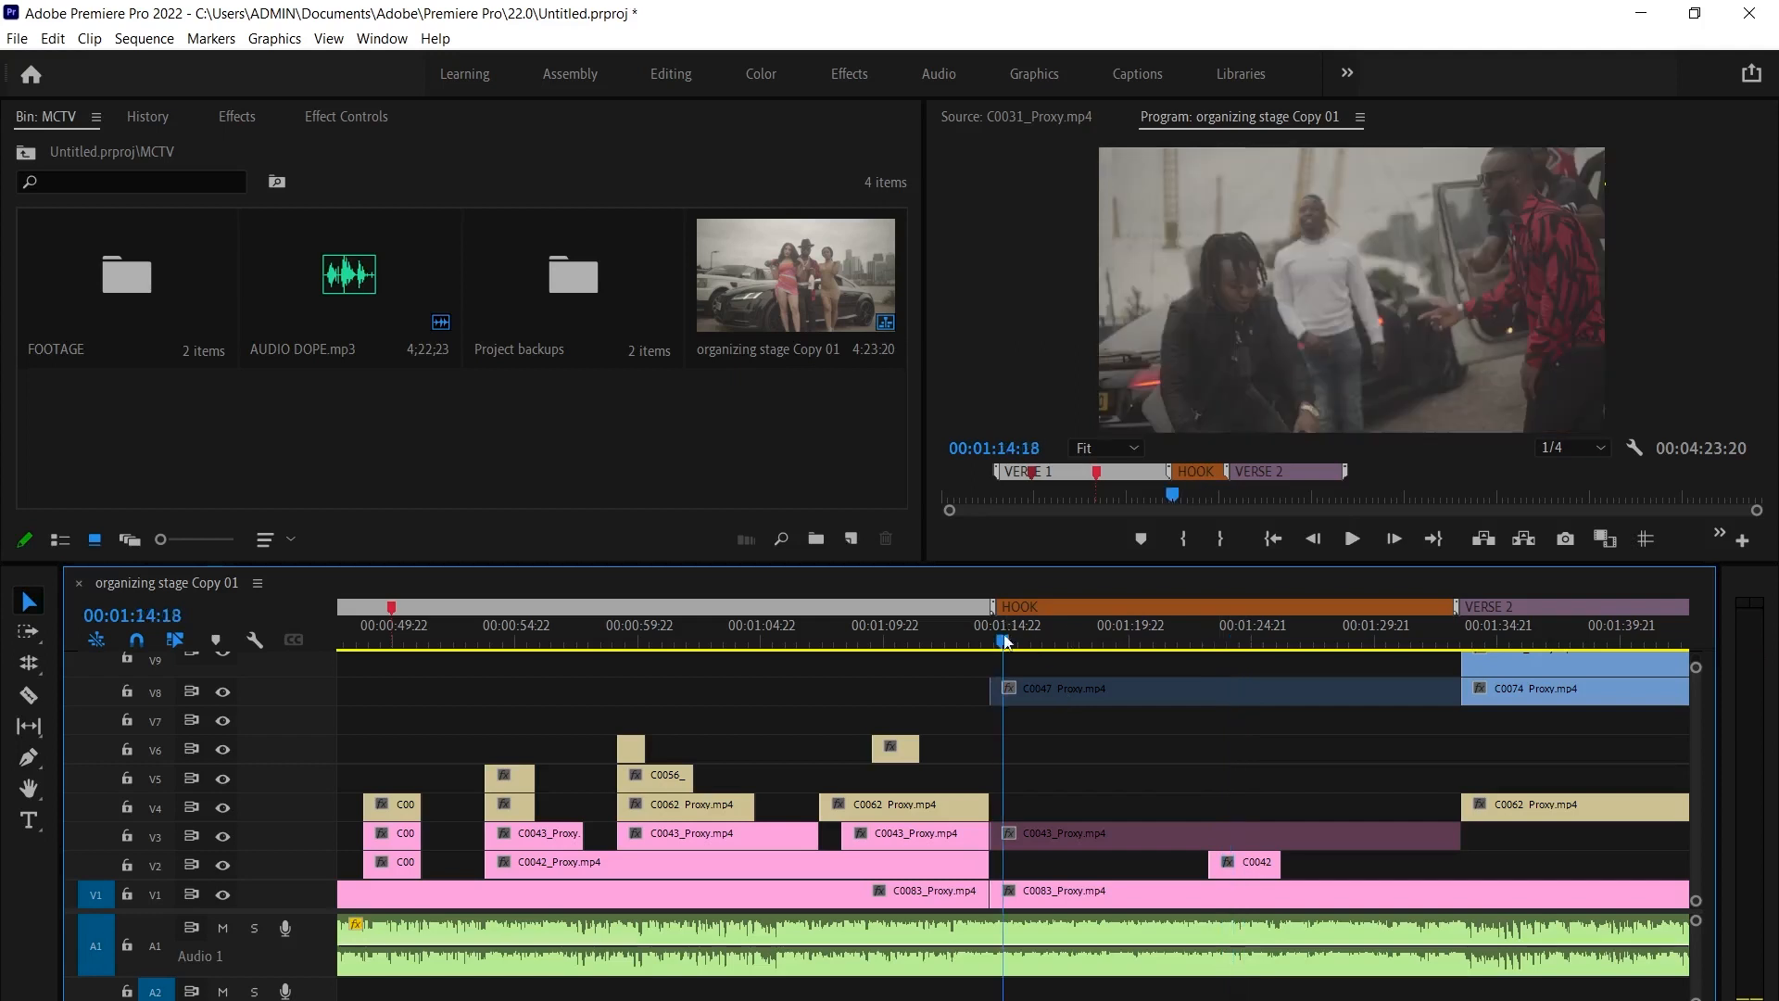
pyautogui.click(1033, 891)
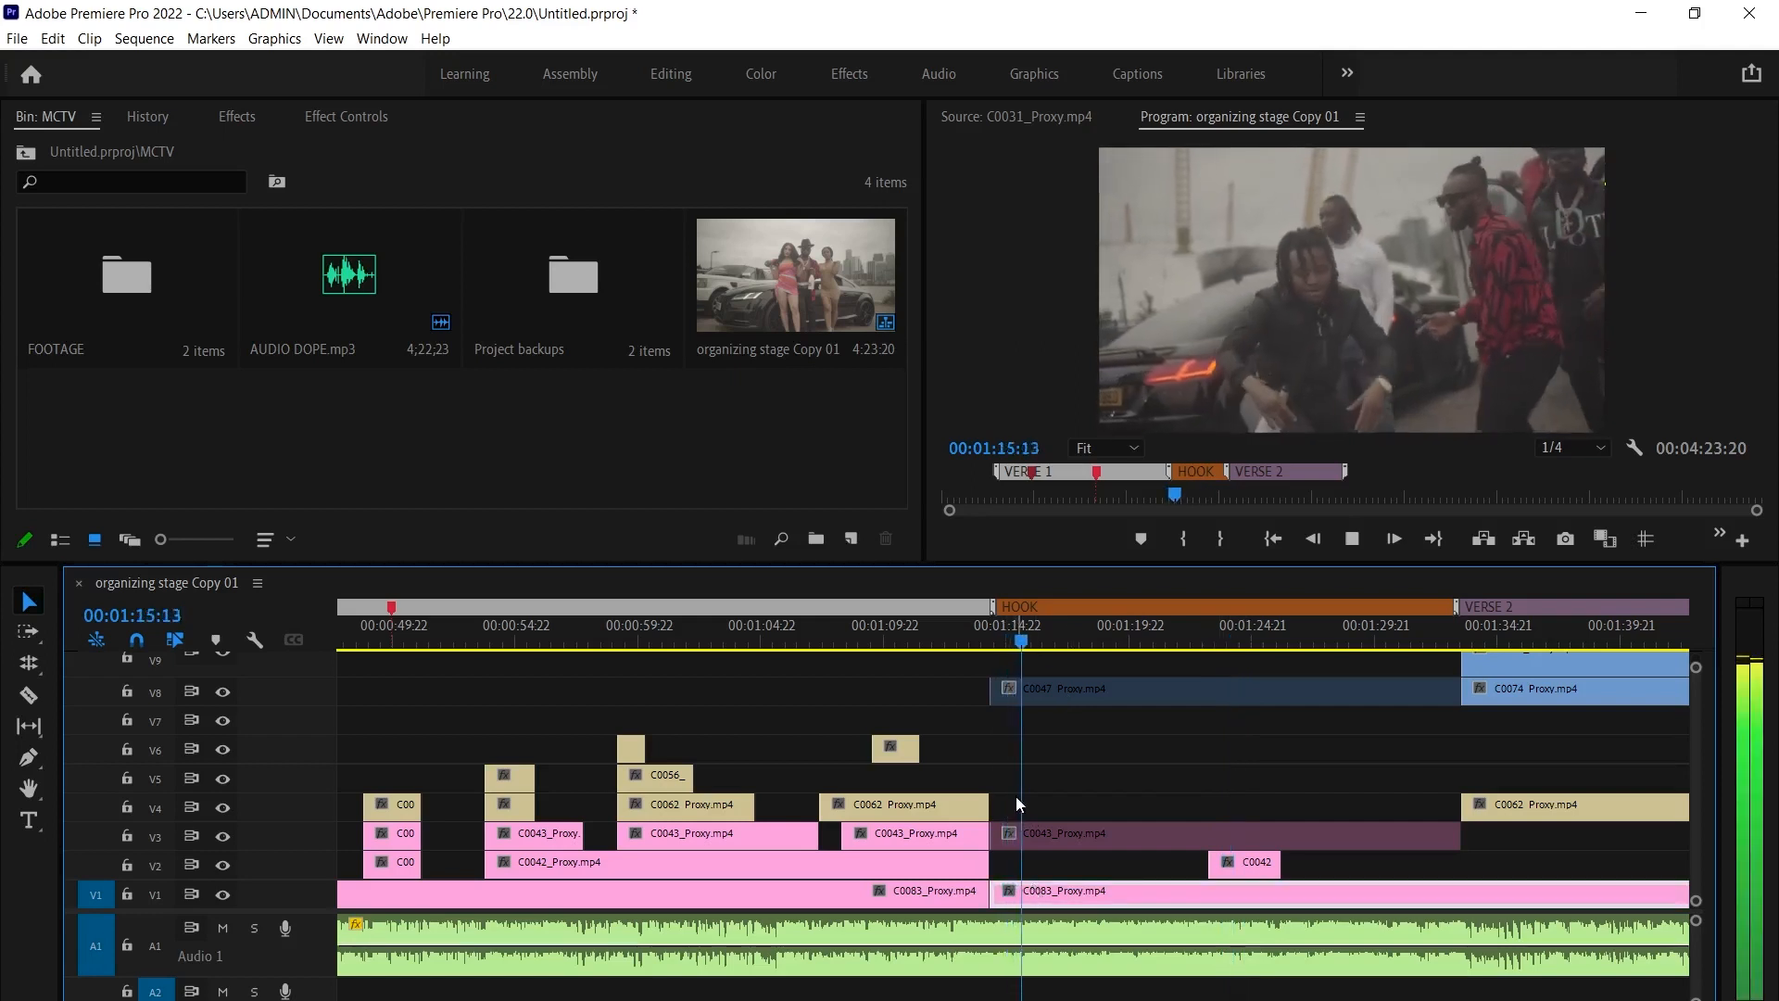
pyautogui.press('space')
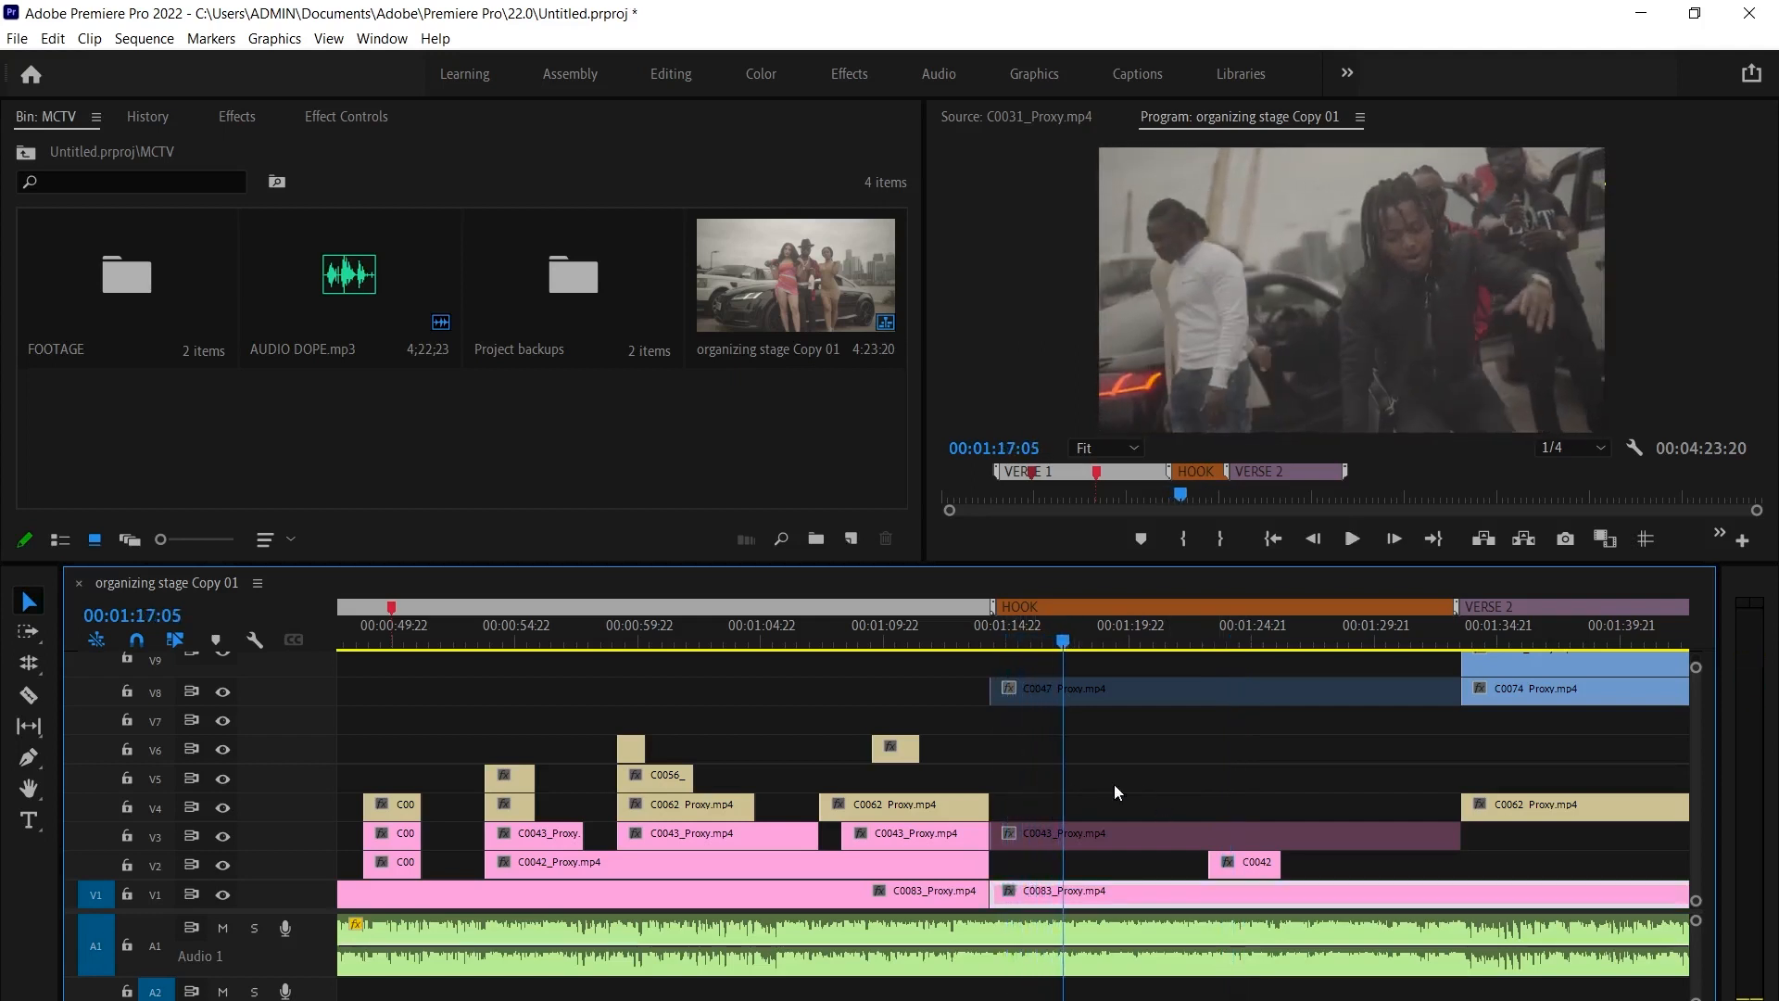
# Move the disabled C0047 clip at the start of the hook from track V8 down to V4
pyautogui.moveTo(1107, 690); pyautogui.dragTo(1111, 802)
pyautogui.press('=')
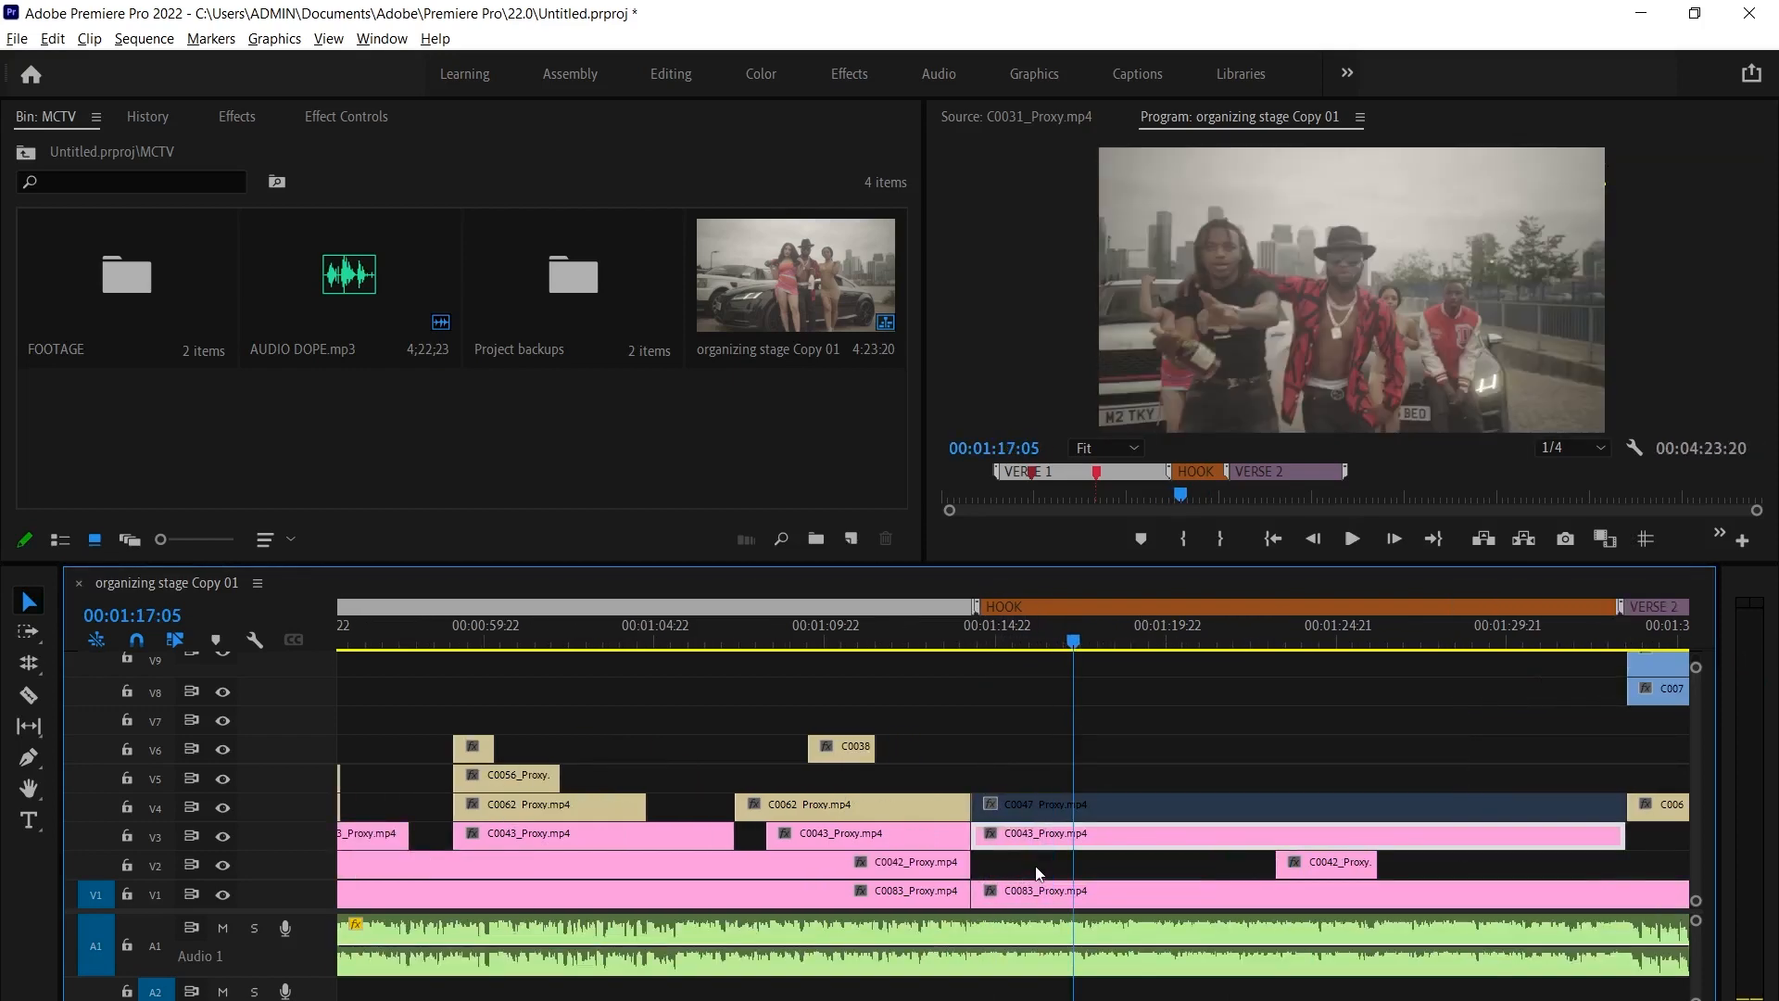
# Play up to 00:01:13:03 and trim the ends of the pre-hook clips on V2, V3 and V4 back to that point
pyautogui.click(809, 627)
pyautogui.press('=')
pyautogui.press('space')
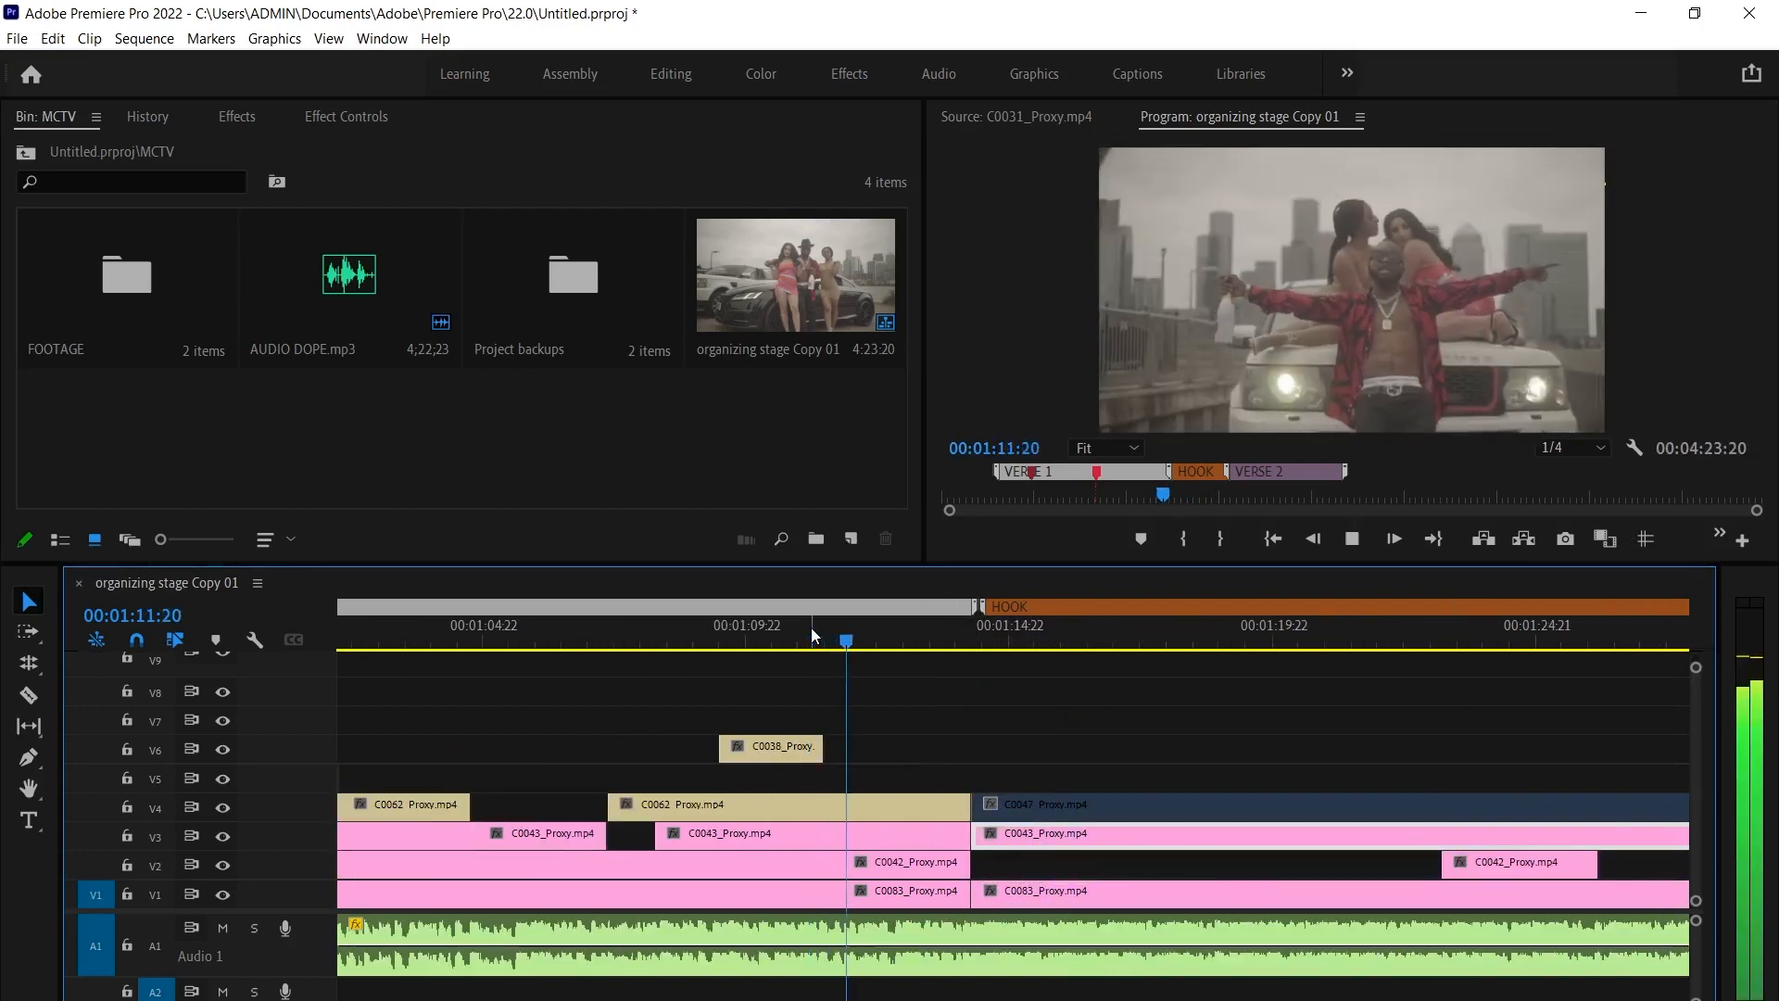
pyautogui.press('space')
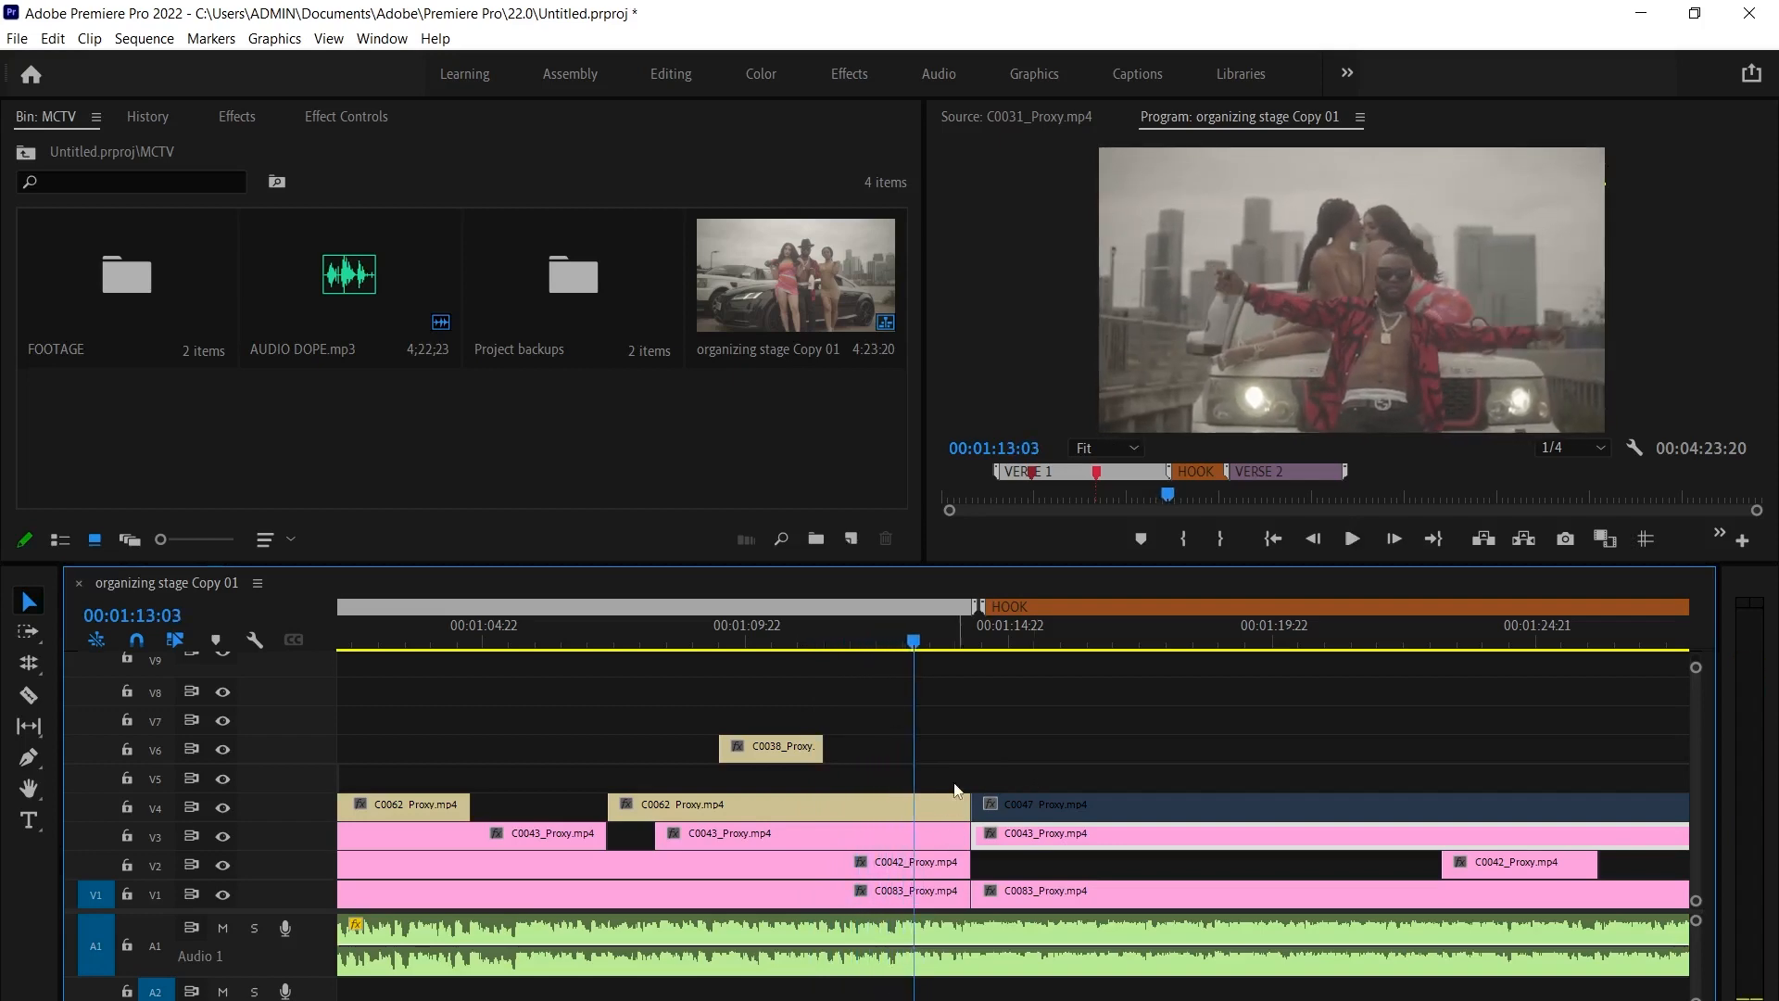
pyautogui.moveTo(931, 749); pyautogui.dragTo(907, 799)
pyautogui.click(1004, 766)
pyautogui.click(933, 895)
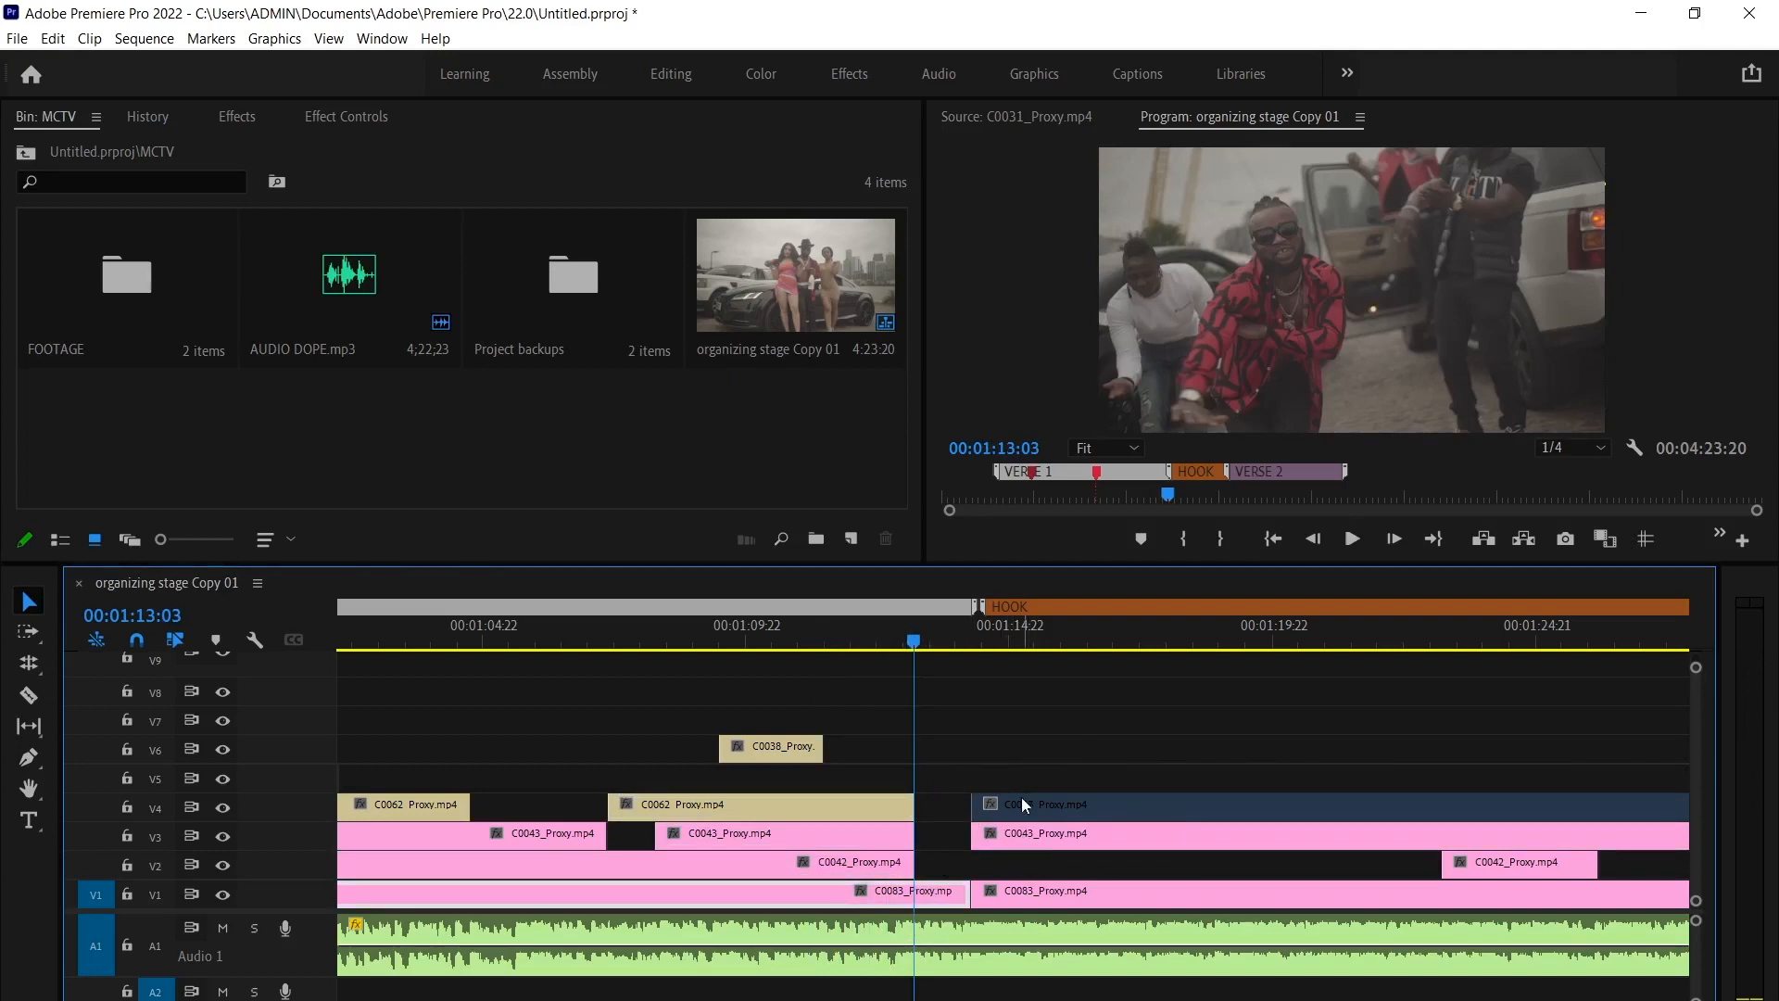
# Trim the starts of the hook's C0047 clip on V4 and C0043 clip on V3 to about 00:01:16, and preview the transition
pyautogui.click(868, 641)
pyautogui.press('space')
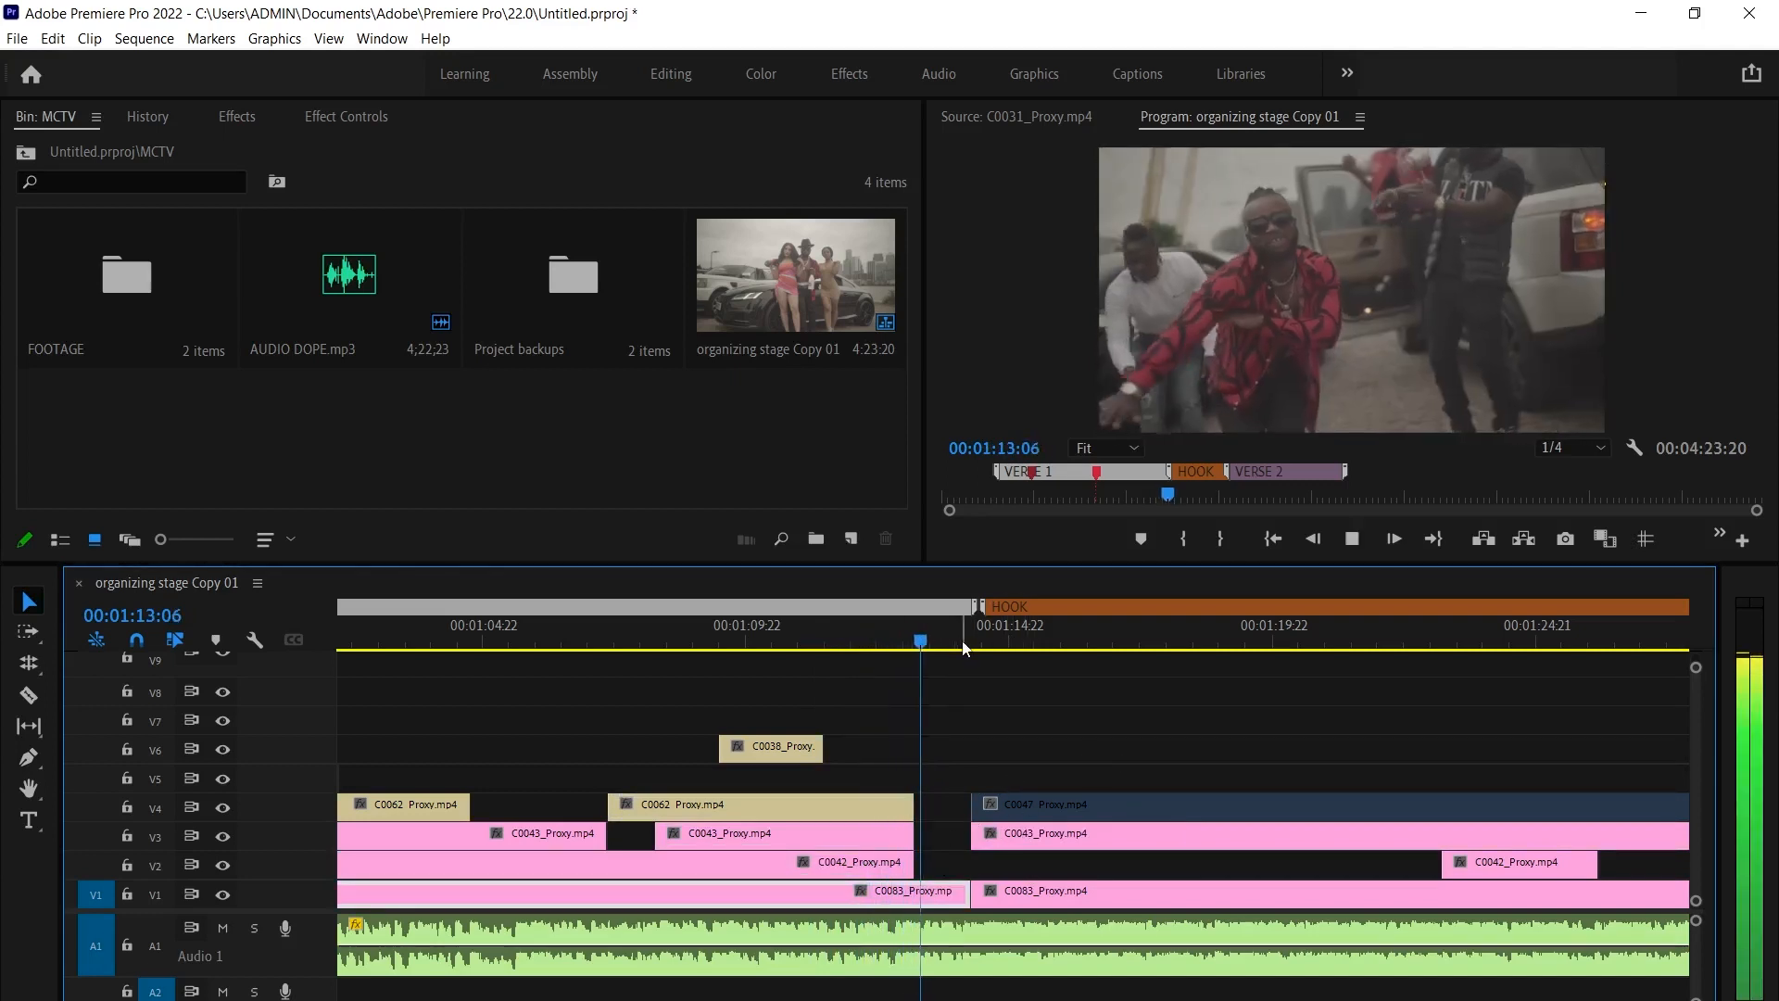
pyautogui.click(899, 643)
pyautogui.moveTo(975, 804); pyautogui.dragTo(1060, 806)
pyautogui.press('space')
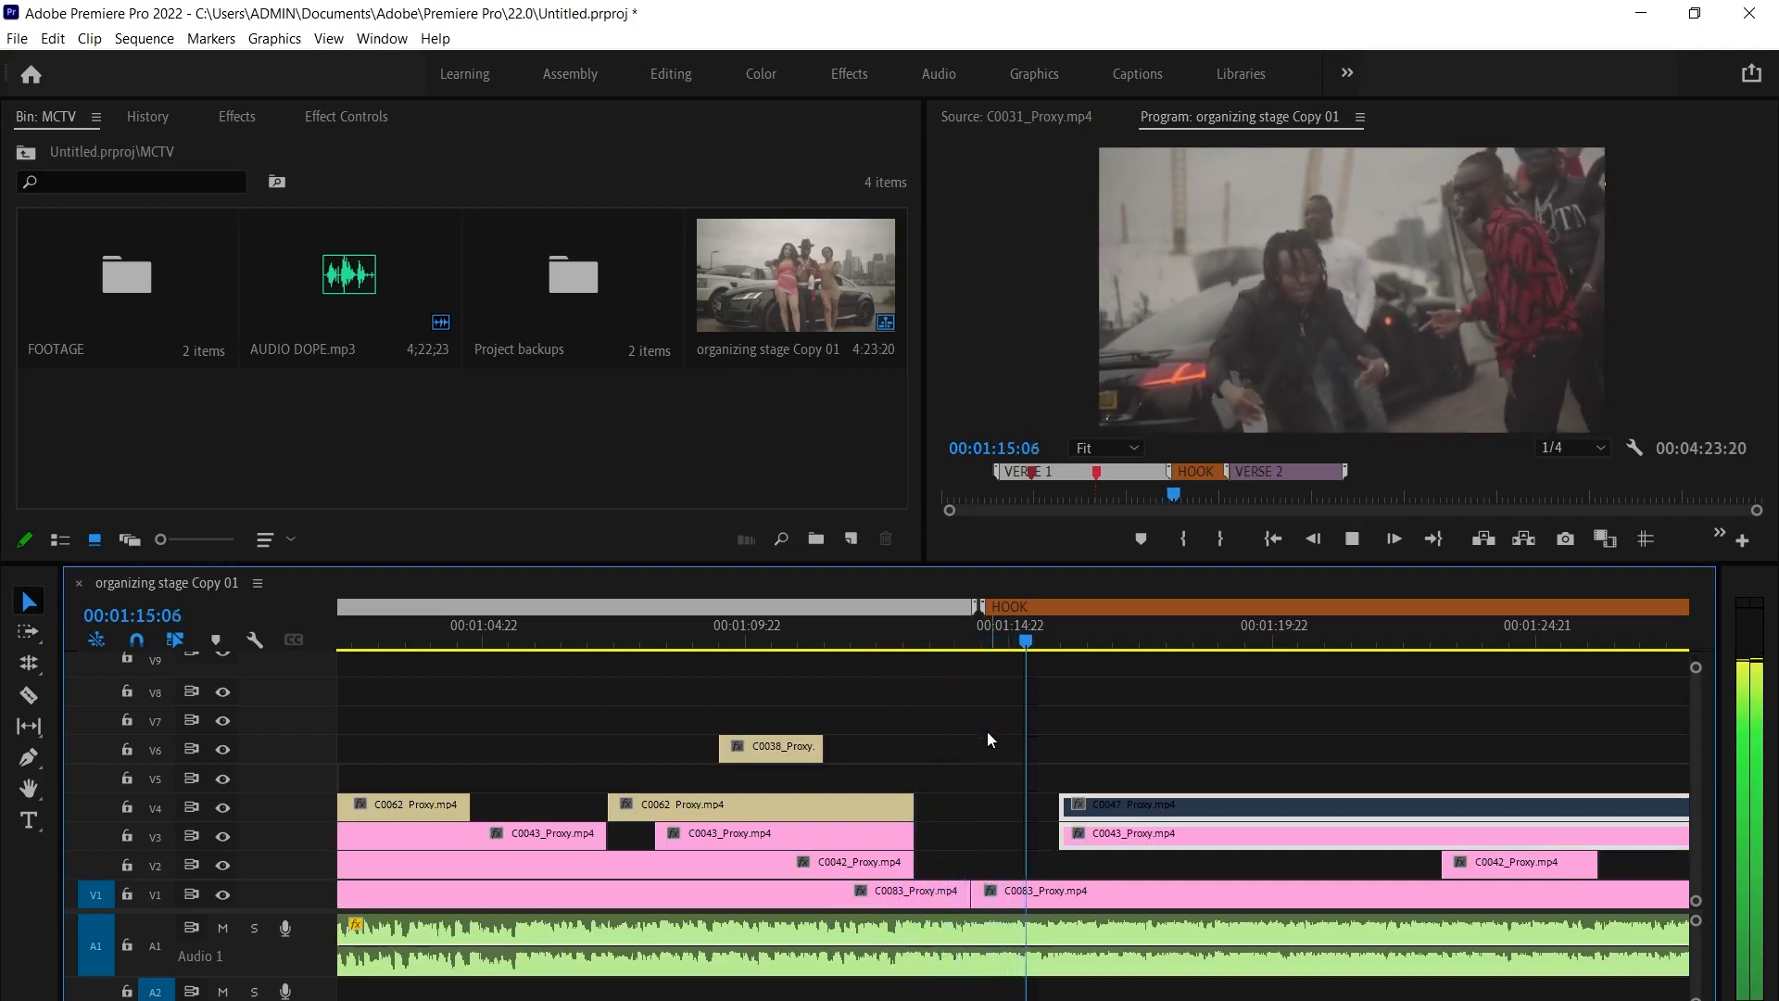
pyautogui.press('space')
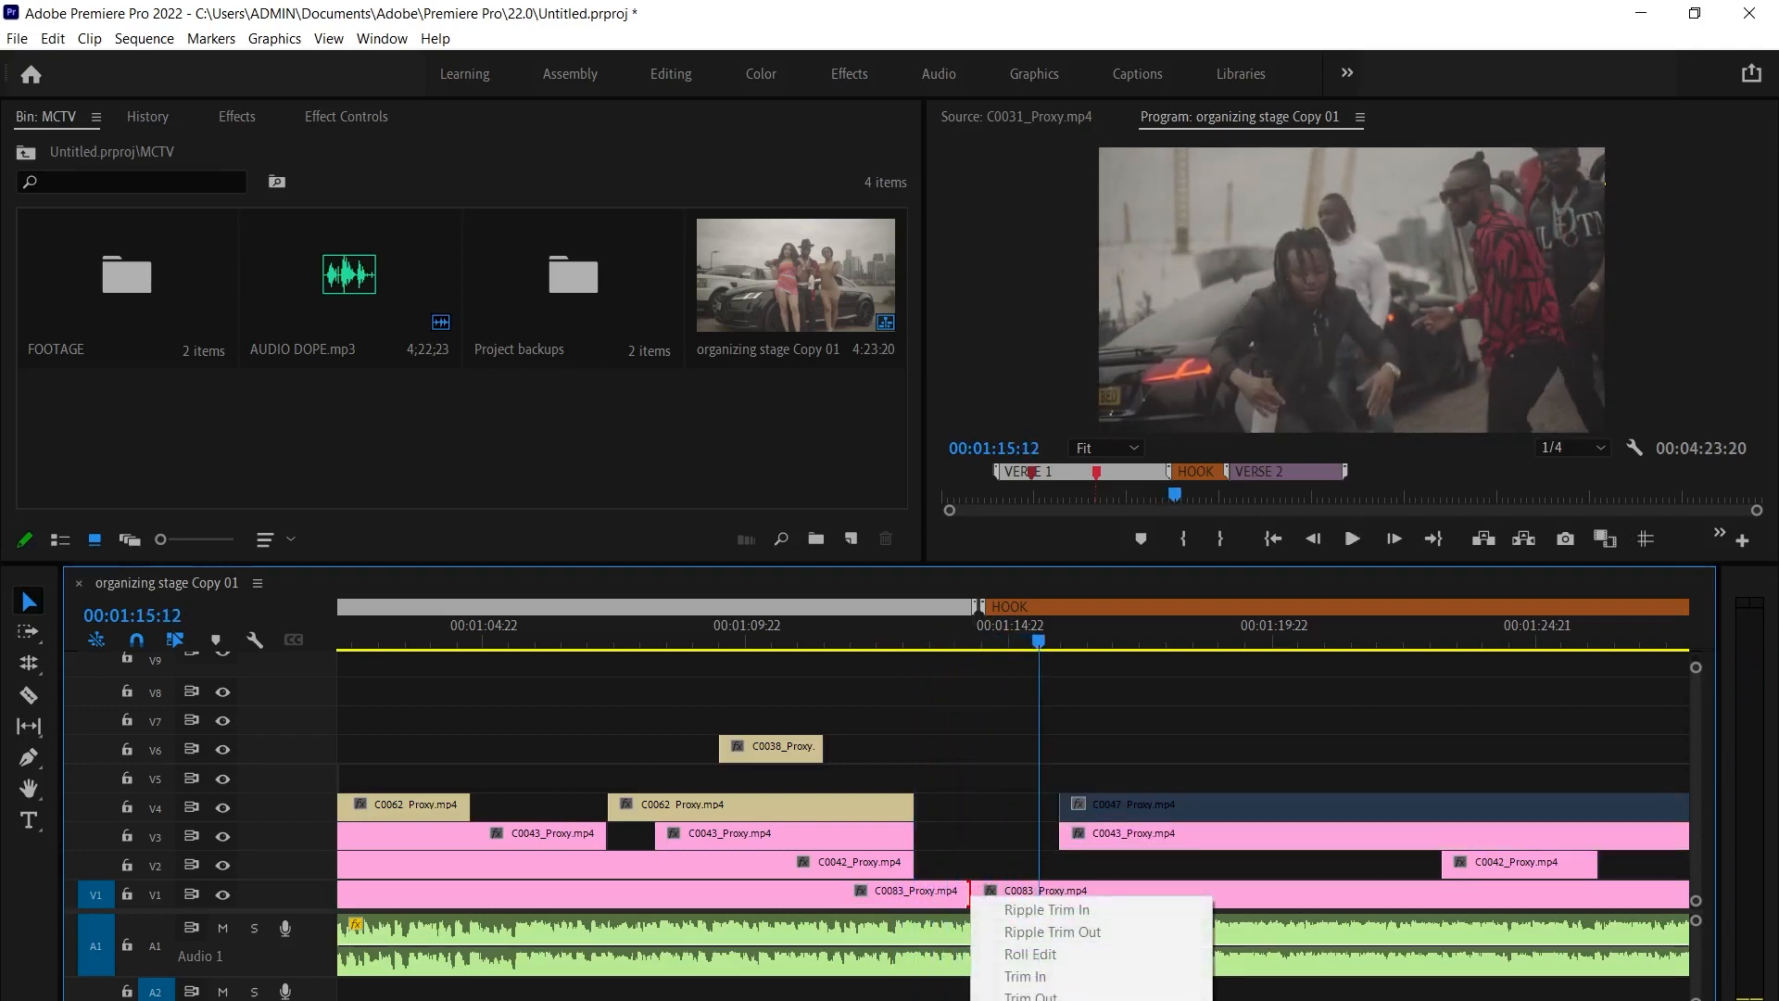
# Join the through edit in the C0083 clip on V1 at the hook start, and split the clip at 00:01:13:03 instead
pyautogui.click(1055, 1000)
pyautogui.press('Up')
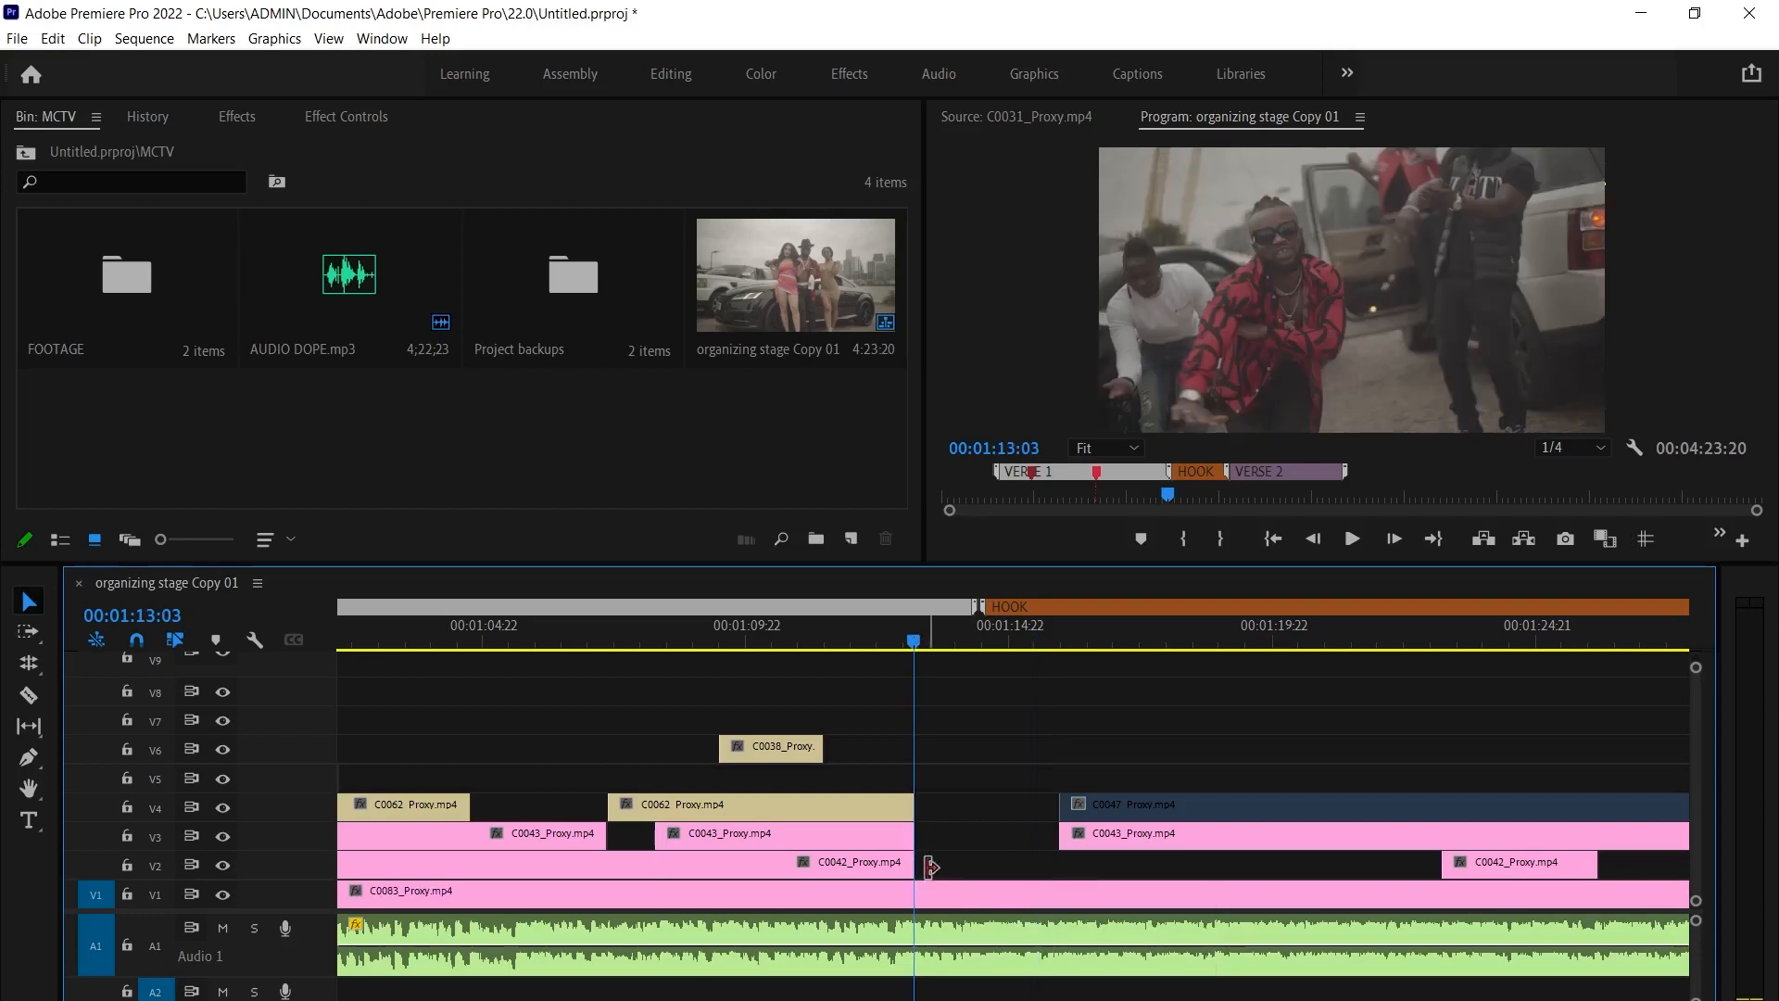
pyautogui.press('c')
pyautogui.click(935, 892)
pyautogui.press('v')
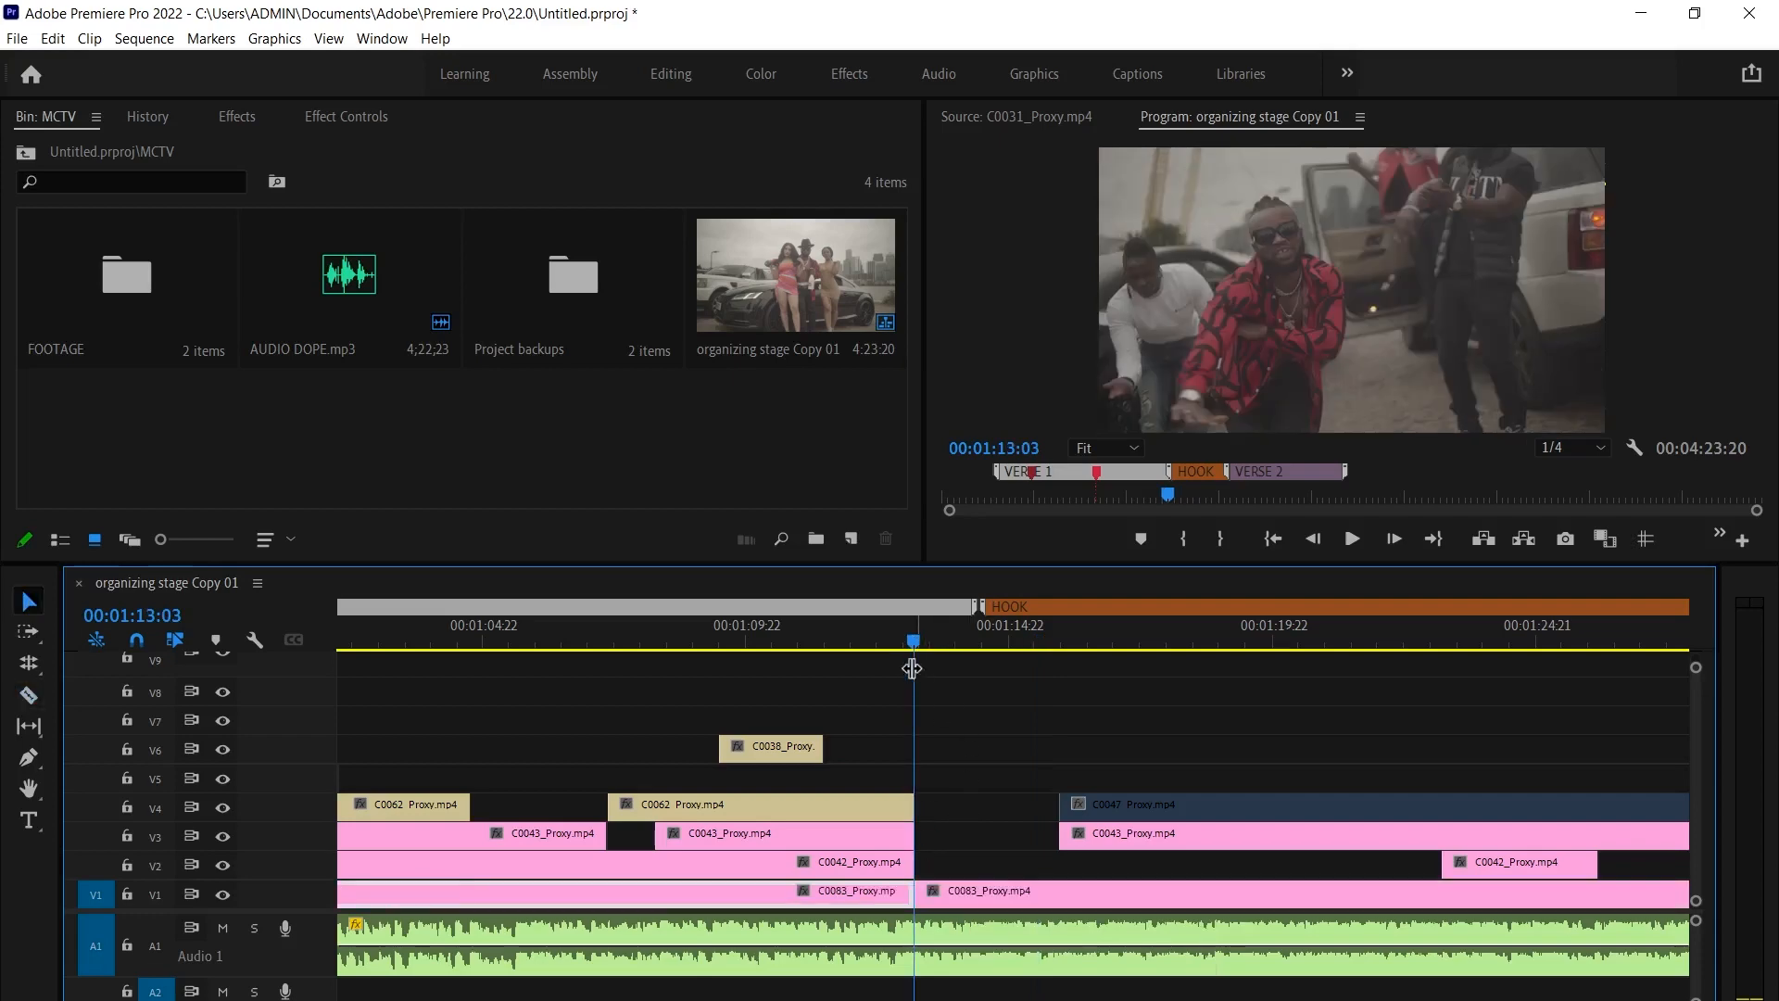
# Enable the C0047 clip on V4 and play the sequence from 00:01:11:23 into the hook
pyautogui.click(852, 643)
pyautogui.click(1081, 808)
pyautogui.click(1214, 758)
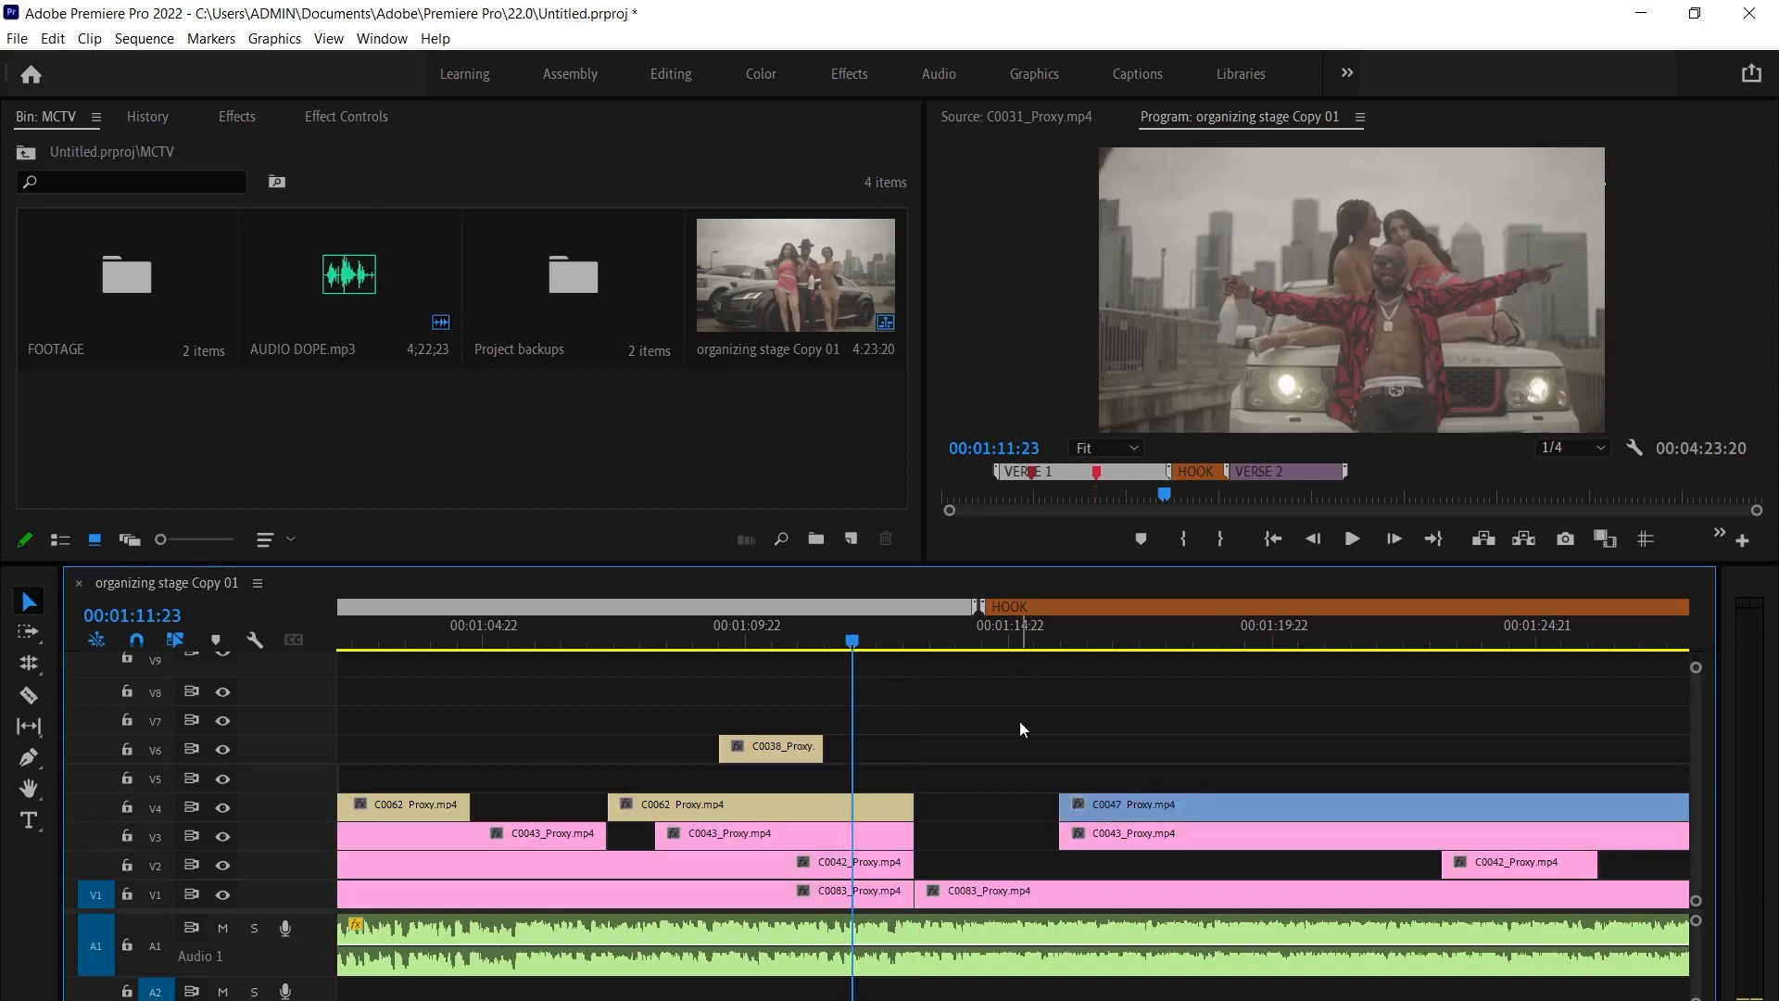
pyautogui.press('space')
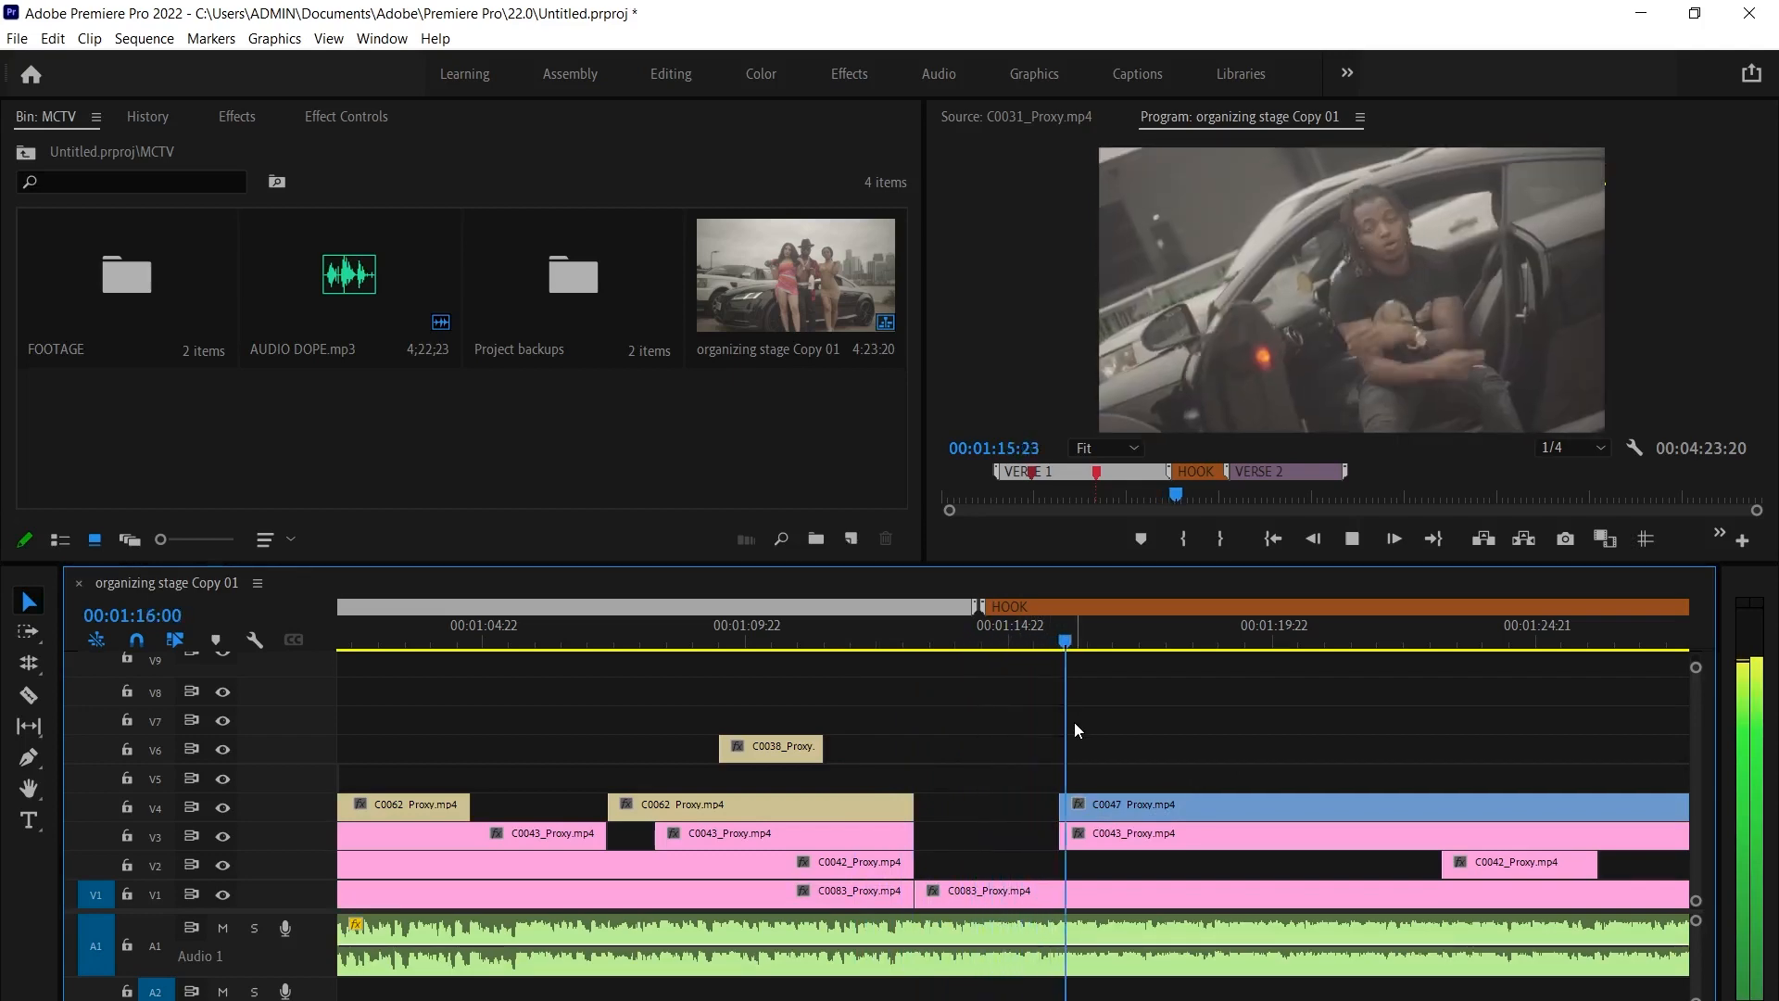
# Split the C0047 clip on V4 at 00:01:17:13 and trim the second piece's start to about 00:01:20
pyautogui.press('space')
pyautogui.click(1172, 812)
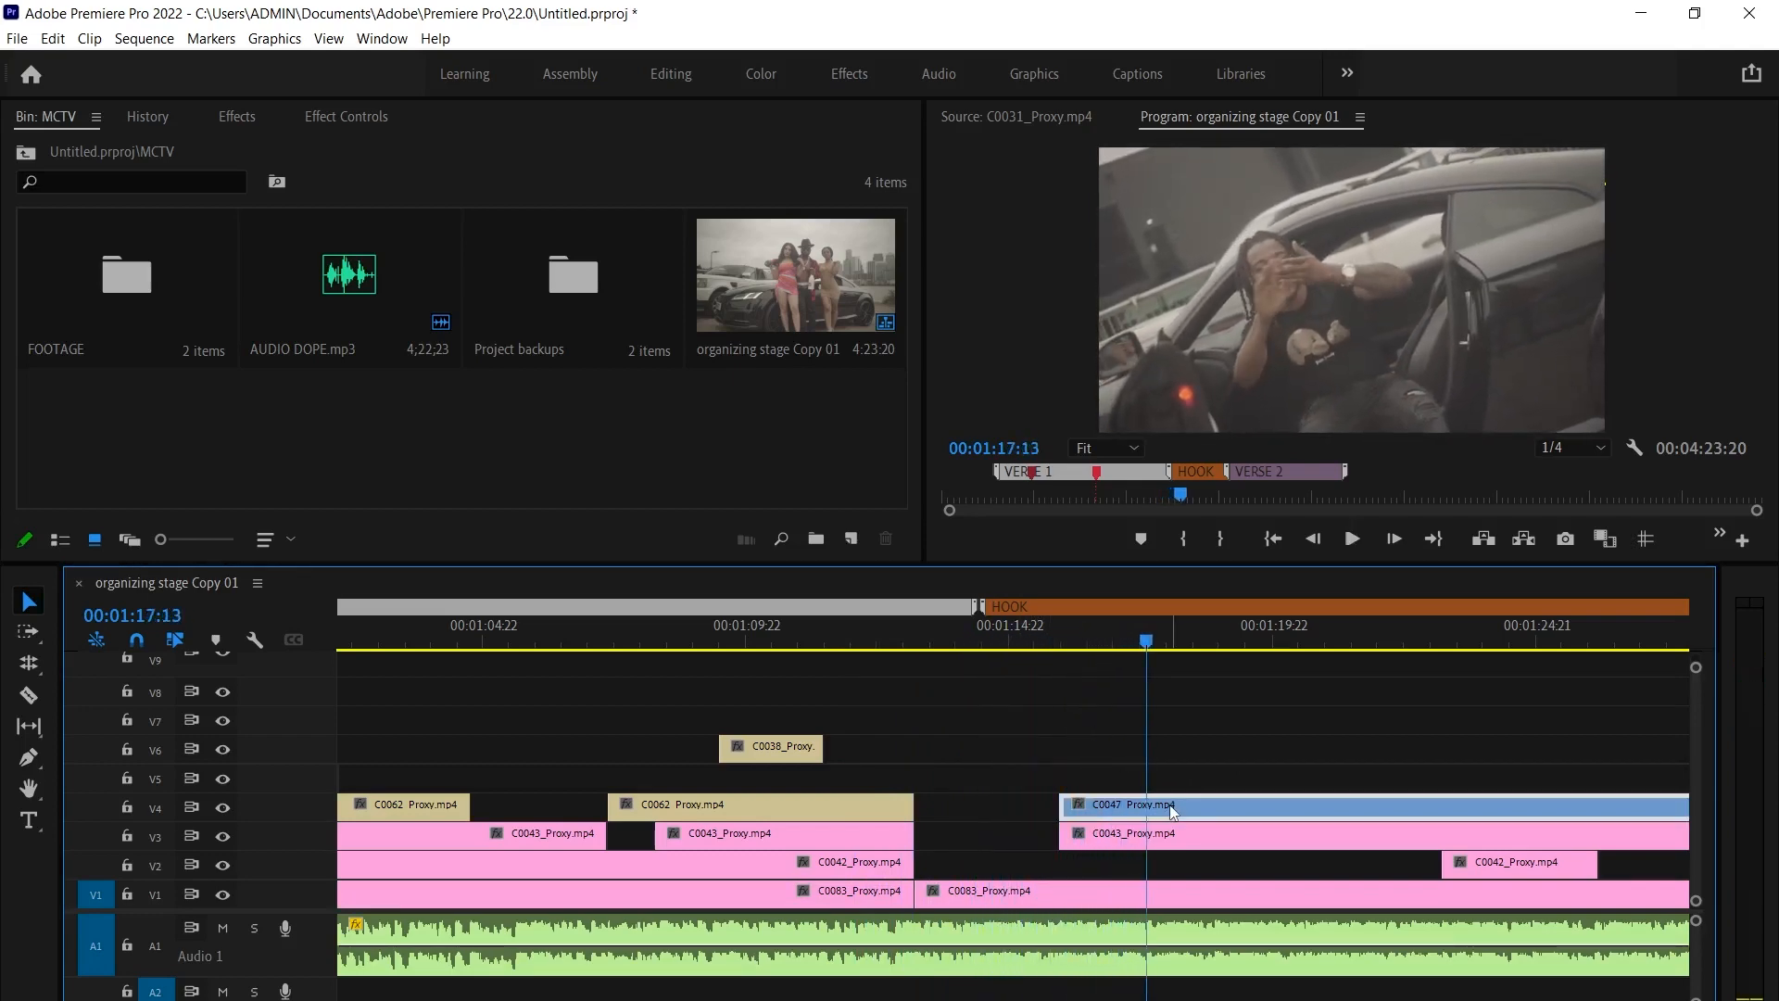
pyautogui.hotkey('ctrl', 'k')
pyautogui.moveTo(1149, 804); pyautogui.dragTo(1297, 805)
# Preview the C0047 cut, extend the first piece's end to 00:01:18:16 and play it back
pyautogui.click(1097, 628)
pyautogui.press('space')
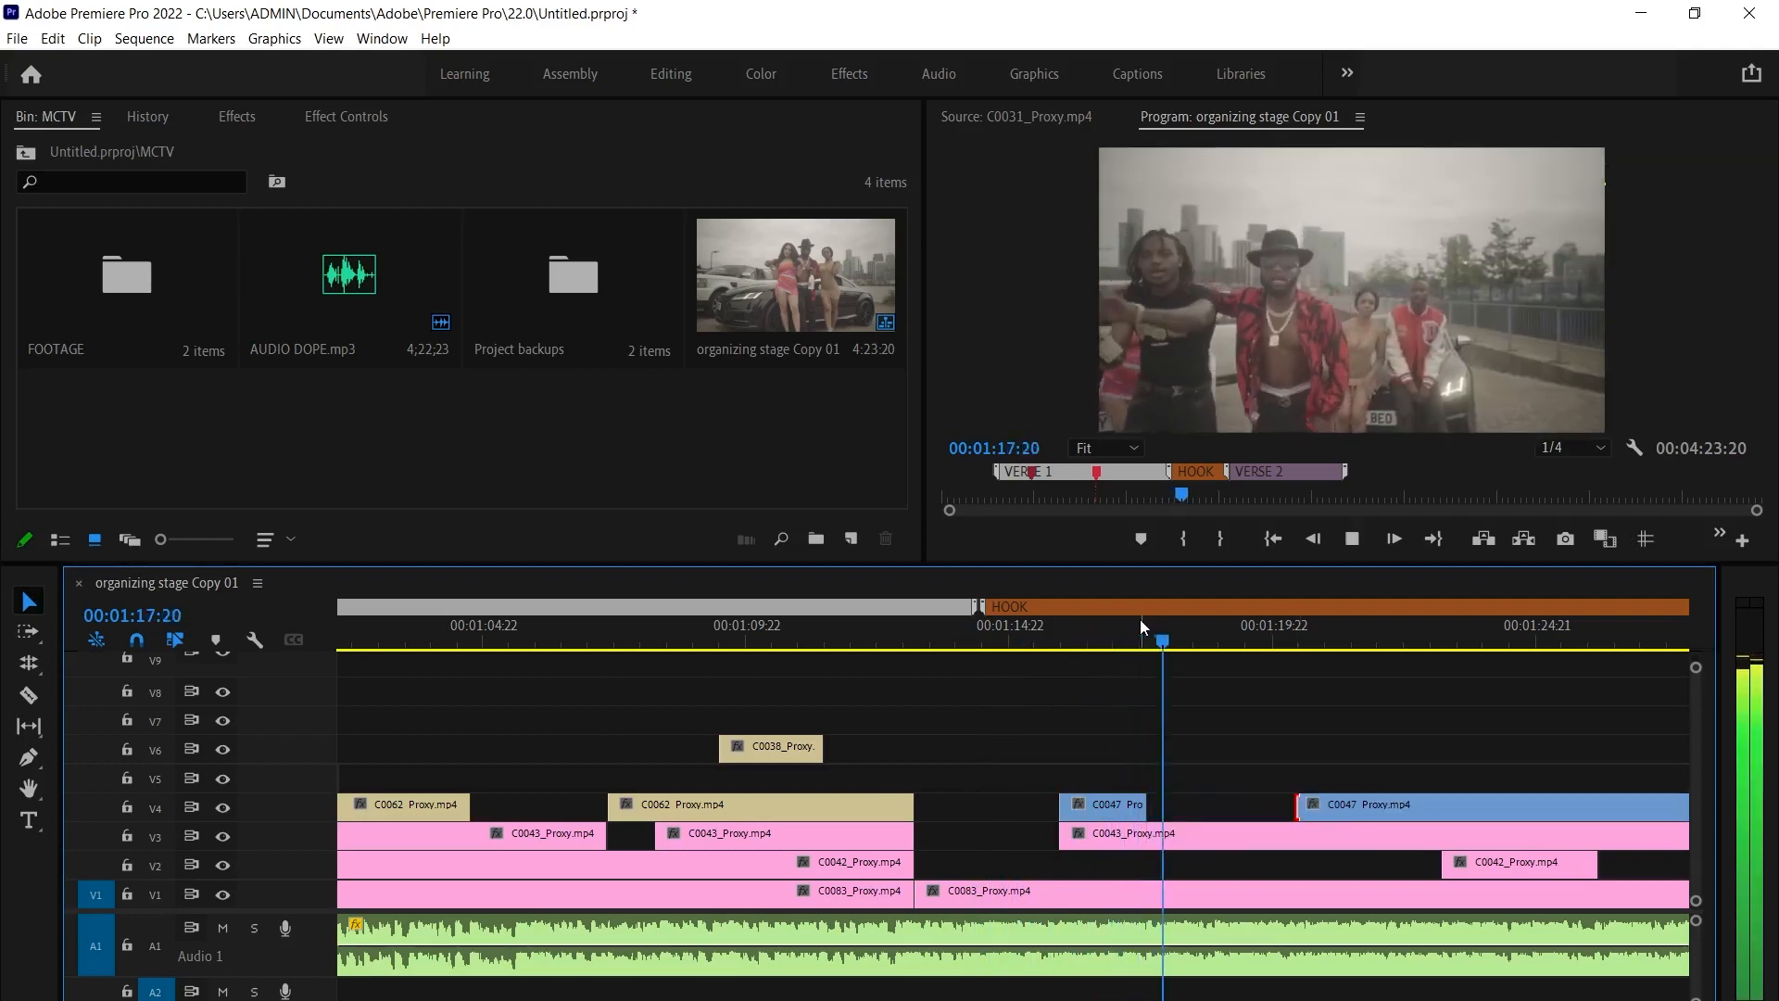
pyautogui.click(1013, 637)
pyautogui.press('space')
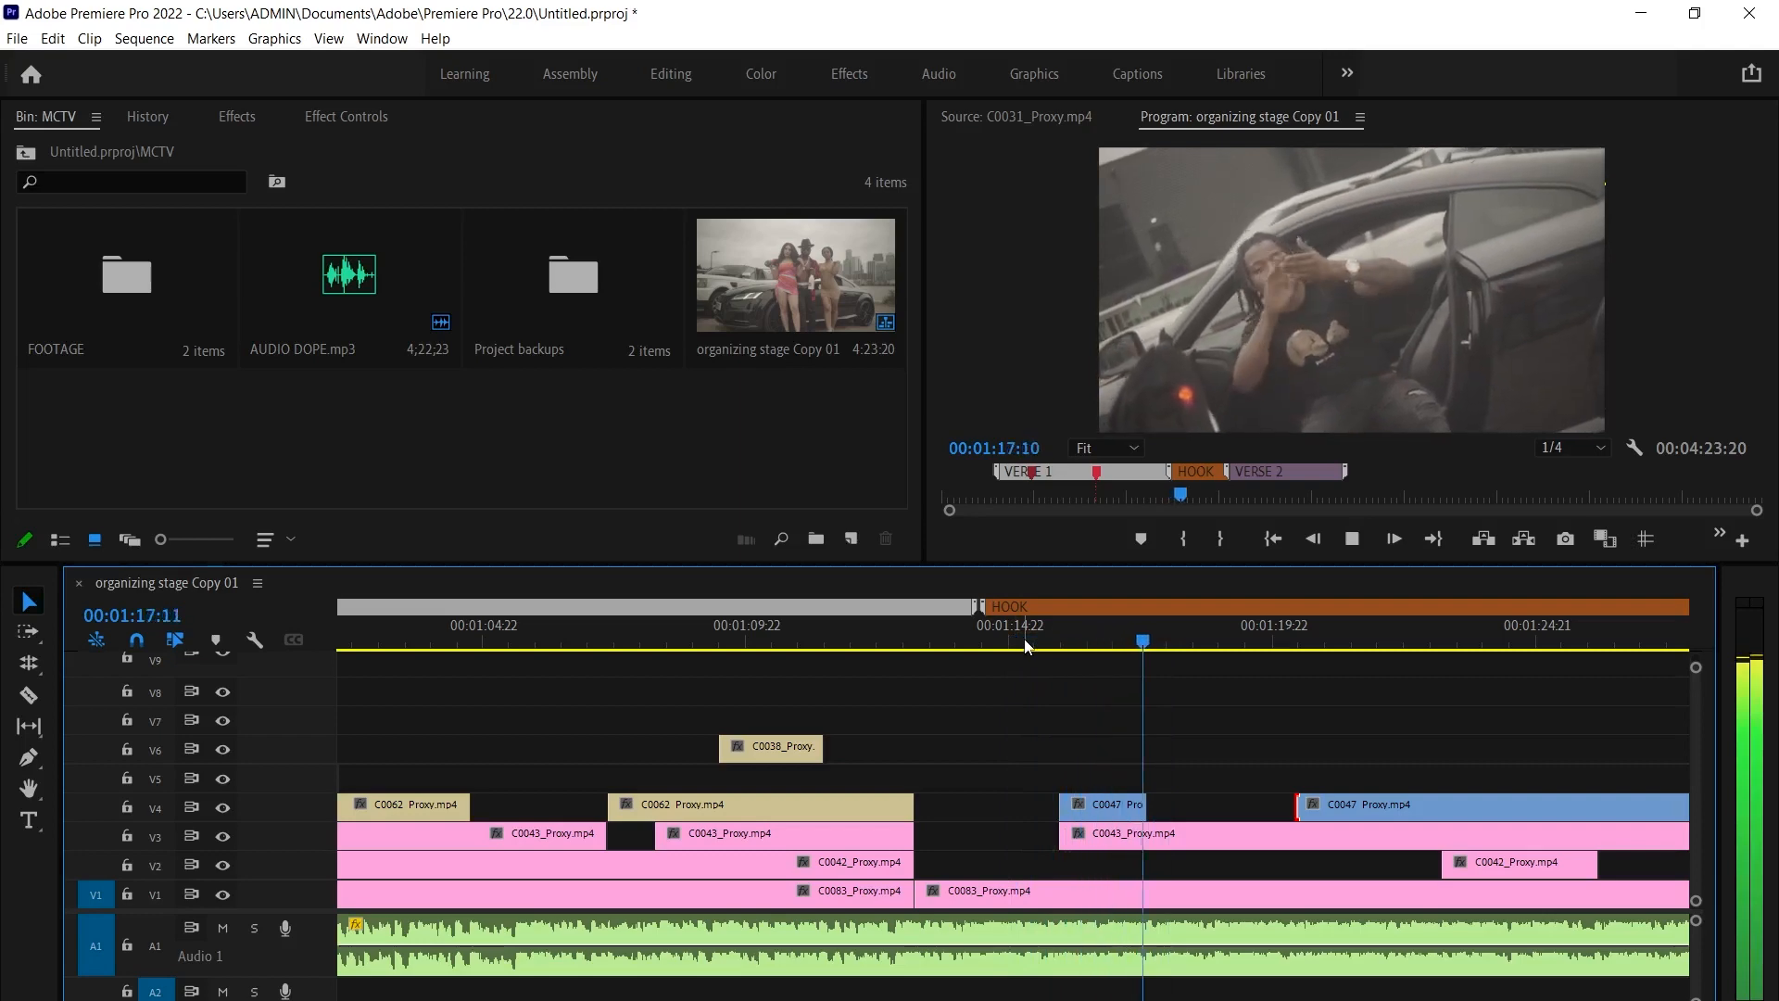
pyautogui.press('space')
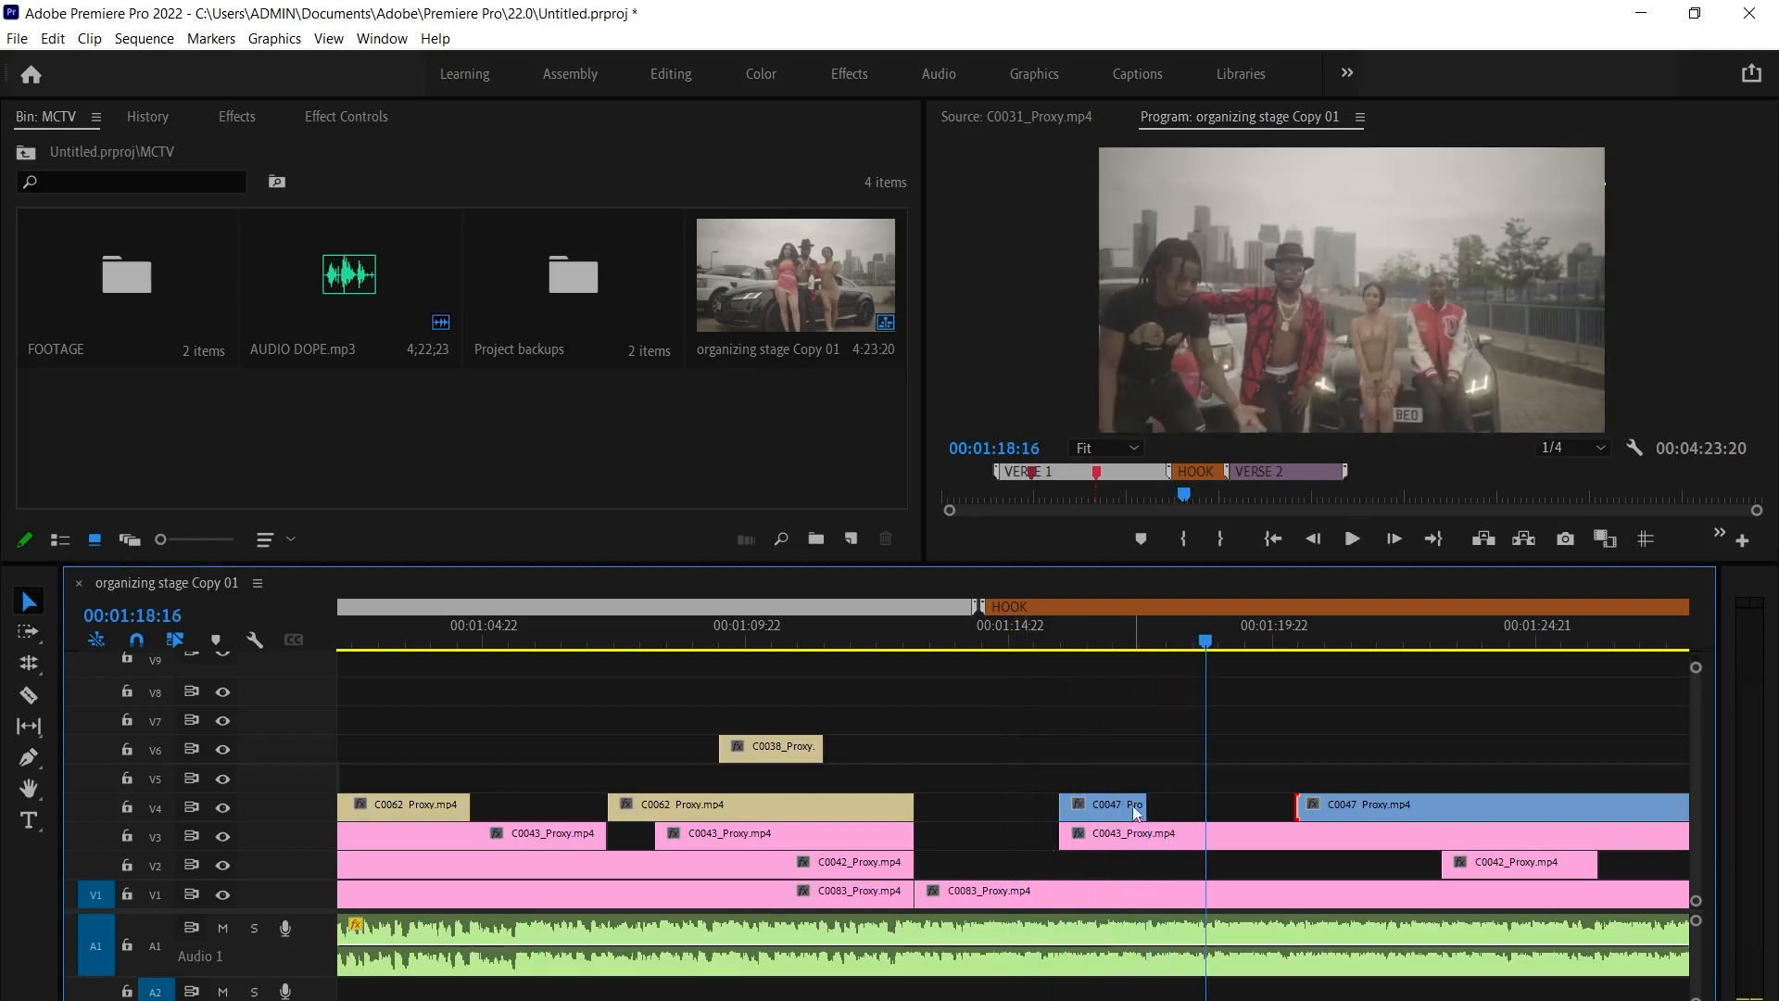
pyautogui.moveTo(1138, 804); pyautogui.dragTo(1204, 803)
pyautogui.click(1064, 626)
pyautogui.press('space')
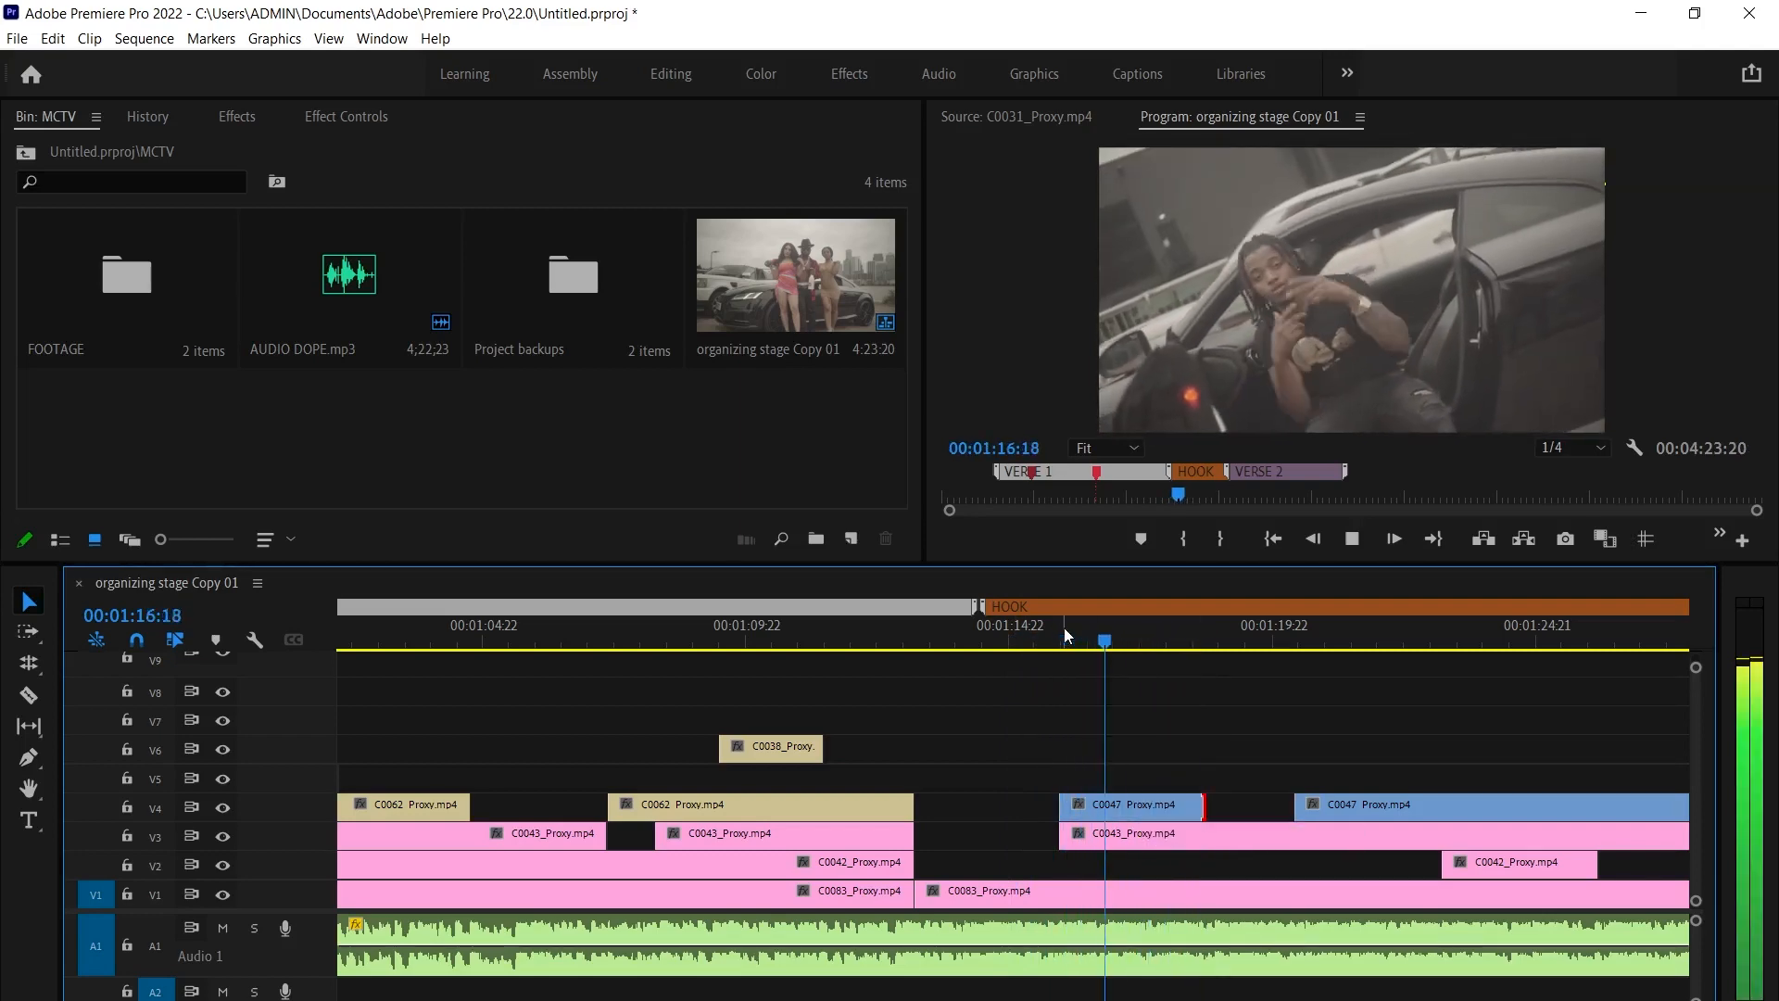
pyautogui.press('space')
# Trim the first C0047 piece's end back to 00:01:17:12 and preview the cut
pyautogui.press('=')
pyautogui.click(1159, 802)
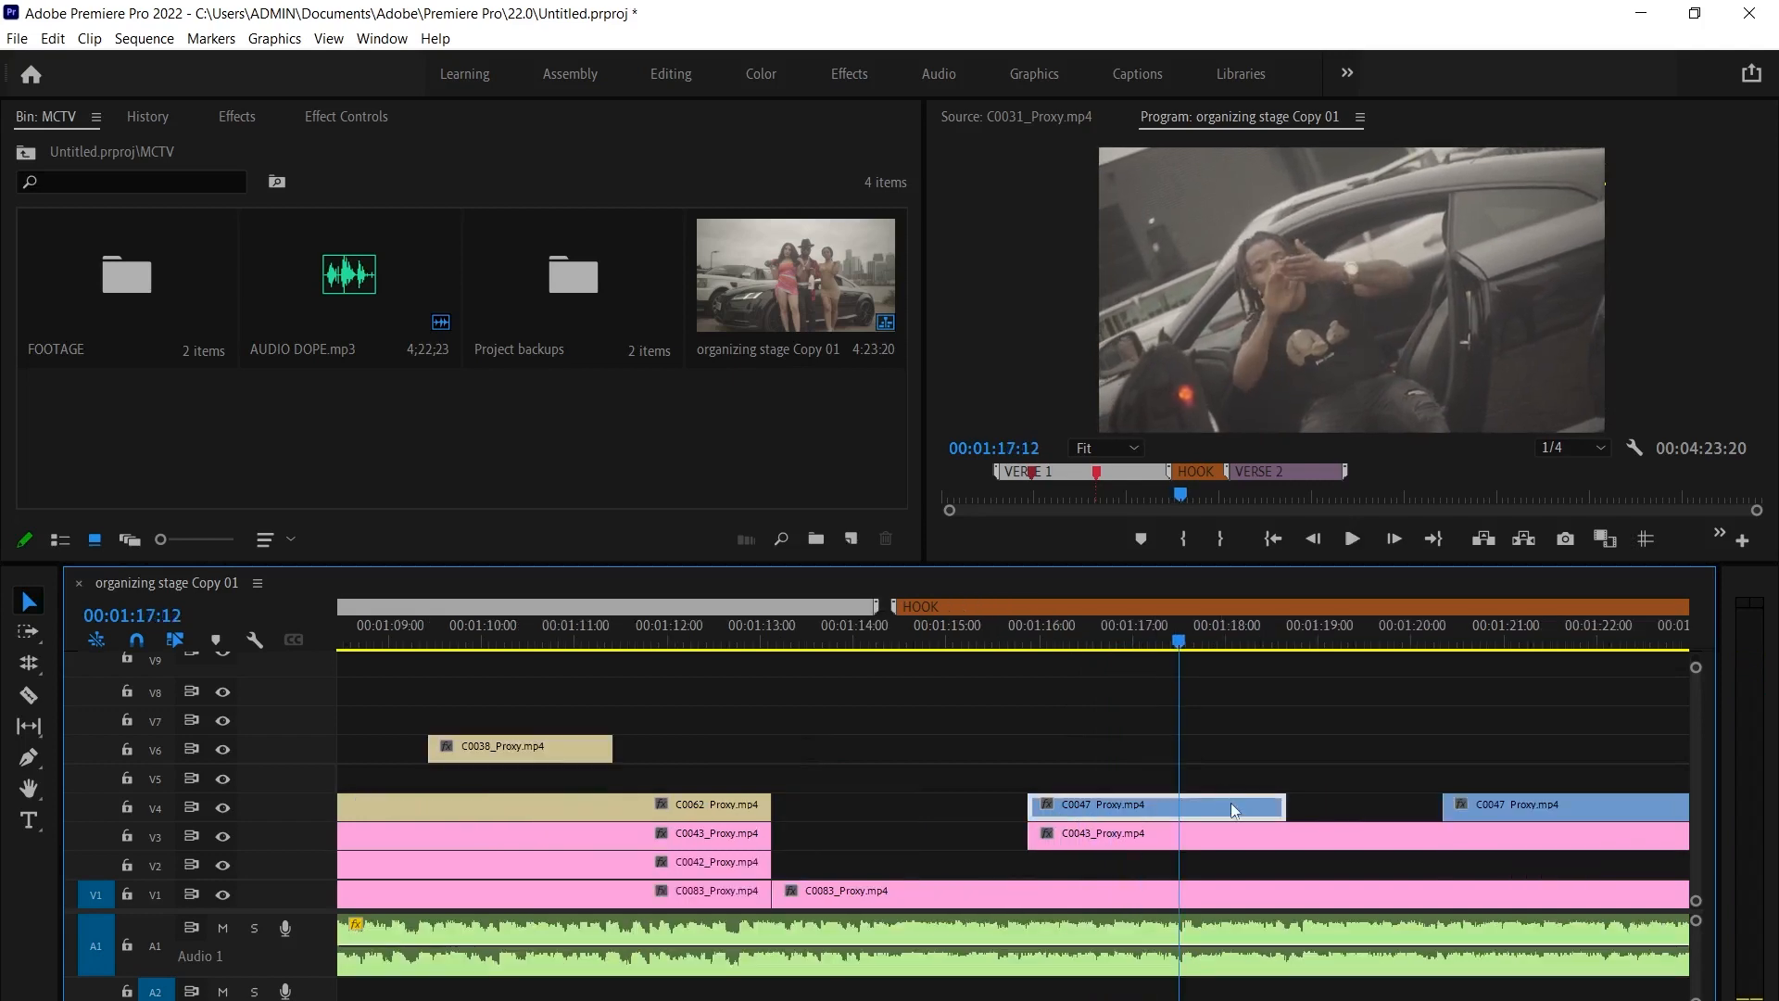
pyautogui.moveTo(1294, 803); pyautogui.dragTo(1177, 803)
pyautogui.click(1117, 630)
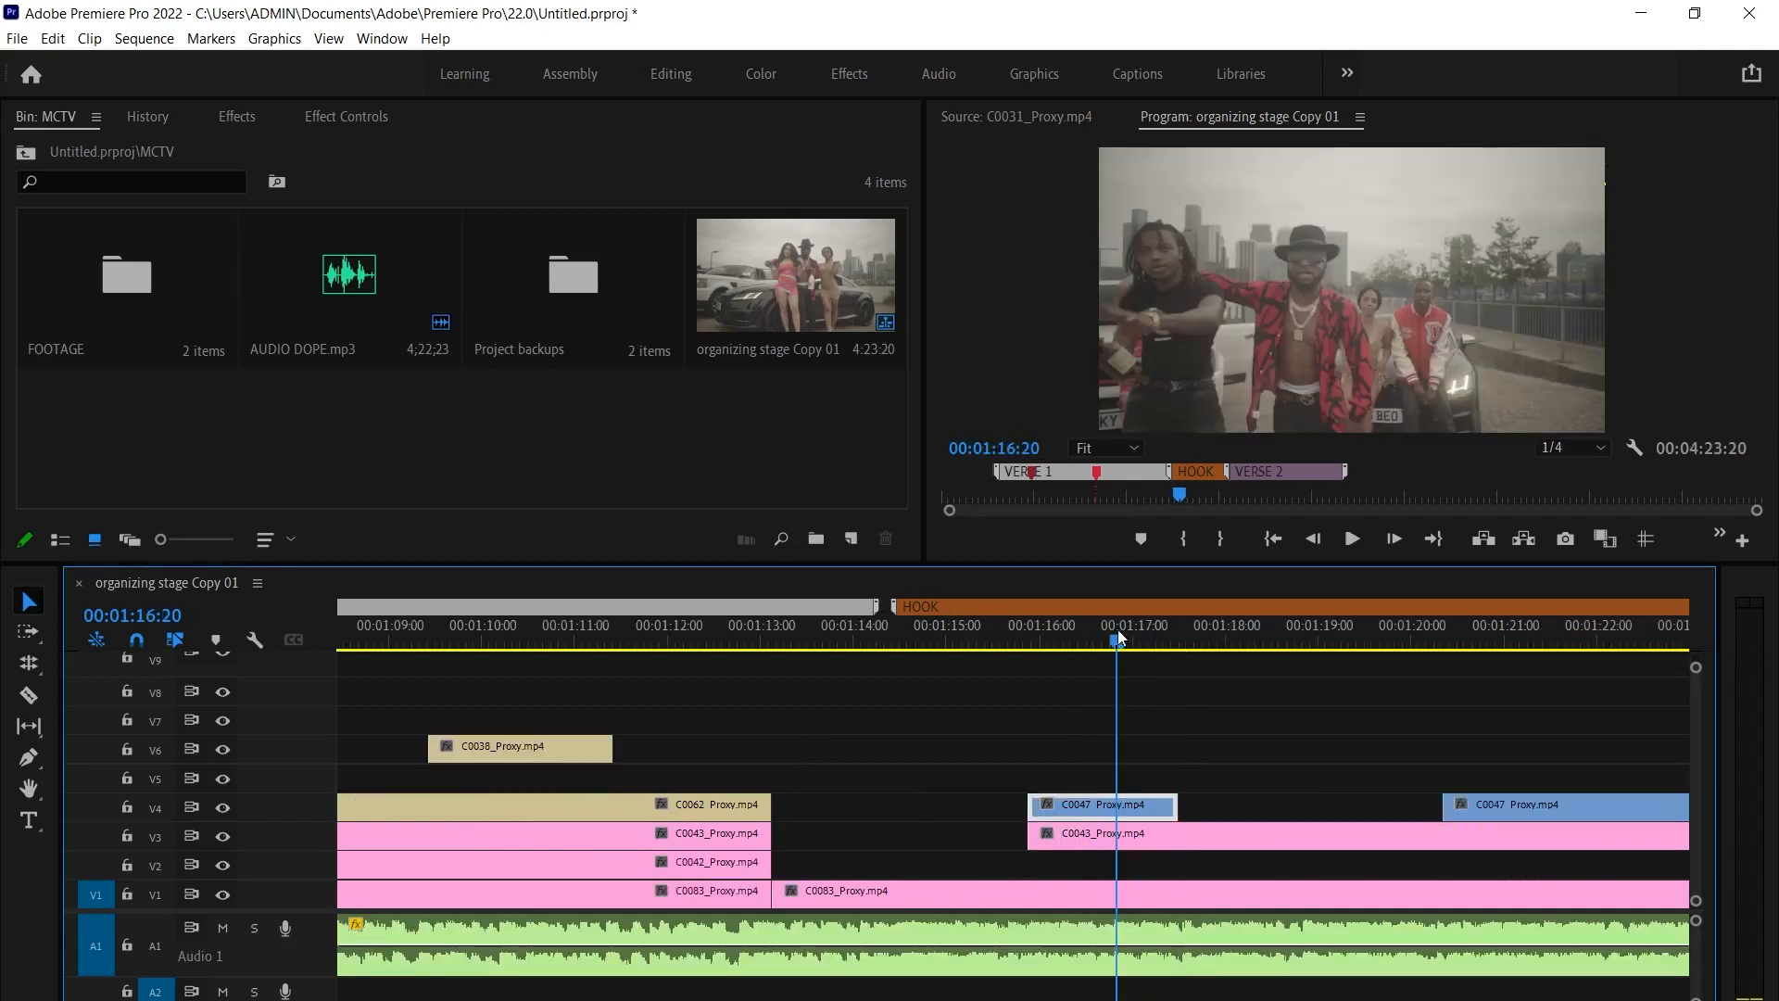
pyautogui.press('space')
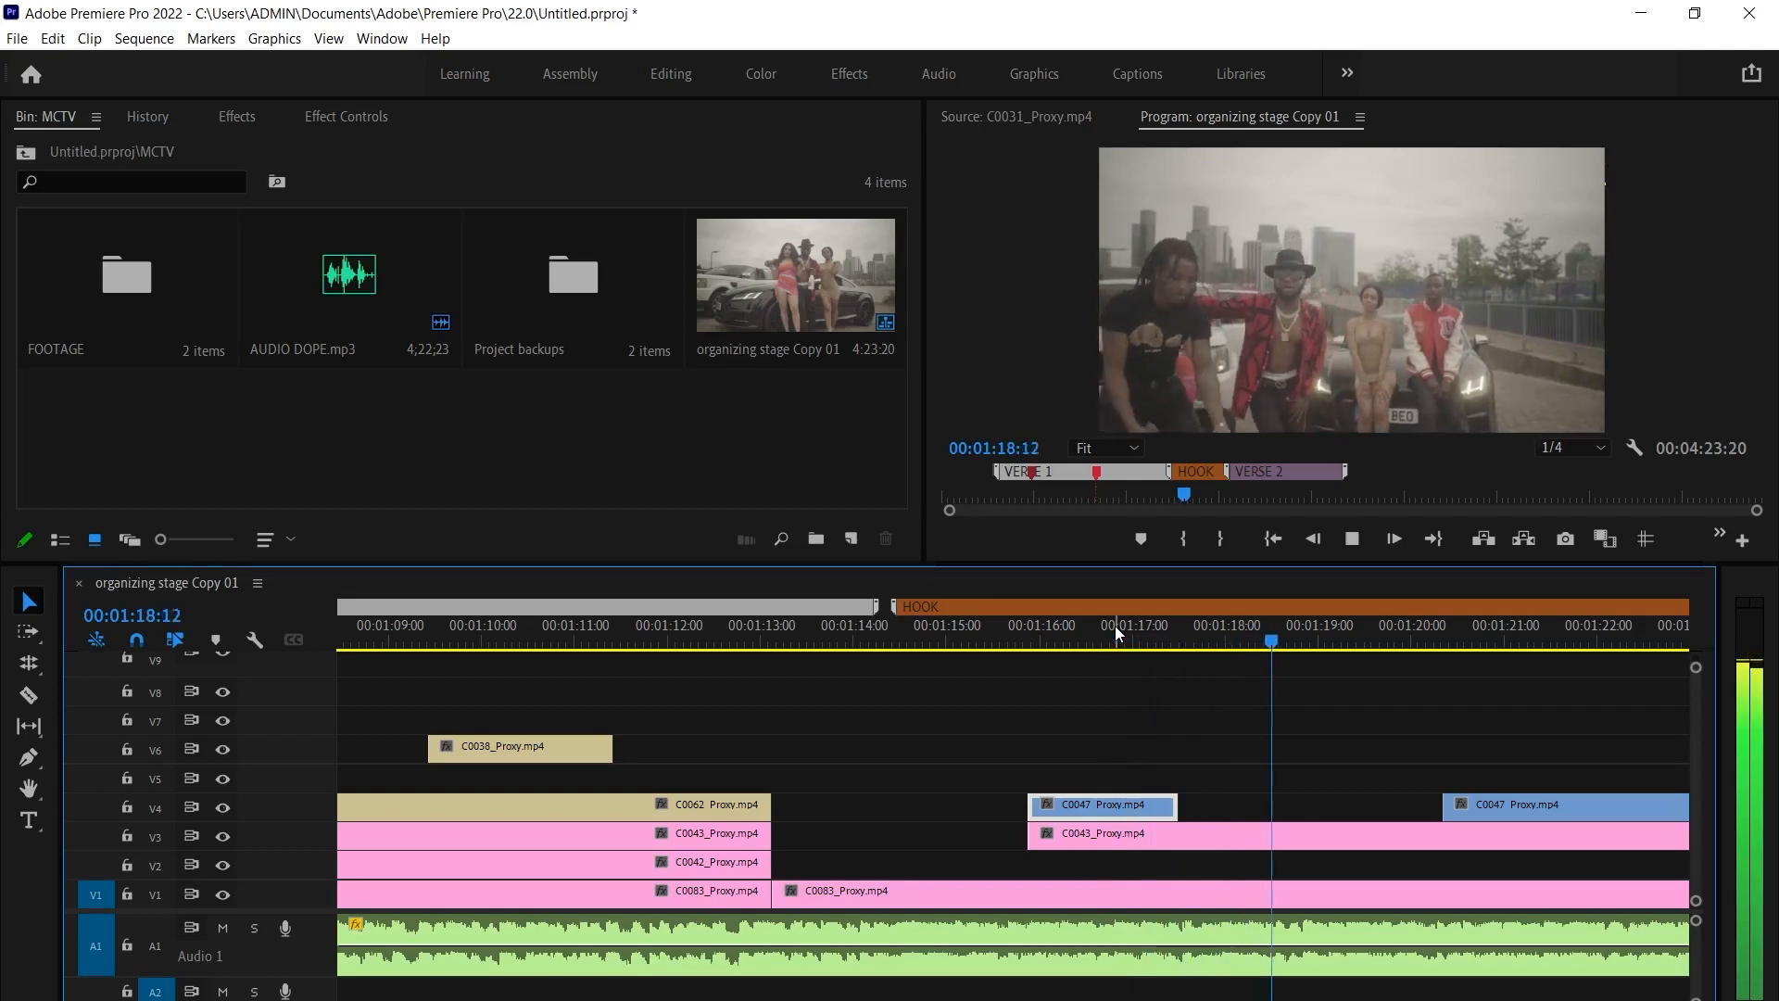
pyautogui.press('space')
# Split the C0043 clip on V3 where the short C0047 piece ends, and trim the second piece's start to about 00:01:19
pyautogui.click(1194, 843)
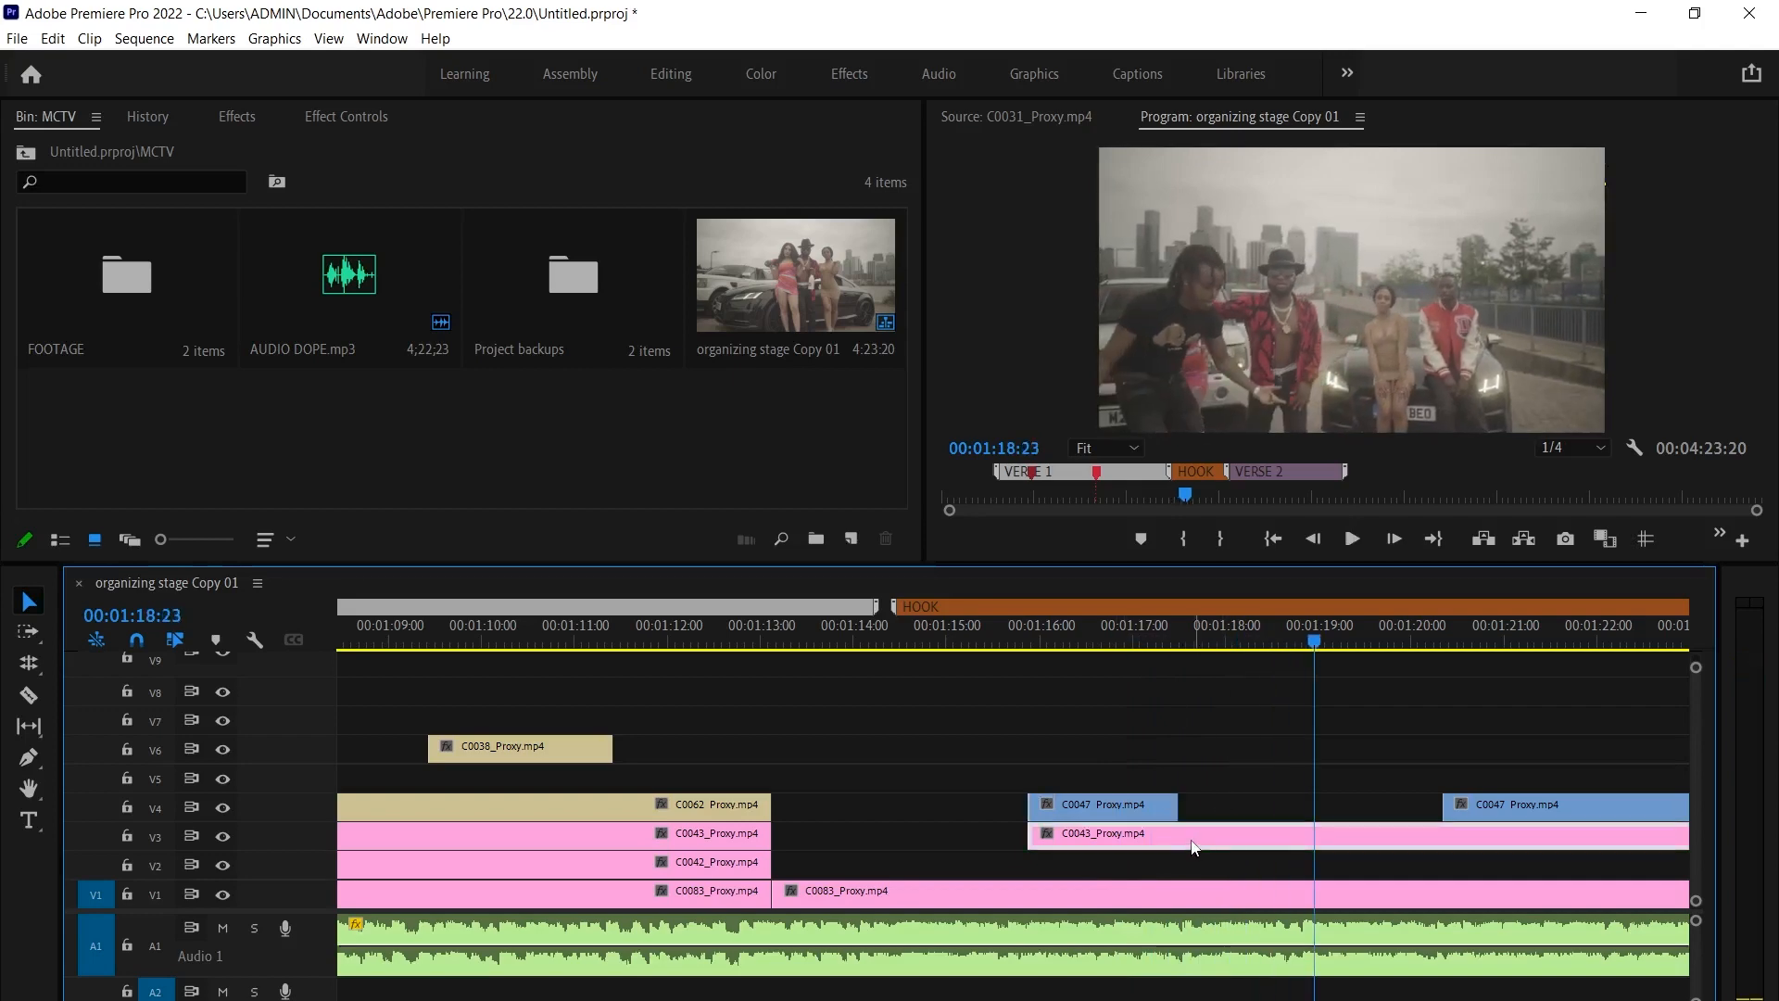
pyautogui.click(1189, 645)
pyautogui.hotkey('ctrl', 'k')
pyautogui.moveTo(1181, 836); pyautogui.dragTo(1322, 836)
# Play across the gap and extend the starts of the second C0043 and C0047 pieces back to 00:01:18:14
pyautogui.click(1122, 630)
pyautogui.press('space')
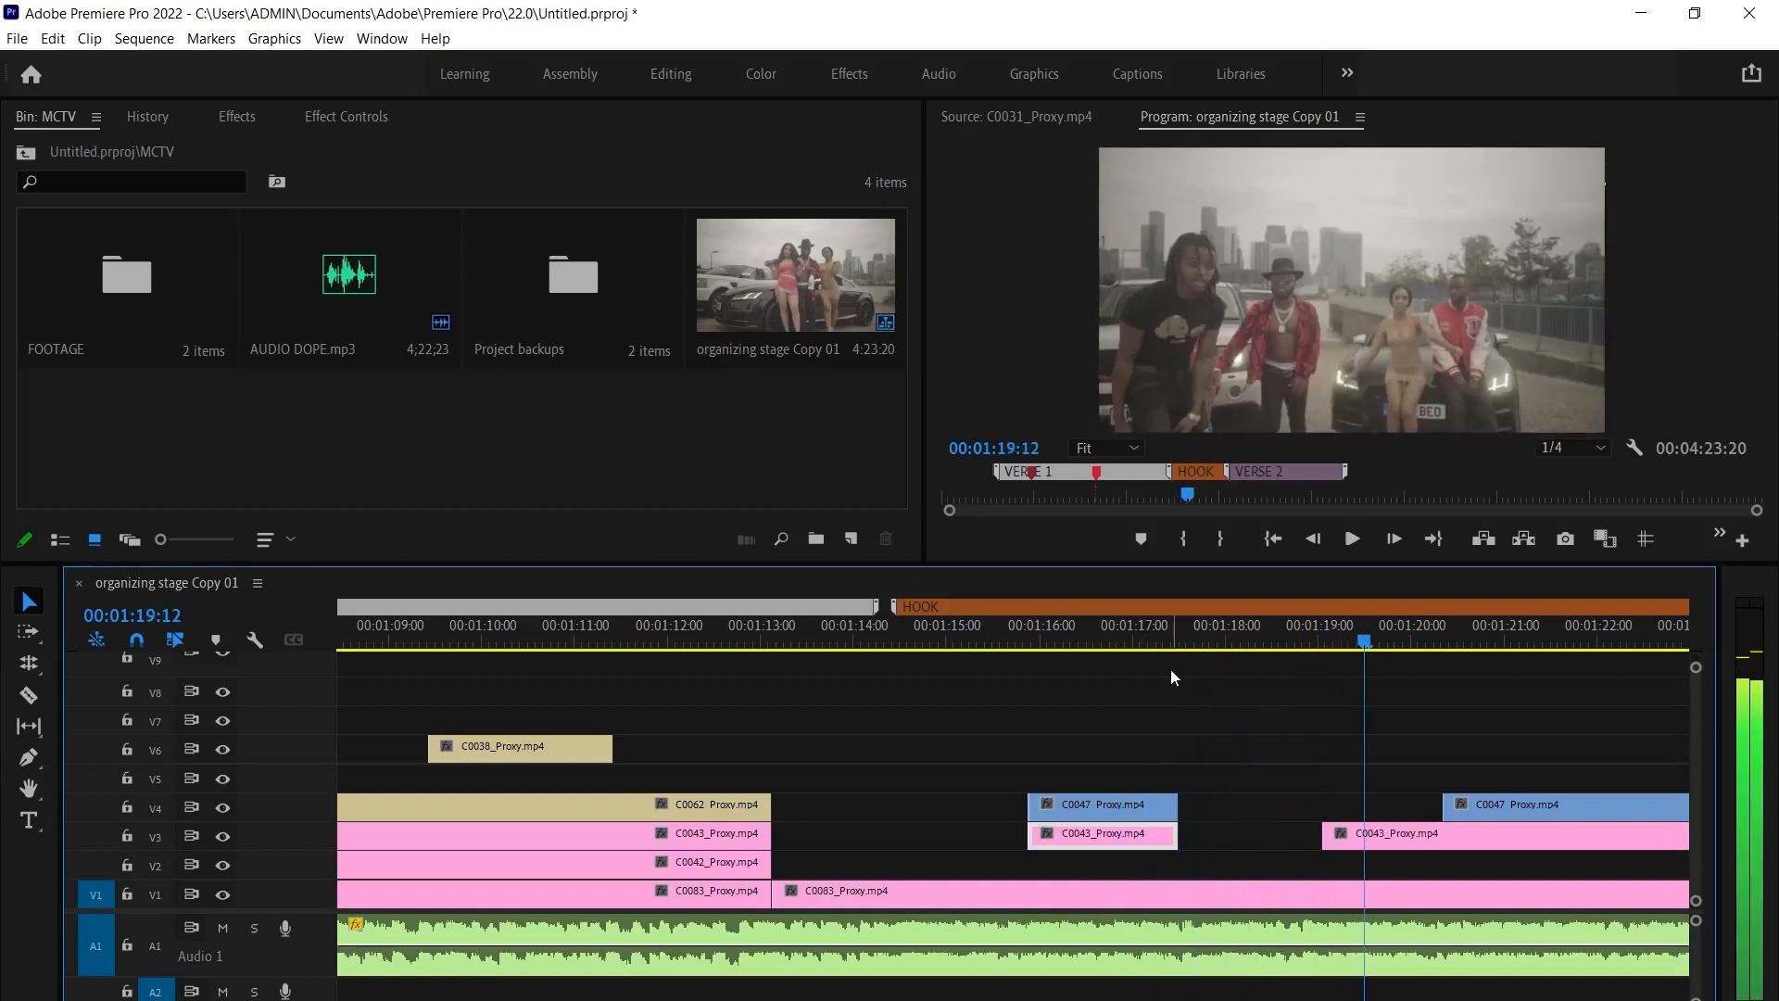
pyautogui.press('space')
pyautogui.moveTo(1334, 834); pyautogui.dragTo(1282, 833)
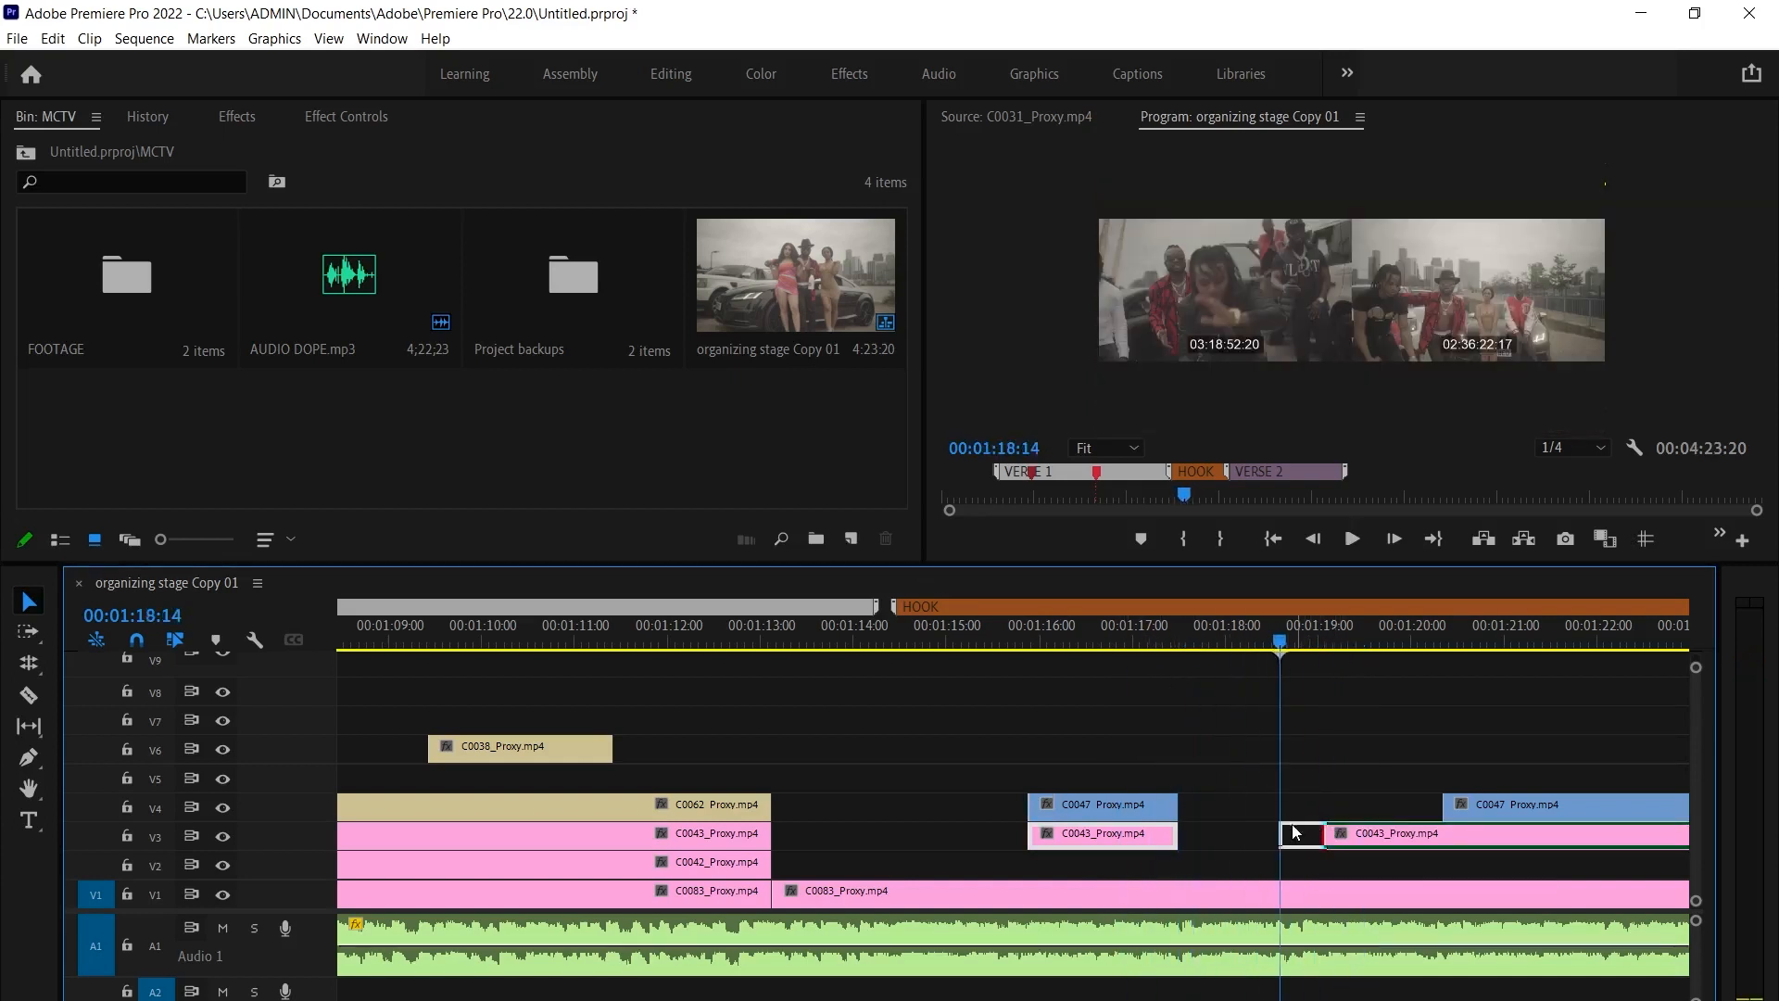
pyautogui.press('space')
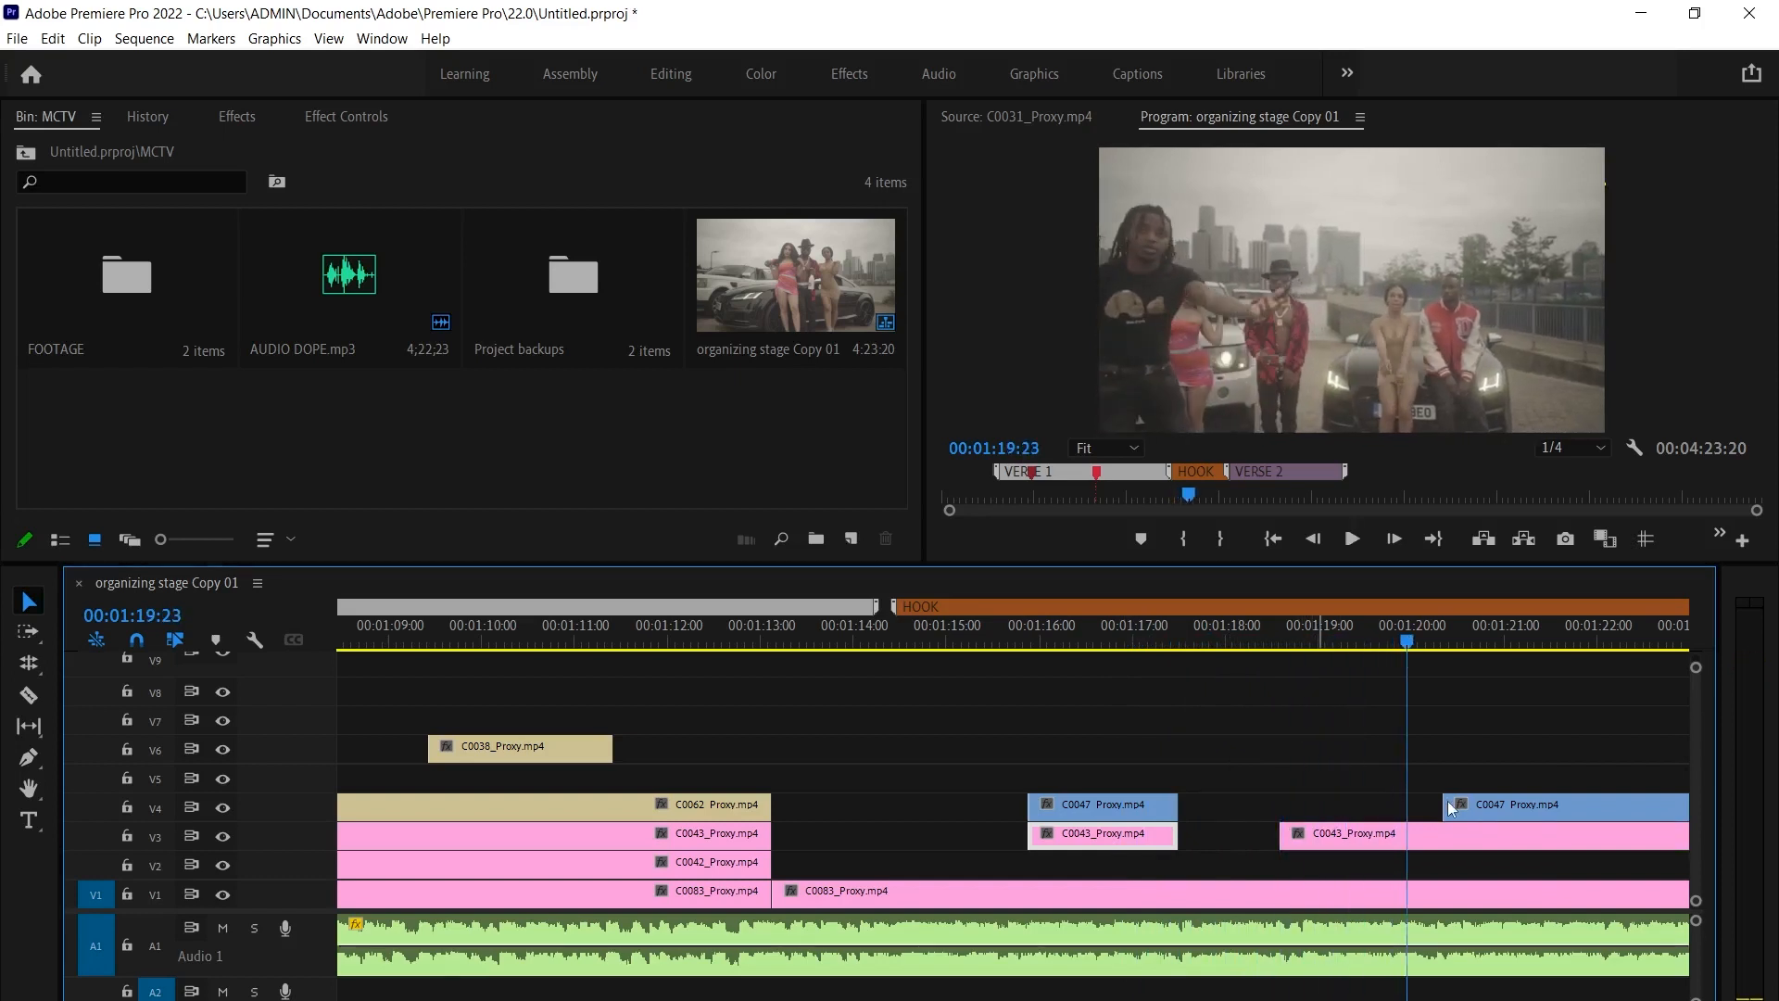
pyautogui.moveTo(1445, 802); pyautogui.dragTo(1288, 787)
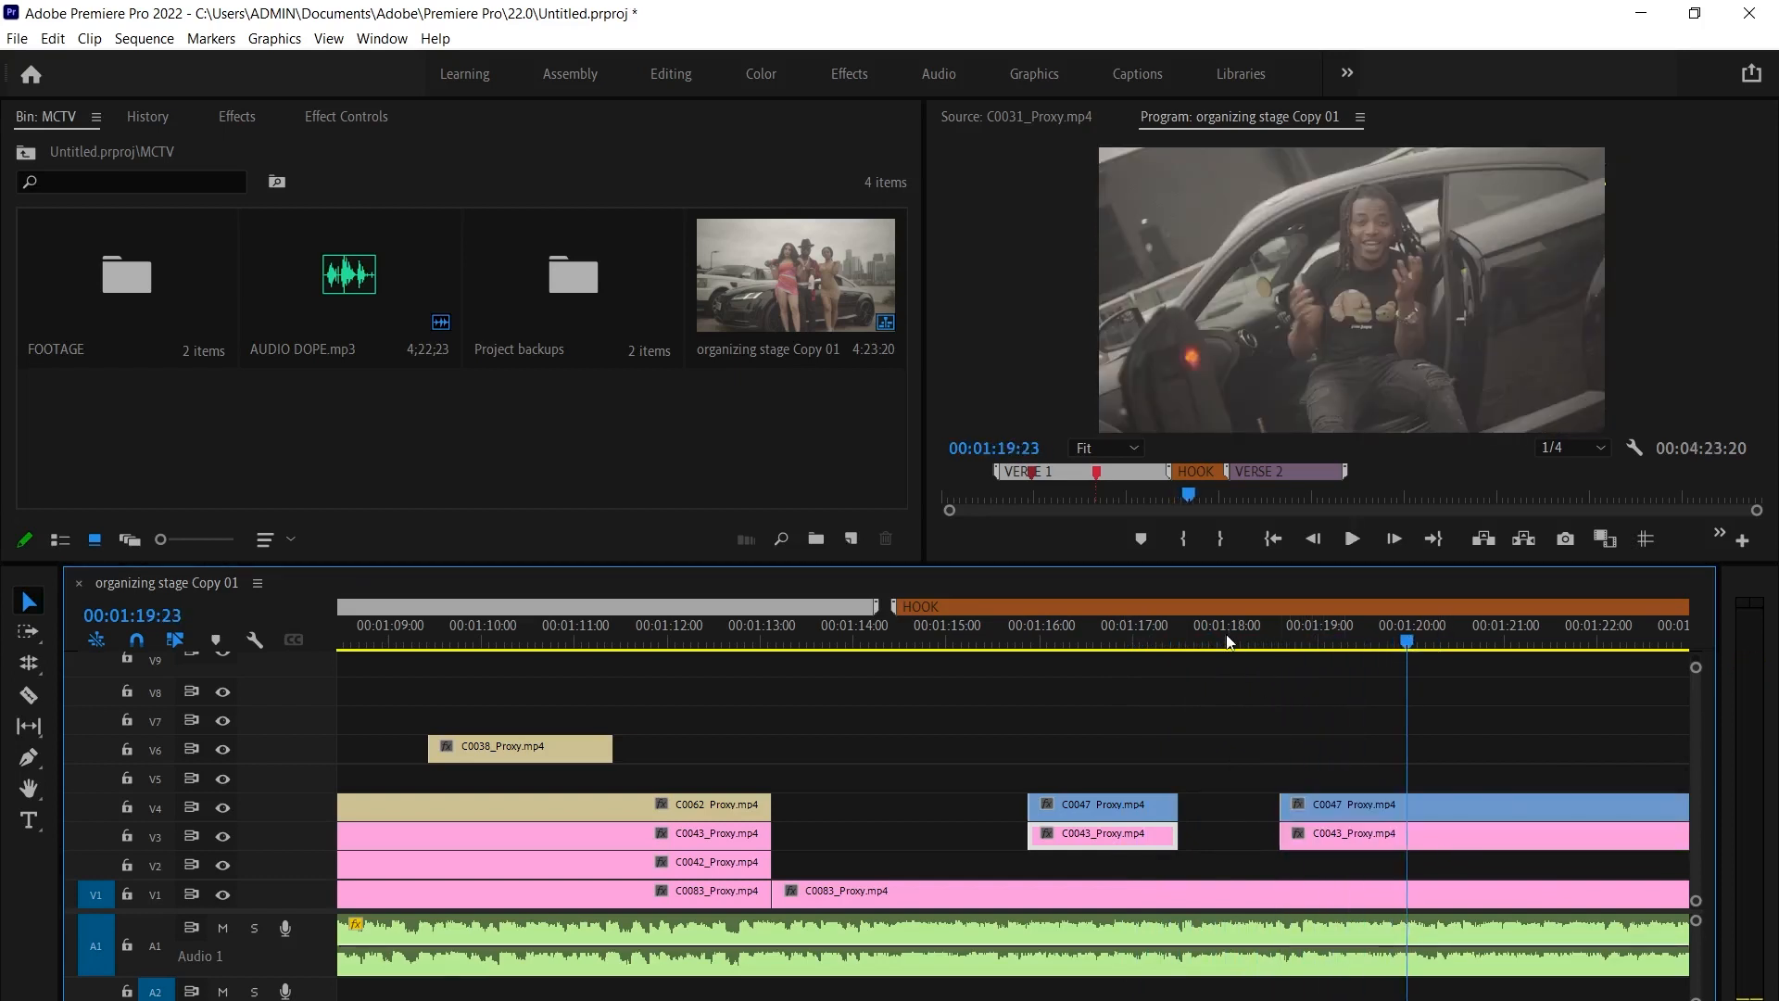
# Play the hook from about 00:01:18 through to the start of verse 2 to review its clips
pyautogui.click(1225, 638)
pyautogui.press('space')
pyautogui.scroll(-1, 1345, 793)
pyautogui.scroll(-2, 1345, 793)
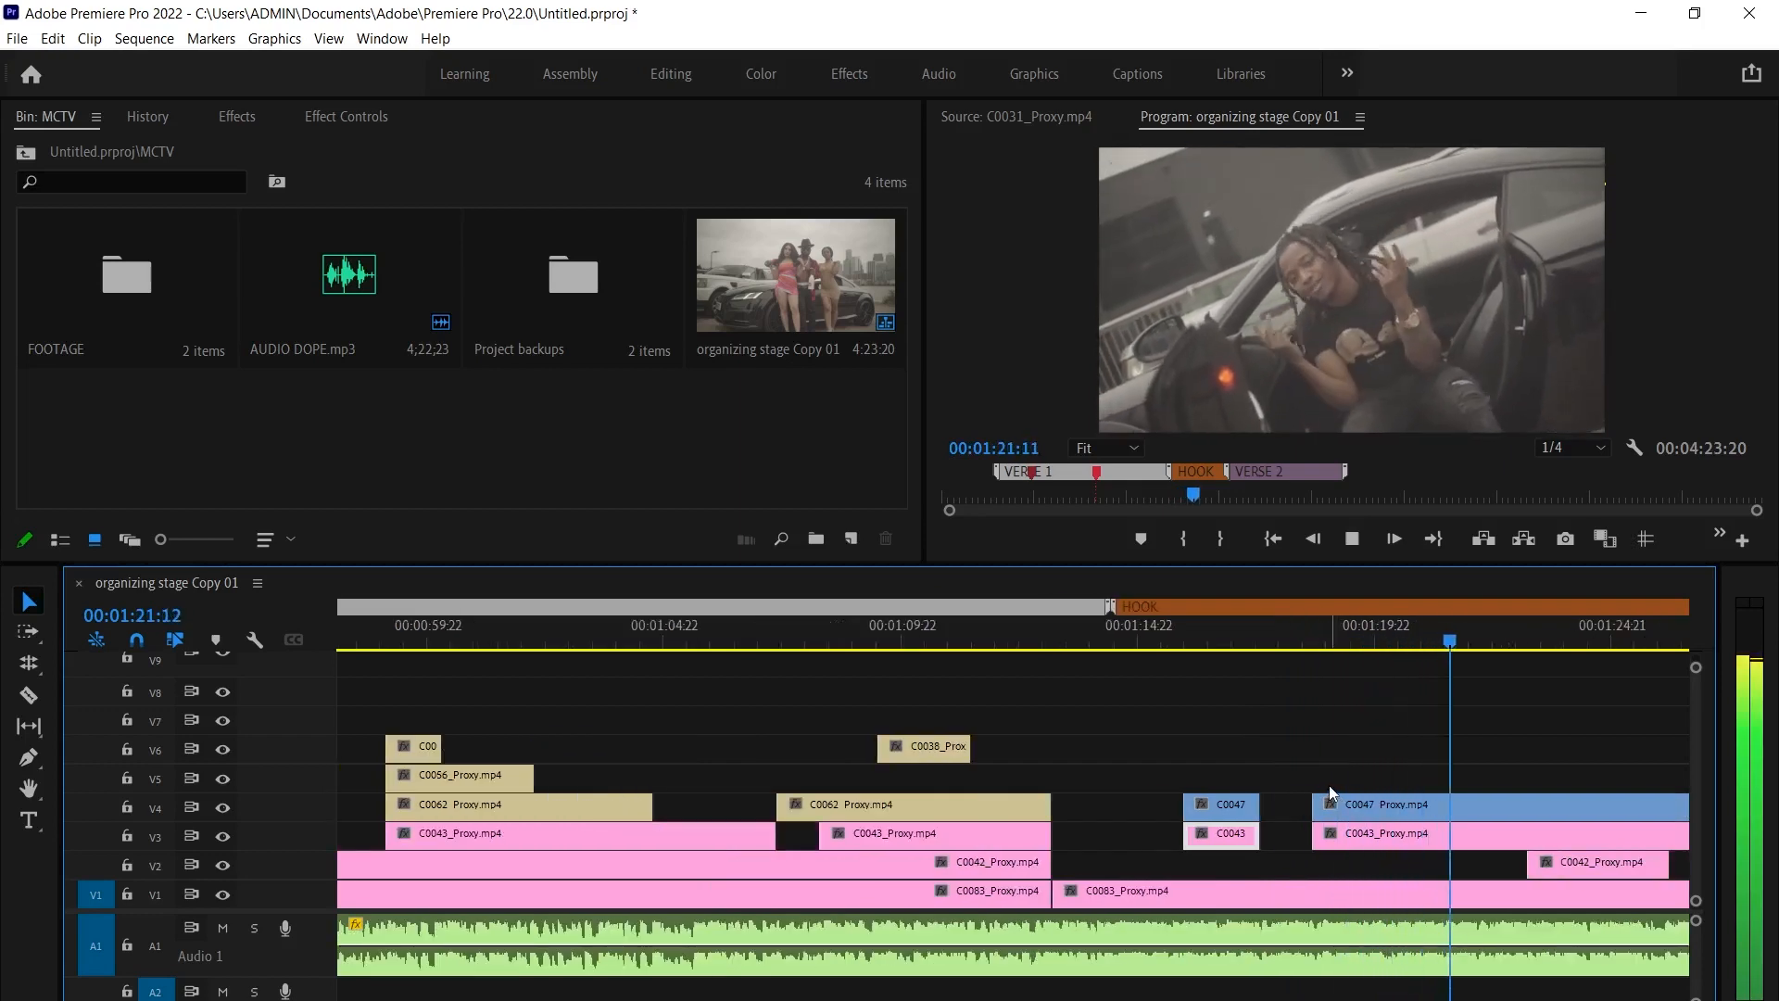
pyautogui.scroll(-2, 1294, 851)
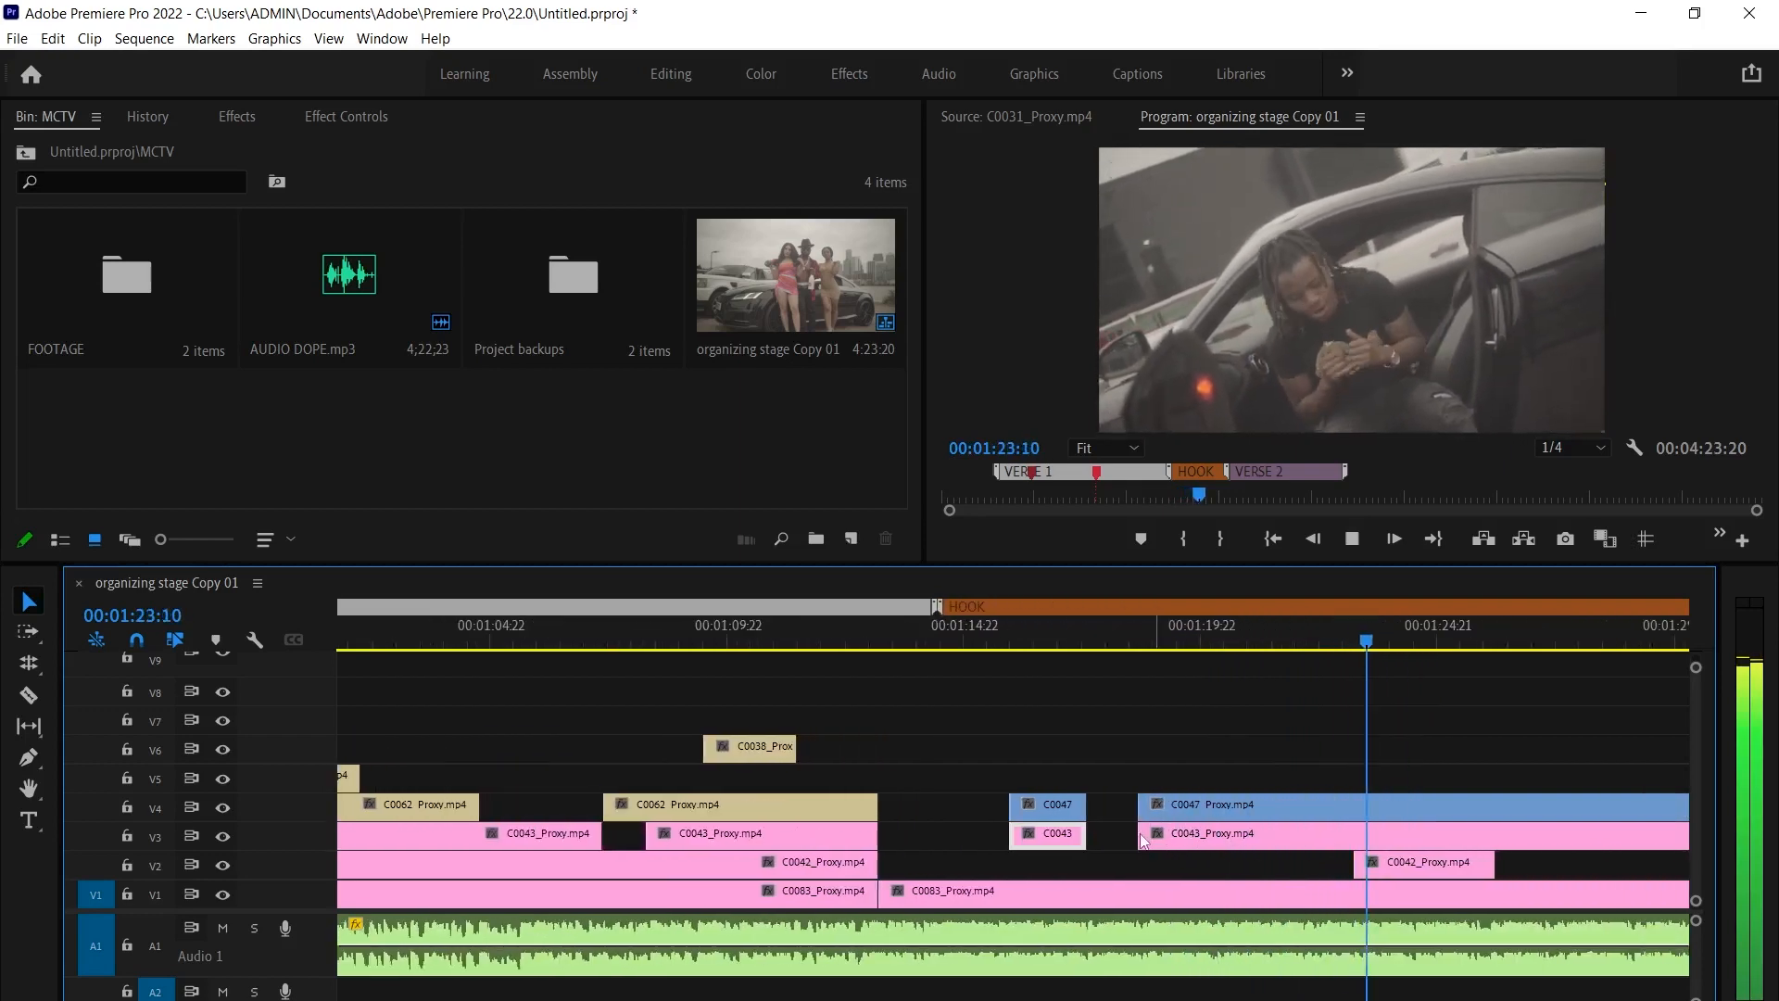
pyautogui.scroll(-1, 1140, 877)
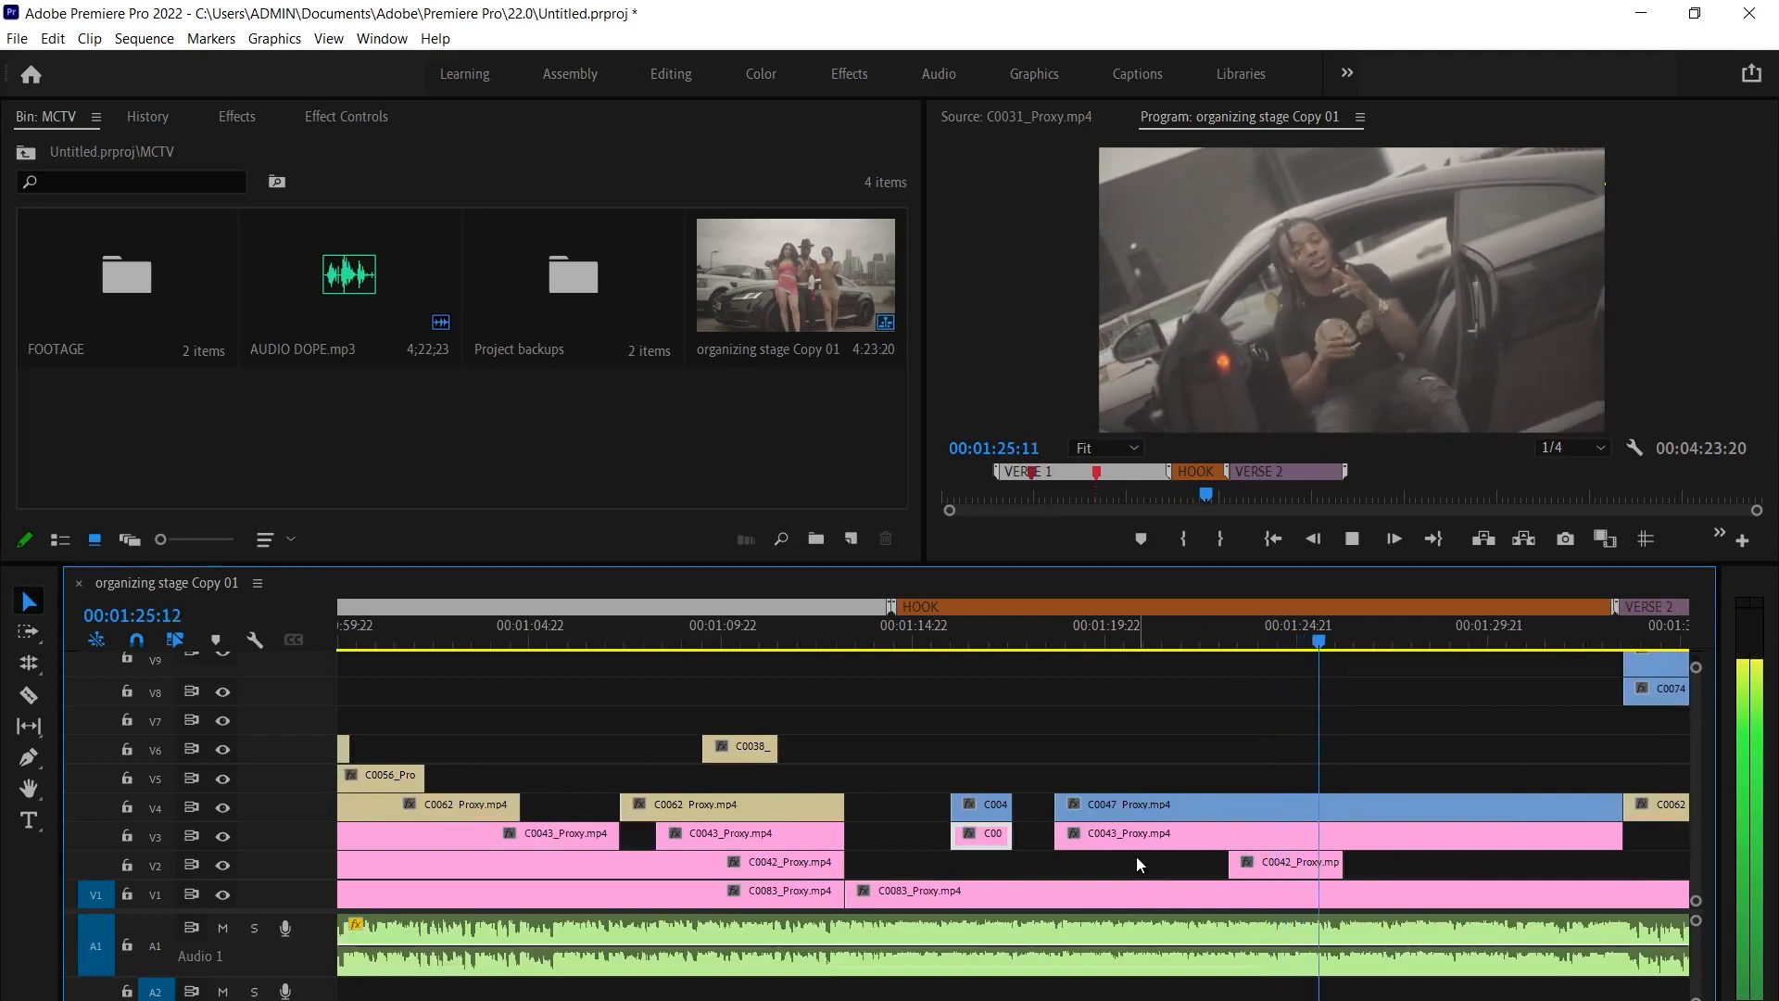
pyautogui.scroll(-1, 1259, 856)
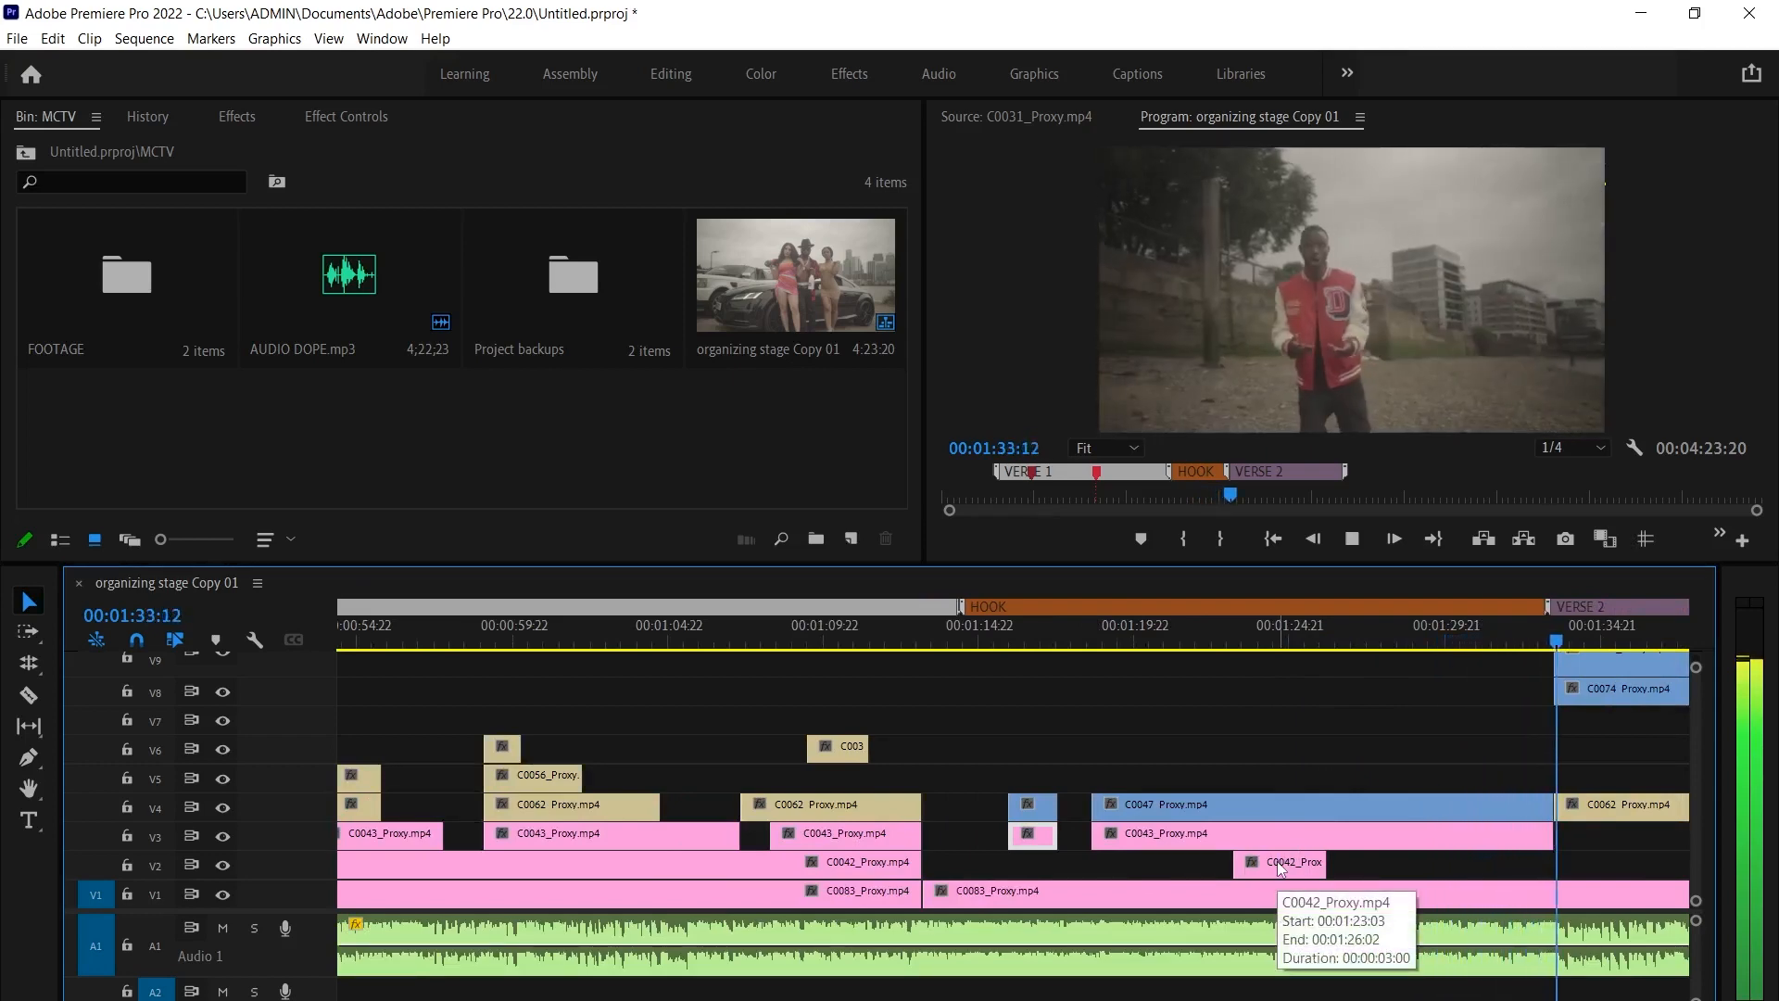
pyautogui.press('space')
# Replay the opening of the second C0047 piece, stop at 00:01:20:02 and select the clip
pyautogui.click(1081, 640)
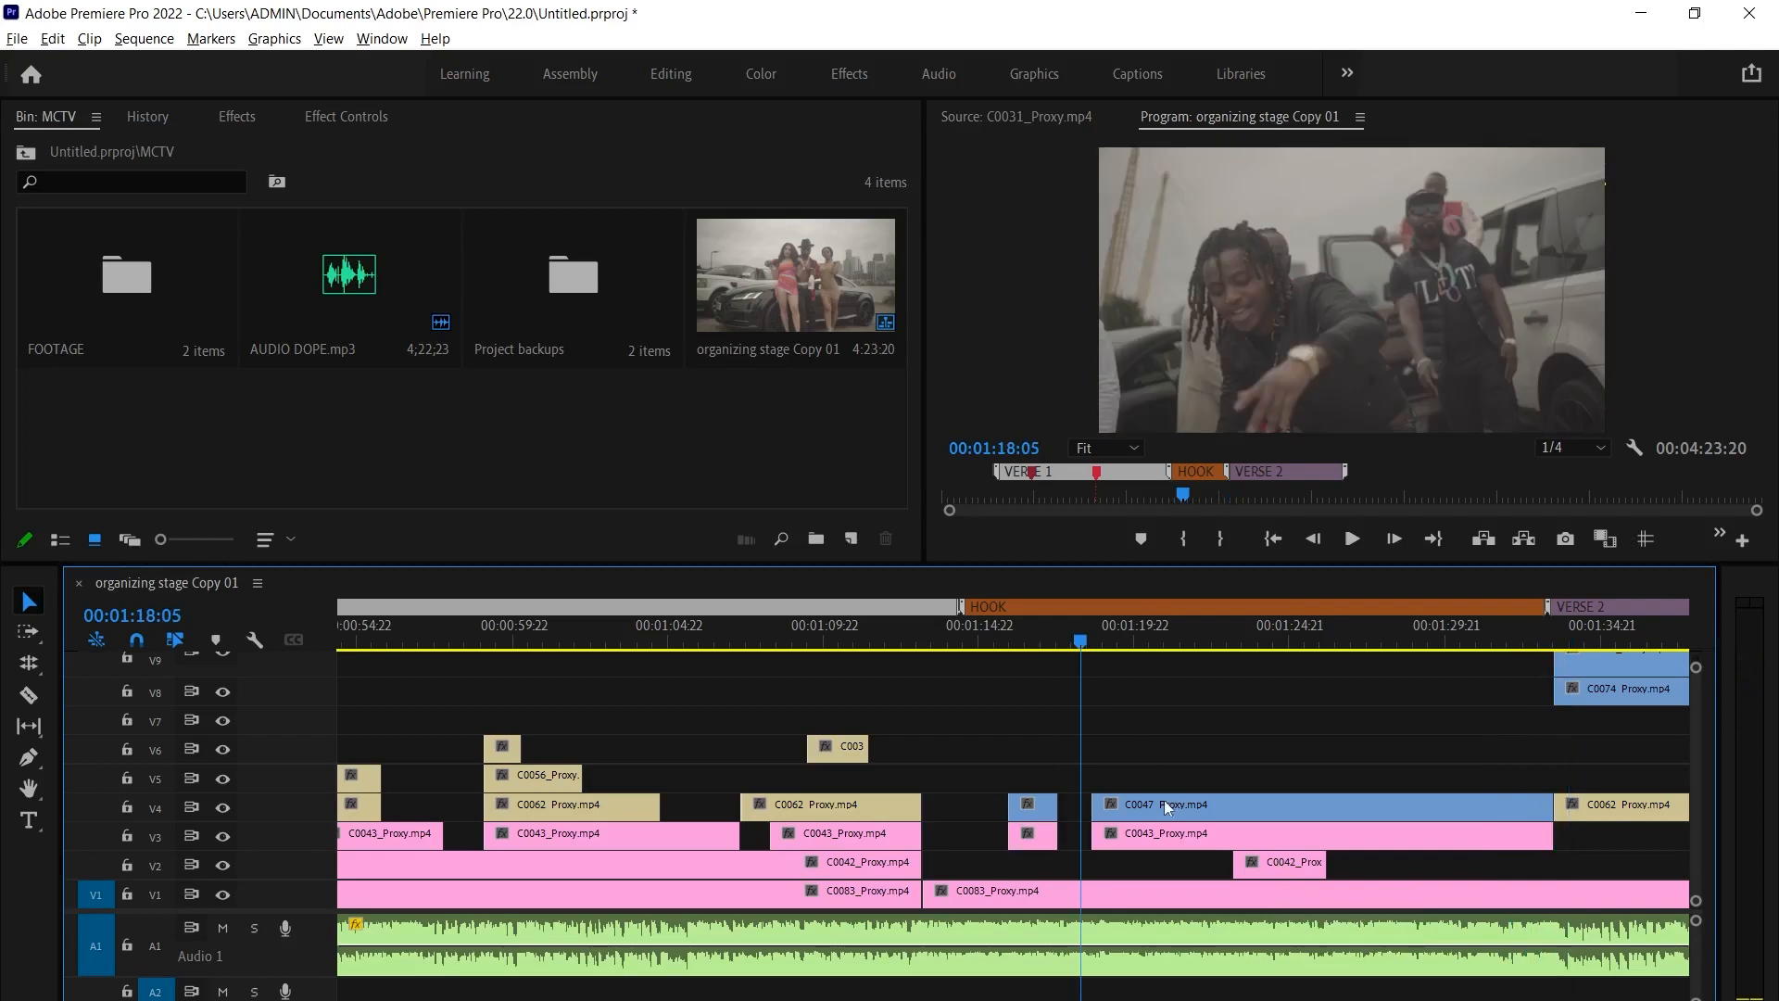
pyautogui.scroll(2, 1160, 794)
pyautogui.click(1075, 638)
pyautogui.press('space')
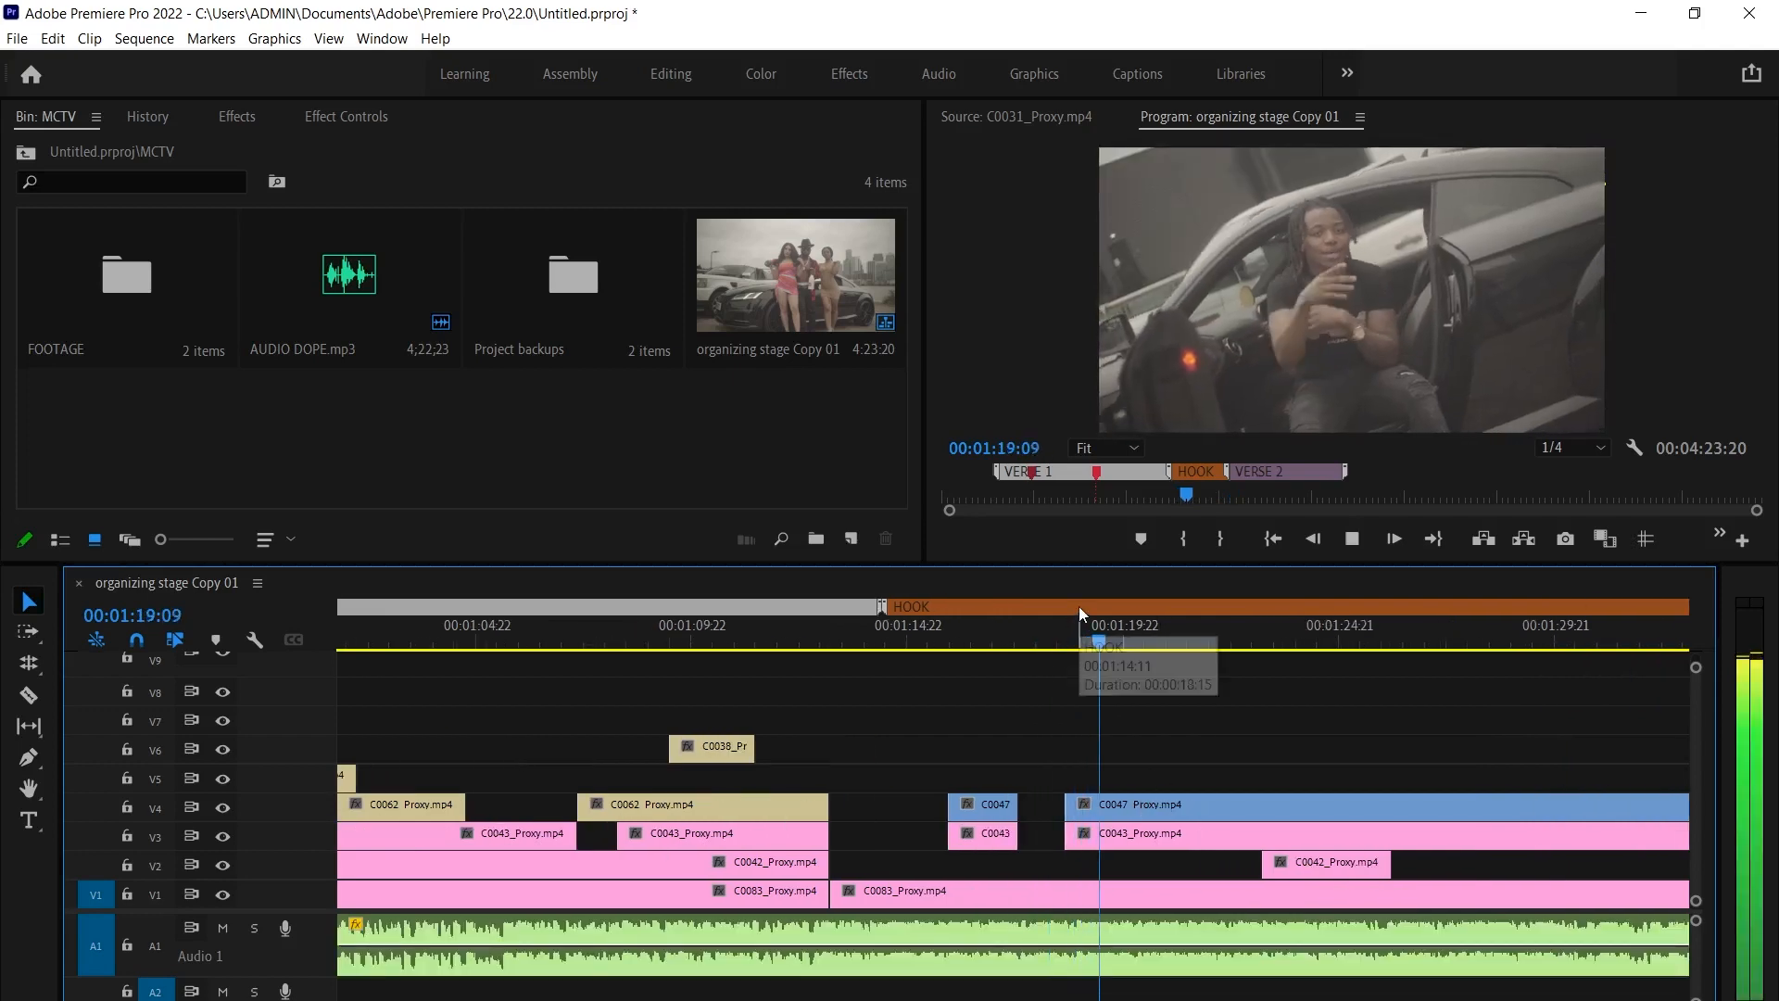
pyautogui.press('space')
pyautogui.click(1114, 812)
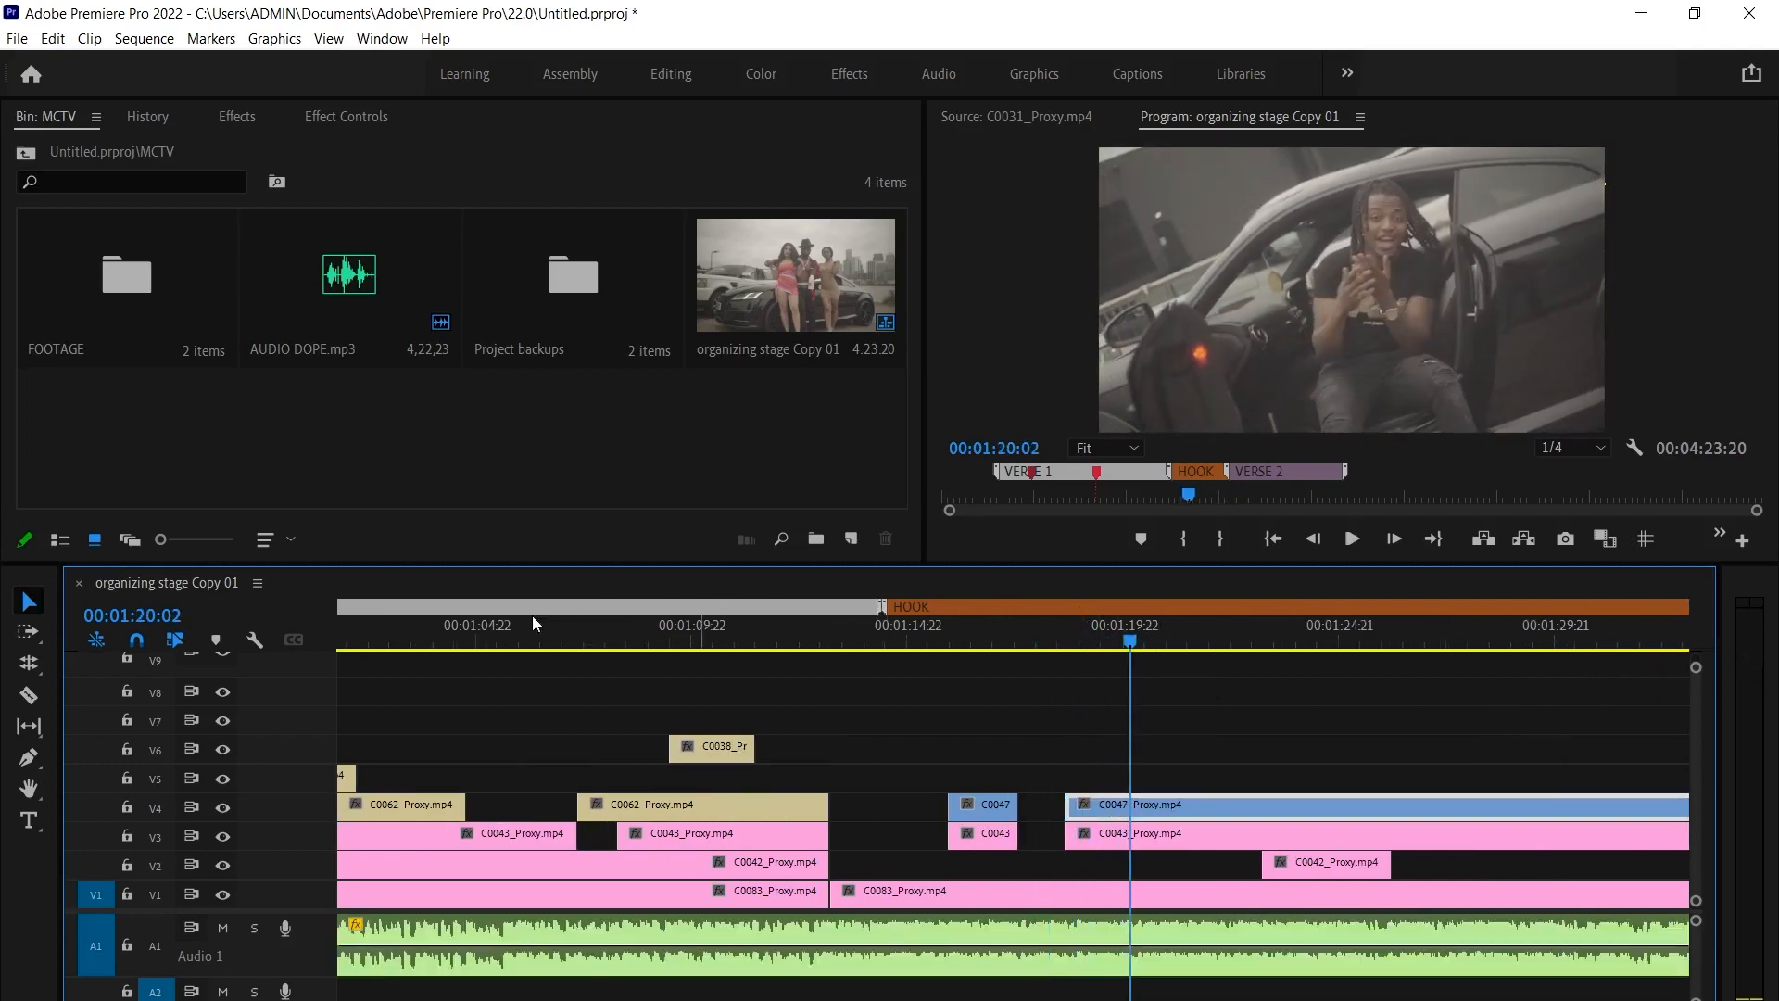
# Open the Synchronizing sequence from the Project backups bin
pyautogui.doubleClick(558, 289)
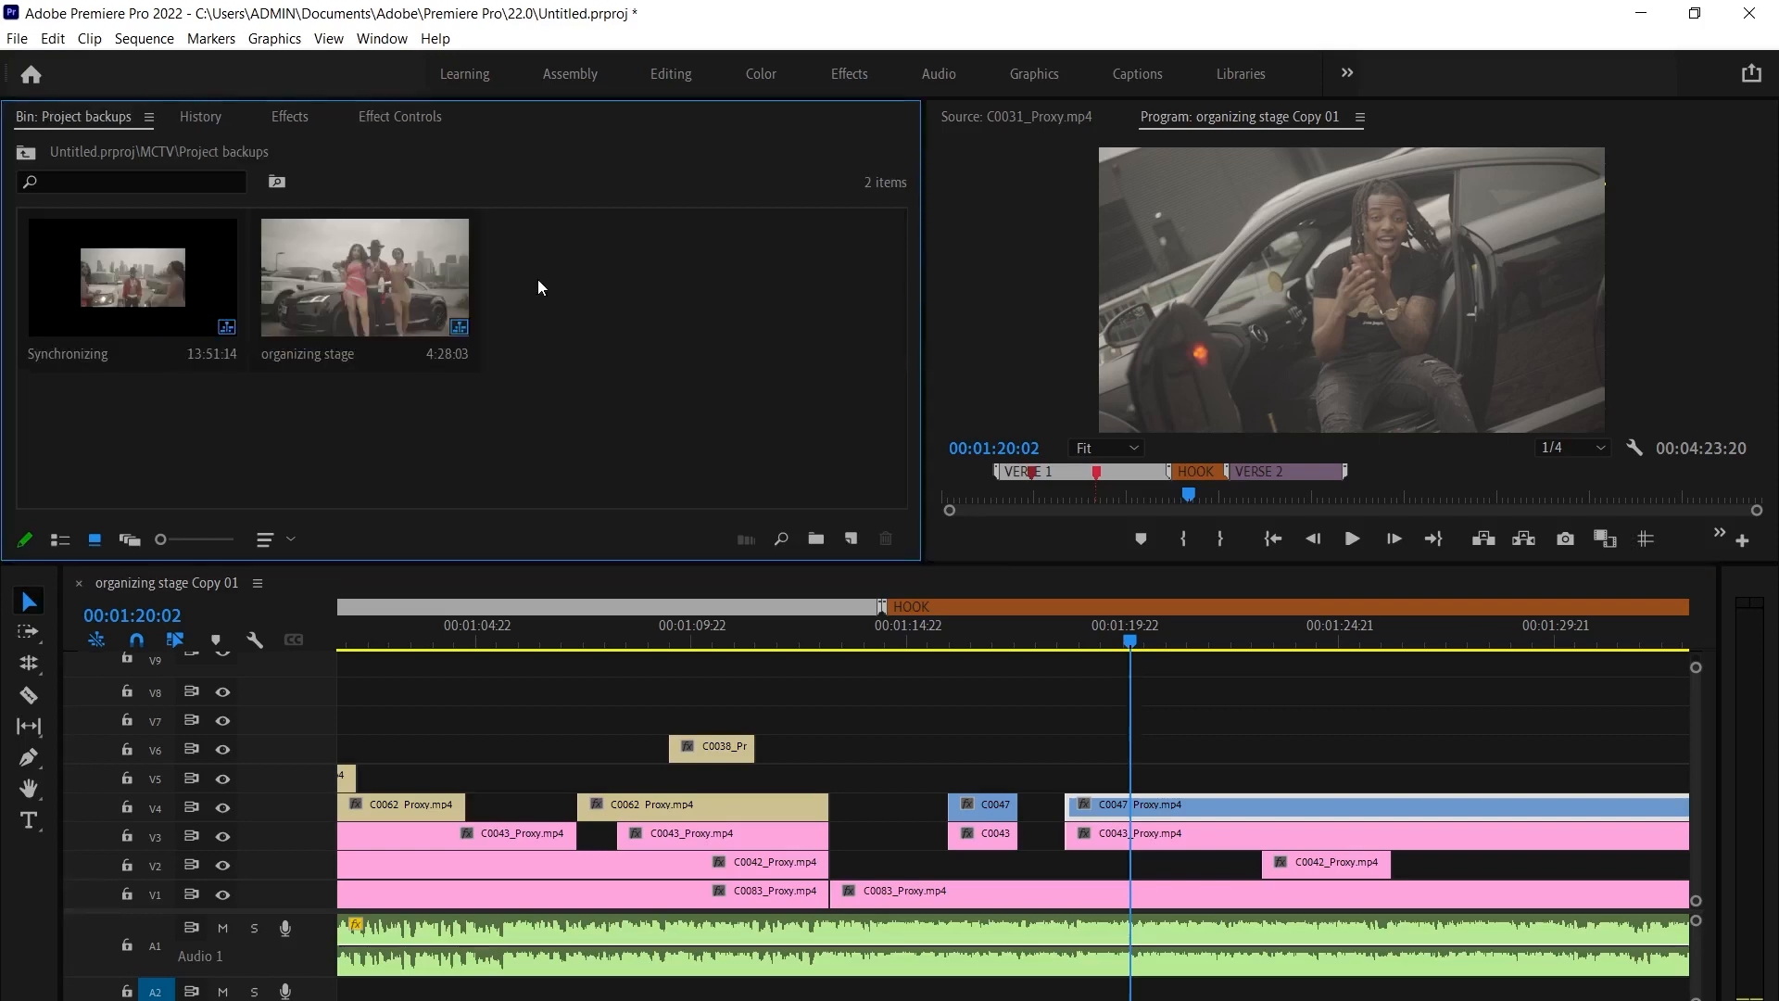
pyautogui.doubleClick(107, 274)
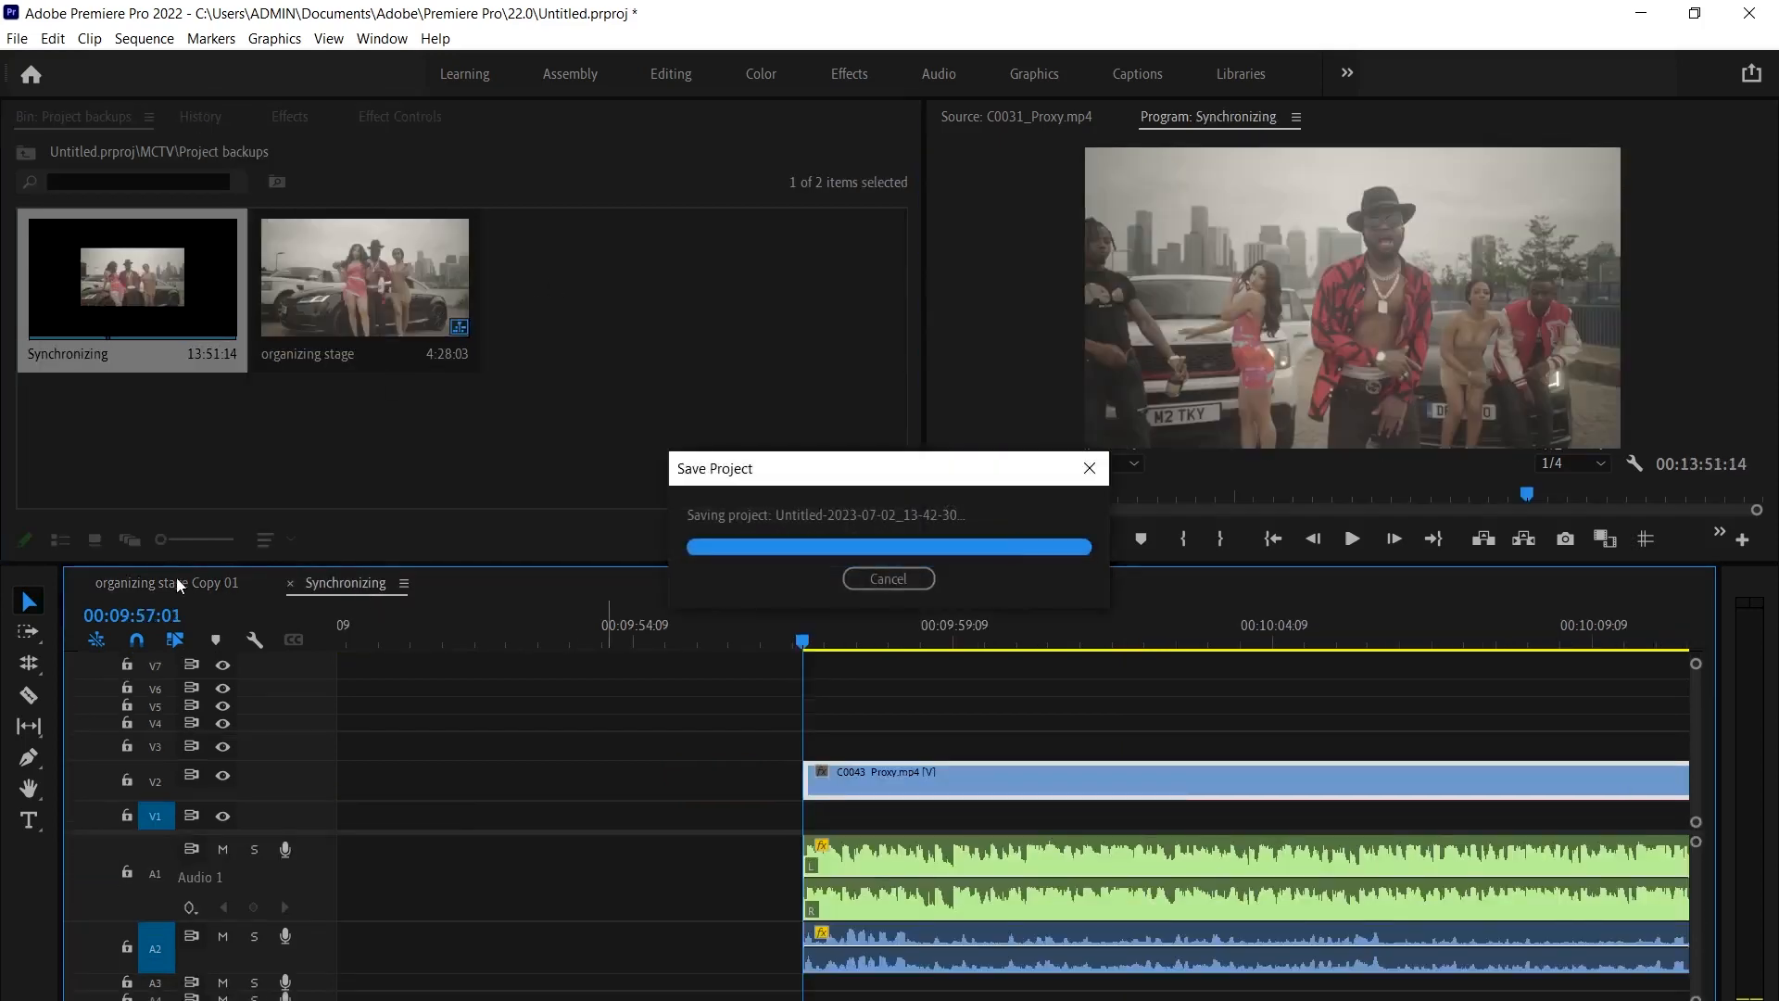
pyautogui.click(176, 582)
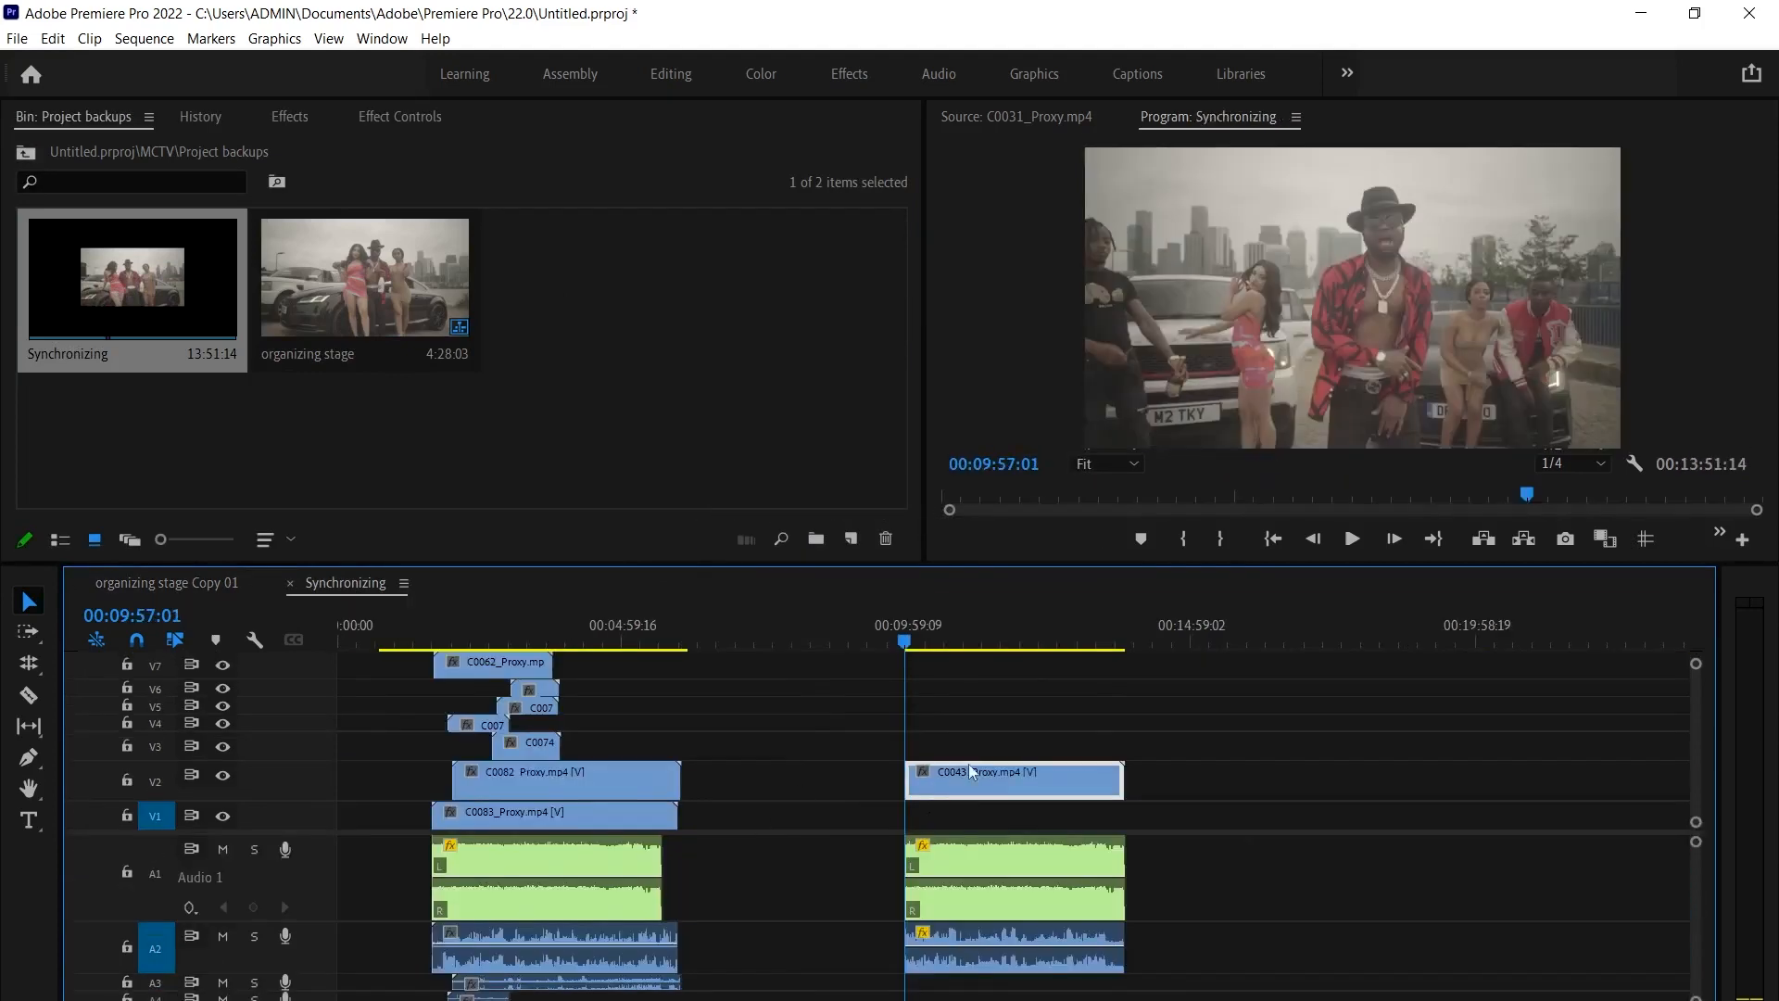
# Delete the separate C0043 clip at 00:09:57:01 together with its audio from the Synchronizing sequence
pyautogui.moveTo(1082, 722); pyautogui.dragTo(982, 891)
pyautogui.press('Delete')
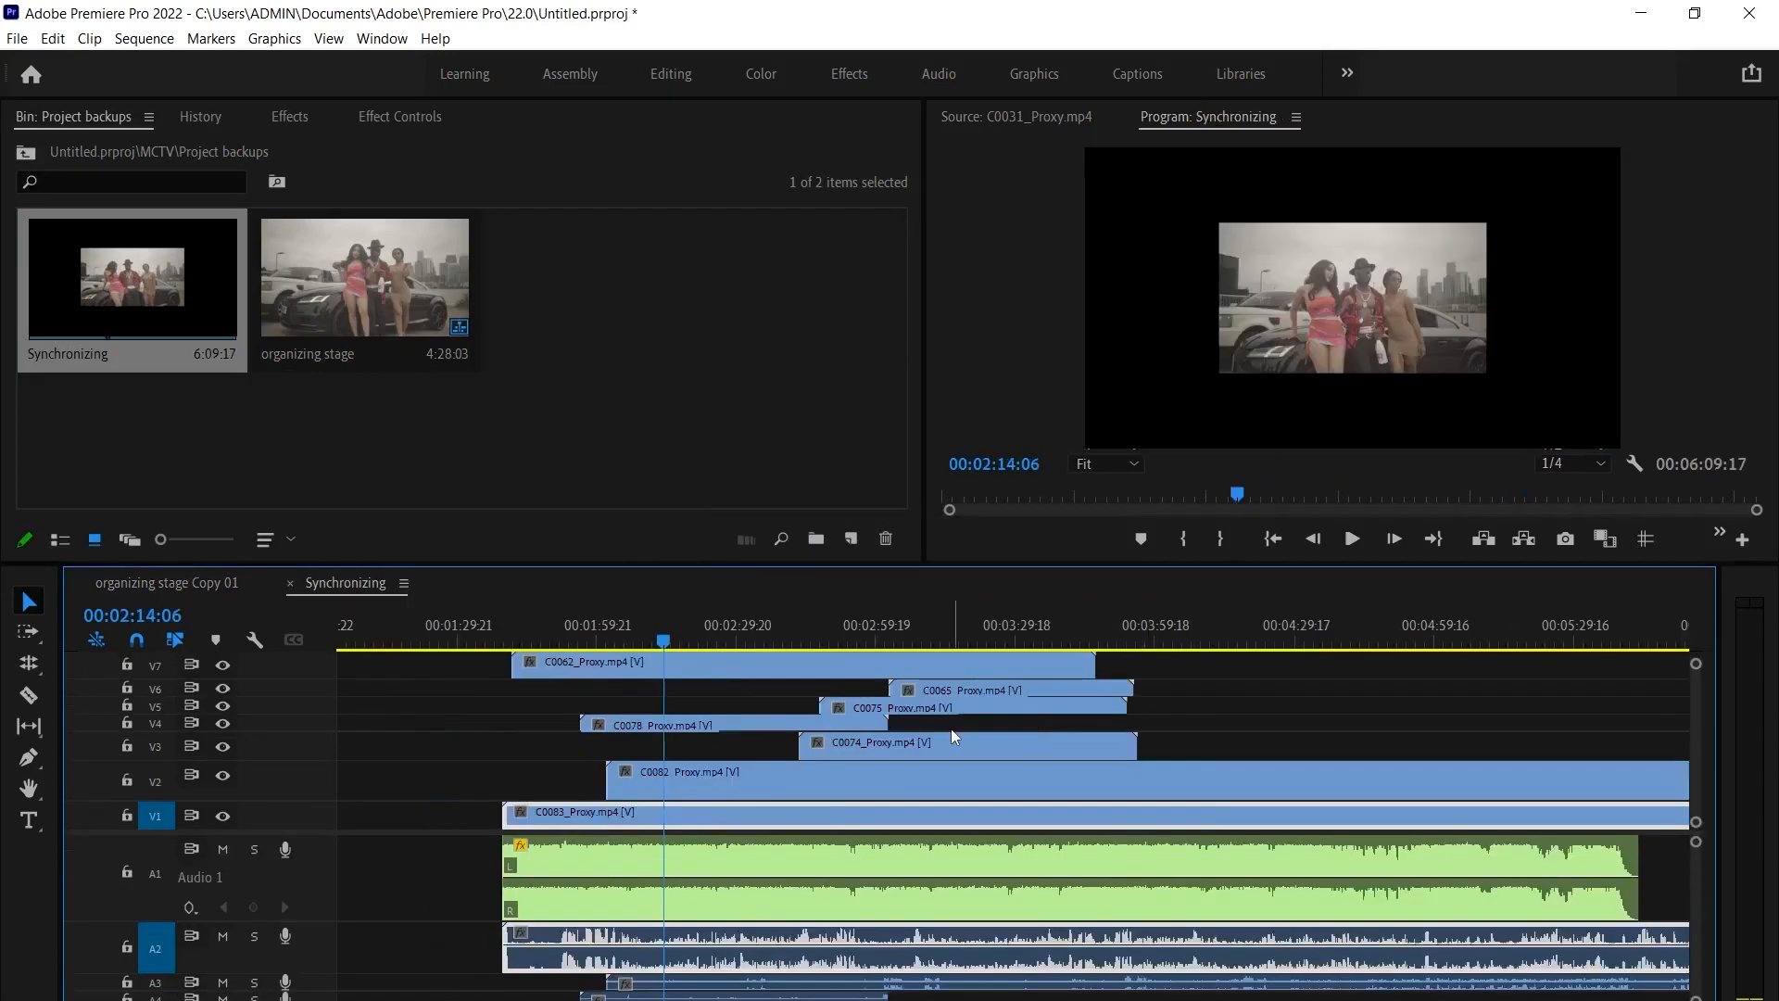
# Place a copy of the song and the C0047 clip with its audio in the empty stretch after the synced clips
pyautogui.scroll(10, 952, 737)
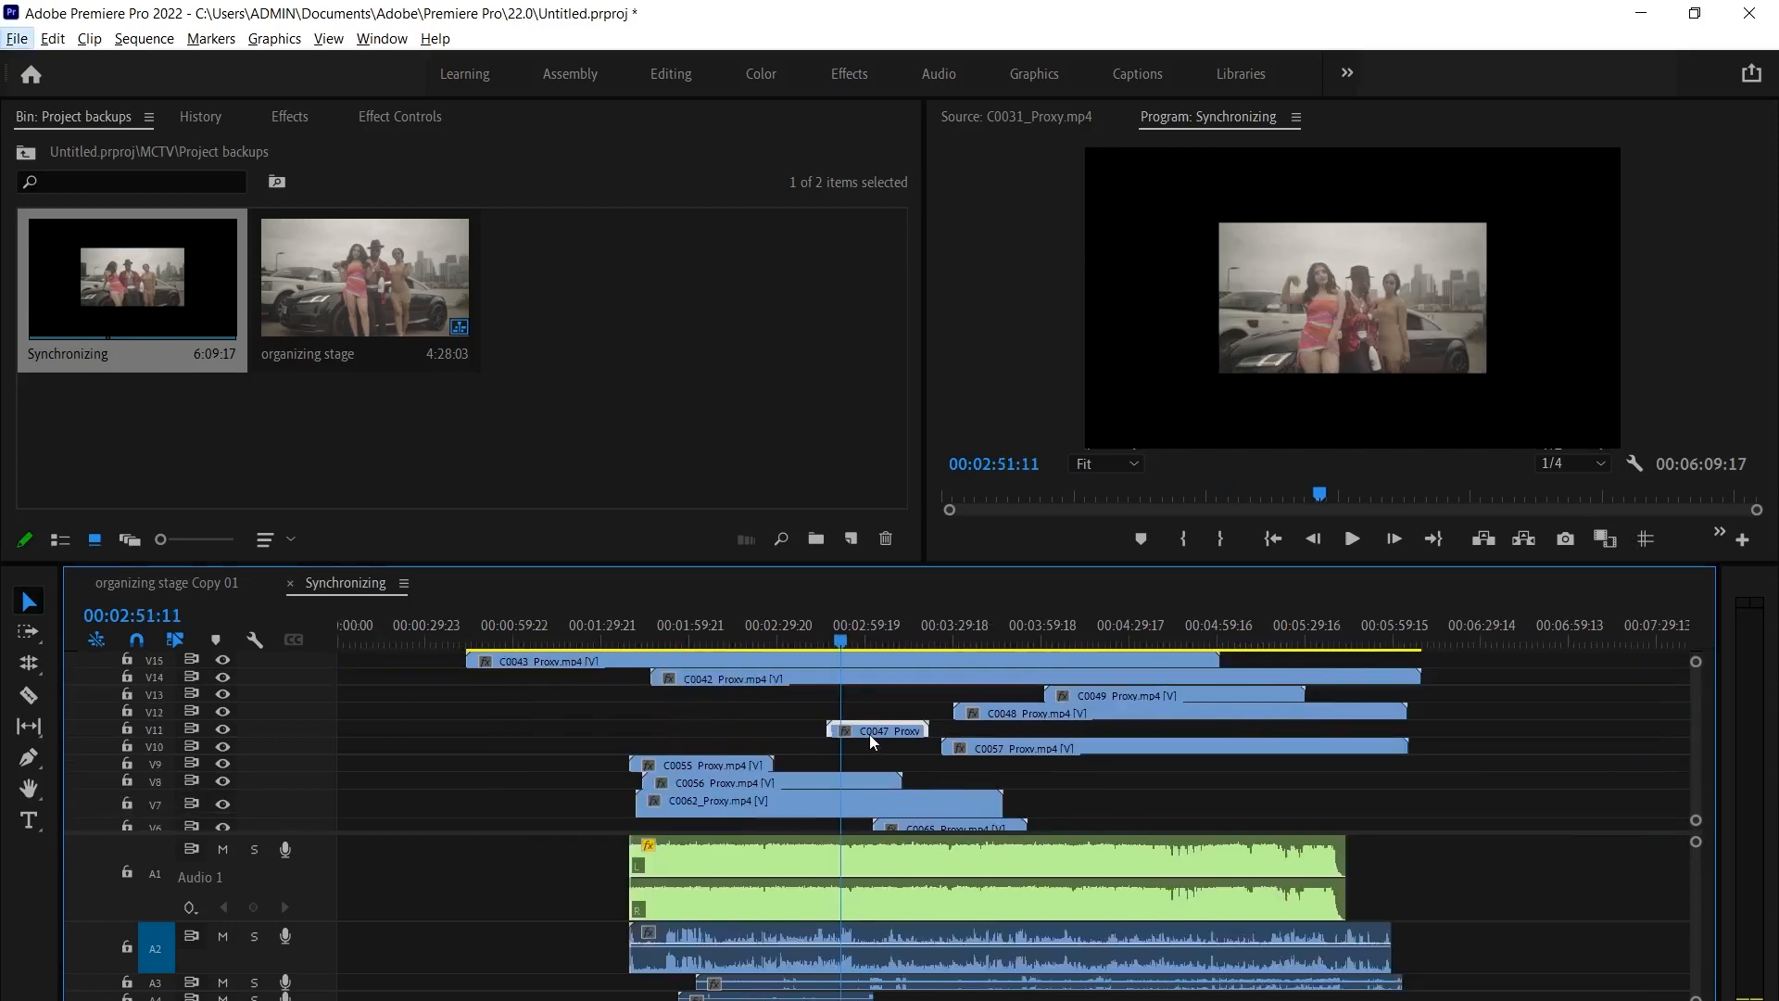
pyautogui.press('`')
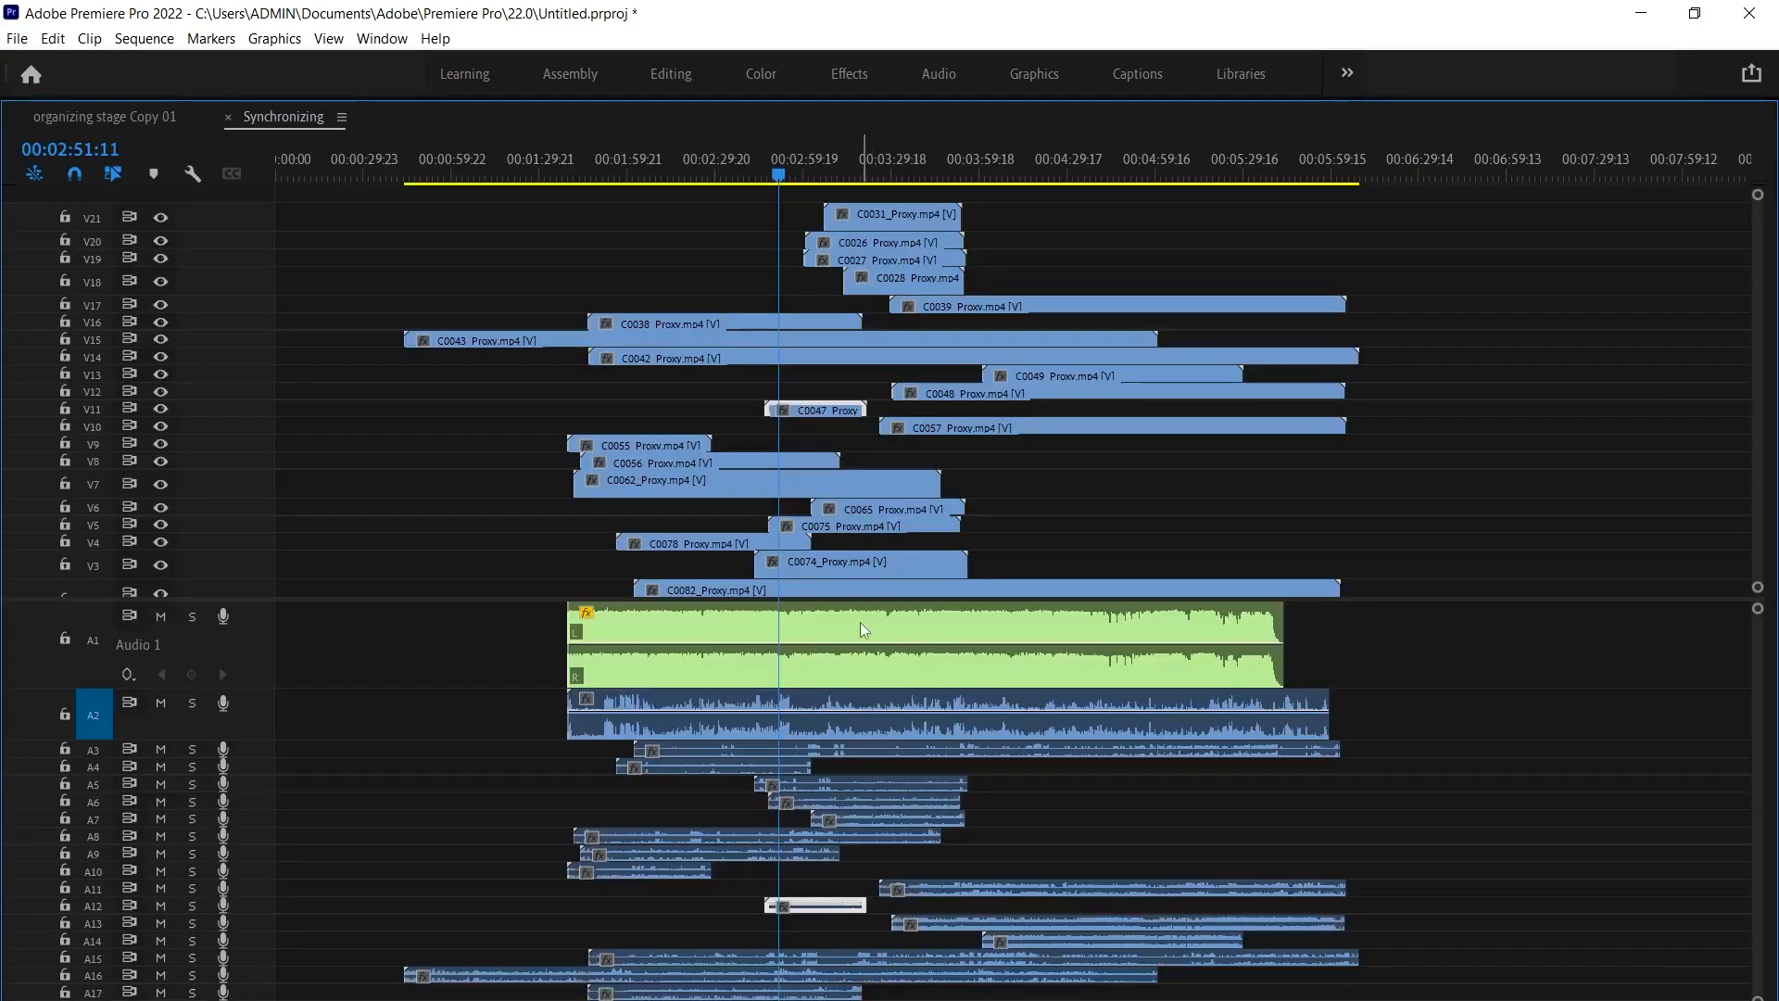
pyautogui.click(859, 620)
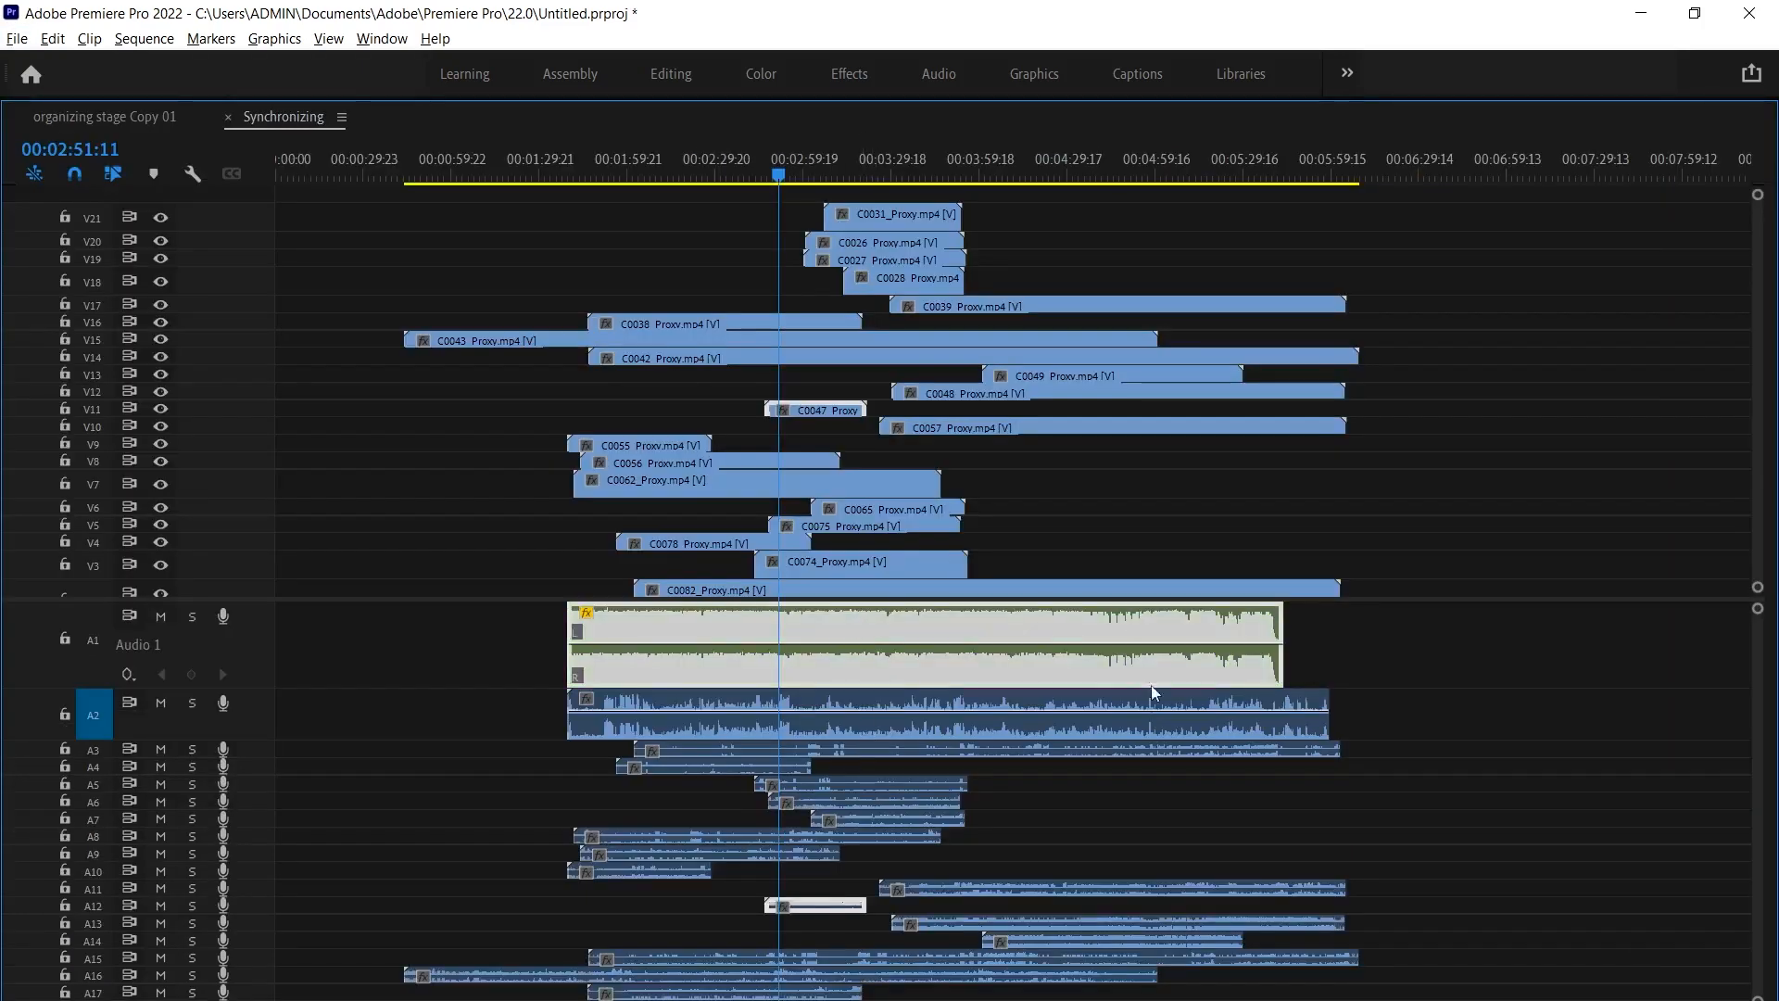
pyautogui.press('-')
pyautogui.moveTo(542, 624); pyautogui.dragTo(1287, 319)
pyautogui.moveTo(1277, 409); pyautogui.dragTo(1277, 587)
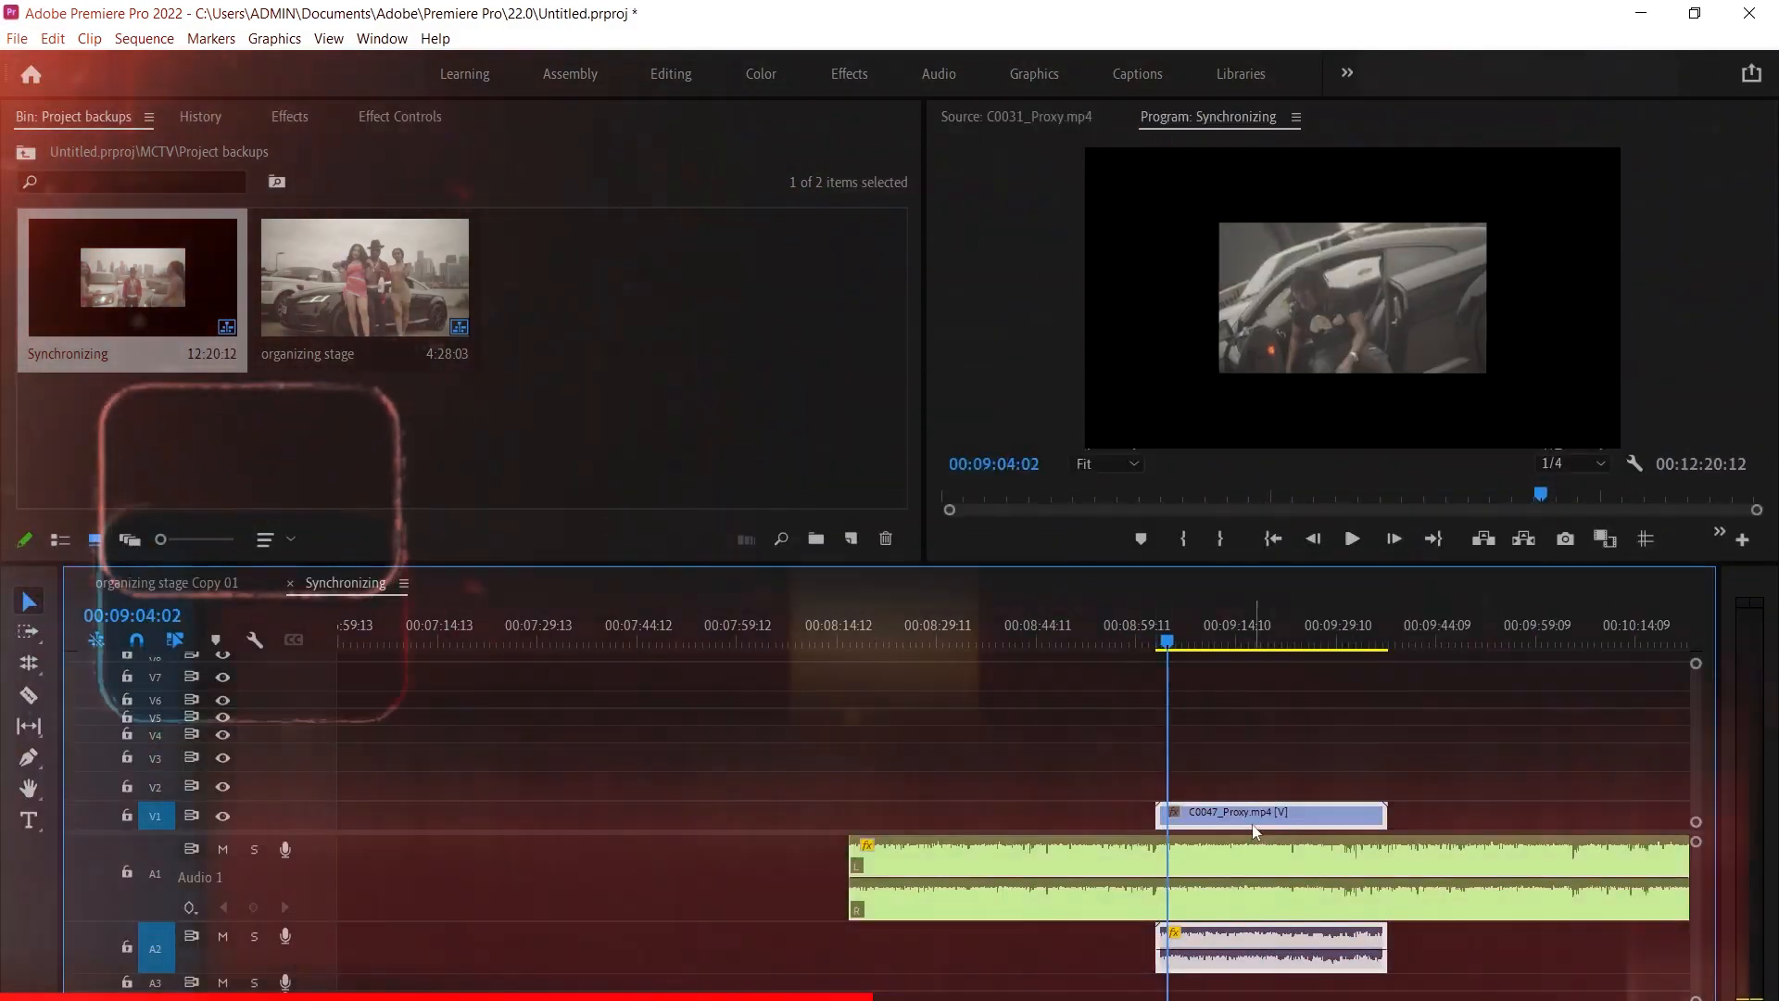
# Play the separate C0047 clip against the song and select the clip together with its audio at about 00:09:12
pyautogui.press('space')
pyautogui.click(1080, 636)
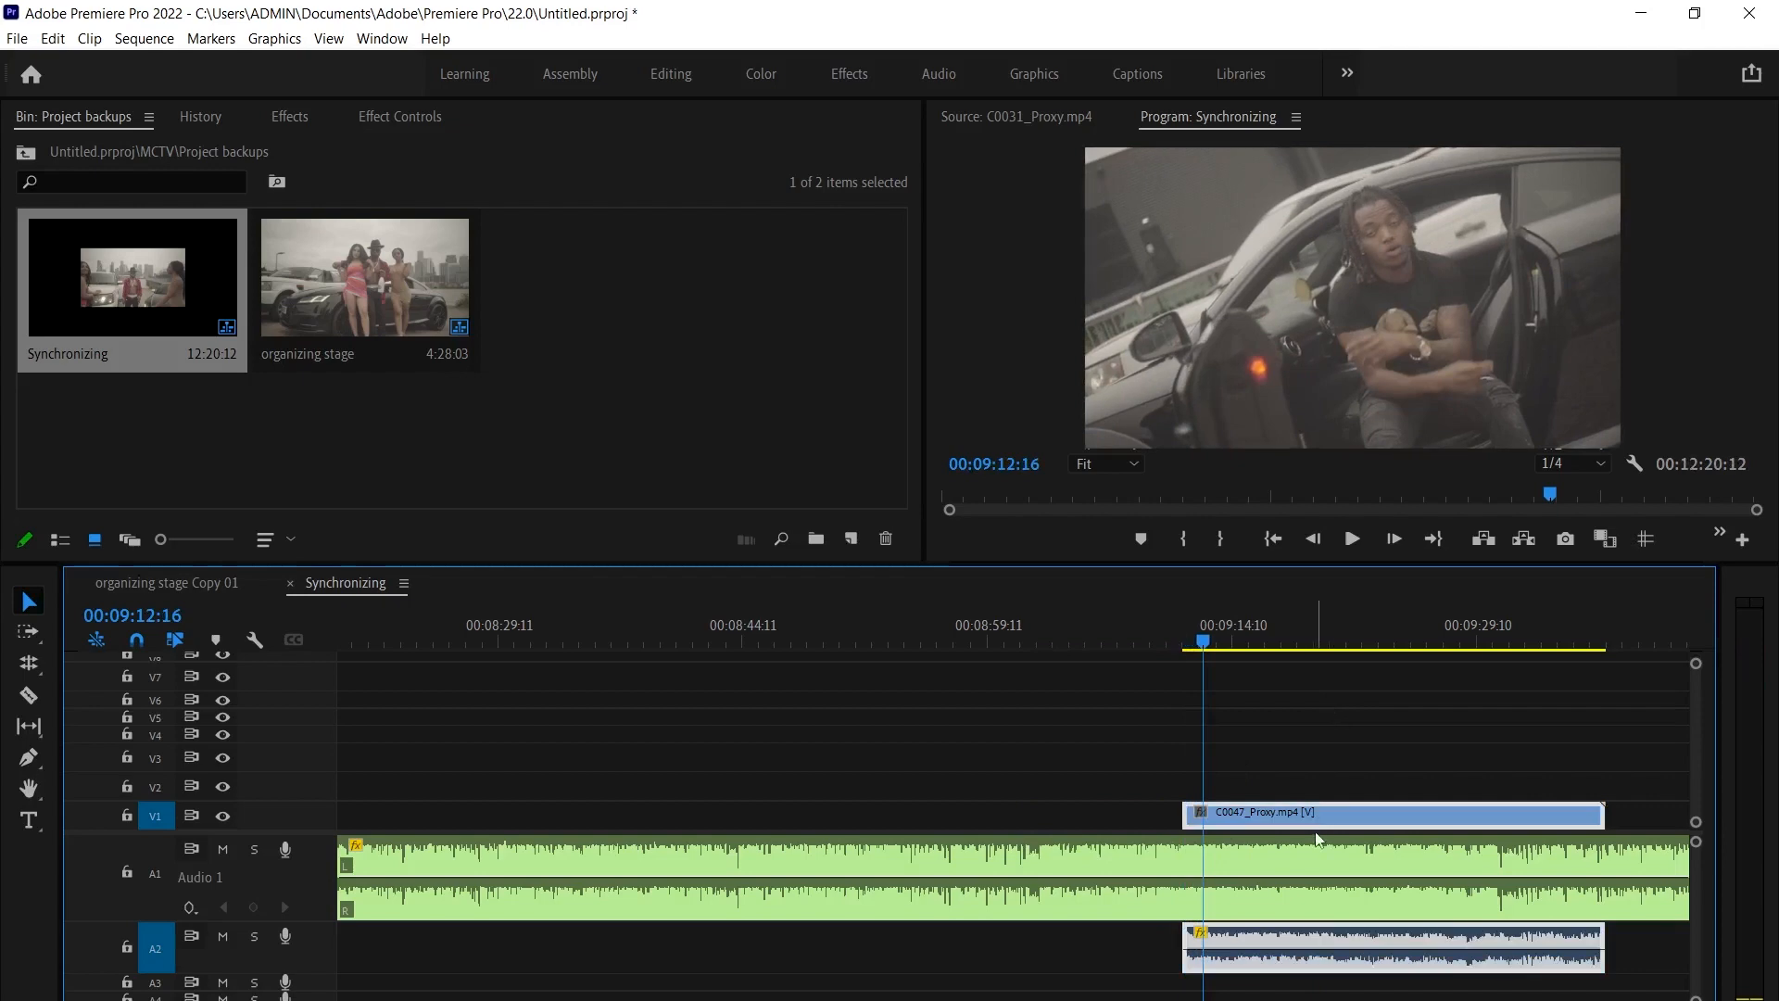
pyautogui.click(1305, 783)
pyautogui.click(1299, 820)
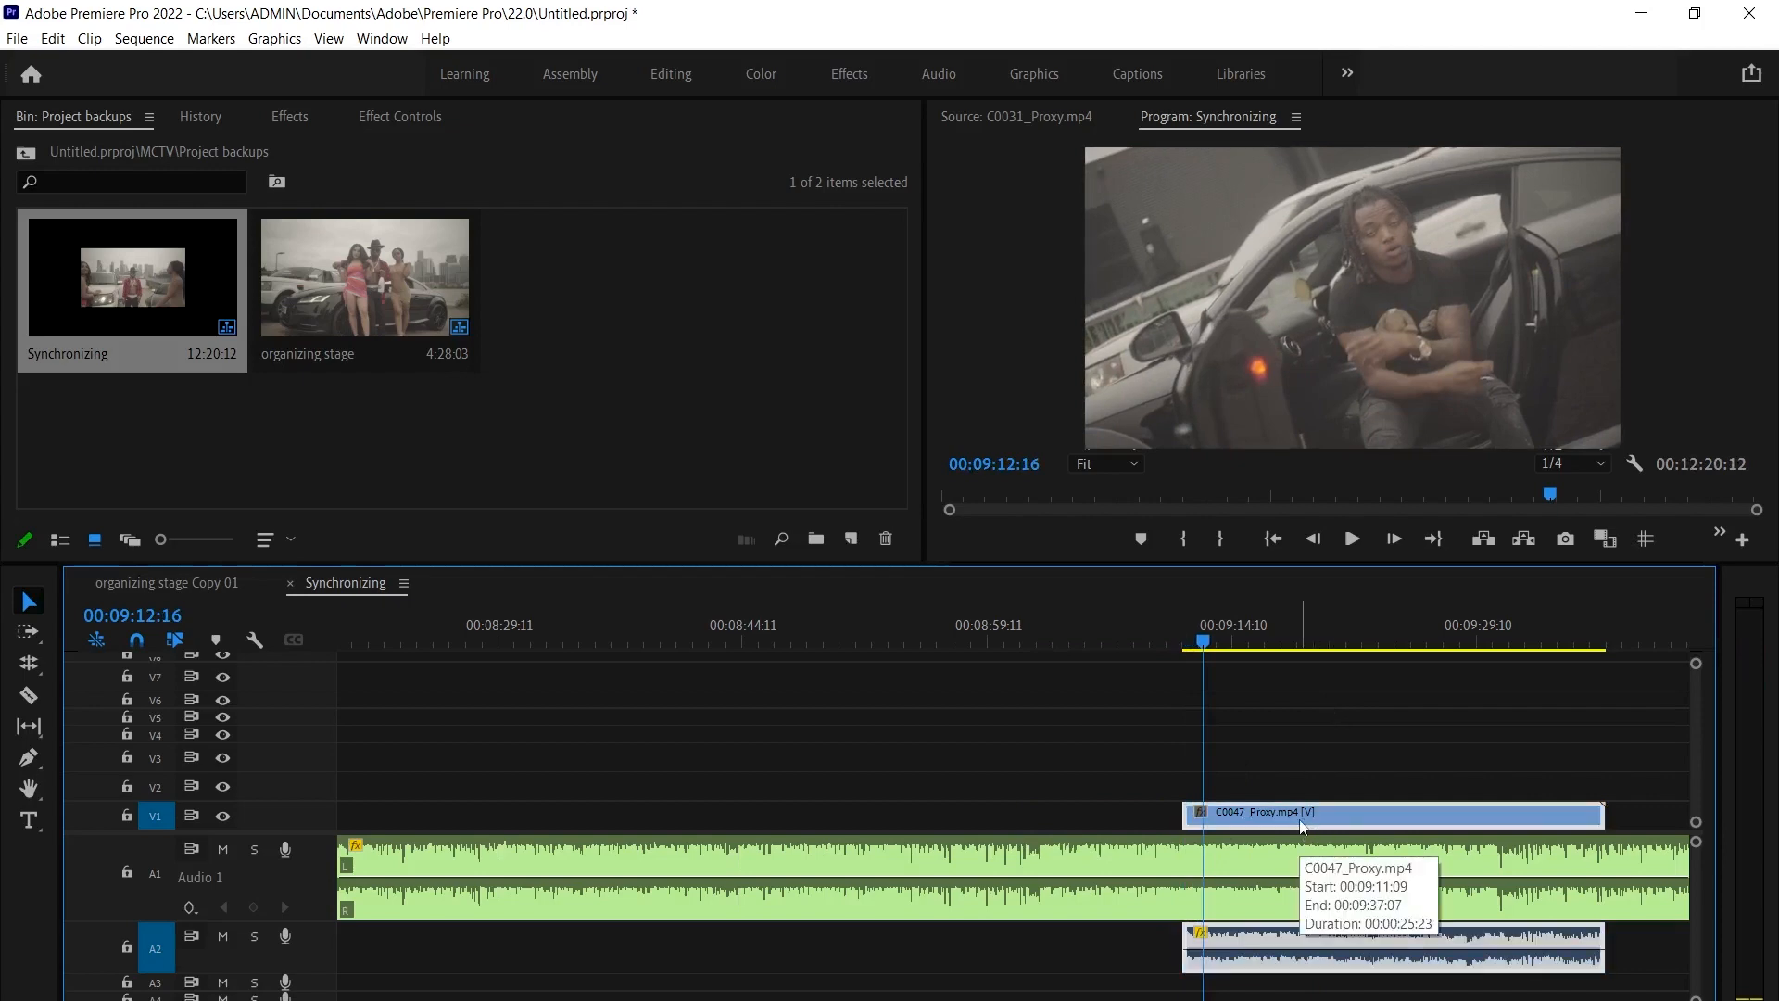
# Paste the synced C0047 clip onto track V5 of the organizing stage Copy 01 sequence at 00:01:21:06
pyautogui.click(139, 583)
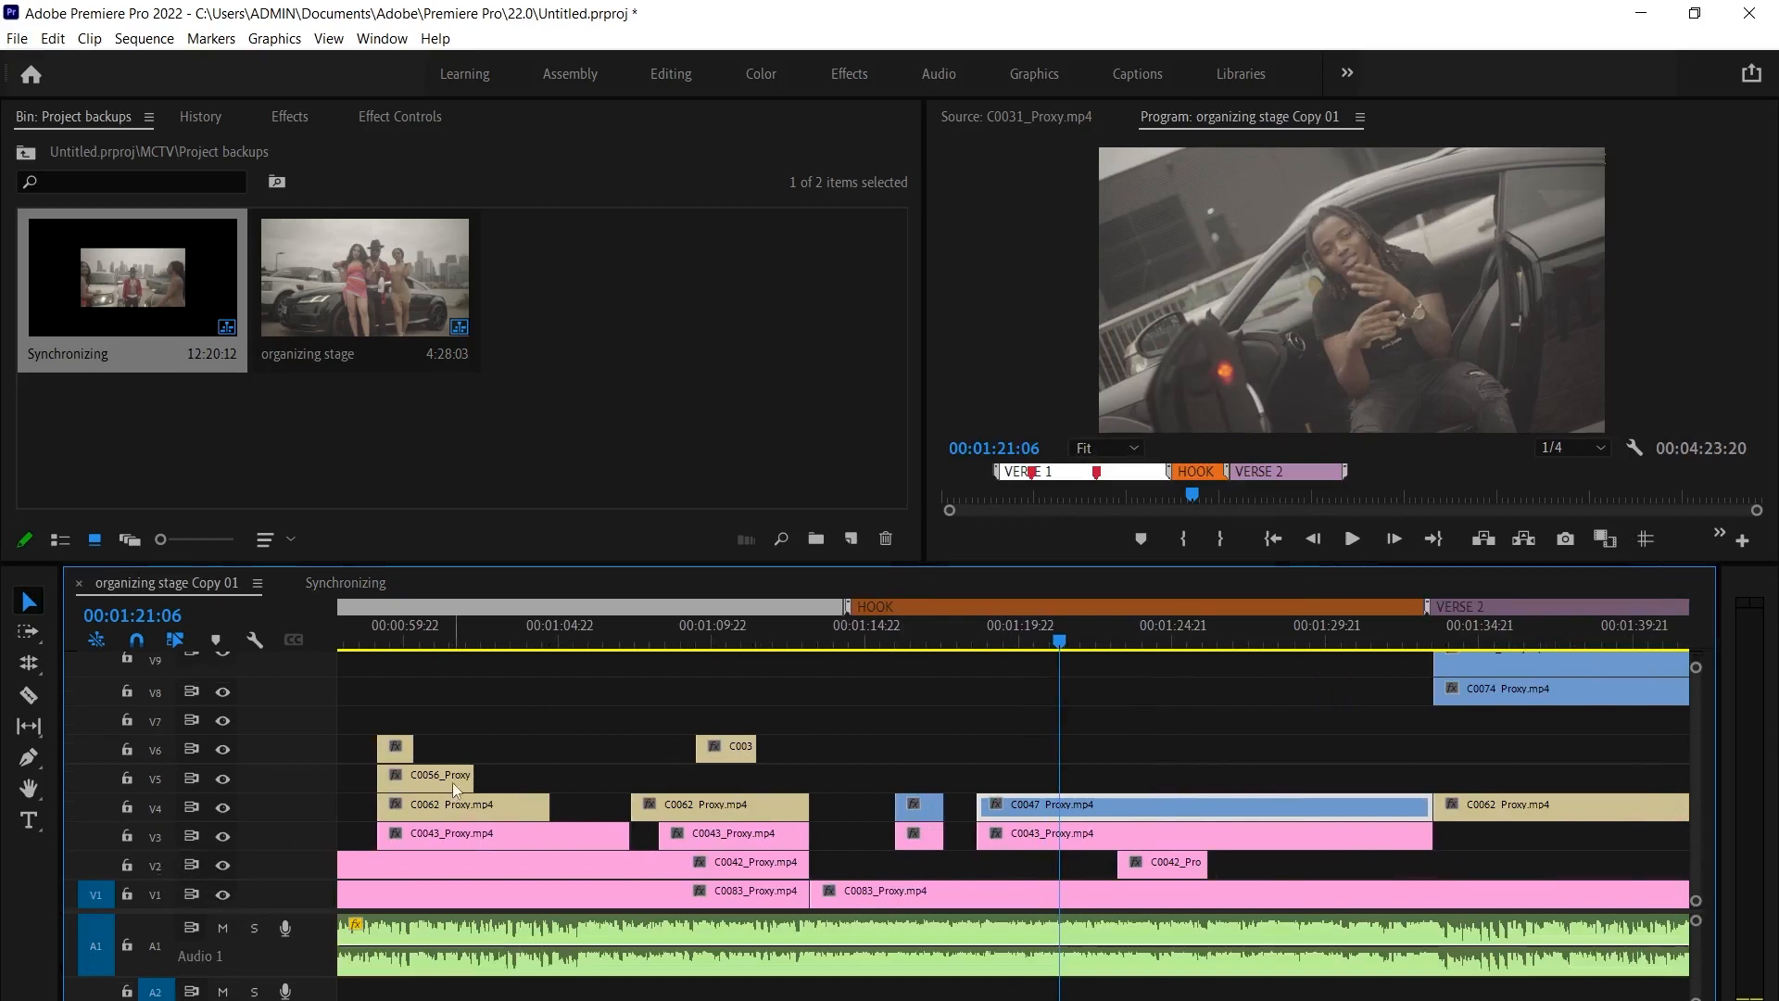
pyautogui.click(962, 750)
pyautogui.click(156, 780)
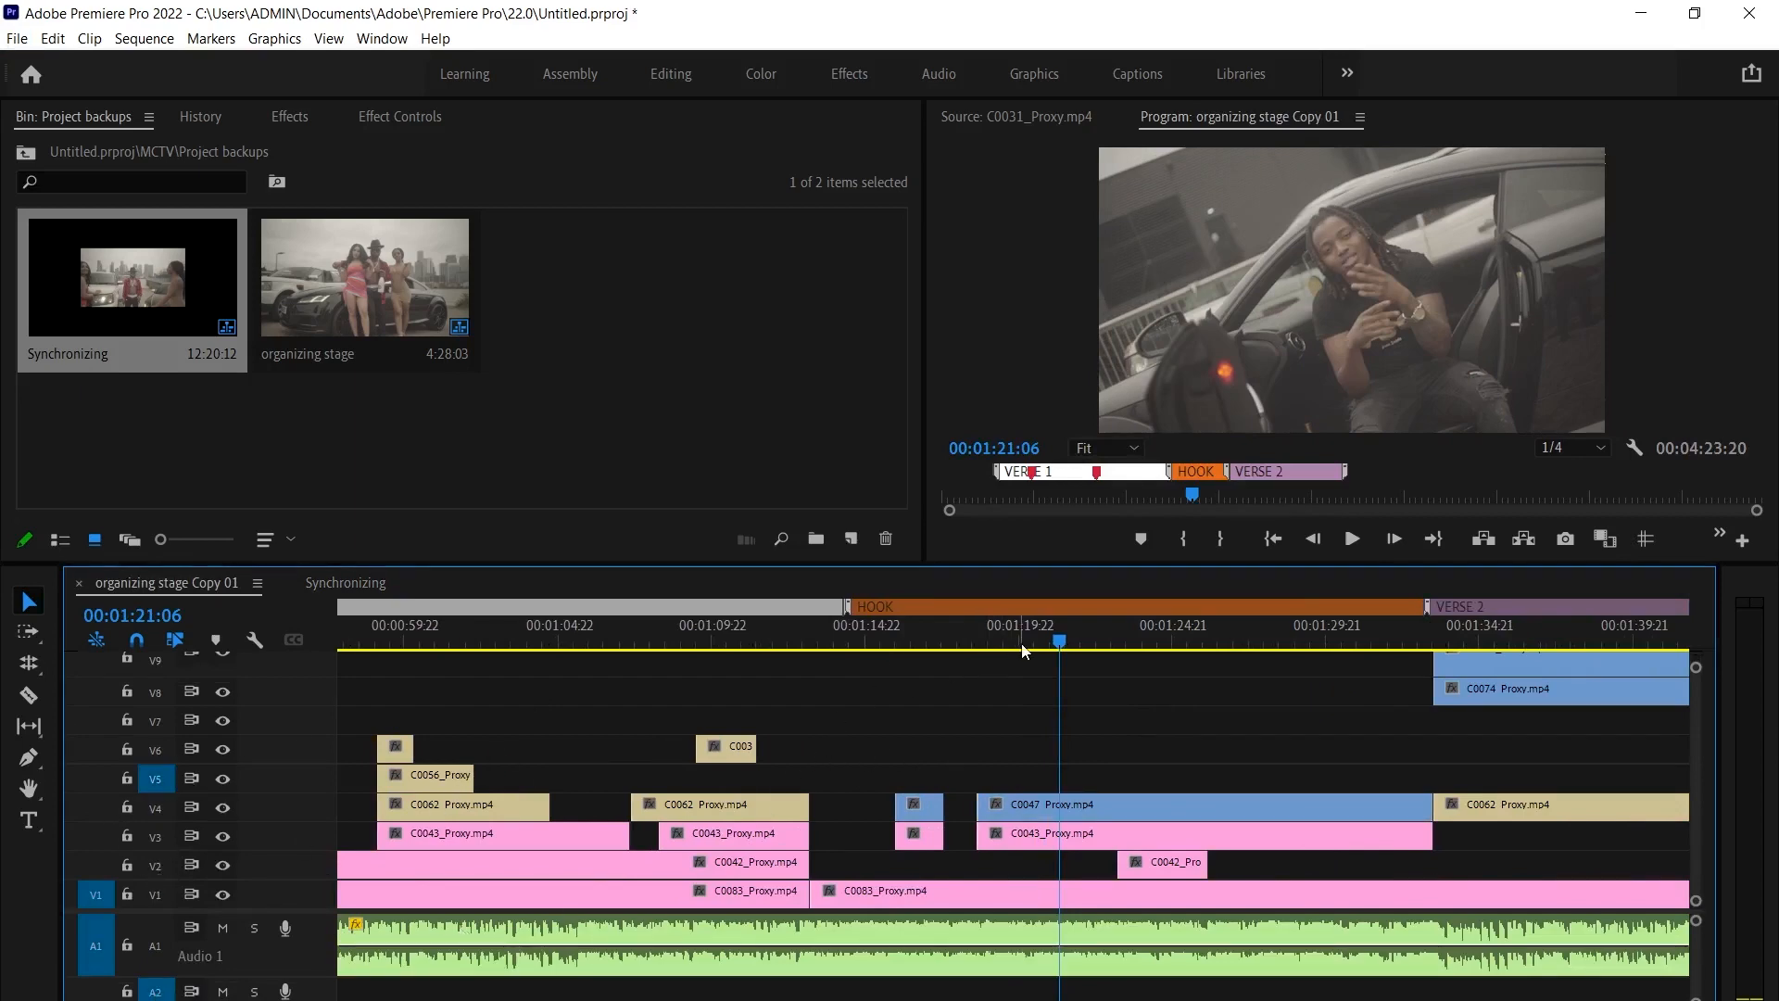
pyautogui.hotkey('ctrl', 'v')
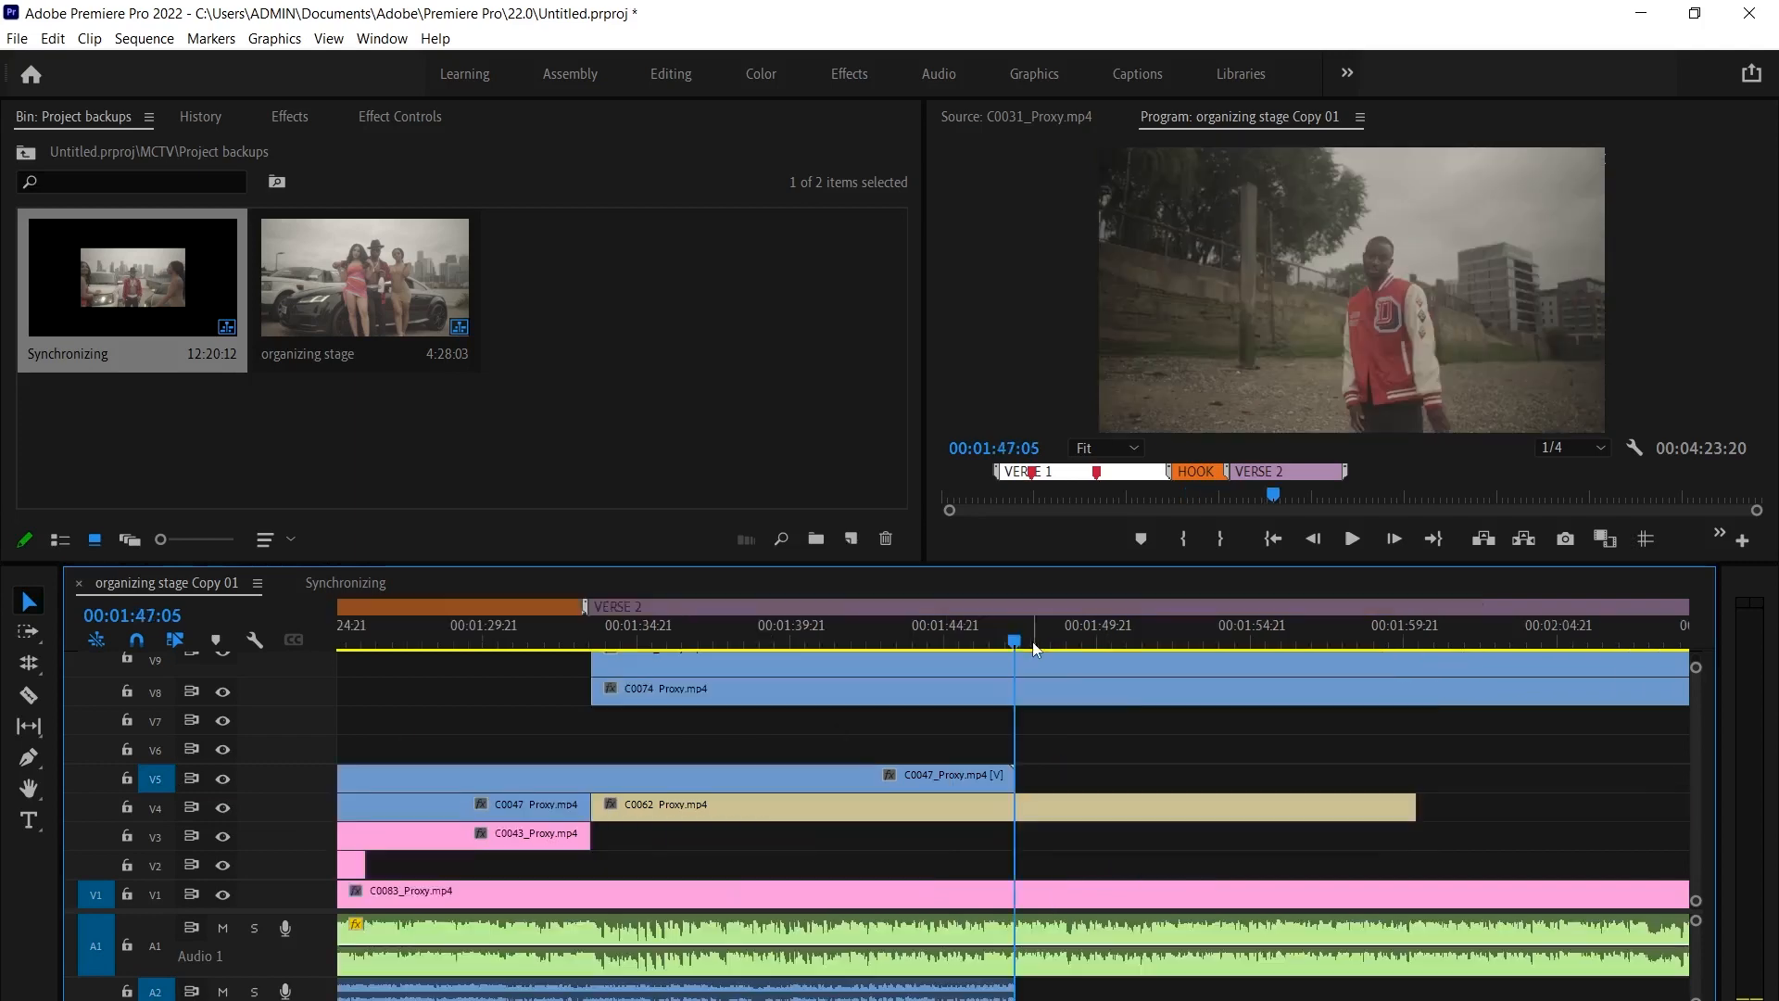
# Check how far the pasted C0047 clip reaches into verse 2, then undo and redo its paste
pyautogui.press('space')
pyautogui.scroll(-2, 815, 773)
pyautogui.press('space')
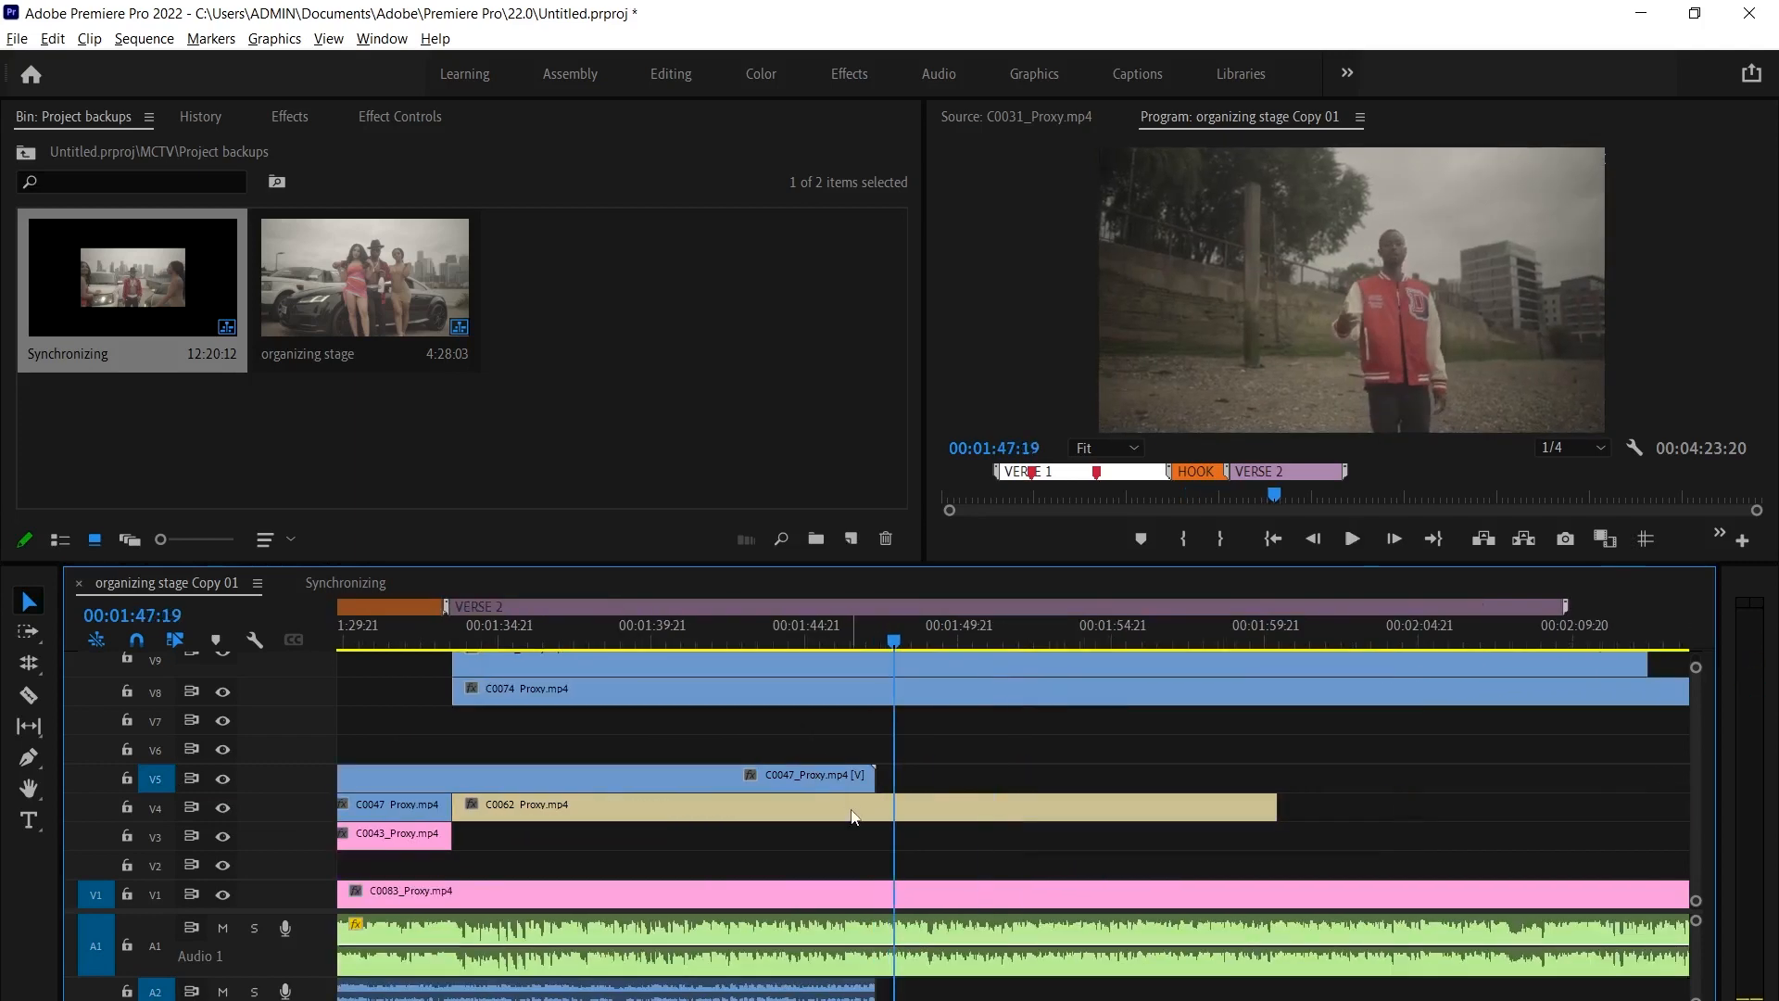
pyautogui.scroll(-4, 834, 816)
pyautogui.scroll(3, 648, 793)
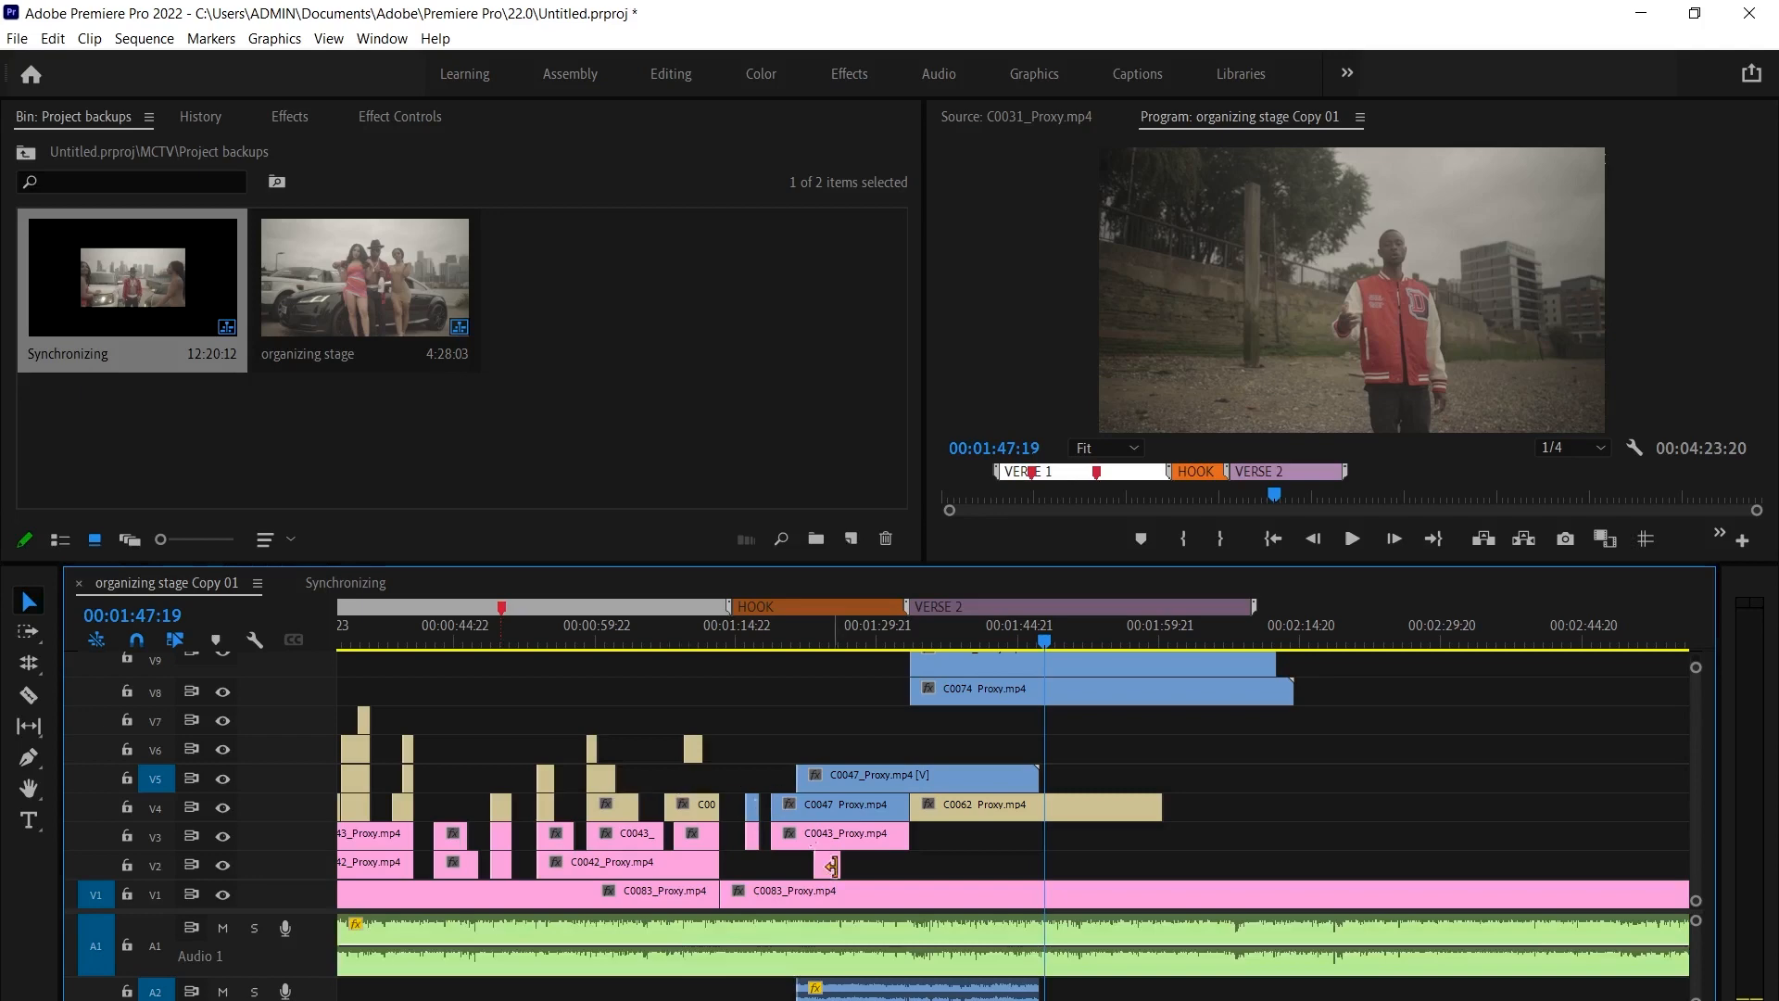
pyautogui.click(909, 784)
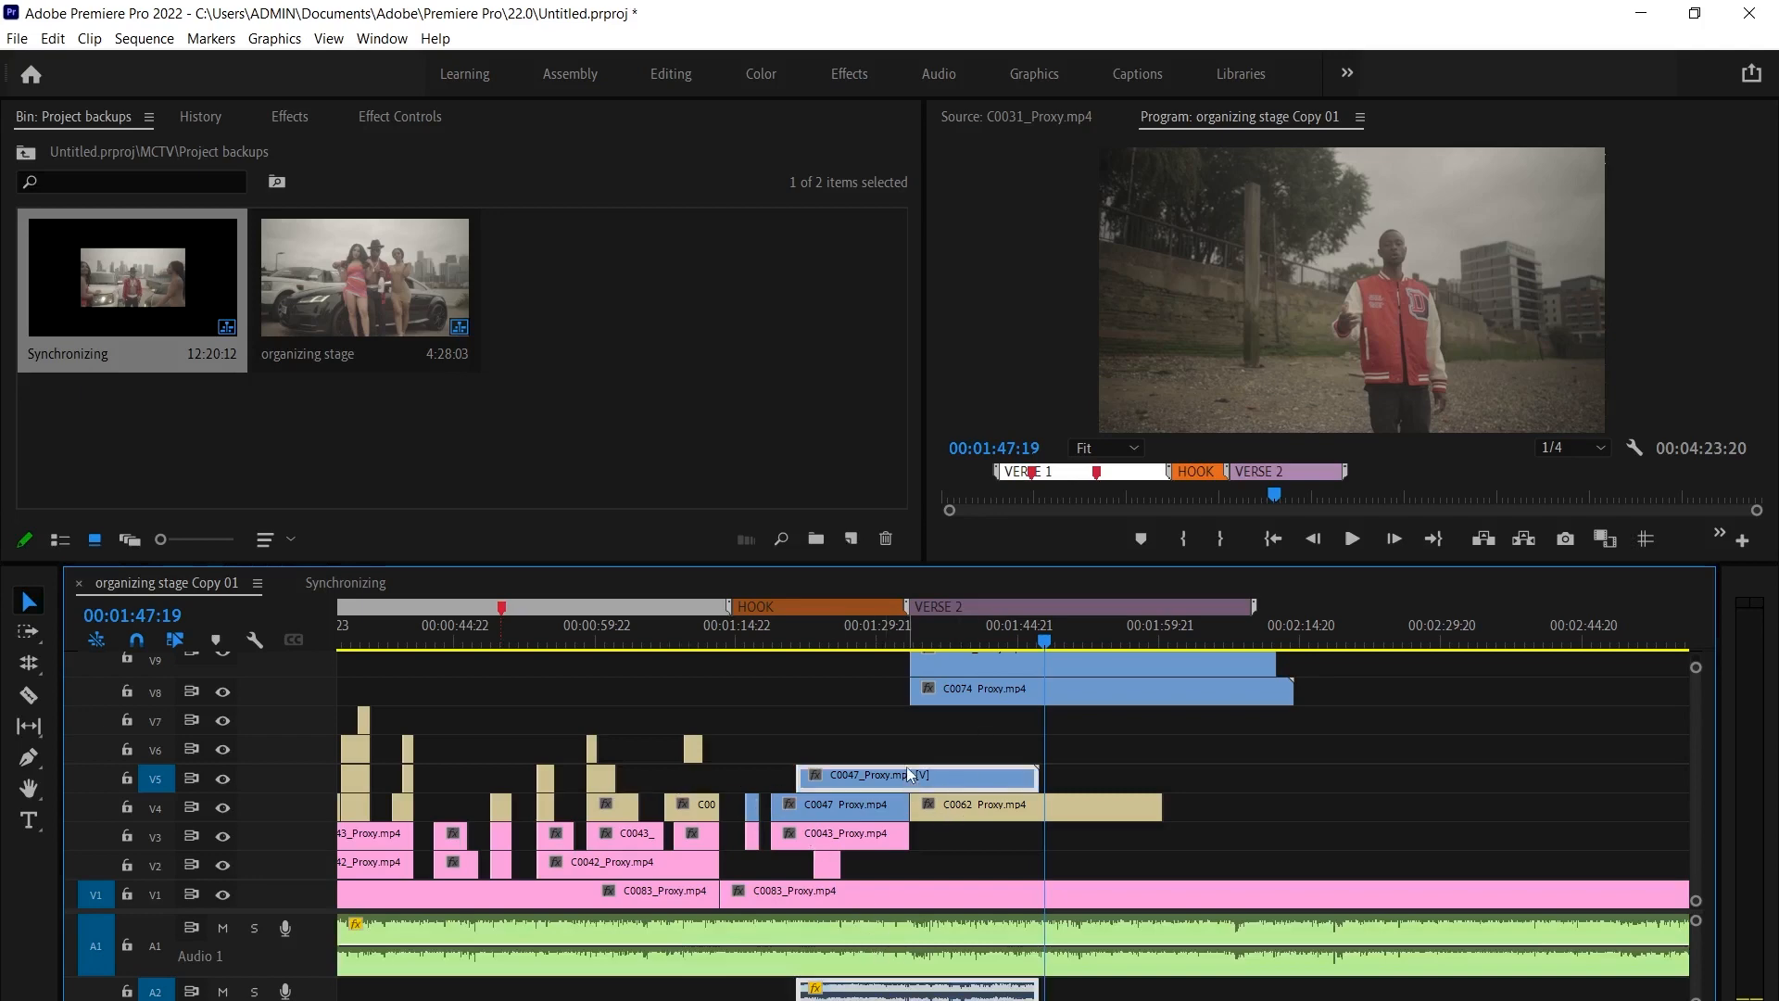
pyautogui.hotkey('ctrl', 'z')
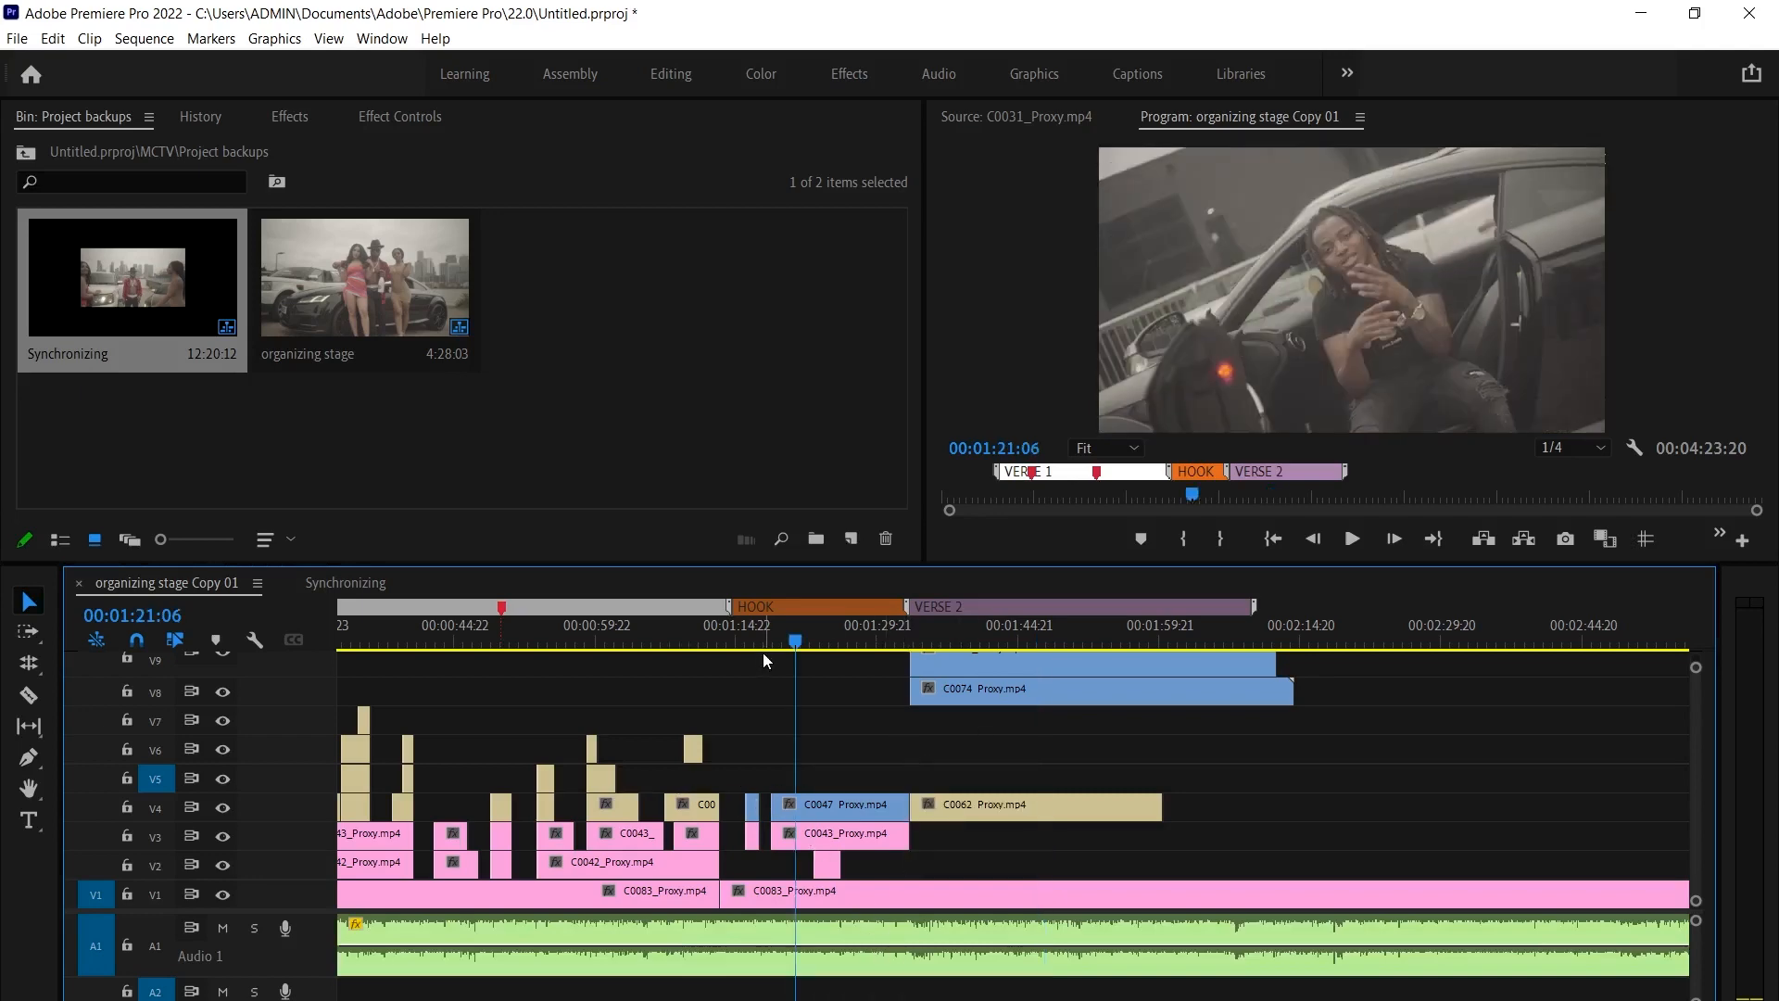
pyautogui.hotkey('ctrl', 'shift', 'z')
pyautogui.press('=')
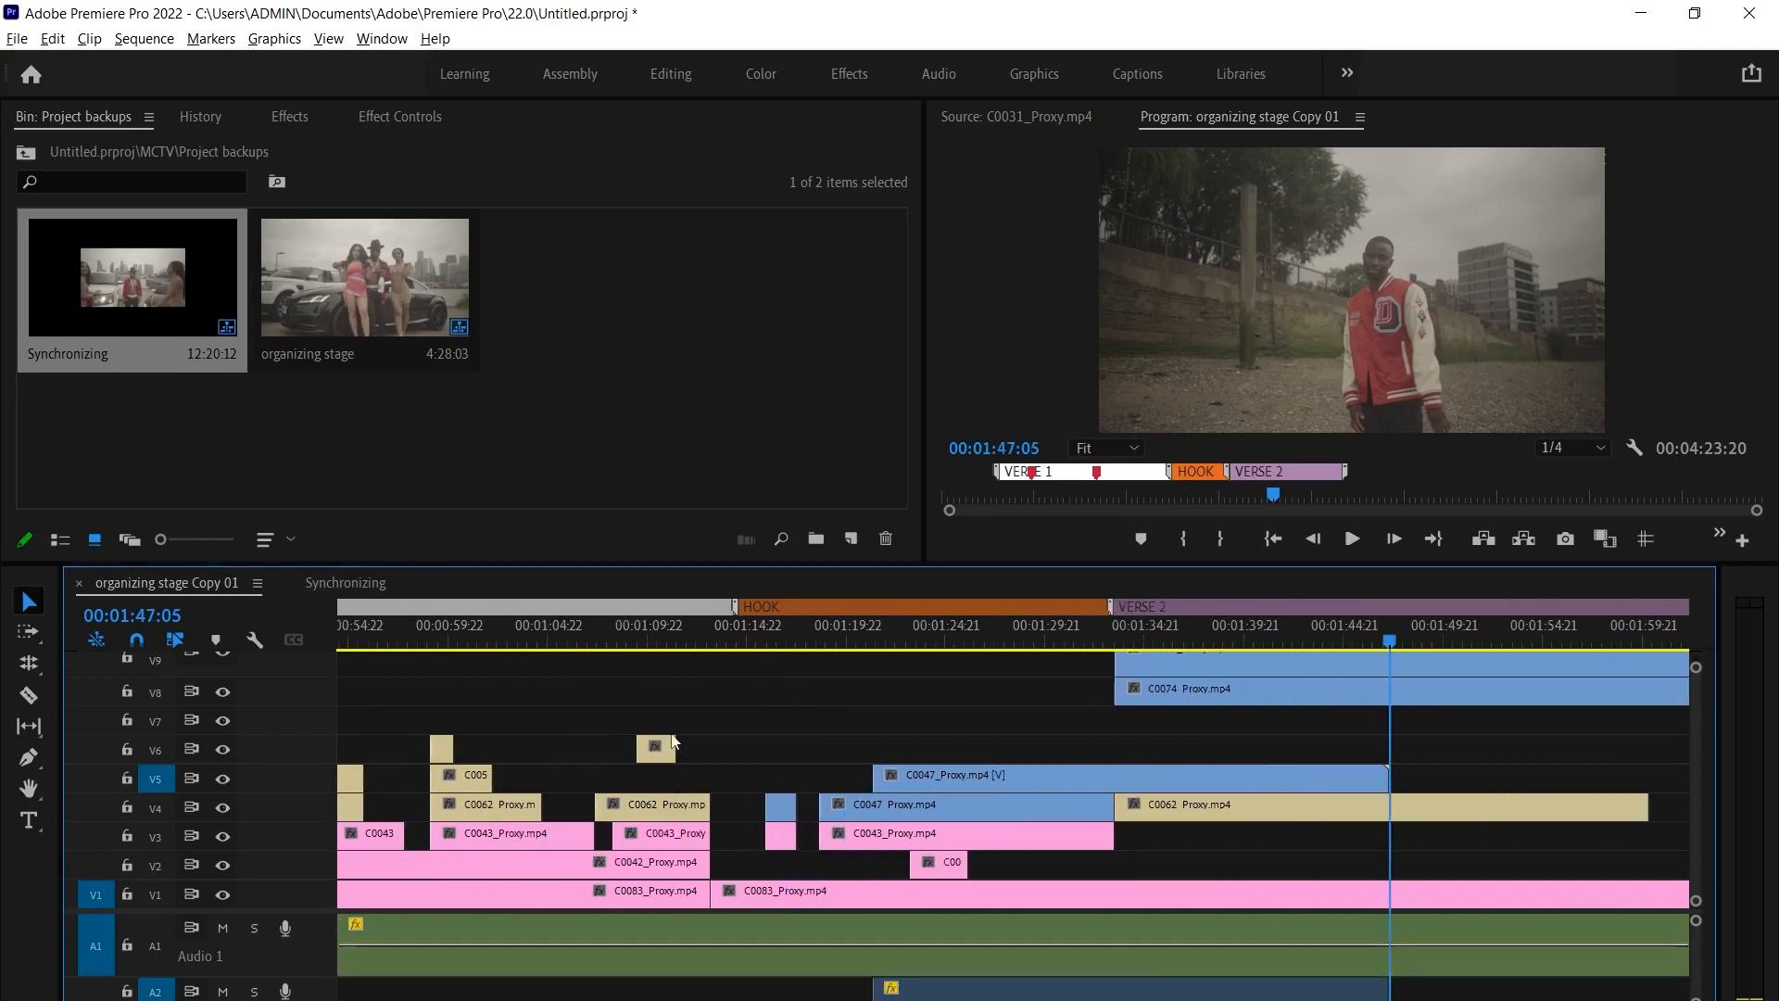
# Disable the pasted C0047 clip on V5, with V1 and A1 set as target tracks
pyautogui.click(156, 954)
pyautogui.click(851, 630)
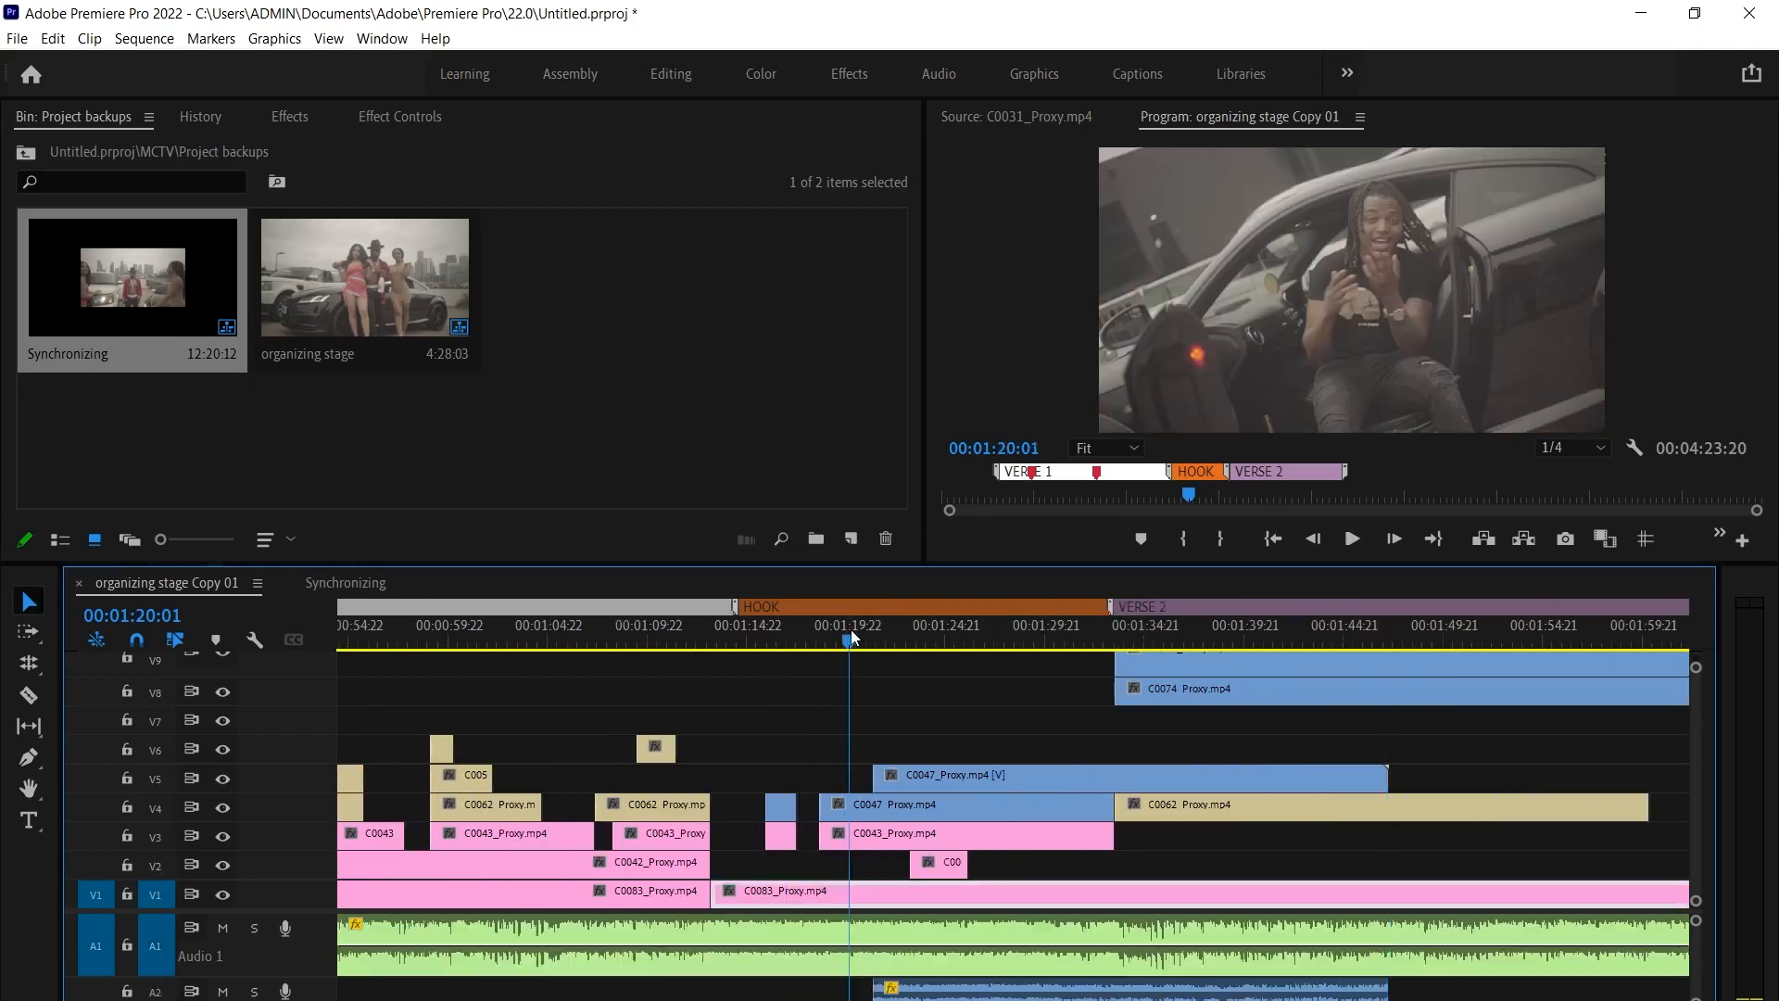
pyautogui.click(964, 784)
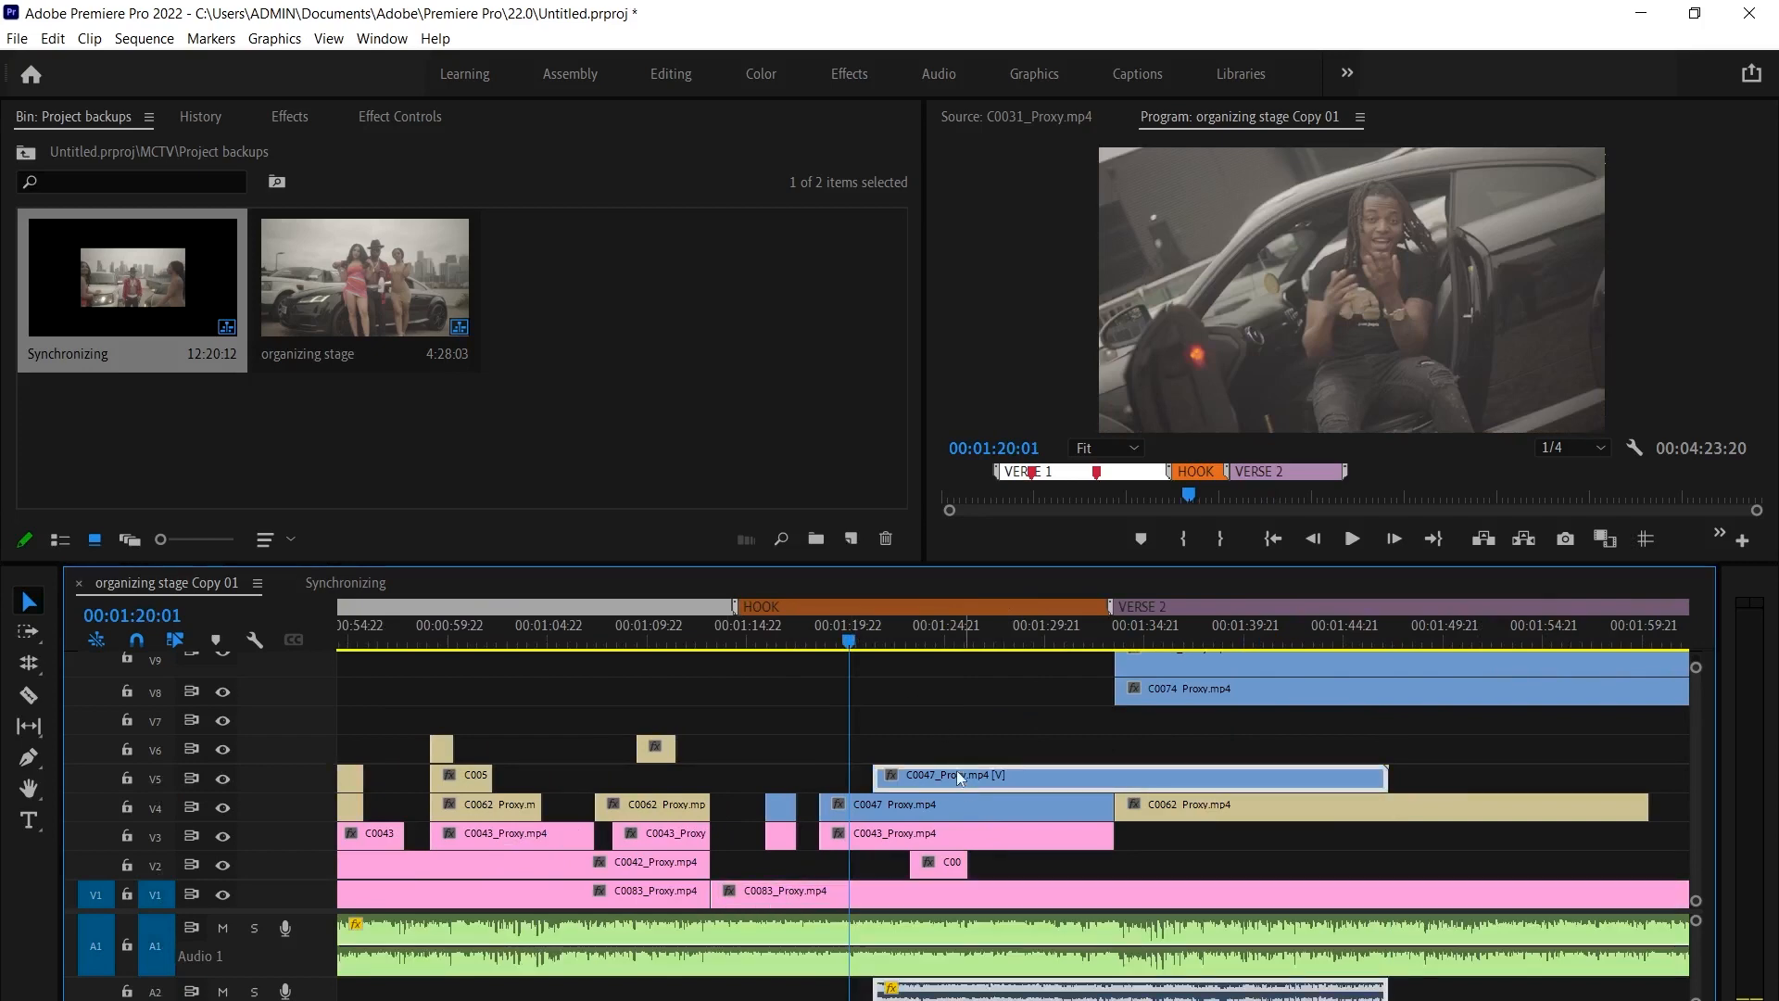
pyautogui.hotkey('shift', 'e')
pyautogui.press('=')
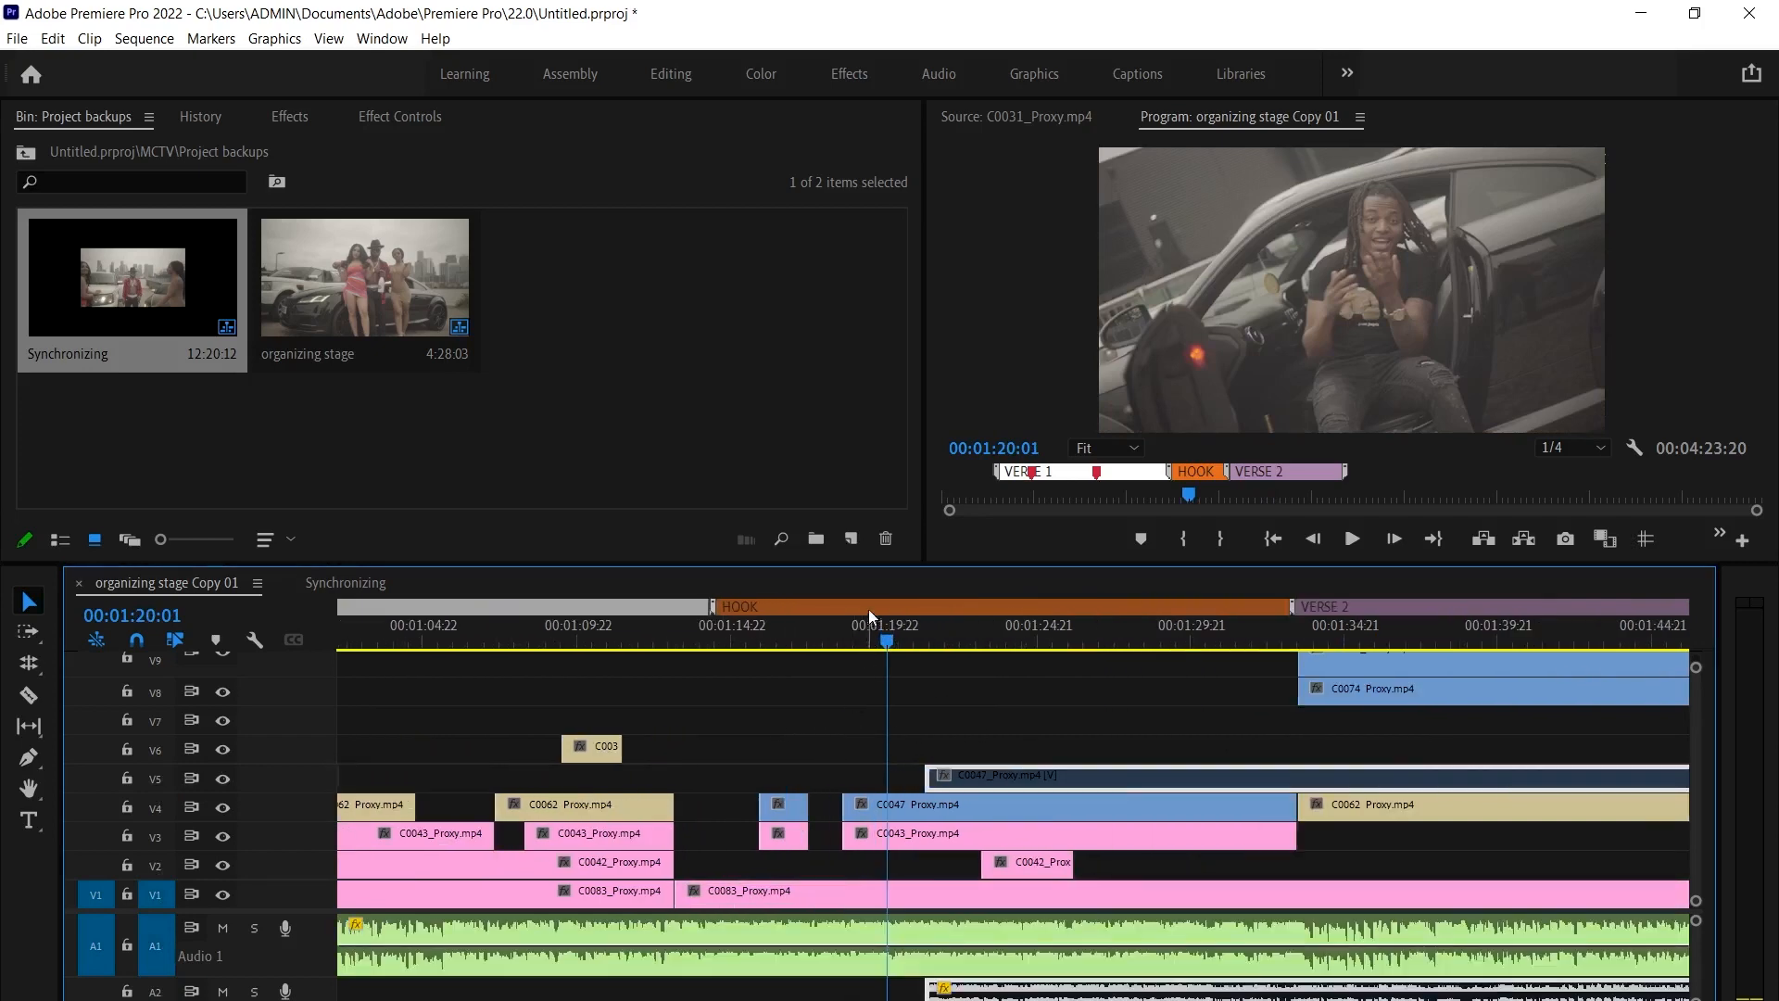
# Move the disabled C0047 clip on V5 with its audio back to the start of the HOOK section
pyautogui.click(781, 637)
pyautogui.press('Up')
pyautogui.press('=')
pyautogui.press('space')
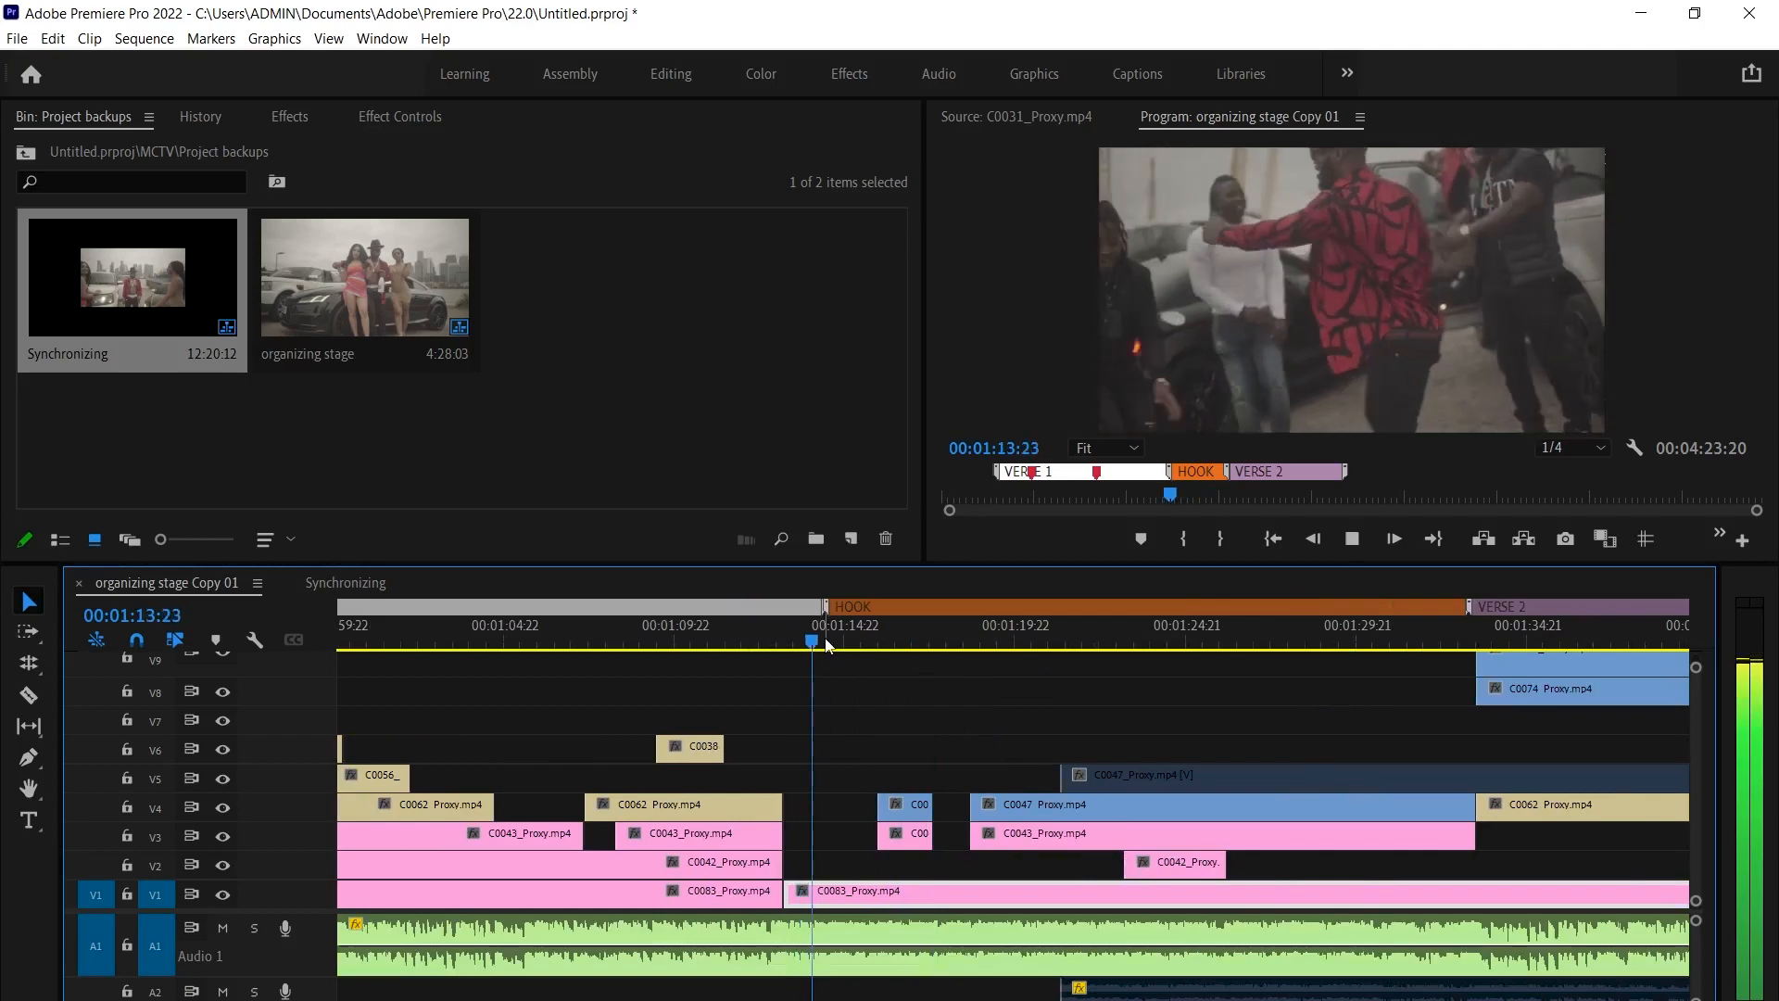
pyautogui.press('space')
pyautogui.click(1193, 784)
pyautogui.moveTo(1193, 784); pyautogui.dragTo(955, 780)
pyautogui.press('space')
pyautogui.press('space')
pyautogui.click(915, 752)
pyautogui.click(925, 770)
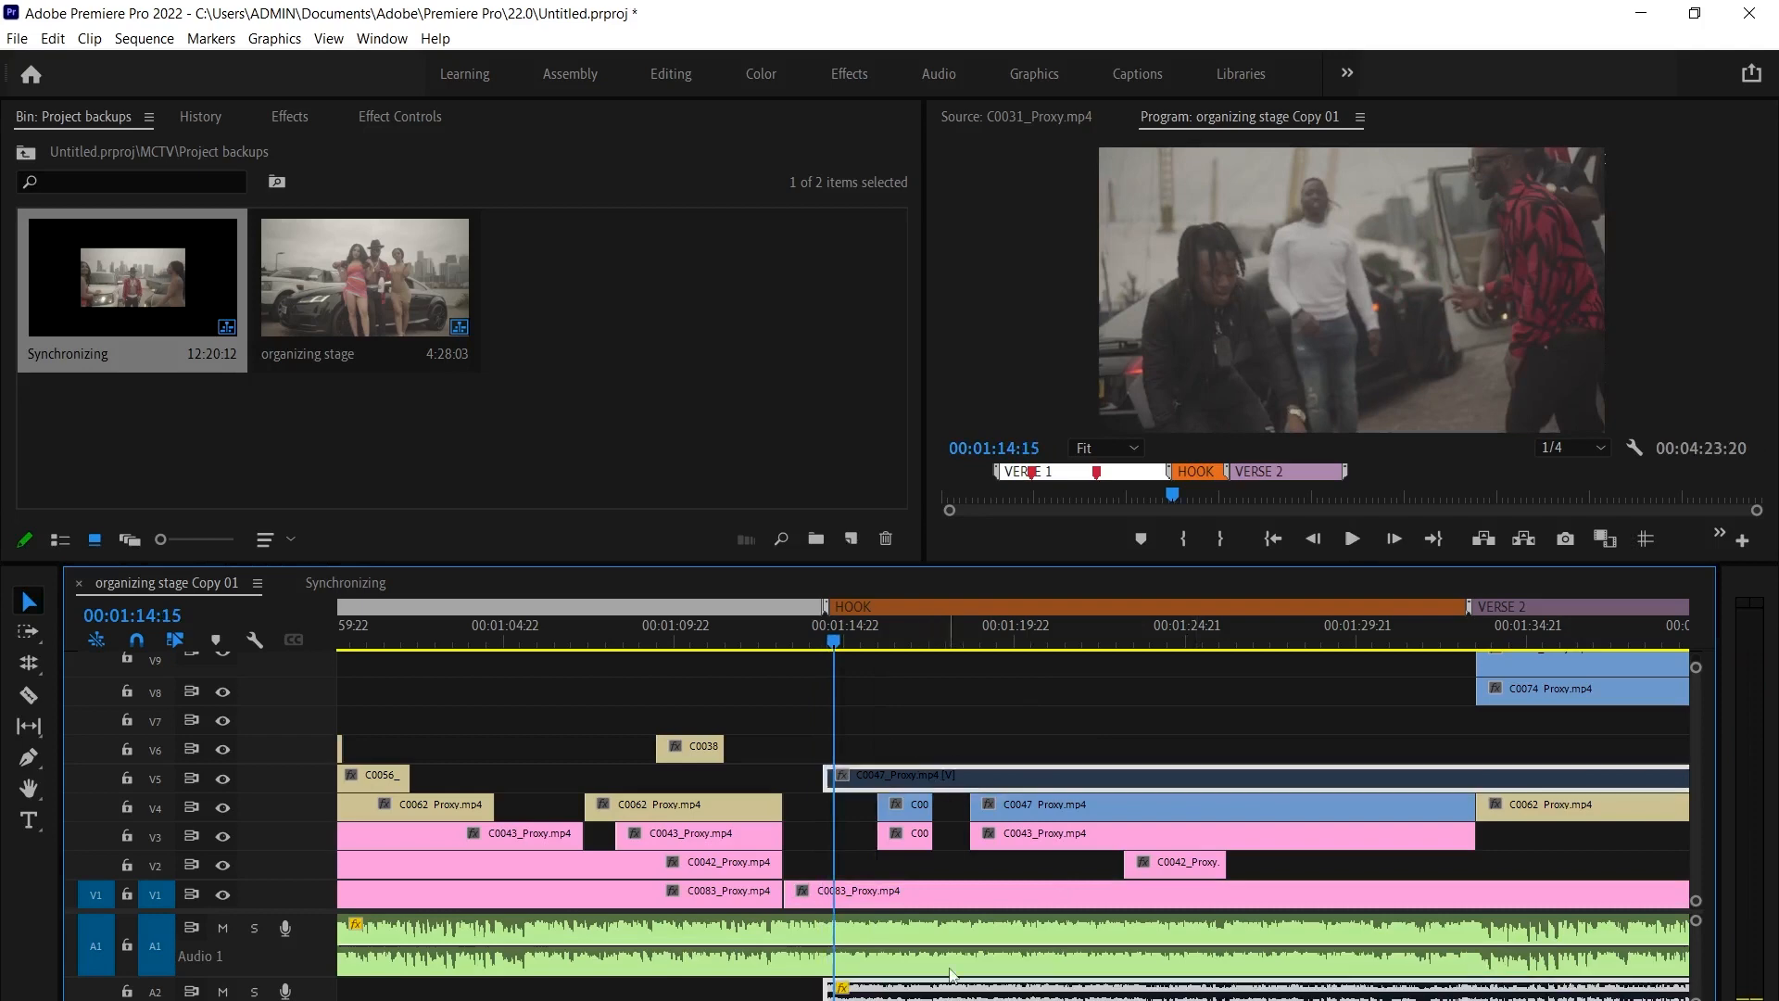
# Enable the moved C0047 clip and play it with the song from 00:01:14:15 to check the sync
pyautogui.click(744, 993)
pyautogui.click(917, 988)
pyautogui.hotkey('shift', 'e')
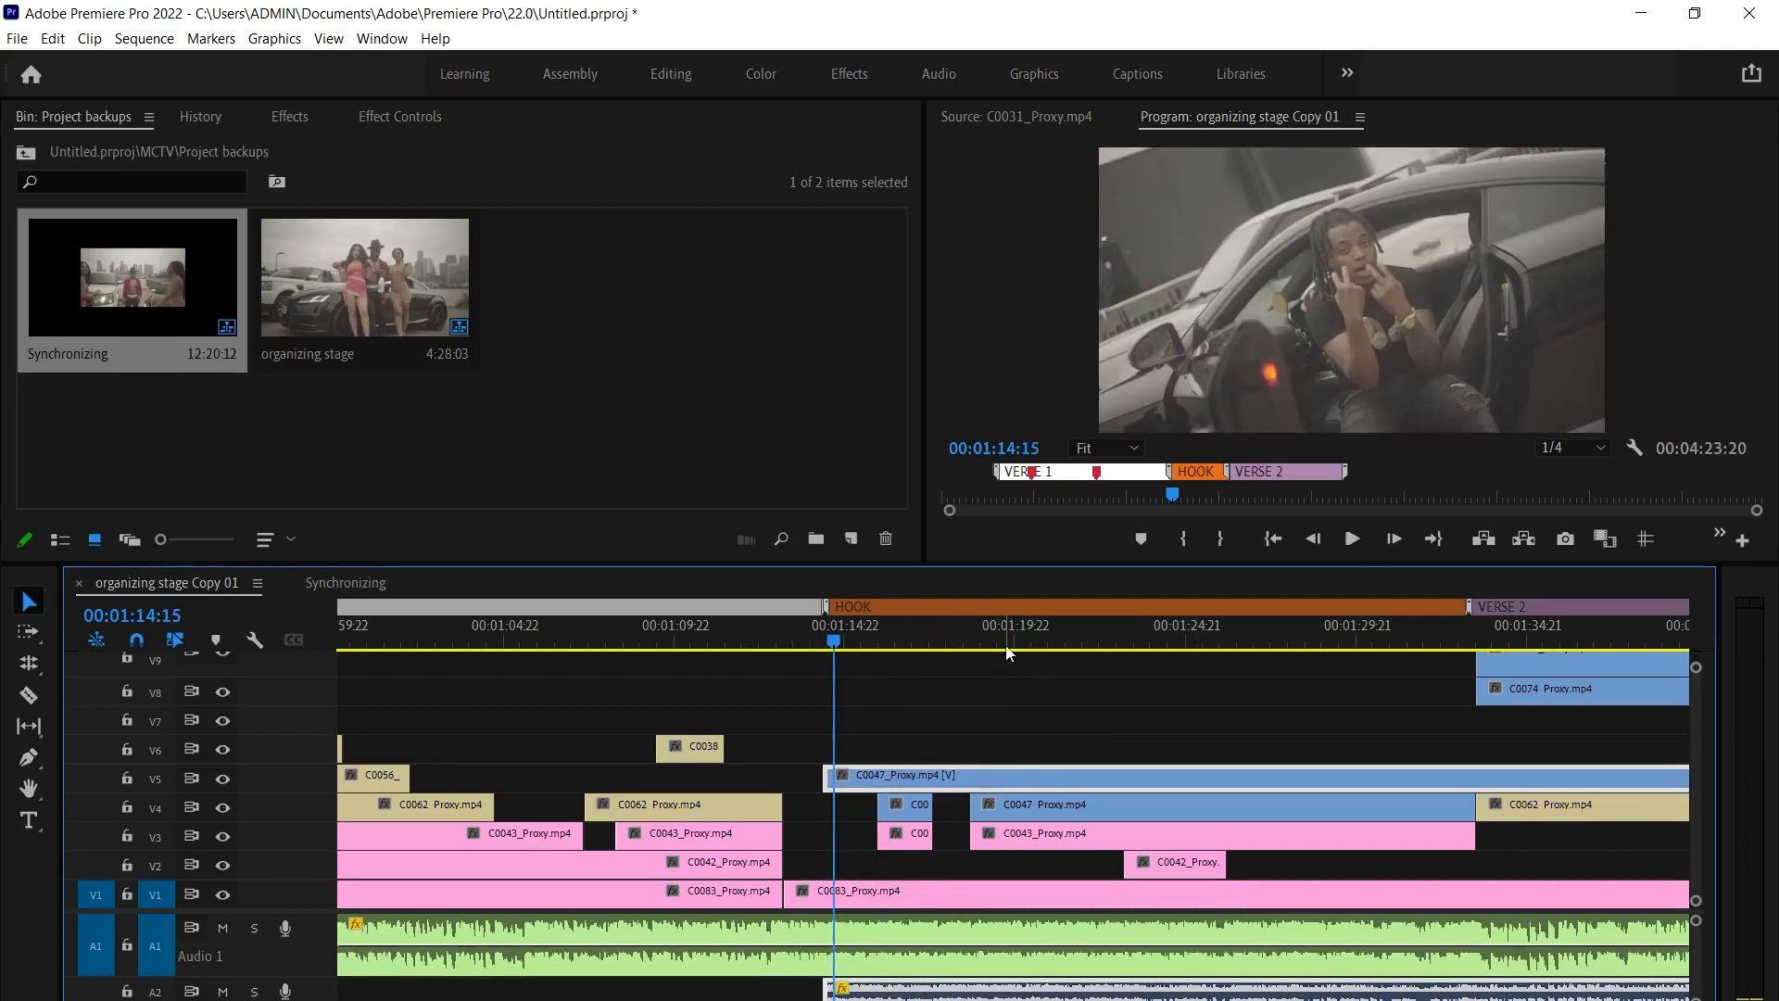
pyautogui.press('space')
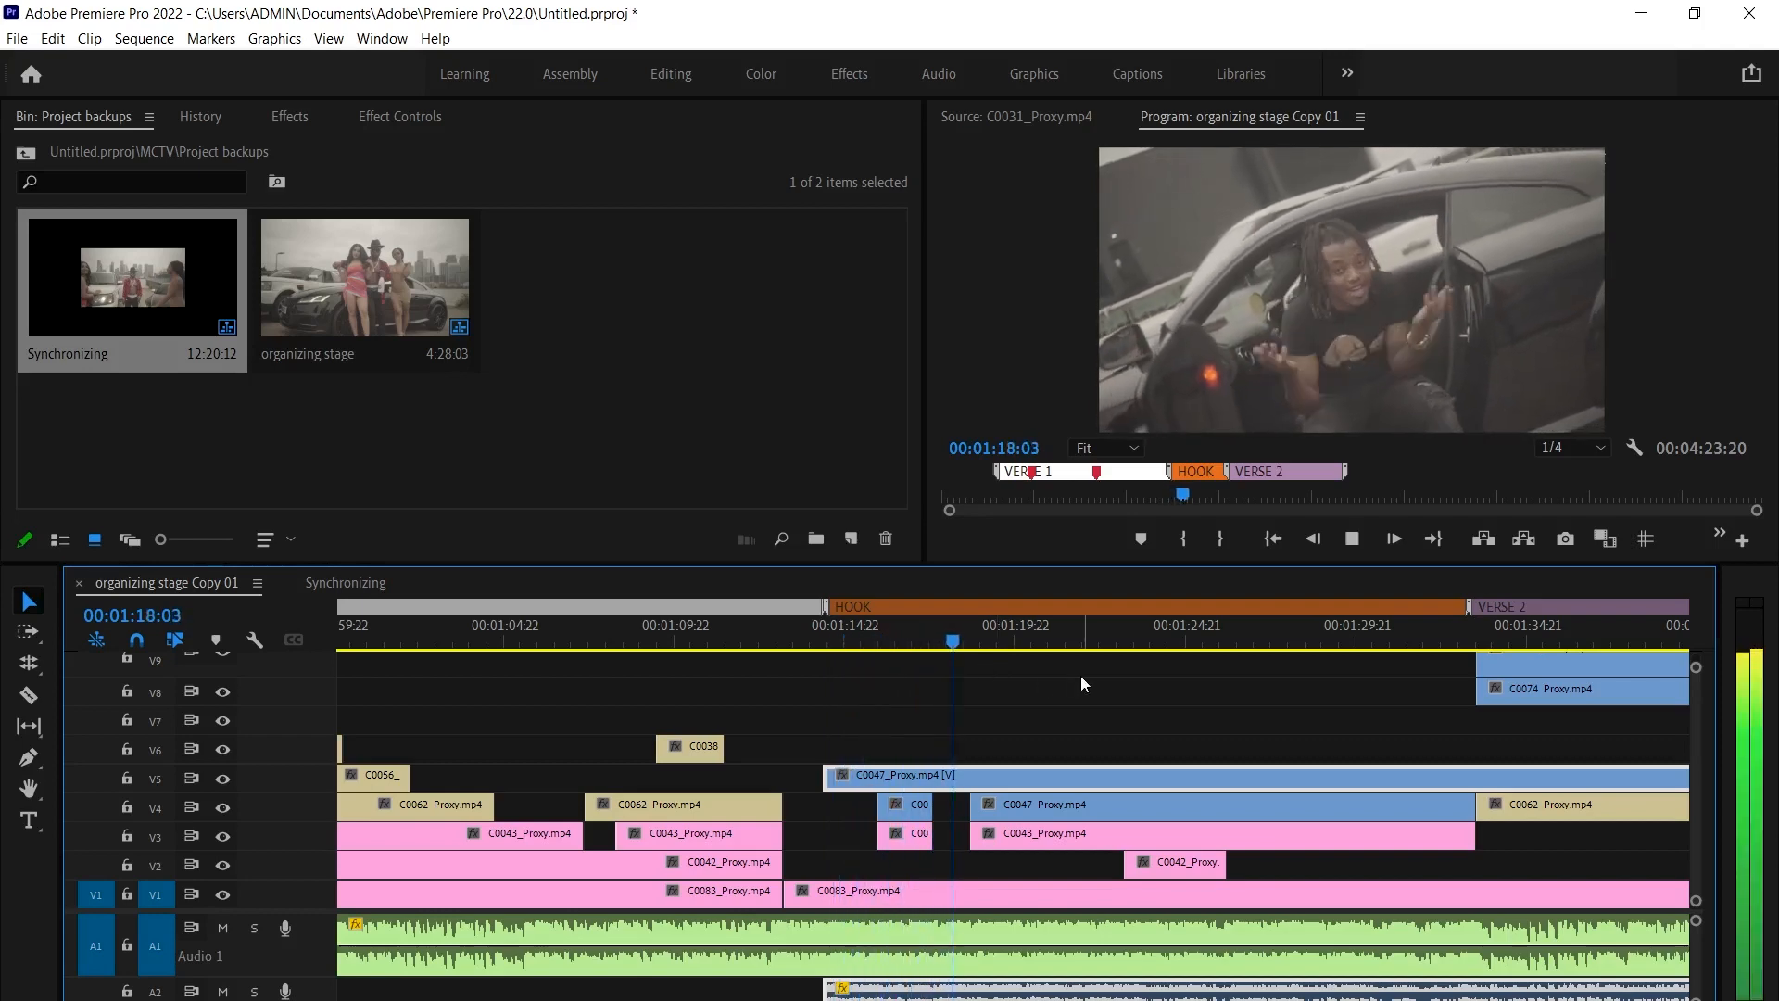
pyautogui.press('space')
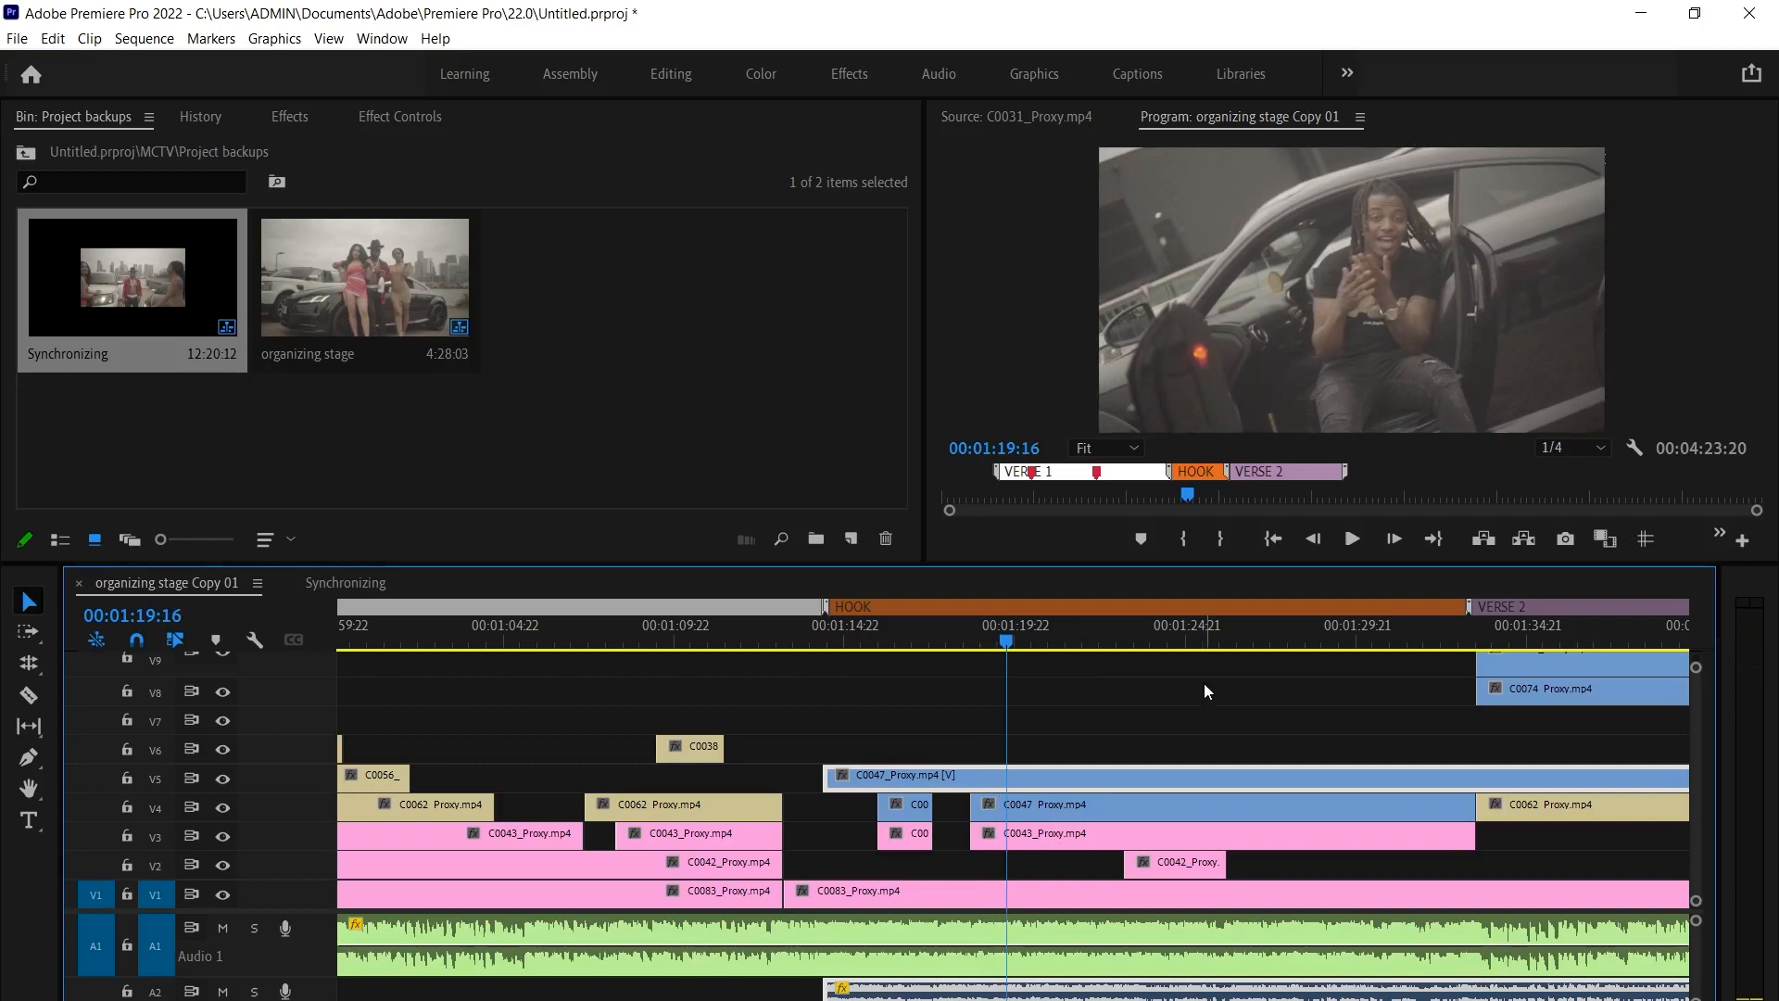
# Delete only the audio part of the C0047 clip, keeping its video on V5
pyautogui.click(1204, 690)
pyautogui.keyDown('alt'); pyautogui.click(1047, 991); pyautogui.keyUp('alt')
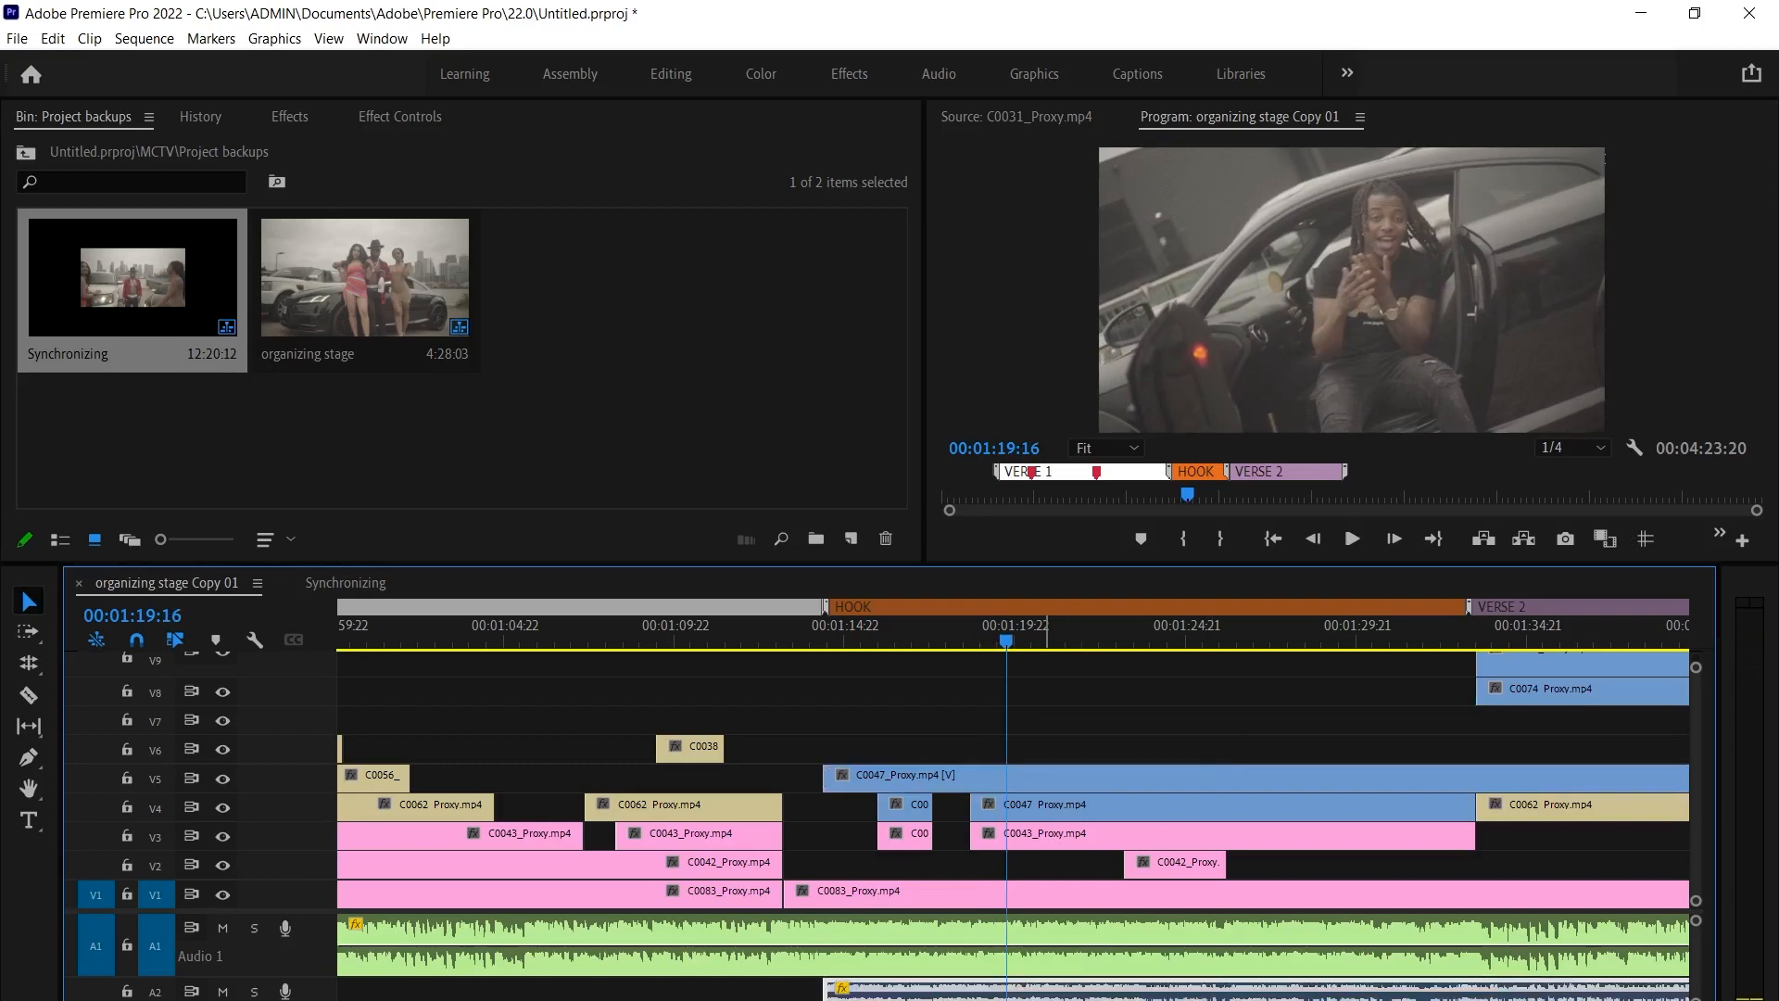
pyautogui.press('Delete')
# Trim and split the C0047 clip on V5 into two pieces whose starts match the two C0047 pieces on V4
pyautogui.scroll(4, 871, 743)
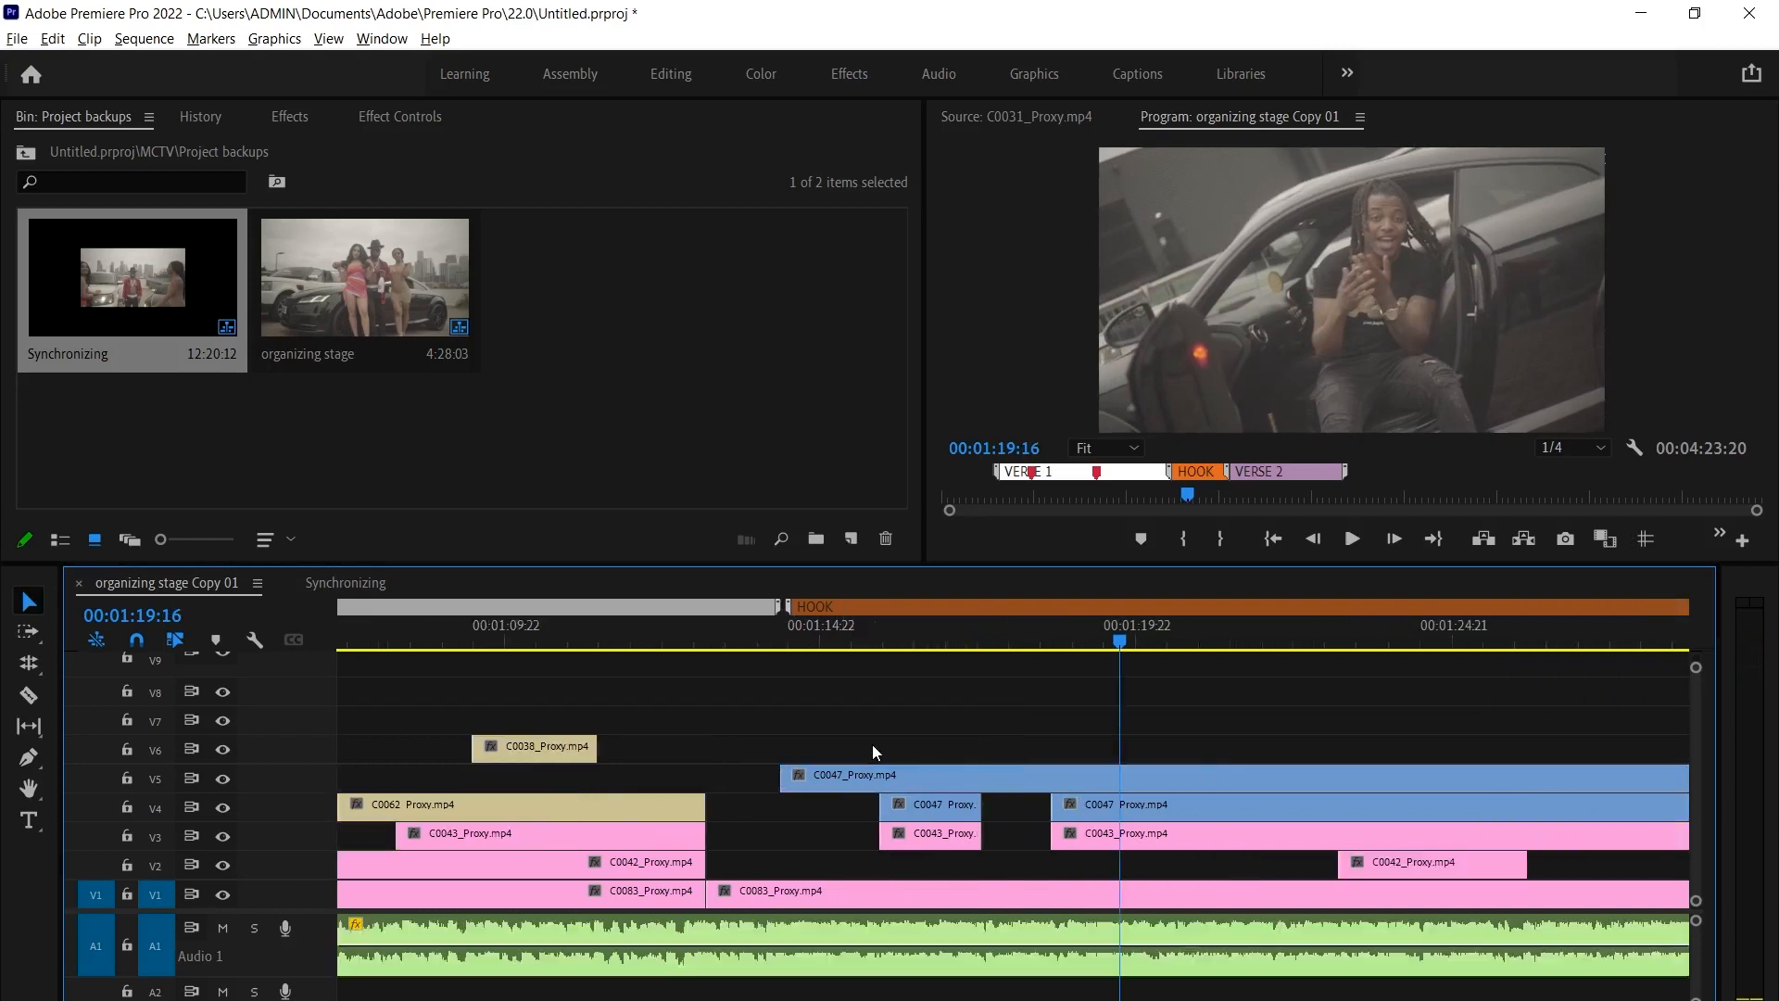
pyautogui.moveTo(783, 781); pyautogui.dragTo(900, 782)
pyautogui.press('c')
pyautogui.click(1010, 775)
pyautogui.press('v')
pyautogui.moveTo(1011, 774); pyautogui.dragTo(1096, 775)
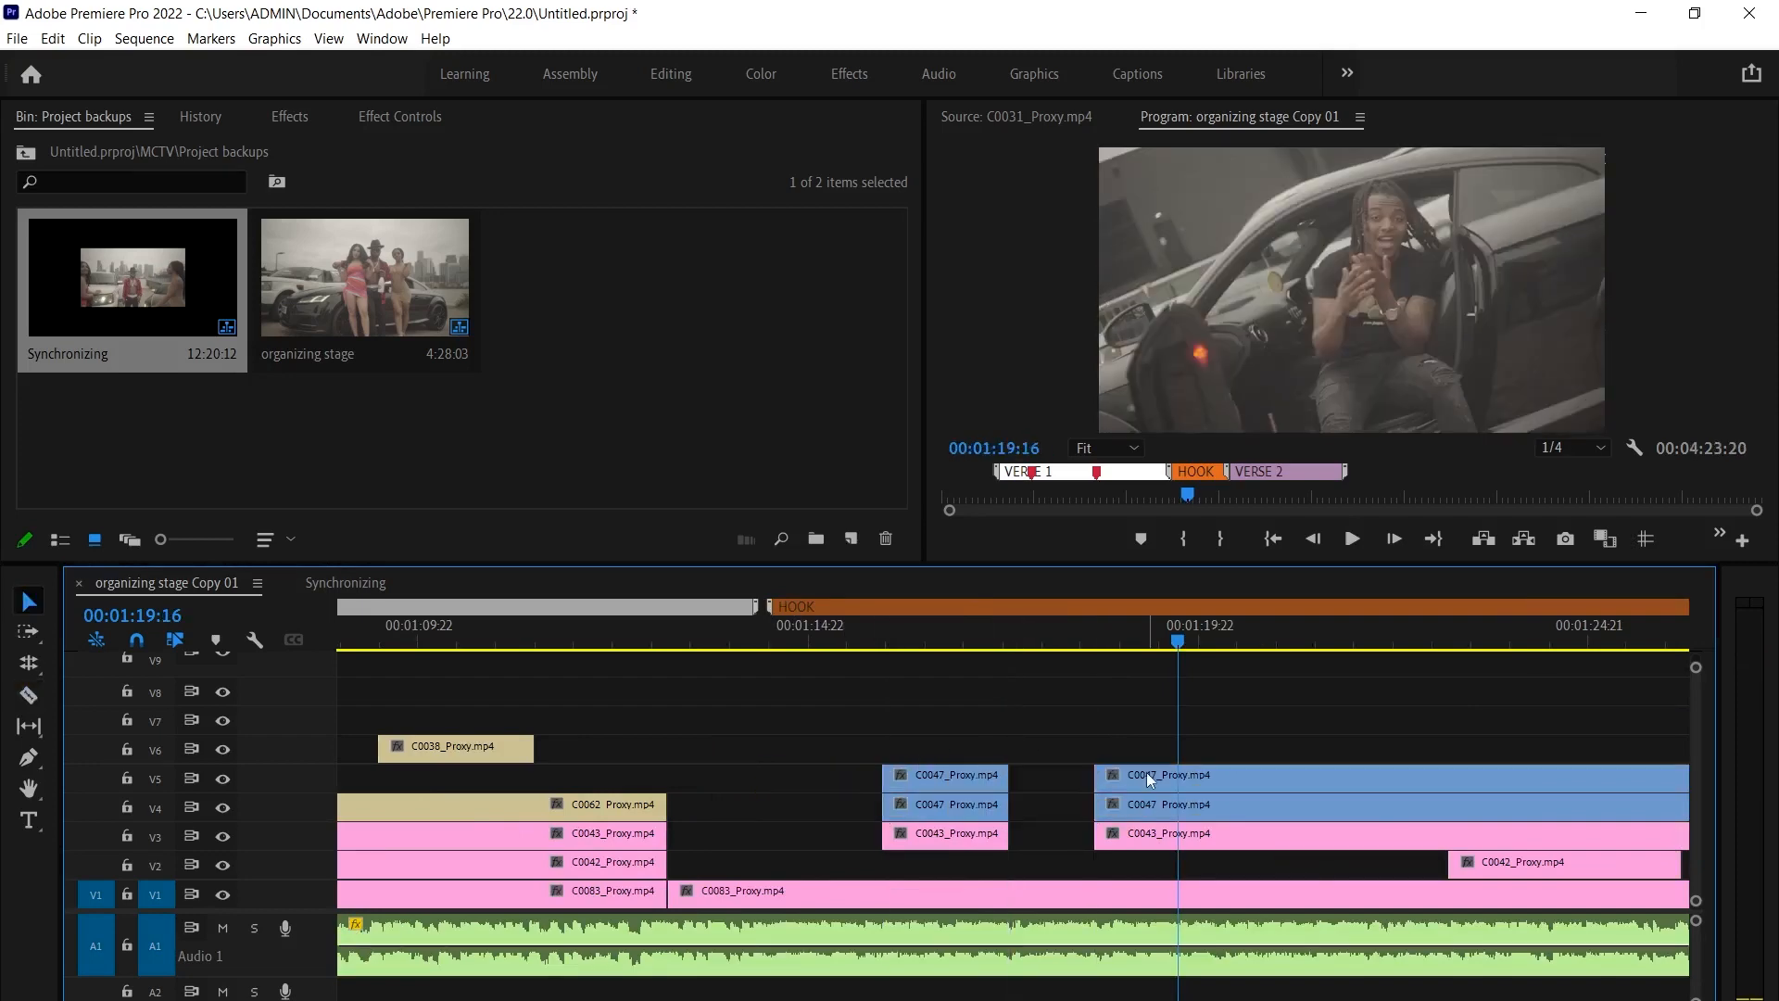
# Replace the long C0047 piece on V4 with the synced one from V5, ending at the start of verse 2
pyautogui.scroll(-3, 1089, 814)
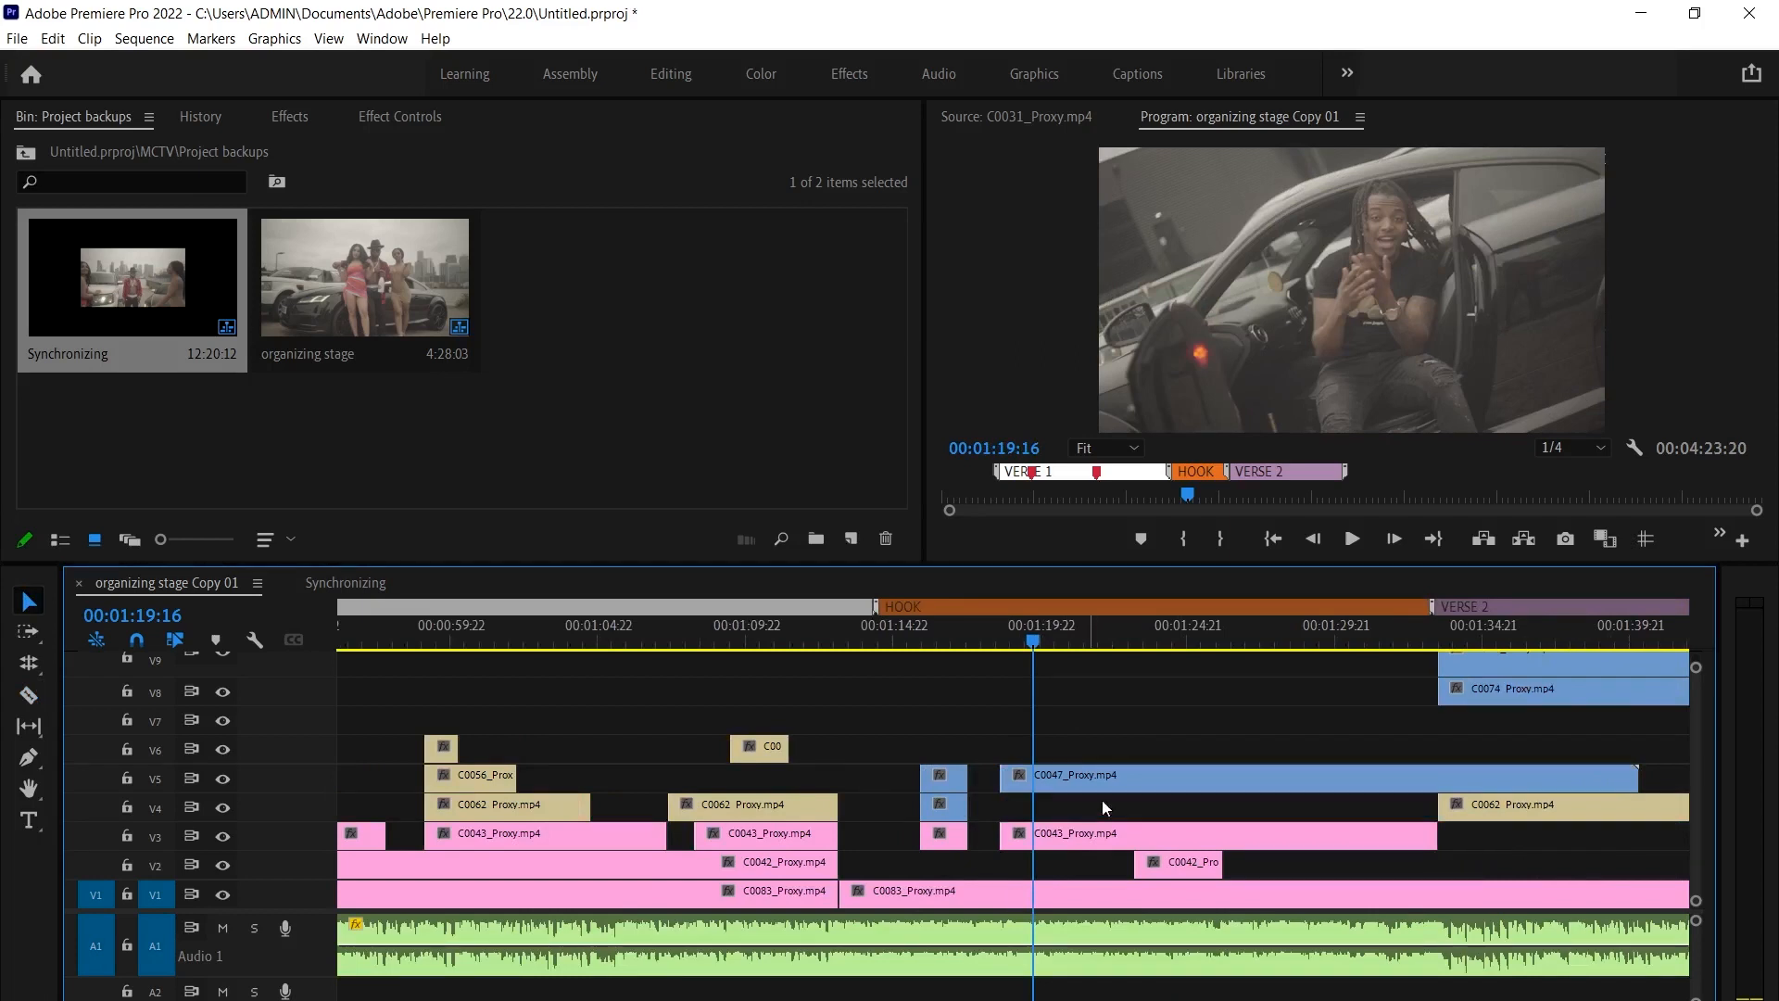
pyautogui.scroll(3, 1125, 765)
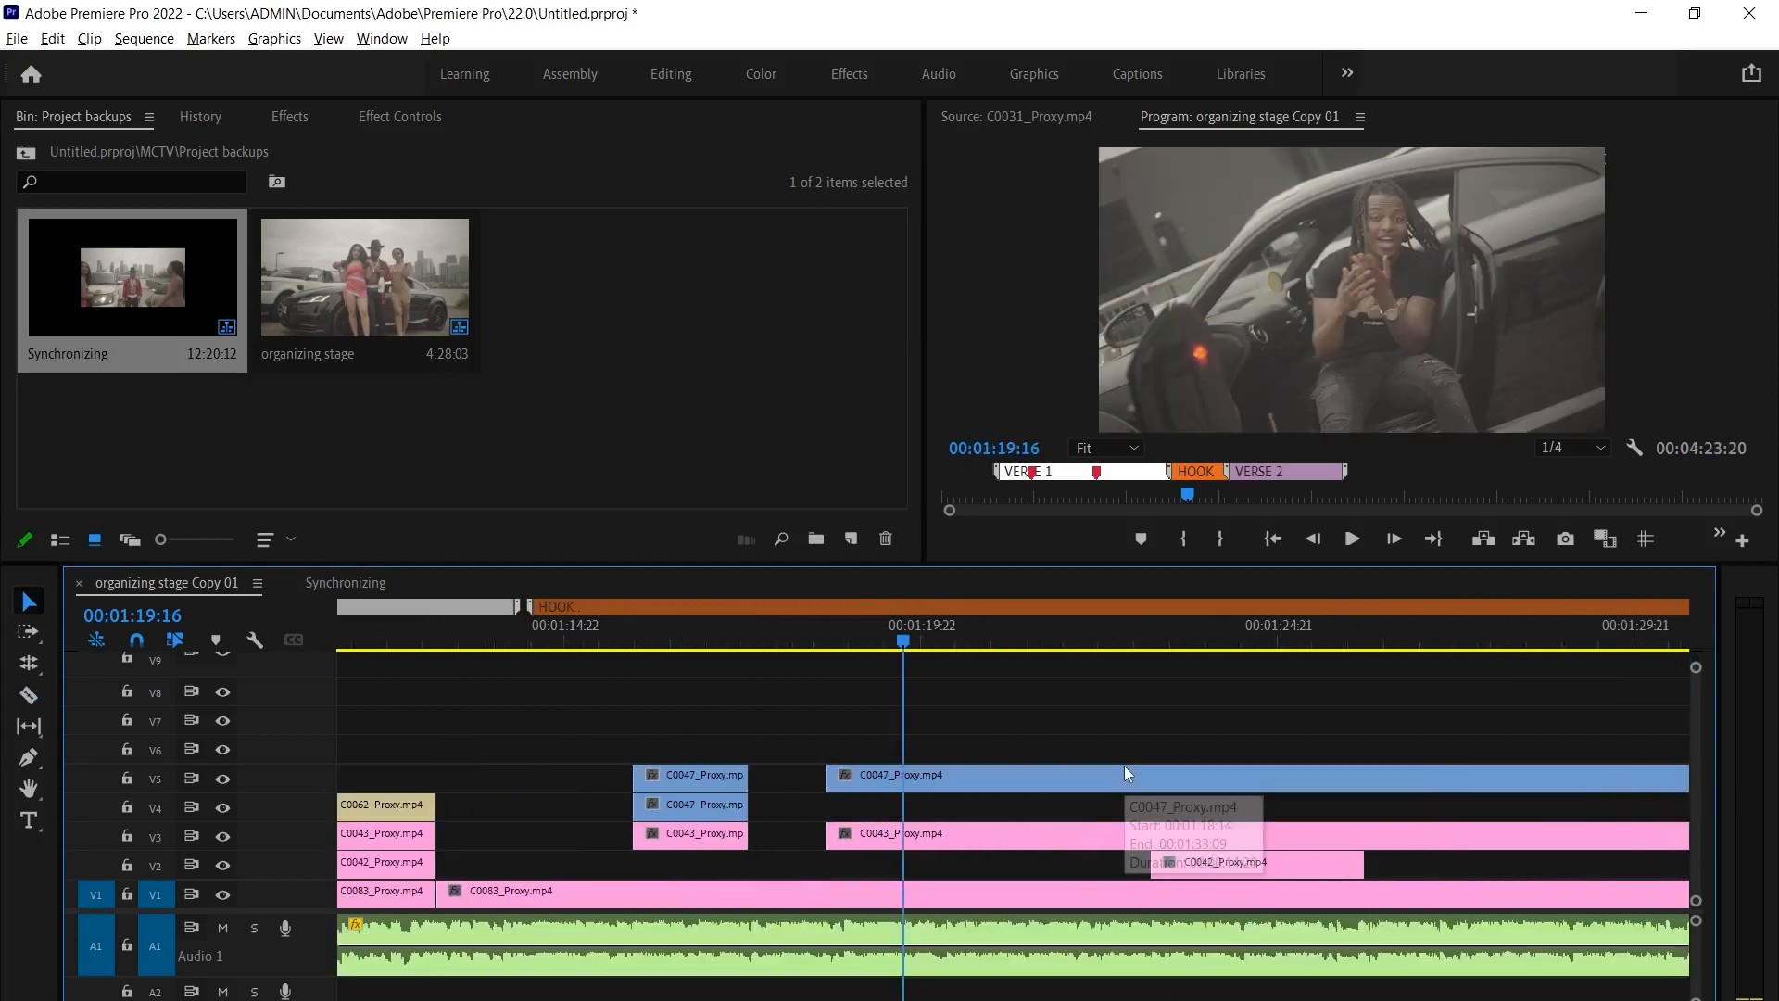
pyautogui.moveTo(919, 777); pyautogui.dragTo(920, 797)
# Replace the short C0047 piece on V4, starting at 00:01:15:21, with the synced short piece from V5
pyautogui.click(668, 808)
pyautogui.press('Delete')
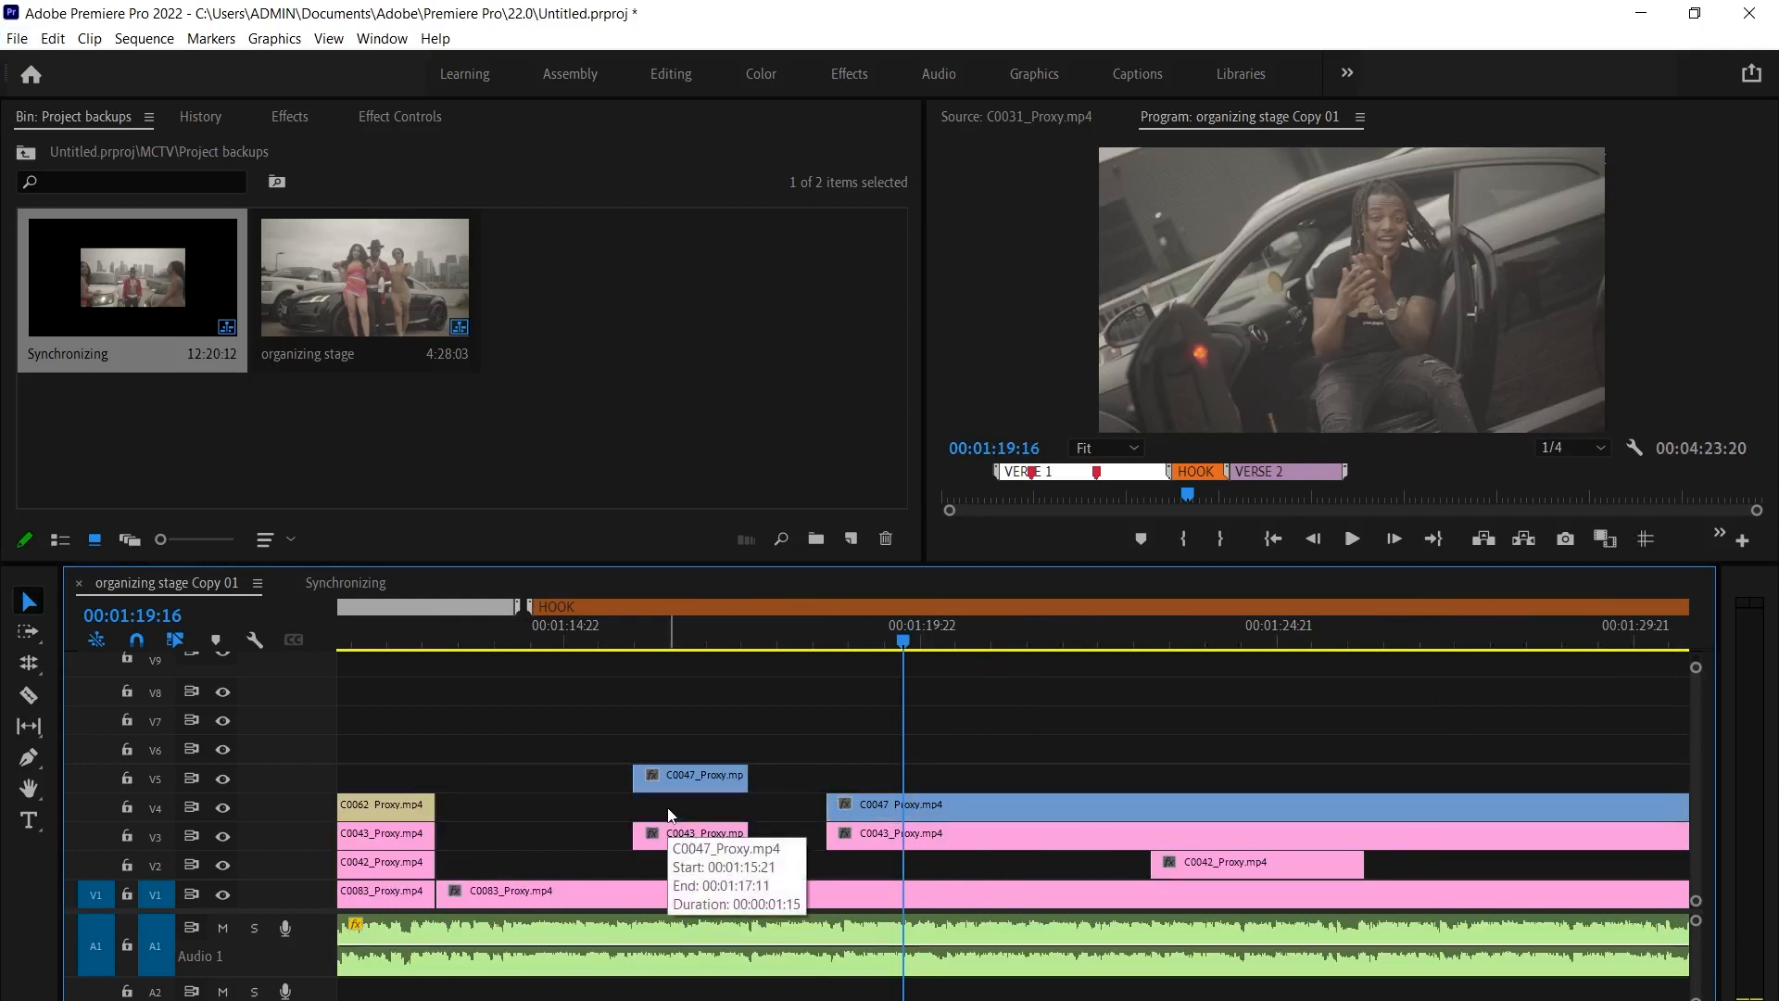
pyautogui.moveTo(691, 791); pyautogui.dragTo(633, 803)
pyautogui.press('Delete')
pyautogui.press('c')
pyautogui.press('v')
pyautogui.click(759, 799)
pyautogui.moveTo(755, 798); pyautogui.dragTo(786, 799)
# Play the hook from 00:01:14:14 to about 00:01:24:16 to review the replaced C0047 pieces
pyautogui.click(704, 632)
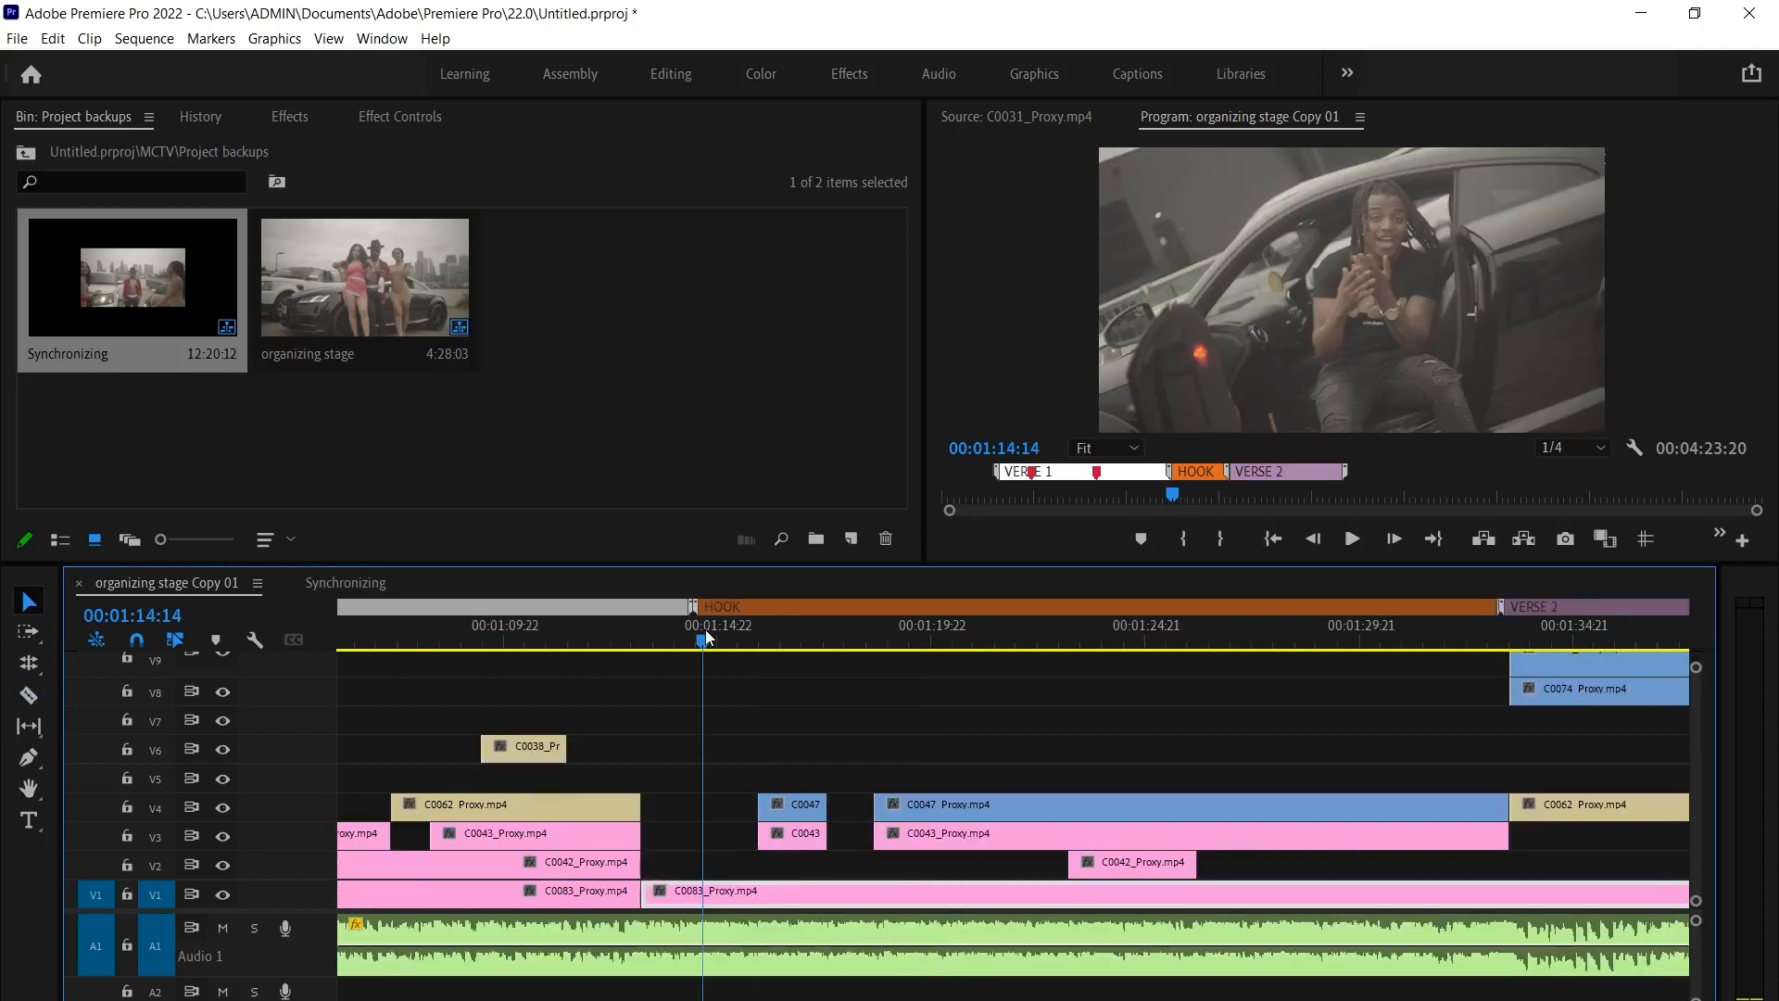
pyautogui.press('space')
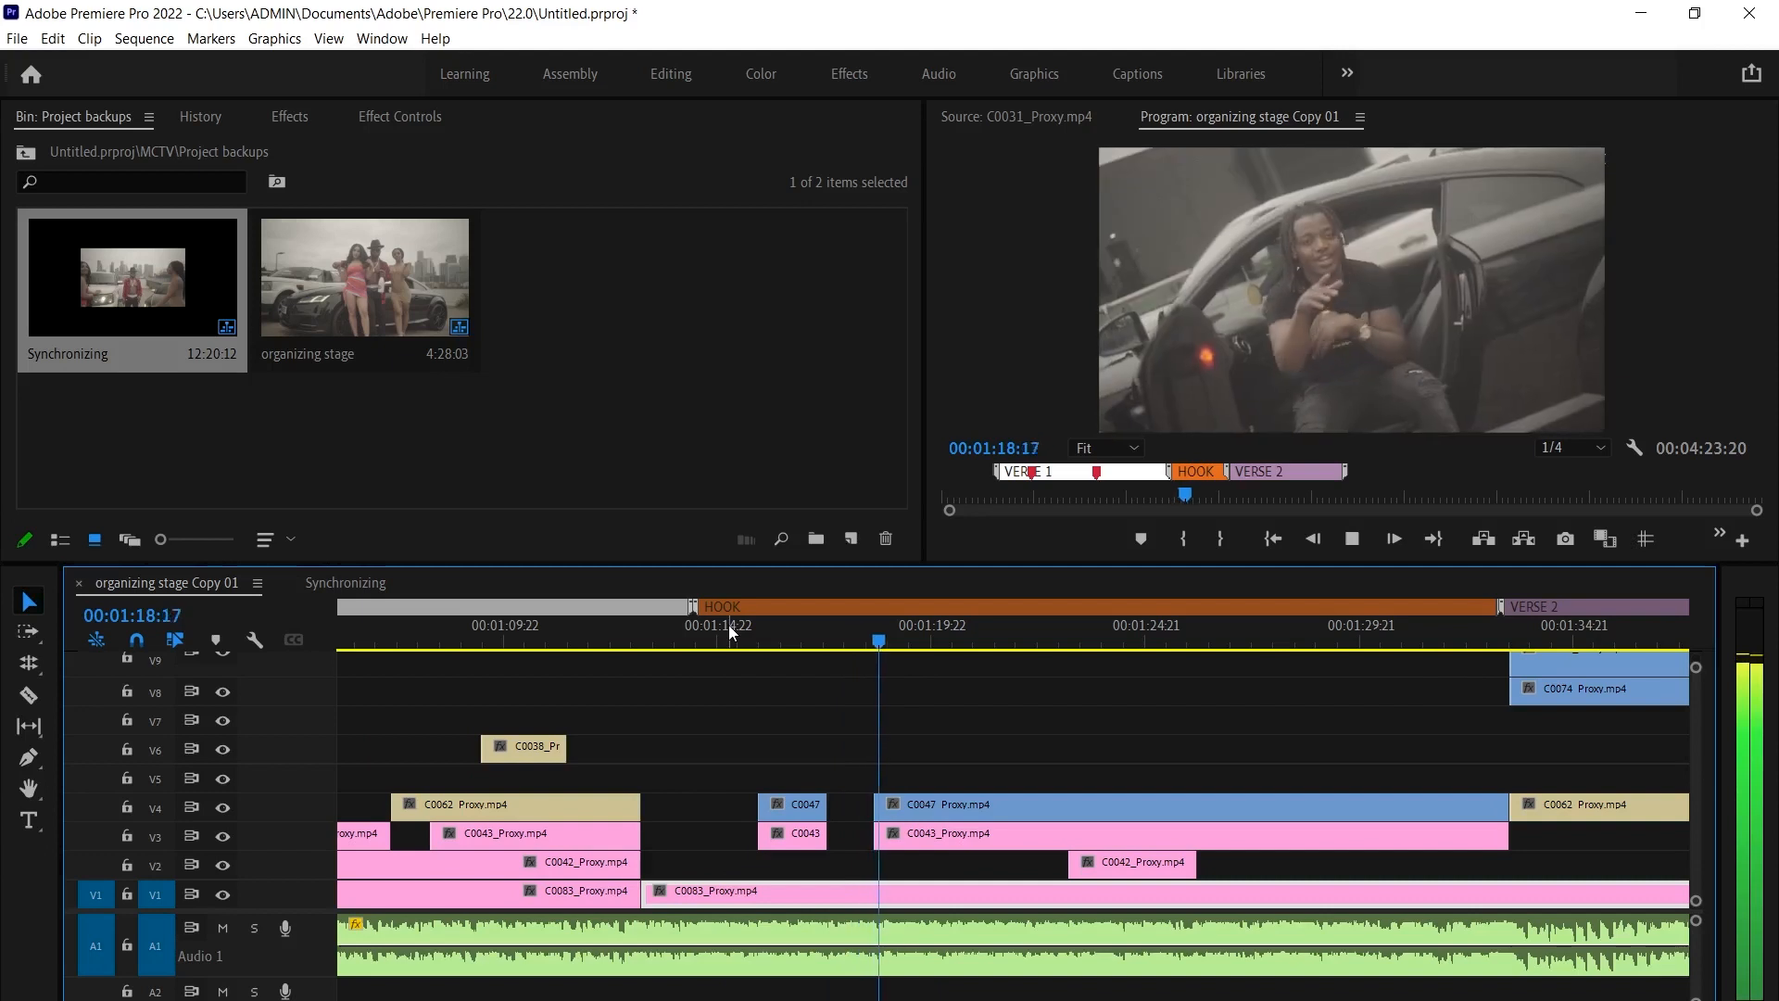
pyautogui.press('space')
pyautogui.press('space')
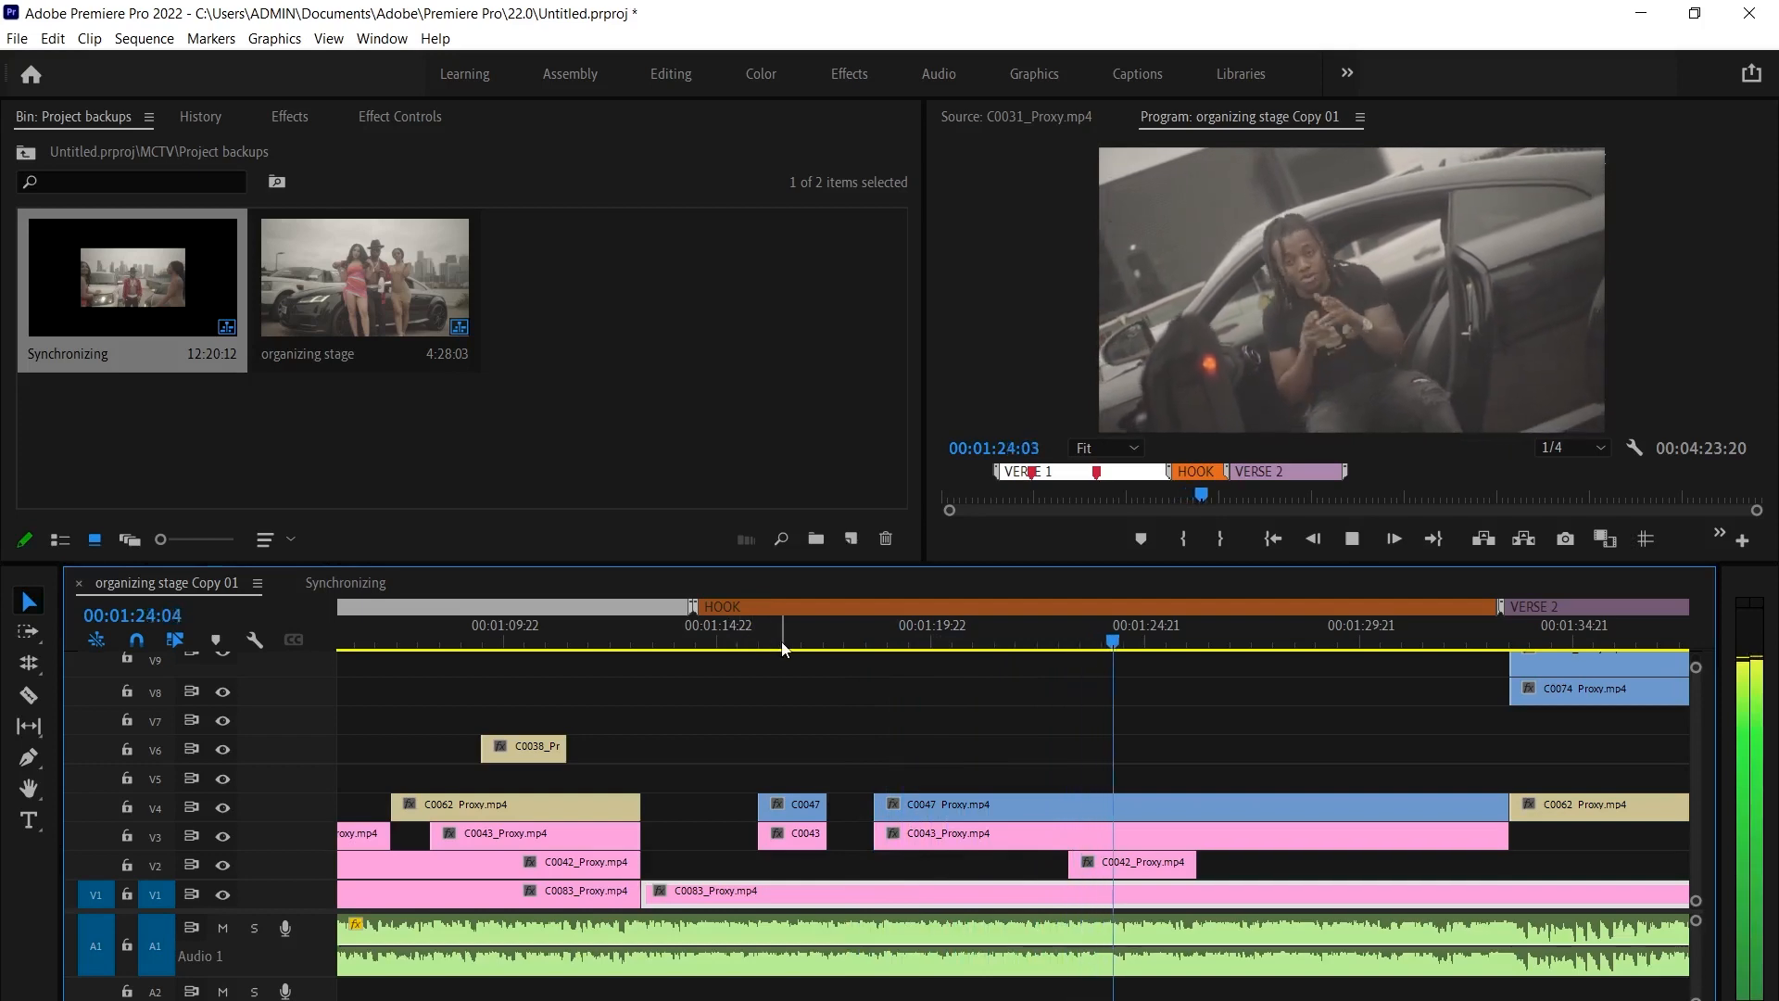
pyautogui.press('space')
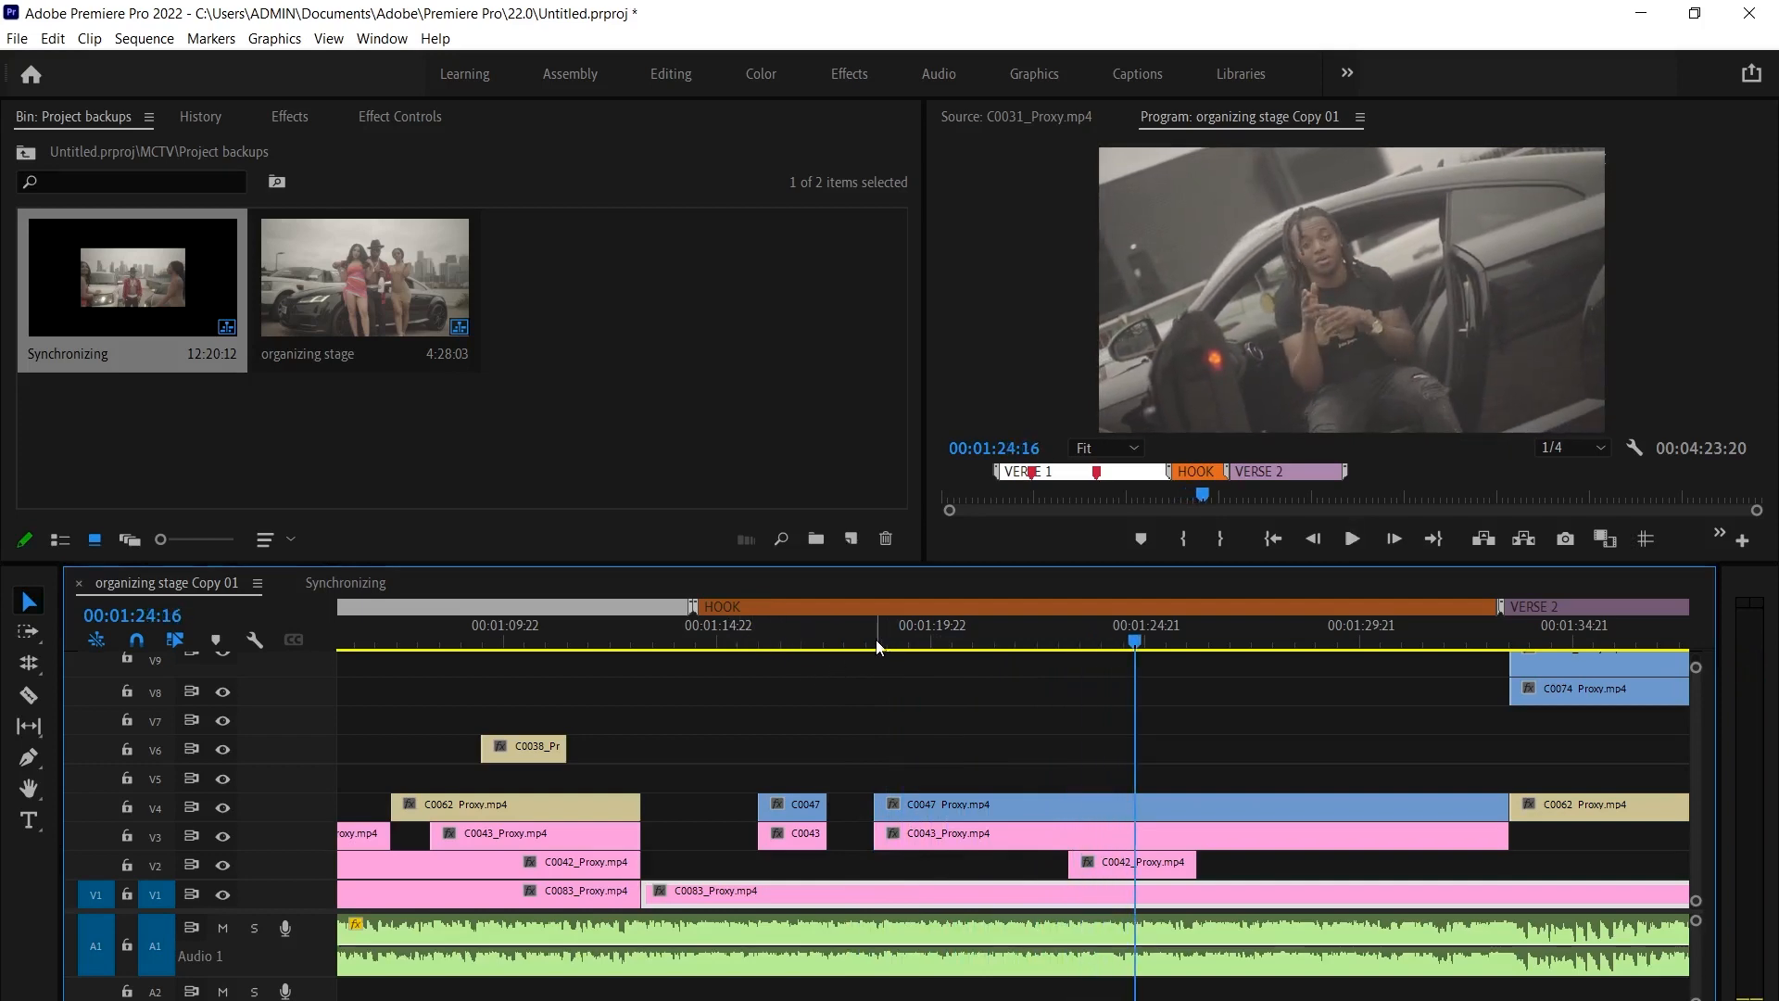
pyautogui.press('space')
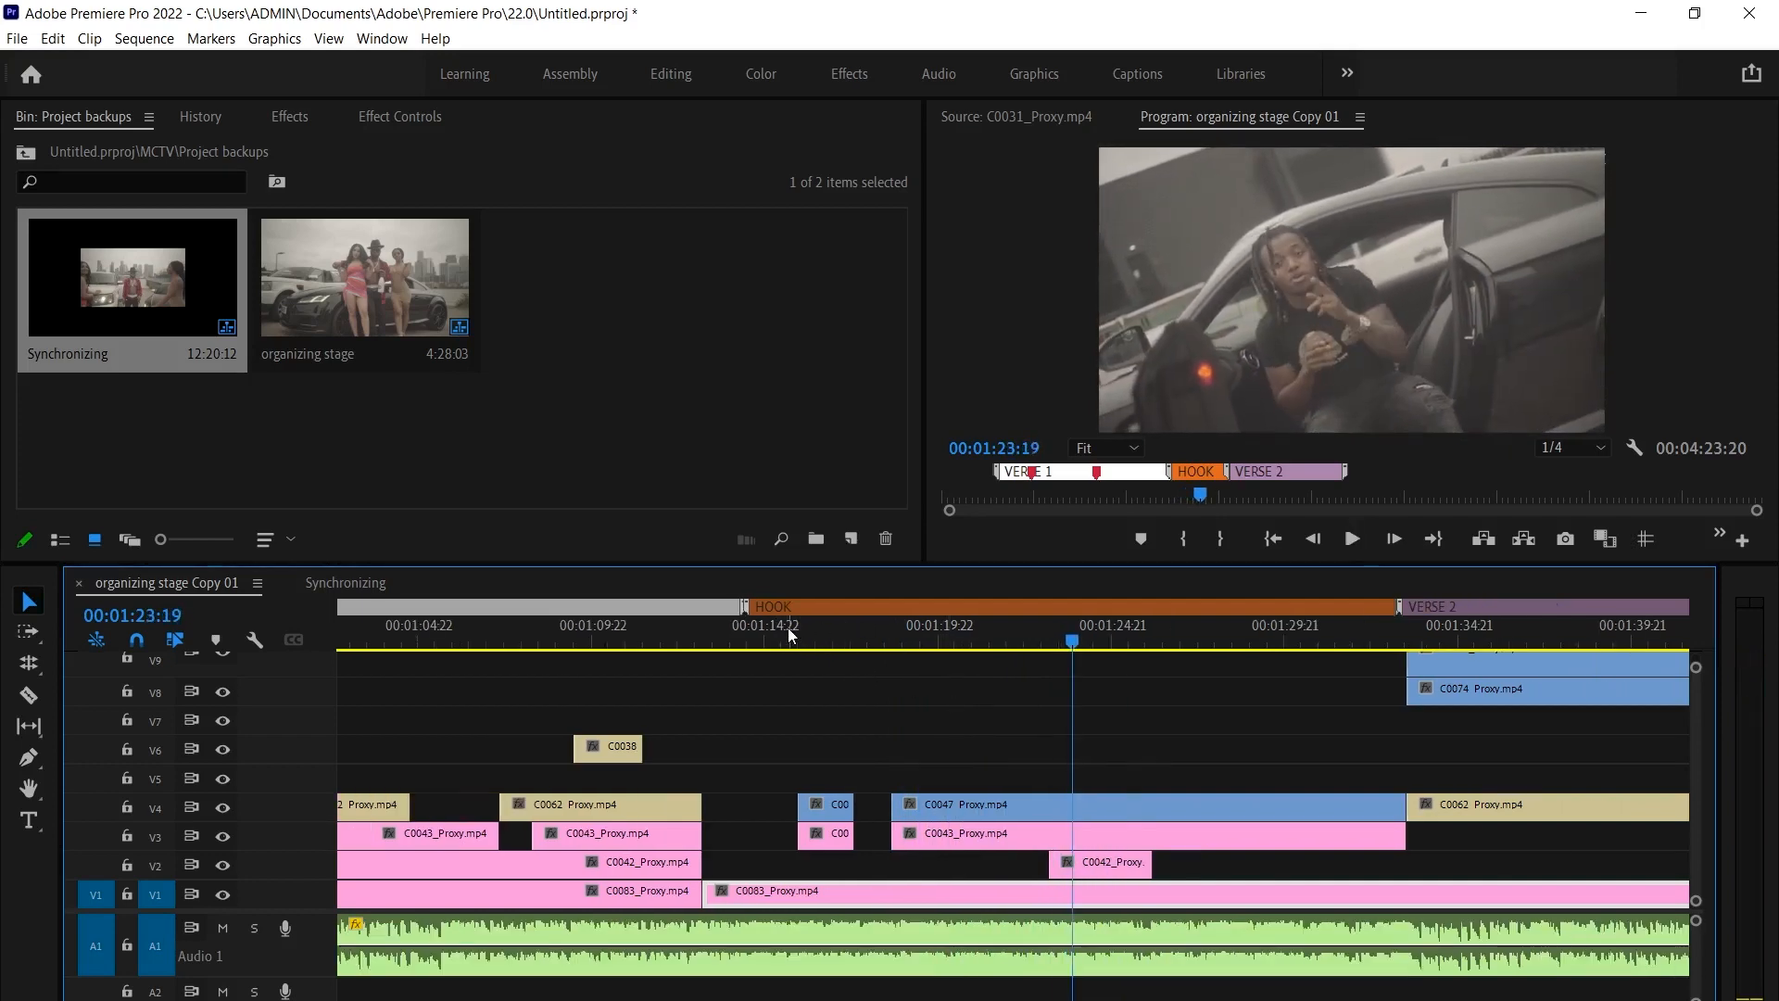
# Replay the hook from near its start and split the long C0047 clip on V4 at 00:01:20:07
pyautogui.moveTo(785, 628); pyautogui.dragTo(780, 632)
pyautogui.press('=')
pyautogui.press('space')
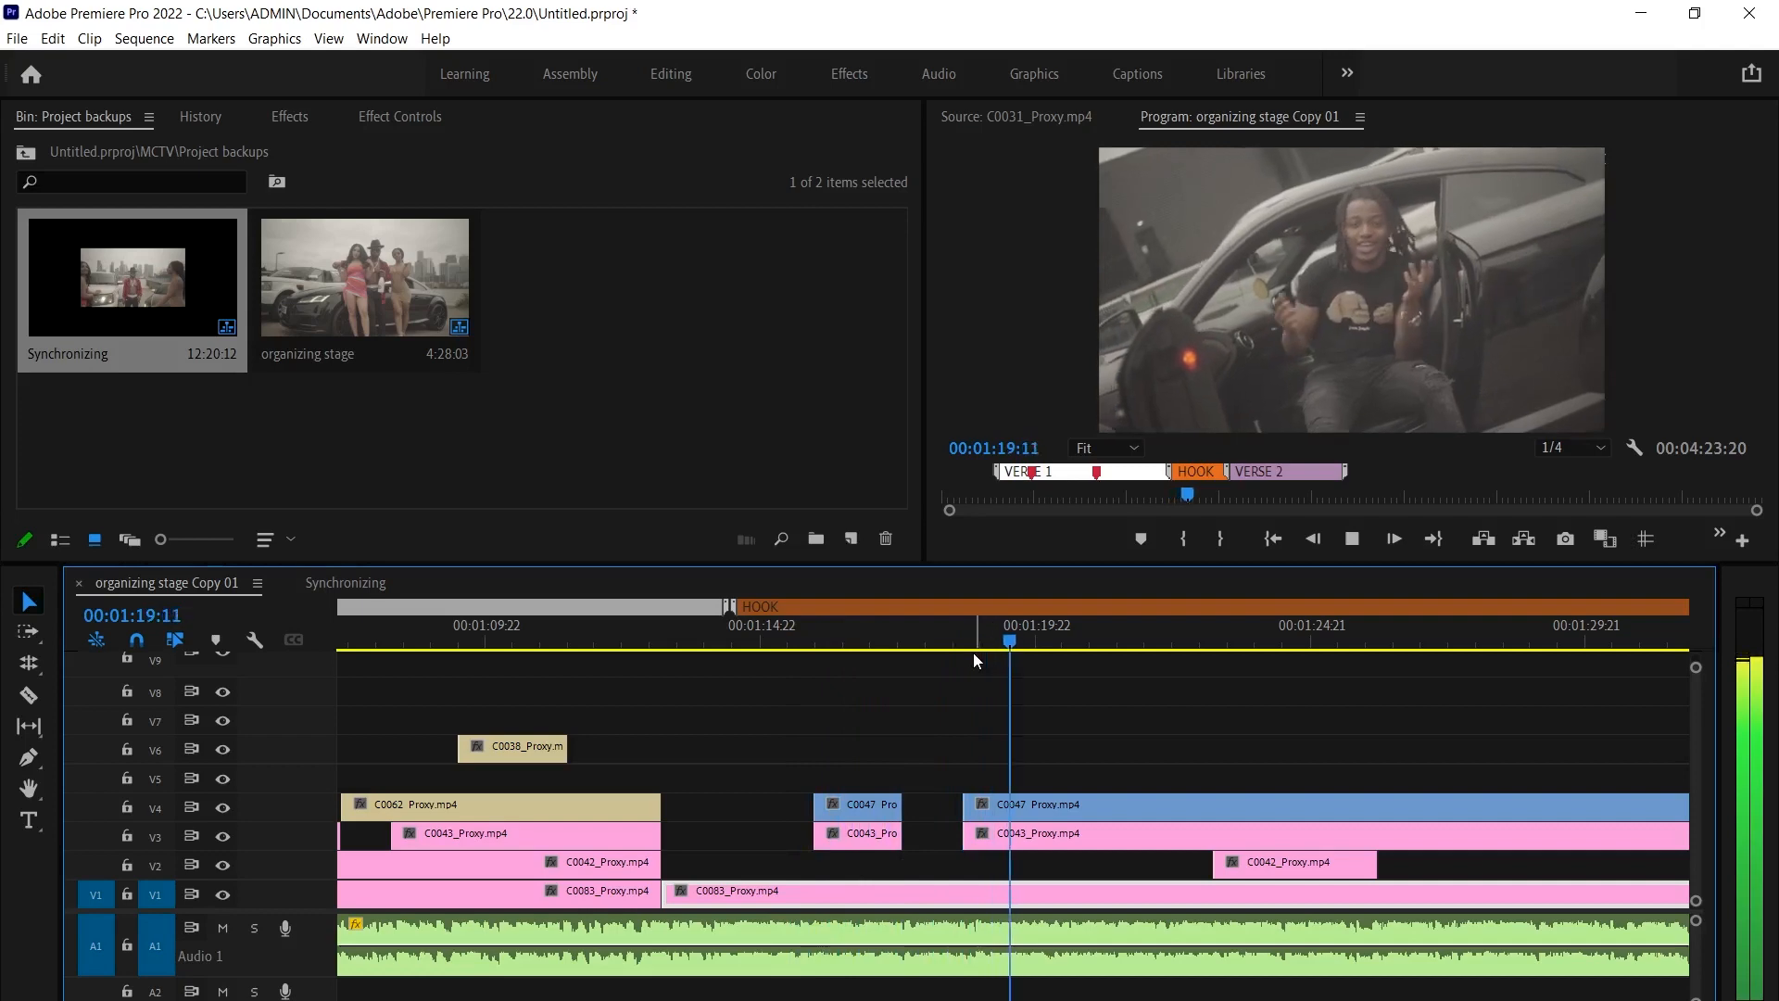
pyautogui.press('space')
pyautogui.click(1049, 808)
pyautogui.hotkey('ctrl', 'k')
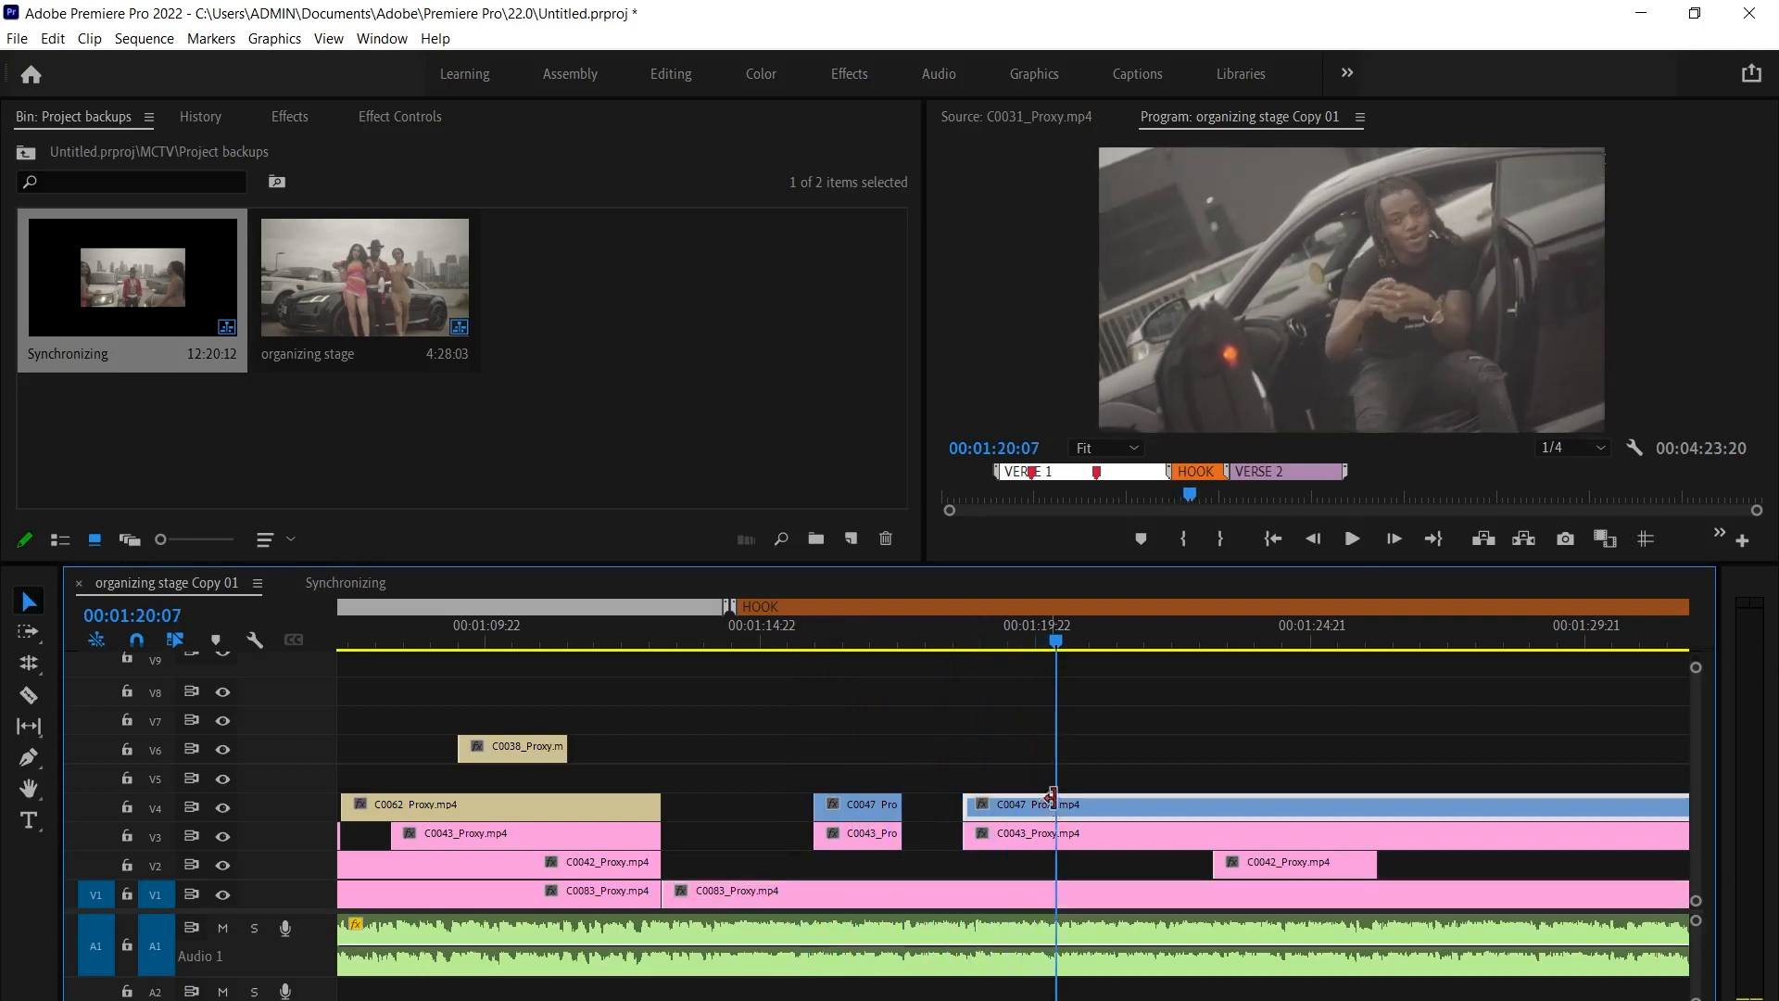
# Trim the start of the later C0047 piece on V4 to about 00:01:22:10 and play through the opened gap
pyautogui.moveTo(1058, 803); pyautogui.dragTo(1174, 799)
pyautogui.press('space')
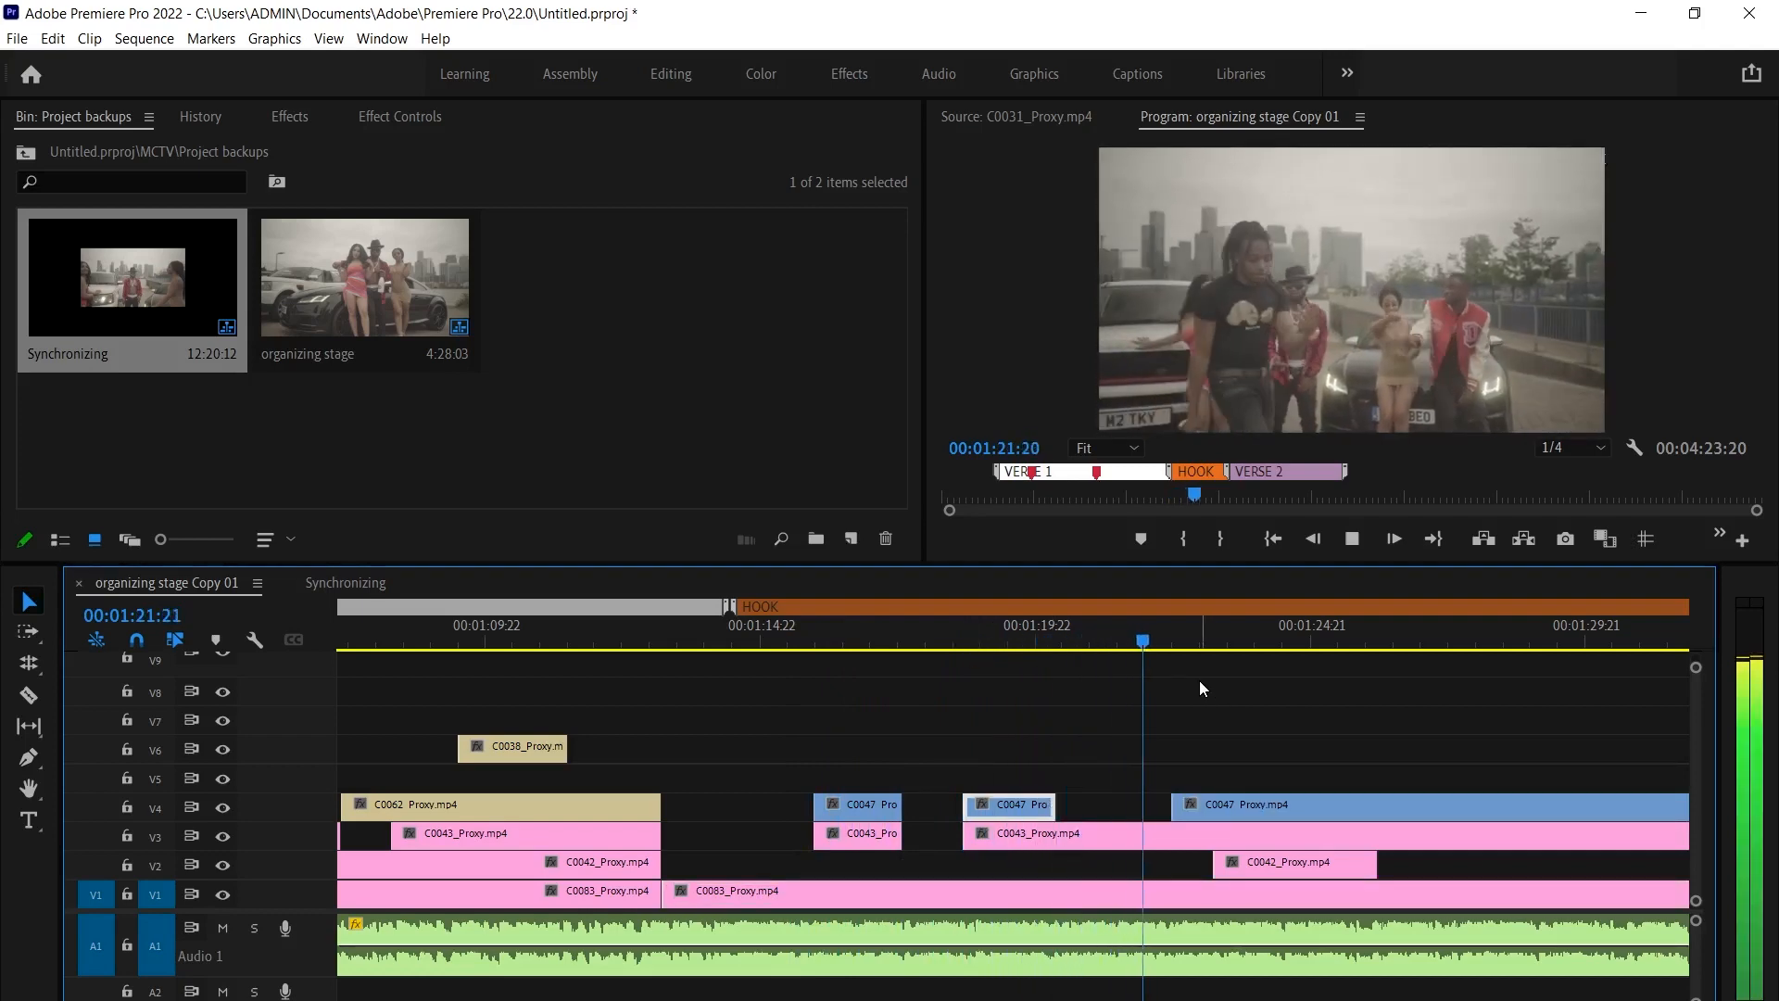
pyautogui.press('space')
# Split the C0043 clip on V3 at 00:01:20:07 and trim the later piece's start to match the C0047 piece above
pyautogui.click(1054, 828)
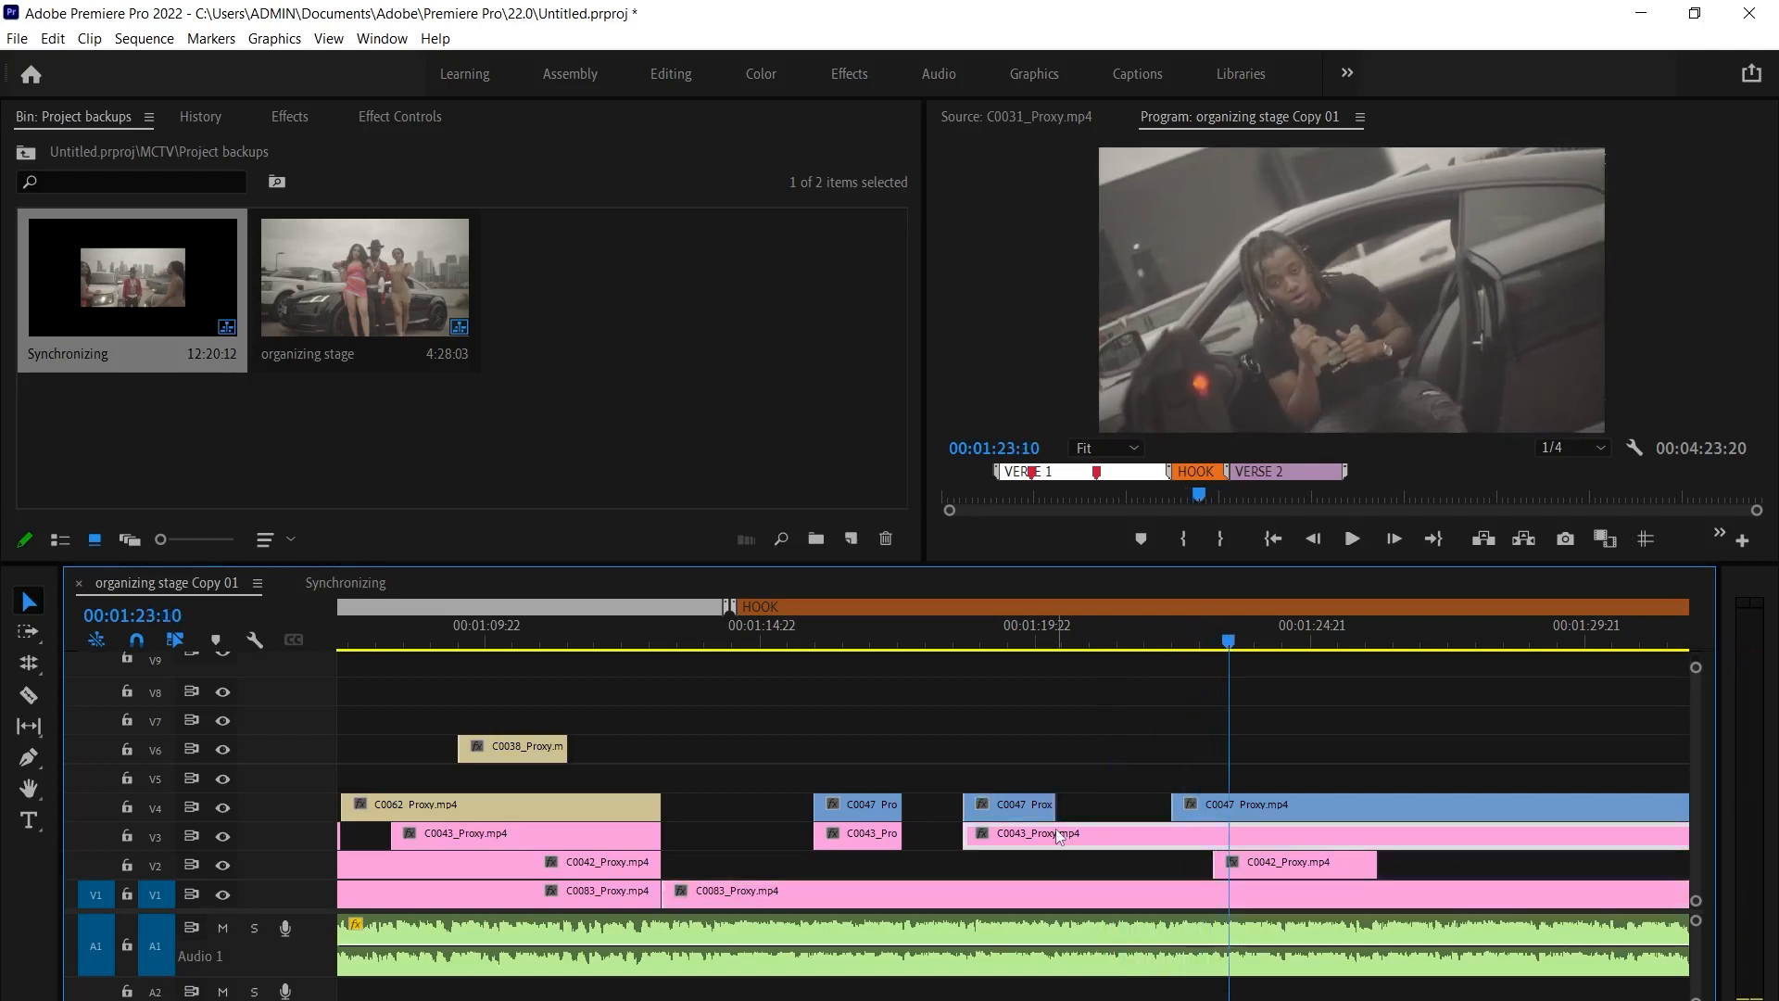
pyautogui.click(1058, 634)
pyautogui.hotkey('ctrl', 'k')
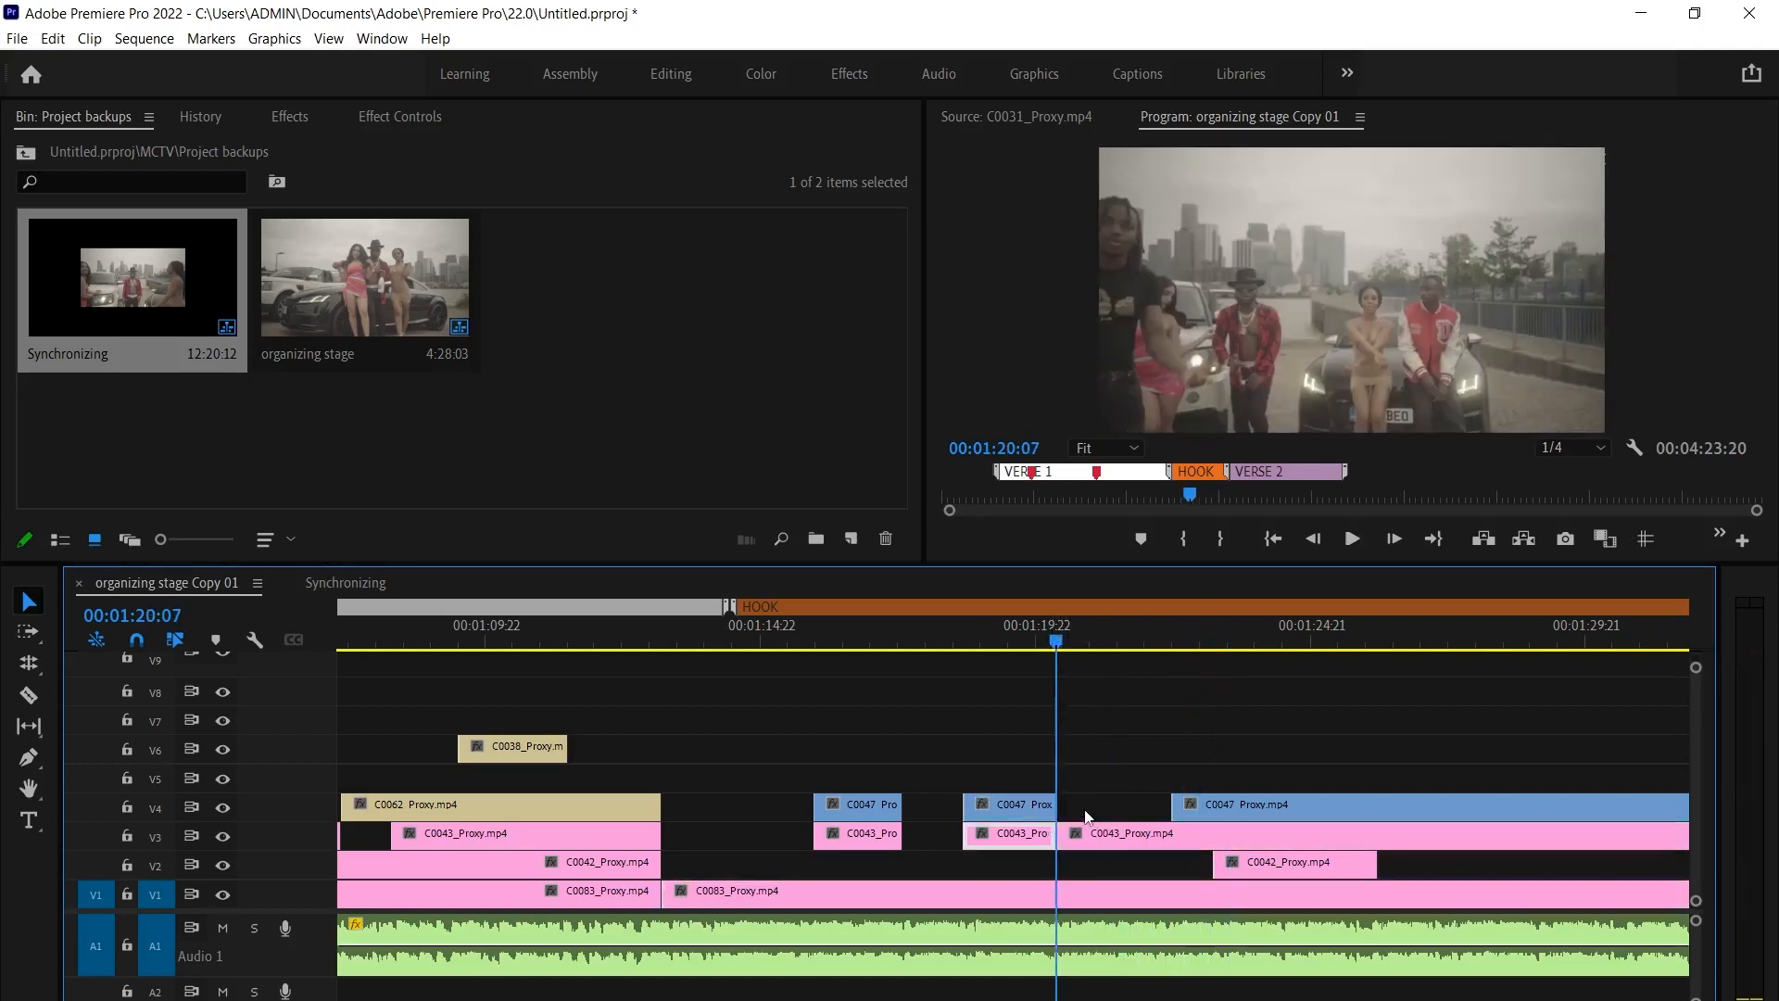
pyautogui.moveTo(1065, 831); pyautogui.dragTo(1172, 833)
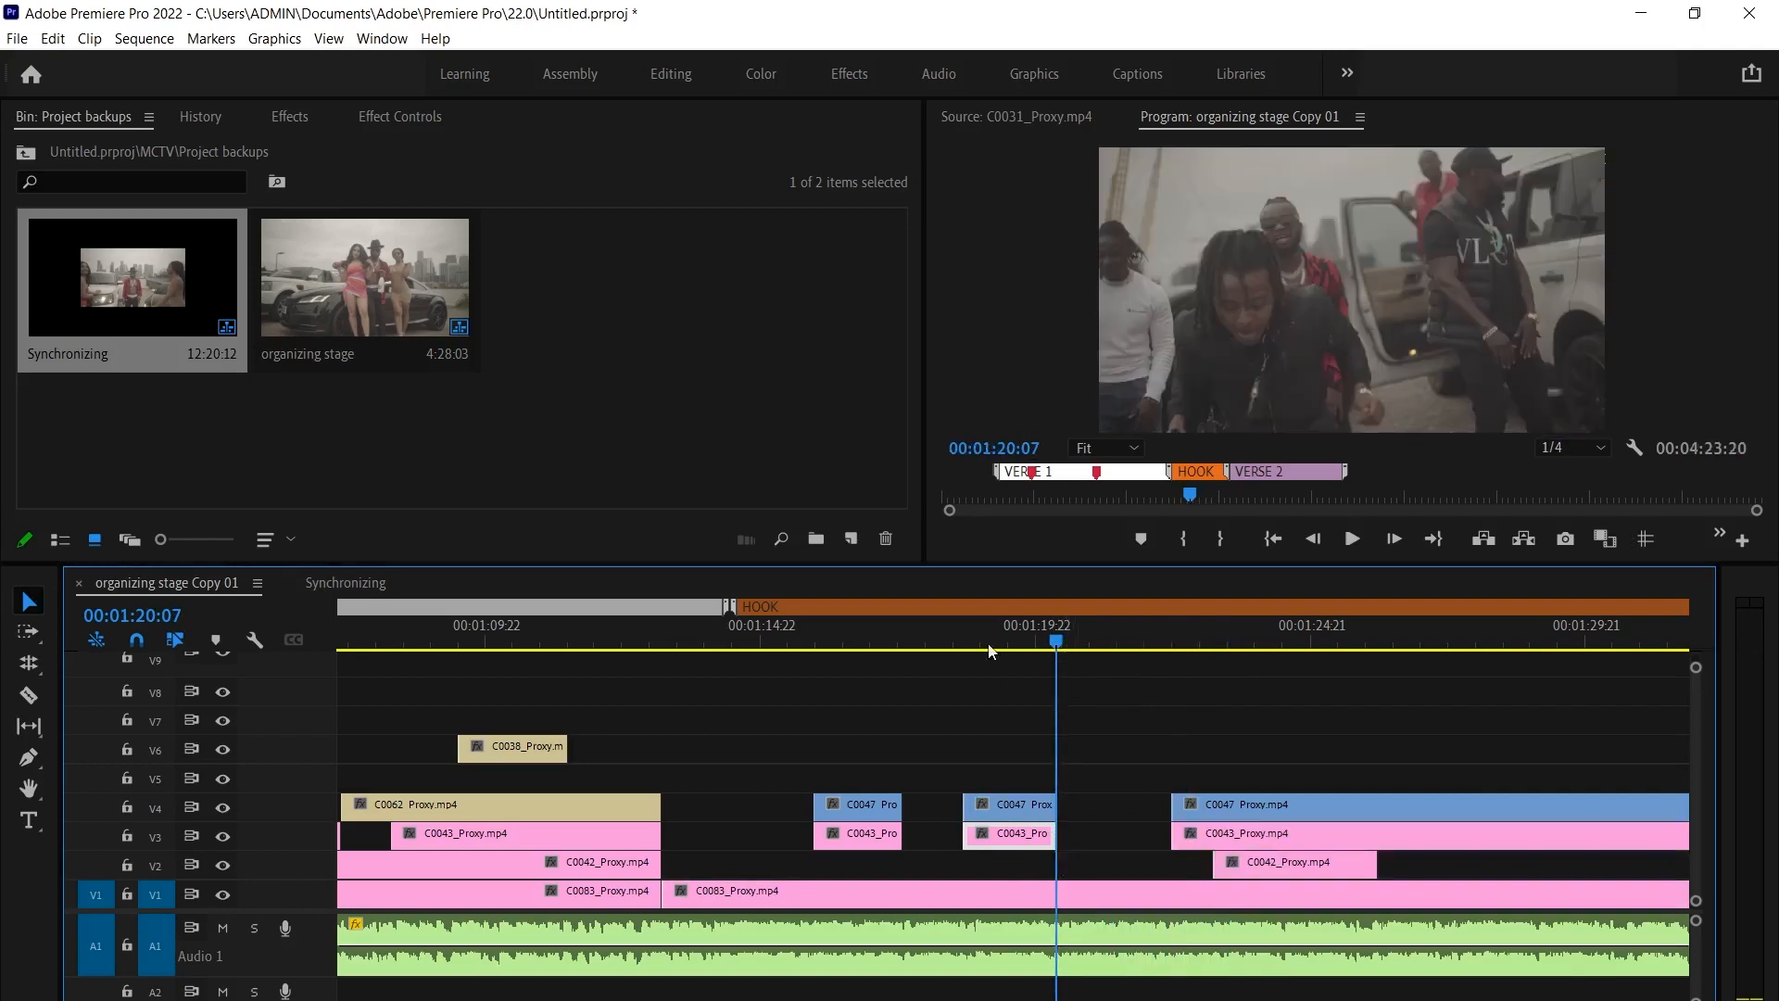
# Split the C0047 and C0043 clips at about 00:01:24:10 and trim the later pieces' starts to the end of C0042 on V2
pyautogui.click(1021, 636)
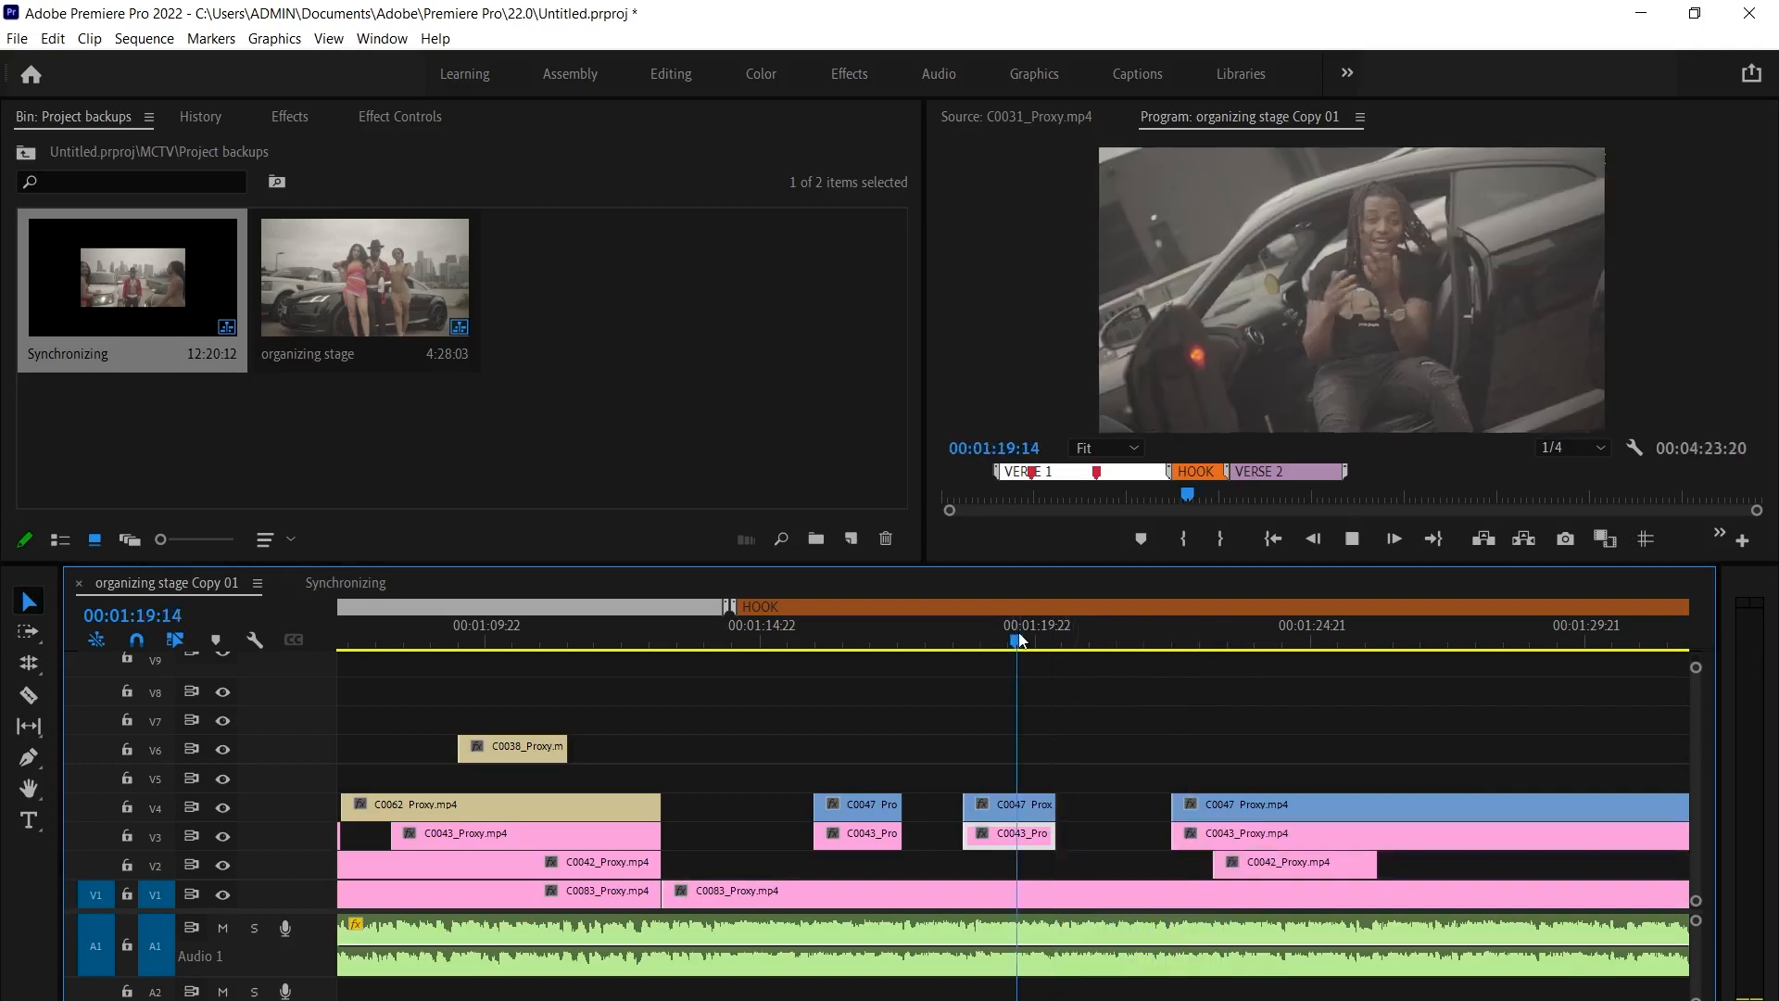
pyautogui.press('space')
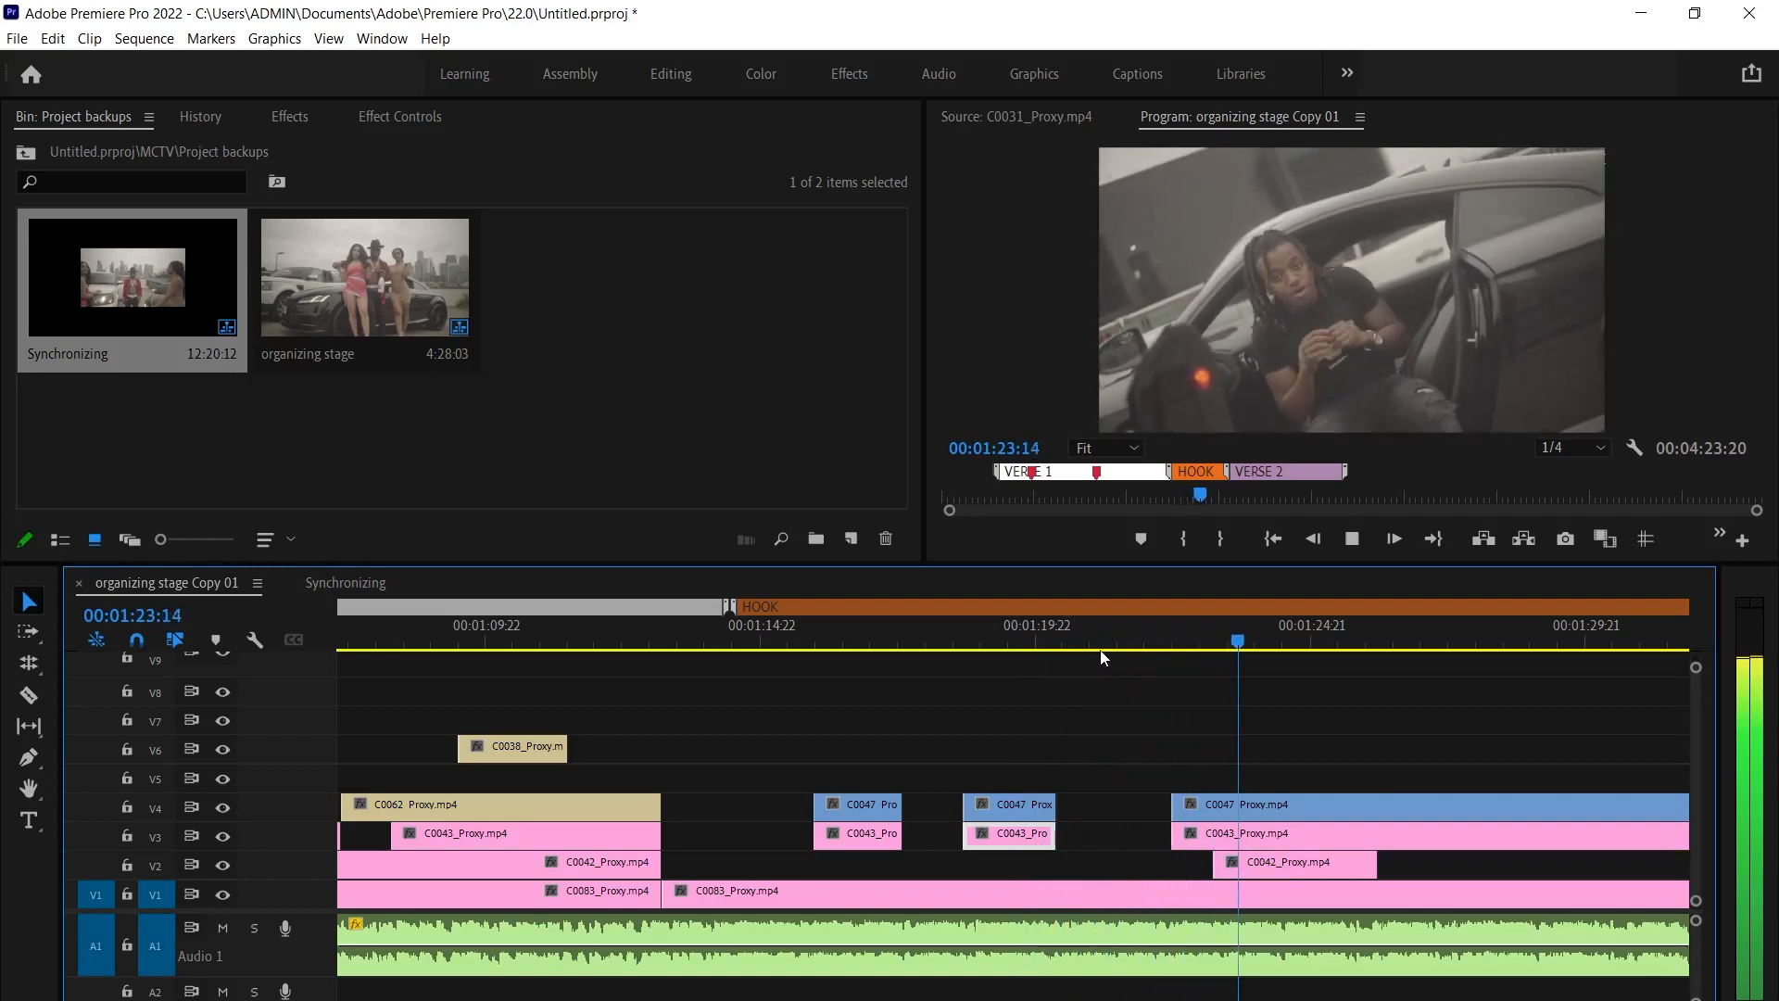
pyautogui.press('space')
pyautogui.hotkey('ctrl', 'k')
pyautogui.moveTo(1260, 771); pyautogui.dragTo(1381, 814)
# Re-enable the third short C0047 and C0043 pieces in the hook and delete the C0042 piece below them on V2
pyautogui.press('space')
pyautogui.press('space')
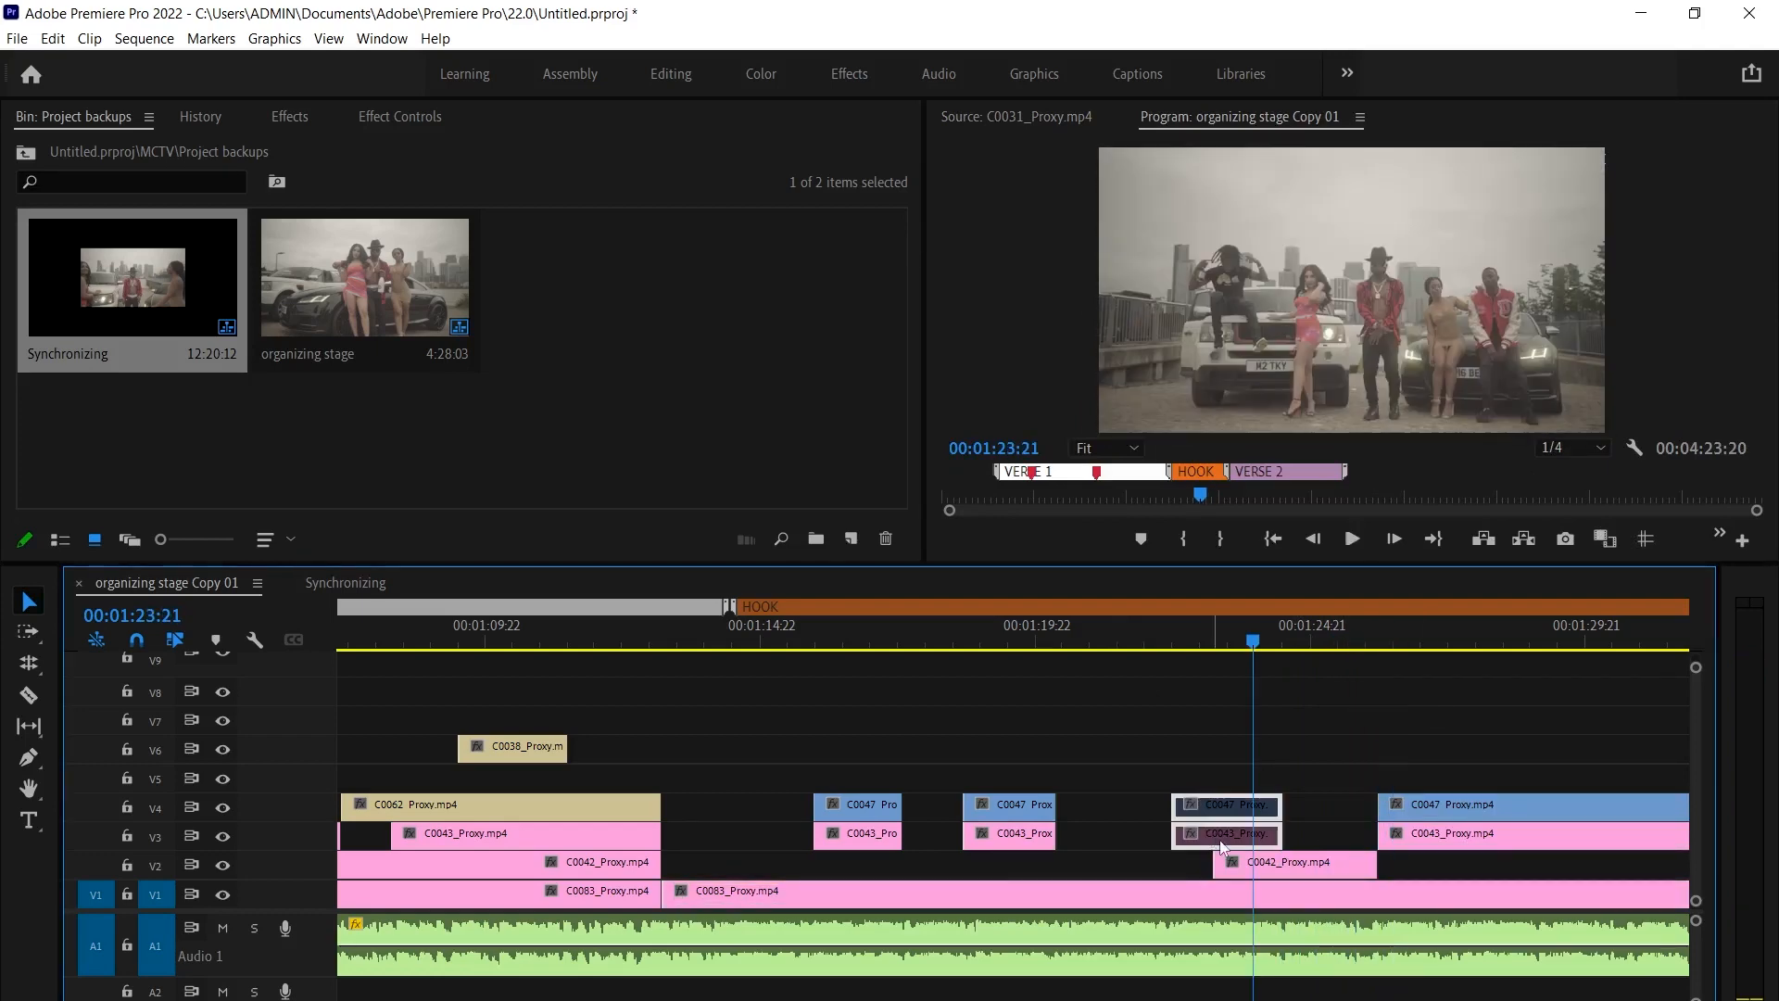
pyautogui.hotkey('shift', 'e')
pyautogui.click(1246, 858)
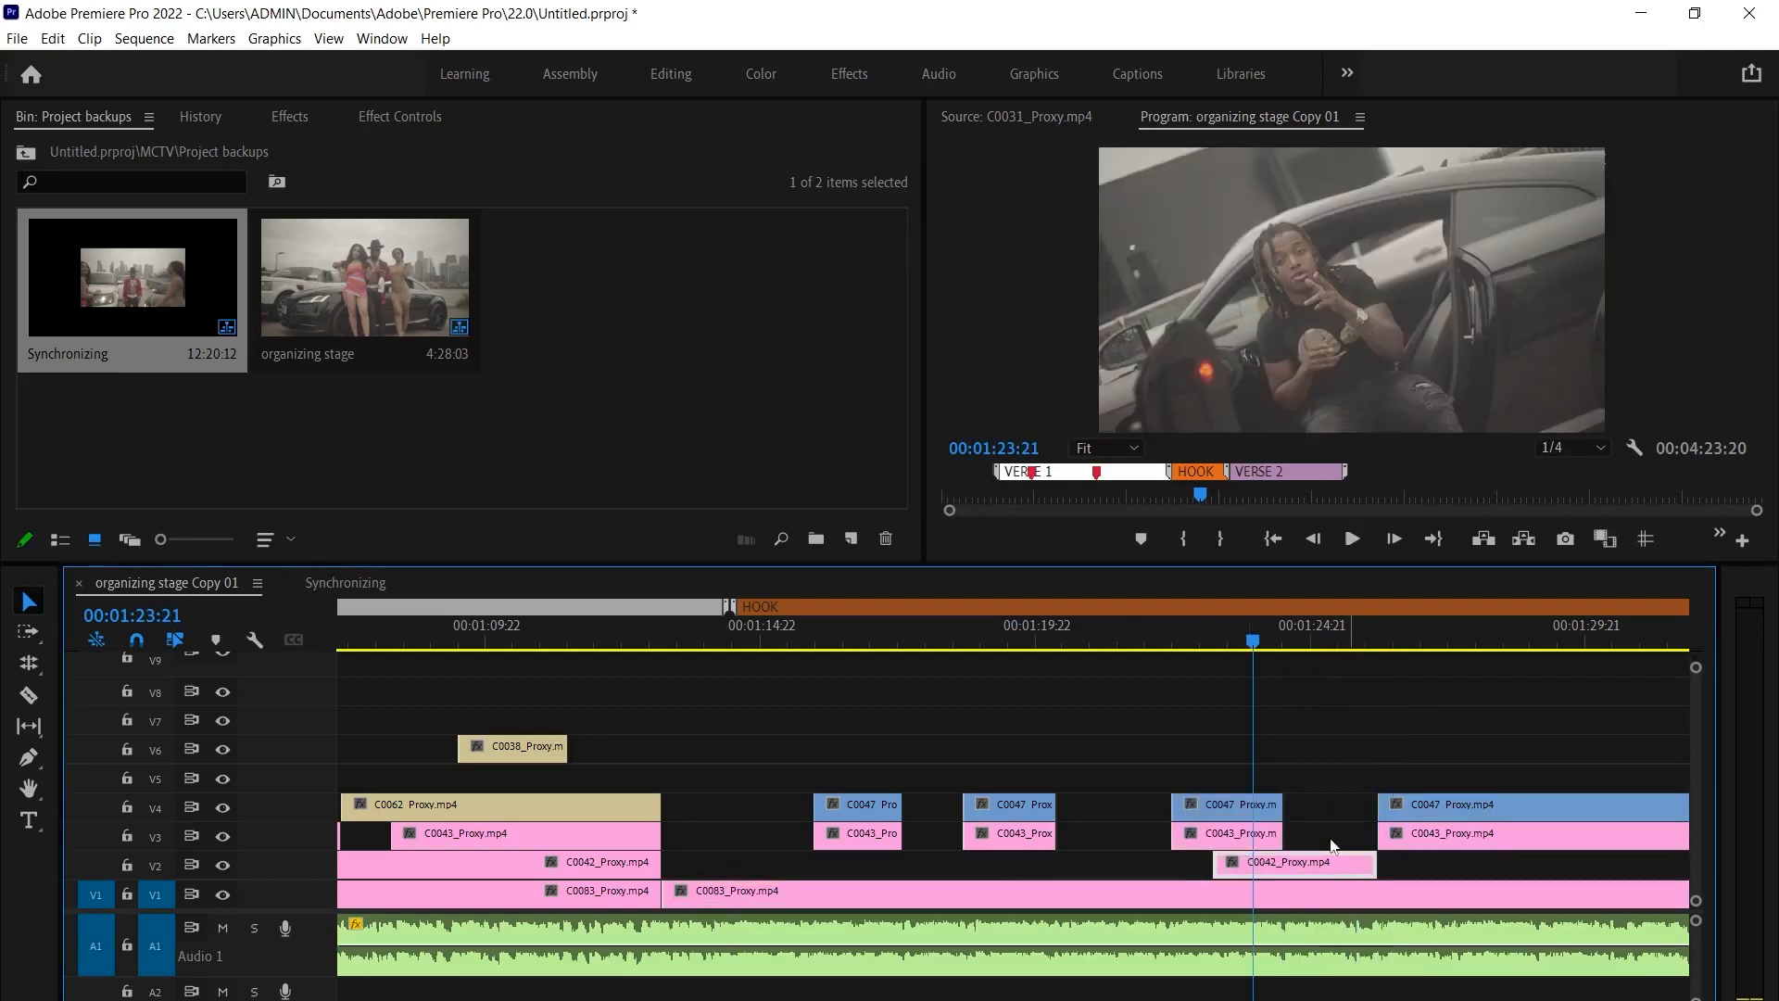
pyautogui.press('Delete')
# Split the last C0047 clip on V4 at 00:01:28:23 and remove its remainder up to verse 2
pyautogui.click(1131, 642)
pyautogui.press('space')
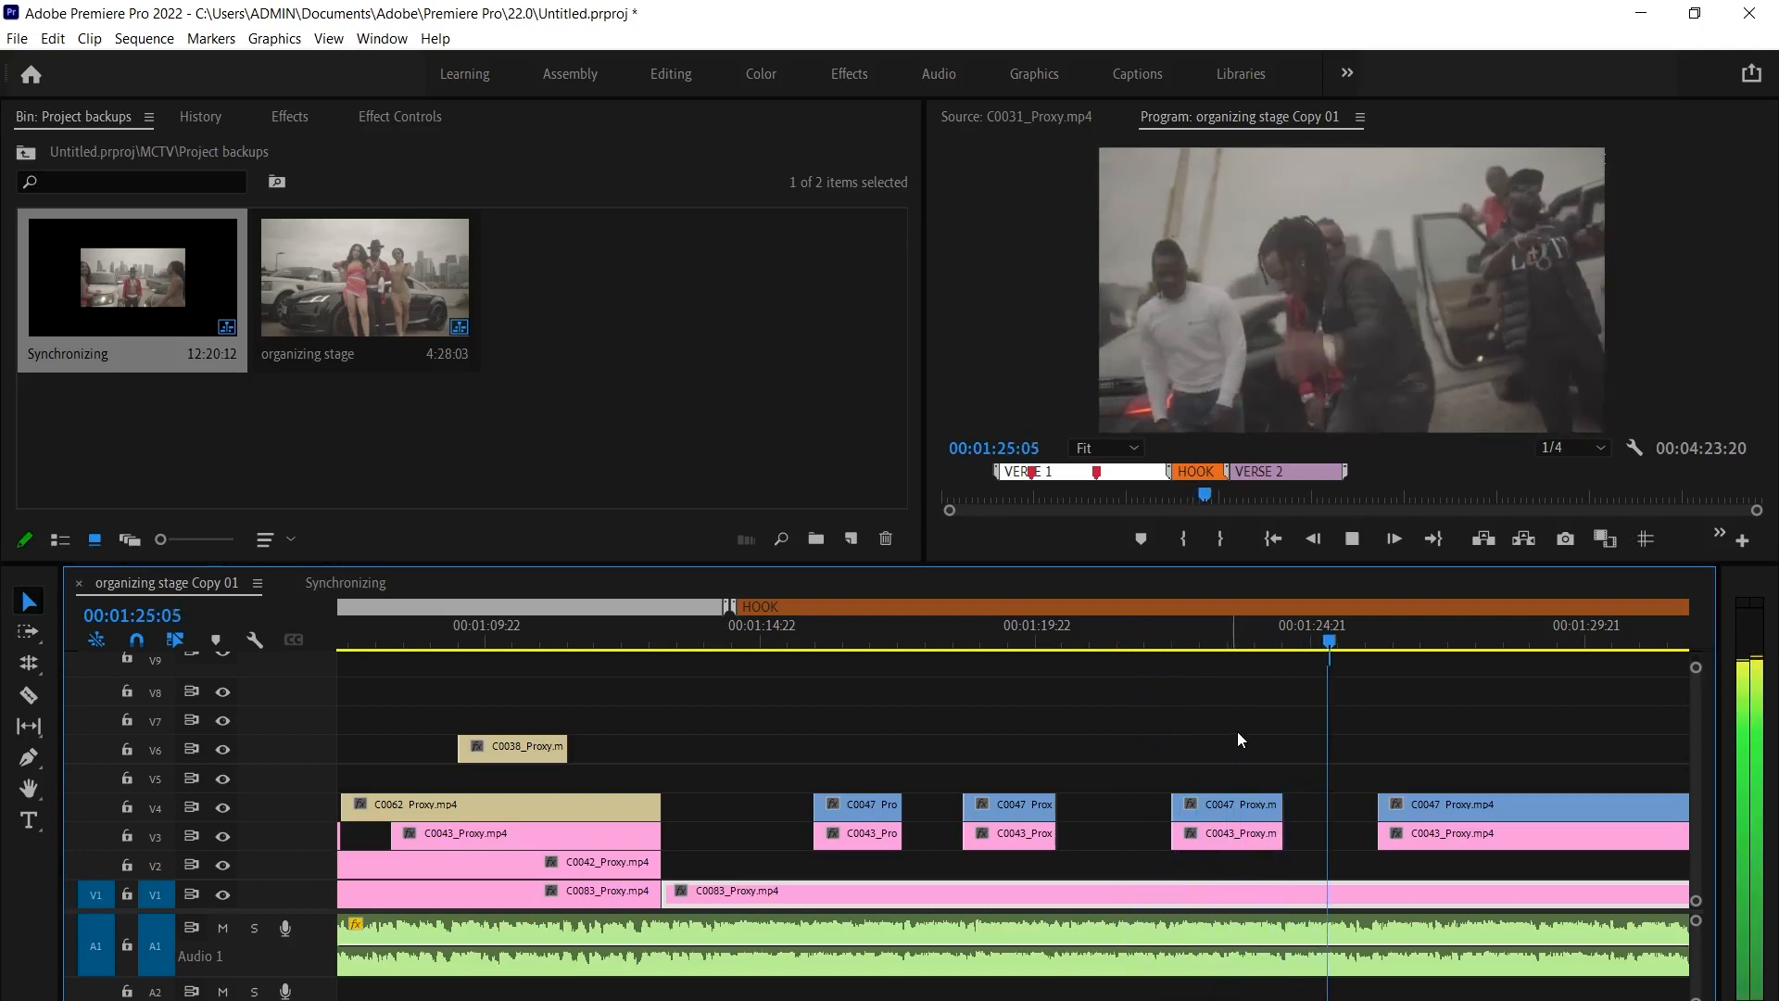
pyautogui.scroll(-4, 1398, 802)
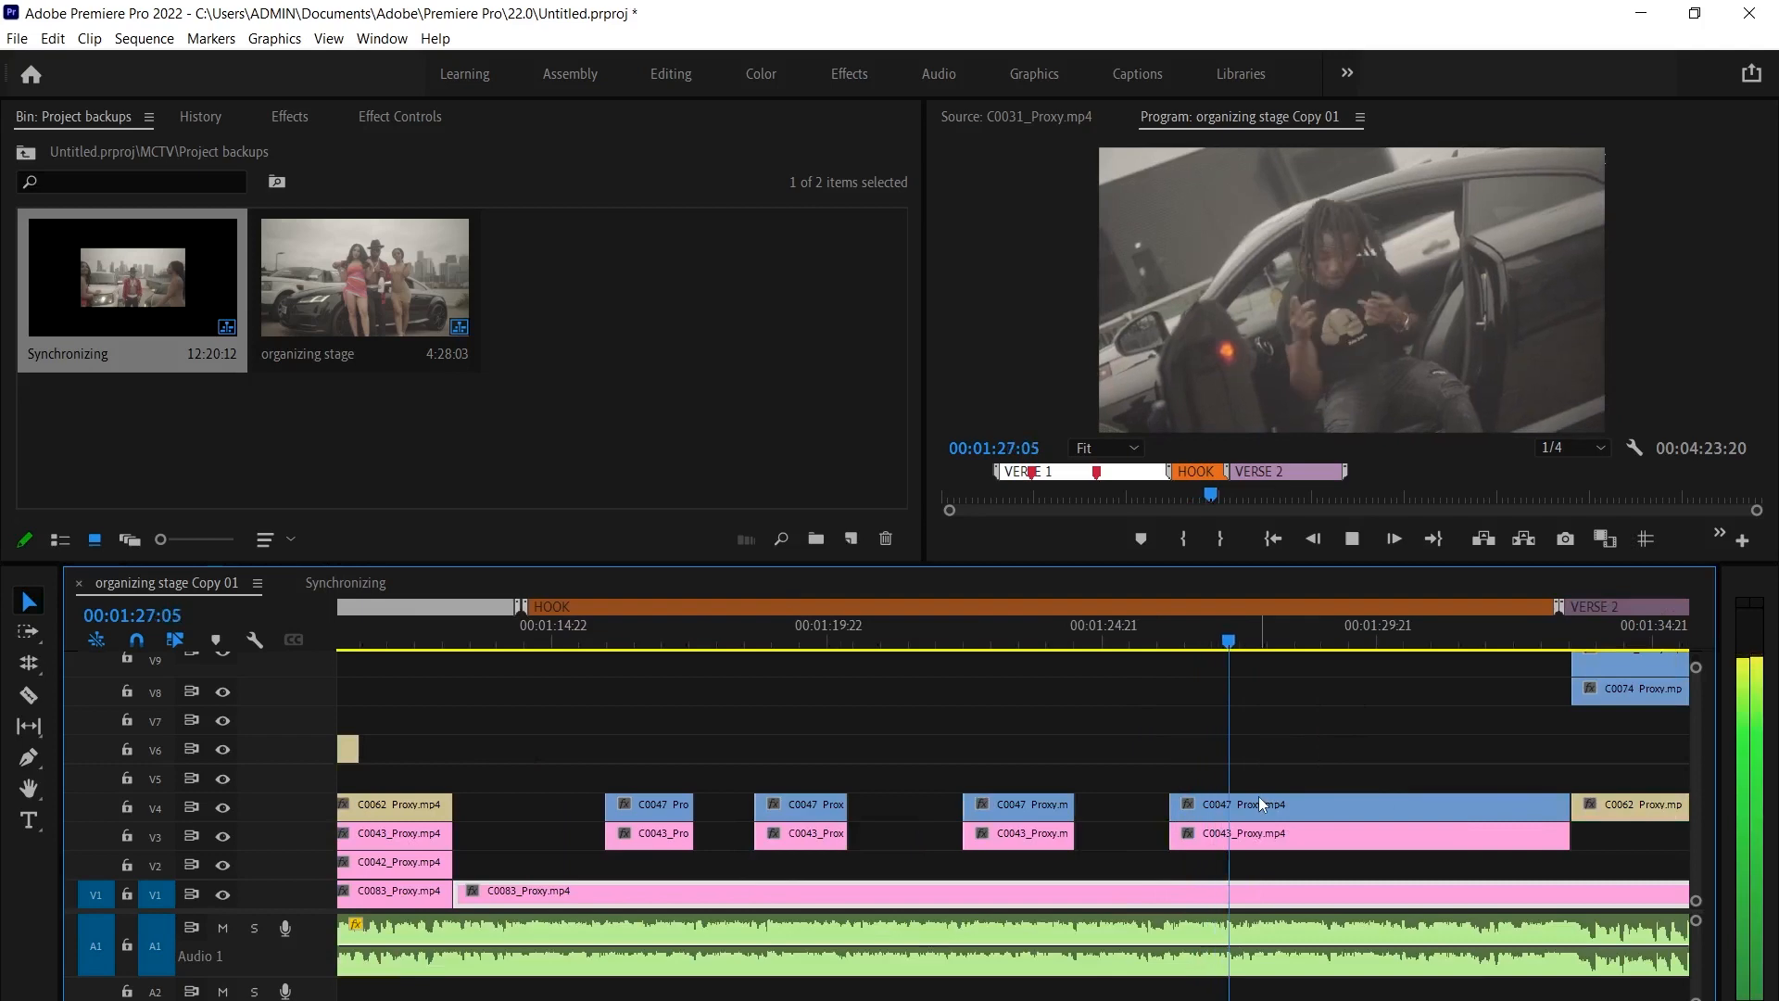
pyautogui.click(1355, 803)
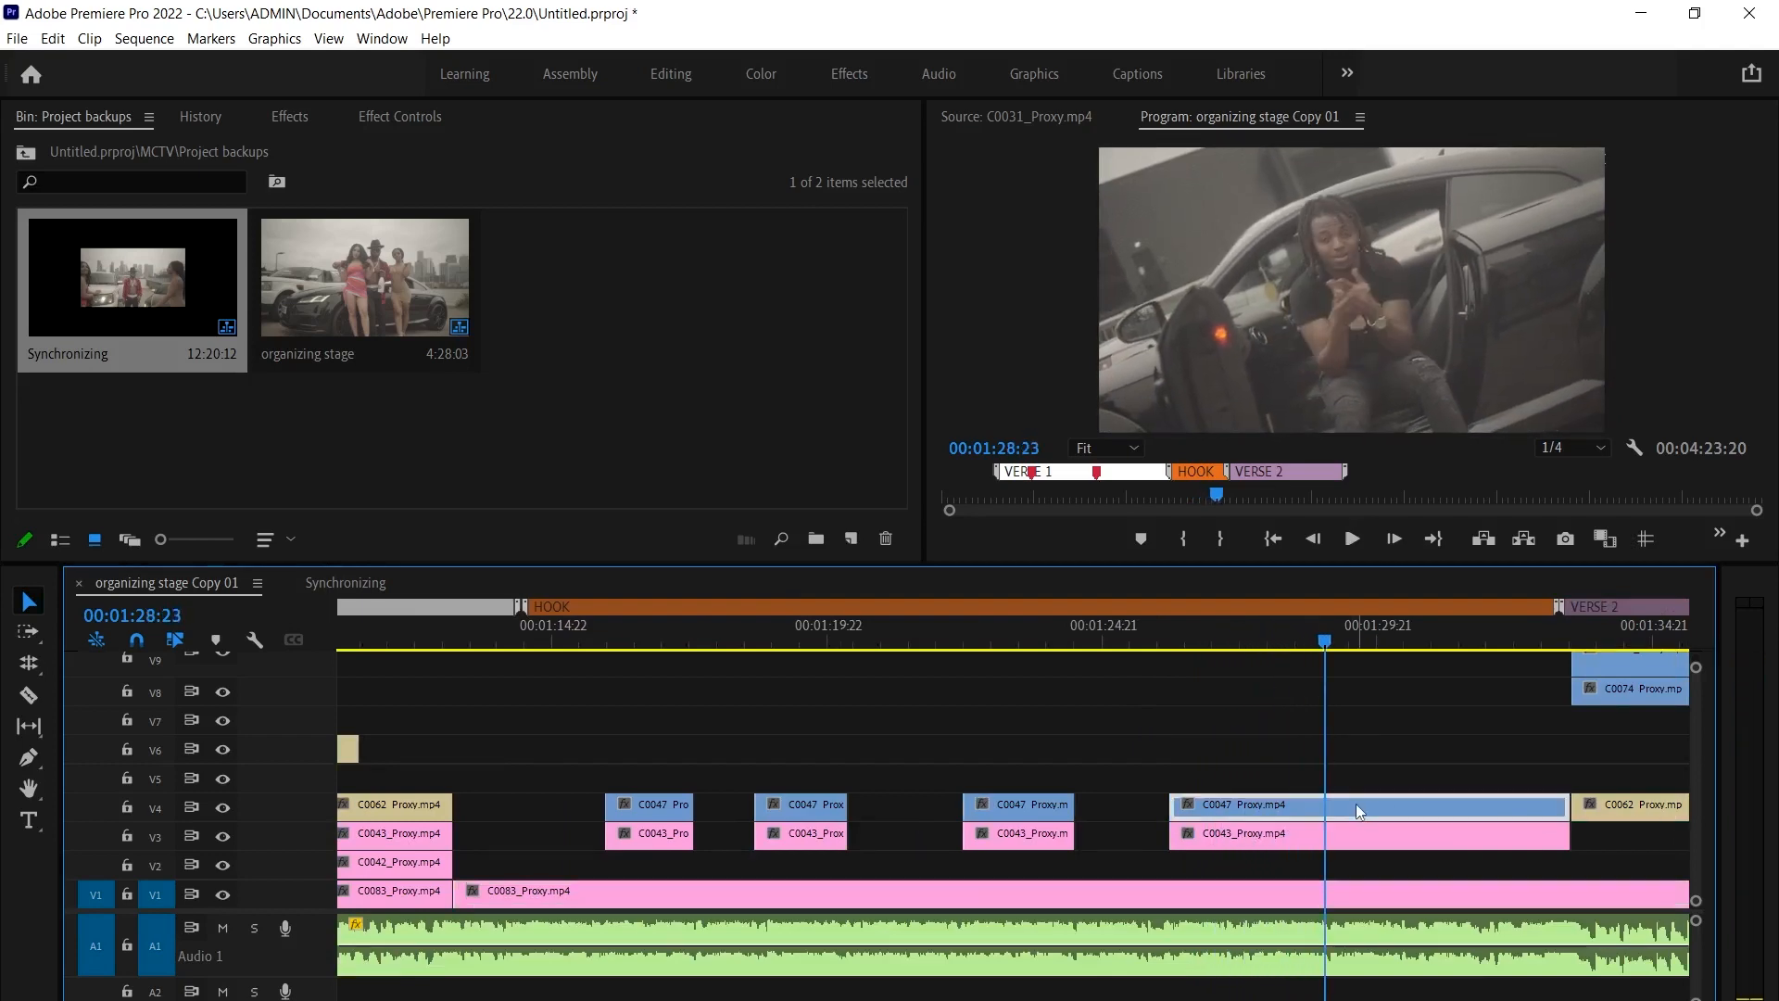
pyautogui.hotkey('ctrl', 'k')
pyautogui.moveTo(1327, 806); pyautogui.dragTo(1472, 793)
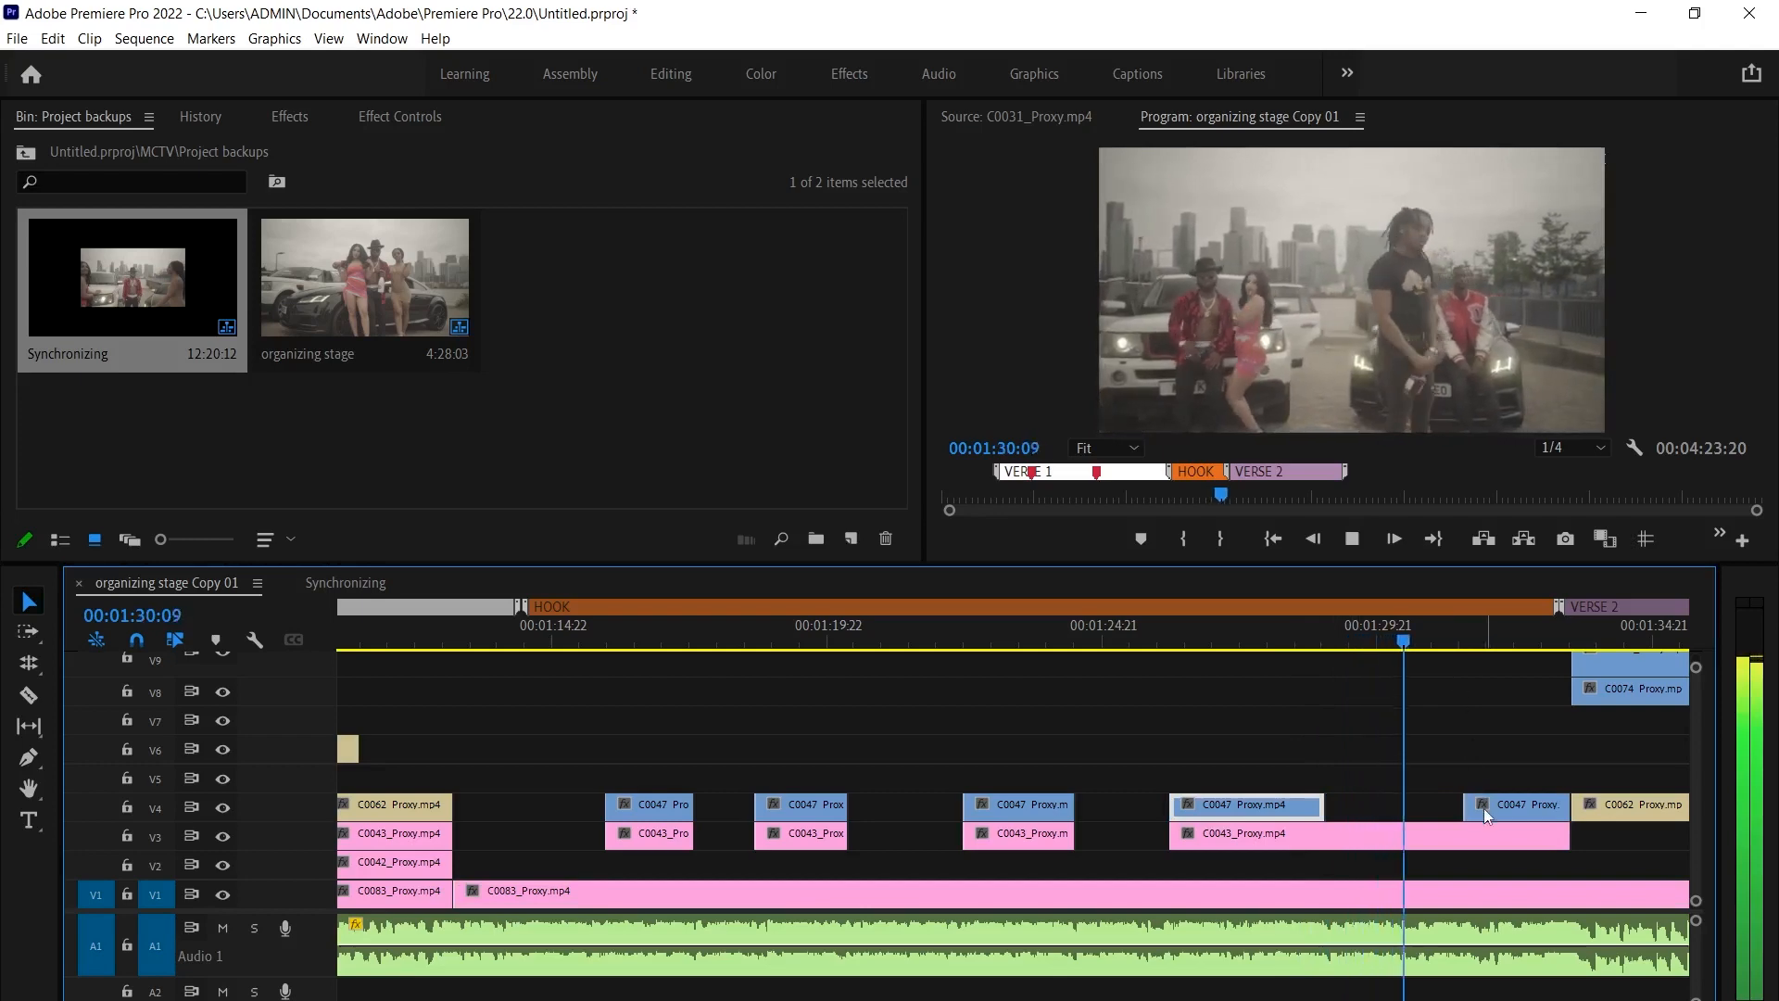
pyautogui.click(1487, 808)
pyautogui.press('space')
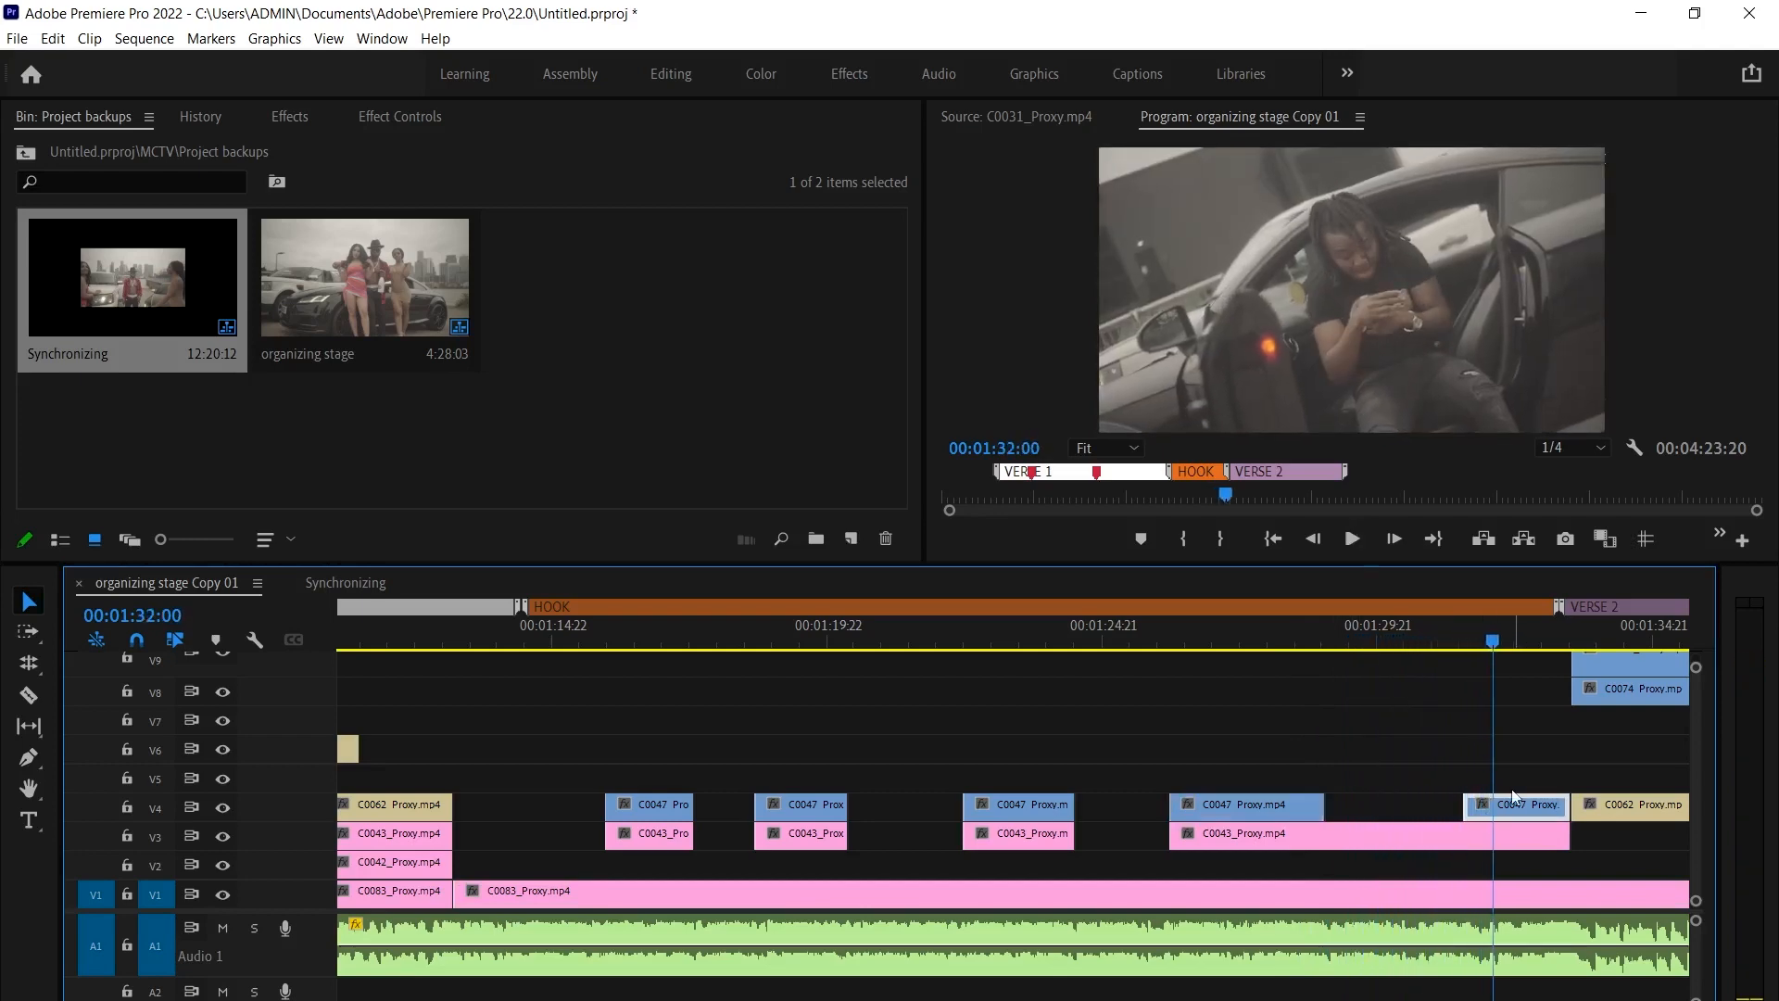
pyautogui.scroll(-2, 1038, 913)
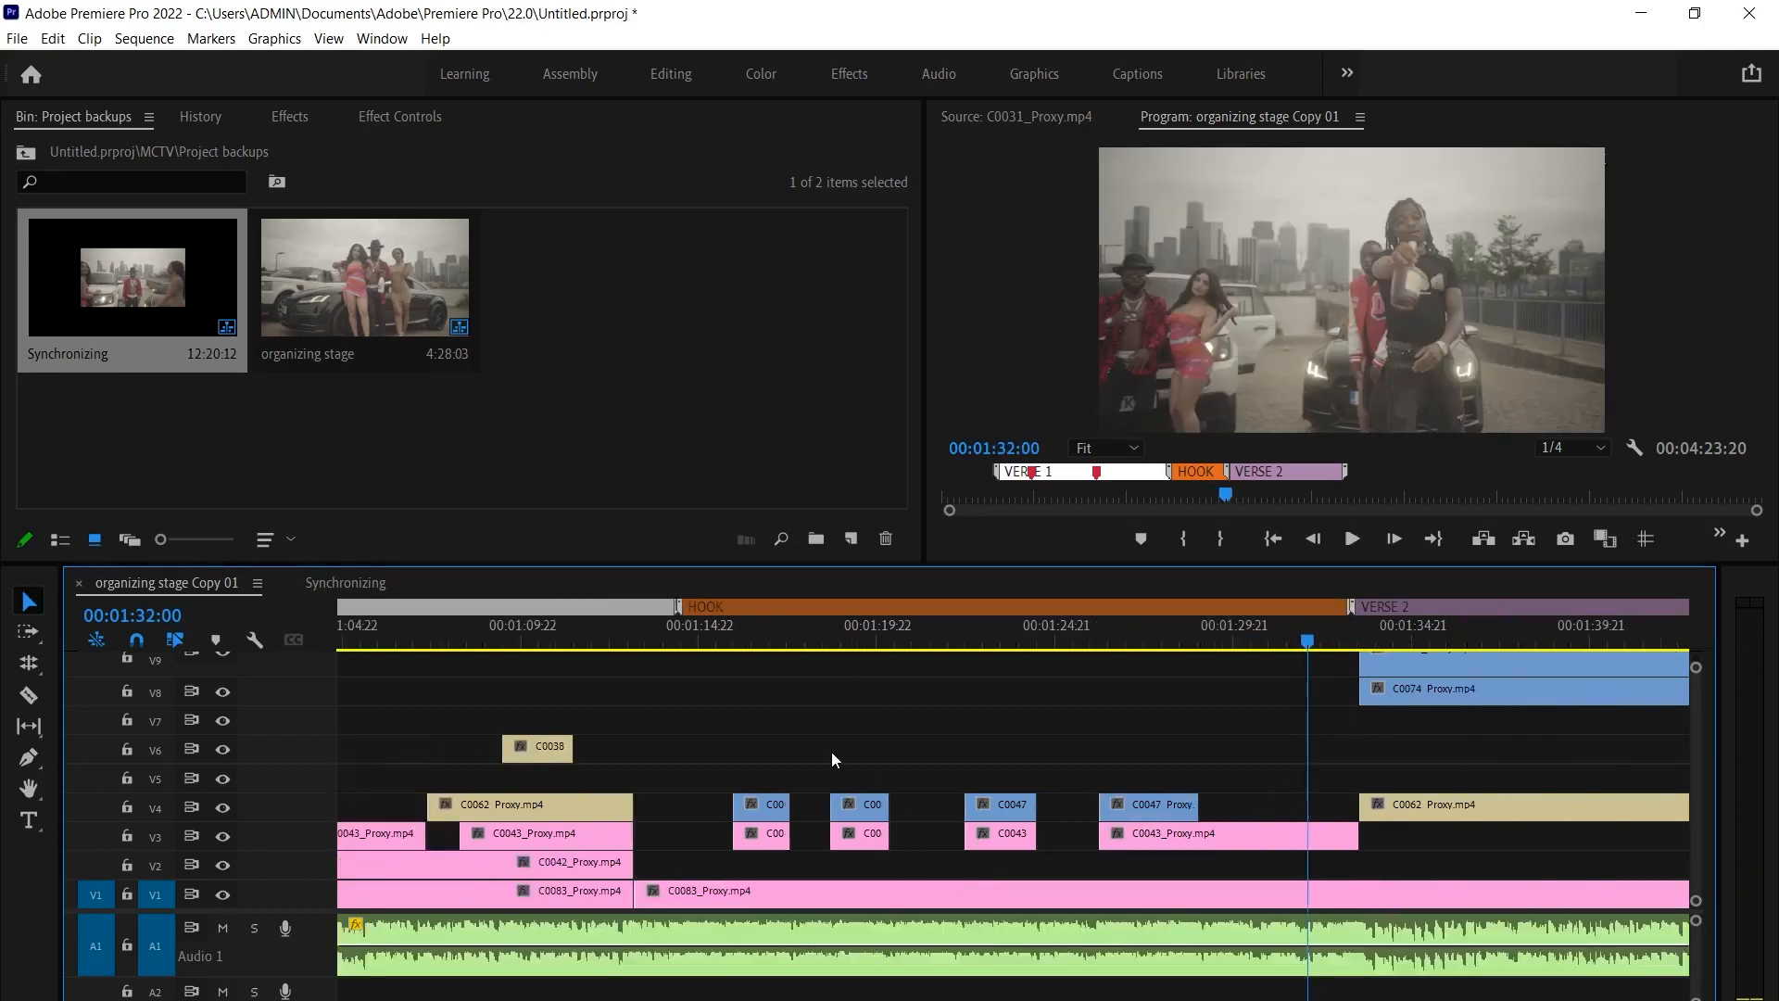
# Play the hook from just before its start to about 00:01:24:05 to review the alternating cuts
pyautogui.scroll(2, 677, 737)
pyautogui.click(658, 627)
pyautogui.press('space')
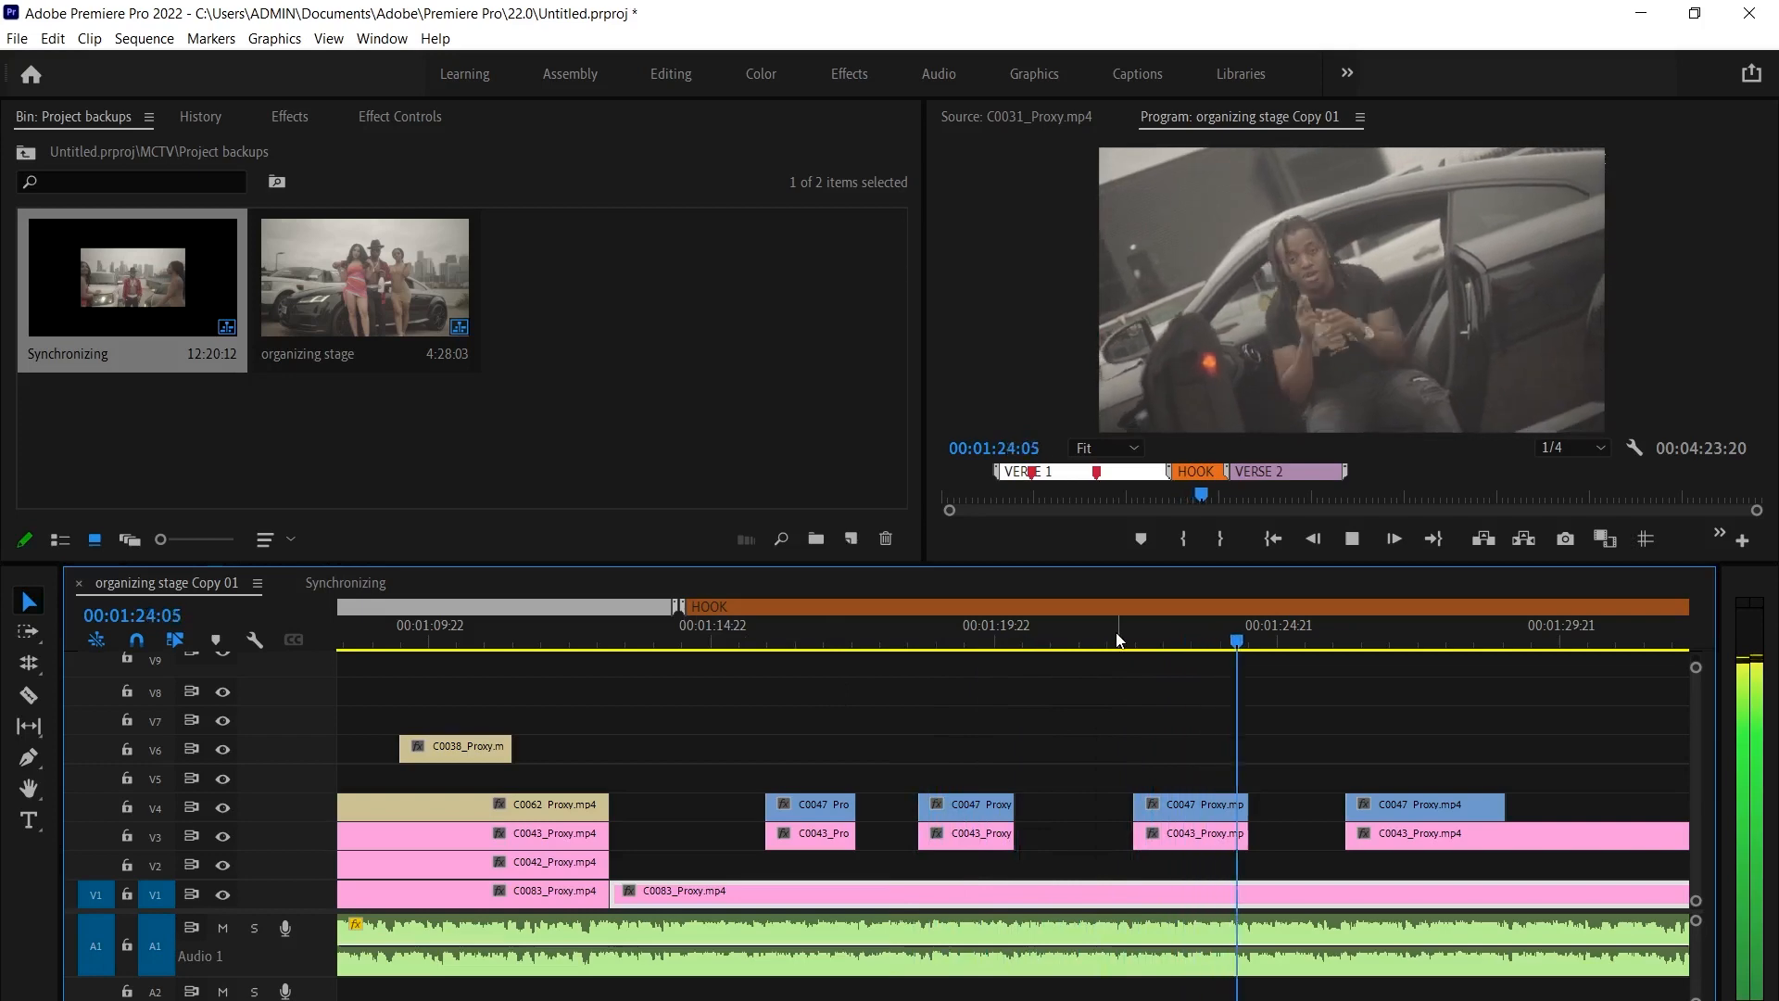
pyautogui.press('space')
# Trim the start of the third C0047 piece on V4 to about 00:01:23:10 and replay the cut
pyautogui.click(1157, 636)
pyautogui.click(1166, 806)
pyautogui.moveTo(1123, 806); pyautogui.dragTo(1194, 807)
pyautogui.click(1106, 642)
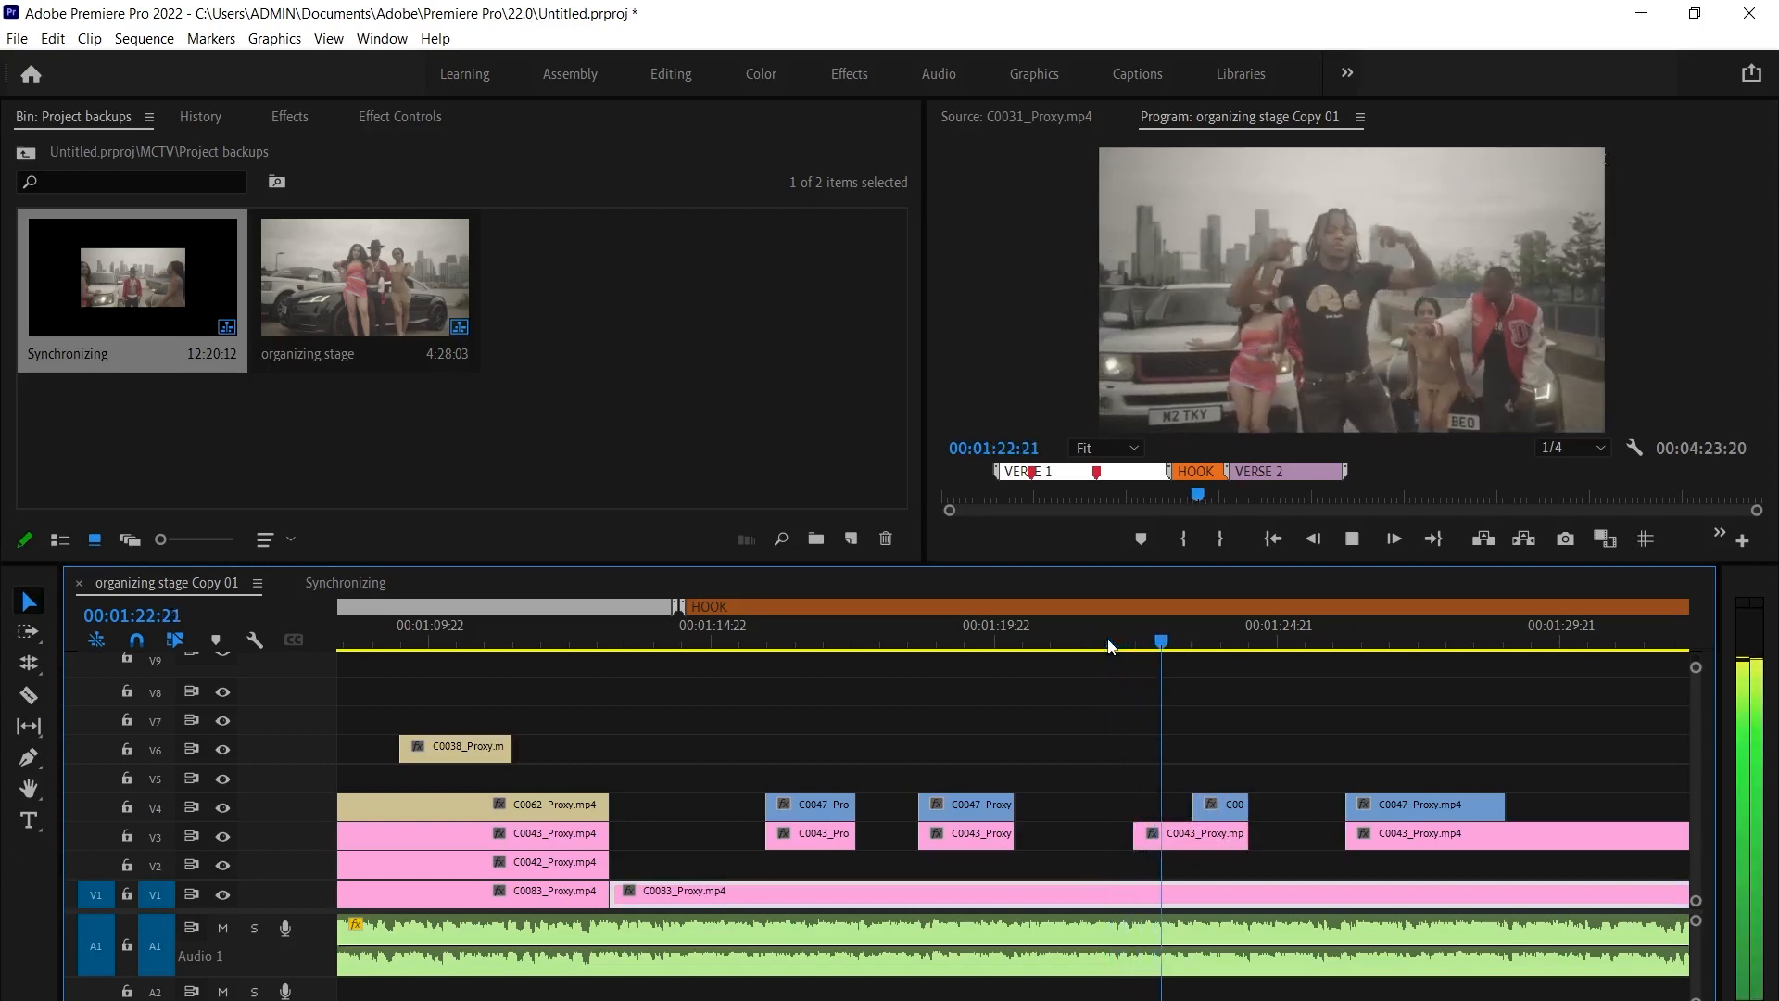
pyautogui.press('space')
# Extend the start of the third C0043 piece on V3 back to about 00:01:21:21 and replay the cut
pyautogui.click(1108, 641)
pyautogui.moveTo(1132, 828); pyautogui.dragTo(1106, 827)
pyautogui.click(948, 624)
pyautogui.press('space')
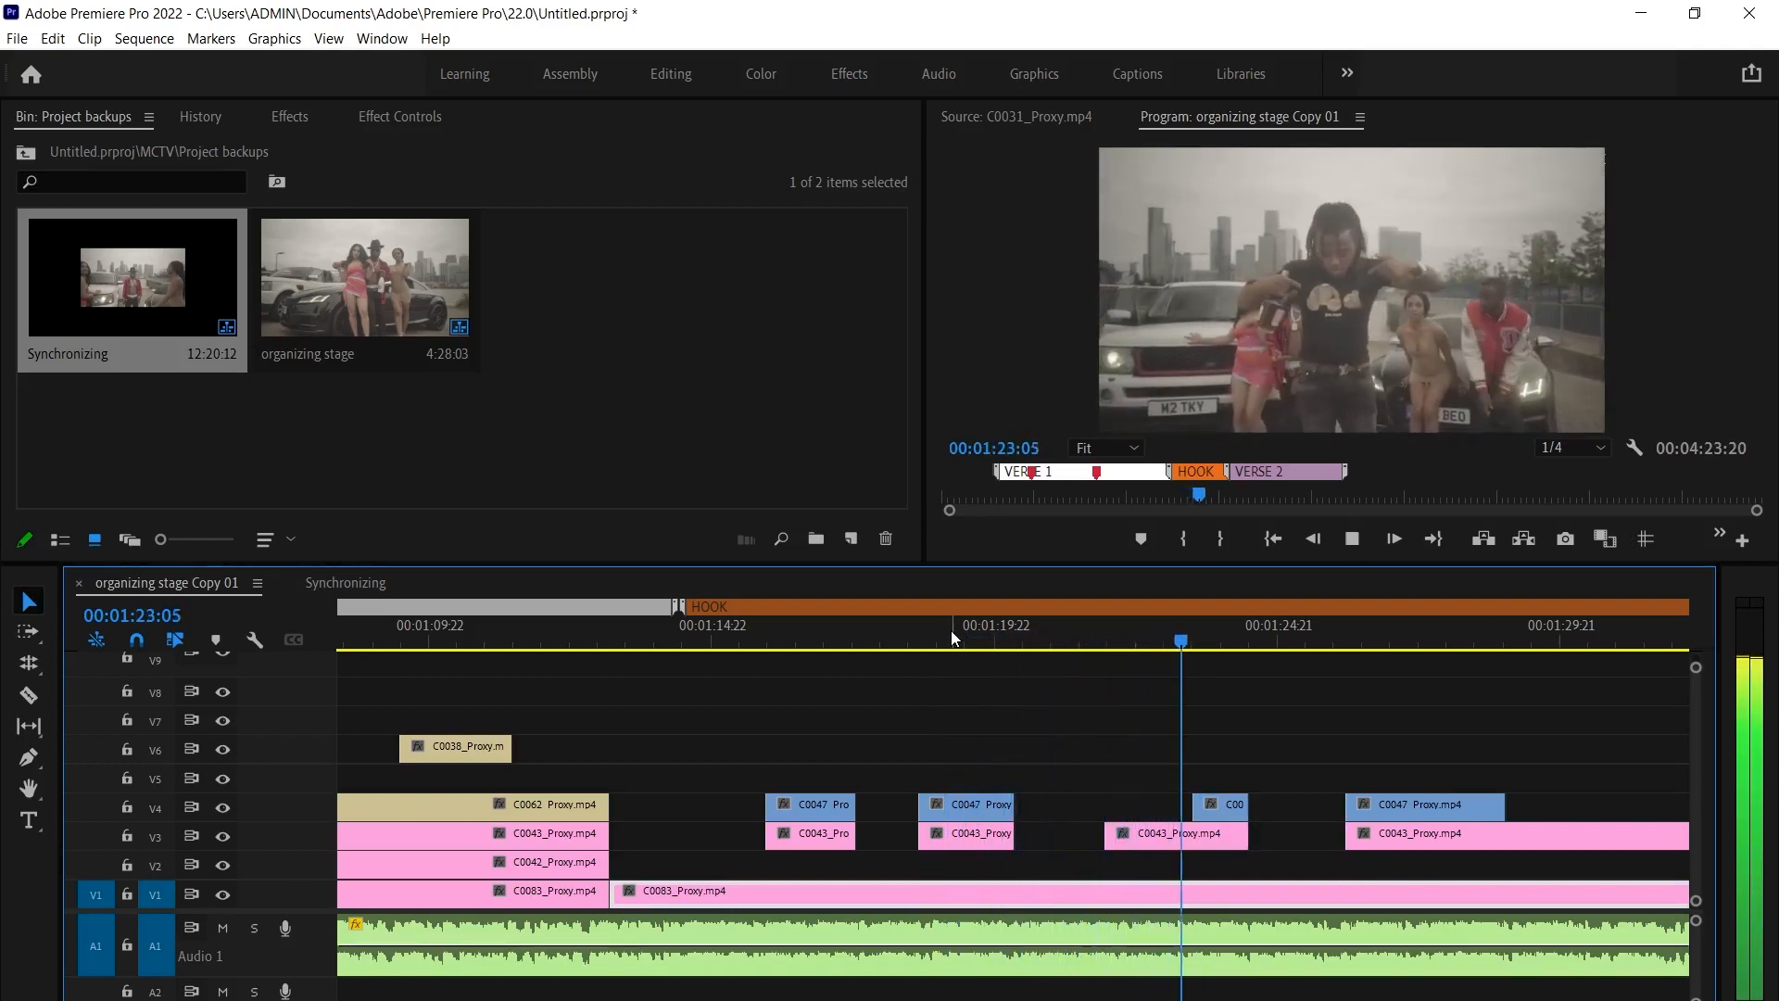
# Delete the short C0047 piece on V4 above the third C0043 piece in the hook
pyautogui.press('space')
pyautogui.click(1210, 806)
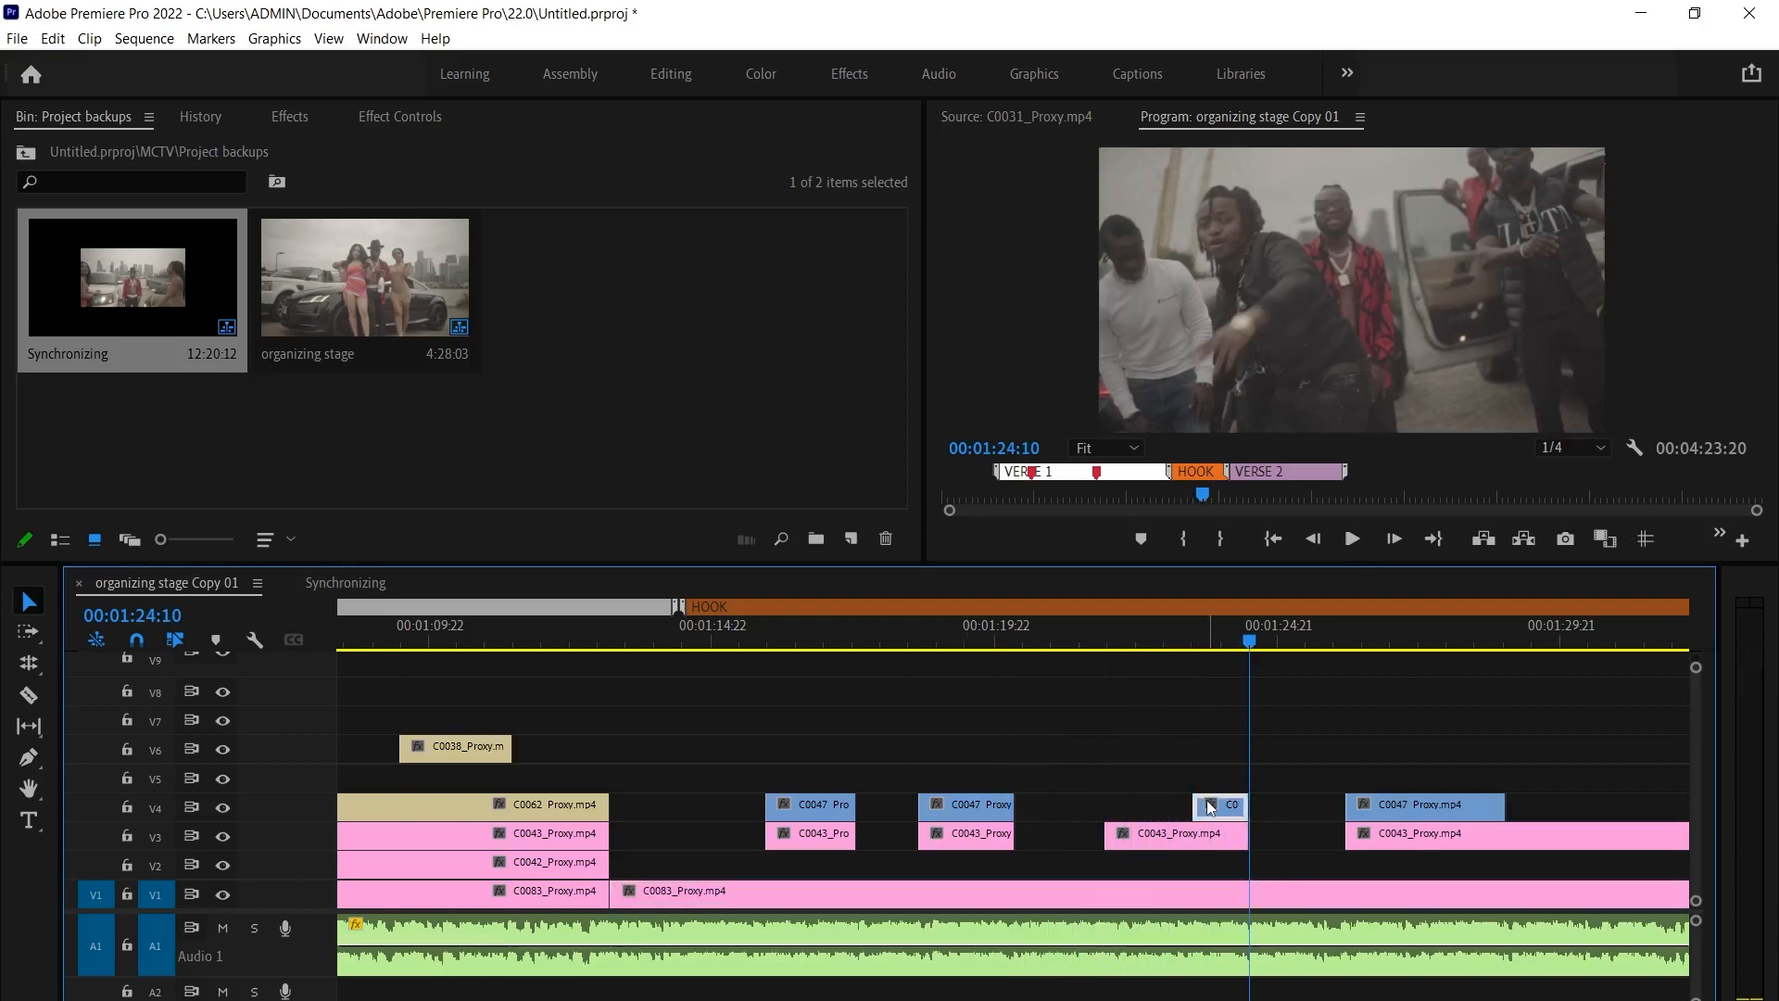
pyautogui.press('Delete')
pyautogui.click(1147, 839)
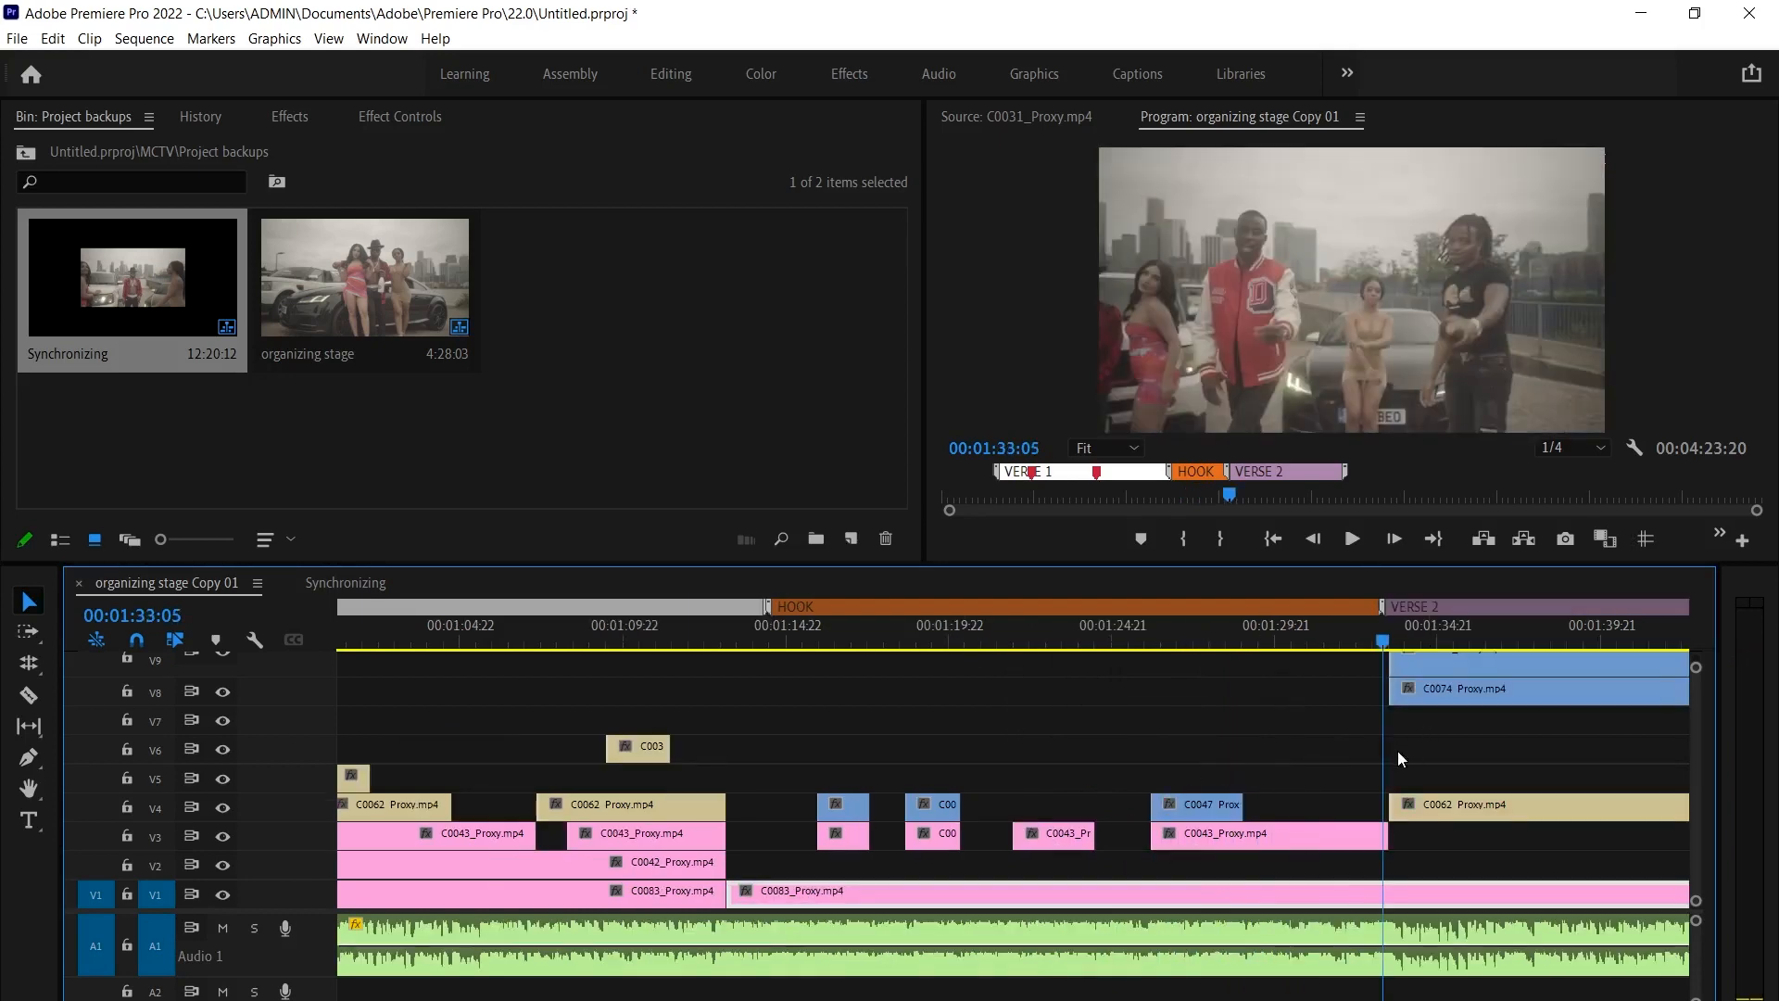
# Delete the C0049, C0048 and C0057 clips after verse 2 from V13, V12 and V10
pyautogui.scroll(-4, 1309, 758)
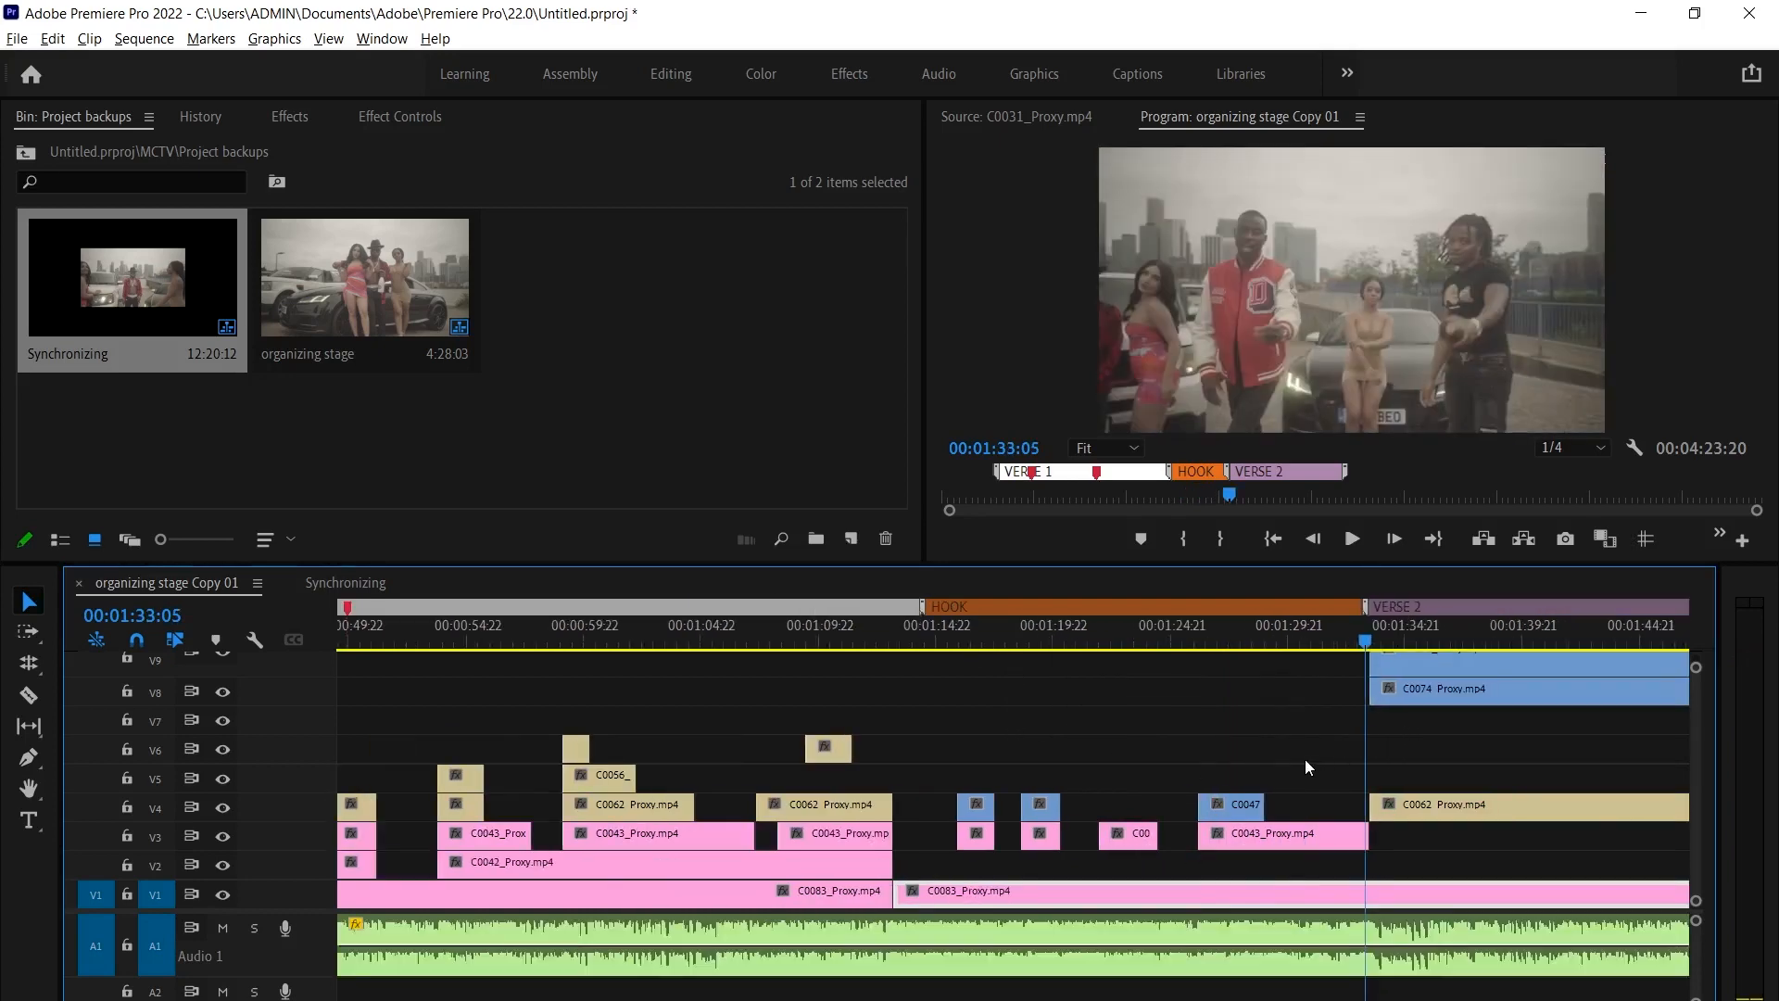
pyautogui.scroll(-3, 1293, 746)
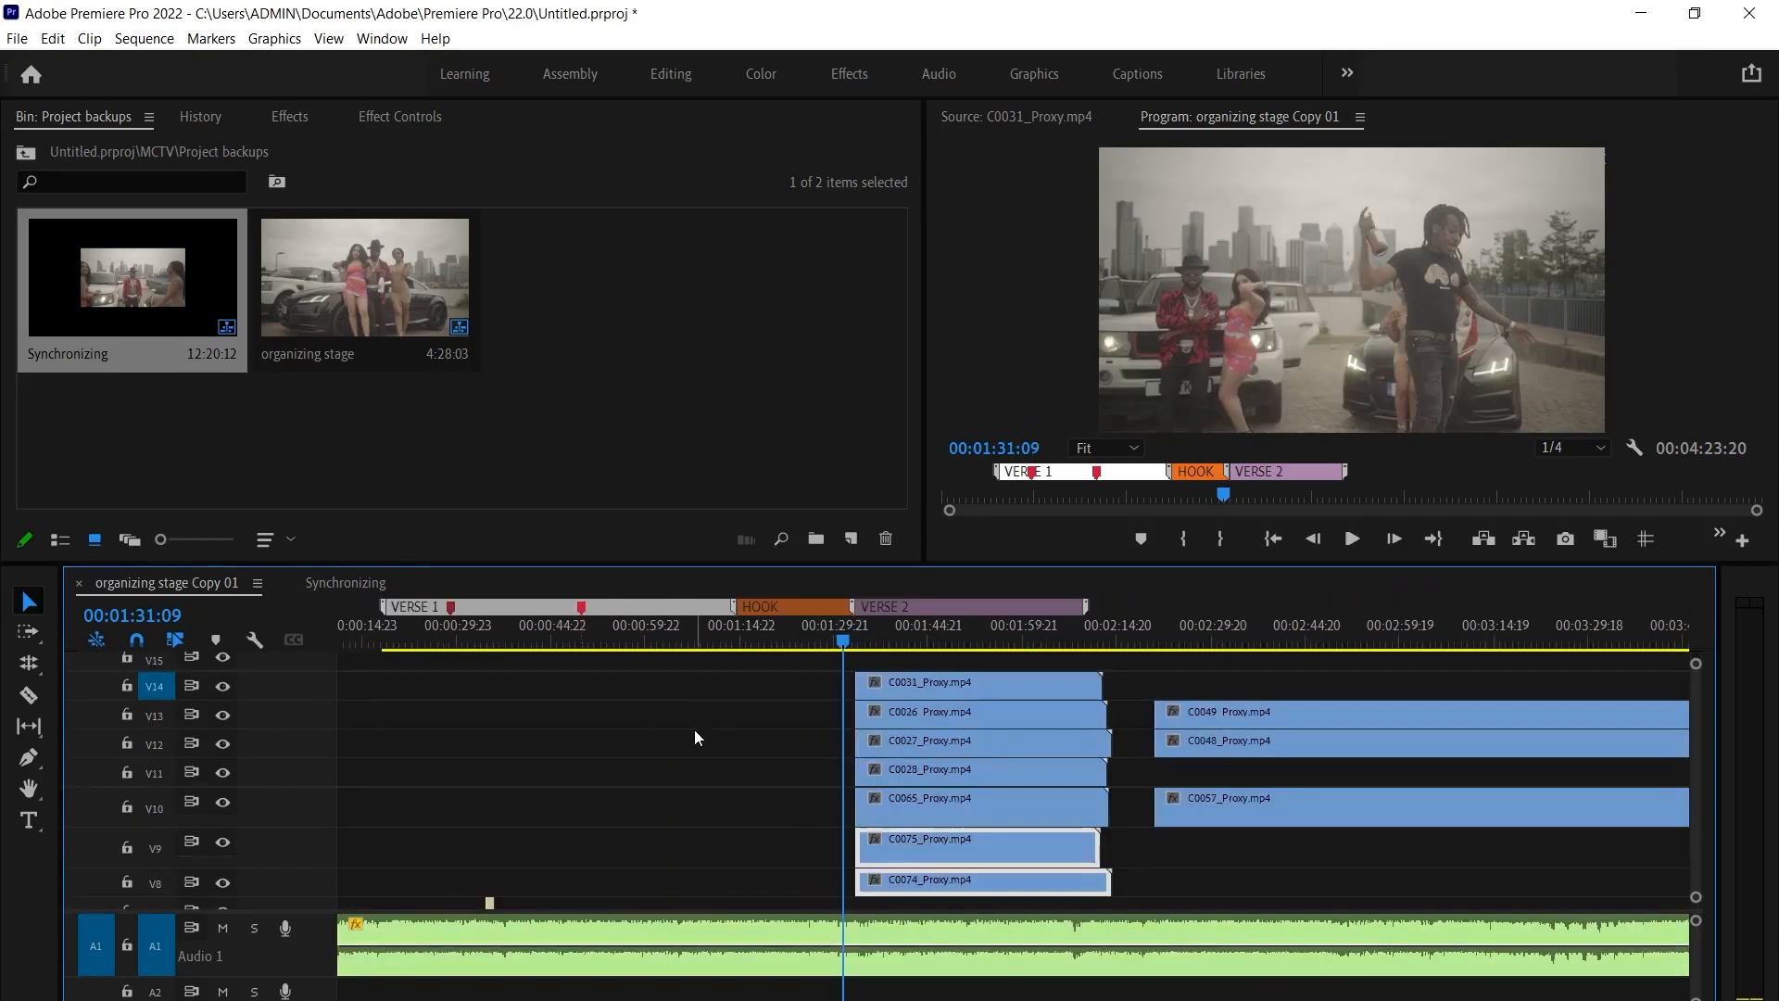
pyautogui.scroll(2, 792, 738)
pyautogui.scroll(2, 847, 726)
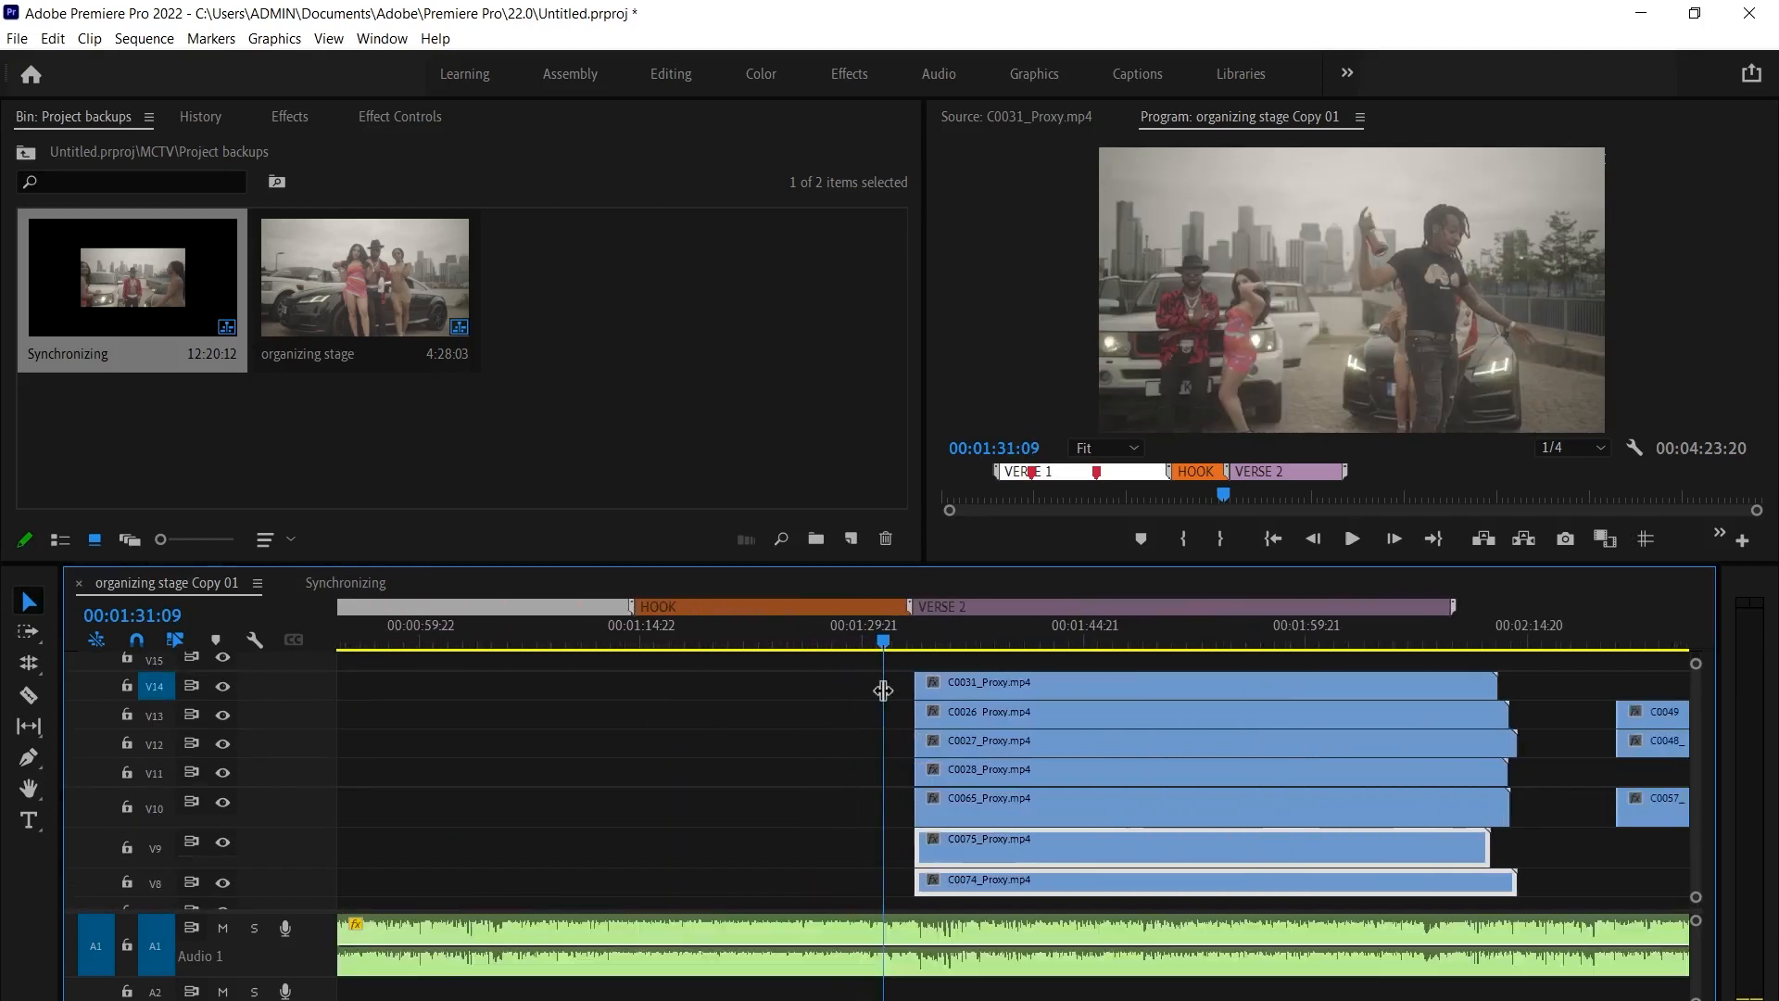
pyautogui.scroll(-3, 912, 636)
pyautogui.moveTo(1110, 686); pyautogui.dragTo(1070, 821)
pyautogui.press('Delete')
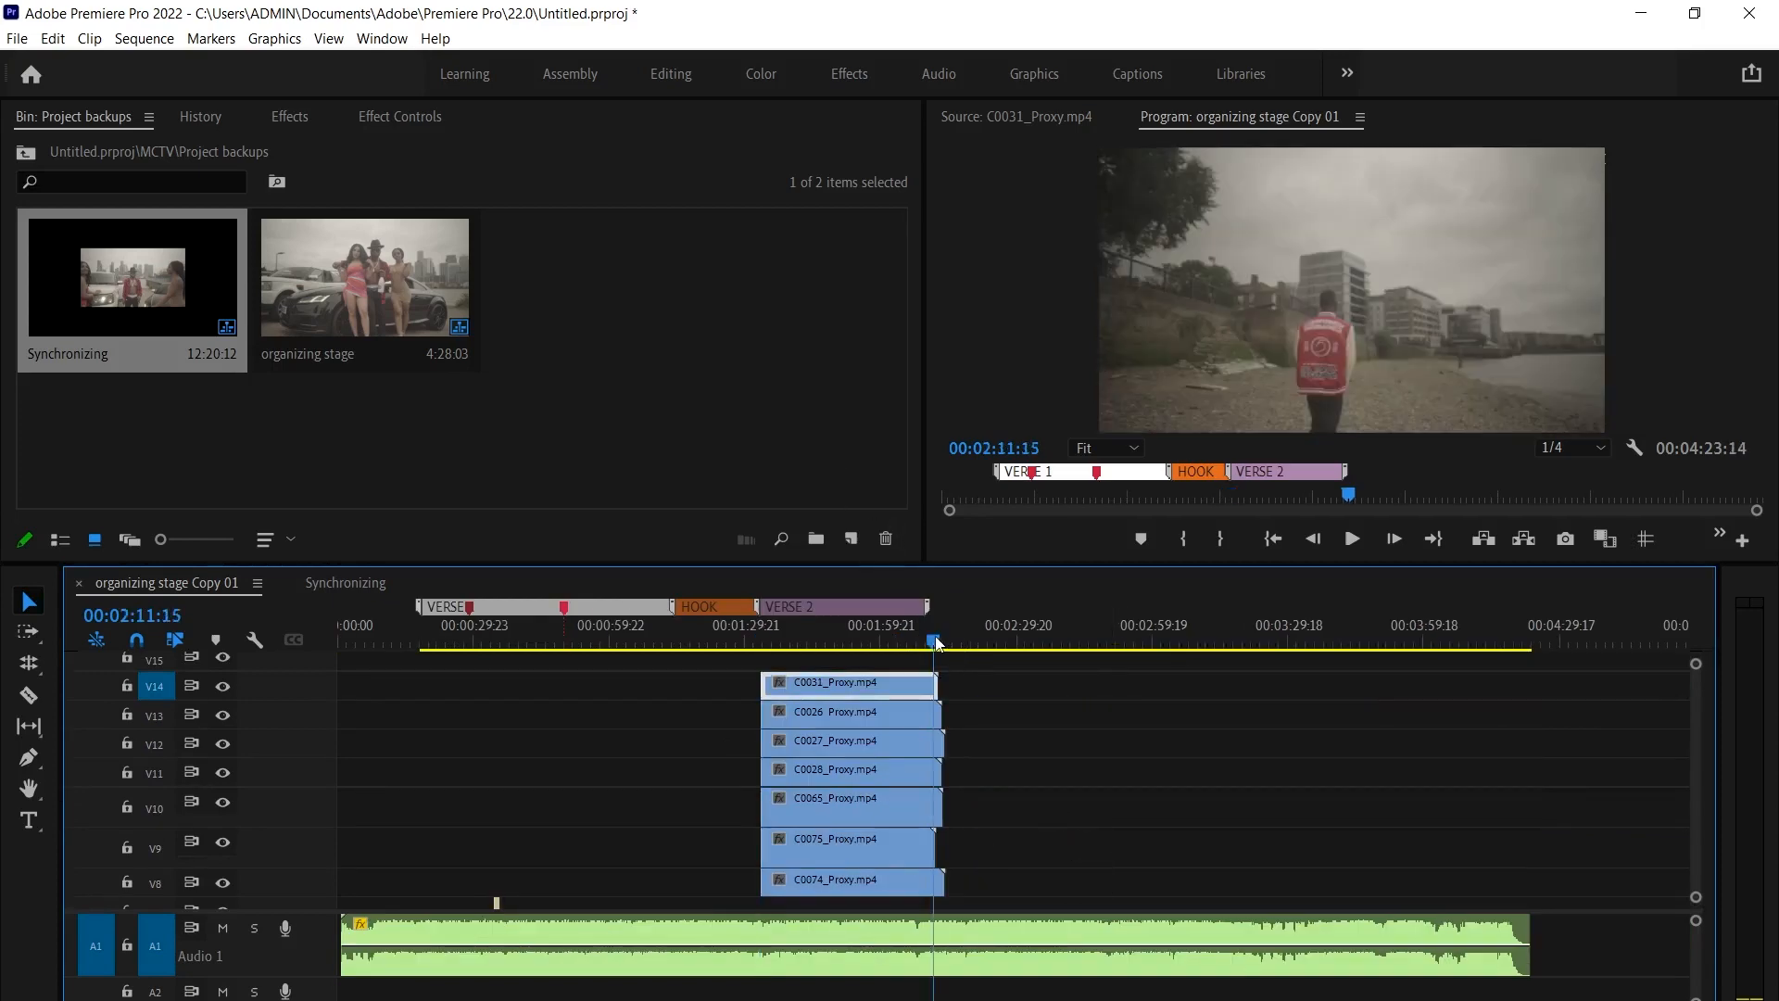
# Play from 00:01:30:00 into verse 2 to review the transition, and scrub back over the end of the hook
pyautogui.keyDown('alt'); pyautogui.scroll(5, 684, 693); pyautogui.keyUp('alt')
pyautogui.click(885, 649)
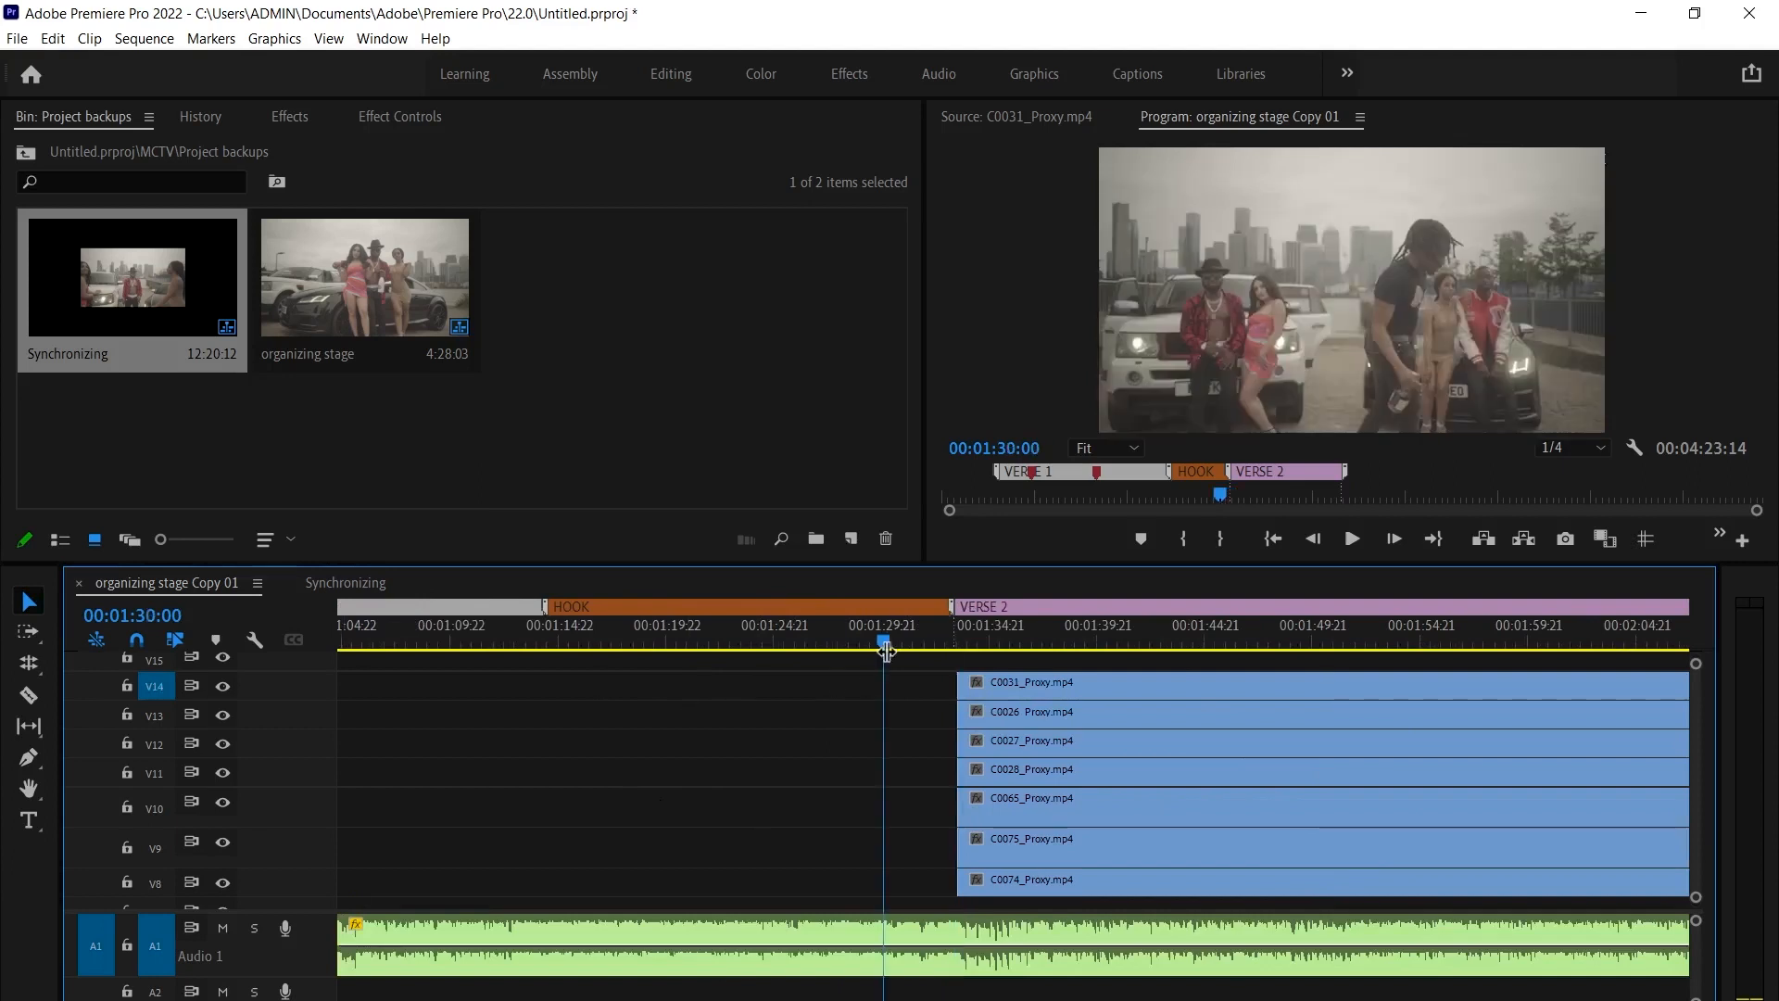
pyautogui.scroll(-3, 892, 693)
pyautogui.press('space')
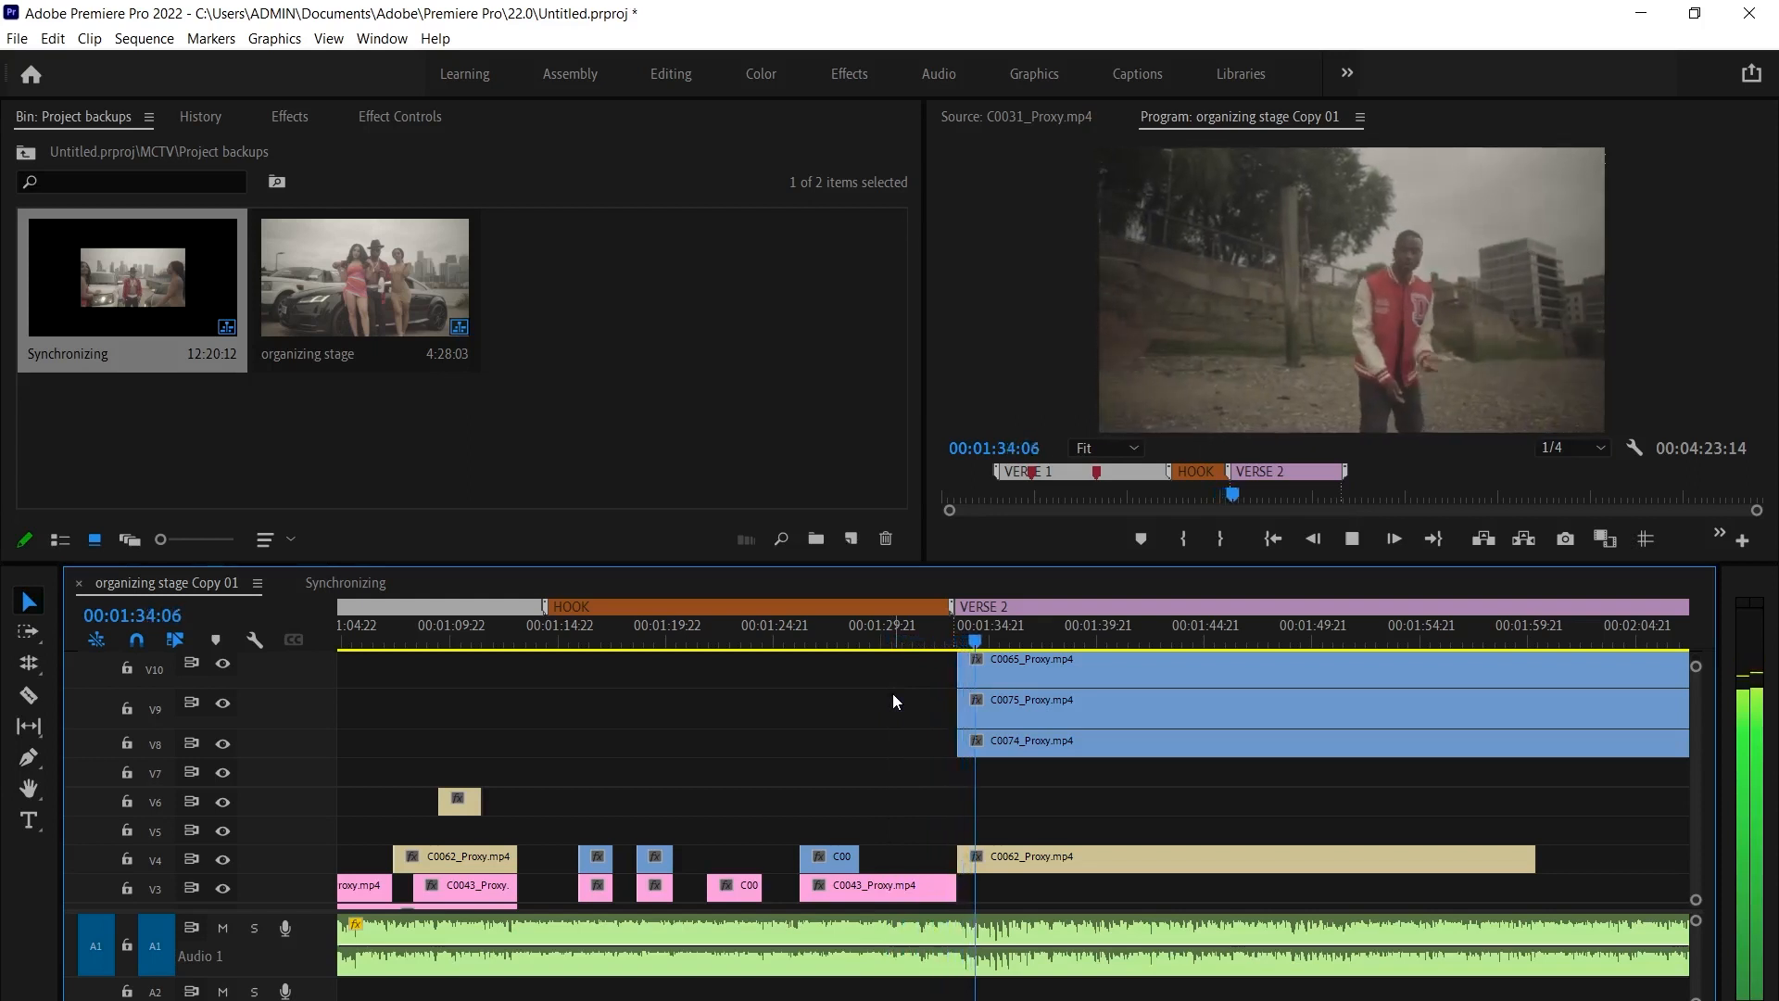
pyautogui.press('space')
pyautogui.moveTo(922, 639)
pyautogui.mouseDown()
pyautogui.moveTo(887, 638)
pyautogui.moveTo(946, 636)
pyautogui.mouseUp()
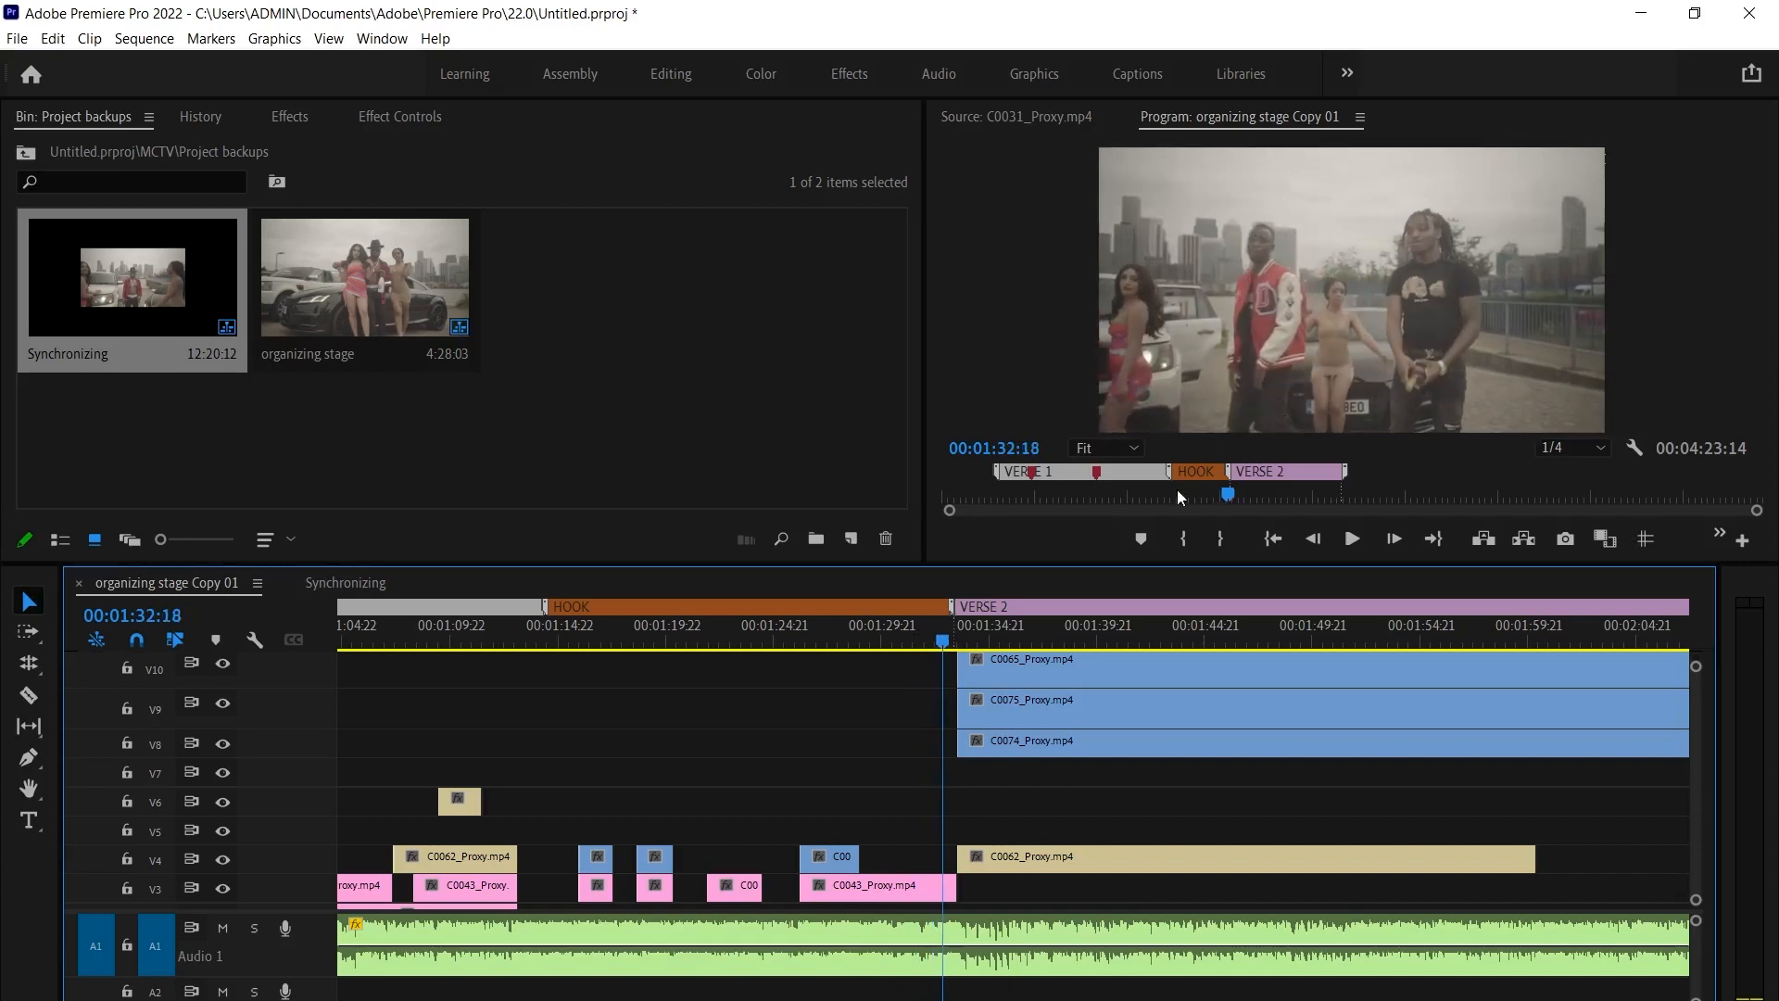
# Copy the hook's last C0043 clip from V3 to V15 and trim it to run from verse 2's first clips to about 00:01:51:00
pyautogui.scroll(4, 1031, 803)
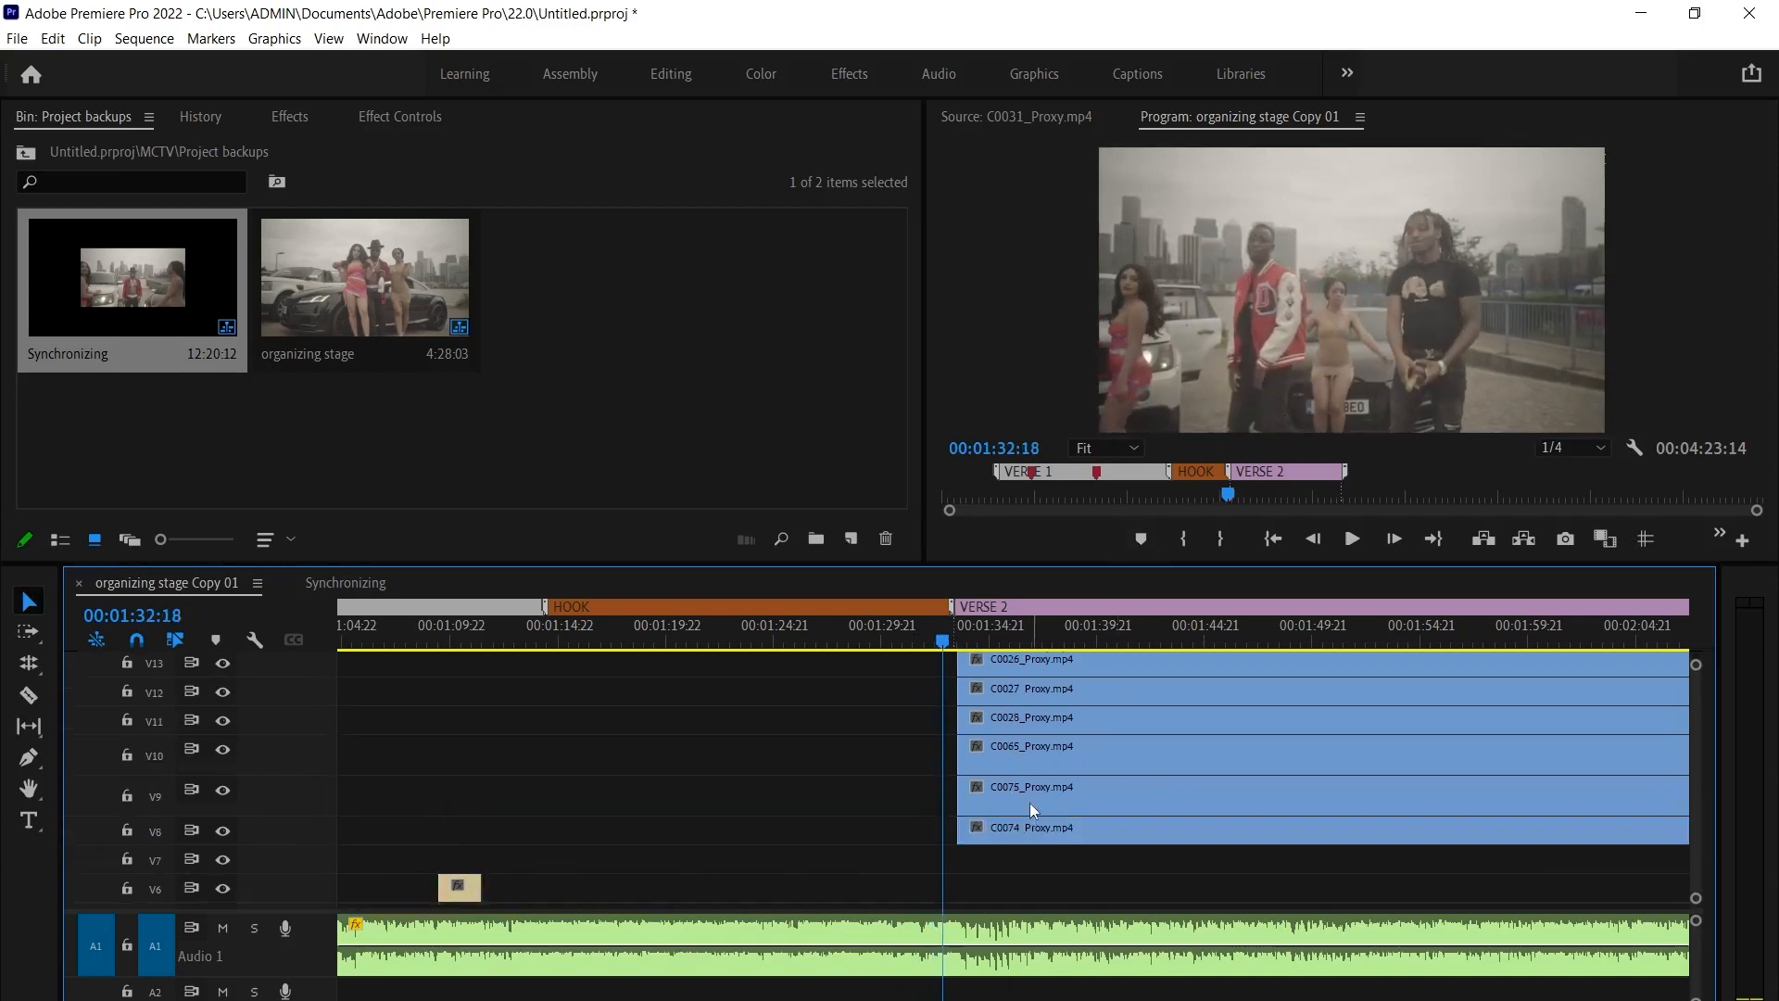
pyautogui.scroll(-5, 1024, 795)
pyautogui.press('`')
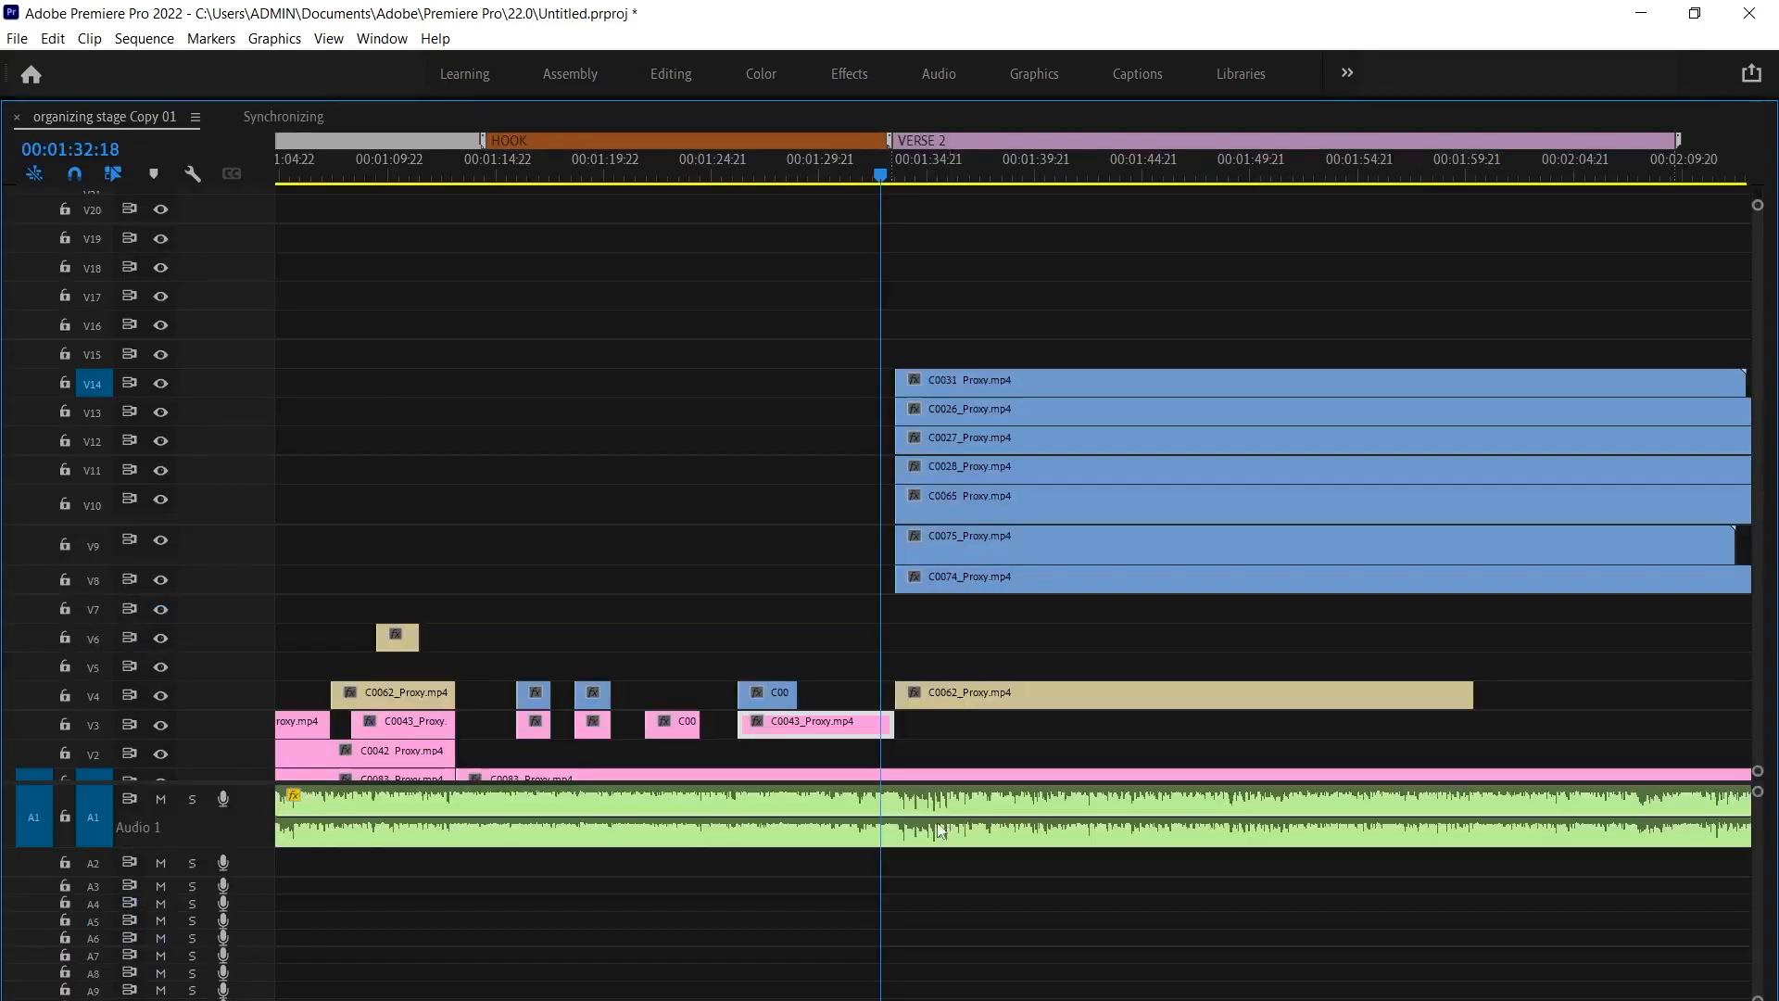
pyautogui.scroll(-1, 927, 690)
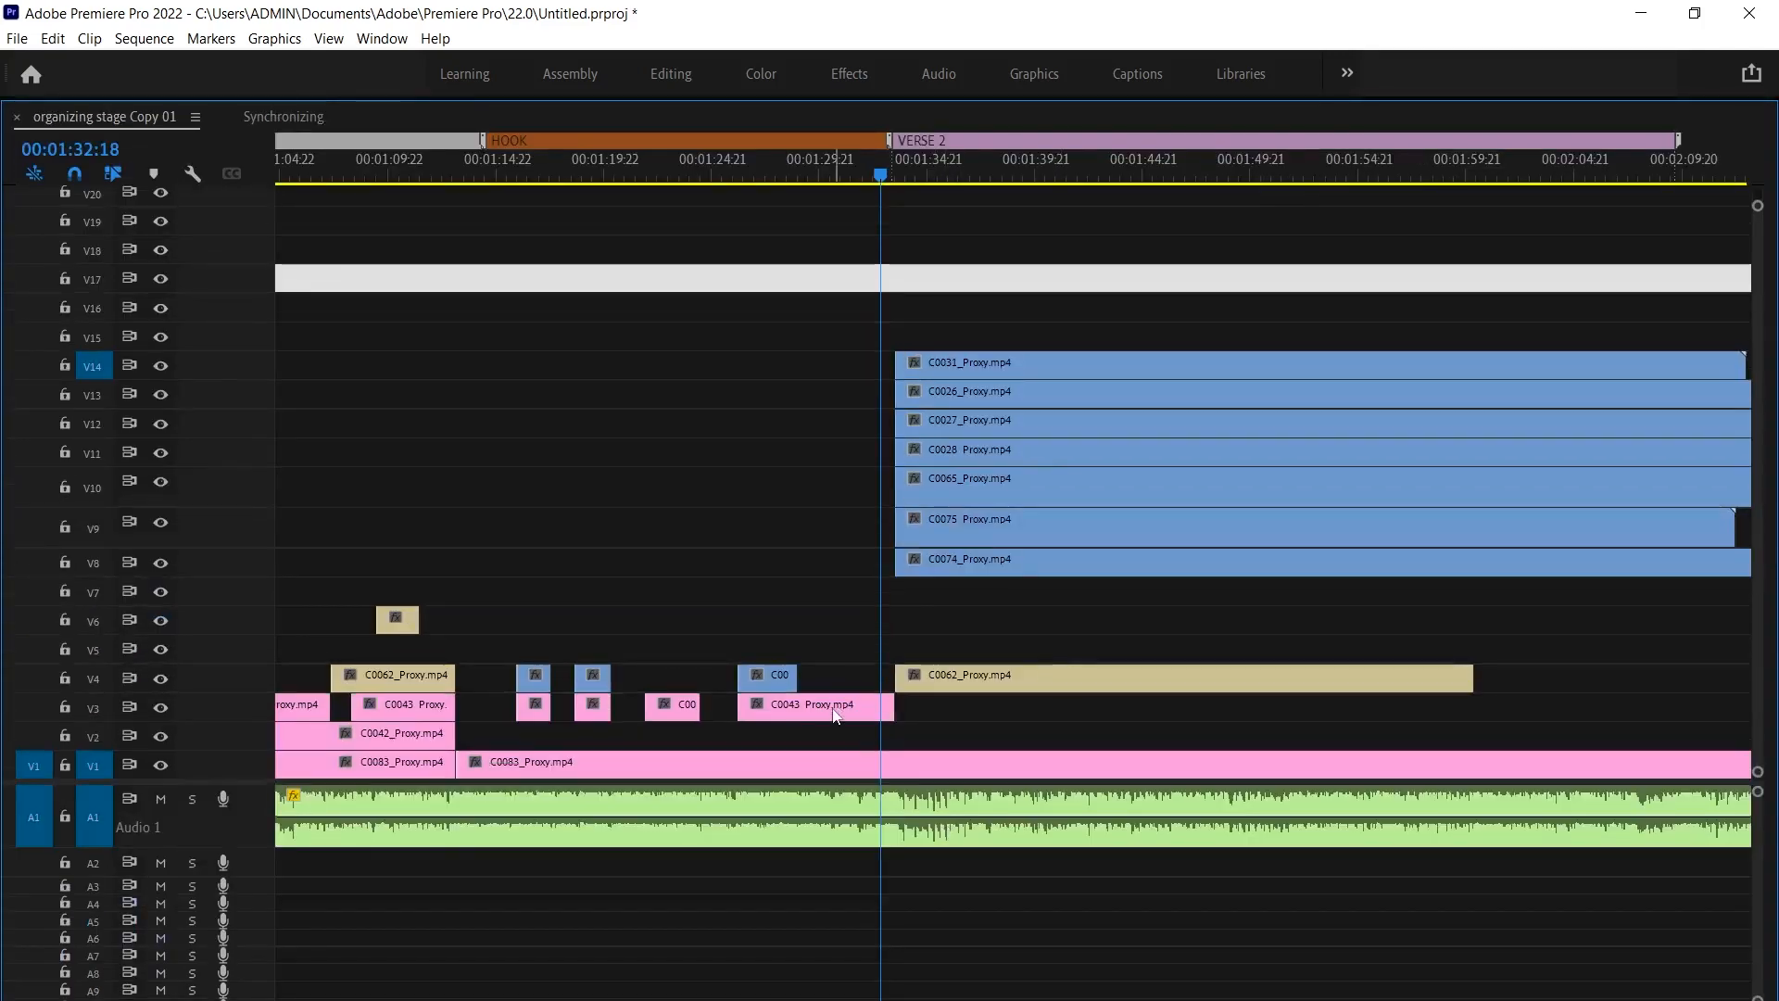
pyautogui.moveTo(836, 714); pyautogui.dragTo(852, 334)
pyautogui.moveTo(879, 436); pyautogui.dragTo(1284, 333)
pyautogui.moveTo(749, 332); pyautogui.dragTo(890, 334)
# Move verse 2's C0062 clip down to V2 and the remaining verse 2 clips directly above it onto V3 to V10
pyautogui.scroll(-3, 1059, 373)
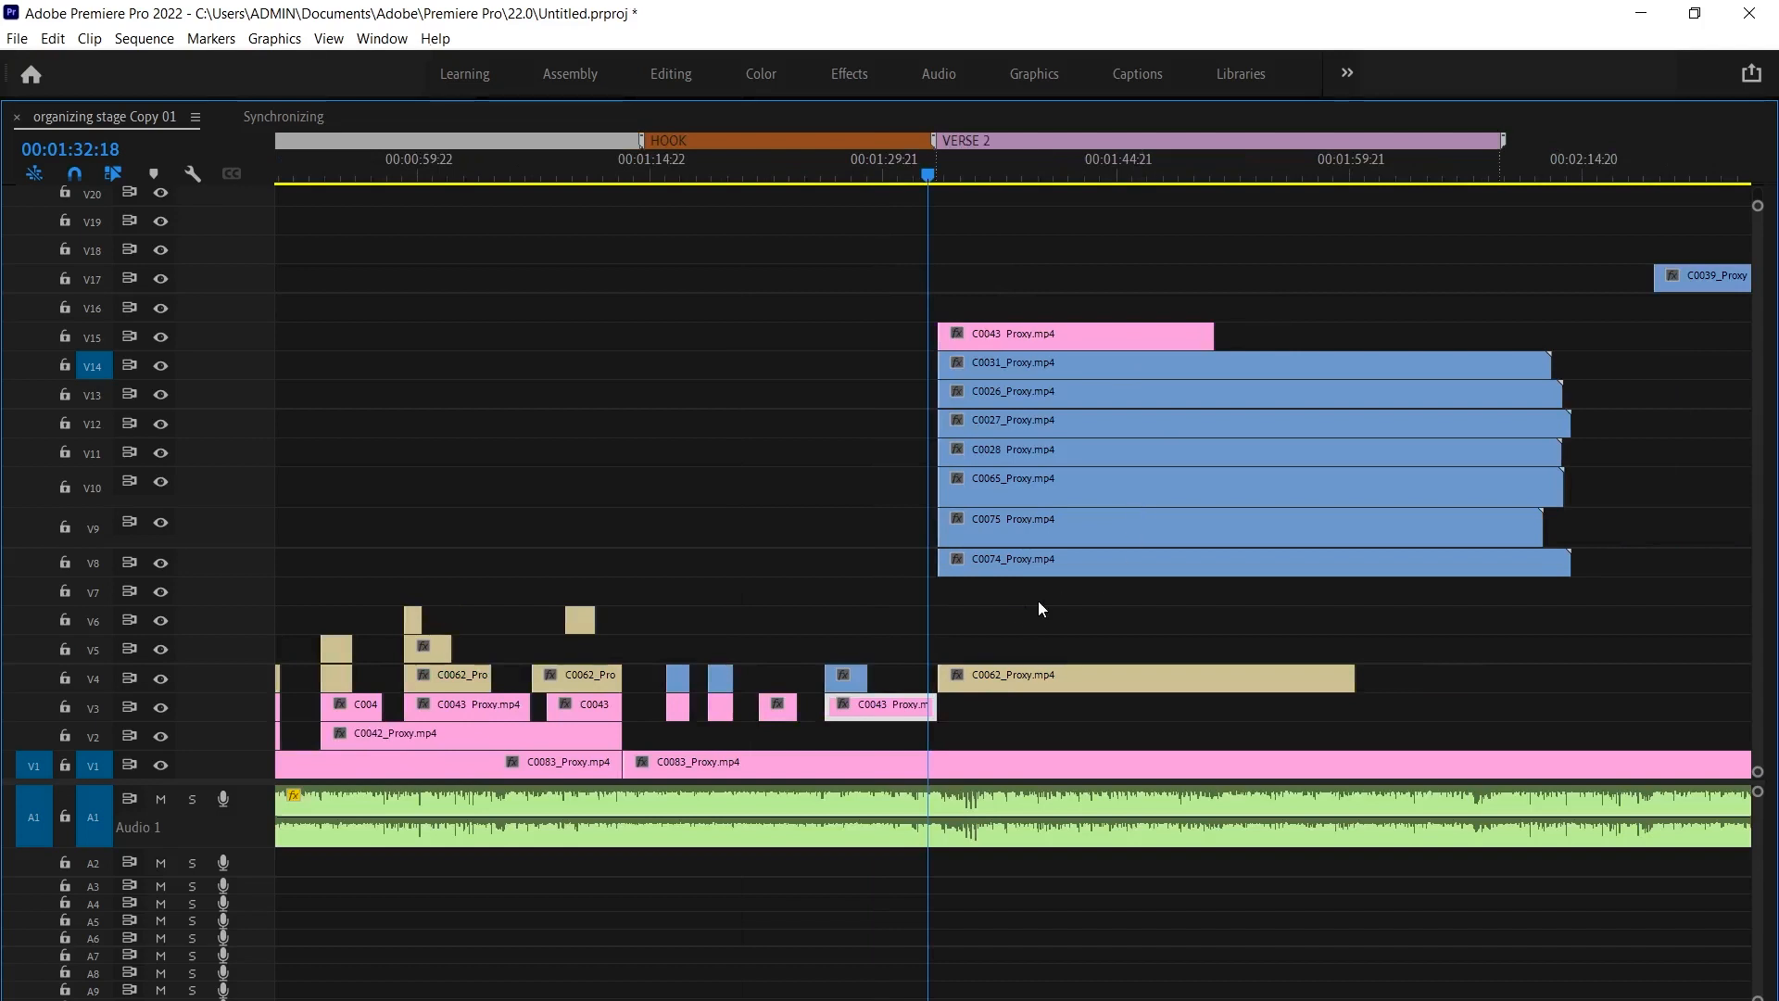
pyautogui.scroll(4, 1029, 590)
pyautogui.moveTo(1005, 688); pyautogui.dragTo(1002, 749)
pyautogui.moveTo(1117, 481); pyautogui.dragTo(1097, 581)
pyautogui.moveTo(1097, 563); pyautogui.dragTo(1097, 679)
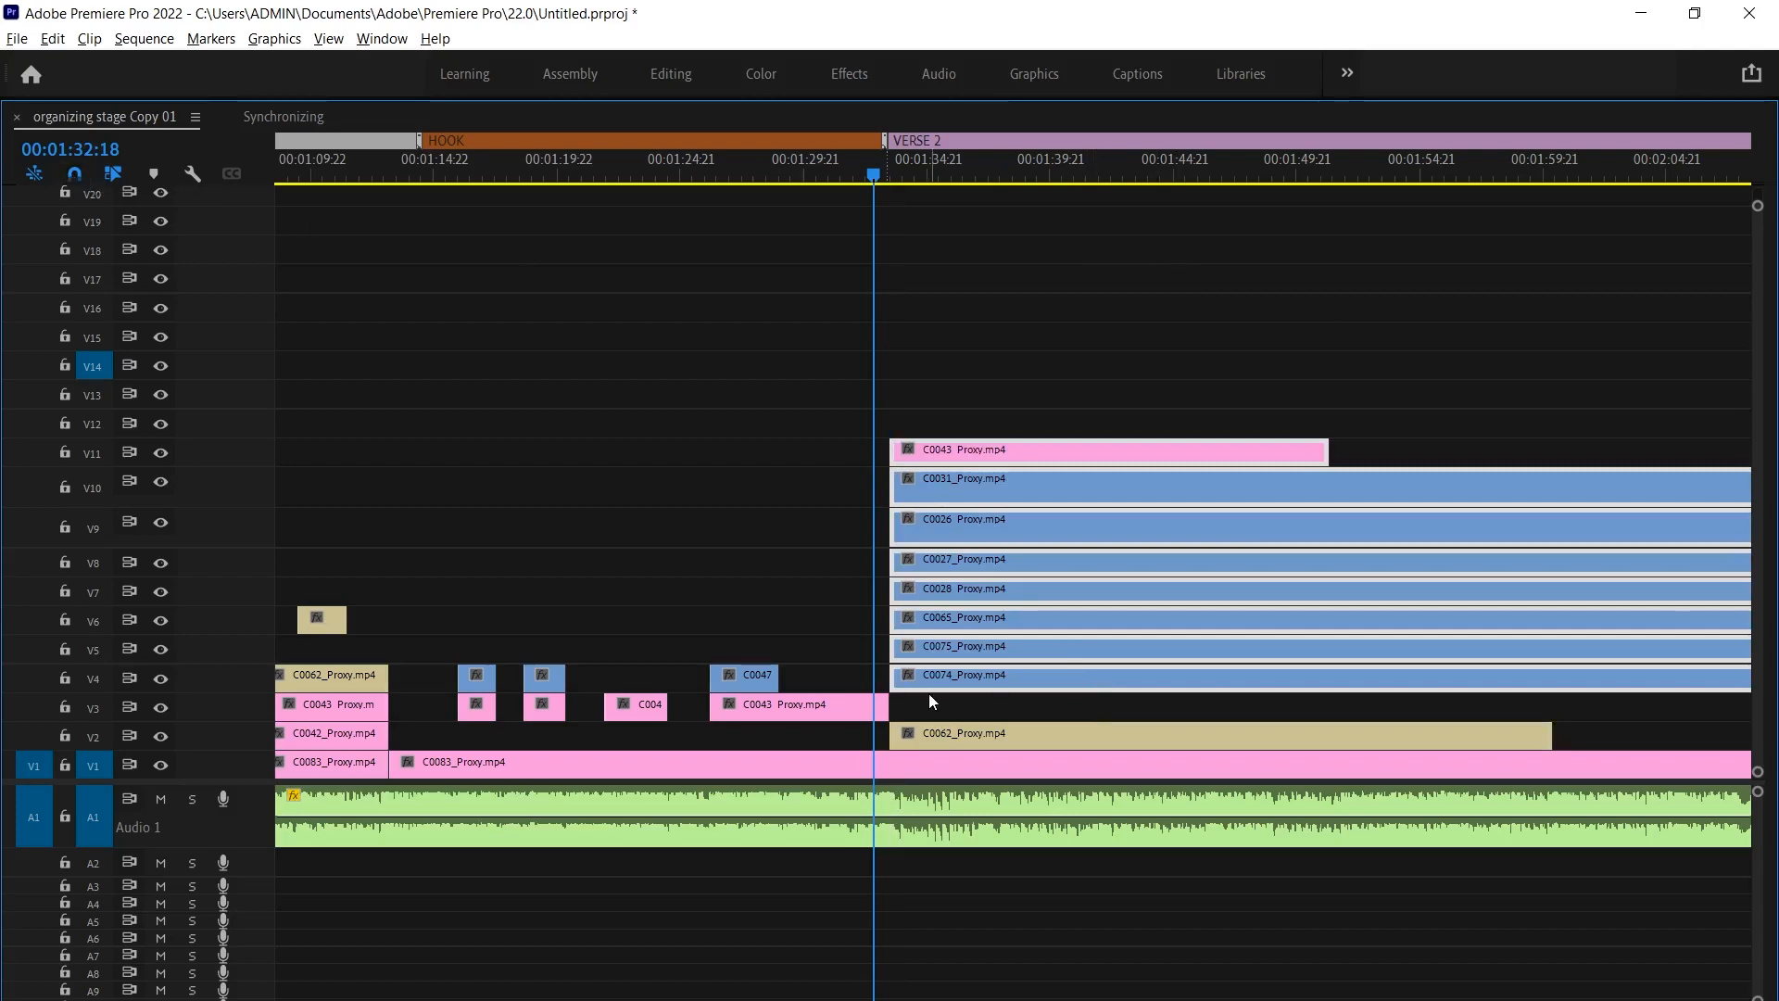
pyautogui.scroll(1, 928, 693)
pyautogui.moveTo(944, 695); pyautogui.dragTo(943, 724)
pyautogui.click(1025, 324)
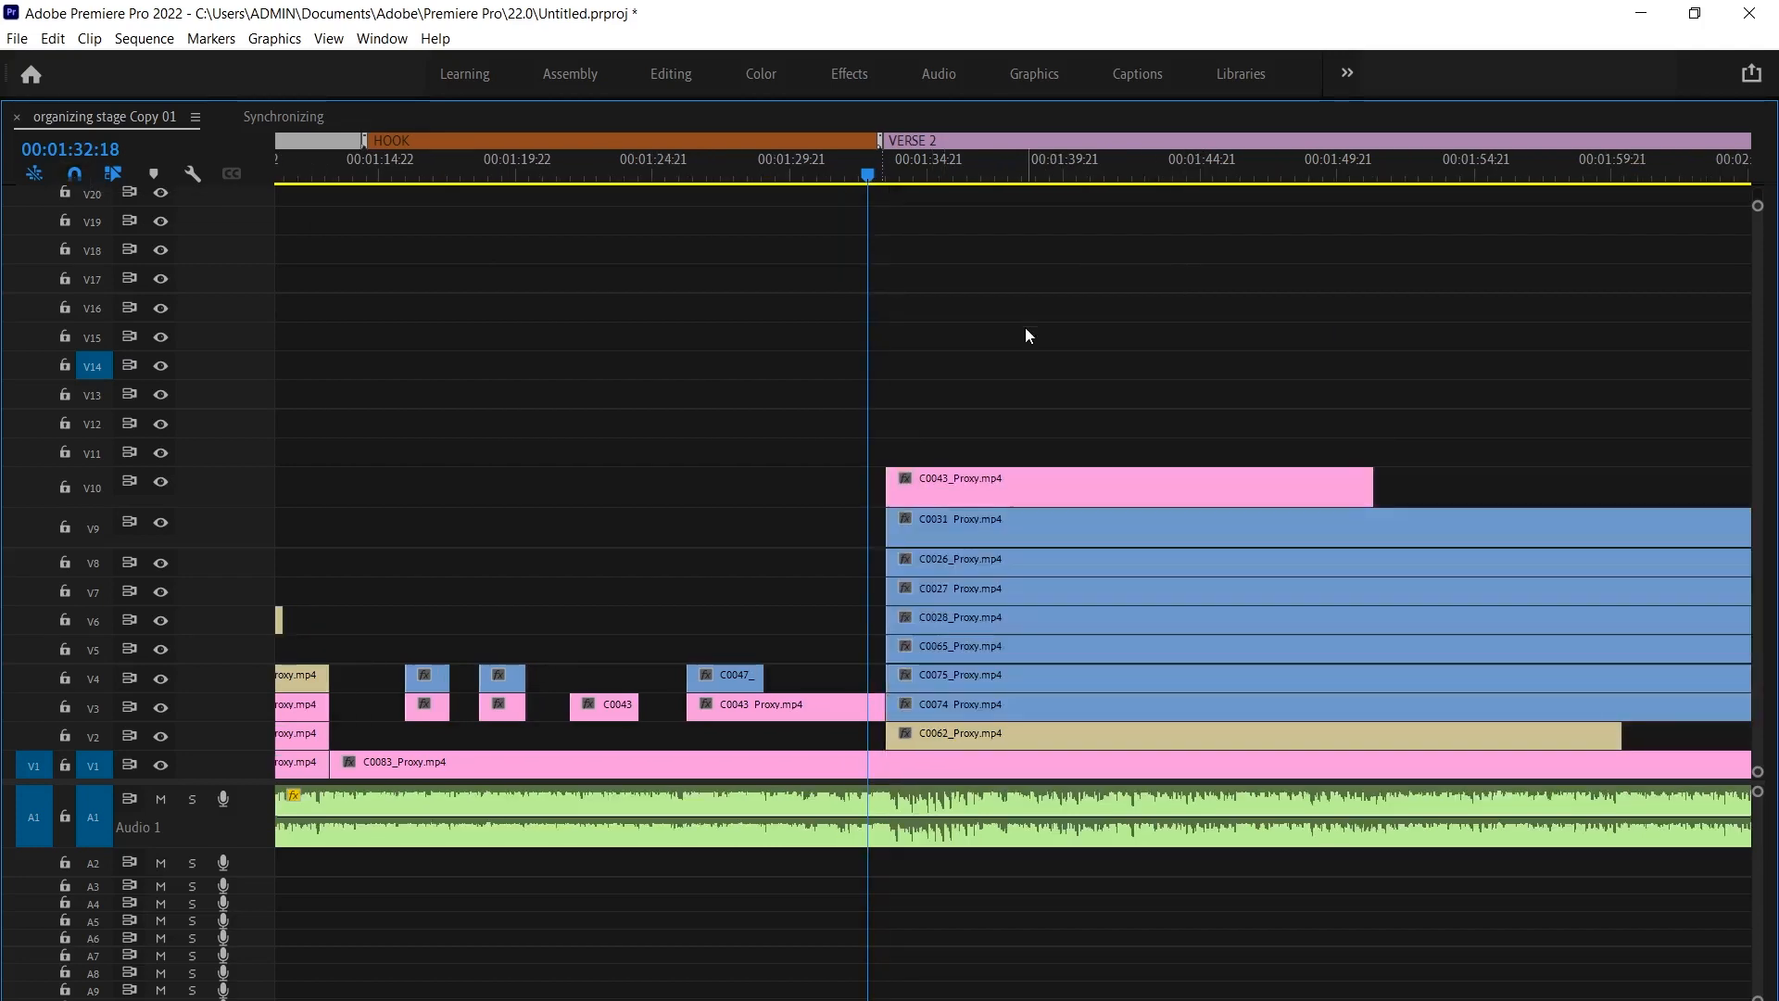
# Restore the full panel layout and play from about 00:01:30:20 across the start of verse 2 to 00:01:35:06
pyautogui.press('`')
pyautogui.scroll(1, 1071, 765)
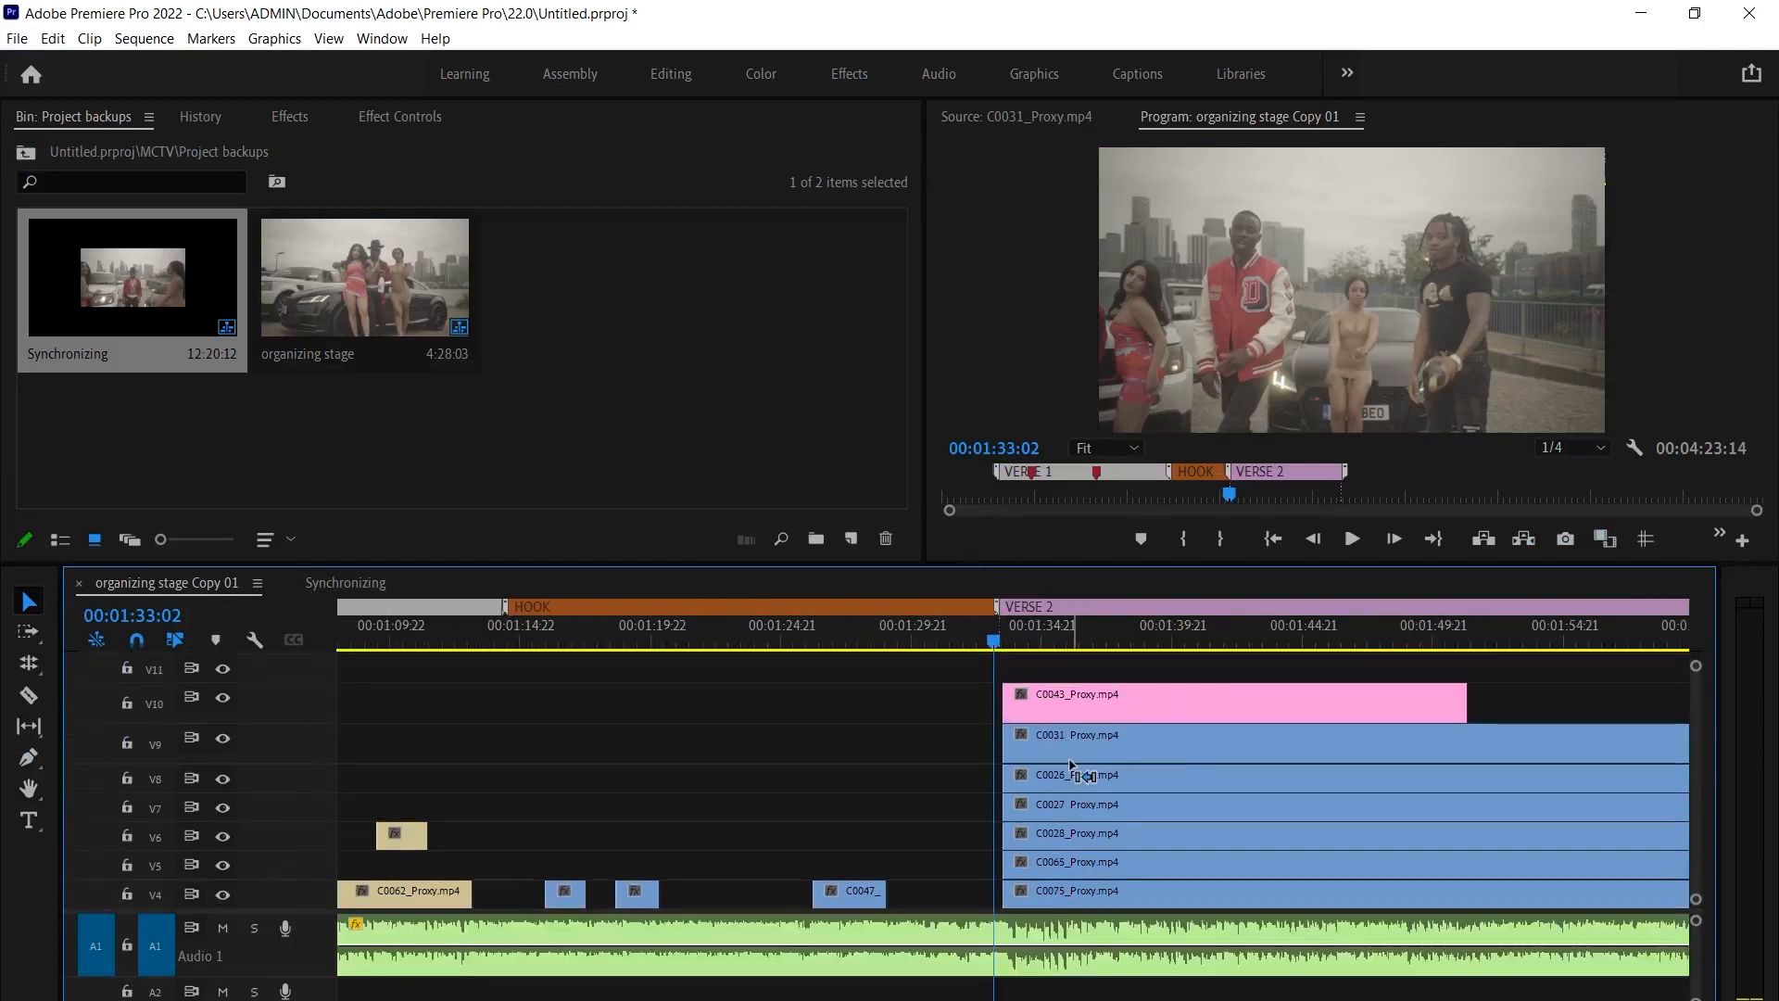
pyautogui.press('j')
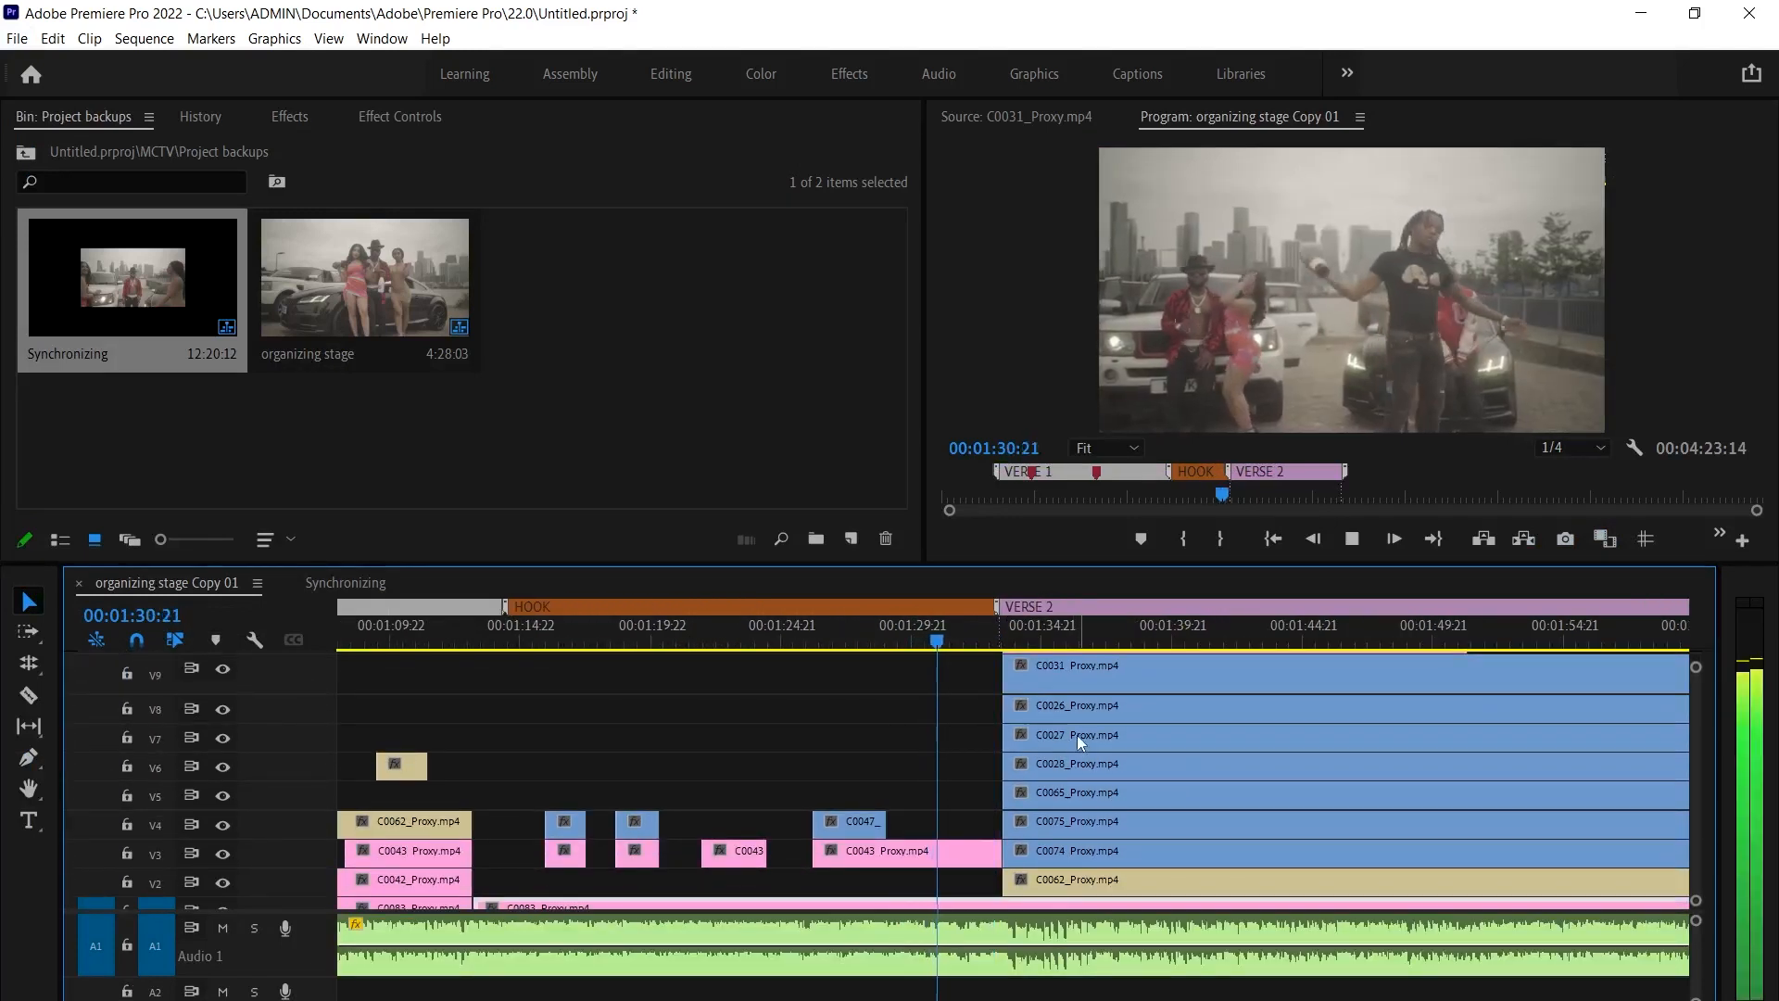
pyautogui.scroll(1, 1143, 734)
pyautogui.scroll(1, 1227, 720)
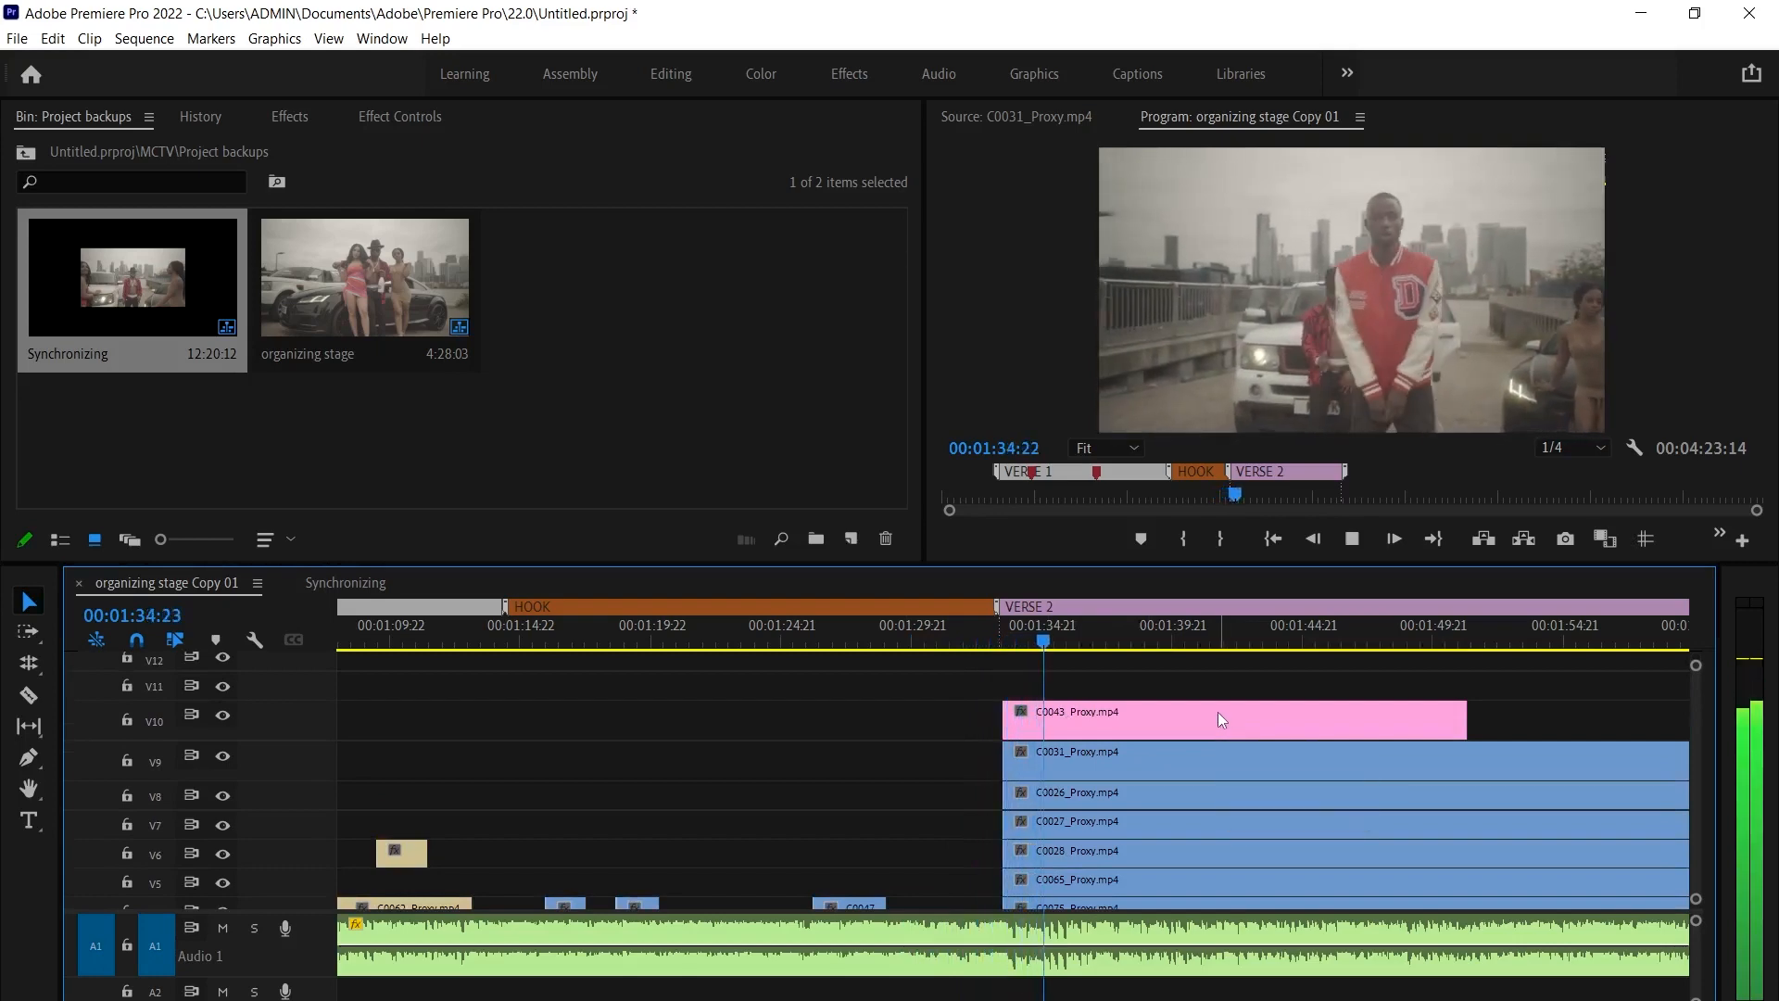
pyautogui.press('space')
# Split verse 2's C0043 clip on V10 at 00:01:35:06 and trim the second piece's start to about 00:01:39:19
pyautogui.click(1050, 732)
pyautogui.scroll(3, 958, 777)
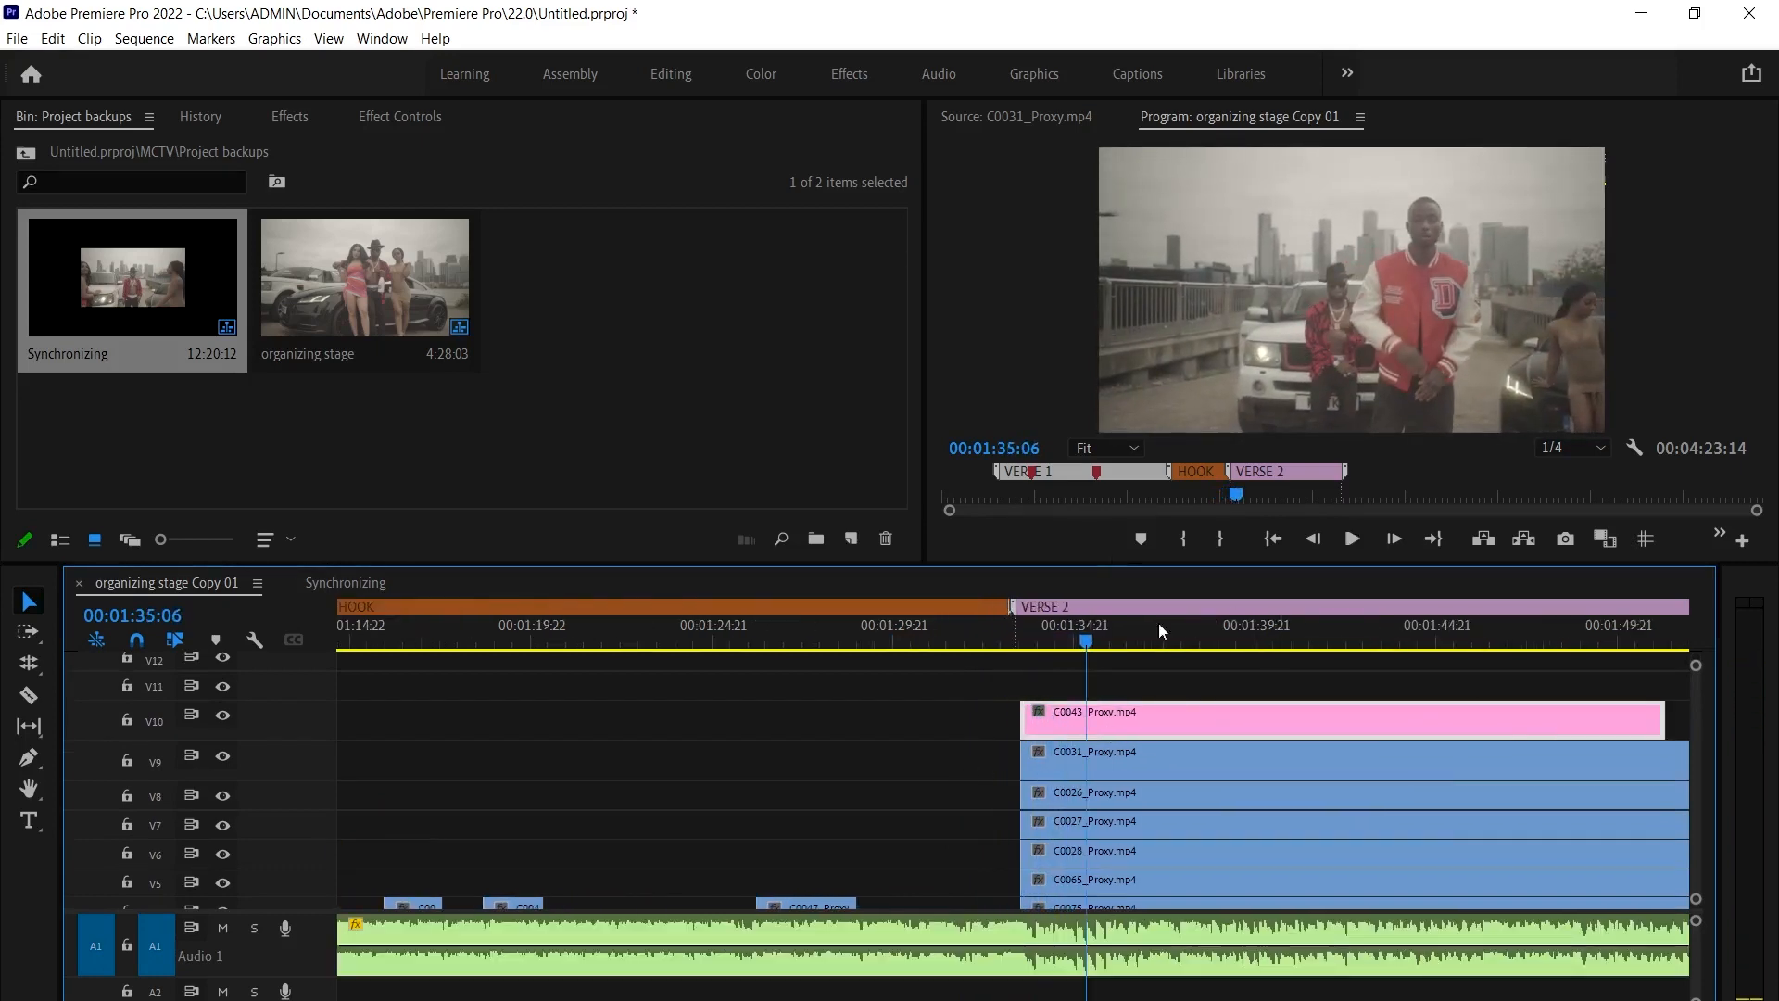
pyautogui.press('c')
pyautogui.click(1083, 718)
pyautogui.press('v')
pyautogui.moveTo(1096, 712); pyautogui.dragTo(1258, 702)
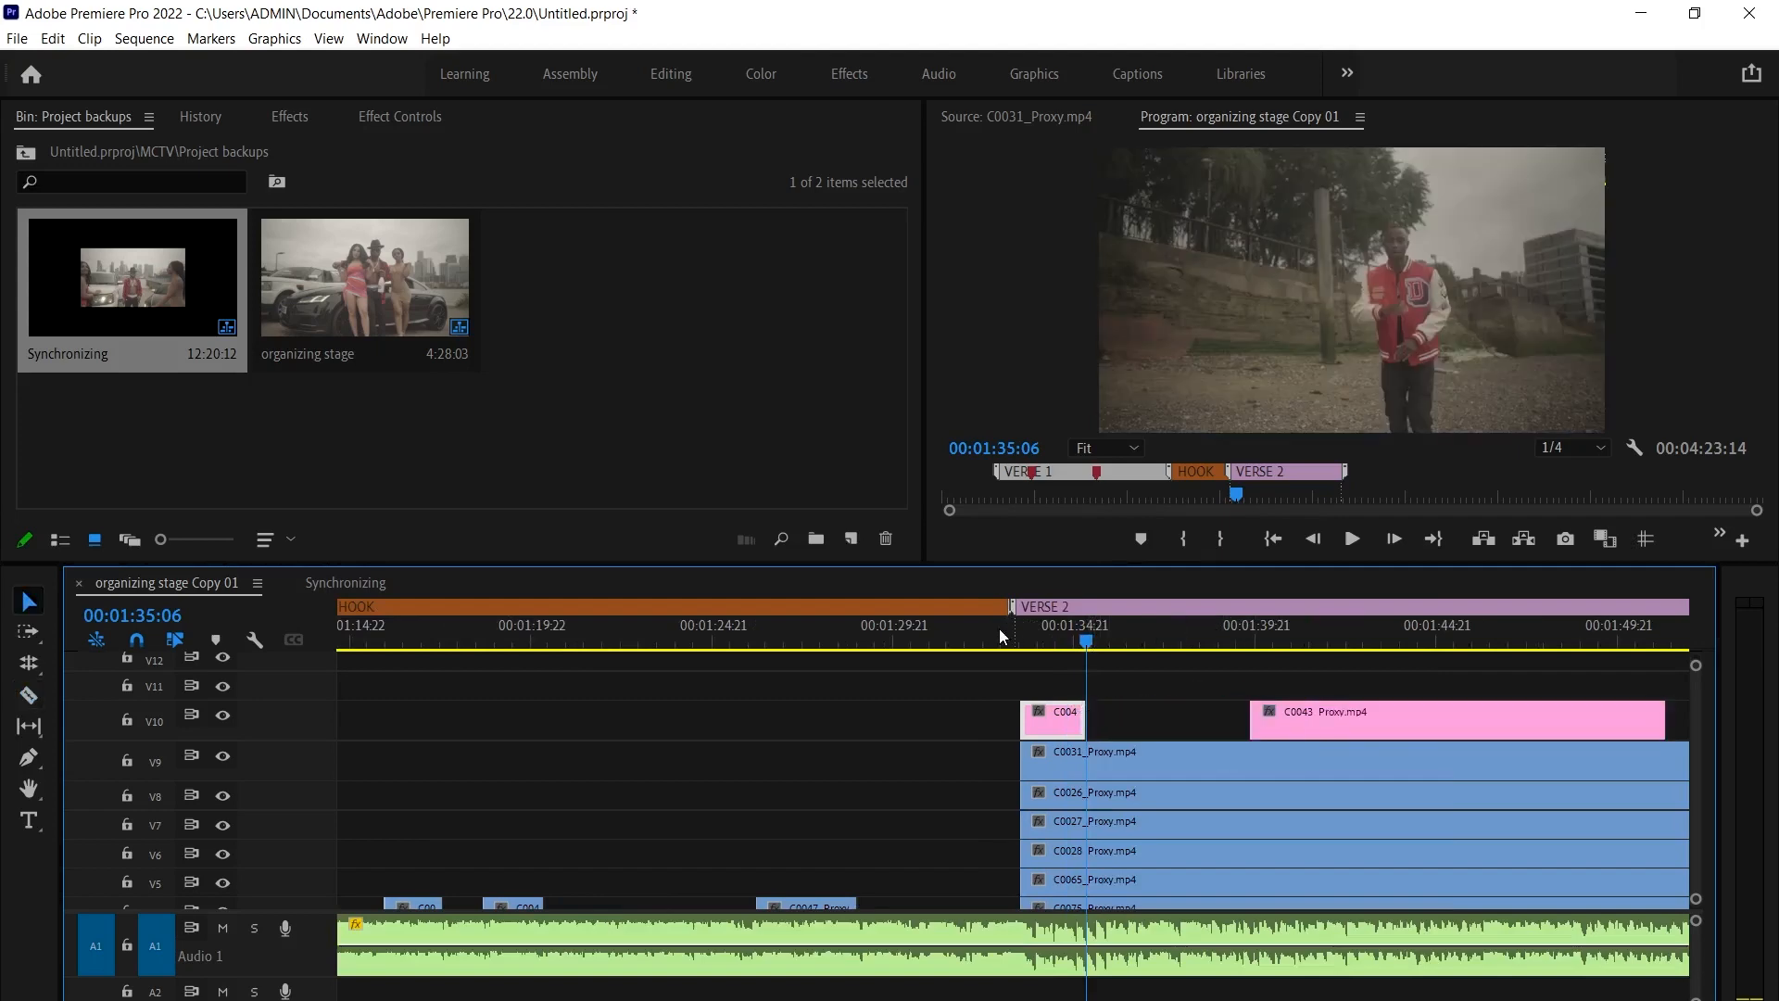
# Split V9's C0031 clip at about 00:01:37:14, starting its second piece at about 00:01:39:19 and the second C0043 piece at about 00:01:41:09
pyautogui.click(1016, 633)
pyautogui.scroll(2, 1105, 711)
pyautogui.scroll(-3, 1371, 728)
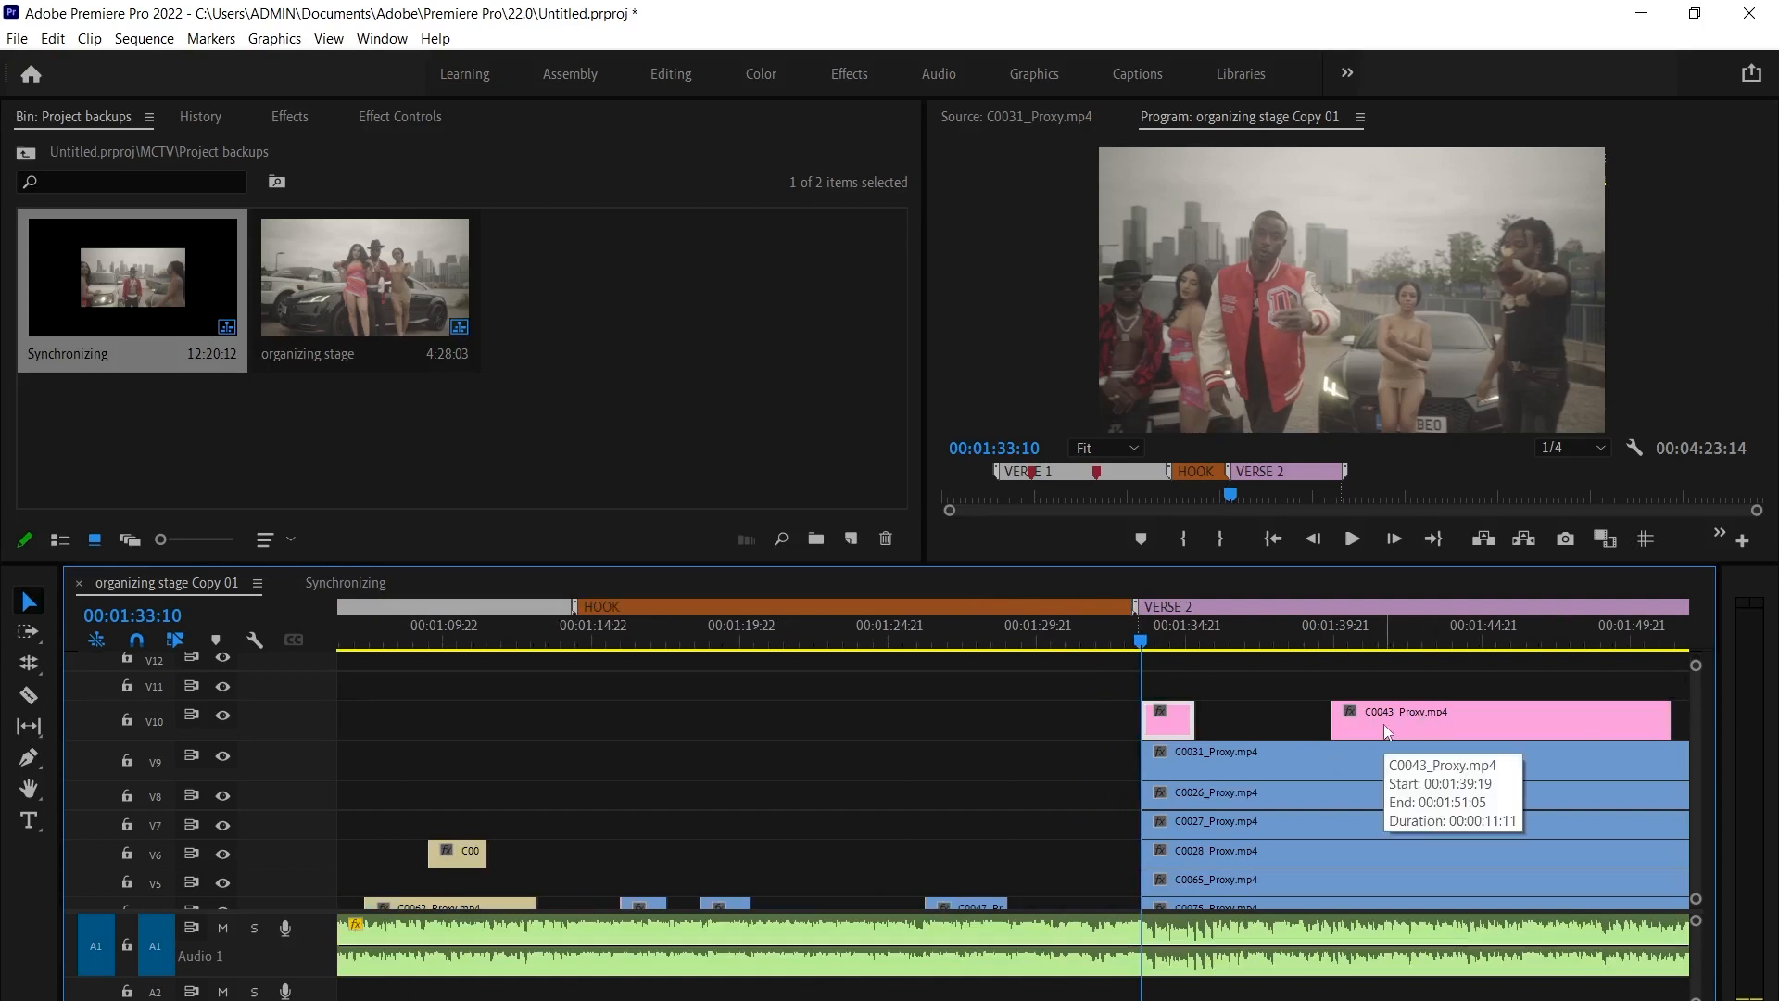
pyautogui.scroll(-2, 1195, 686)
pyautogui.press('space')
pyautogui.scroll(3, 1149, 715)
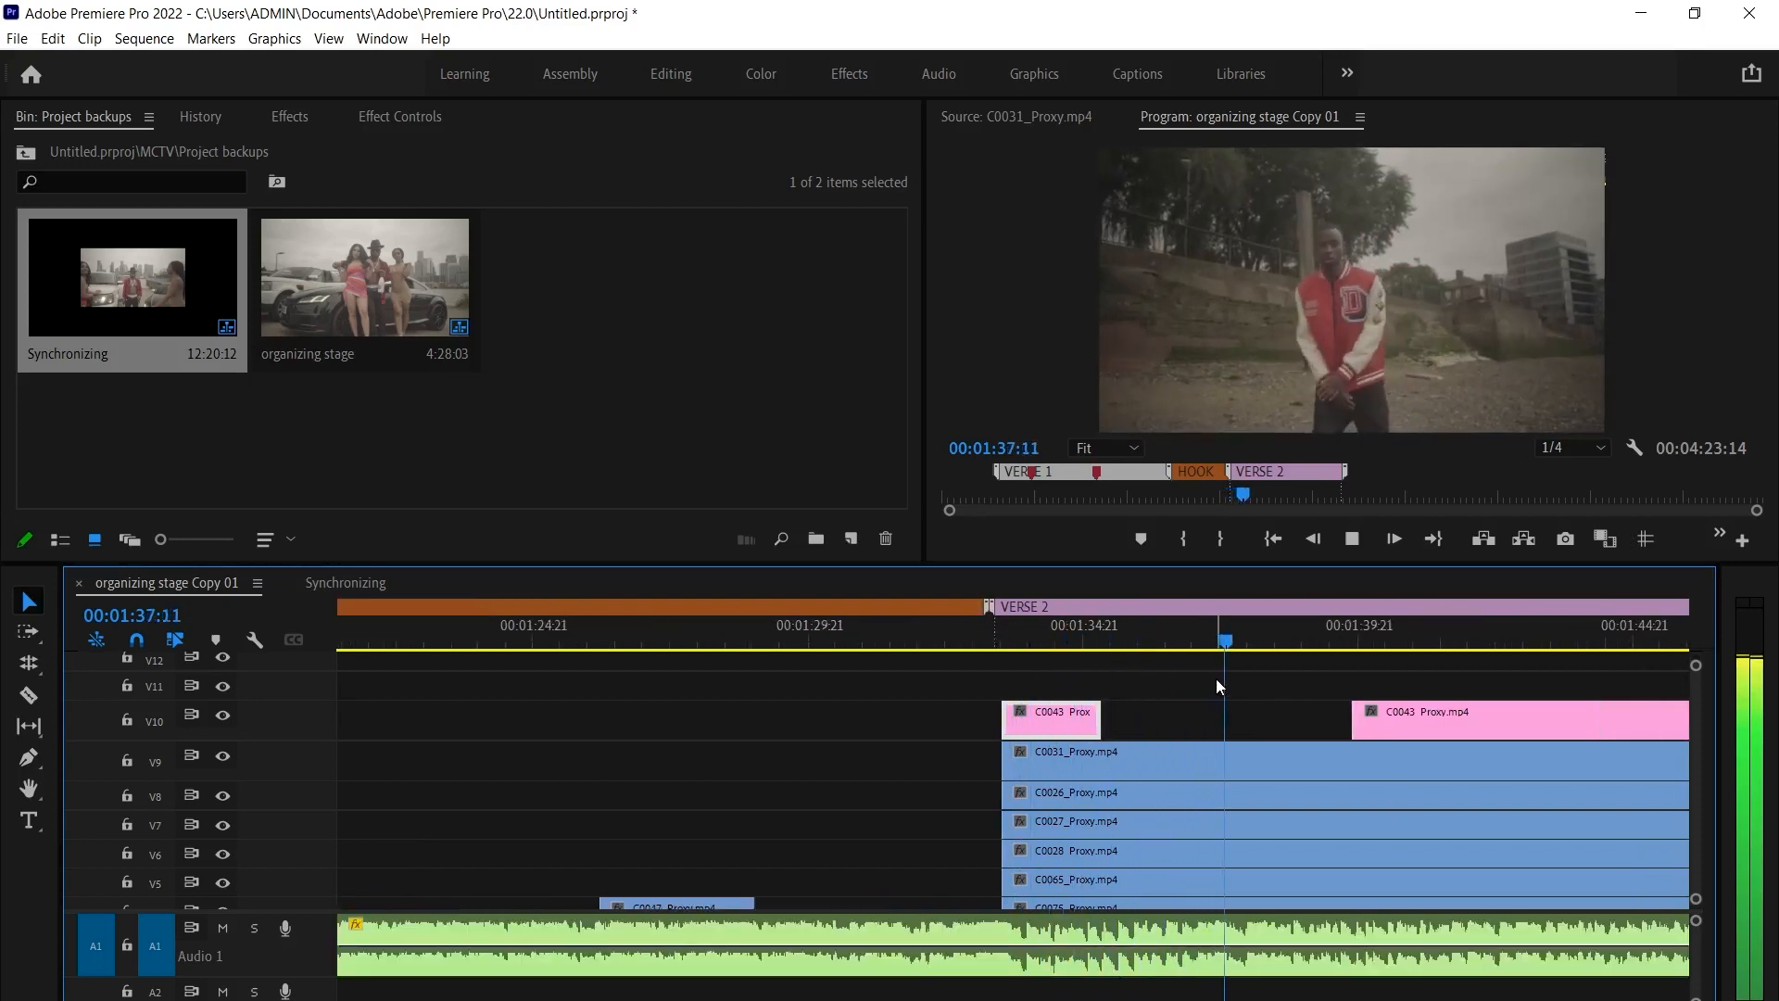
pyautogui.click(1254, 760)
pyautogui.hotkey('ctrl', 'k')
pyautogui.moveTo(1233, 758); pyautogui.dragTo(1442, 720)
pyautogui.press('space')
# Disable the C0026, C0027 and C0028 clips one by one at 00:01:37:19 to compare the angles beneath them
pyautogui.click(1264, 803)
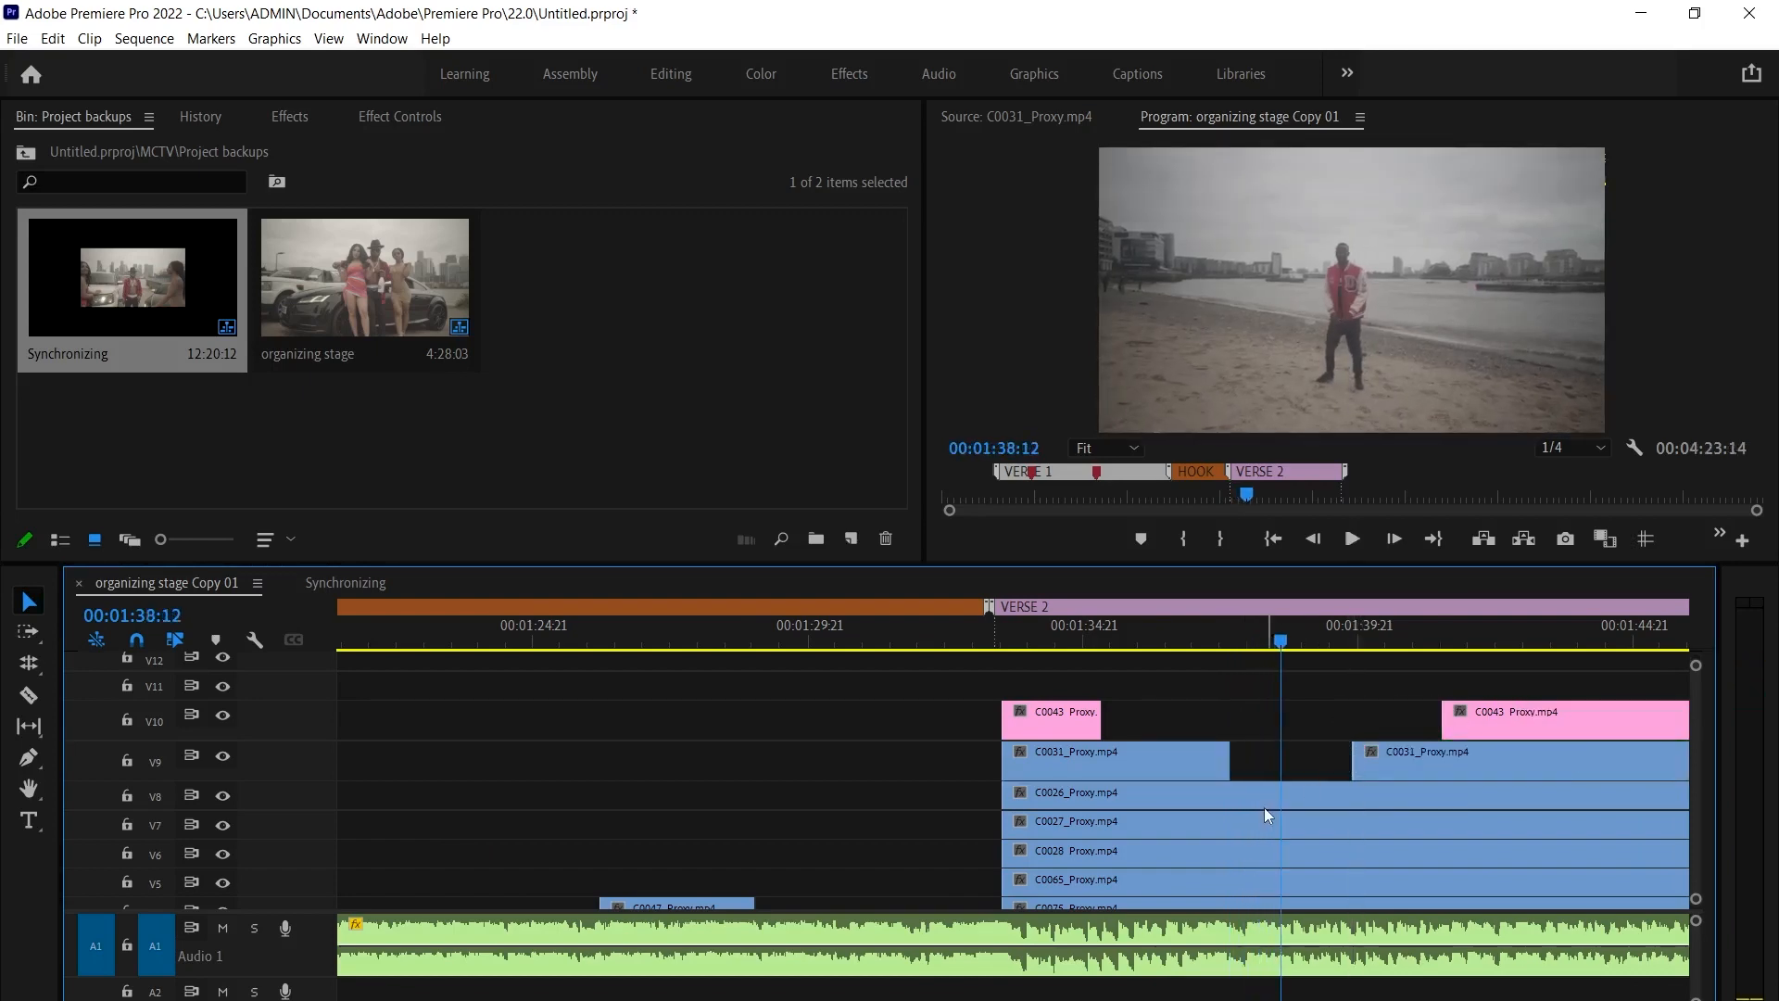
pyautogui.click(1243, 643)
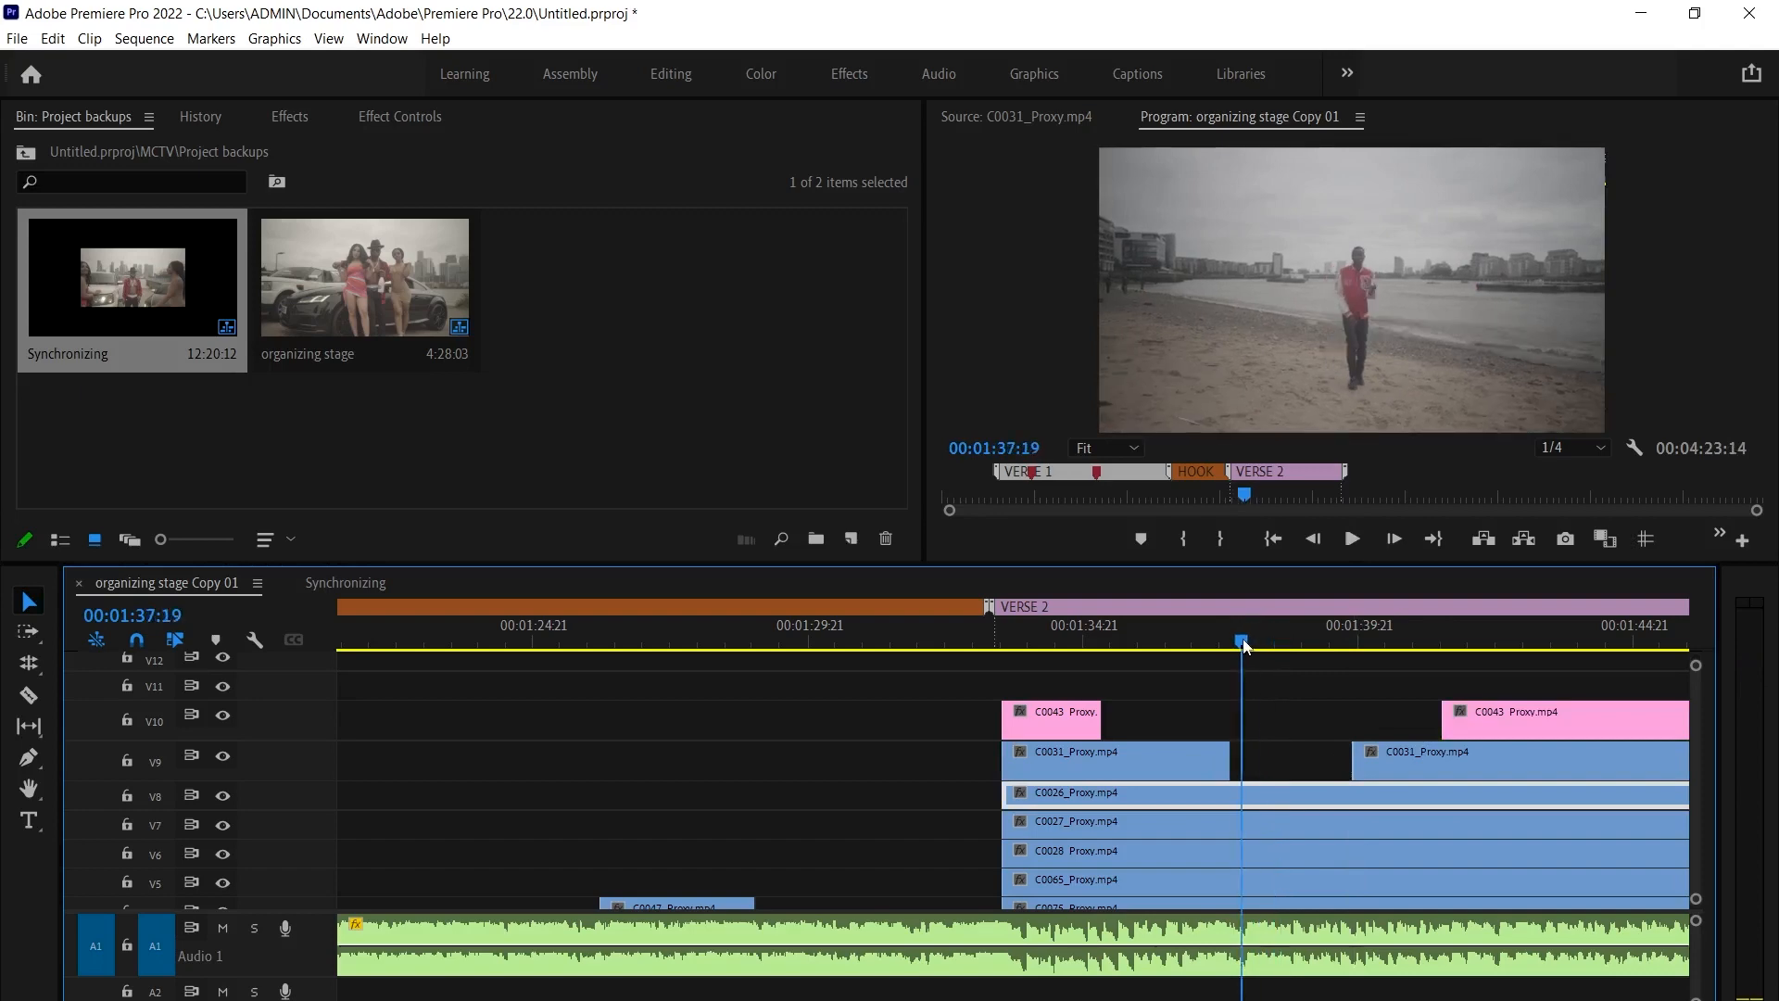
pyautogui.hotkey('shift', 'e')
pyautogui.click(1260, 818)
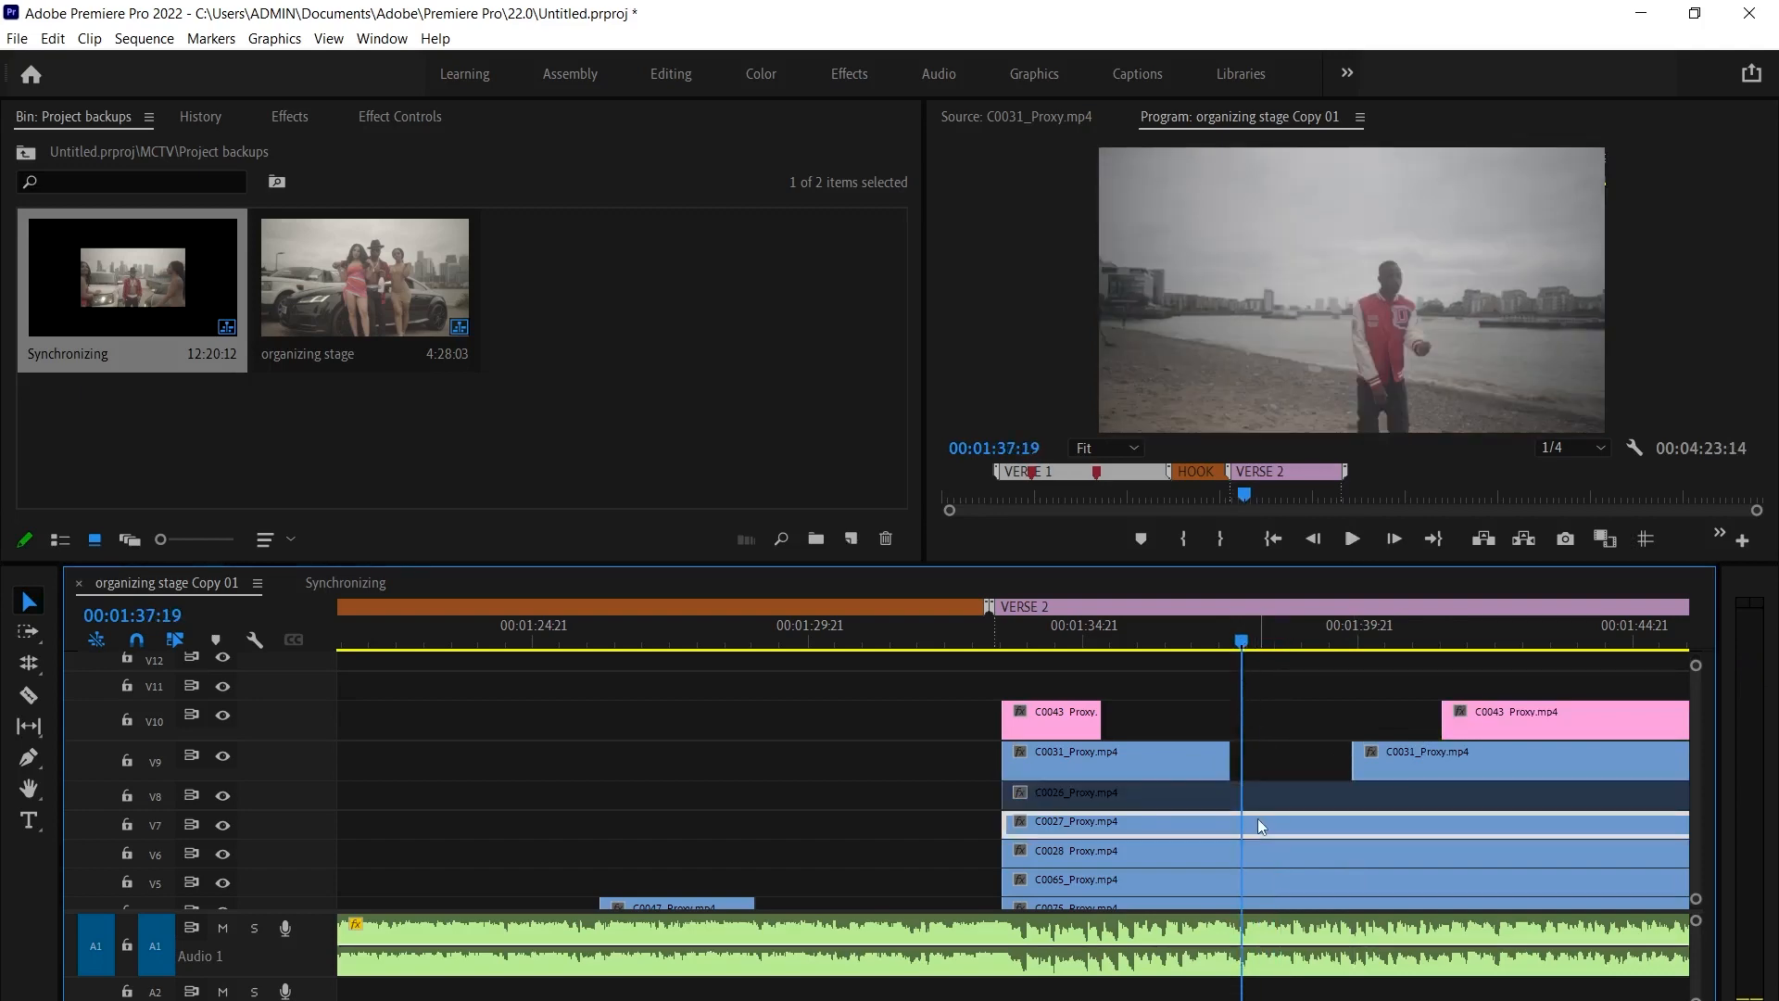
pyautogui.hotkey('shift', 'e')
pyautogui.click(1255, 858)
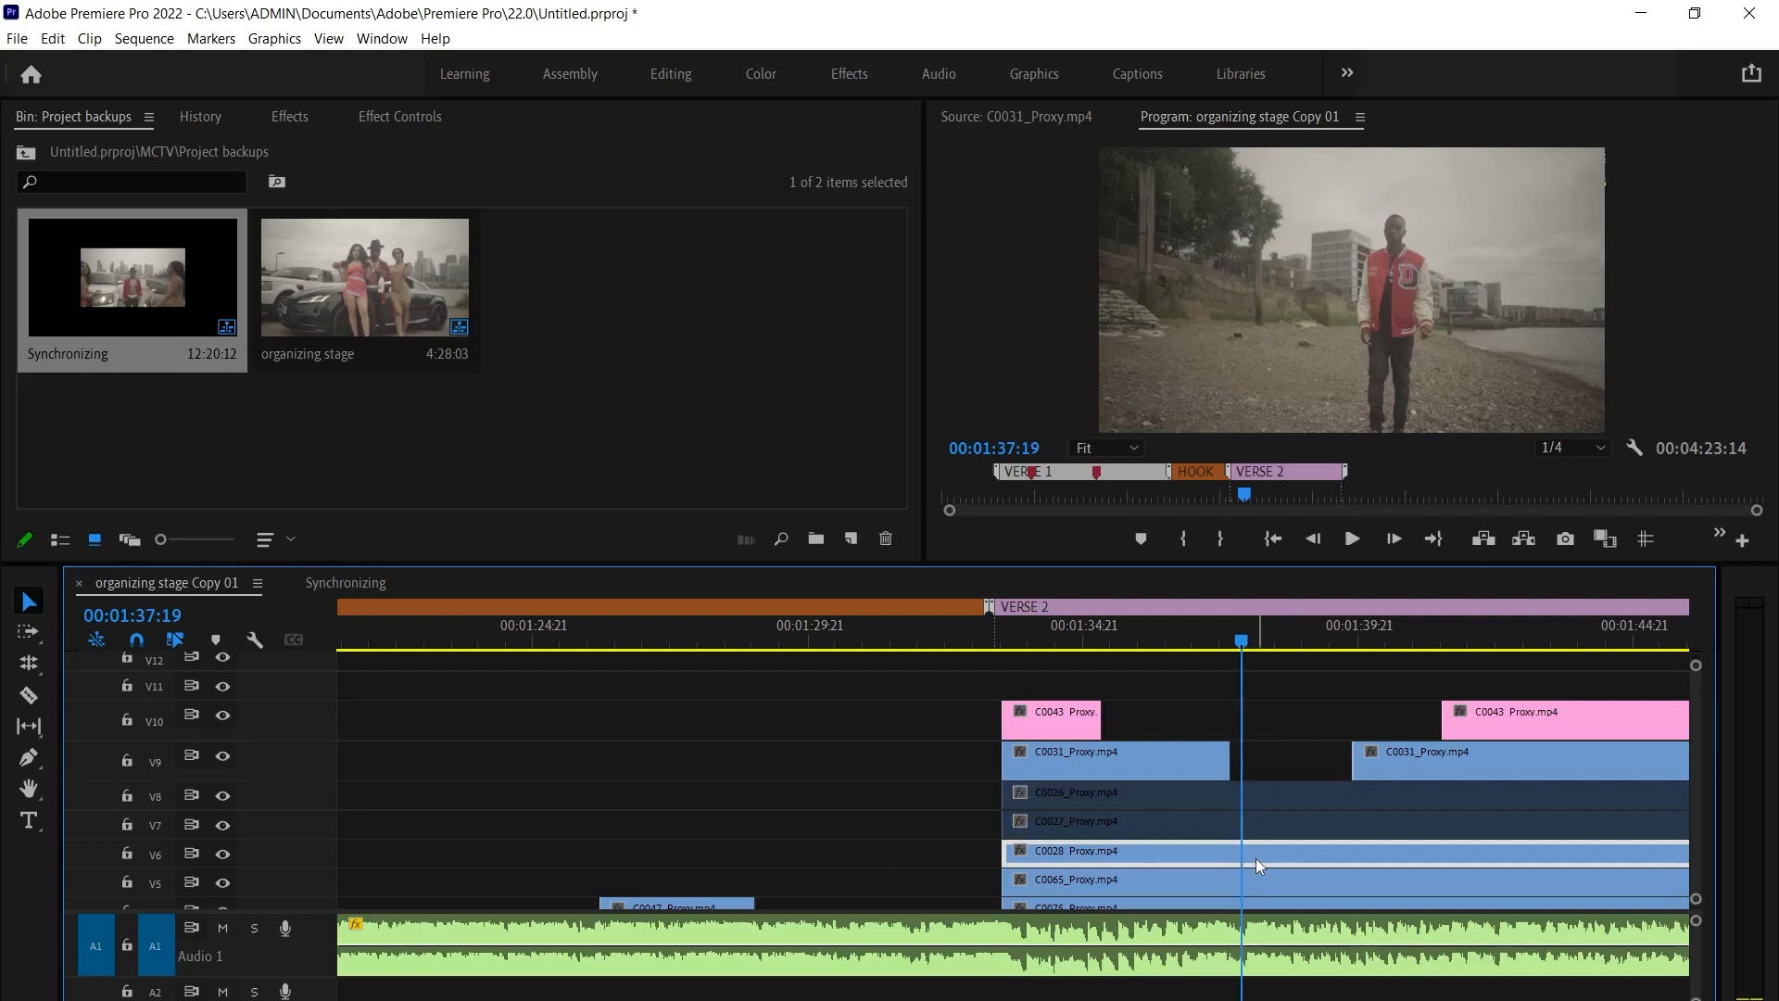
pyautogui.hotkey('shift', 'e')
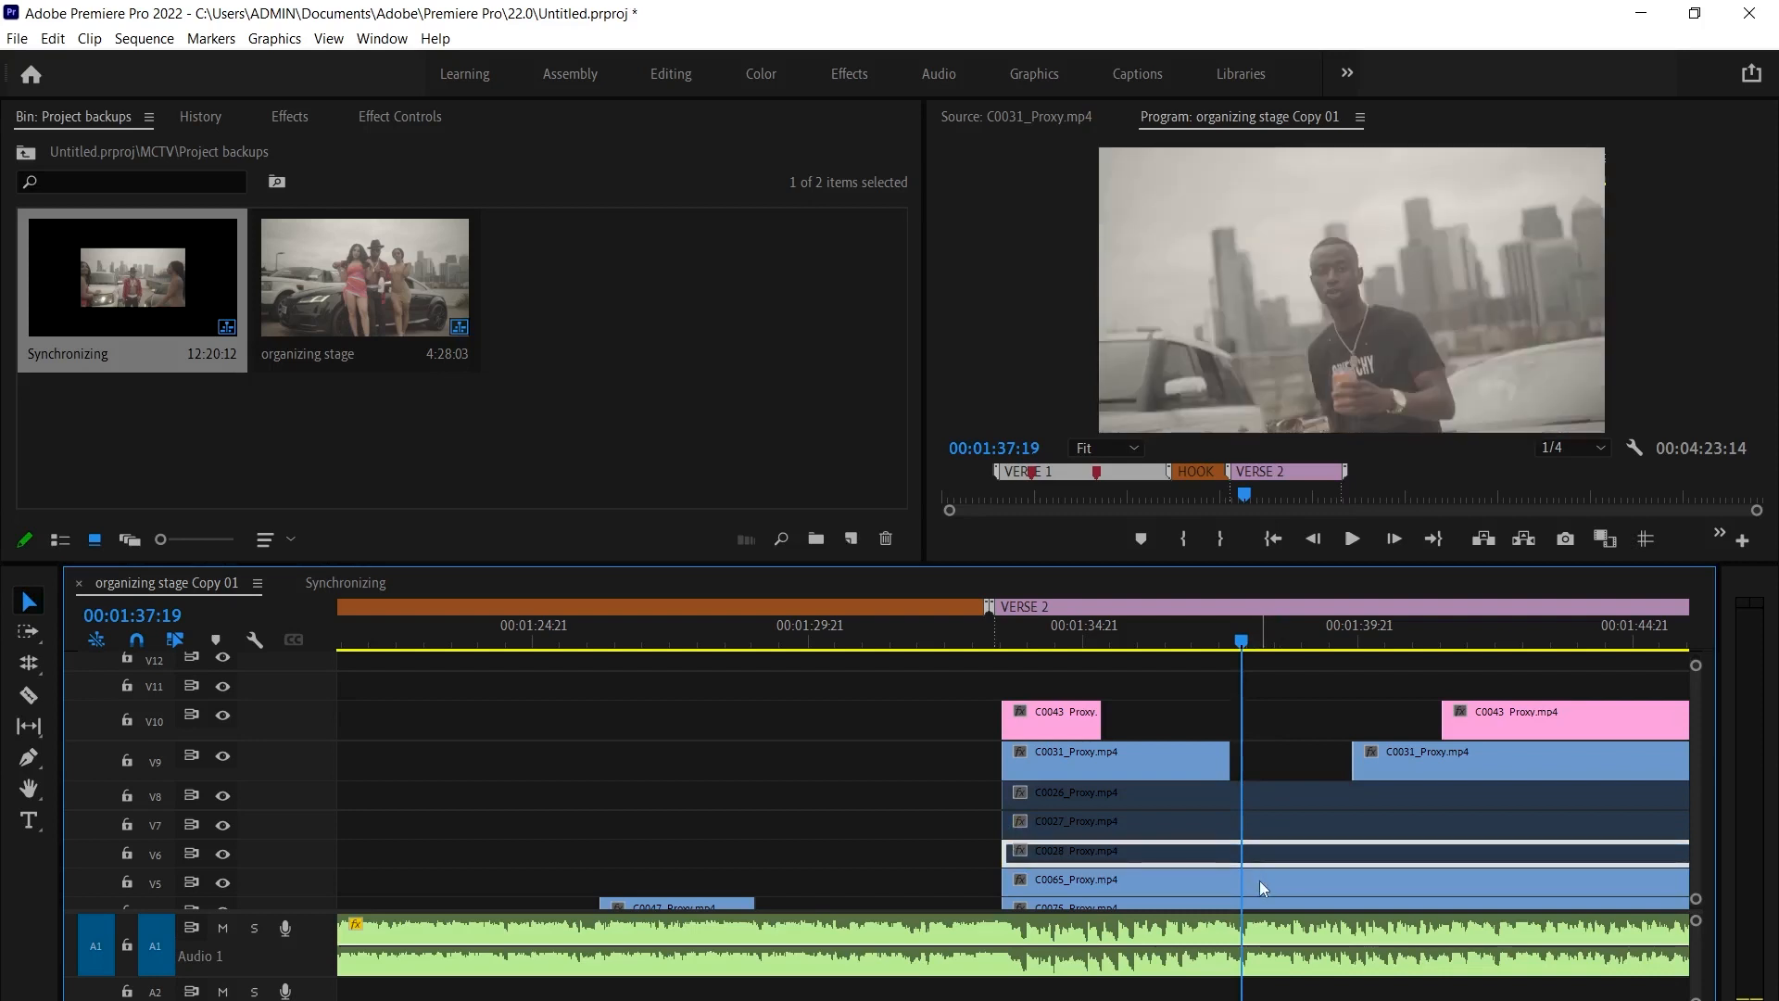
# Split the C0026, C0027 and C0028 clips at 00:01:37:14 and trim their second pieces to start at about 00:01:41:17
pyautogui.moveTo(1271, 753); pyautogui.dragTo(1249, 873)
pyautogui.moveTo(1281, 738); pyautogui.dragTo(1259, 847)
pyautogui.press('Up')
pyautogui.click(1270, 764)
pyautogui.moveTo(1269, 764); pyautogui.dragTo(1260, 851)
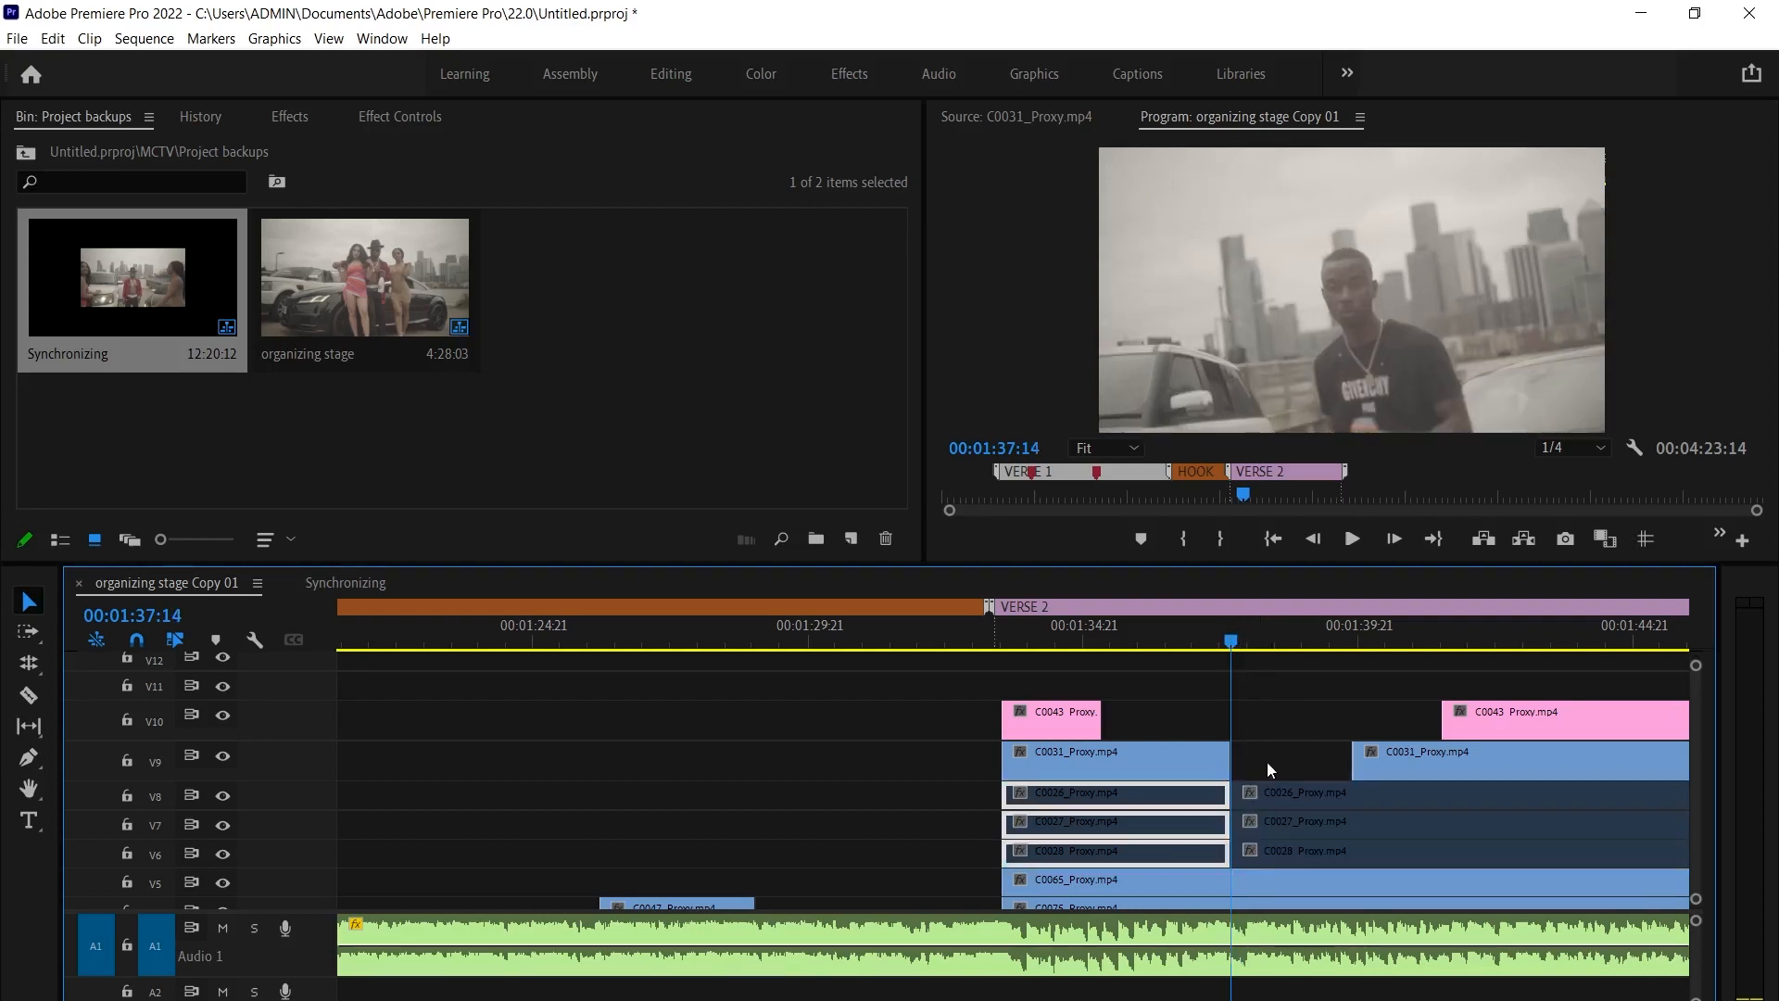
pyautogui.hotkey('ctrl', 'k')
pyautogui.moveTo(1252, 809); pyautogui.dragTo(1479, 809)
# Re-enable all C0026, C0027 and C0028 pieces on V6 to V8 and scrub into verse 2 to 00:01:36:20
pyautogui.moveTo(1080, 630); pyautogui.dragTo(981, 627)
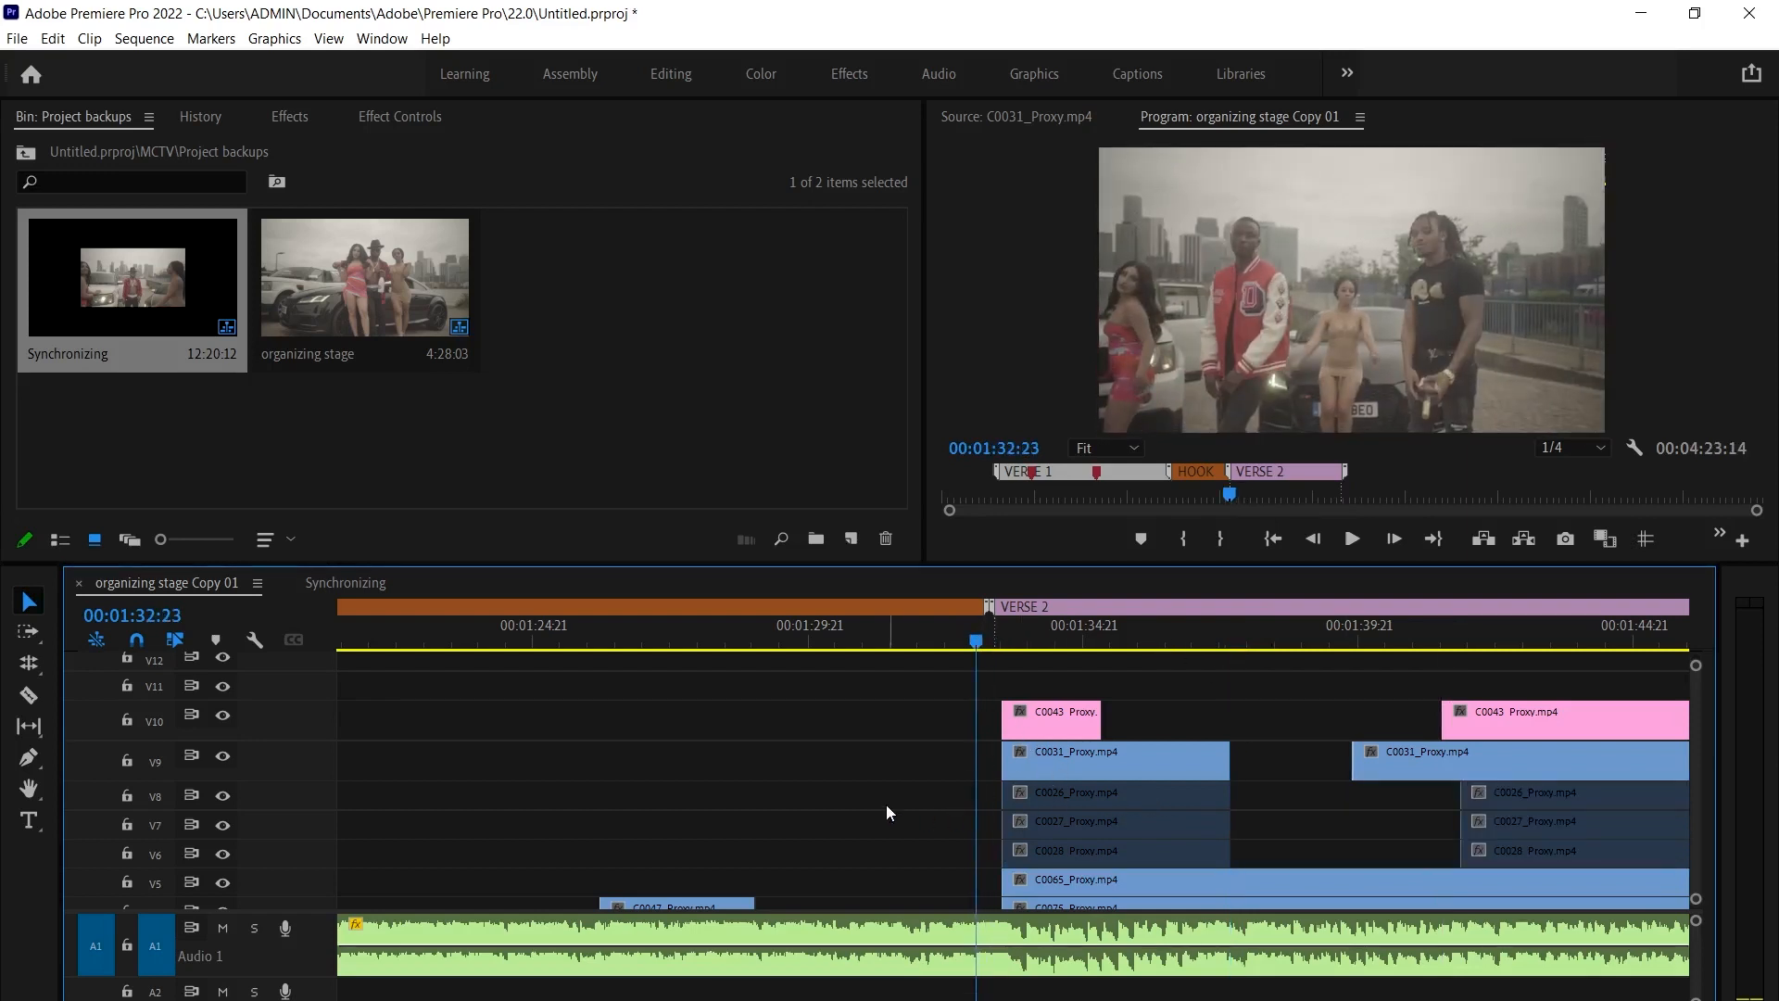
pyautogui.moveTo(886, 805); pyautogui.dragTo(1494, 808)
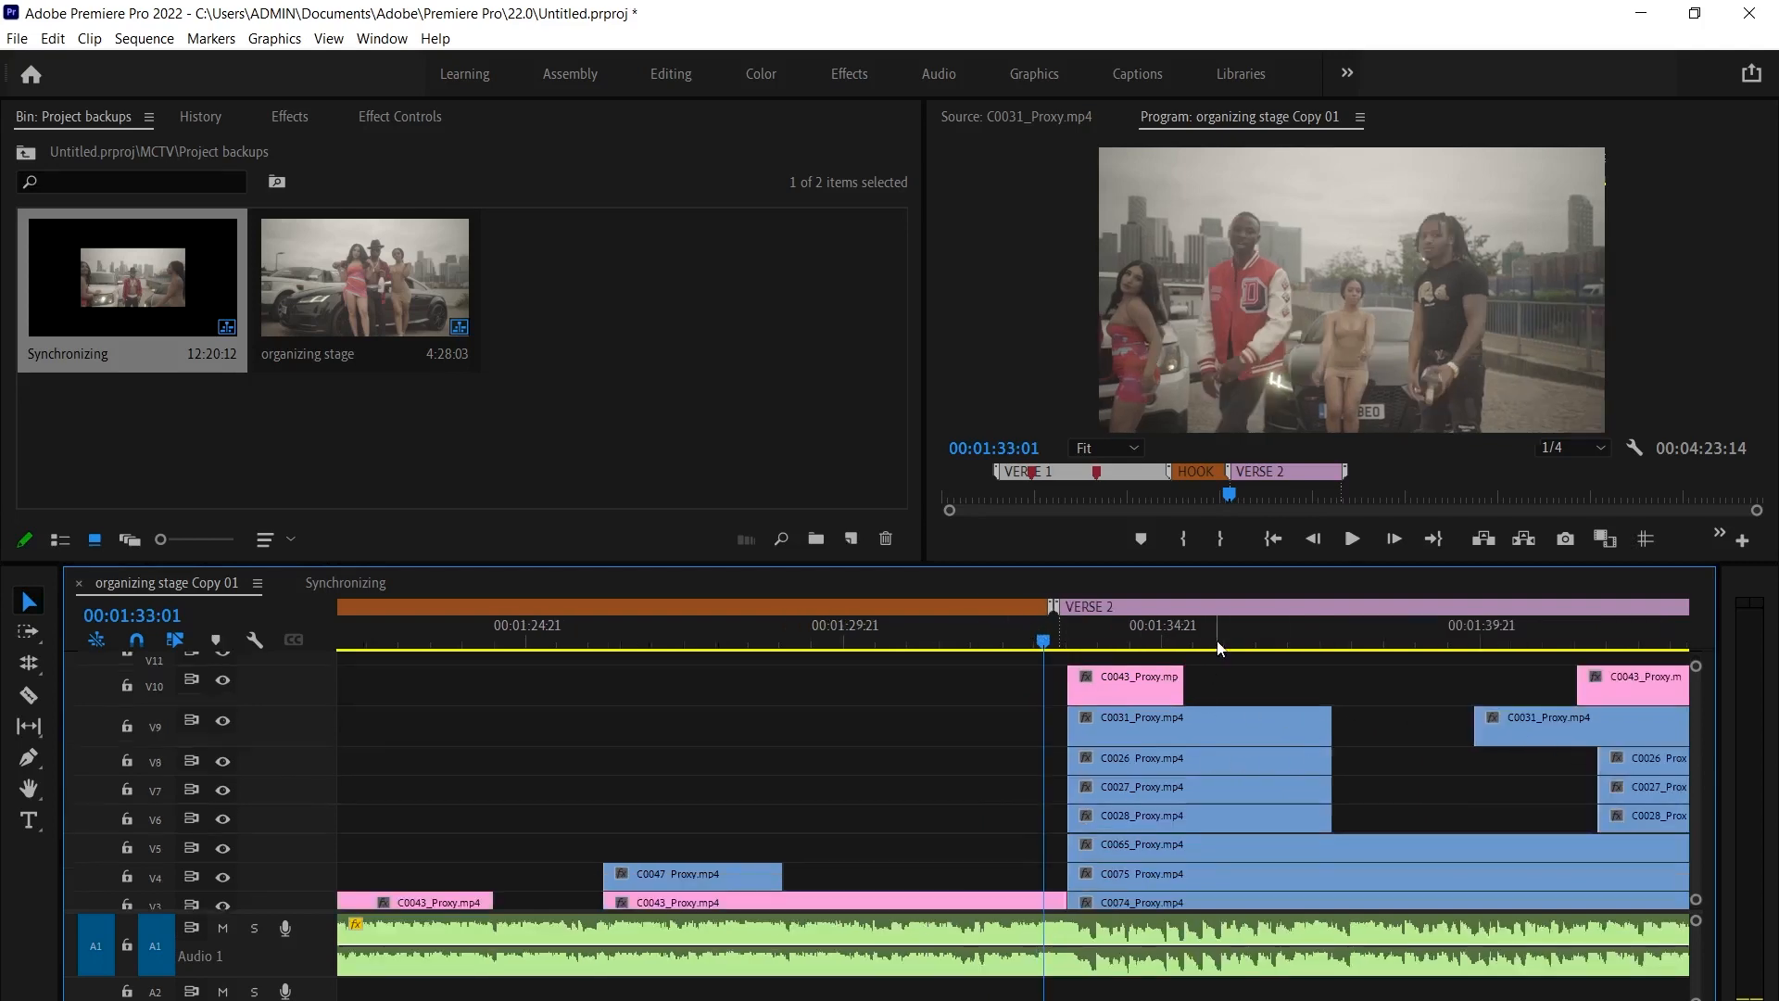
pyautogui.moveTo(1217, 641); pyautogui.dragTo(1288, 655)
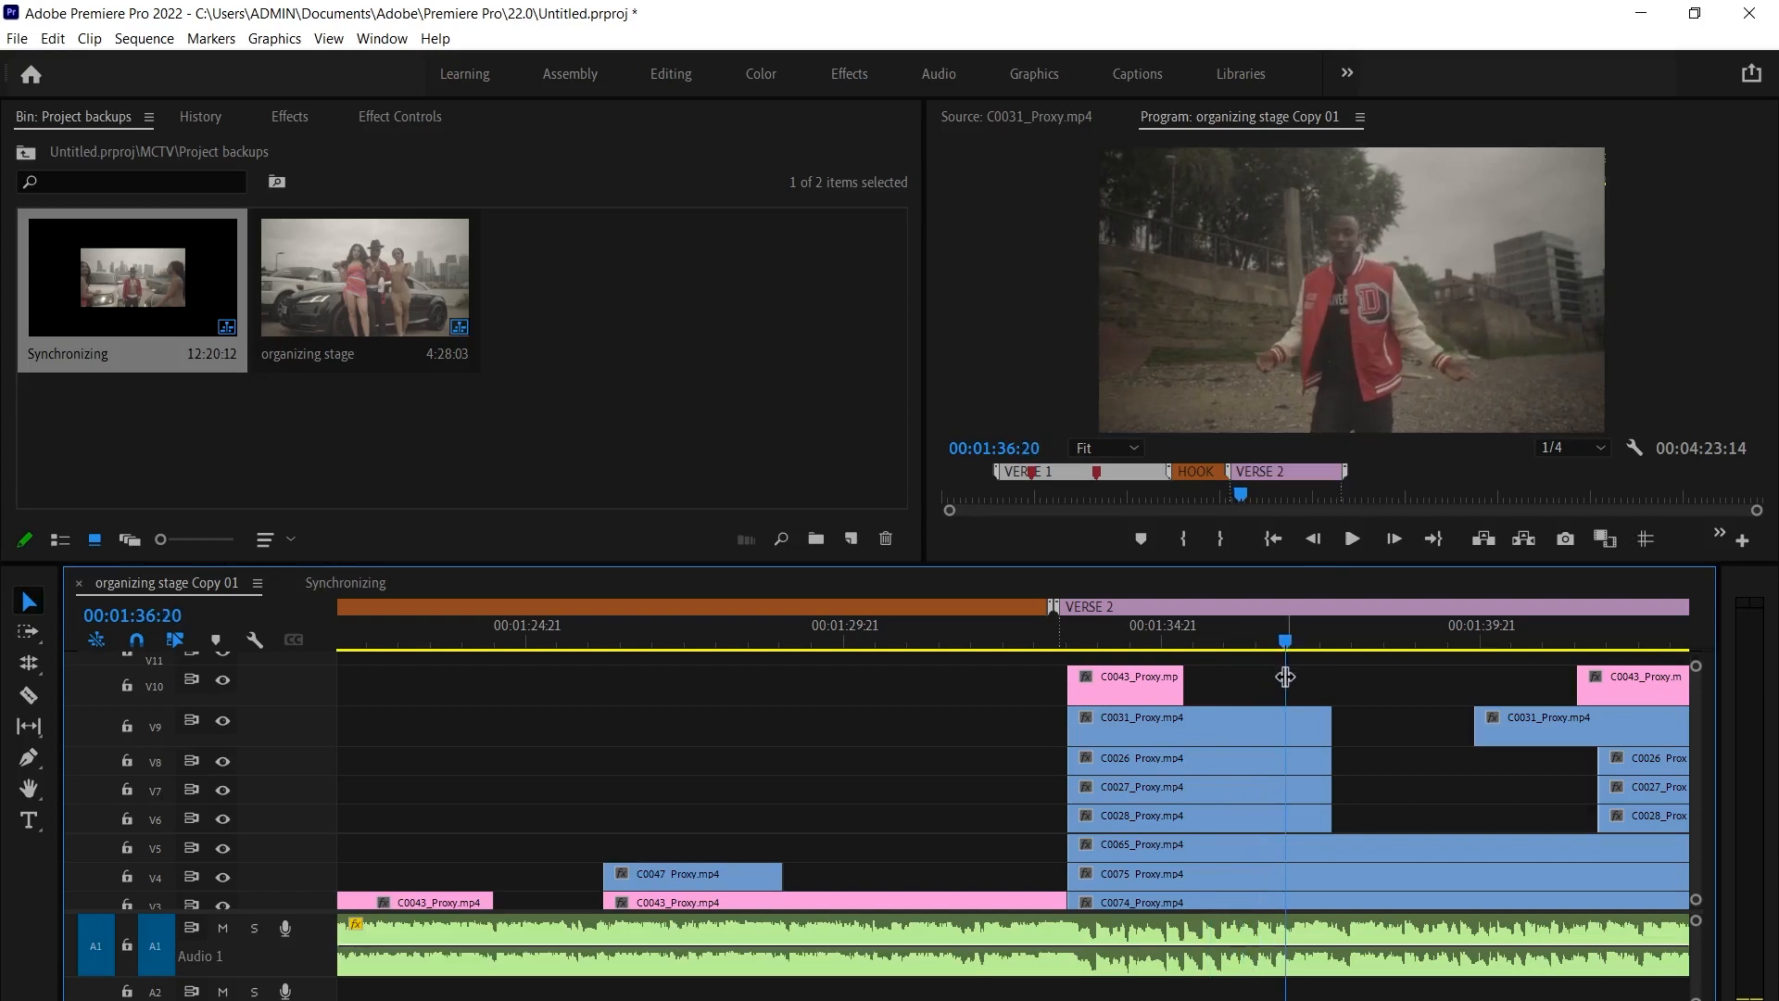
# Disable the first C0031, C0026, C0027 and C0028 pieces one by one at 00:01:36:20 to compare their angles
pyautogui.click(1289, 724)
pyautogui.hotkey('shift', 'e')
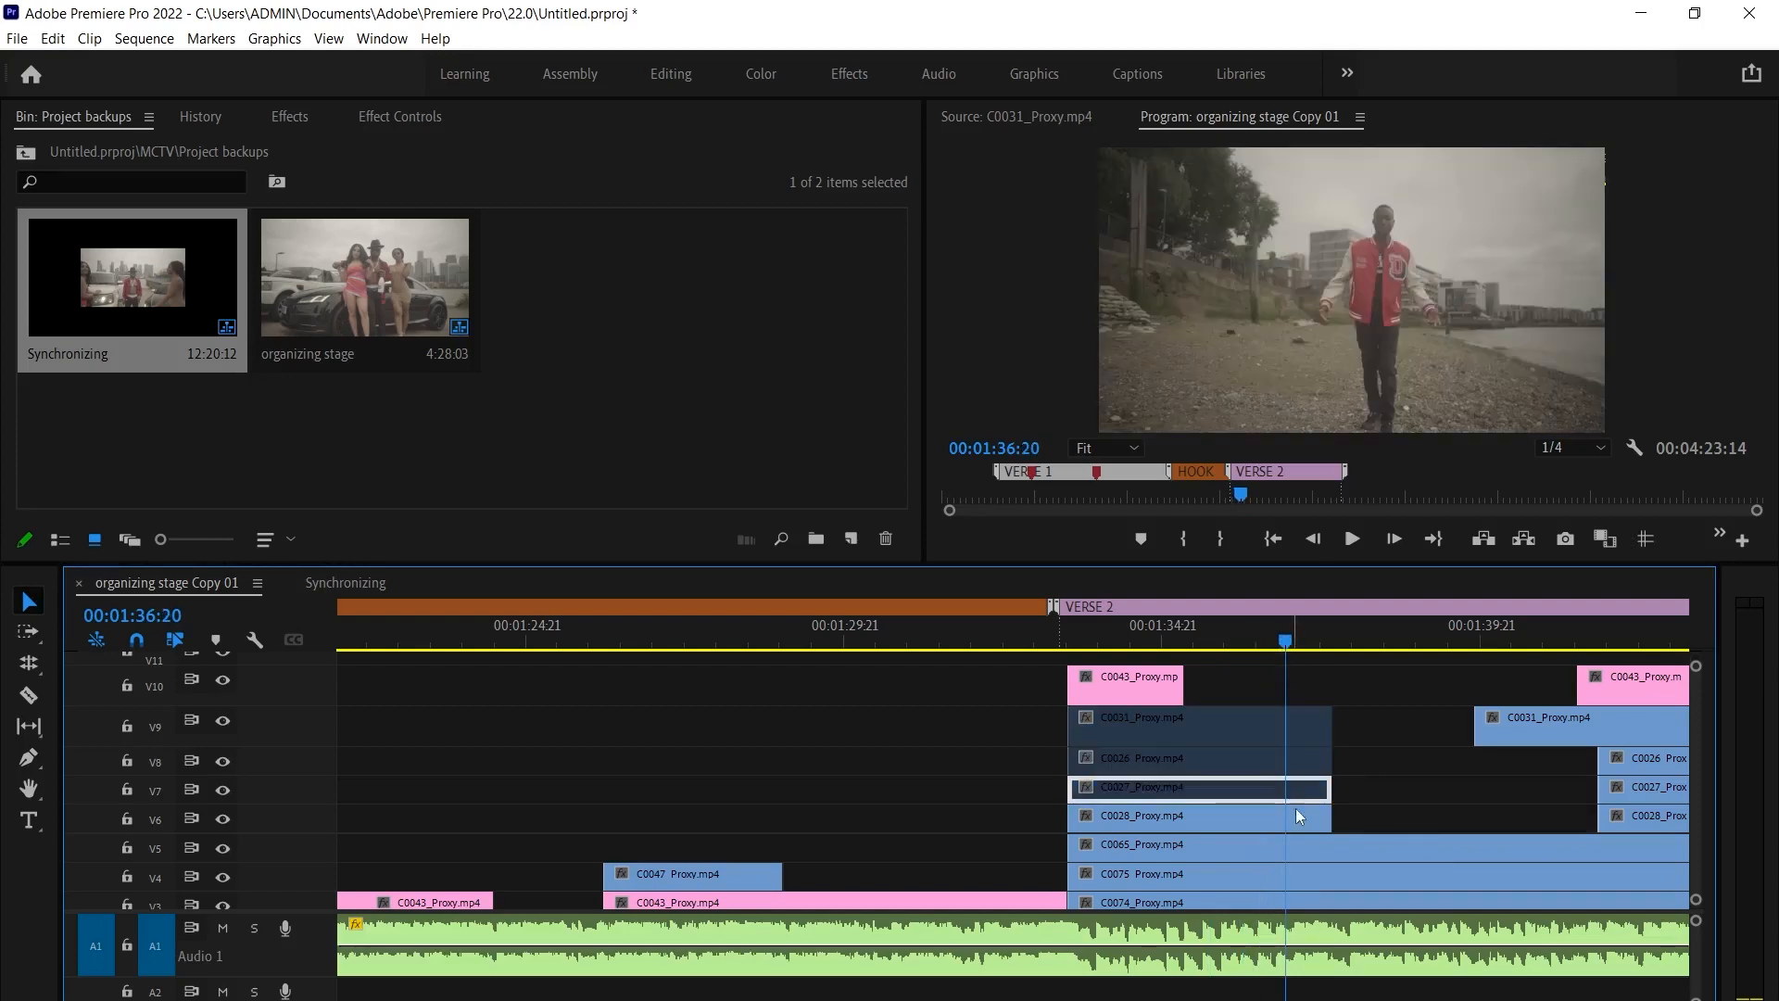
pyautogui.click(1298, 822)
pyautogui.hotkey('shift', 'e')
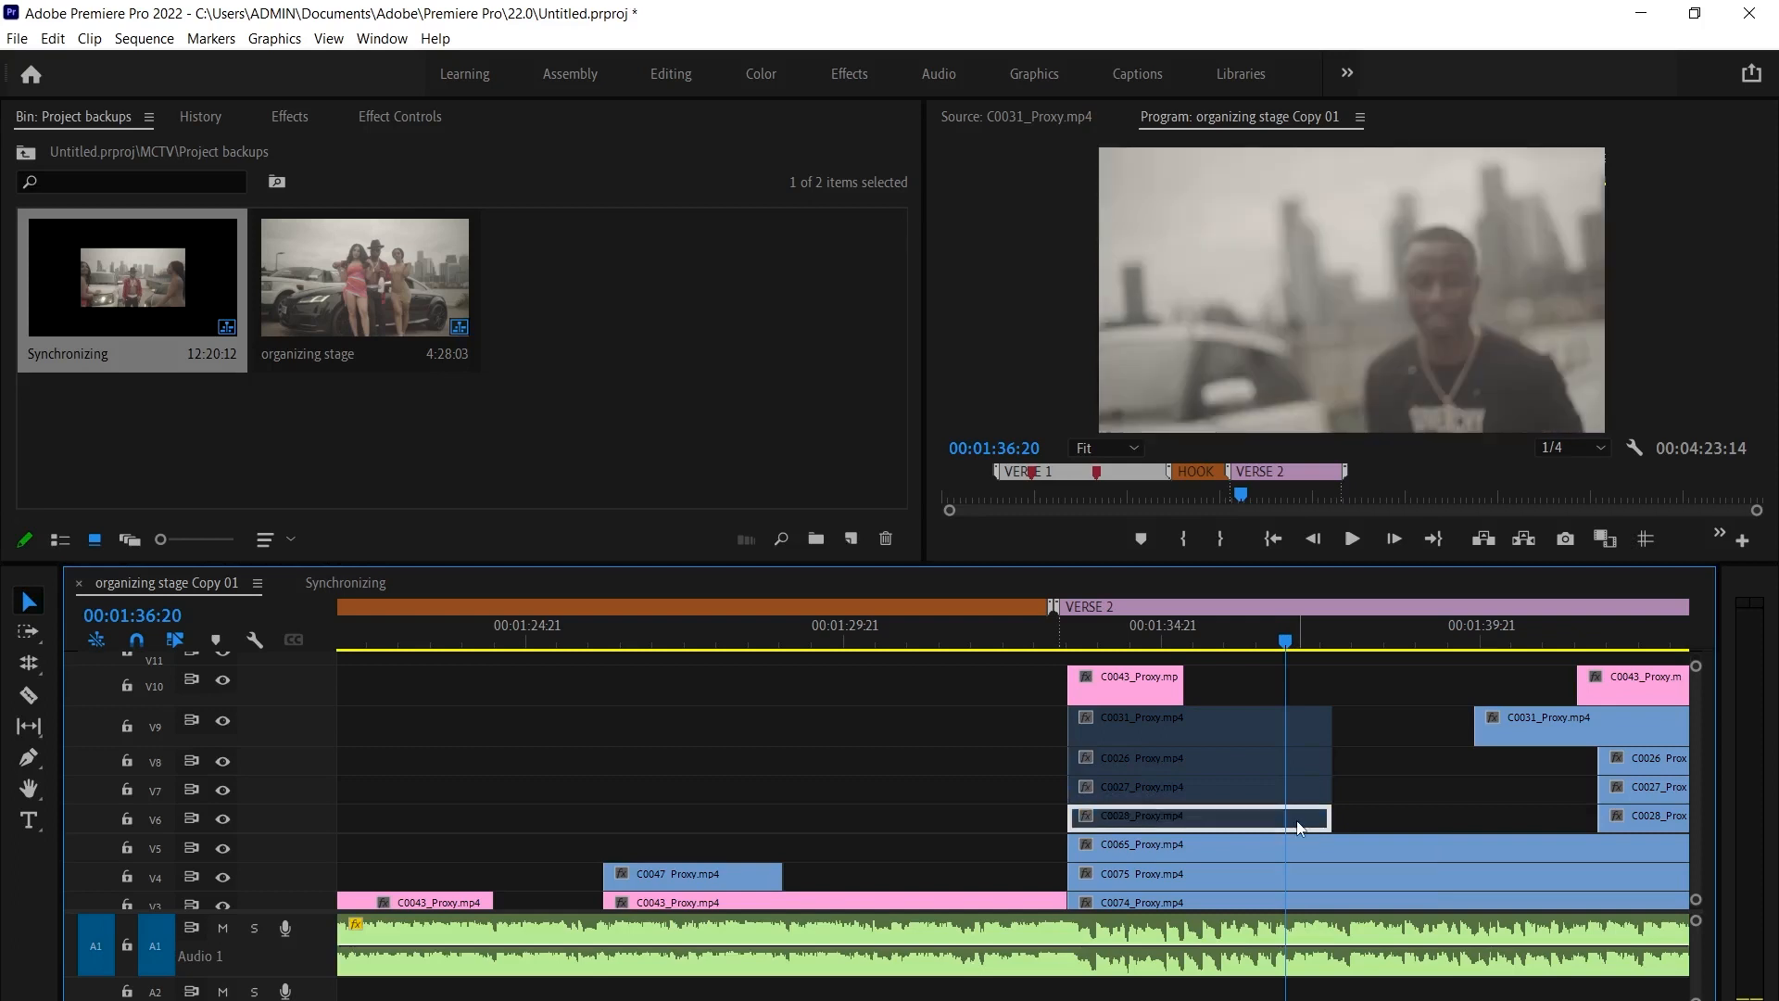
# Re-enable verse 2's first C0031, C0026, C0027 and C0028 pieces and give the C0031, C0026 and C0027 pieces a green label
pyautogui.hotkey('shift', 'e')
pyautogui.moveTo(1384, 722); pyautogui.dragTo(1236, 780)
pyautogui.hotkey('shift', 'e')
pyautogui.click(1389, 726)
pyautogui.scroll(-11, 1492, 817)
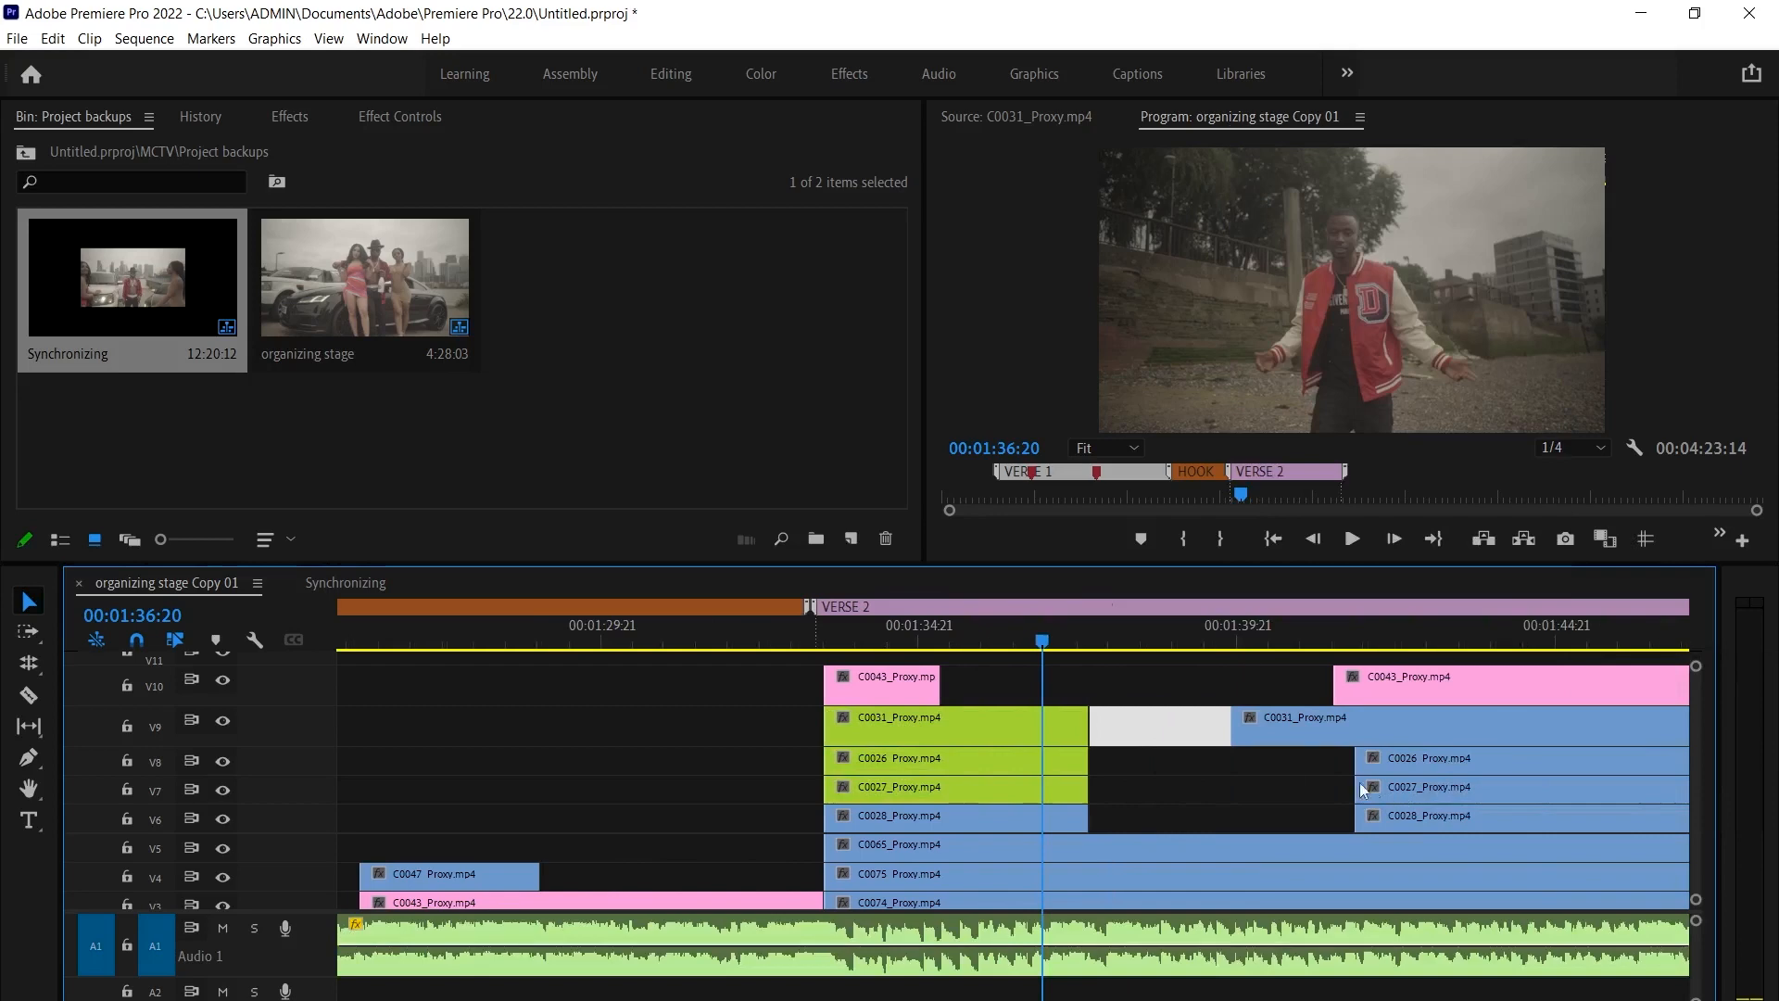
# Give the second C0031, C0026 and C0027 pieces the same green label as their first pieces
pyautogui.moveTo(1036, 725); pyautogui.dragTo(1411, 787)
pyautogui.rightClick(1306, 744)
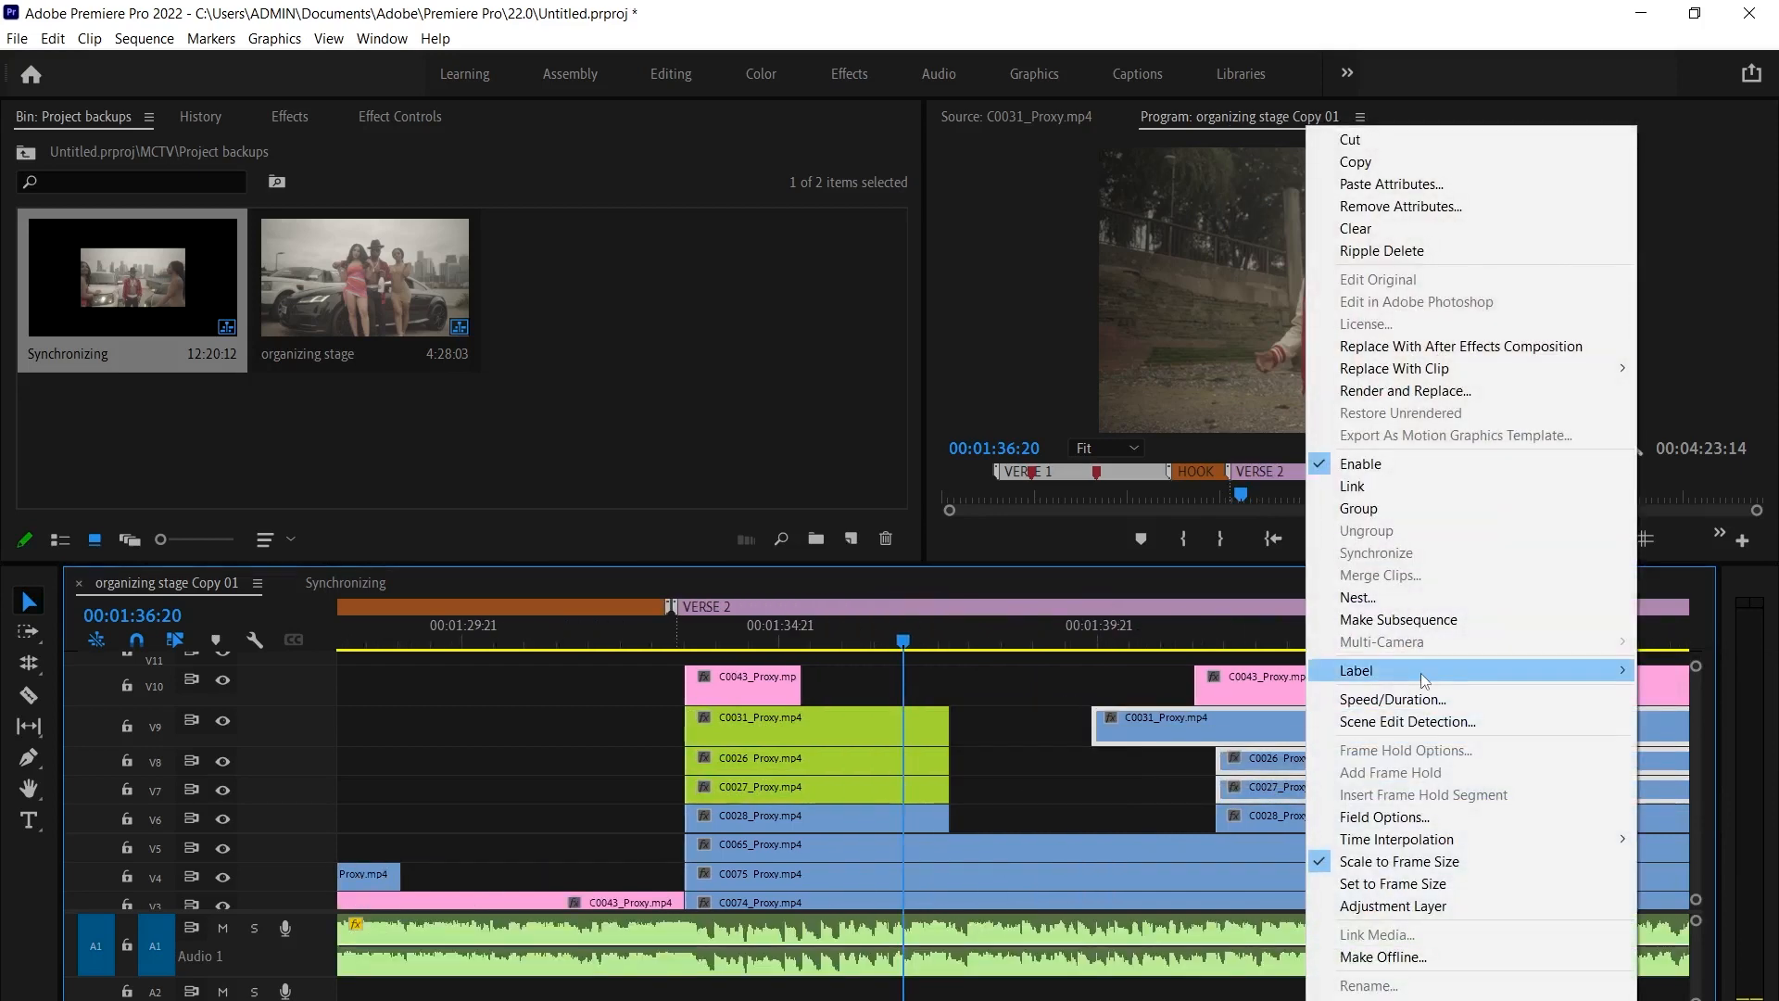
pyautogui.moveTo(1421, 672)
pyautogui.click(1195, 816)
# Play verse 2 from 00:01:36:20 past the cut, and scrub back to 00:01:33:23
pyautogui.click(1057, 701)
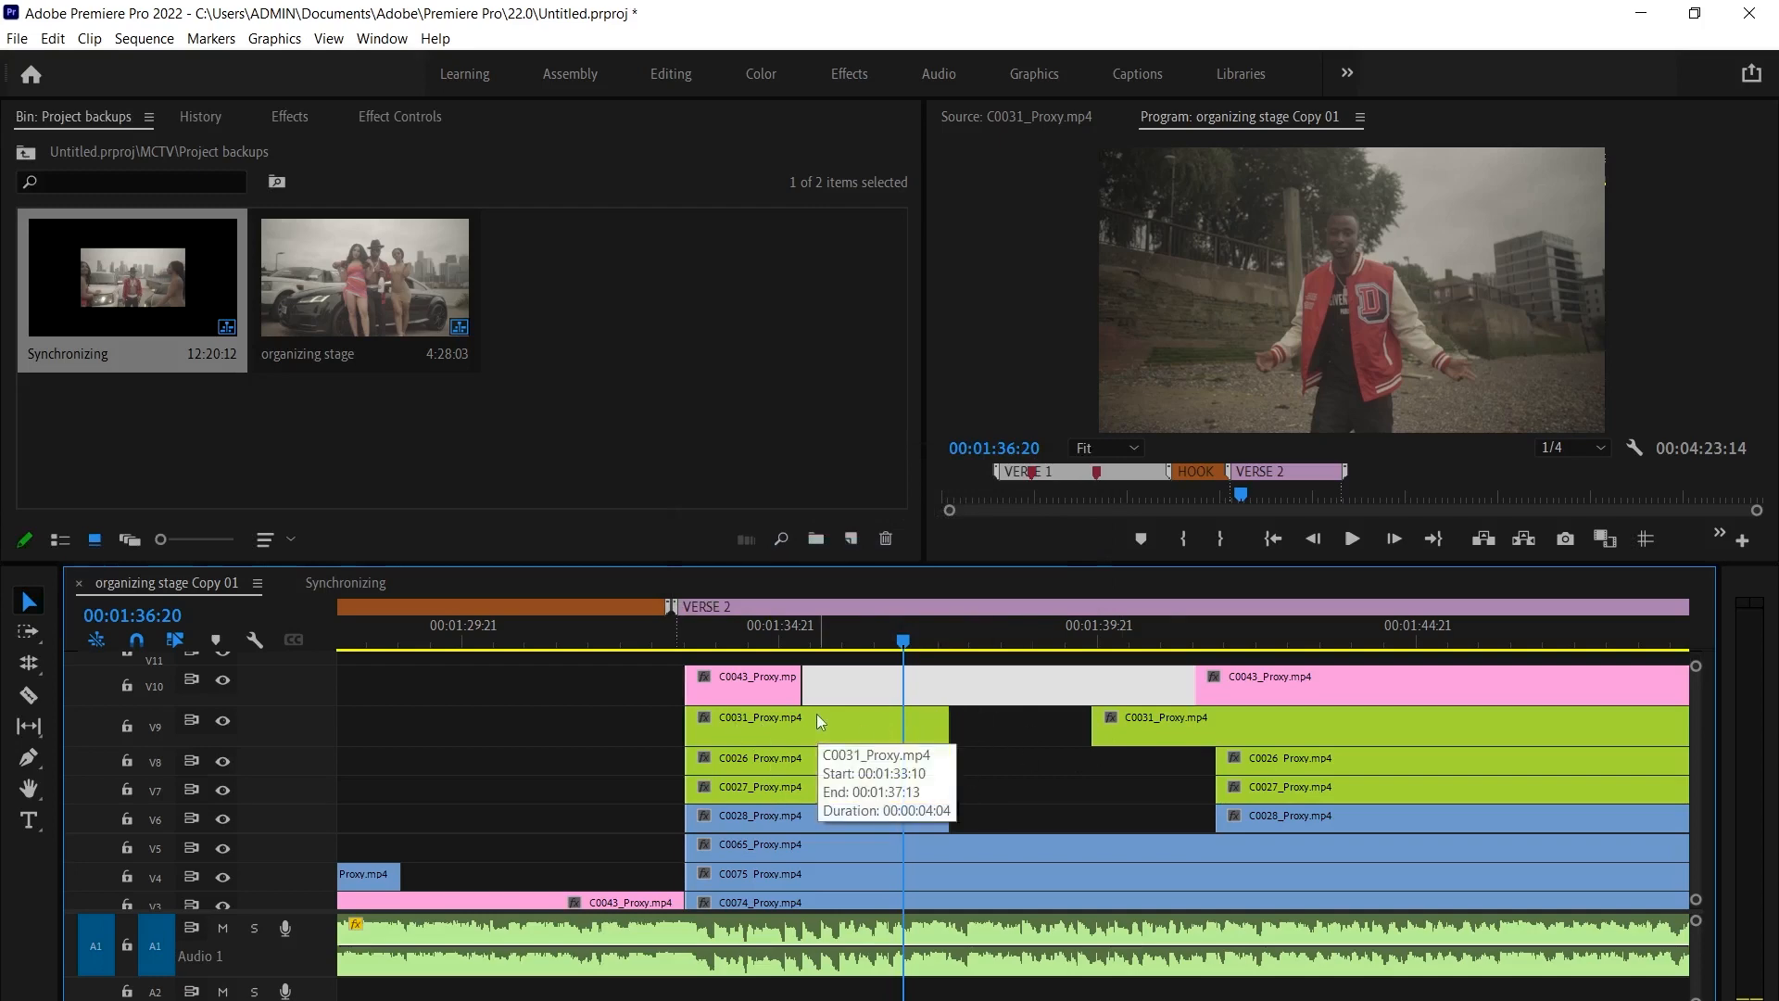
pyautogui.click(1024, 741)
pyautogui.press('space')
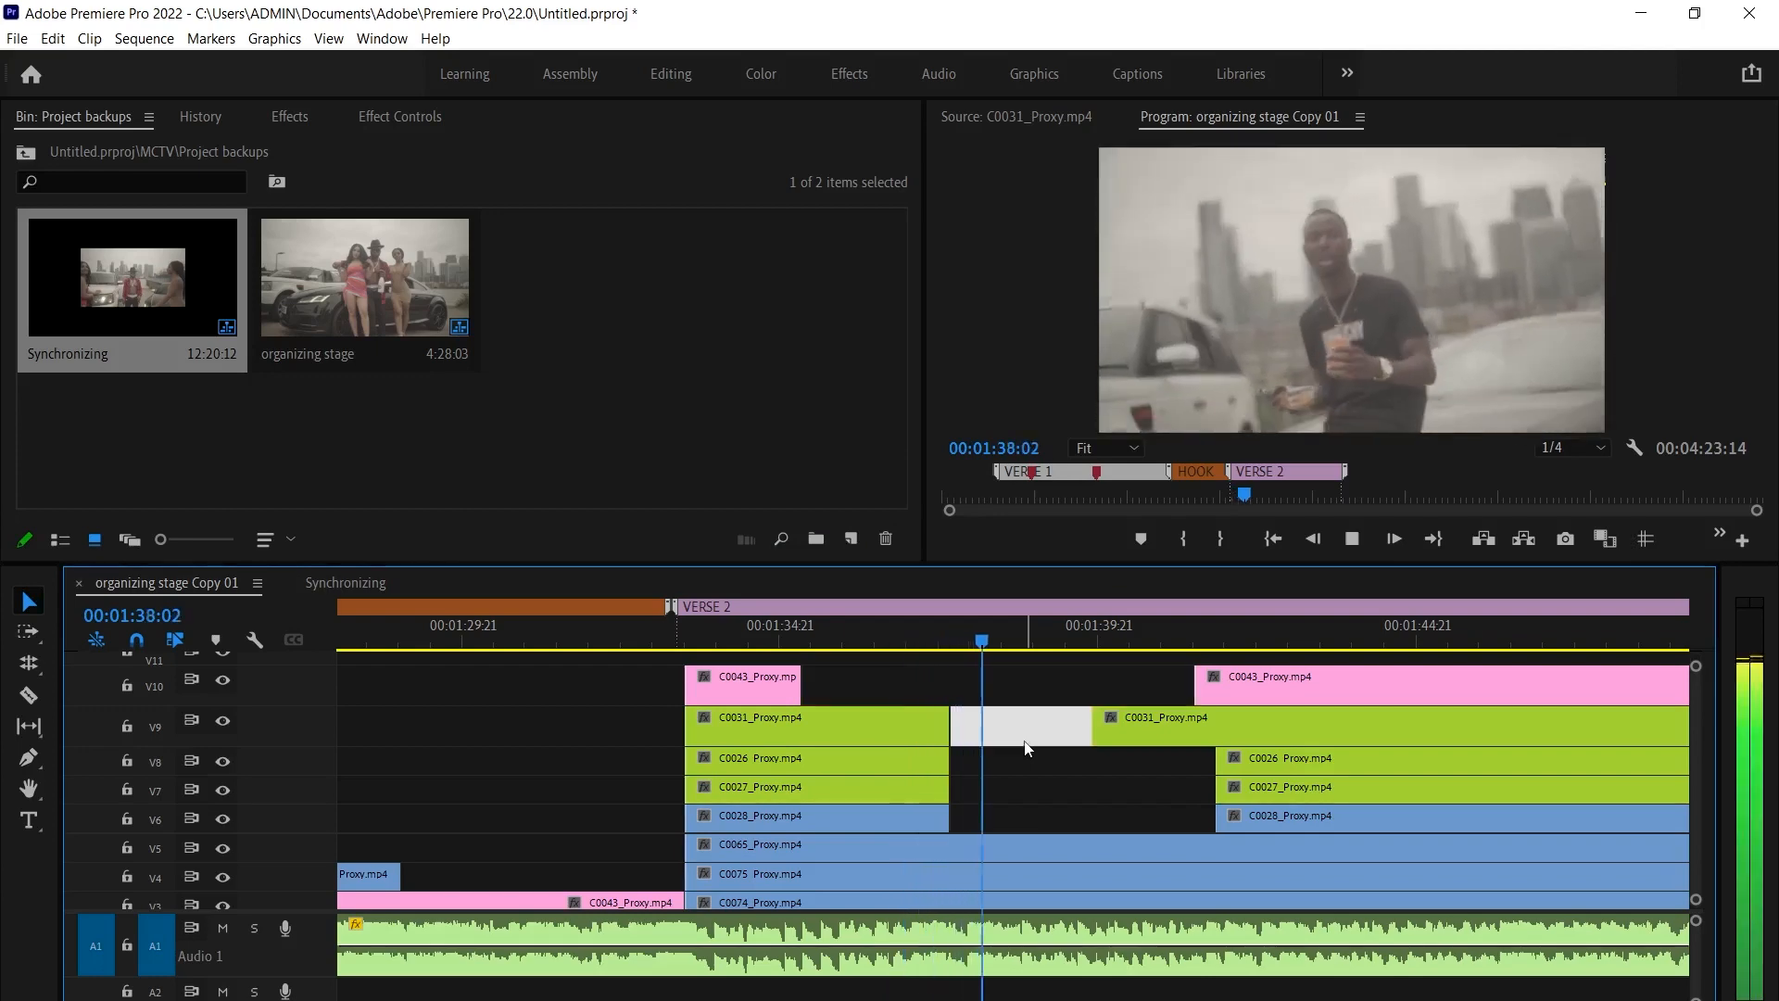
pyautogui.moveTo(959, 637); pyautogui.dragTo(720, 637)
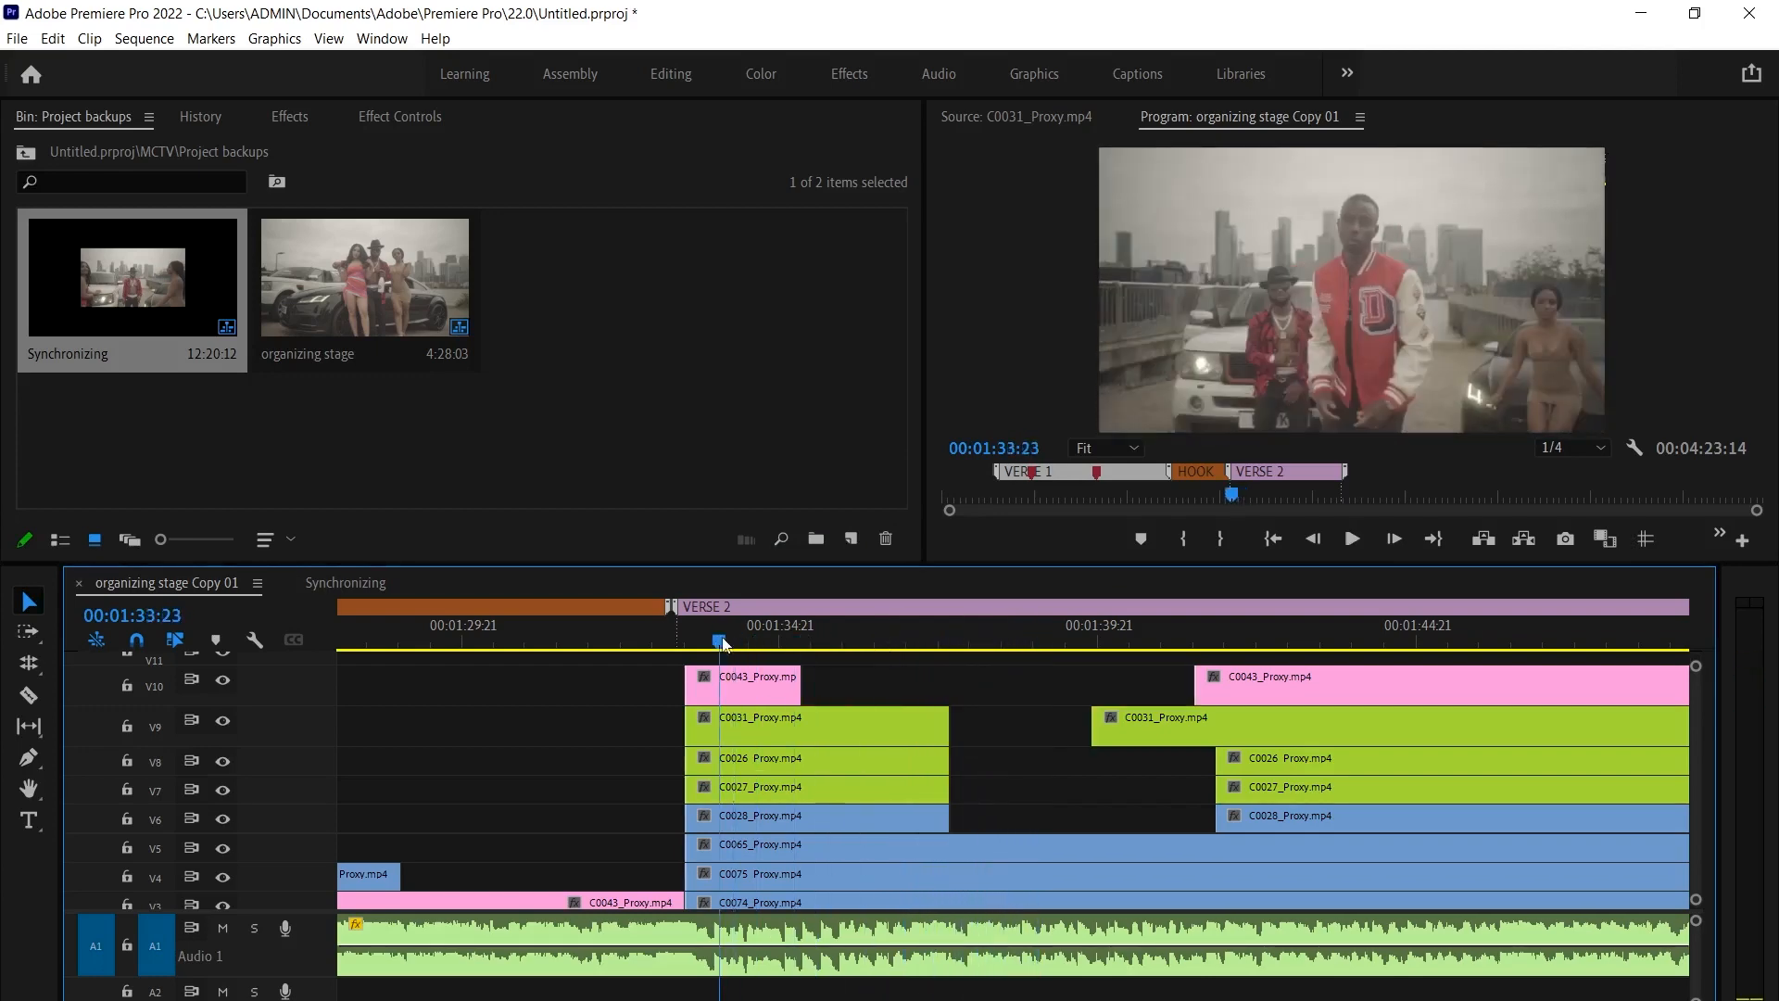
# Disable verse 2's first C0043, C0031, C0026 and C0027 pieces and play the C0028 angle up to 00:01:36:10
pyautogui.scroll(1, 615, 755)
pyautogui.keyDown('alt'); pyautogui.scroll(1, 703, 746); pyautogui.keyUp('alt')
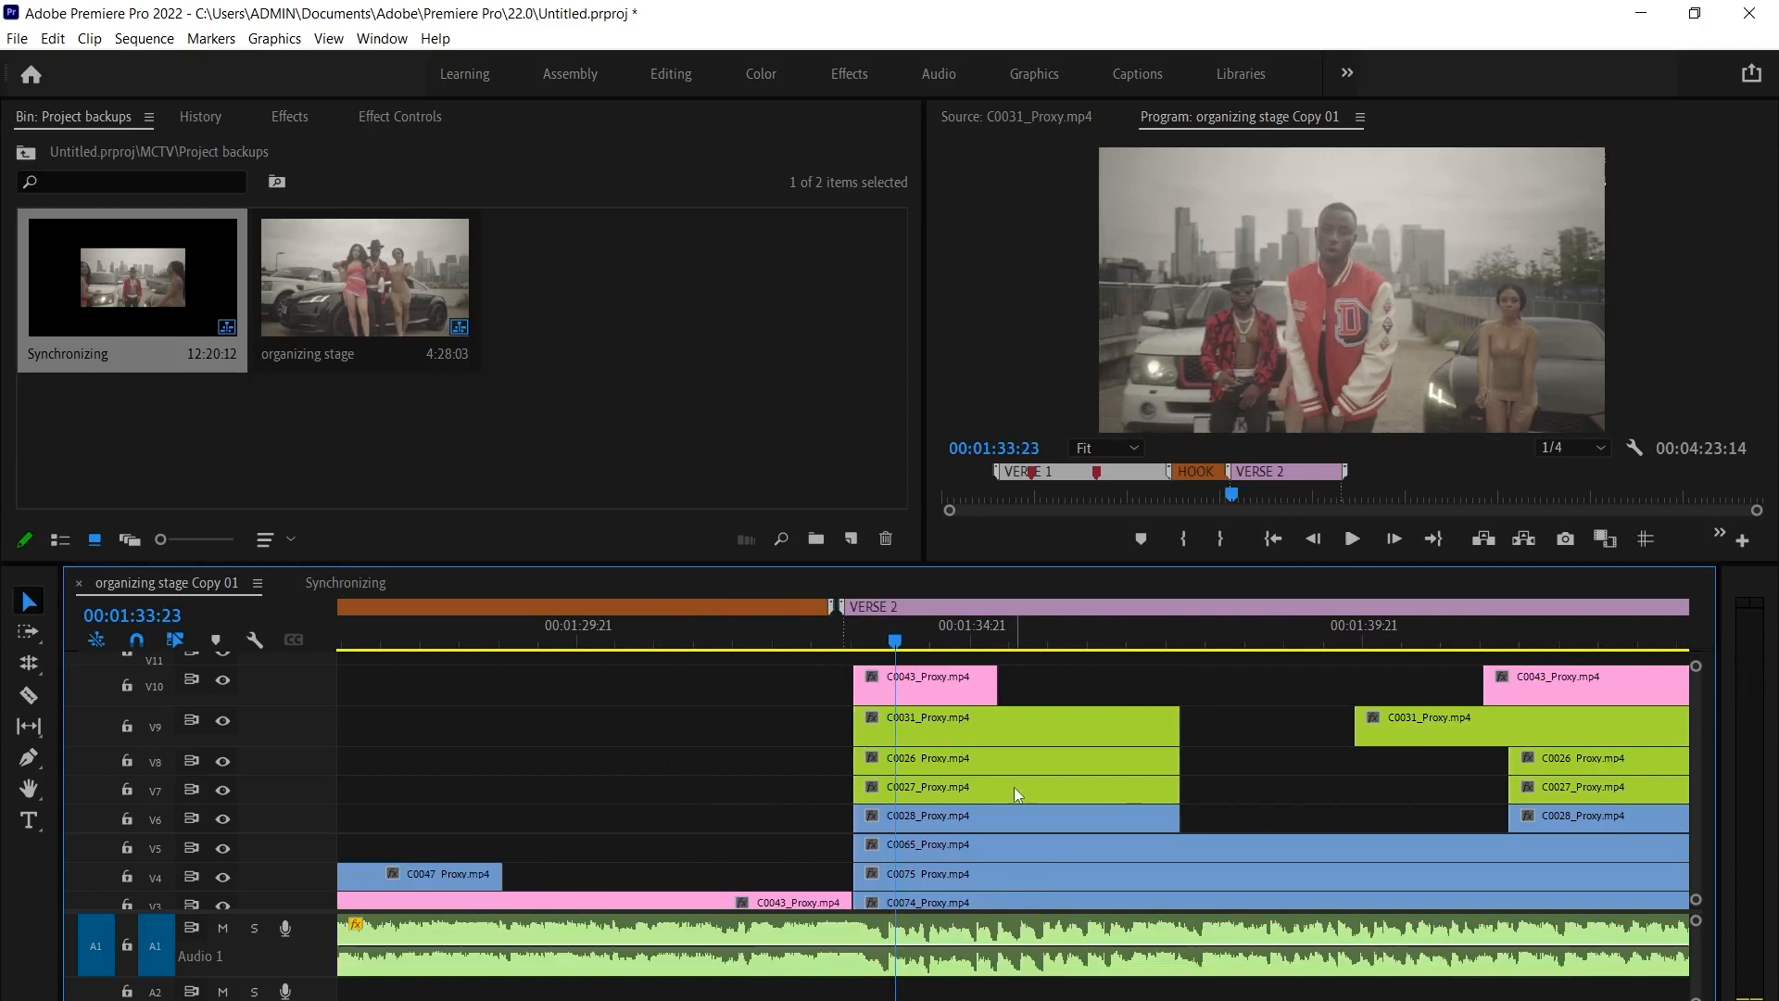
pyautogui.moveTo(759, 677); pyautogui.dragTo(1032, 784)
pyautogui.hotkey('shift', 'e')
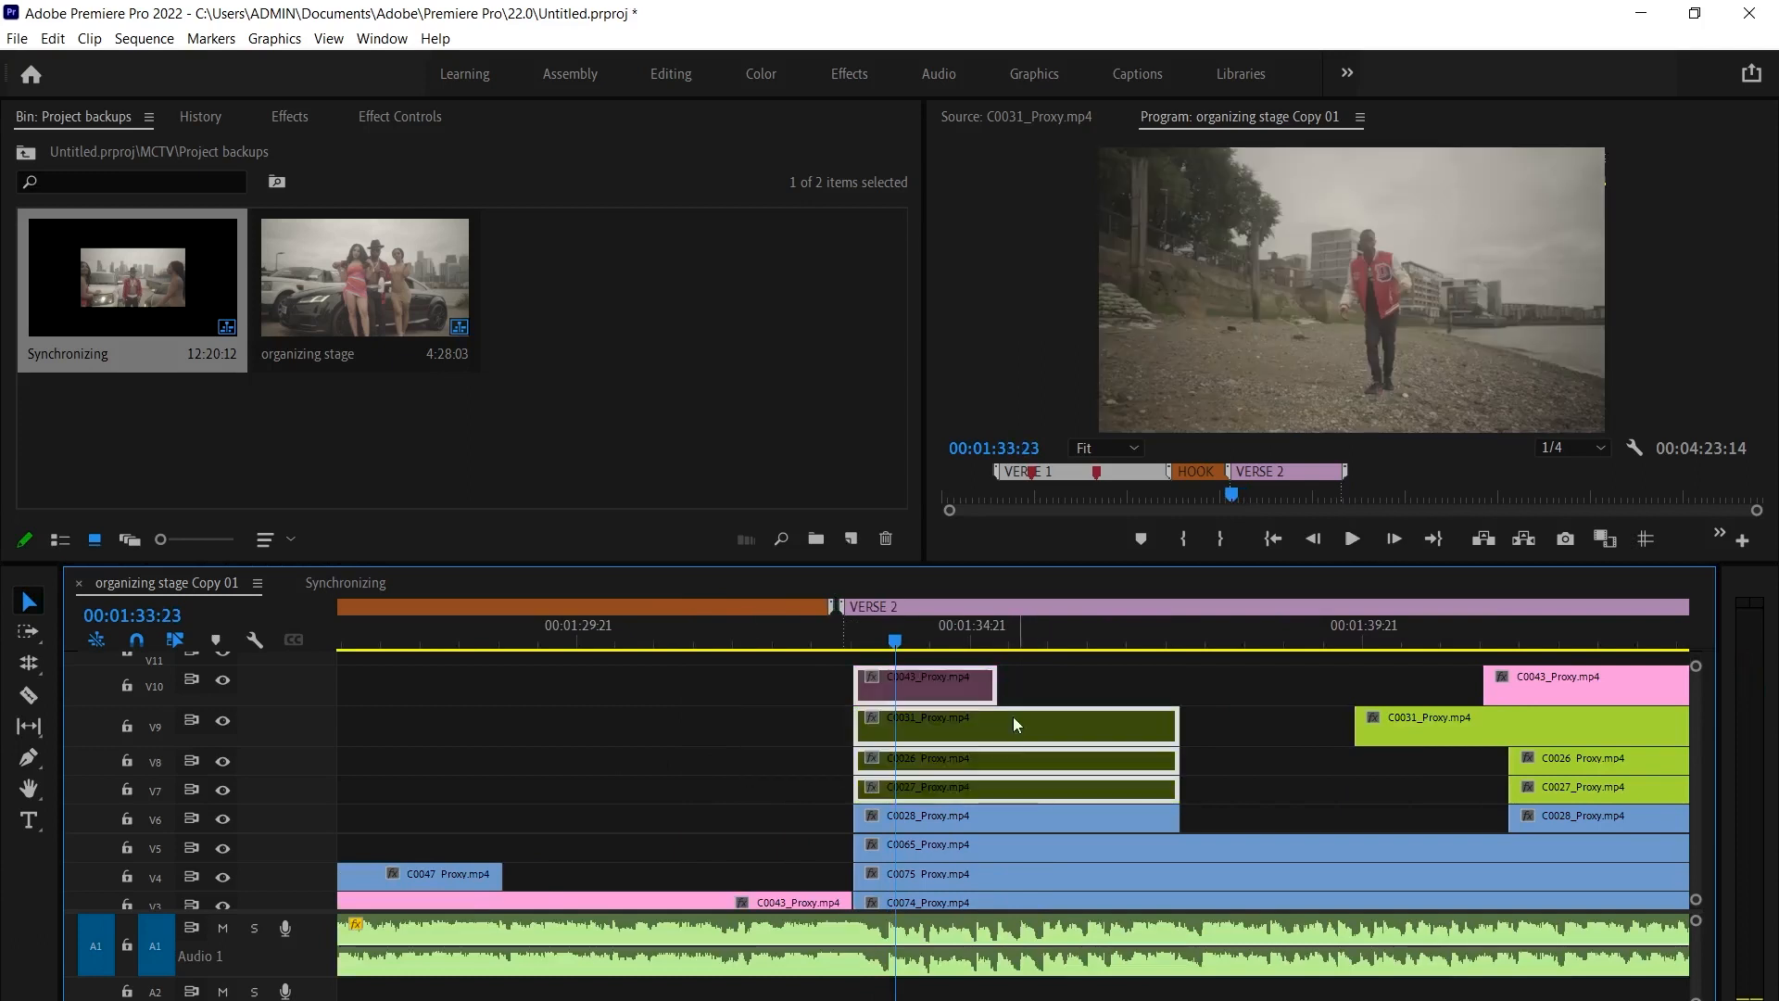
pyautogui.moveTo(871, 633); pyautogui.dragTo(896, 642)
pyautogui.click(893, 826)
pyautogui.click(1201, 794)
pyautogui.click(1038, 820)
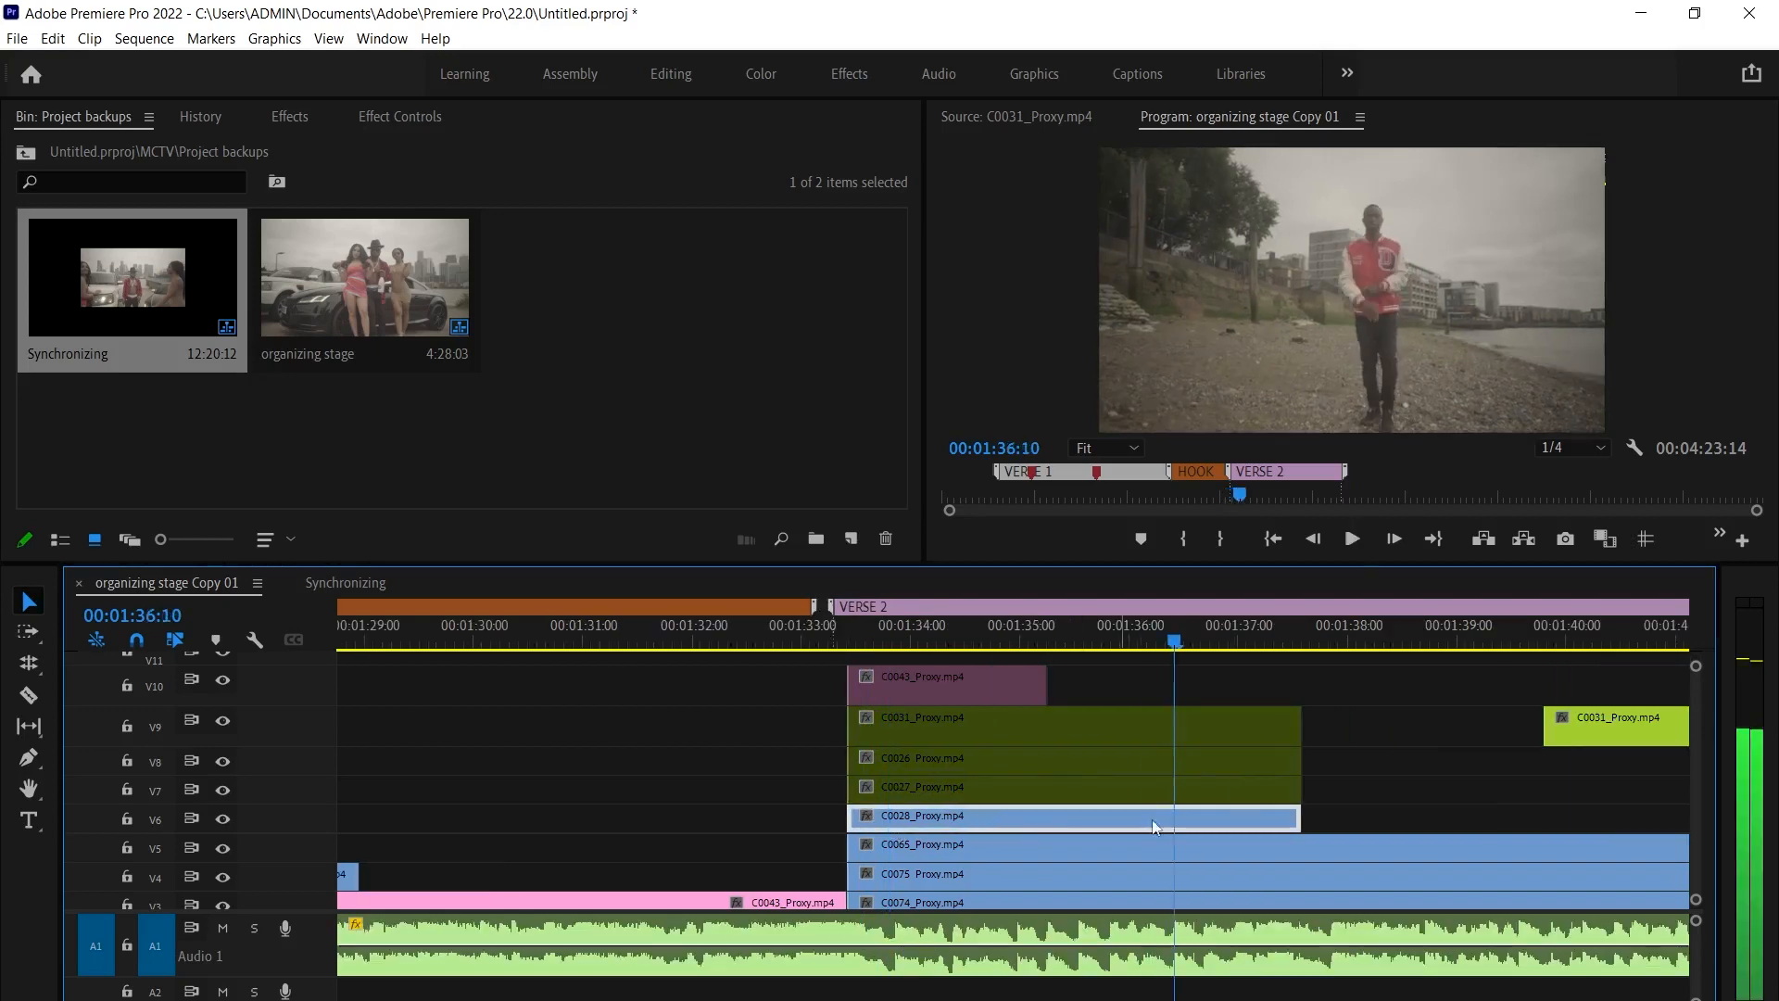
pyautogui.click(1316, 760)
# Label both C0028 pieces on V6 ANDROID GREEN and disable the first one
pyautogui.click(1210, 810)
pyautogui.rightClick(1210, 810)
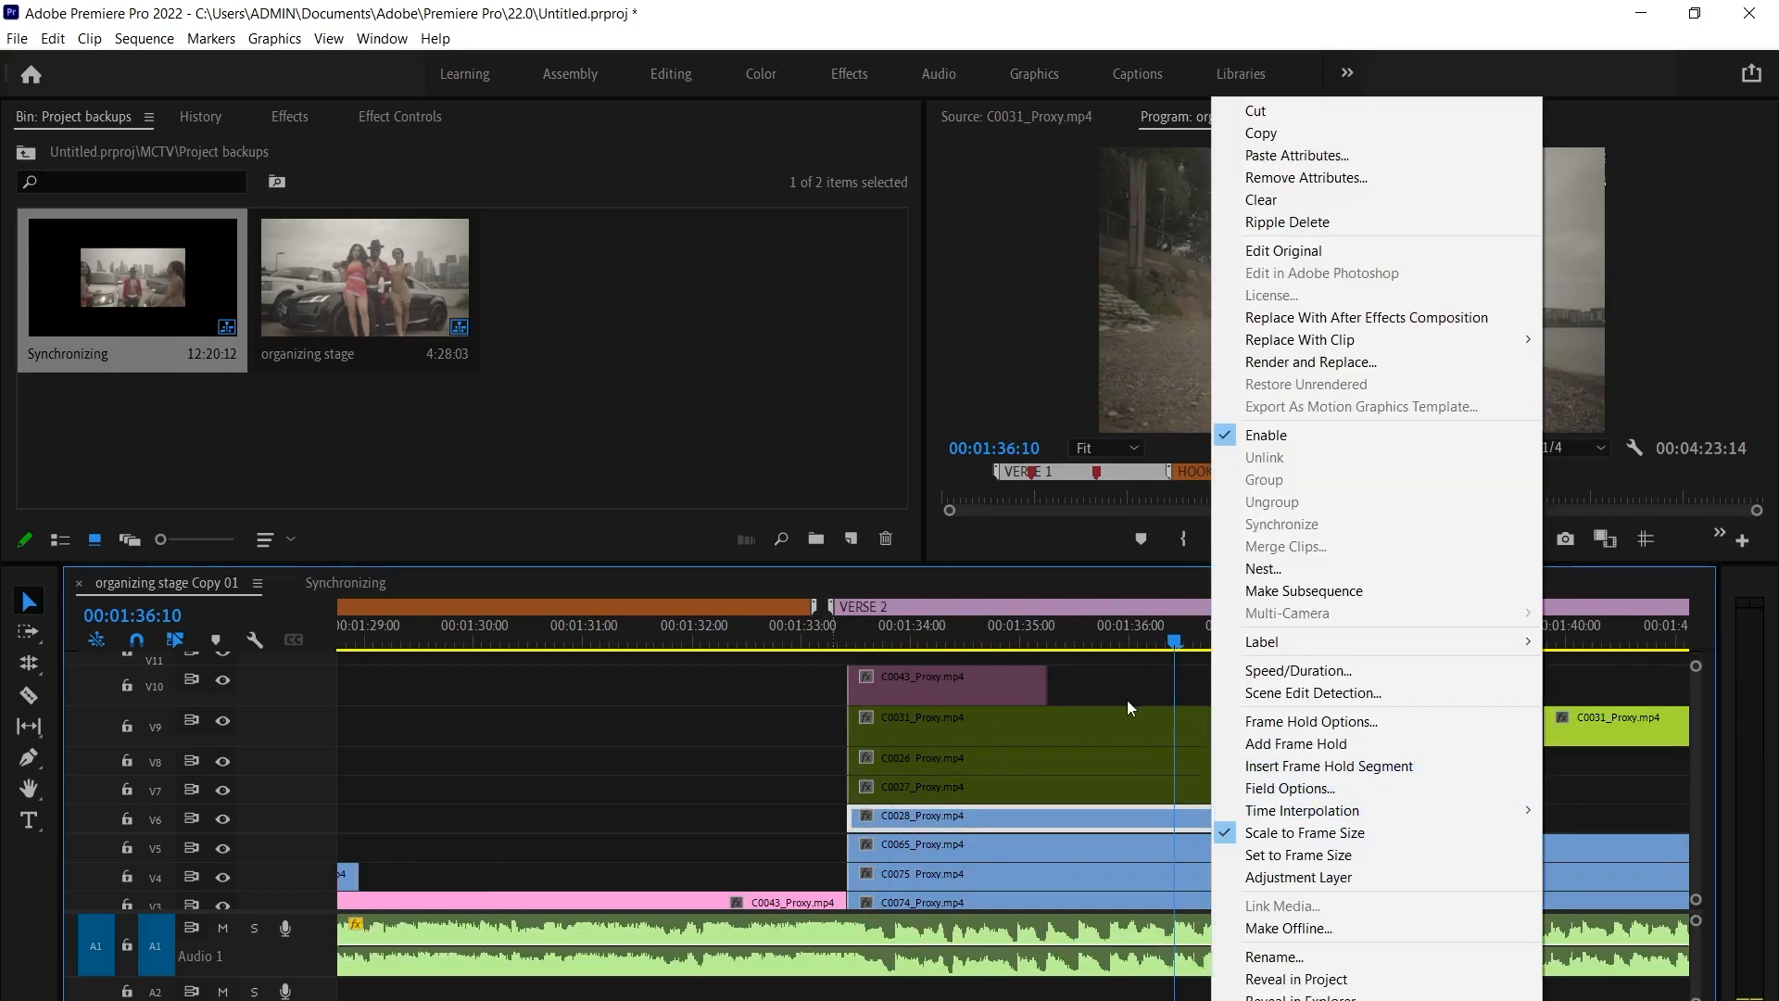
pyautogui.click(1132, 703)
pyautogui.scroll(-2, 1297, 783)
pyautogui.scroll(-1, 1347, 782)
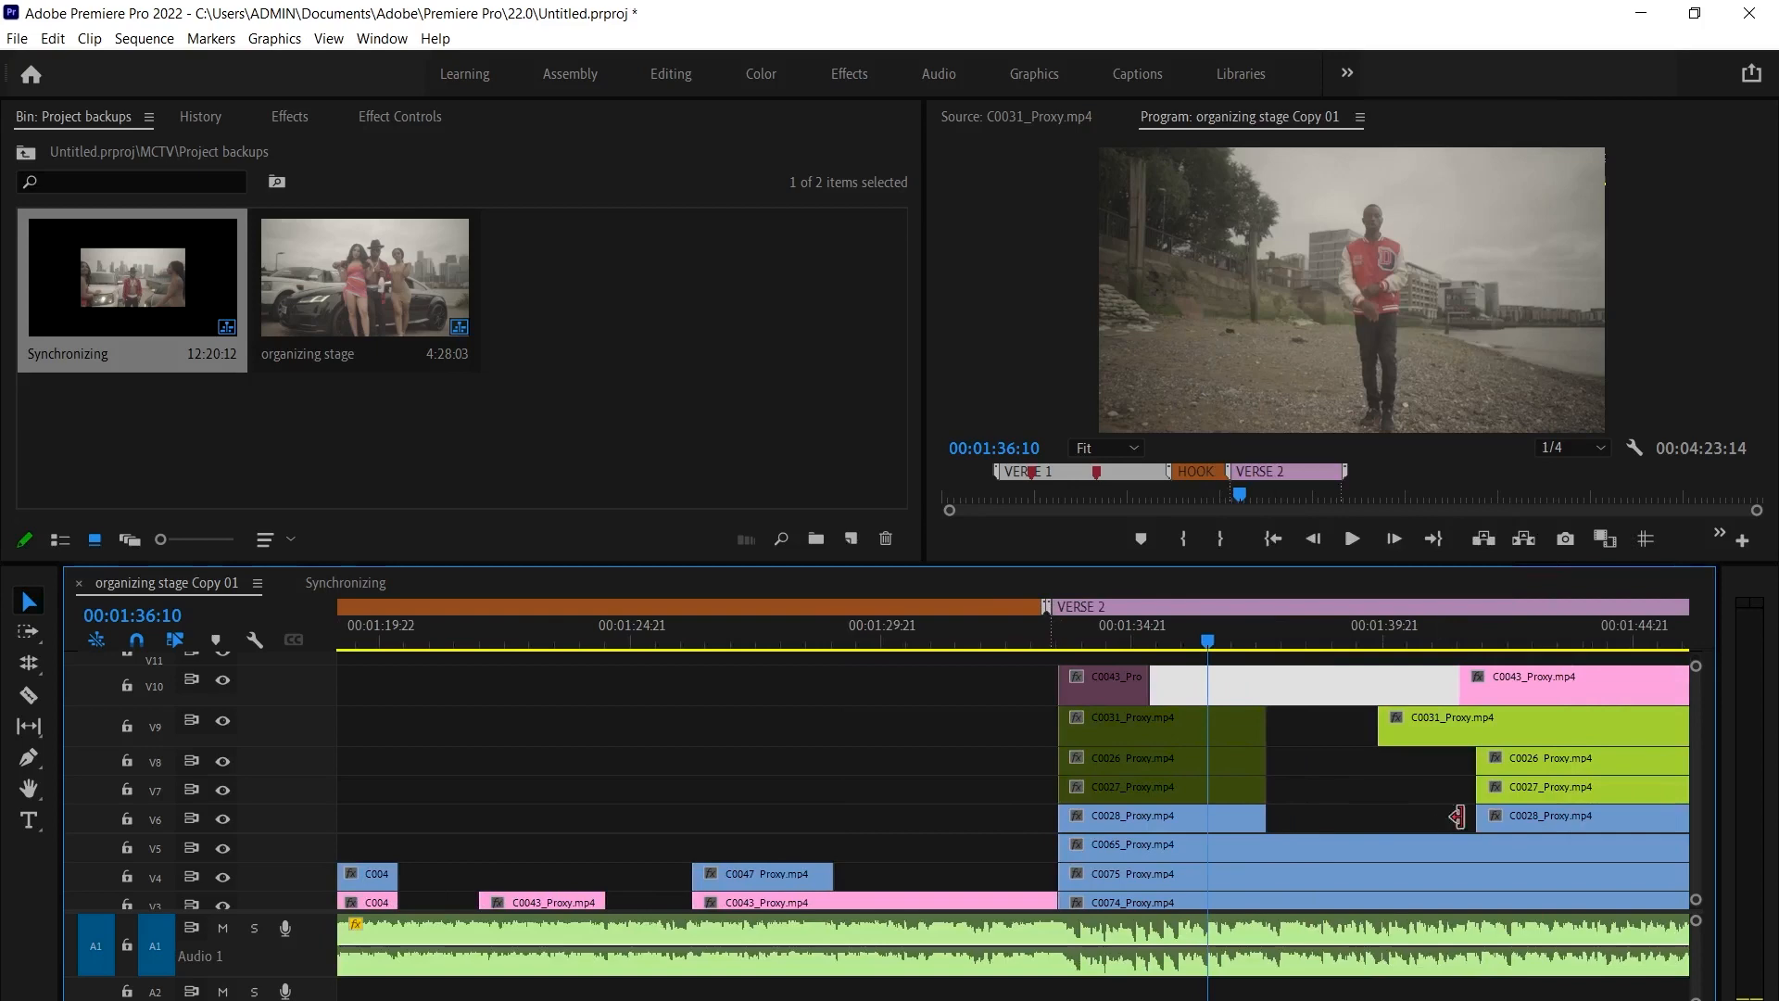
pyautogui.rightClick(1226, 819)
pyautogui.moveTo(1445, 670)
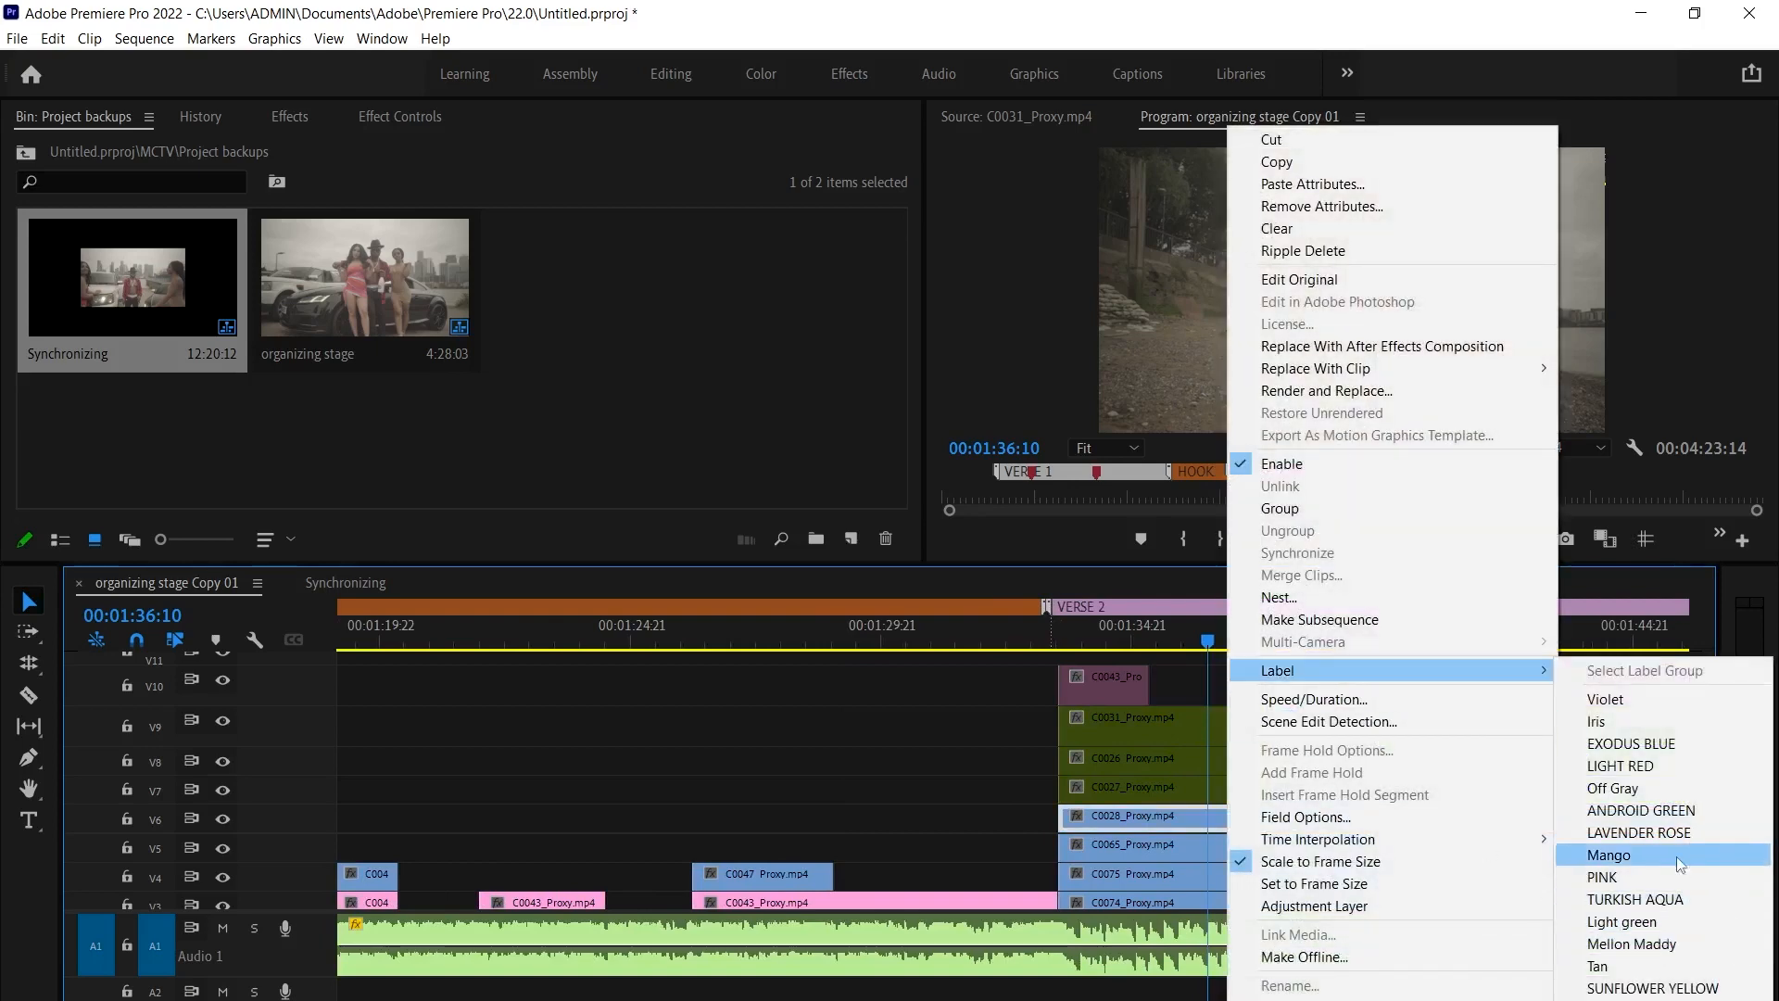
pyautogui.click(1640, 810)
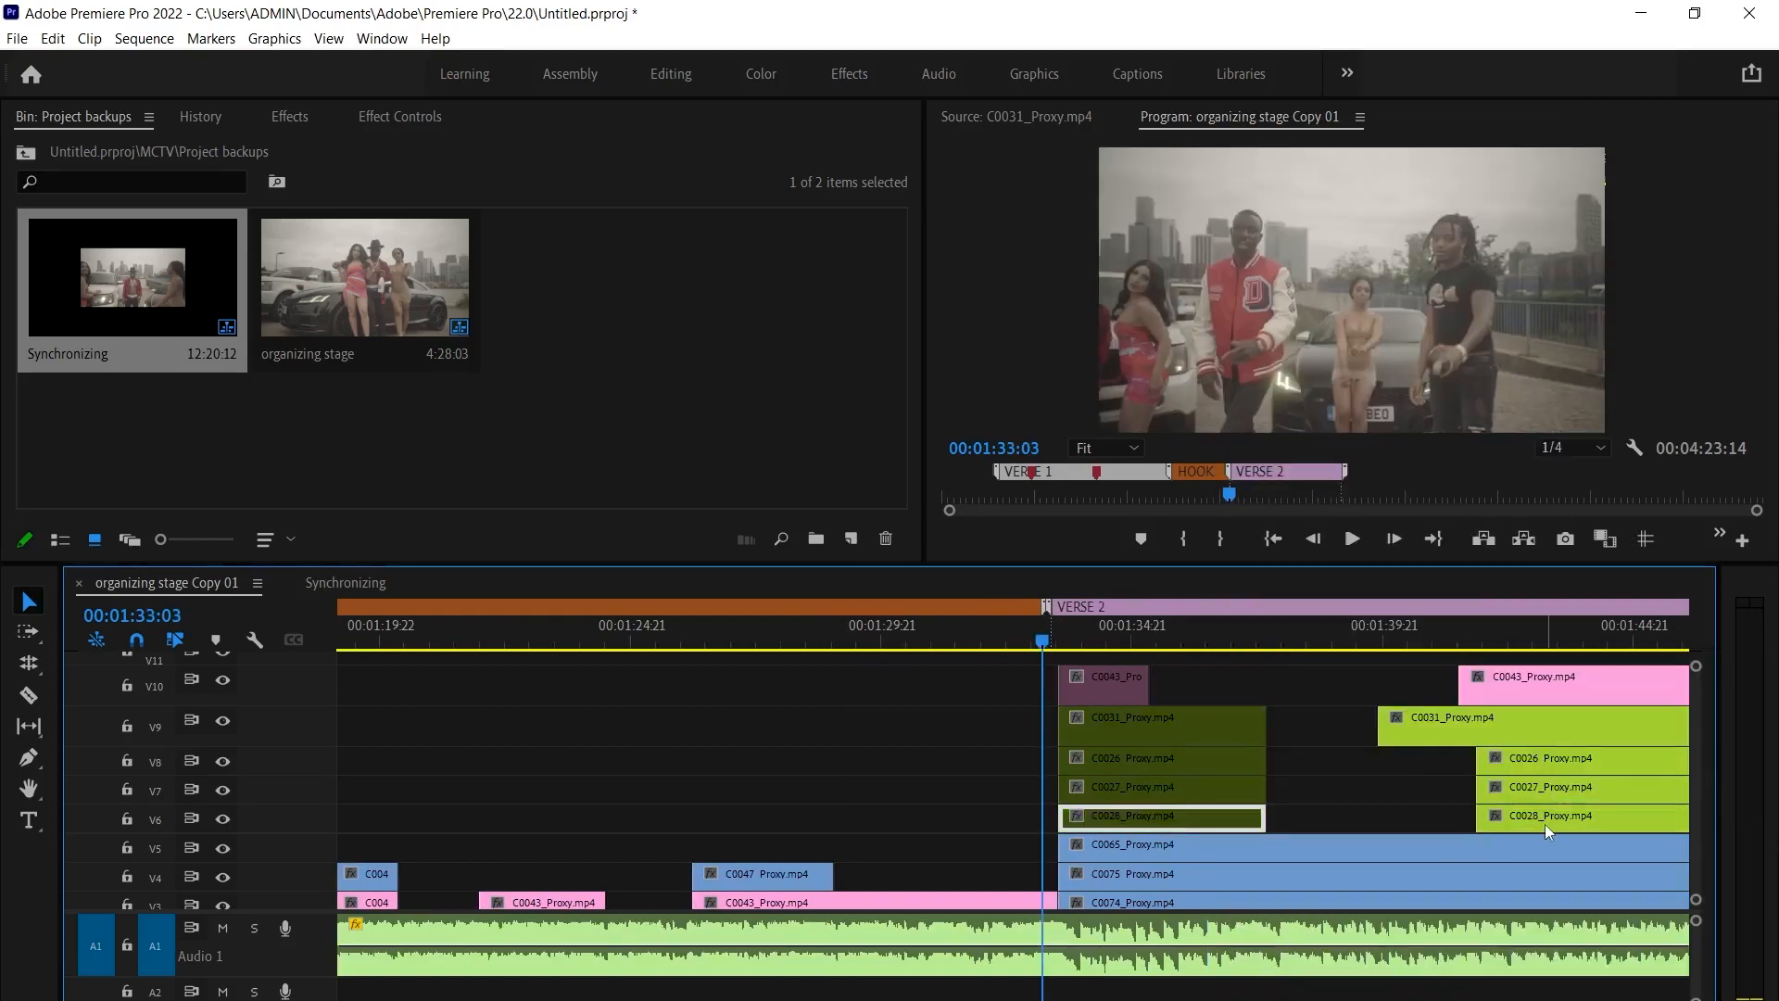
# Trim the start of V5's C0065 clip to about 00:01:39:15 and extend C0075's start on V4 slightly before 00:01:33:11
pyautogui.press('space')
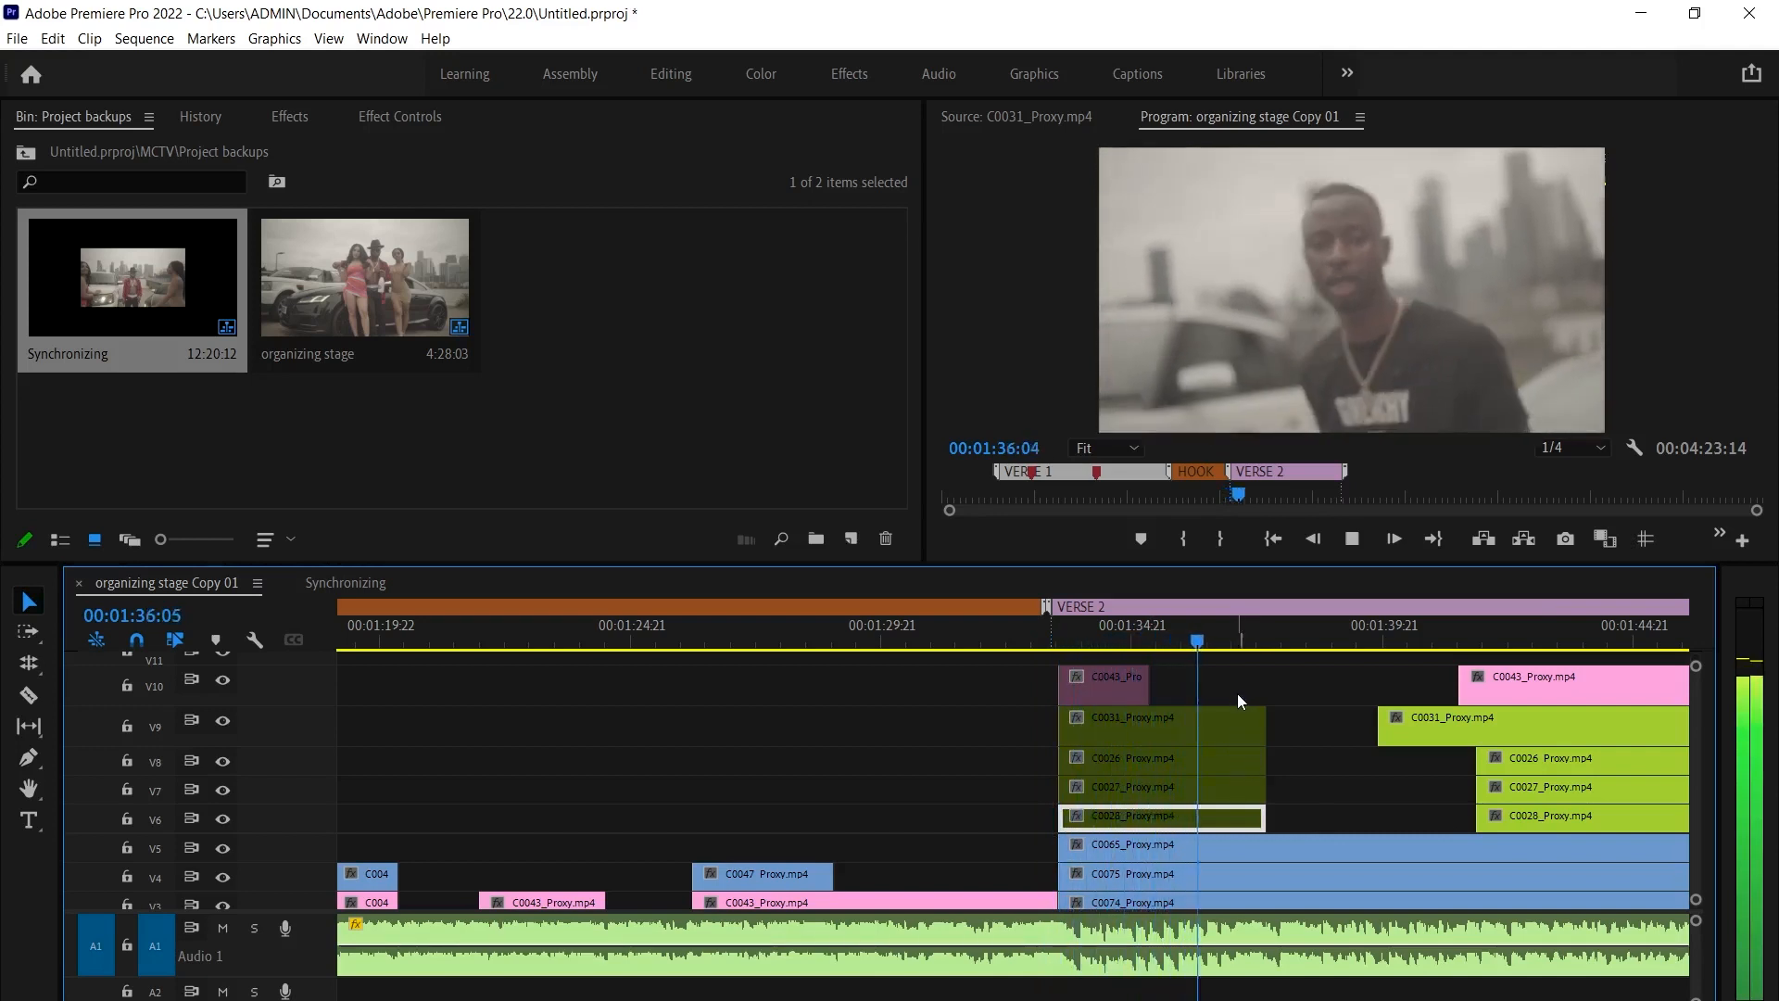
pyautogui.click(1316, 657)
pyautogui.press('space')
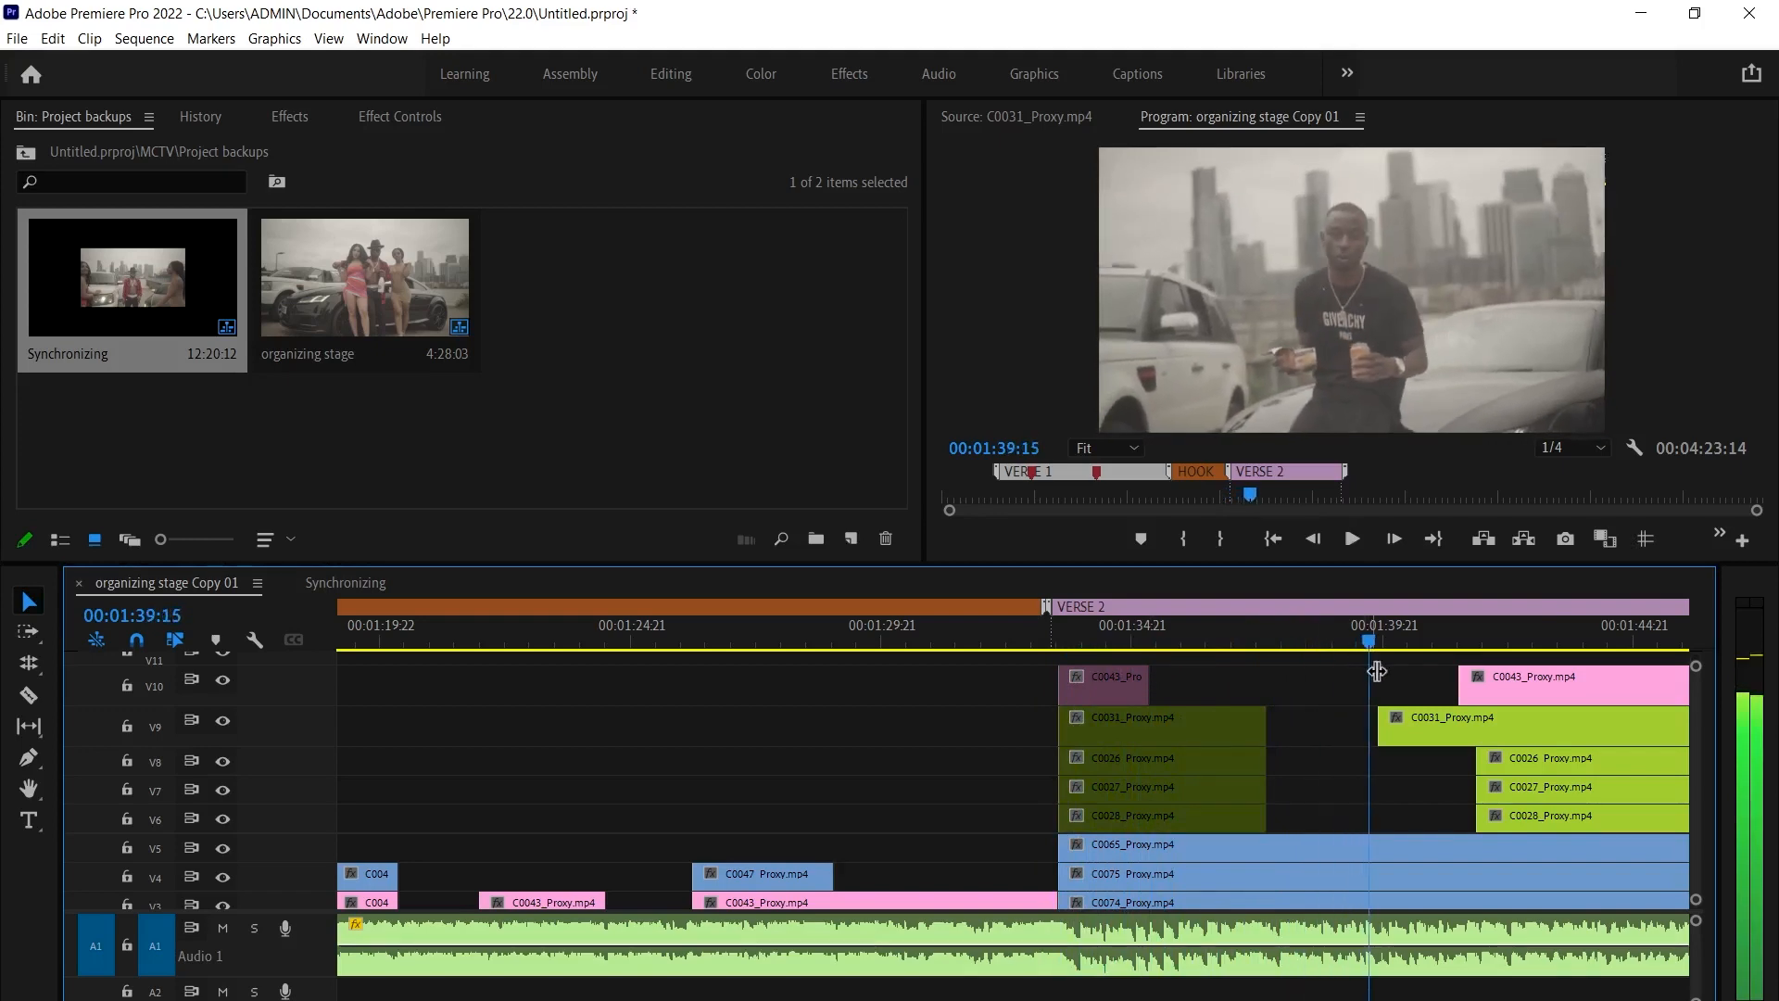
pyautogui.moveTo(1069, 841); pyautogui.dragTo(1379, 843)
pyautogui.click(1063, 641)
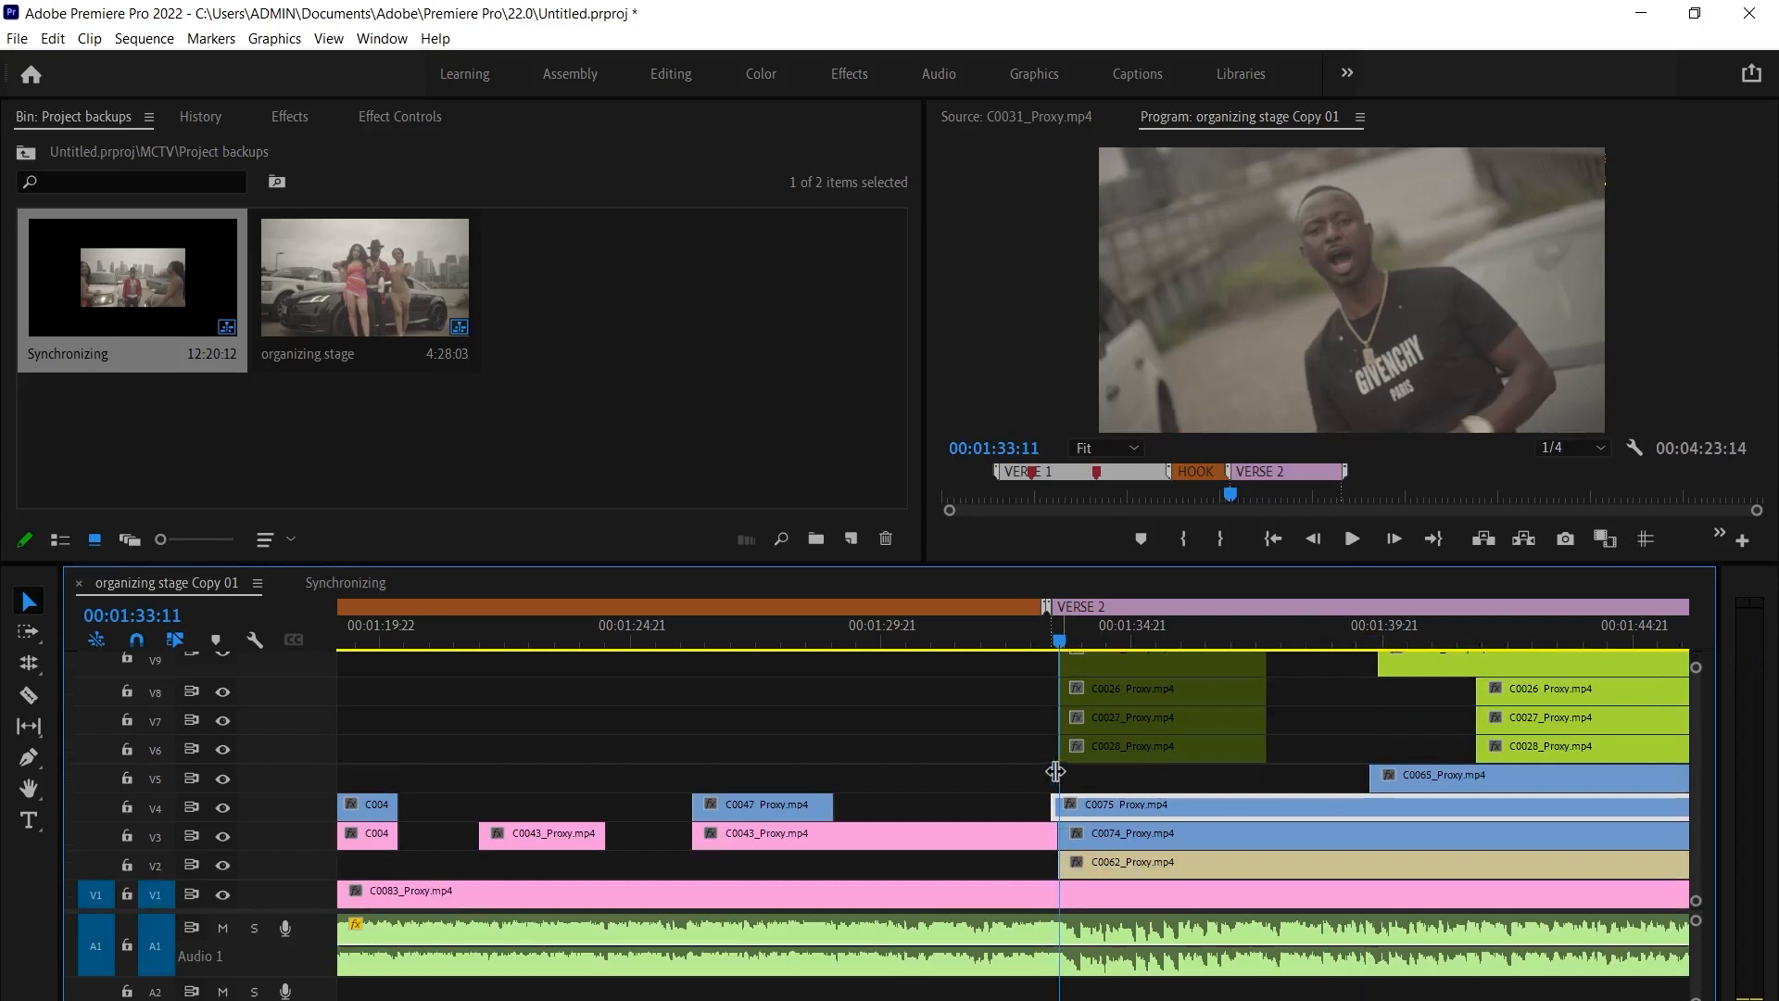
# Play the C0075 angle from the start of verse 2 to about 00:01:39:11 to review its performance
pyautogui.scroll(4, 993, 773)
pyautogui.click(1062, 641)
pyautogui.press('space')
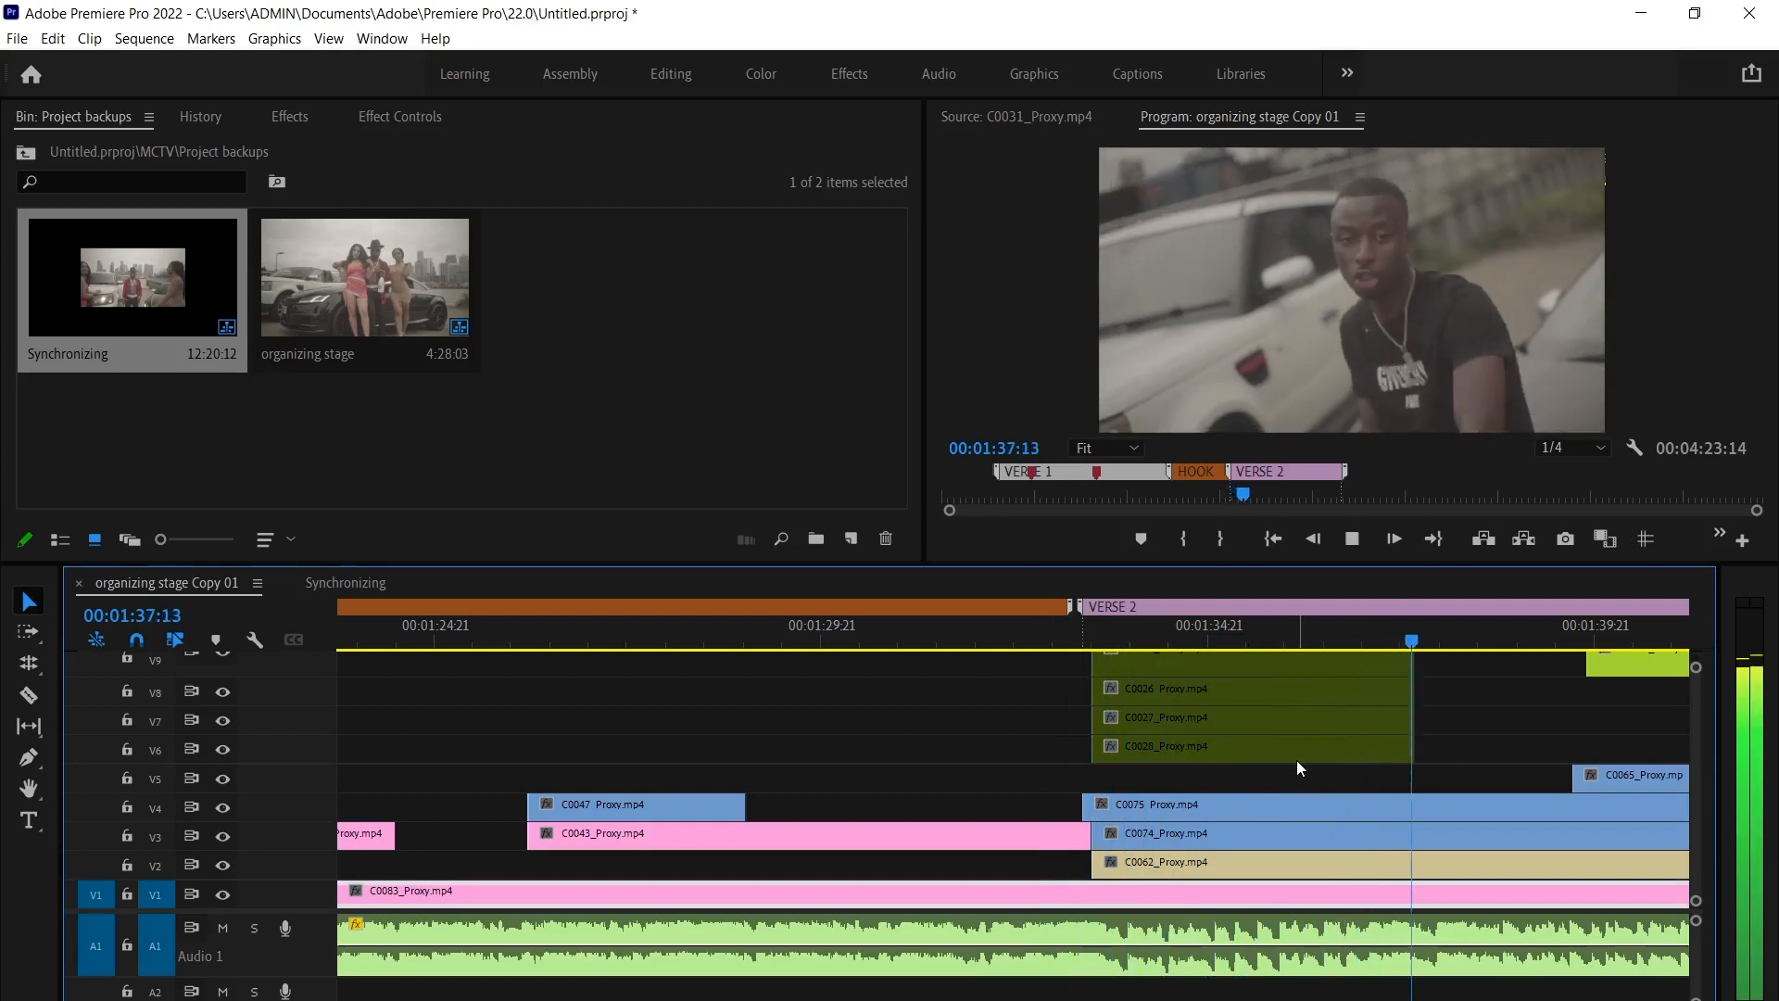
pyautogui.scroll(-3, 1296, 760)
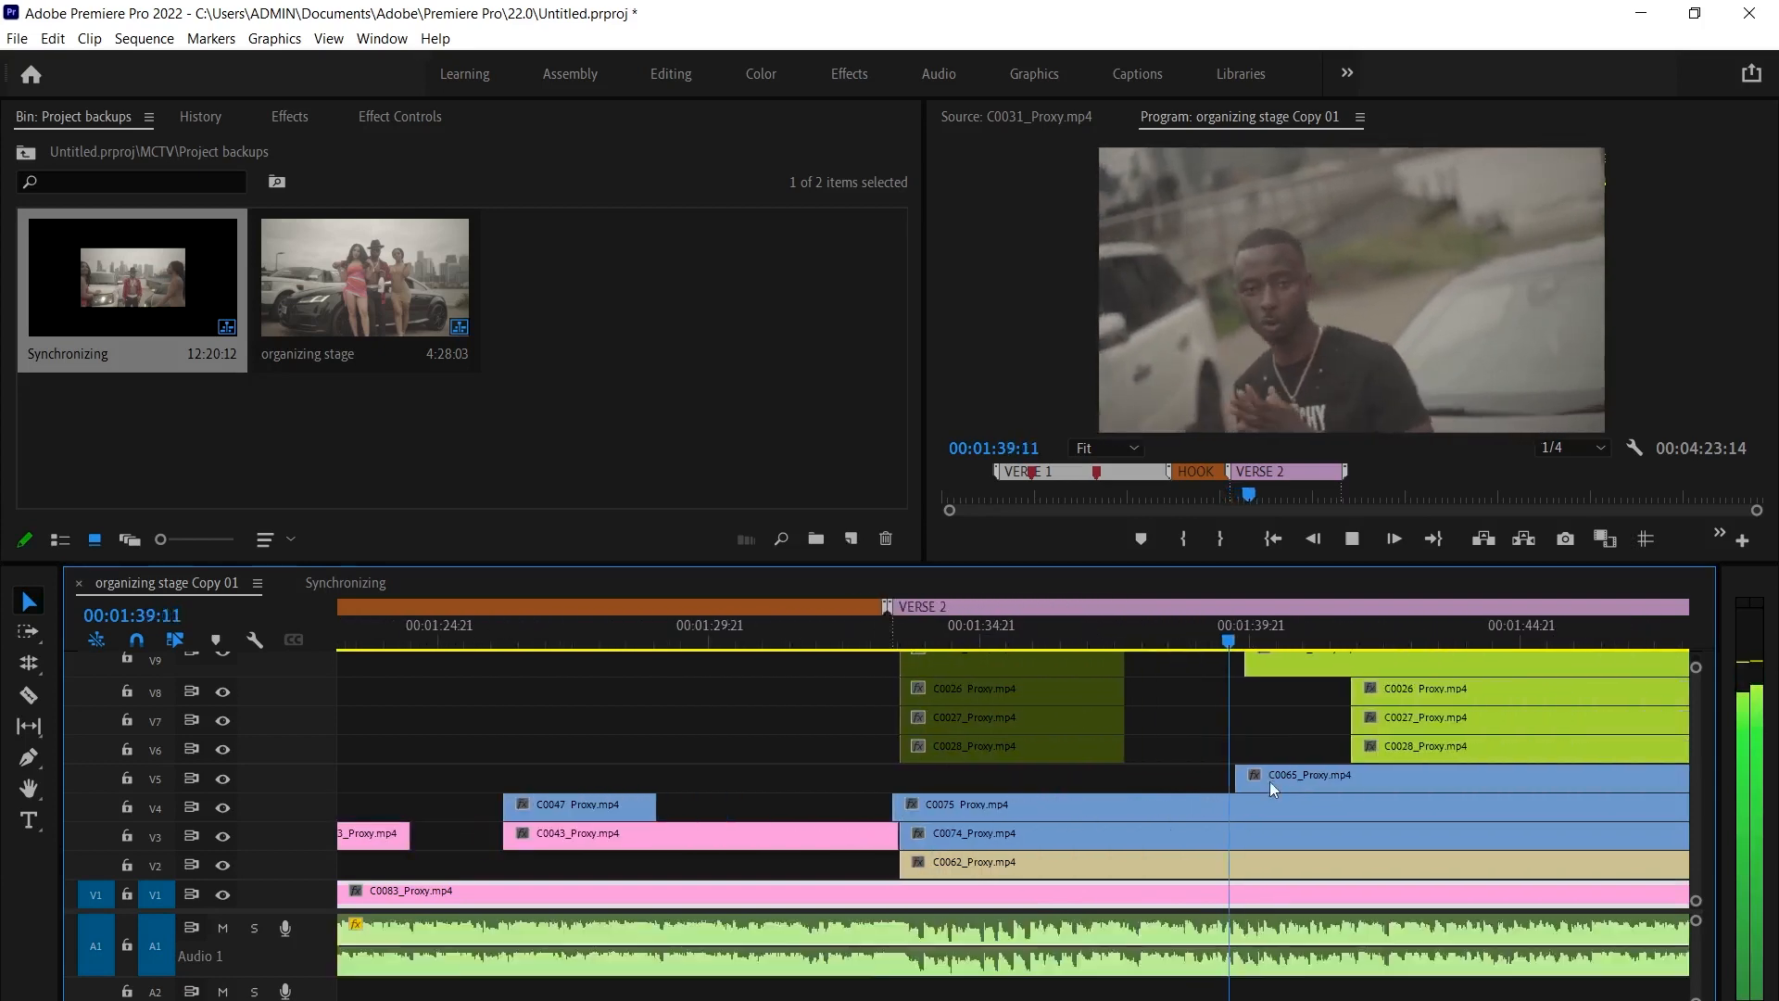
# Re-enable verse 2's first C0043, C0031, C0026, C0027 and C0028 pieces and trim the last four's starts to where C0043 ends
pyautogui.hscroll(1, 1271, 778)
pyautogui.press('space')
pyautogui.press('`')
pyautogui.moveTo(863, 385); pyautogui.dragTo(761, 612)
pyautogui.hotkey('shift', 'e')
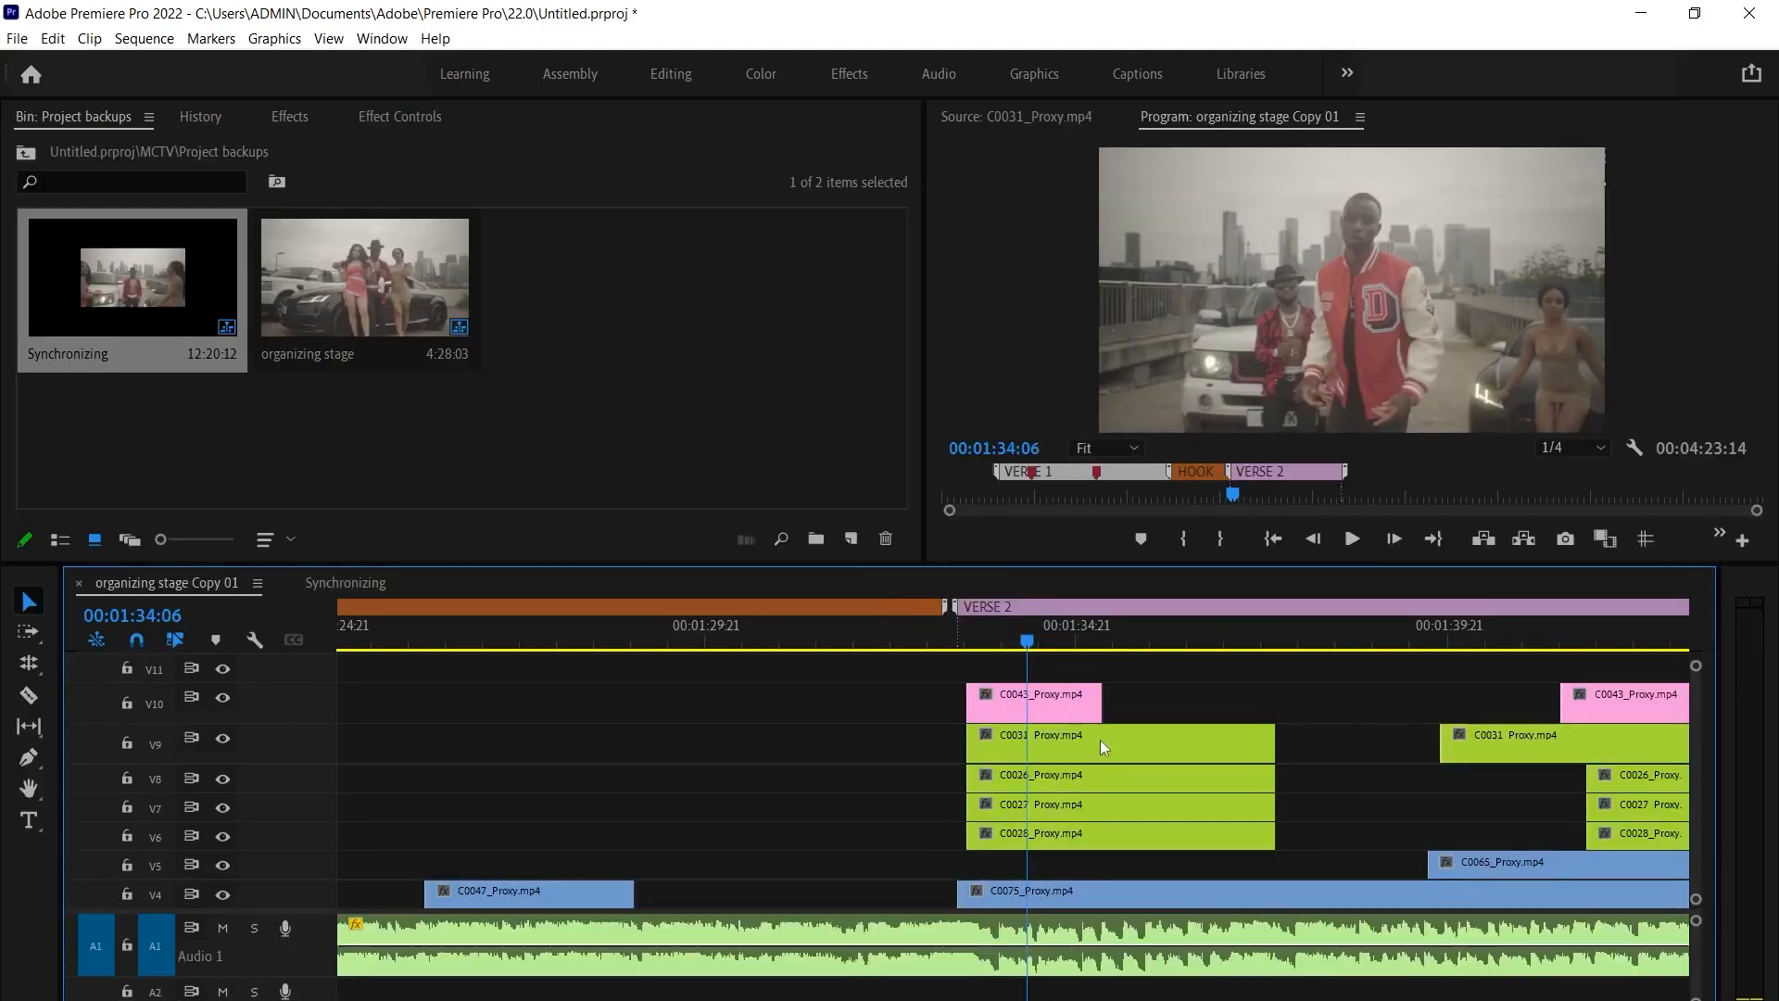
pyautogui.moveTo(886, 748); pyautogui.dragTo(1104, 851)
pyautogui.moveTo(955, 736); pyautogui.dragTo(1104, 737)
# Play the transition from the hook into verse 2 several times from about 00:01:32:20 to judge the cut
pyautogui.click(929, 644)
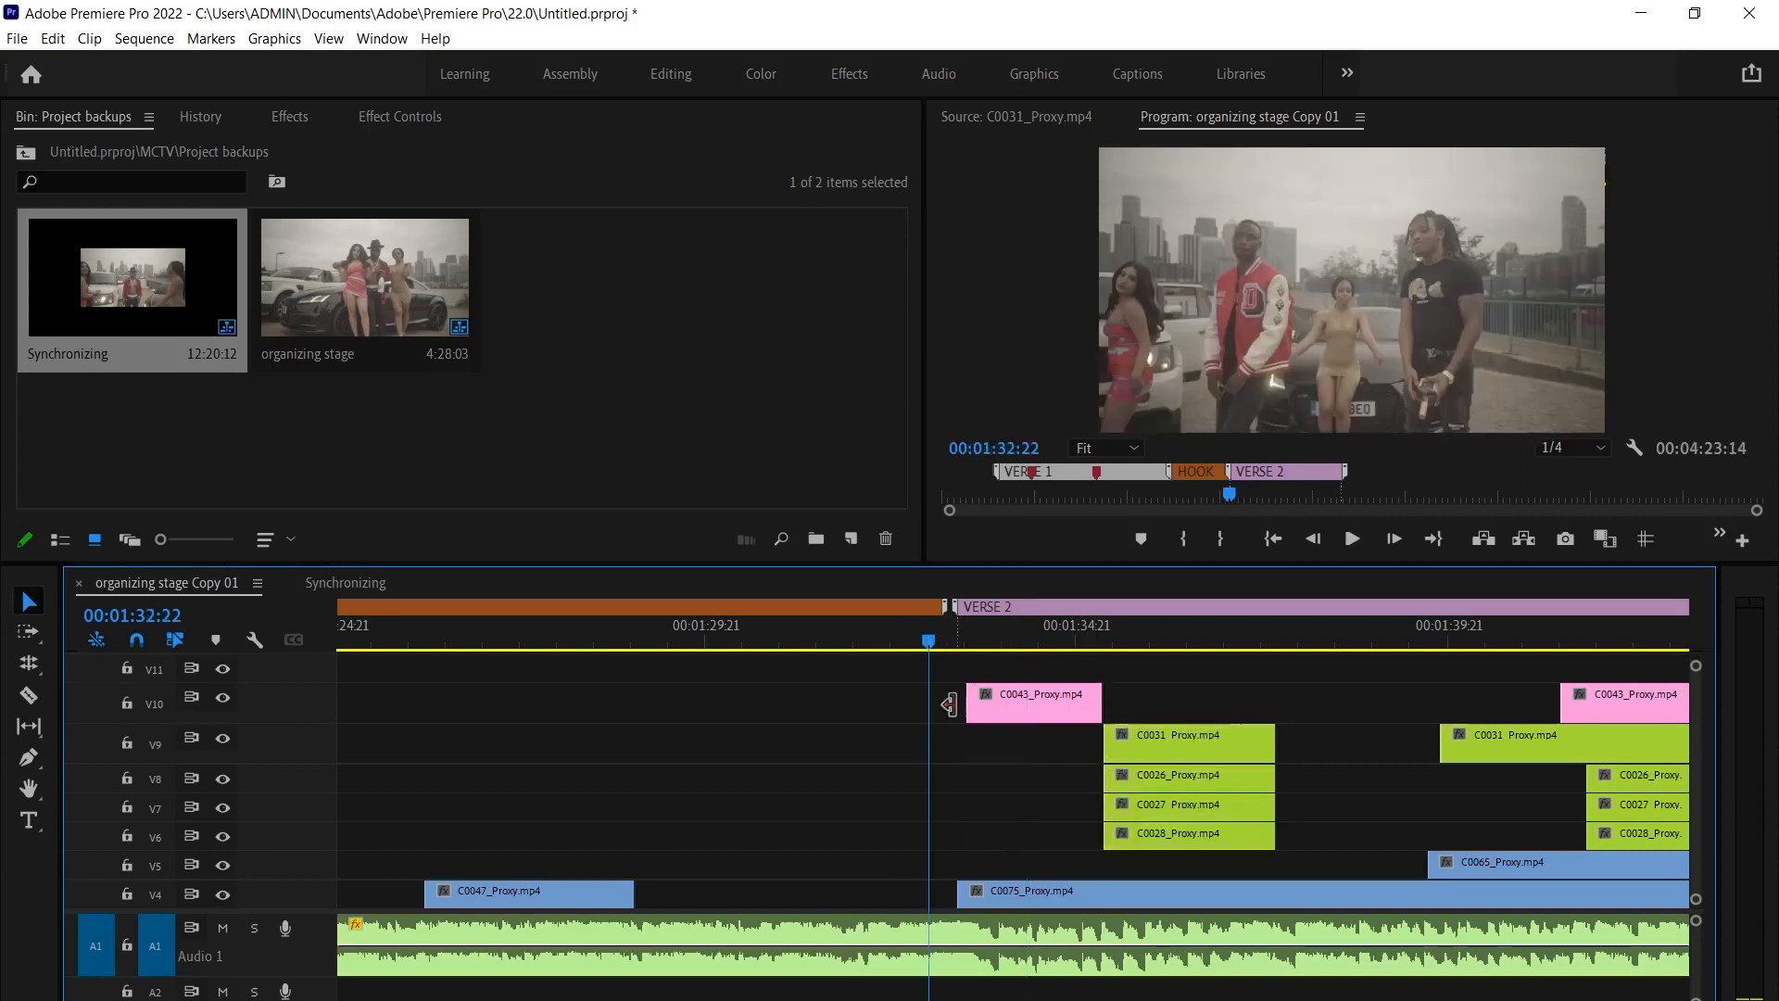
pyautogui.scroll(-2, 965, 745)
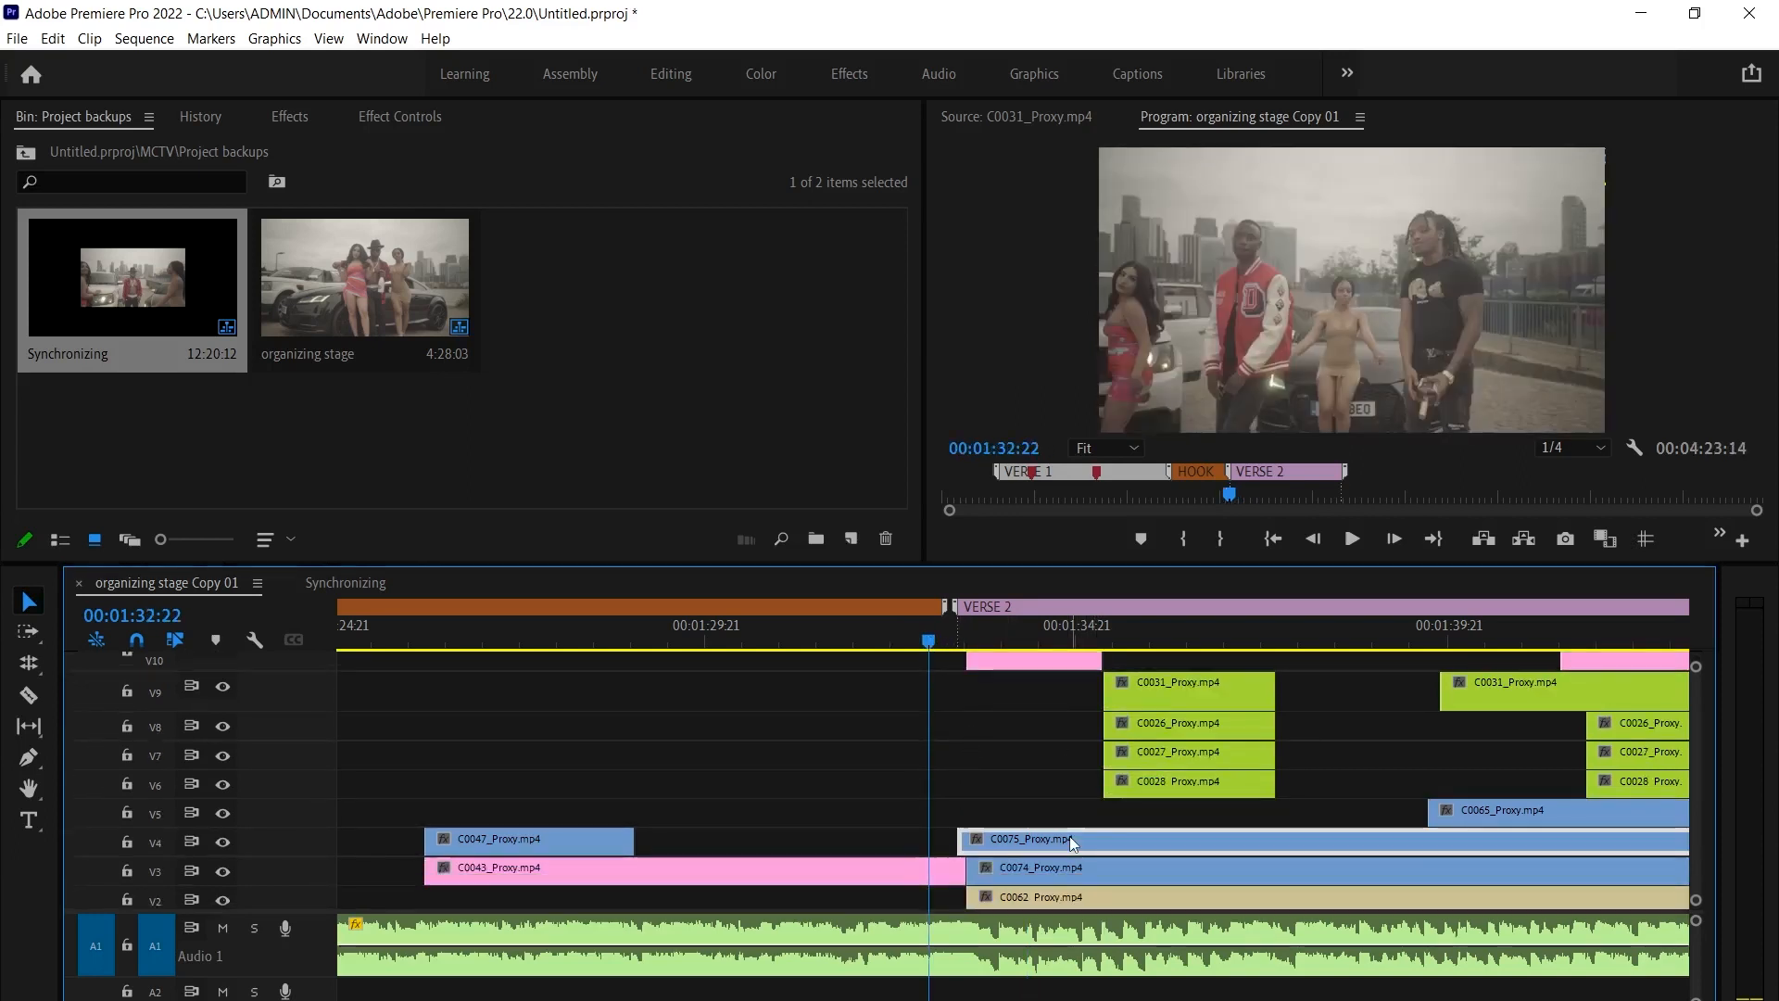
pyautogui.press('space')
pyautogui.scroll(2, 1091, 764)
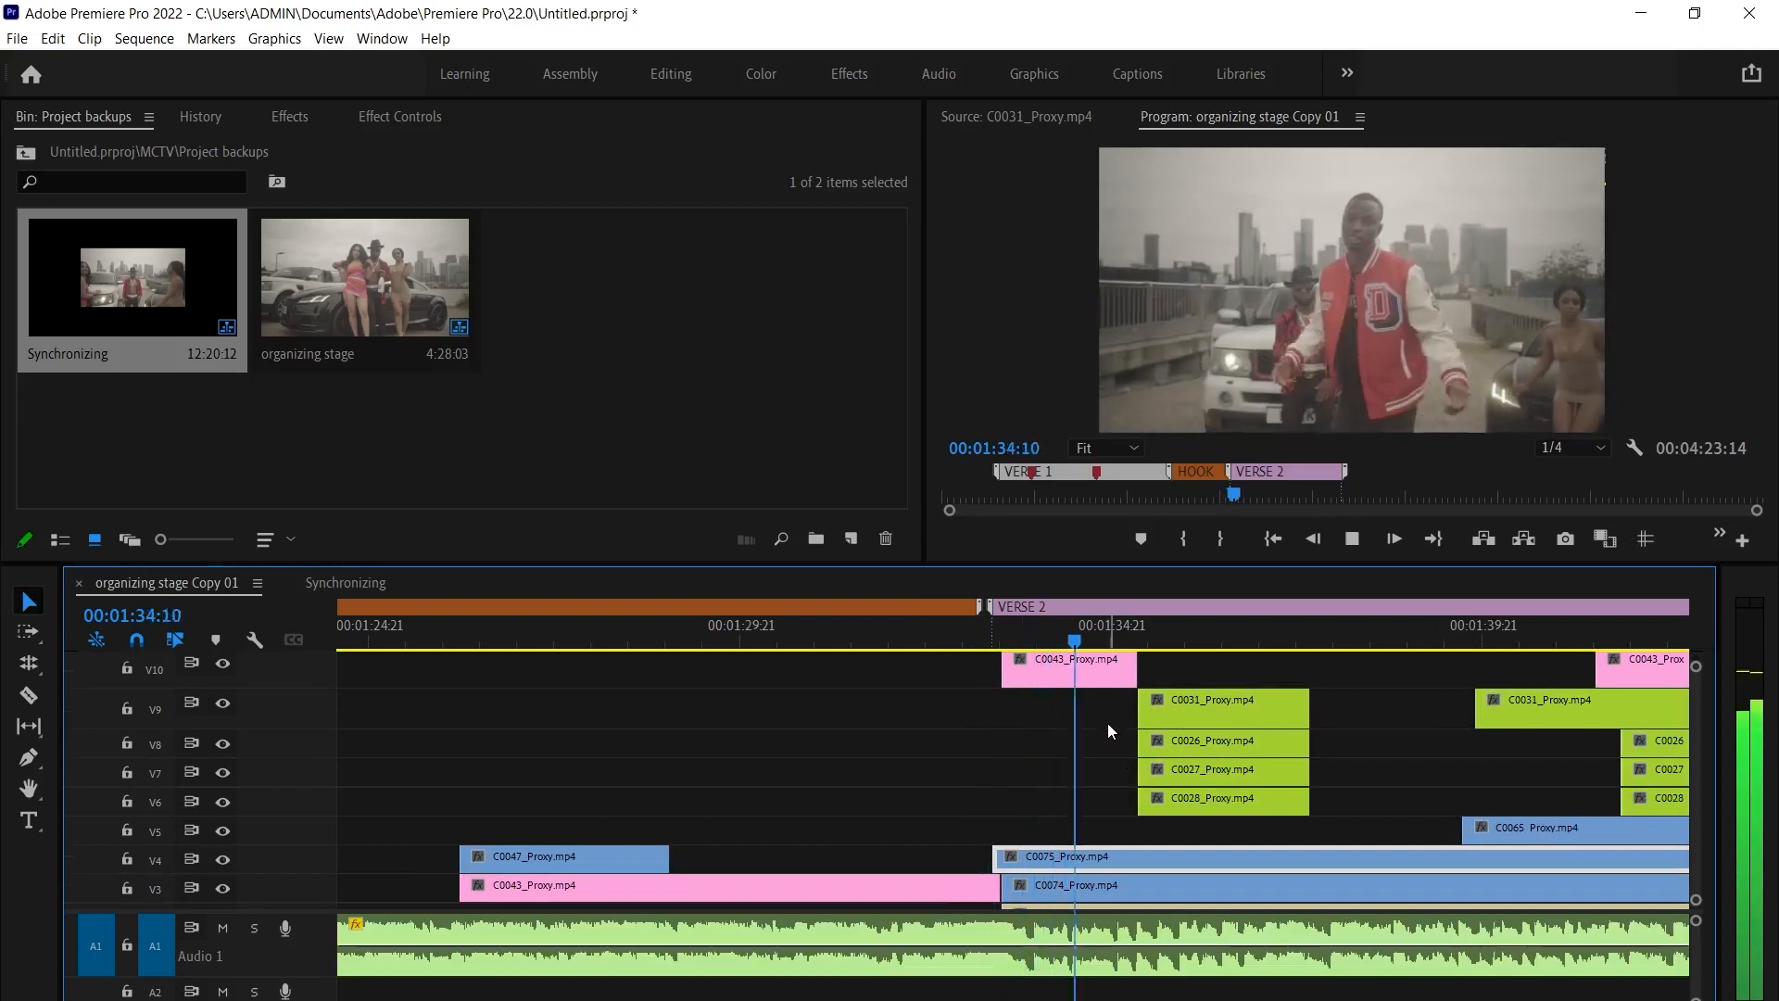
pyautogui.press('space')
pyautogui.click(948, 640)
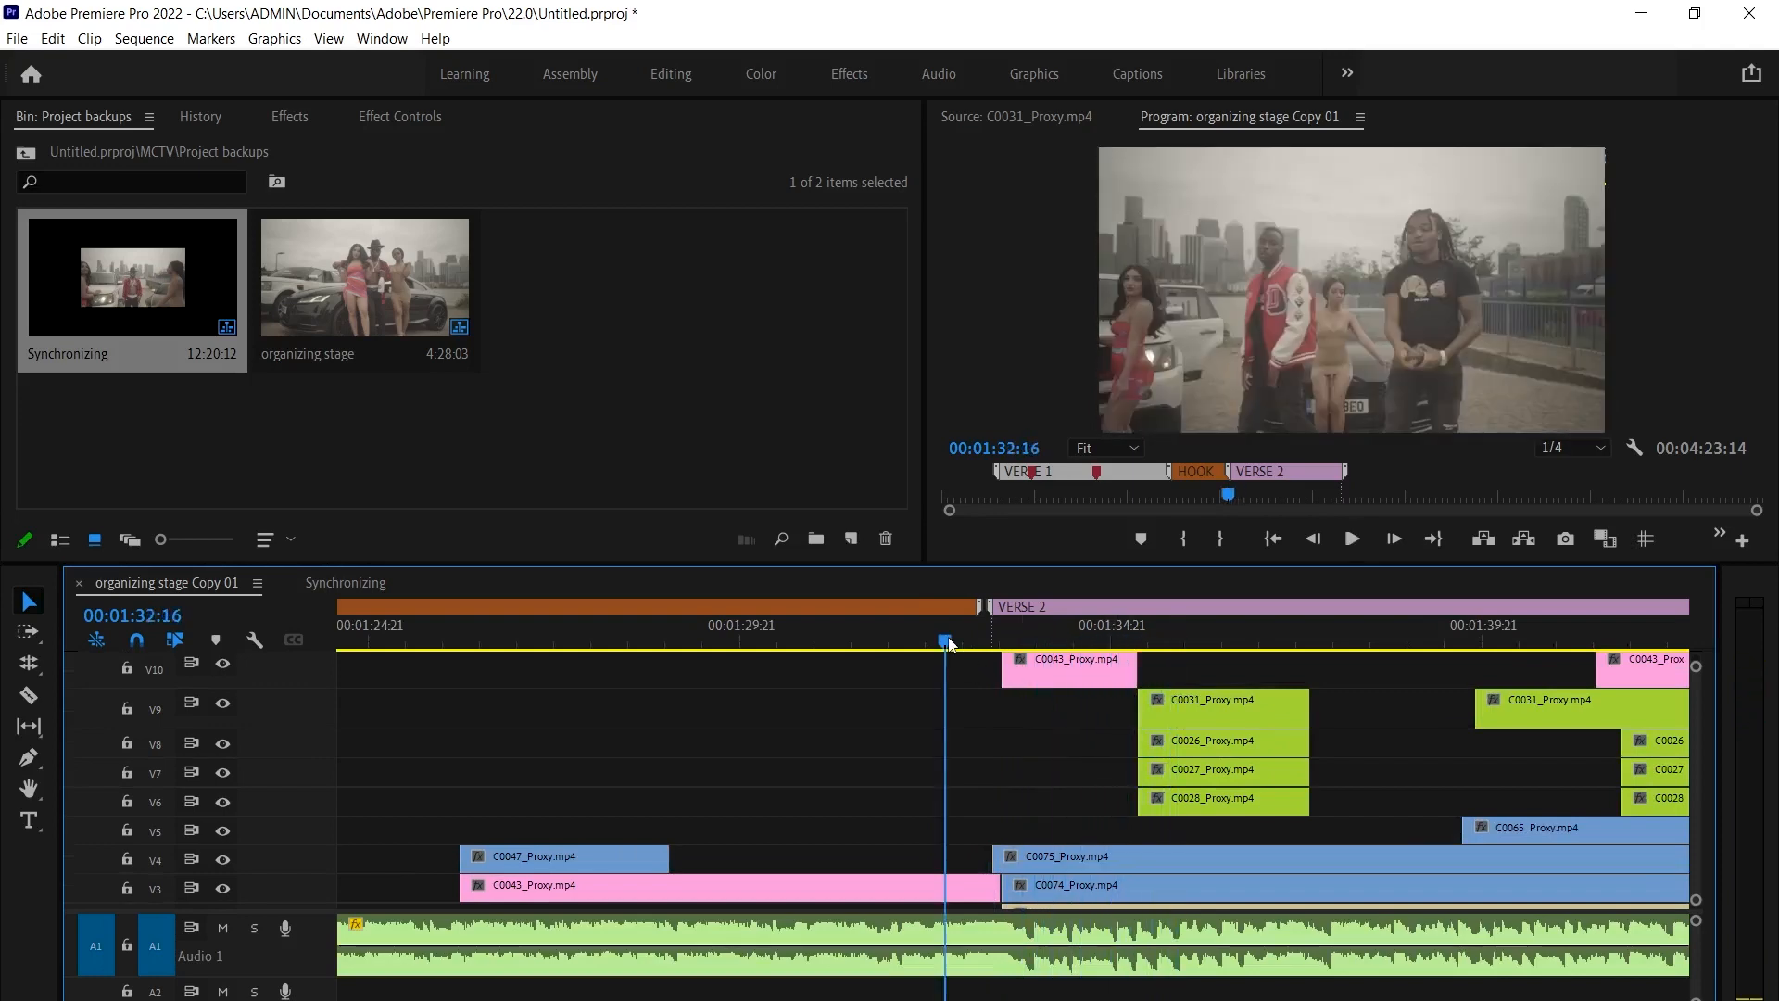
pyautogui.press('space')
pyautogui.click(948, 639)
pyautogui.press('space')
pyautogui.press('space')
pyautogui.moveTo(991, 880); pyautogui.dragTo(1001, 880)
pyautogui.click(936, 637)
pyautogui.press('space')
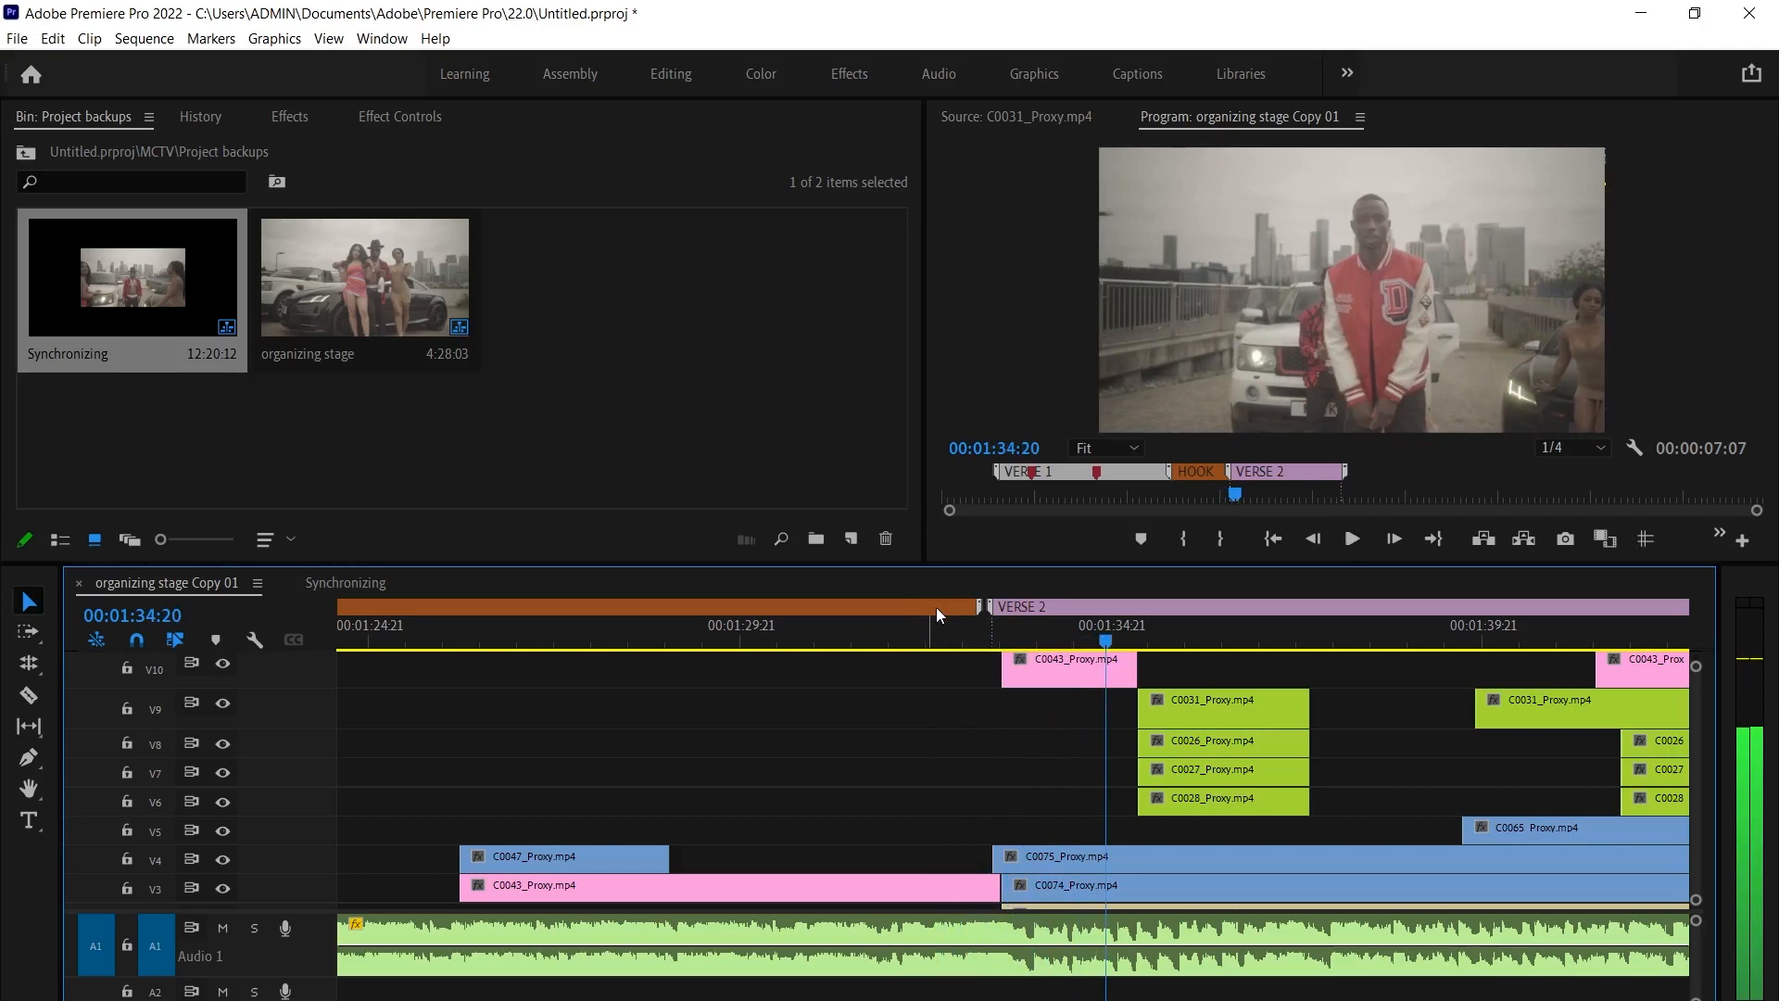
pyautogui.click(954, 626)
pyautogui.press('space')
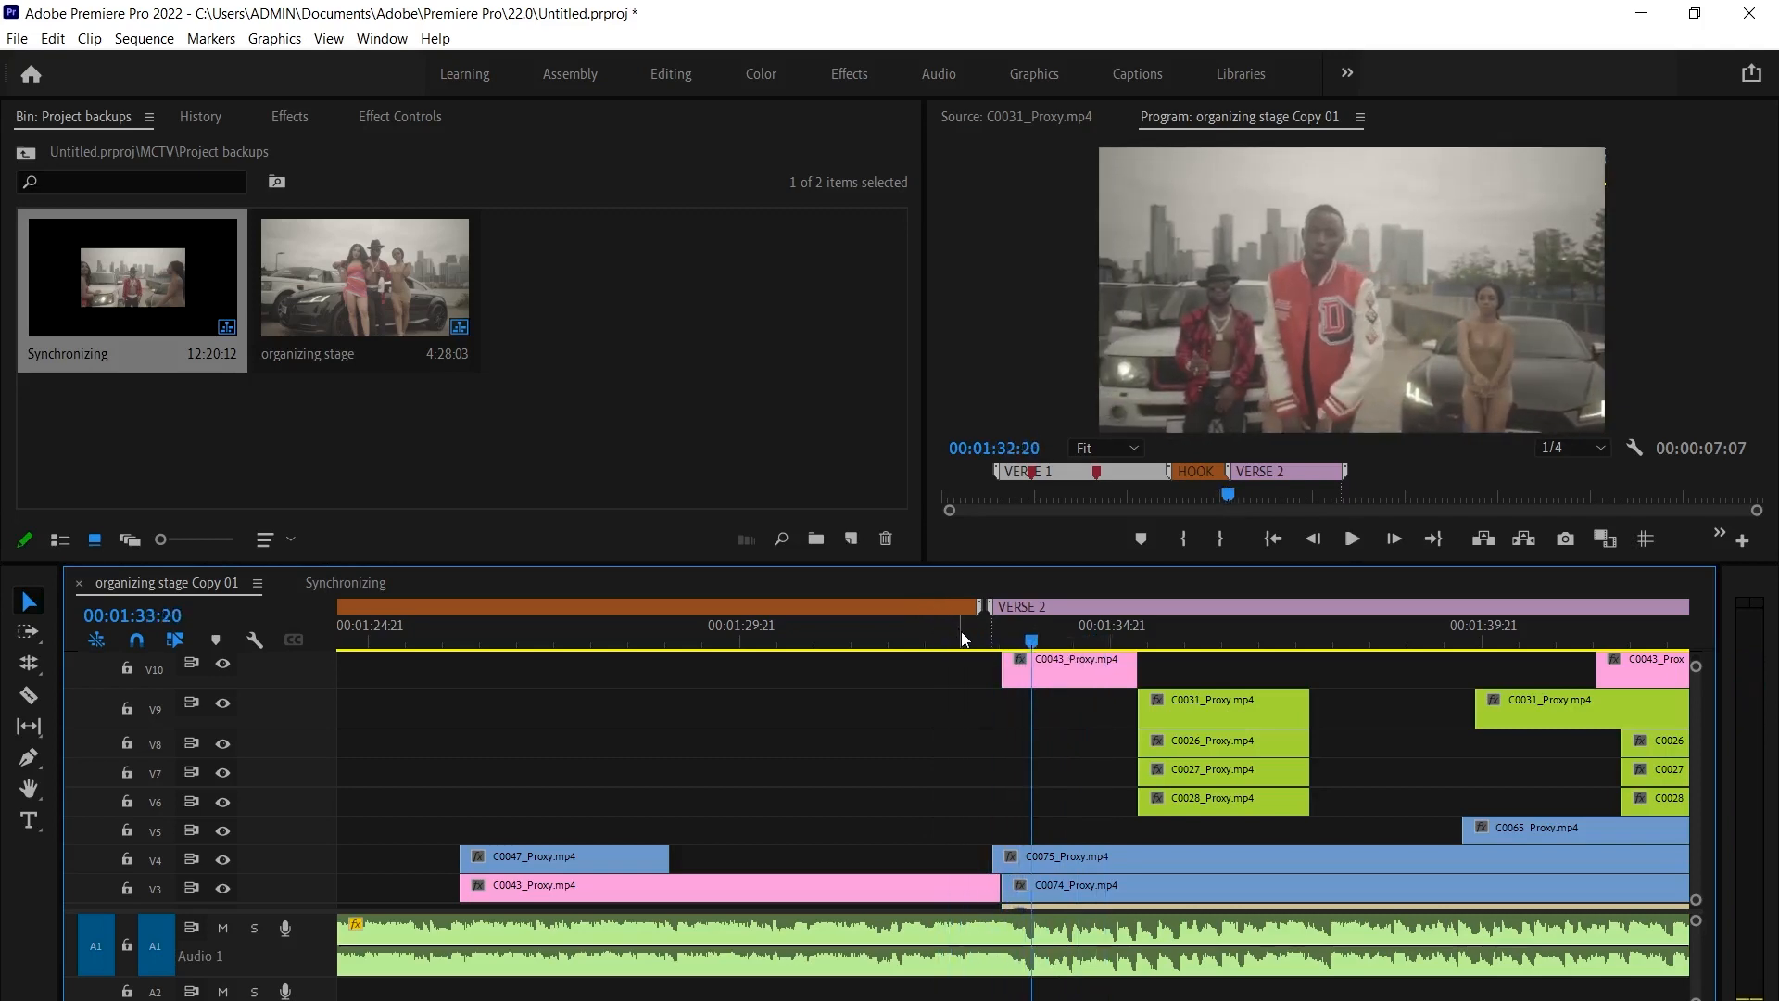
# Trim the start of C0075 on V4 to align with C0074's start below it
pyautogui.moveTo(958, 631); pyautogui.dragTo(994, 651)
pyautogui.press('=')
pyautogui.moveTo(994, 857); pyautogui.dragTo(1006, 856)
pyautogui.press('space')
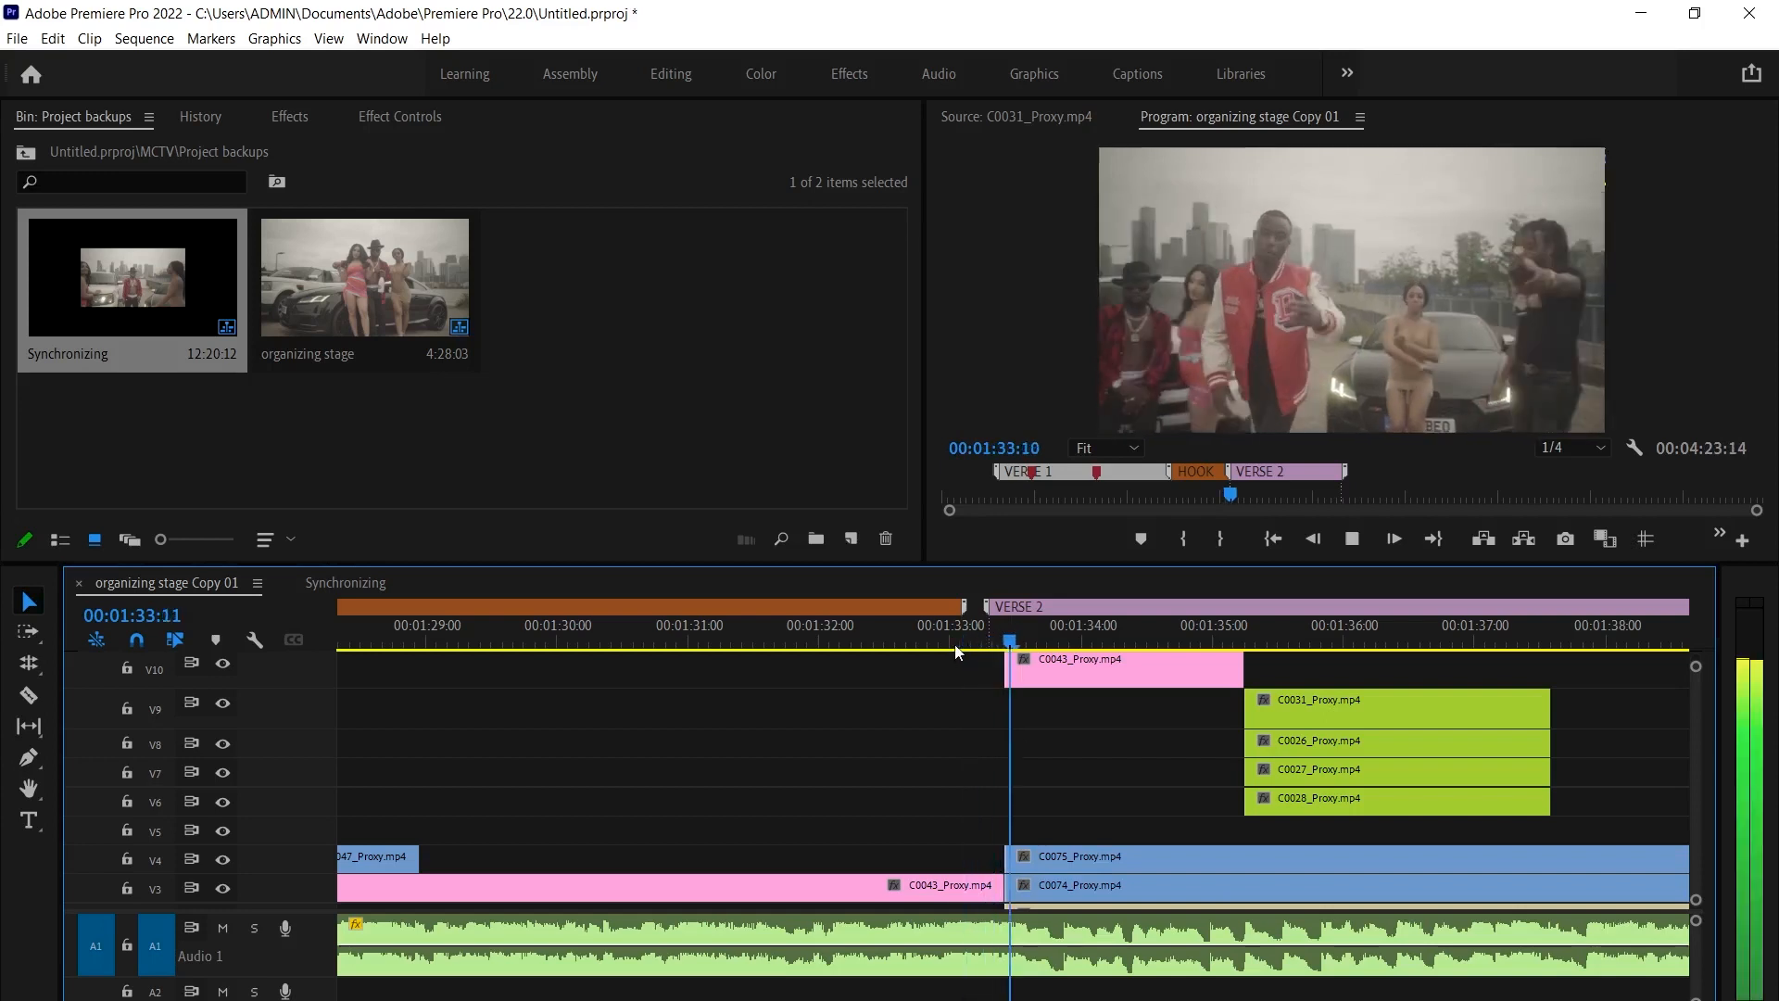
# Split verse 2's first C0043 piece on V10 at about 00:01:34:00 and trim the second part's start to about 00:01:34:17
pyautogui.press('space')
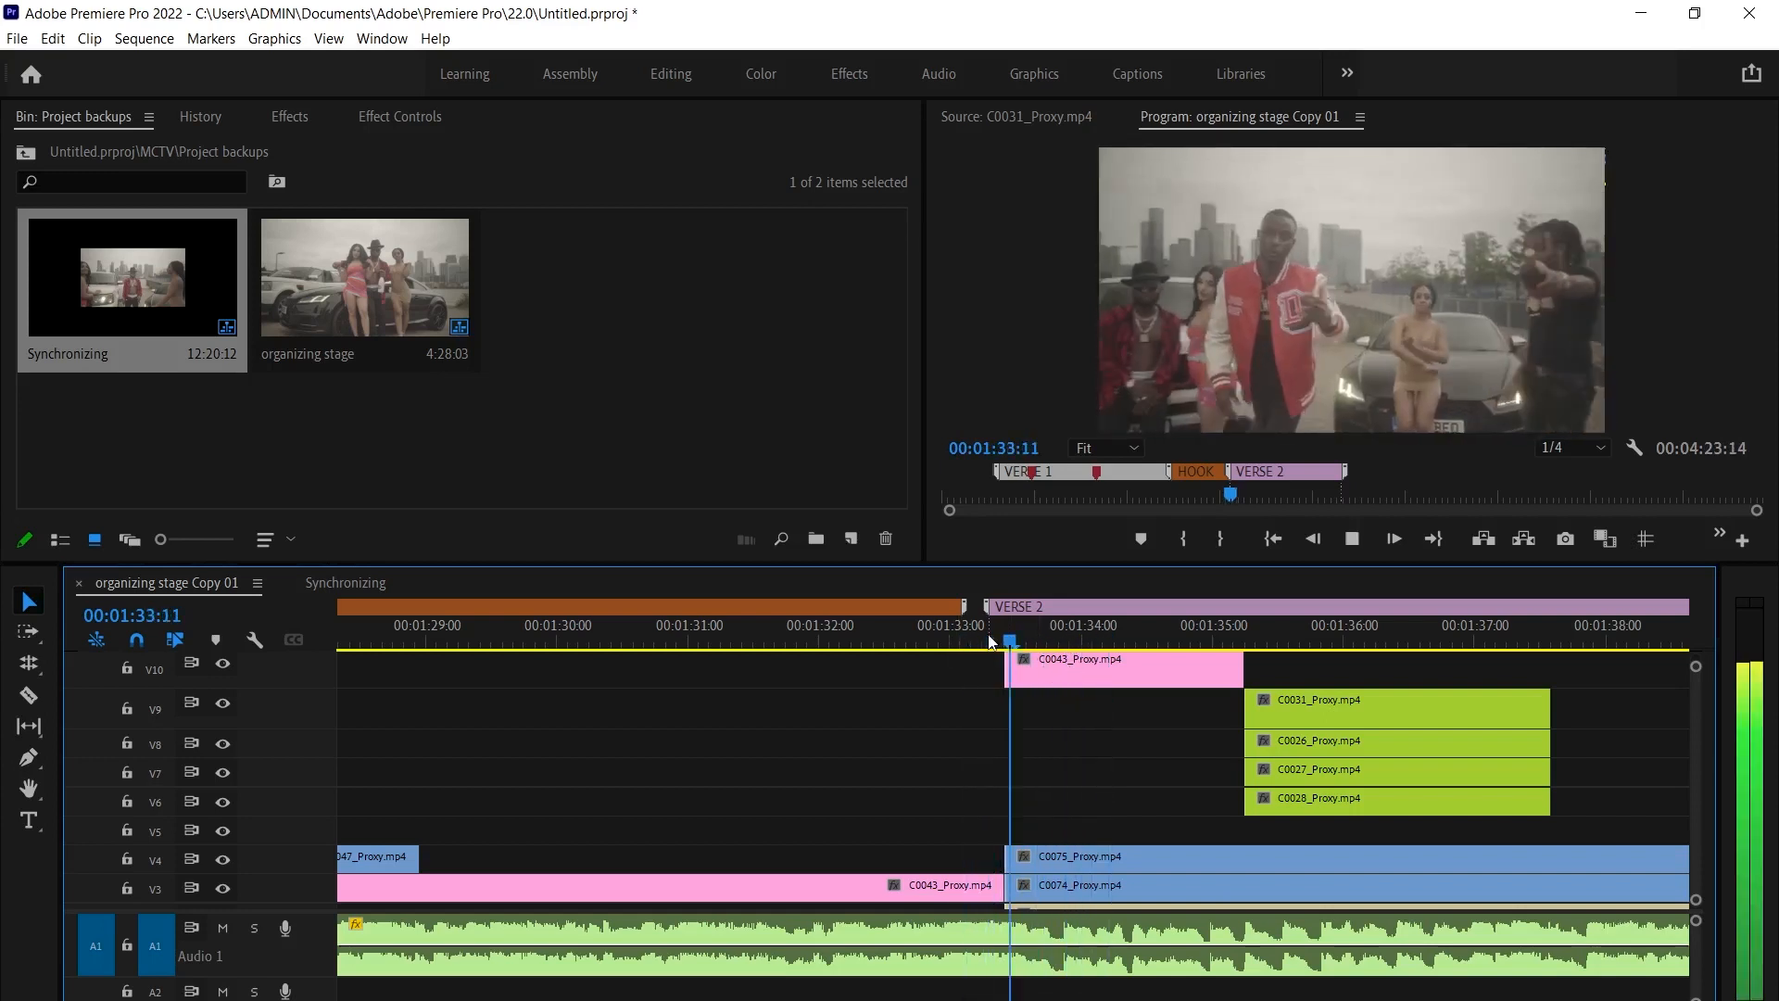
pyautogui.press('space')
pyautogui.hotkey('ctrl', 'k')
pyautogui.moveTo(1092, 671); pyautogui.dragTo(1183, 674)
pyautogui.moveTo(1050, 634); pyautogui.dragTo(1021, 635)
pyautogui.press('space')
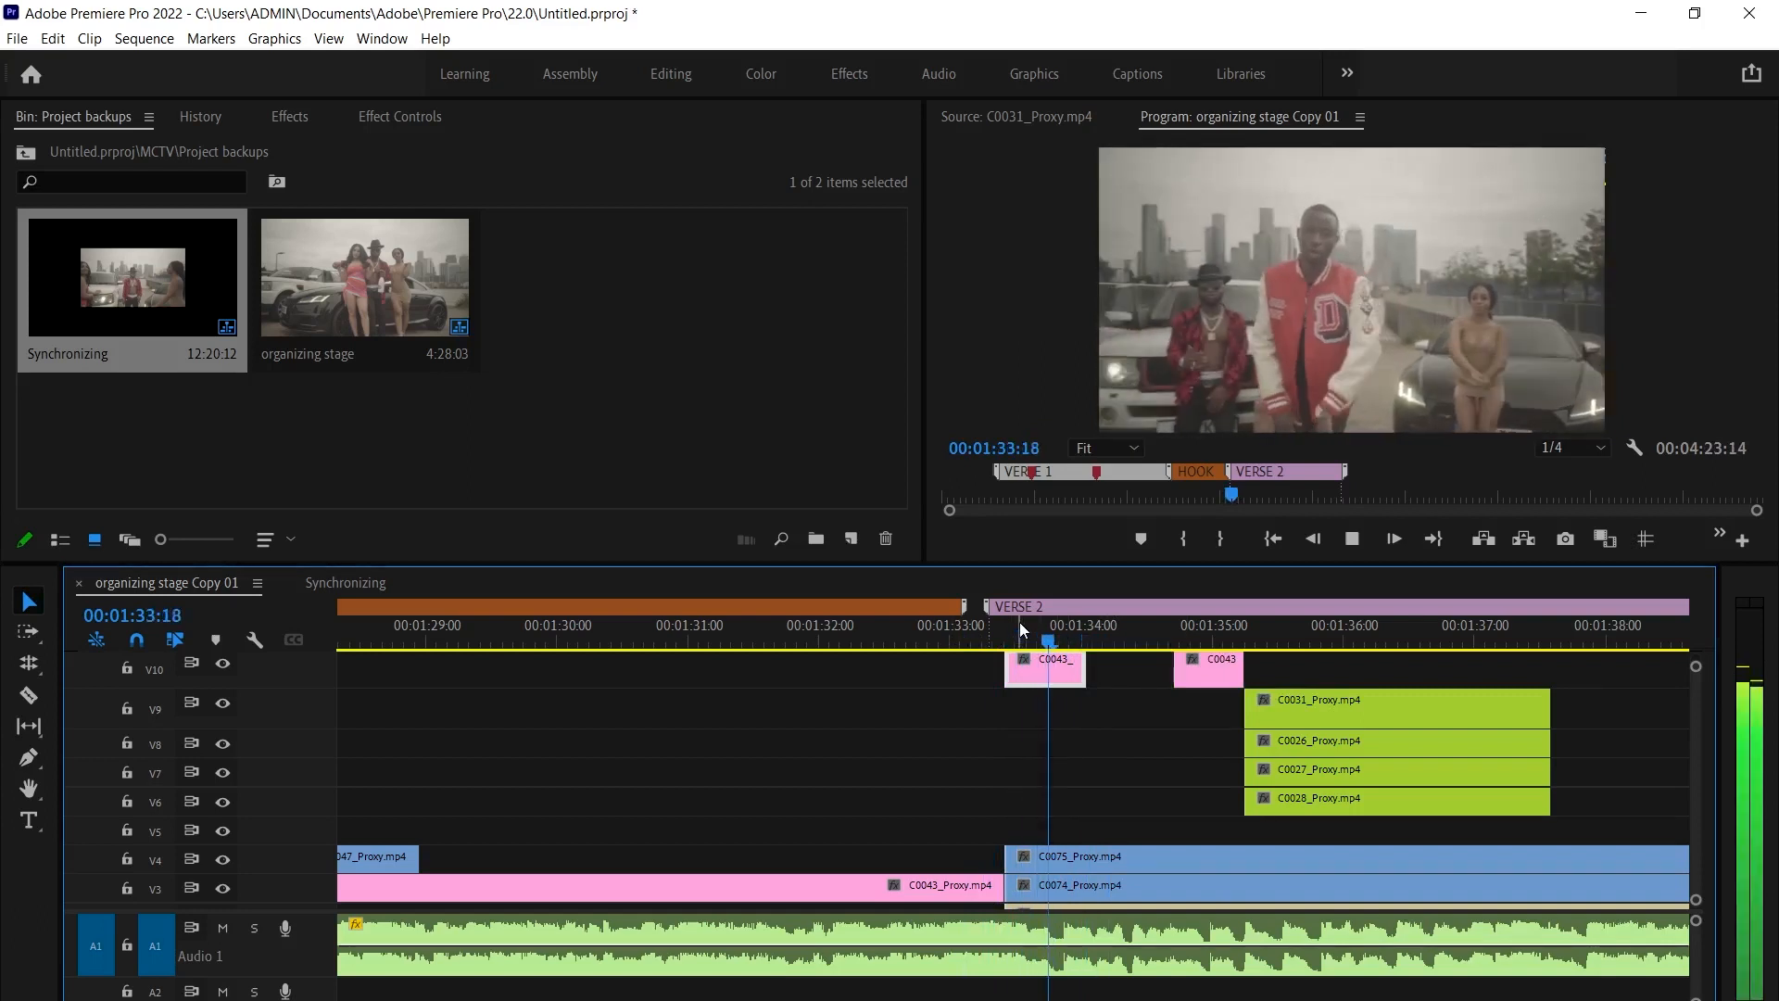
# Review the verse 2 opening and delete the short second C0043 piece on V10 at about 00:01:34:17
pyautogui.click(901, 634)
pyautogui.moveTo(914, 660); pyautogui.dragTo(849, 686)
pyautogui.press('space')
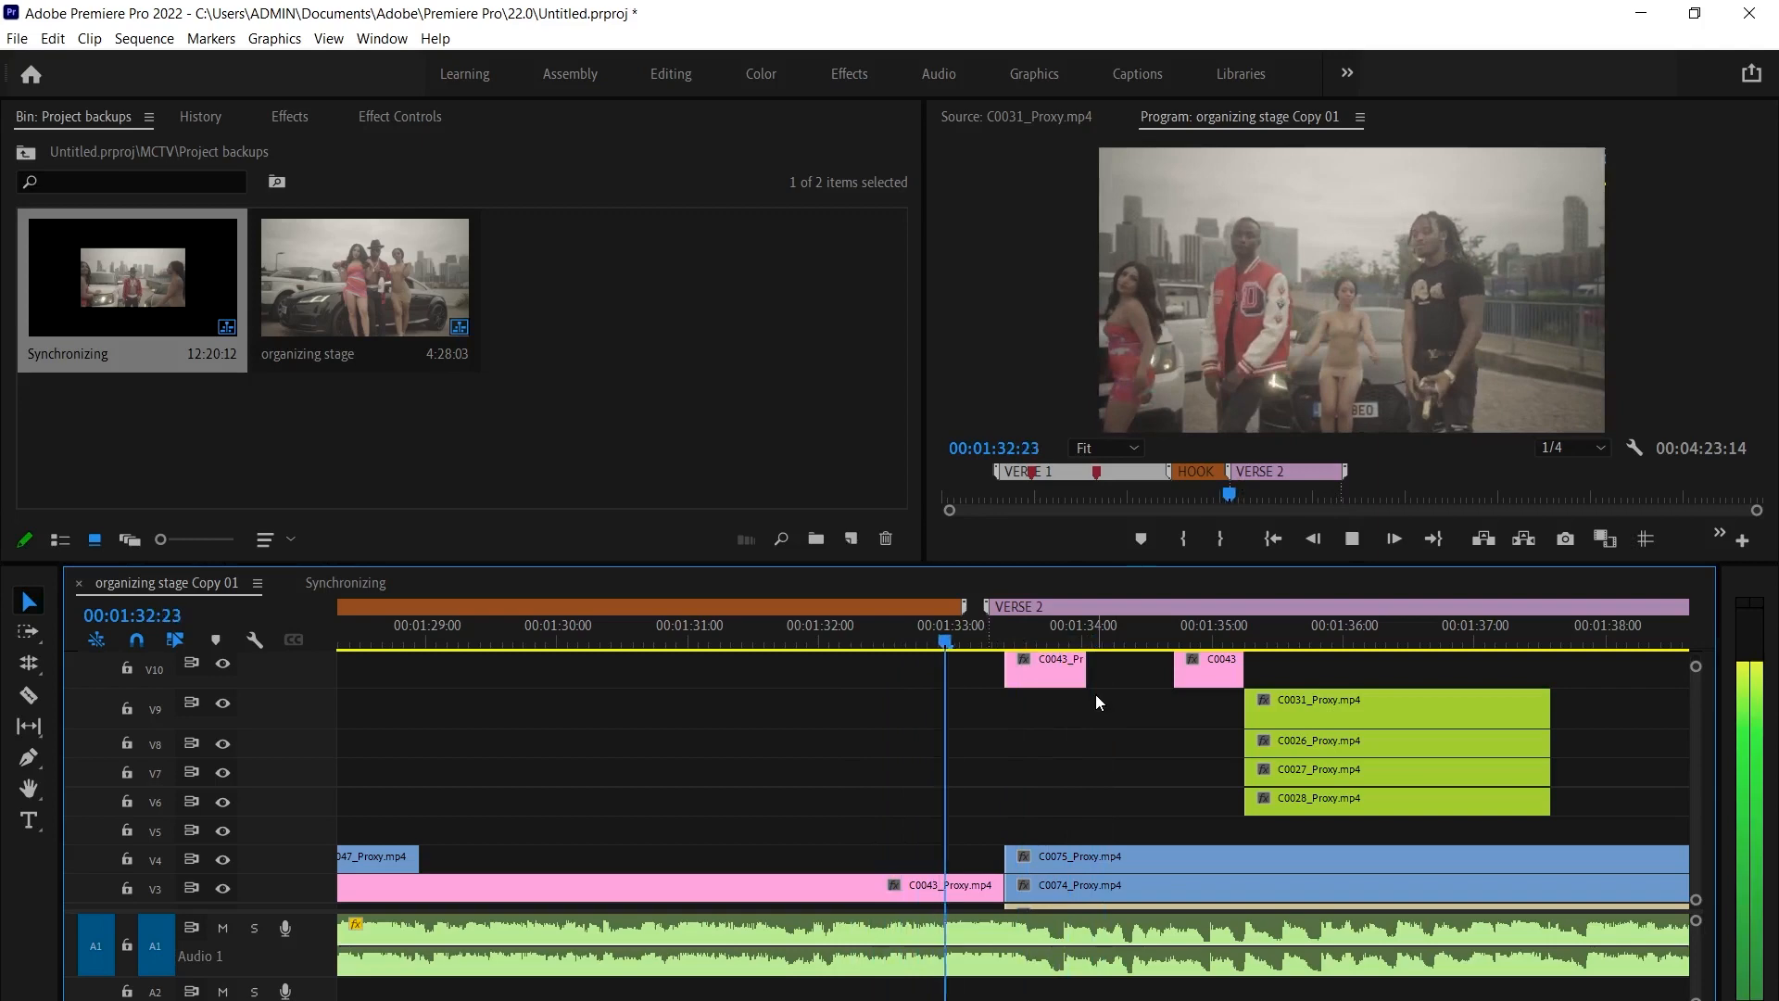
pyautogui.press('space')
pyautogui.click(1085, 639)
pyautogui.press('space')
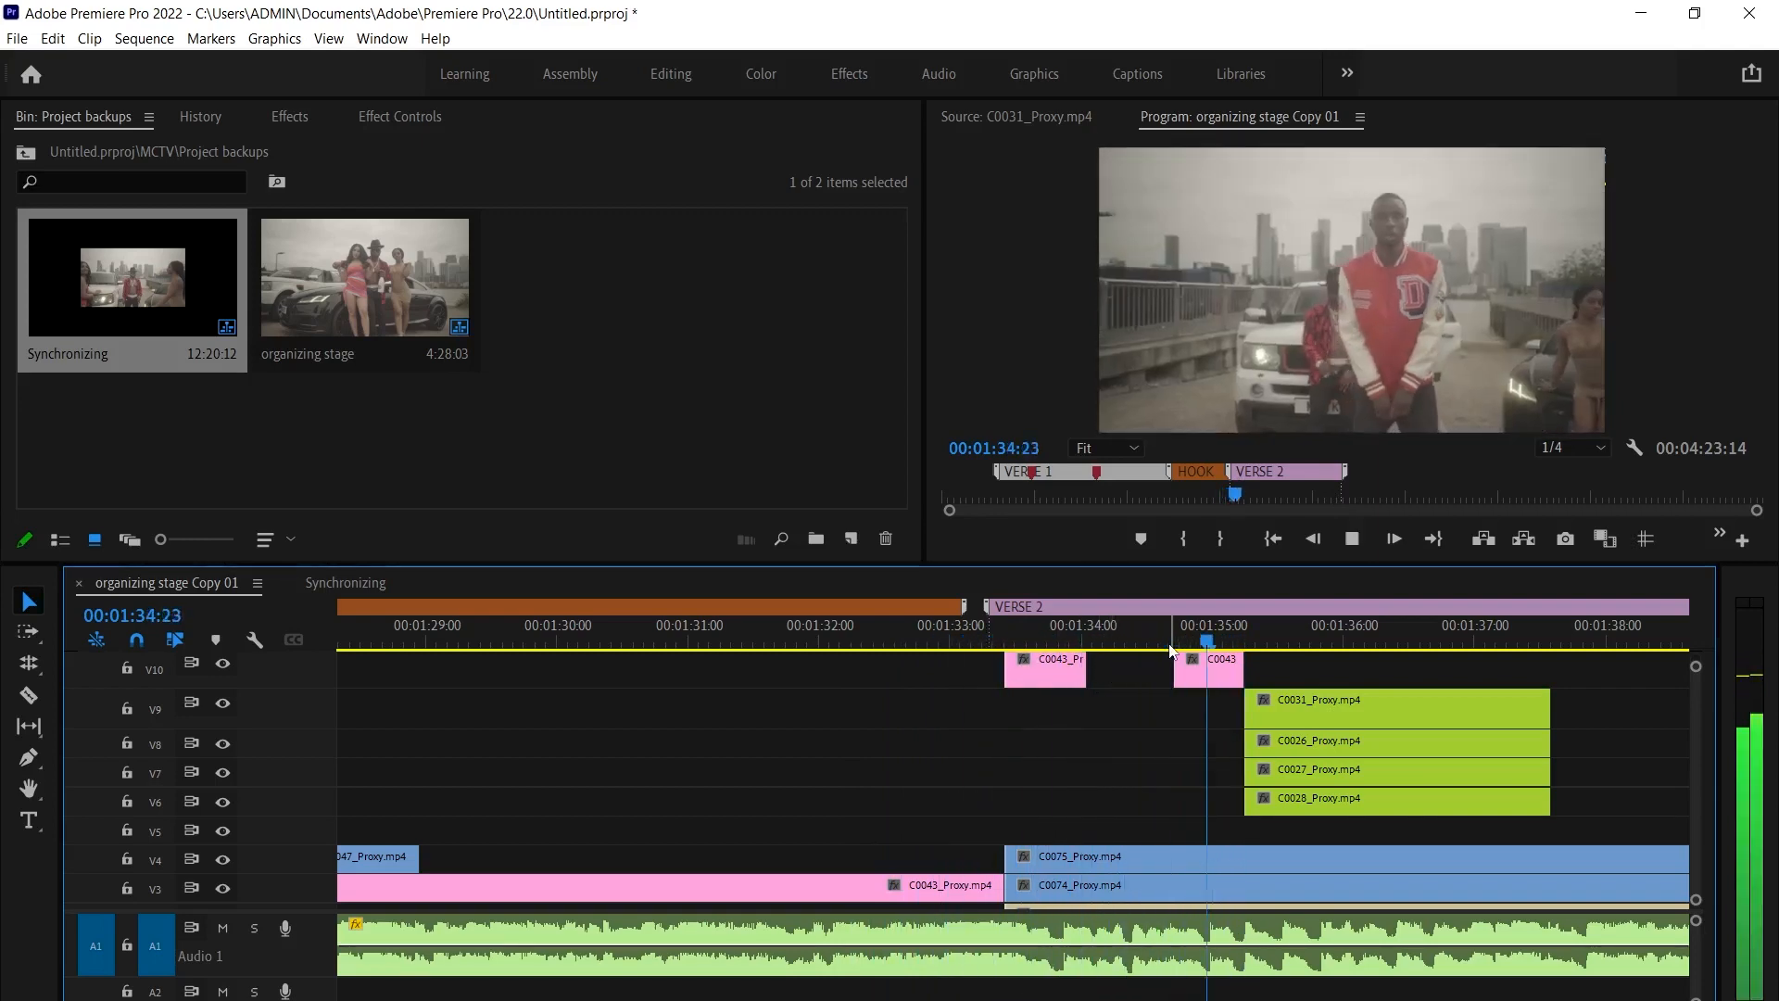
pyautogui.press('space')
pyautogui.click(1027, 630)
pyautogui.press('space')
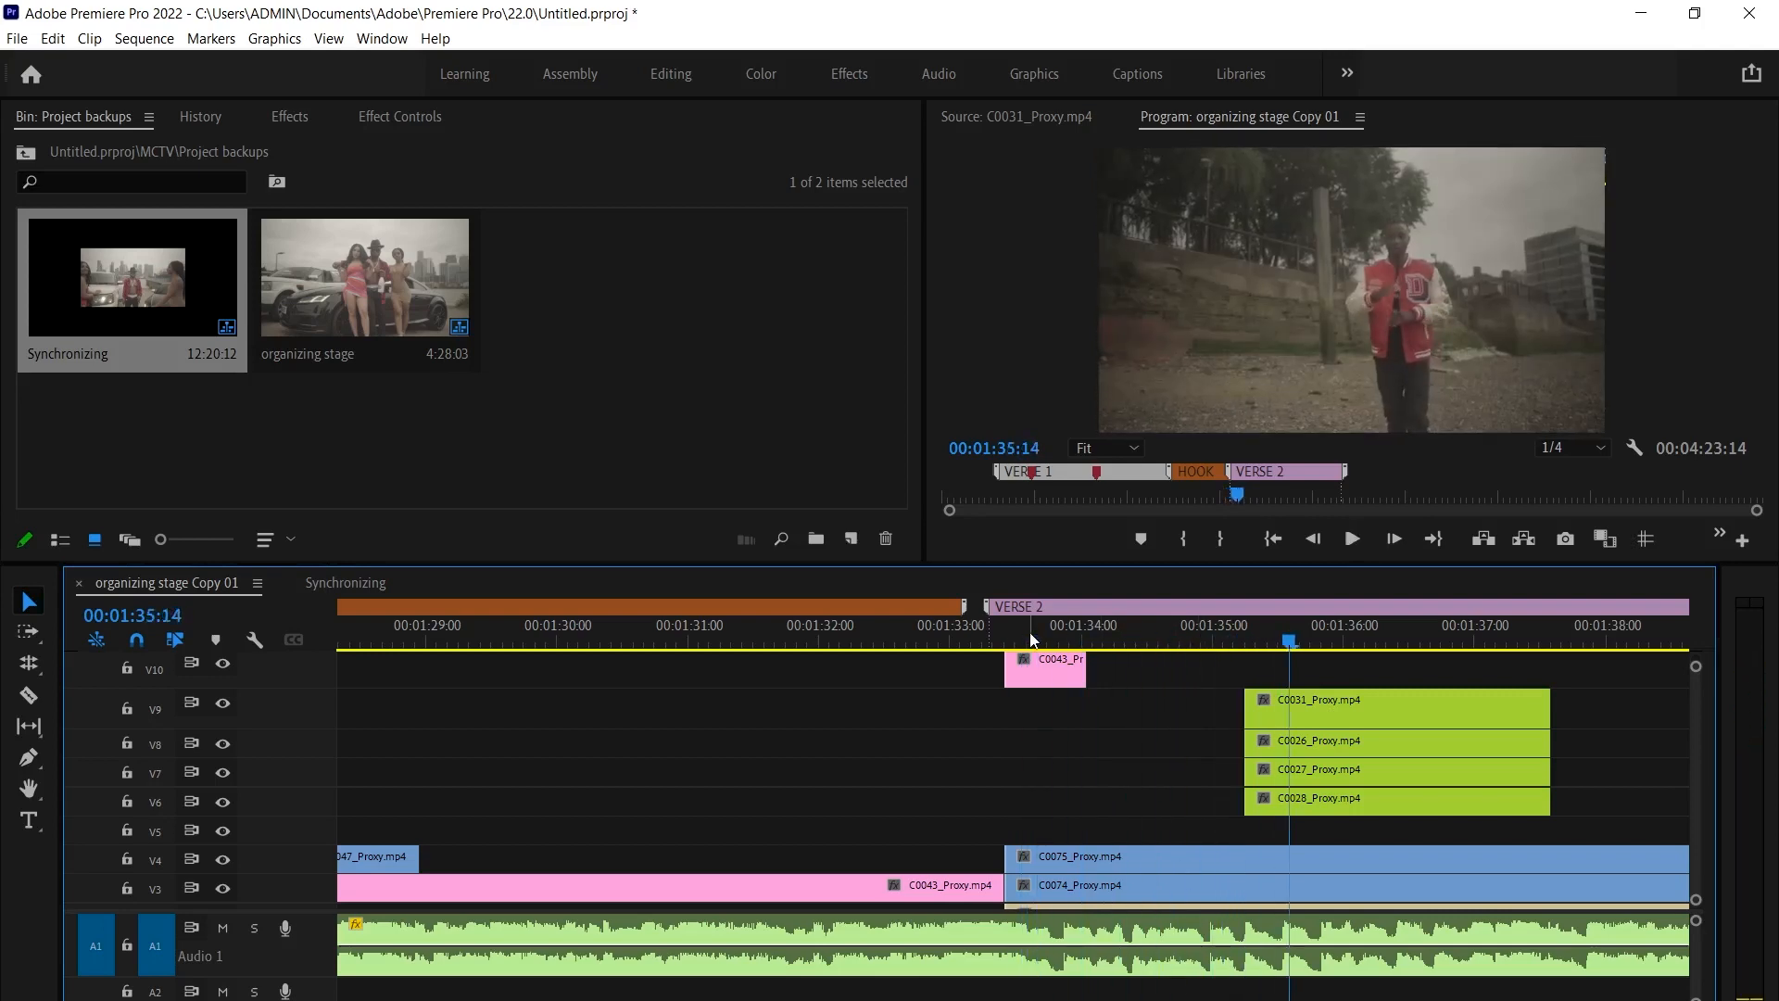
# Trim the ends of verse 2's first C0031 and C0026 pieces on V9 and V8 to 00:01:36:06
pyautogui.click(1221, 639)
pyautogui.press('space')
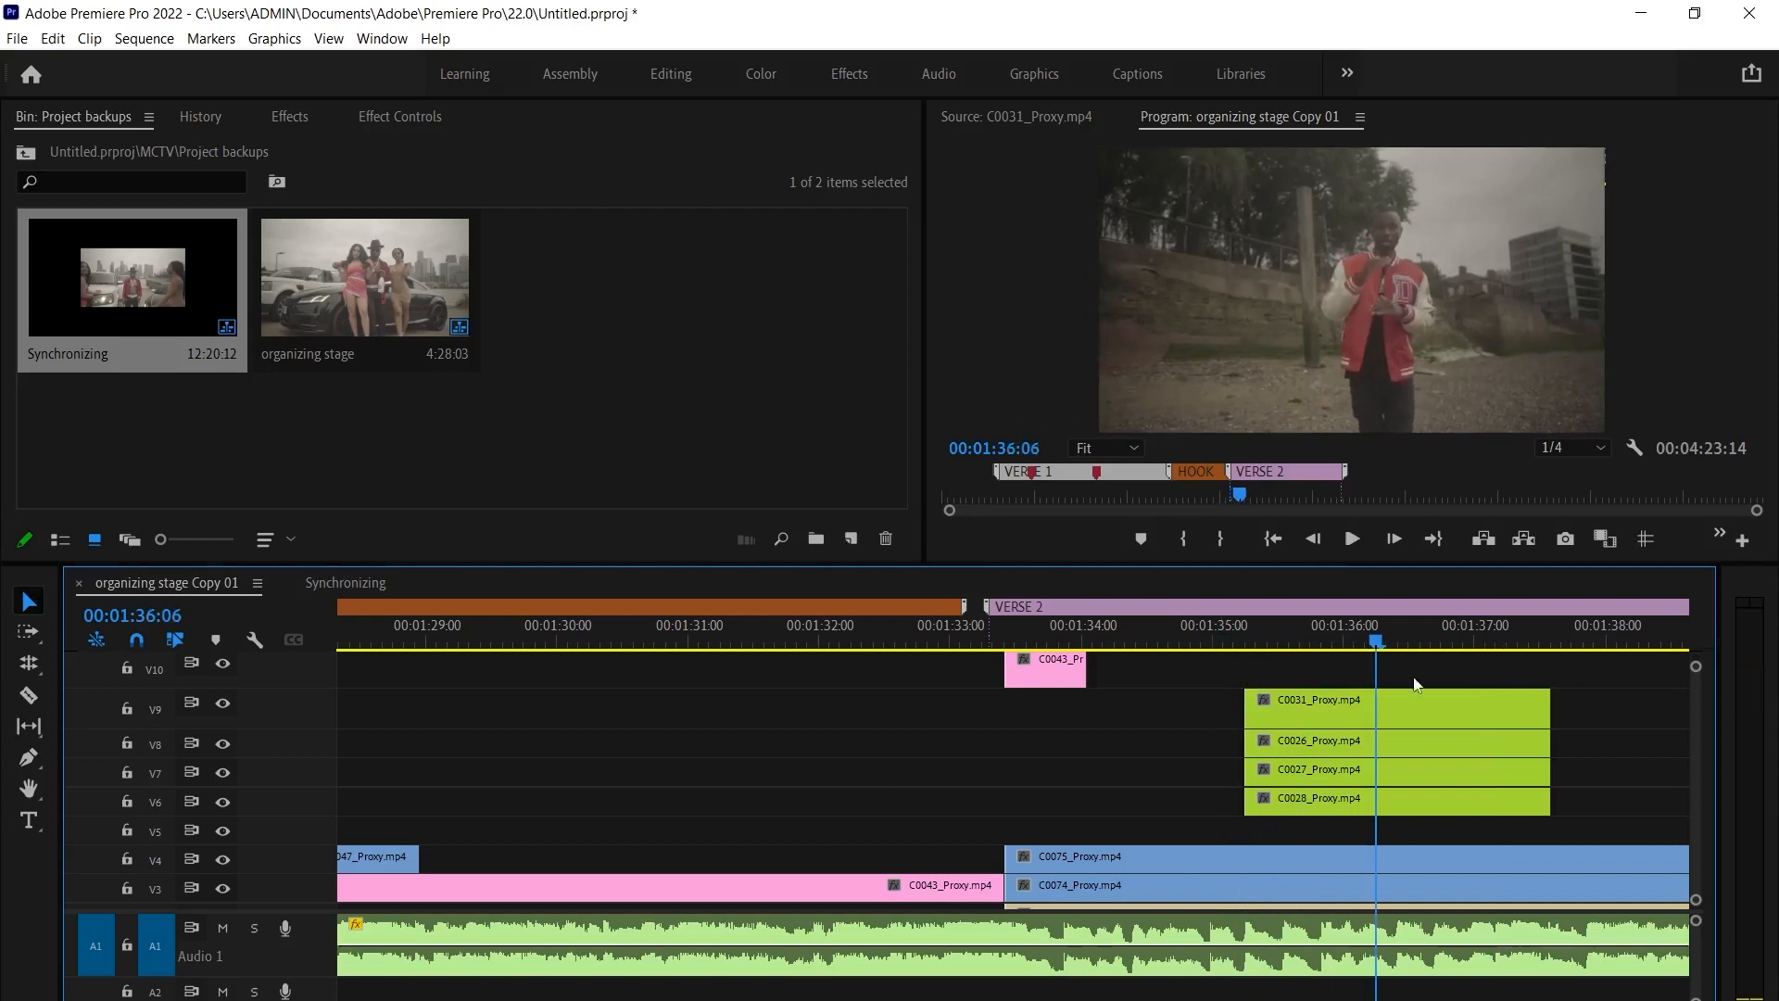
pyautogui.moveTo(1531, 702); pyautogui.dragTo(1378, 702)
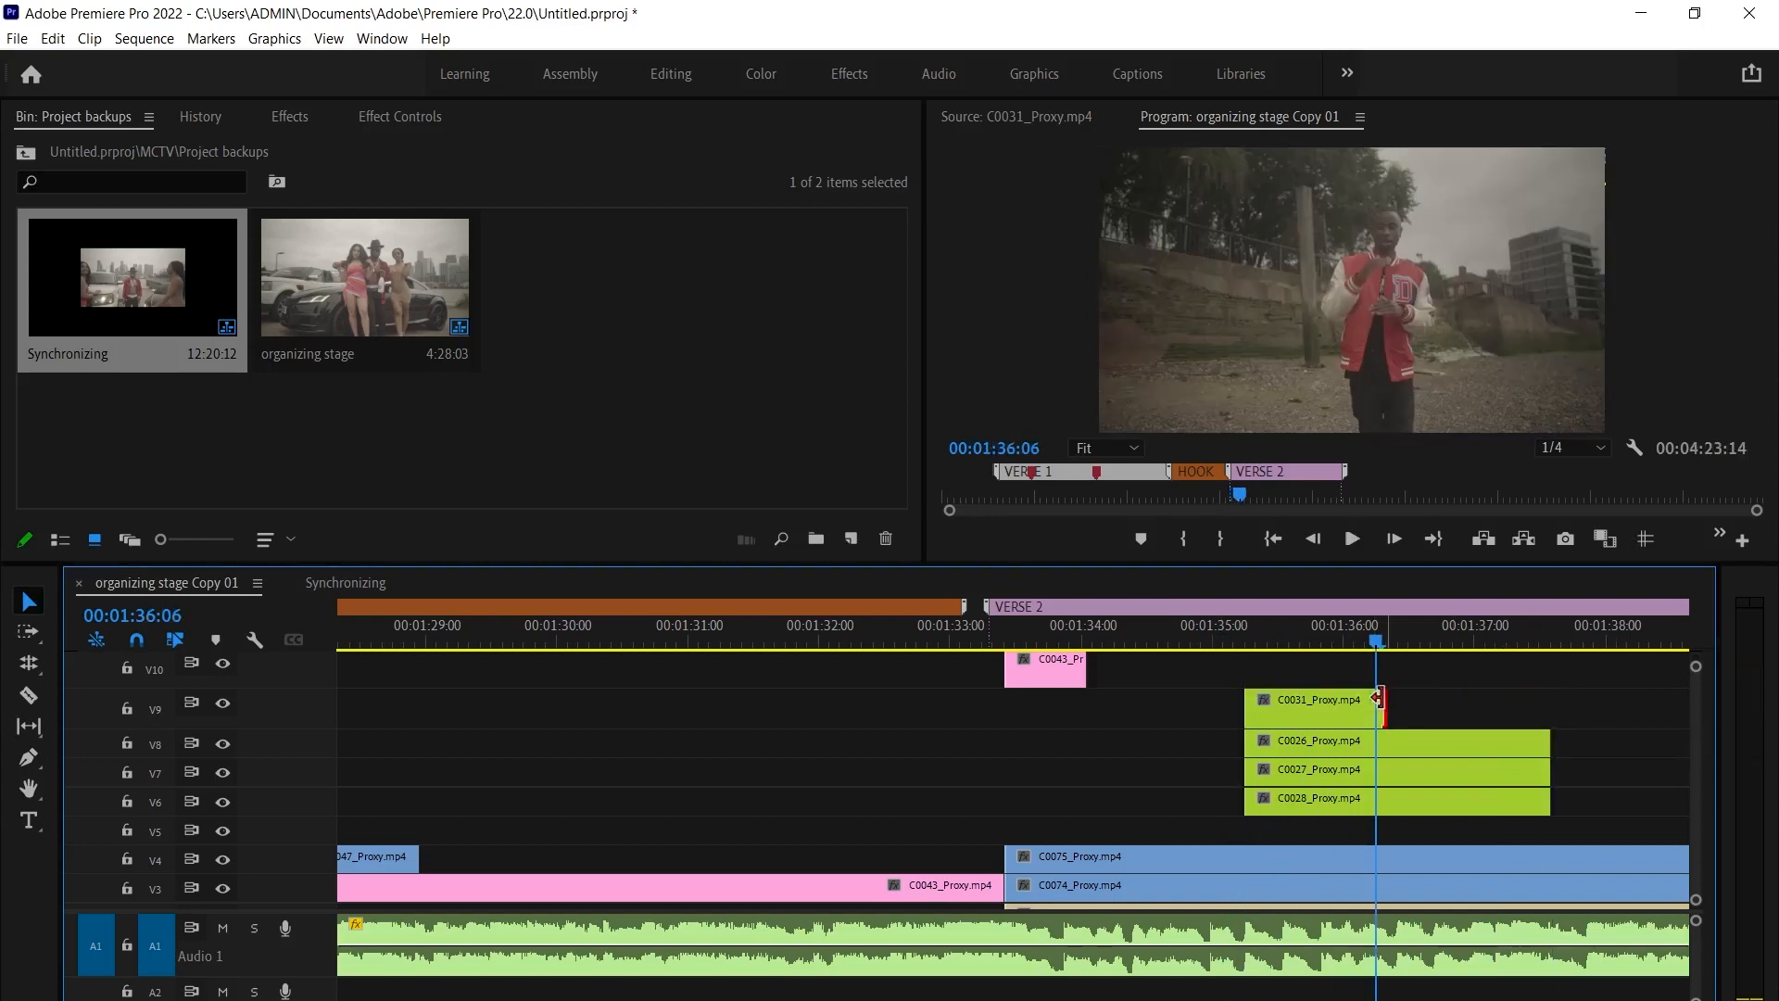
pyautogui.press('space')
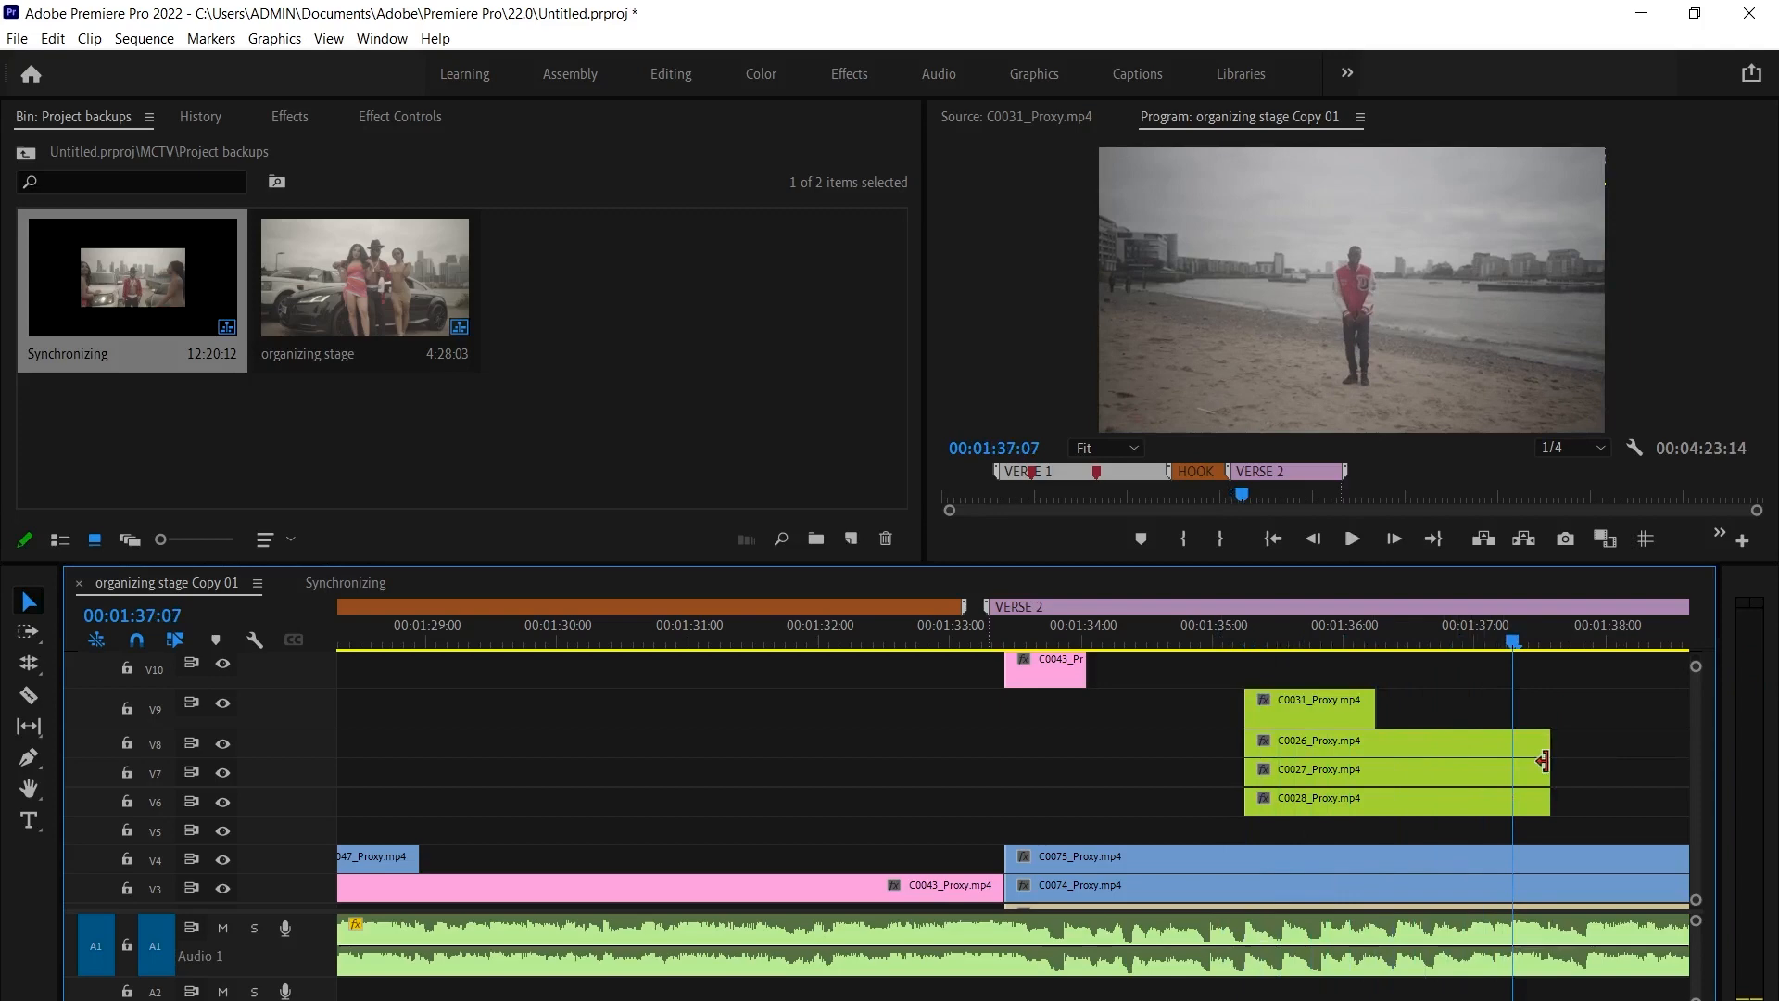
pyautogui.moveTo(1543, 739); pyautogui.dragTo(1376, 741)
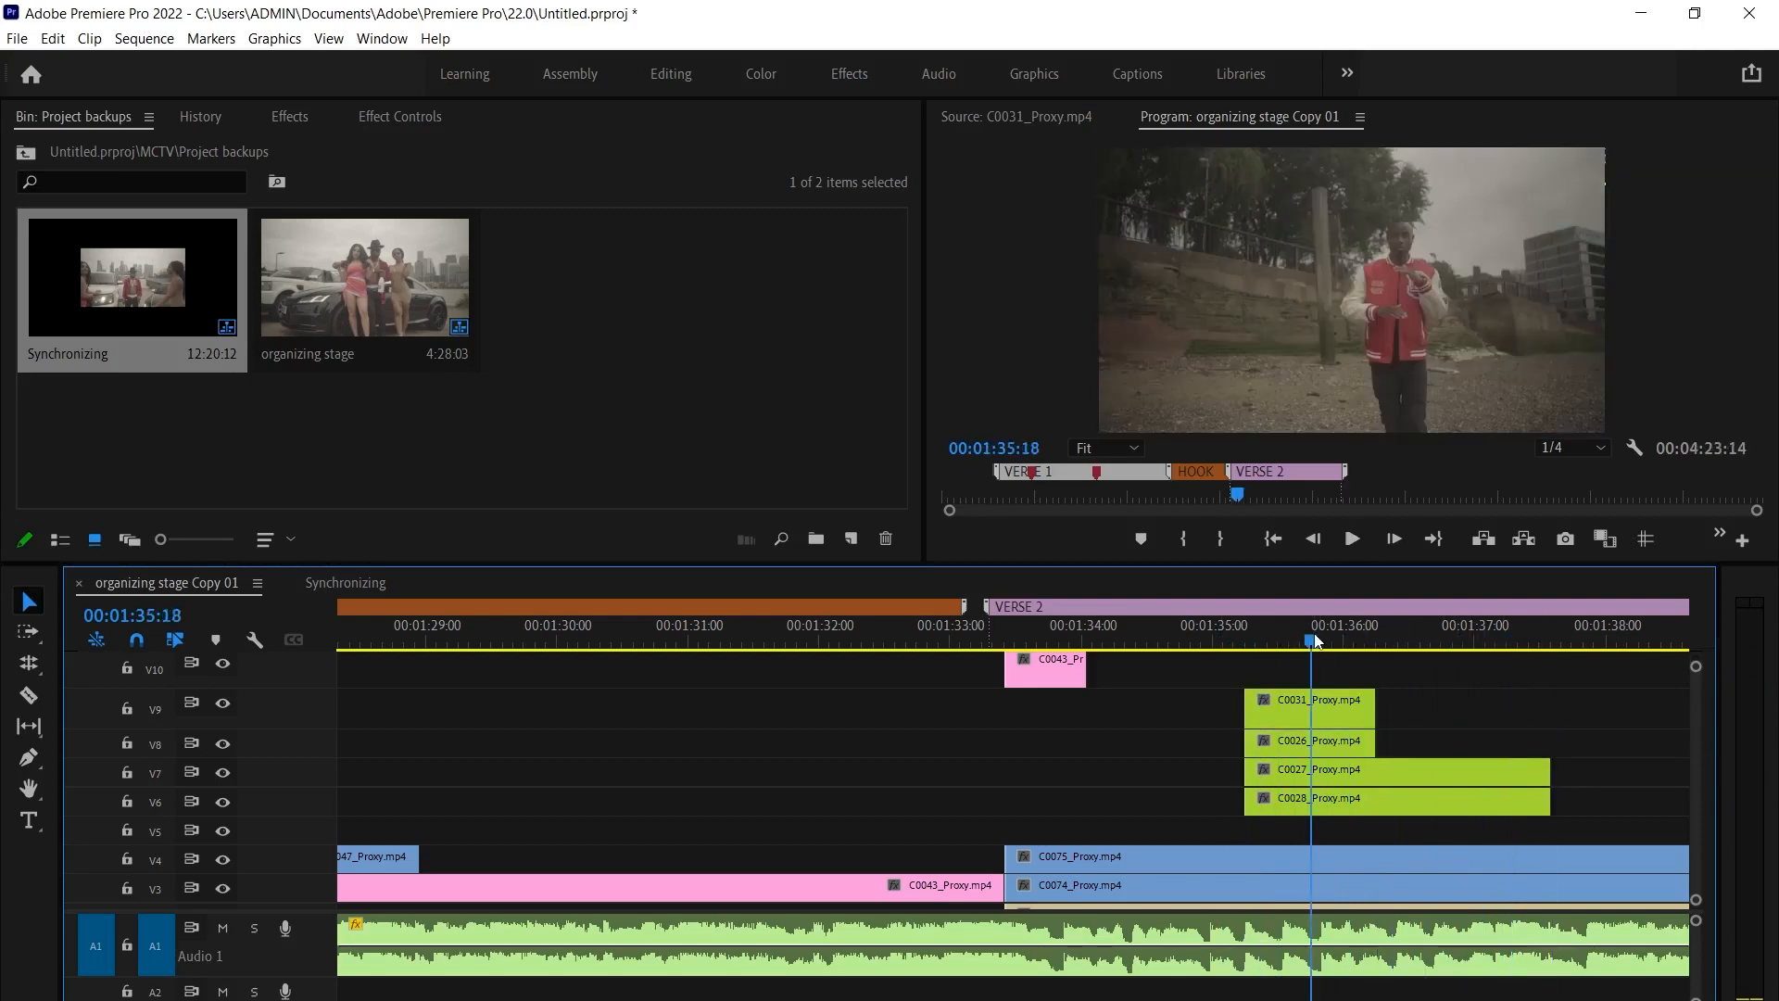
# Play the cut past 00:01:39:16 and extend the start of V9's second C0031 piece back to C0065's start
pyautogui.press('space')
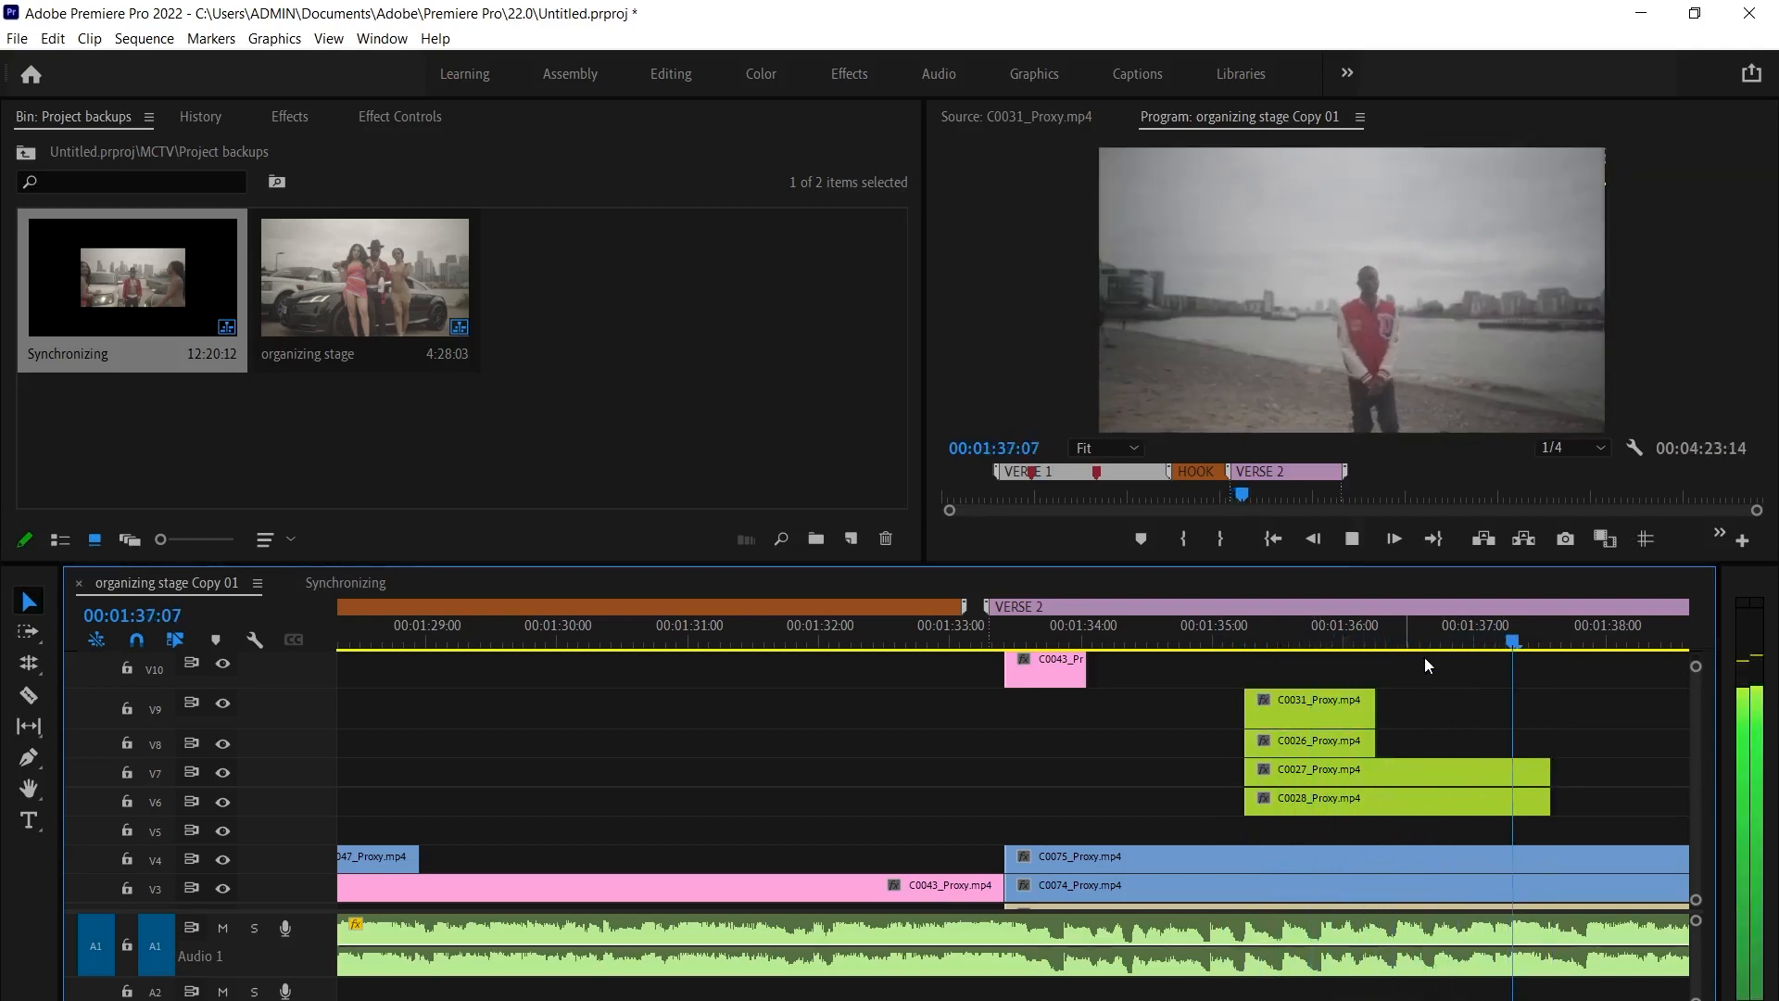
pyautogui.scroll(-2, 1354, 820)
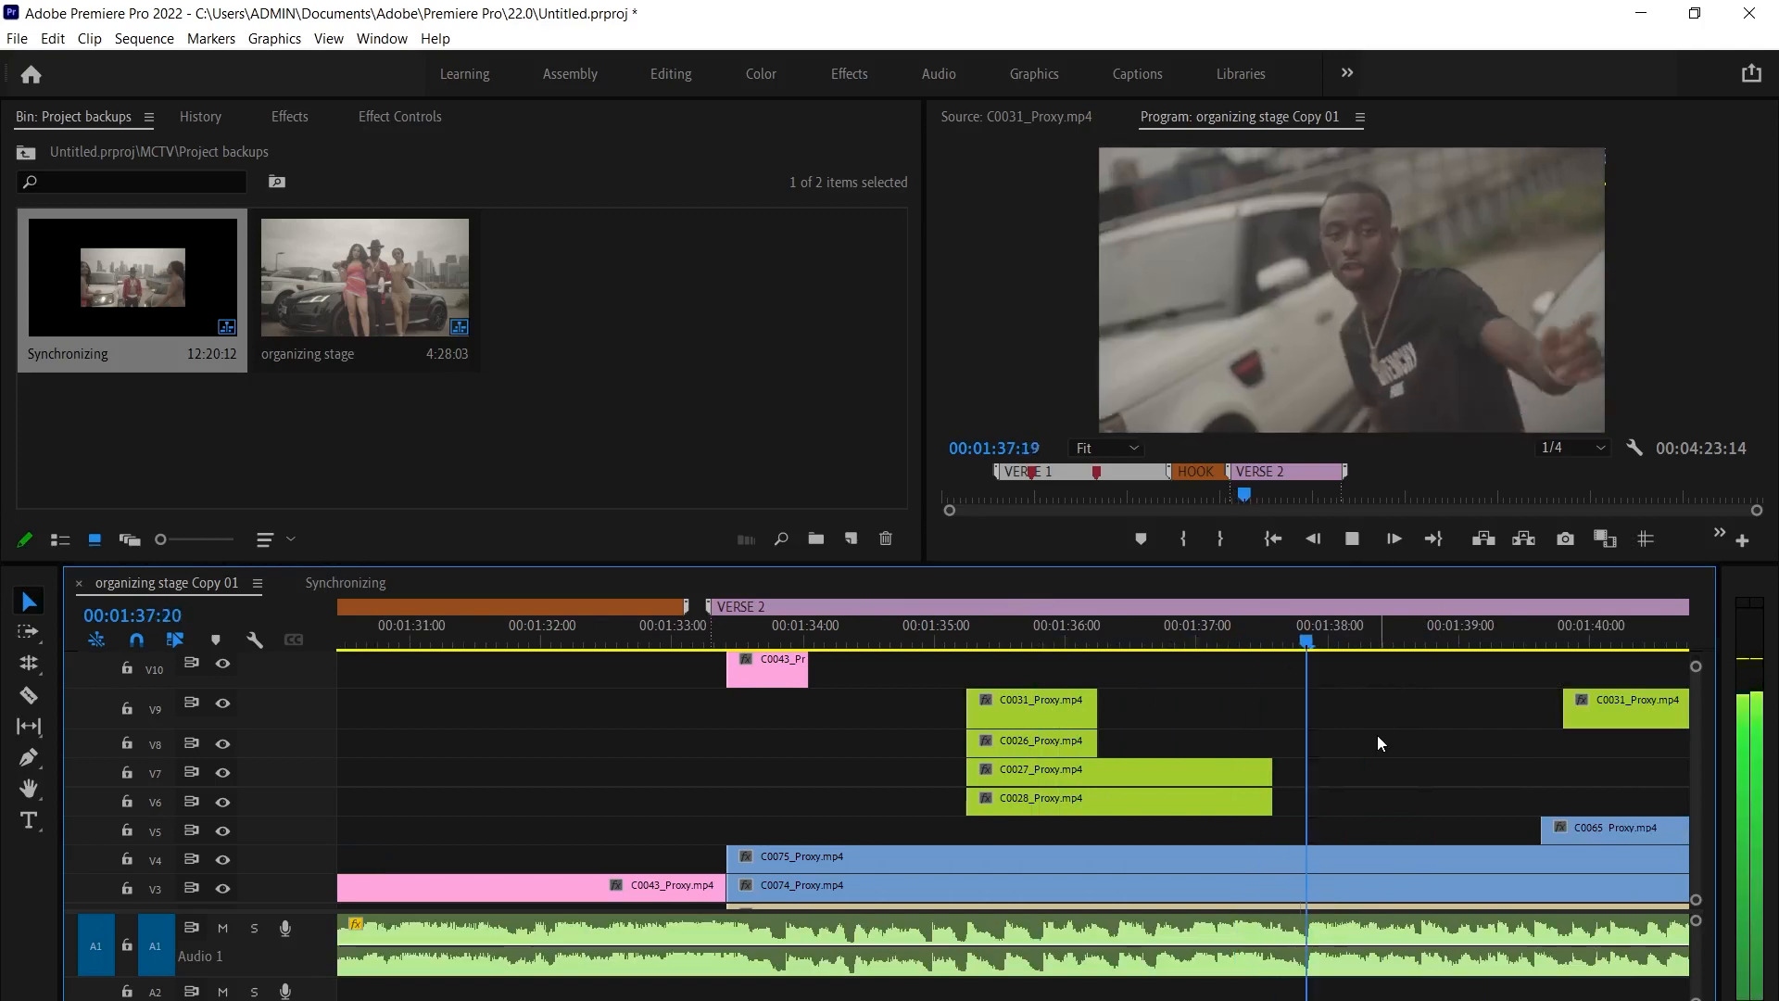
pyautogui.scroll(-2, 1355, 771)
pyautogui.scroll(-2, 1355, 770)
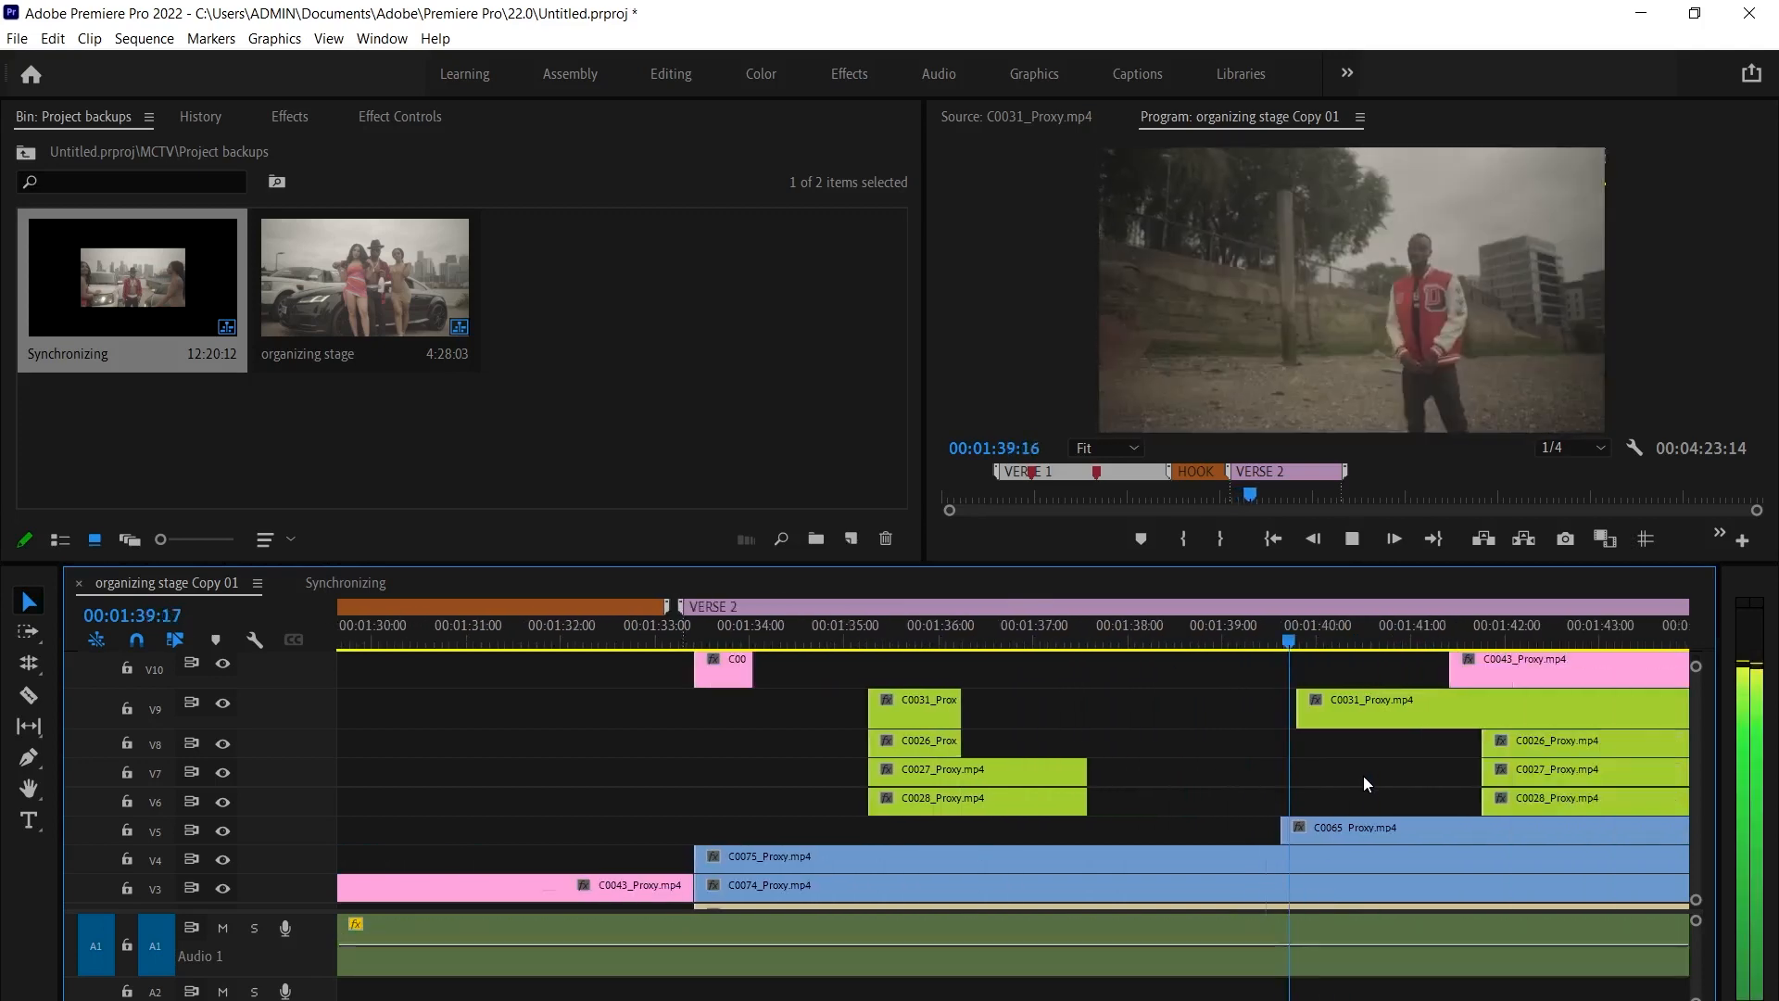
pyautogui.click(1164, 639)
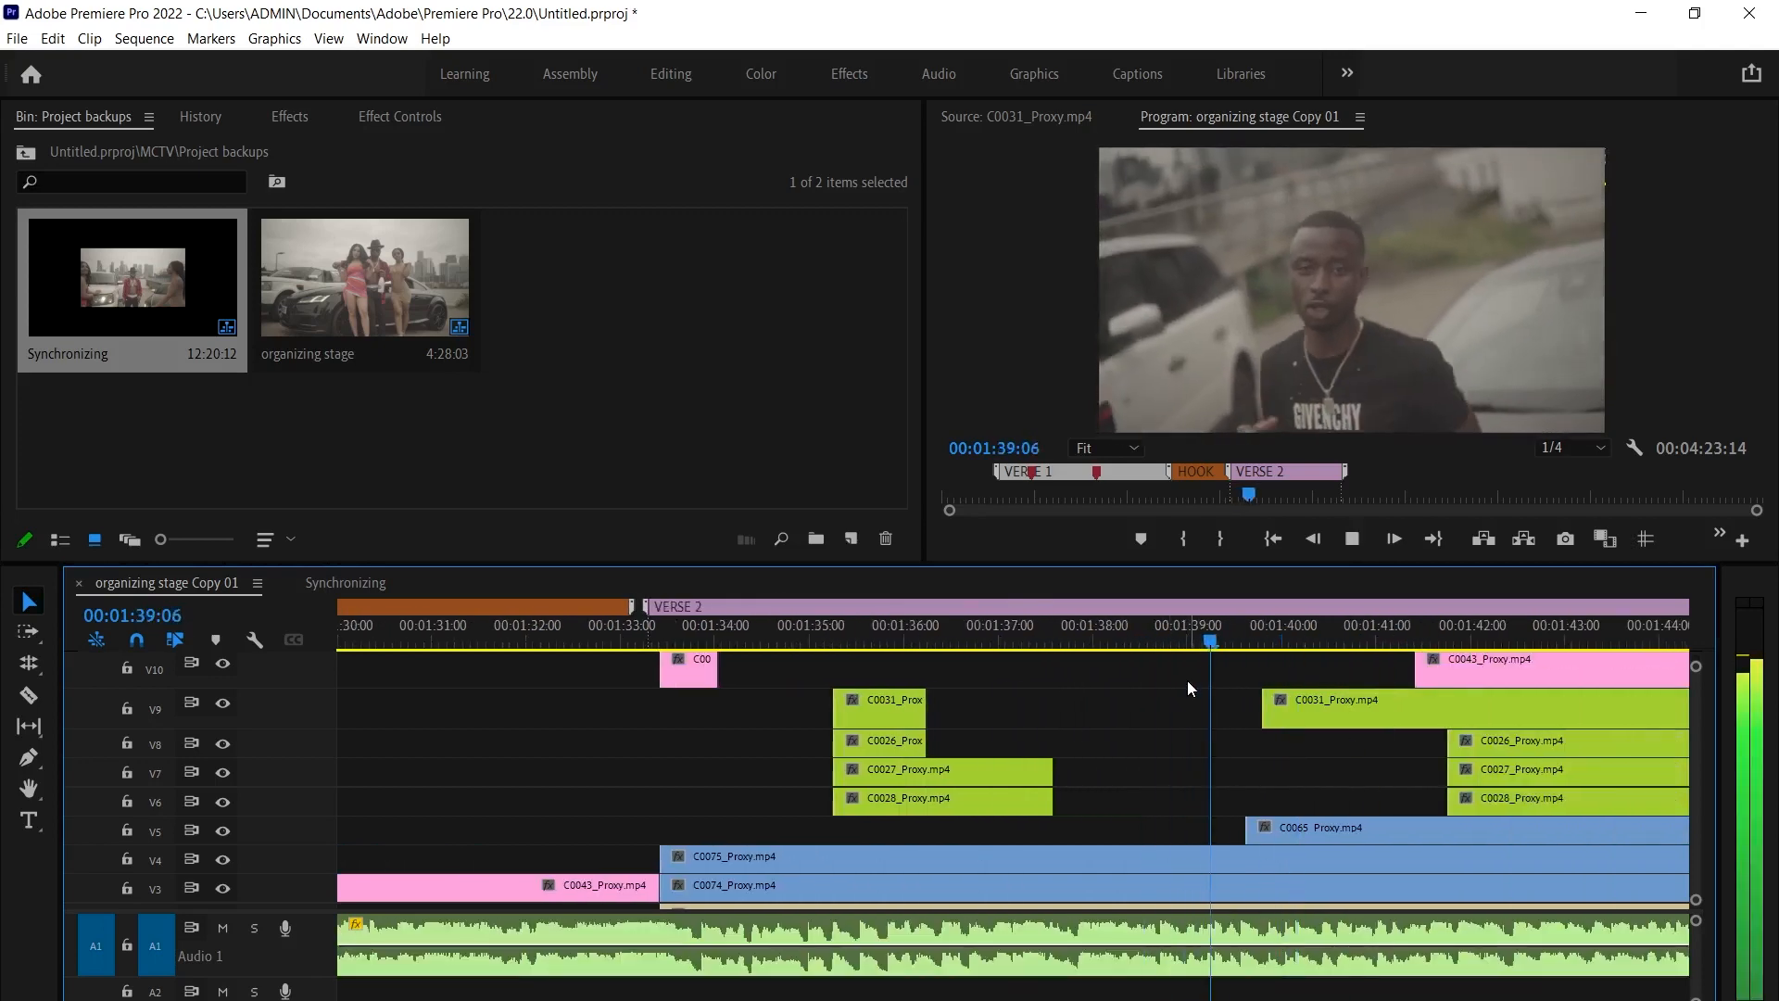
pyautogui.press('space')
pyautogui.moveTo(1242, 709); pyautogui.dragTo(1230, 709)
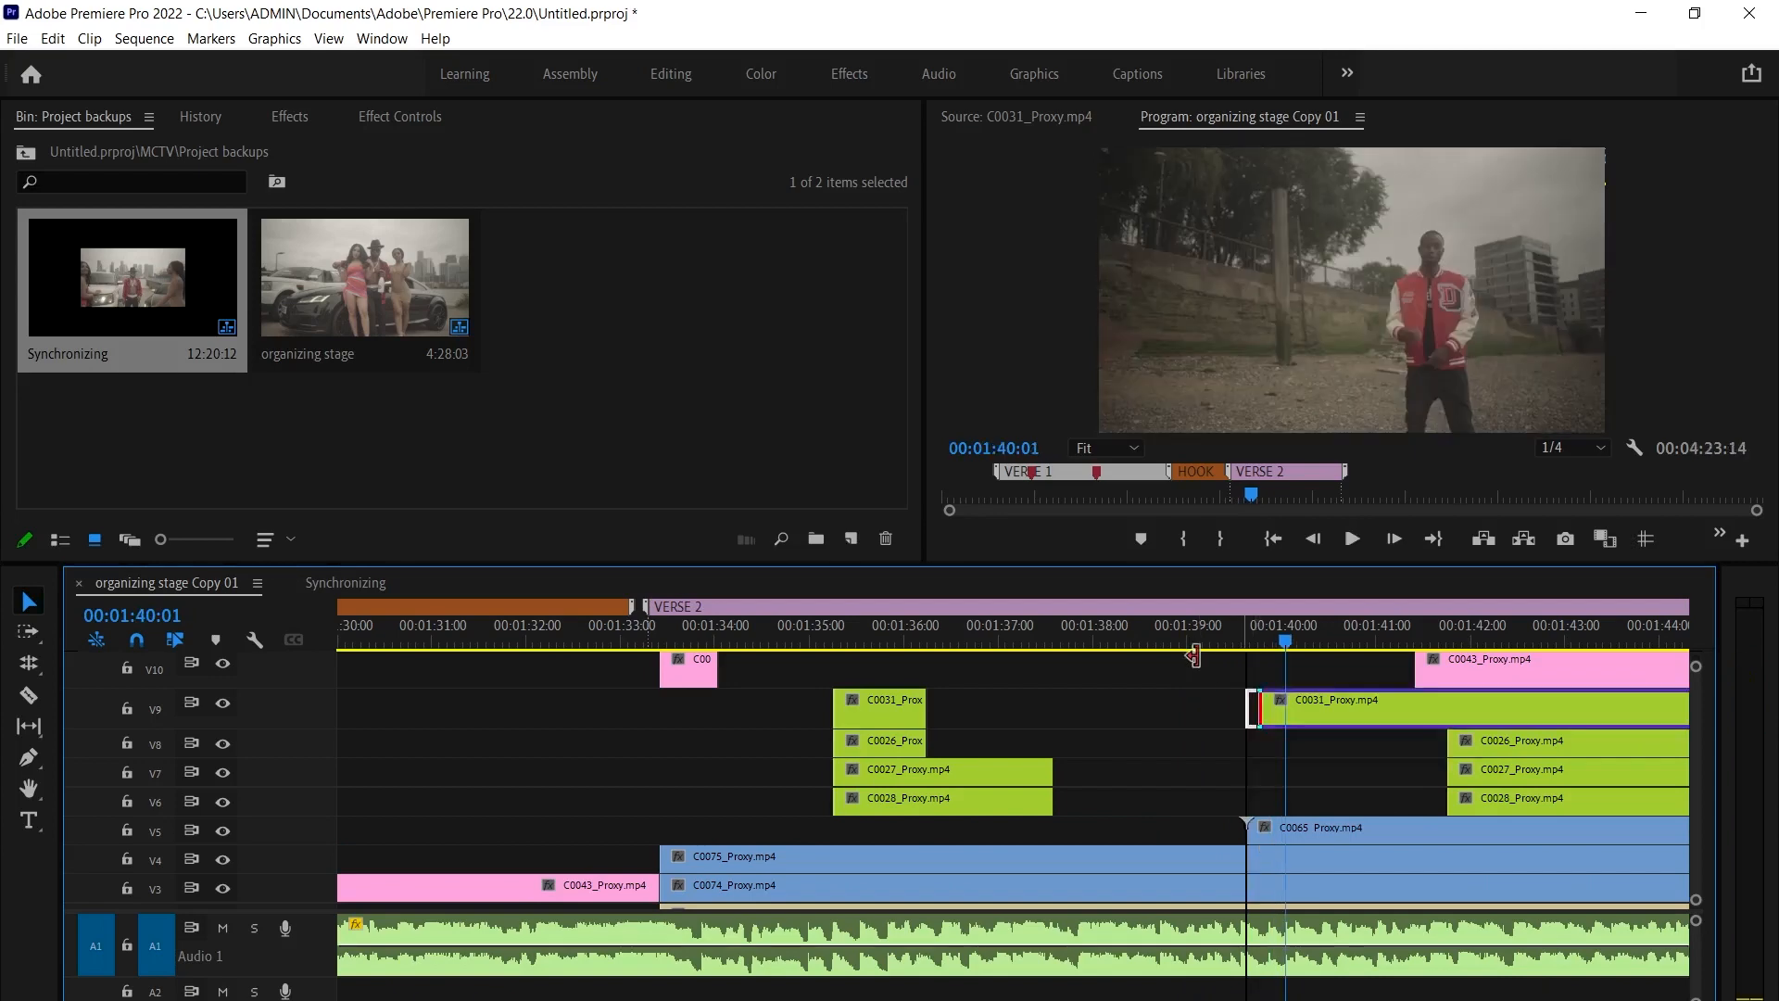
pyautogui.click(1192, 639)
pyautogui.press('space')
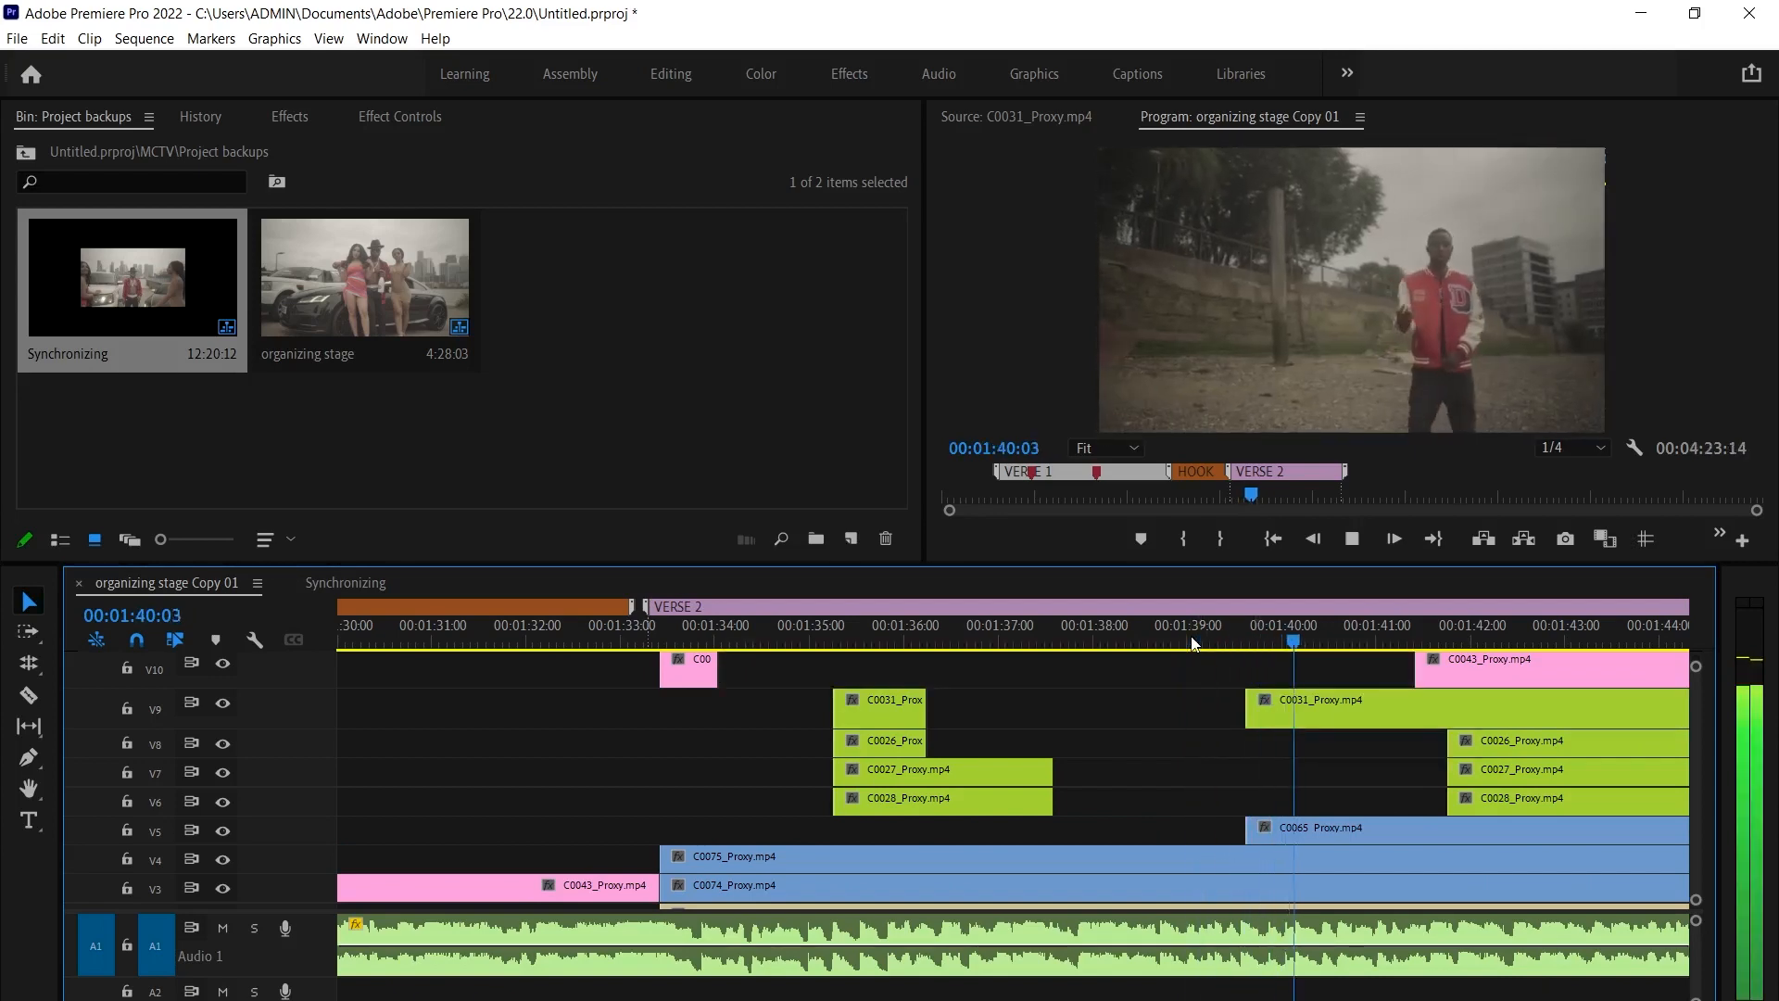
# Play up to about 00:01:42:01 and trim the start of V9's second C0031 piece to align with C0043's start on V10
pyautogui.scroll(-2, 1212, 728)
pyautogui.press('space')
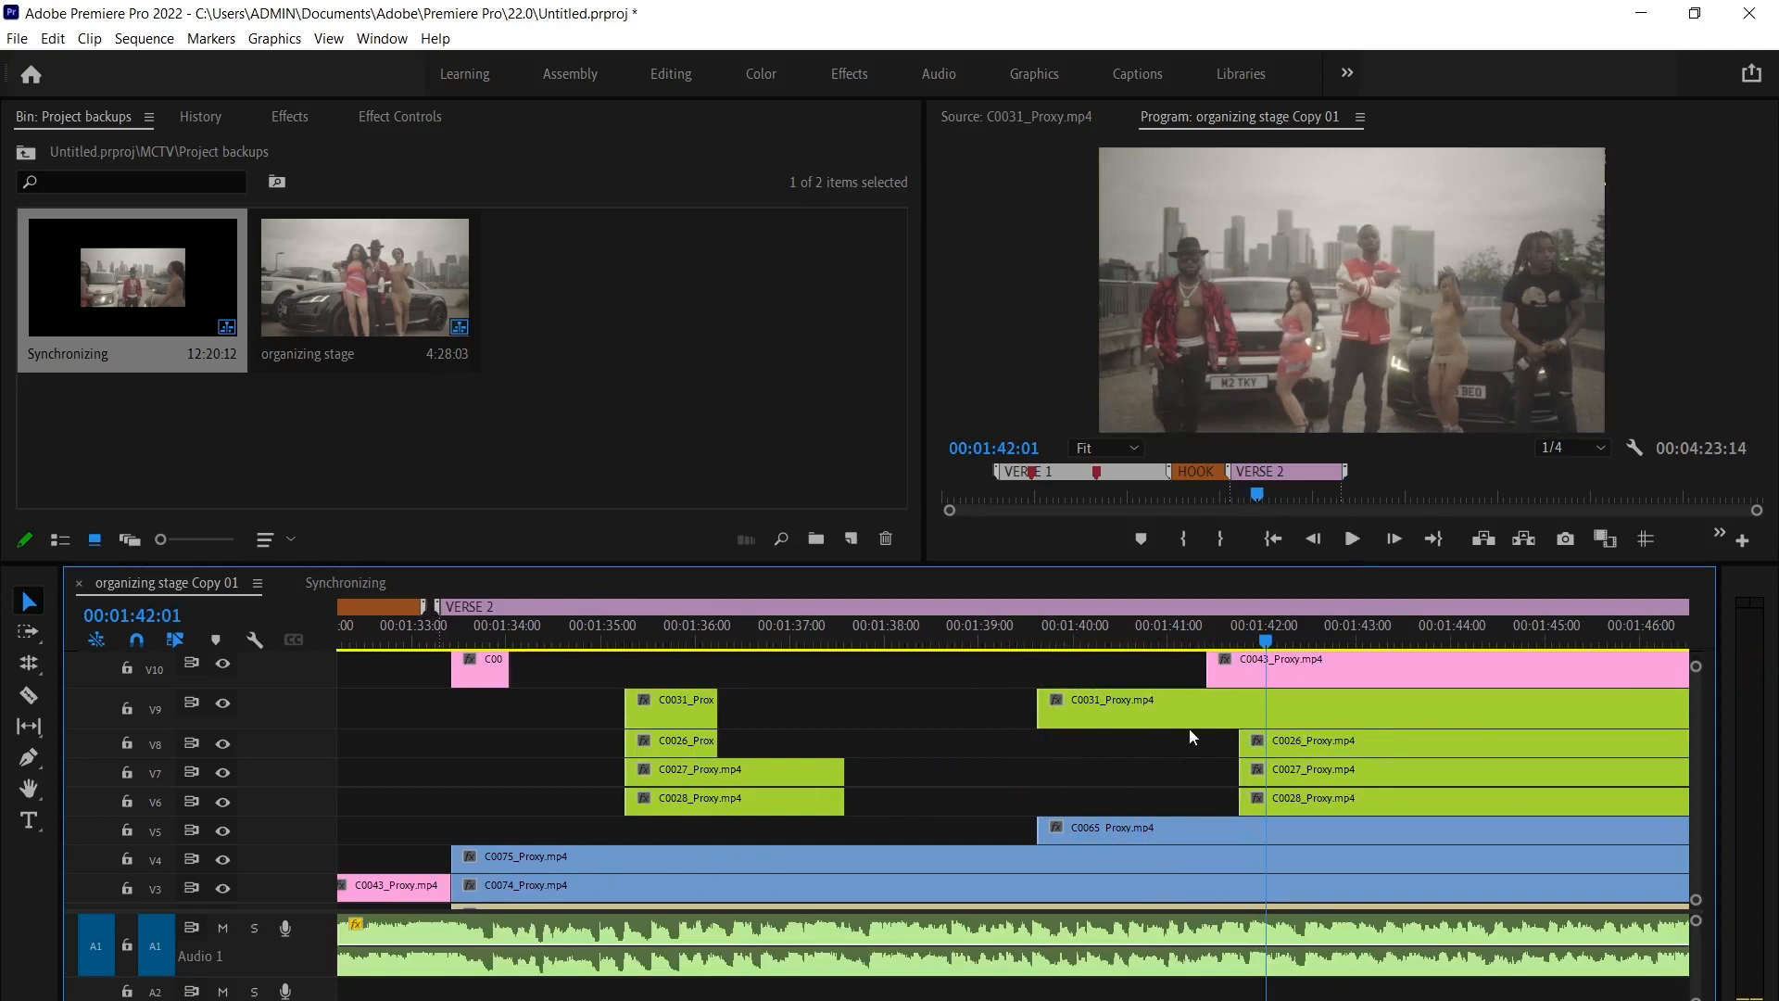
pyautogui.press('space')
pyautogui.moveTo(1044, 707); pyautogui.dragTo(1207, 707)
# Play from C0065's start and trim the beginning of that V5 clip to about 00:01:40:21
pyautogui.scroll(-2, 1031, 723)
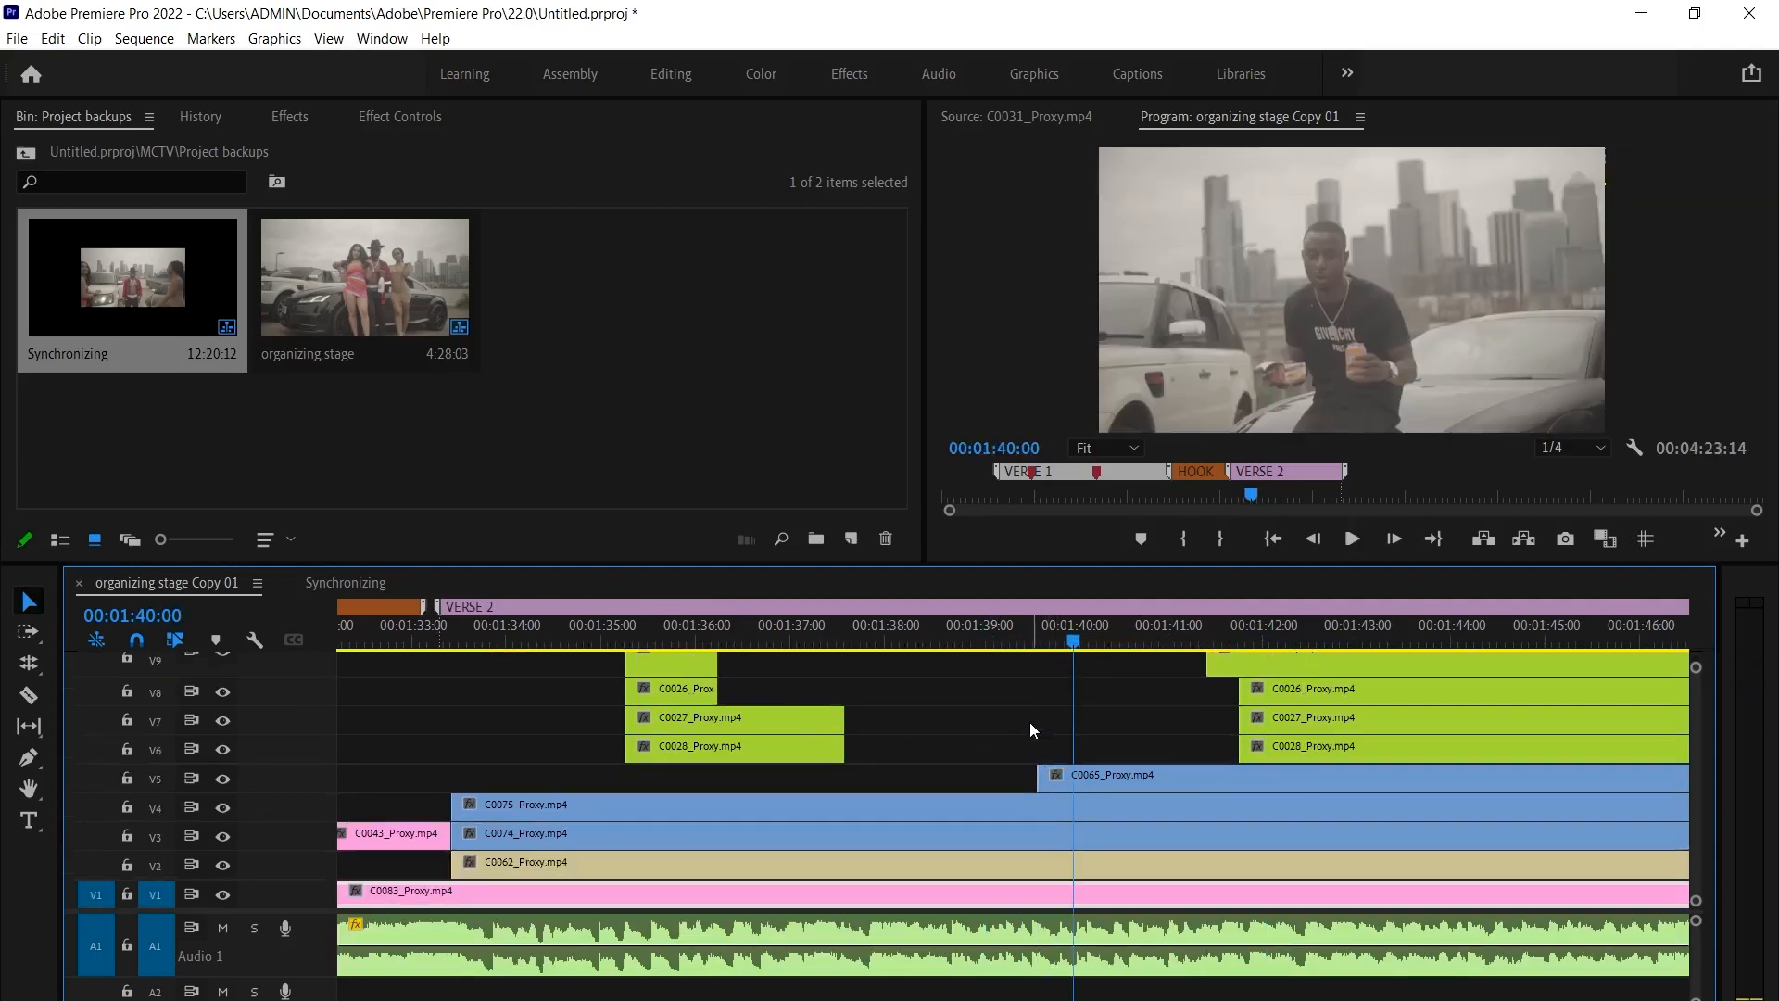
pyautogui.press('Up')
pyautogui.scroll(-3, 1009, 845)
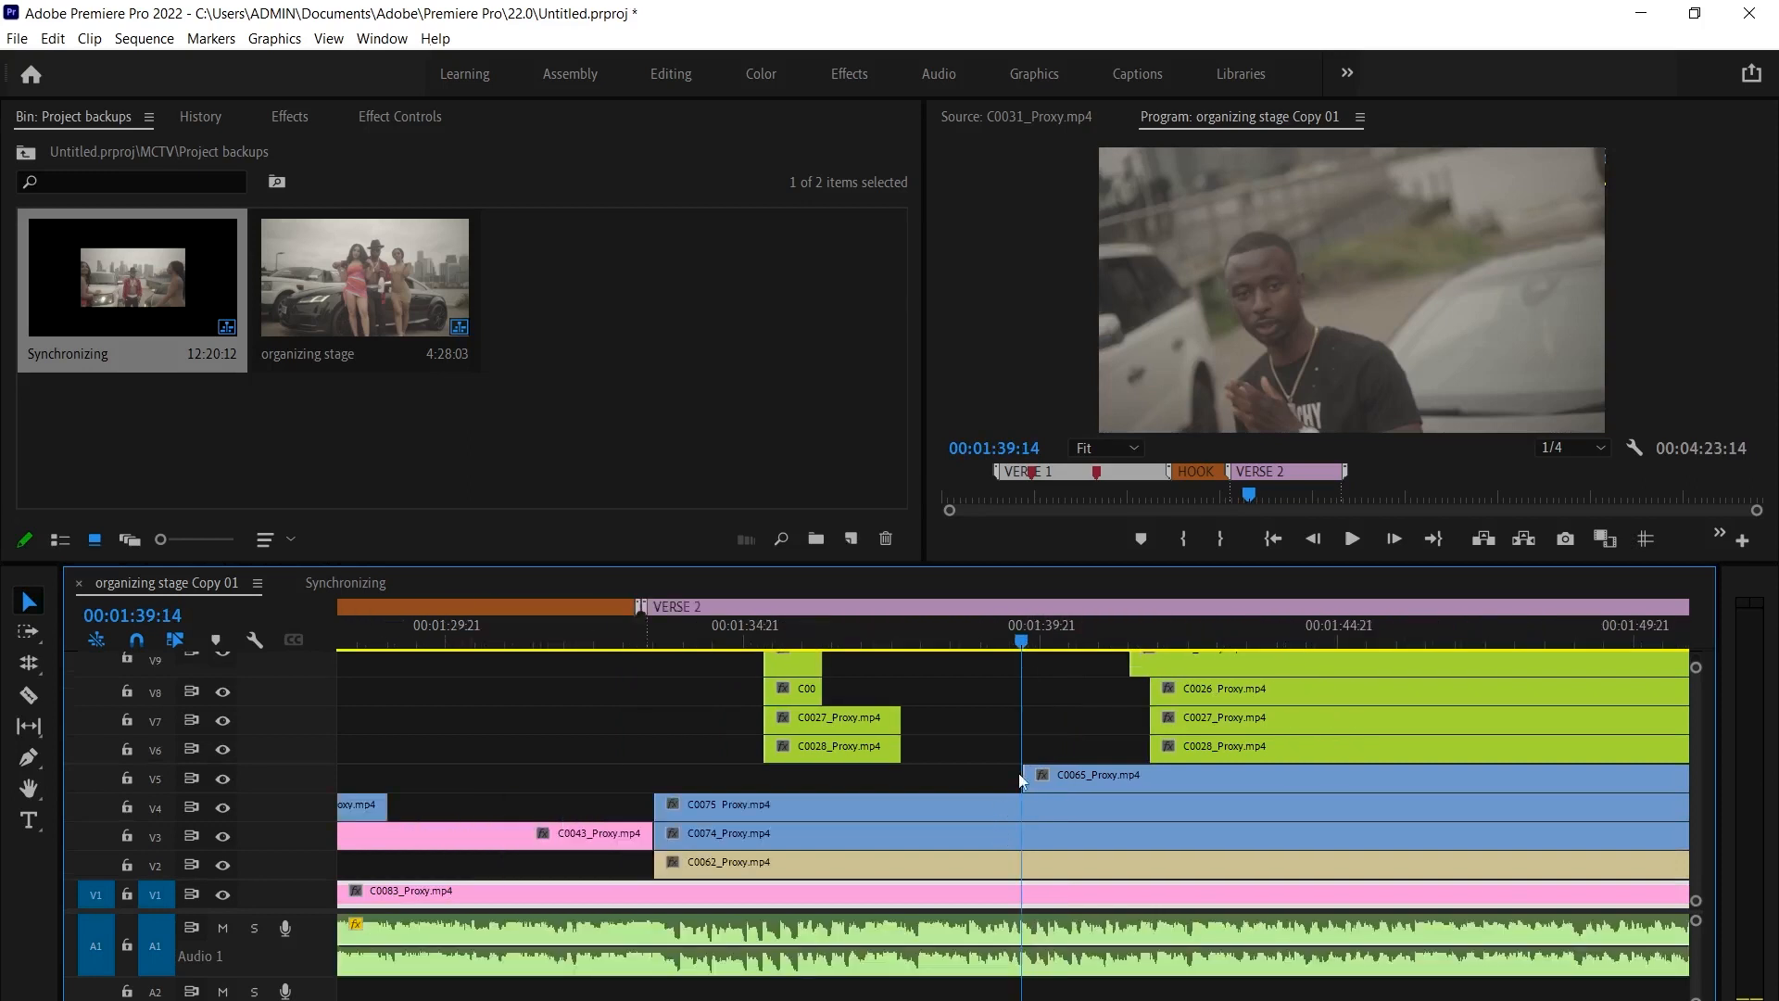
pyautogui.scroll(5, 927, 770)
pyautogui.click(1020, 642)
pyautogui.press('space')
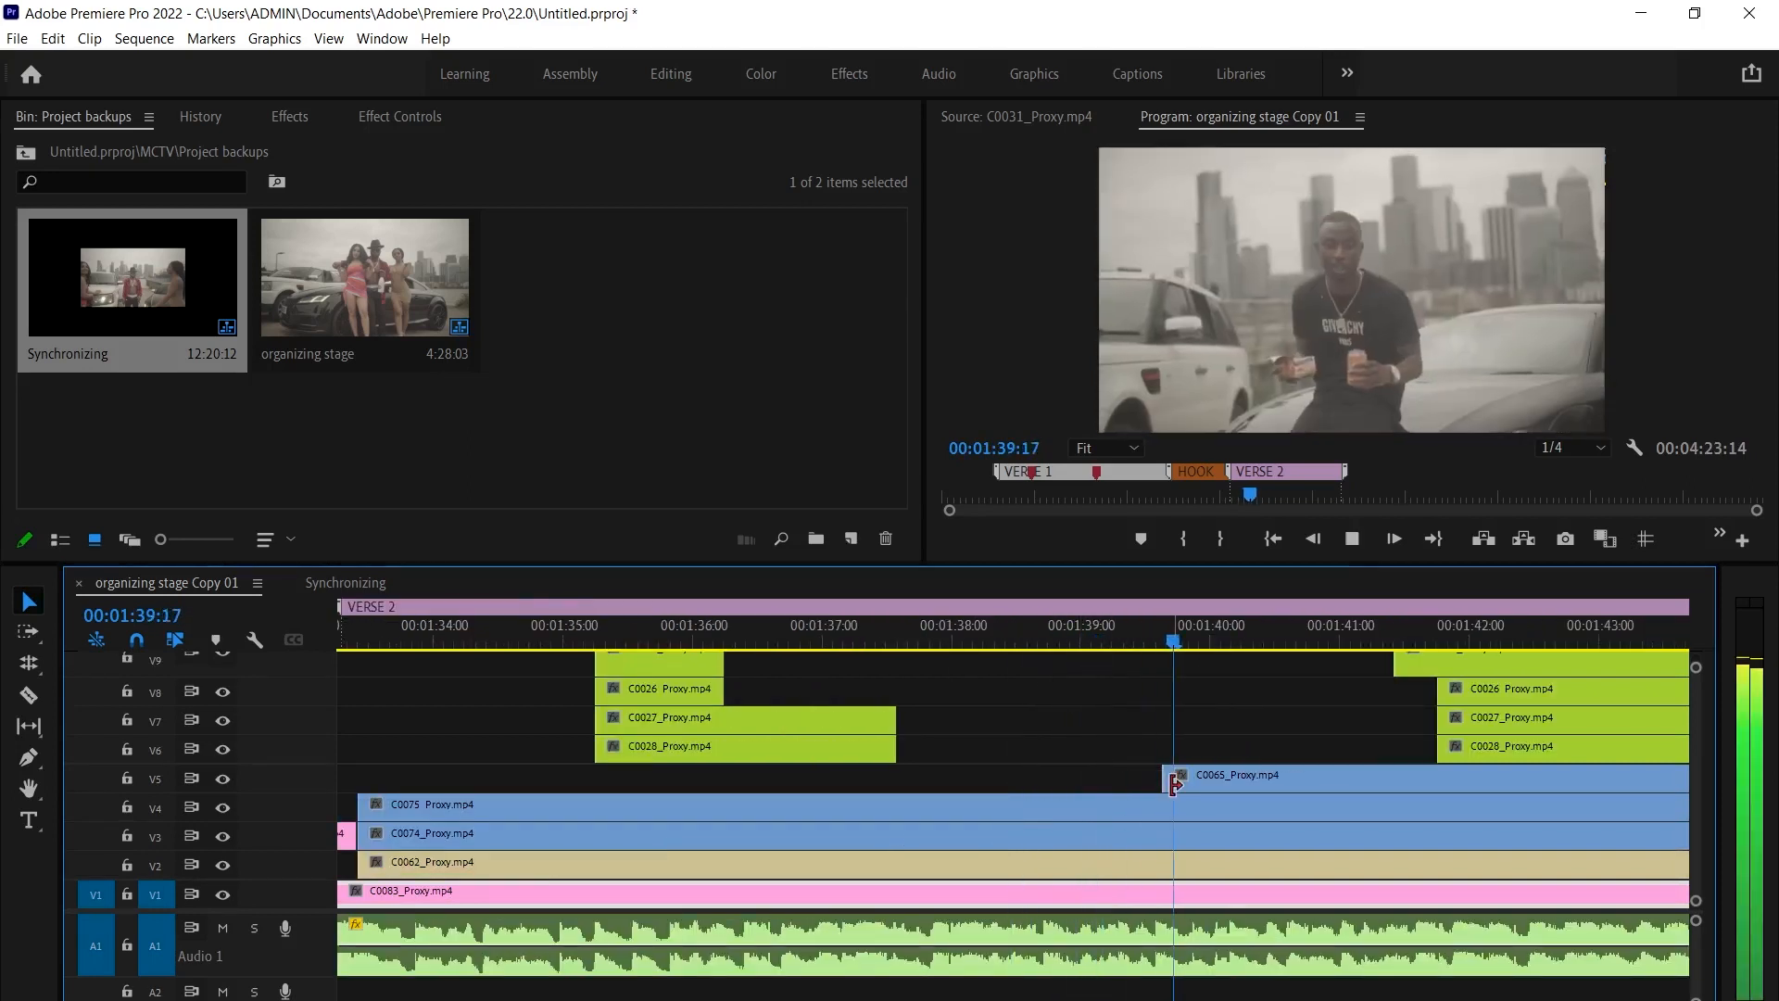
pyautogui.moveTo(1175, 783); pyautogui.dragTo(1319, 783)
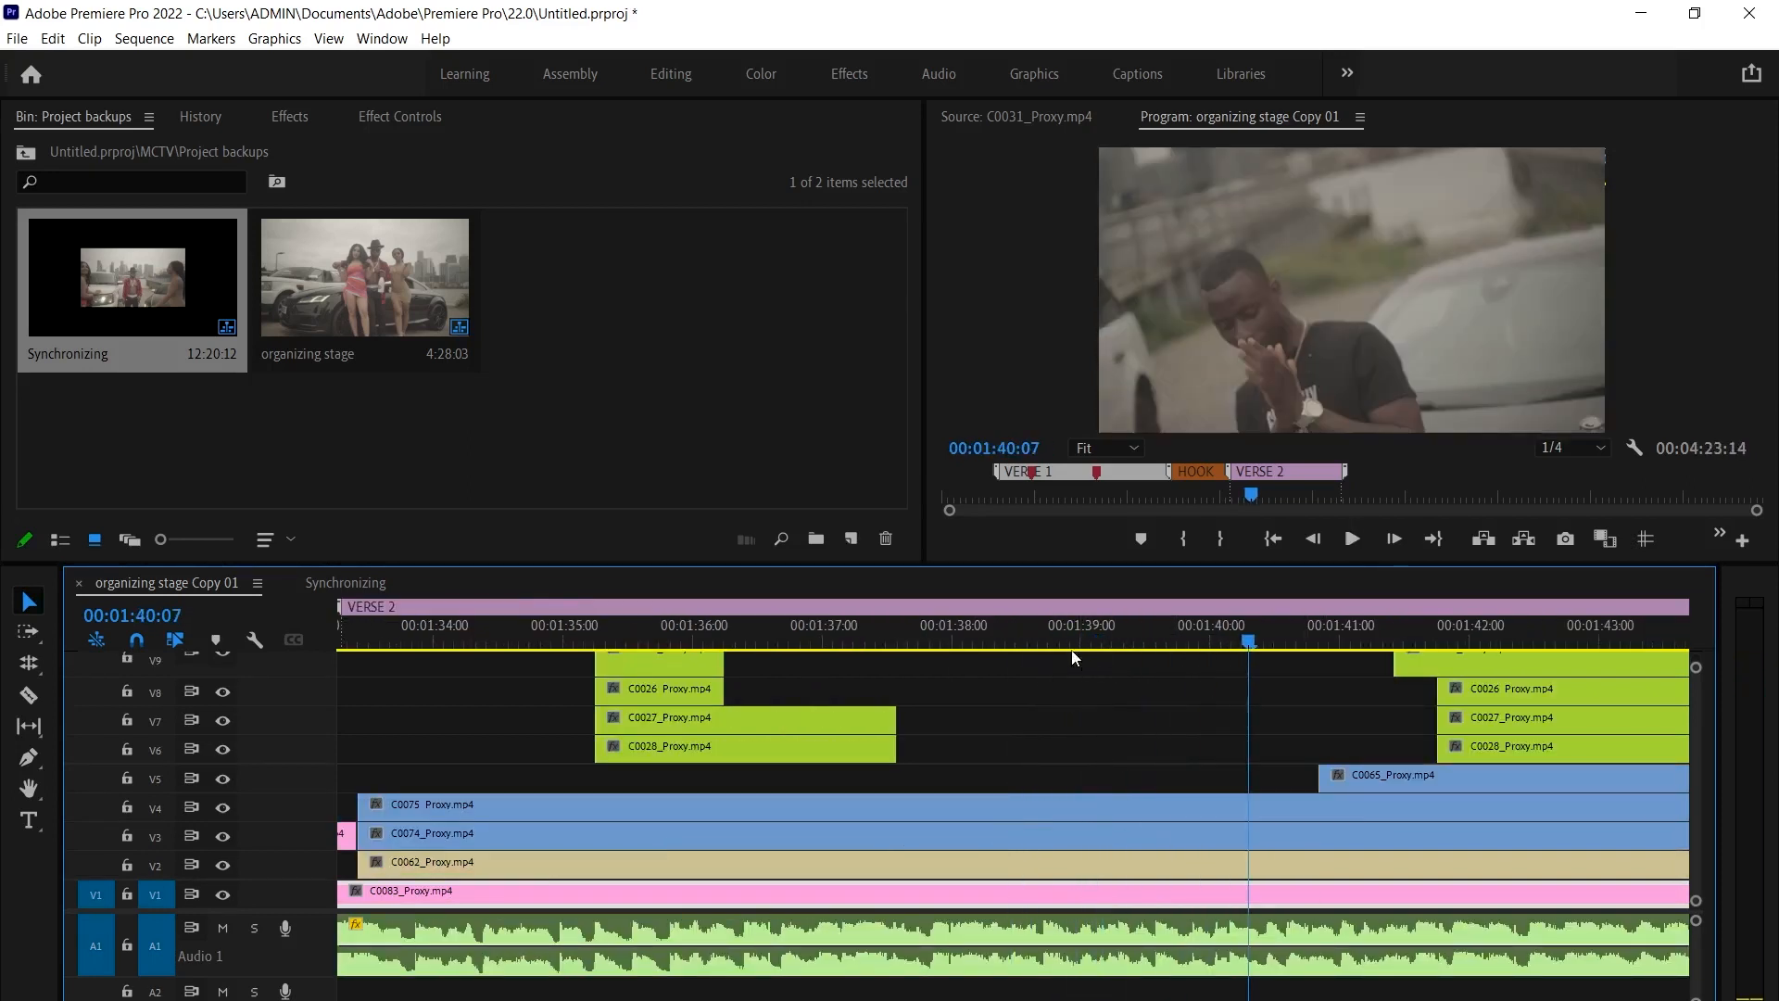
# Split C0075 on V4 at 00:01:39:20, then trim the starts of its second part and C0065 to about 00:01:41:18 and 00:01:41:21
pyautogui.click(1030, 629)
pyautogui.press('space')
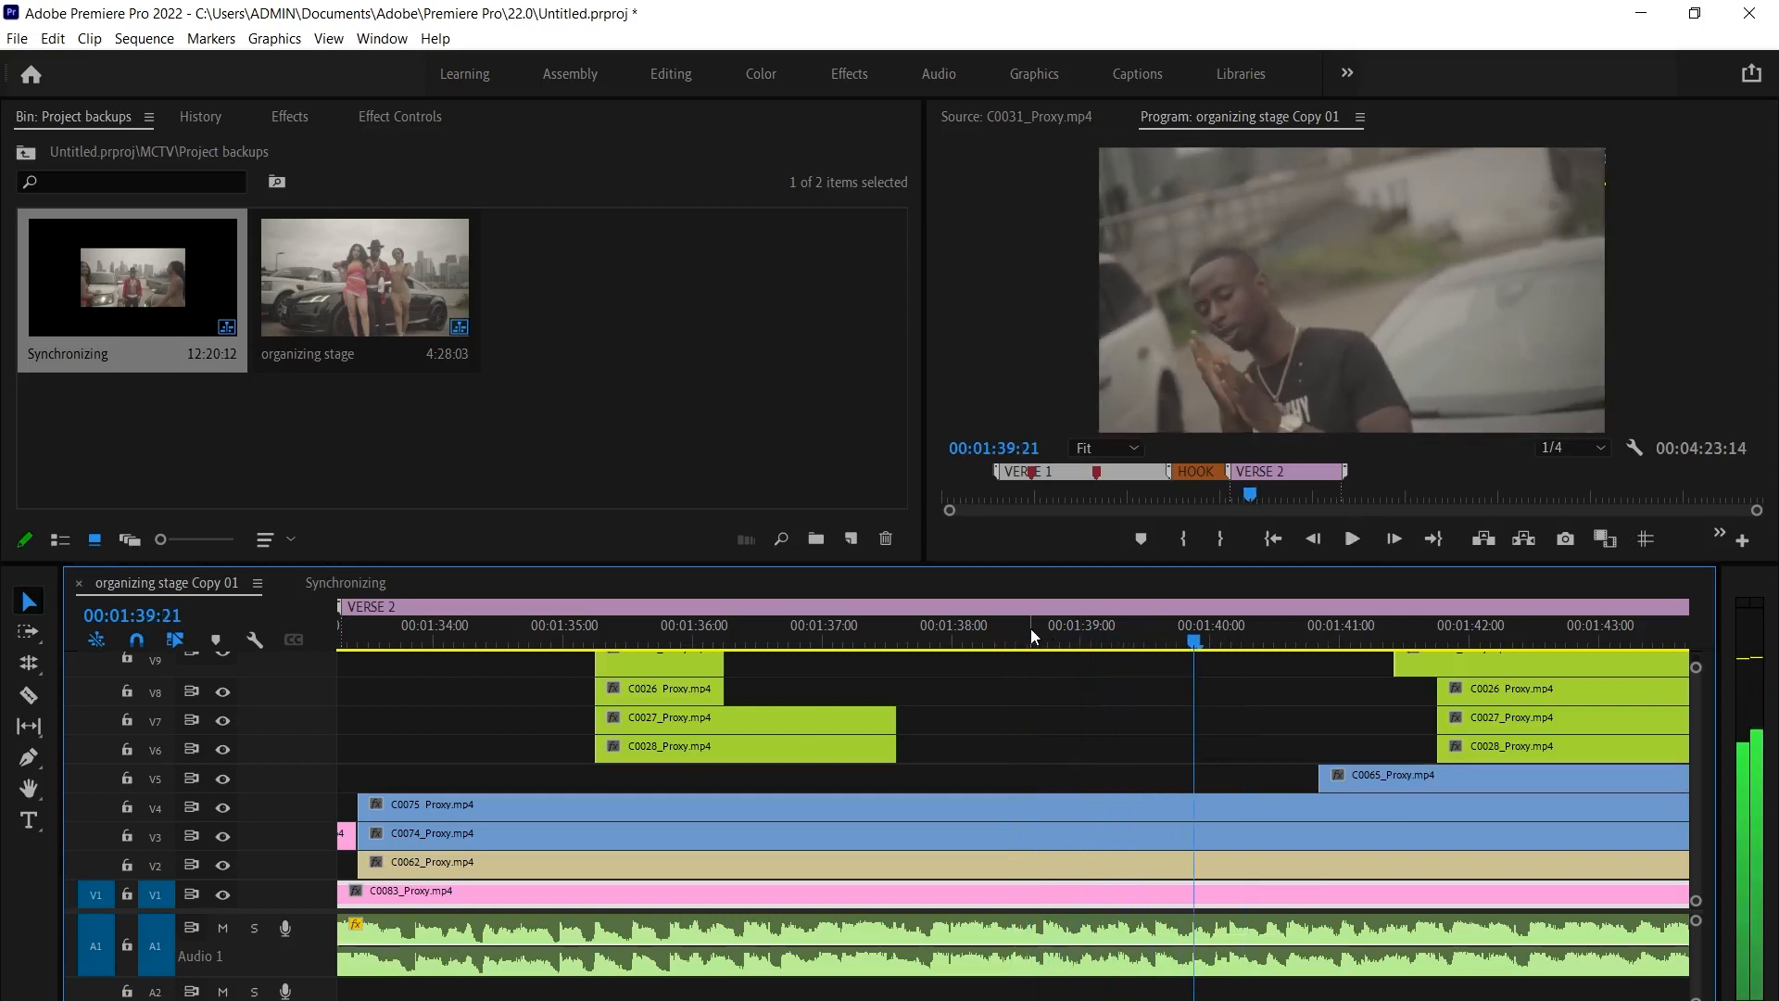
pyautogui.click(985, 634)
pyautogui.press('space')
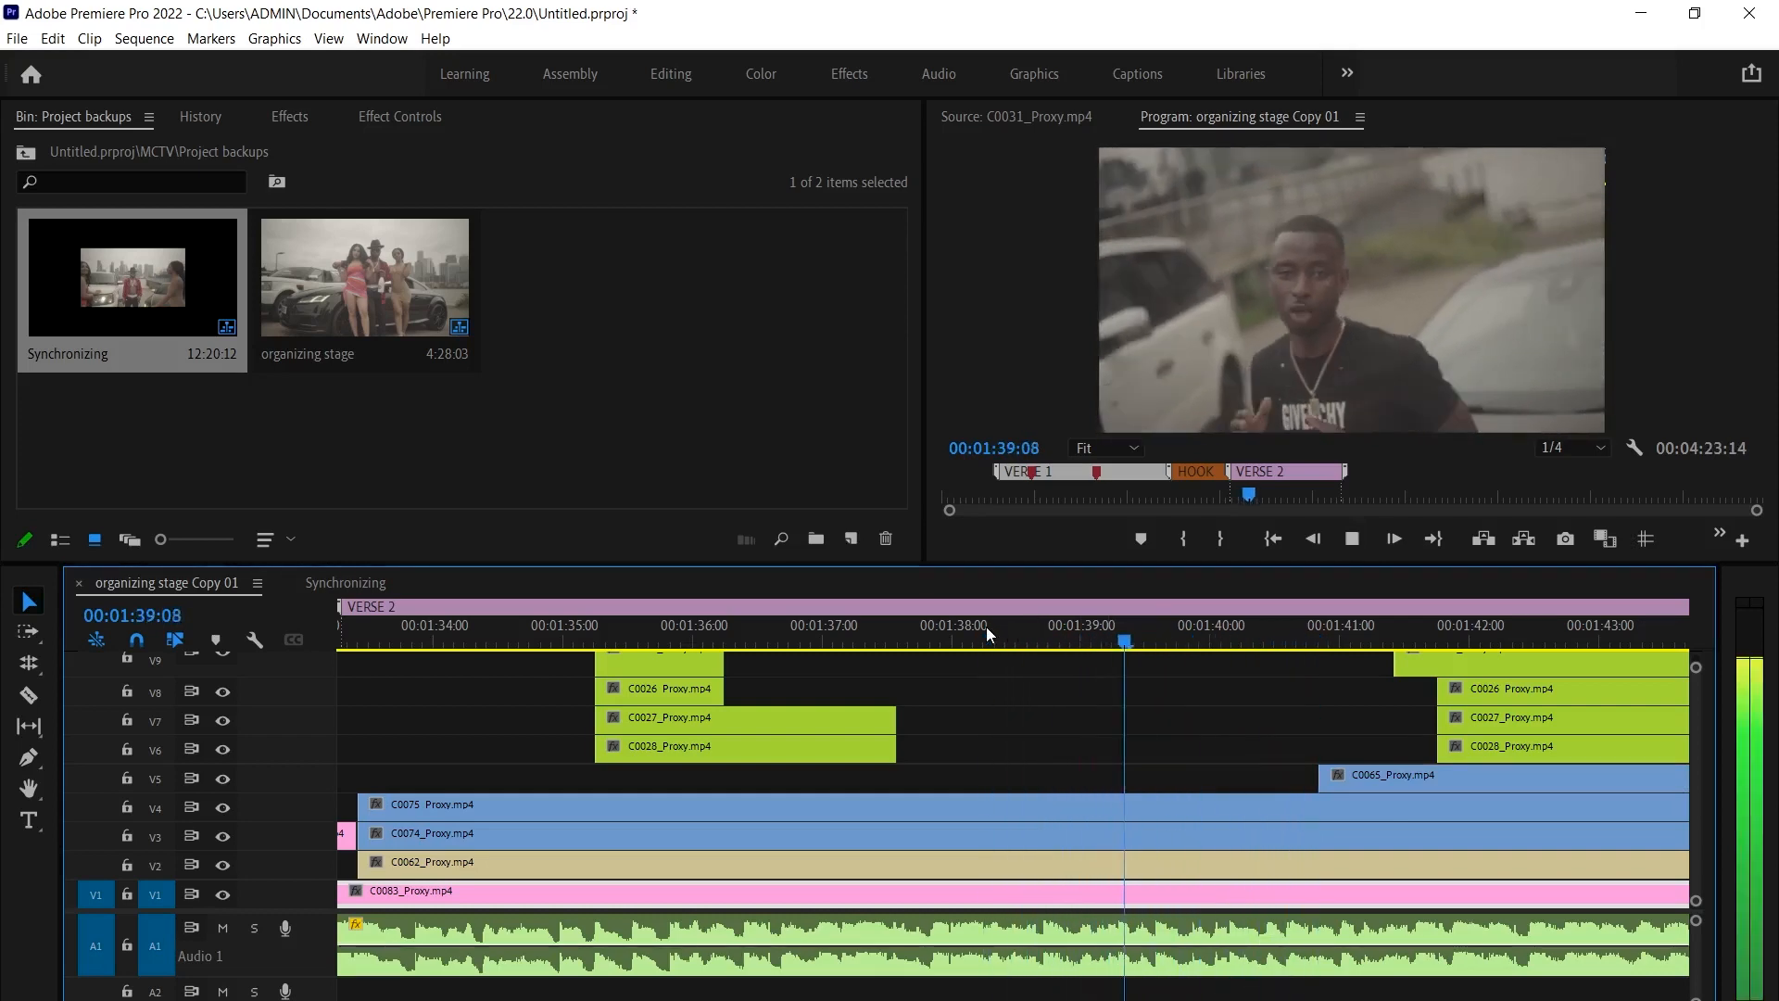
pyautogui.press('space')
pyautogui.click(1150, 799)
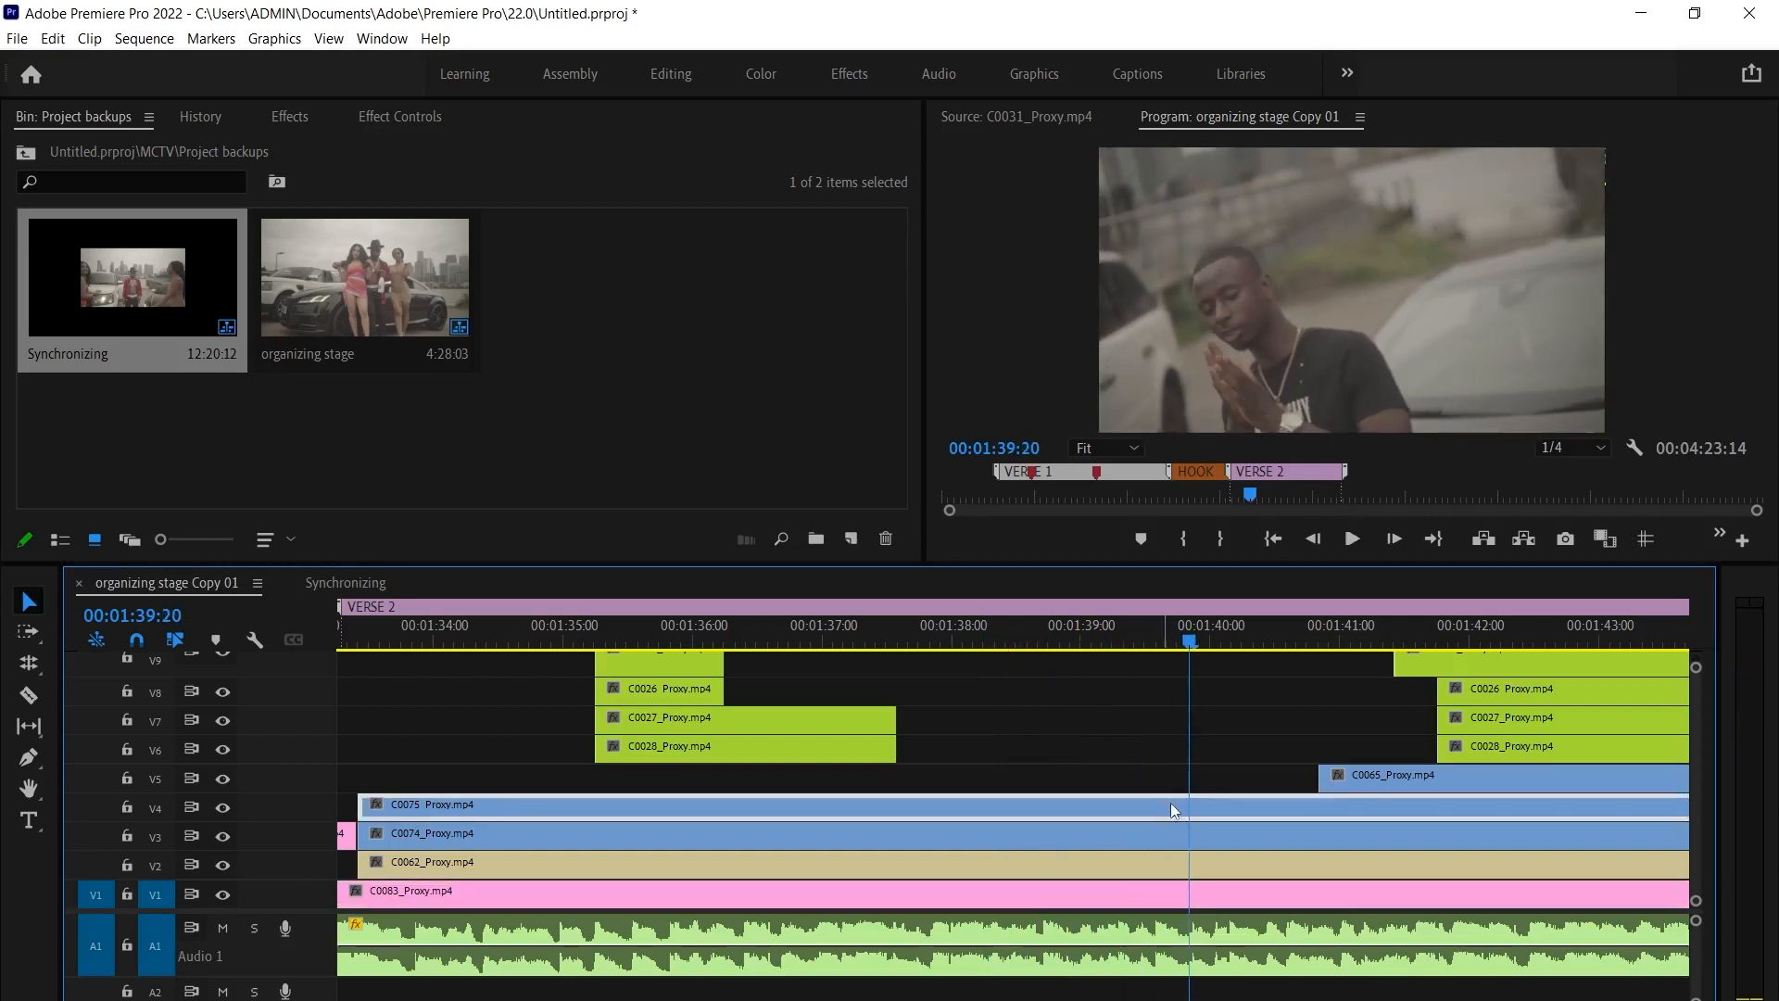
pyautogui.hotkey('ctrl', 'k')
pyautogui.moveTo(1208, 806); pyautogui.dragTo(1435, 788)
pyautogui.moveTo(1321, 778); pyautogui.dragTo(1448, 777)
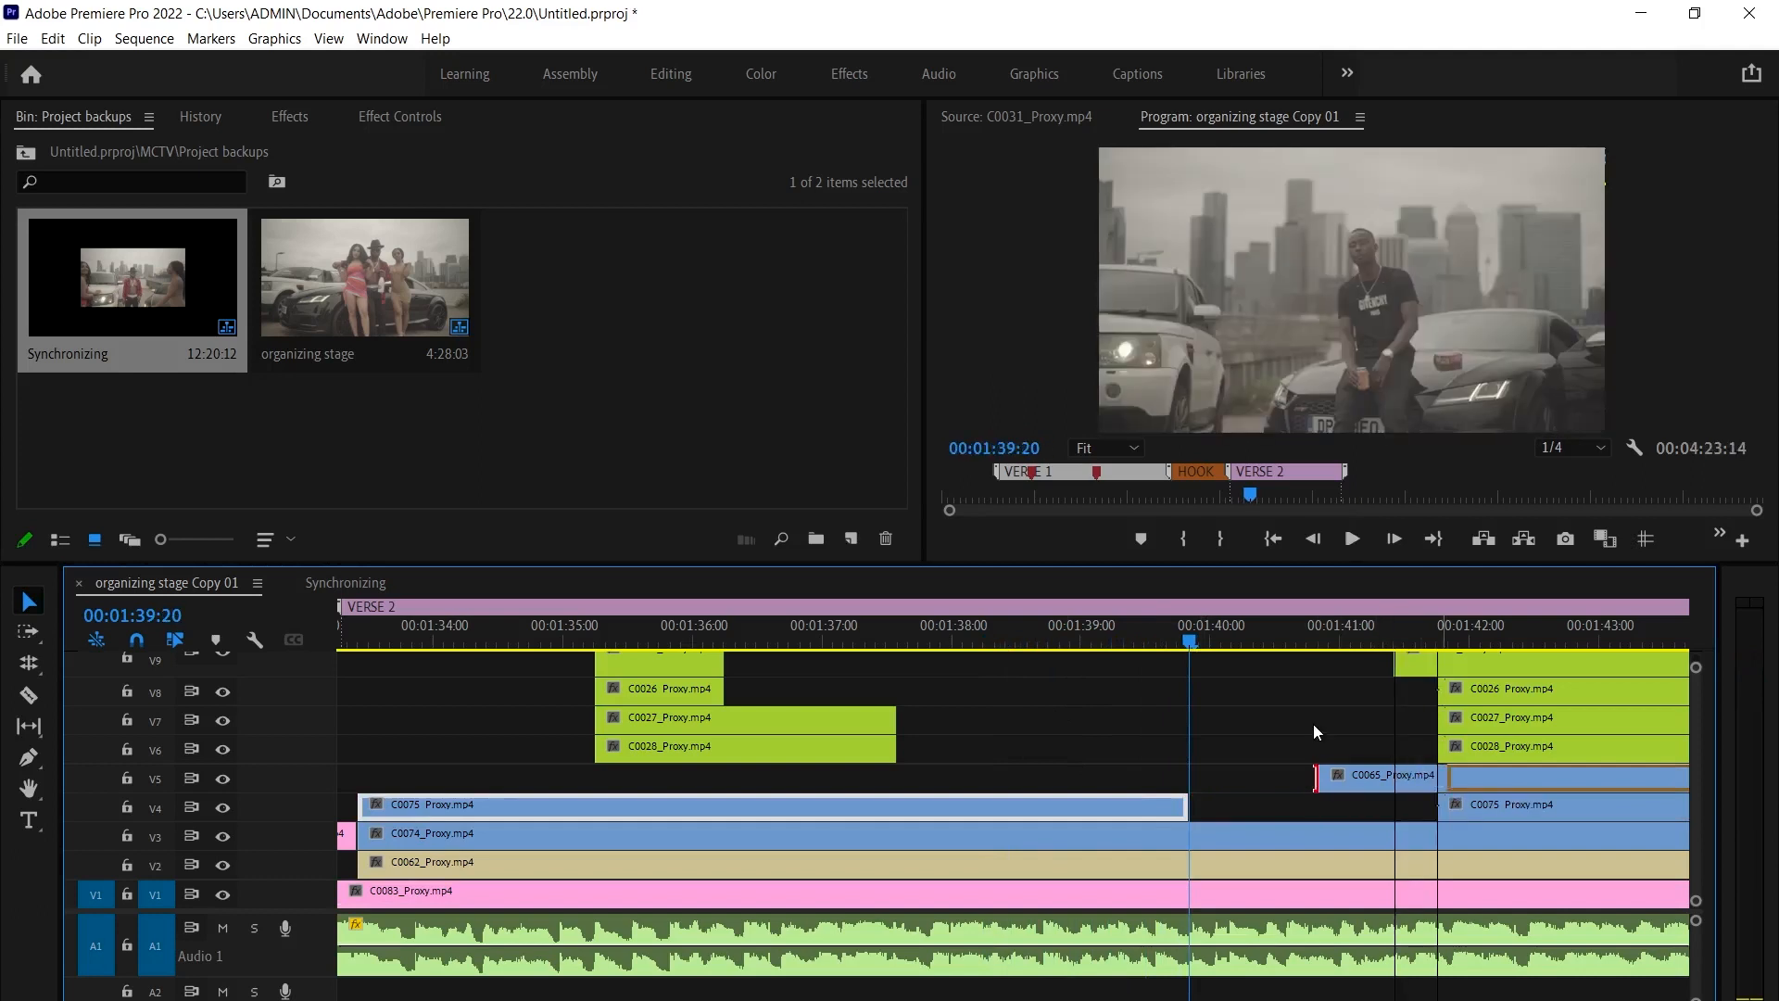
# Split C0074 on V3 at 00:01:39:20, trim its second part's start to C0065's start, and play the gap
pyautogui.press('space')
pyautogui.click(1231, 815)
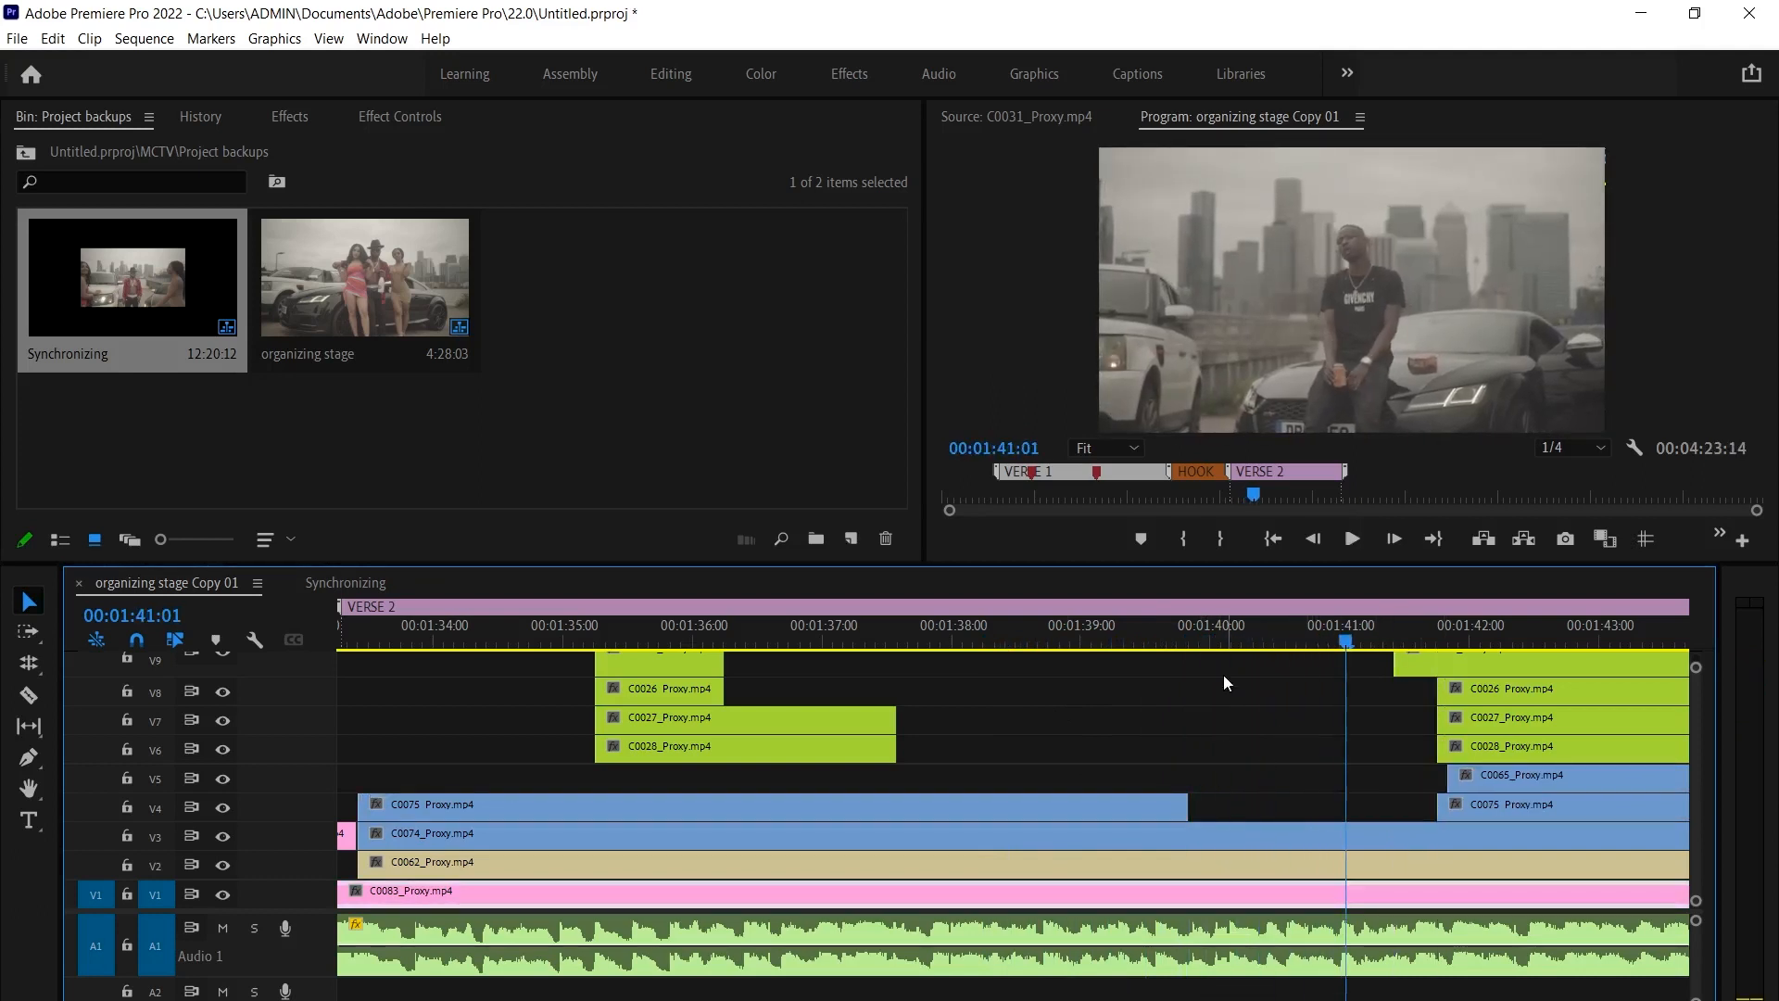
pyautogui.click(1210, 836)
pyautogui.hotkey('ctrl', 'k')
pyautogui.moveTo(1203, 834); pyautogui.dragTo(1448, 827)
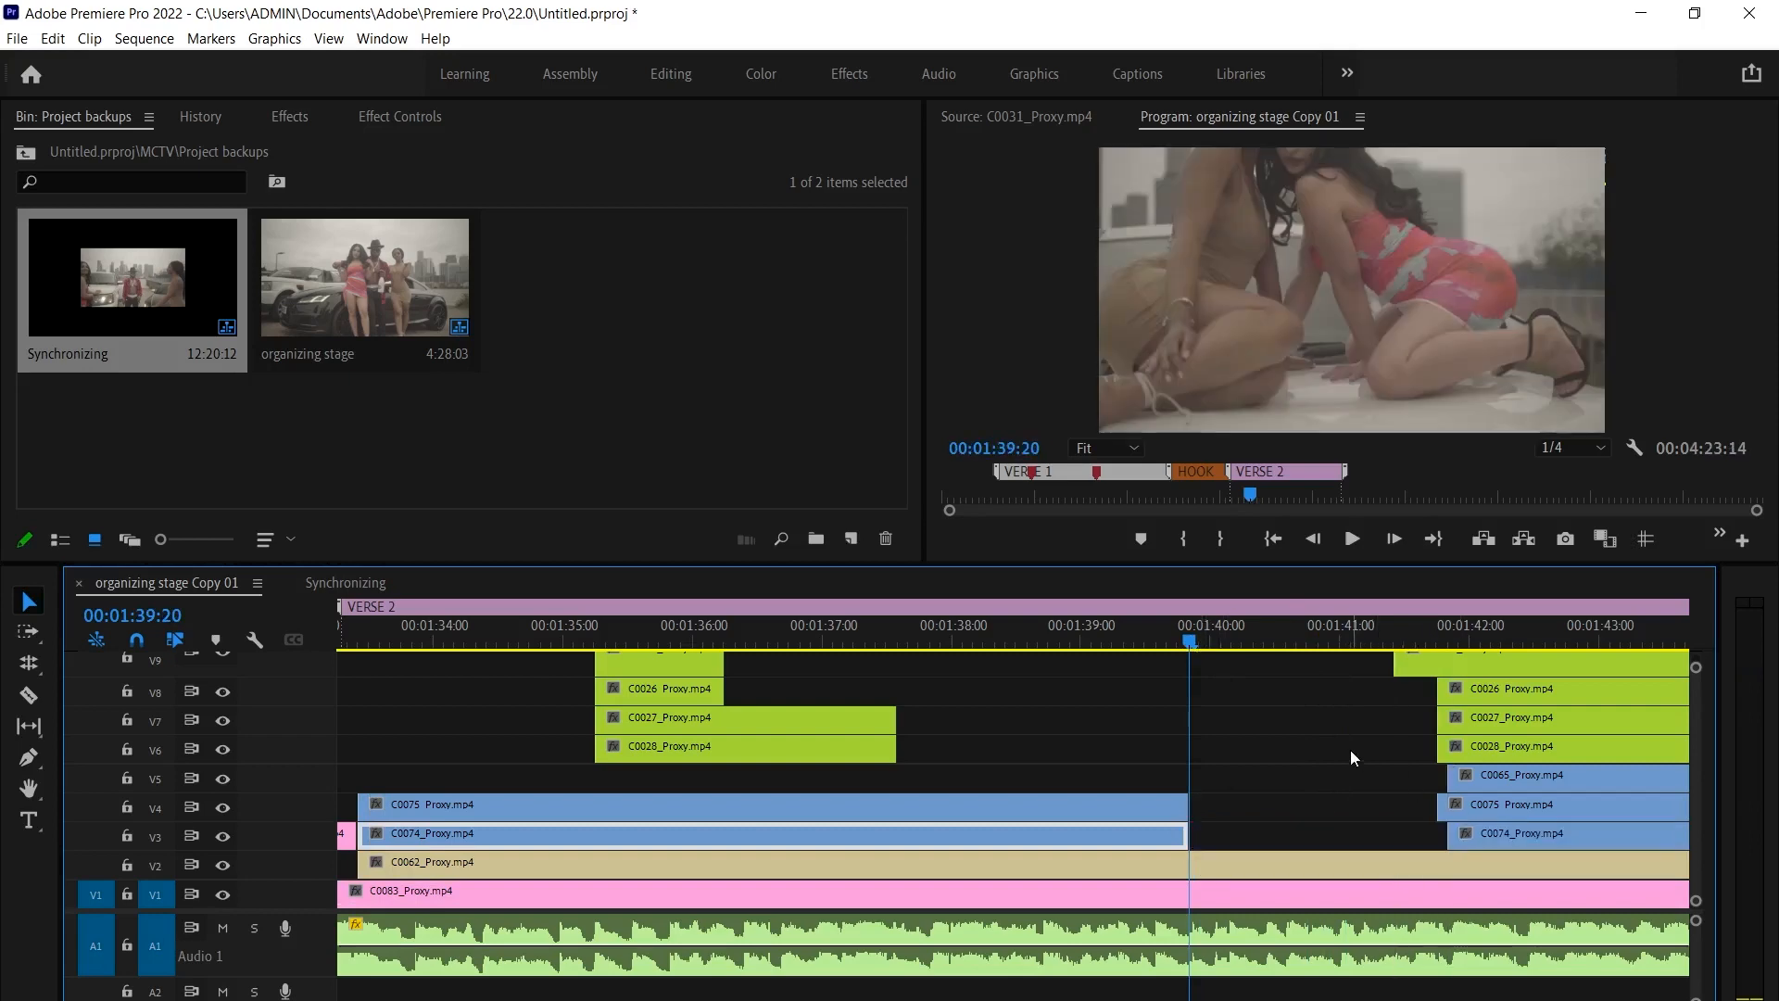
pyautogui.moveTo(1138, 639); pyautogui.dragTo(1152, 637)
pyautogui.press('space')
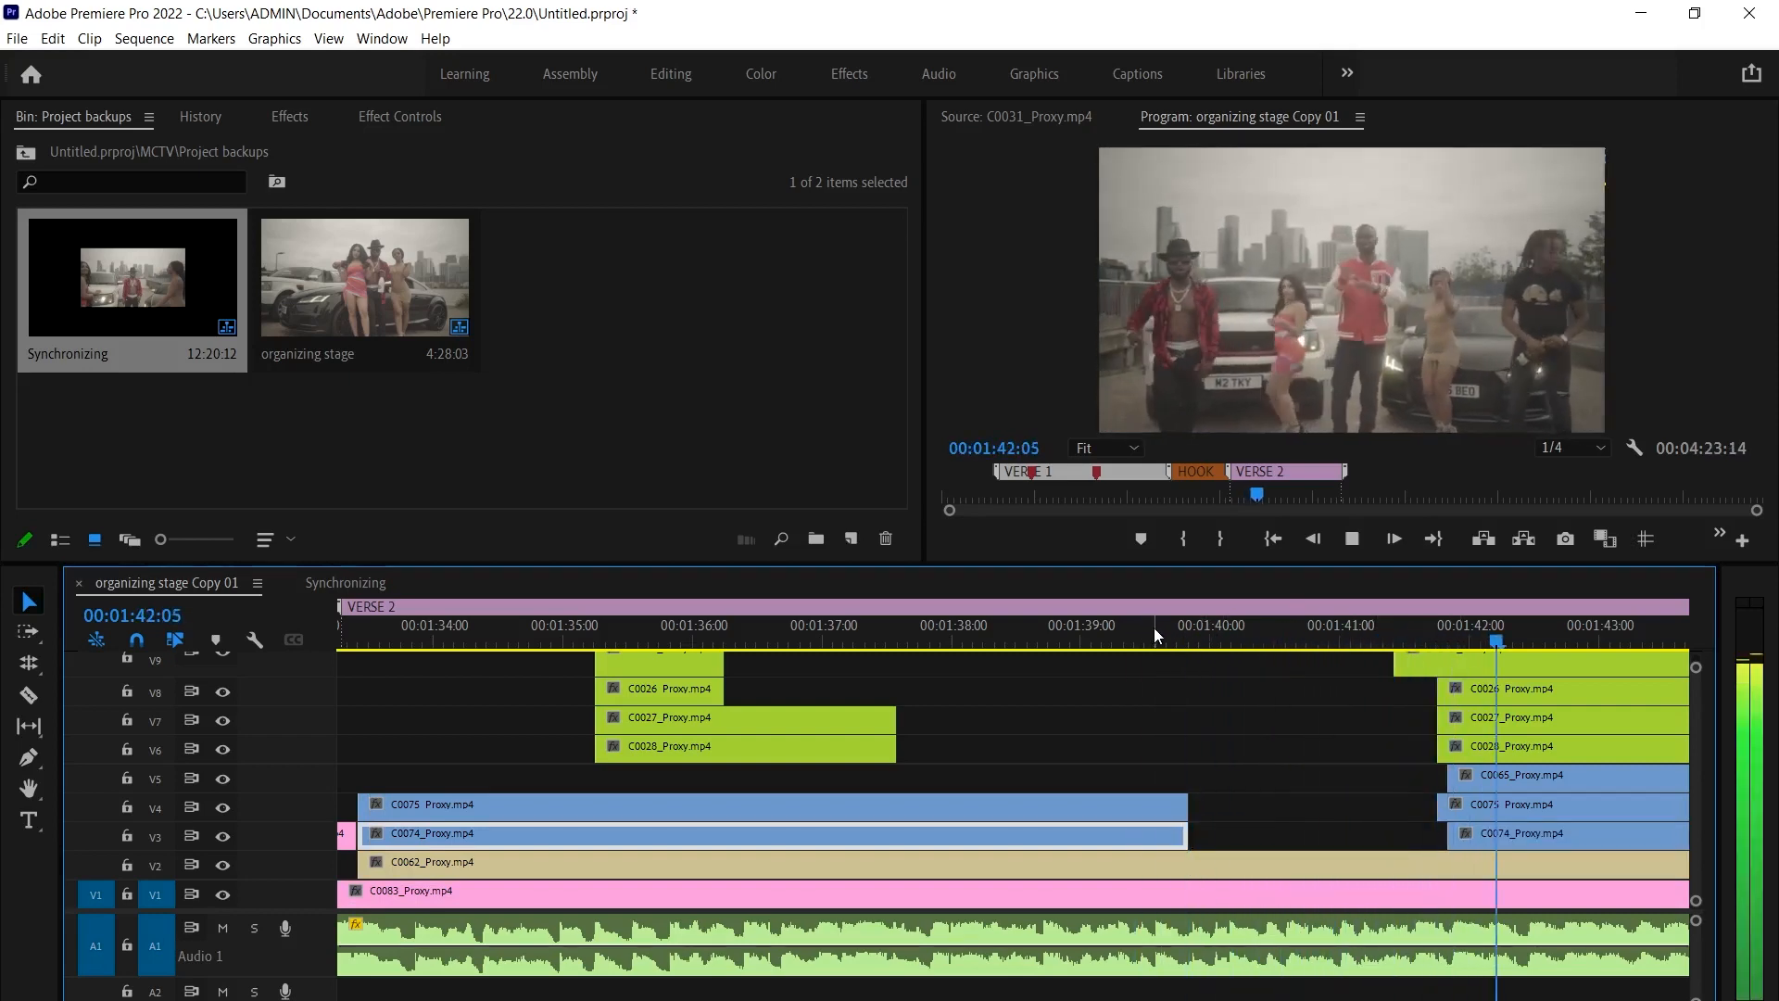
# Disable C0062 on V2 and play the gap from about 00:01:39:06 with only the underlying V1 angle
pyautogui.click(1164, 662)
pyautogui.click(1125, 625)
pyautogui.press('space')
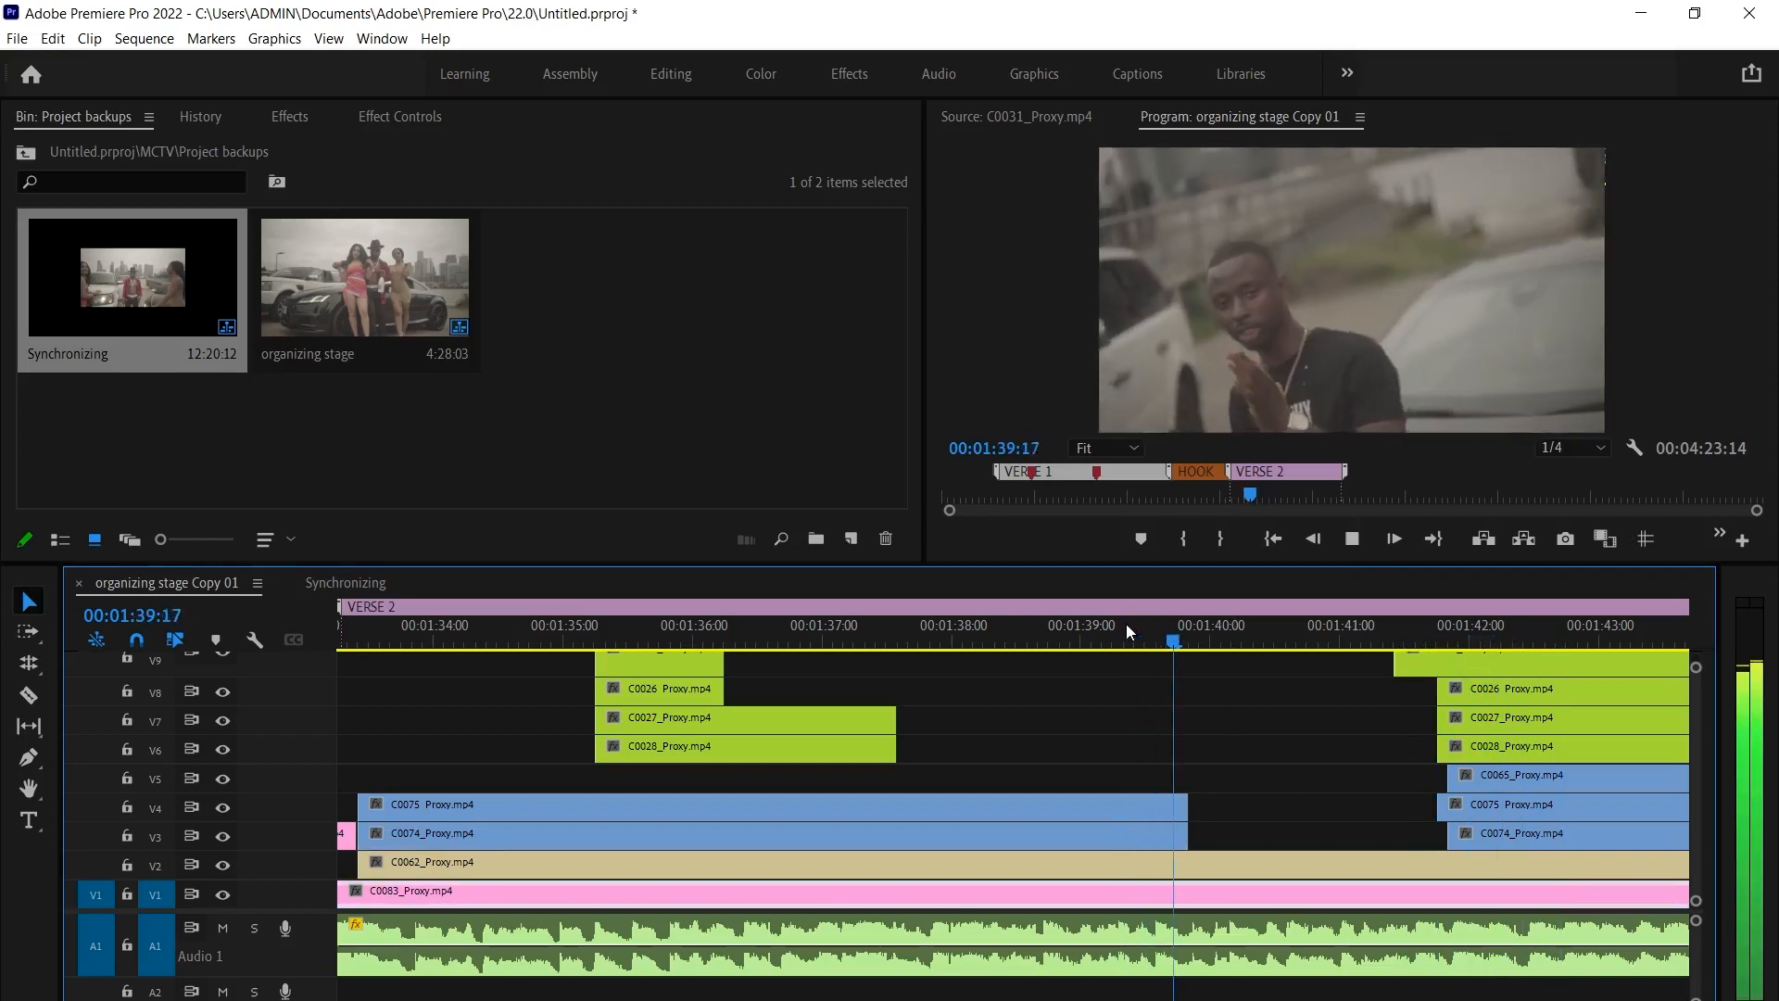
pyautogui.press('space')
pyautogui.click(1184, 876)
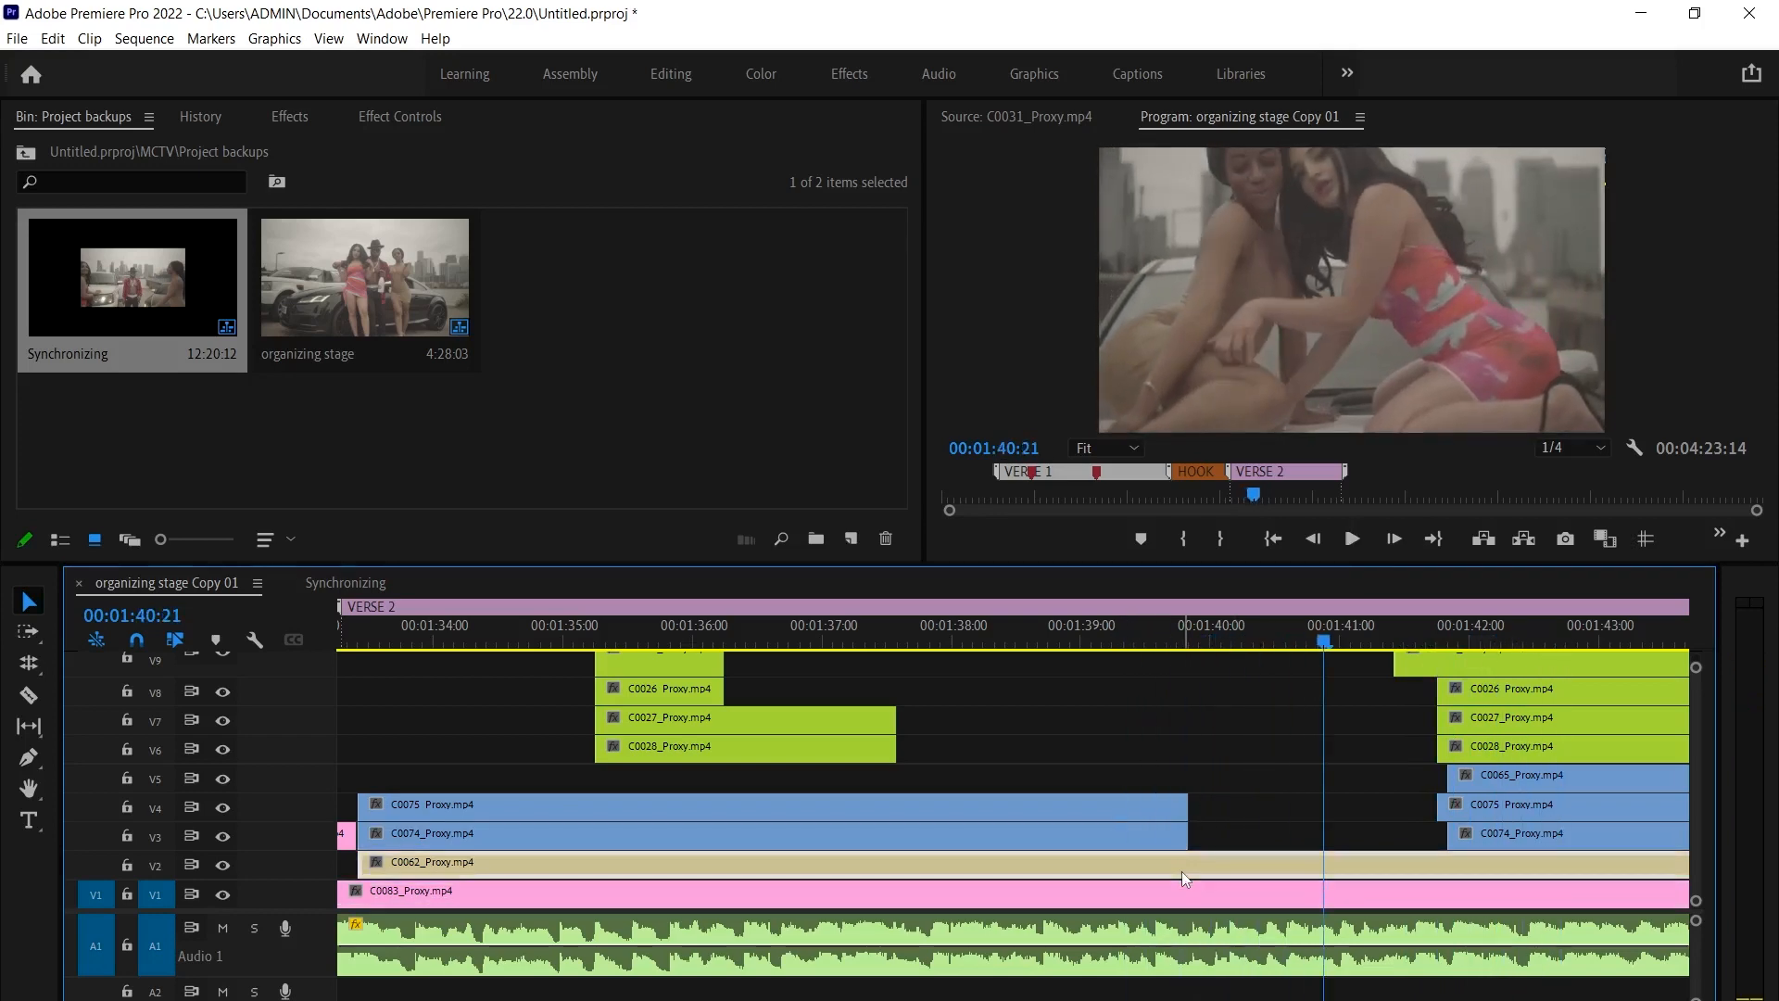
pyautogui.hotkey('shift', 'e')
pyautogui.click(1114, 637)
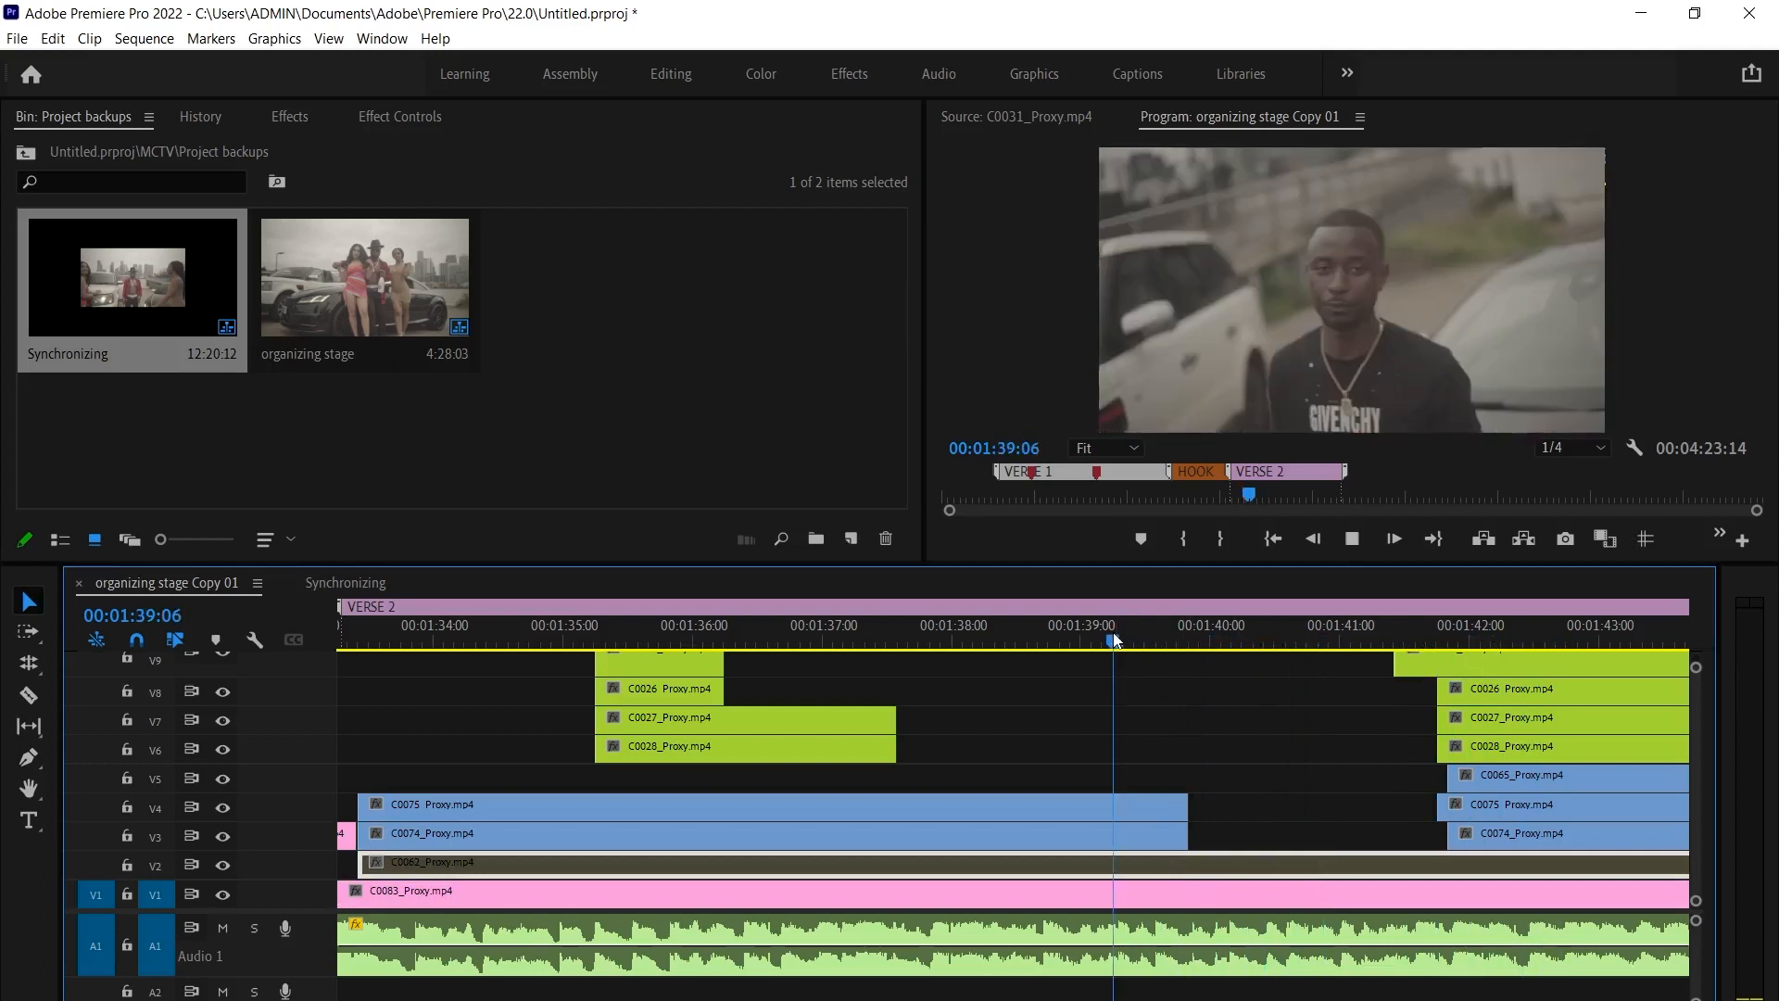
pyautogui.press('space')
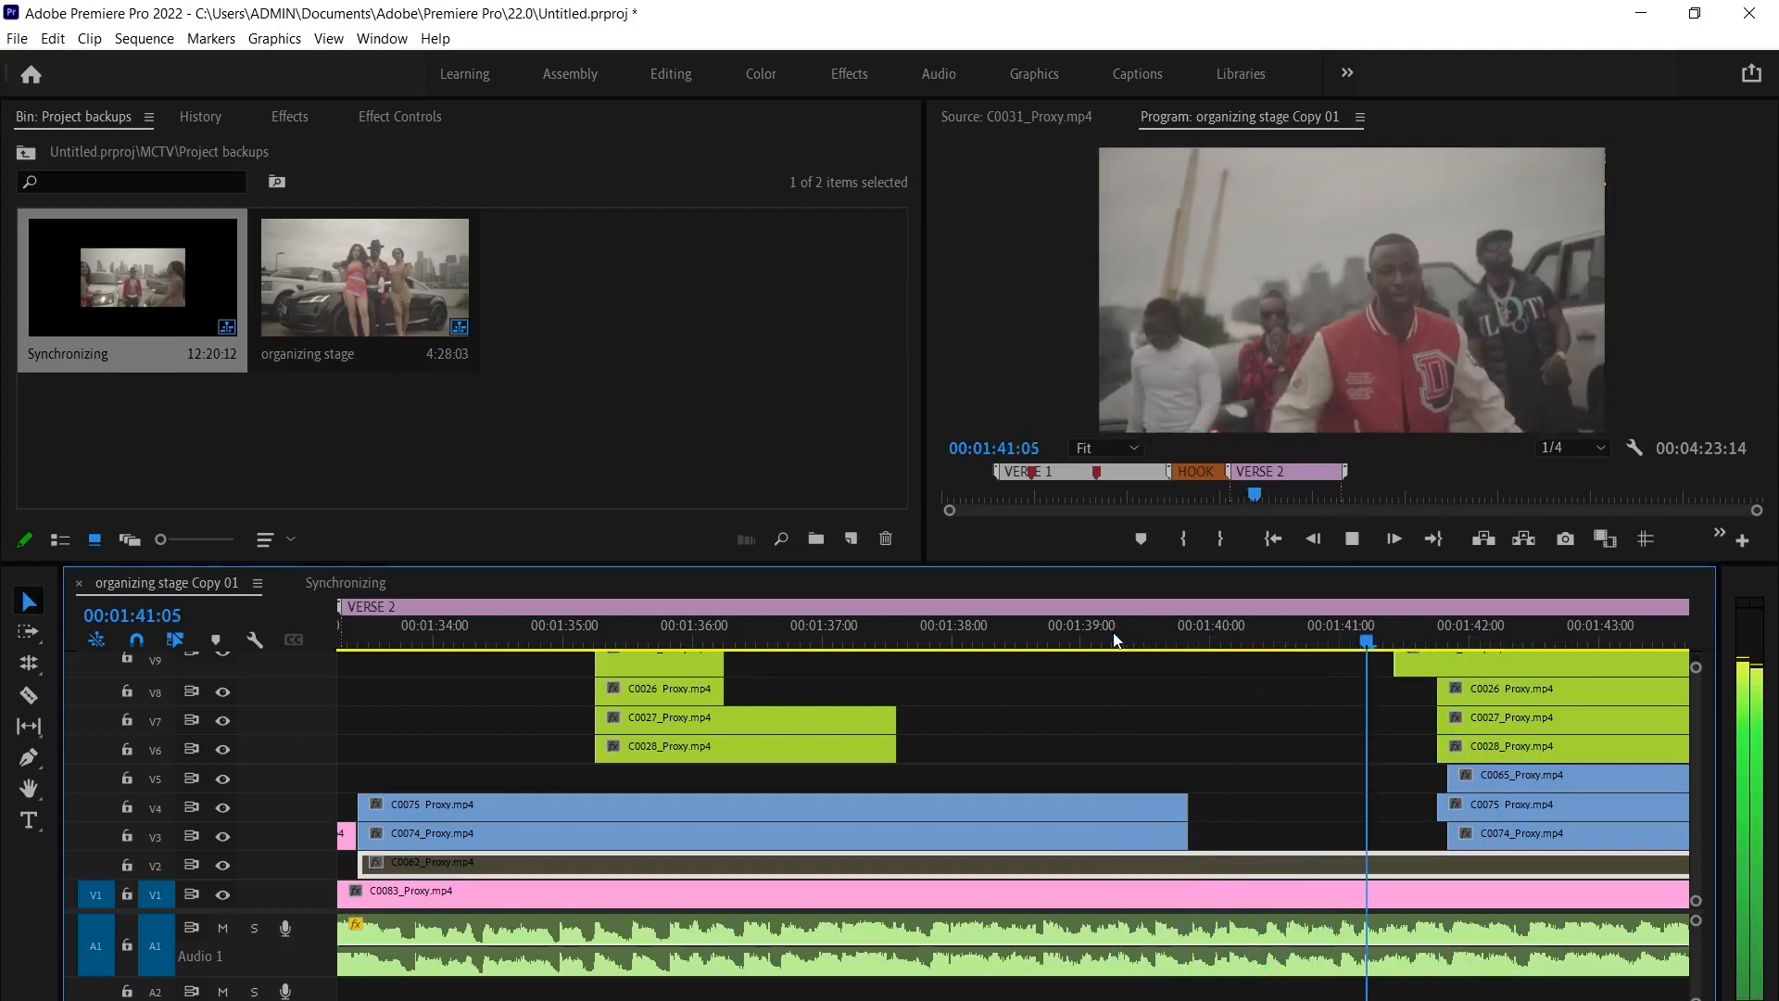
# Split C0062 on V2 at 00:01:41:02, re-enable it, and trim its second part's start to C0074's second part on V3
pyautogui.moveTo(1143, 647); pyautogui.dragTo(1347, 858)
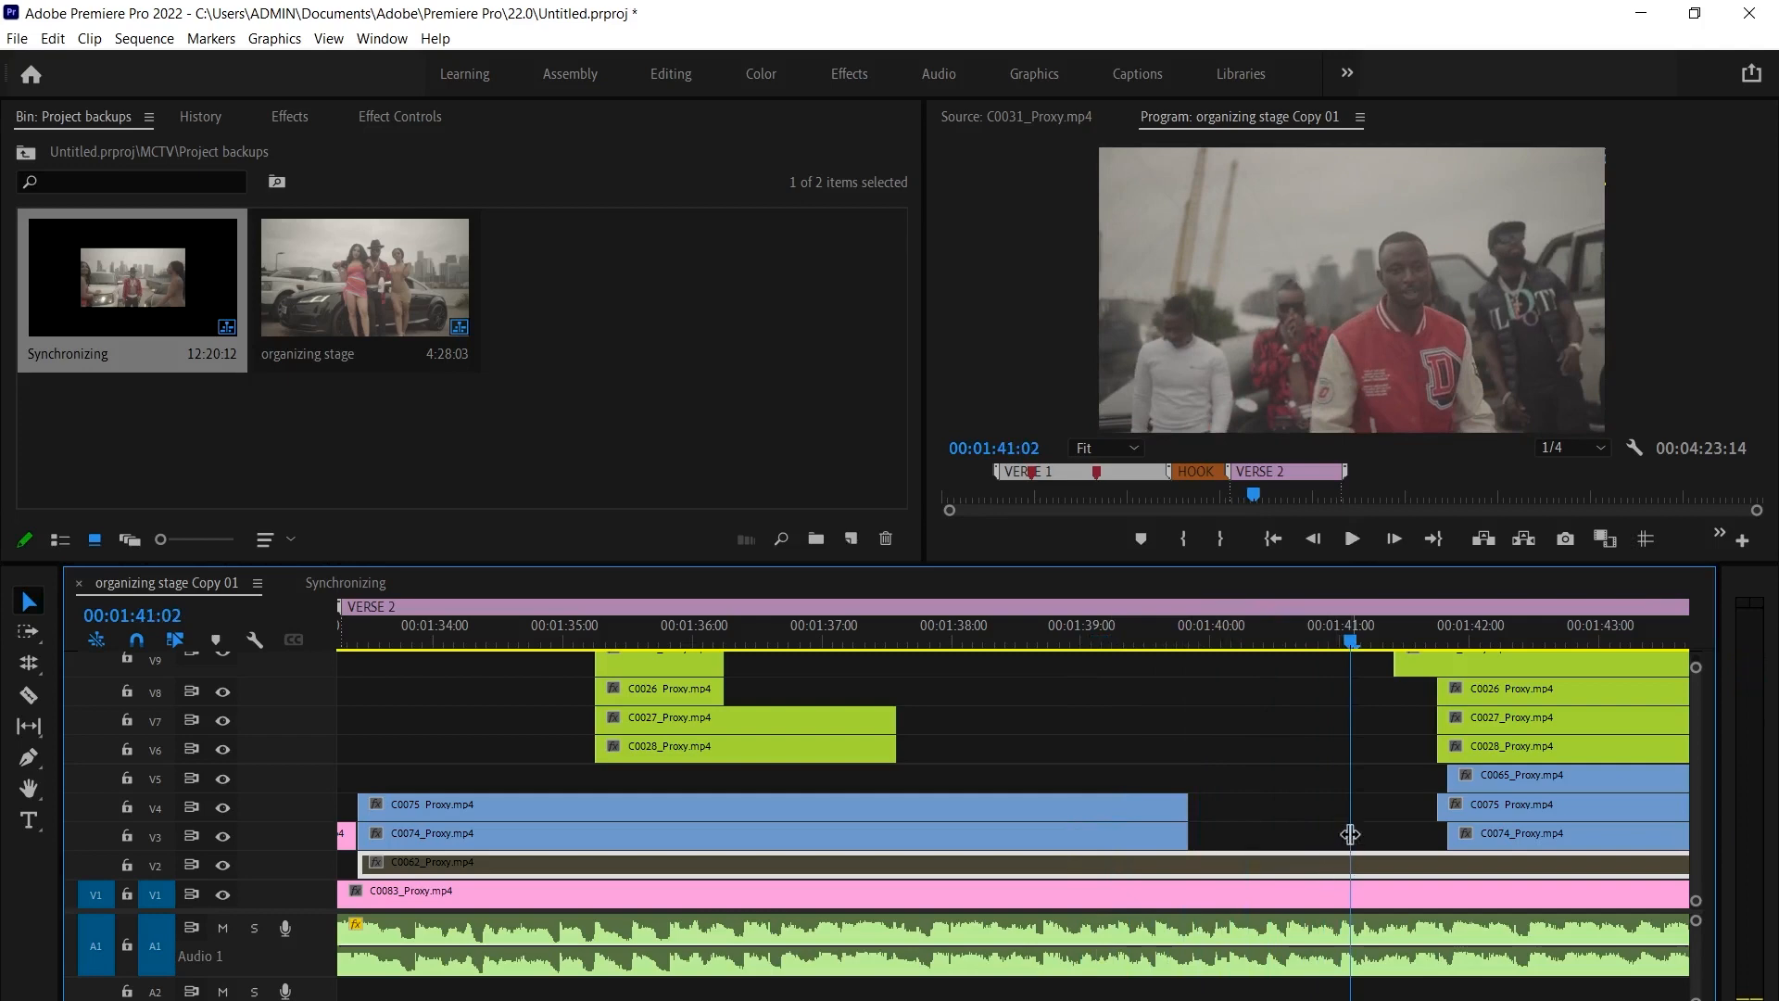
pyautogui.click(1364, 868)
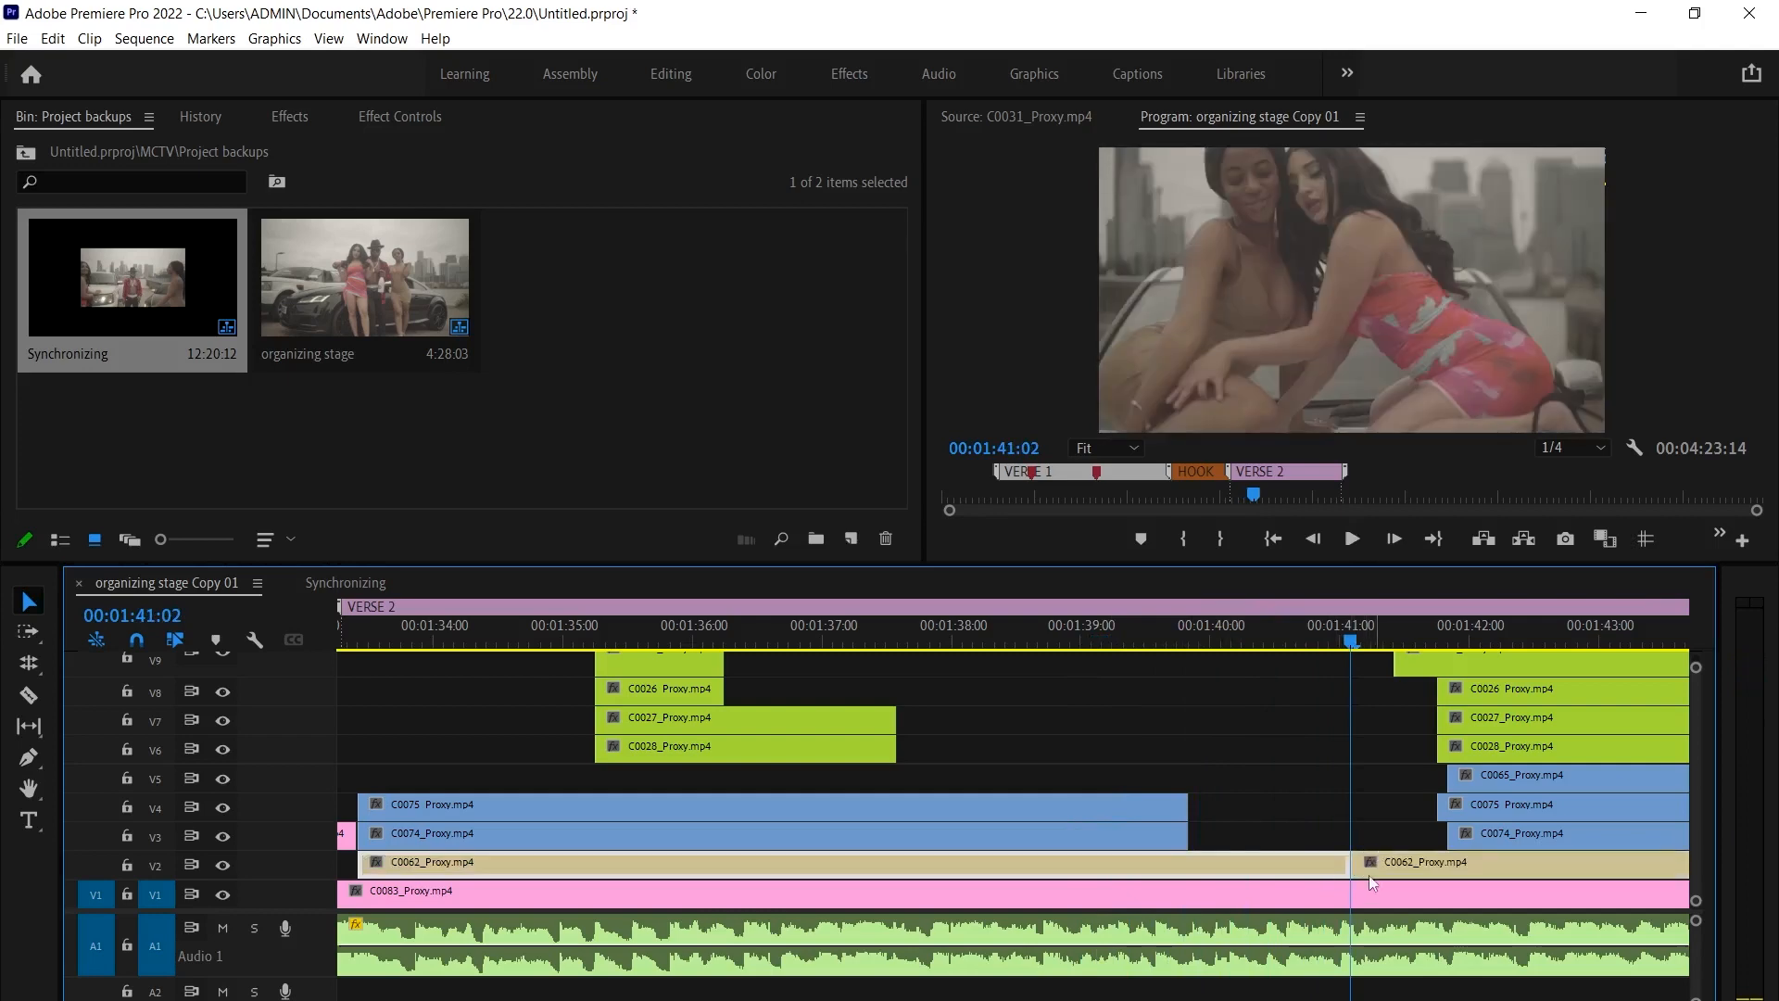
pyautogui.moveTo(1358, 860); pyautogui.dragTo(1448, 862)
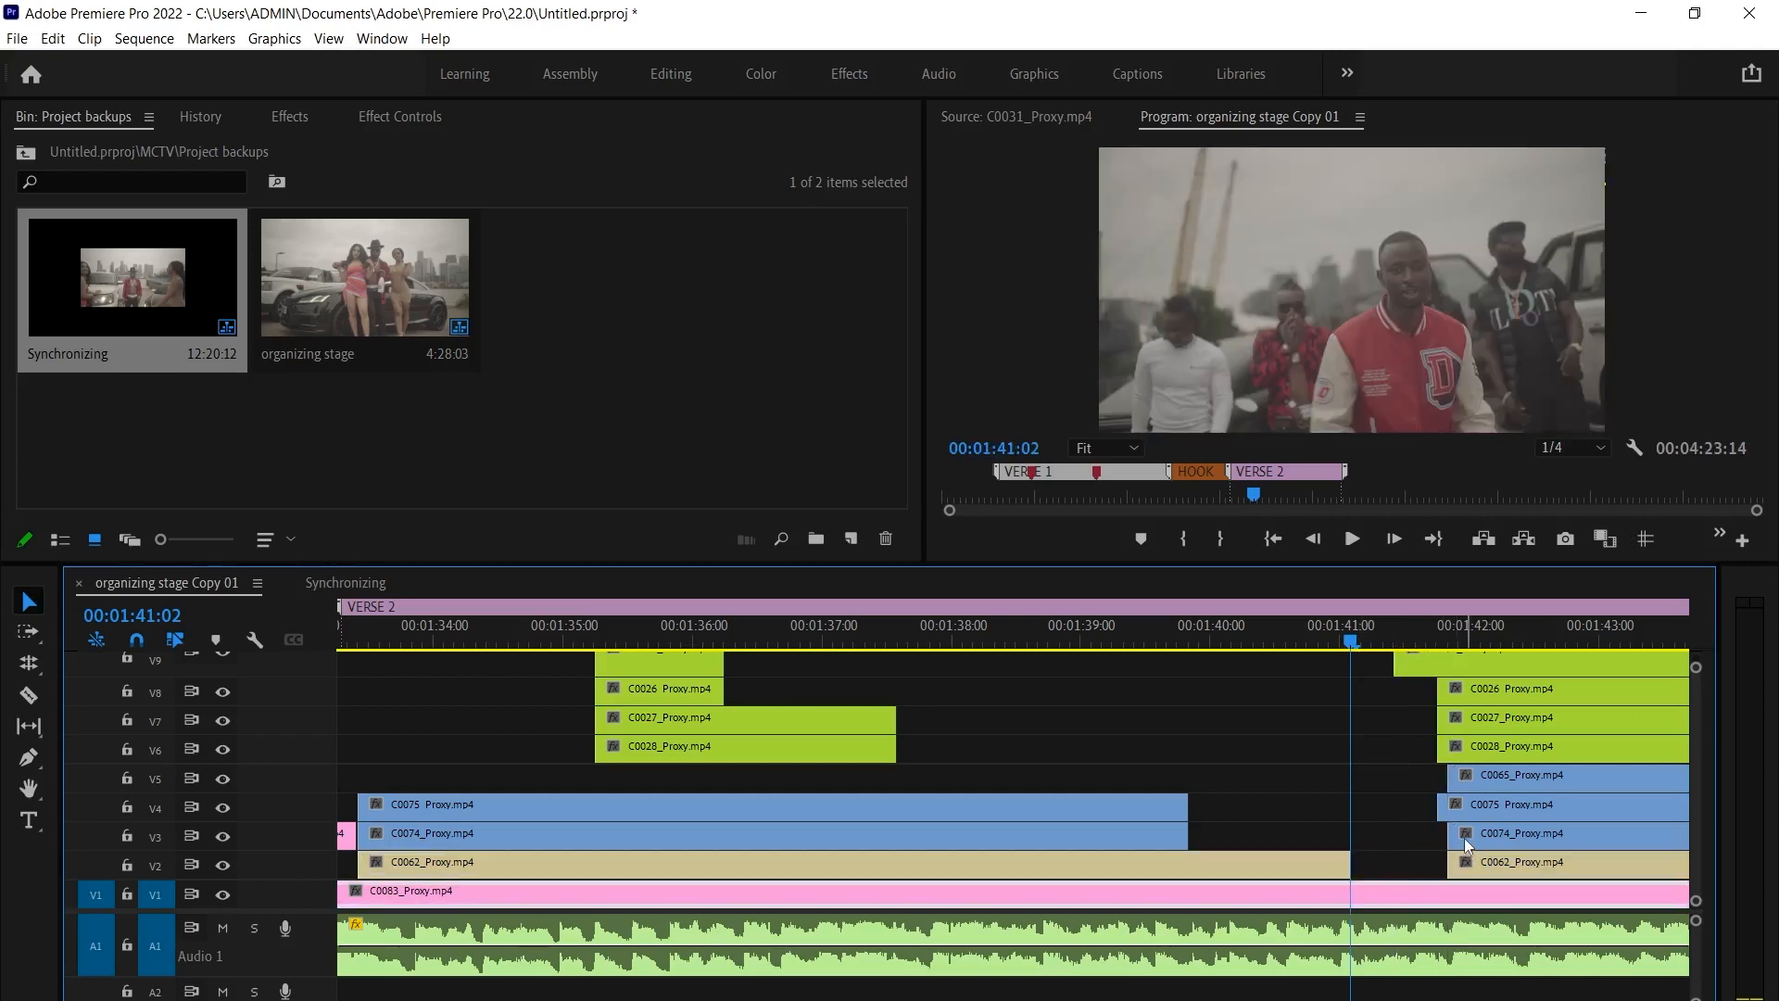
# Play the cut around C0062's first-part end near 00:01:41:02 to check the change of angle
pyautogui.scroll(-1, 1354, 815)
pyautogui.click(698, 643)
pyautogui.scroll(5, 747, 776)
pyautogui.scroll(-5, 741, 775)
pyautogui.click(598, 642)
pyautogui.press('space')
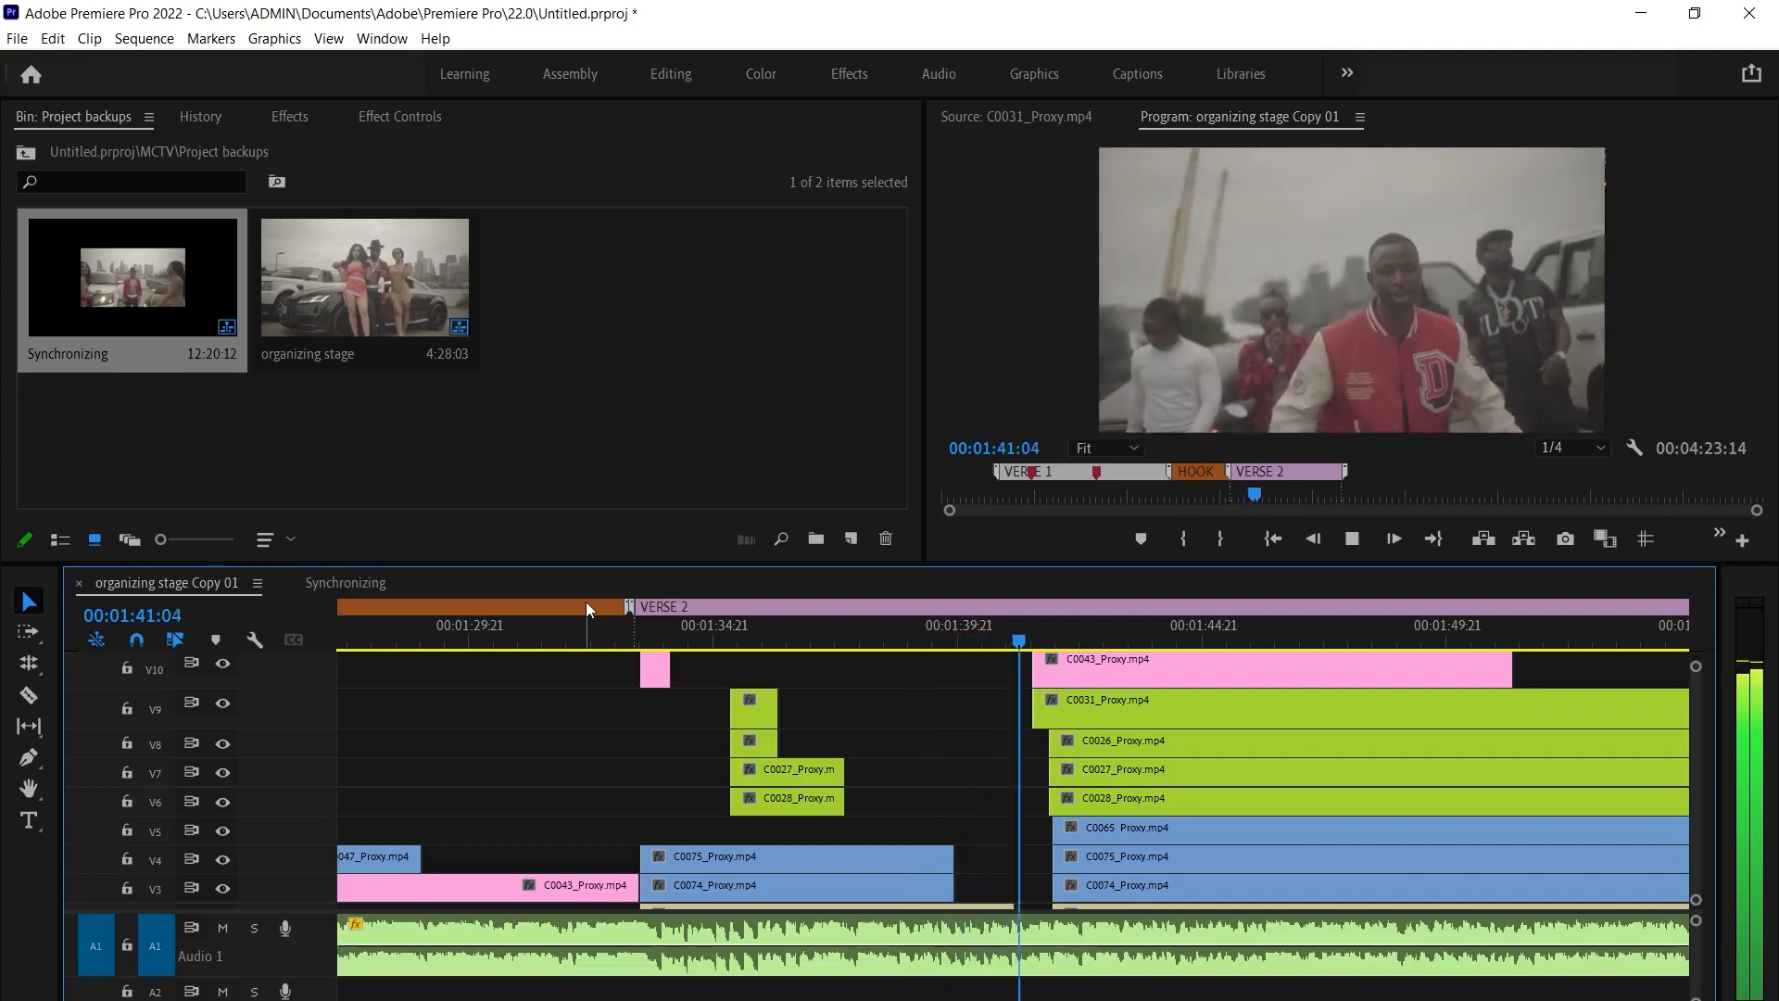
pyautogui.press('space')
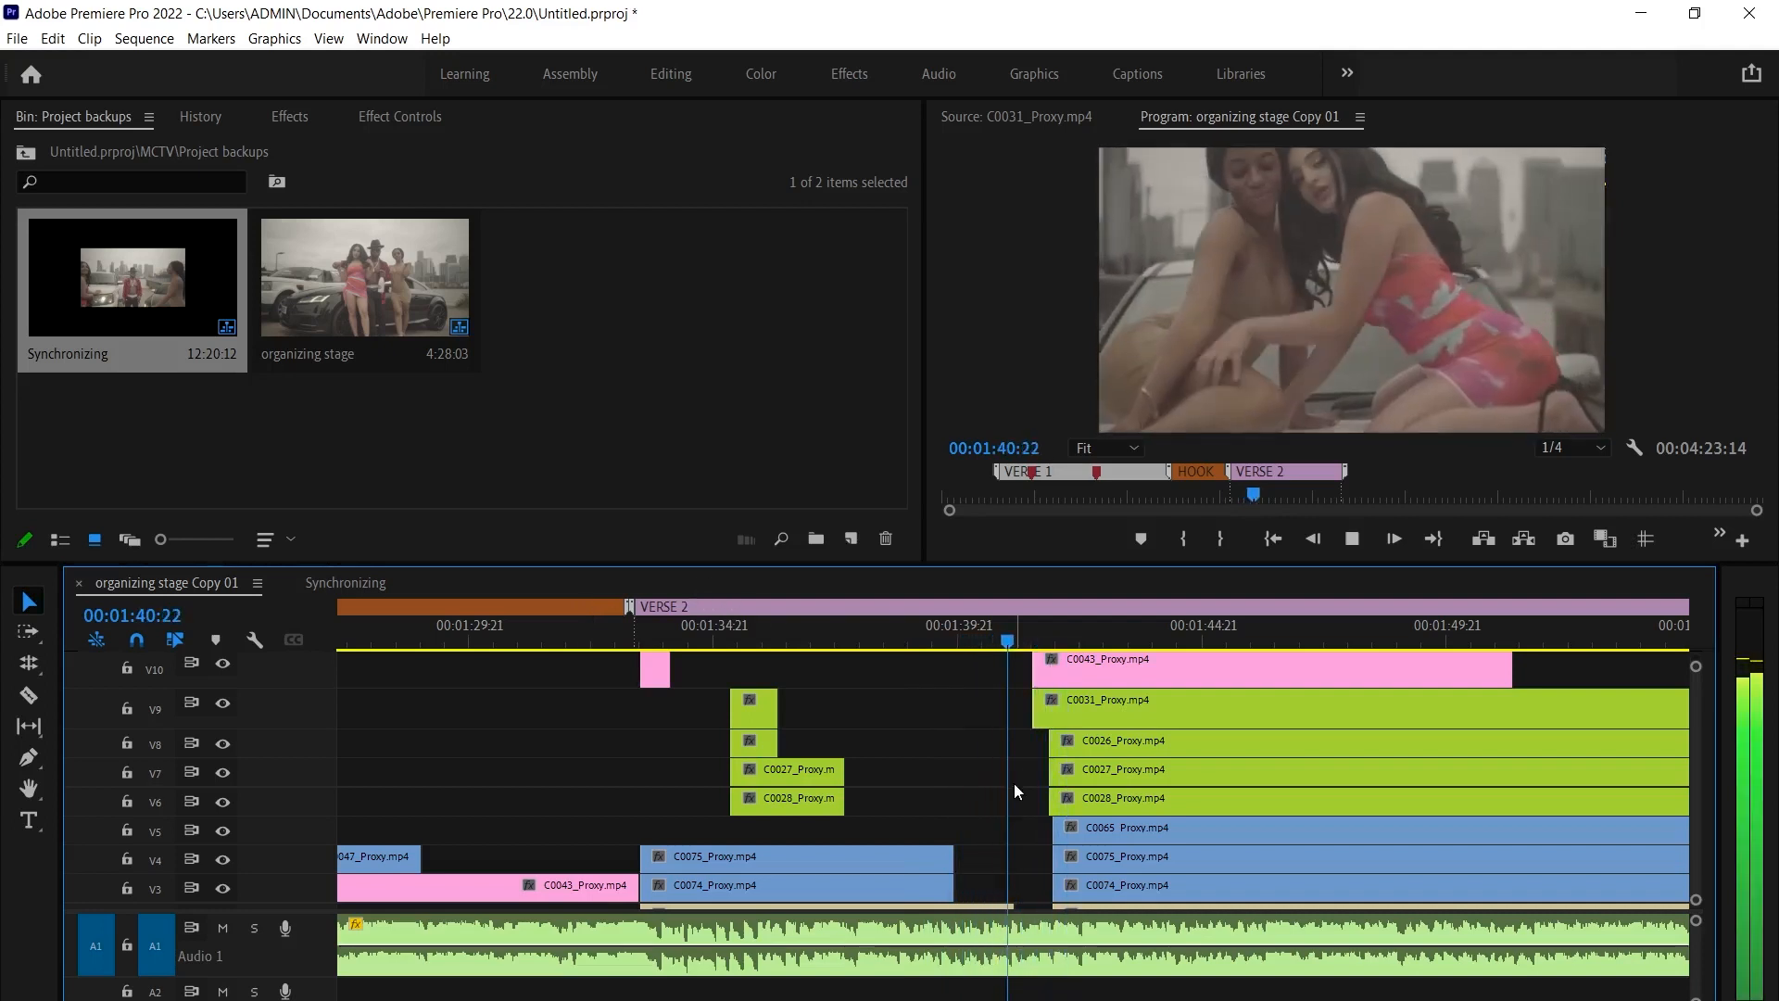
pyautogui.press('space')
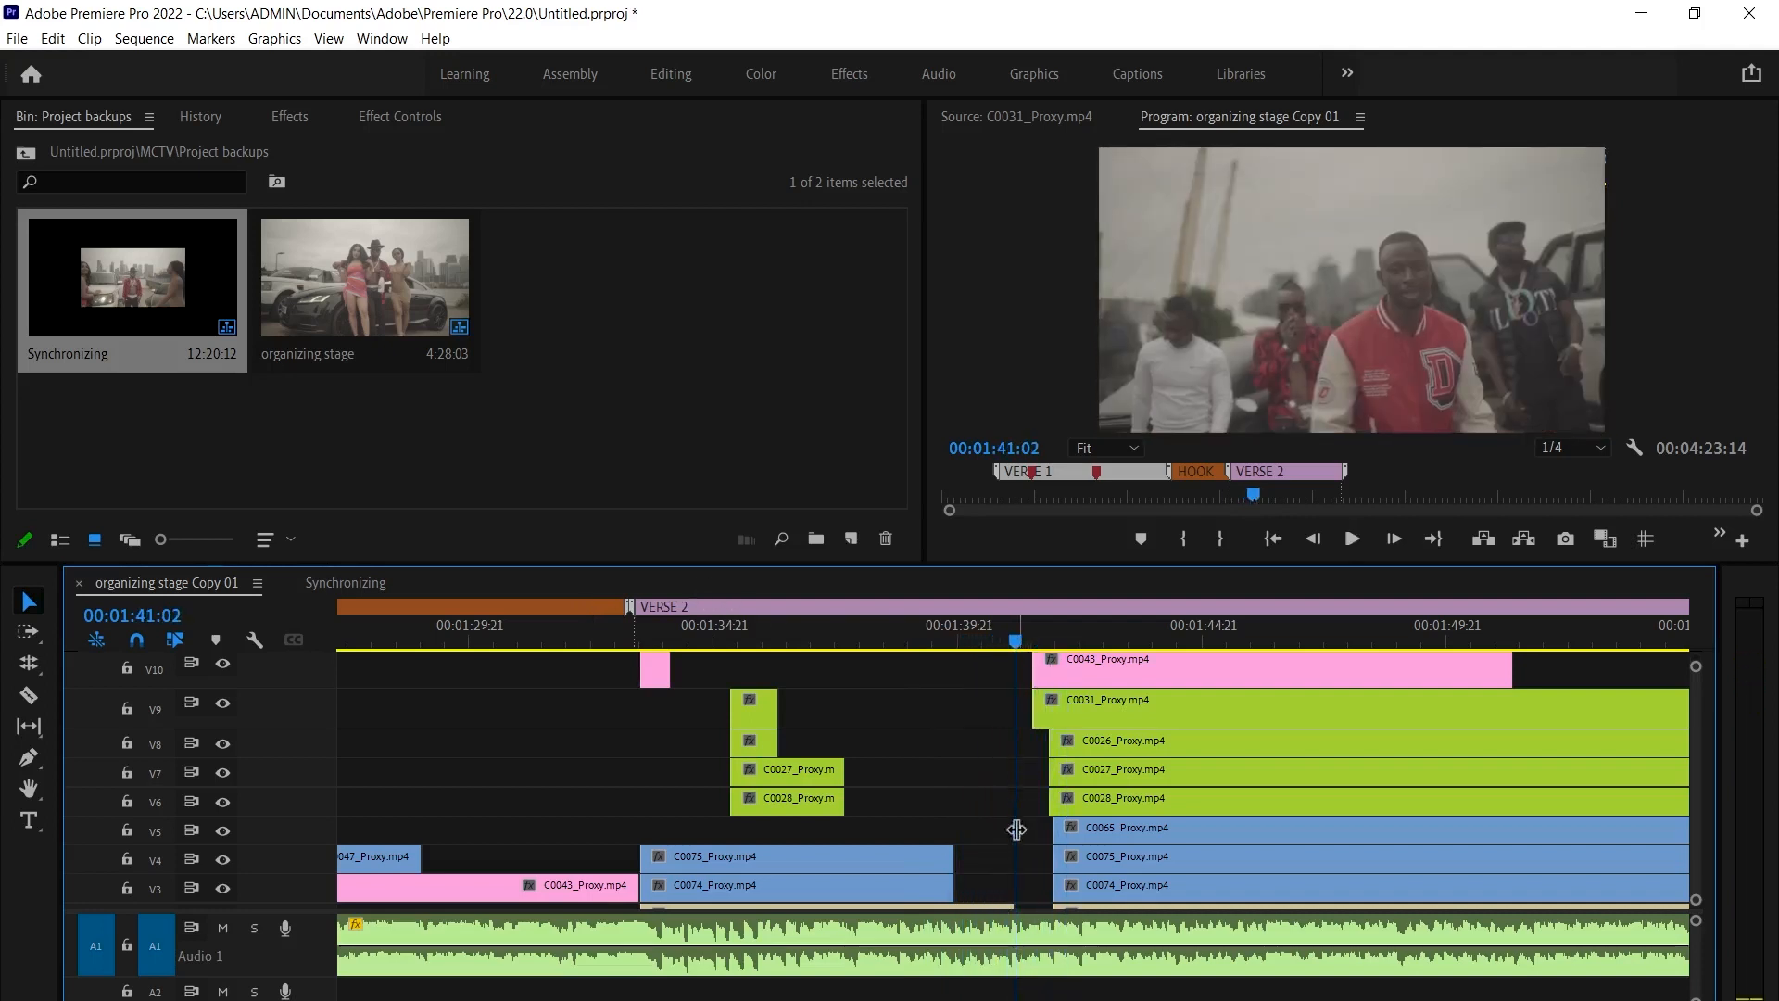
# Try extending the end of C0062's first part to C0031's start and play the transition
pyautogui.scroll(-2, 994, 852)
pyautogui.moveTo(1012, 852); pyautogui.dragTo(1028, 854)
pyautogui.click(938, 631)
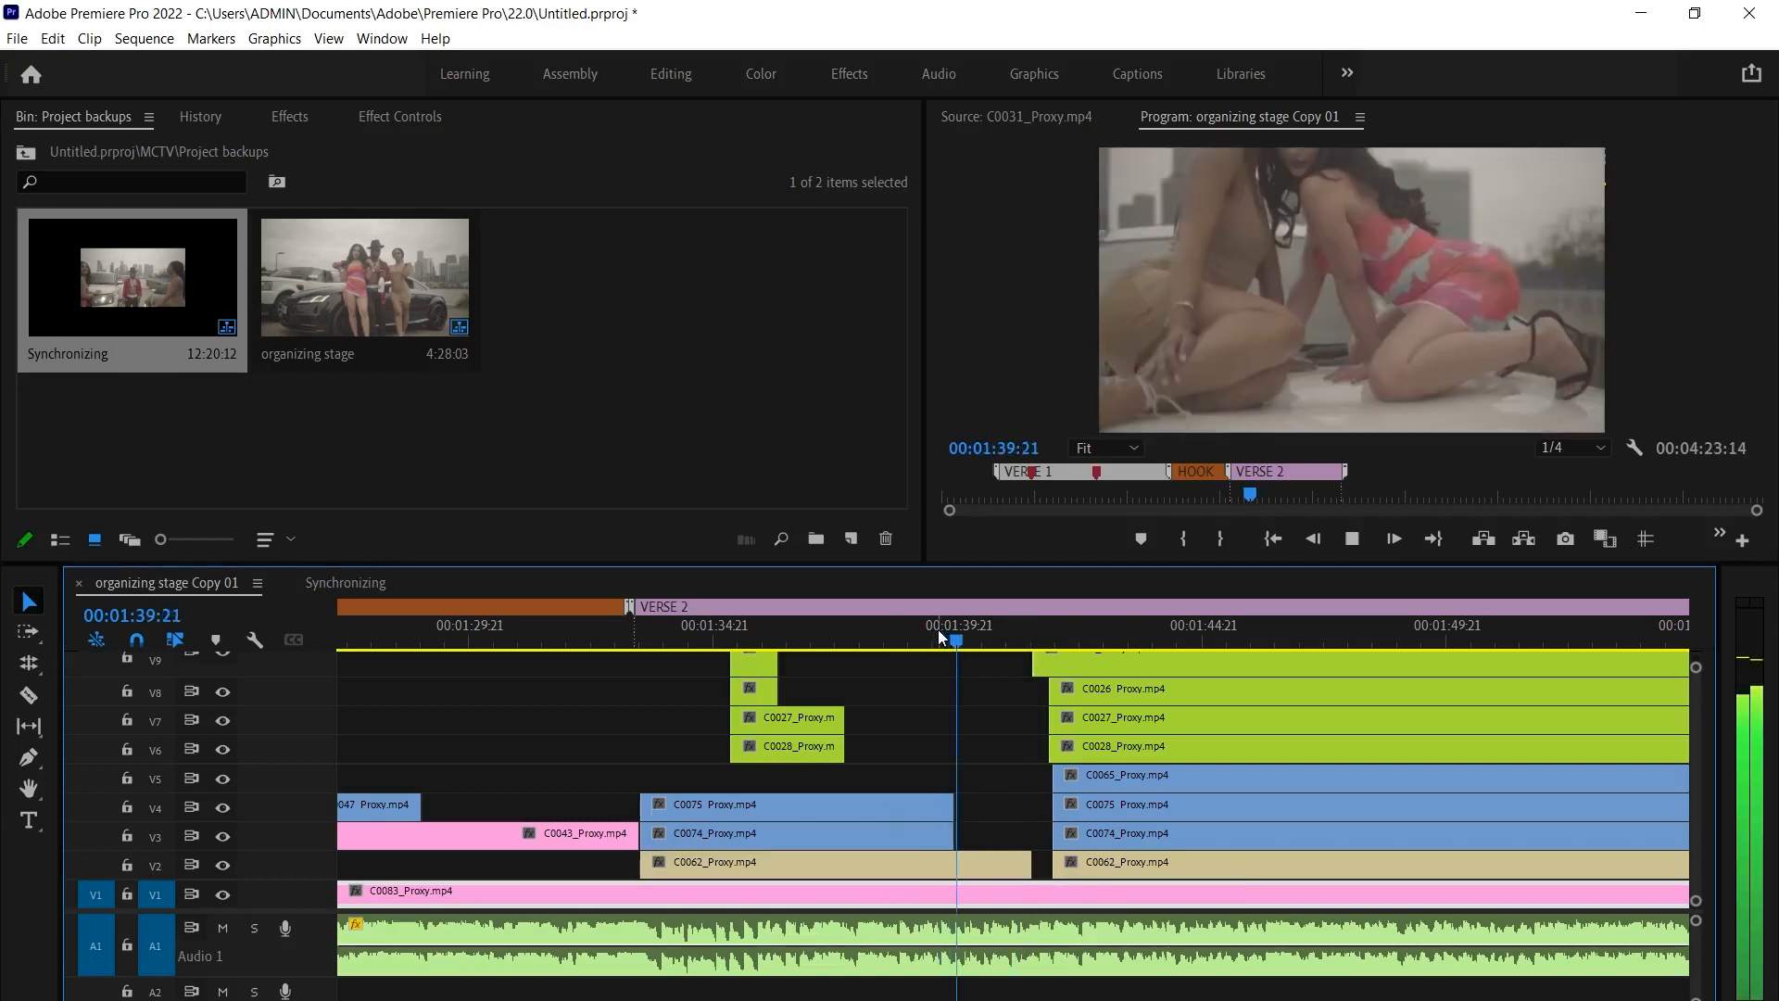
pyautogui.press('space')
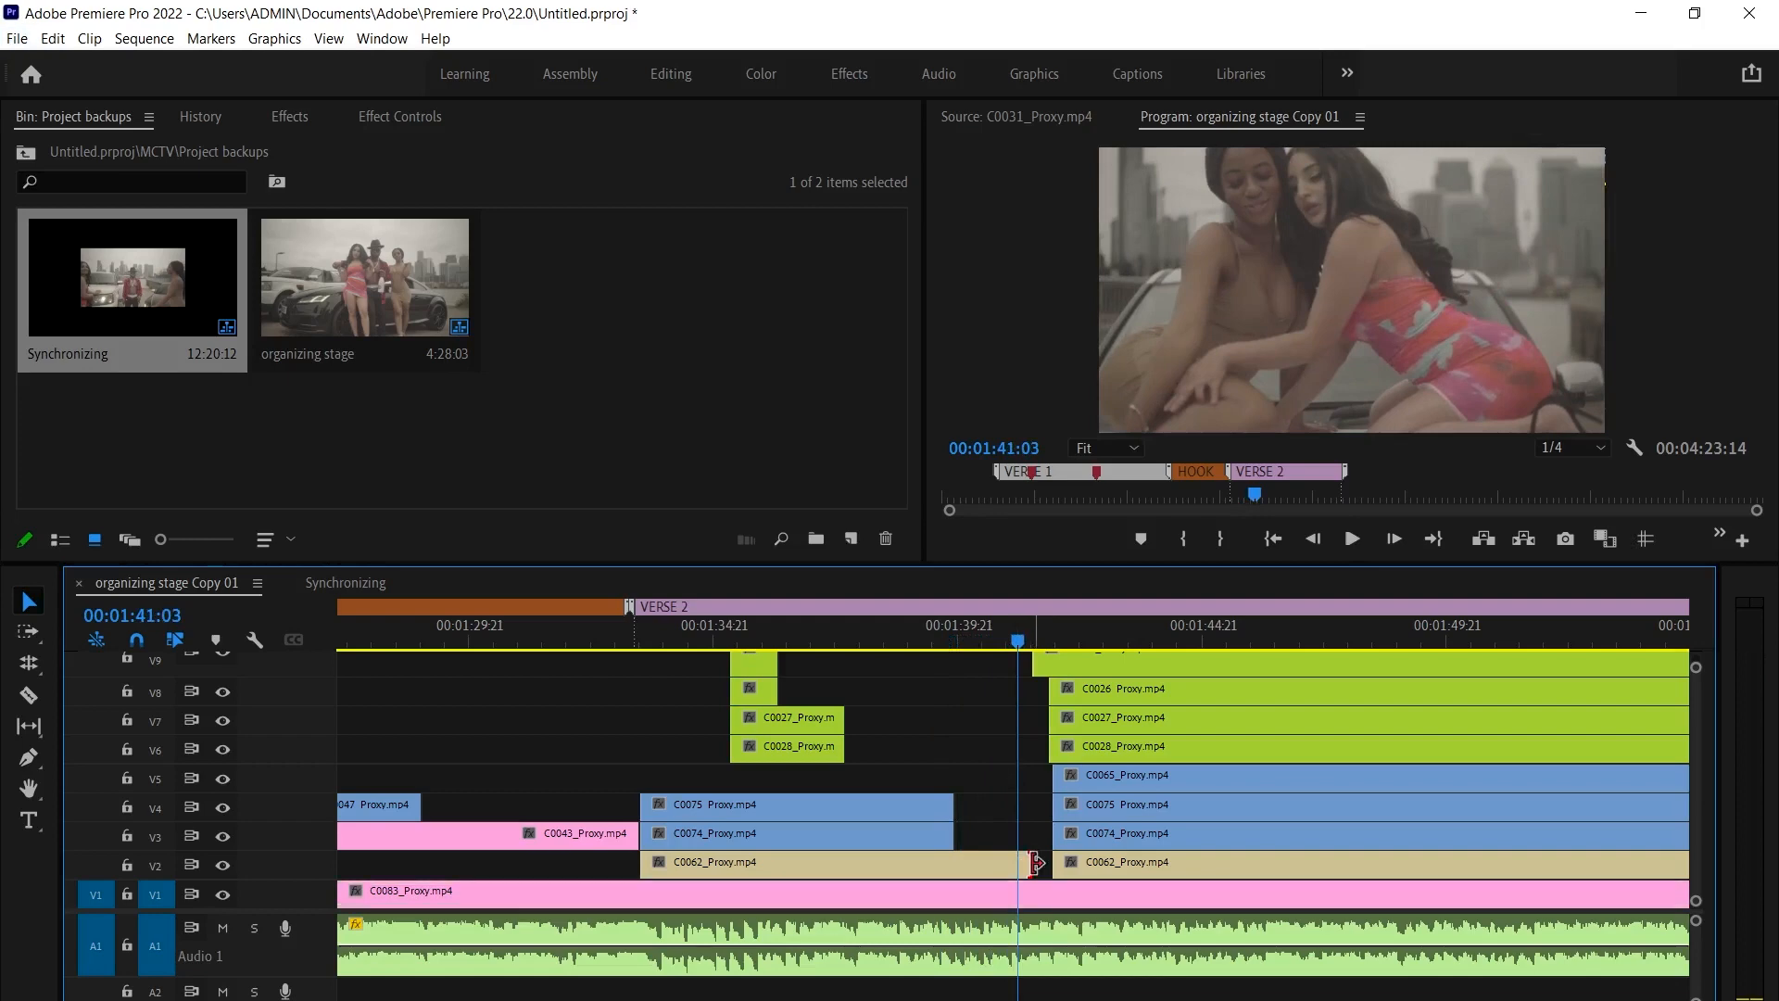
# Trim the starts of C0031, C0026, C0027 and C0028 on V9–V6 to C0065's start, return C0062's end to 00:01:41:02, and play
pyautogui.moveTo(1035, 664)
pyautogui.mouseDown()
pyautogui.moveTo(1059, 663)
pyautogui.moveTo(1094, 715)
pyautogui.moveTo(1053, 689)
pyautogui.mouseUp()
pyautogui.click(848, 639)
pyautogui.press('space')
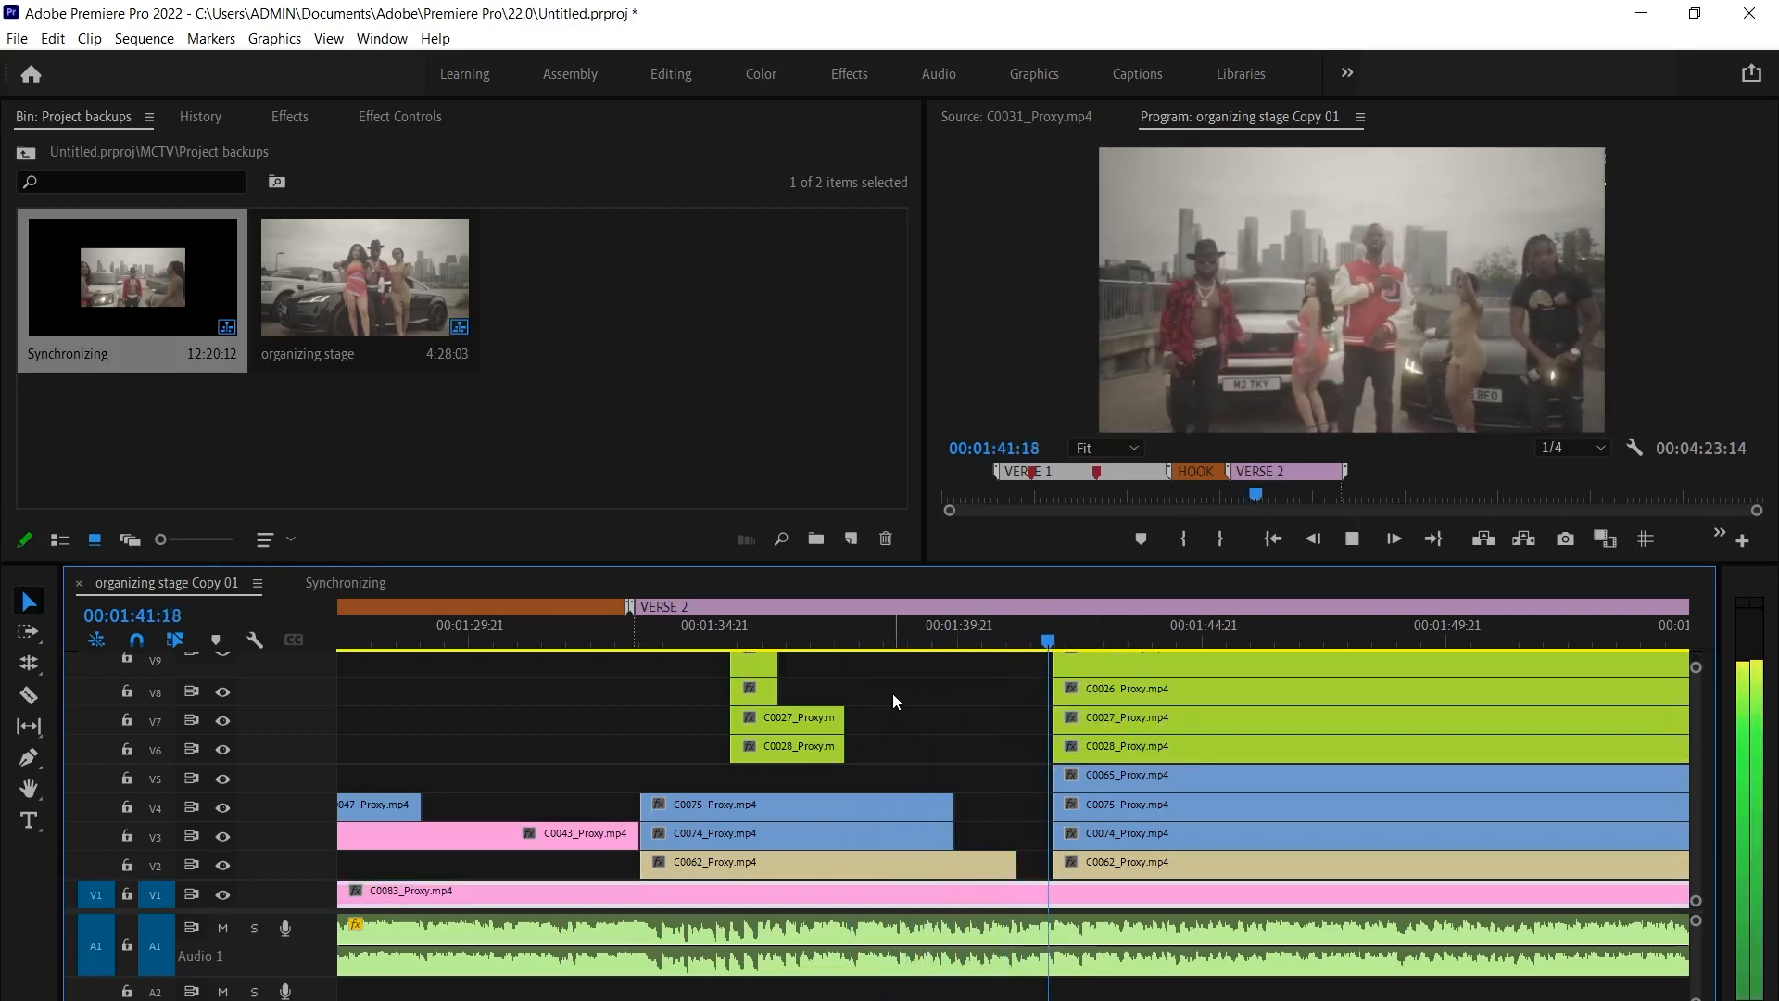
pyautogui.press('space')
pyautogui.click(968, 639)
pyautogui.press('space')
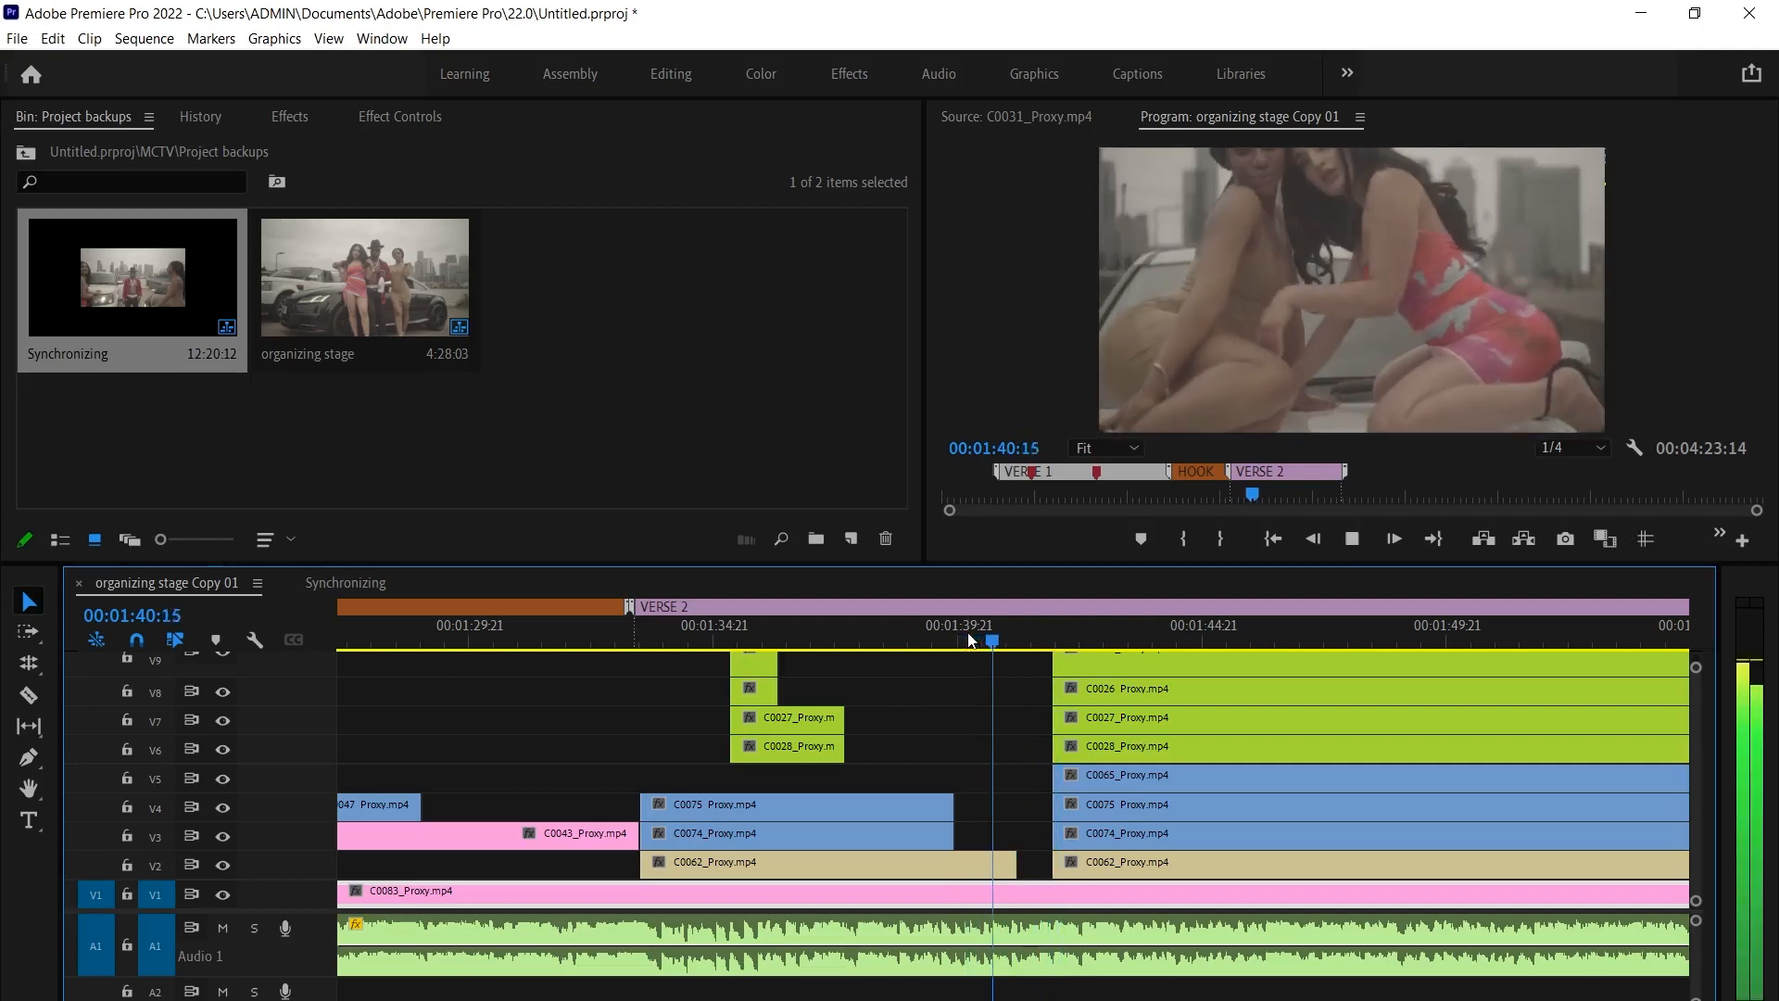
# Select the stacked clips from C0043 on V10 down to C0062 on V2 and trim their starts by just over one second
pyautogui.press('`')
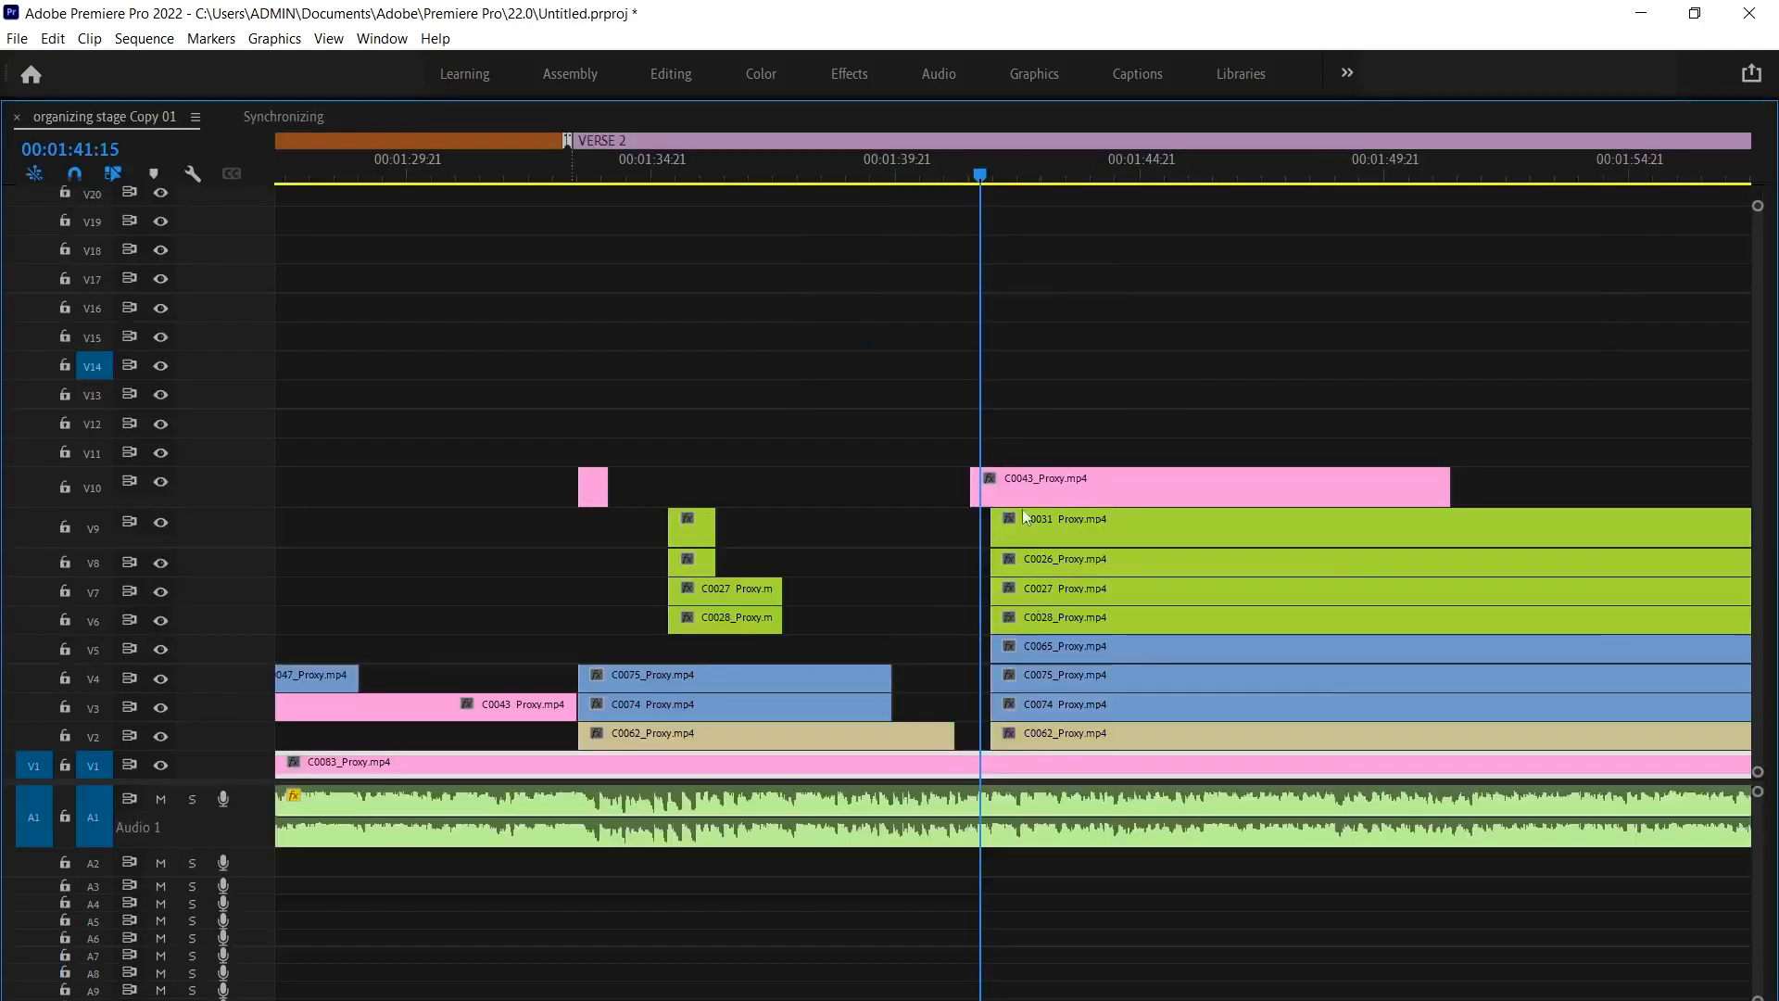
pyautogui.moveTo(922, 467); pyautogui.dragTo(1145, 553)
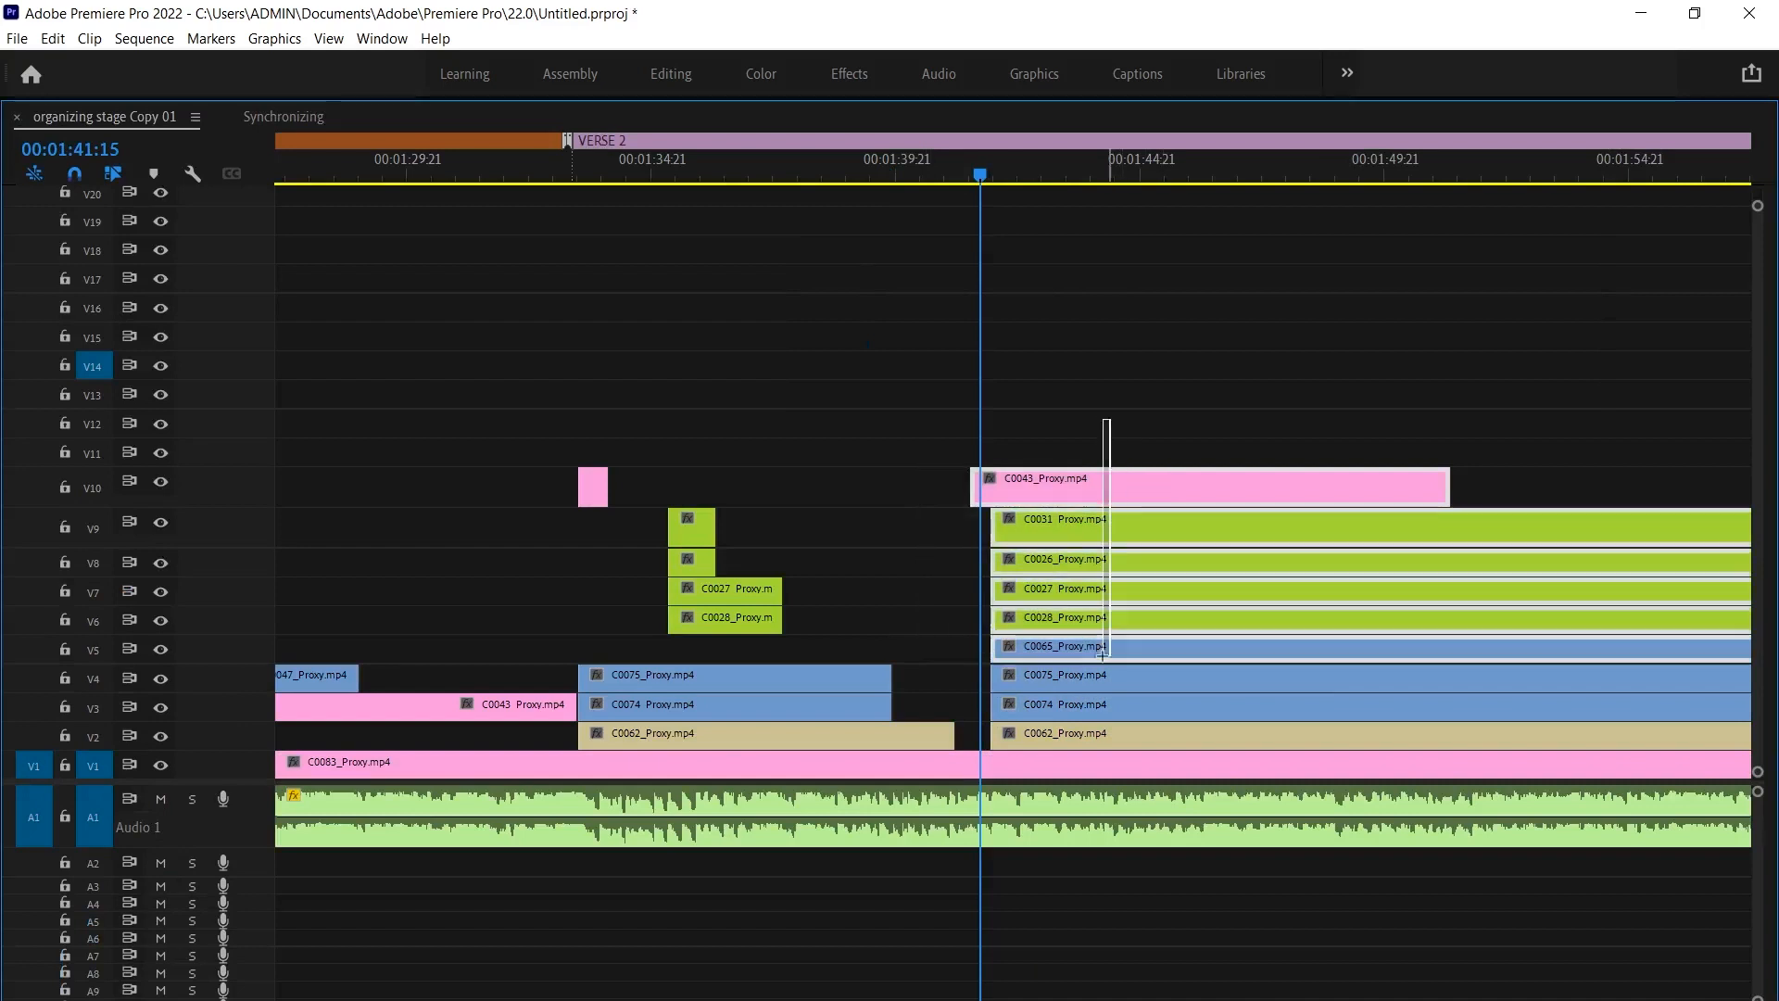
pyautogui.moveTo(1102, 654); pyautogui.dragTo(1078, 724)
pyautogui.moveTo(984, 489); pyautogui.dragTo(1034, 490)
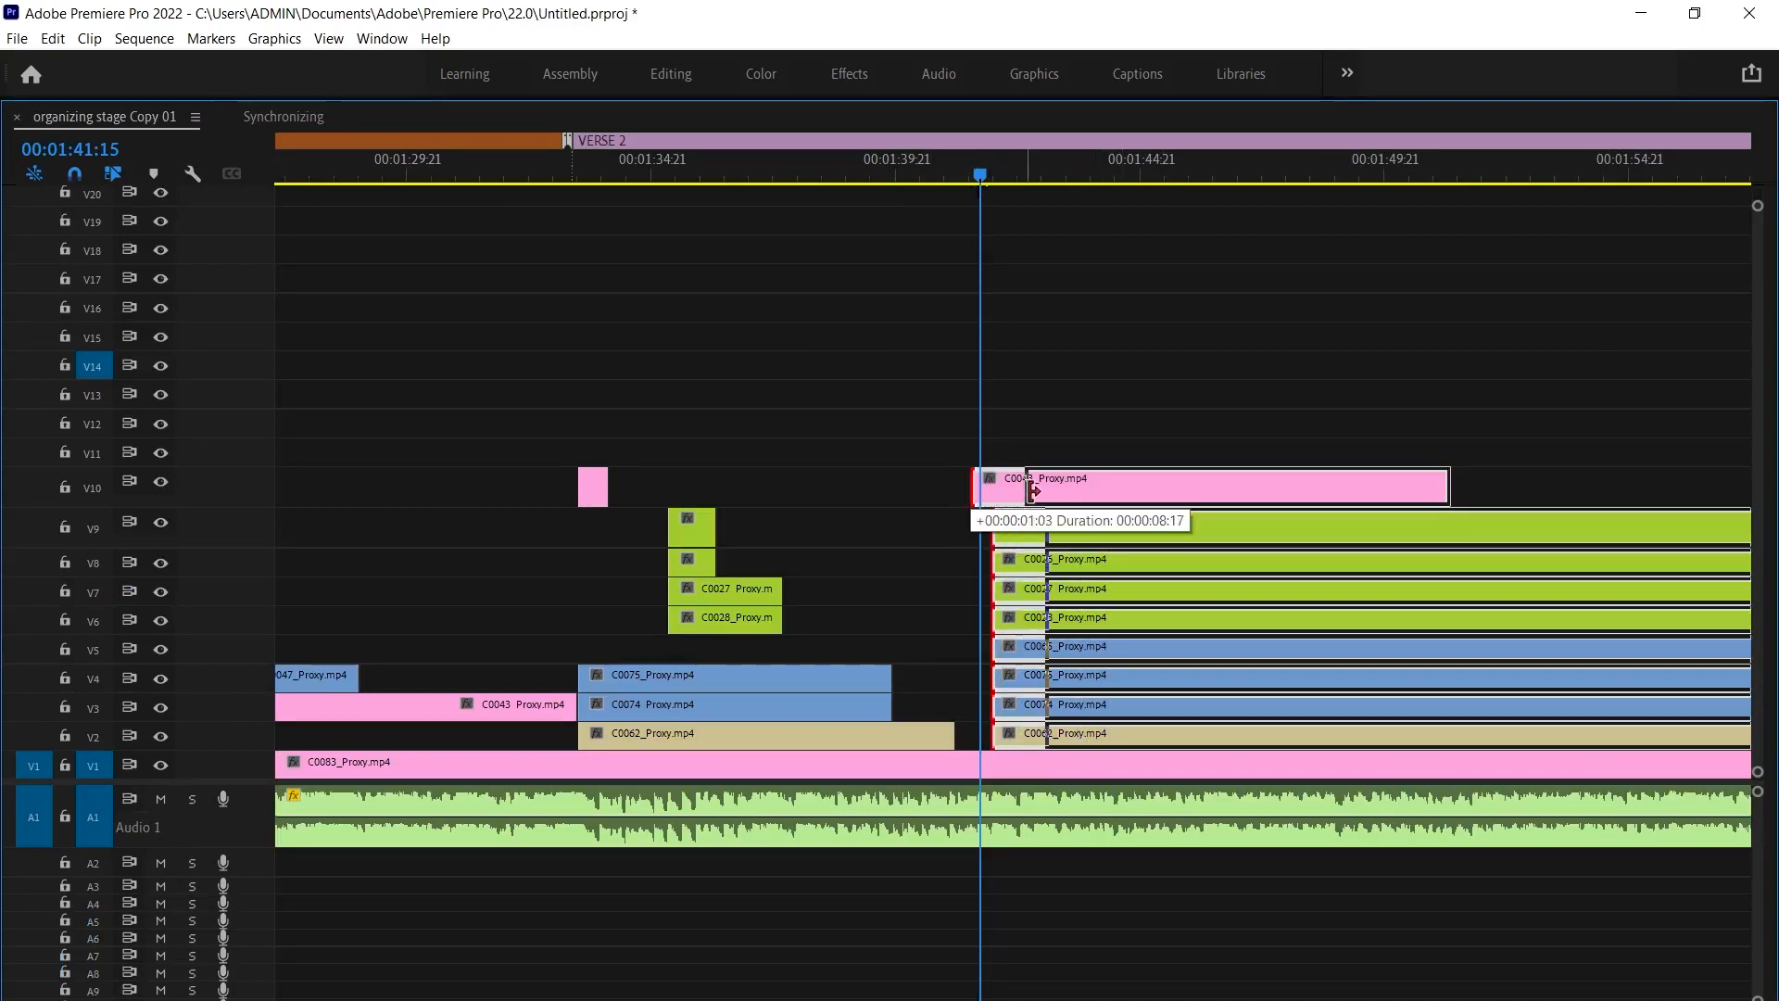
pyautogui.press('`')
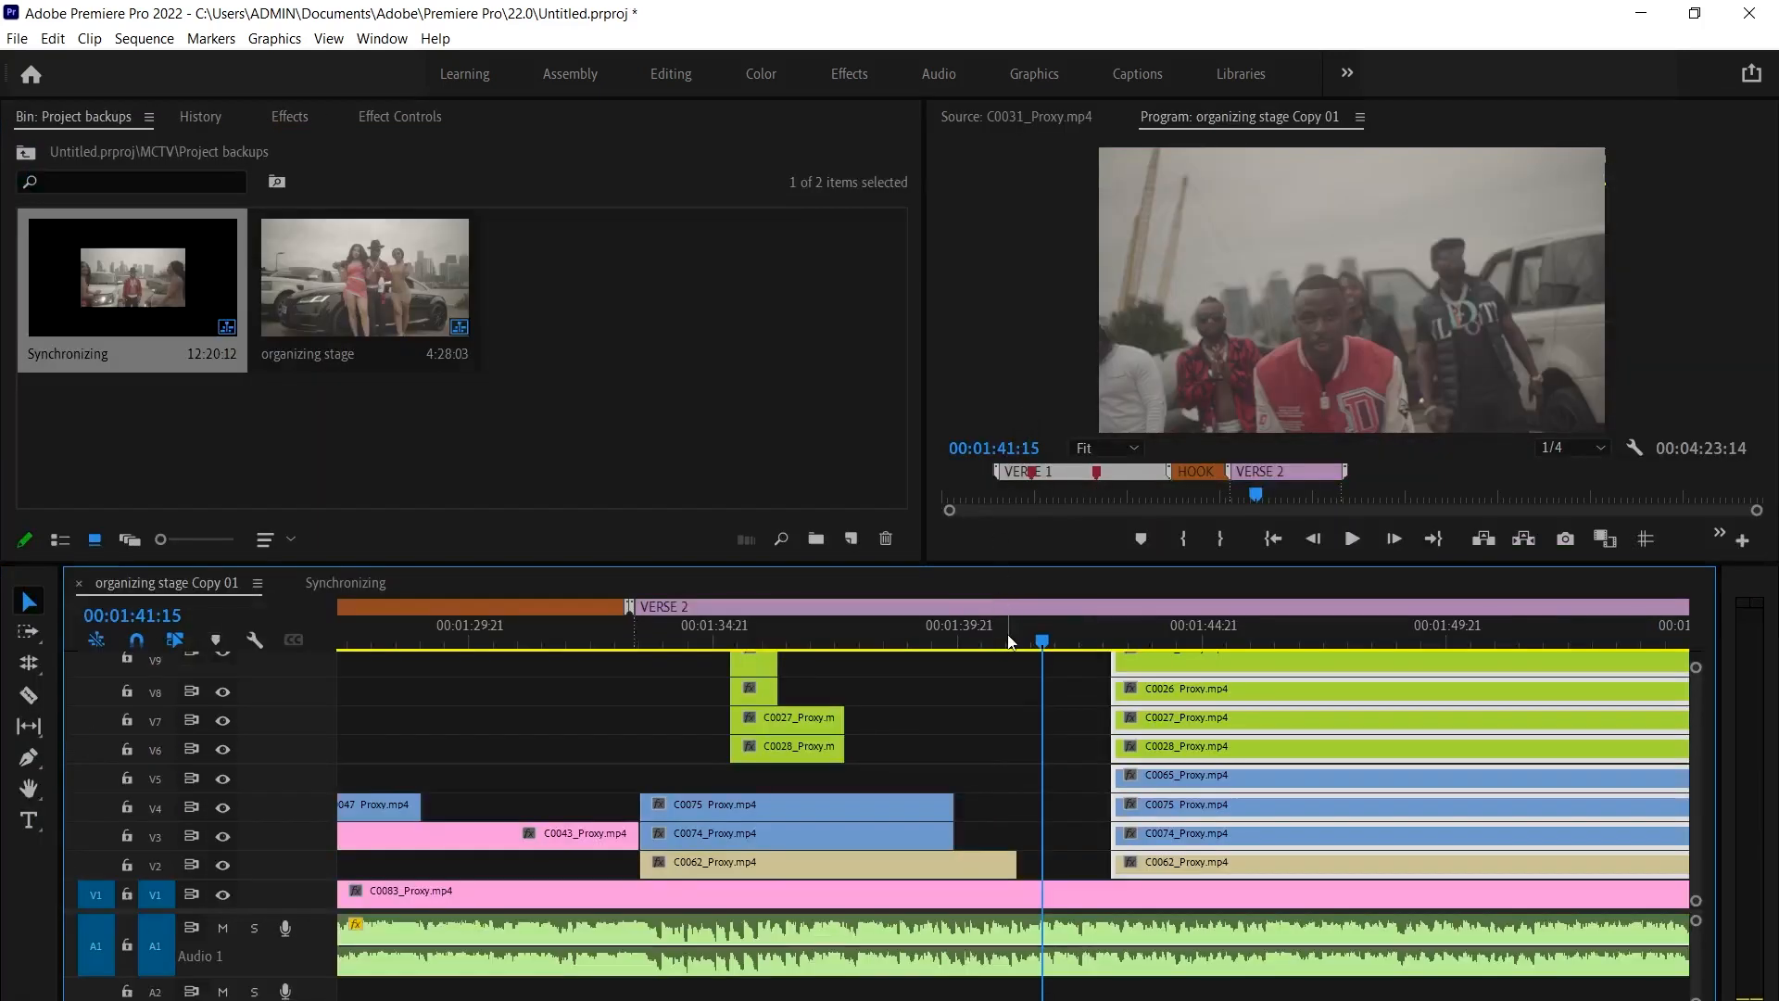
# Play the widened gap, then try extending C0065's start on V5 back to C0062's end and play that angle
pyautogui.click(1006, 639)
pyautogui.press('space')
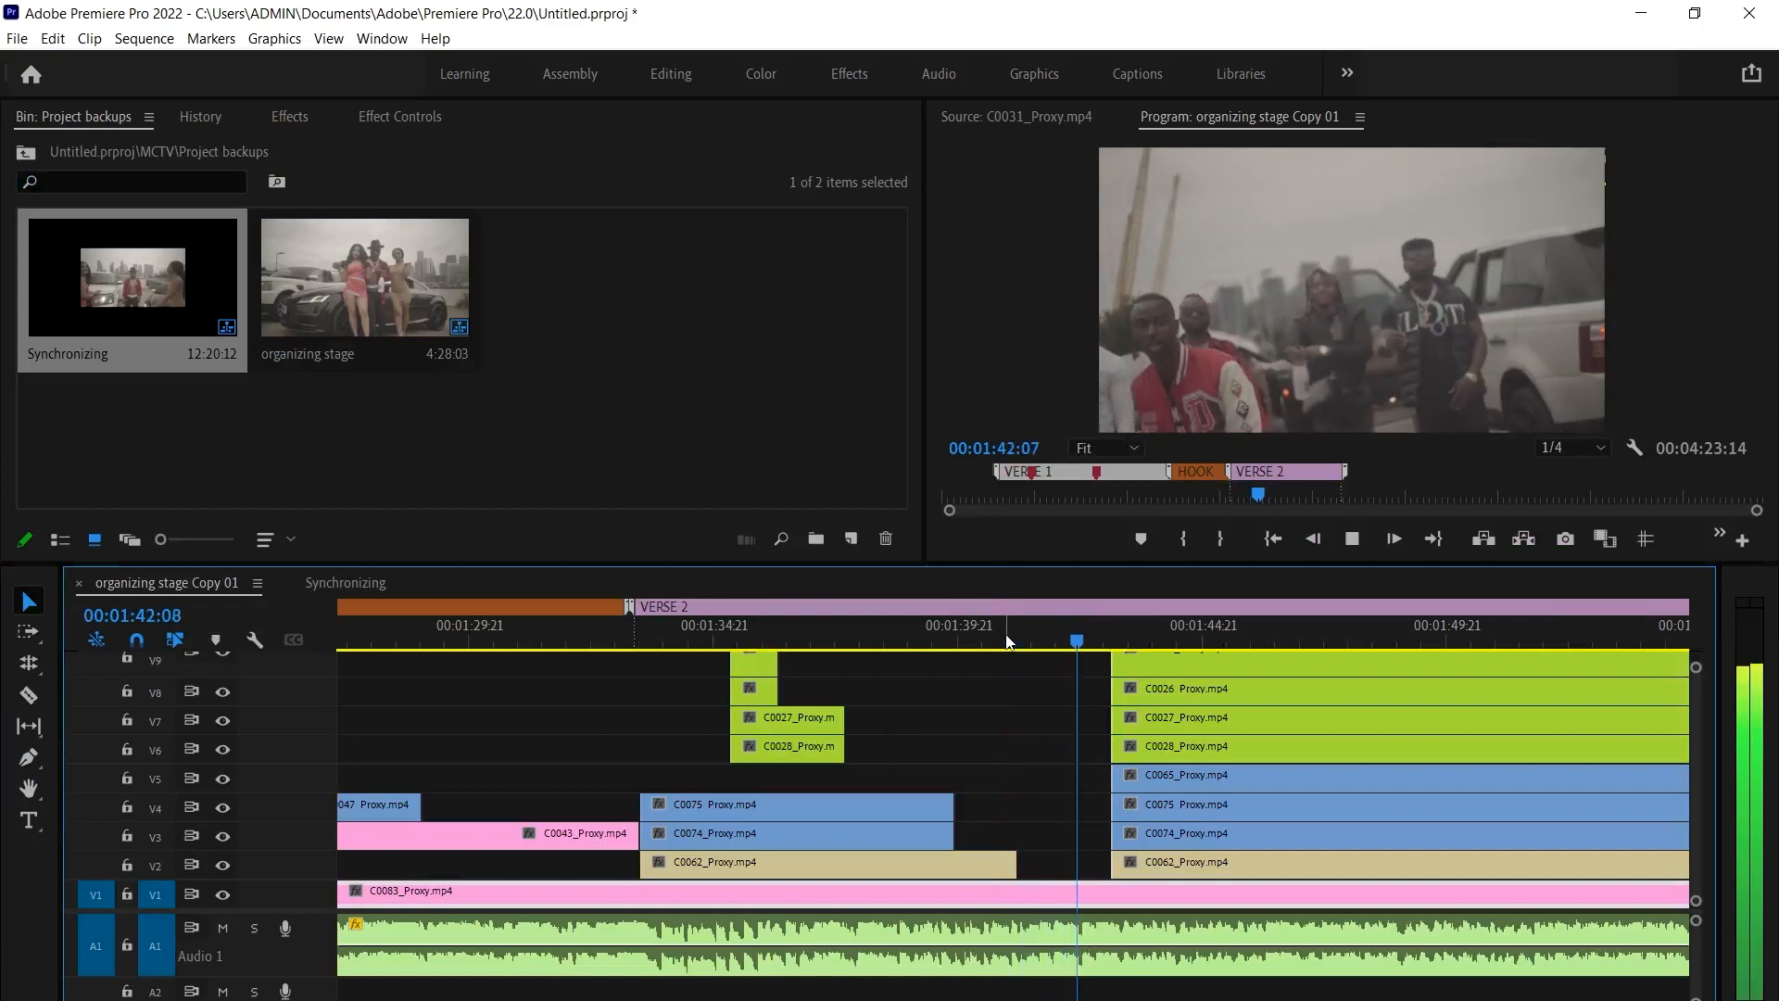
pyautogui.click(1076, 815)
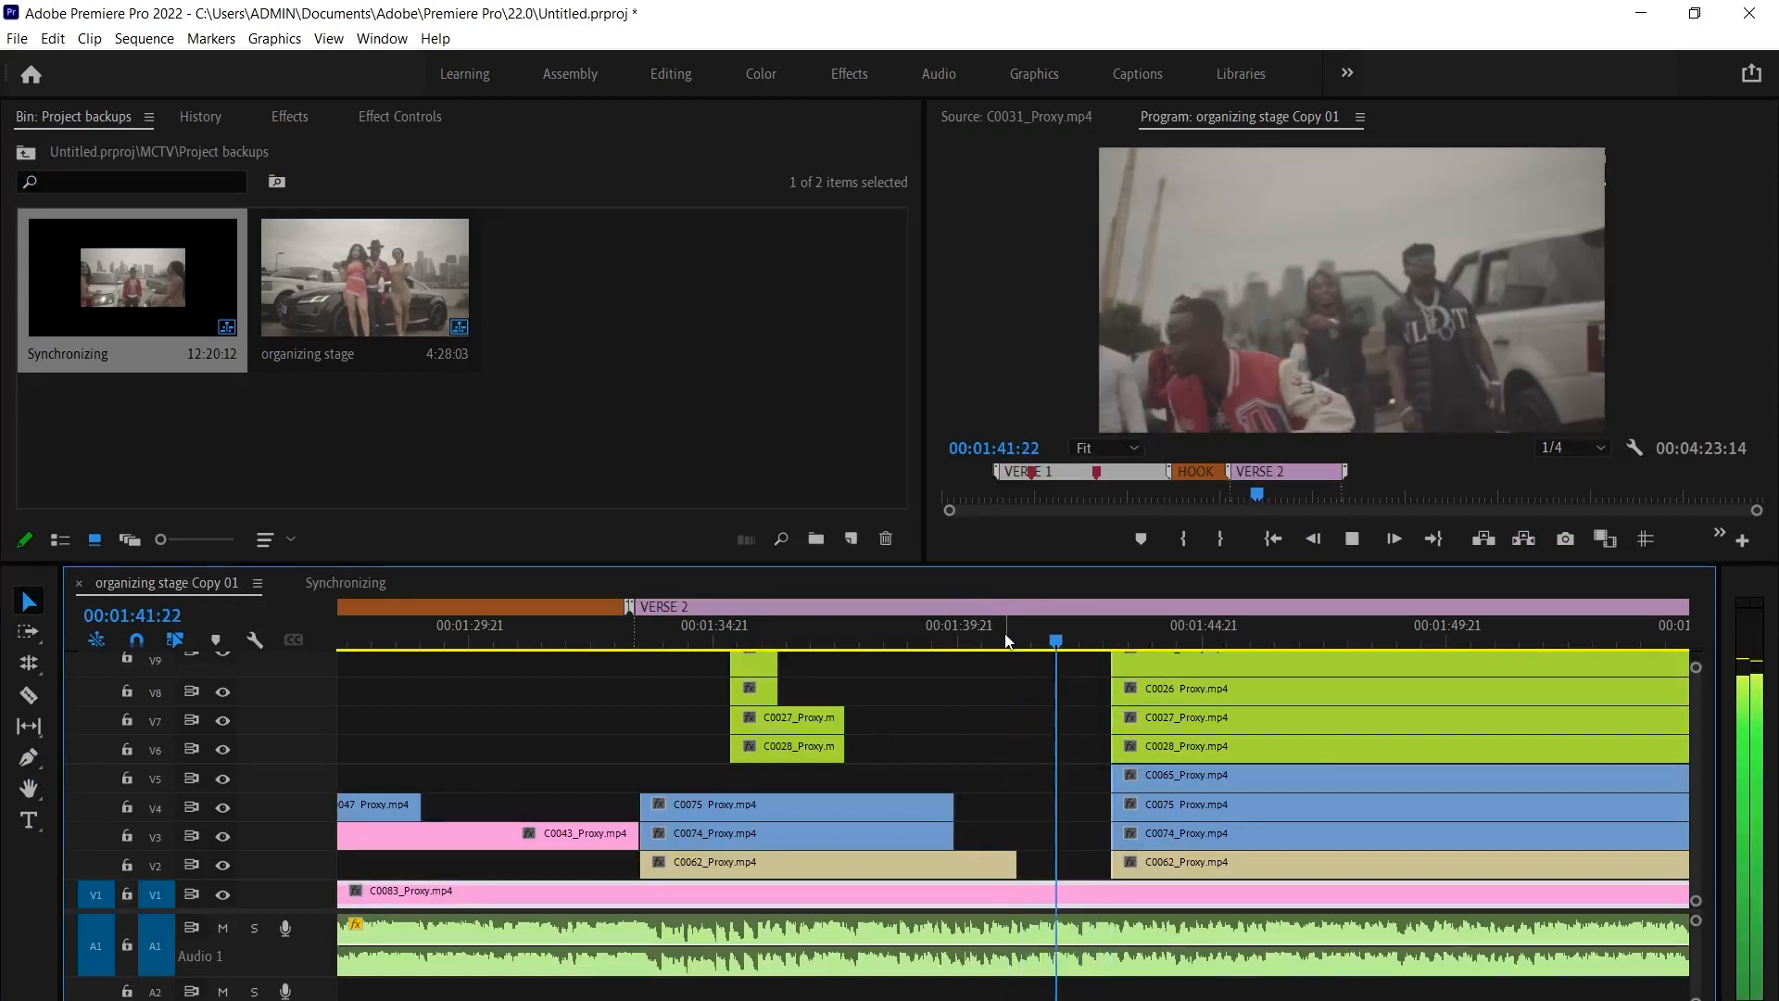
pyautogui.press('space')
pyautogui.moveTo(1106, 779); pyautogui.dragTo(1031, 778)
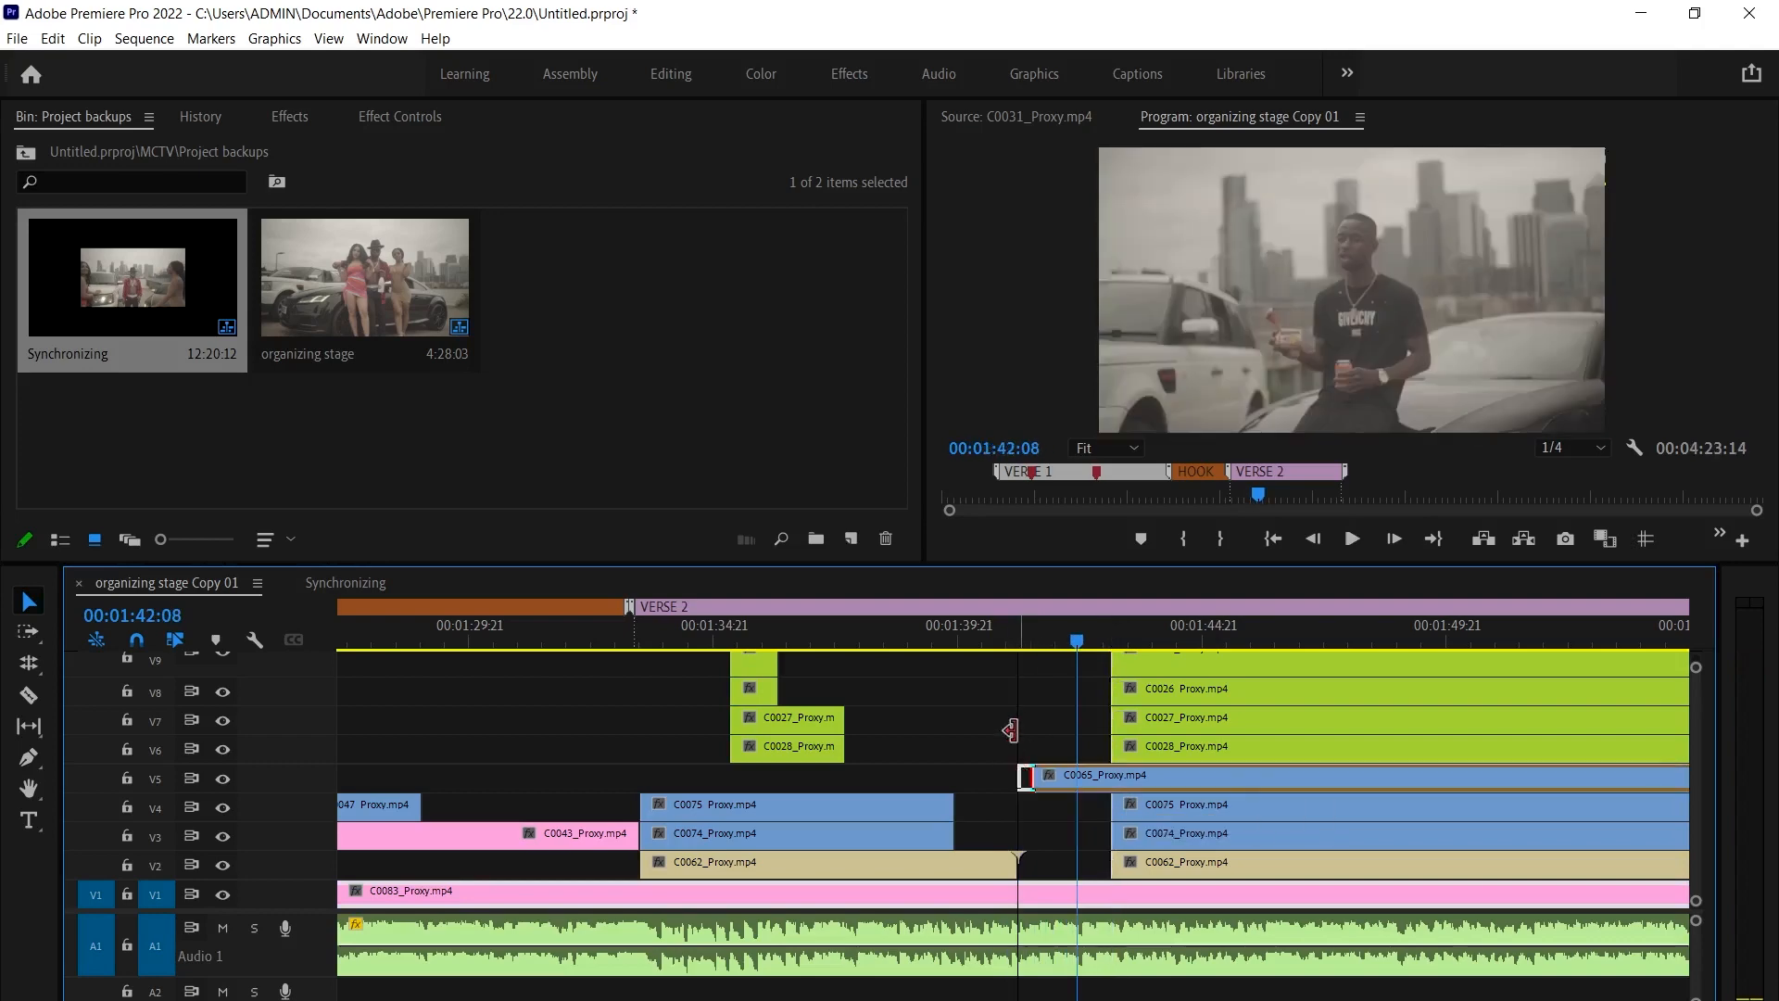
pyautogui.press('space')
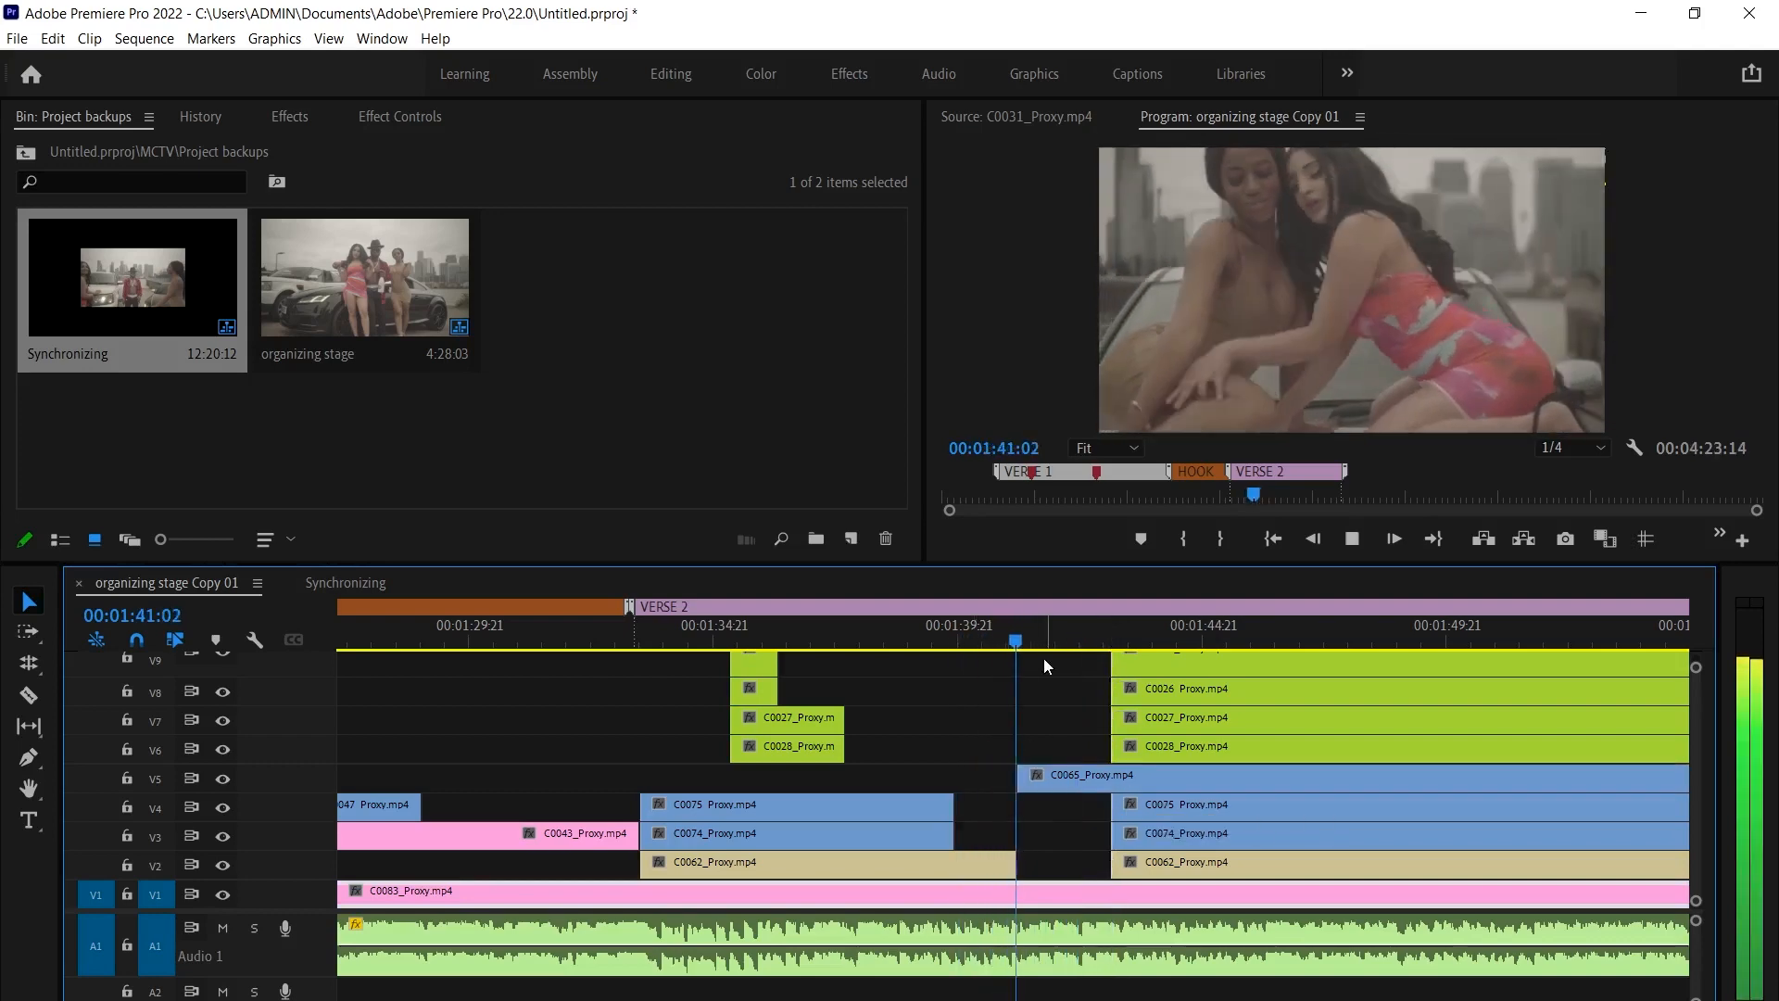
pyautogui.press('space')
# Restore C0065's start, try extending C0075's start on V4 back to C0062's end, and play that angle
pyautogui.moveTo(1022, 779)
pyautogui.mouseDown()
pyautogui.moveTo(1109, 774)
pyautogui.moveTo(1017, 806)
pyautogui.mouseUp()
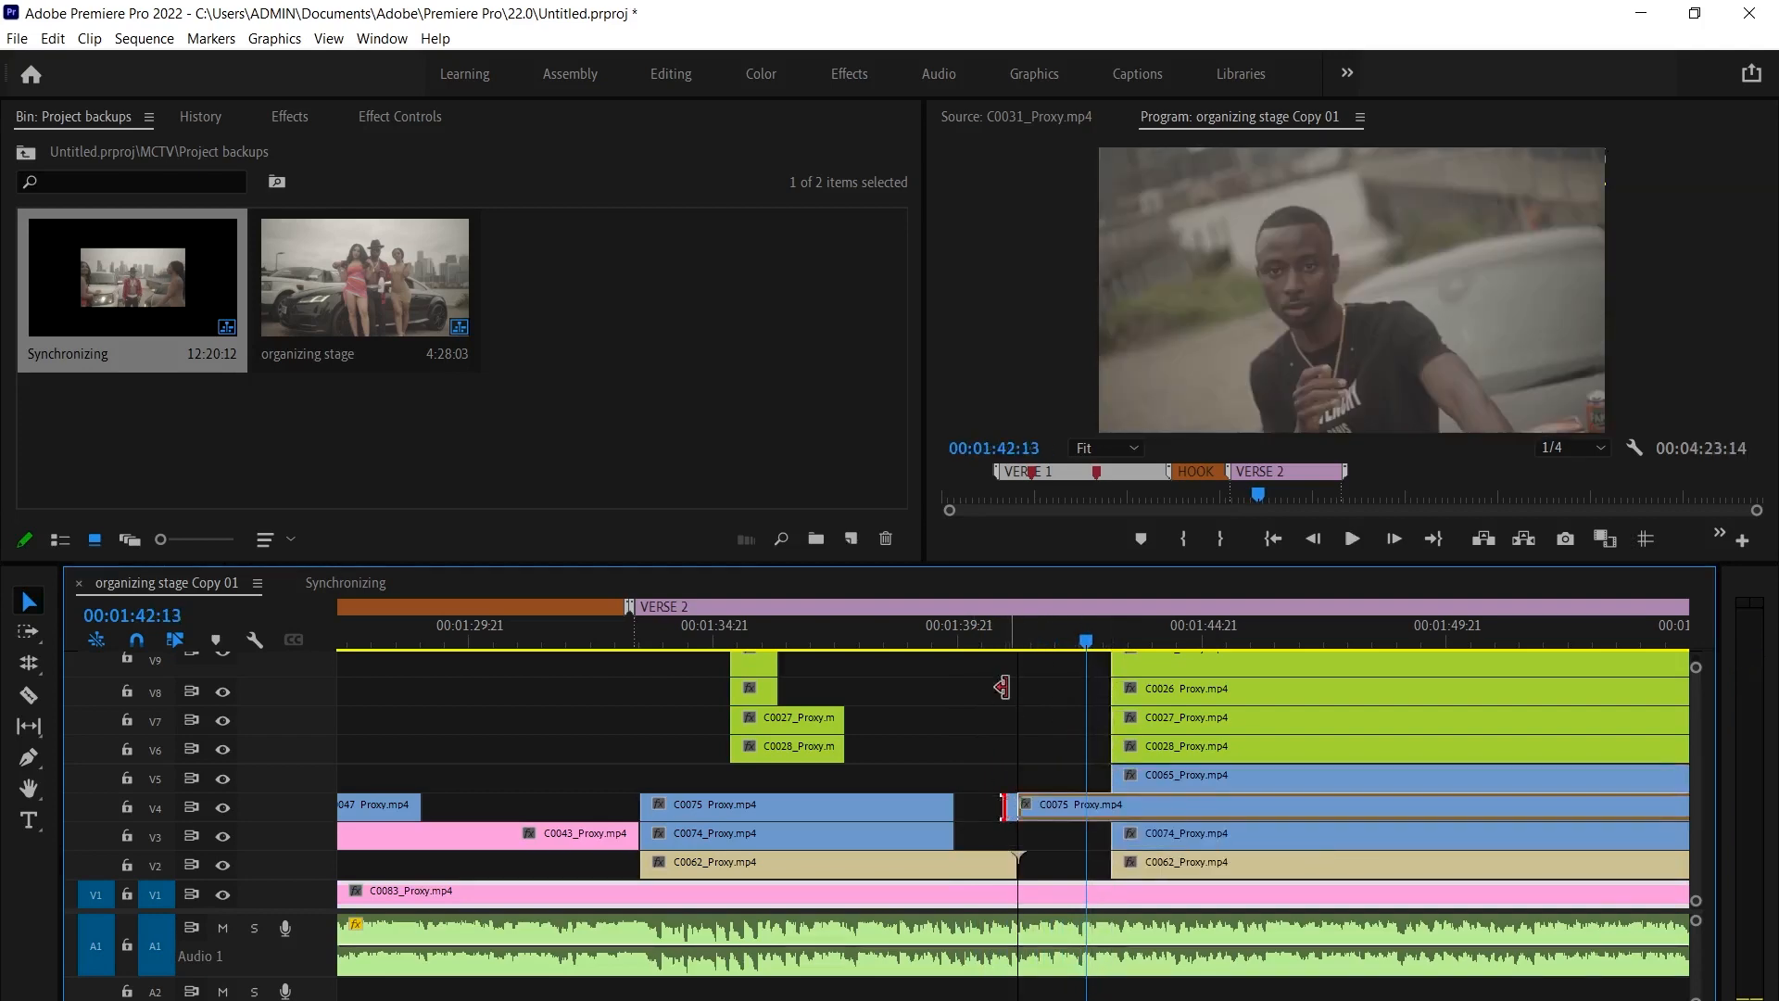
pyautogui.click(988, 640)
pyautogui.press('space')
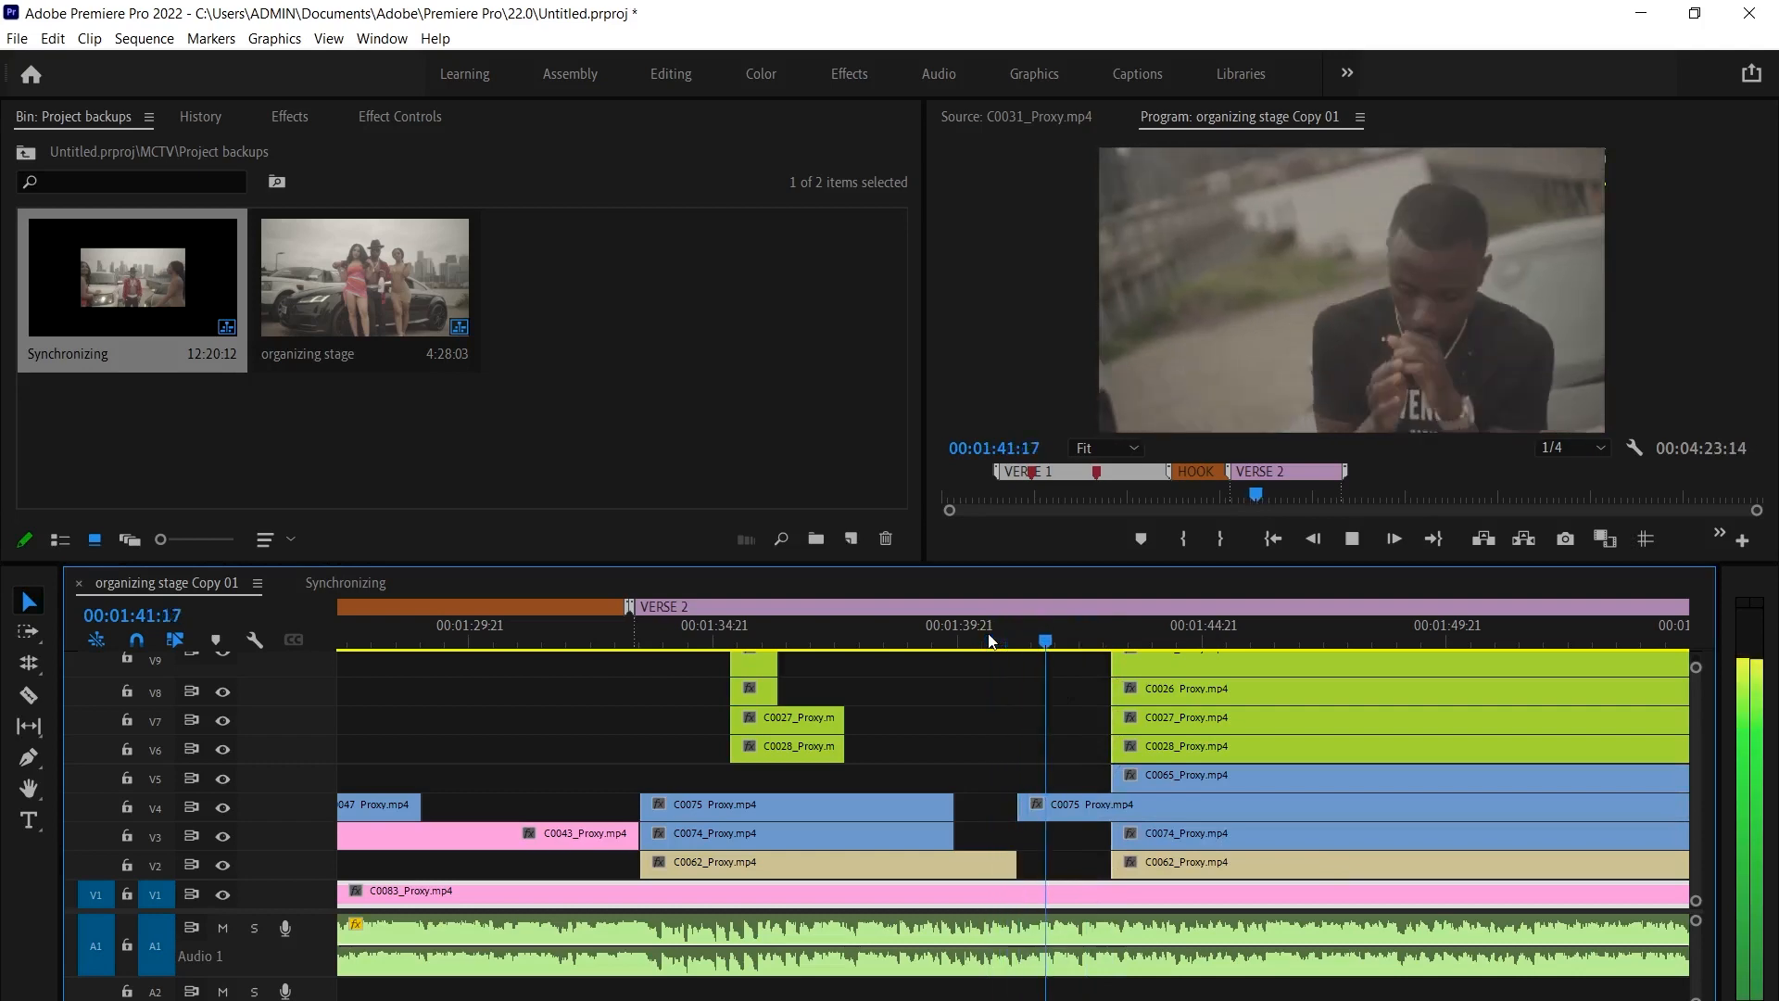
pyautogui.press('space')
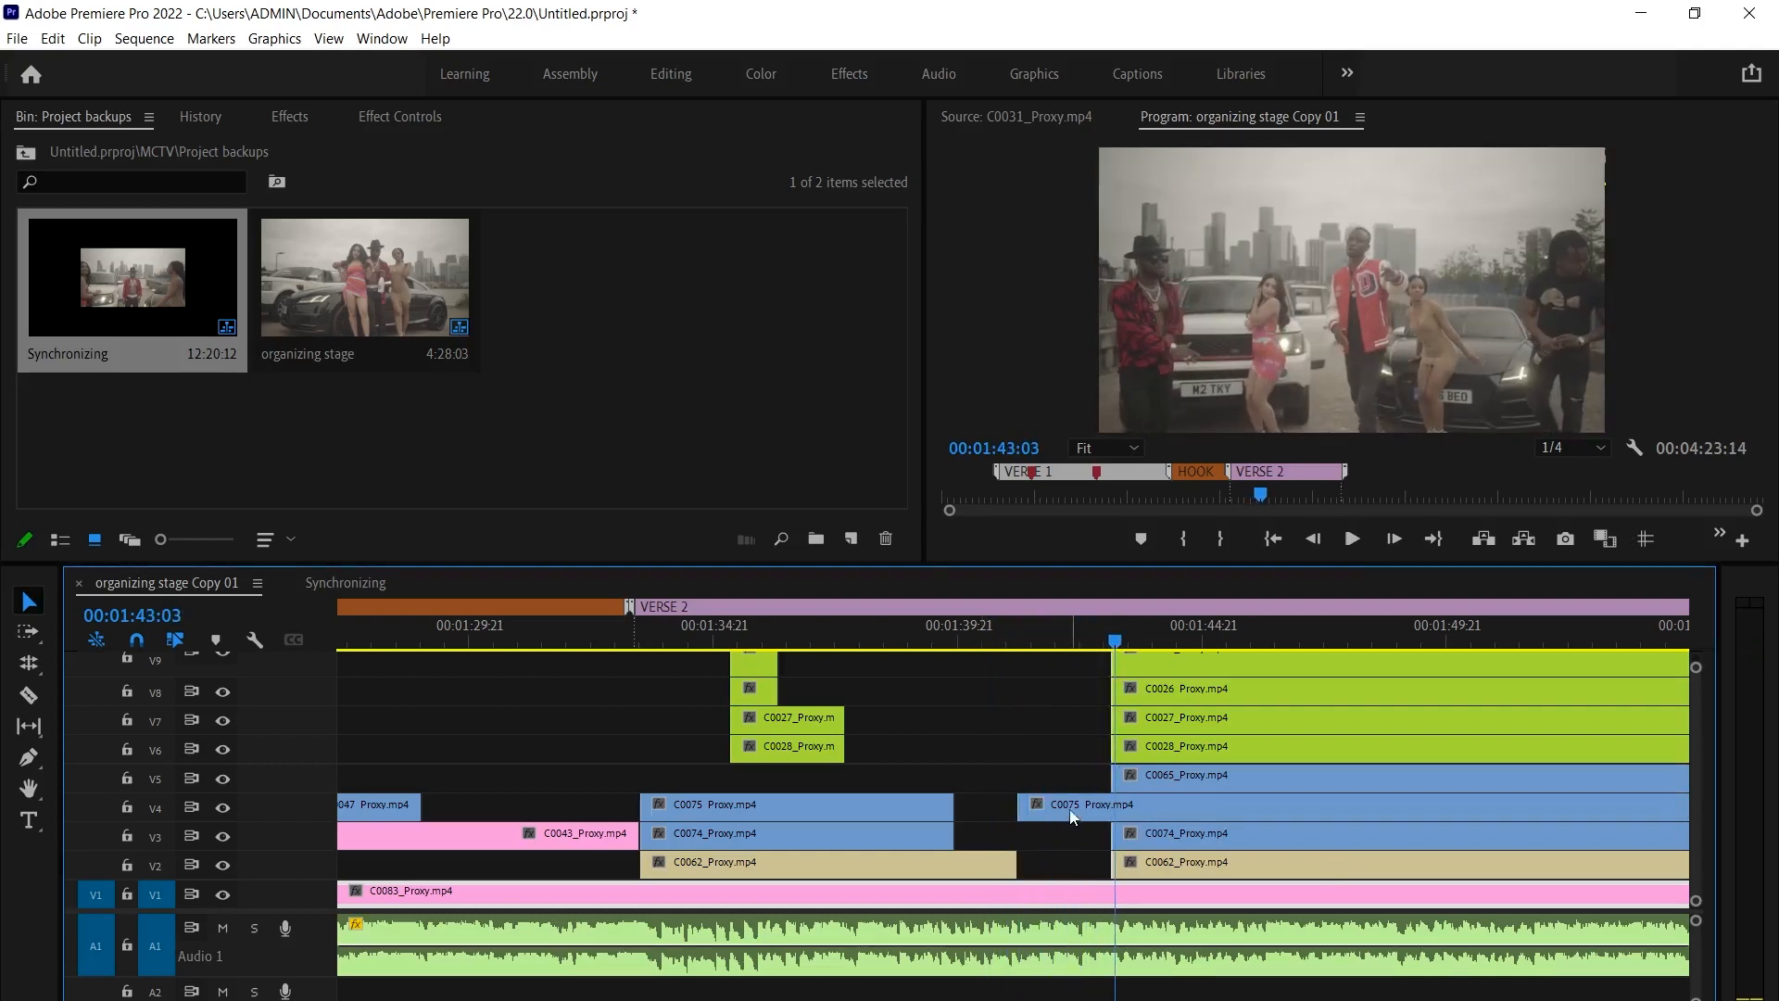
# Restore C0075's start, extend C0074's start on V3 back to C0062's end at about 00:01:41:02, and play the result
pyautogui.moveTo(1024, 804)
pyautogui.mouseDown()
pyautogui.moveTo(1115, 805)
pyautogui.moveTo(1093, 832)
pyautogui.moveTo(1018, 833)
pyautogui.mouseUp()
pyautogui.click(1474, 803)
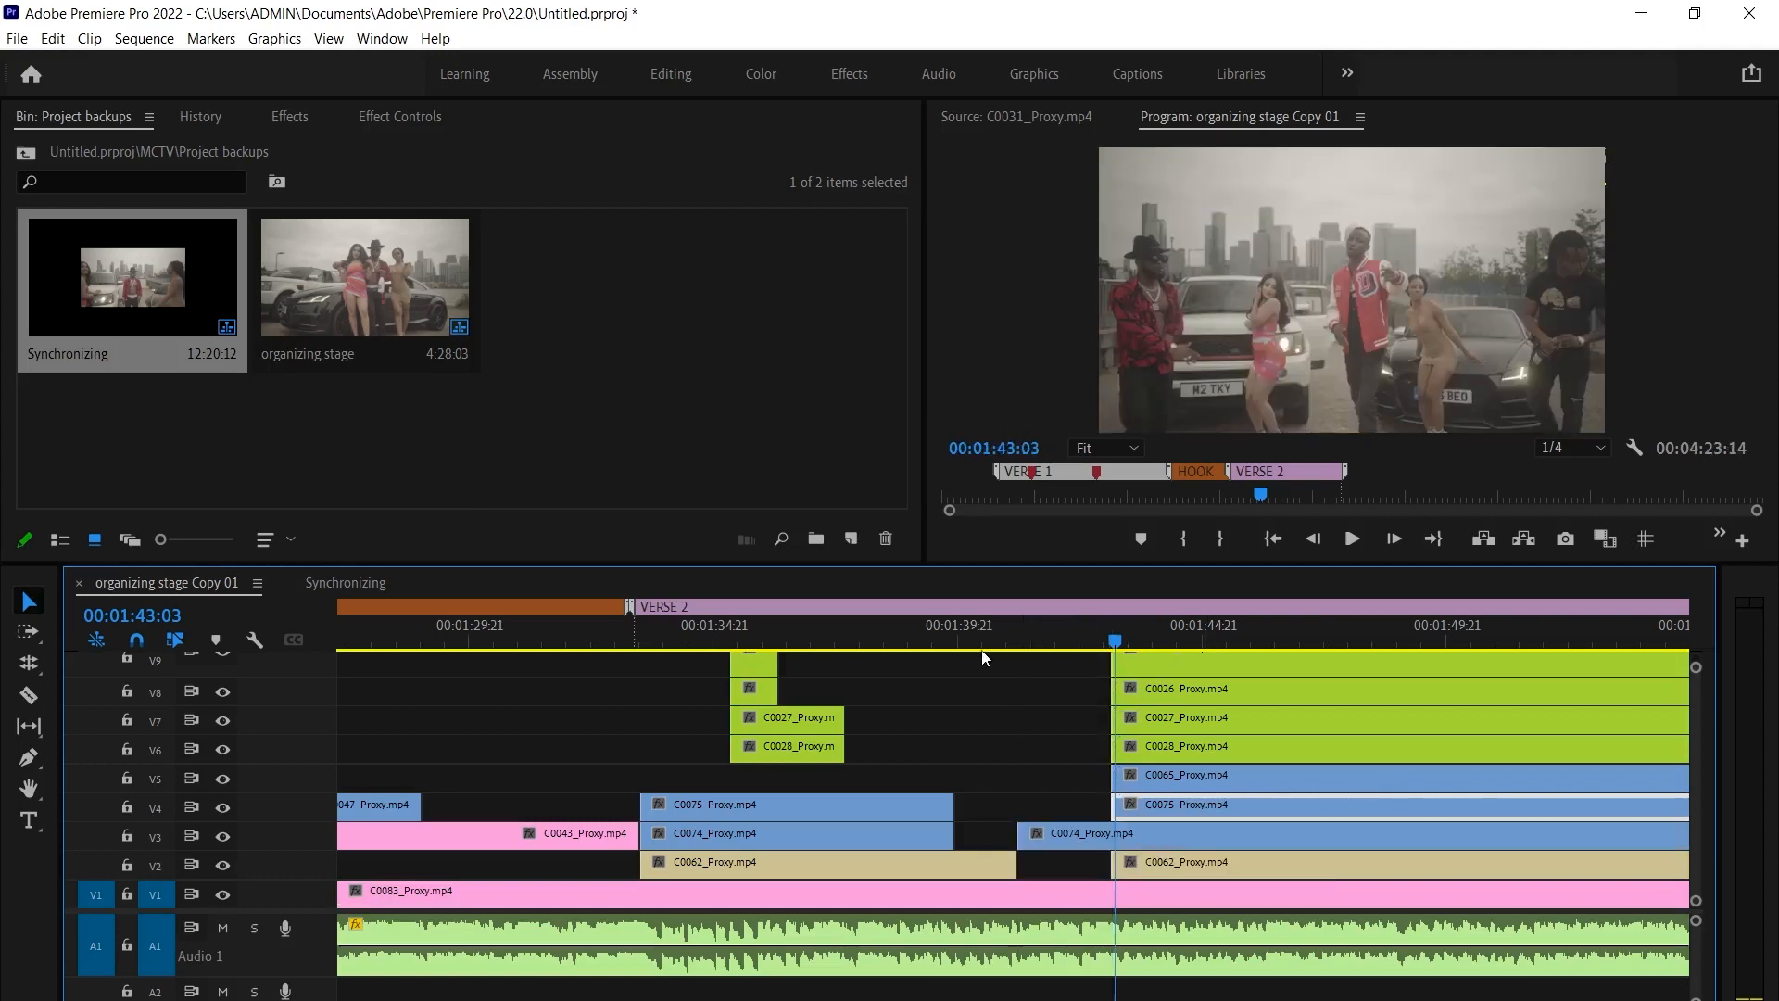
pyautogui.click(987, 649)
pyautogui.press('space')
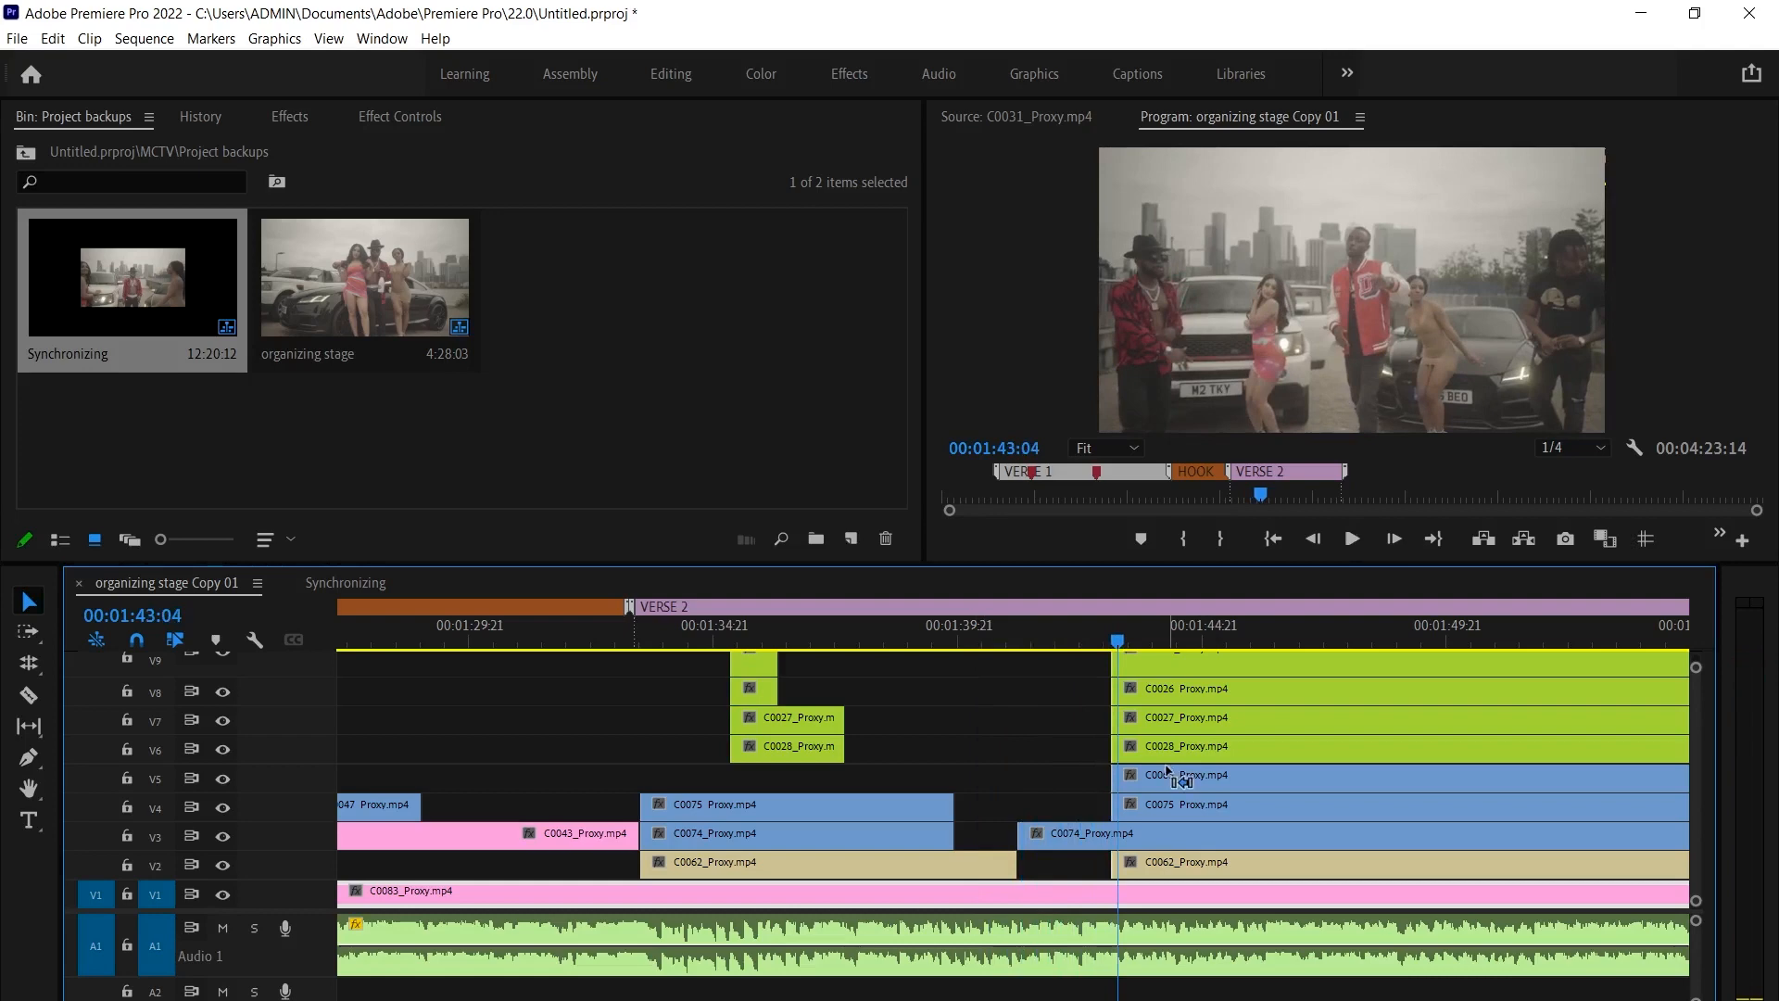
# Disable the stacked clips above C0062 at 00:01:45:07, from C0043 on V10 down to C0074 on V3
pyautogui.scroll(5, 1172, 765)
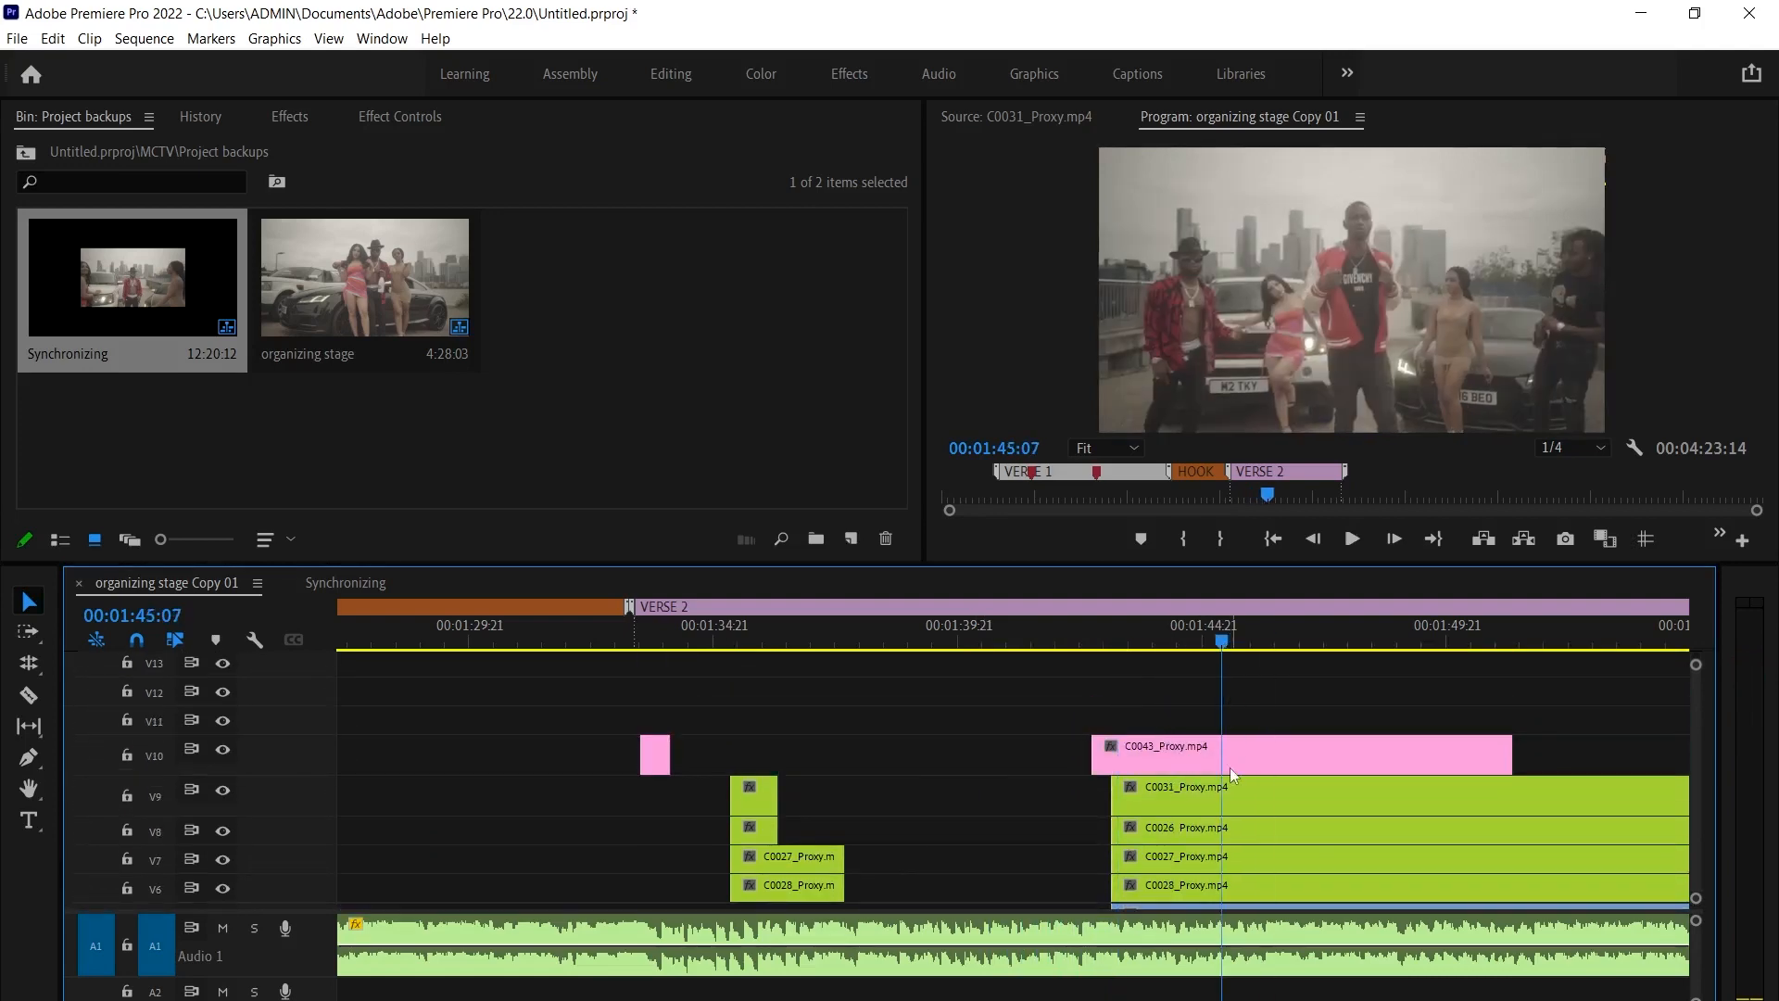
pyautogui.hotkey('shift', 'e')
pyautogui.hotkey('shift', 'e')
pyautogui.hotkey('shift', 'e')
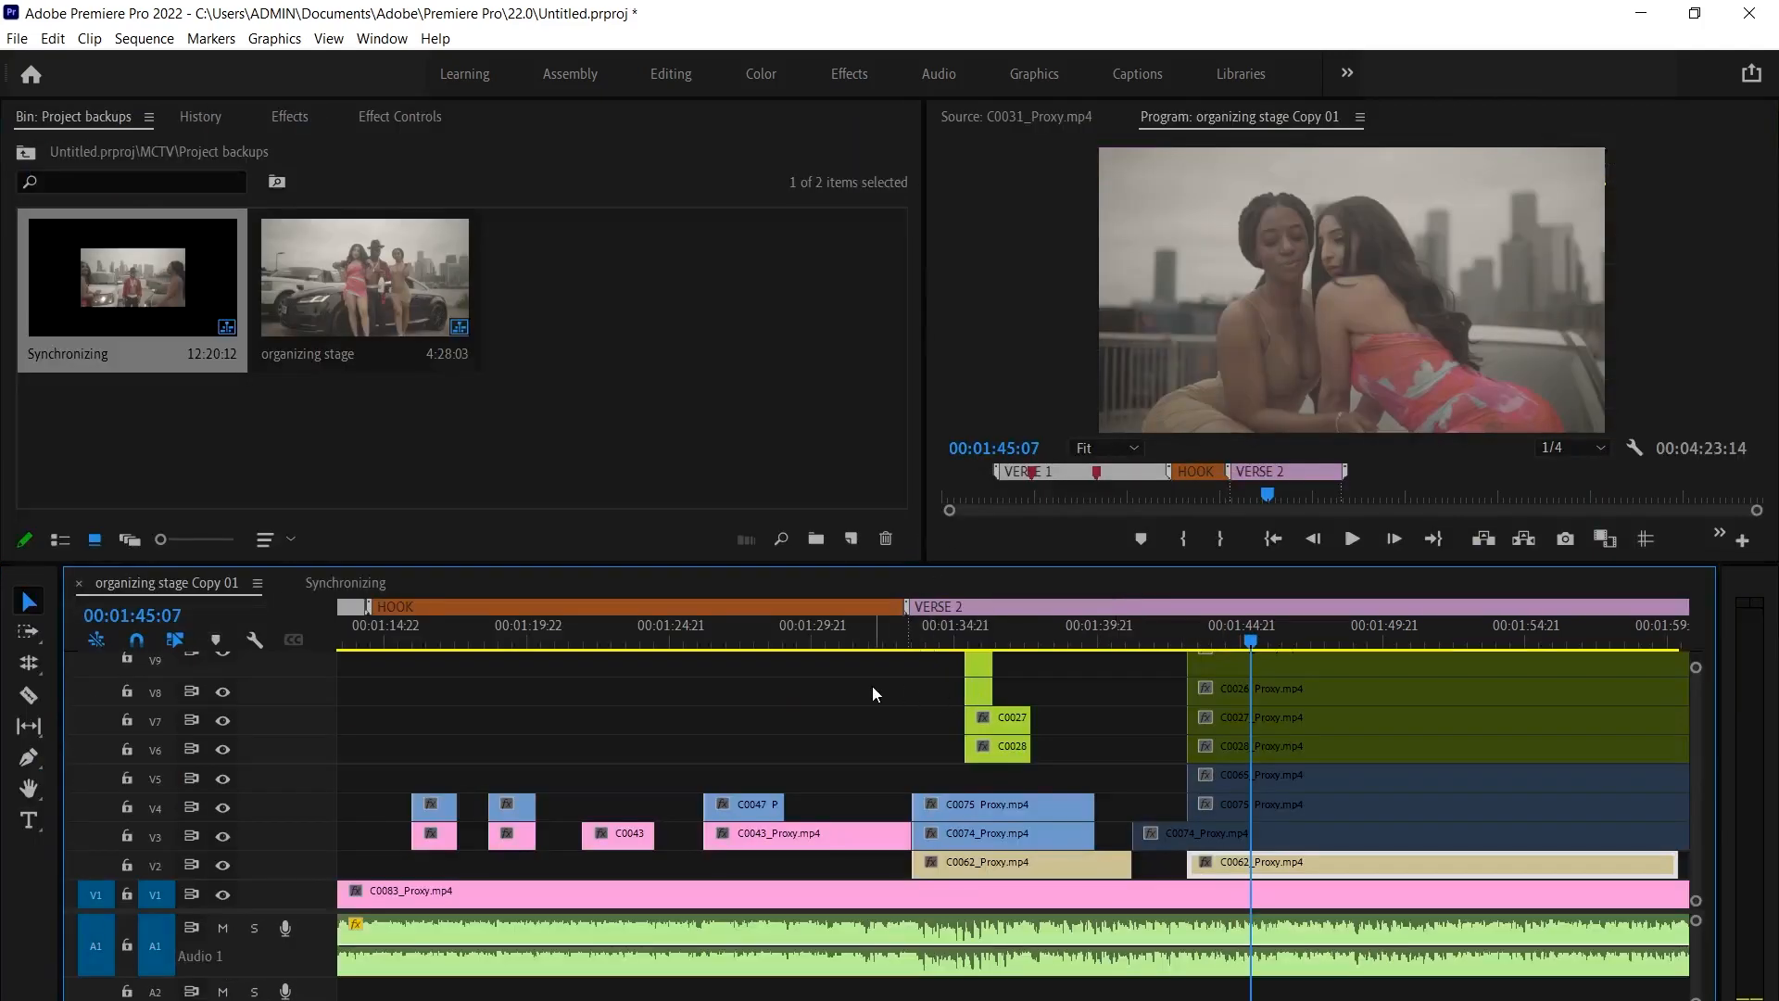
pyautogui.click(873, 691)
pyautogui.scroll(-3, 895, 712)
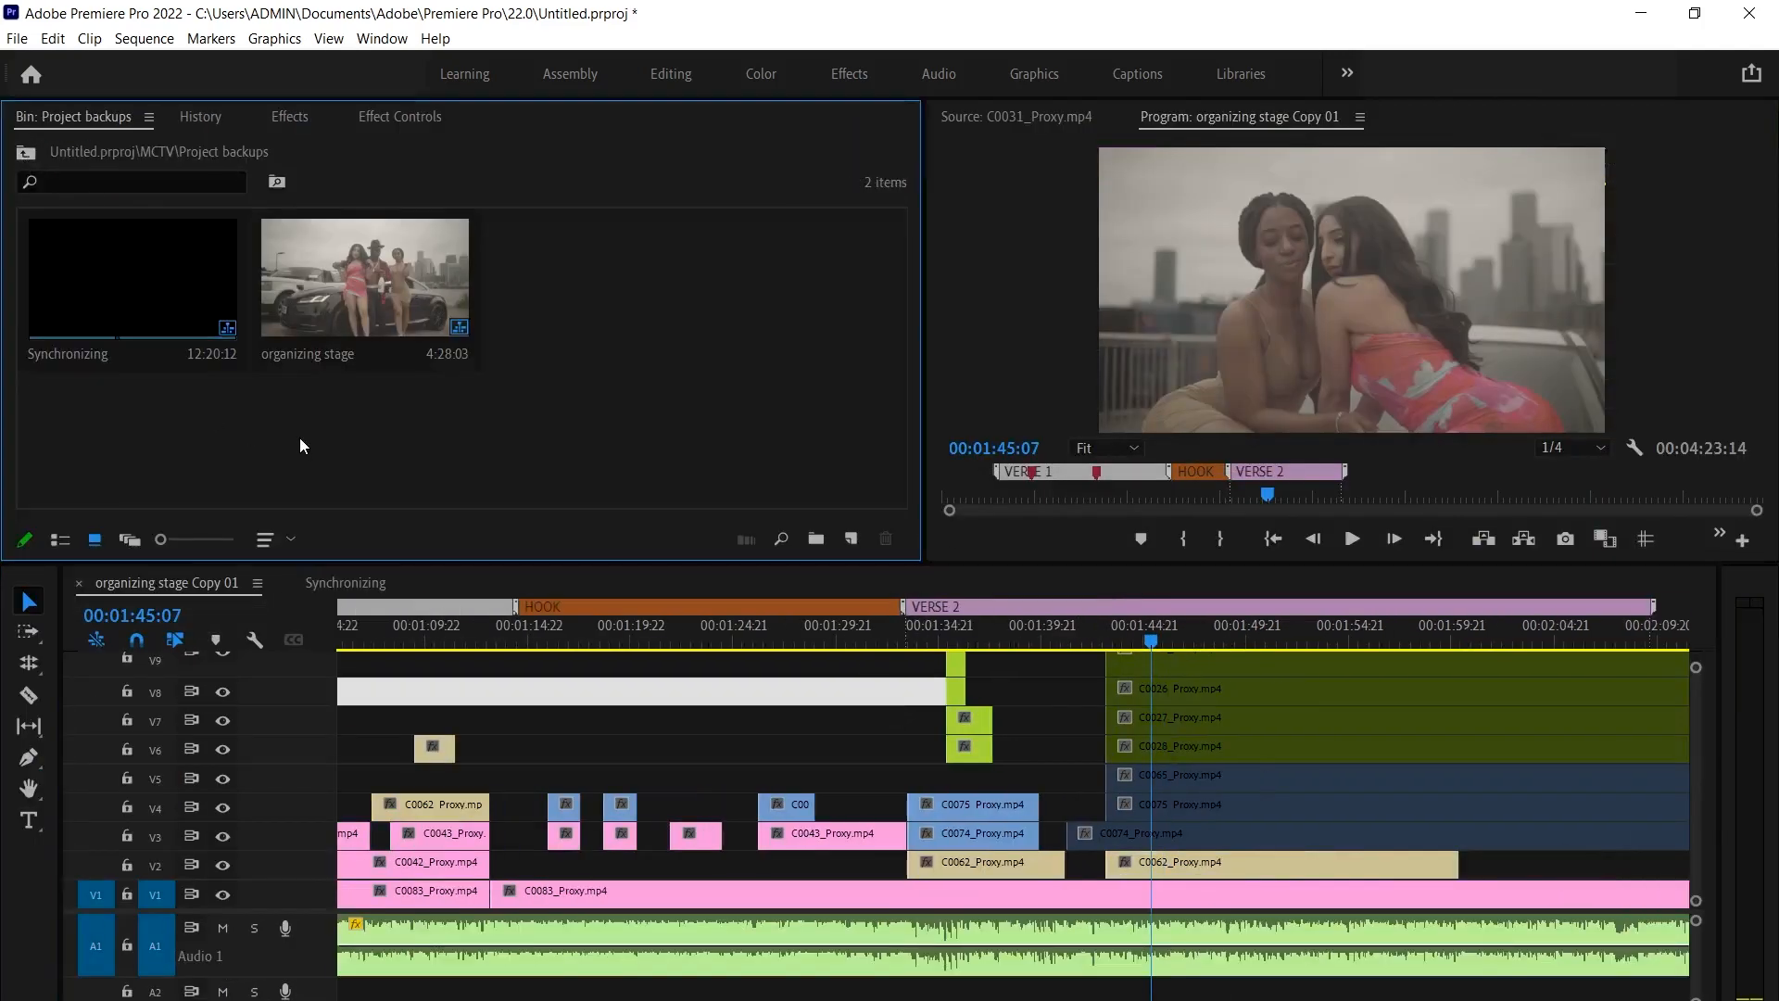
# Open the Synchronizing sequence and delete the C0047 clip with the song copy and camera audio beneath it around 00:09:12
pyautogui.doubleClick(119, 264)
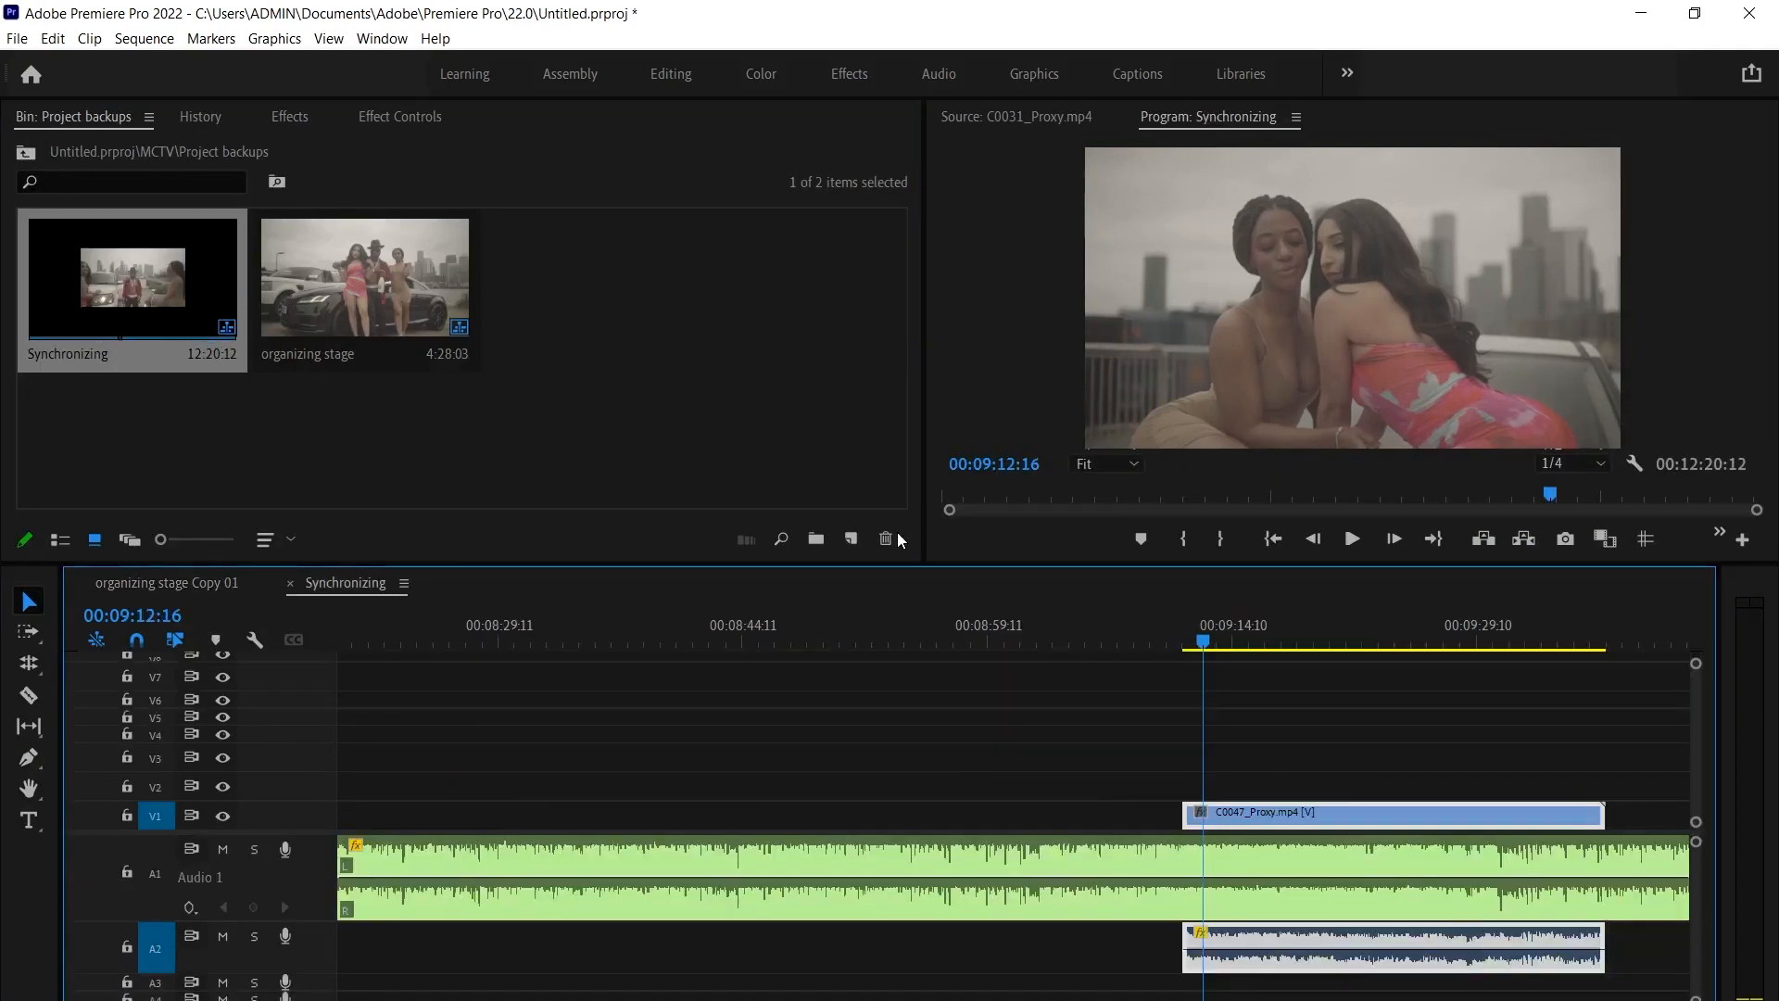
pyautogui.scroll(-3, 947, 760)
pyautogui.moveTo(947, 760); pyautogui.dragTo(1290, 930)
pyautogui.press('Delete')
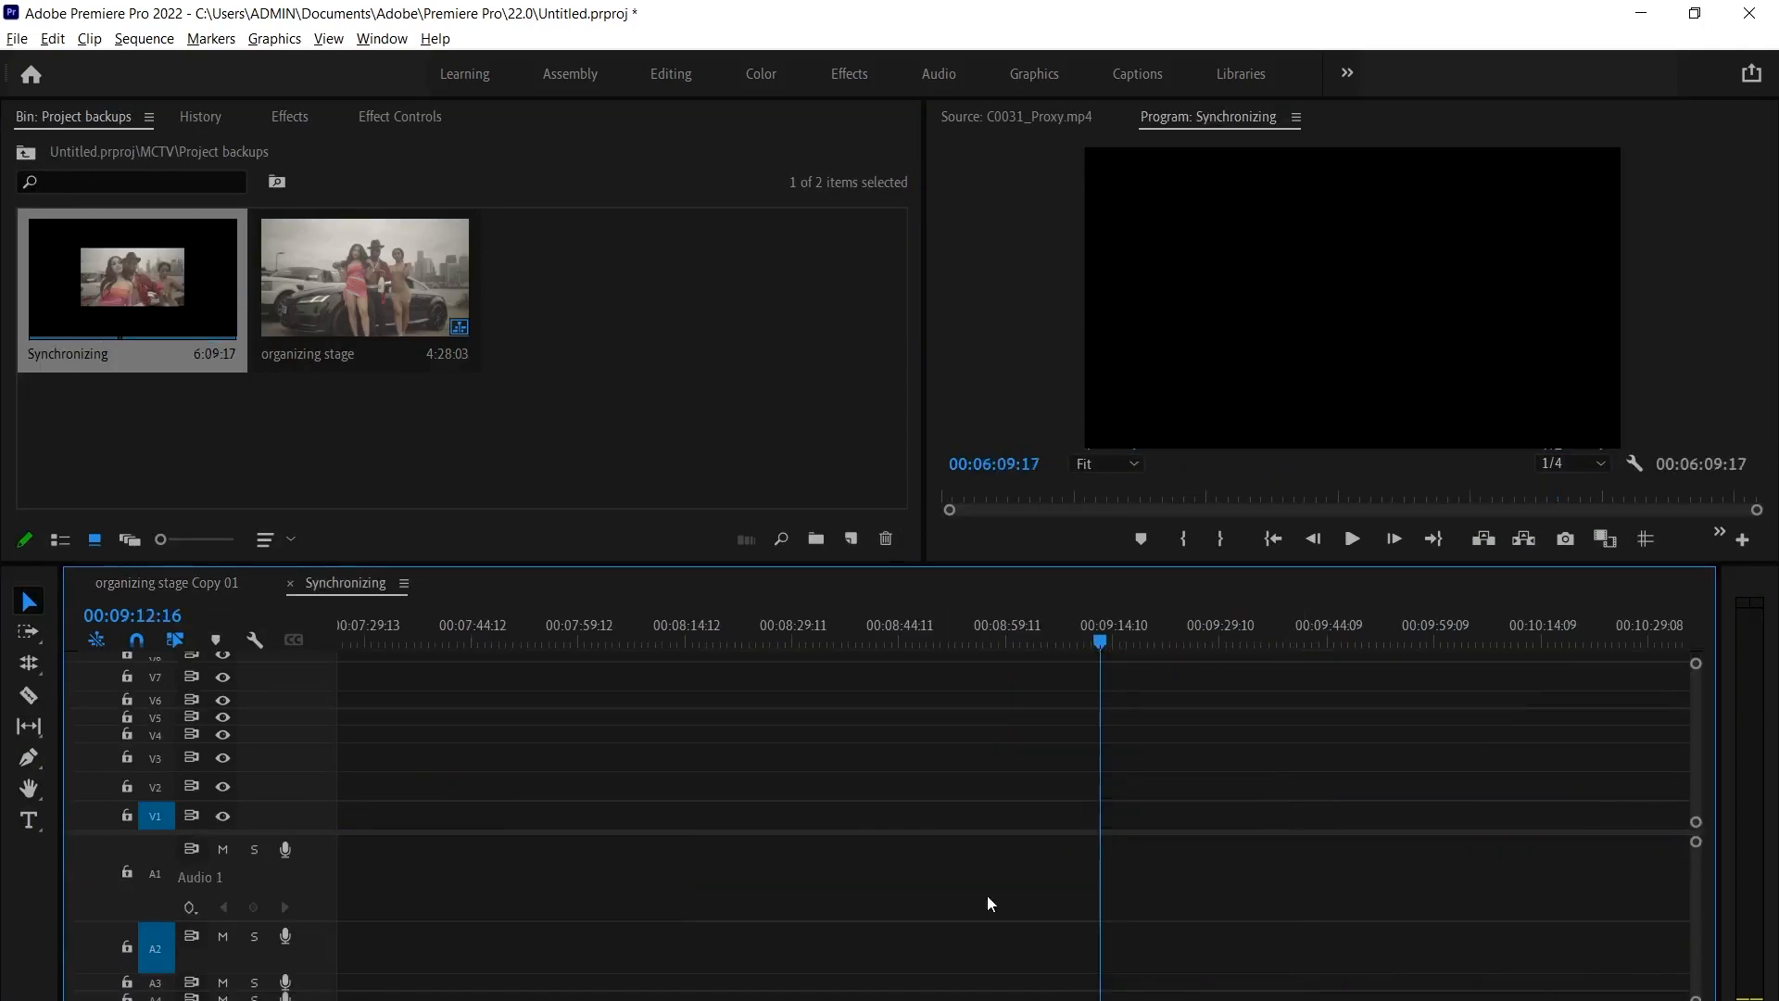
pyautogui.press('-')
pyautogui.press('-')
pyautogui.scroll(6, 353, 723)
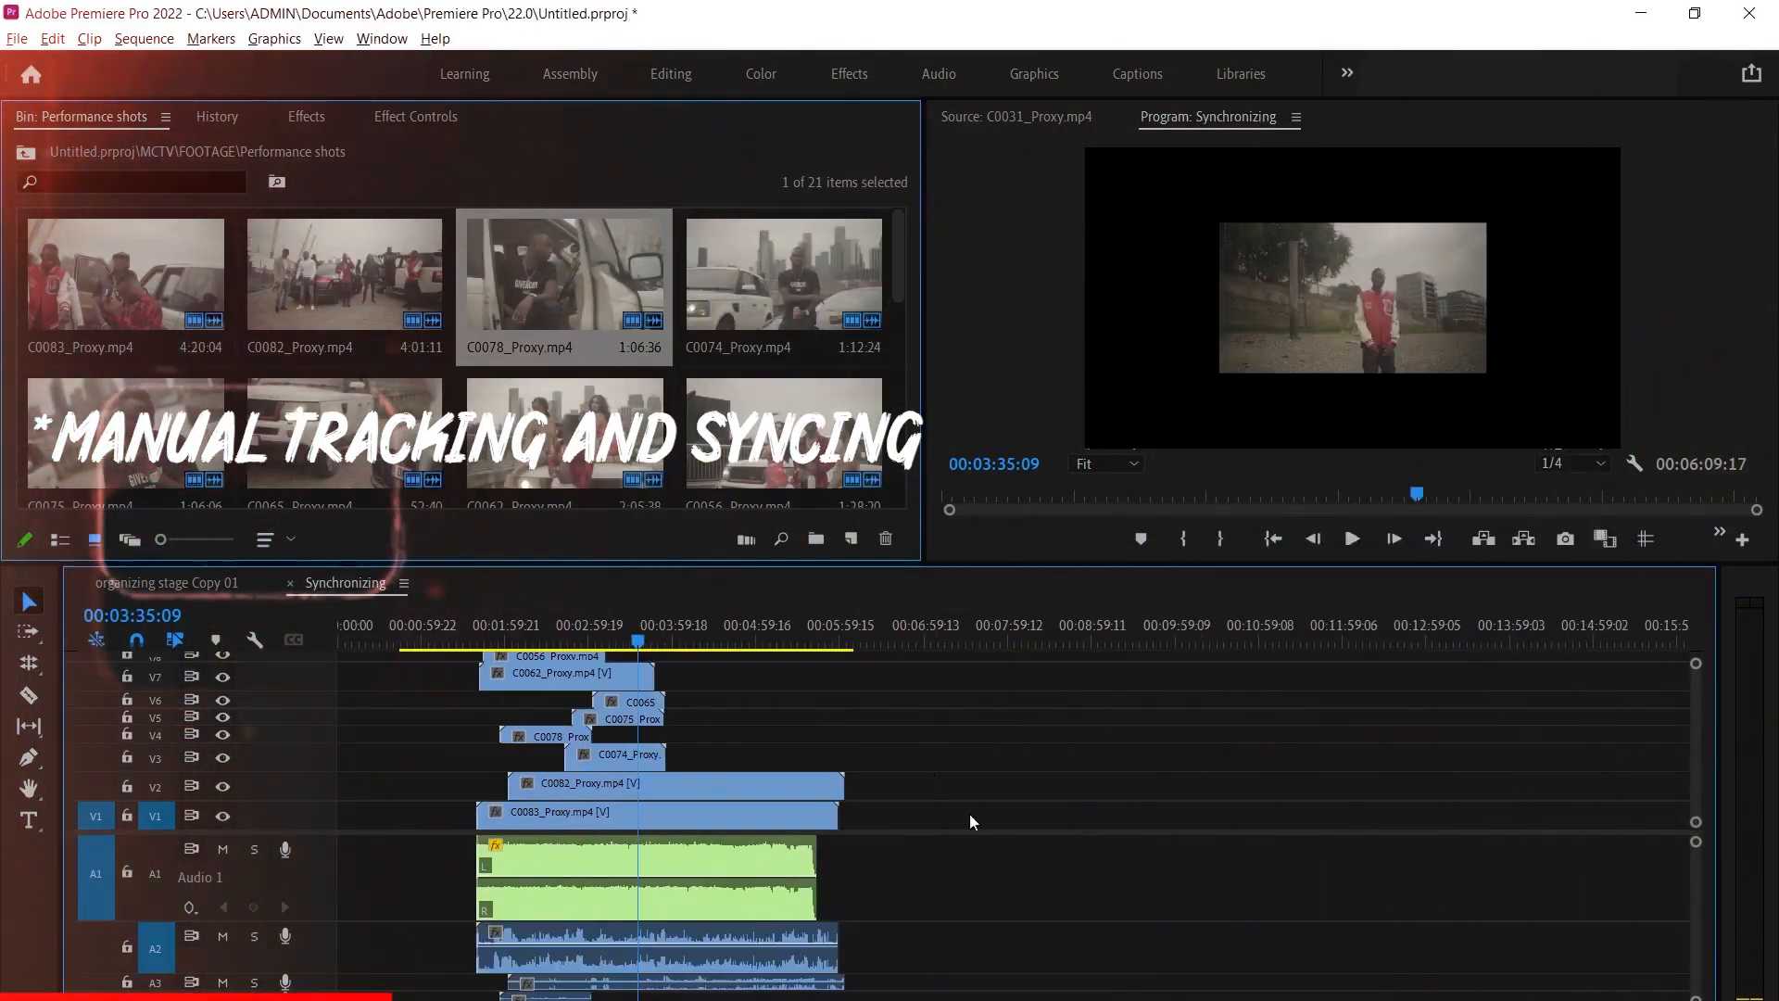
# Add the synced C0078 clip on V11 from verse 2's start in organizing stage Copy 01 and remove its audio from A2
pyautogui.rightClick(1135, 814)
pyautogui.click(1251, 479)
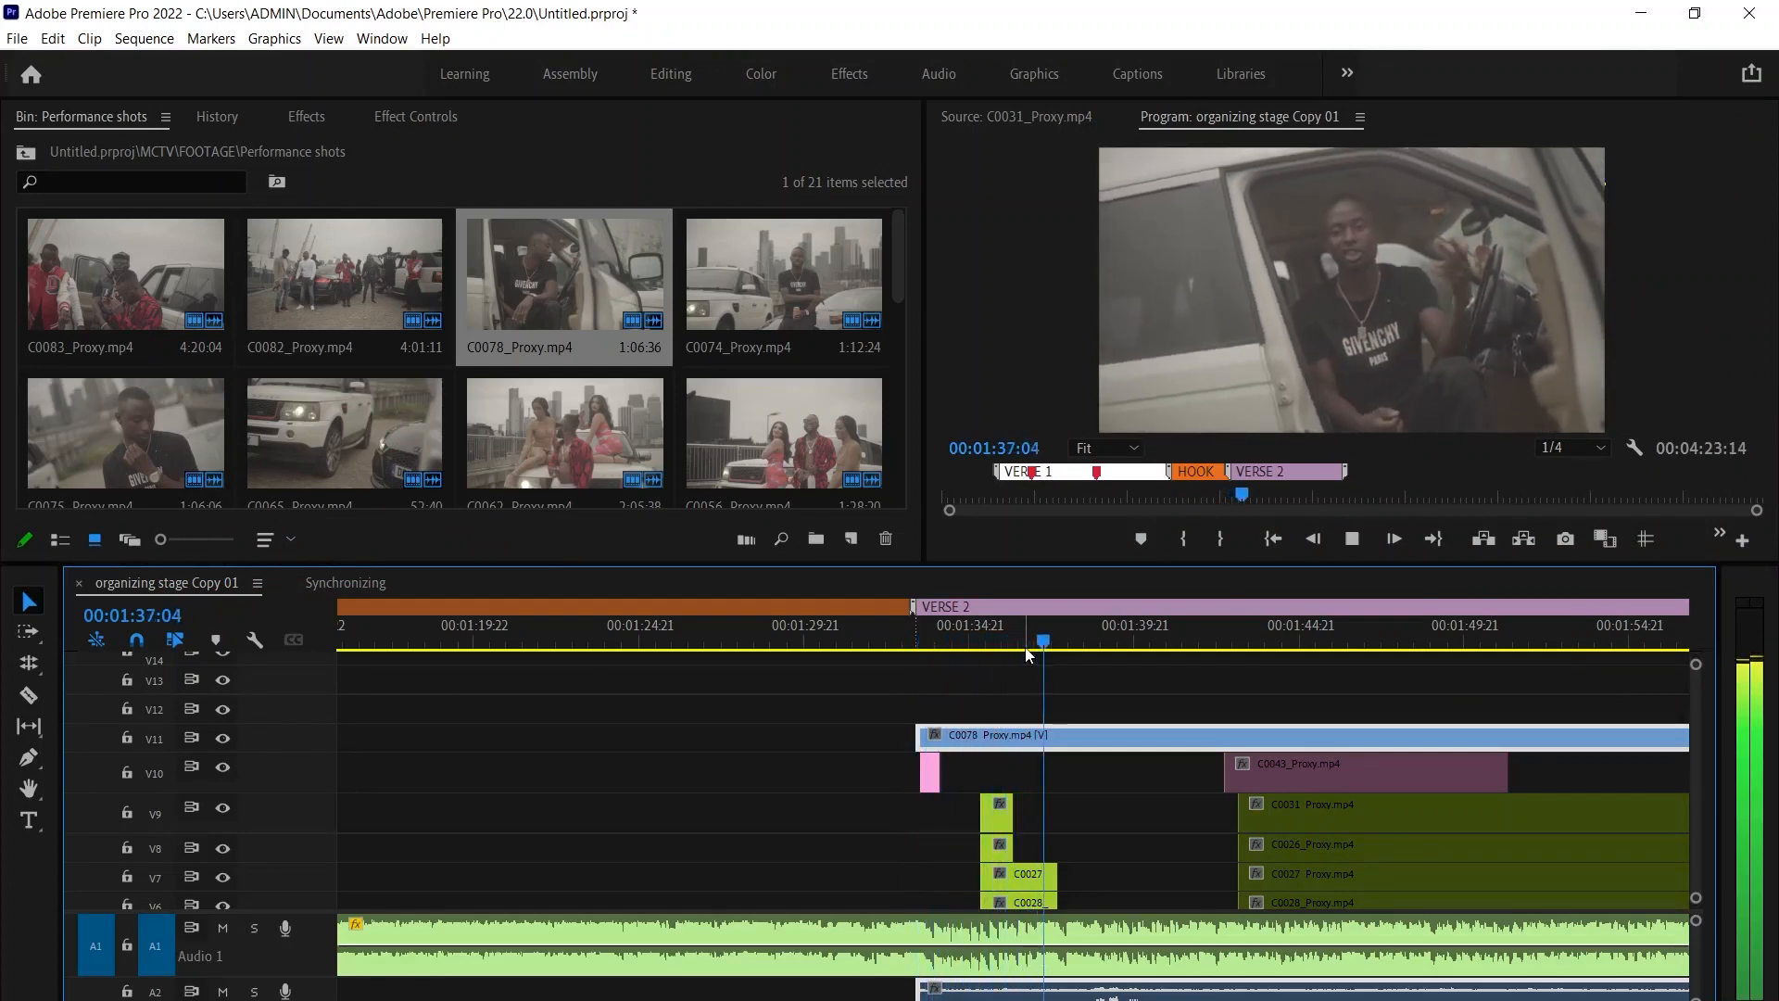
pyautogui.press('`')
pyautogui.click(1106, 958)
pyautogui.press('`')
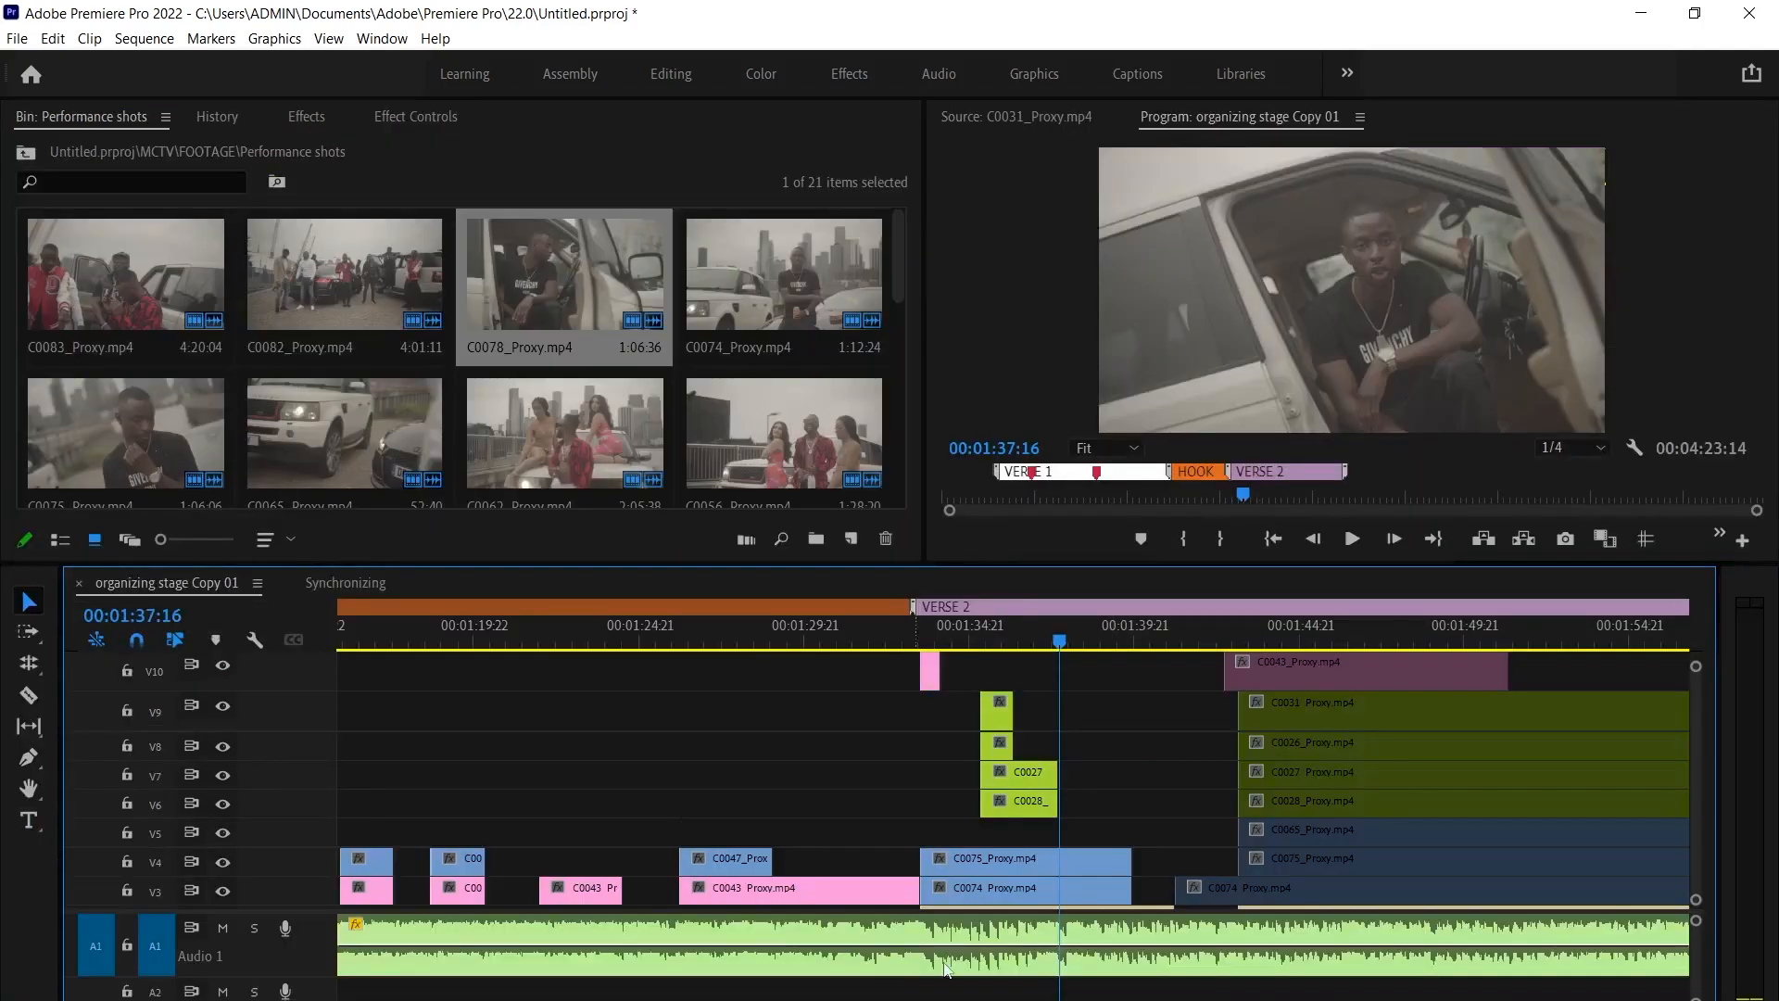
# Trim about 3:04 off the start of C0078 on V11 and play across the new cut
pyautogui.scroll(2, 1094, 732)
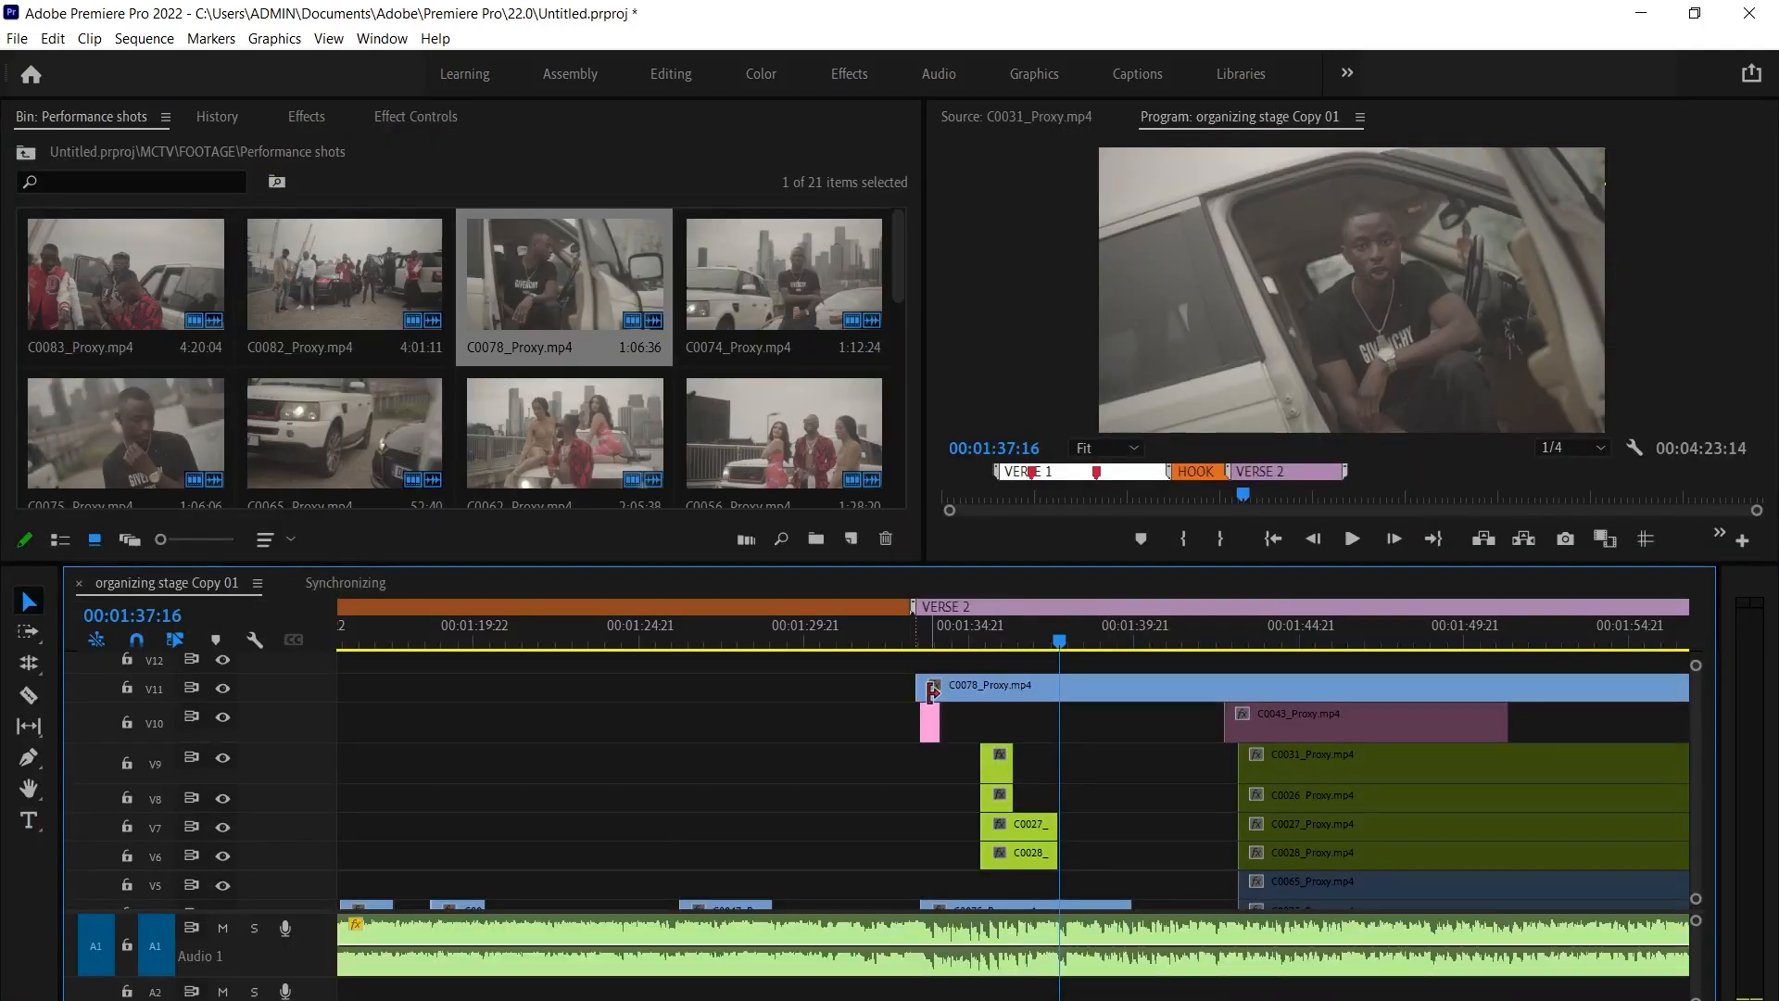
pyautogui.scroll(2, 922, 688)
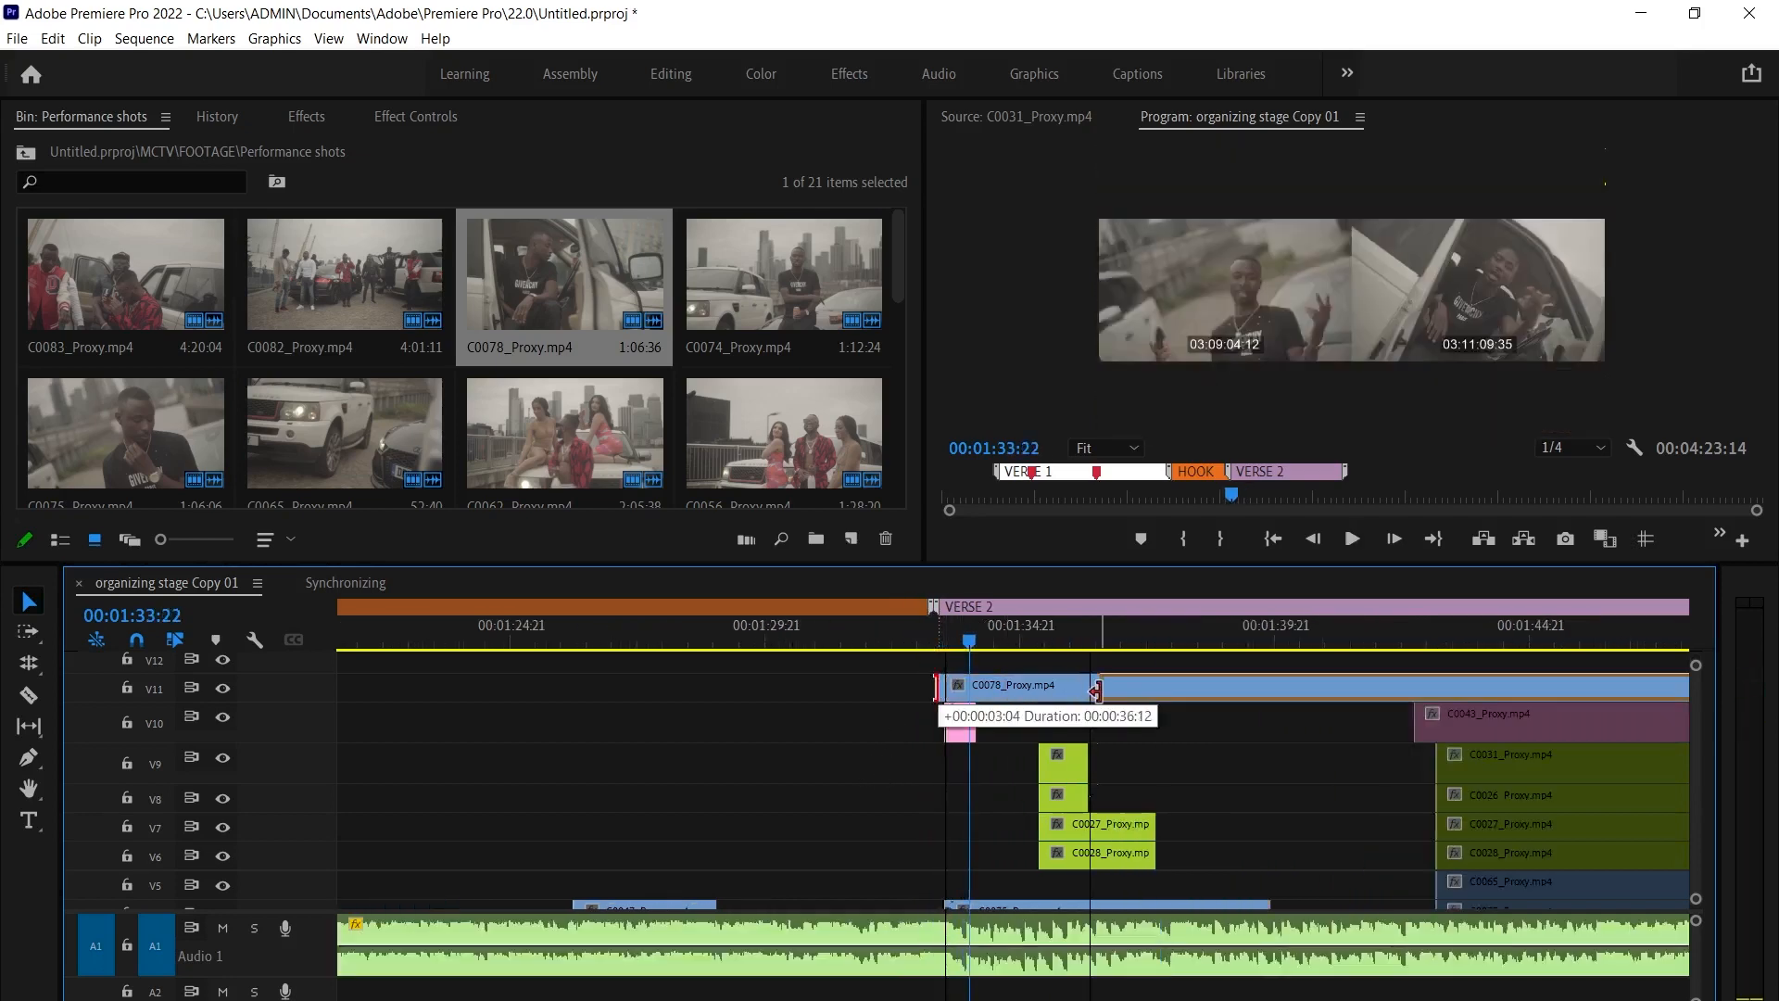
pyautogui.moveTo(1096, 691); pyautogui.dragTo(1100, 689)
pyautogui.press('space')
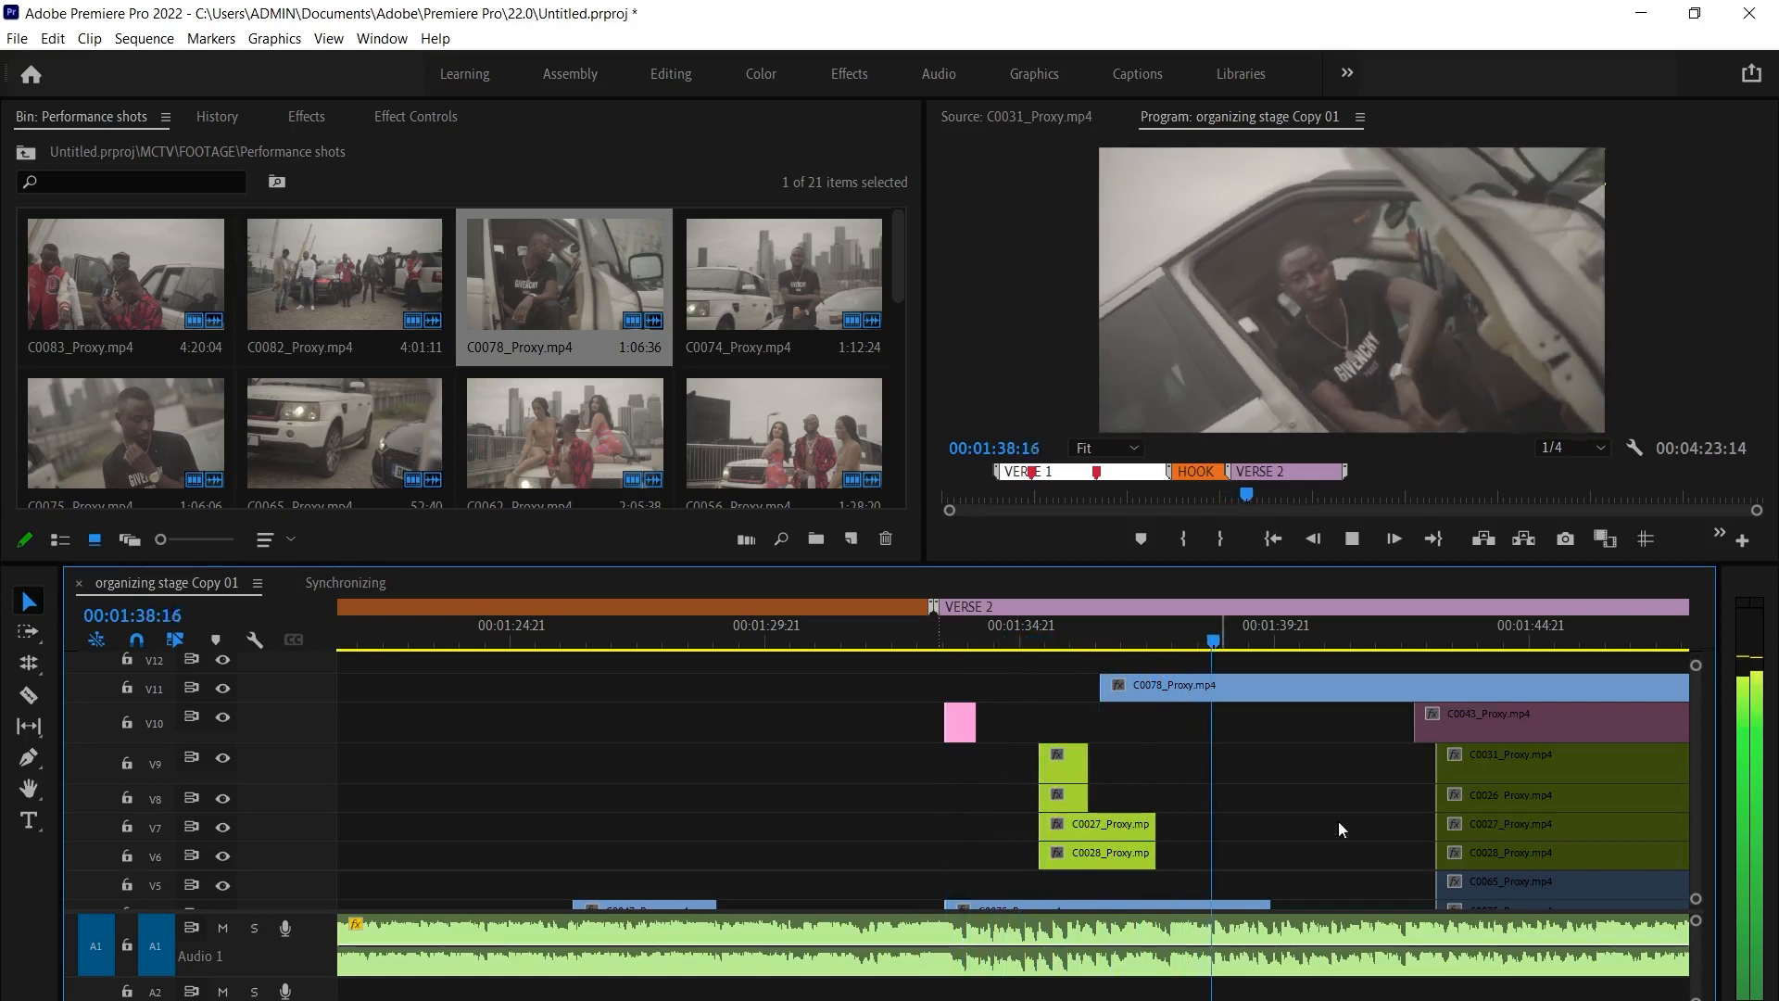
pyautogui.scroll(-1, 1218, 804)
pyautogui.moveTo(1142, 627); pyautogui.dragTo(1092, 625)
pyautogui.press('space')
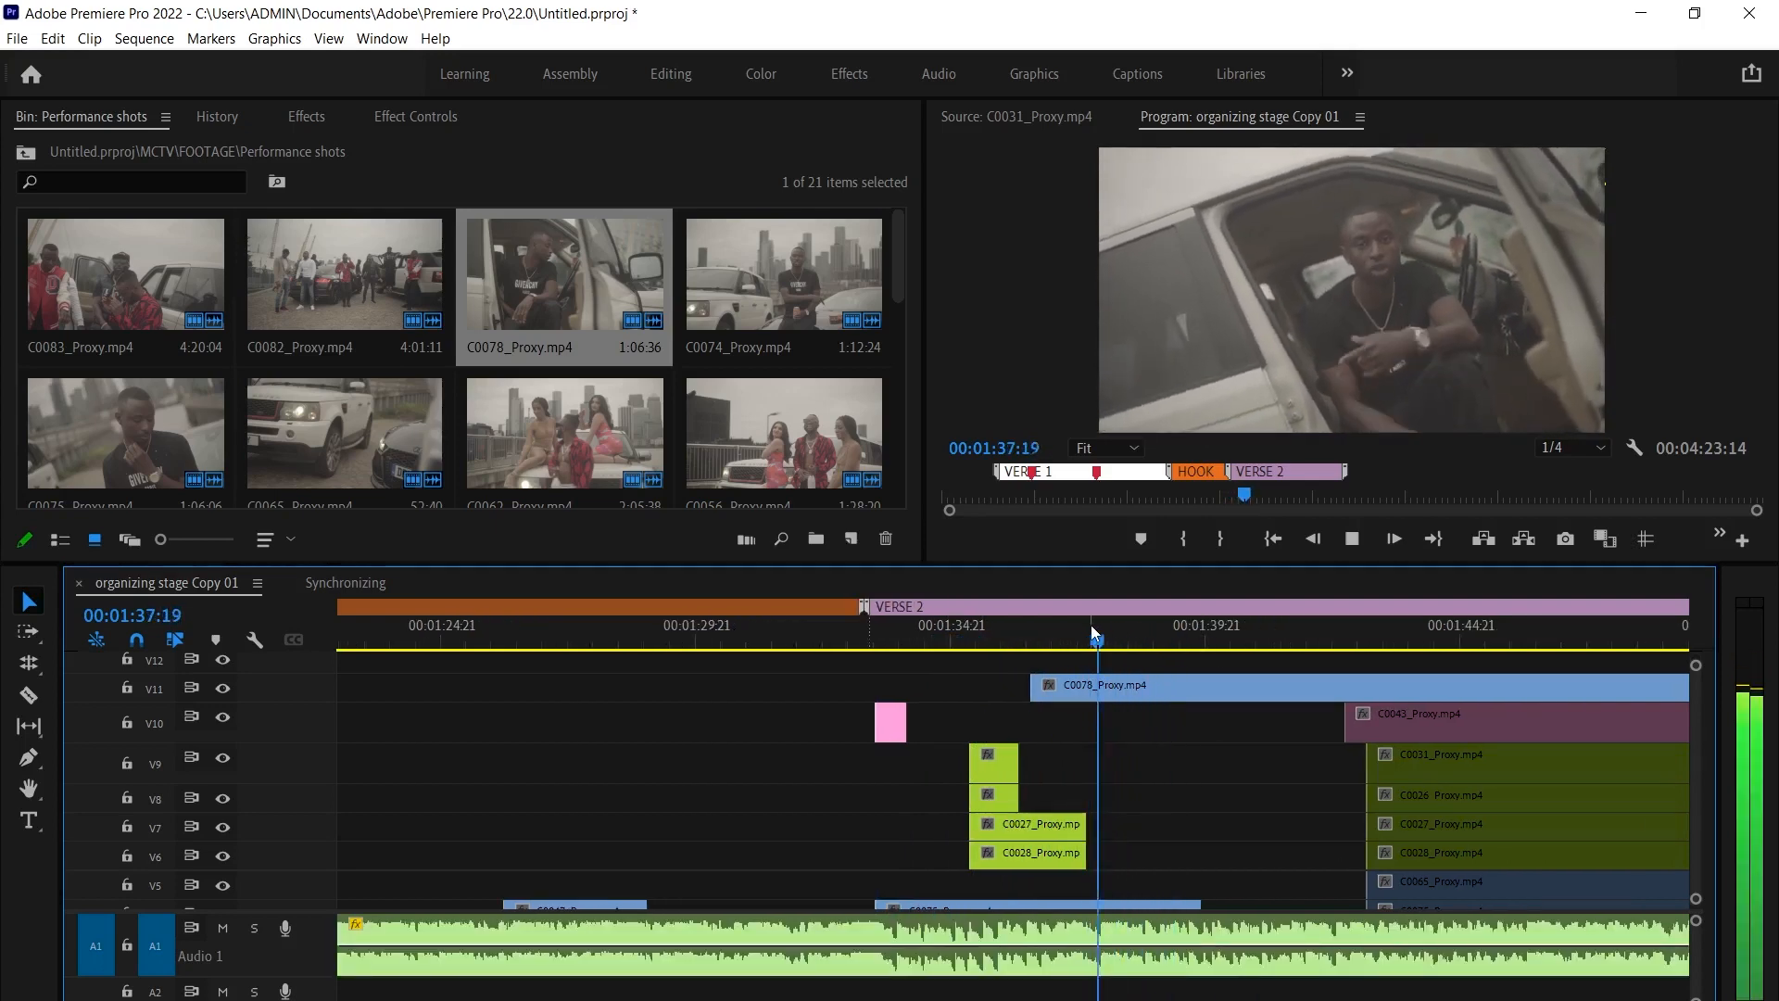
# Add a red sequence marker named "You dont like fizzy" at 00:01:37:13
pyautogui.press('space')
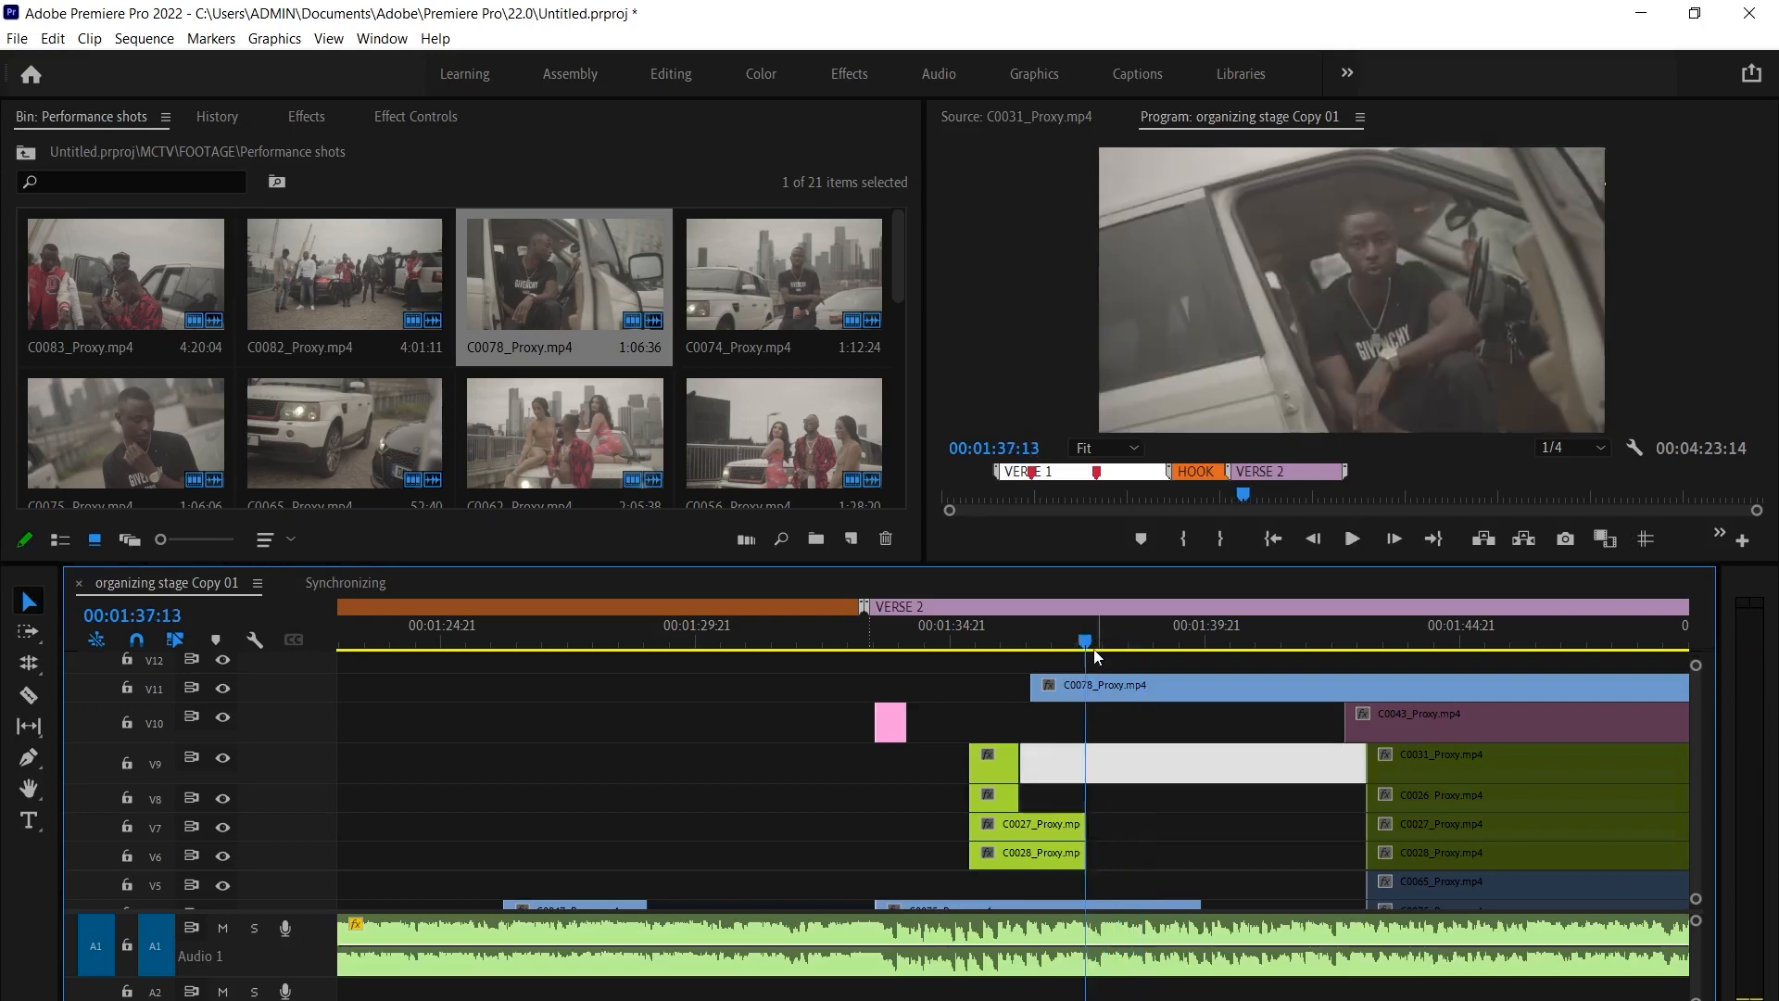
pyautogui.press('m')
pyautogui.press('m')
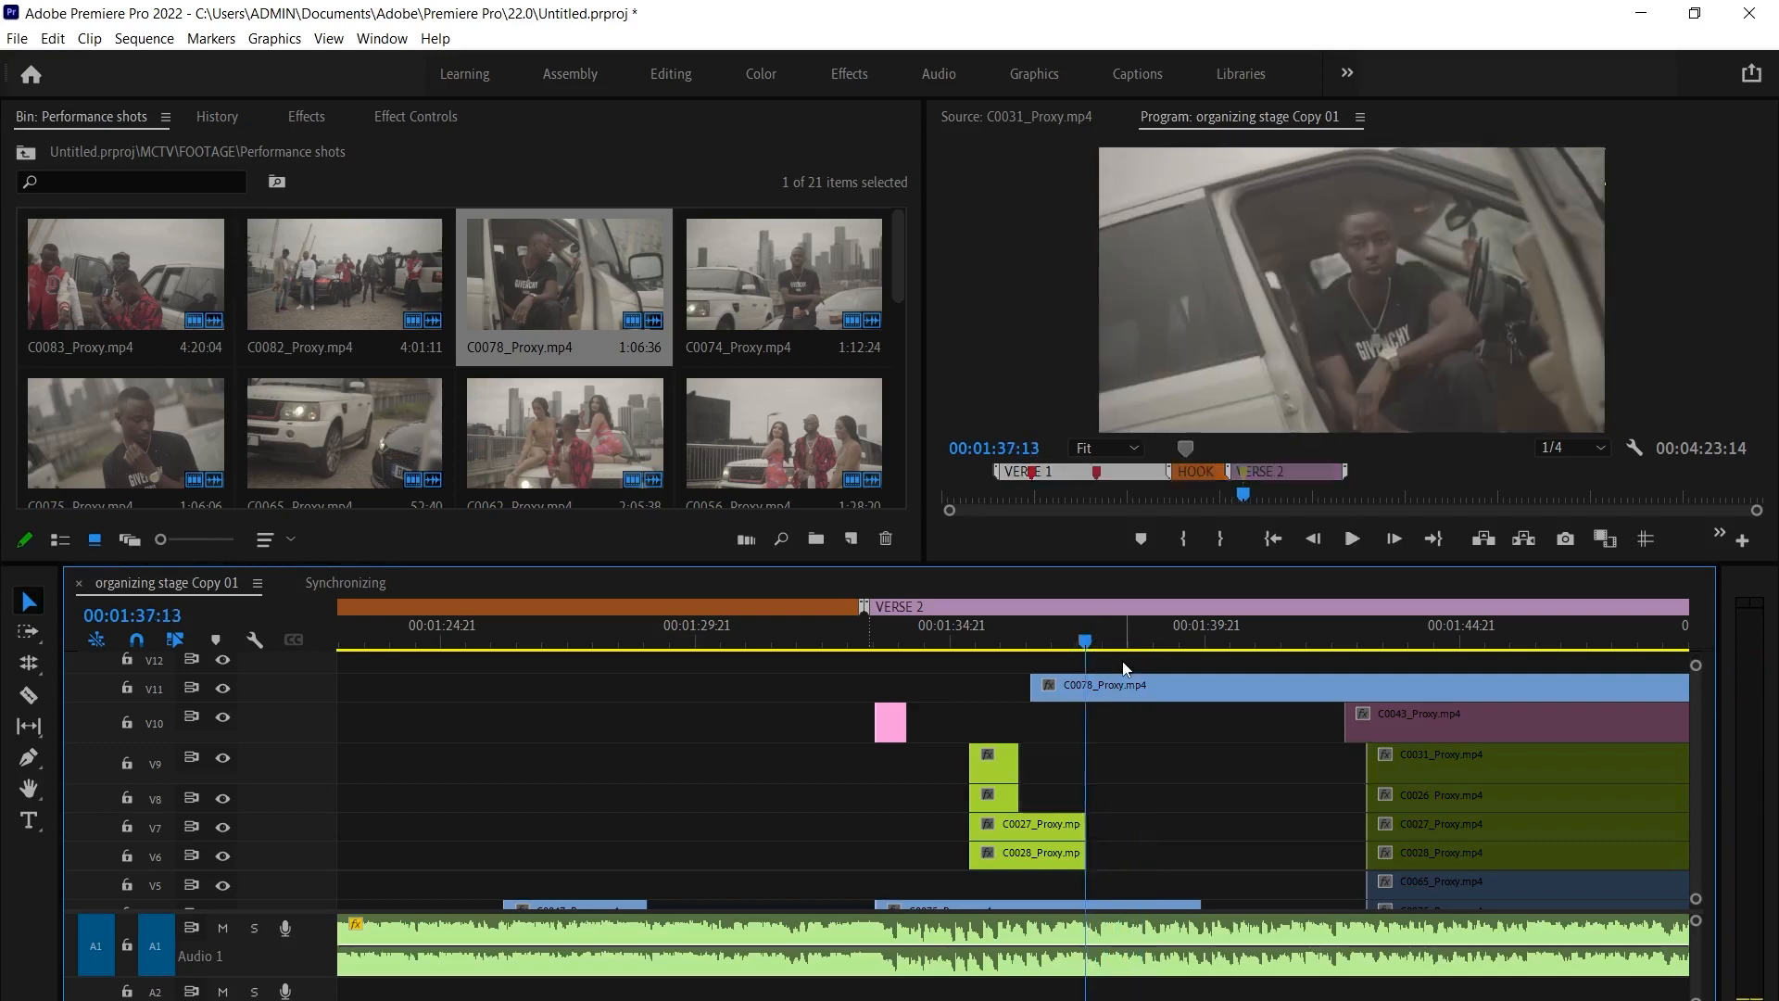
pyautogui.write('Y')
pyautogui.write('ou dont like fizzy')
pyautogui.click(824, 420)
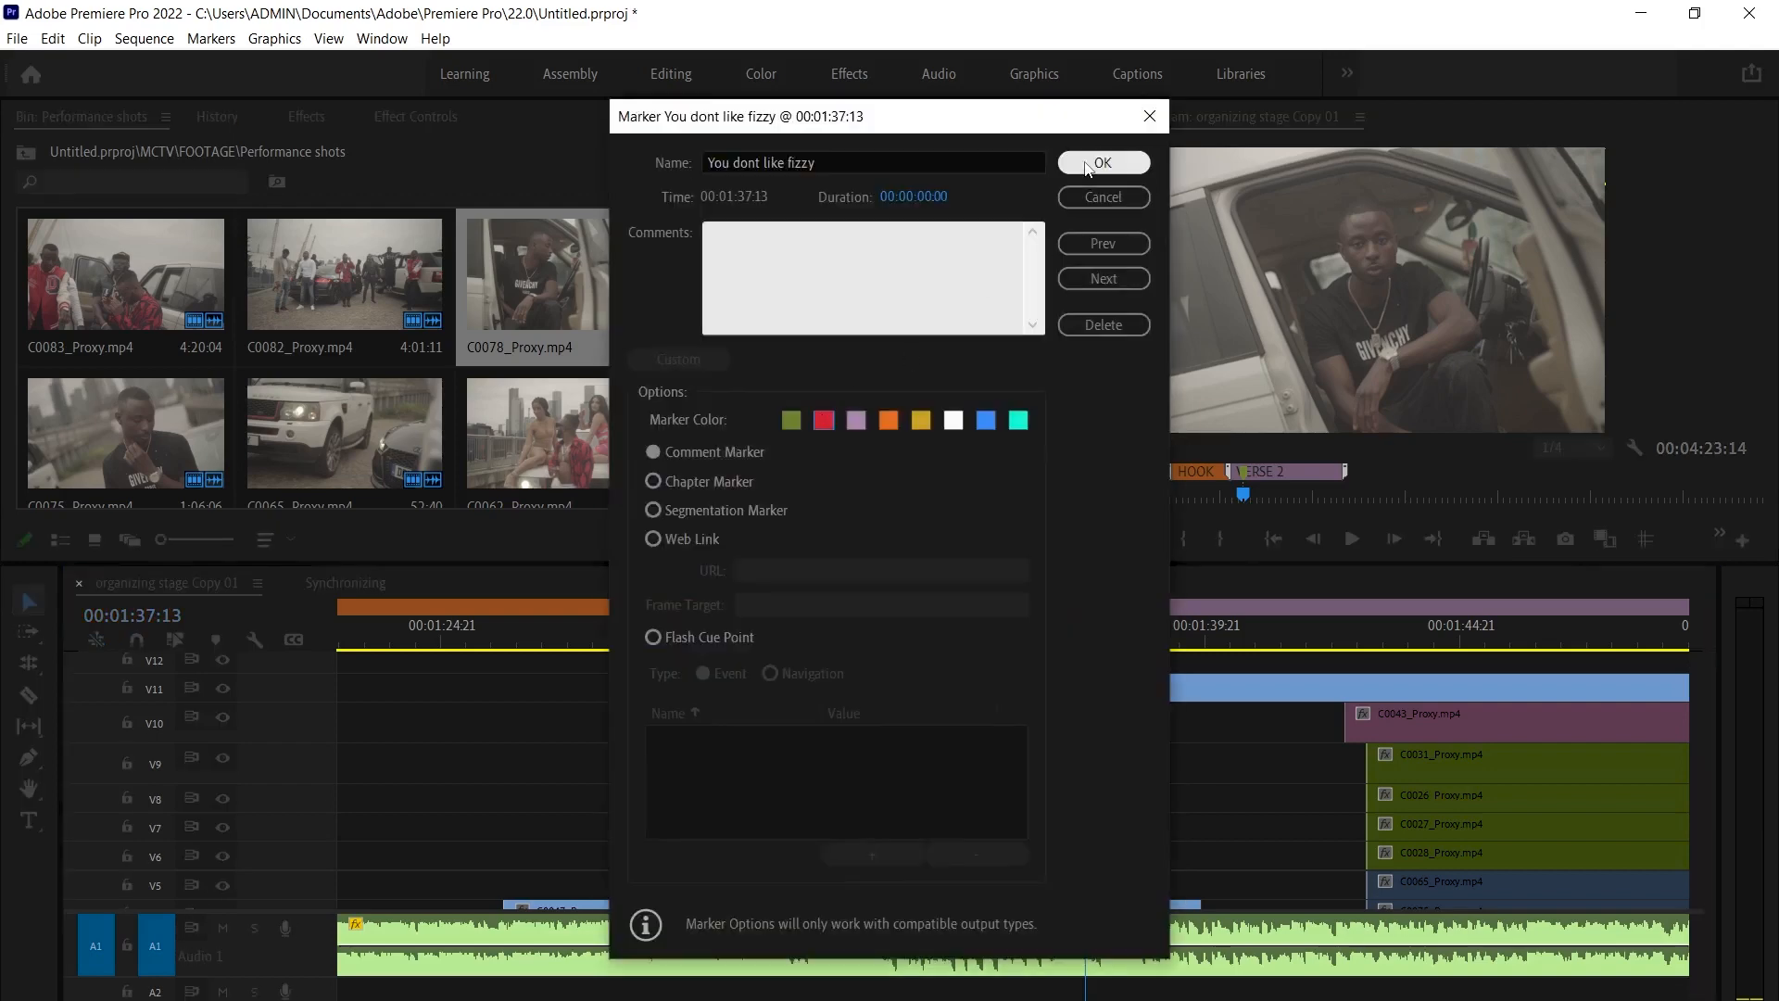
pyautogui.click(1087, 167)
# Trim C0078's start on V11 to the red marker at 00:01:37:13 and play across the cut
pyautogui.click(951, 639)
pyautogui.press('space')
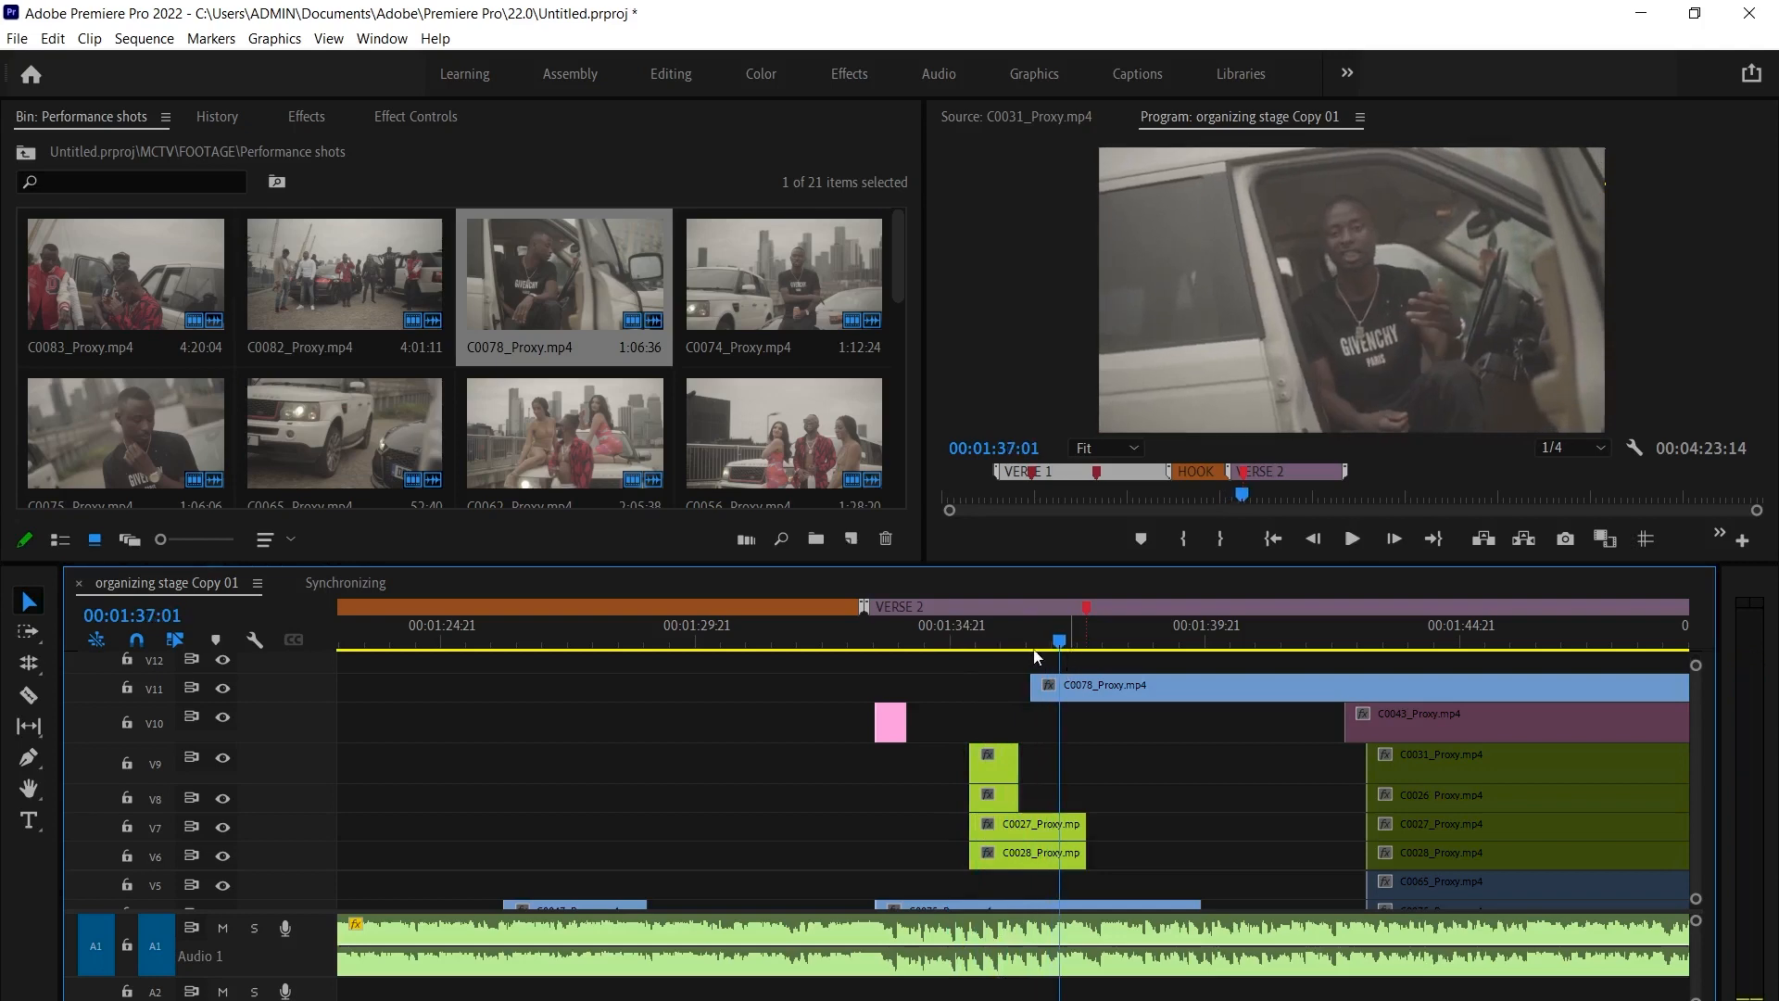
pyautogui.click(979, 640)
pyautogui.press('space')
pyautogui.moveTo(1026, 686); pyautogui.dragTo(1087, 685)
pyautogui.click(981, 626)
pyautogui.press('space')
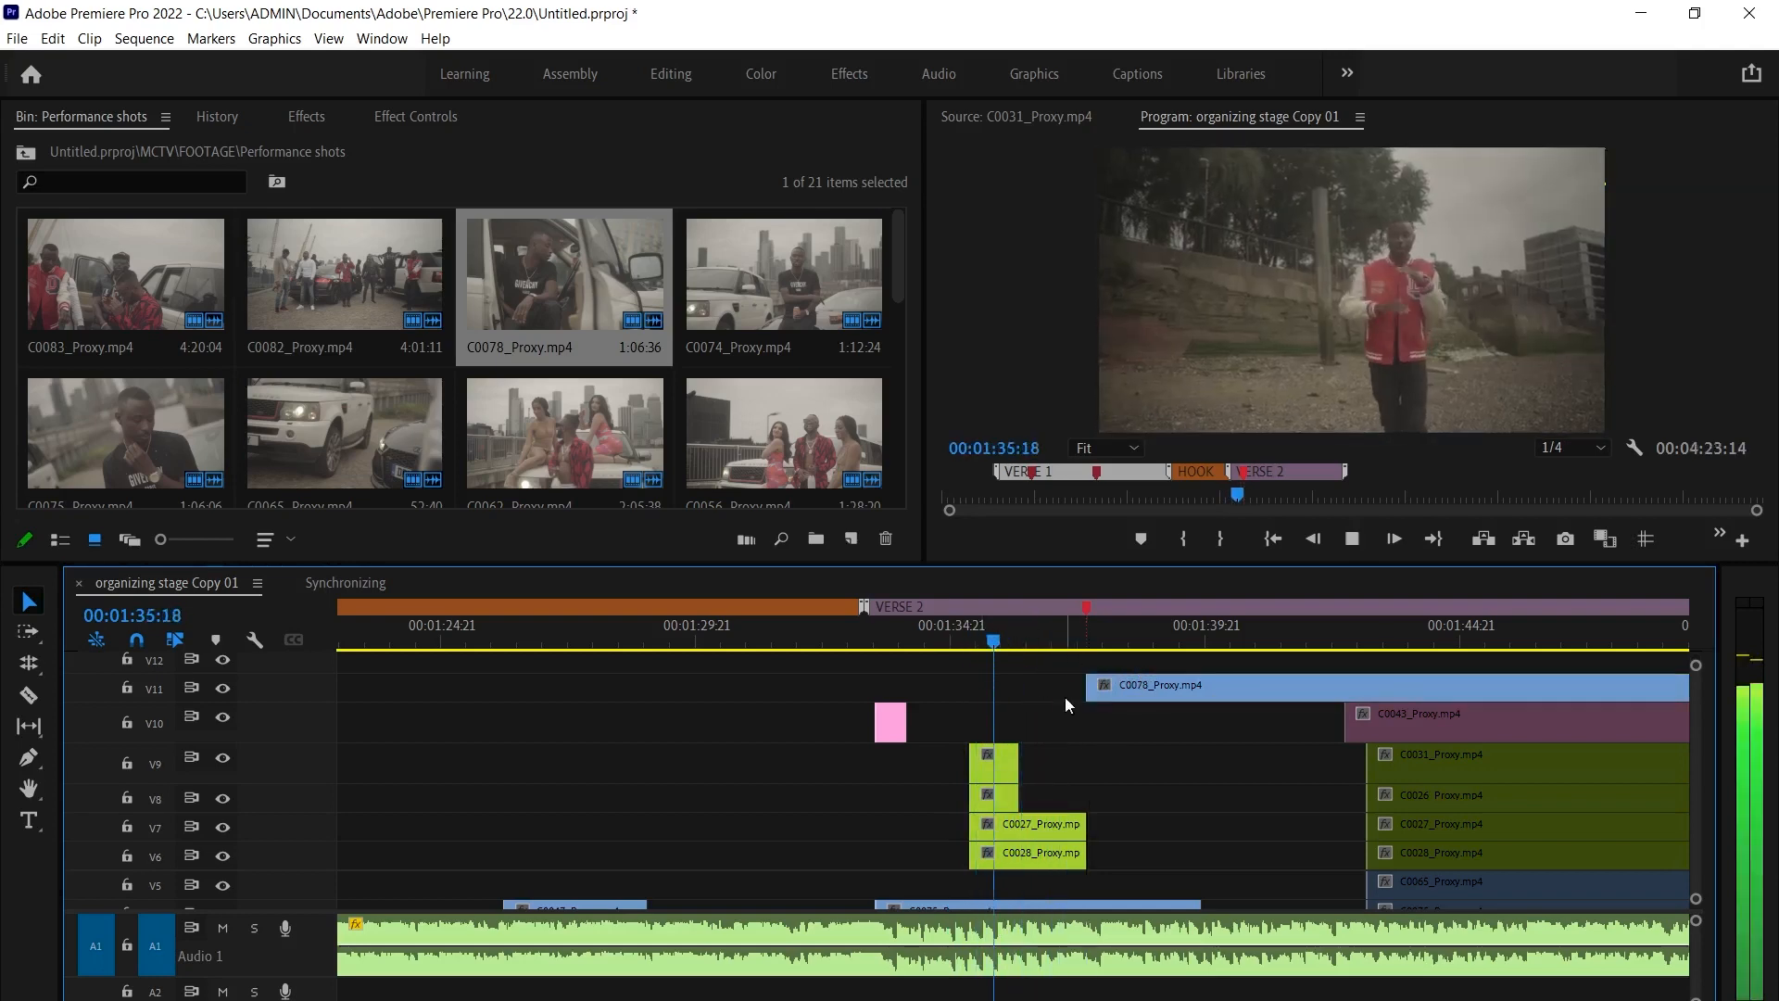
pyautogui.scroll(2, 1070, 698)
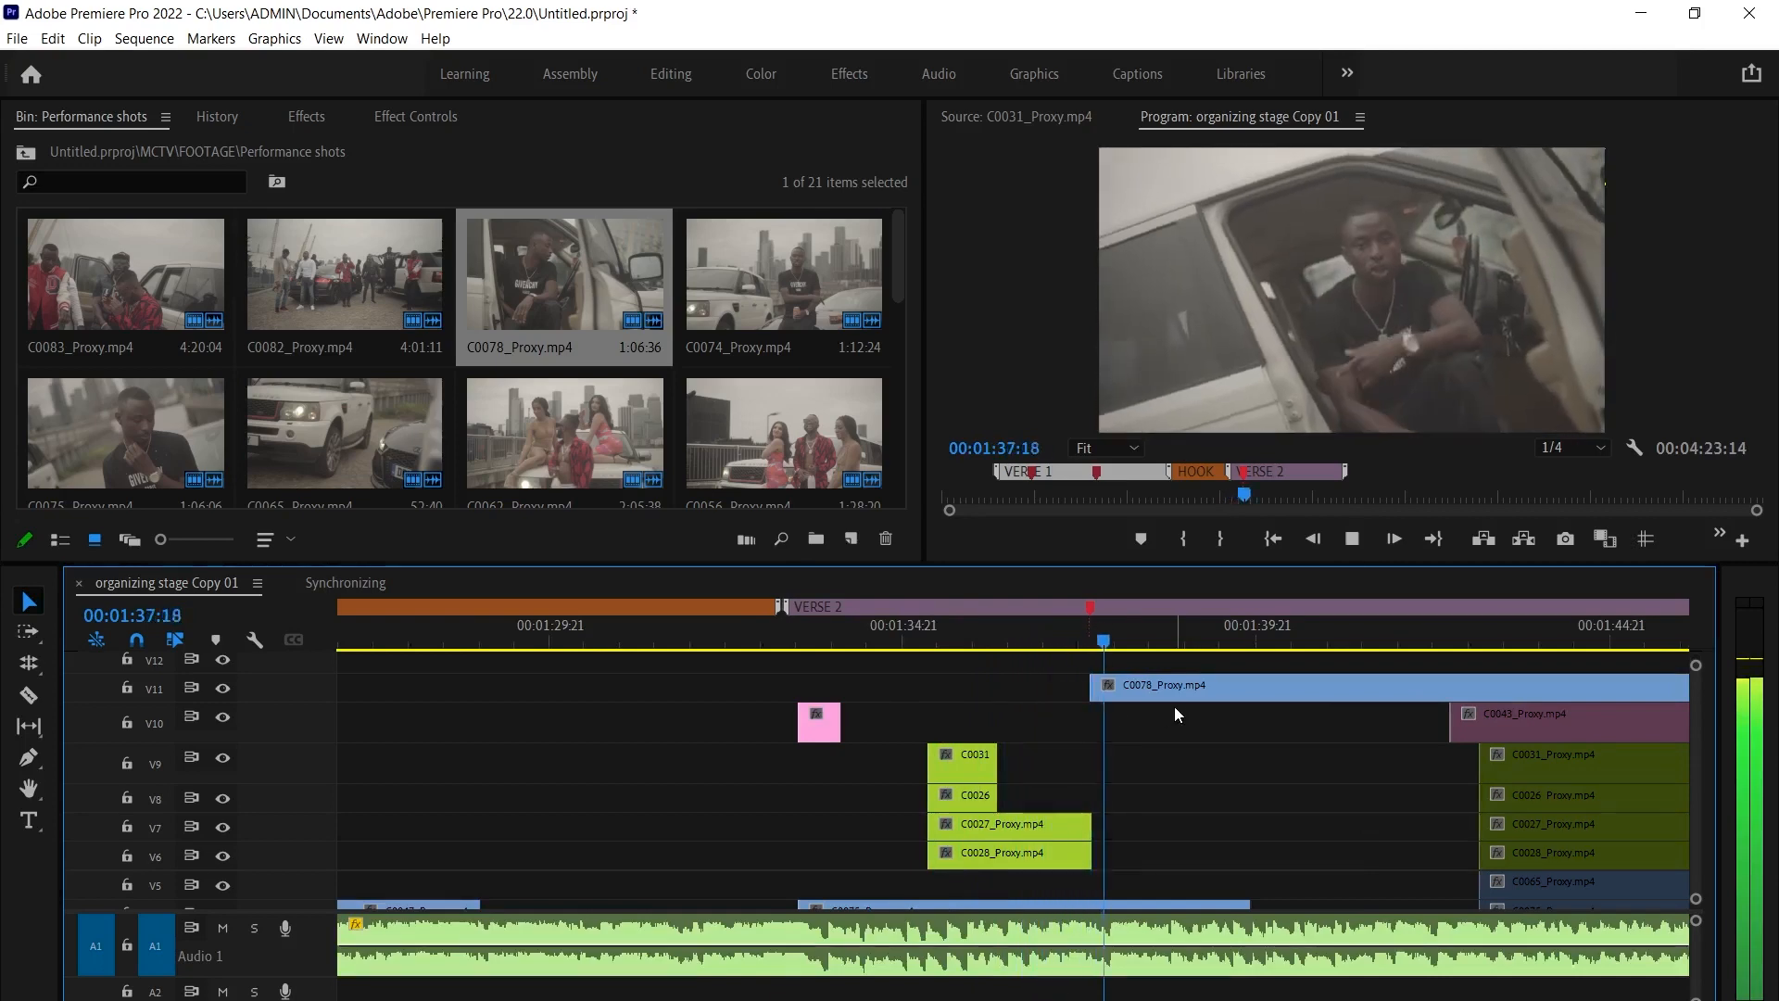
pyautogui.press('space')
pyautogui.moveTo(1072, 627); pyautogui.dragTo(1091, 626)
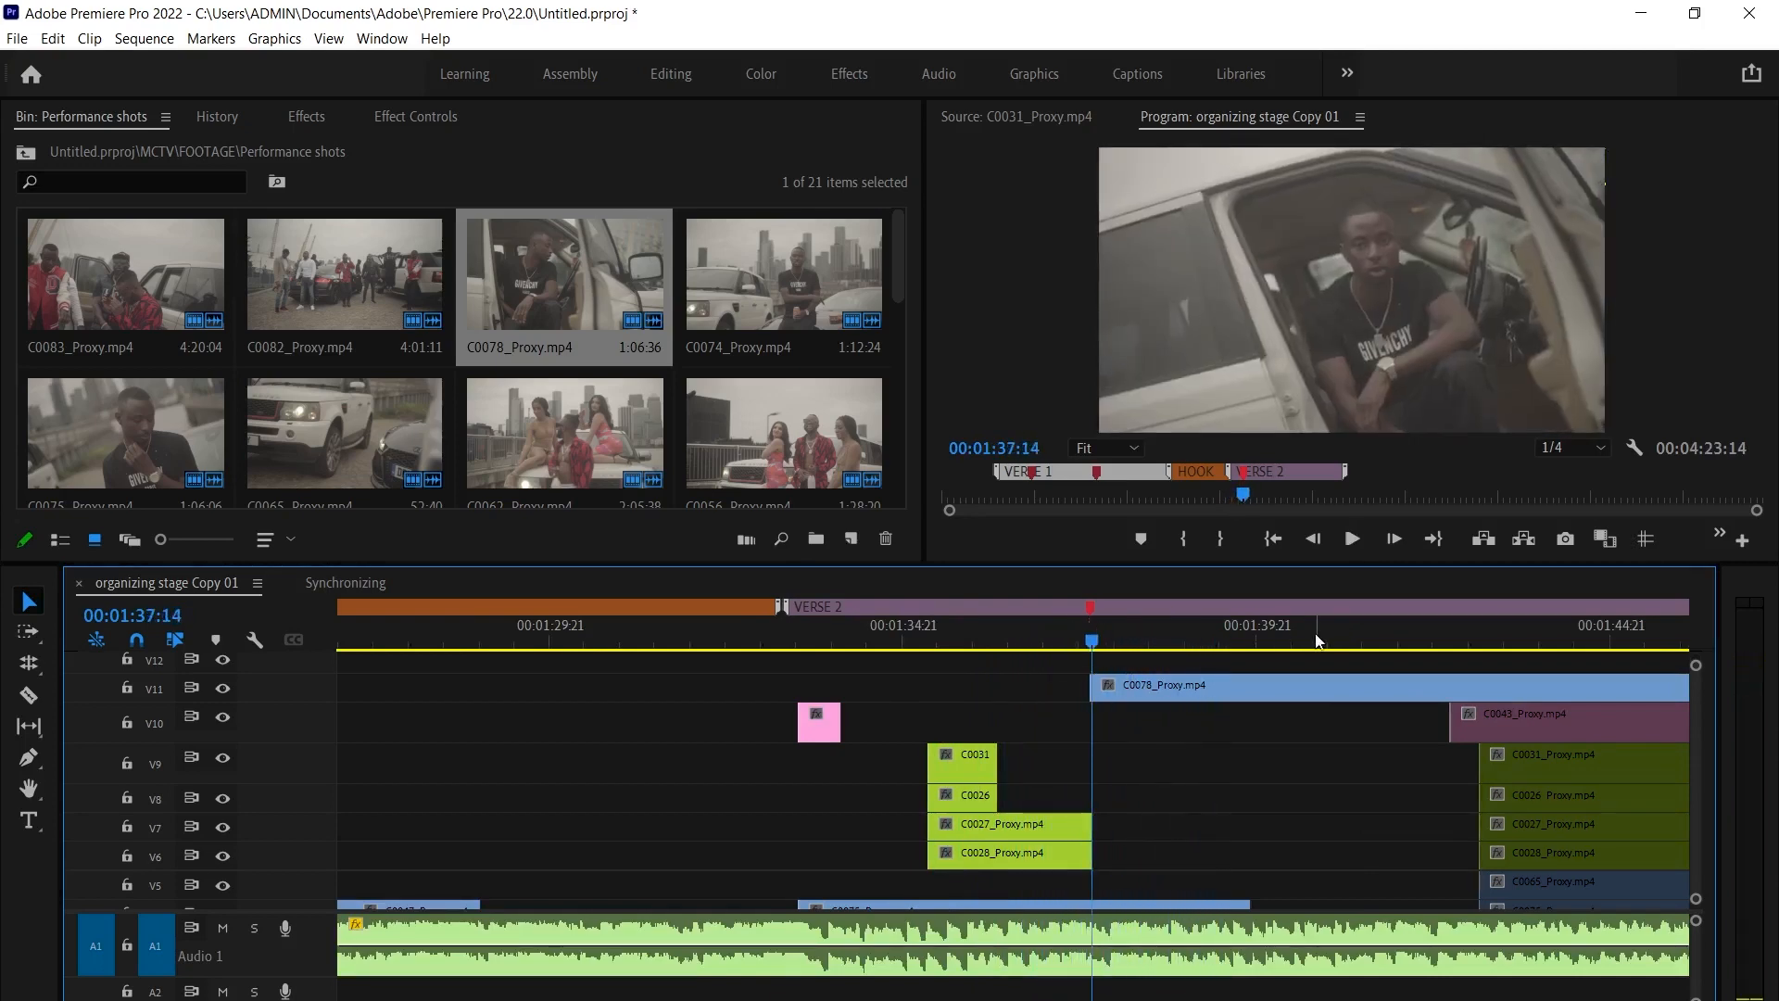
pyautogui.press('space')
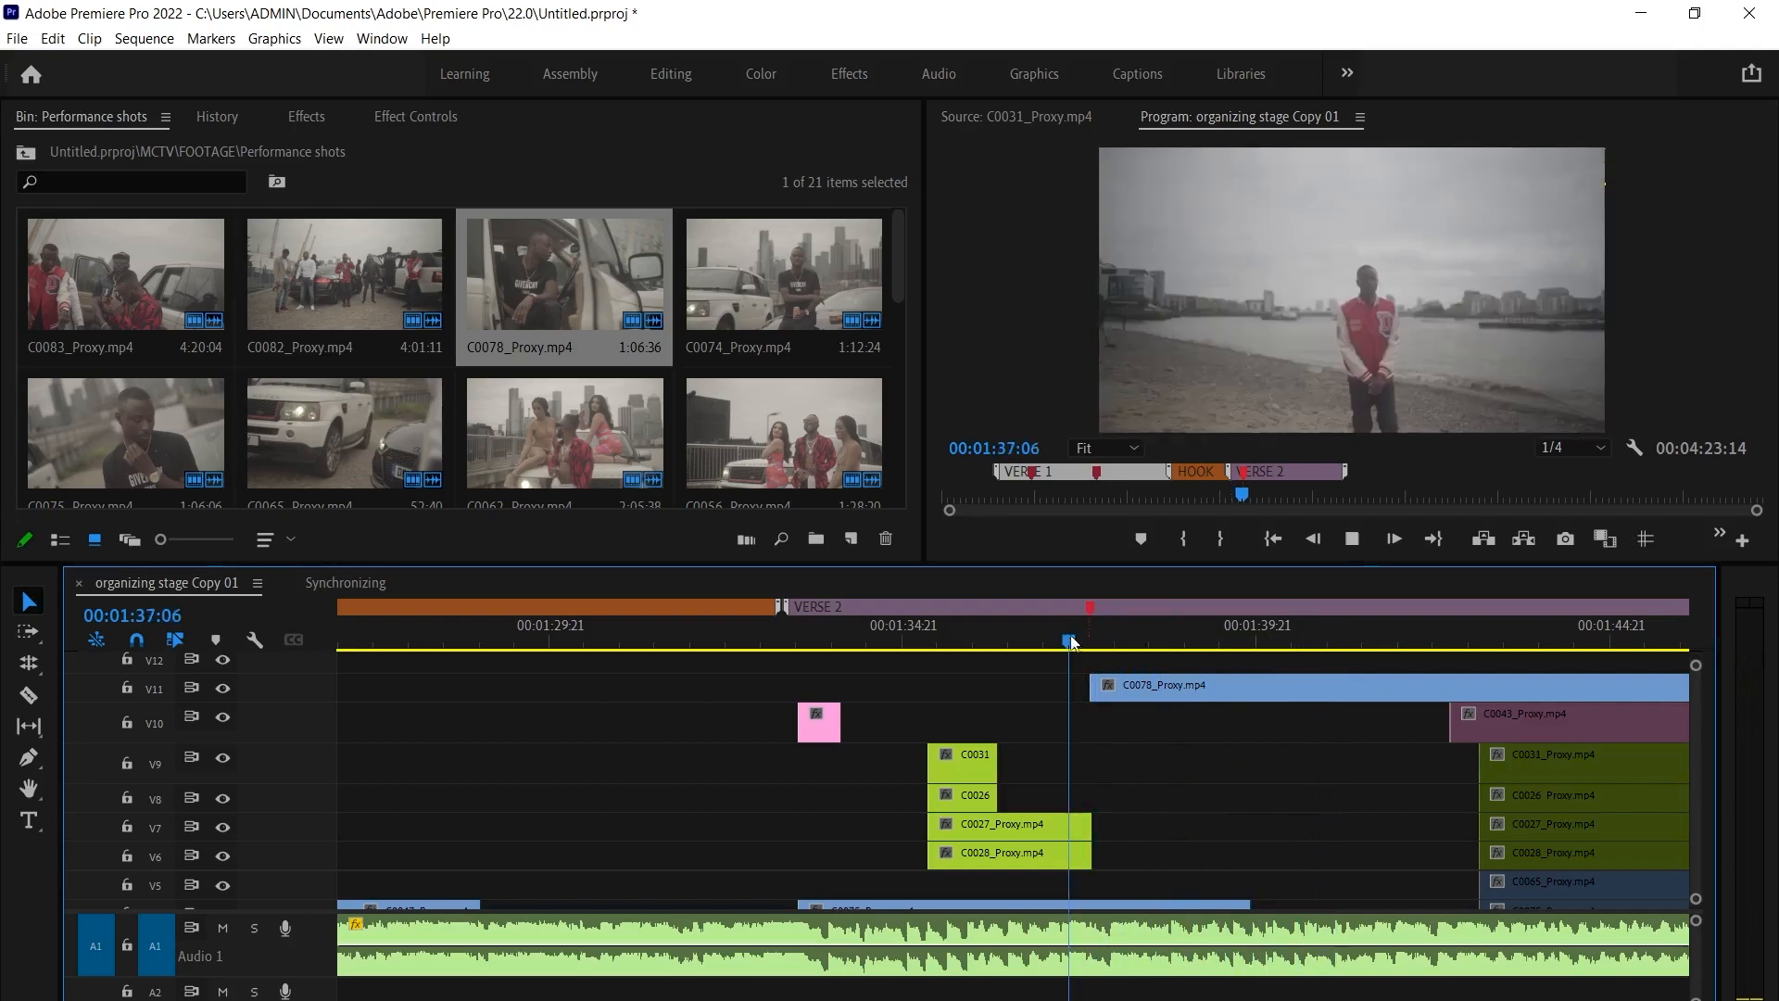
# Split C0078 on V11 at about 00:01:39:19 and trim the second part's start to 00:01:41:03
pyautogui.press('space')
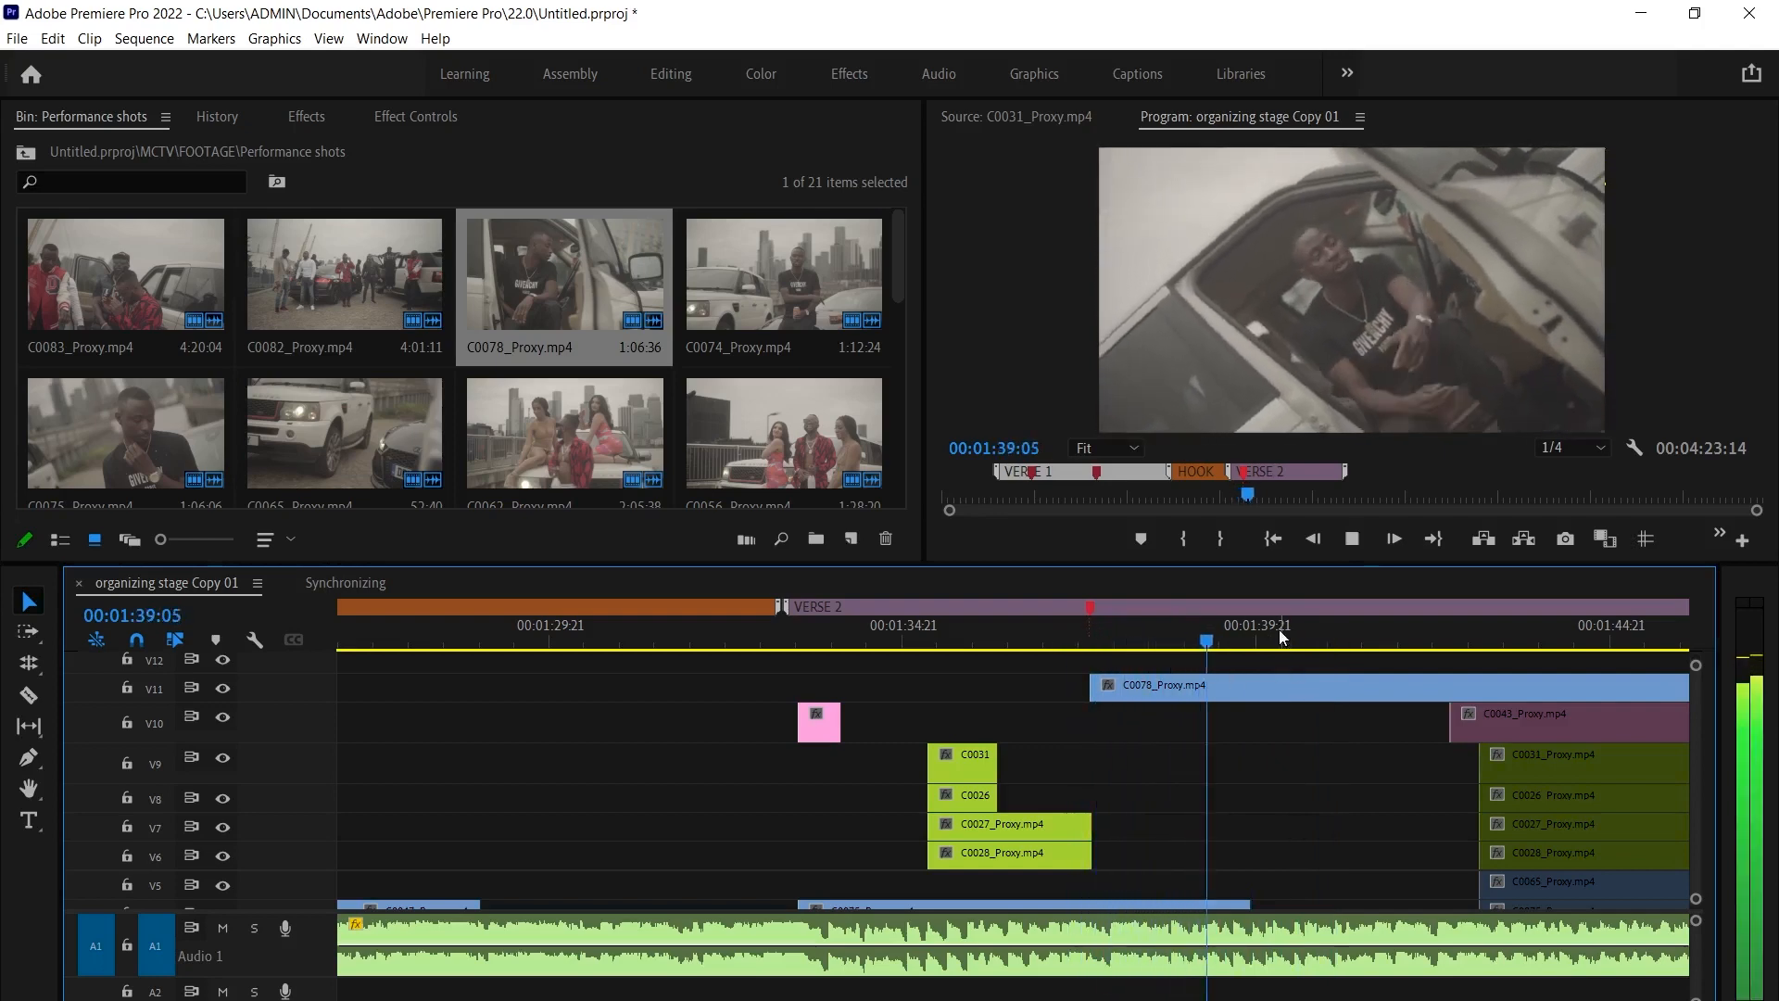
pyautogui.press('space')
pyautogui.click(1278, 681)
pyautogui.hotkey('ctrl', 'k')
pyautogui.moveTo(1267, 693); pyautogui.dragTo(1356, 683)
pyautogui.press('space')
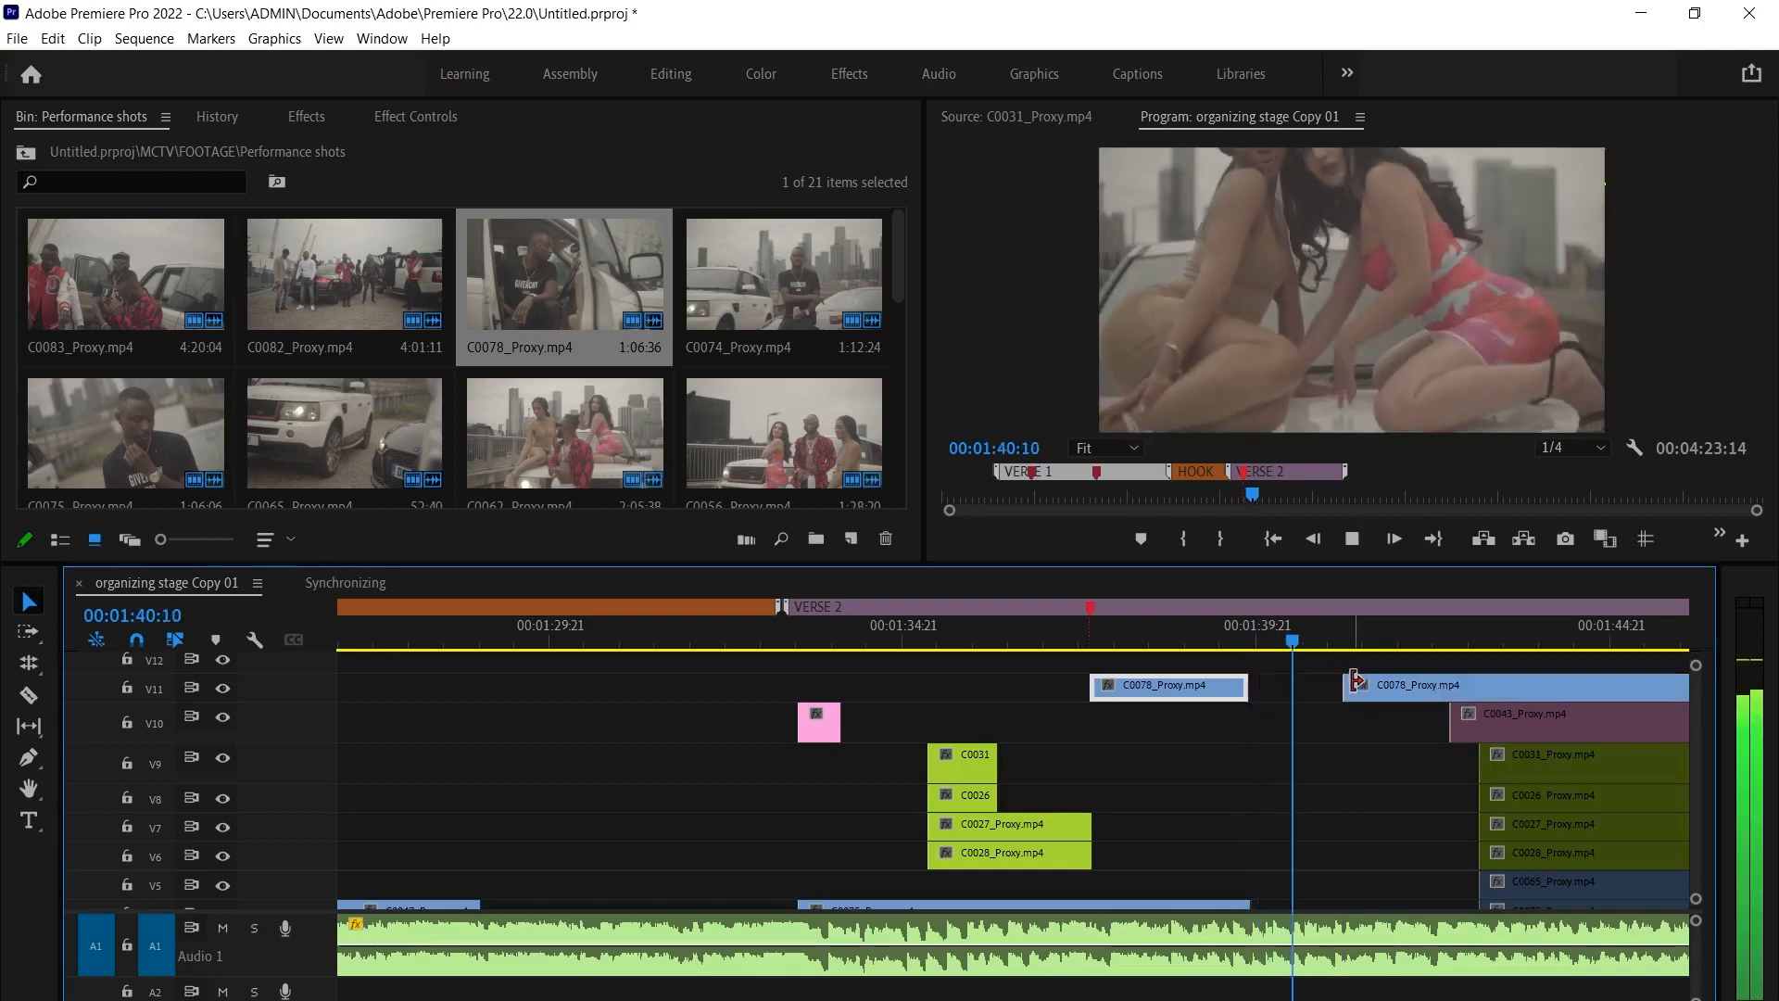
# Split the second C0078 part at 00:01:42:16 and trim the remainder's start to about 00:01:45:07
pyautogui.click(1356, 681)
pyautogui.press('space')
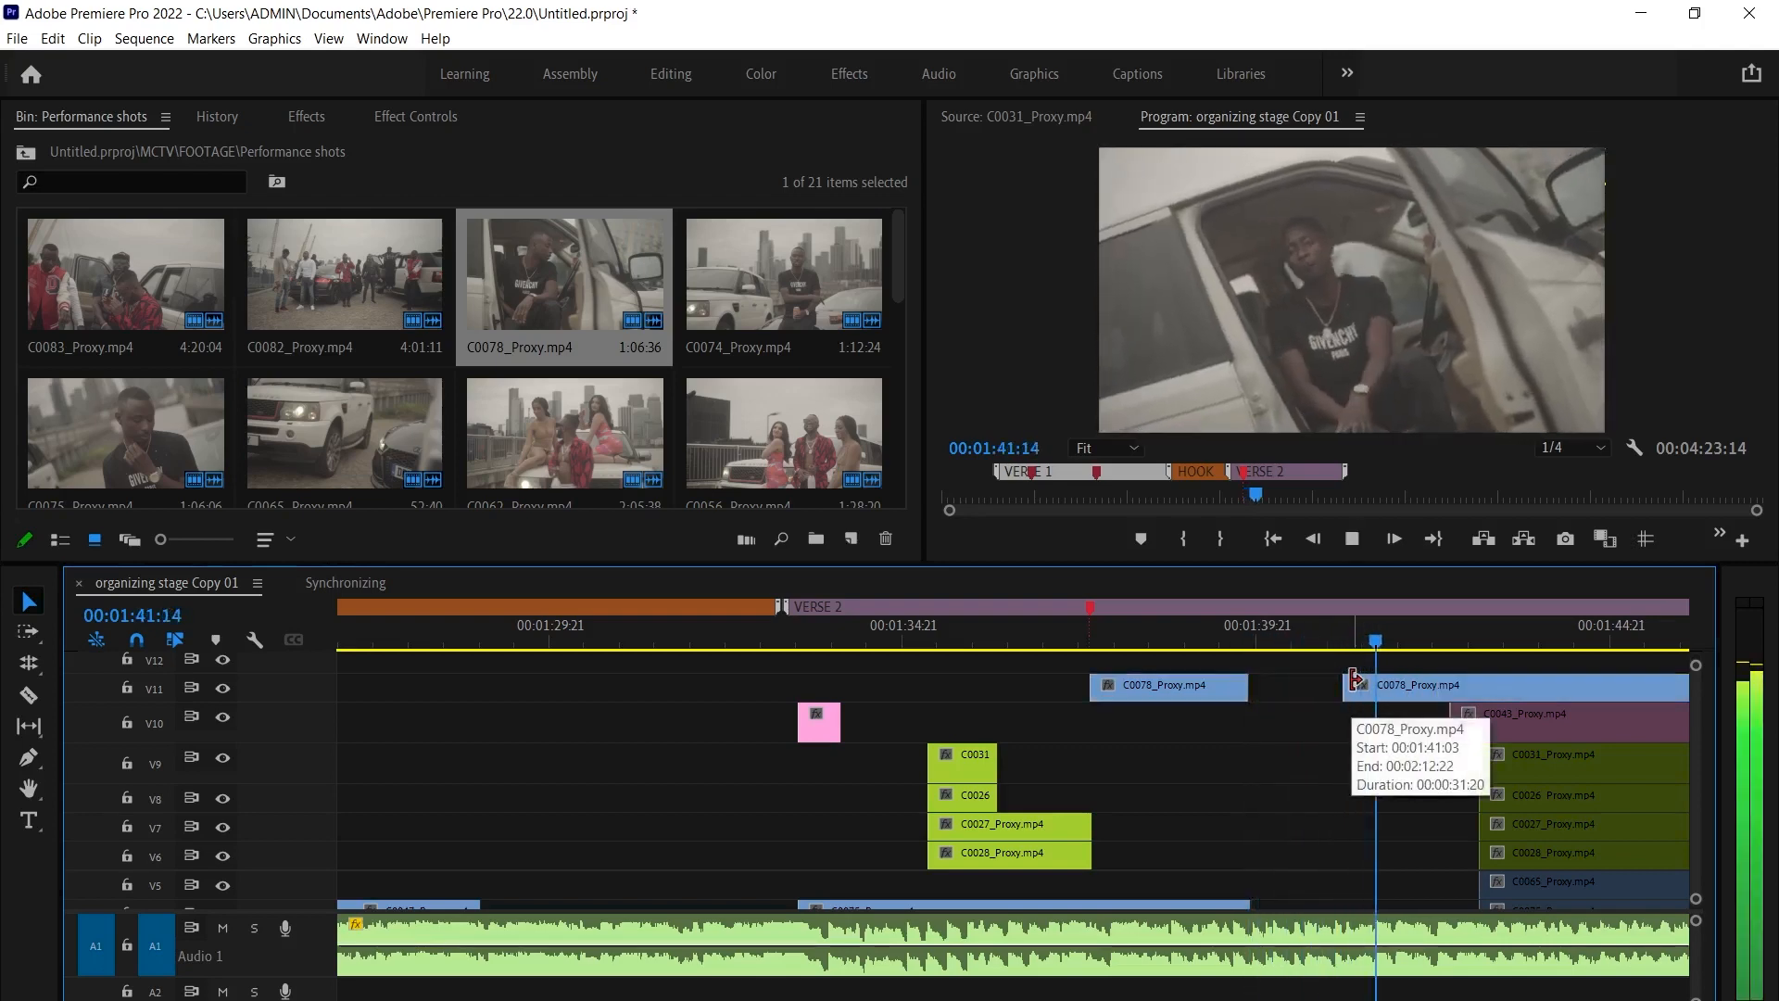
pyautogui.press('space')
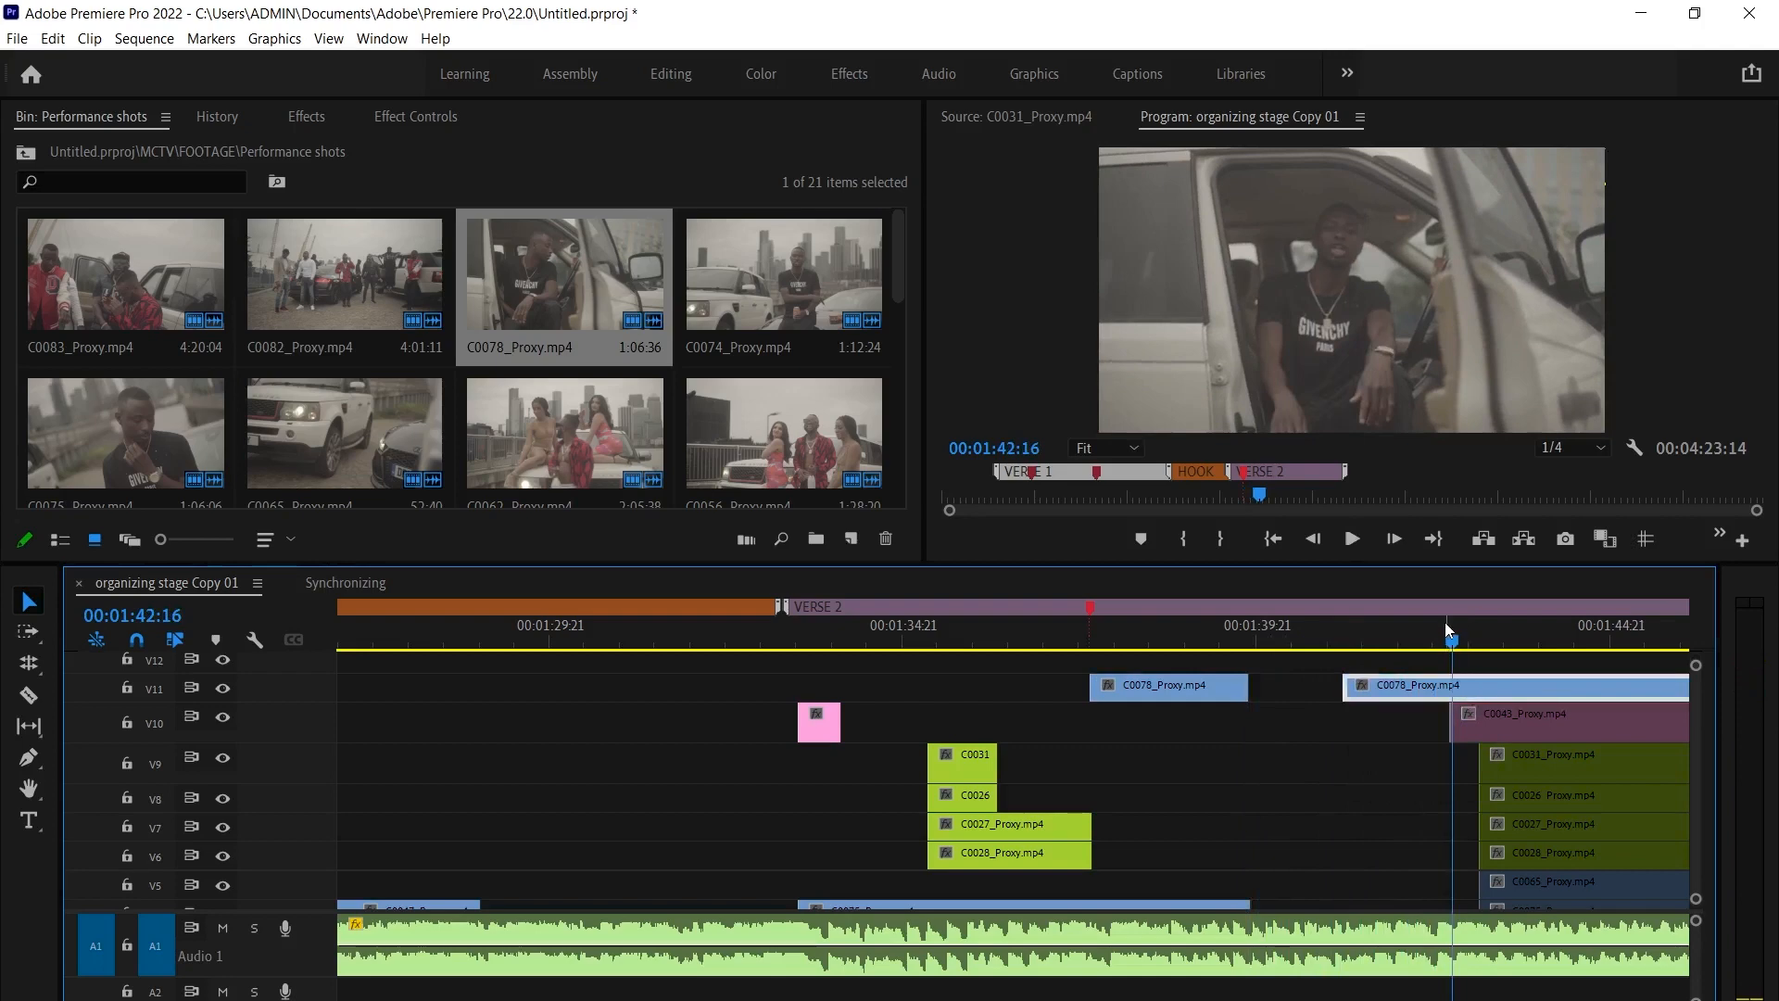
pyautogui.hotkey('ctrl', 'k')
pyautogui.scroll(-3, 1390, 726)
pyautogui.moveTo(1343, 684); pyautogui.dragTo(1469, 686)
pyautogui.scroll(-3, 1025, 723)
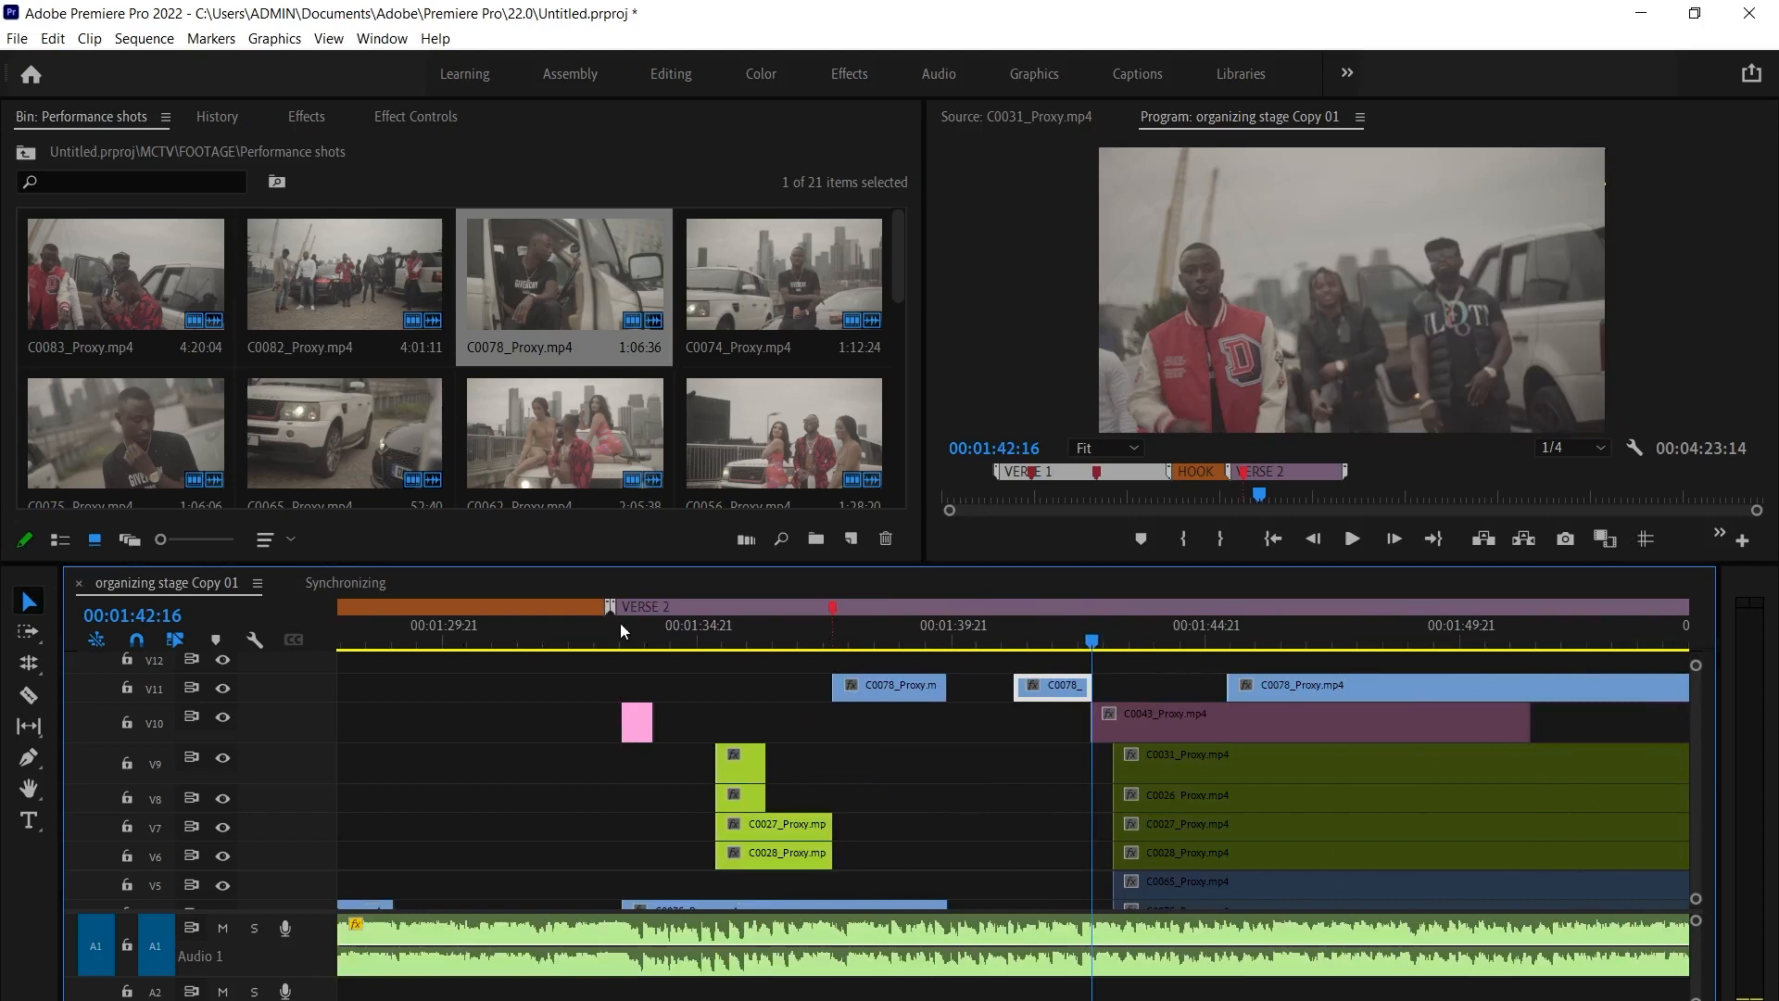
# Play verse 2 from its start and check the cuts between C0078 and the clips below
pyautogui.click(620, 638)
pyautogui.scroll(-1, 649, 669)
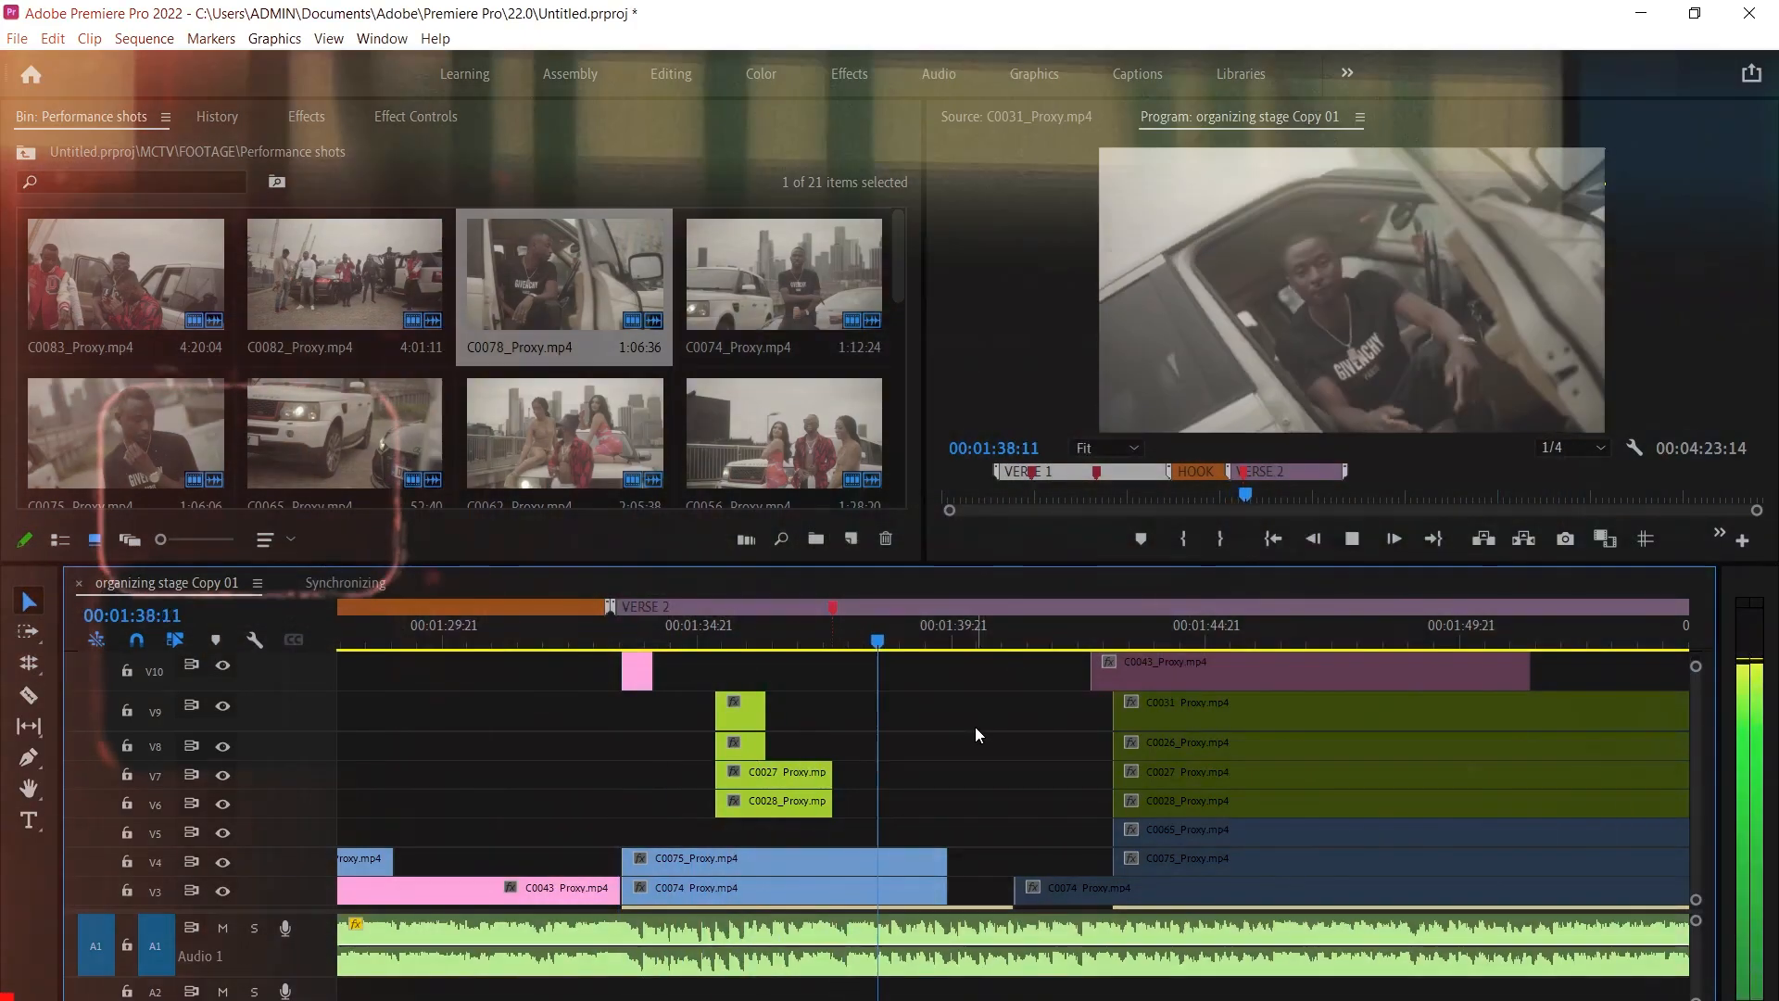
pyautogui.moveTo(949, 639)
pyautogui.mouseDown()
pyautogui.moveTo(906, 639)
pyautogui.moveTo(946, 639)
pyautogui.mouseUp()
pyautogui.scroll(-1, 960, 715)
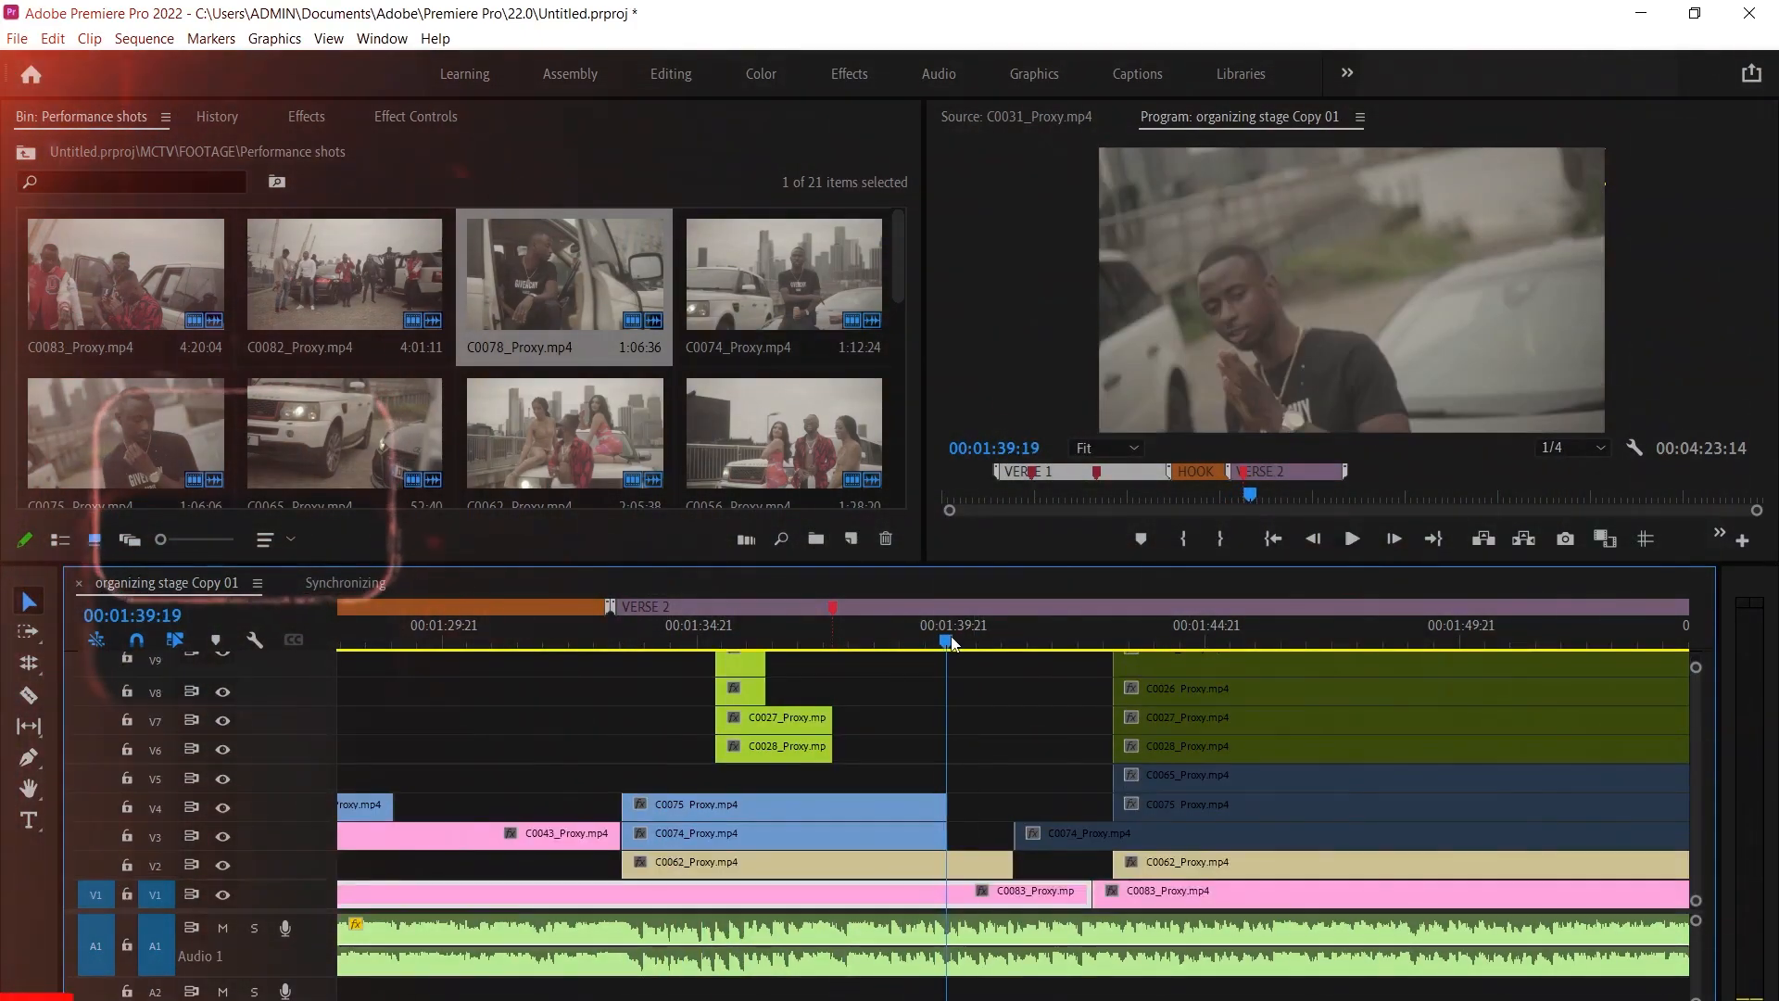
pyautogui.press('space')
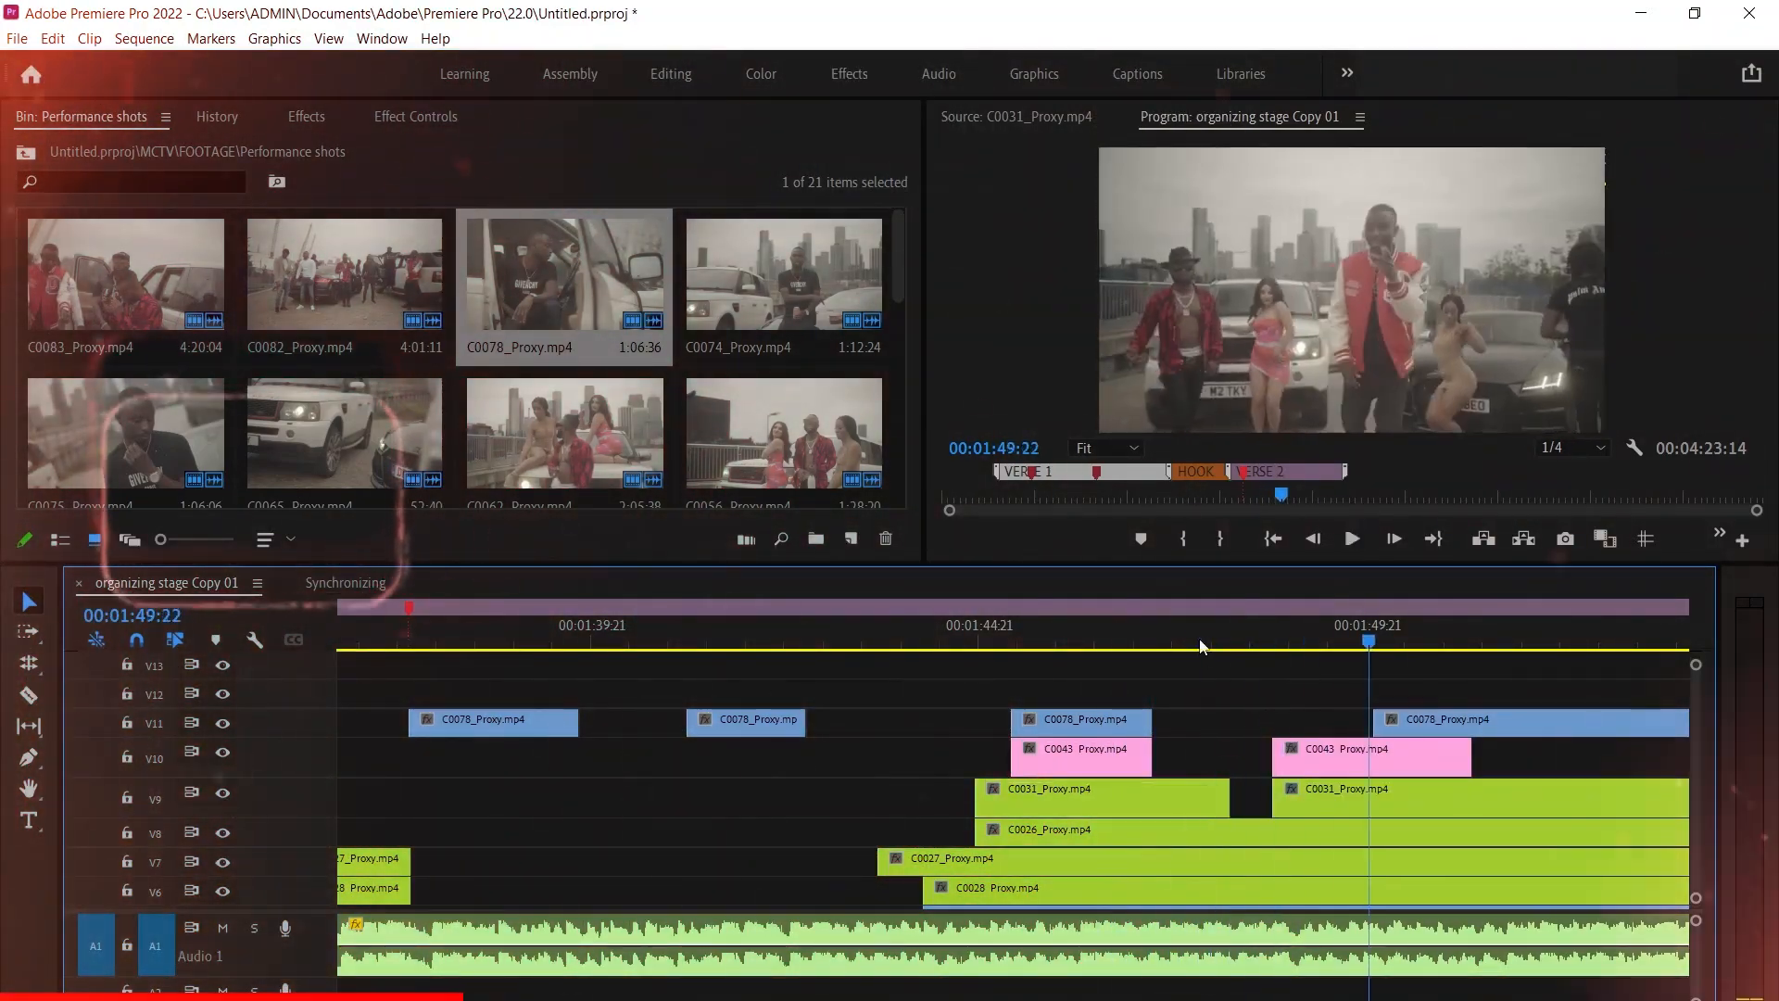
pyautogui.press('space')
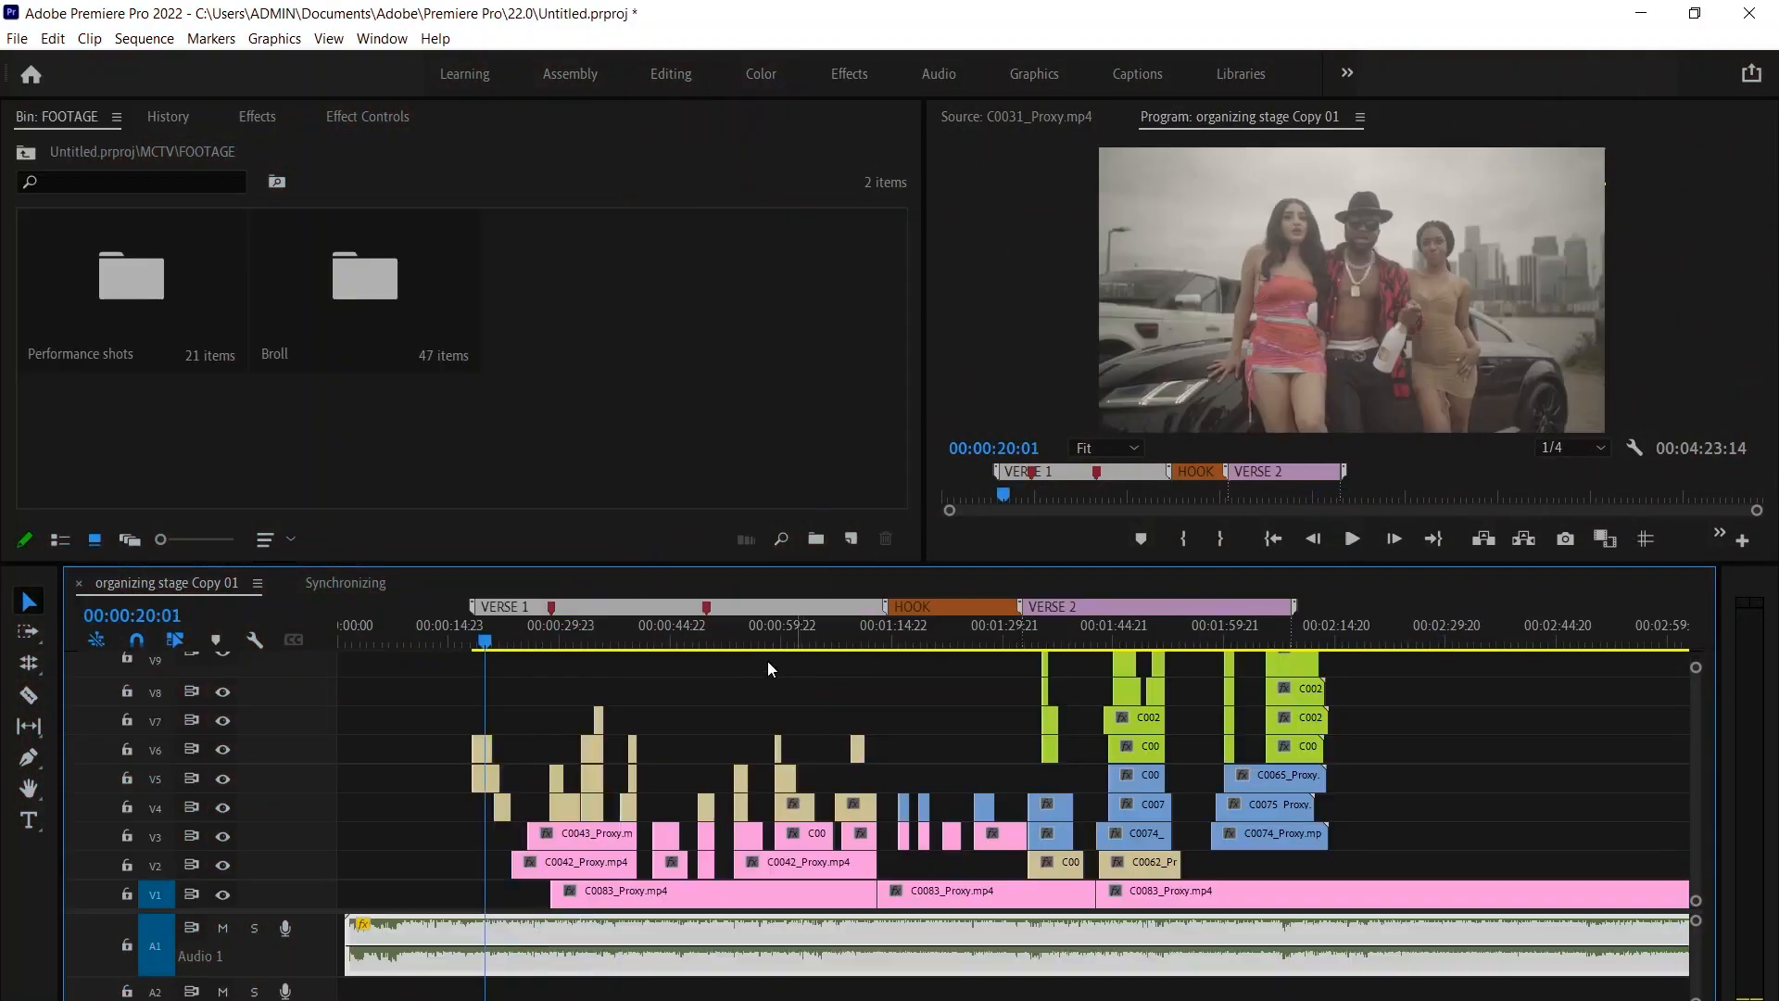
# Play the sequence from the start of verse 1 in the maximized program monitor
pyautogui.moveTo(488, 649); pyautogui.dragTo(552, 655)
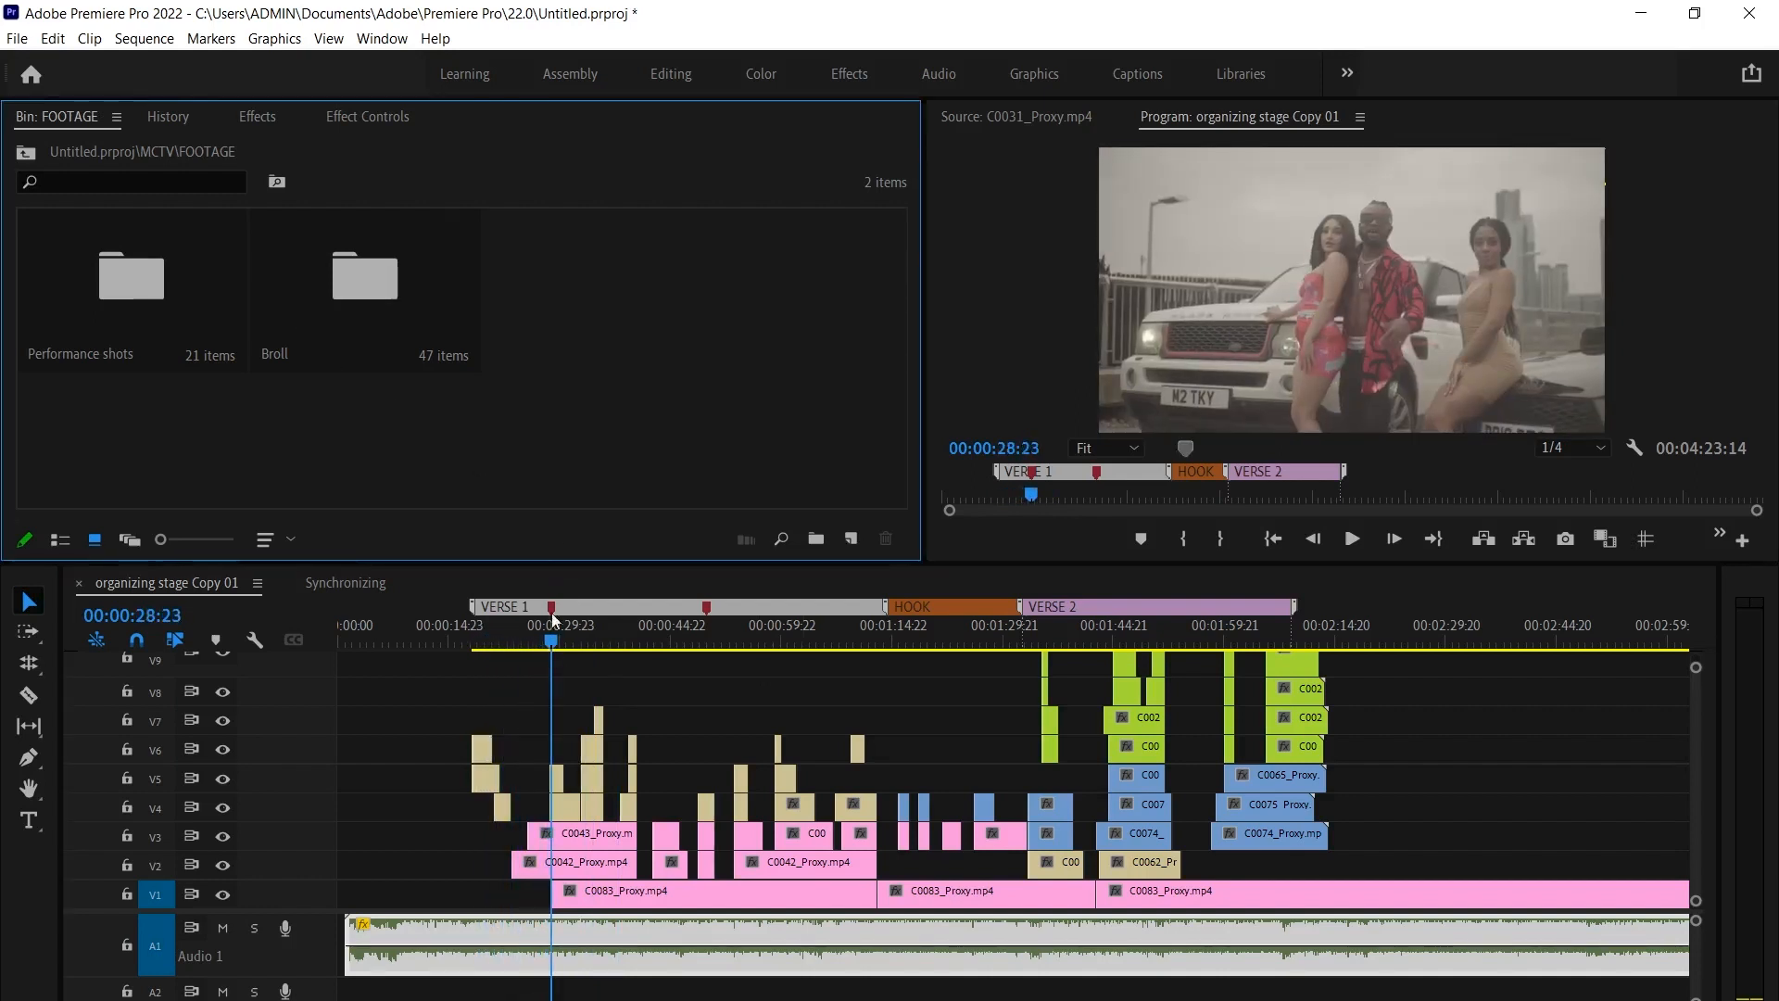
pyautogui.click(476, 639)
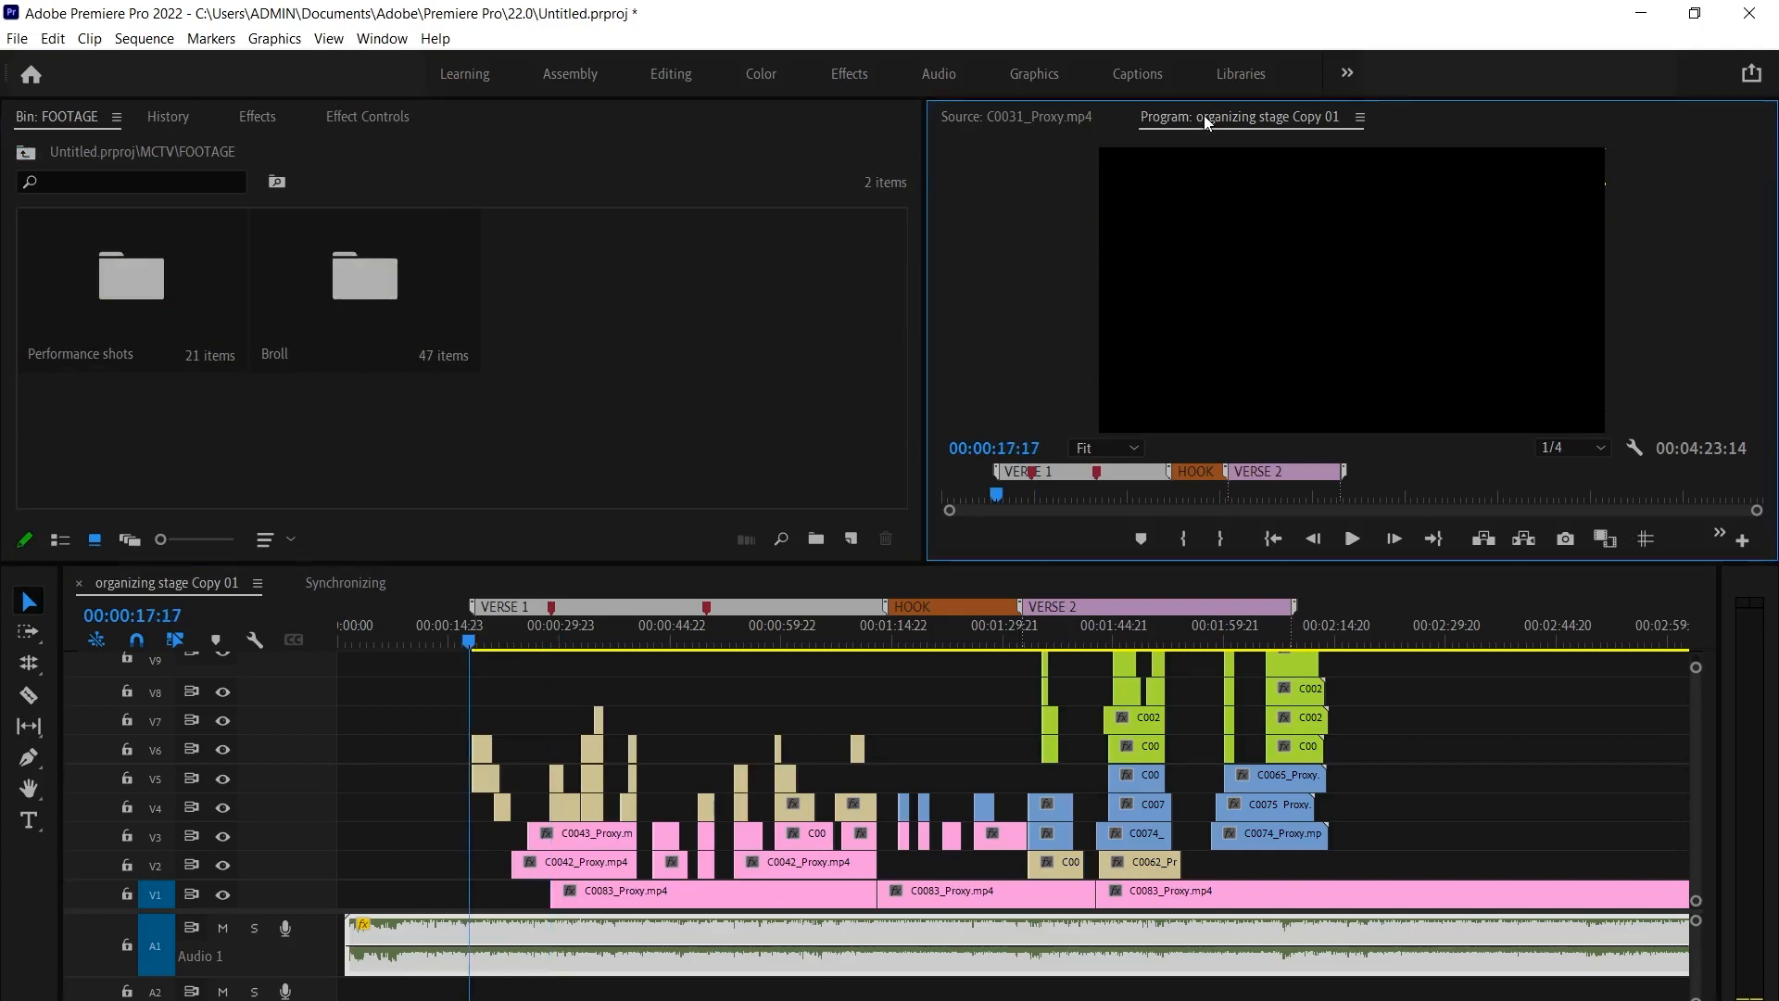
pyautogui.doubleClick(1204, 115)
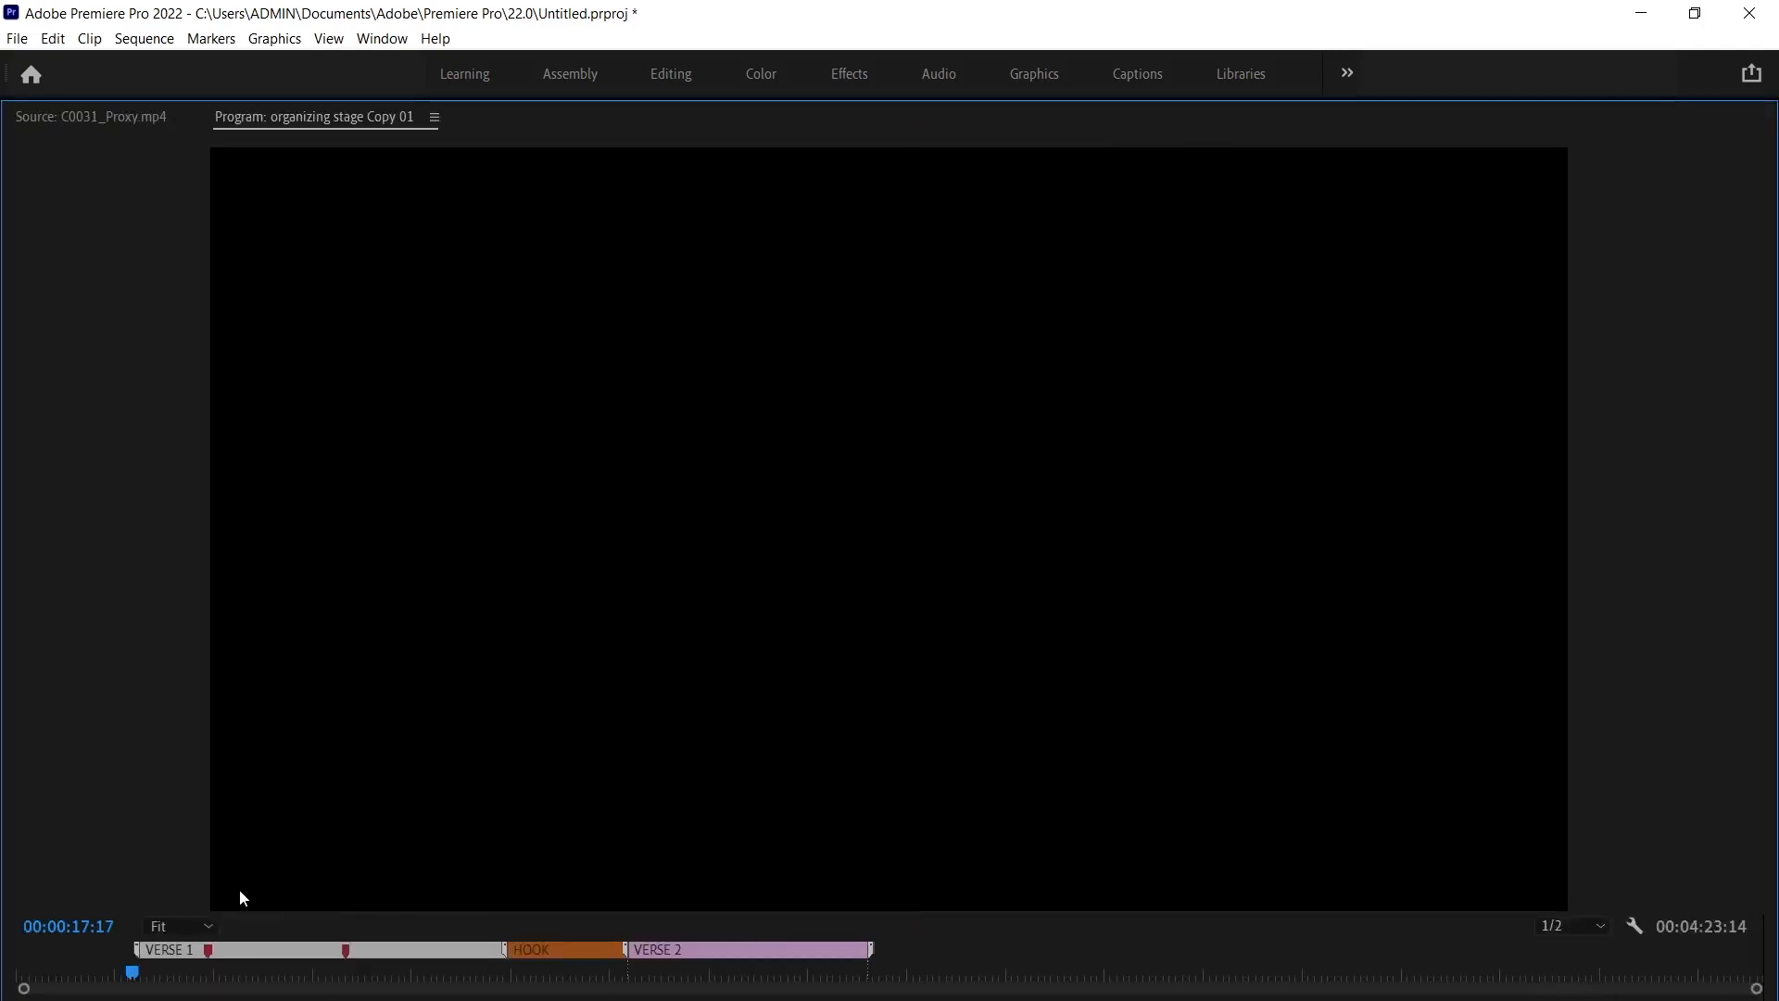
pyautogui.press('space')
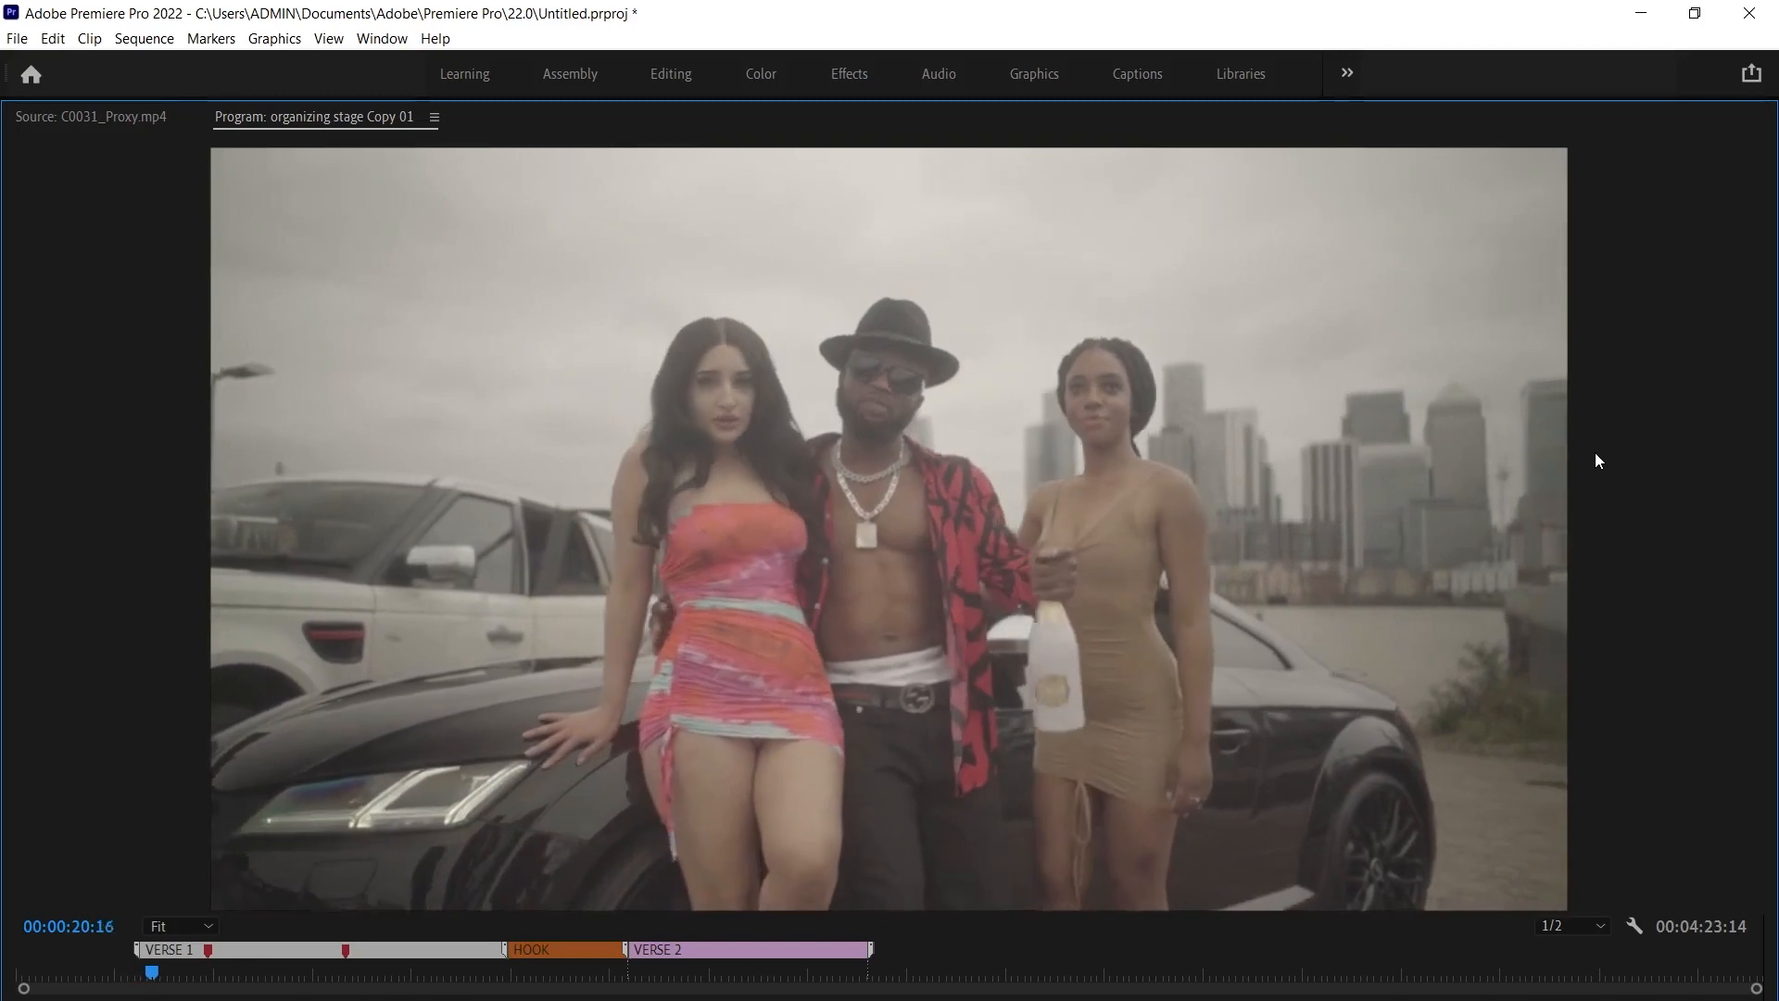
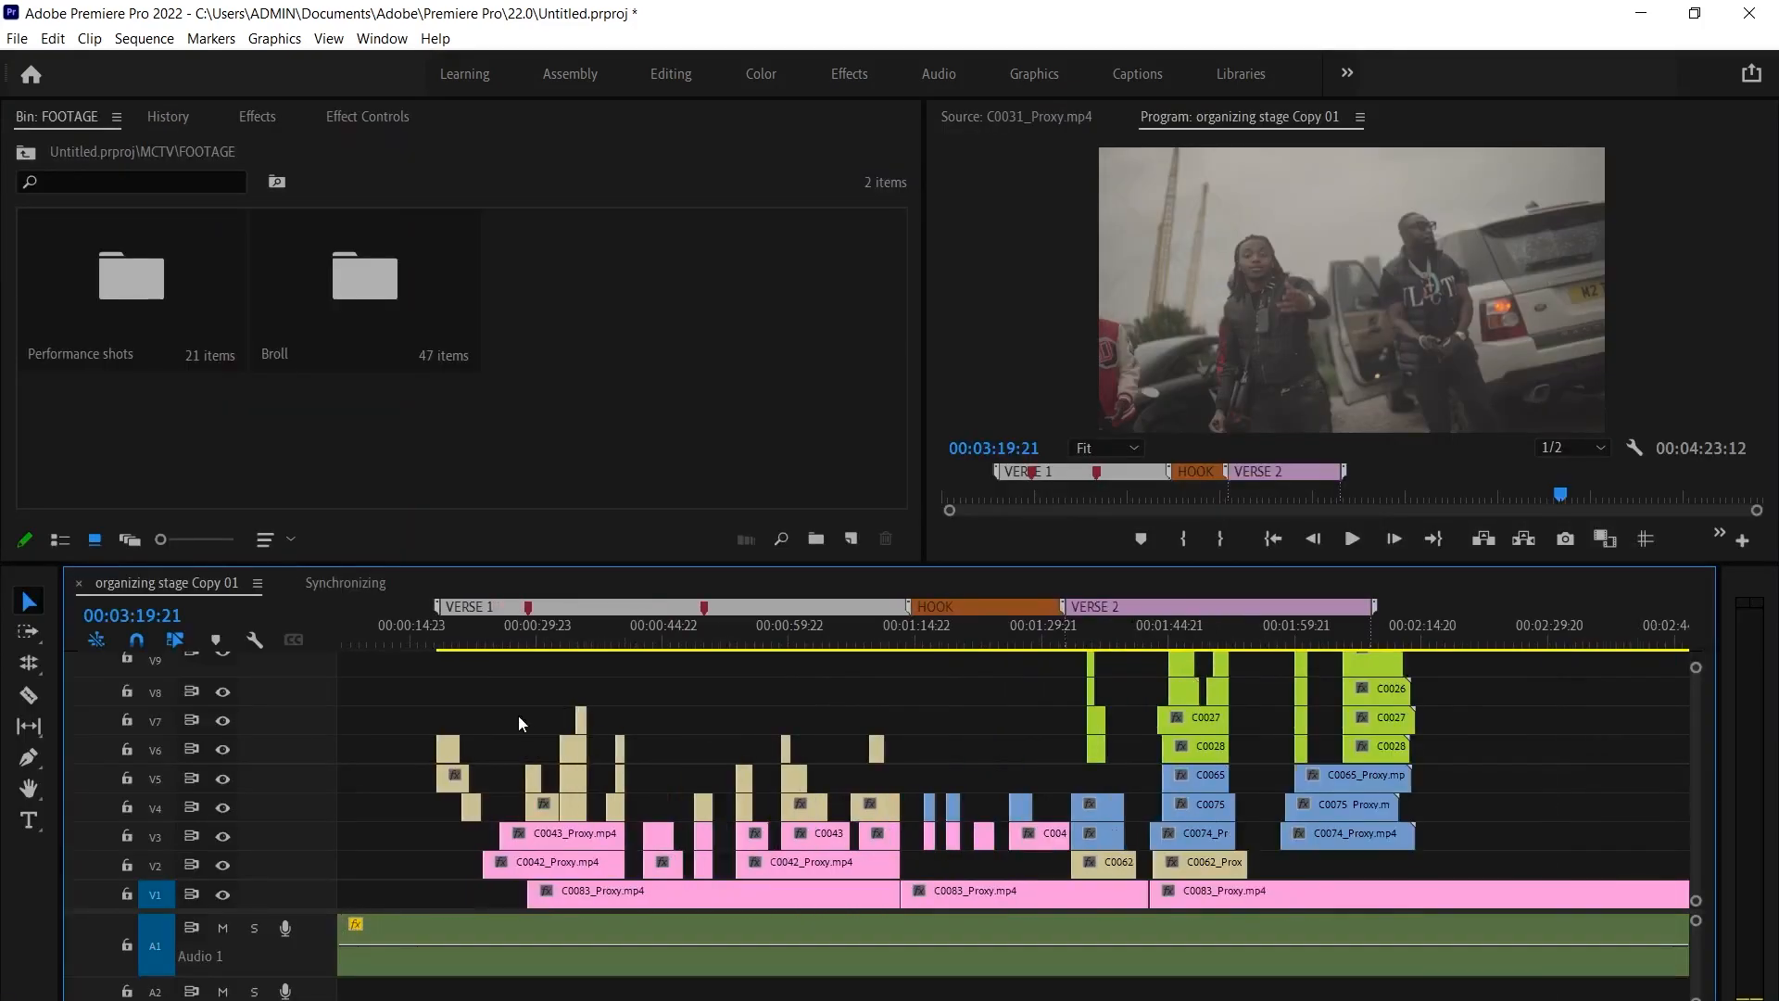
# Examine the stacked clips across verse 1, the hook and verse 2 in the maximized timeline, with the playhead at verse 1's start
pyautogui.scroll(2, 593, 723)
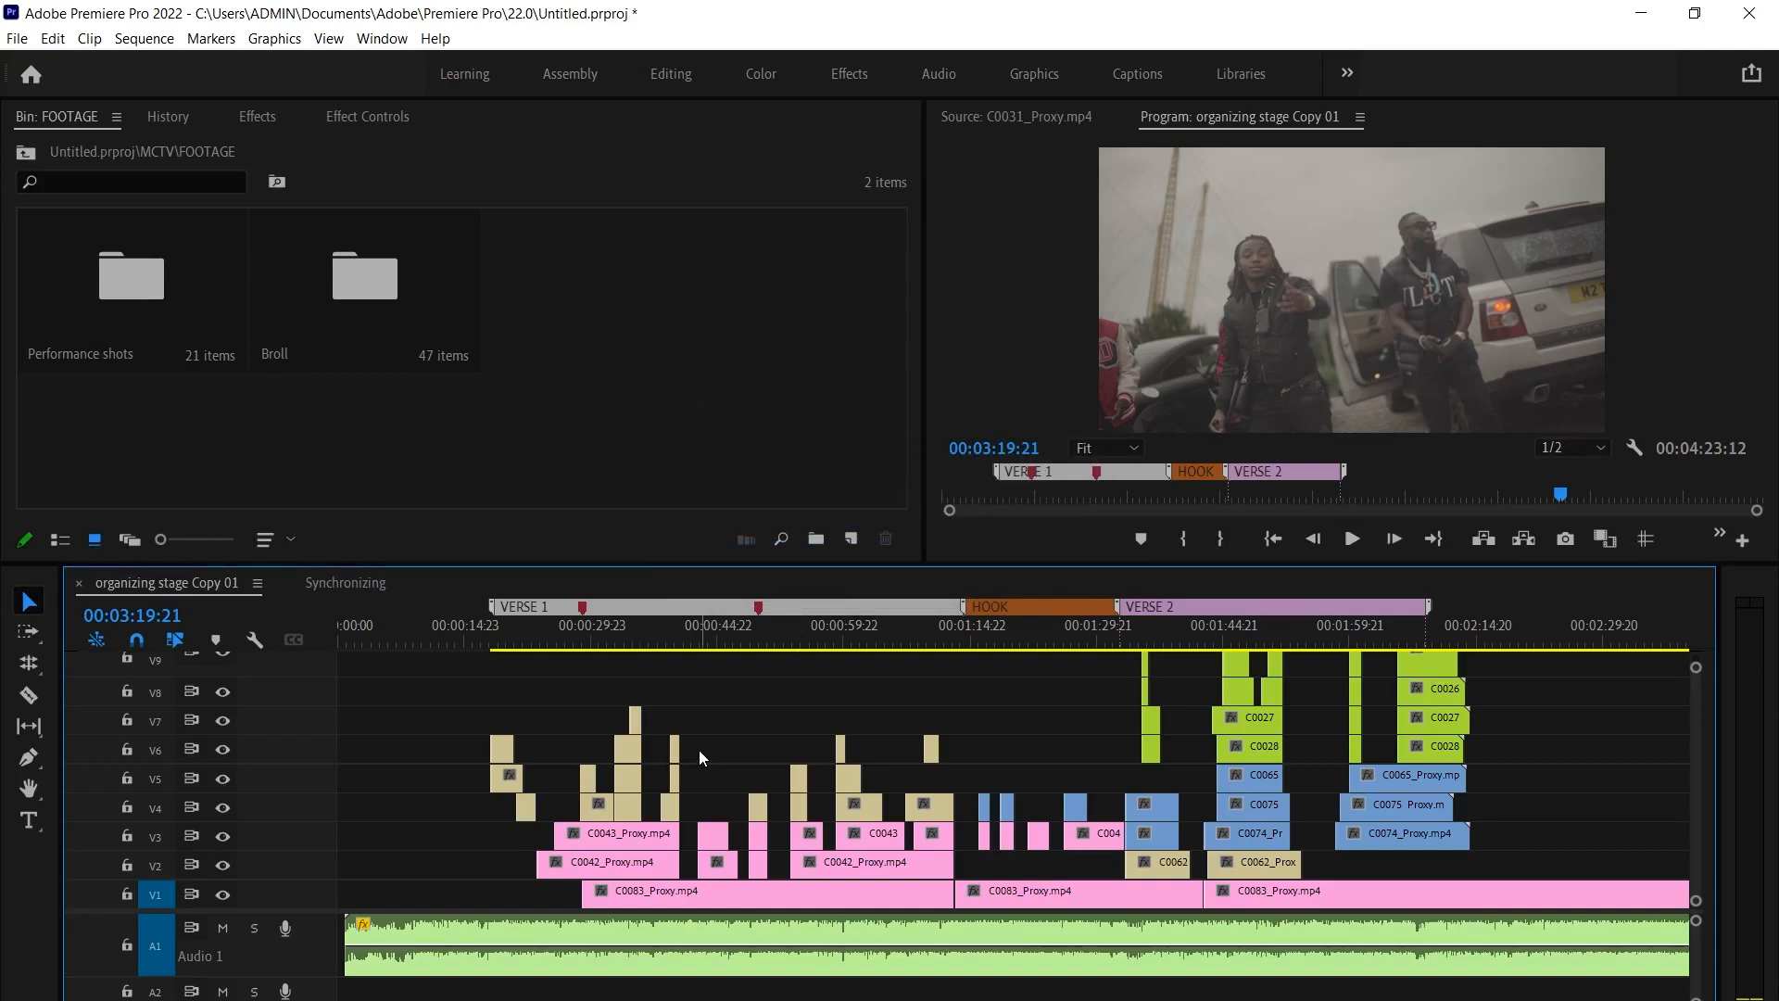
pyautogui.press('`')
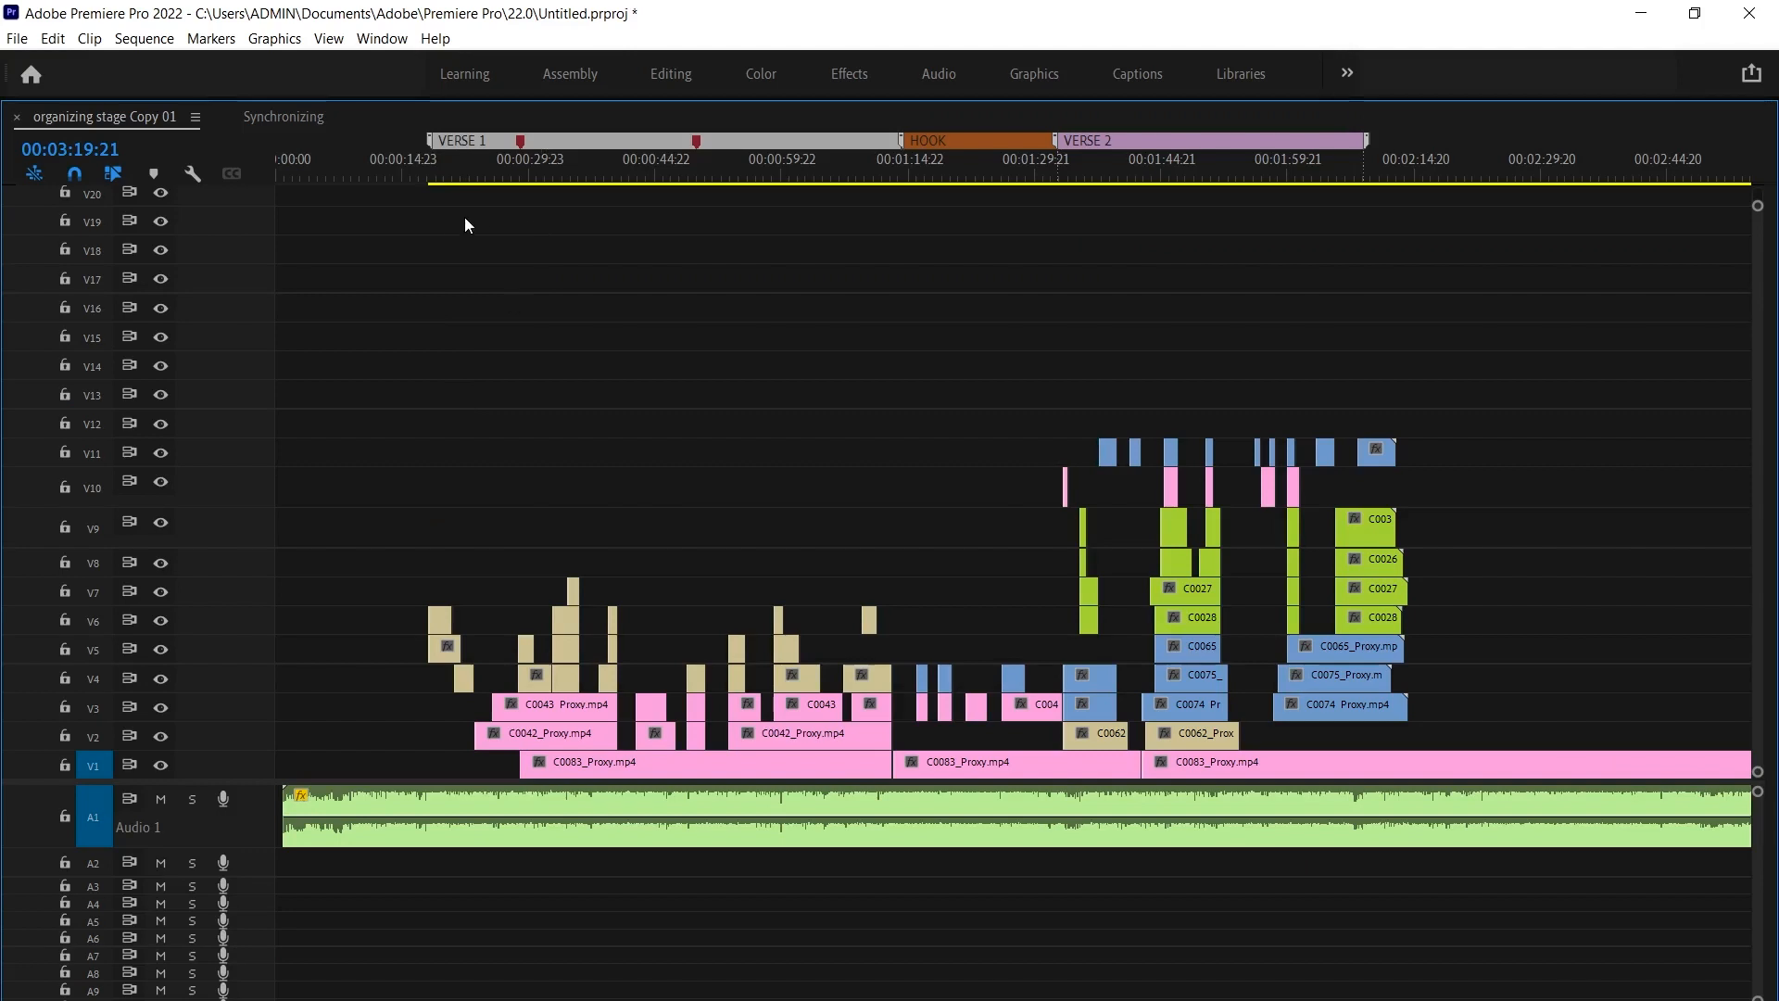
pyautogui.press('\\')
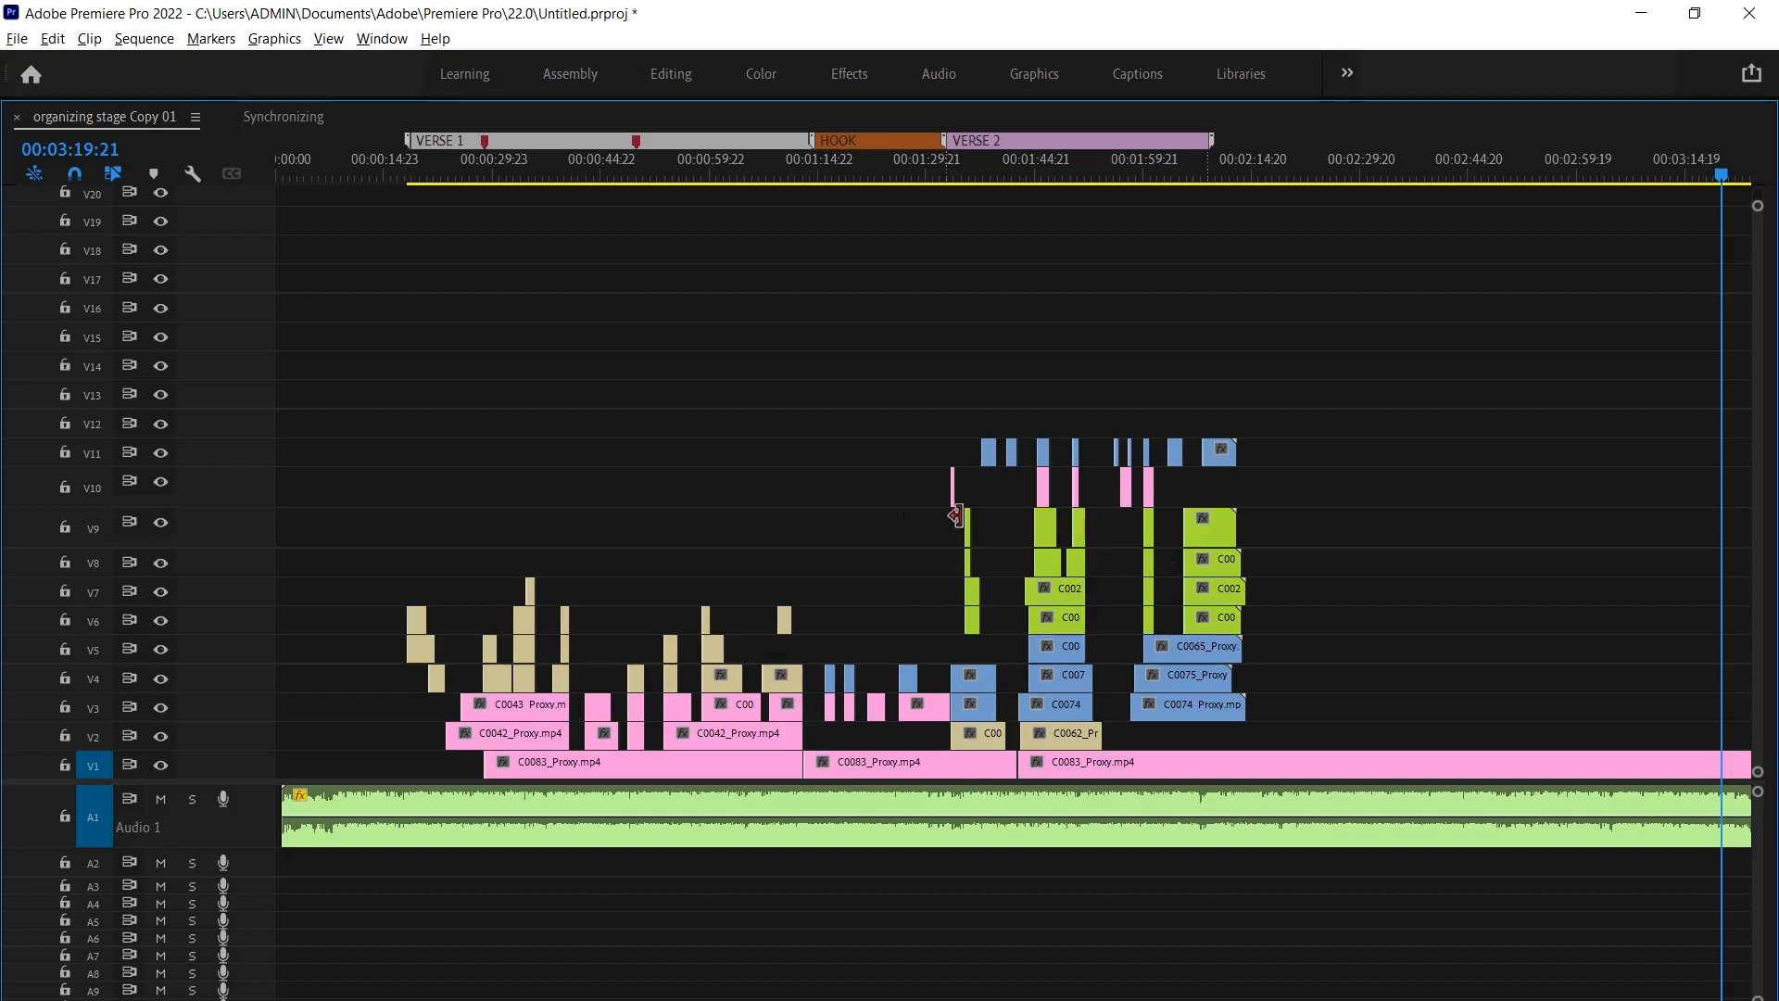
pyautogui.scroll(2, 960, 541)
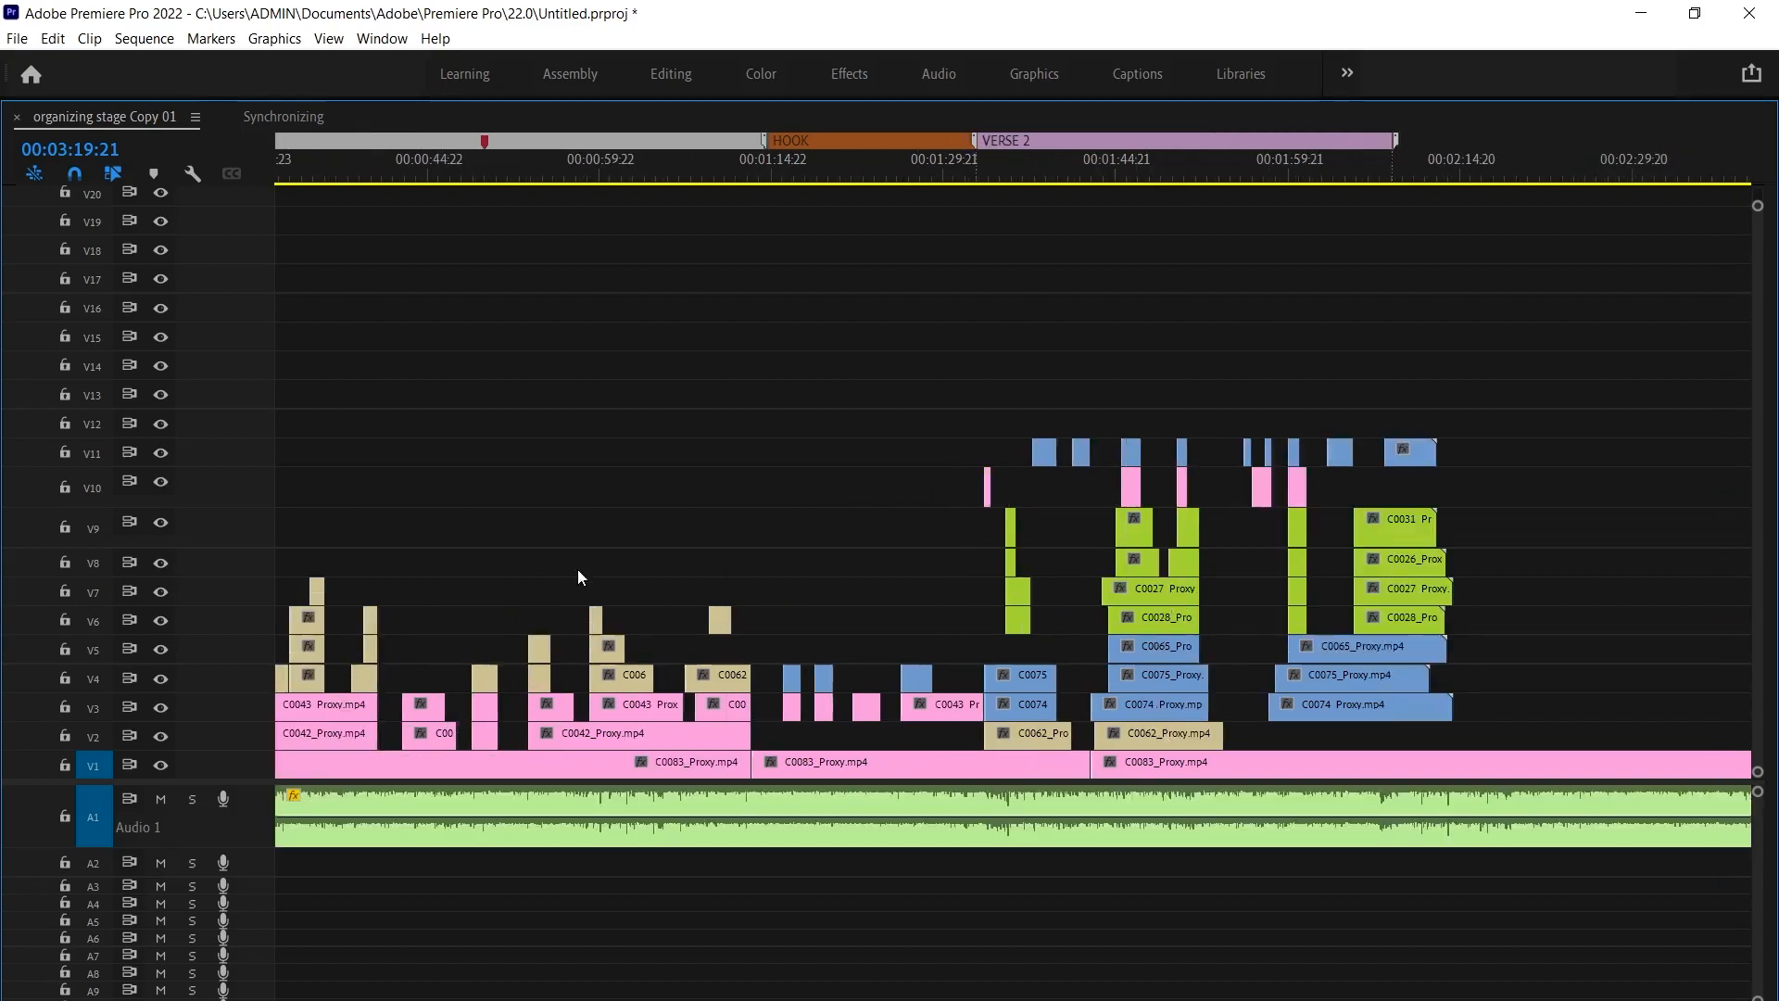
pyautogui.scroll(3, 538, 546)
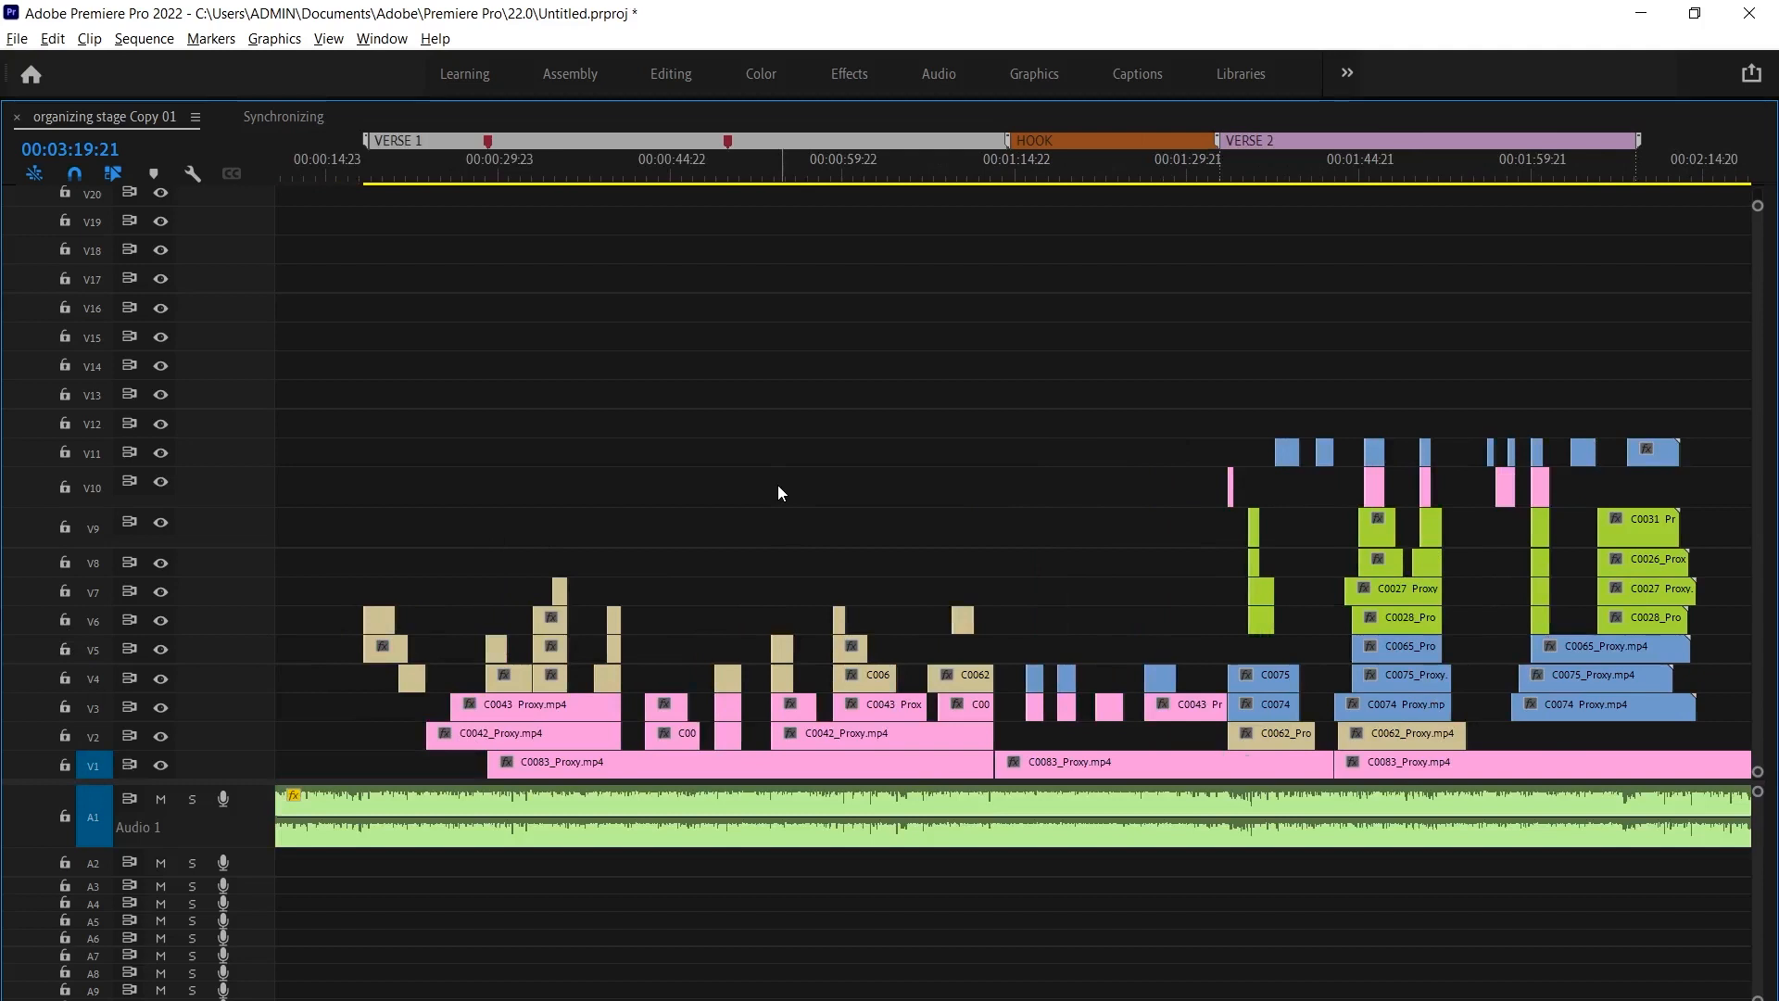
pyautogui.scroll(-1, 776, 486)
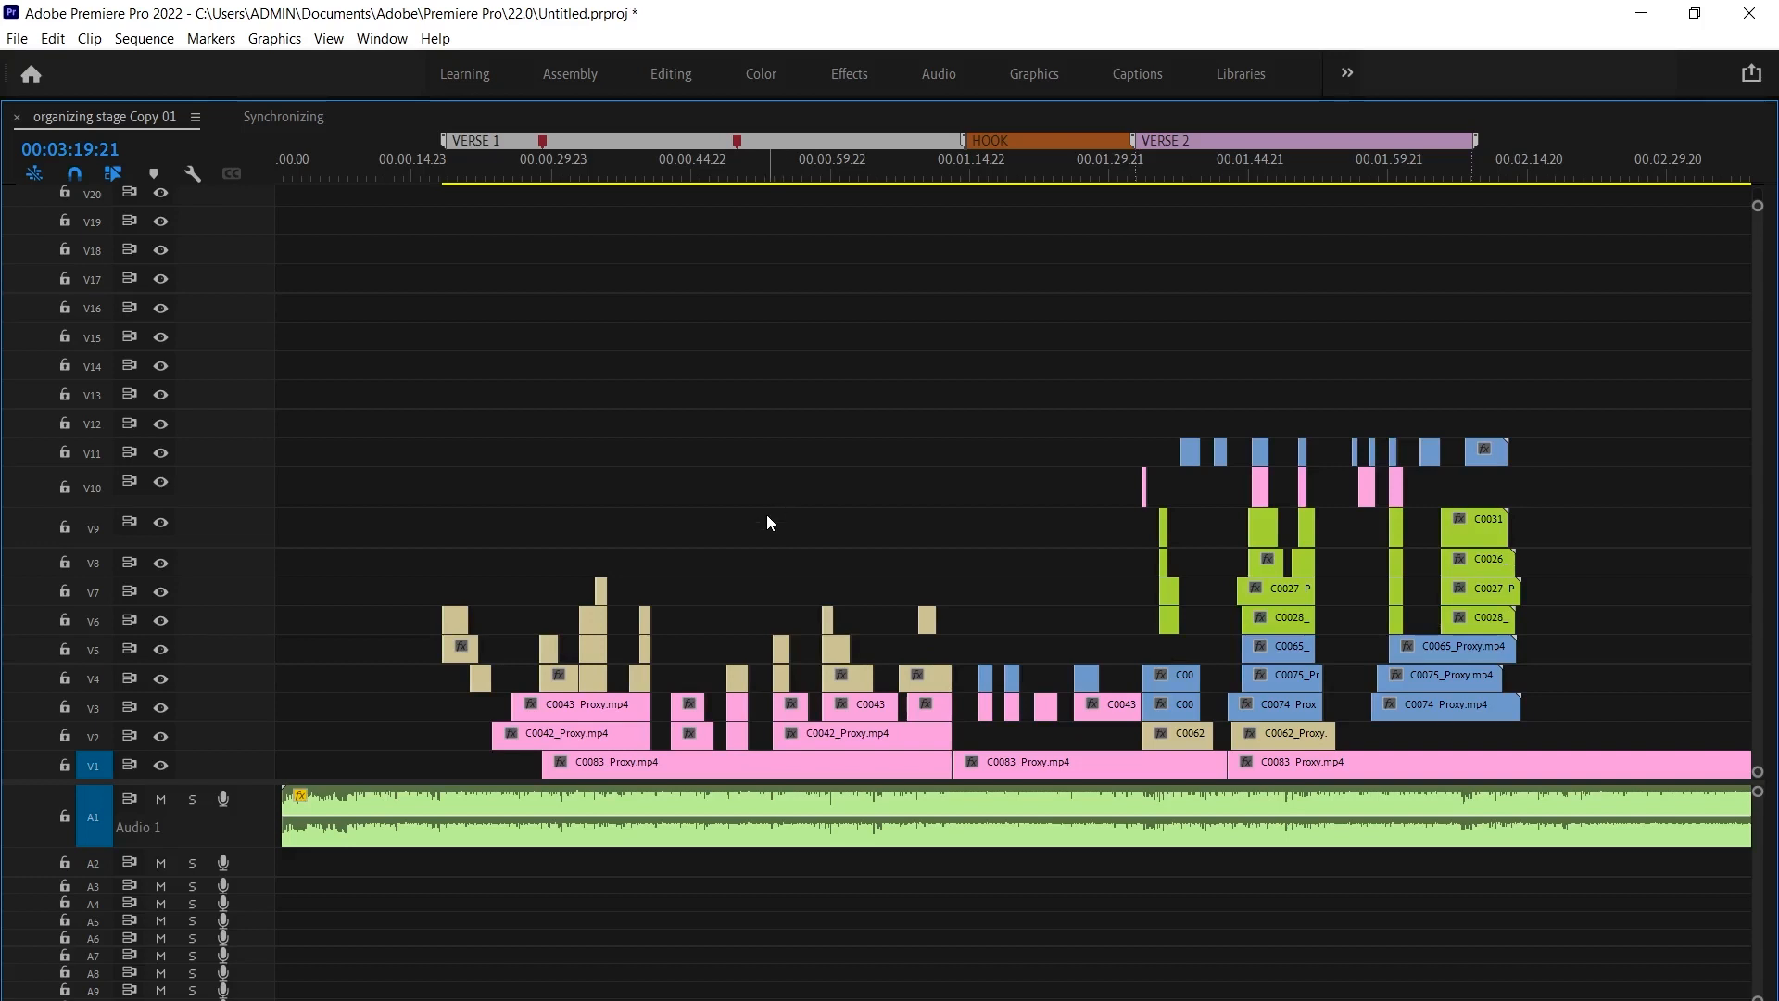
pyautogui.click(445, 177)
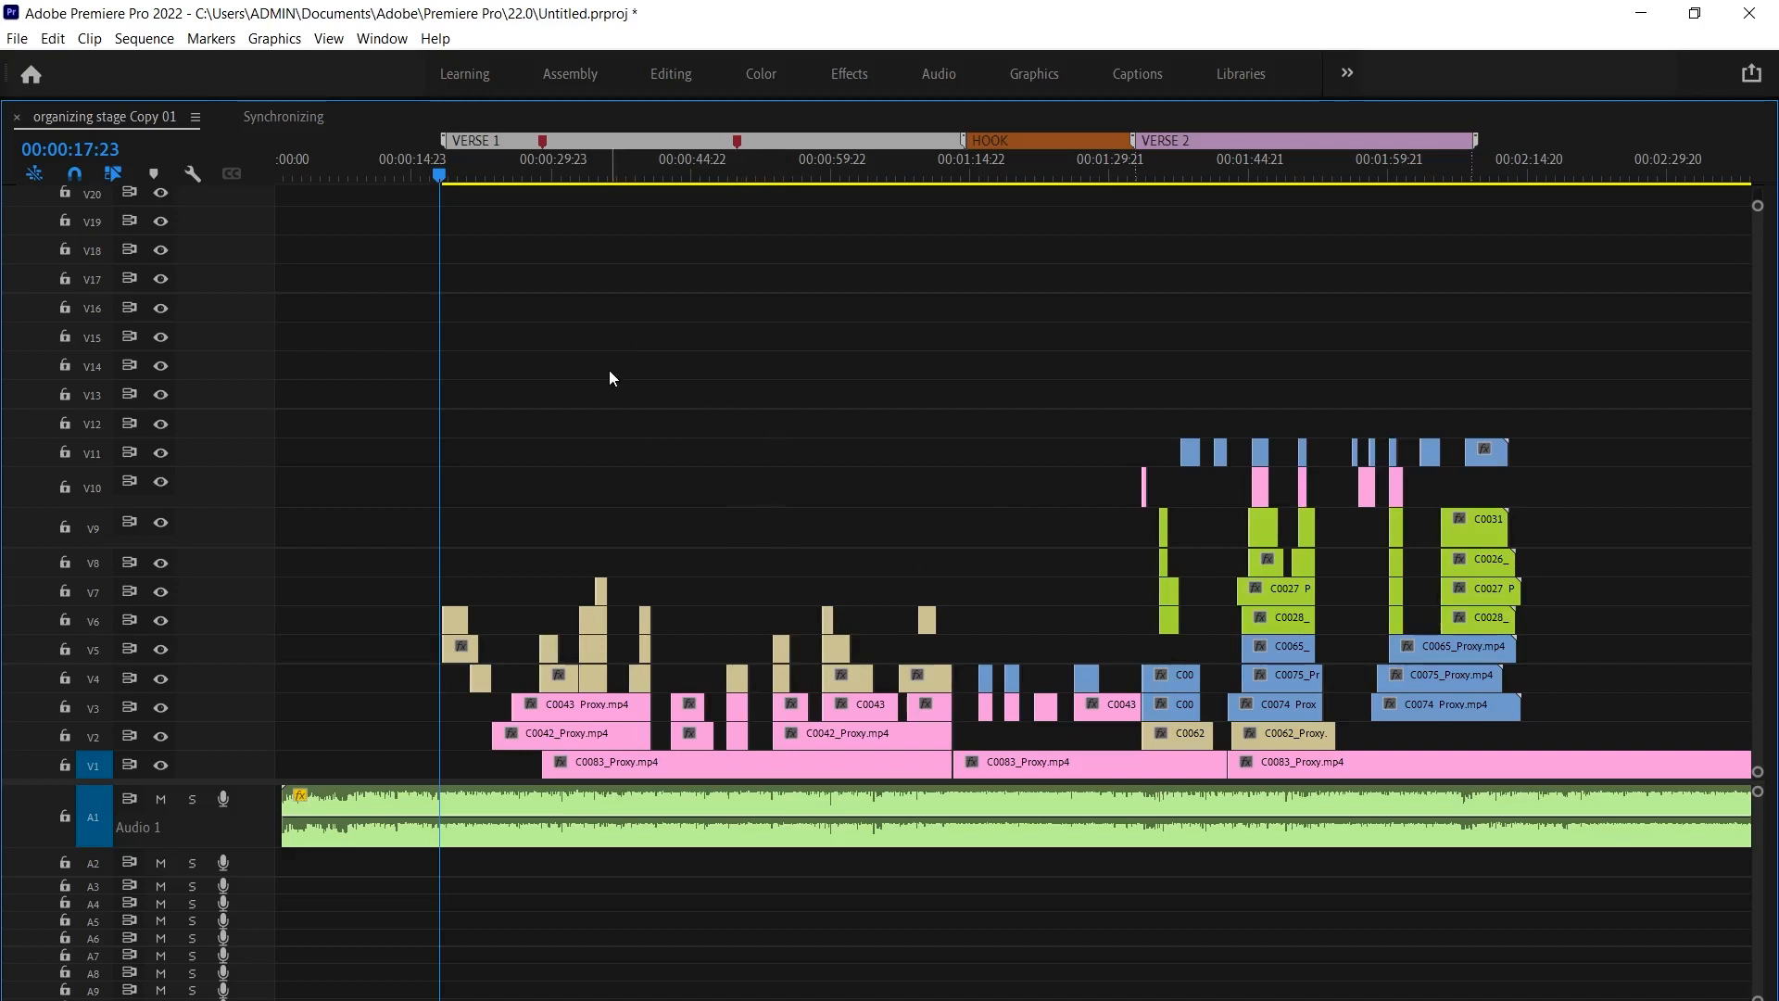
# Restore the panel layout and rename the organizing stage Copy 01 sequence as rough cut
pyautogui.press('`')
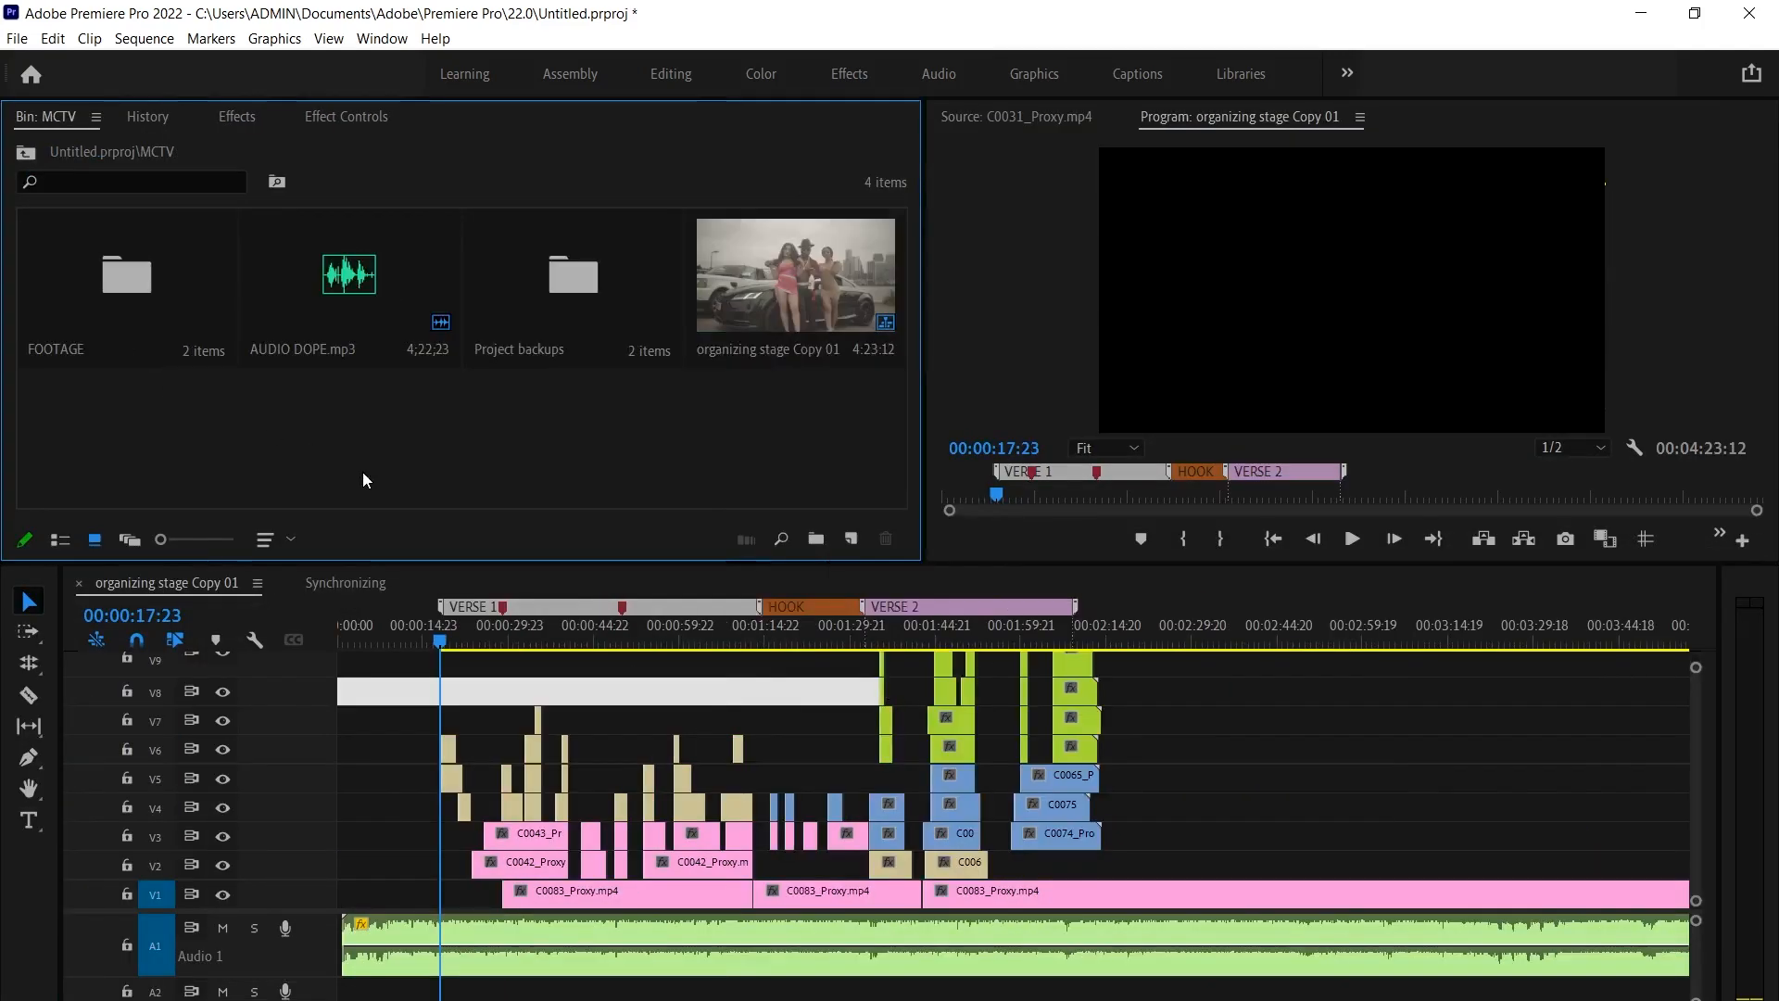
pyautogui.click(765, 292)
pyautogui.rightClick(765, 292)
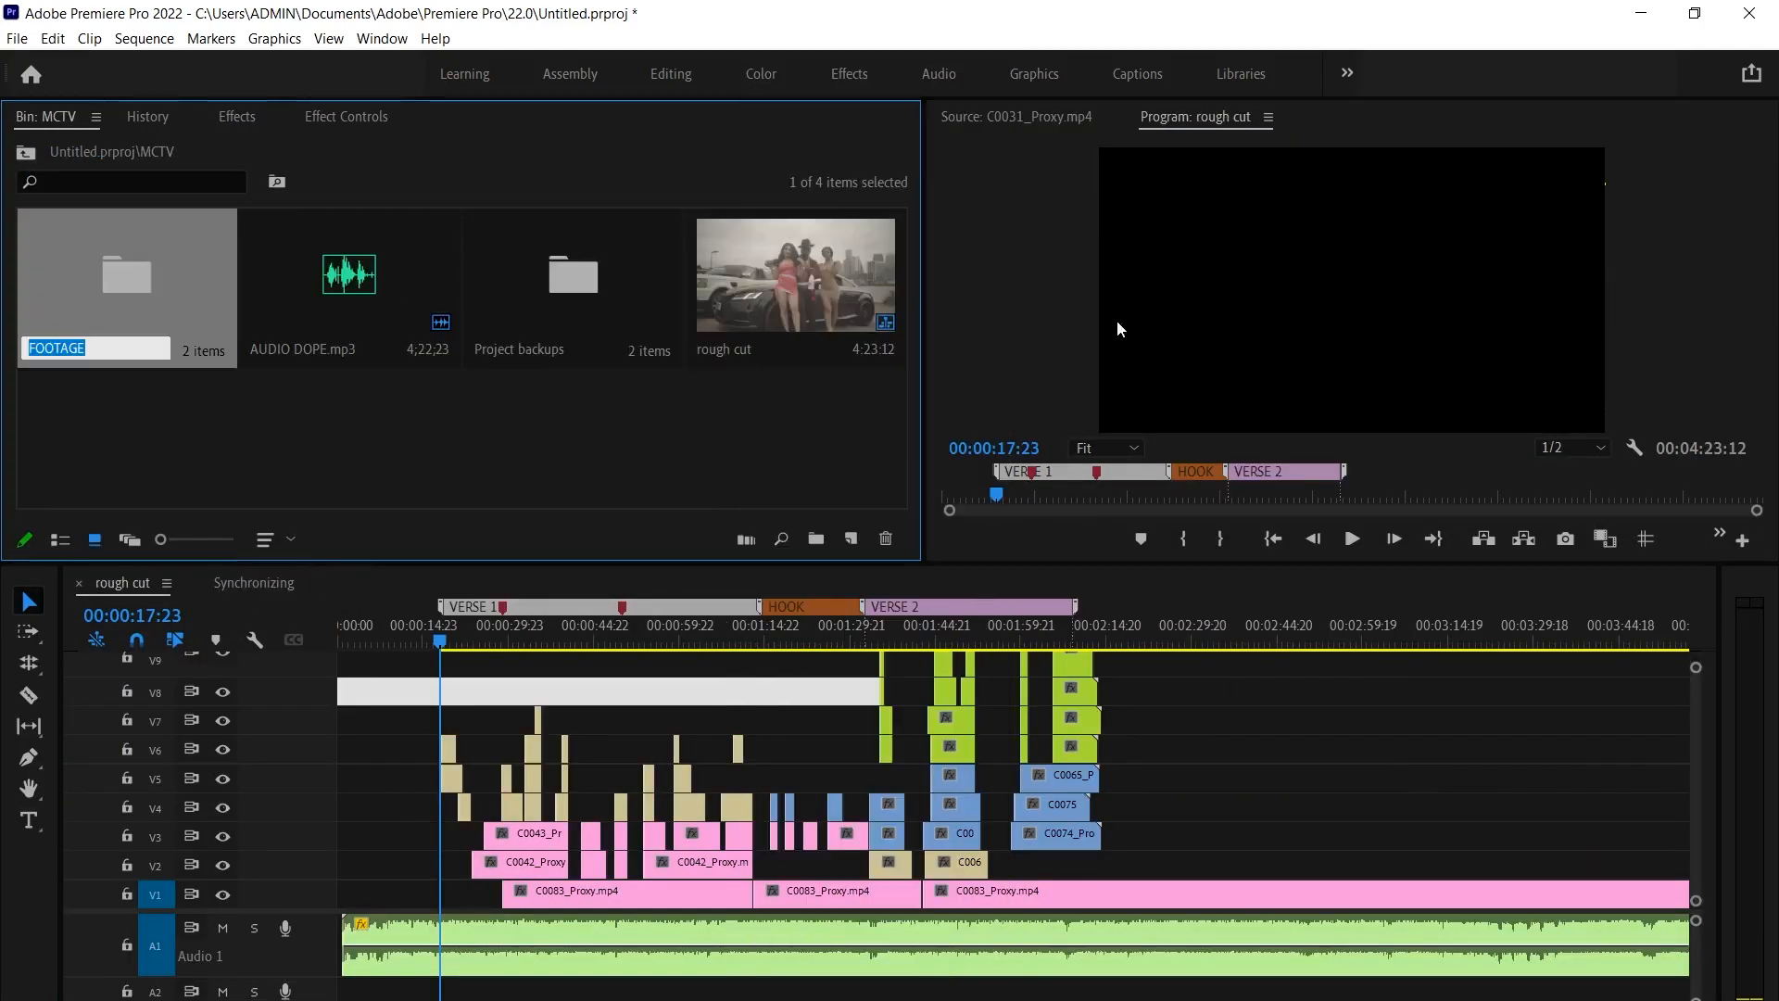
# Duplicate the rough cut sequence and move the original into the Project backups bin
pyautogui.click(706, 455)
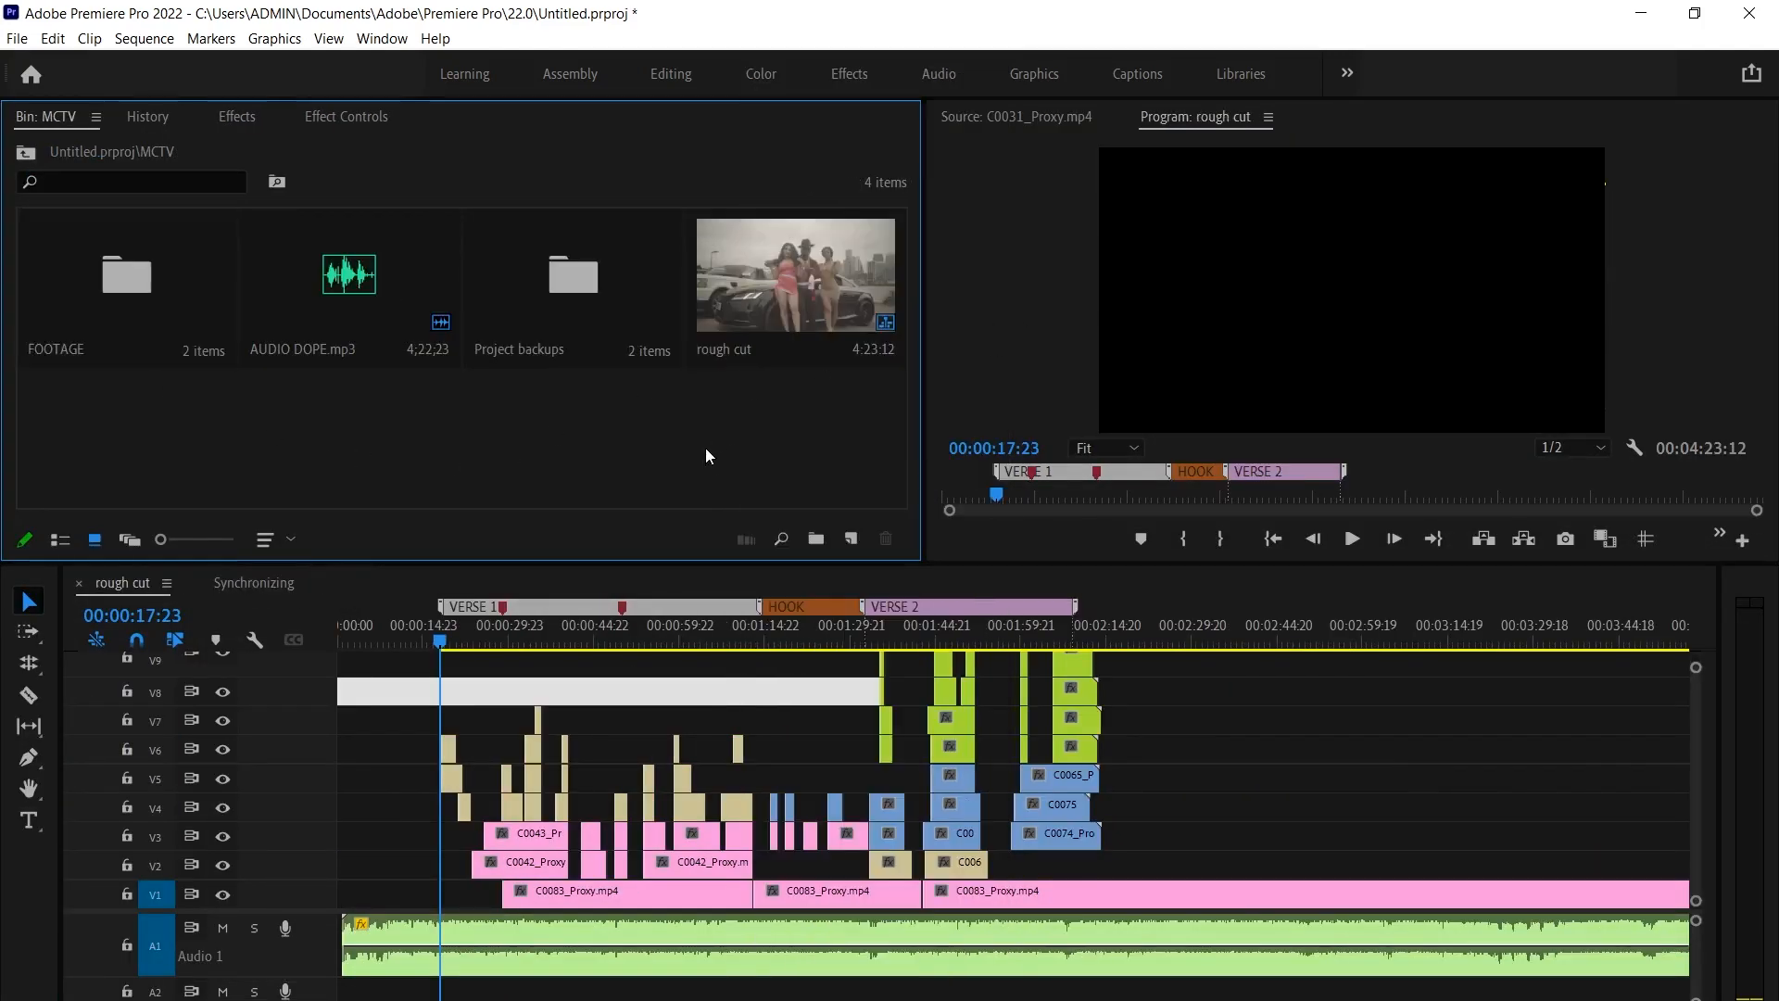
pyautogui.click(753, 315)
pyautogui.rightClick(752, 315)
pyautogui.click(843, 111)
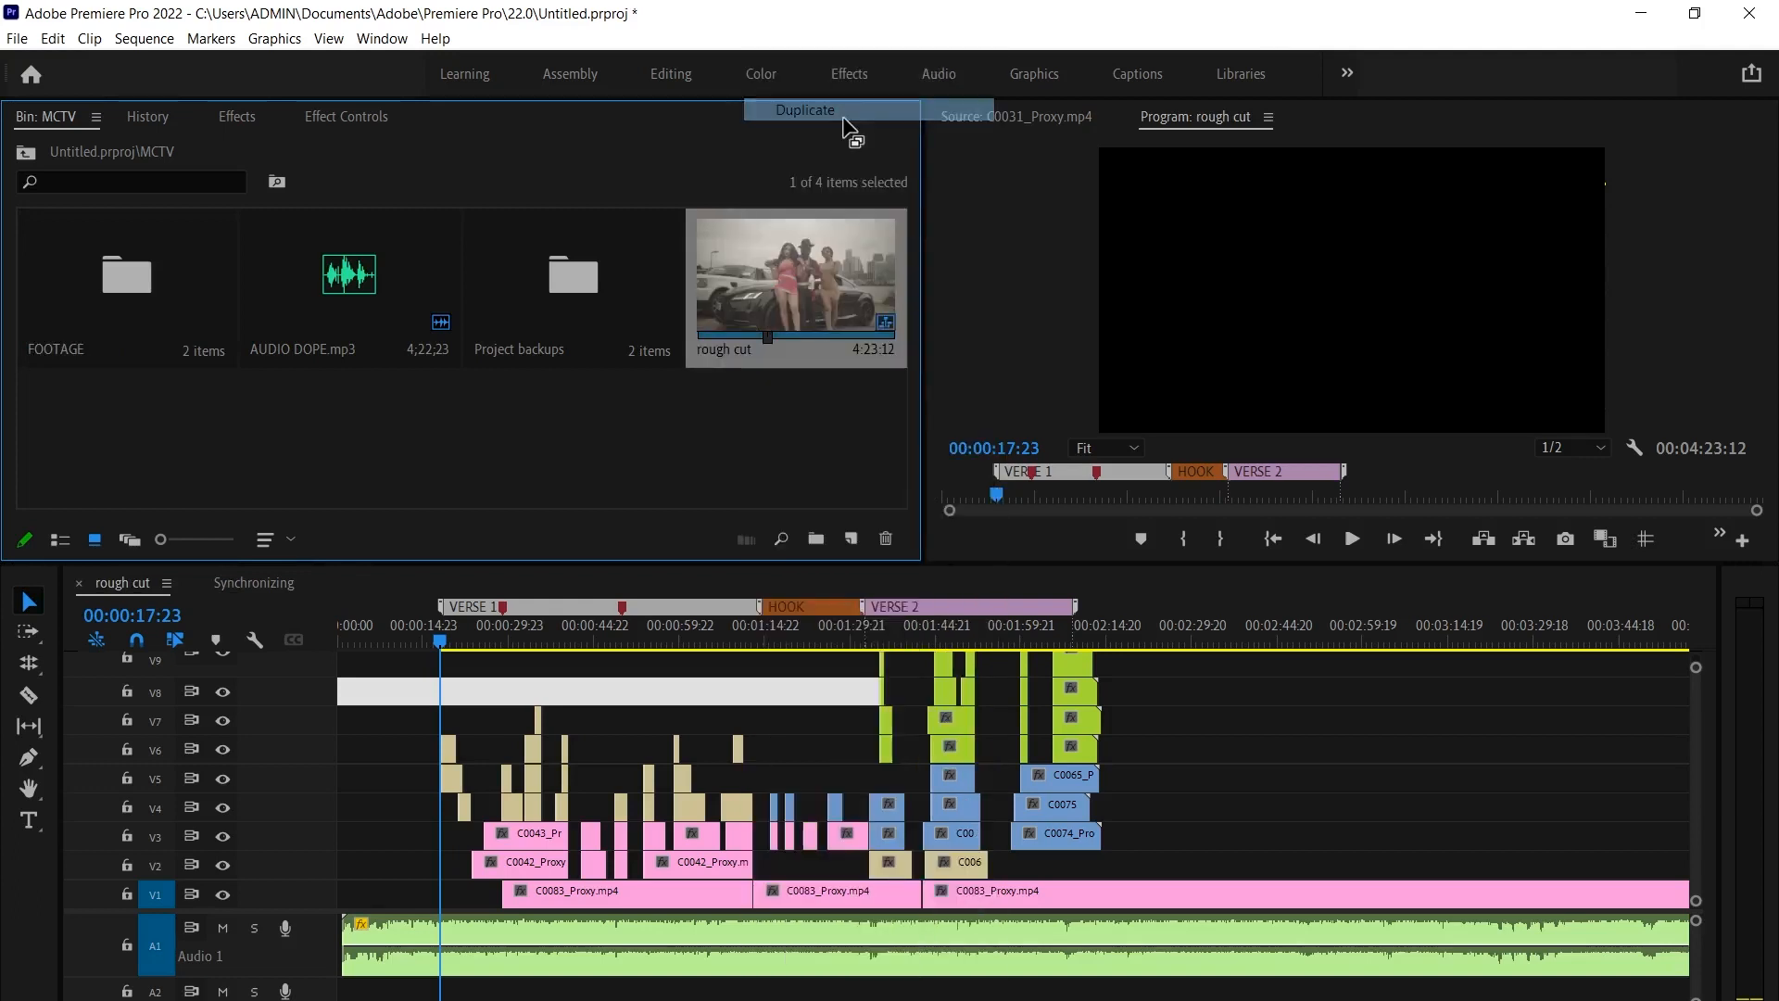
pyautogui.click(405, 451)
pyautogui.click(769, 290)
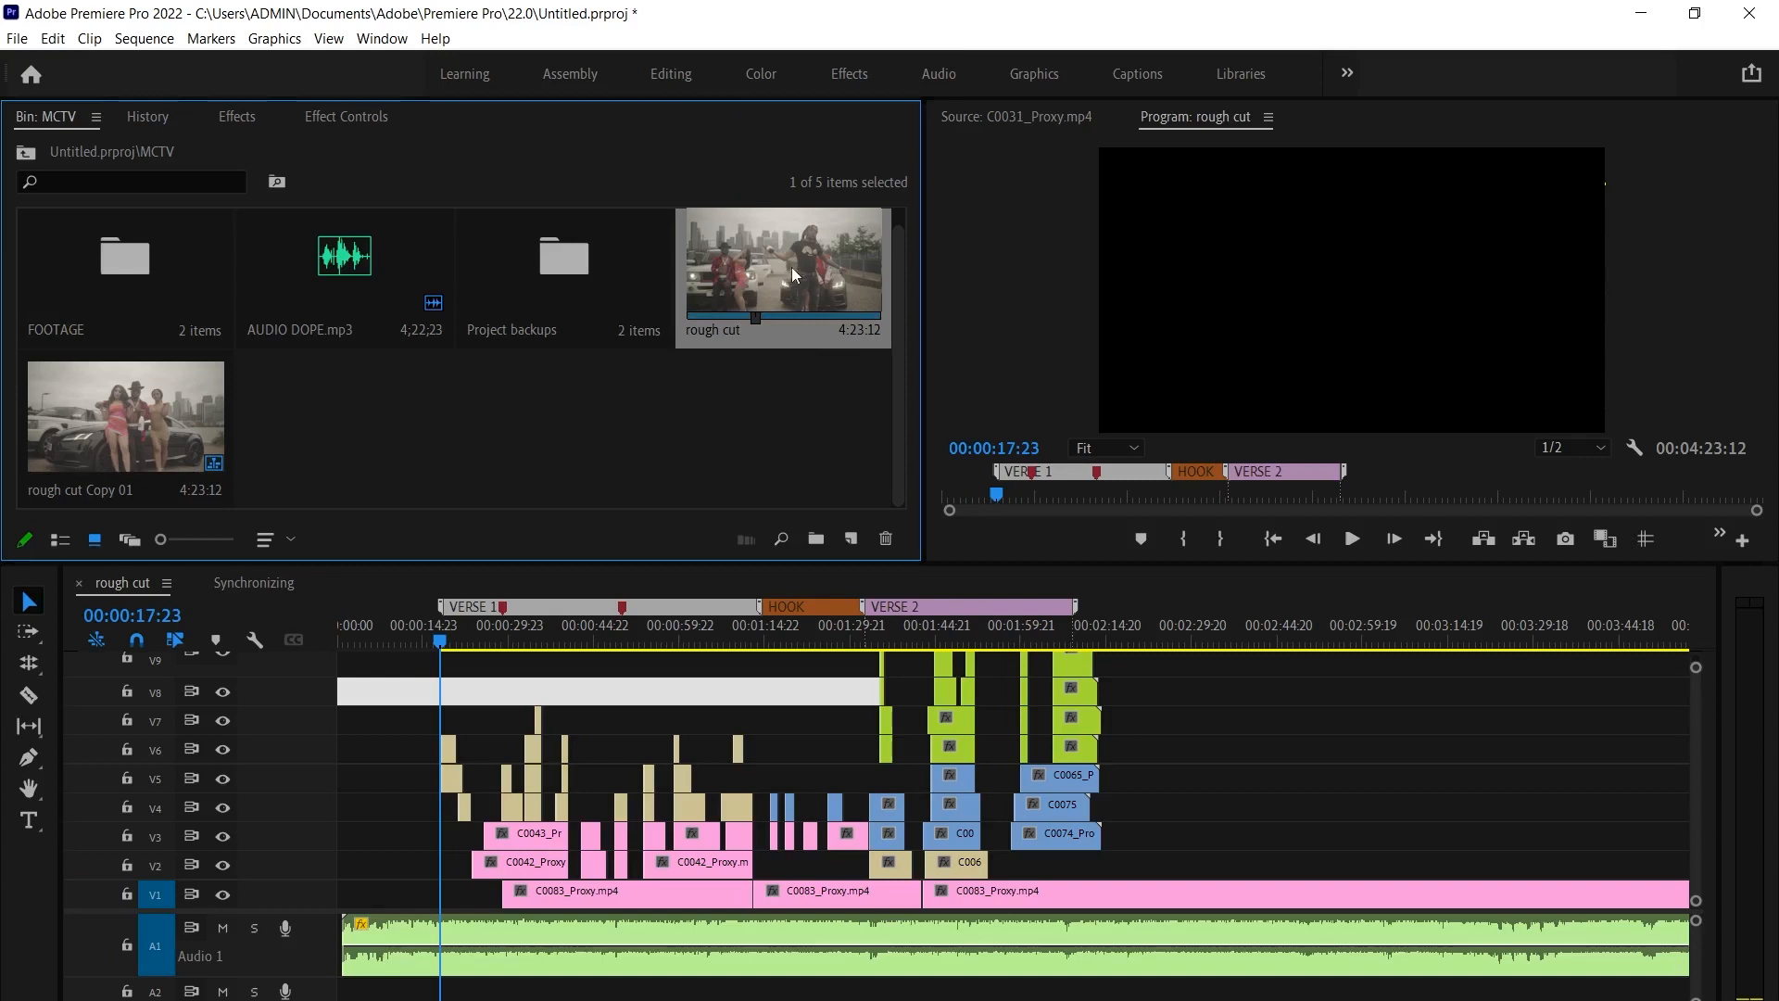
# Check the organizing stage, rough cut and Synchronizing sequences in the Project backups bin, and close the Synchronizing timeline
pyautogui.doubleClick(564, 265)
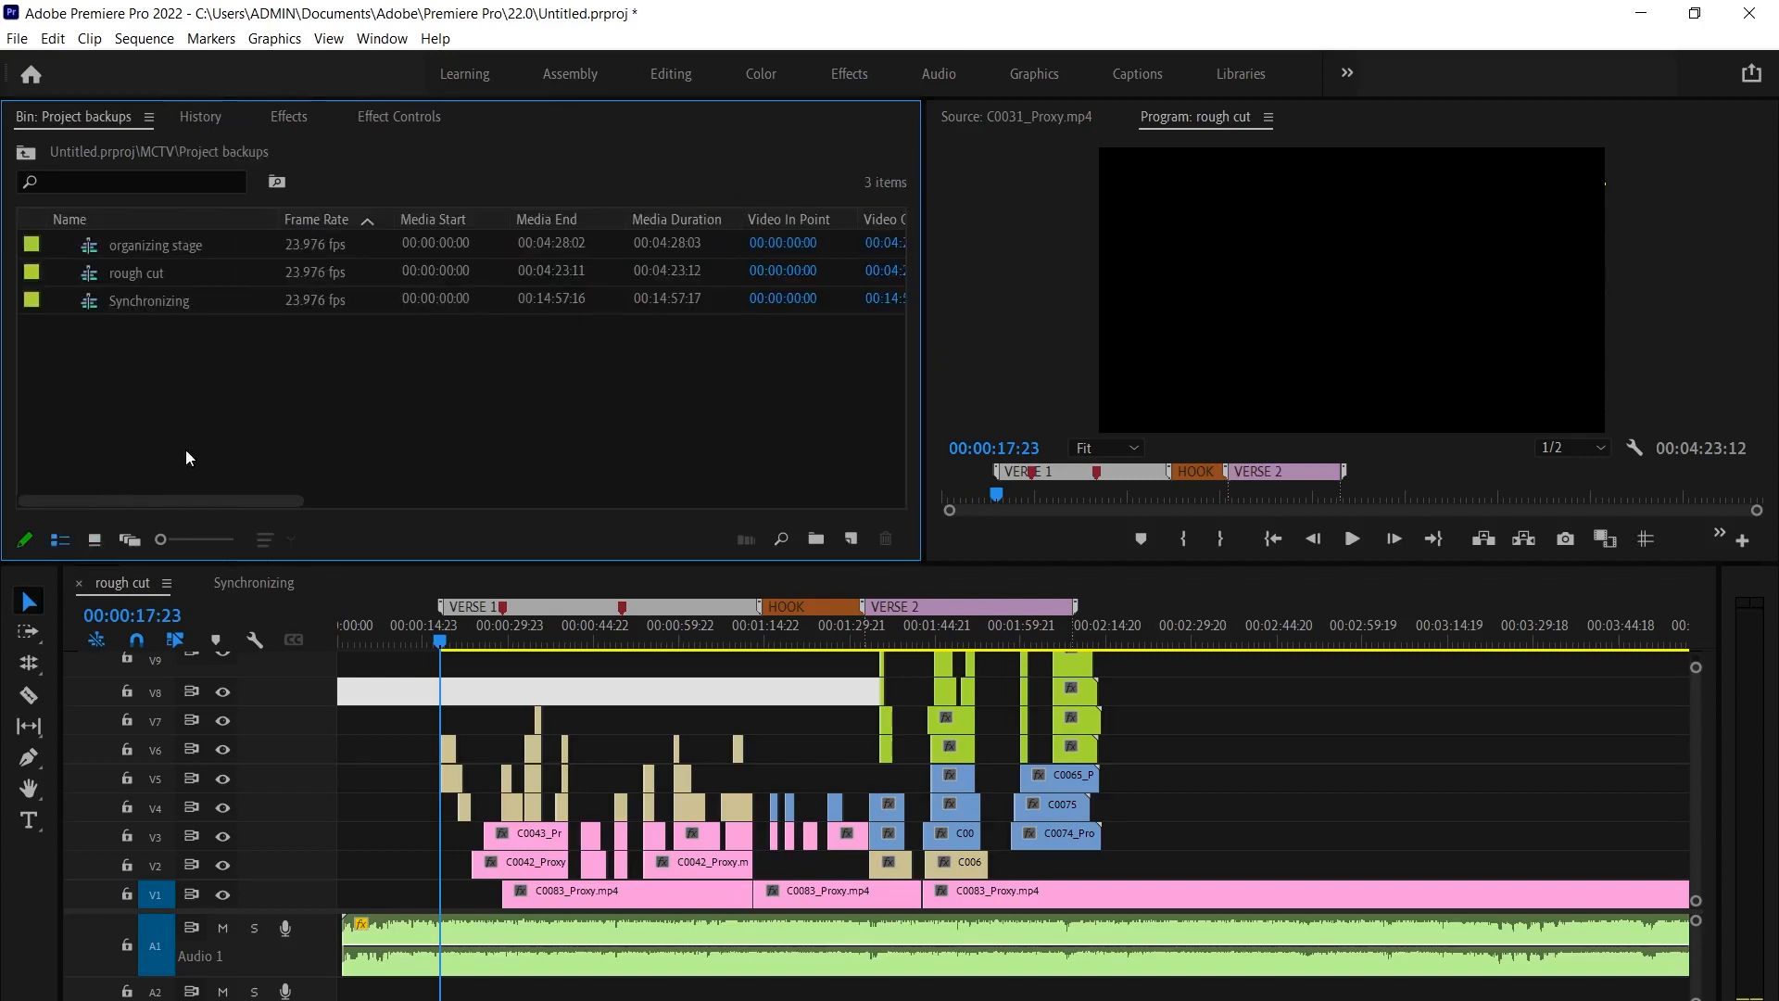
pyautogui.click(177, 306)
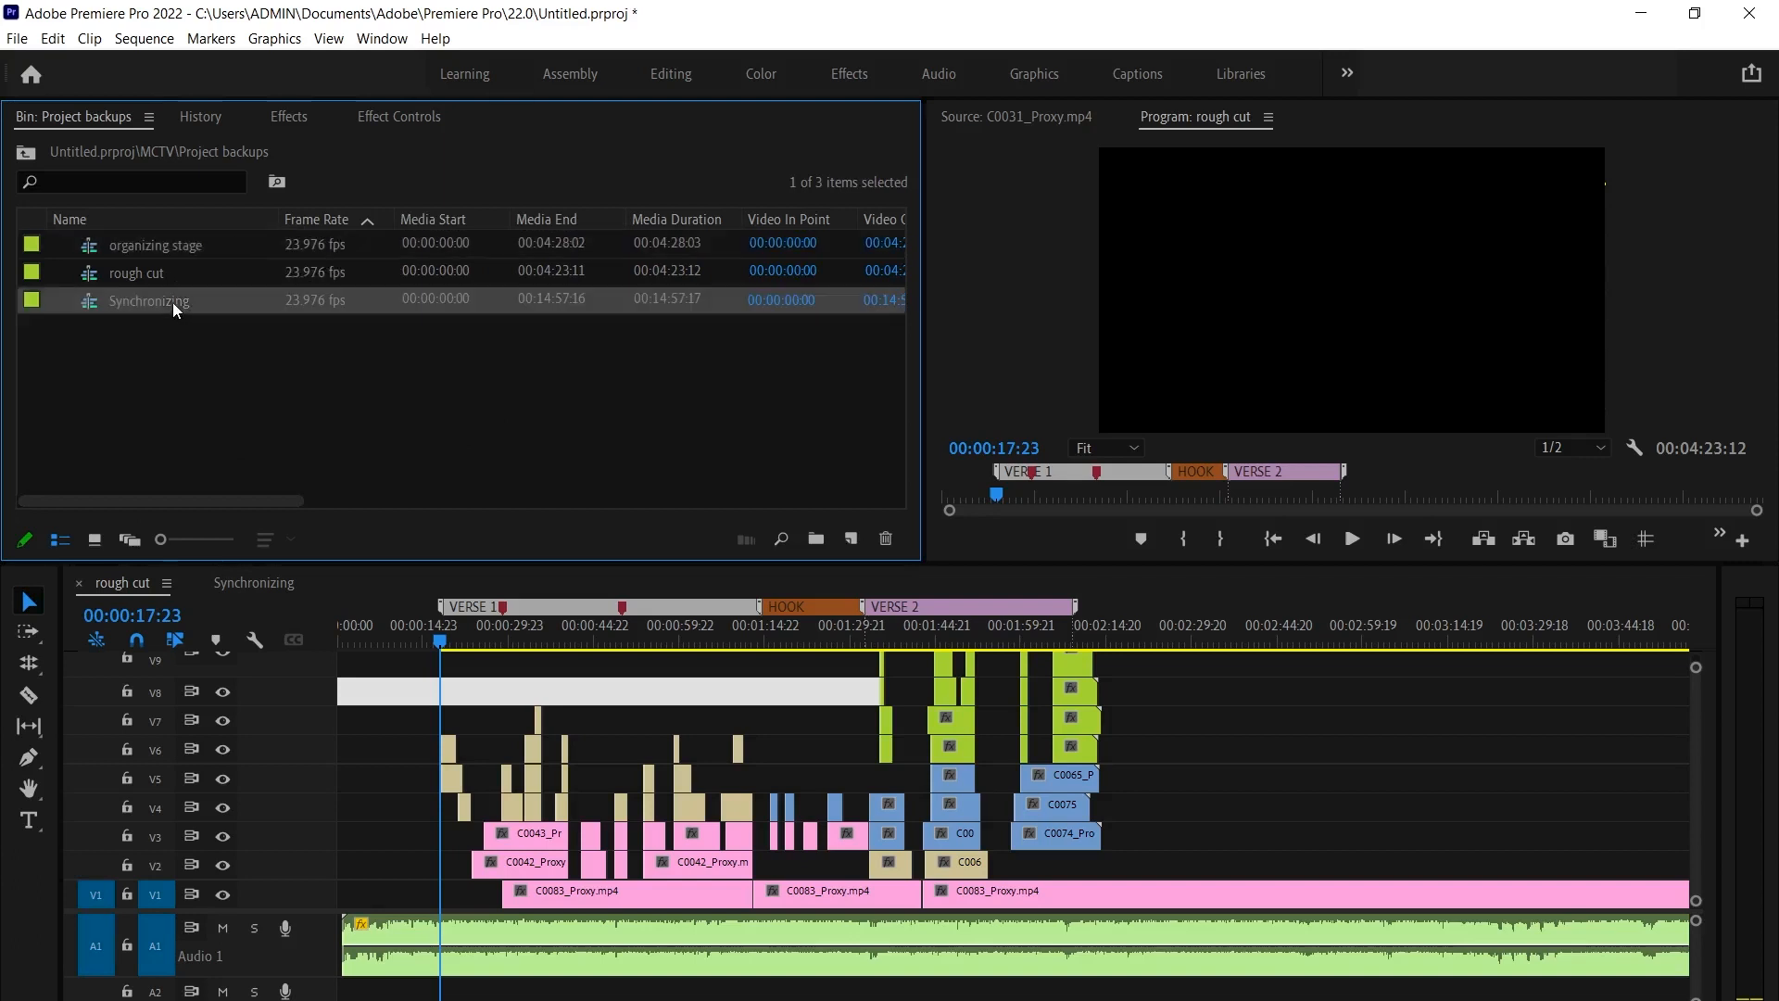
pyautogui.click(191, 249)
pyautogui.click(133, 275)
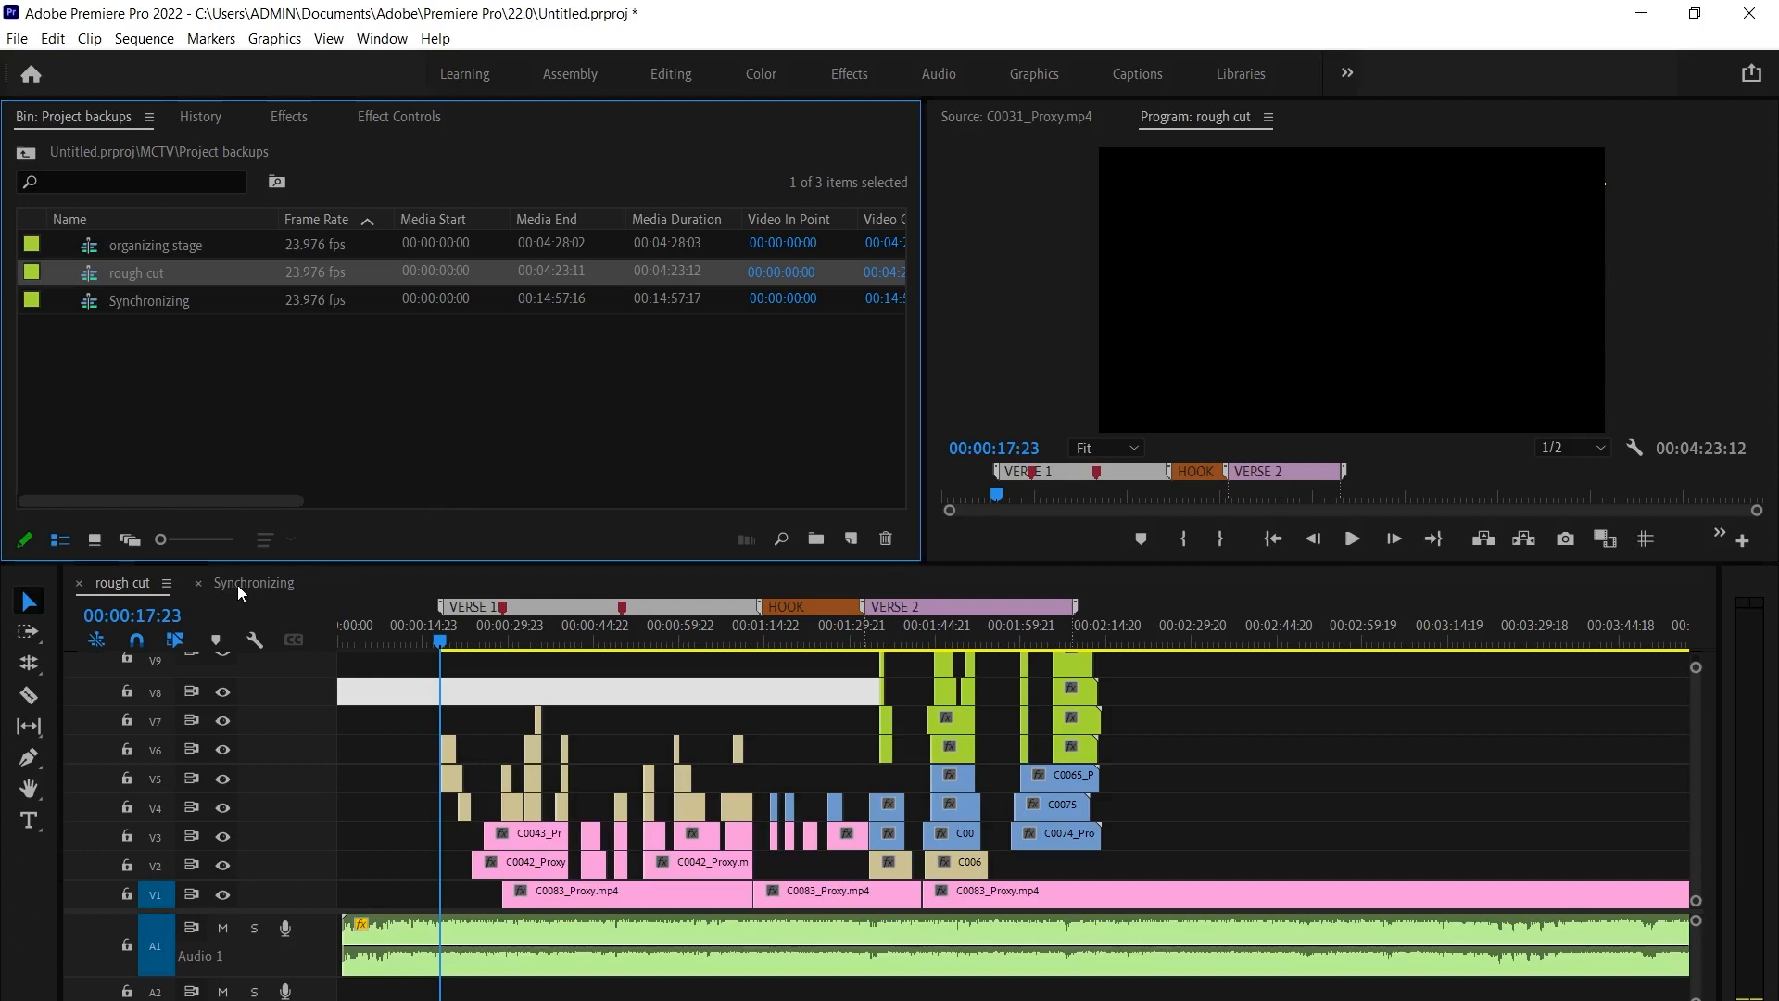
pyautogui.click(199, 583)
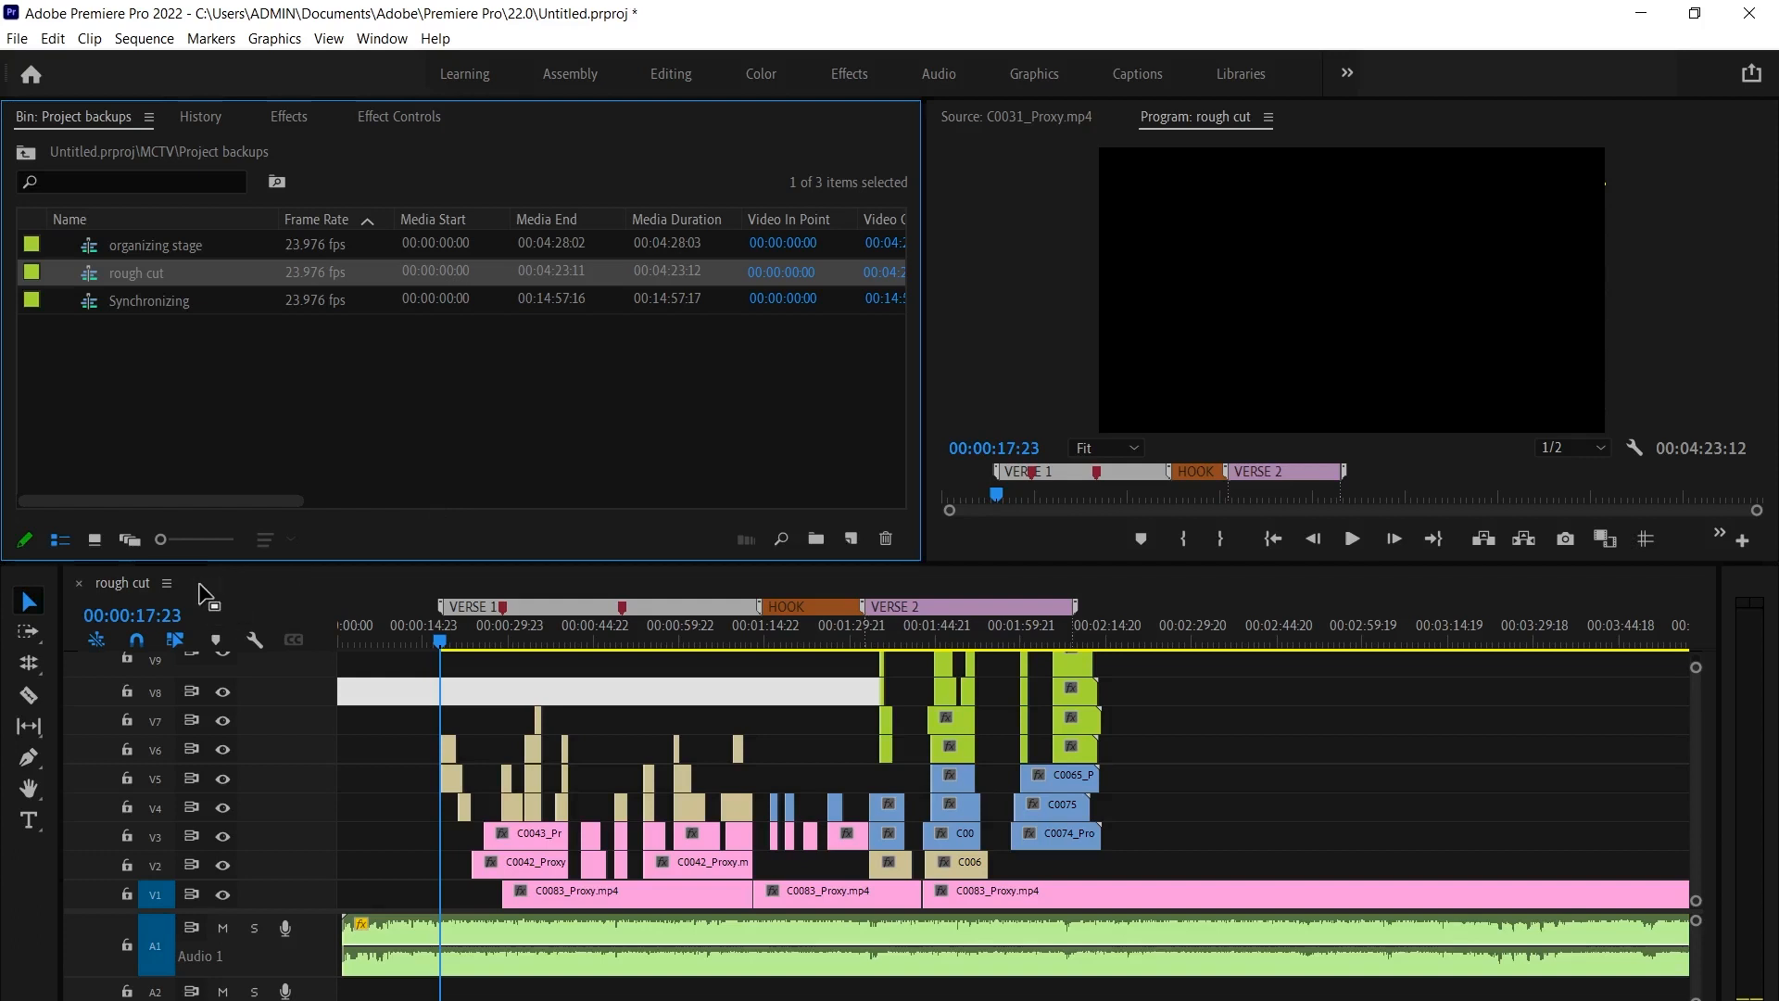
# Open the rough cut Copy 01 sequence for editing and close the original rough cut timeline
pyautogui.click(487, 627)
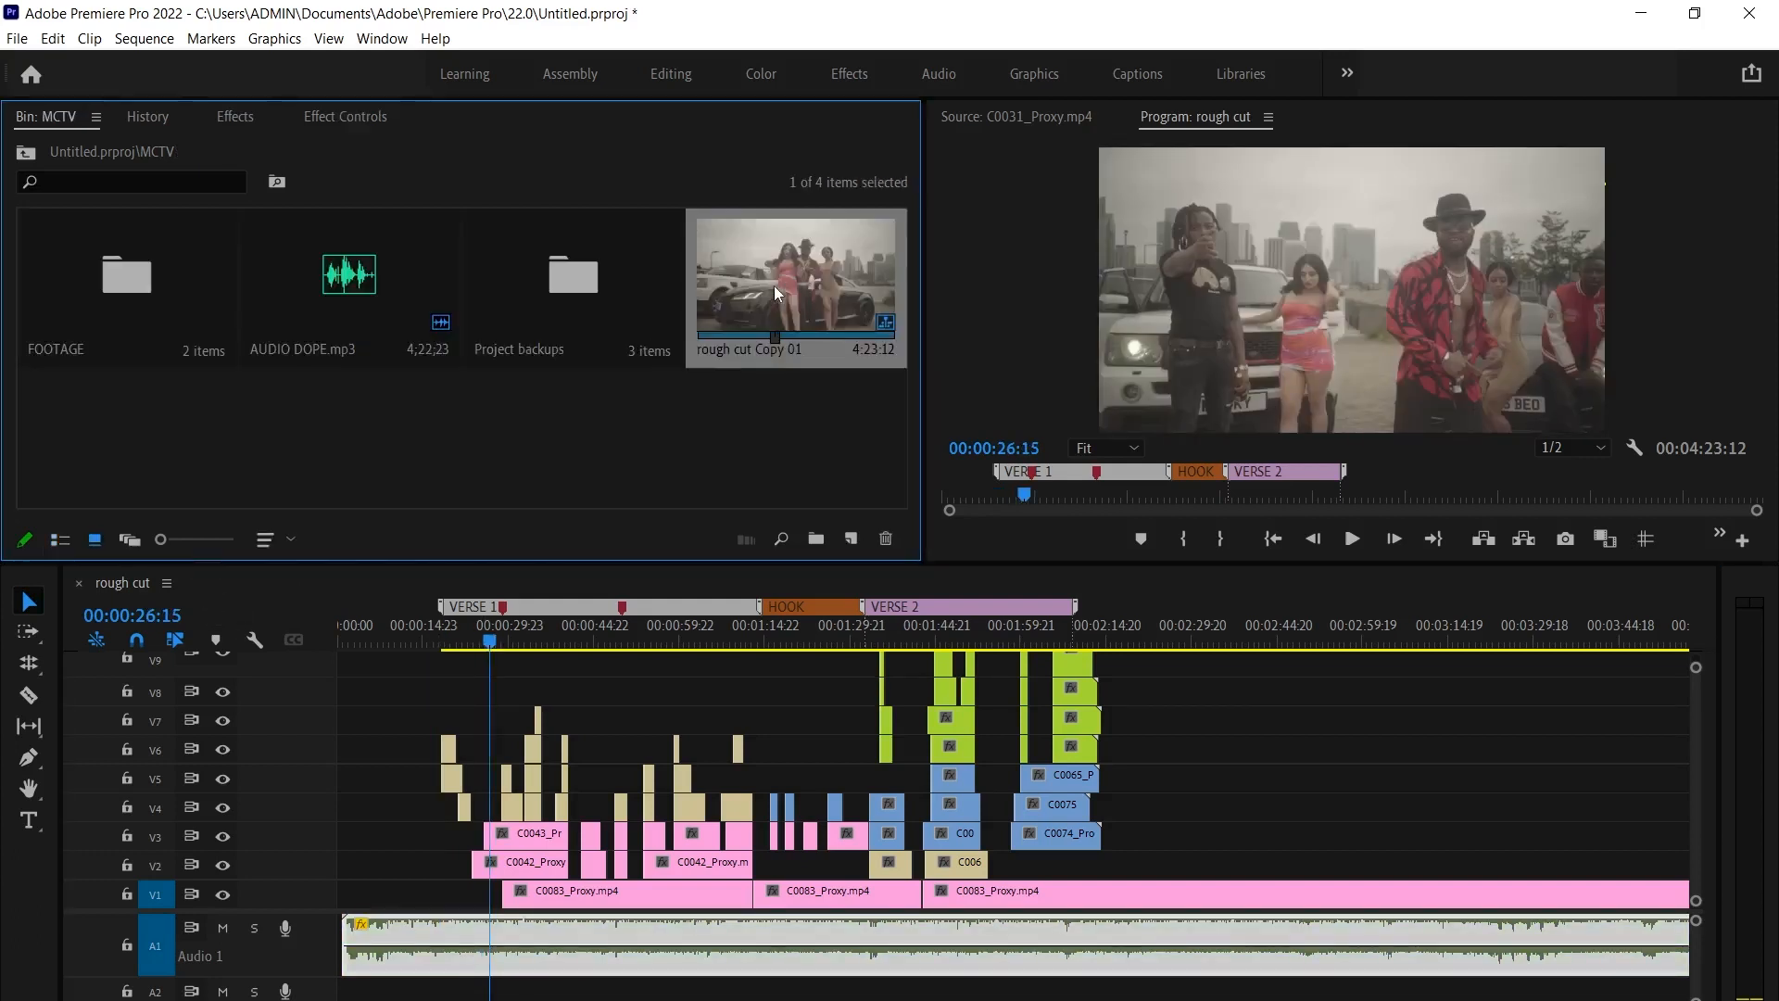
pyautogui.doubleClick(774, 285)
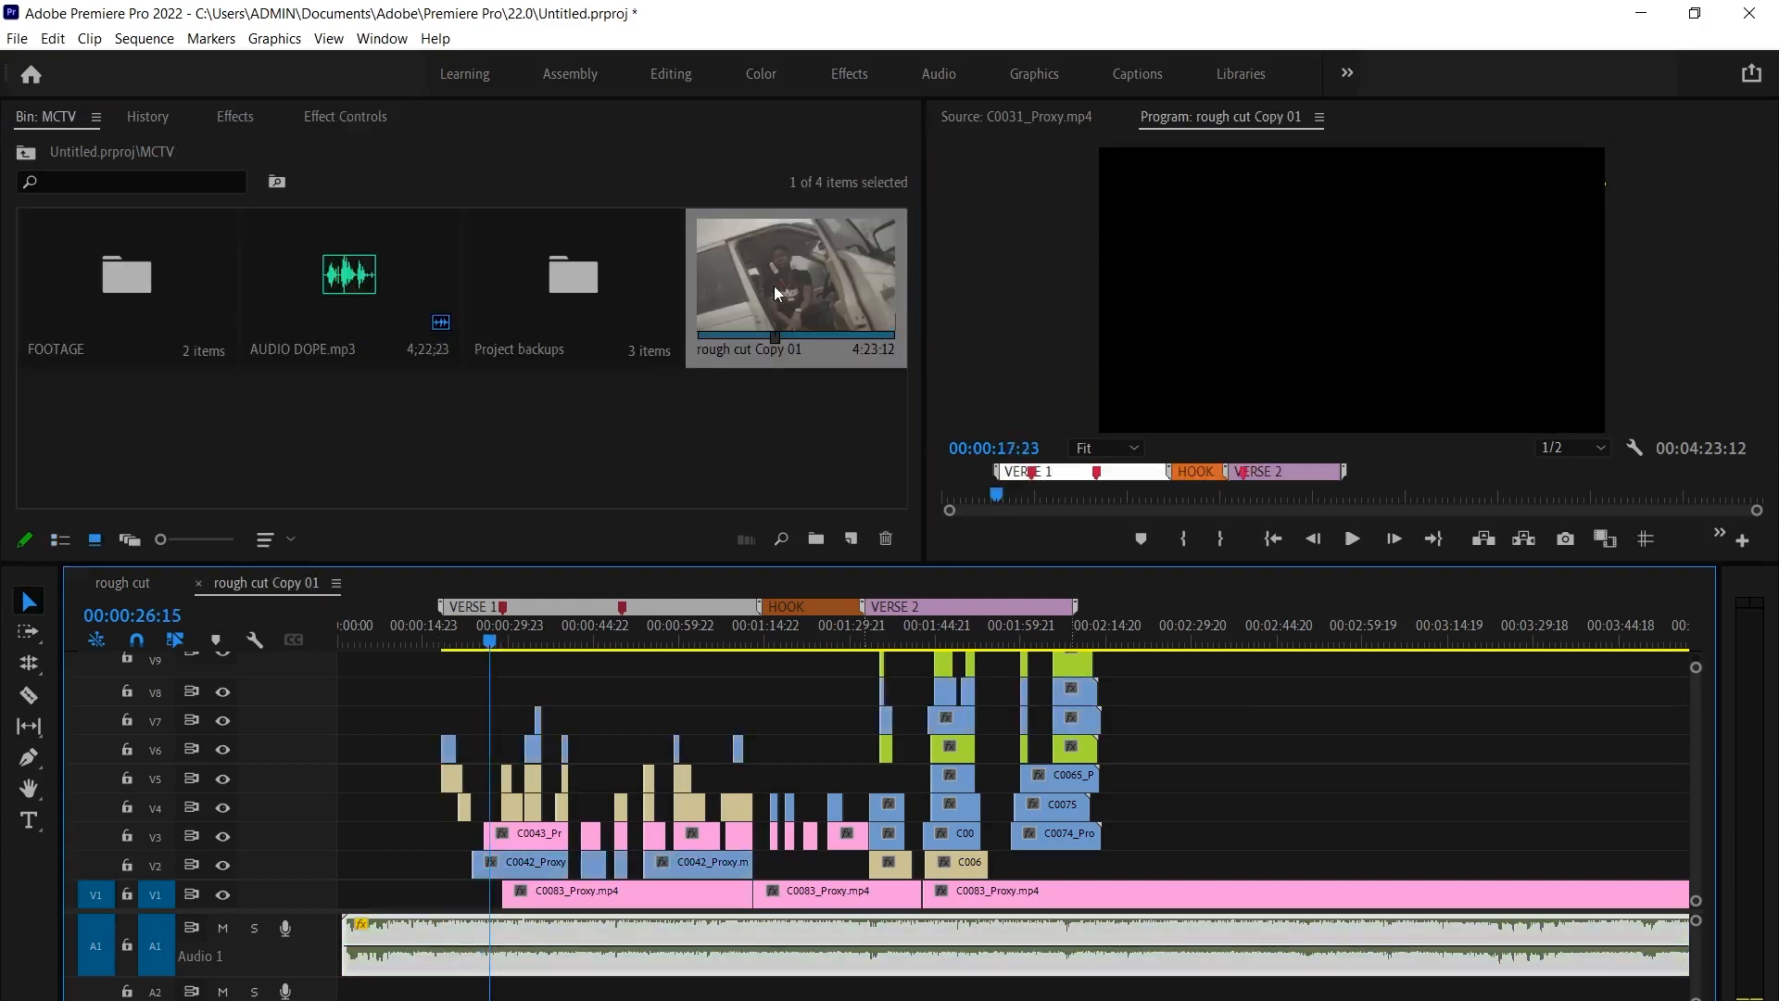
pyautogui.click(80, 583)
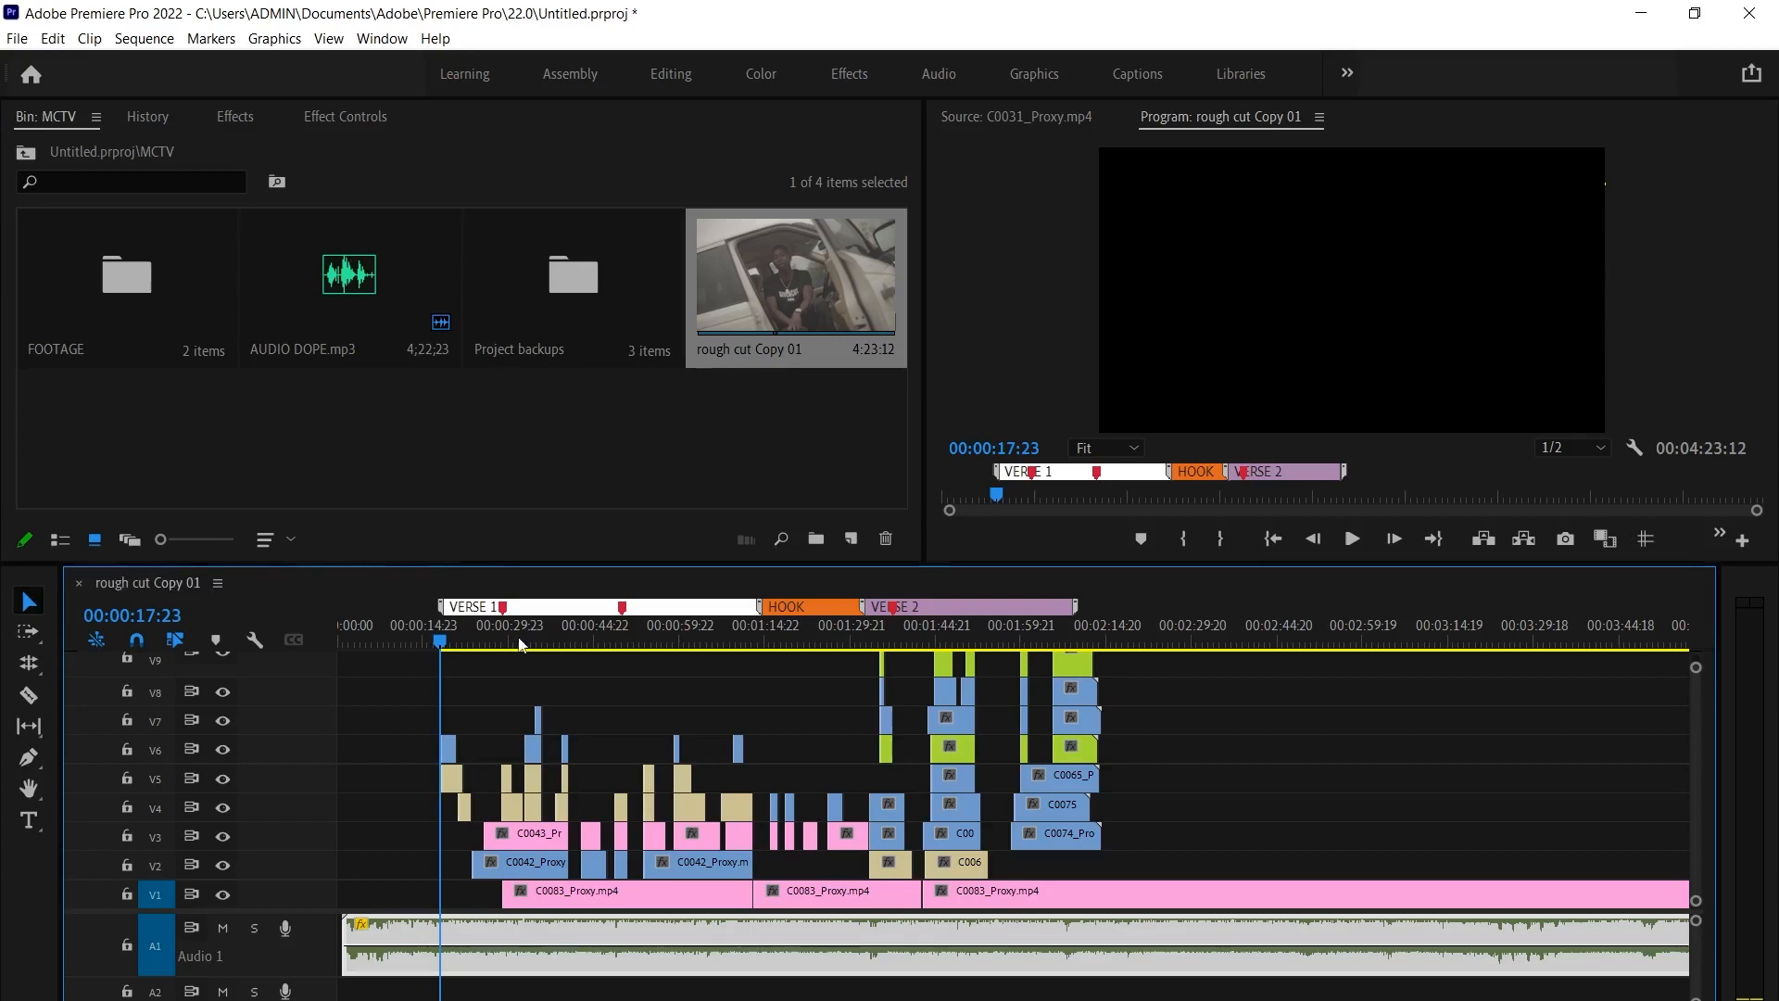
# In the maximized timeline, trim the starts of the first C0056 and C0062 clips to where the clips above them end
pyautogui.click(480, 639)
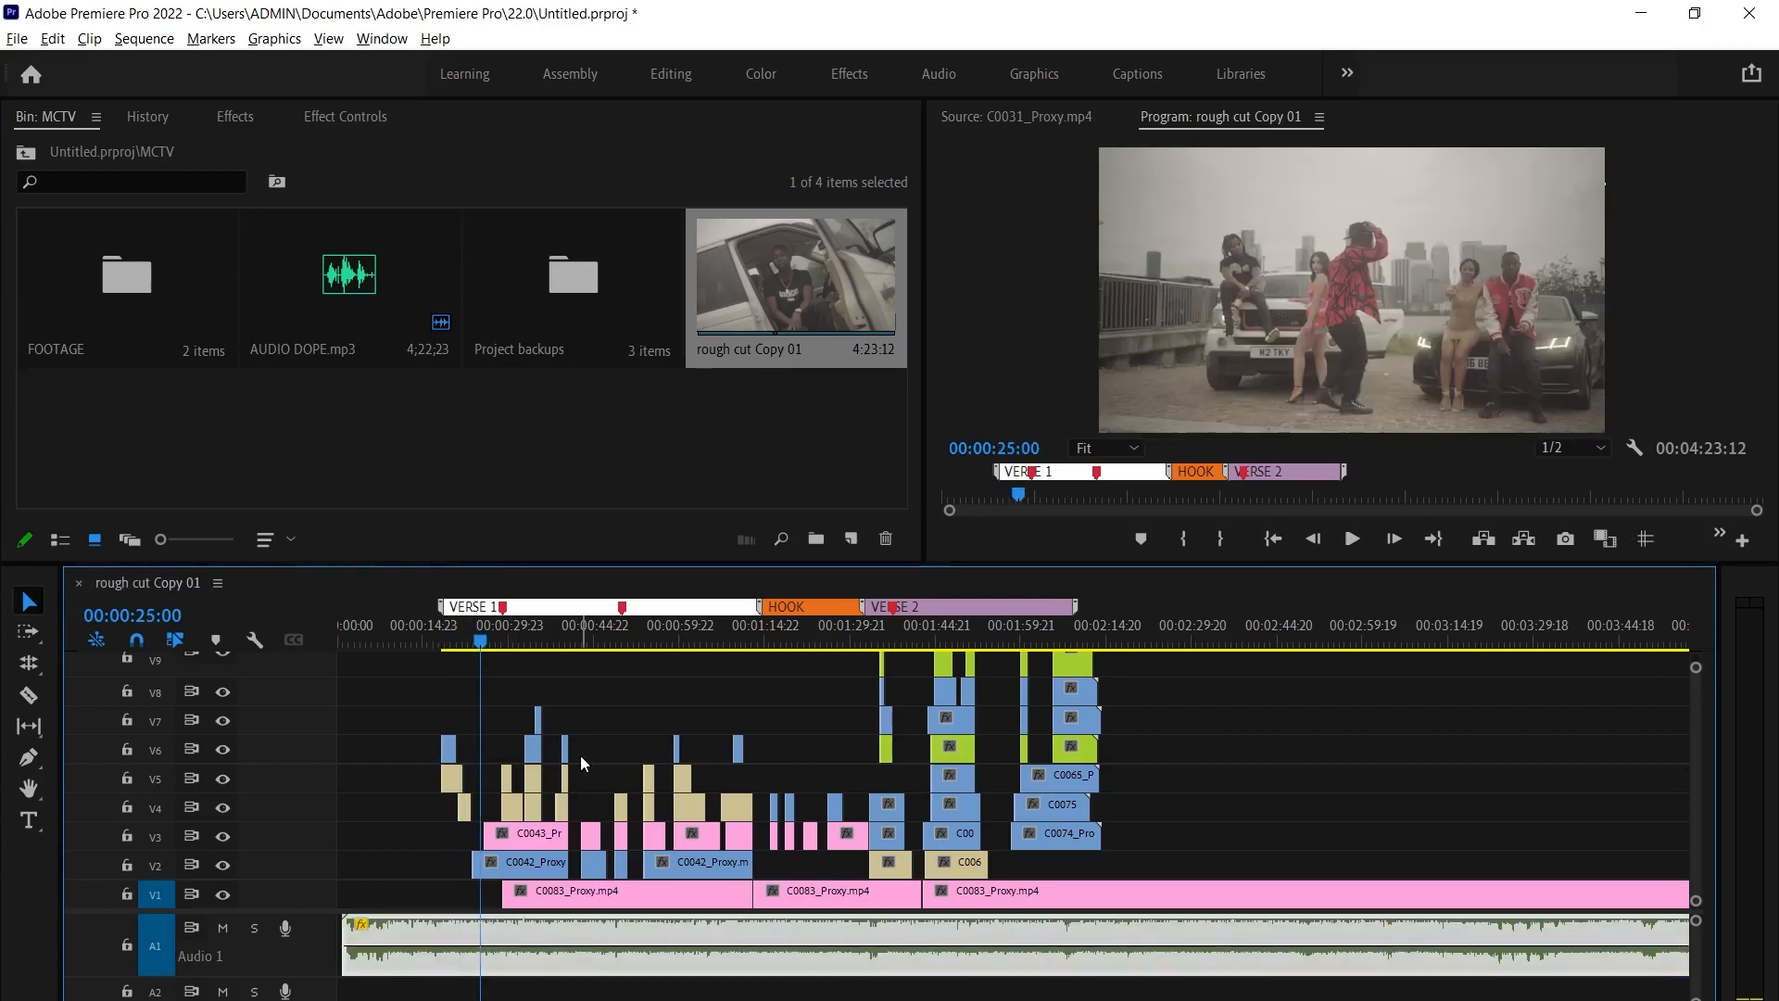
pyautogui.press('=')
pyautogui.scroll(3, 467, 783)
pyautogui.press('`')
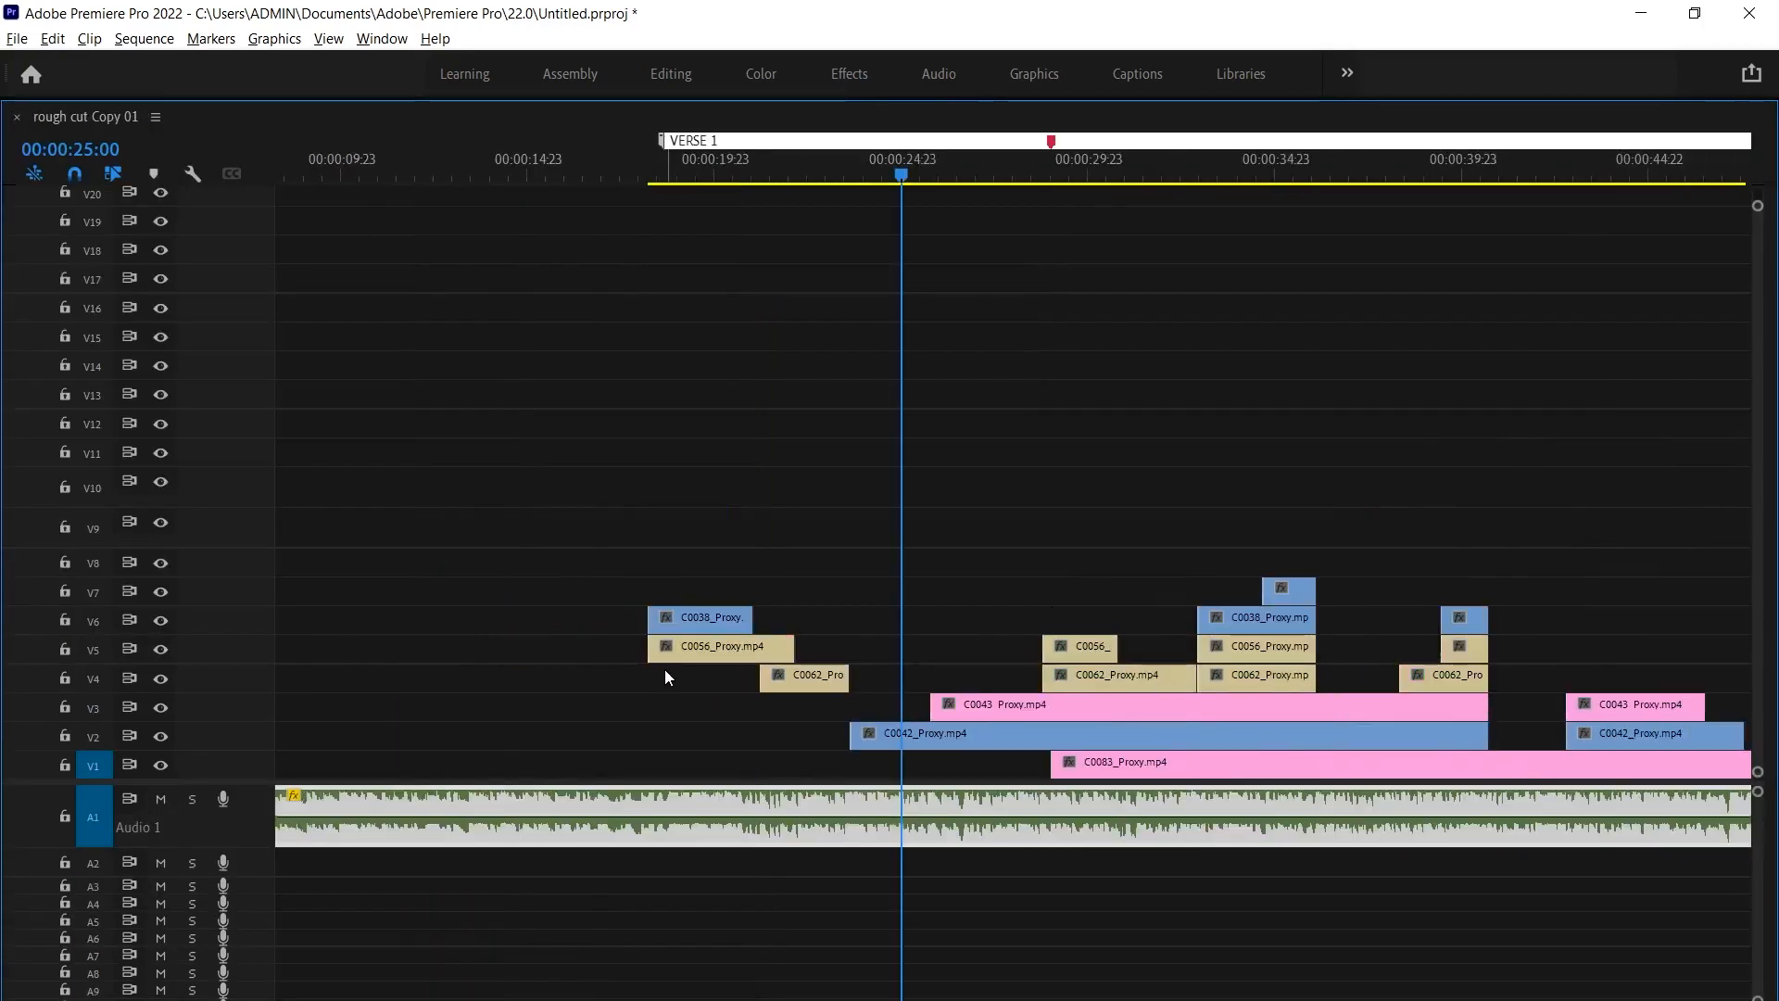
pyautogui.doubleClick(647, 650)
pyautogui.moveTo(650, 649); pyautogui.dragTo(754, 651)
pyautogui.moveTo(762, 679); pyautogui.dragTo(796, 681)
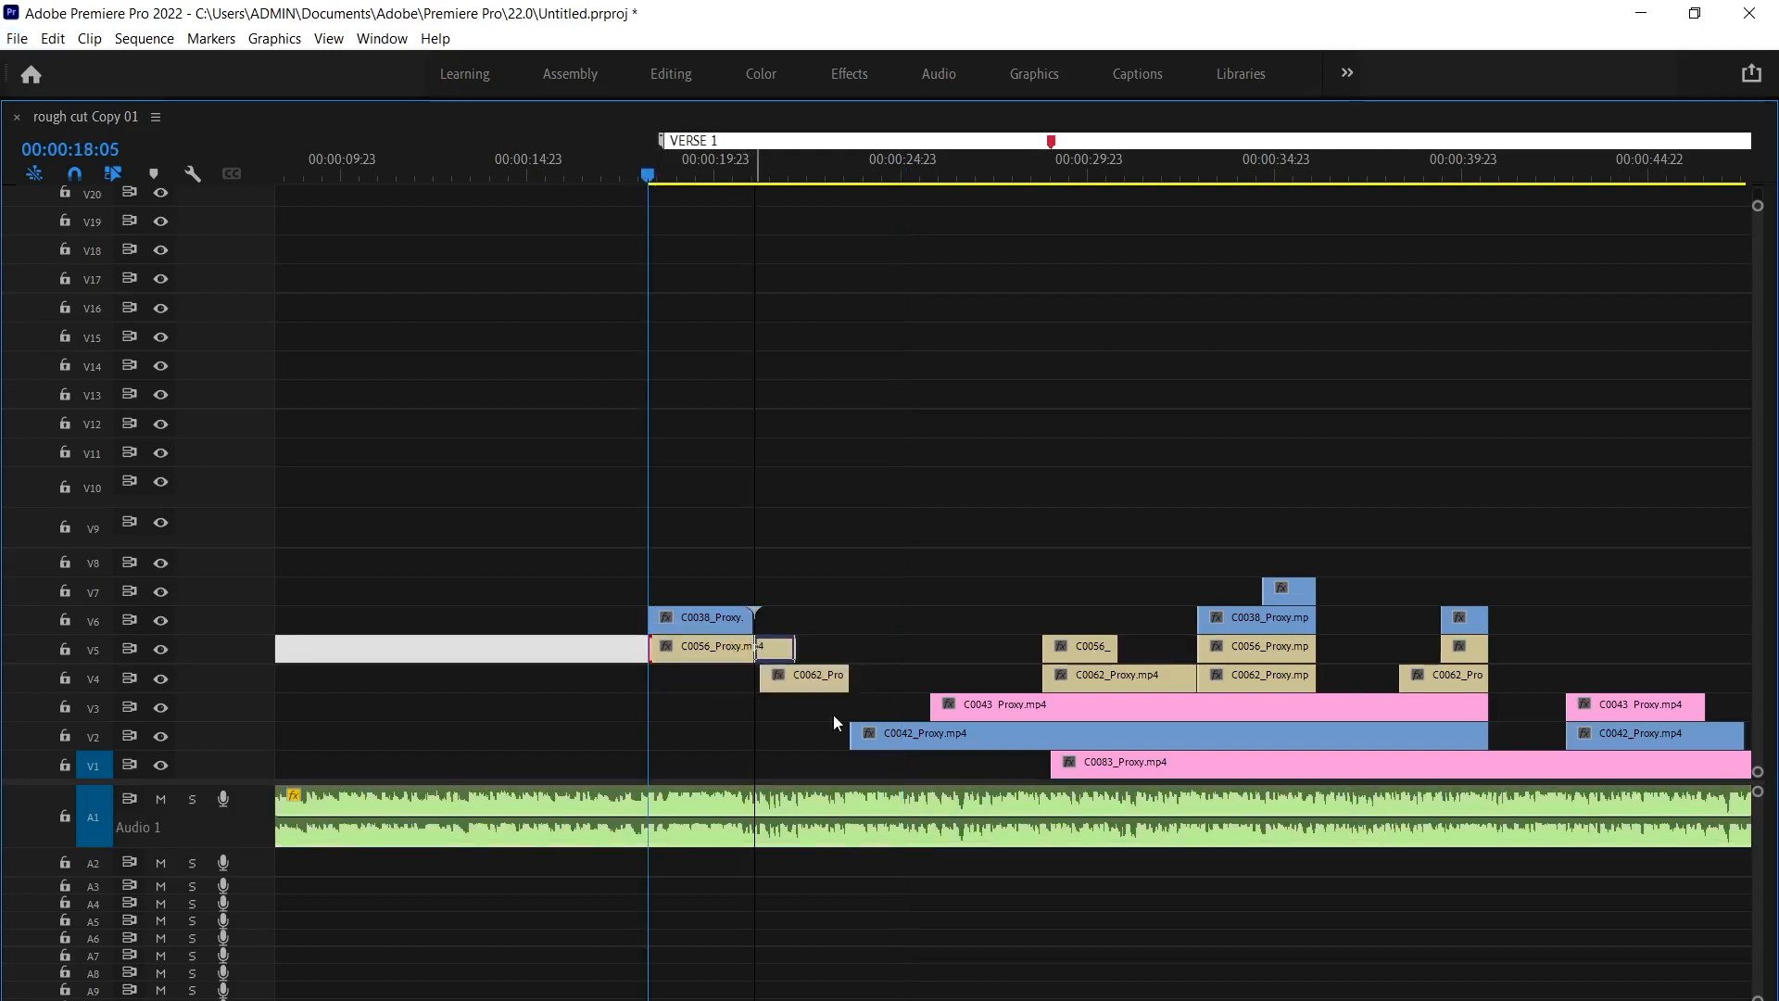
# Trim away the covered portions of the C0042, C0043 and C0083 clips in the first part of verse 1
pyautogui.moveTo(1488, 734); pyautogui.dragTo(929, 734)
pyautogui.moveTo(1057, 704); pyautogui.dragTo(1240, 653)
pyautogui.hscroll(5, 1146, 642)
pyautogui.moveTo(737, 762); pyautogui.dragTo(1177, 758)
pyautogui.click(1253, 765)
pyautogui.hscroll(7, 1280, 723)
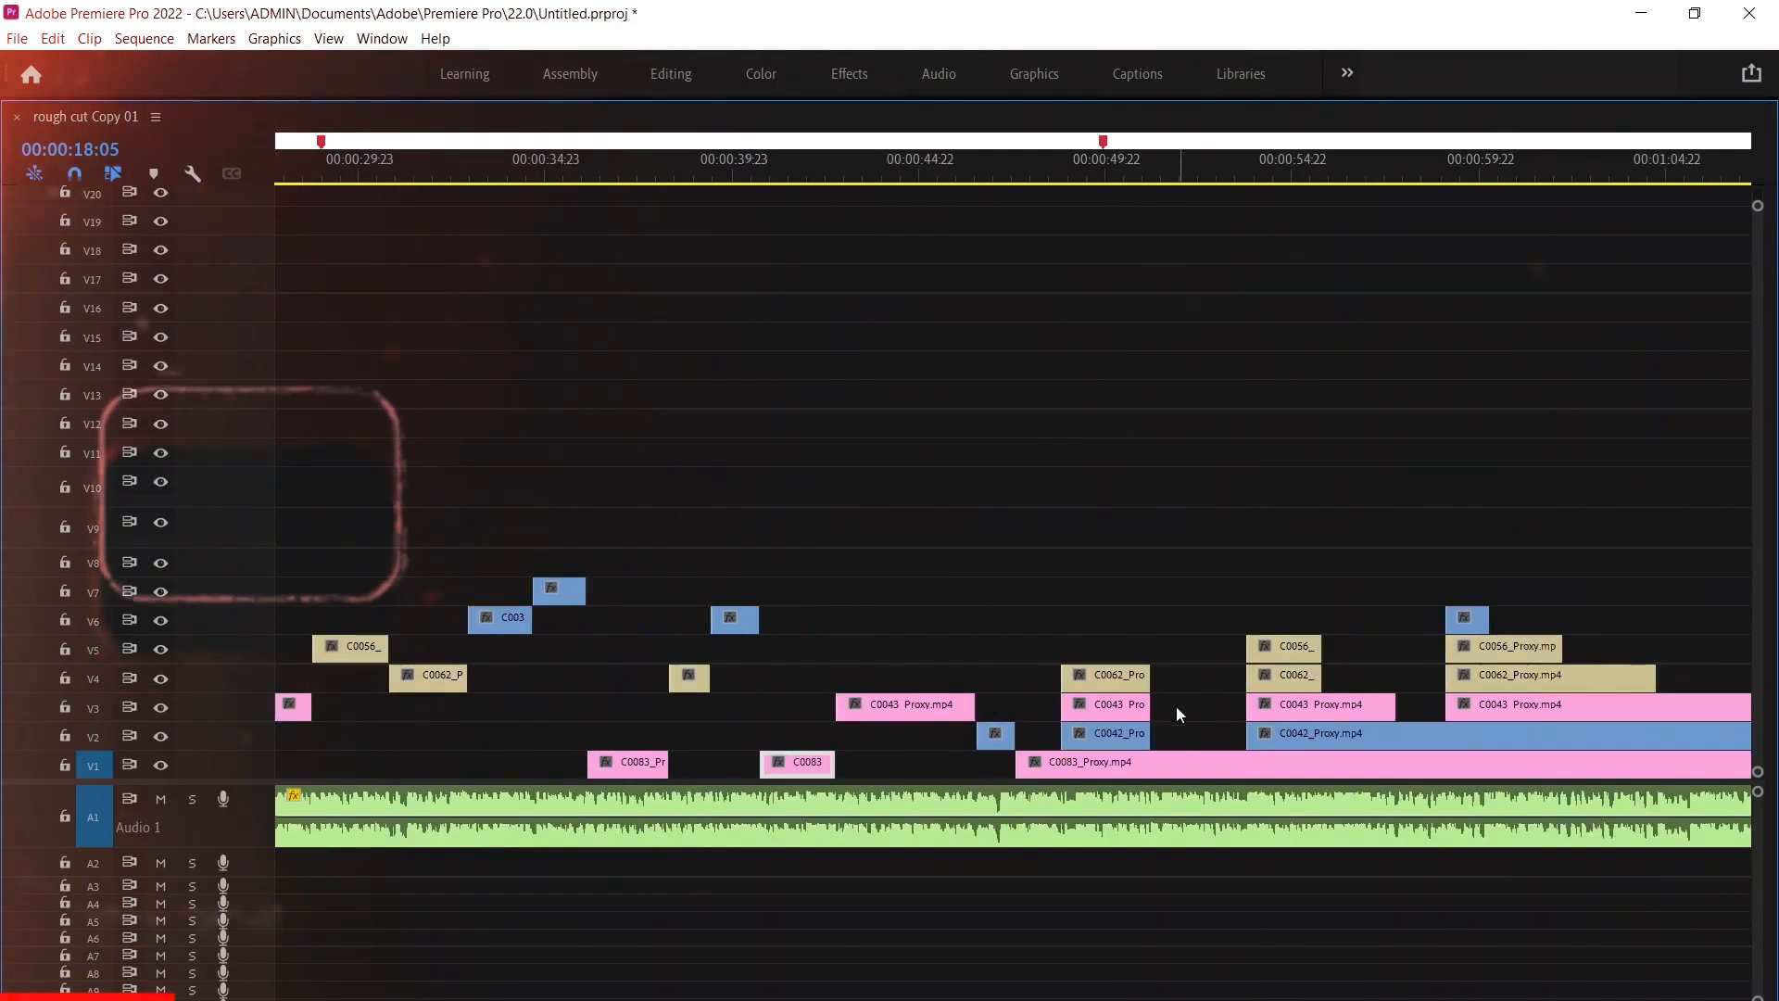
# Remove the clip portions hidden beneath the upper C0062 and C0056 clips around verse 1's second red marker
pyautogui.press('Delete')
pyautogui.moveTo(1063, 761); pyautogui.dragTo(1152, 758)
pyautogui.hscroll(2, 1322, 723)
pyautogui.moveTo(1250, 706); pyautogui.dragTo(1387, 650)
pyautogui.click(1141, 764)
pyautogui.press('Delete')
pyautogui.moveTo(1342, 678); pyautogui.dragTo(1458, 679)
# Trim and delete the covered C0062, C0043 and C0042 portions between about 00:59 and the end of verse 1
pyautogui.hscroll(5, 1447, 667)
pyautogui.moveTo(1149, 707); pyautogui.dragTo(1241, 706)
pyautogui.moveTo(1418, 678); pyautogui.dragTo(1492, 678)
pyautogui.click(1505, 704)
pyautogui.press('Delete')
pyautogui.moveTo(1552, 735); pyautogui.dragTo(1029, 726)
pyautogui.hscroll(5, 1266, 723)
pyautogui.click(1266, 173)
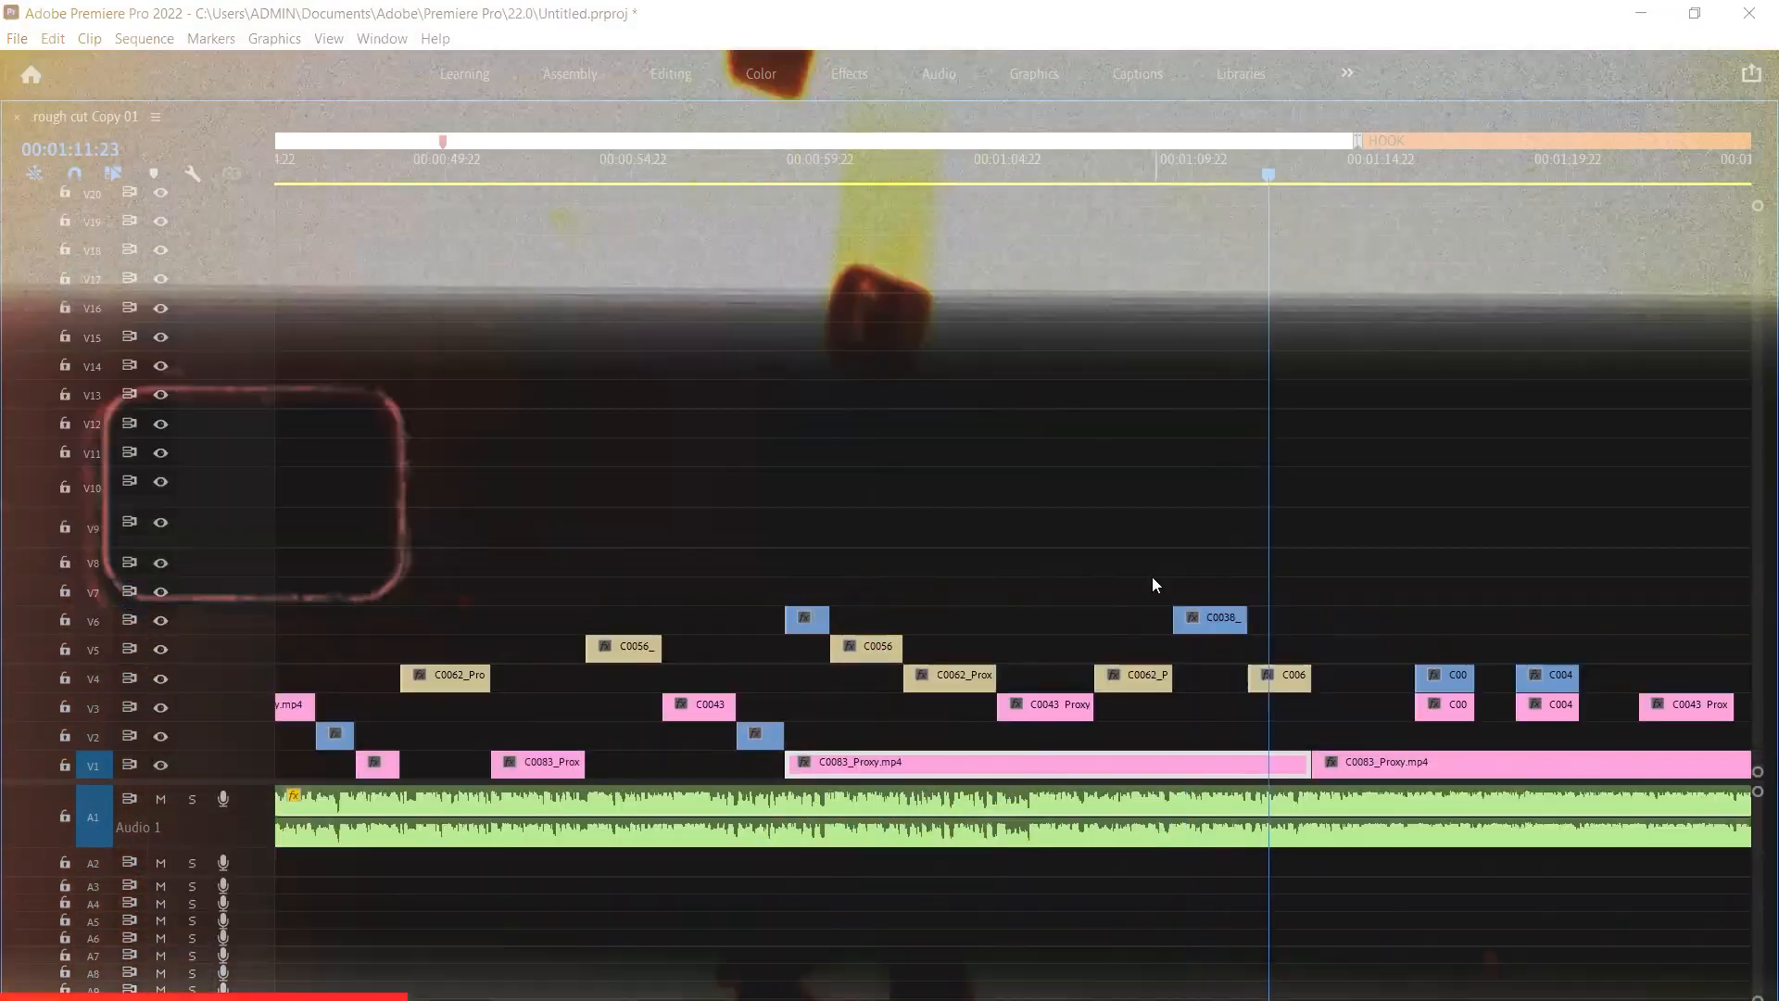
# Delete the covered C0083 portions at the end of verse 1 and beneath the upper clips in the hook
pyautogui.press('Delete')
pyautogui.hscroll(5, 1205, 723)
pyautogui.moveTo(1138, 761); pyautogui.dragTo(1193, 760)
pyautogui.press('Delete')
pyautogui.moveTo(1304, 762); pyautogui.dragTo(1239, 762)
pyautogui.click(1344, 639)
pyautogui.click(1362, 762)
pyautogui.moveTo(1366, 762); pyautogui.dragTo(1456, 762)
# Start the hook's last C0043 clip where C0047 ends, and trim the covered C0083 portion up to about 01:41 in verse 2
pyautogui.scroll(2, 1482, 723)
pyautogui.moveTo(603, 706); pyautogui.dragTo(804, 706)
pyautogui.moveTo(751, 761); pyautogui.dragTo(1693, 762)
pyautogui.scroll(1, 1559, 723)
pyautogui.click(1109, 173)
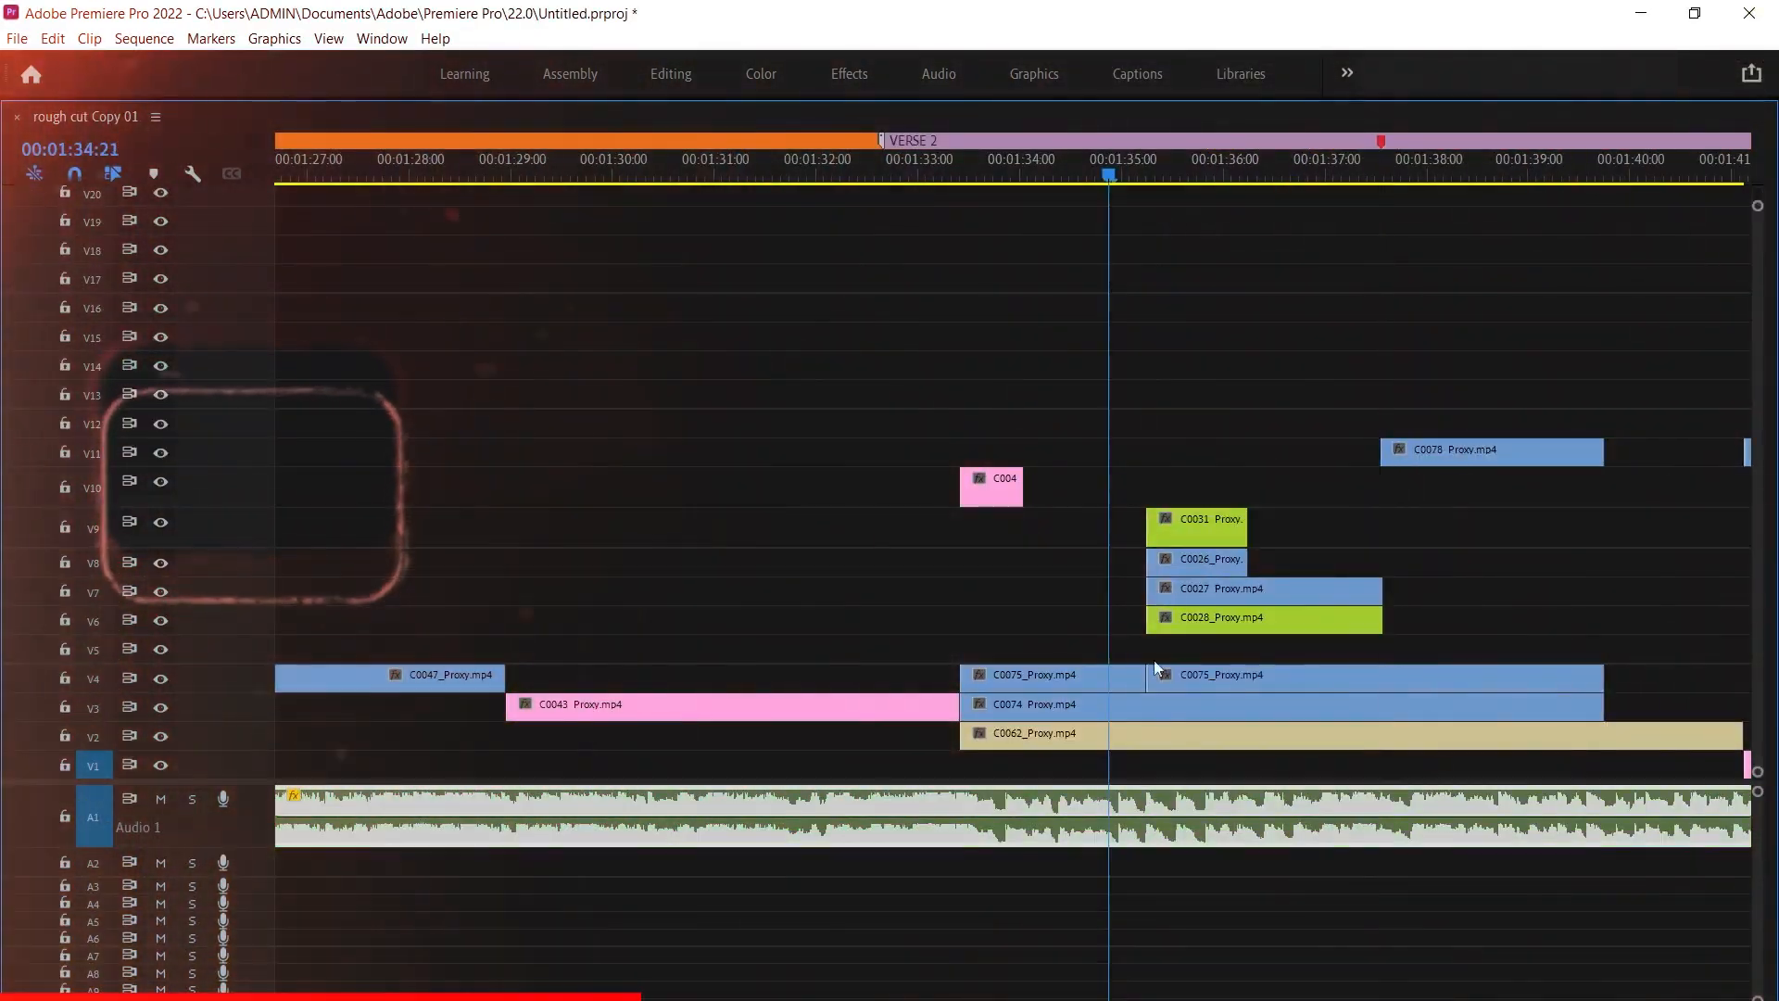
# Delete C0028 and C0026 beneath the first verse 2 C0031 clip, and trim C0027 to start where C0031 ends
pyautogui.click(1381, 679)
pyautogui.moveTo(1379, 678); pyautogui.dragTo(1146, 678)
pyautogui.click(1298, 619)
pyautogui.press('Delete')
pyautogui.moveTo(1149, 591); pyautogui.dragTo(1248, 591)
pyautogui.click(1204, 562)
pyautogui.press('Delete')
# Split the stacked clips at 00:01:35:06 and remove the C0075, C0074 and C0062 portions covered by the clips above
pyautogui.moveTo(1109, 174); pyautogui.dragTo(1147, 174)
pyautogui.hotkey('ctrl', 'k')
pyautogui.moveTo(1177, 678); pyautogui.dragTo(1193, 763)
pyautogui.moveTo(1149, 707); pyautogui.dragTo(1322, 708)
pyautogui.click(1349, 705)
pyautogui.press('Delete')
# Trim C0075 to start after the brief C0043 clip, and delete the C0074, C0062 and C0075 portions left beneath upper clips
pyautogui.moveTo(962, 676); pyautogui.dragTo(1023, 676)
pyautogui.click(1012, 712)
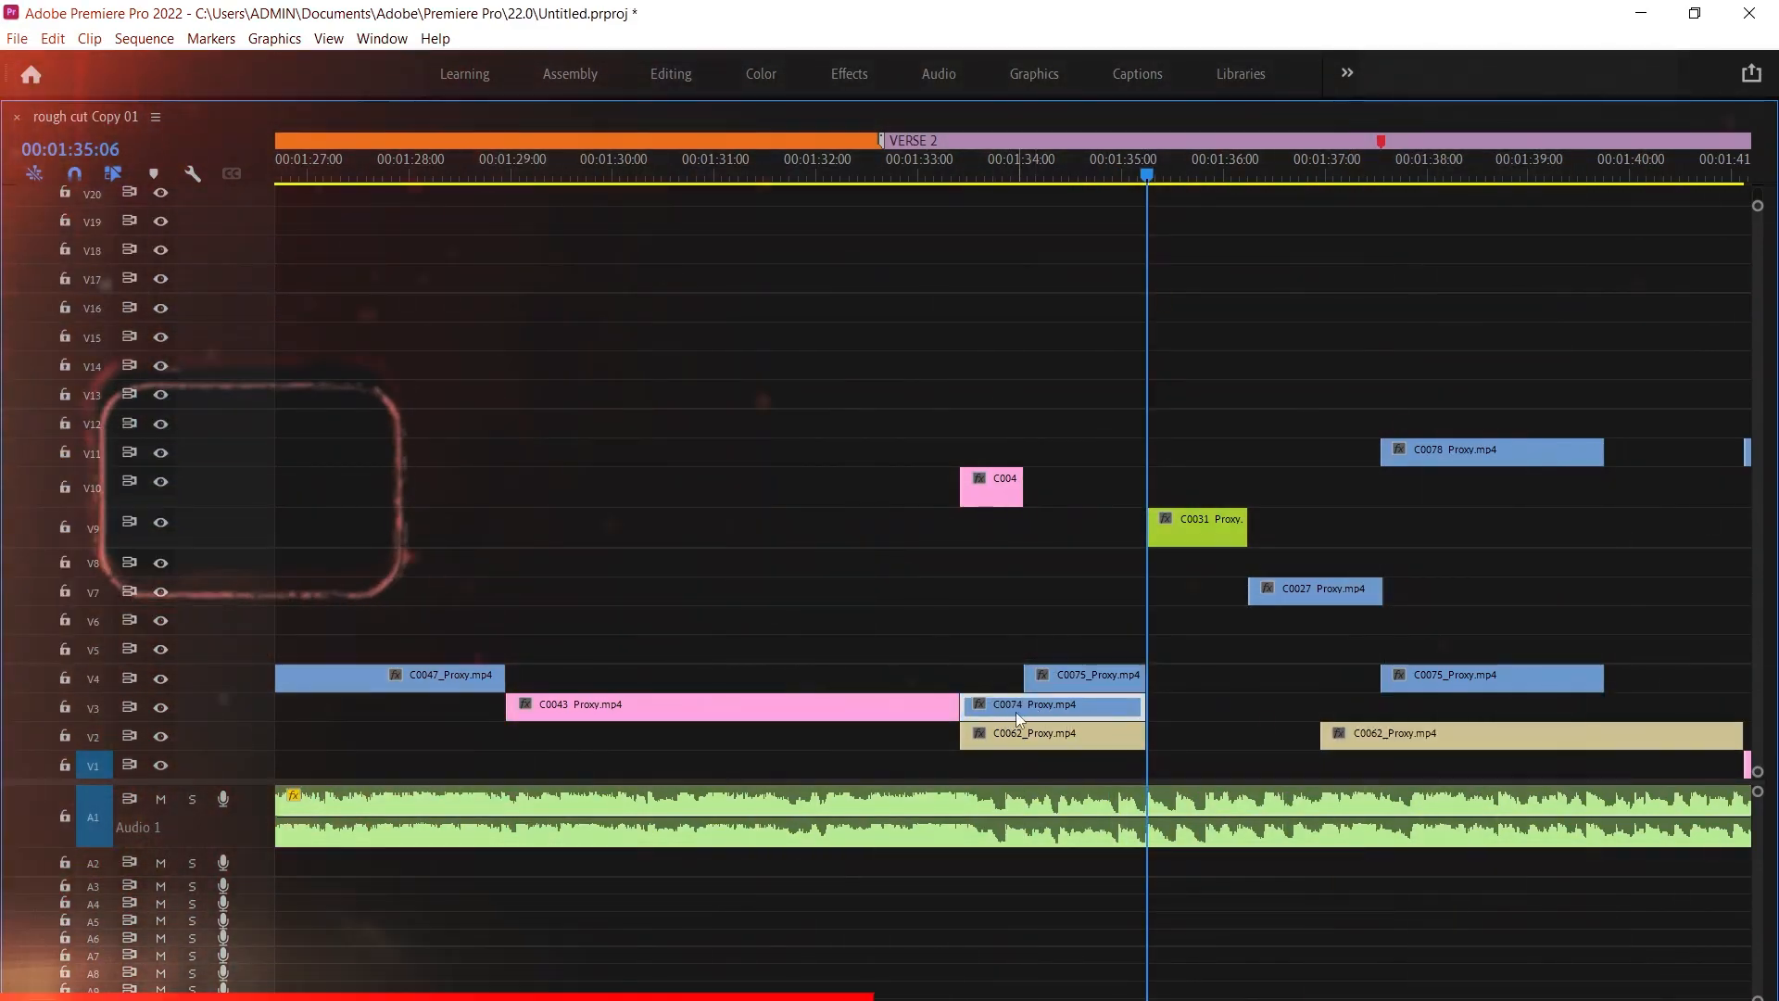
pyautogui.press('Delete')
pyautogui.scroll(-3, 1165, 687)
pyautogui.click(1378, 174)
pyautogui.click(1004, 679)
pyautogui.press('Delete')
# Trim C0062 to start after the first C0078 clip, and delete the C0083 portion beneath the second C0078 clip
pyautogui.moveTo(824, 735); pyautogui.dragTo(1104, 736)
pyautogui.scroll(-2, 926, 602)
pyautogui.click(928, 619)
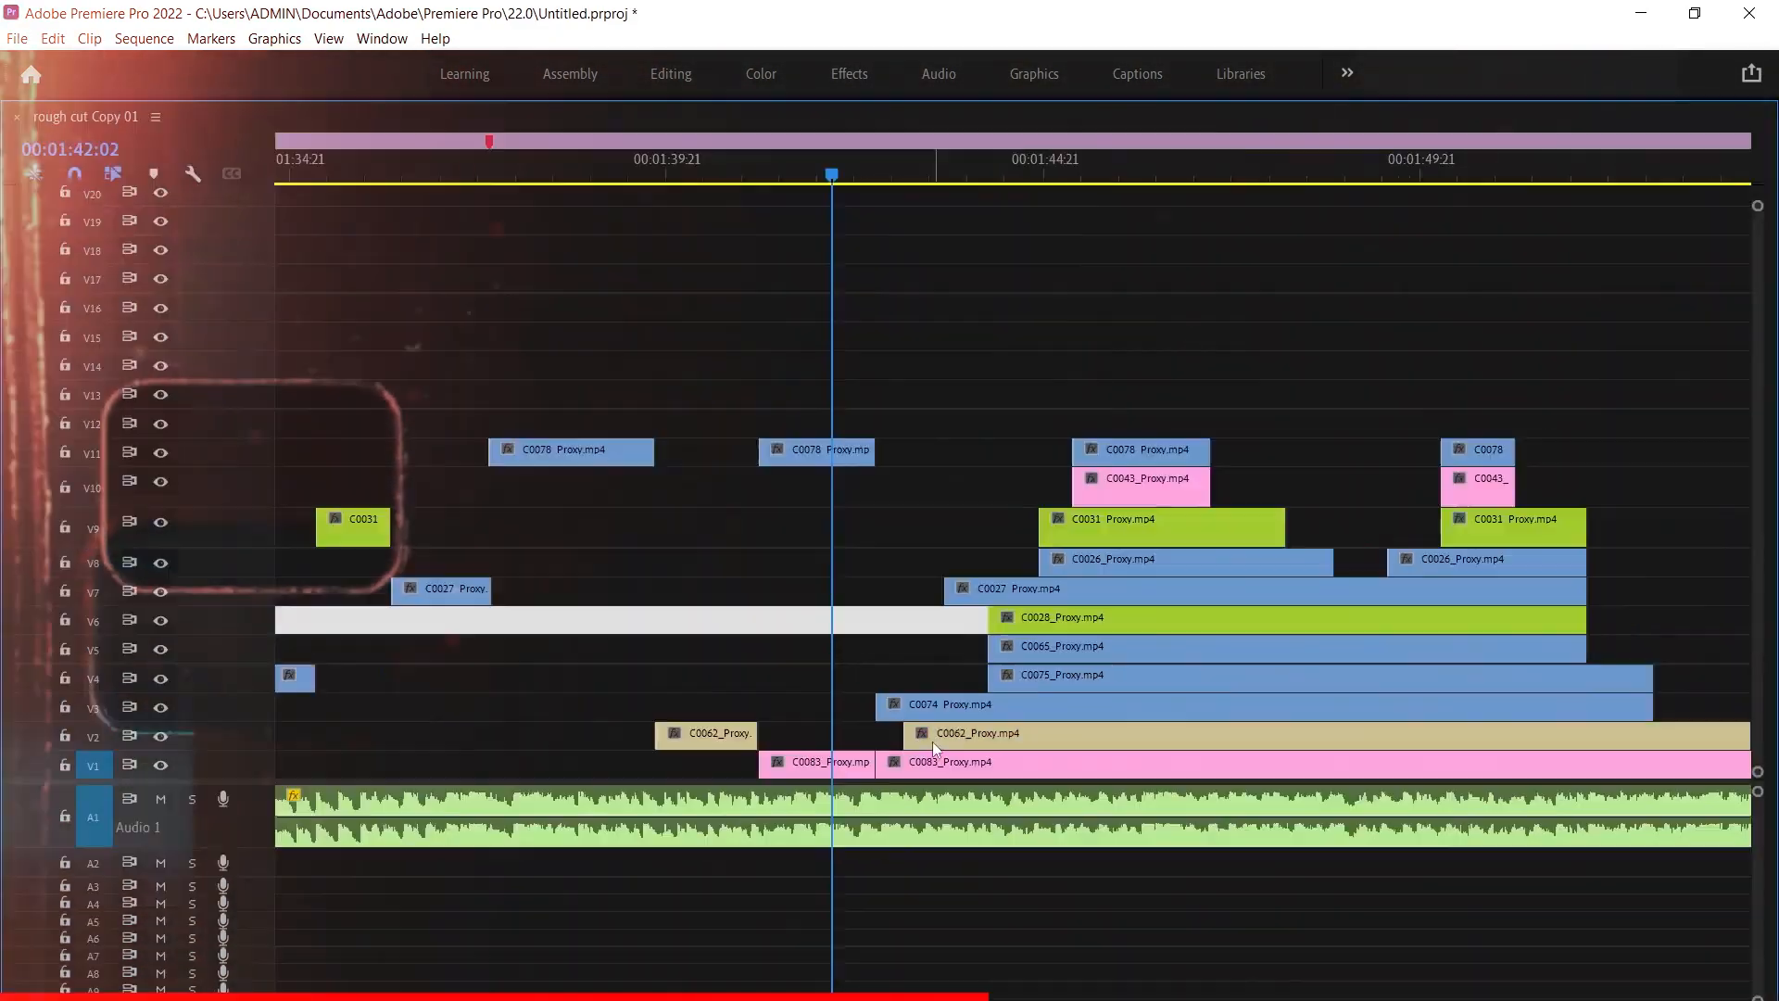
pyautogui.scroll(2, 840, 649)
pyautogui.click(704, 243)
pyautogui.press('Up')
pyautogui.press('Down')
pyautogui.click(766, 762)
pyautogui.press('Delete')
pyautogui.scroll(-2, 780, 632)
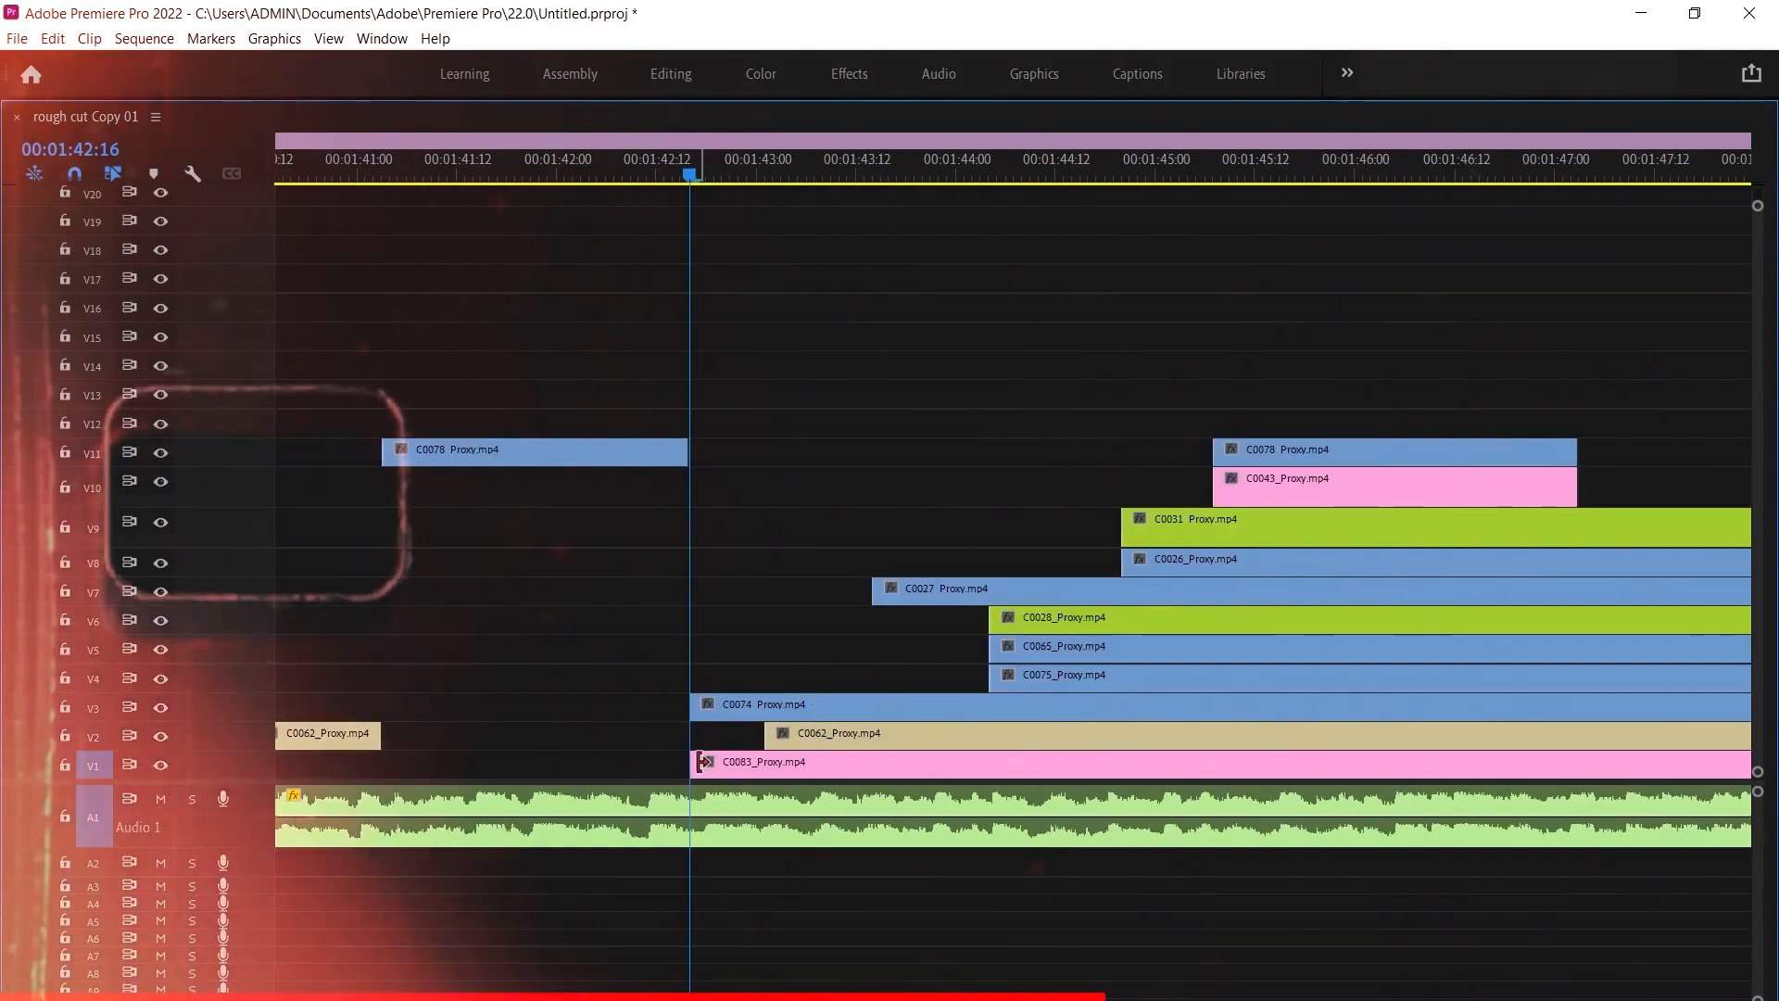
# Trim the covered C0083, C0062, C0074 and C0075 portions after 00:01:42:16, and delete the hidden C0065 and C0028 clips
pyautogui.moveTo(698, 762); pyautogui.dragTo(1122, 762)
pyautogui.scroll(-2, 927, 705)
pyautogui.moveTo(701, 762); pyautogui.dragTo(1539, 763)
pyautogui.moveTo(544, 738); pyautogui.dragTo(639, 707)
pyautogui.moveTo(644, 678); pyautogui.dragTo(1337, 660)
pyautogui.press('Delete')
# Cut C0027, C0026 and C0031 at the edges of overlapping clips between about 01:43 and 01:52, and delete the hidden portions
pyautogui.click(1043, 590)
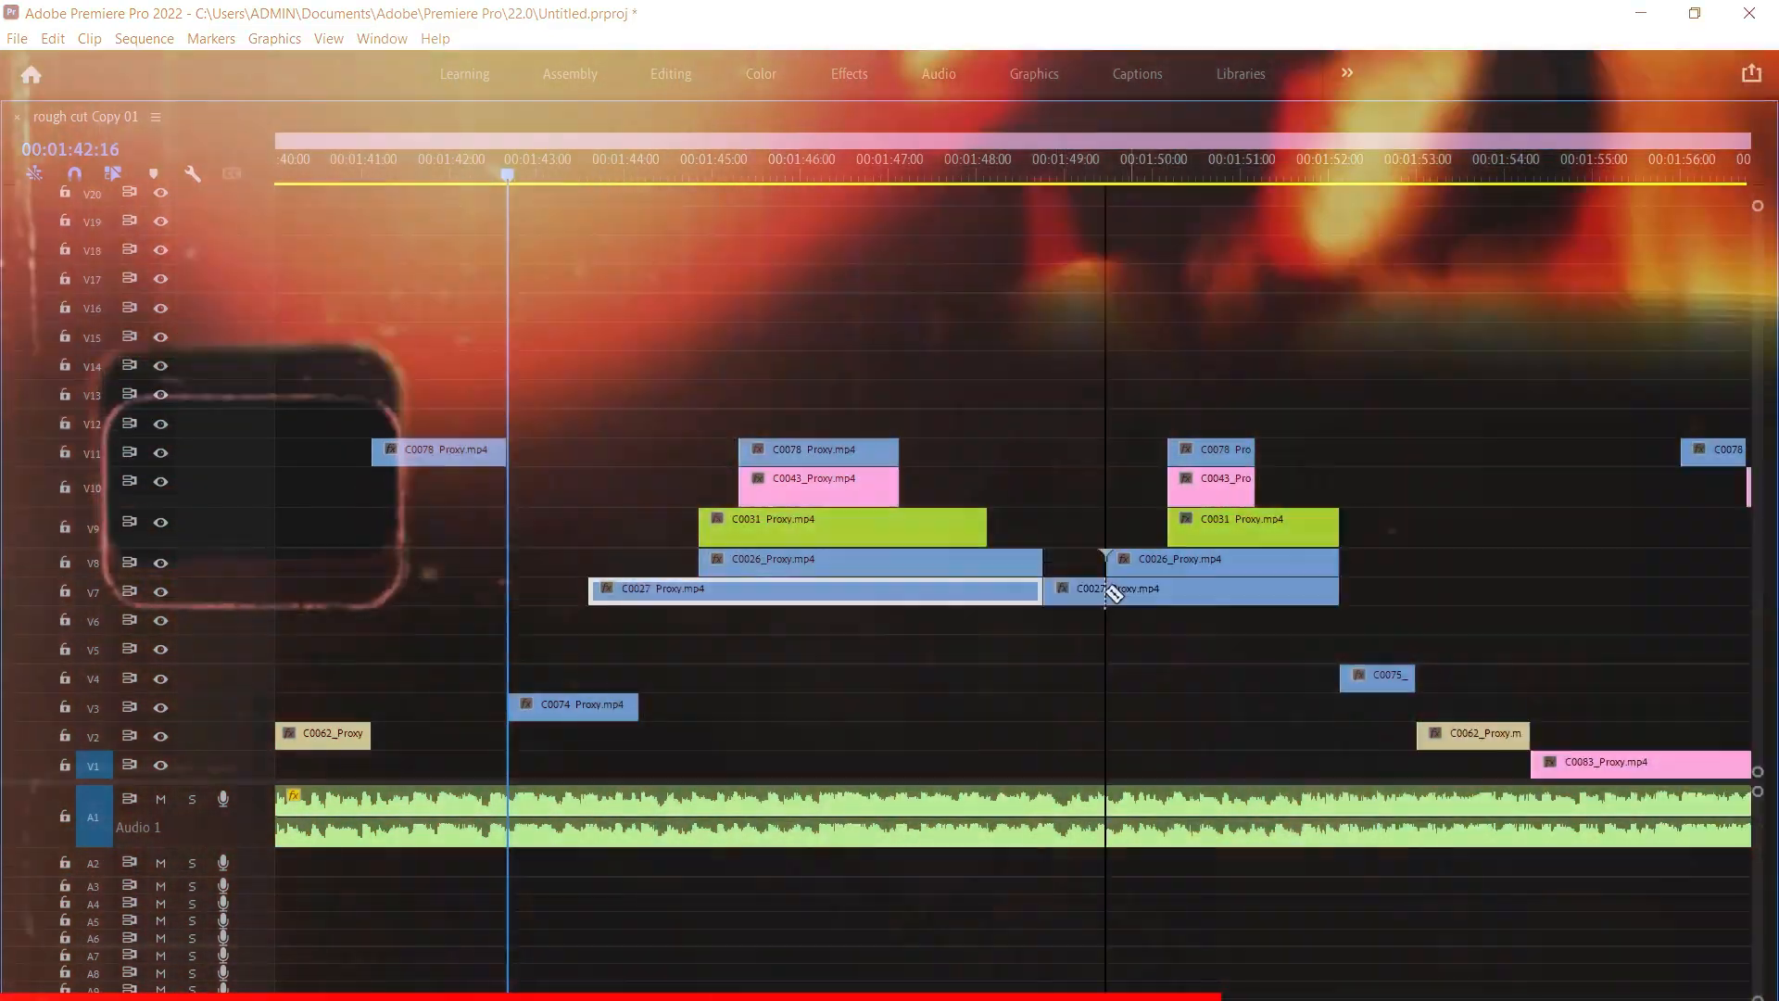
pyautogui.click(1106, 589)
pyautogui.click(988, 559)
pyautogui.click(900, 521)
pyautogui.press('Delete')
pyautogui.click(1256, 525)
pyautogui.click(1167, 561)
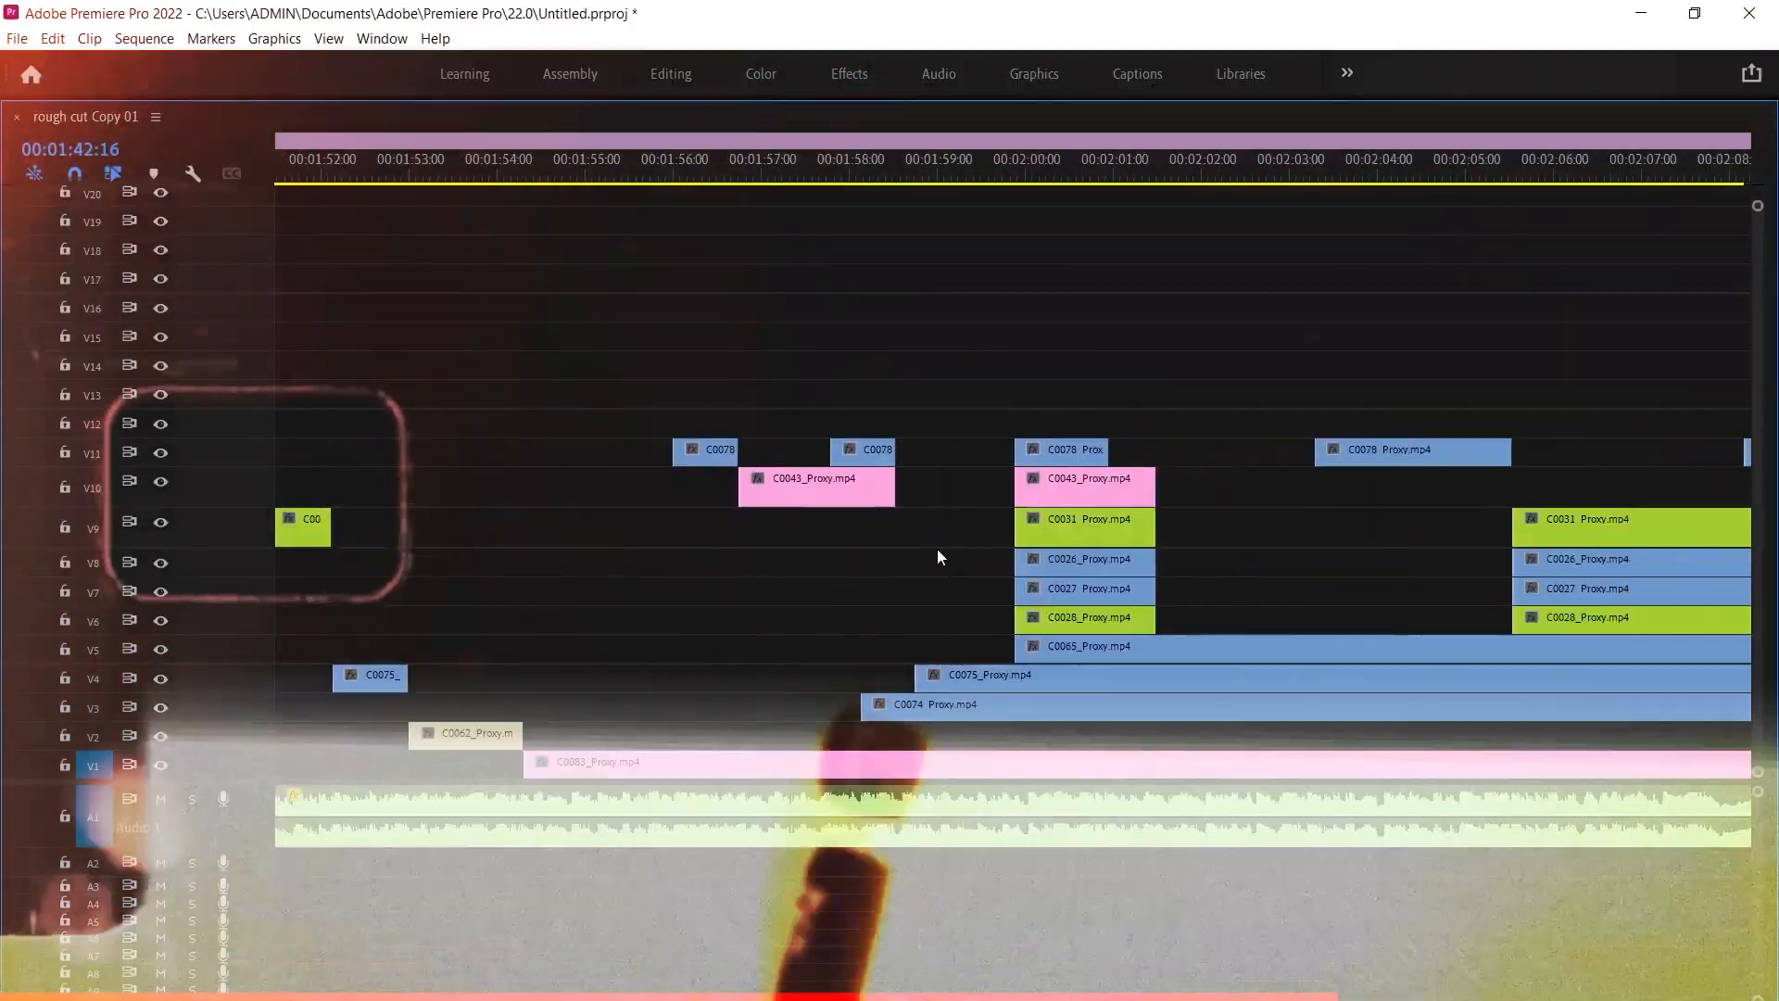
# Delete the C0065 portion from the start of the C0078 clip at 00:02:03:07 onward
pyautogui.scroll(-2, 937, 548)
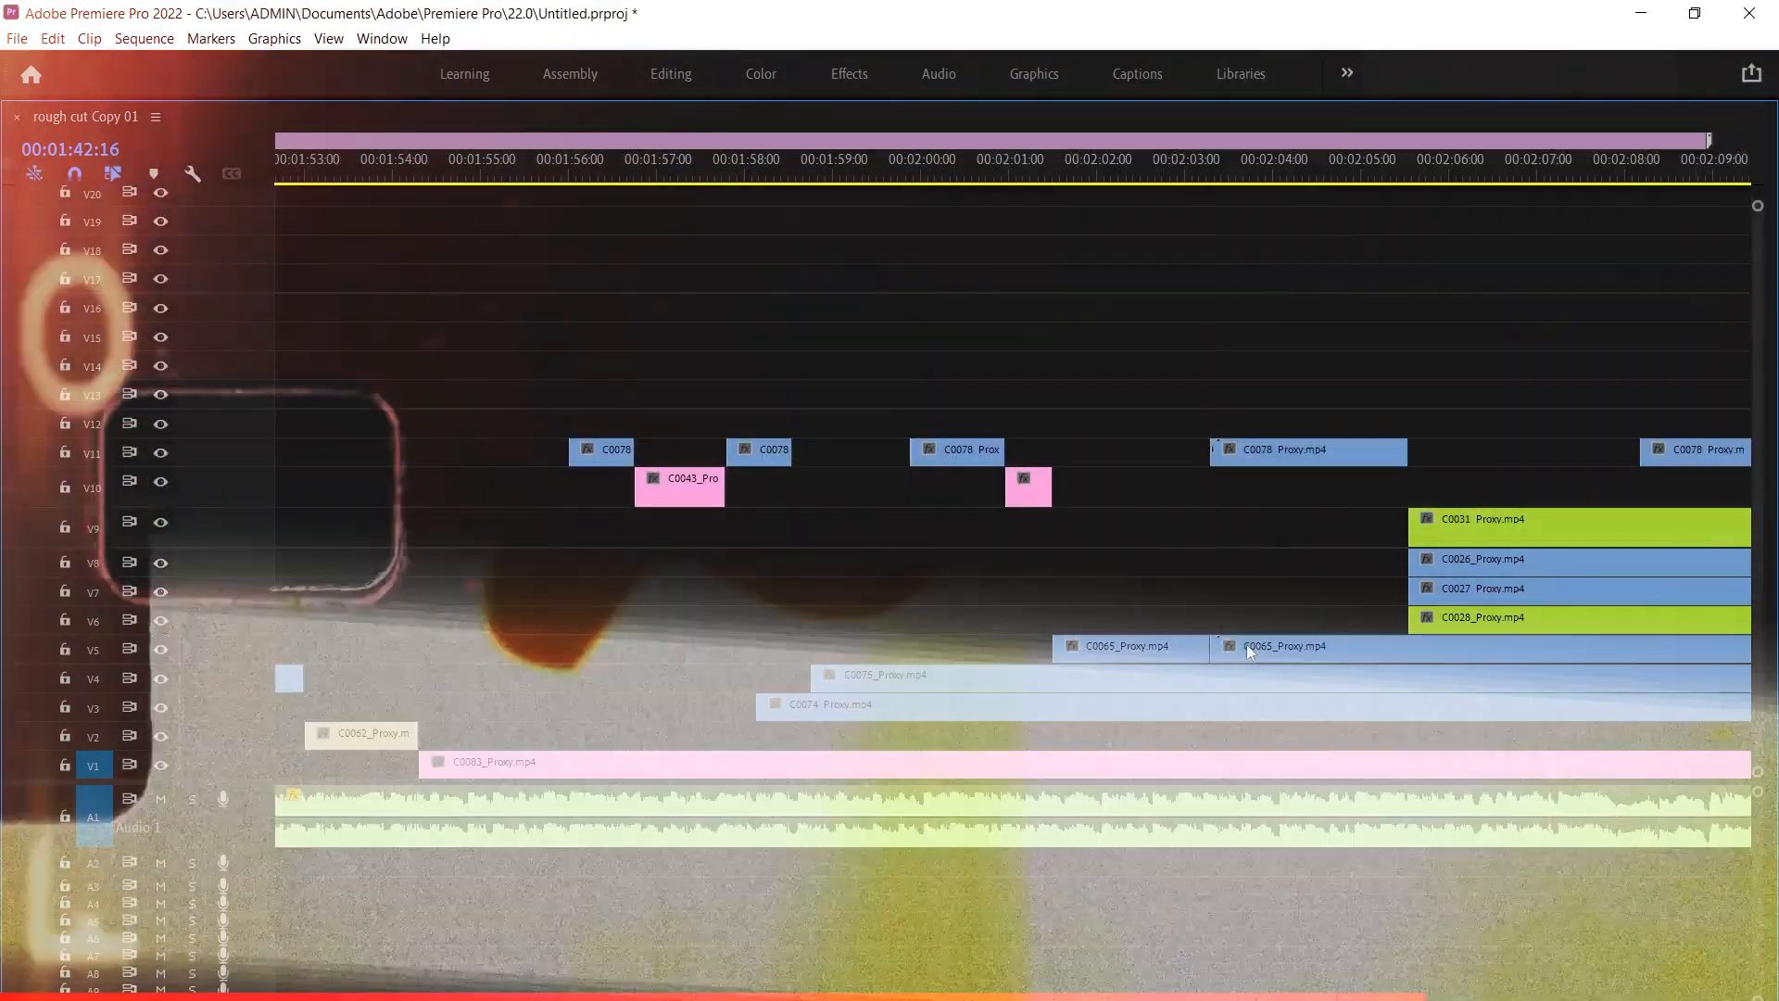
pyautogui.click(1248, 652)
pyautogui.press('Delete')
pyautogui.scroll(-2, 847, 638)
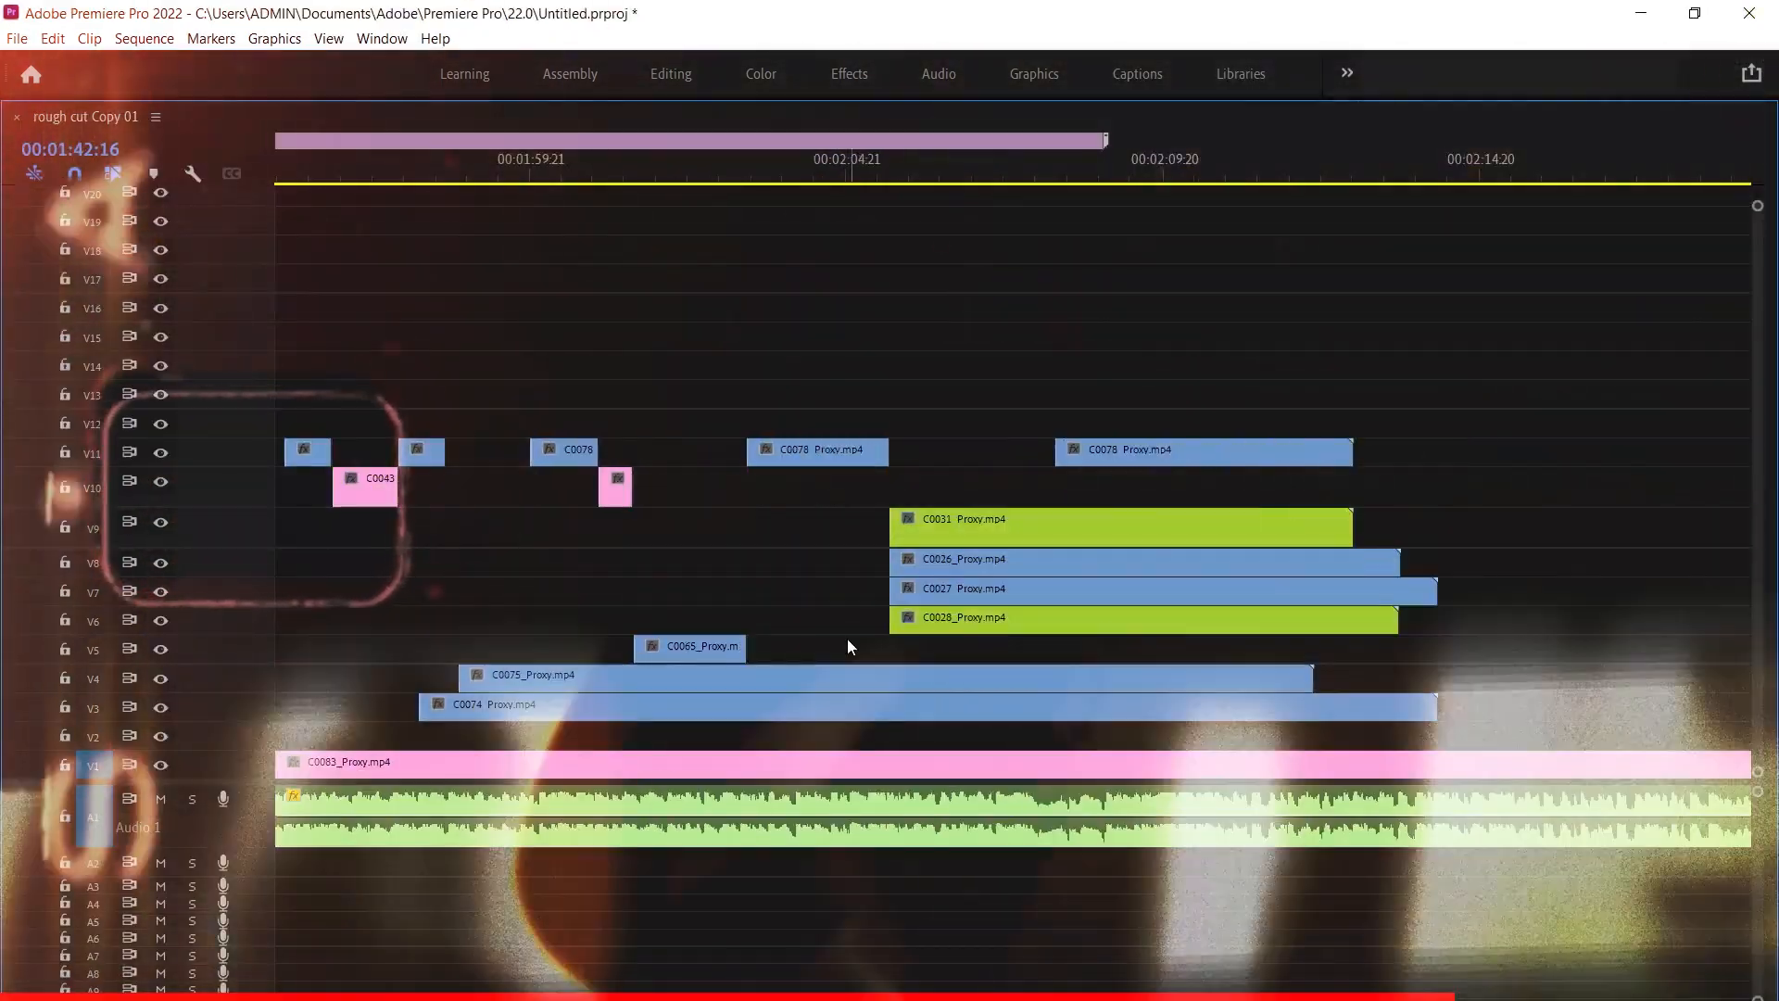
pyautogui.click(746, 163)
# Trim the C0075 and C0074 clips before 00:02:03:07 to their visible portions and delete the covered remainder
pyautogui.scroll(1, 758, 556)
pyautogui.click(1354, 683)
pyautogui.moveTo(1439, 678); pyautogui.dragTo(474, 678)
pyautogui.moveTo(344, 706); pyautogui.dragTo(399, 704)
pyautogui.click(1204, 706)
pyautogui.press('Delete')
# Delete the C0028, C0027 and C0026 clips hidden beneath the final C0031 clip in verse 2
pyautogui.click(1220, 626)
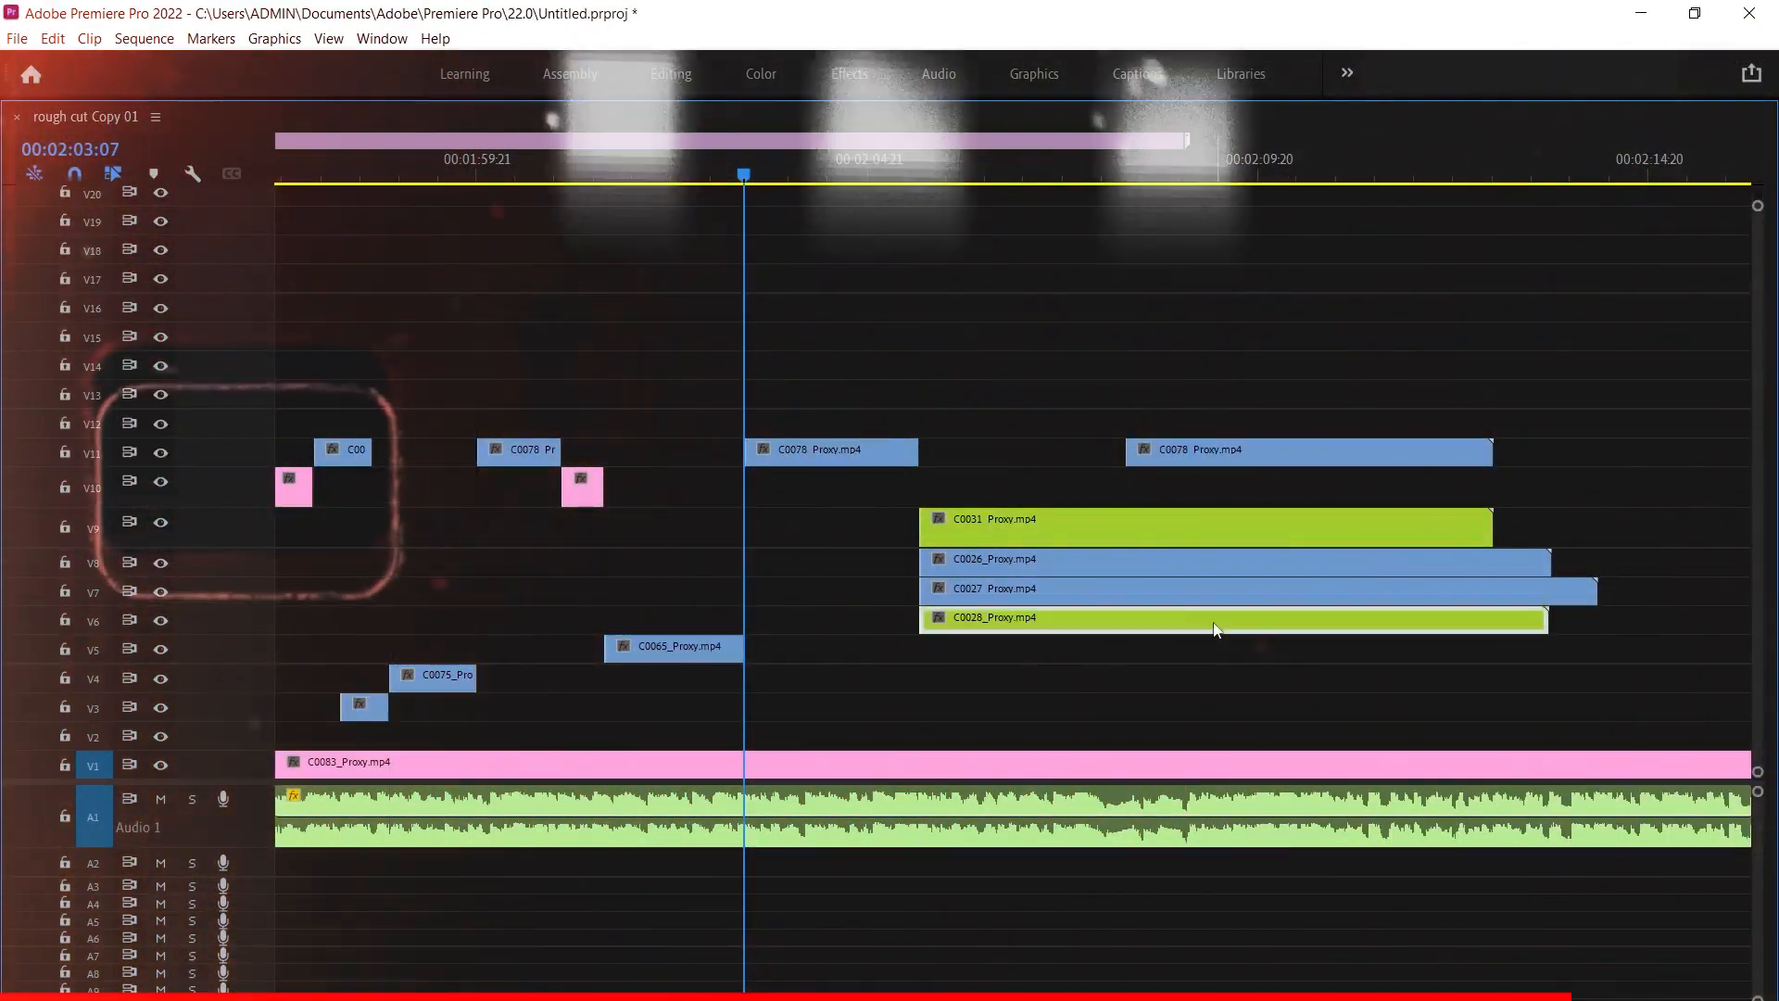
pyautogui.press('Delete')
pyautogui.click(1205, 593)
pyautogui.scroll(-5, 1082, 621)
pyautogui.scroll(5, 1013, 639)
# Split C0083 in verse 2 where the upper clips begin to cover it, and delete the remainder
pyautogui.click(799, 764)
pyautogui.scroll(-3, 1019, 686)
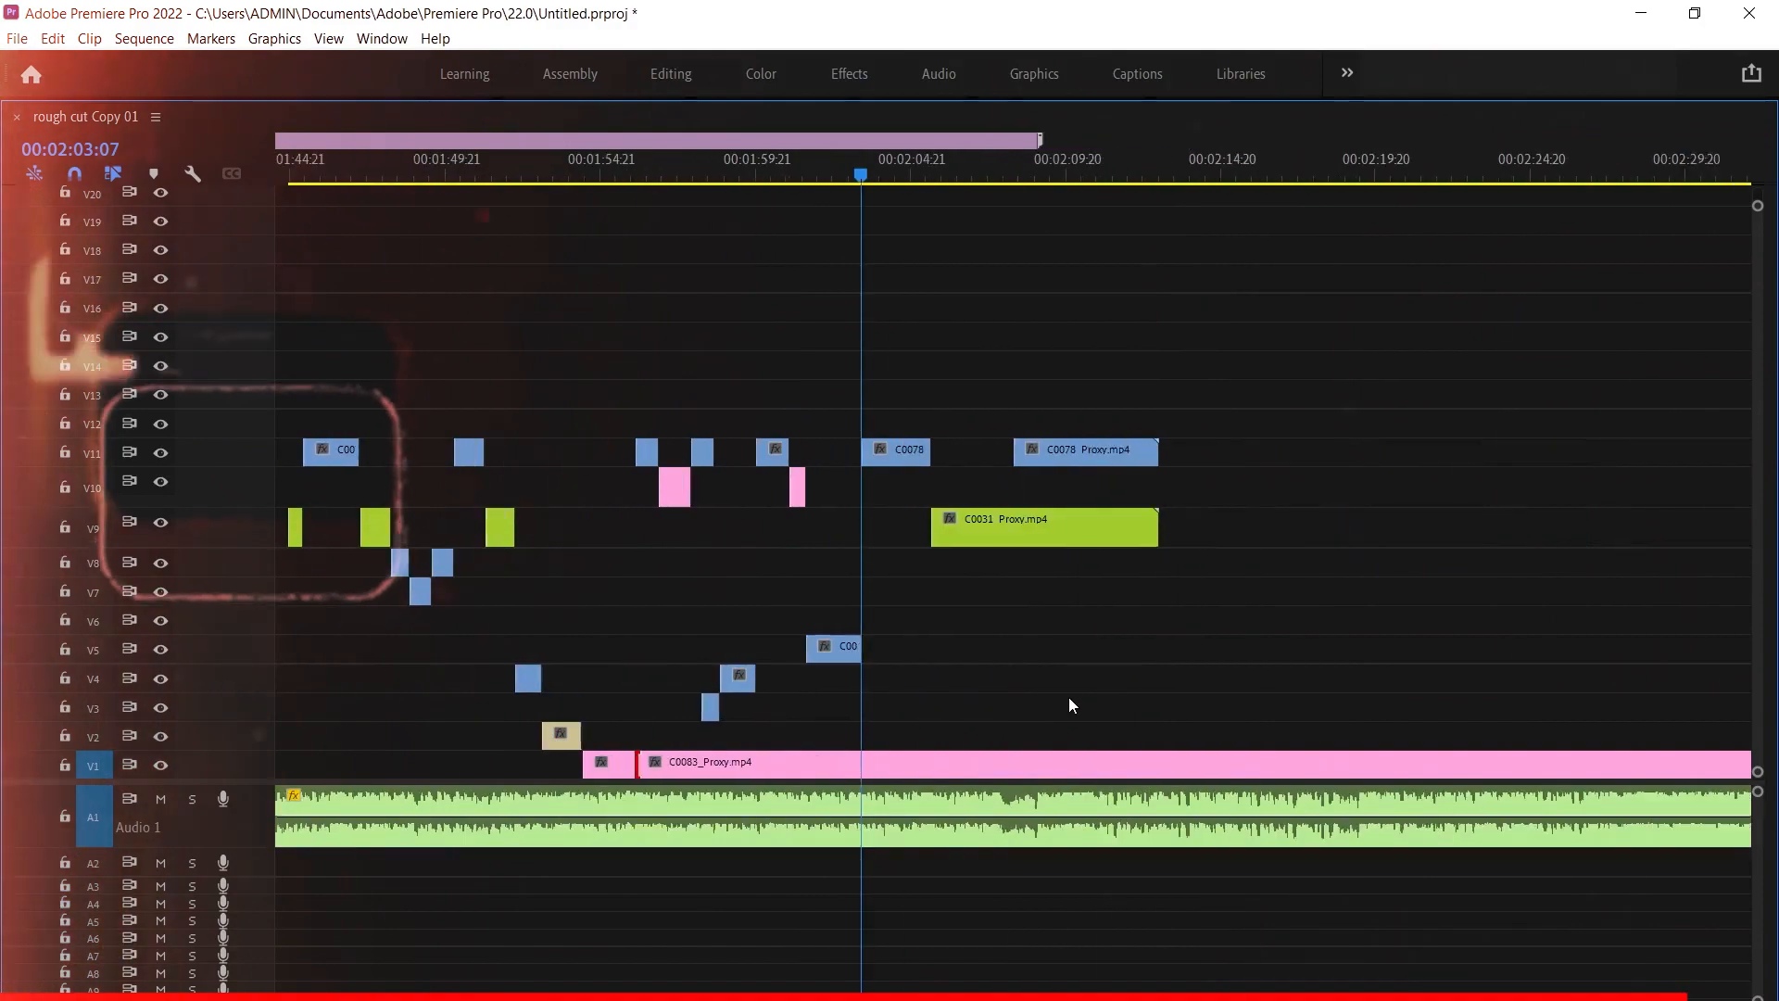
pyautogui.click(1064, 763)
pyautogui.press('Delete')
pyautogui.scroll(-6, 548, 608)
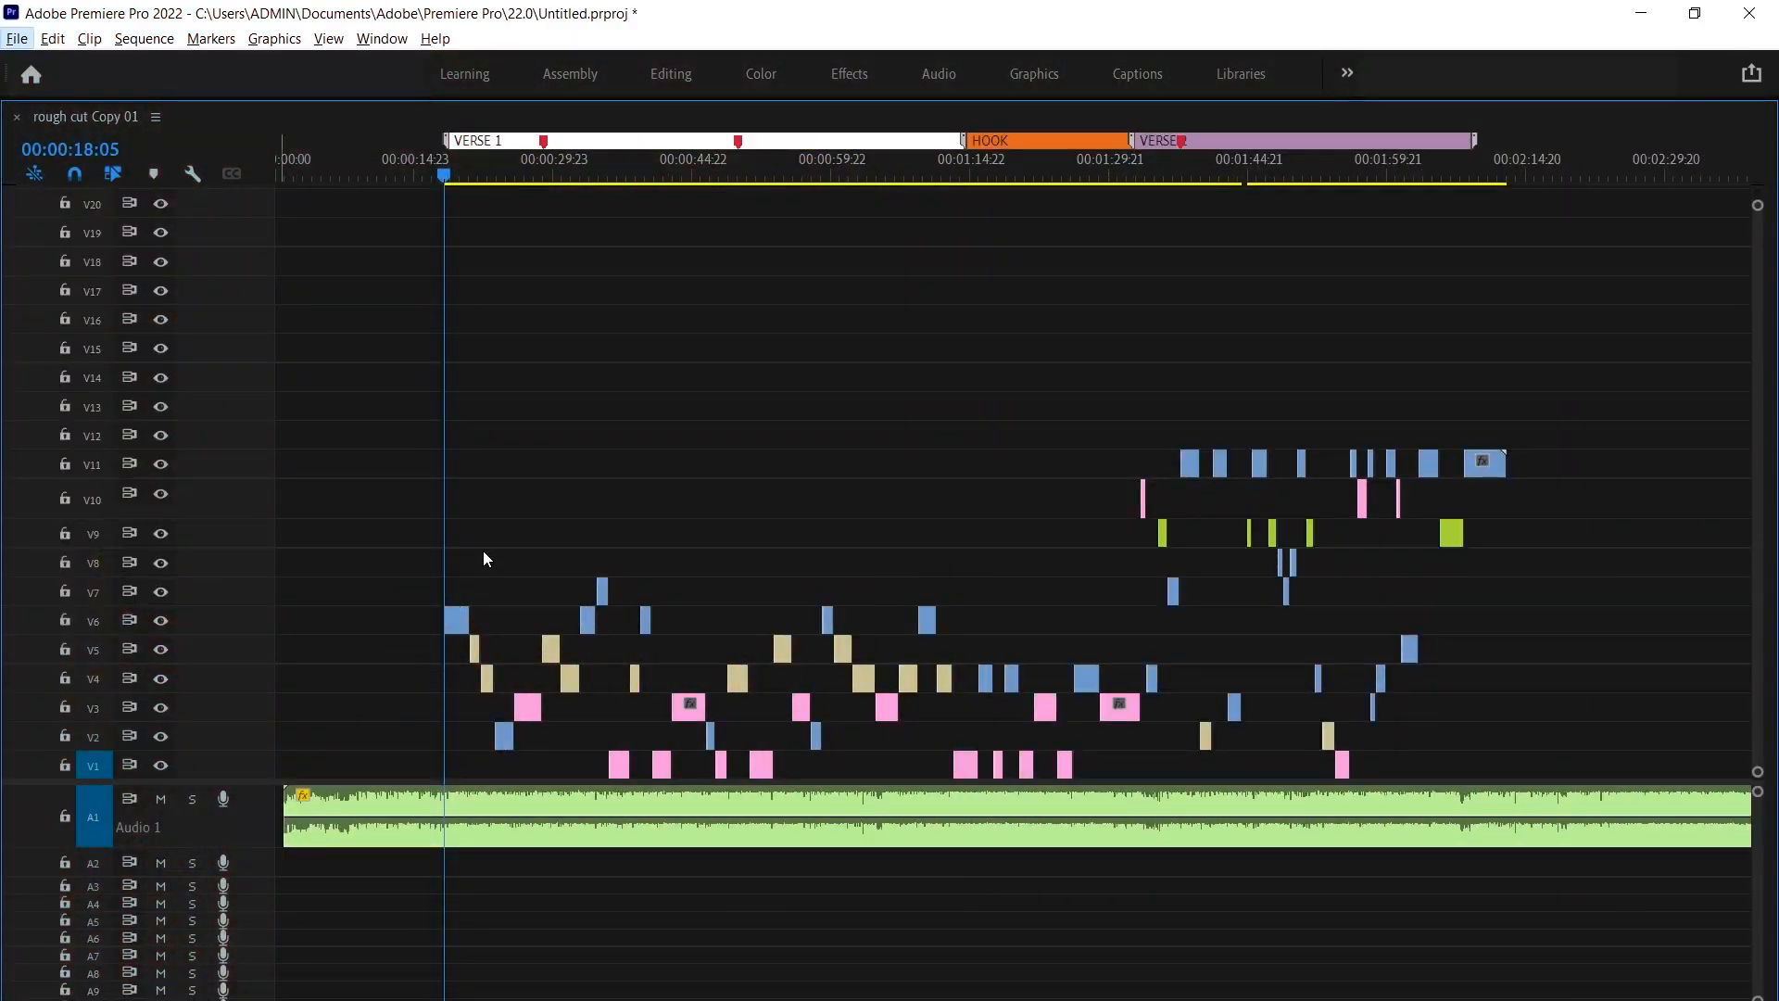
# Move verse 1's opening C0038 clip down to V1, and the following C0056 and C0062 clips down one track
pyautogui.scroll(5, 470, 595)
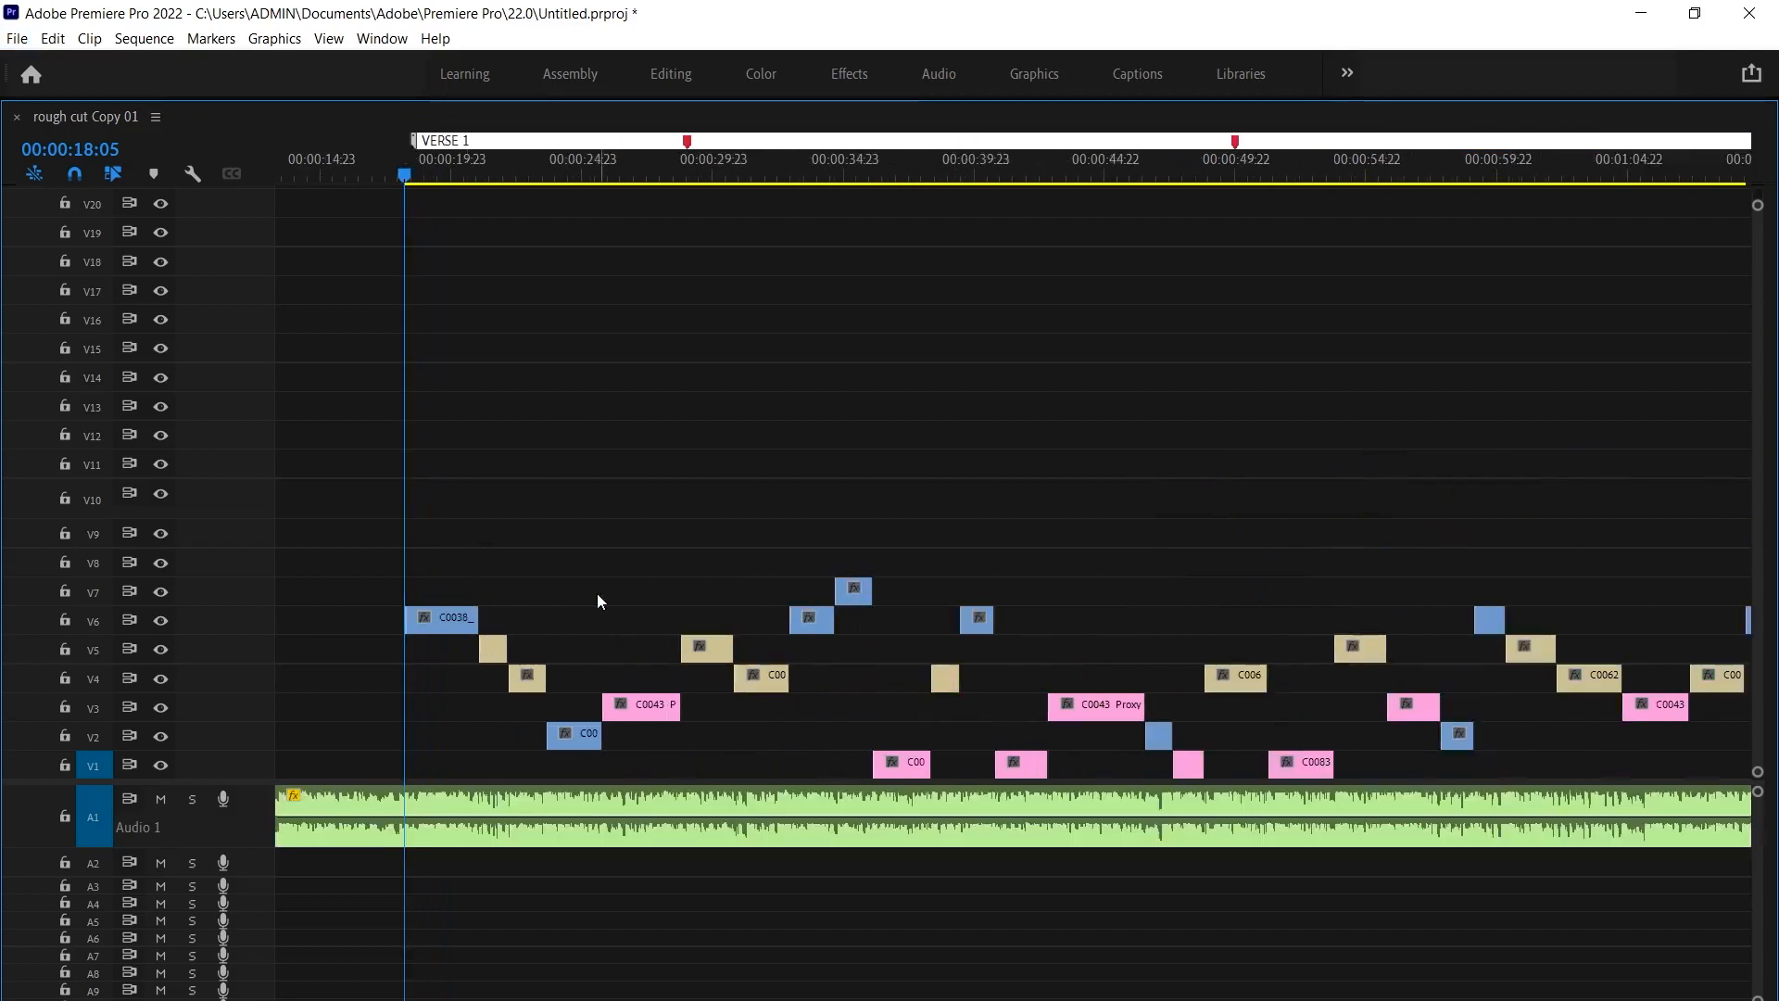
pyautogui.scroll(4, 598, 593)
pyautogui.scroll(6, 650, 549)
pyautogui.moveTo(708, 621); pyautogui.dragTo(711, 768)
pyautogui.moveTo(957, 597); pyautogui.dragTo(825, 695)
pyautogui.hotkey('alt', 'Down')
# Move verse 1's first C0042 and C0043 clips and the next C0056 and C0062 clips down one track
pyautogui.scroll(-3, 1057, 723)
pyautogui.moveTo(1149, 681); pyautogui.dragTo(1010, 742)
pyautogui.hotkey('alt', 'Down')
pyautogui.scroll(2, 1396, 708)
pyautogui.moveTo(1396, 708); pyautogui.dragTo(936, 650)
pyautogui.hotkey('alt', 'Down')
pyautogui.click(1298, 678)
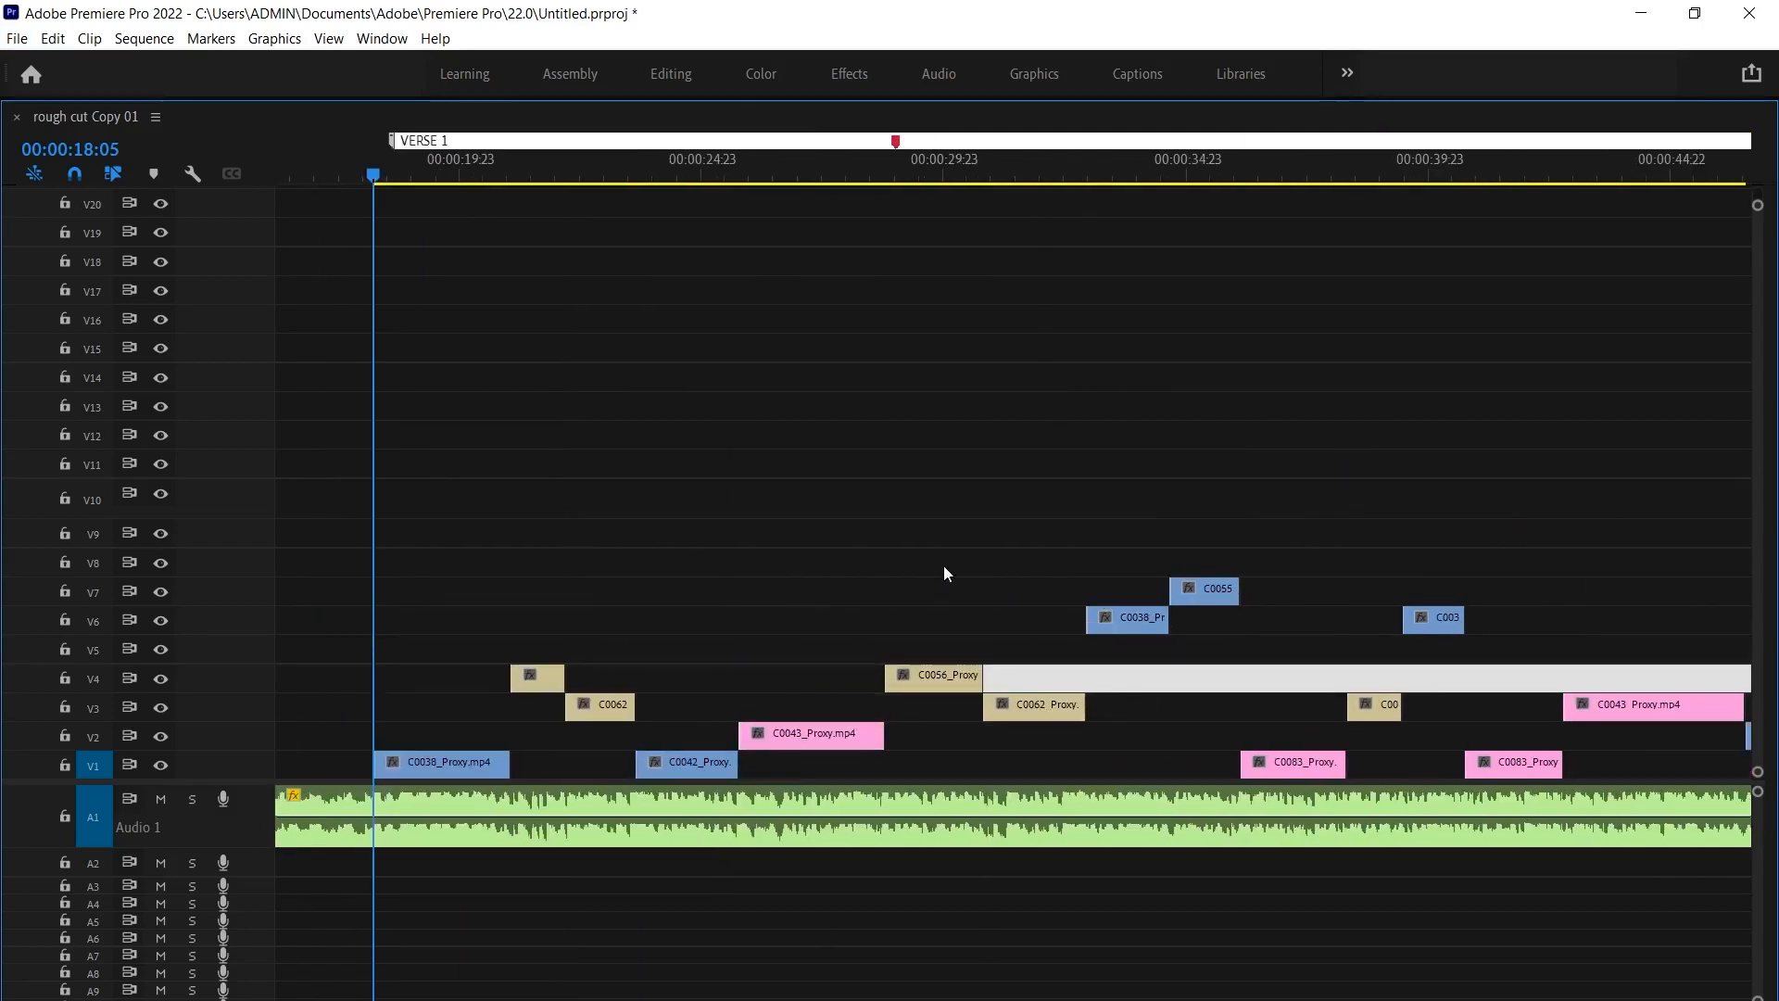
# Move the C0038 and C0055 clips between about 00:32 and 00:41 down to the free space on V1 and V2
pyautogui.click(1001, 611)
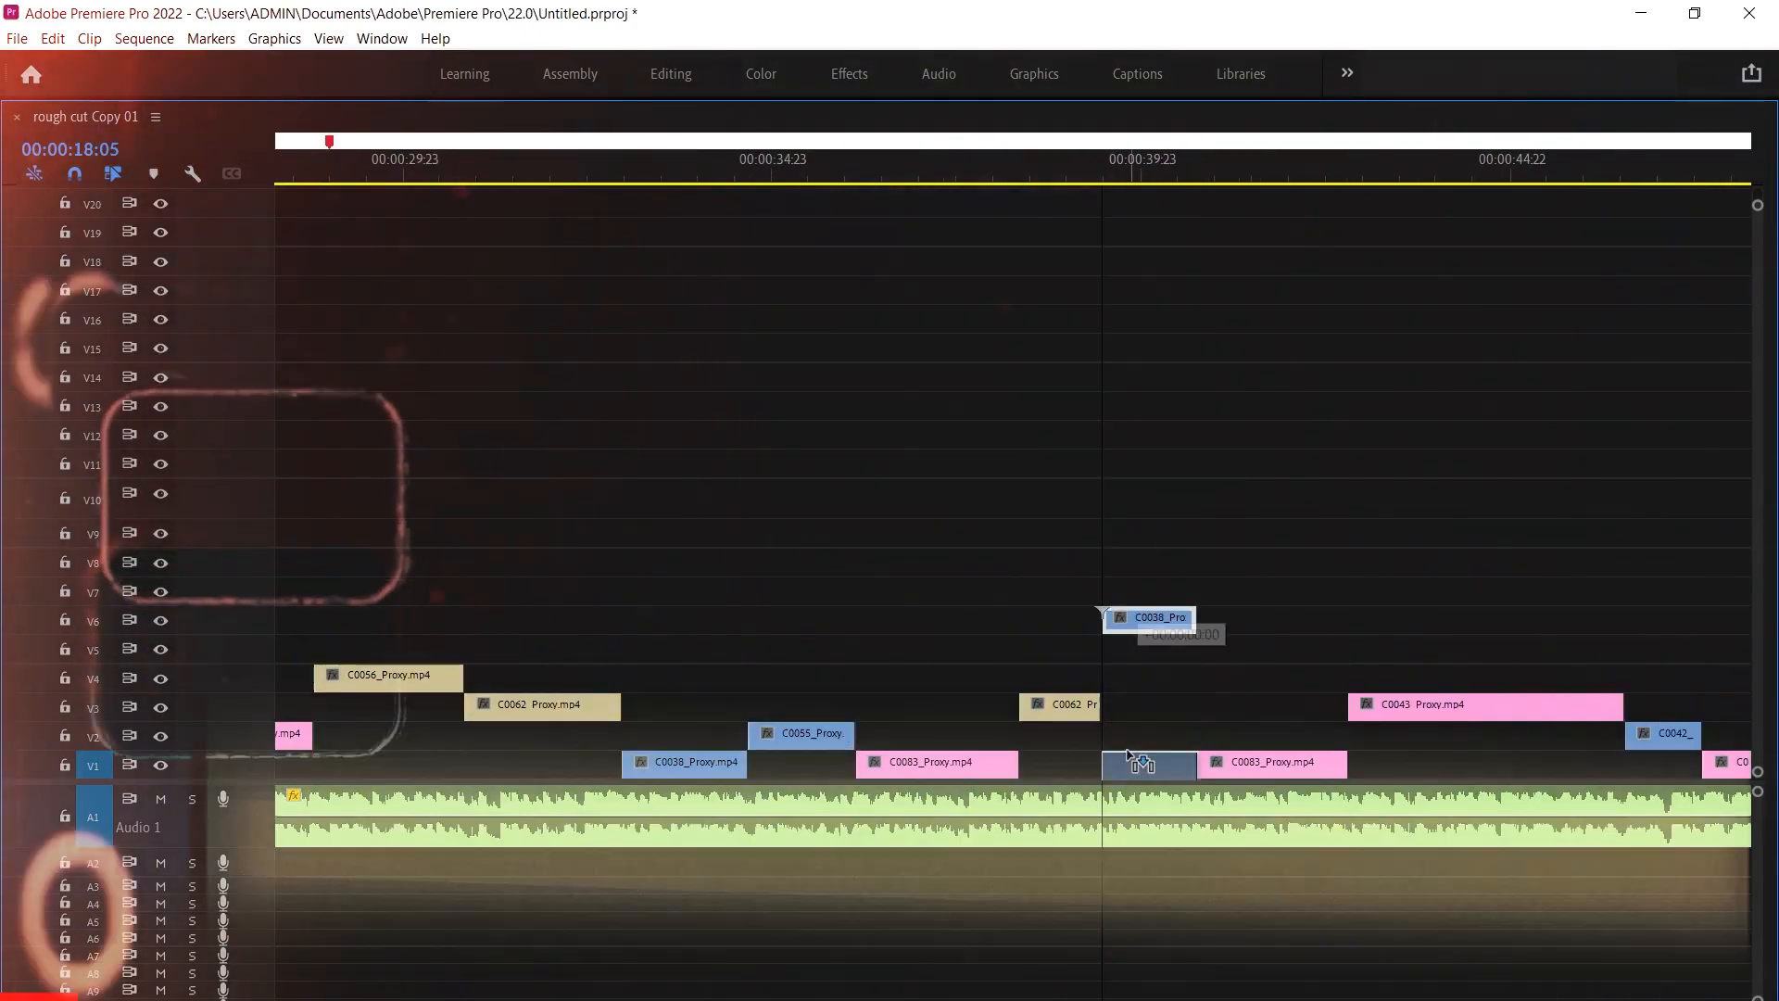
pyautogui.scroll(-3, 1108, 619)
pyautogui.click(1108, 619)
pyautogui.hotkey('alt', 'Down')
pyautogui.hotkey('alt', 'Down')
pyautogui.hotkey('alt', 'Down')
# Lower the C0056 and C0062 clips after 00:59 by one track, and move the first verse 2 C0031 clip down to V4
pyautogui.moveTo(1135, 607); pyautogui.dragTo(1236, 709)
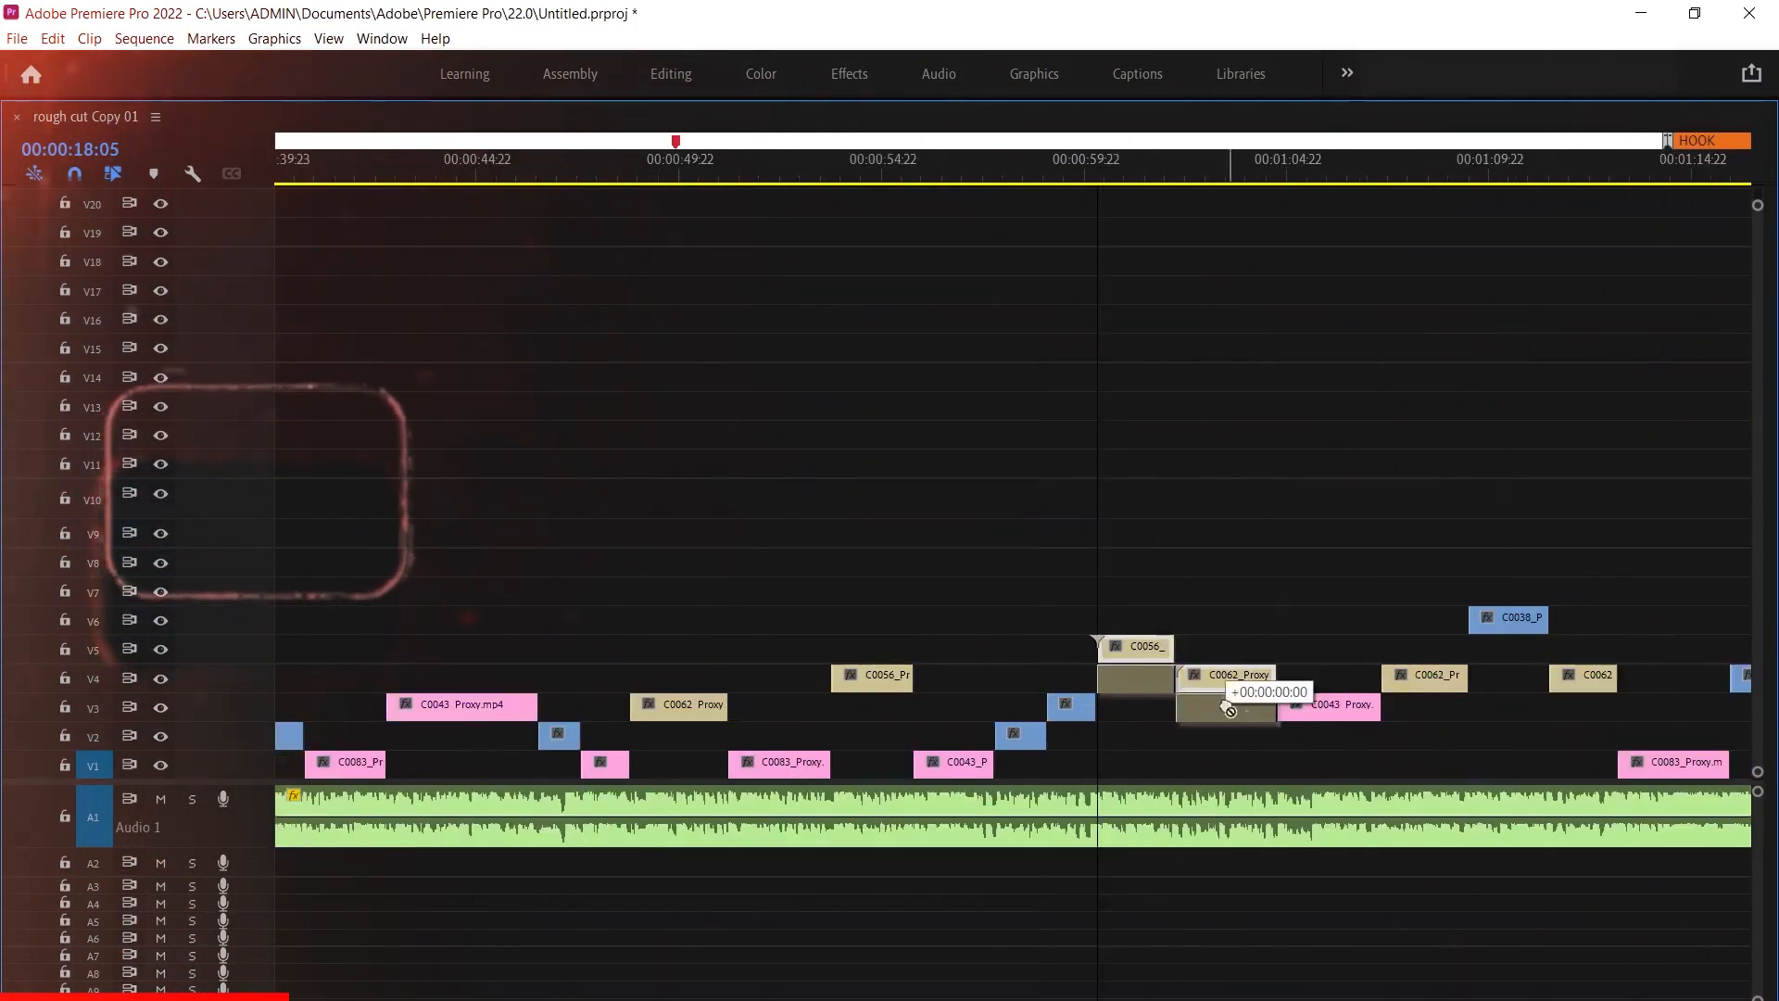
pyautogui.hotkey('alt', 'Down')
pyautogui.scroll(-4, 1454, 728)
pyautogui.click(1097, 680)
pyautogui.hotkey('alt', 'Down')
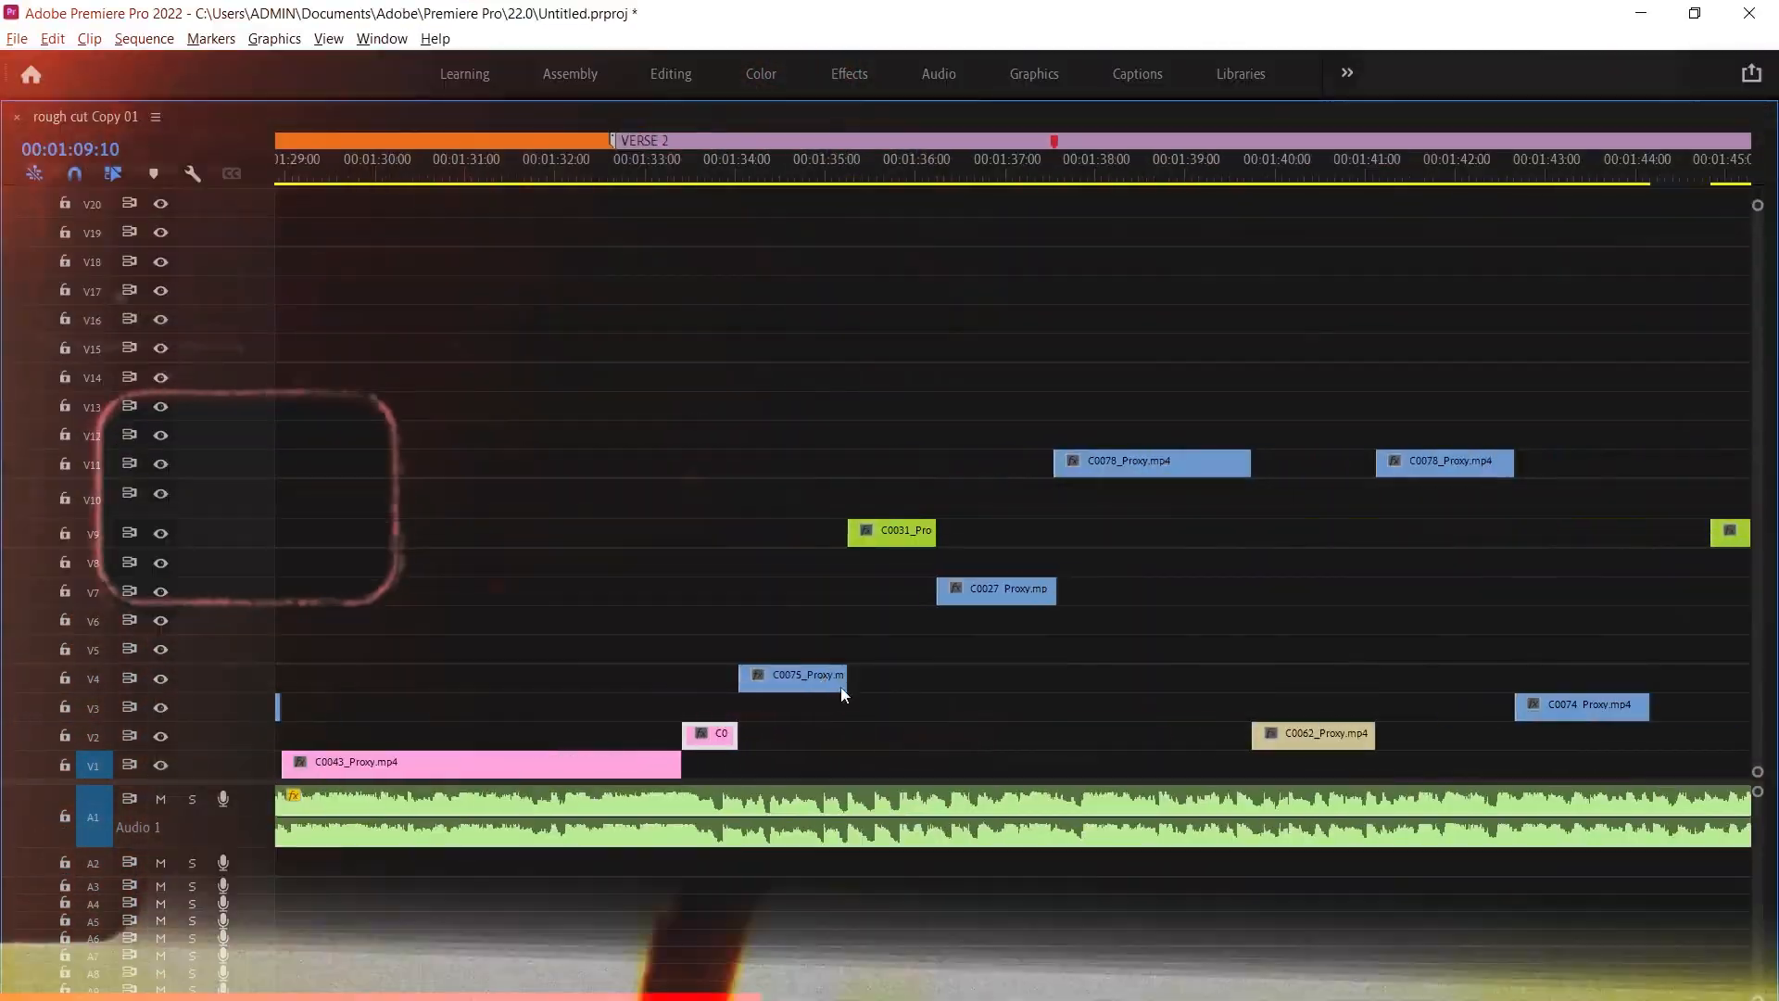
pyautogui.moveTo(872, 530); pyautogui.dragTo(872, 674)
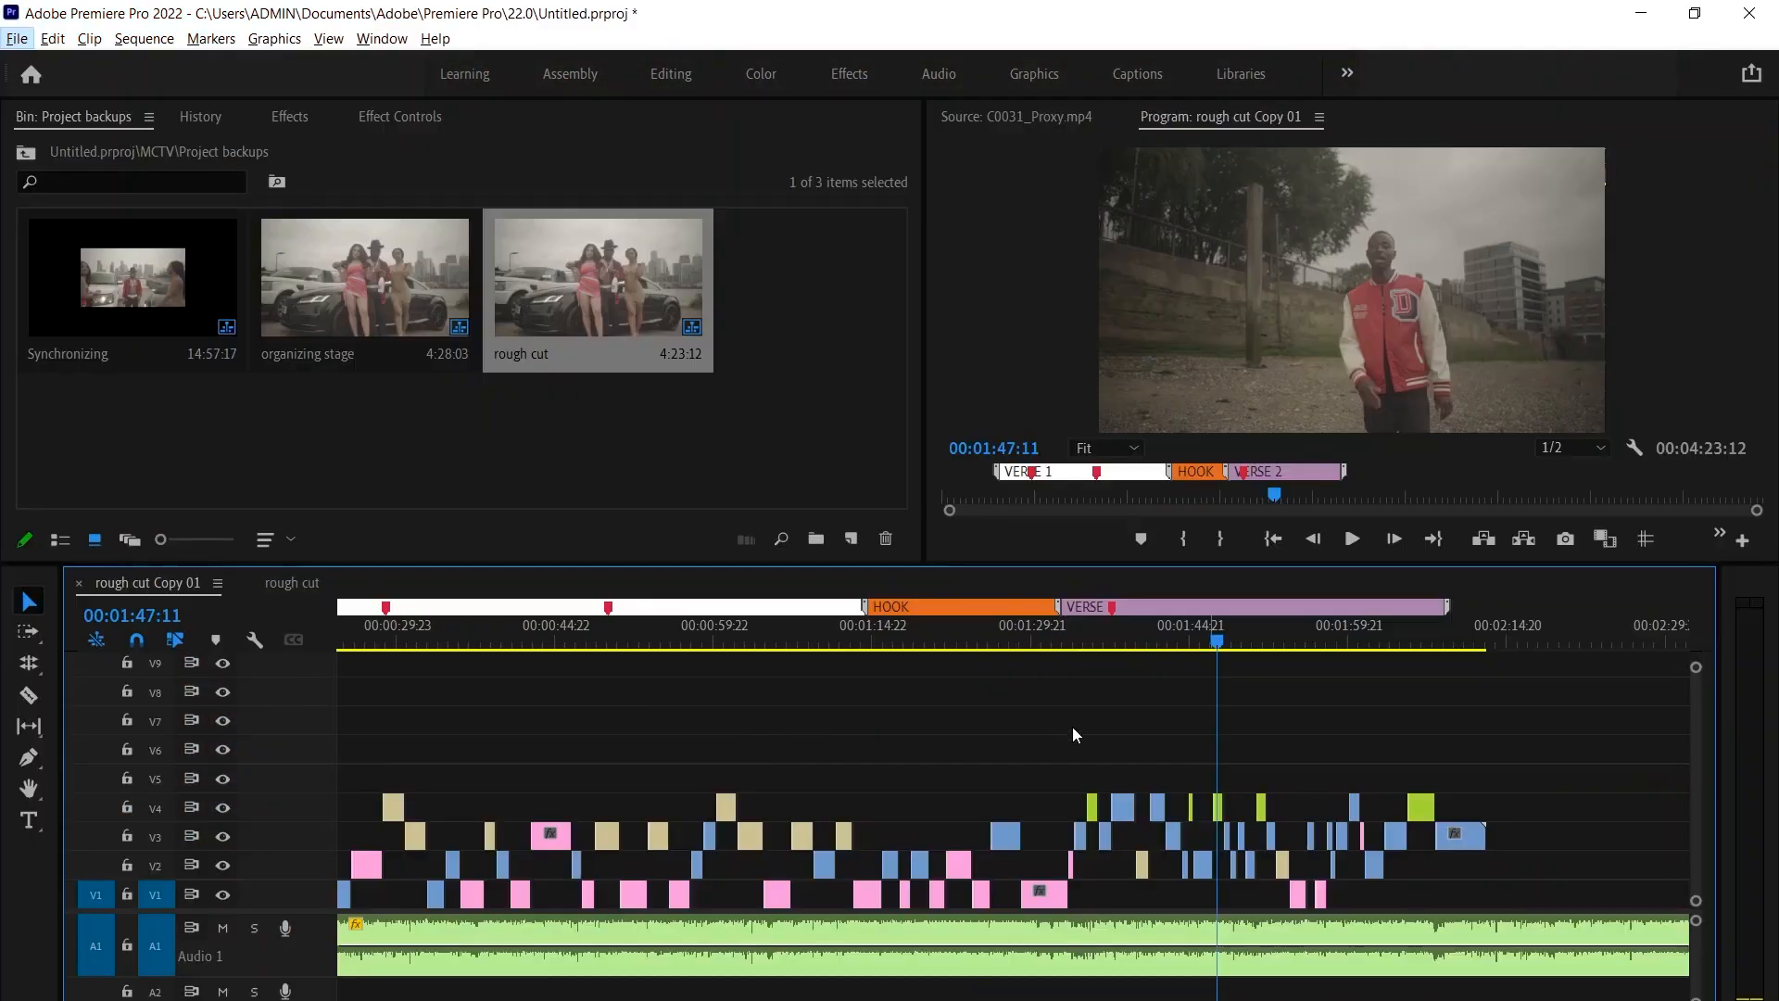
# Examine the clips arranged on V1 to V4 across verse 1, the hook and verse 2 in rough cut Copy 01
pyautogui.scroll(-3, 1087, 736)
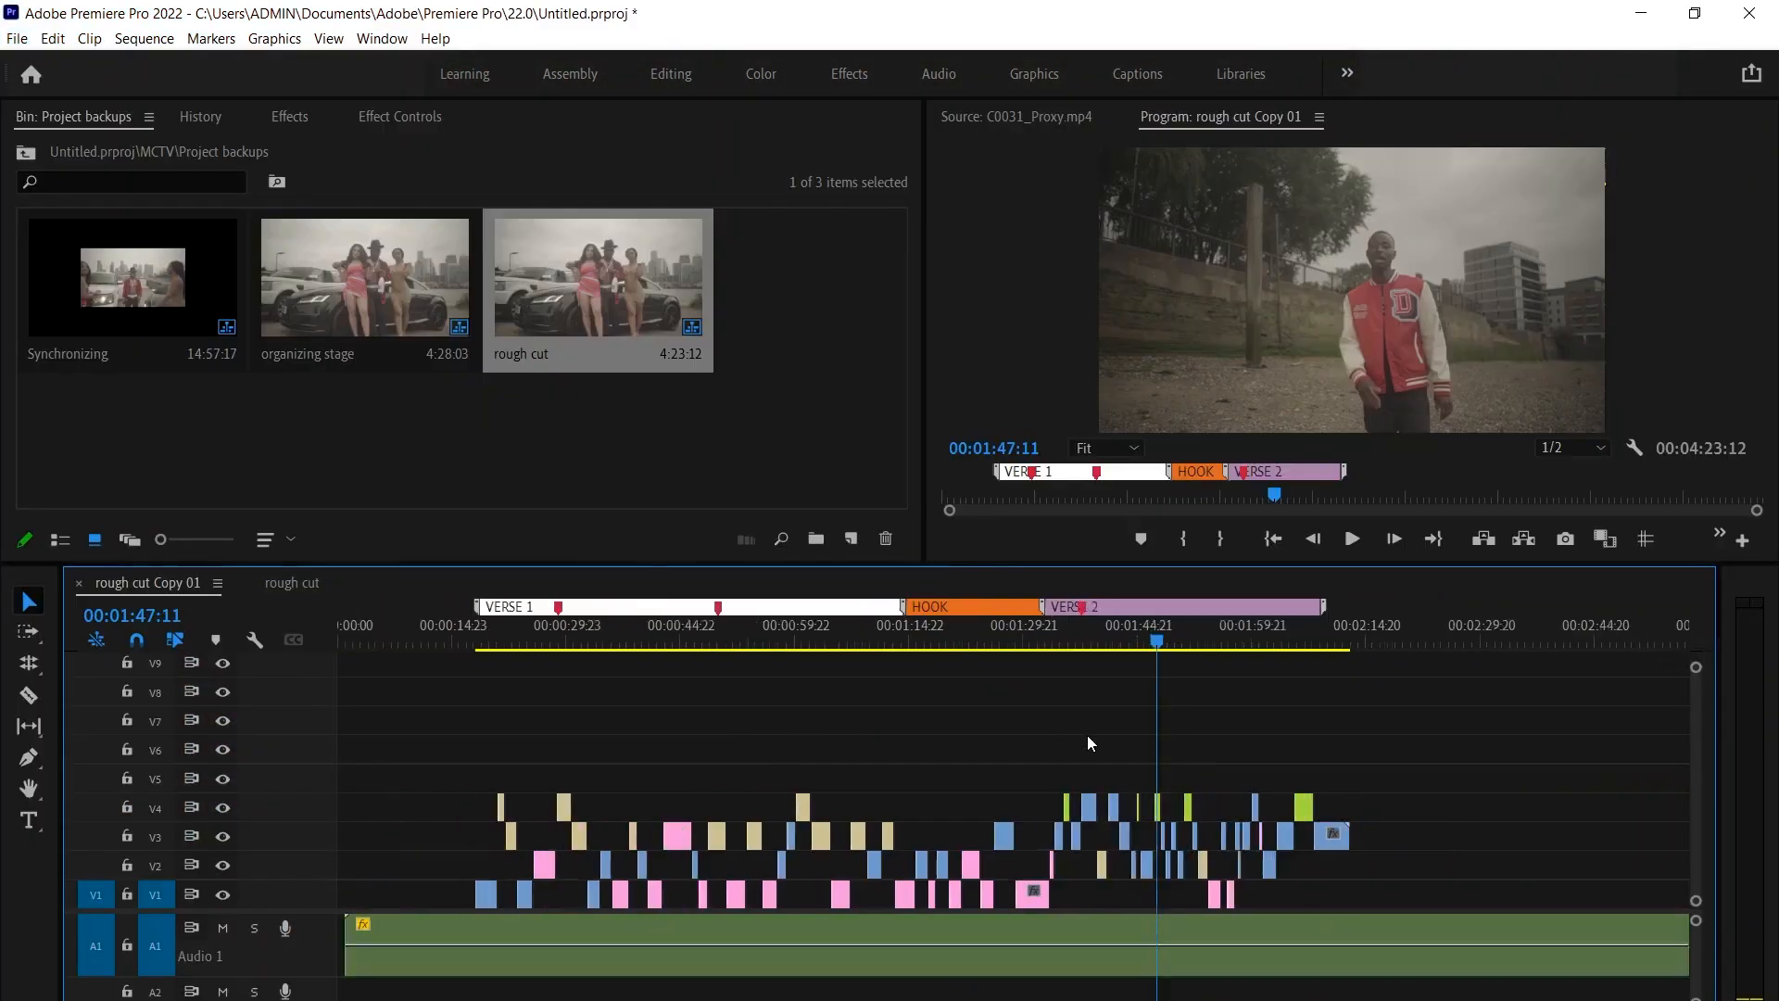
pyautogui.scroll(2, 421, 771)
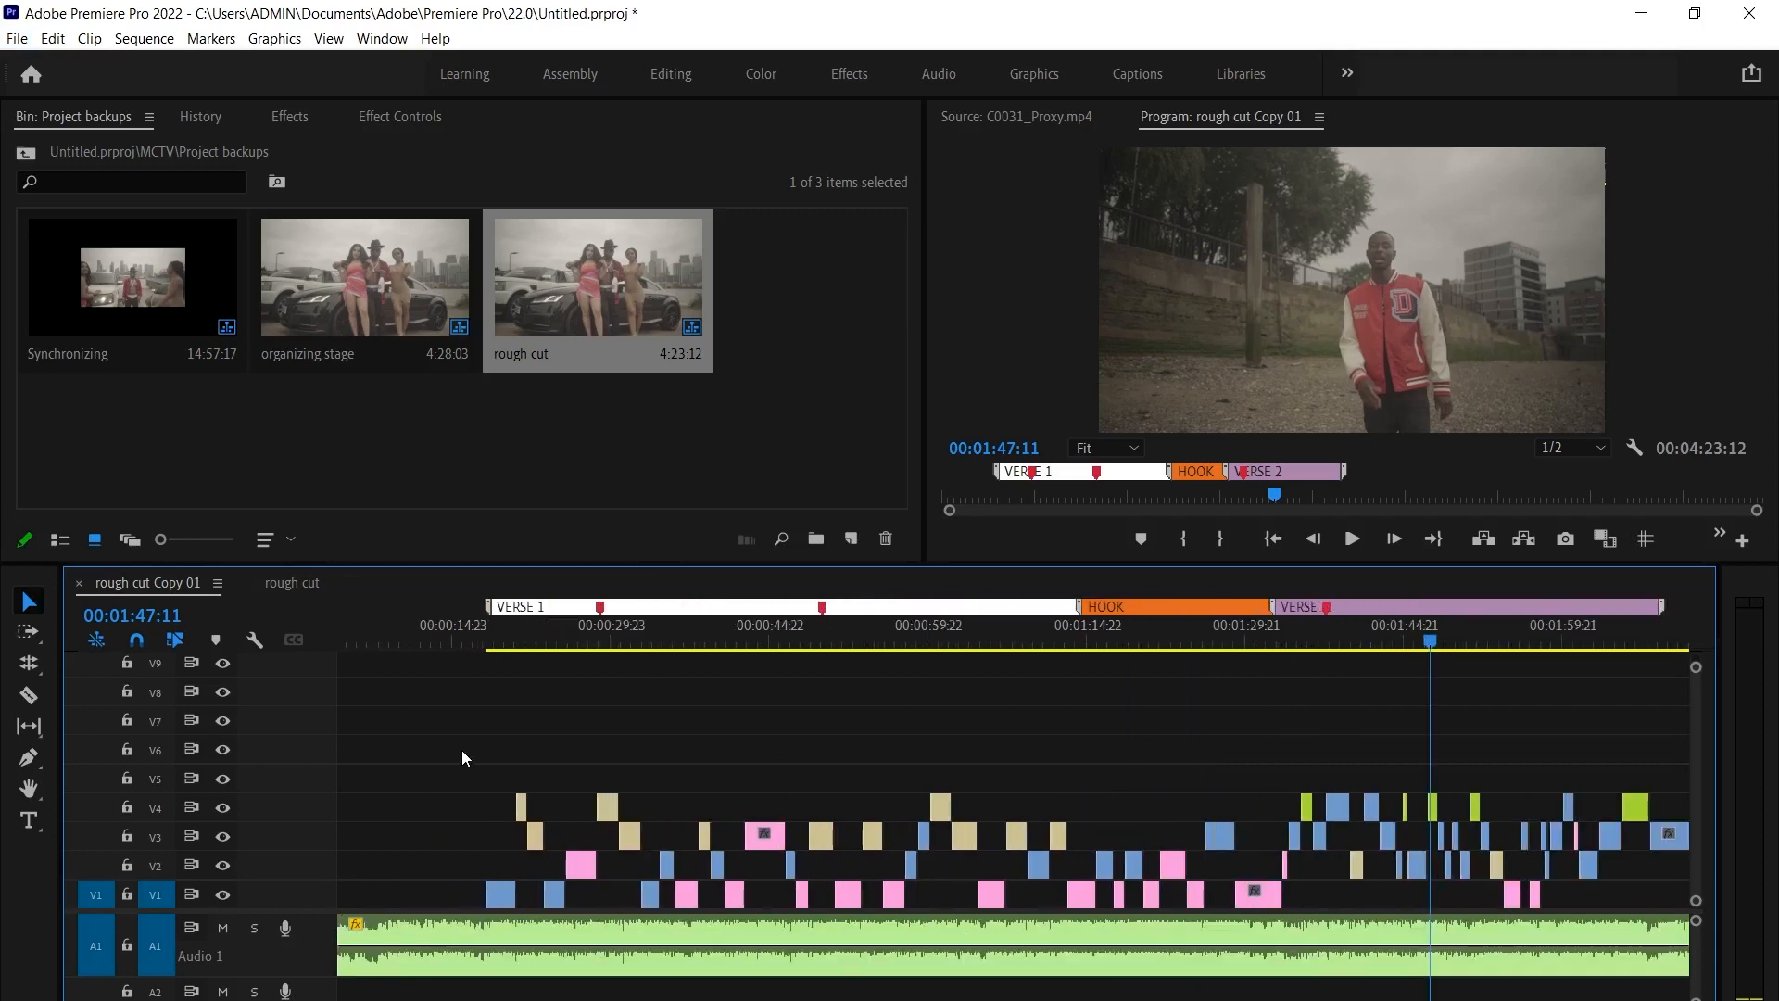
pyautogui.scroll(3, 503, 727)
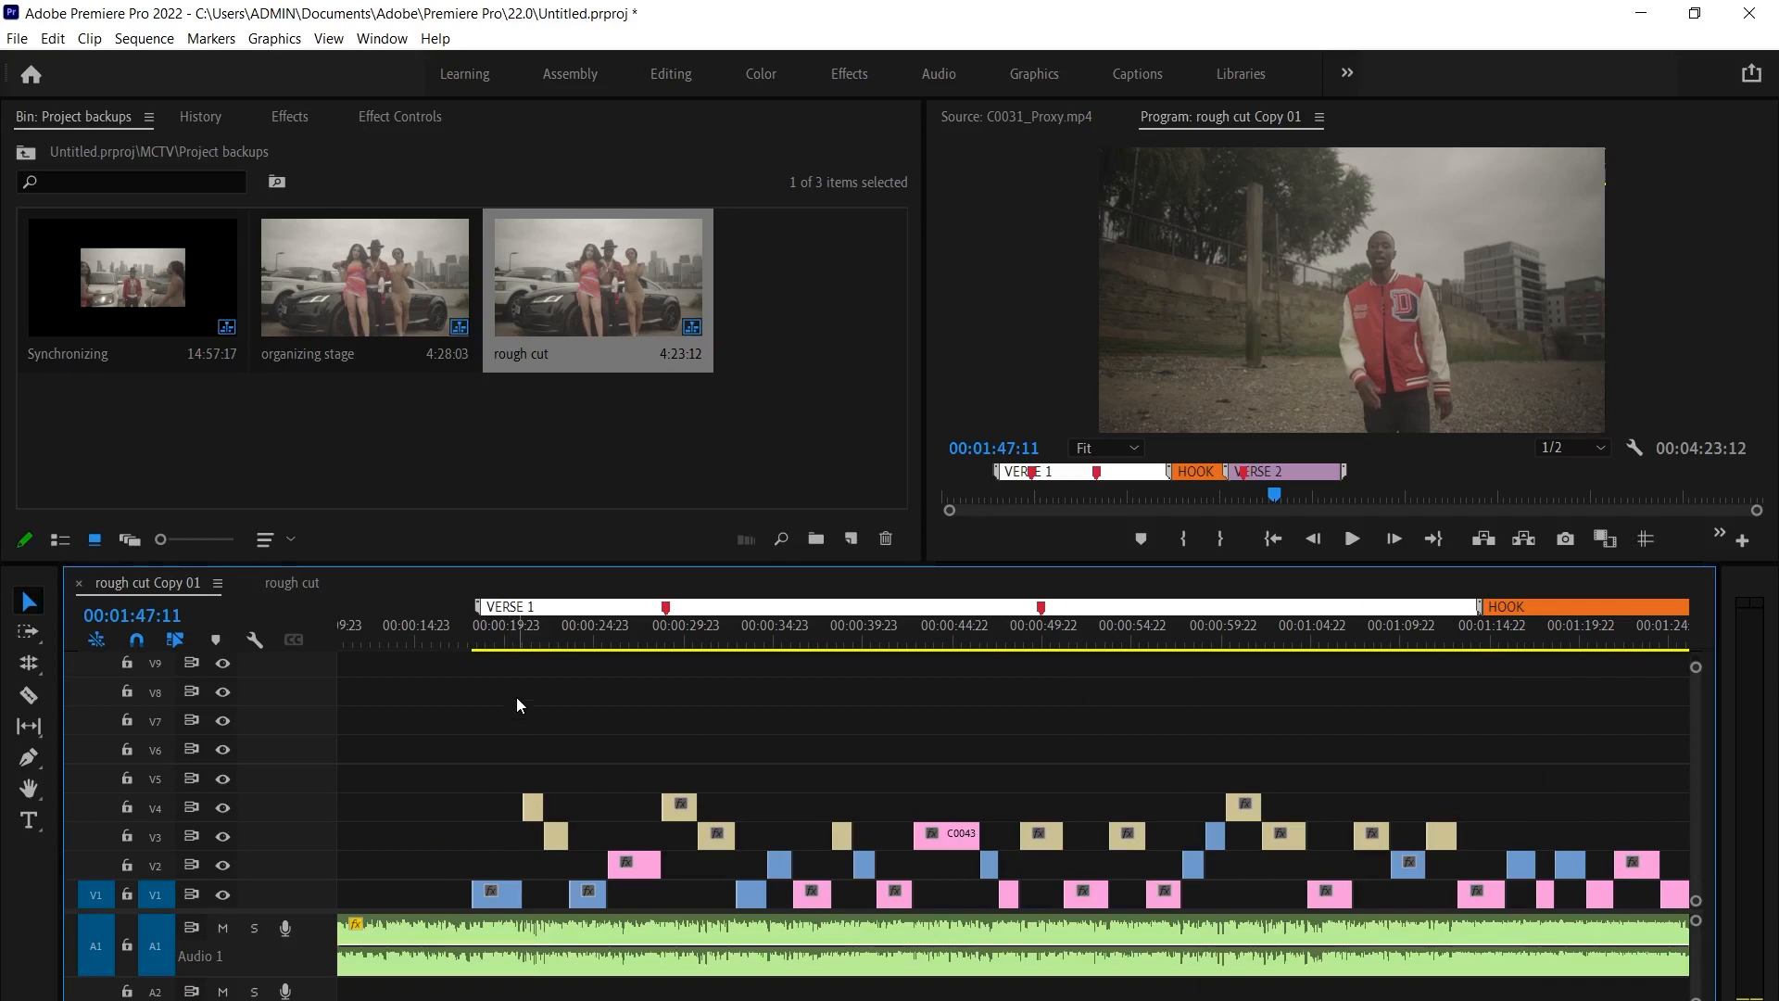
pyautogui.scroll(-3, 516, 697)
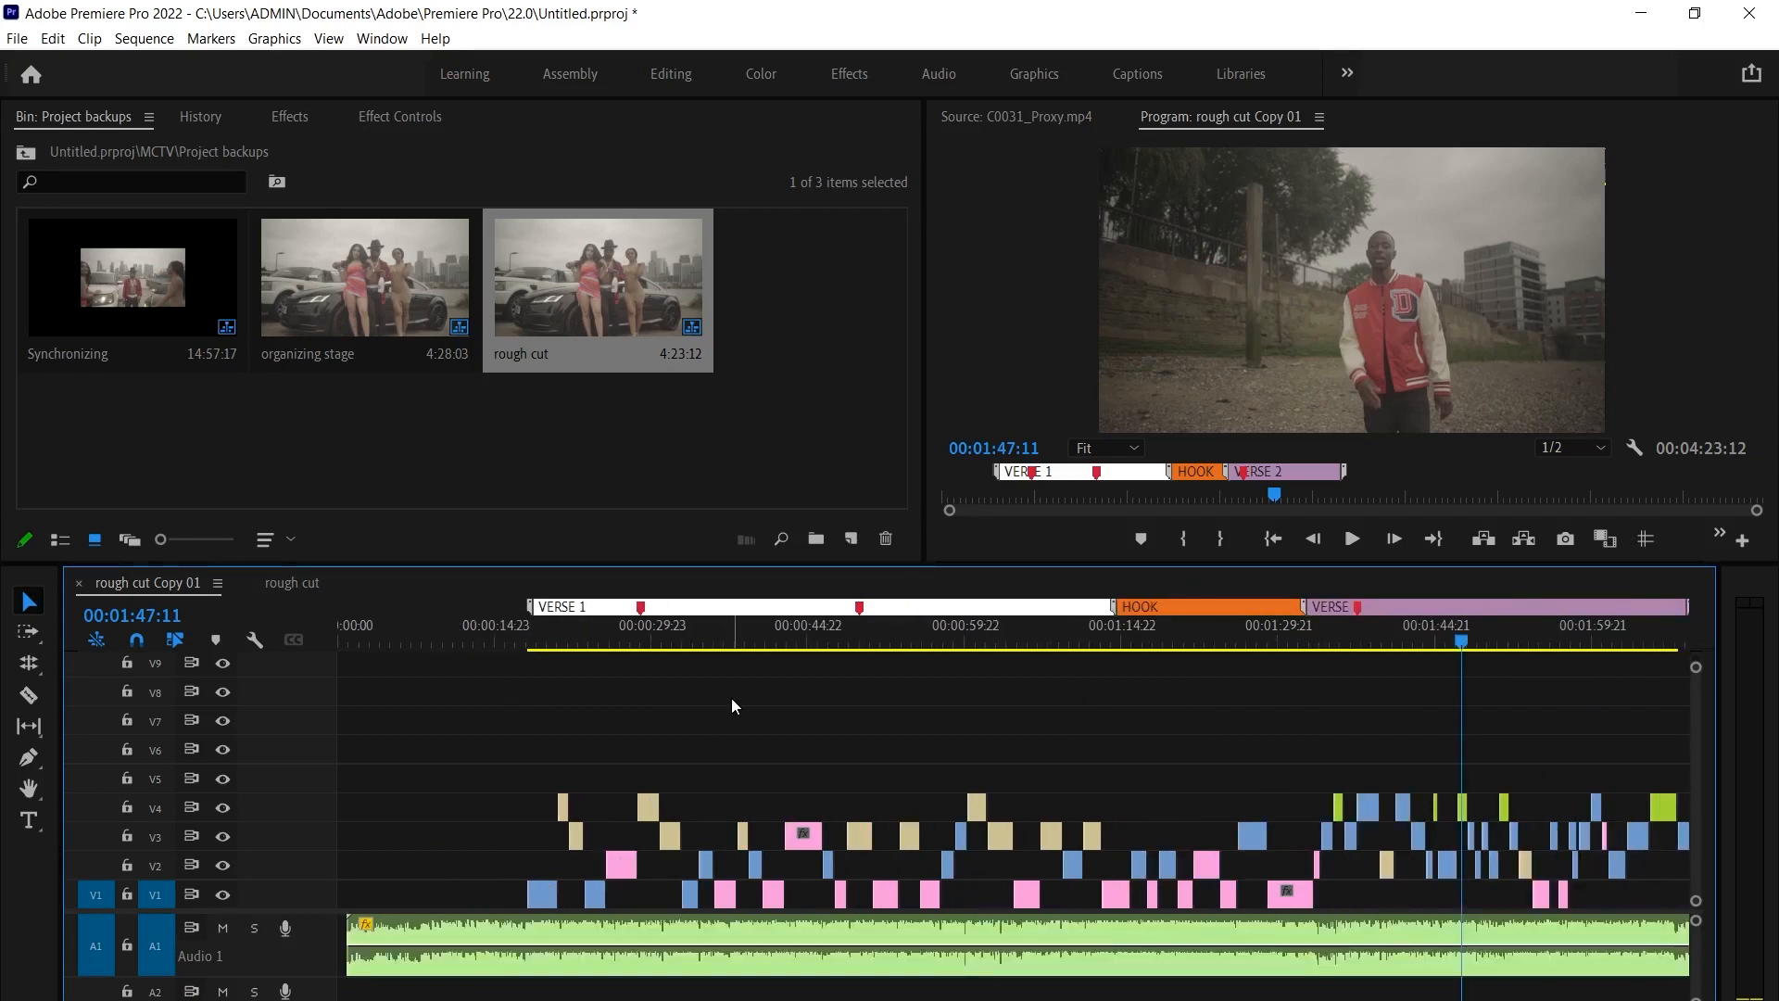